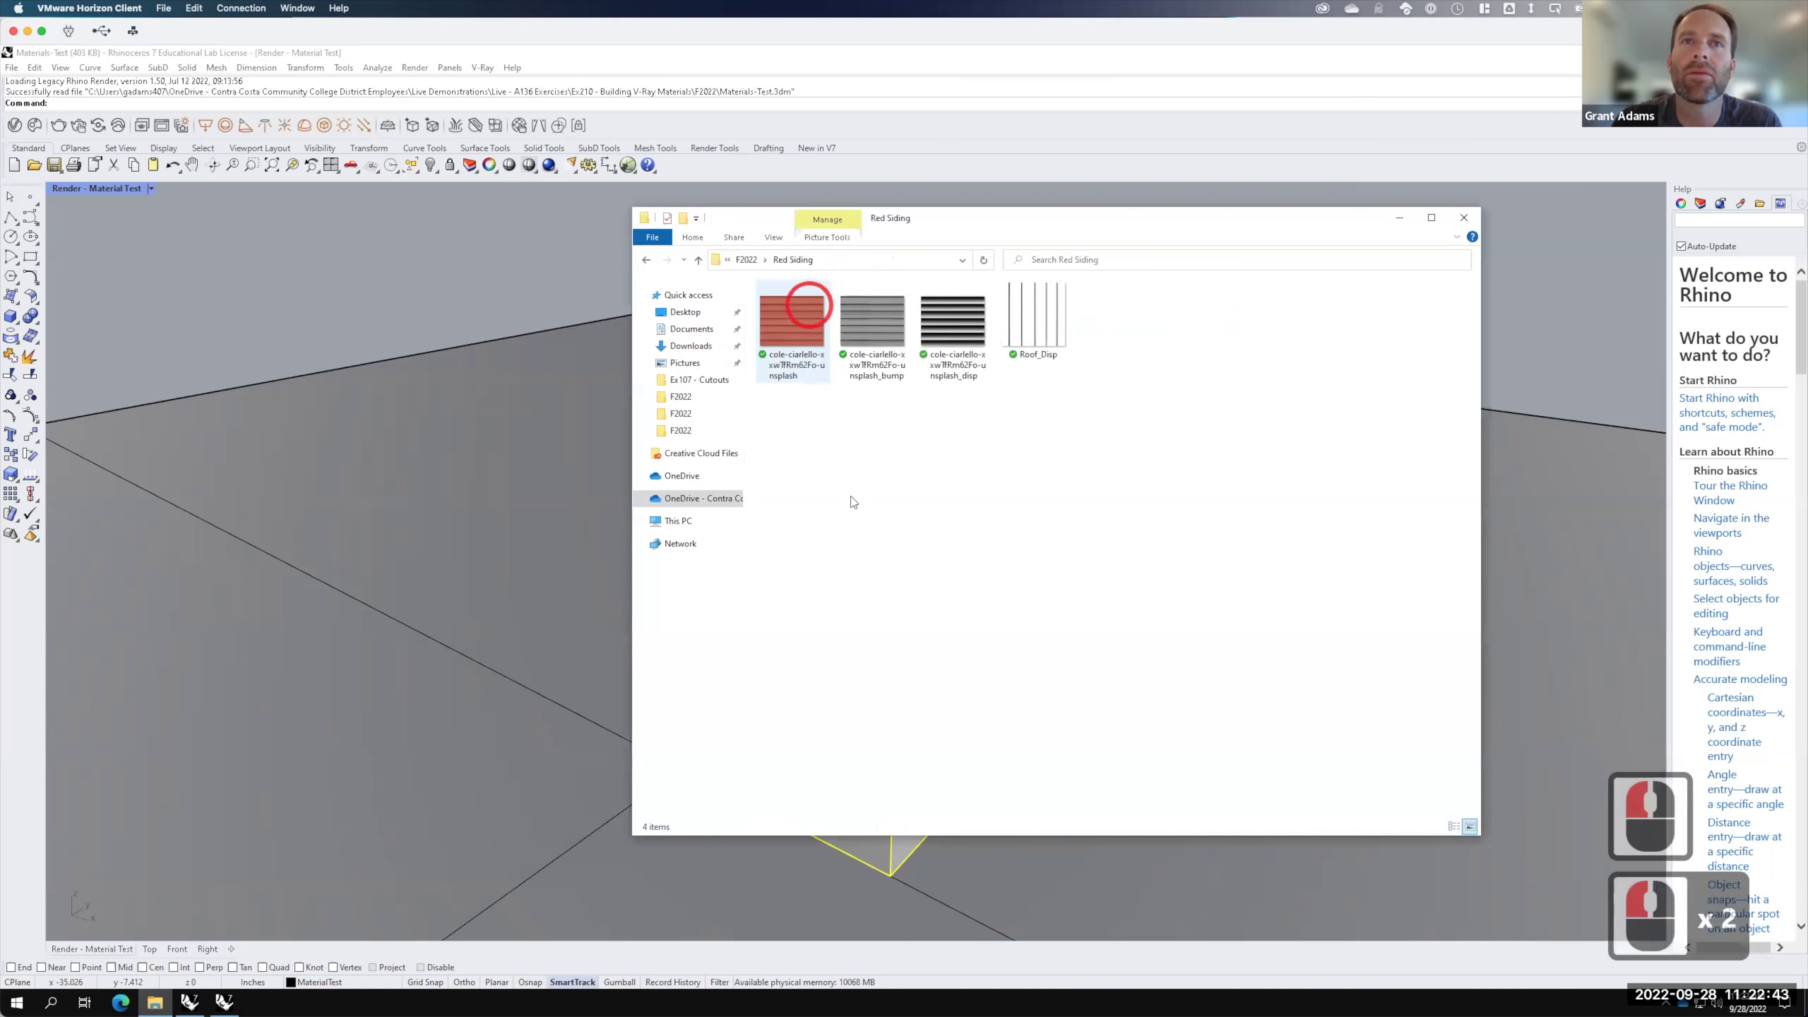
Step: Check the red siding colour, bump and displacement images, then minimize the Red Siding folder
left_click(791, 327)
left_click(874, 324)
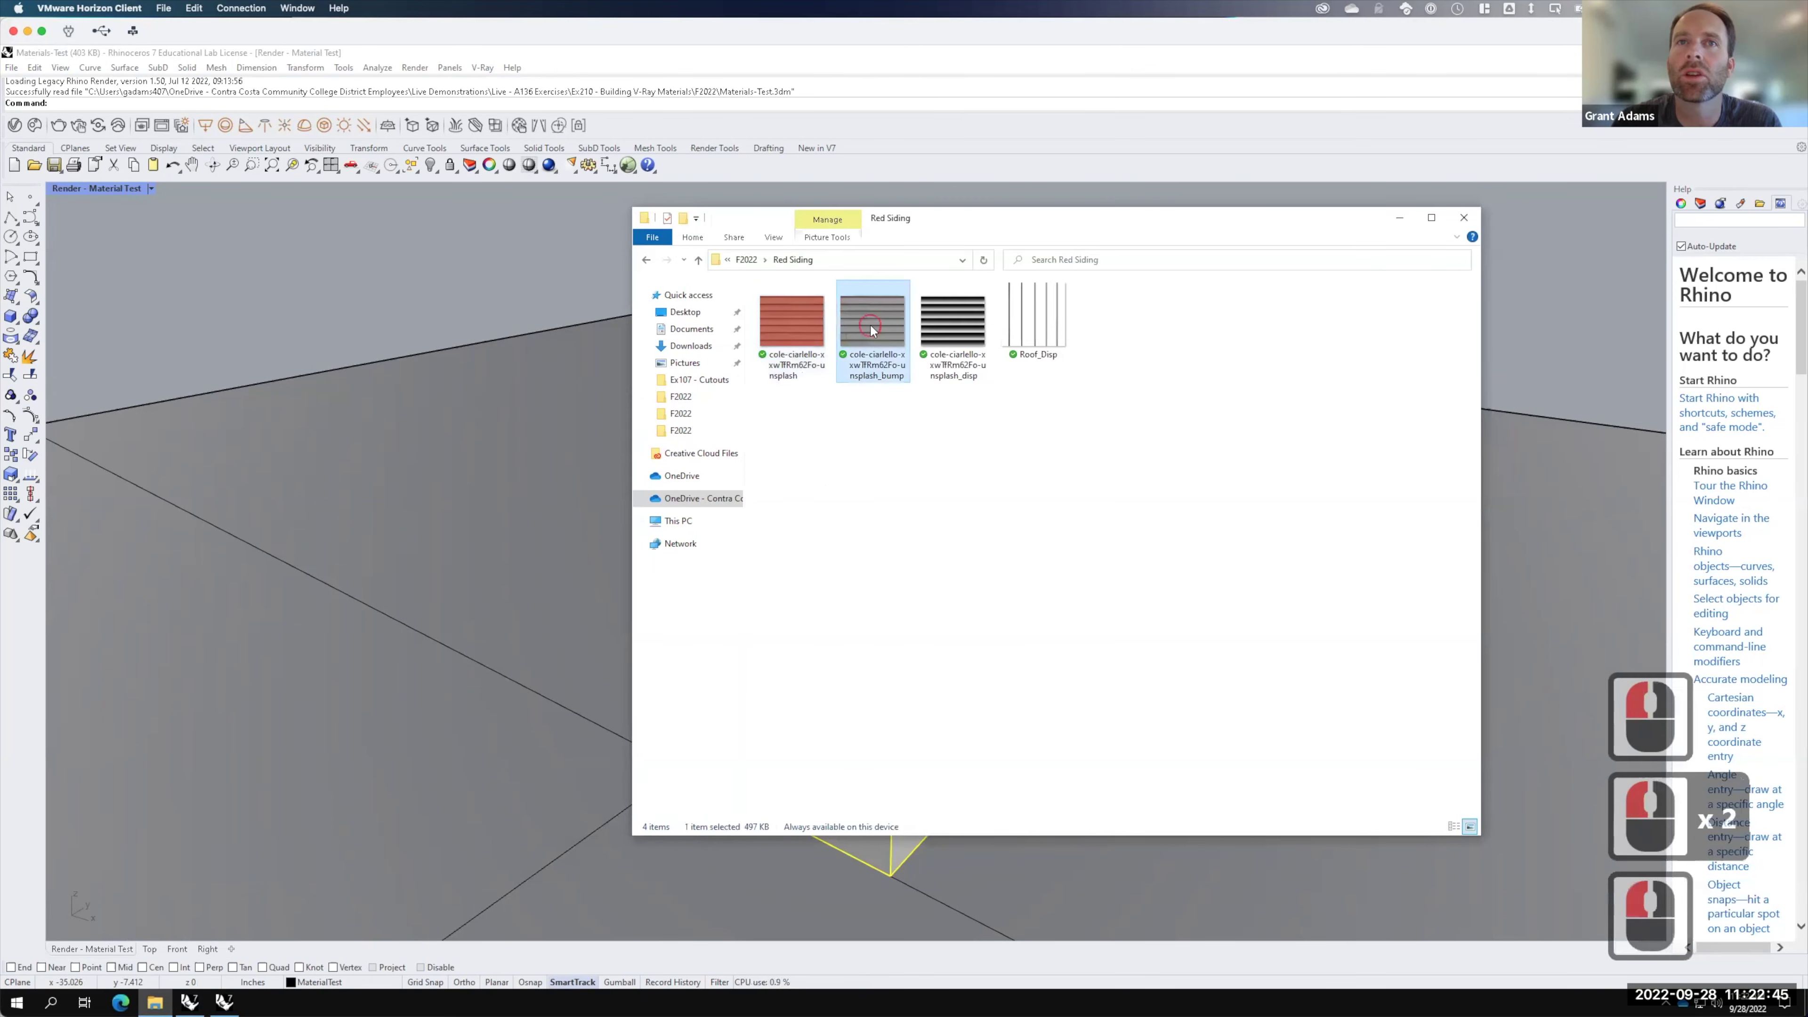
left_click(954, 322)
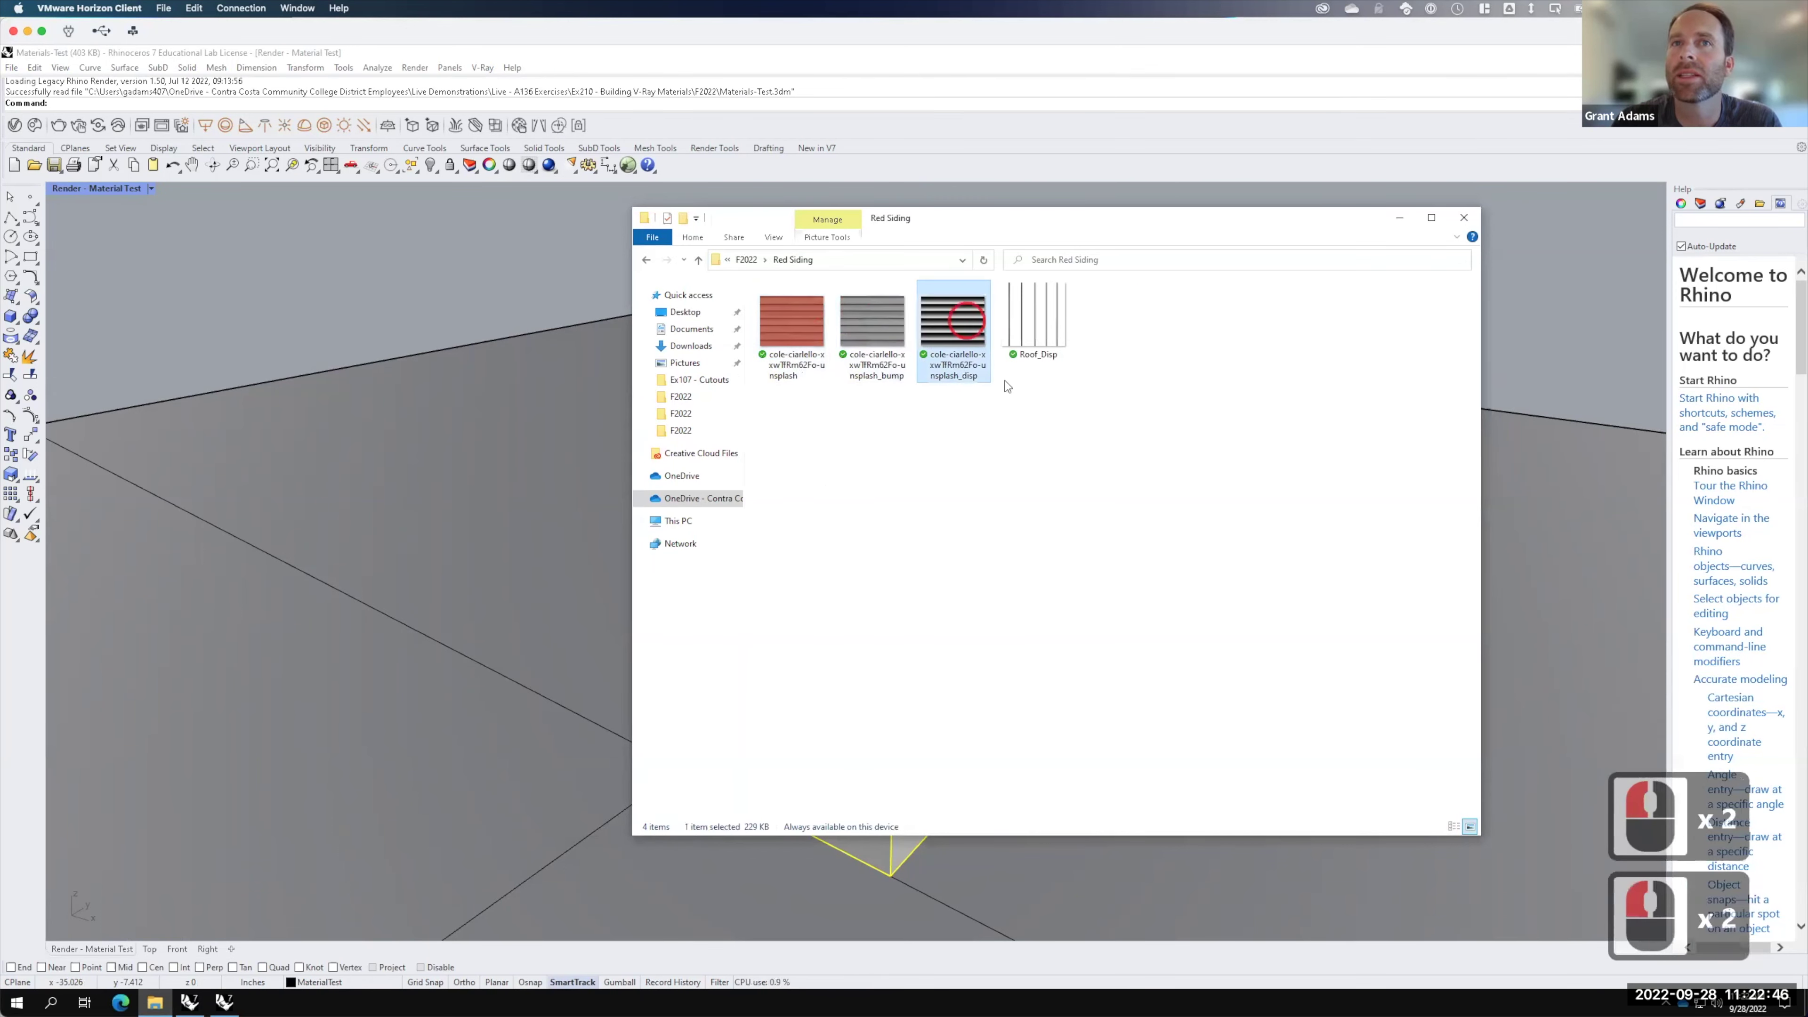
left_click(794, 330)
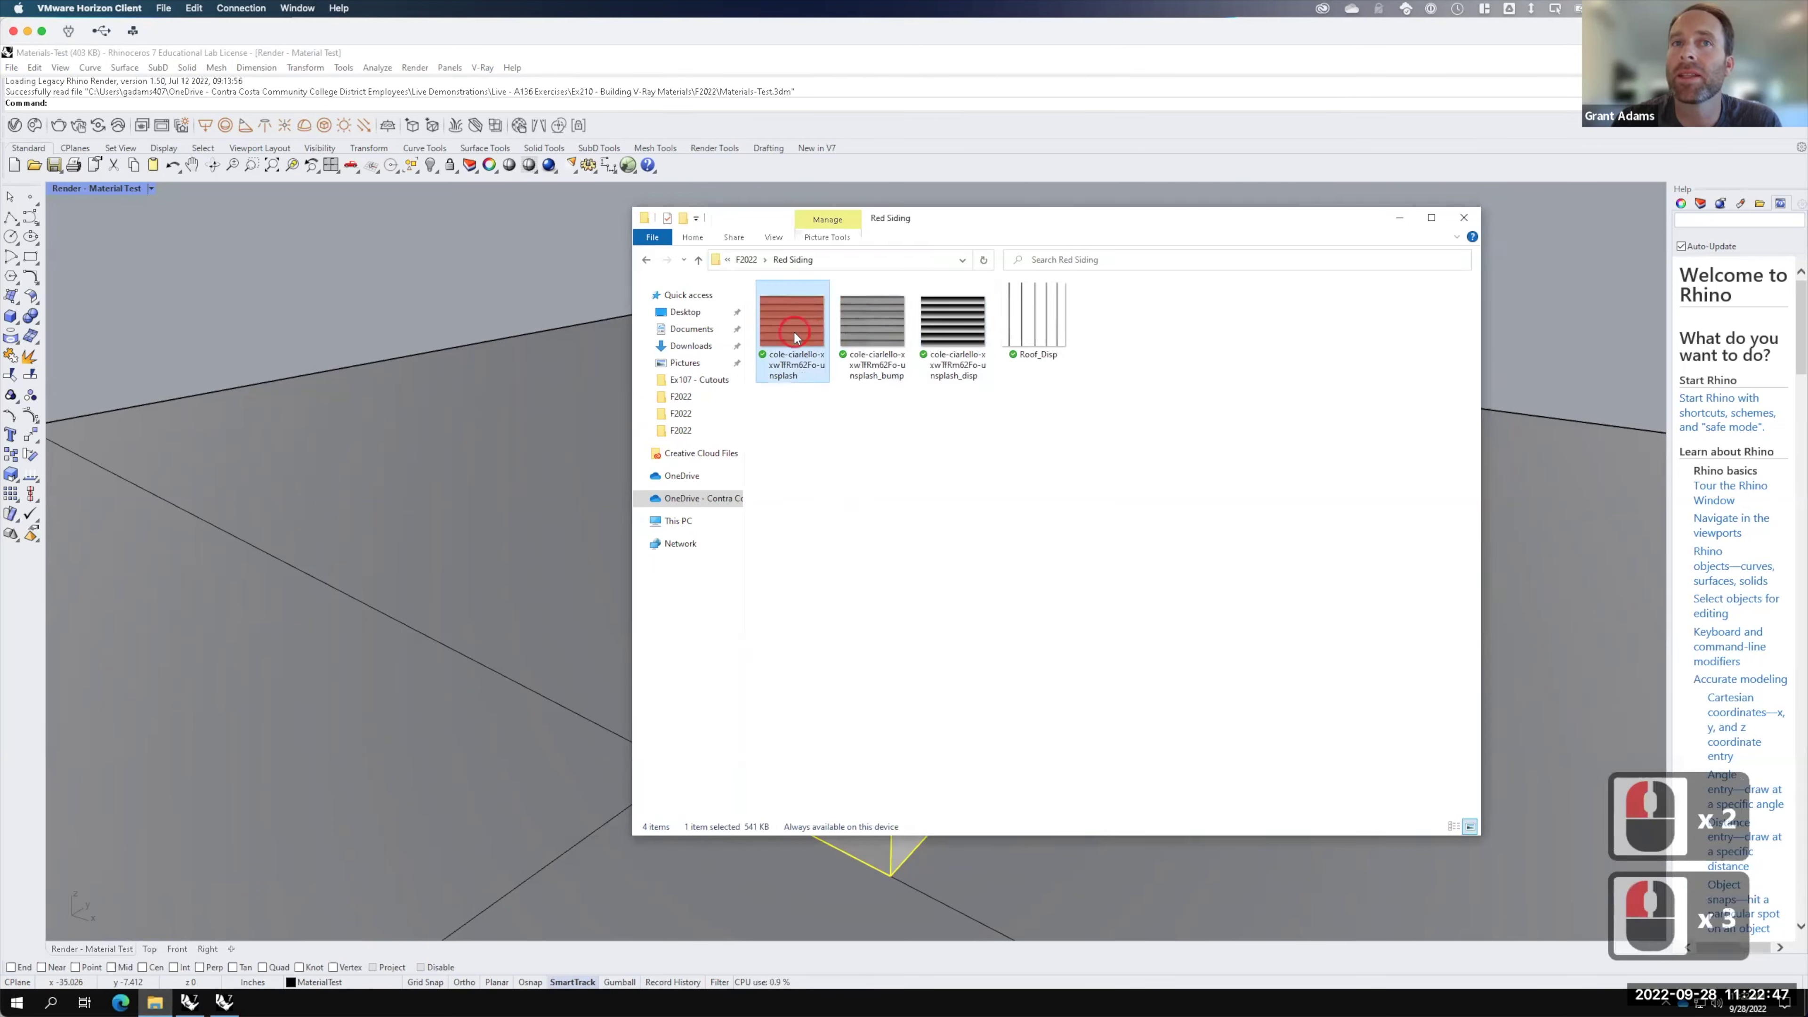
left_click(879, 324)
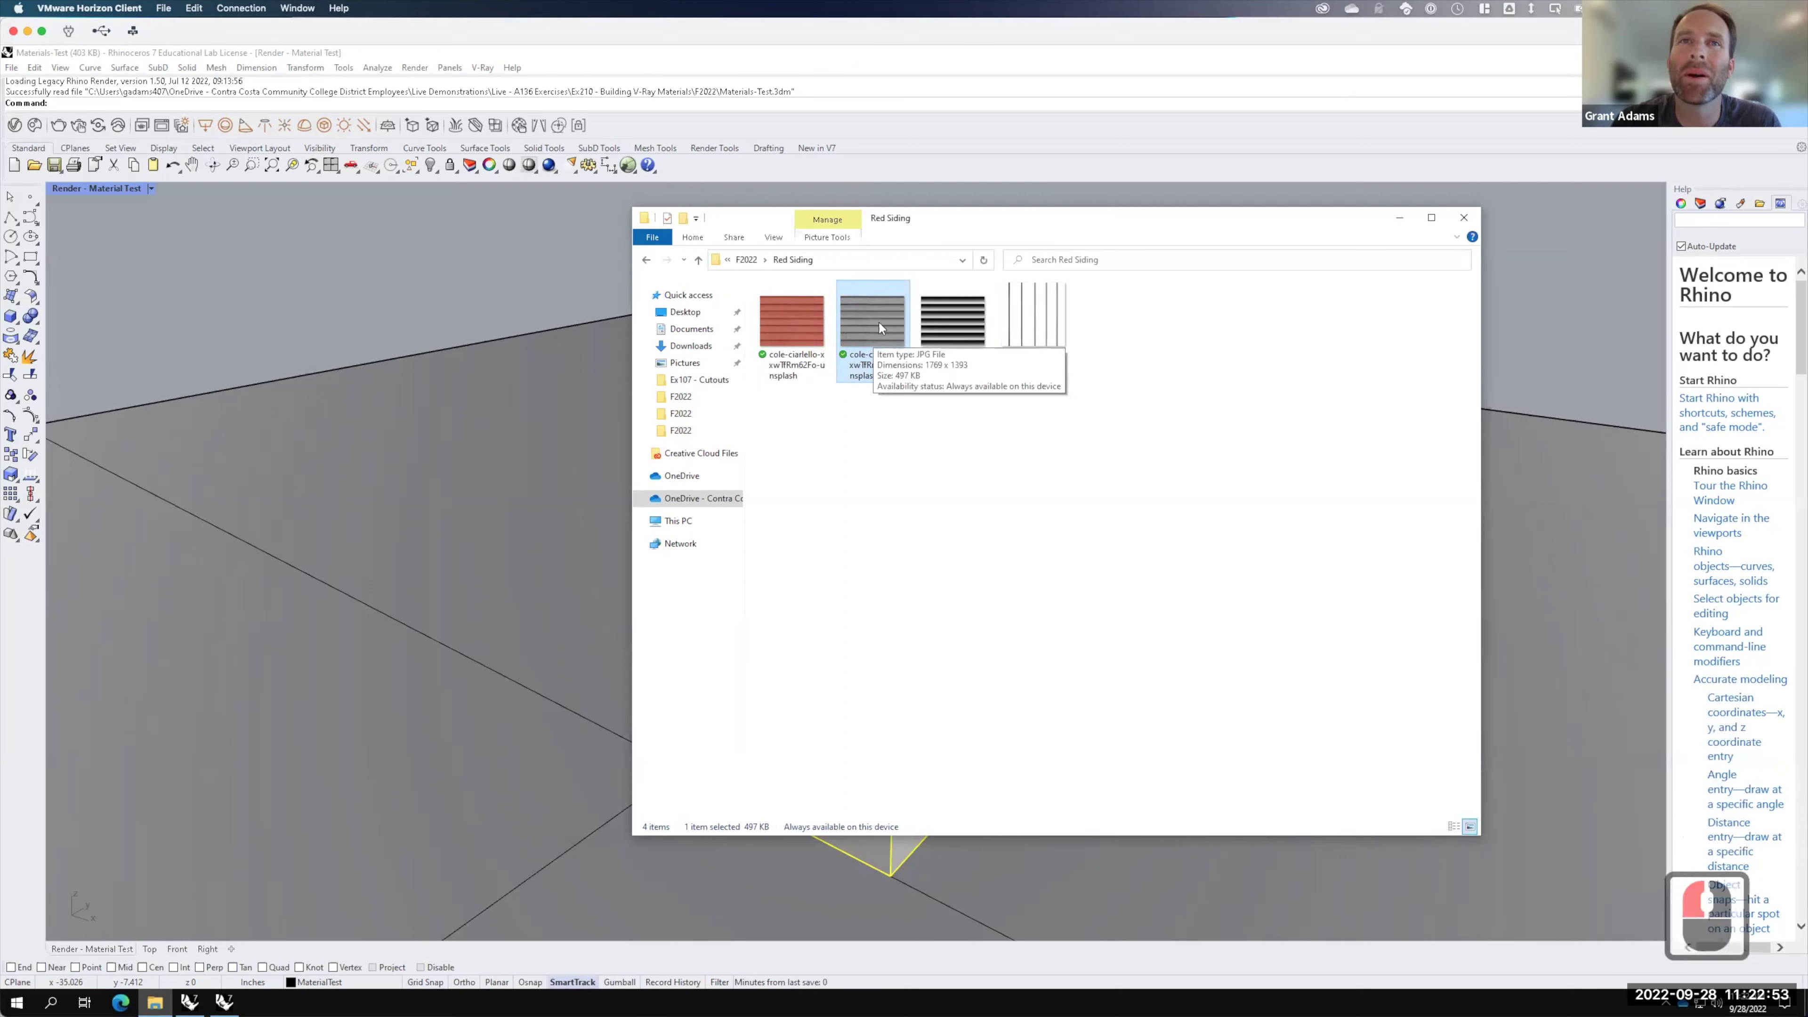
left_click(966, 327)
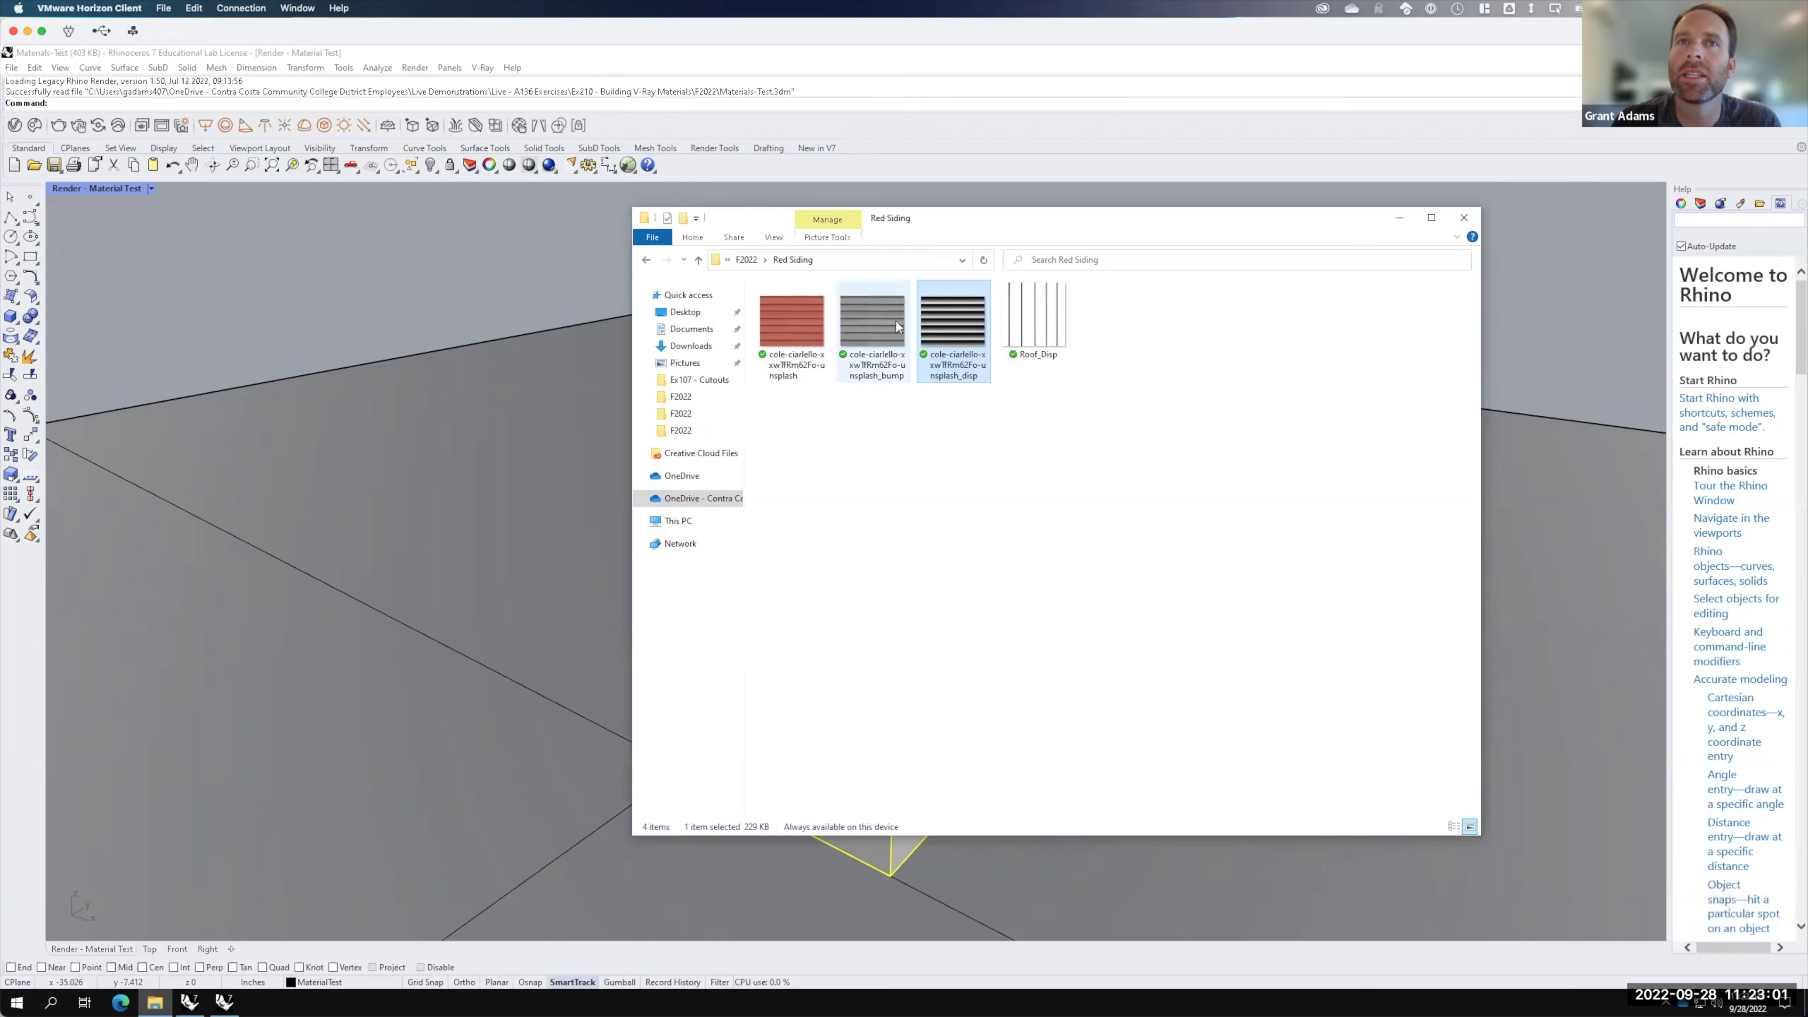
left_click(1401, 221)
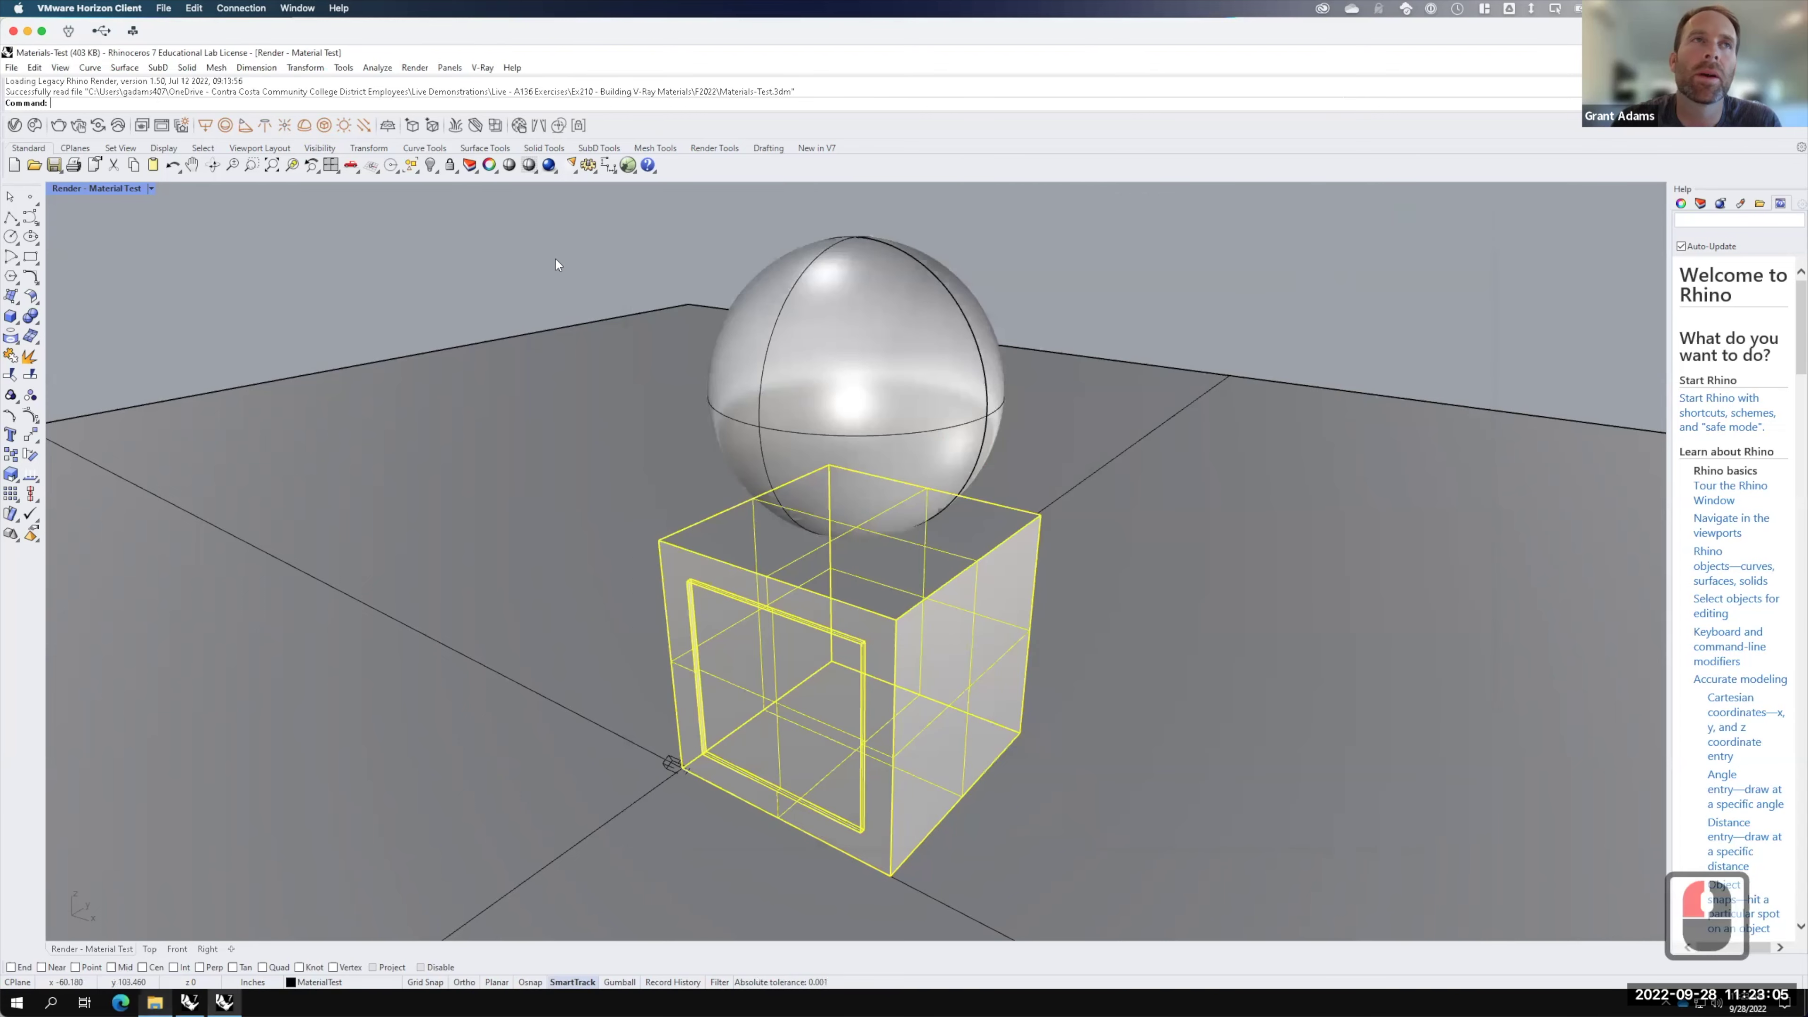
Step: Open the V-Ray Asset Editor with its library and add a new Generic material
left_click(14, 126)
key("F15")
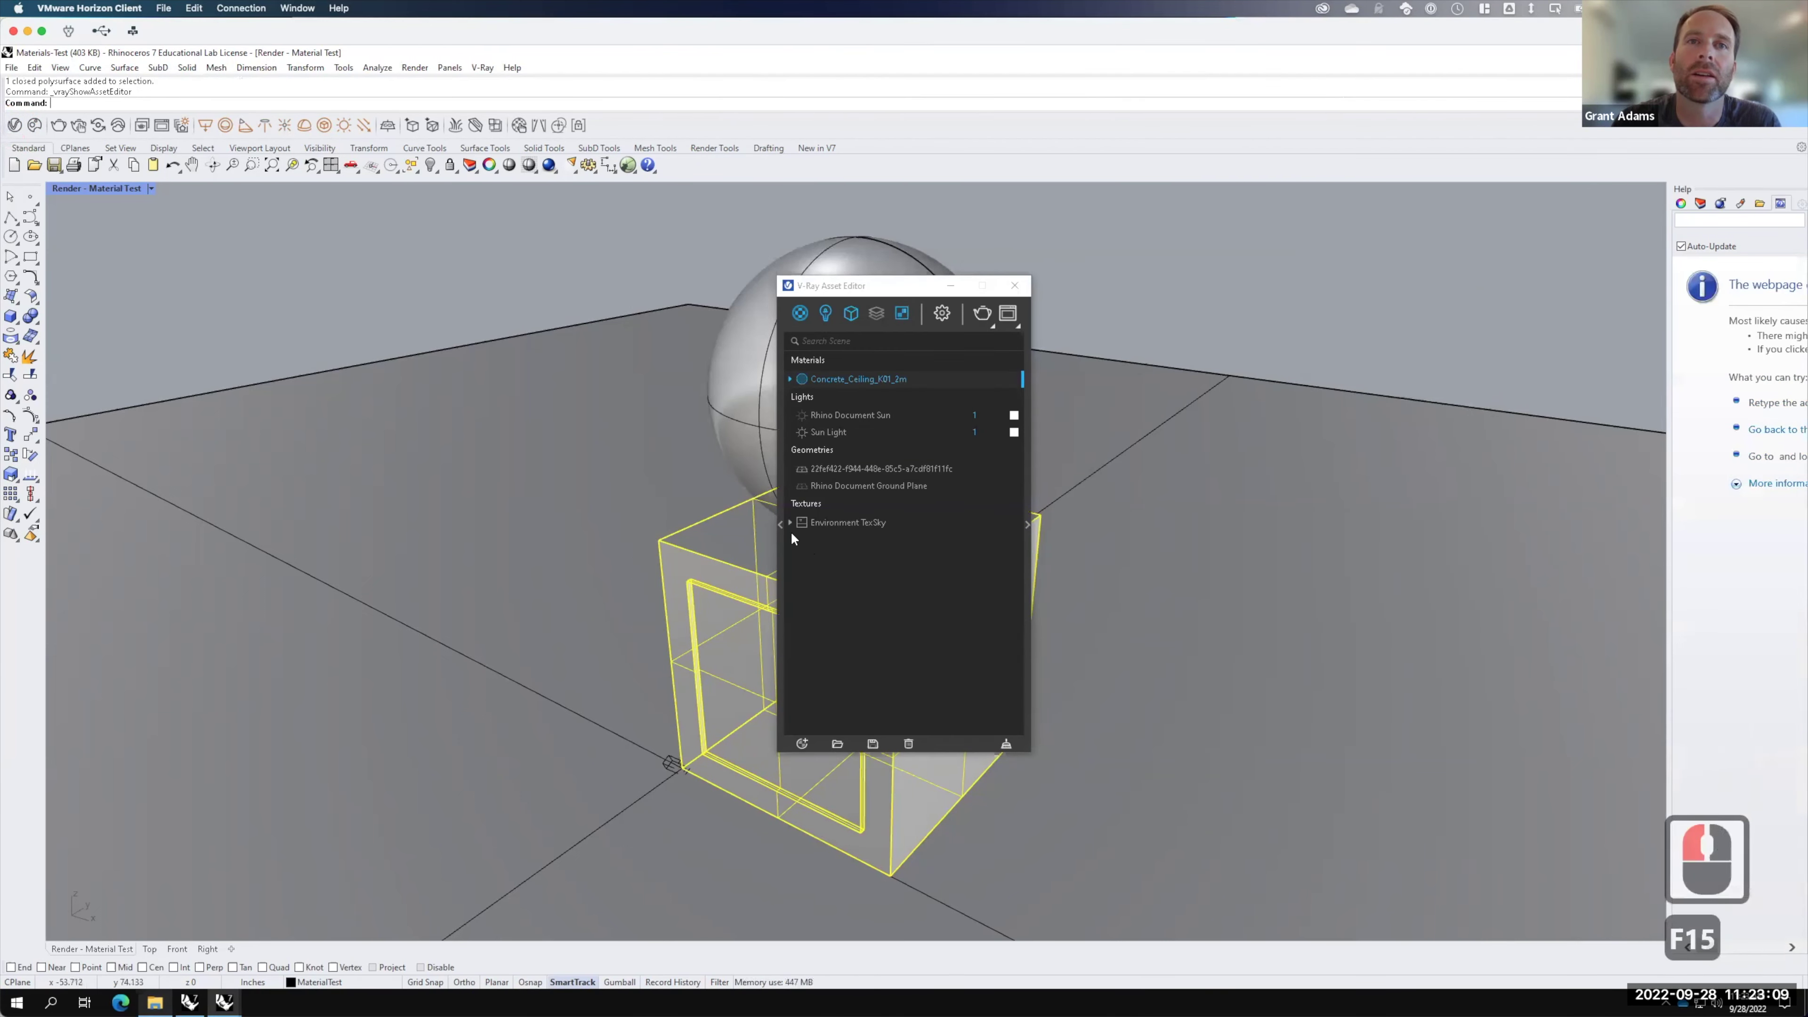
left_click(780, 524)
left_click(793, 280)
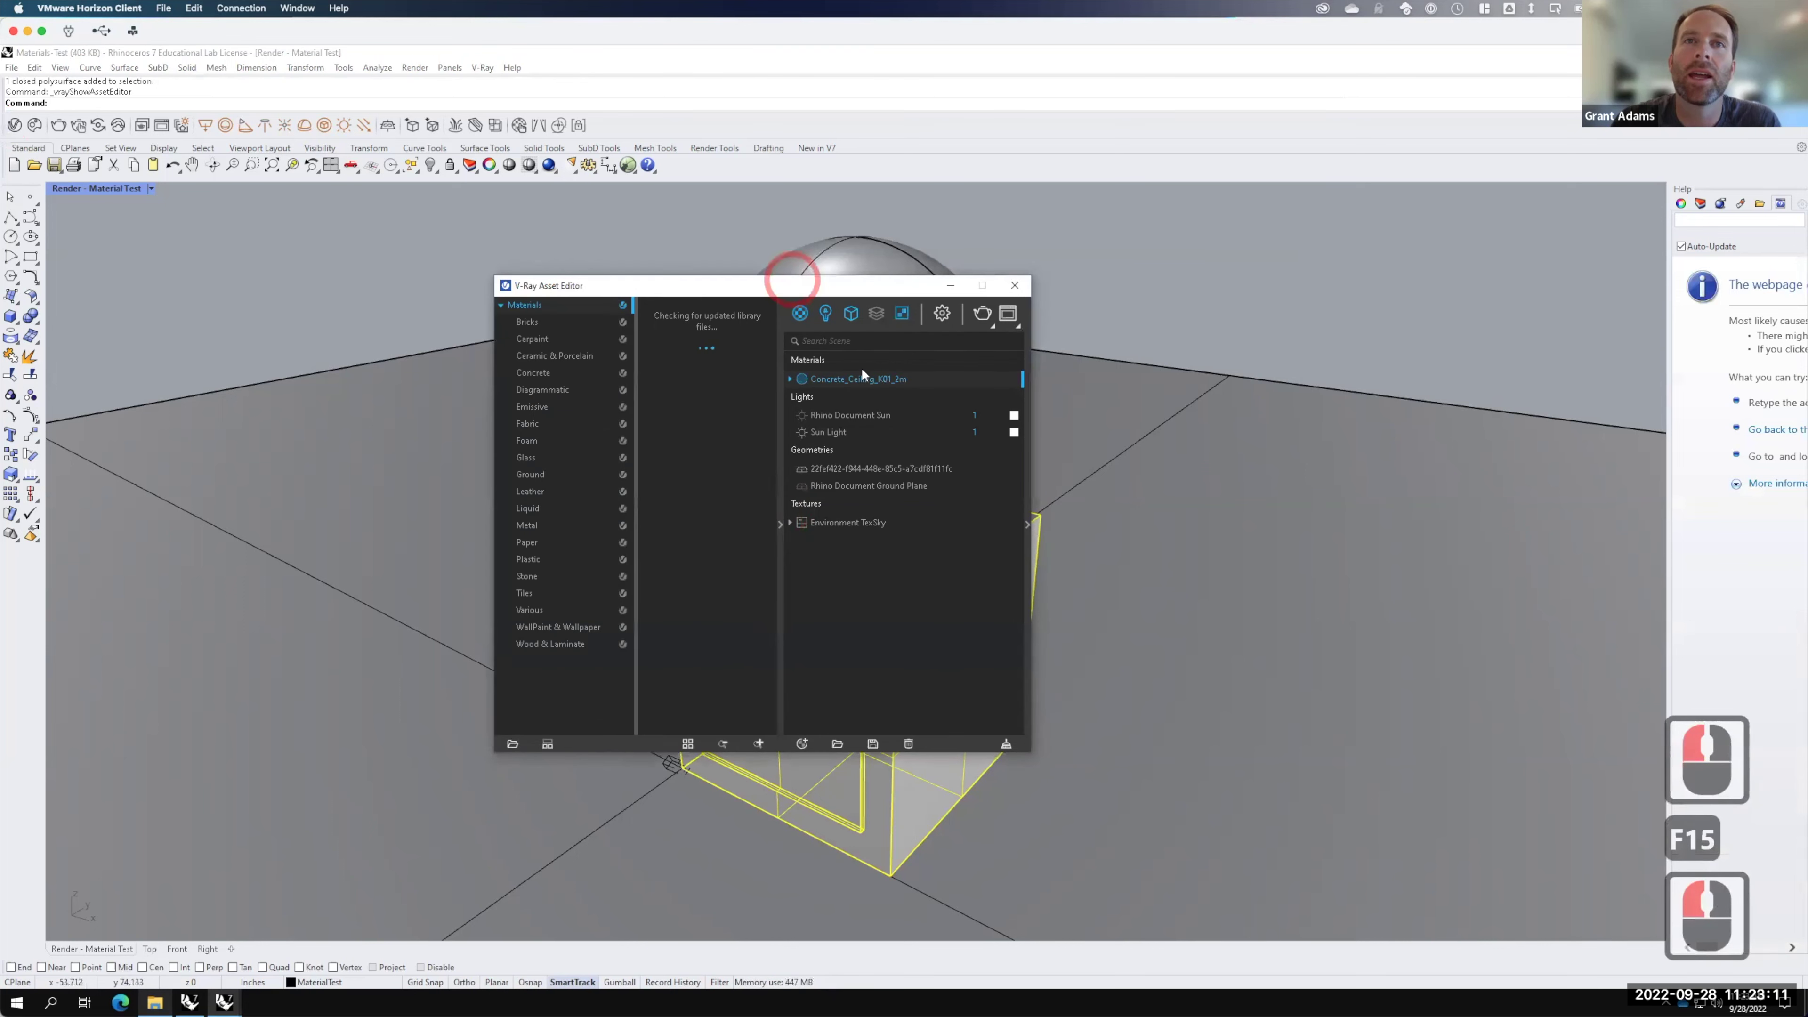
left_click(802, 743)
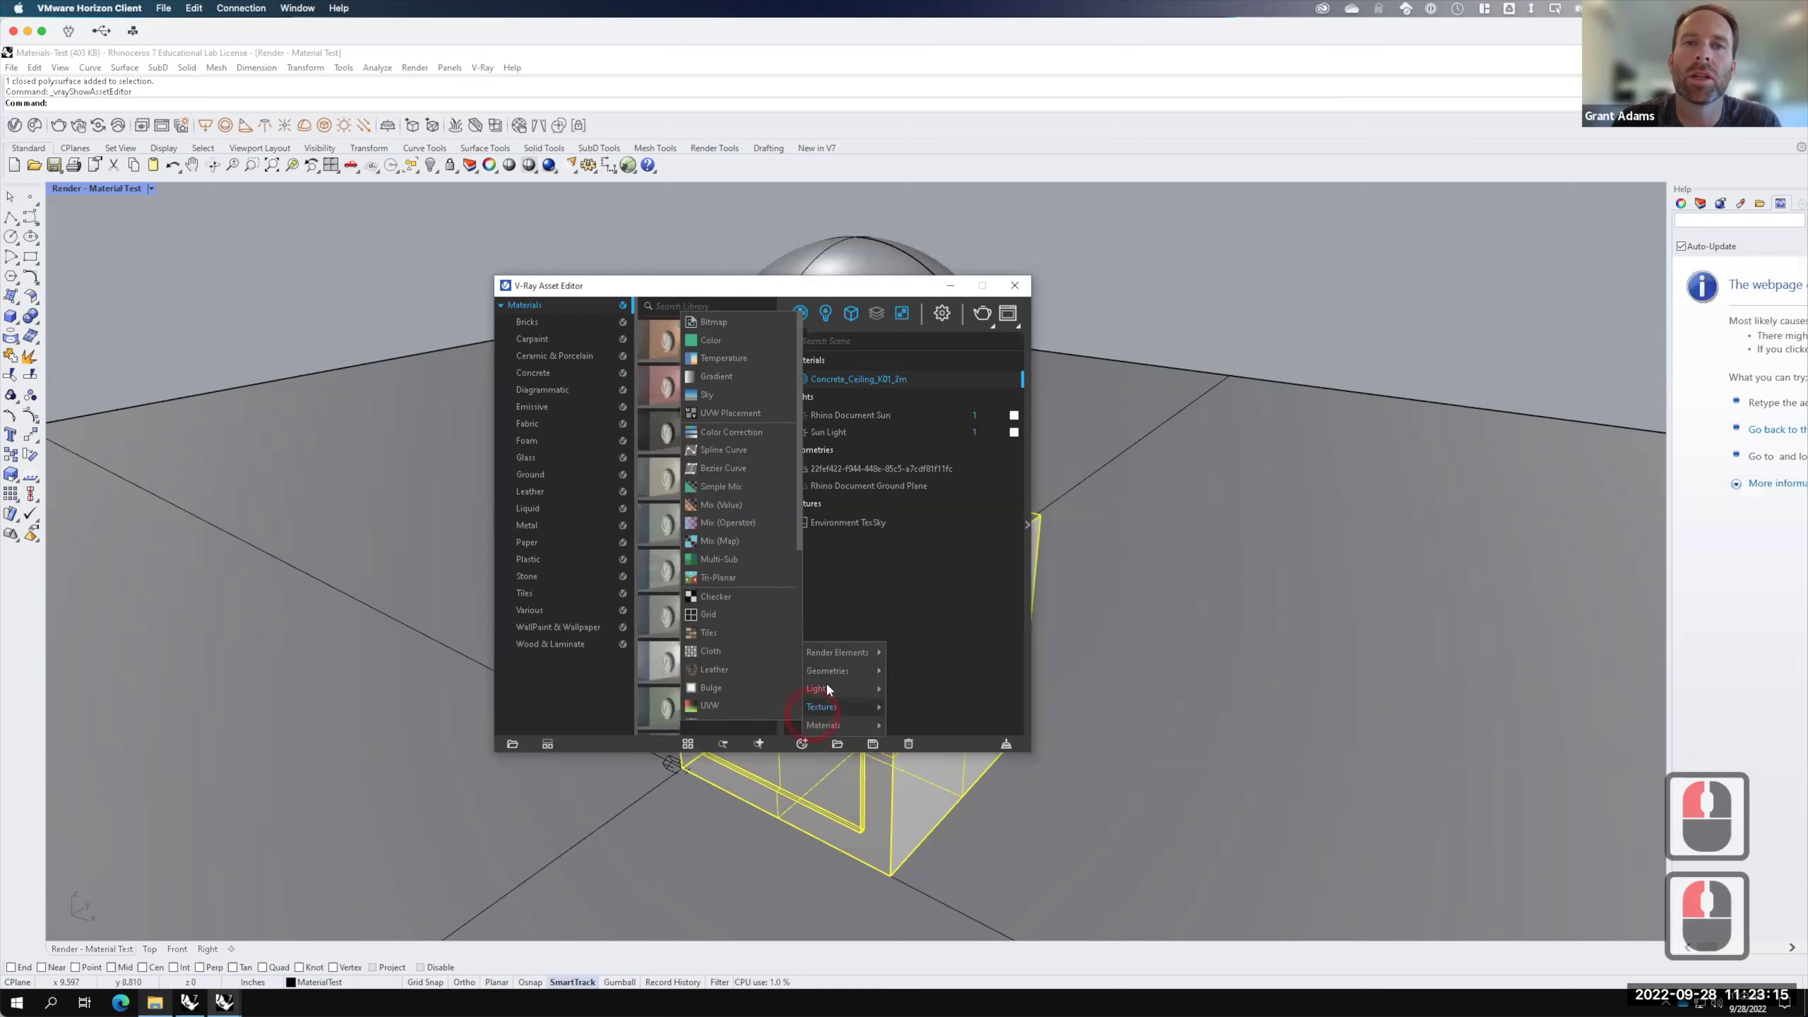
mouse_move(869, 733)
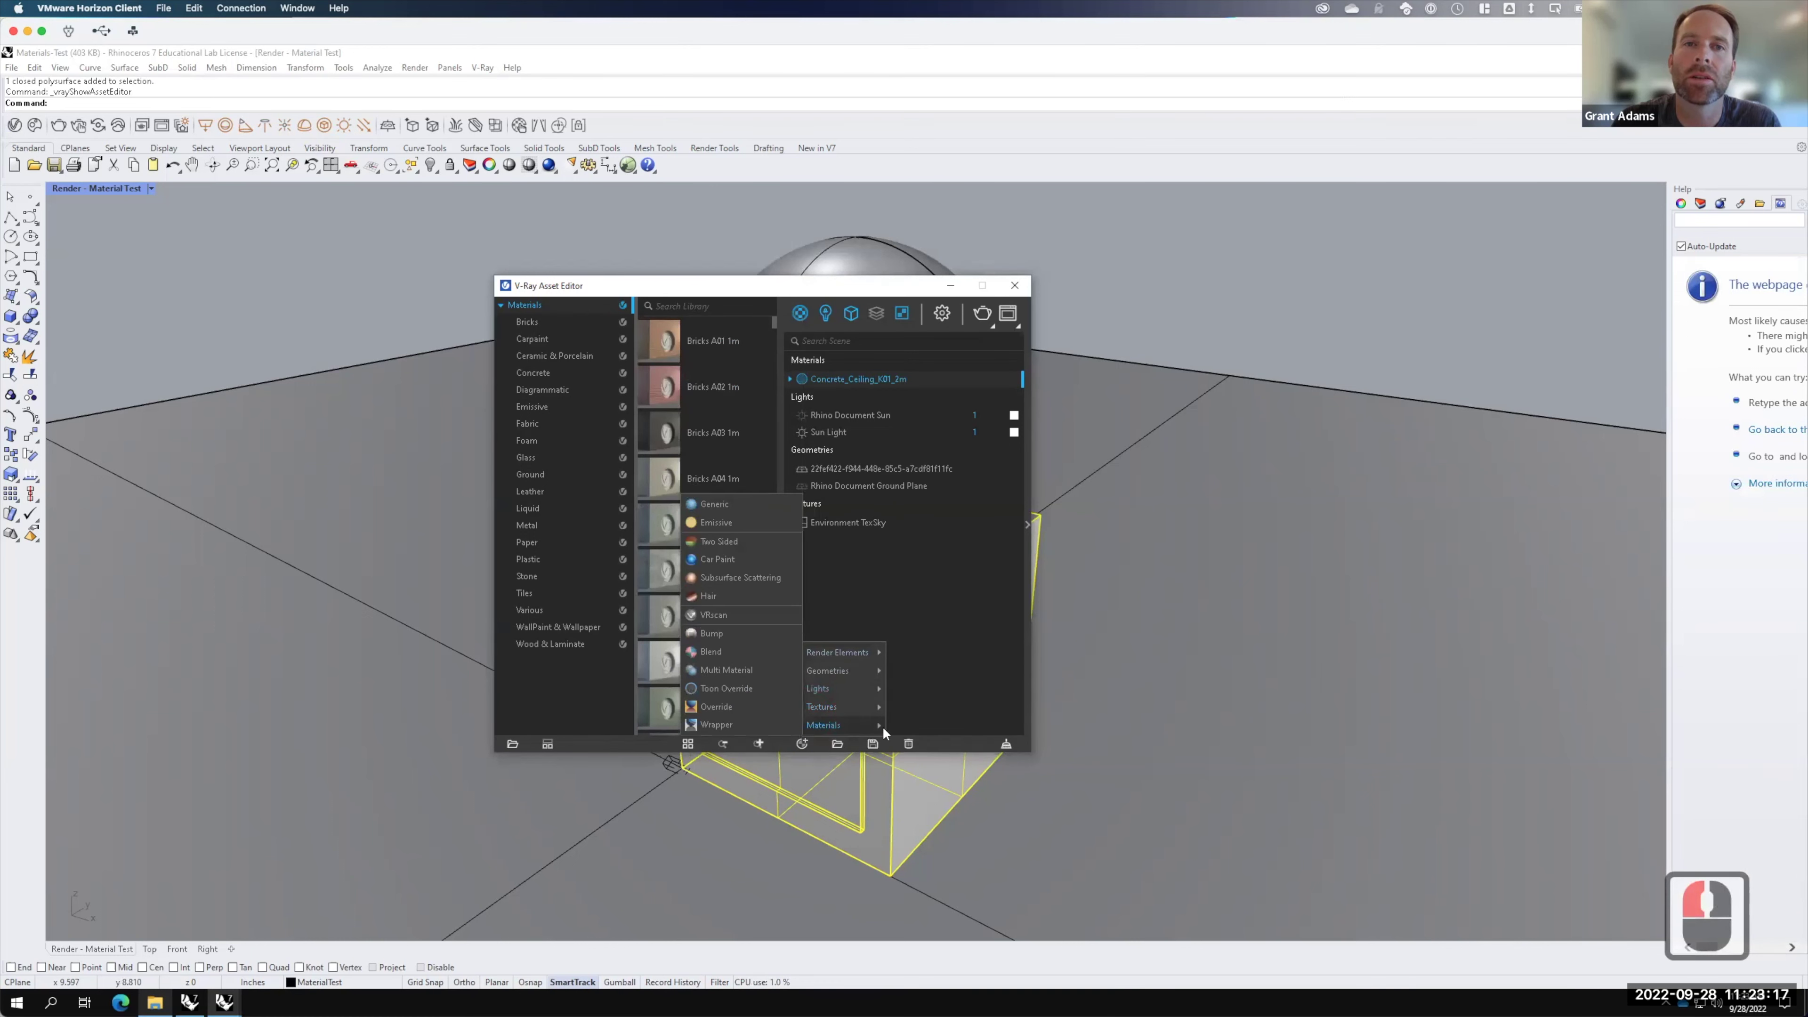
left_click(715, 504)
Step: Rename the new Generic material to 'Red Siding' and expand its settings panel
left_click(827, 396)
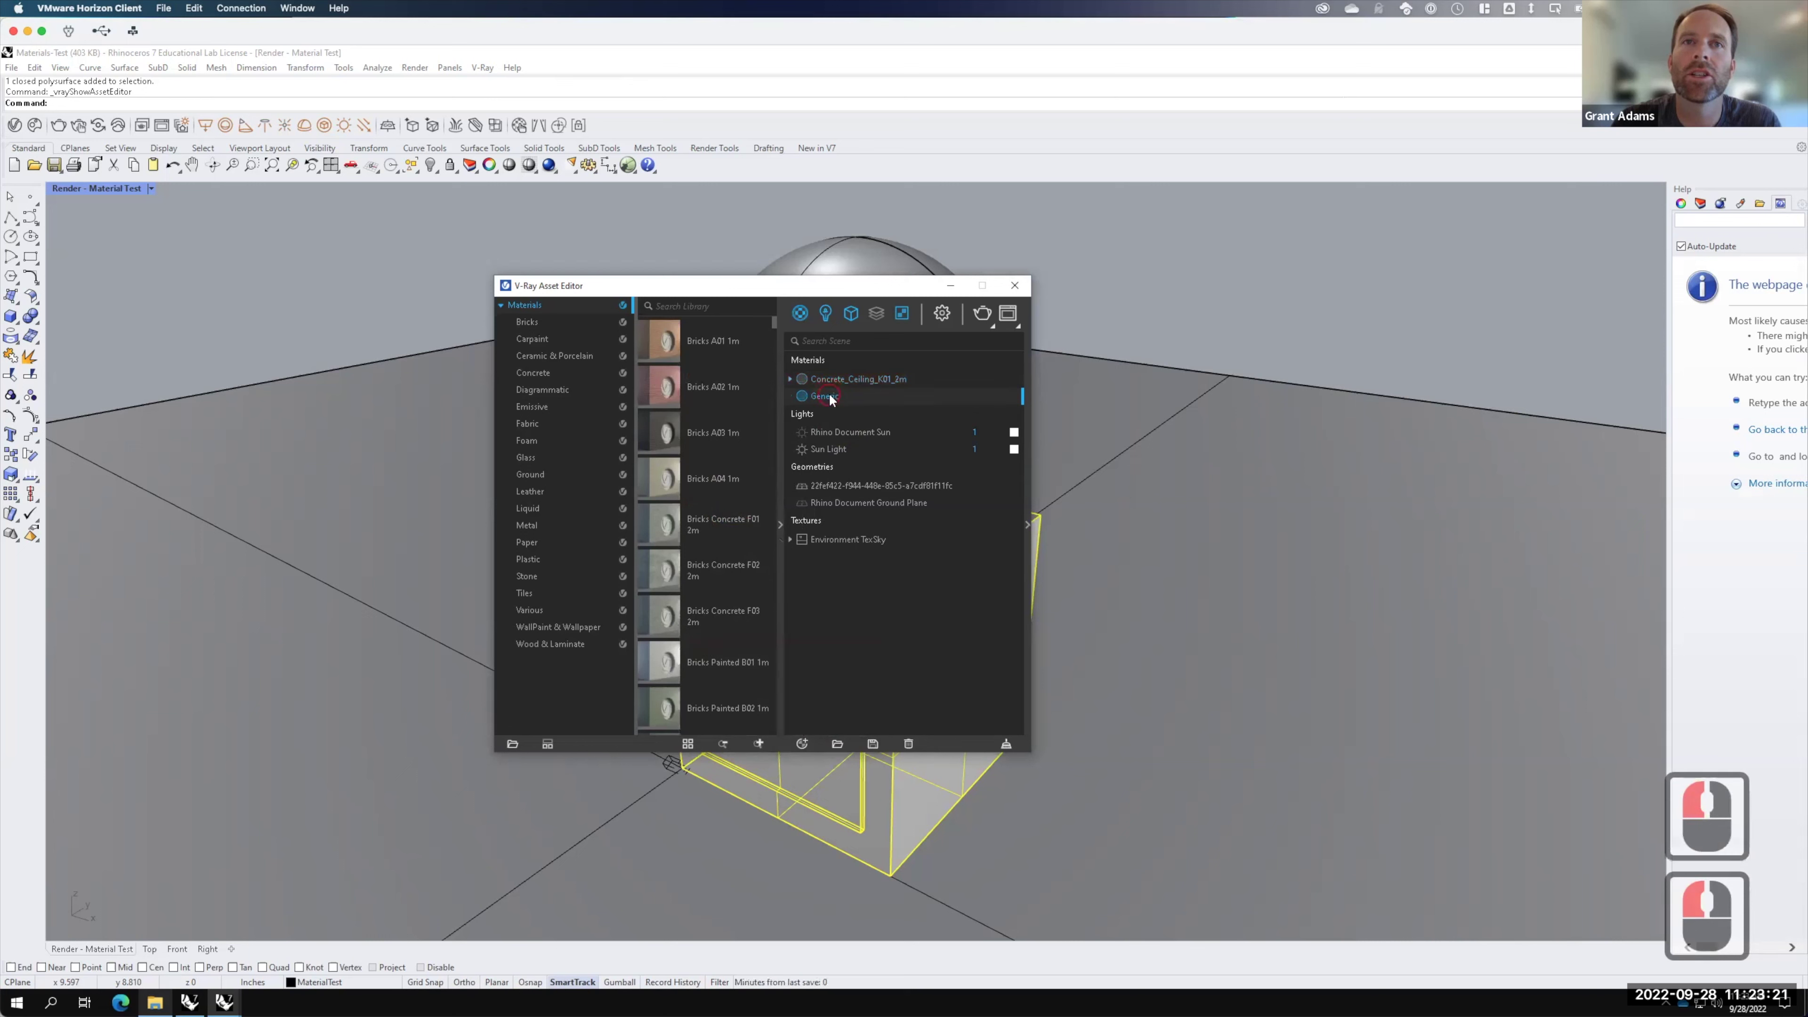
double_click(830, 397)
key("ctrl+a")
type("Rd")
key("BackSpace")
type("ed Siding")
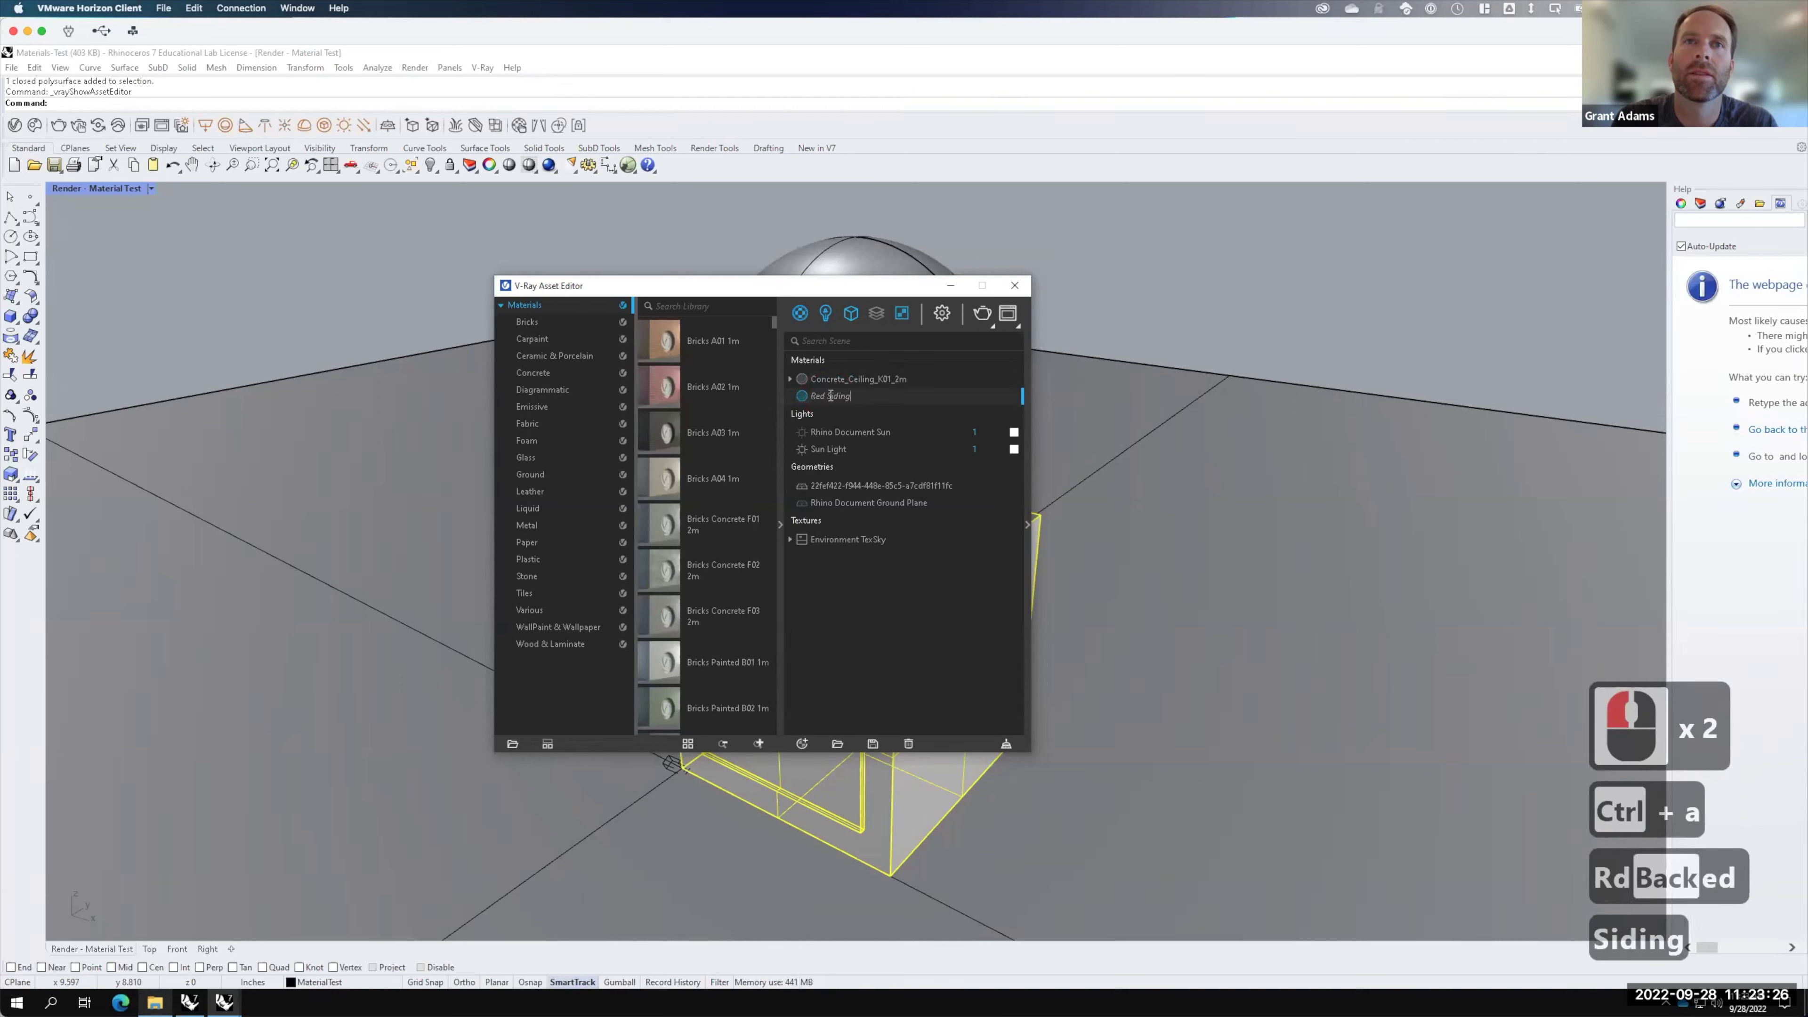
key("Return")
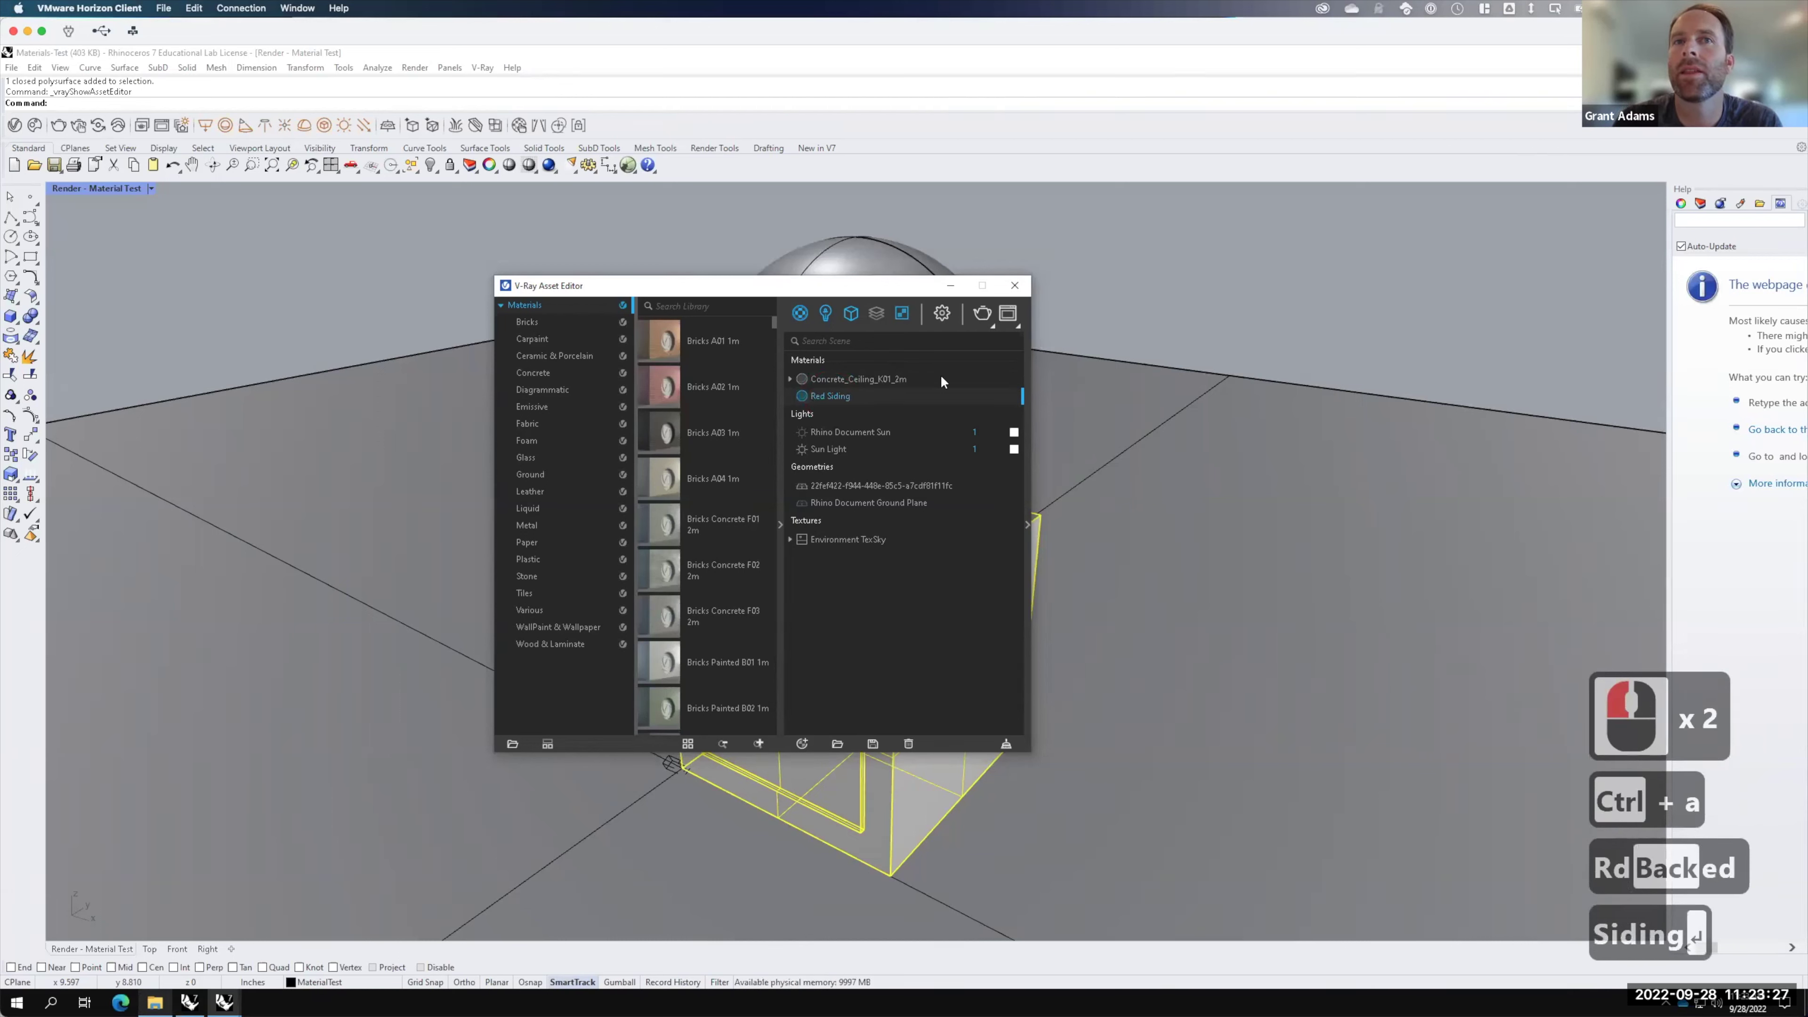
left_click(1029, 520)
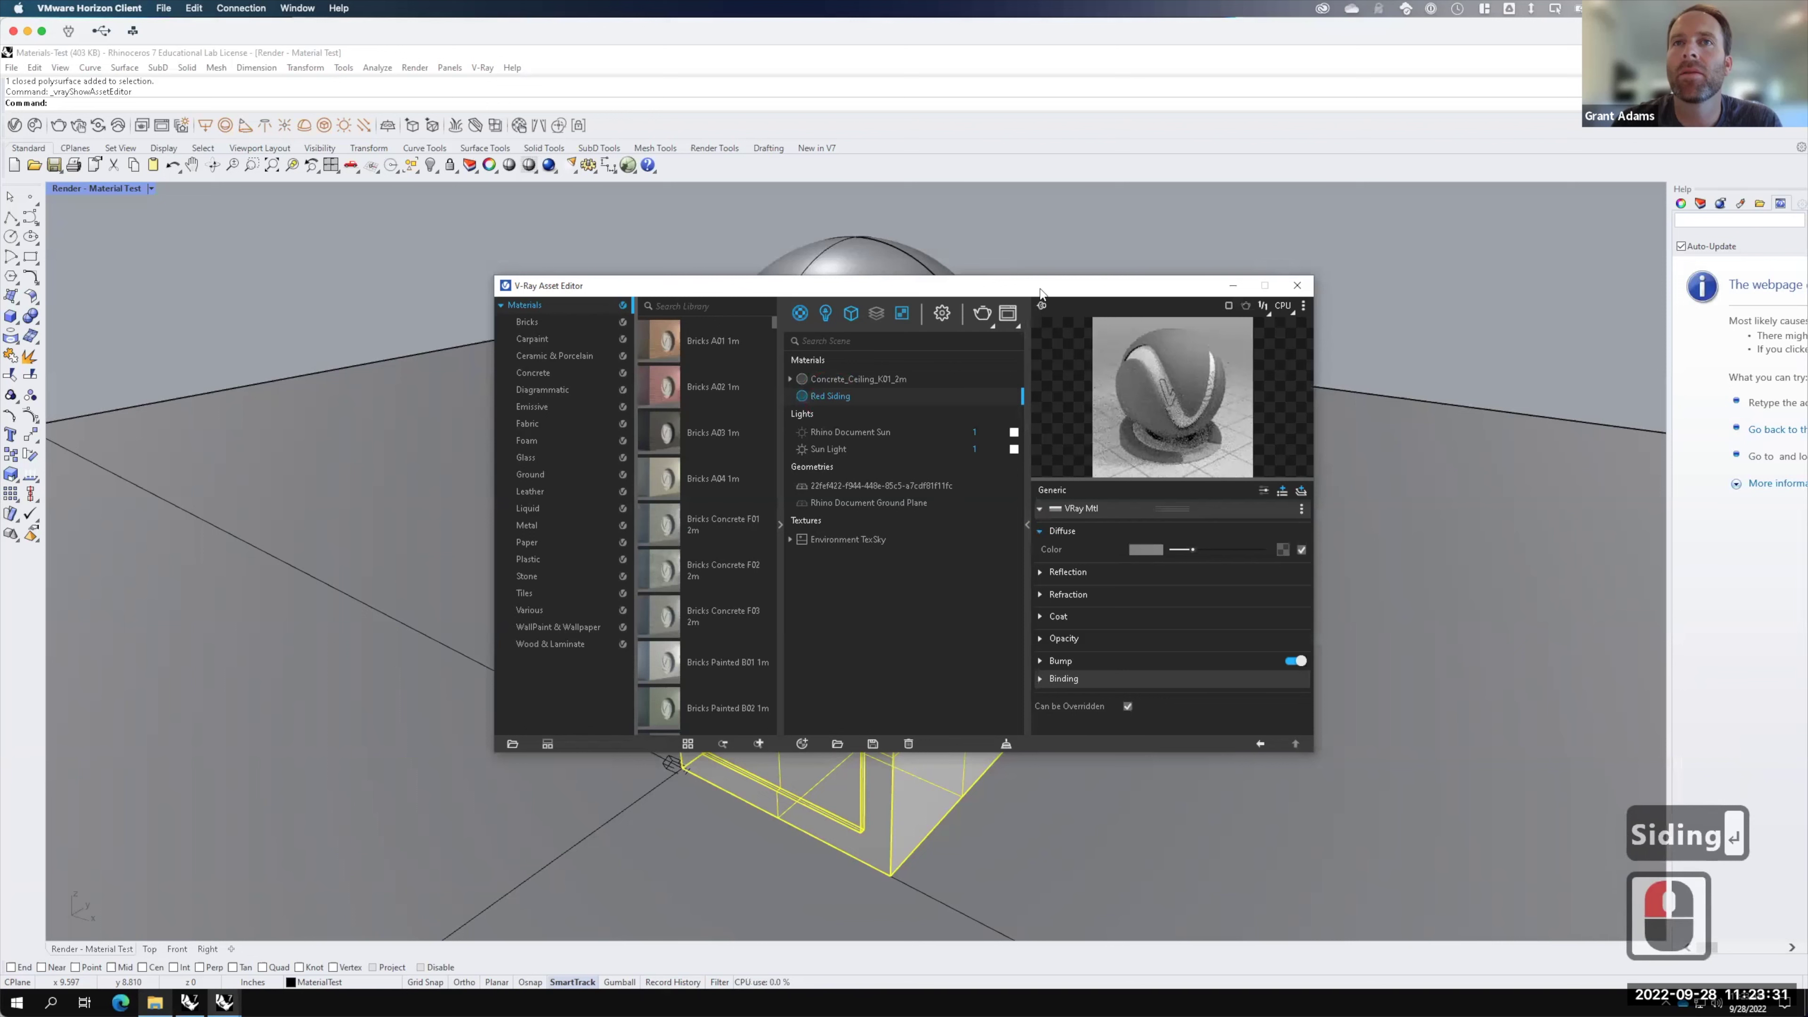
Step: Shift the Asset Editor left and choose a Bitmap texture for Red Siding's Diffuse Color
left_click_drag(932, 285, 817, 282)
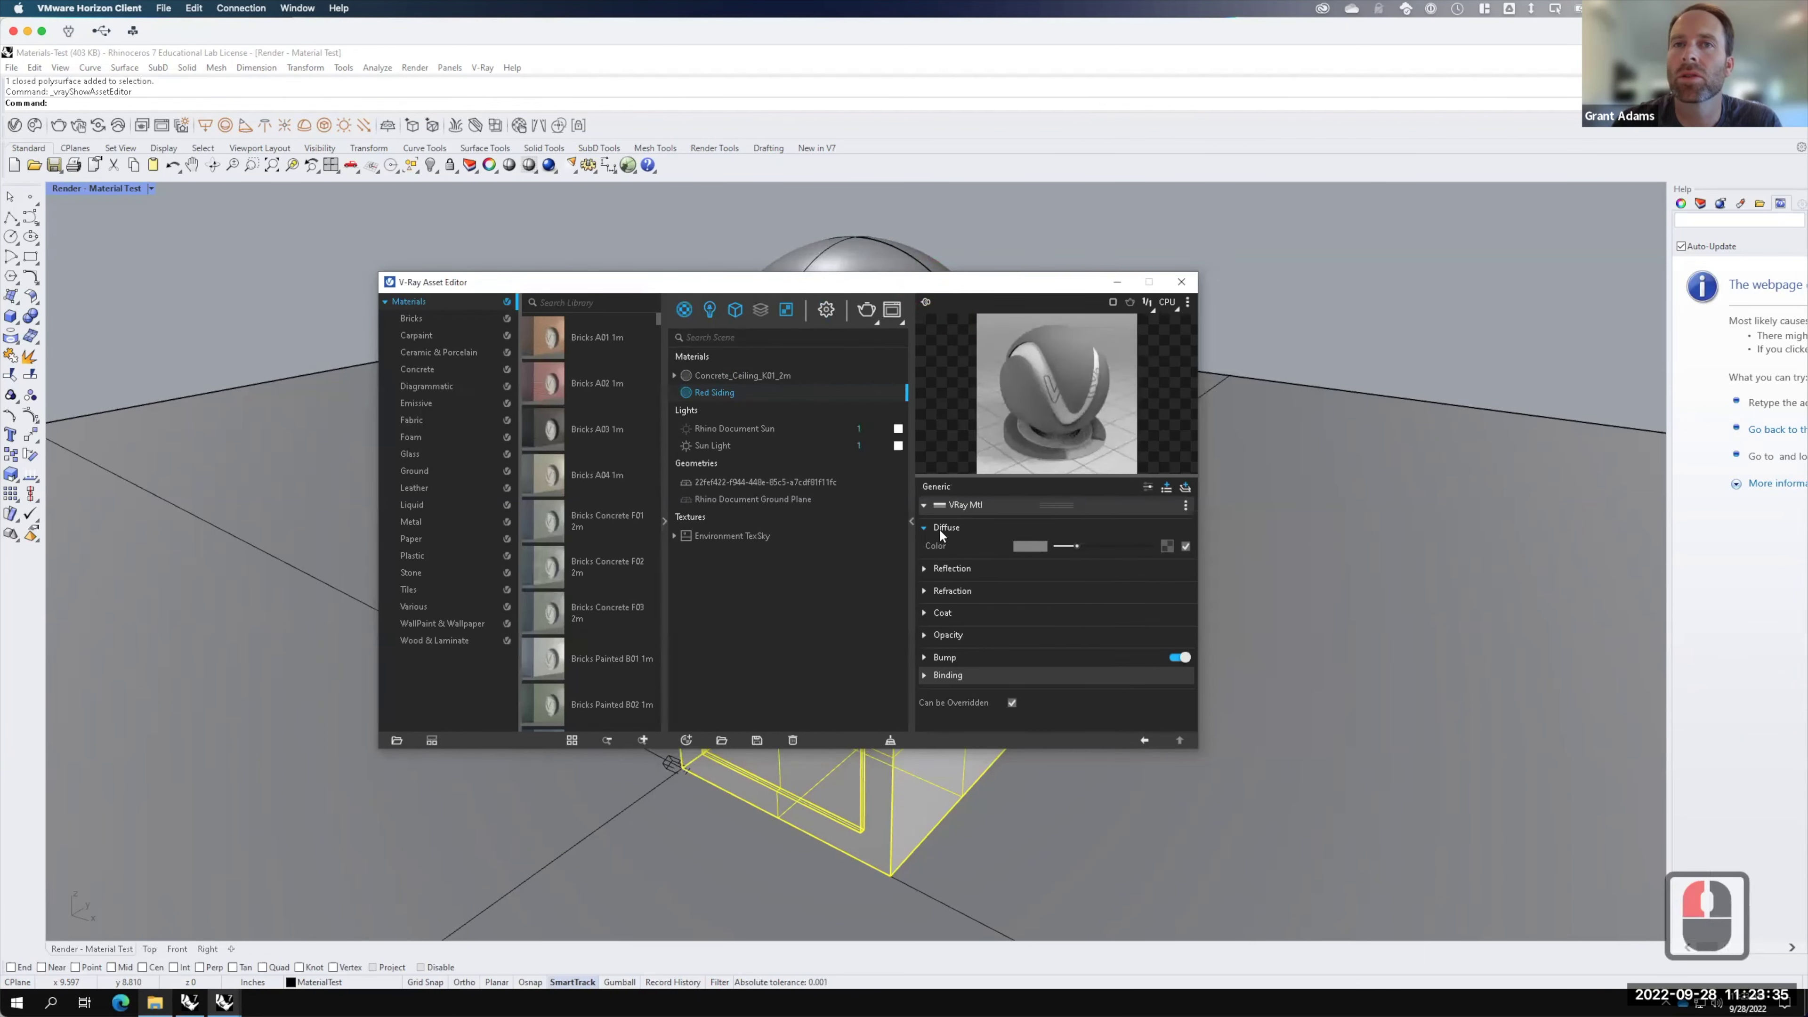
left_click(1168, 546)
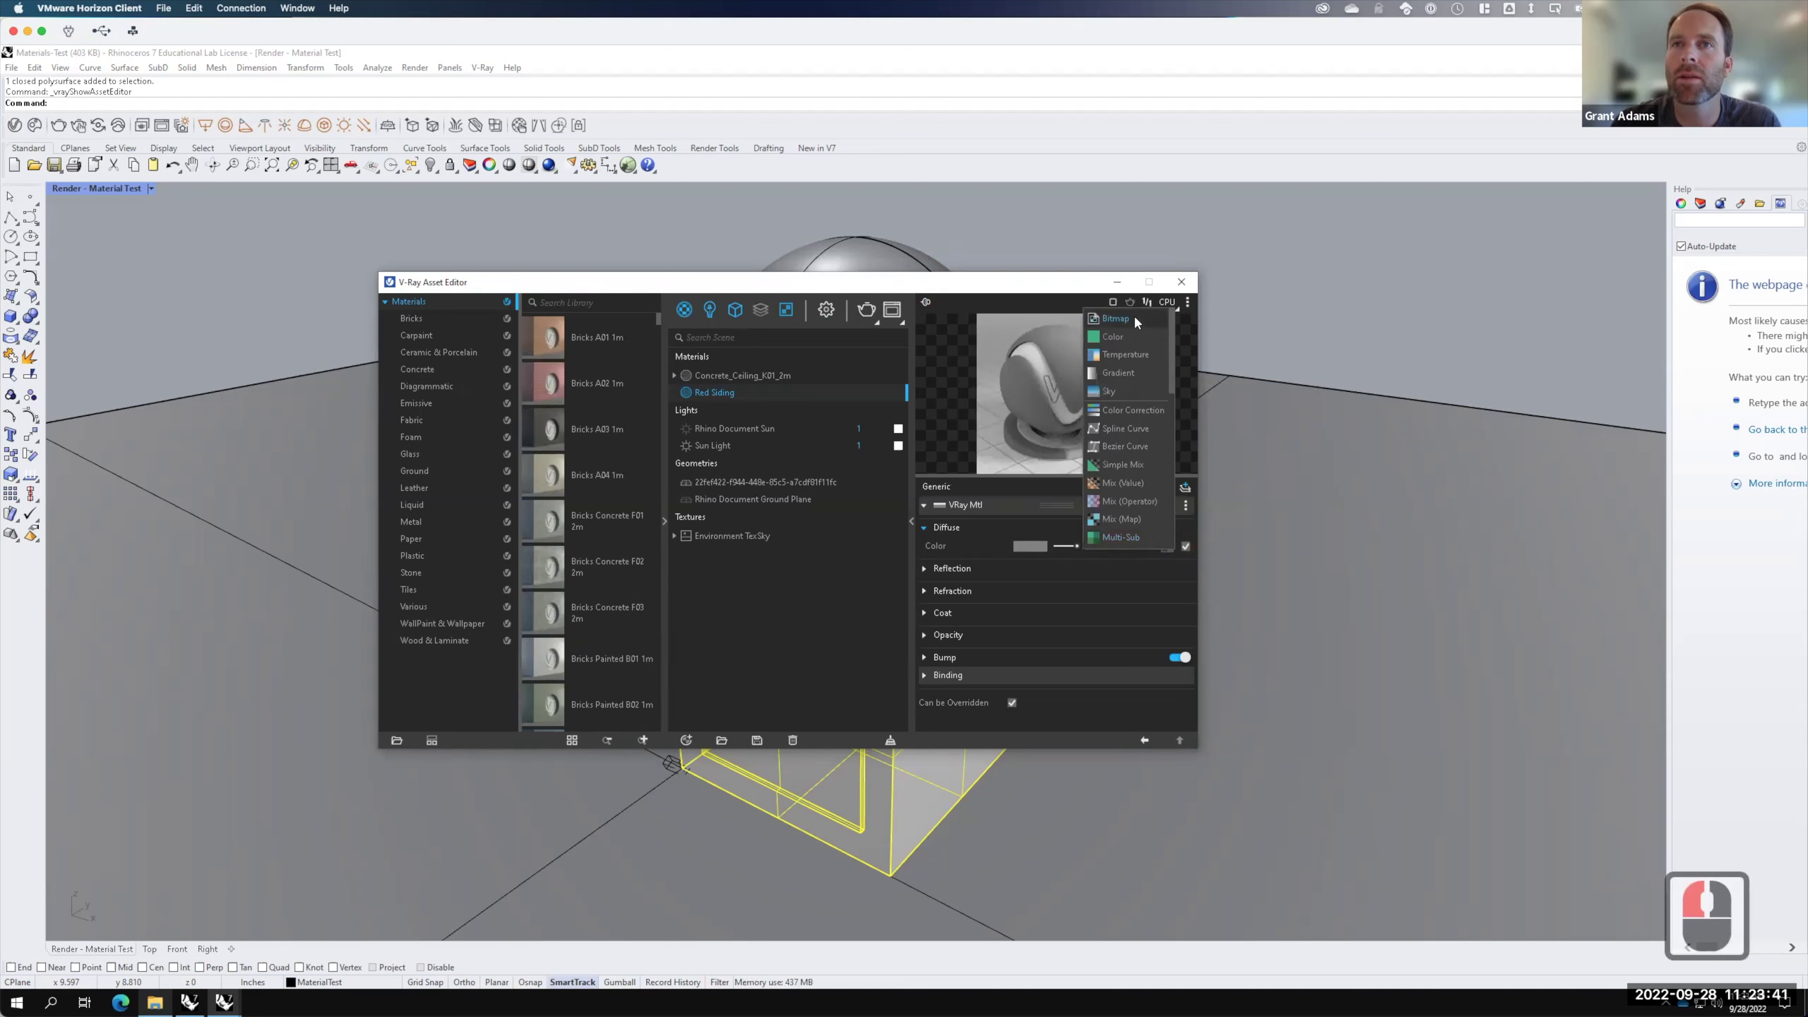
left_click(1123, 319)
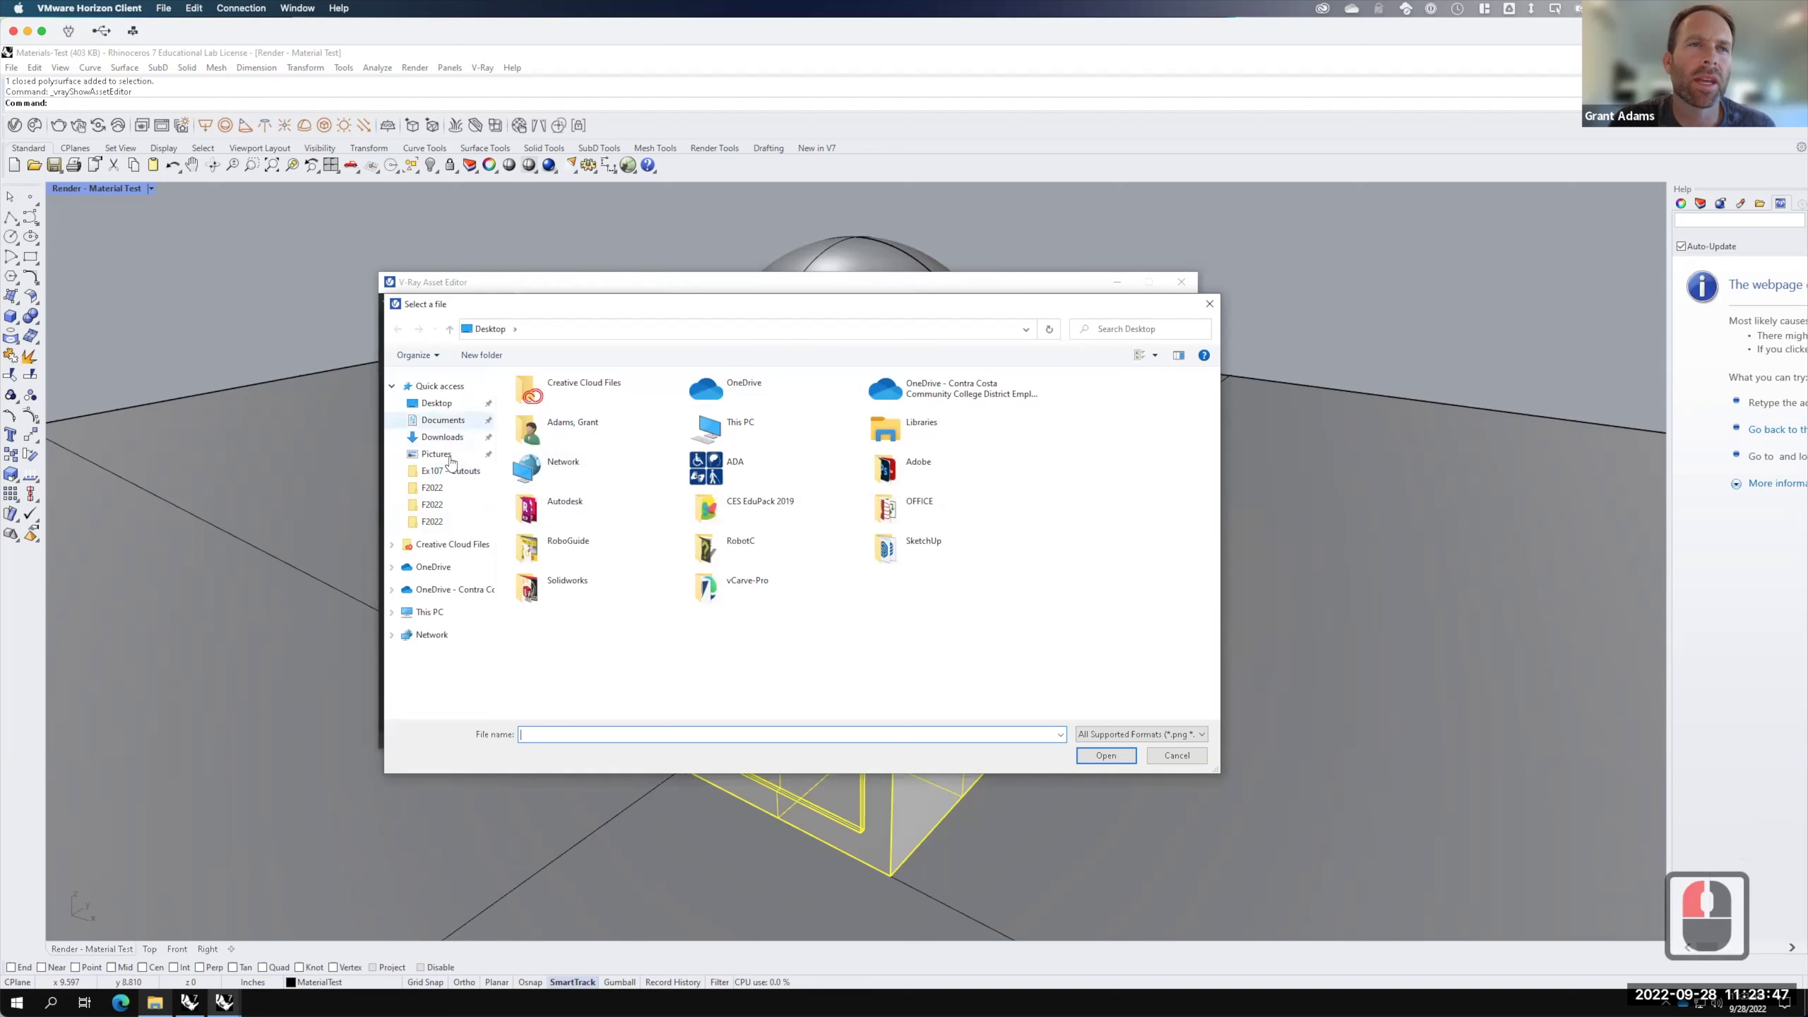
Step: Load the red siding colour image from OneDrive > Live Demonstrations > Ex210 > F2022 > Red Siding
left_click(459, 591)
left_click(597, 374)
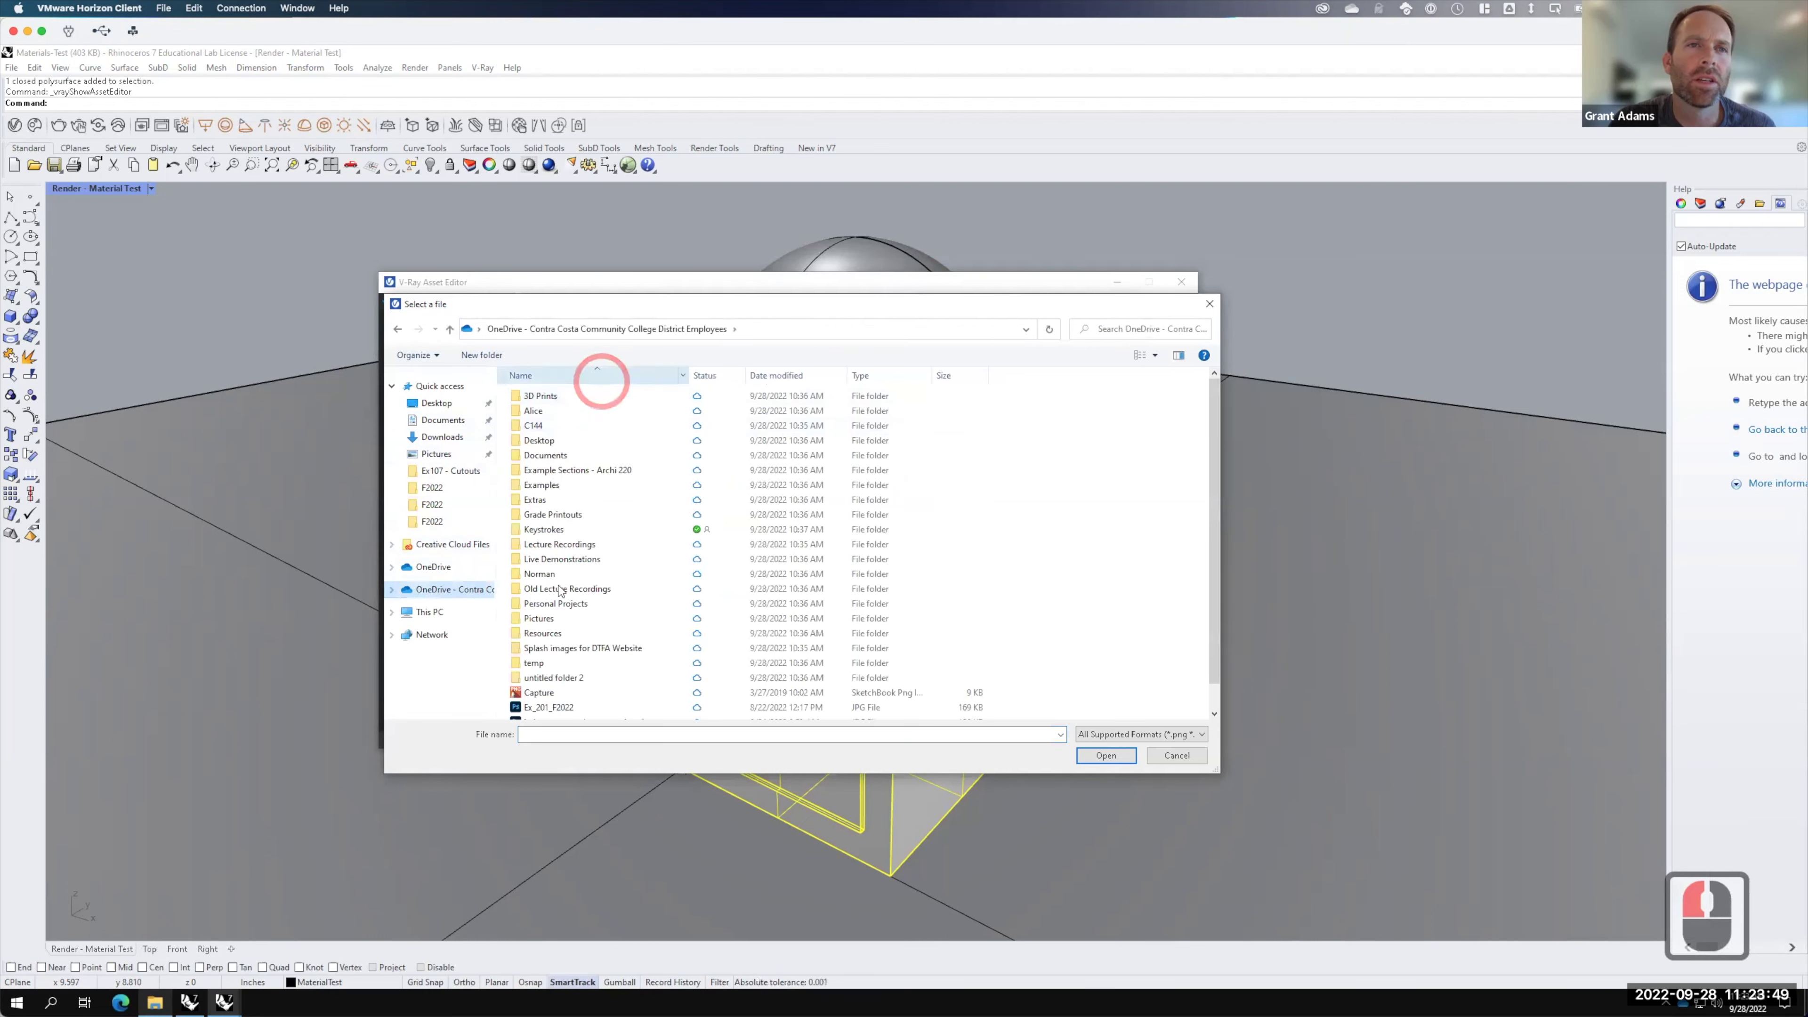
double_click(562, 559)
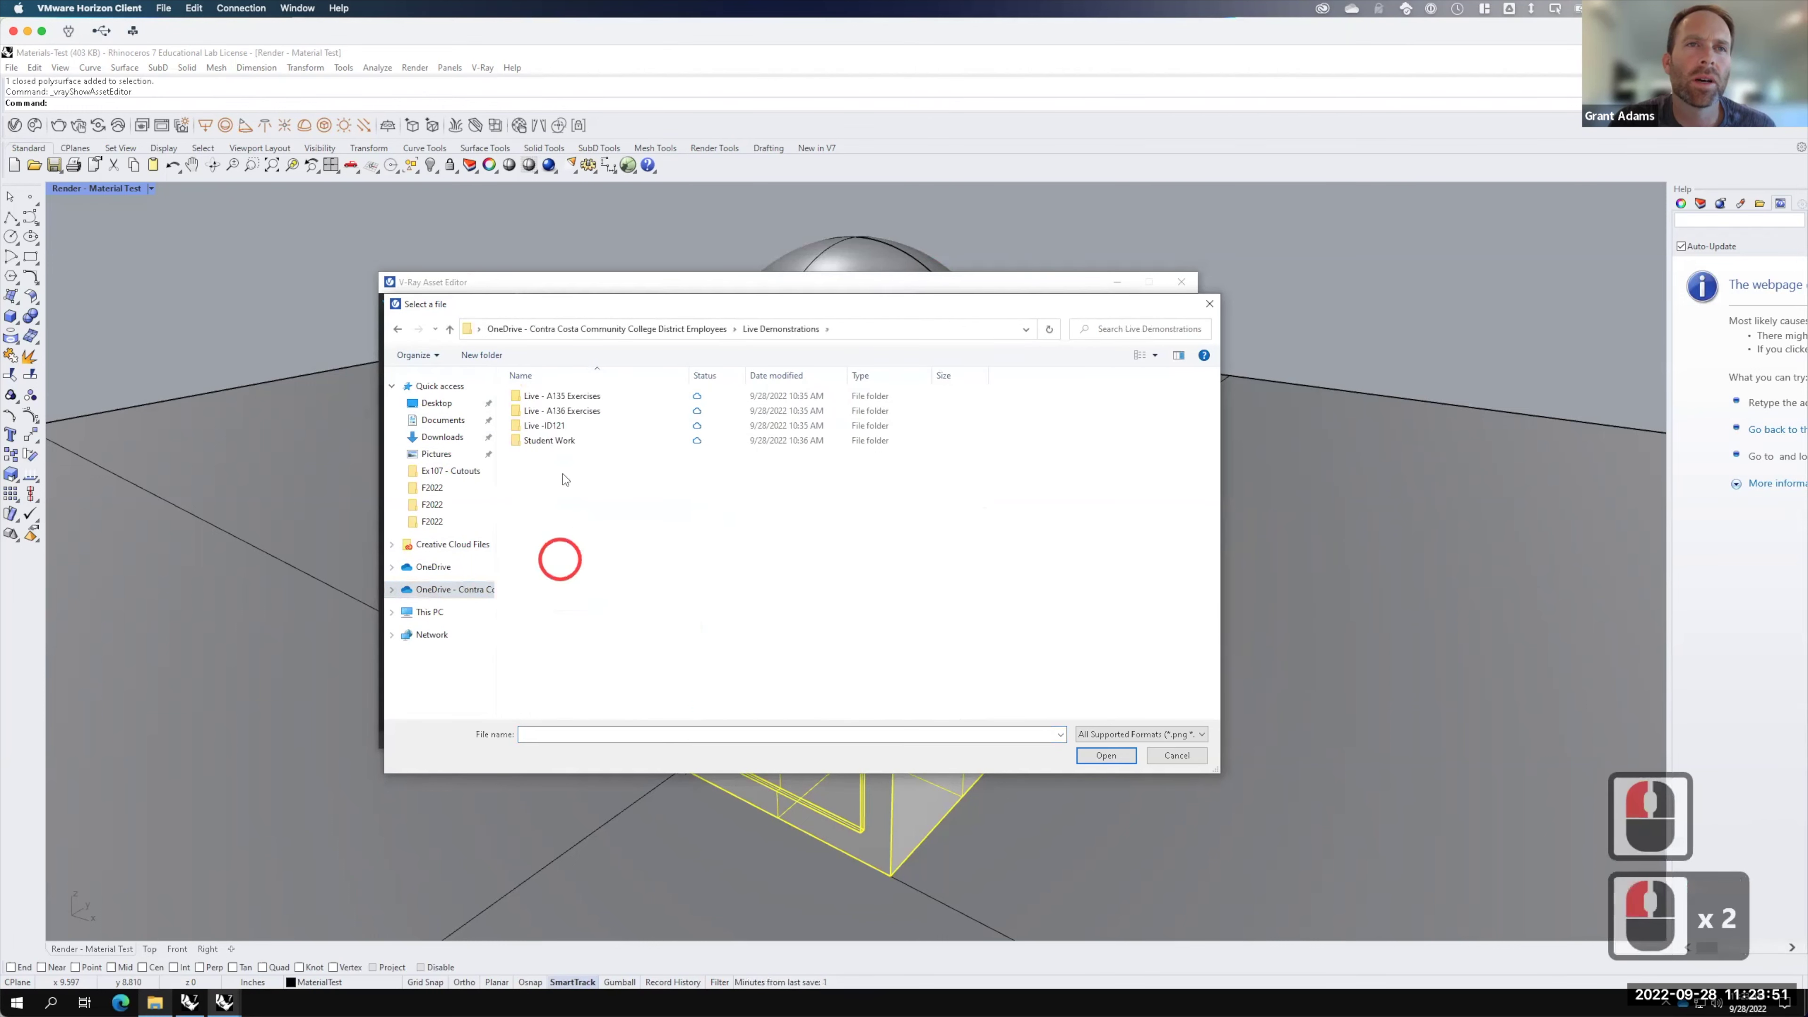
double_click(558, 411)
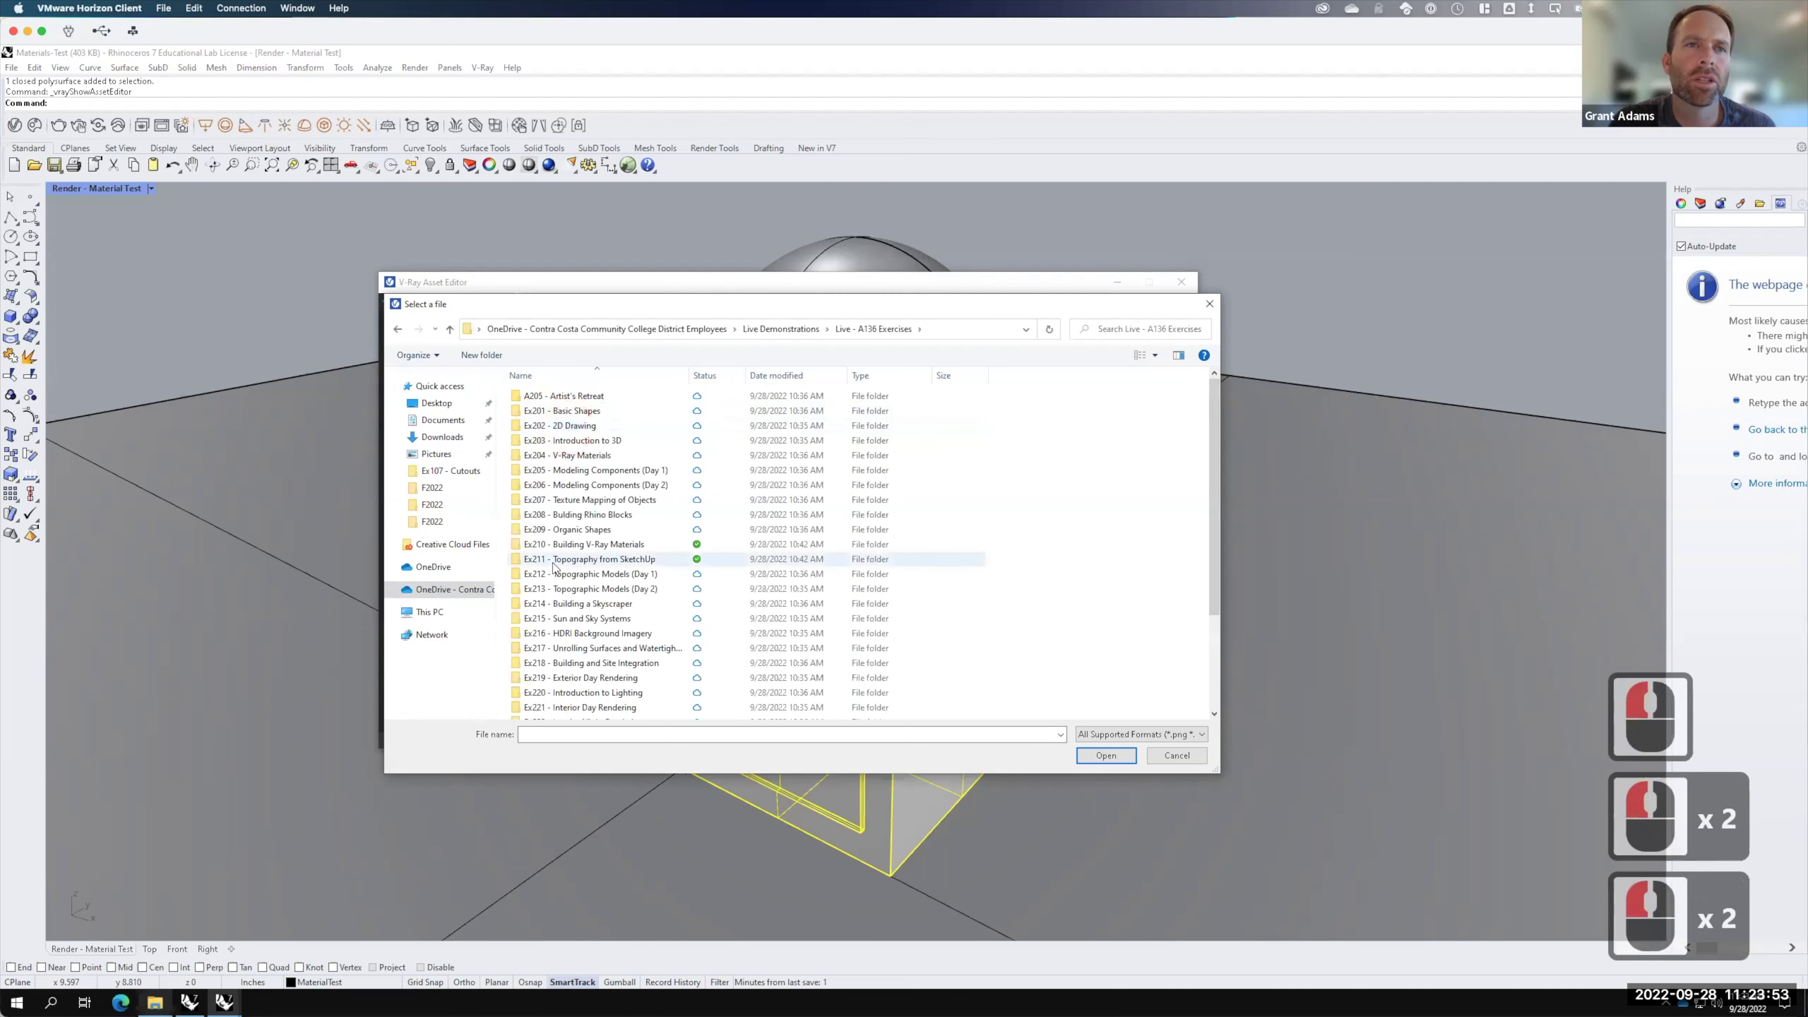
double_click(567, 542)
left_click(541, 456)
double_click(541, 455)
double_click(538, 395)
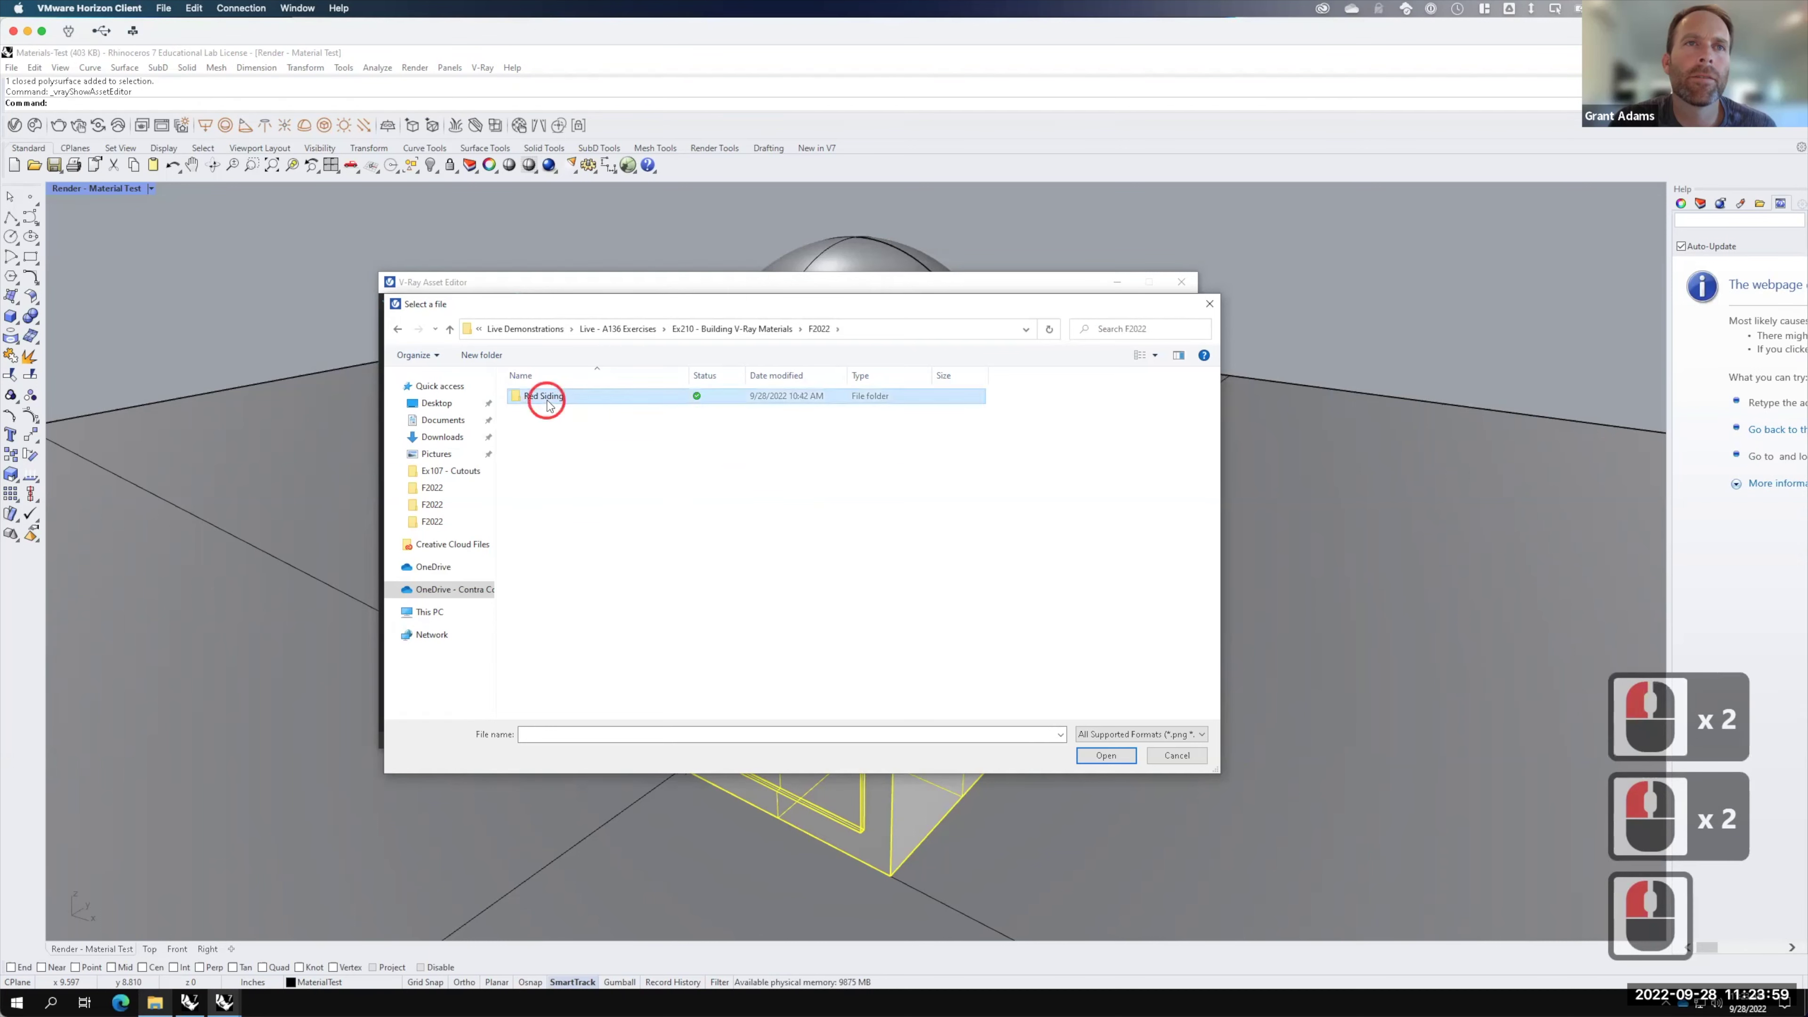
left_click(548, 421)
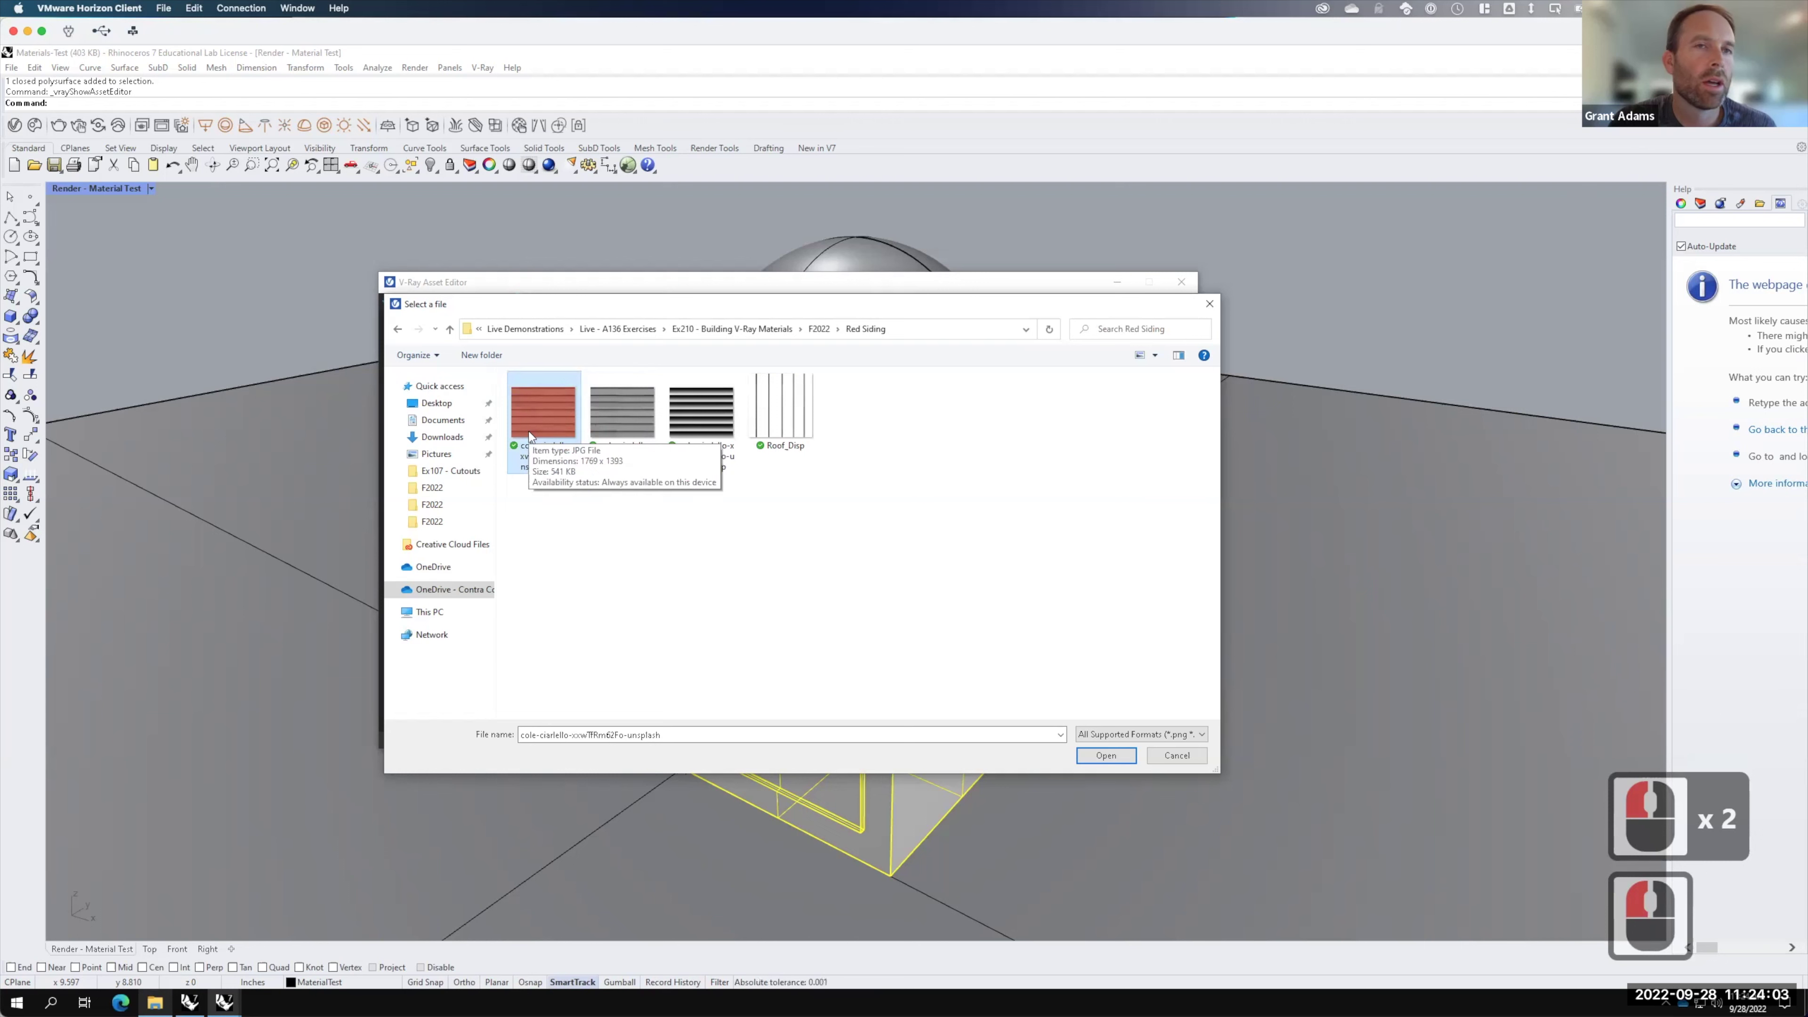
left_click(1122, 757)
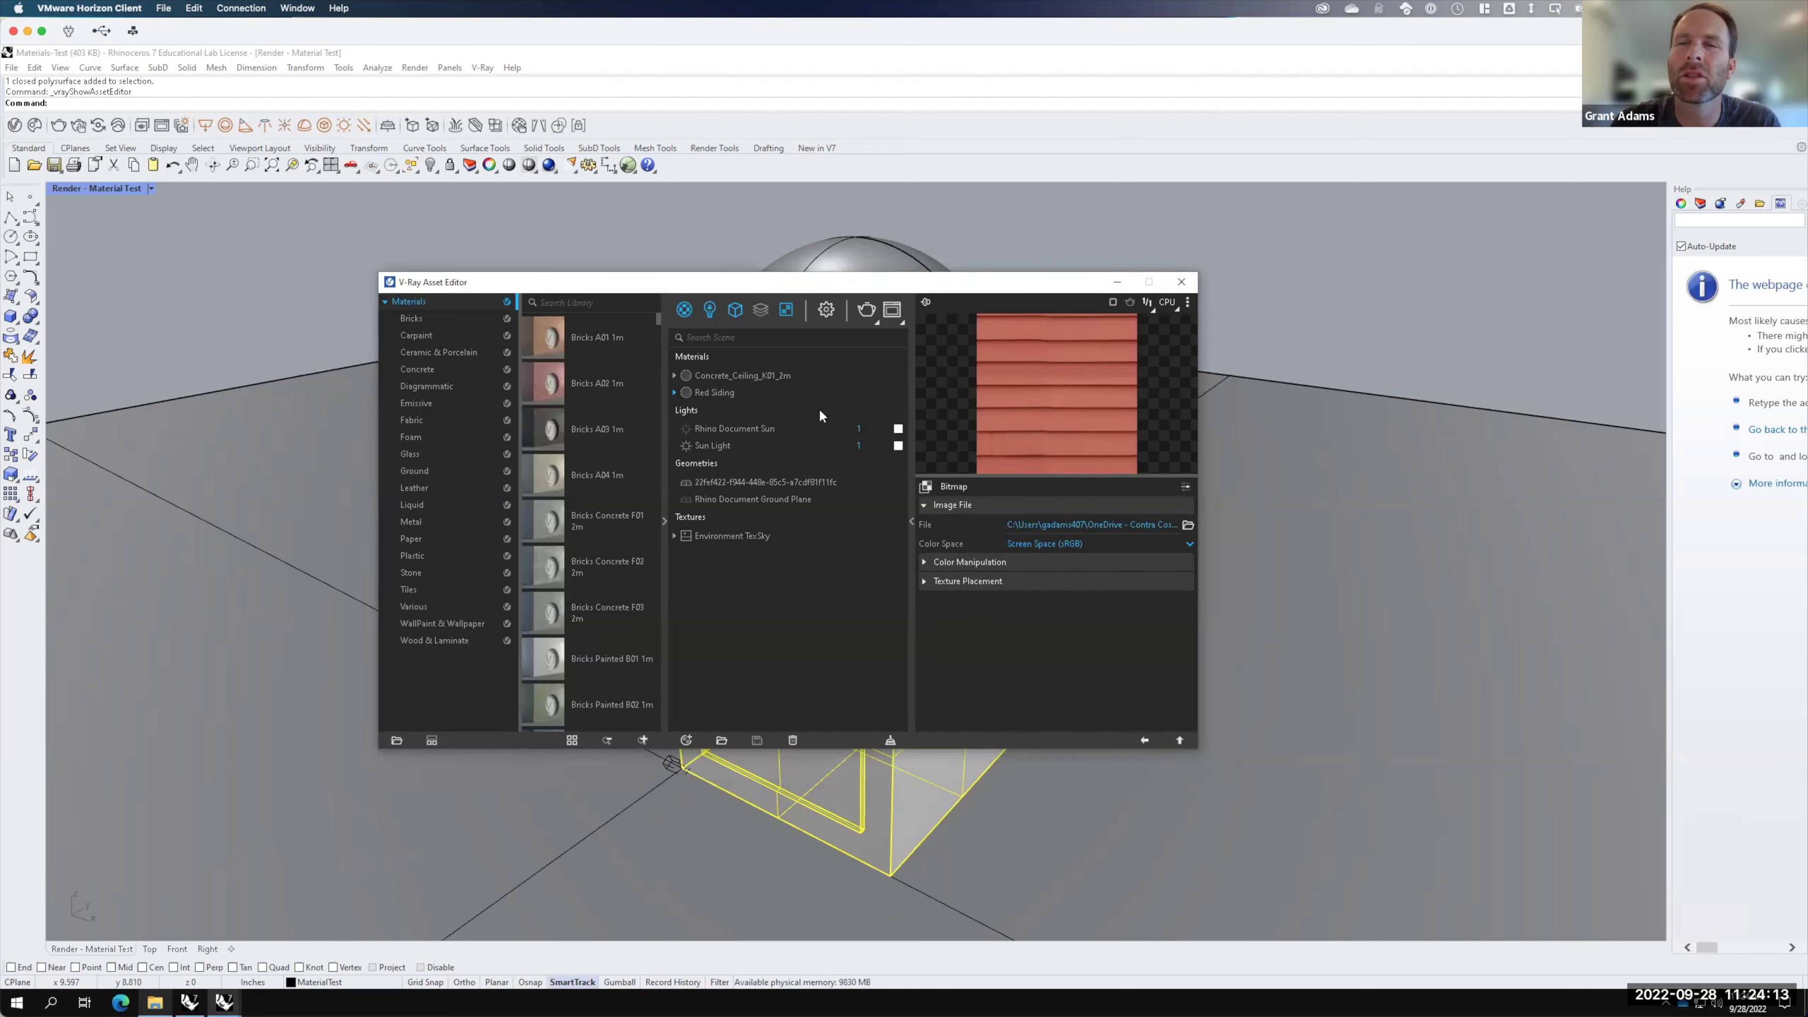
Step: Apply Red Siding to the selected box and sphere, then run a V-Ray render
left_click(1144, 741)
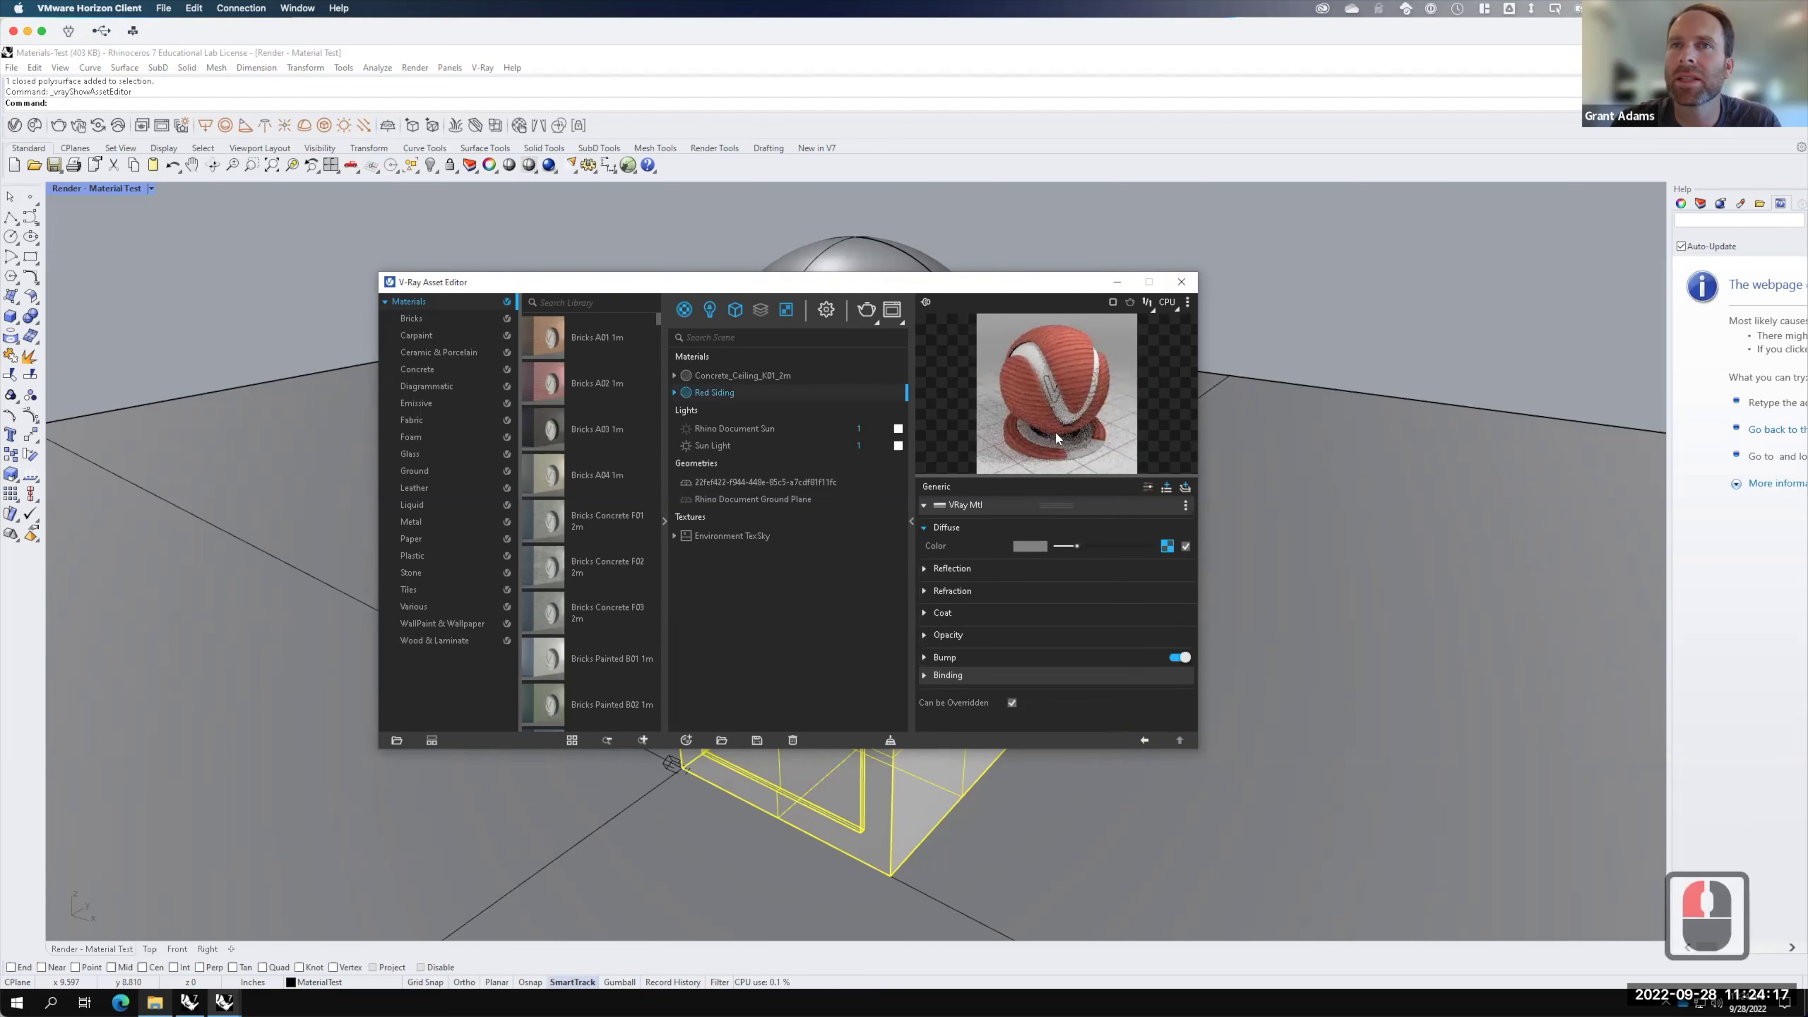
left_click_drag(992, 281, 1374, 285)
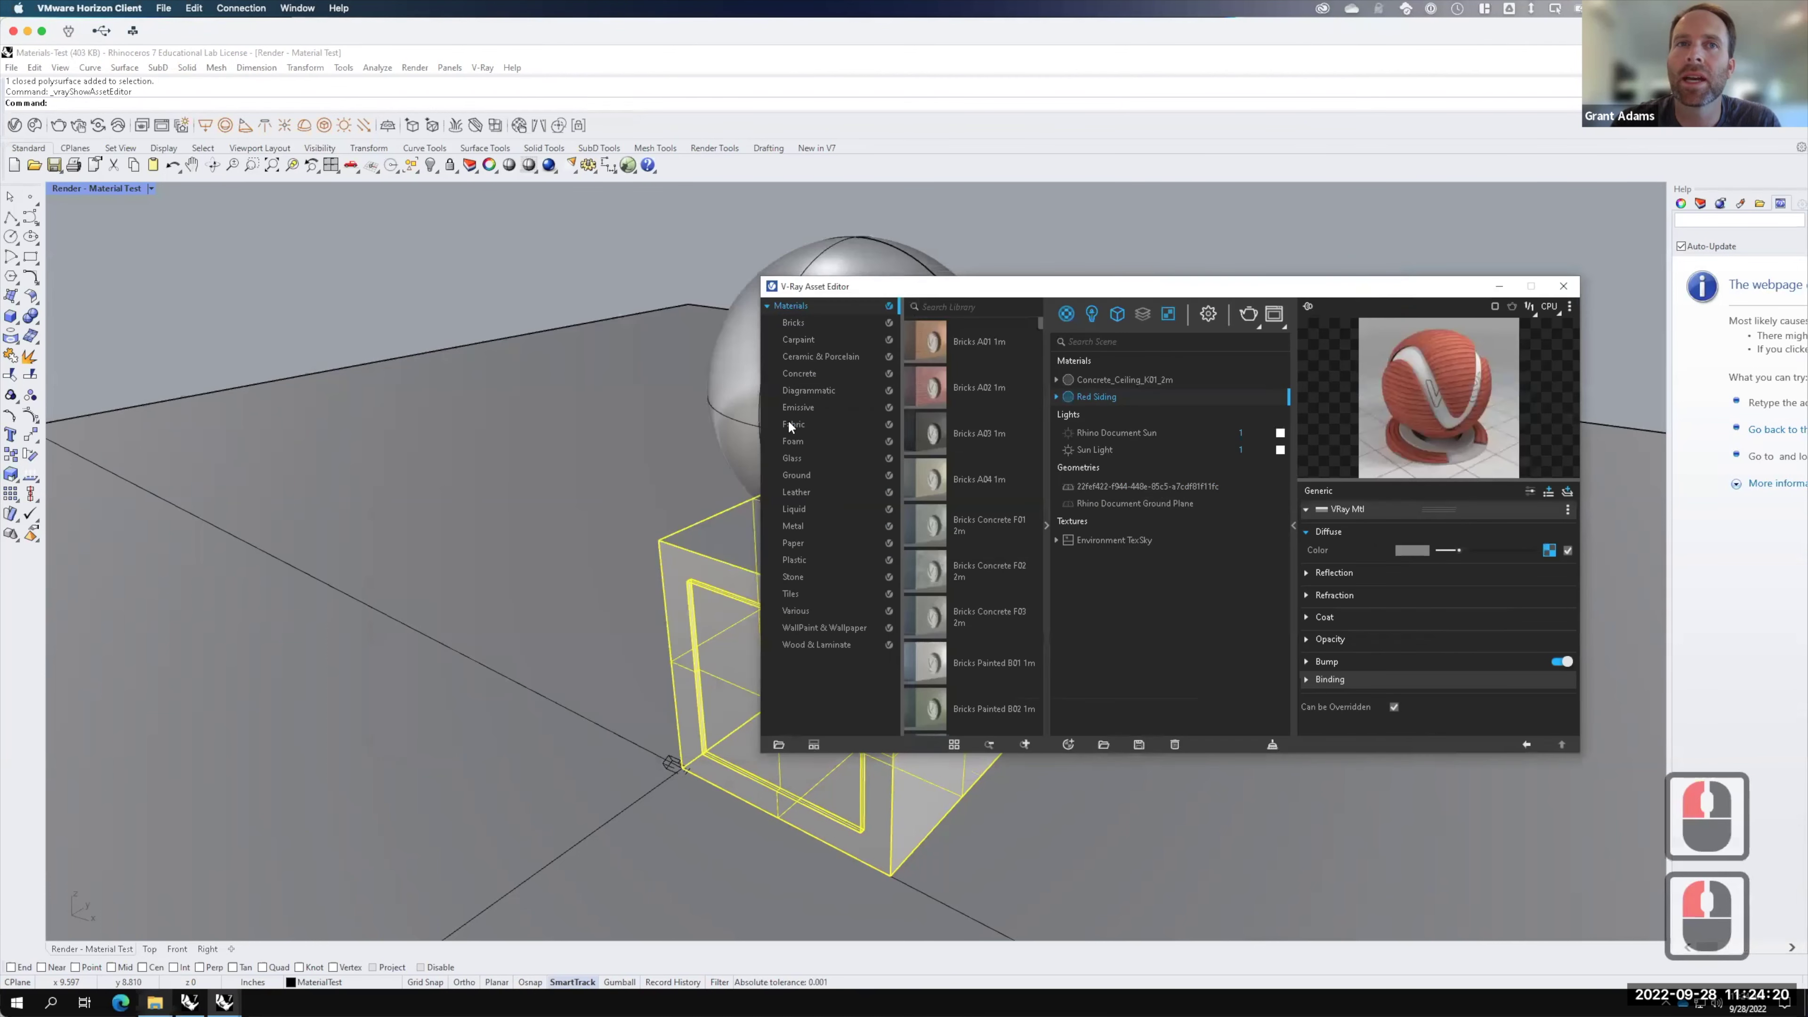
left_click(736, 409, "shift")
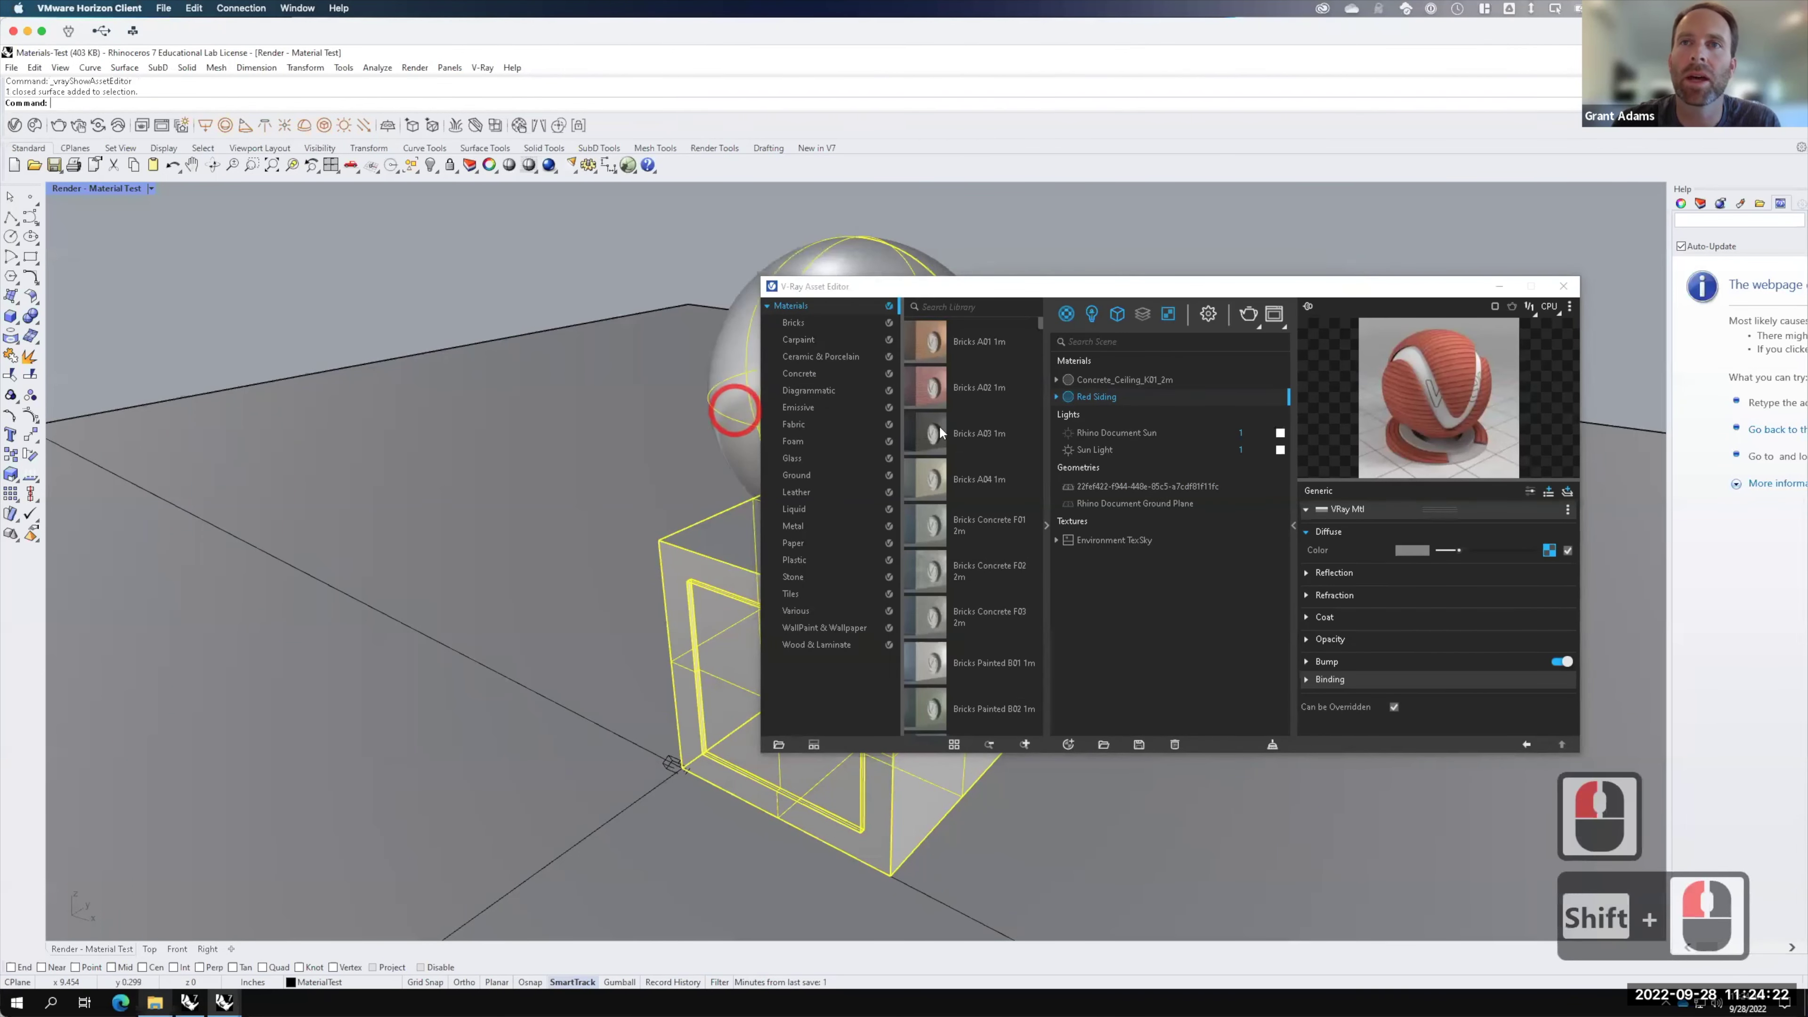
right_click(1097, 400)
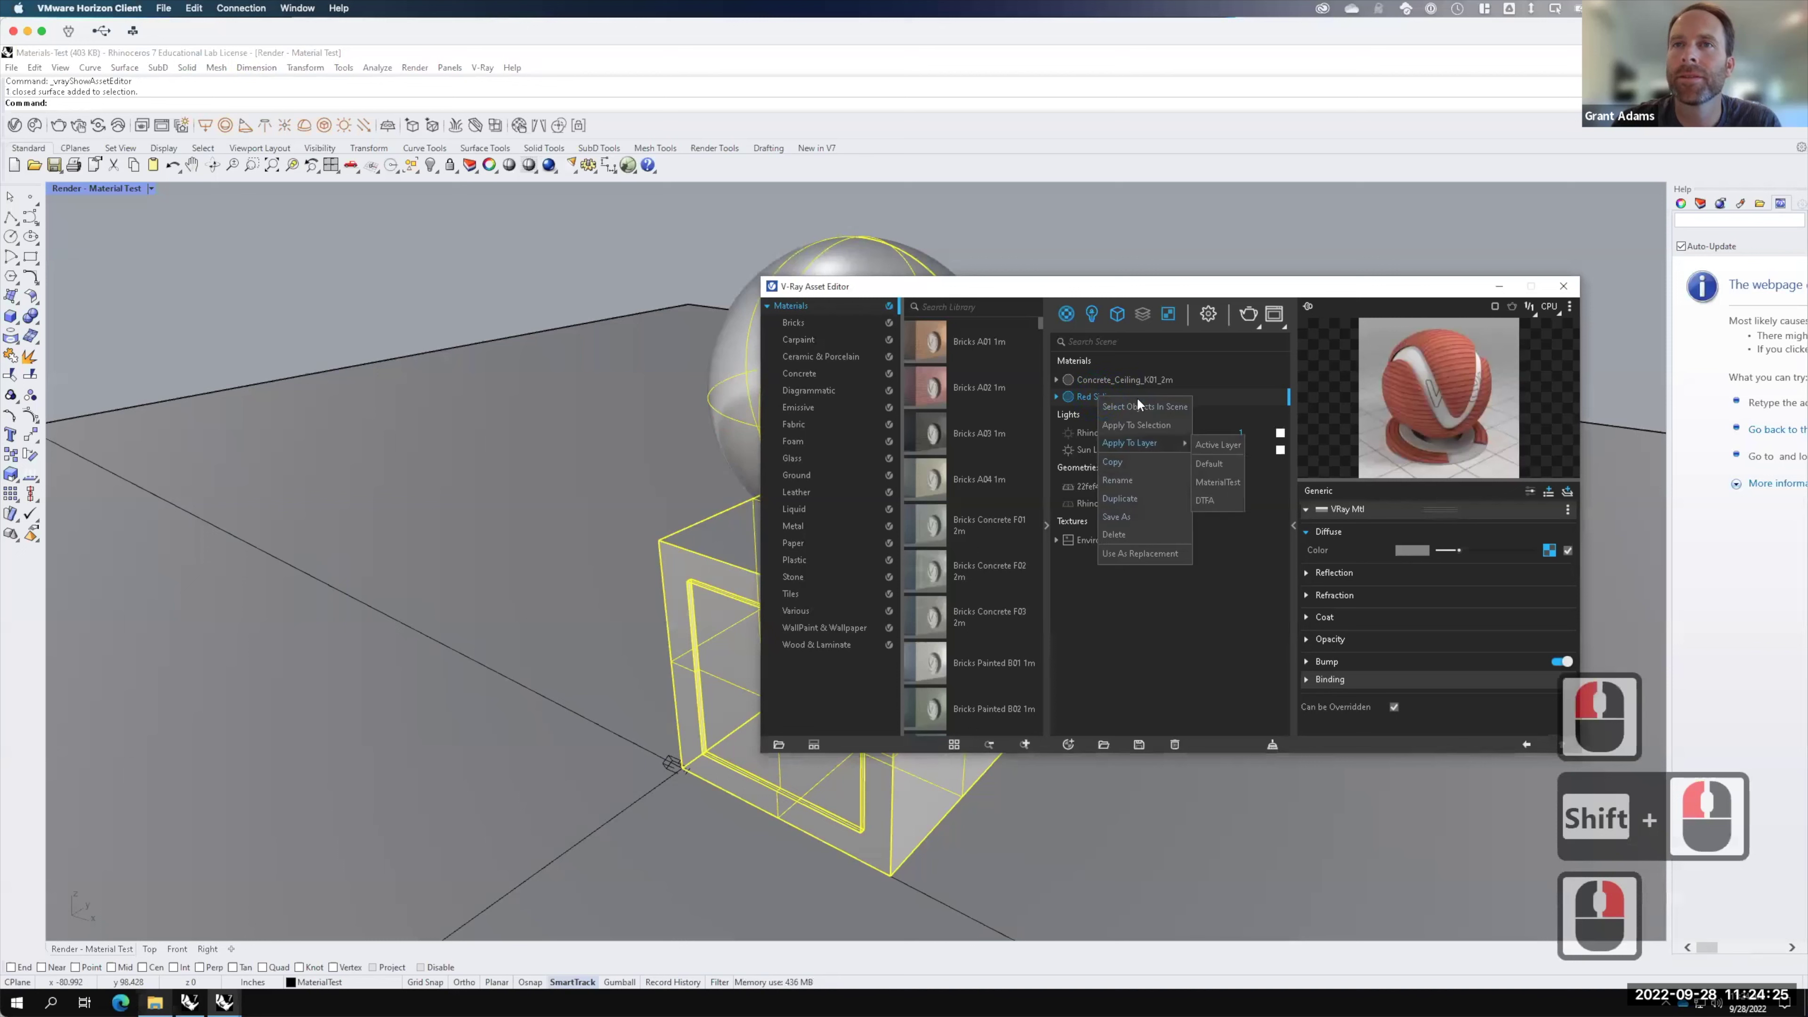
left_click(1134, 422)
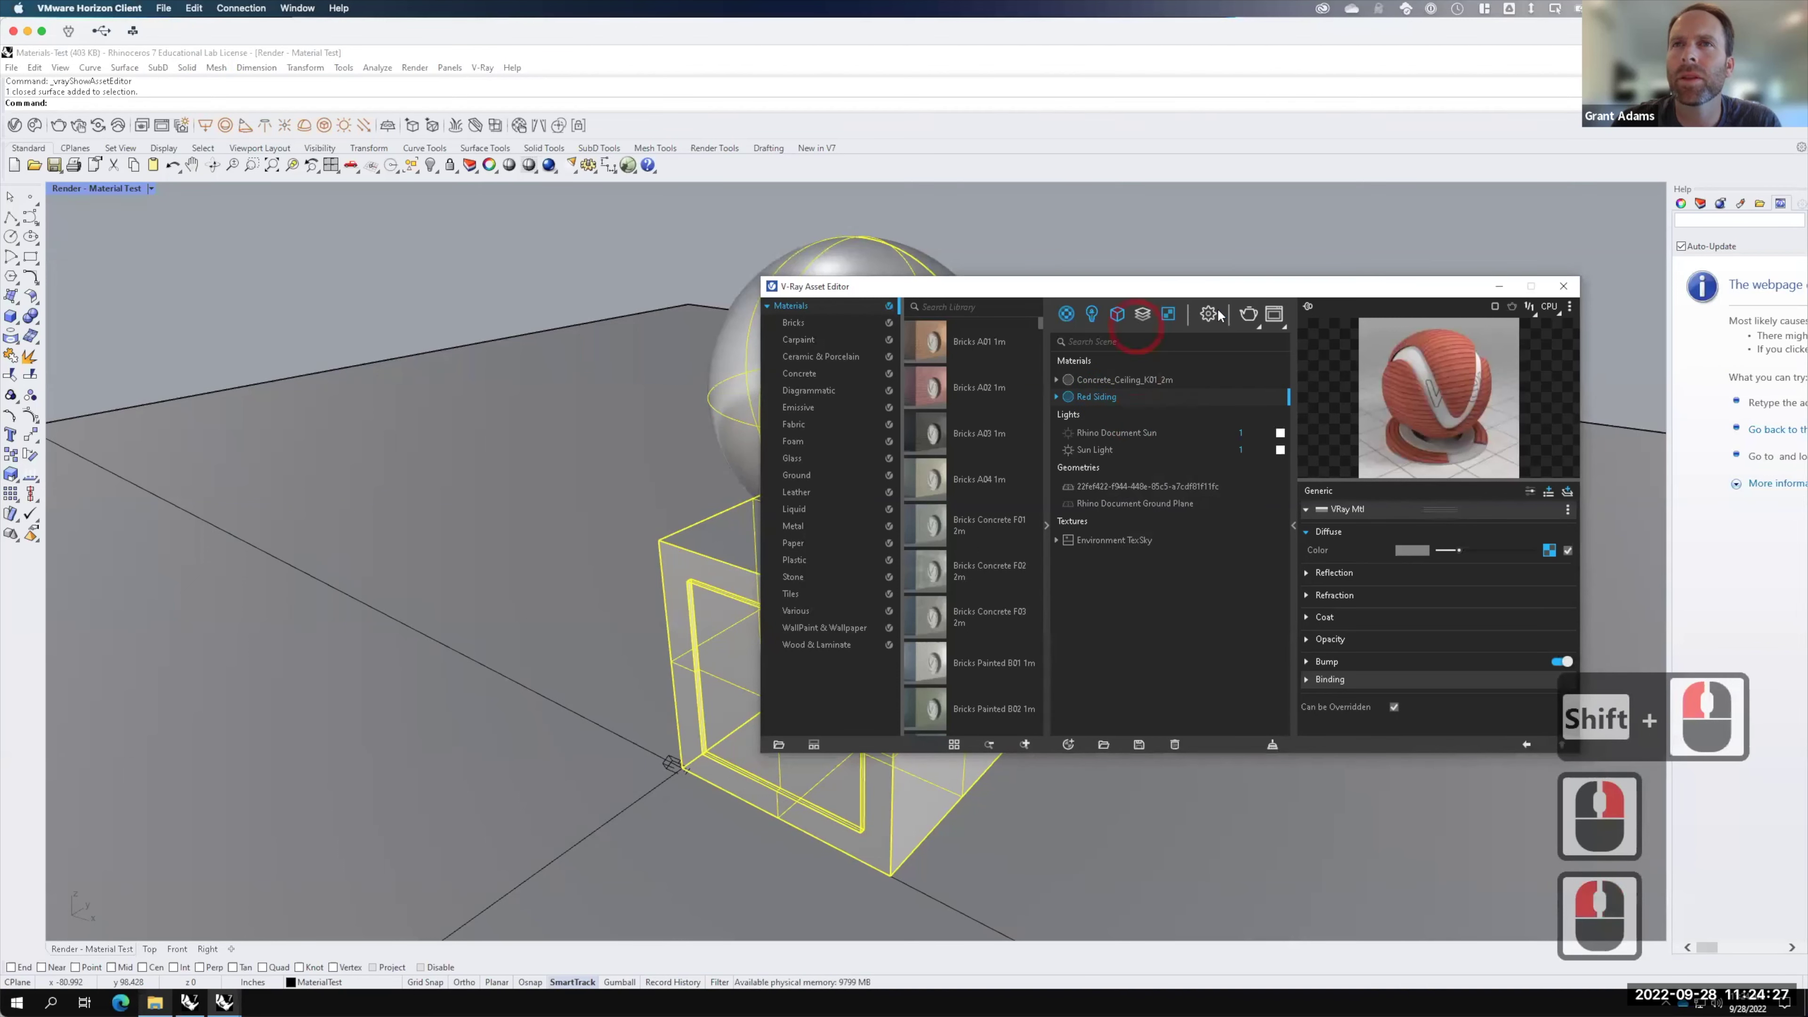
left_click(1249, 316)
left_click(1255, 622)
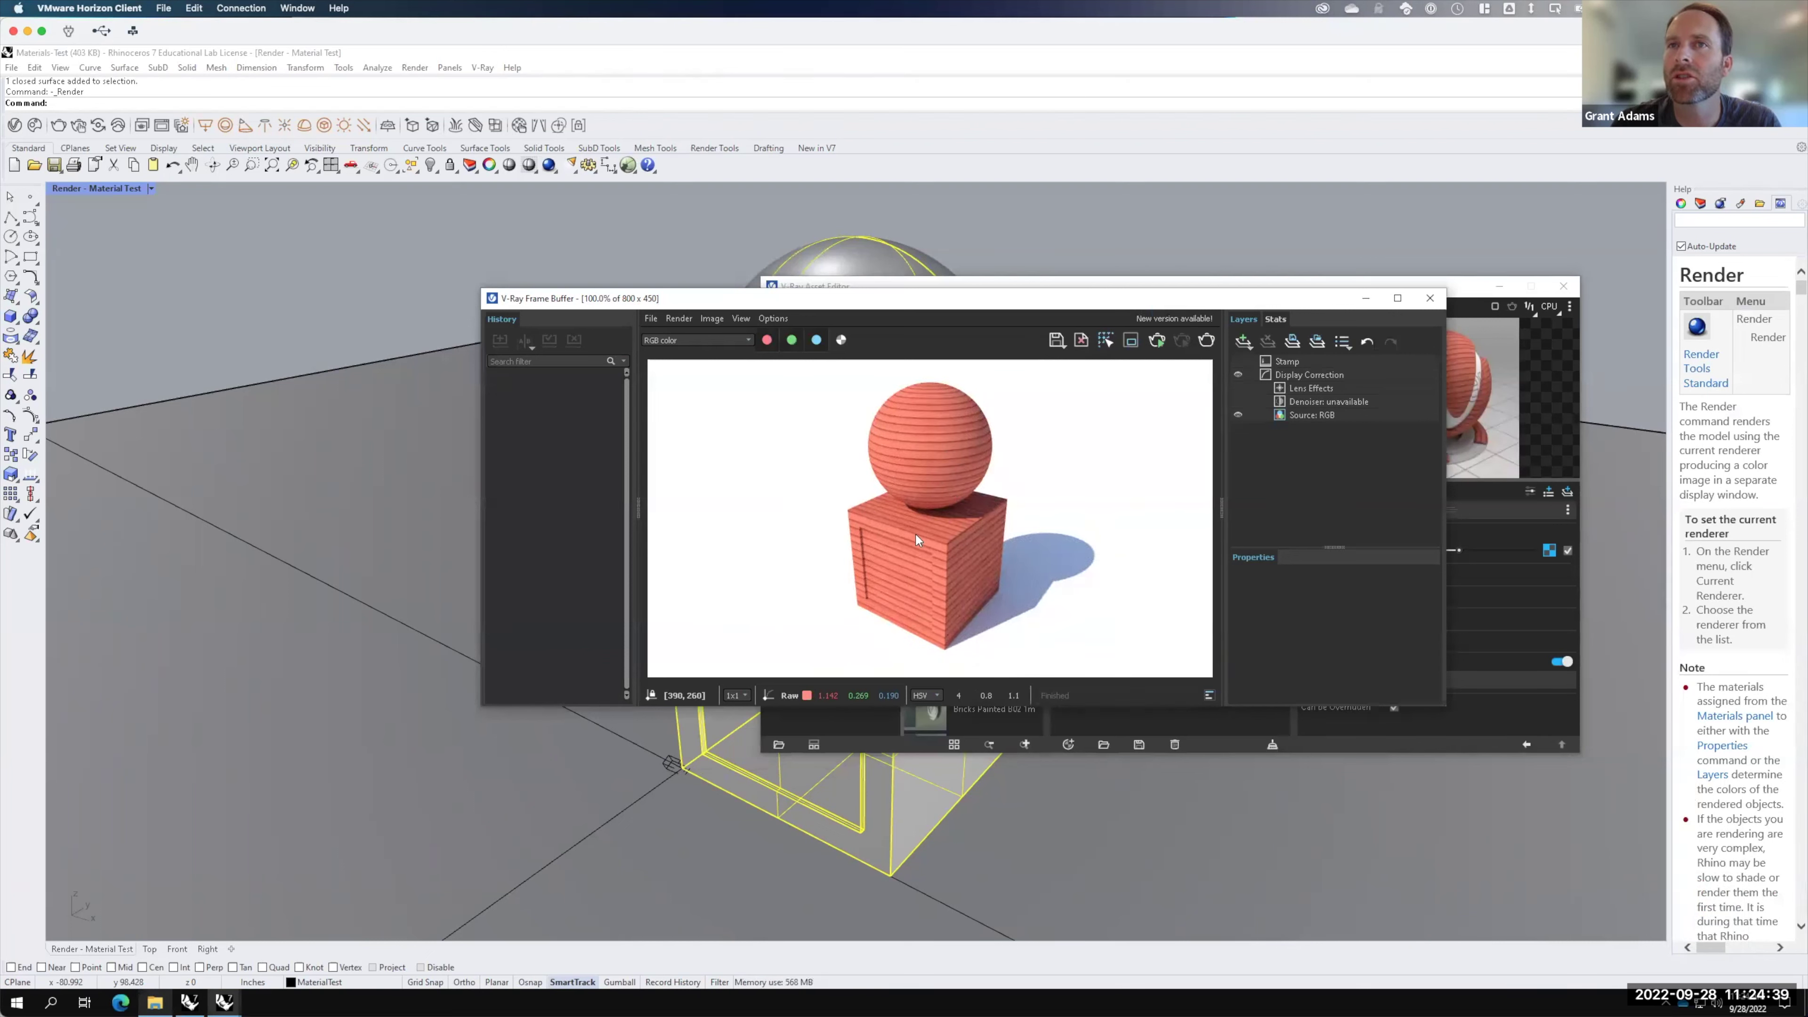
Step: Close the render window, deselect the box and sphere, and close the Asset Editor
left_click(1428, 299)
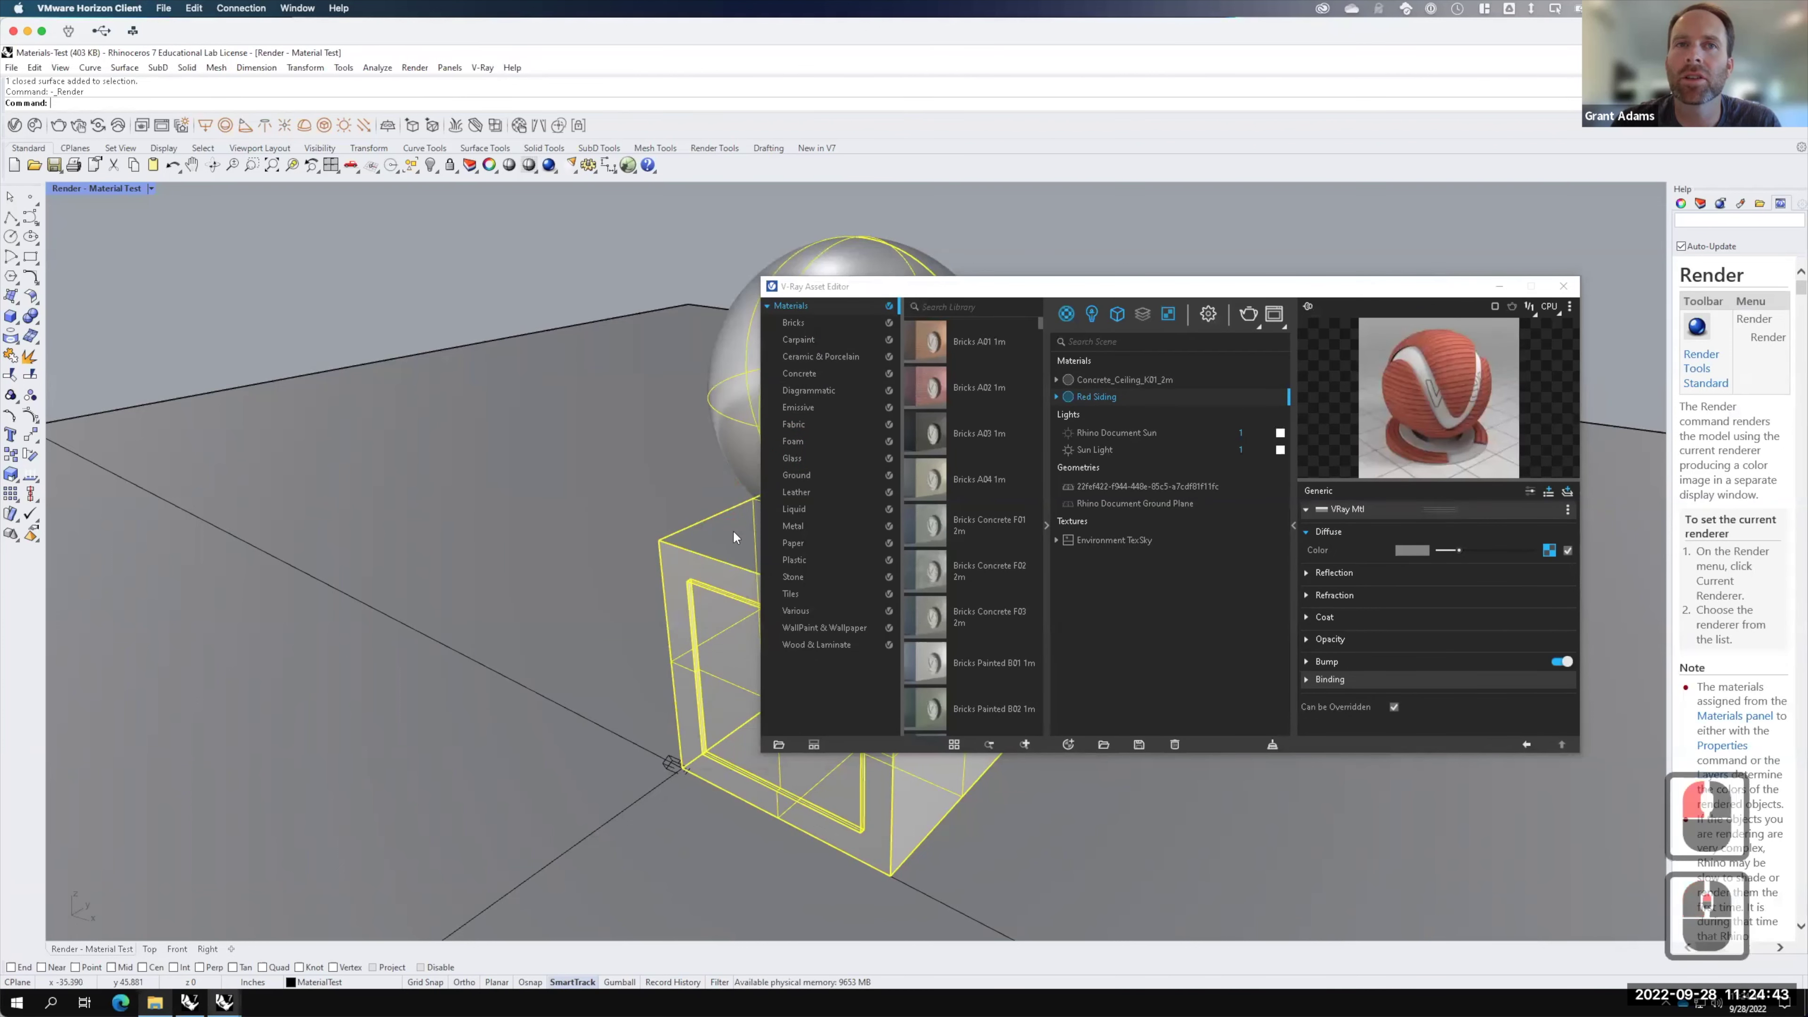
left_click(746, 605)
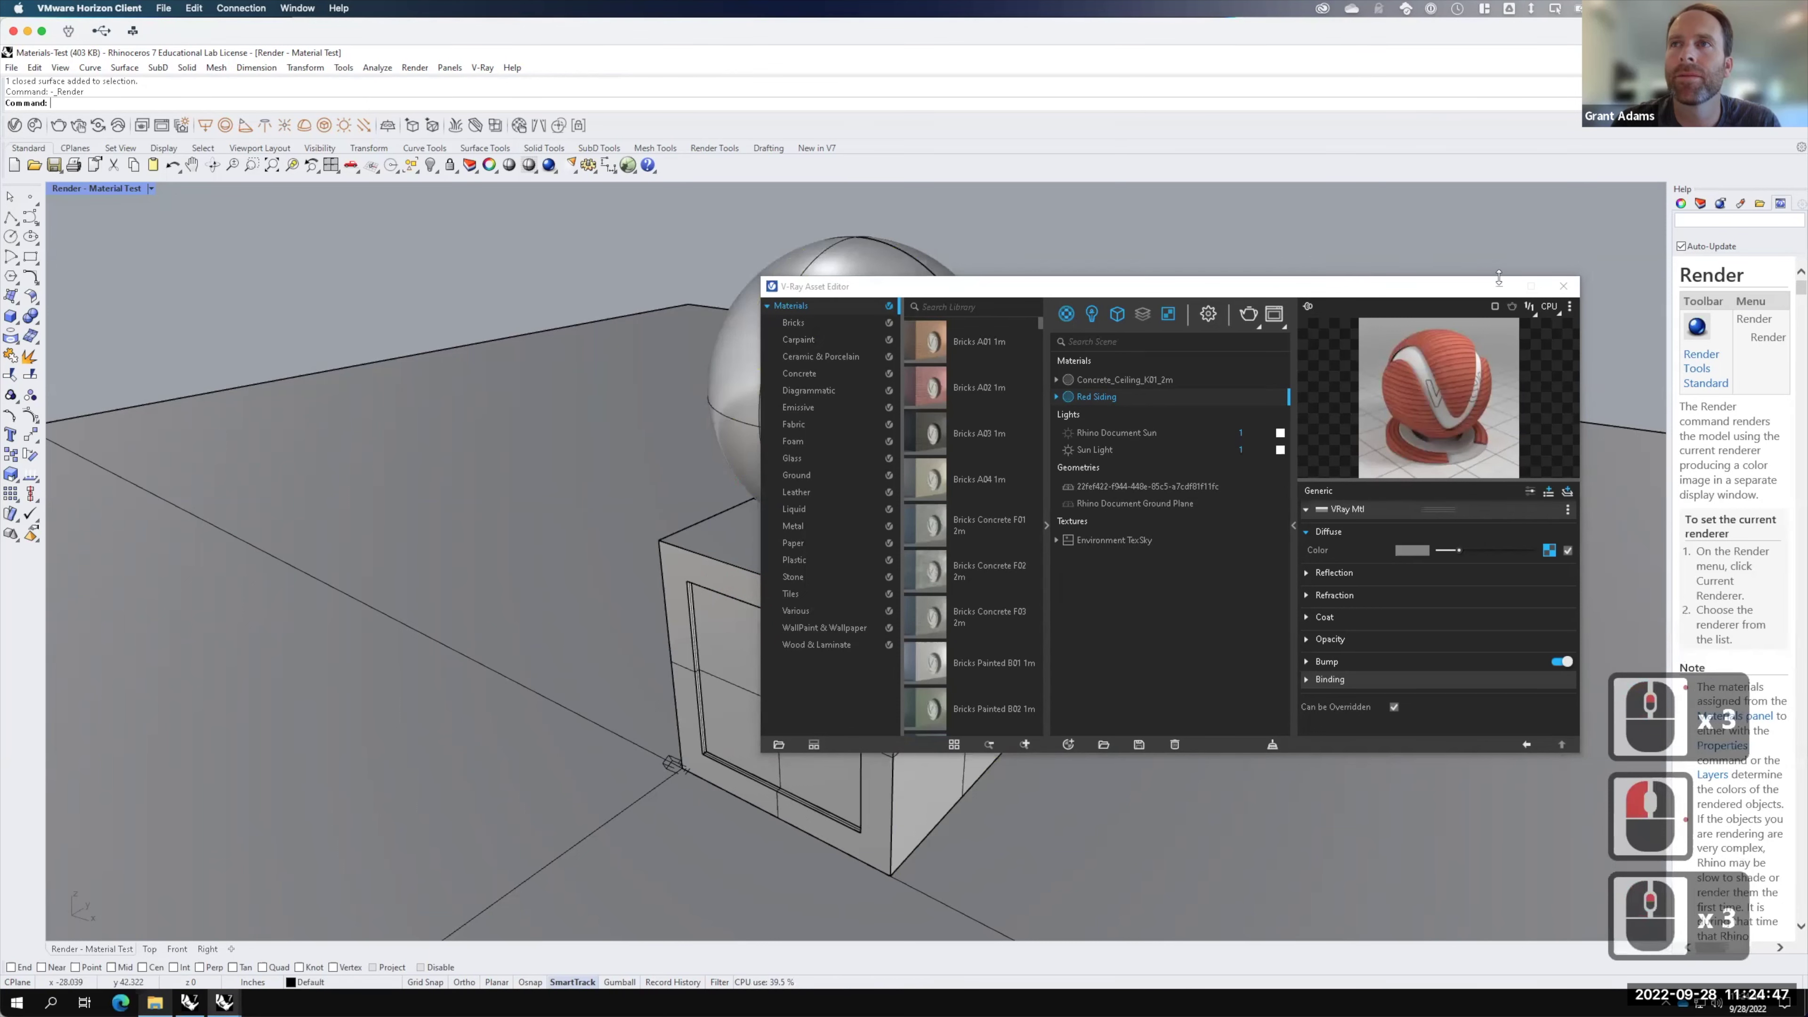
left_click(1563, 286)
left_click(751, 311)
left_click(576, 269)
left_click(458, 322)
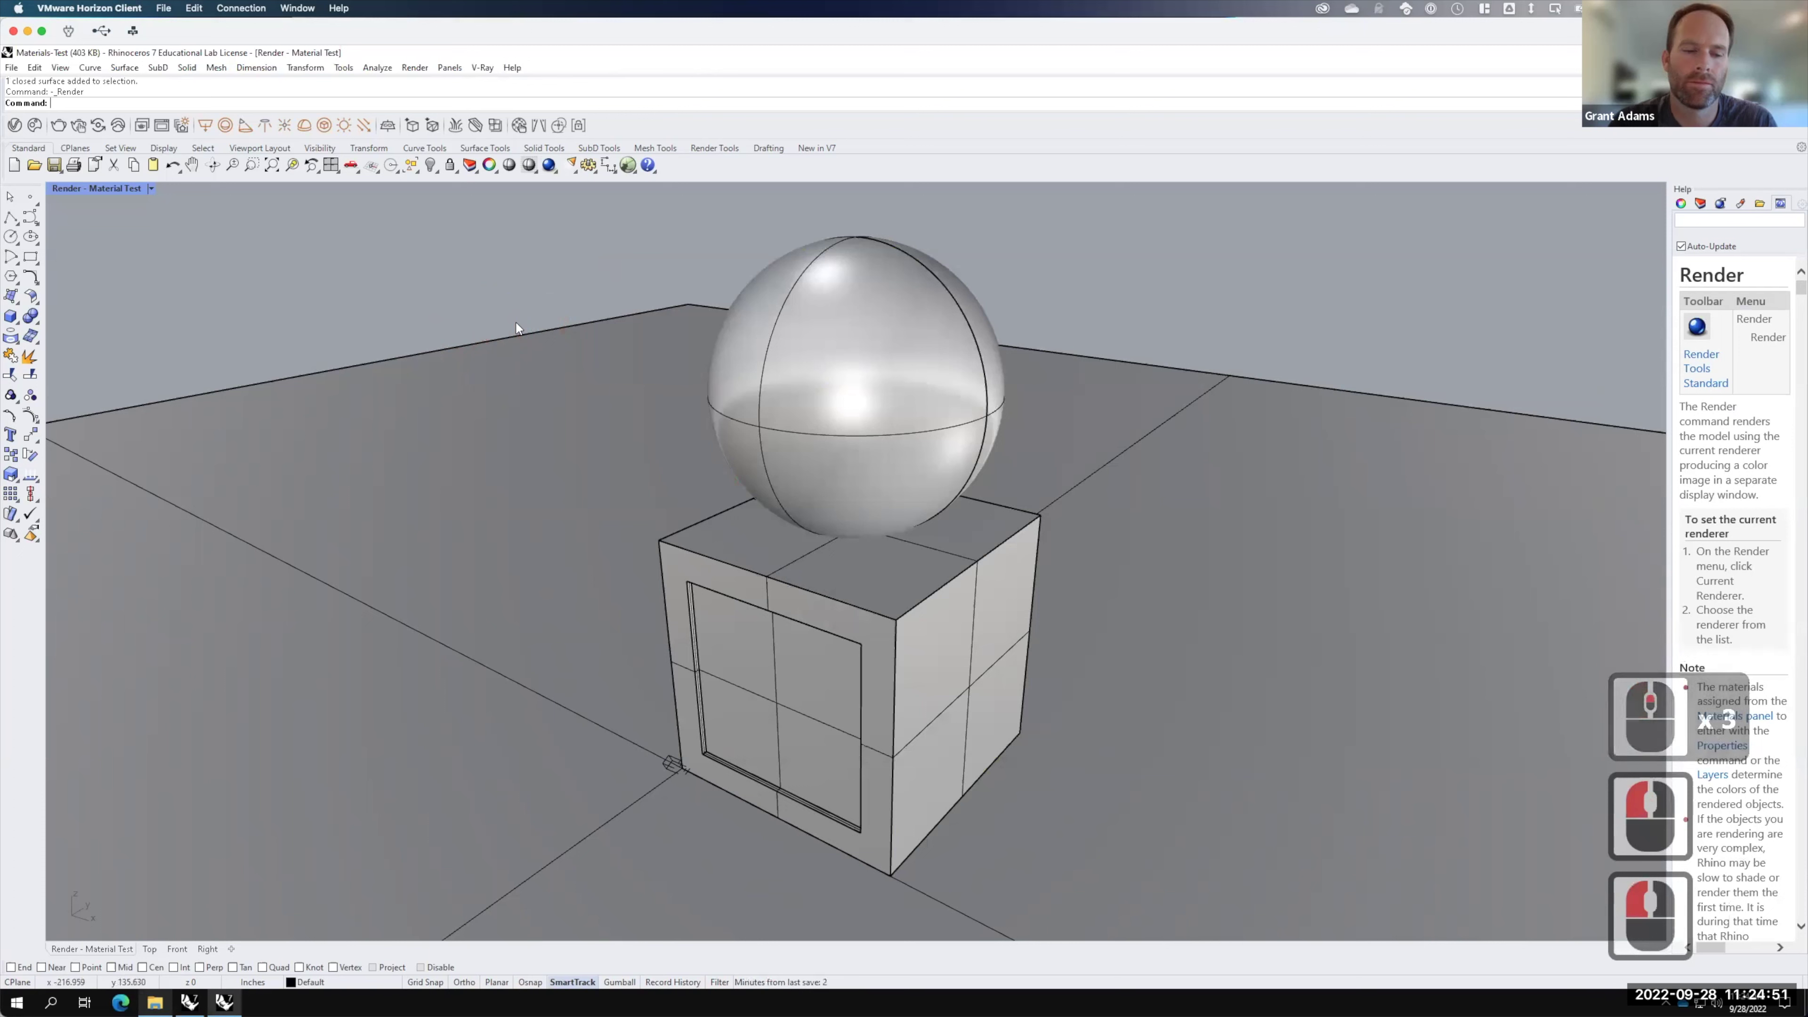
scroll(830, 460, "up", 4)
scroll(809, 458, "down", 3)
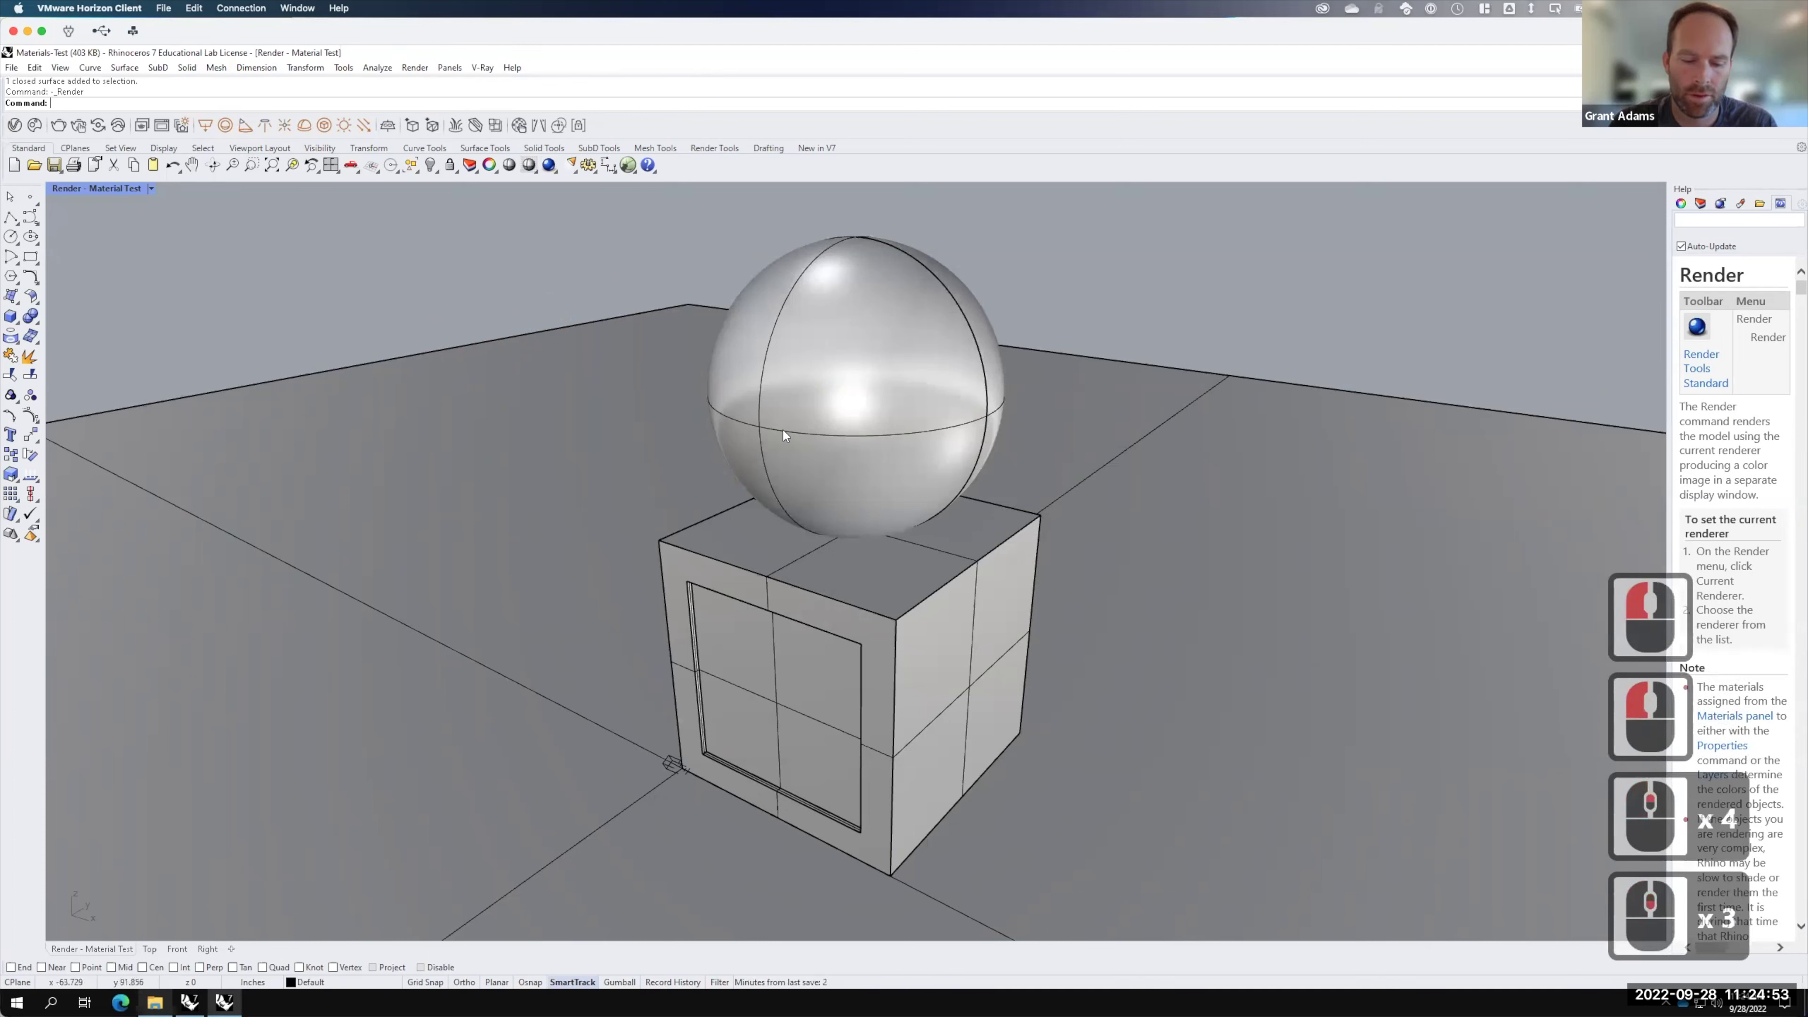
Step: Zoom window (Z) around the box and sphere, then reopen the V-Ray Asset Editor
type("z")
key("Return")
left_click(745, 485)
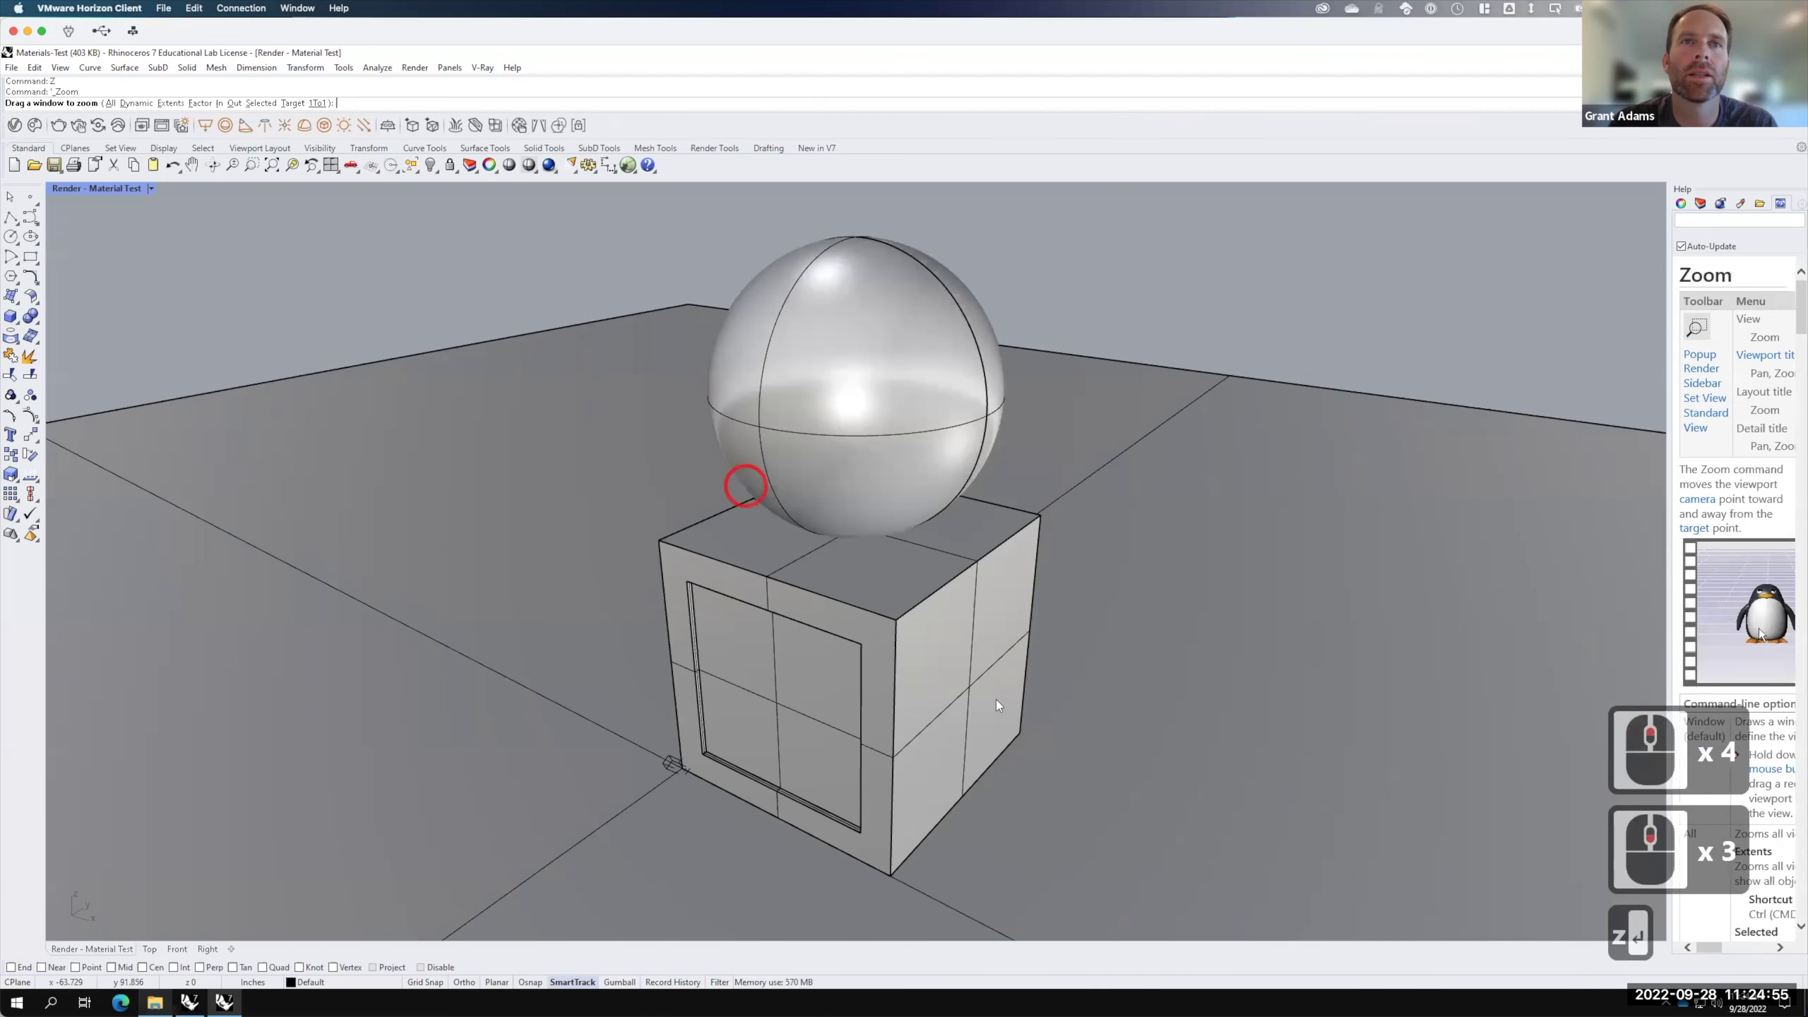
left_click(1033, 738)
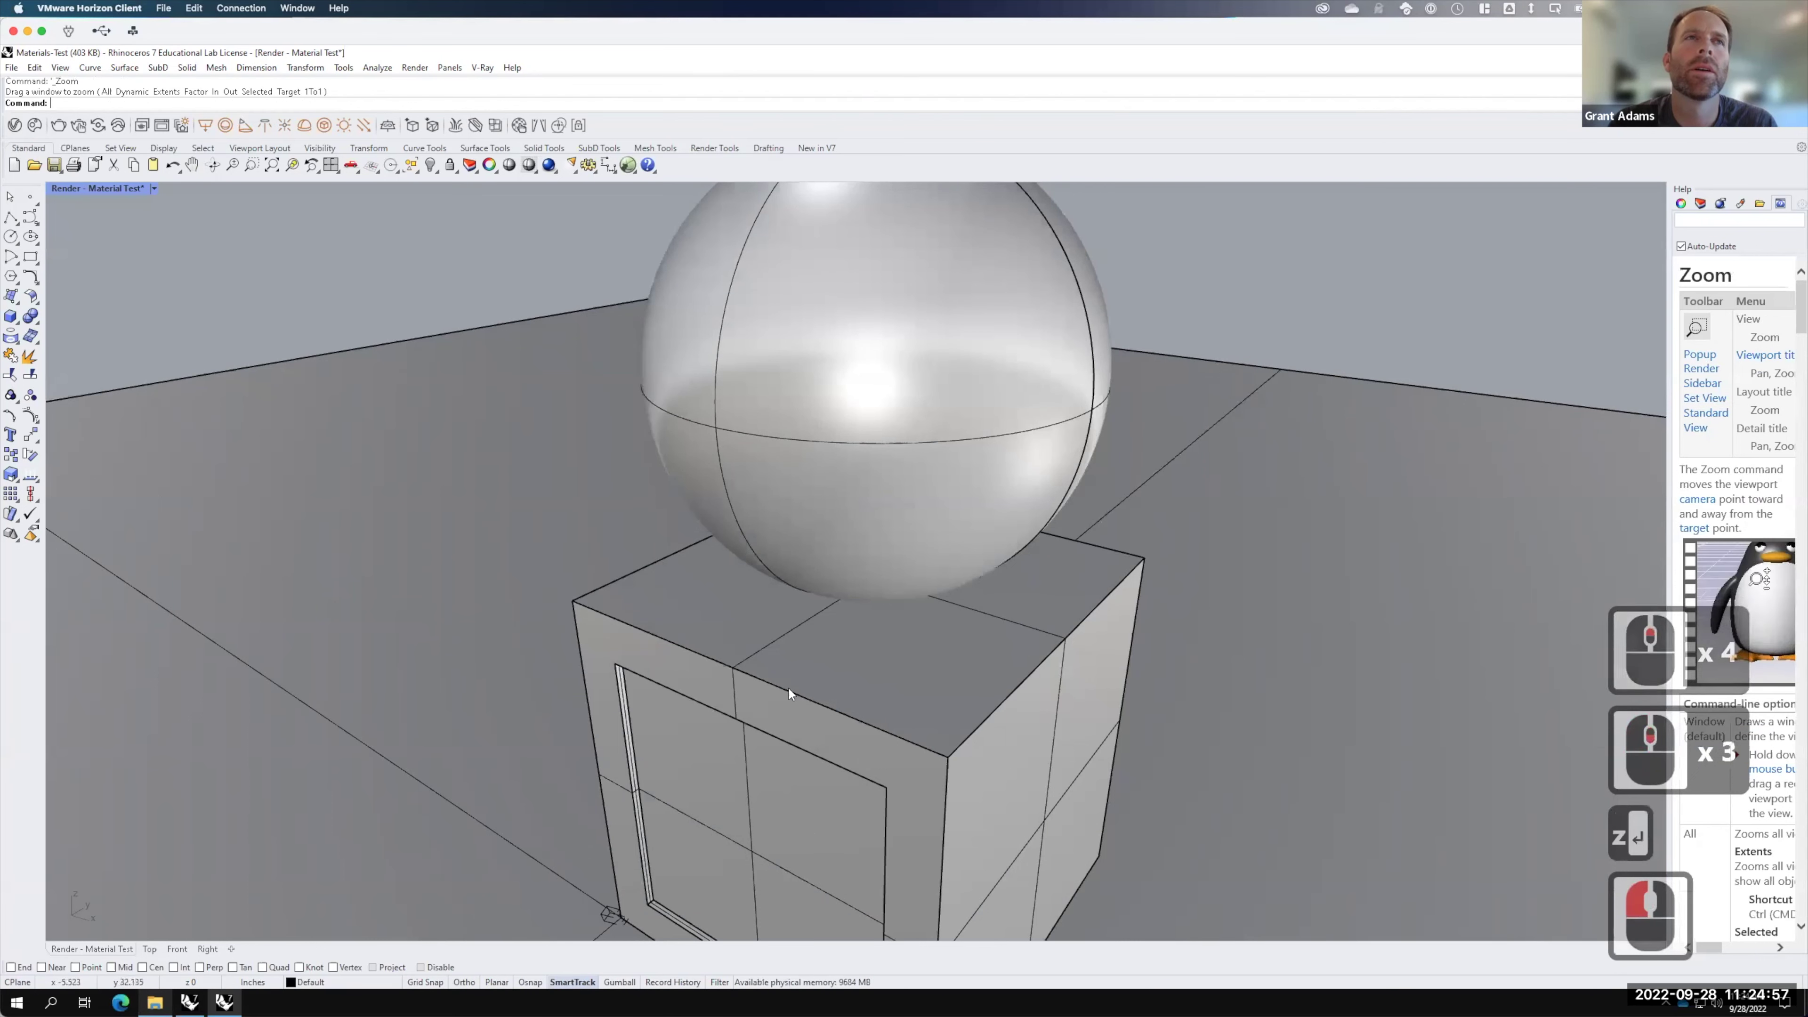
left_click(15, 125)
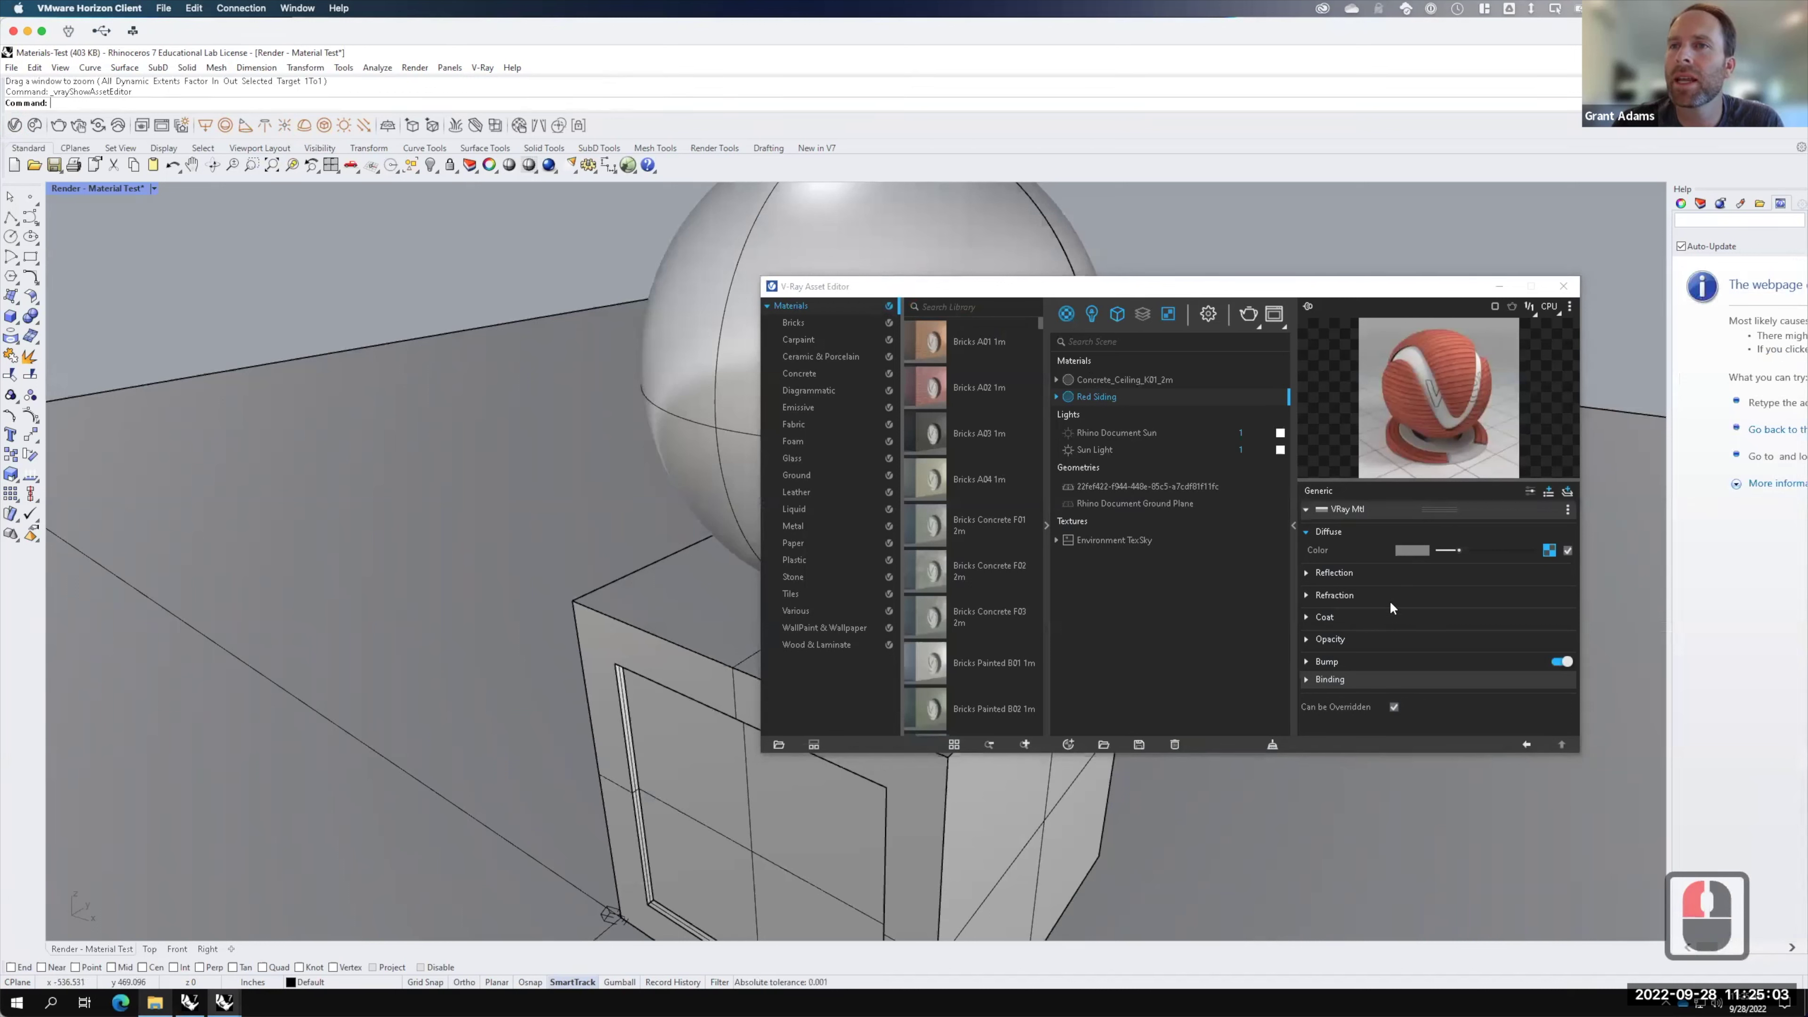
Step: Expand Red Siding's Bump rollout and list texture types for the bump map
left_click(1306, 661)
key("F15")
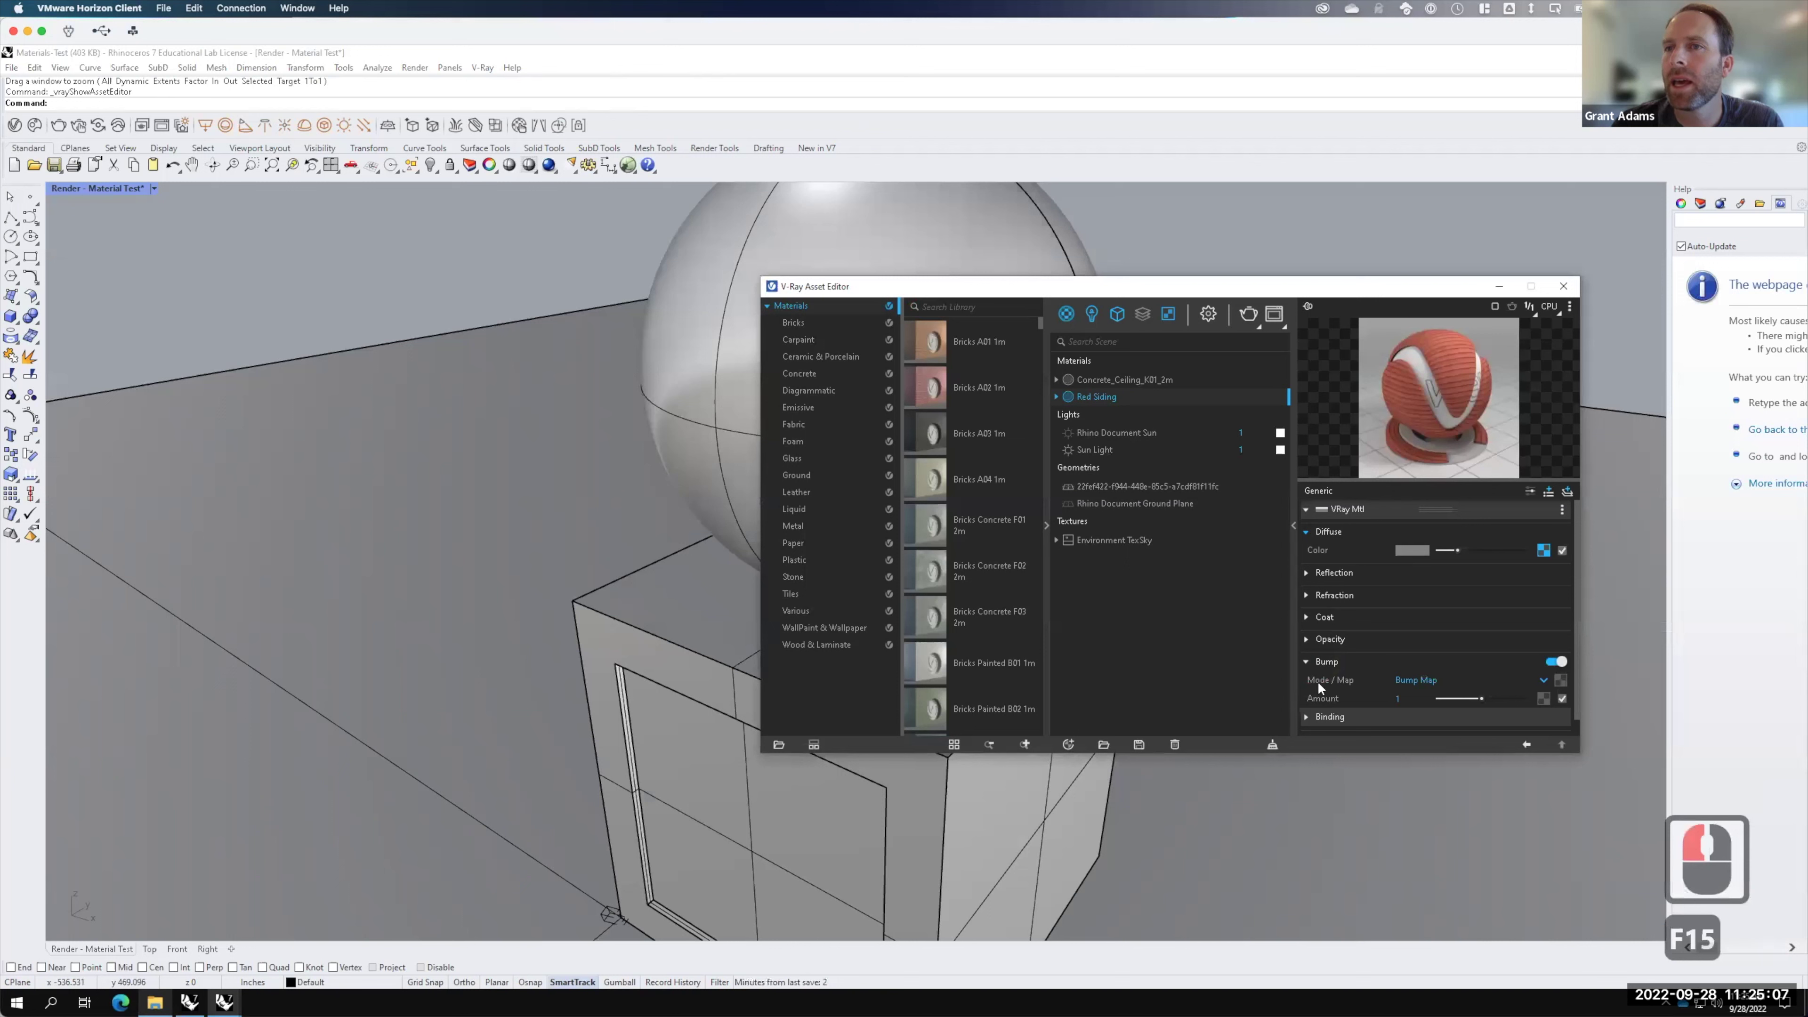
left_click(1560, 677)
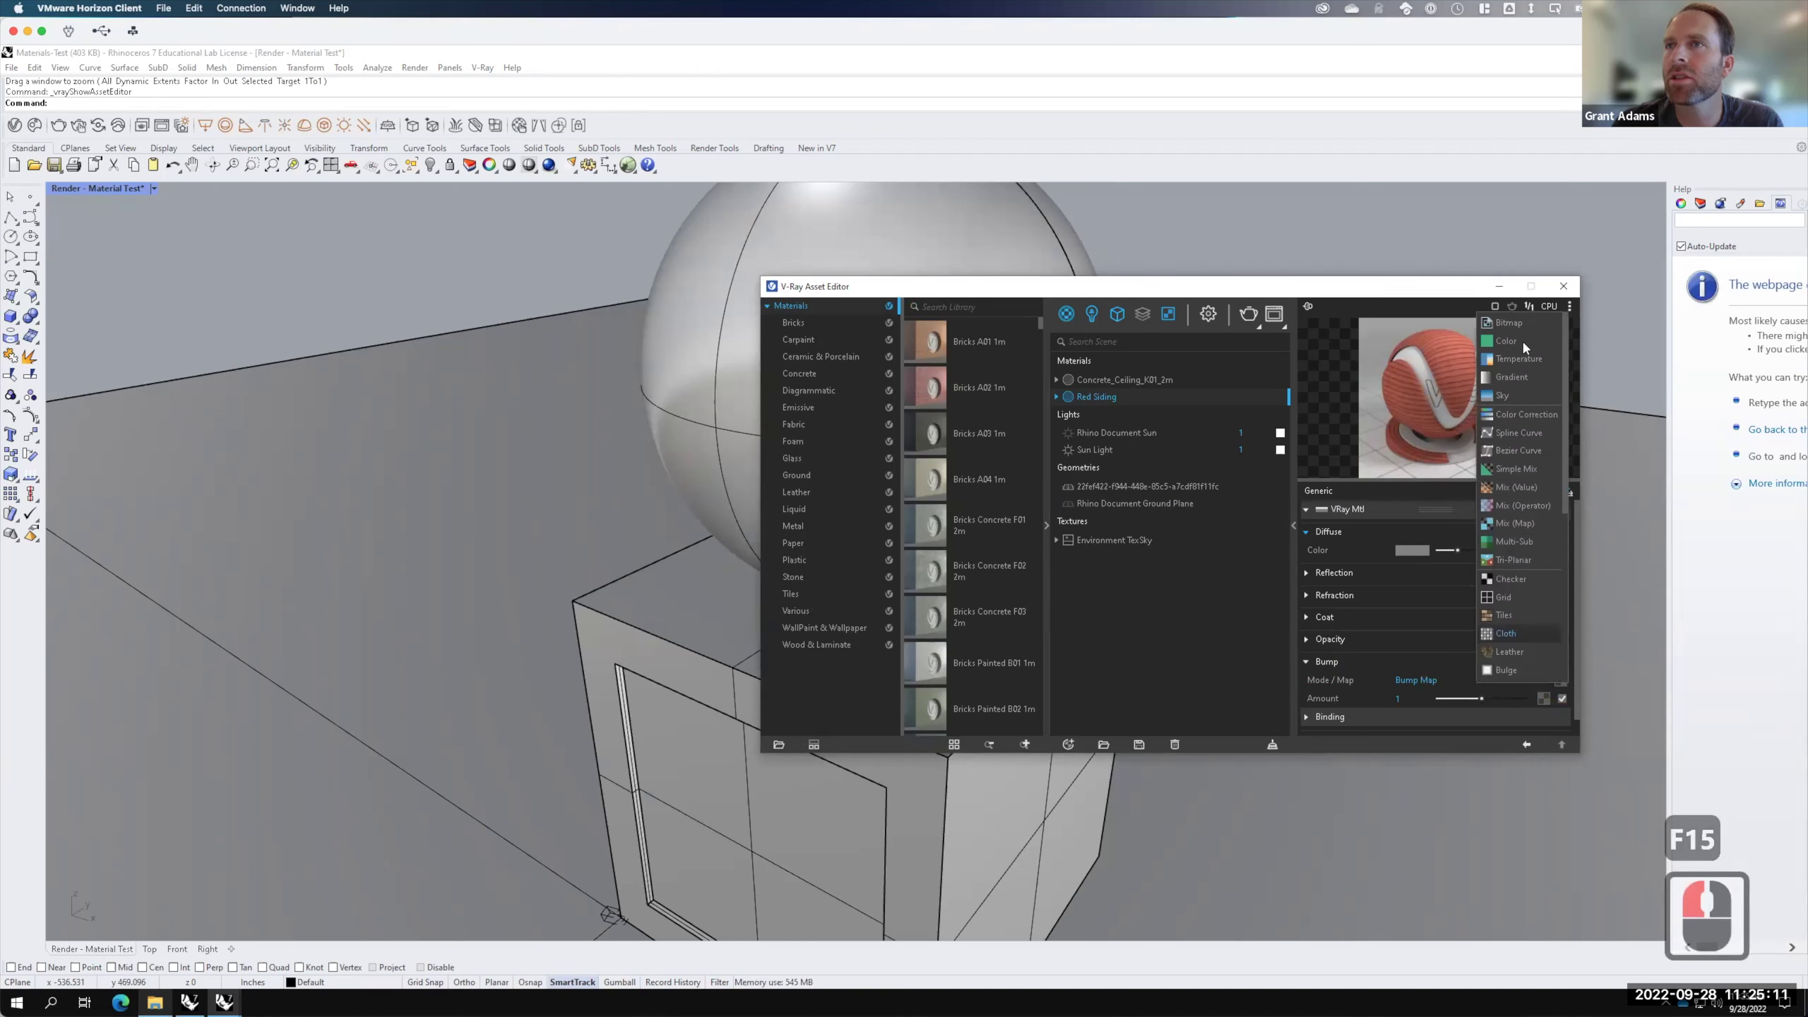
Step: Load the siding _bump image as Red Siding's bump bitmap and render the scene
left_click(1517, 326)
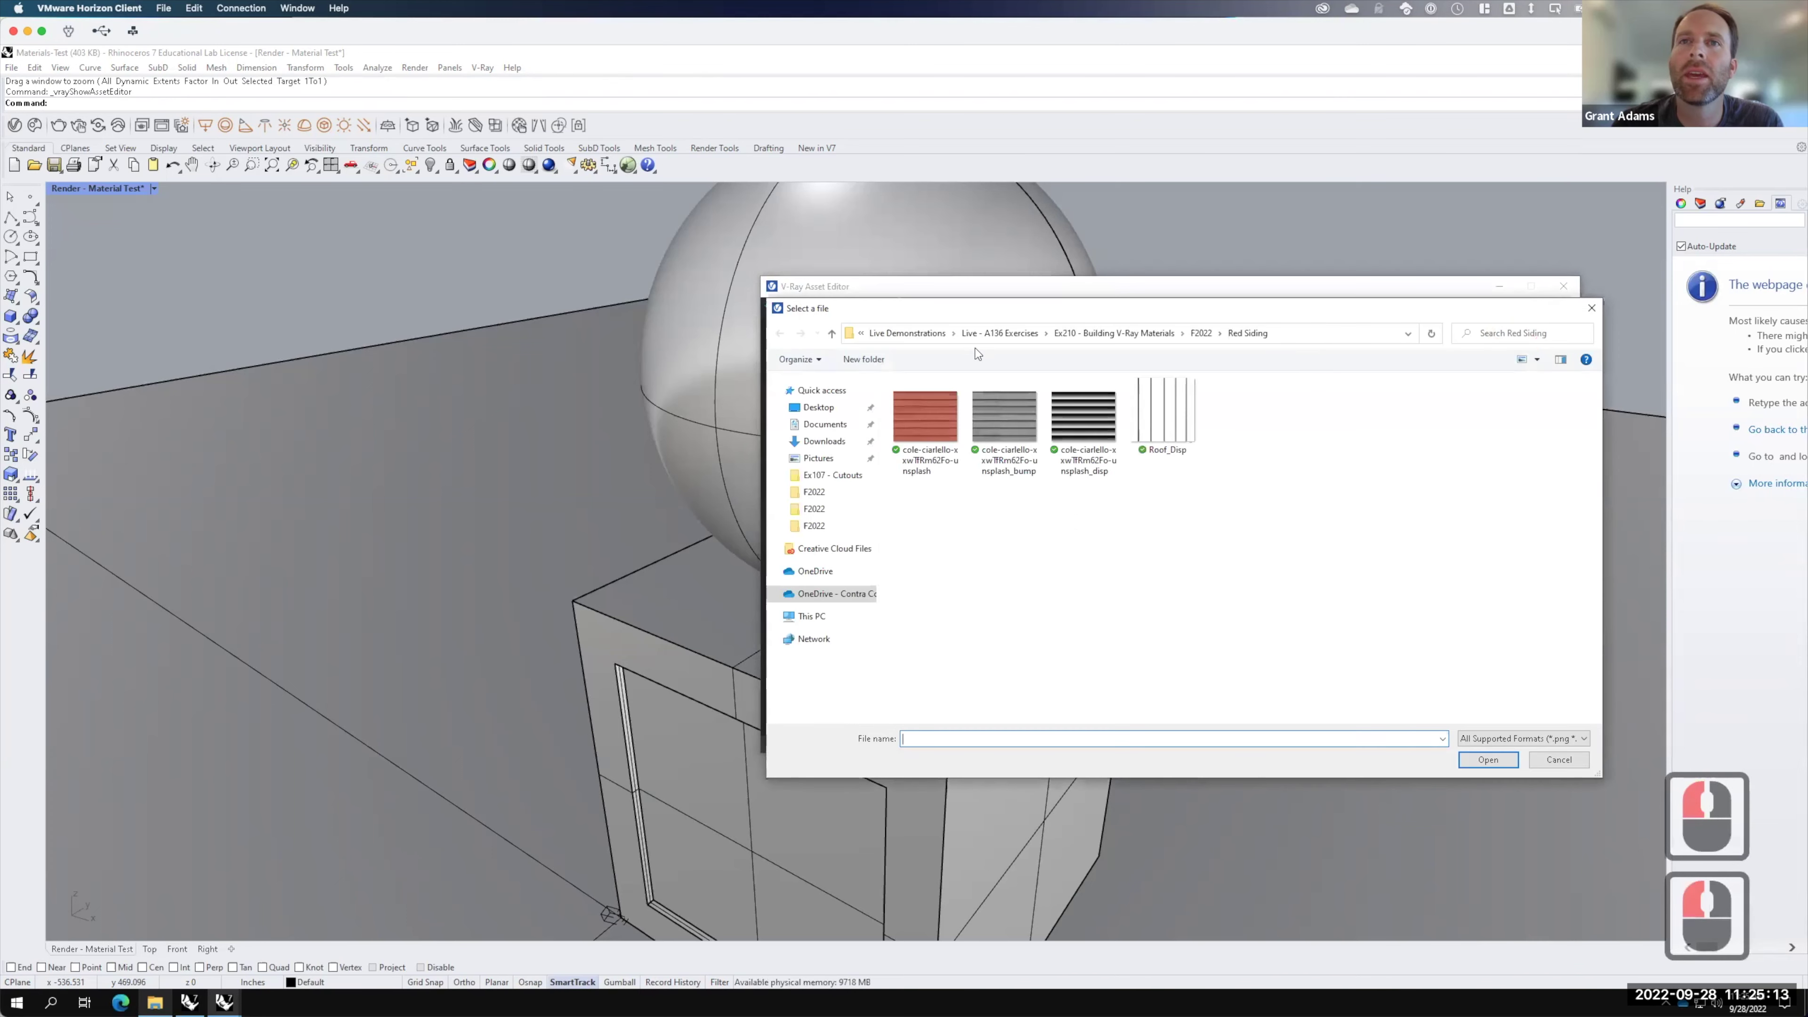
left_click(1005, 420)
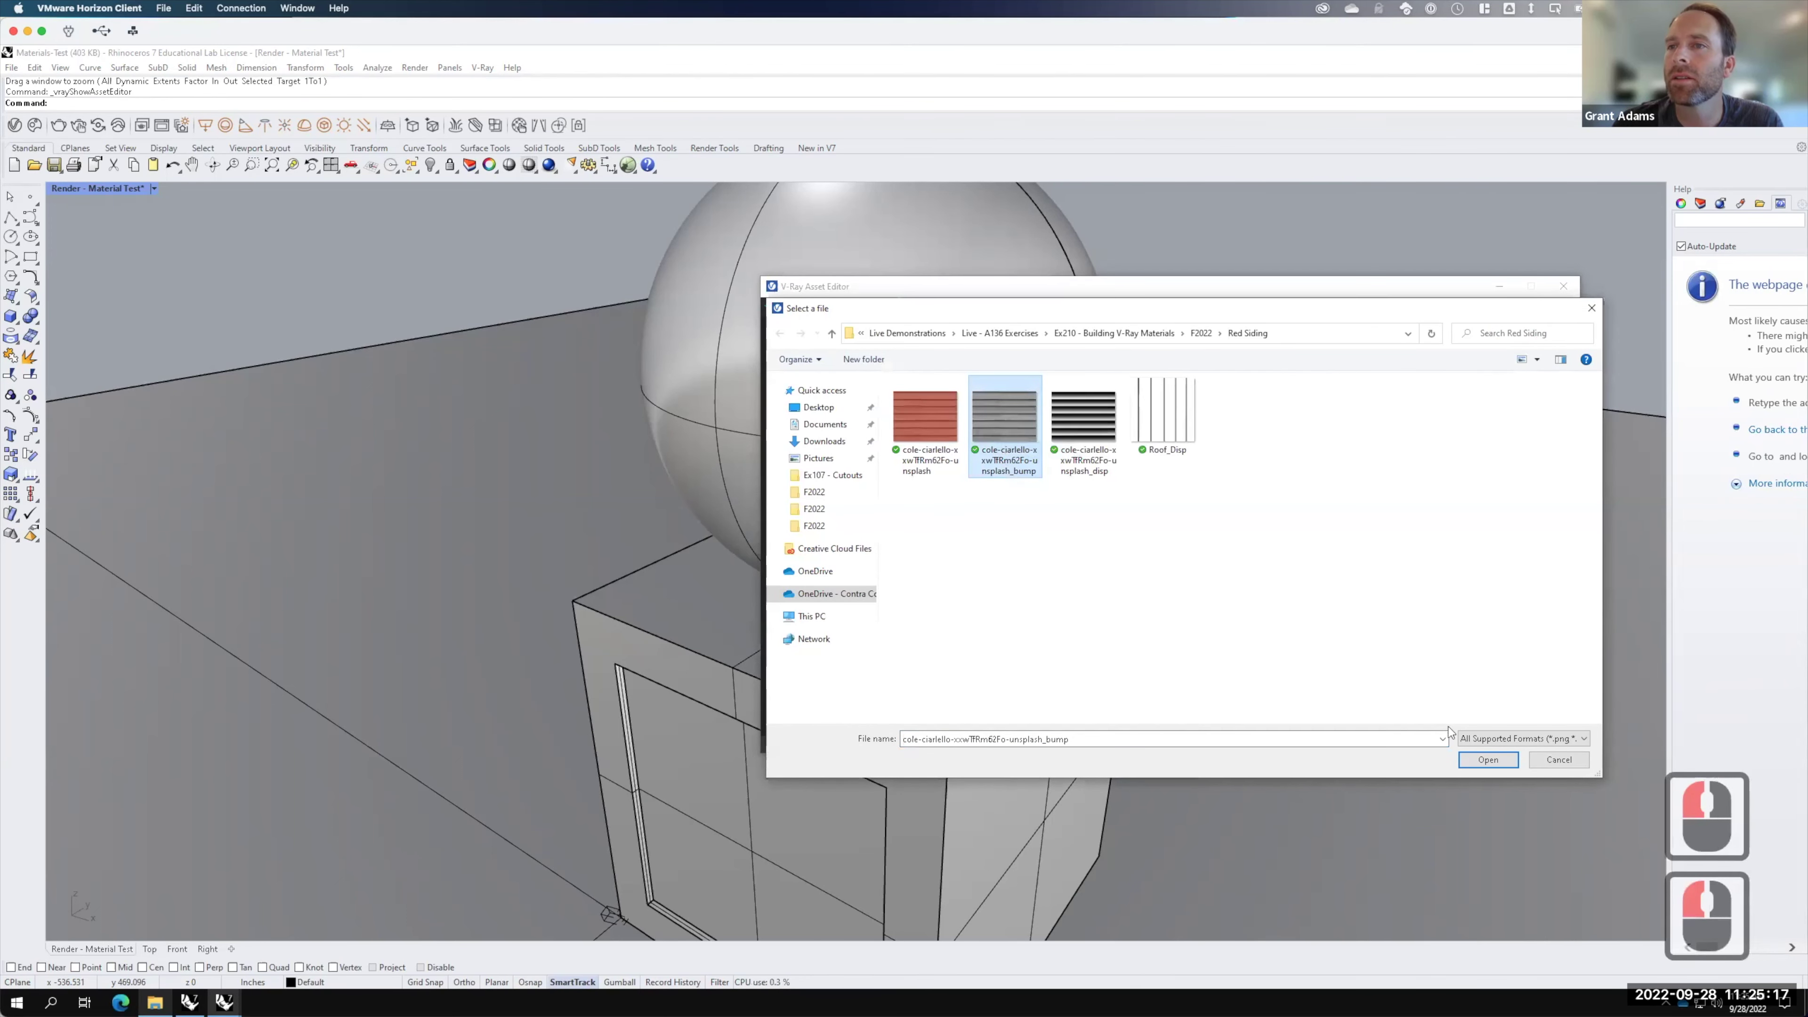
left_click(1487, 759)
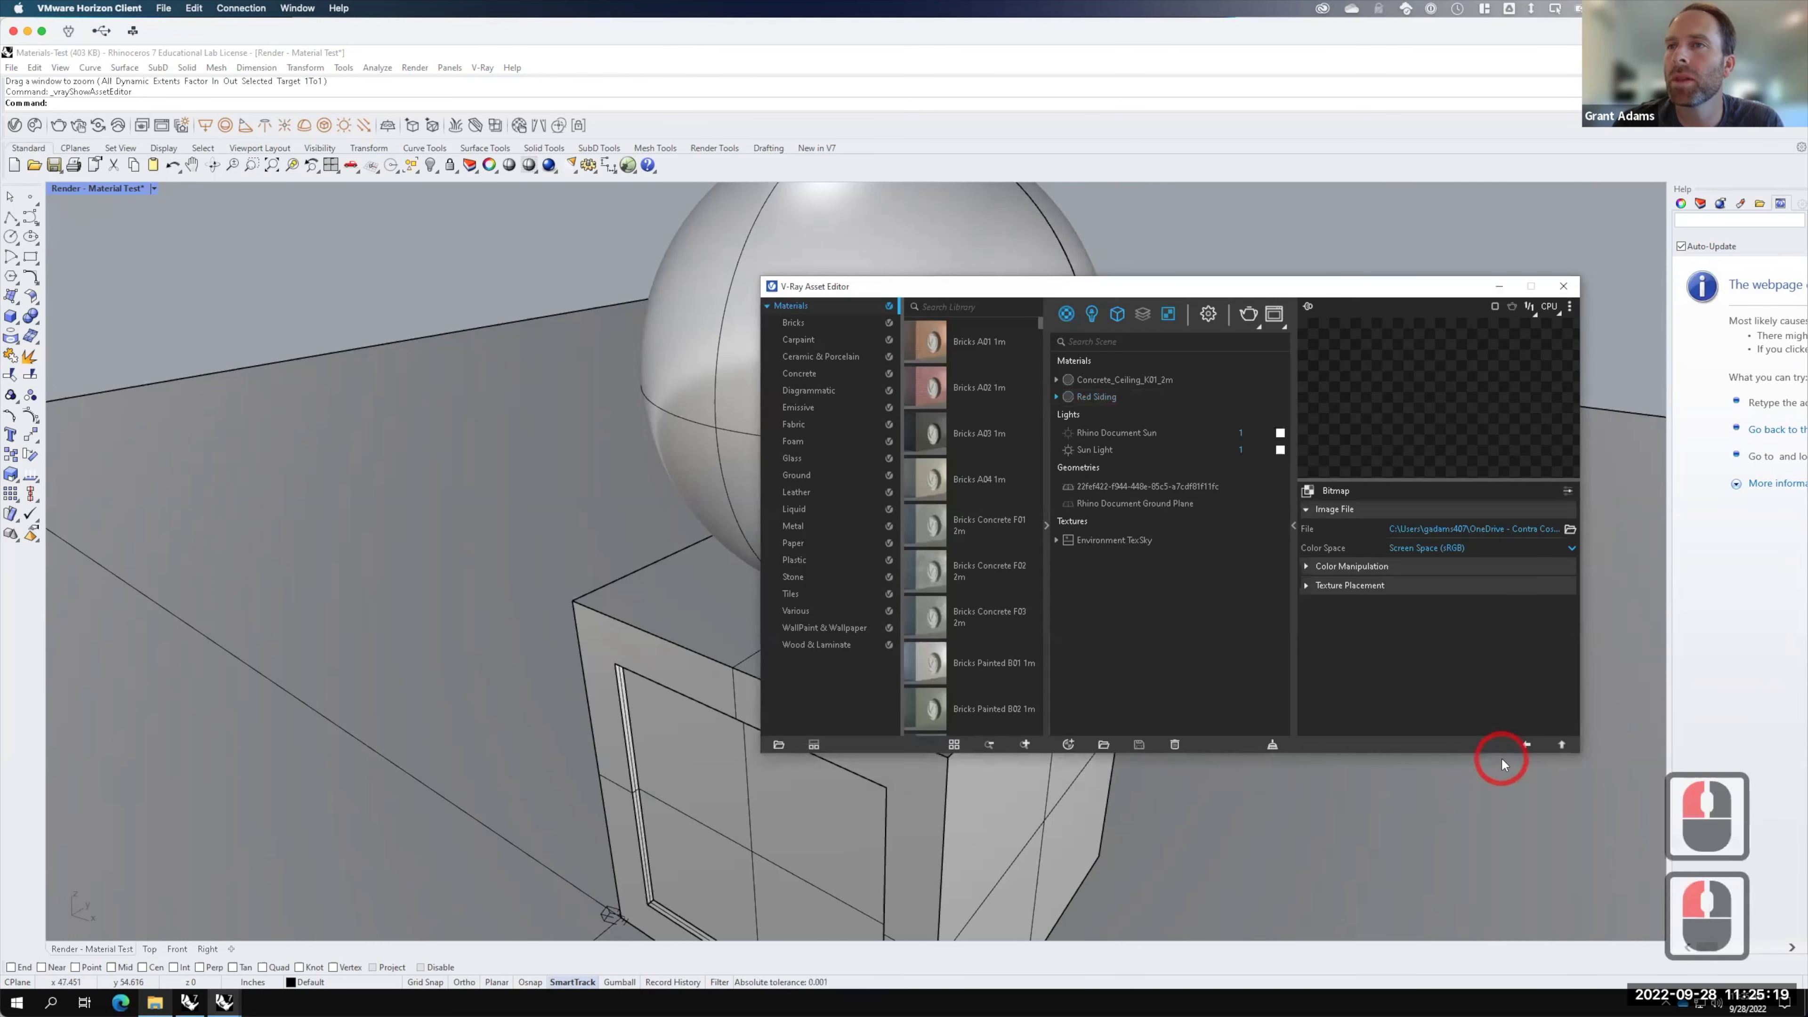
left_click(1526, 745)
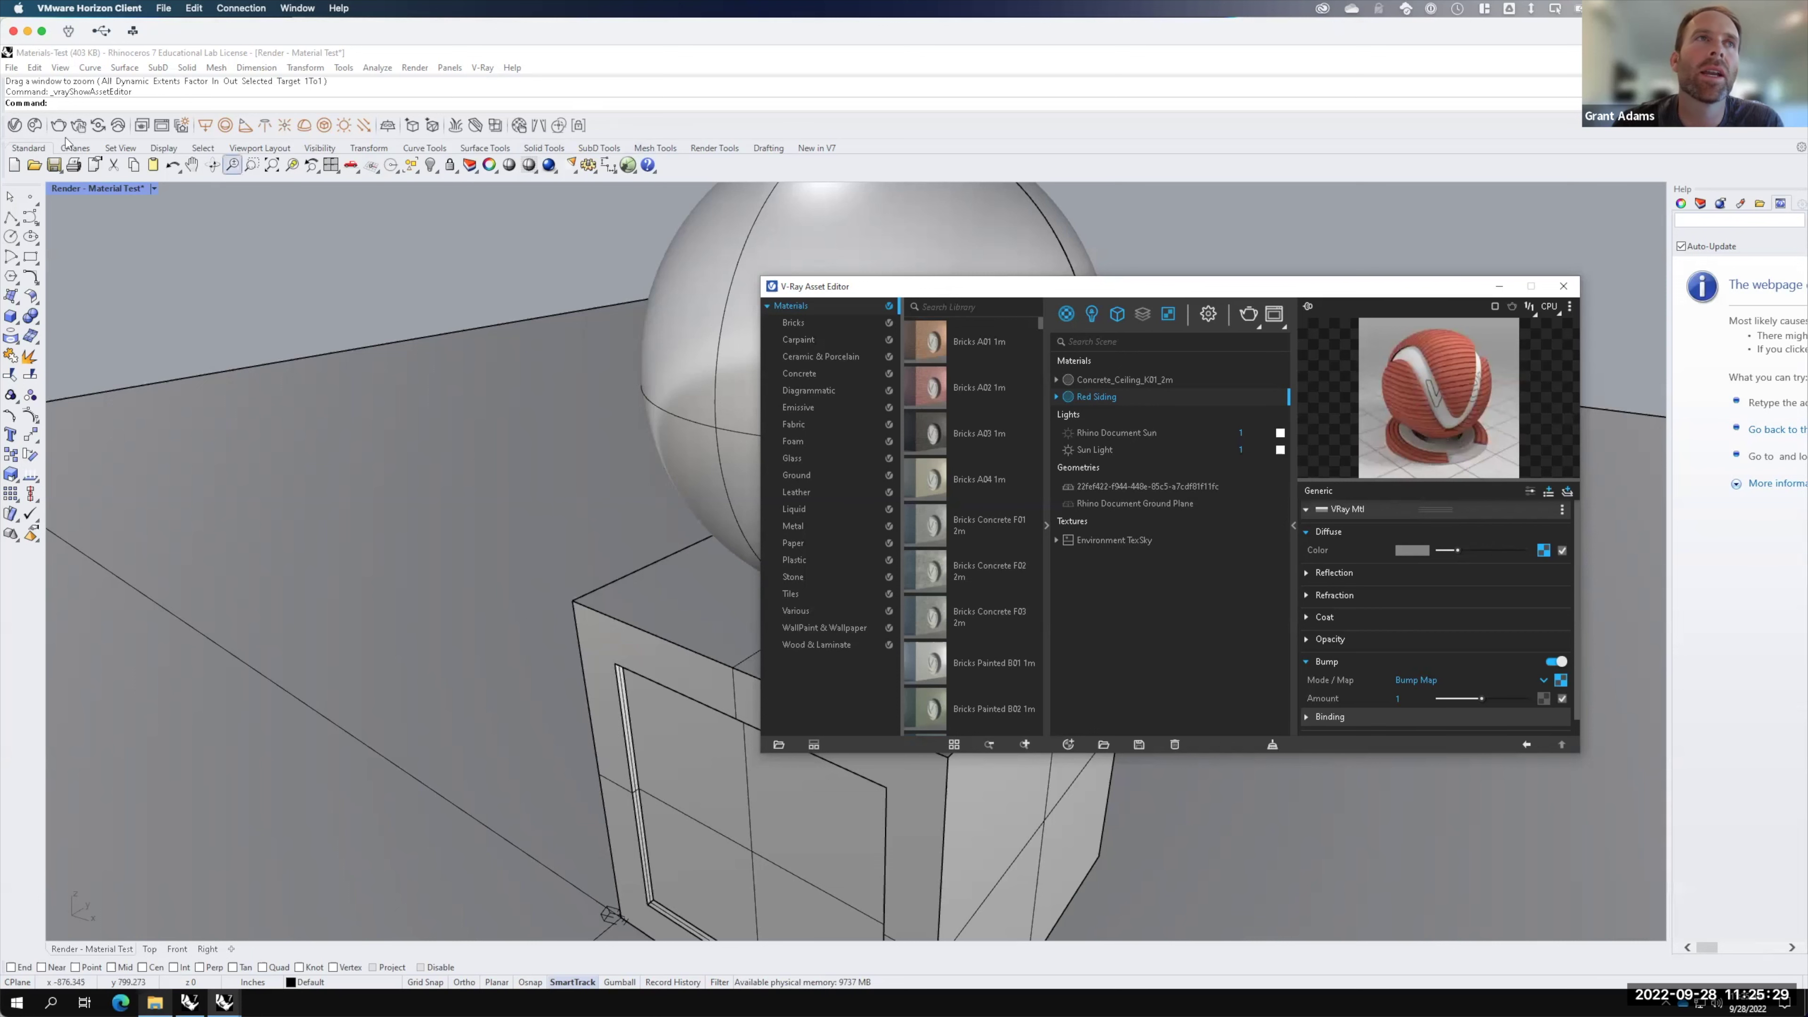
left_click(58, 125)
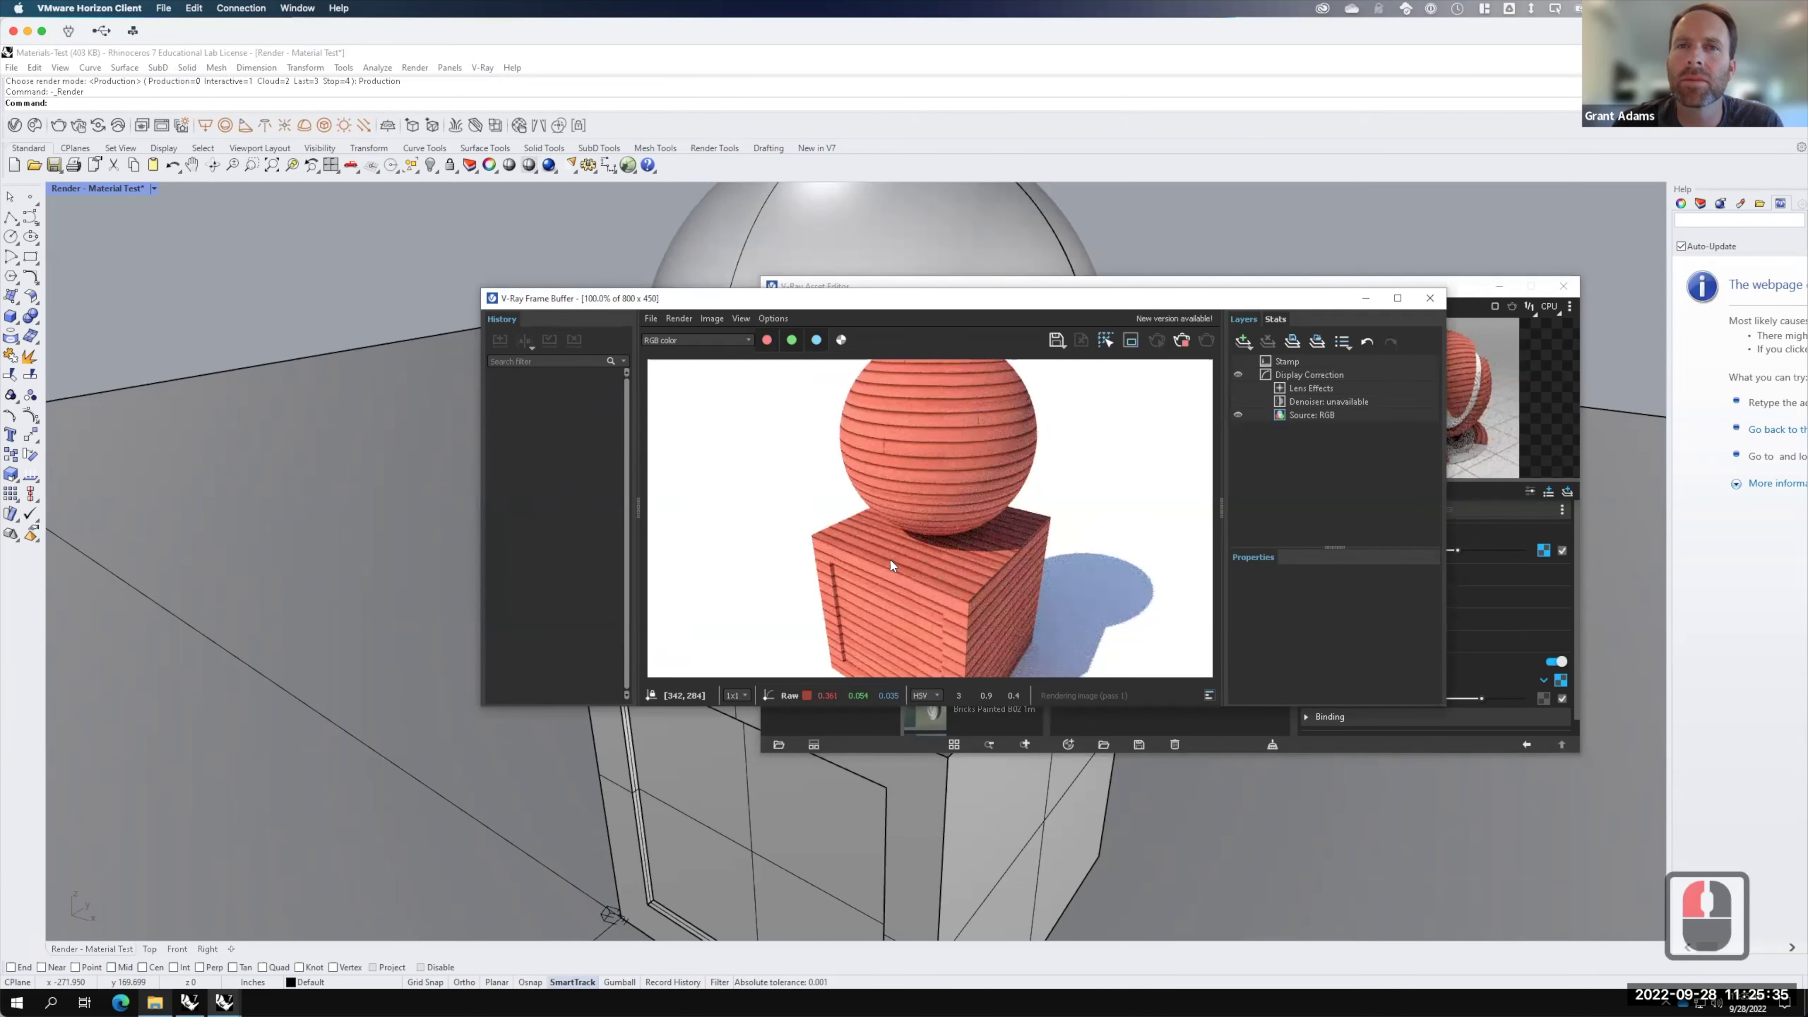
Step: Stop and close the render, then show the V-Ray render settings page
scroll(890, 564, "up", 3)
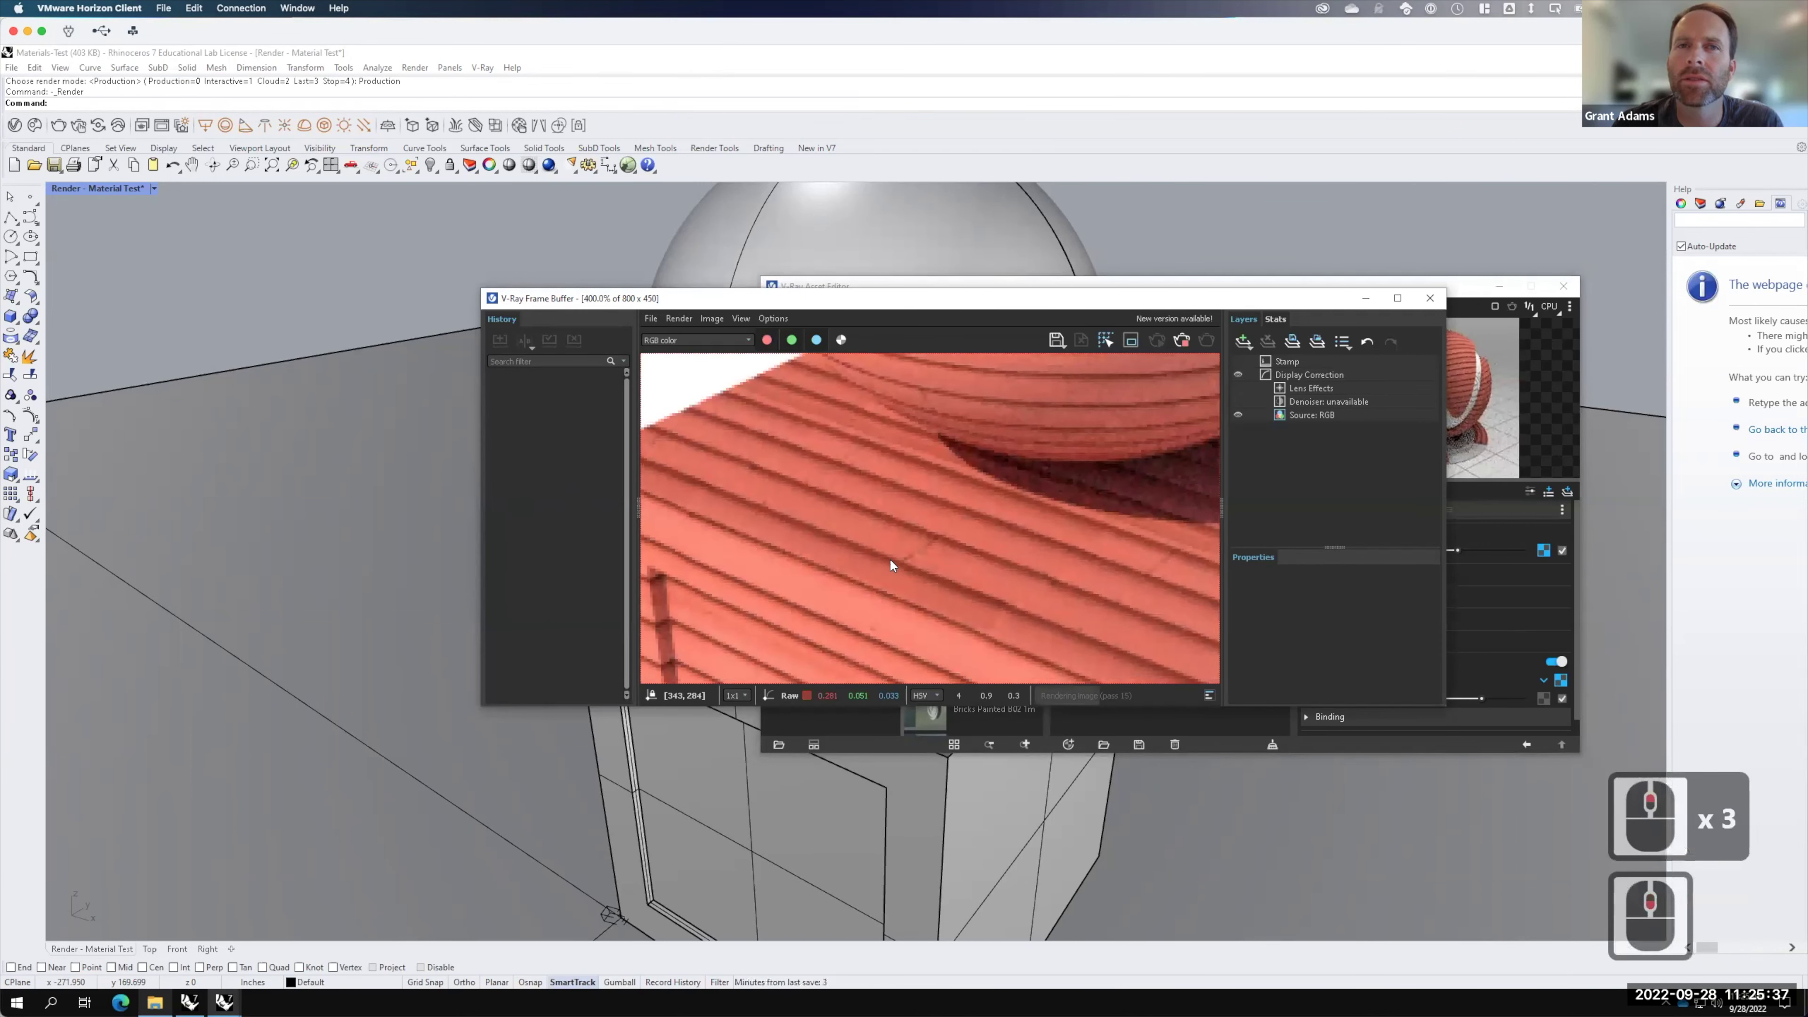
left_click(1182, 340)
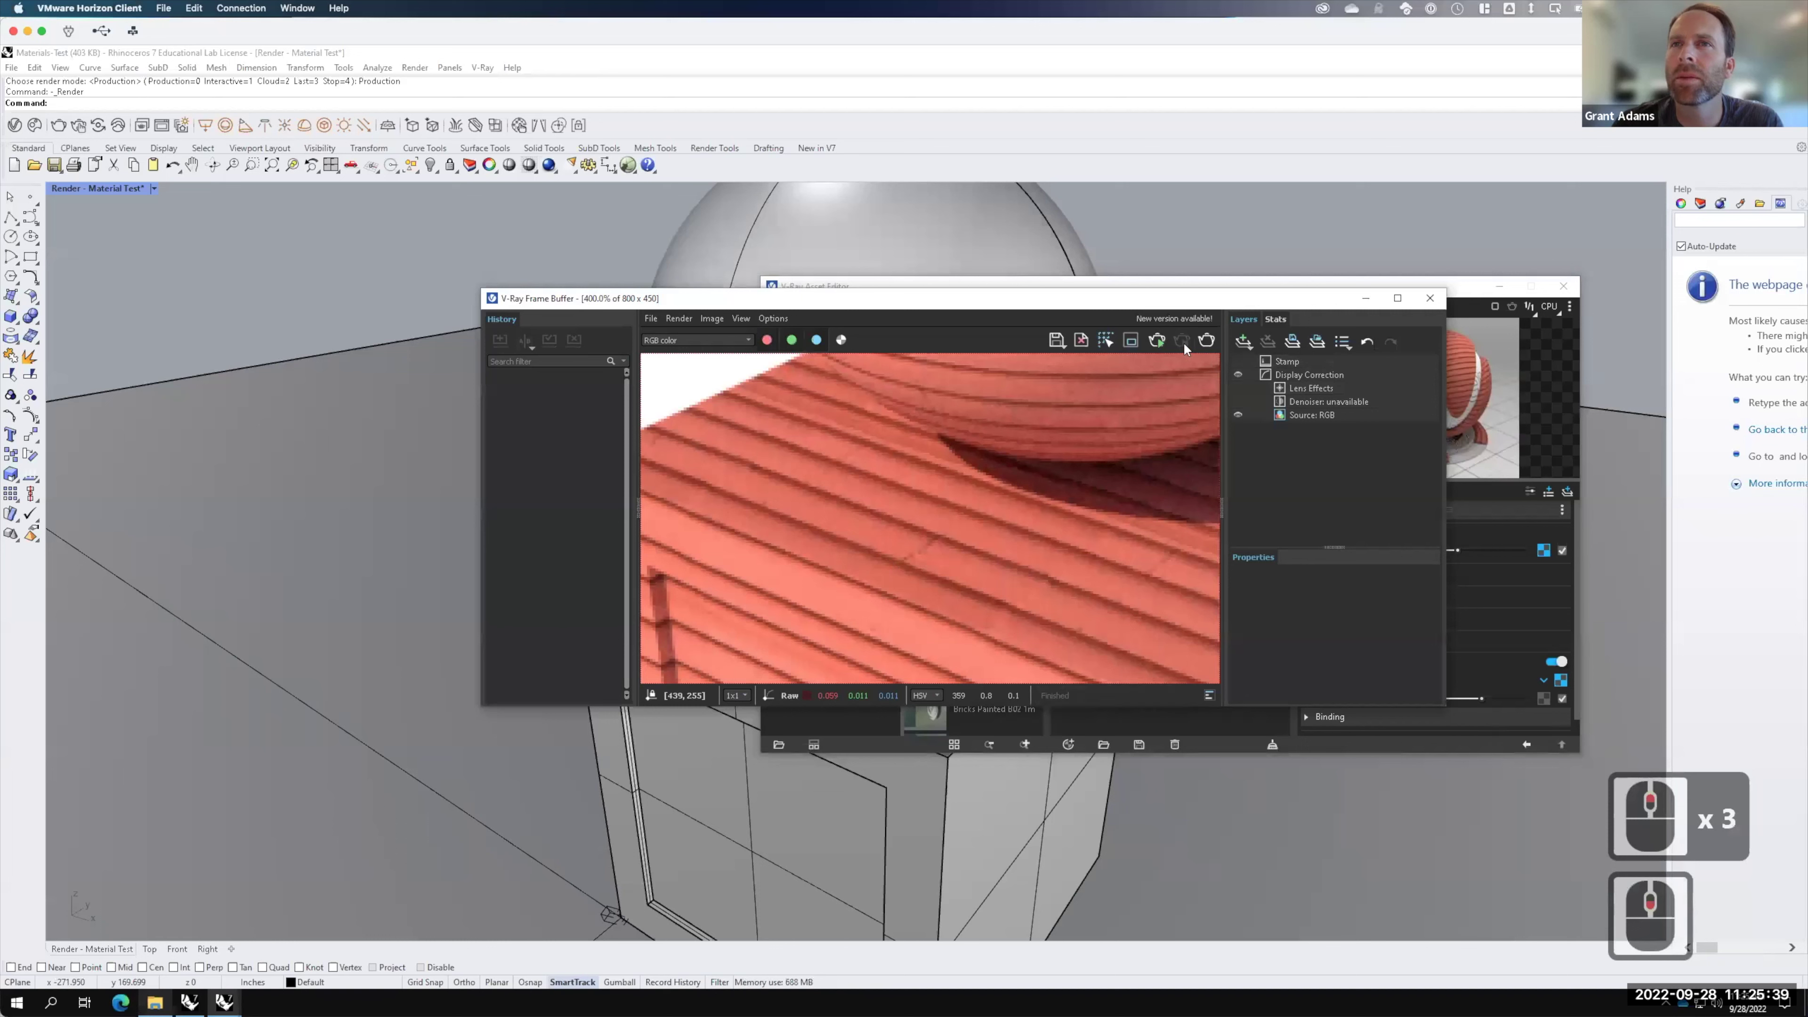
left_click(1427, 299)
left_click(1117, 255)
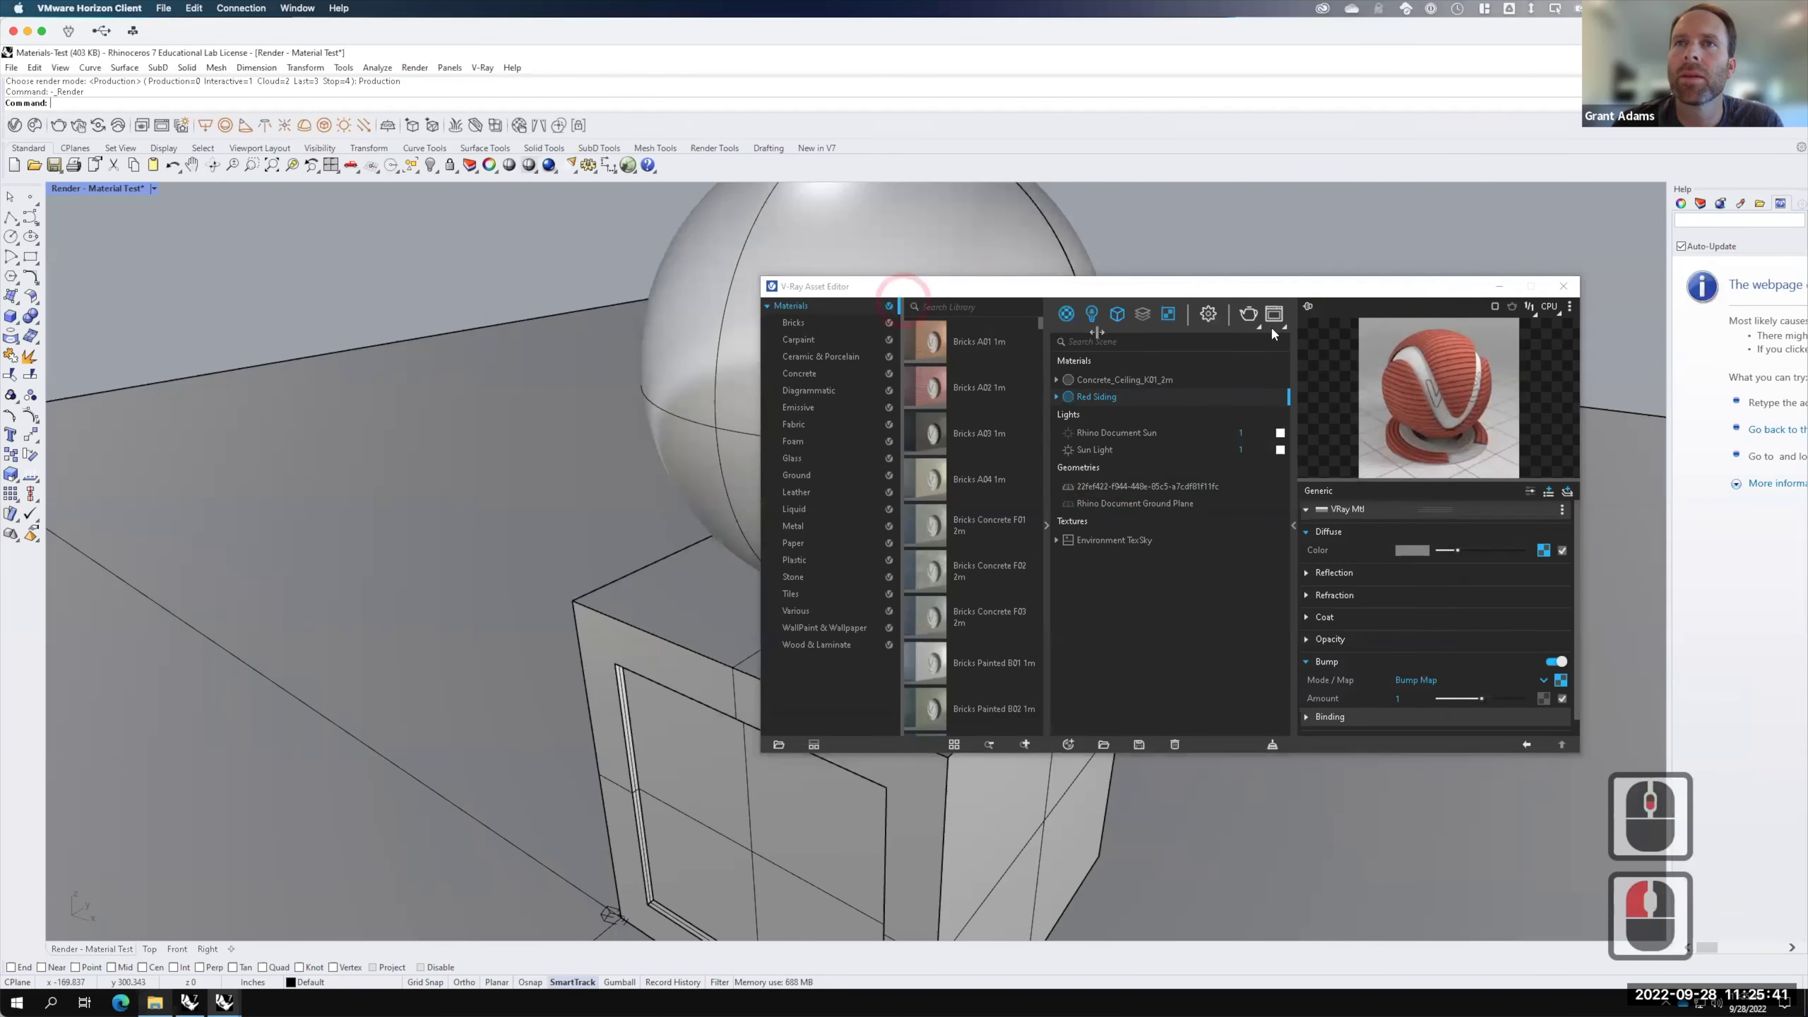
left_click(1208, 314)
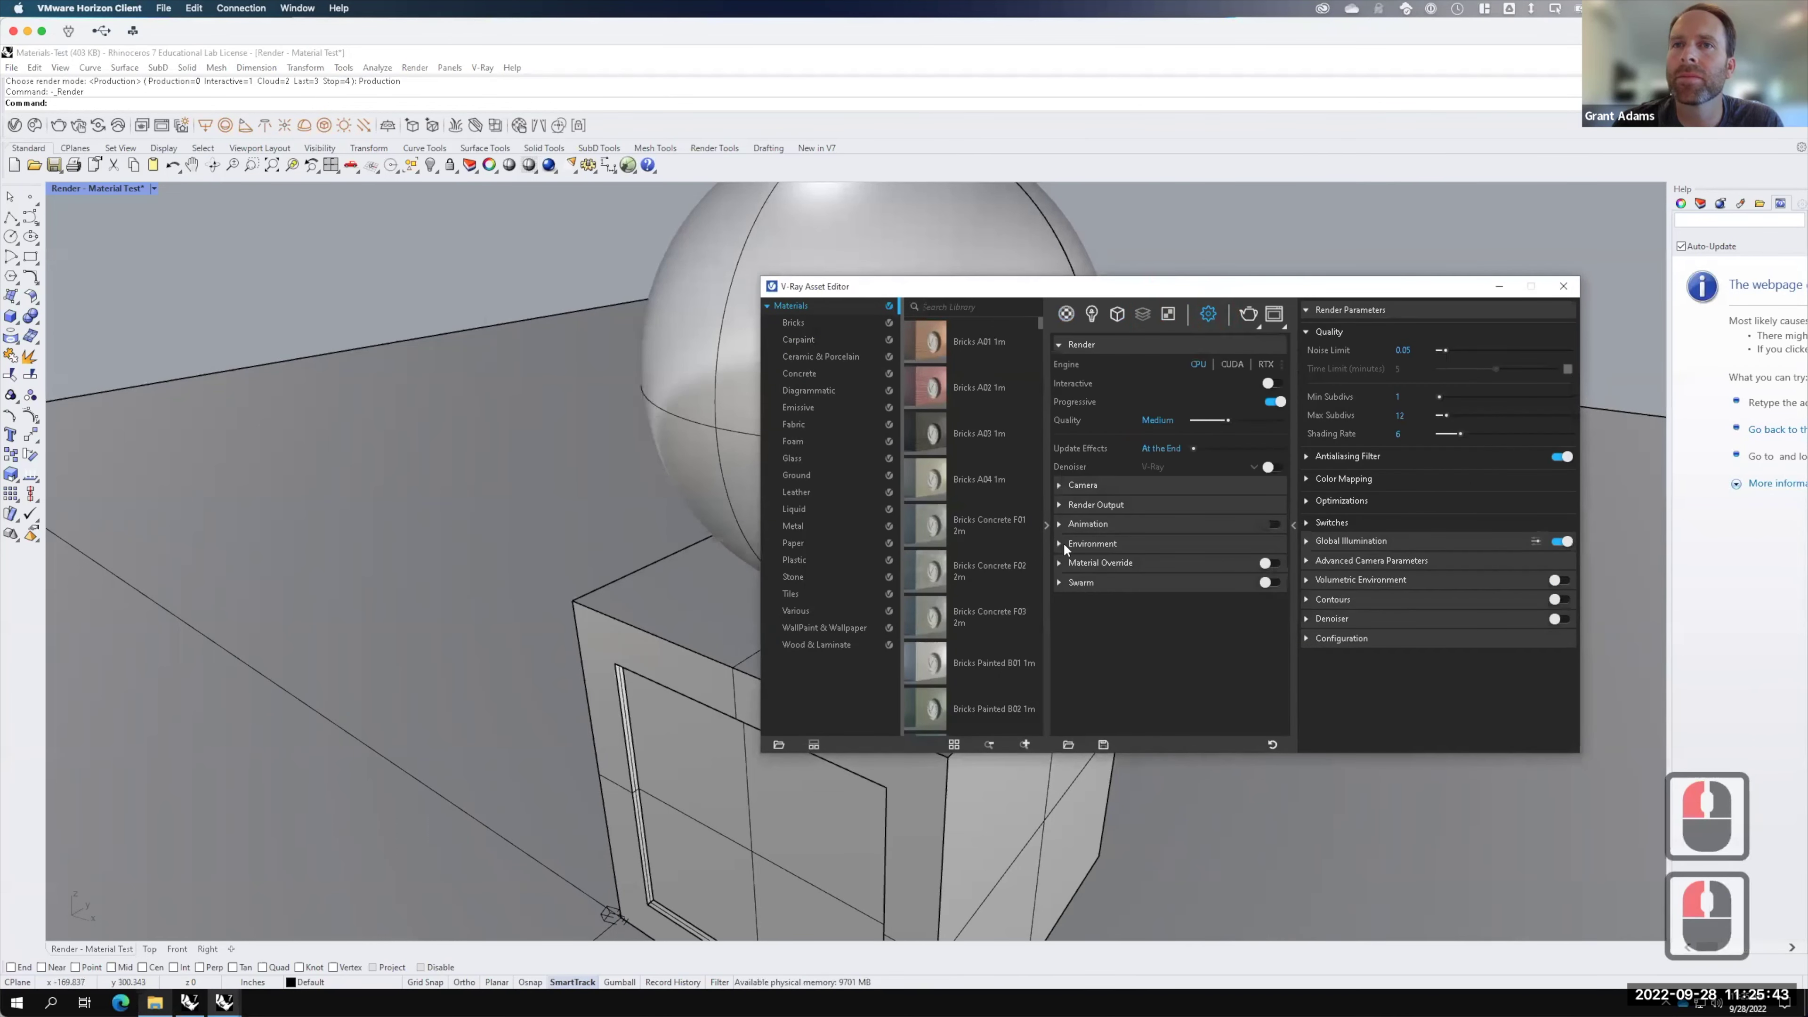
Step: Set the render output image height to 1080 (1920 × 1080) and start a new render
left_click(1060, 505)
left_click(1203, 542)
type("180")
key("Tab")
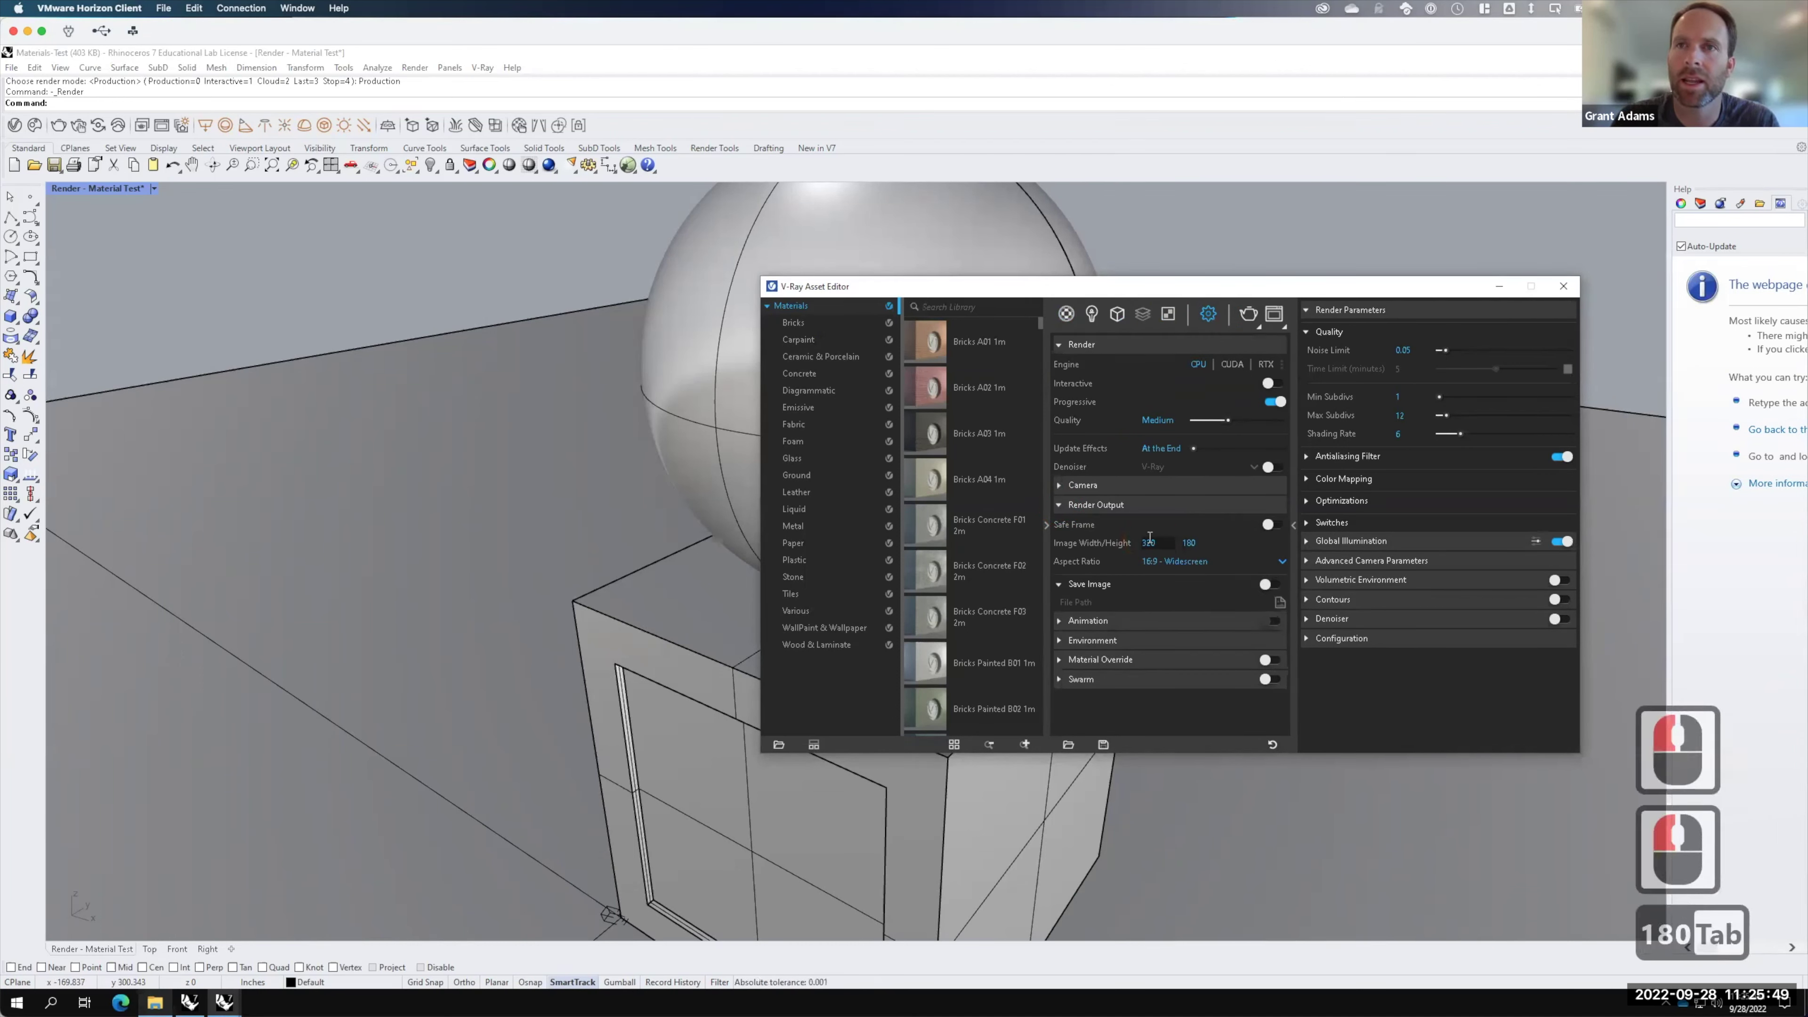
left_click(1188, 542)
type("0")
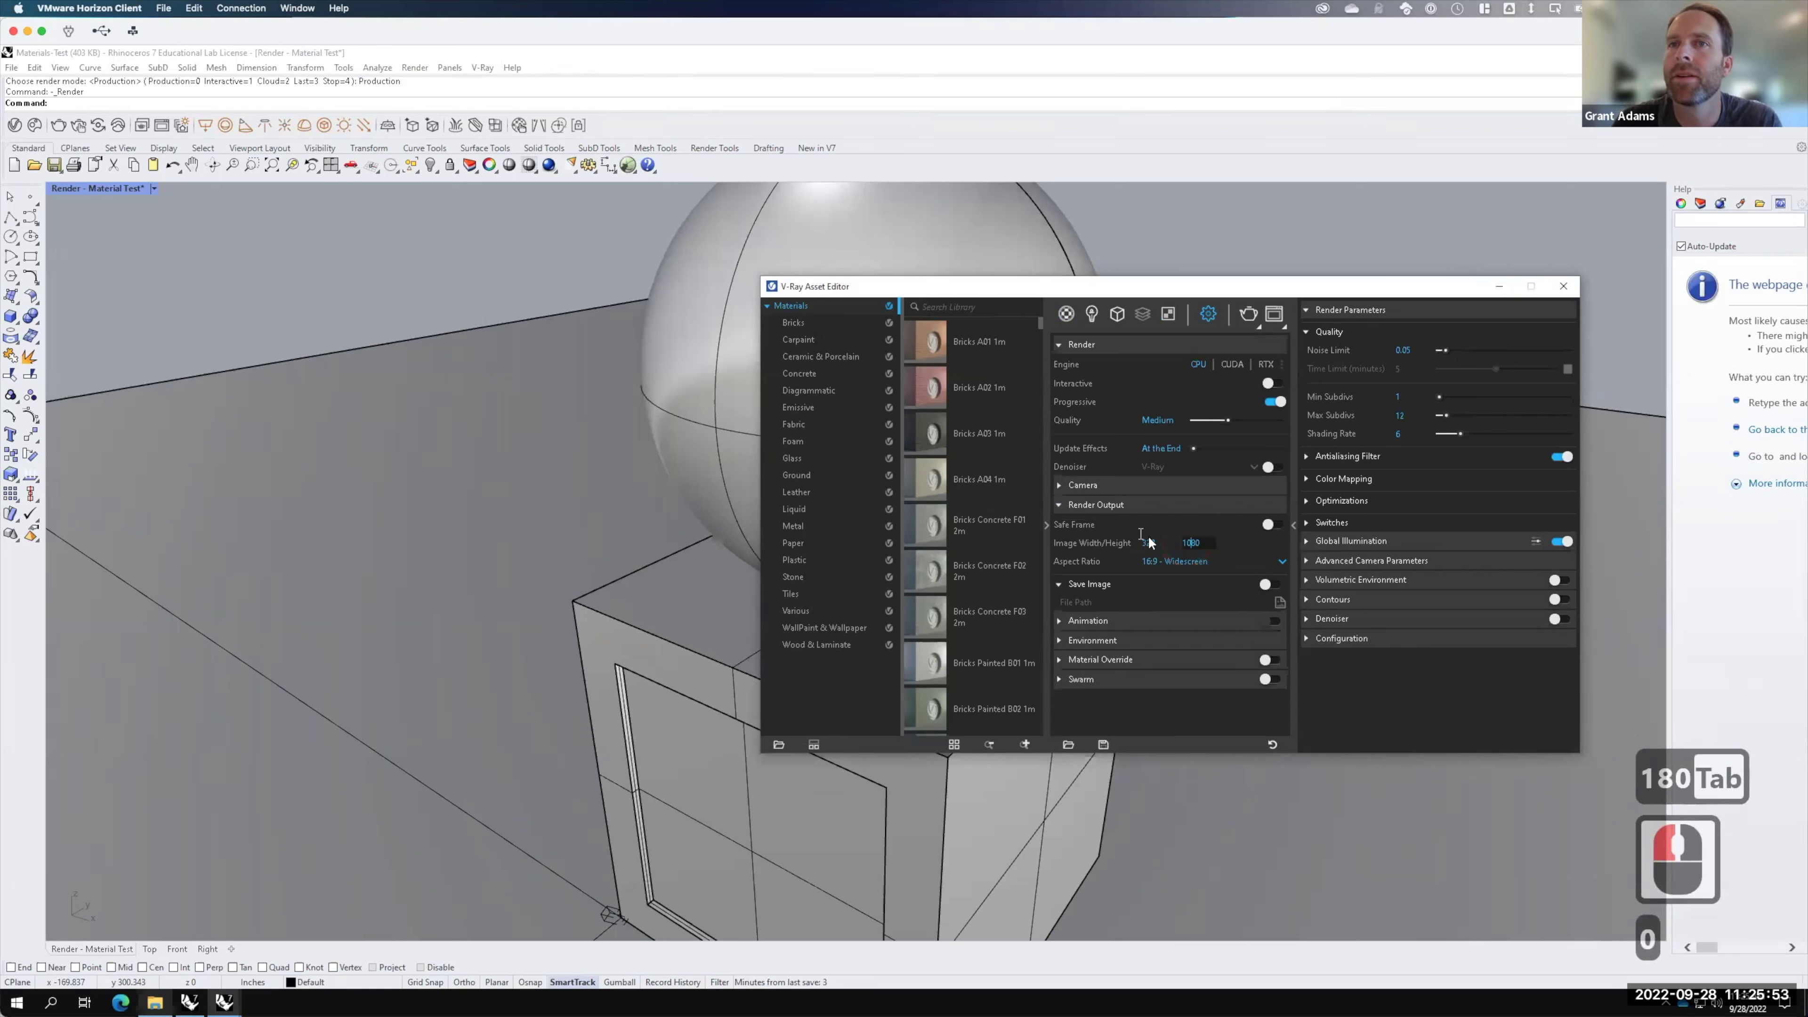
left_click(1198, 514)
left_click(1249, 315)
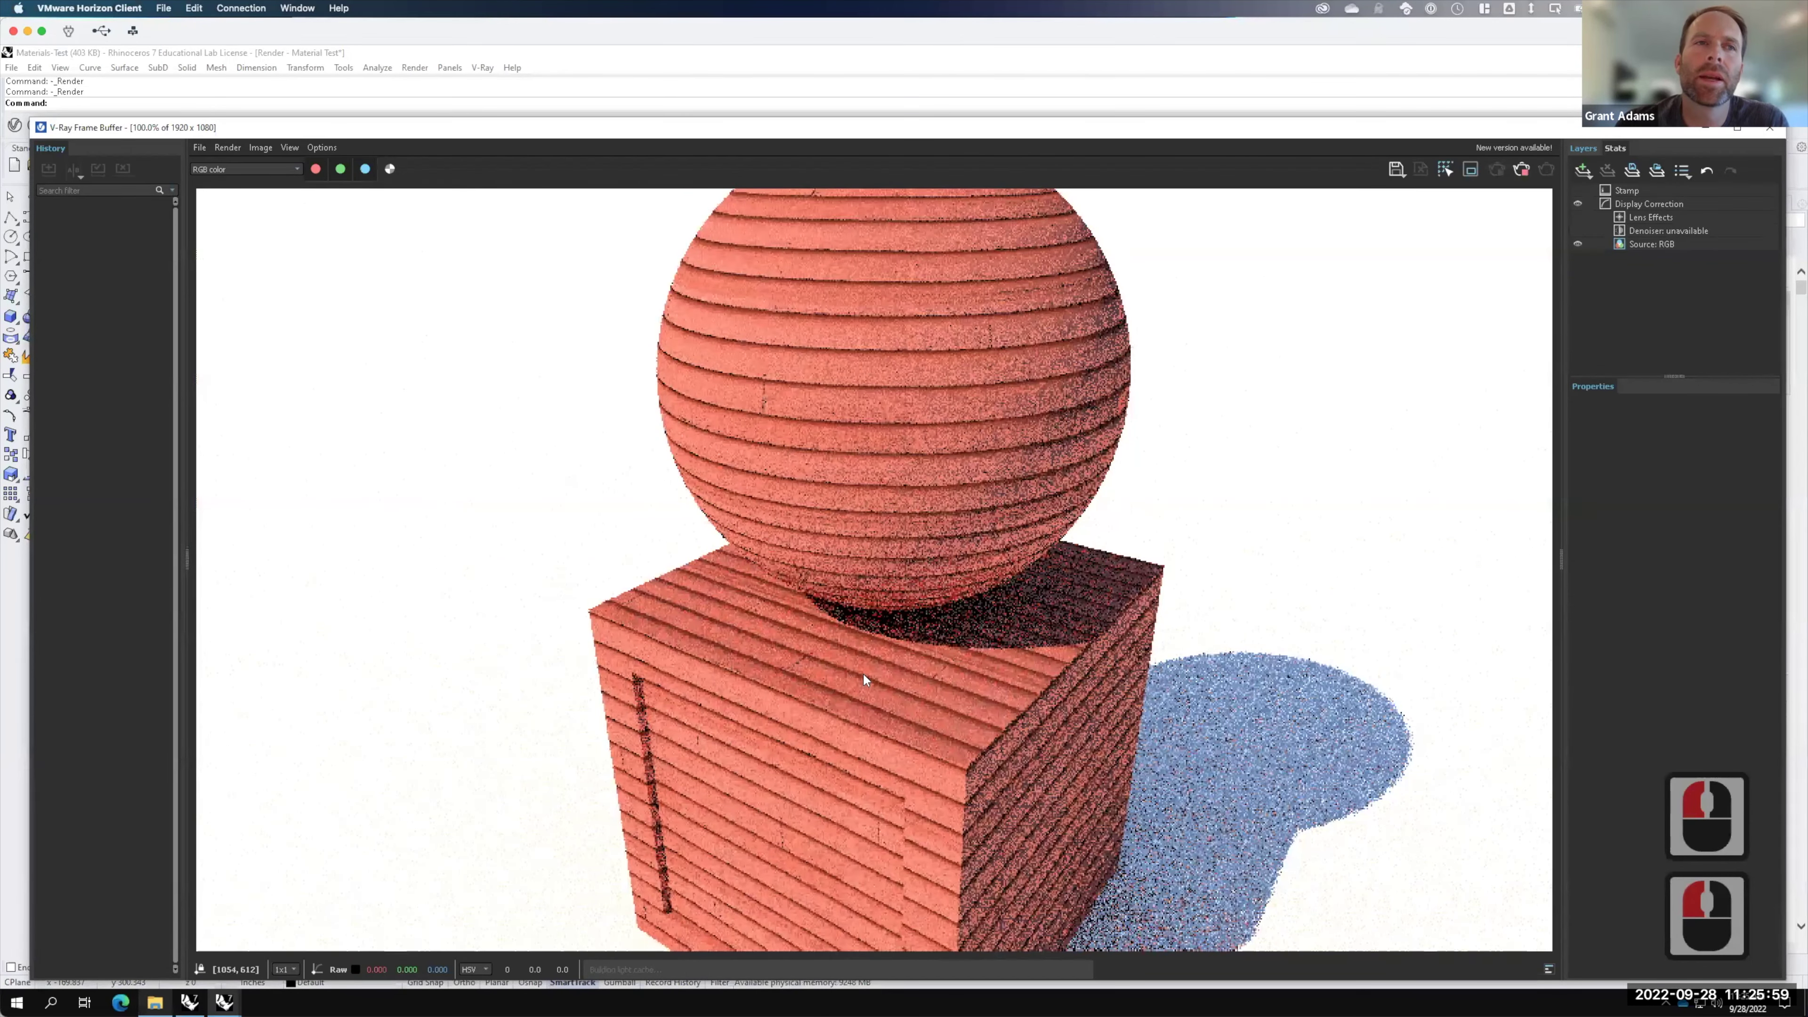
Step: Zoom into the finished 1920 × 1080 render to inspect the siding, then minimize the Frame Buffer
scroll(864, 675, "up", 1)
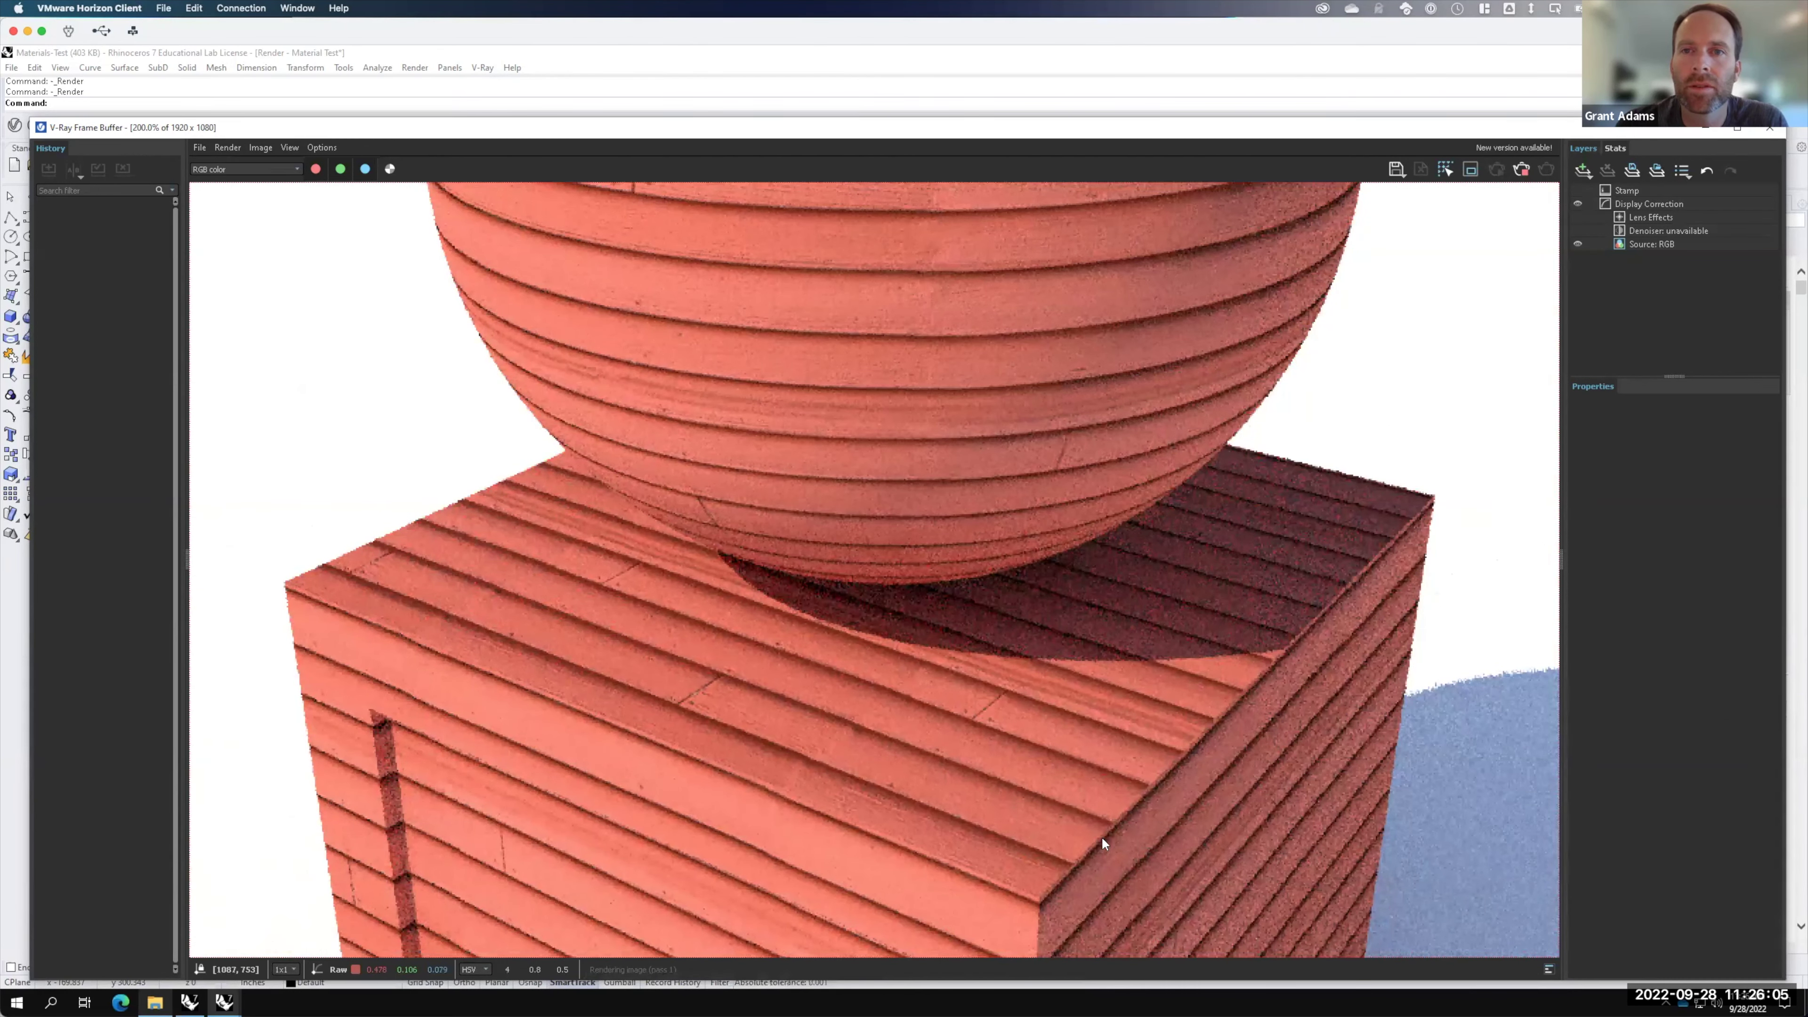
key("F15")
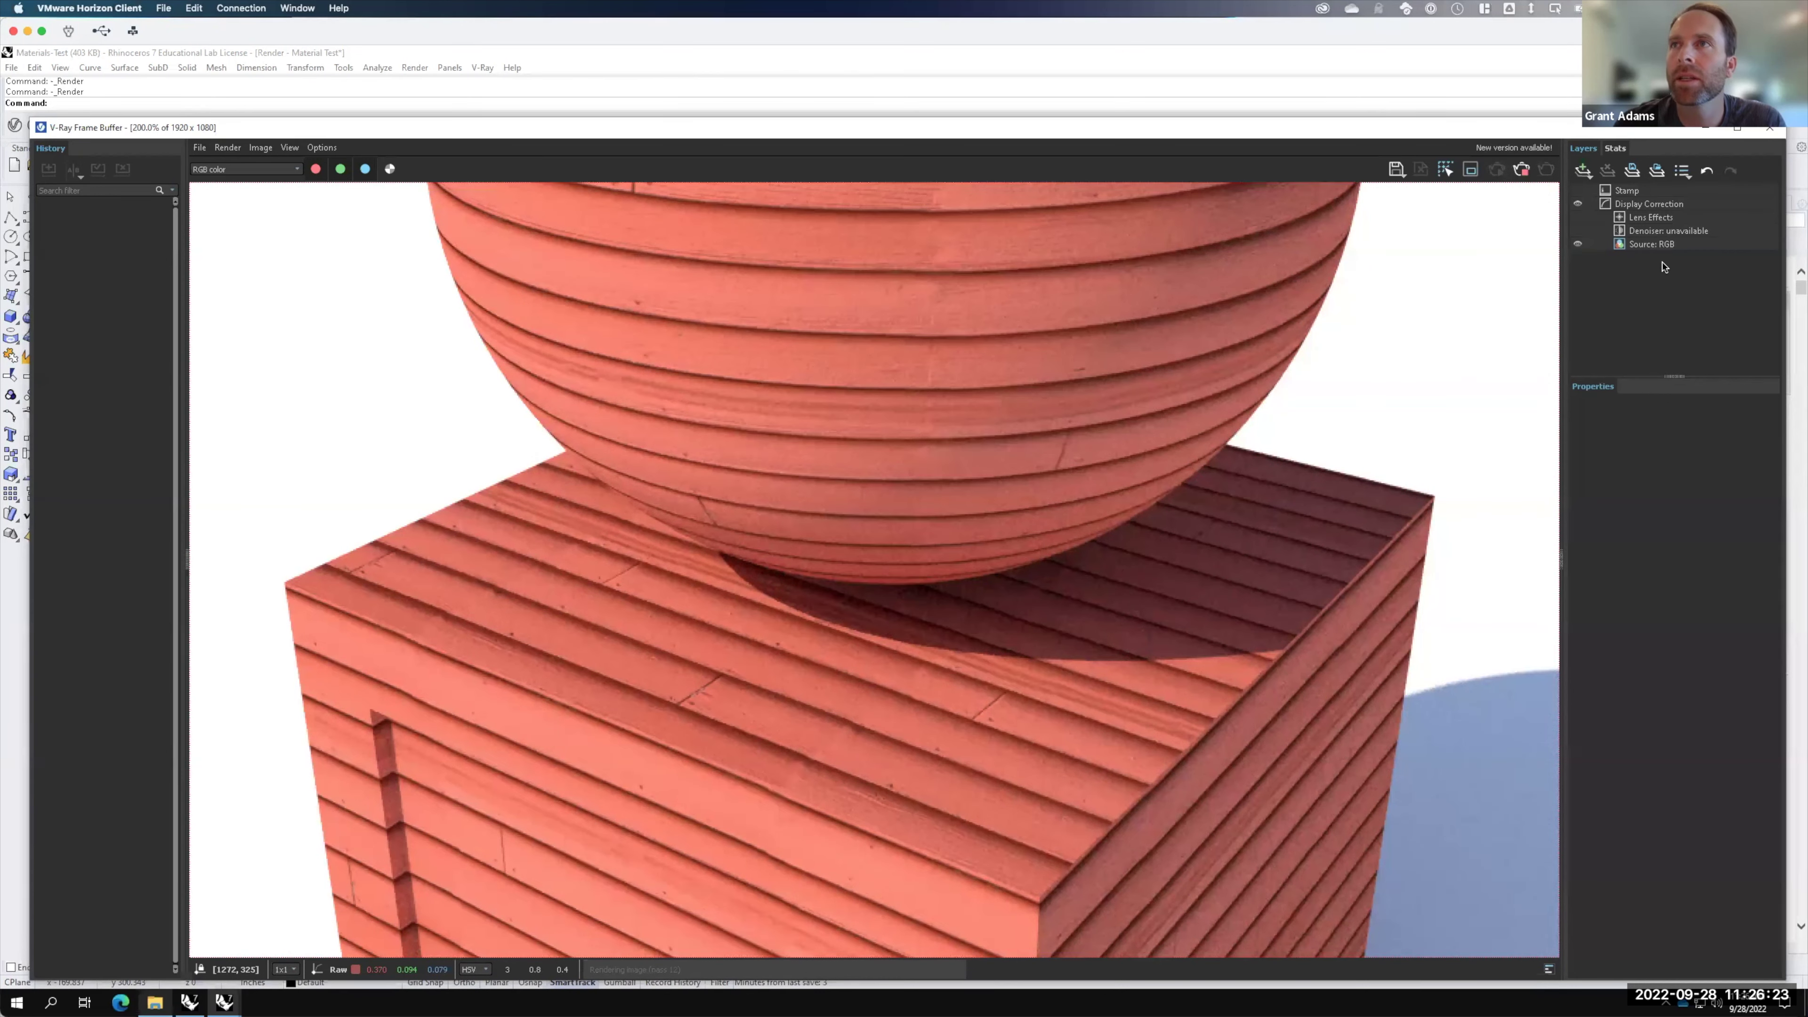
left_click(1707, 131)
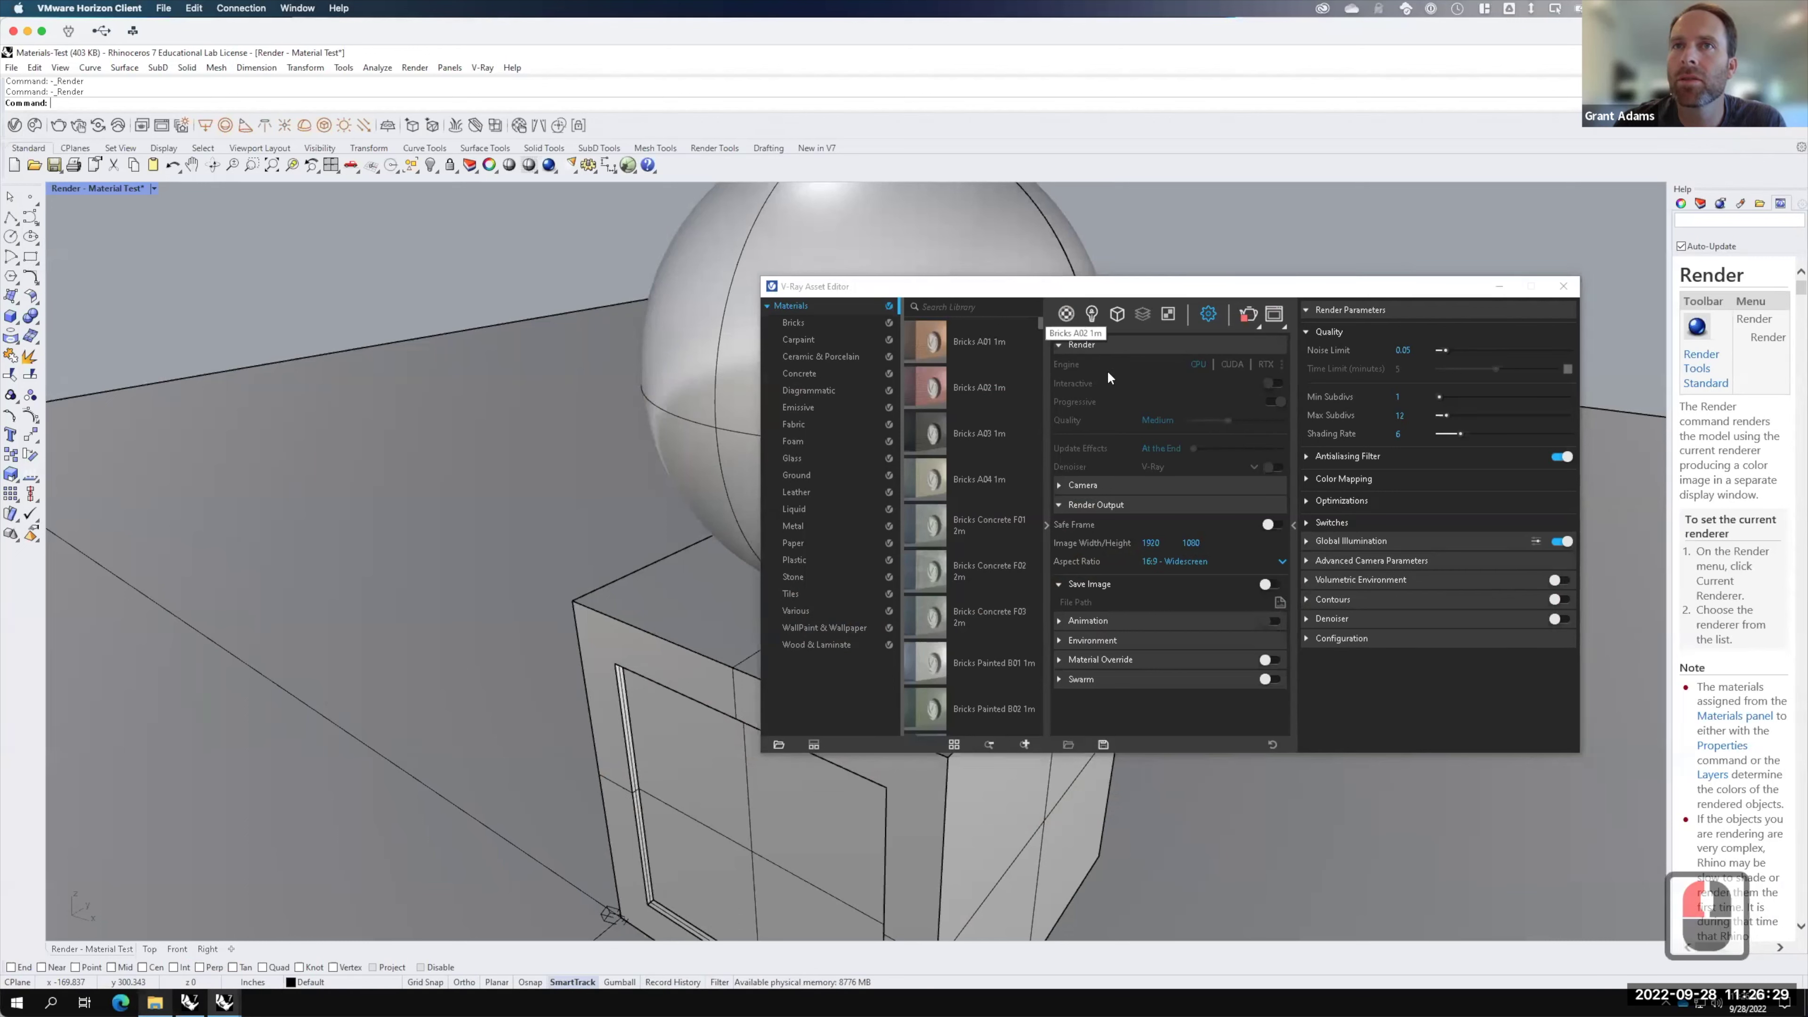
Step: Collapse Red Siding's Diffuse and Bump sections and add a Displacement attribute
left_click(1067, 315)
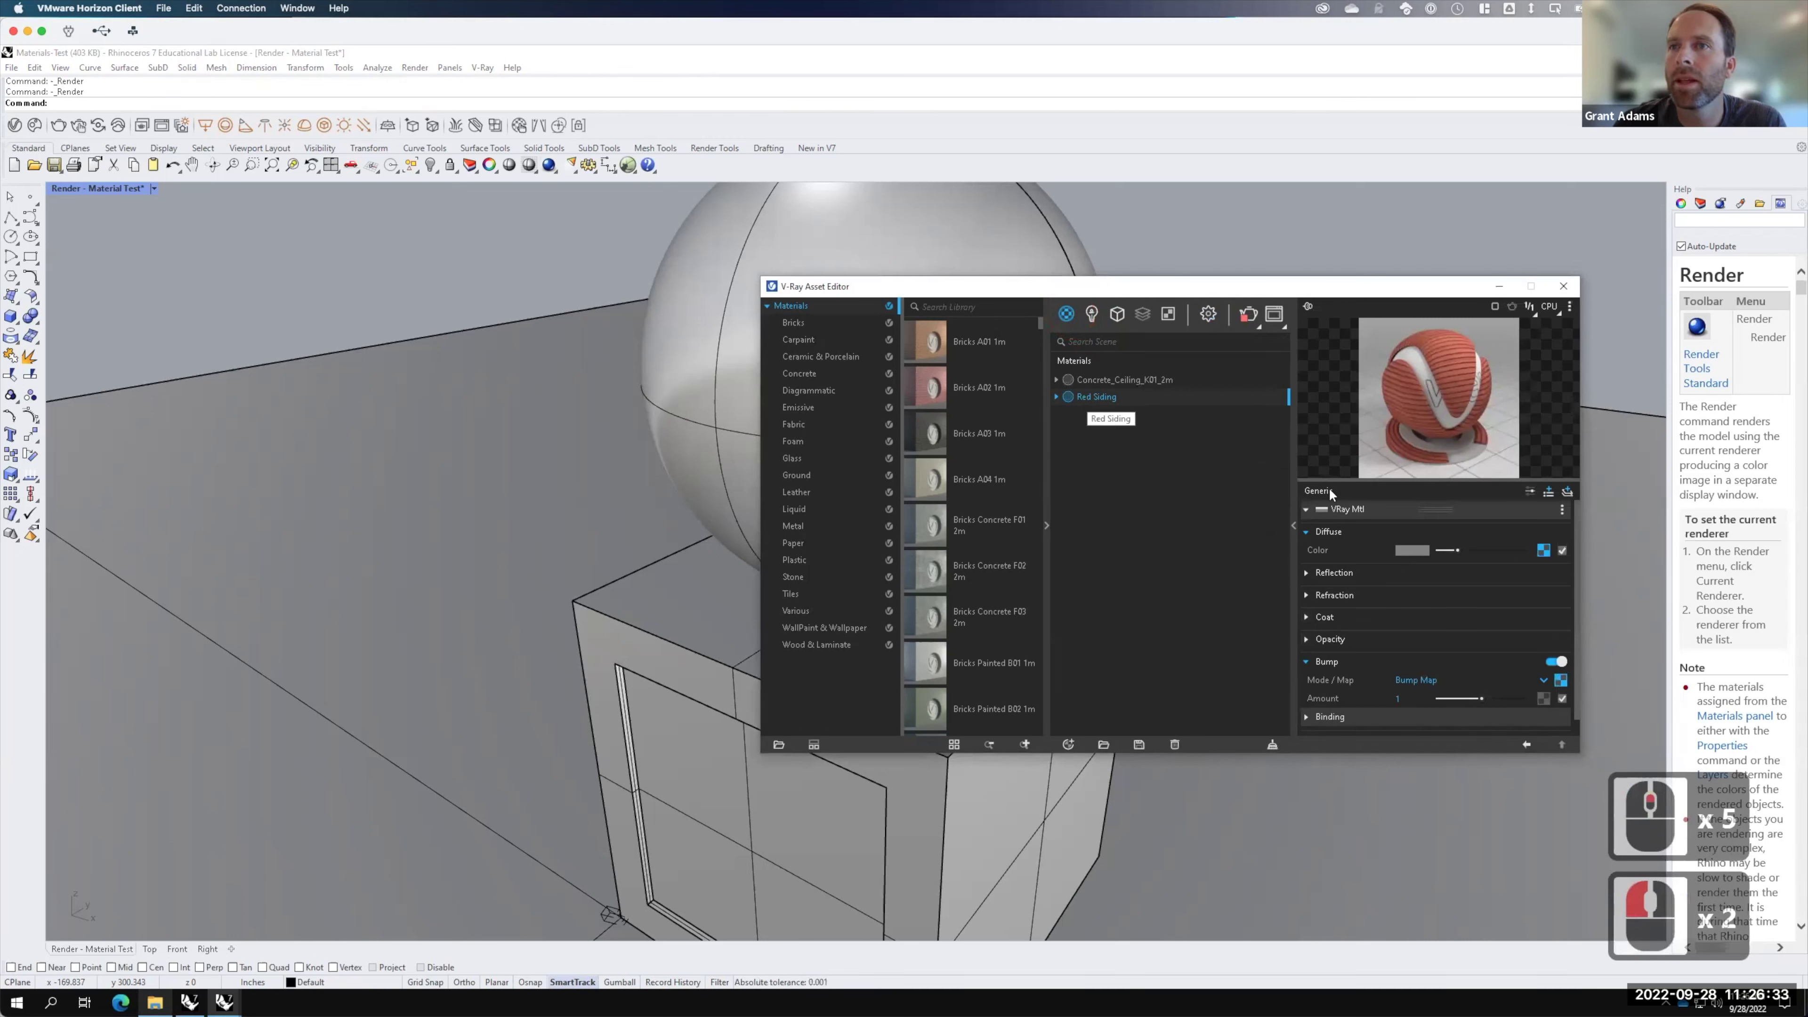
left_click(1306, 532)
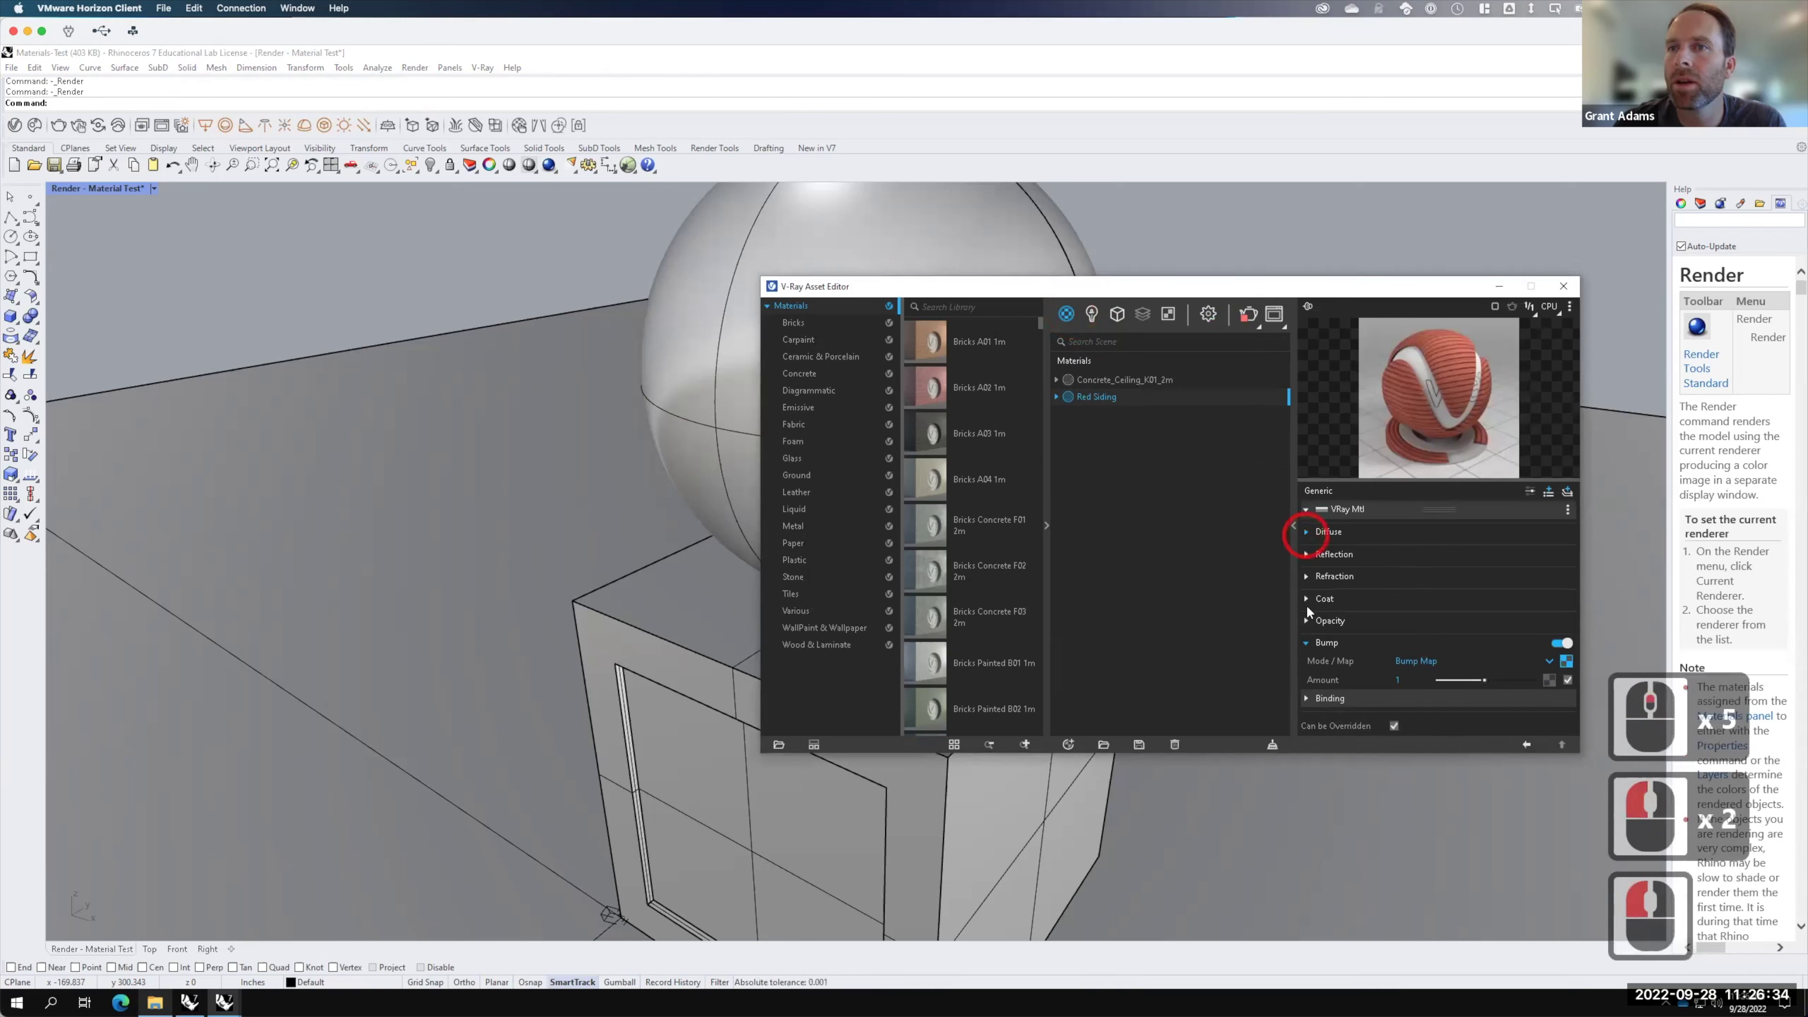
left_click(1307, 643)
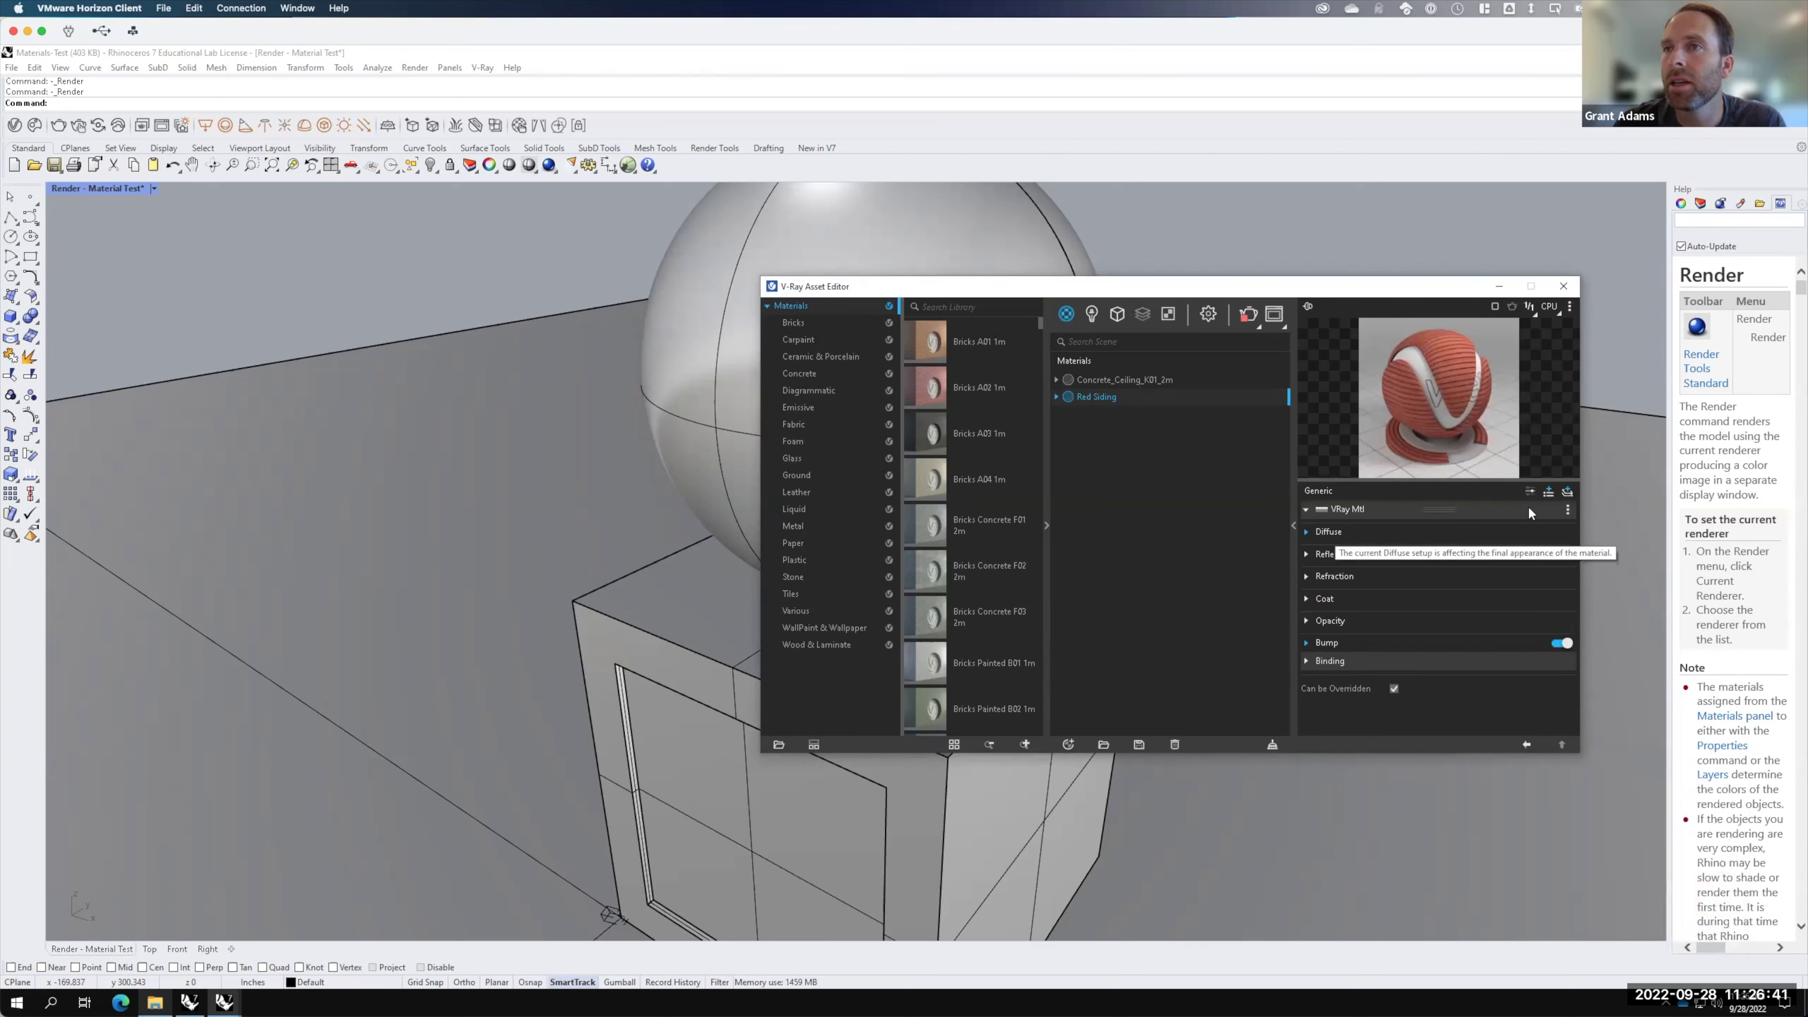
left_click(1549, 493)
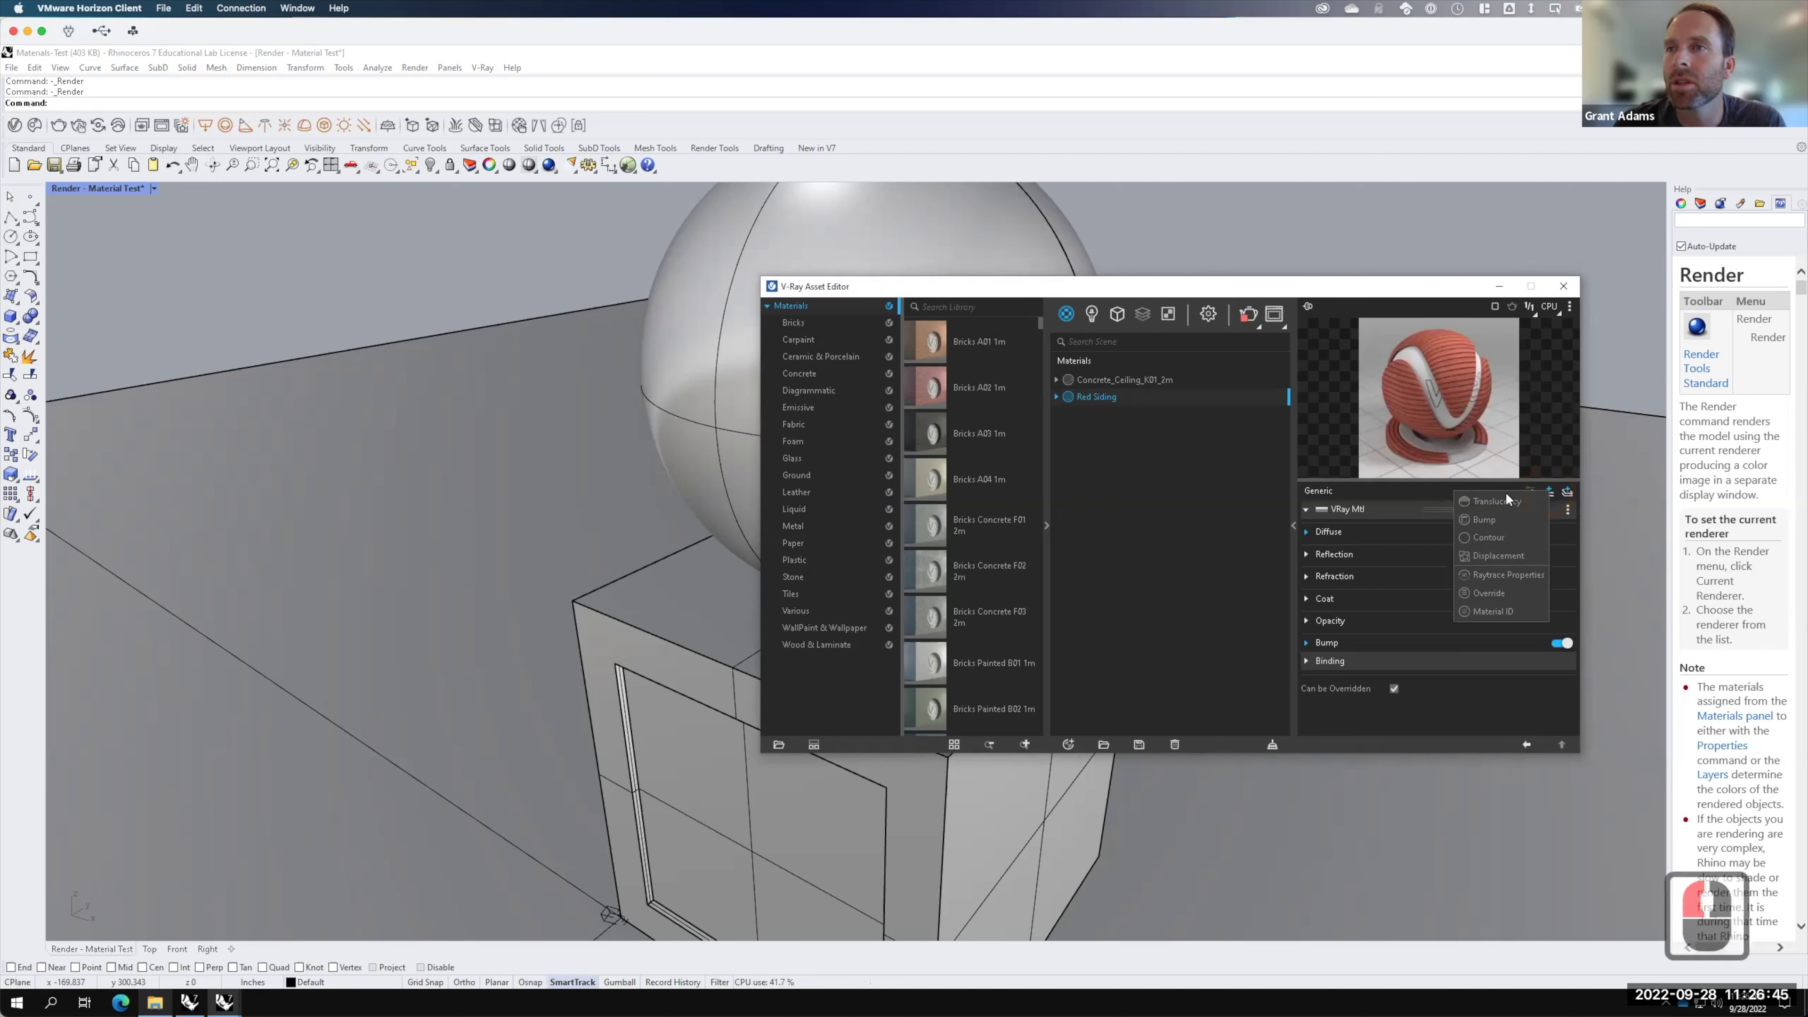
left_click(1502, 557)
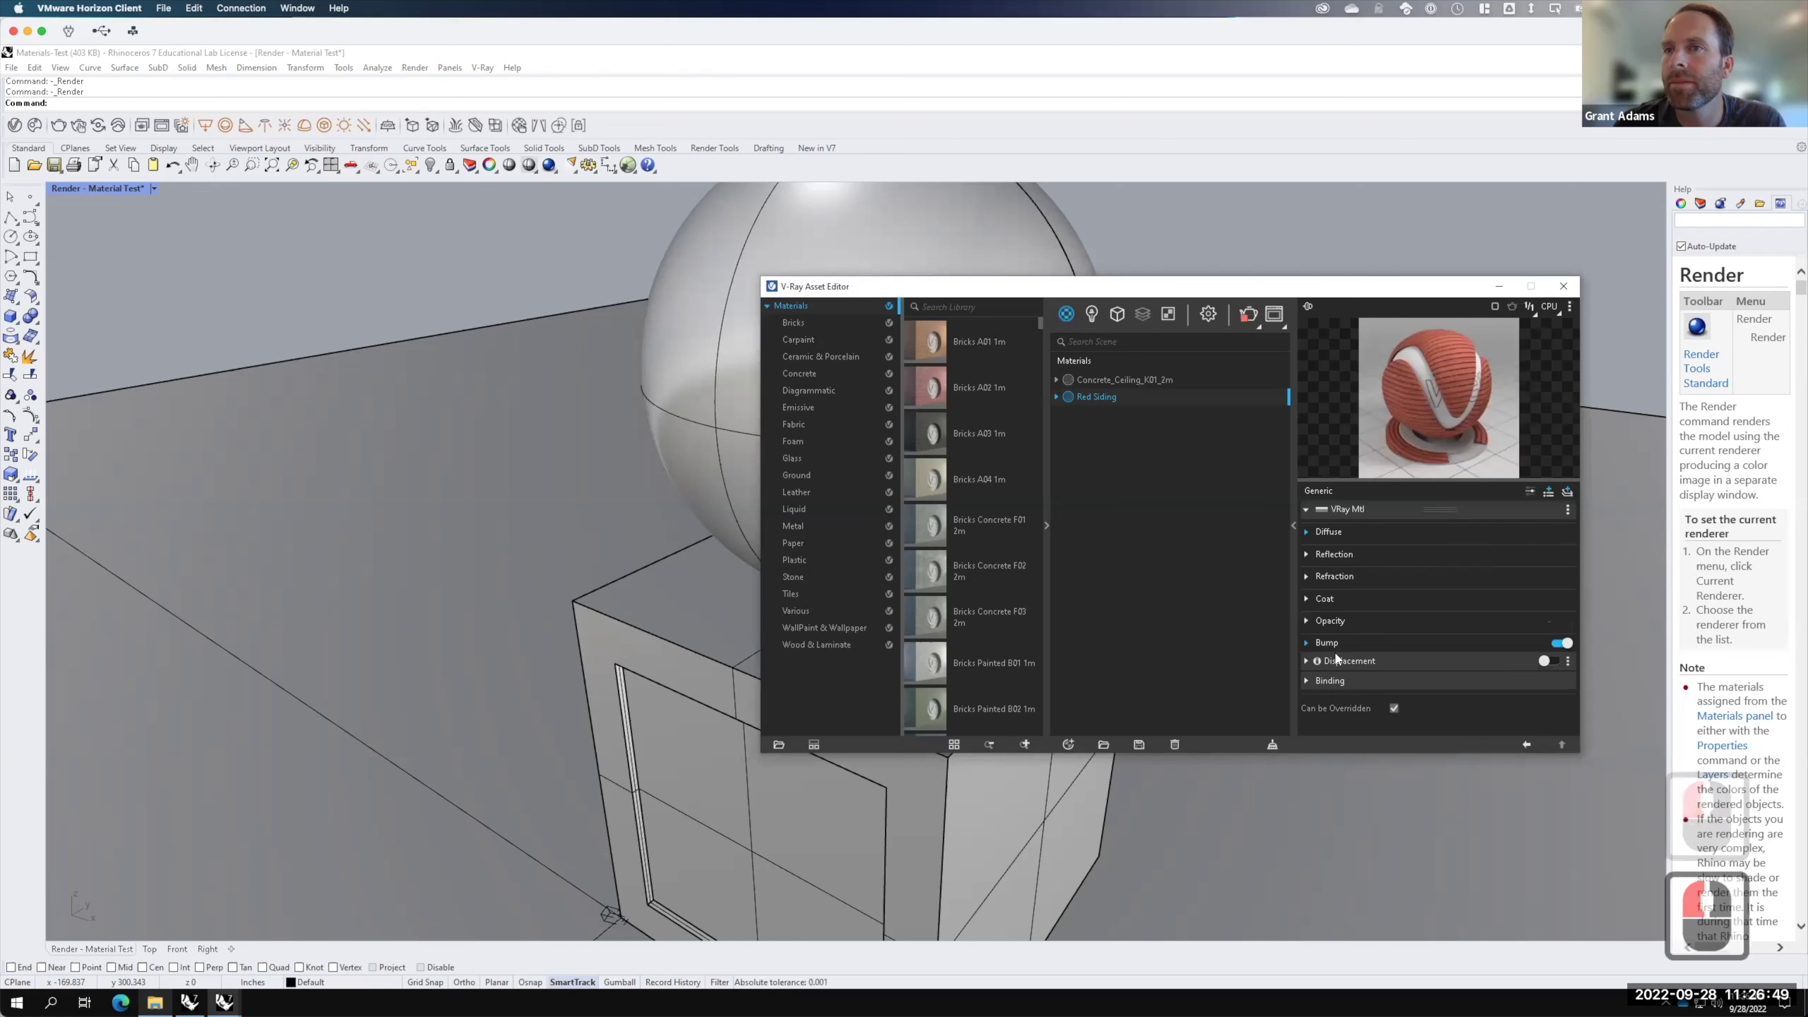
Step: Enable displacement and set its Mode/Map texture type to Bitmap
left_click(1545, 662)
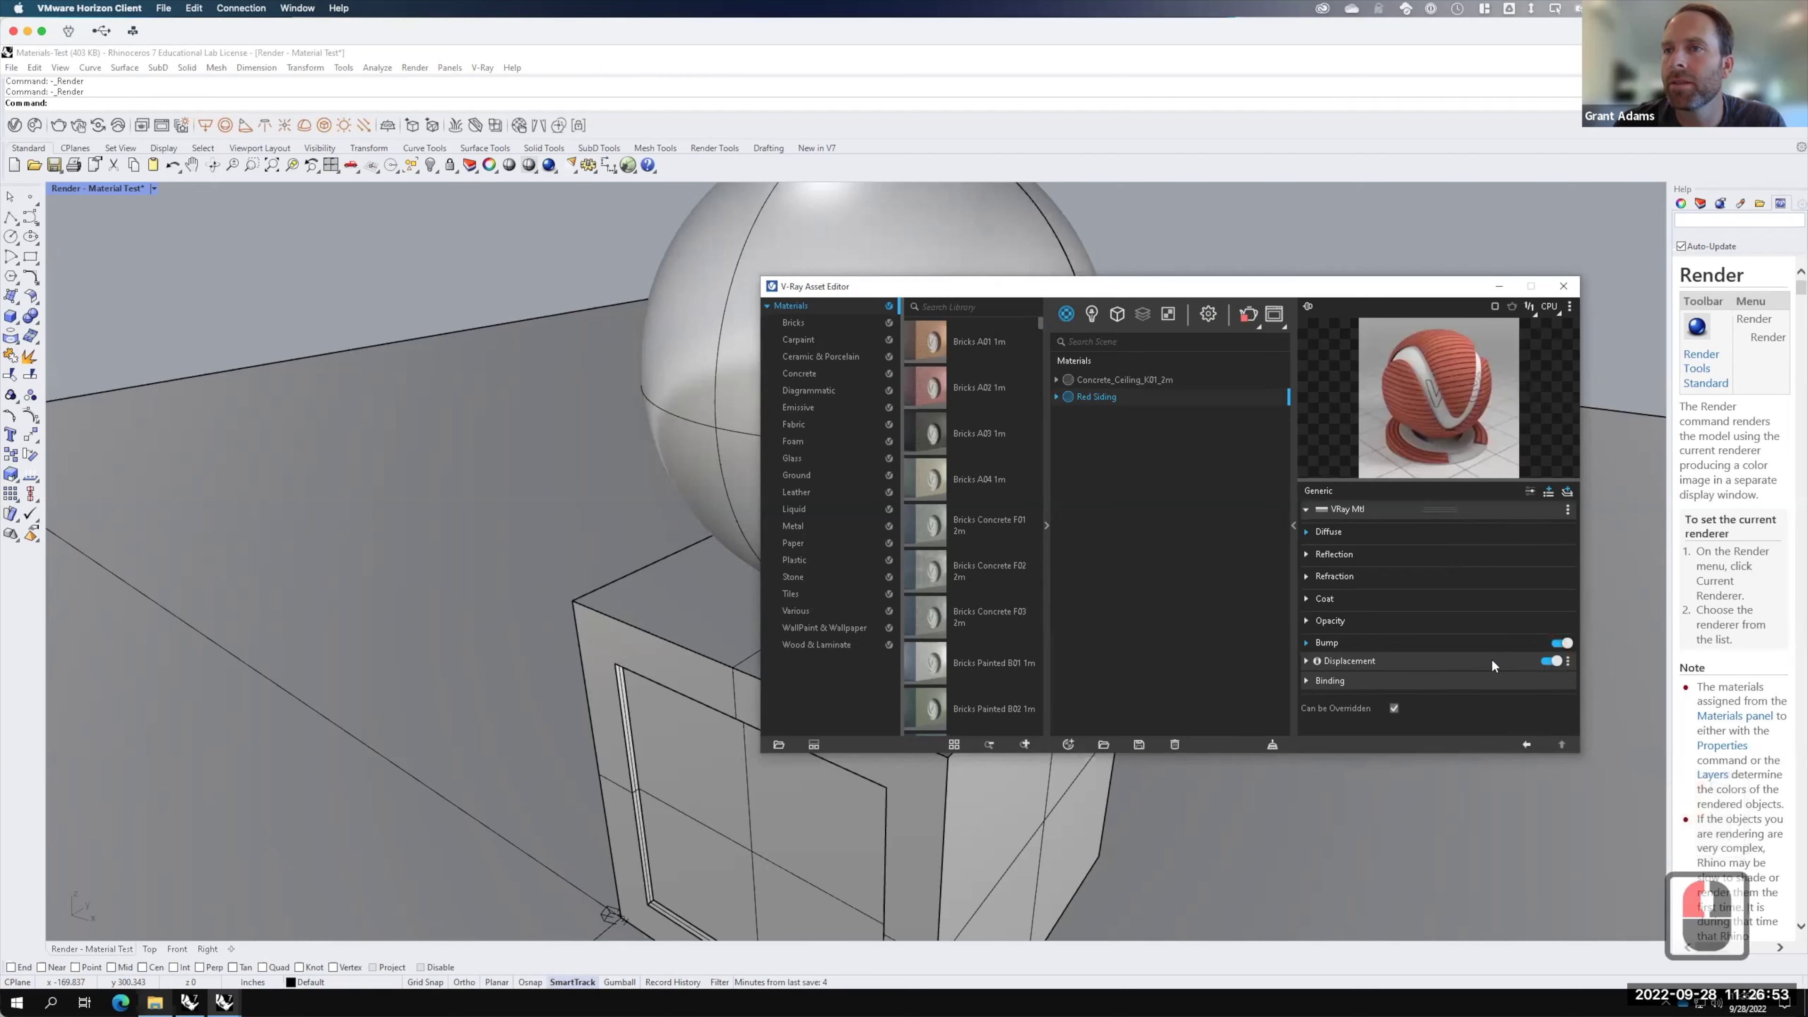
left_click(1306, 661)
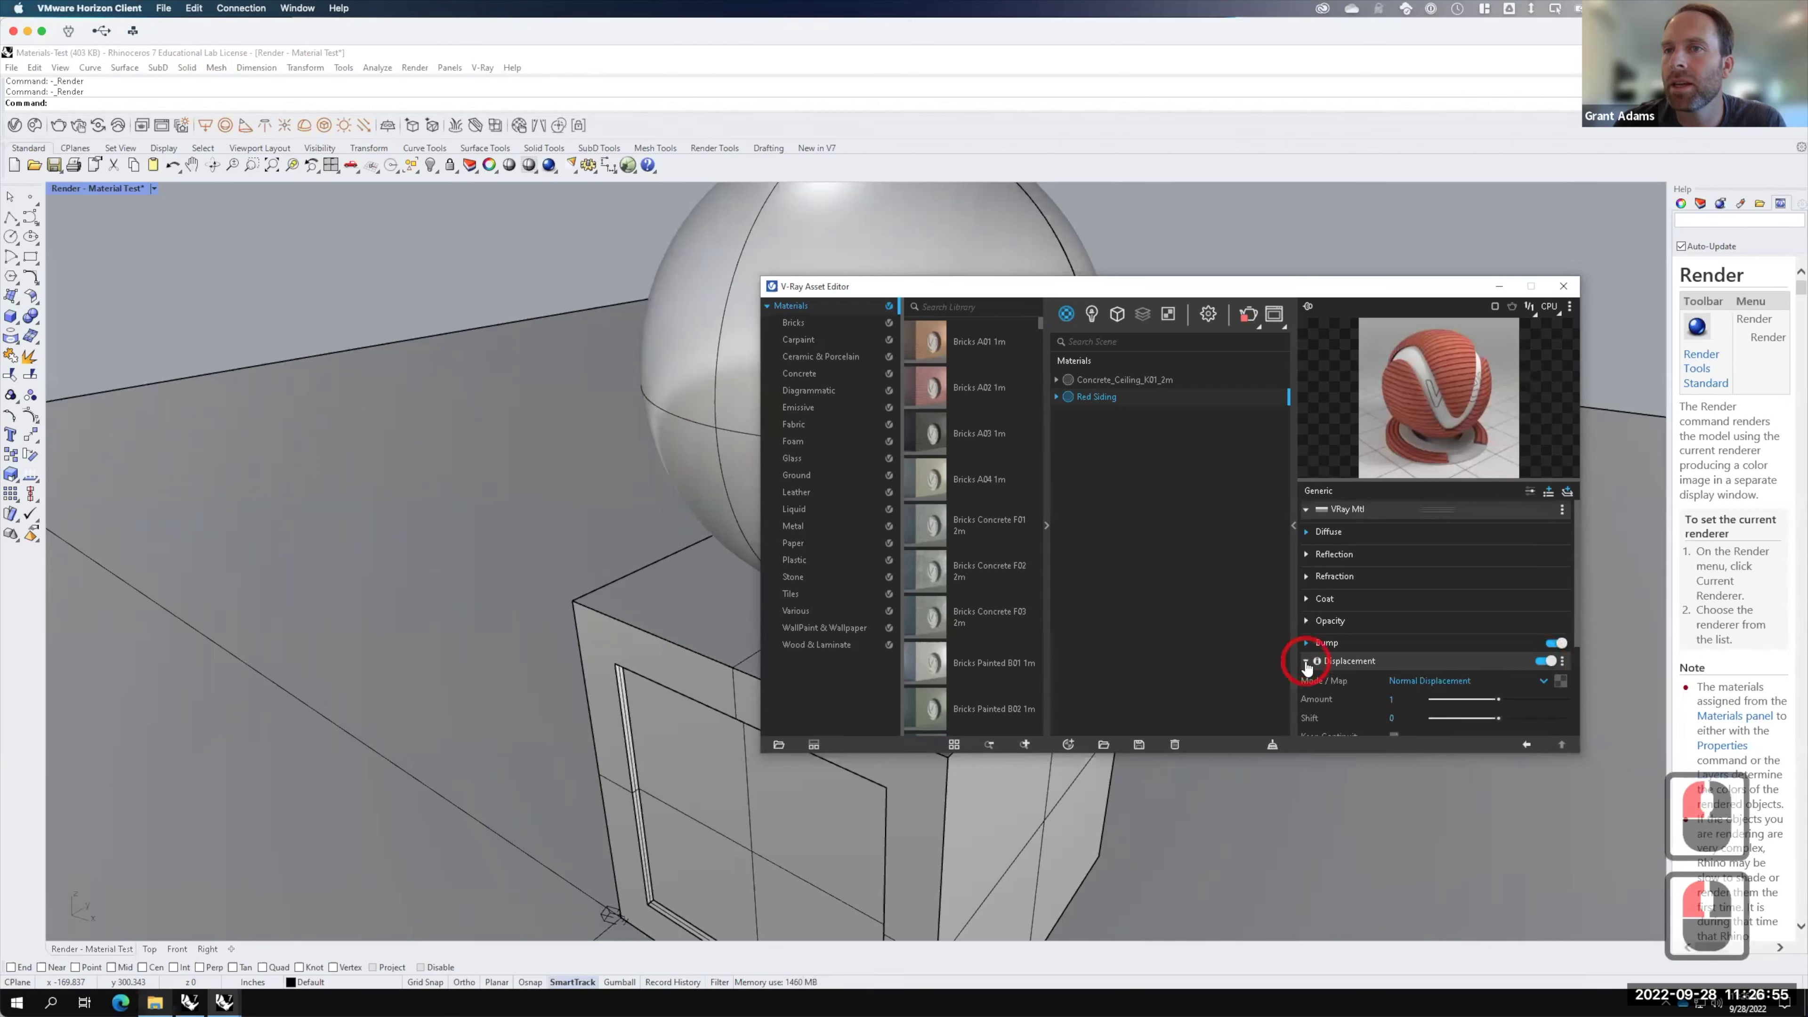
scroll(1464, 668, "down", 2)
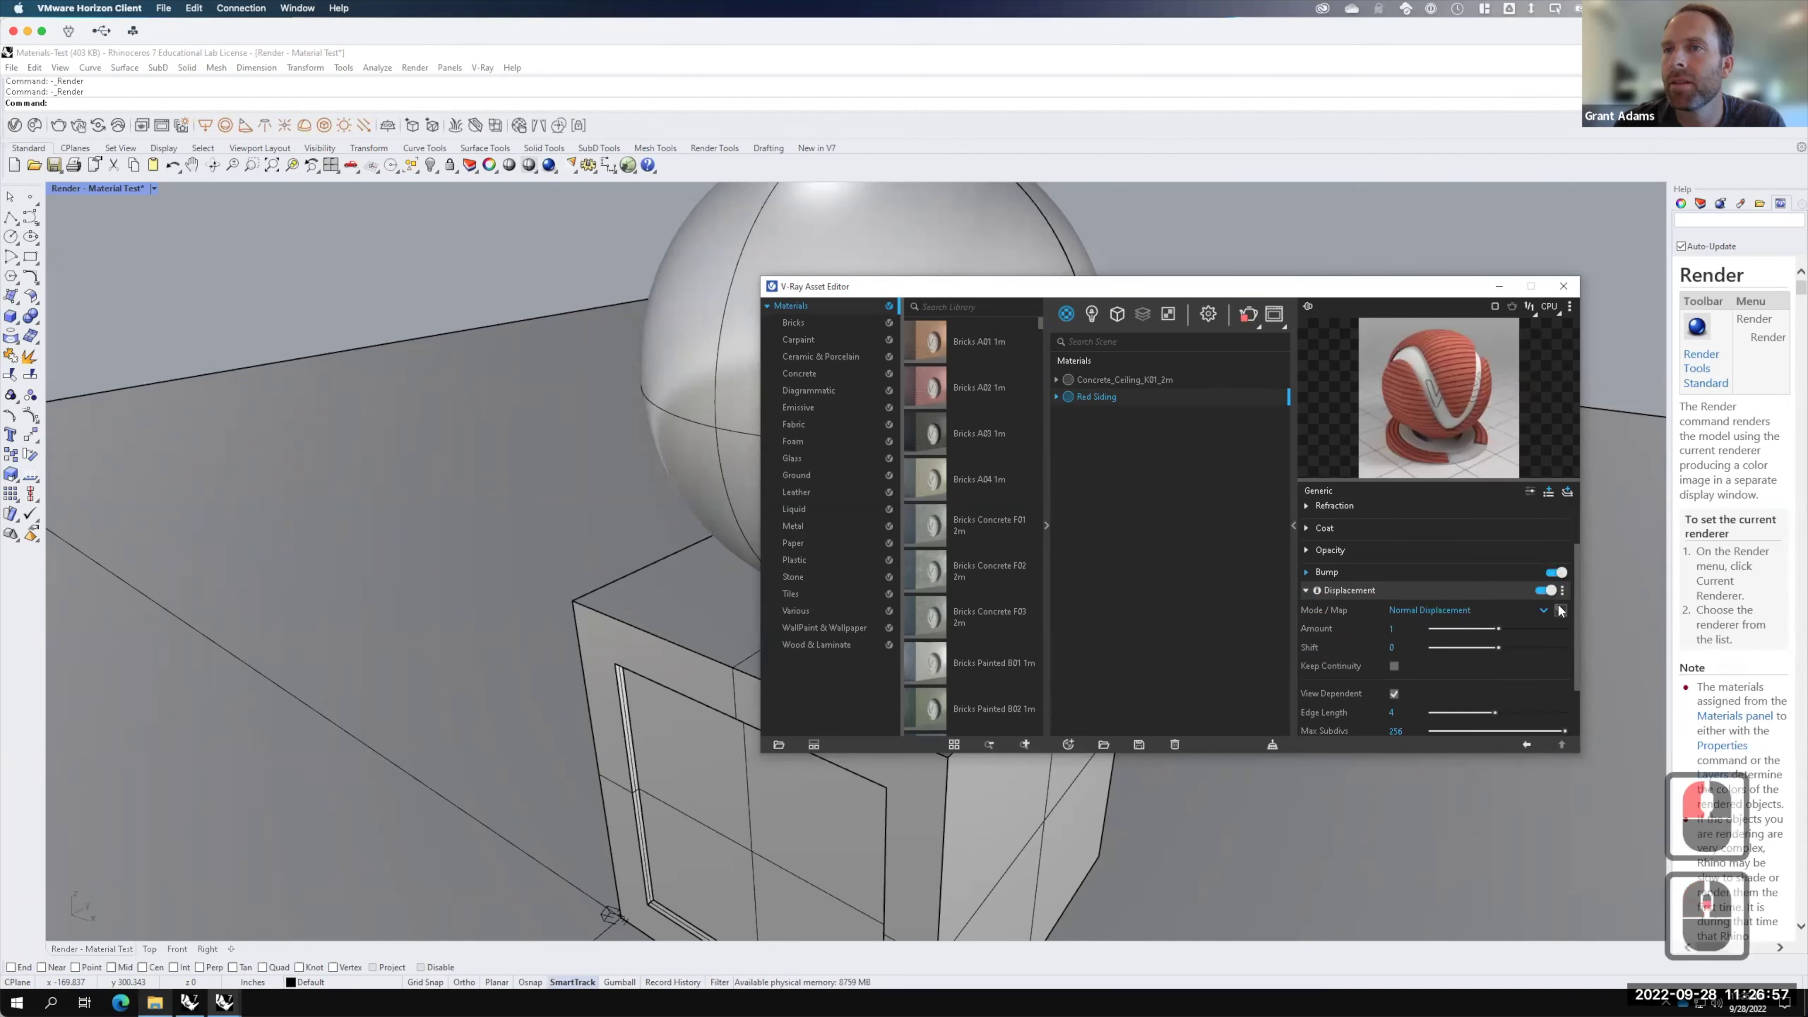
left_click(1560, 610)
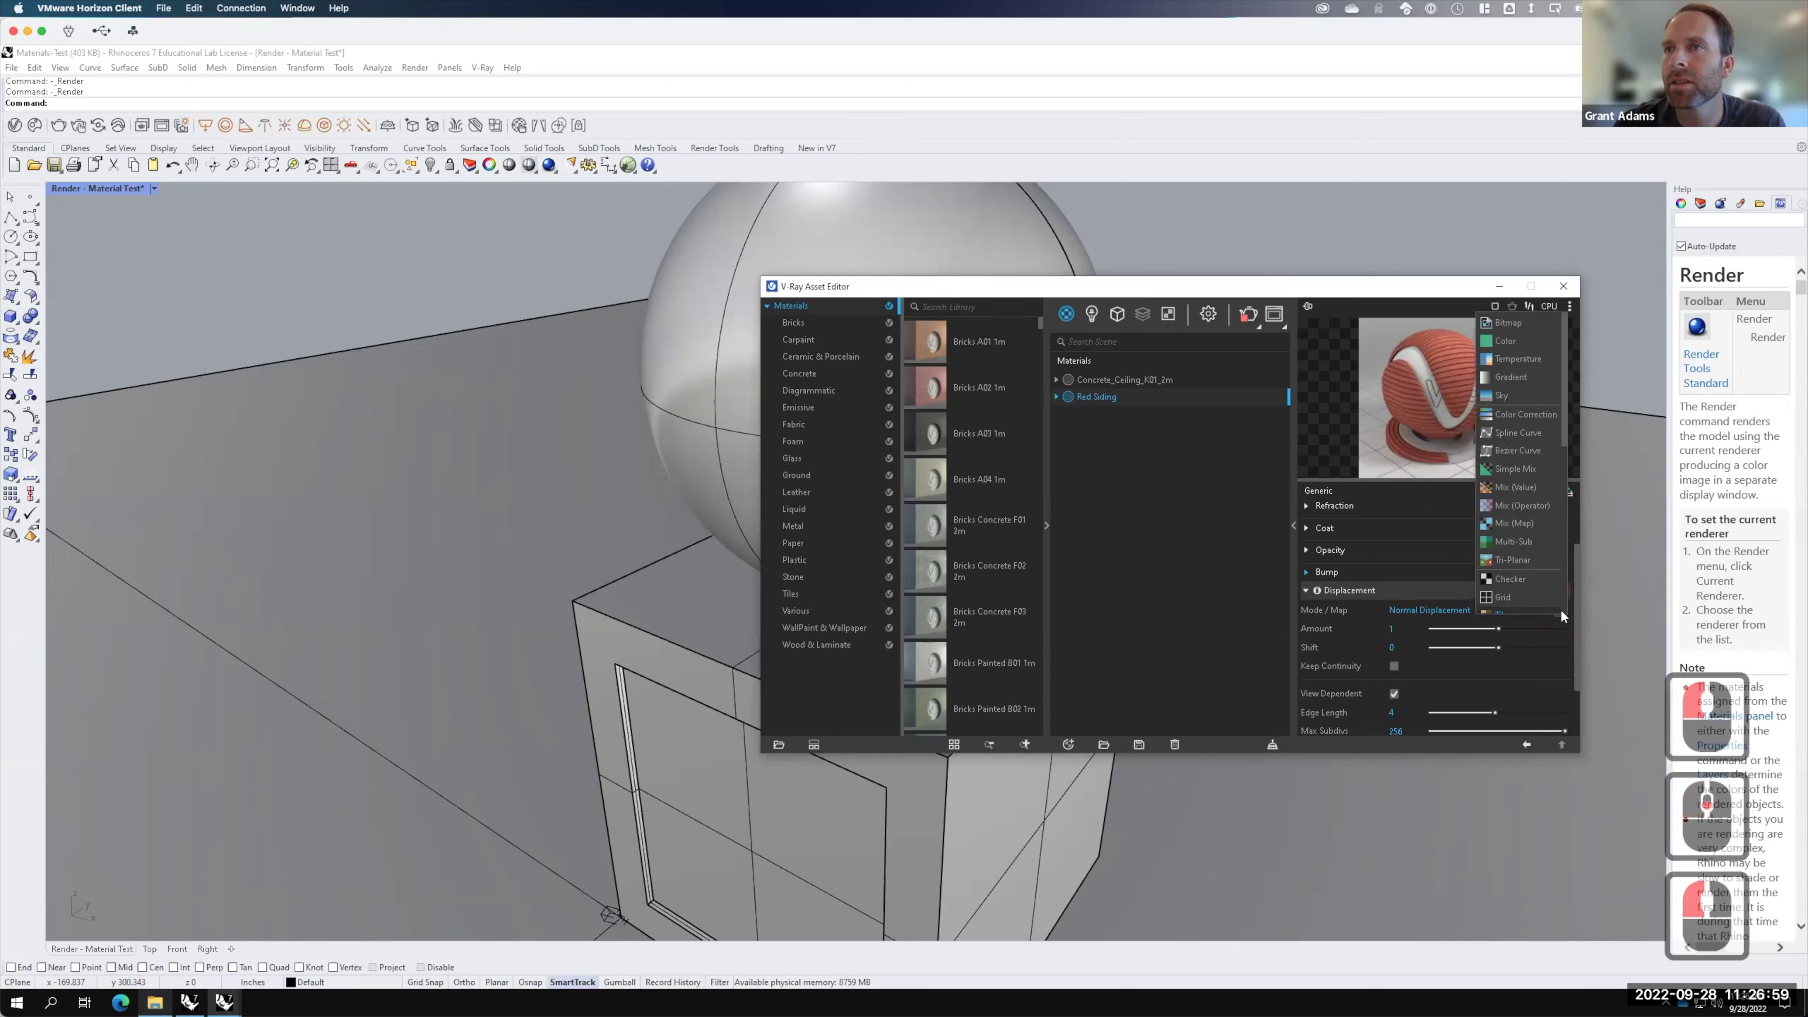
left_click(1505, 324)
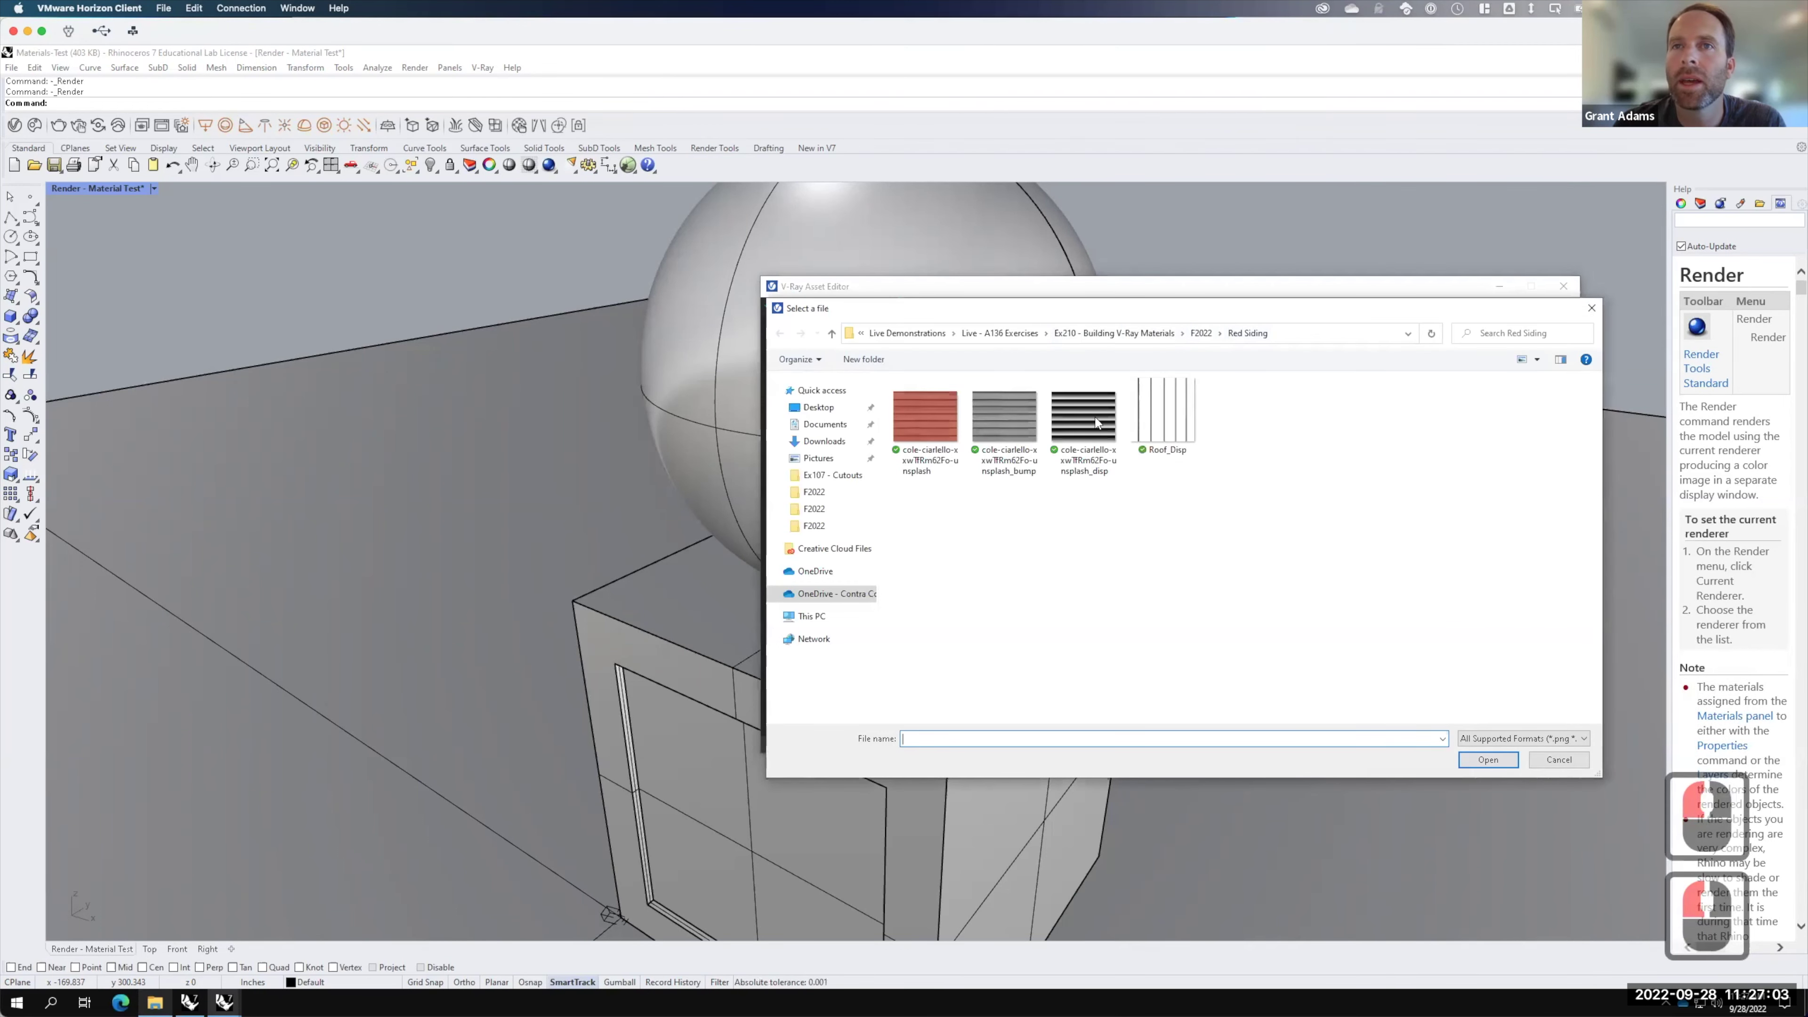
Step: Load the striped _disp image from the Red Siding folder as the displacement map
left_click(1096, 423)
key("F15")
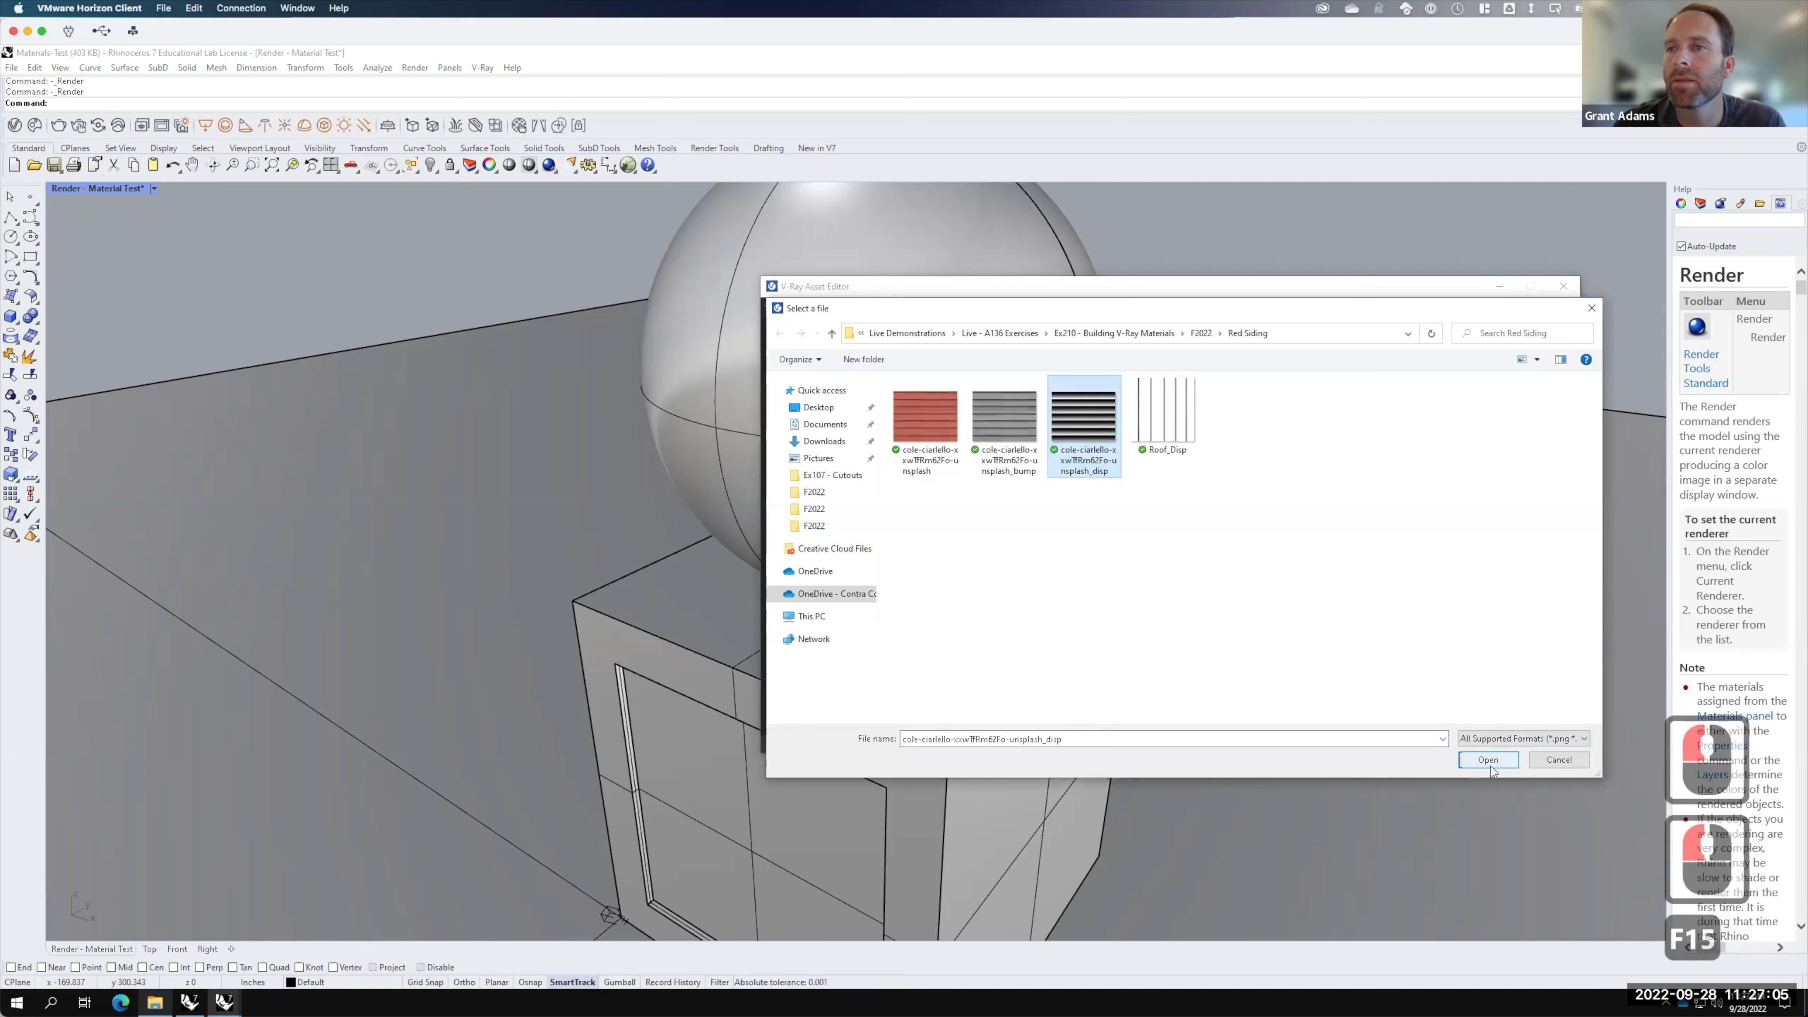
left_click(1489, 761)
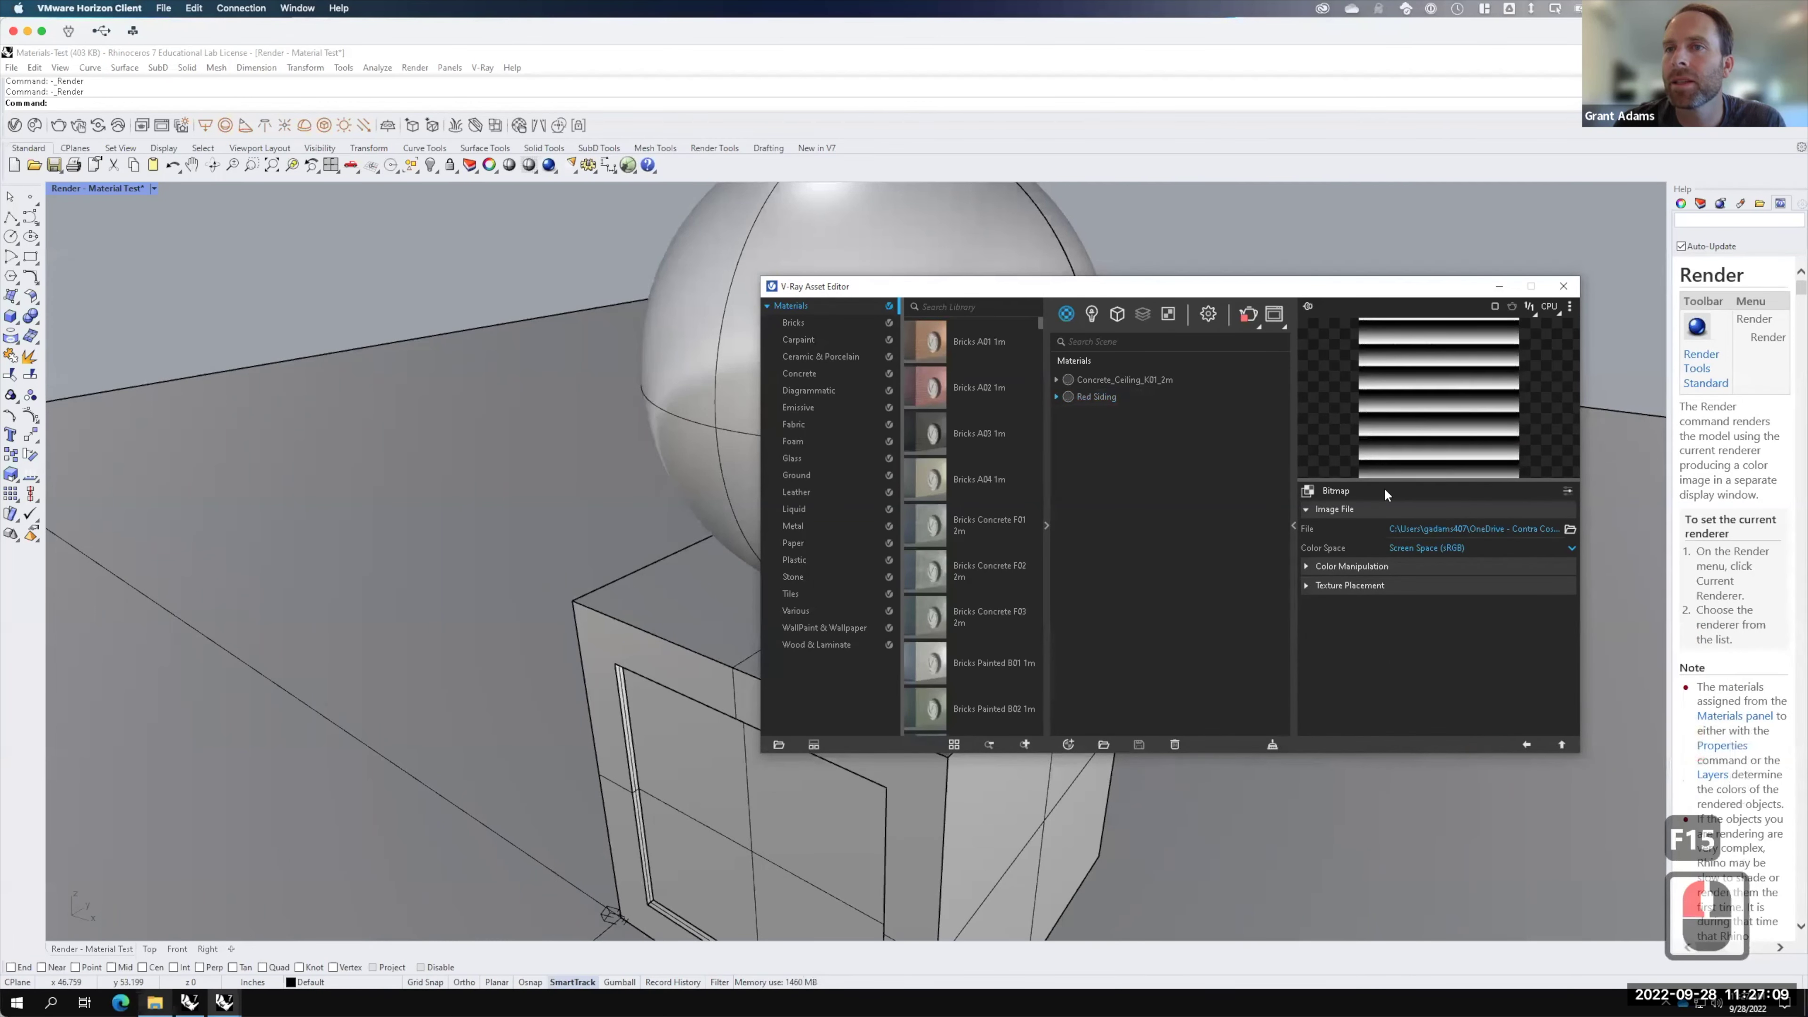
left_click(1527, 743)
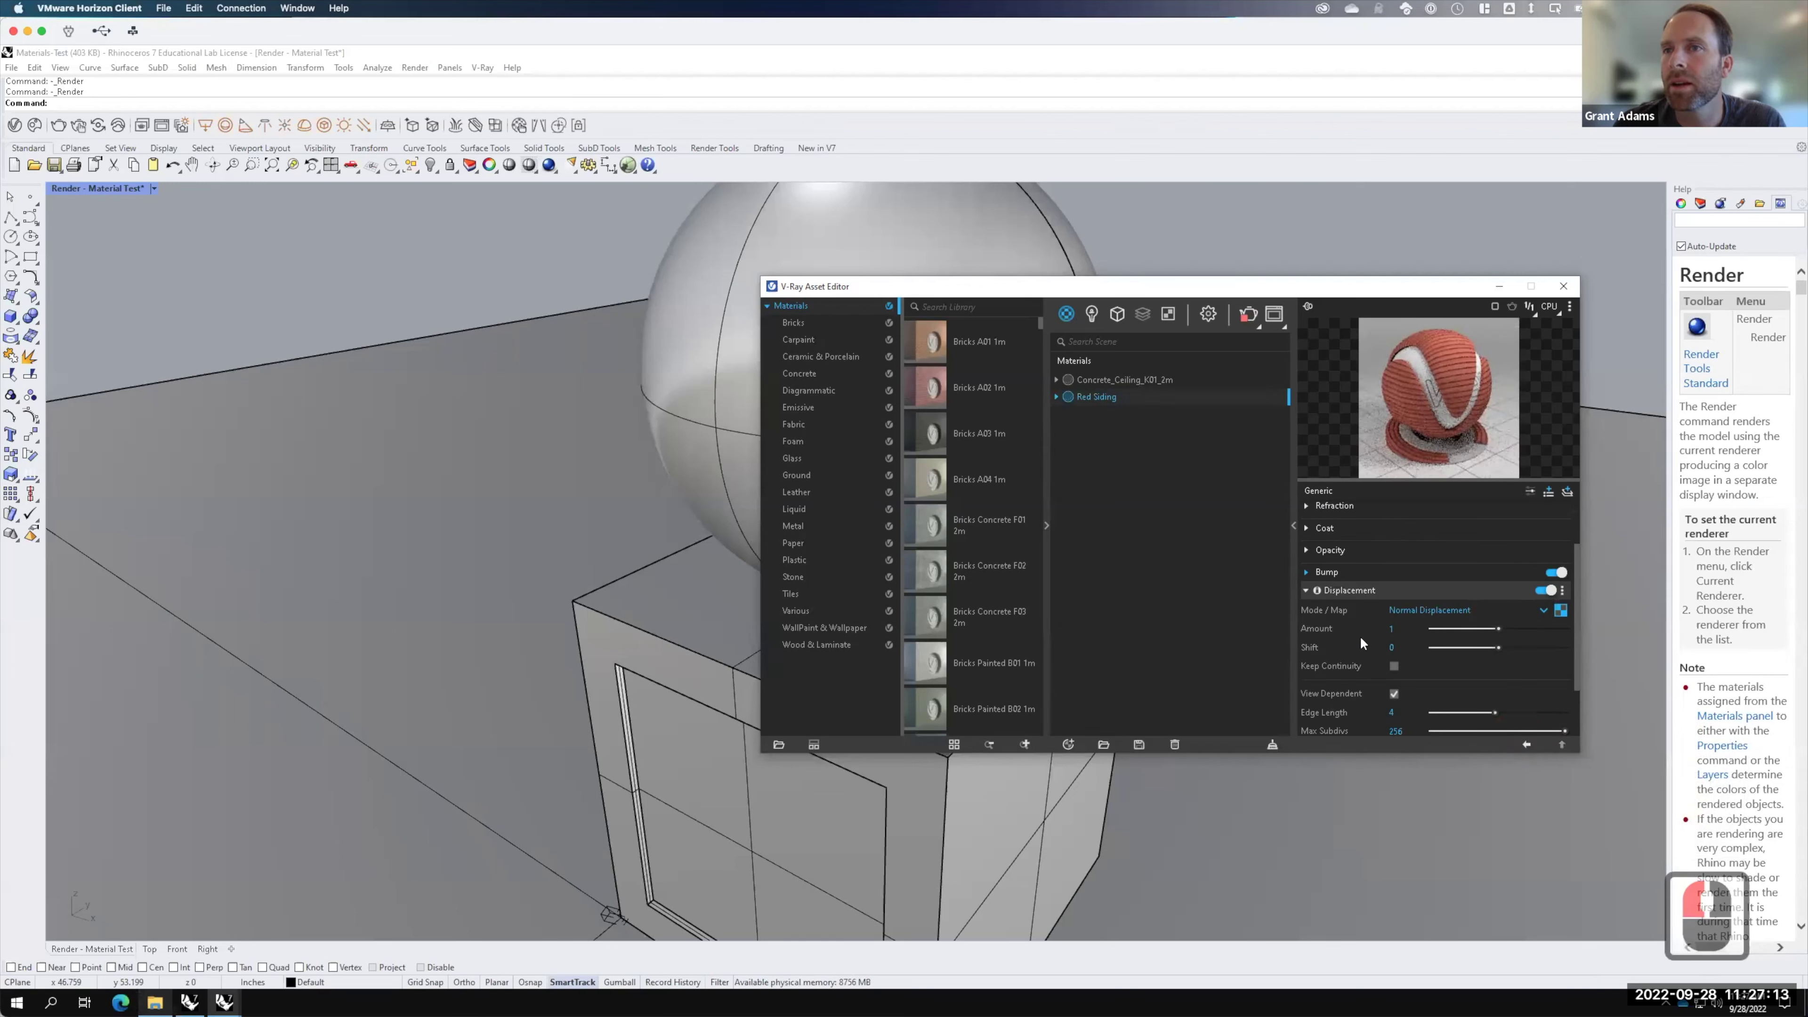
Step: Set the displacement Amount to .5 and render the scene
double_click(1408, 631)
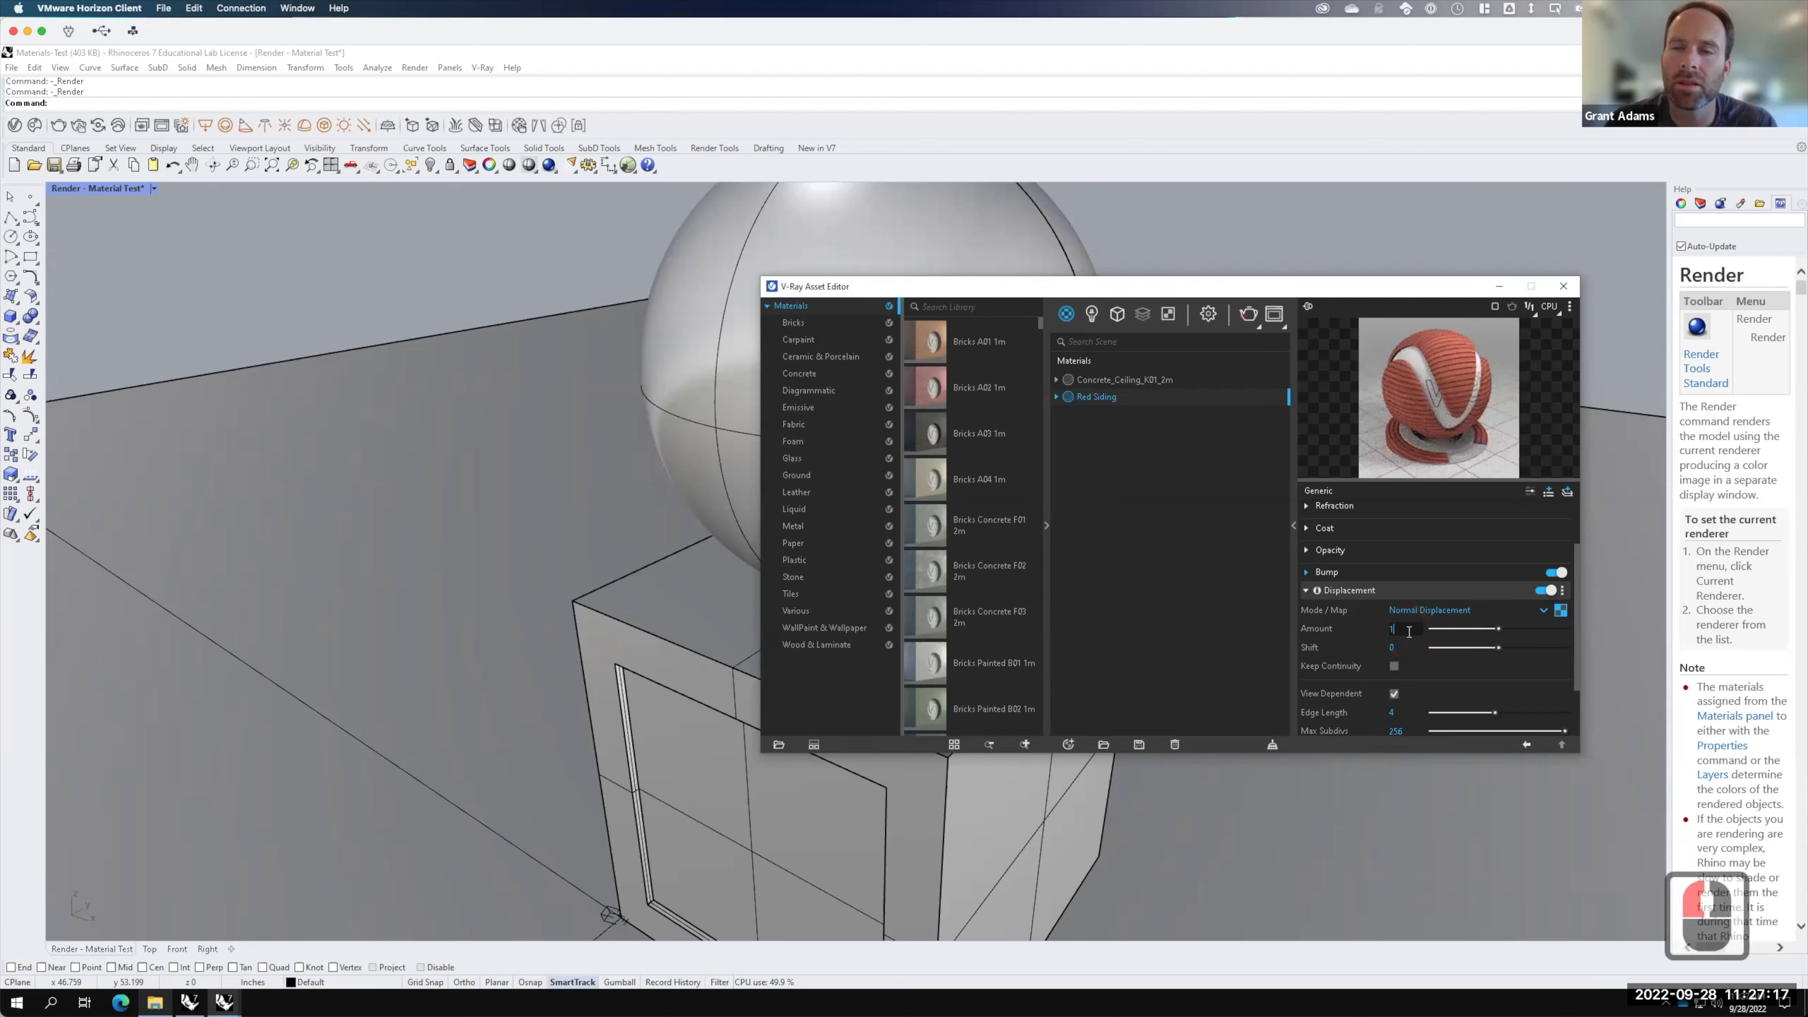
left_click(1366, 628)
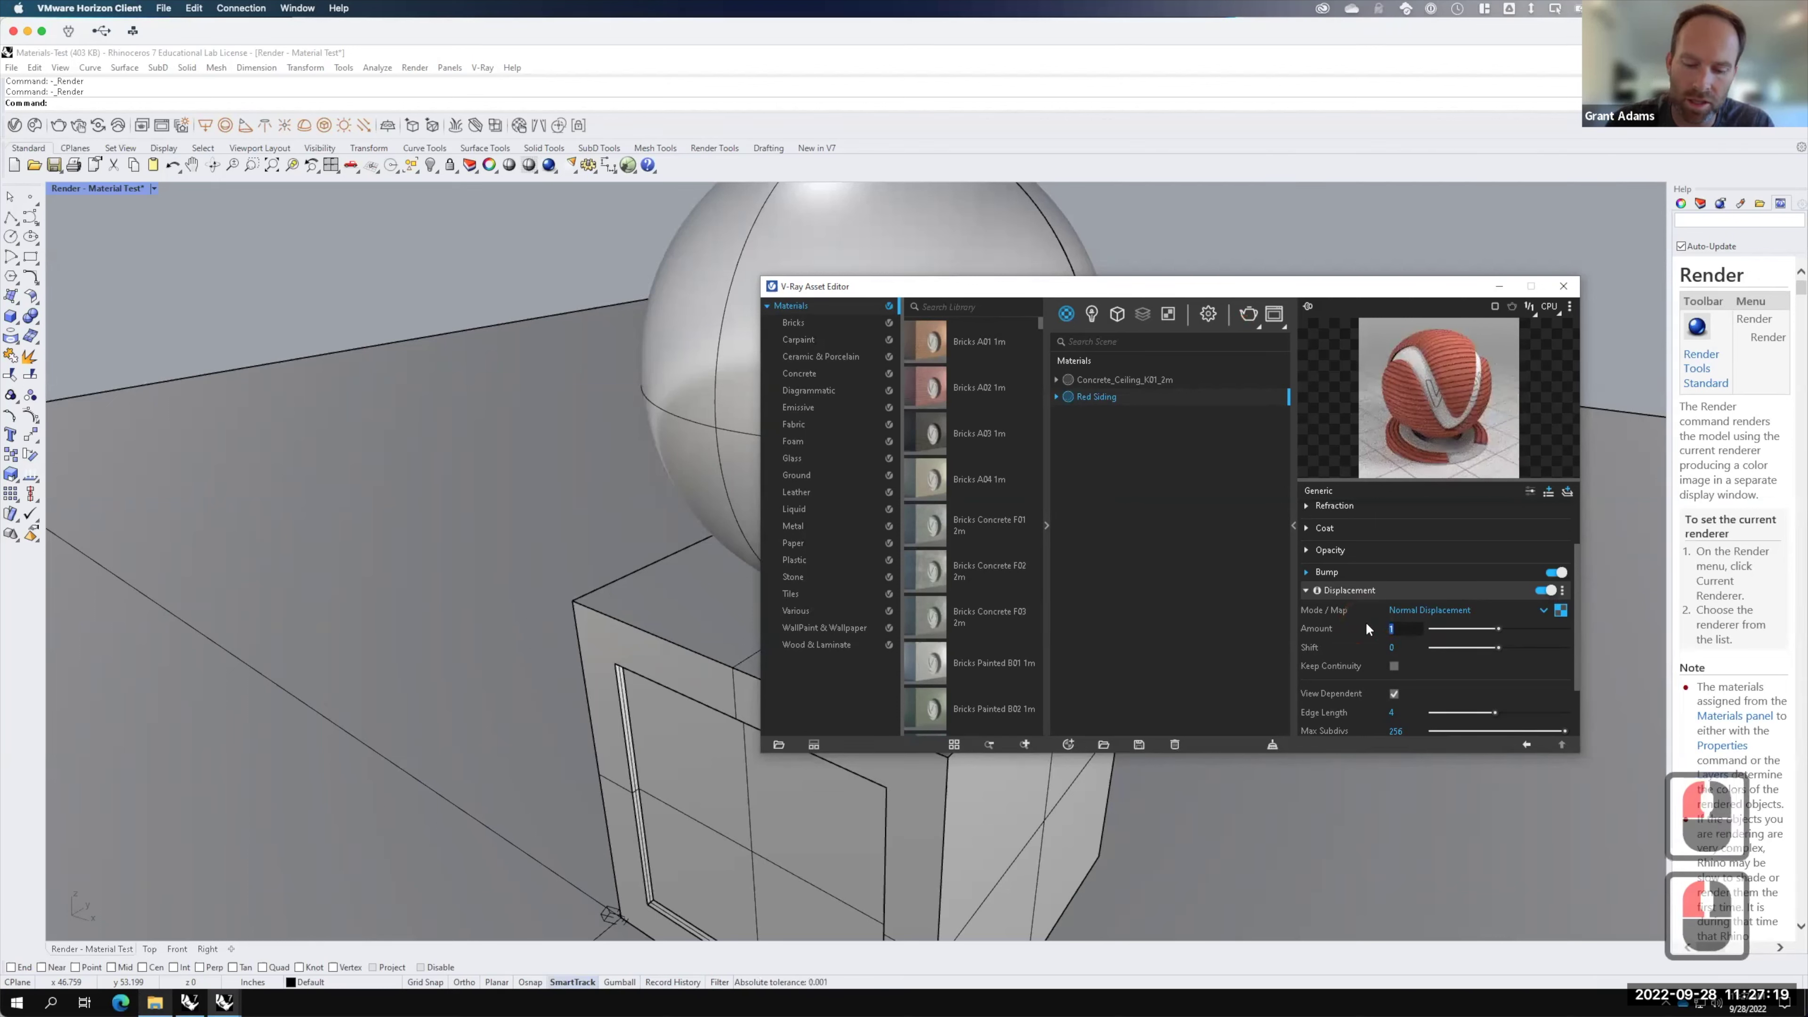
type(".5")
key("Tab")
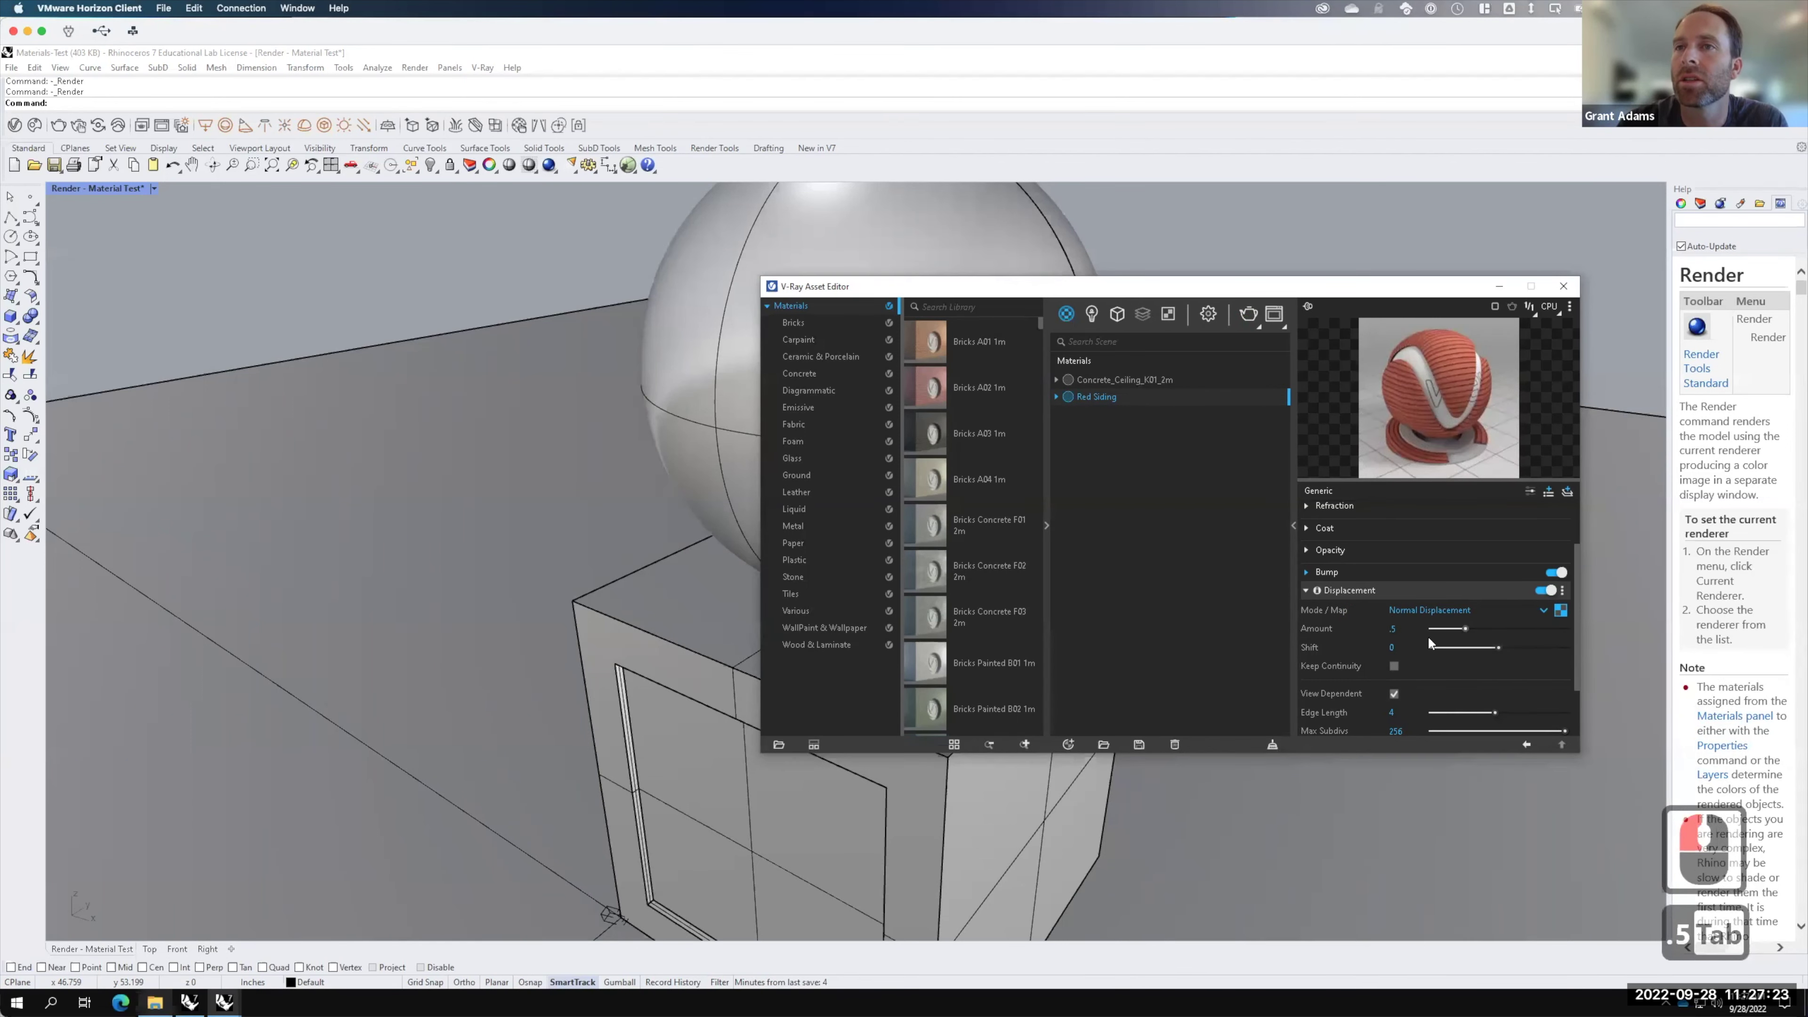
left_click(1250, 311)
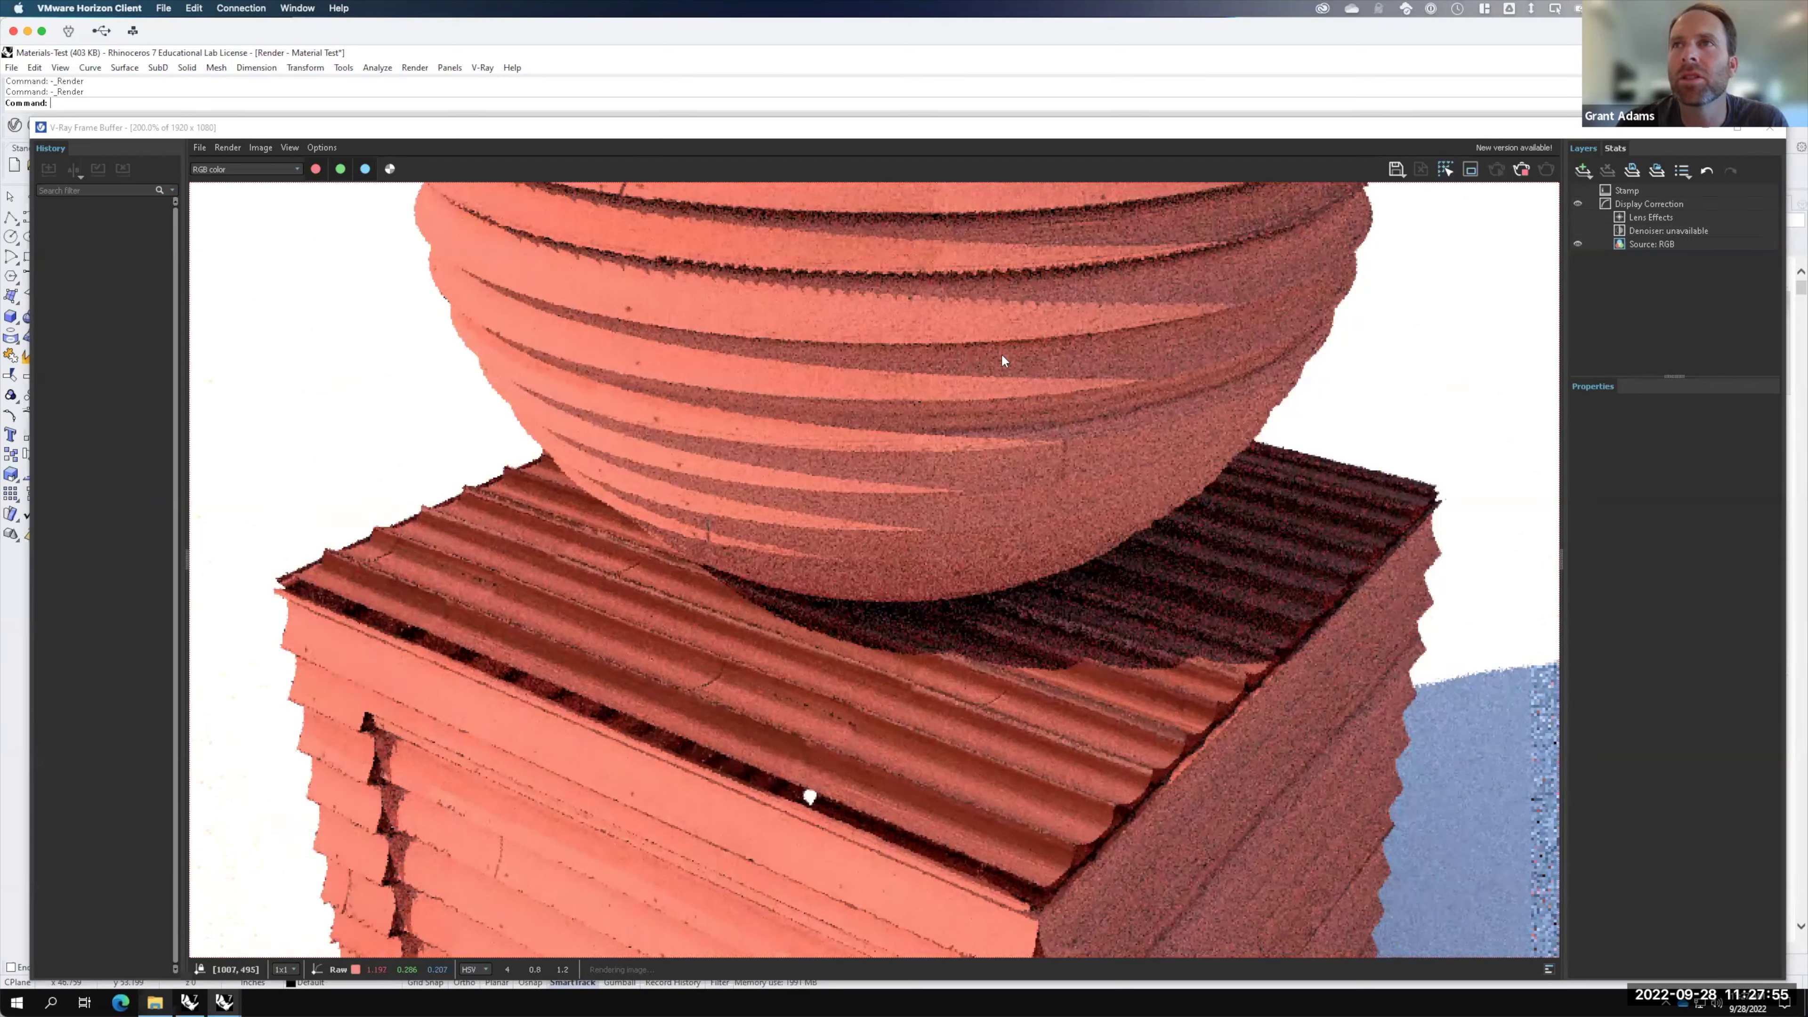
Step: Stop the deep-ridged siding render and minimize the Frame Buffer
left_click(1521, 170)
left_click(1709, 135)
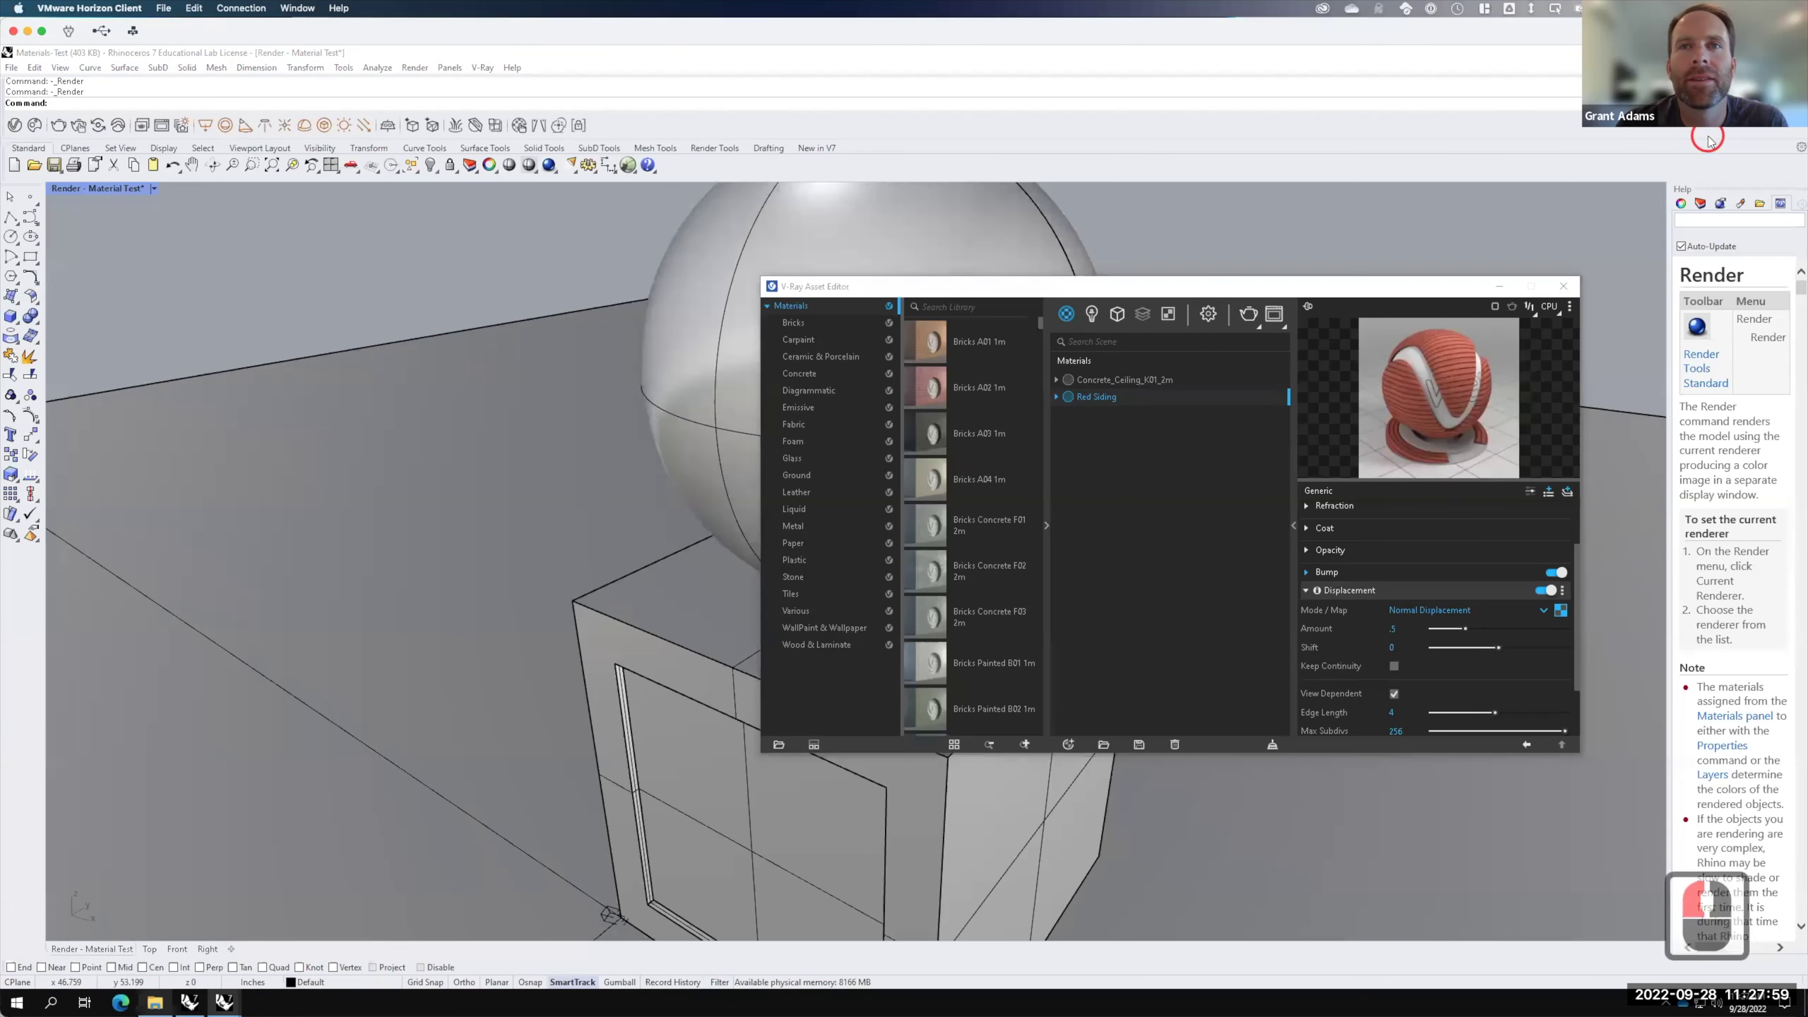
Step: Lower the displacement Amount to .2, re-render, then close the render window
left_click(1395, 629)
key("BackSpace")
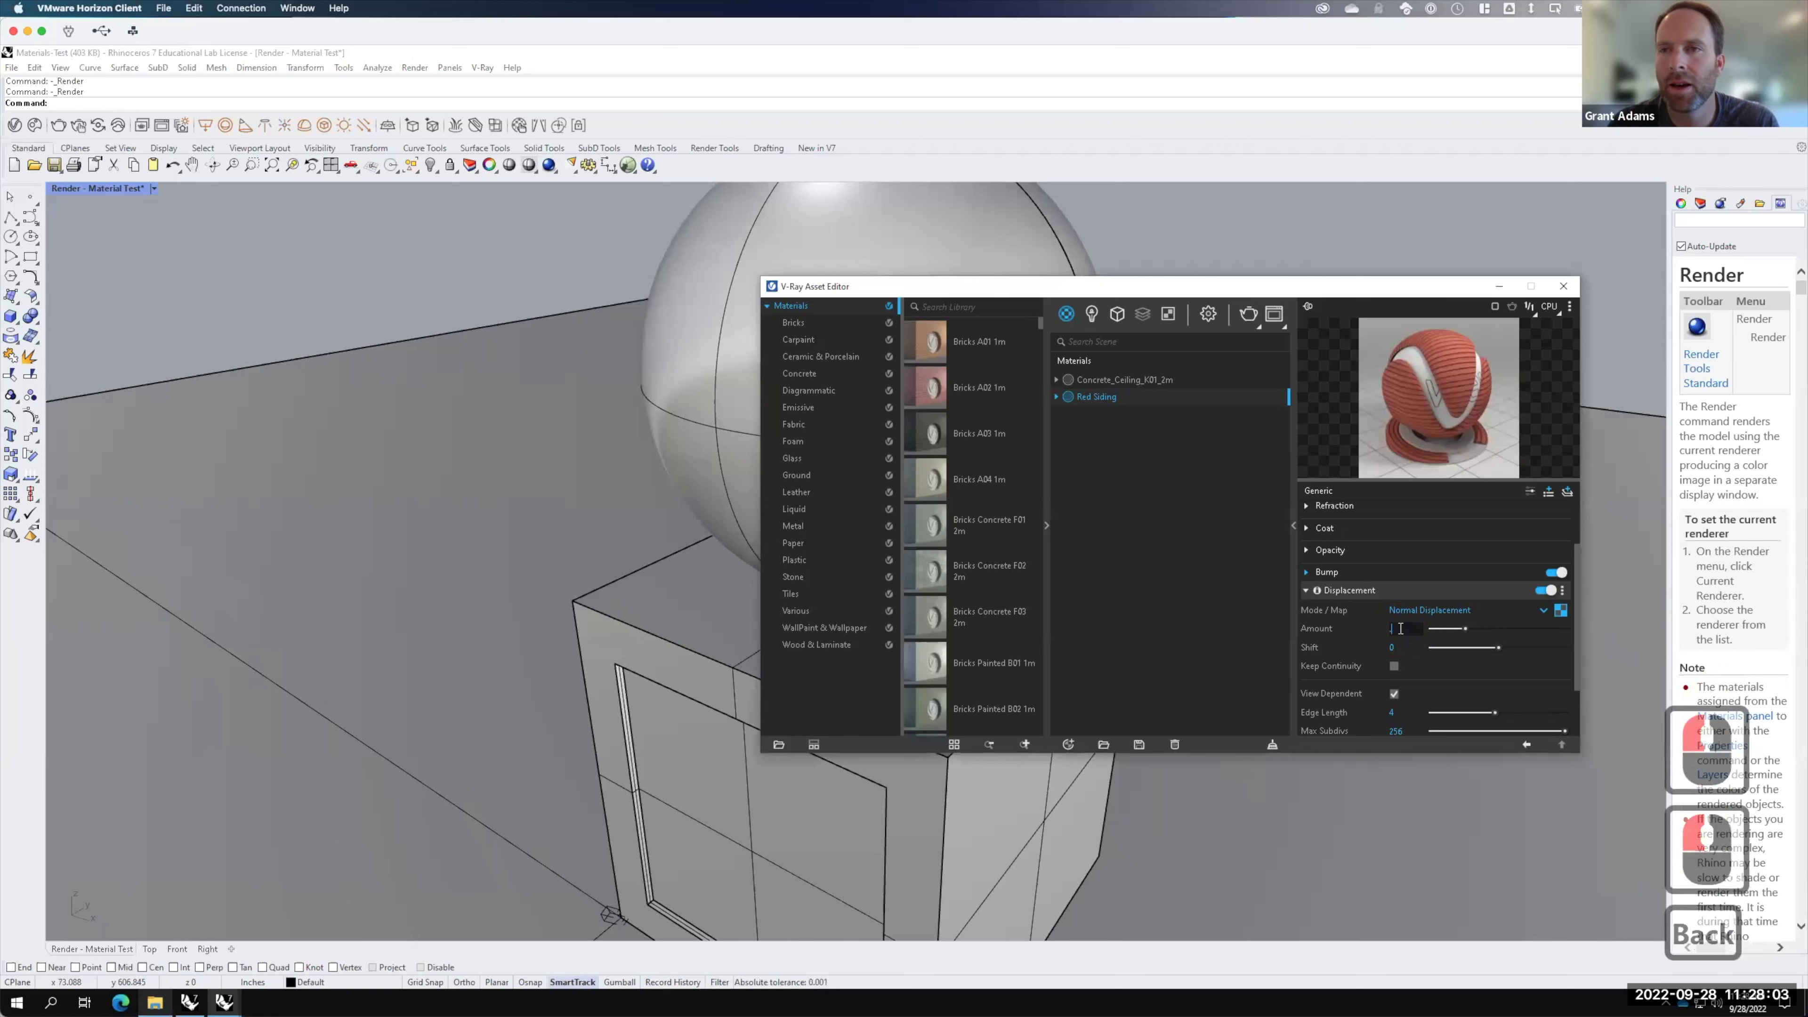
type(".2")
left_click(1253, 311)
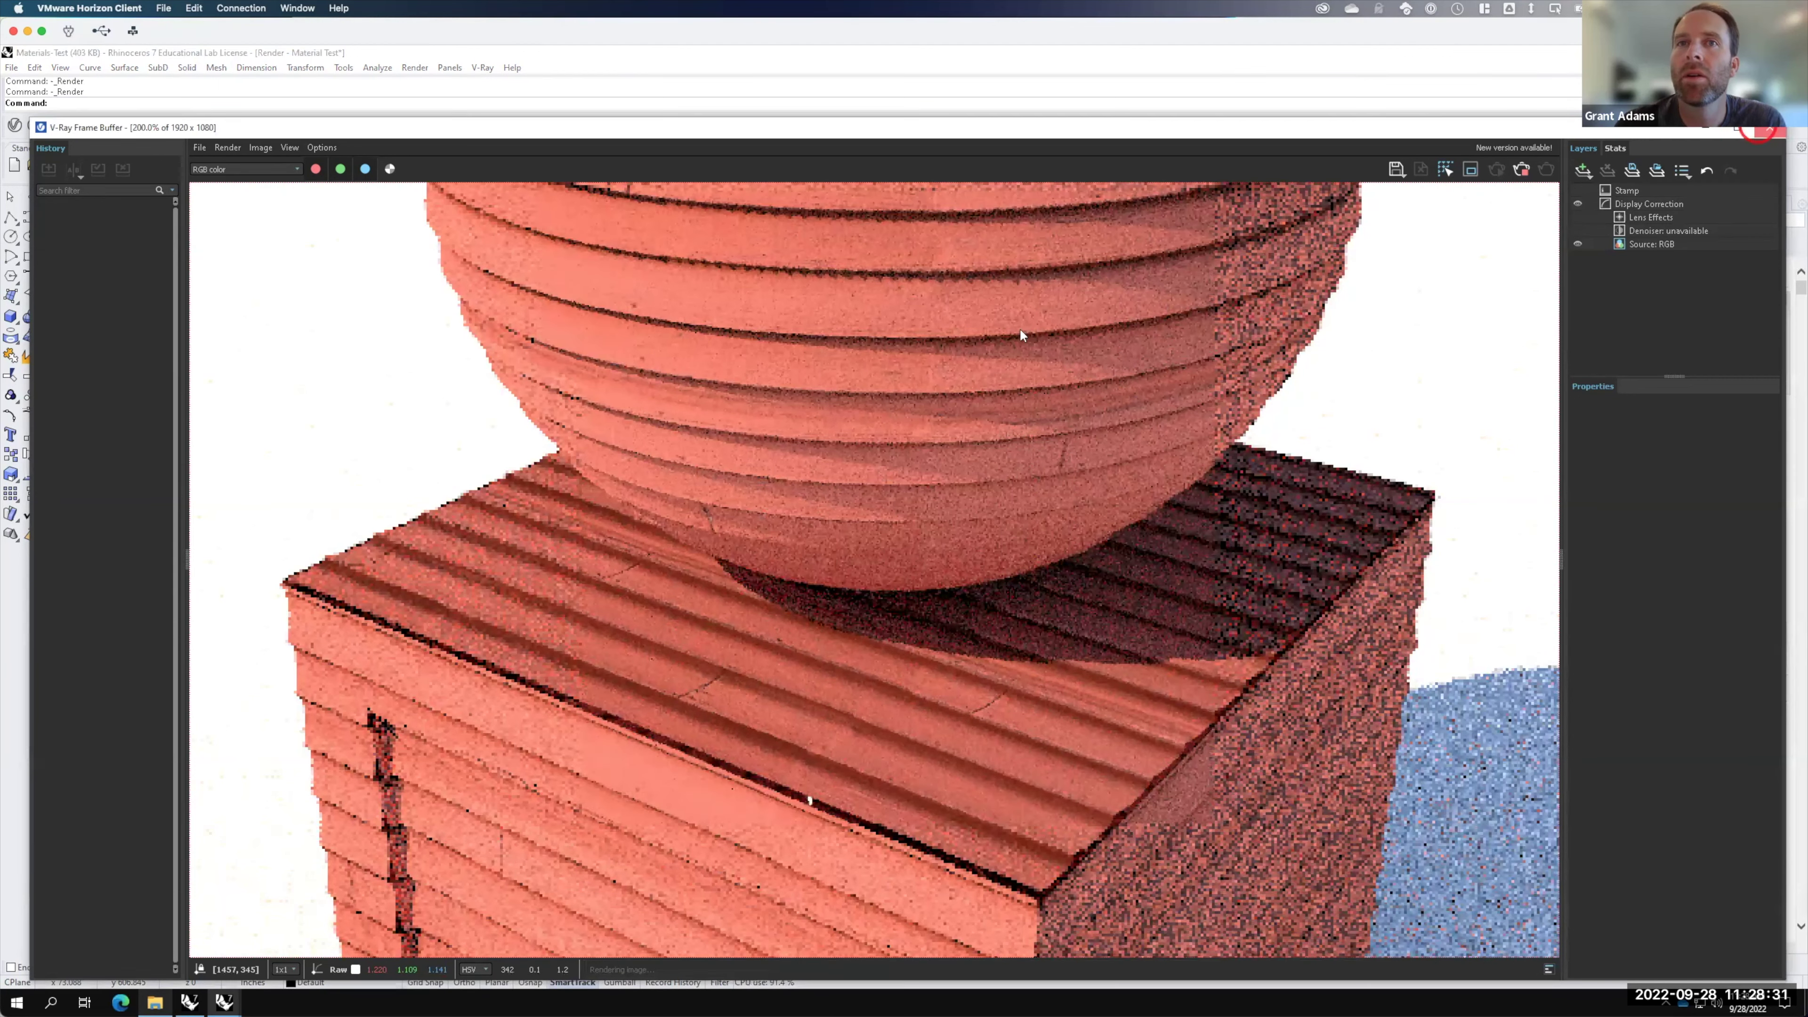
left_click(1759, 131)
left_click(1350, 386)
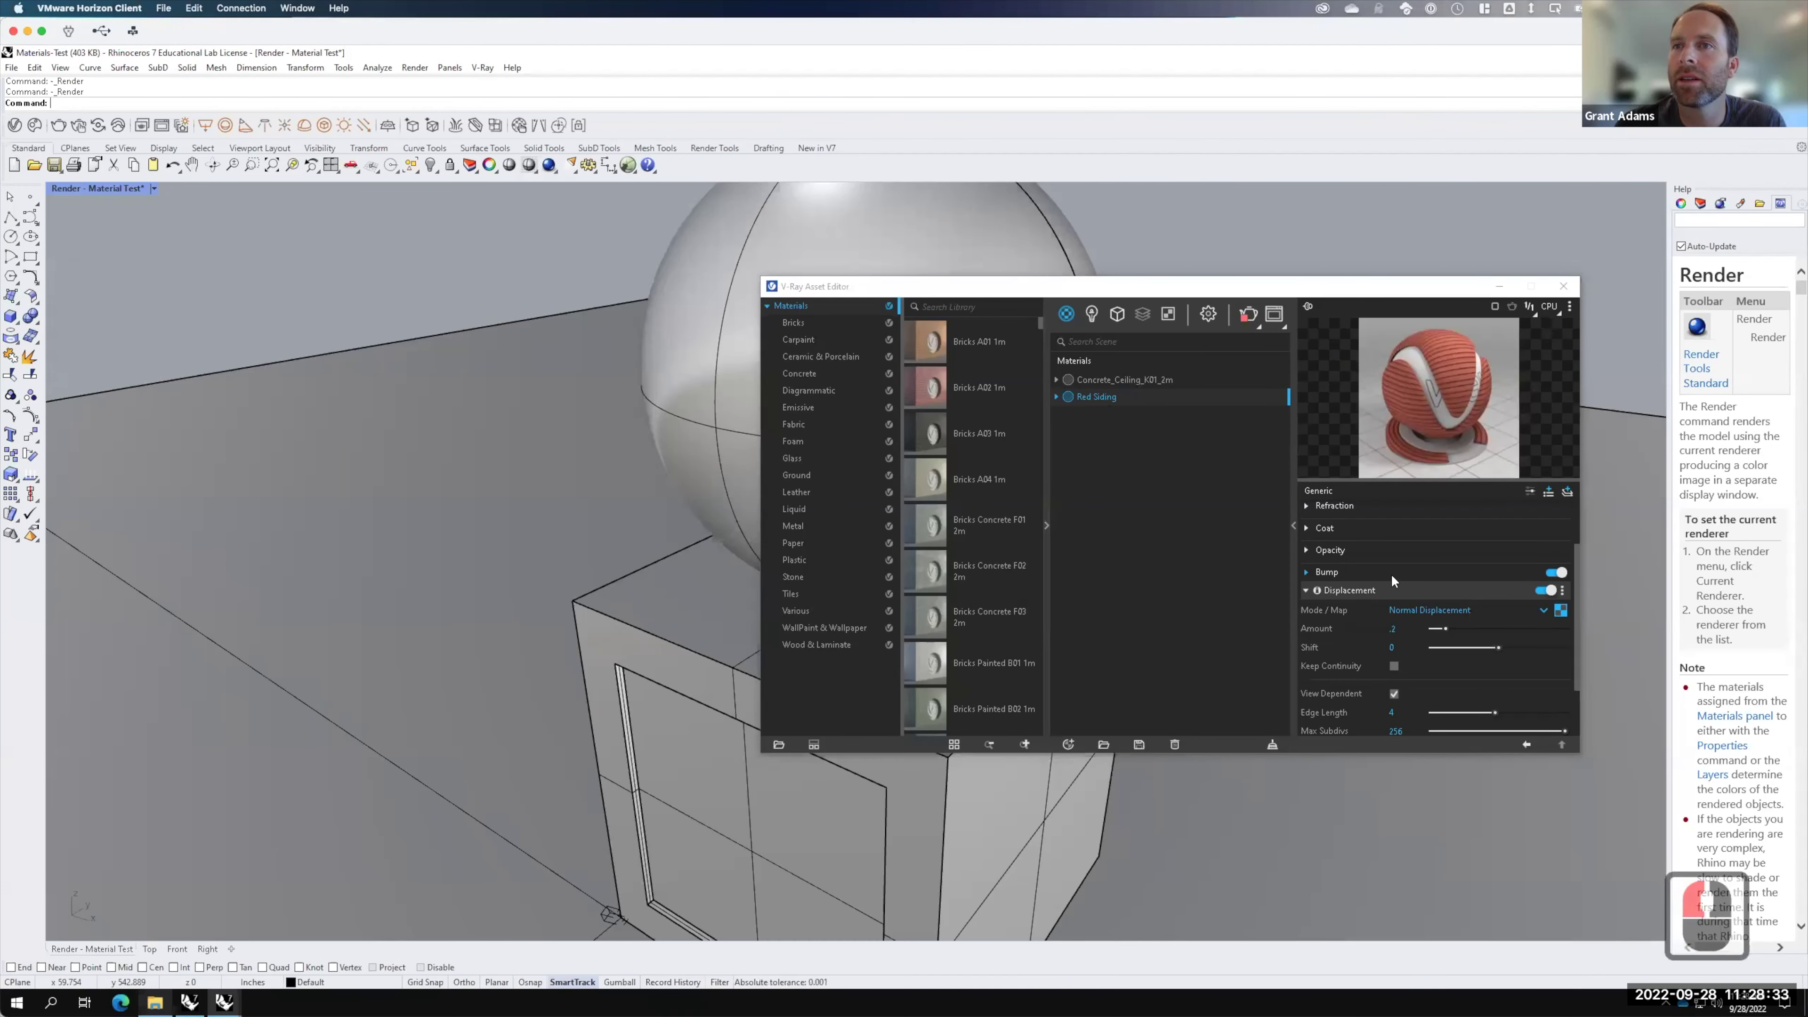
Step: Collapse Displacement, expand Diffuse and clear the texture from Red Siding's diffuse colour
scroll(1392, 574, "up", 5)
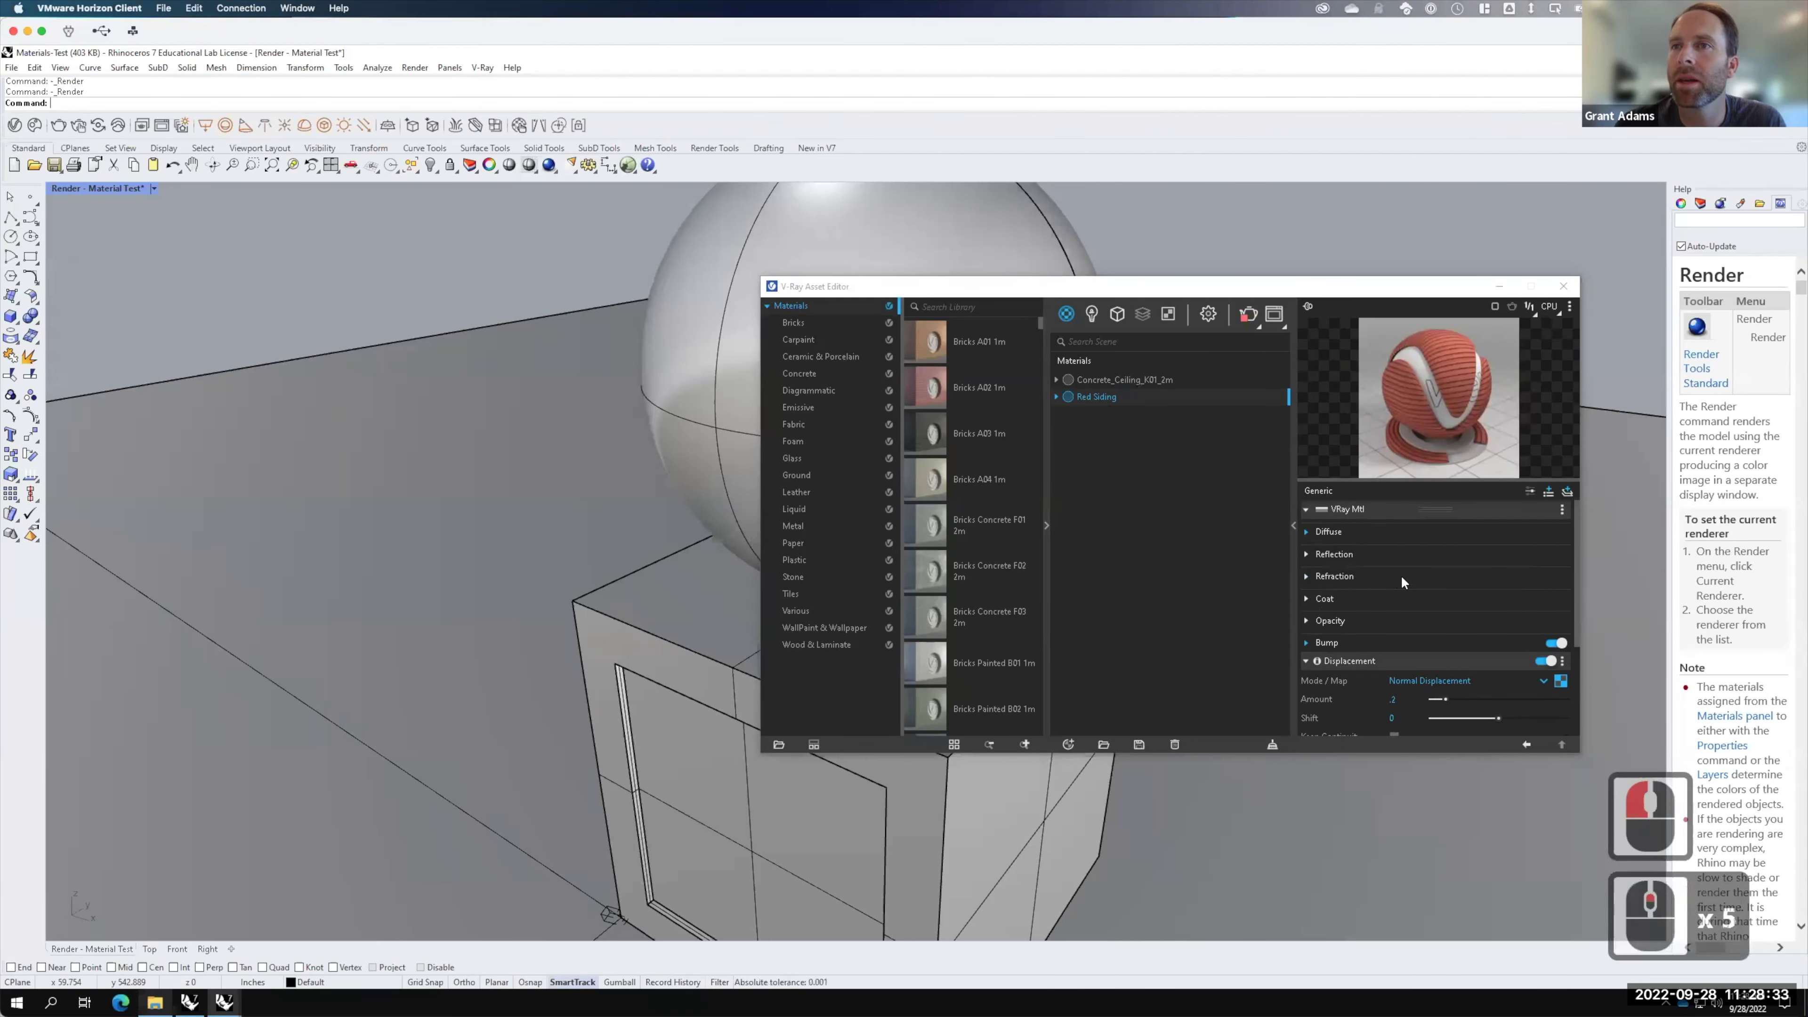
left_click(1307, 661)
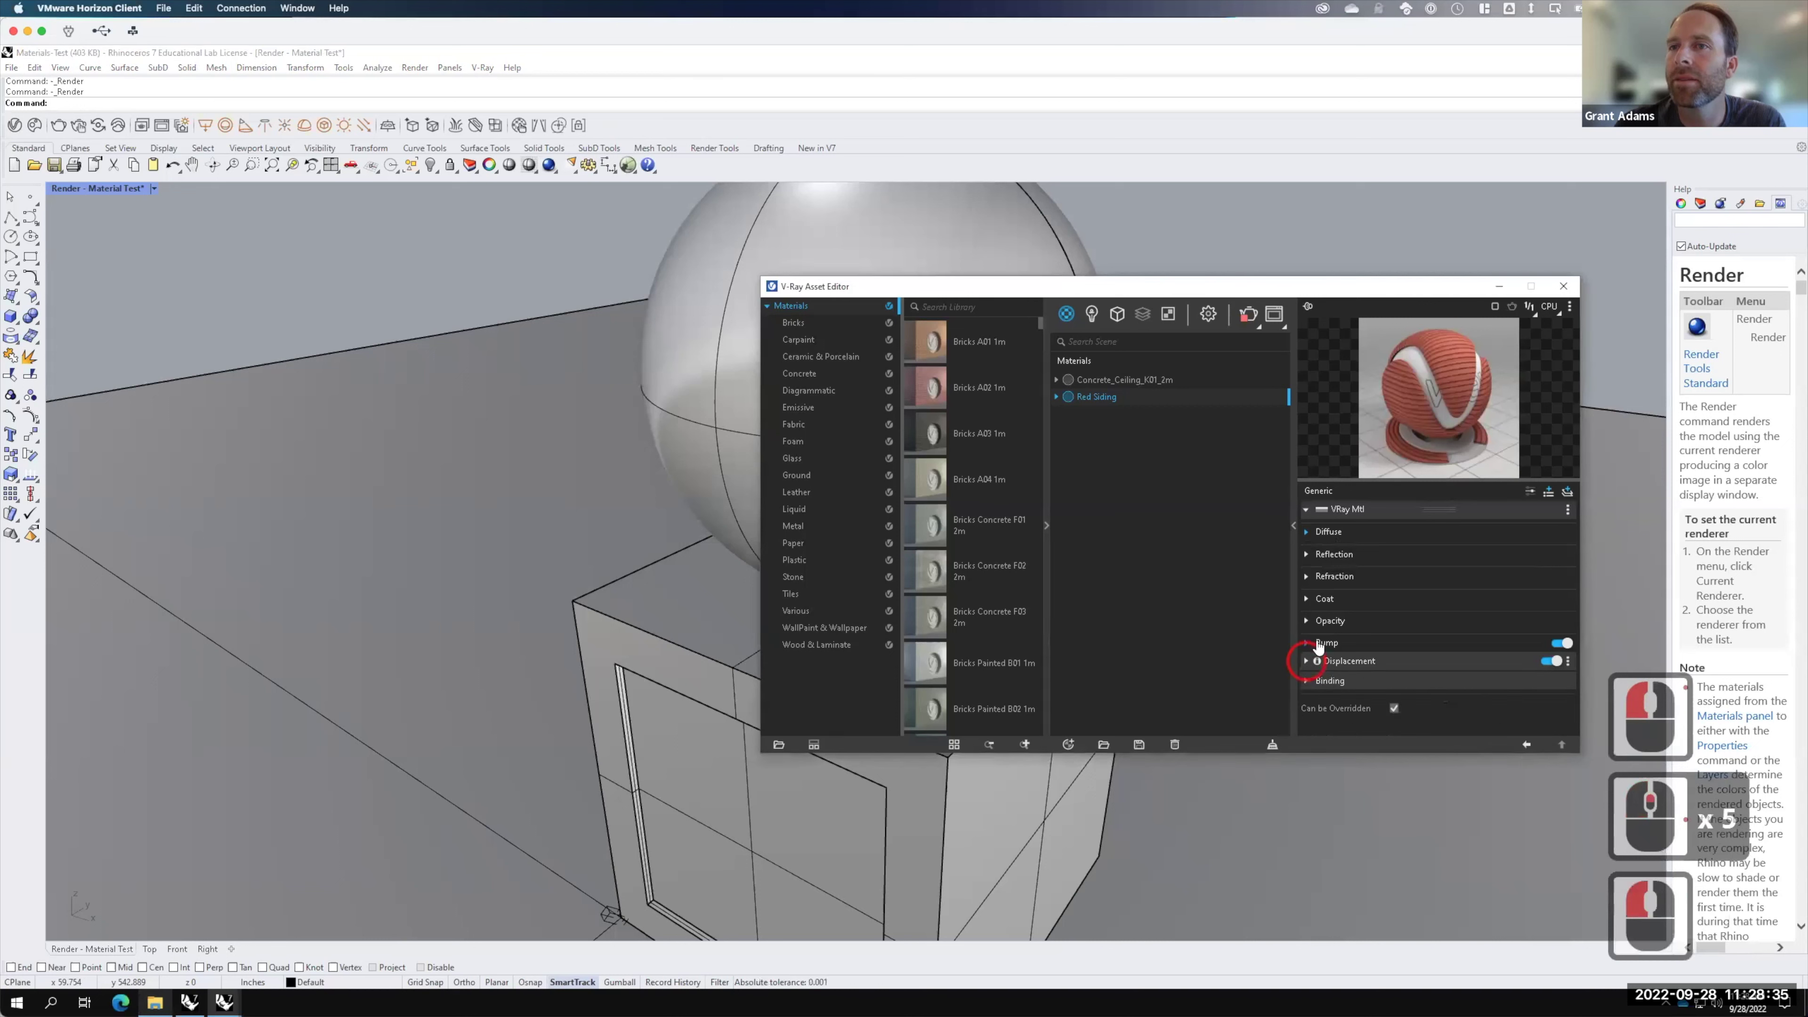
left_click(1306, 532)
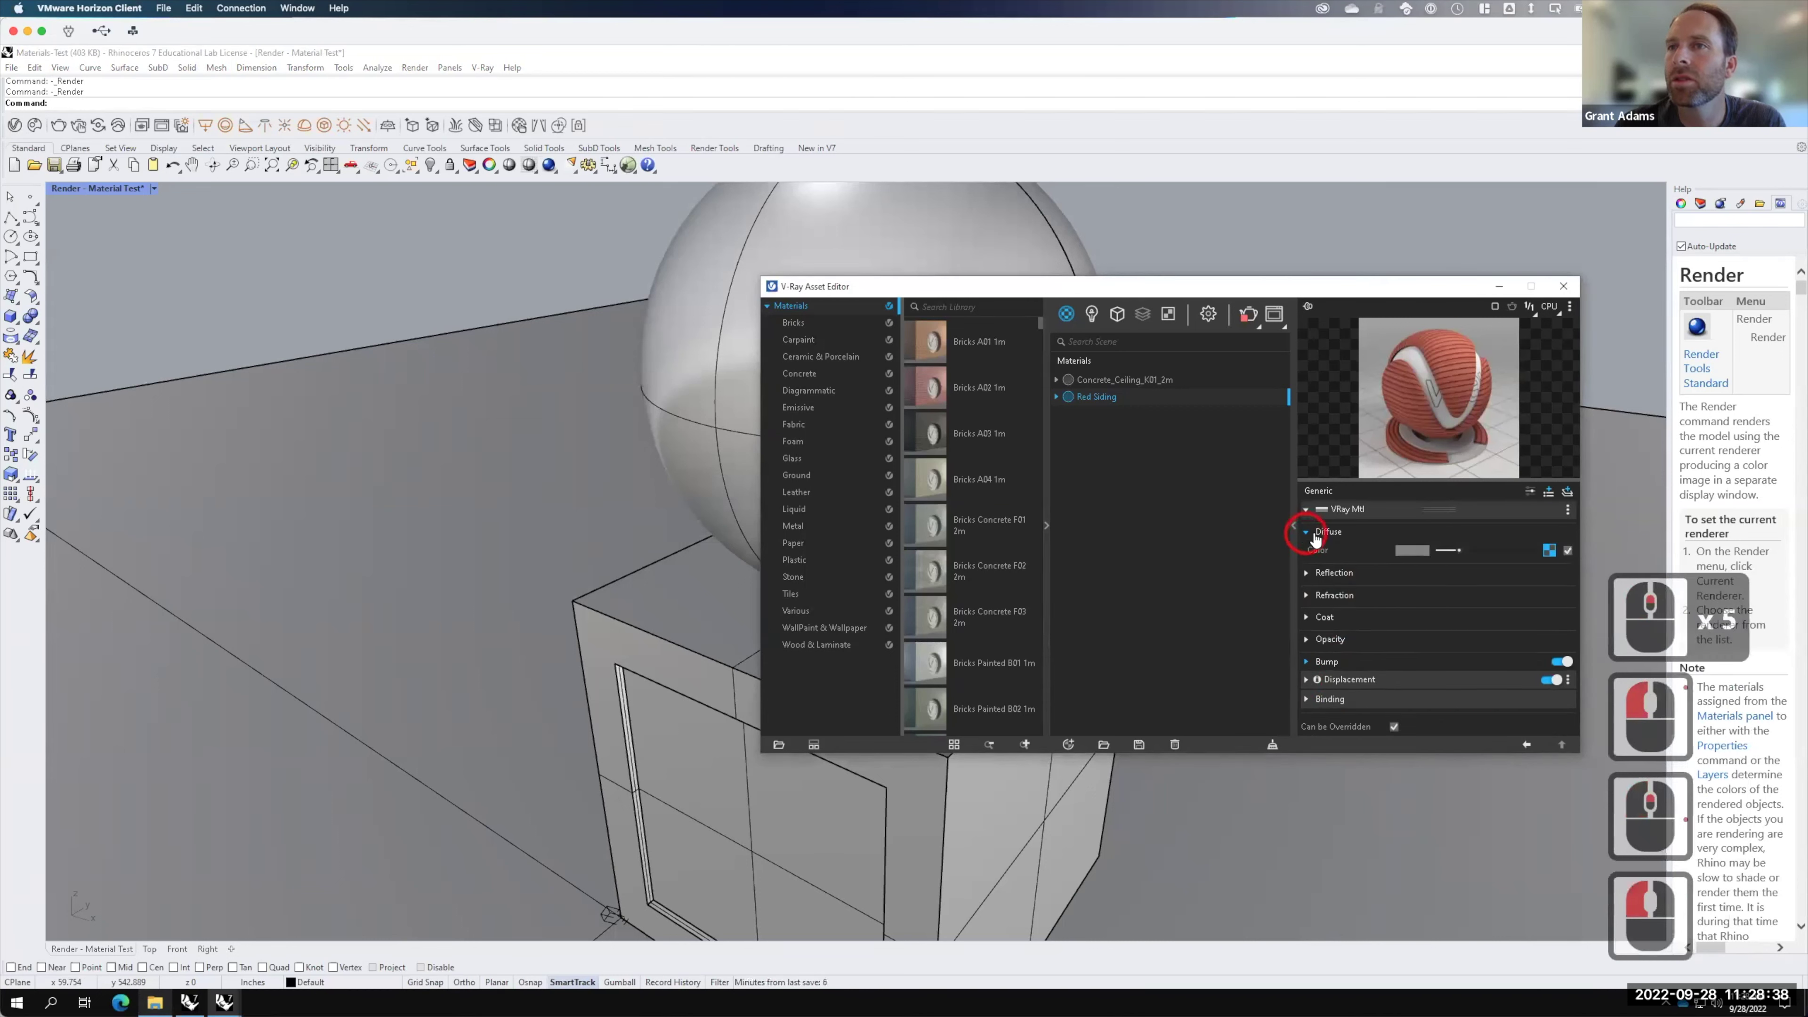
right_click(1551, 550)
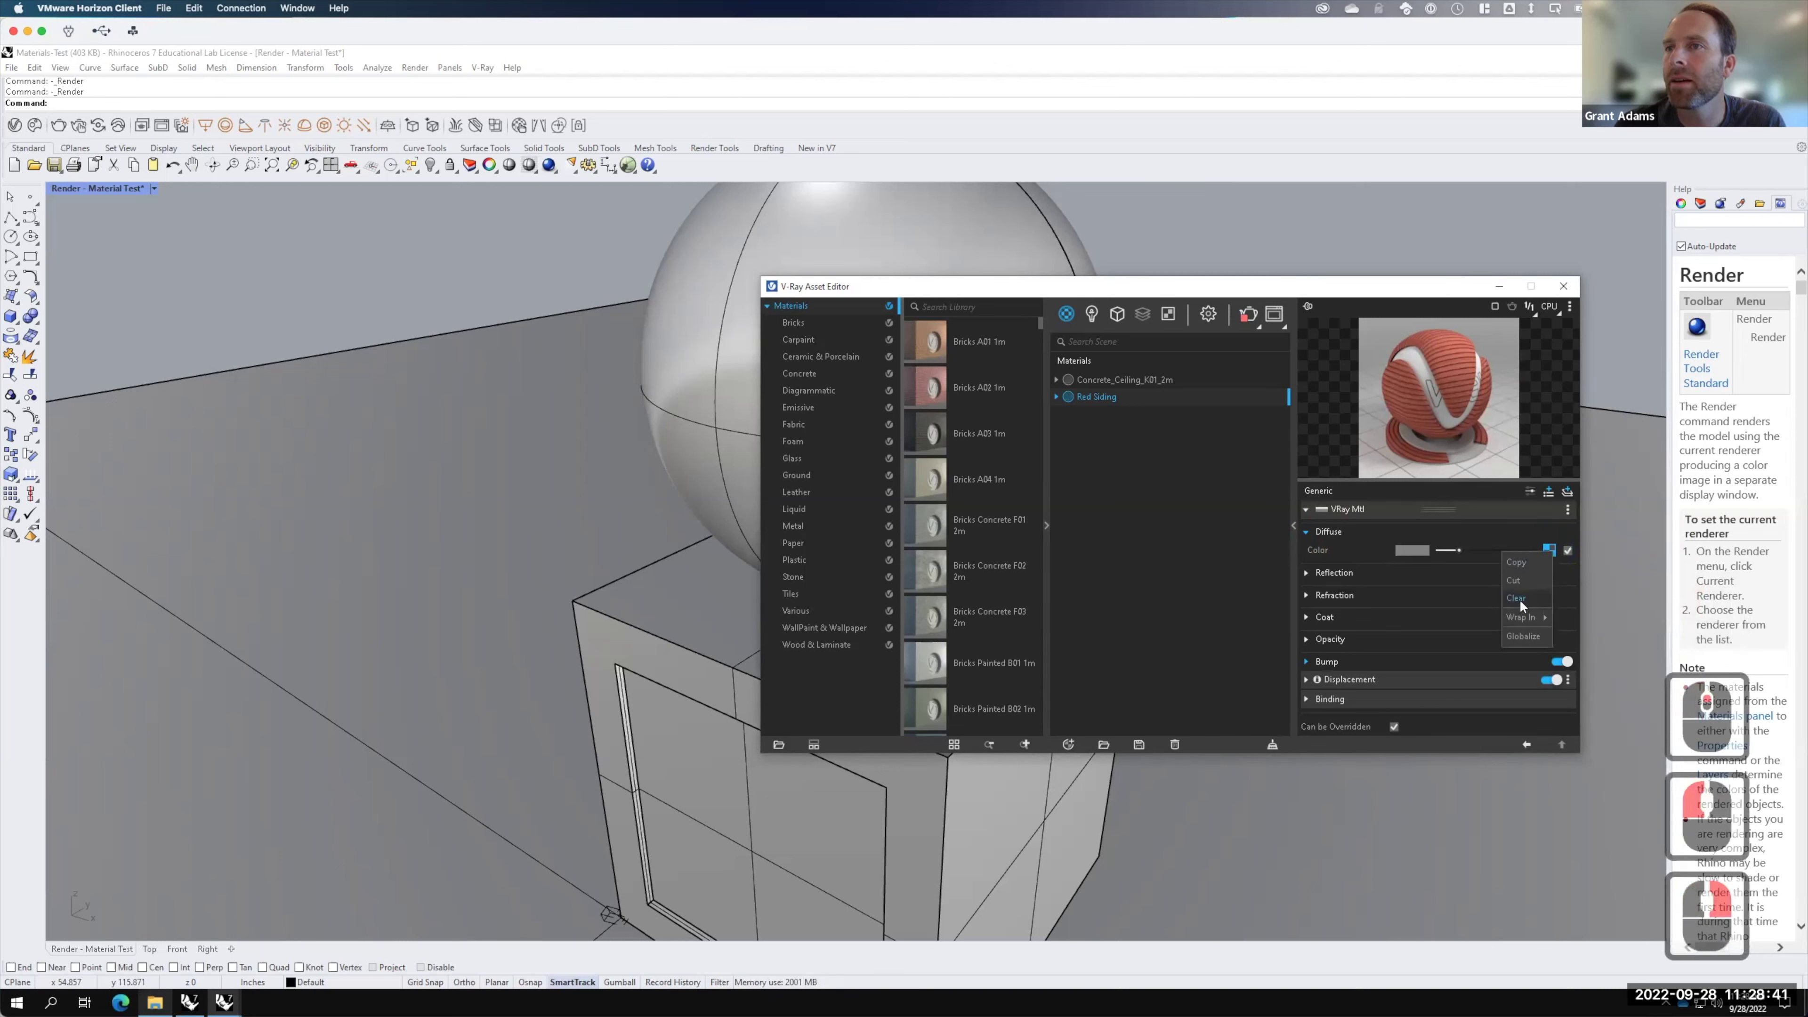
left_click(1520, 599)
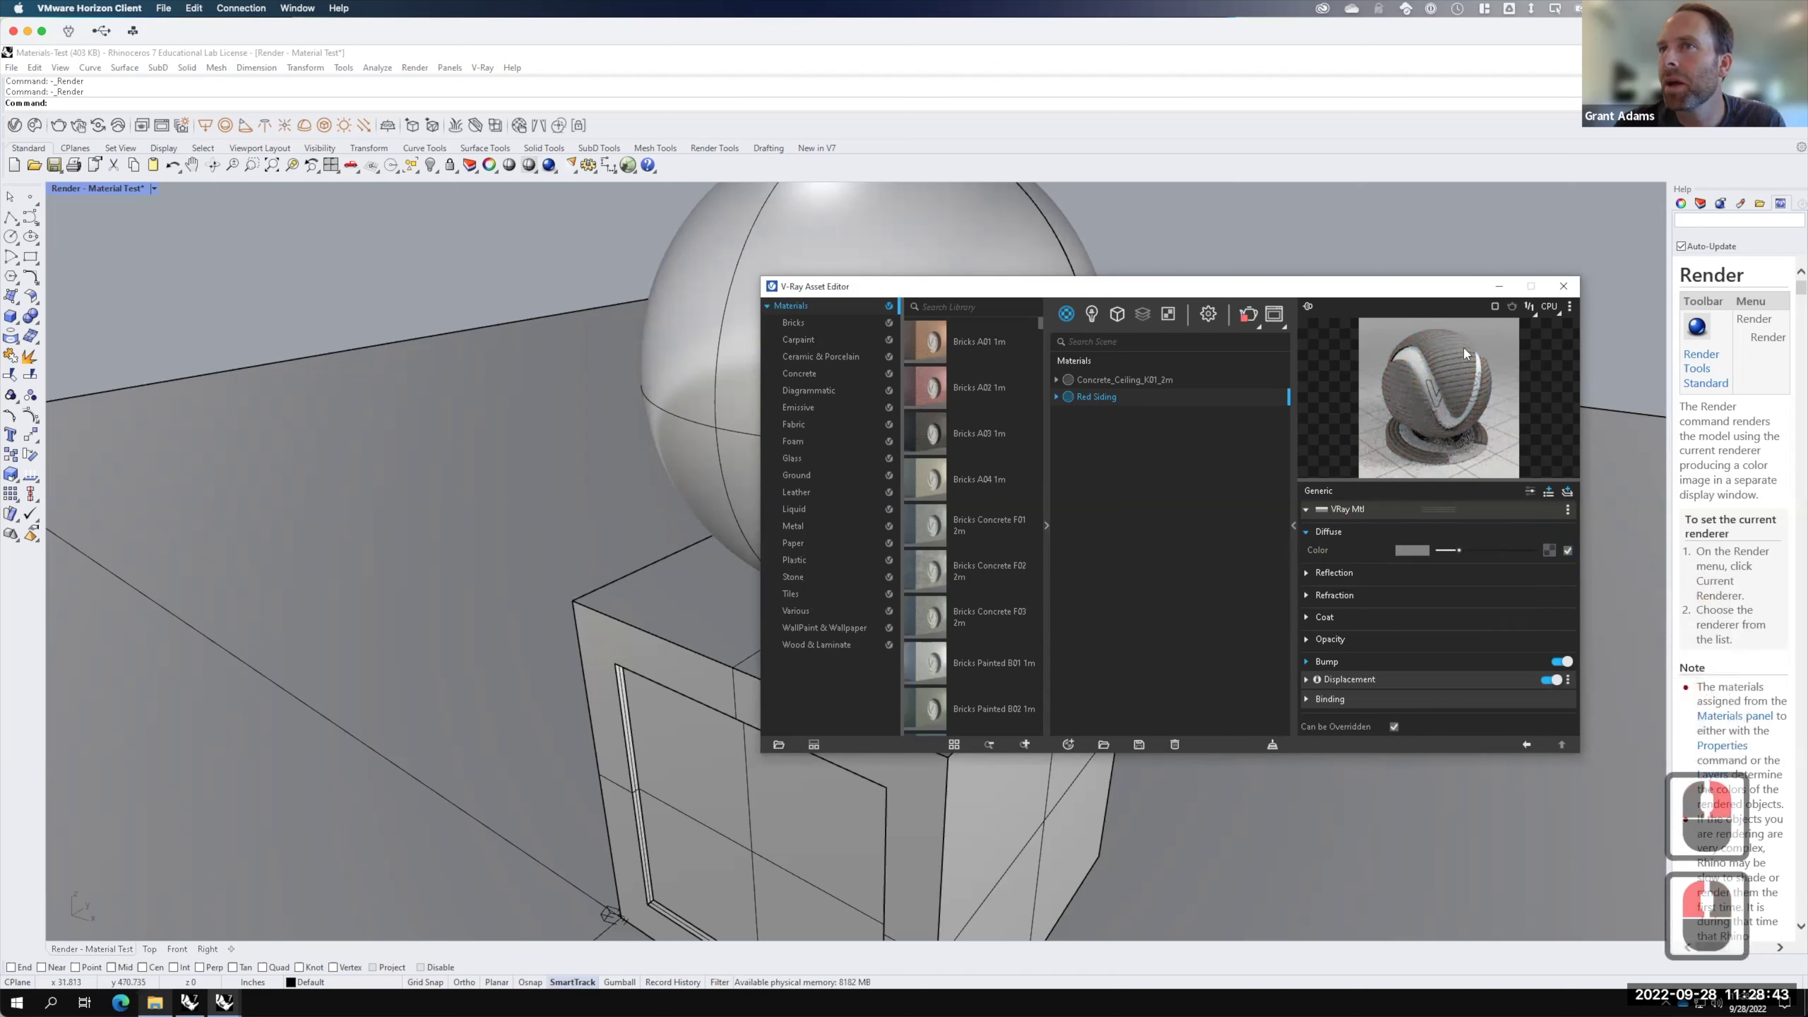
Step: Set the diffuse colour to a light blue and render the scene
left_click(1410, 549)
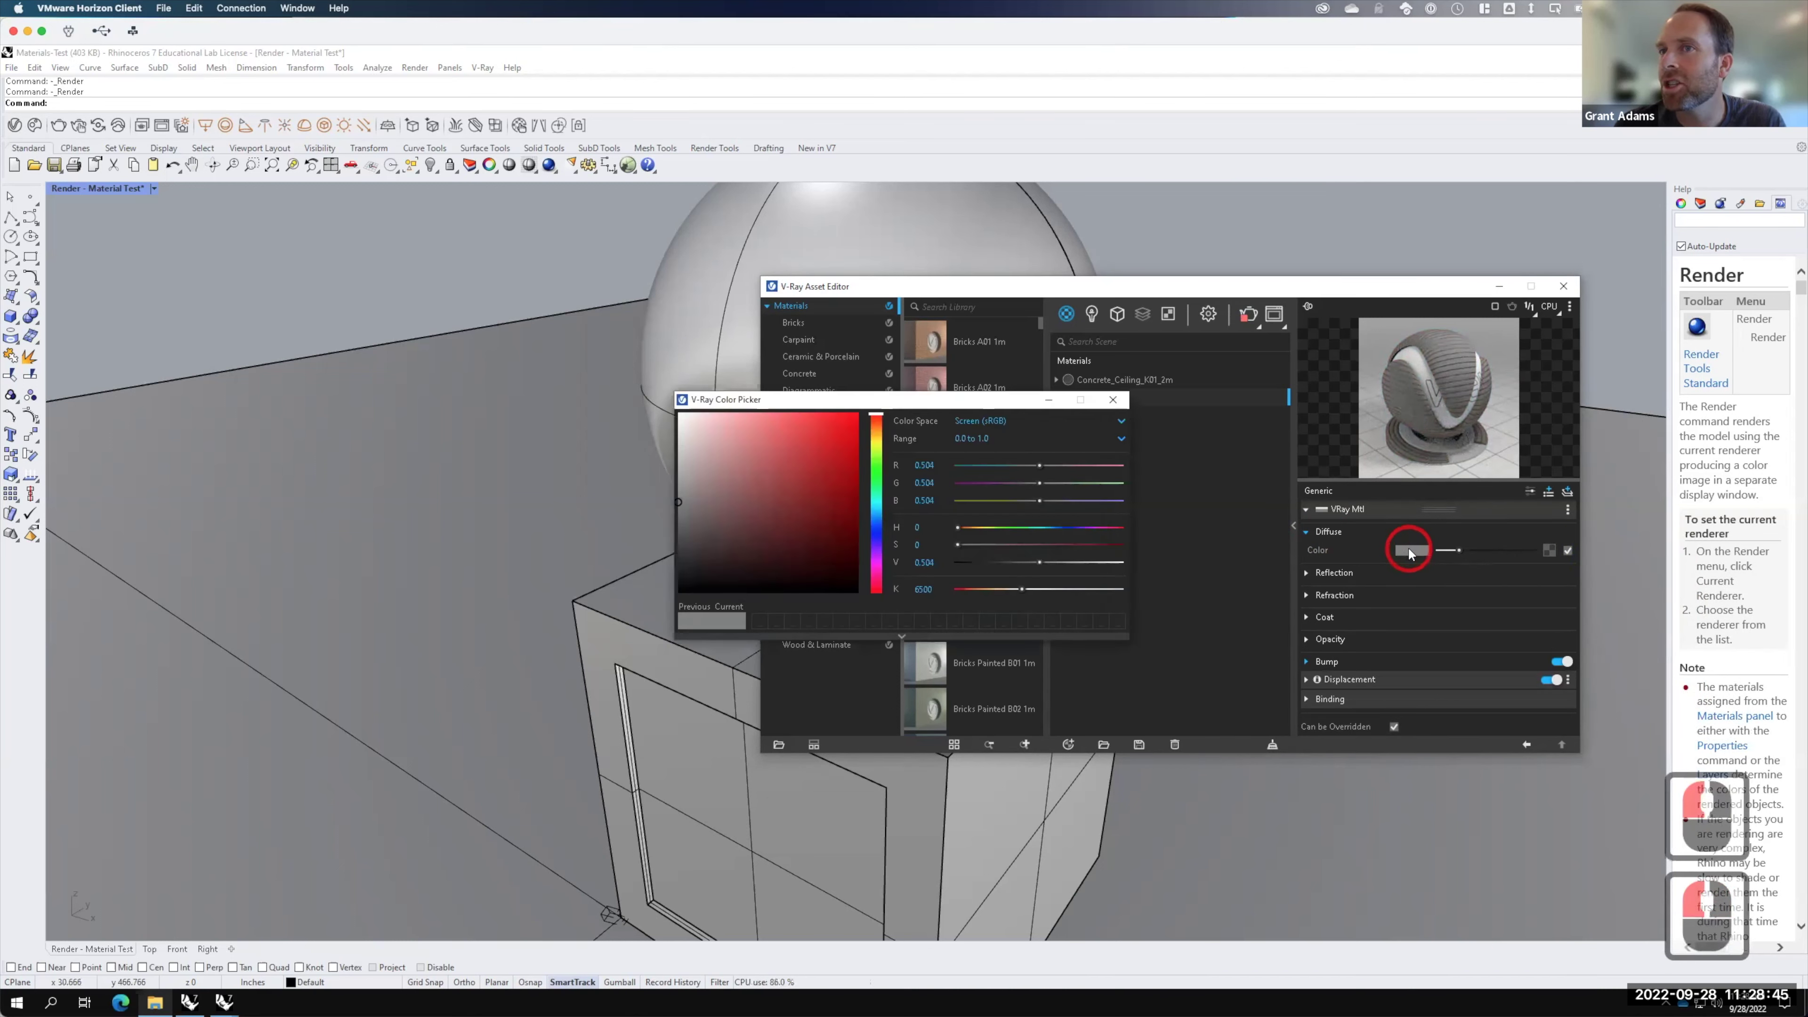
left_click(877, 519)
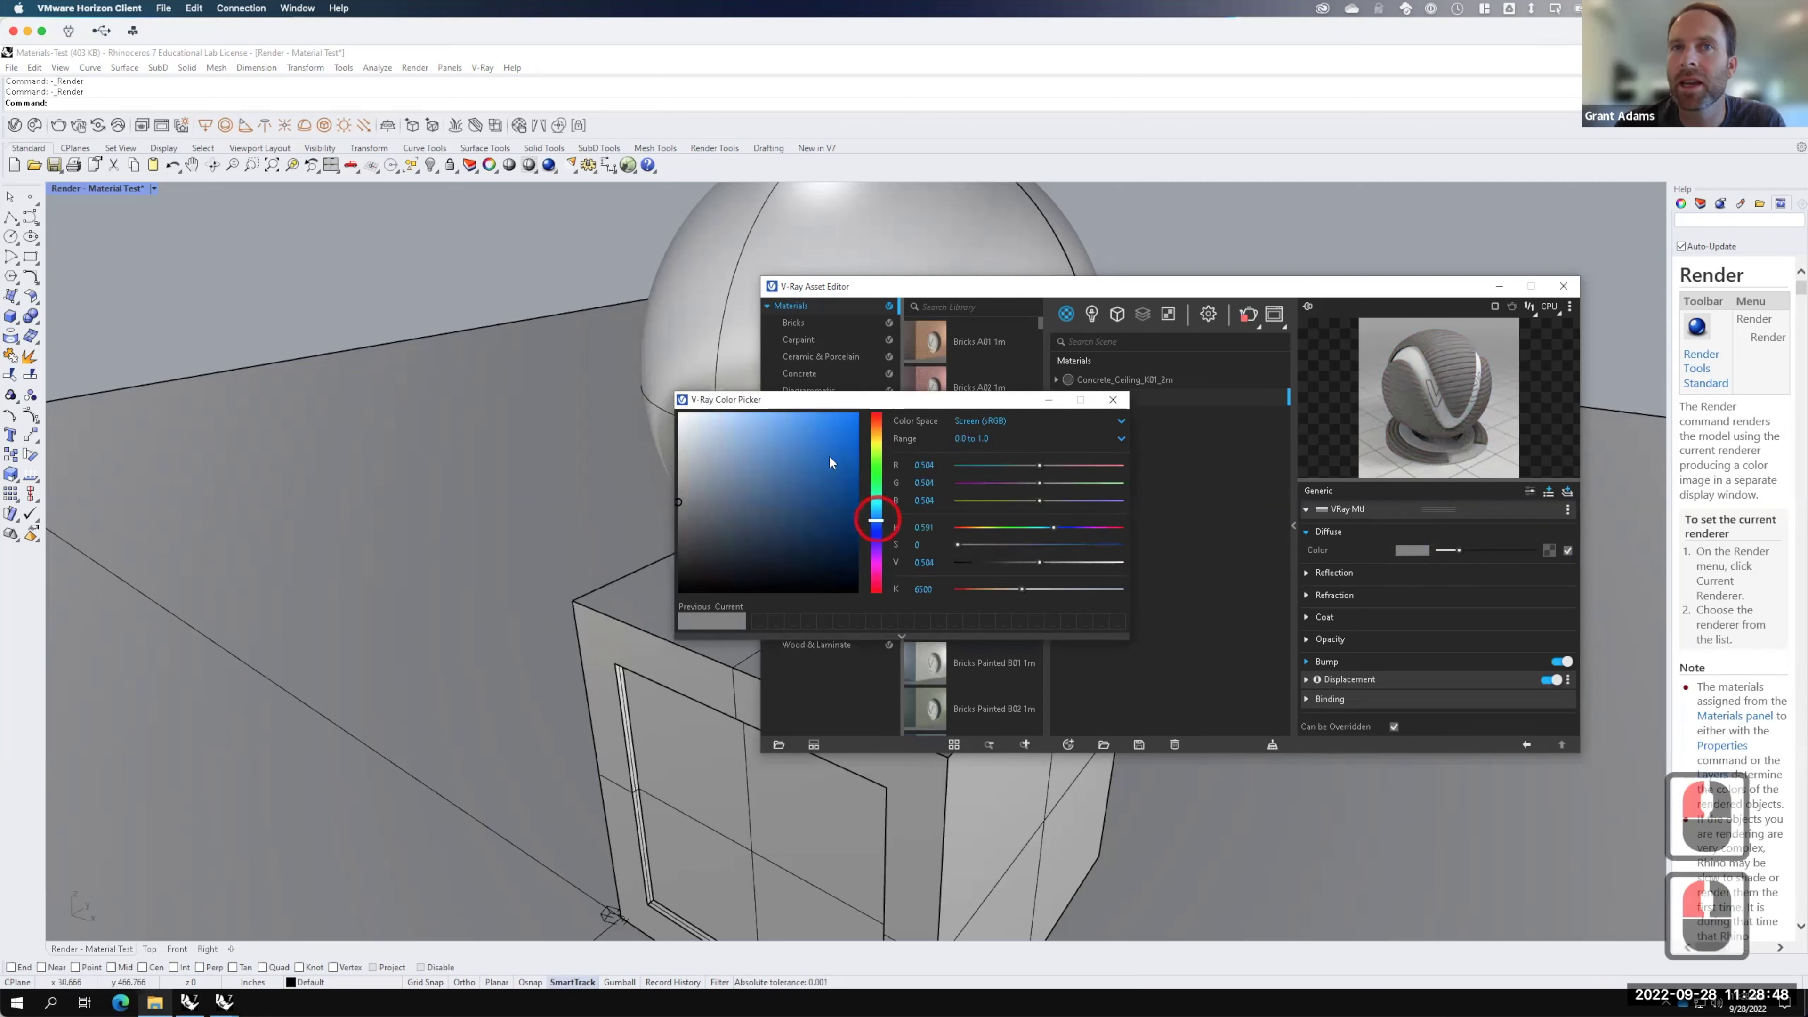
left_click(769, 424)
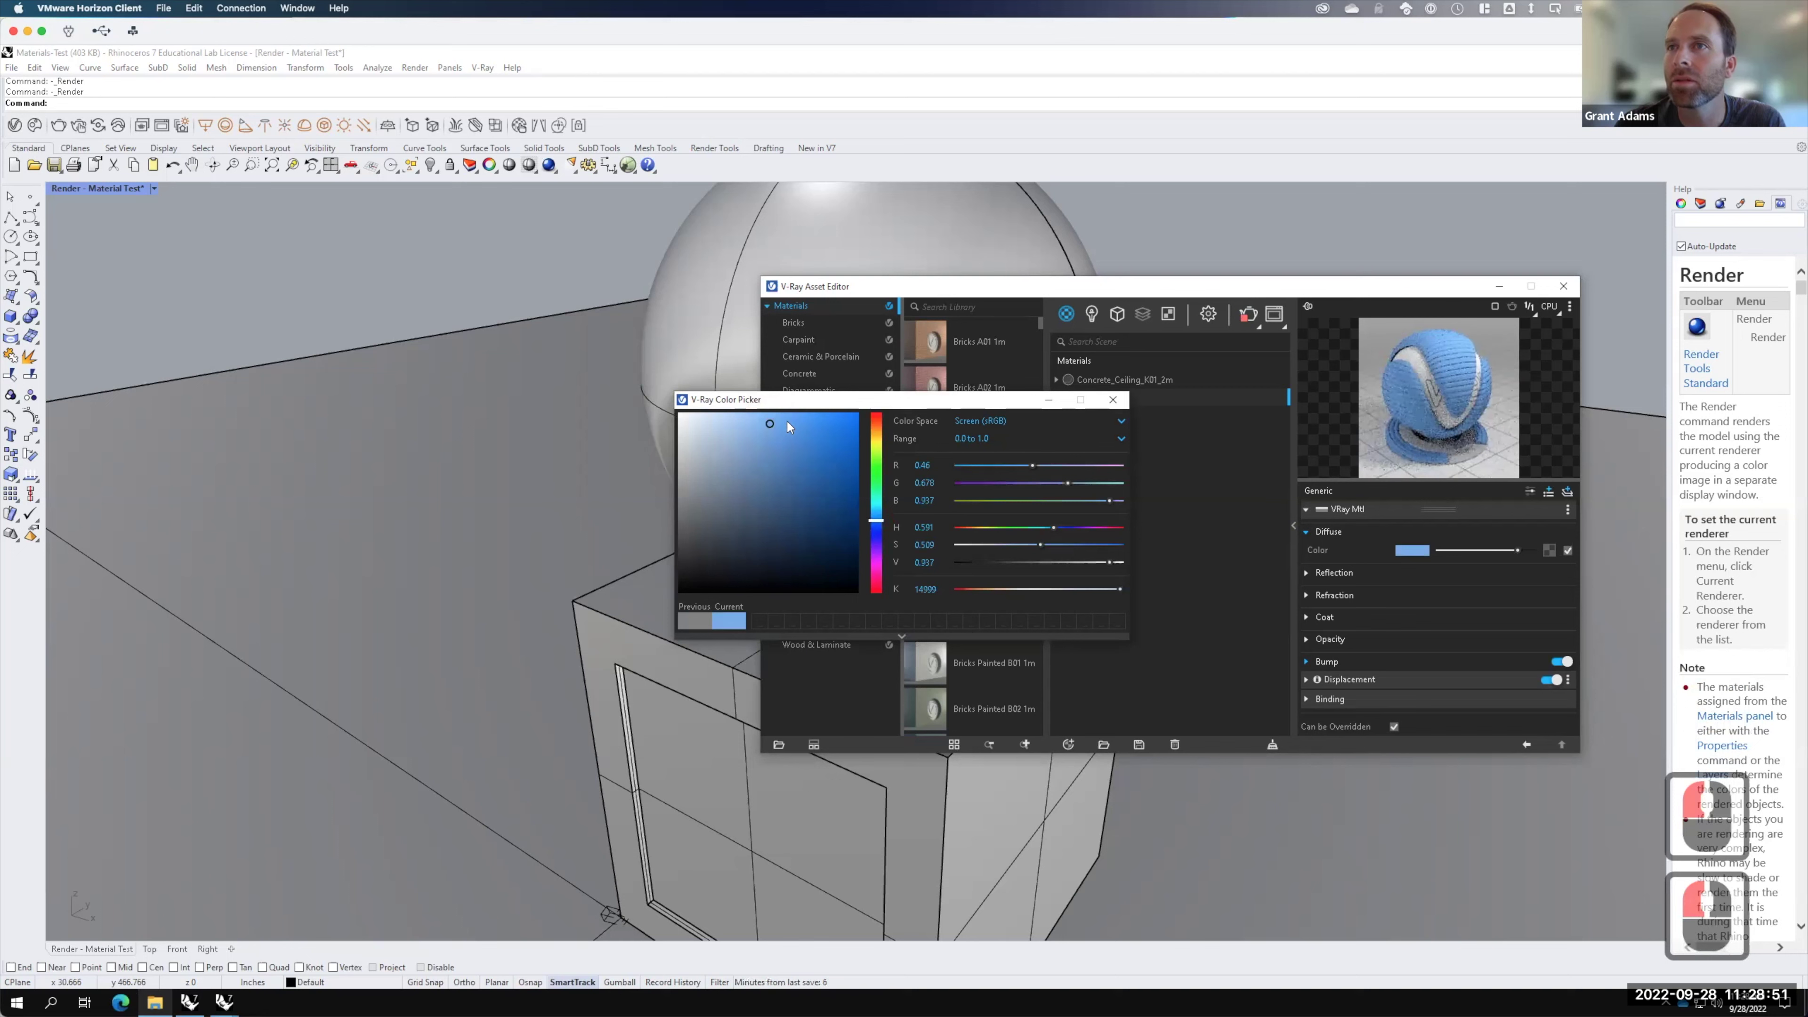
left_click(1113, 400)
left_click(1248, 317)
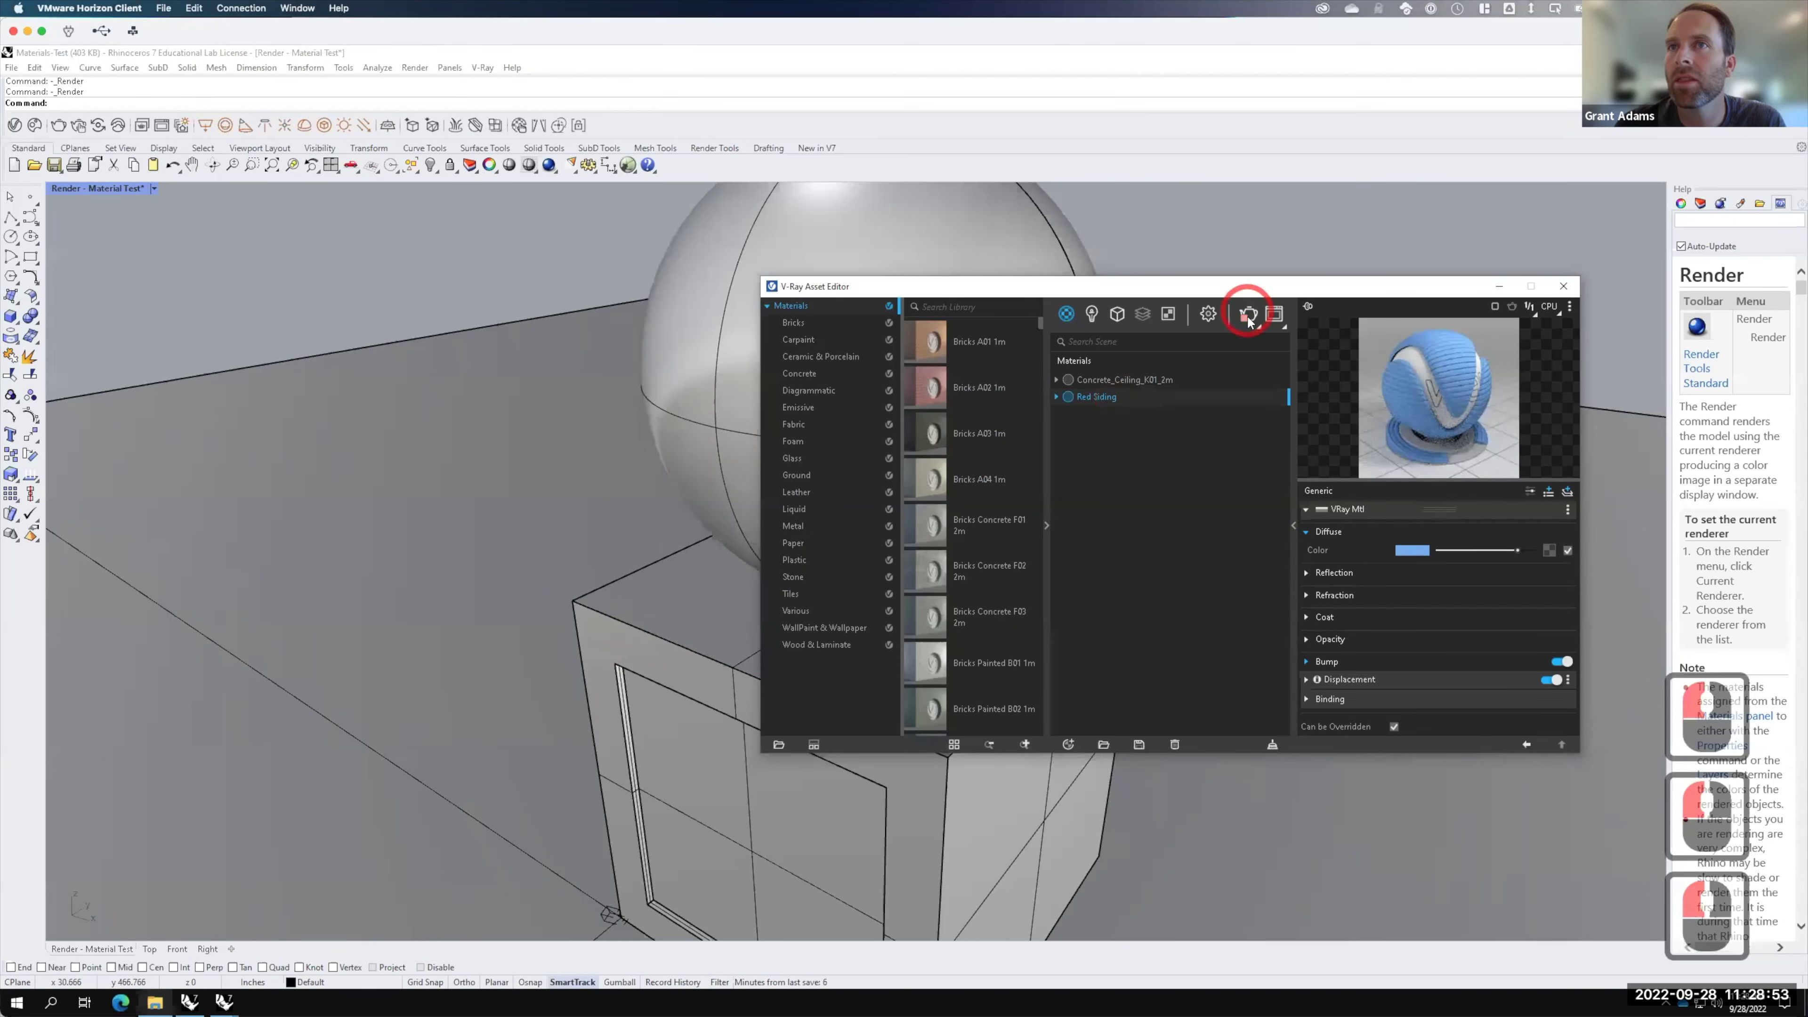
left_click(1248, 318)
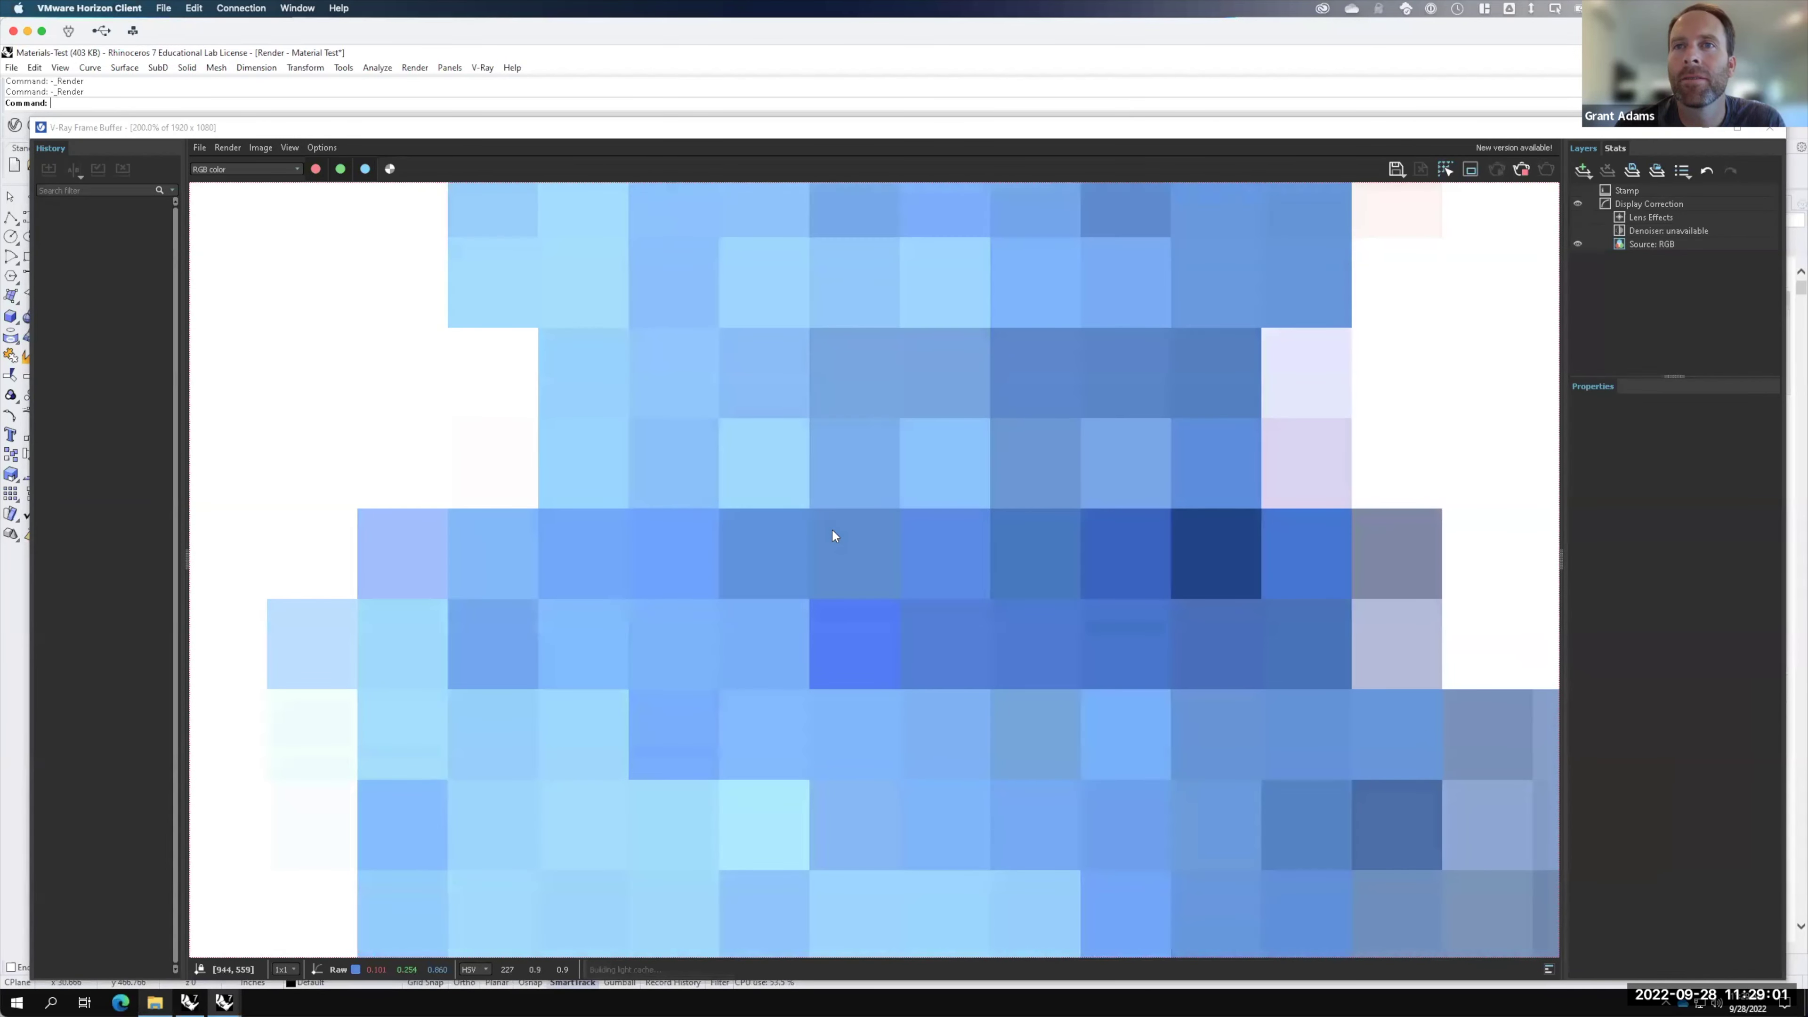
Step: Stop the light-blue siding render and minimize the Frame Buffer
key("F15")
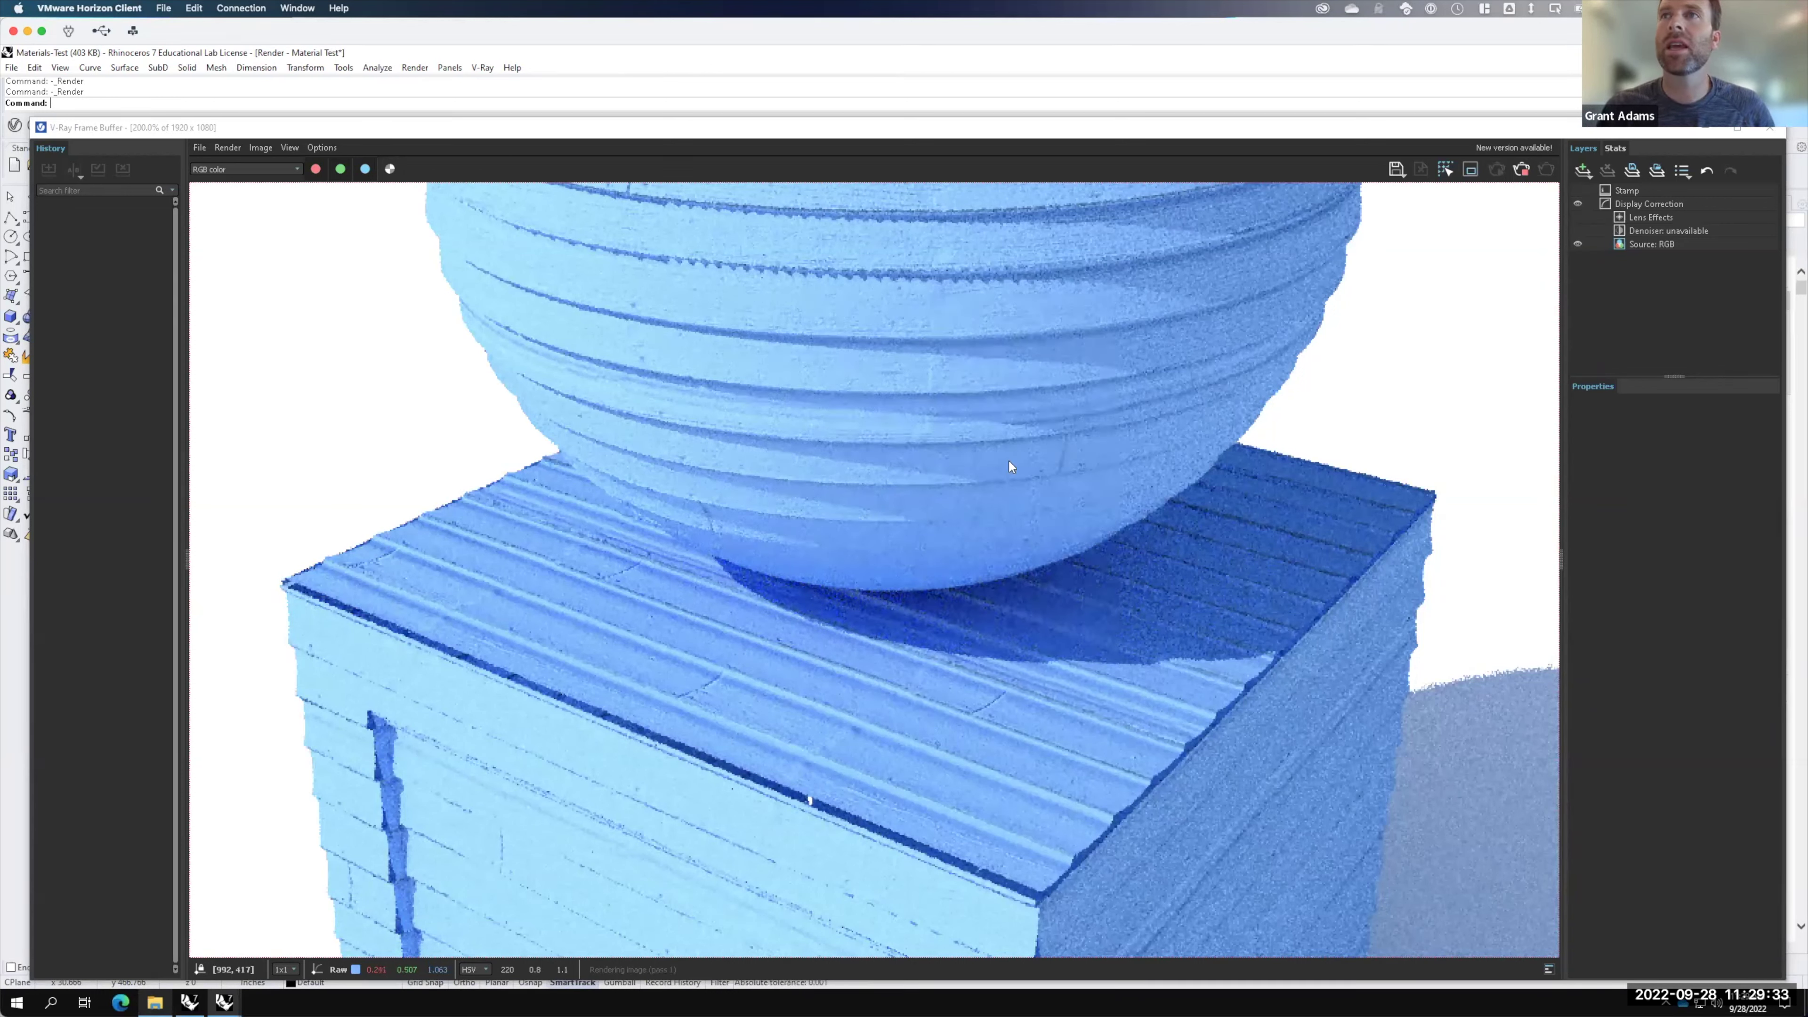
left_click(1520, 169)
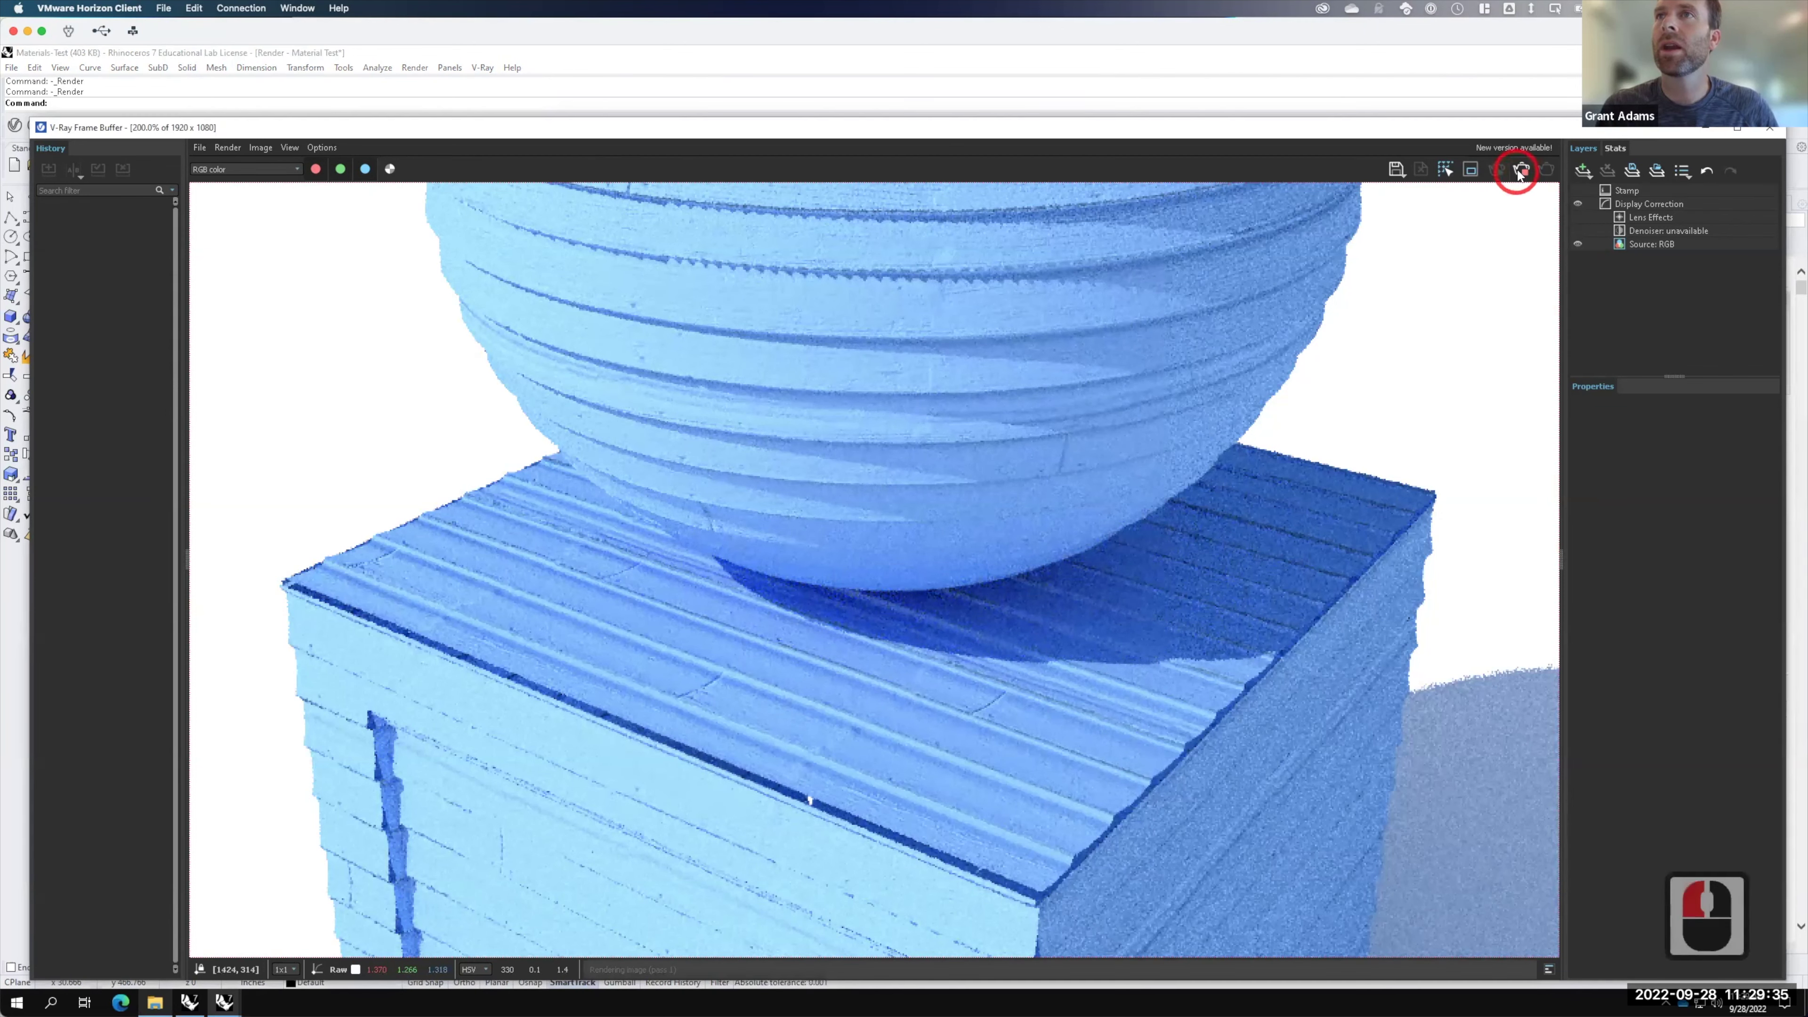
left_click(1708, 131)
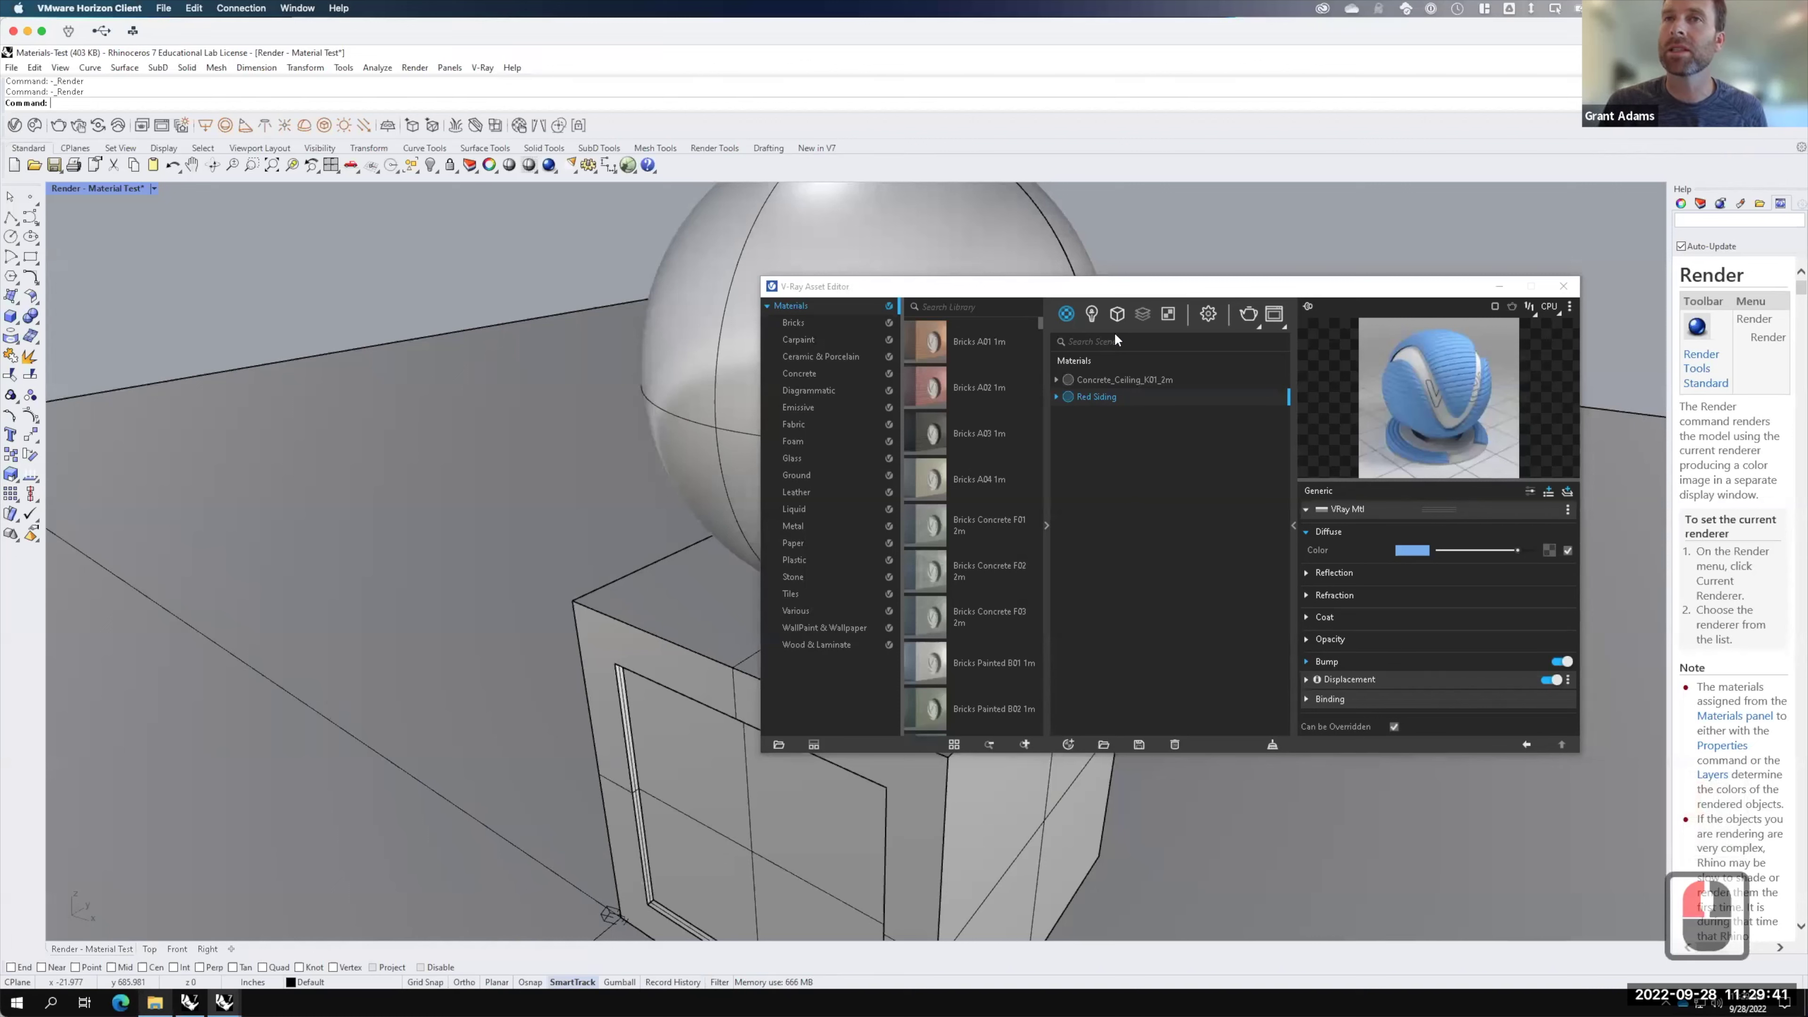
Step: Add a new Generic material in the Asset Editor and save the model
left_click(1068, 744)
mouse_move(1118, 650)
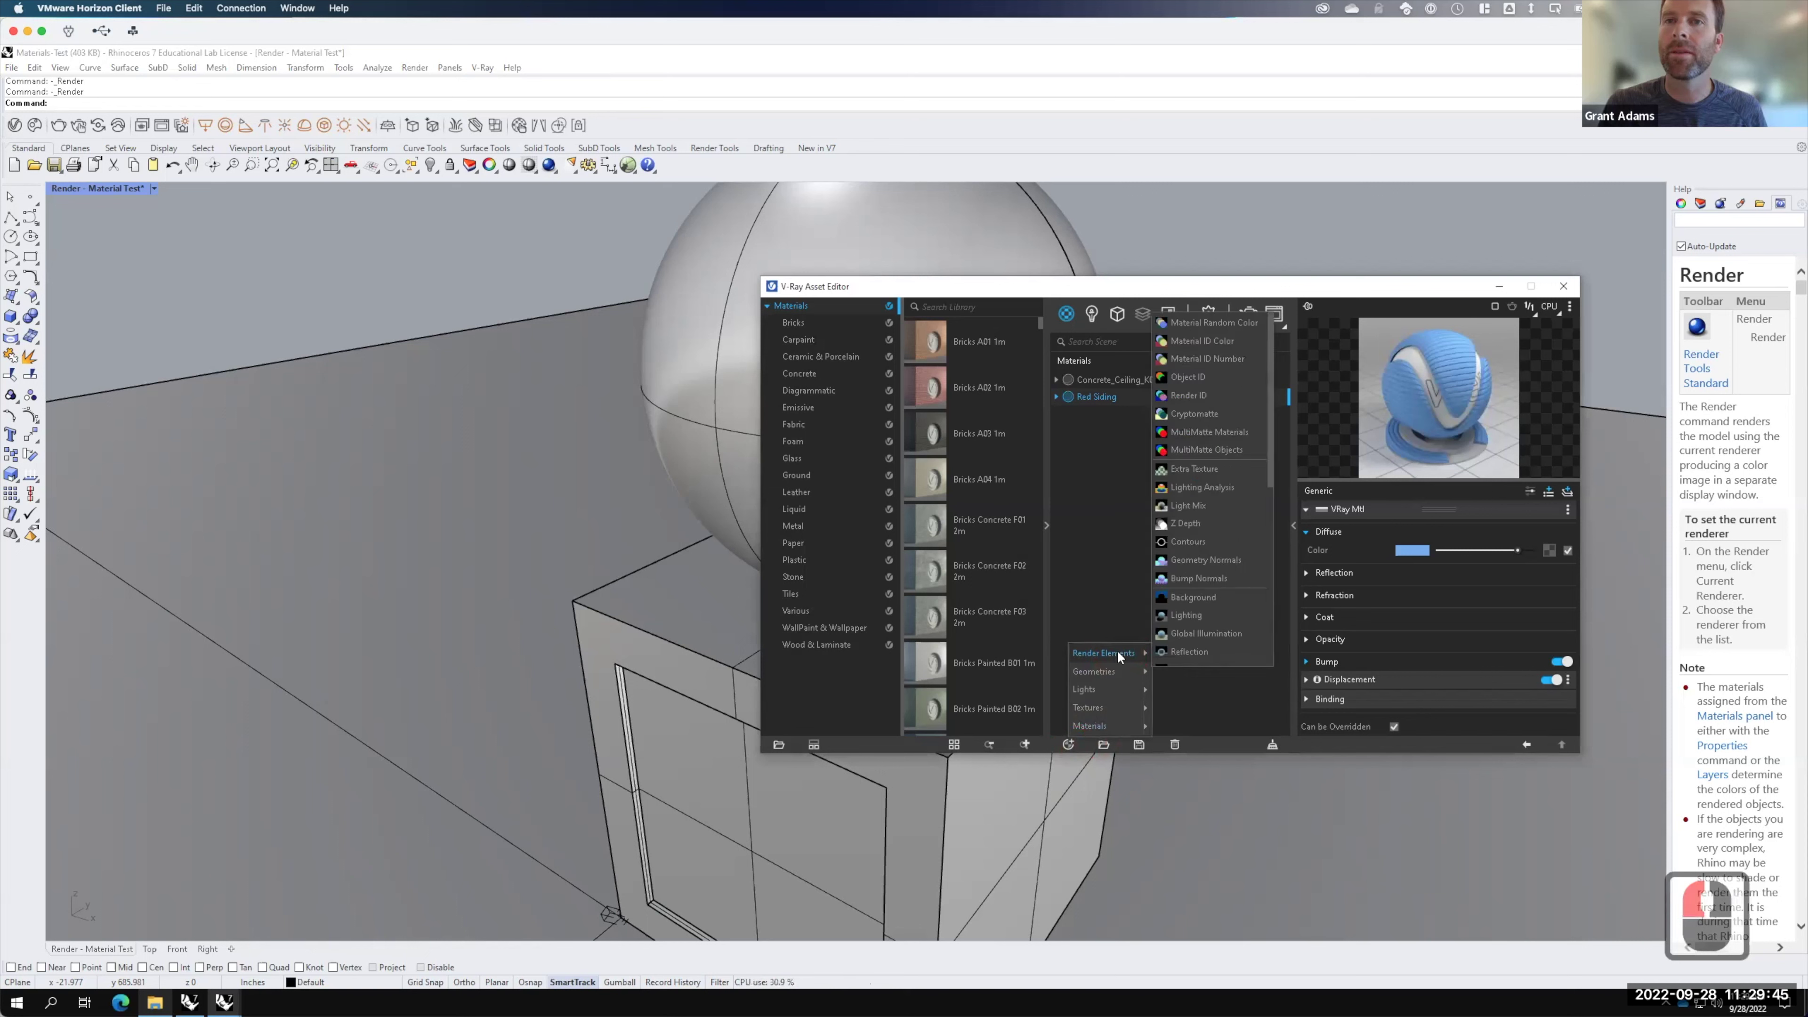
mouse_move(1109, 728)
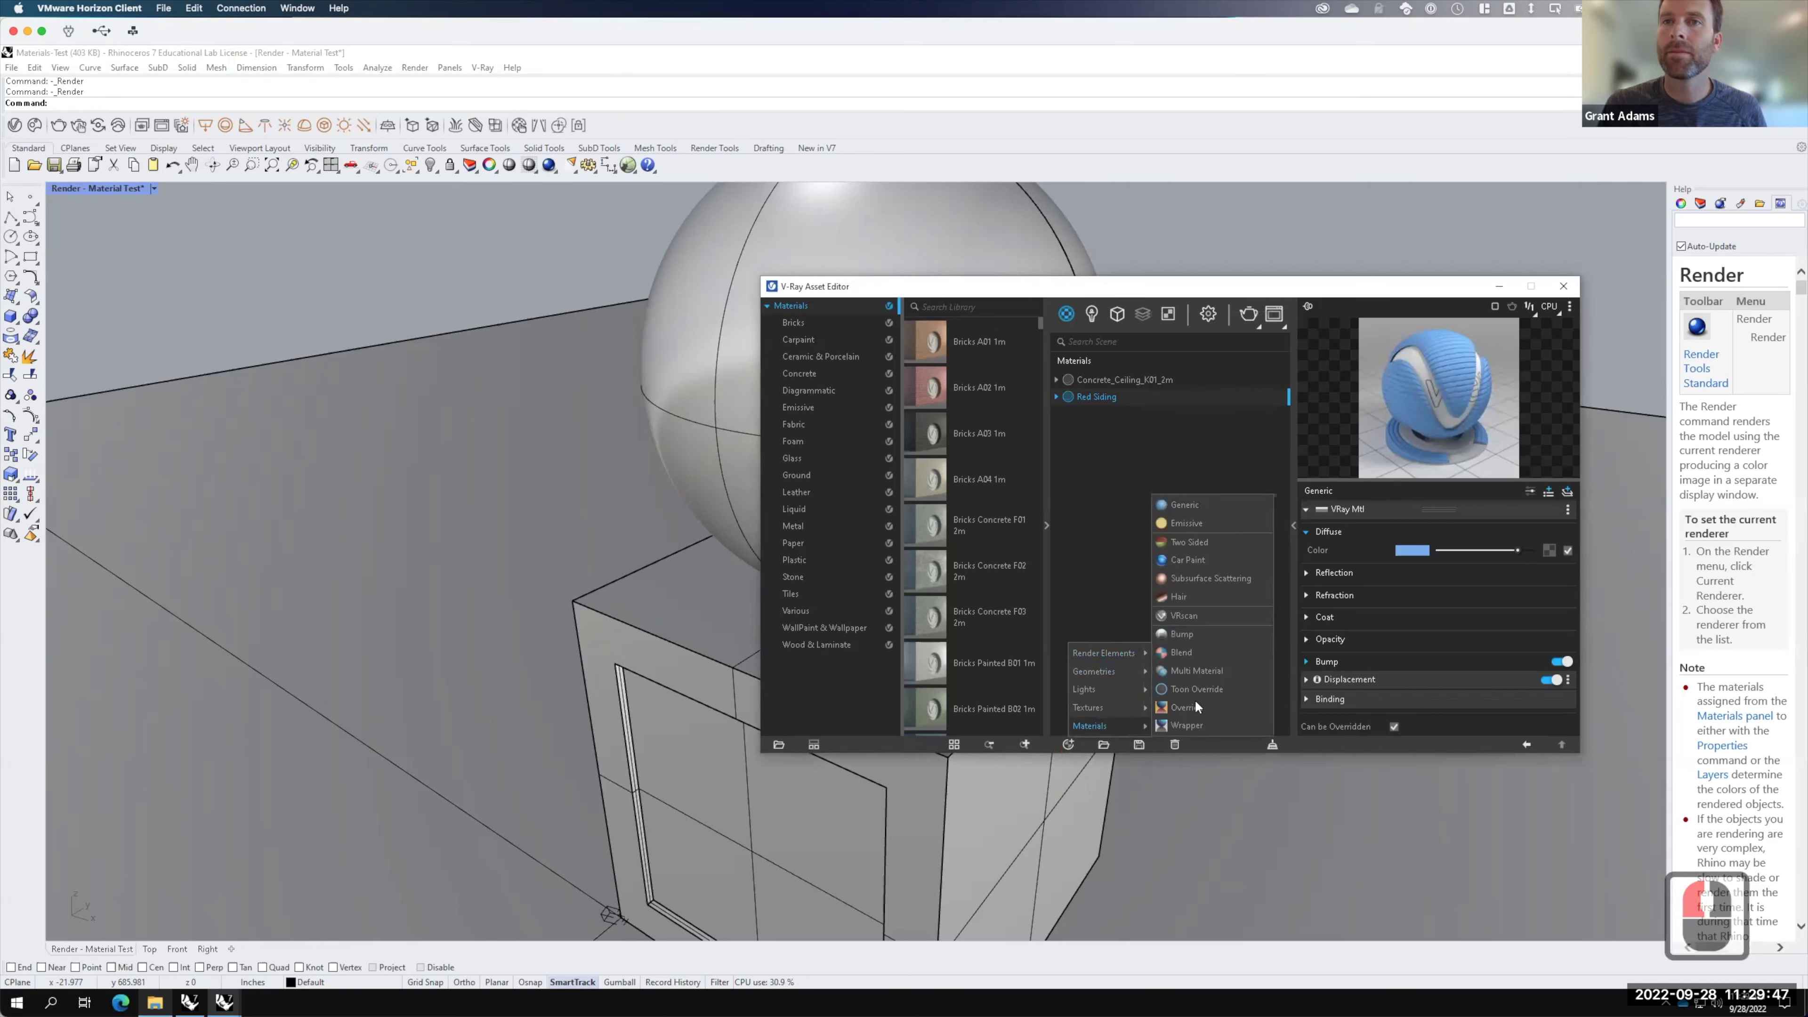
left_click(1175, 508)
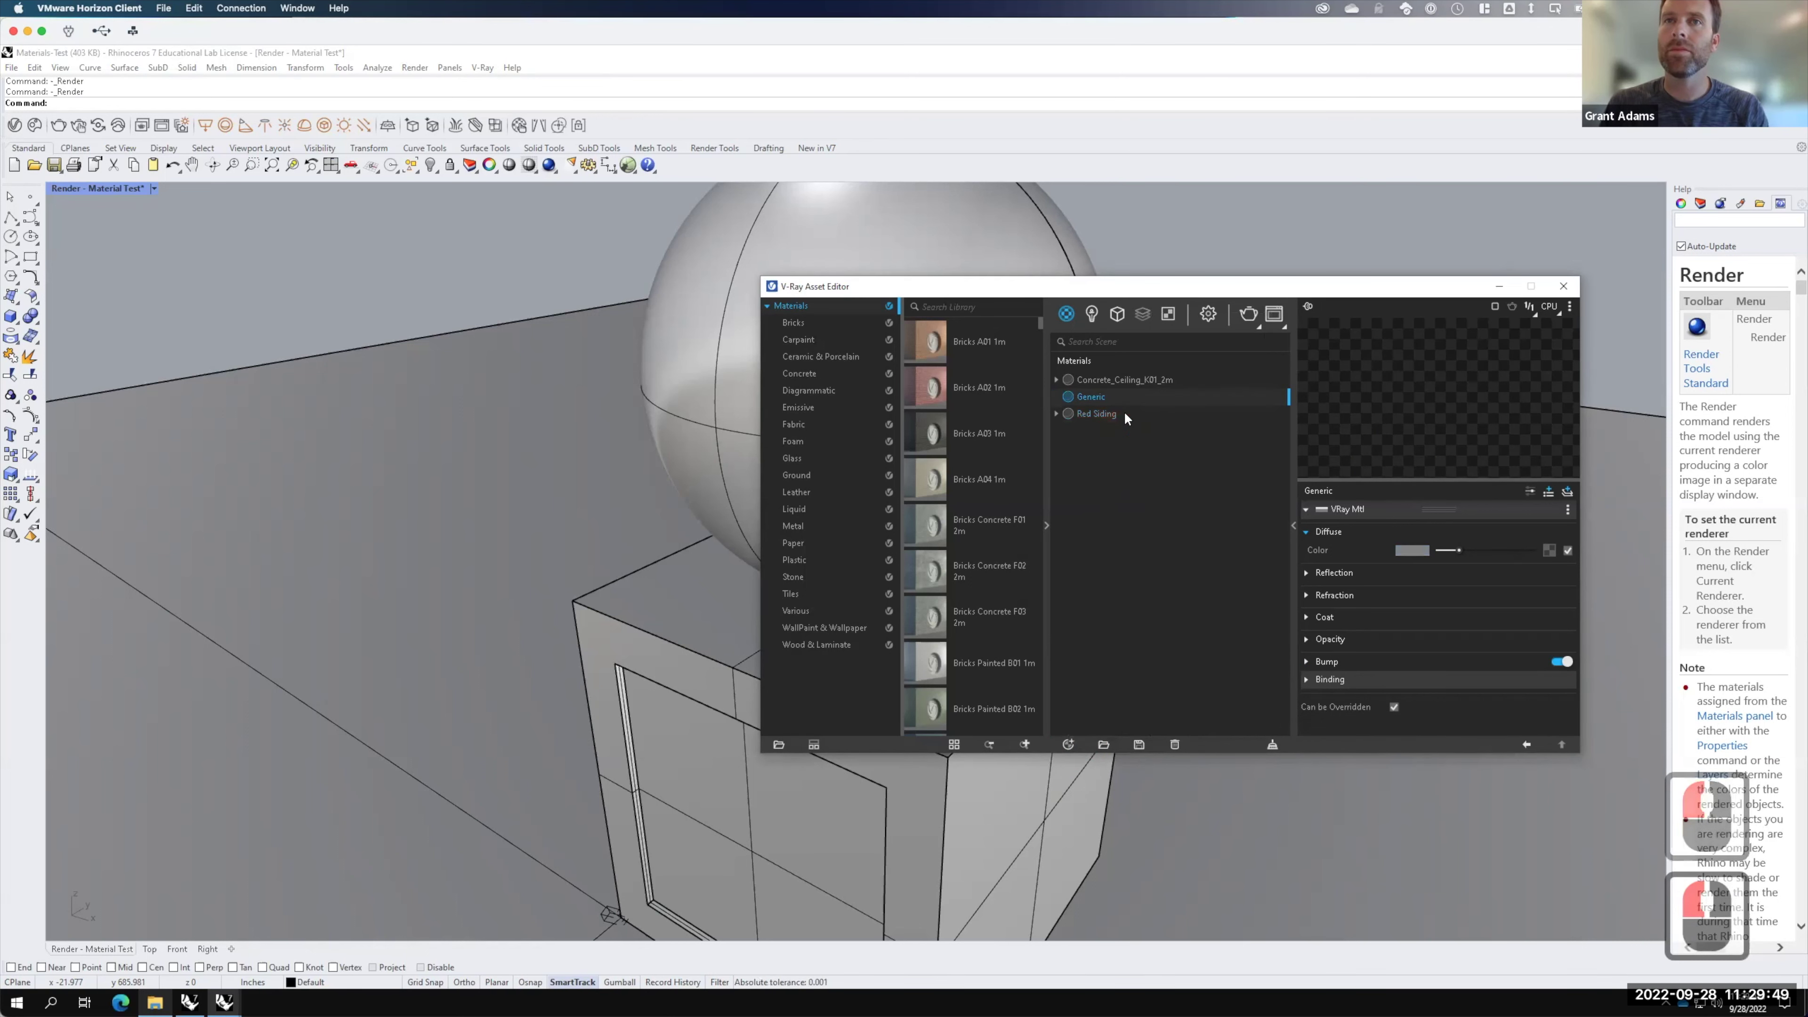
double_click(1089, 397)
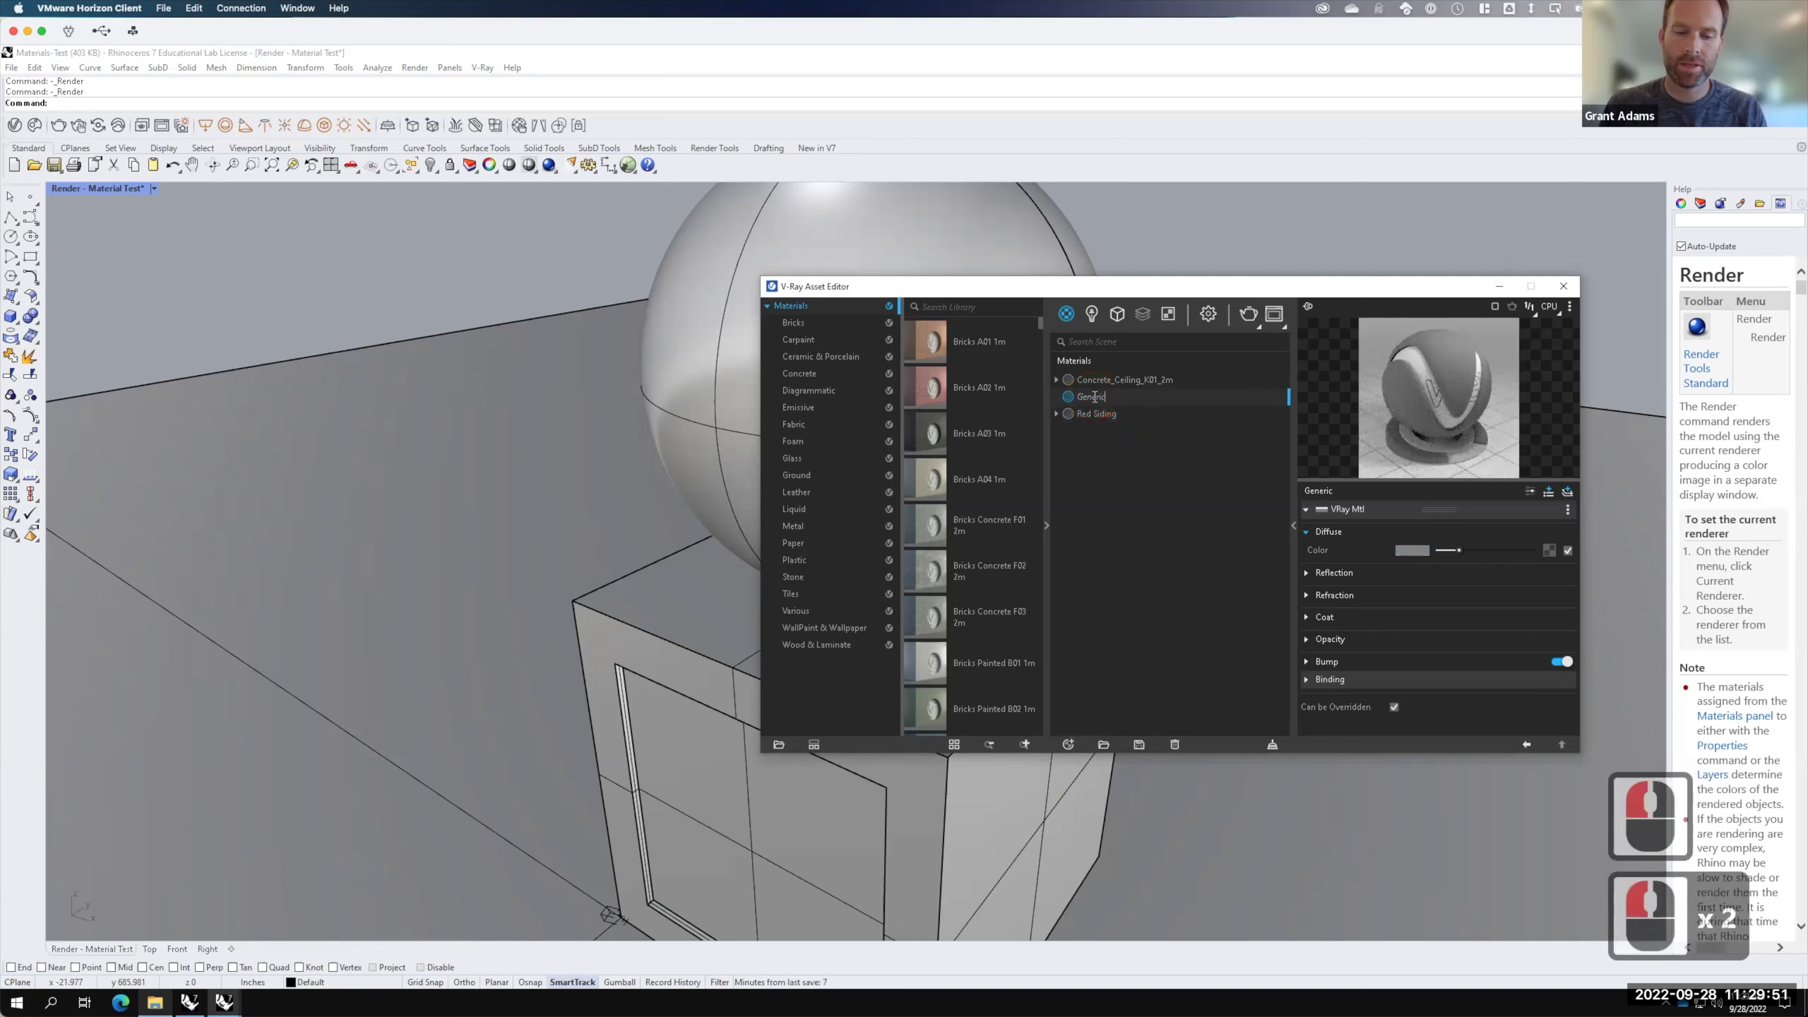
key("ctrl+s")
Step: Rename the new Generic material to 'Metal Roof'
key("shift")
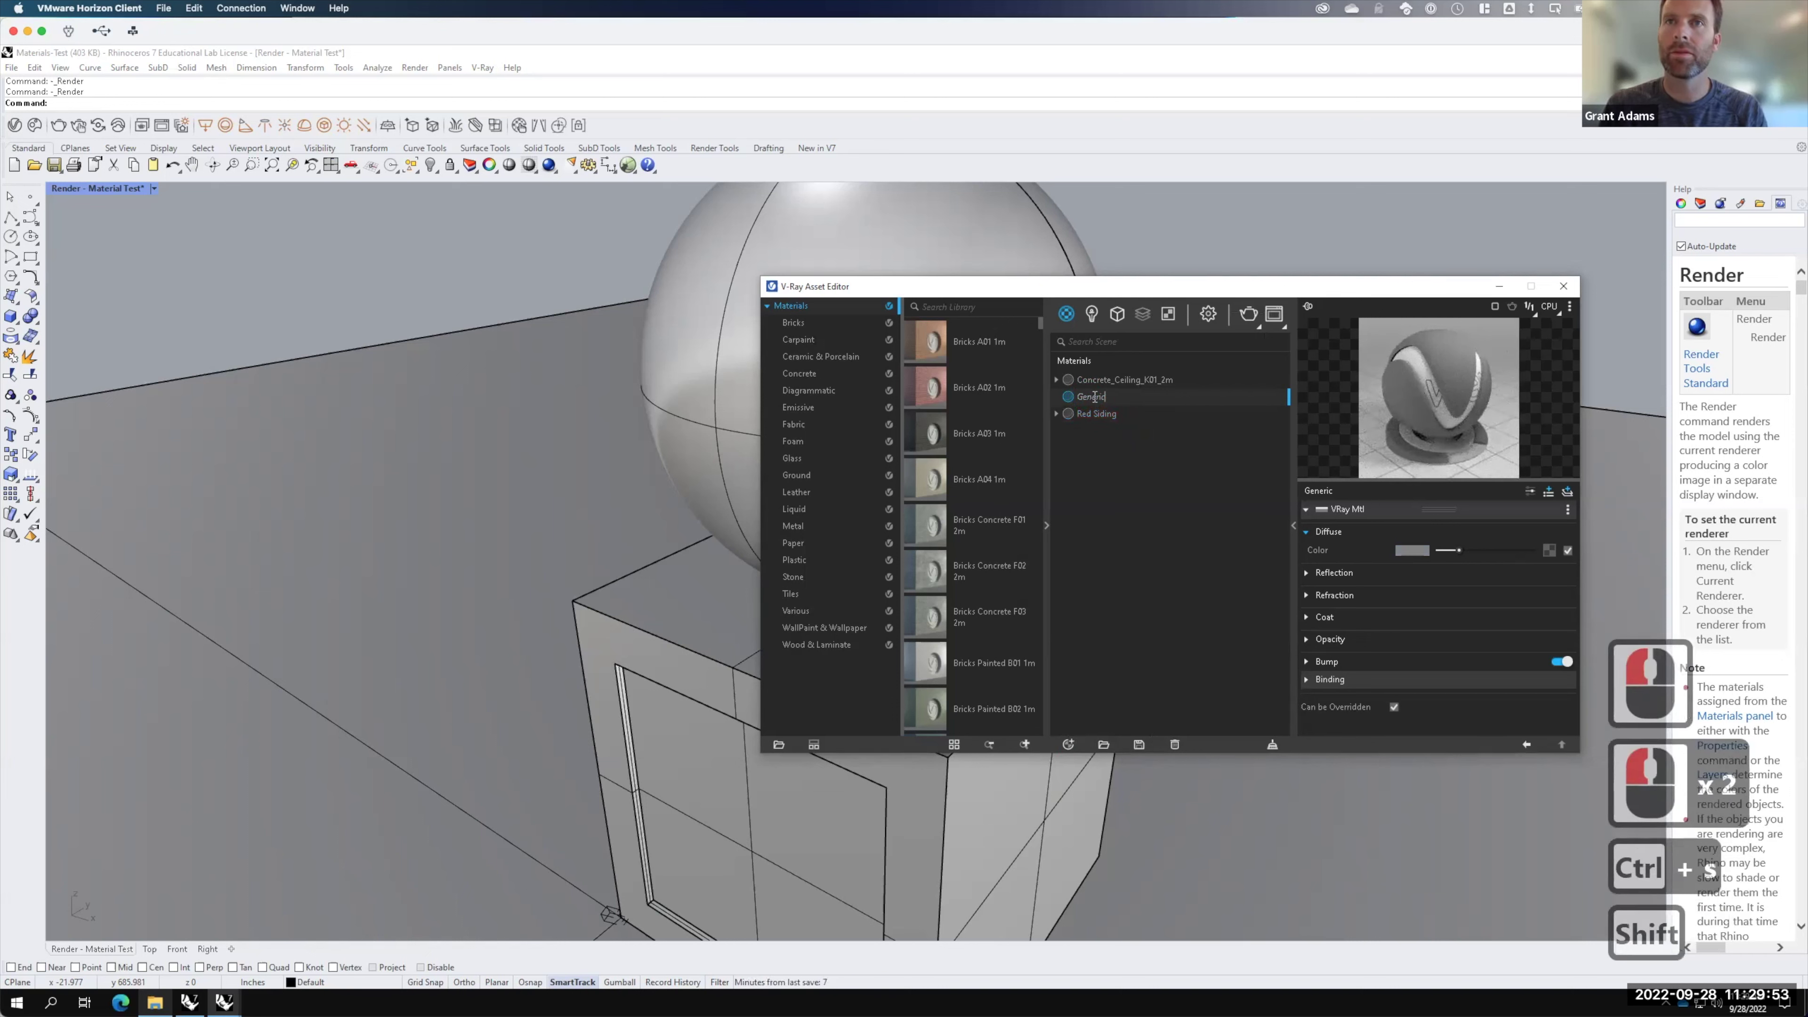
key("BackSpace")
key("BackSpace")
key("BackSpace")
key("BackSpace")
key("BackSpace")
key("BackSpace")
key("BackSpace")
key("BackSpace")
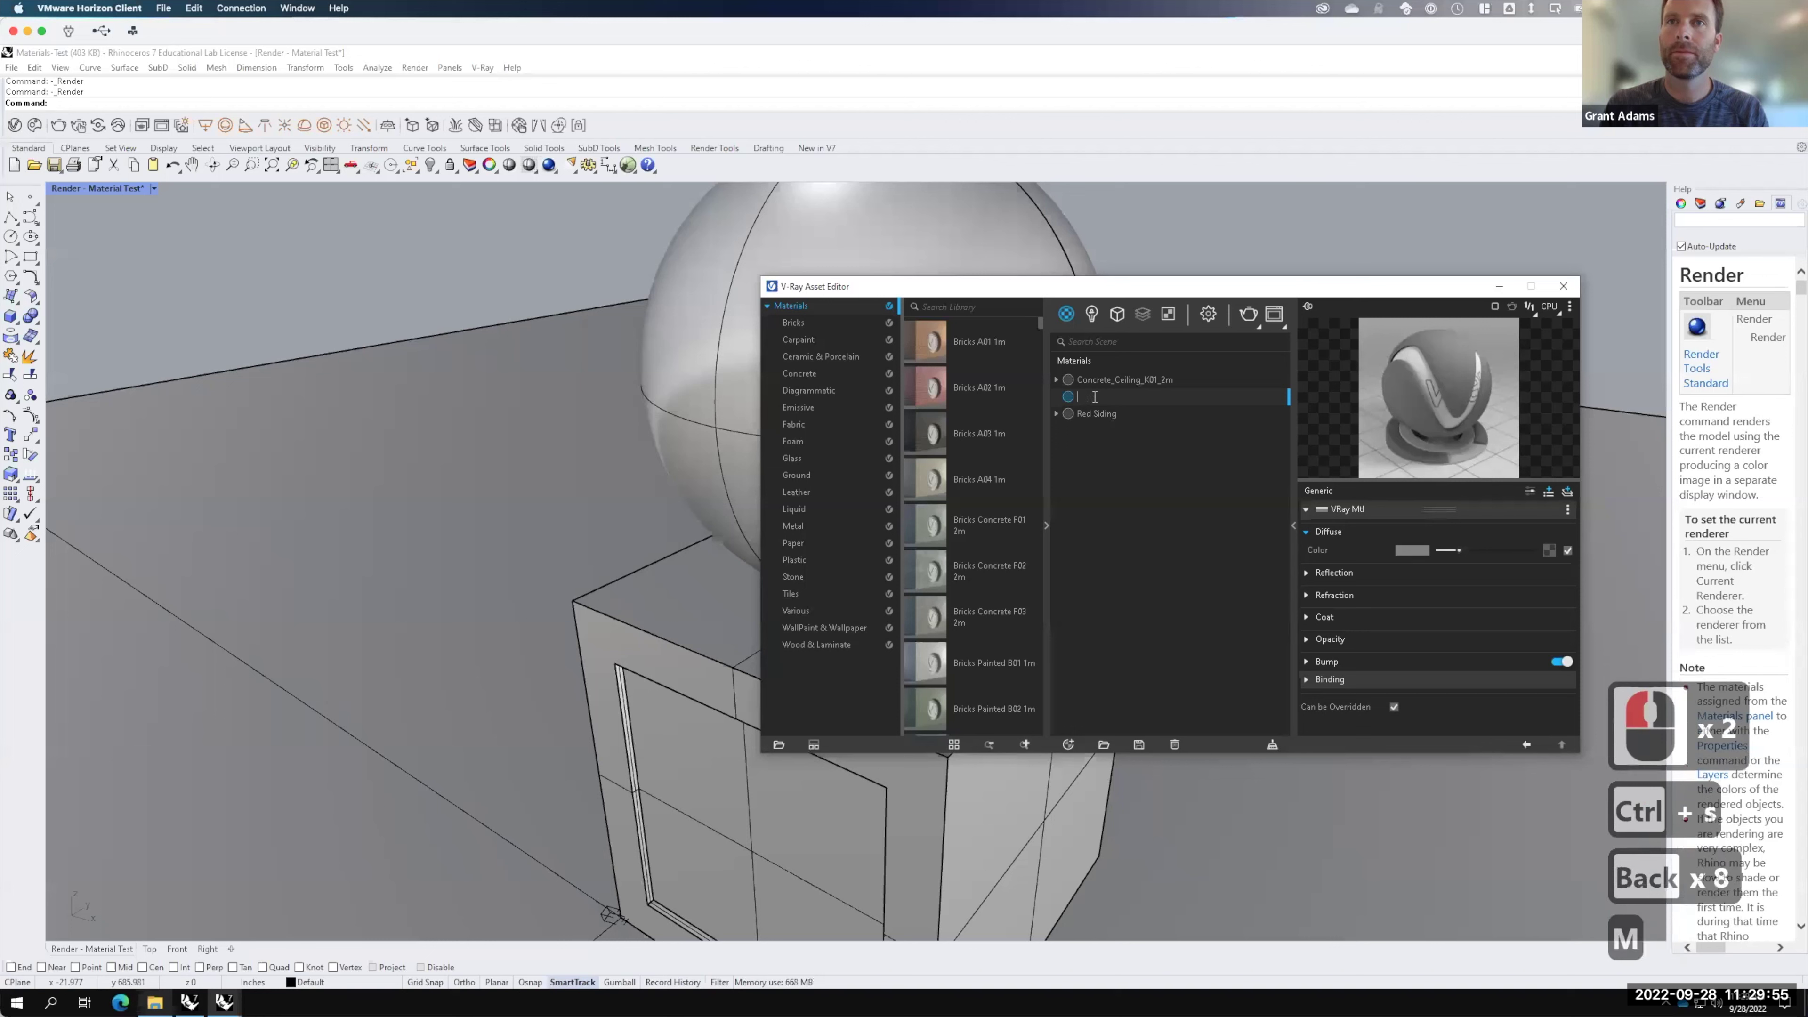
type("Metal Roof")
key("Return")
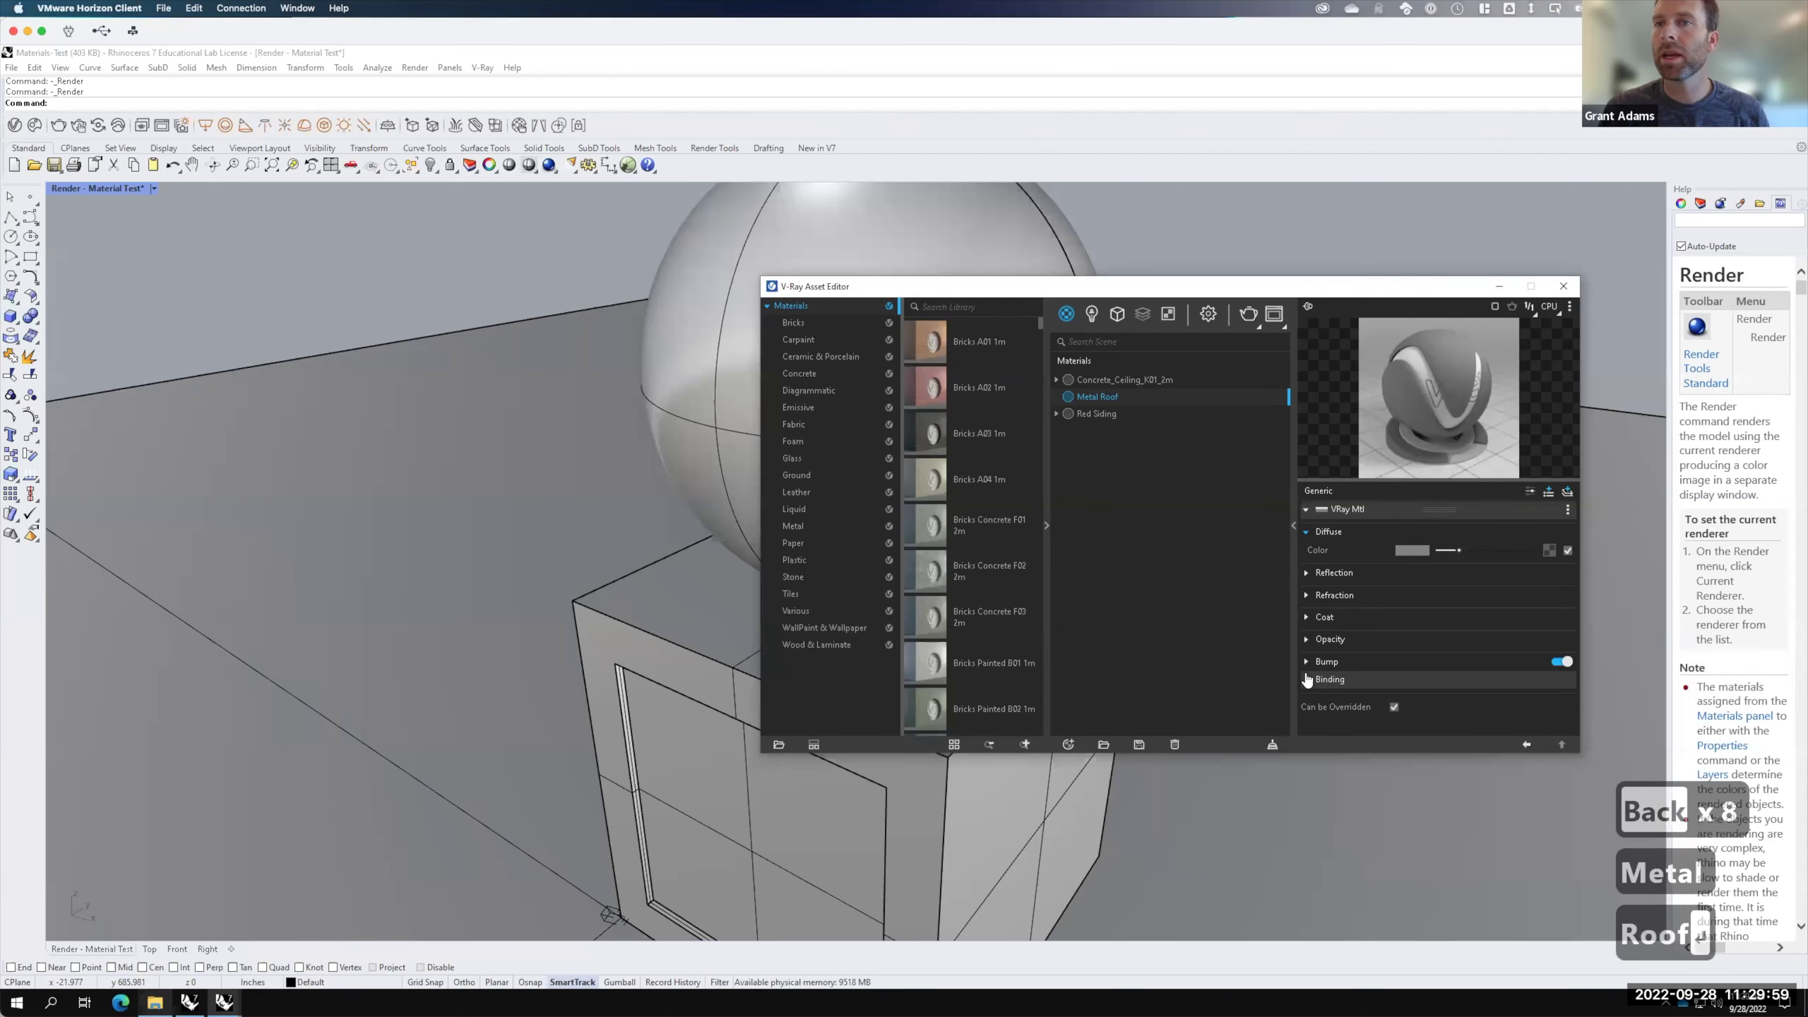
Step: Add a Displacement layer to Metal Roof, switch it on and expand it
left_click(1549, 492)
left_click(1551, 490)
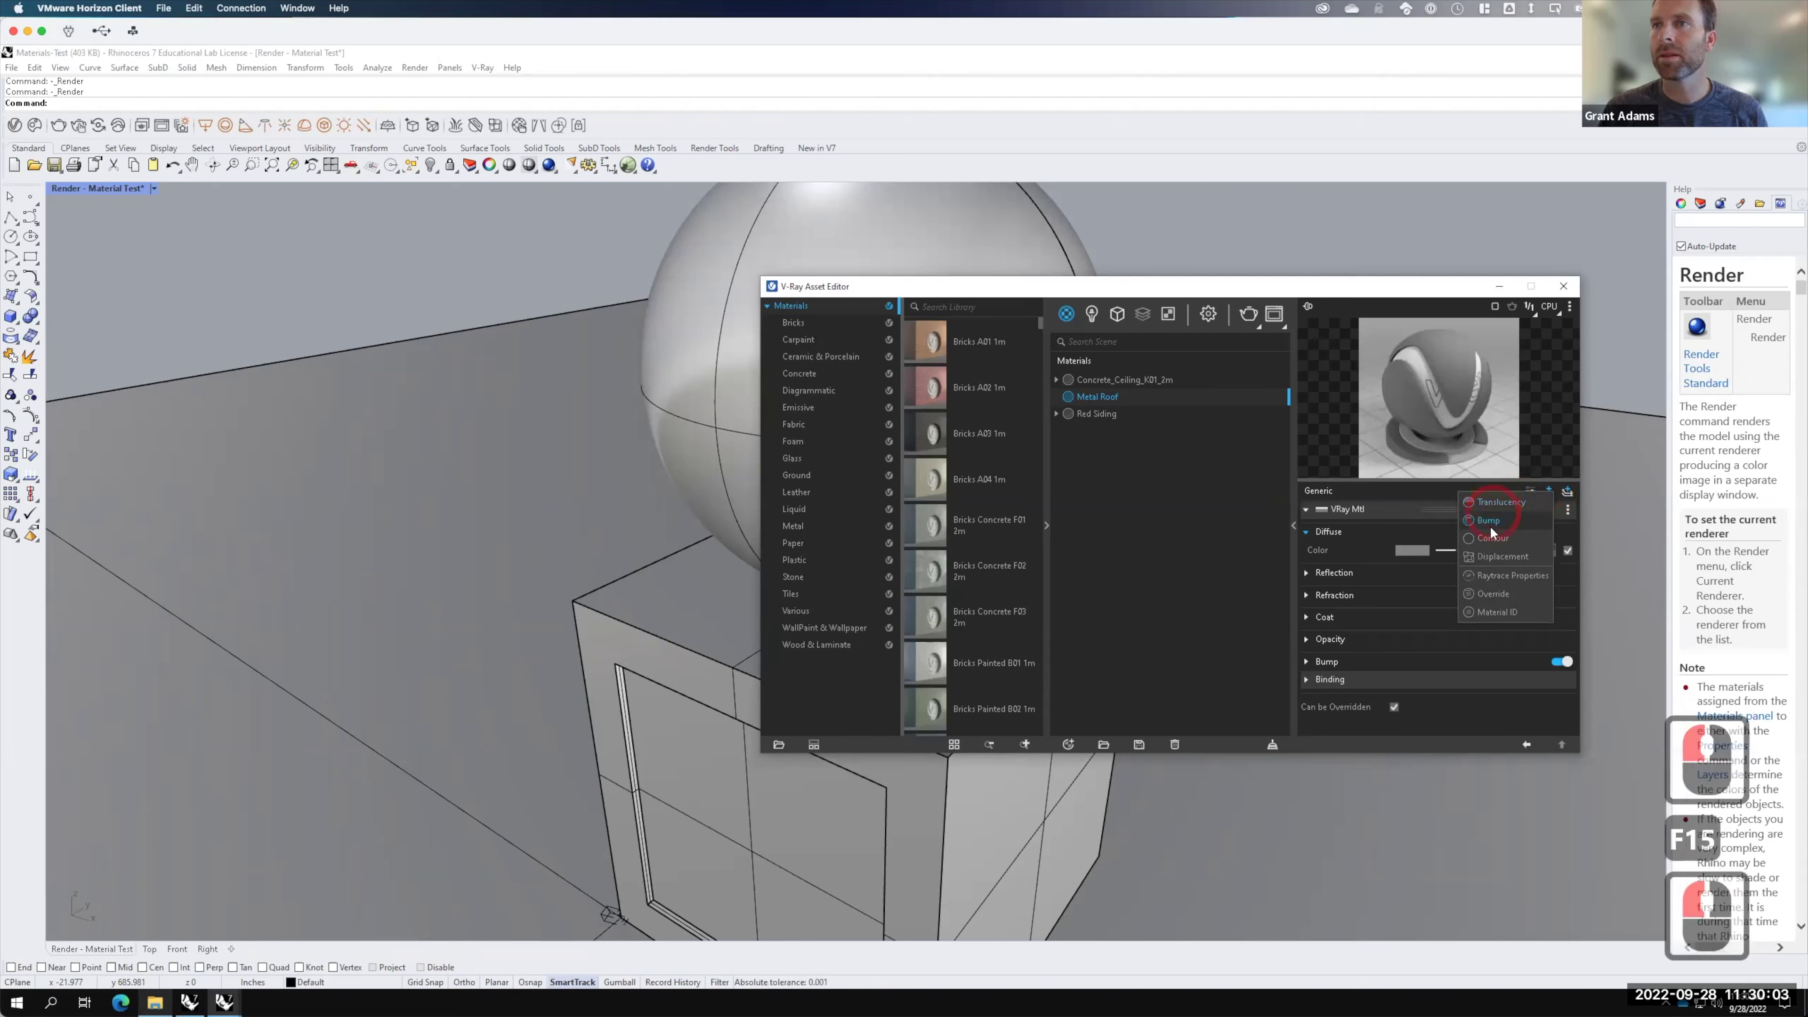
left_click(1486, 557)
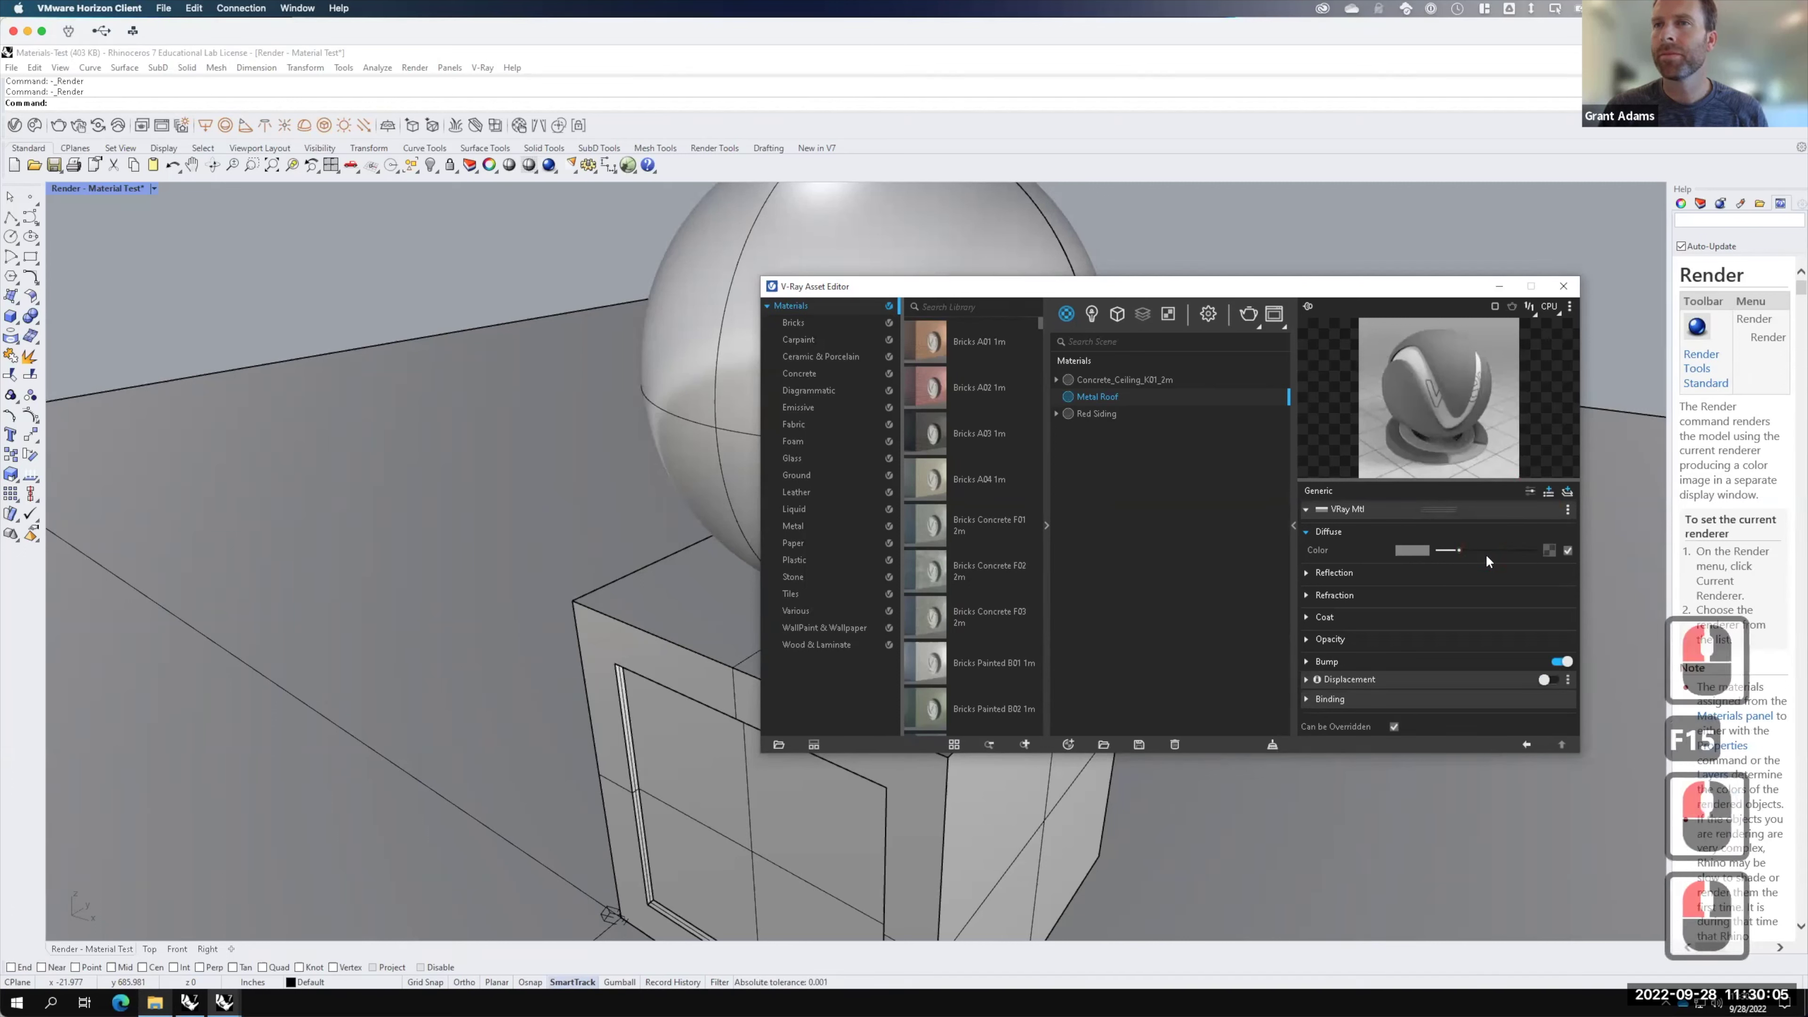
left_click(1549, 679)
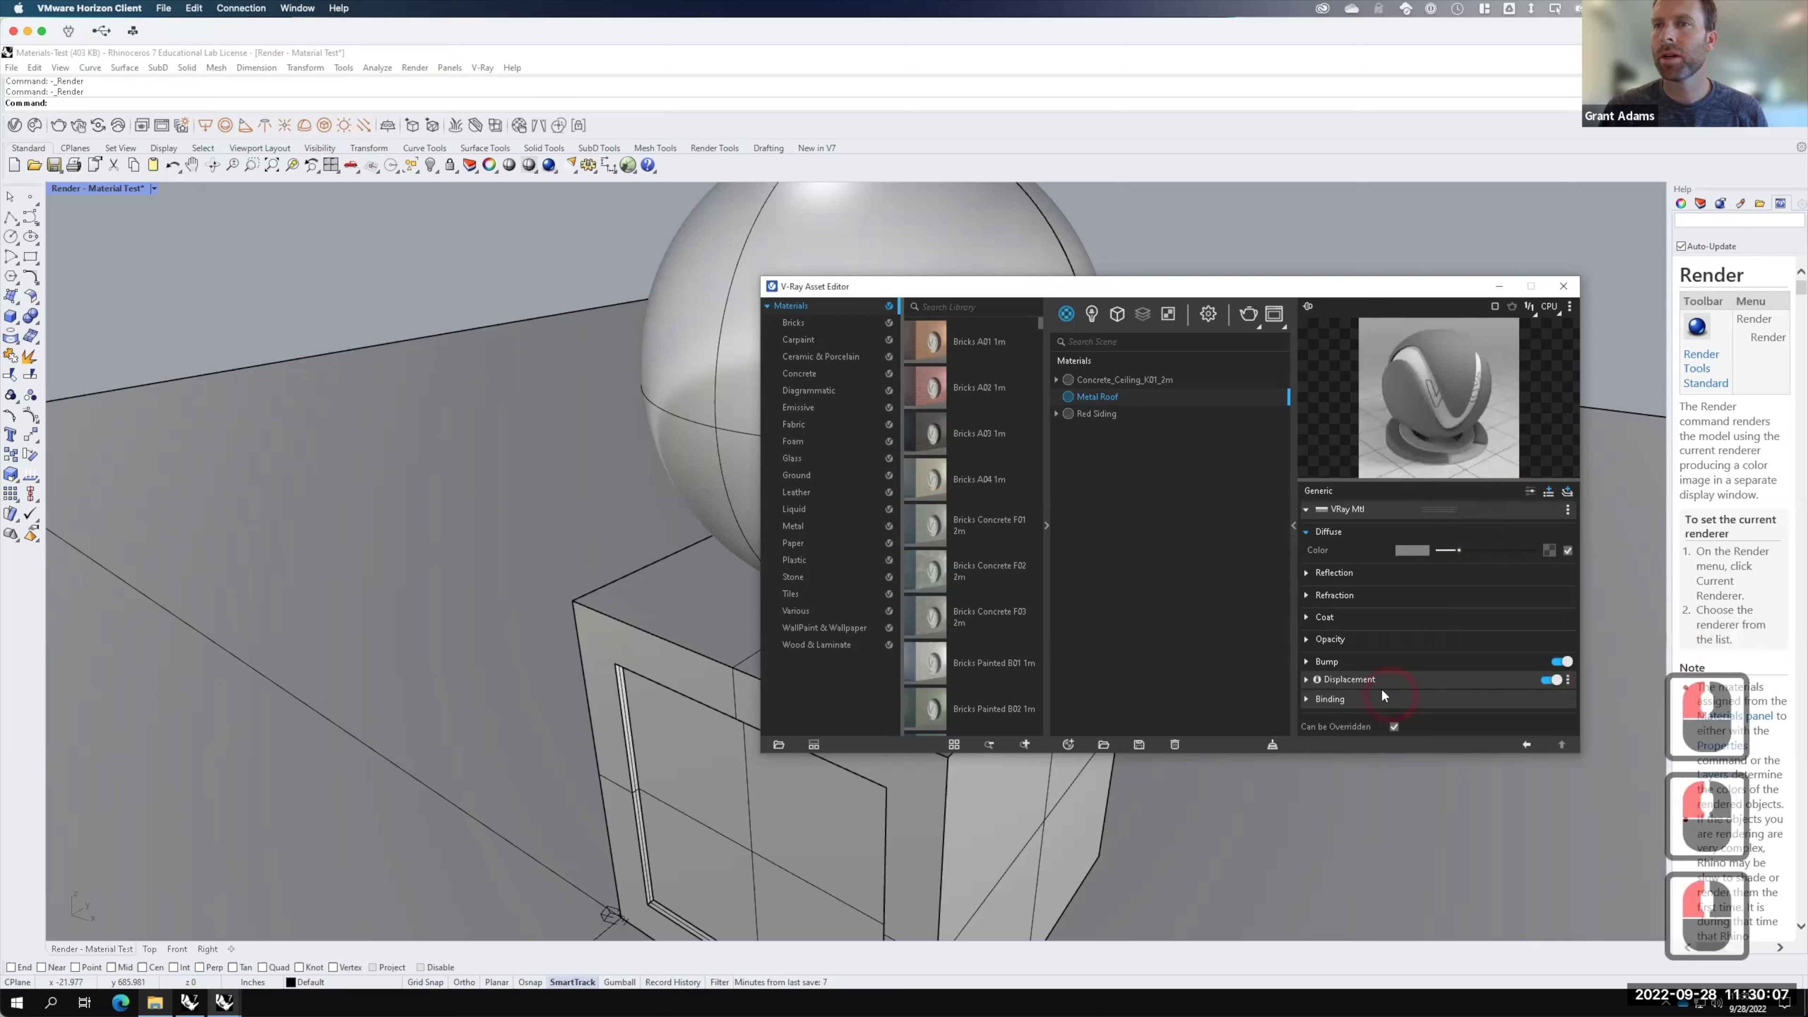
left_click(1306, 679)
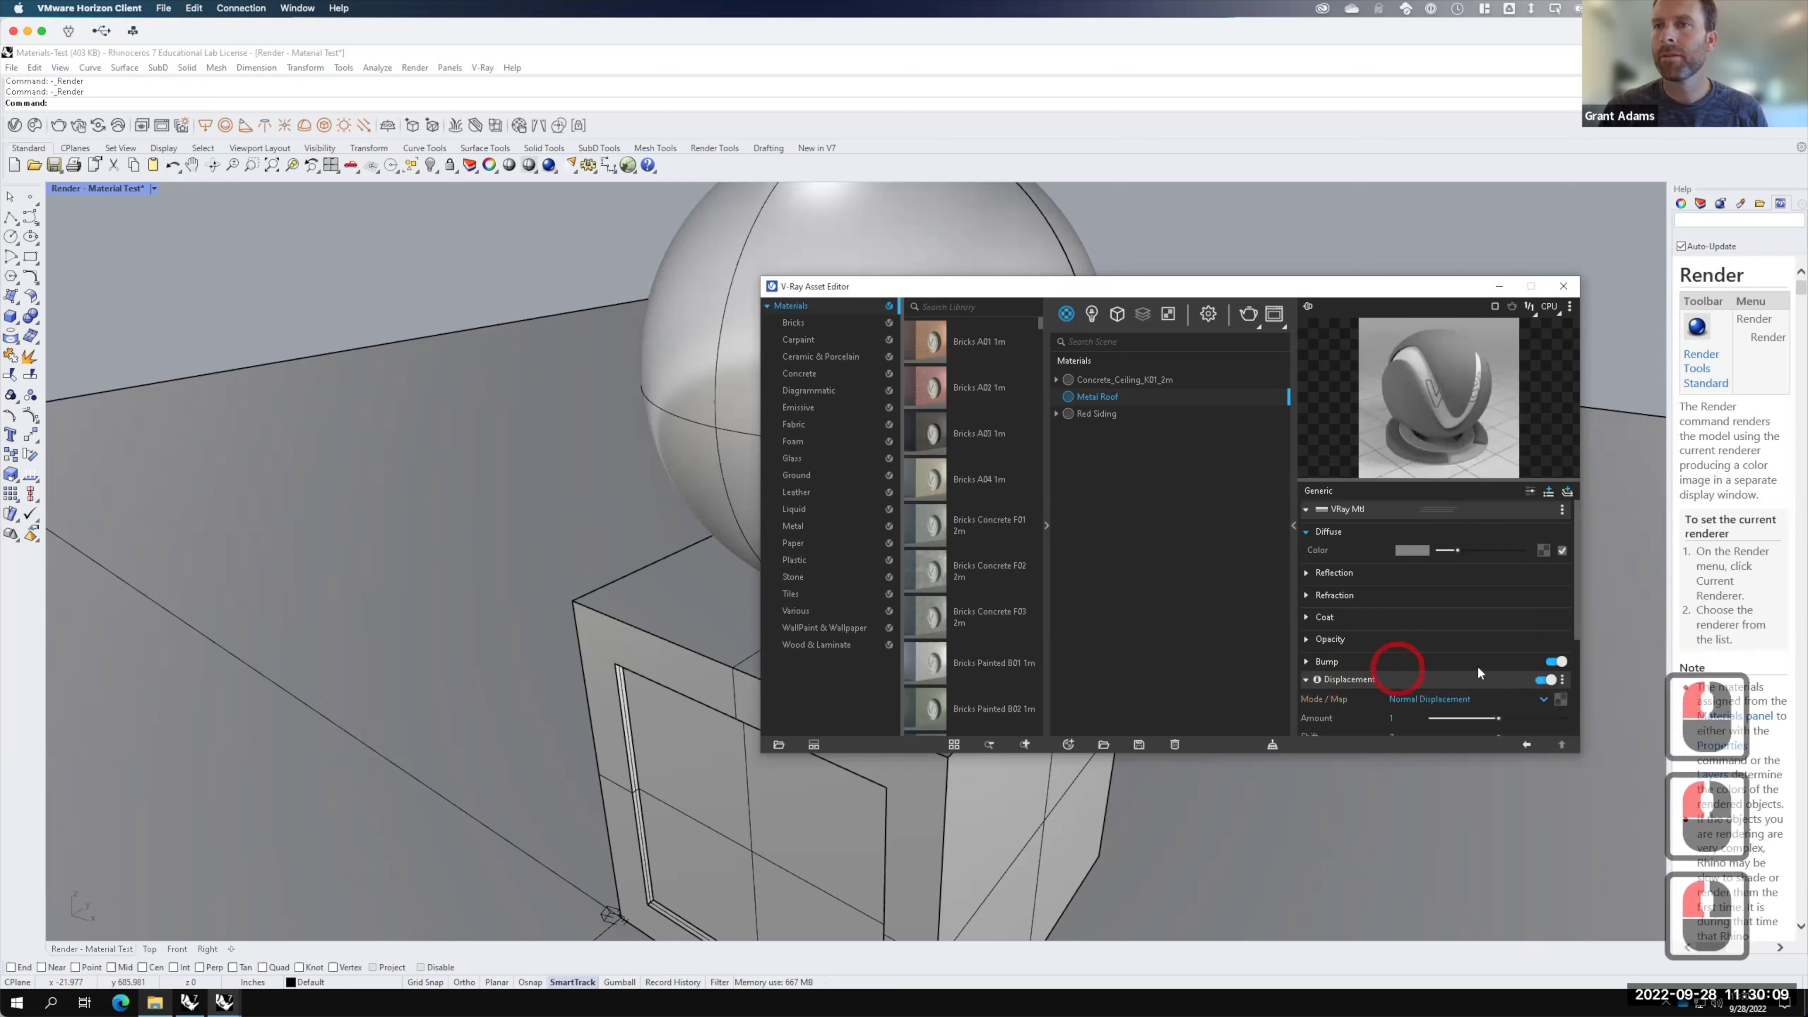
Step: Set the displacement map to a Bitmap using the Roof_Disp image
scroll(1466, 660, "down", 1)
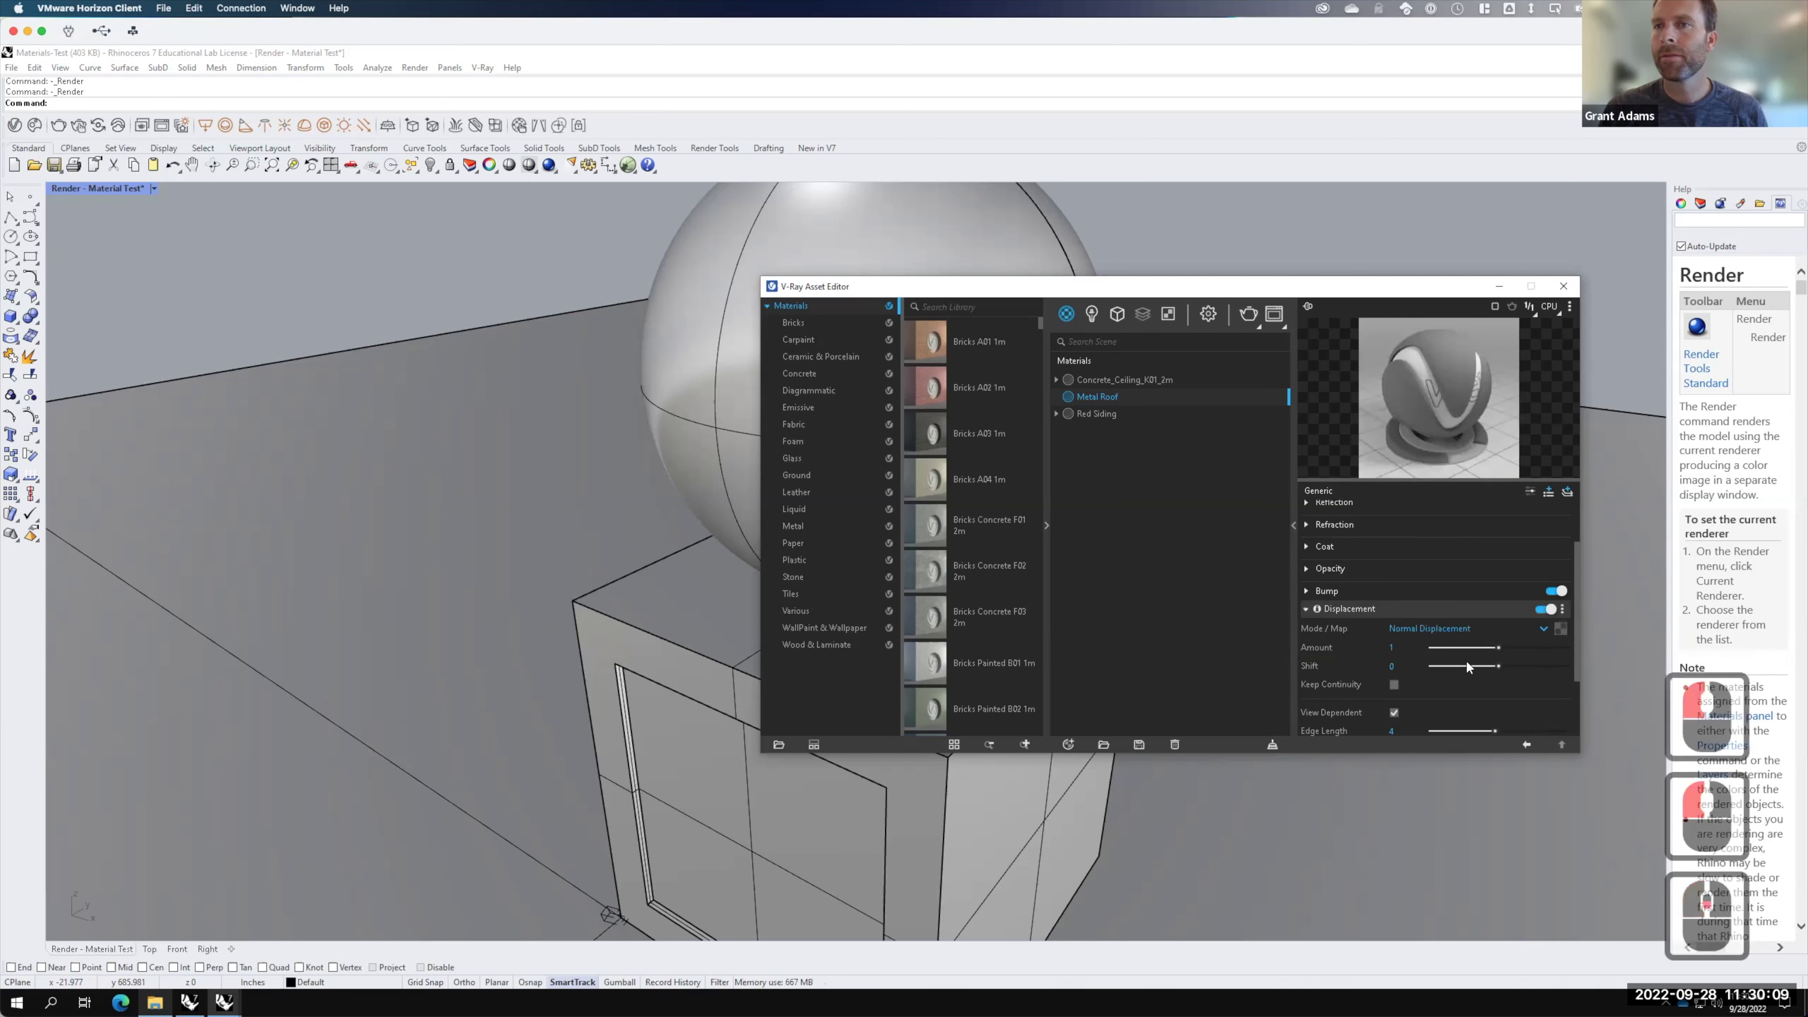
left_click(1559, 627)
left_click(1507, 323)
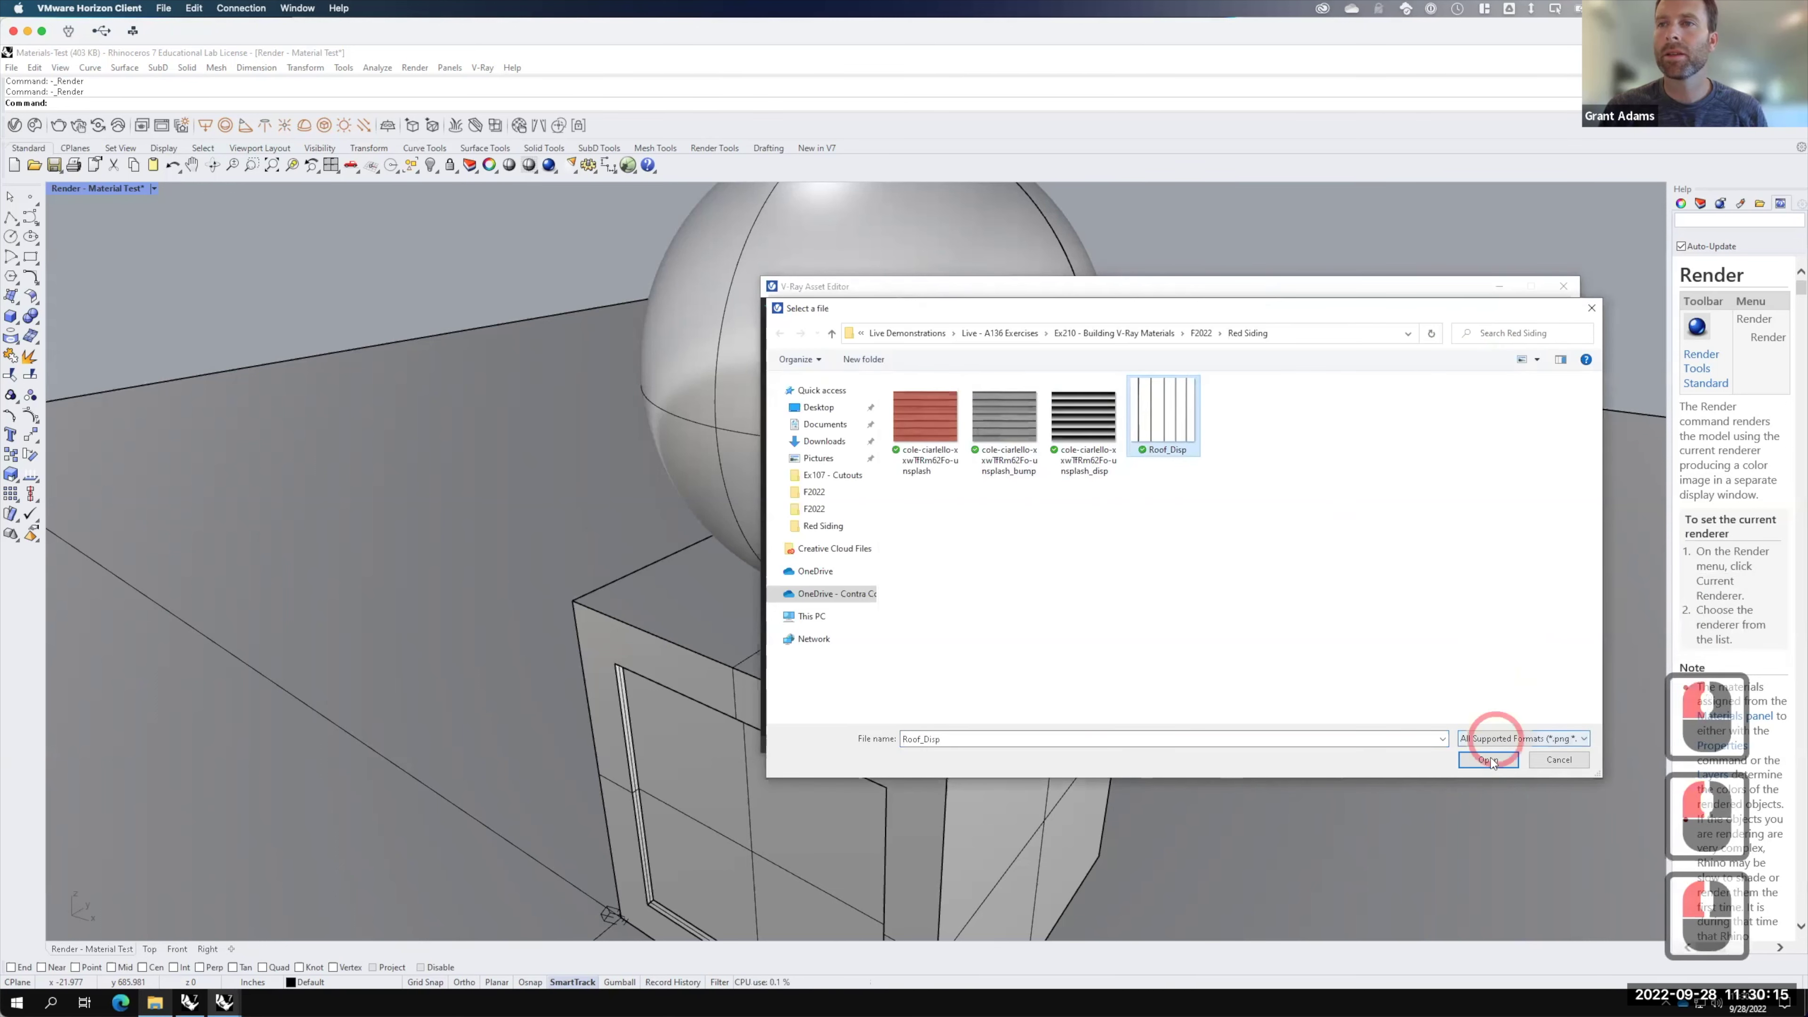
left_click(1489, 759)
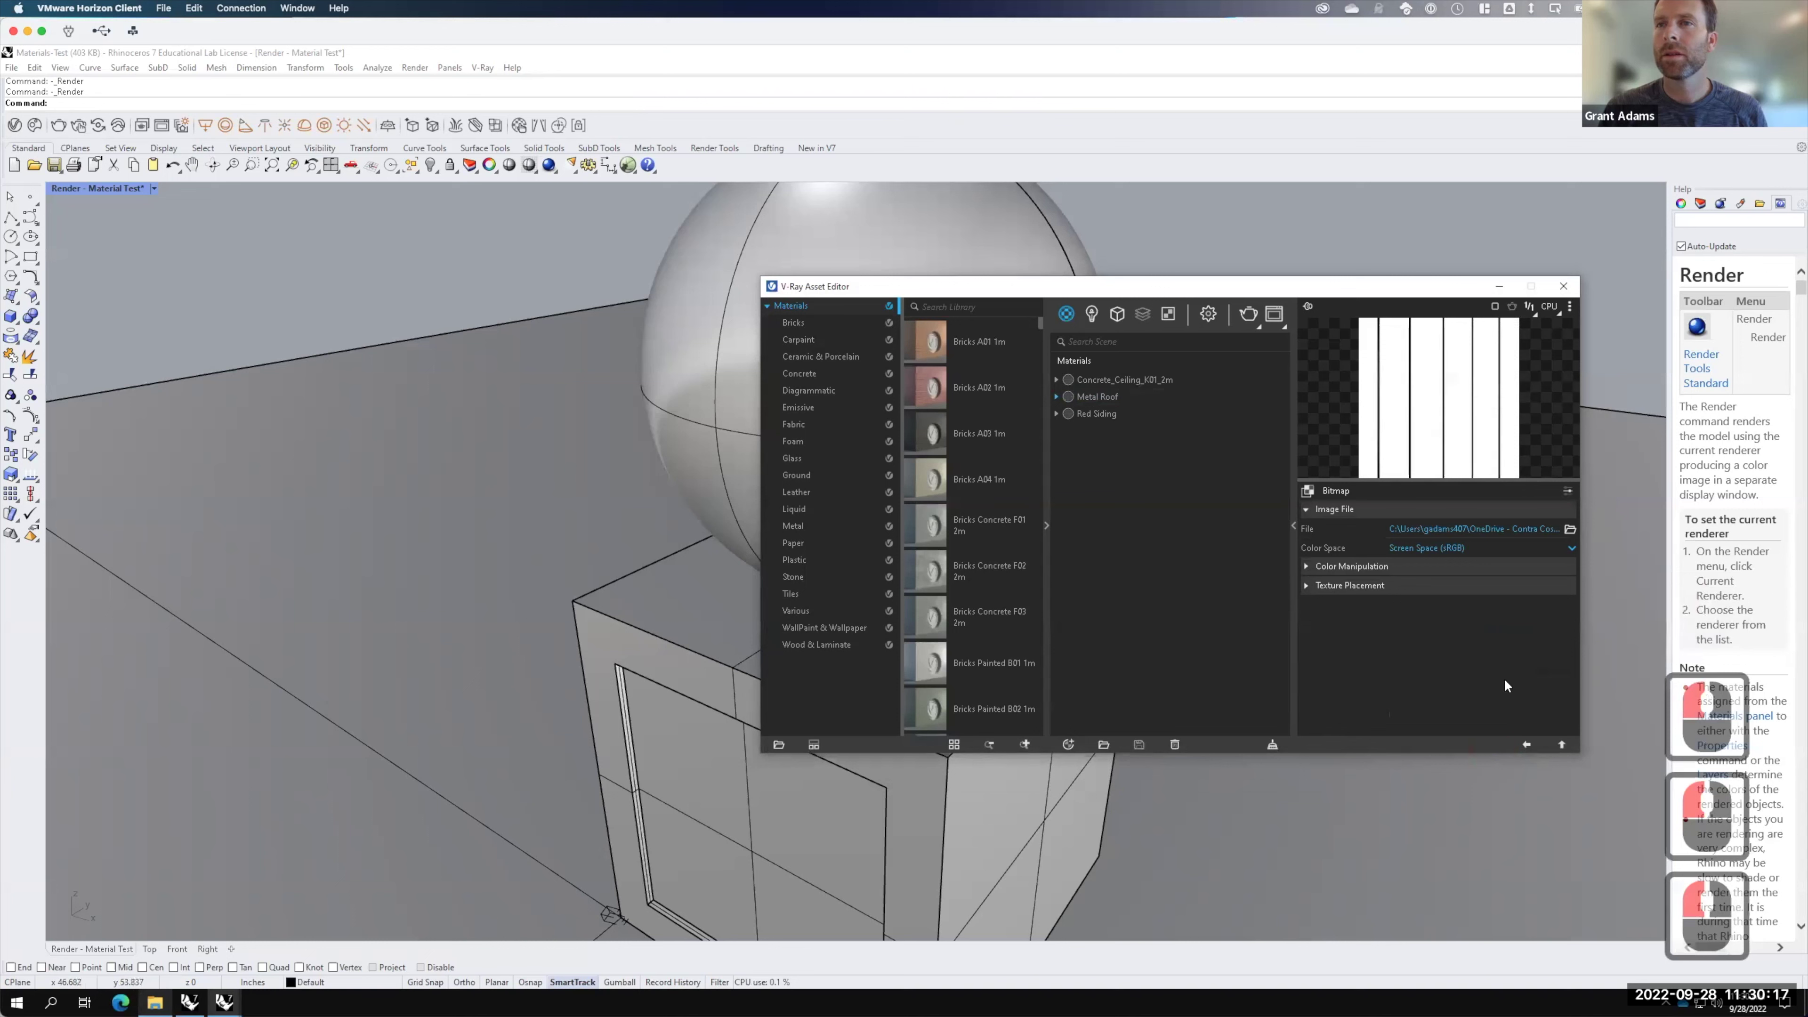
left_click(1526, 745)
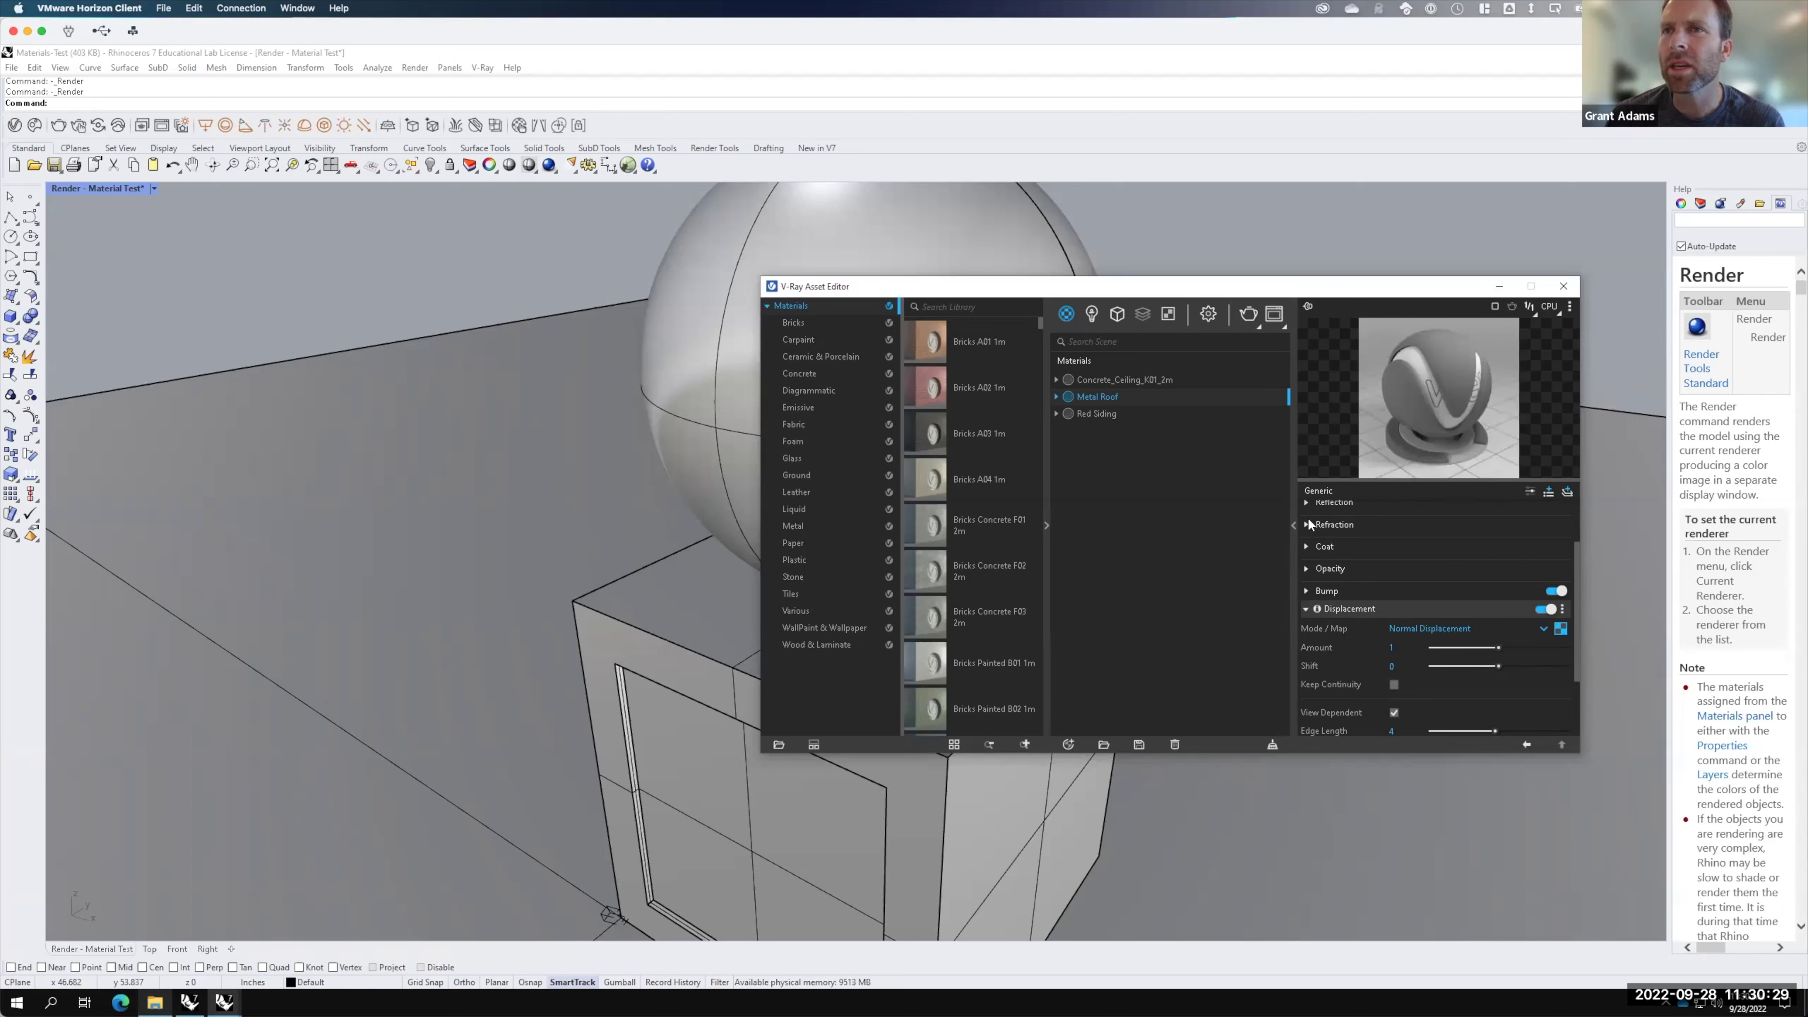
scroll(1394, 502, "up", 4)
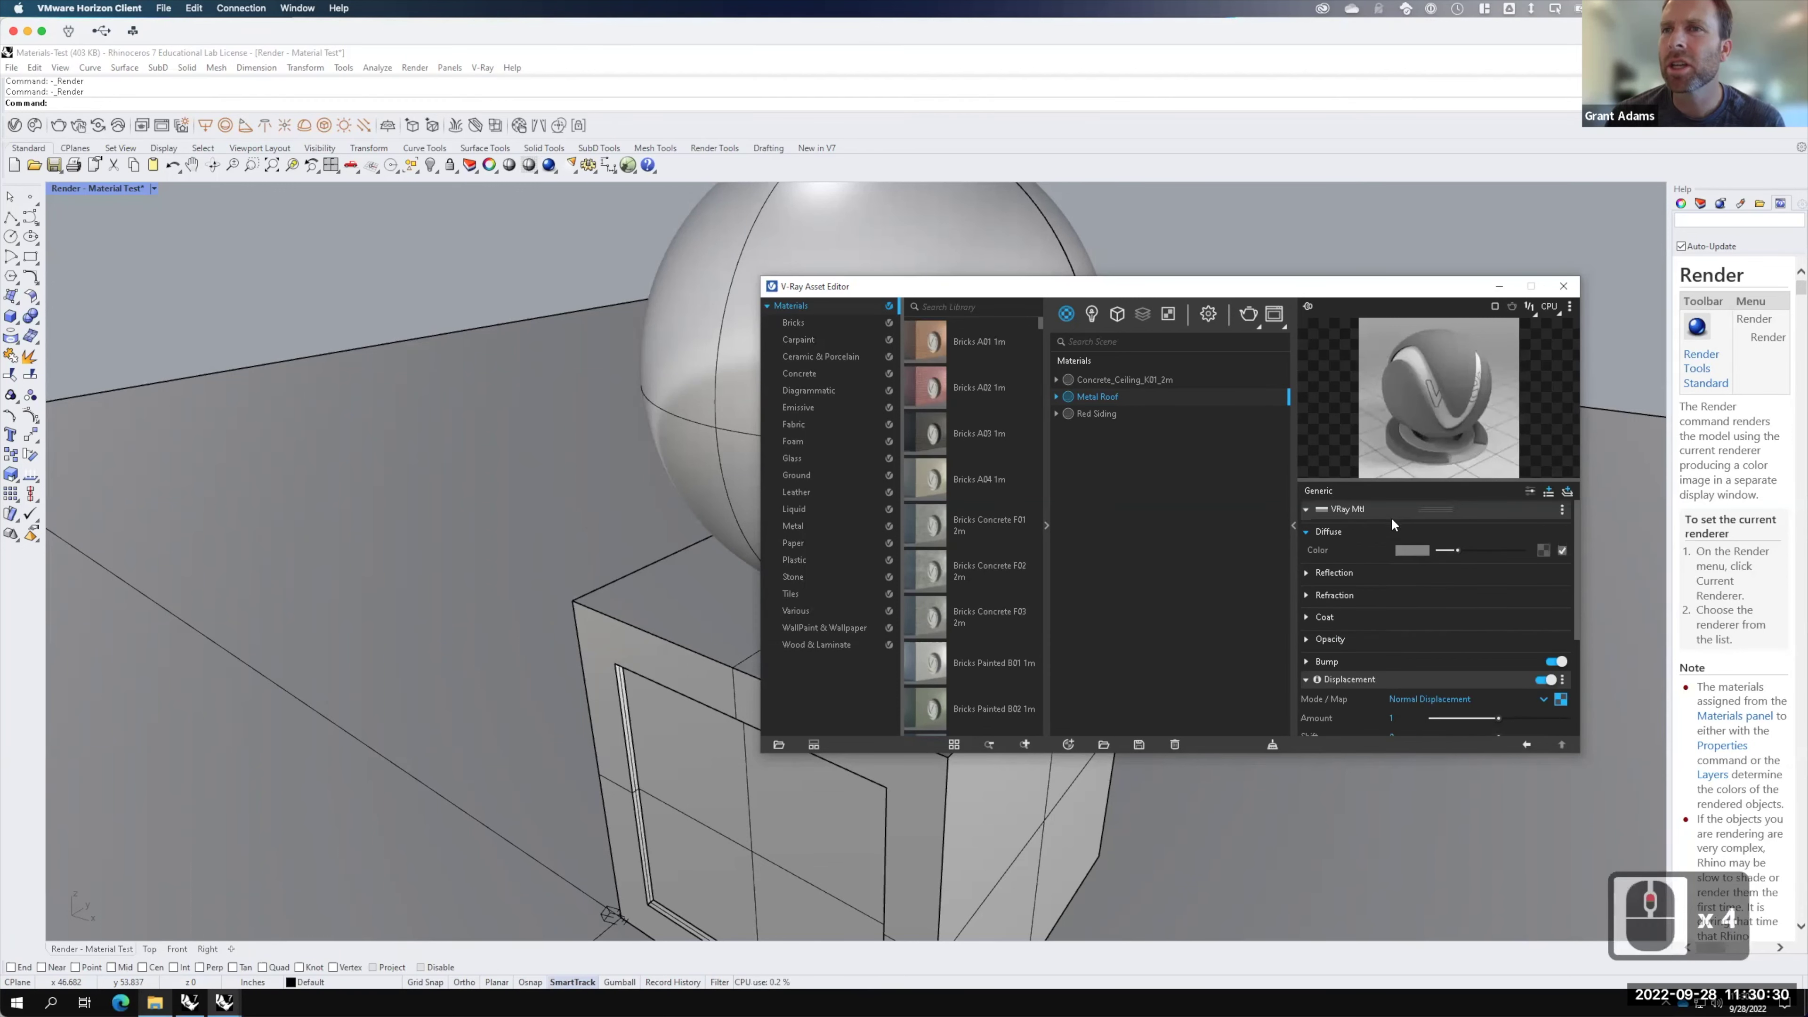
Step: Darken Metal Roof's diffuse colour to a near-black grey
left_click(1405, 548)
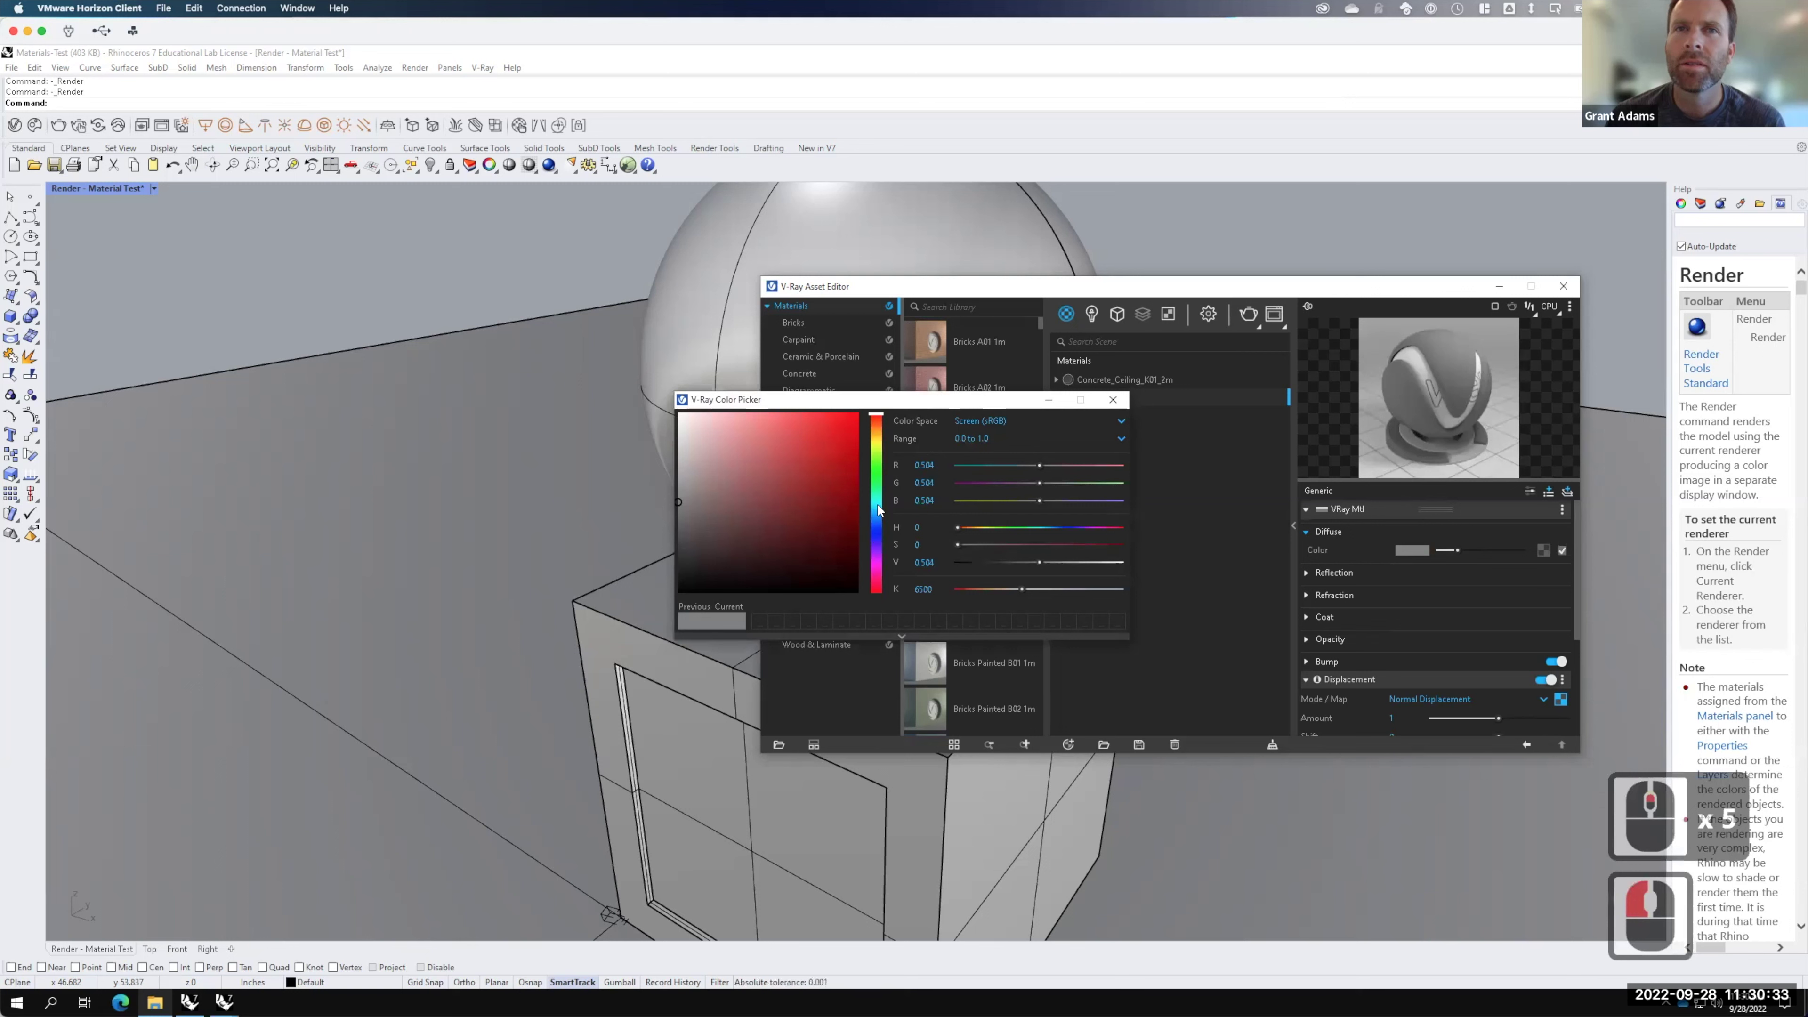
left_click_drag(685, 555, 667, 564)
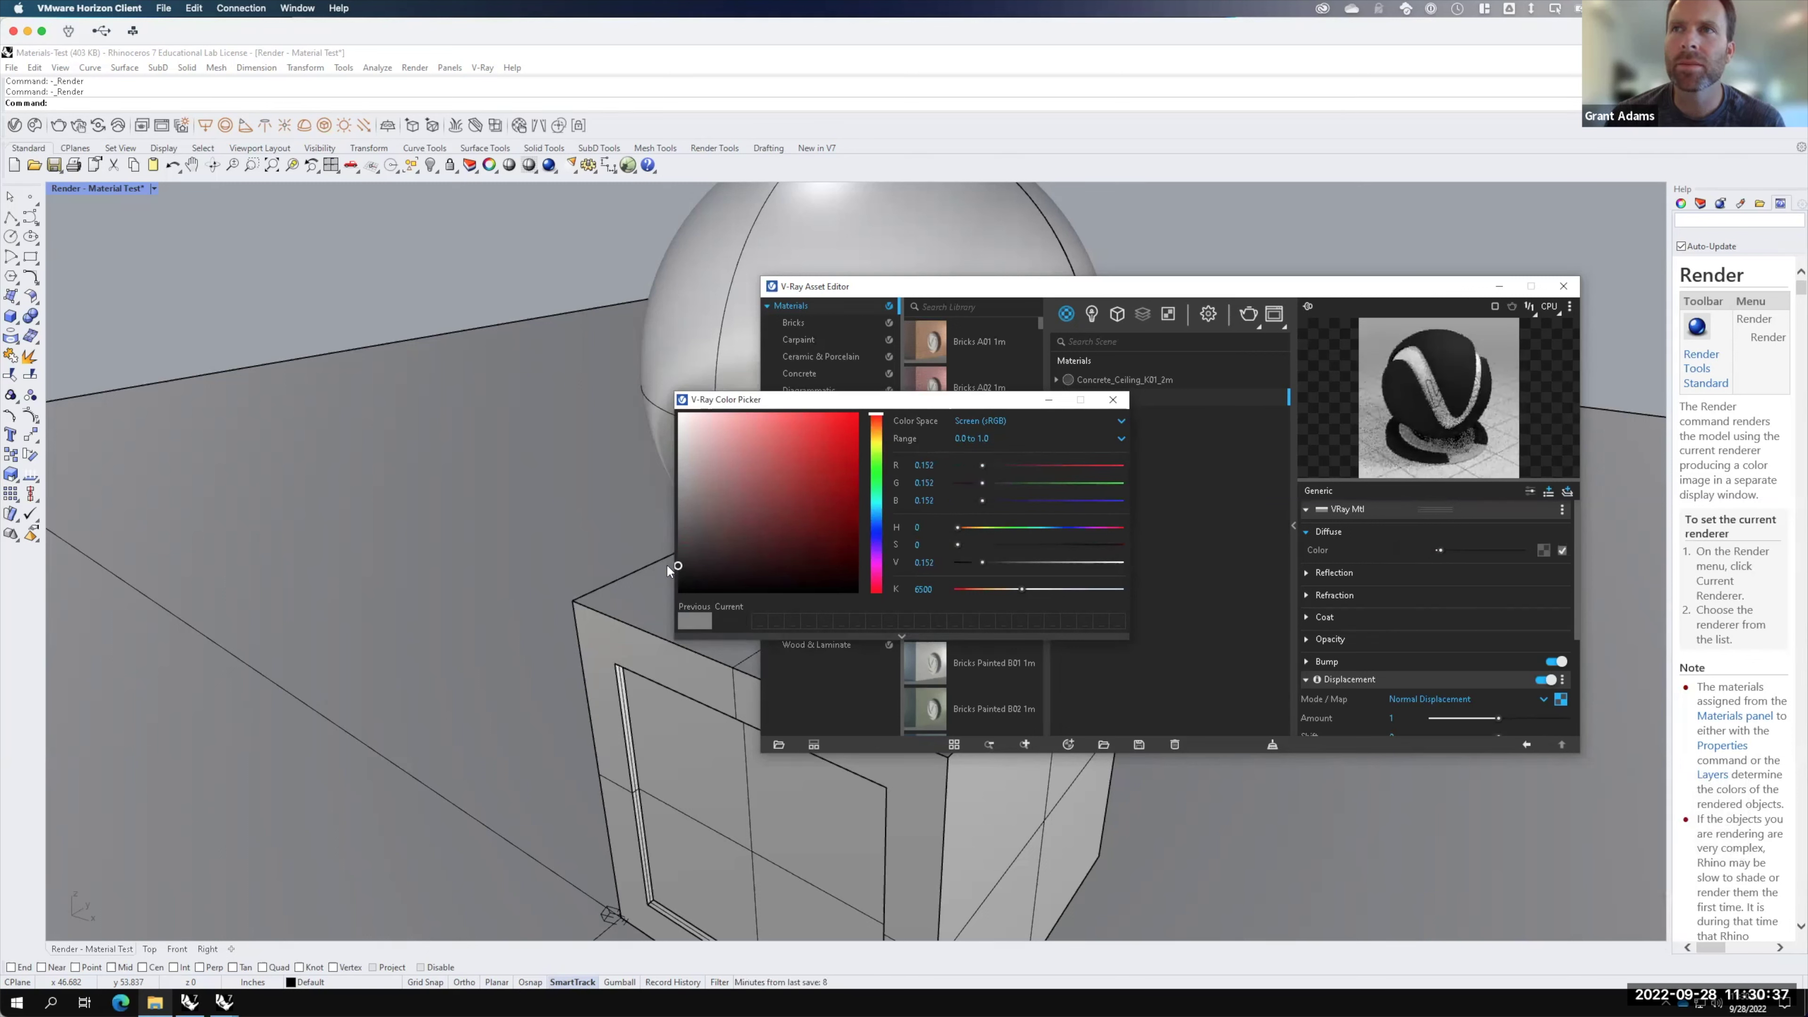
left_click(1112, 398)
left_click(1250, 317)
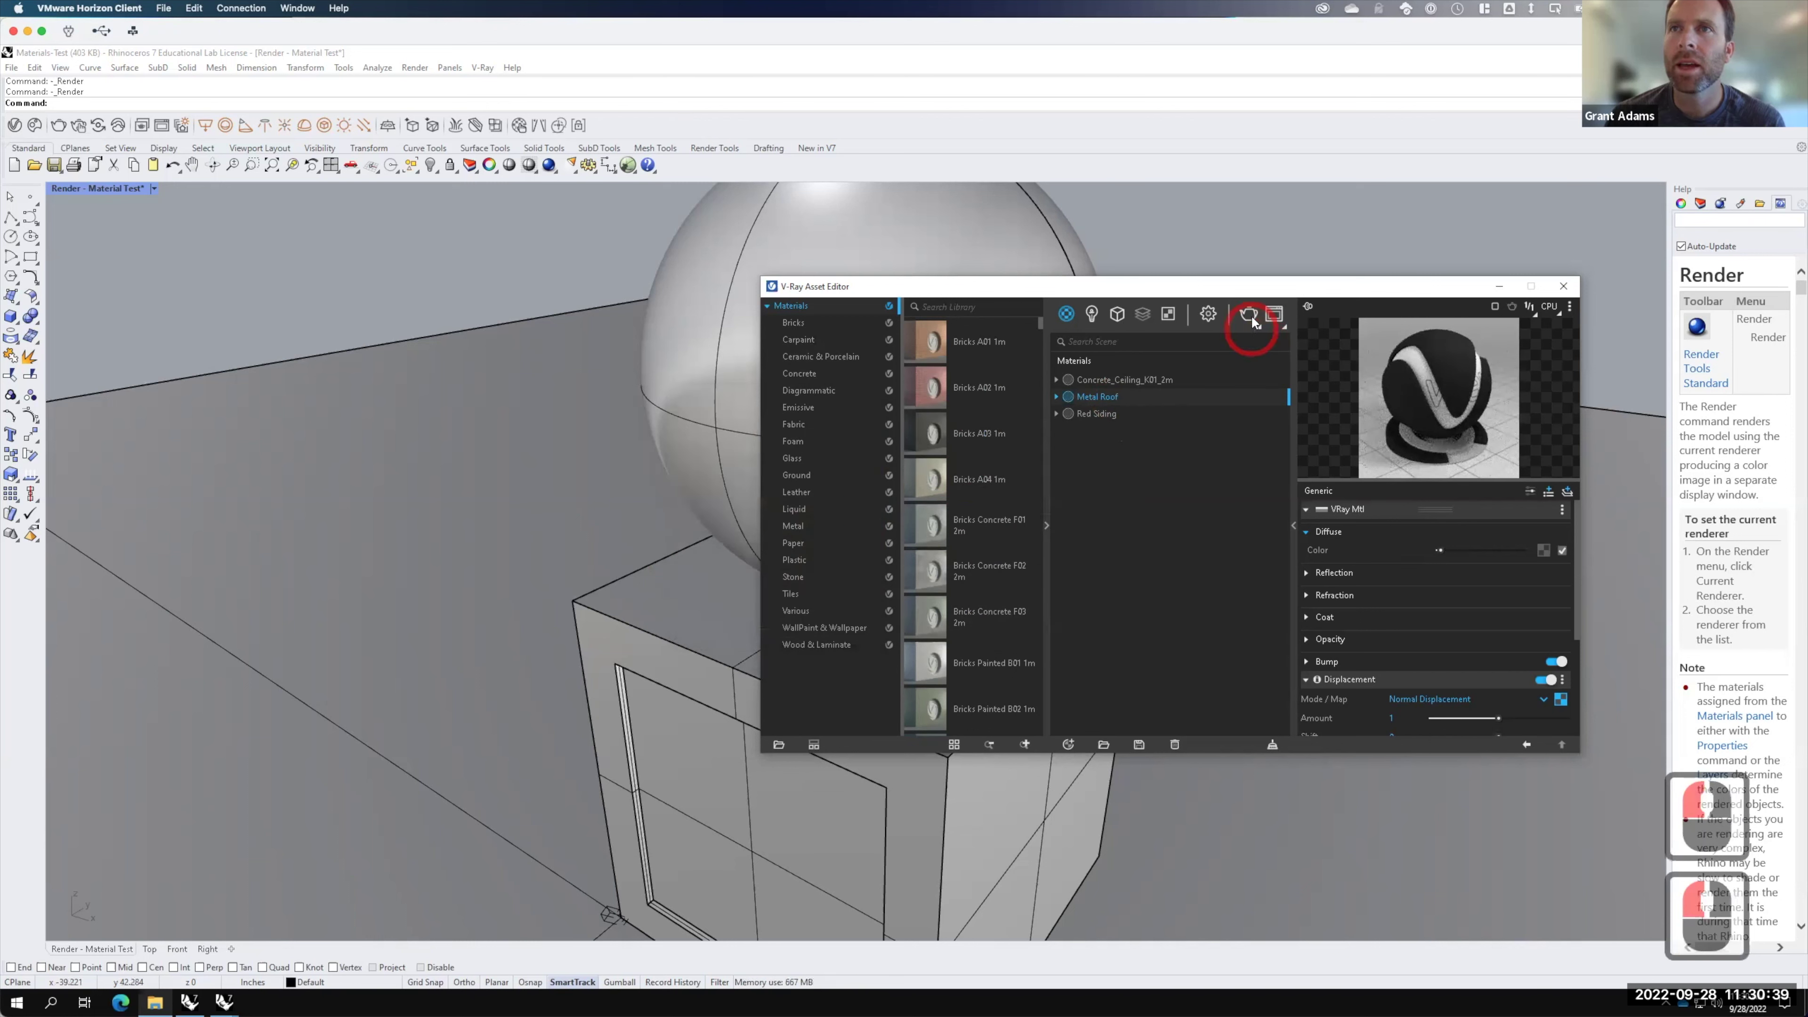
Step: Apply Metal Roof to the box and sphere and render the scene
left_click(706, 606)
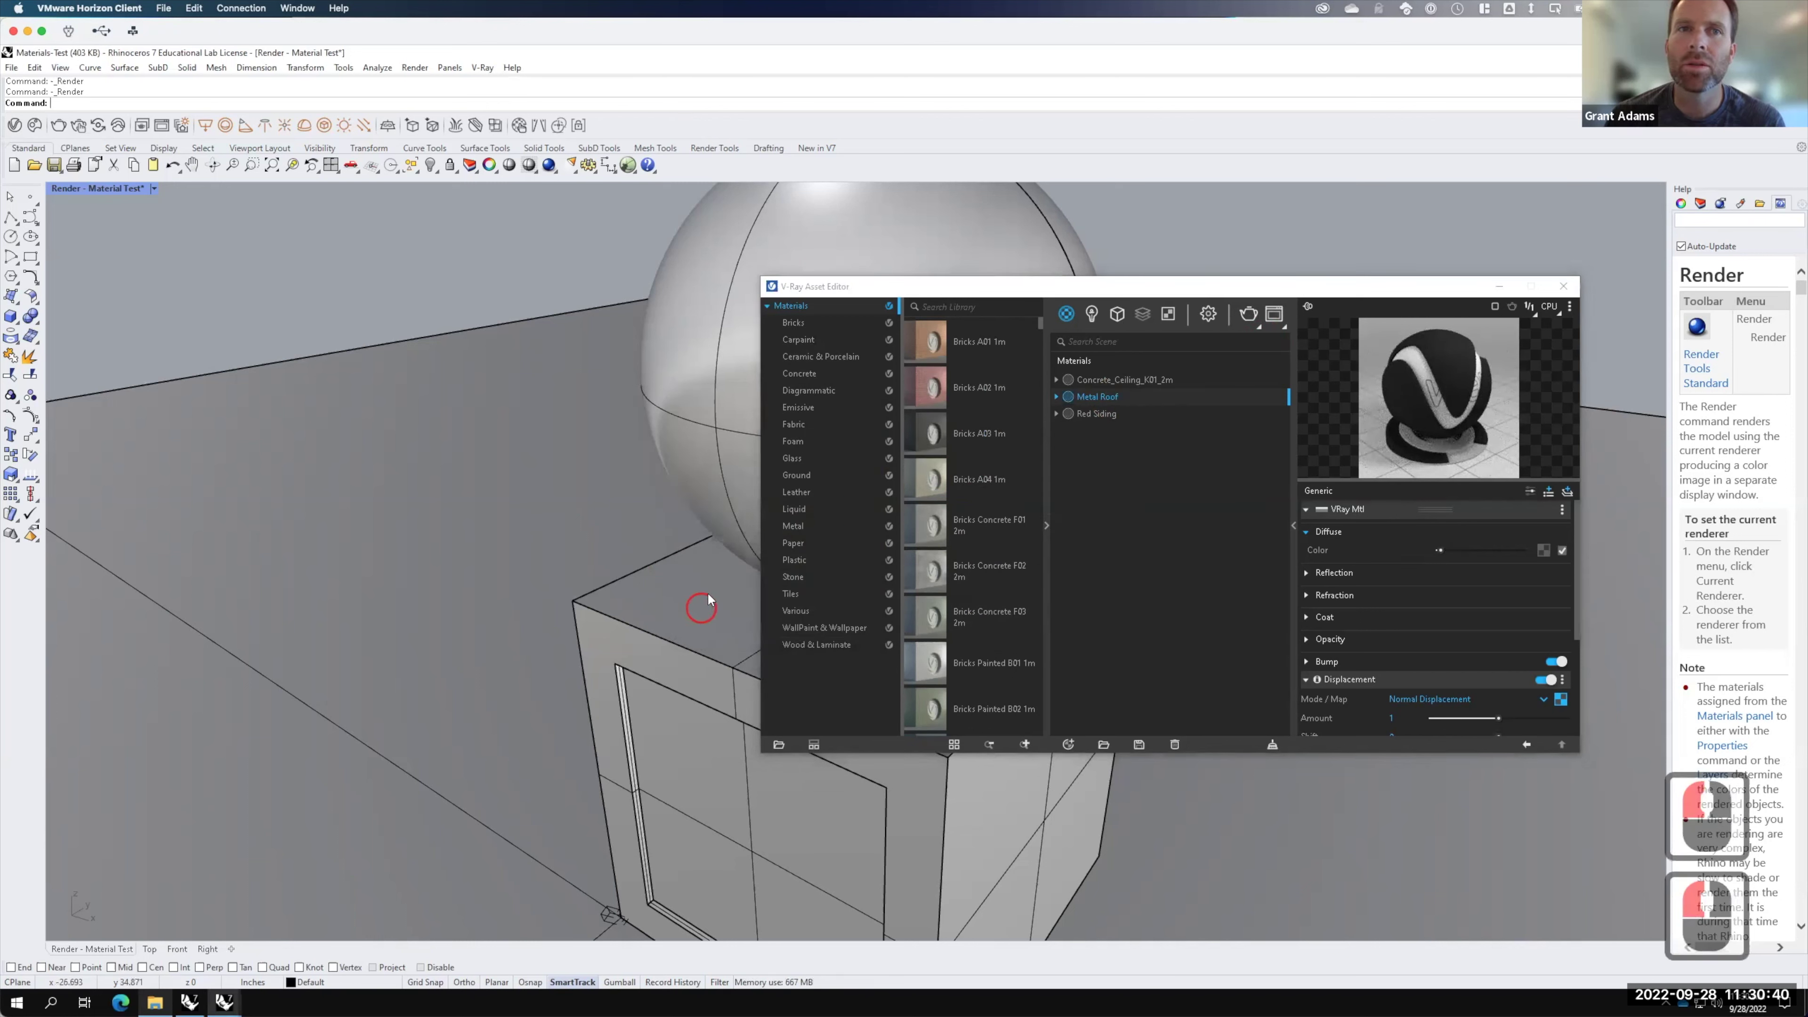
left_click(695, 381, "shift")
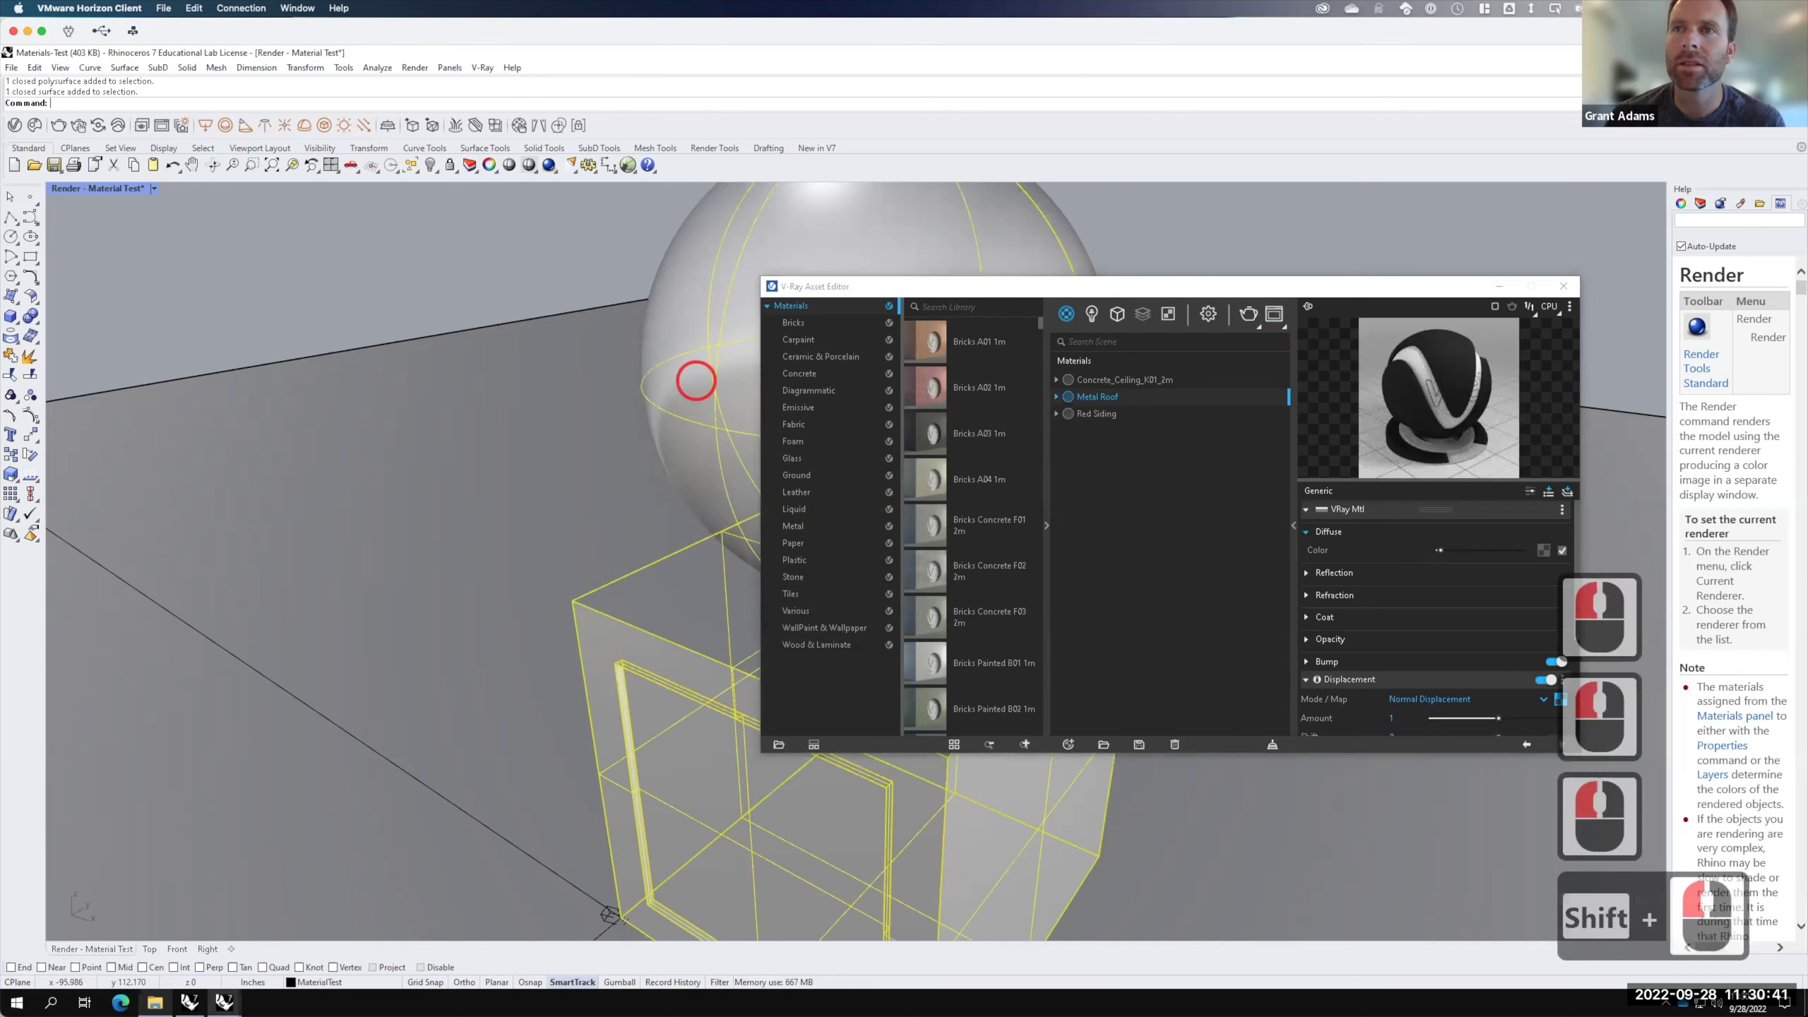
right_click(1107, 401)
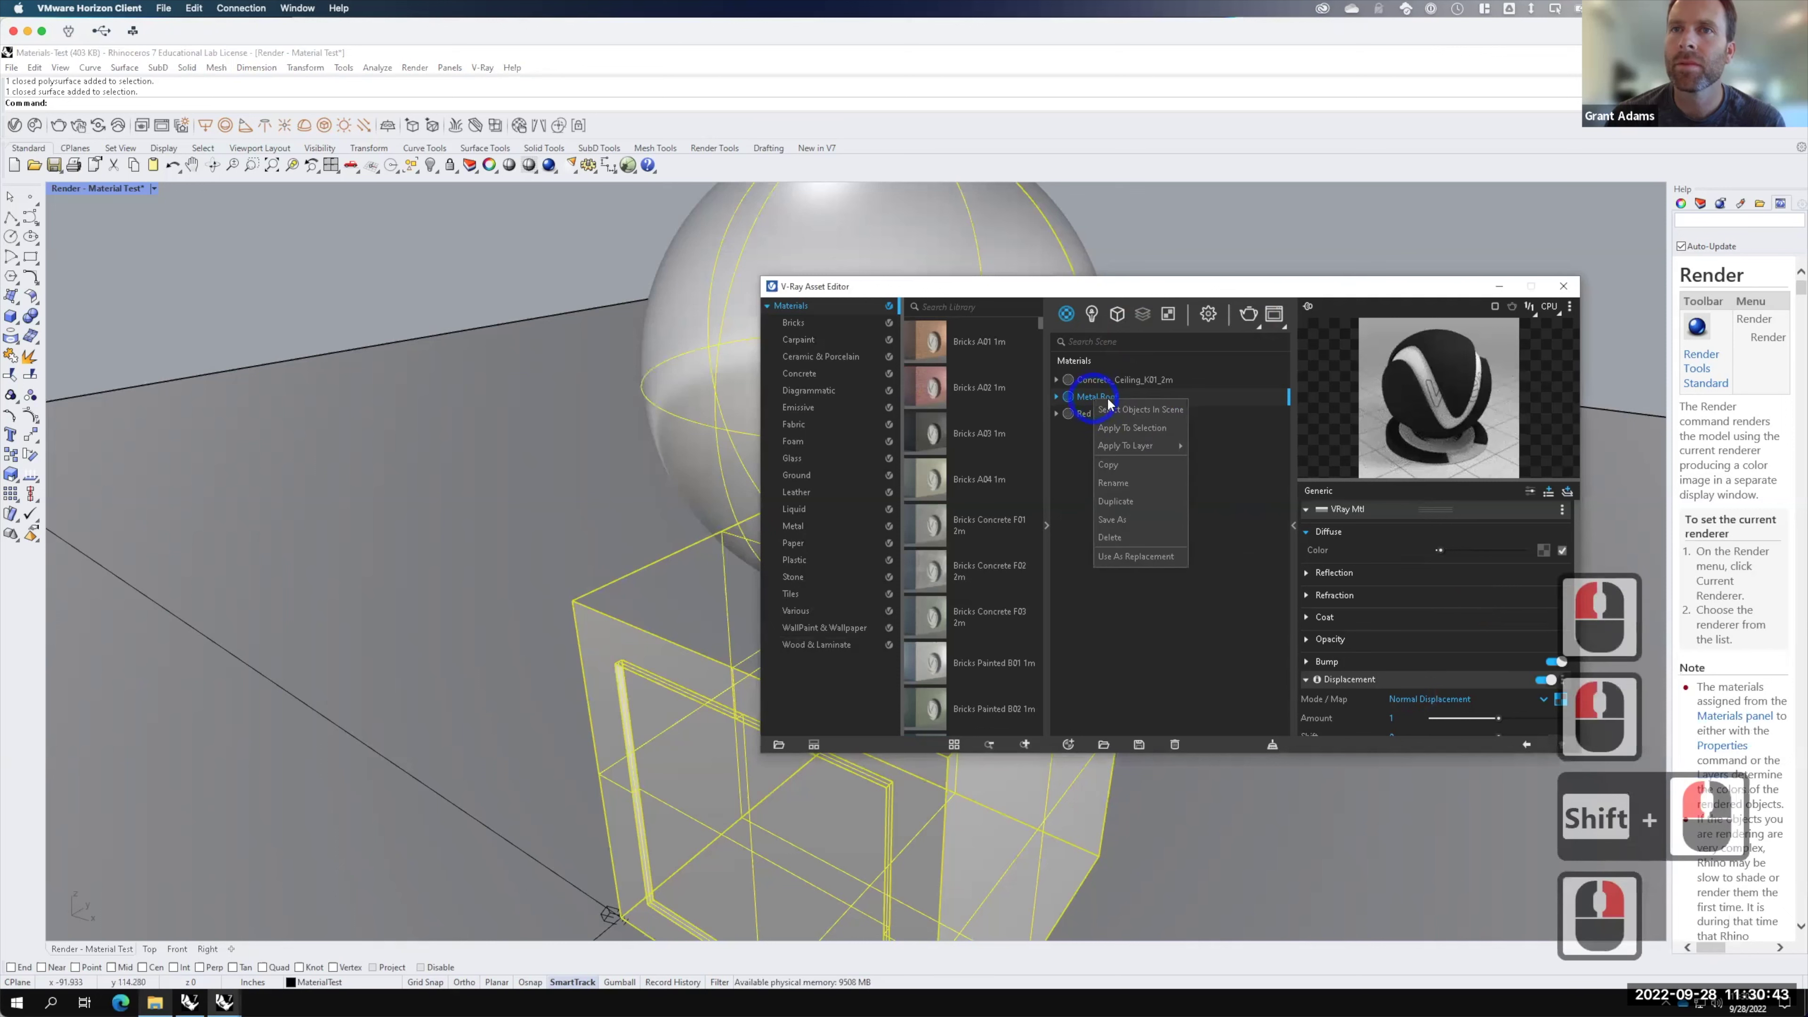
left_click(1131, 426)
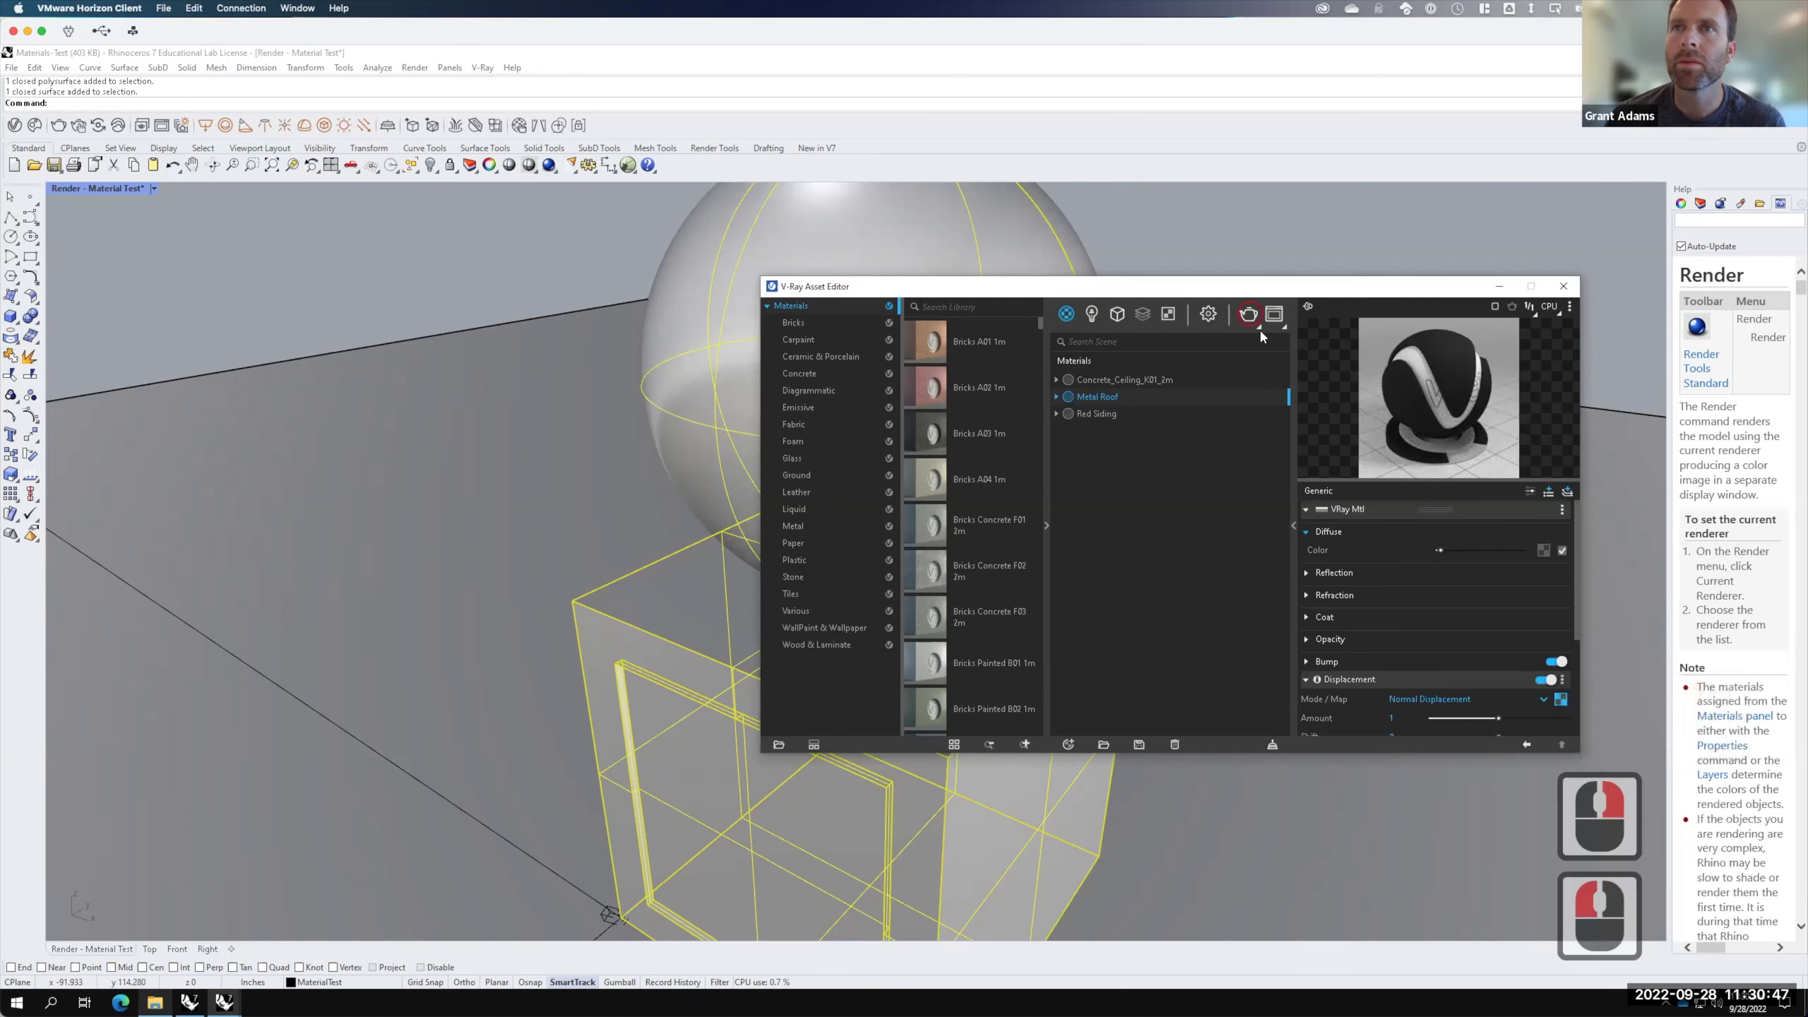
left_click(1250, 315)
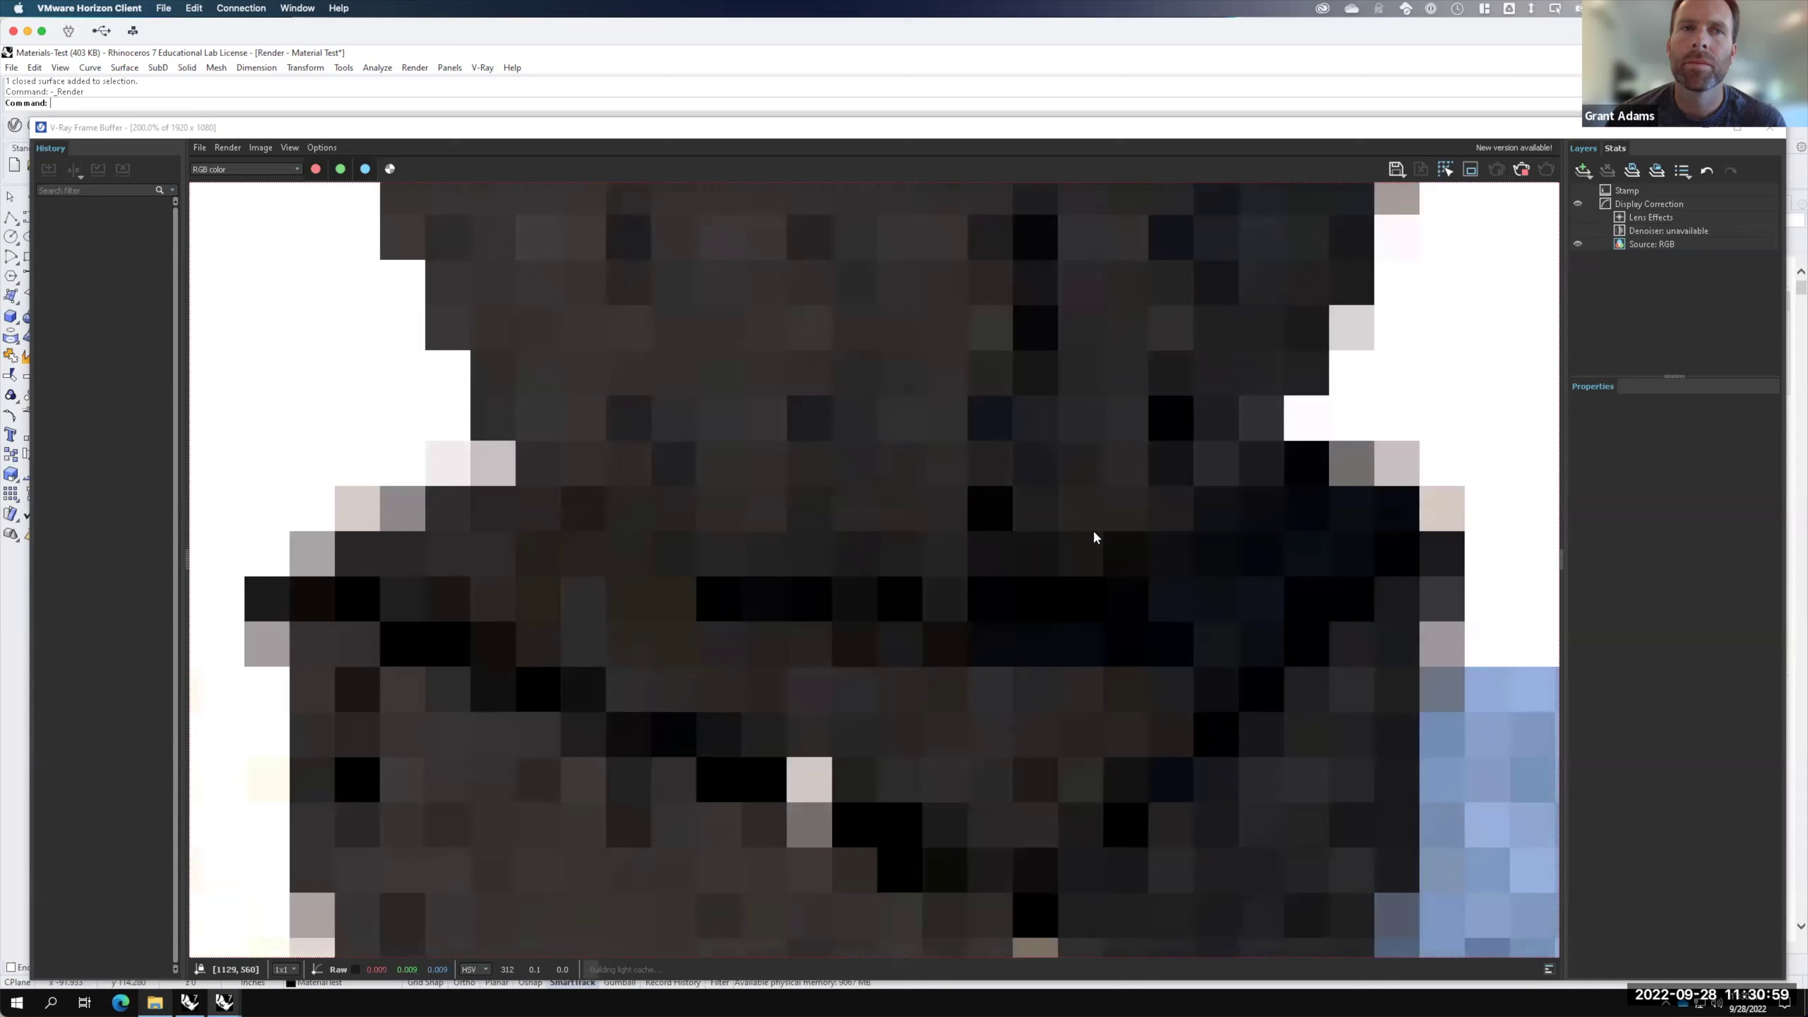
Step: Stop the Metal Roof test render and minimize the V-Ray Frame Buffer window
key("F15")
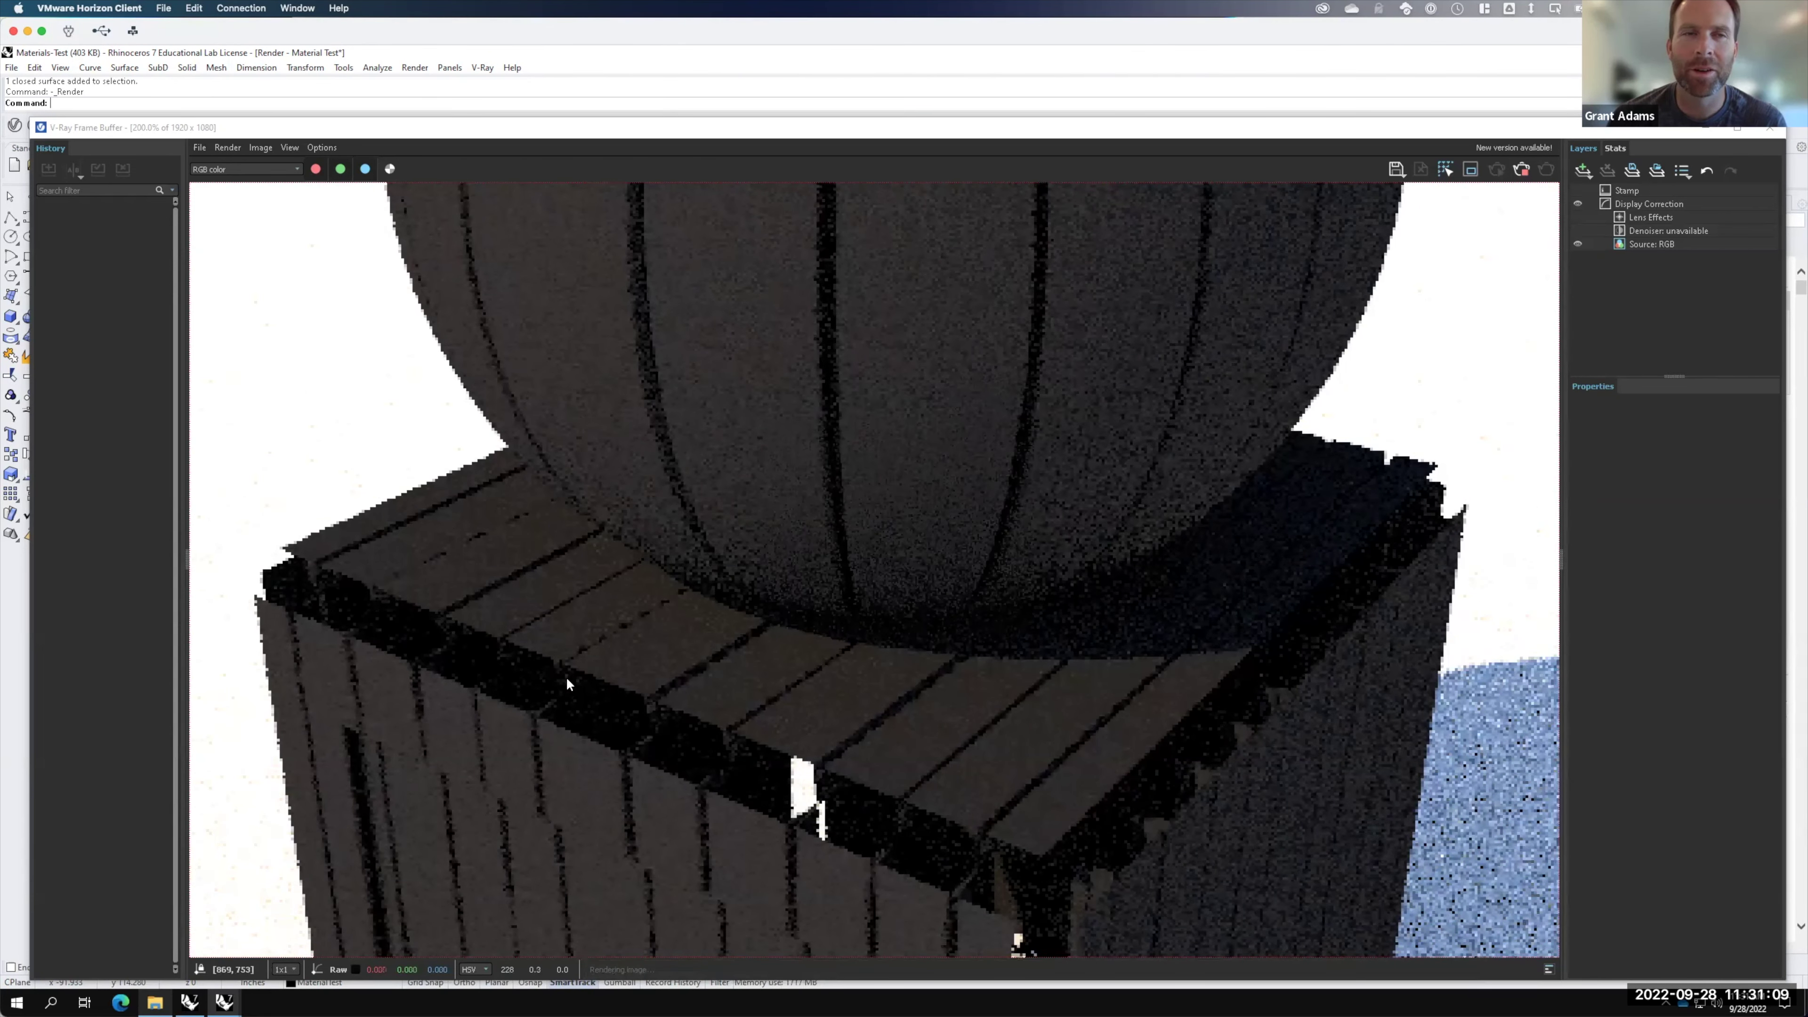
left_click(1524, 173)
key("ctrl+Up")
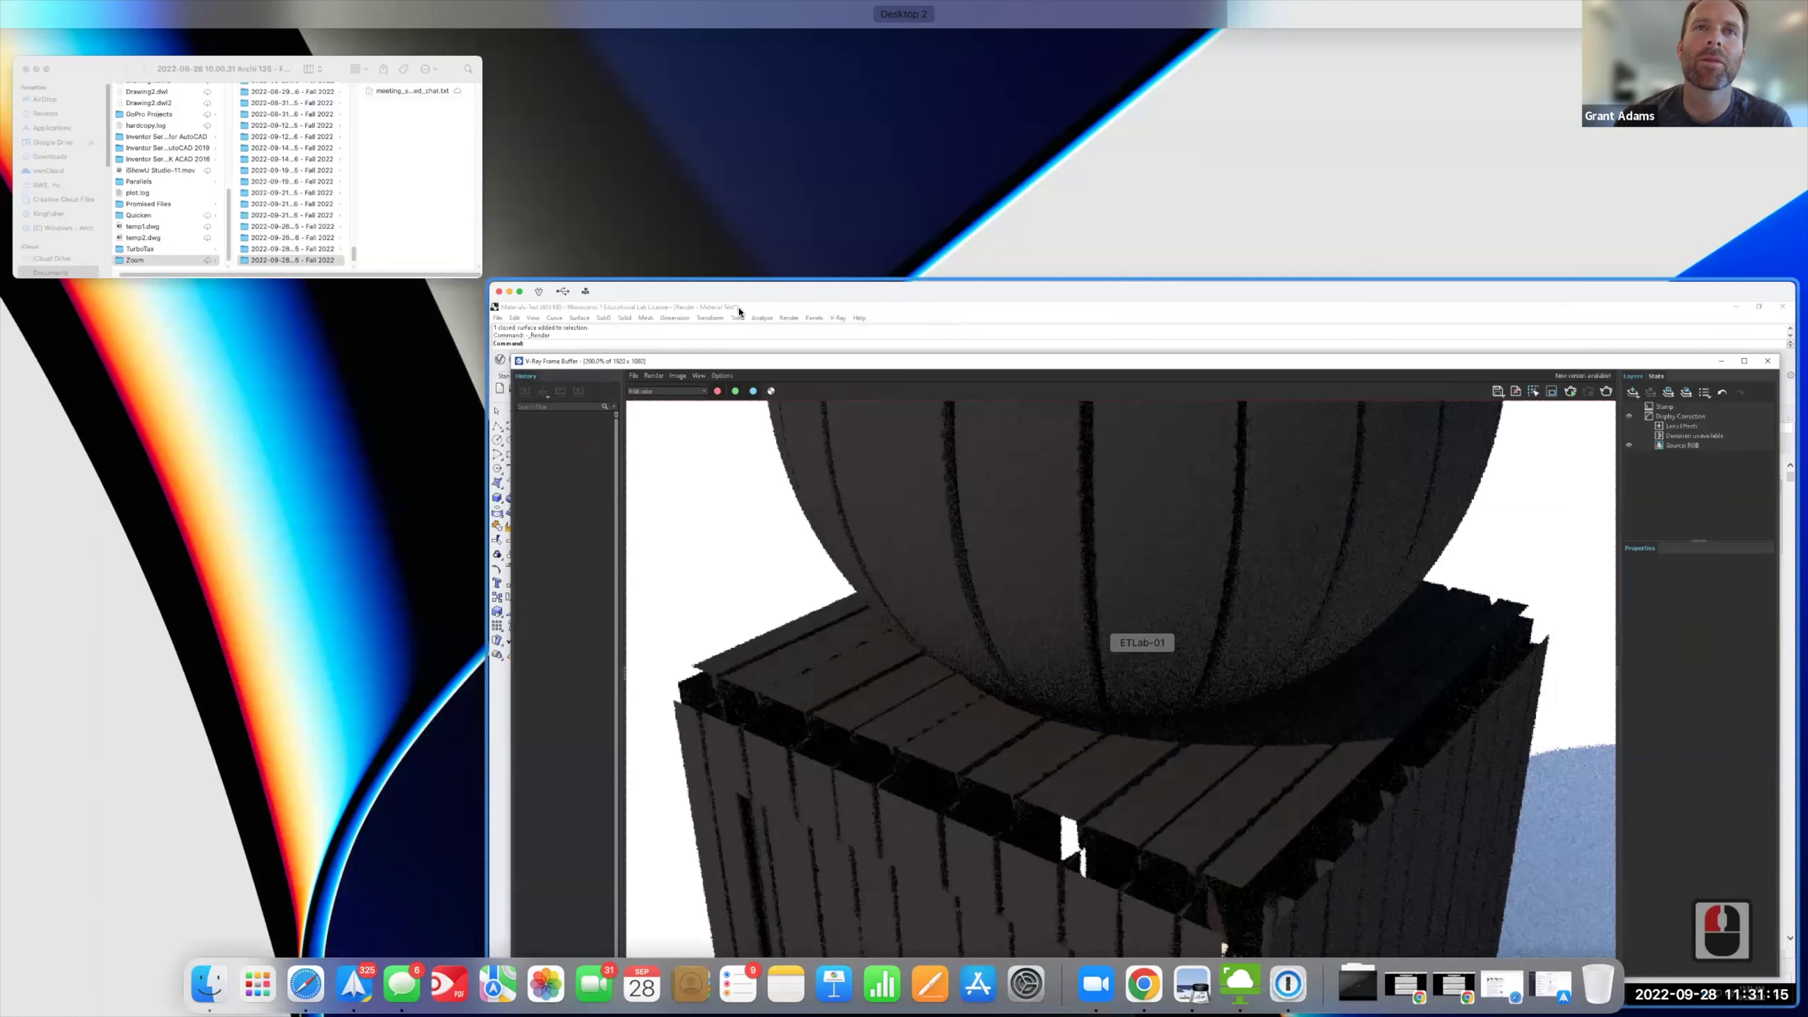
left_click(739, 312)
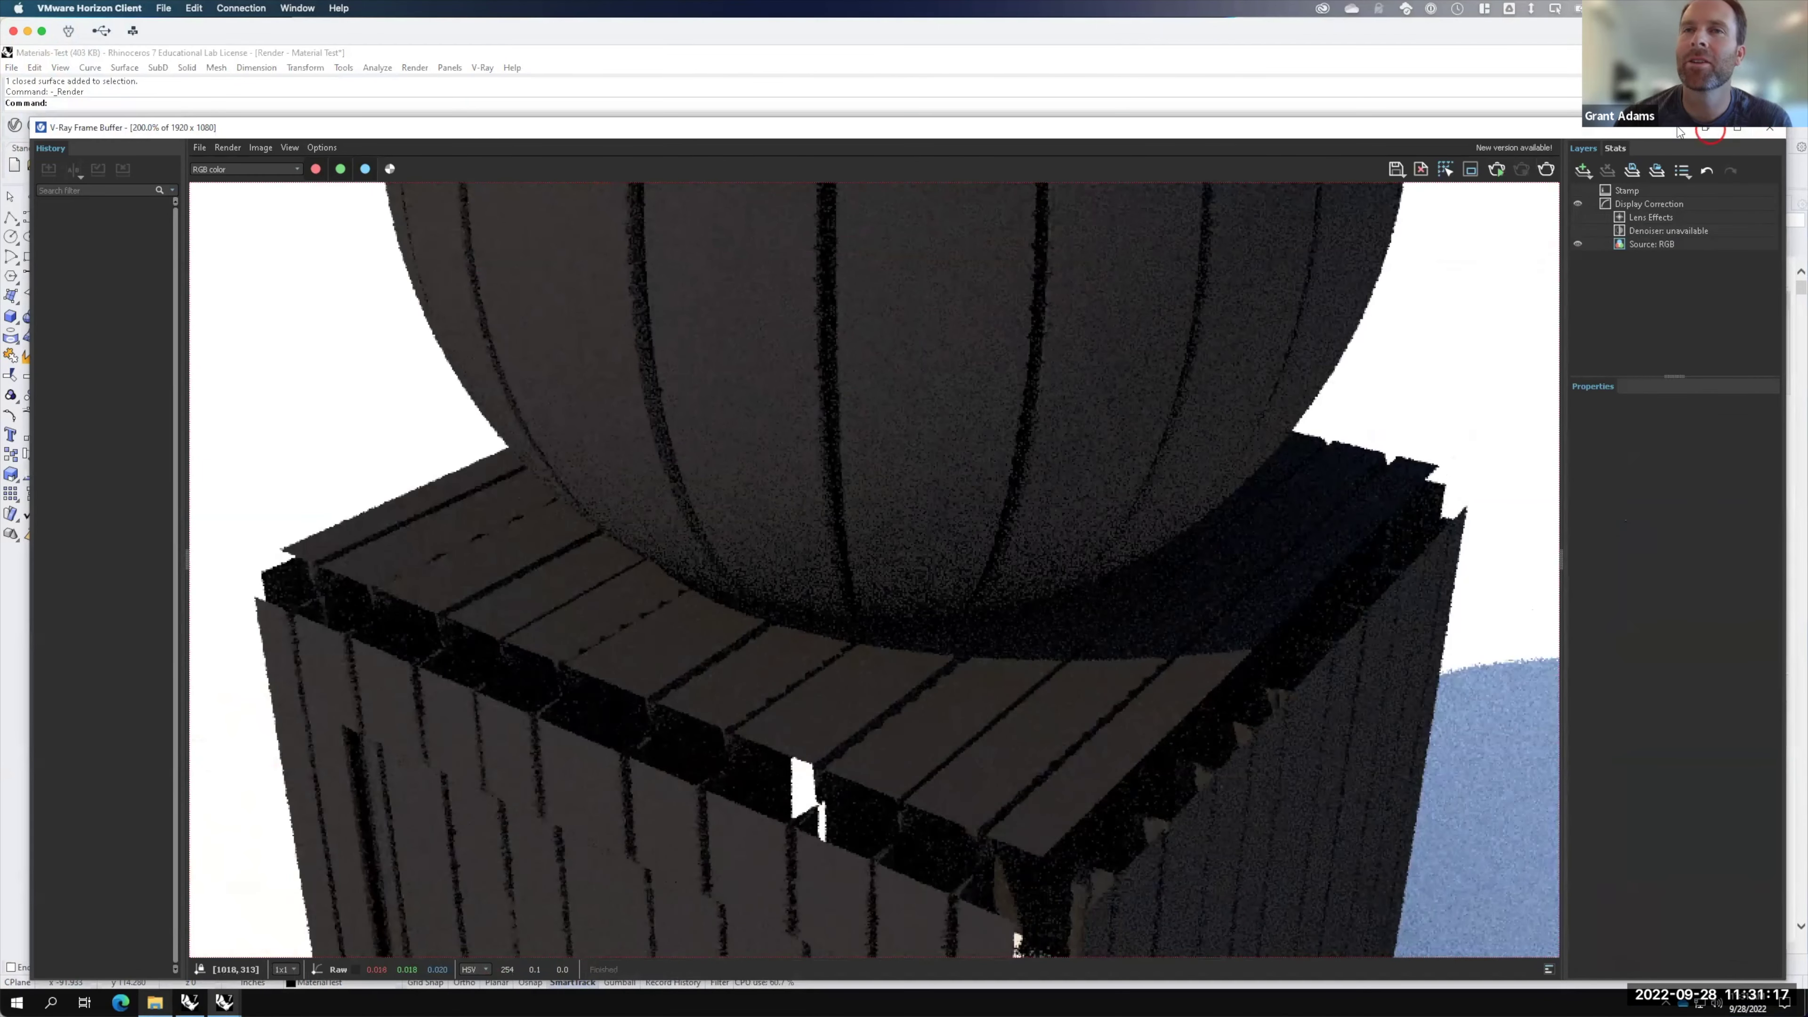
left_click(1706, 129)
left_click(1107, 489)
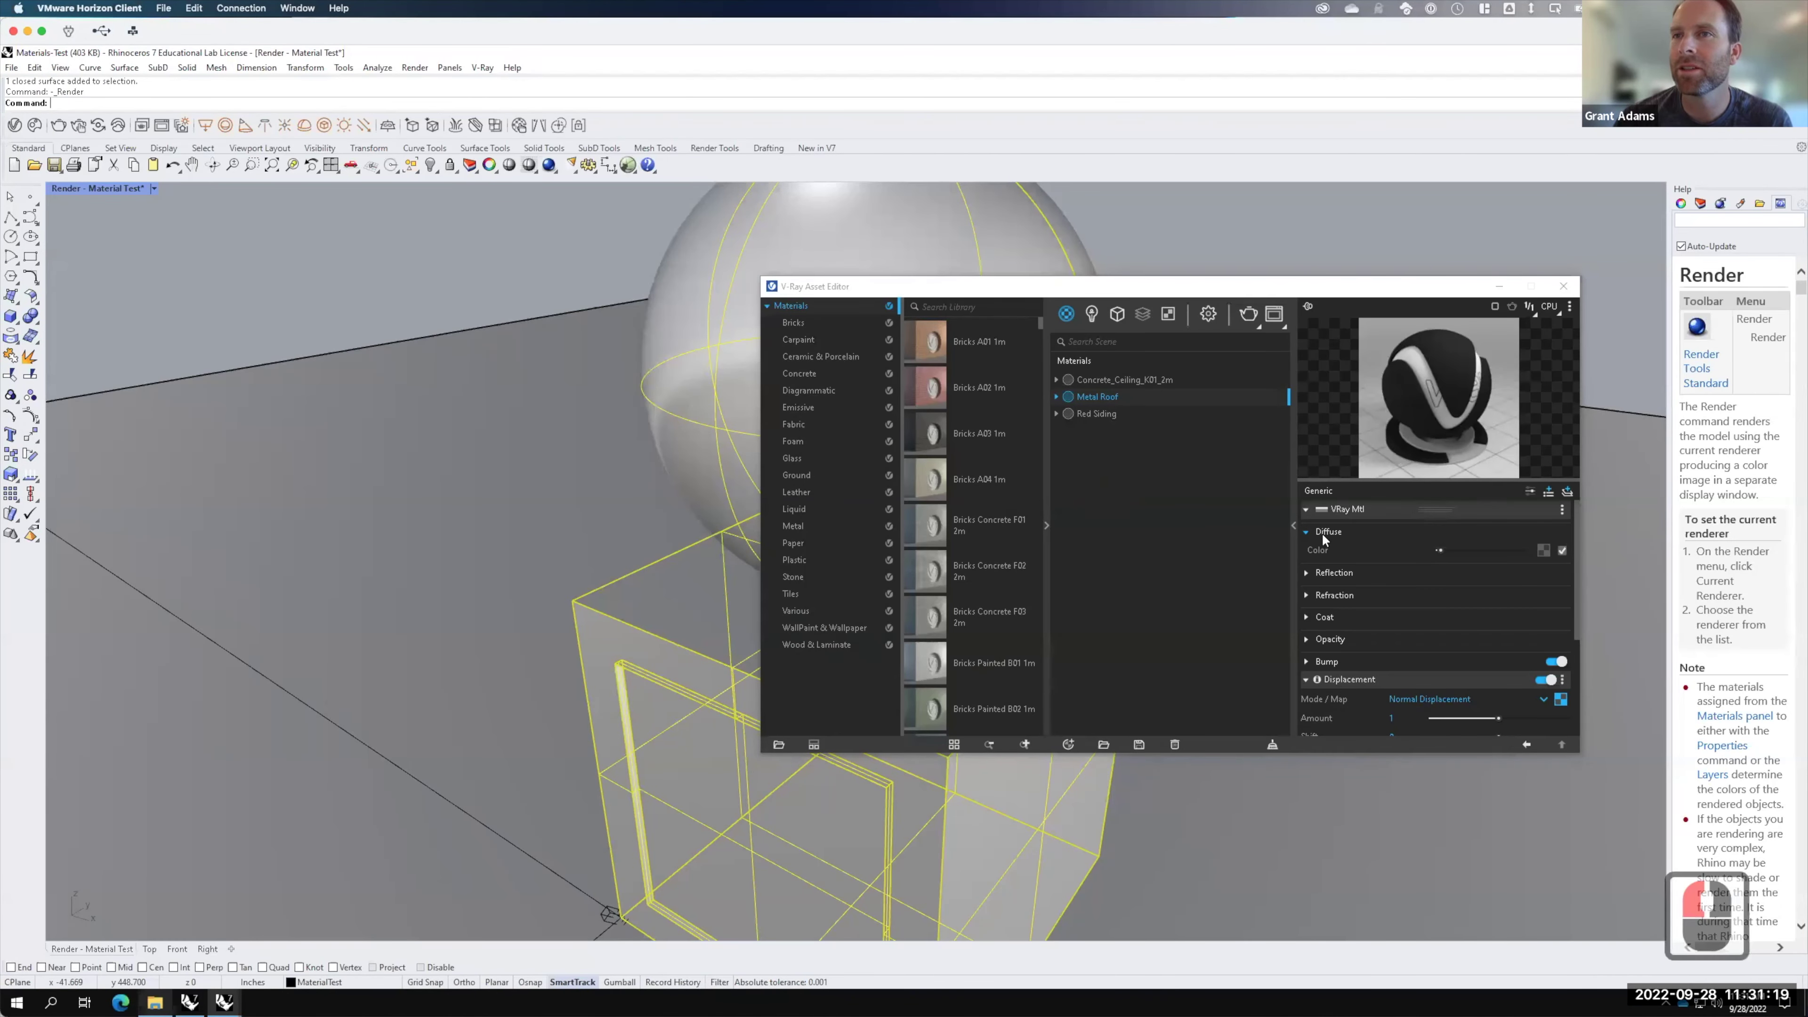
Step: Invert the Metal Roof displacement texture, close the material editor, and re-render the scene
left_click(1562, 701)
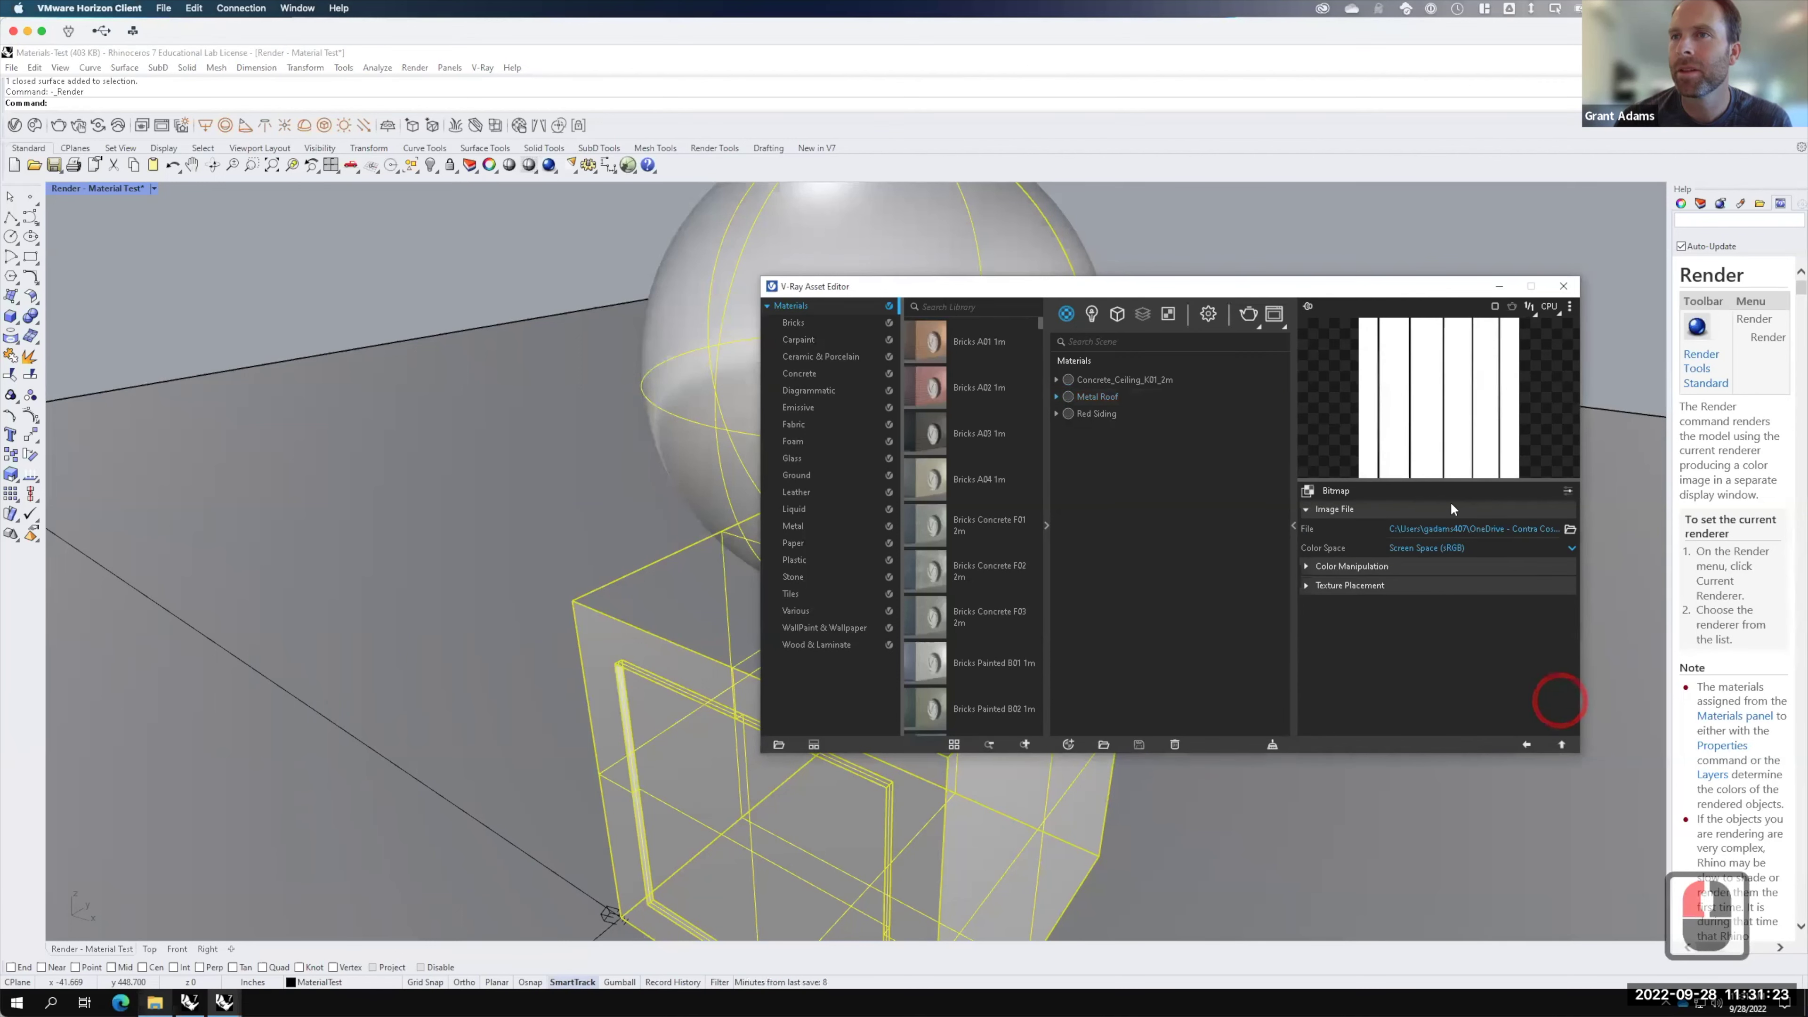
left_click(1307, 567)
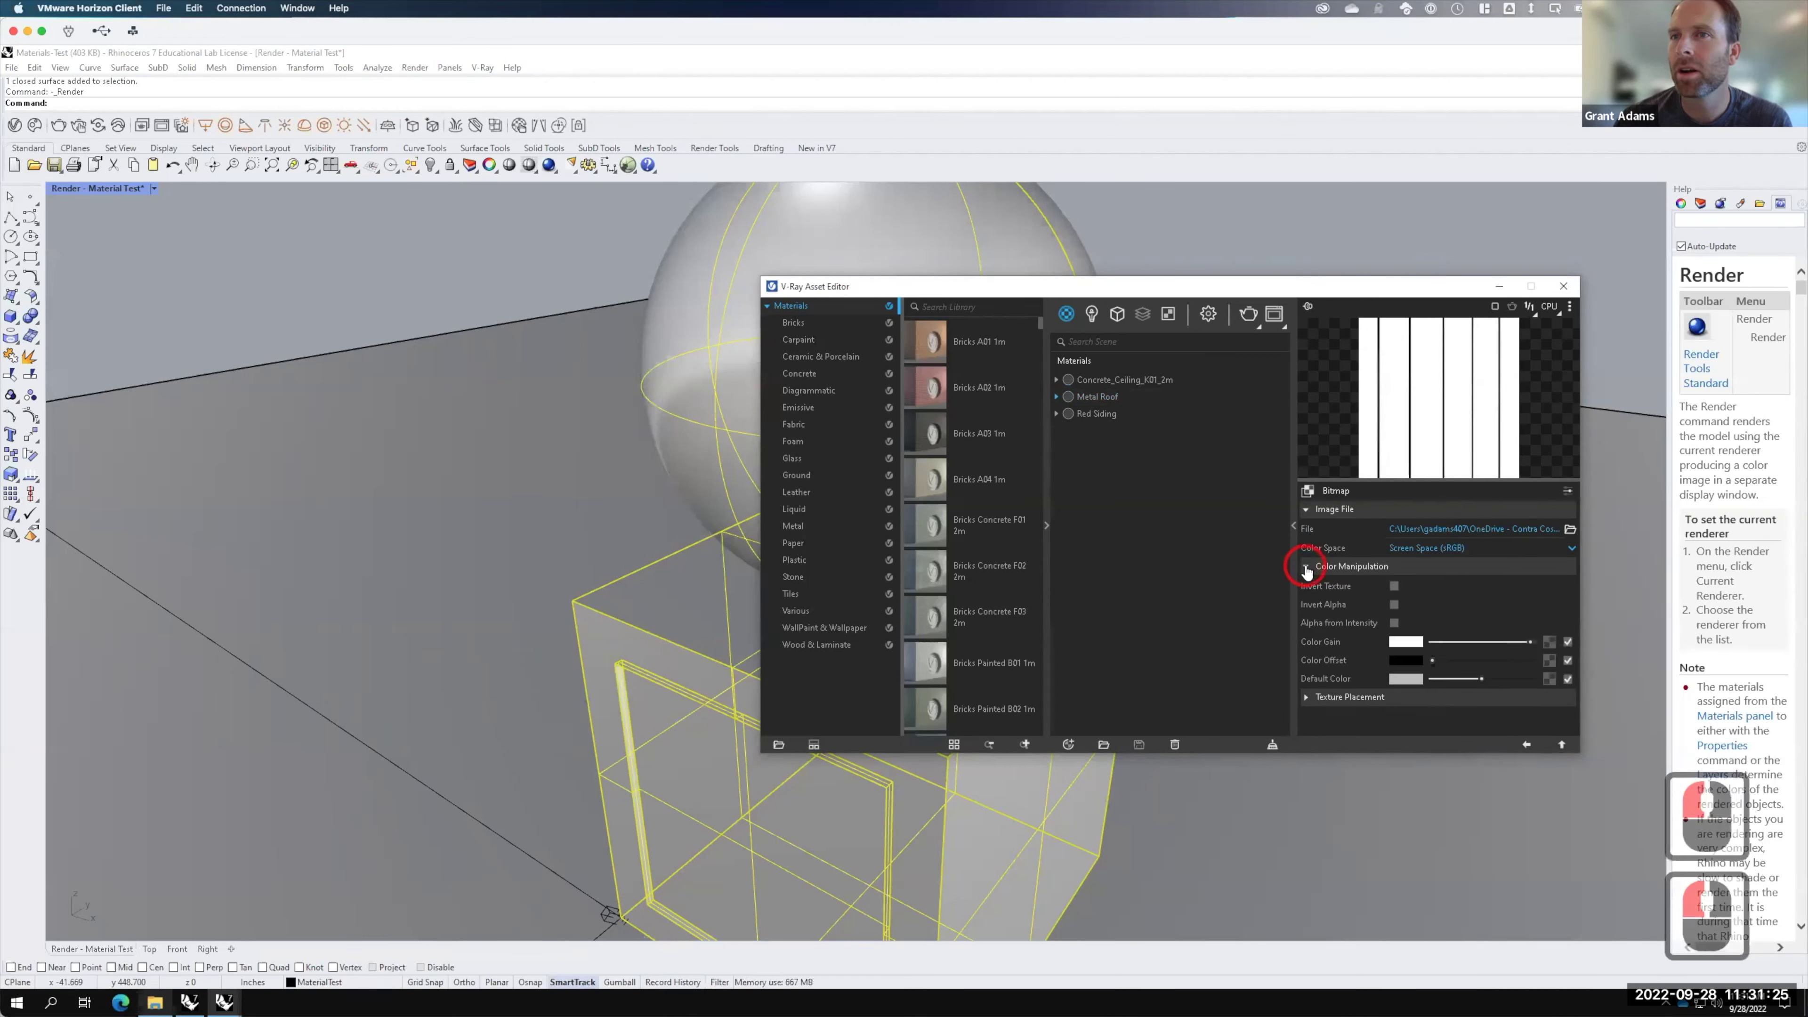
left_click(1394, 585)
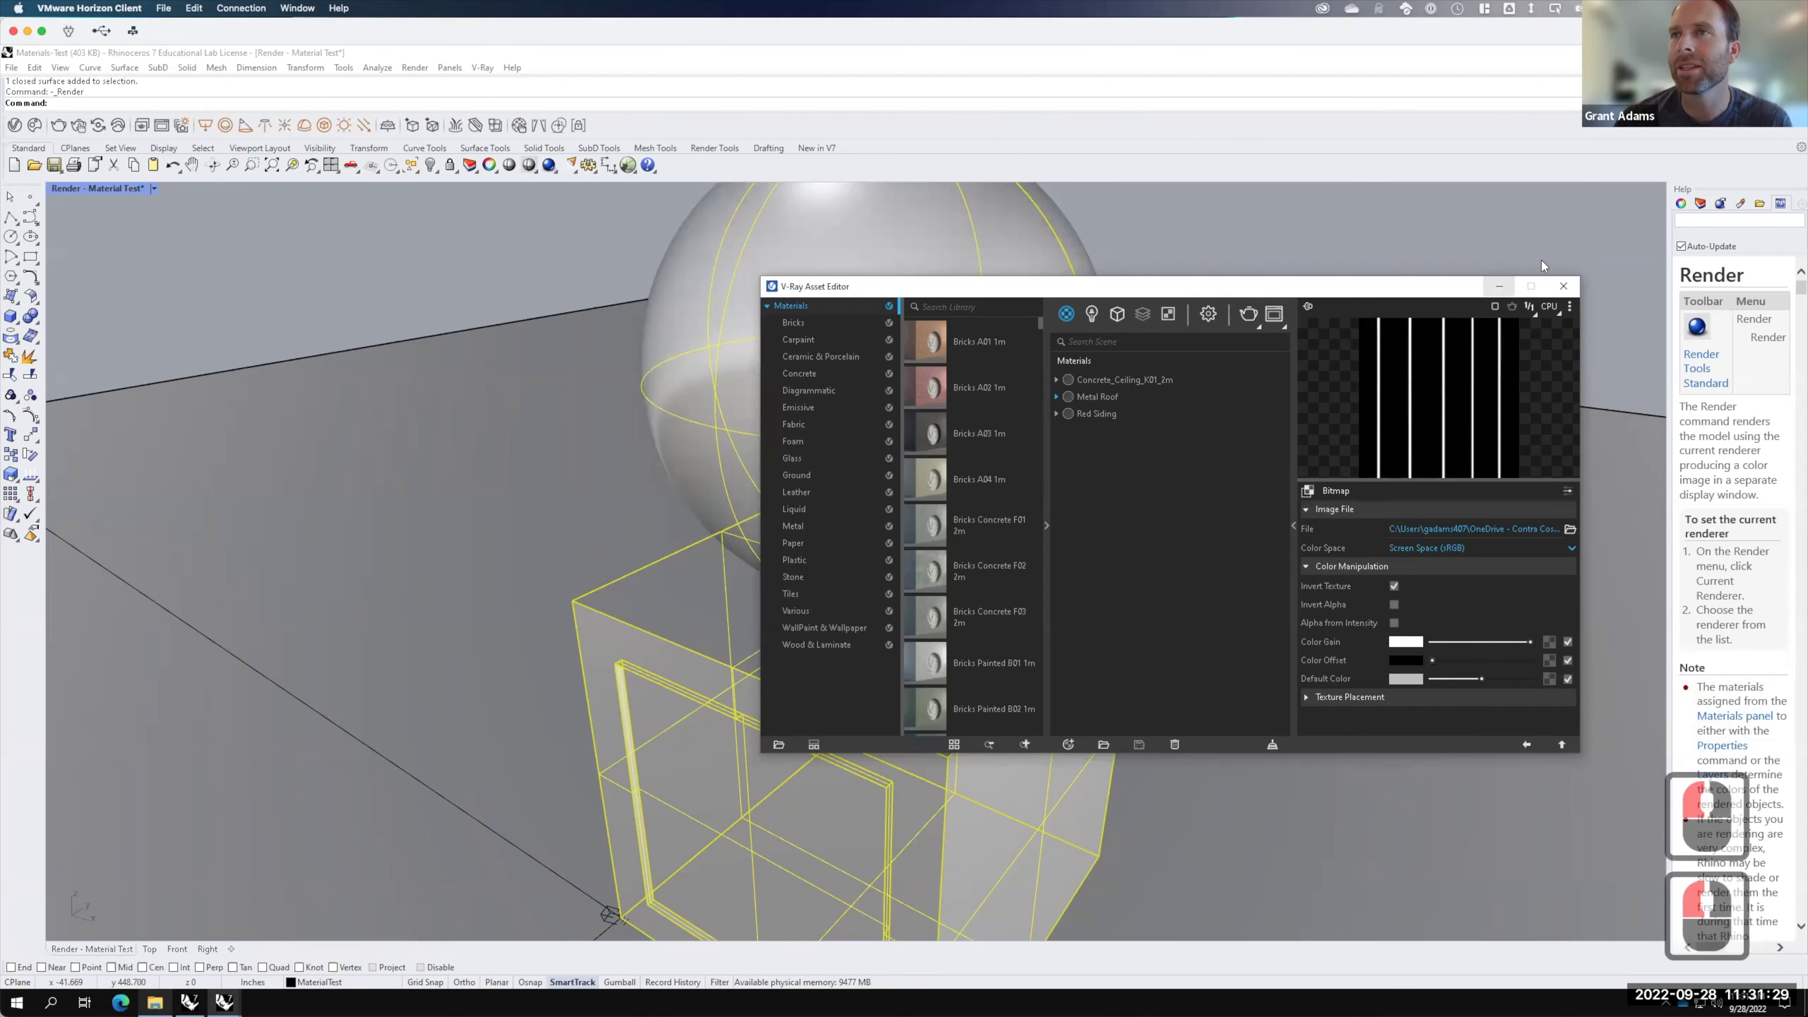
left_click(1563, 287)
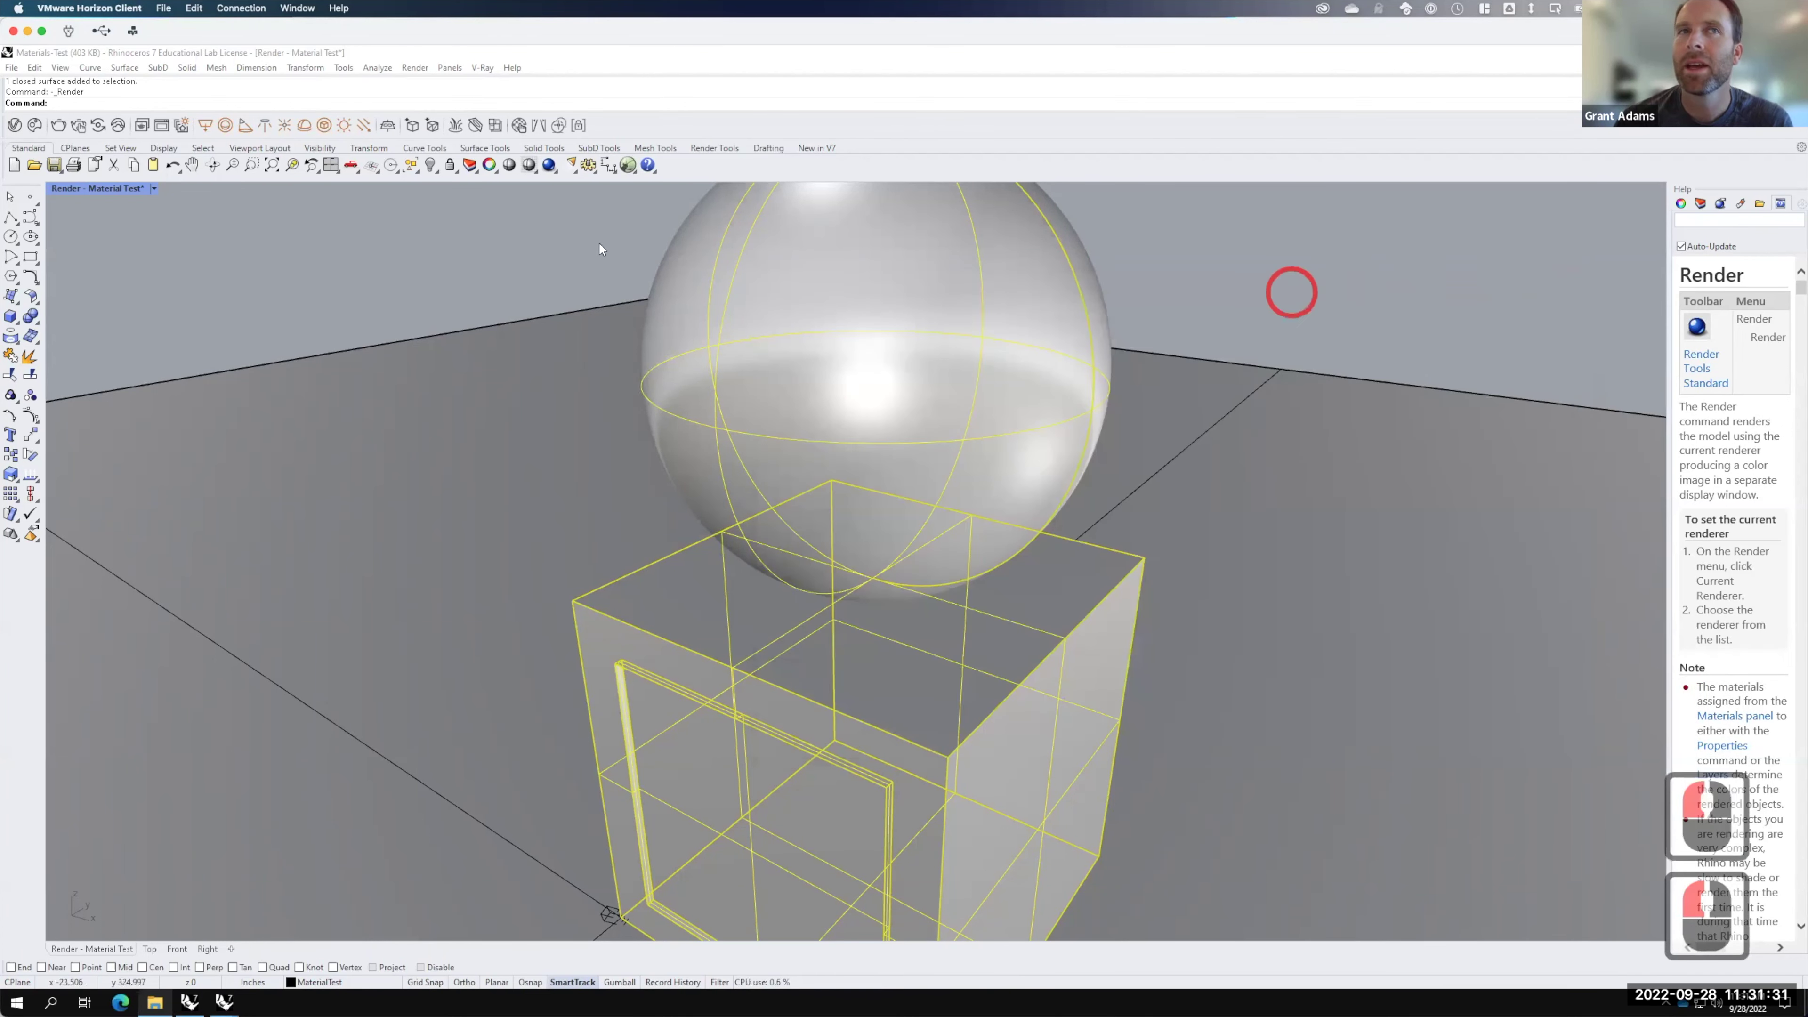
left_click(57, 126)
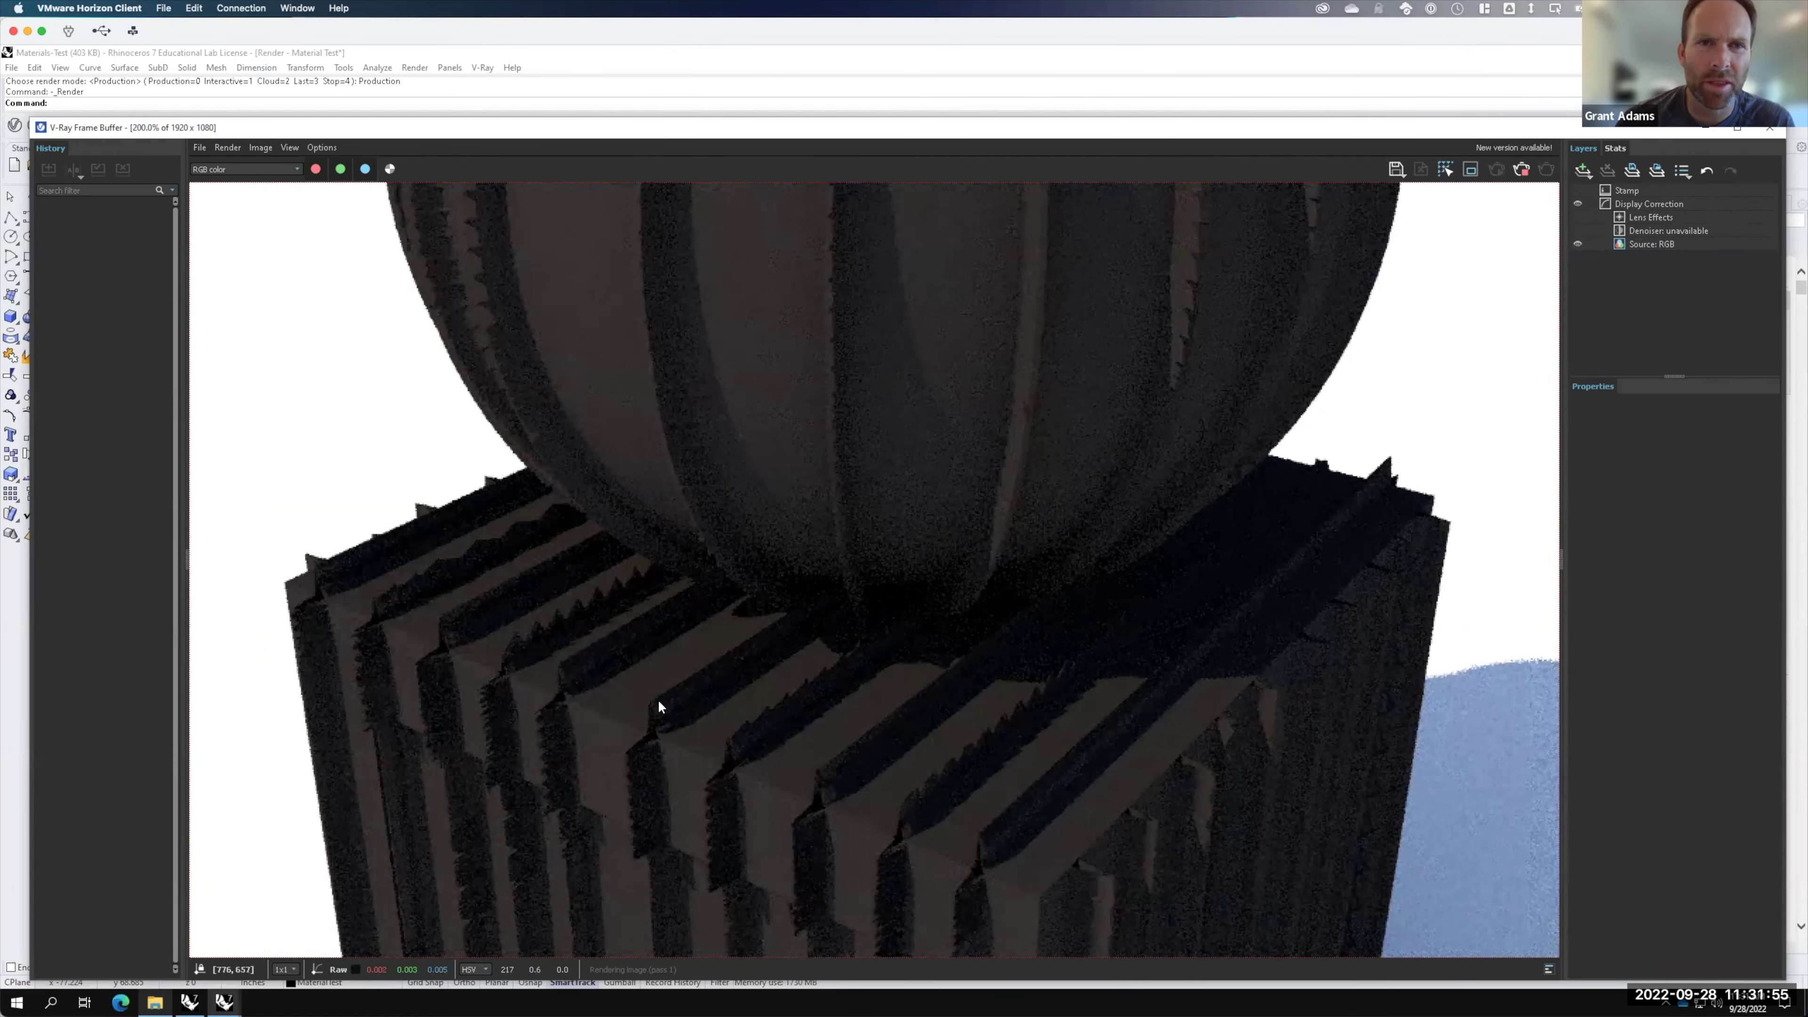
Step: Zoom the finished Metal Roof render out and back in, then close the Frame Buffer
scroll(975, 784, "down", 2)
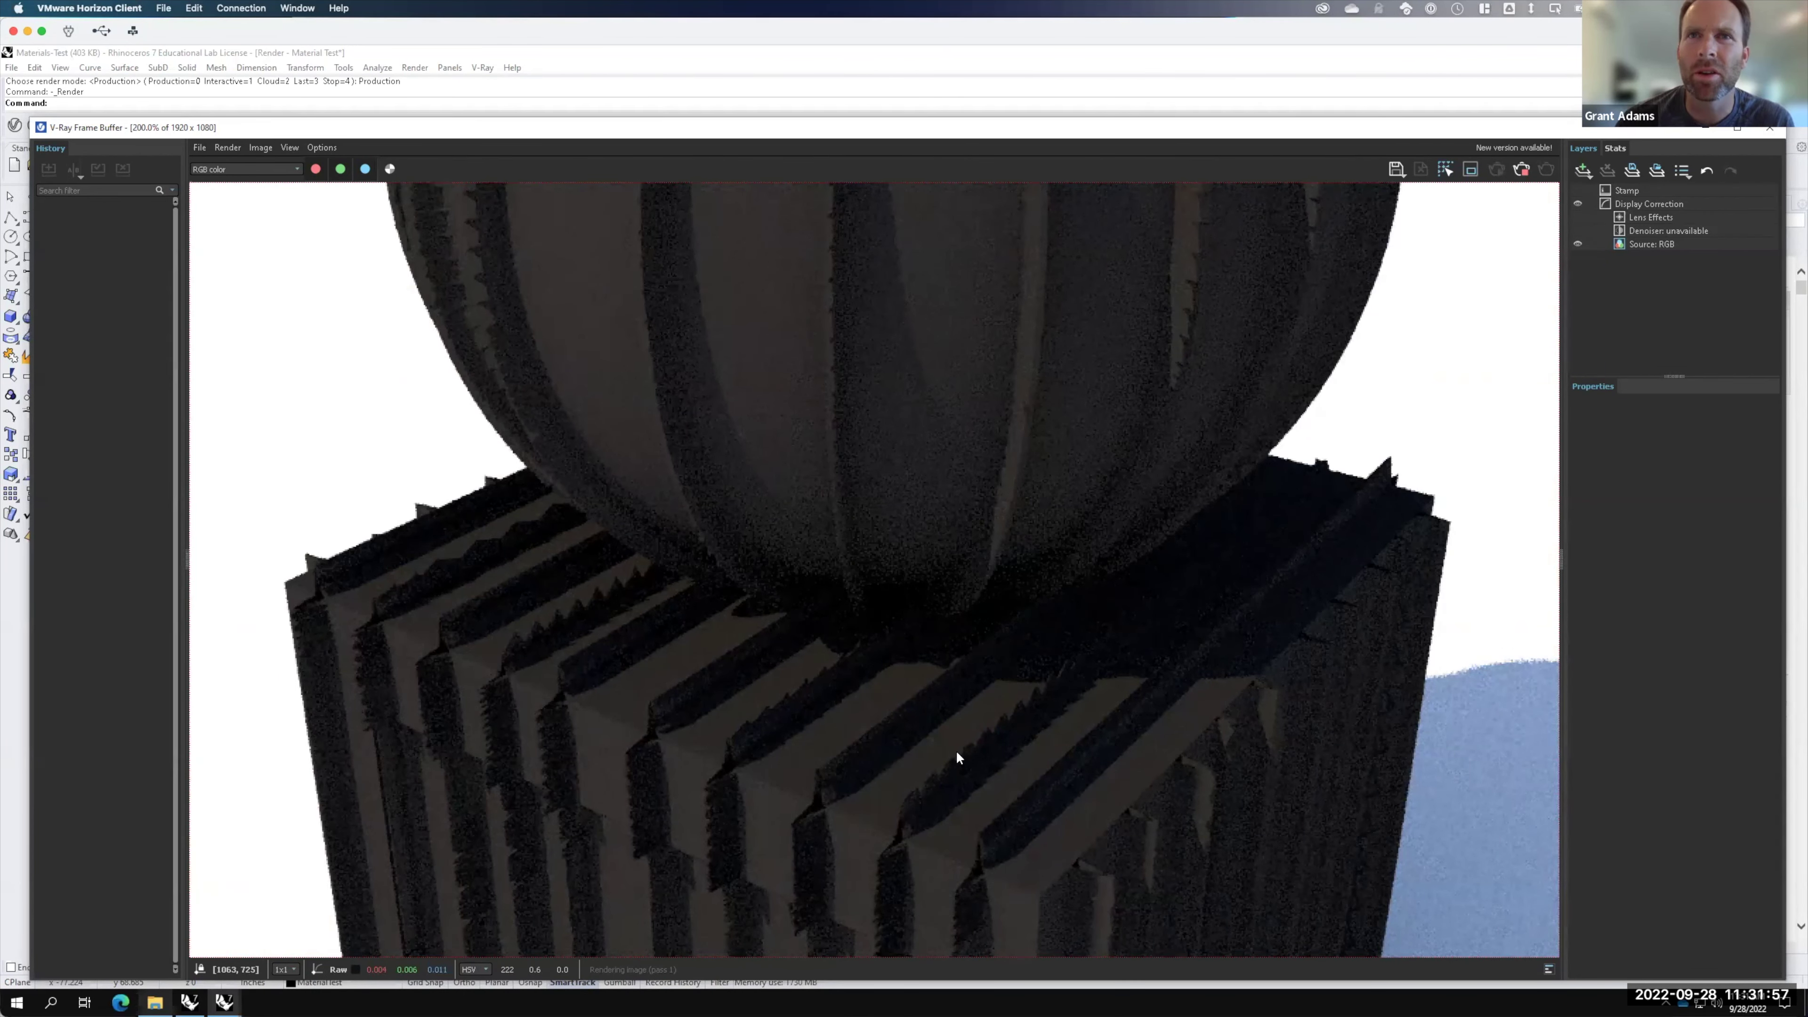
key("F15")
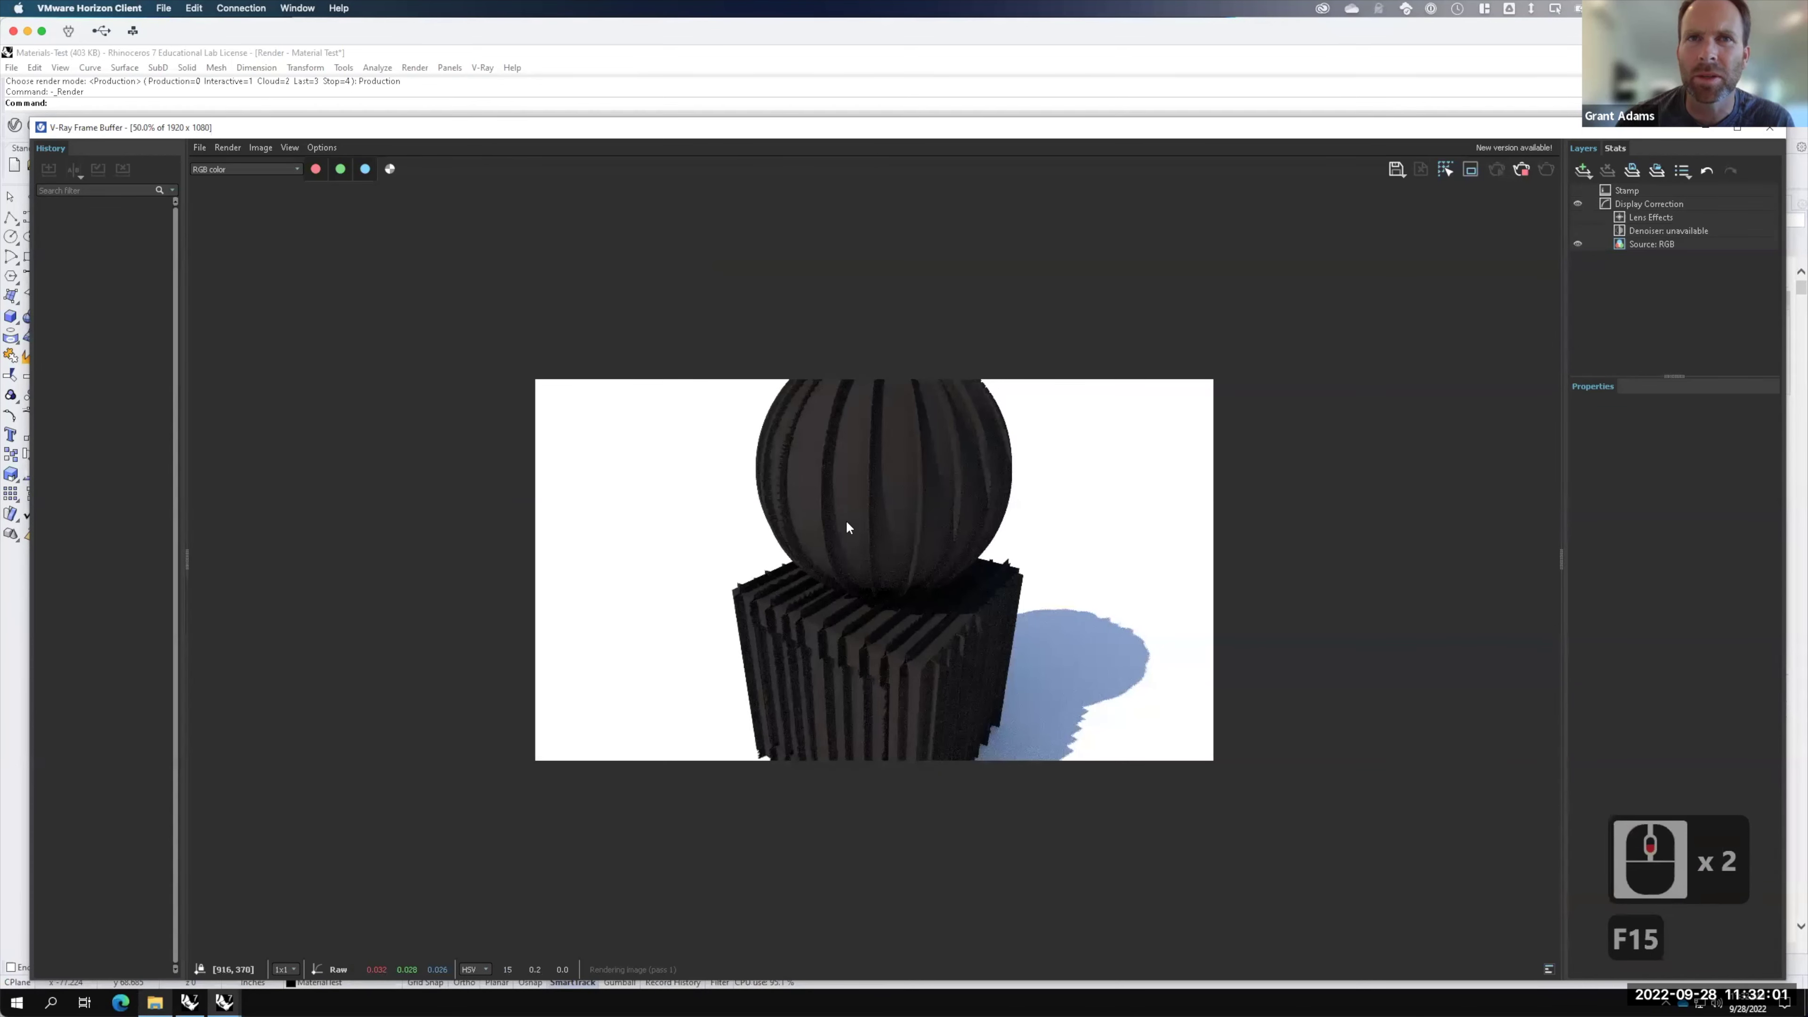
scroll(878, 482, "up", 1)
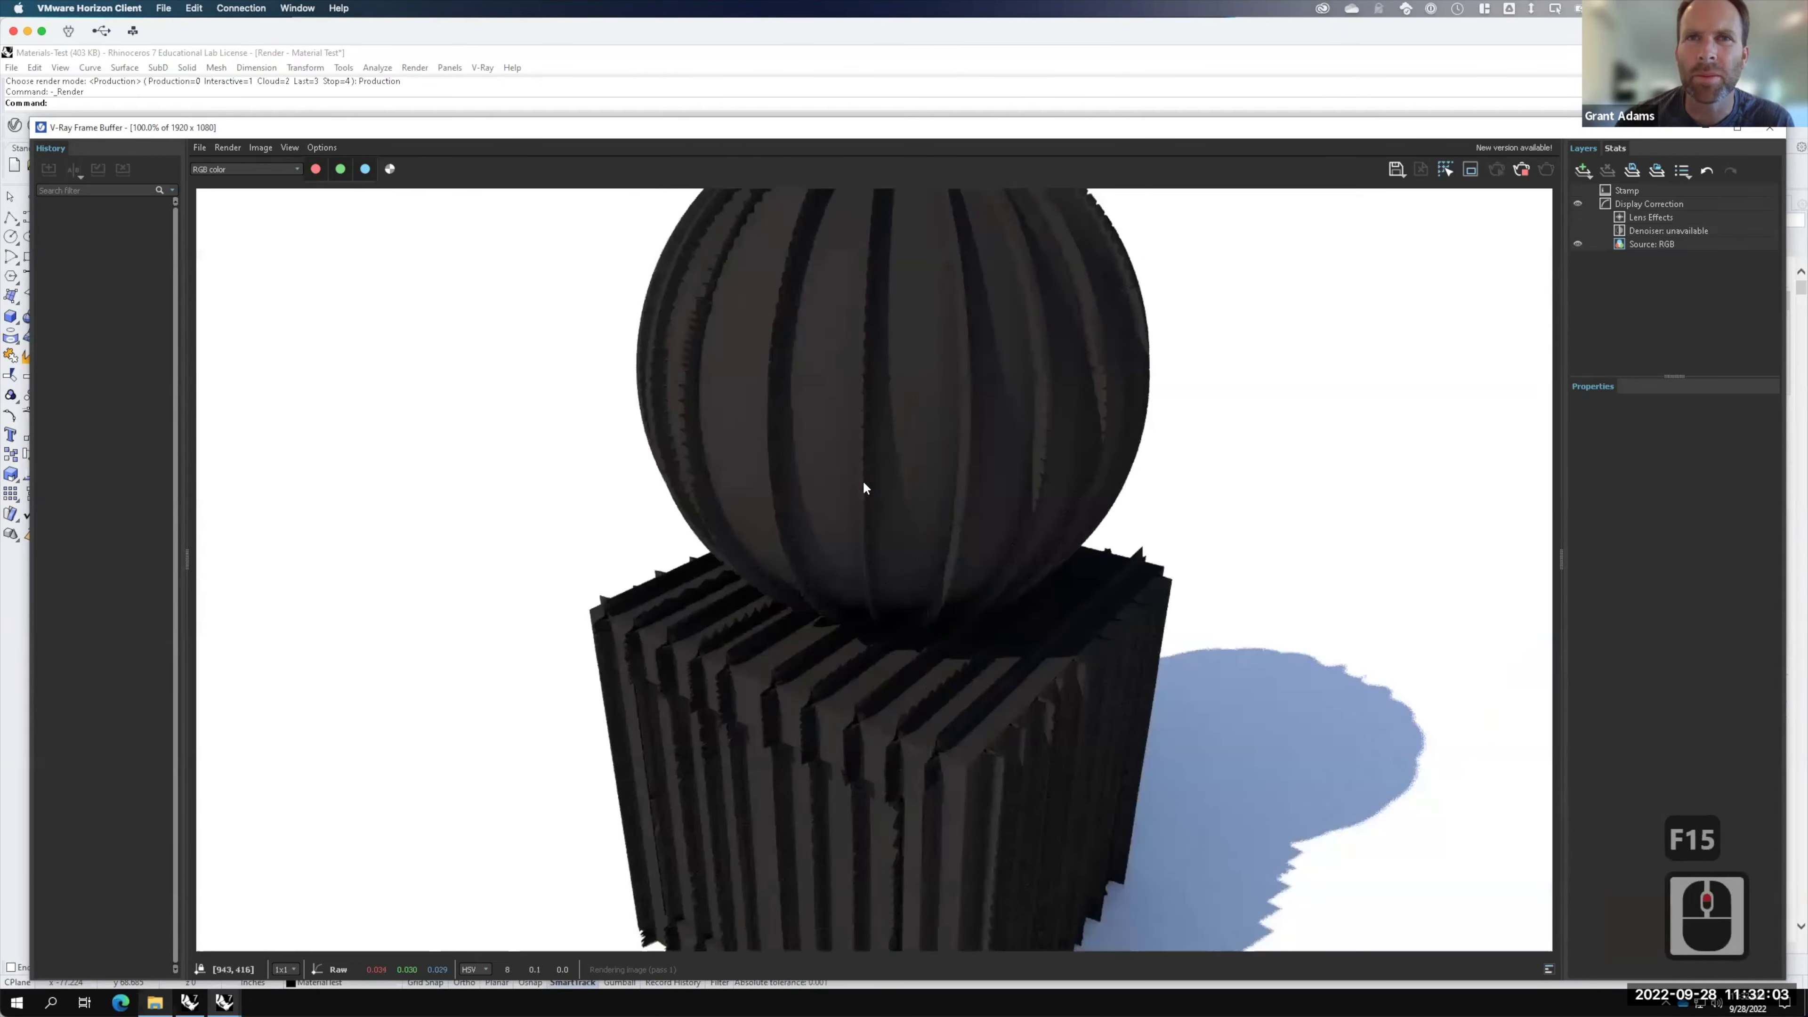
scroll(864, 485, "up", 1)
scroll(864, 486, "down", 1)
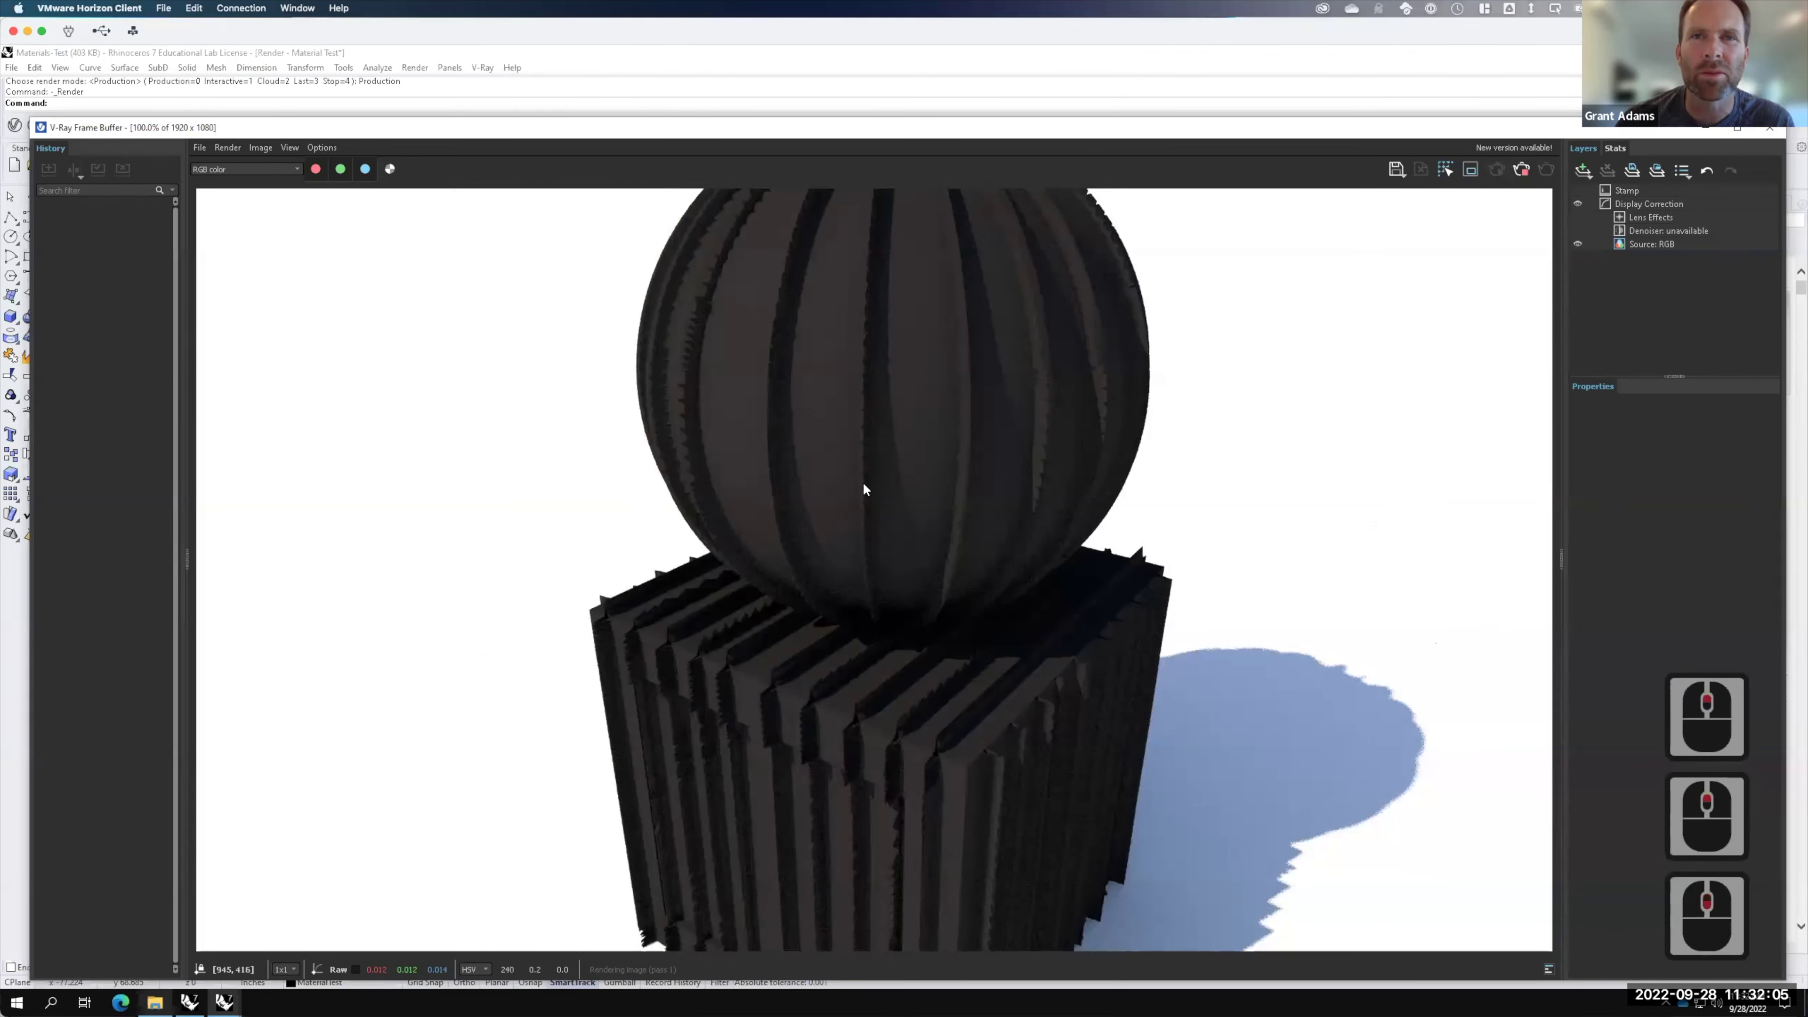
scroll(865, 492, "down", 2)
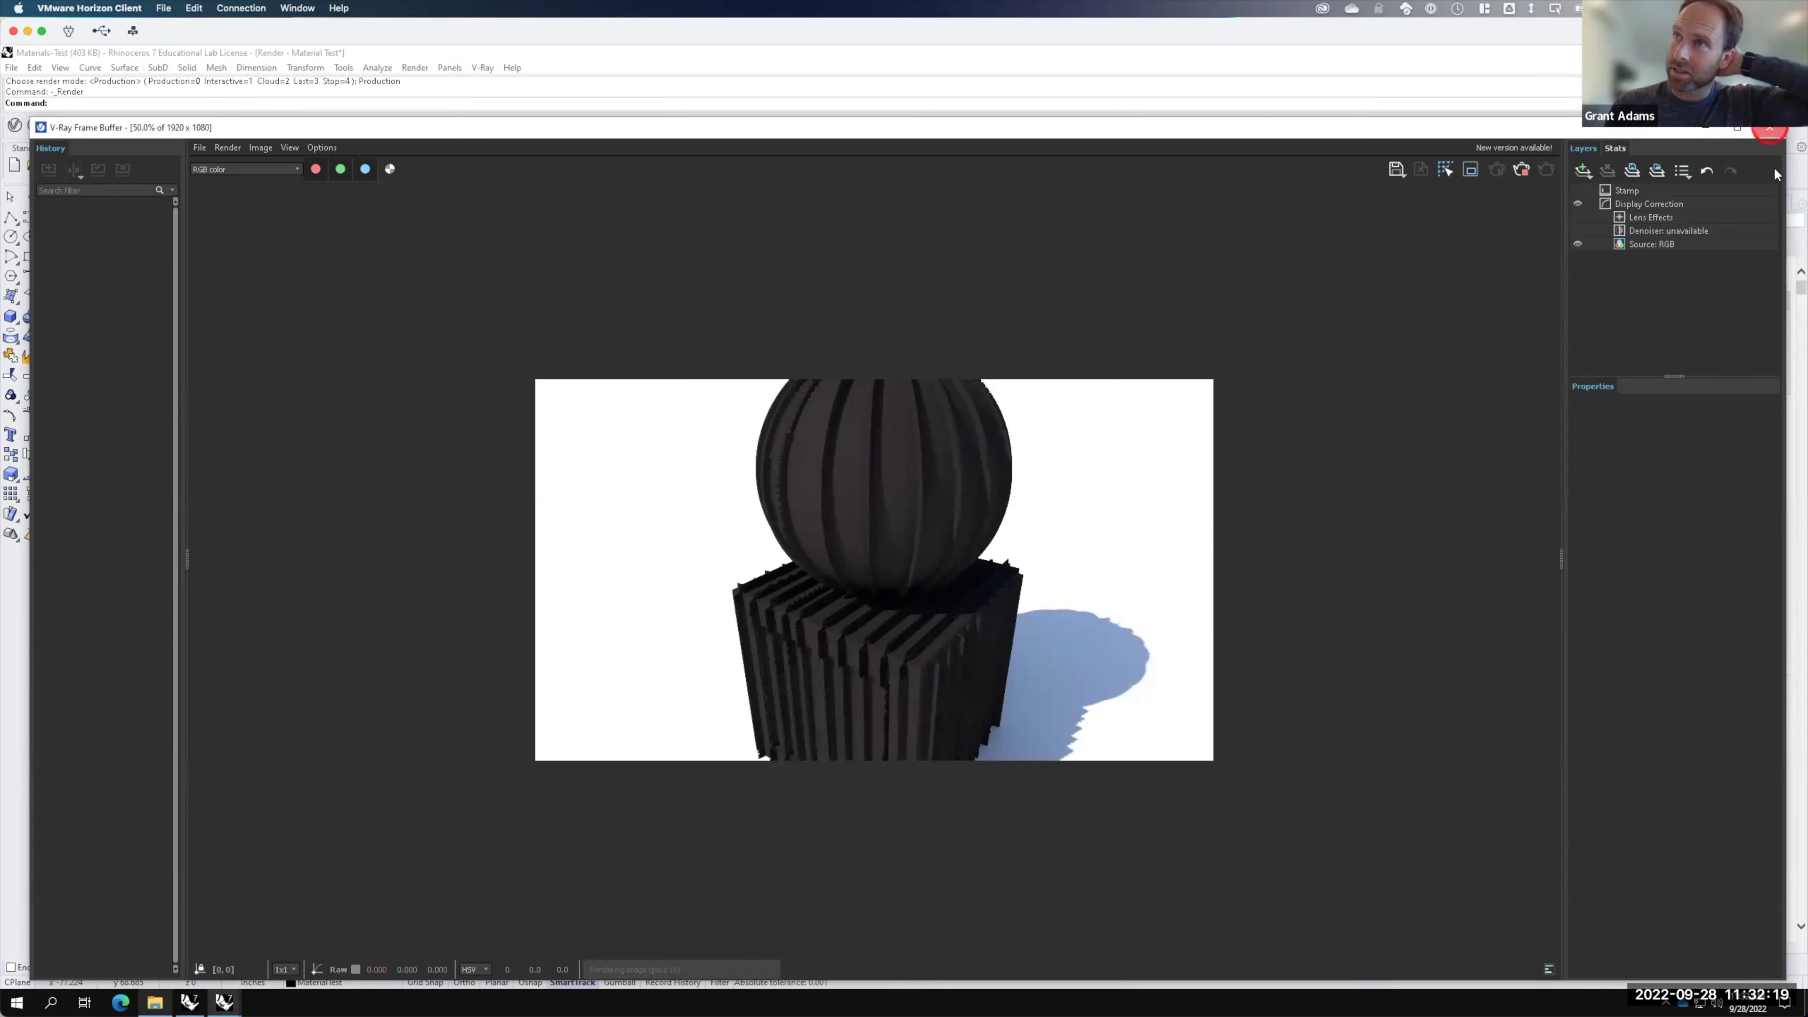
left_click(1770, 127)
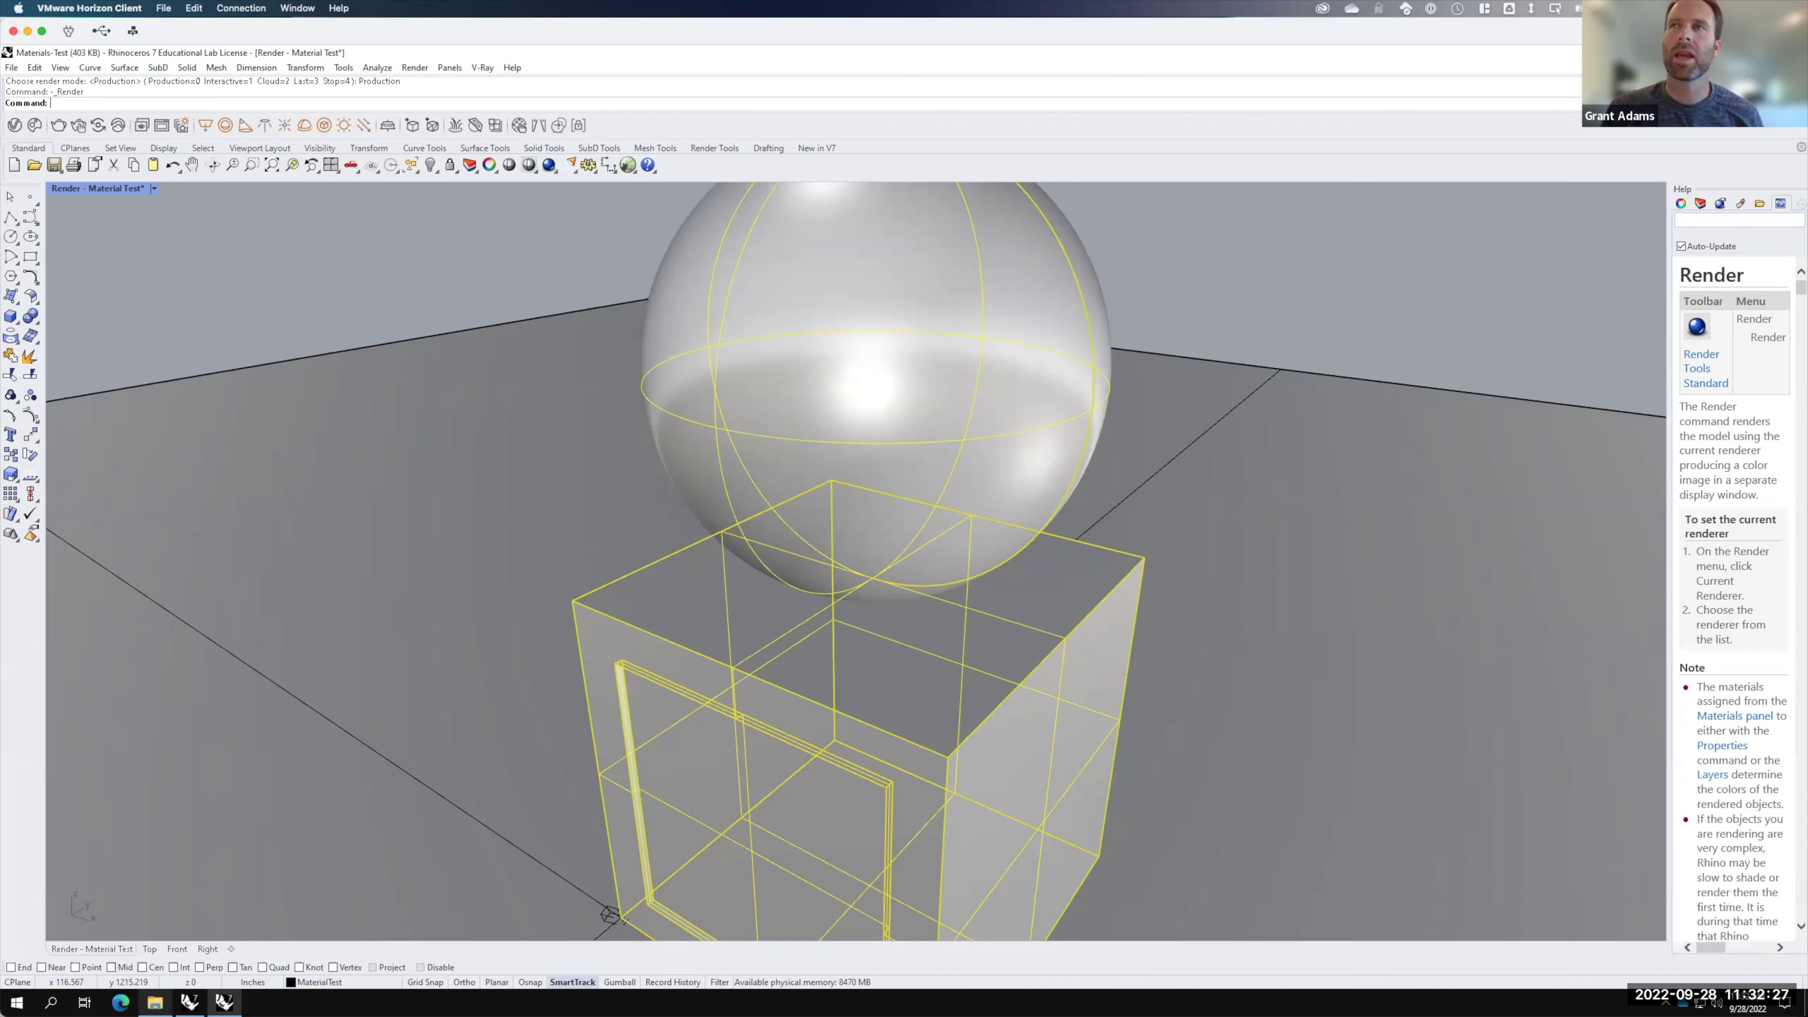
Step: Close the Material Test model window and the leftover empty Rhino window
left_click(1726, 53)
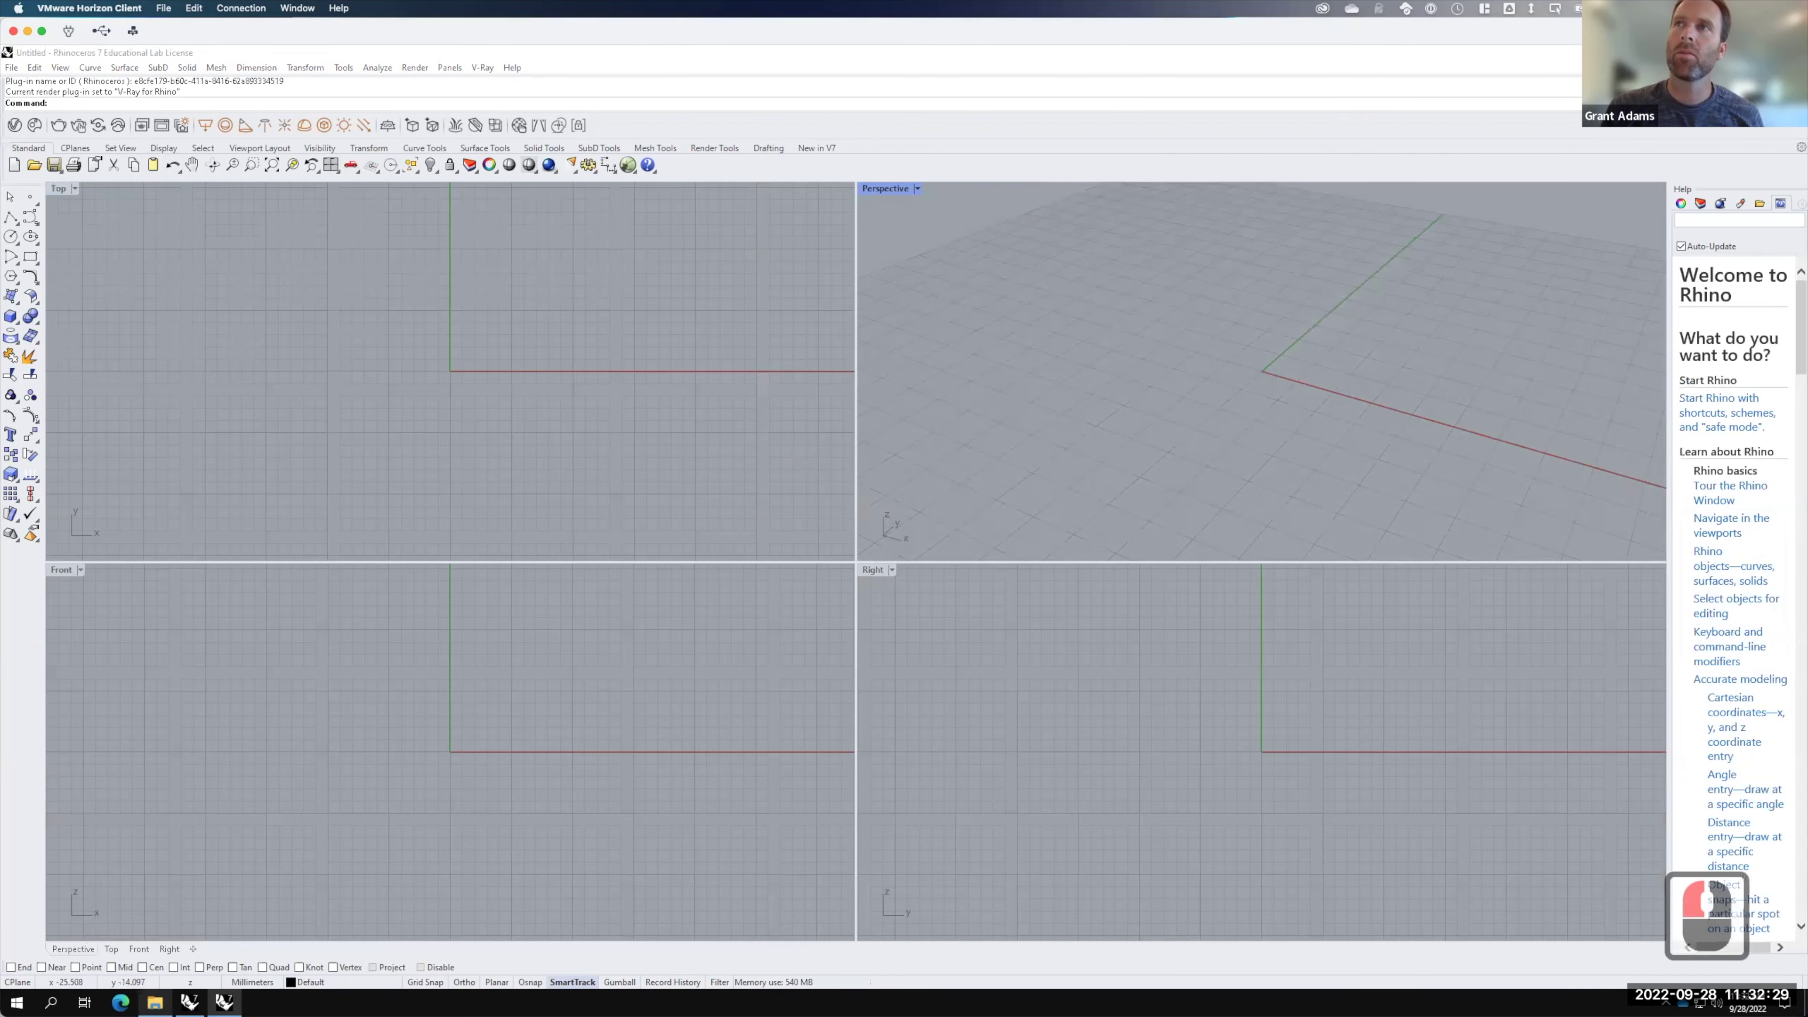
left_click(1726, 53)
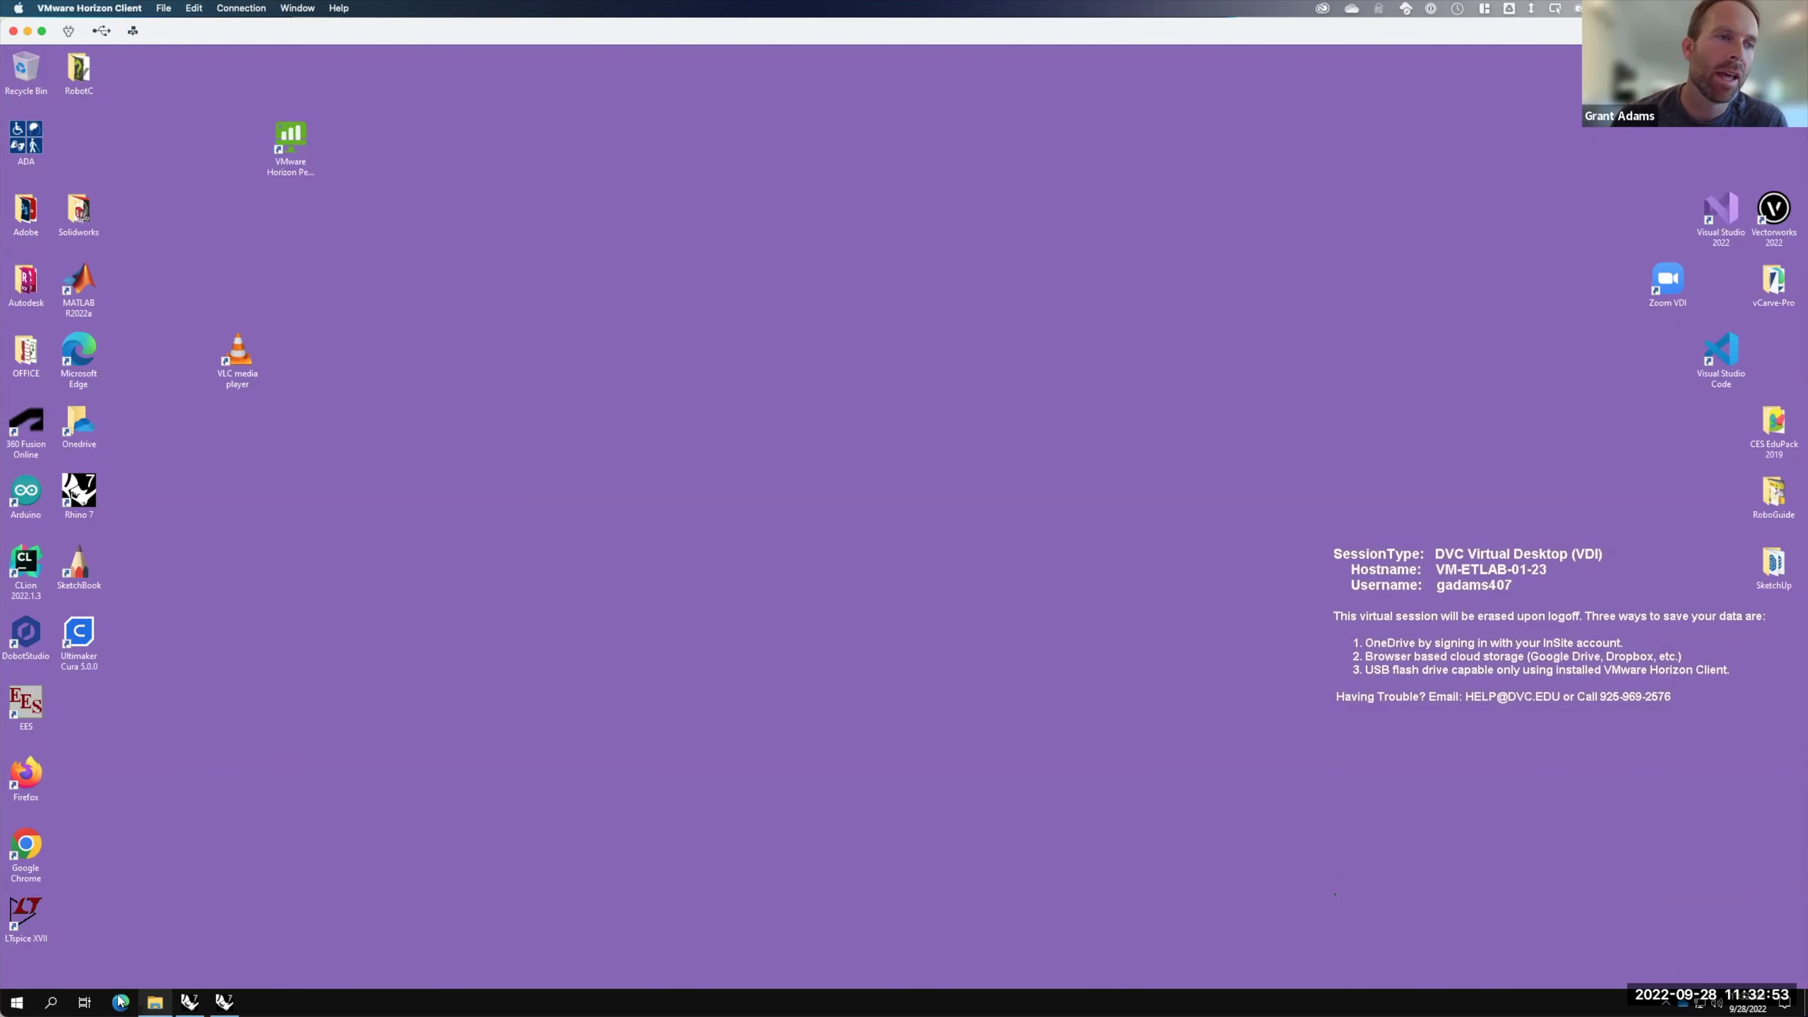
left_click(155, 1002)
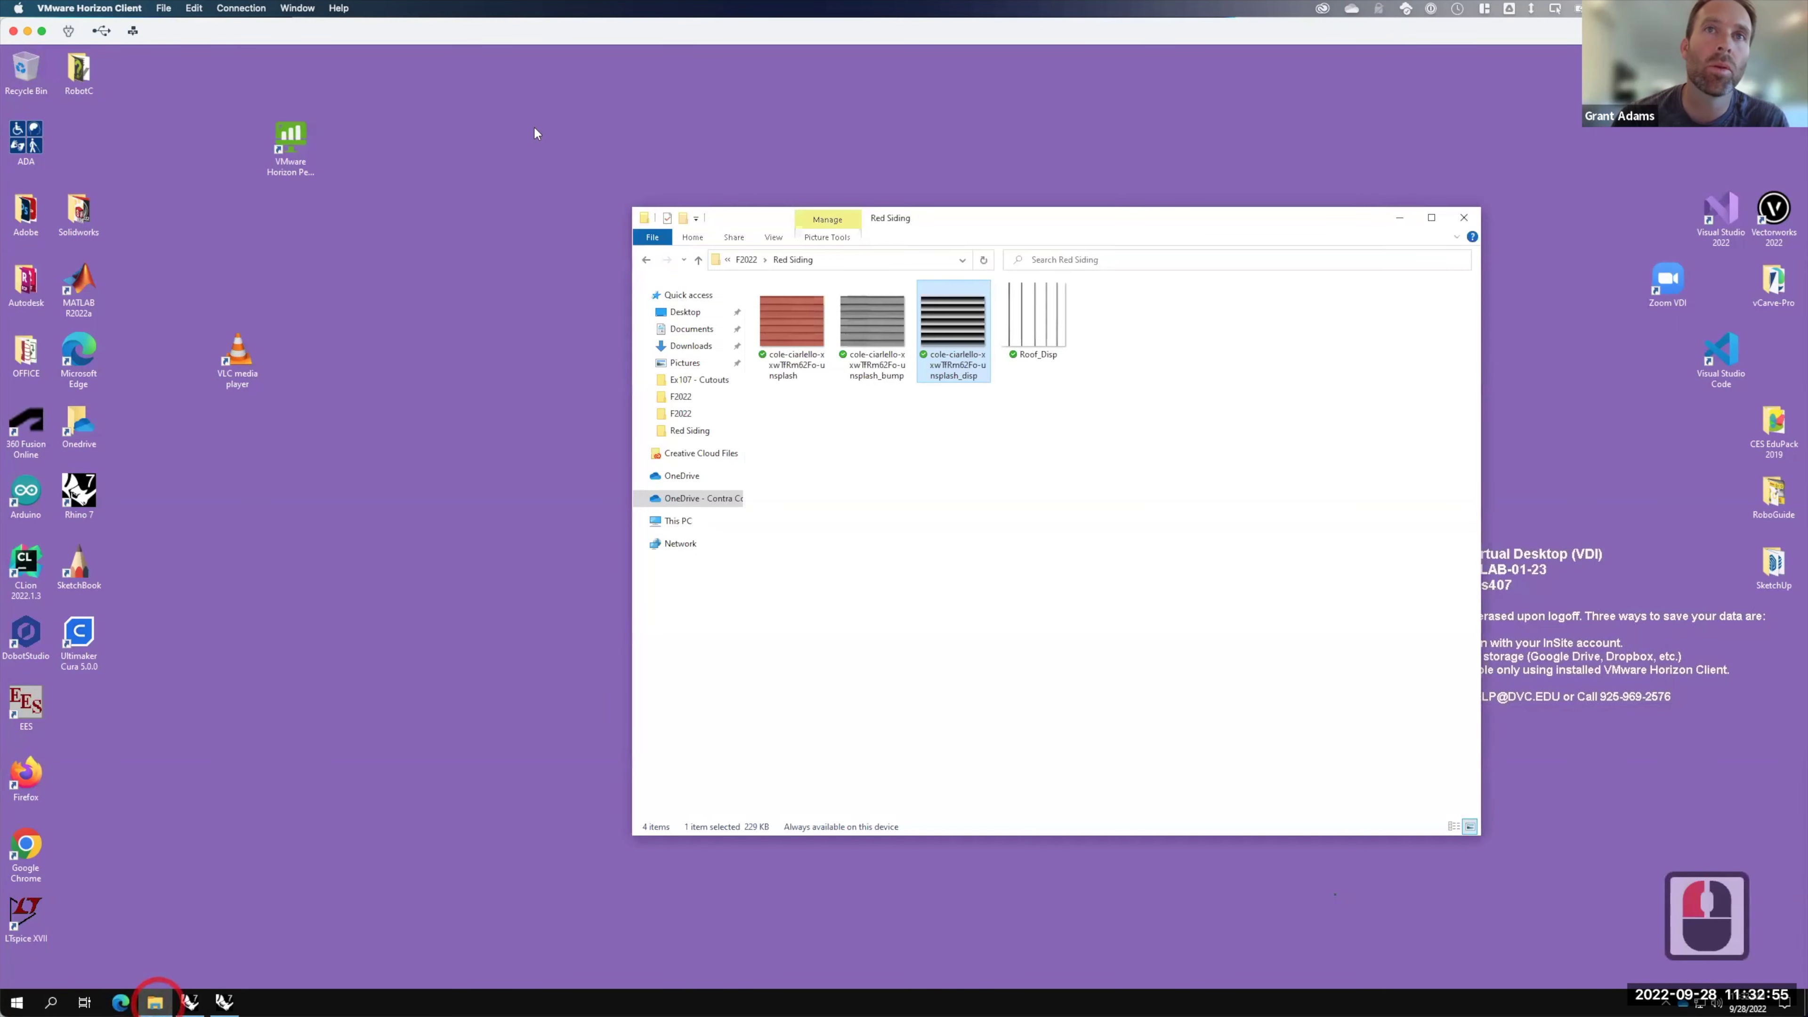
left_click(1397, 217)
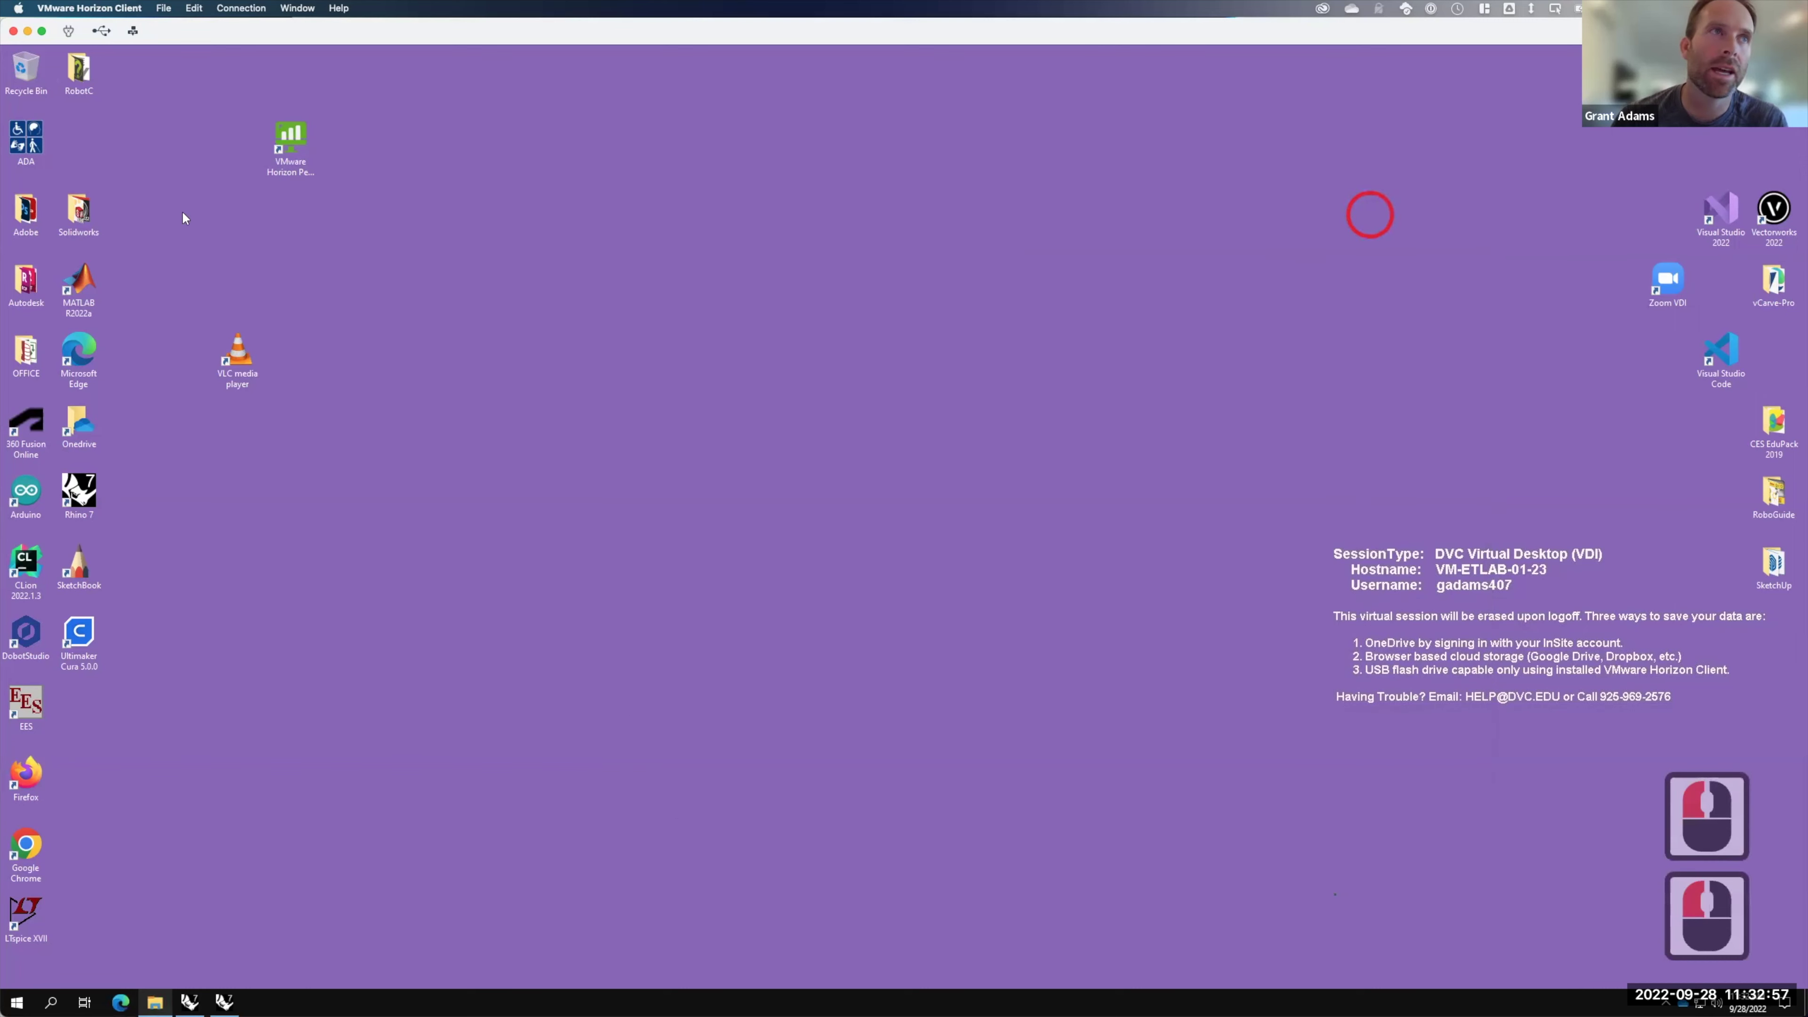
key("F15")
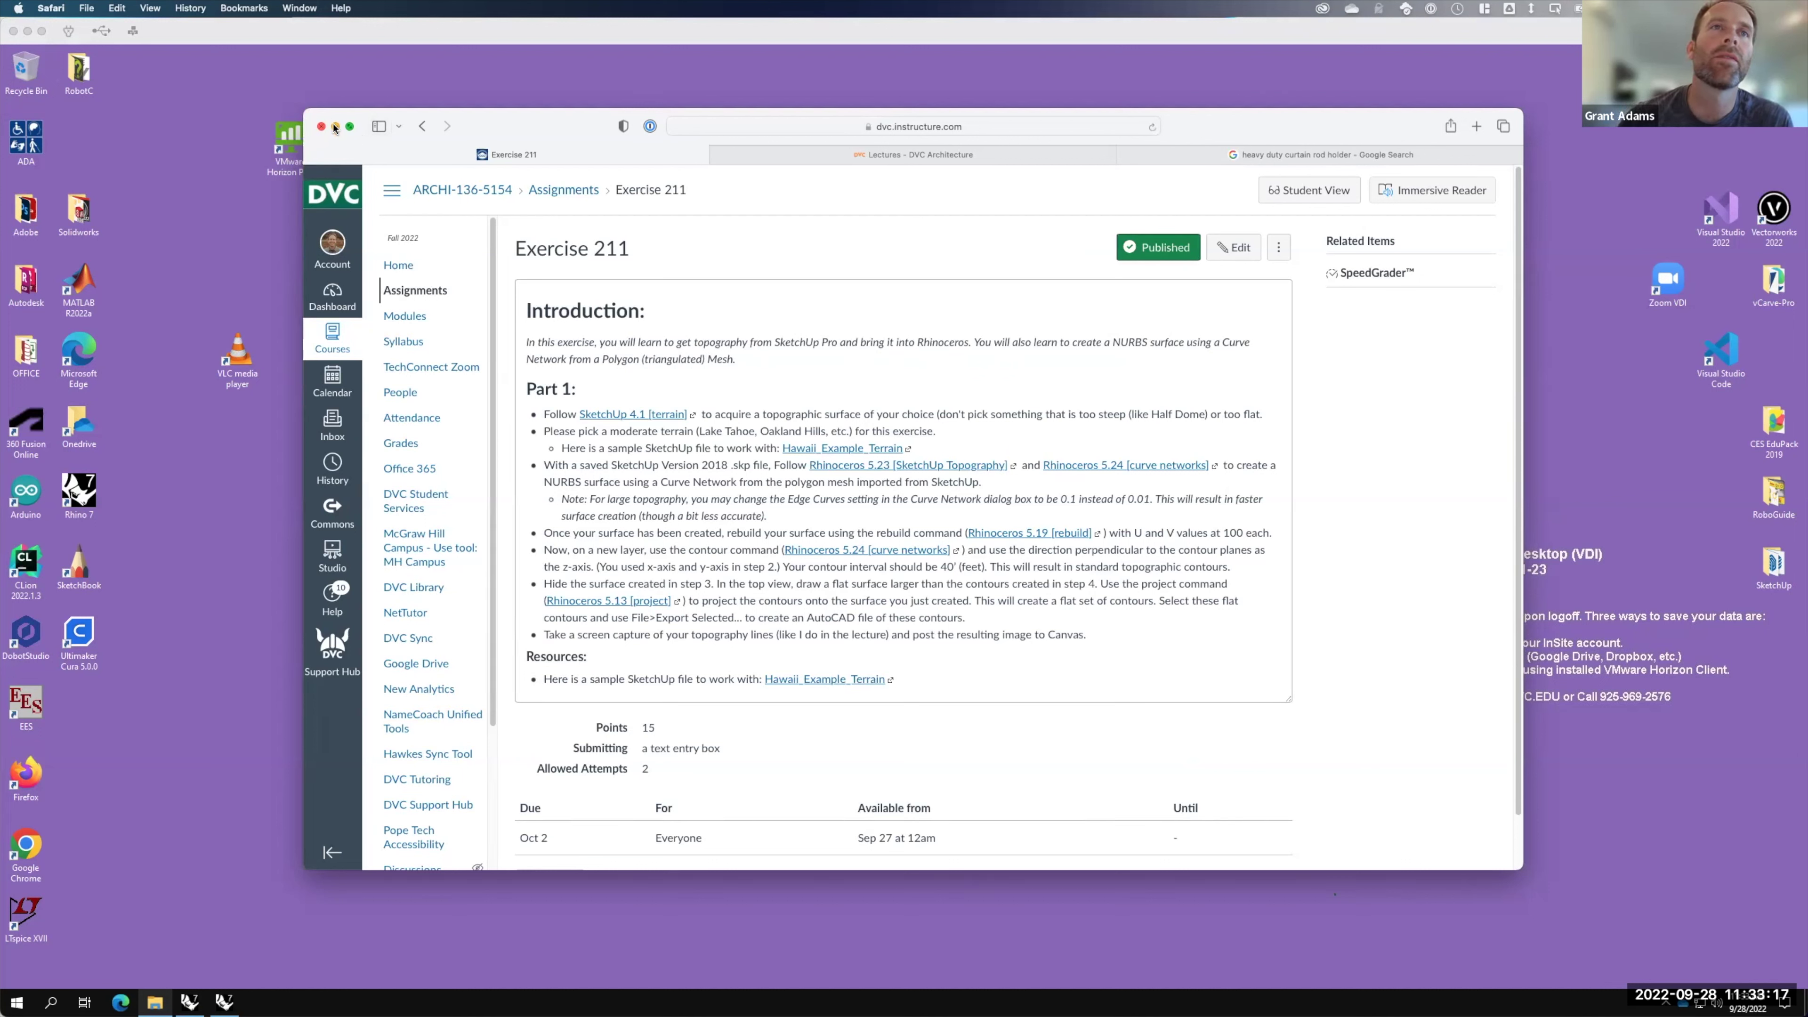
left_click(335, 126)
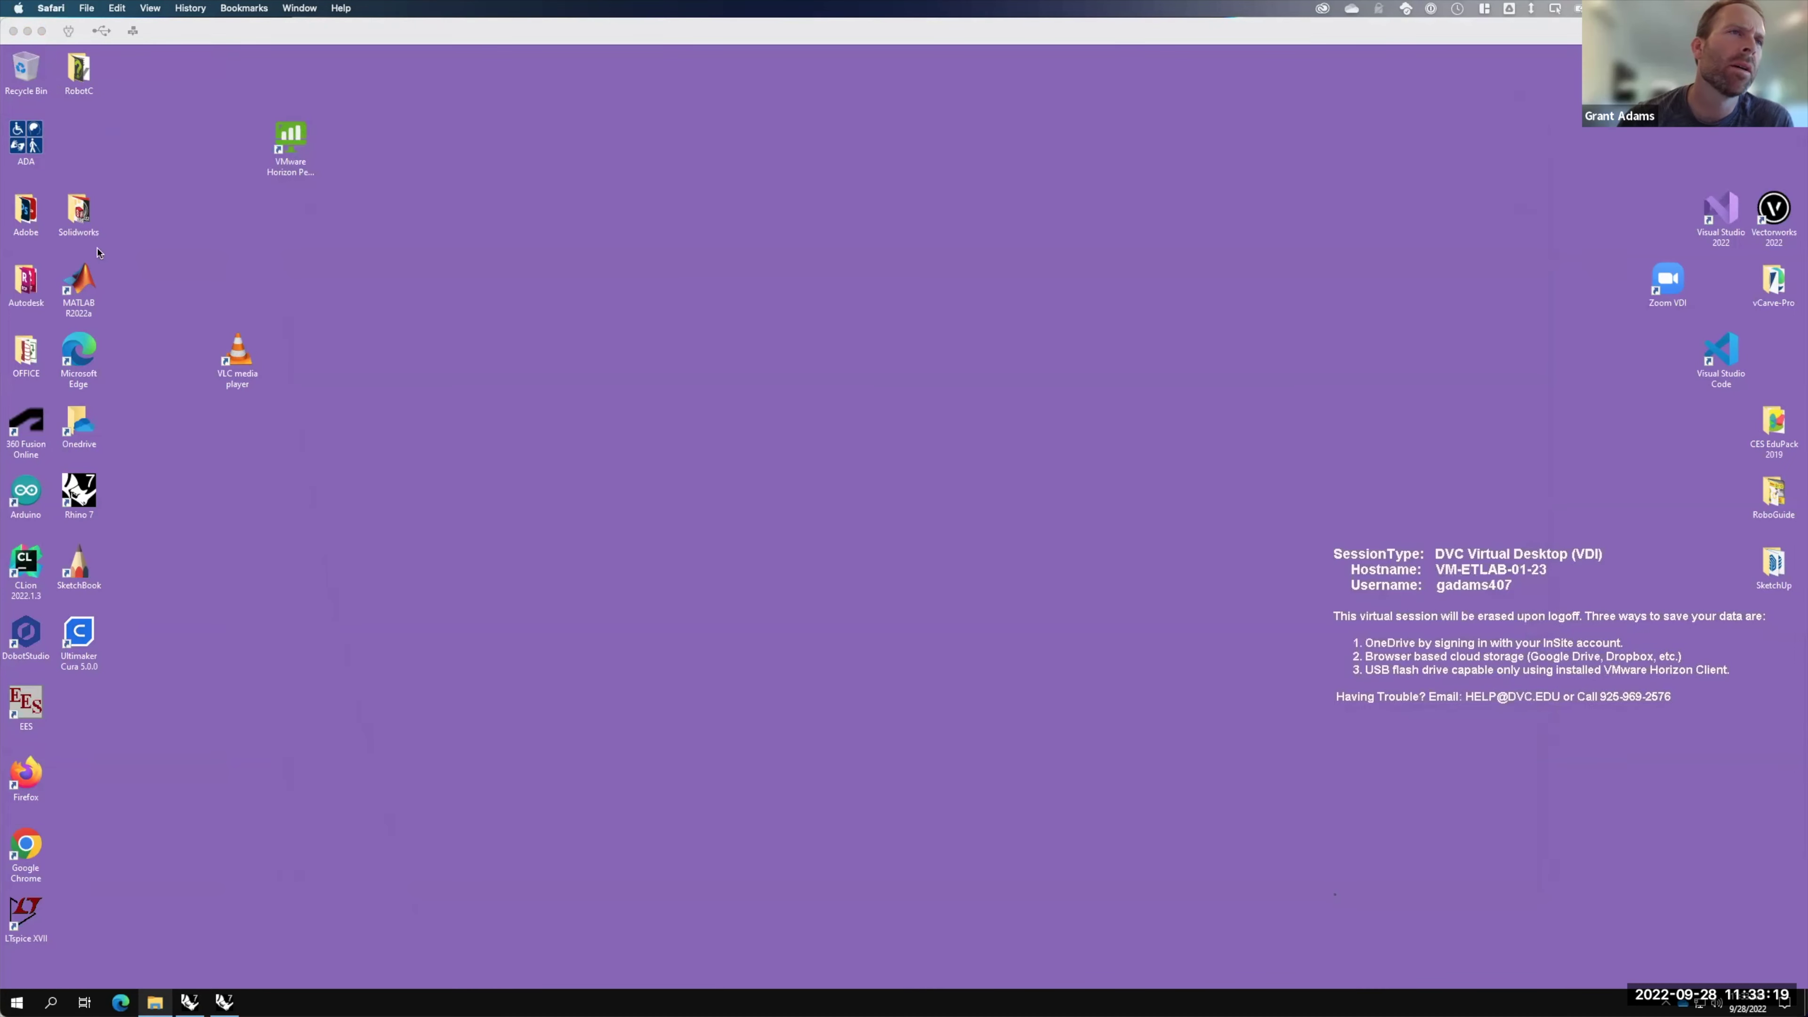
Step: Launch SketchUp Pro 2022, accept the Trimble terms, and start an Architectural Inches model
left_click(53, 1002)
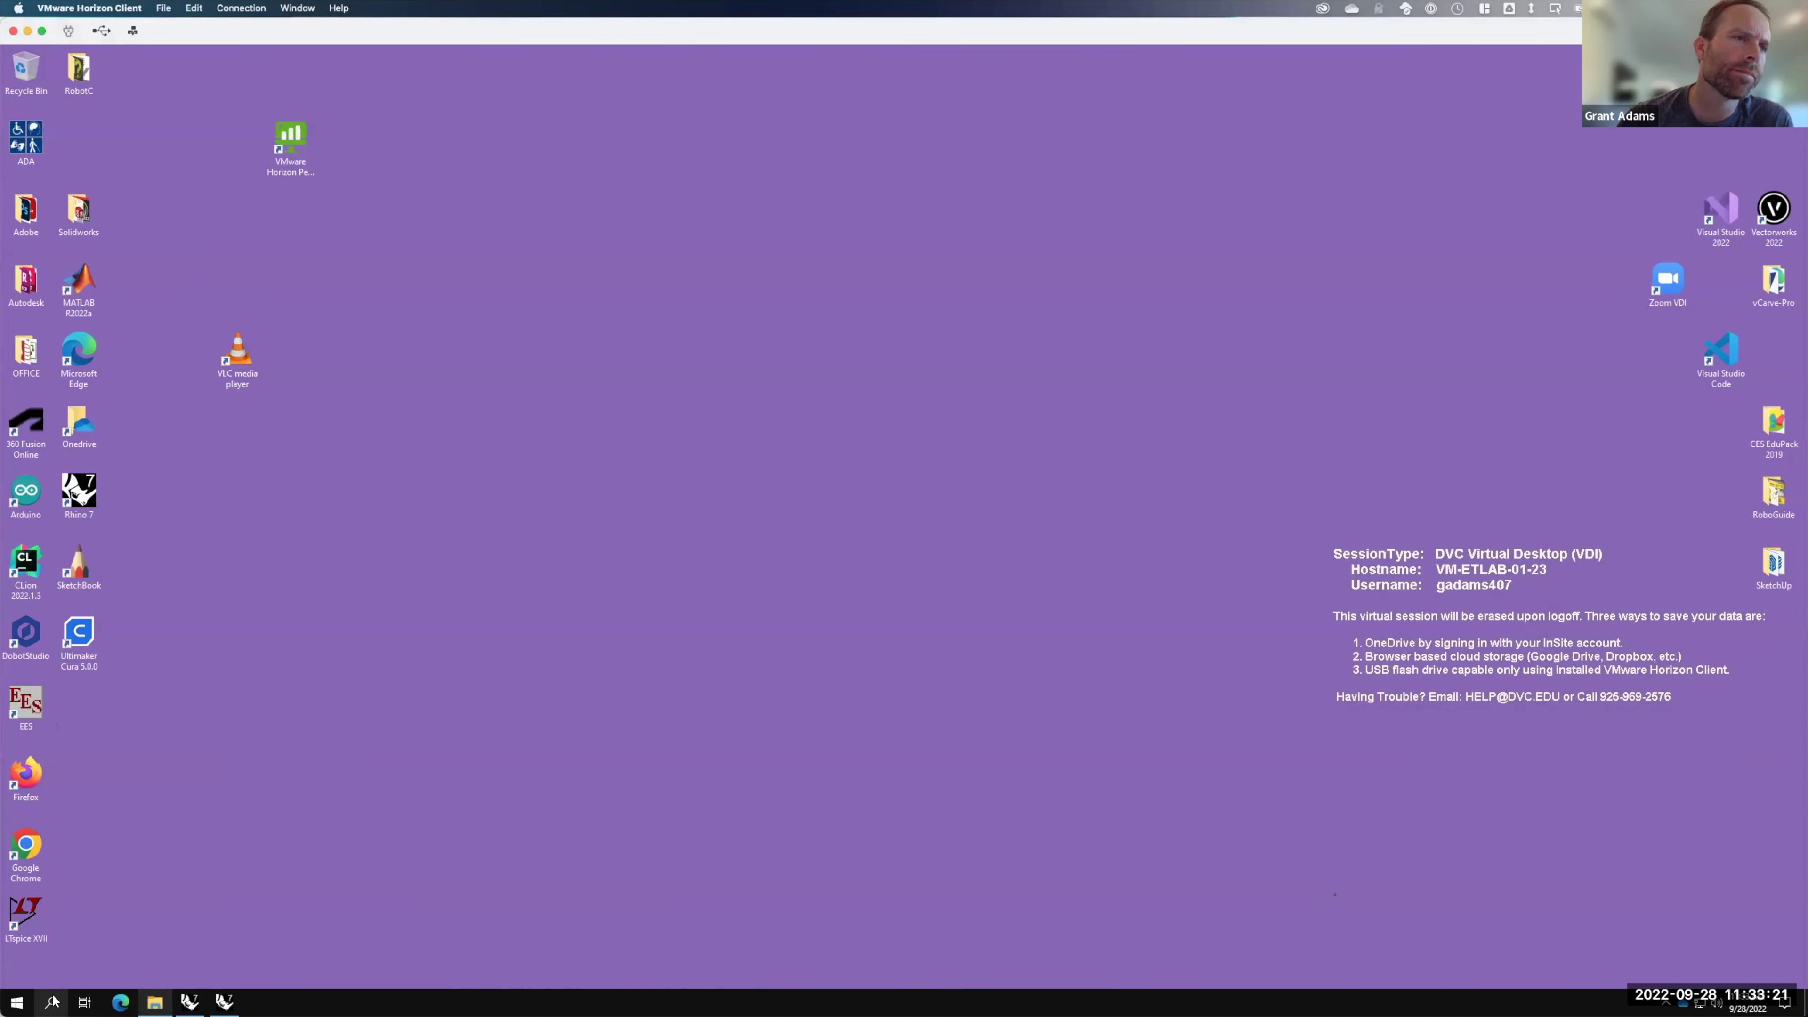
left_click(53, 1002)
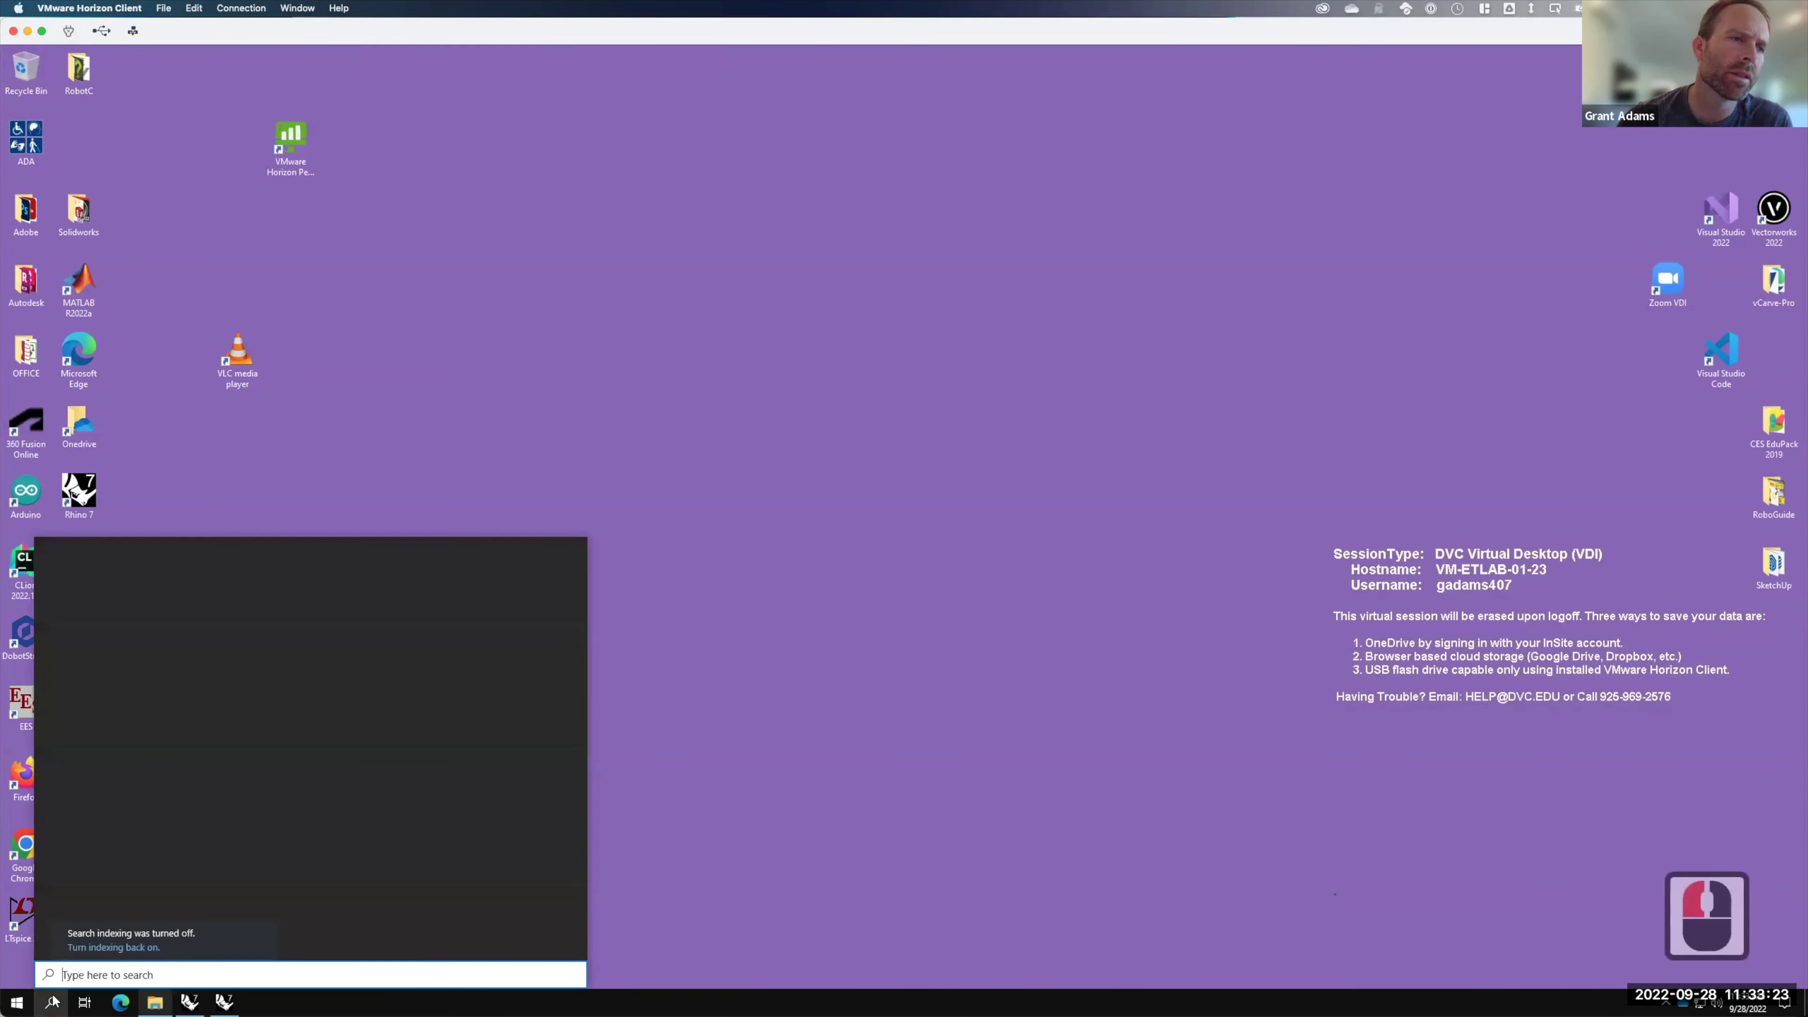
type("sketchup")
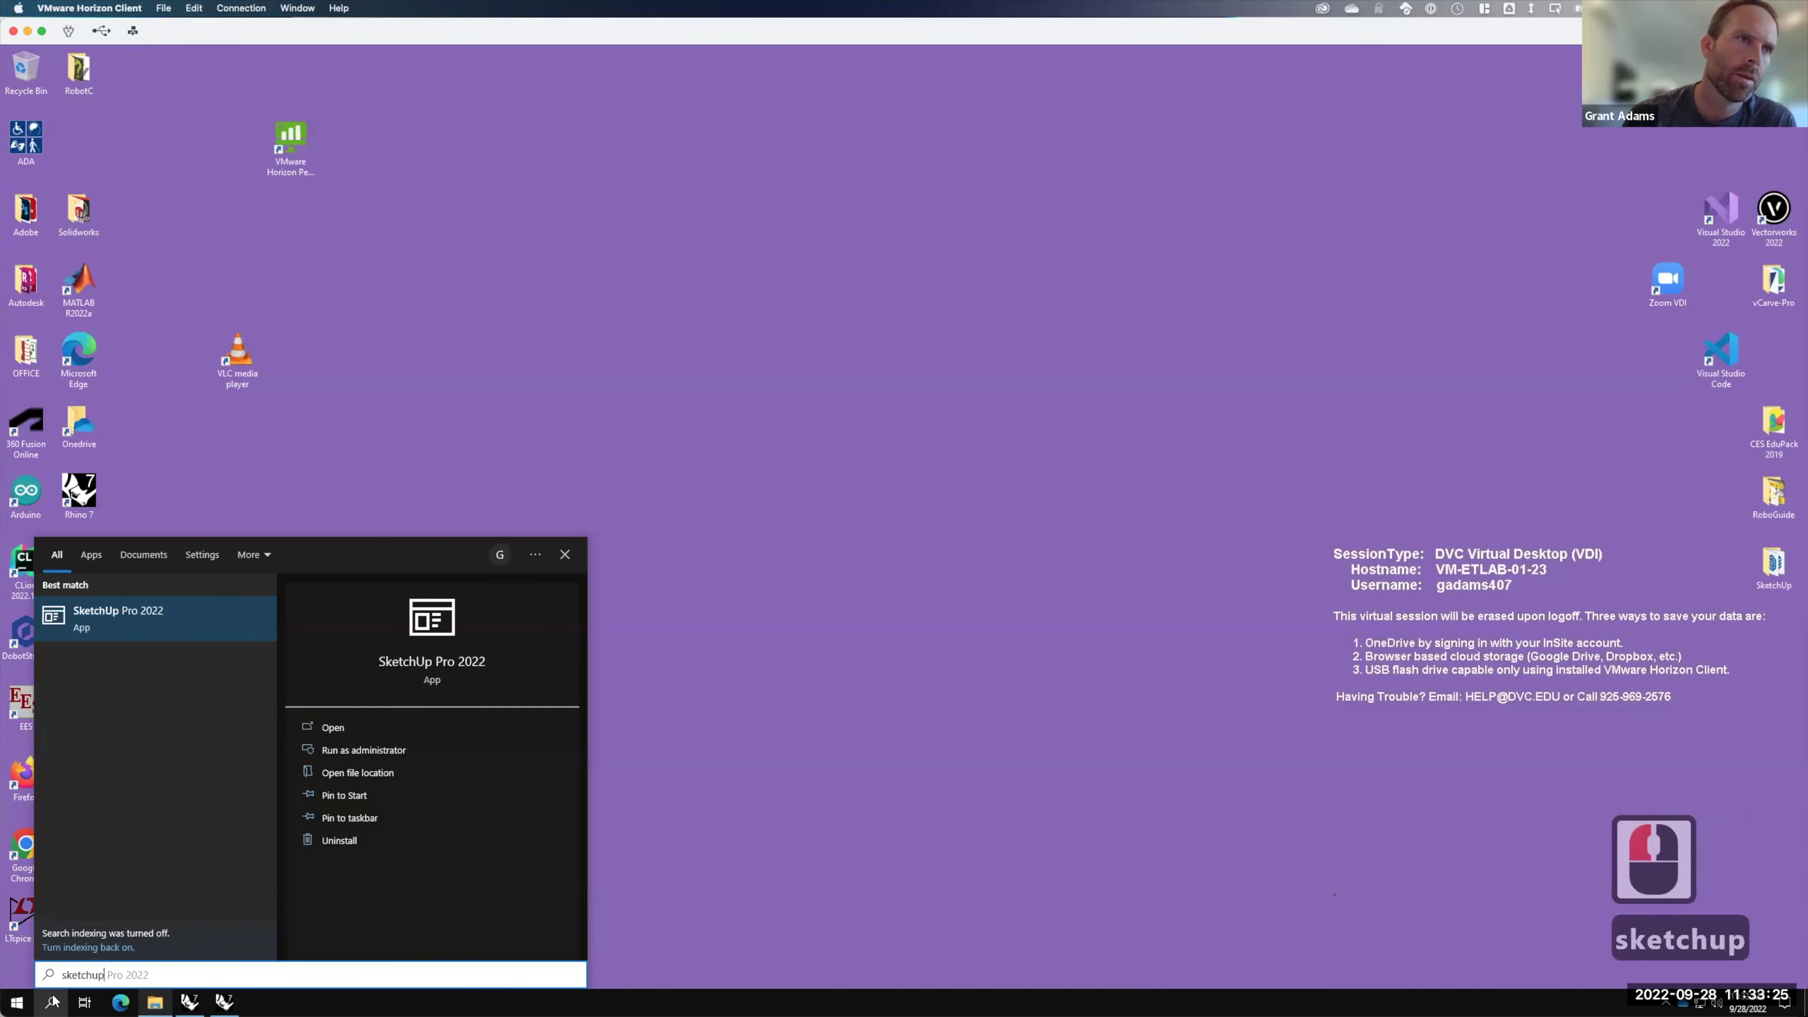
key("Return")
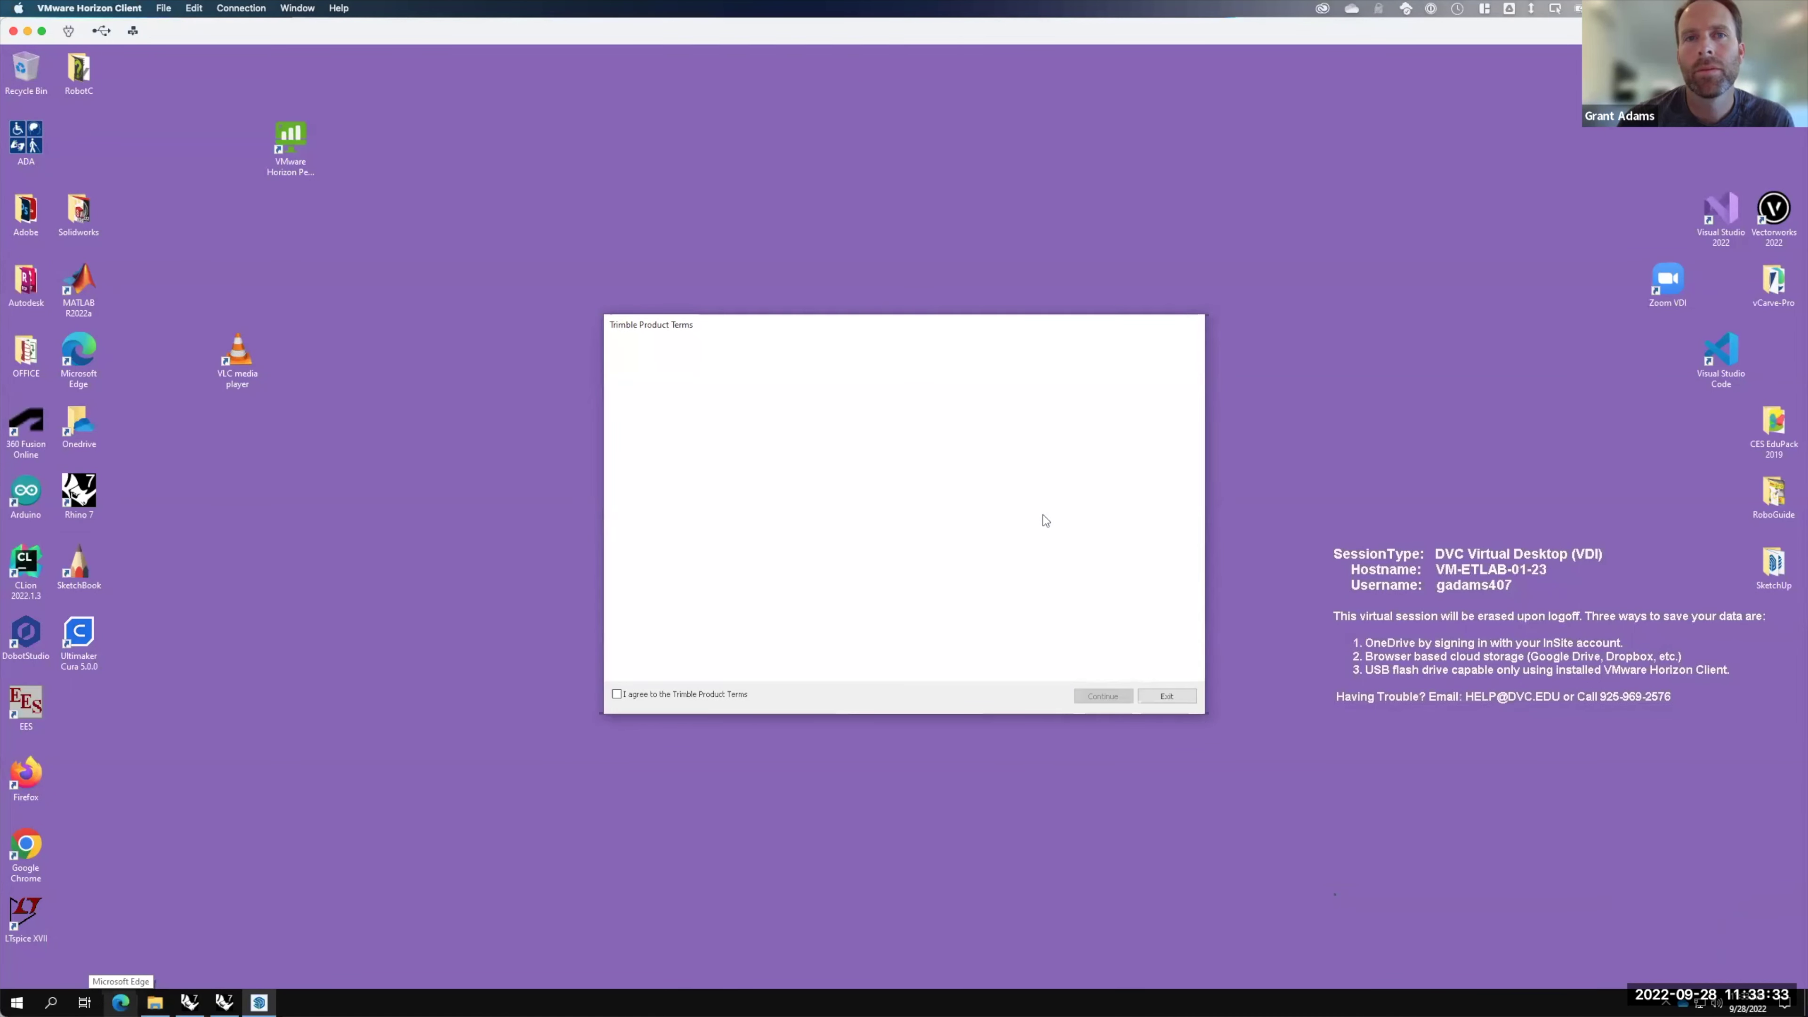
left_click(616, 694)
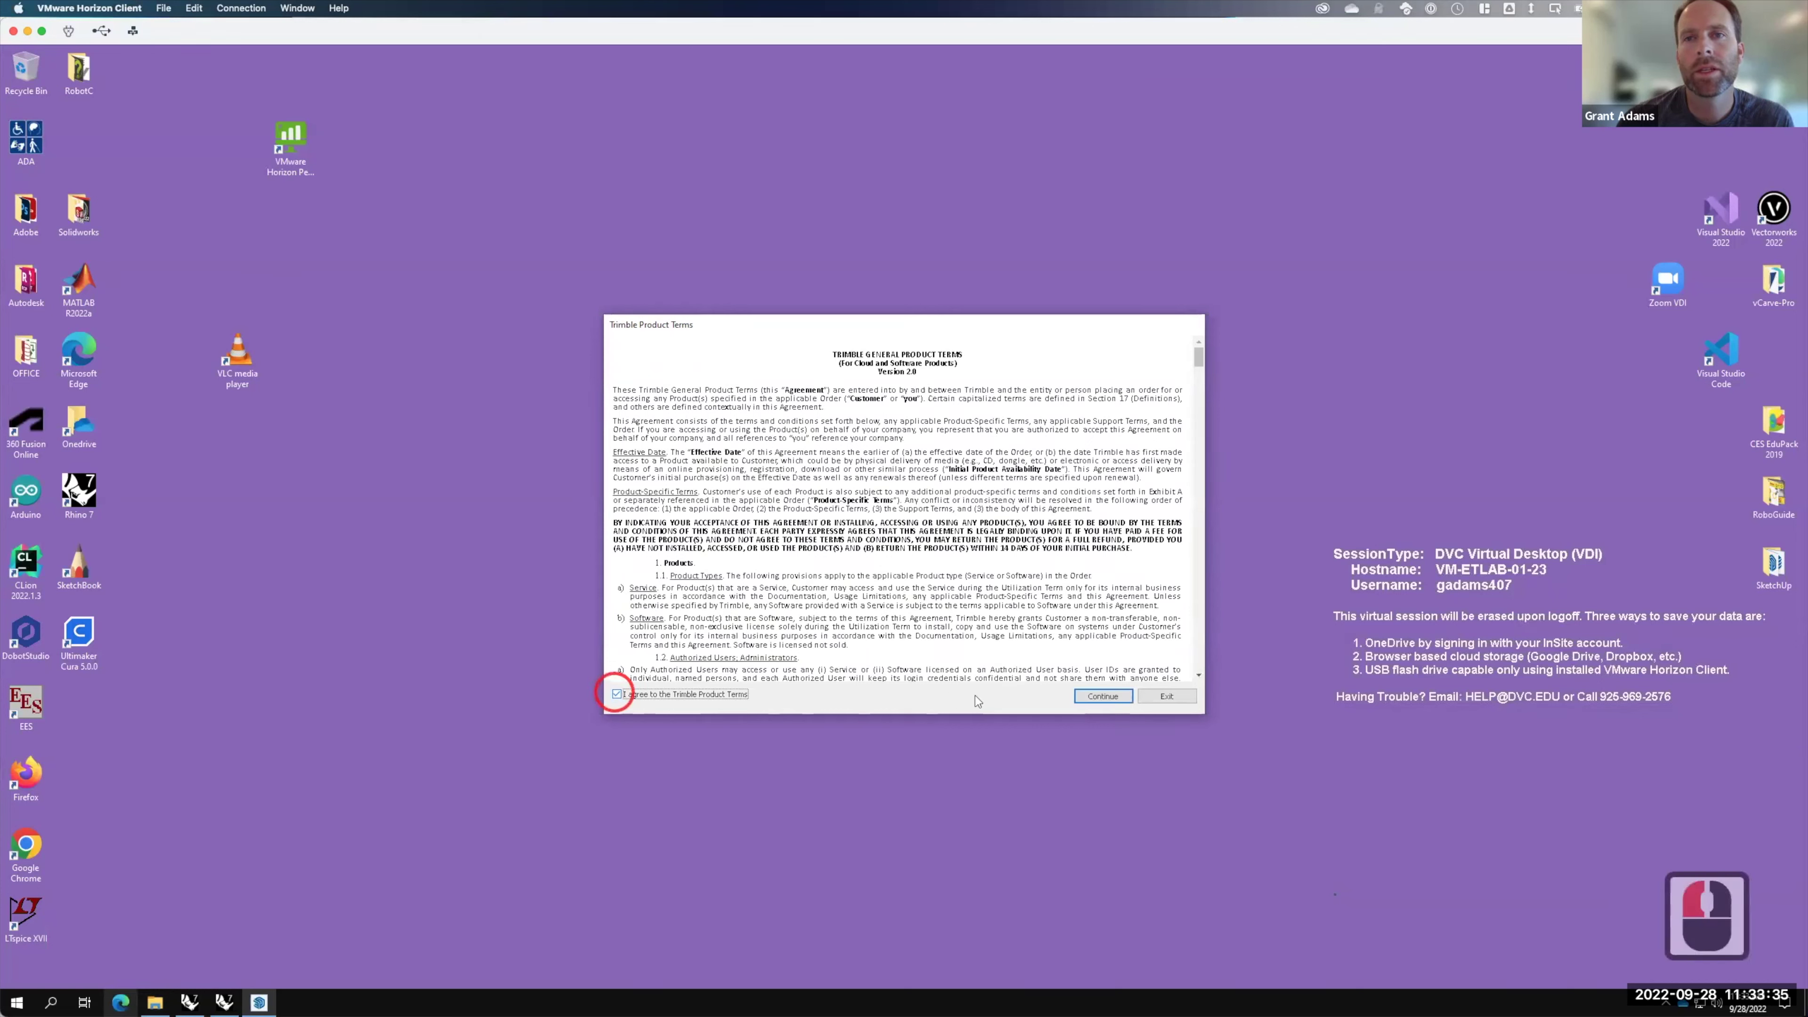
left_click(1113, 699)
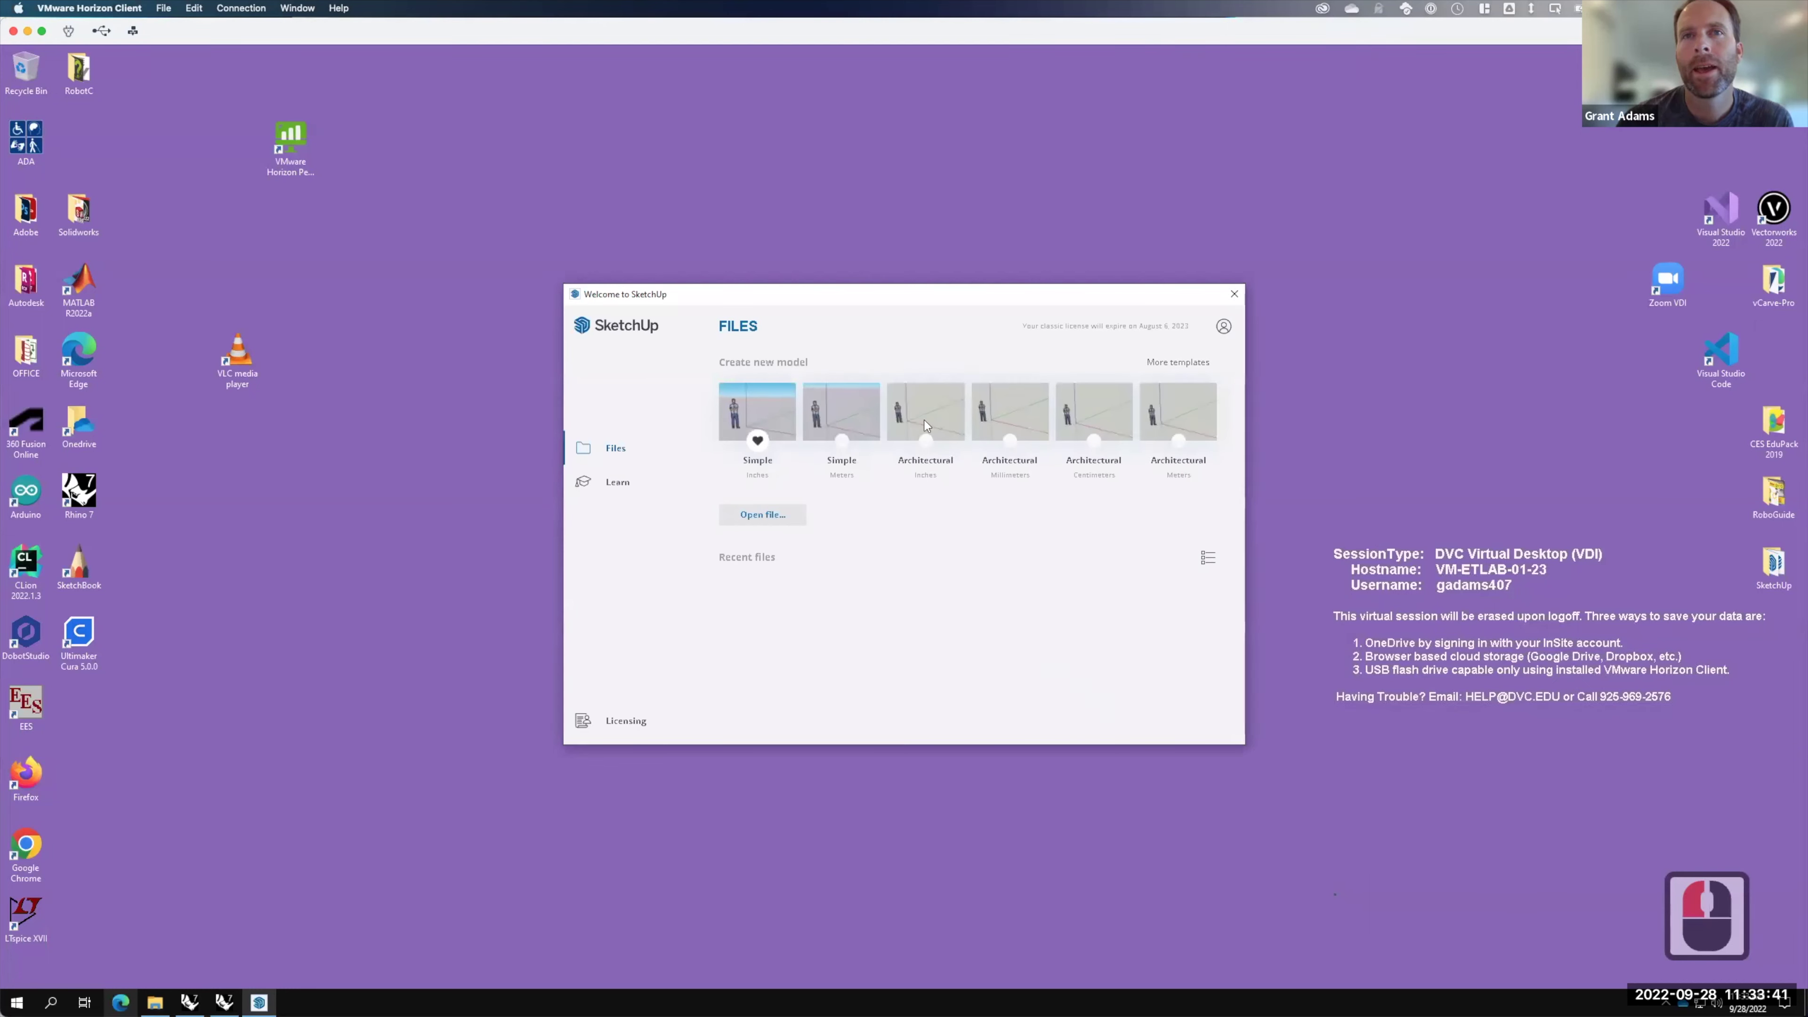
left_click(933, 420)
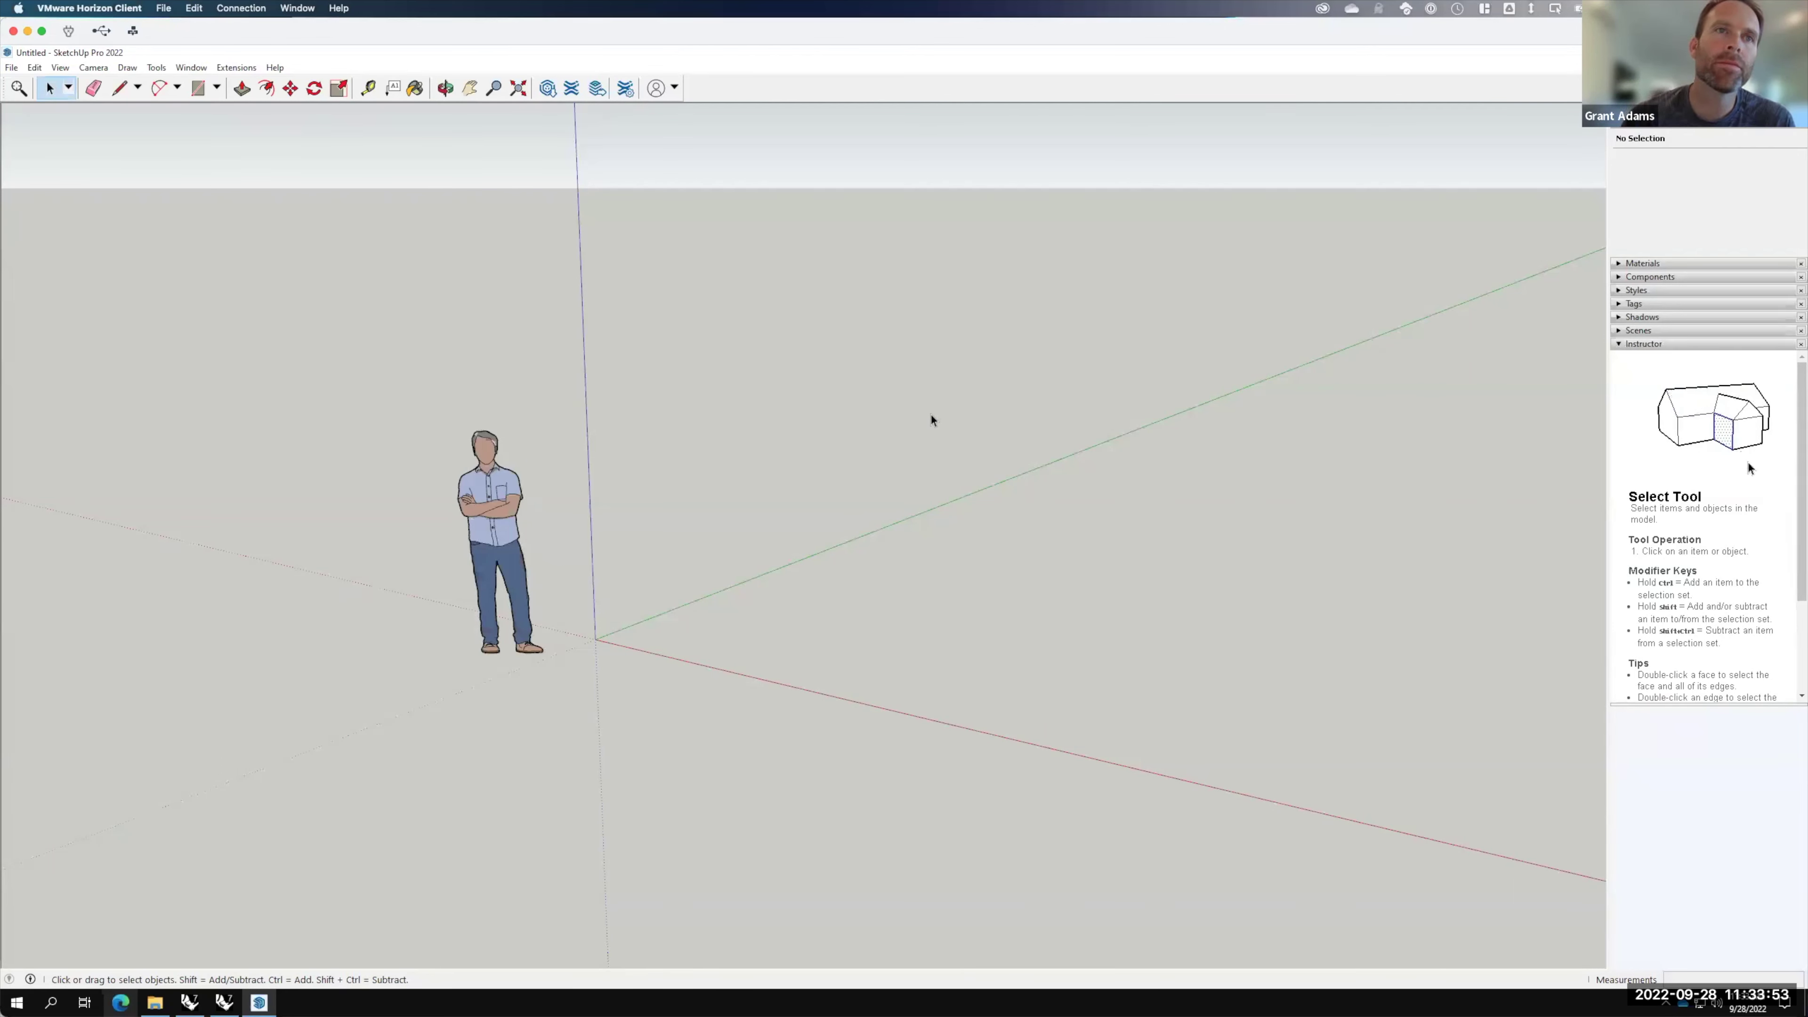
Step: Erase the default human scale figure from the model
left_click(492, 487)
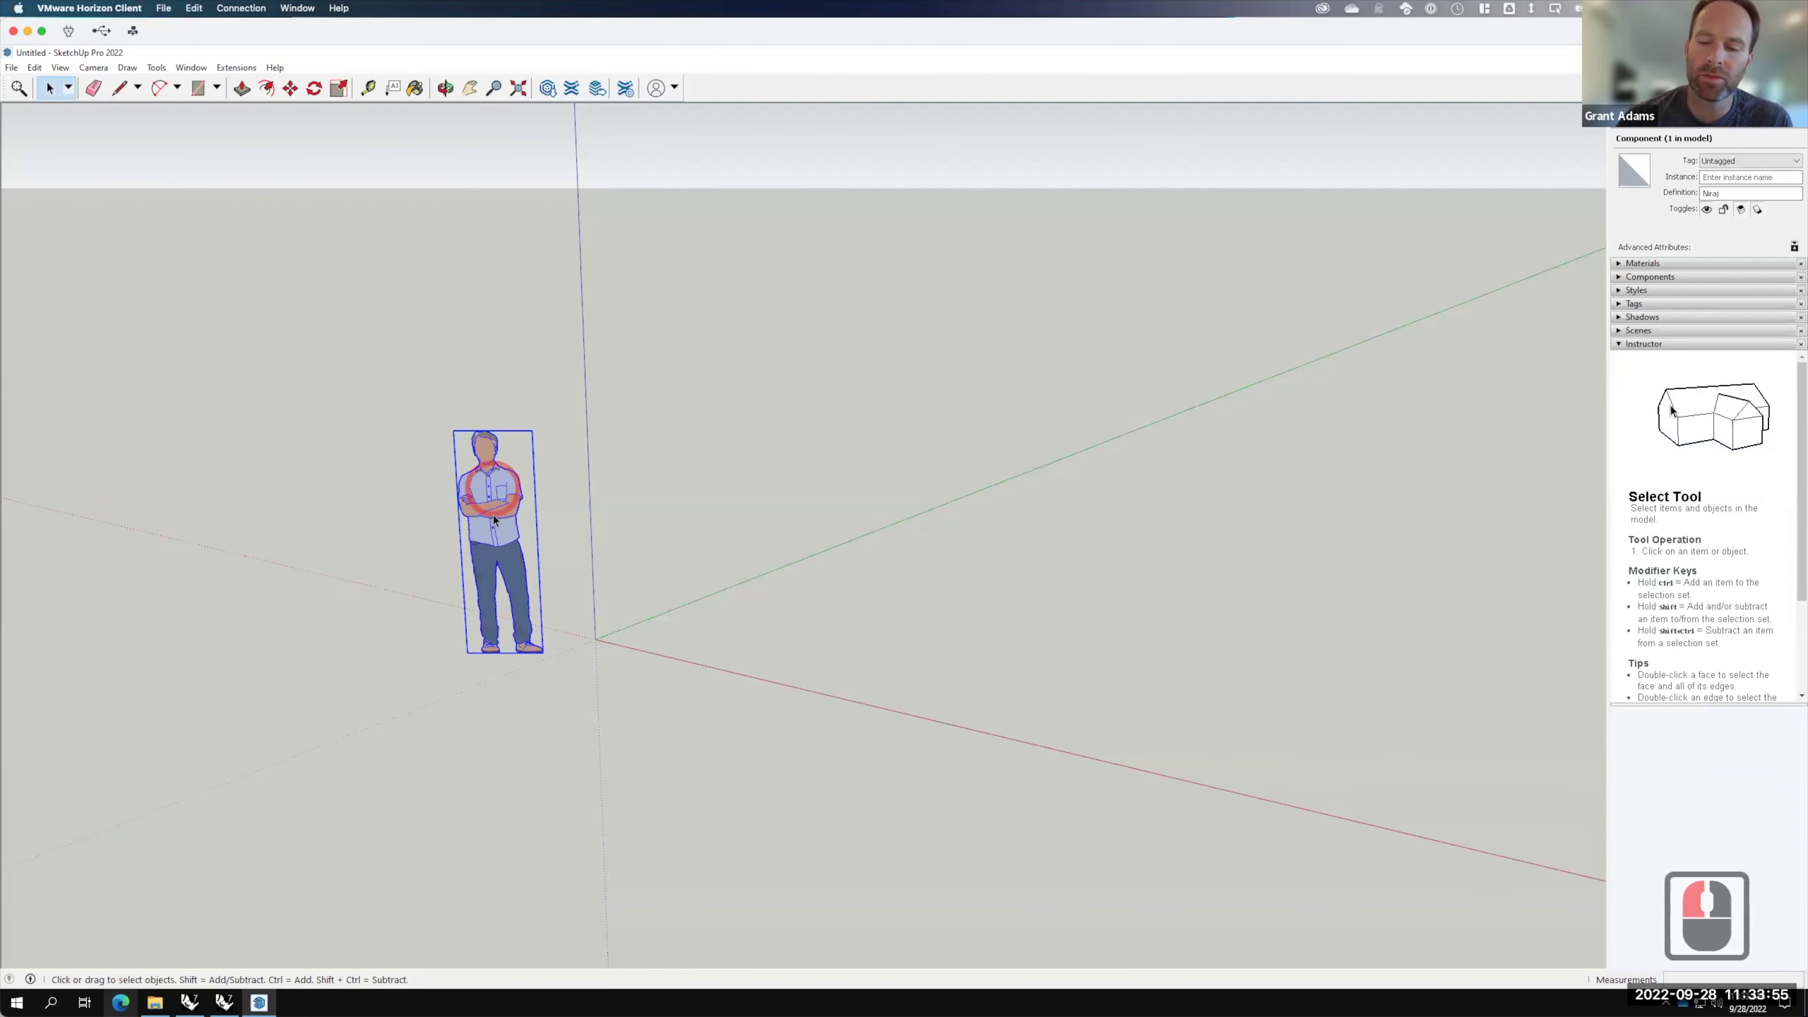
right_click(499, 472)
left_click(547, 499)
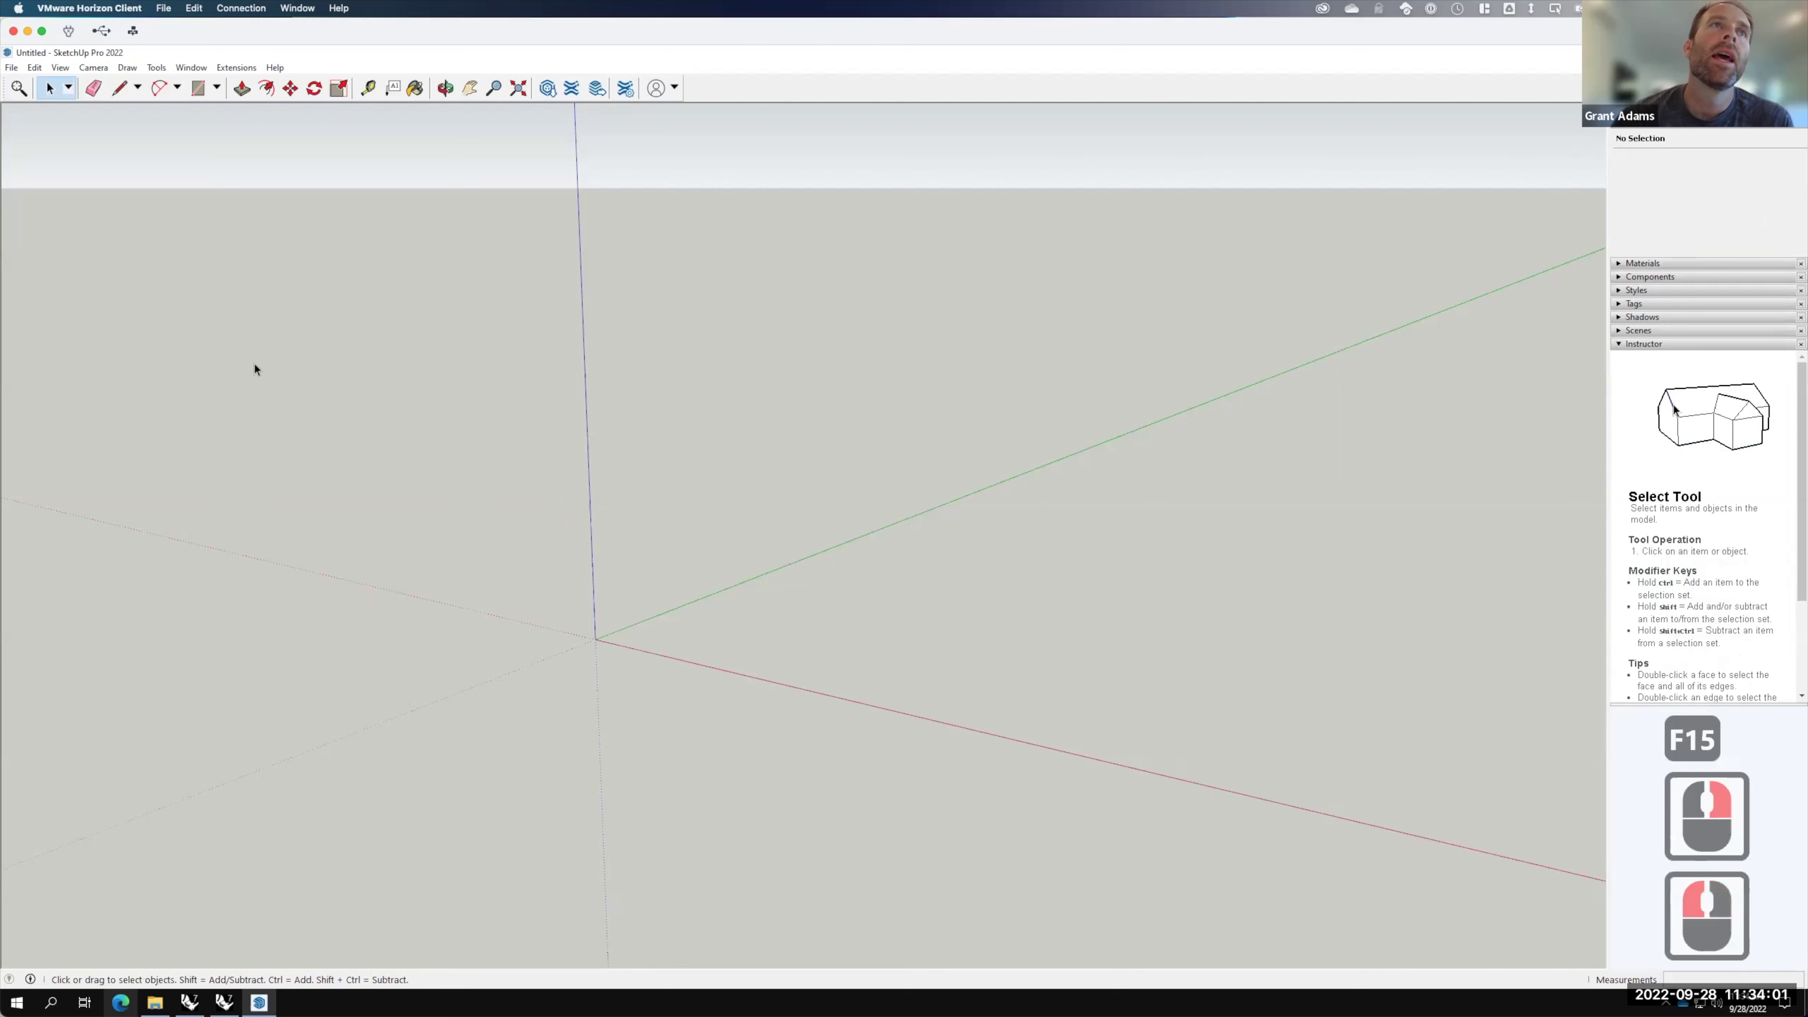
Step: Choose File > Geo-location > Add Location and proceed to Sign In
left_click(11, 67)
mouse_move(32, 265)
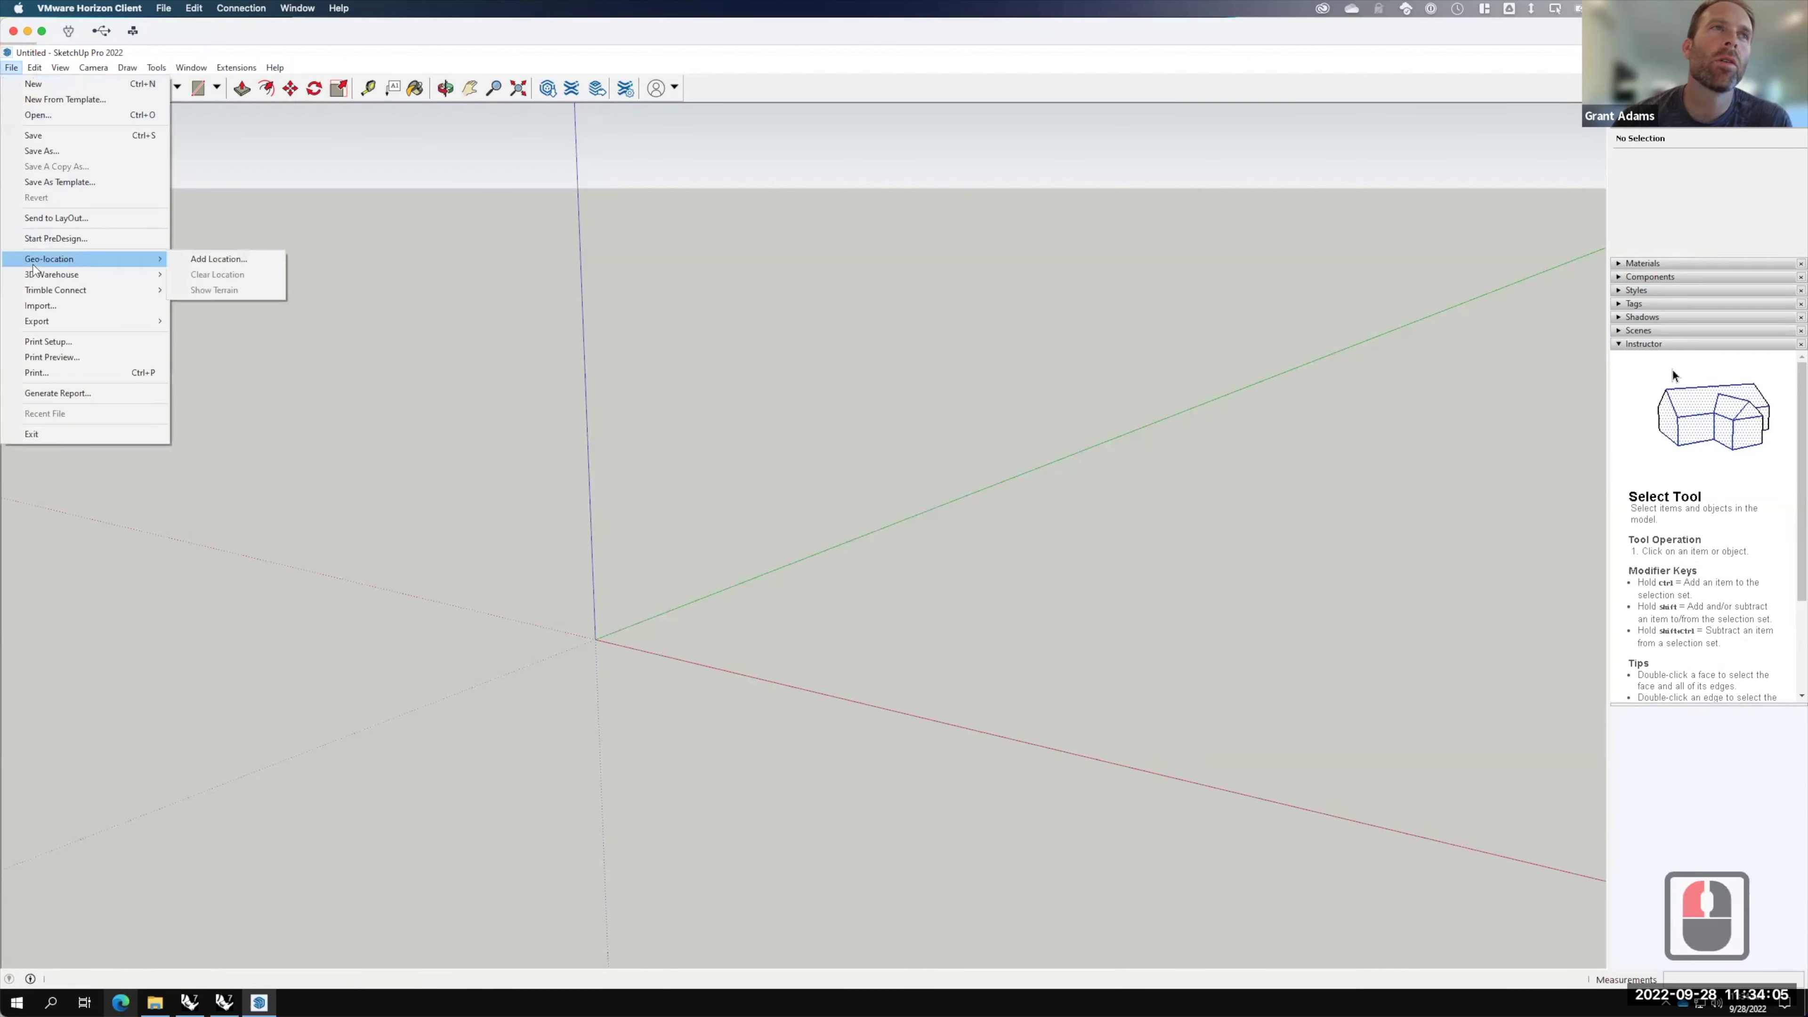
left_click(220, 263)
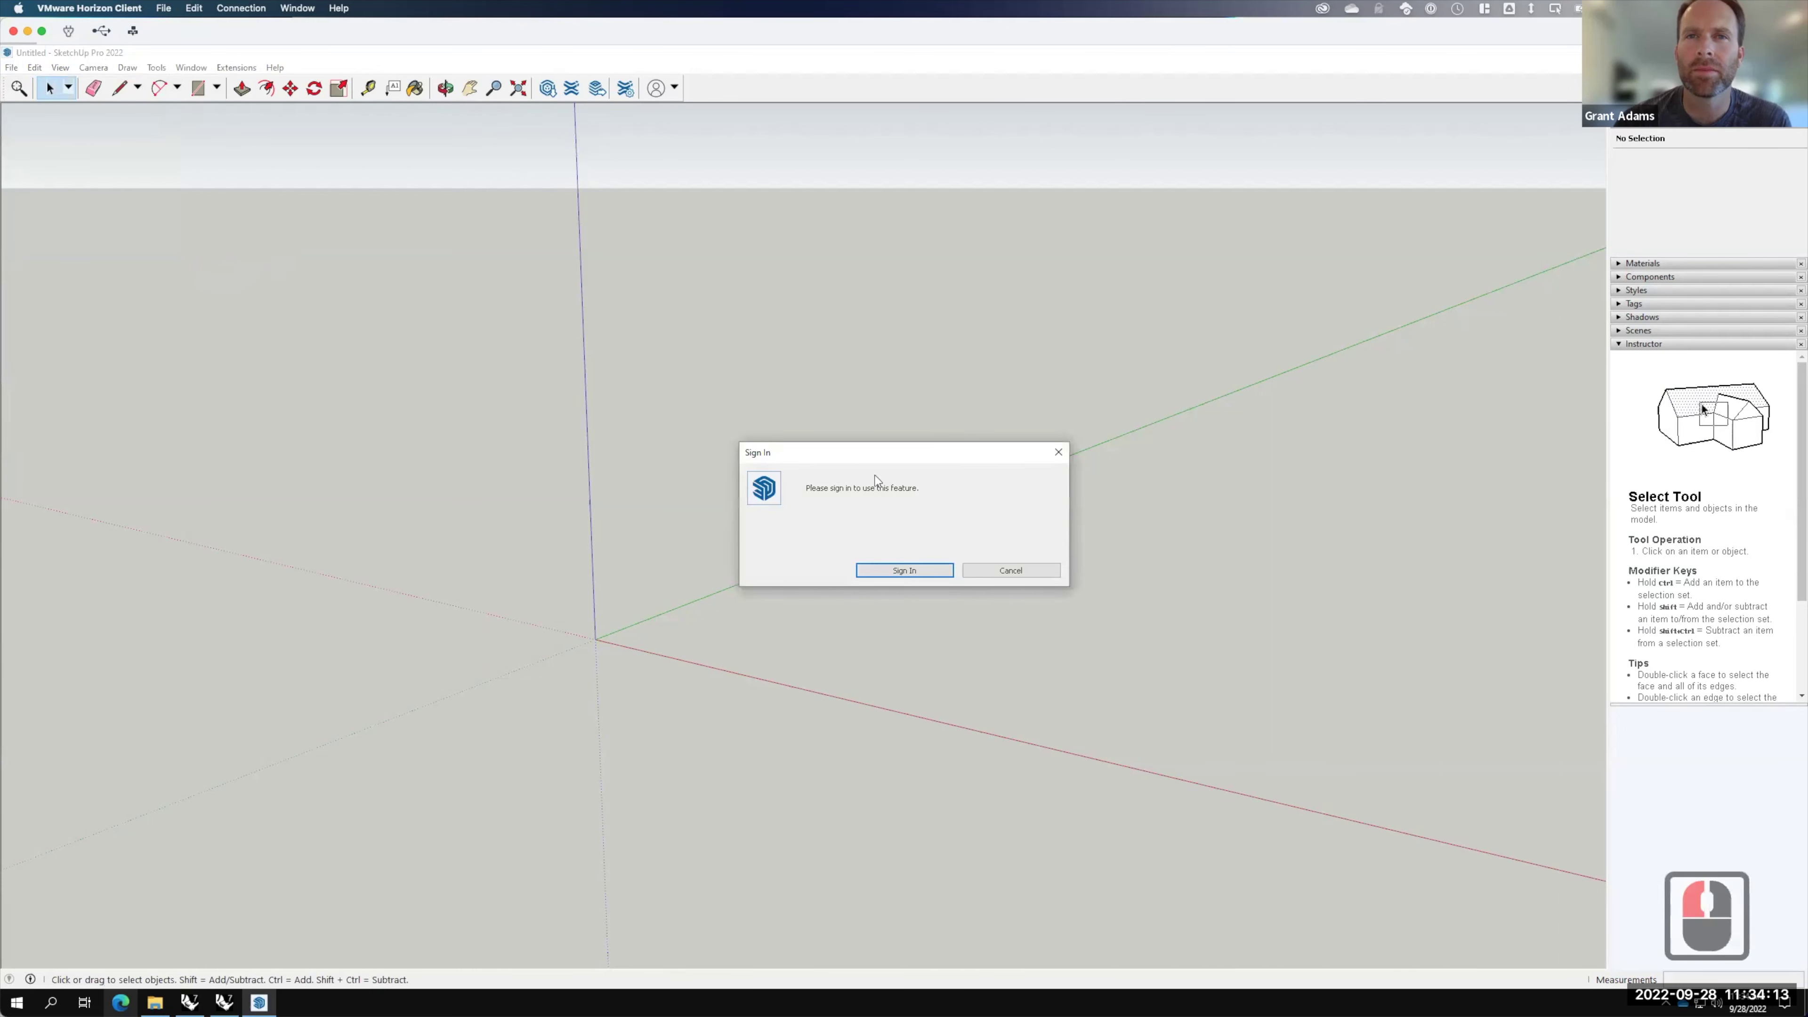
left_click(919, 570)
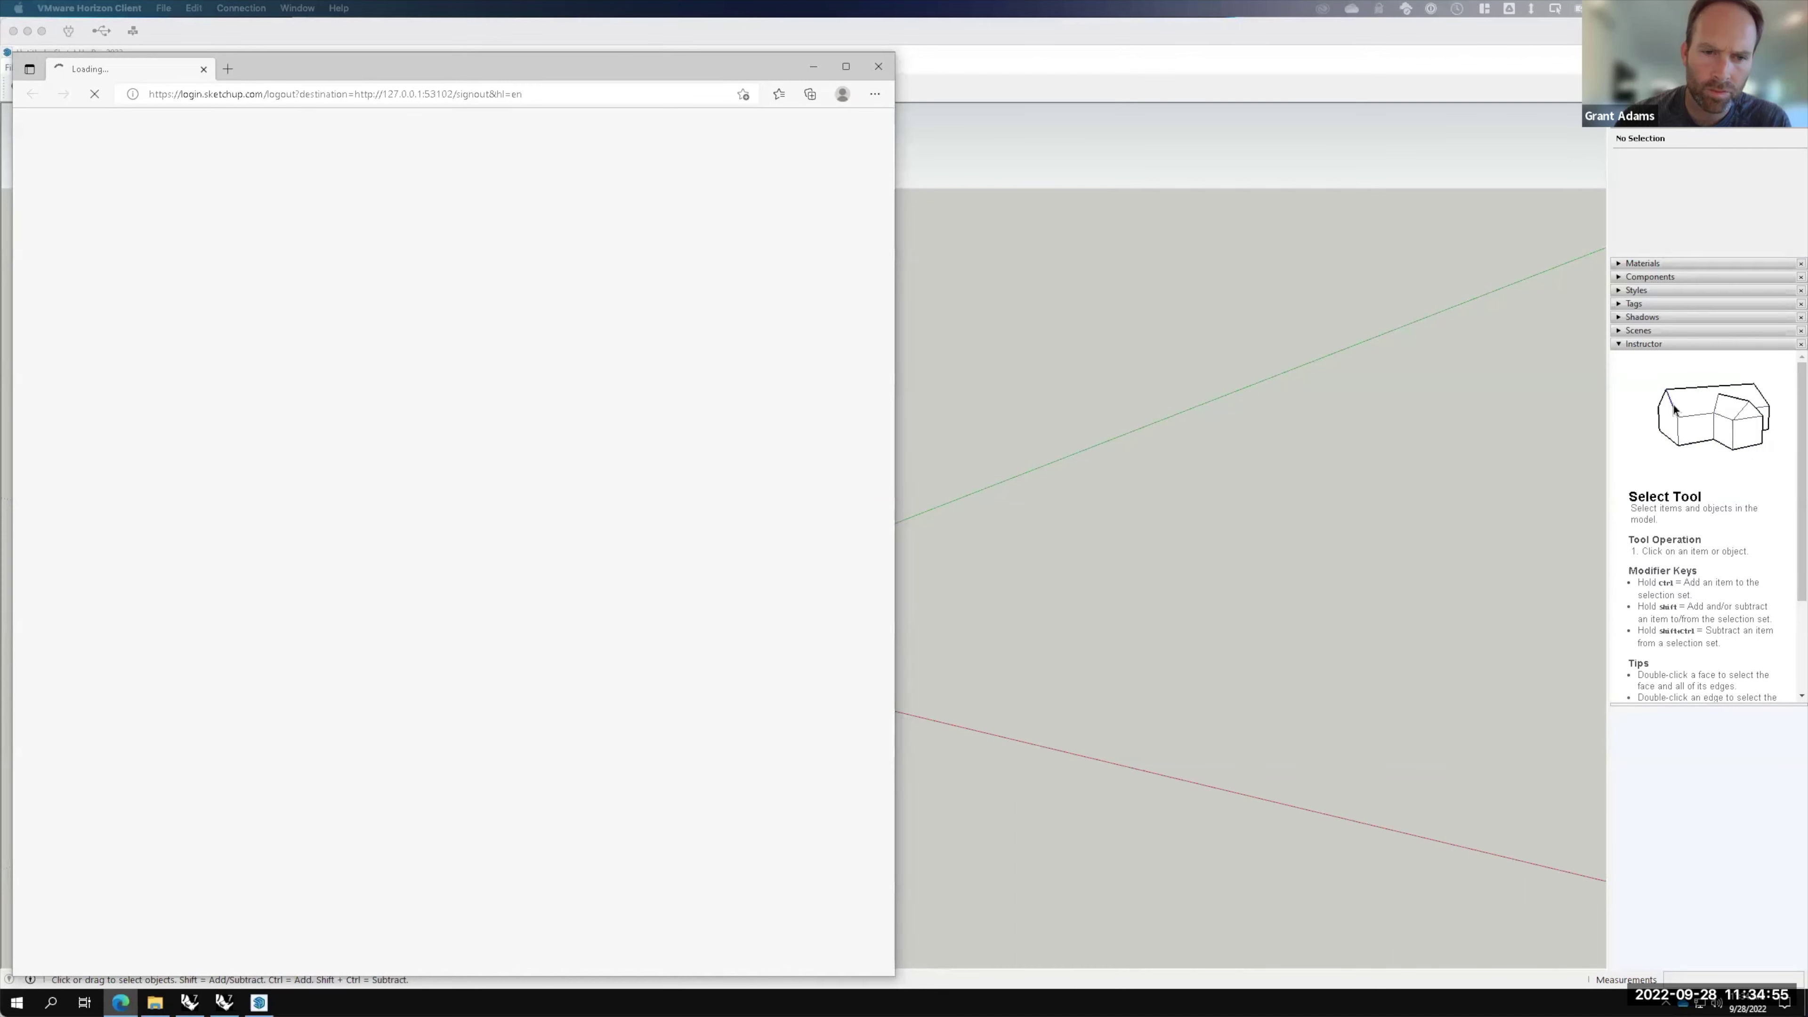
key("F15")
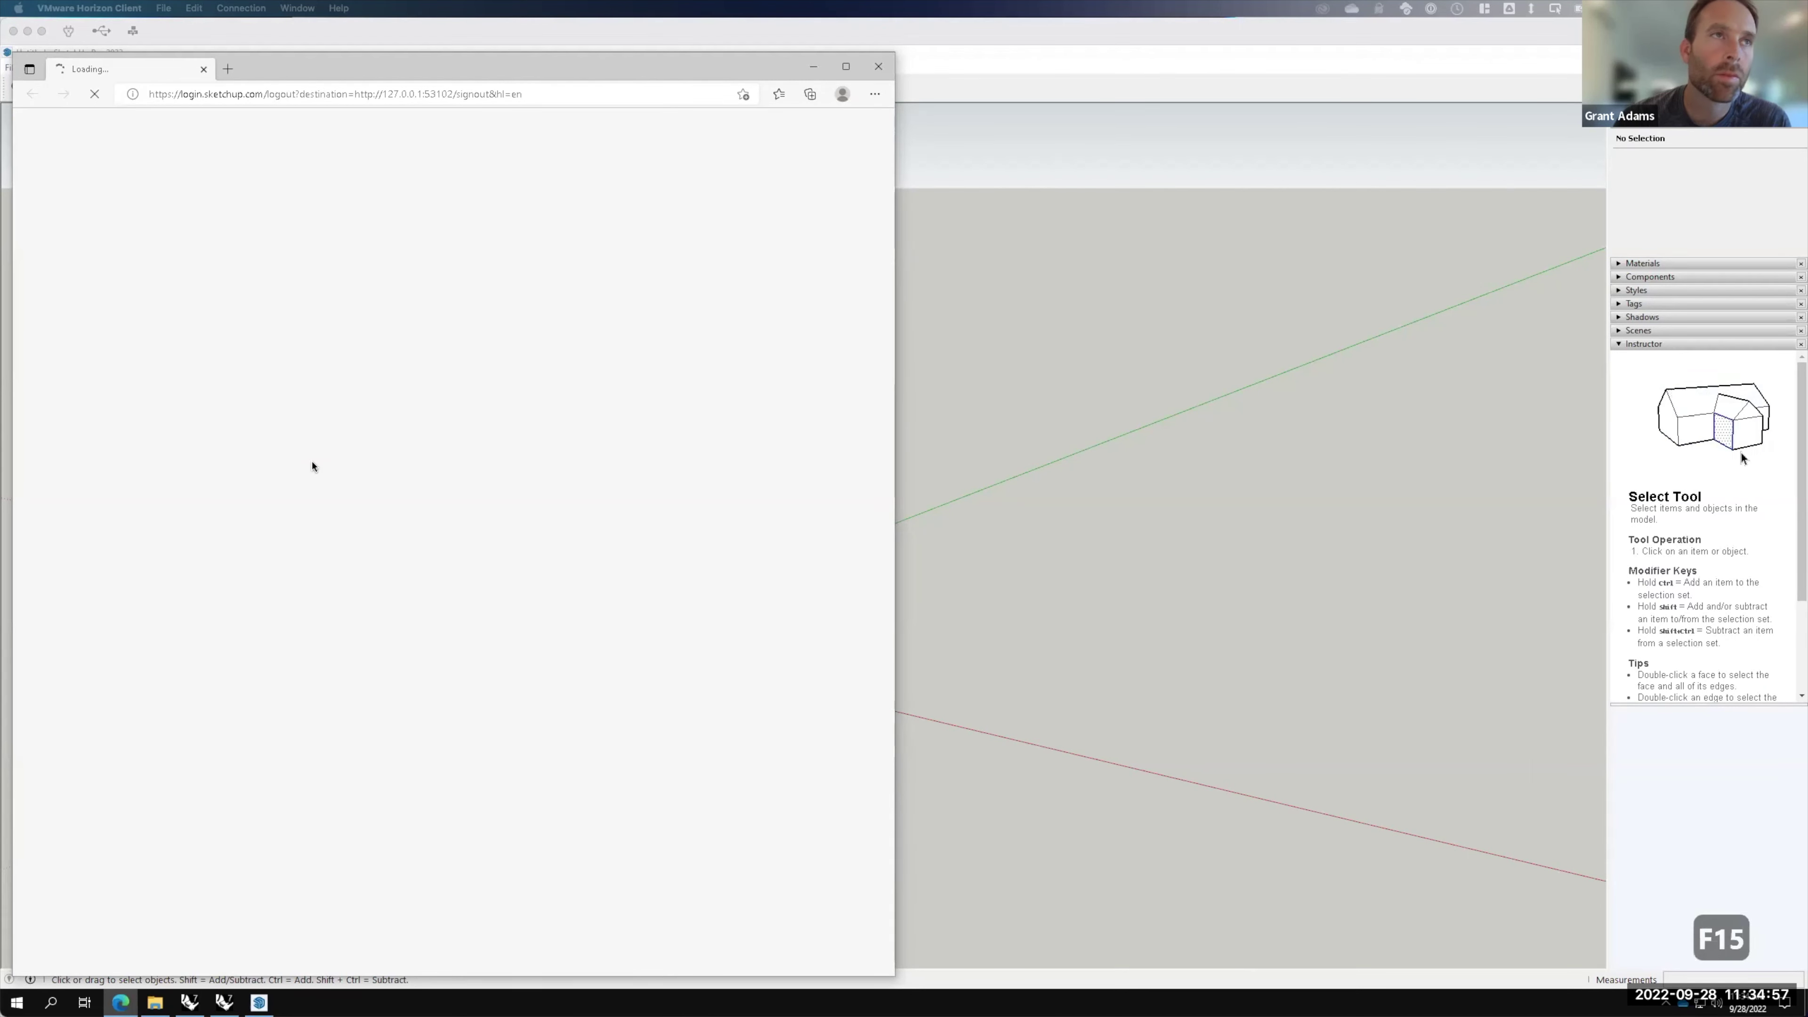
left_click(503, 94)
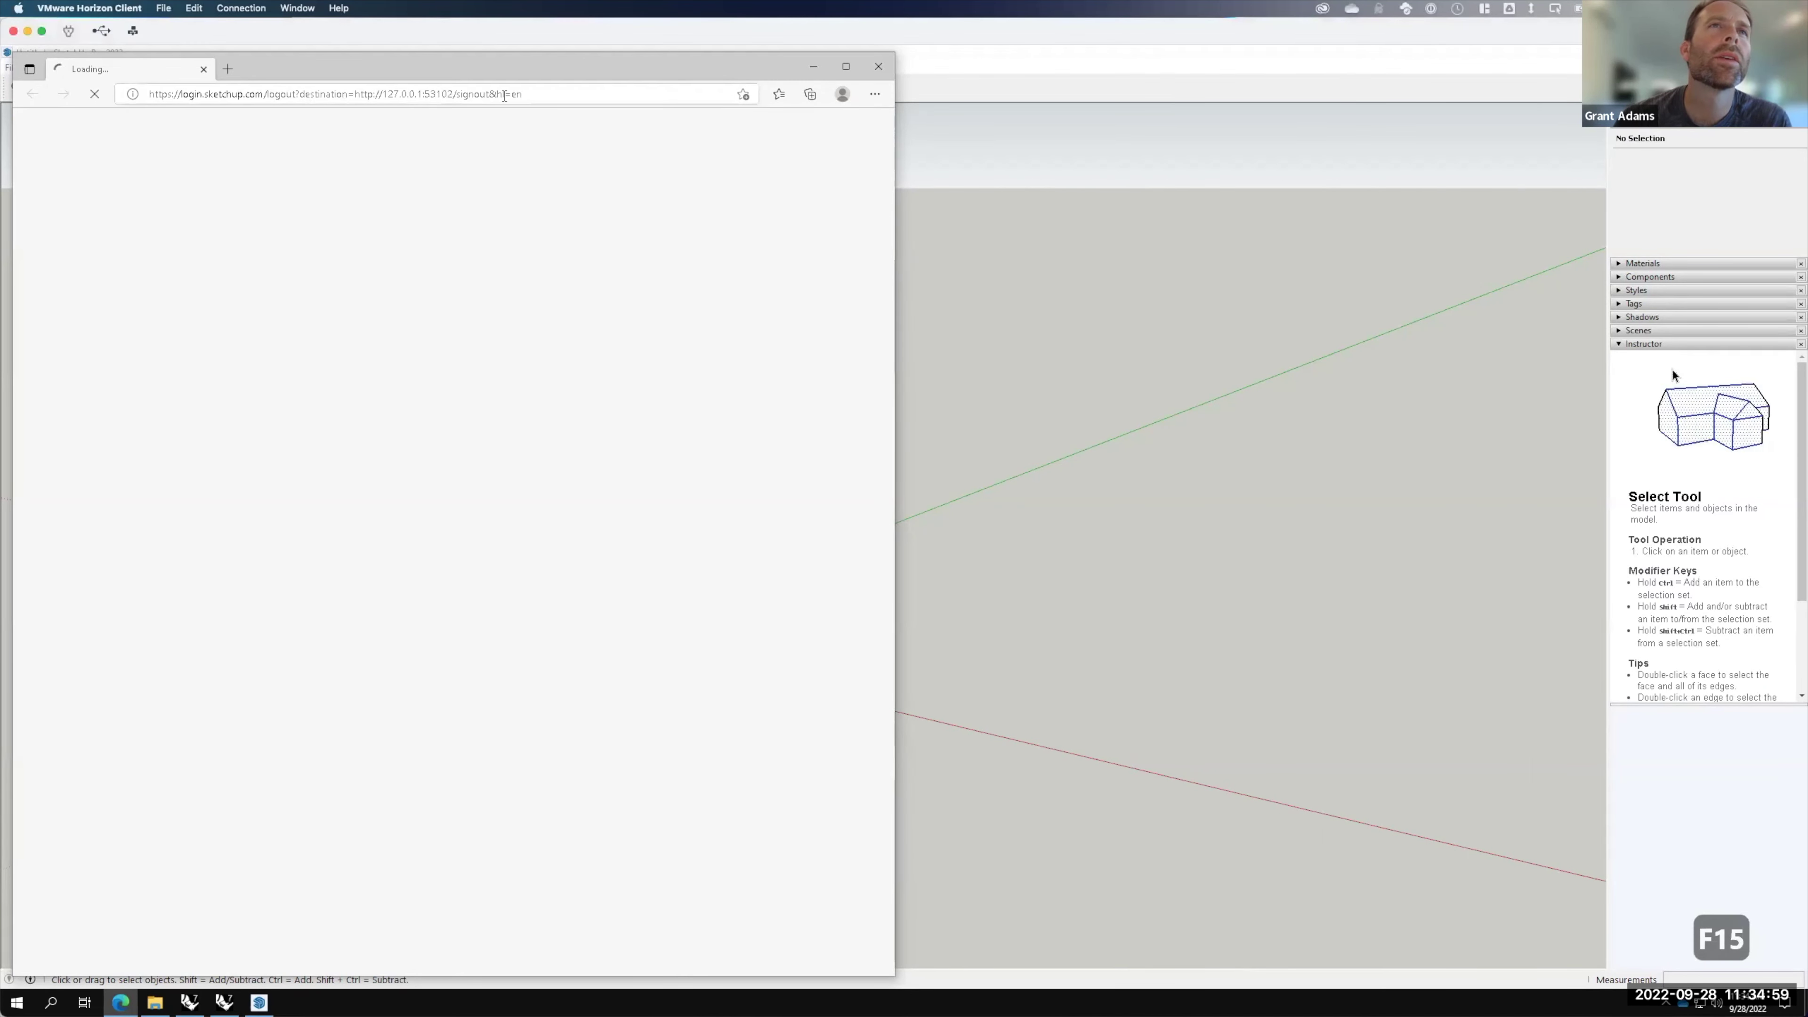
key("Return")
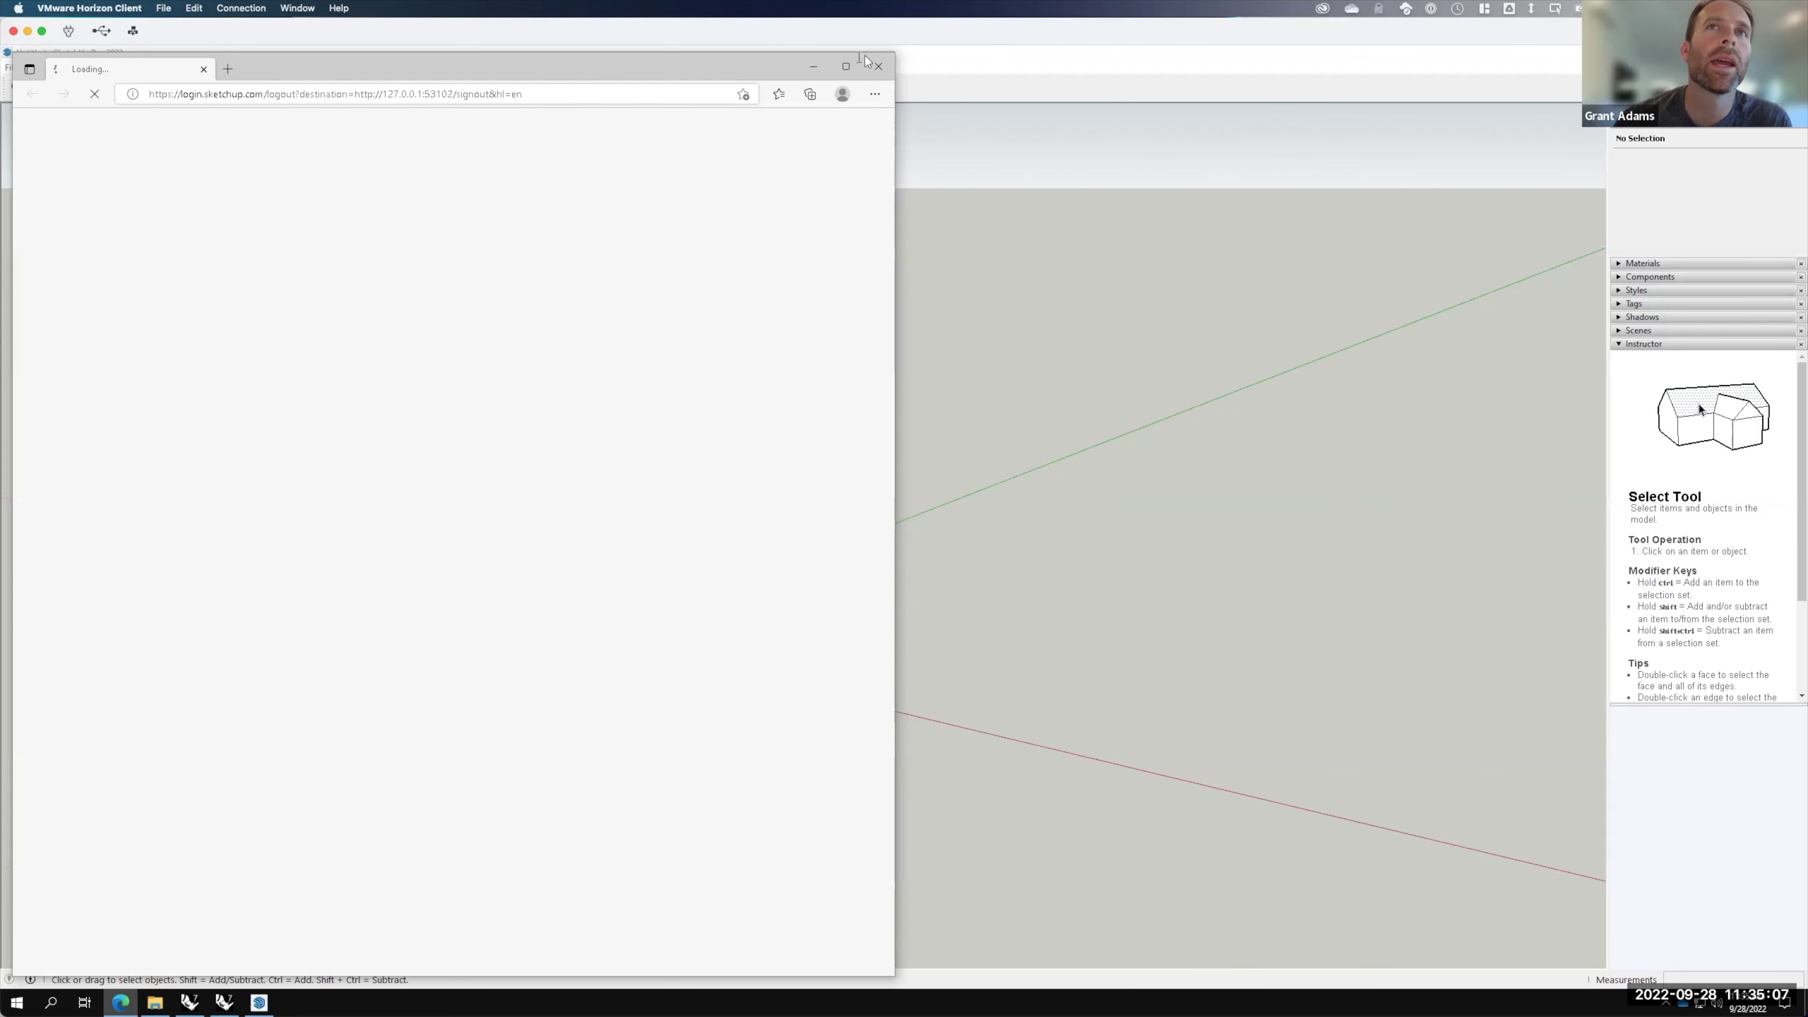
left_click(879, 67)
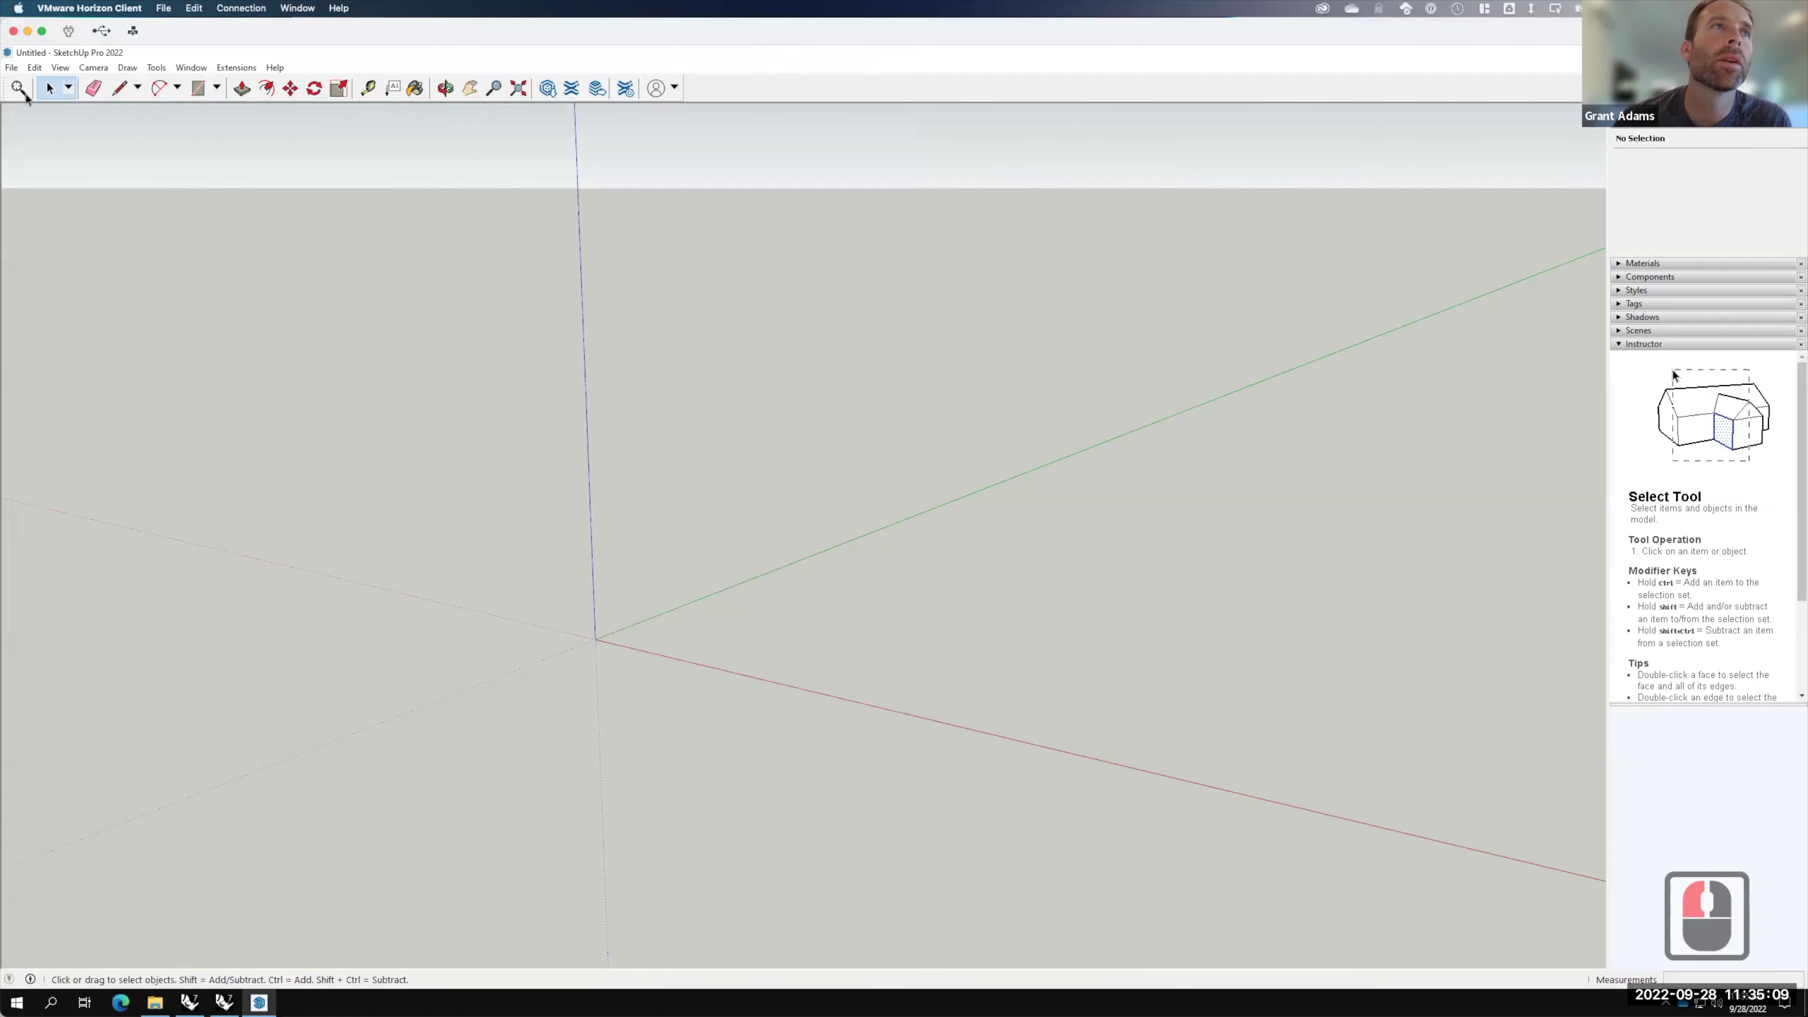
left_click(12, 67)
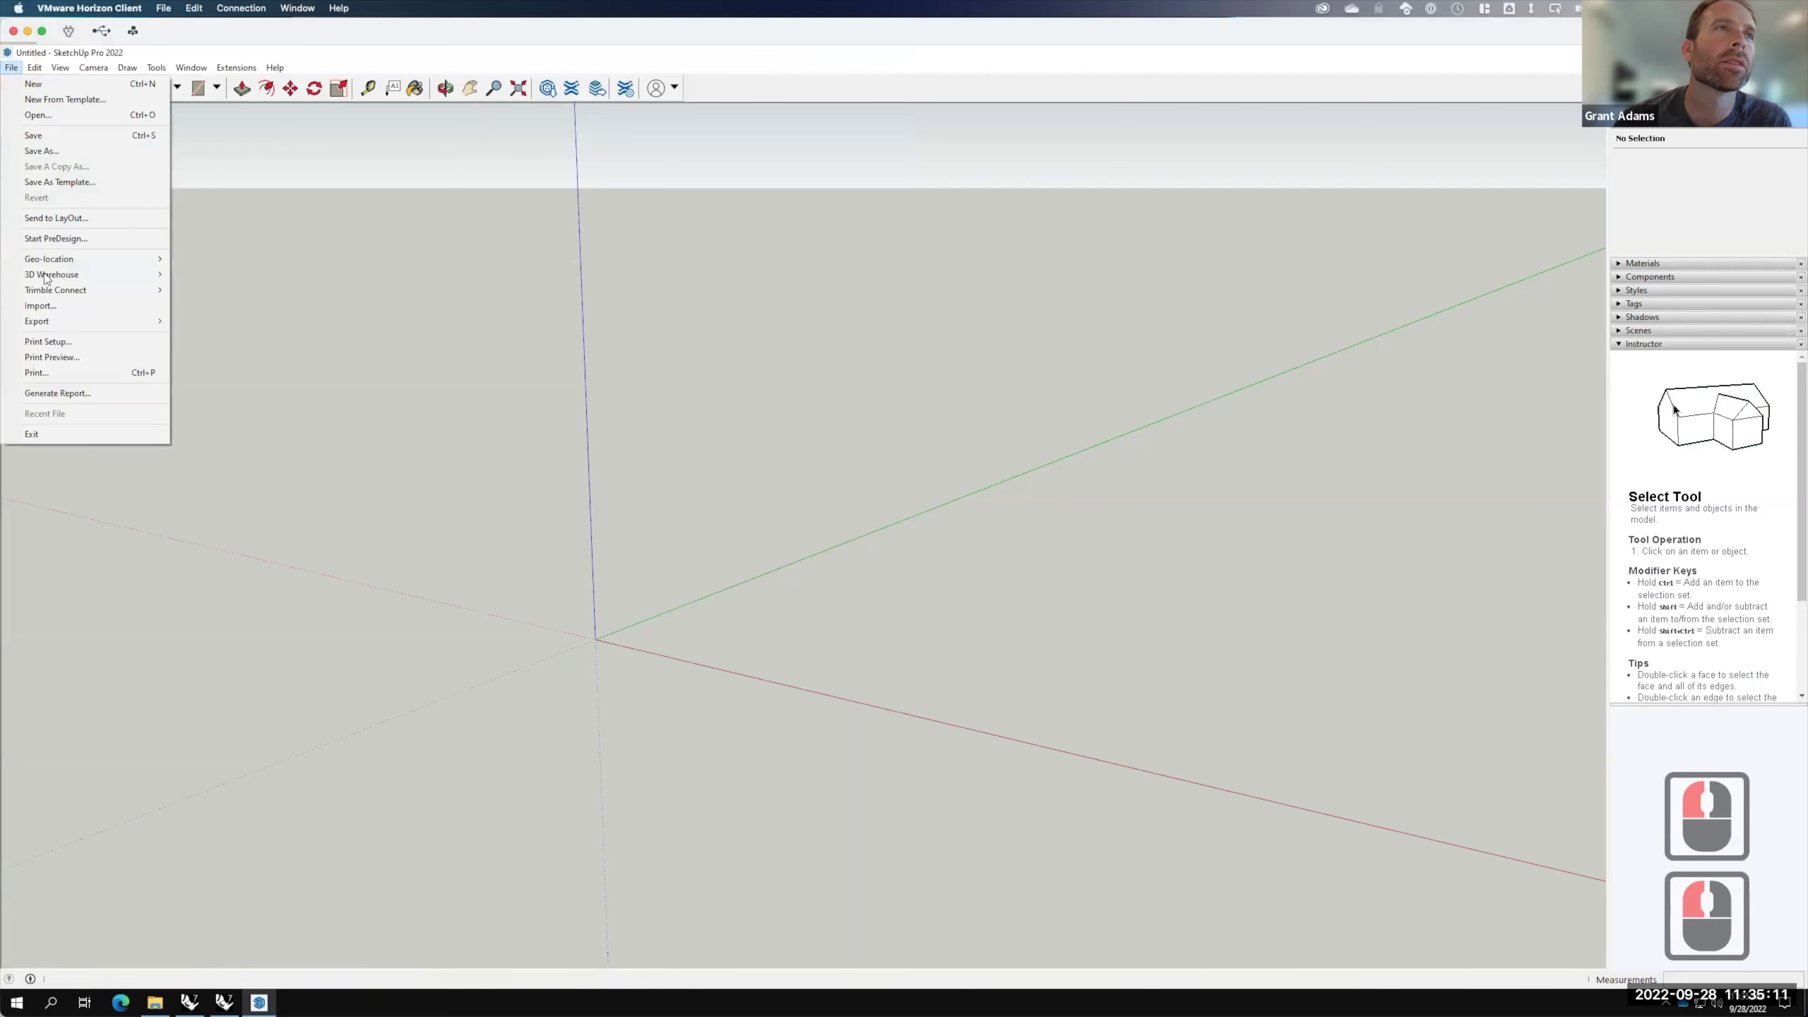
mouse_move(50, 262)
left_click(255, 260)
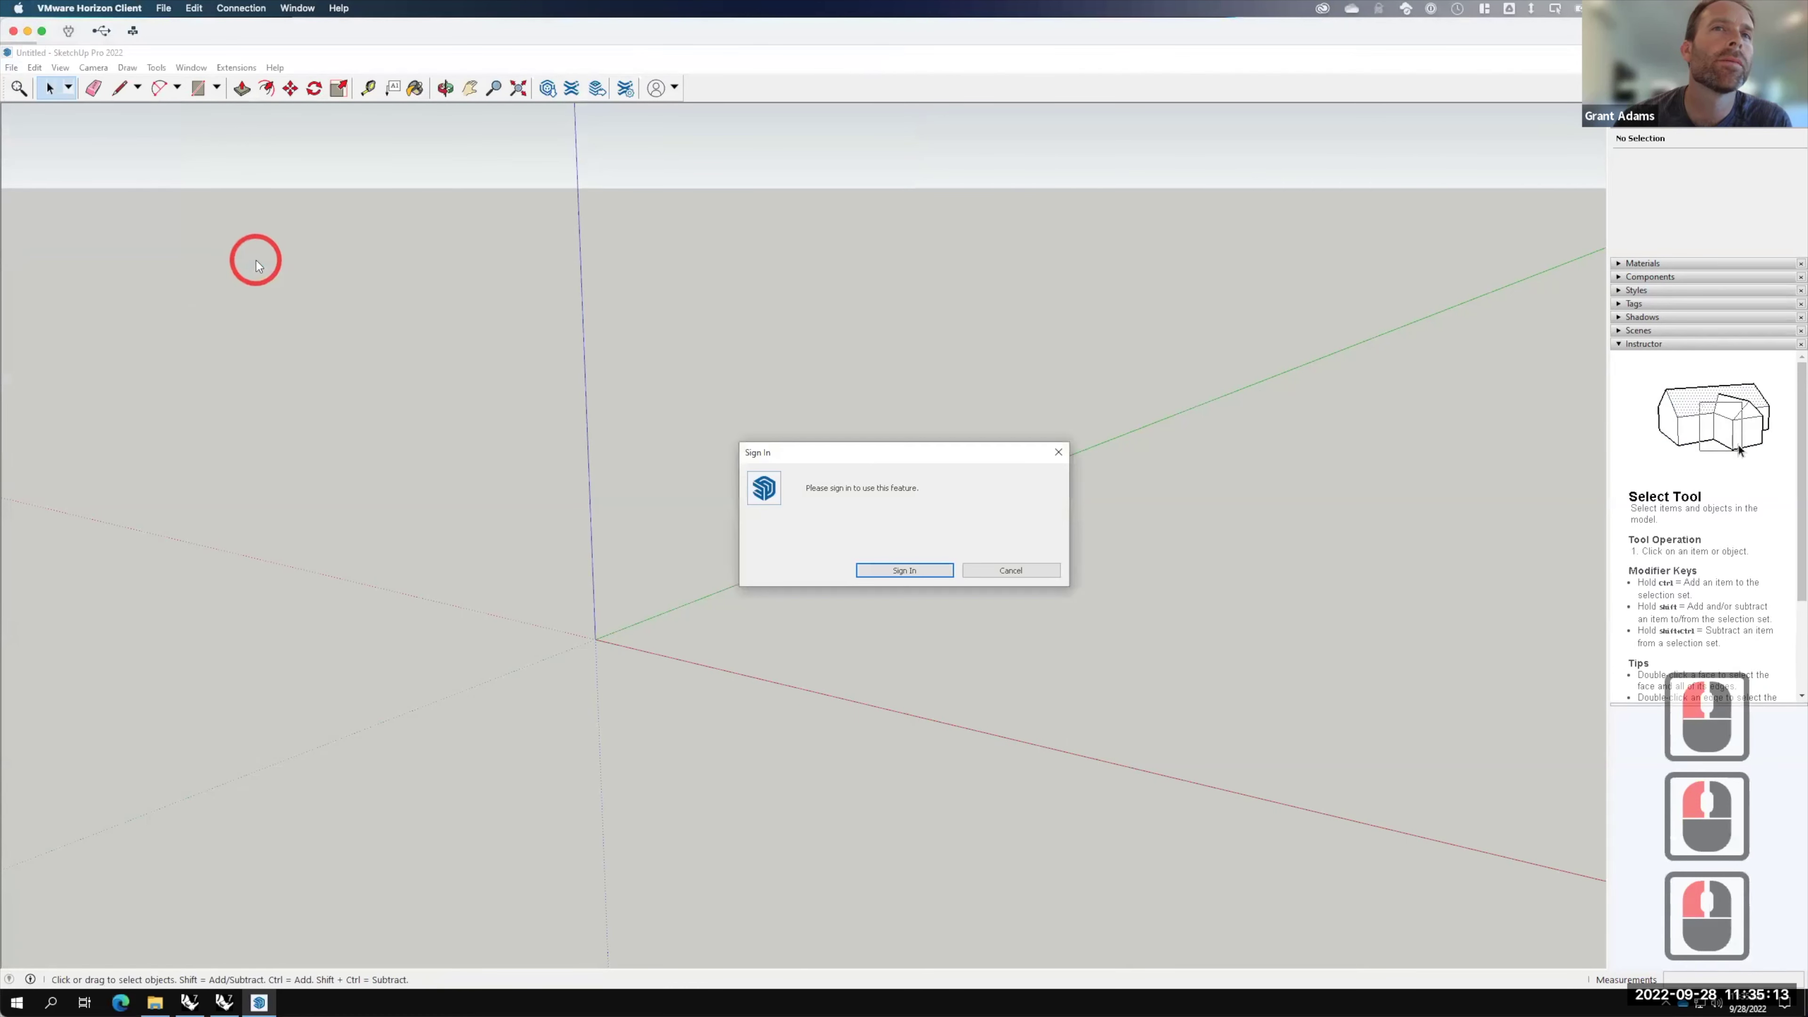
left_click(934, 570)
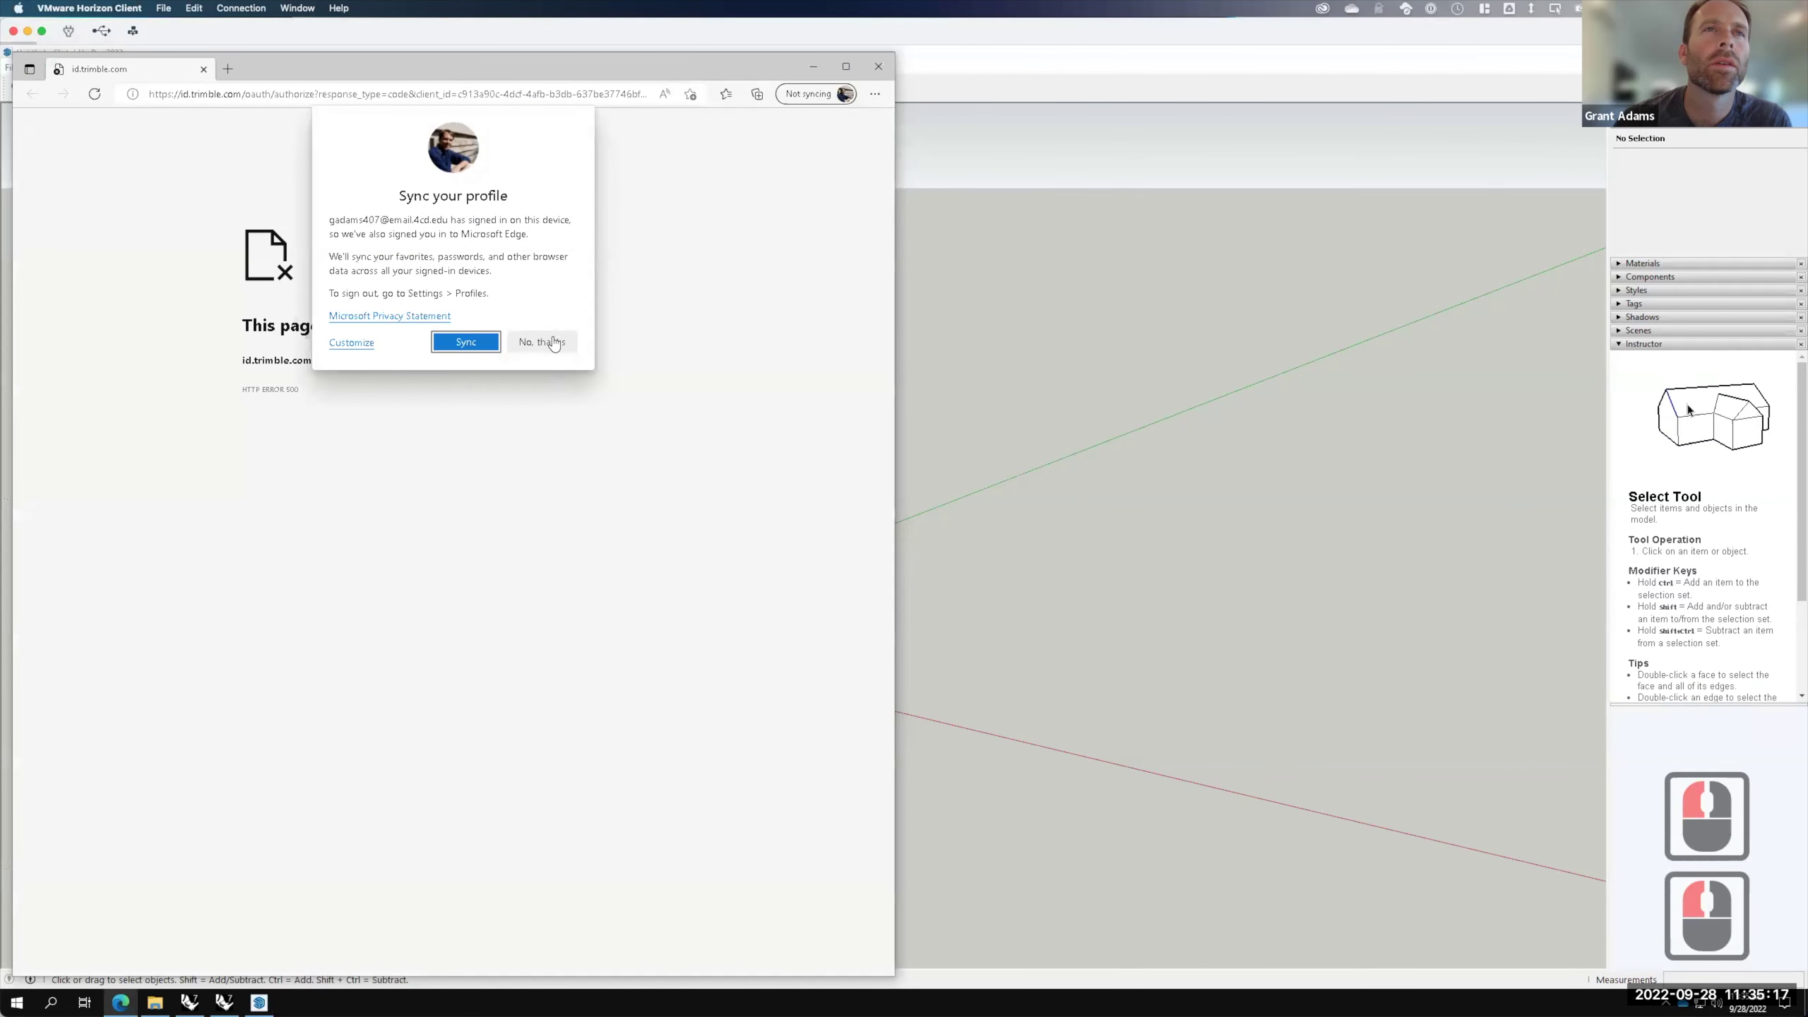
left_click(553, 343)
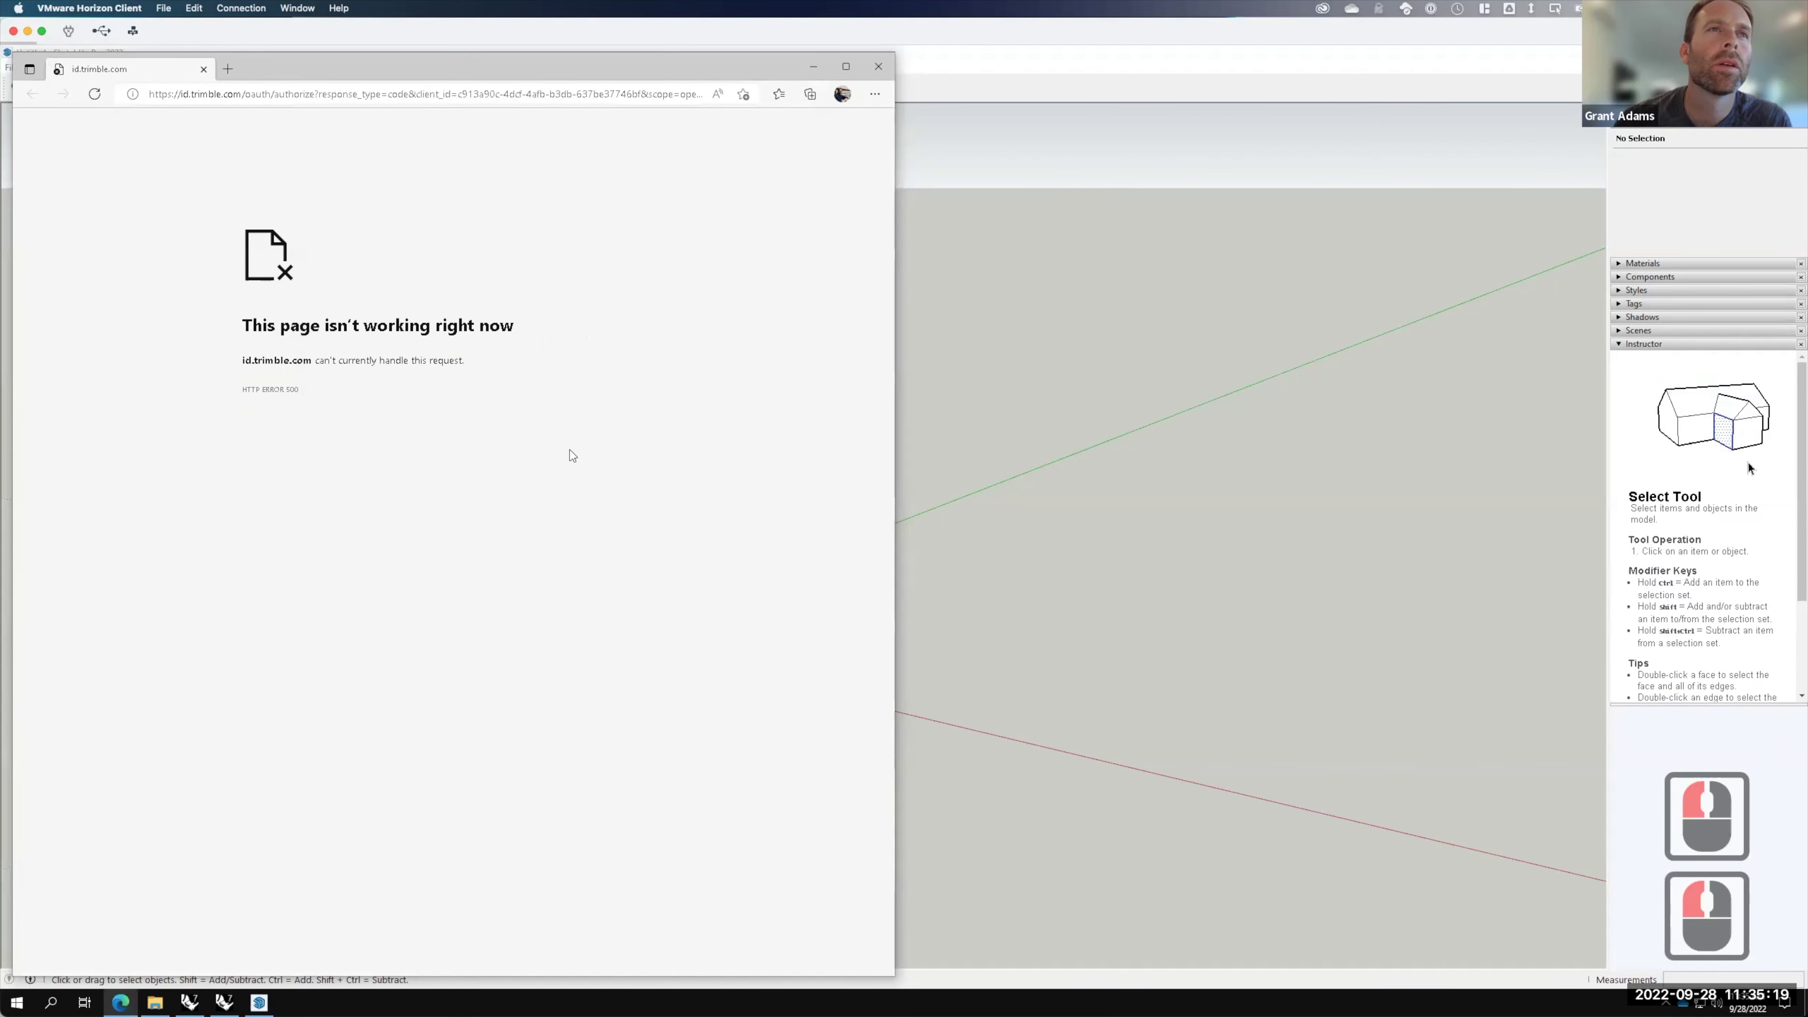
left_click(579, 95)
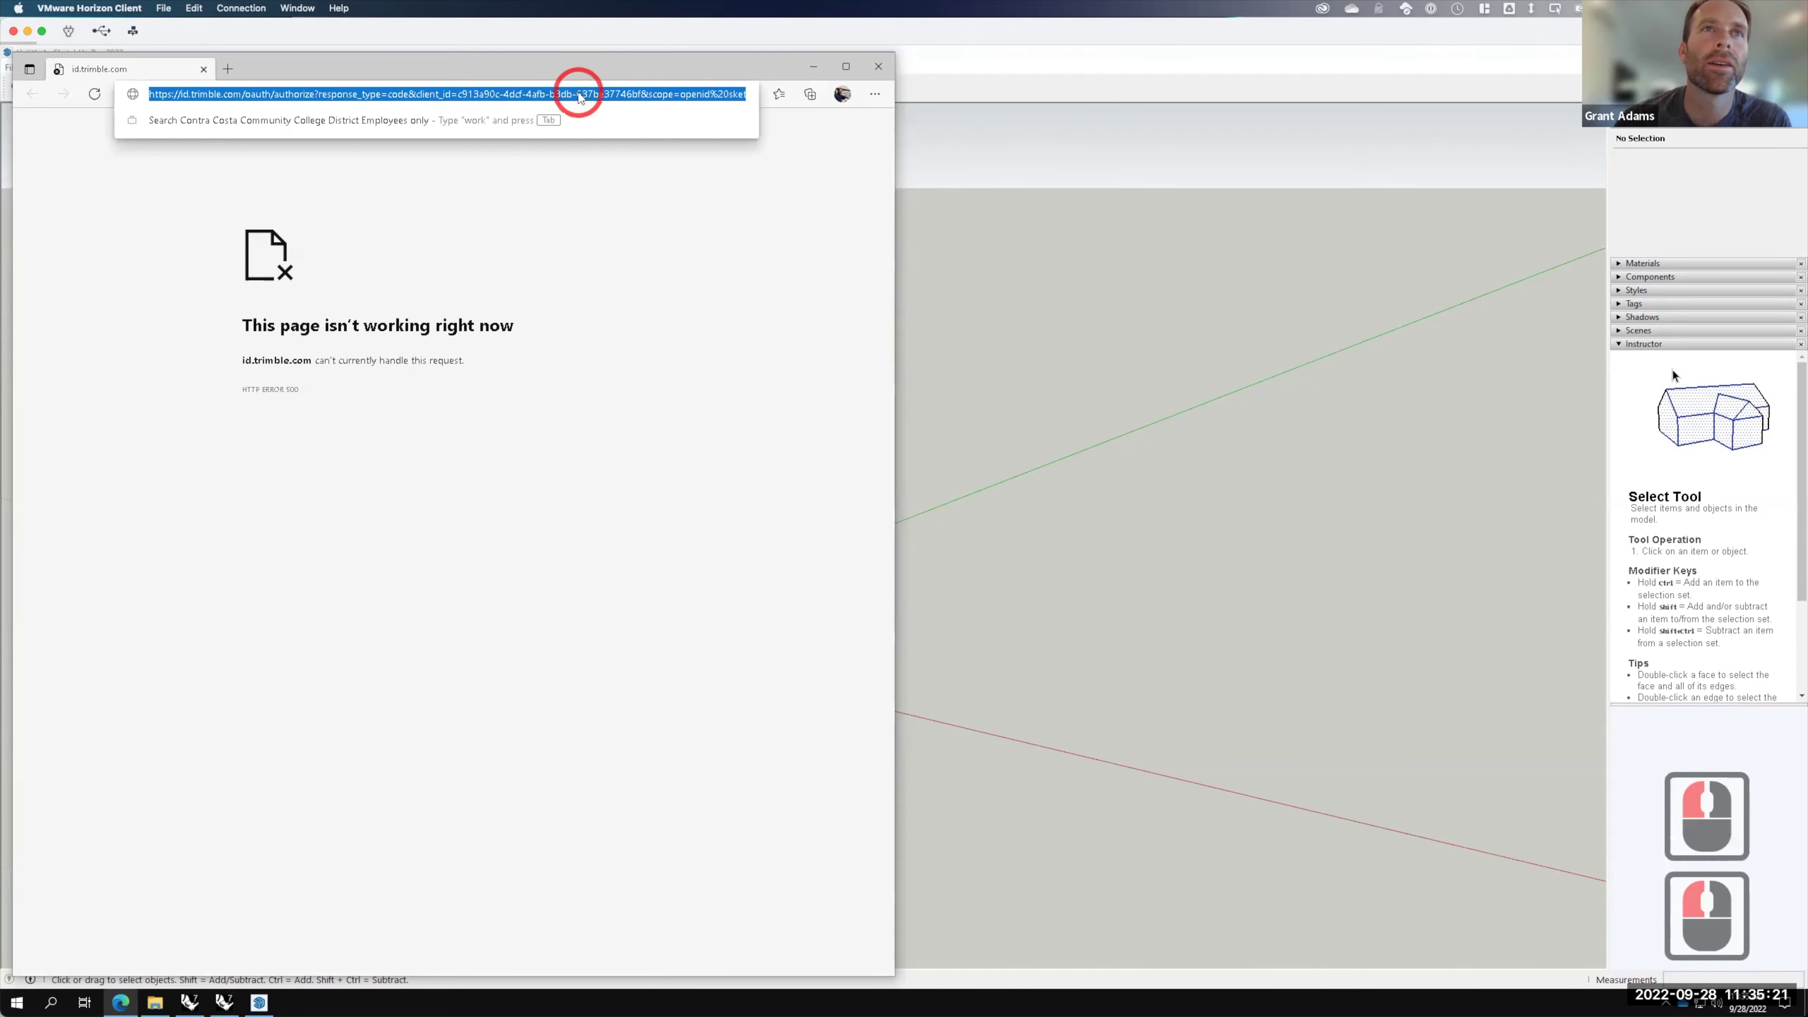
key("Return")
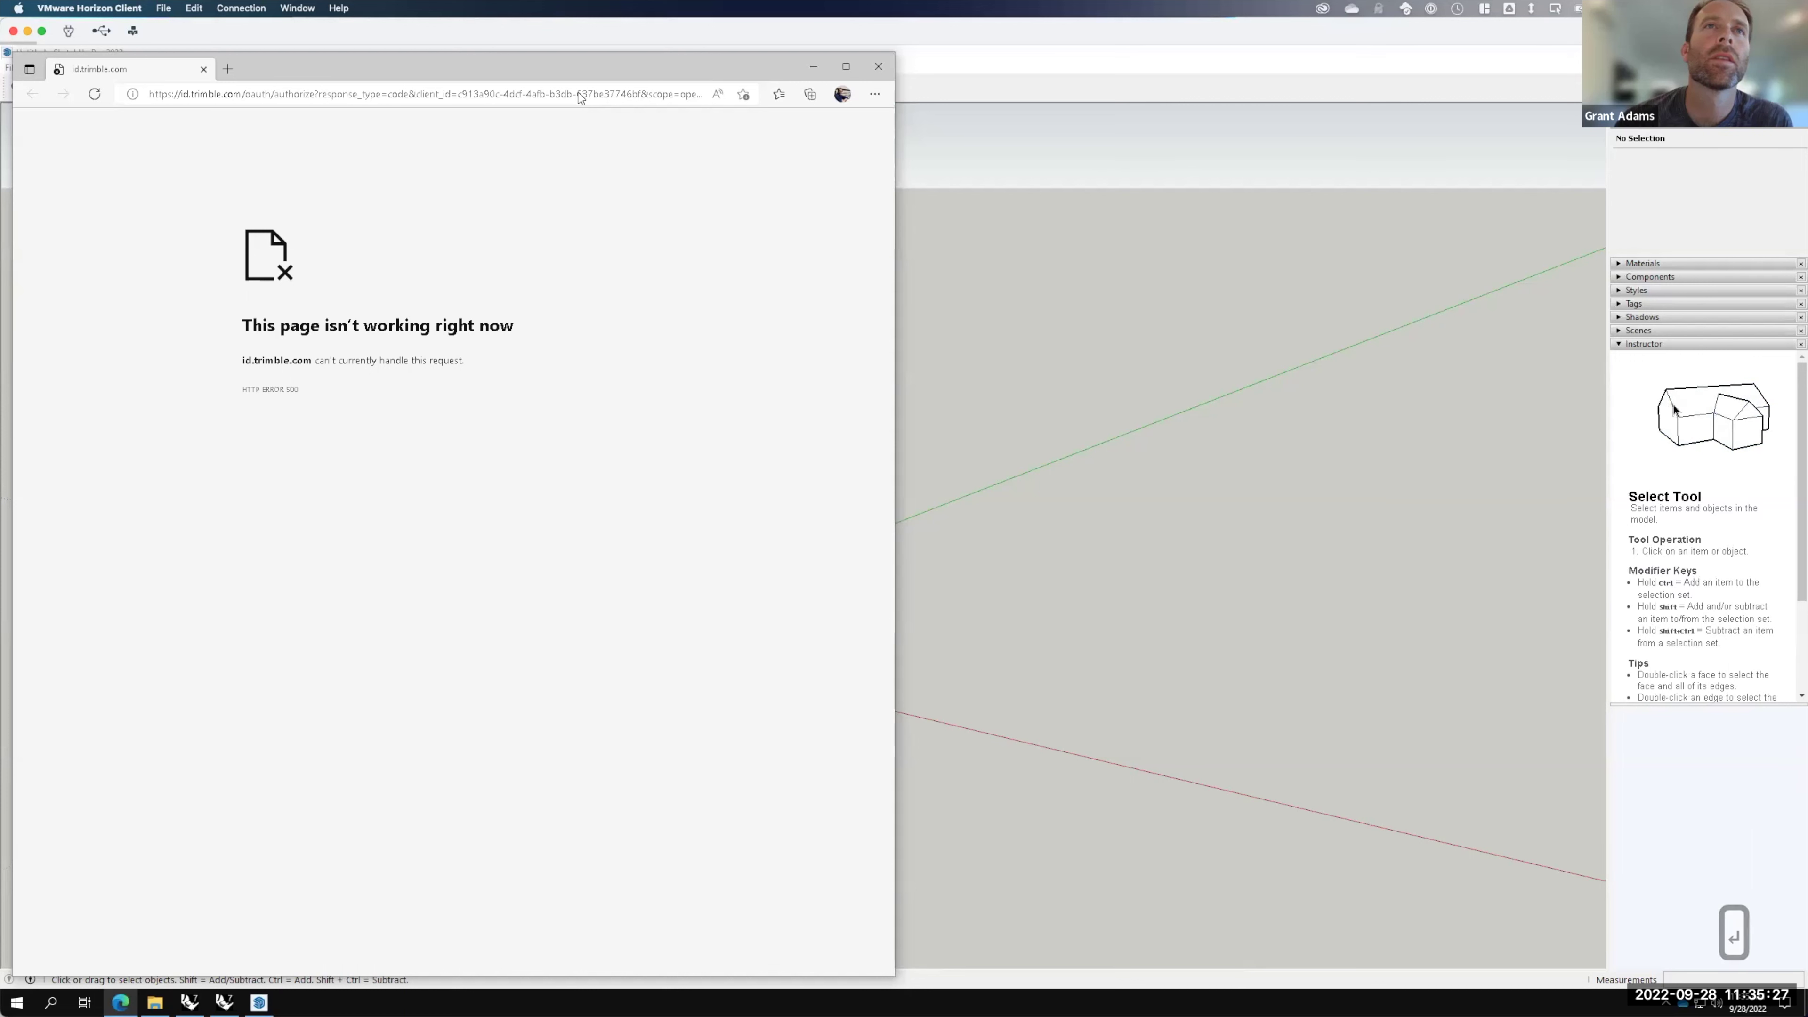
left_click(882, 65)
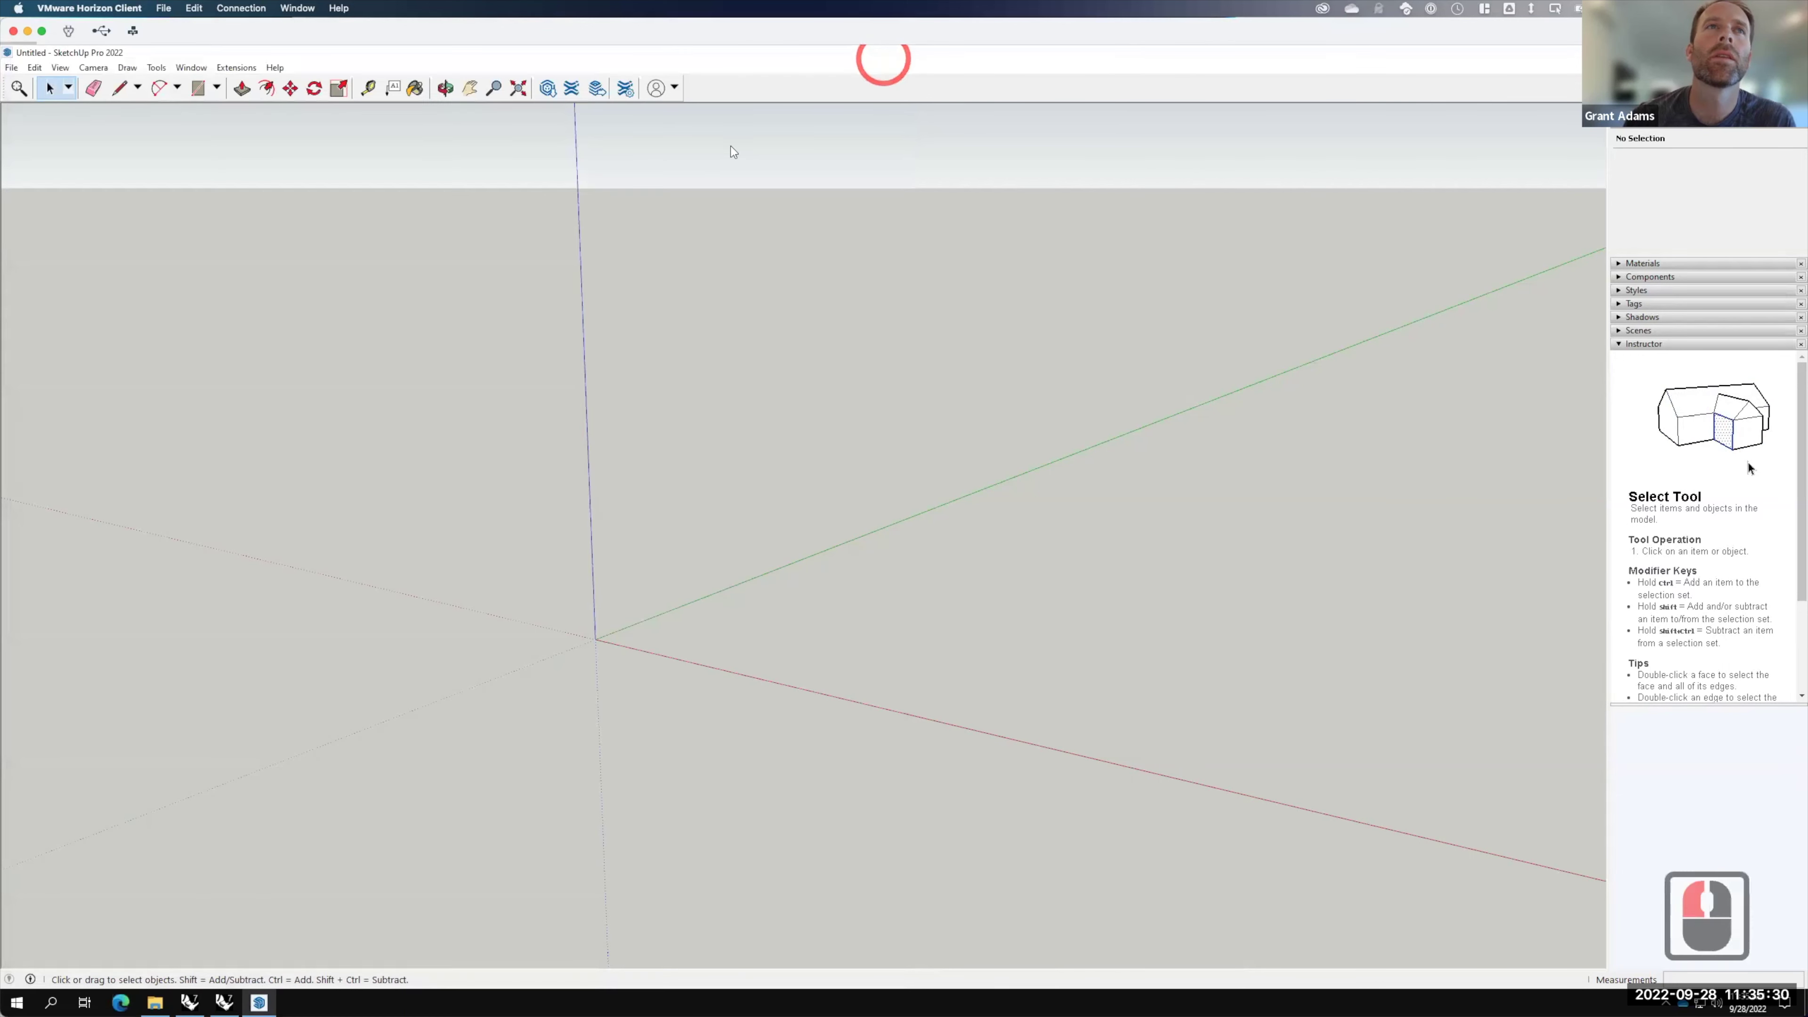
Step: Reopen Add Location's Trimble sign-in and accept the website's cookies
left_click(16, 68)
mouse_move(68, 260)
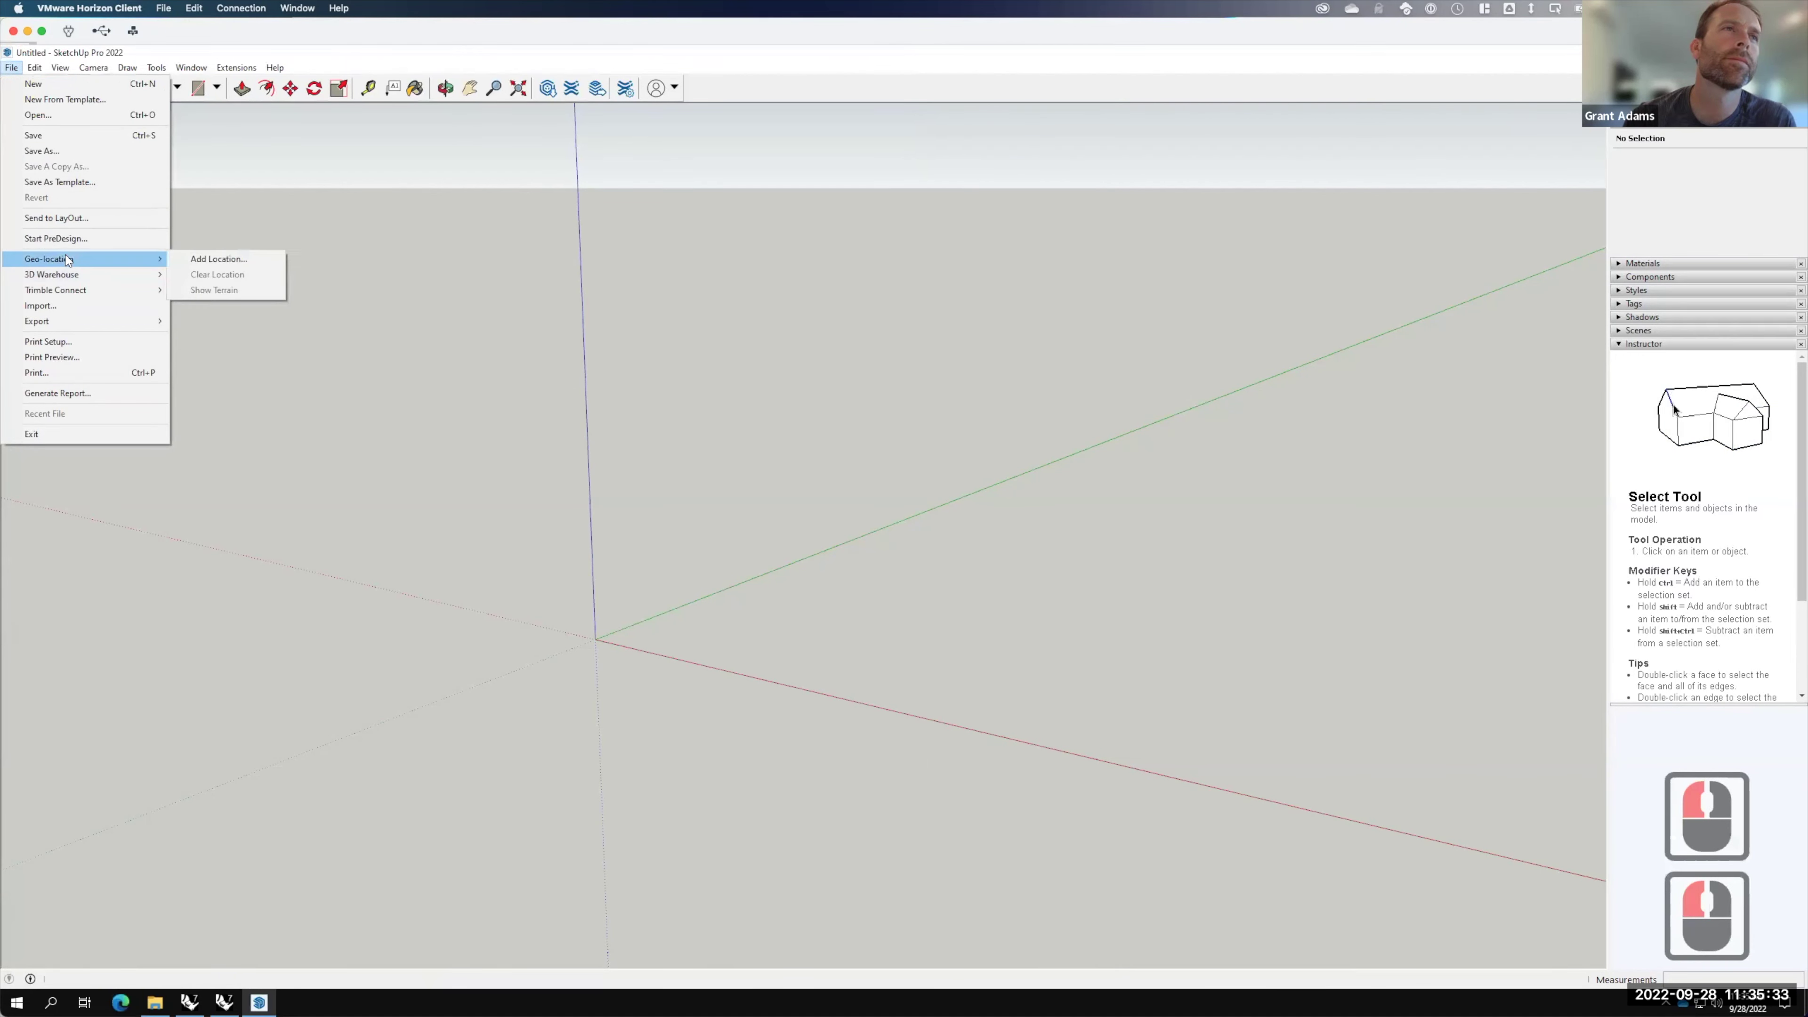
left_click(222, 258)
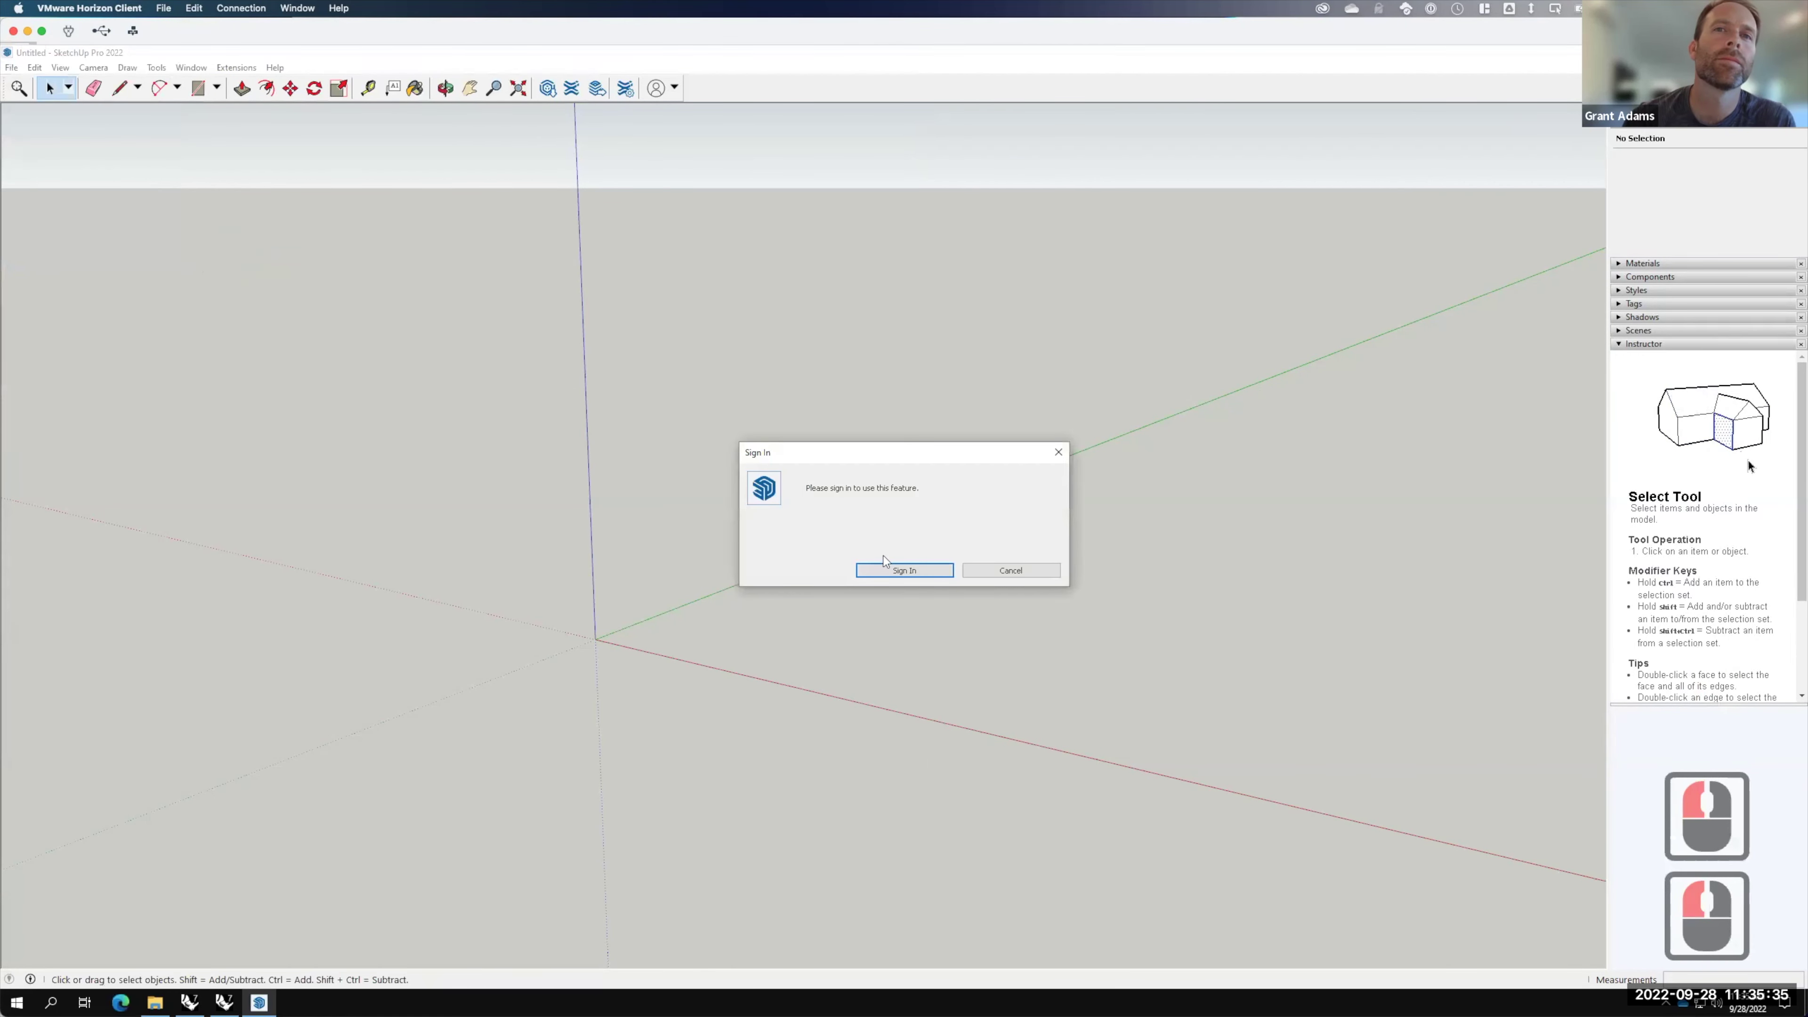
left_click(890, 569)
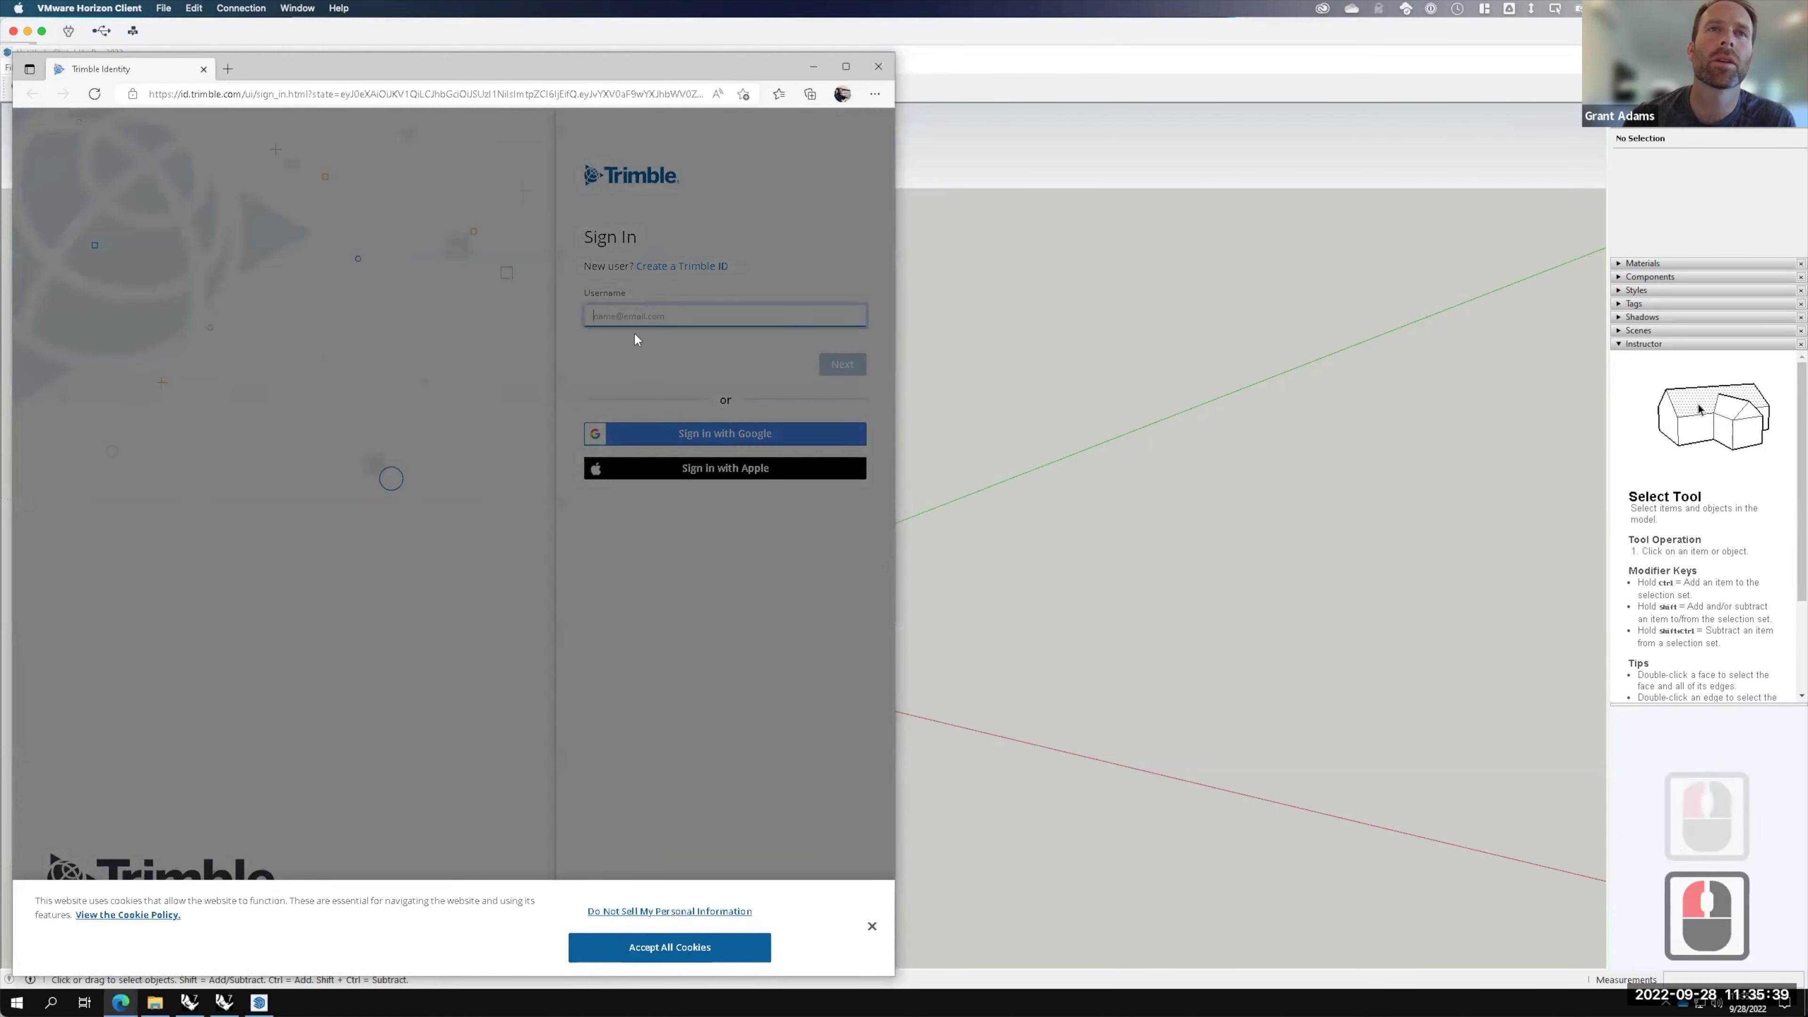
double_click(602, 319)
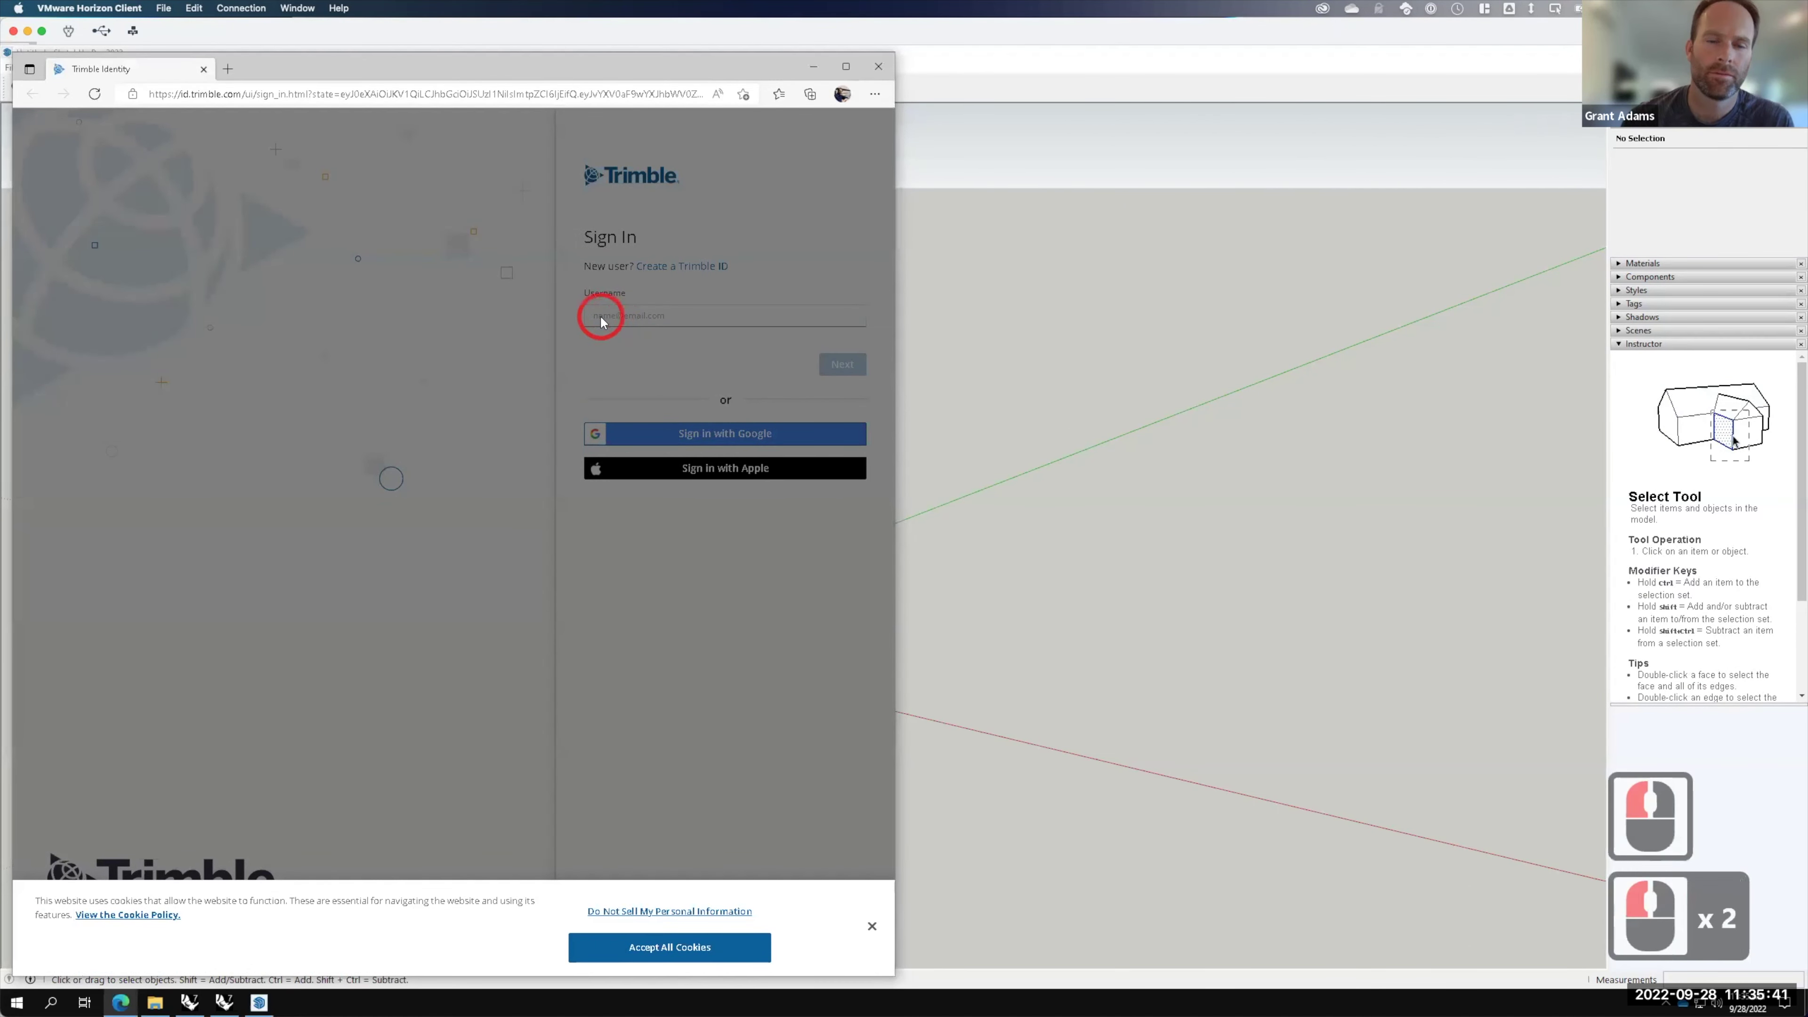
key("g")
left_click(683, 948)
Step: Enter the account e-mail and paste the password to sign in, which is rejected
left_click(658, 314)
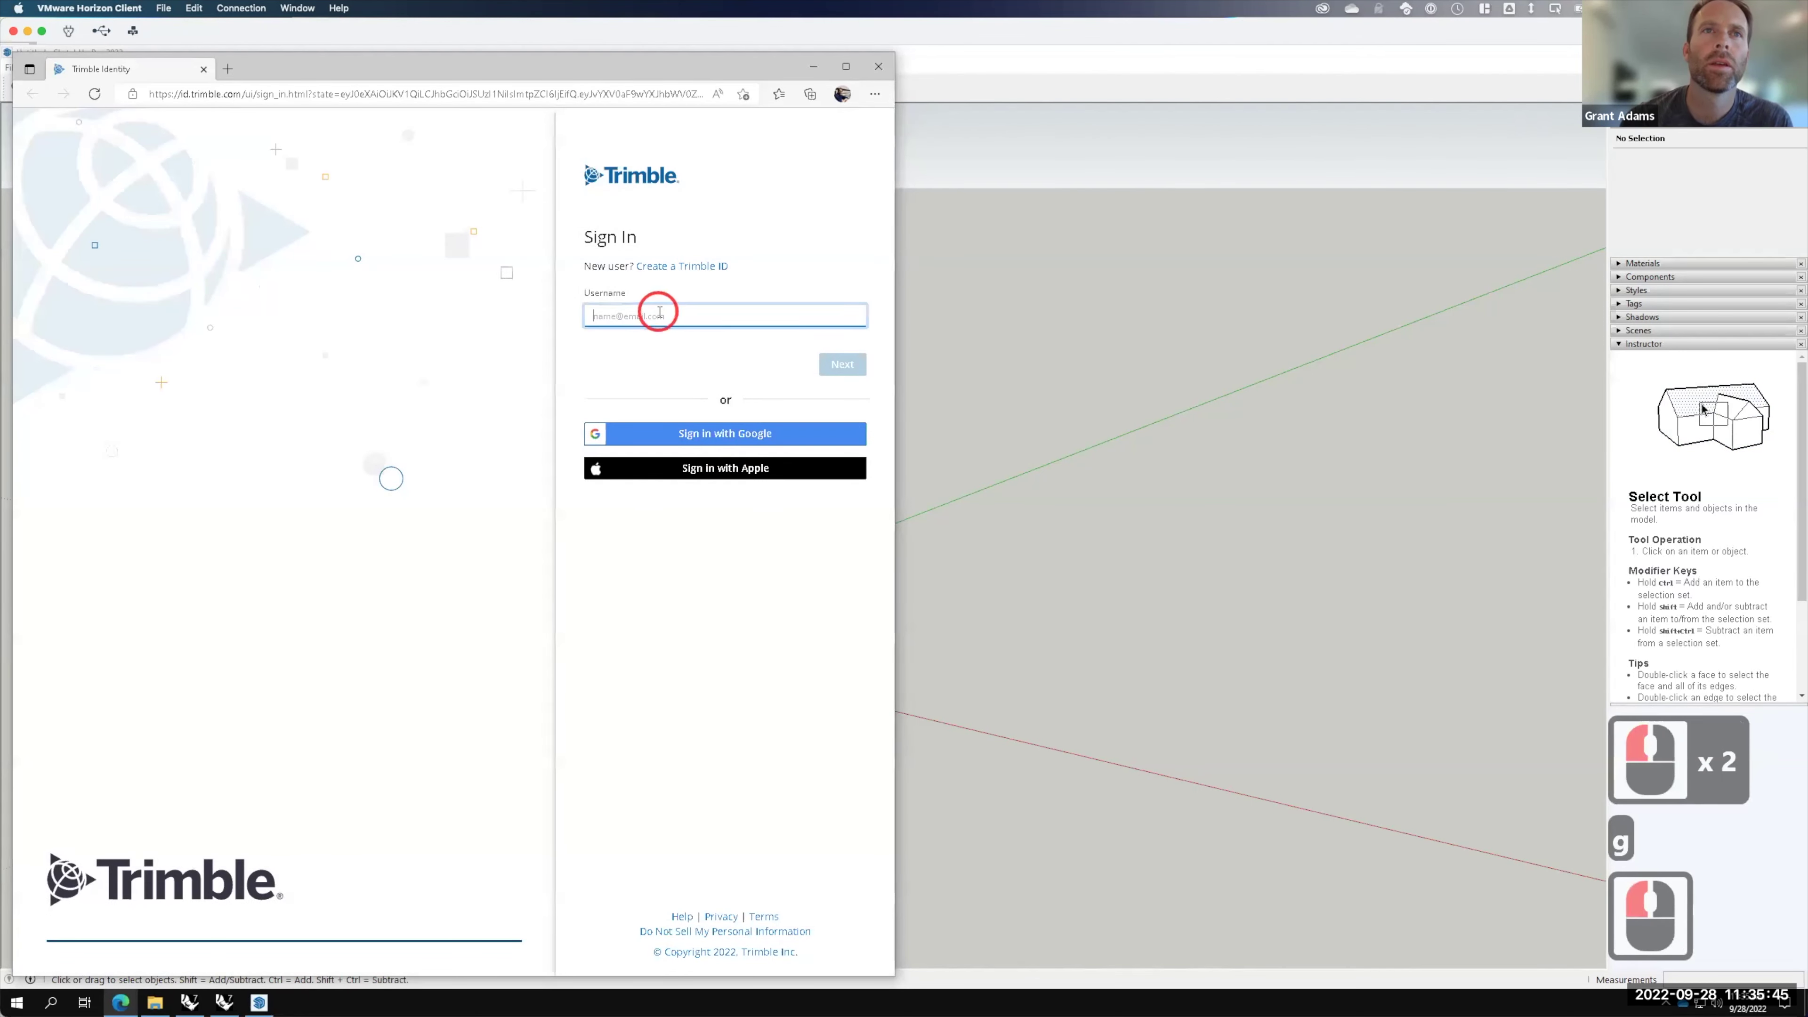
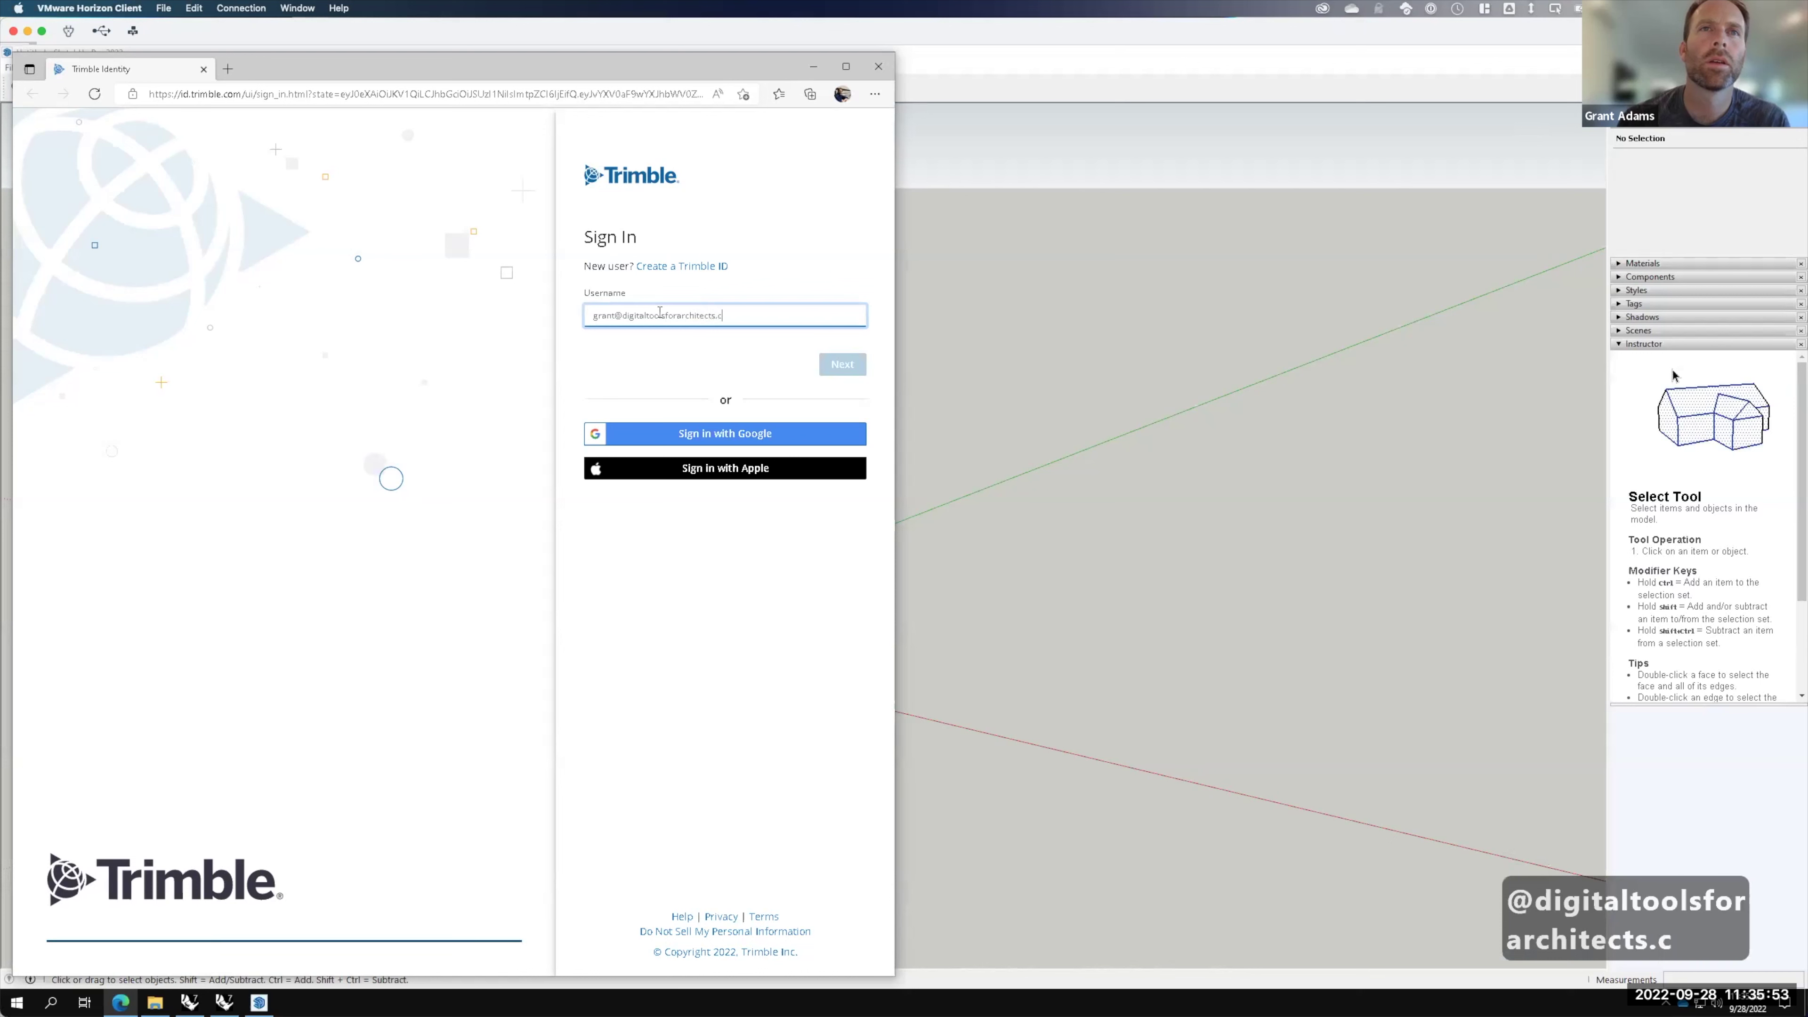
key("Return")
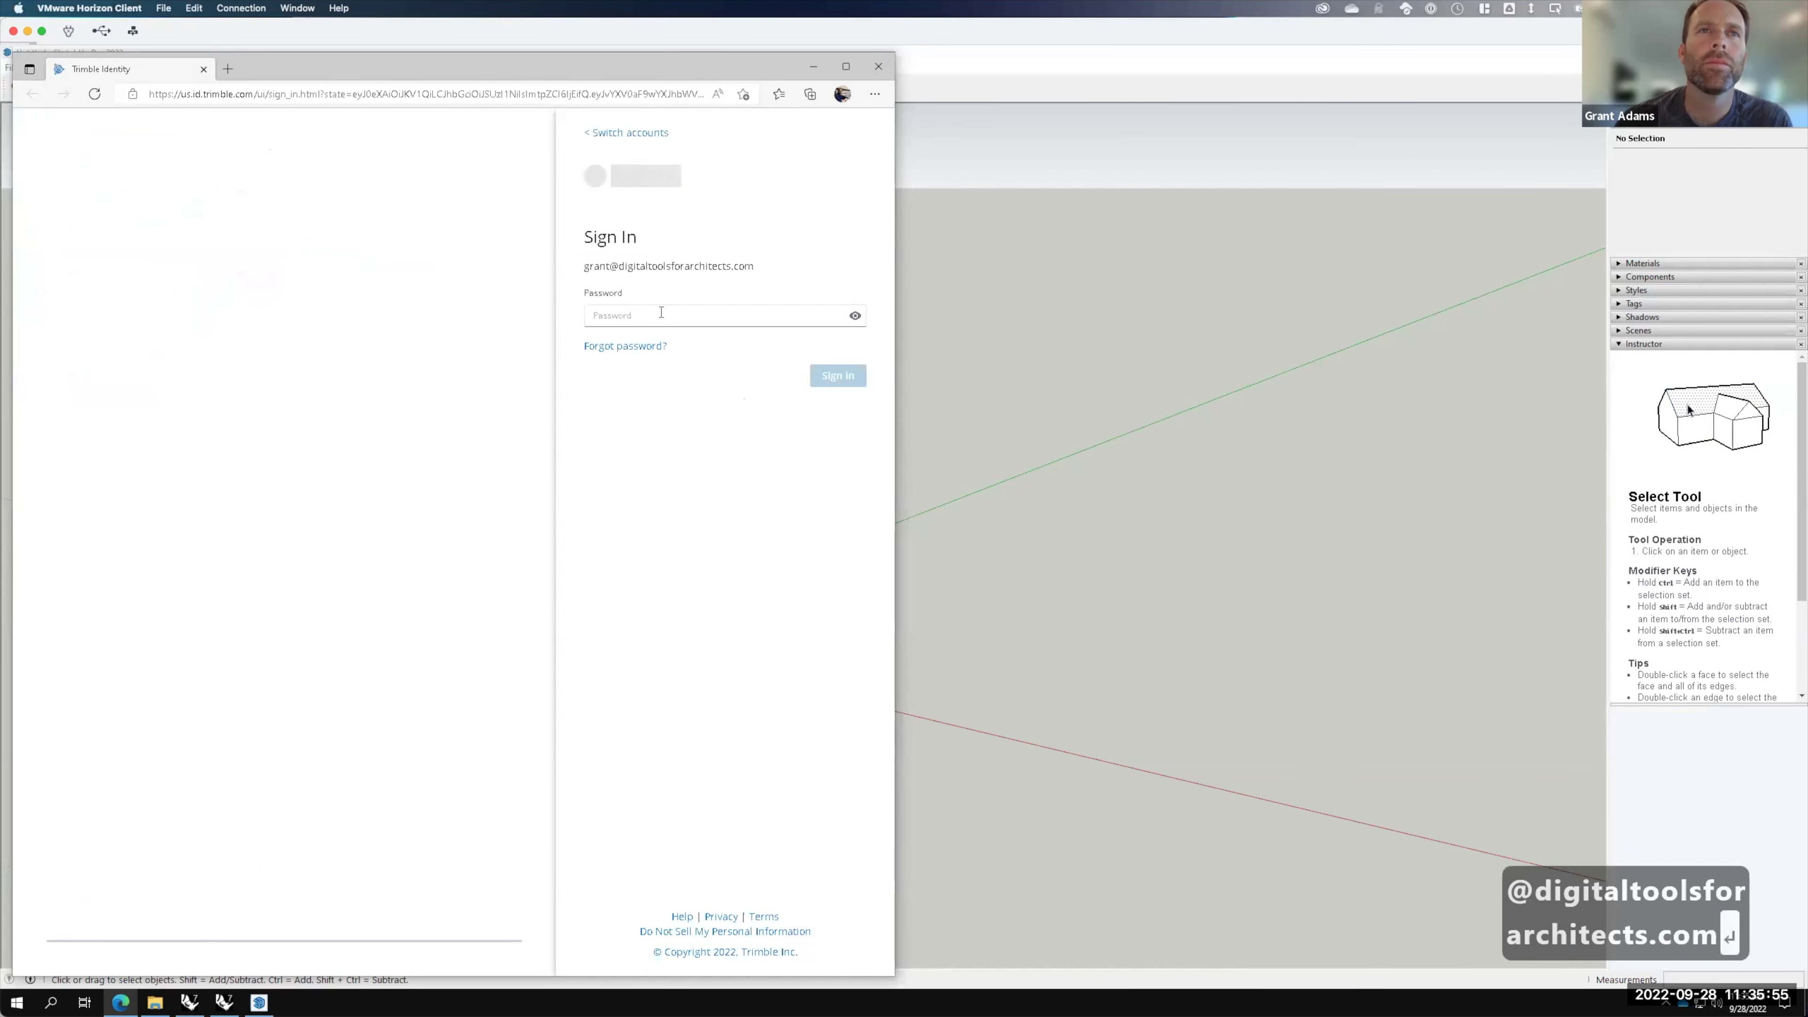
left_click(659, 314)
key("ctrl+v")
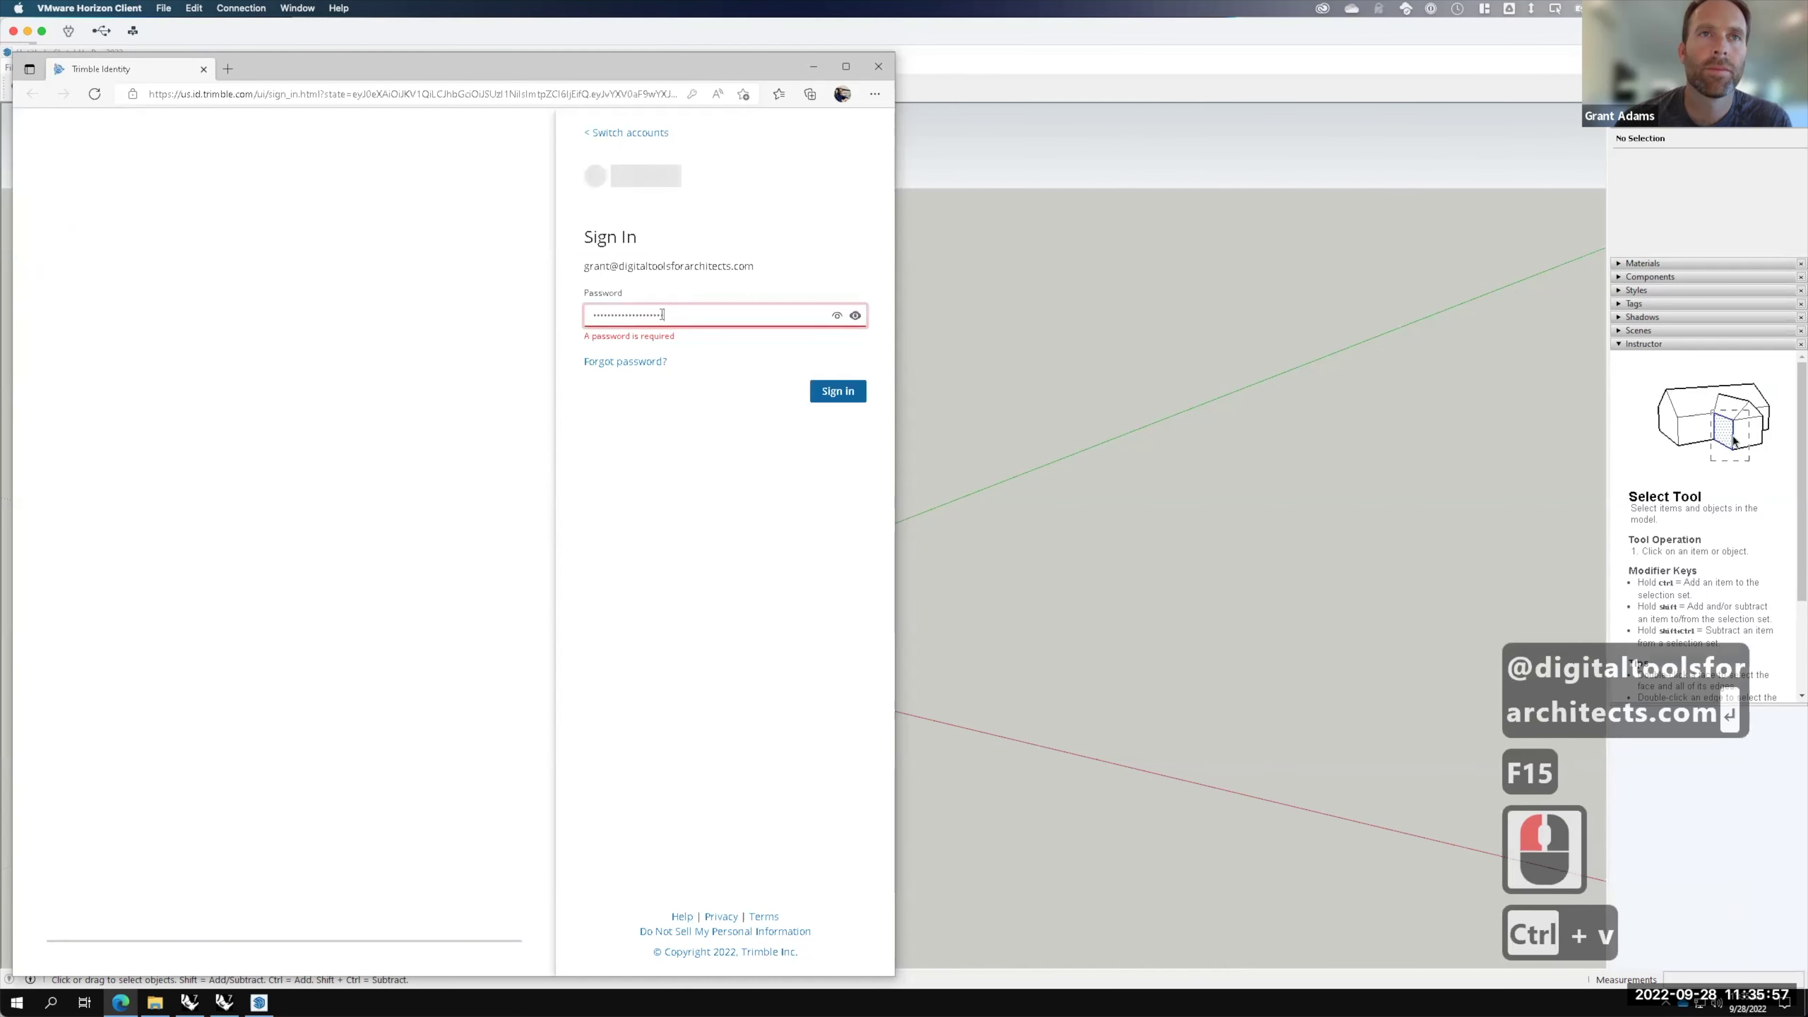
left_click(838, 379)
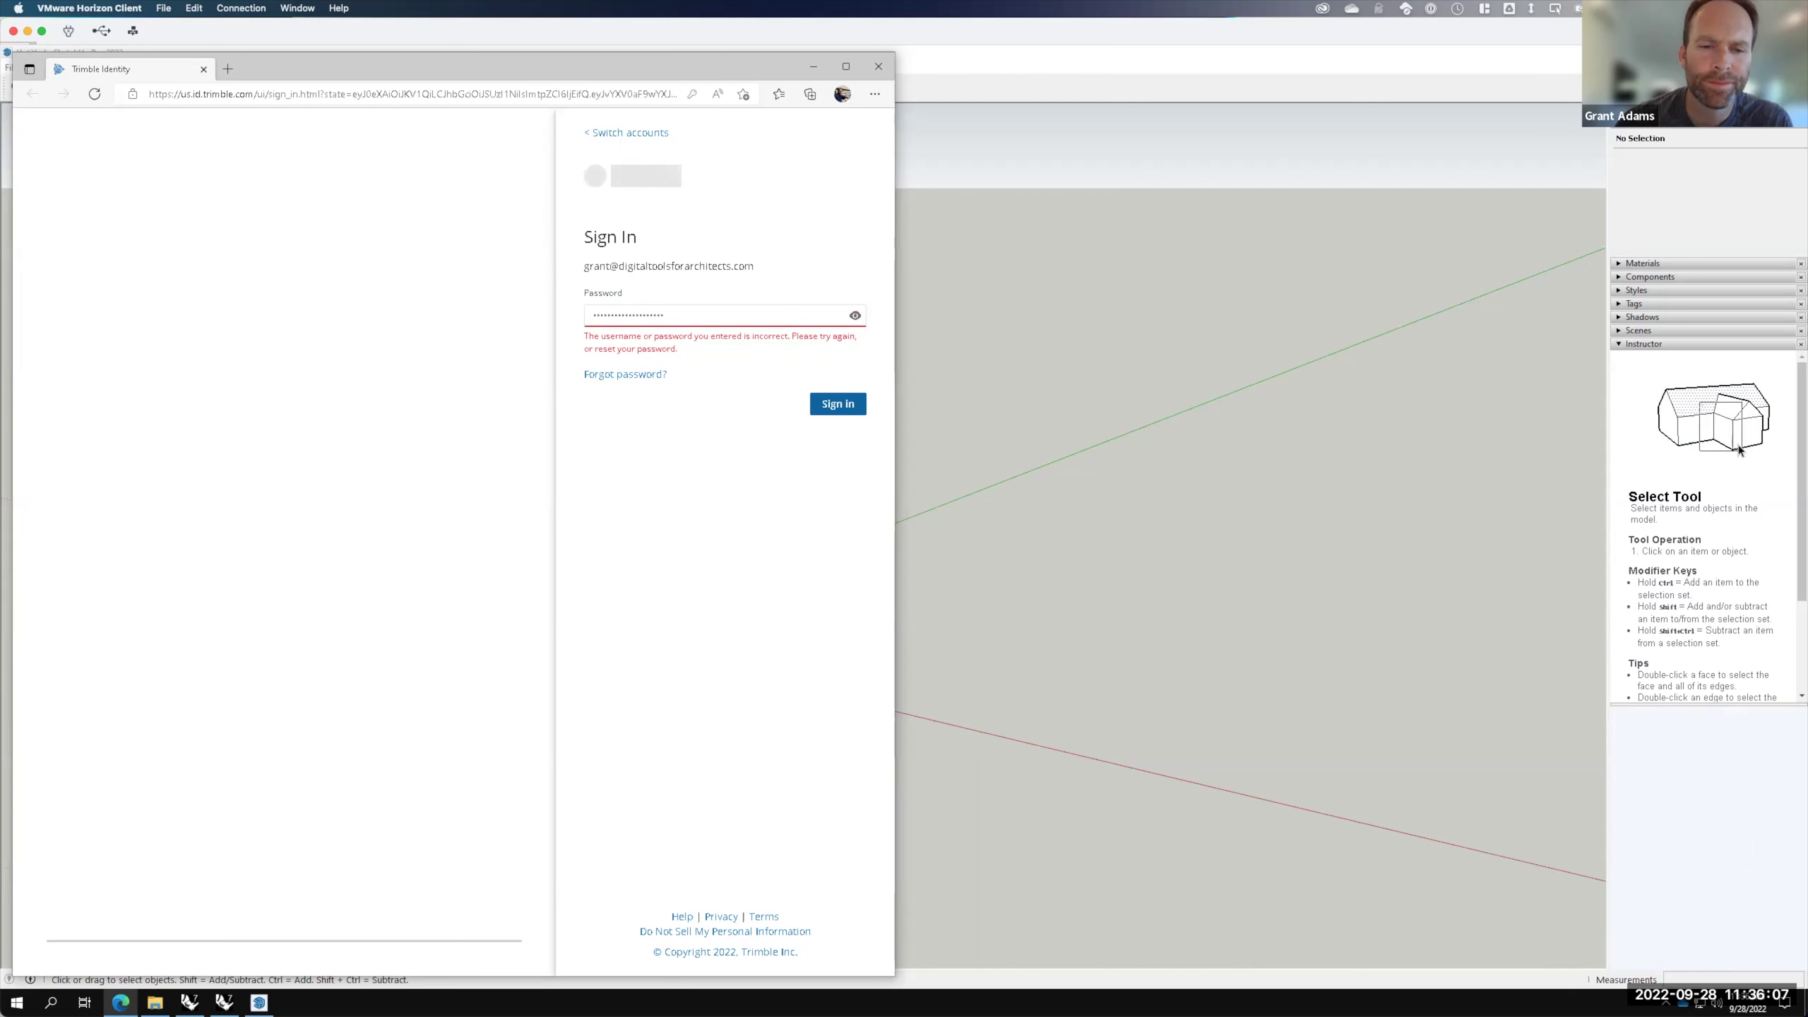
Step: Re-paste the account password twice and retry signing in
left_click(690, 316)
left_click_drag(690, 316, 491, 315)
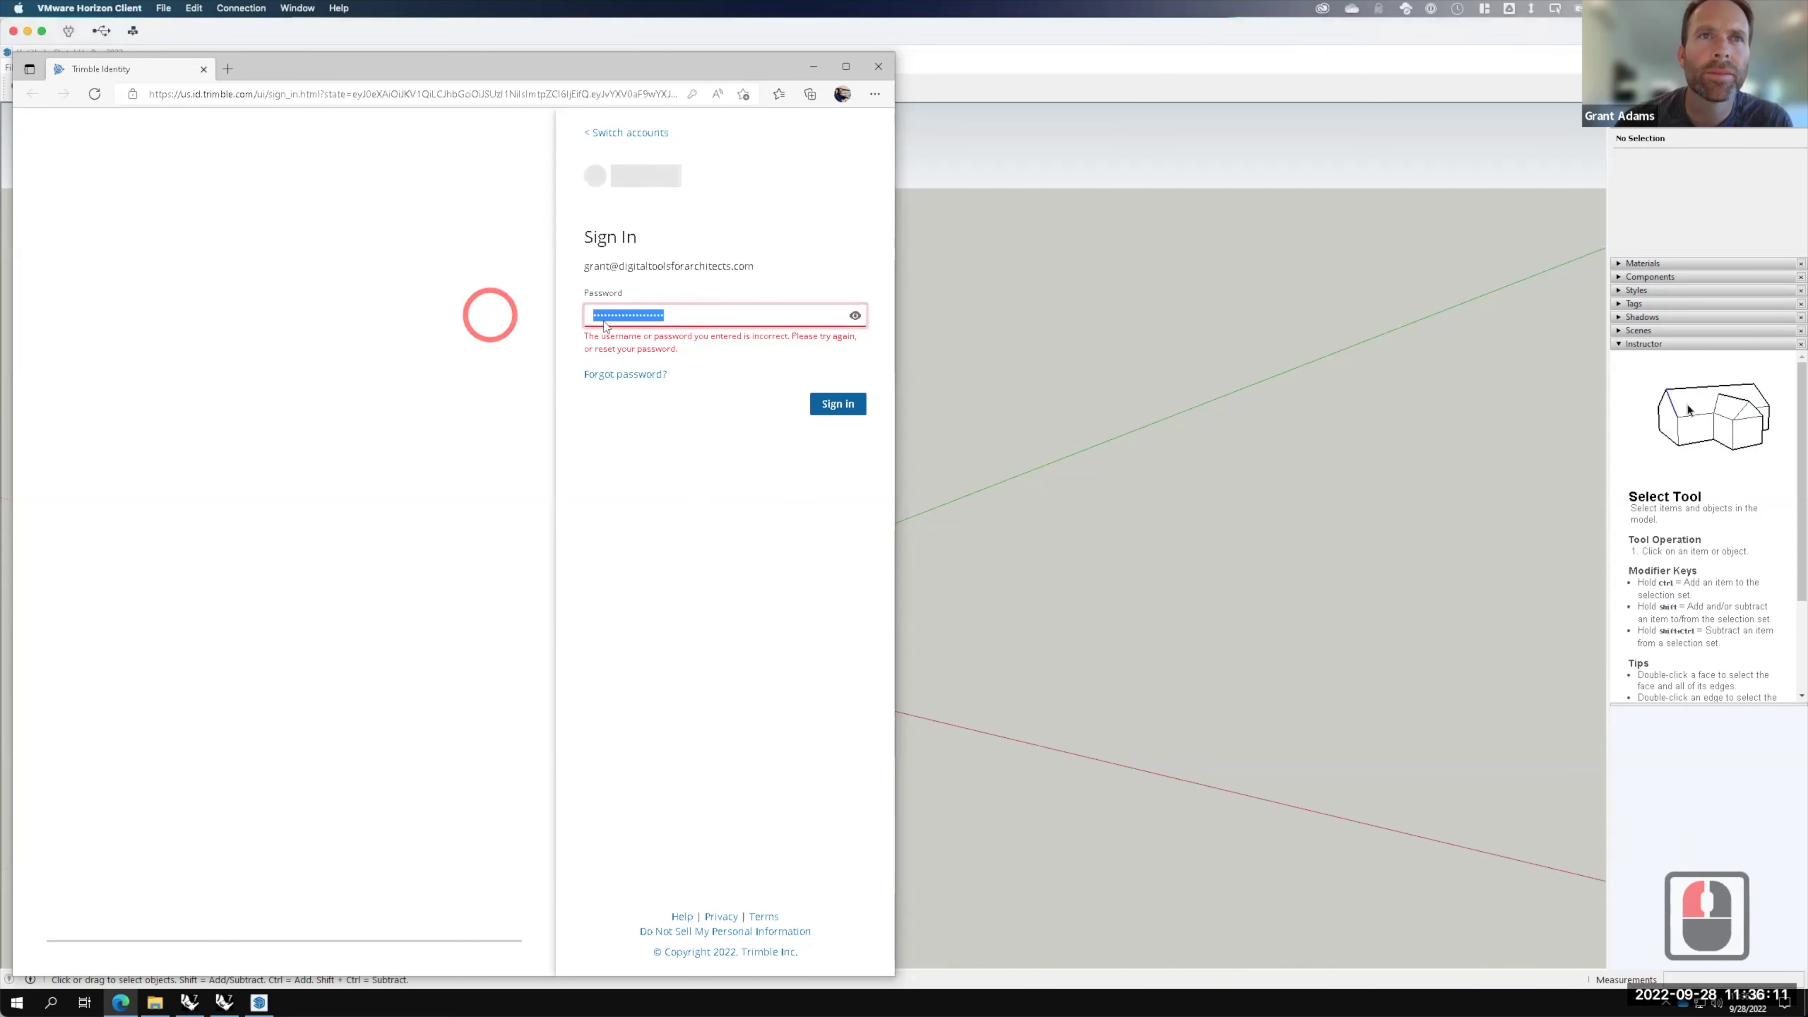
key("ctrl+v")
left_click(837, 376)
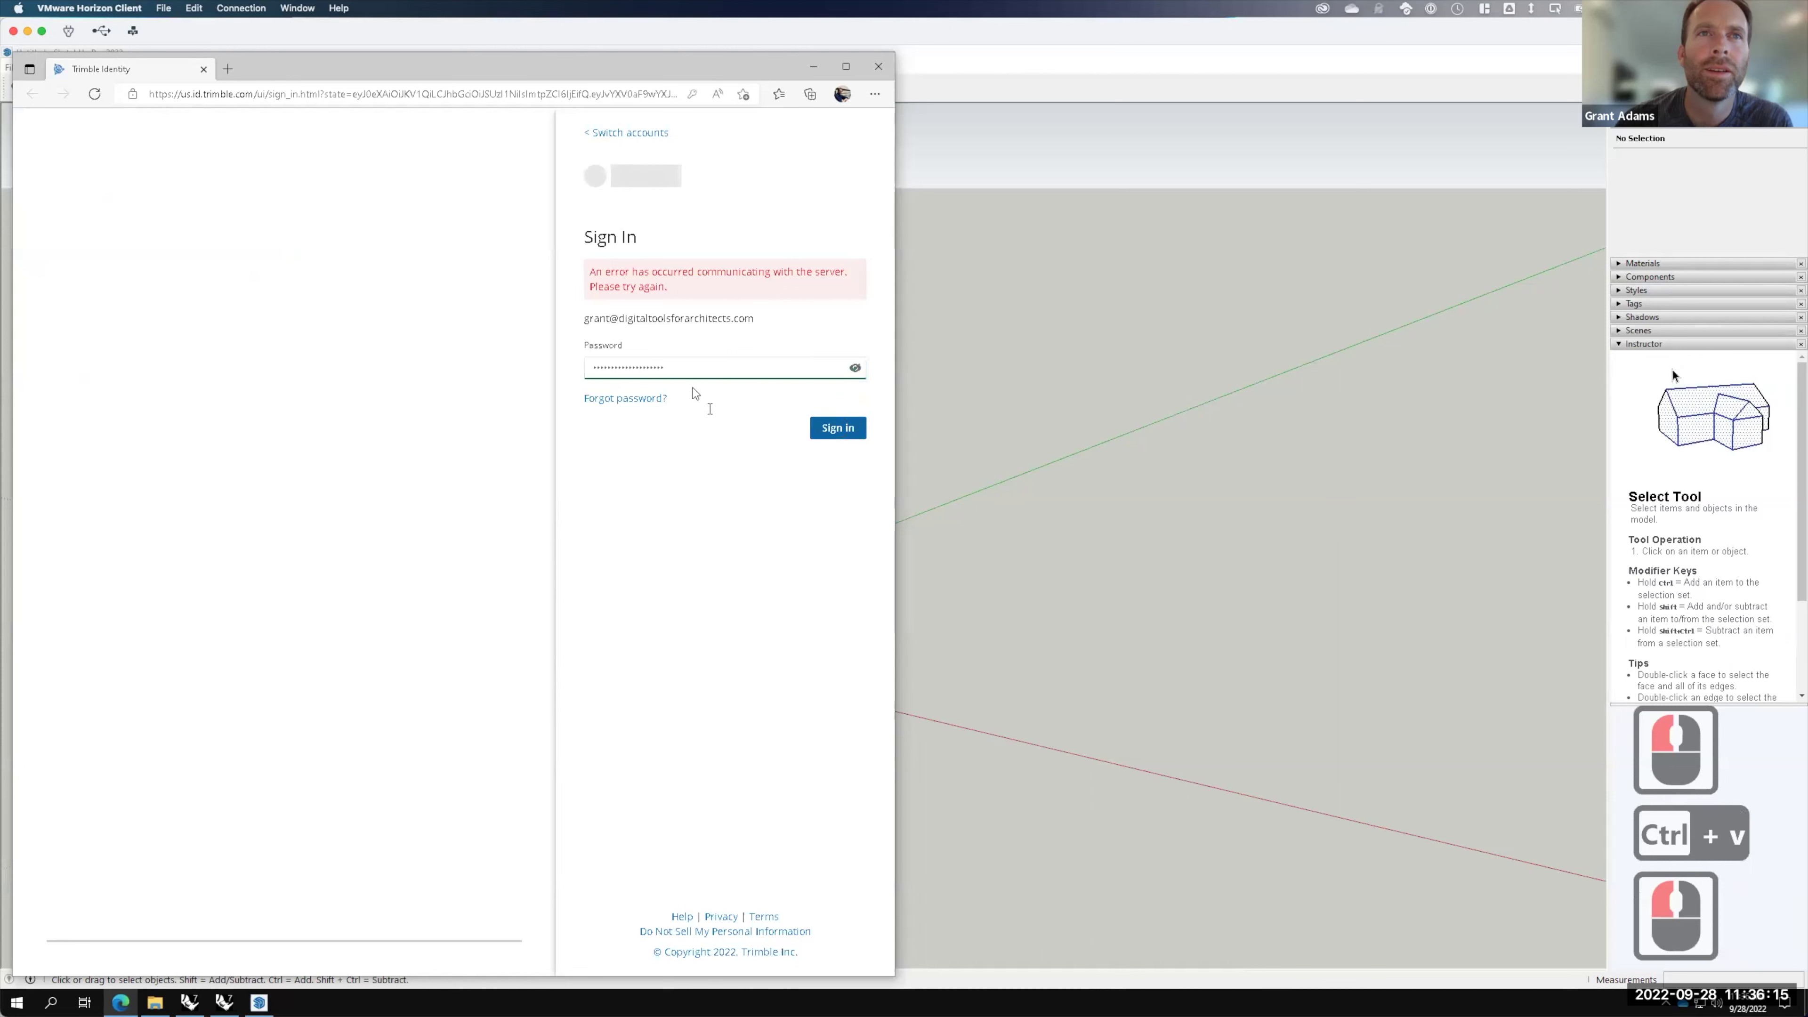
left_click(689, 365)
key("ctrl+a")
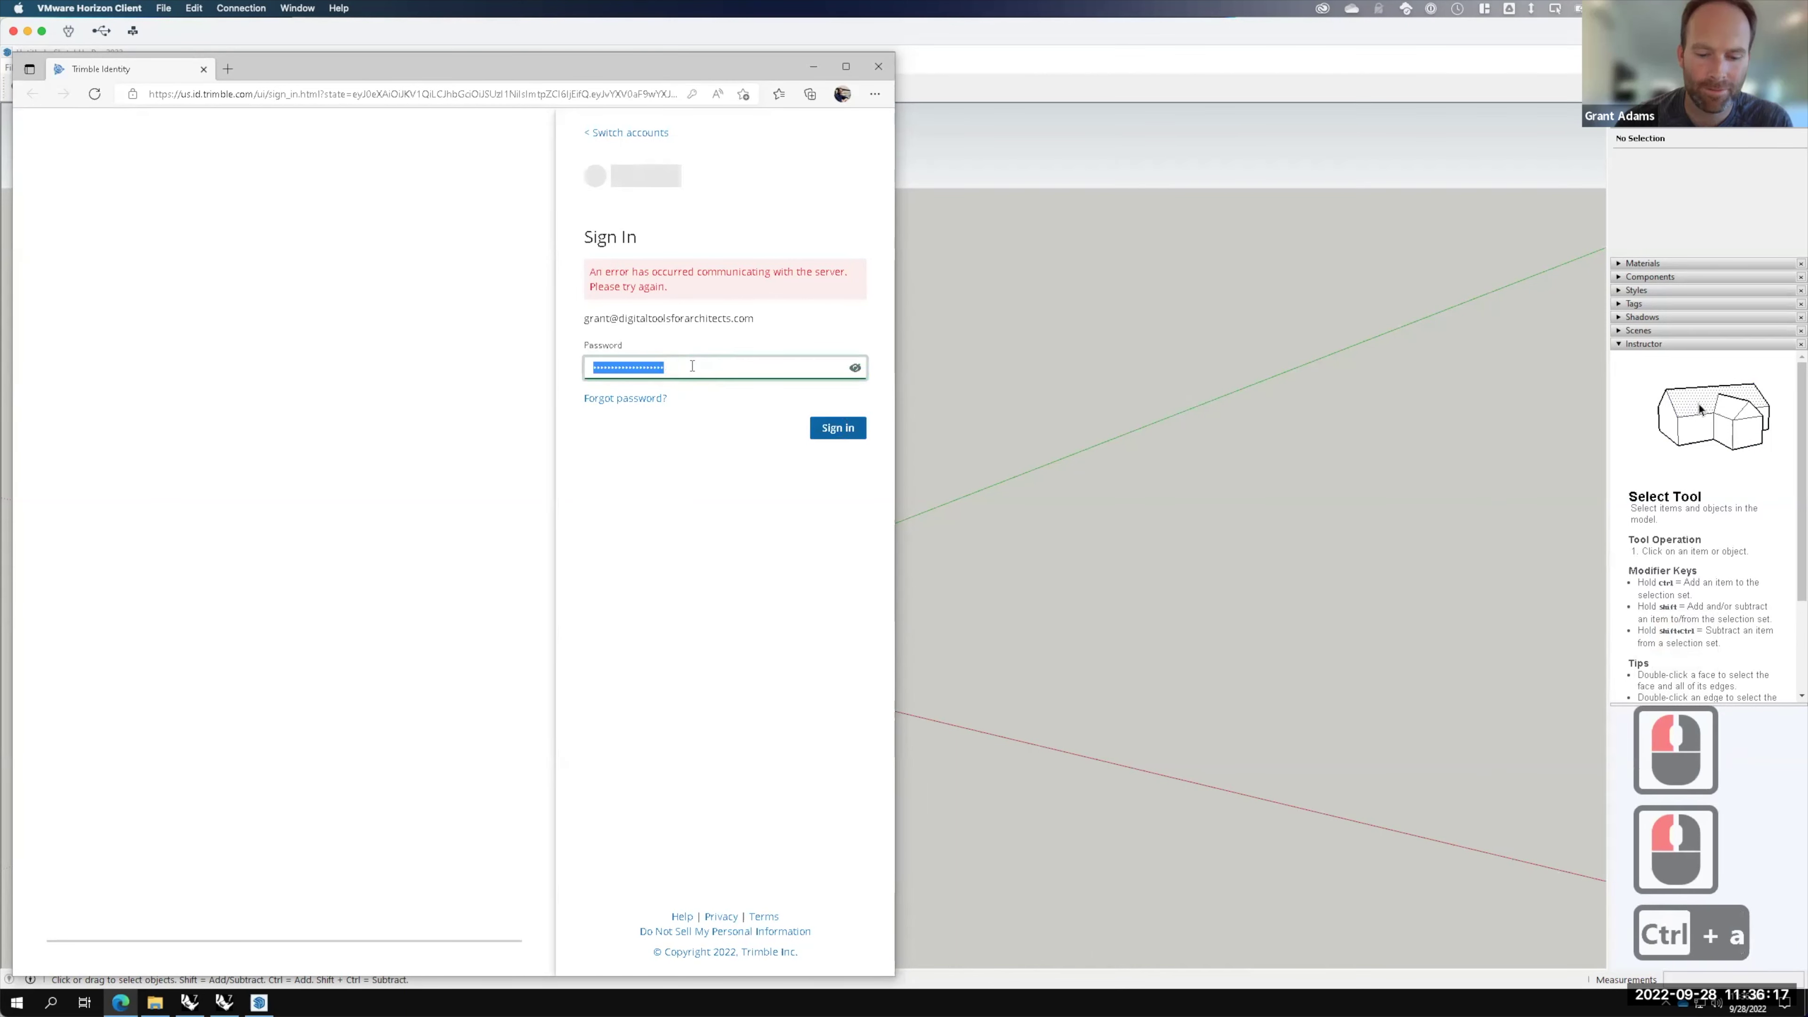
key("ctrl+v")
left_click(836, 430)
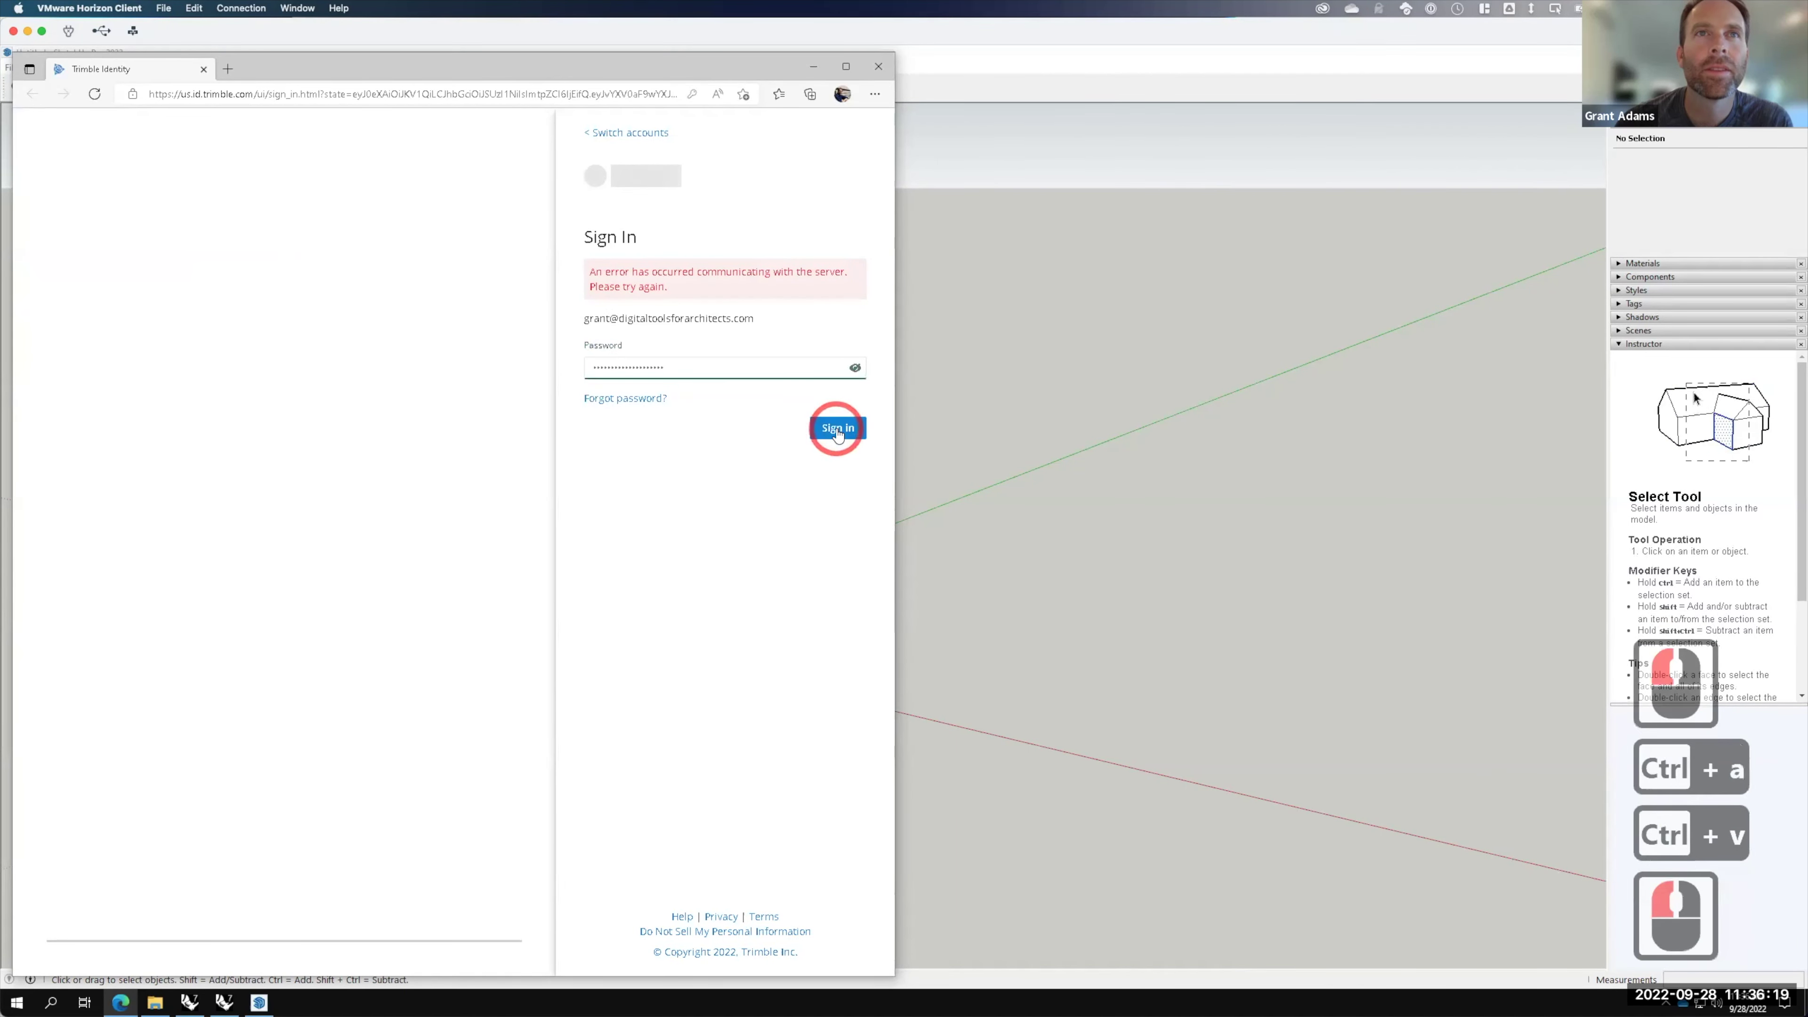
Step: Switch accounts, re-enter the e-mail and password, then close the failed sign-in window
left_click(695, 366)
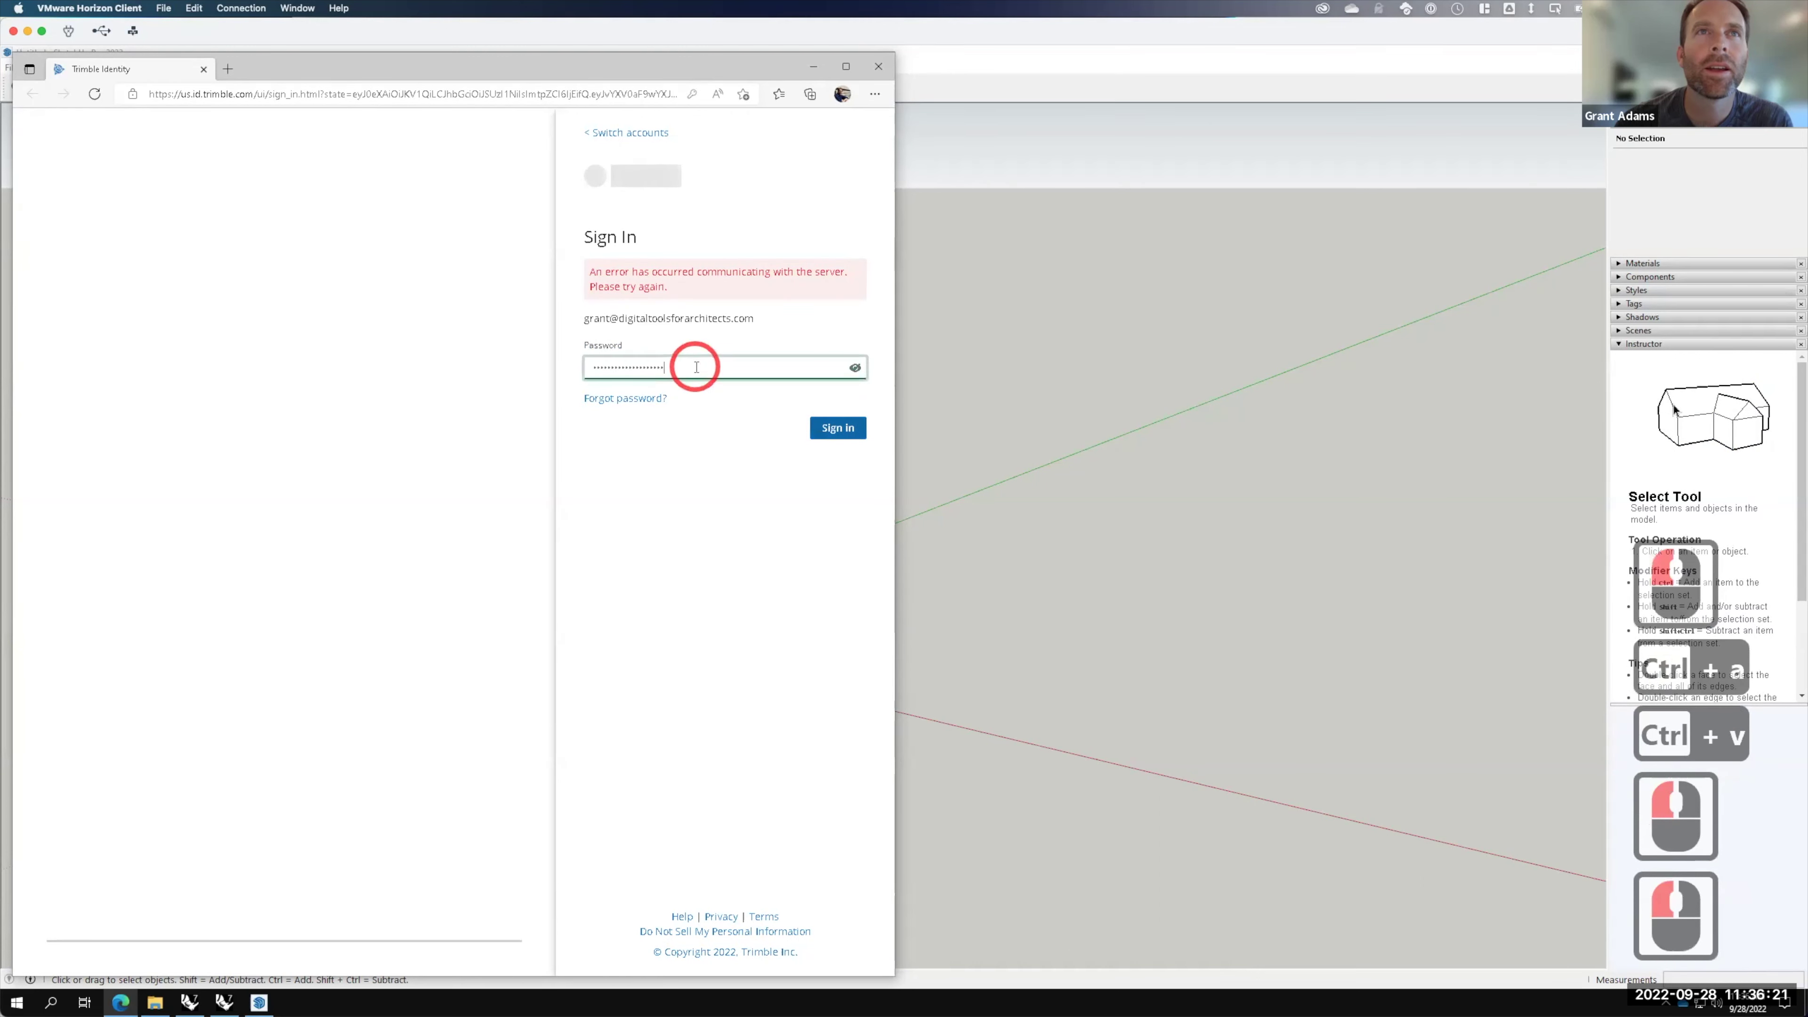
left_click(613, 132)
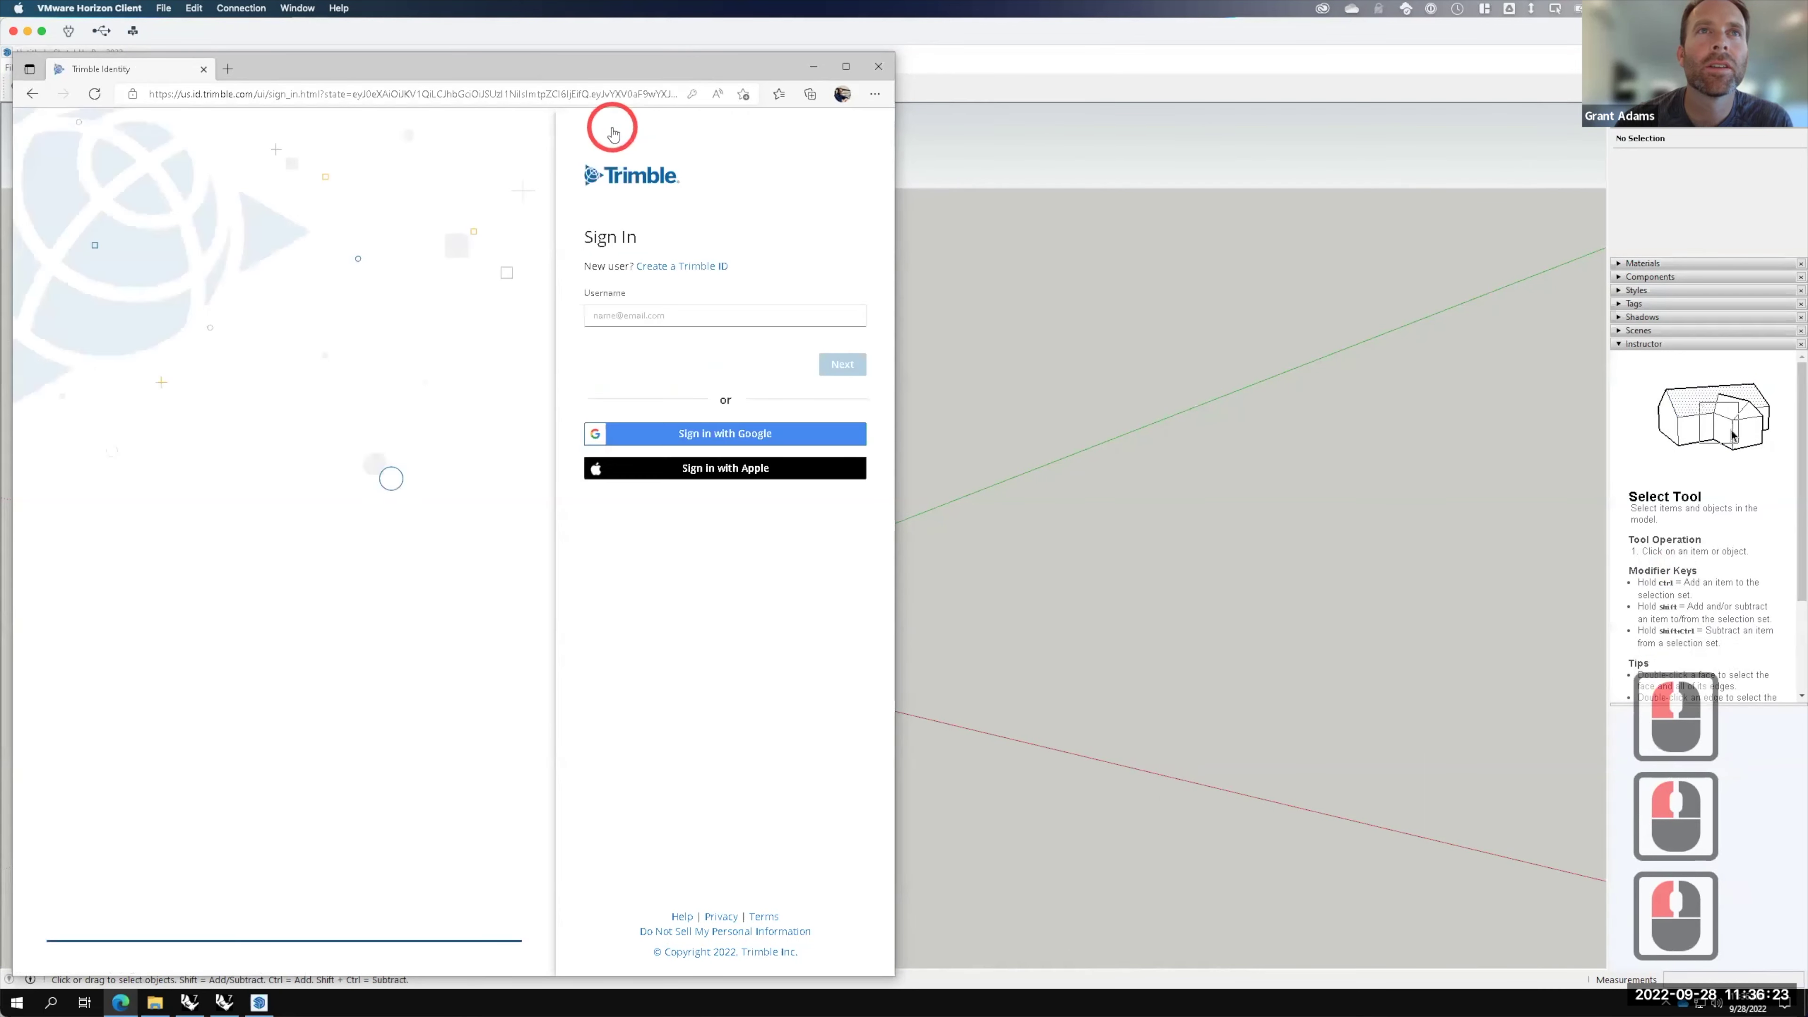
left_click(664, 314)
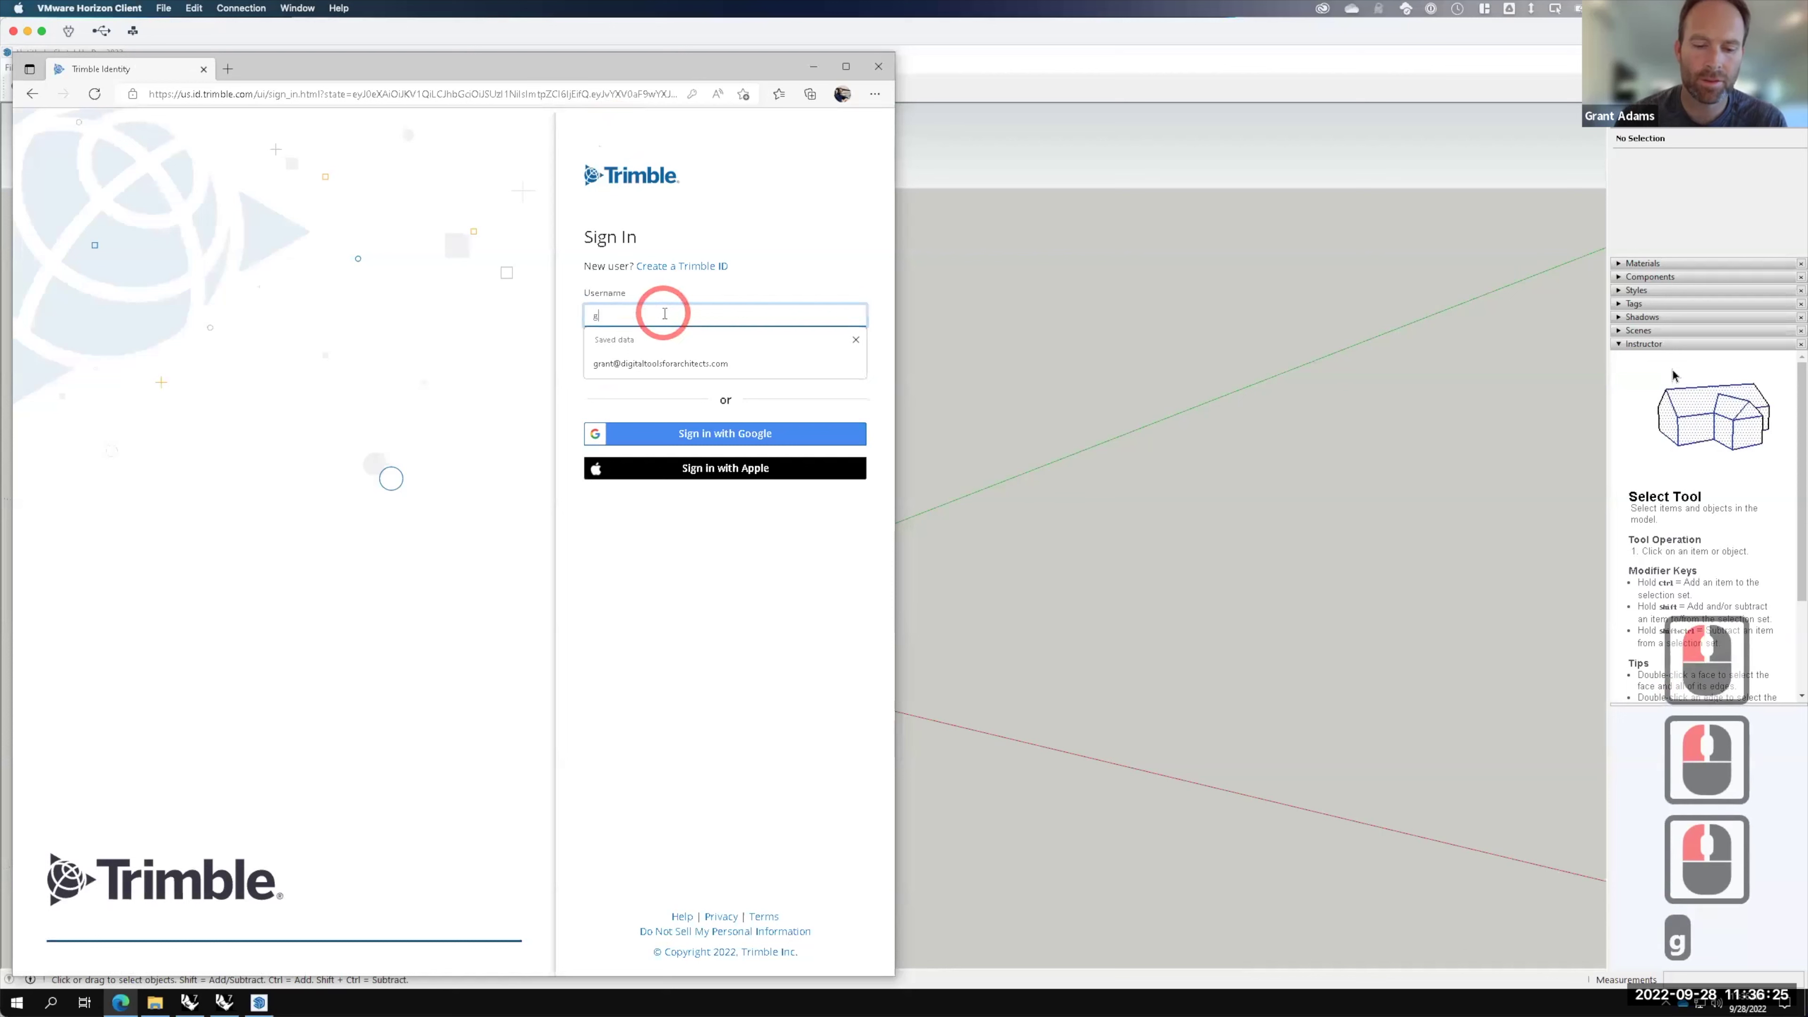
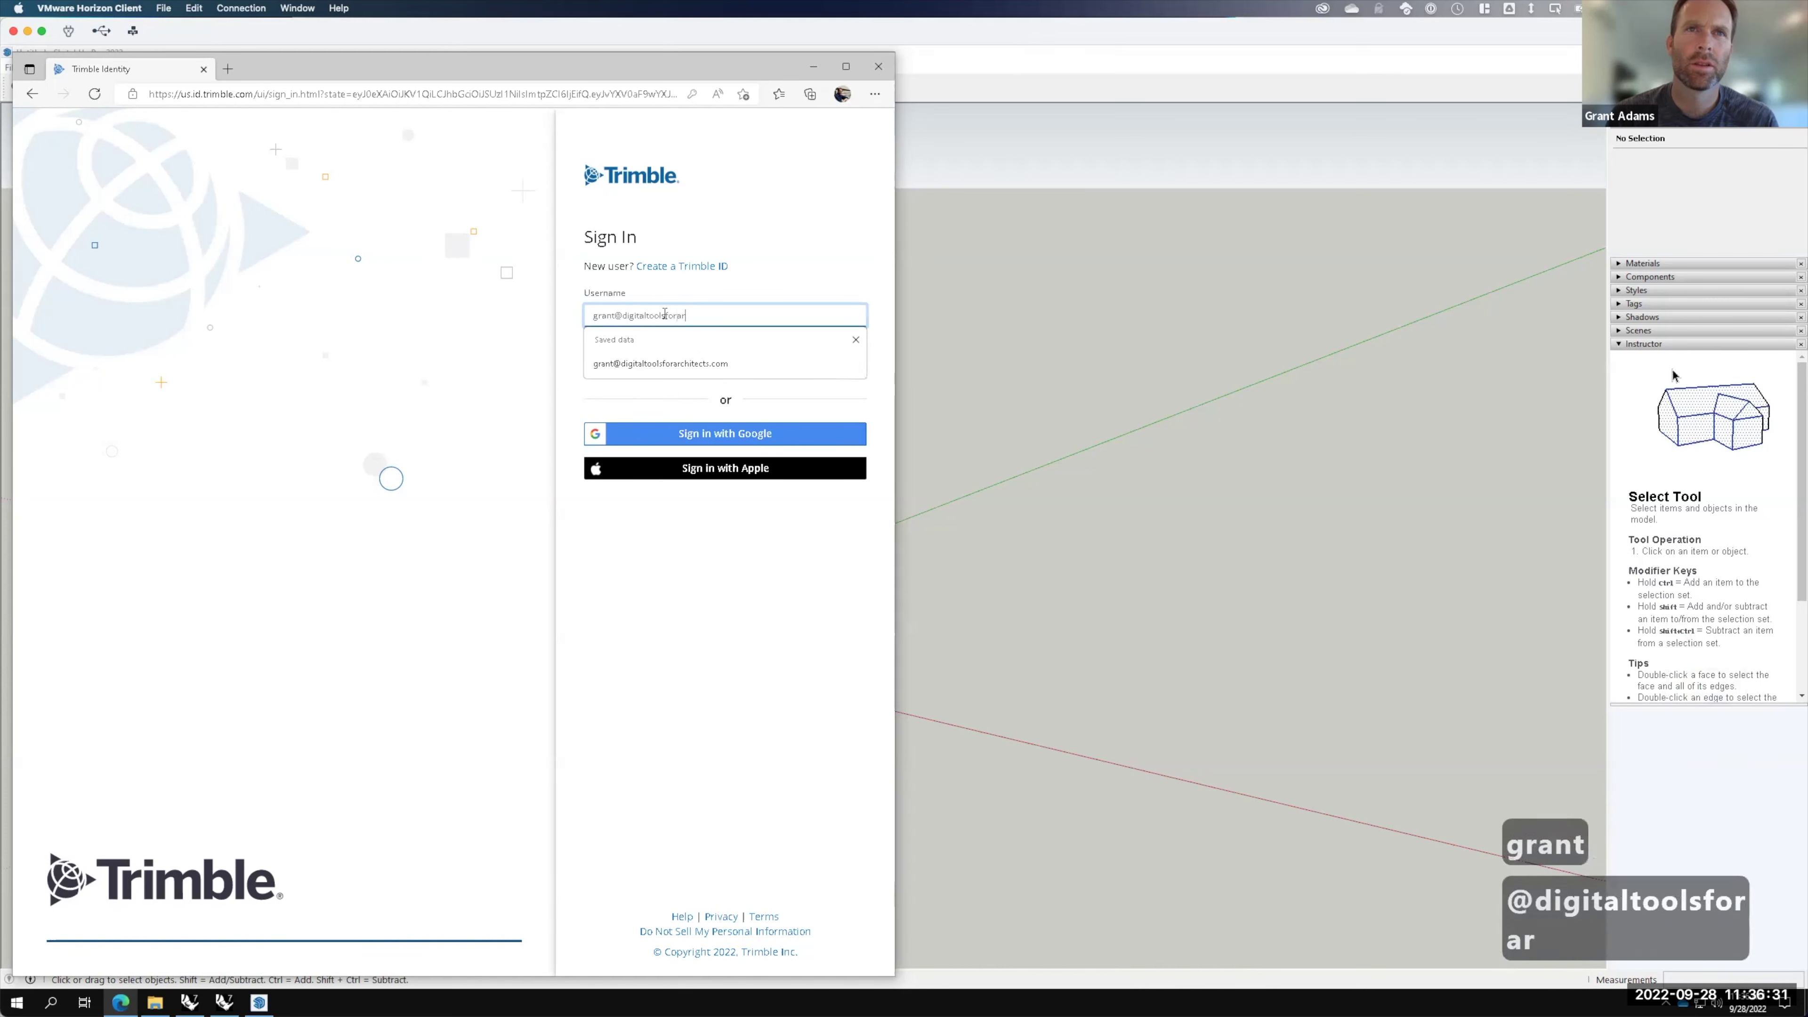
key("Return")
left_click(697, 314)
key("ctrl+v")
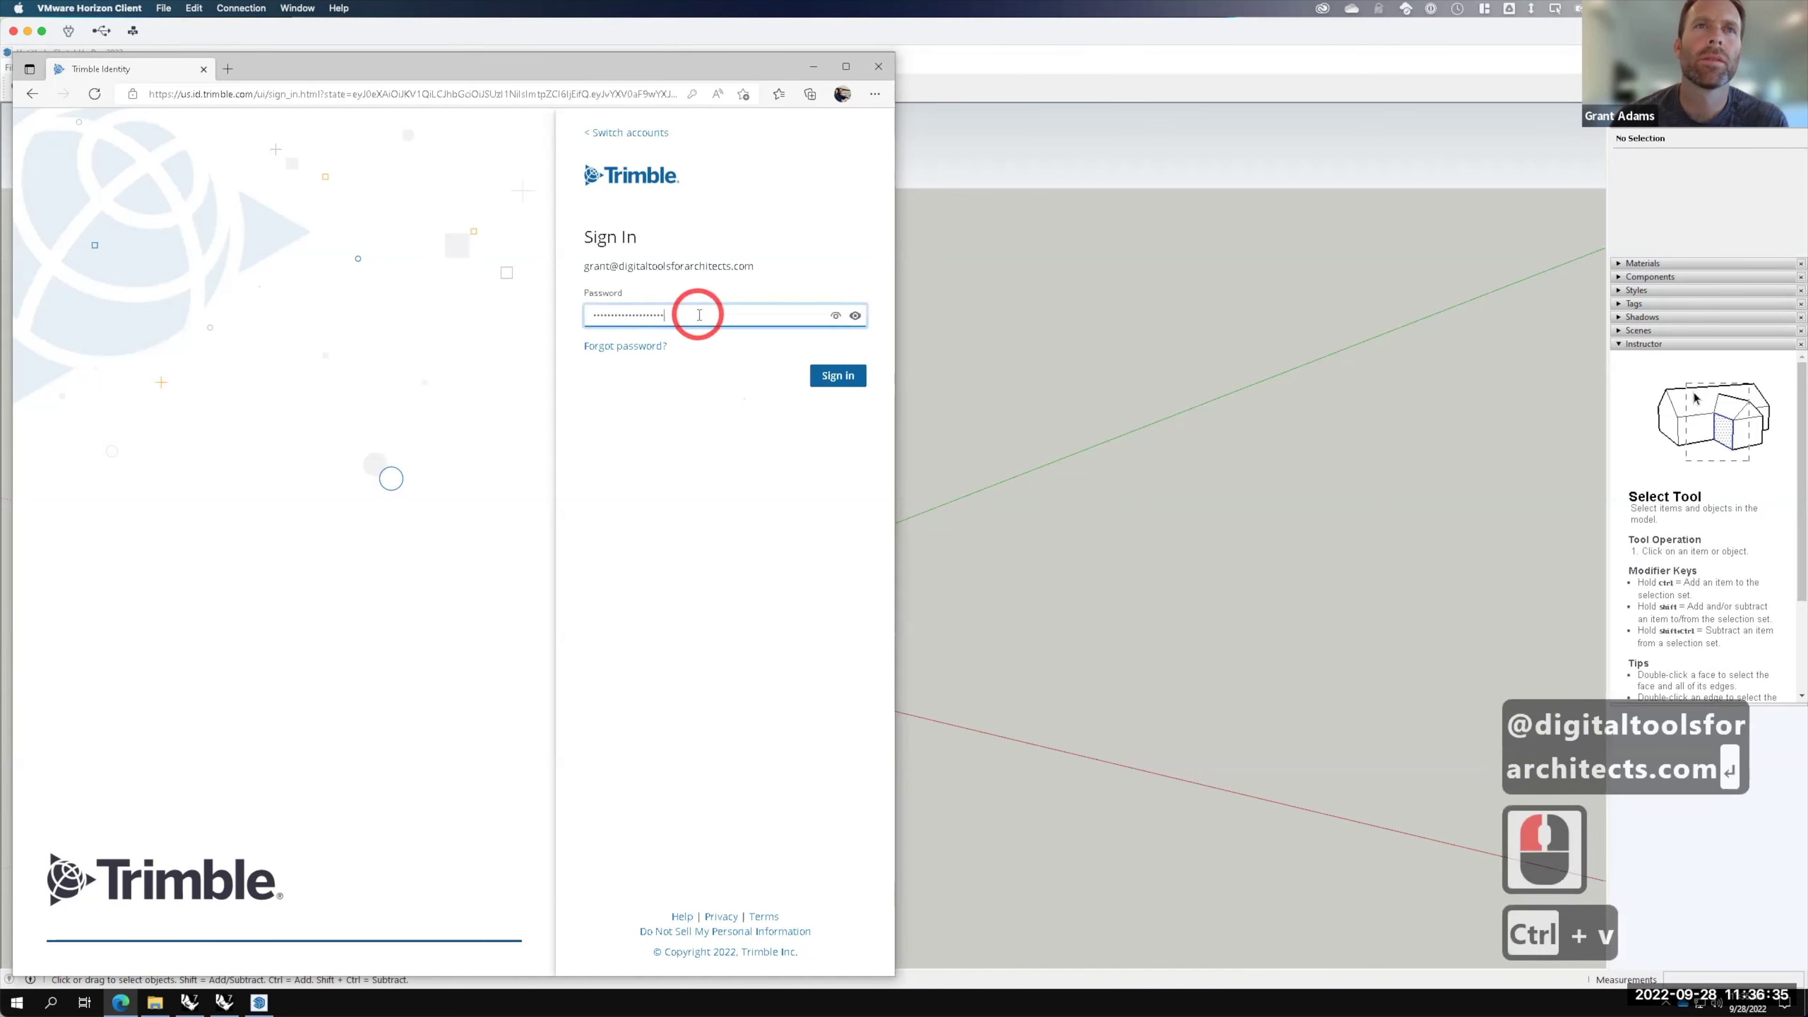
left_click(842, 383)
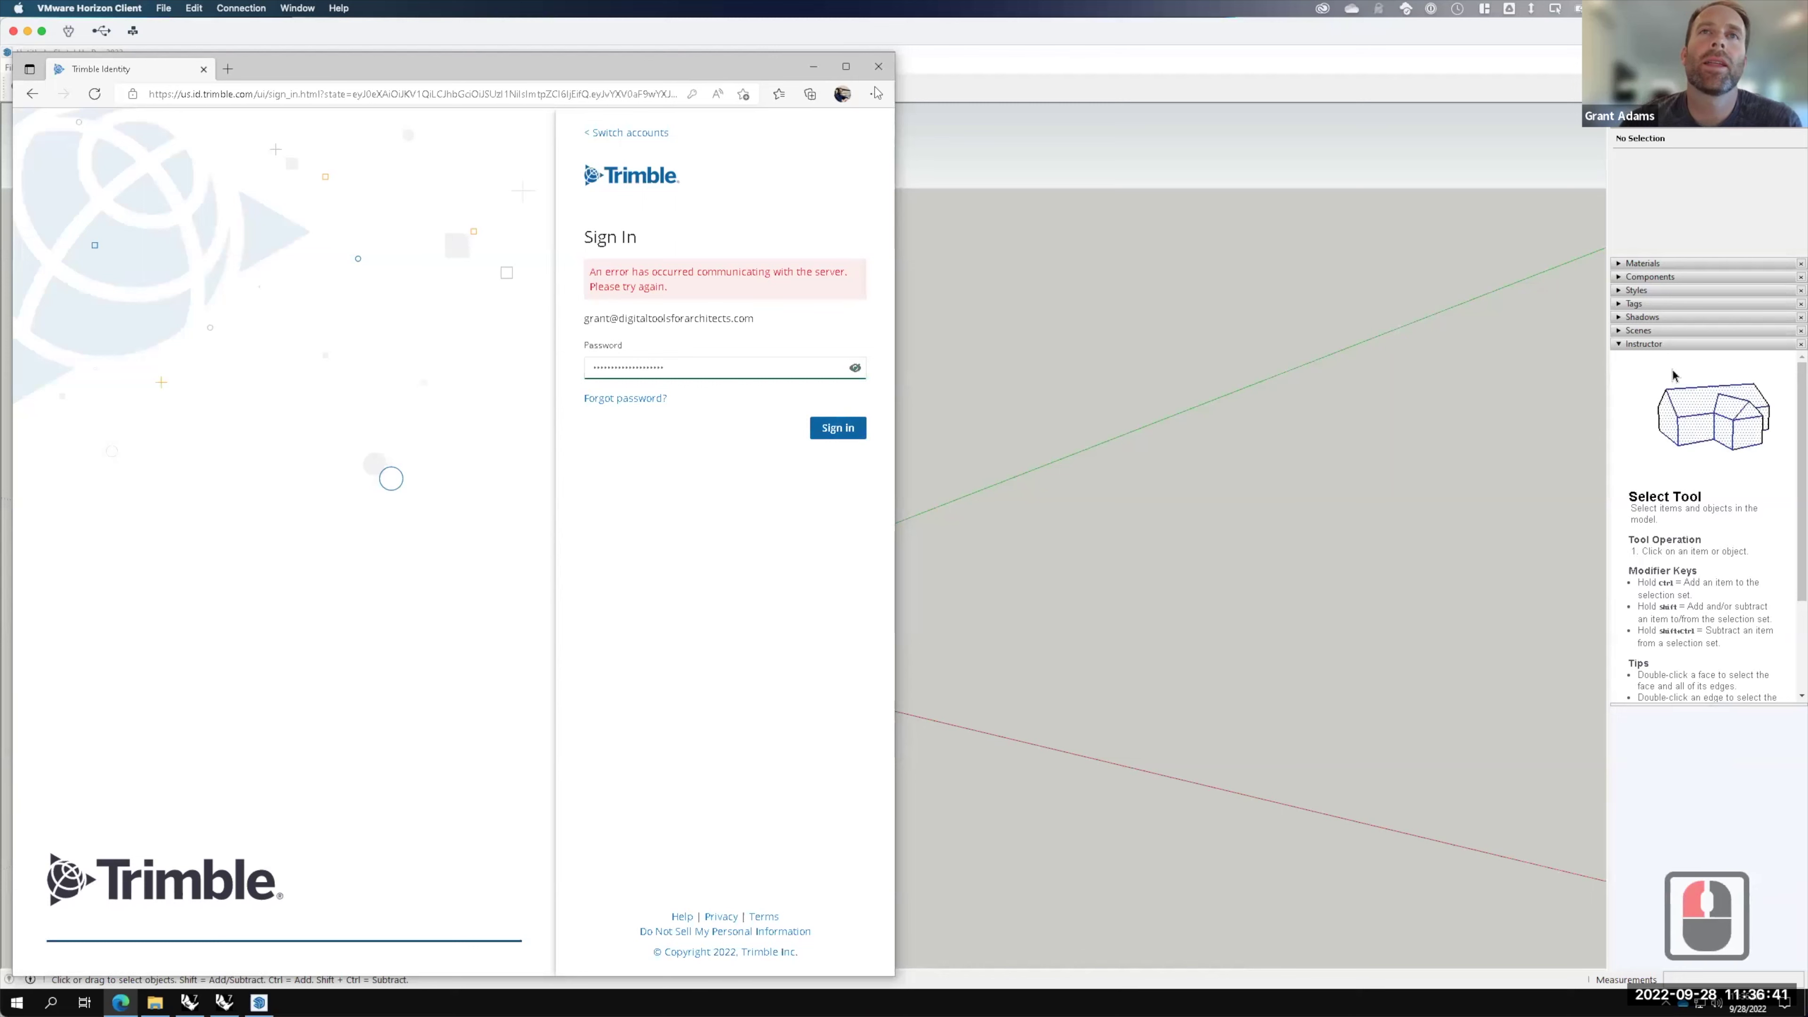
left_click(876, 68)
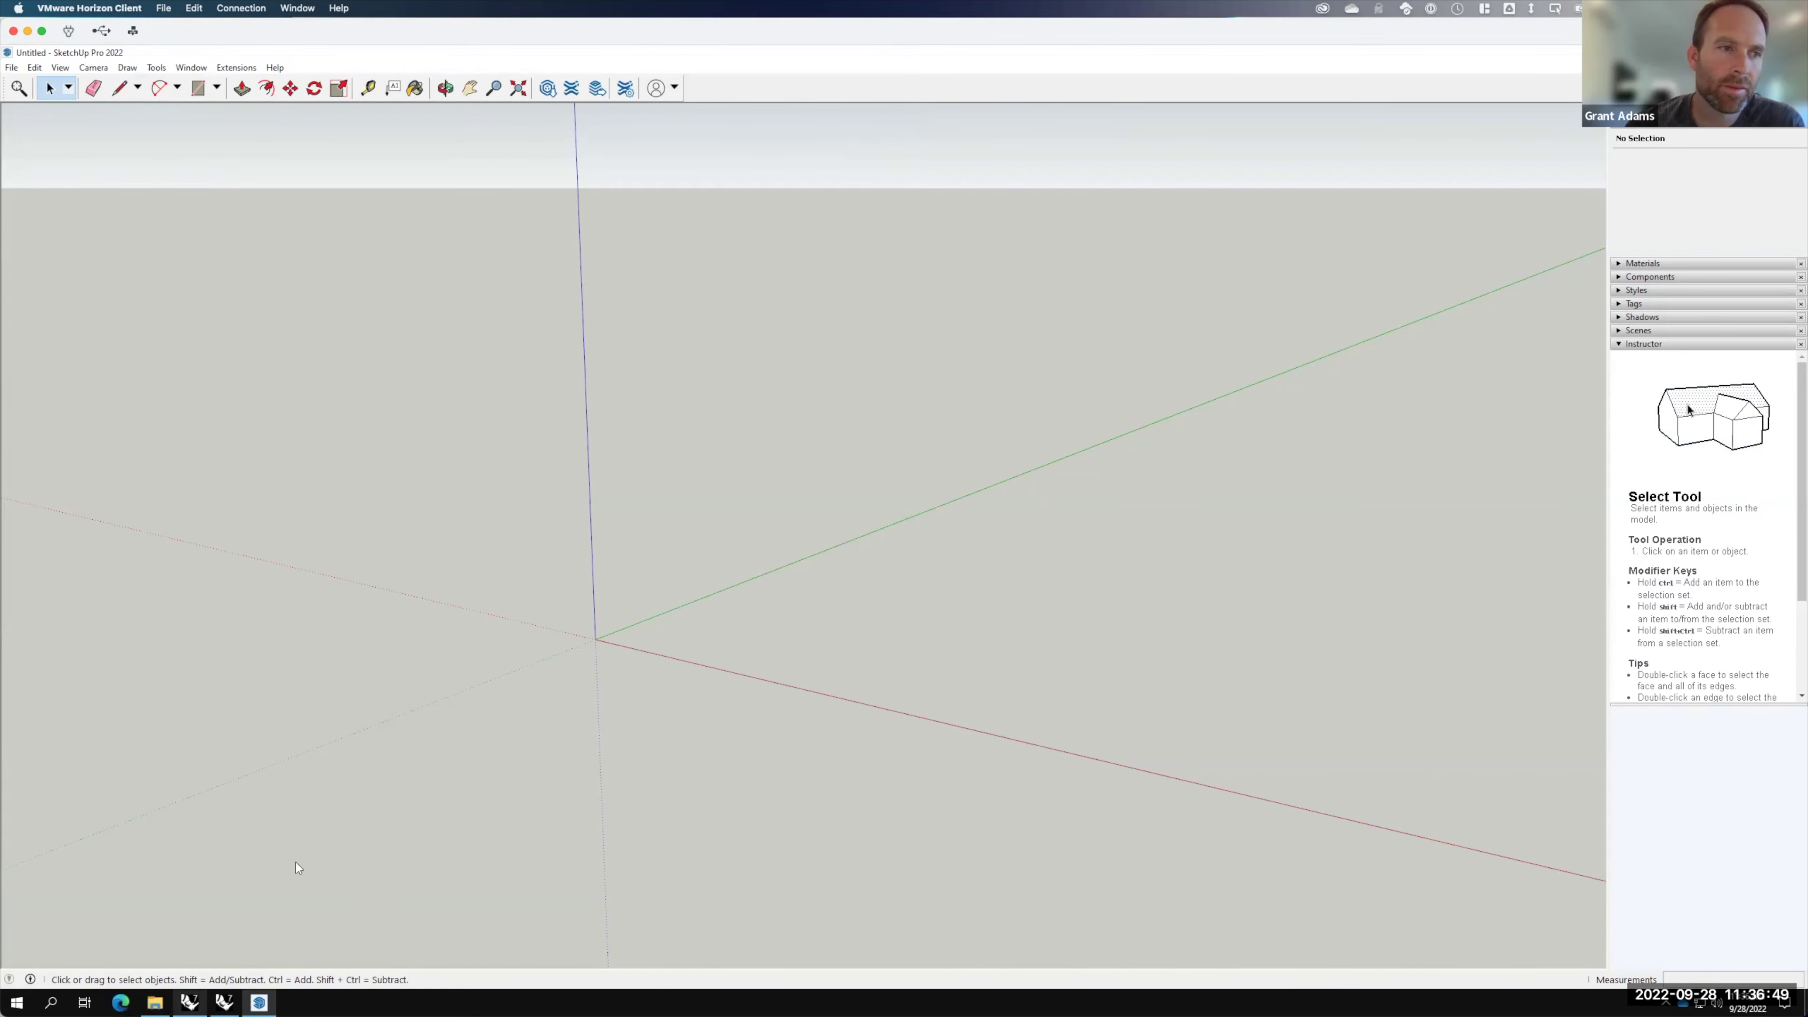
Step: Open sketchup.com in Edge and accept the site's cookies
left_click(120, 1001)
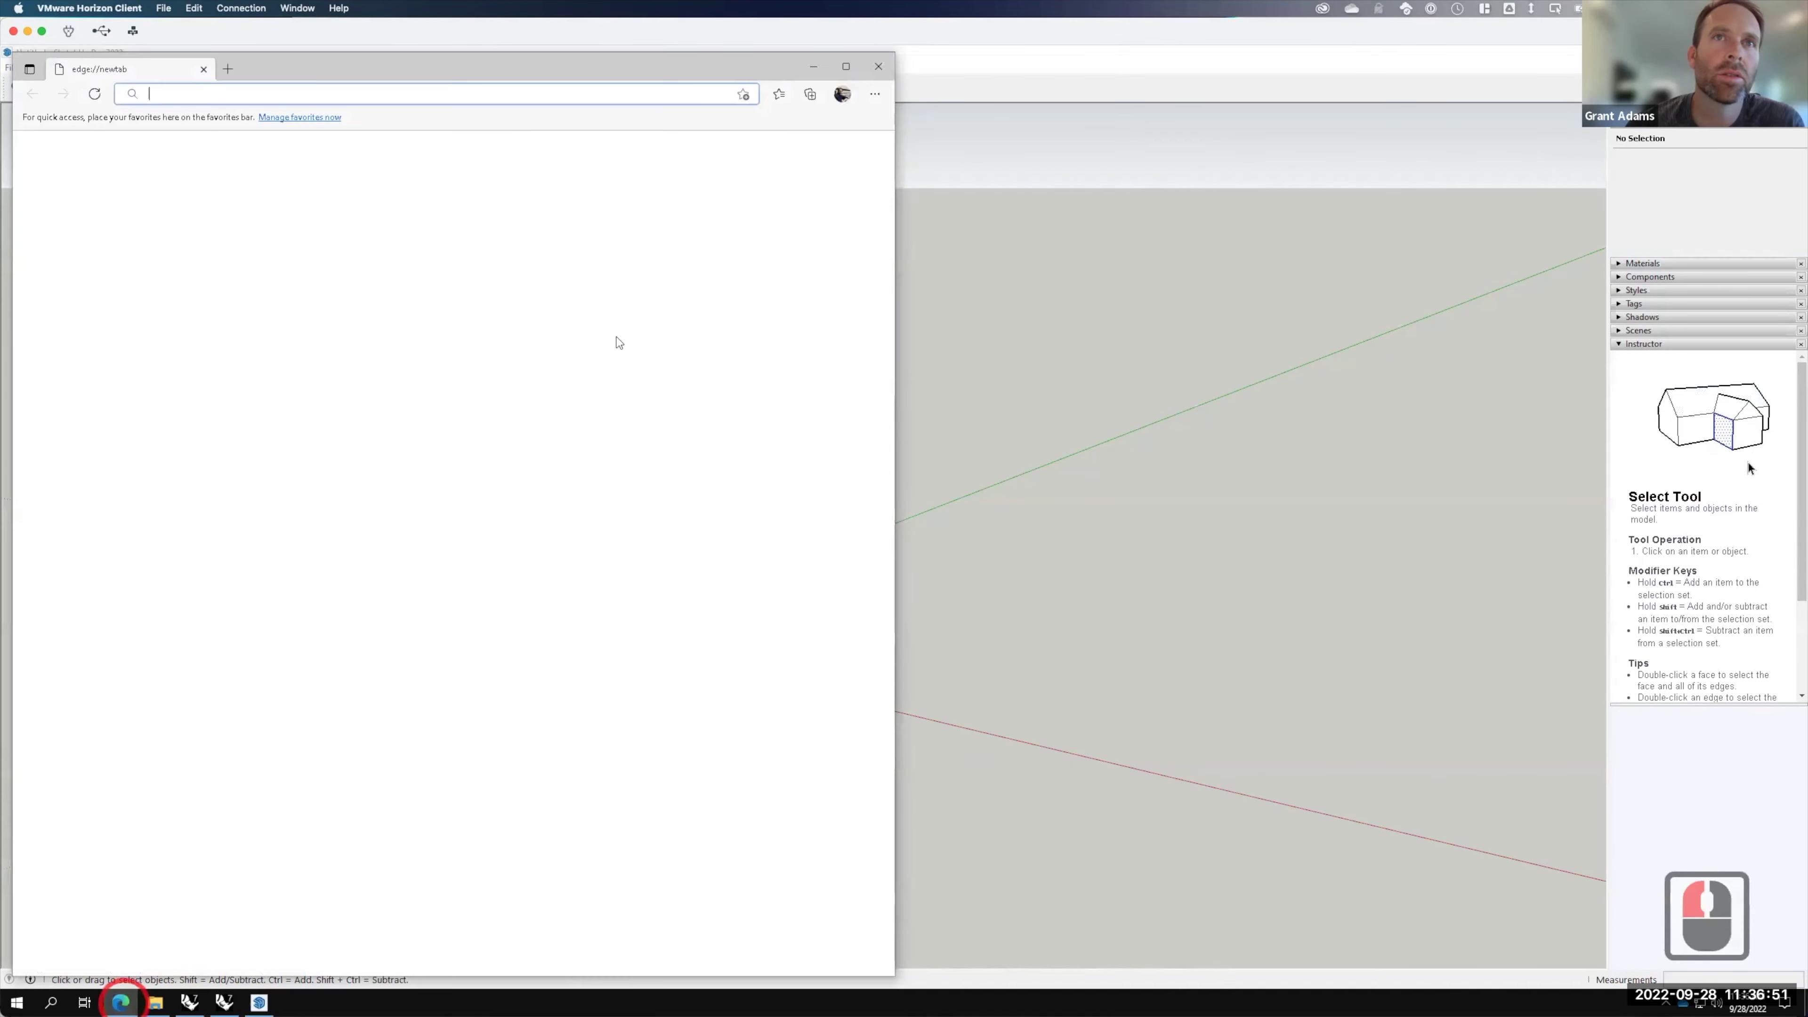
left_click(368, 90)
type("sketchup")
key("F15")
type(".com")
key("Return")
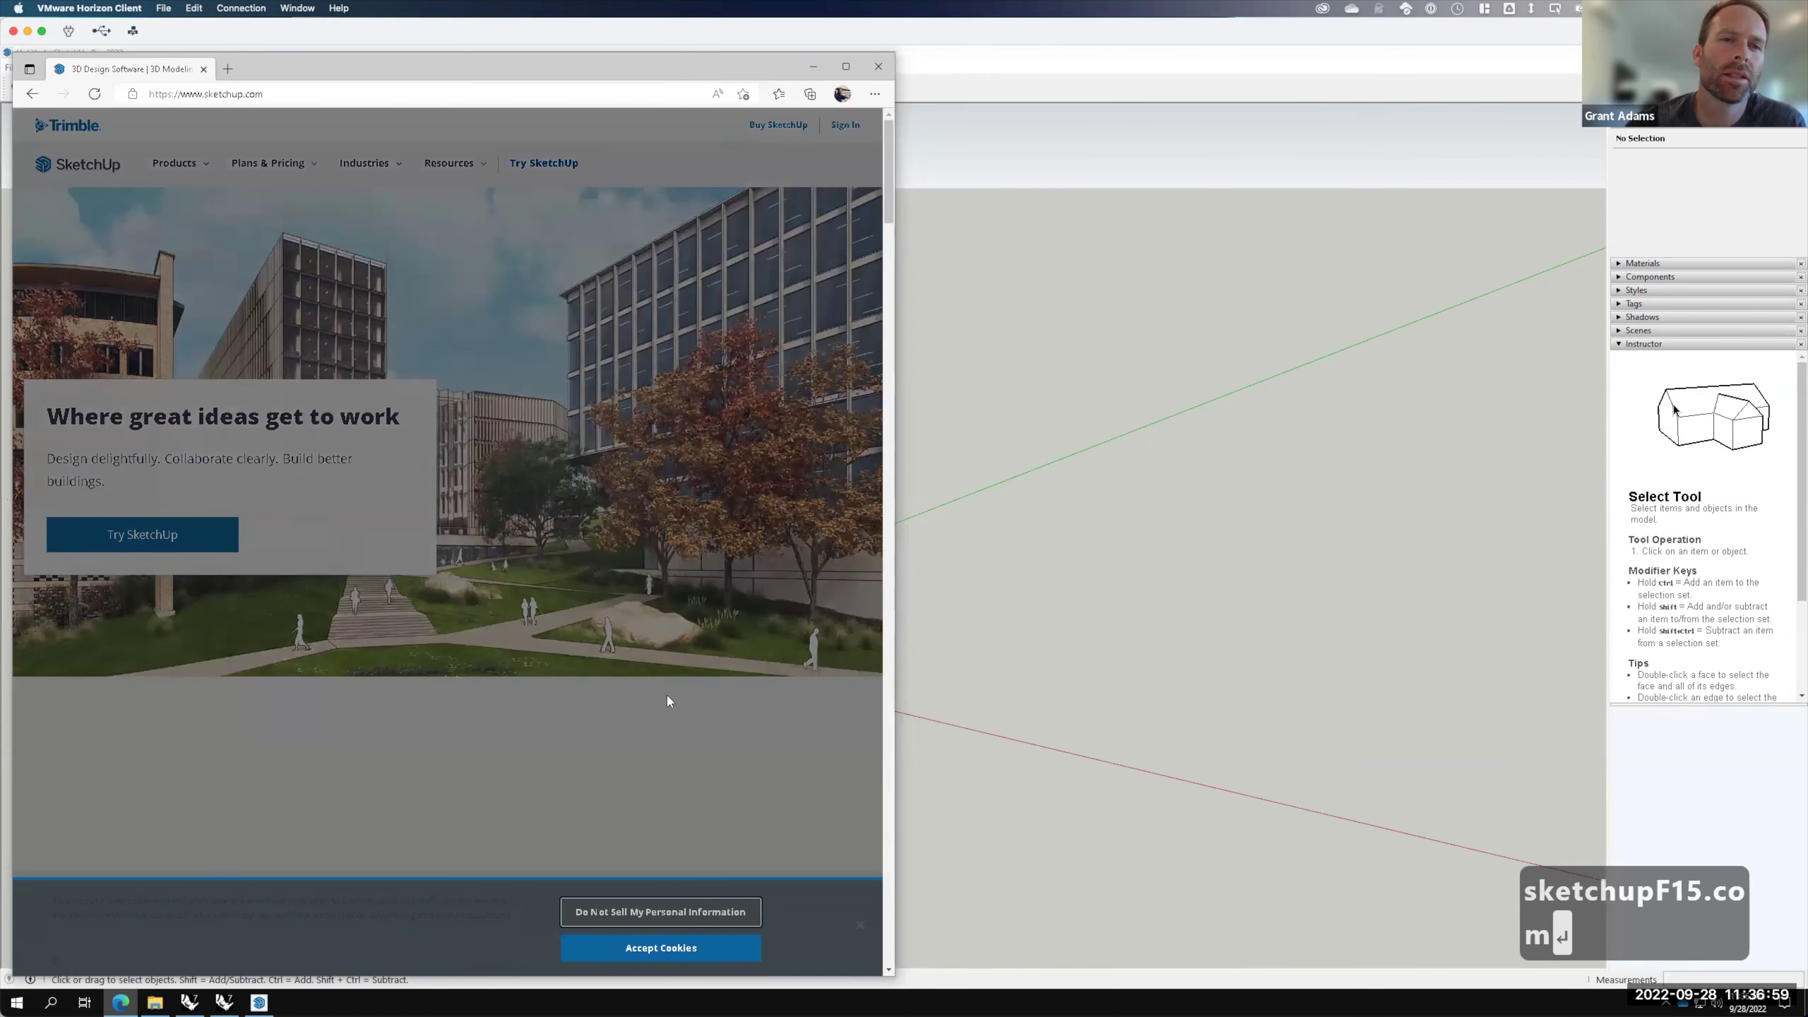
left_click(644, 950)
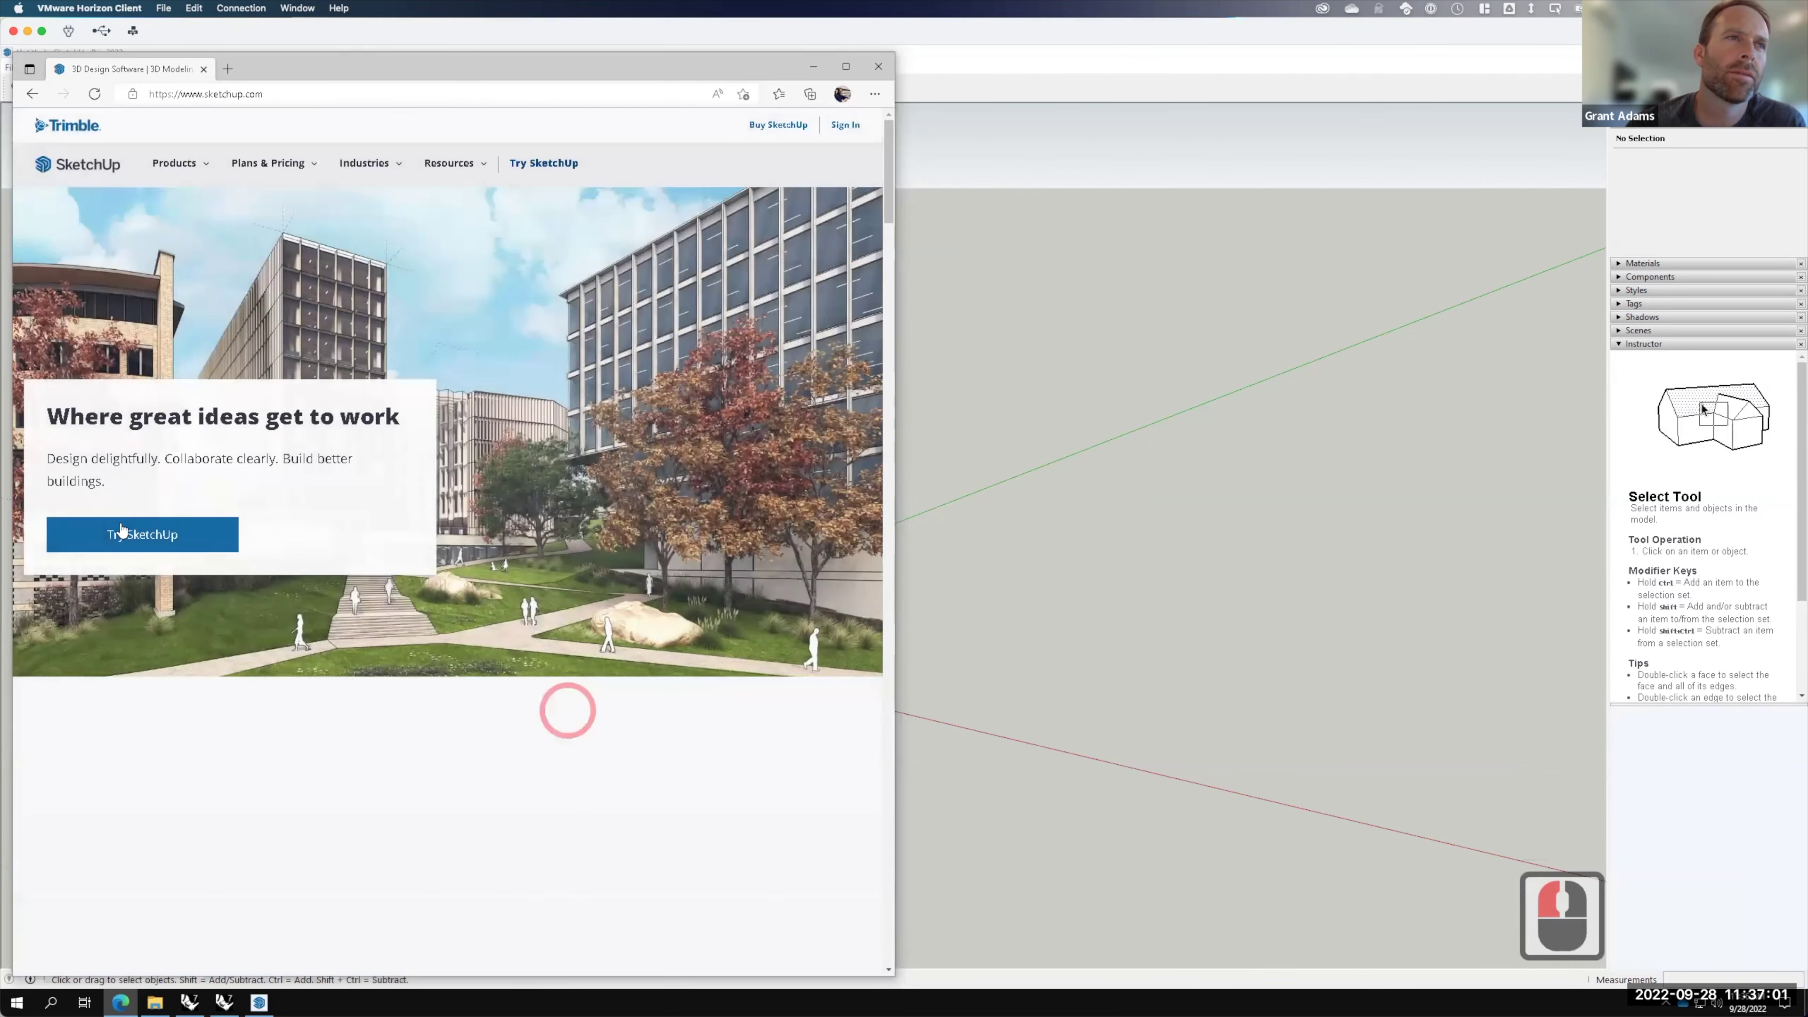
Step: Go to the SketchUp Free product page and start the free web modeller
left_click(126, 535)
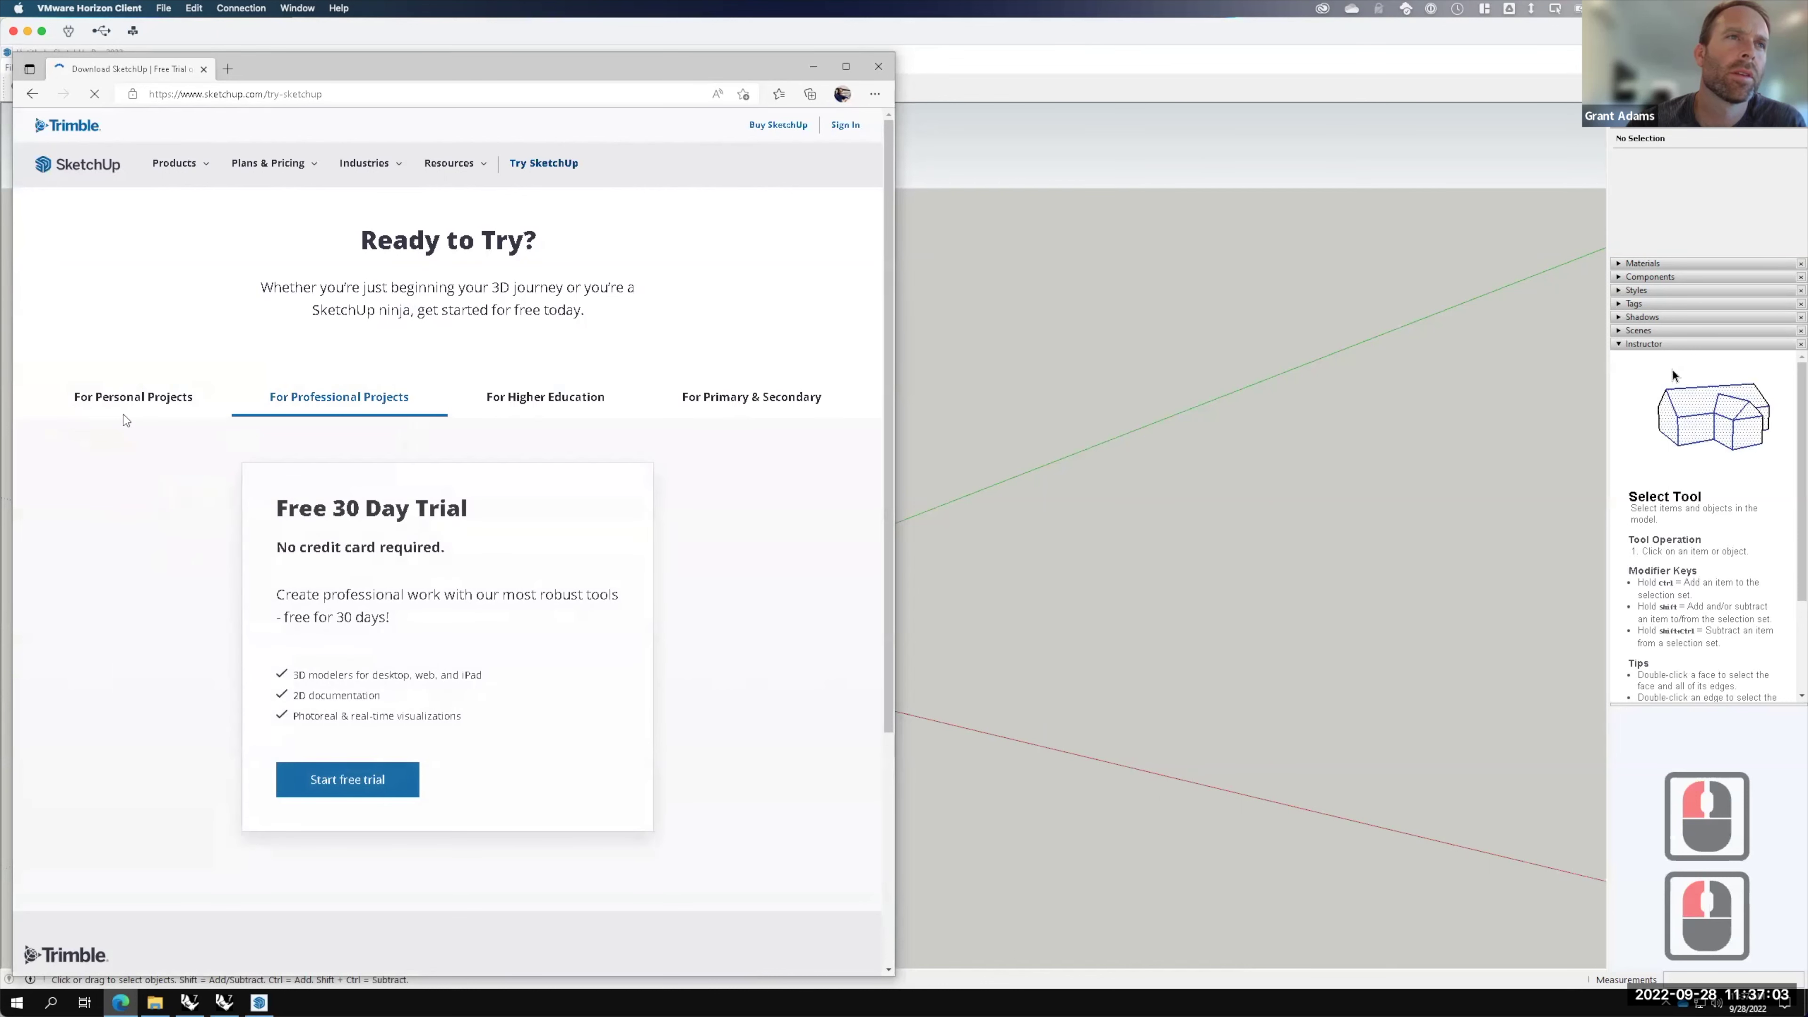
left_click(125, 397)
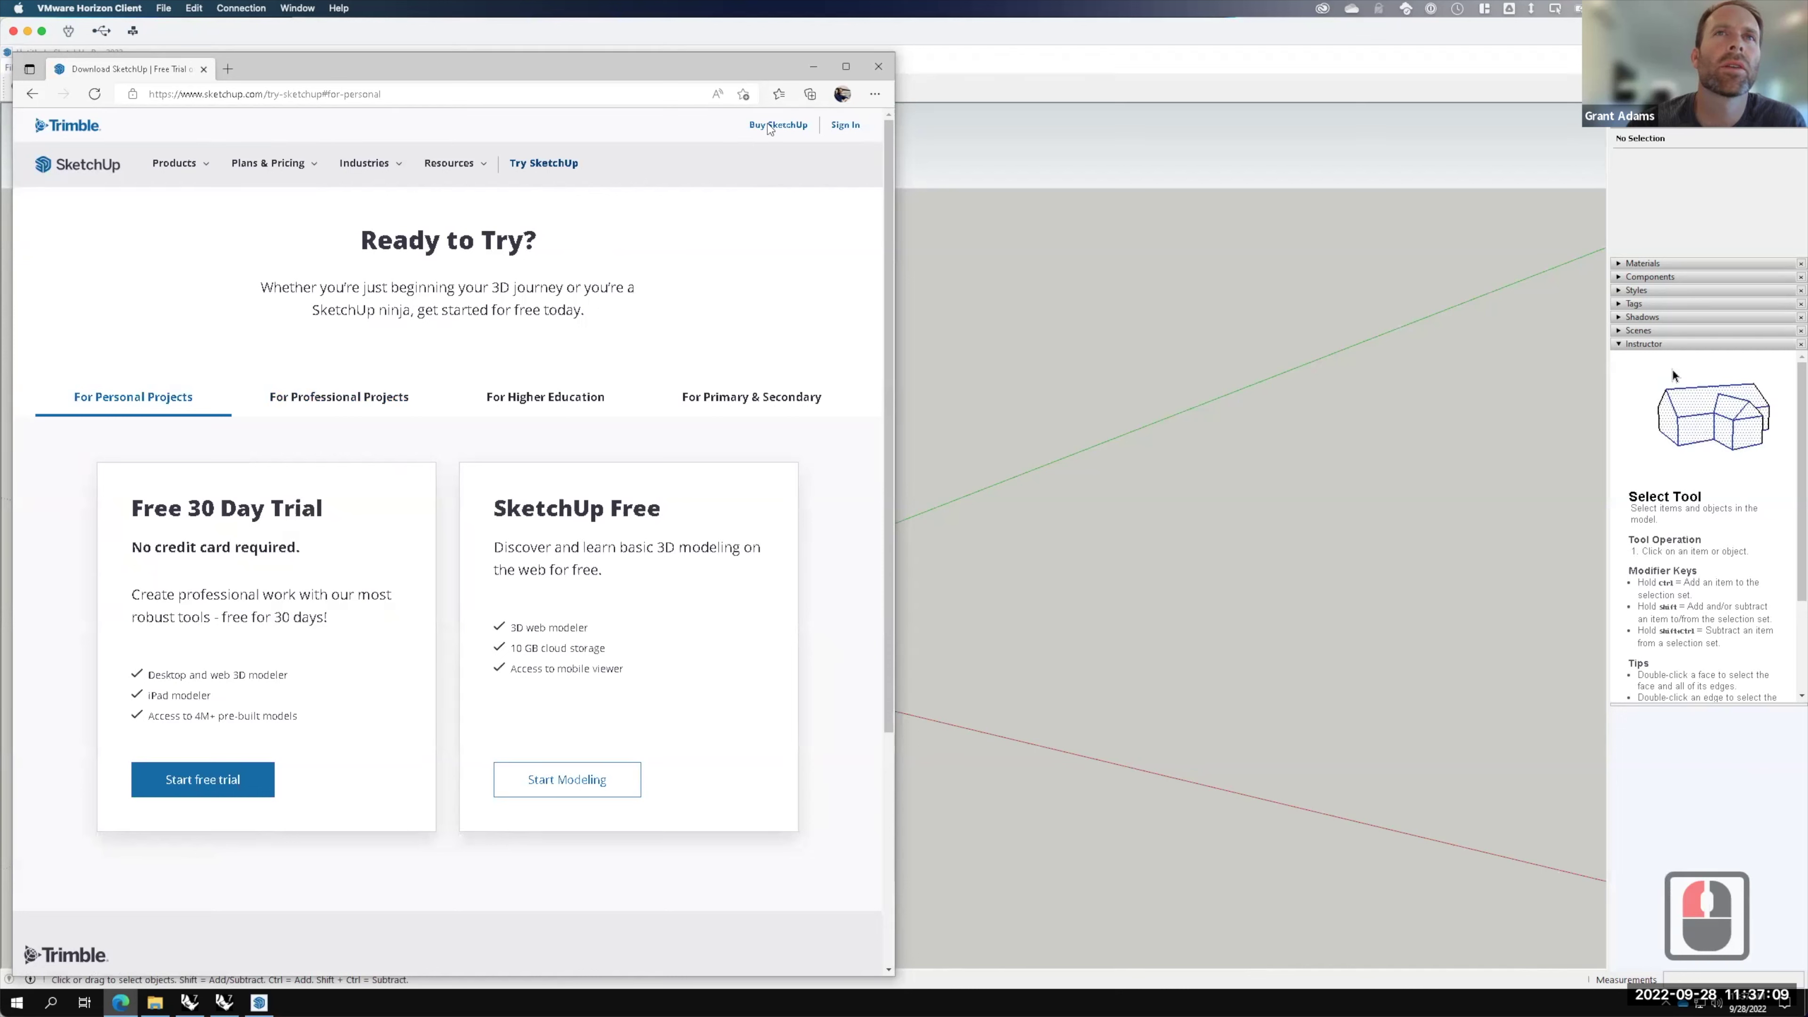
left_click(174, 164)
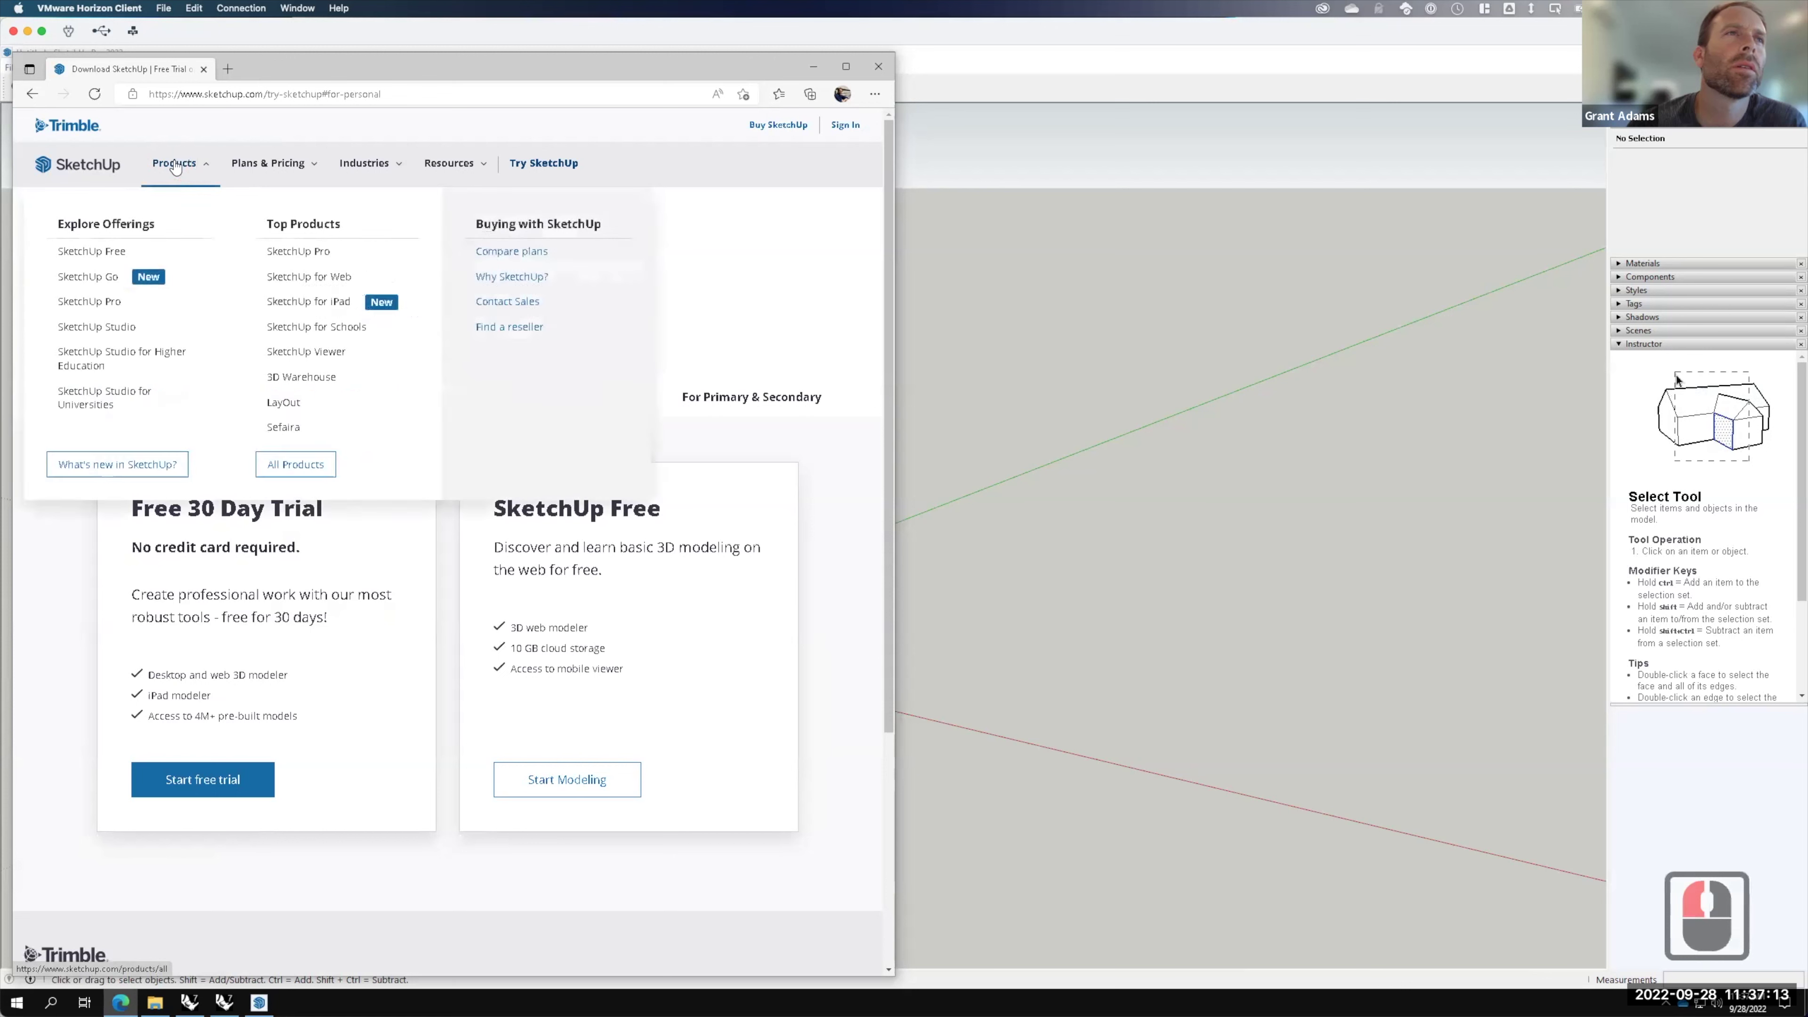
left_click(109, 252)
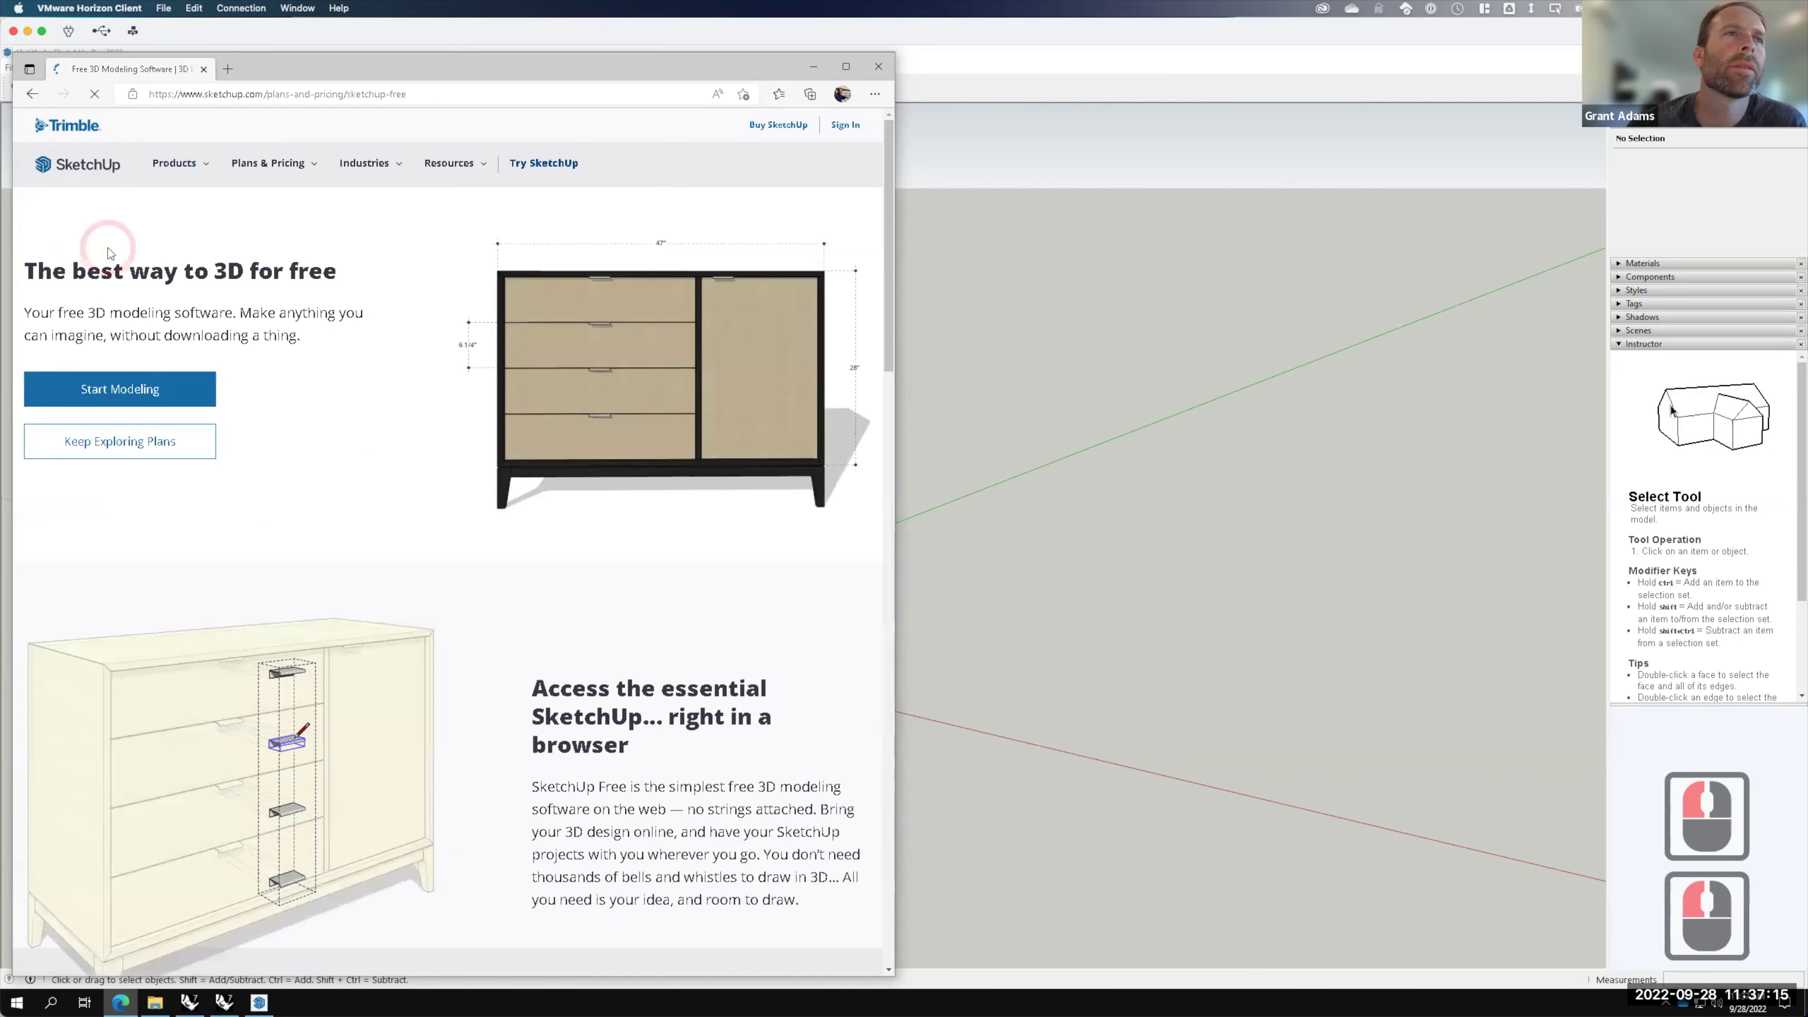
left_click(120, 402)
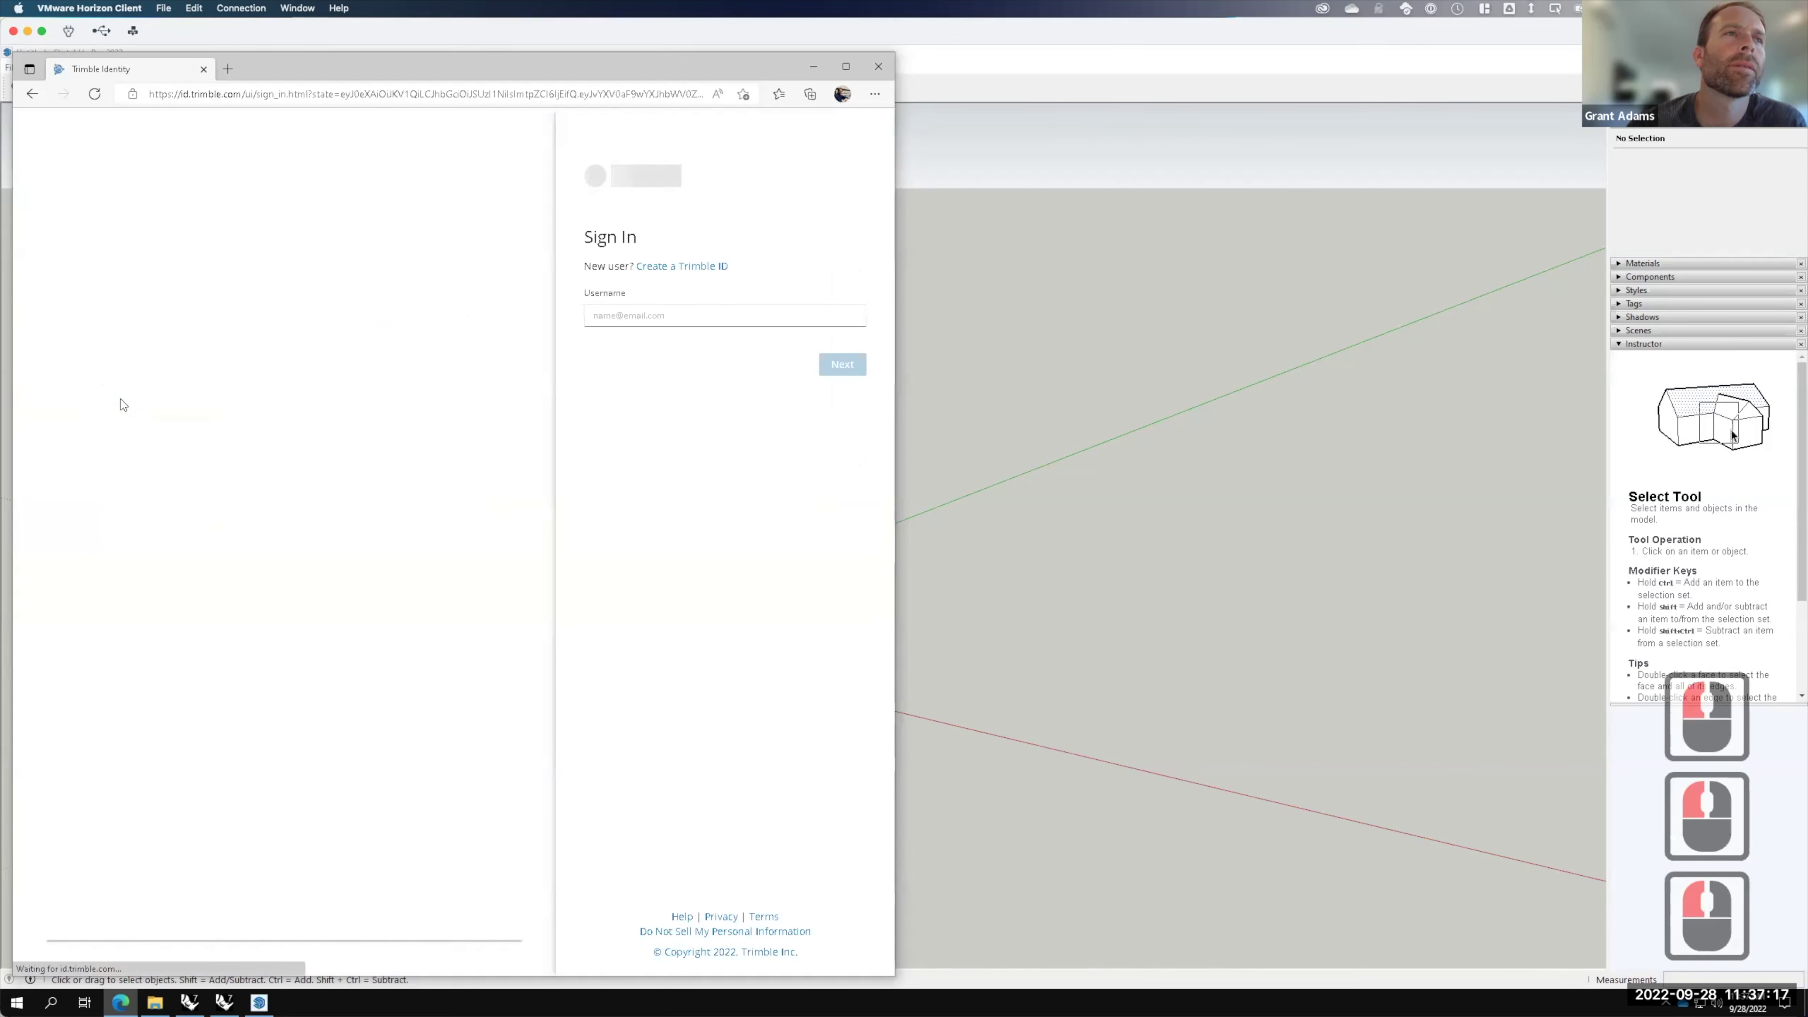
Step: Fill in the saved account username on Trimble sign-in and continue
left_click(653, 316)
left_click(660, 366)
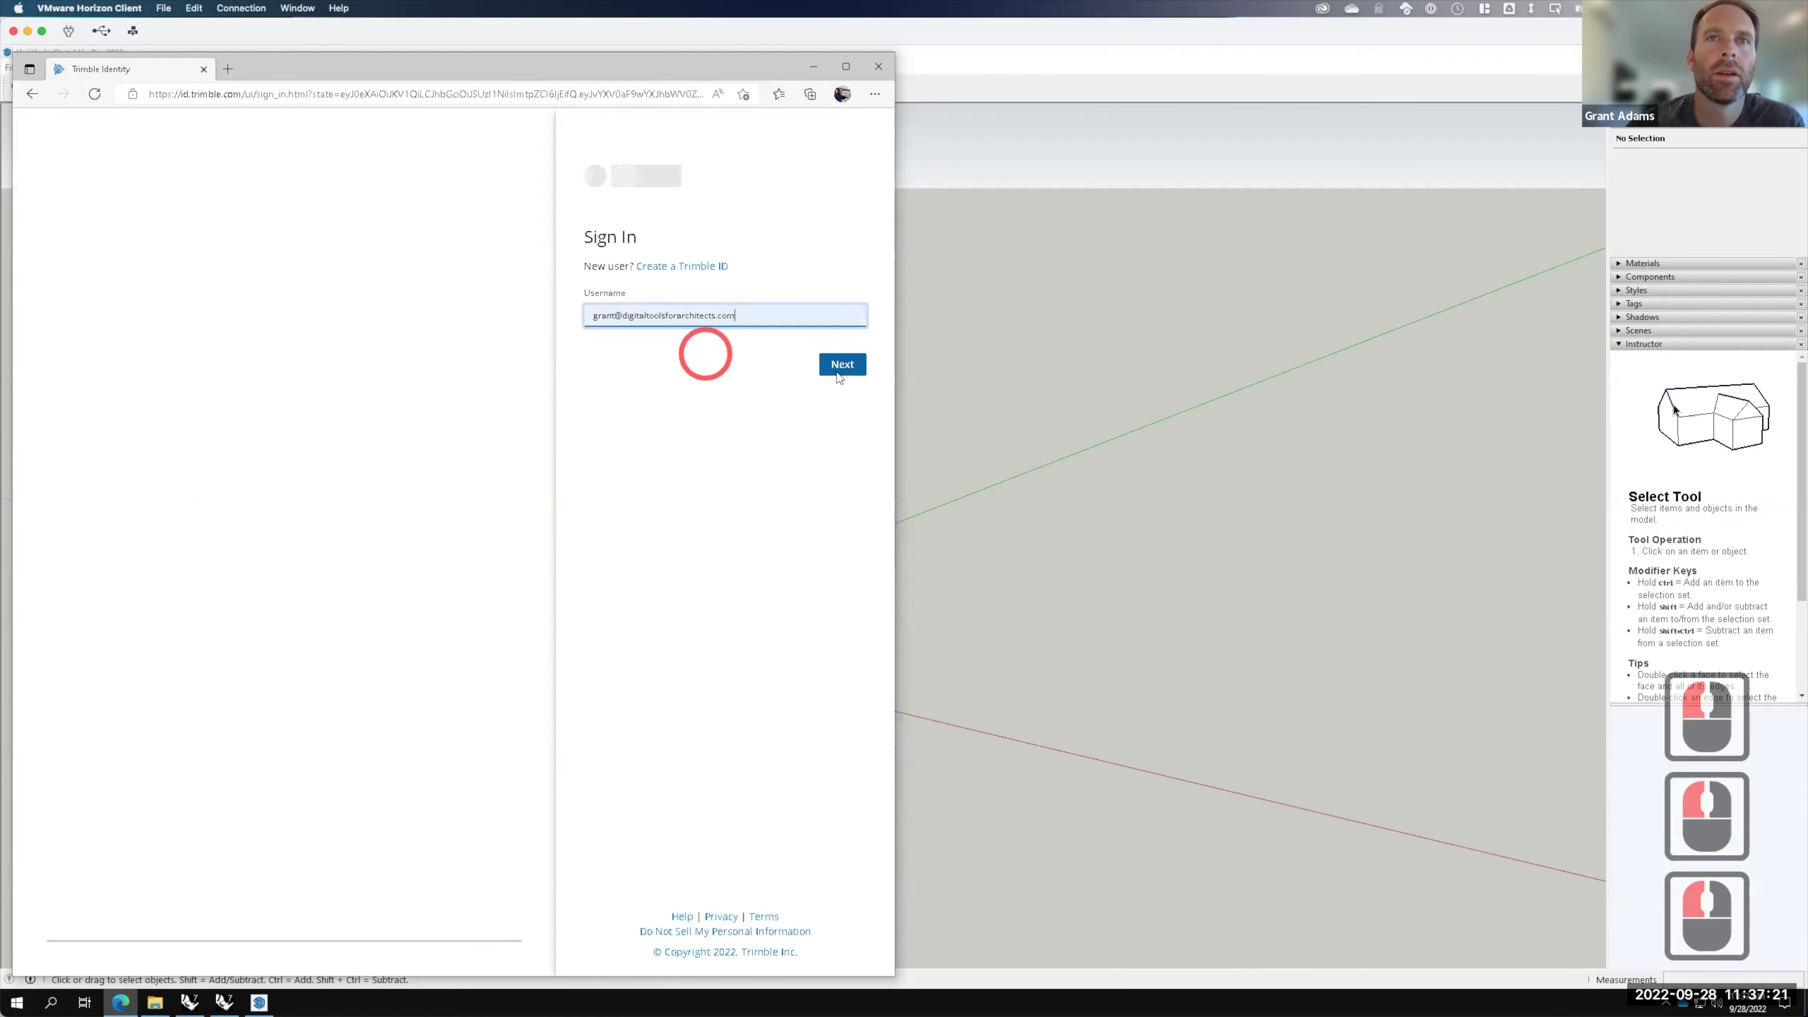
left_click(834, 364)
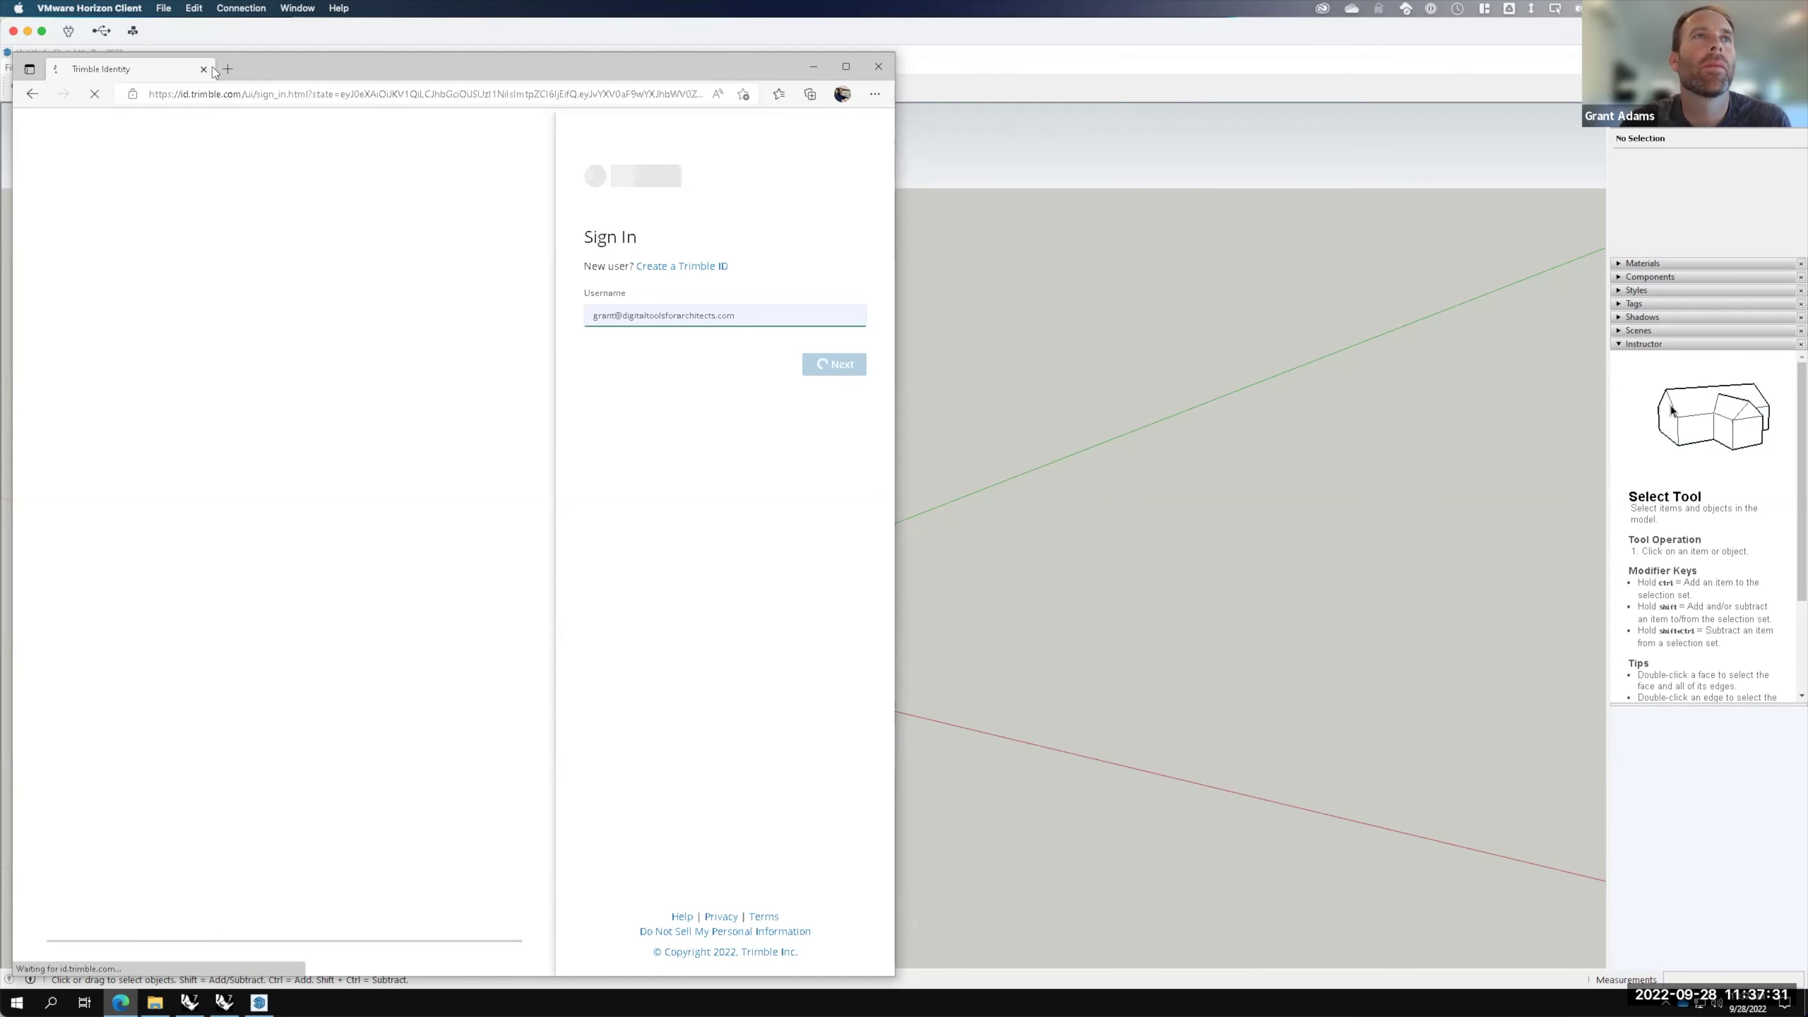
Step: Load dvc.instructure.com in a new browser tab
left_click(228, 69)
type("dvc.instructure.com")
key("Return")
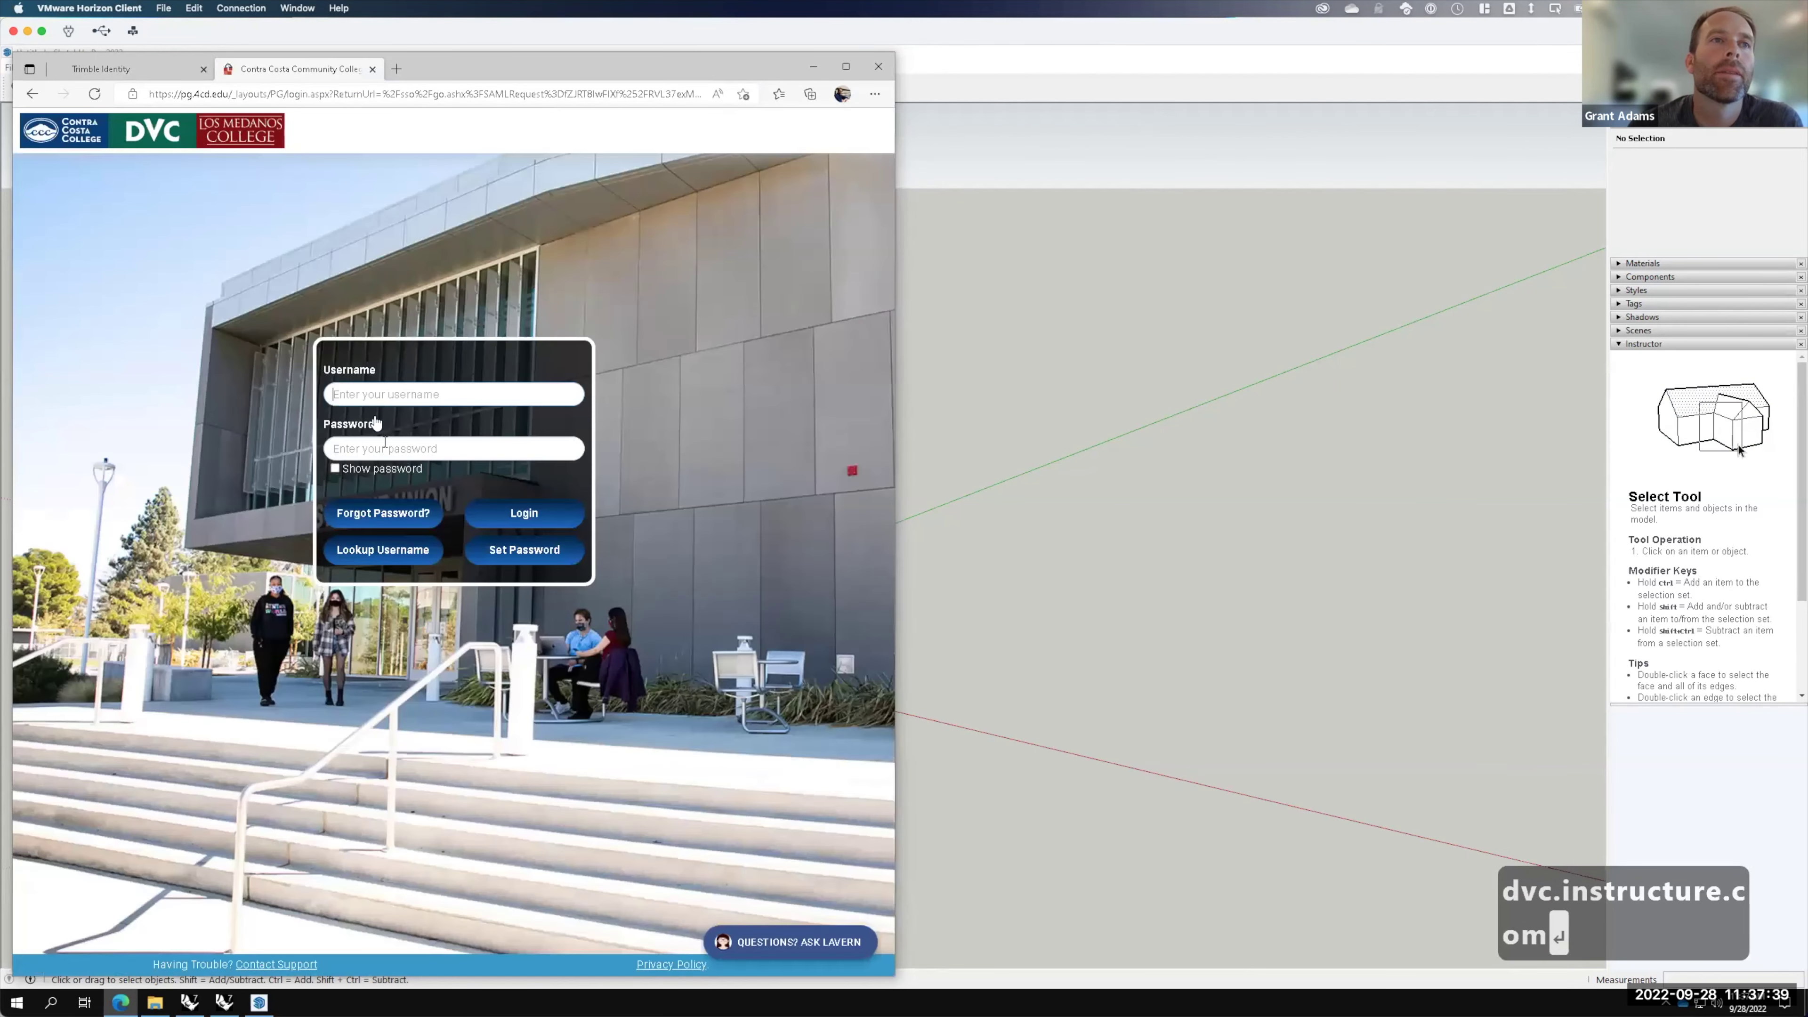
Step: Log in to the DVC college portal with the college username and pasted password, declining Edge's save-password offer
left_click(368, 397)
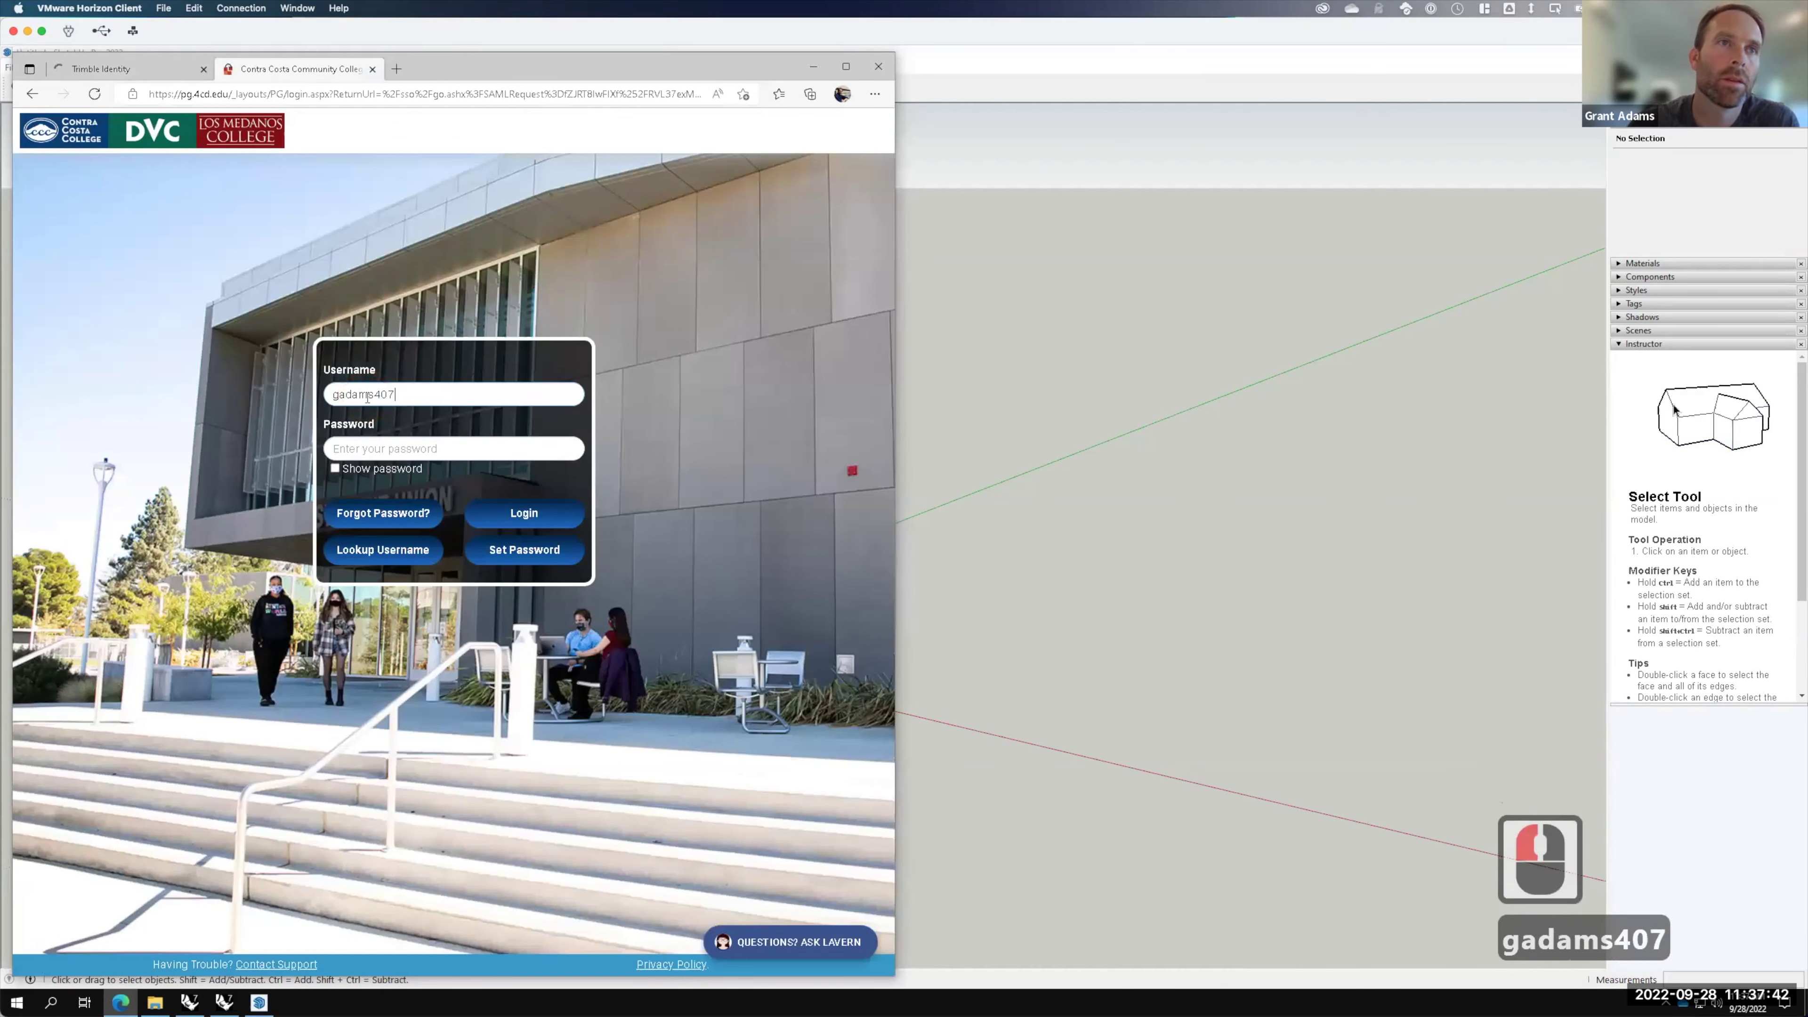
key("Tab")
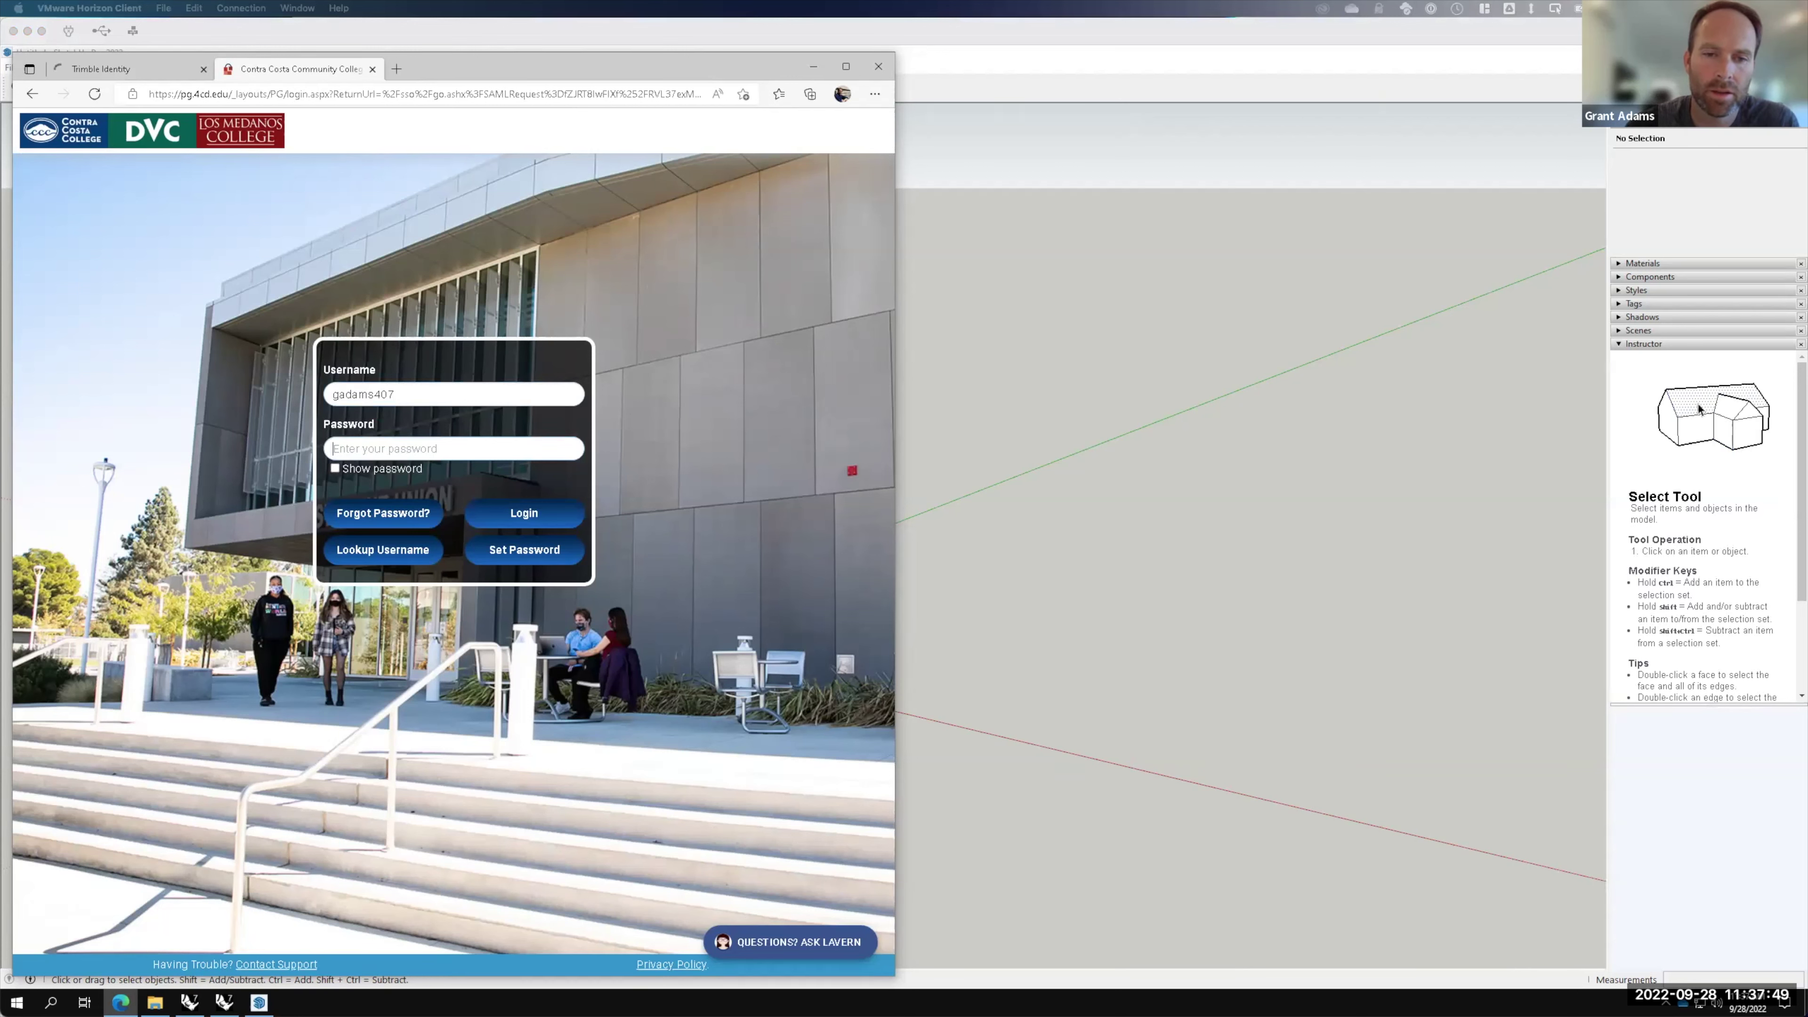
key("ctrl+v")
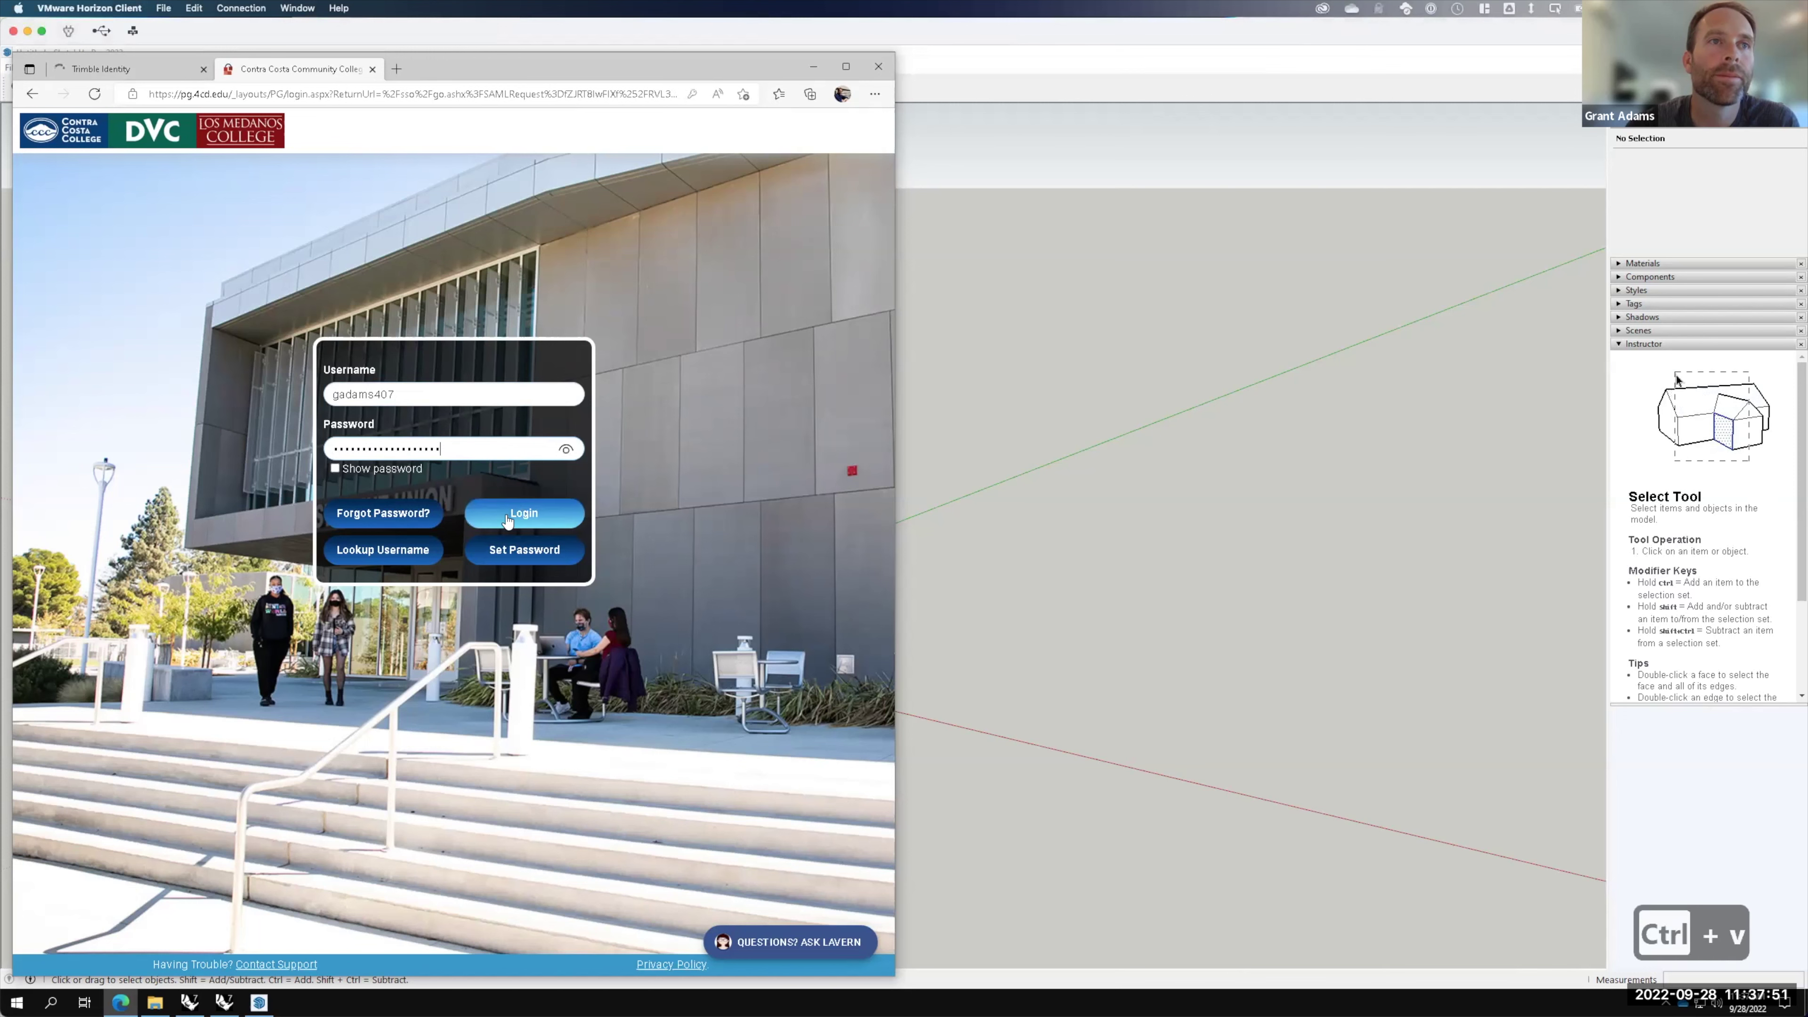
left_click(506, 521)
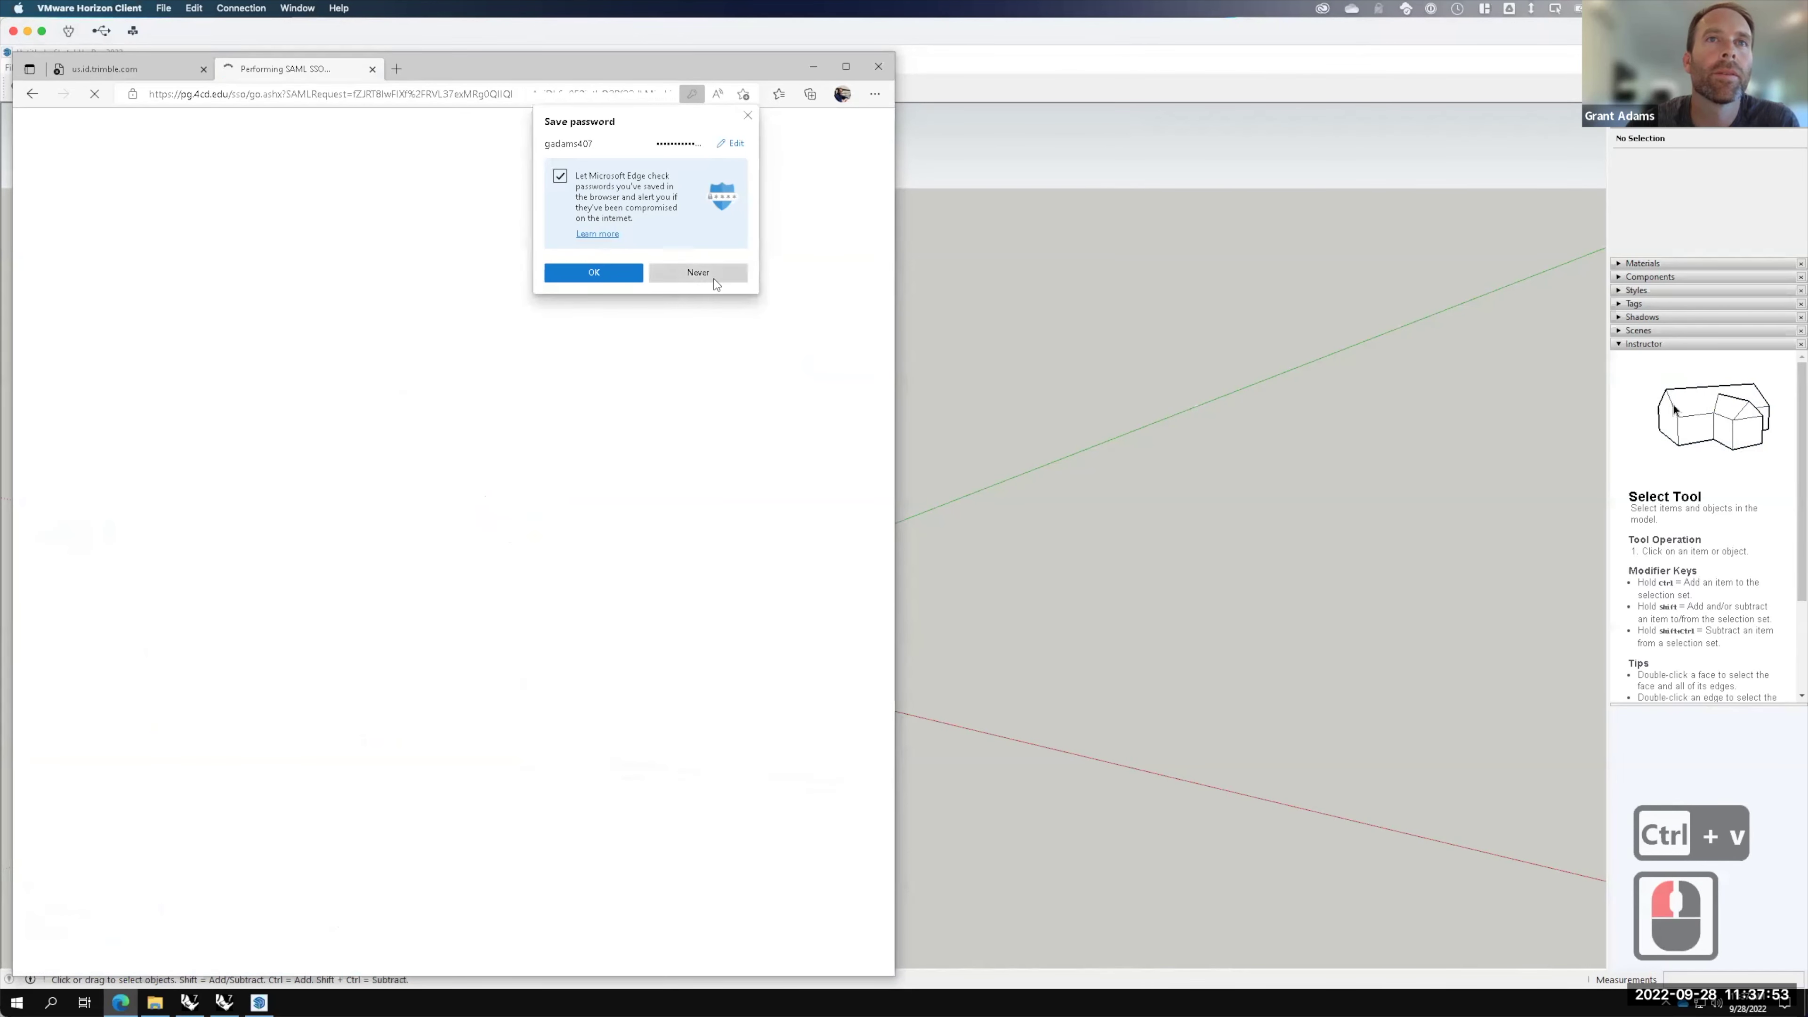
left_click(714, 279)
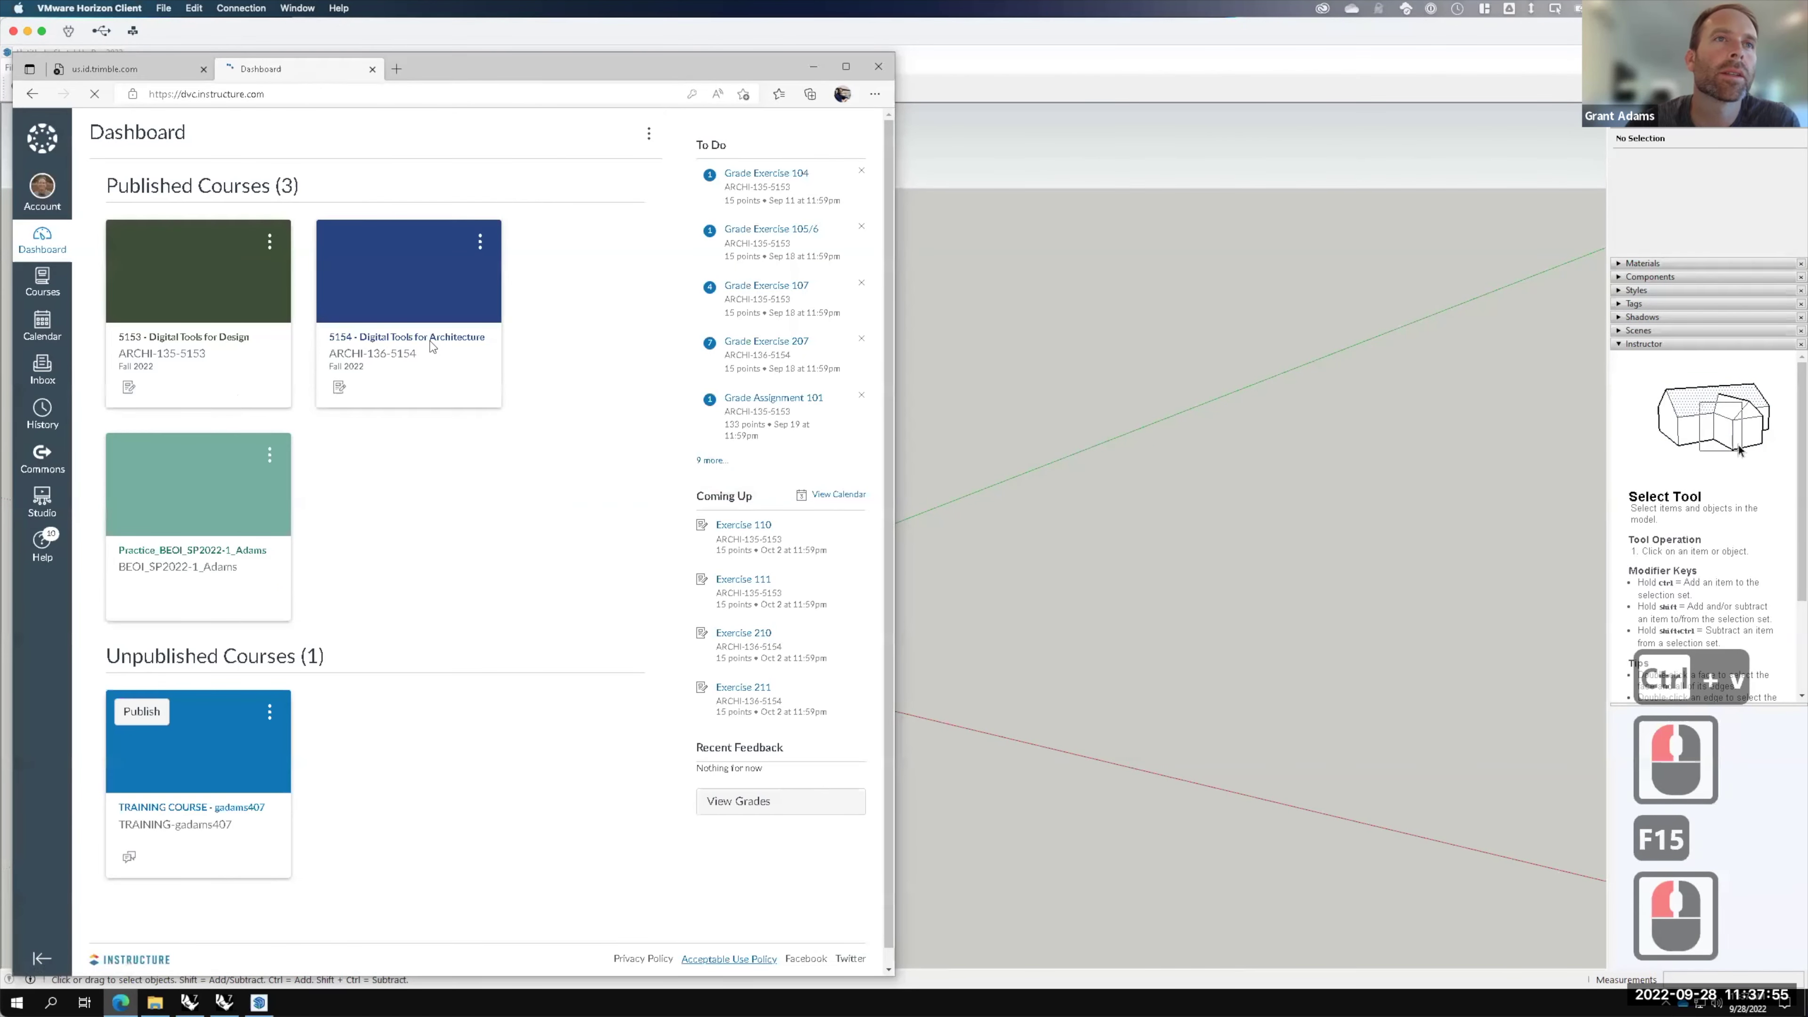
Step: Open the Exercise 211 assignment from the 5154 - Digital Tools for Architecture course's Assignments
left_click(431, 342)
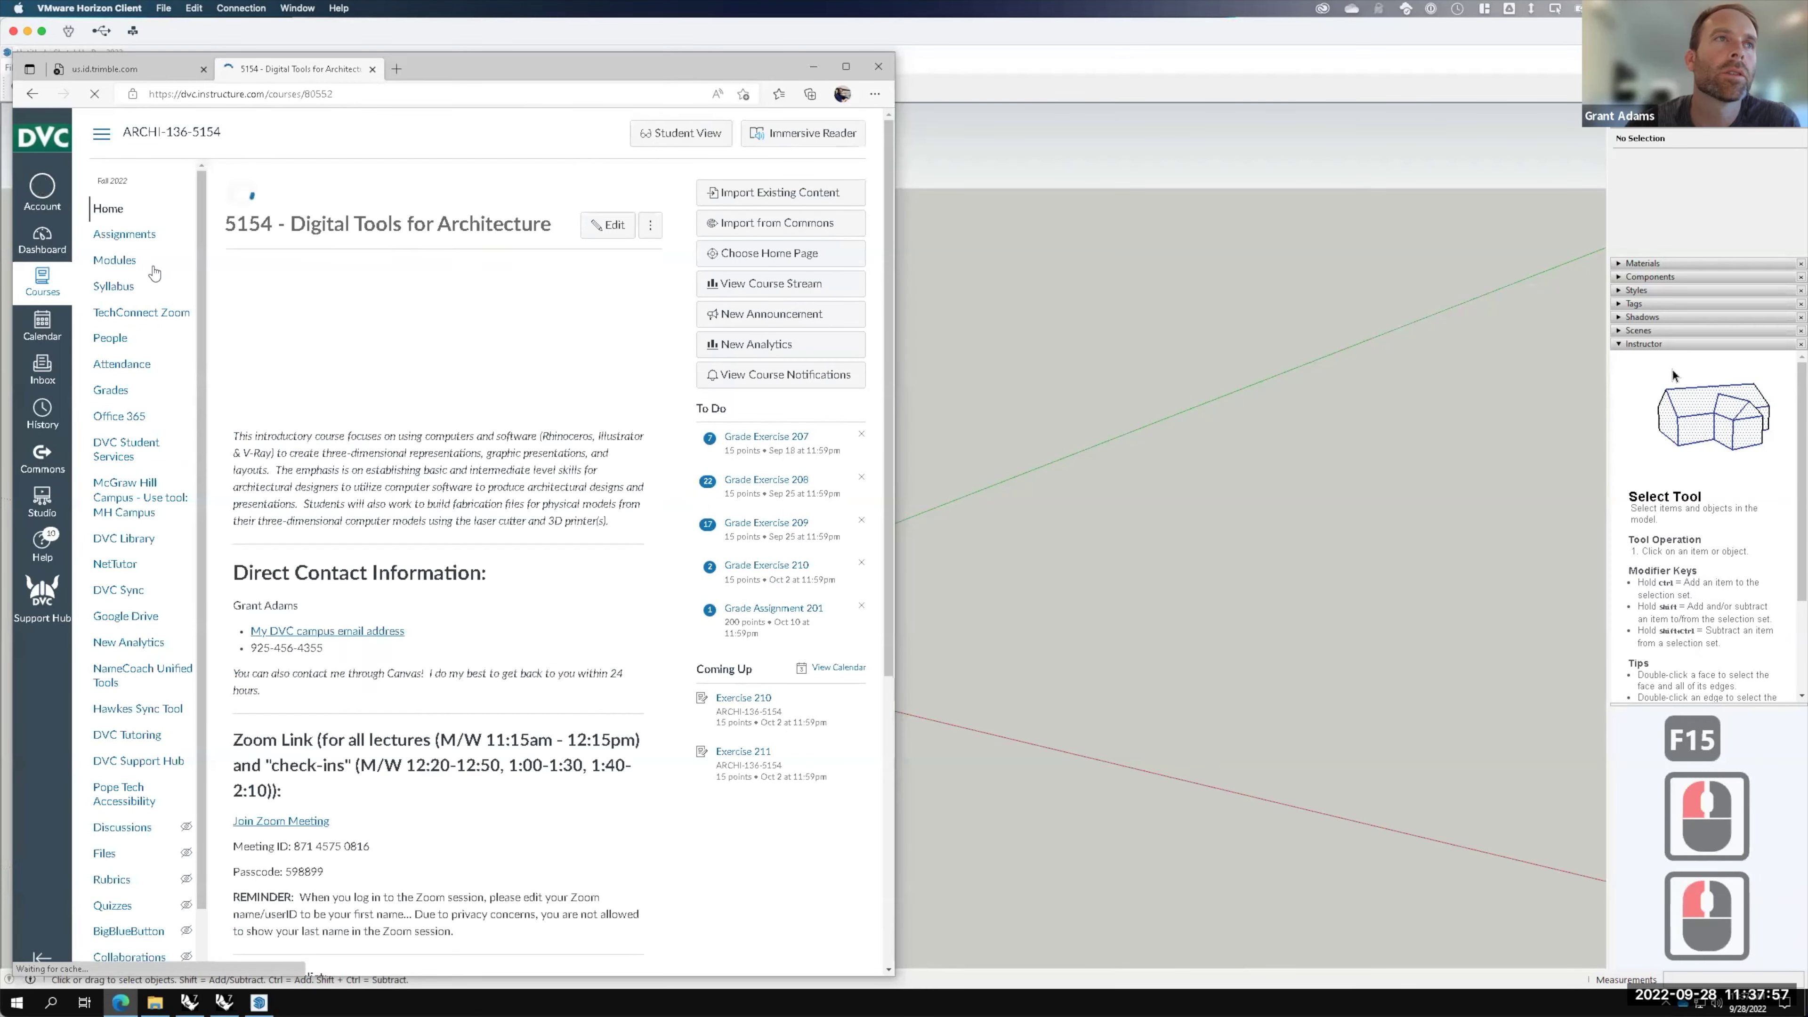
left_click(125, 235)
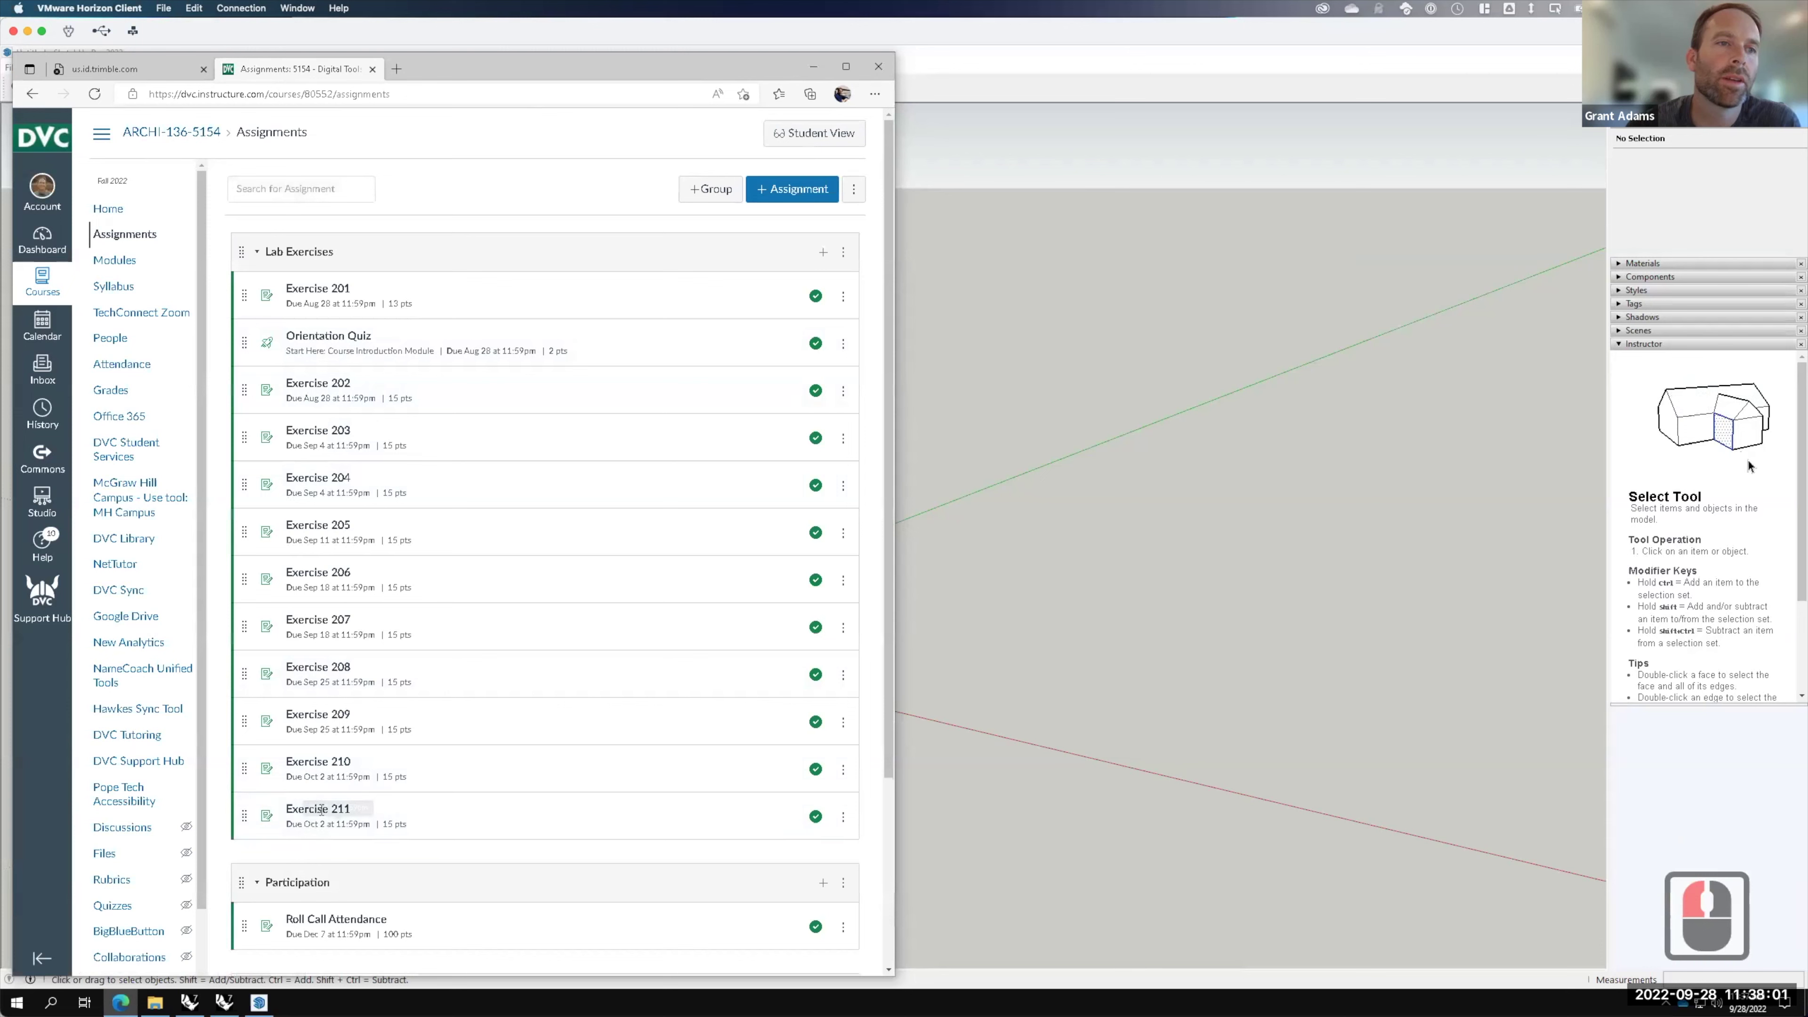
double_click(321, 810)
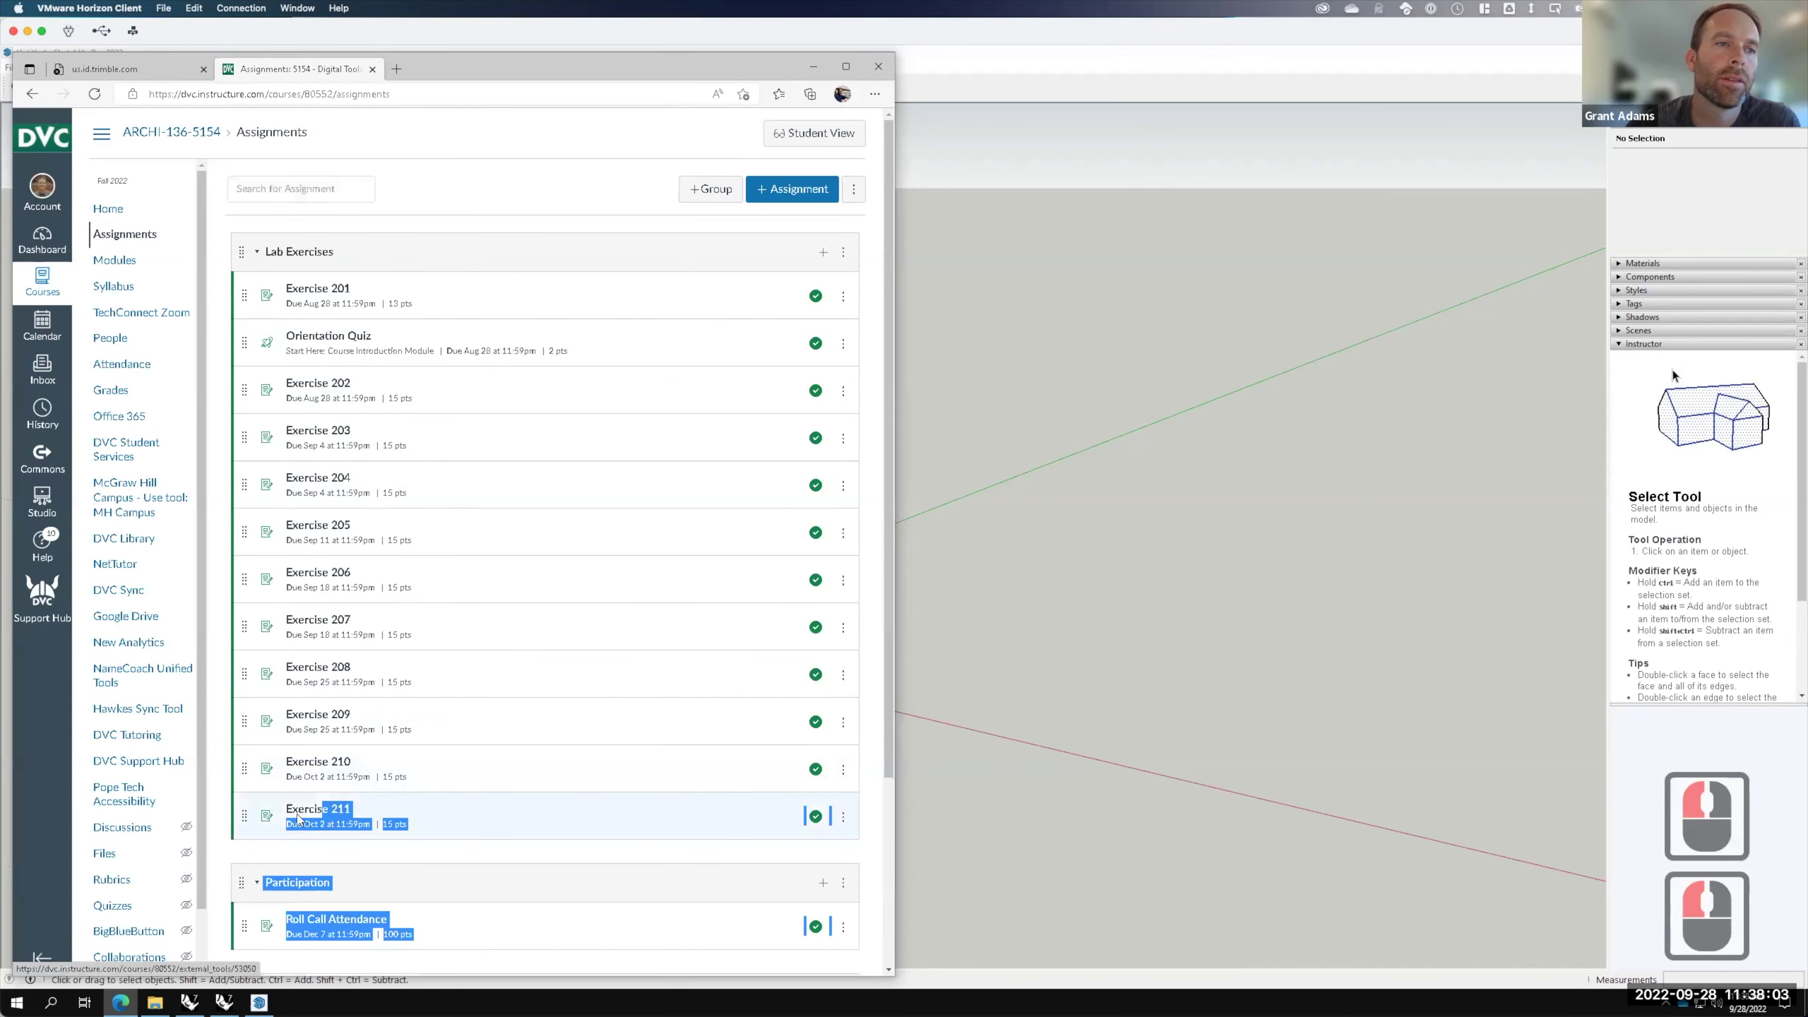
left_click(299, 809)
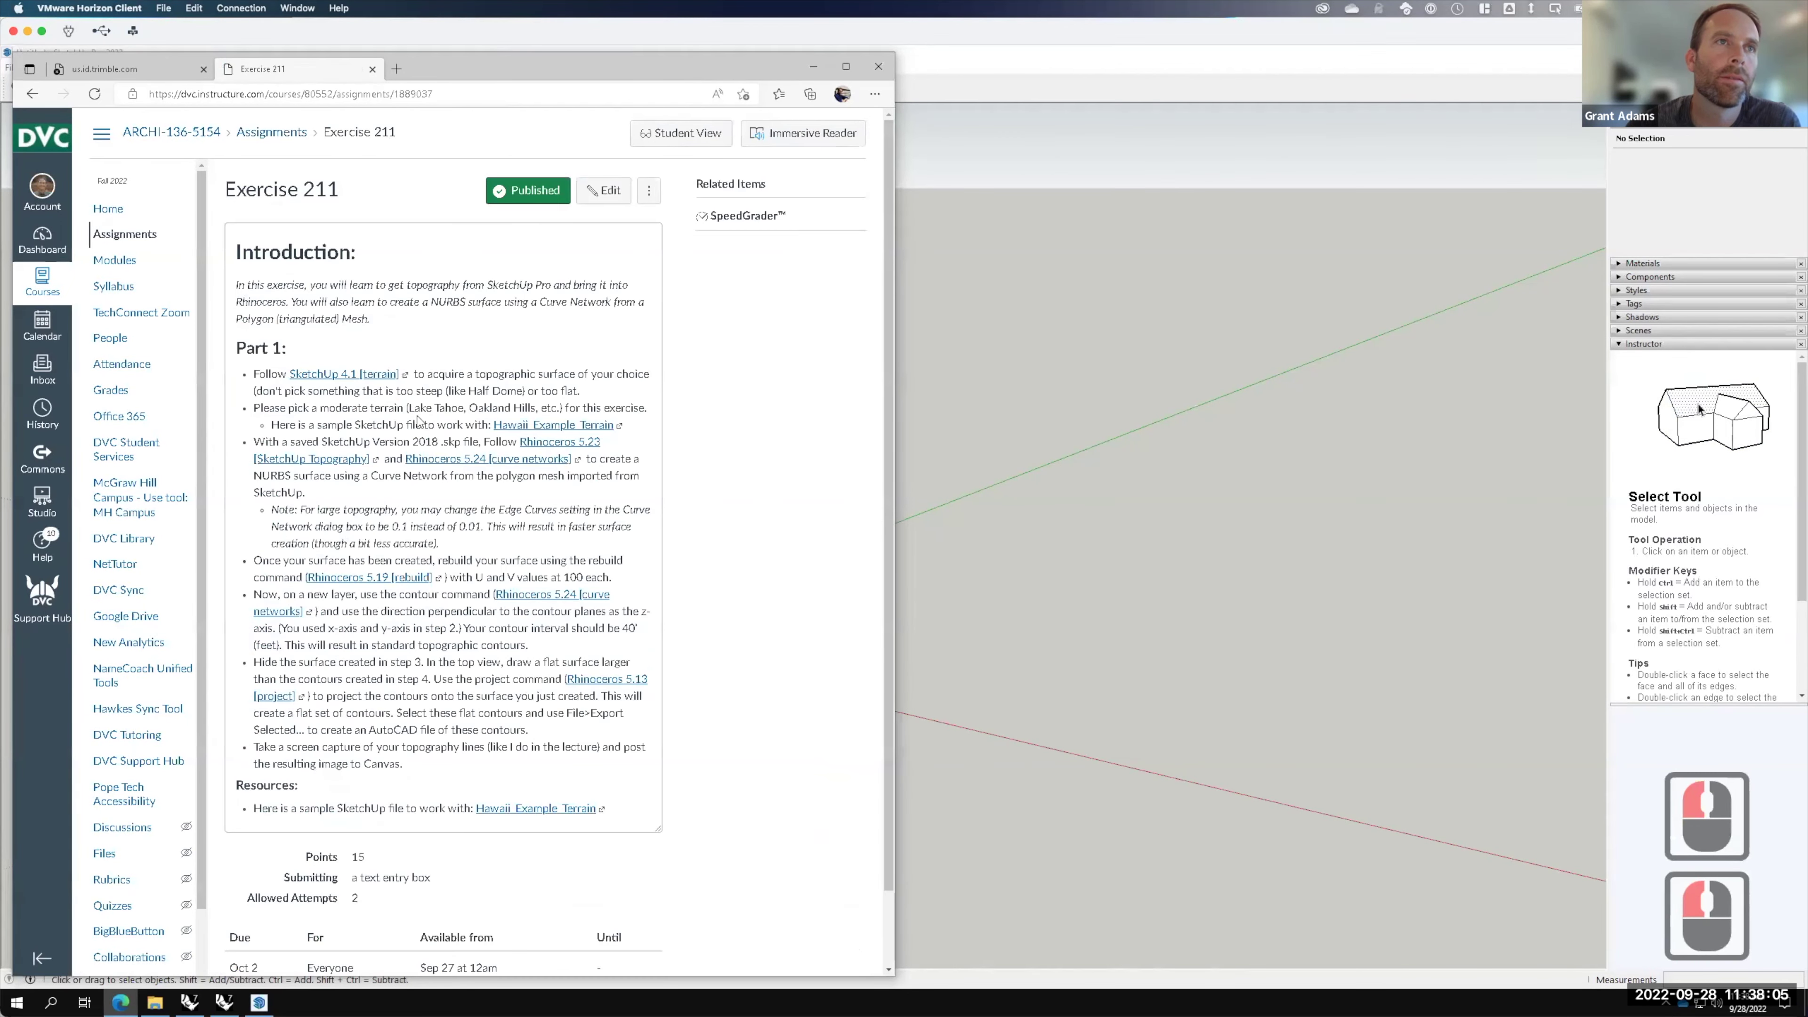
Step: Save the Hawaii_Example_Terrain sample file linked on the assignment page using Save link as
scroll(476, 473, "down", 2)
scroll(506, 441, "down", 3)
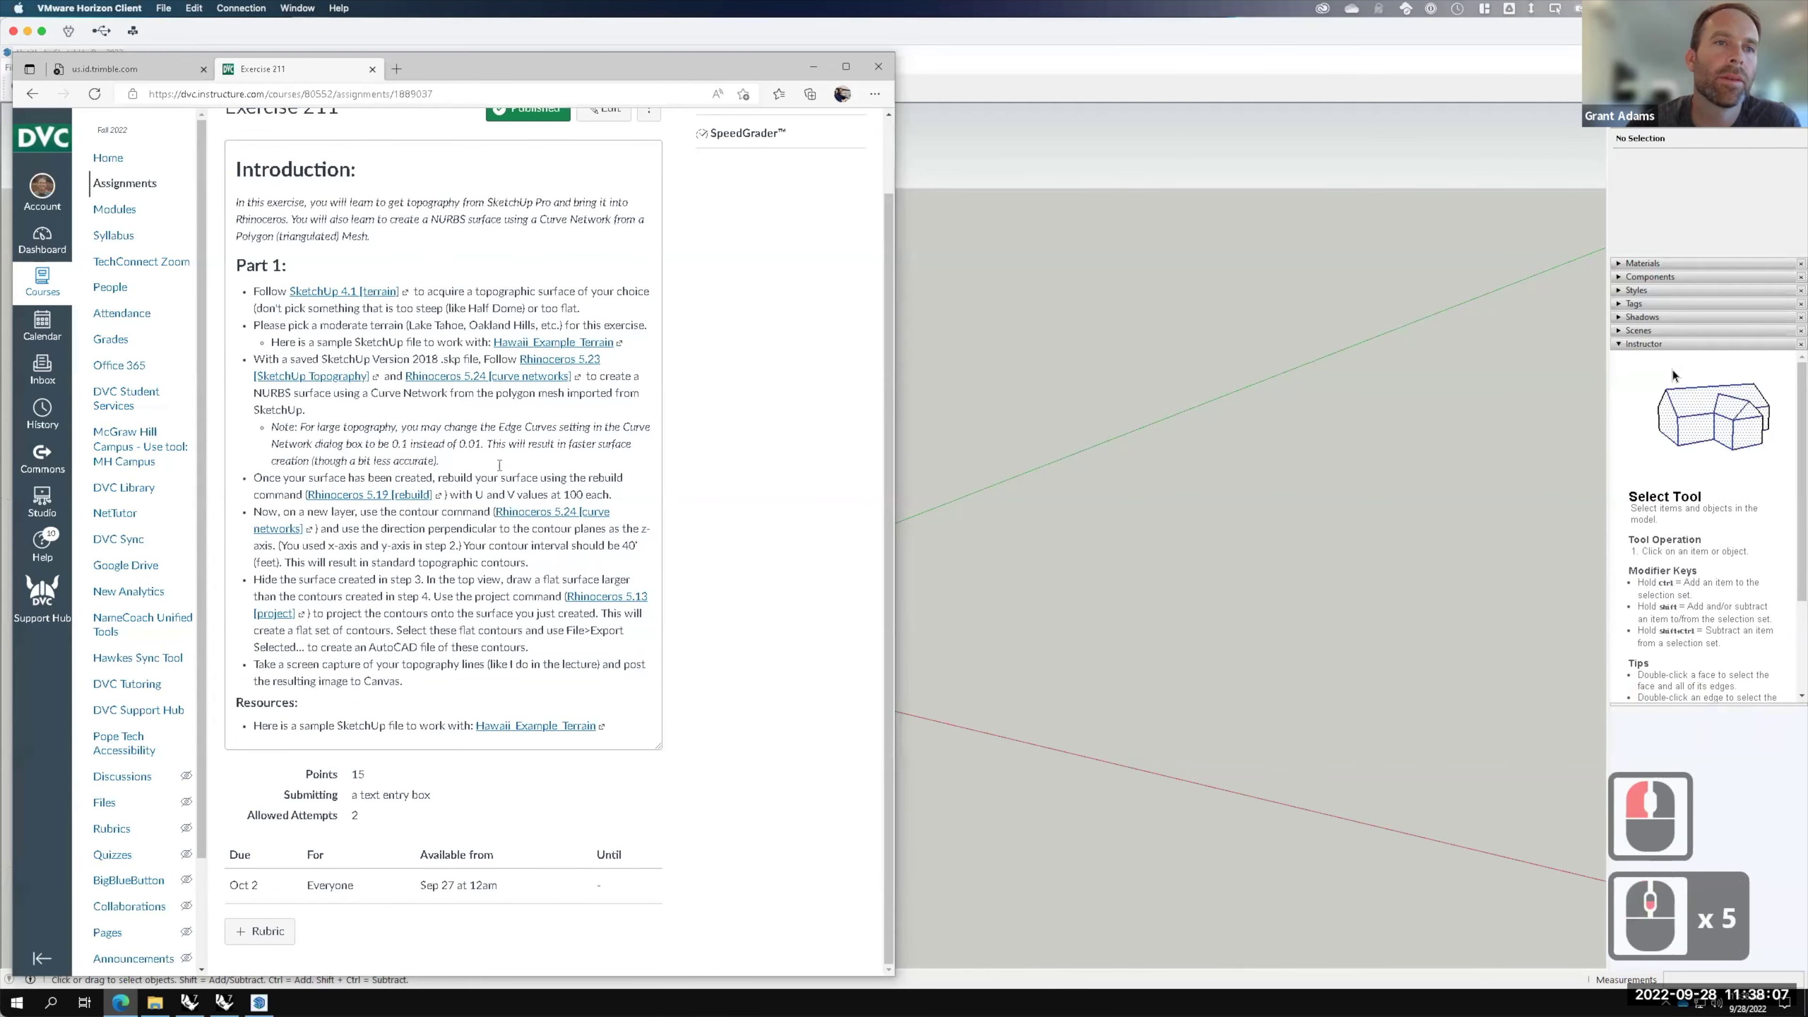
right_click(528, 728)
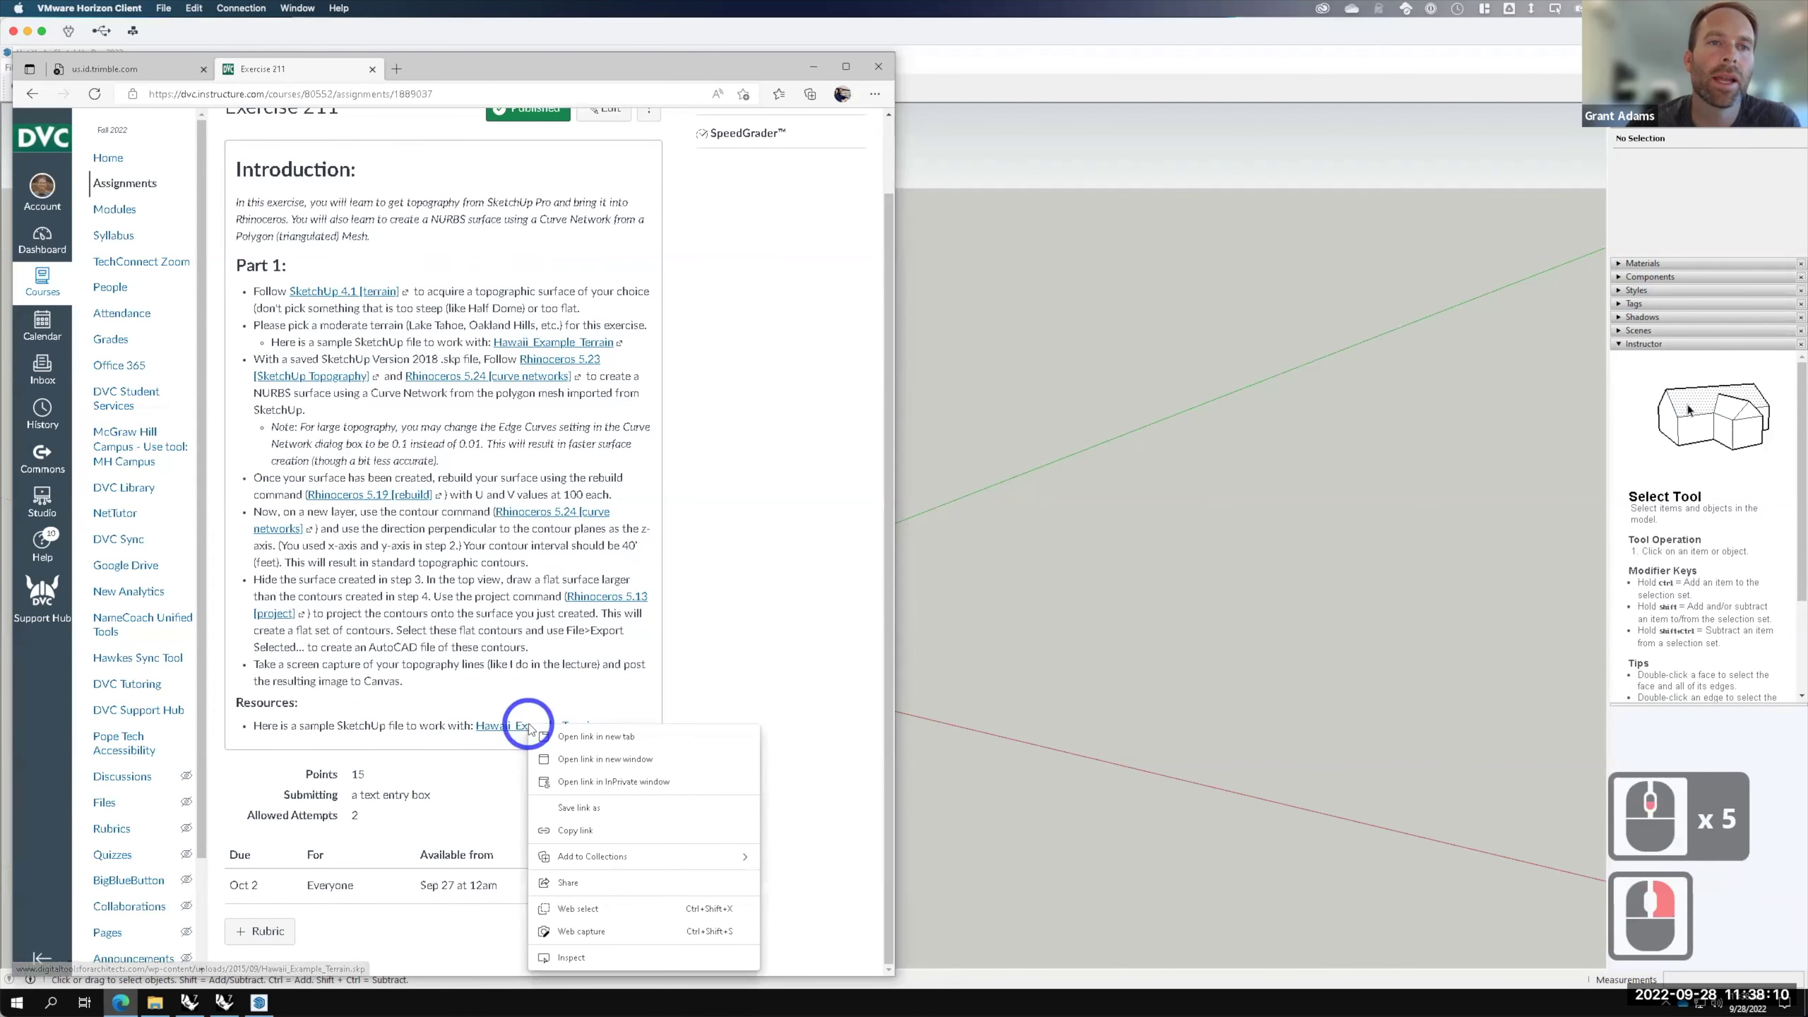
left_click(586, 809)
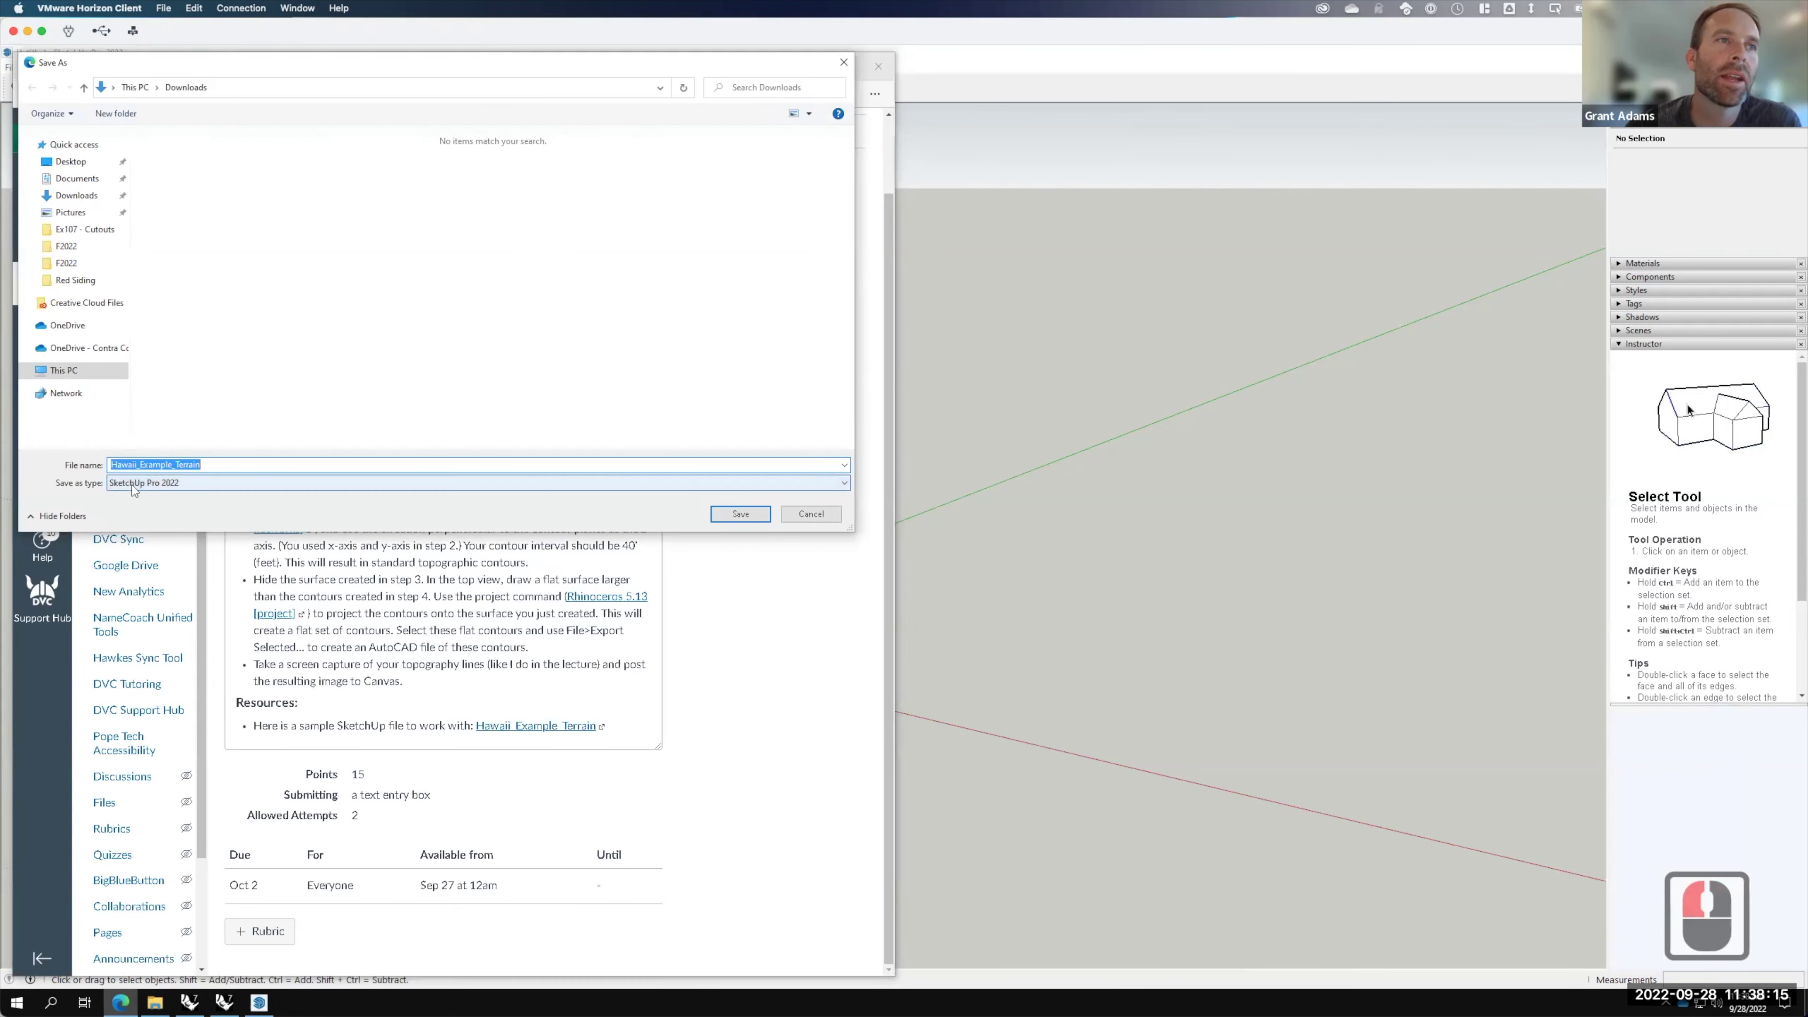
Step: Keep the SketchUp Pro 2022 file type and go to OneDrive's Live Demonstrations > Live - A136 Exercises > Ex211 folder
left_click(224, 488)
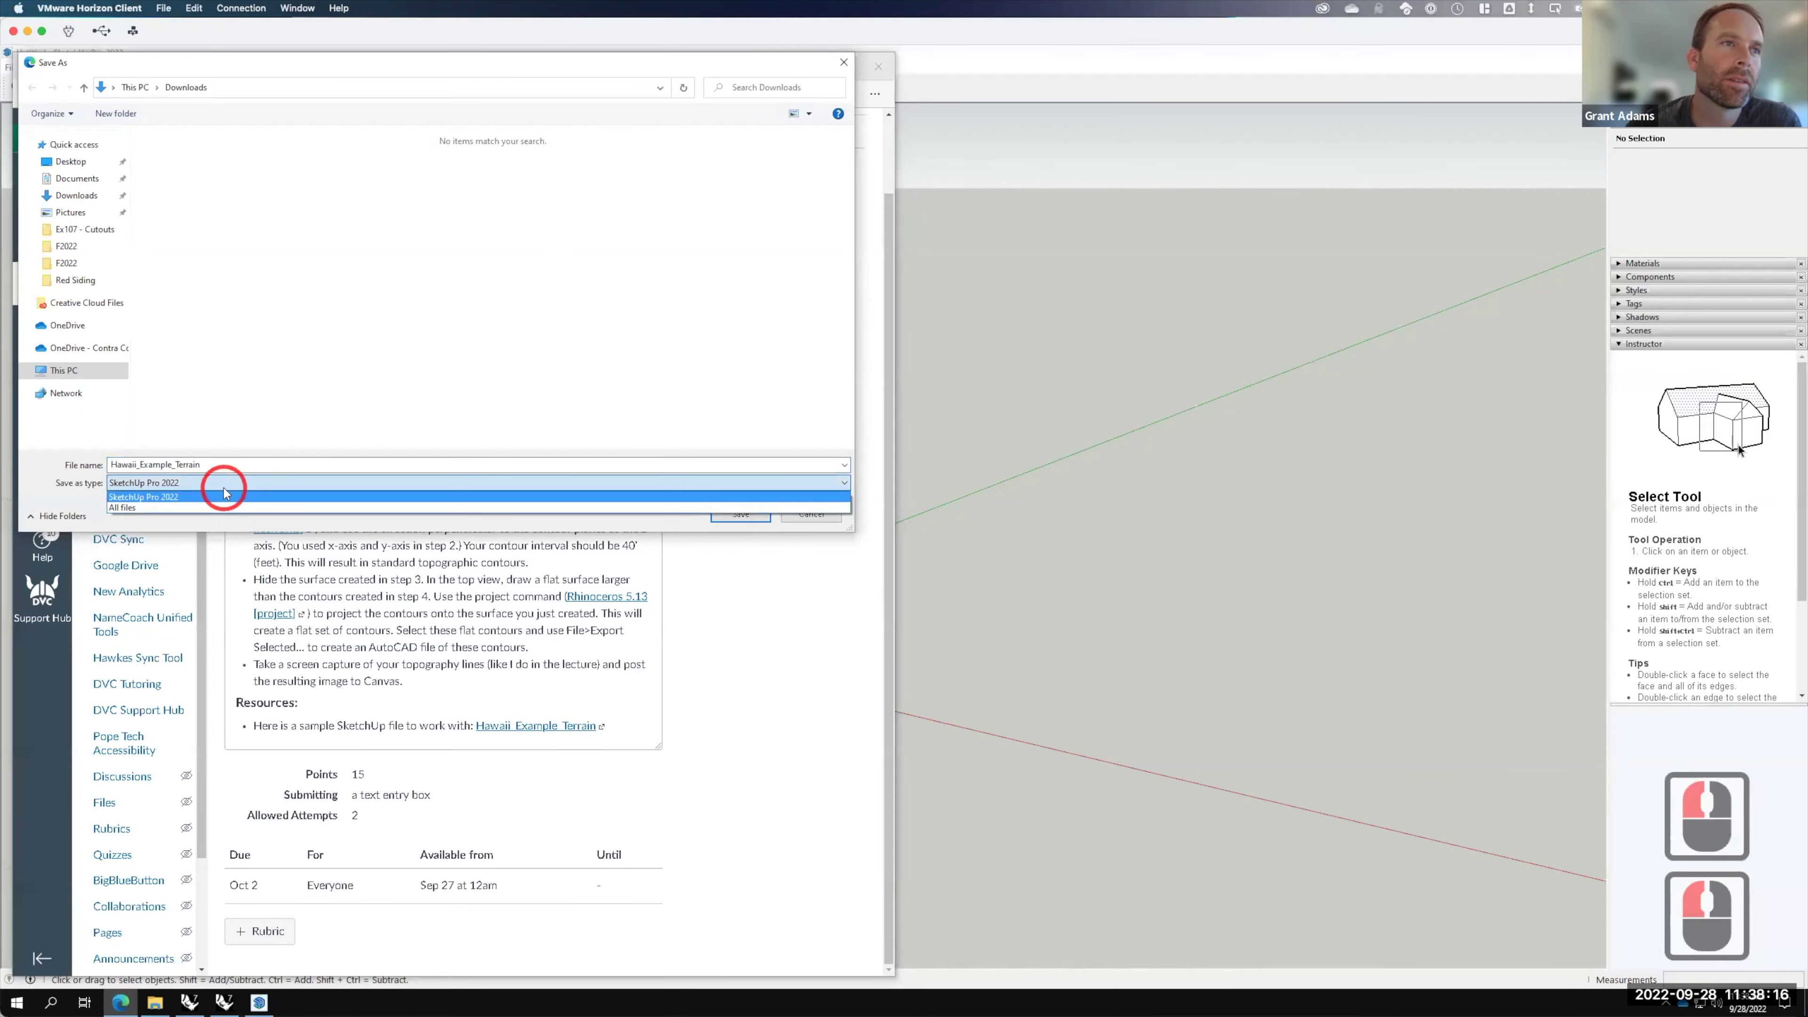
left_click(78, 481)
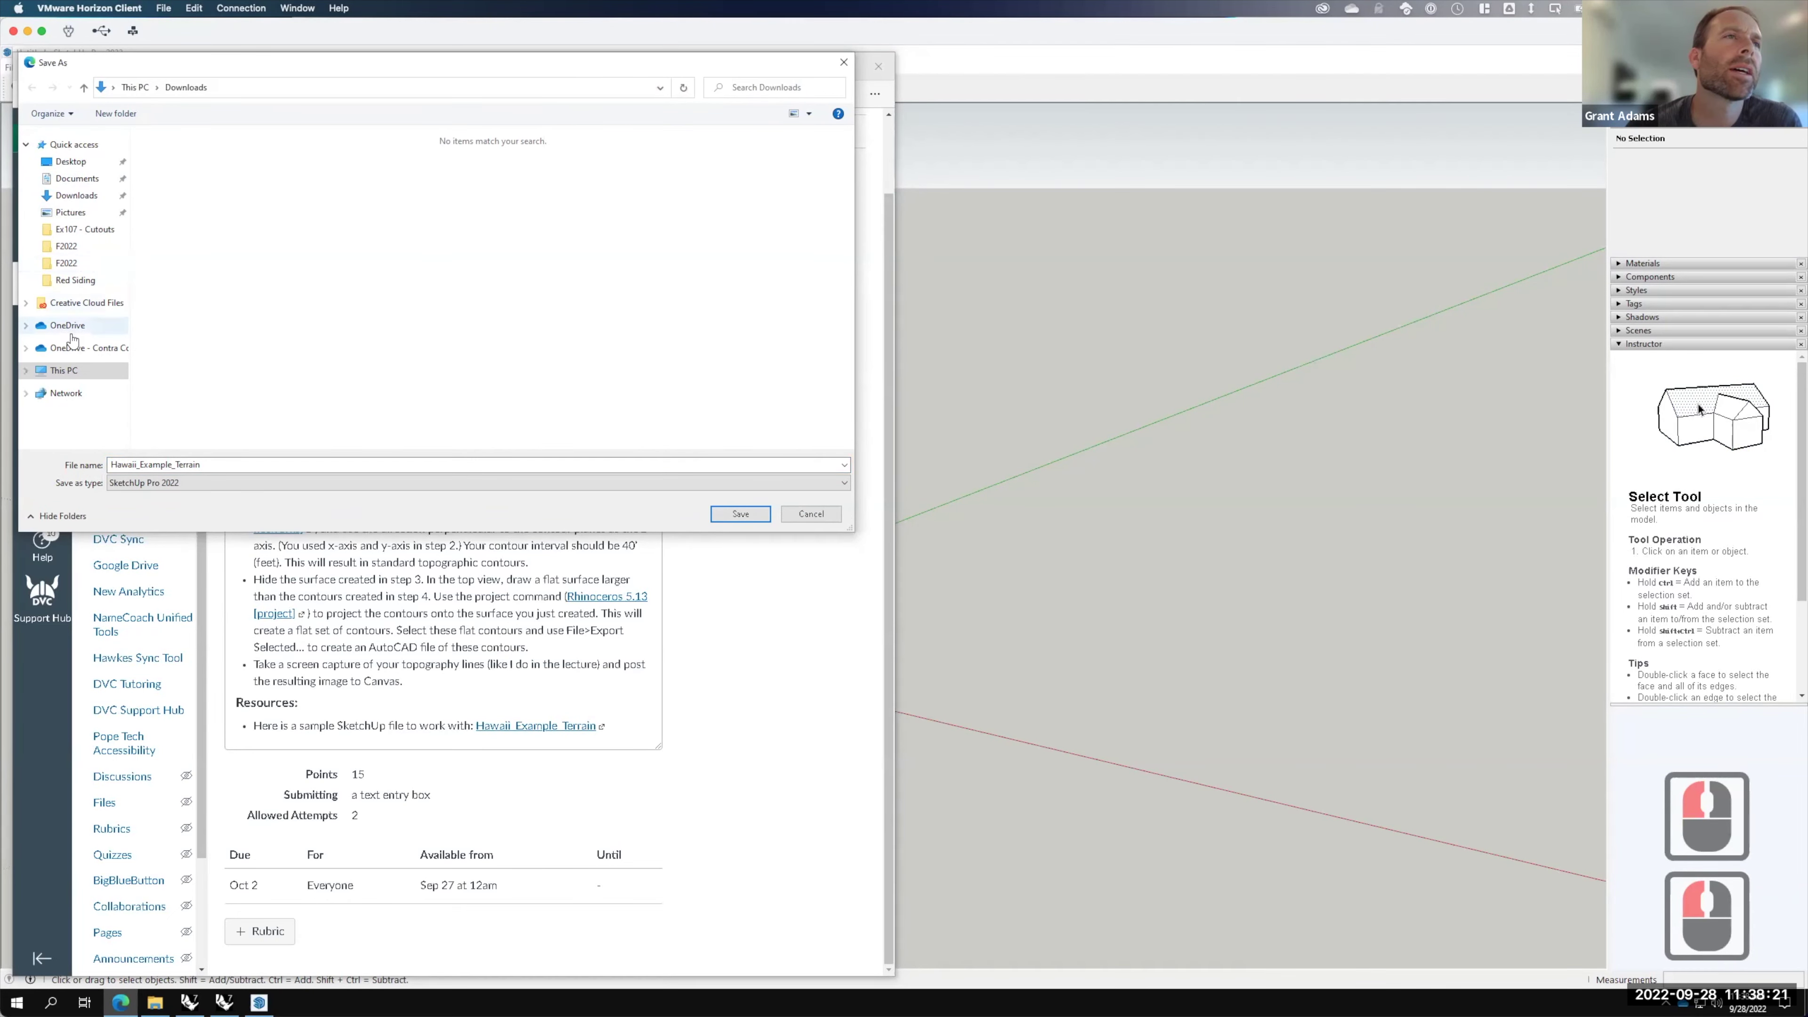
left_click(74, 349)
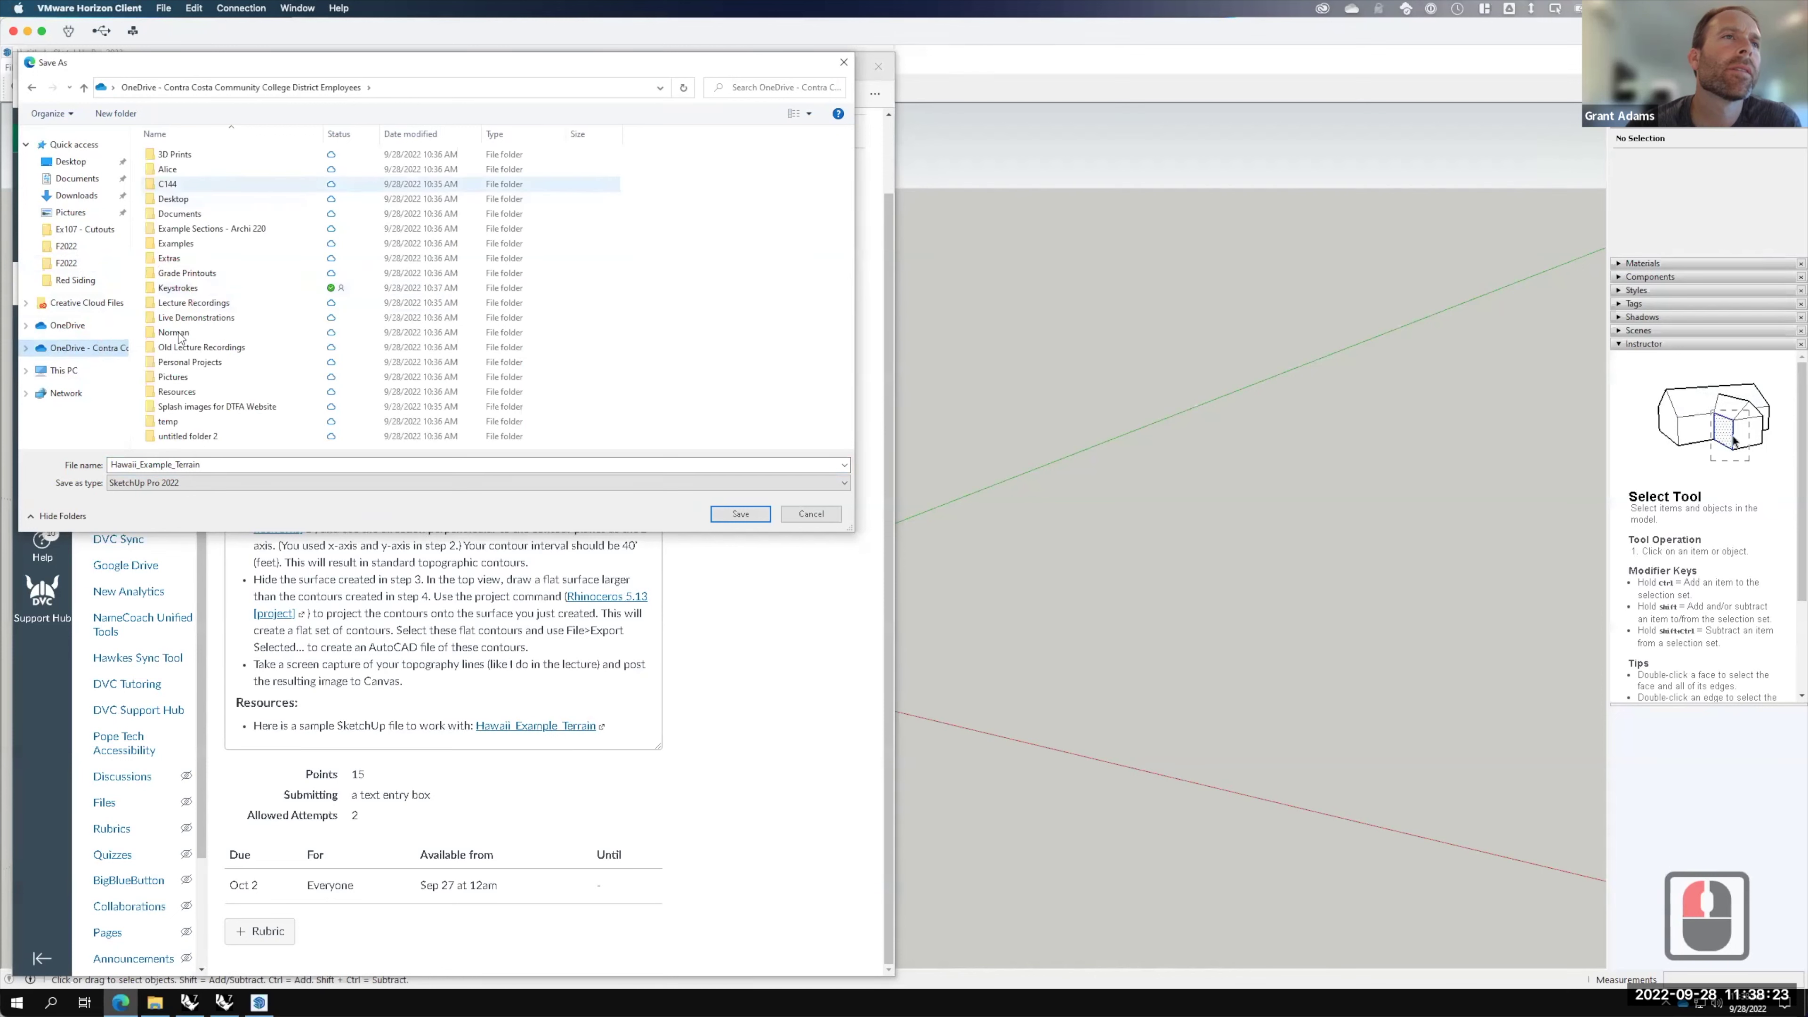
double_click(190, 324)
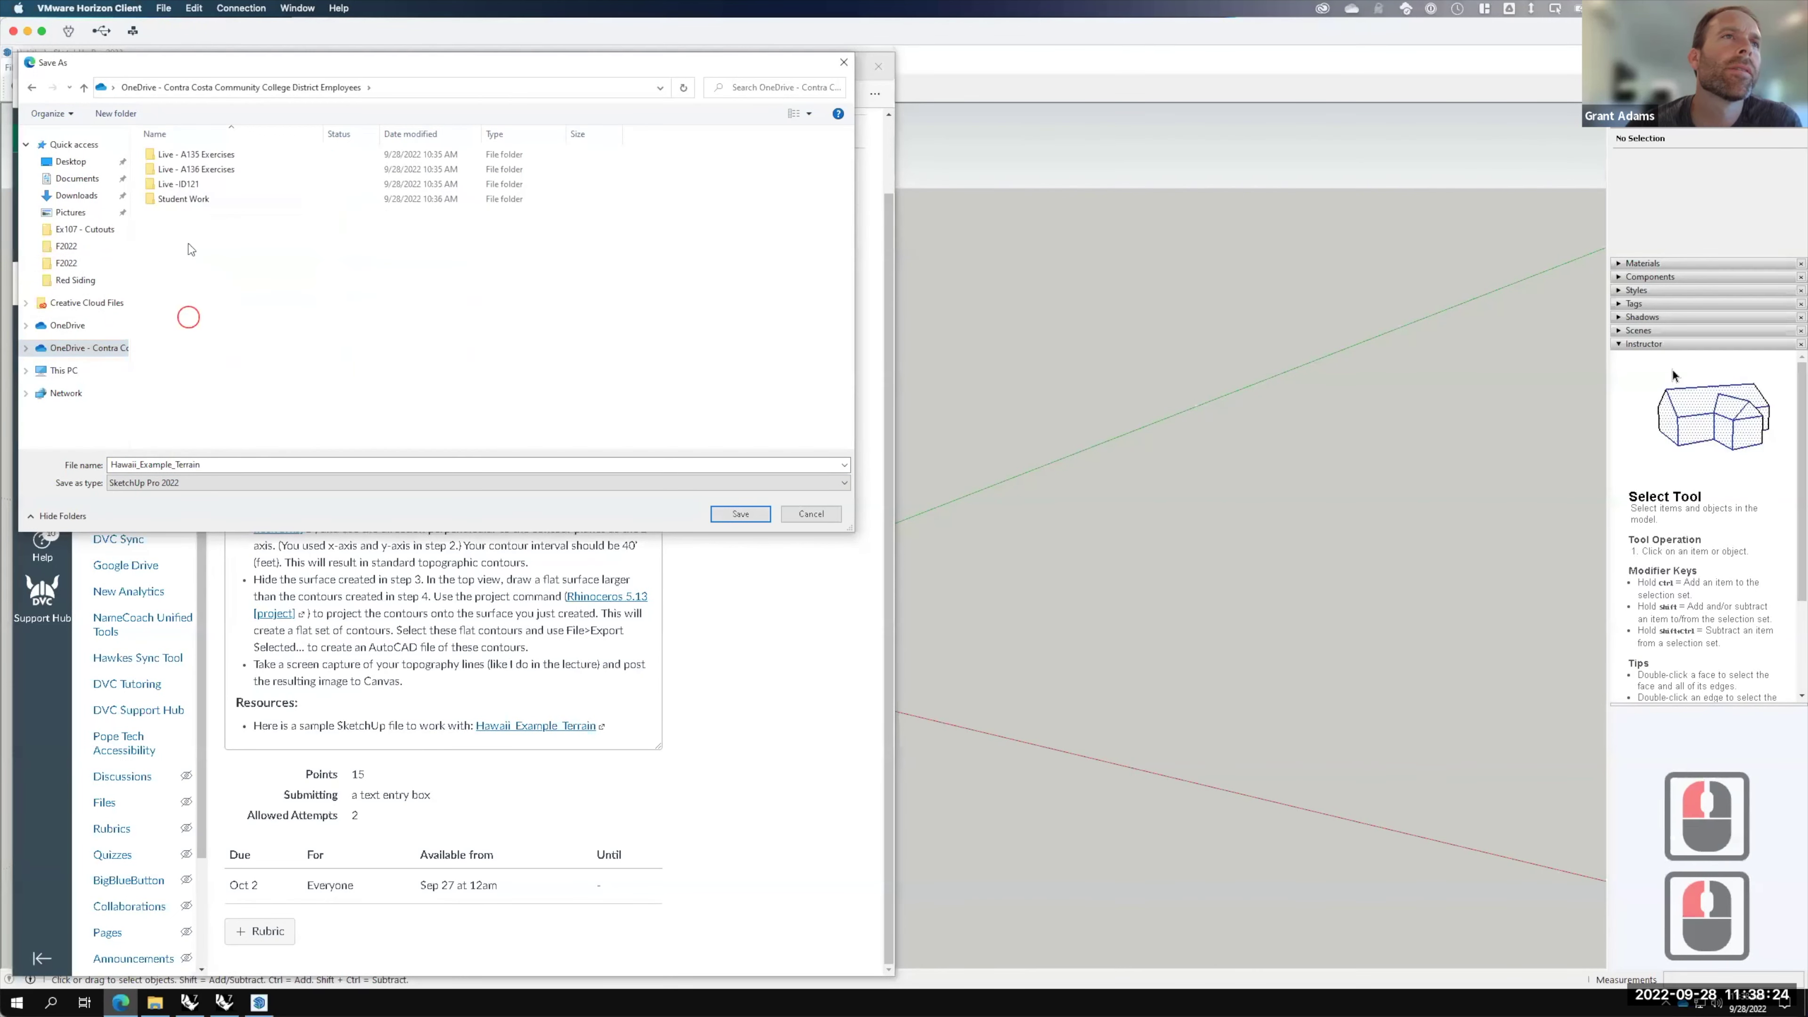
left_click(194, 171)
double_click(195, 171)
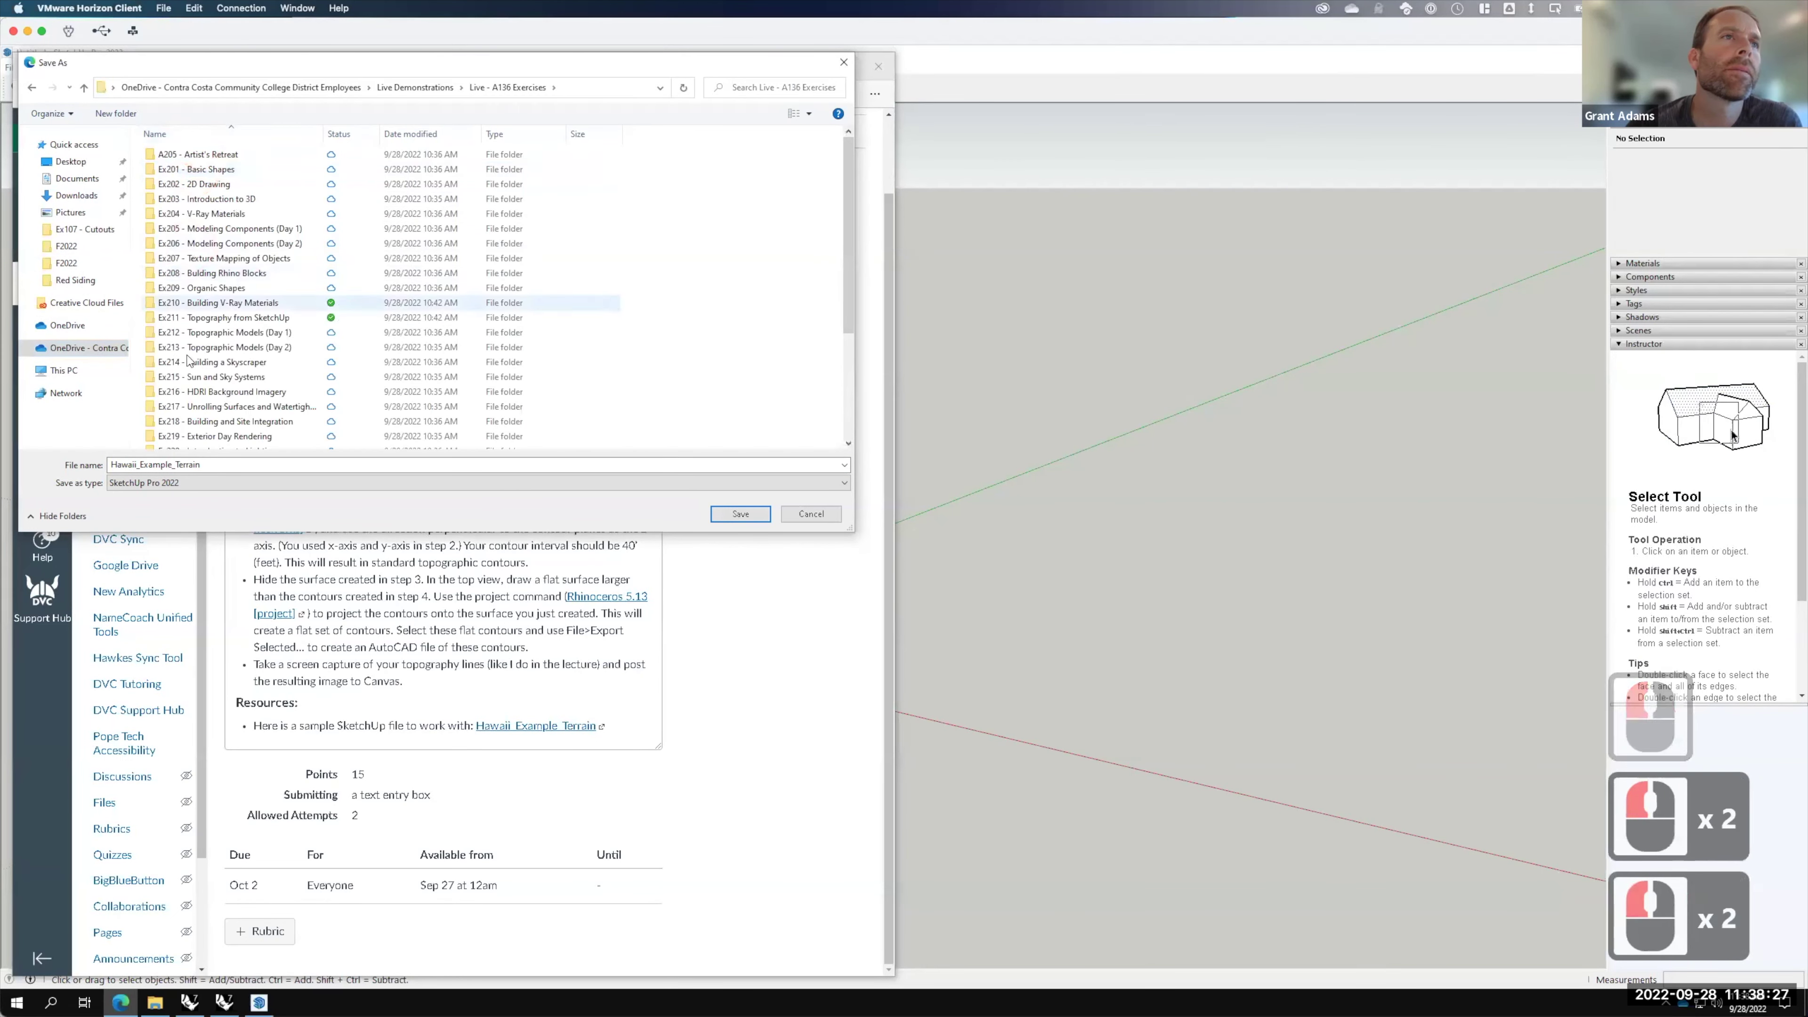
double_click(201, 318)
Step: Create a new F2022 folder inside Ex211 and save the terrain file into it
left_click(115, 113)
type("F")
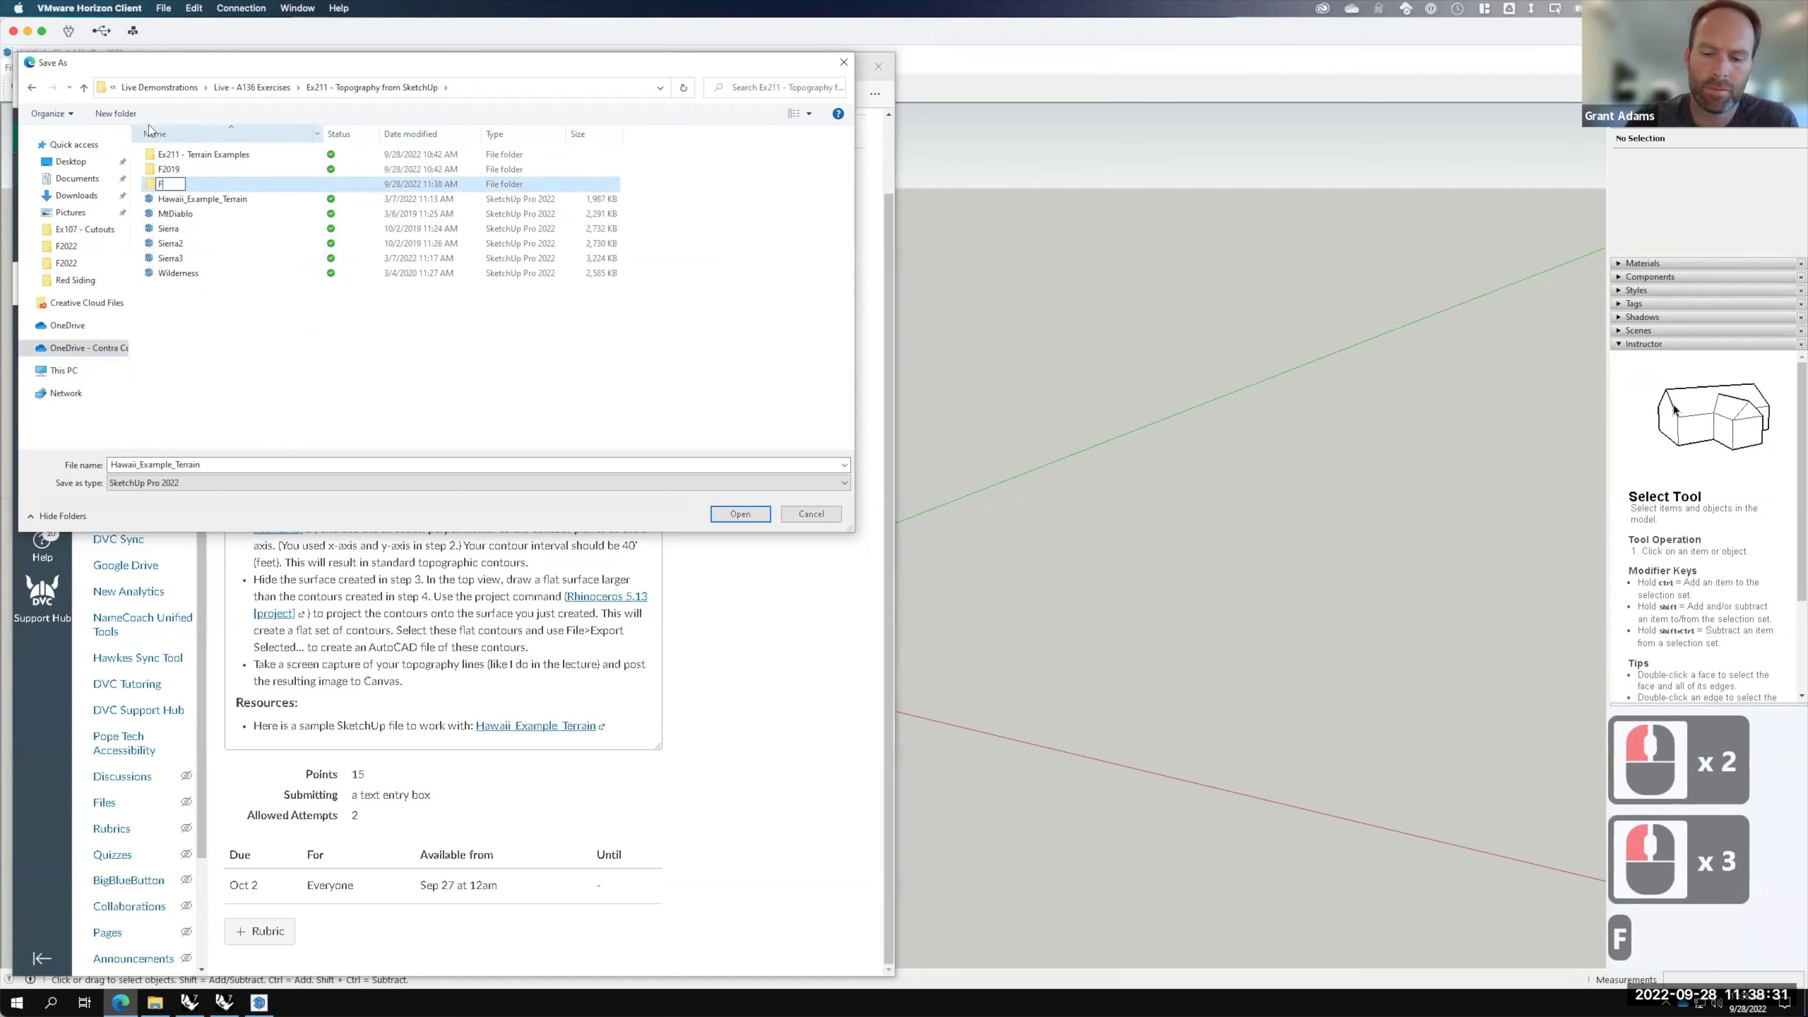
type("202")
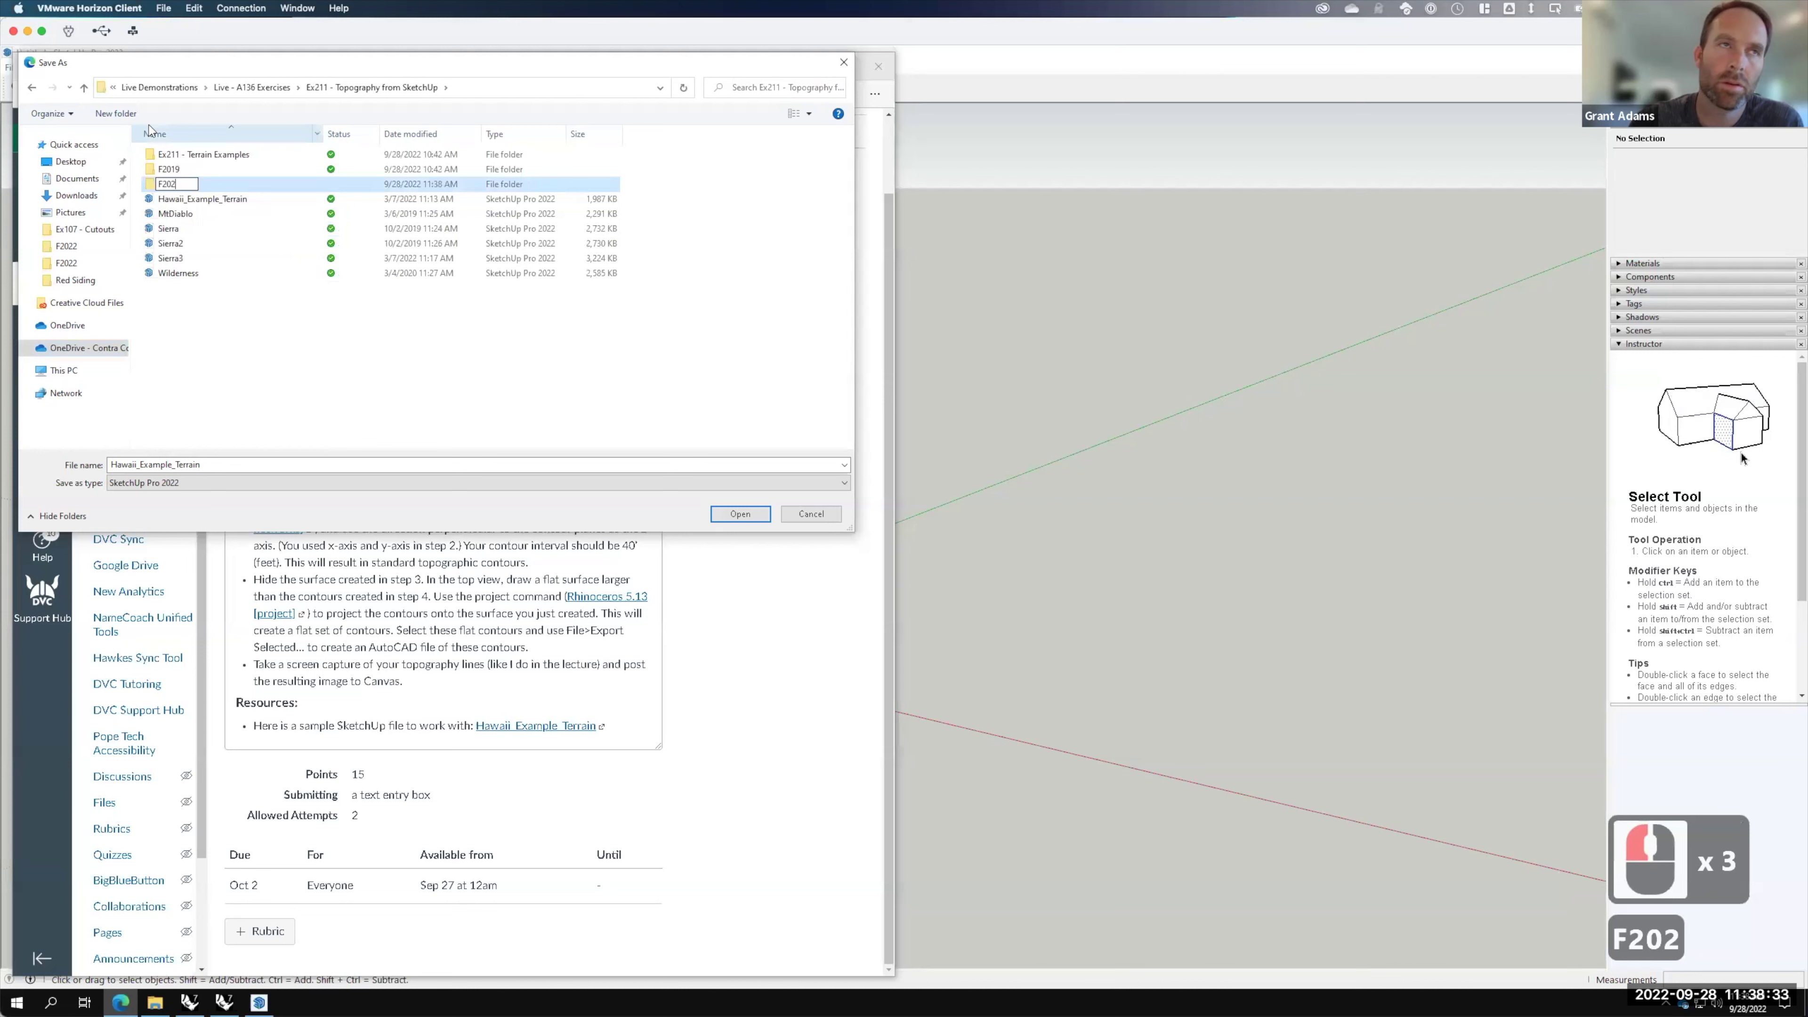
type("2")
double_click(149, 182)
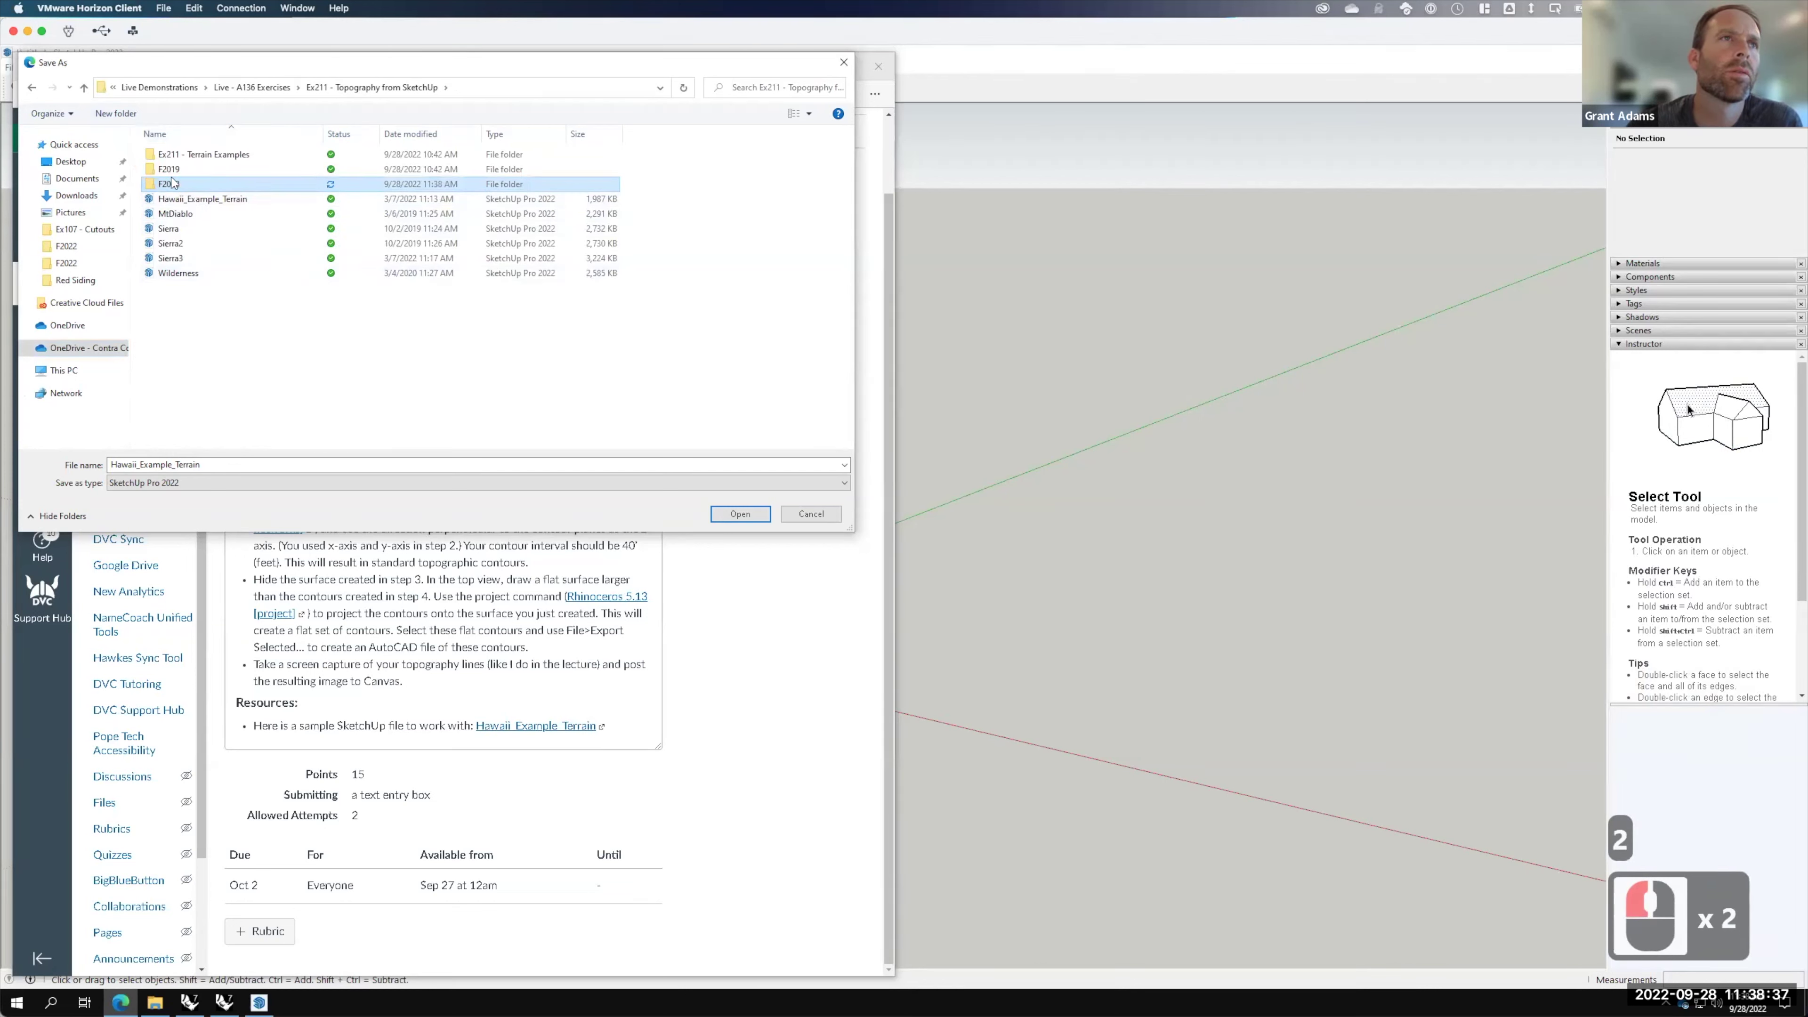
double_click(191, 185)
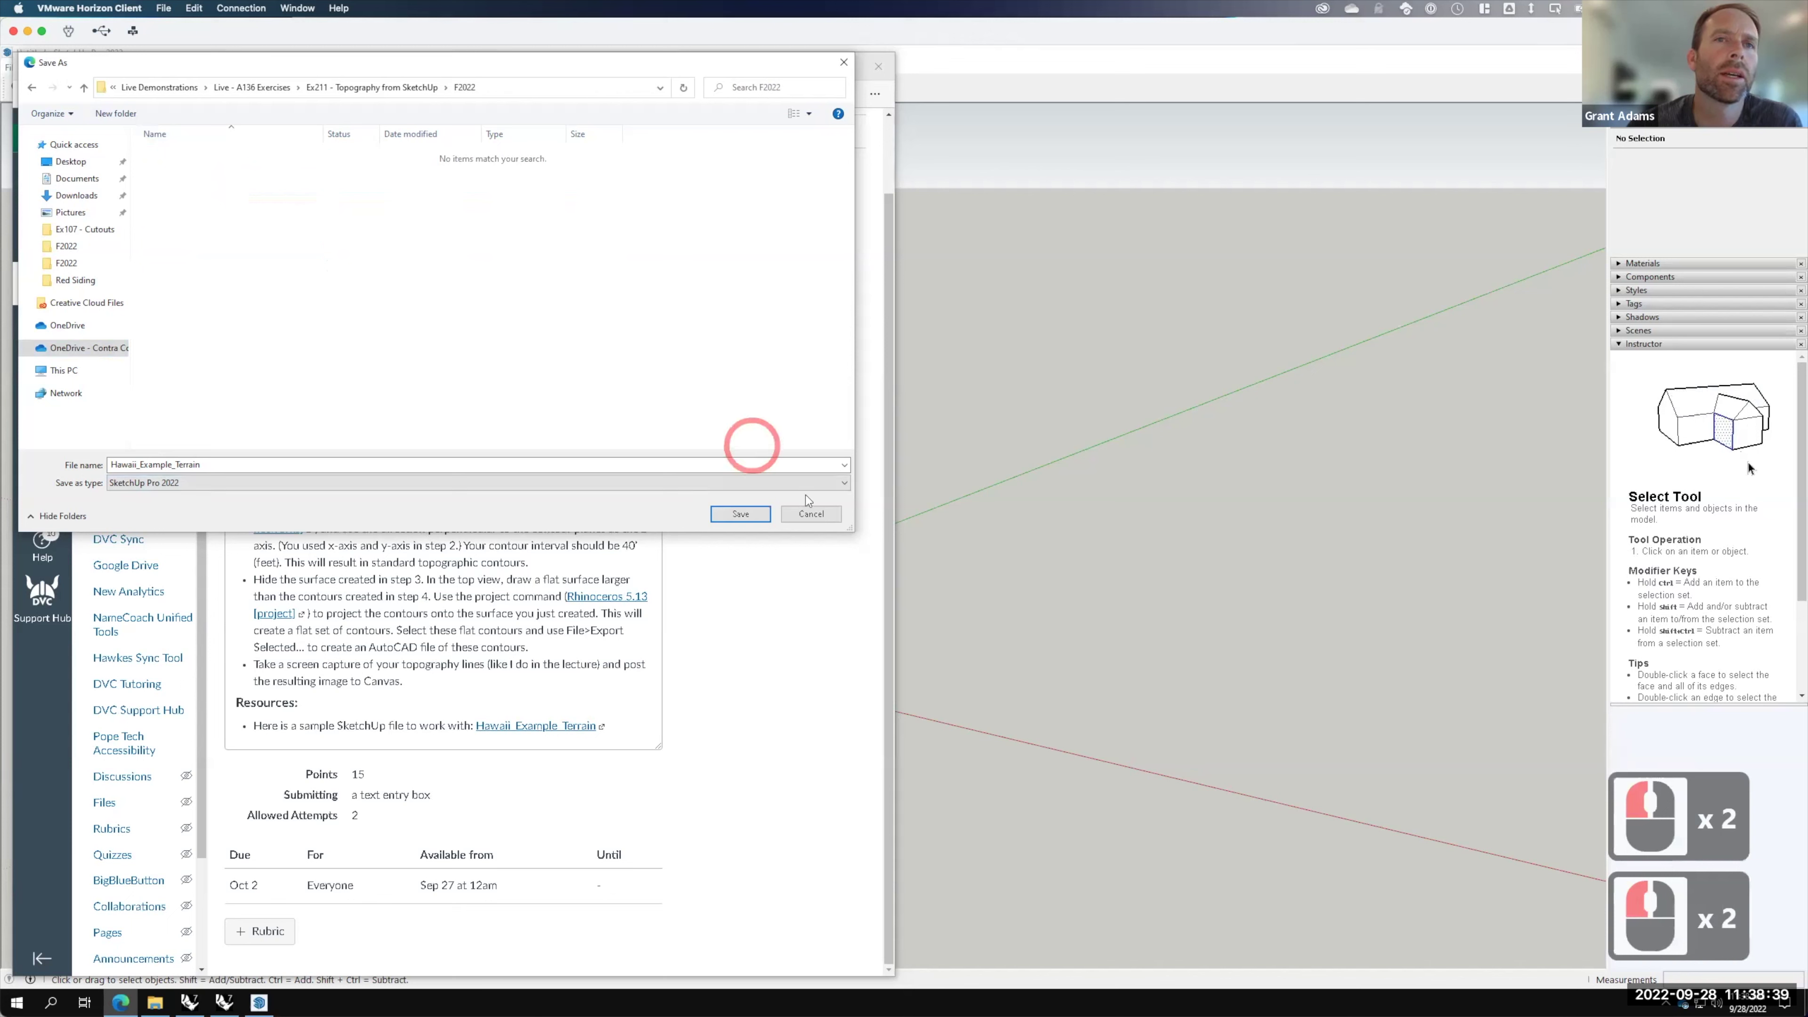
left_click(740, 514)
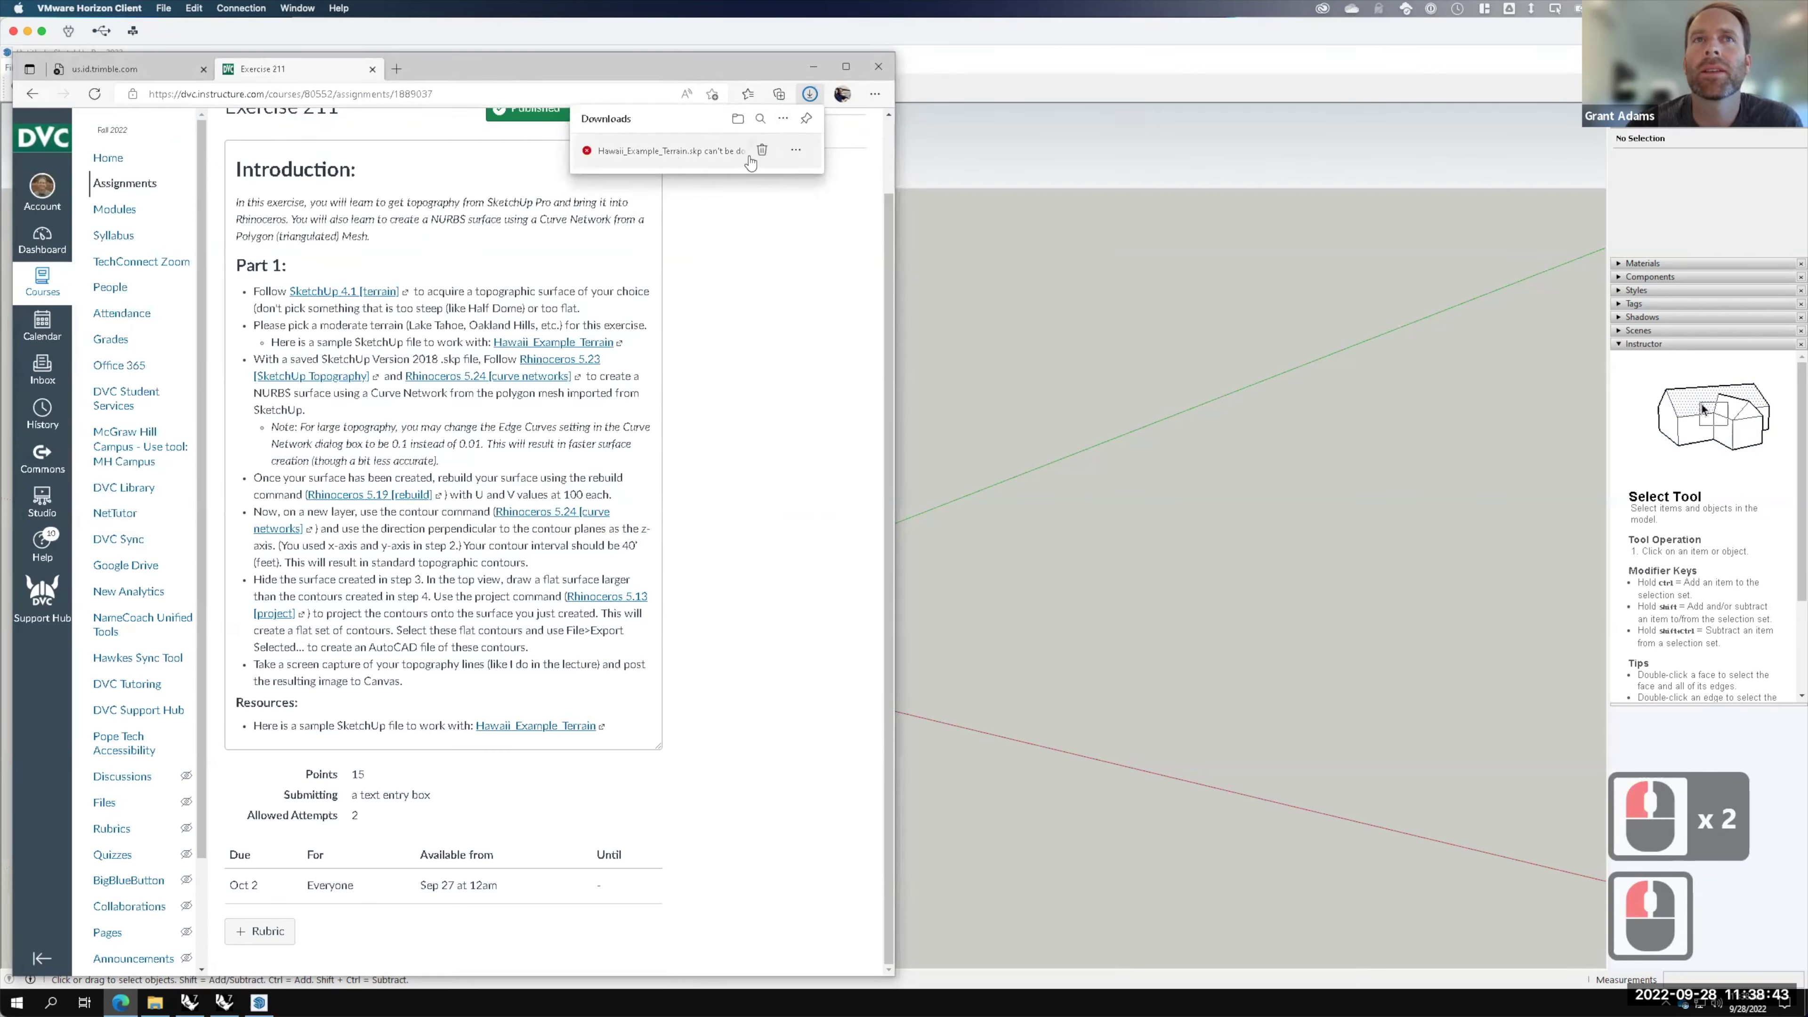
Step: Keep the flagged Hawaii_Example_Terrain.skp download despite the insecure-download warning
left_click(796, 150)
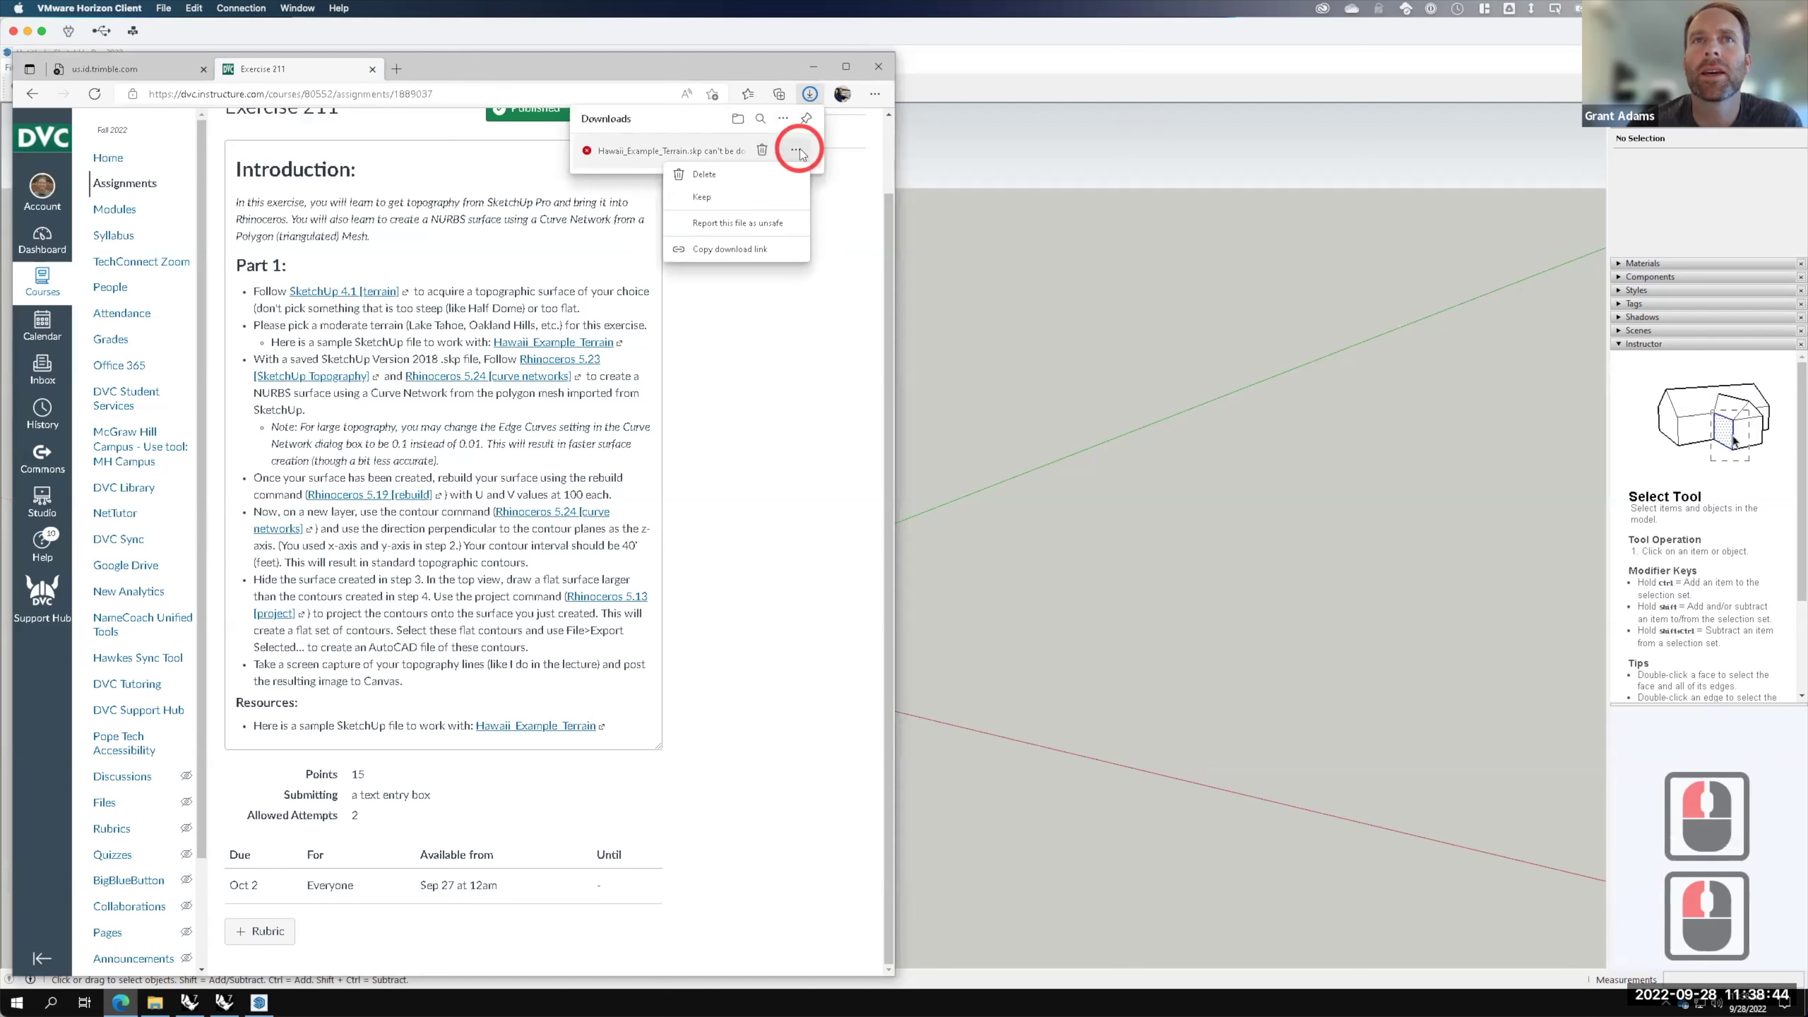
left_click(700, 199)
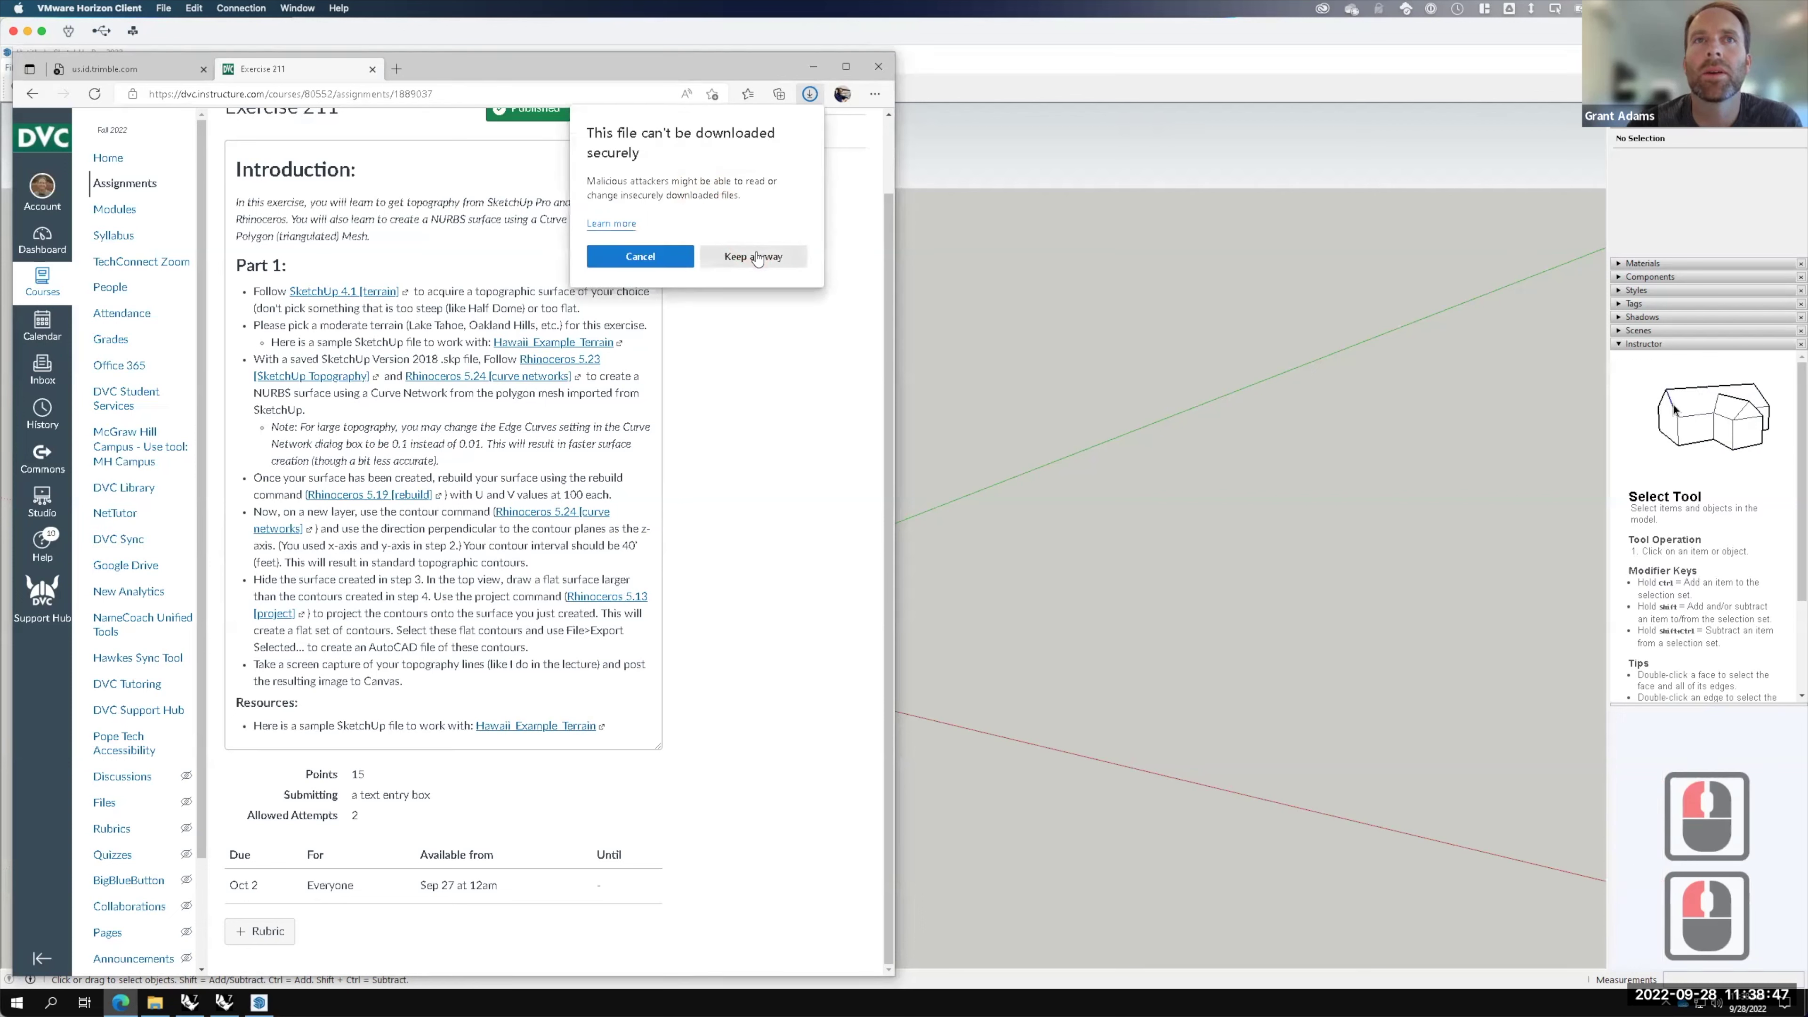
left_click(756, 256)
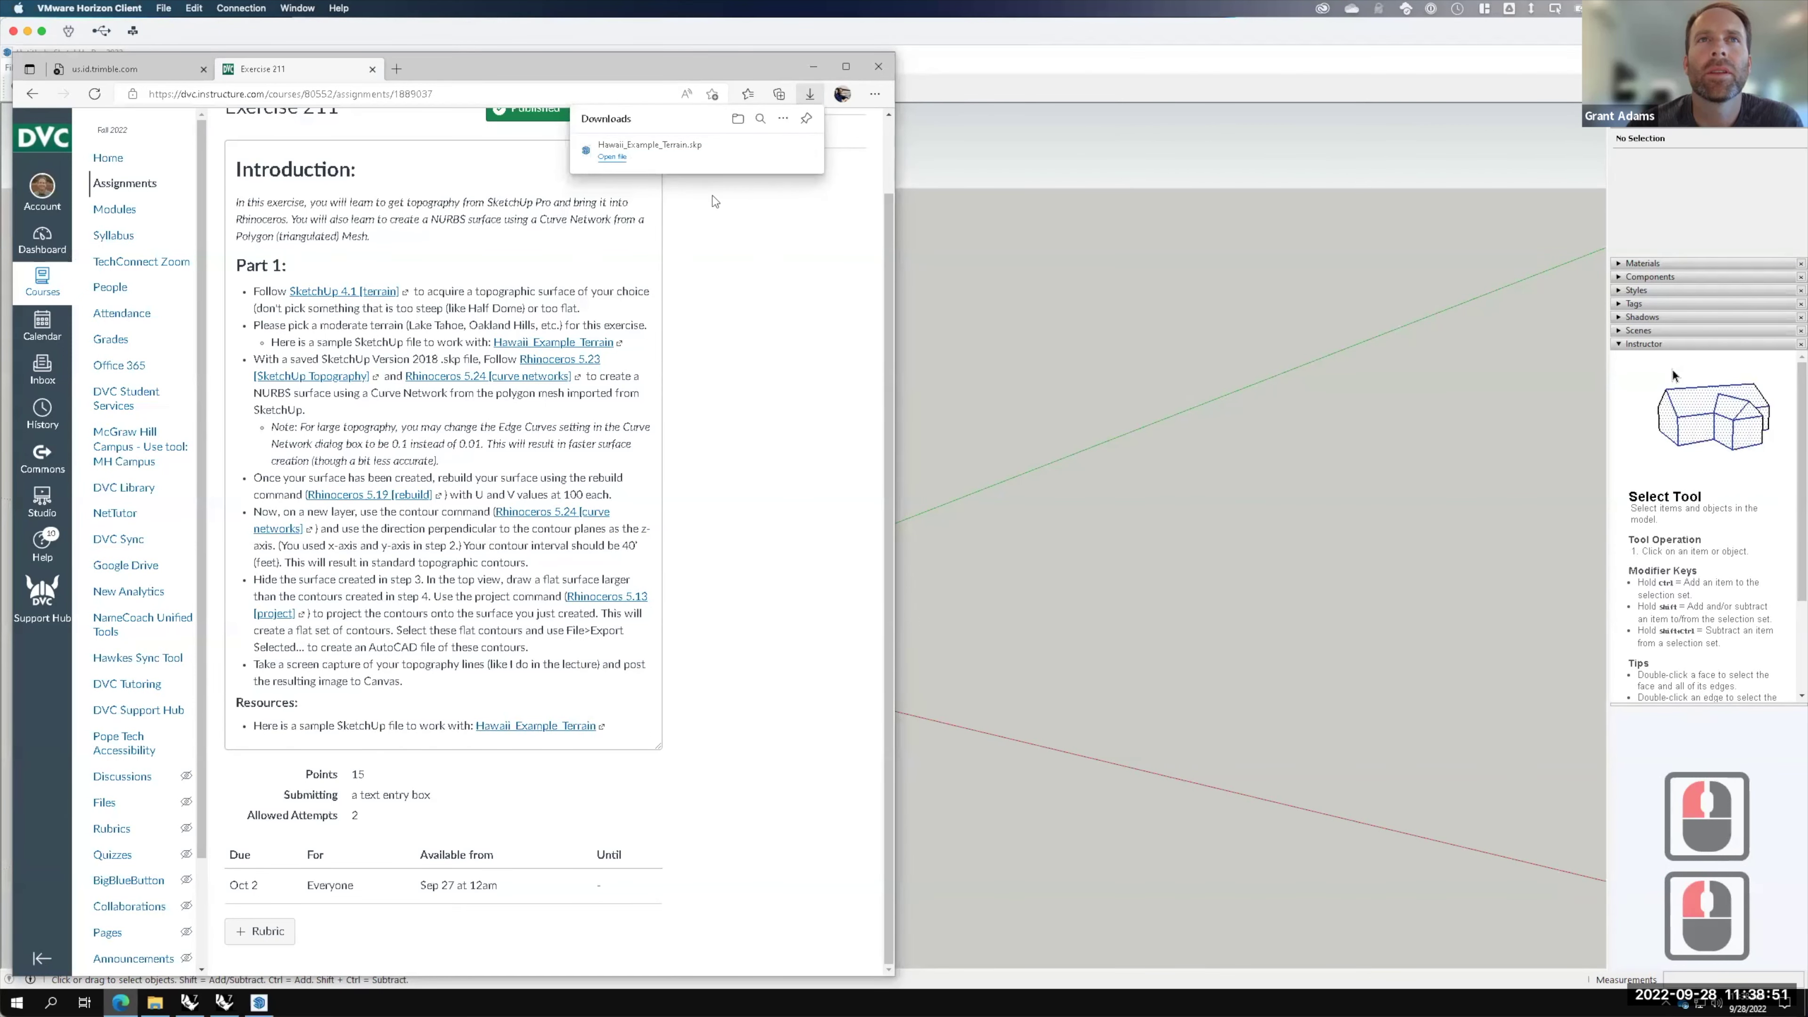
key("F15")
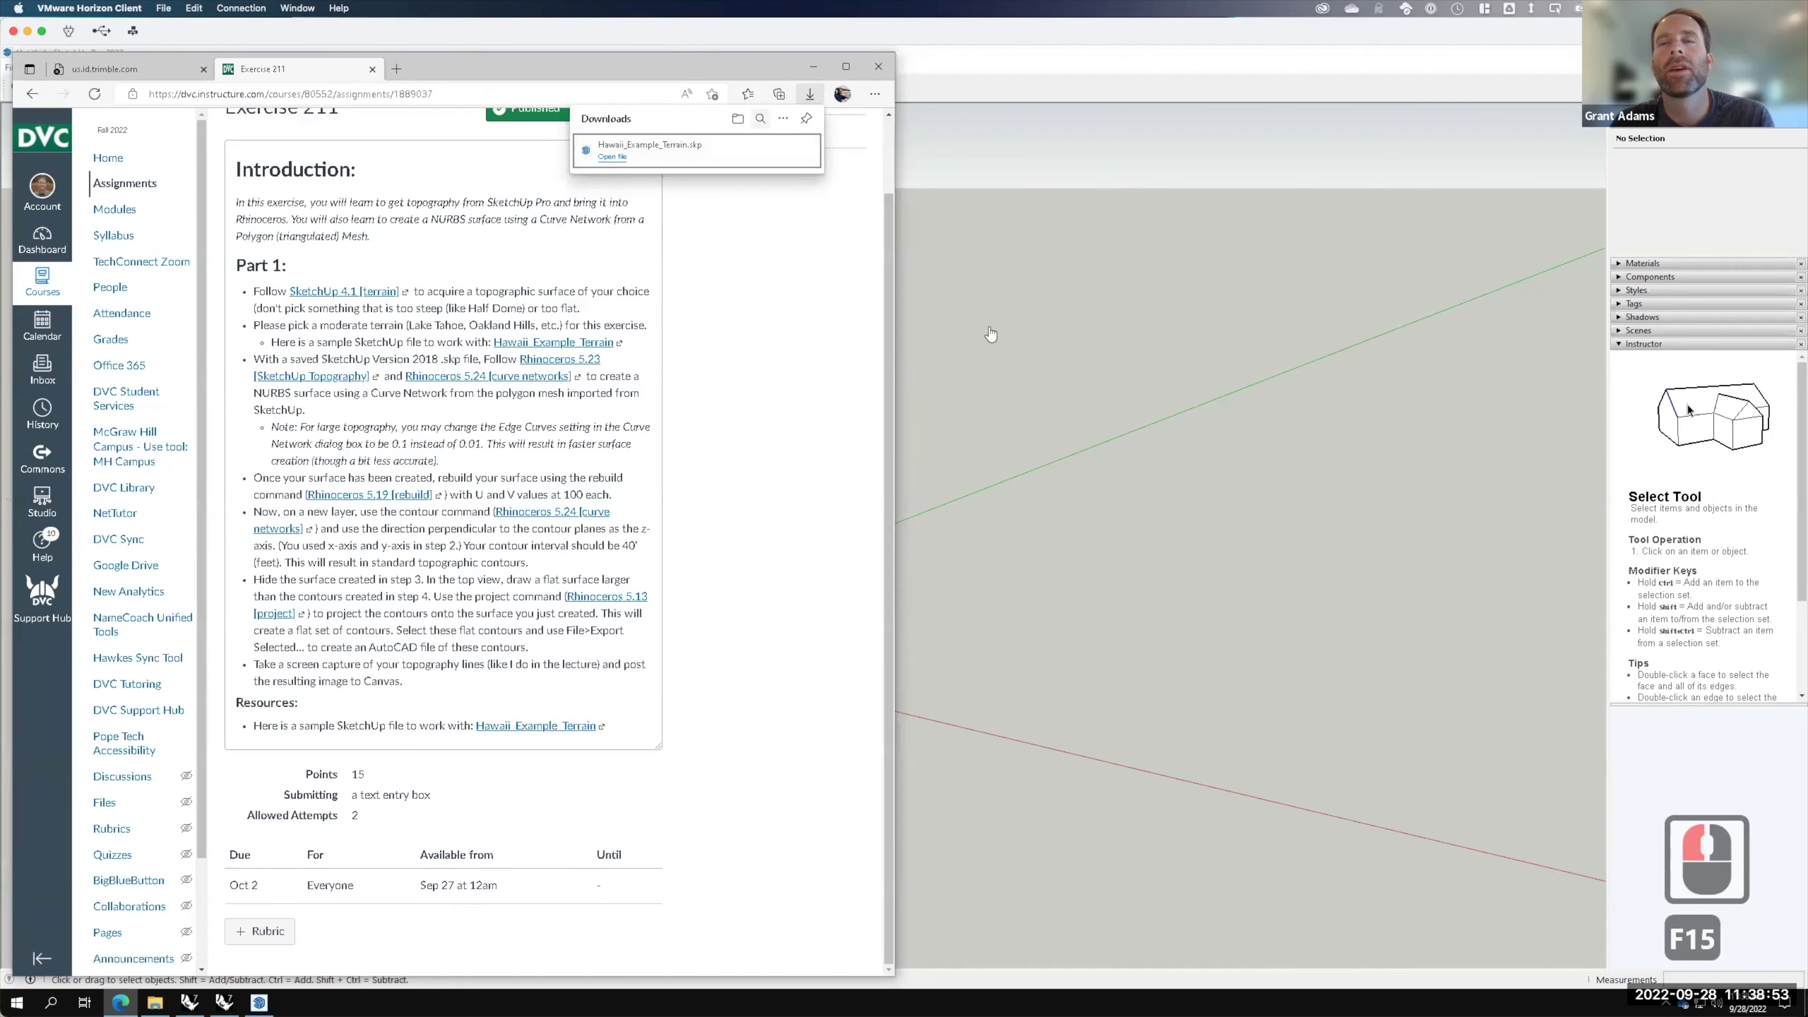
left_click(1101, 308)
Step: Minimize SketchUp and switch over to the Rhino window
left_click(1315, 130)
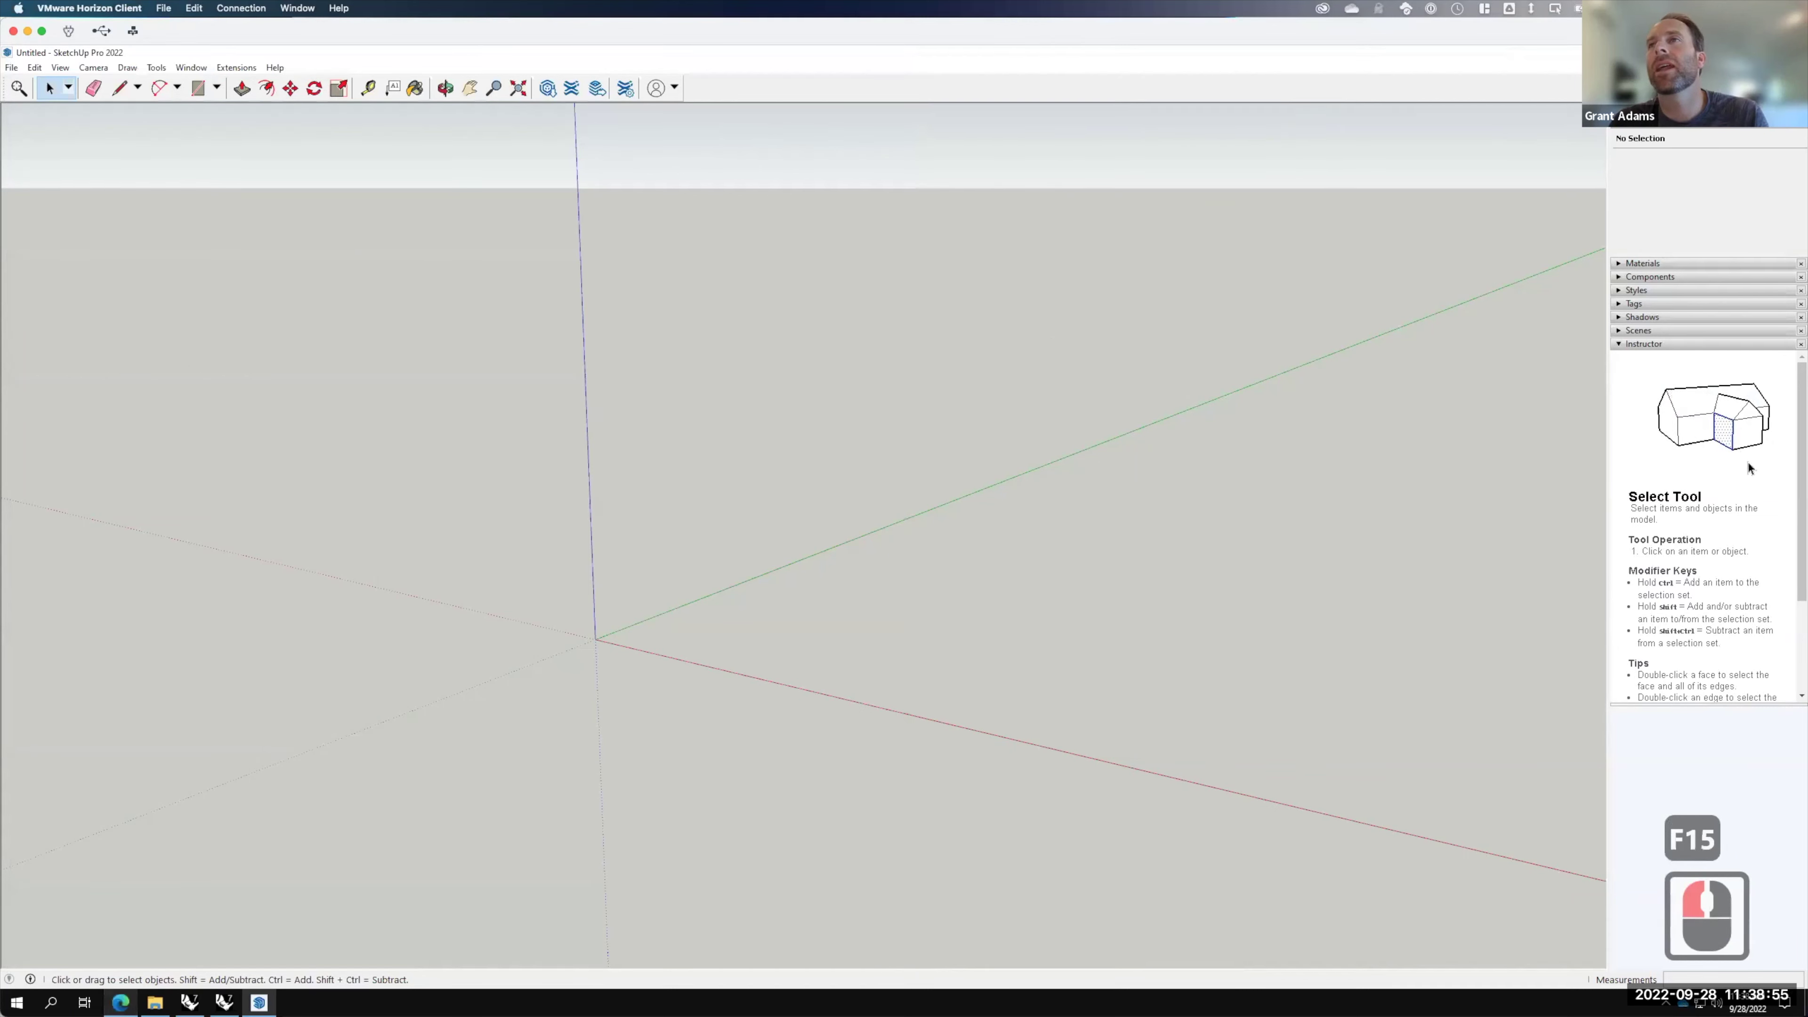
left_click(1726, 50)
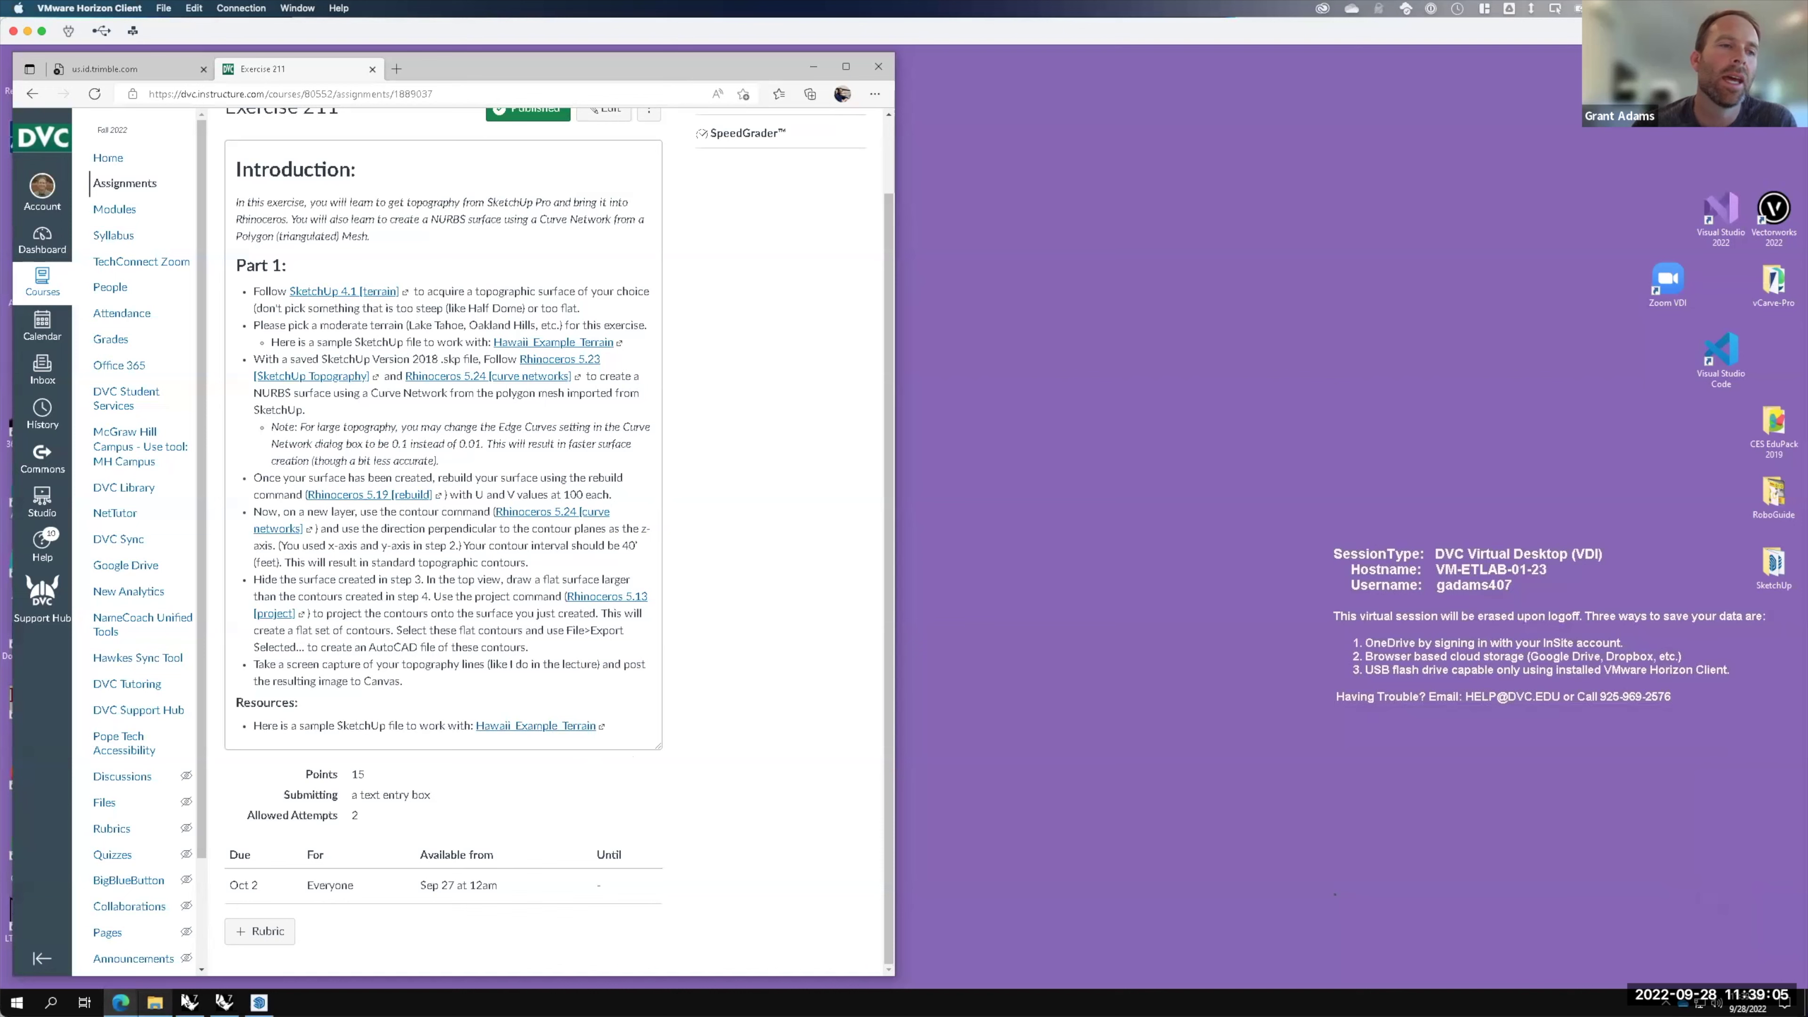
left_click(202, 1000)
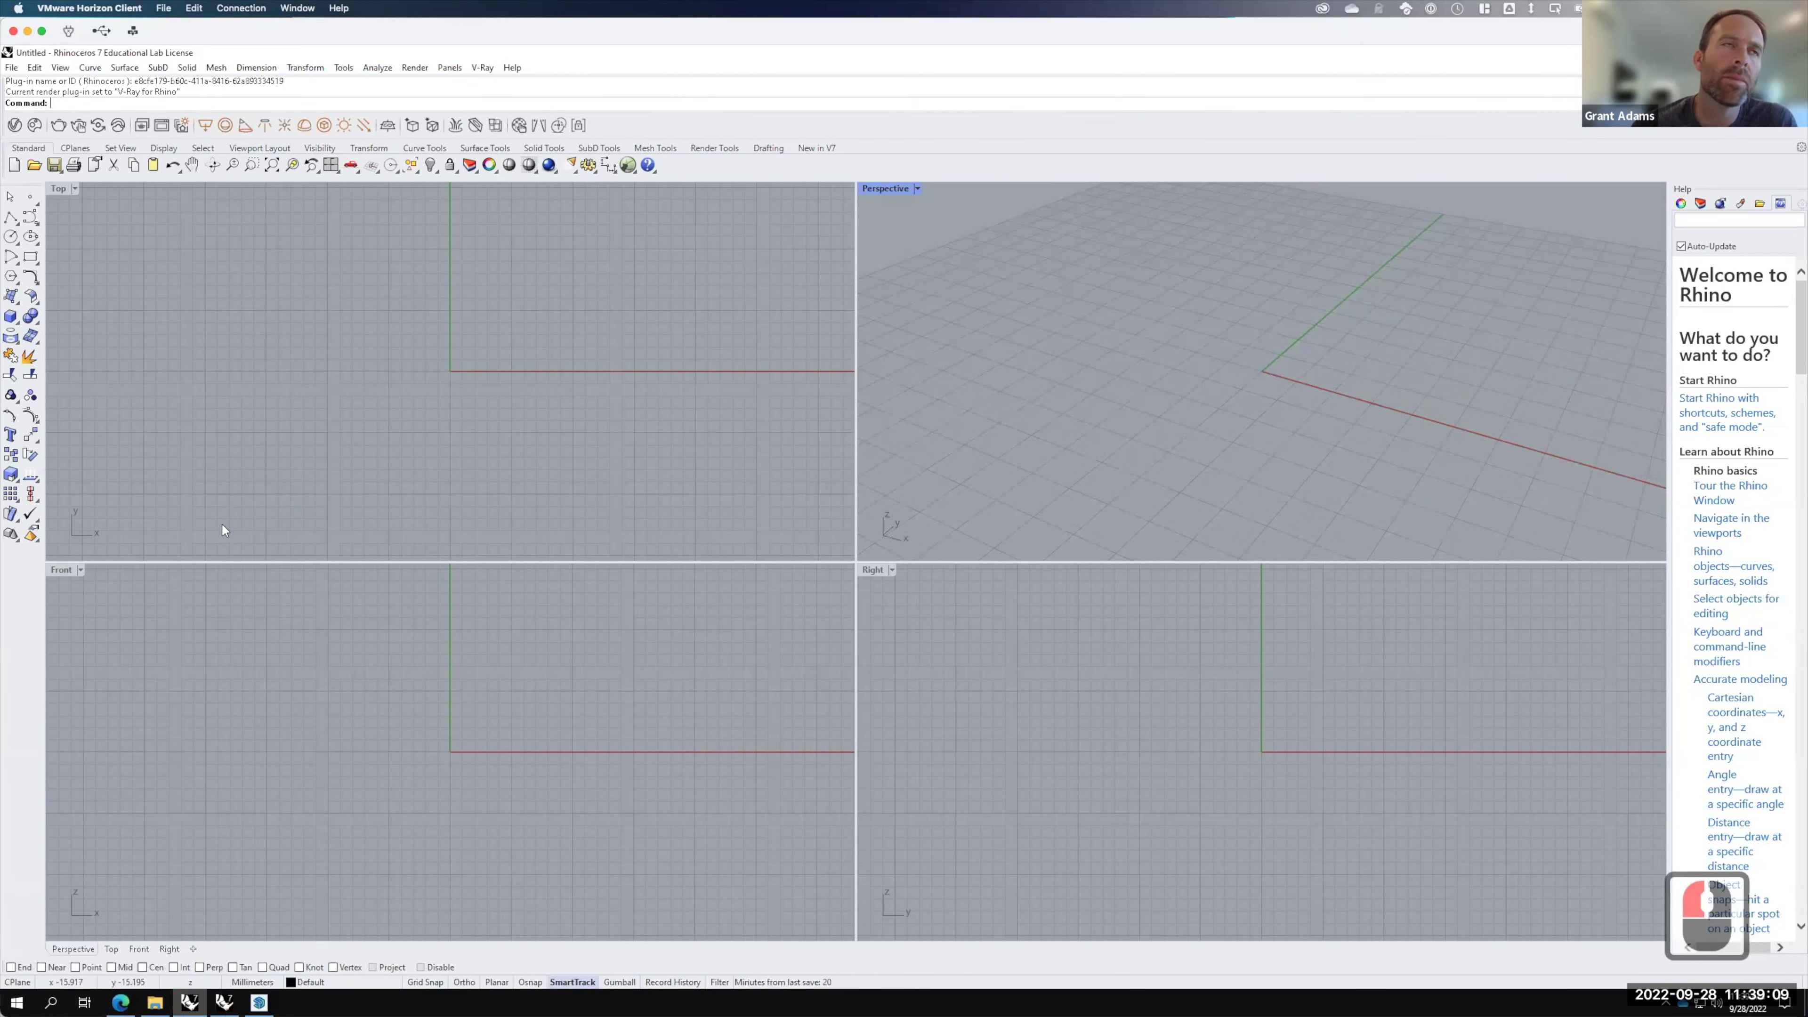
Step: Start a new Rhino model from the Large Objects - Inches template without saving the untitled one
left_click(12, 67)
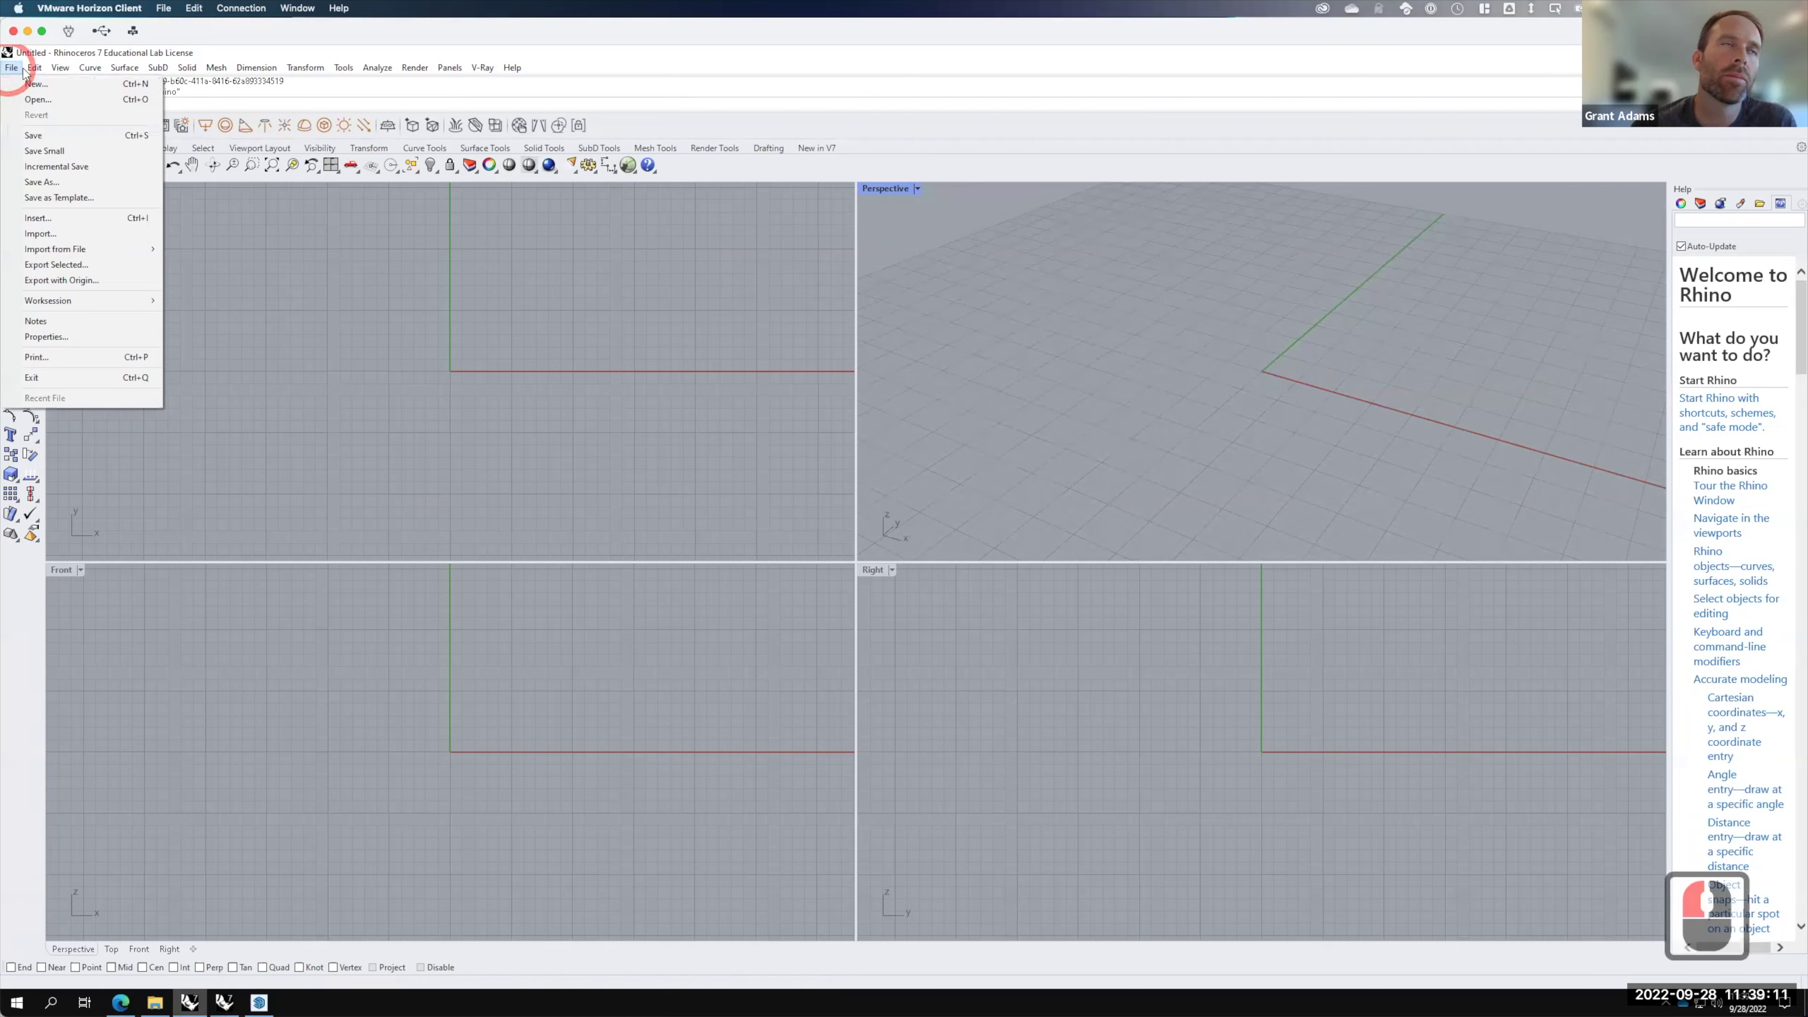
left_click(39, 87)
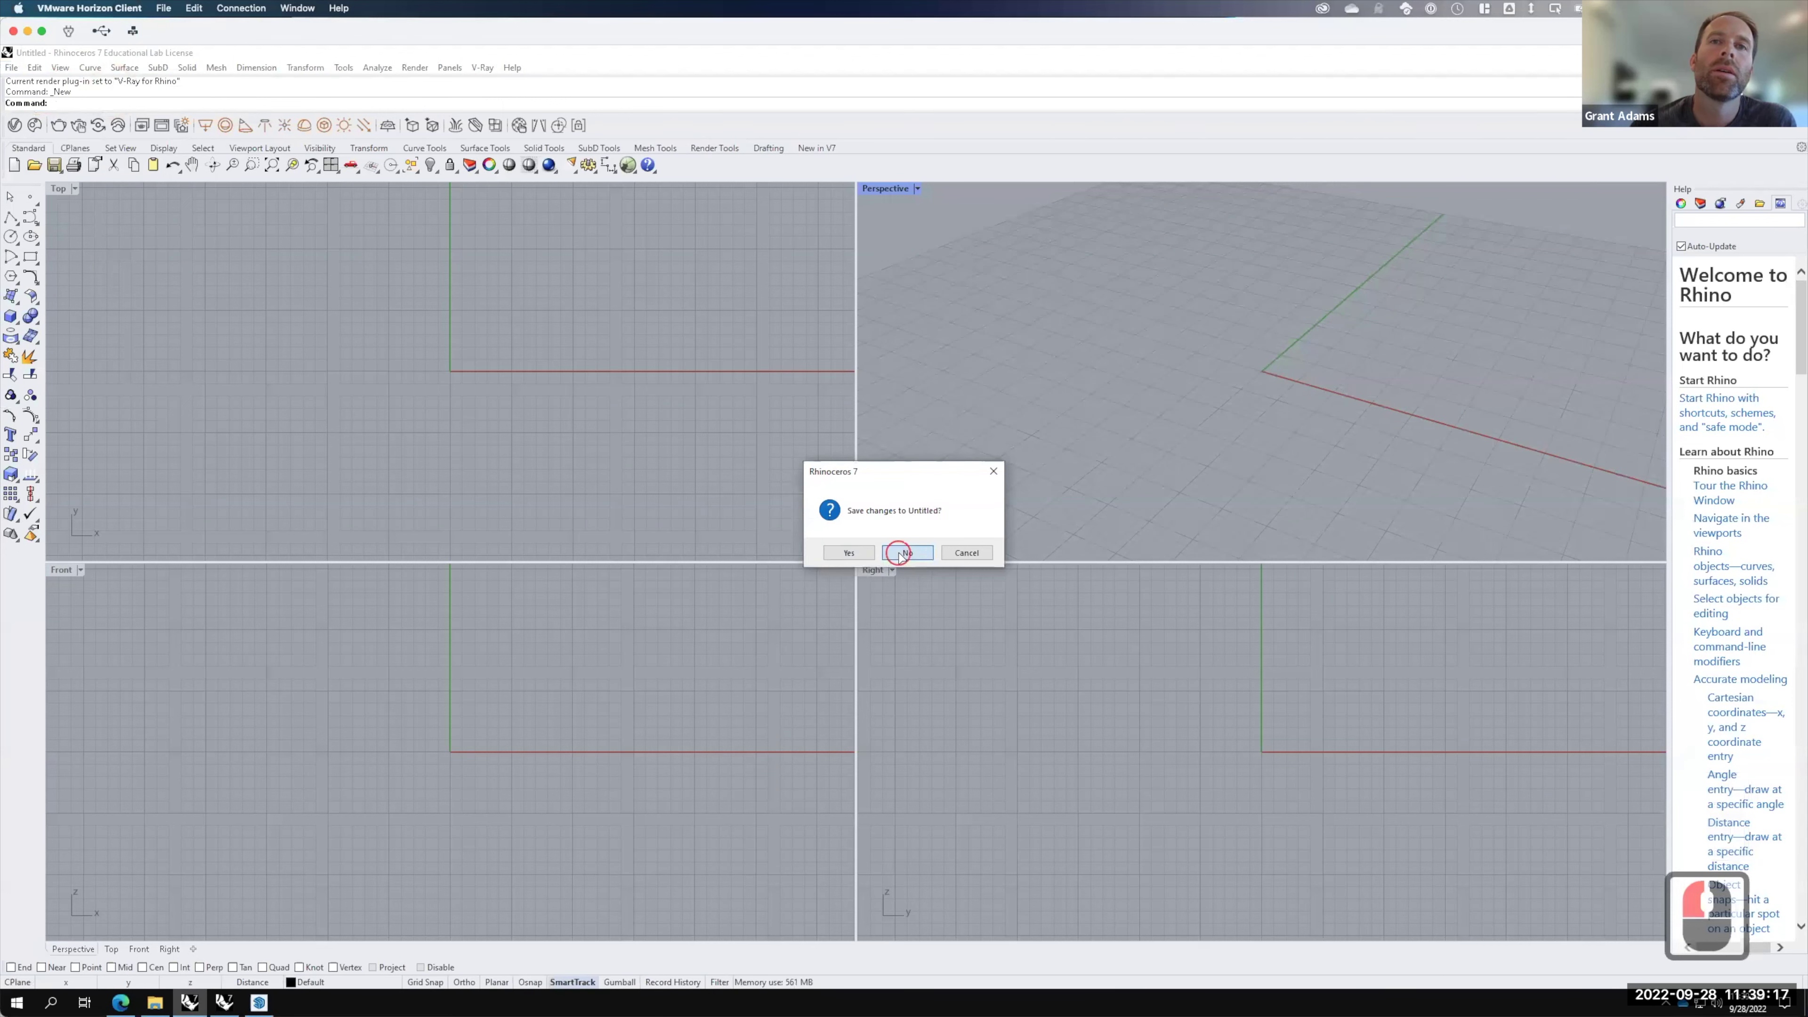
left_click(898, 553)
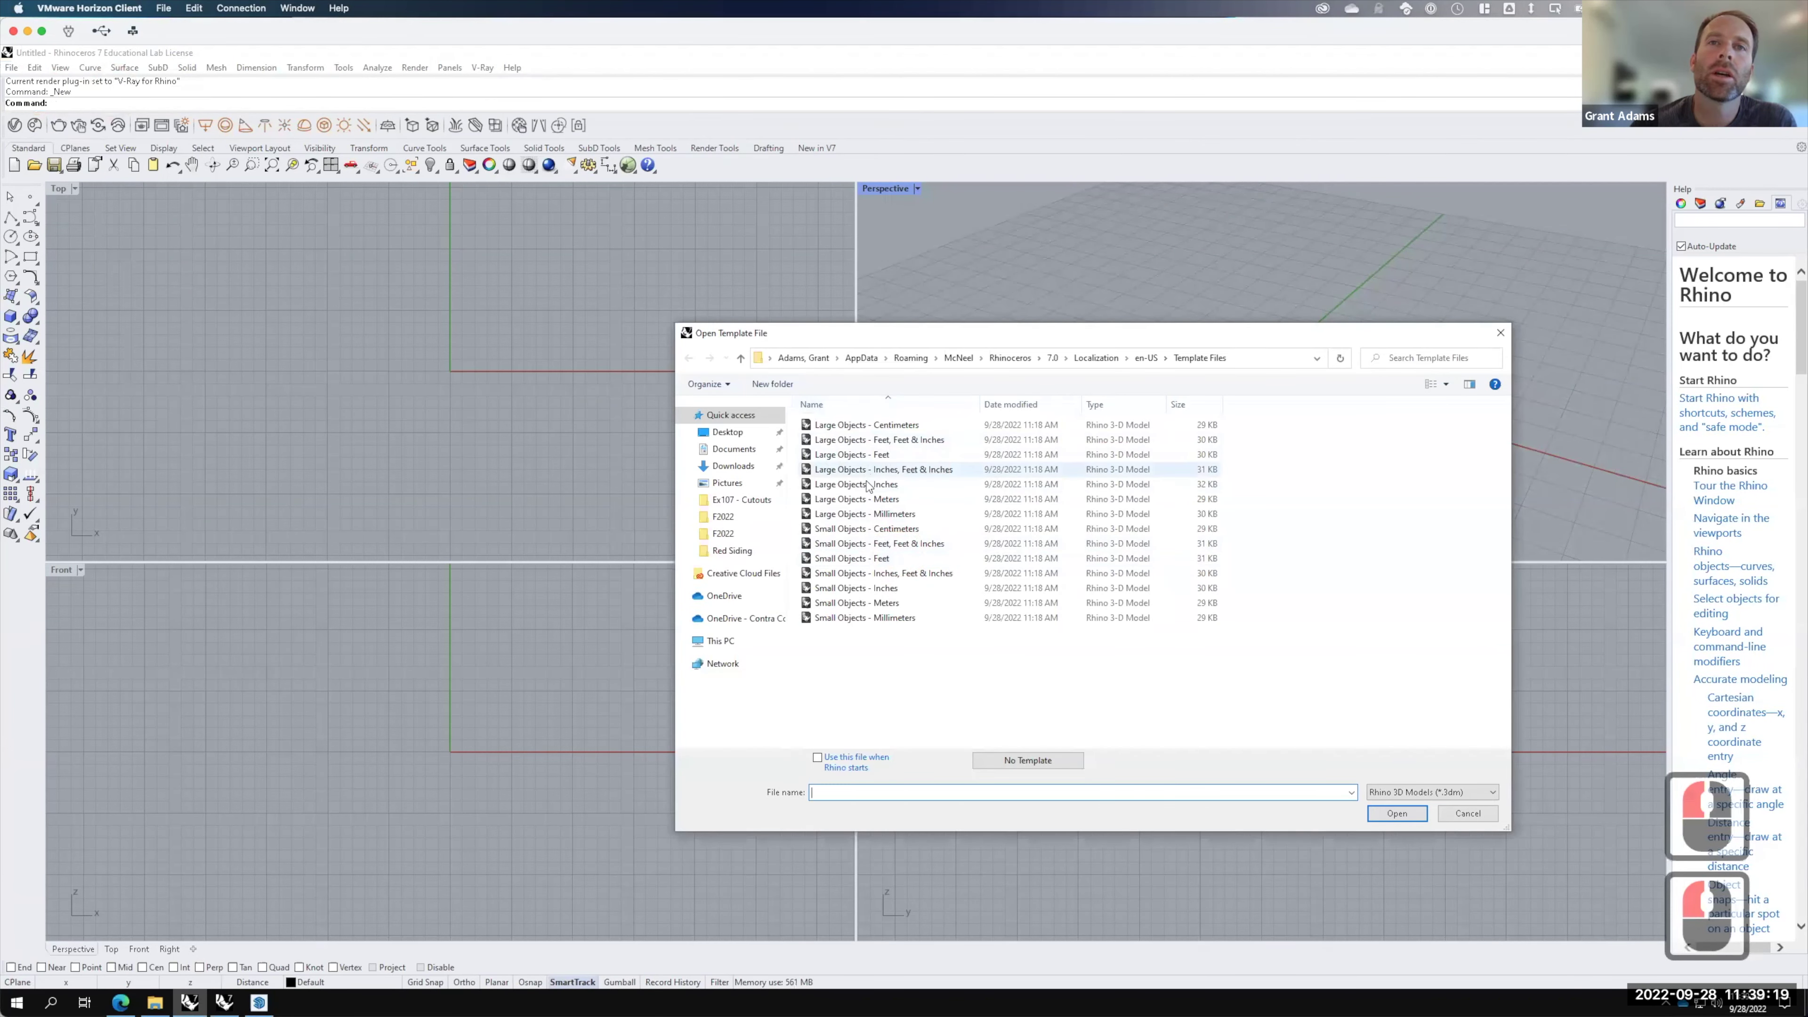
left_click(868, 485)
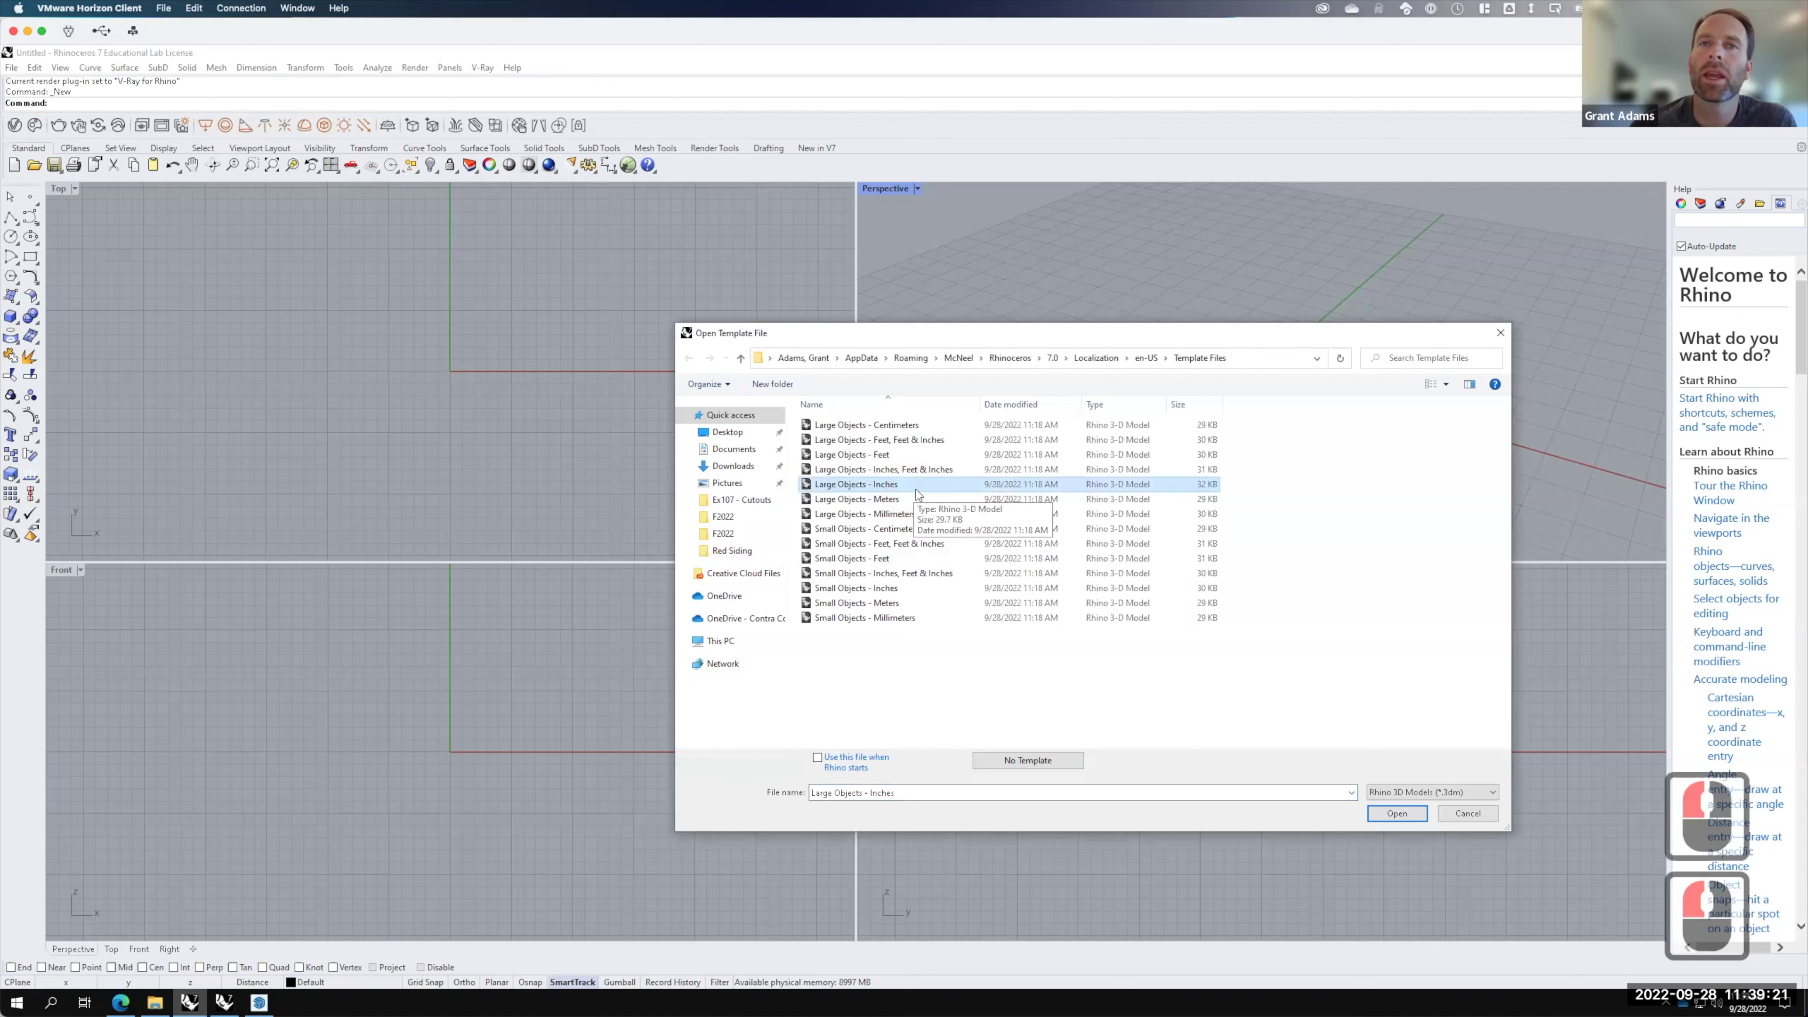
left_click(1398, 814)
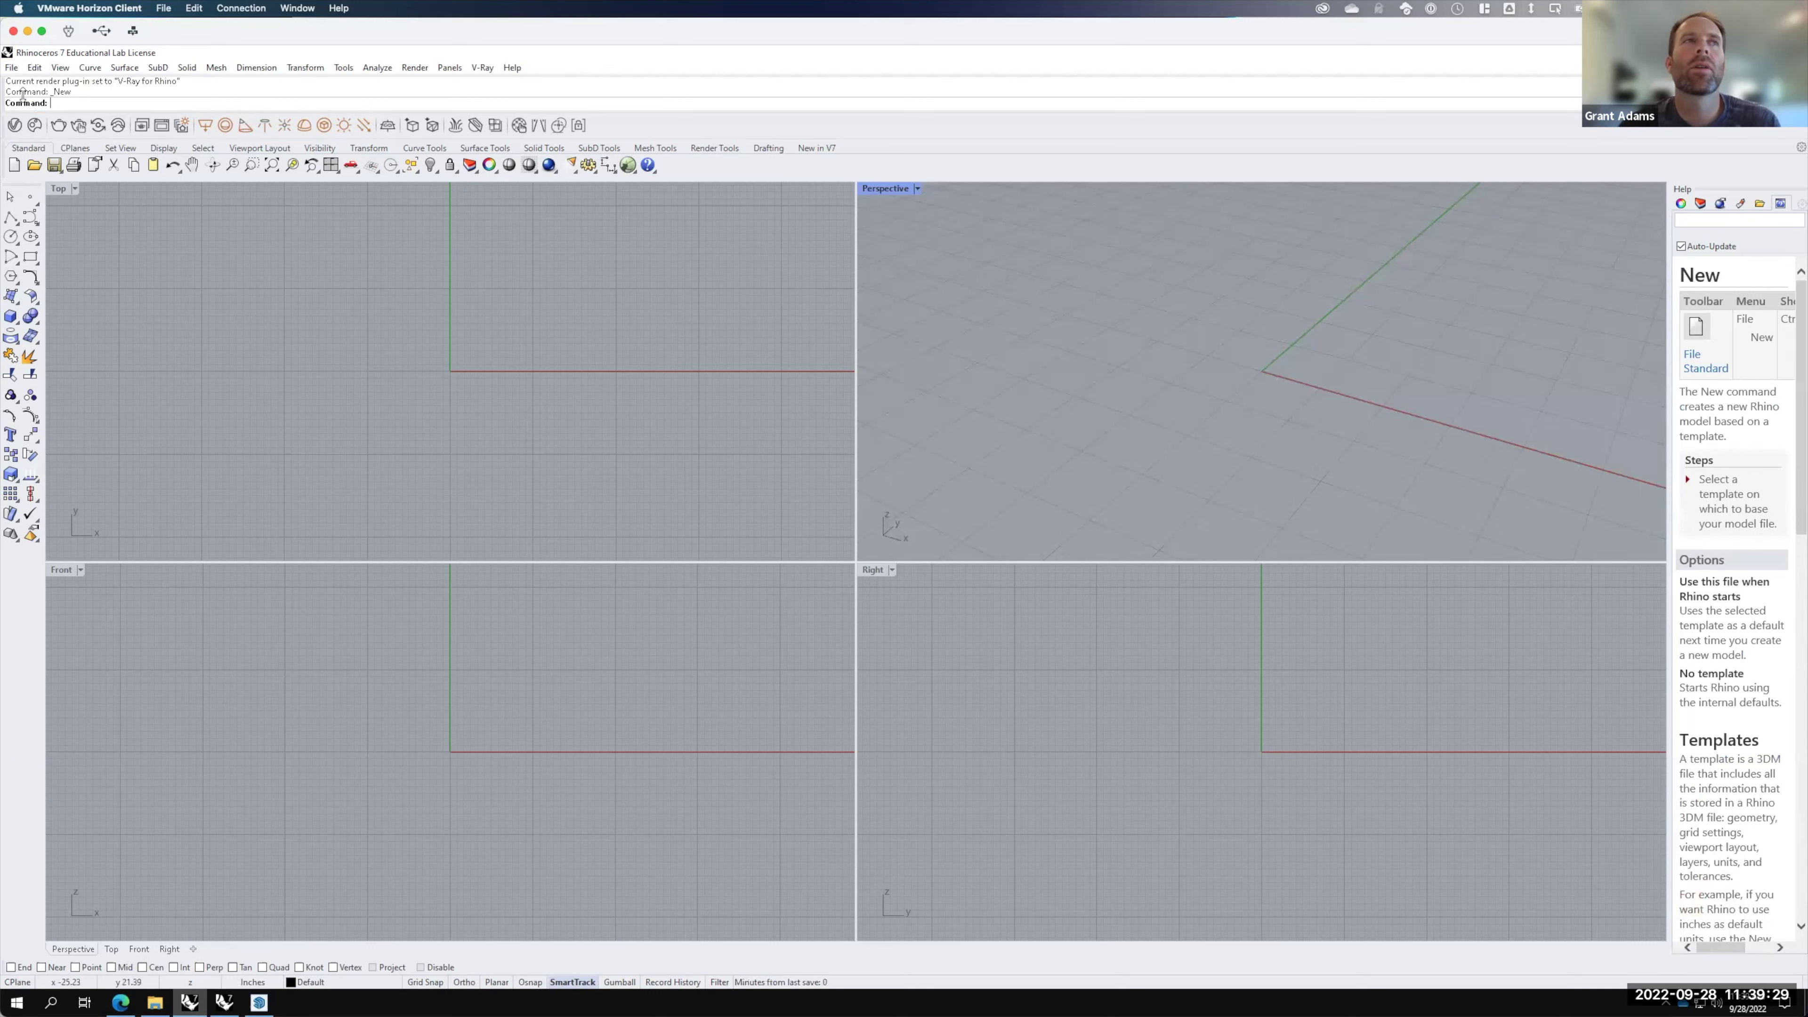
left_click(13, 68)
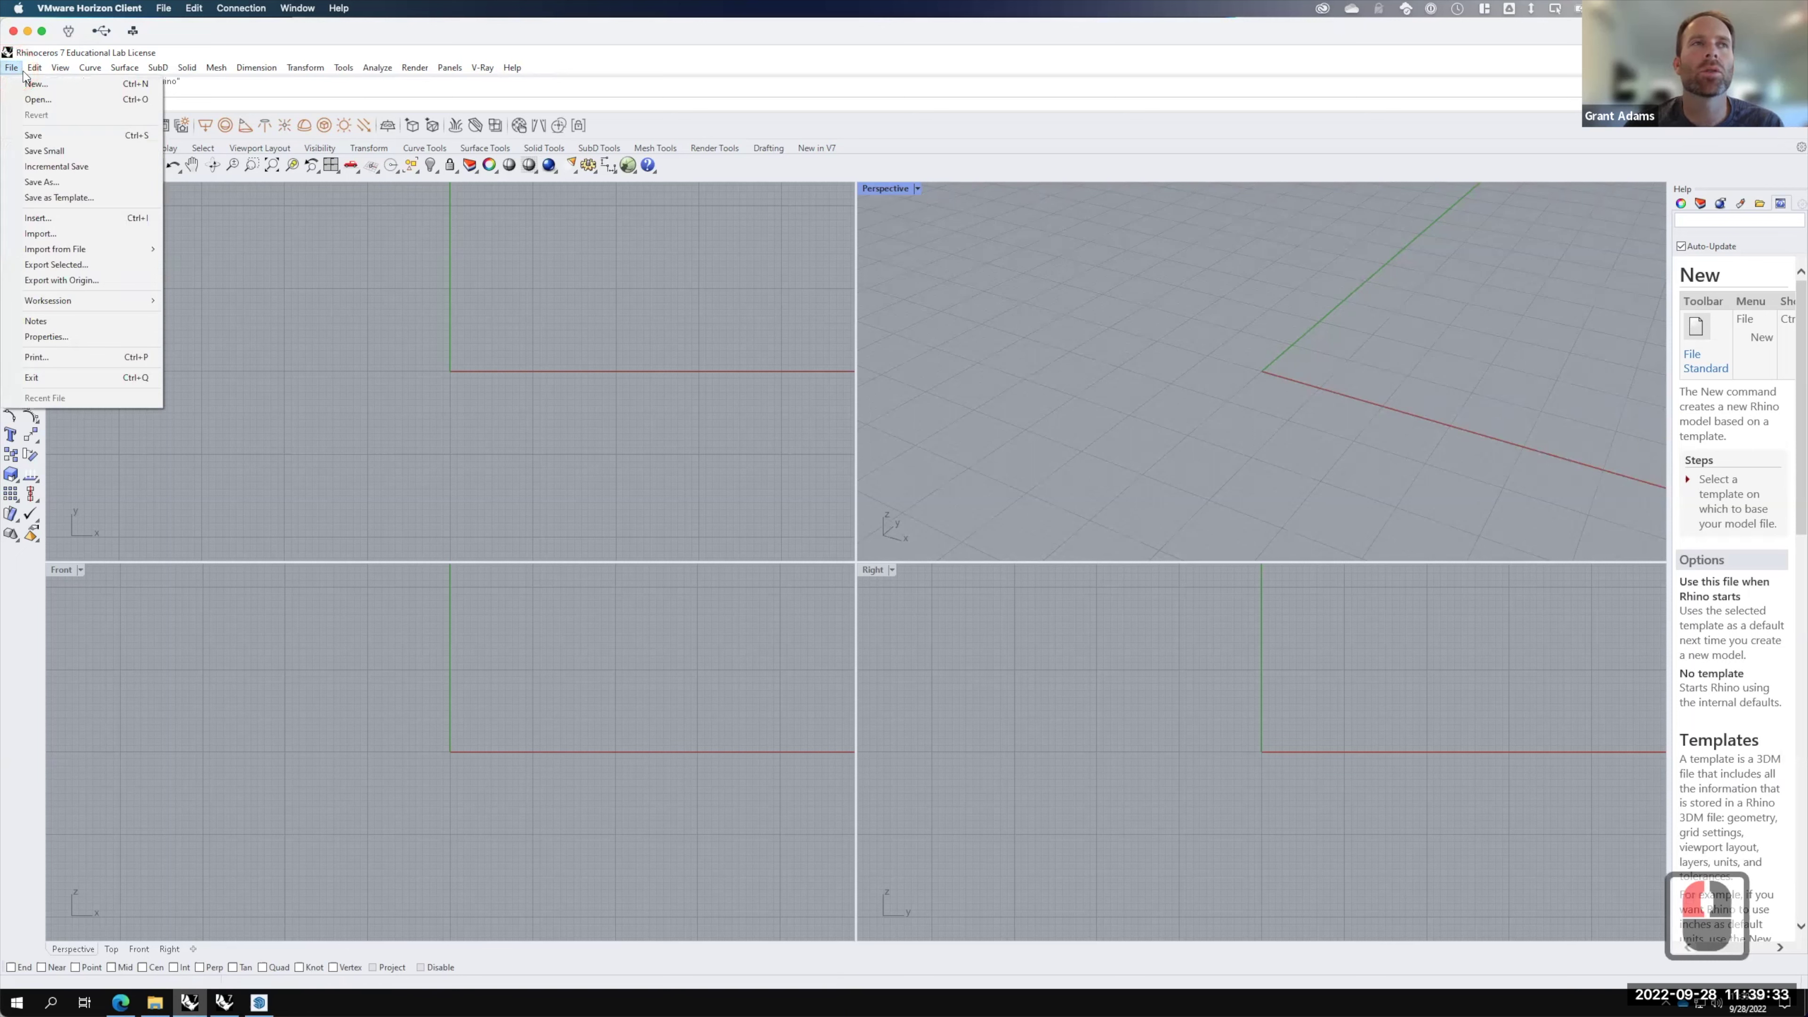
Step: Import Hawaii_Example_Terrain from OneDrive's Live Demonstrations > Live - A136 Exercises > Ex211 > F2022 folder
left_click(43, 233)
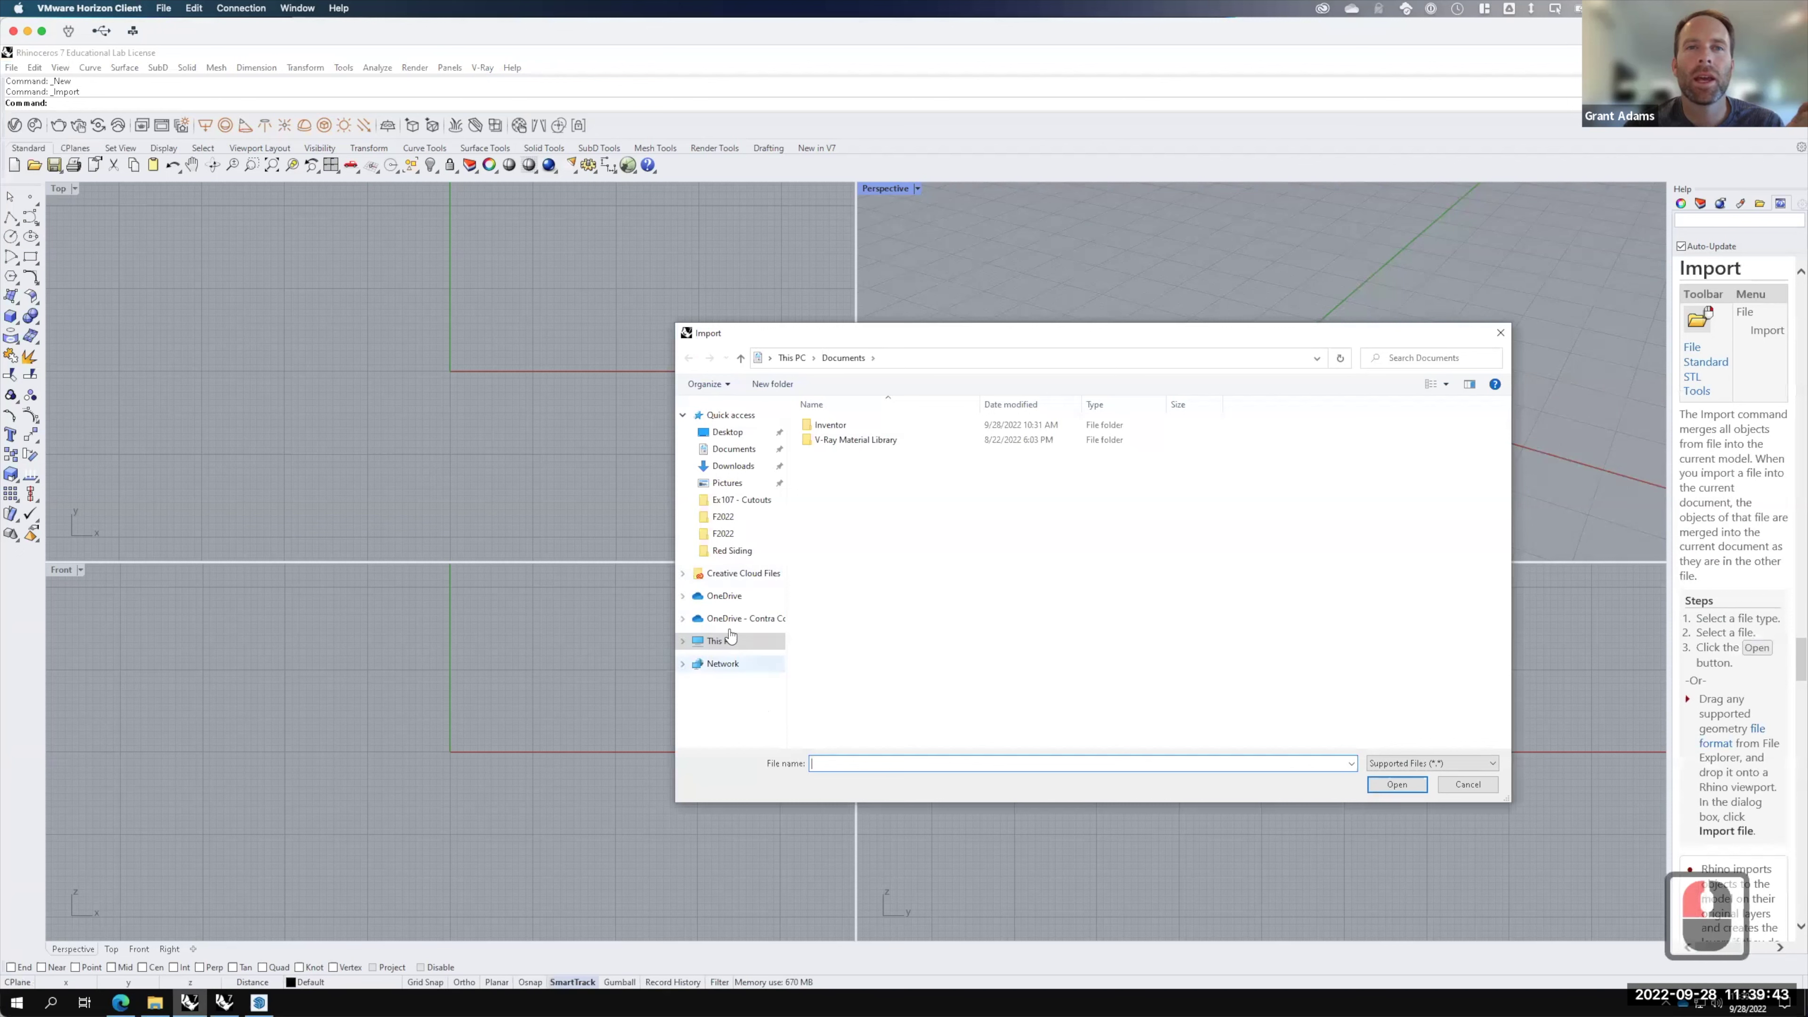
left_click(741, 618)
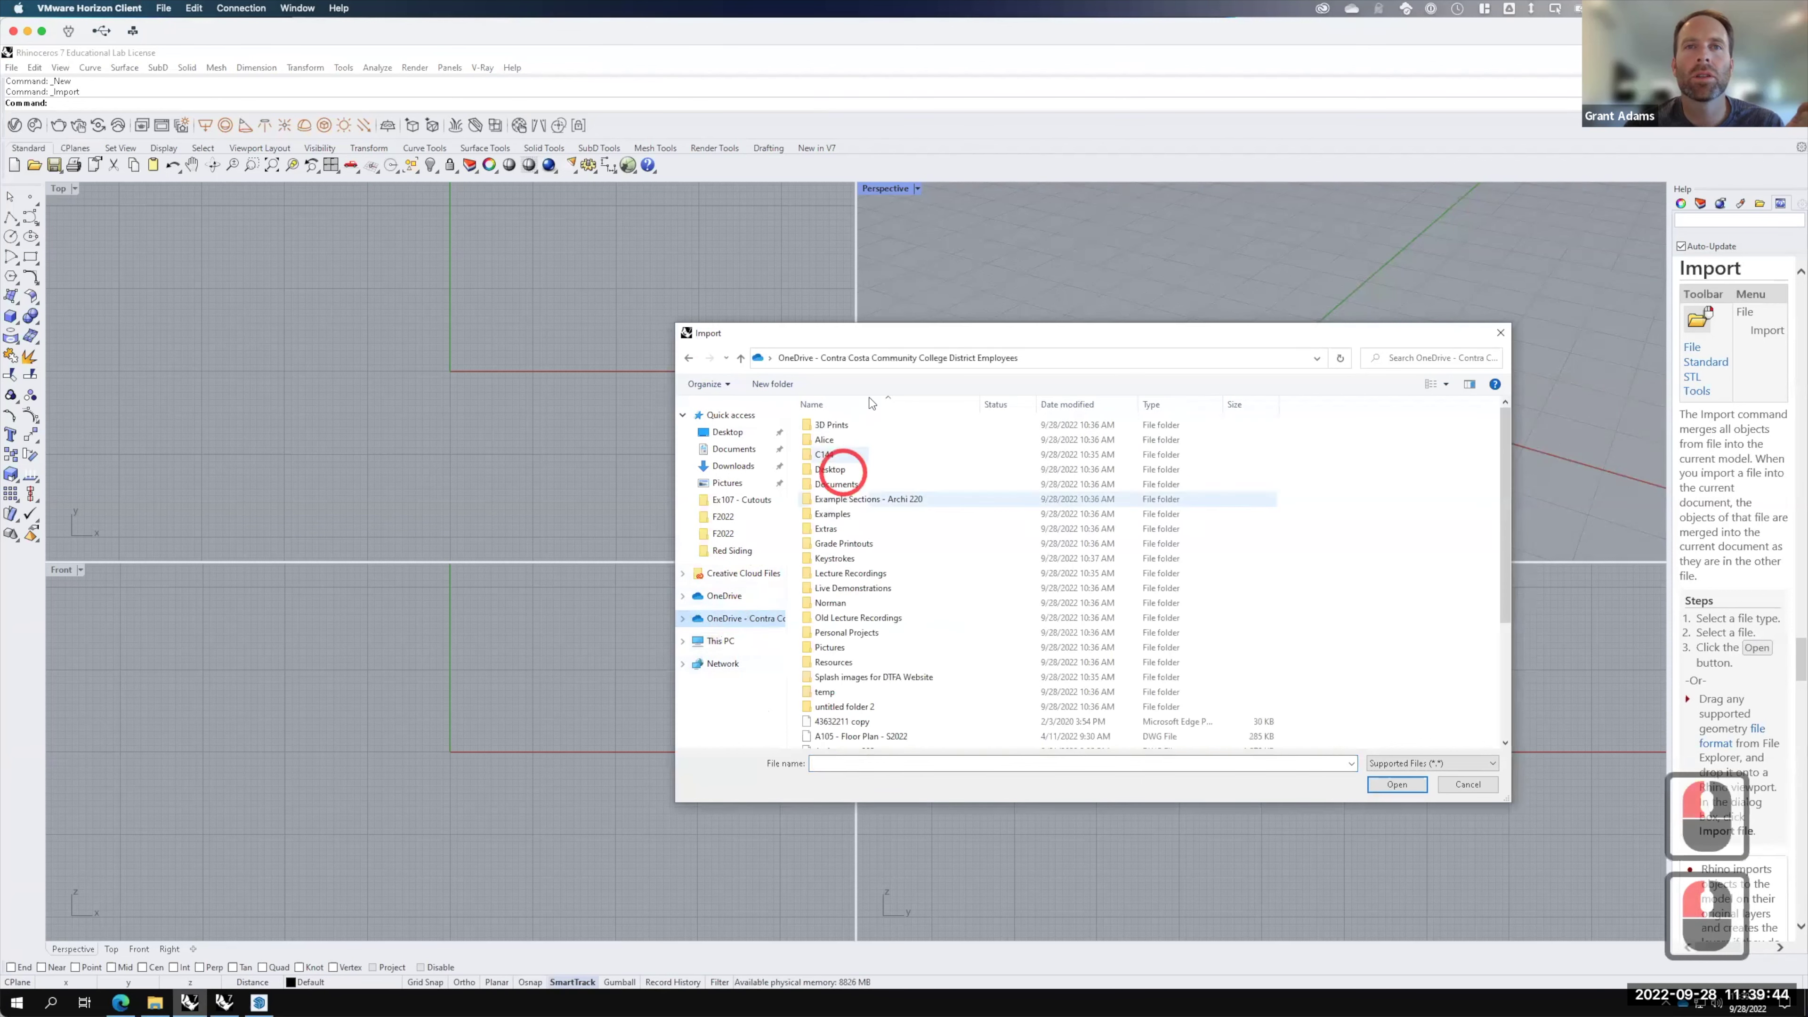
double_click(853, 588)
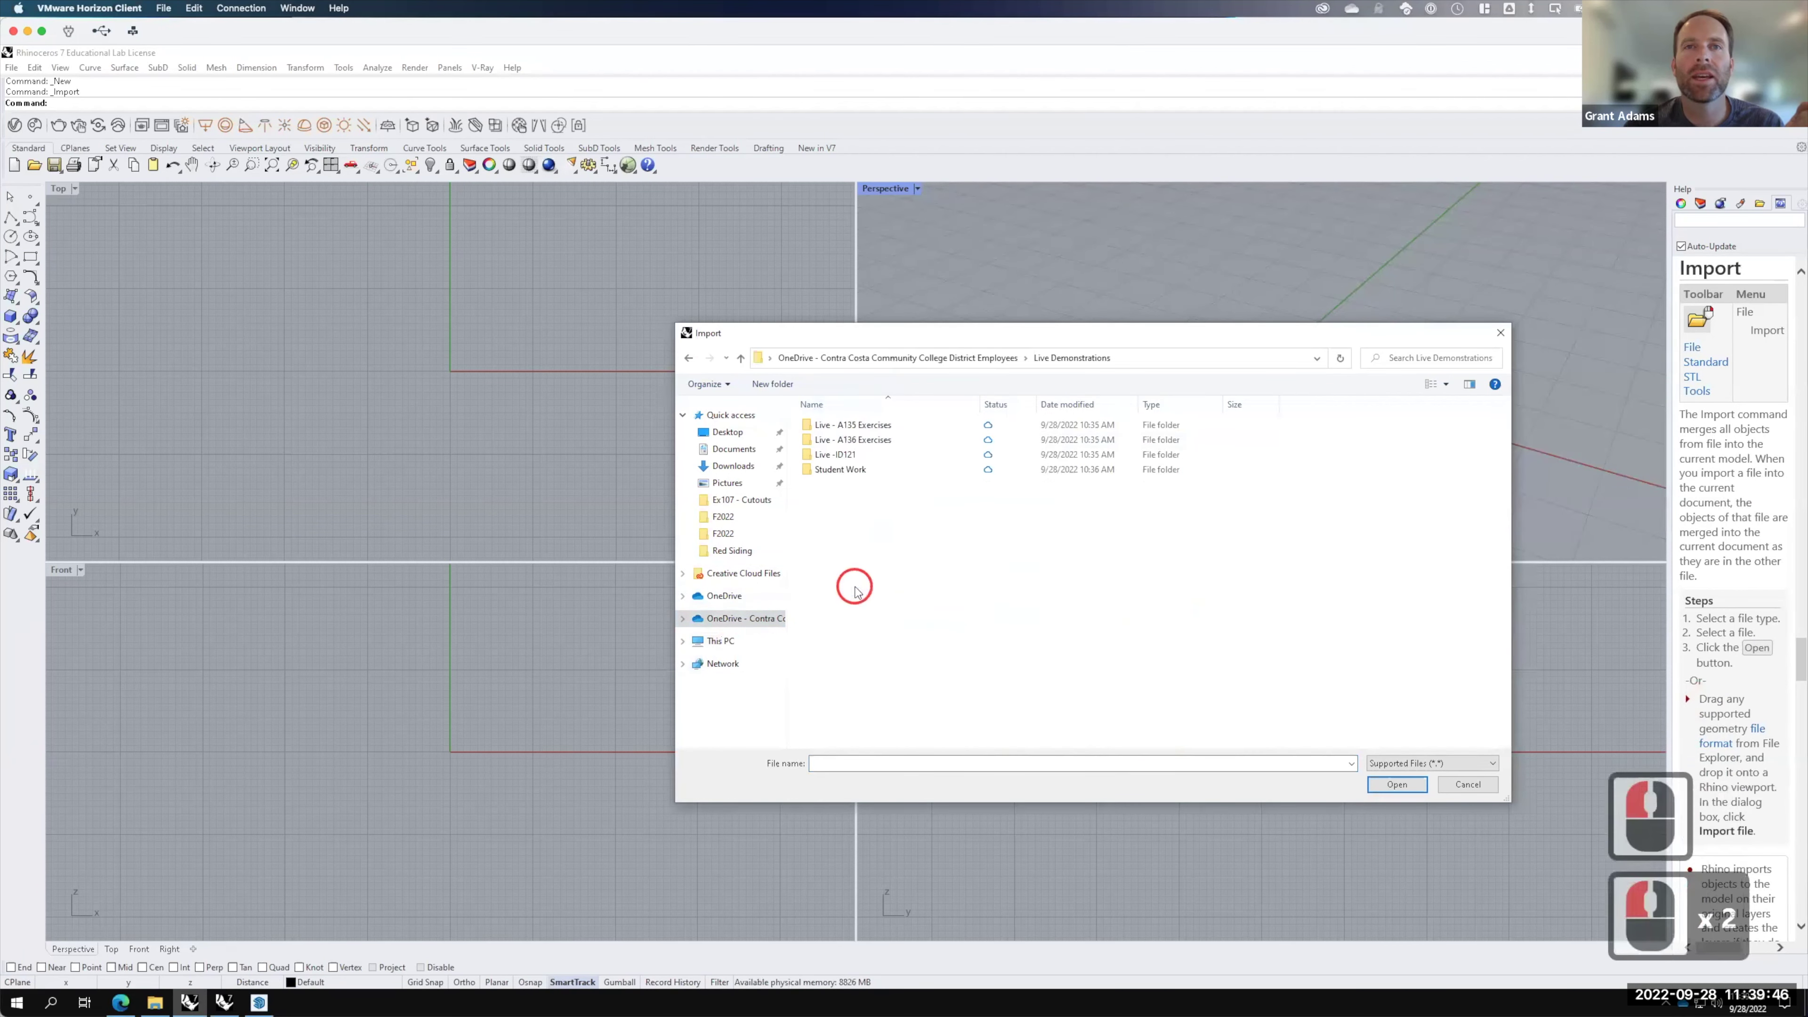
double_click(847, 440)
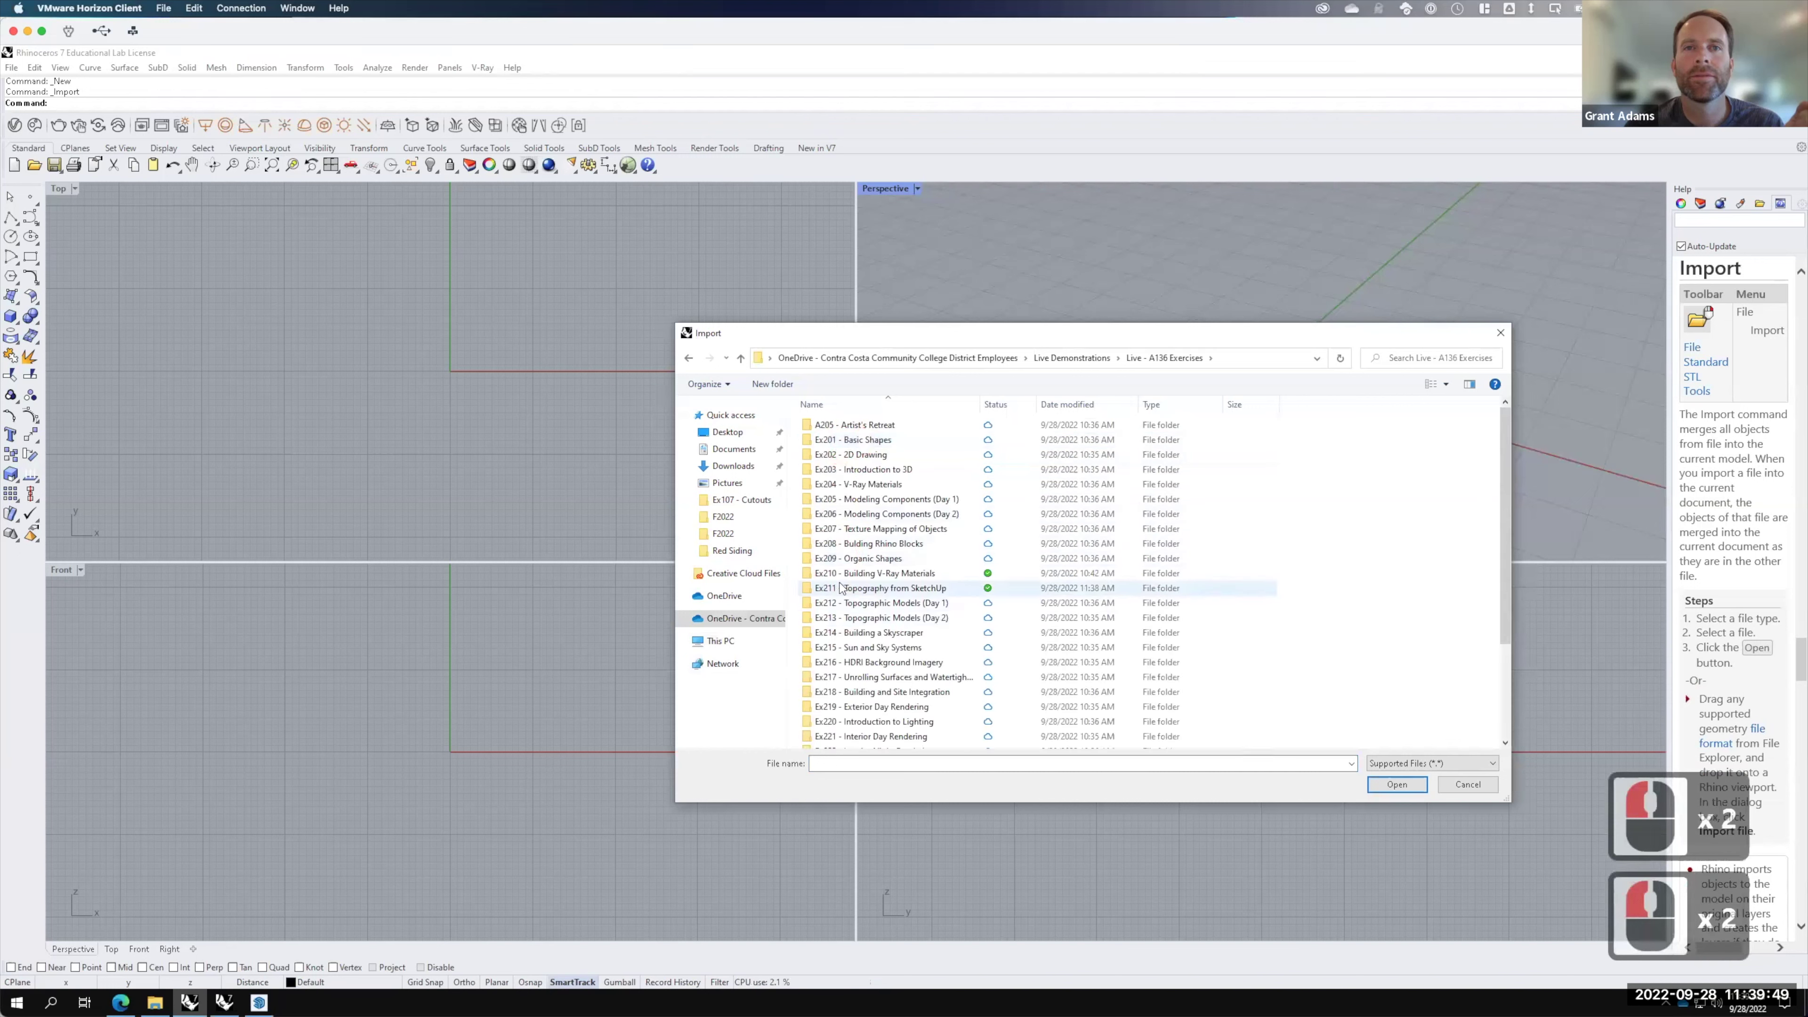
double_click(841, 588)
double_click(834, 439)
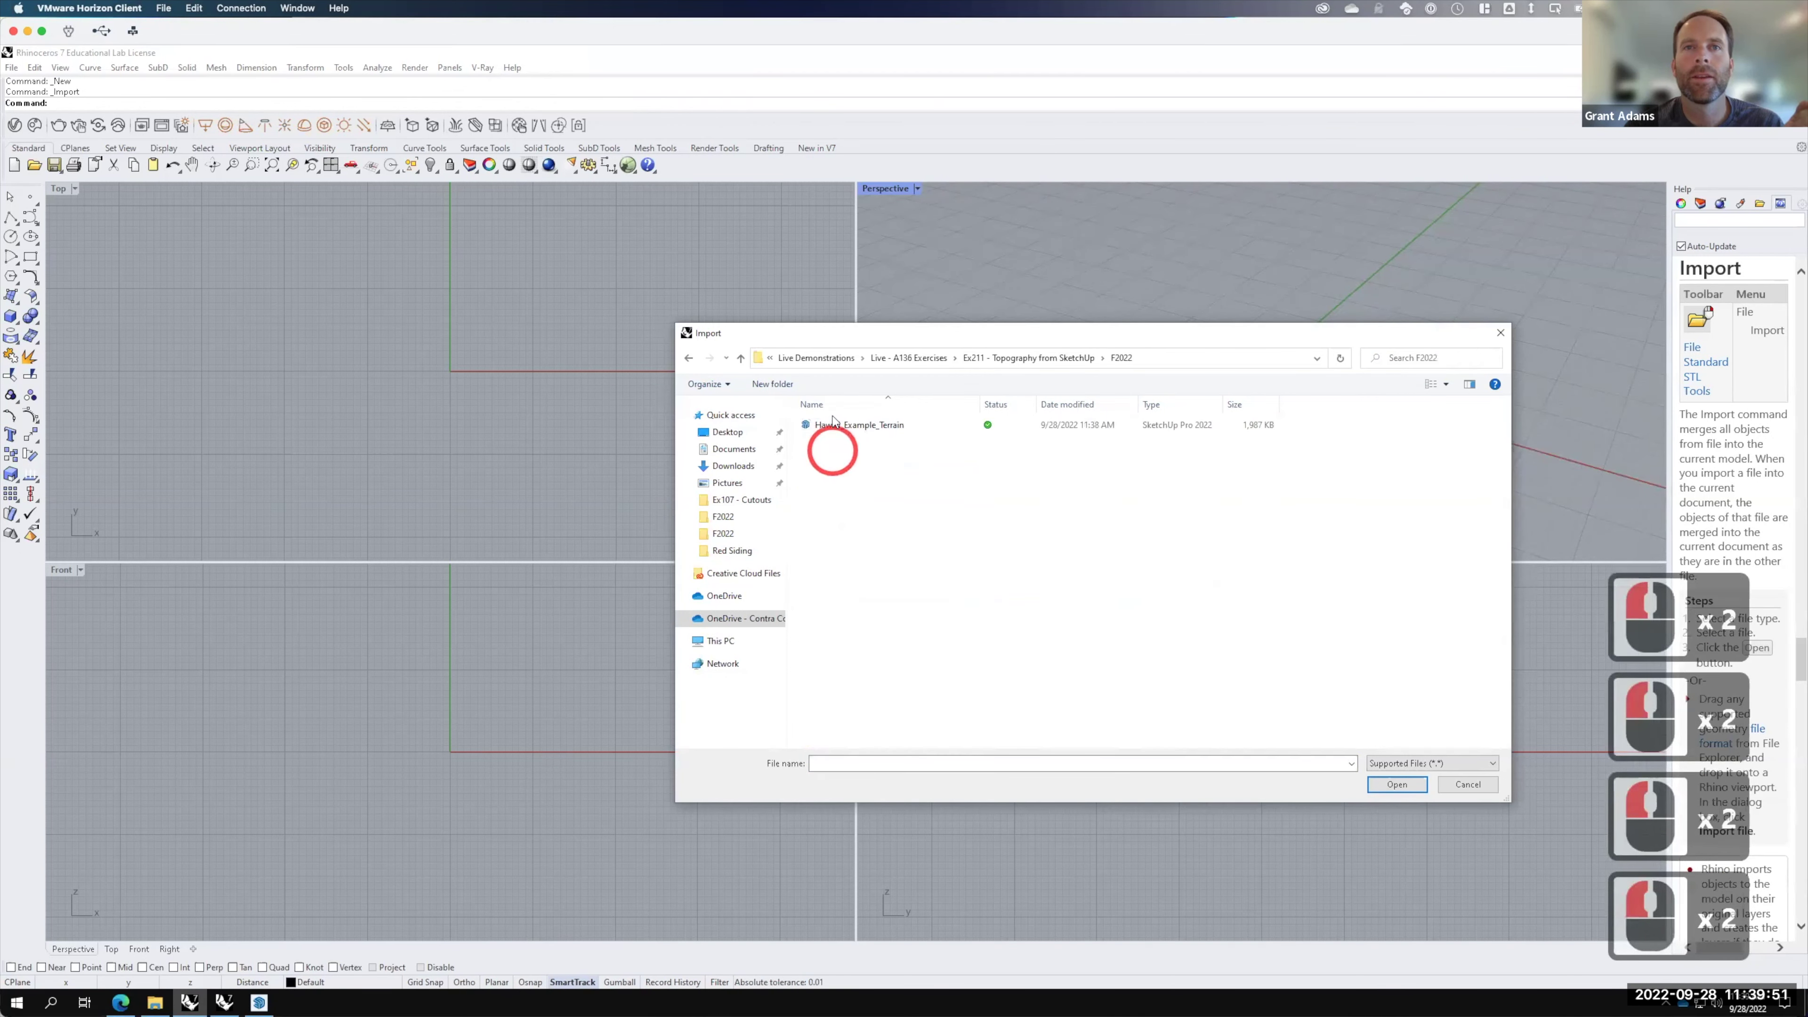
left_click(834, 425)
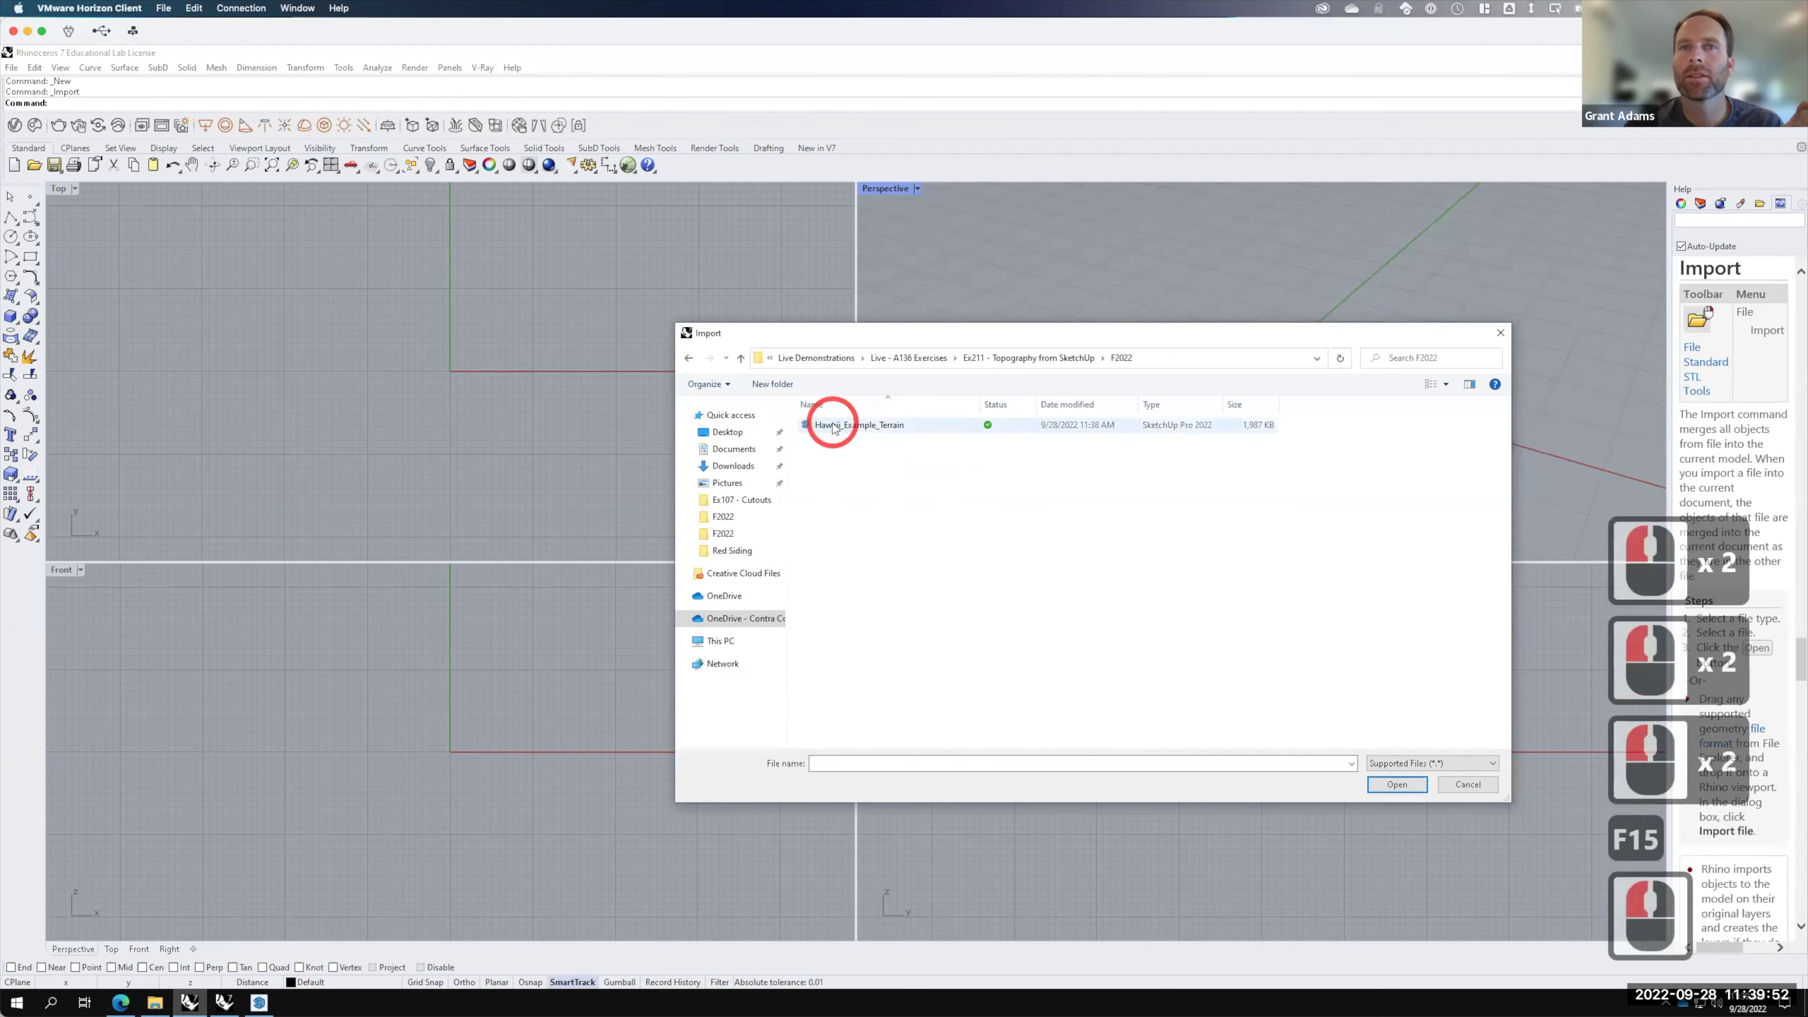
left_click(1395, 785)
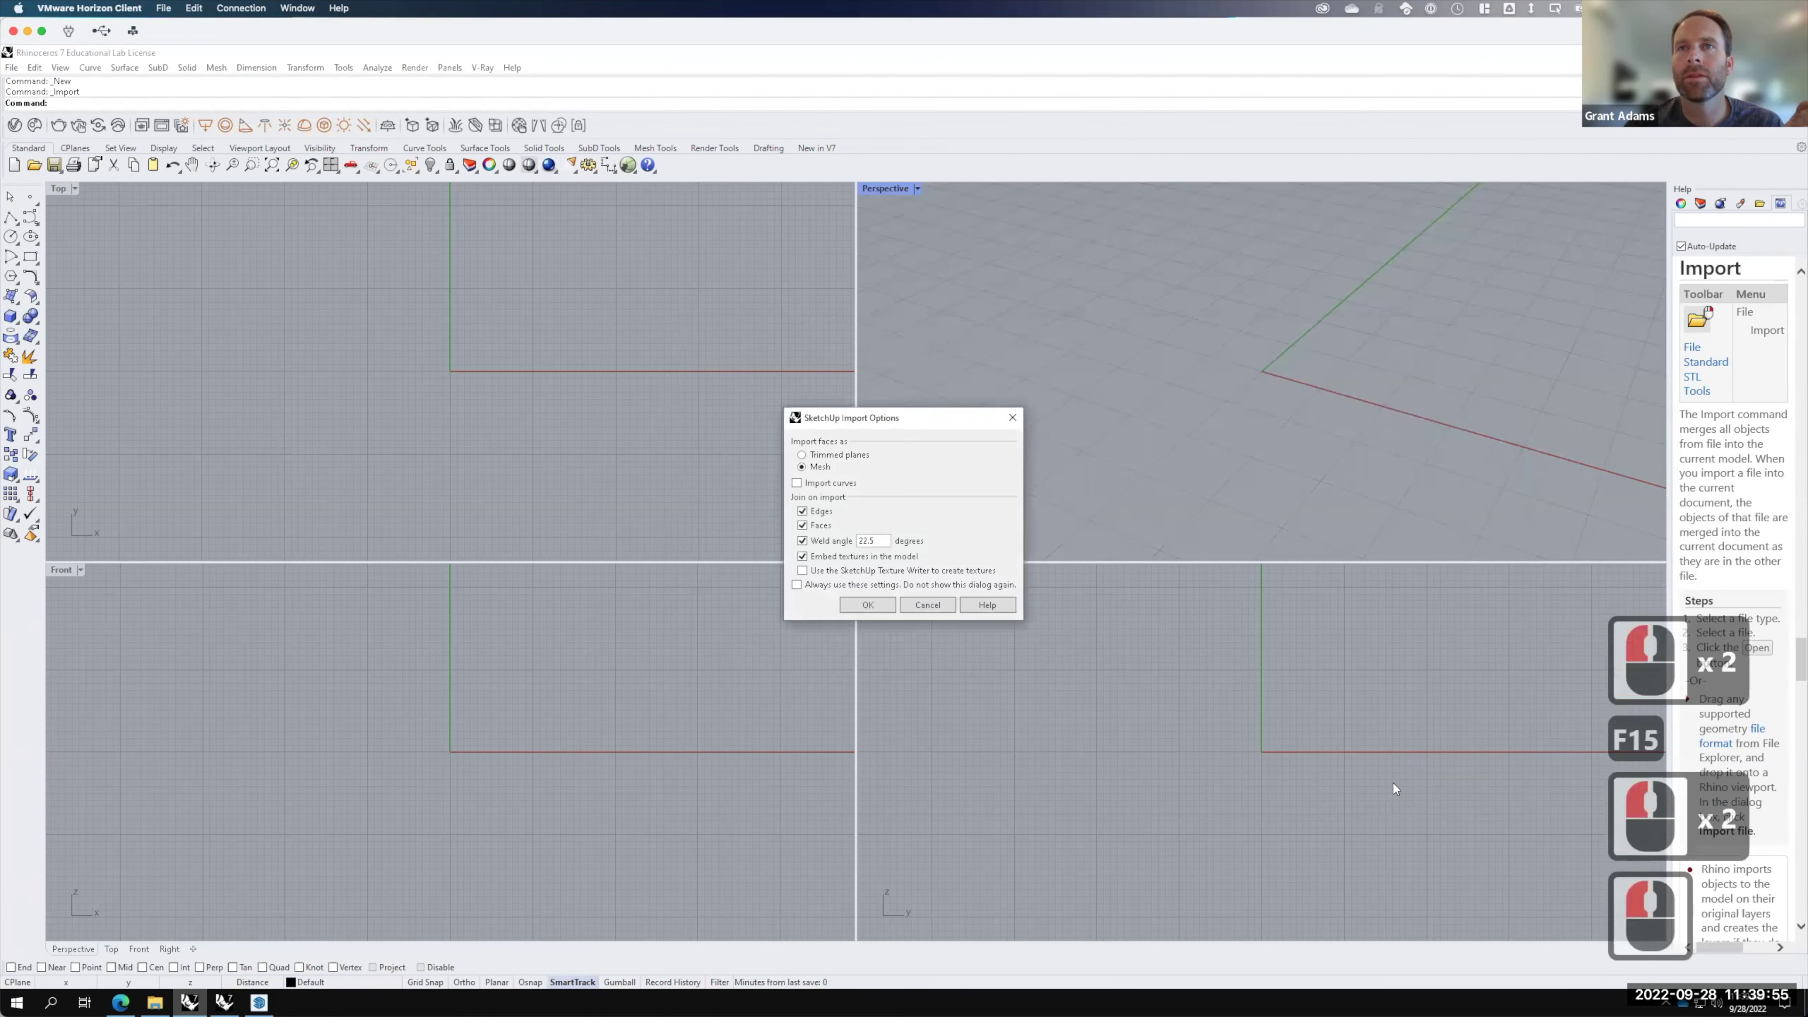
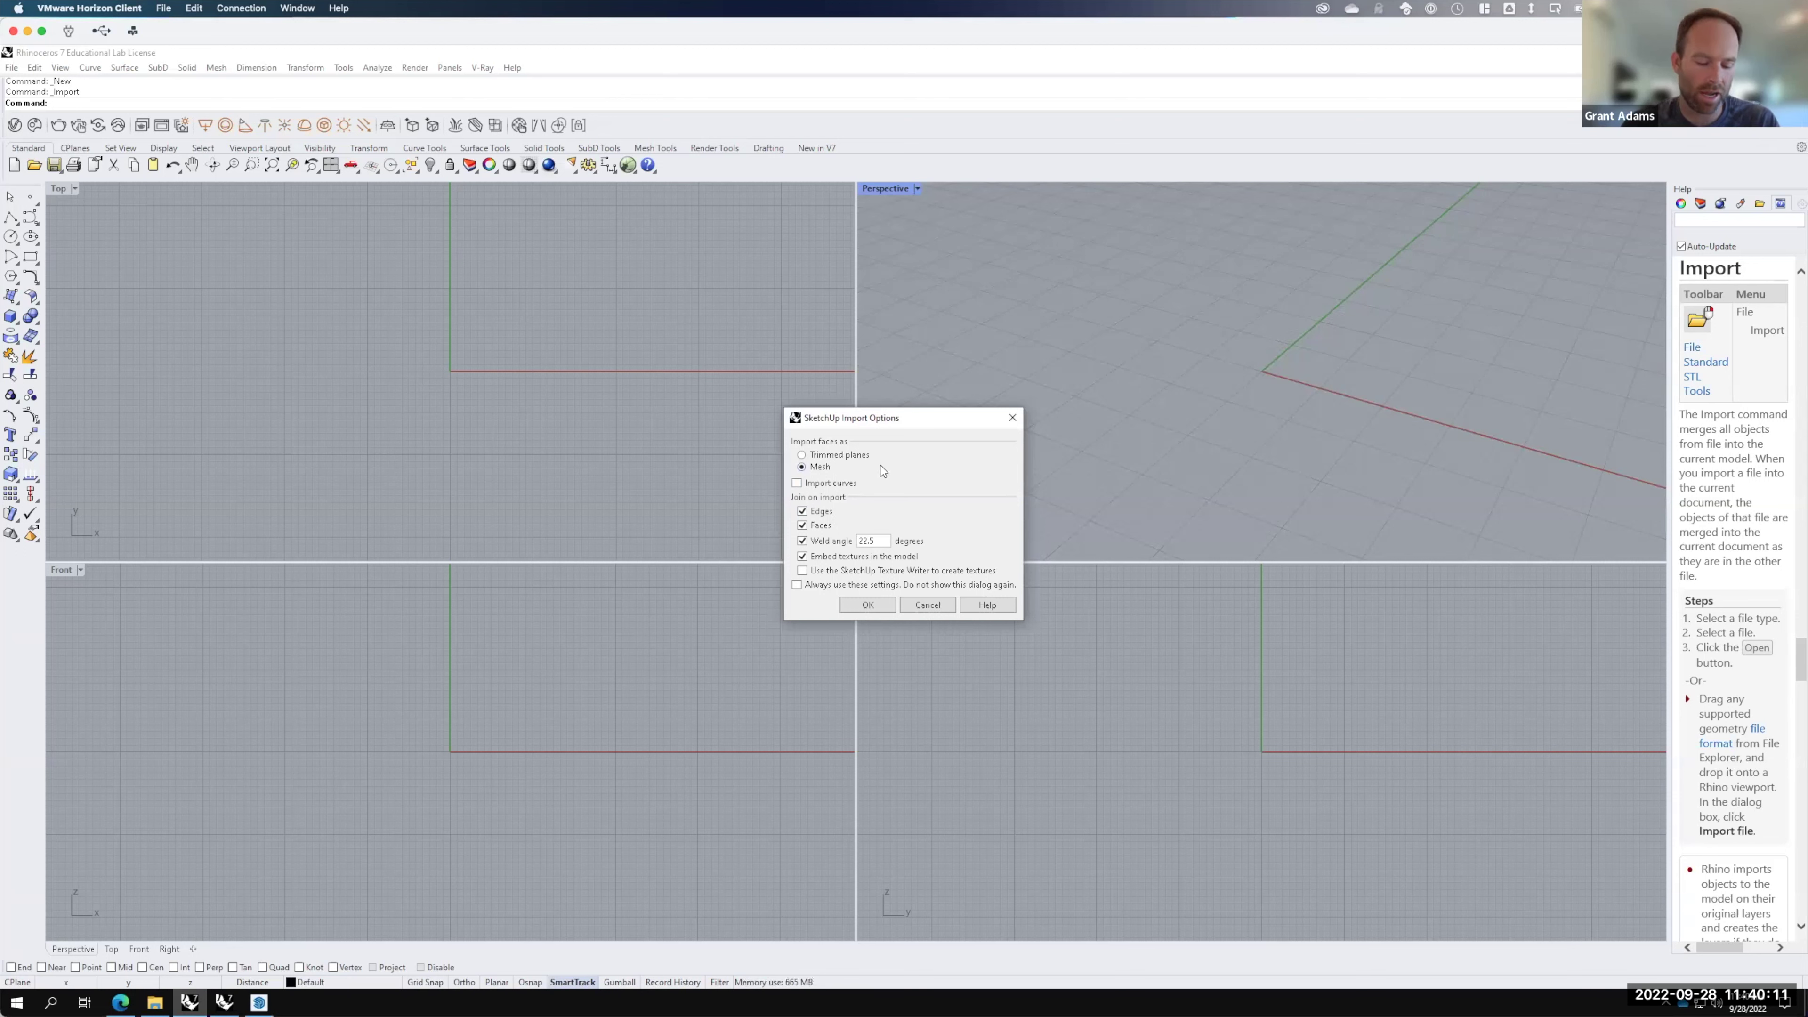
Step: Accept the SketchUp import options to bring in the terrain mesh and person figure
left_click(866, 605)
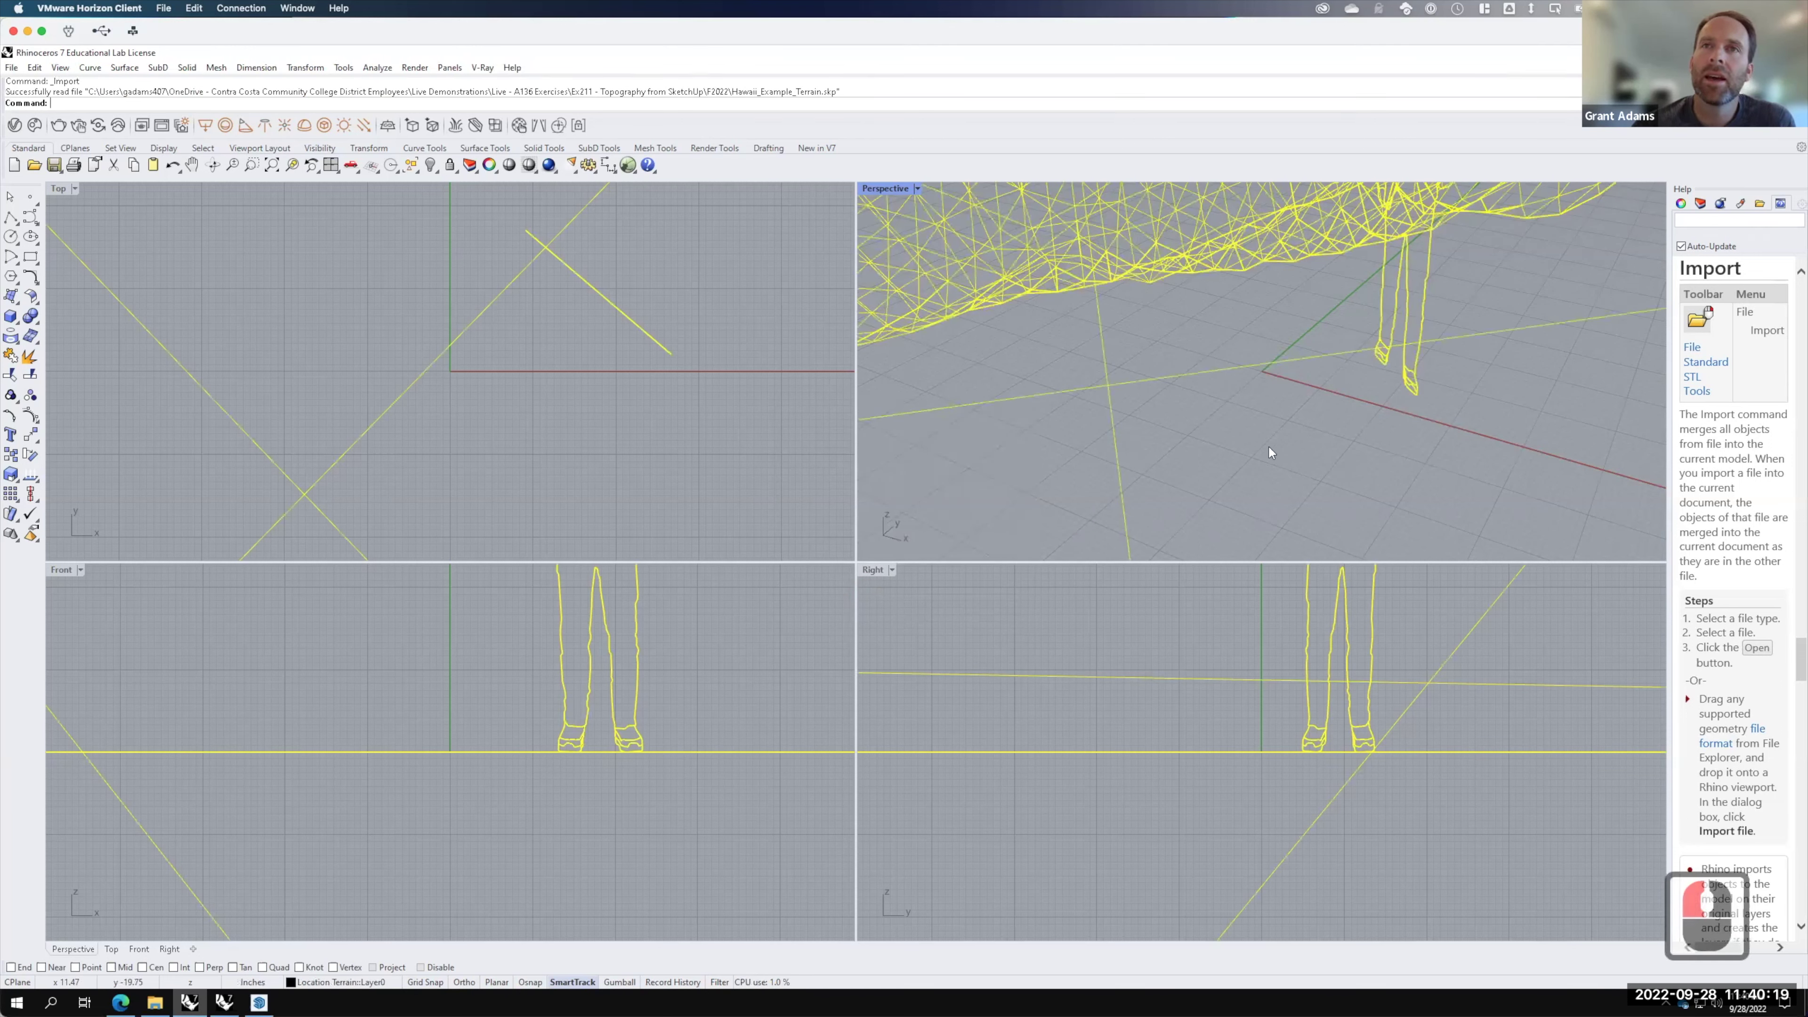
Step: Maximize the Perspective viewport and delete the imported person figure
left_click(893, 195)
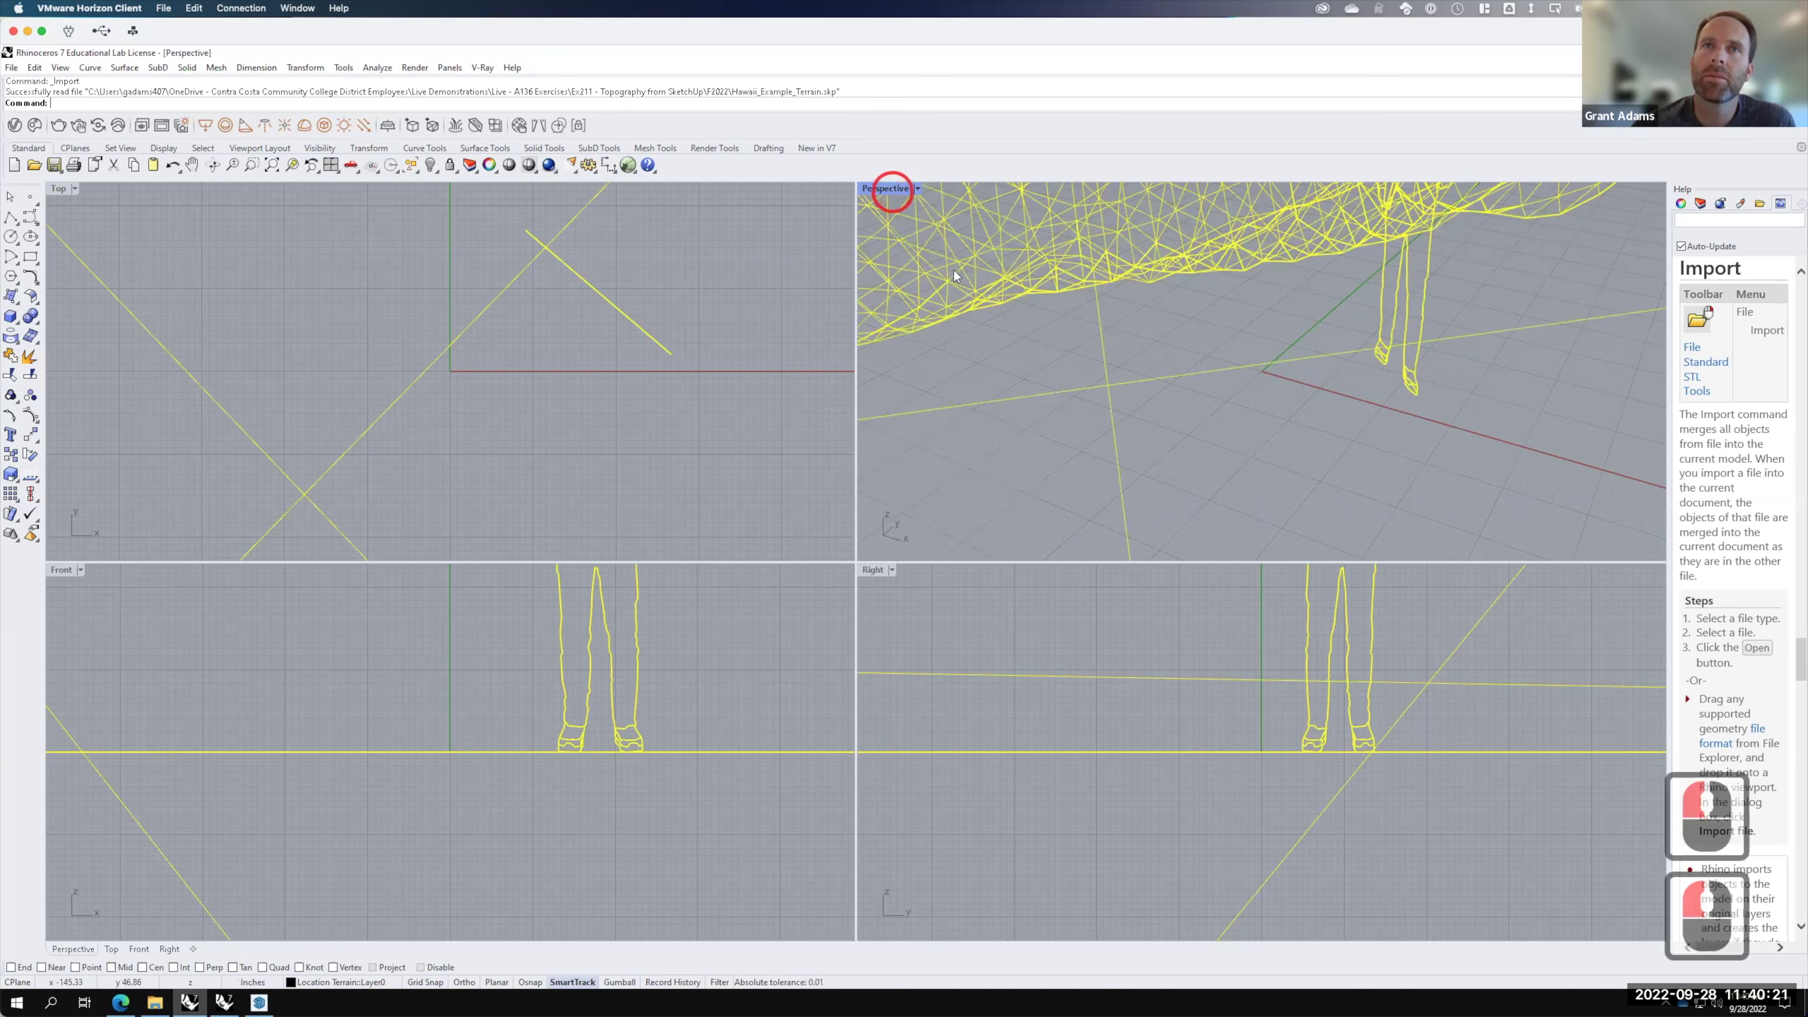
double_click(924, 369)
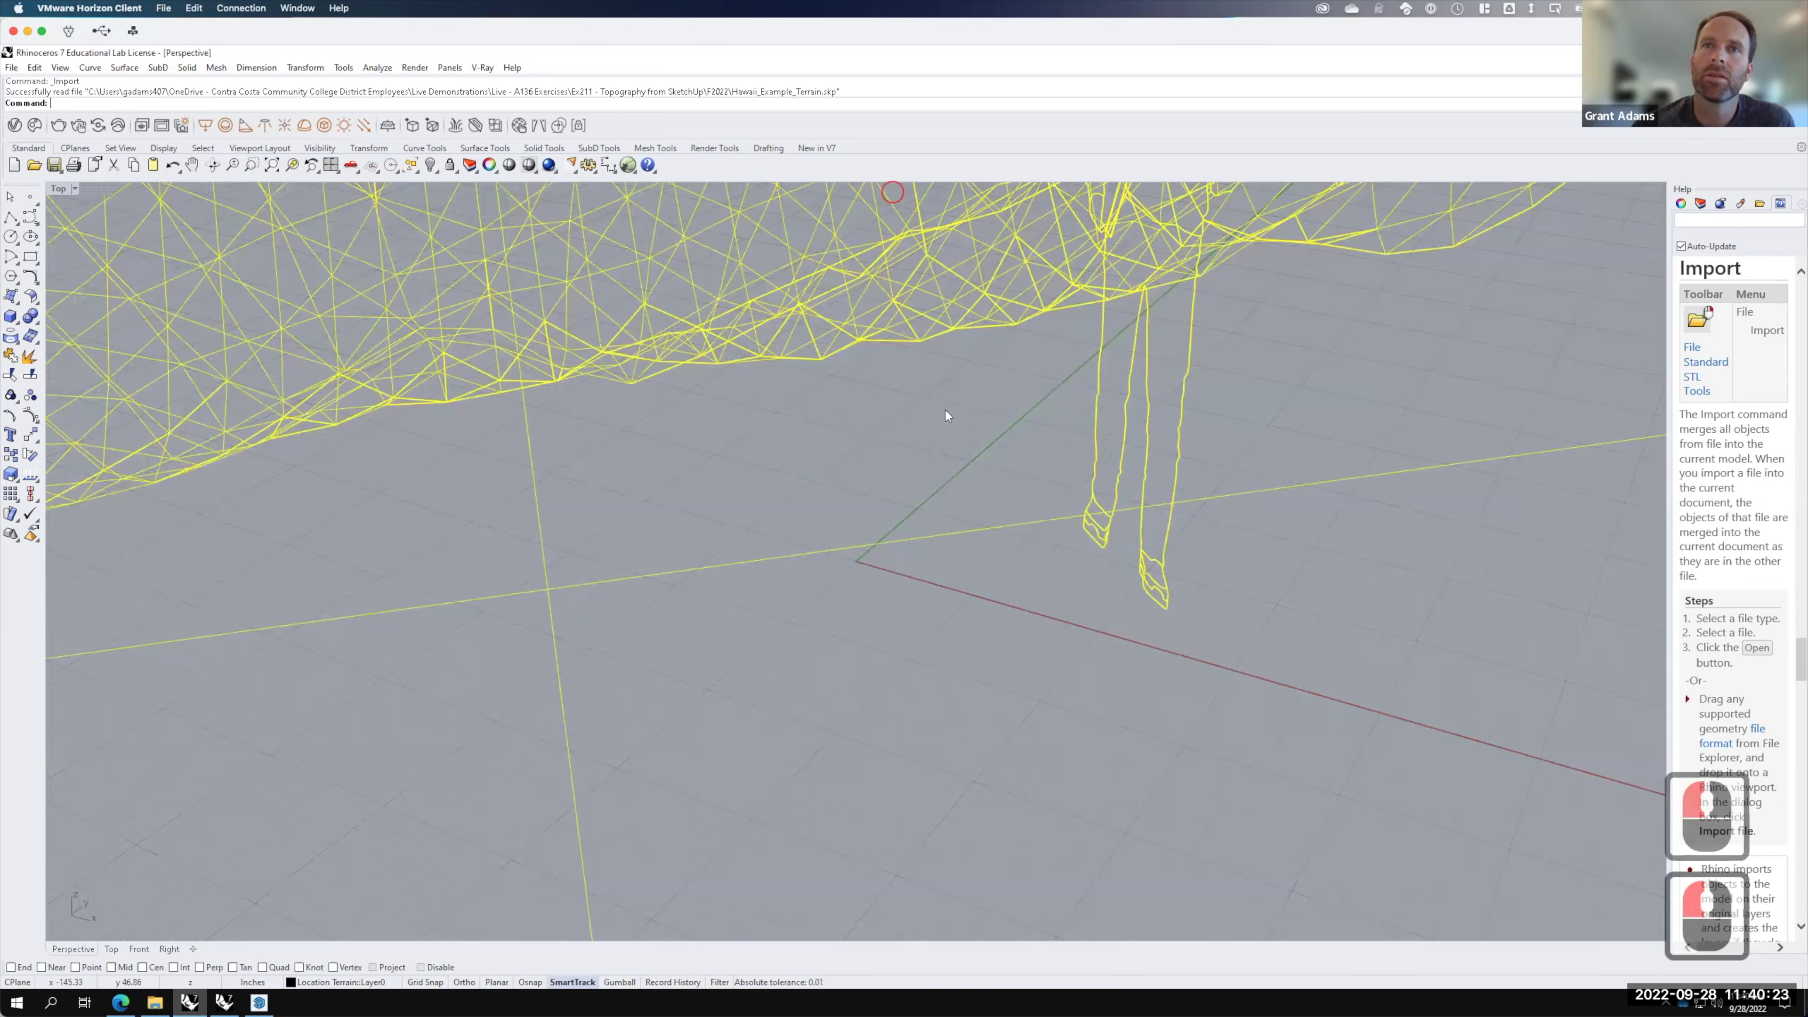
scroll(1199, 581, "down", 6)
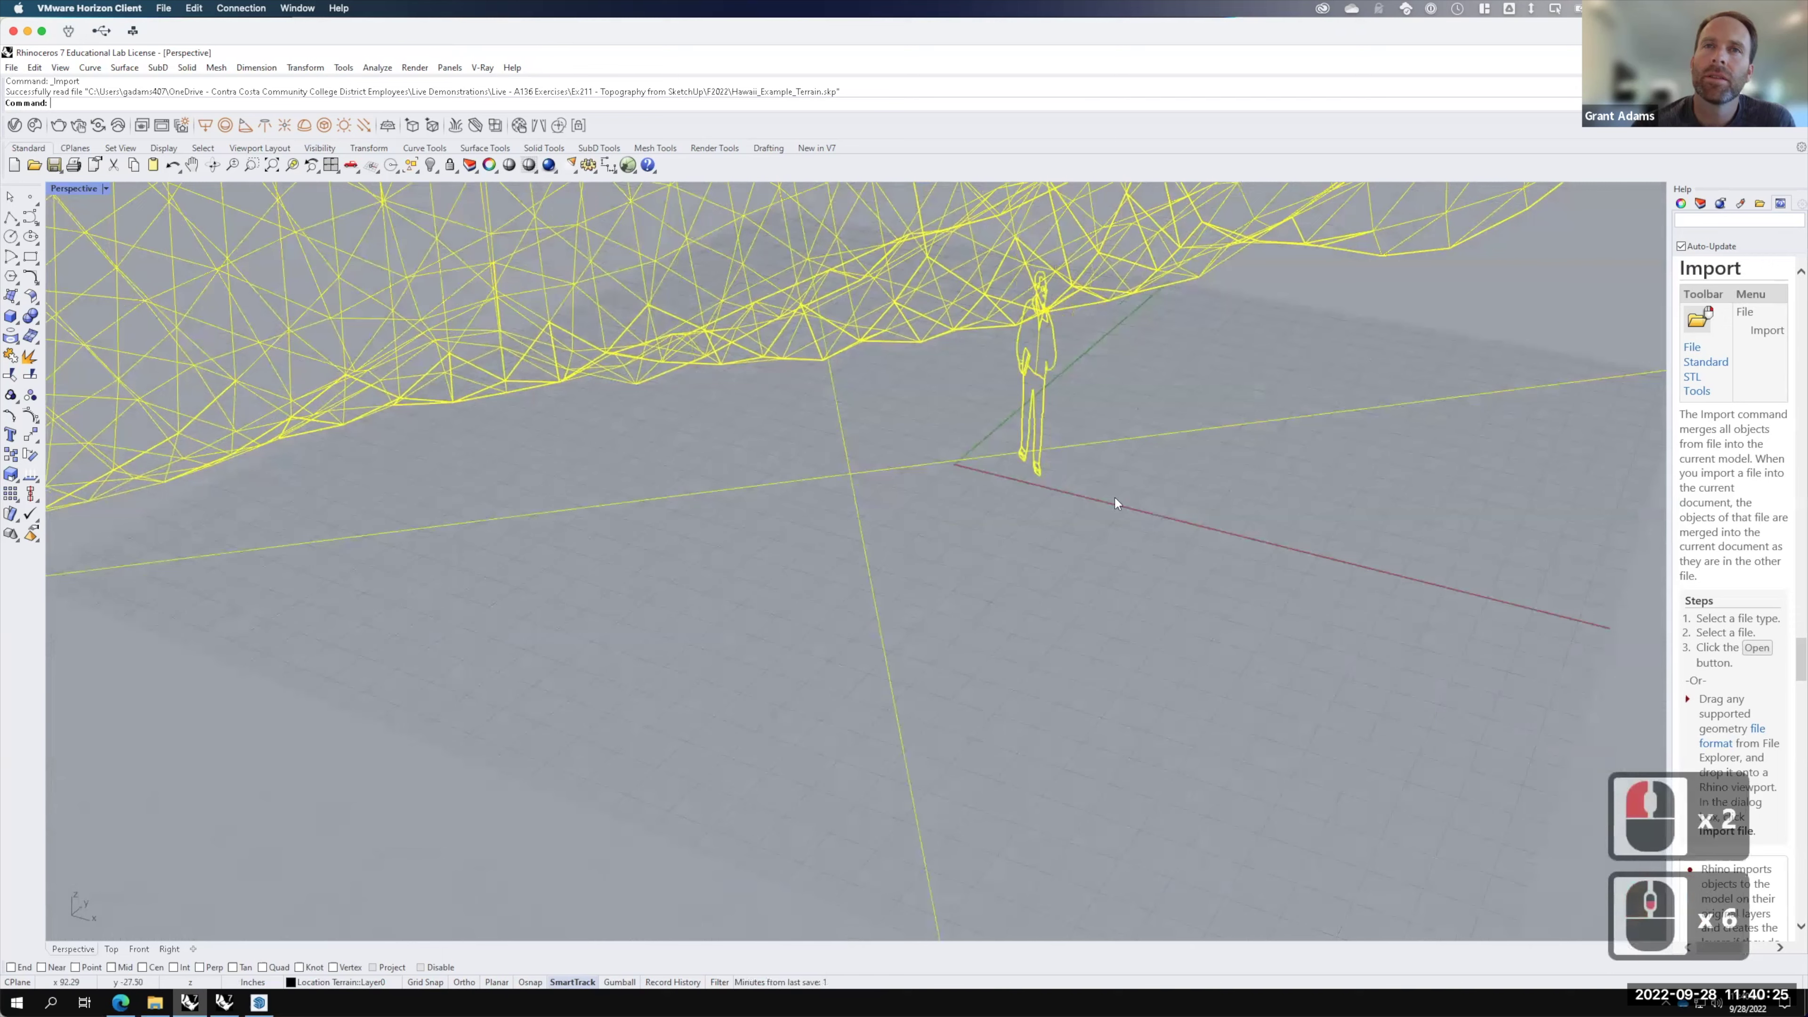
left_click(1202, 581)
left_click(1038, 369)
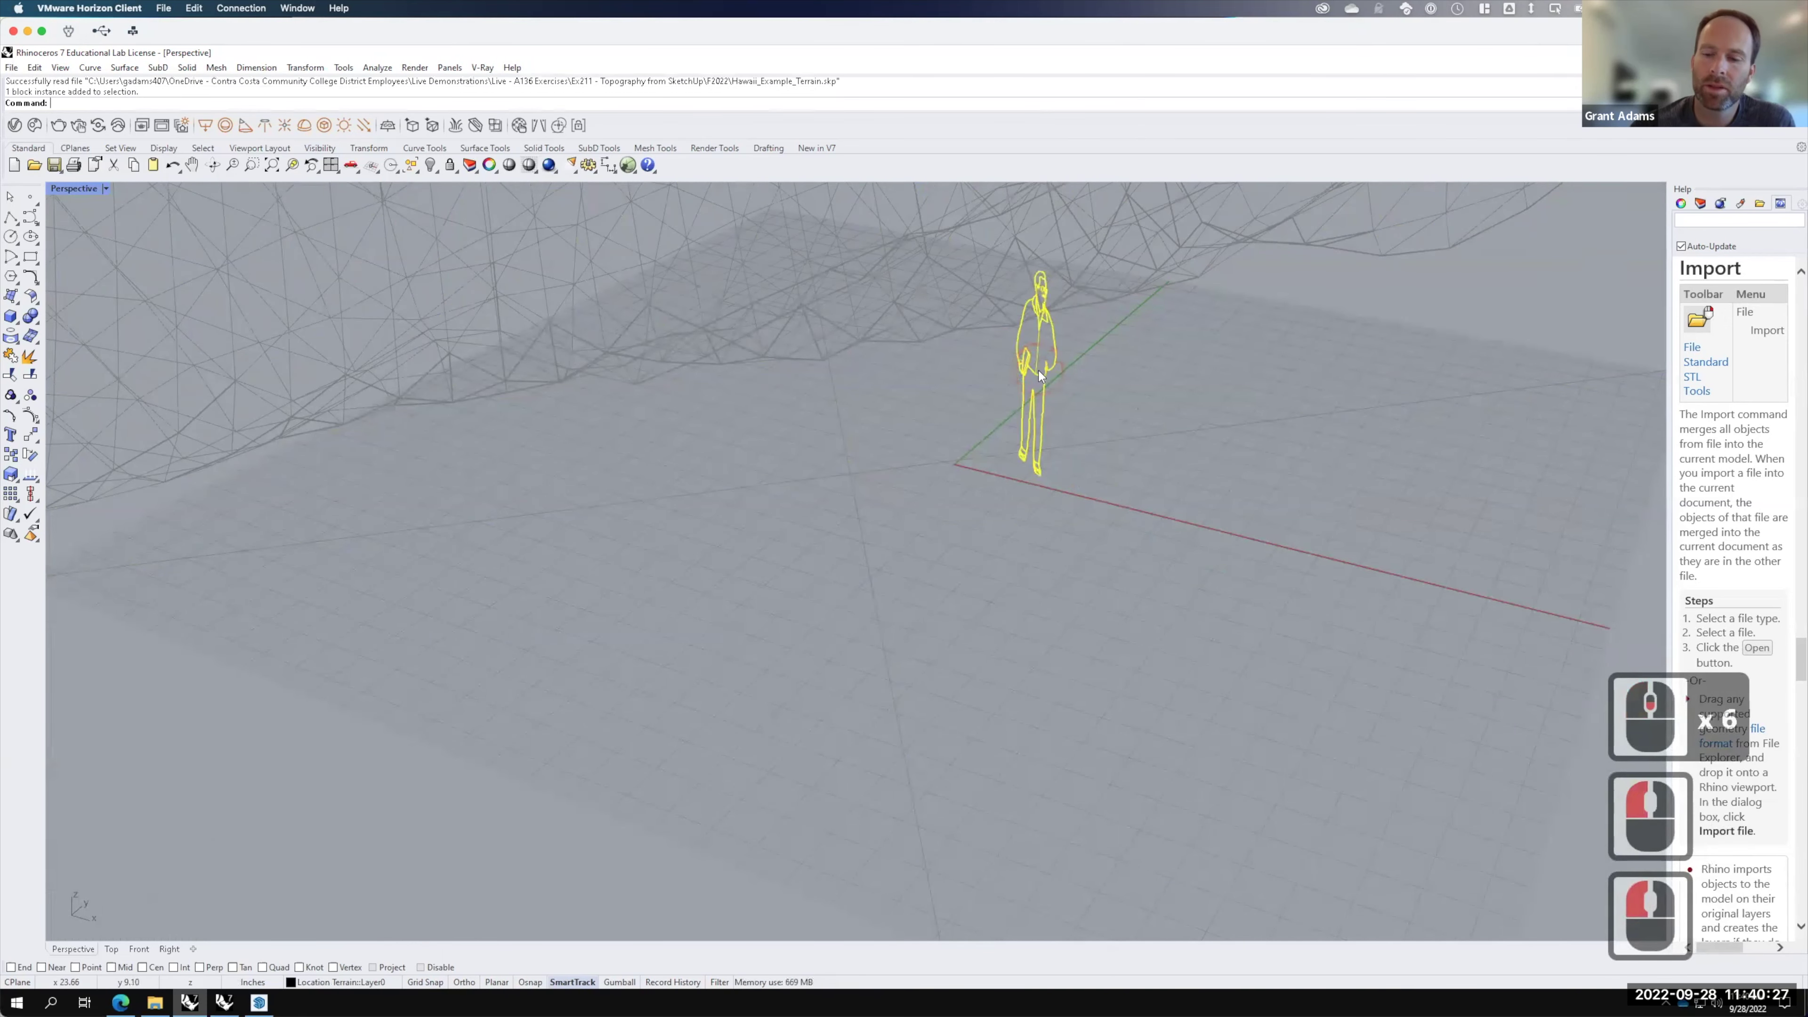
key("BackSpace")
Step: Zoom out to the whole terrain and switch the Perspective view to Shaded display
scroll(1042, 486, "down", 10)
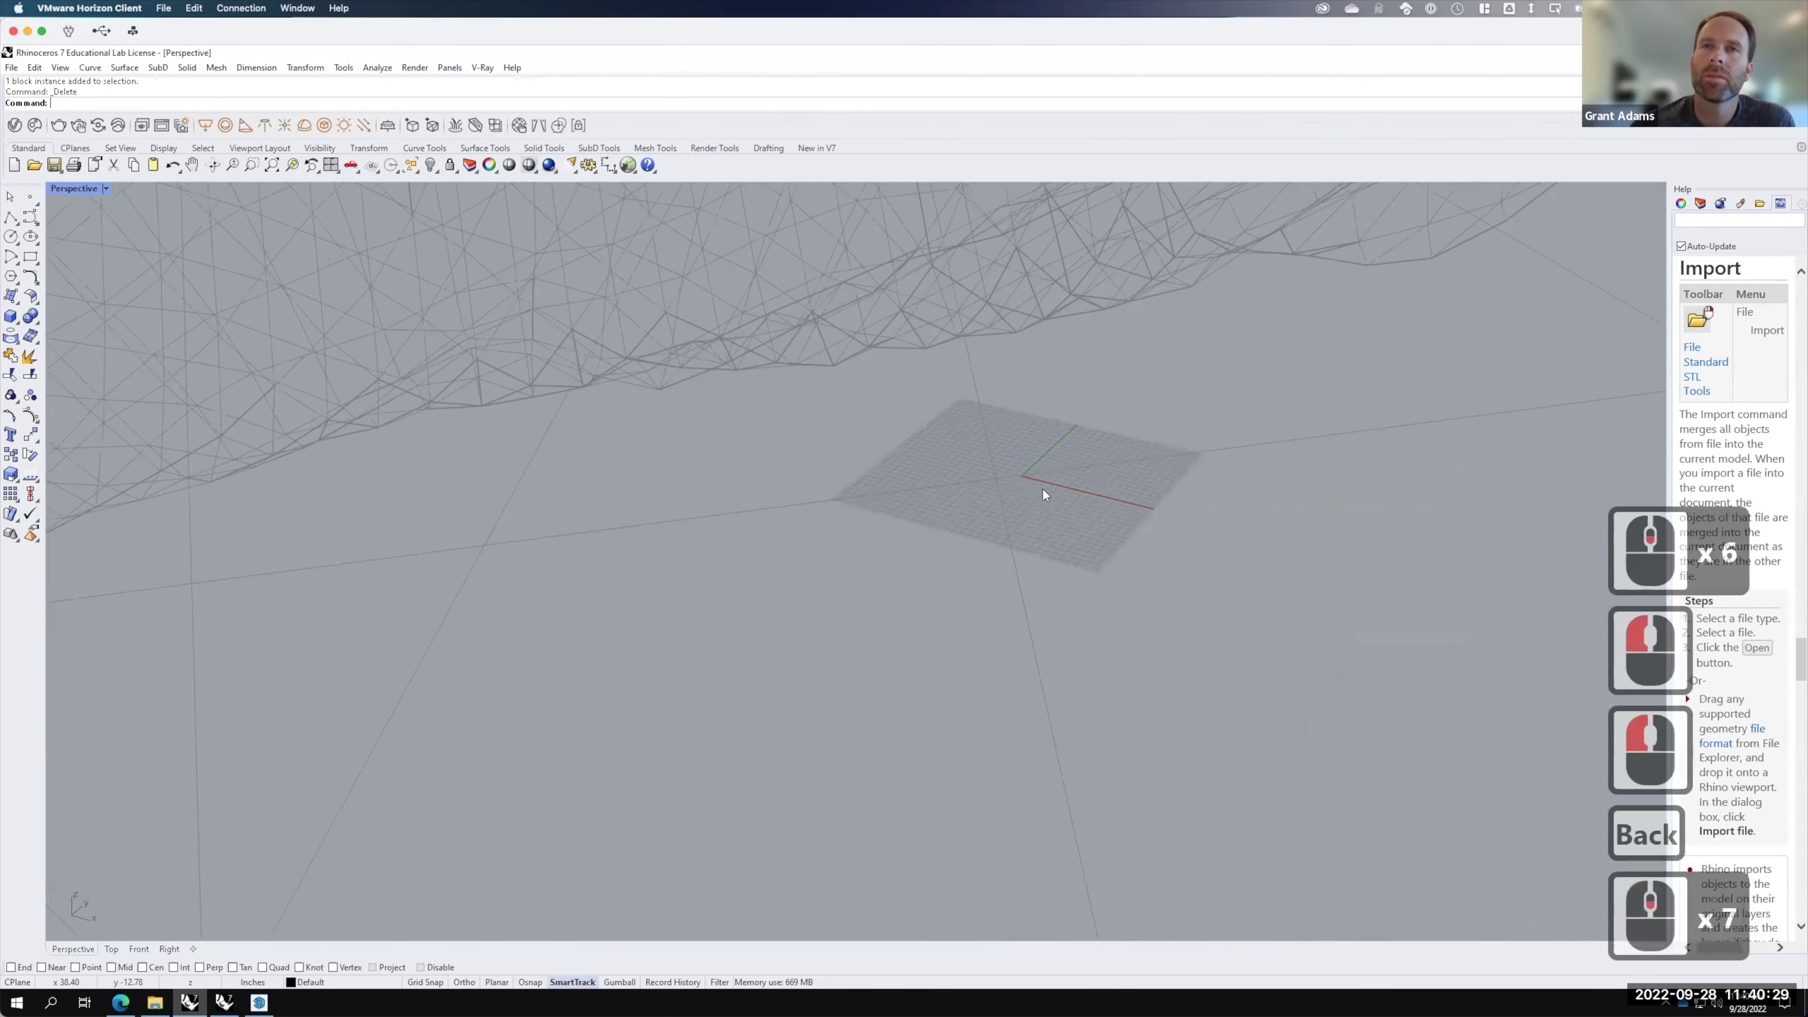
scroll(986, 478, "down", 20)
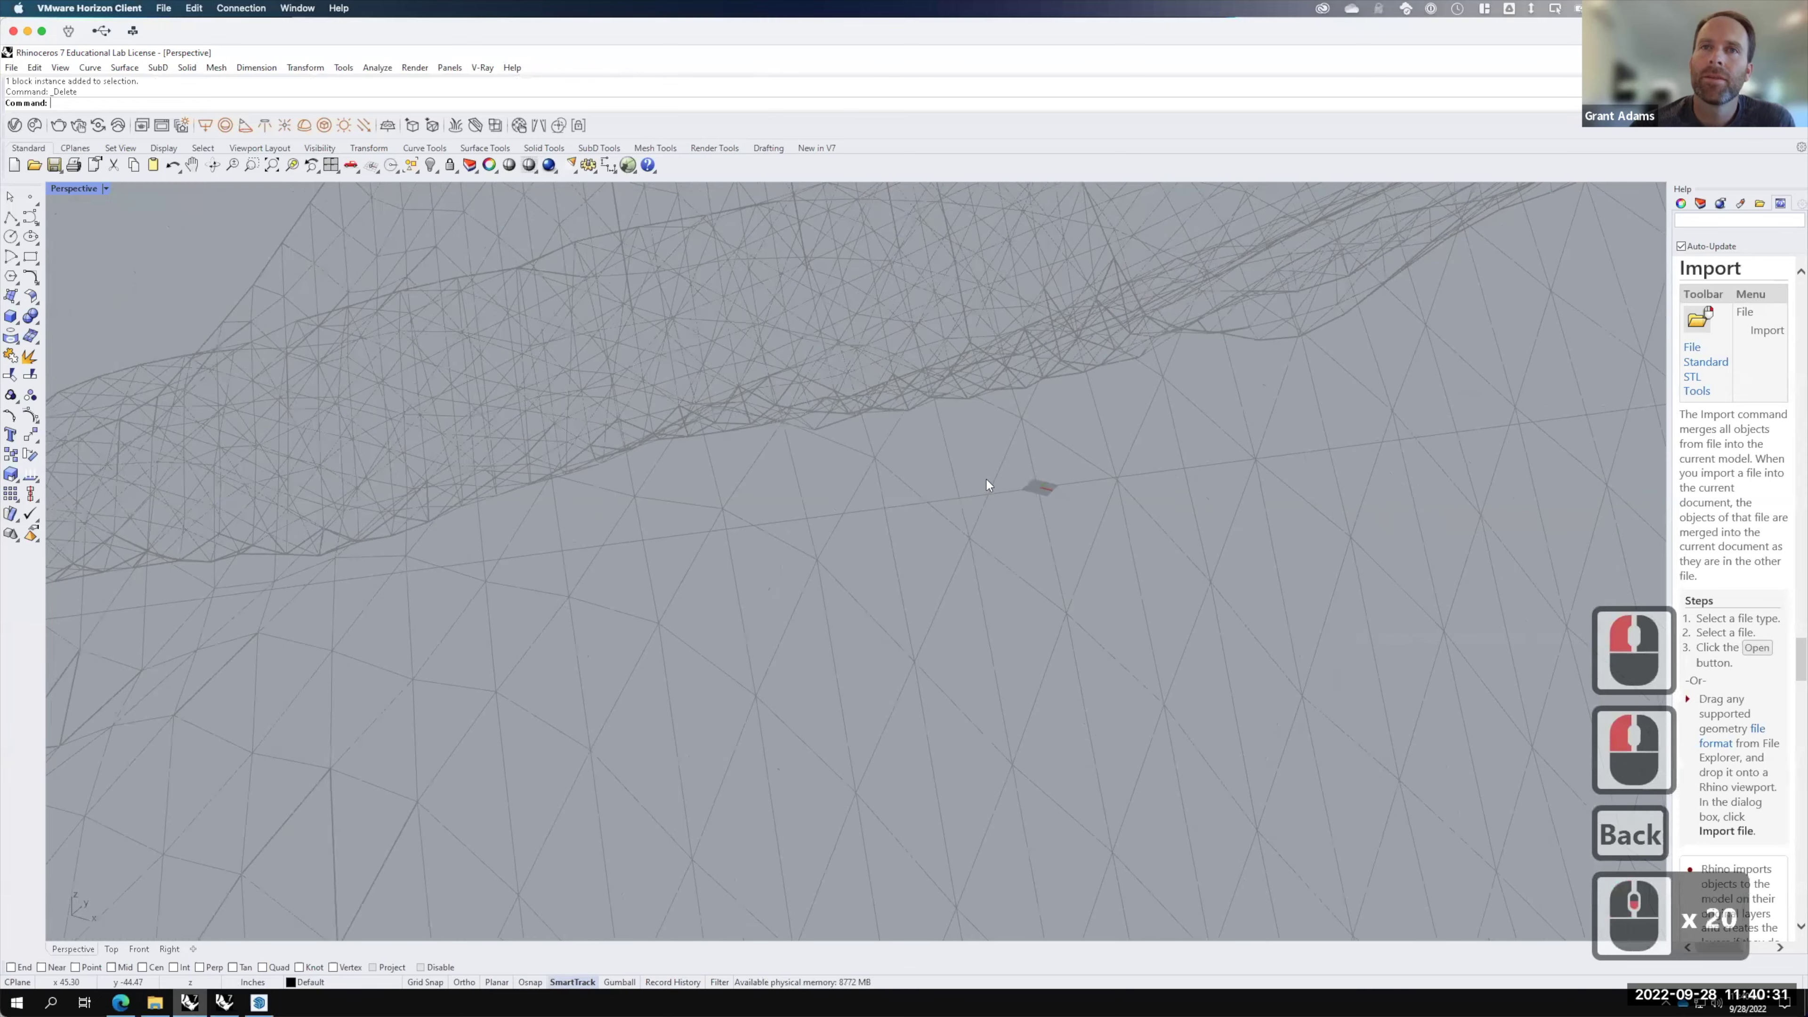
scroll(979, 526, "up", 2)
right_click_drag(978, 531, 920, 421)
scroll(918, 438, "up", 3)
scroll(918, 438, "up", 2)
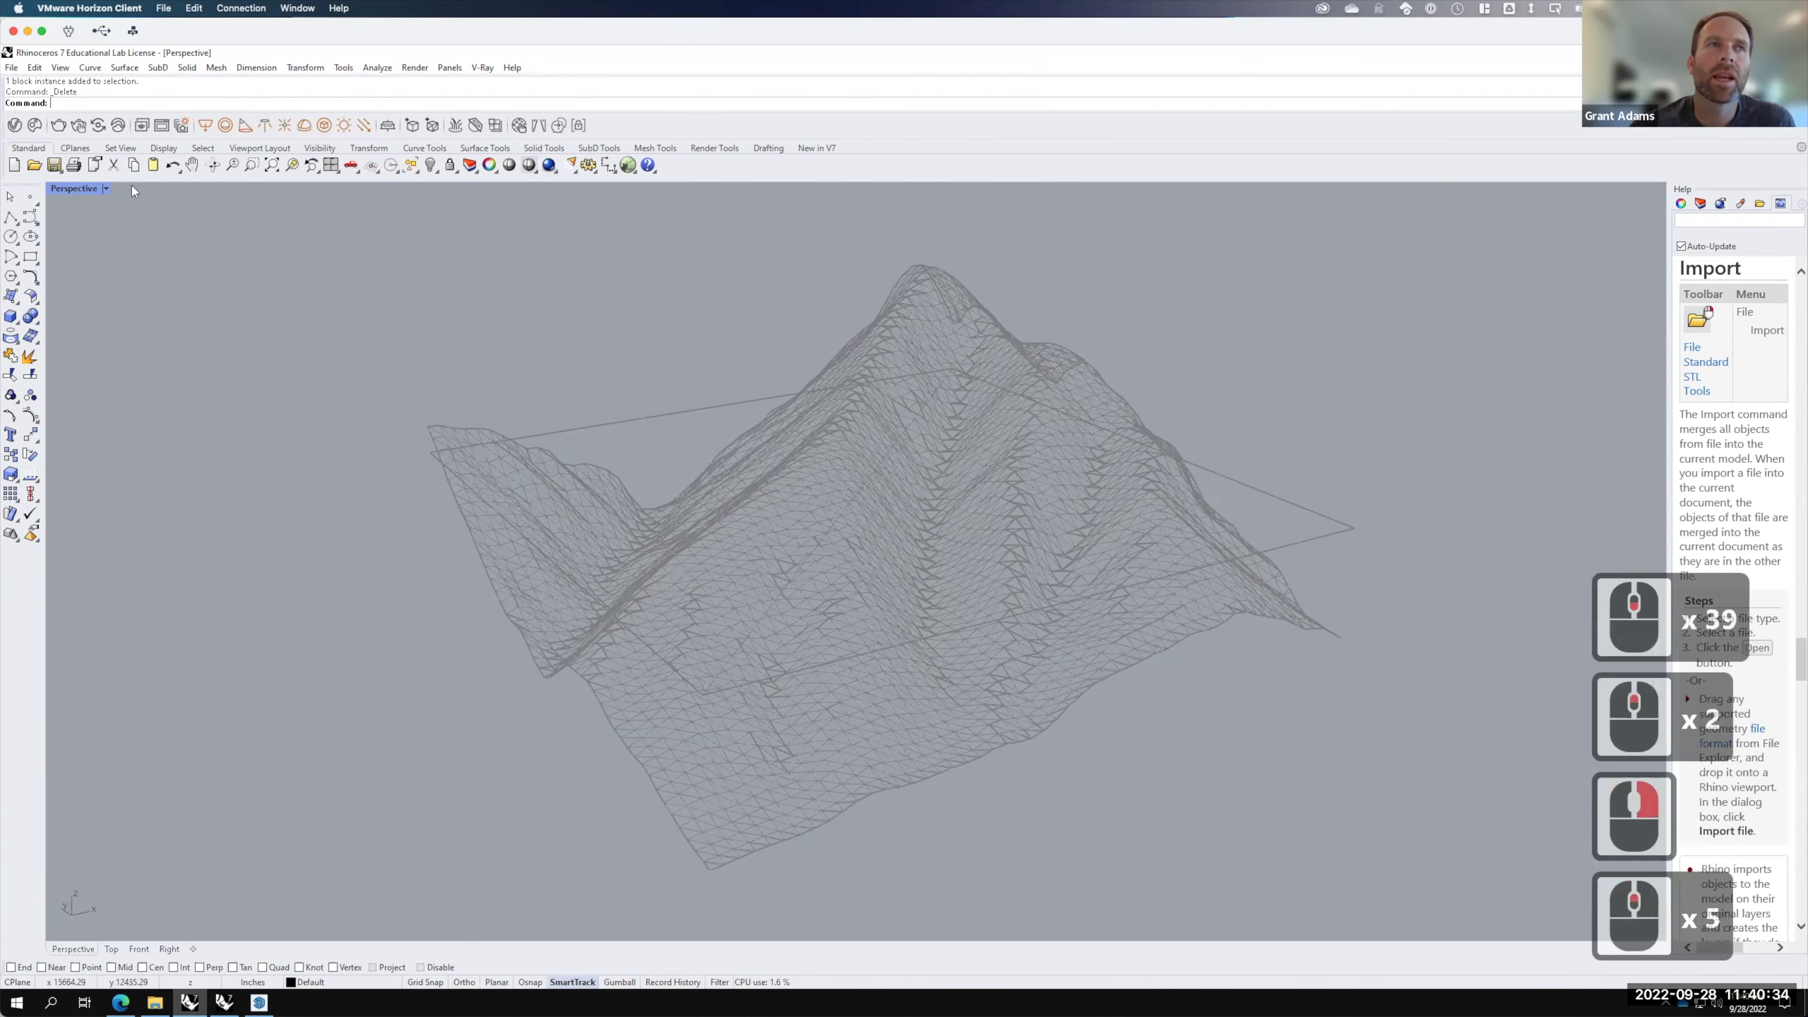
left_click(104, 188)
left_click(149, 263)
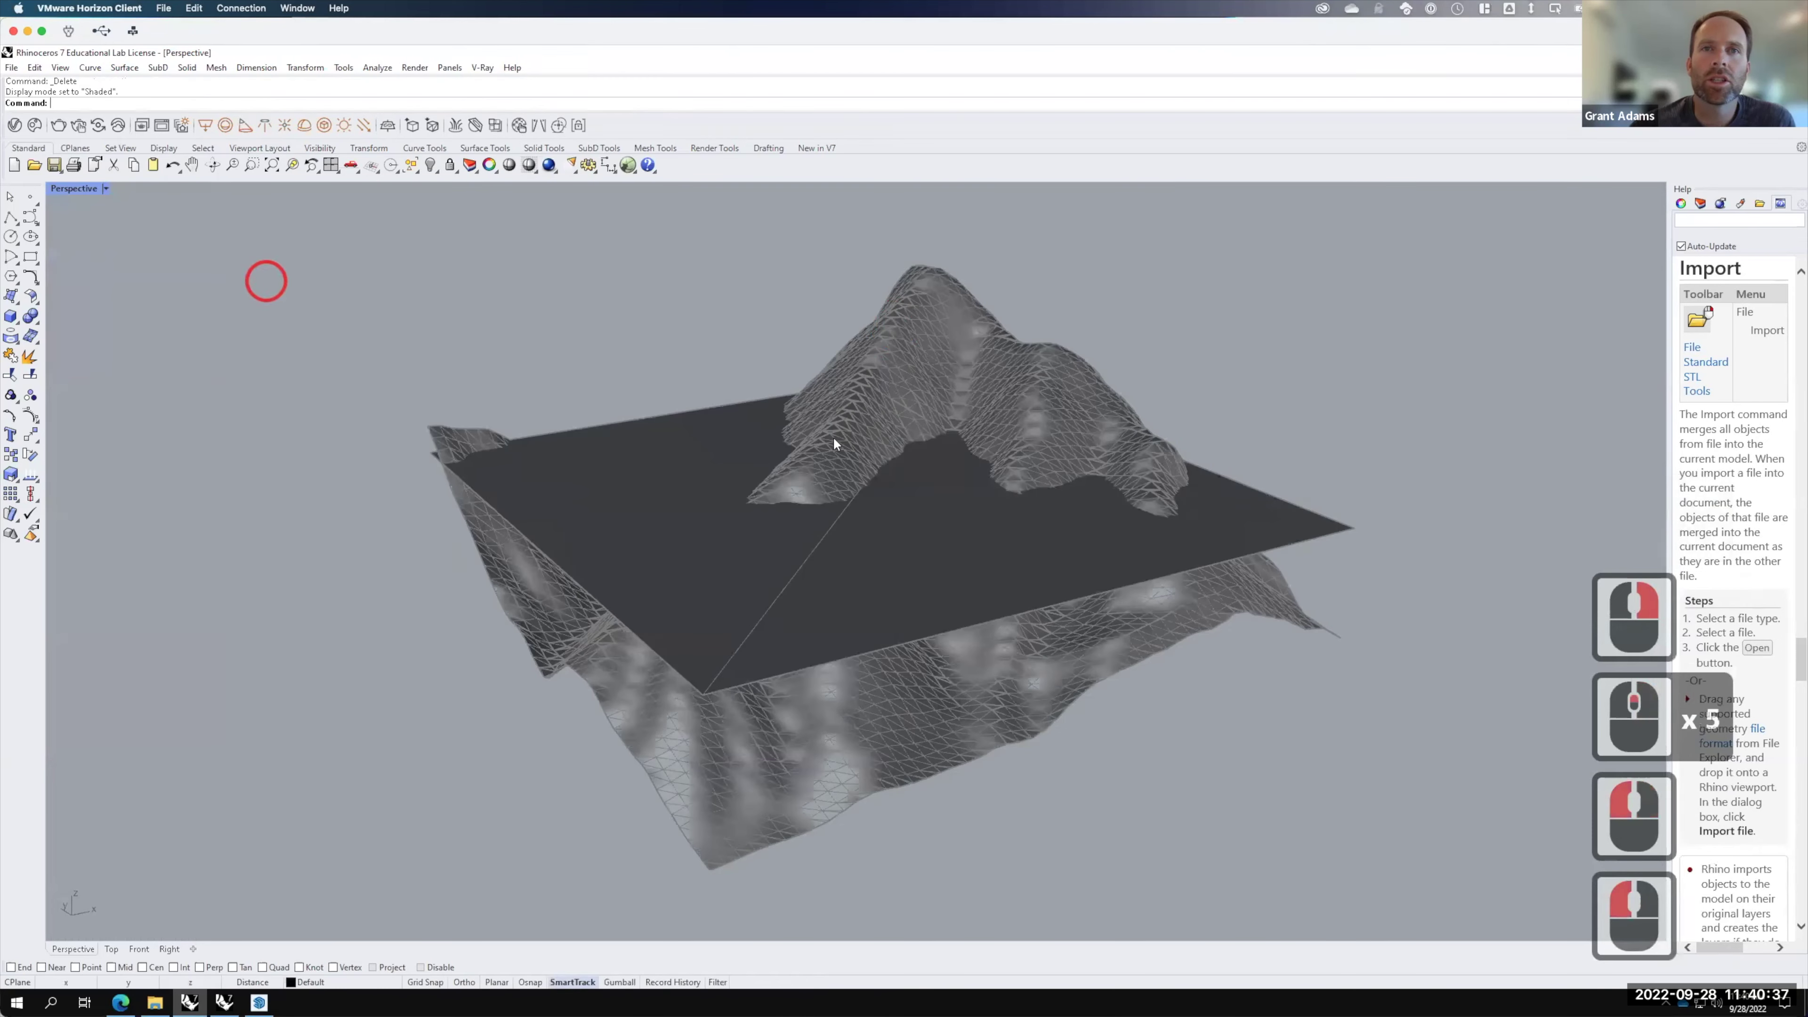
scroll(940, 365, "up", 12)
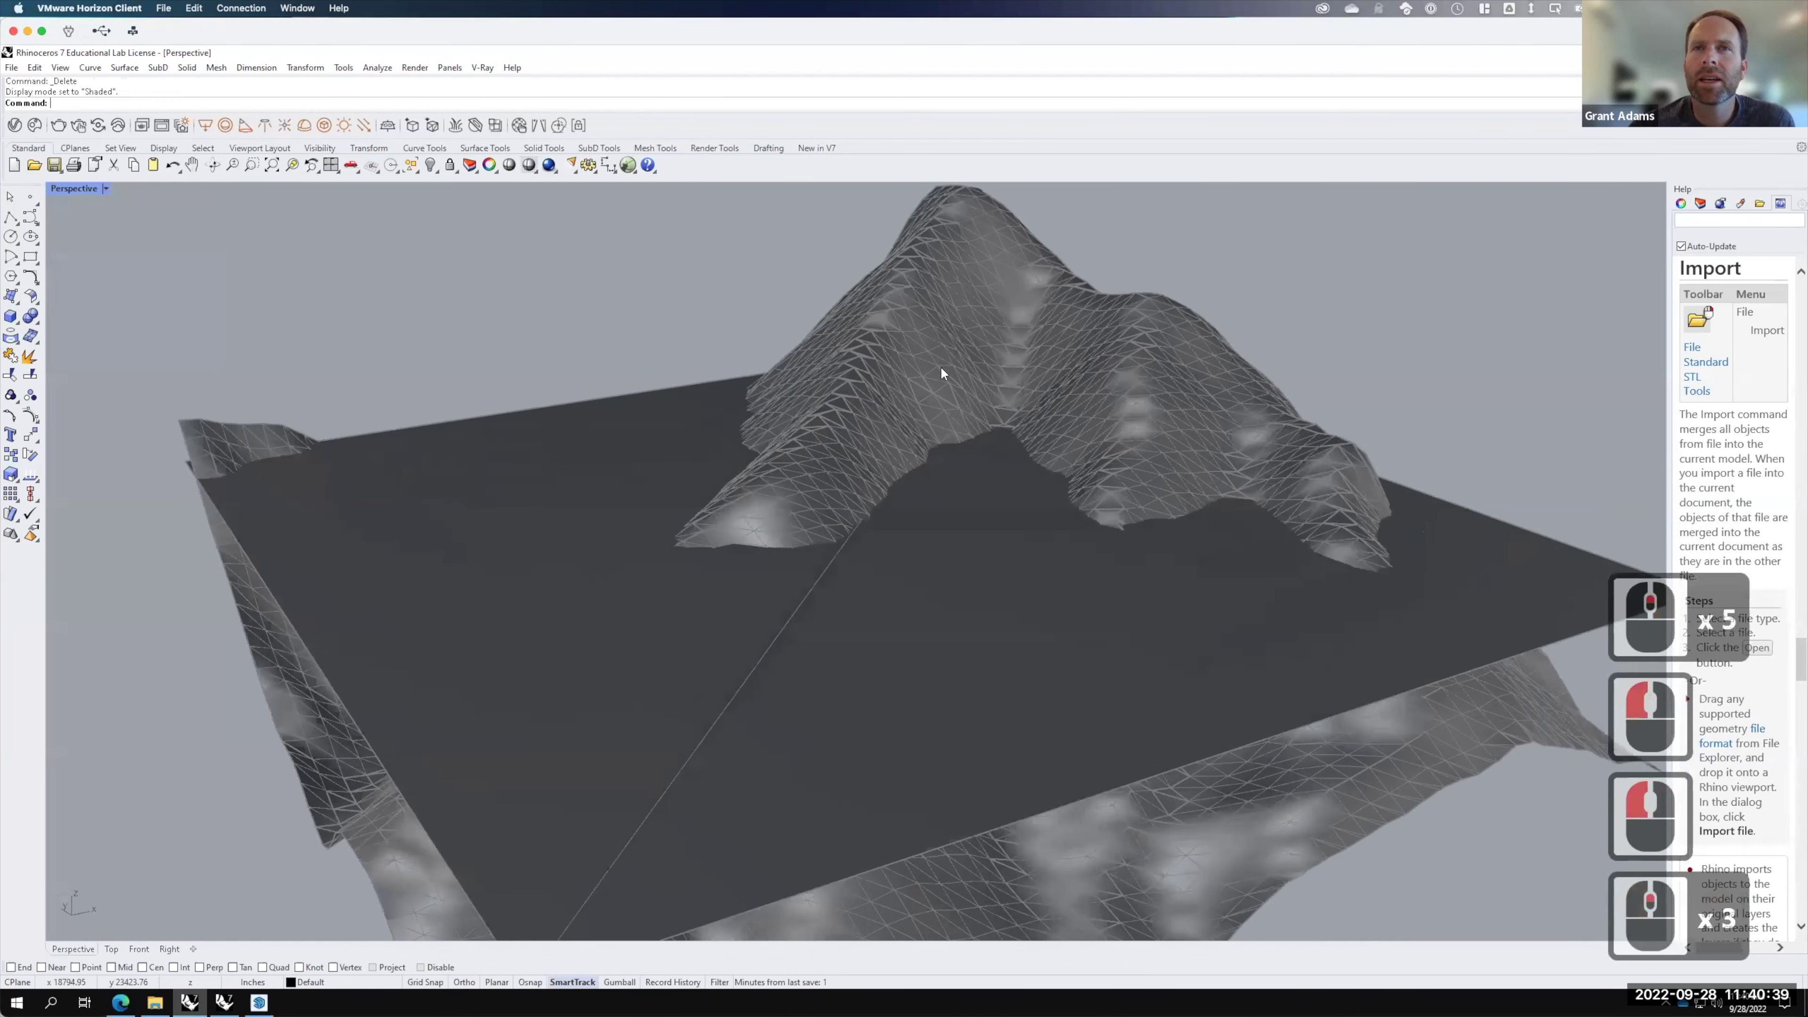
scroll(747, 455, "up", 10)
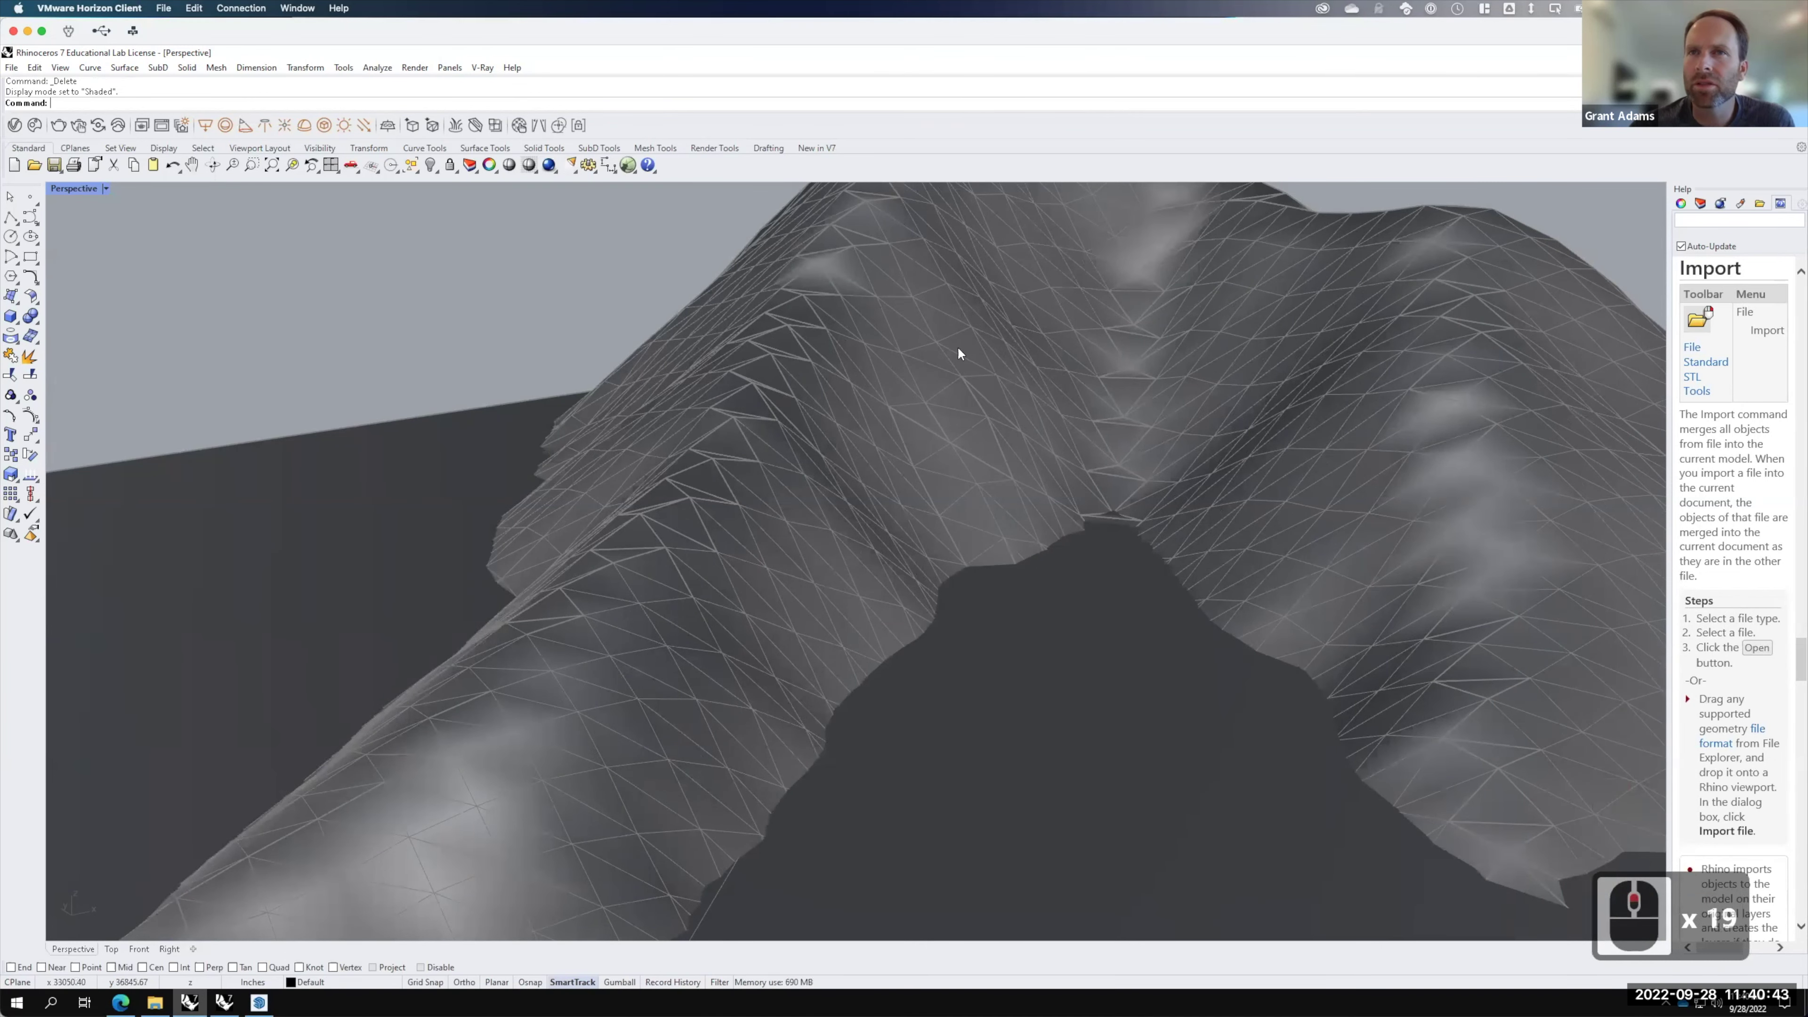
scroll(957, 346, "down", 9)
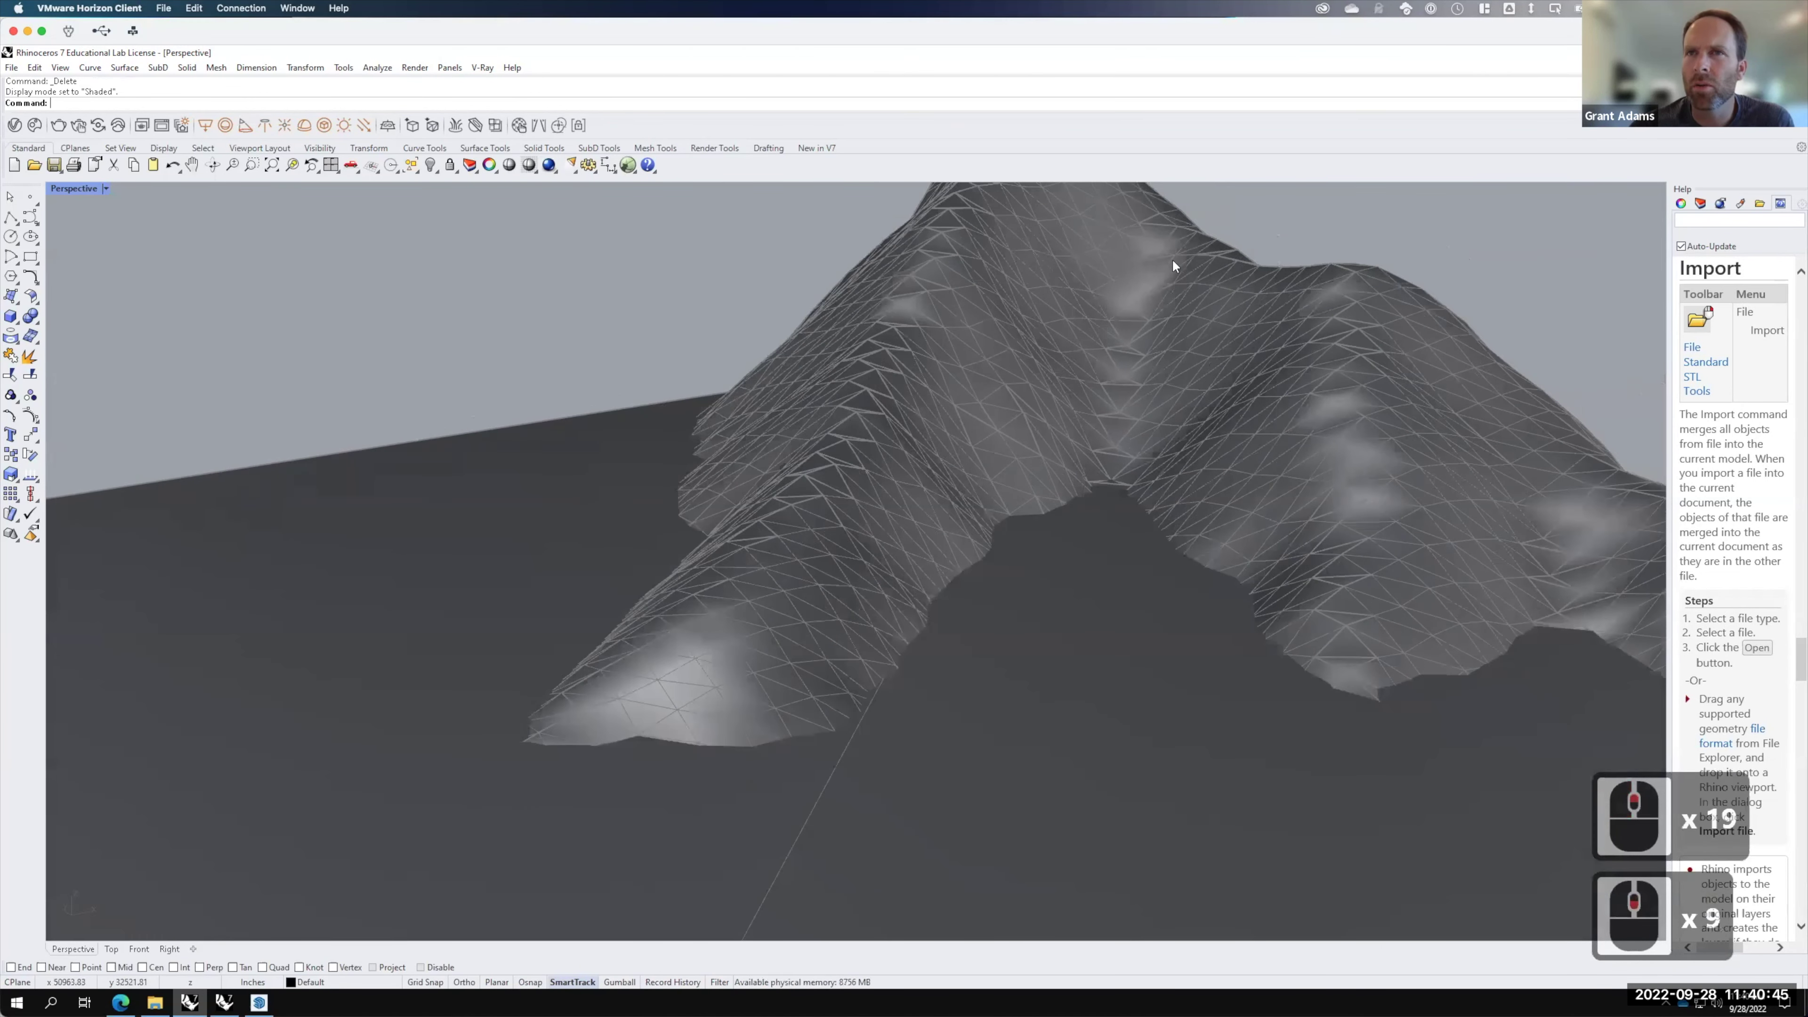
scroll(997, 314, "down", 10)
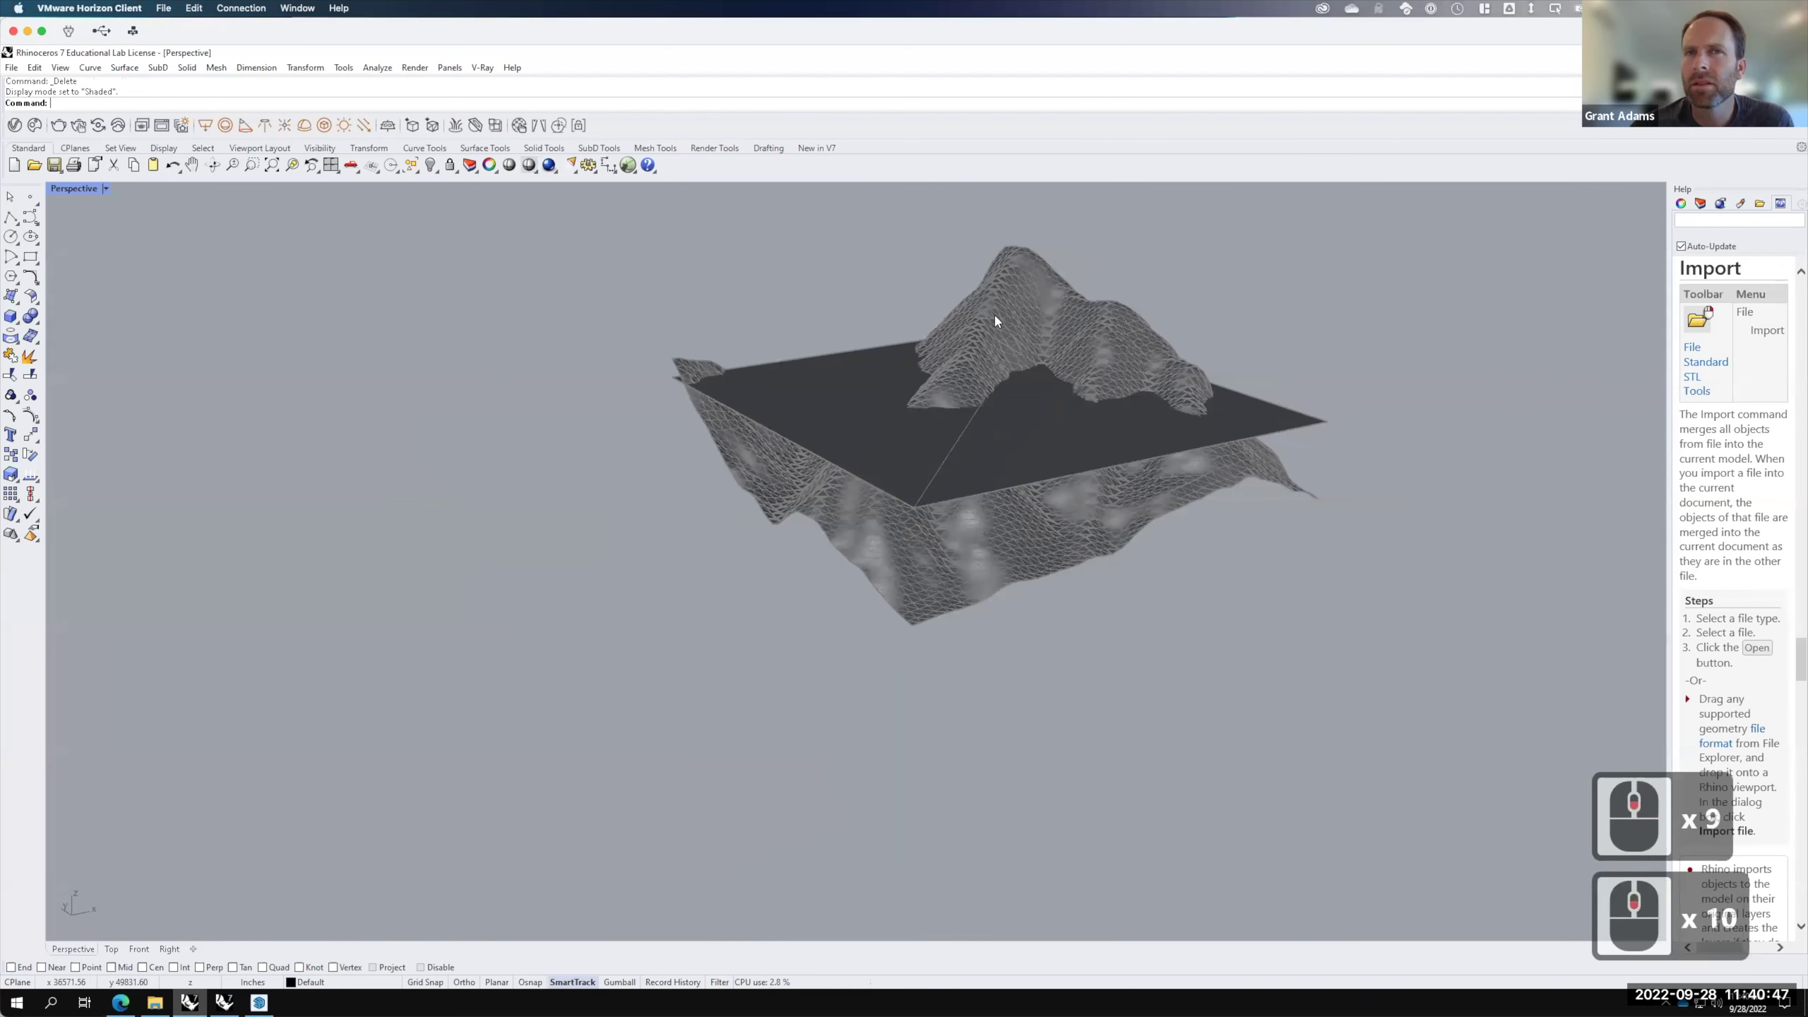
scroll(1021, 408, "up", 2)
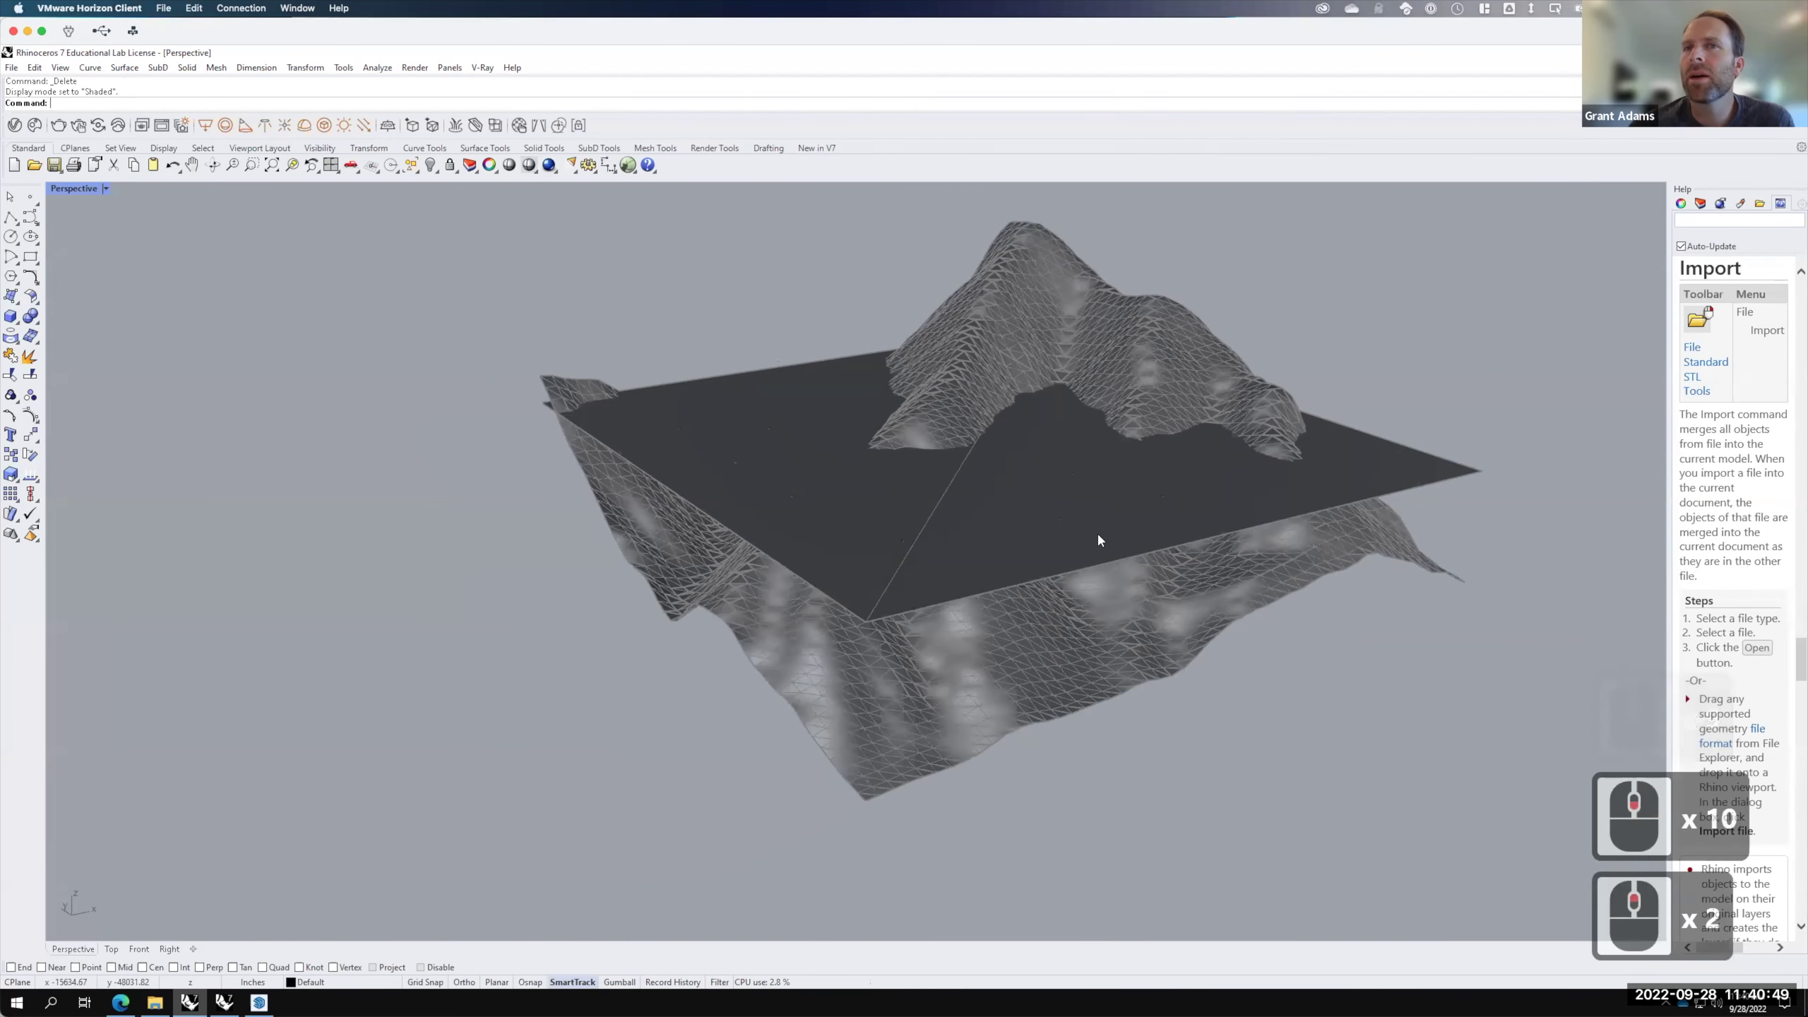
key("F15")
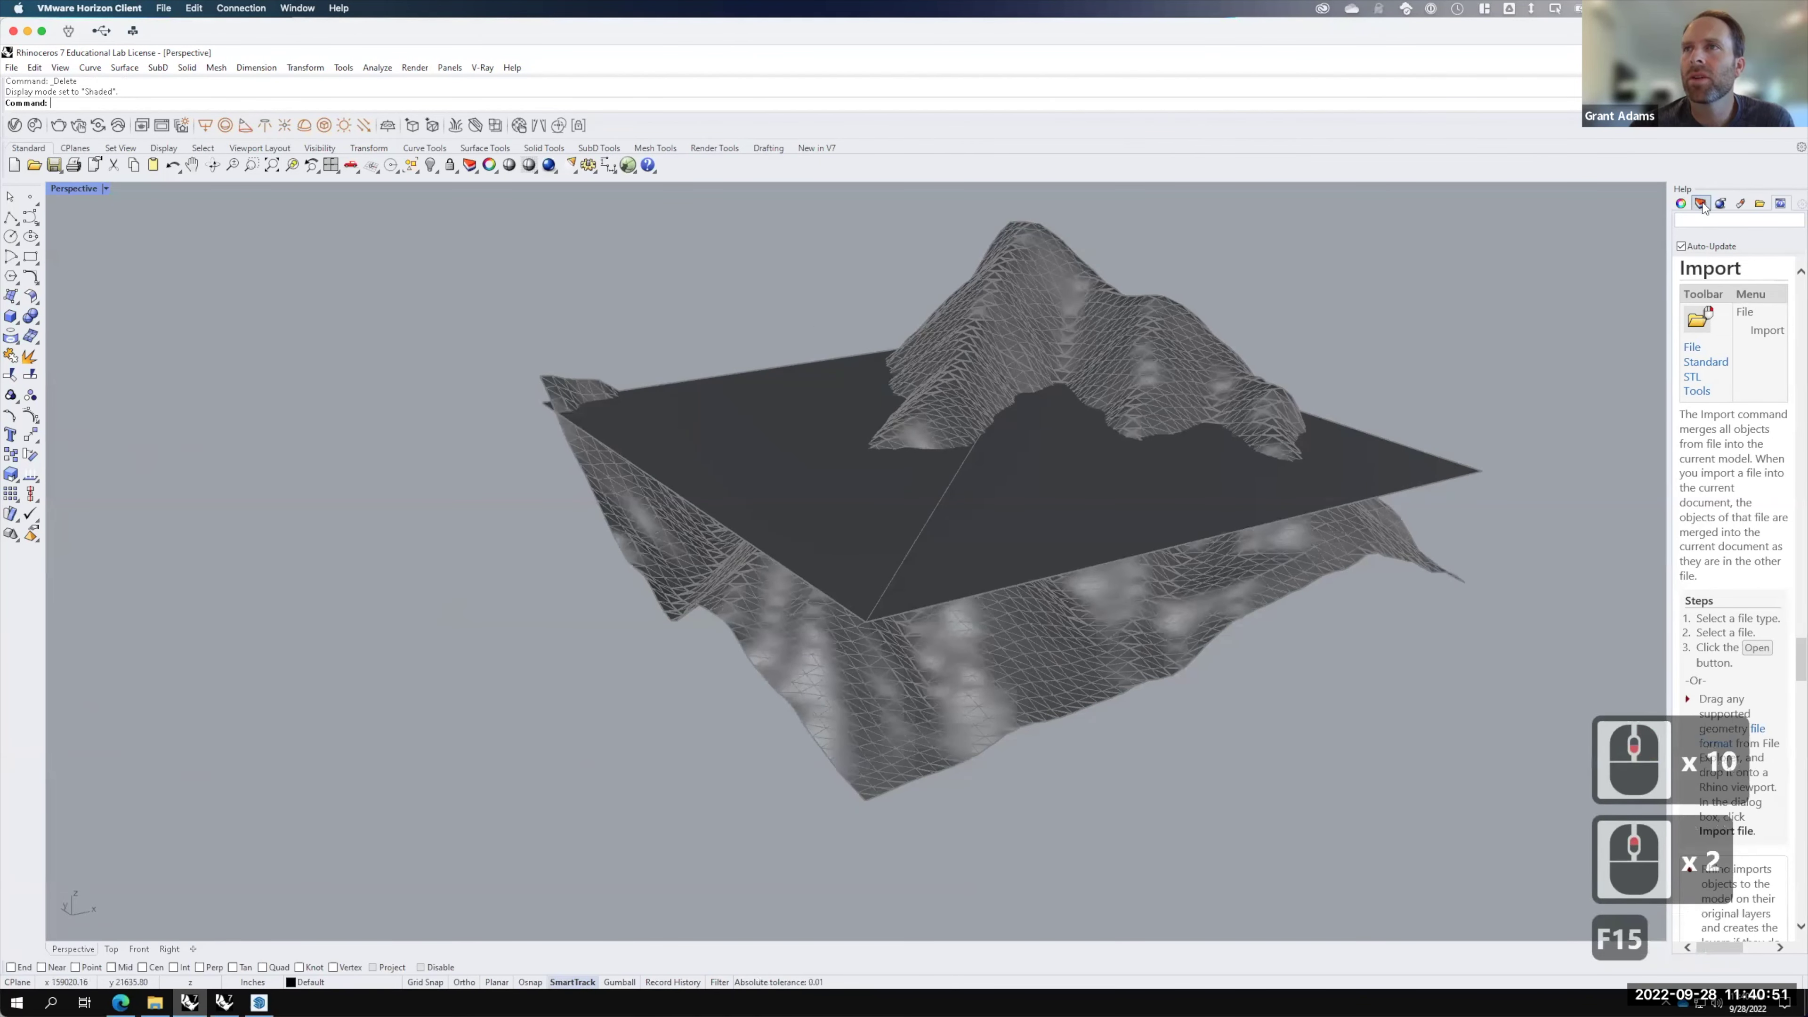
Step: Show the Layers panel and toggle Location Terrain and Layer0 visibility to check their contents
left_click(1701, 203)
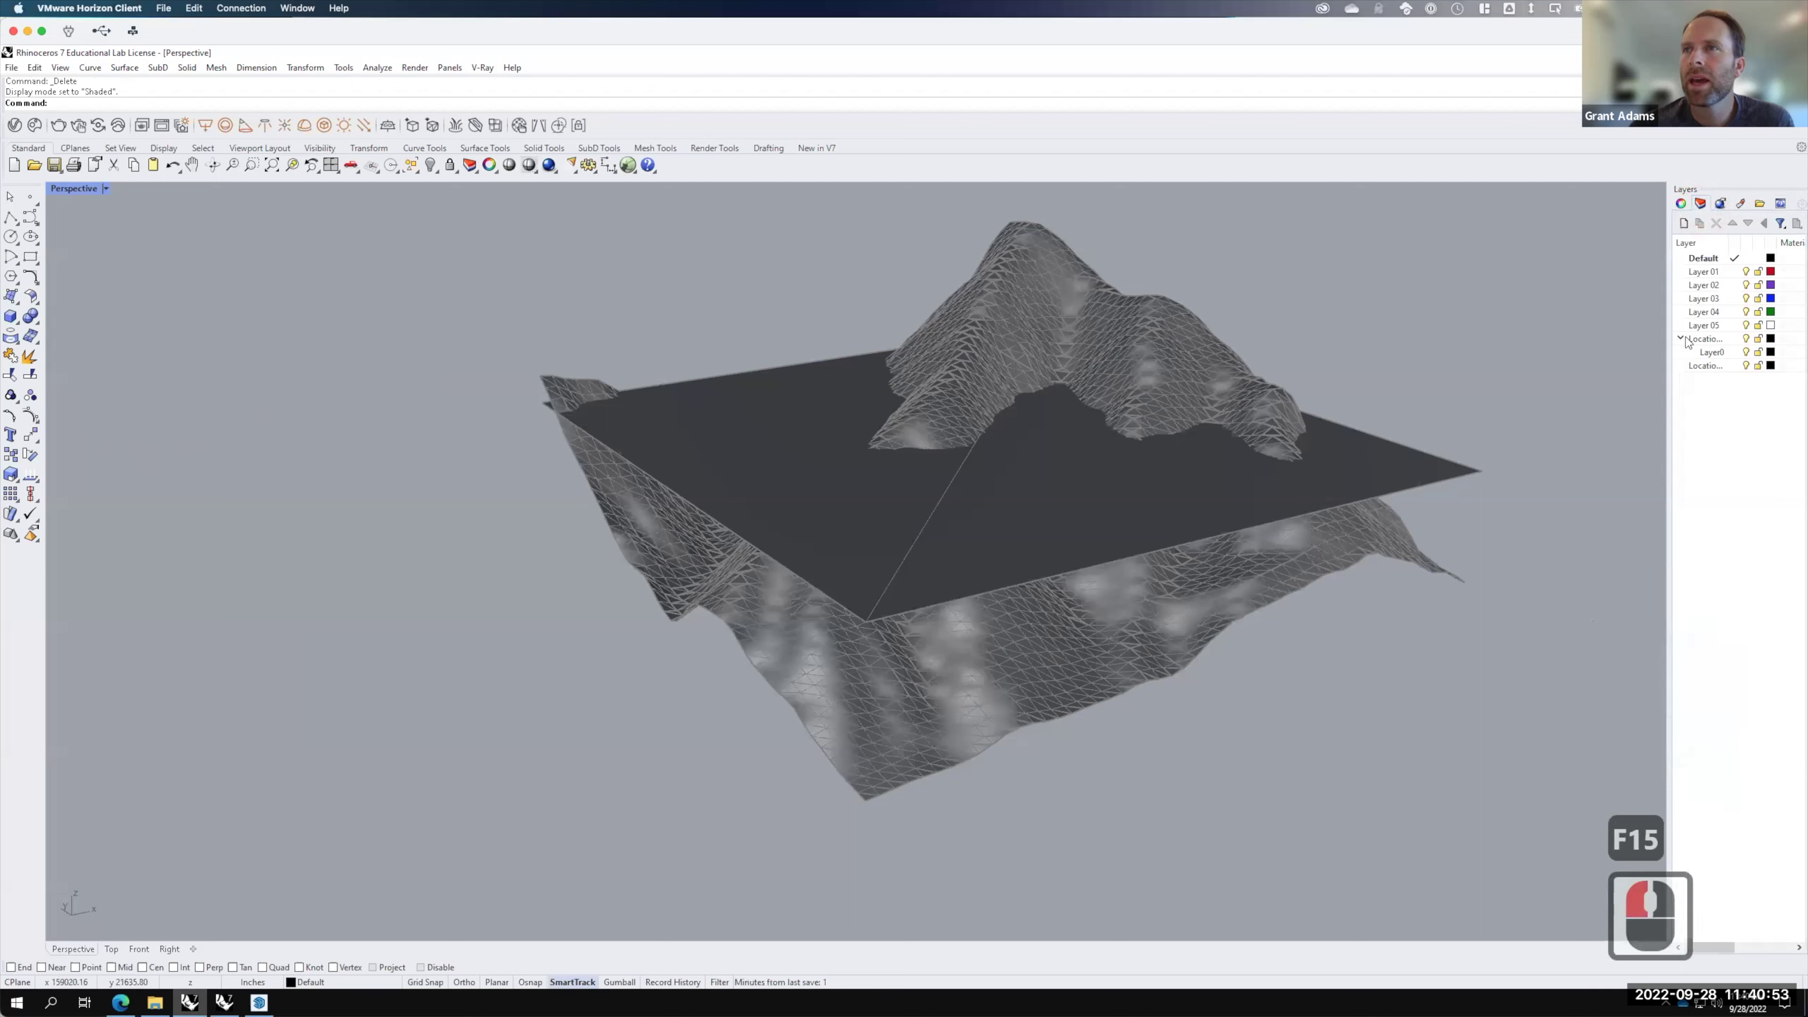
left_click(1746, 339)
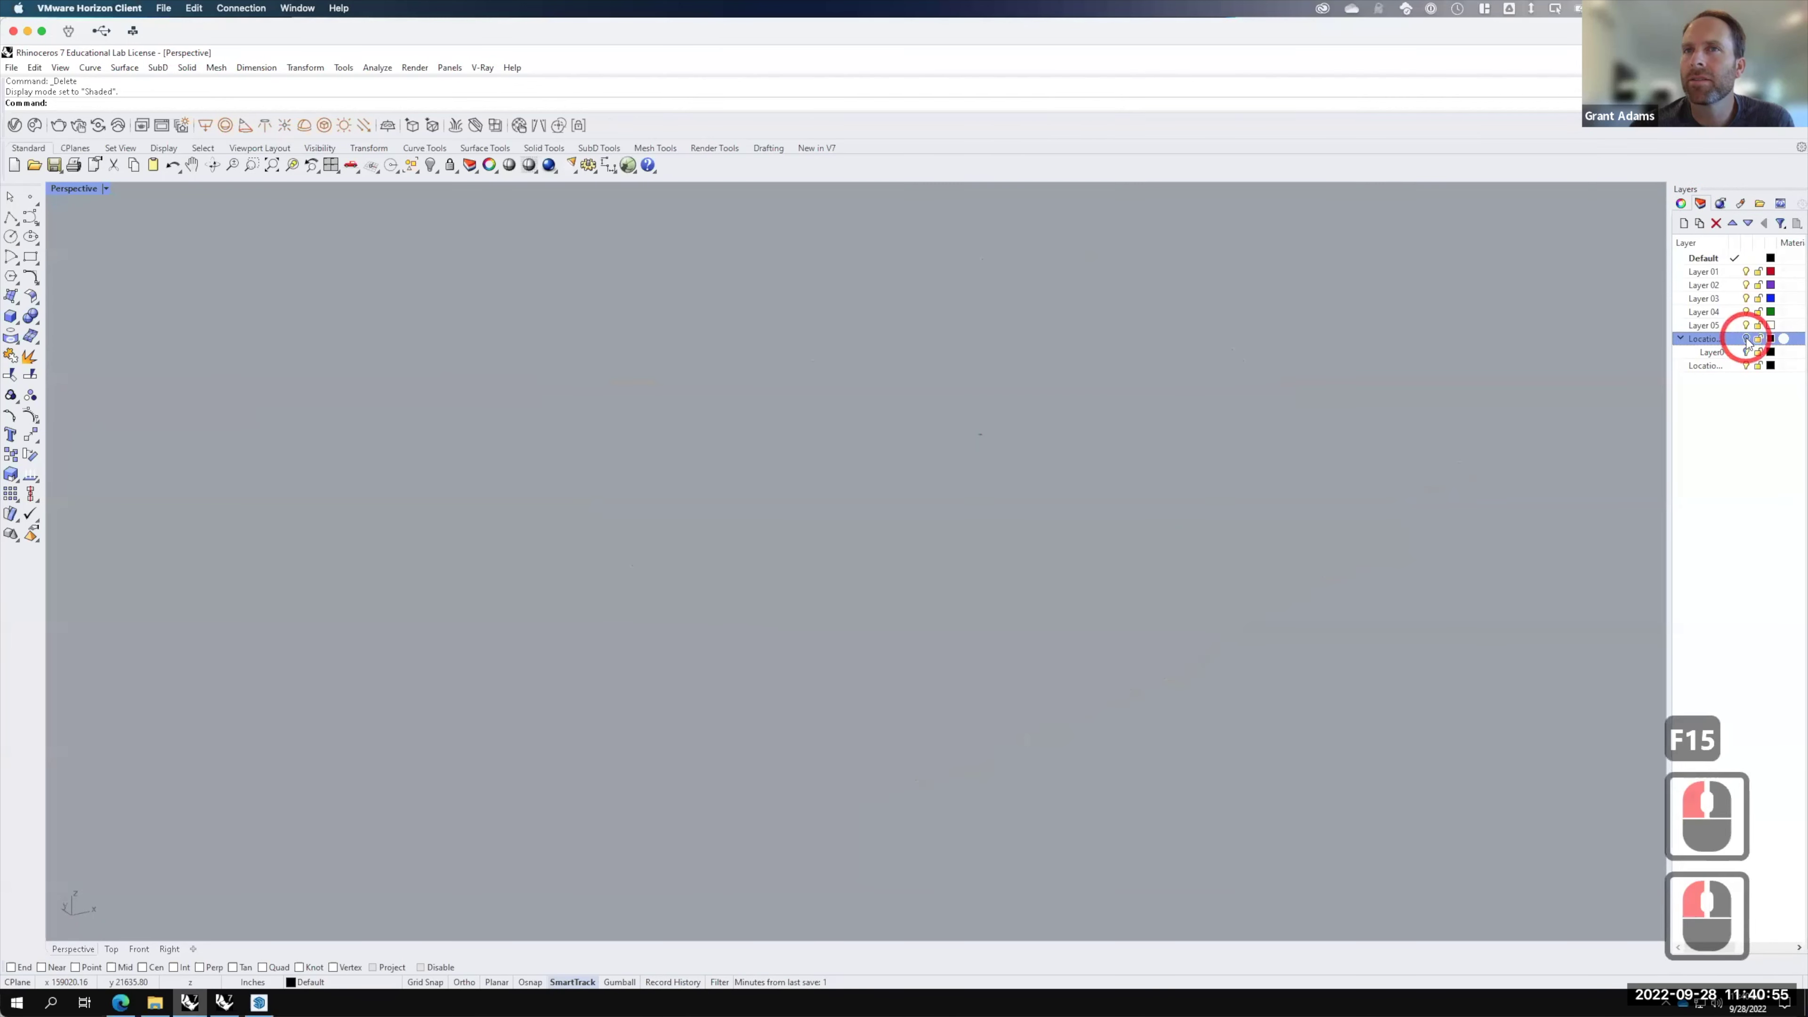
left_click(1746, 339)
left_click(1745, 351)
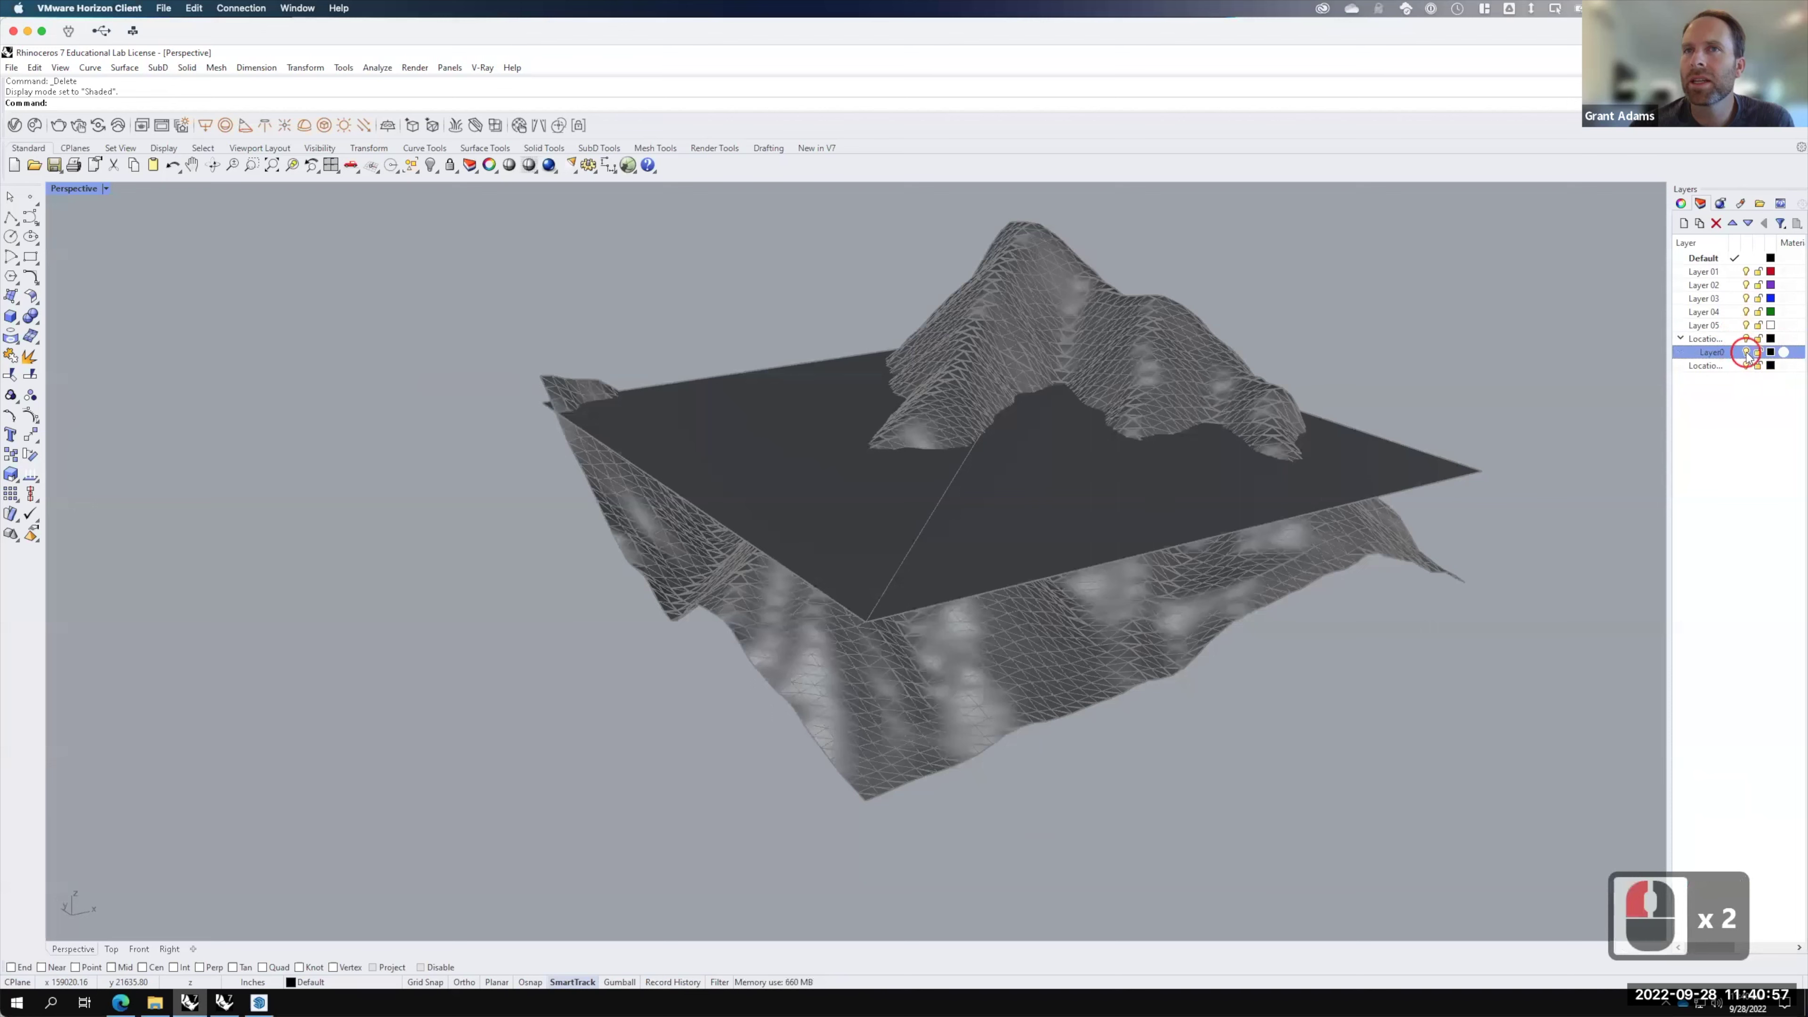
left_click(1746, 352)
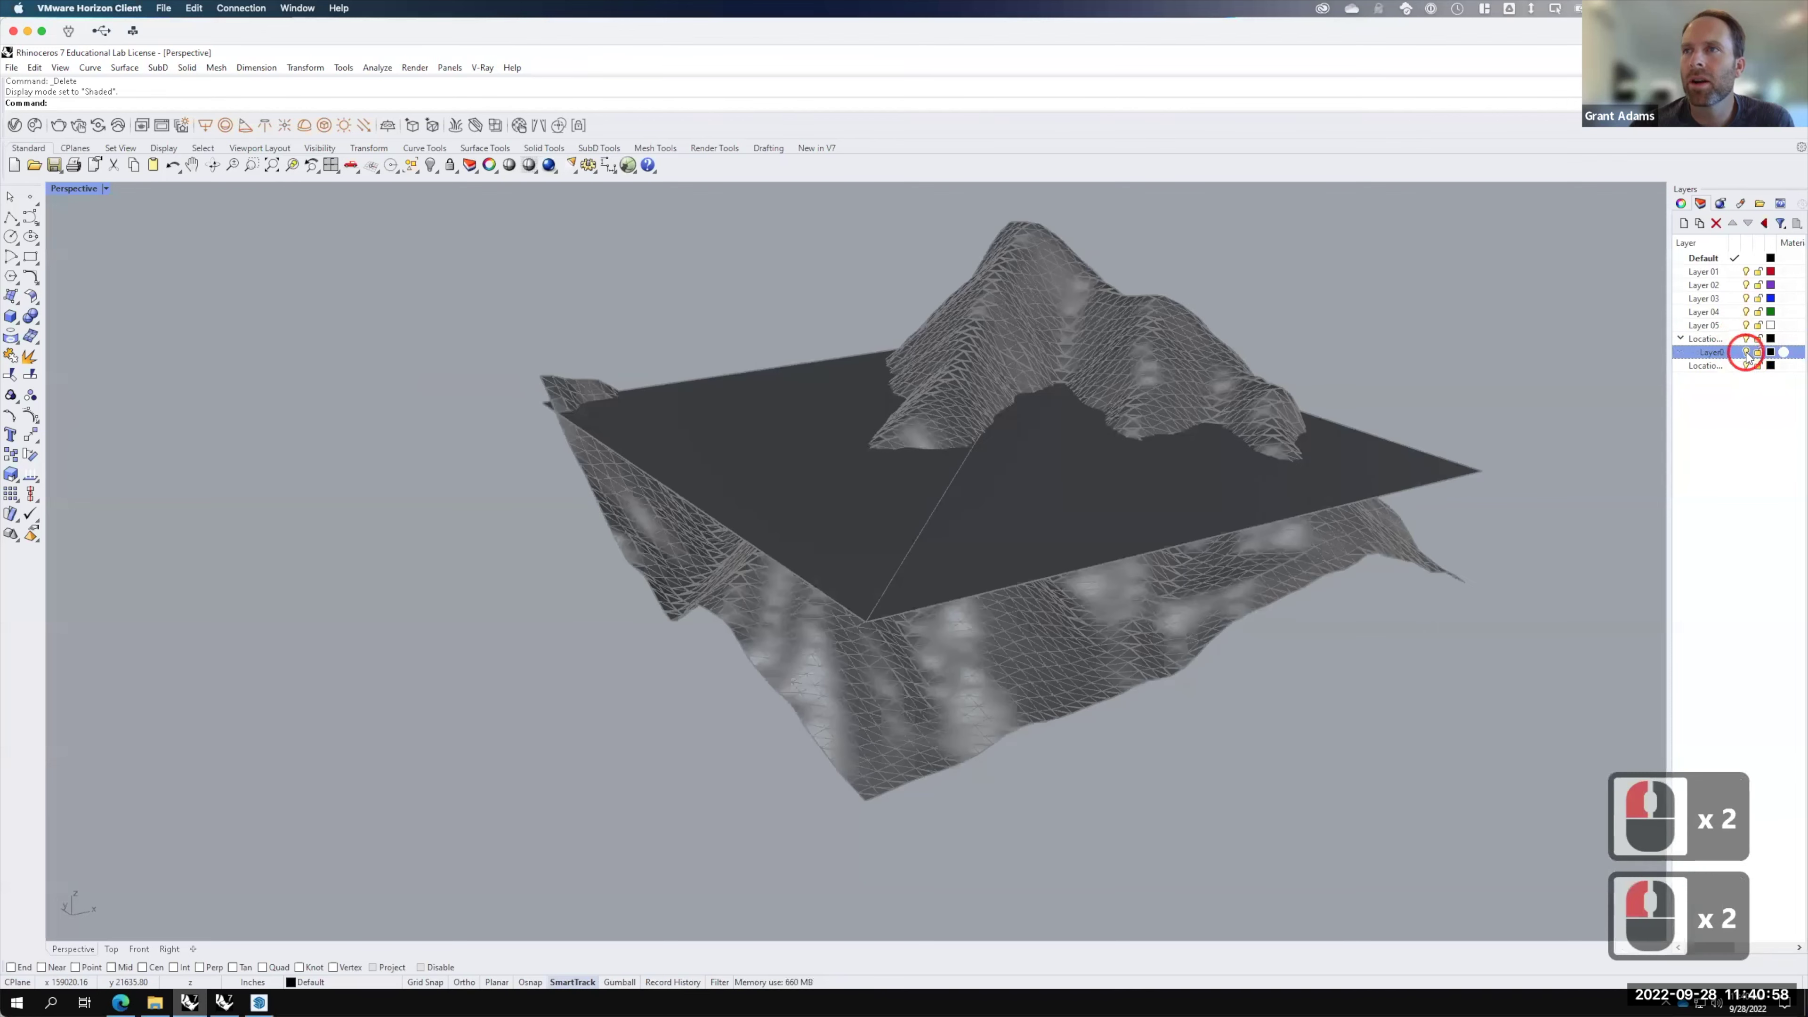
Step: Rename the Location Terrain layer to SketchUp
left_click(1704, 339)
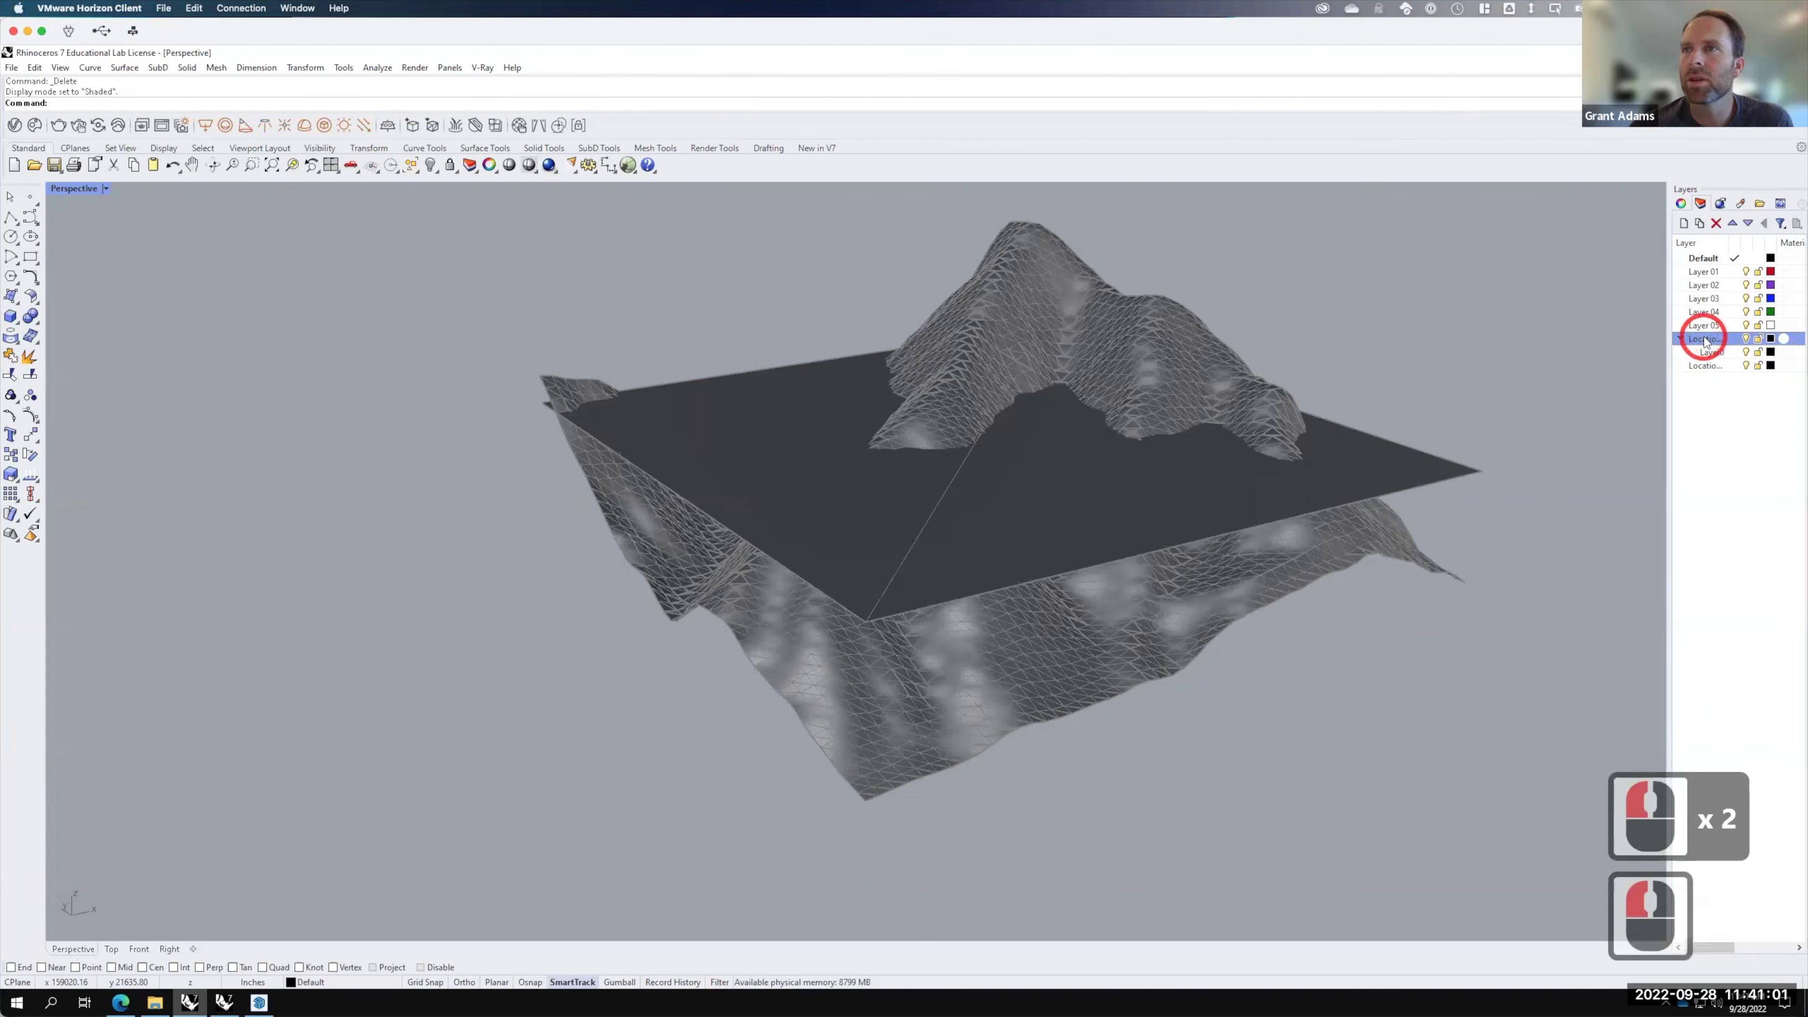
double_click(1705, 339)
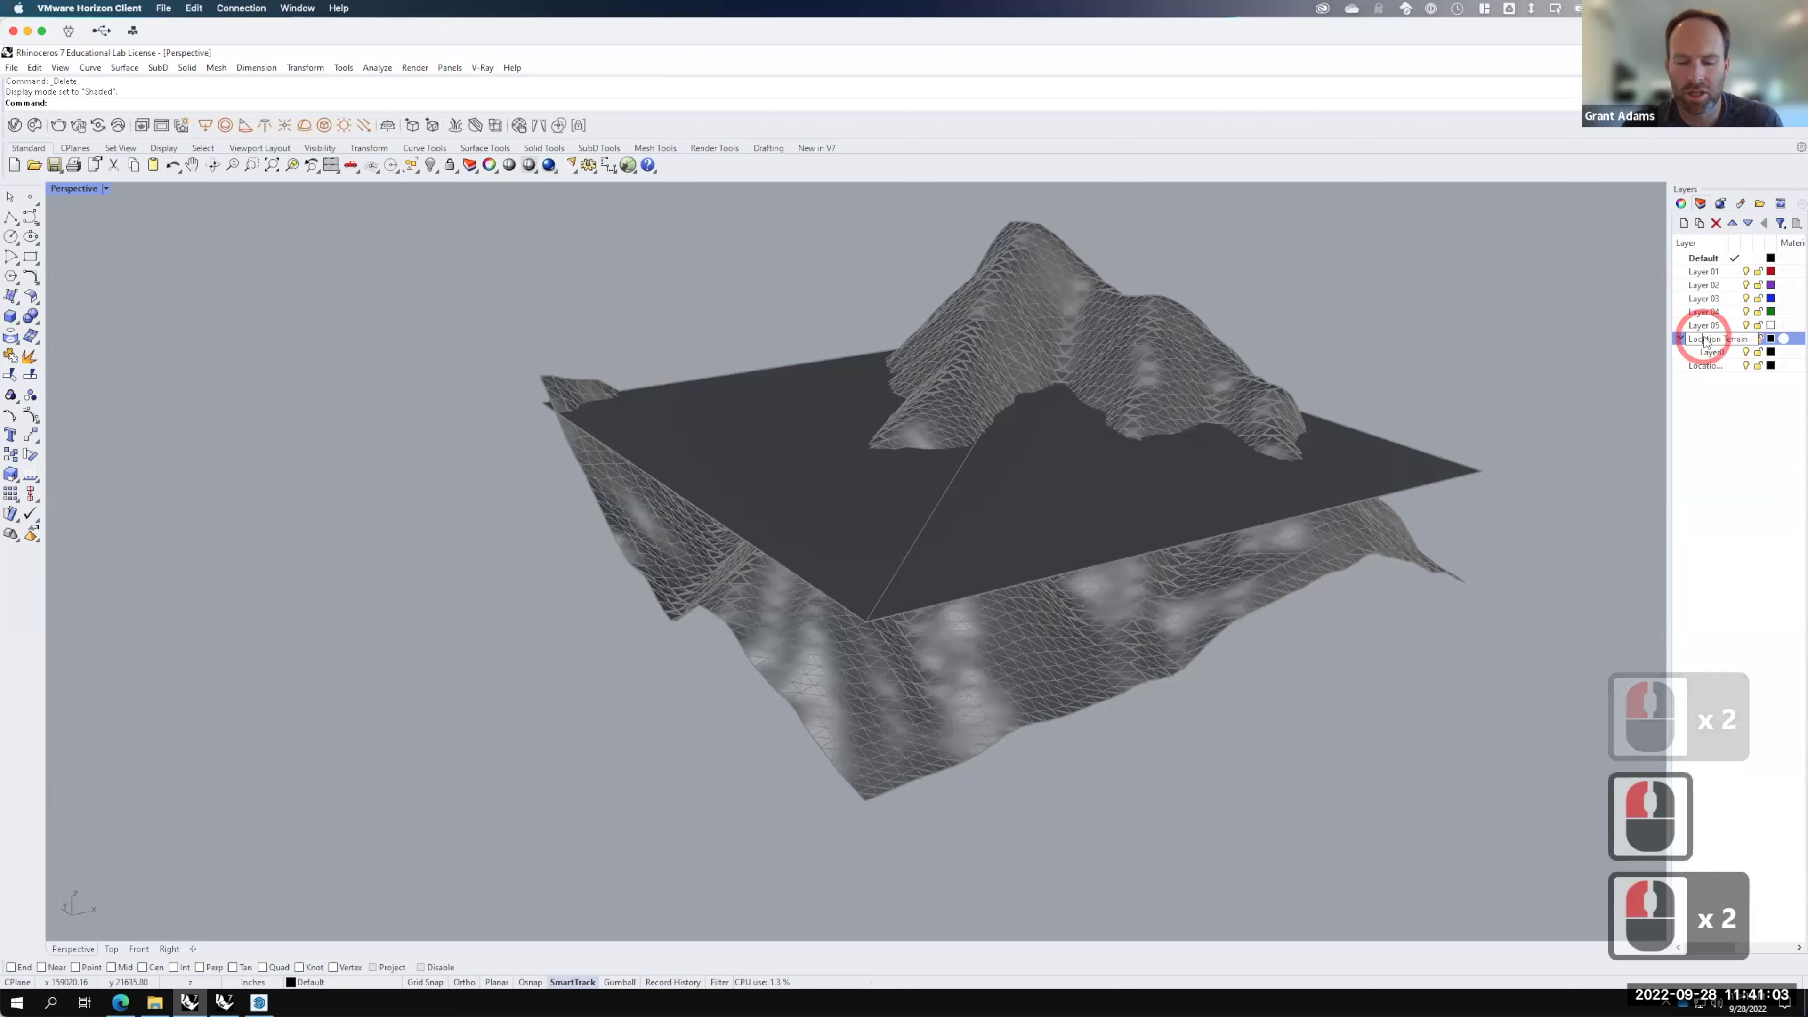
key("ctrl+a")
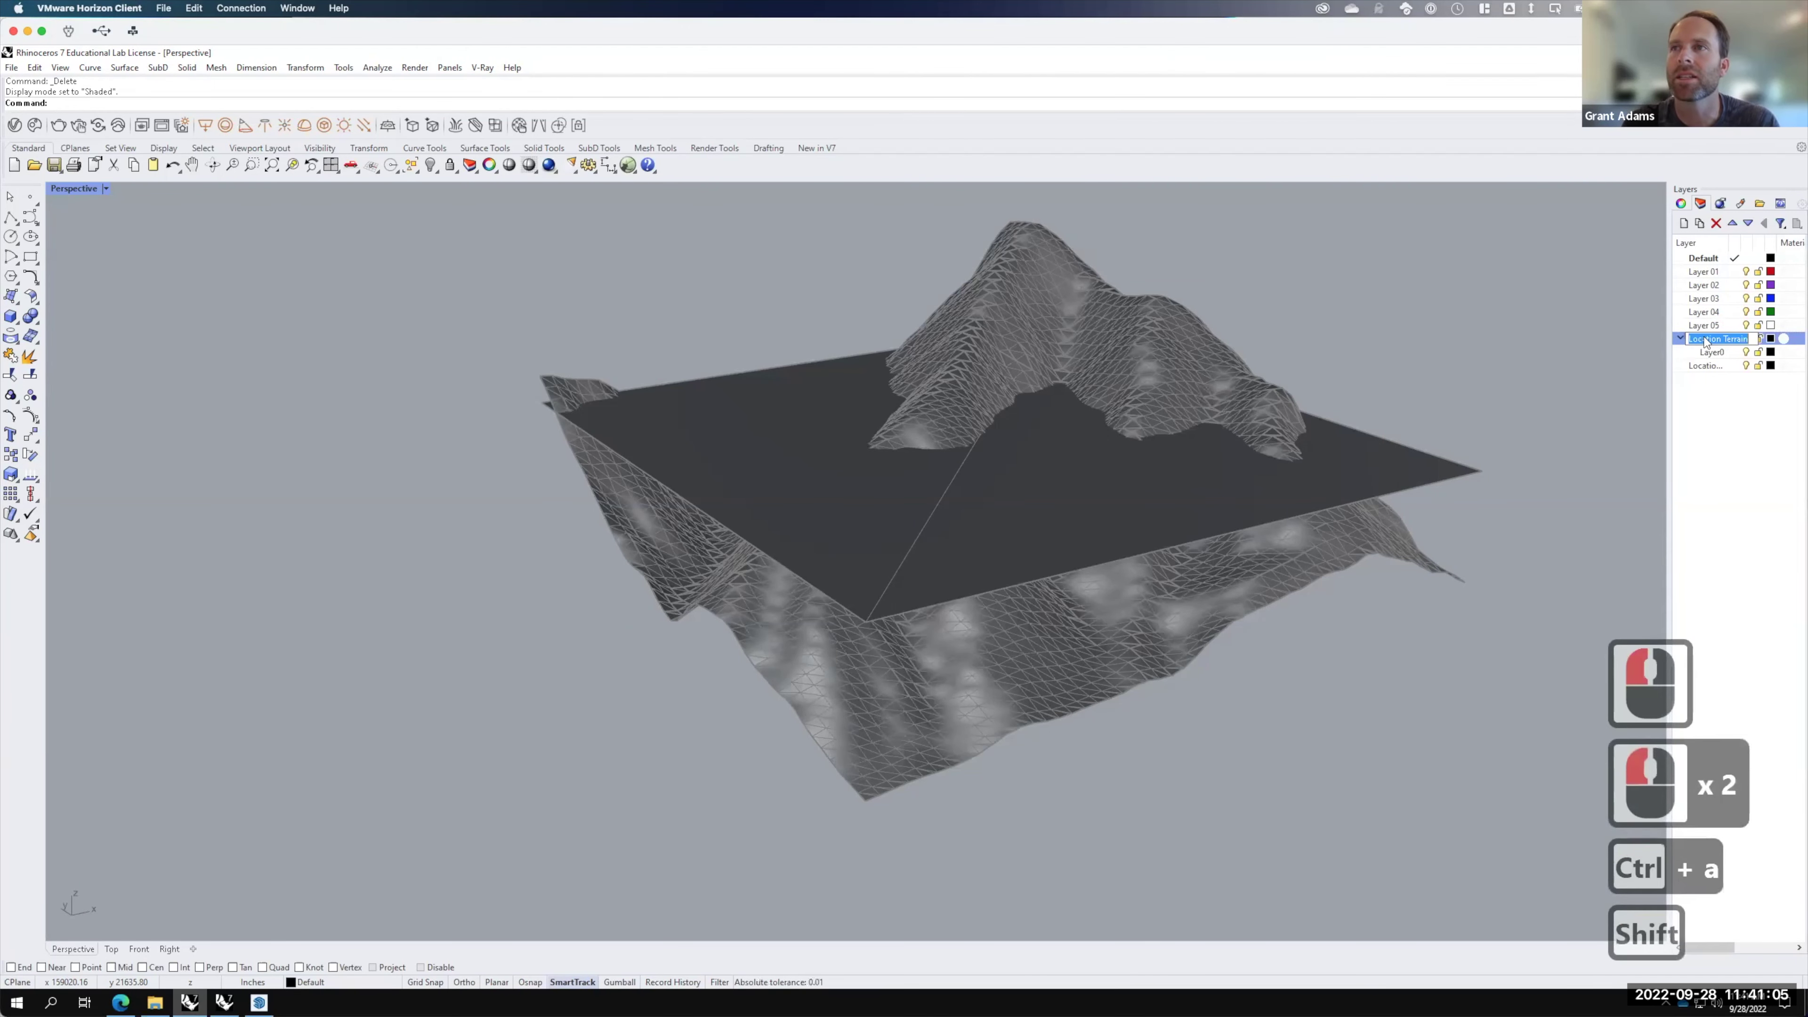
type("SketchUp")
key("Return")
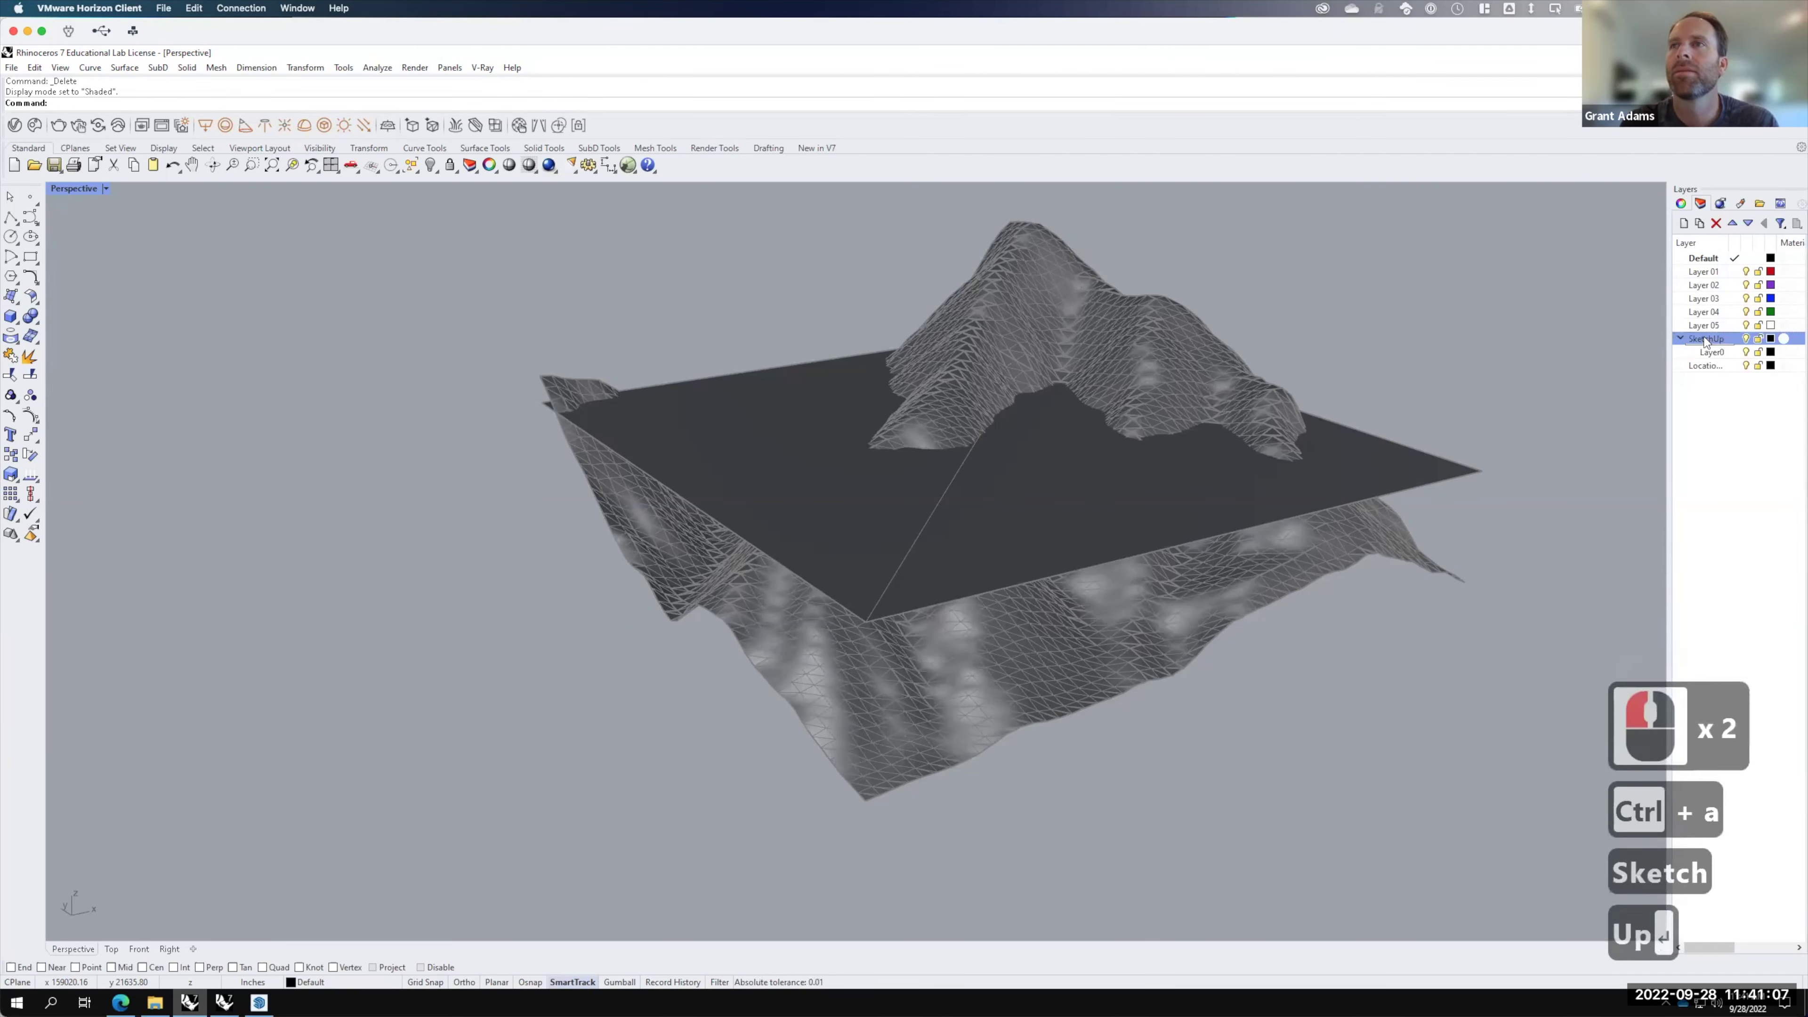
Step: Rename the Layer0 sublayer to SK Flat
left_click(1719, 353)
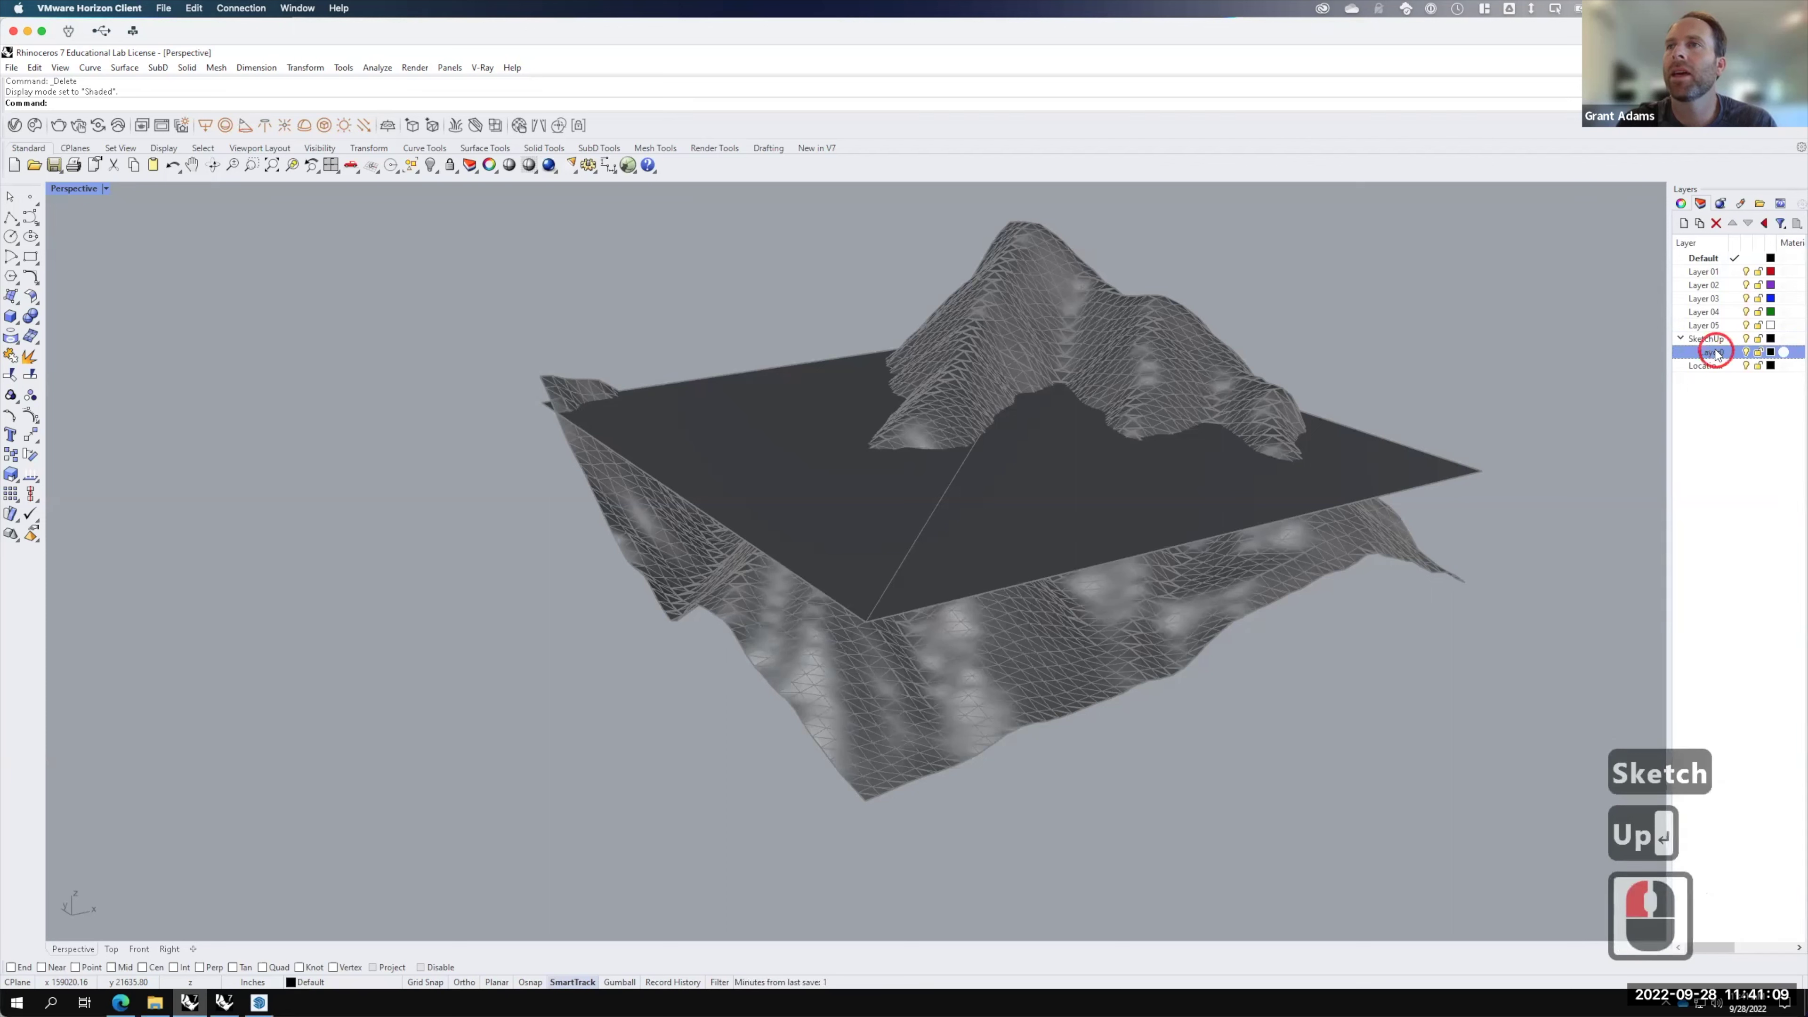
left_click(1722, 354)
left_click(1726, 356)
left_click(1675, 340)
type("SK Flat")
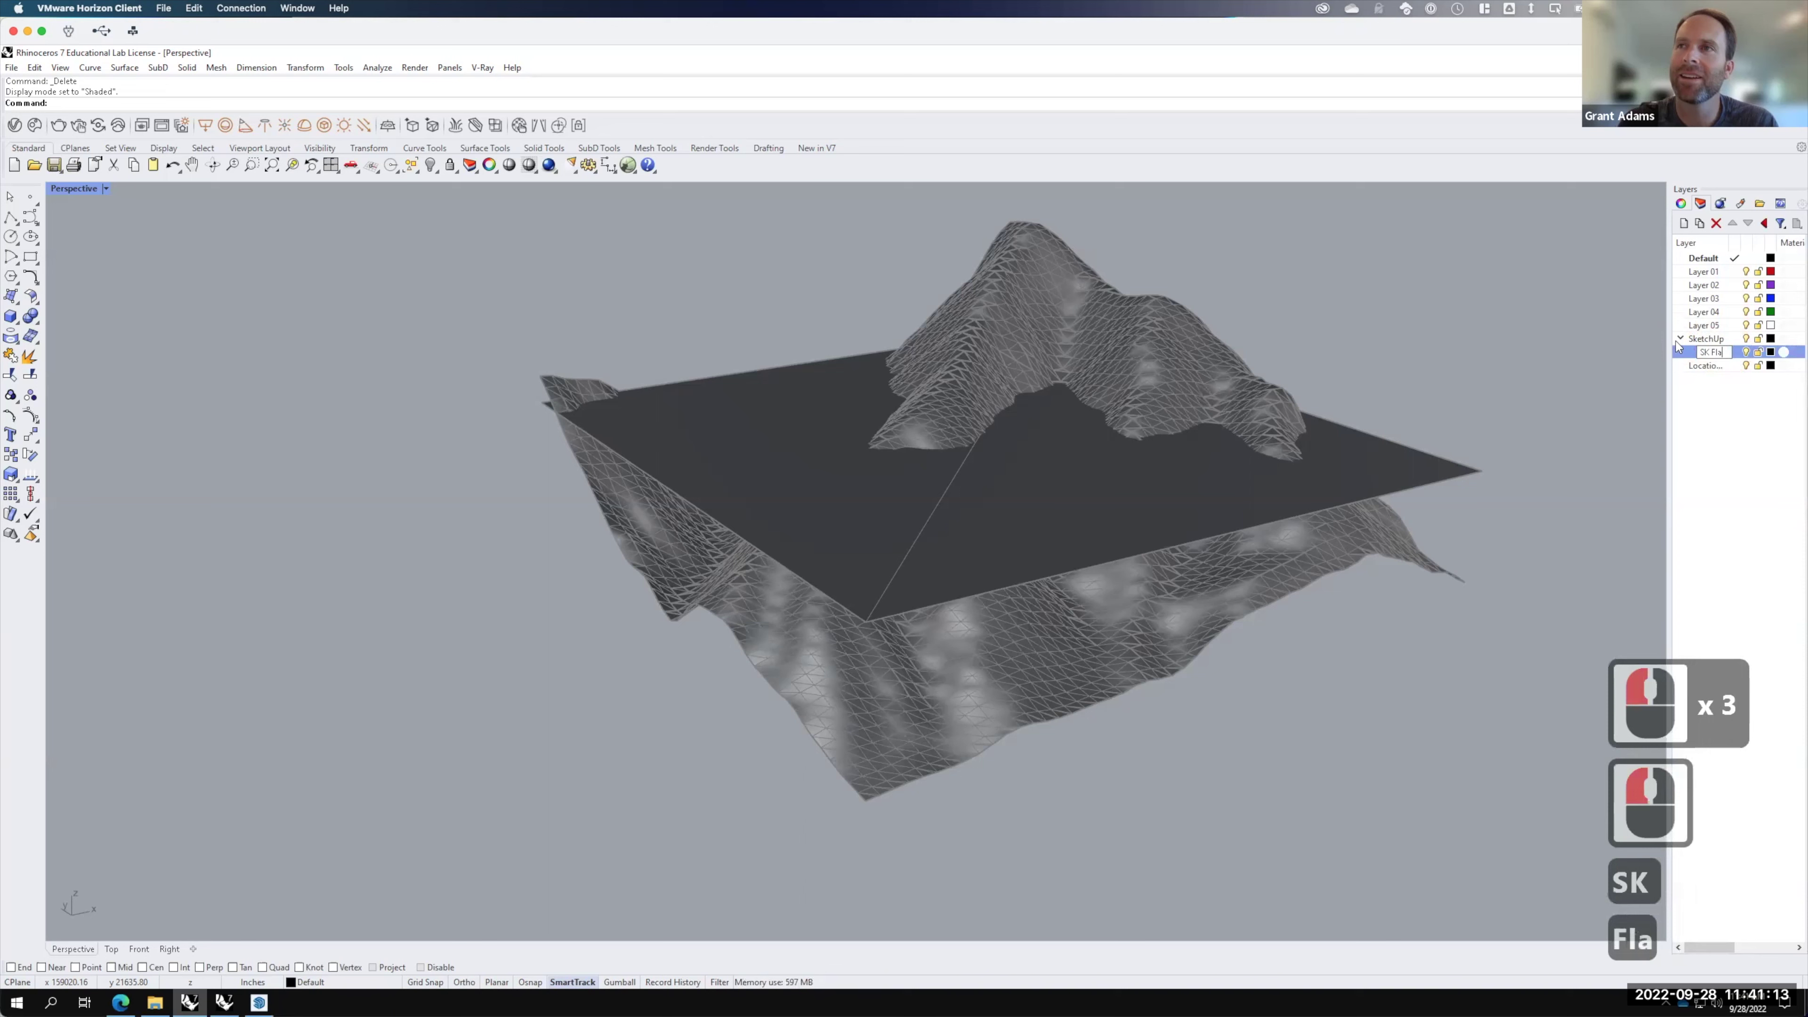
Step: Move the flat plane onto the SK Flat layer
left_click(1373, 454)
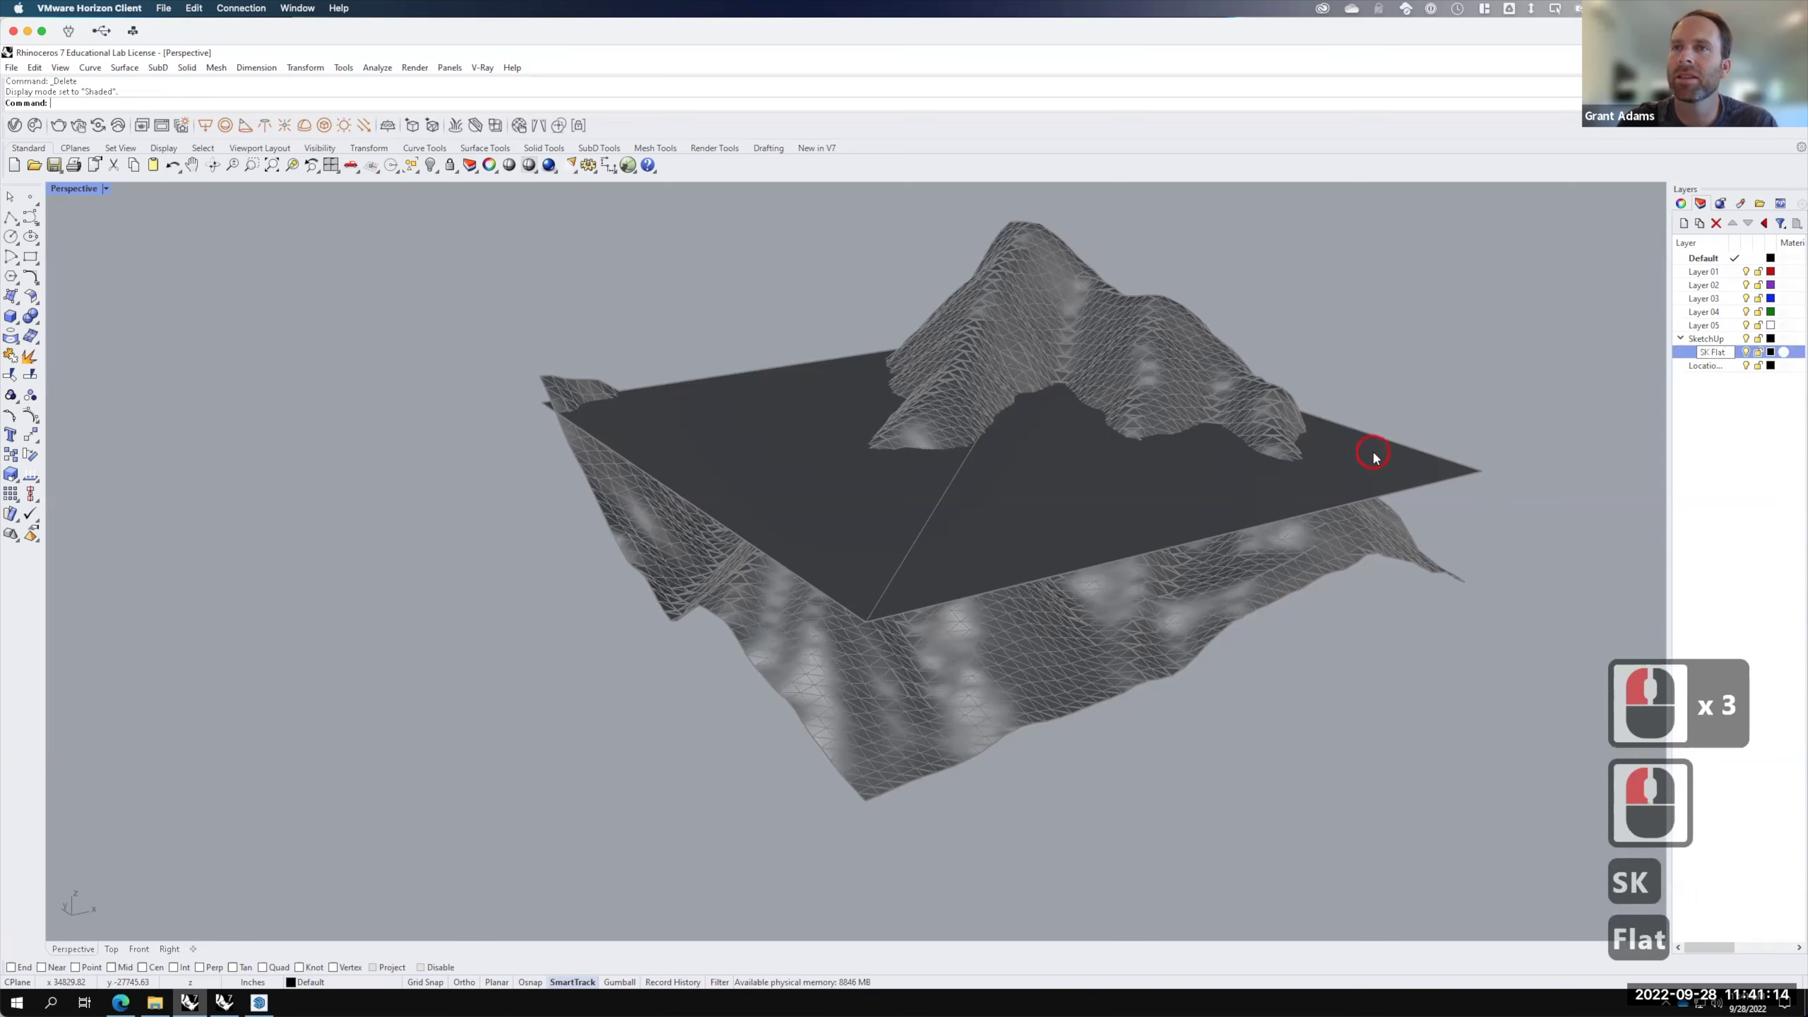
right_click(1712, 352)
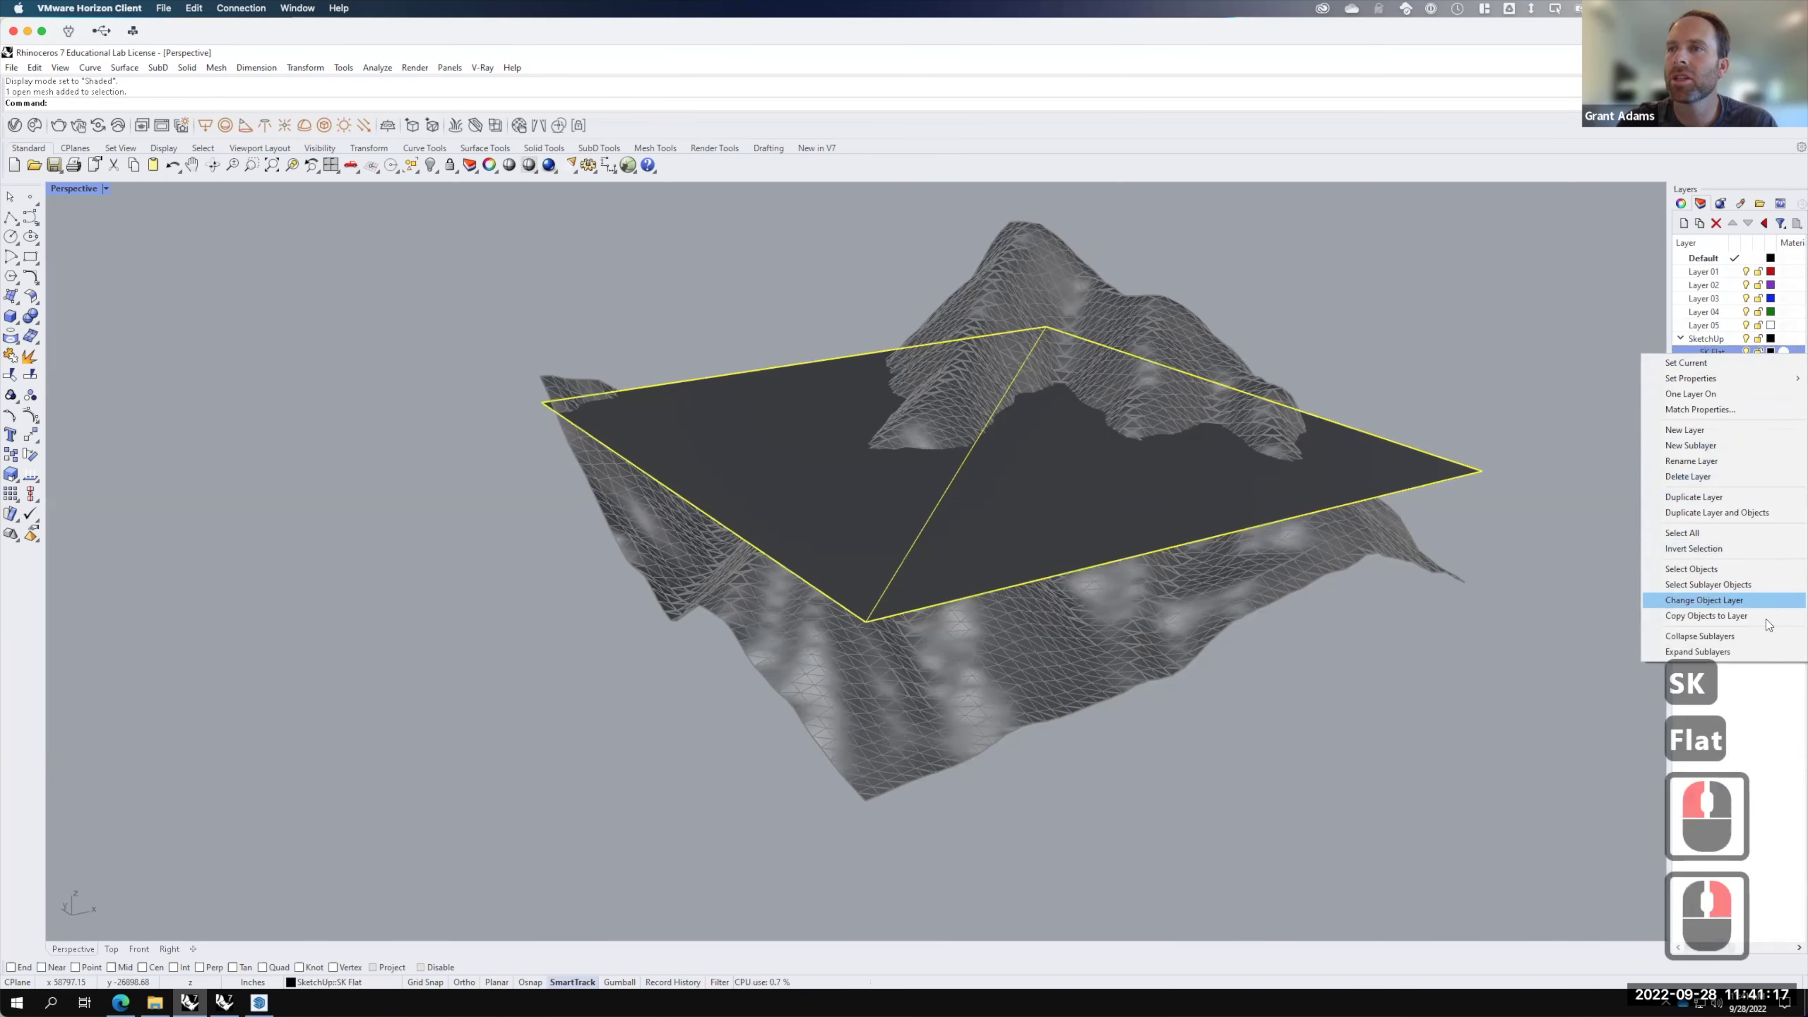
left_click(1760, 596)
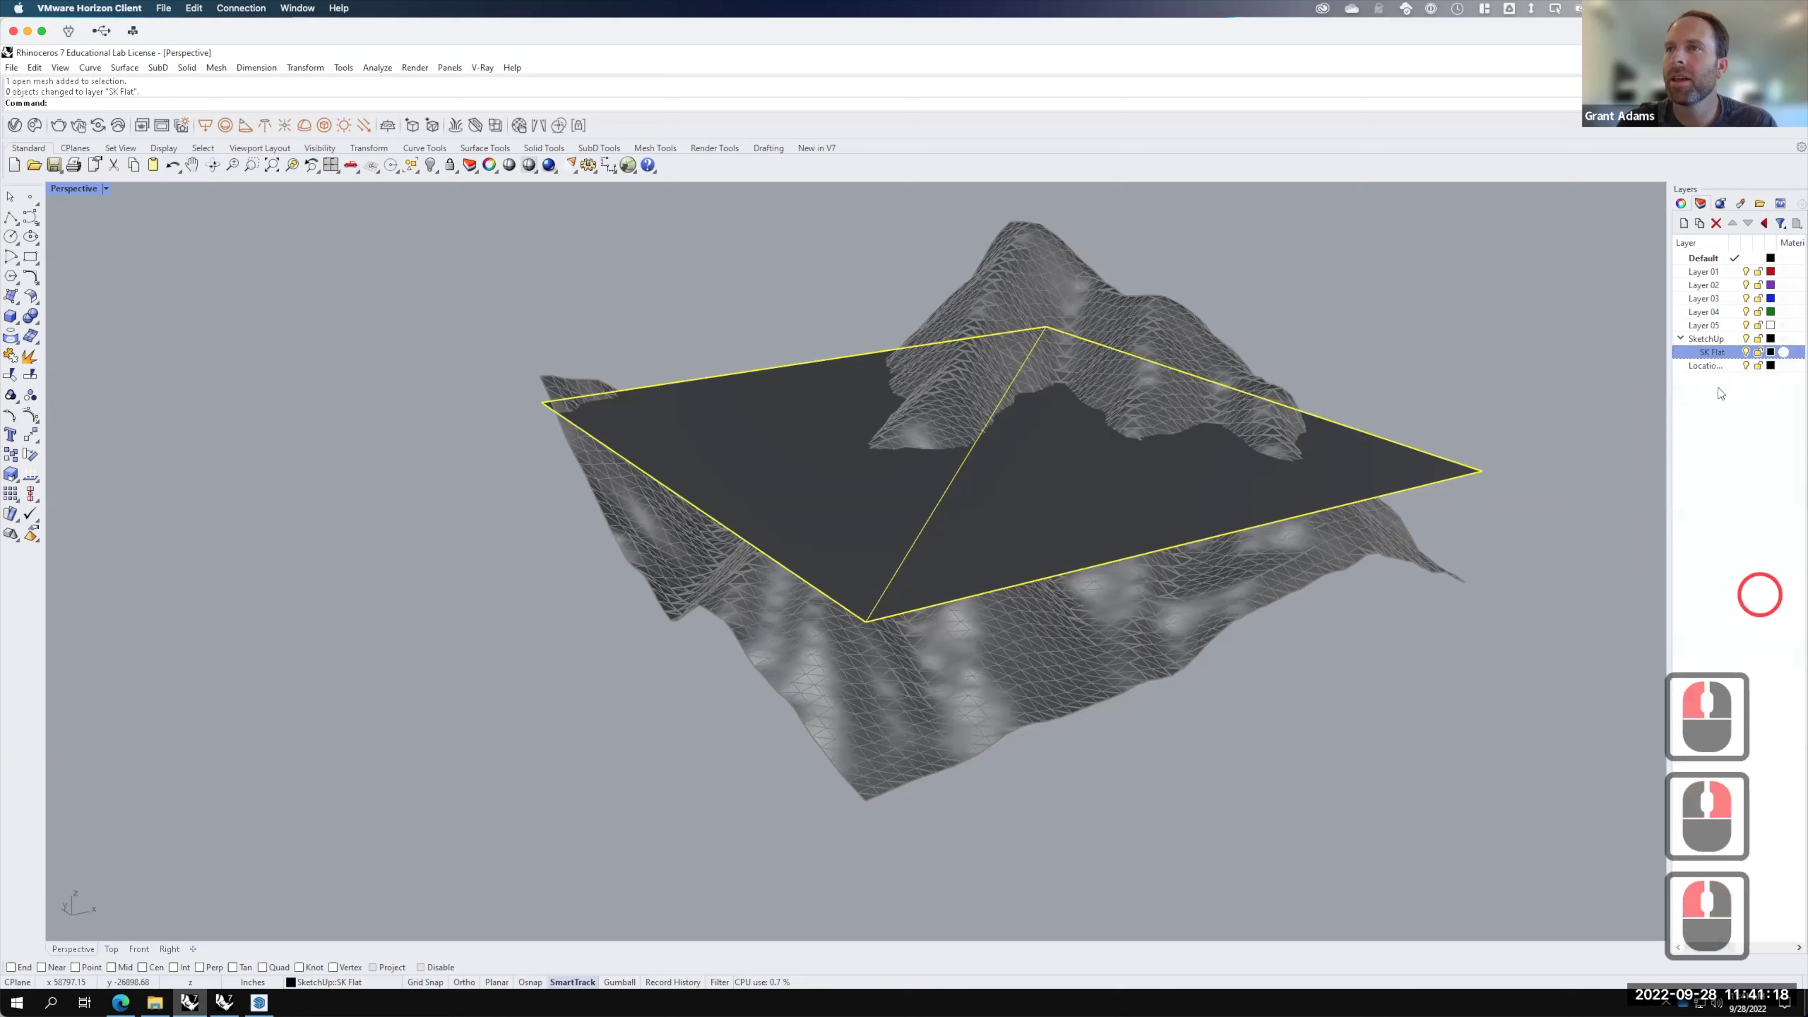
Step: Create an SK Mesh sublayer under SketchUp and move the terrain mesh onto it
left_click(1705, 341)
left_click(1700, 224)
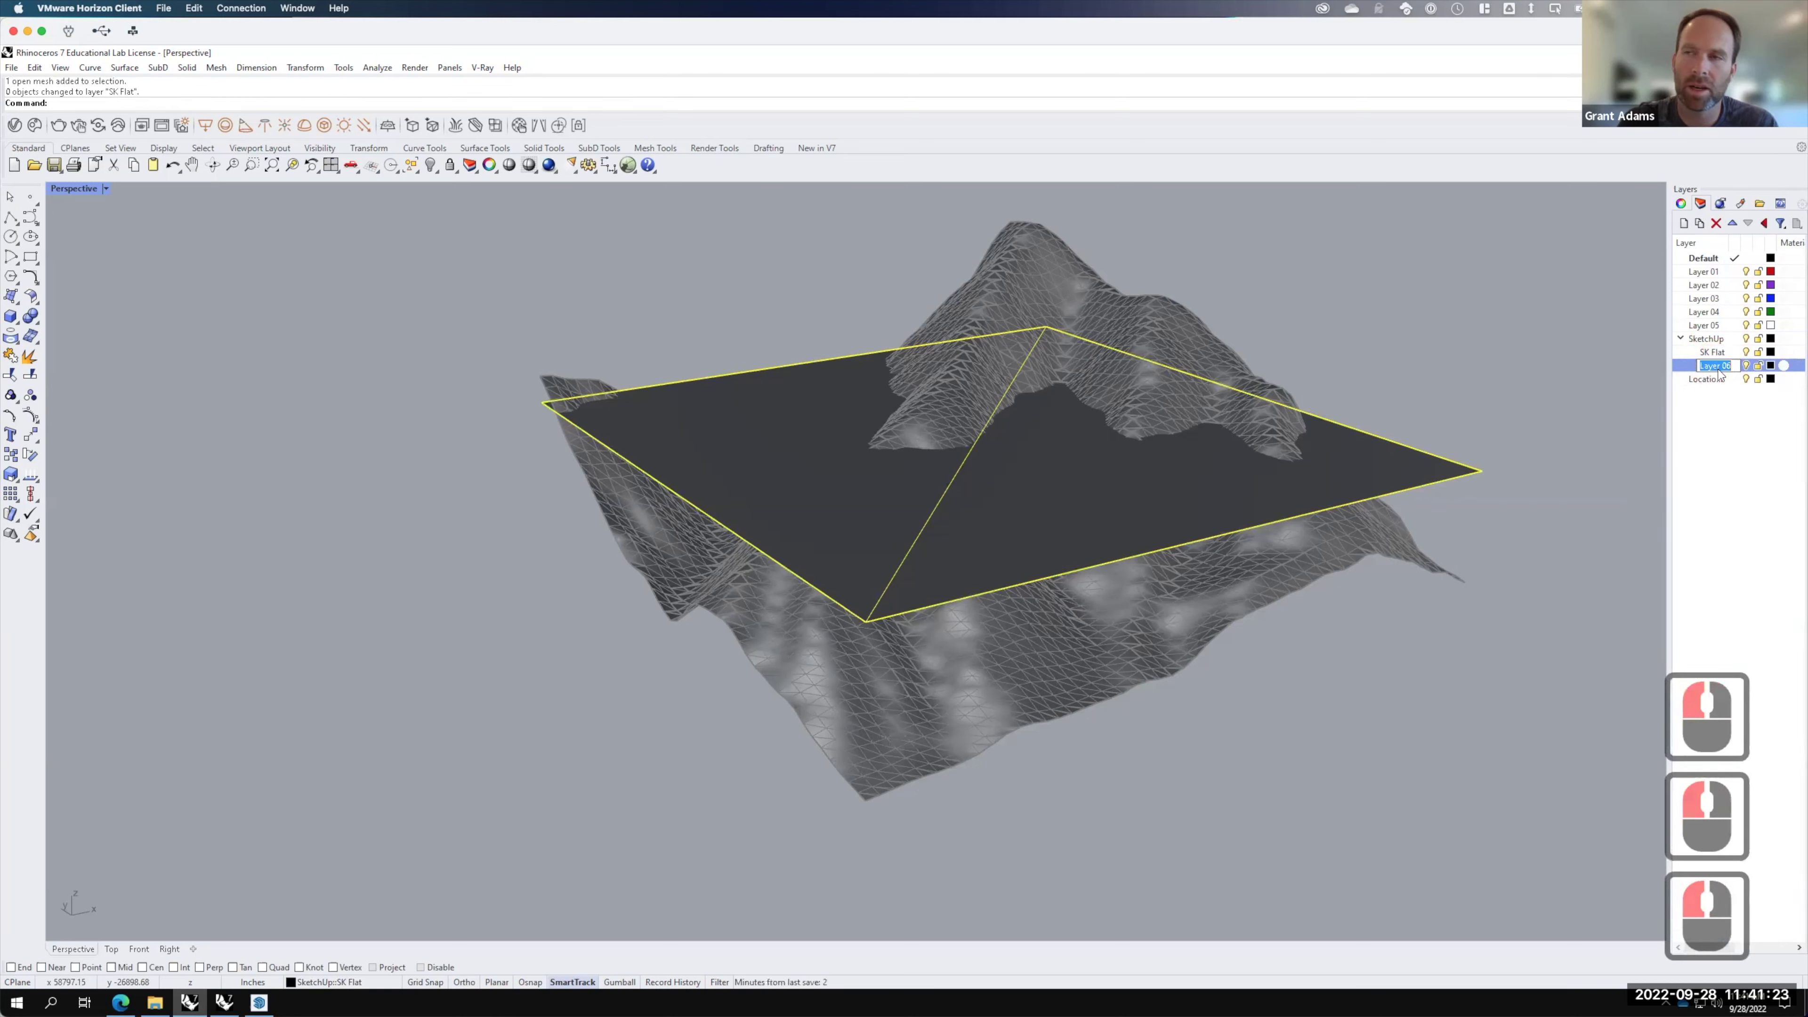
type("SK Mesh")
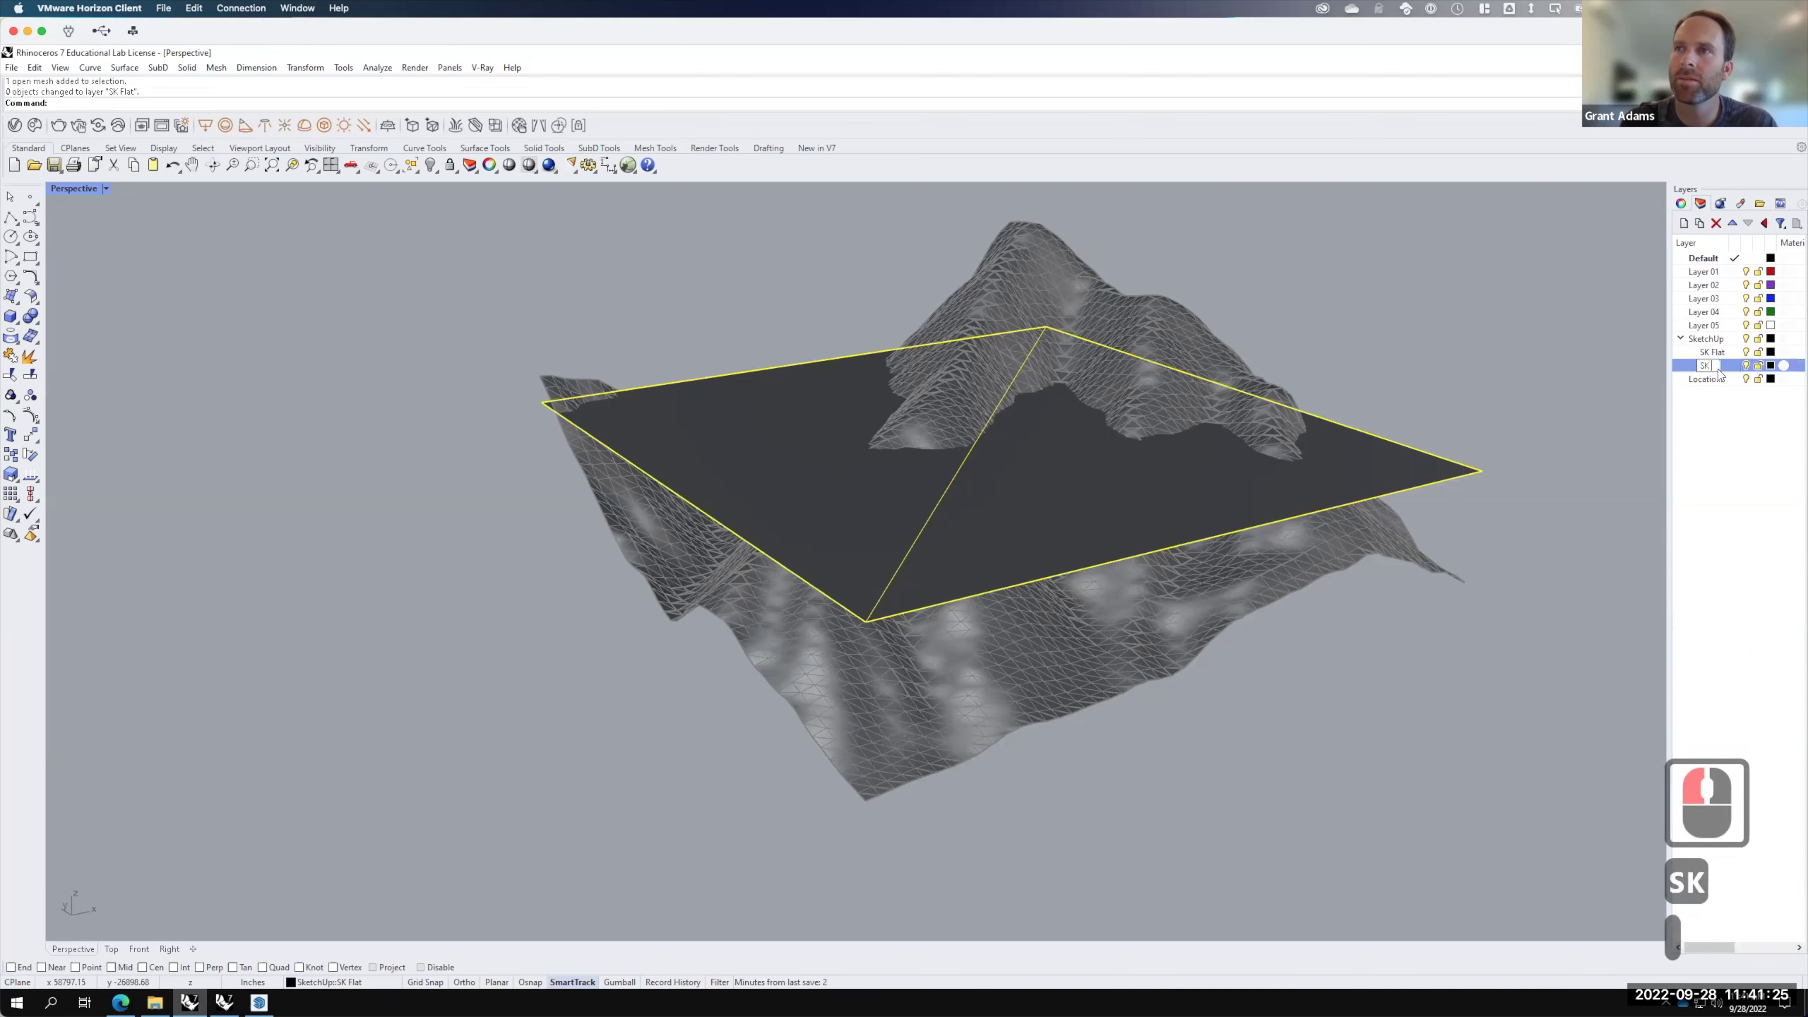
key("Return")
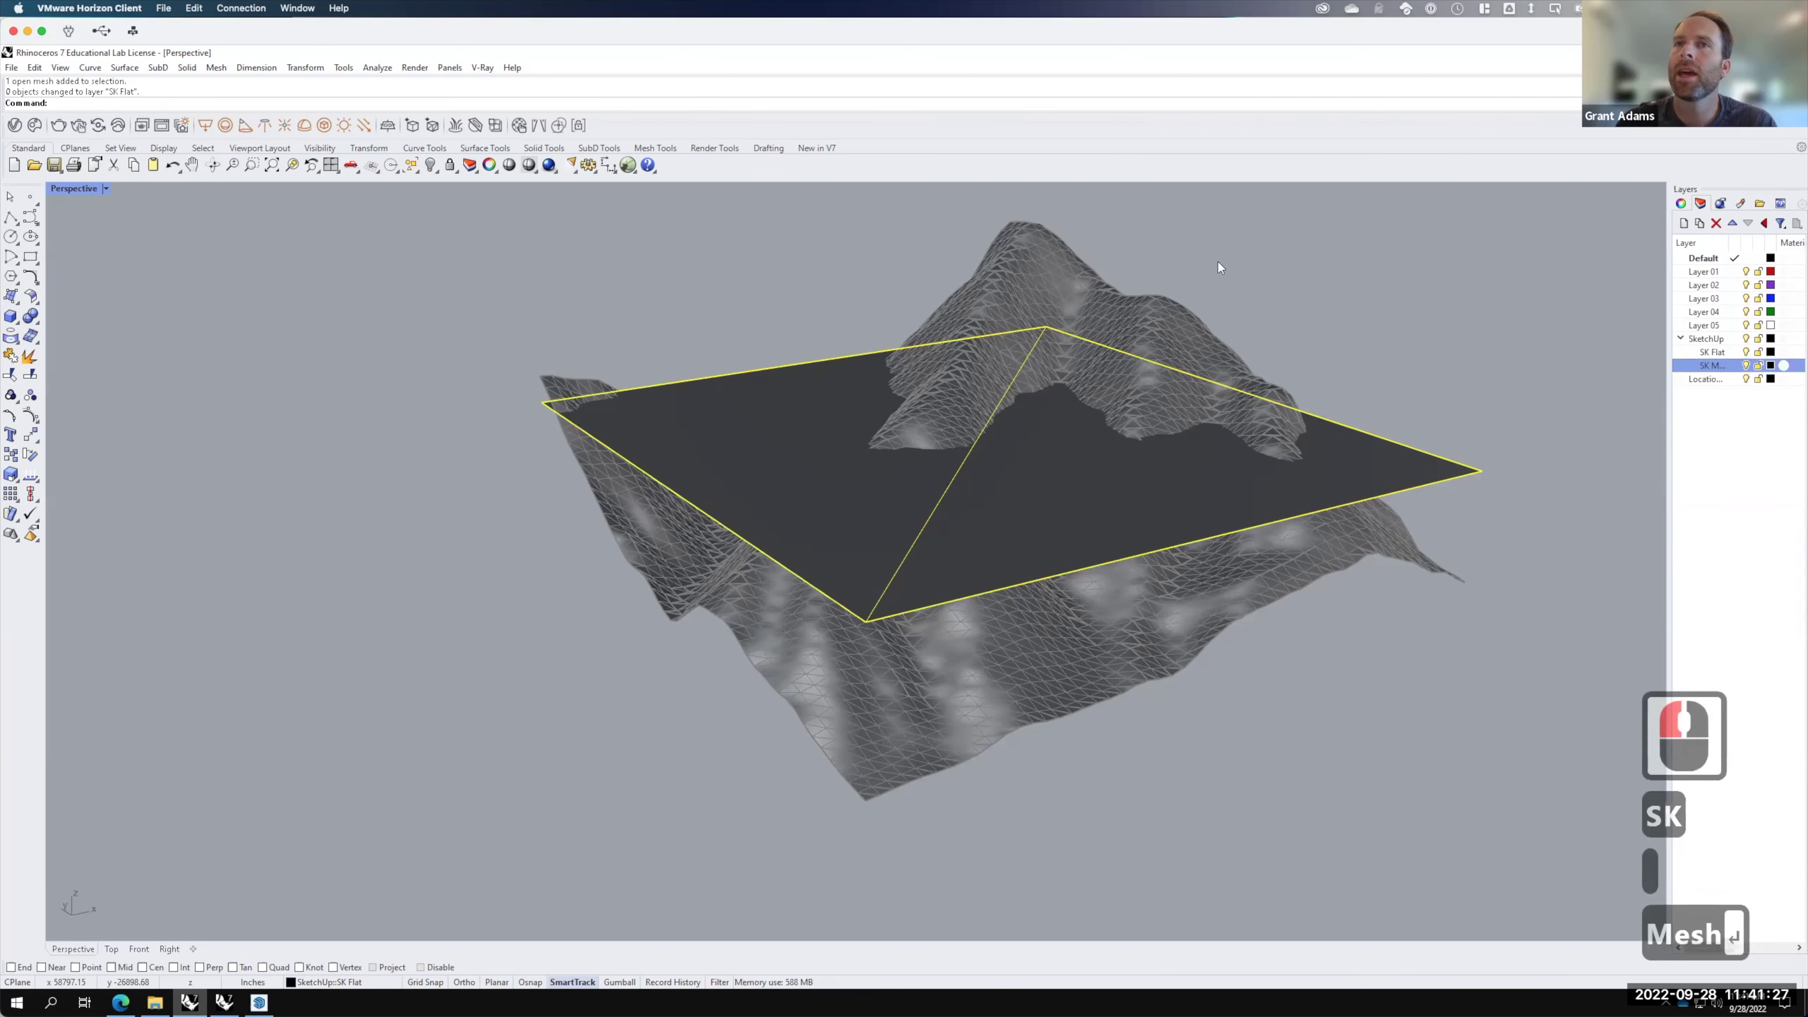
left_click(1046, 281)
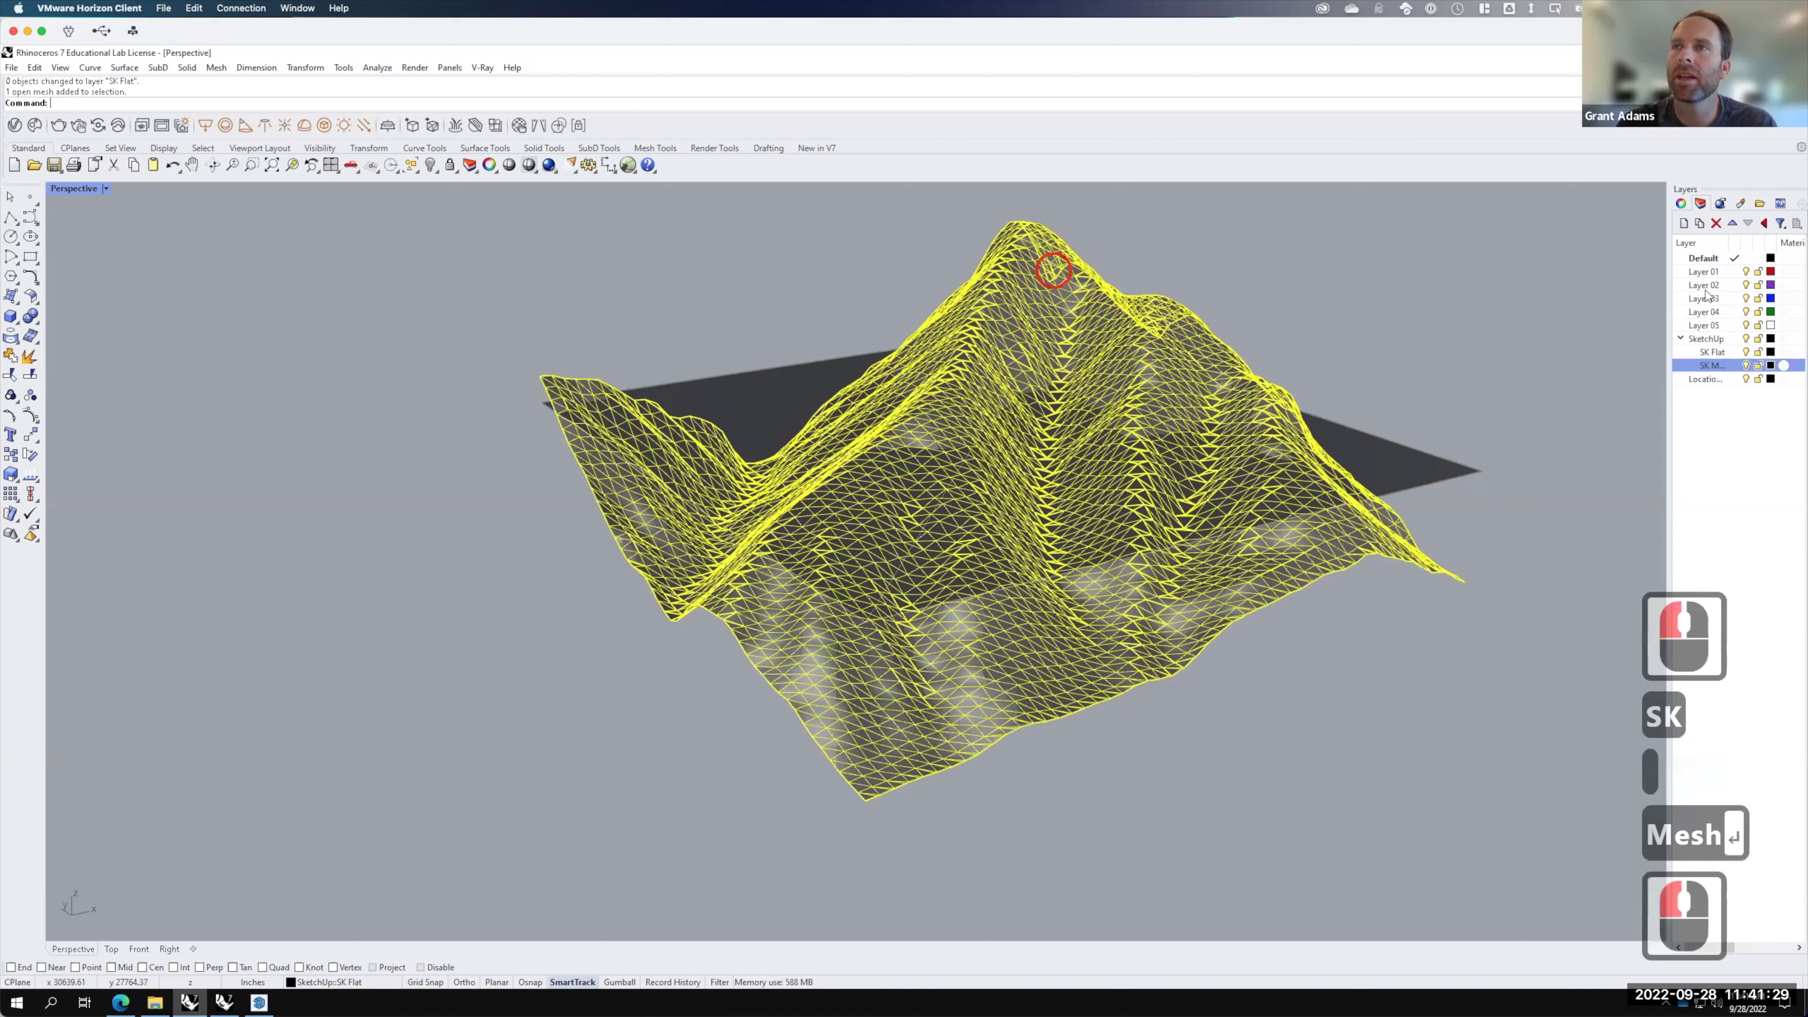
right_click(1715, 367)
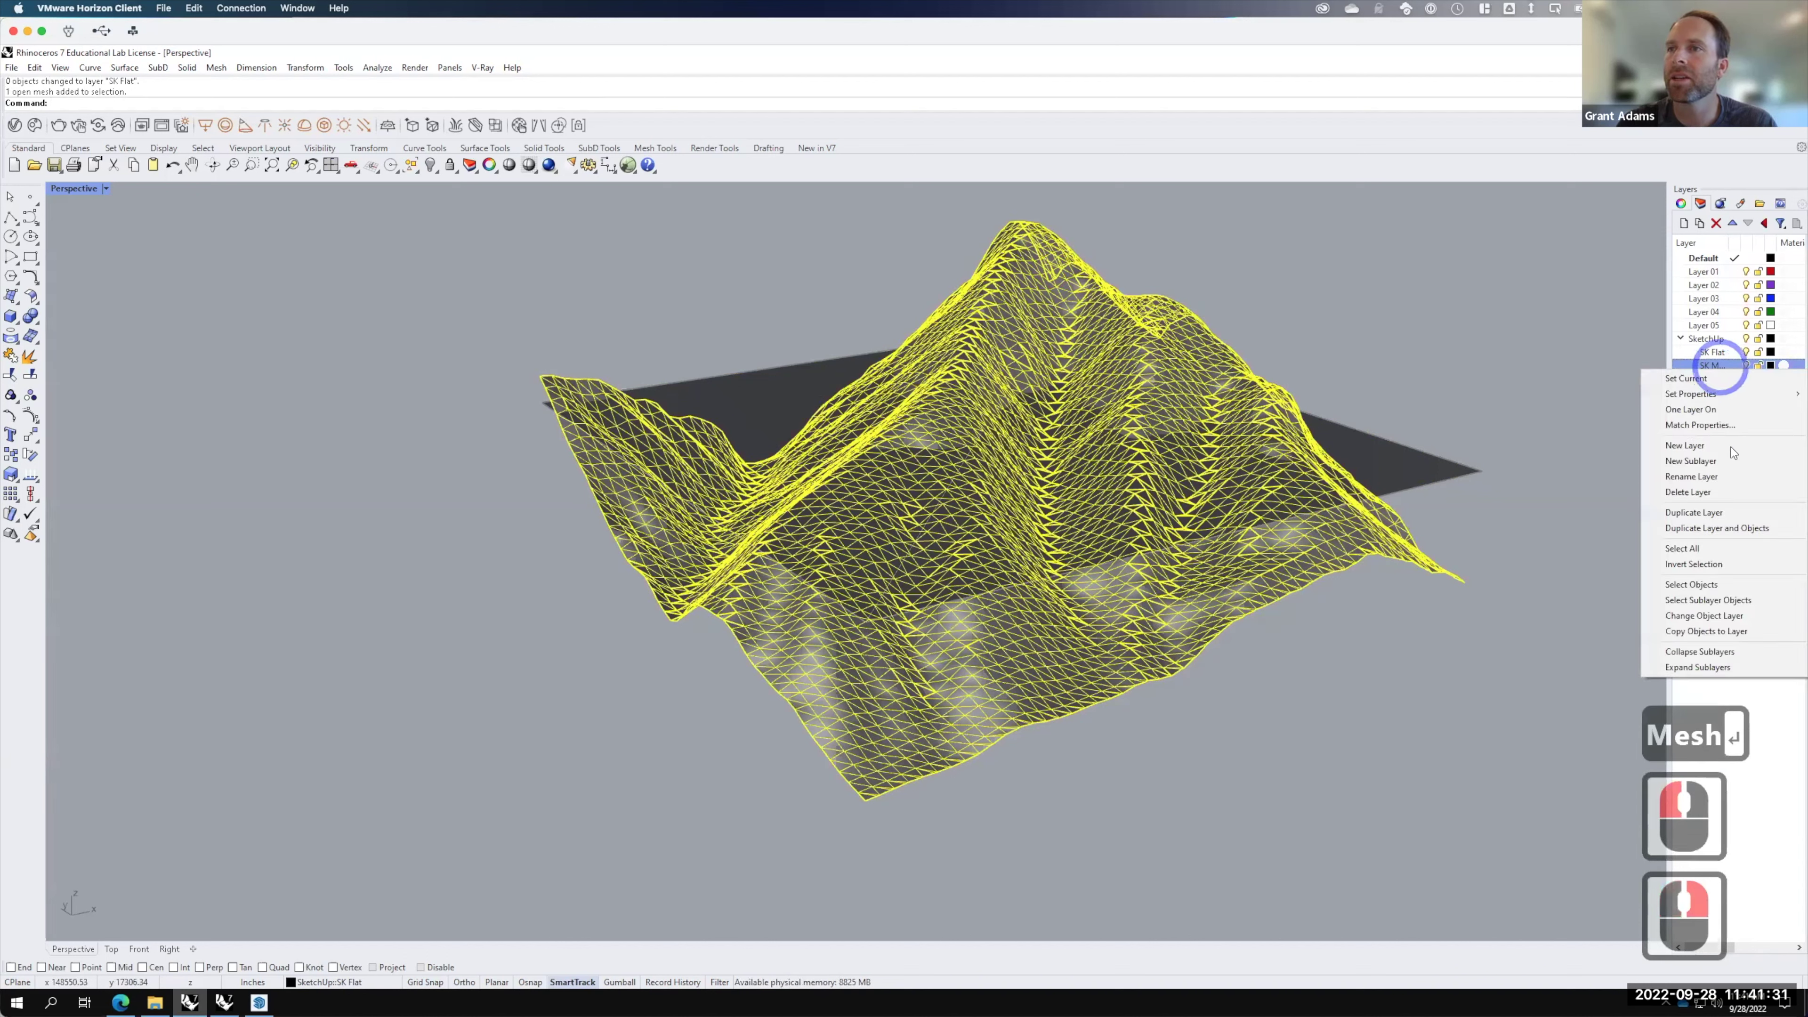
left_click(1725, 621)
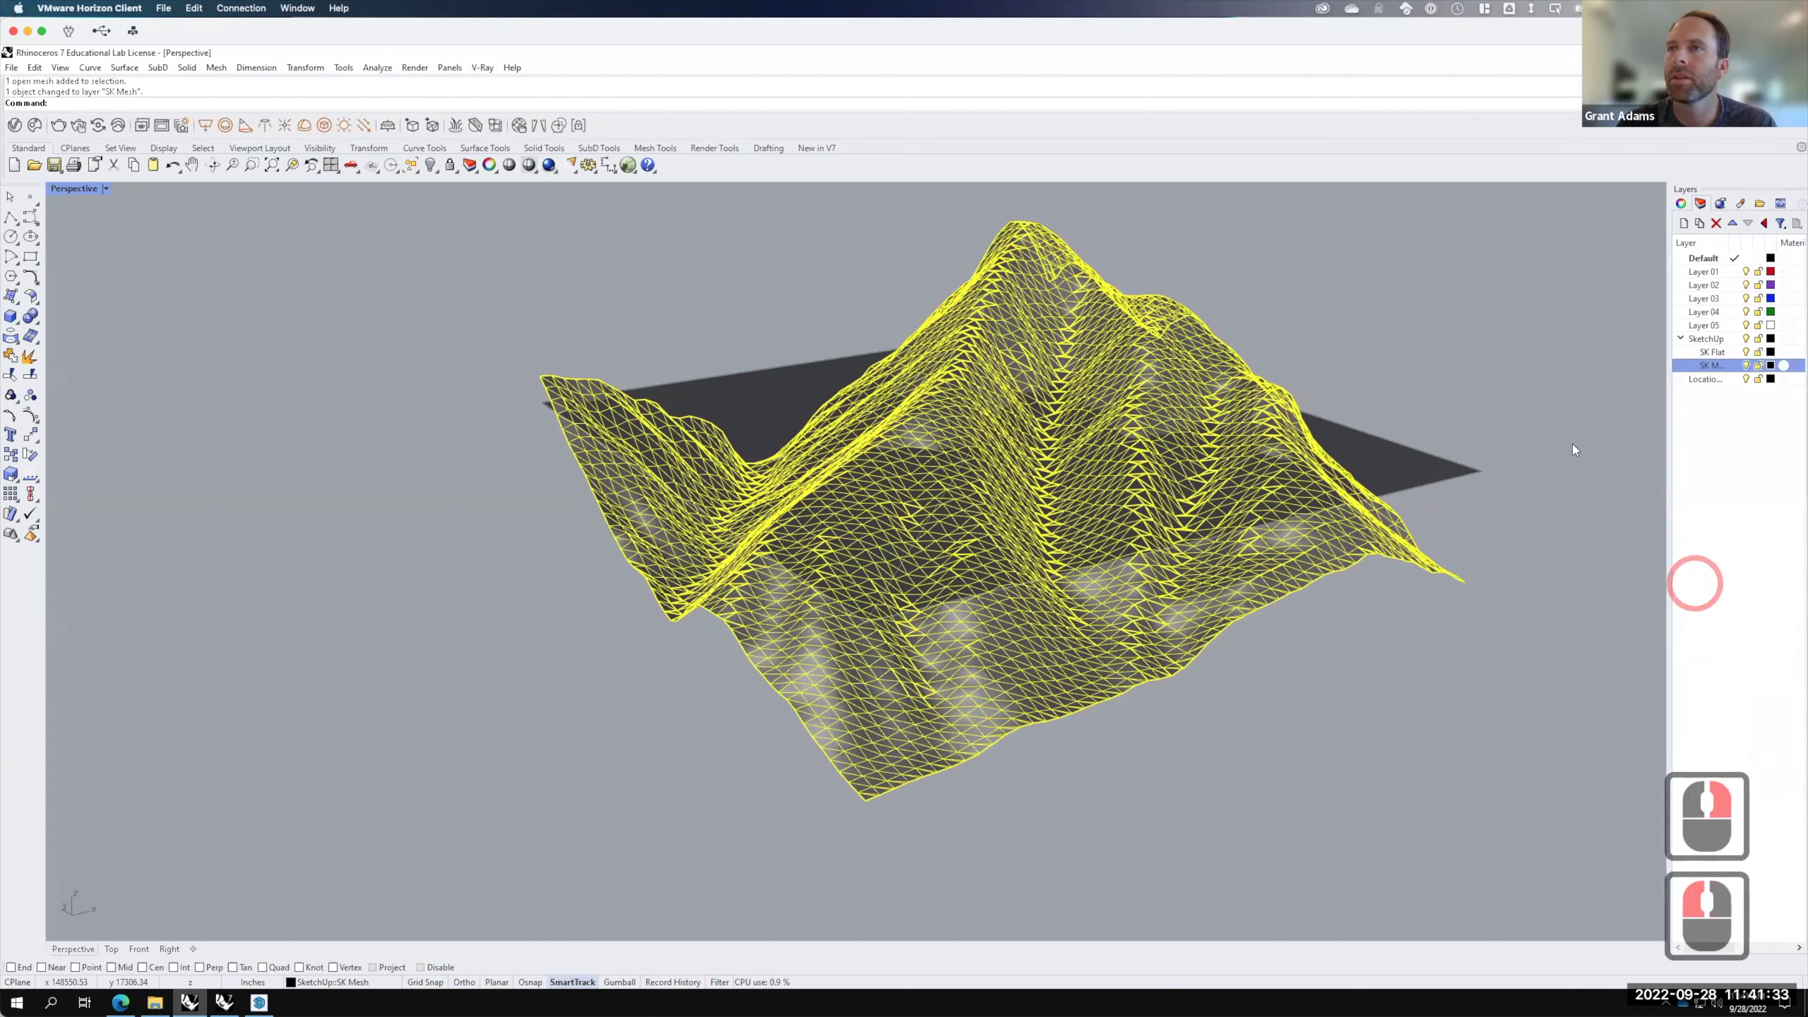
Step: Hide the SK Flat layer, deselect everything and orbit low around the terrain
left_click(1742, 352)
left_click(1744, 352)
left_click(1372, 371)
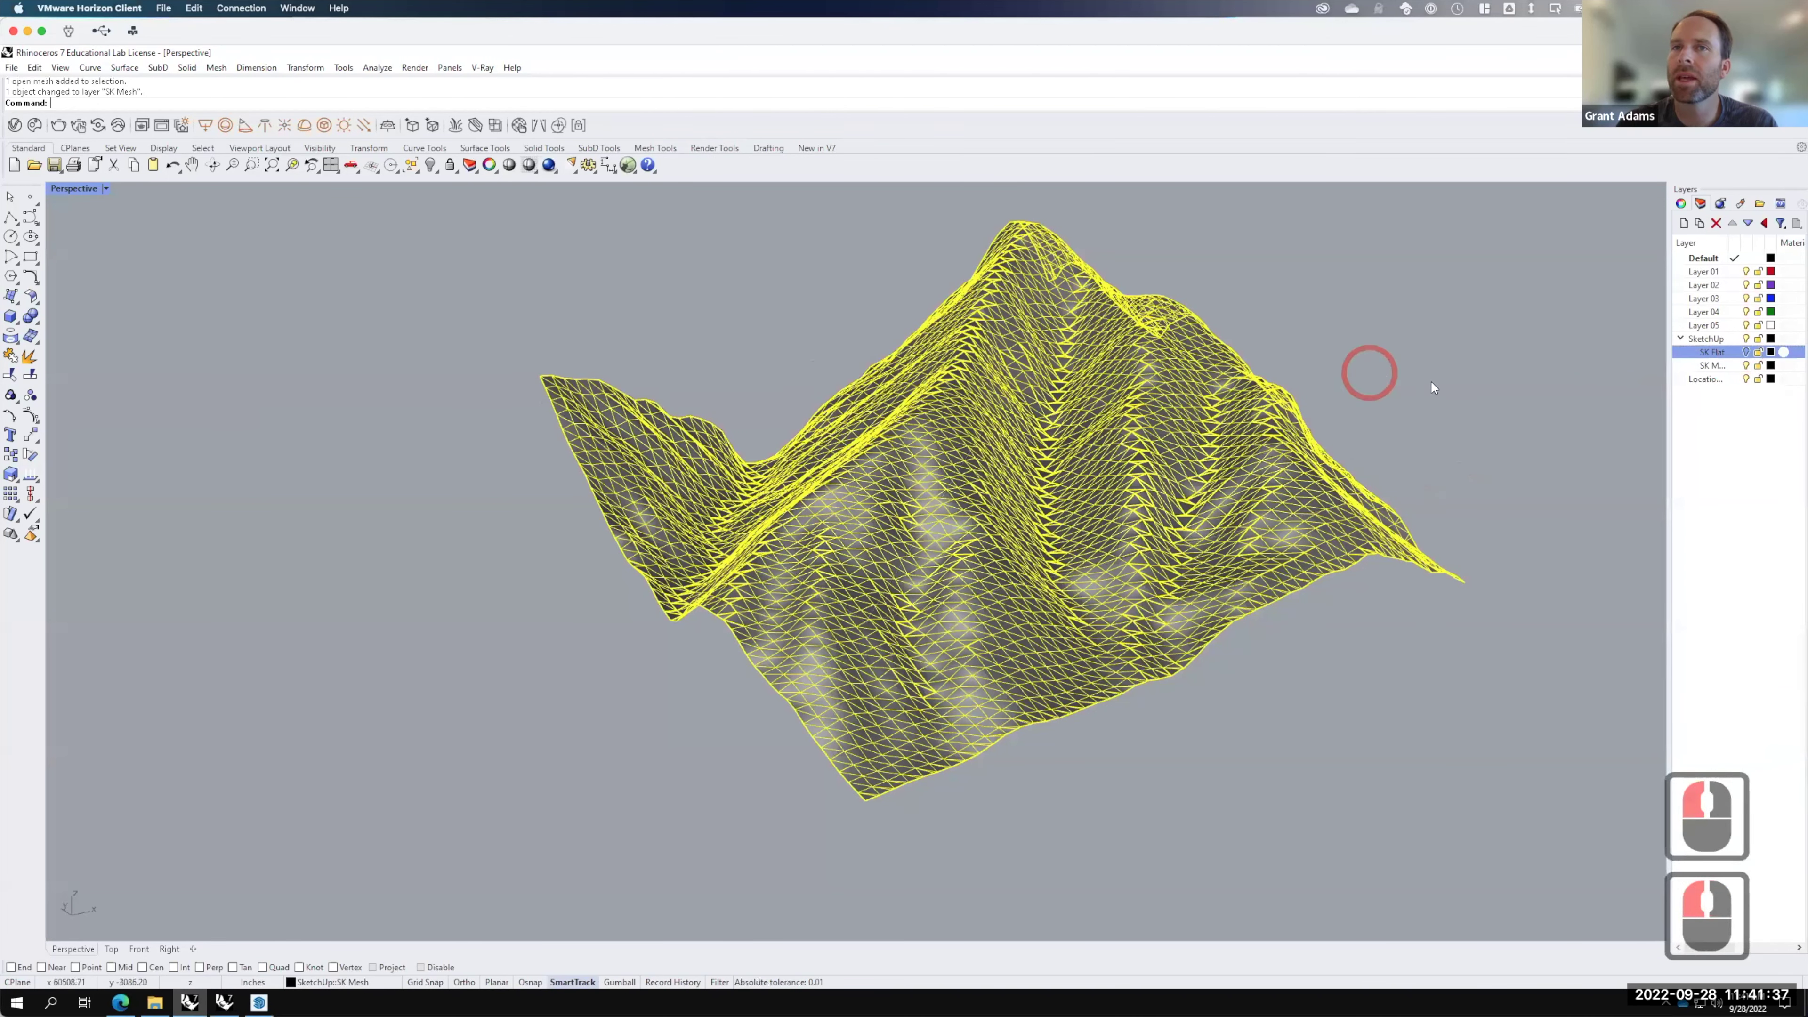
left_click(1431, 381)
right_click_drag(1300, 427, 1034, 434)
left_click(1141, 369)
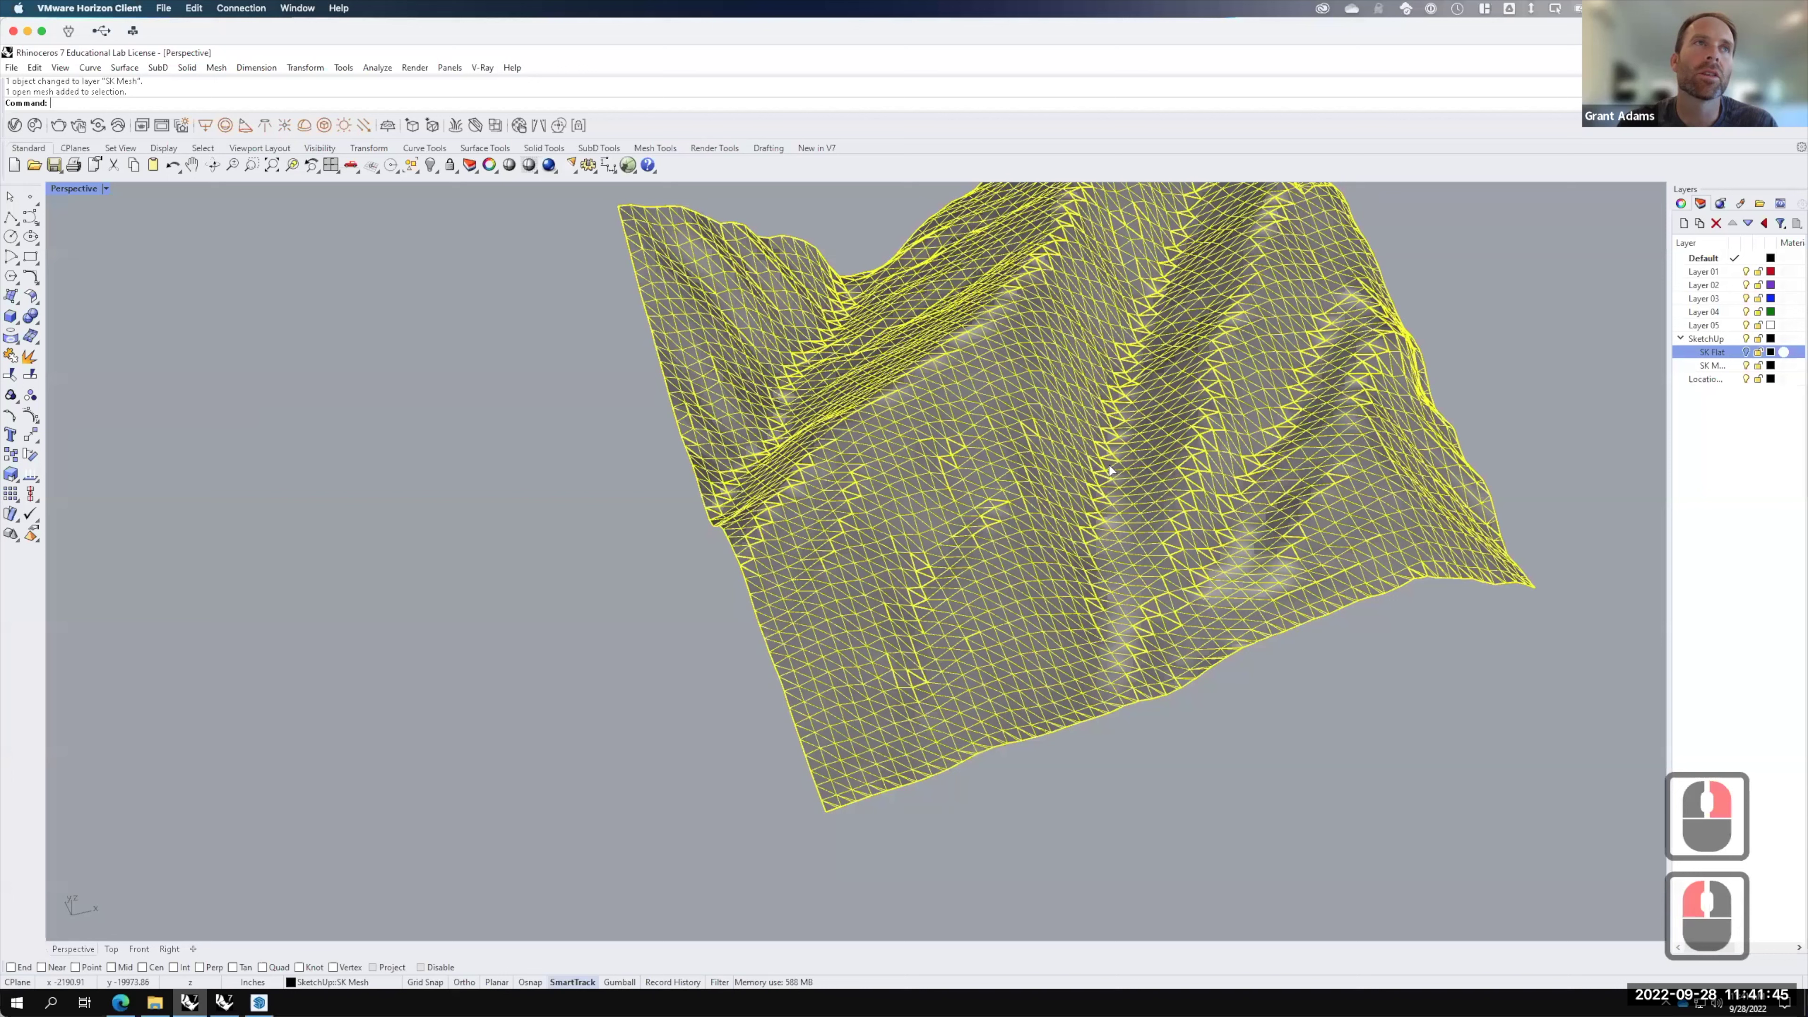
type("z")
key("Return")
type("s")
key("Return")
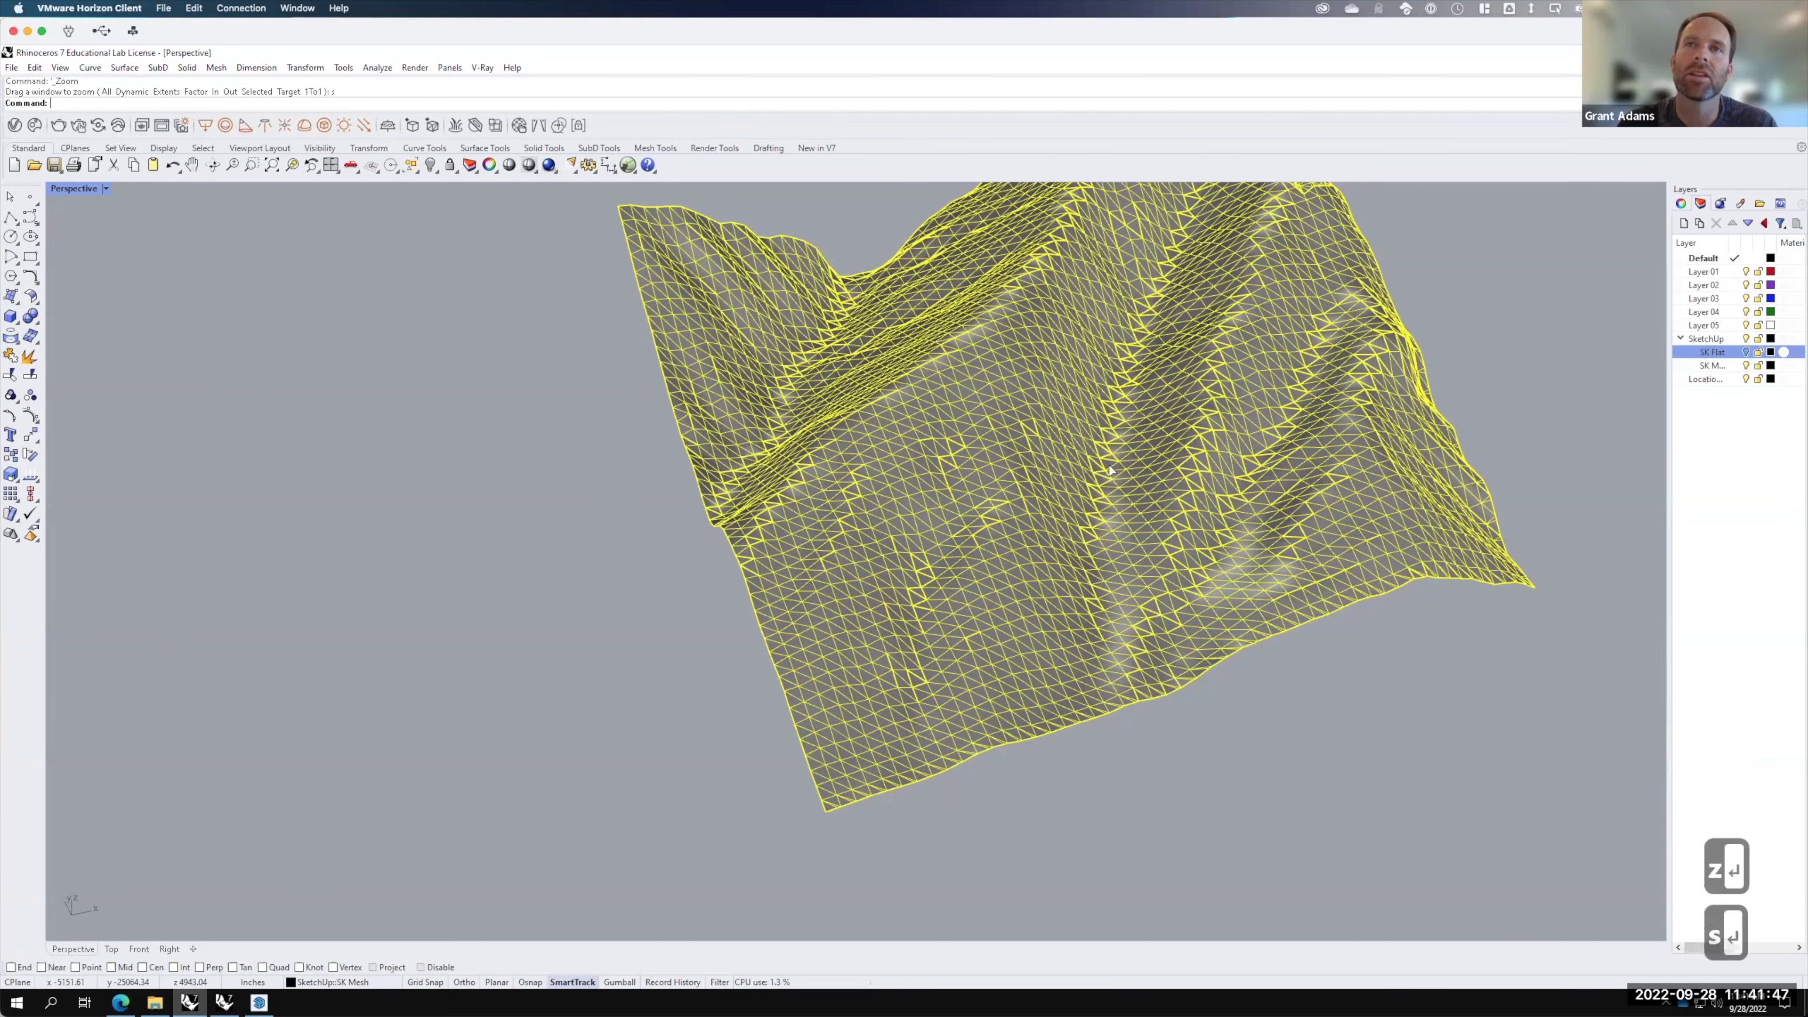
mouse_move(845, 539)
right_mouse_down()
mouse_move(804, 475)
mouse_move(1190, 501)
mouse_move(1165, 512)
mouse_move(1154, 484)
mouse_move(1193, 450)
right_mouse_up()
left_click(1191, 450)
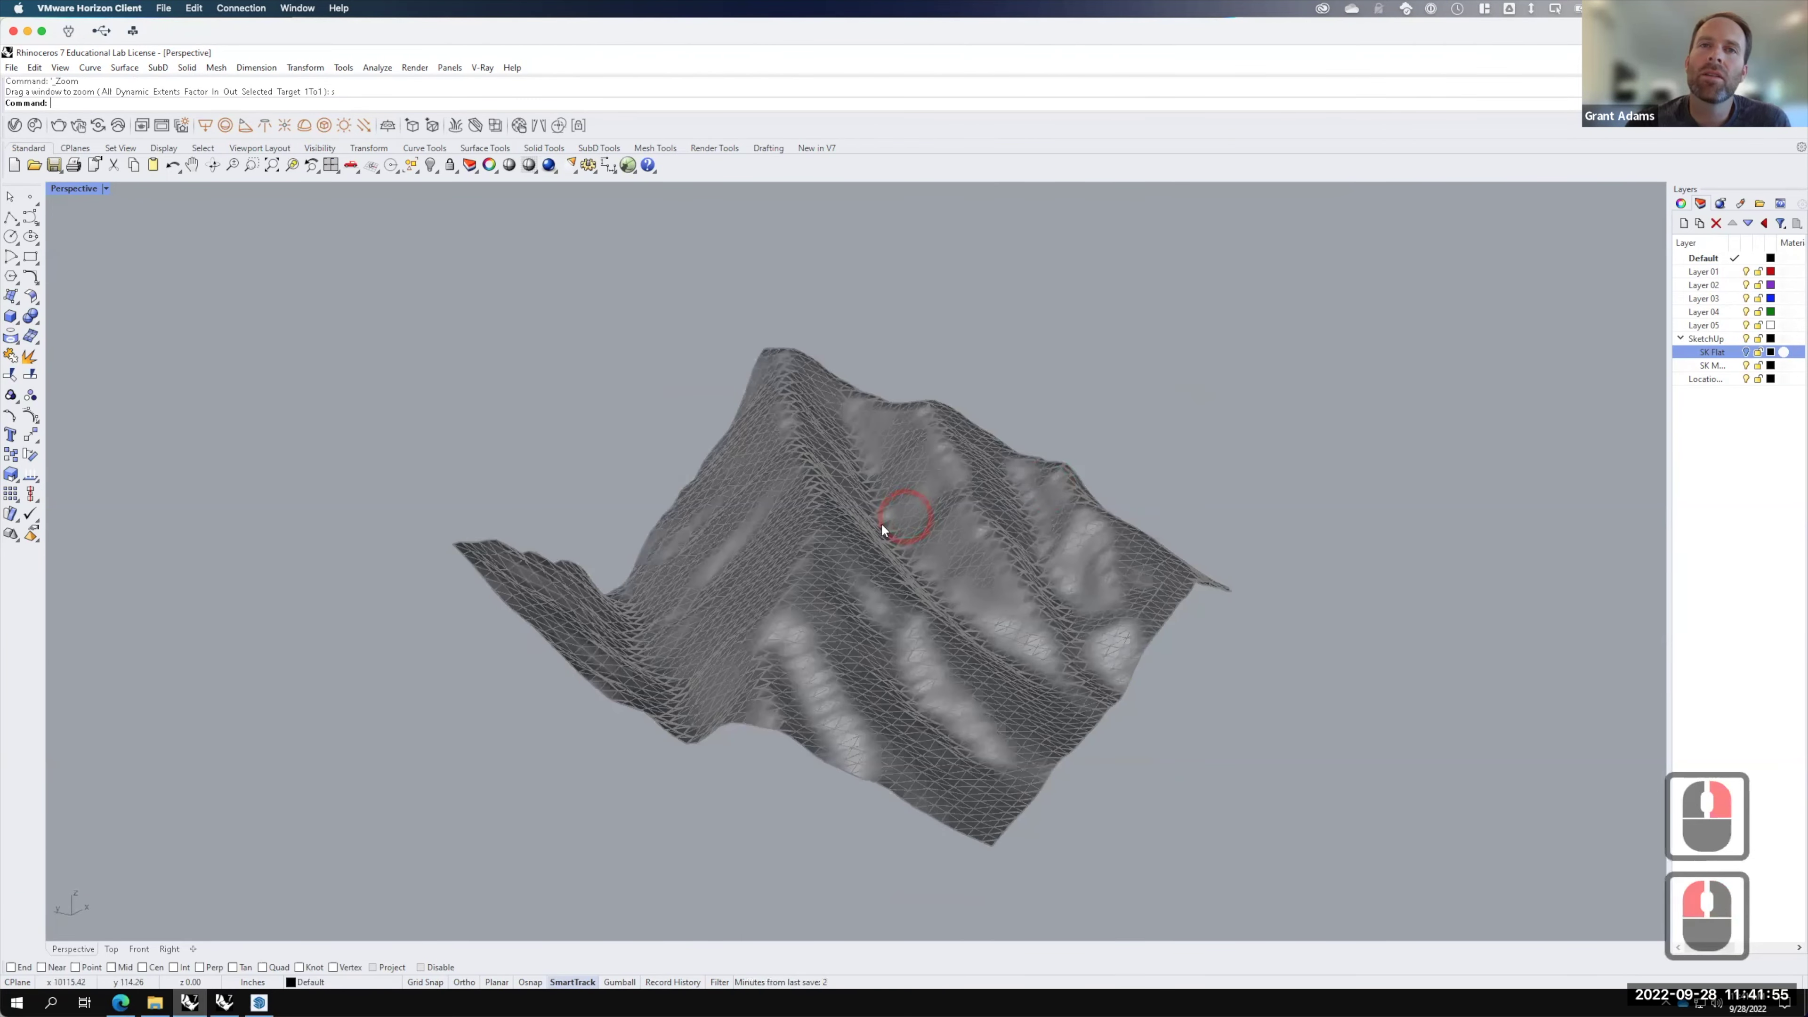
scroll(872, 513, "up", 2)
scroll(890, 513, "up", 2)
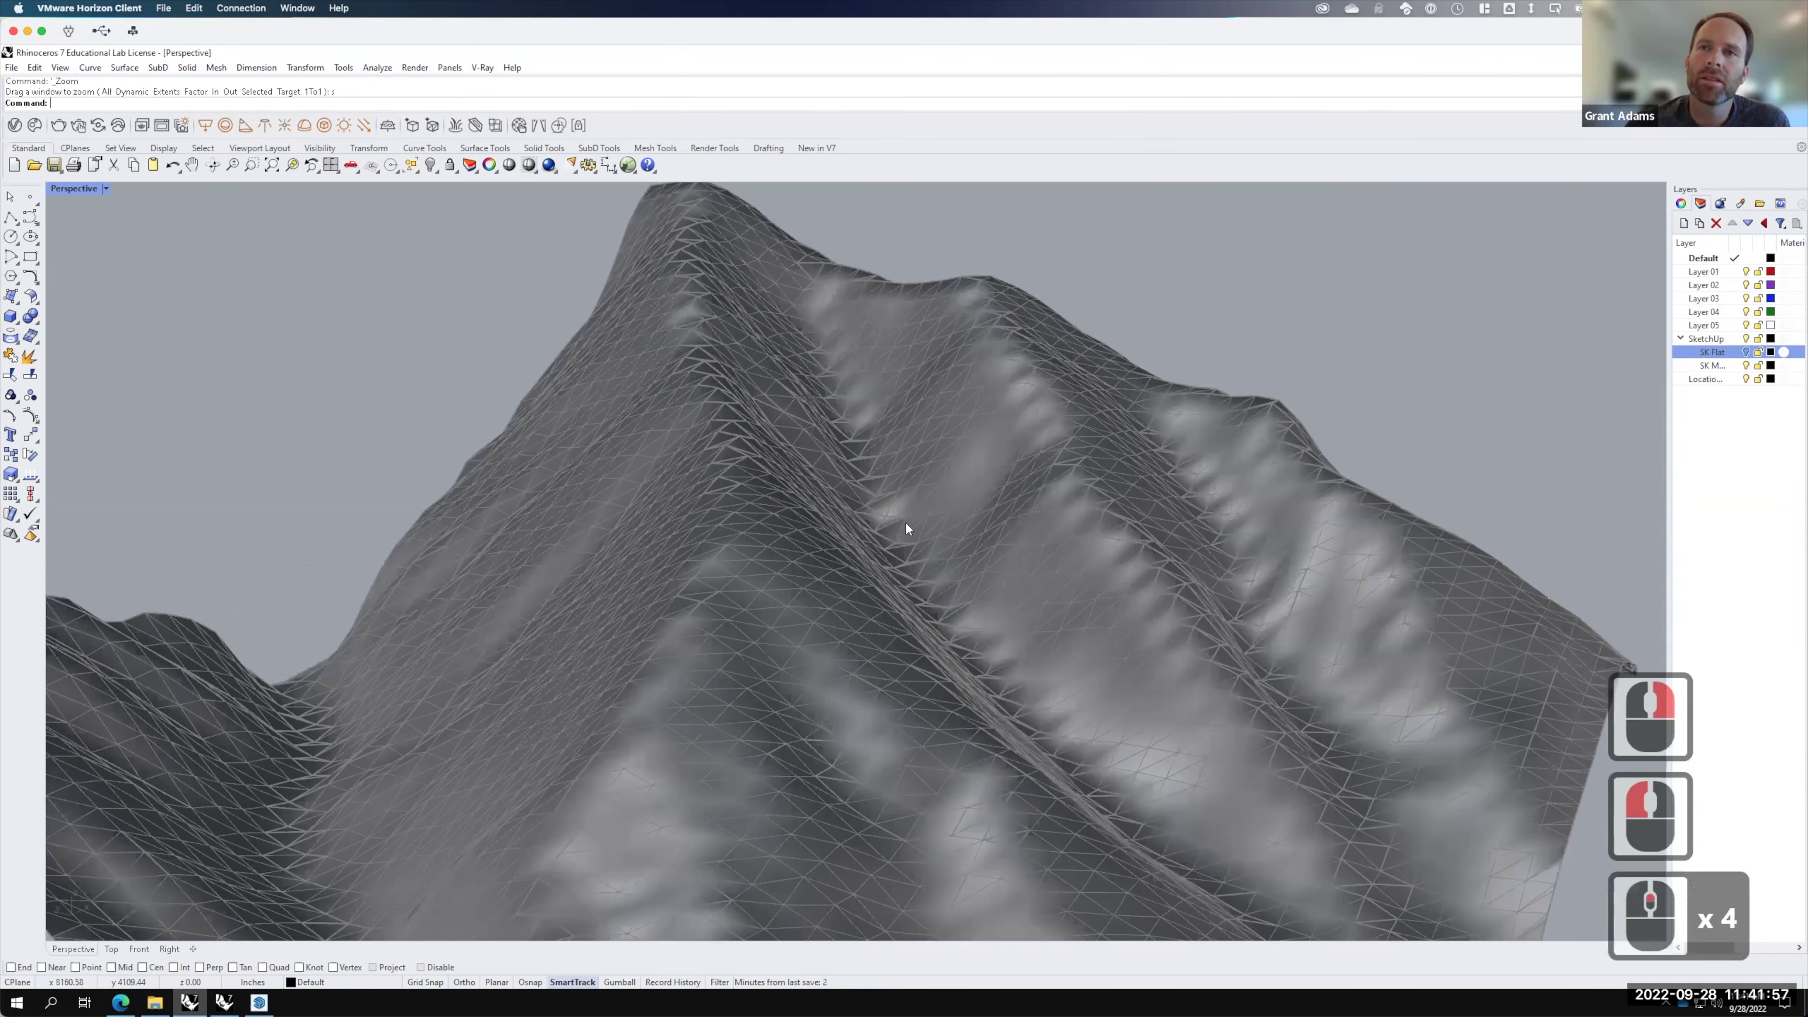
scroll(1204, 446, "up", 3)
scroll(710, 476, "down", 2)
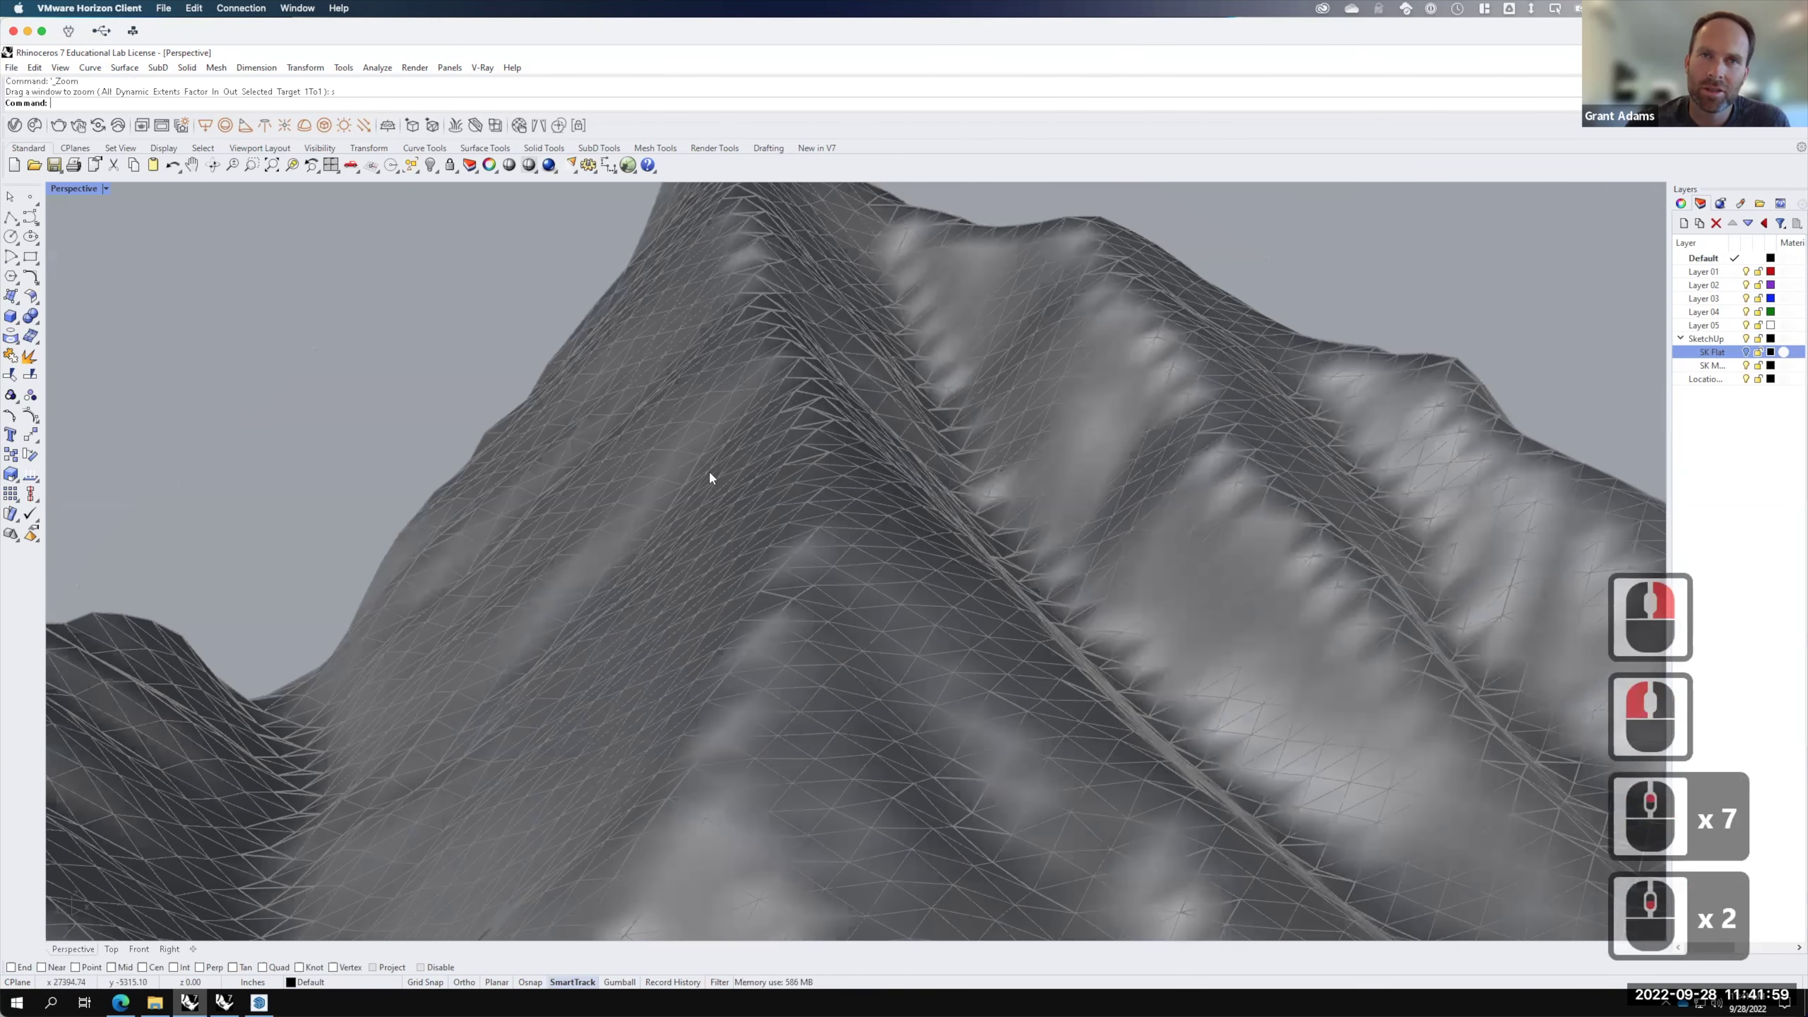
scroll(925, 601, "down", 2)
scroll(774, 585, "down", 1)
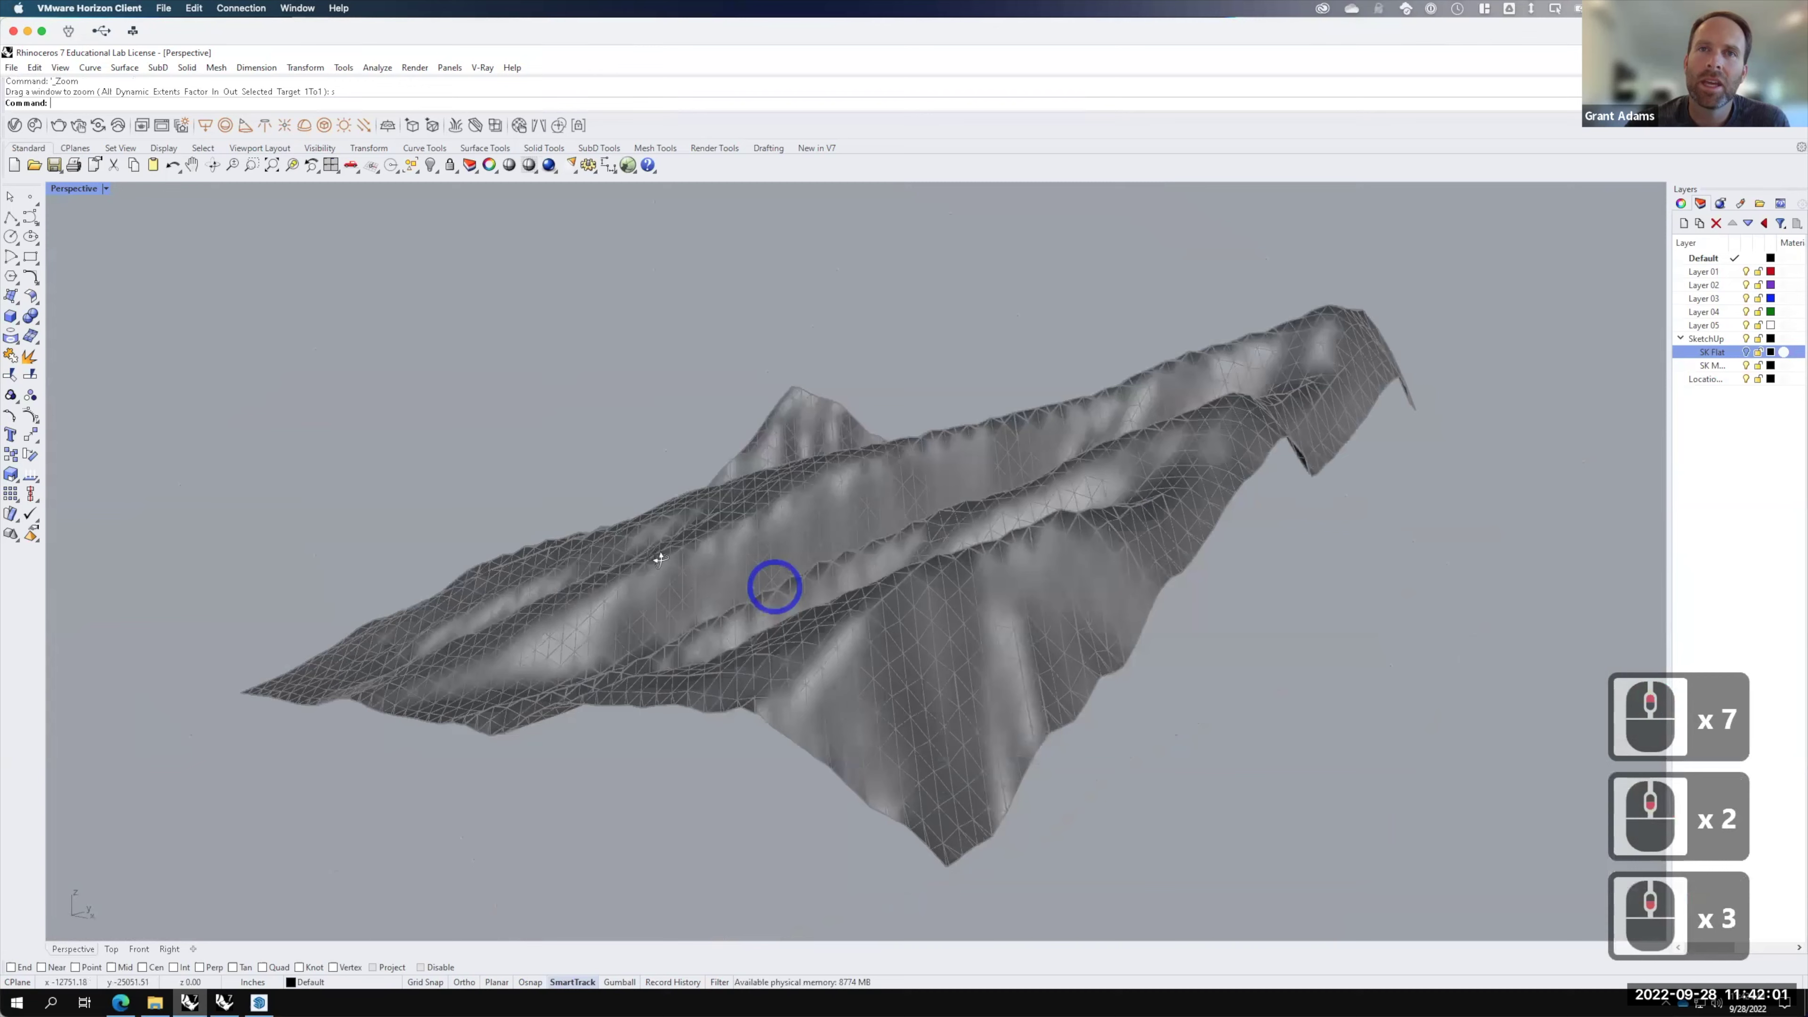
right_click_drag(845, 612, 947, 616)
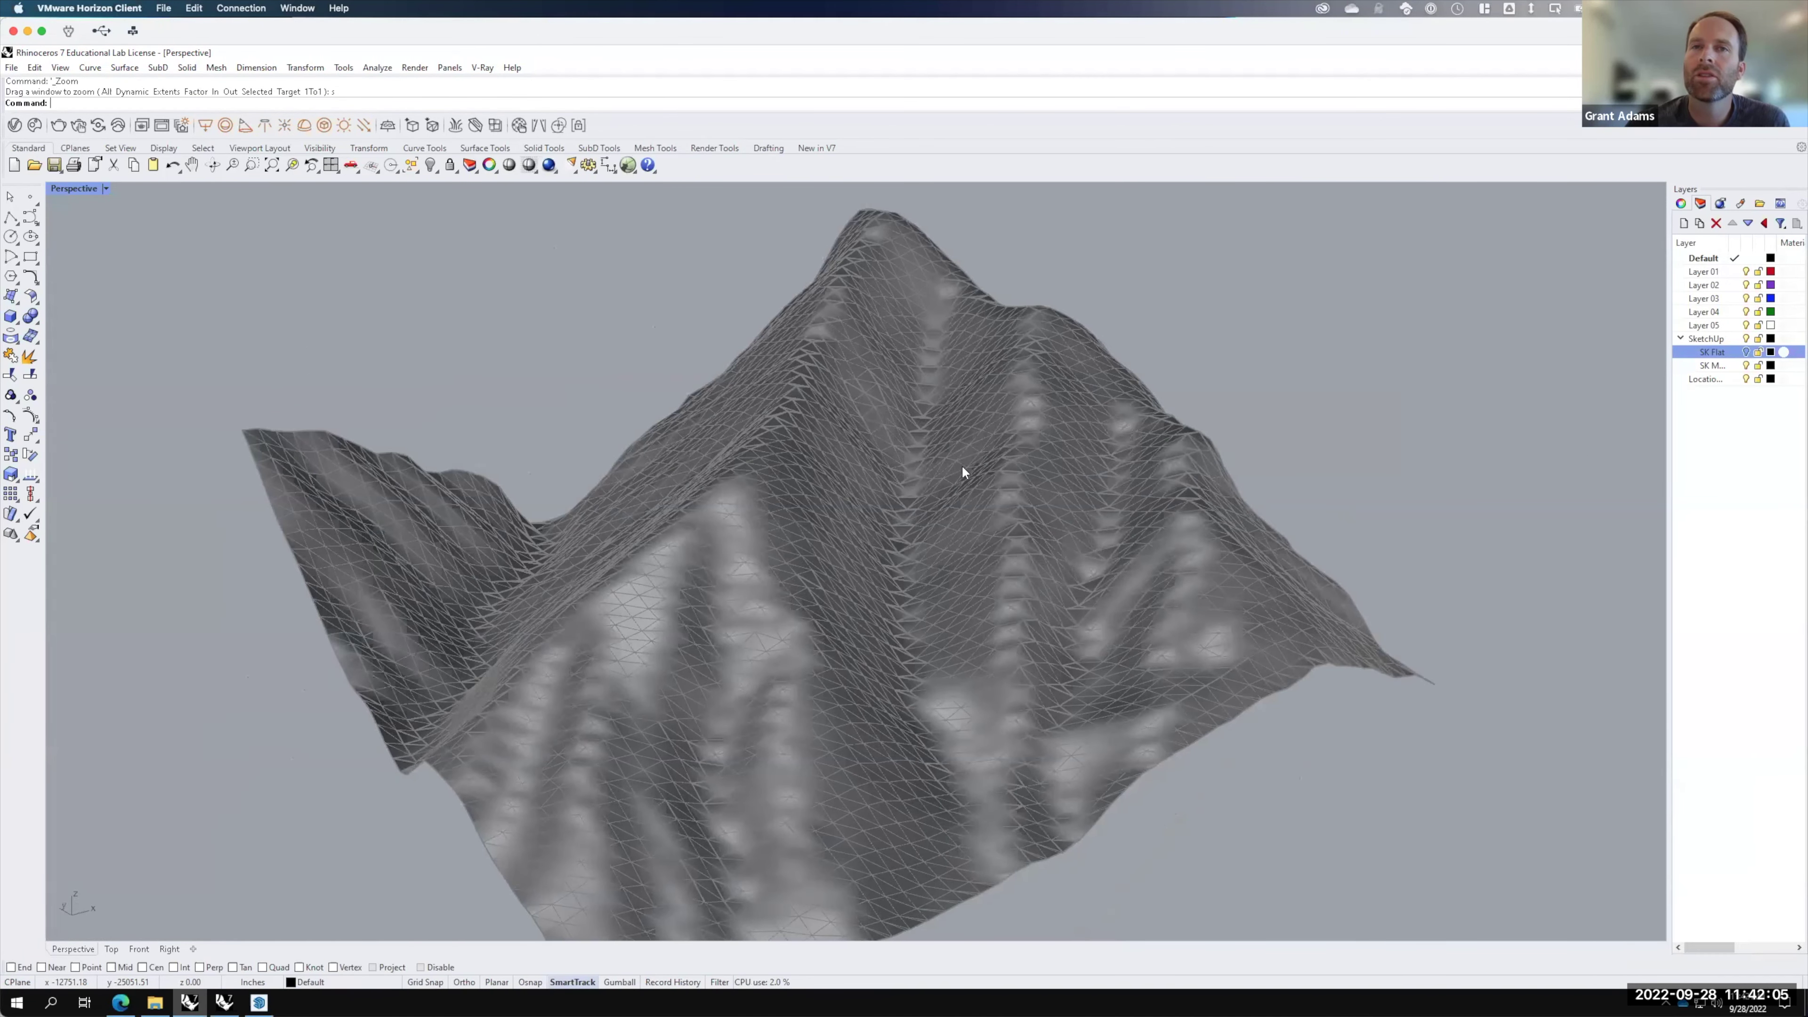
scroll(963, 468, "down", 2)
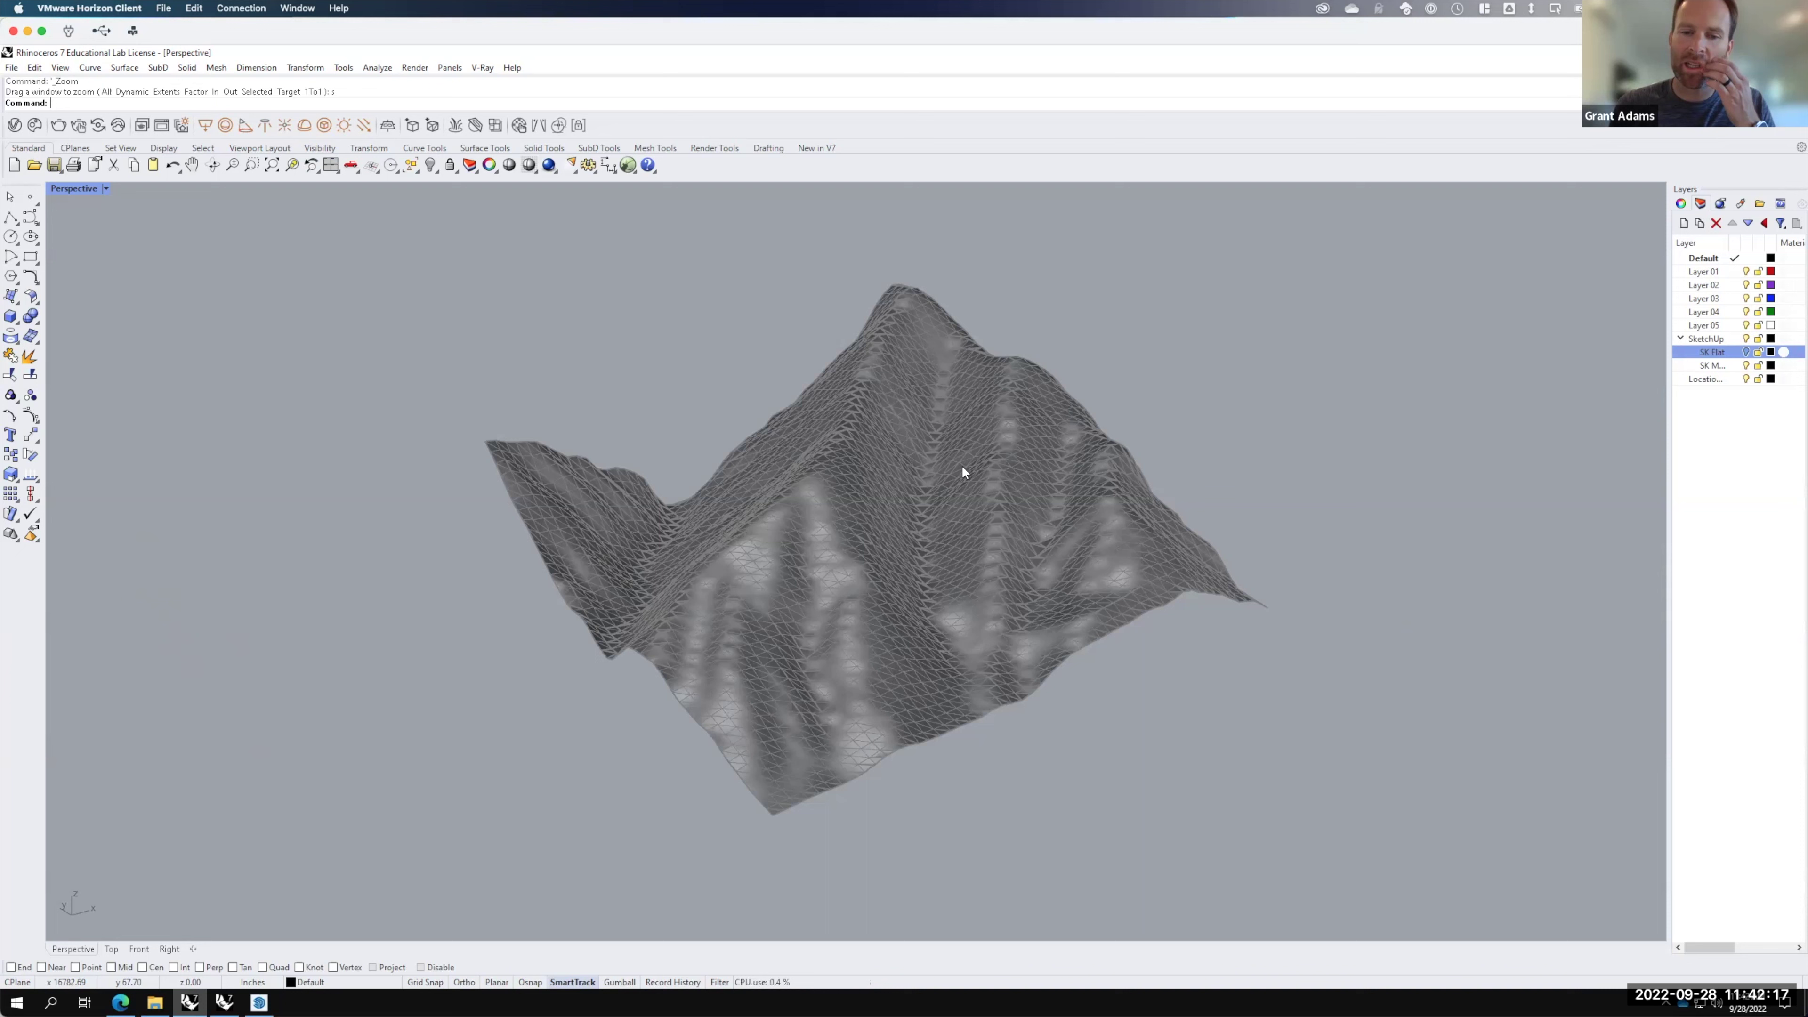
Step: Rename Layer 01 to 'Contour X' and set it as the current layer
left_click(1704, 273)
double_click(1703, 272)
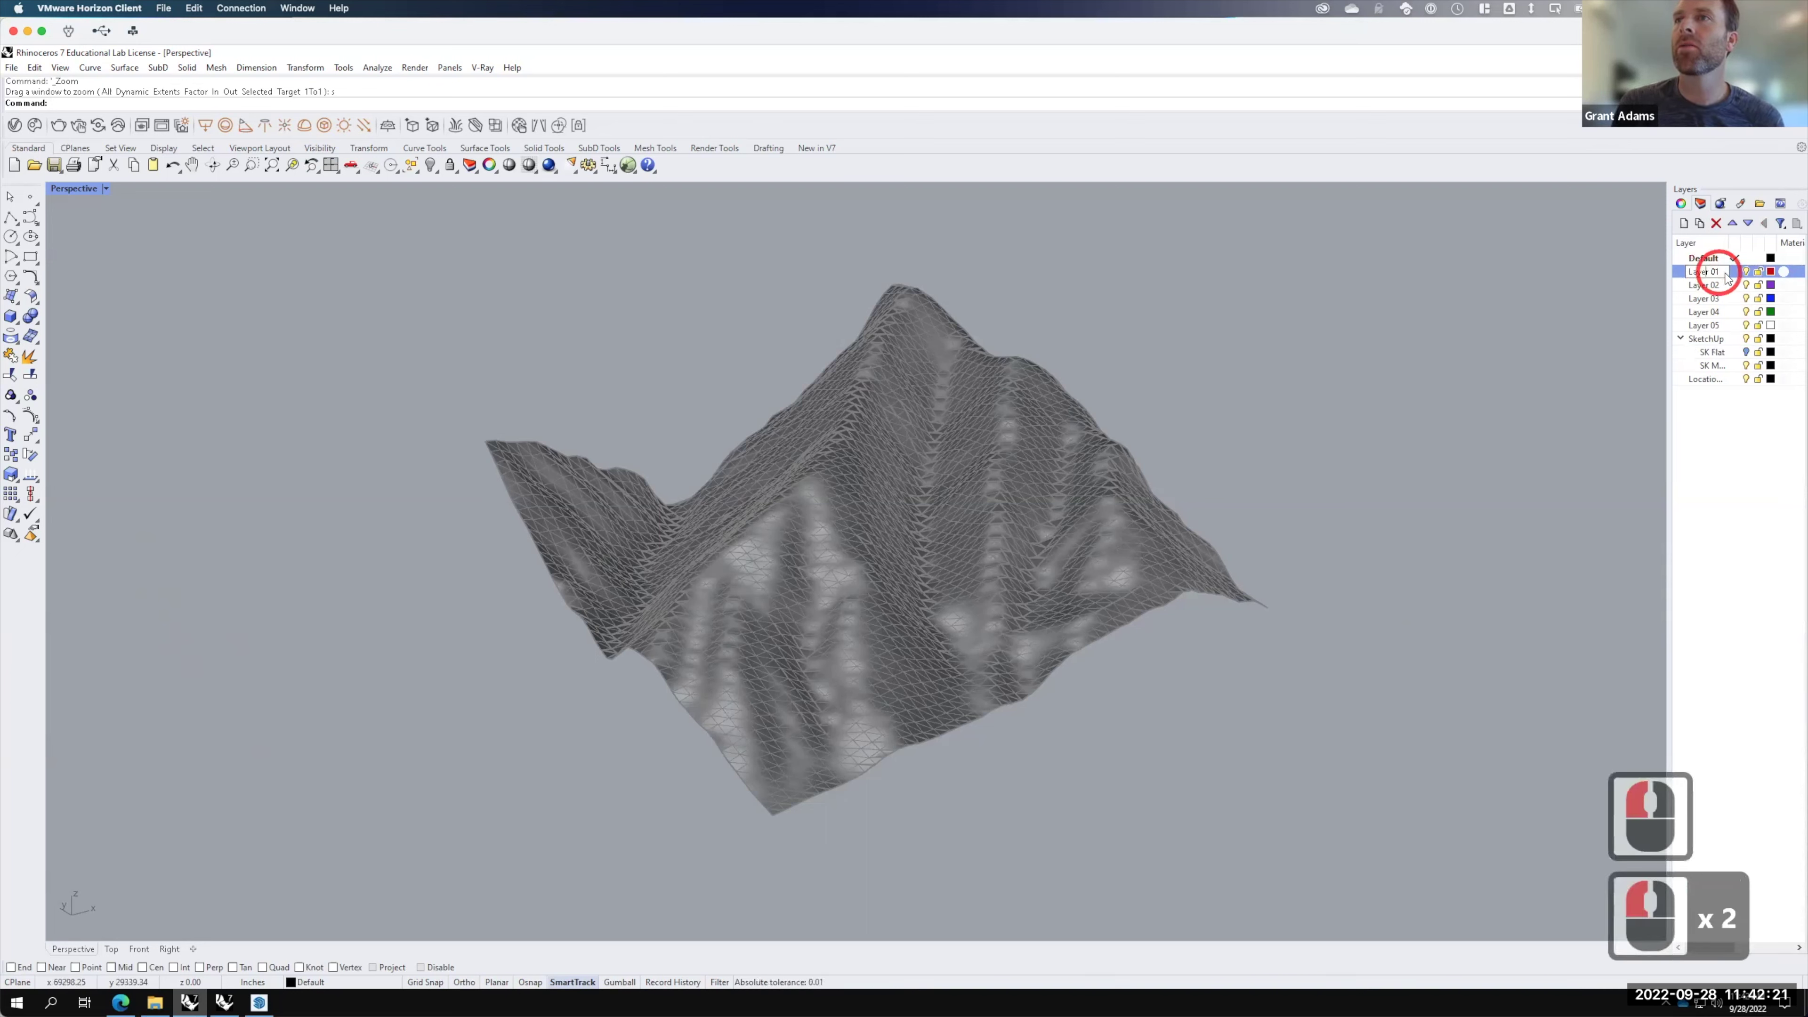
left_click(1666, 276)
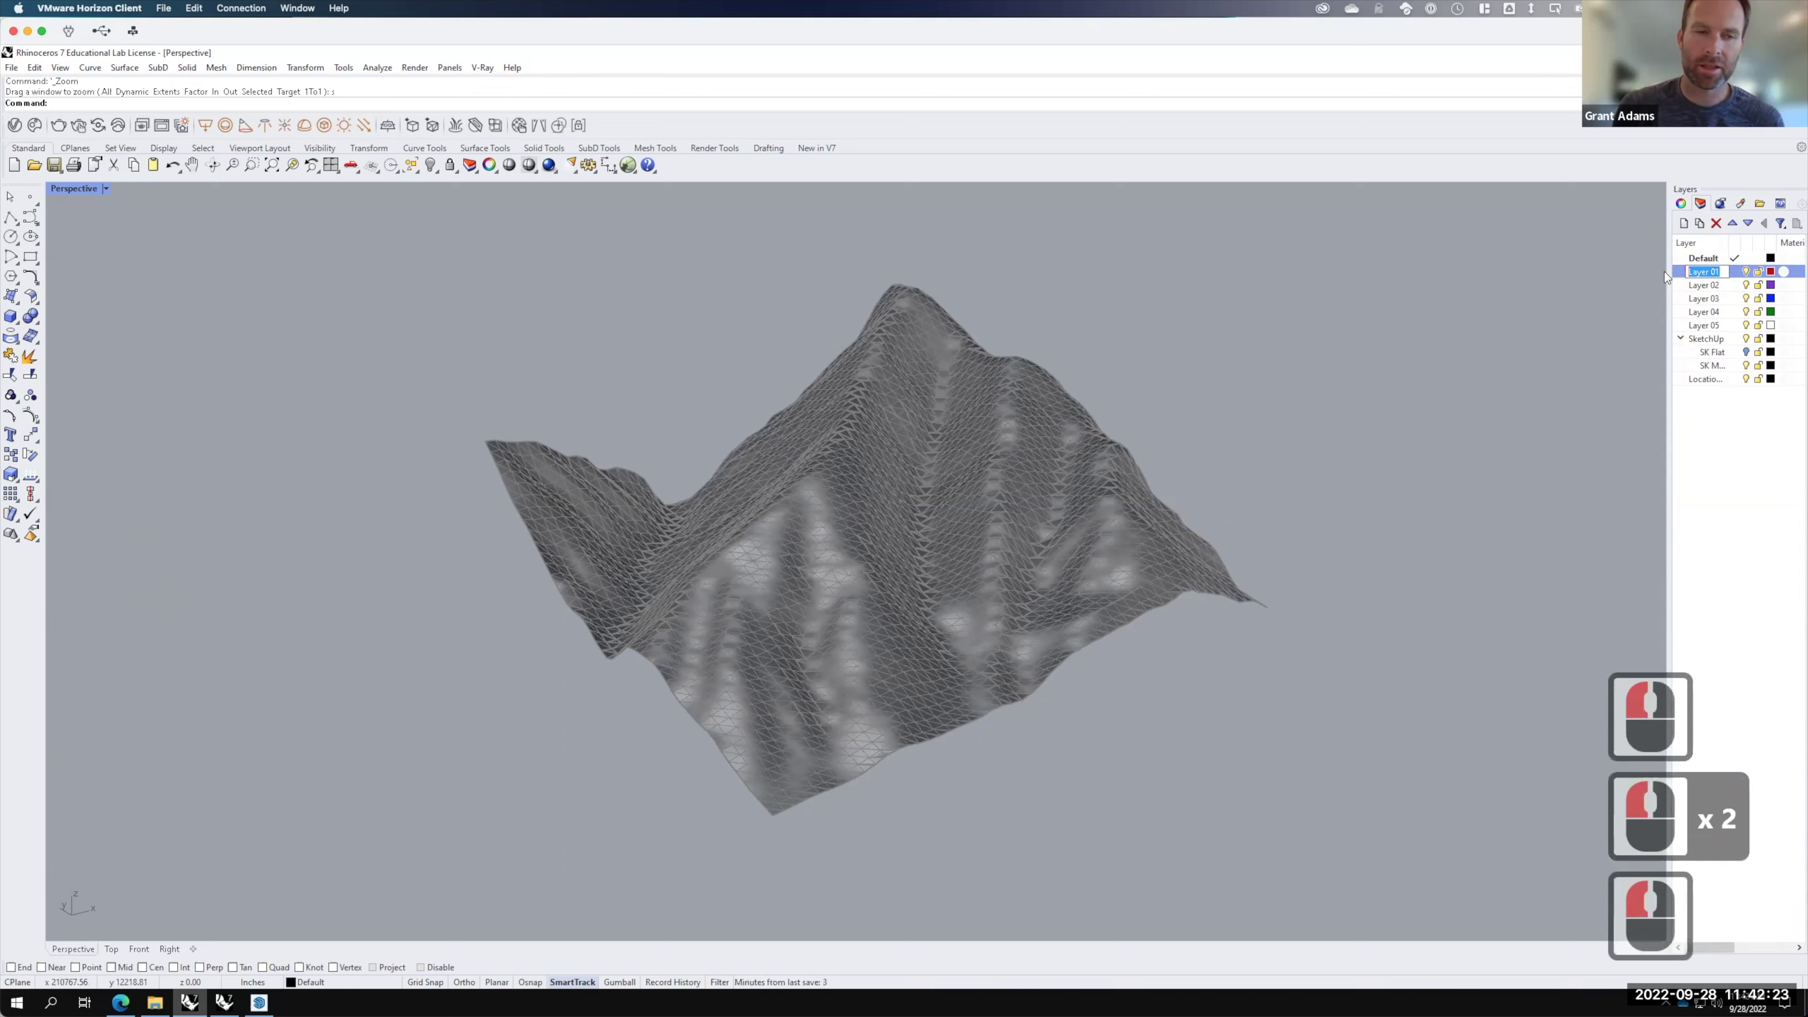
type("Contour")
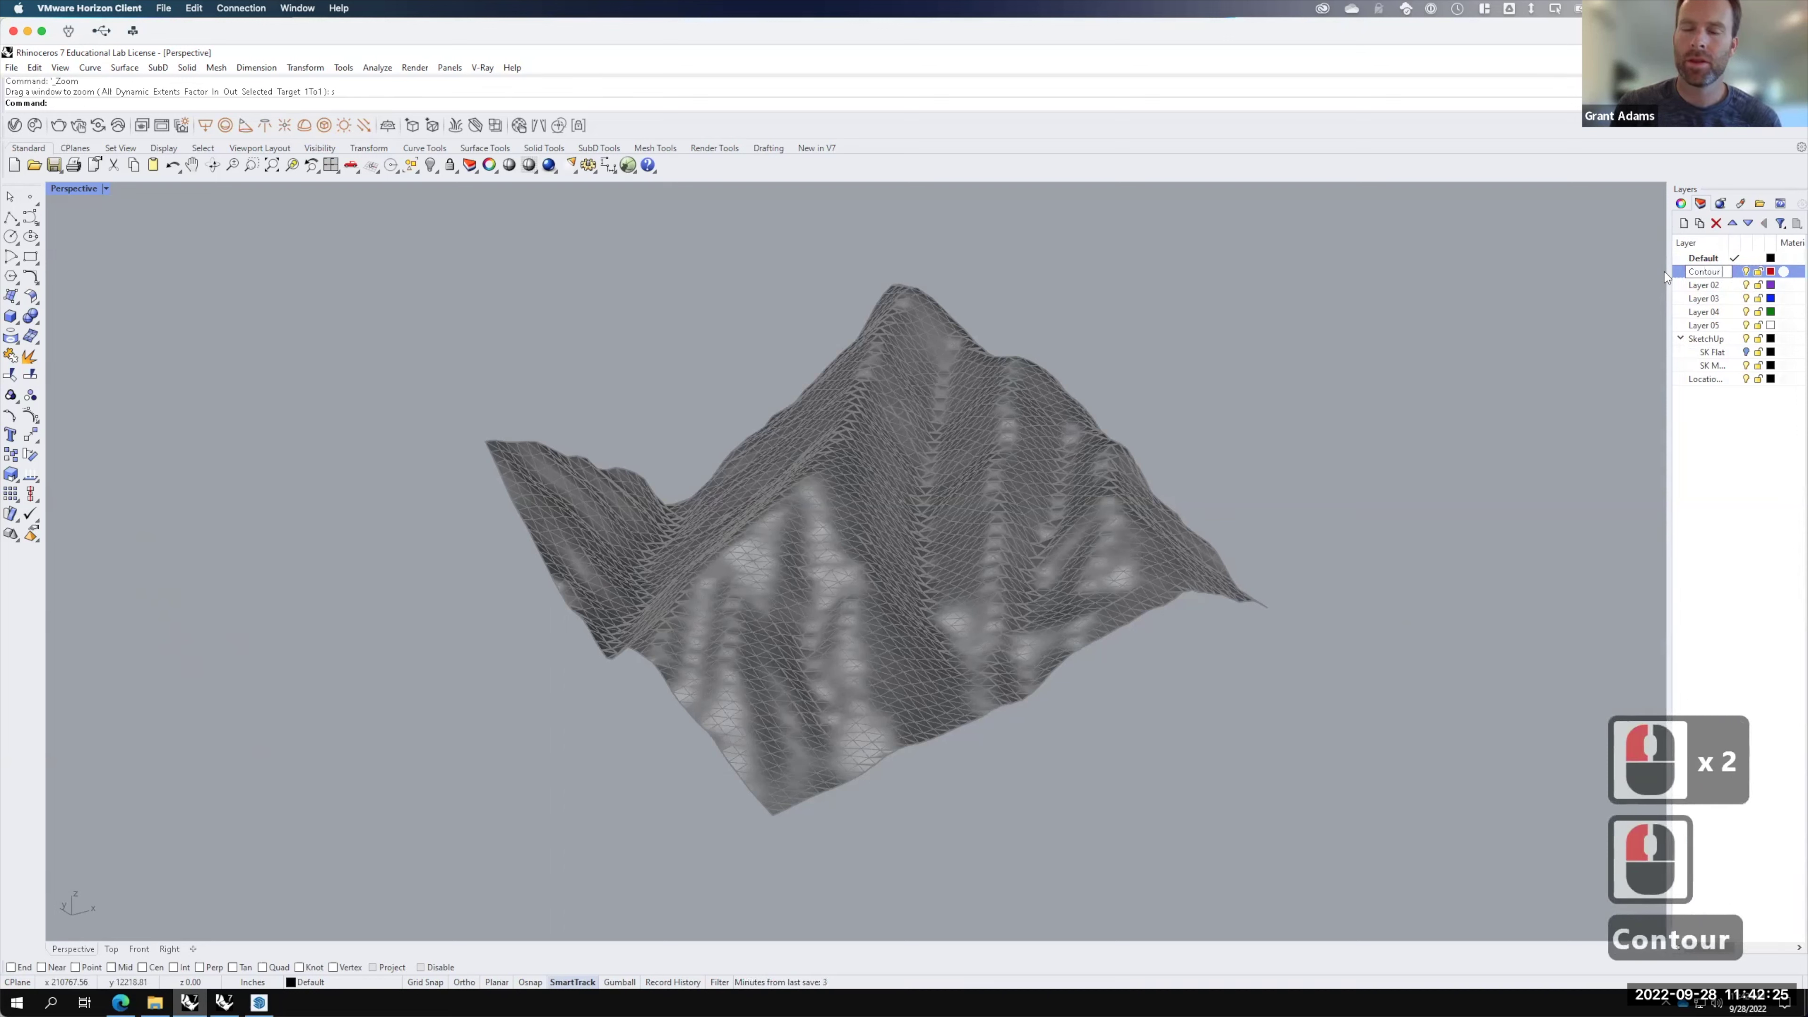
type(" X")
key("Return")
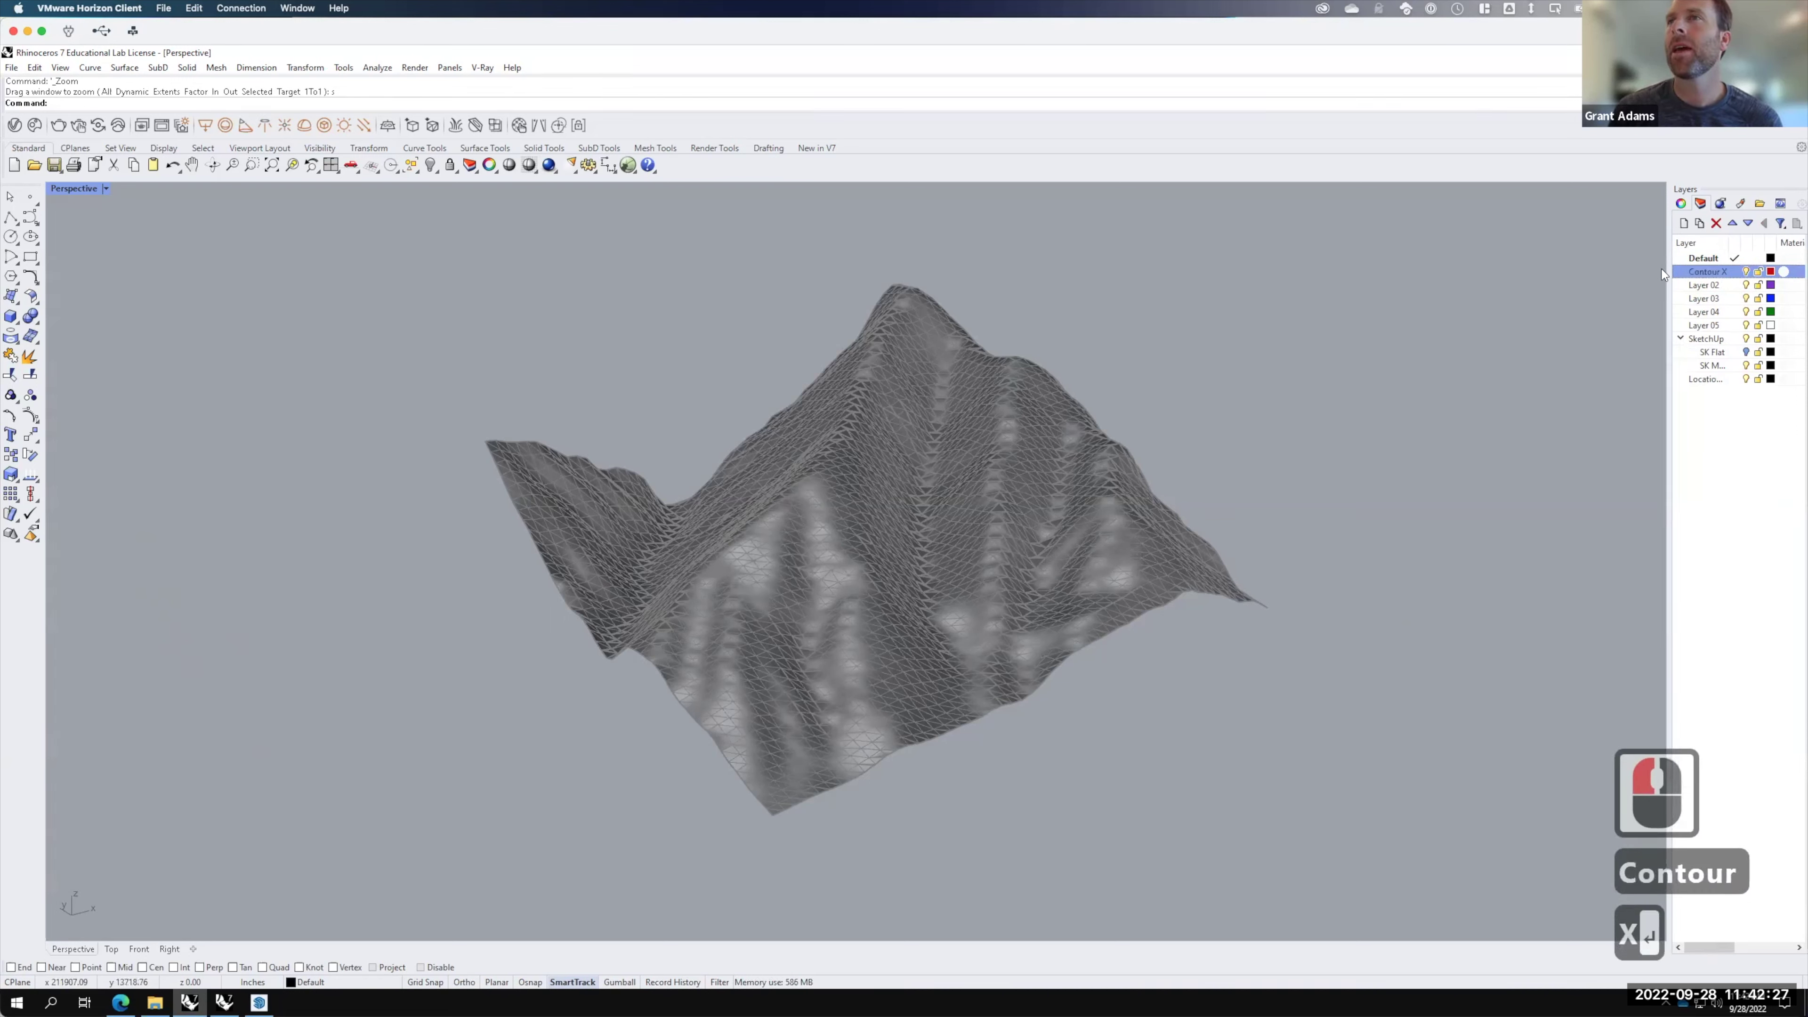
left_click(1734, 272)
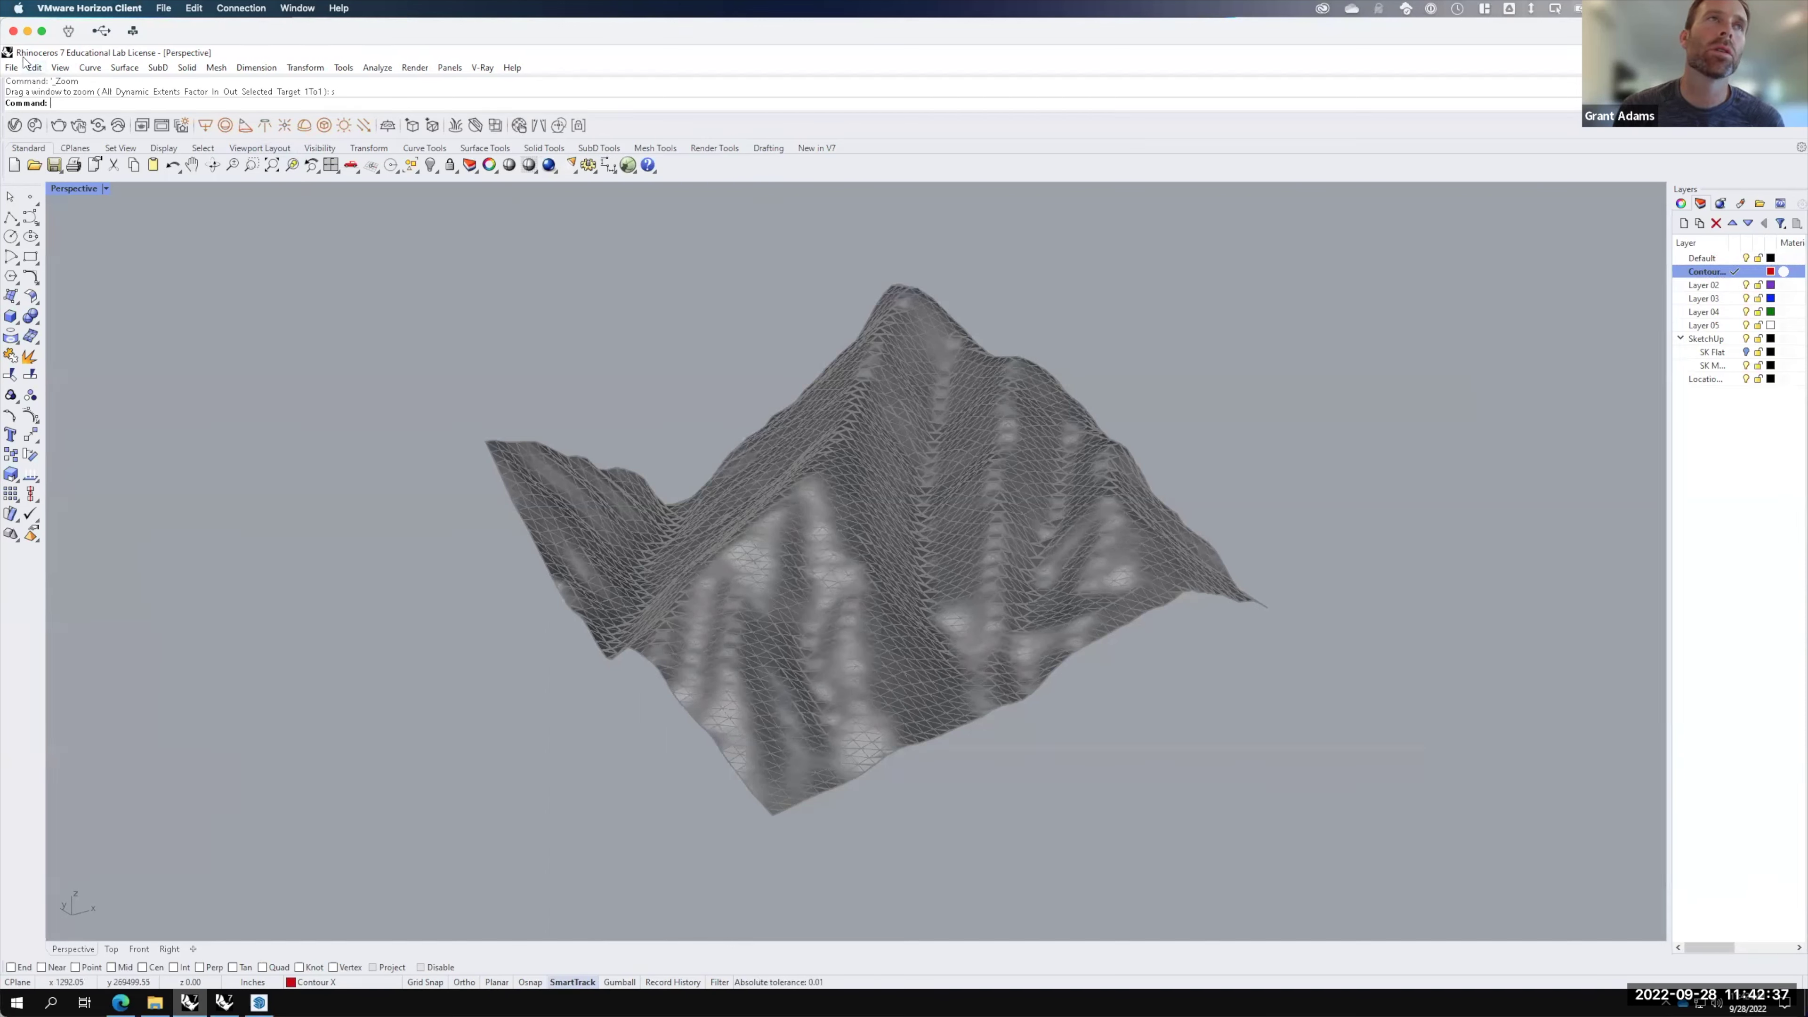
Step: Start the Contour command from Curve from Objects on the terrain mesh
left_click(90, 68)
mouse_move(133, 531)
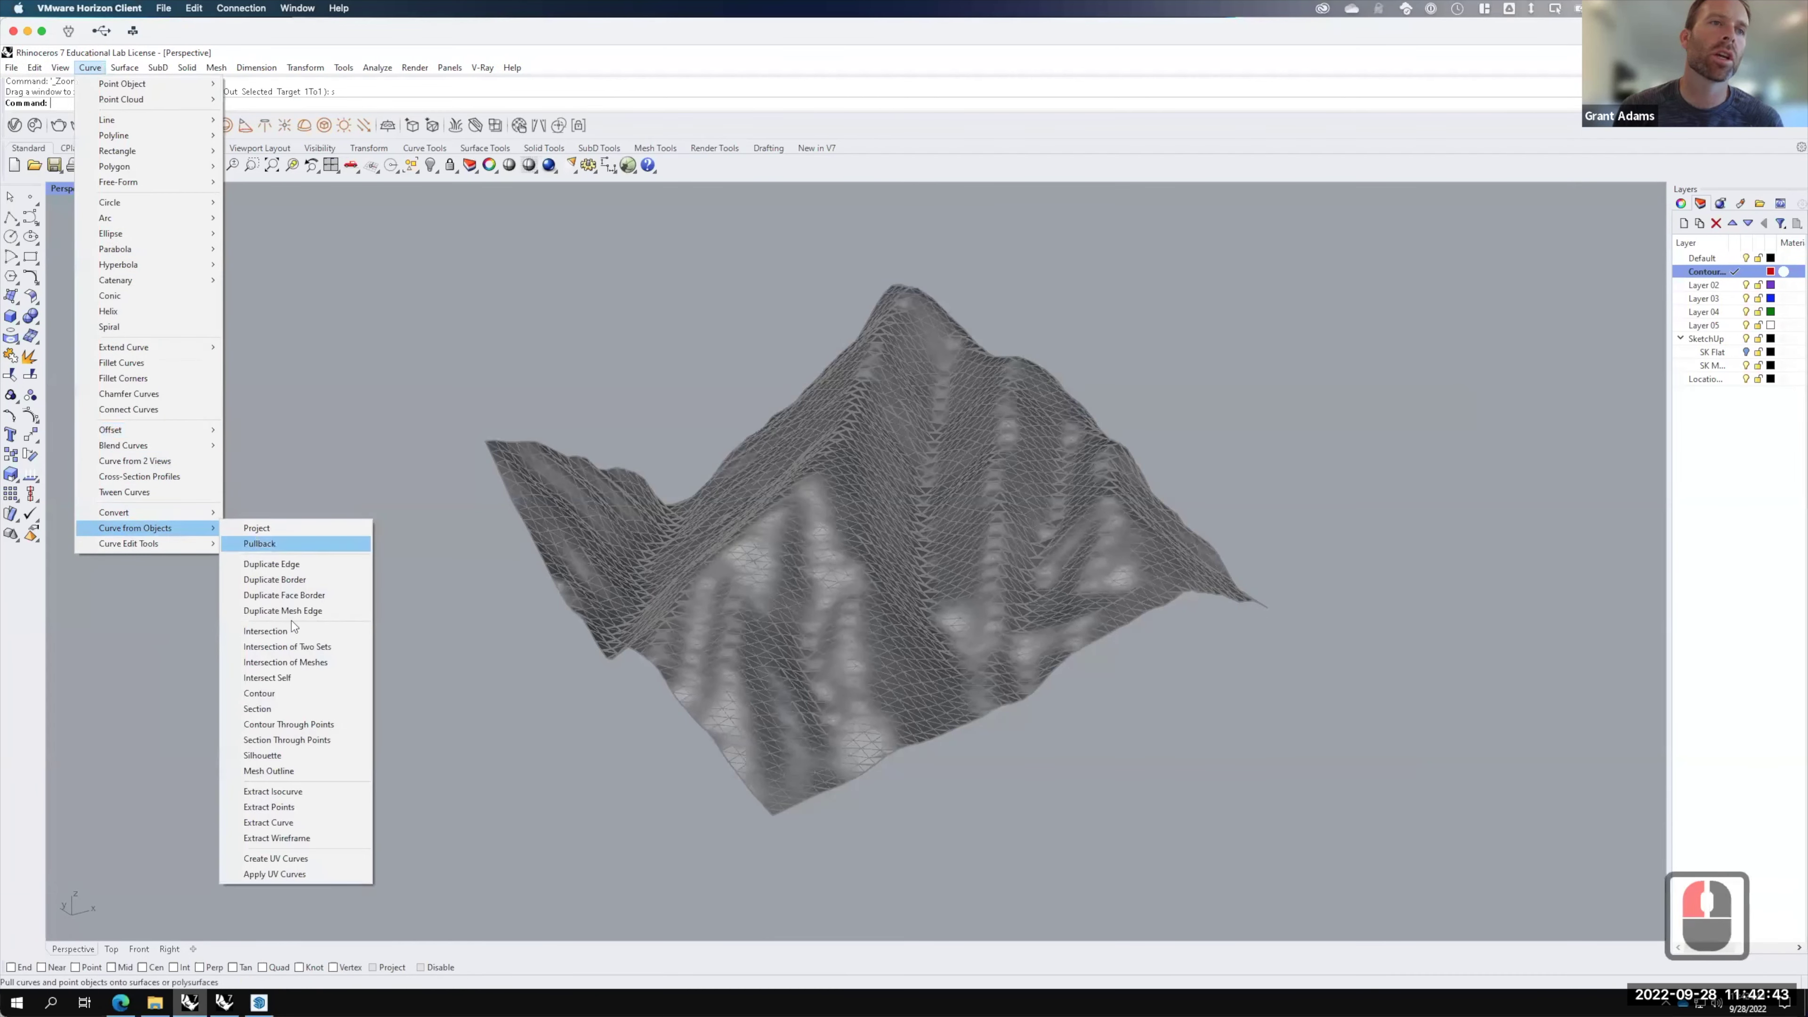
left_click(289, 698)
key("F15")
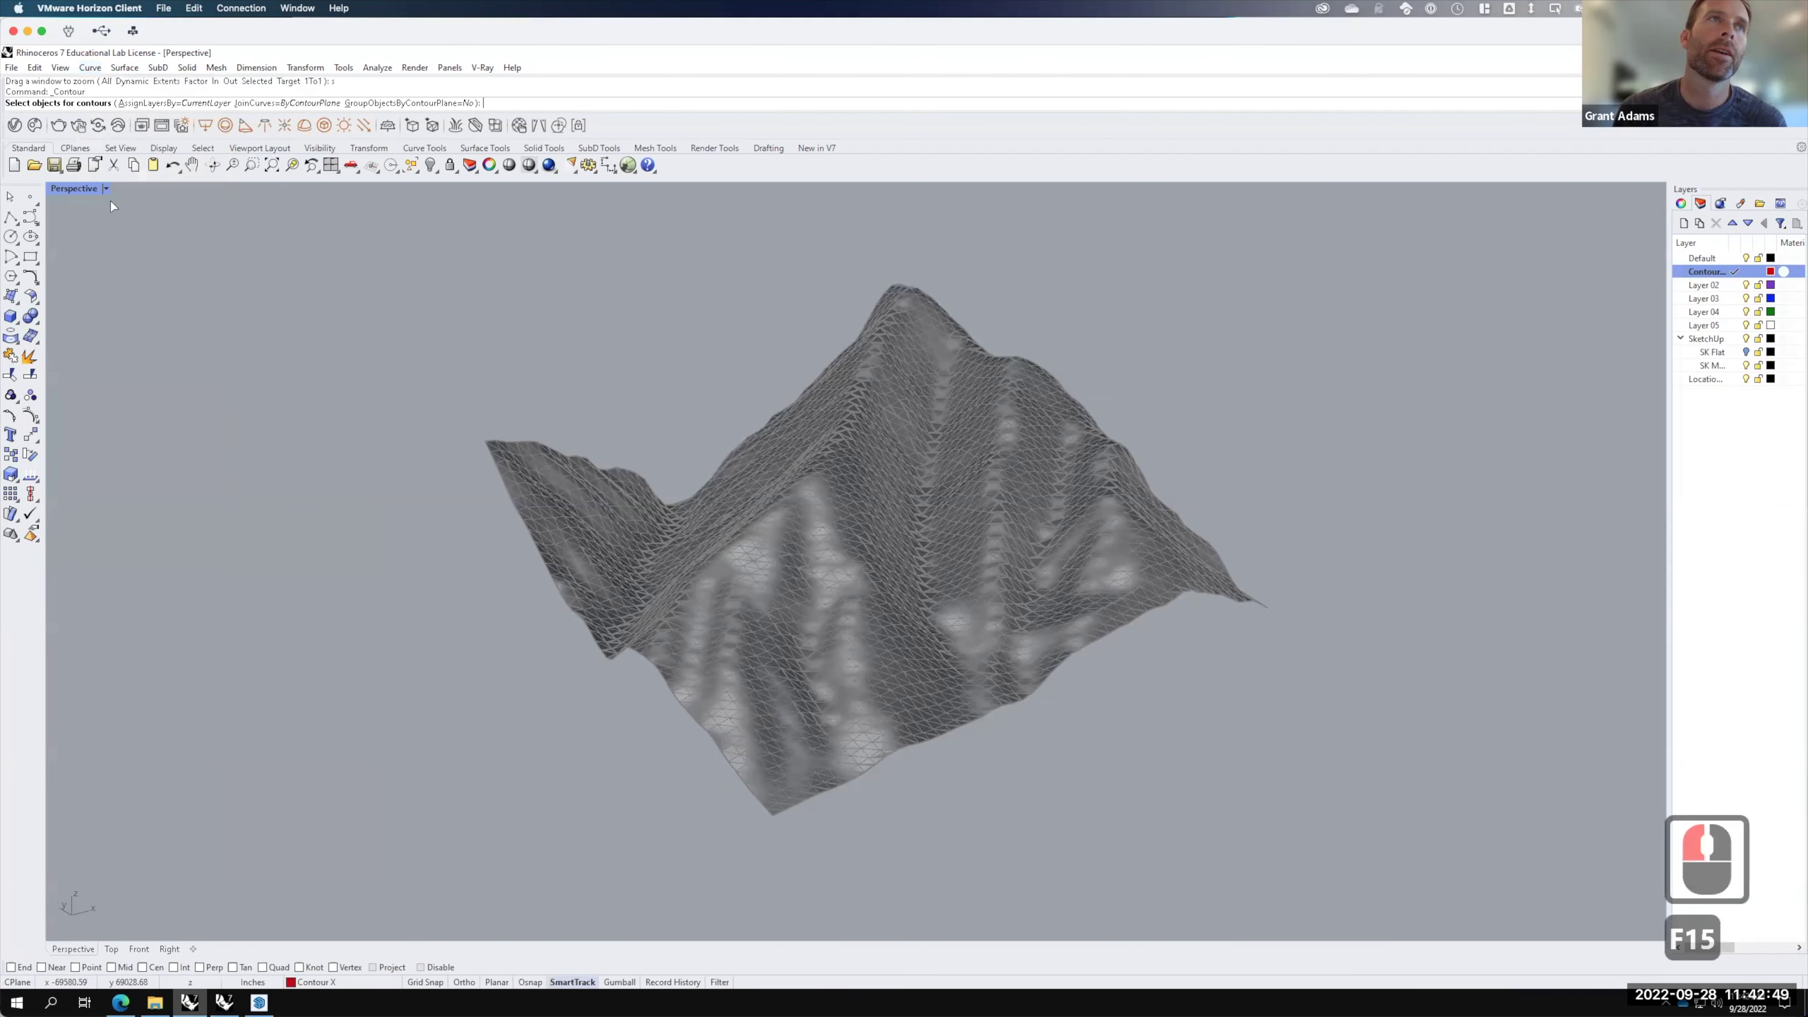
left_click(825, 554)
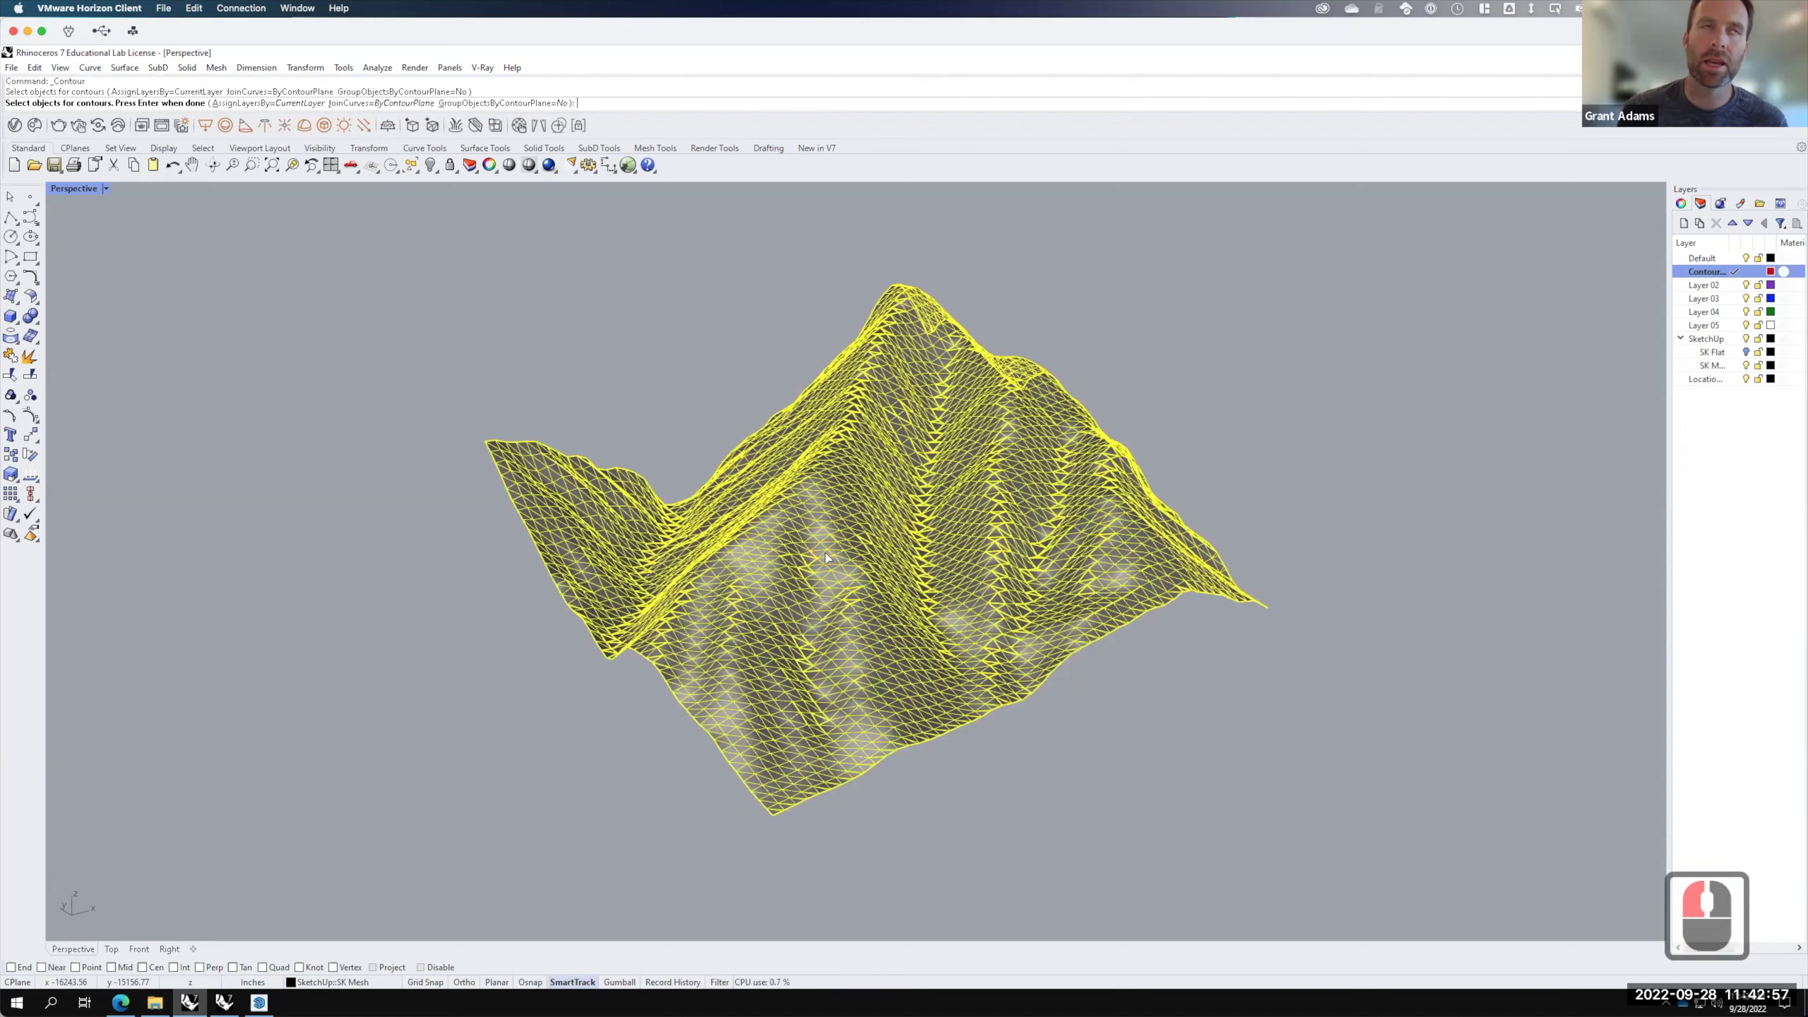
key("Return")
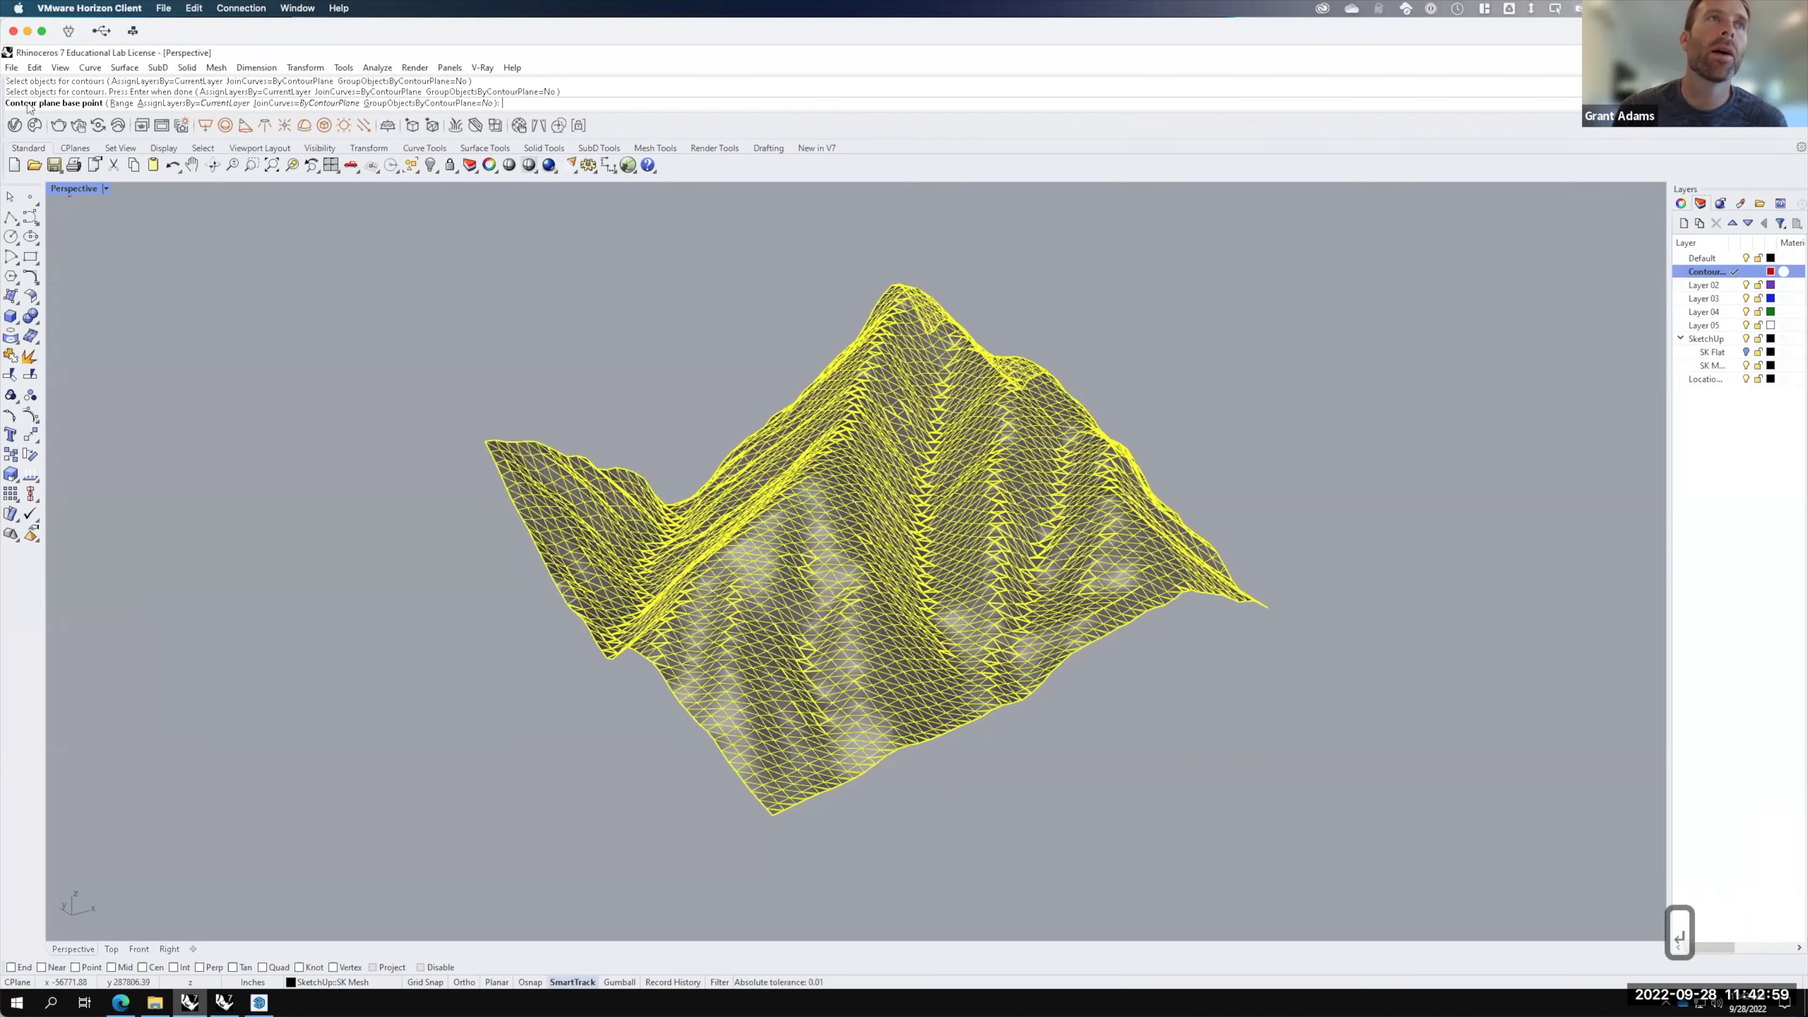
Step: Enable End, Knot and Vertex osnaps and set the base point at the mesh's front corner
left_click(24, 968)
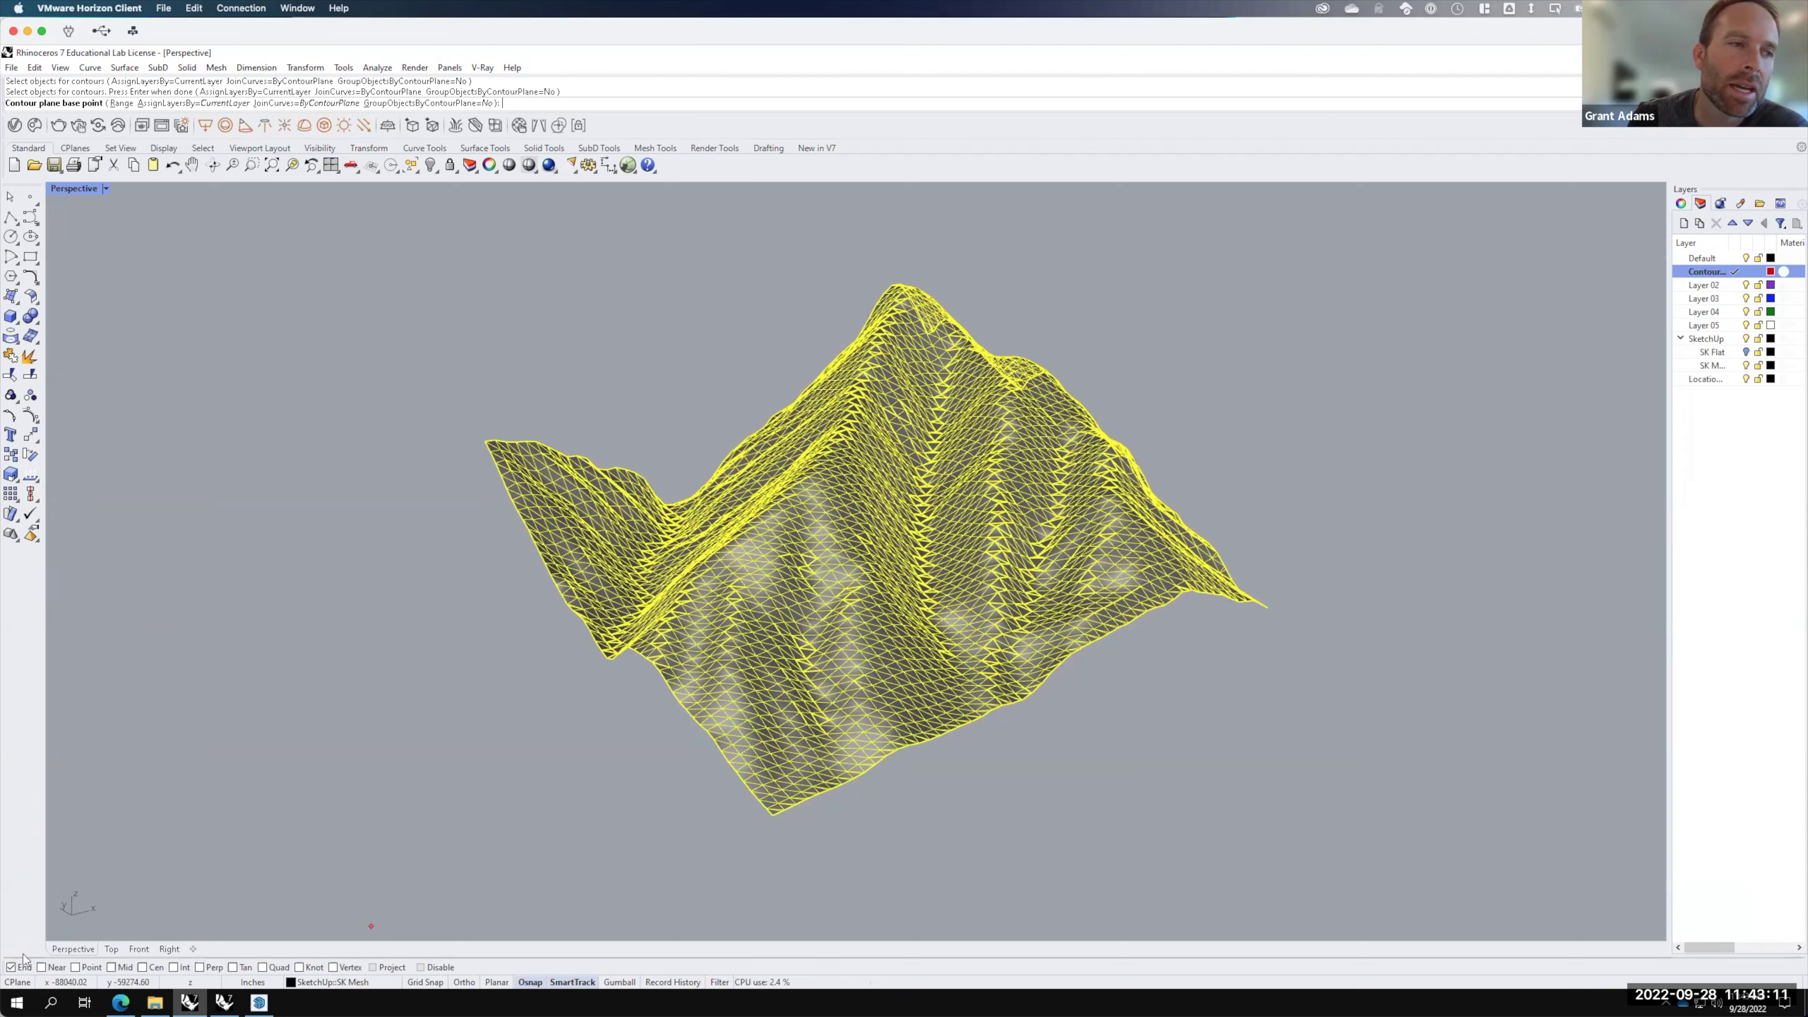
left_click(302, 967)
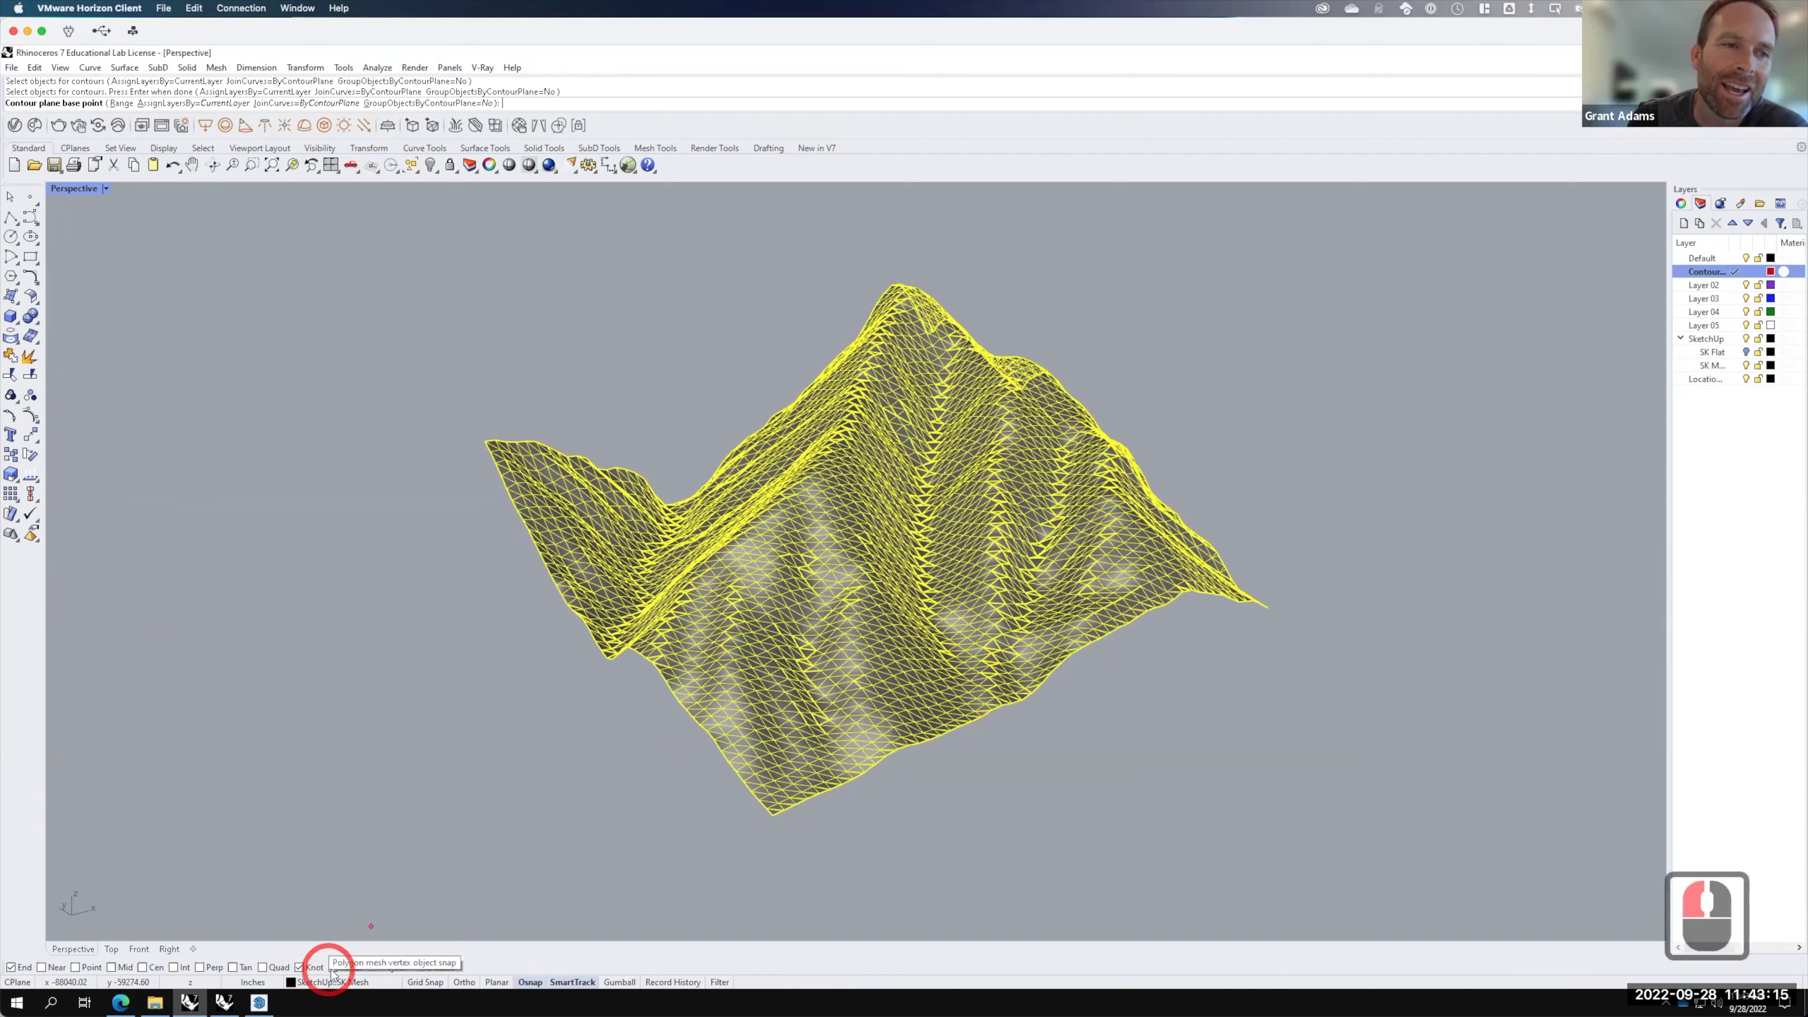
left_click(333, 968)
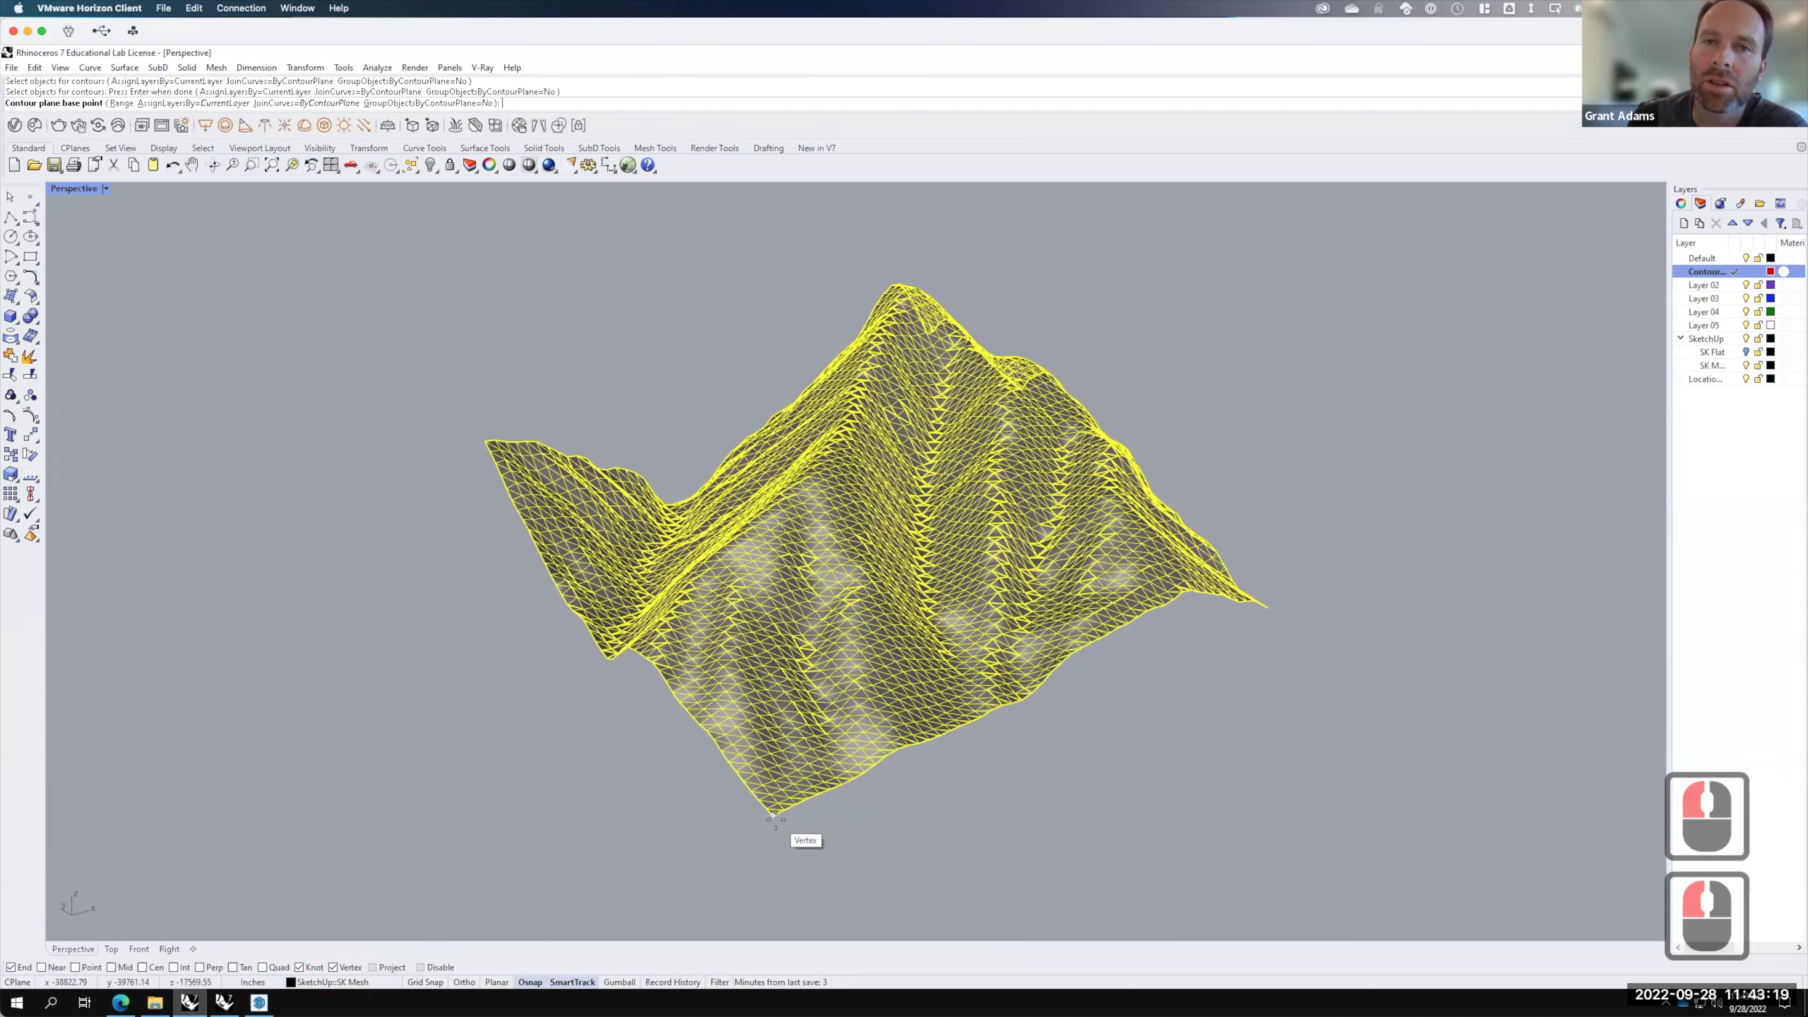
left_click(775, 818)
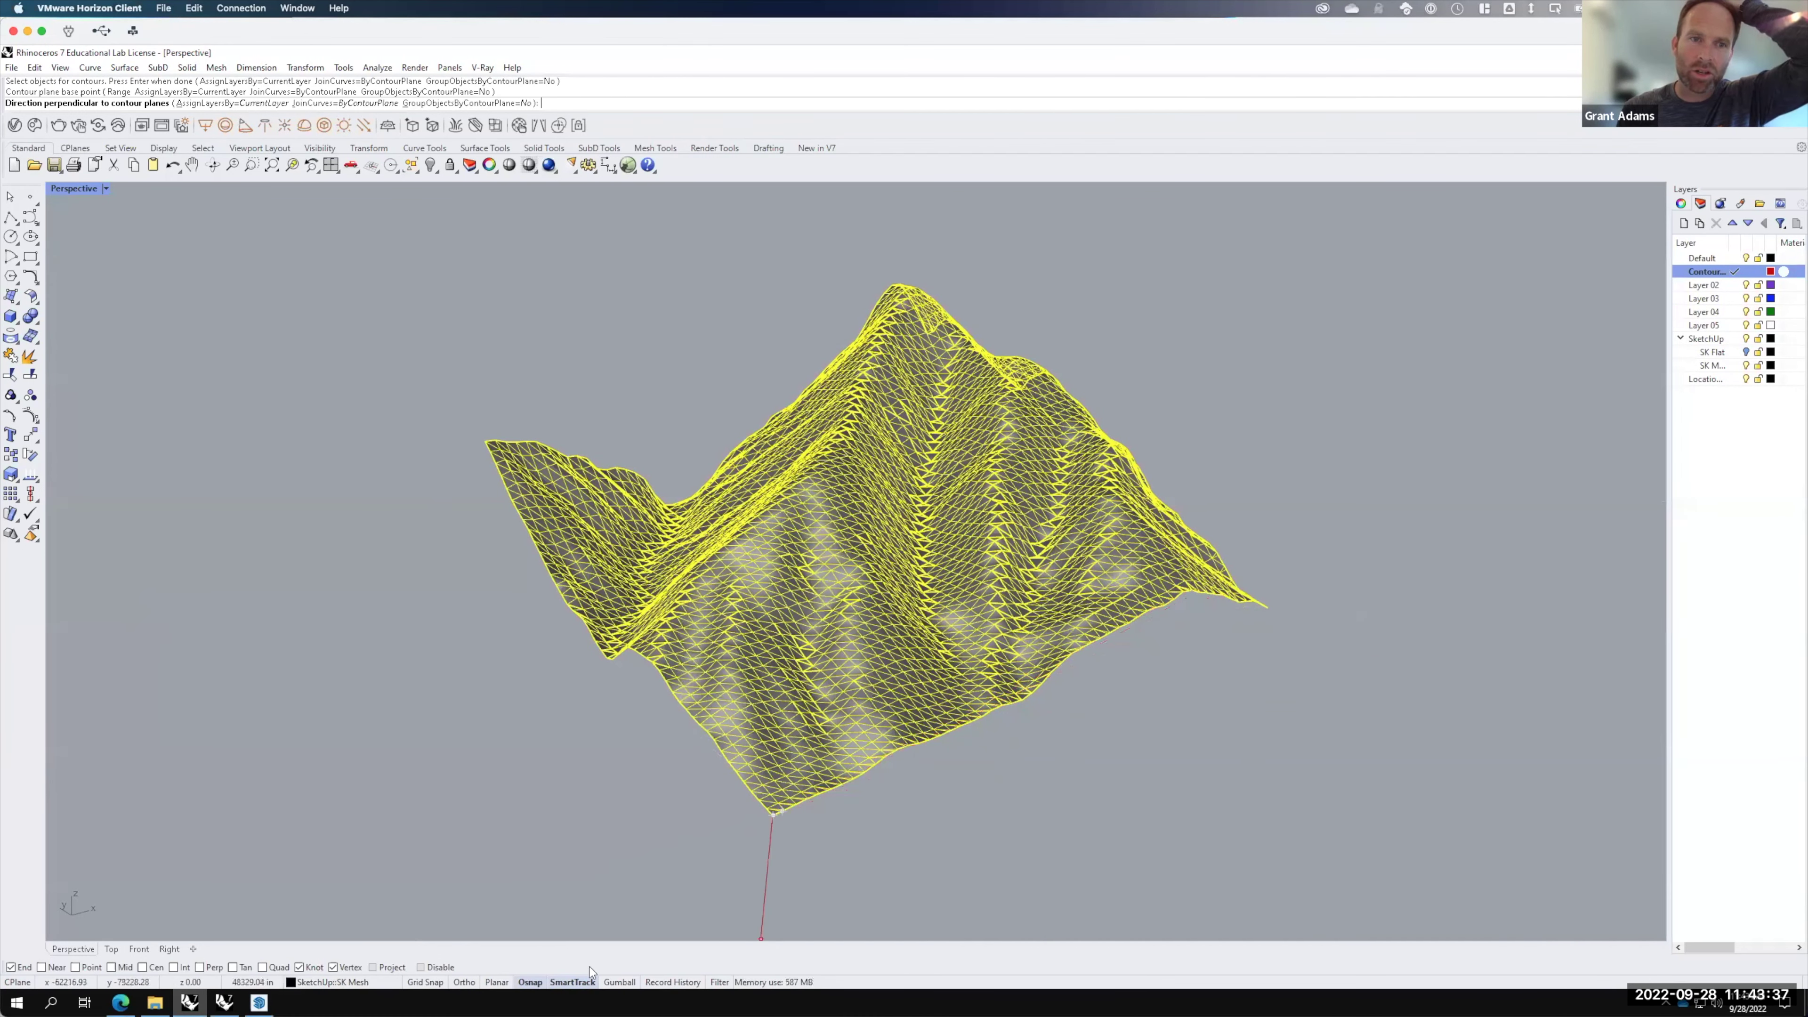
Step: Set an axis-aligned contour direction and generate contours 100' apart
left_click(464, 982)
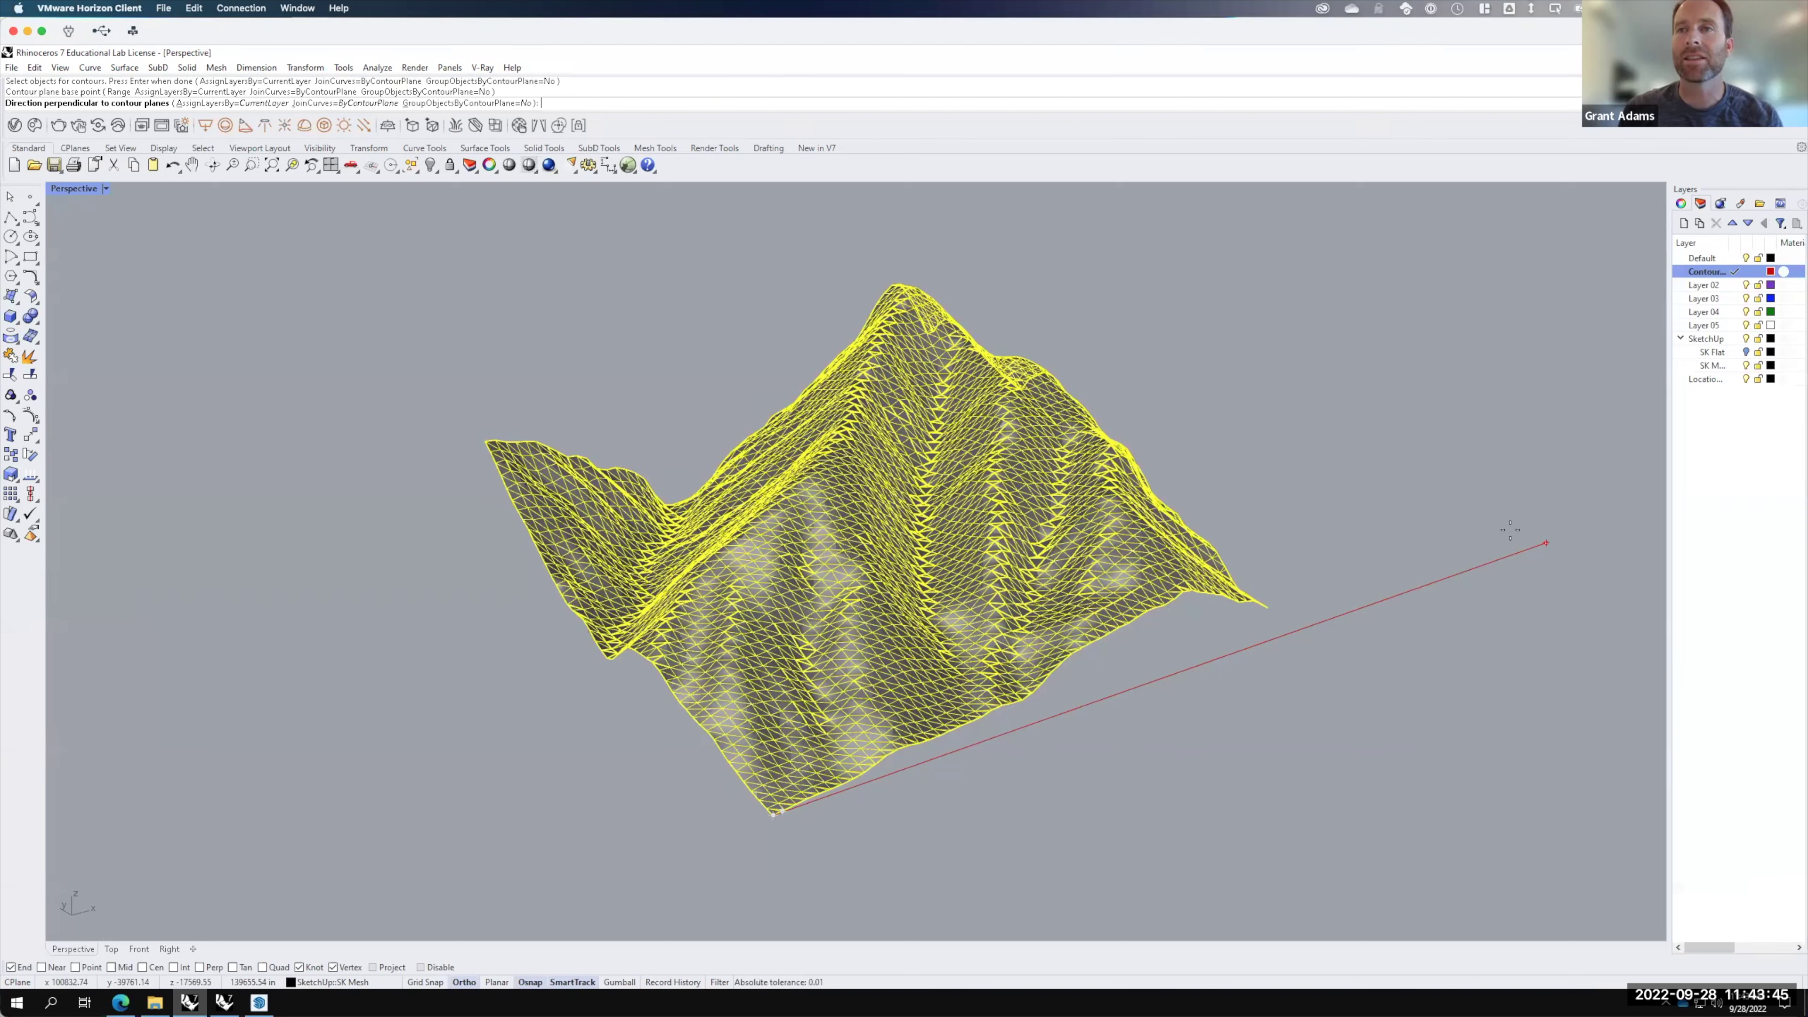
left_click(1510, 530)
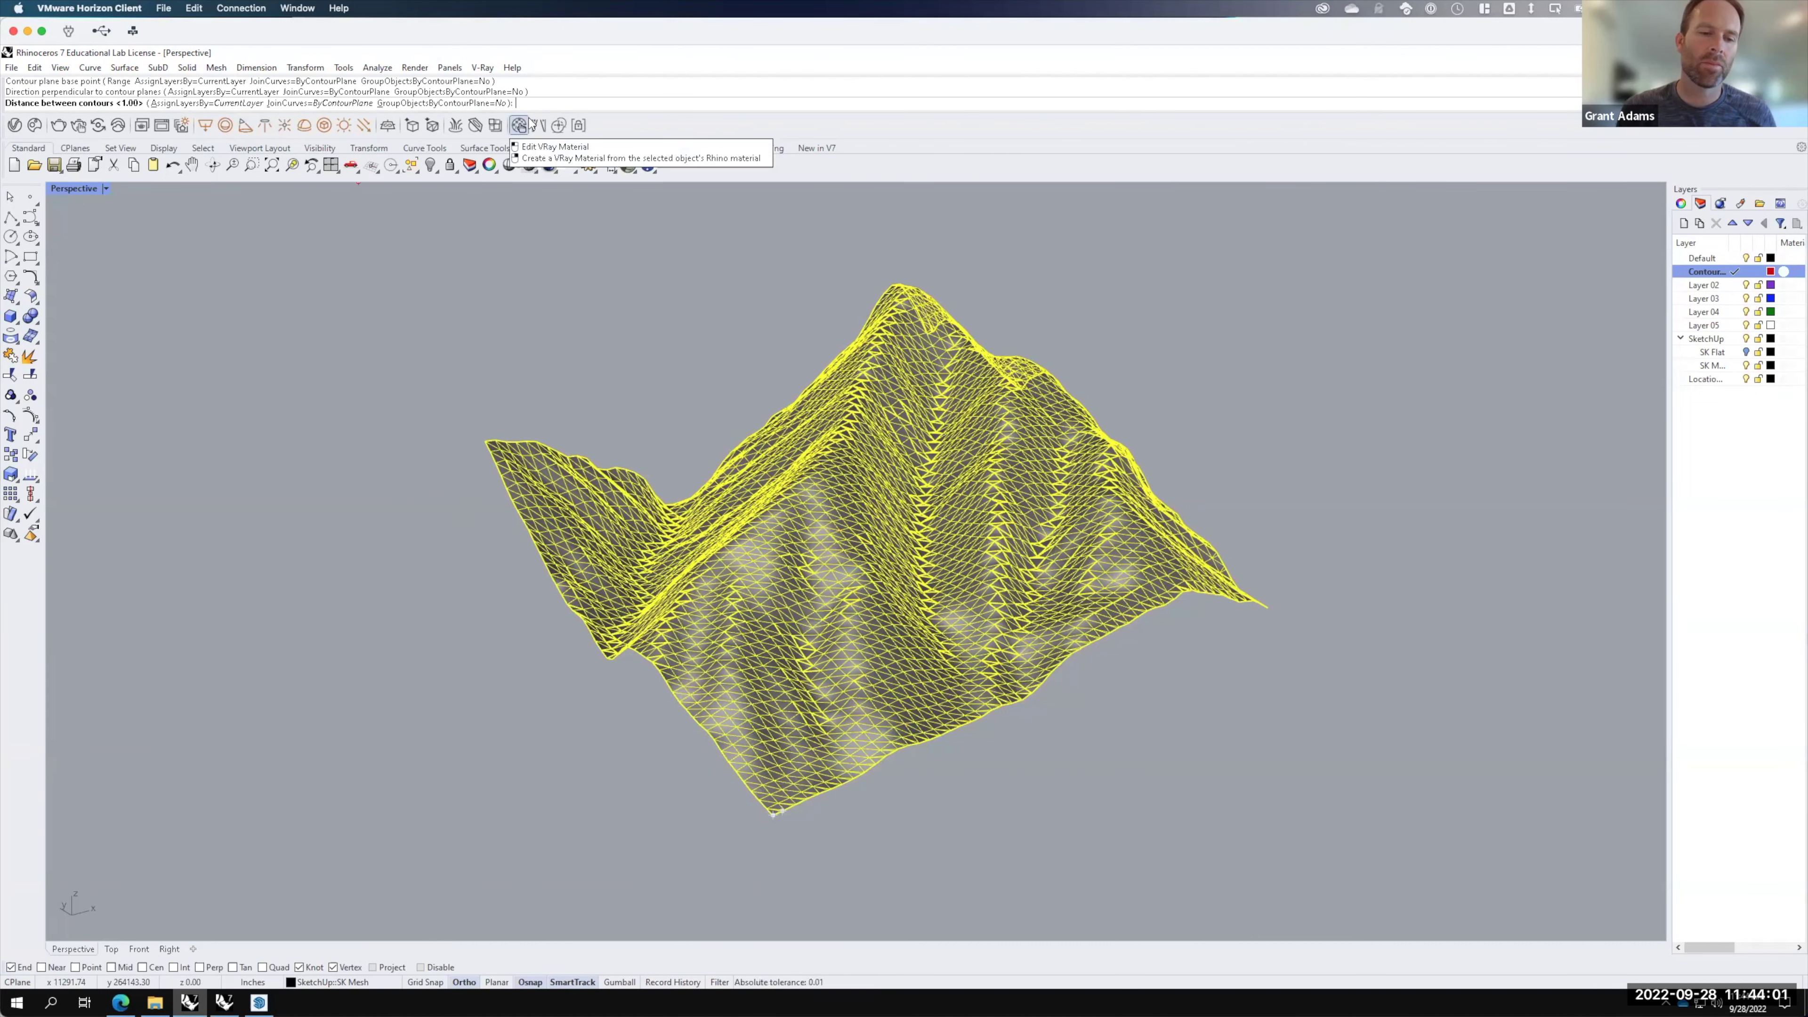
type("100")
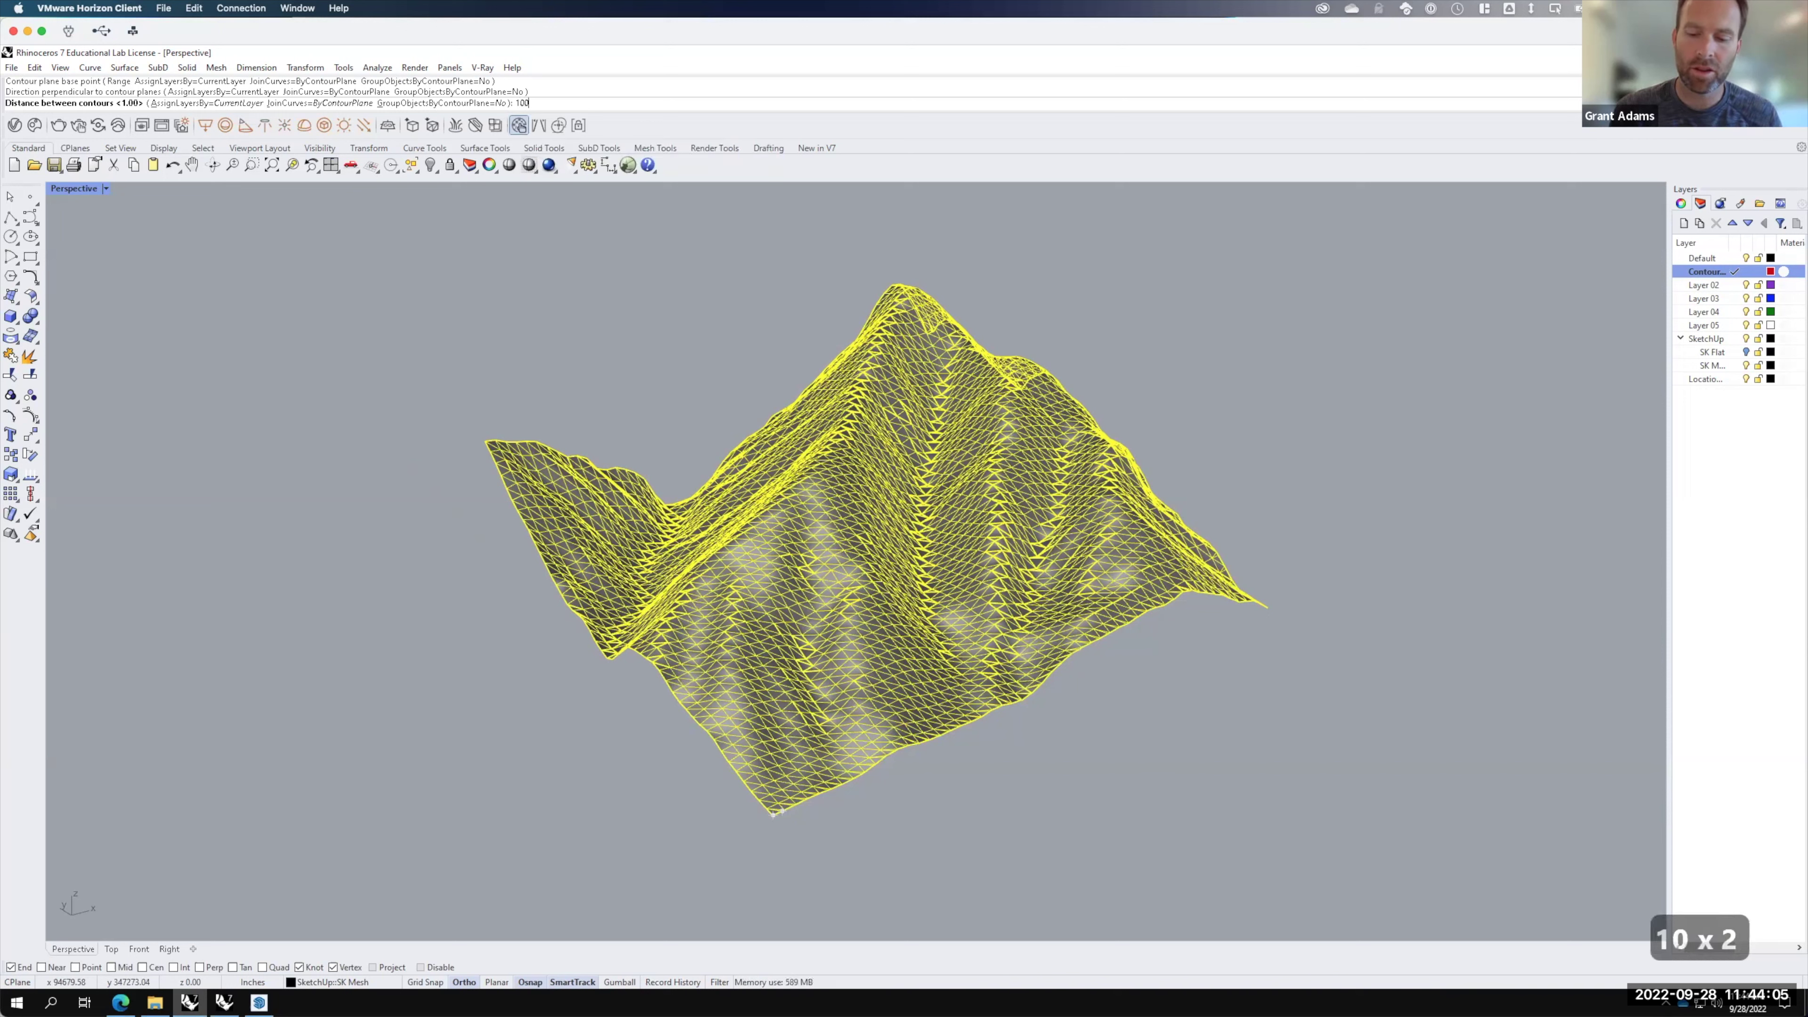
type("'")
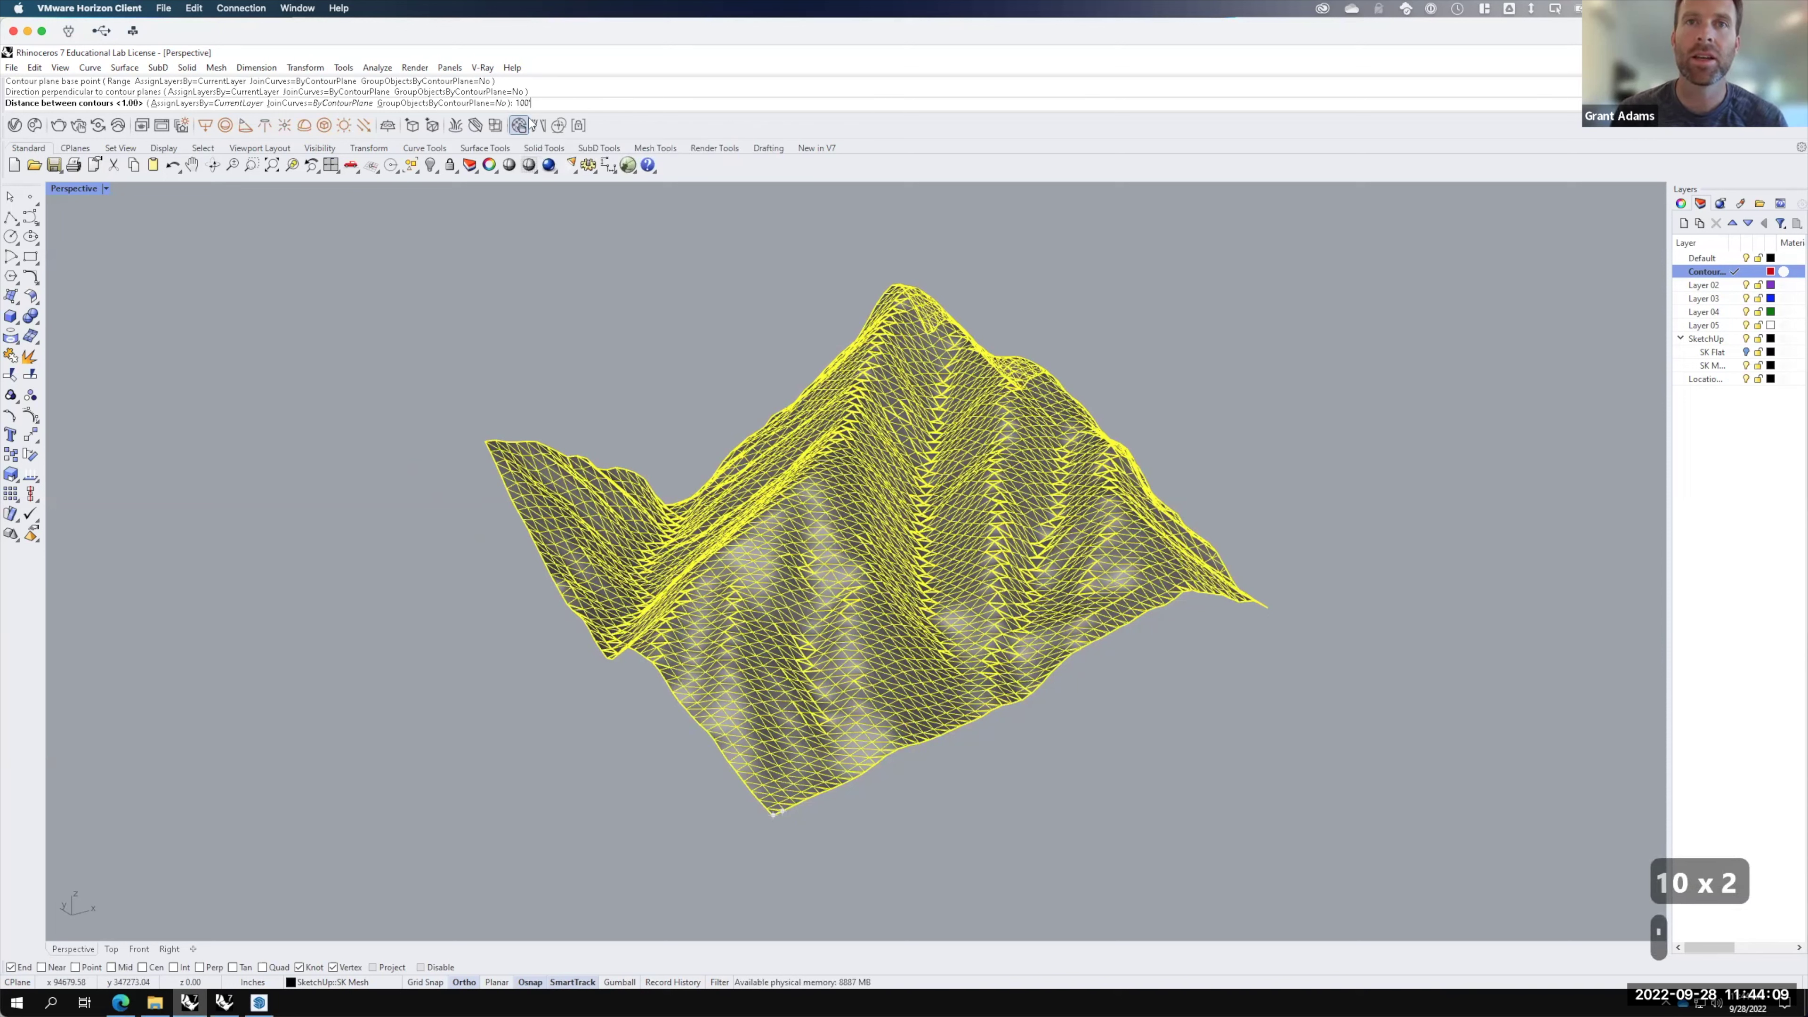
key("Return")
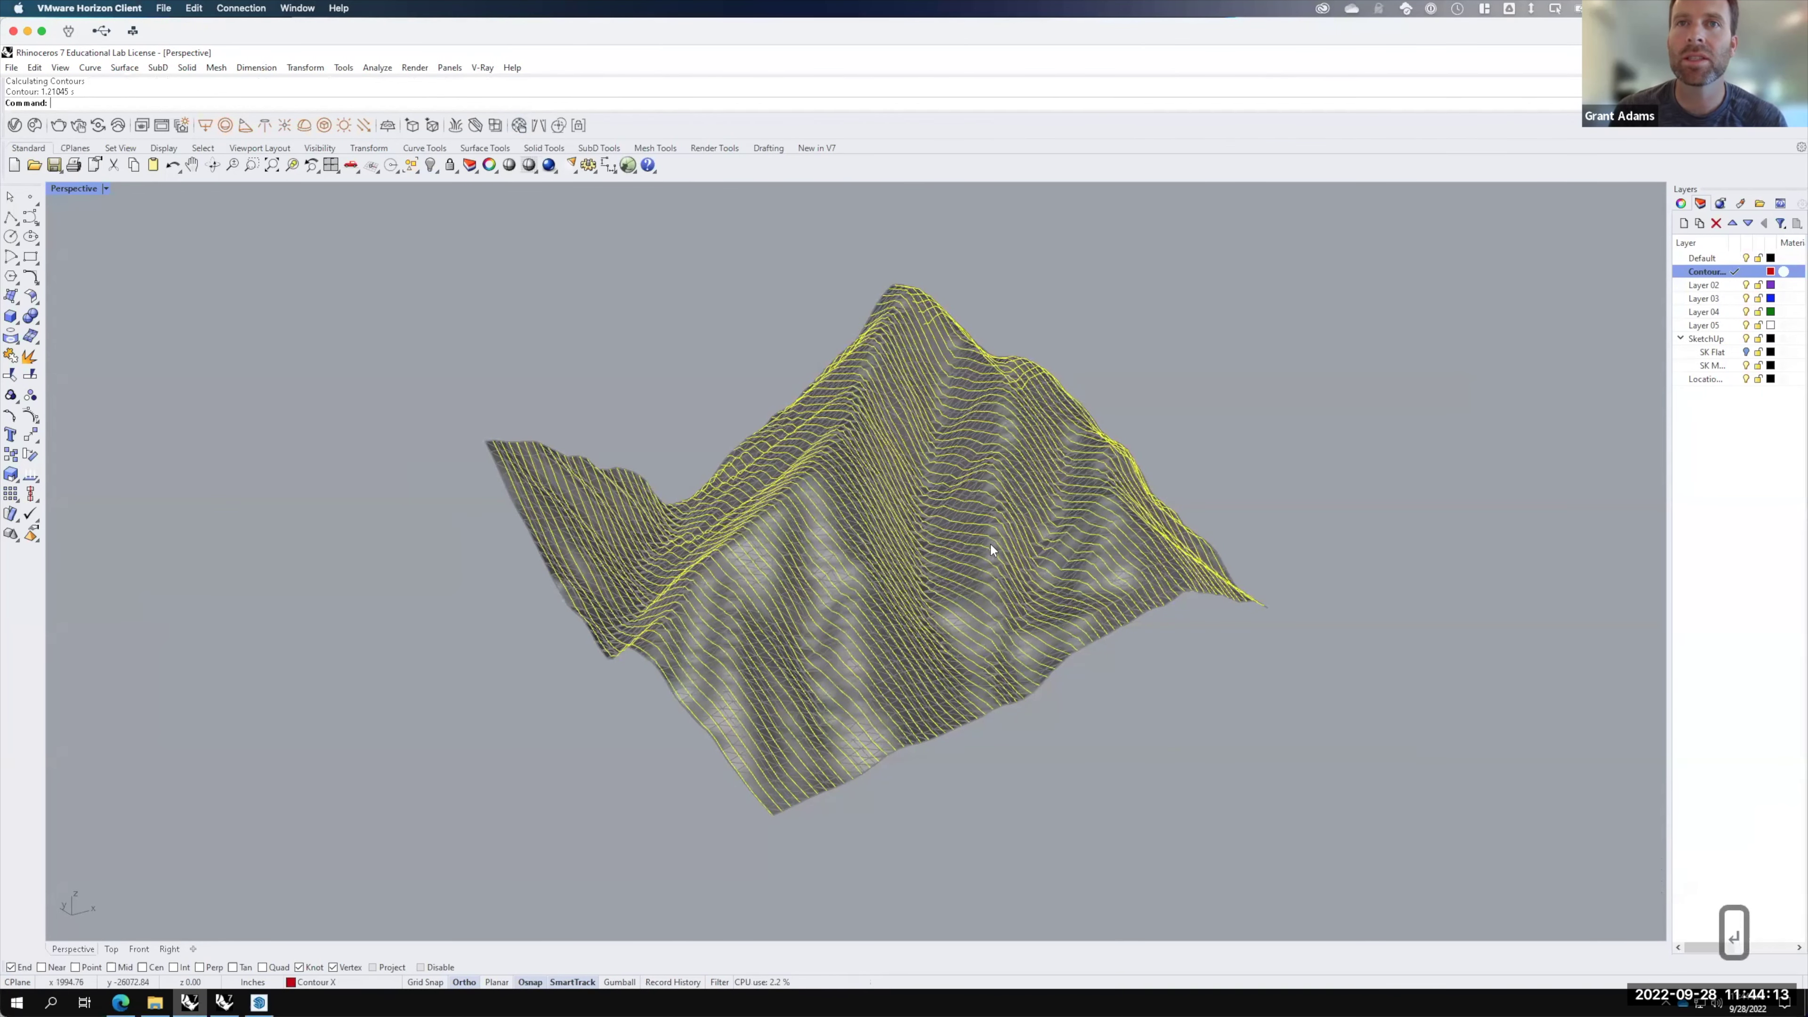
Step: Hide SK Mesh to inspect the red contours from a low angle, then show the mesh again
scroll(984, 564, "up", 2)
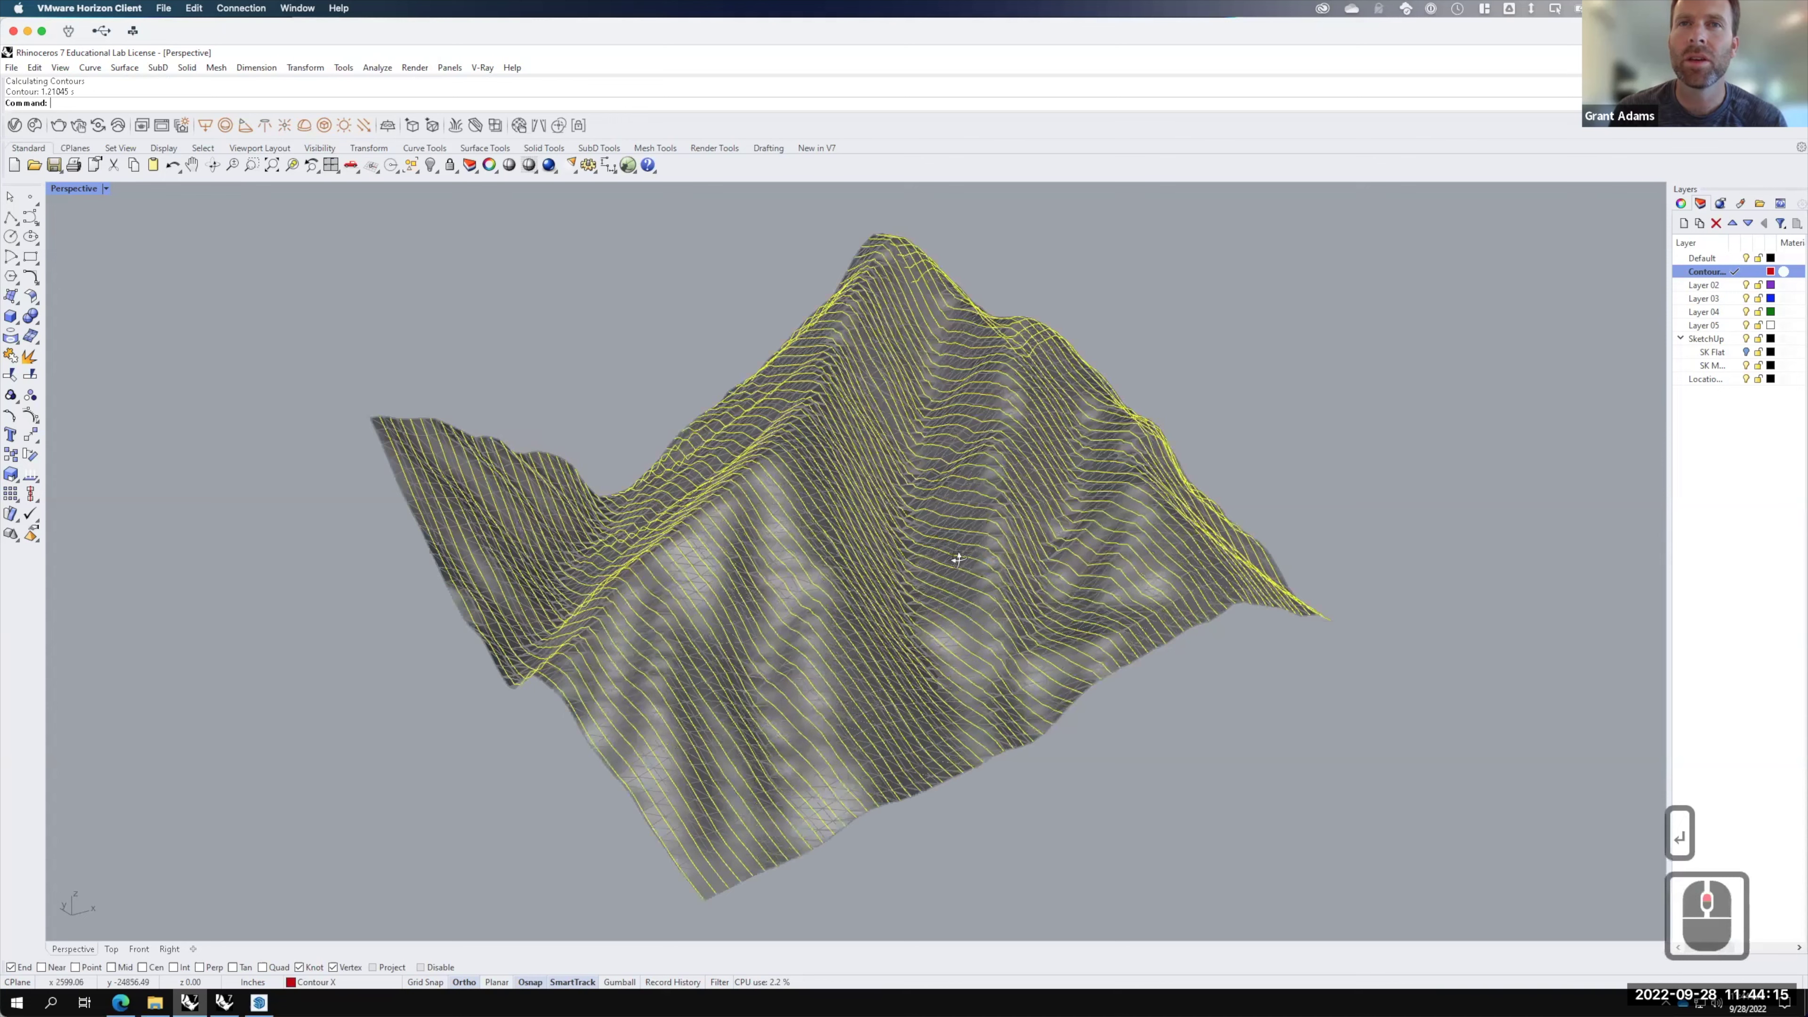
scroll(958, 560, "up", 4)
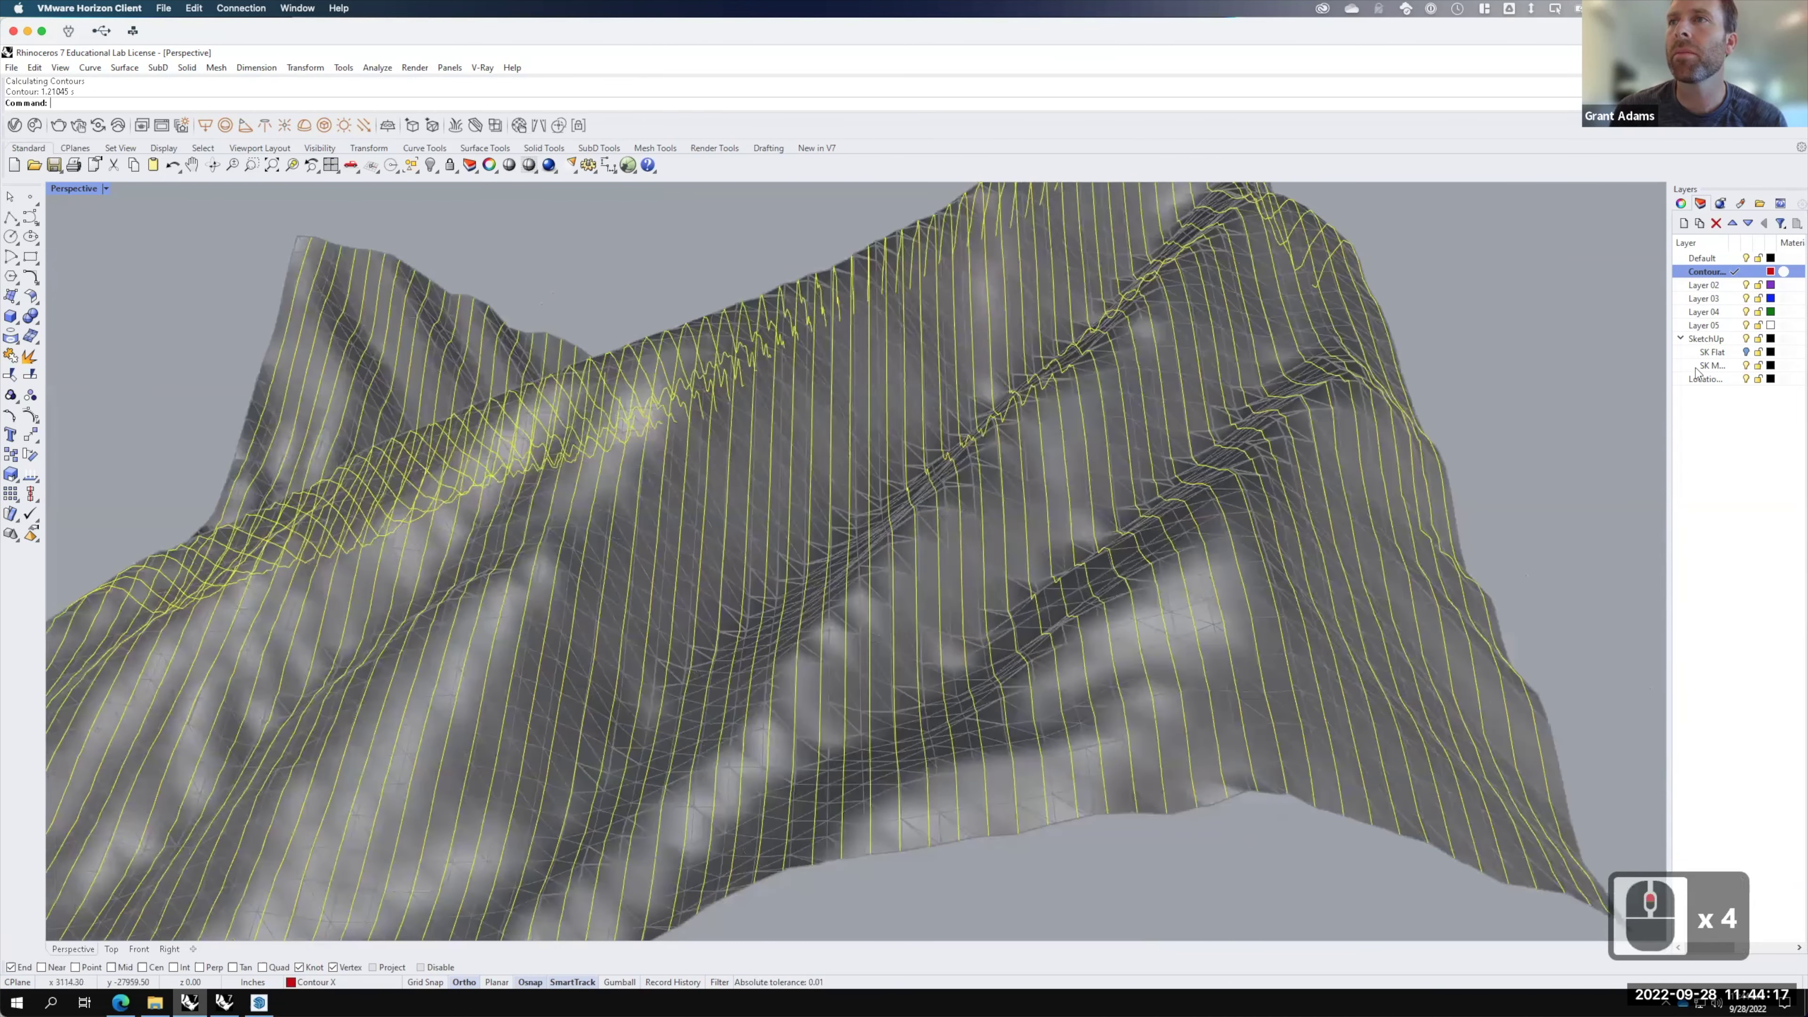
right_click(1745, 366)
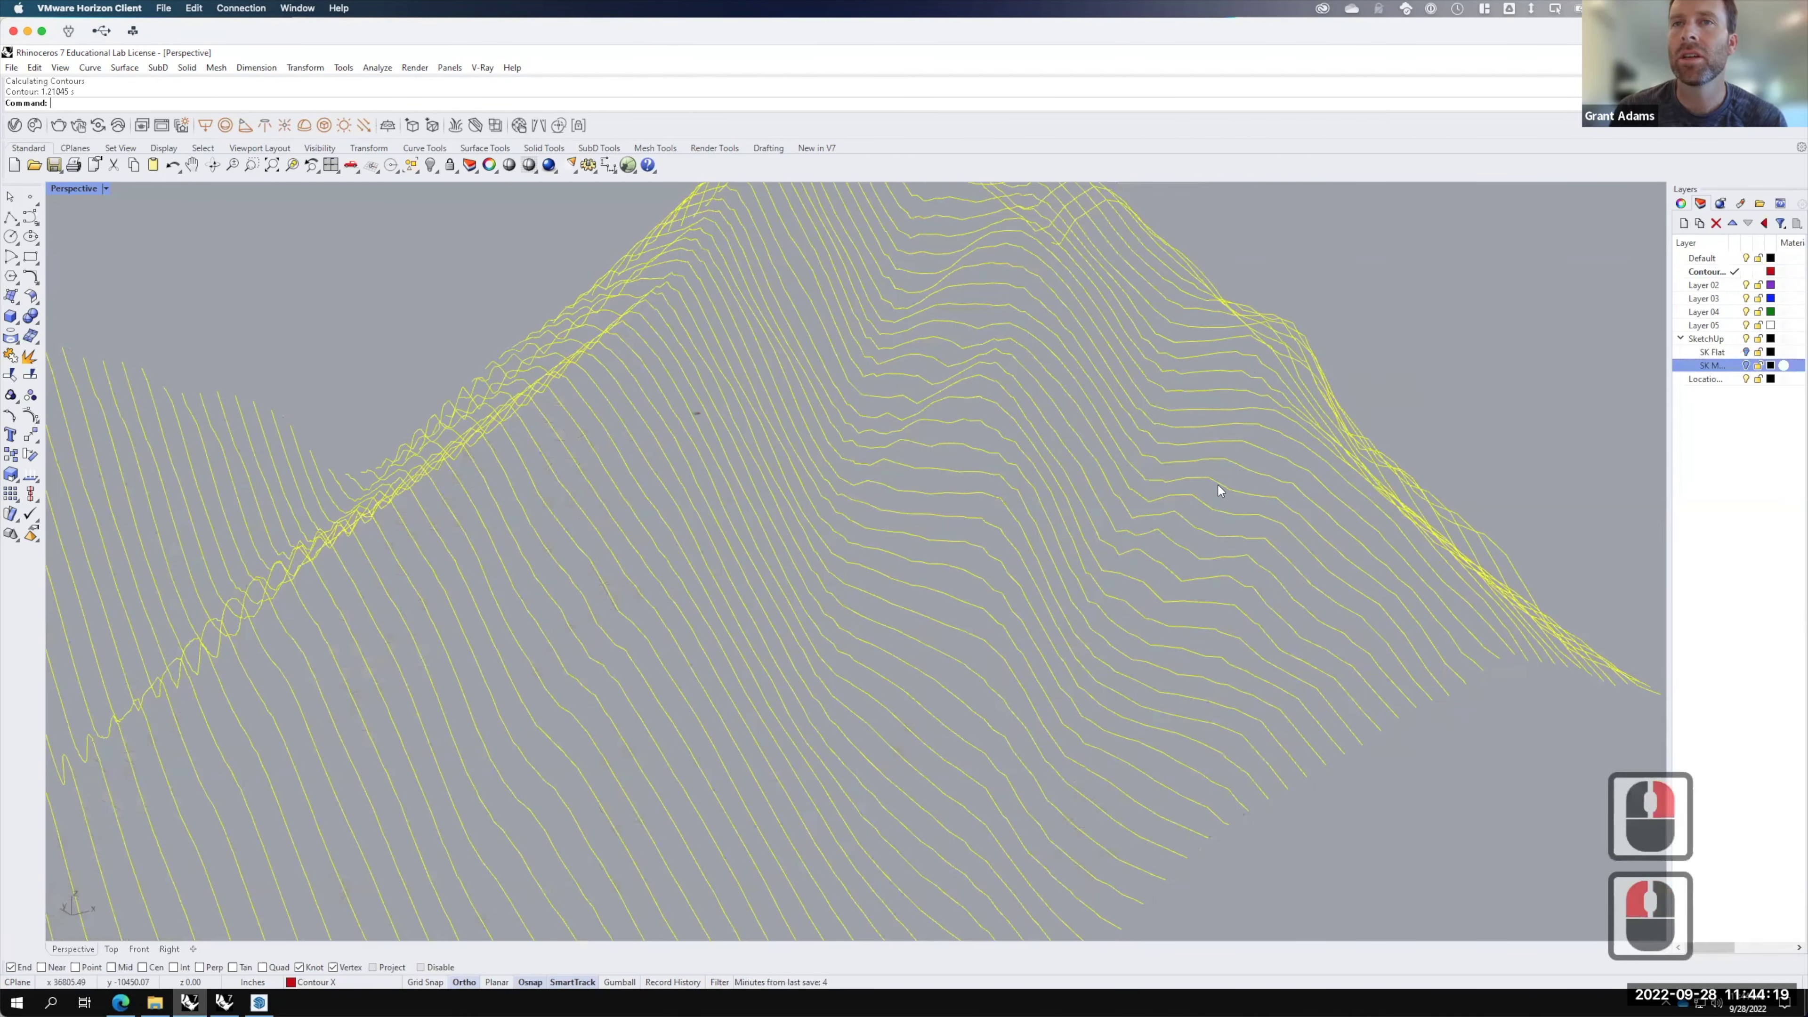
scroll(1210, 513, "down", 4)
left_click(1174, 626)
right_click_drag(1222, 566, 984, 626)
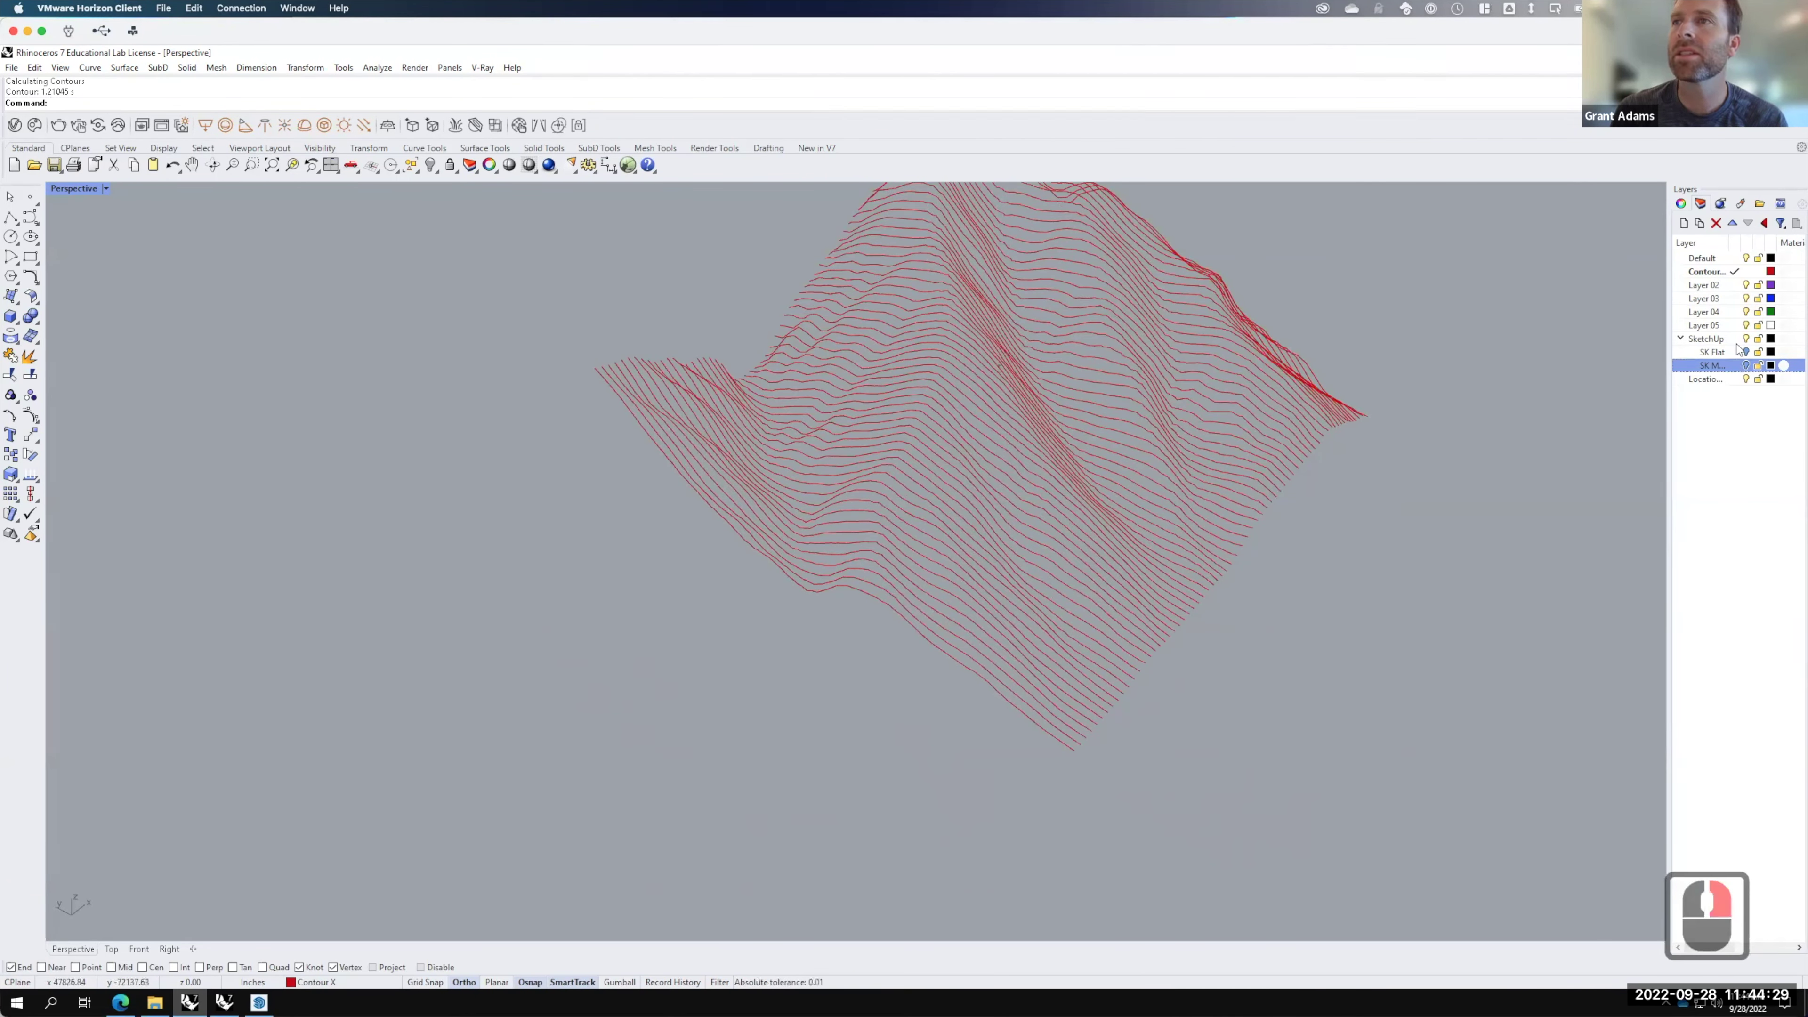
left_click(1746, 366)
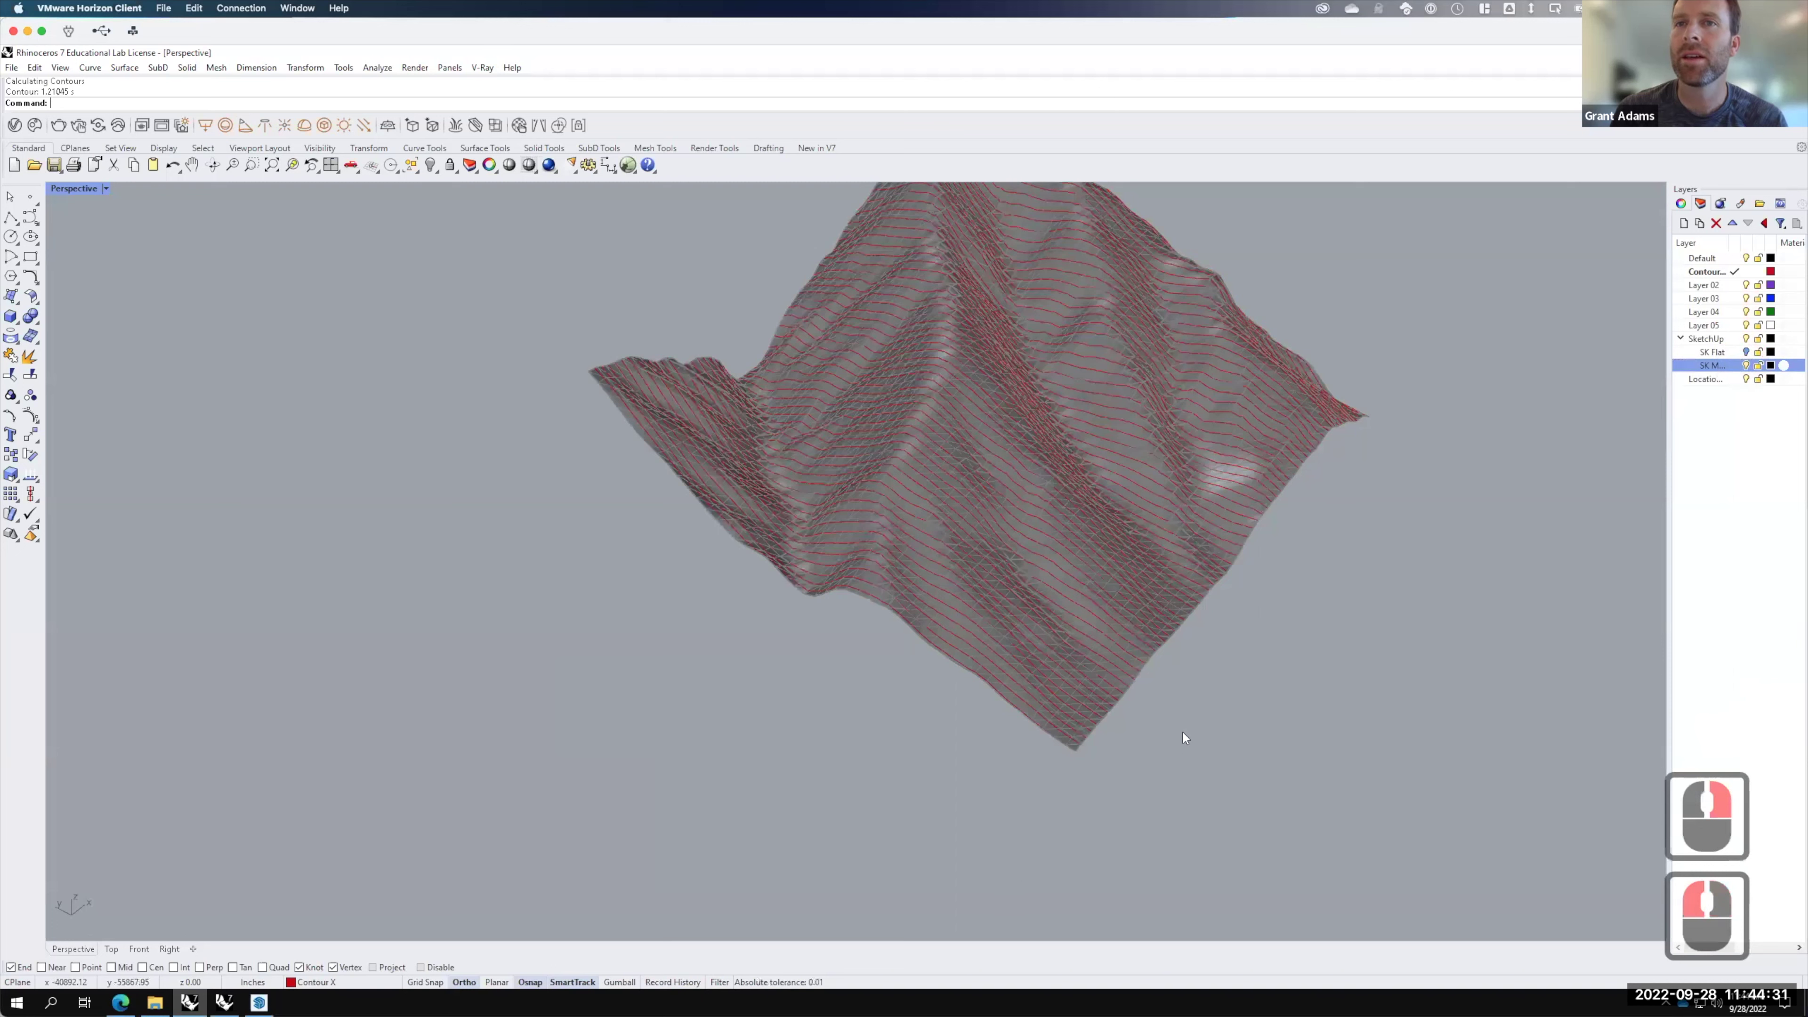
left_click(1205, 705)
left_click(1081, 689)
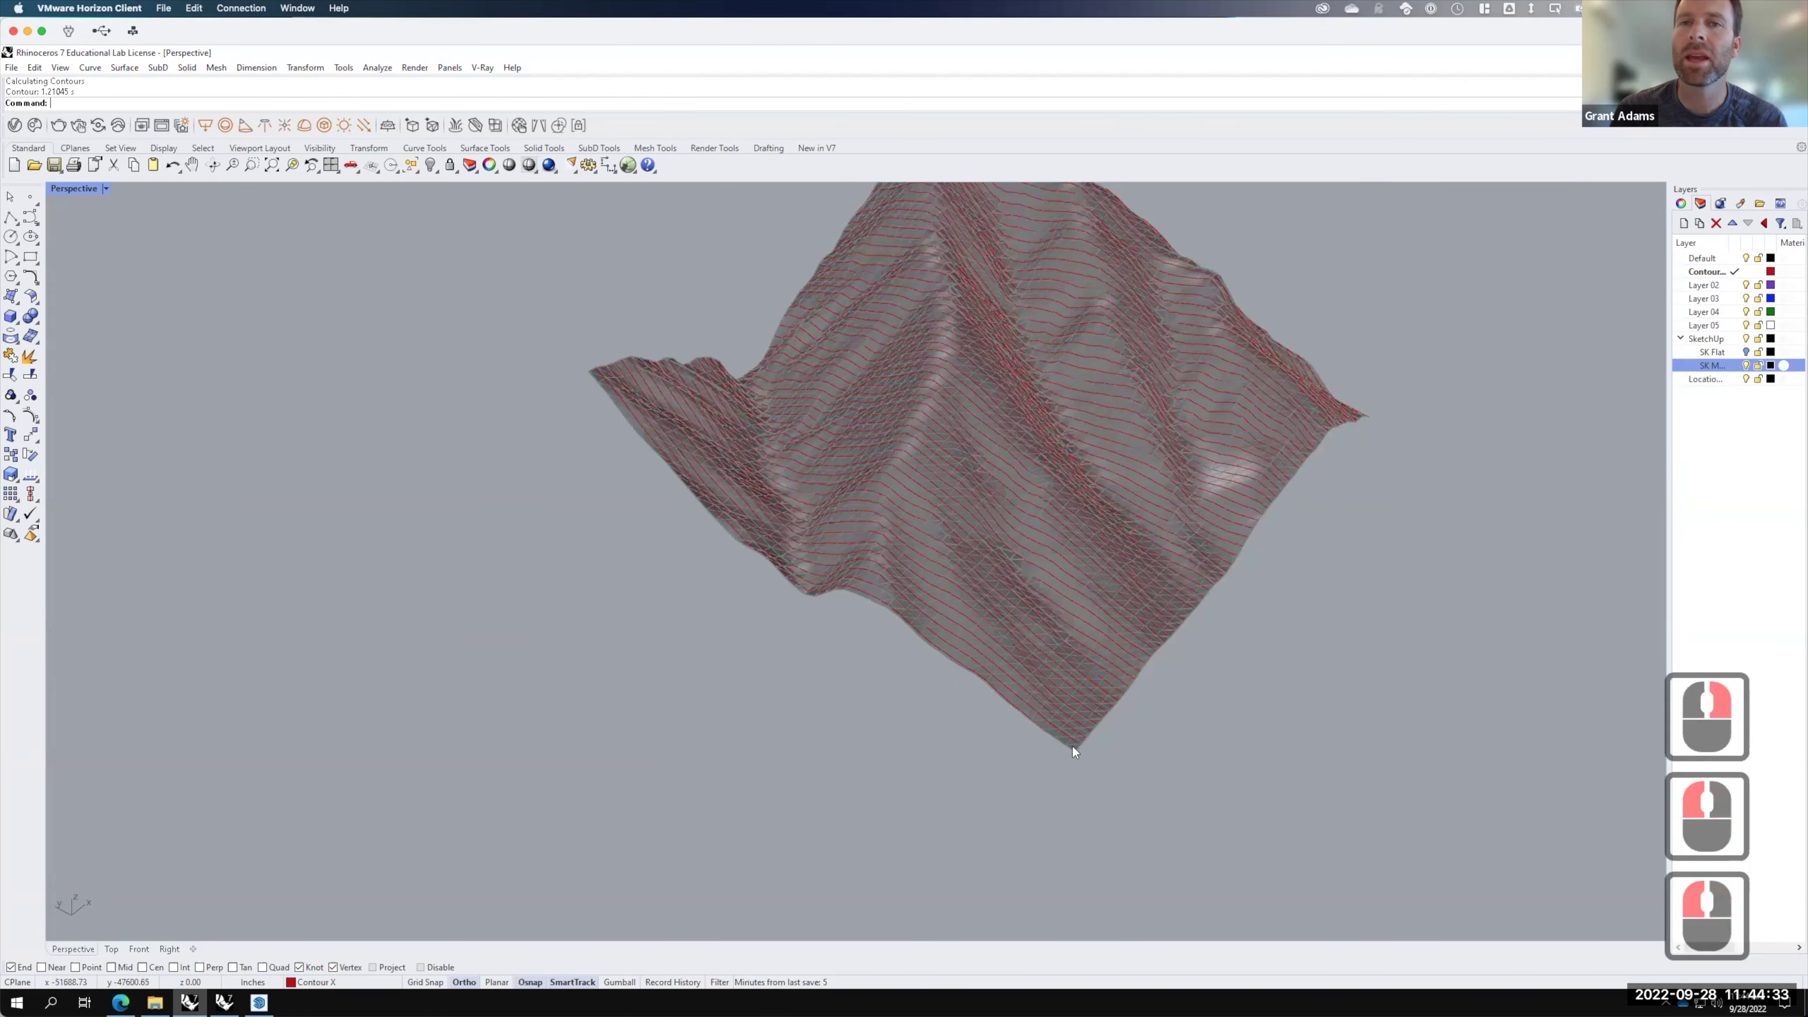
scroll(1723, 288, "up", 2)
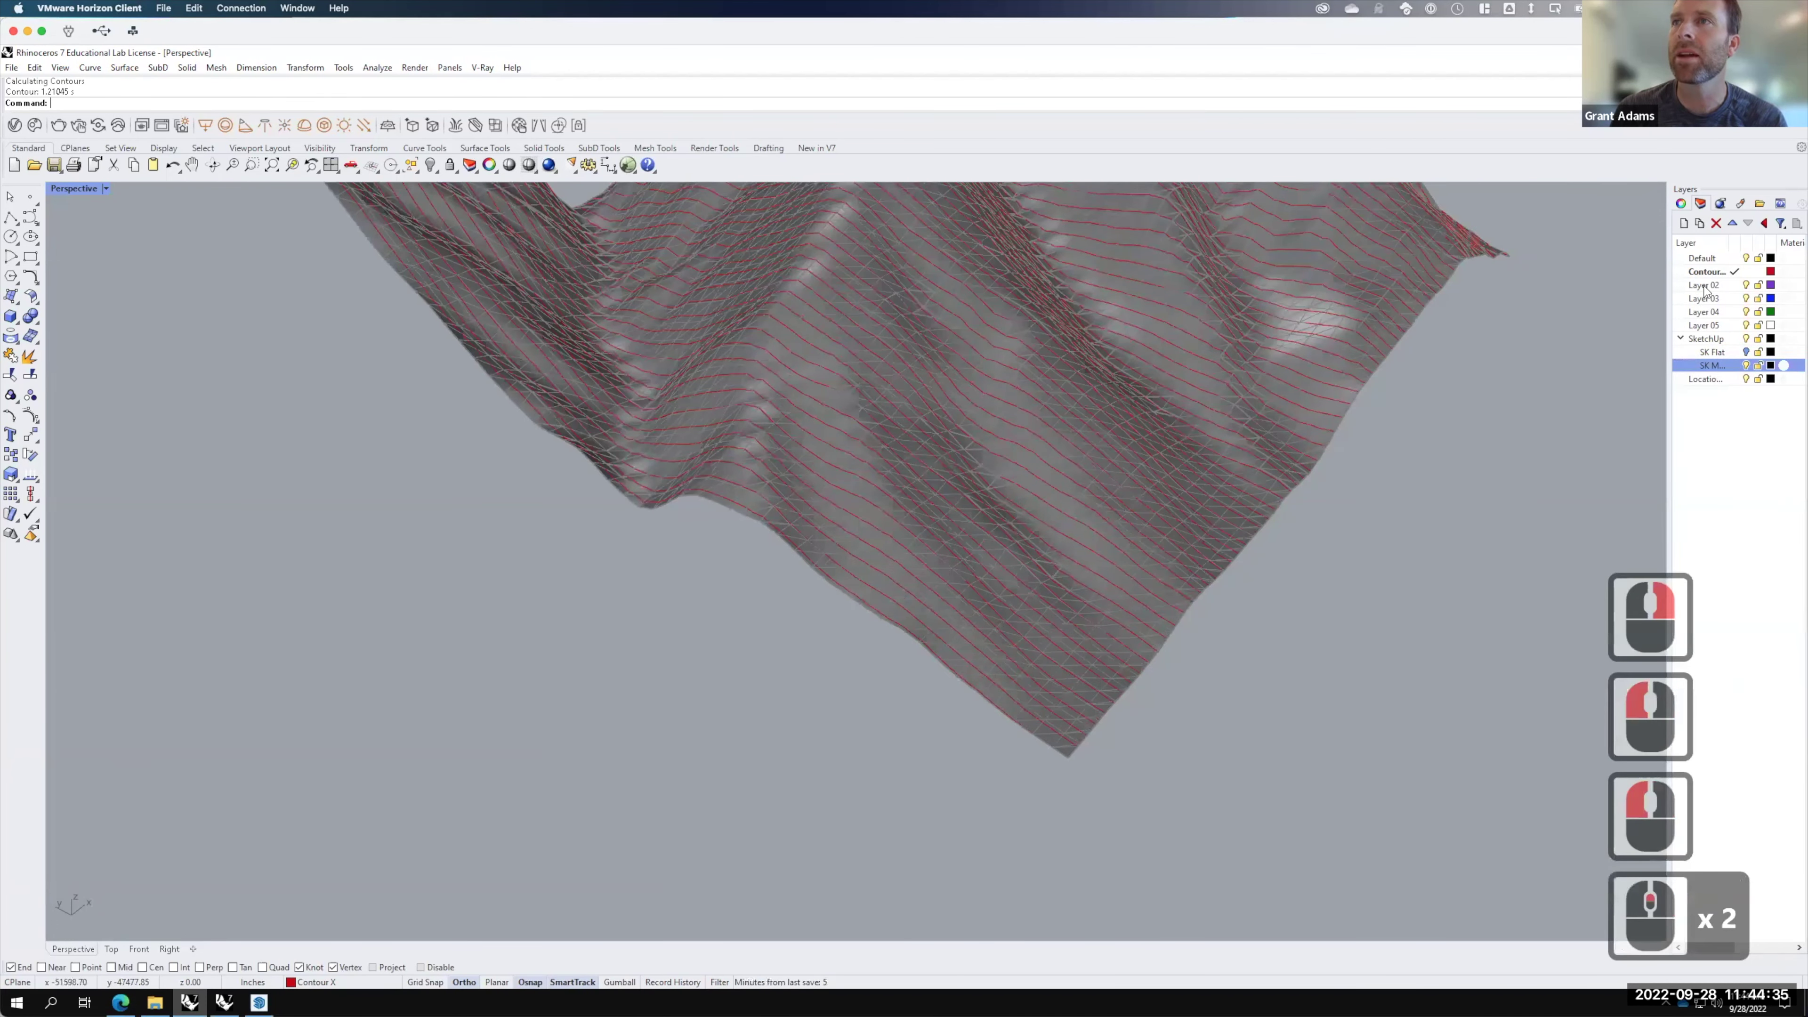
scroll(1705, 289, "up", 2)
left_click(1703, 285)
Step: Rename Layer 02 to 'Contour Y', make it current, and select the terrain mesh
double_click(1704, 284)
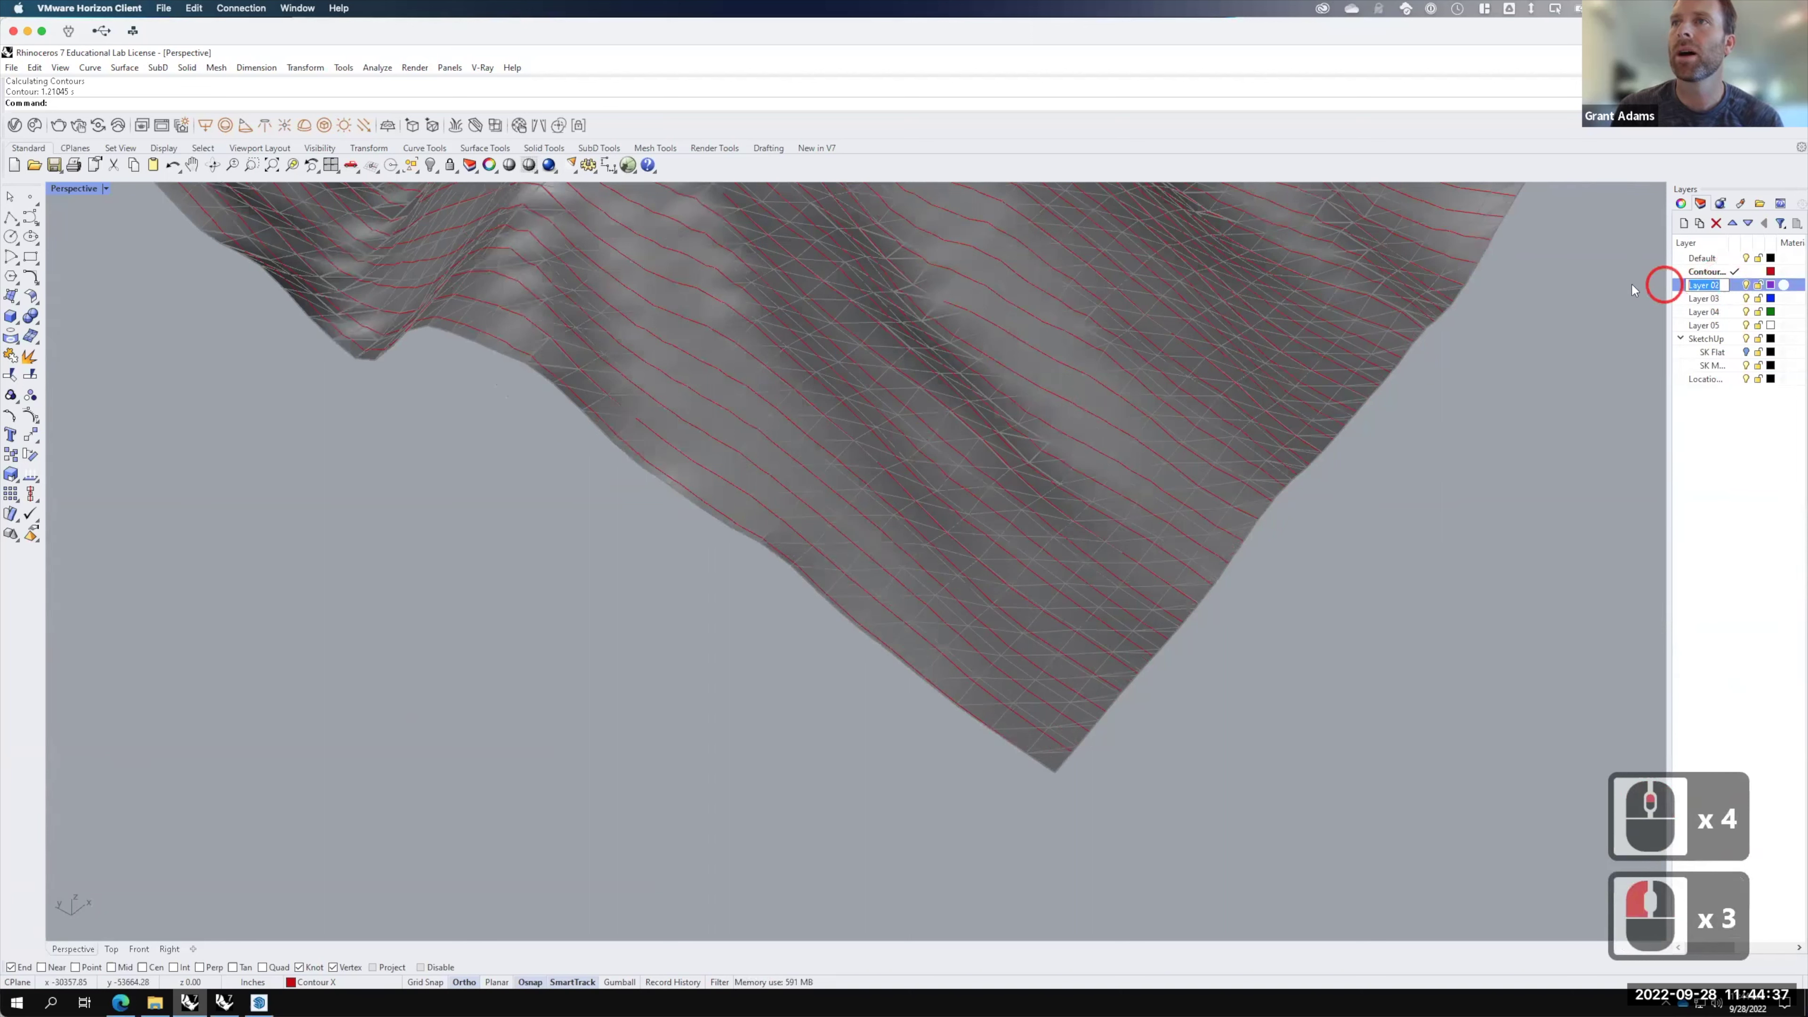
type("Contour")
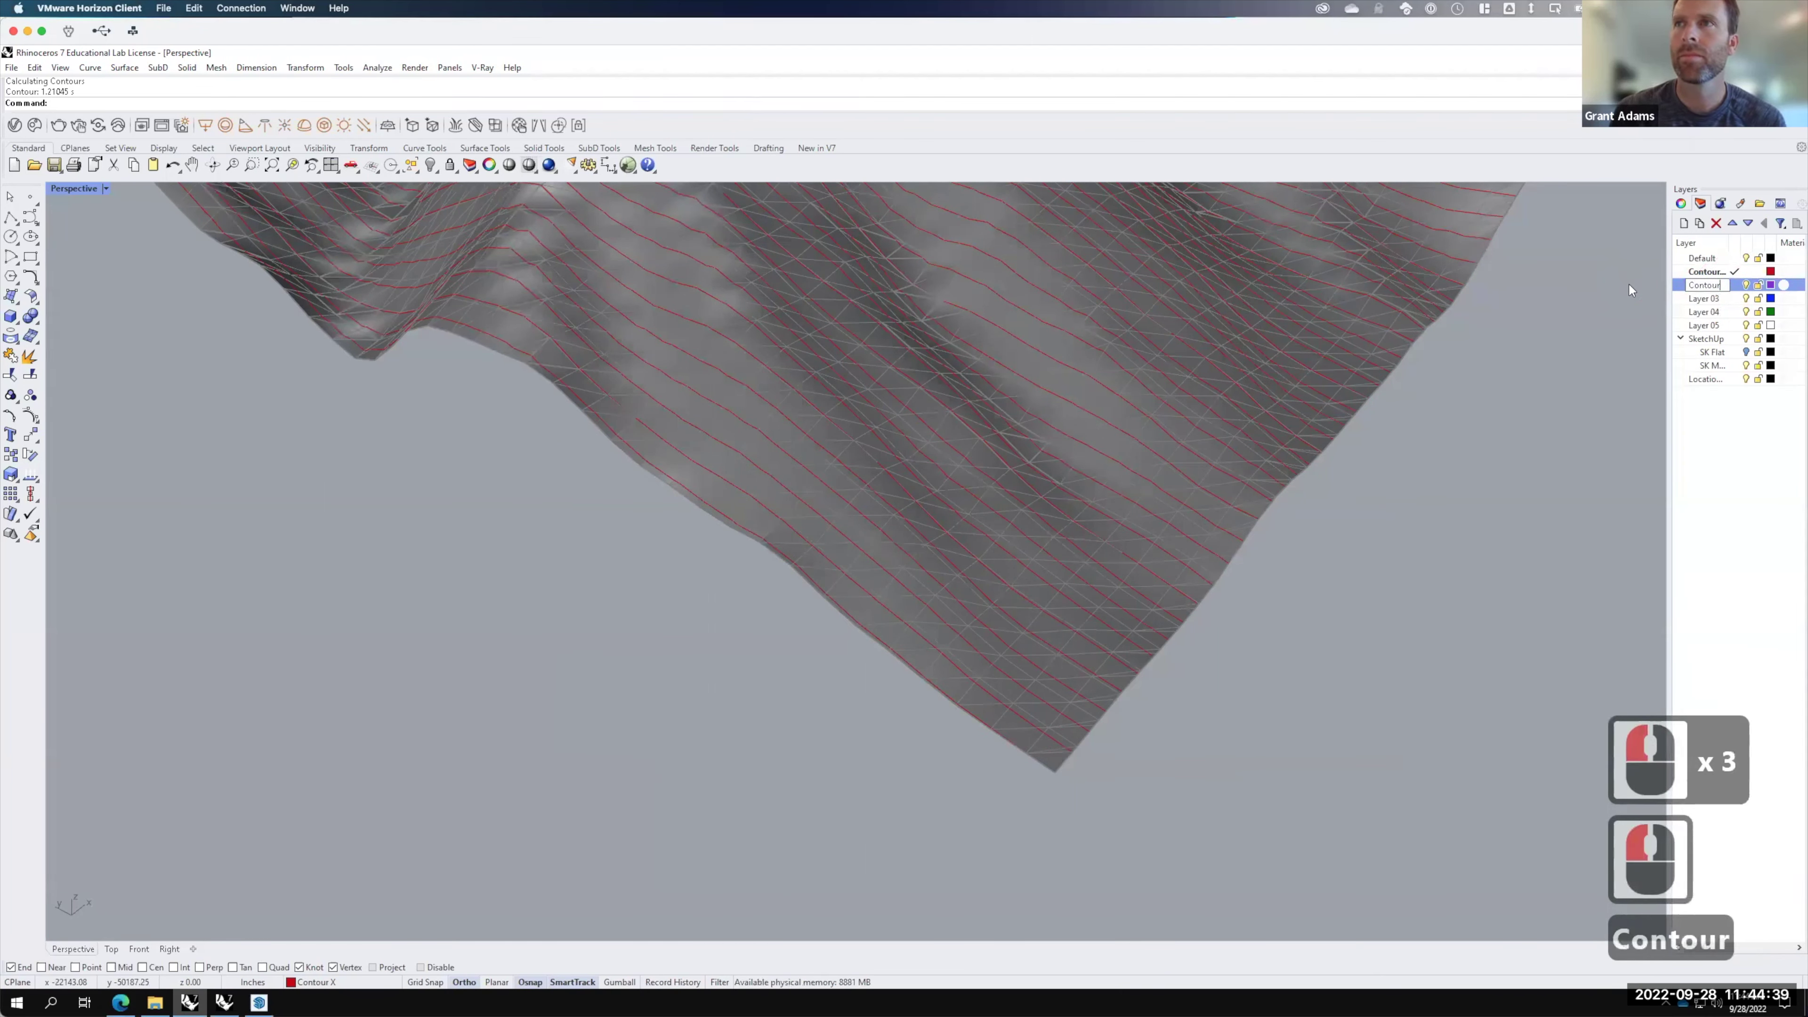
key("BackSpace")
key("BackSpace")
type("ur")
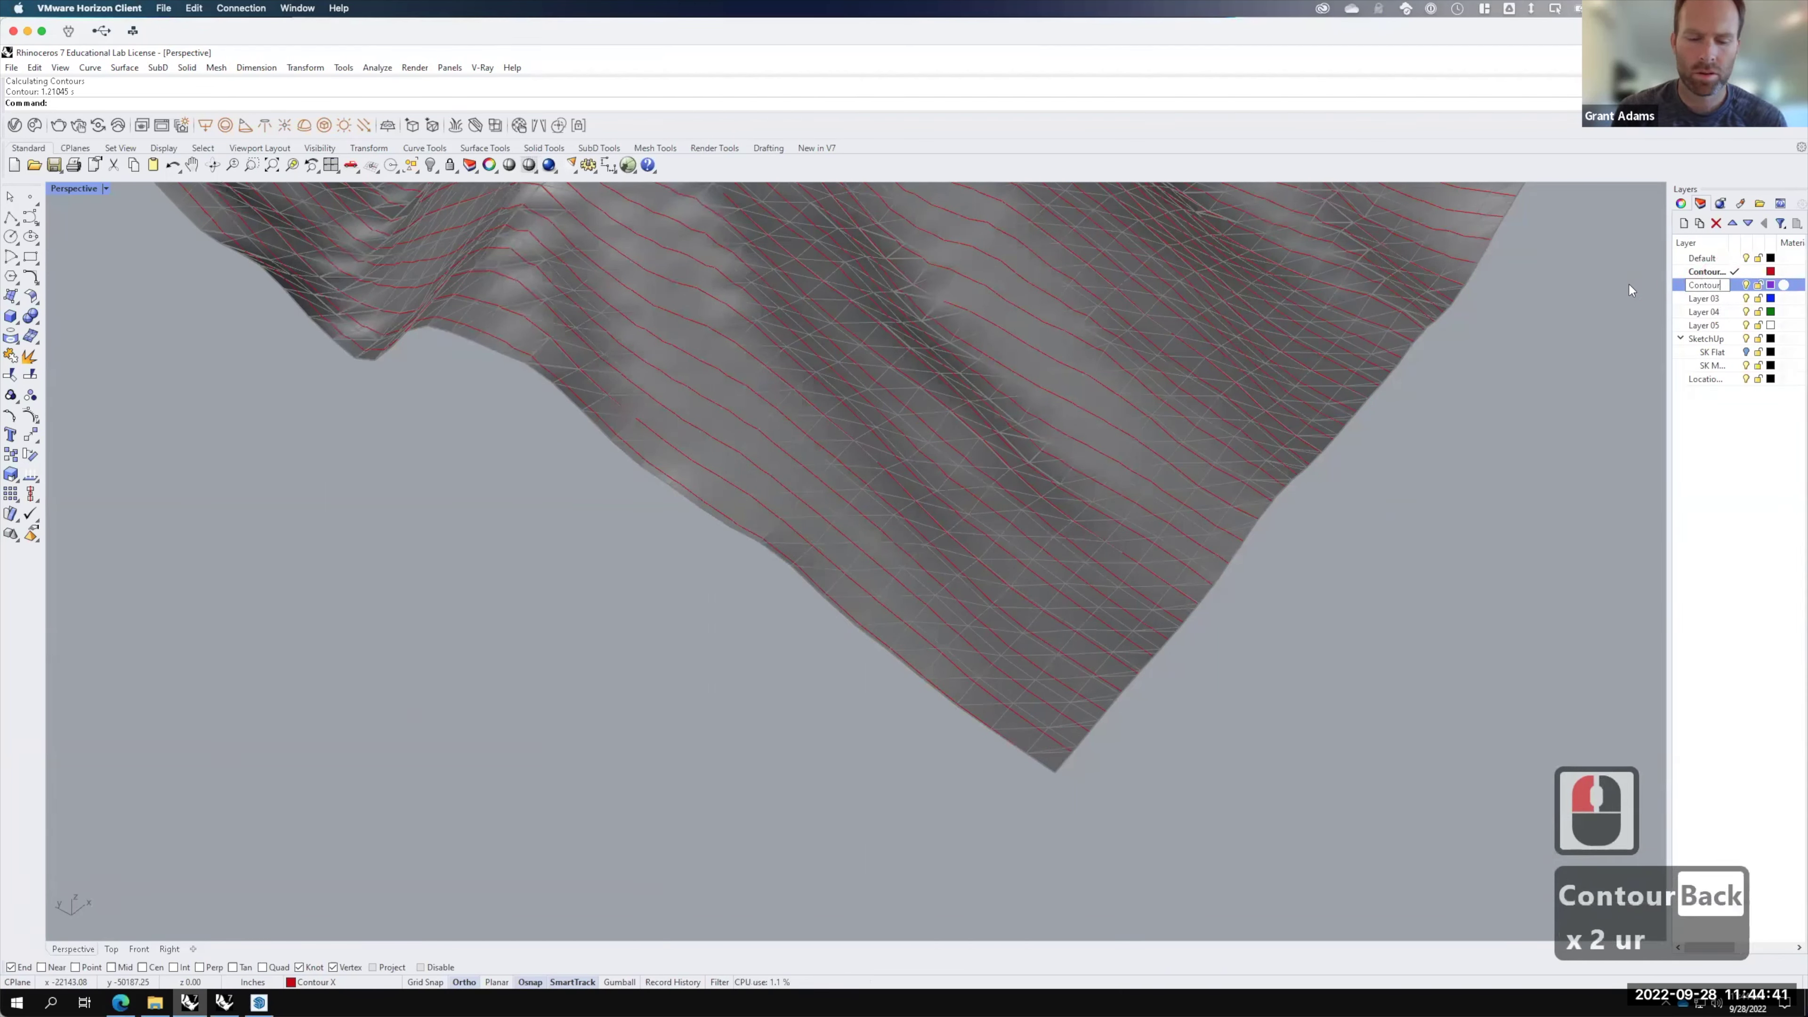
type(" Y")
key("Return")
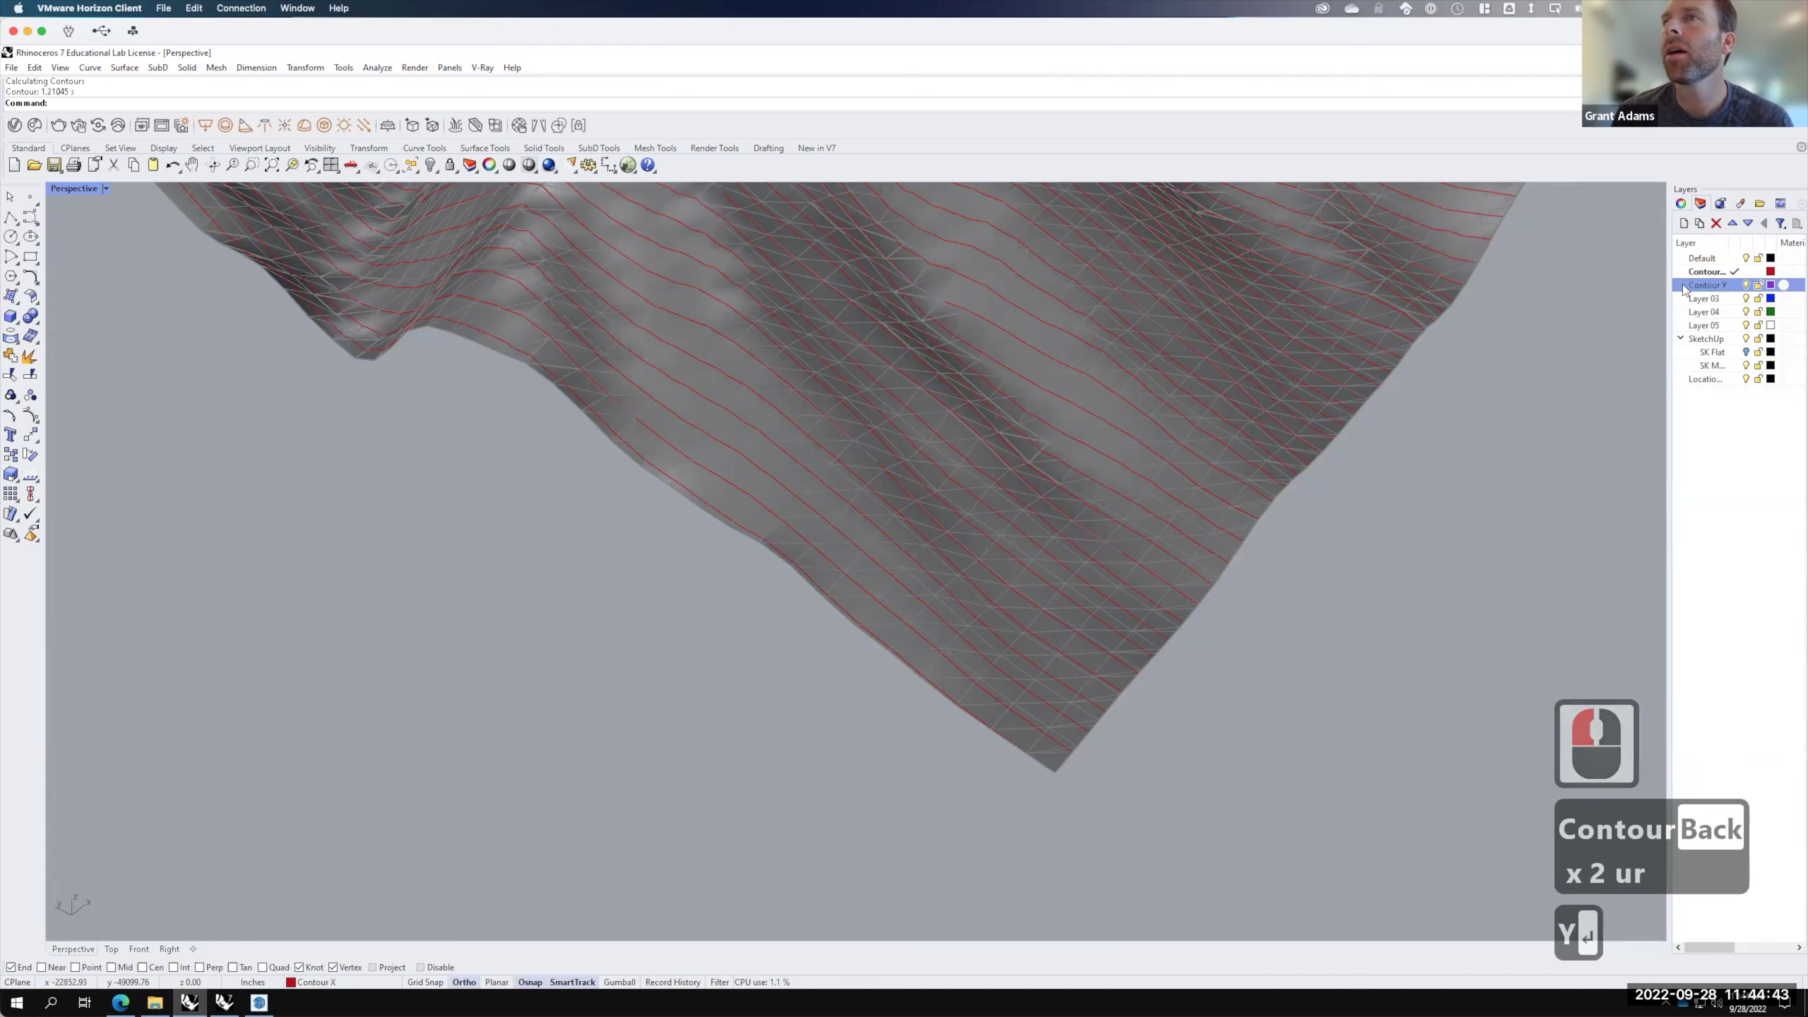
left_click(1737, 286)
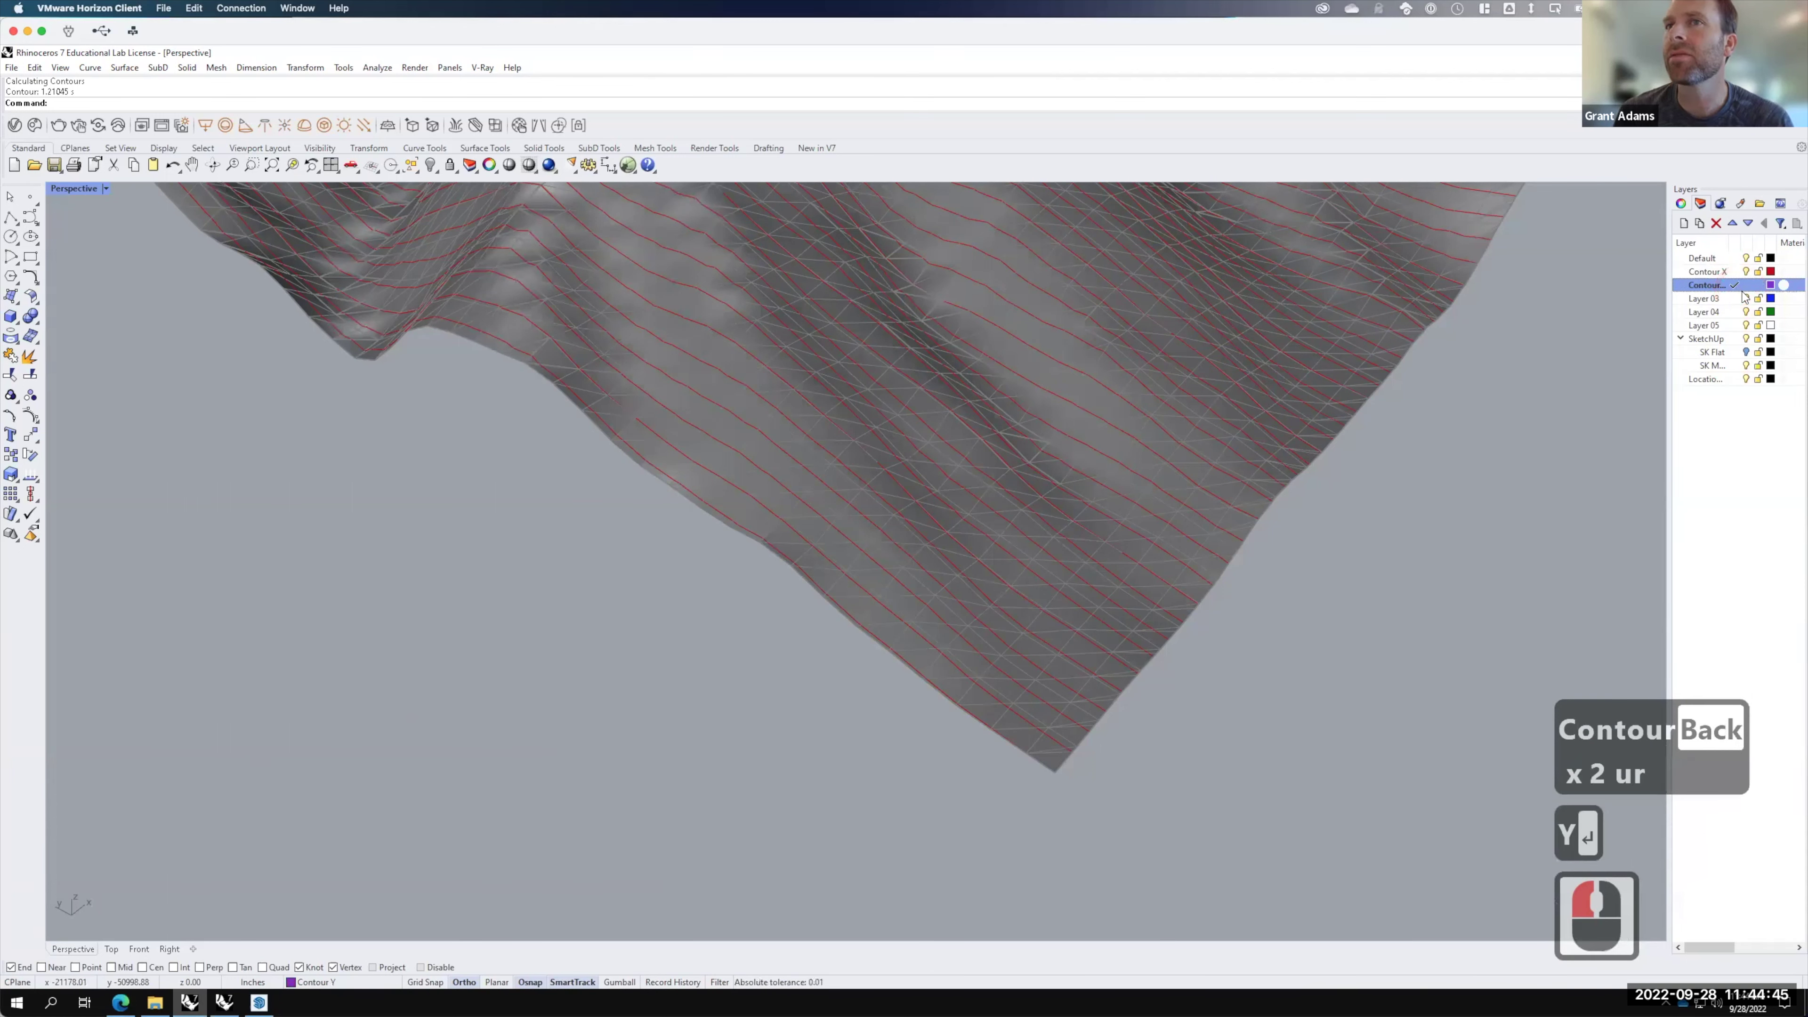
key("F15")
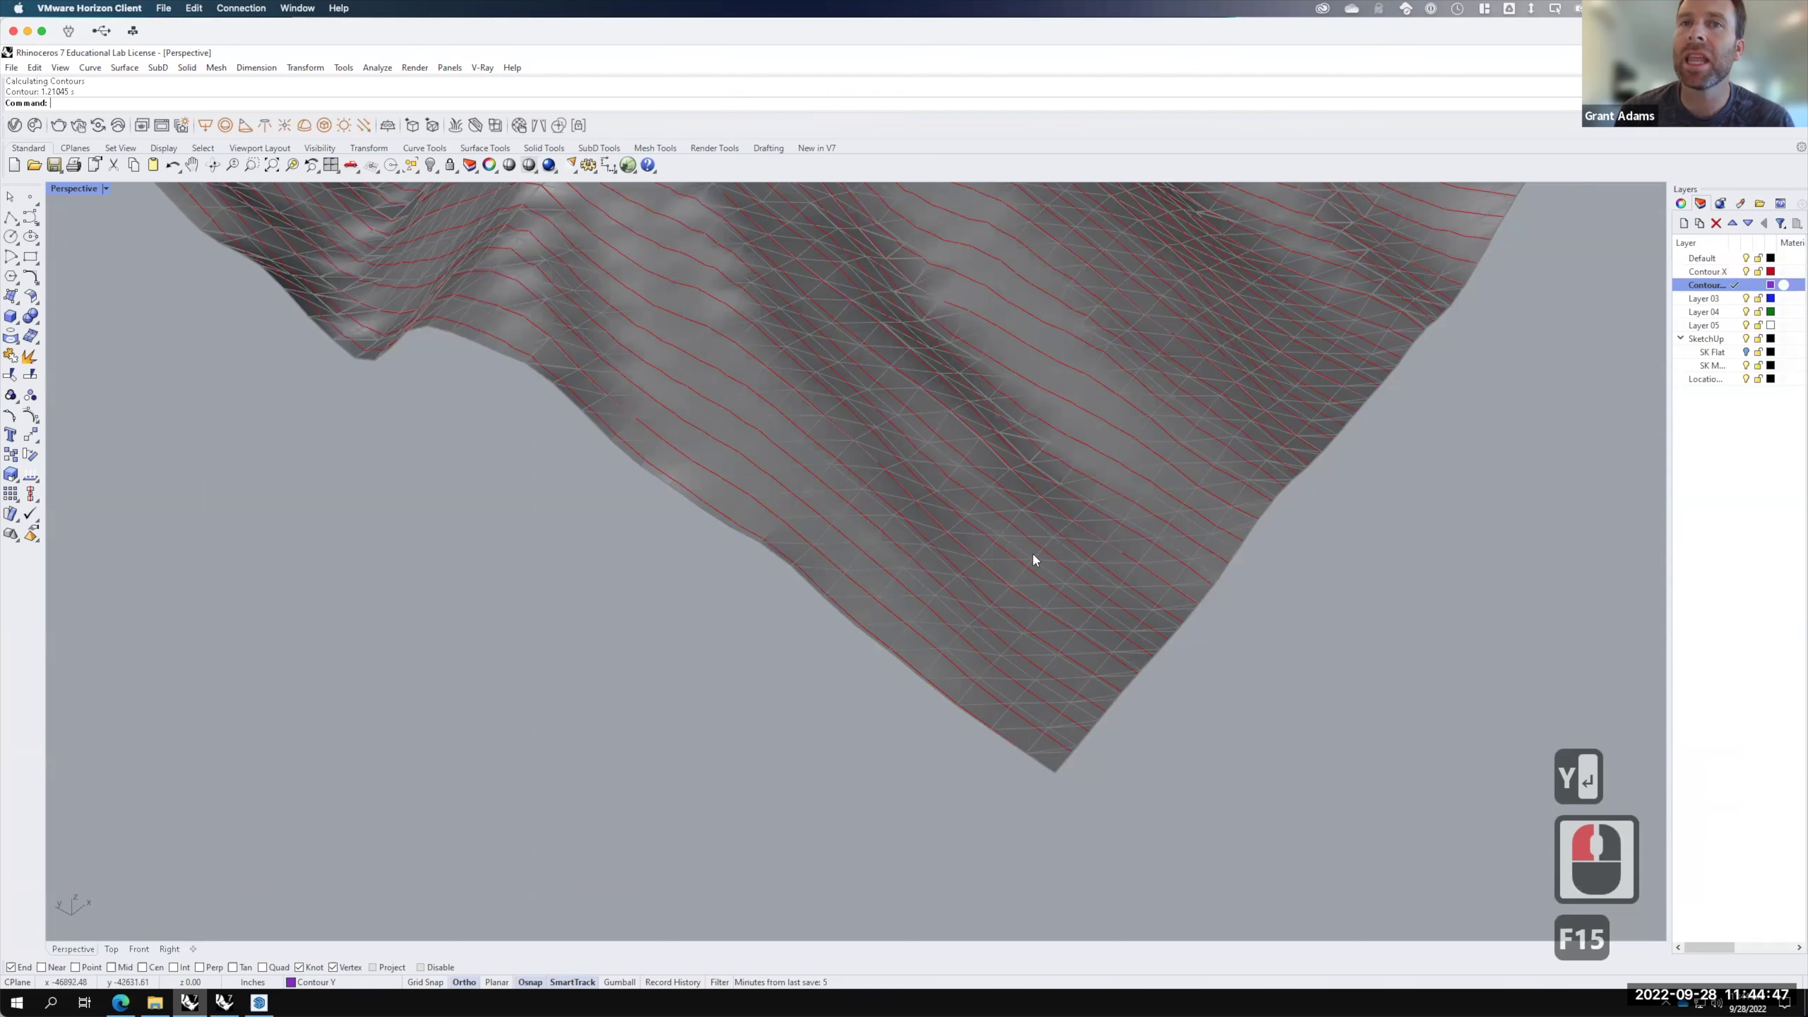
left_click(1030, 551)
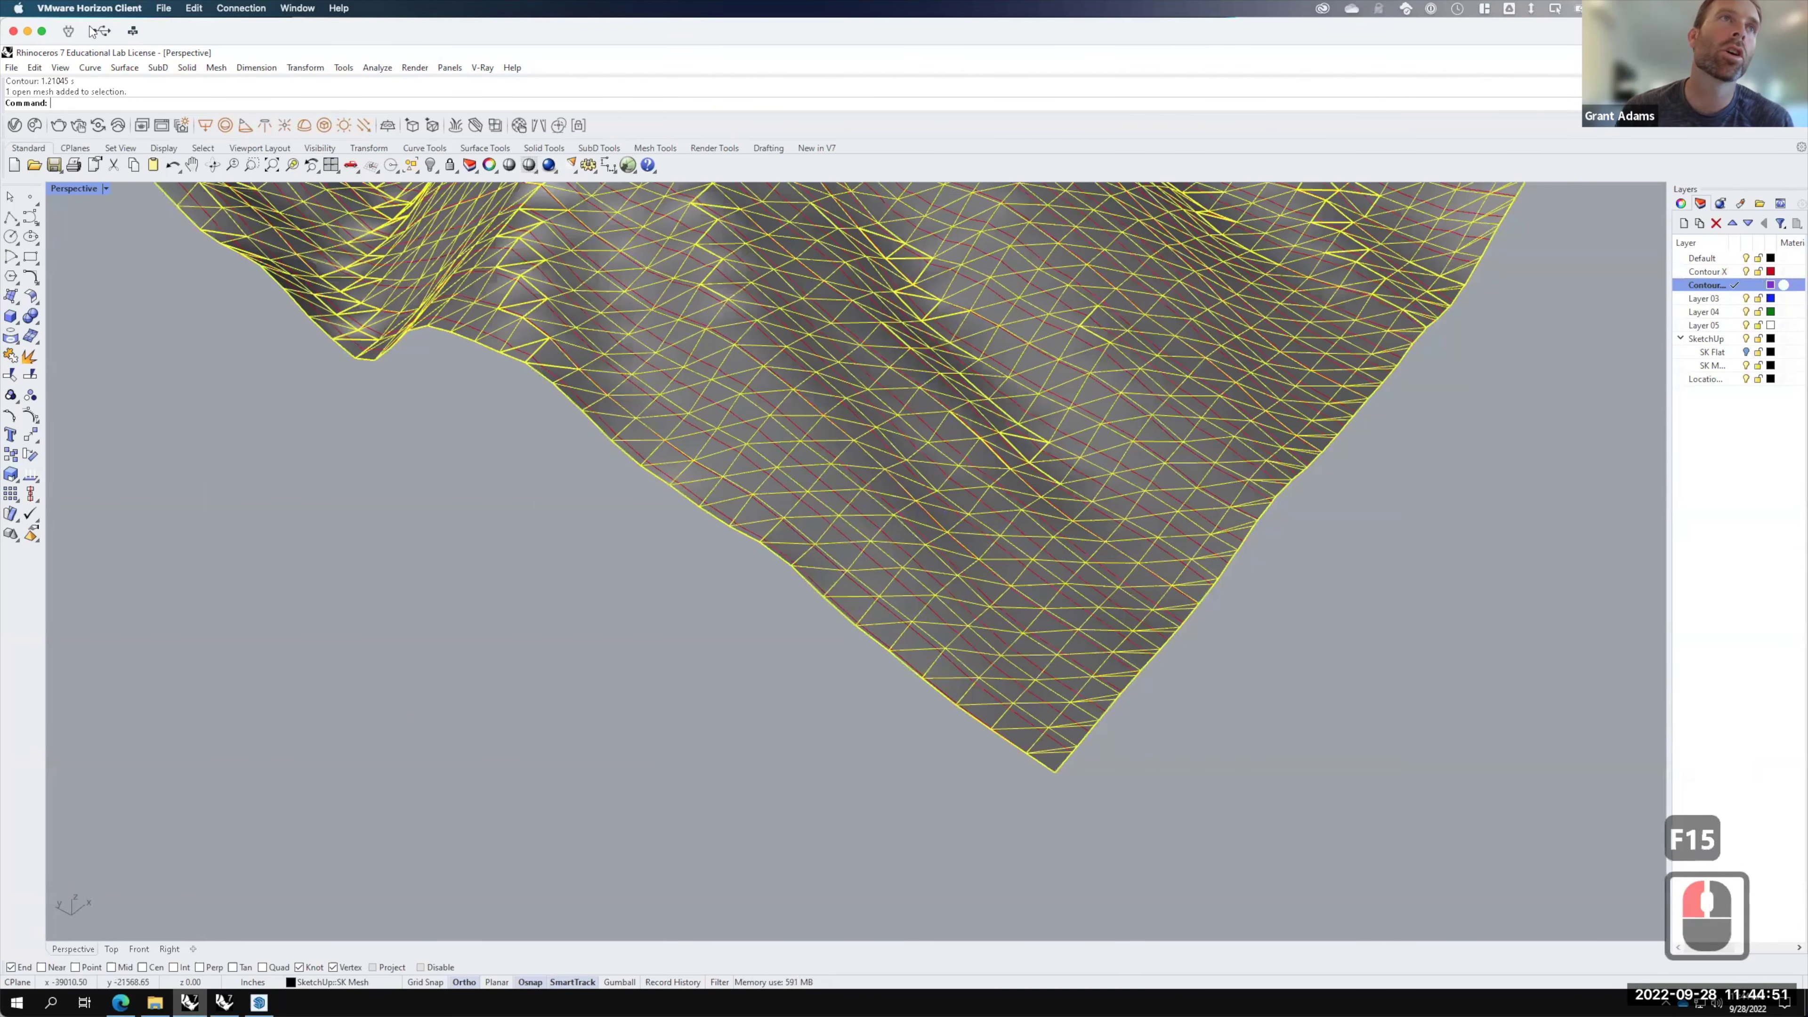
Step: Contour the mesh from its bottom corner in the perpendicular direction at 100 spacing
left_click(90, 67)
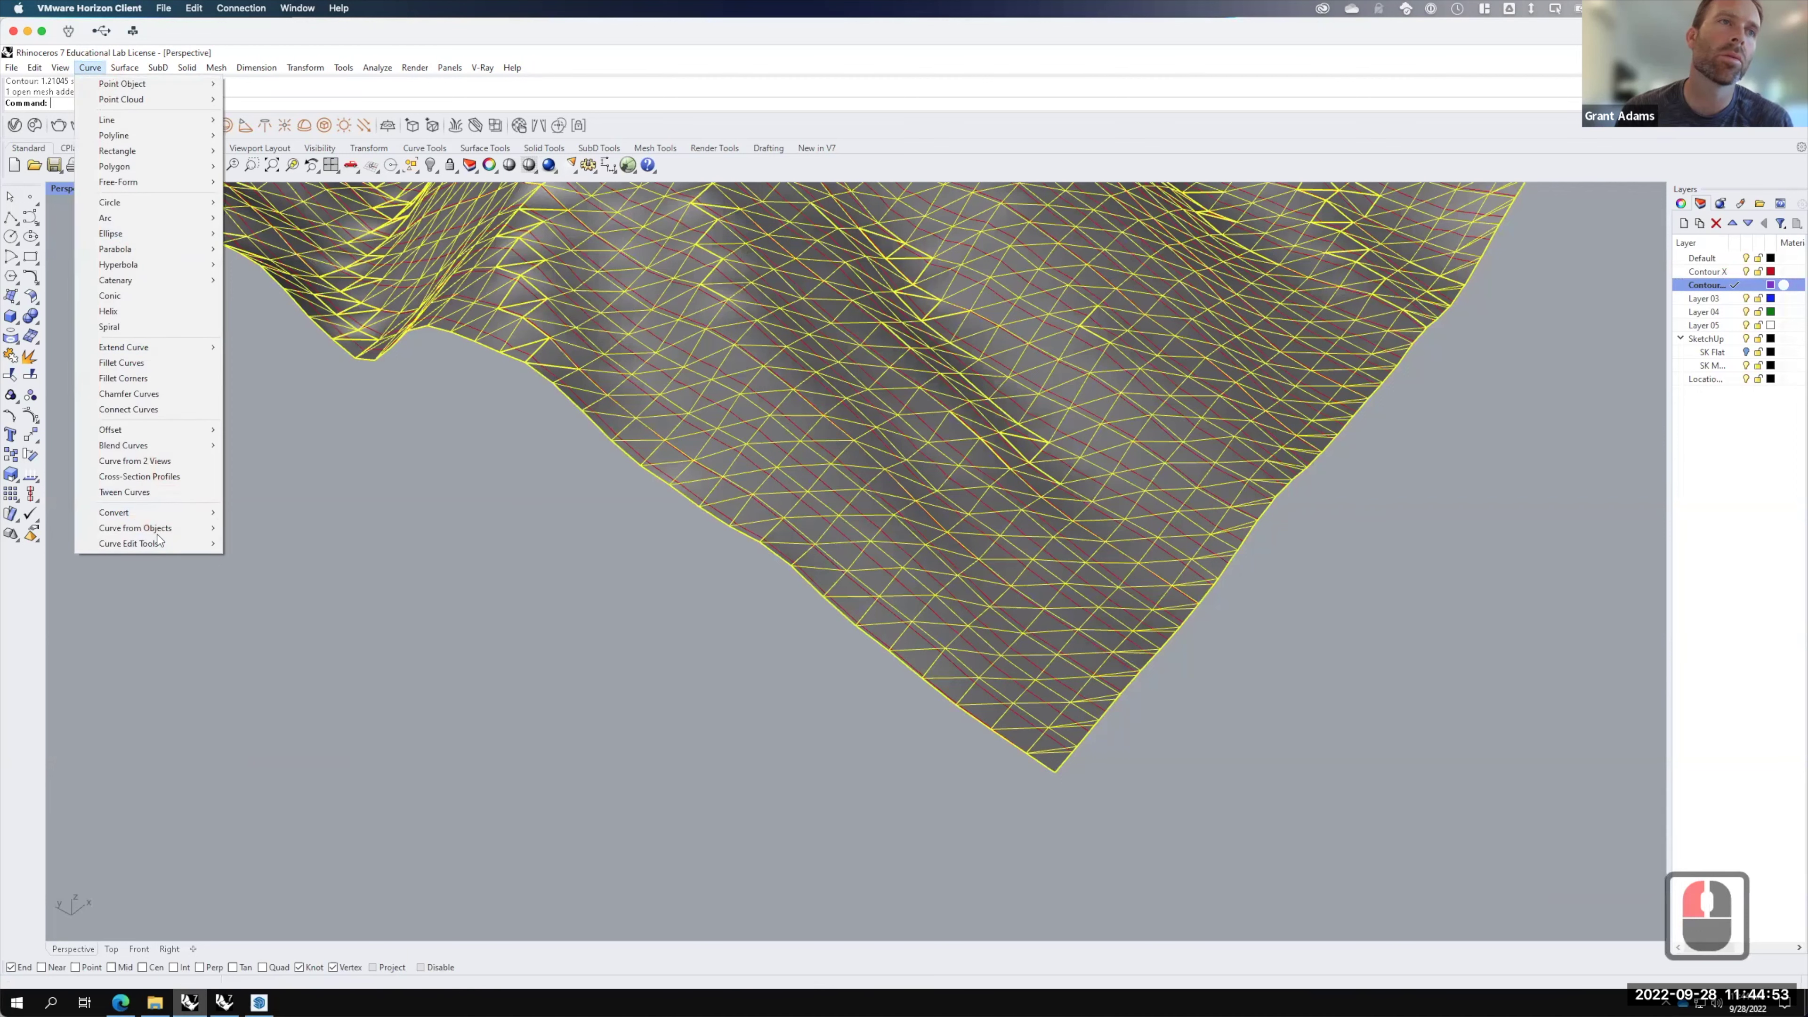
mouse_move(165, 530)
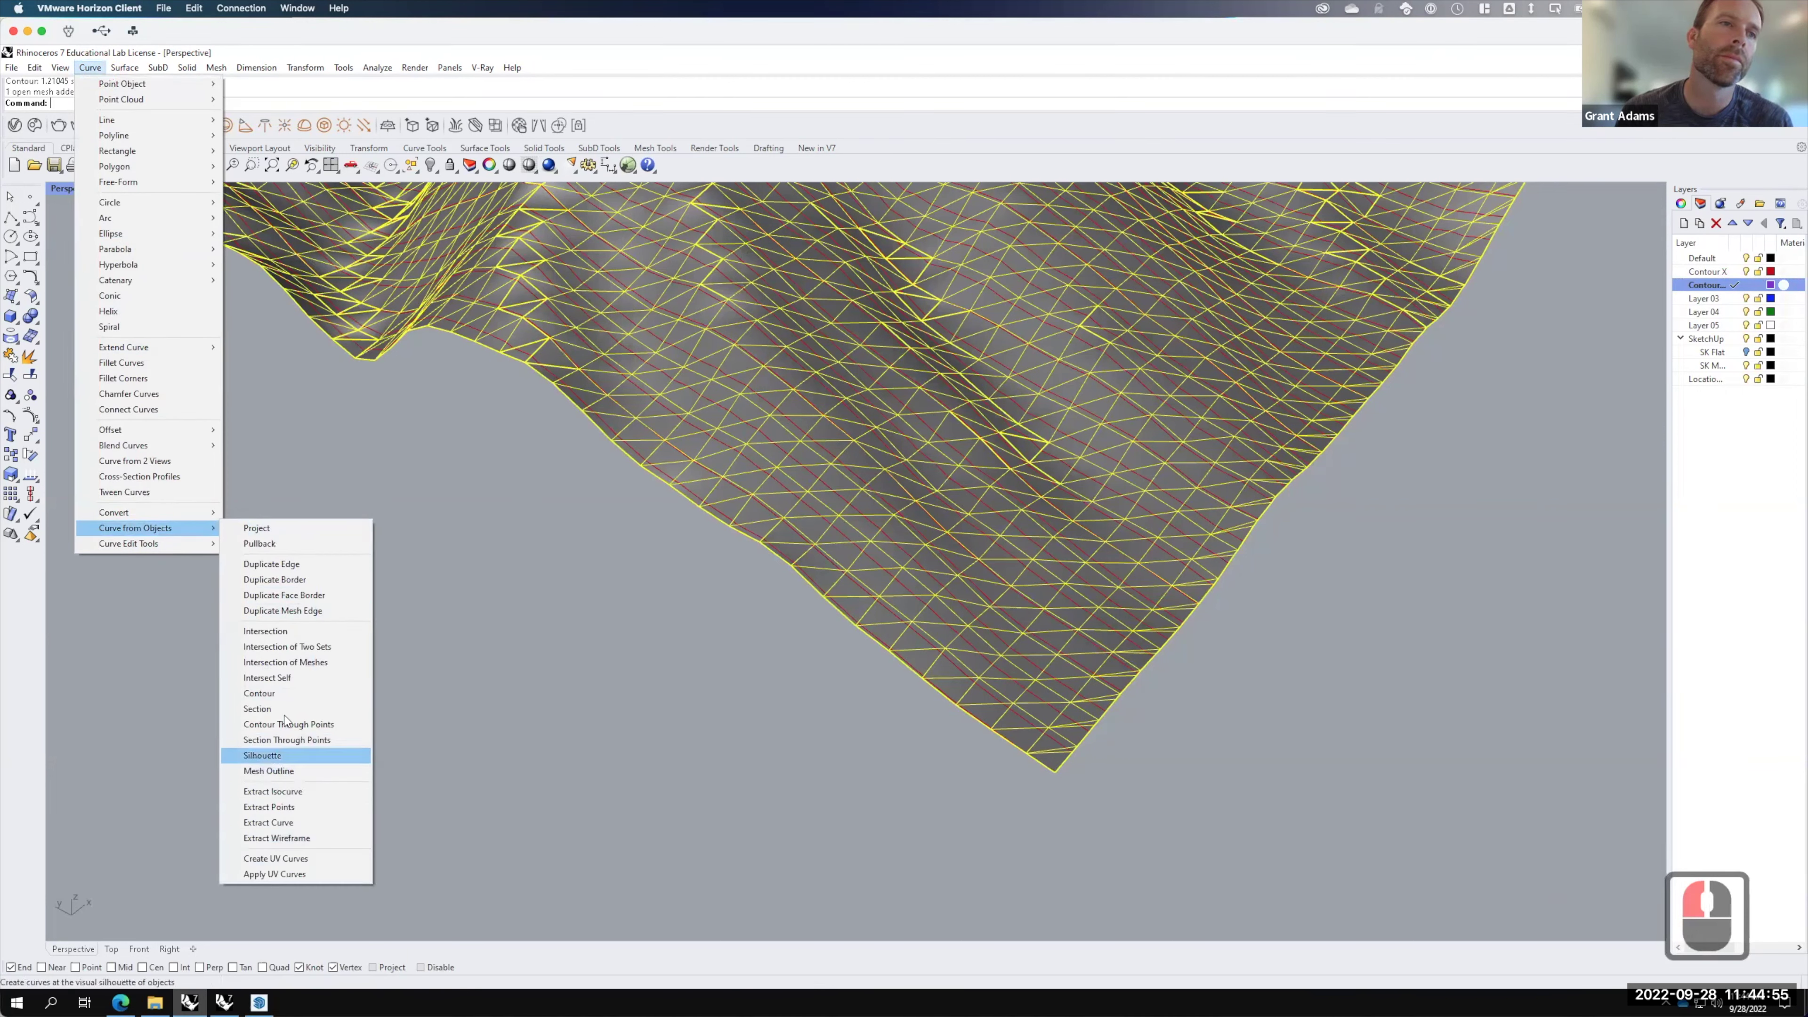
left_click(278, 692)
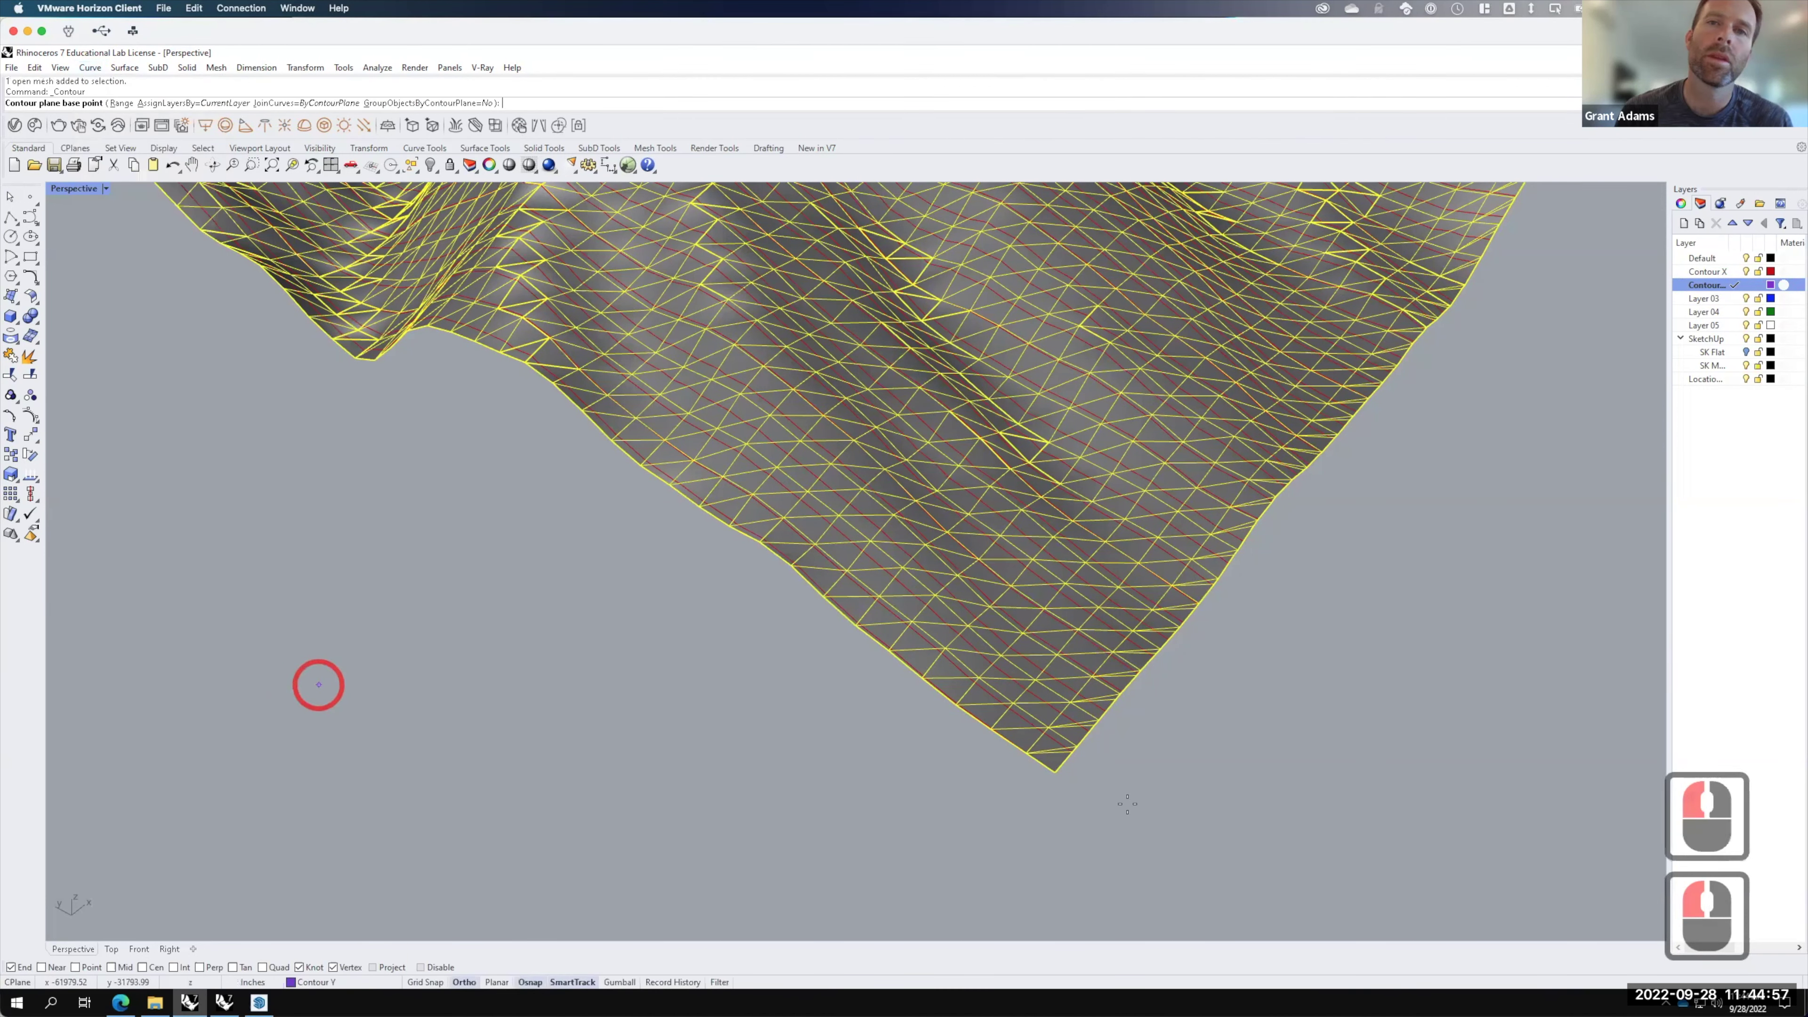
left_click(1055, 775)
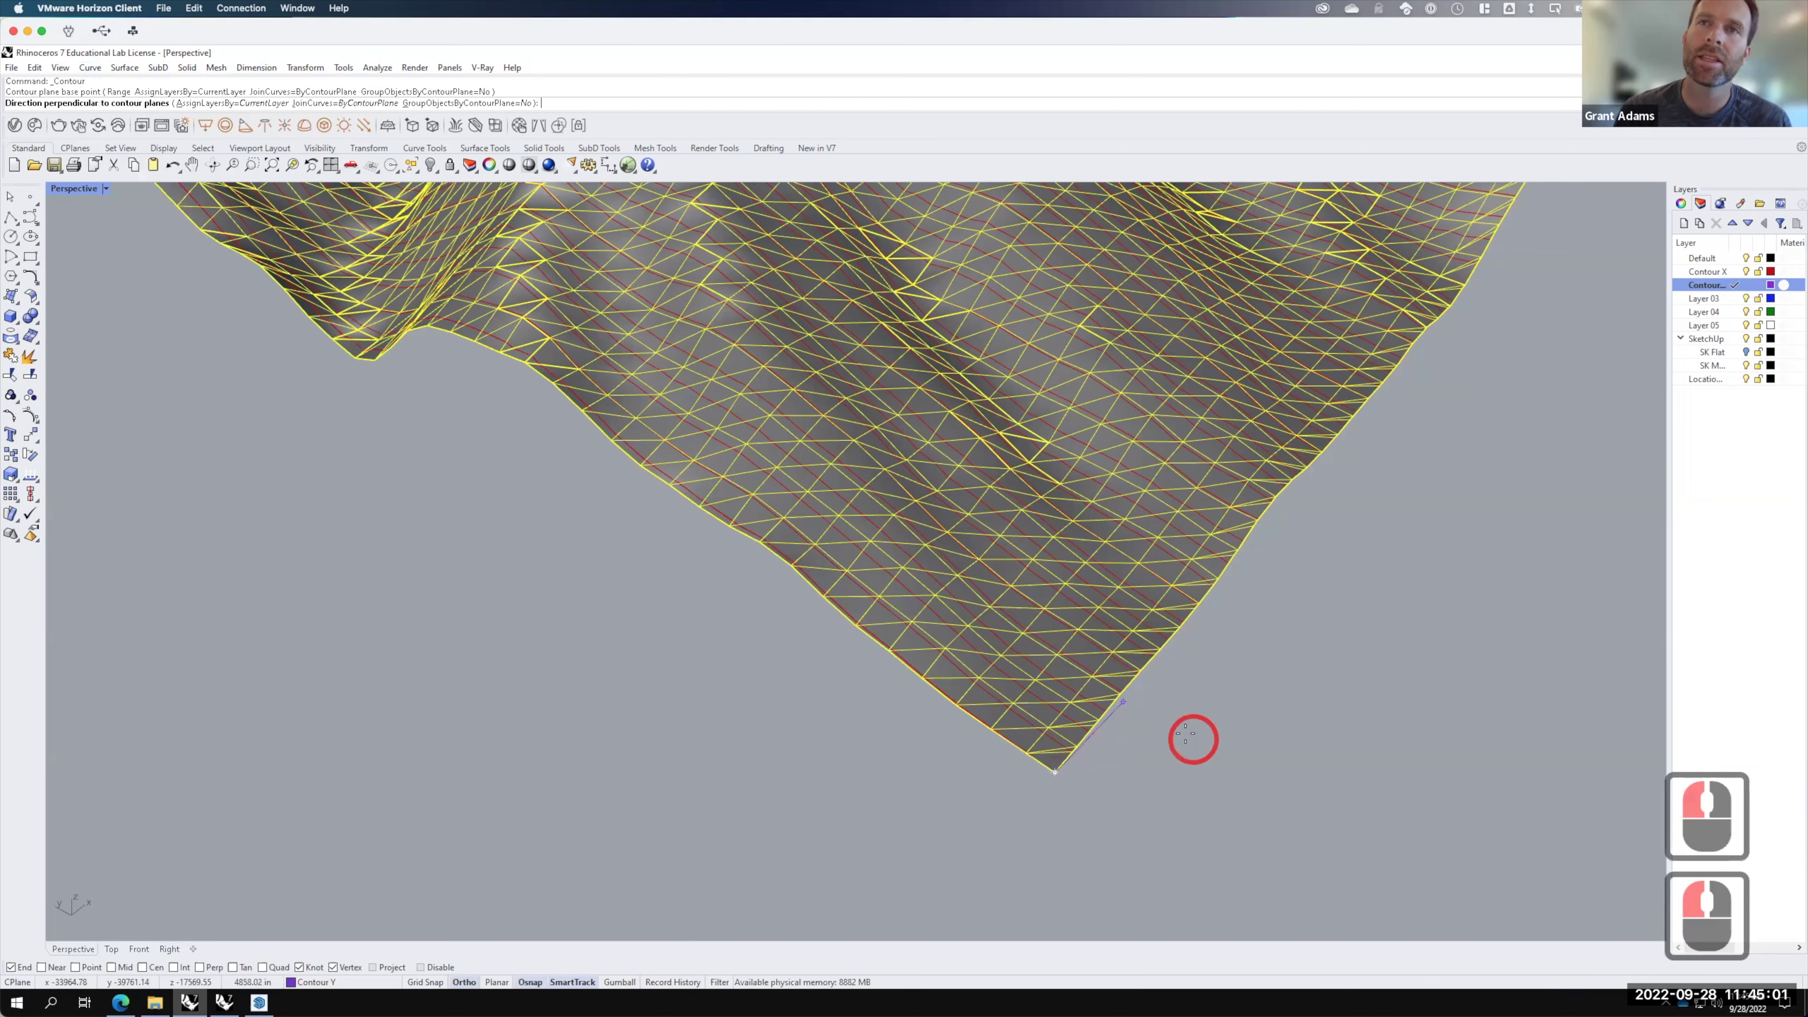
right_click_drag(1266, 639, 1374, 449)
scroll(483, 502, "down", 8)
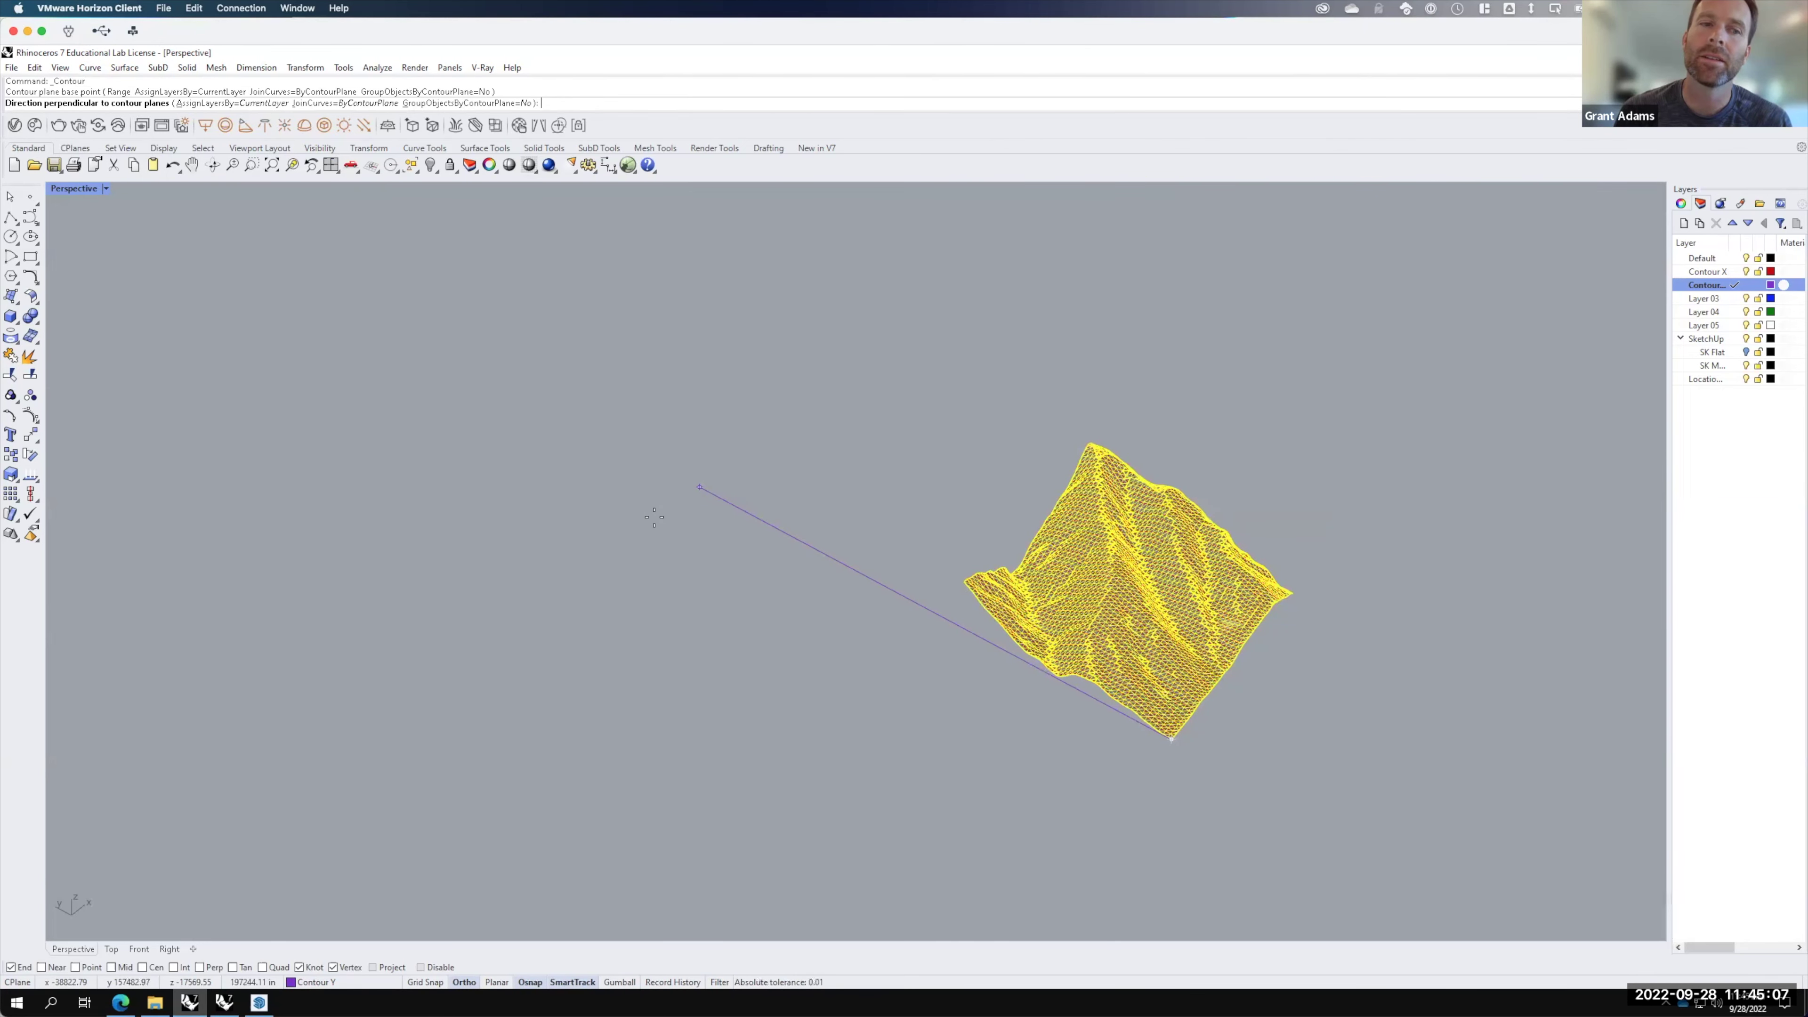
left_click(653, 517)
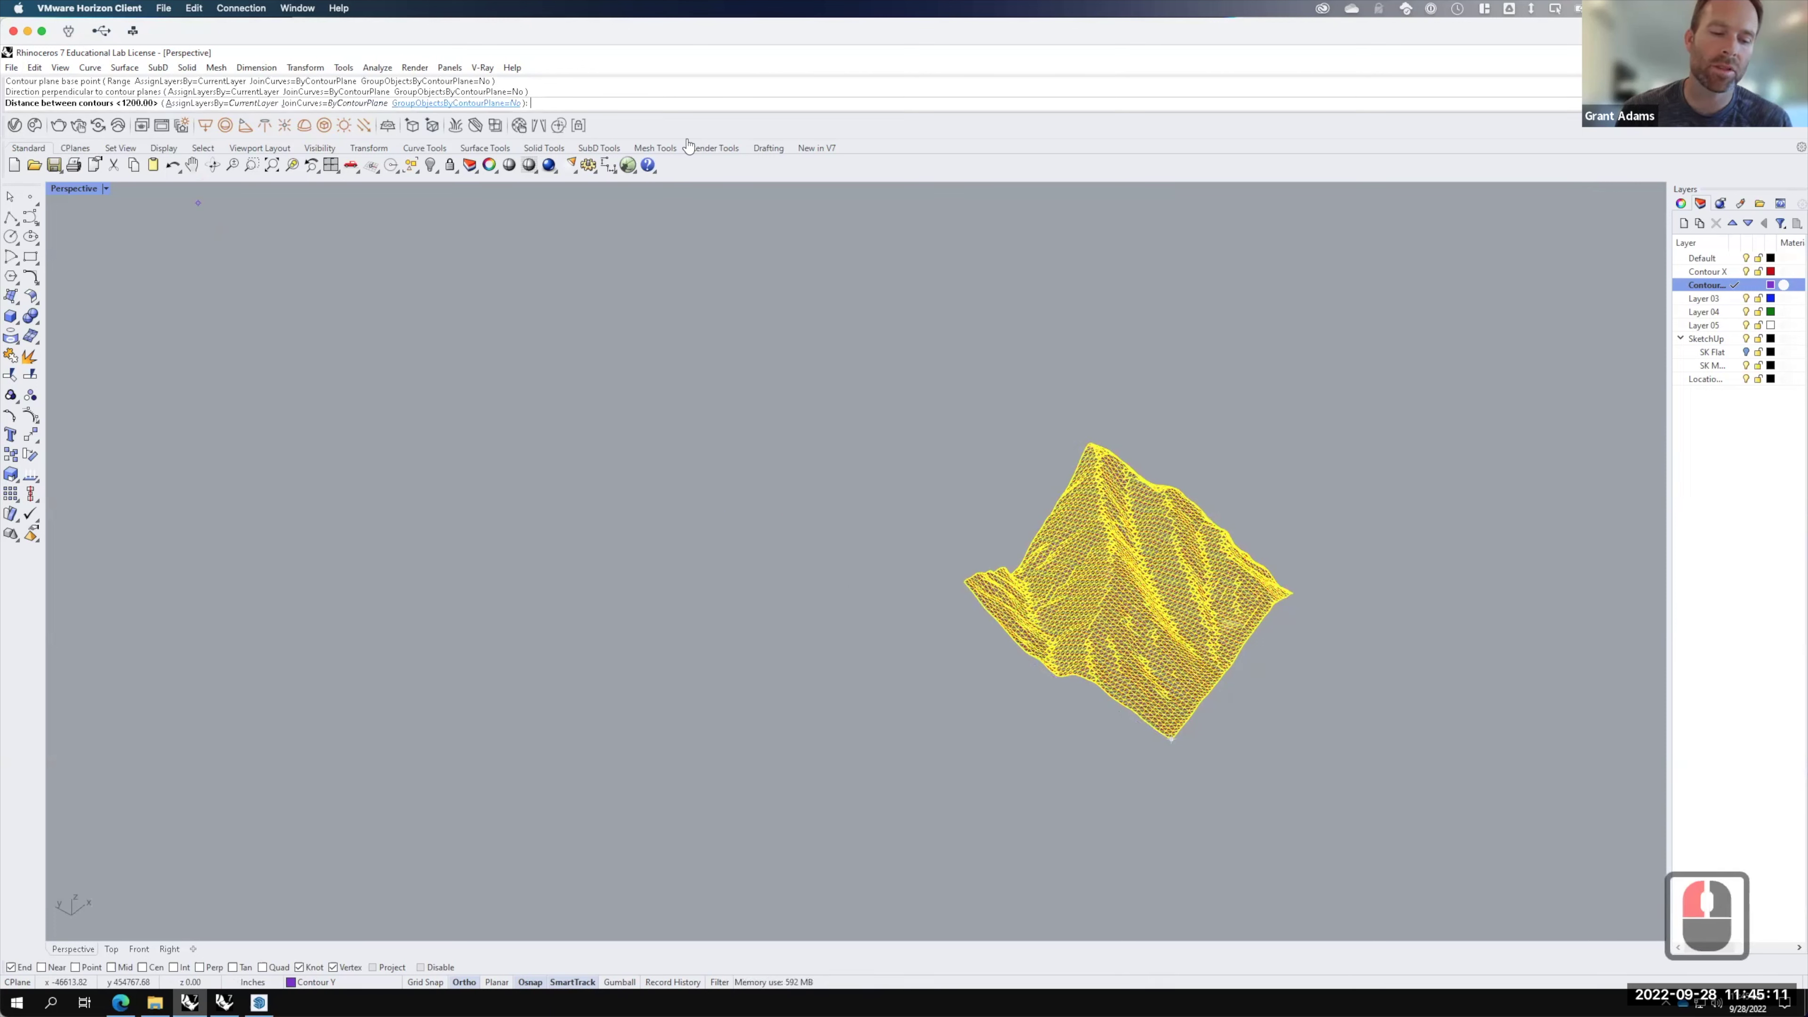
type("100")
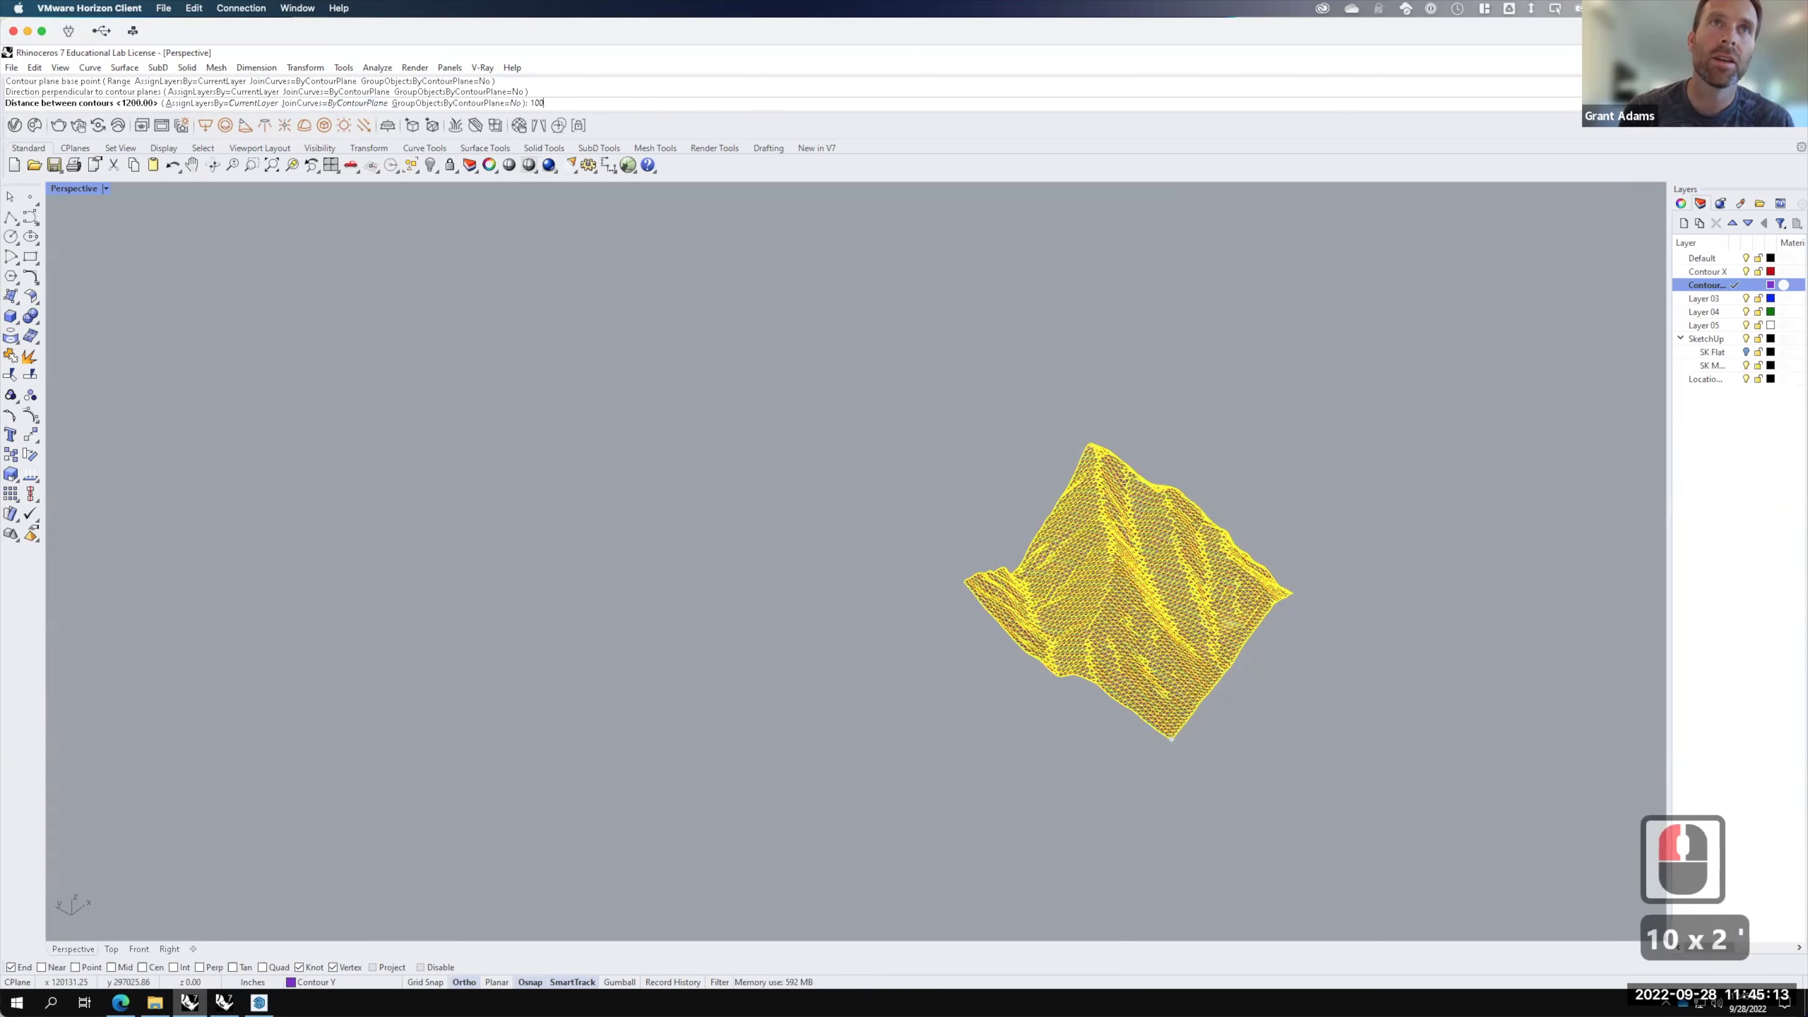
key("Return")
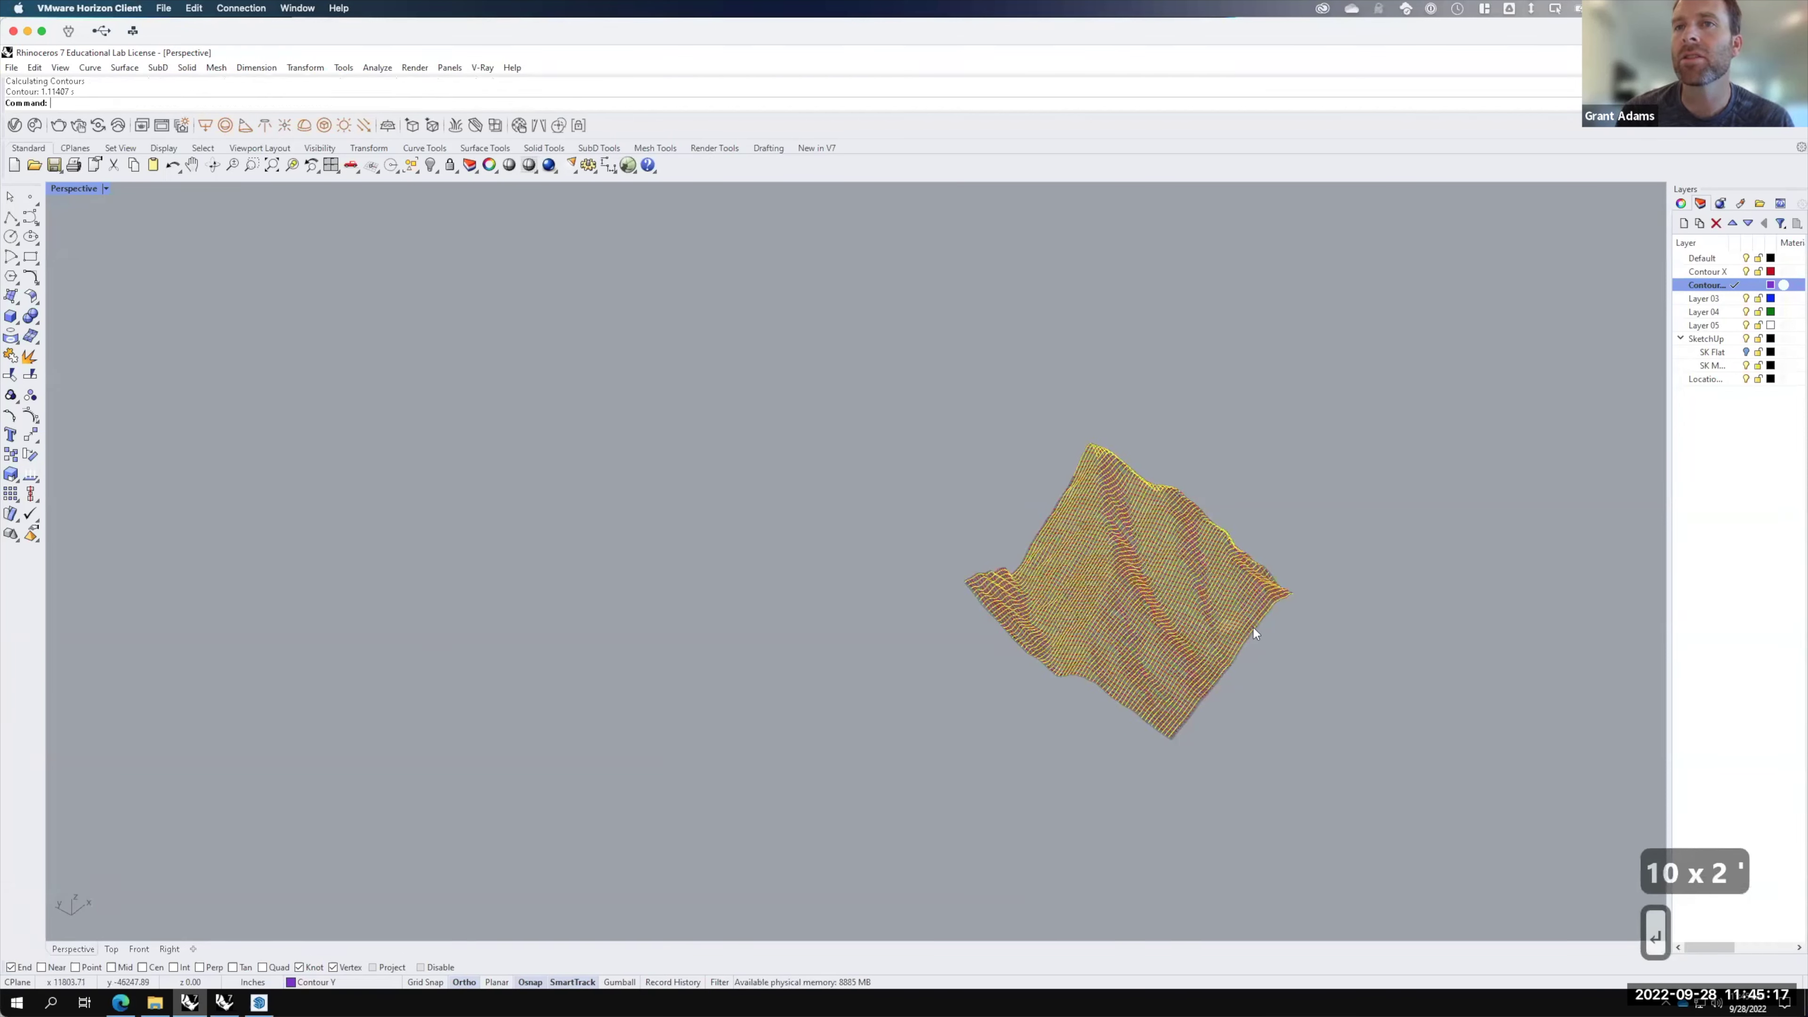
Step: Zoom out and hide the terrain mesh layer to inspect the contour grid
scroll(1247, 624, "up", 2)
scroll(1247, 623, "up", 2)
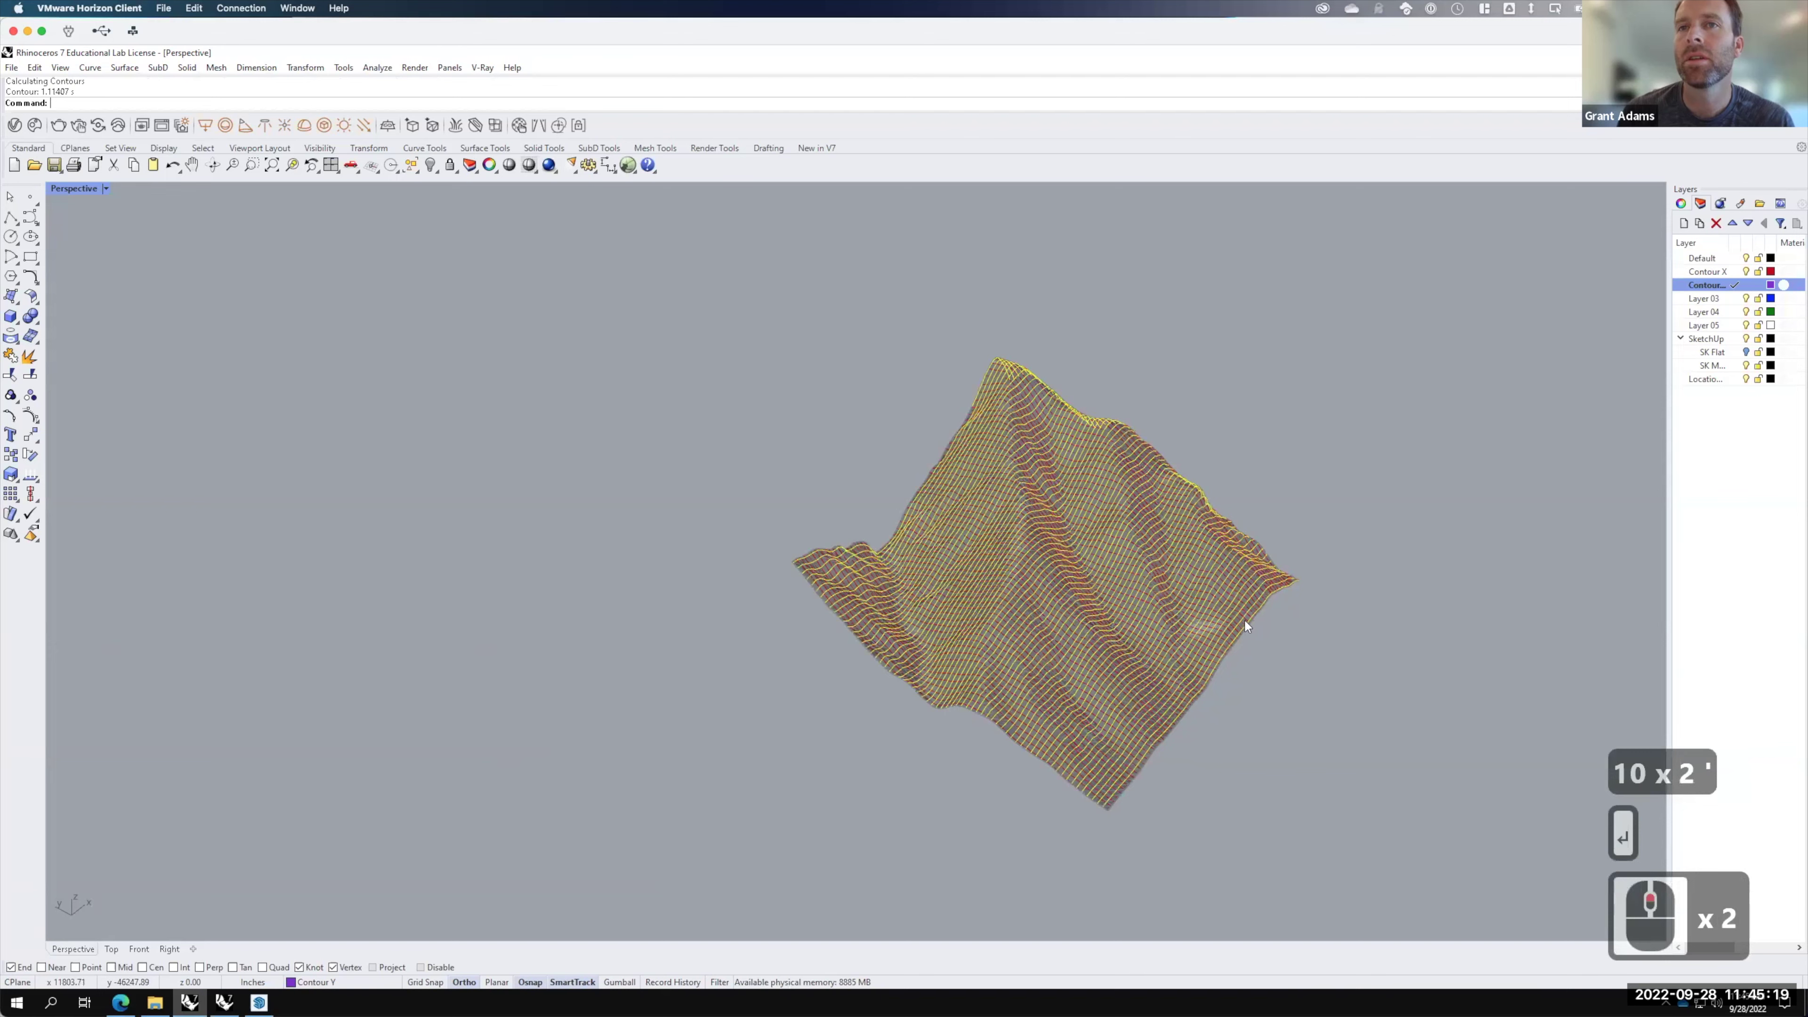
scroll(1246, 626, "up", 1)
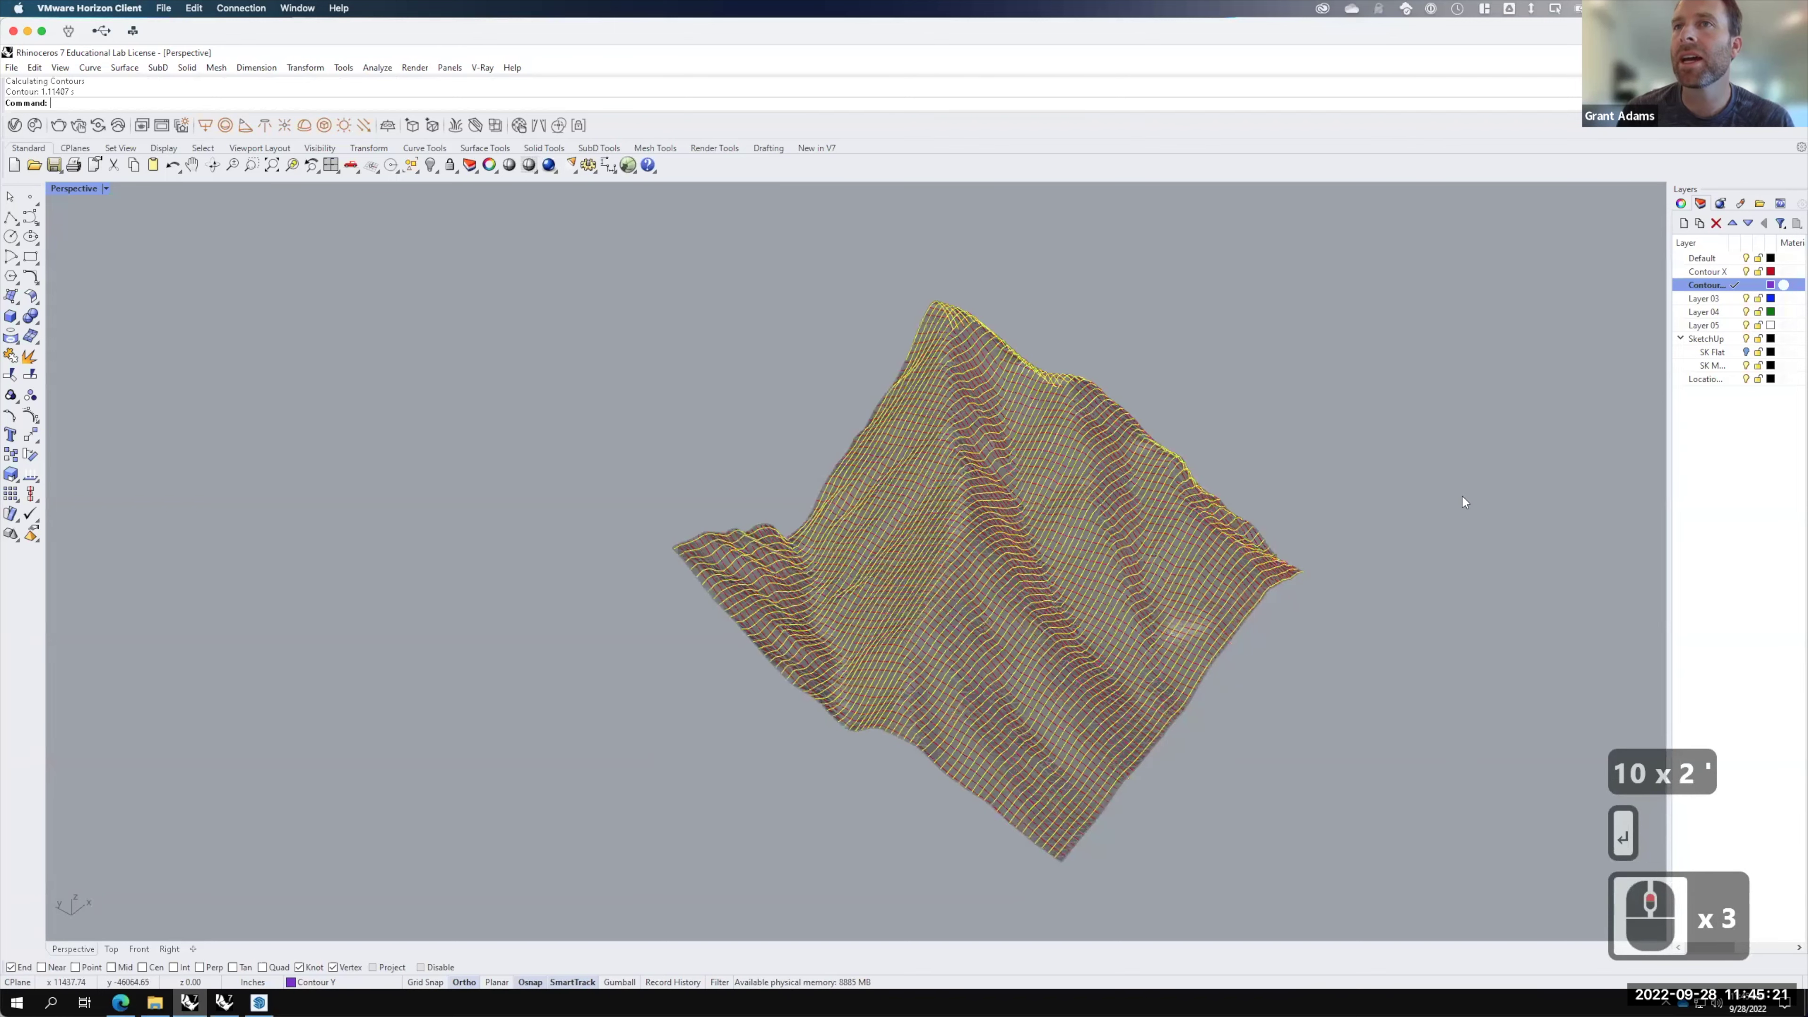
scroll(1462, 494, "up", 4)
scroll(1643, 403, "up", 6)
left_click(1745, 365)
left_click(1431, 469)
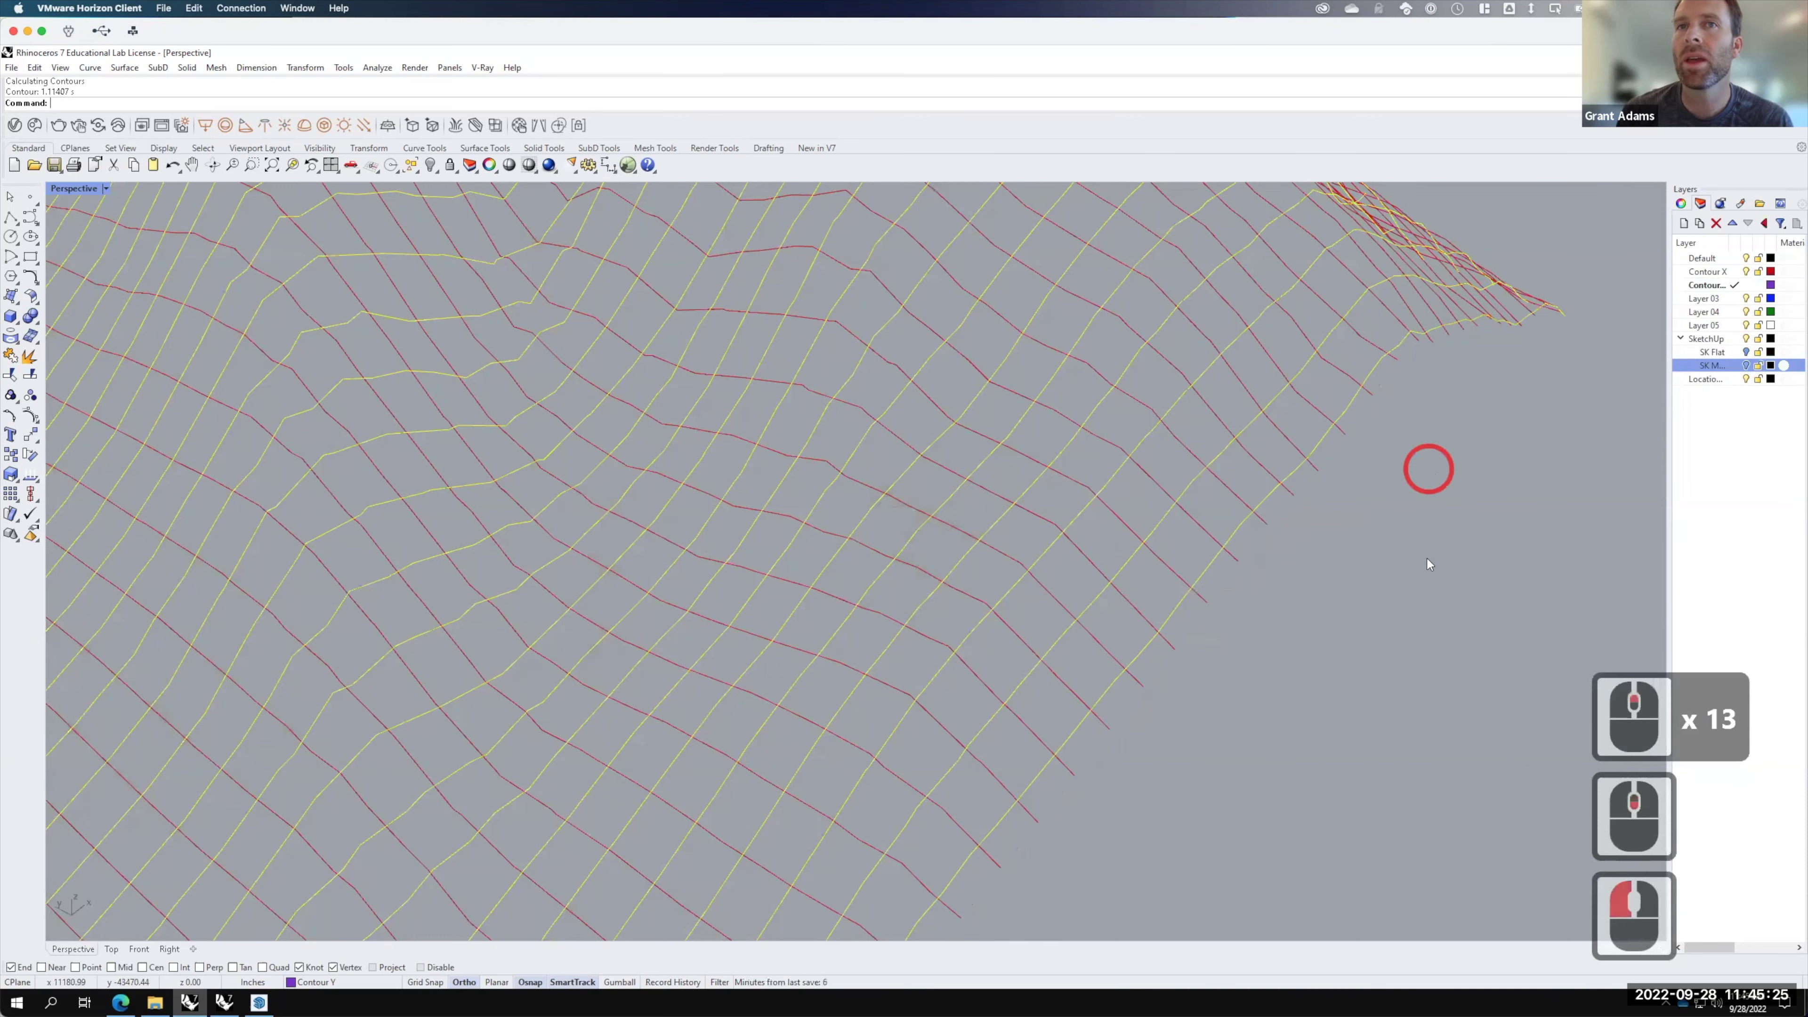
Step: Maximize the Top view and zoom it to the selected contours with Z, S
scroll(1427, 558, "down", 4)
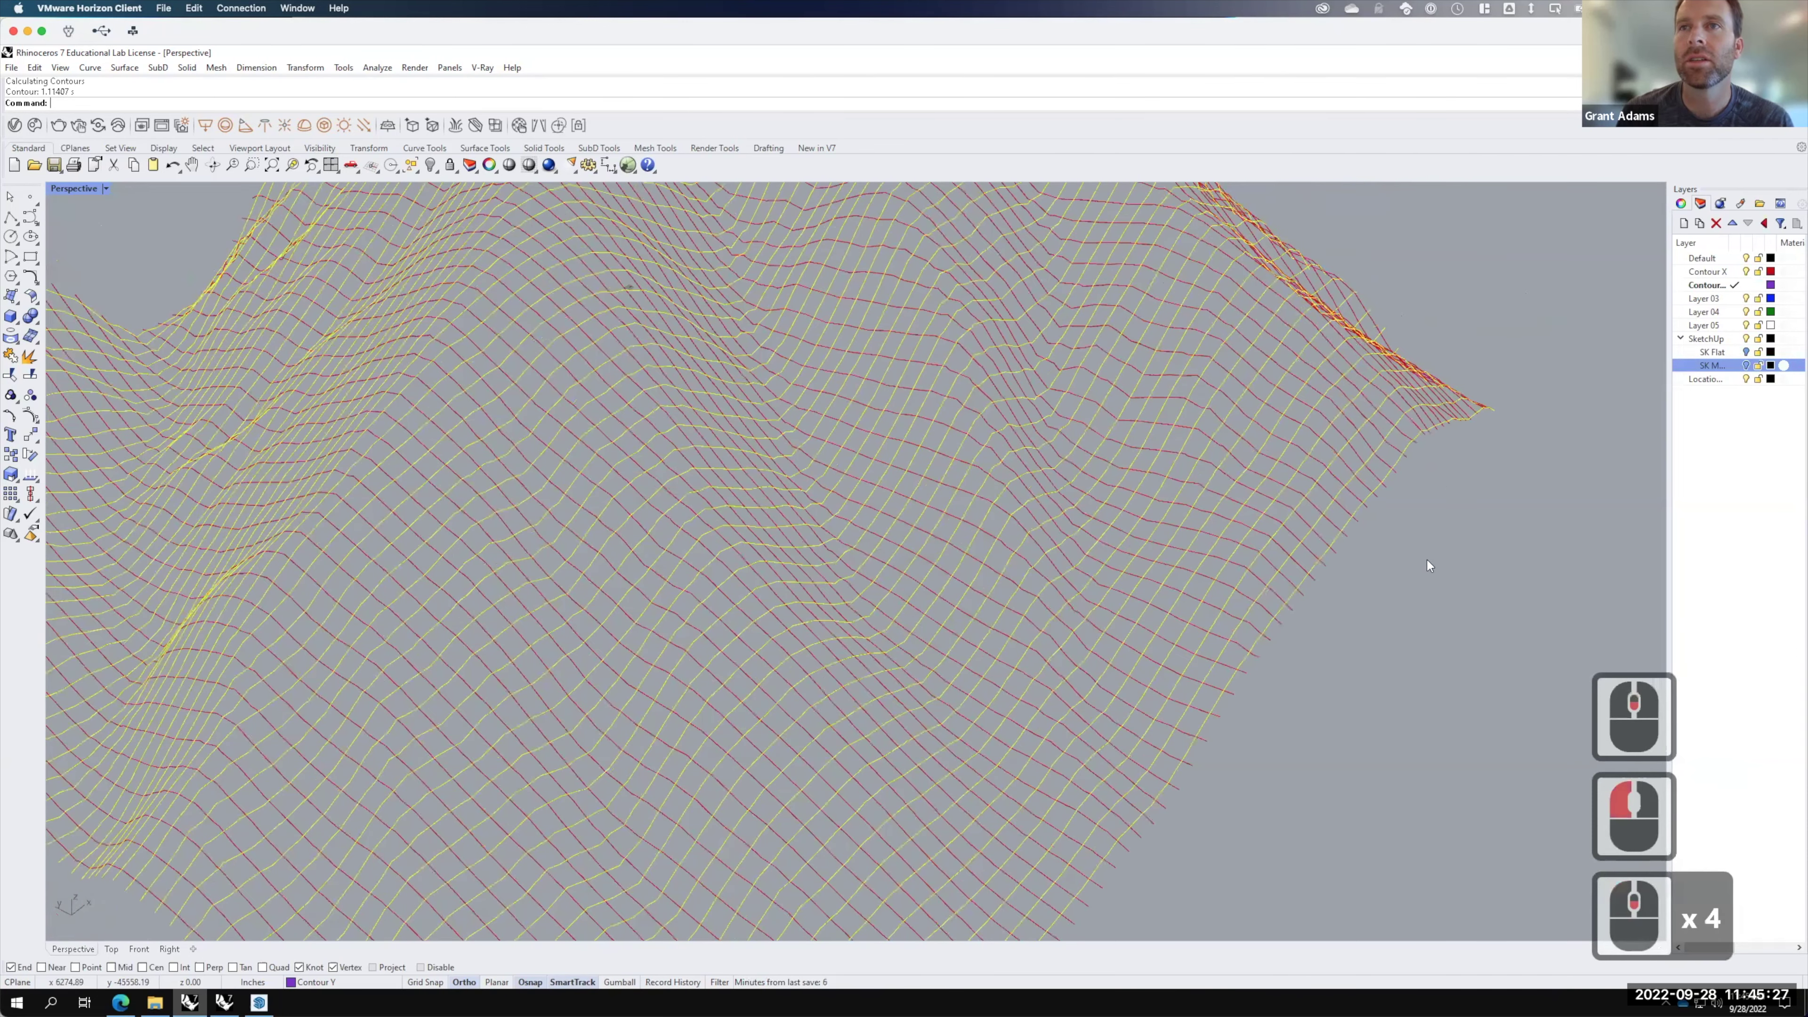
scroll(783, 498, "down", 3)
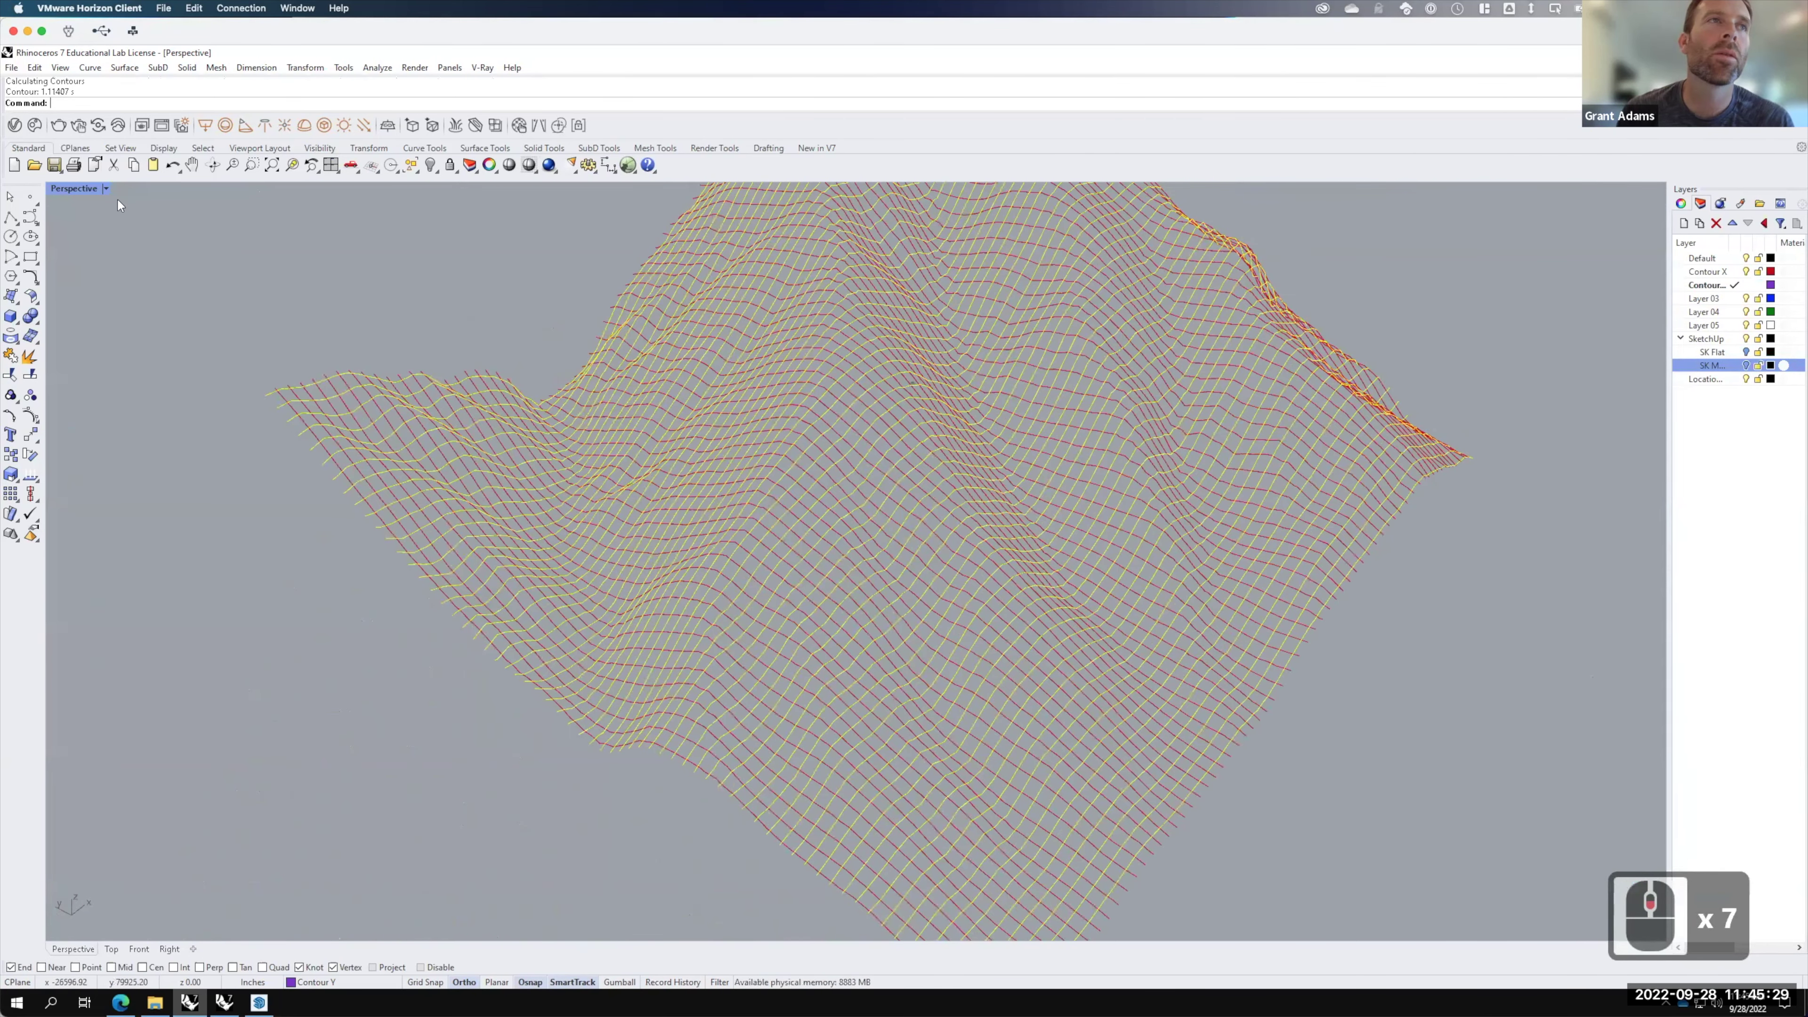
double_click(77, 188)
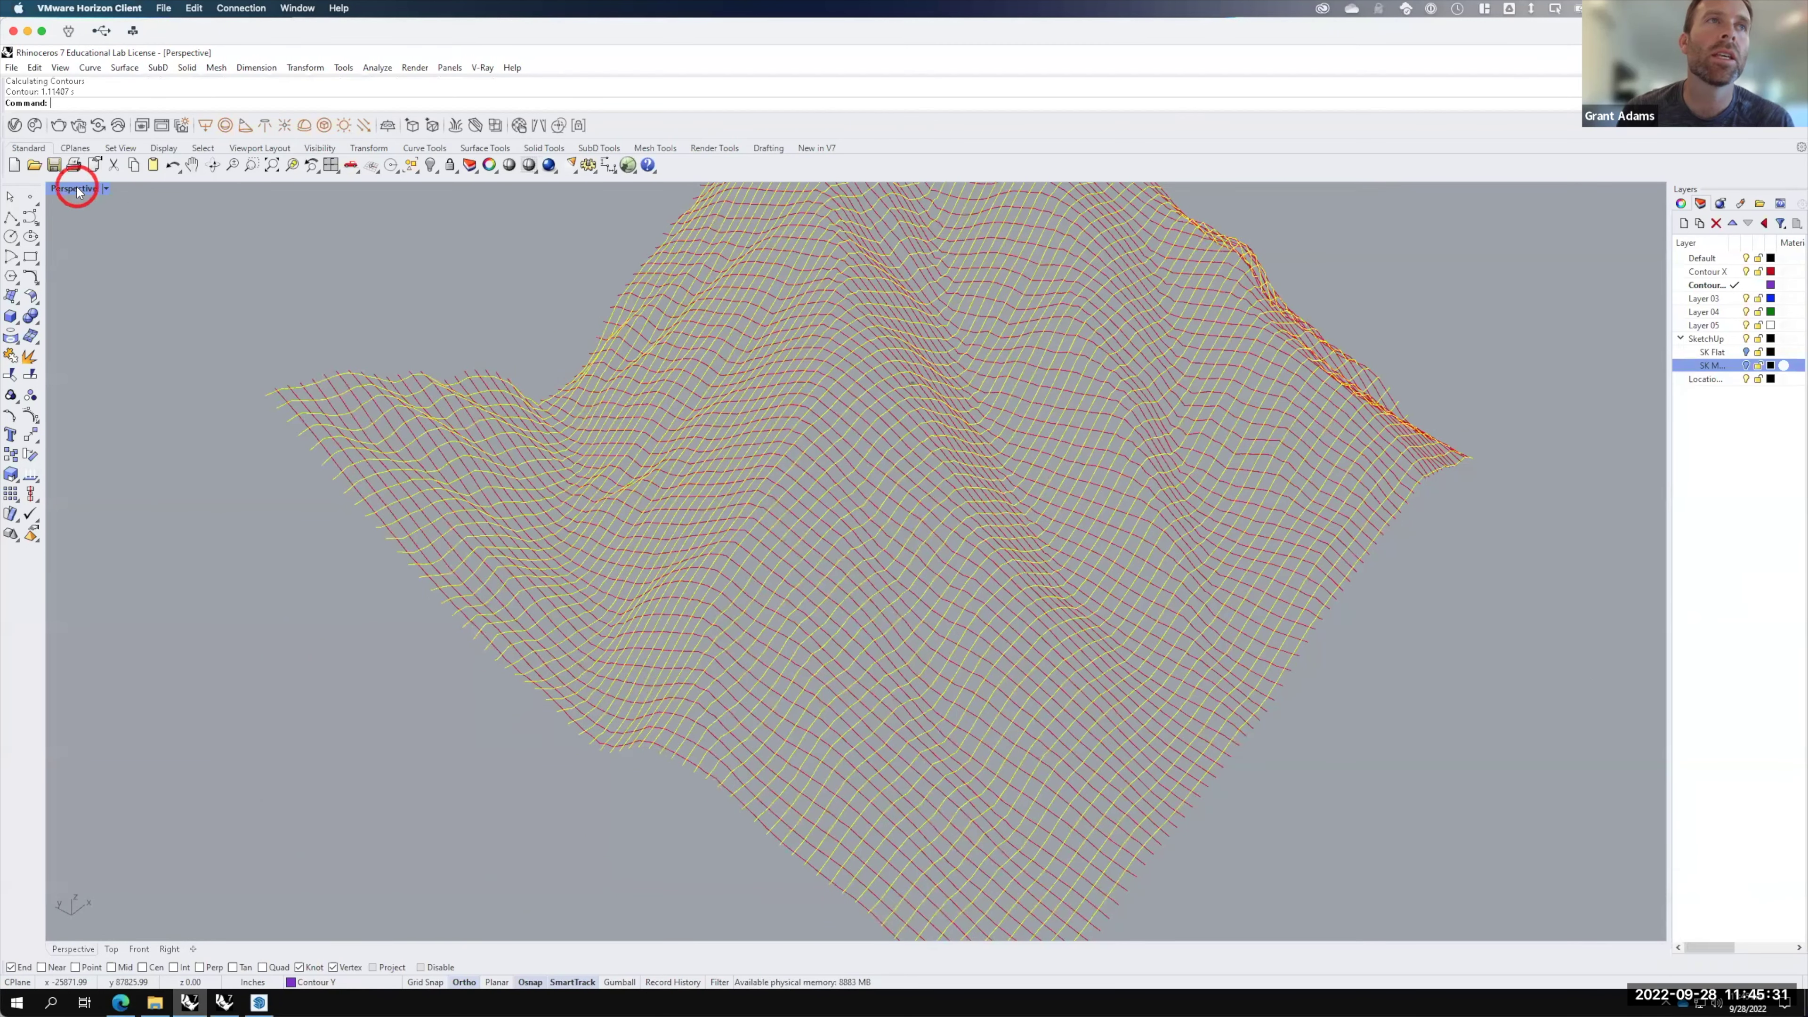
double_click(62, 189)
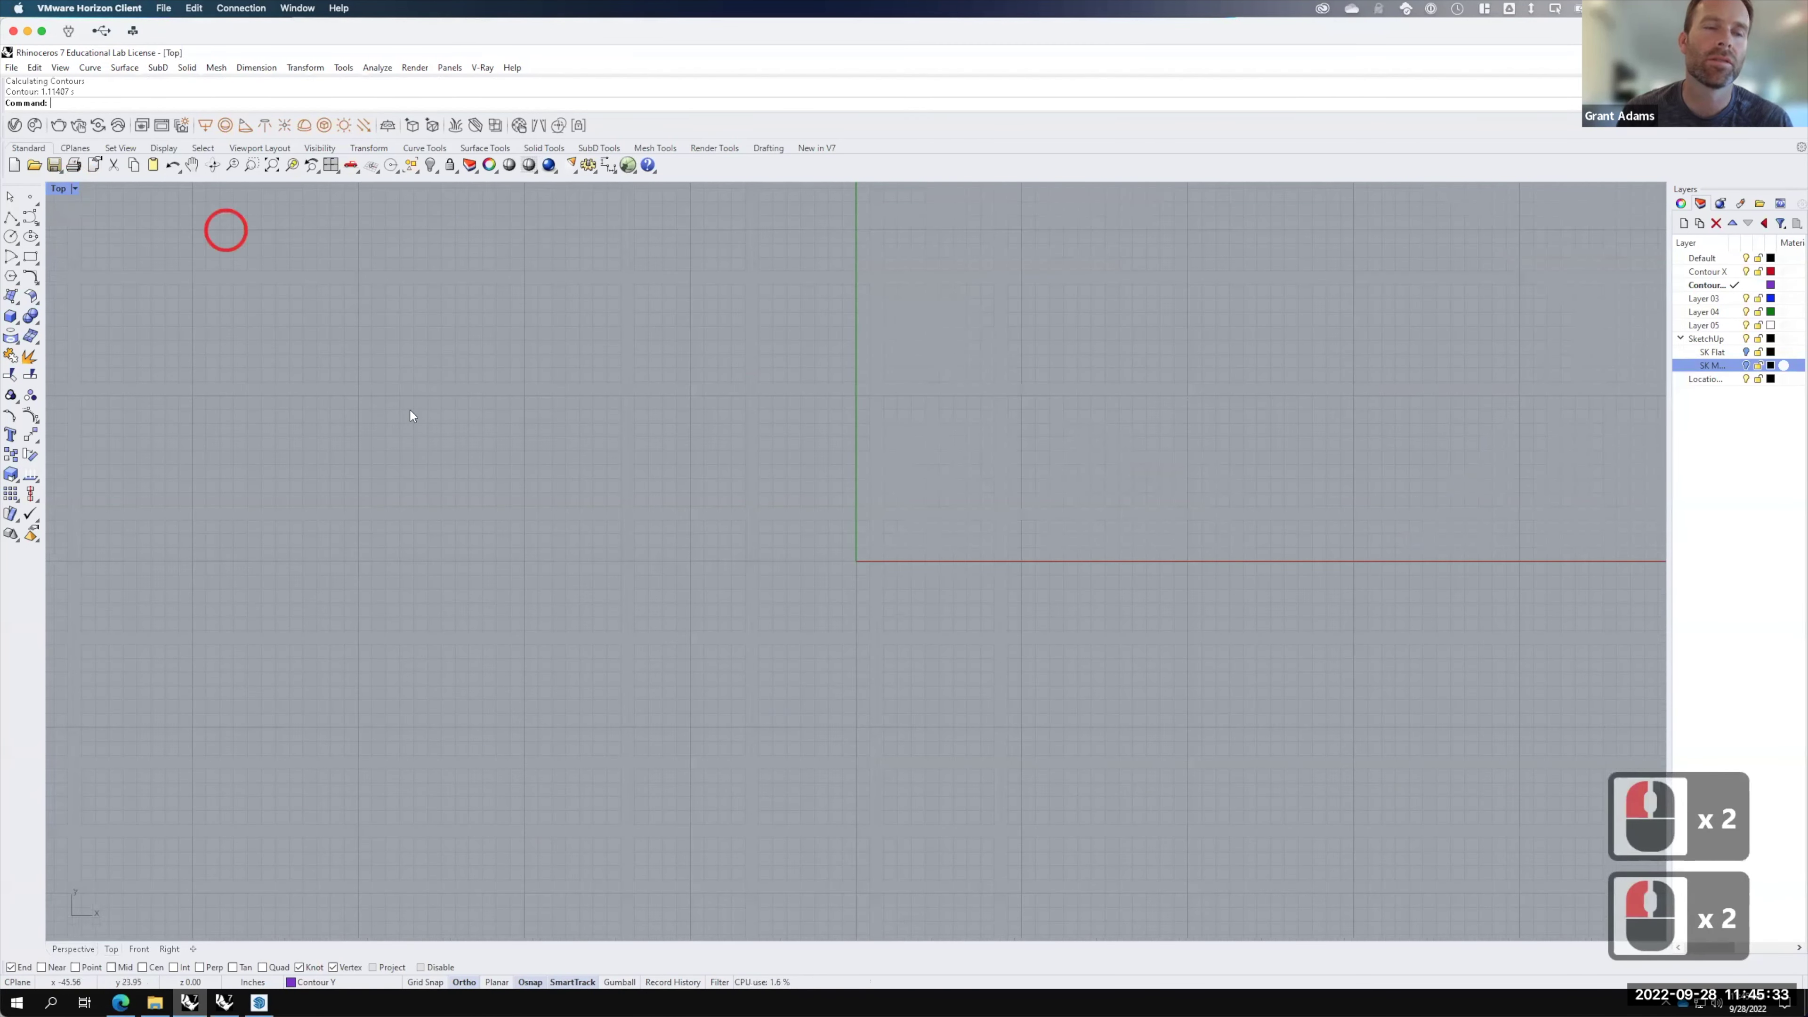
type("z")
key("Return")
type("s")
key("Return")
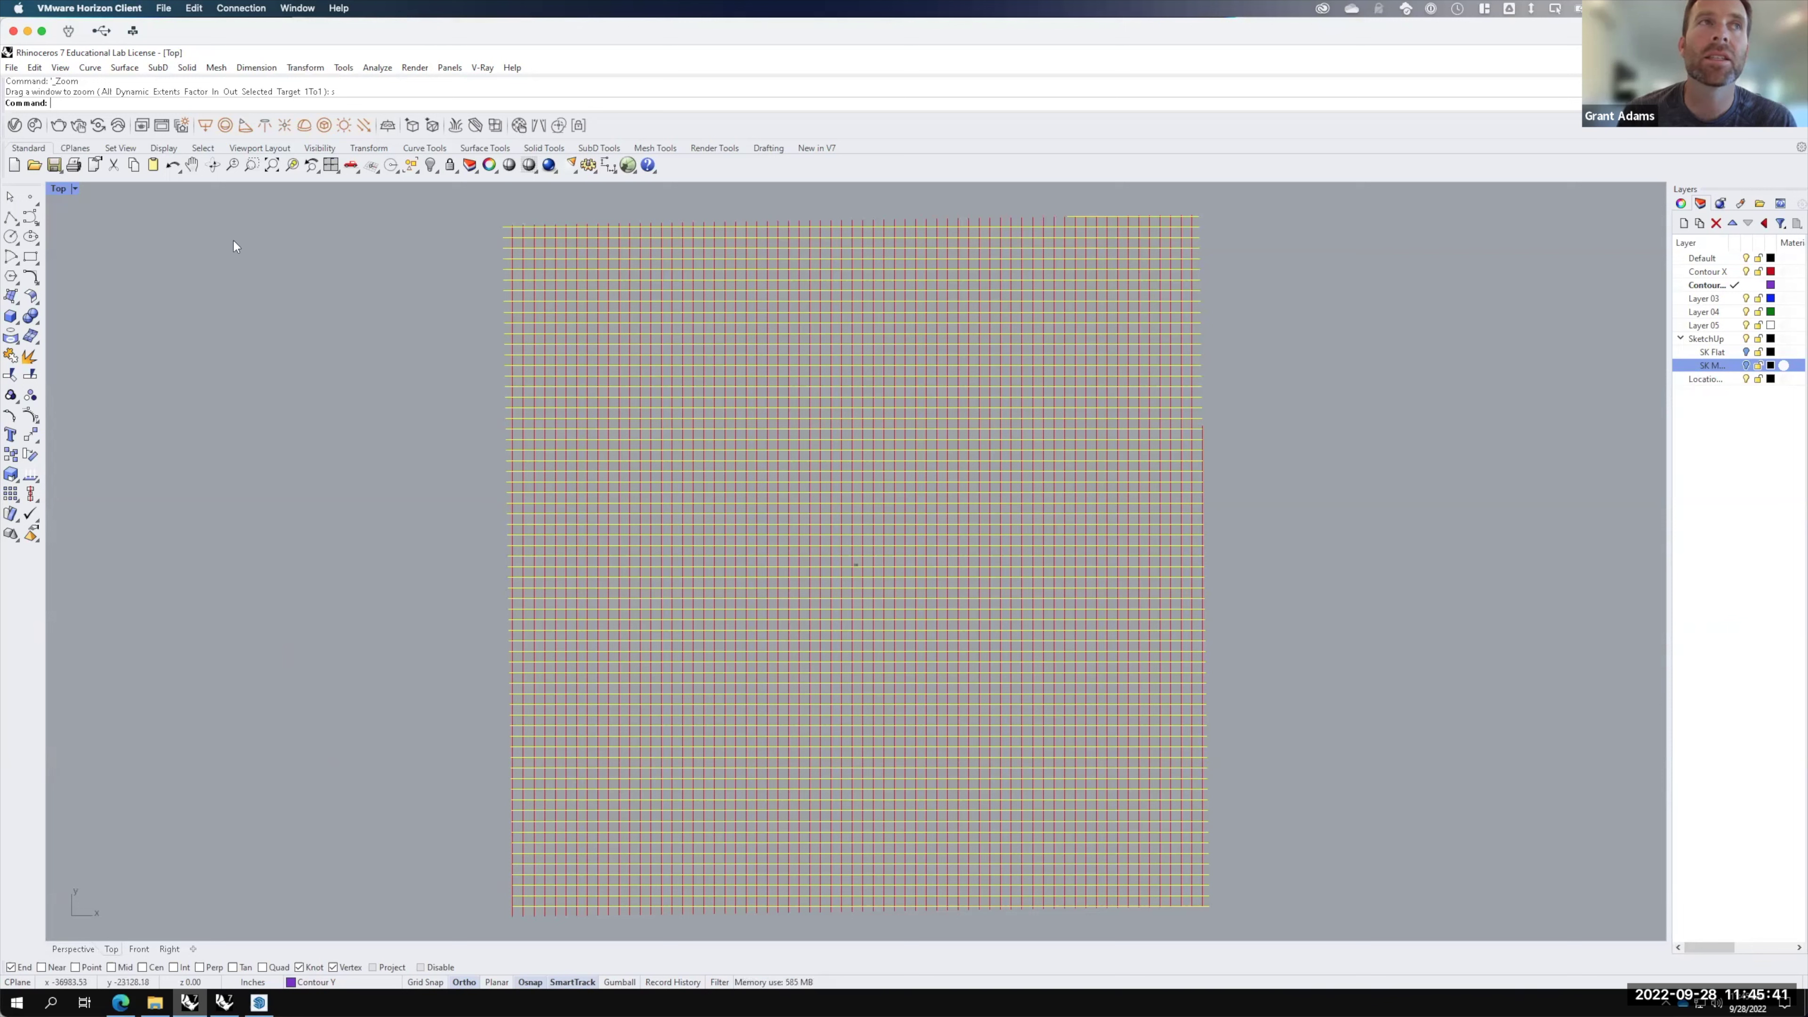
Step: Maximize the Perspective view, turn the SK M mesh layer back on, and make Layer 03 current
double_click(57, 189)
left_click(883, 186)
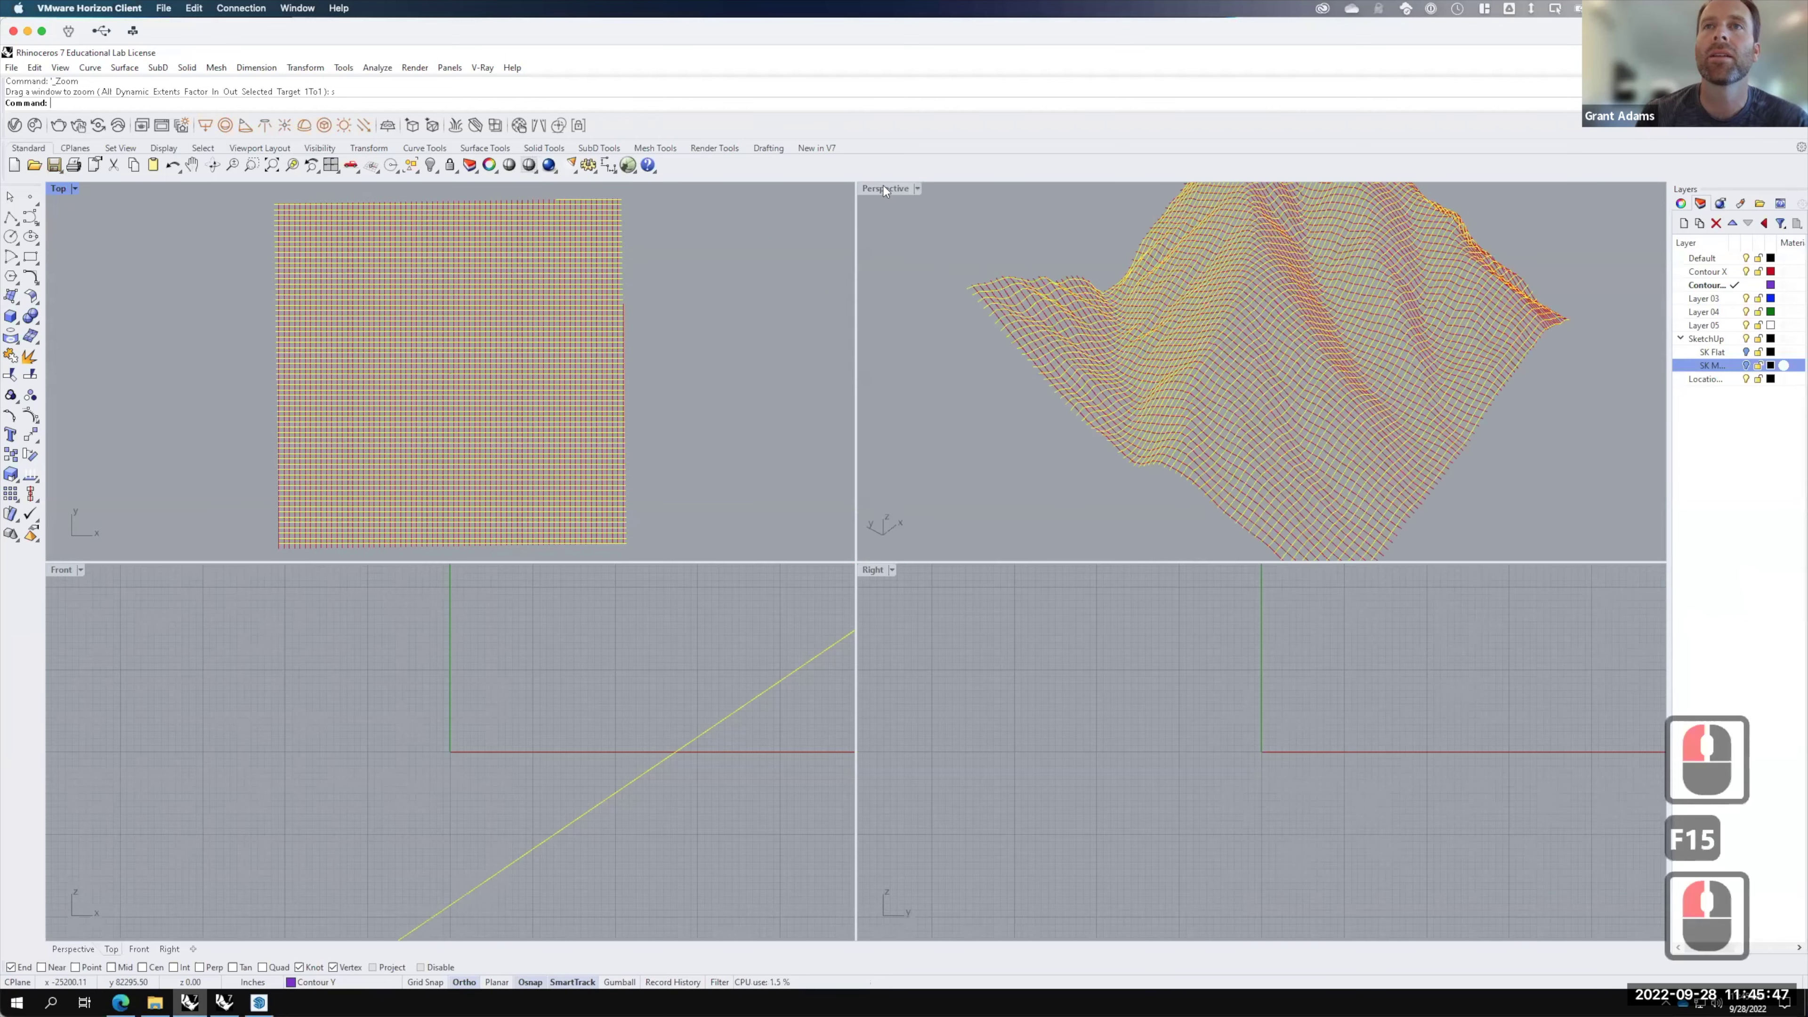
double_click(883, 188)
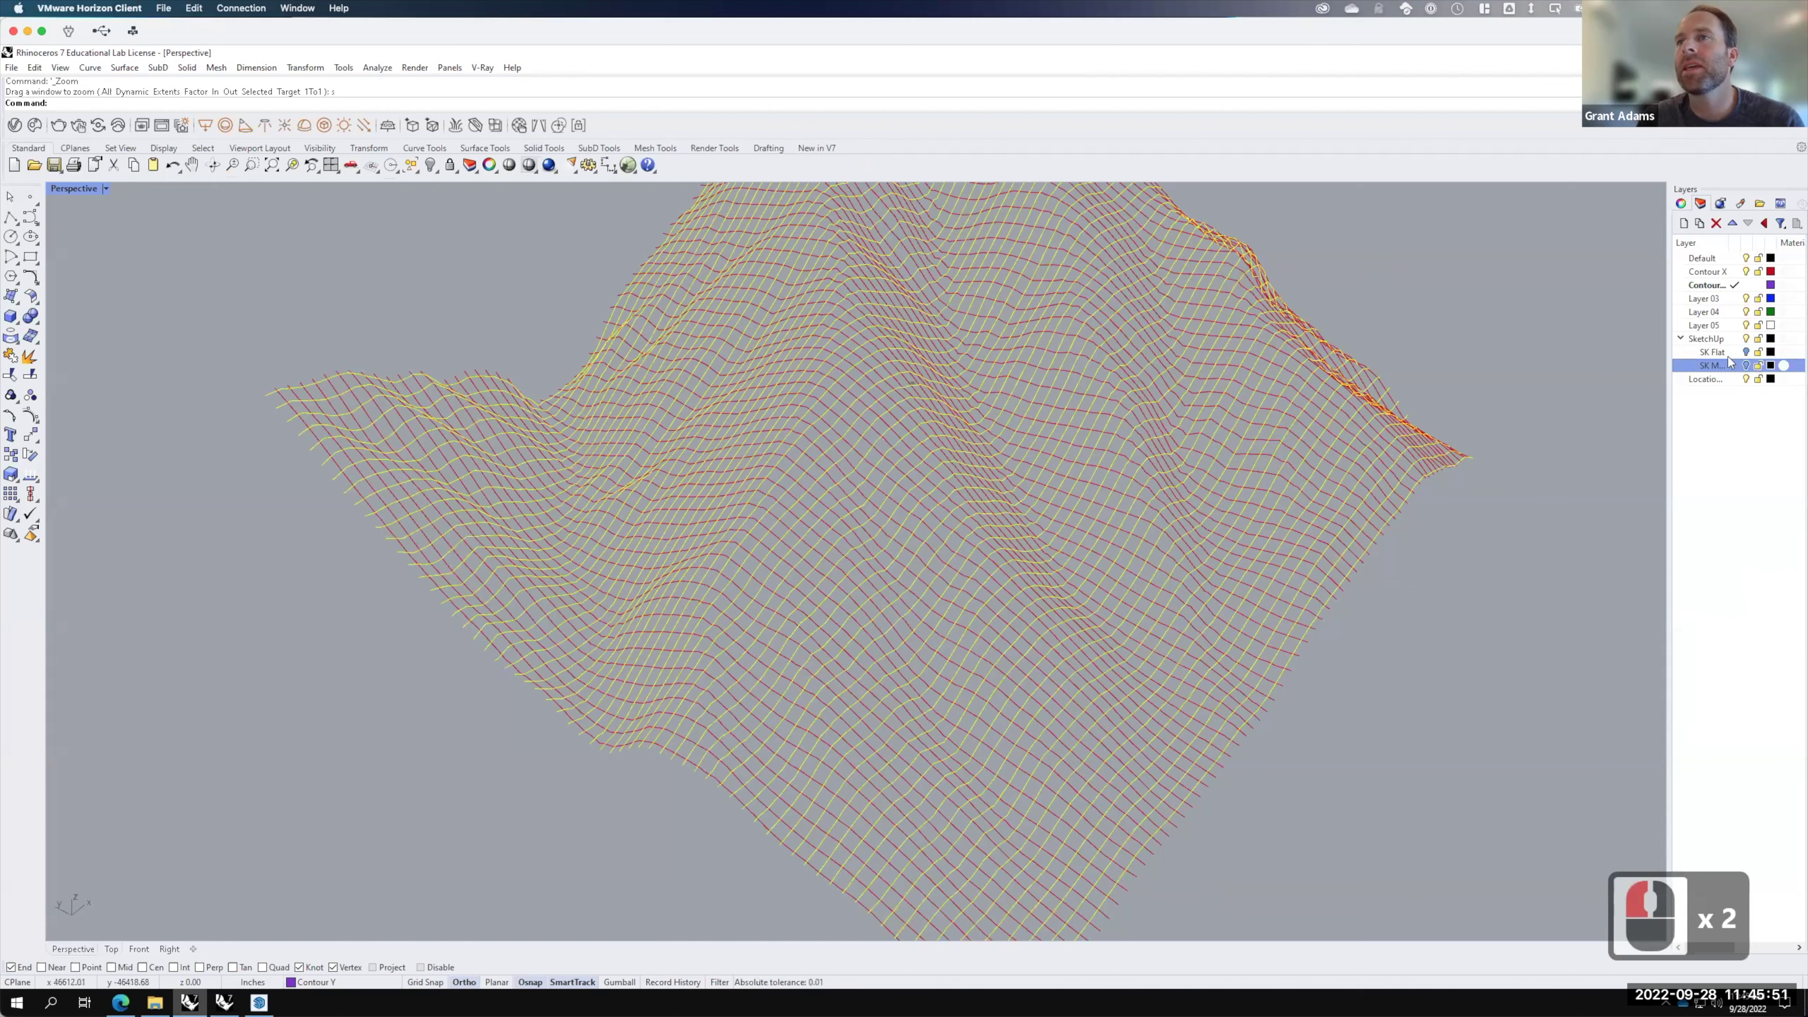
double_click(1745, 366)
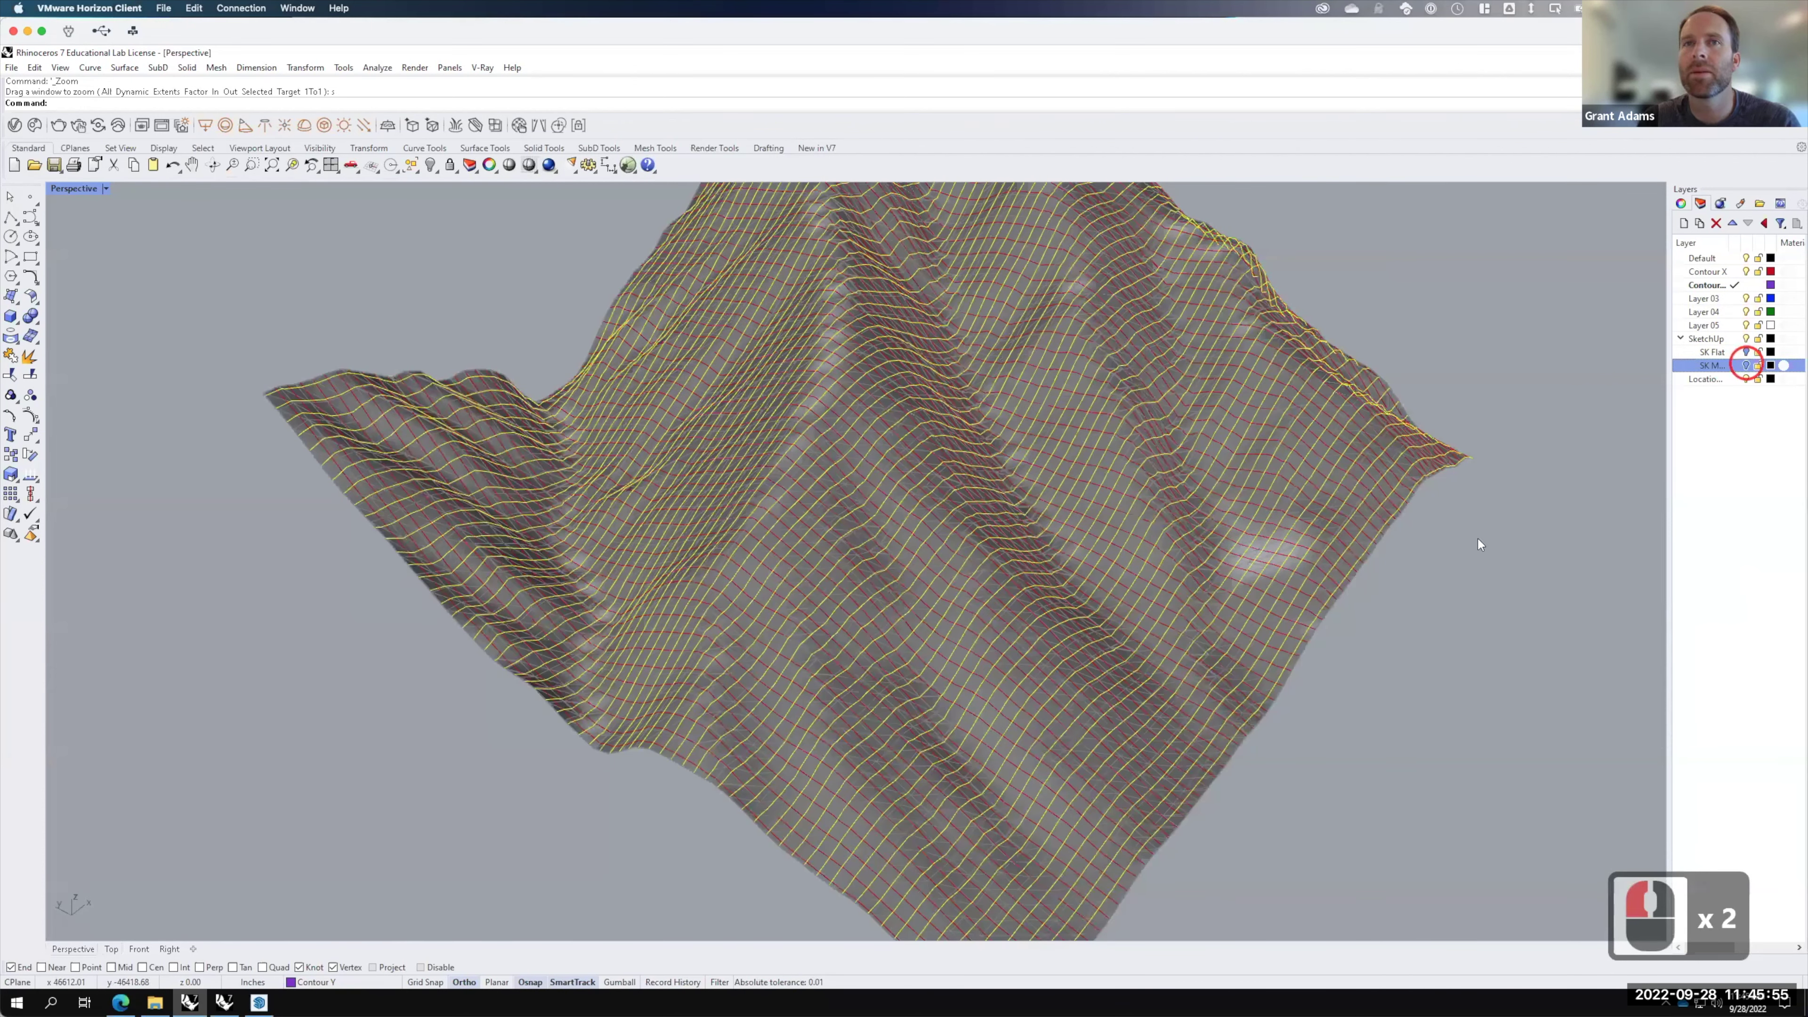
left_click(1704, 298)
Step: On Layer 03, run Contour from the bottom vertex with the default 1200 spacing
left_click(1735, 299)
type("Contour")
key("Return")
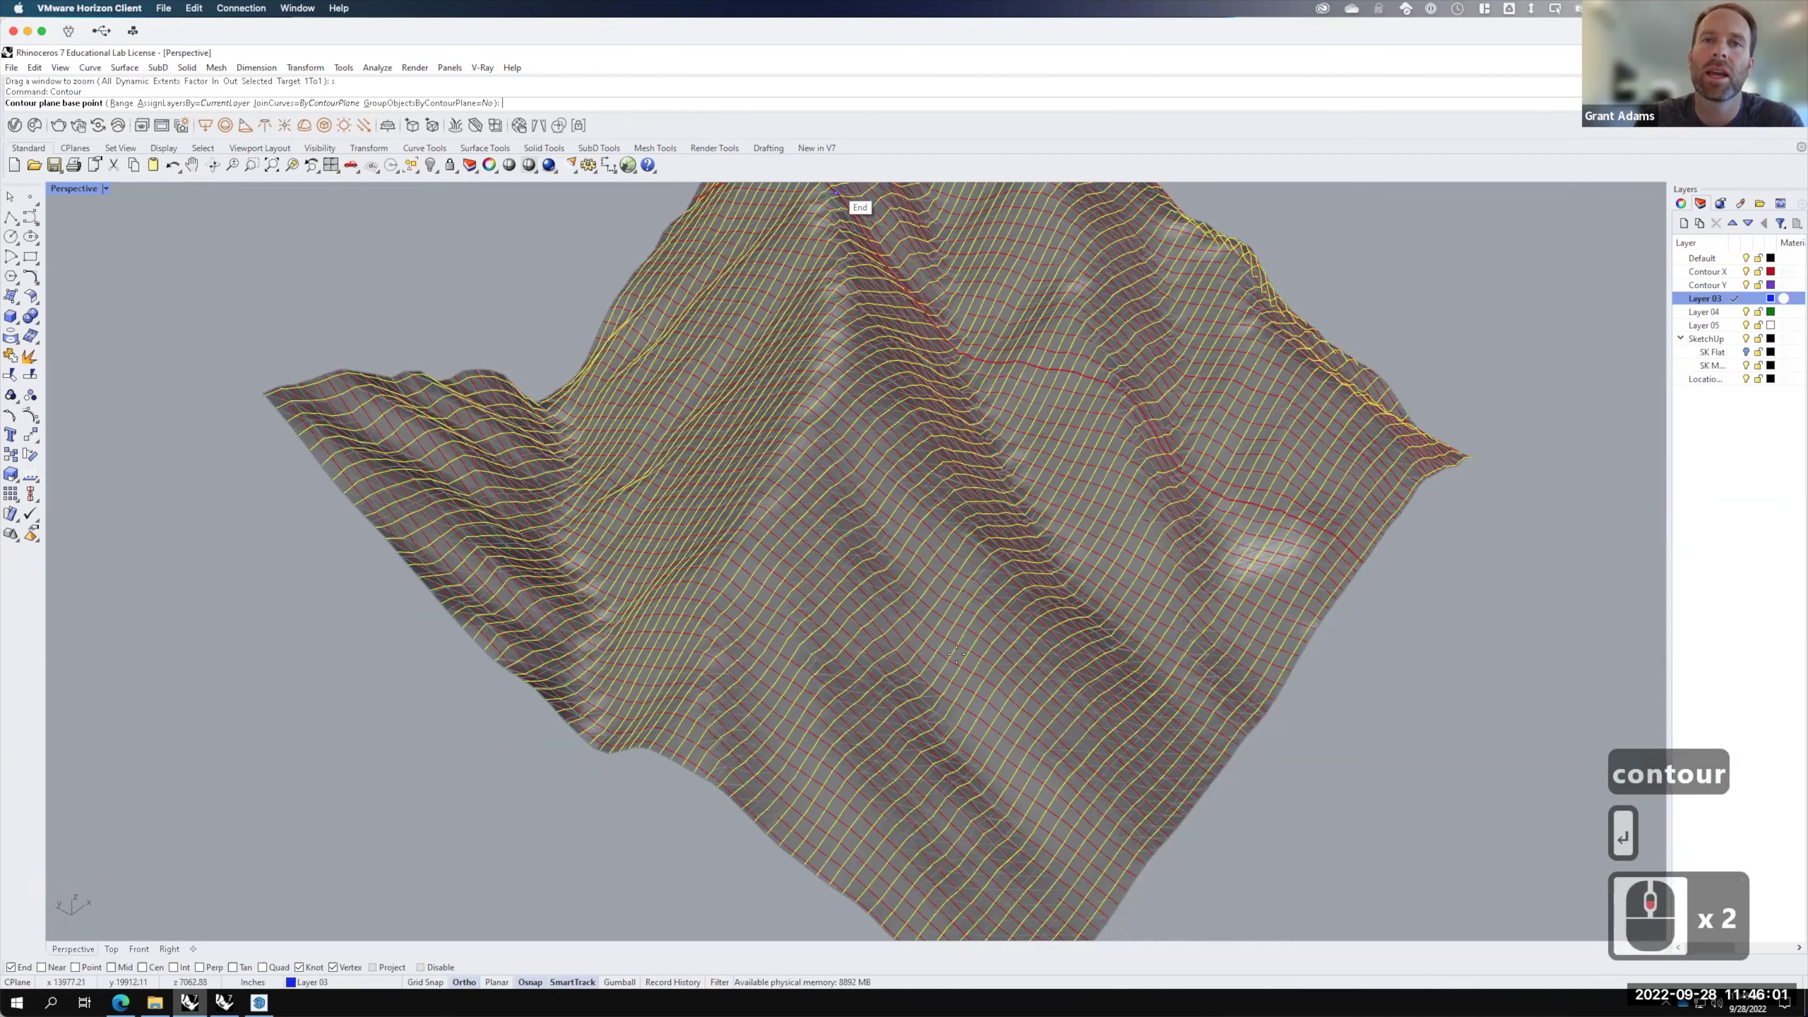
scroll(956, 654, "down", 2)
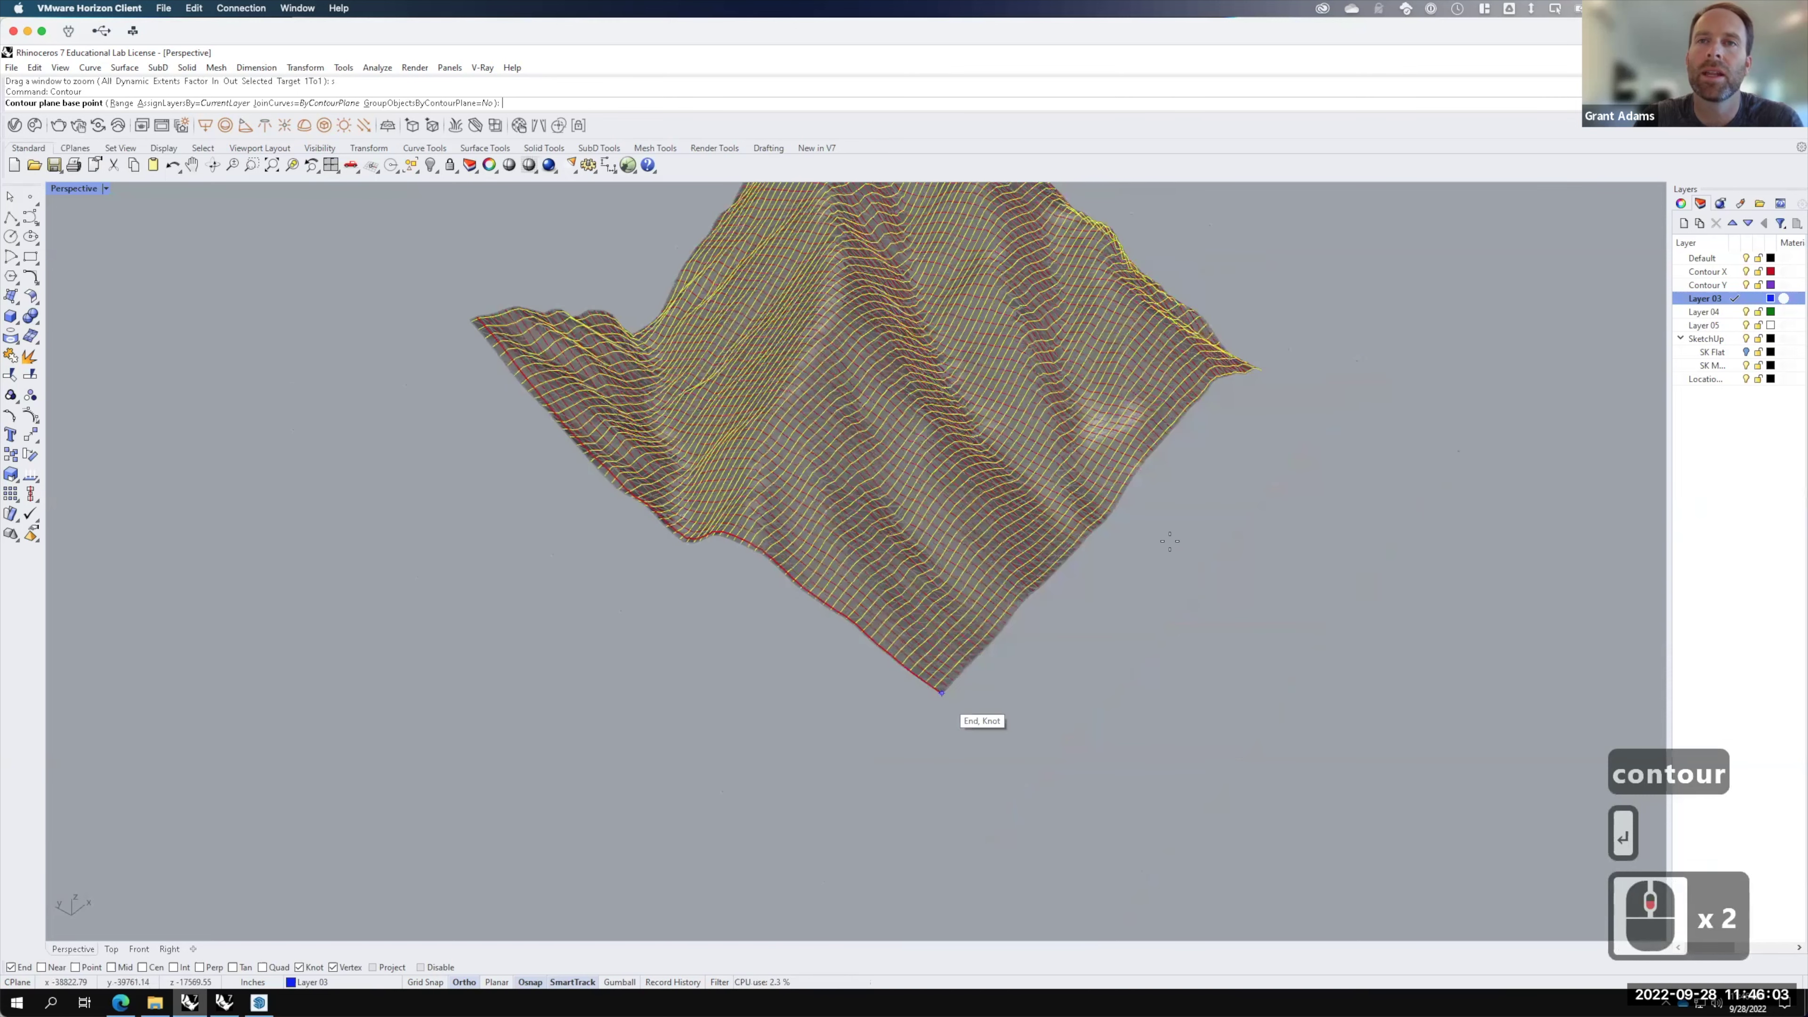
left_click(942, 692)
left_click(1262, 490)
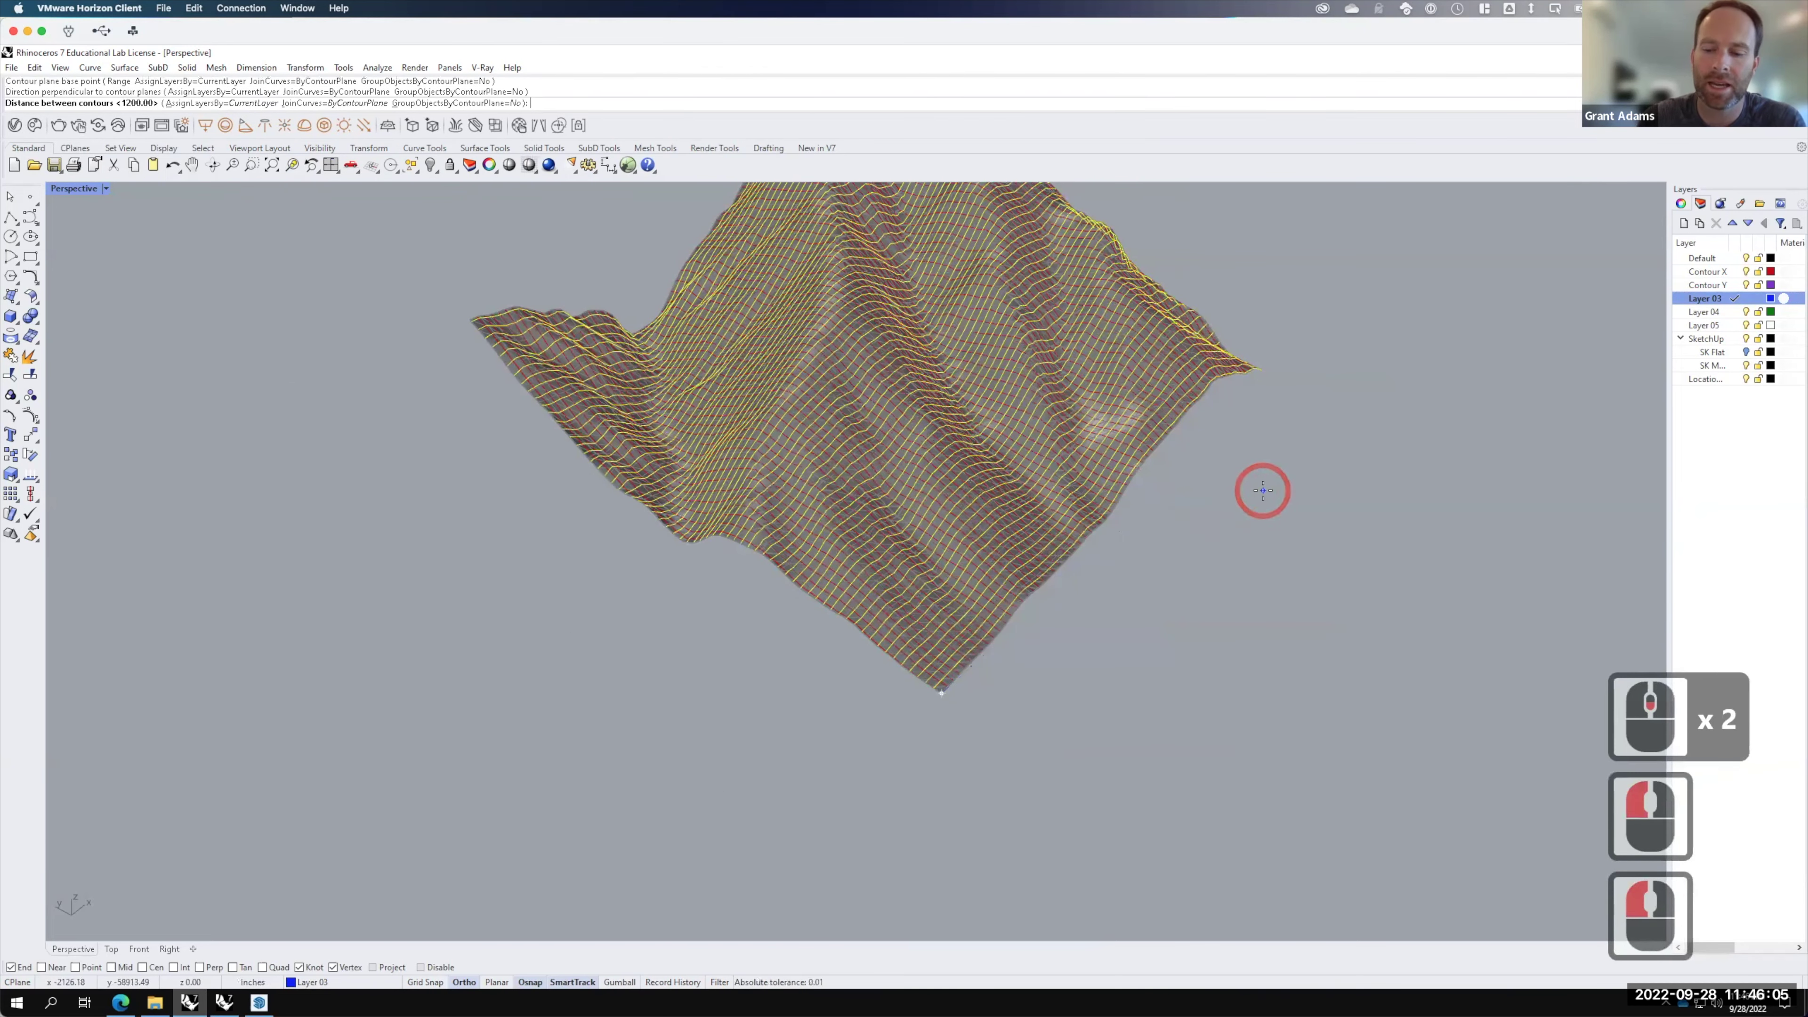
key("Return")
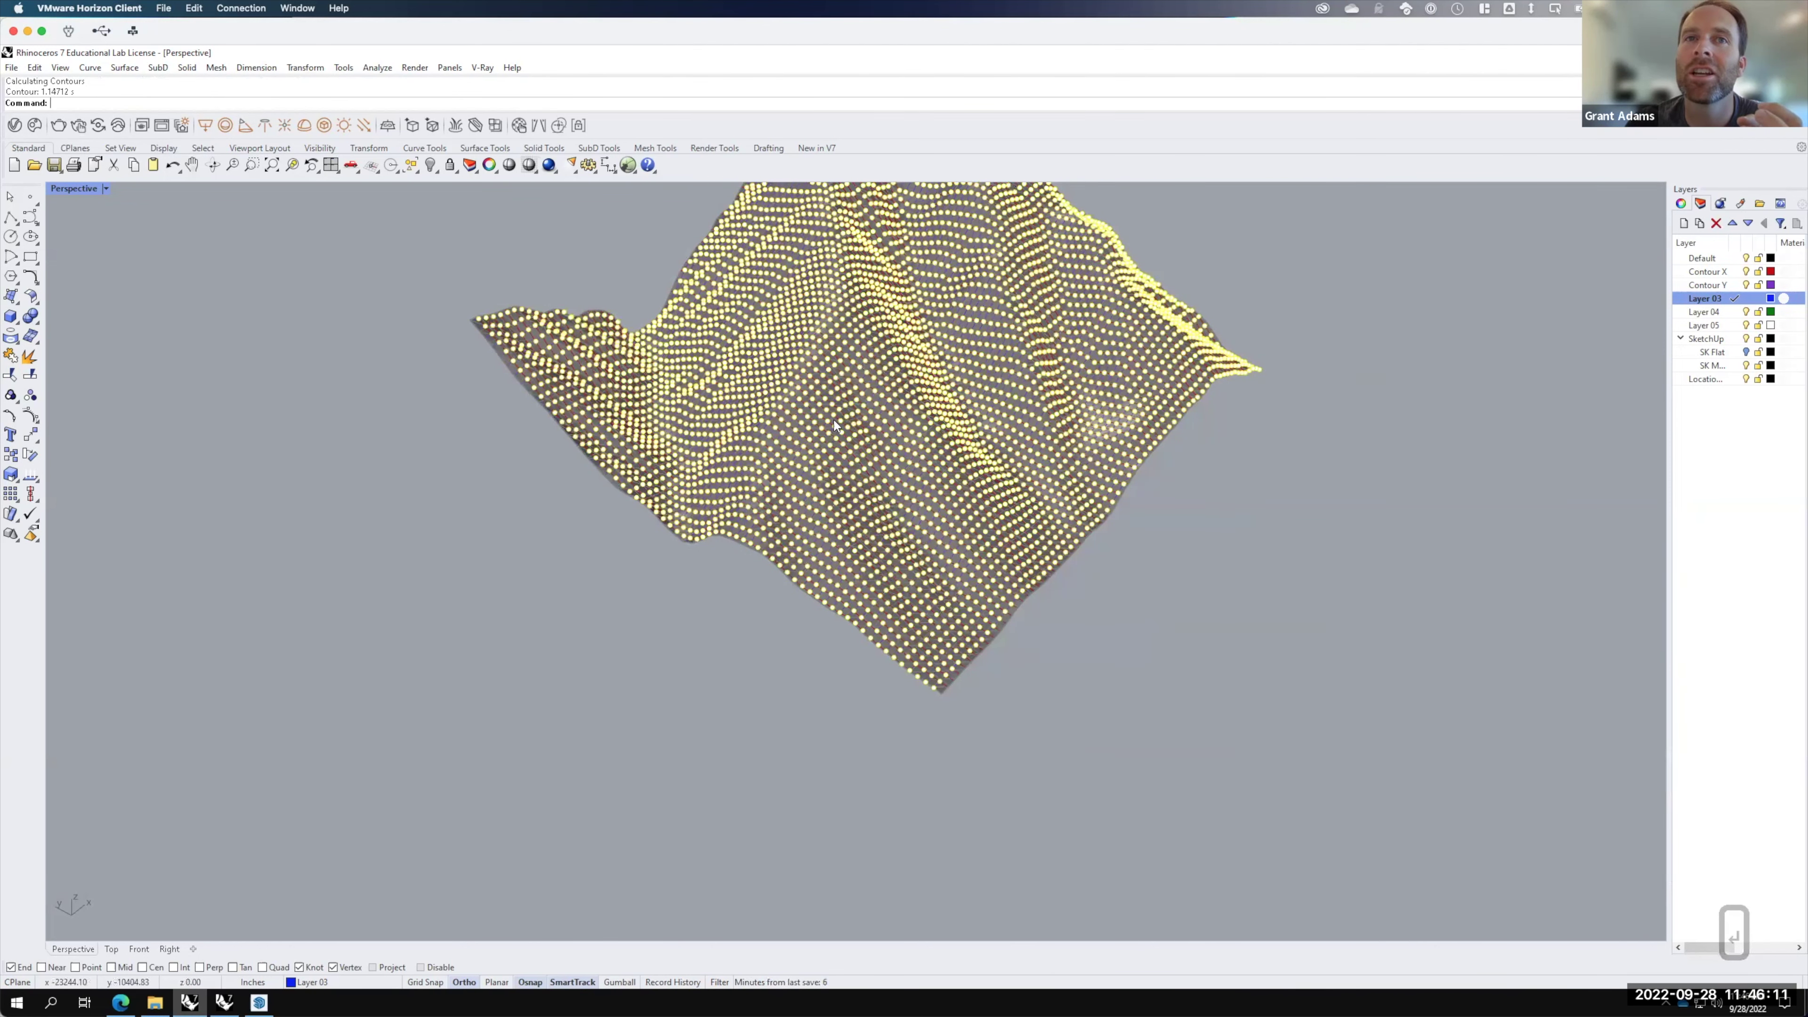
Step: Delete the newly created contours with the del command
scroll(834, 425, "up", 3)
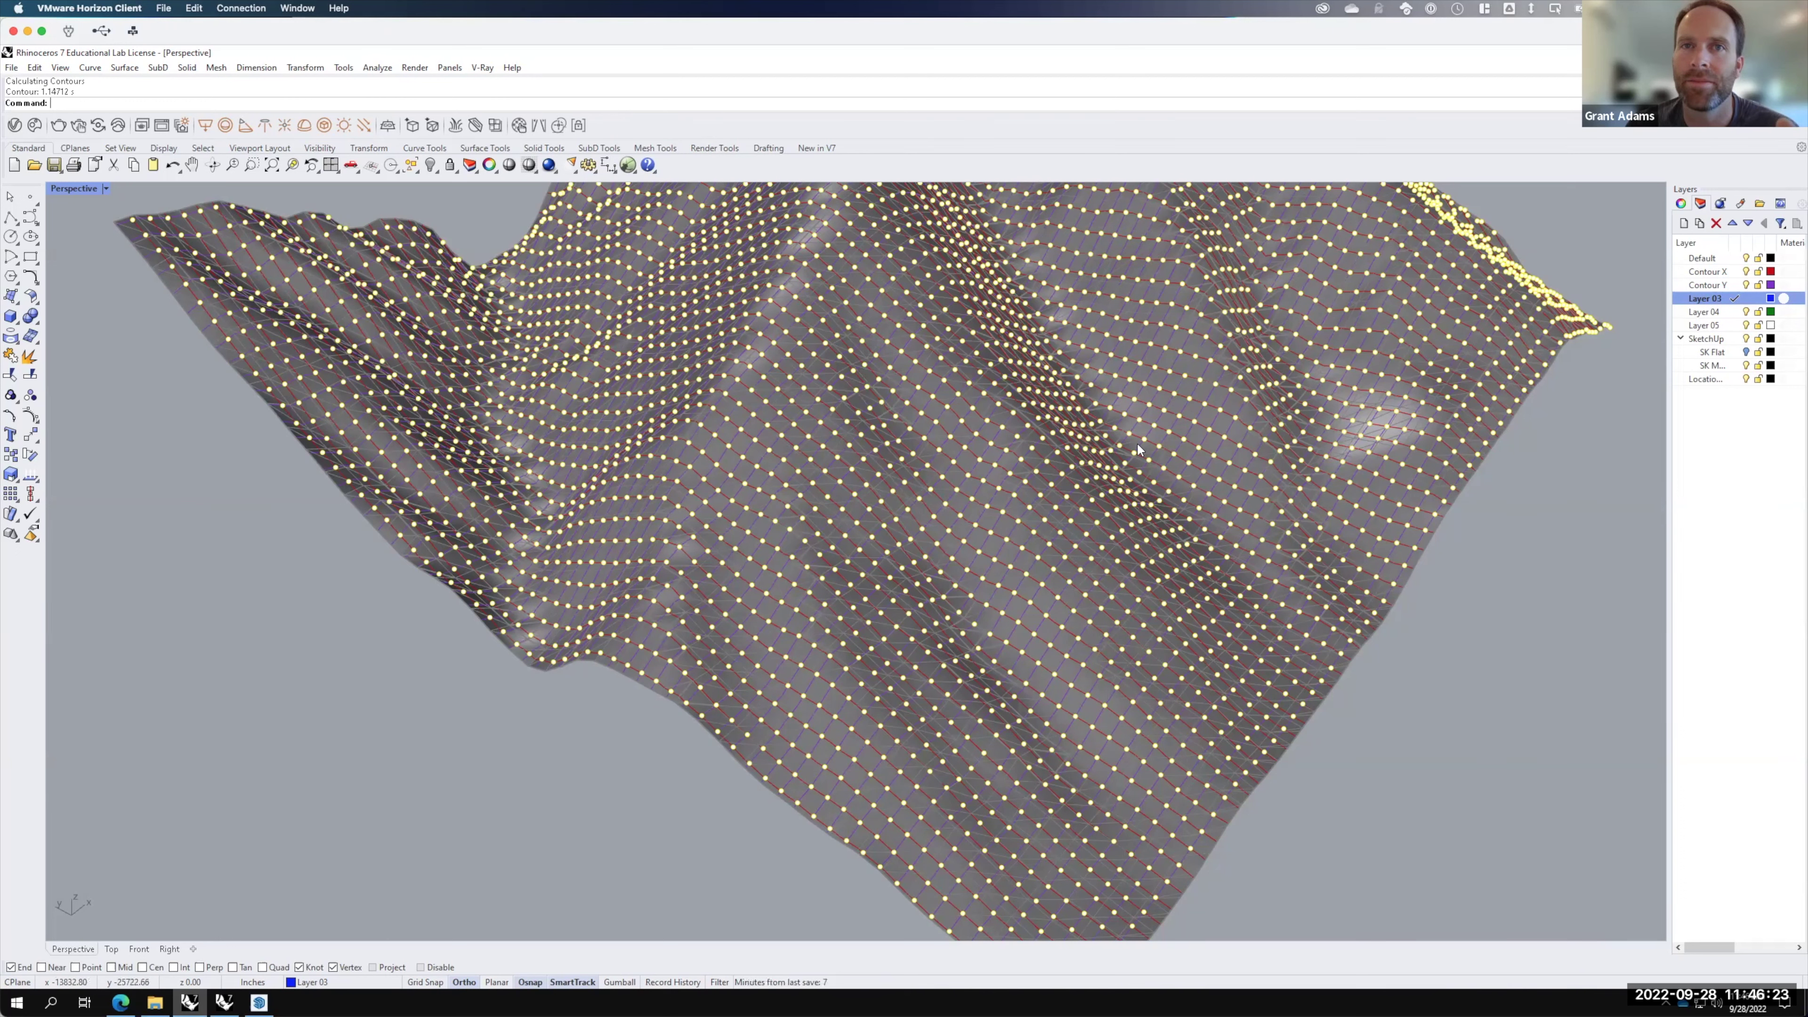
type("del")
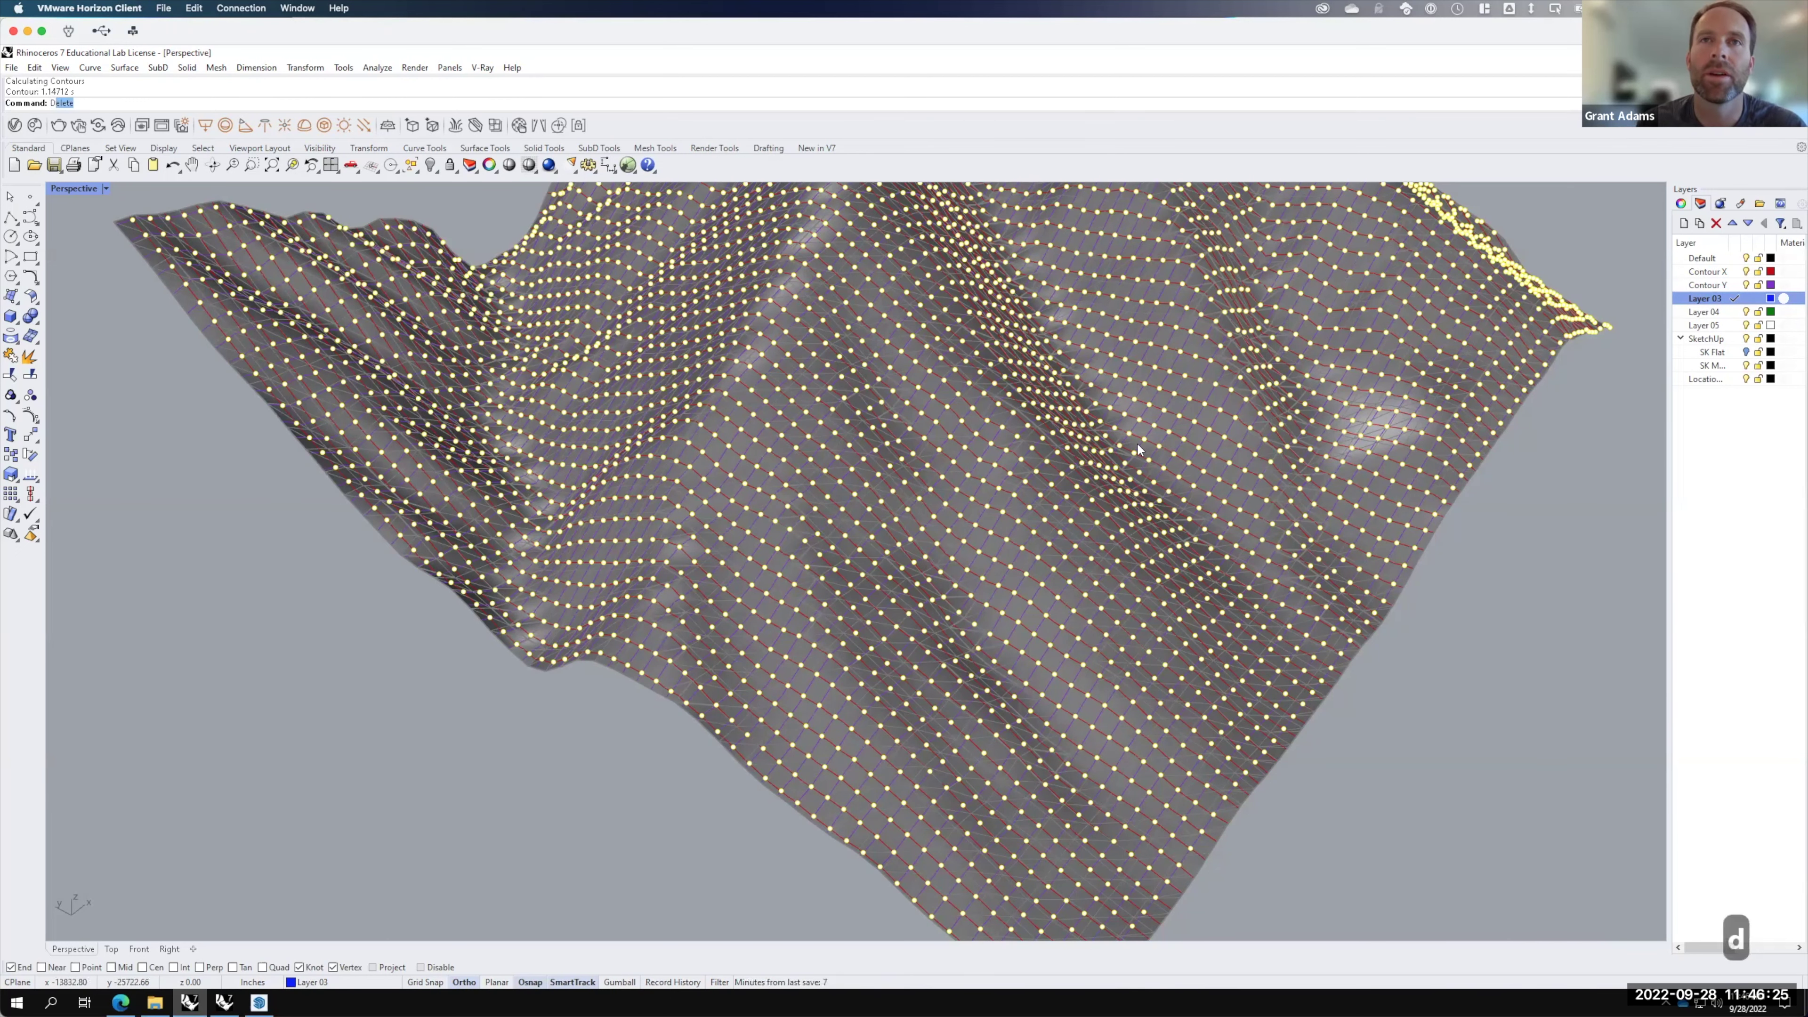
key("Return")
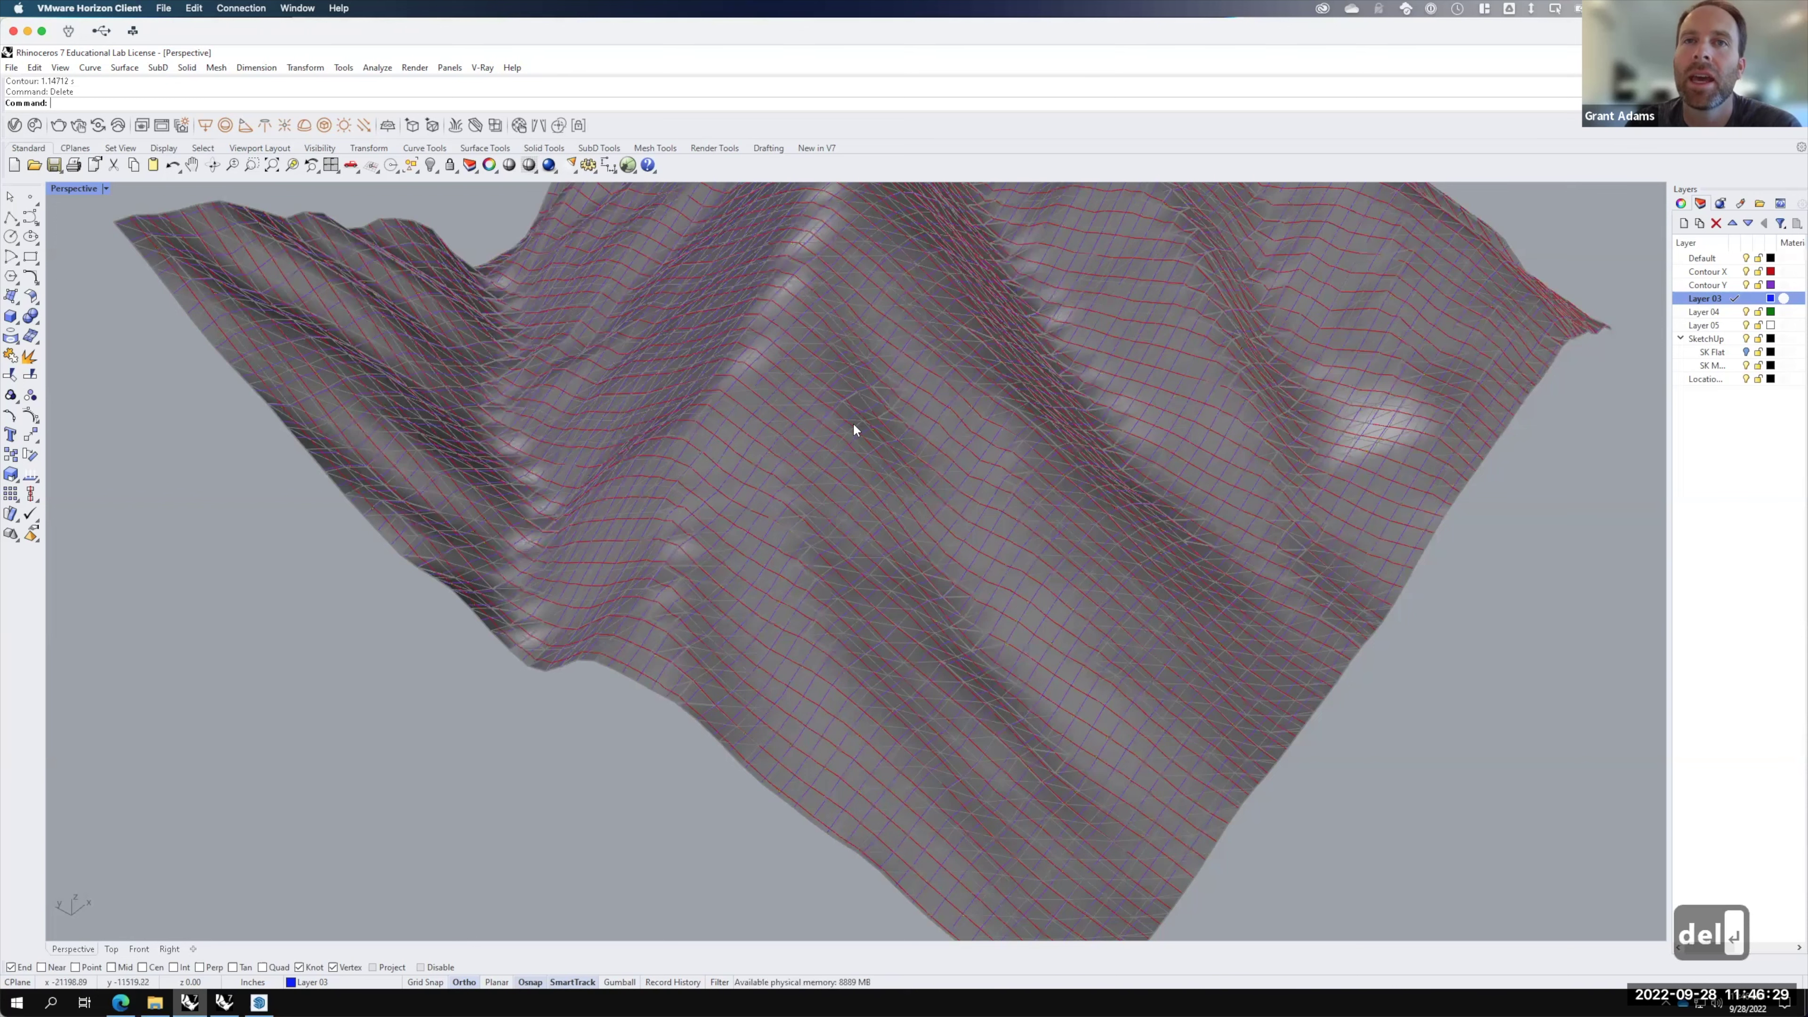
scroll(1211, 469, "down", 3)
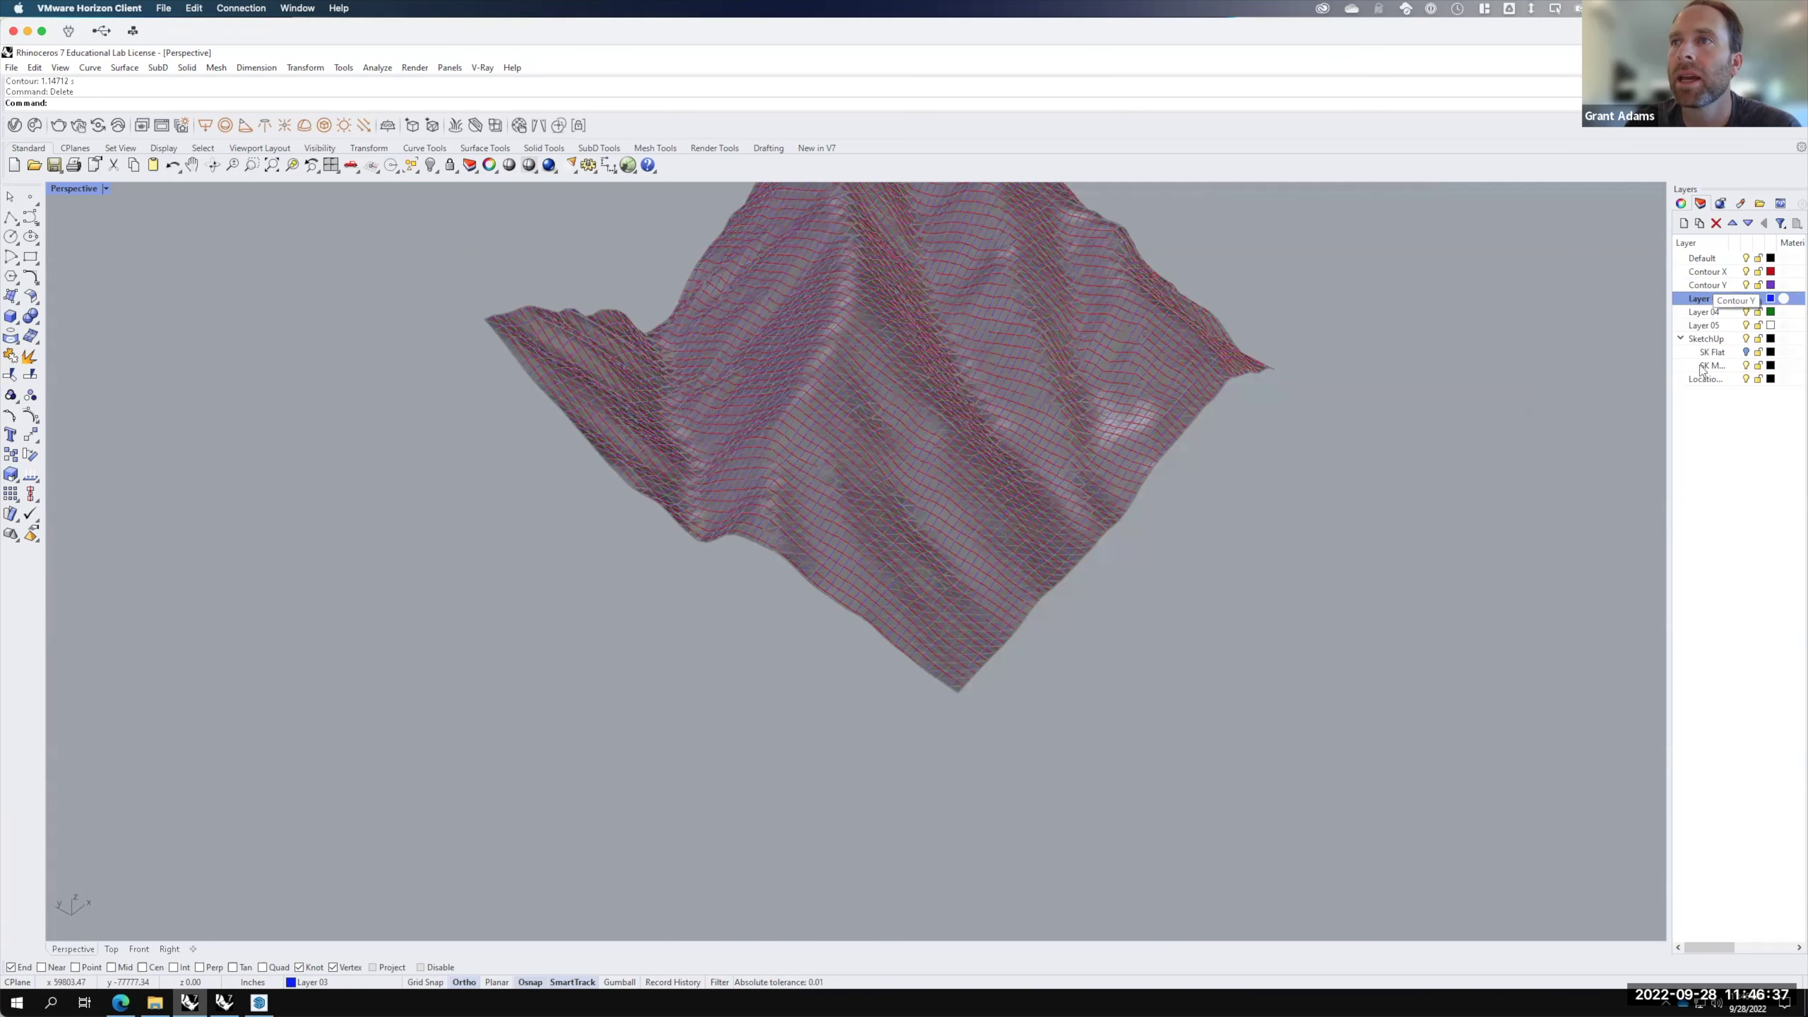
Step: Turn off the SK M mesh layer and maximize the Top view from the four-view layout
left_click(1746, 366)
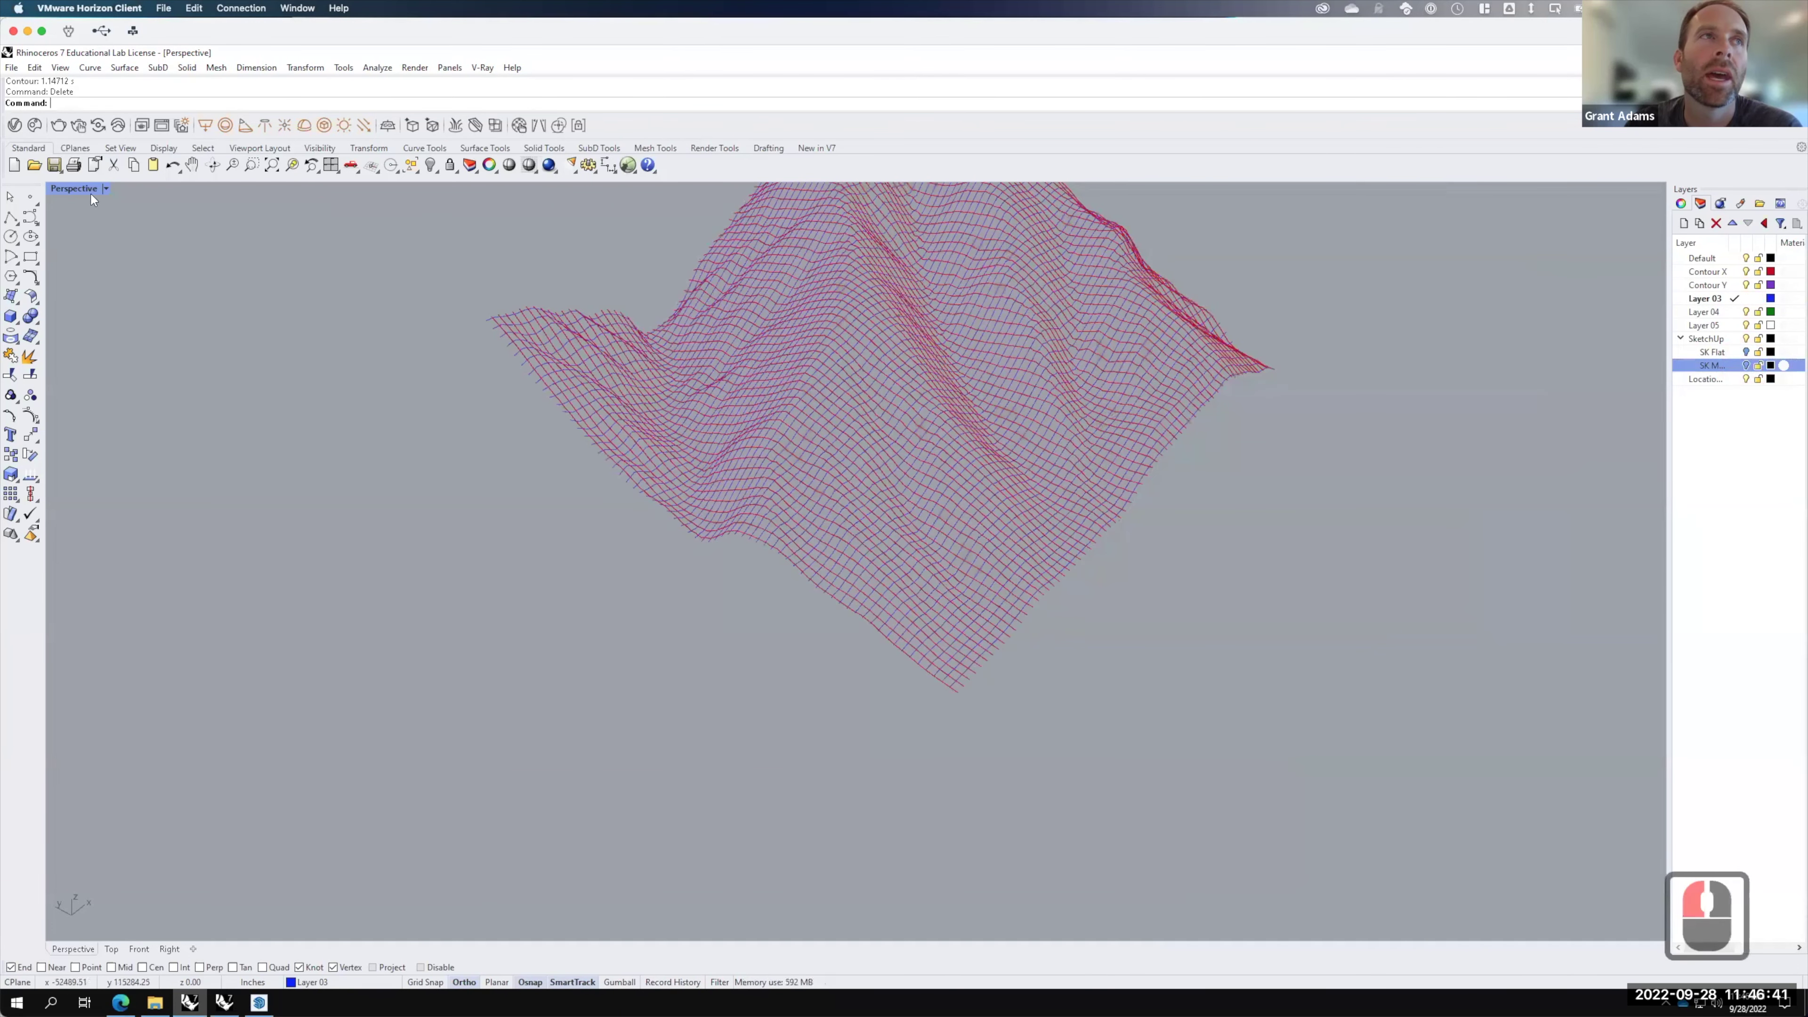
double_click(75, 189)
left_click(59, 189)
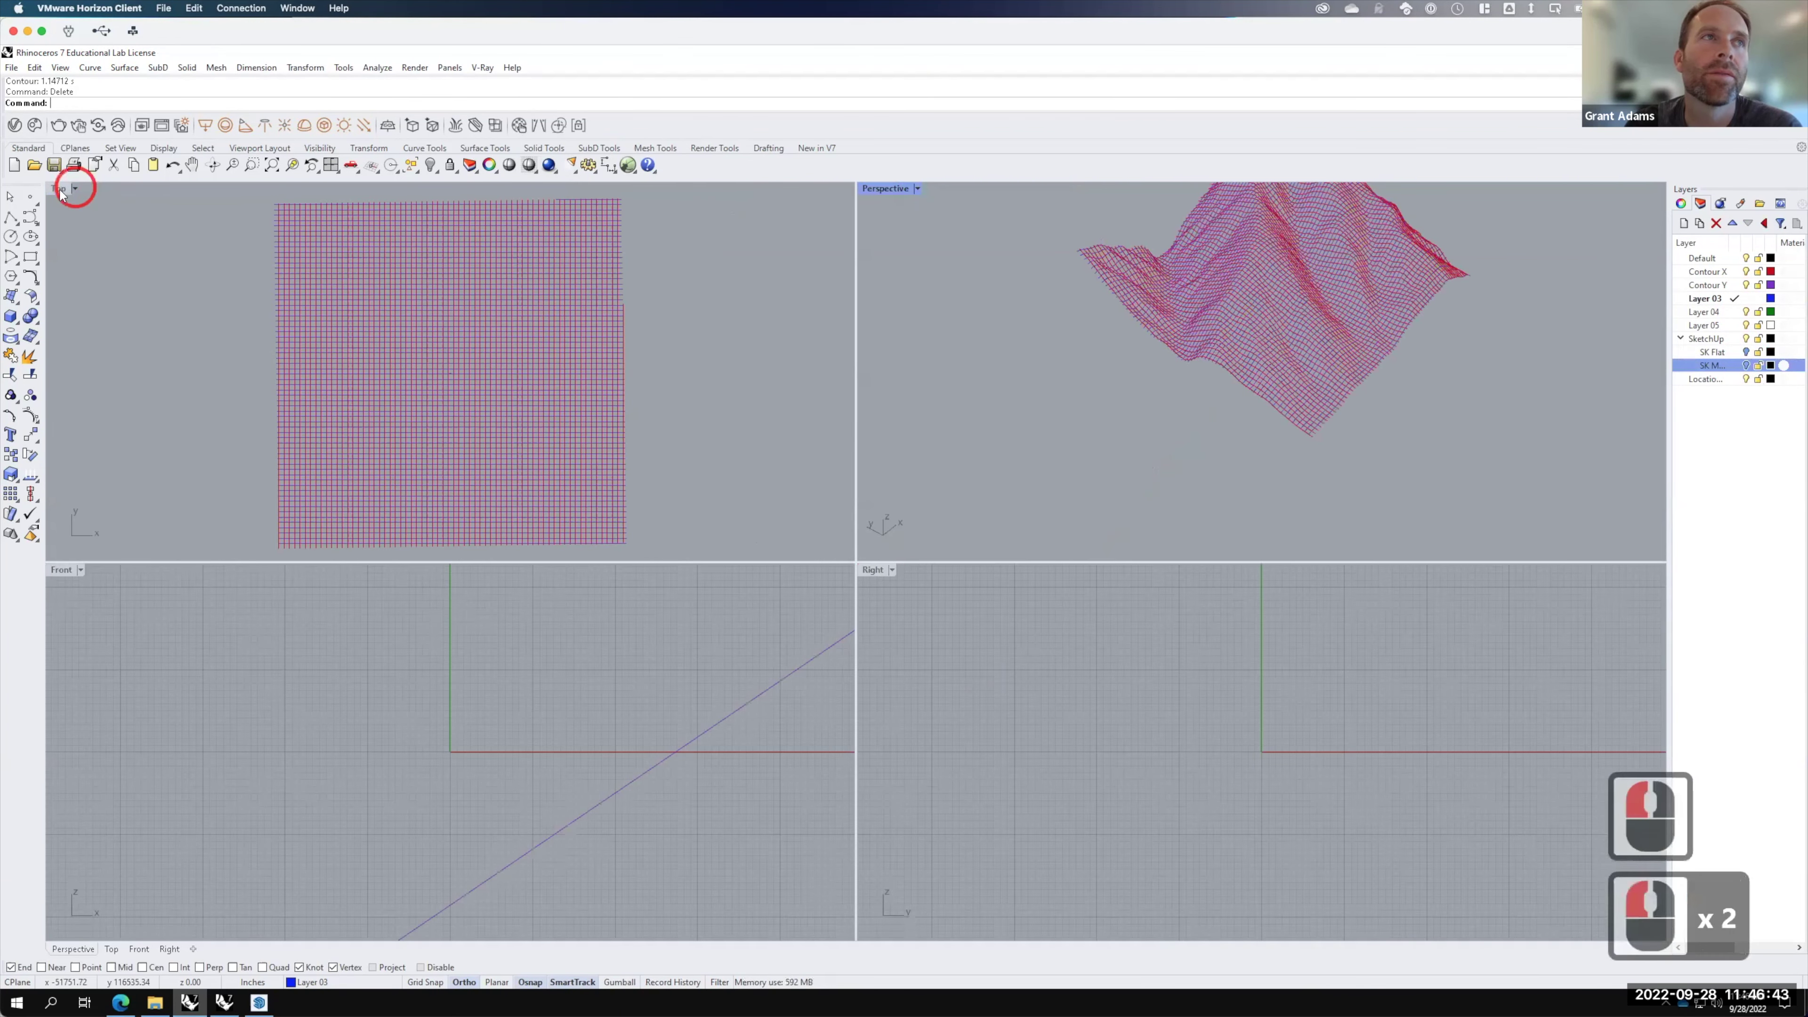
double_click(60, 190)
key("F15")
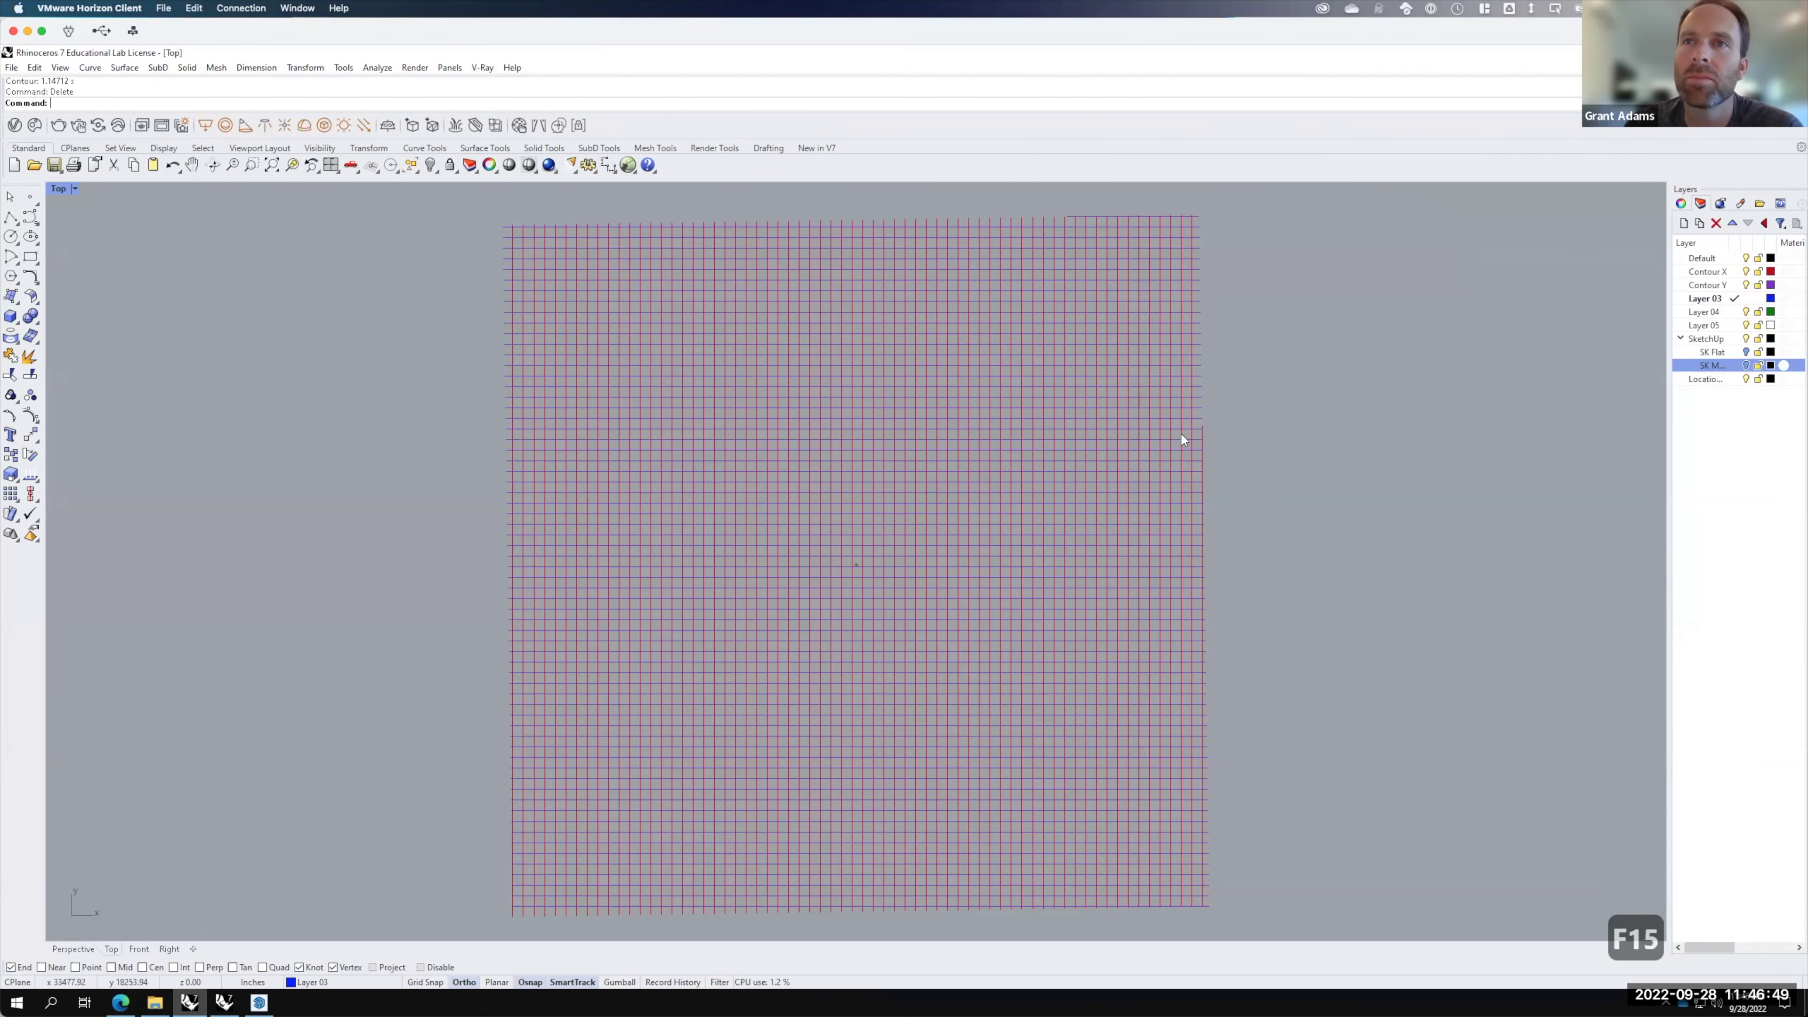
Step: Trim the contour ends overhanging the grid's right-edge curve with a crossing window
left_click(1202, 432)
left_click_drag(1216, 211, 1203, 241)
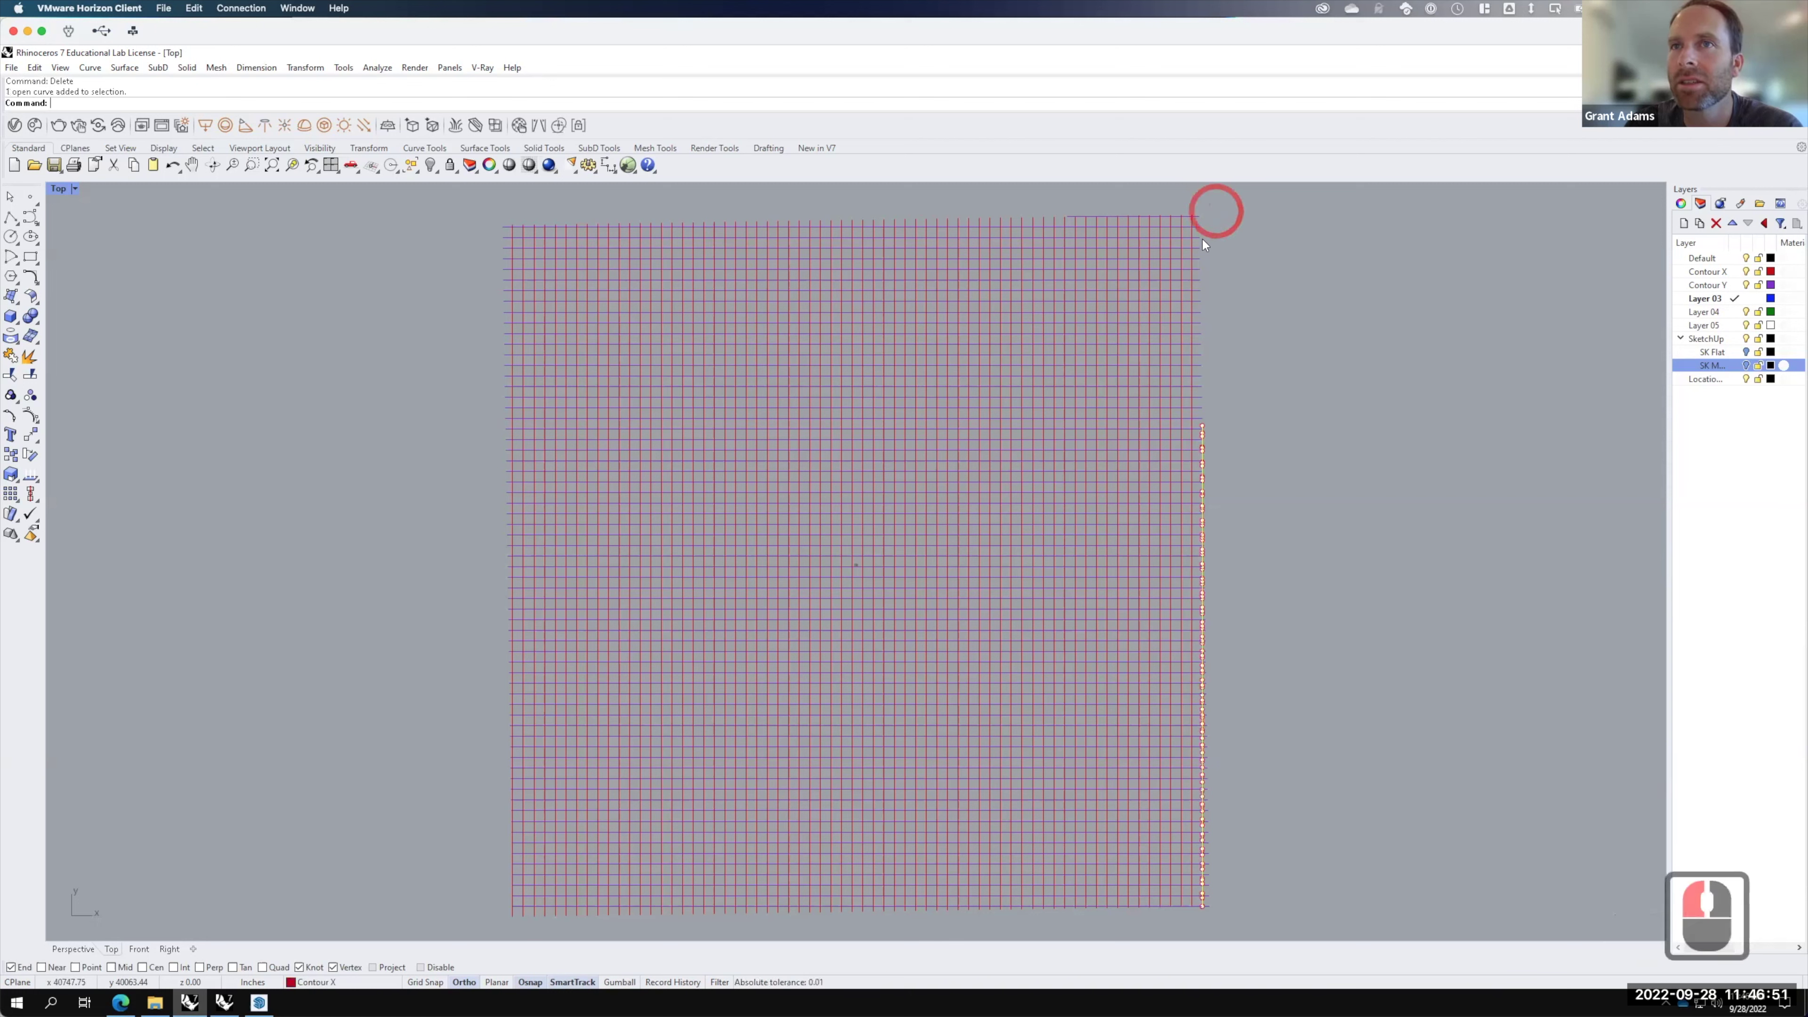
left_click(1247, 779)
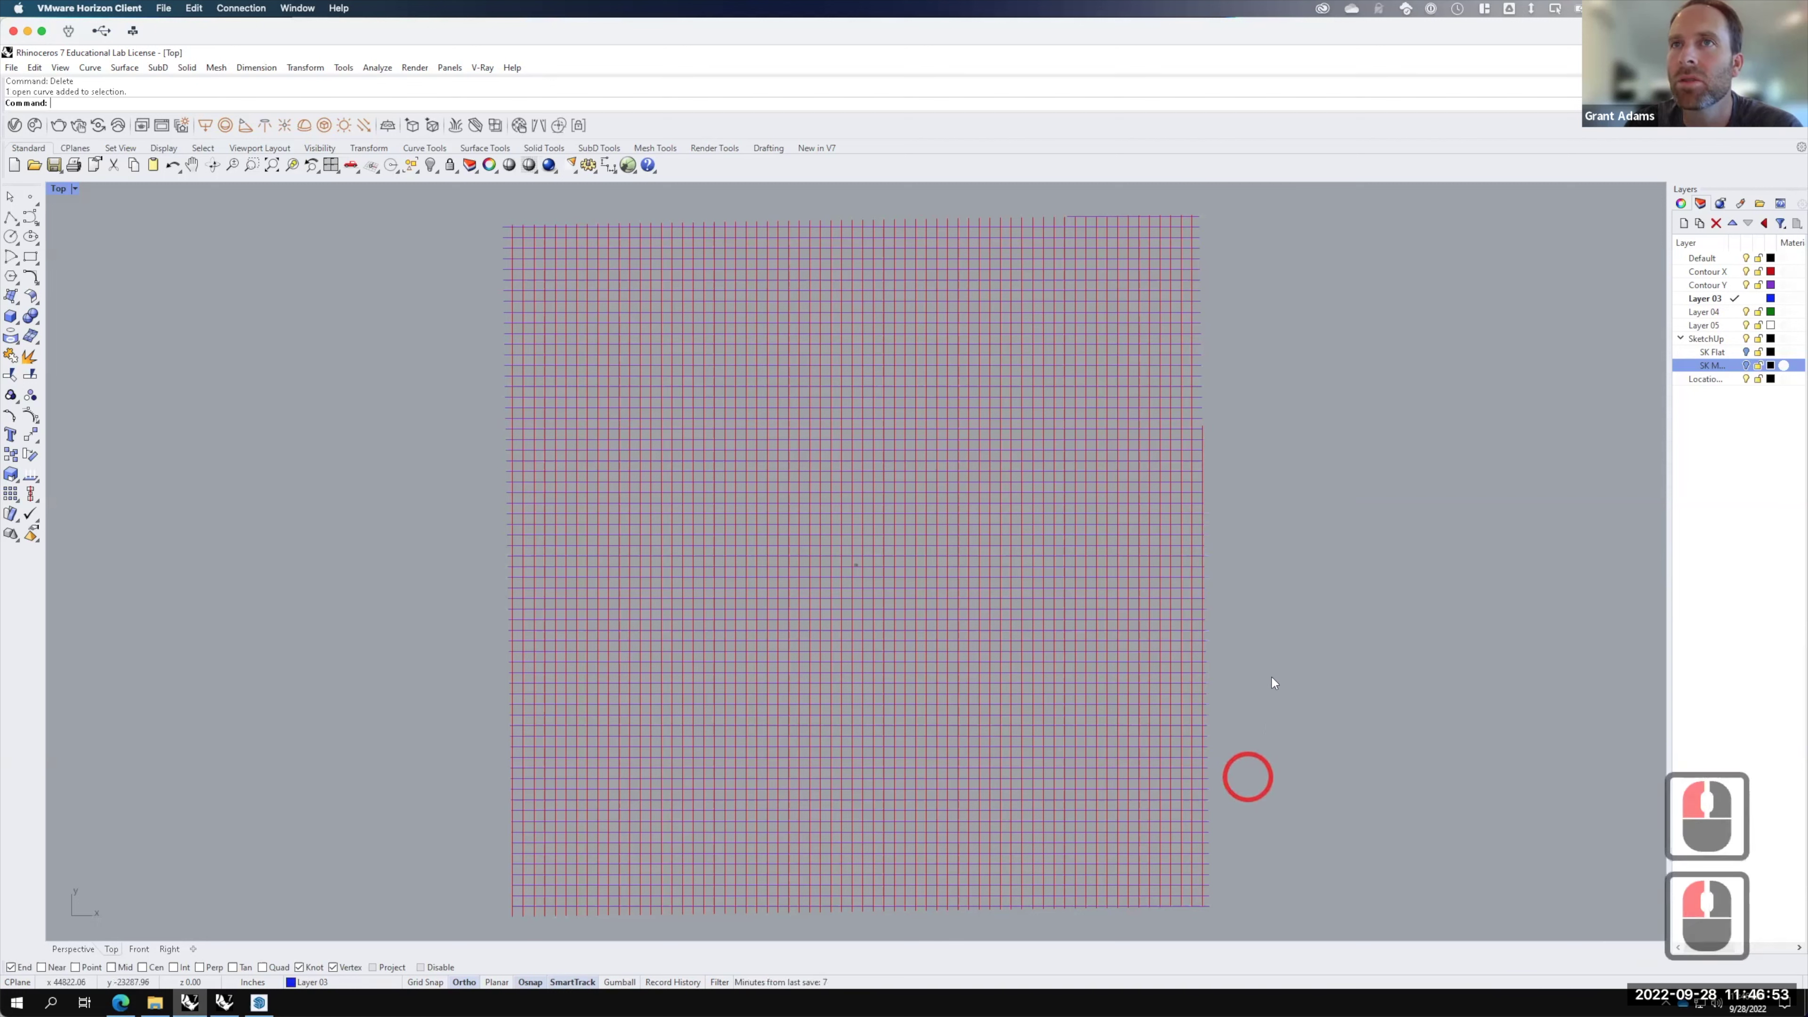
left_click(1192, 276)
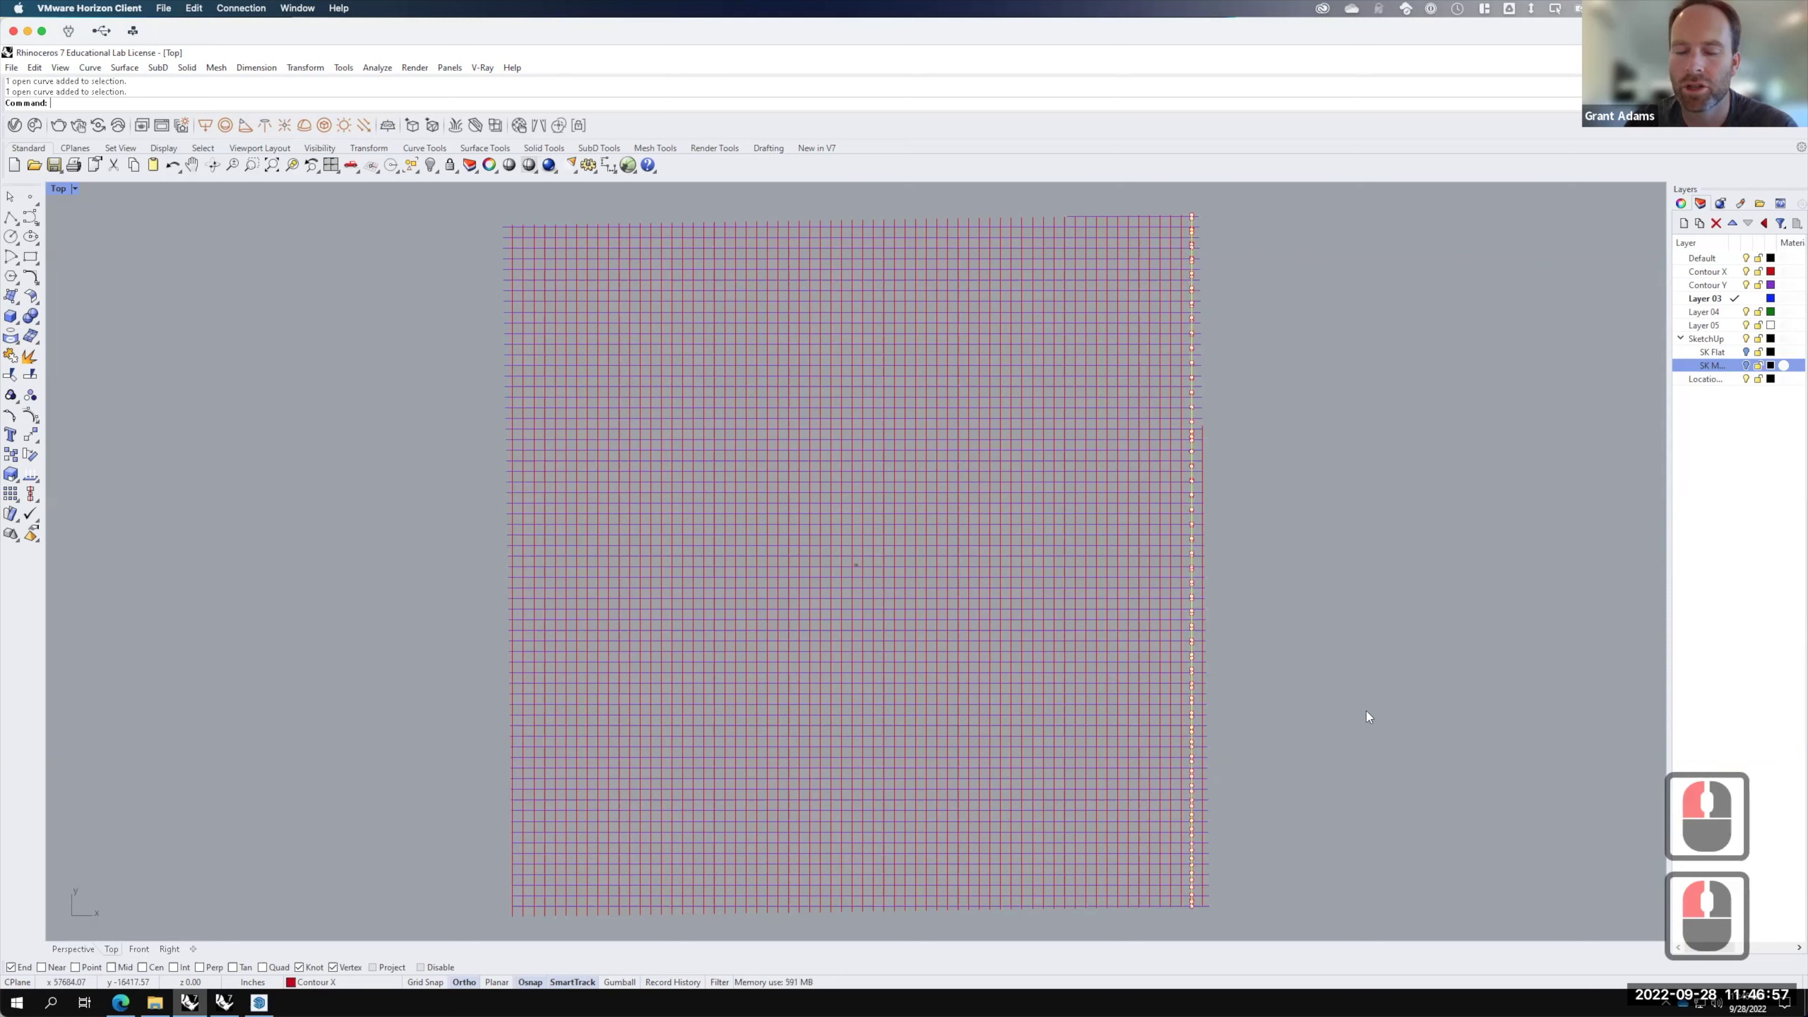
type("trim")
key("Return")
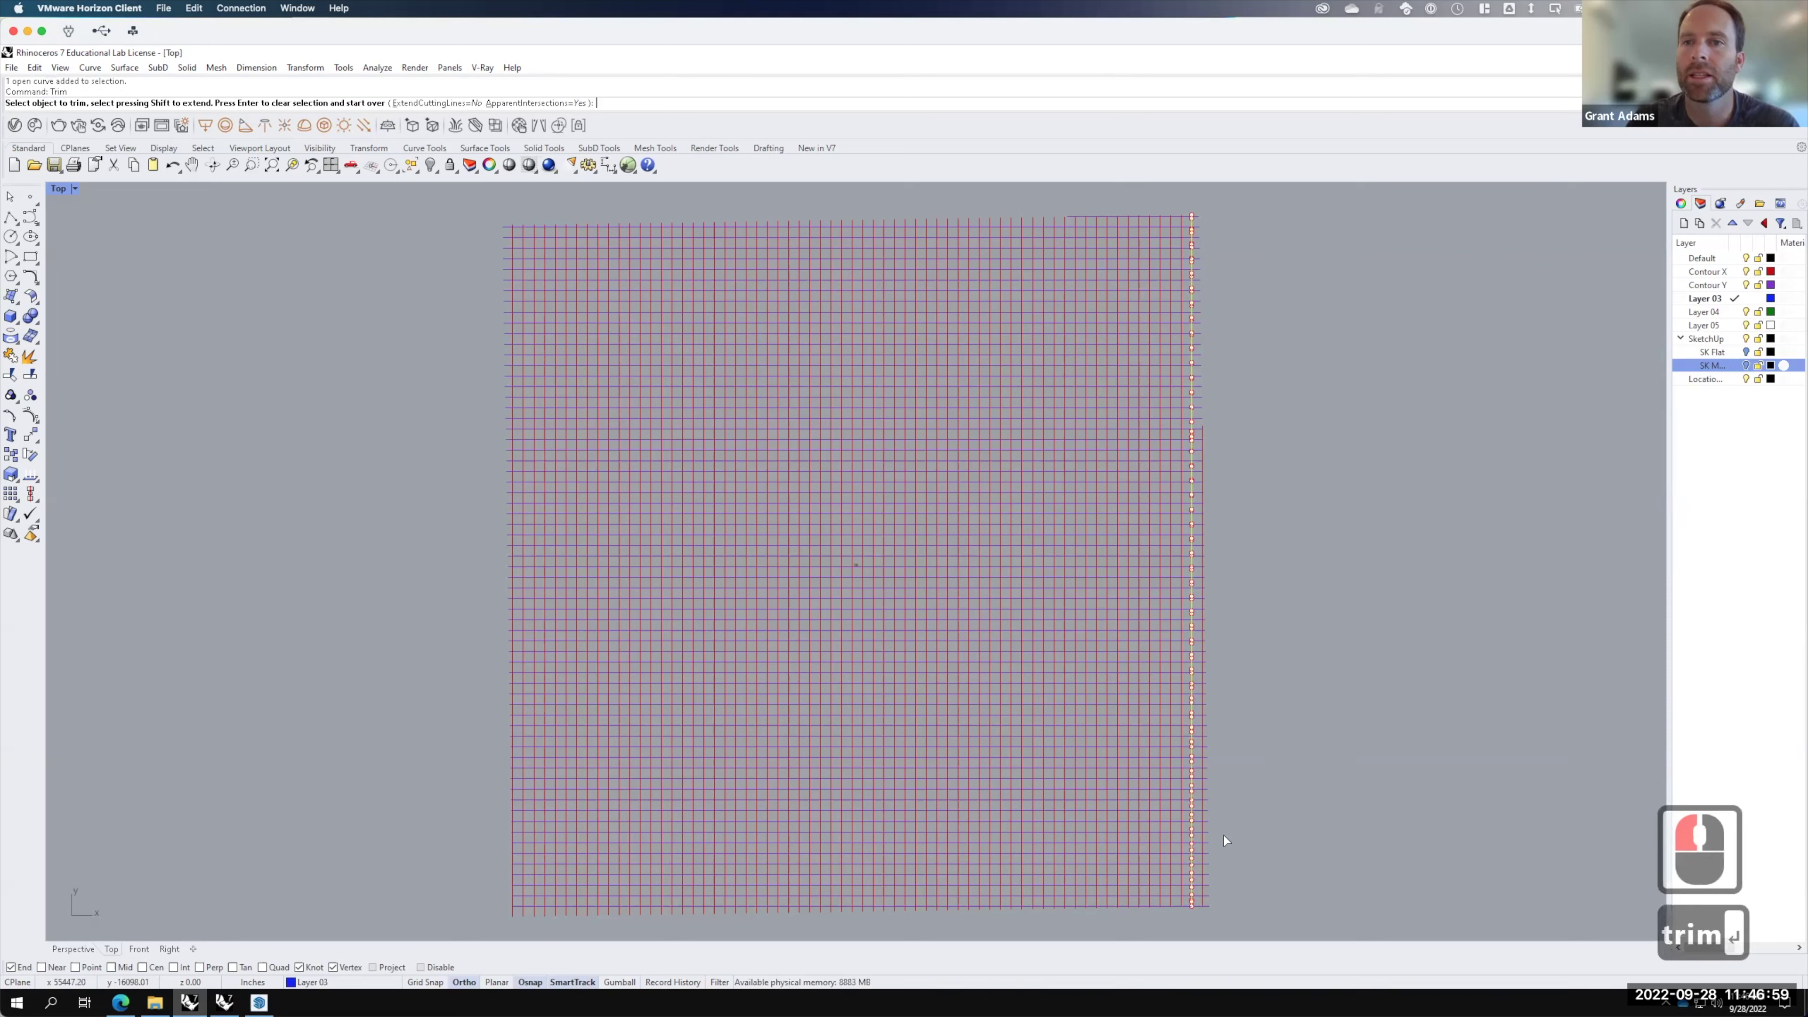
left_click_drag(1242, 921, 1196, 233)
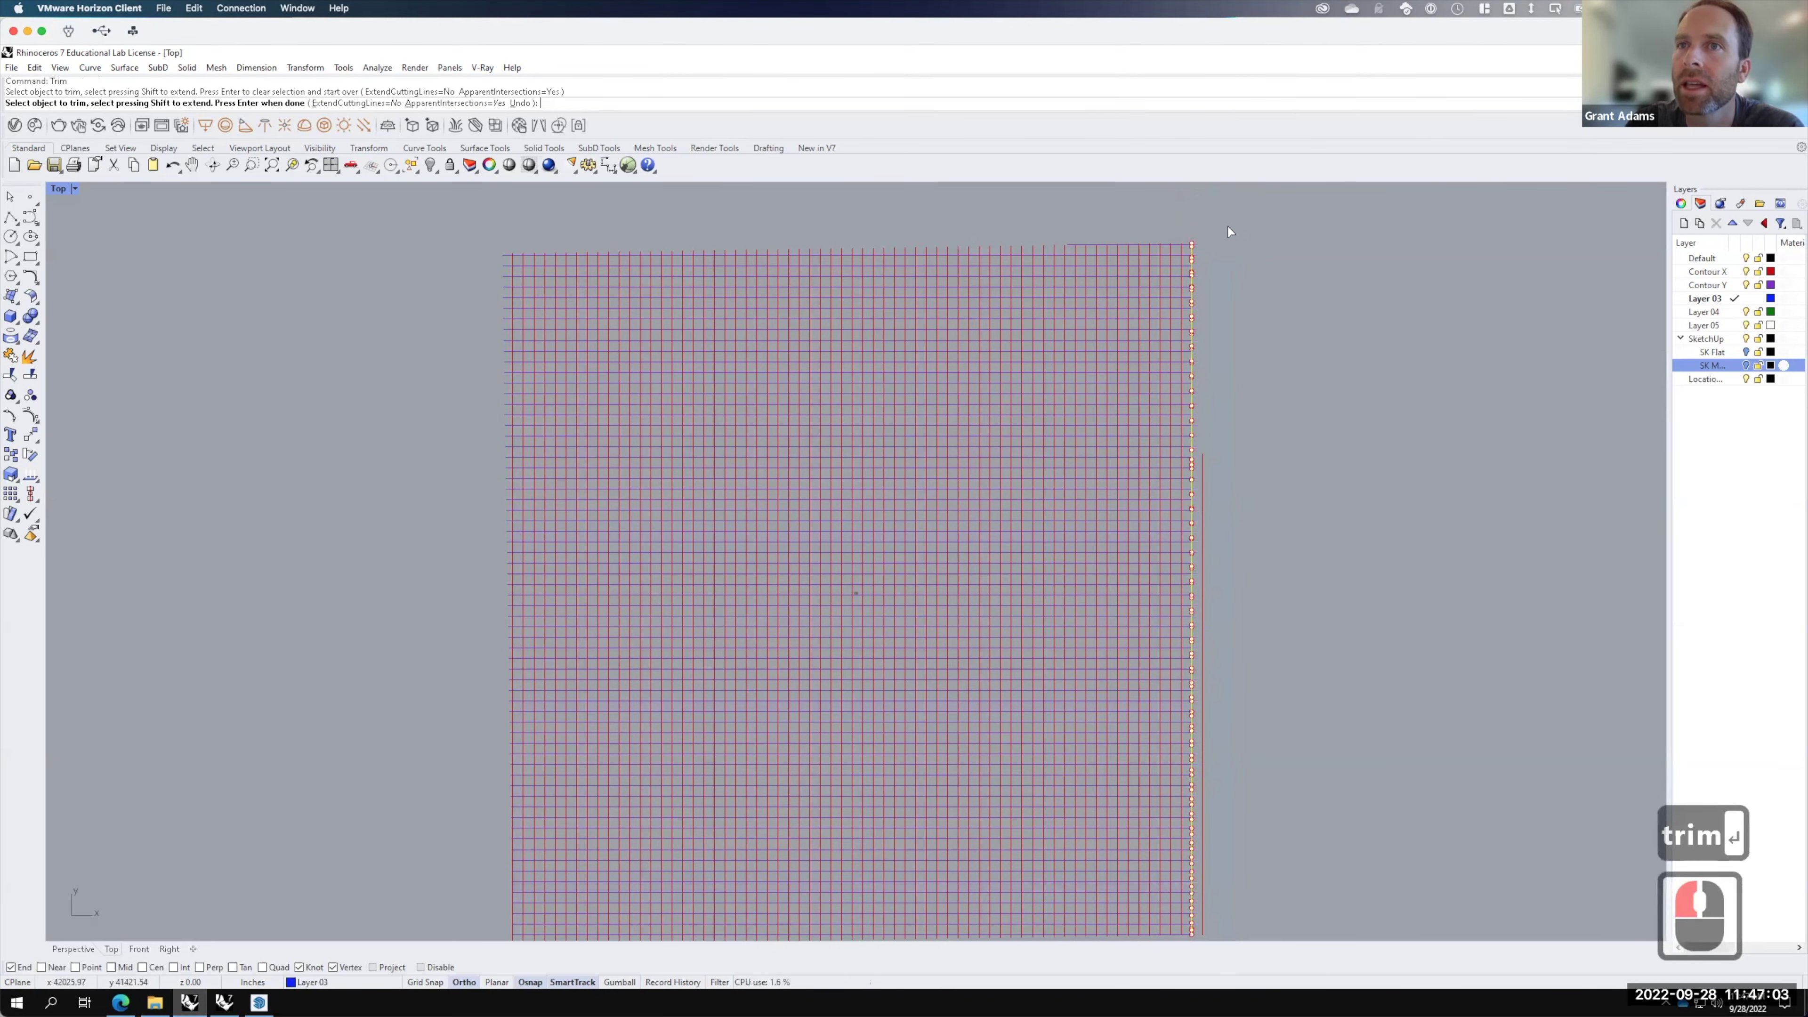
scroll(1224, 235, "down", 2)
key("Return")
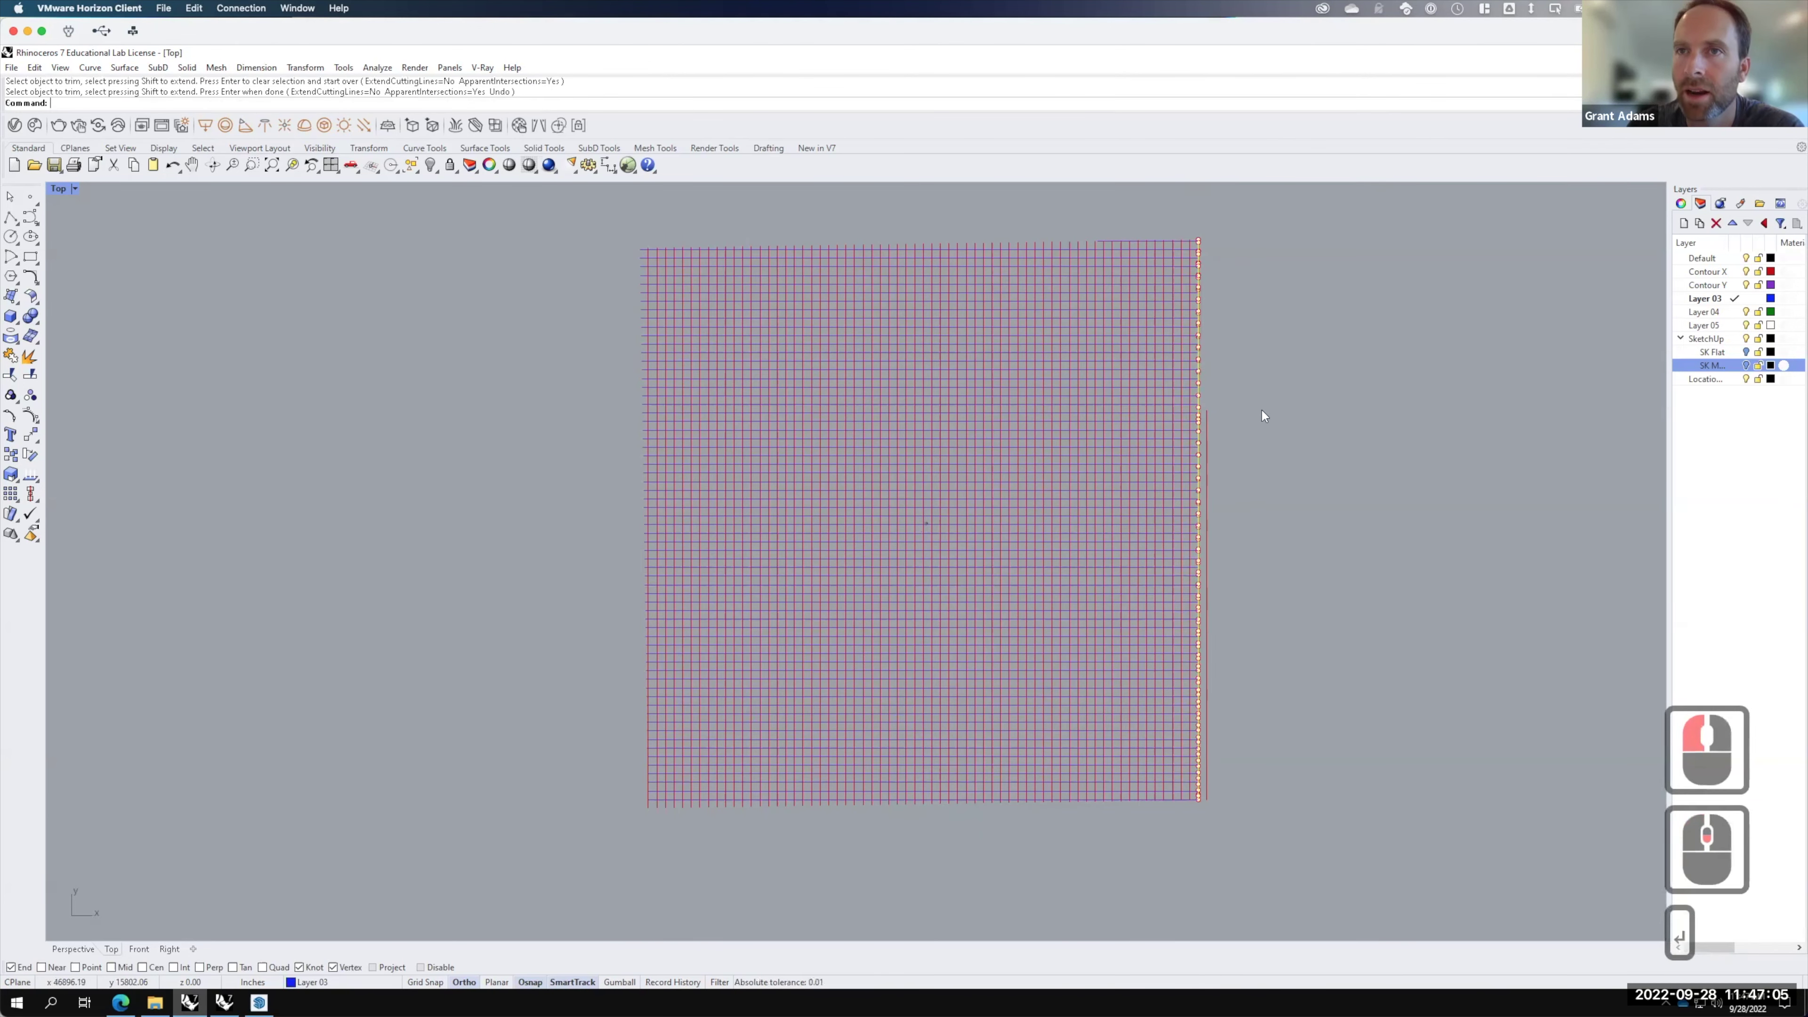
Step: Delete the leftover vertical curve at the right edge
left_click(1210, 436)
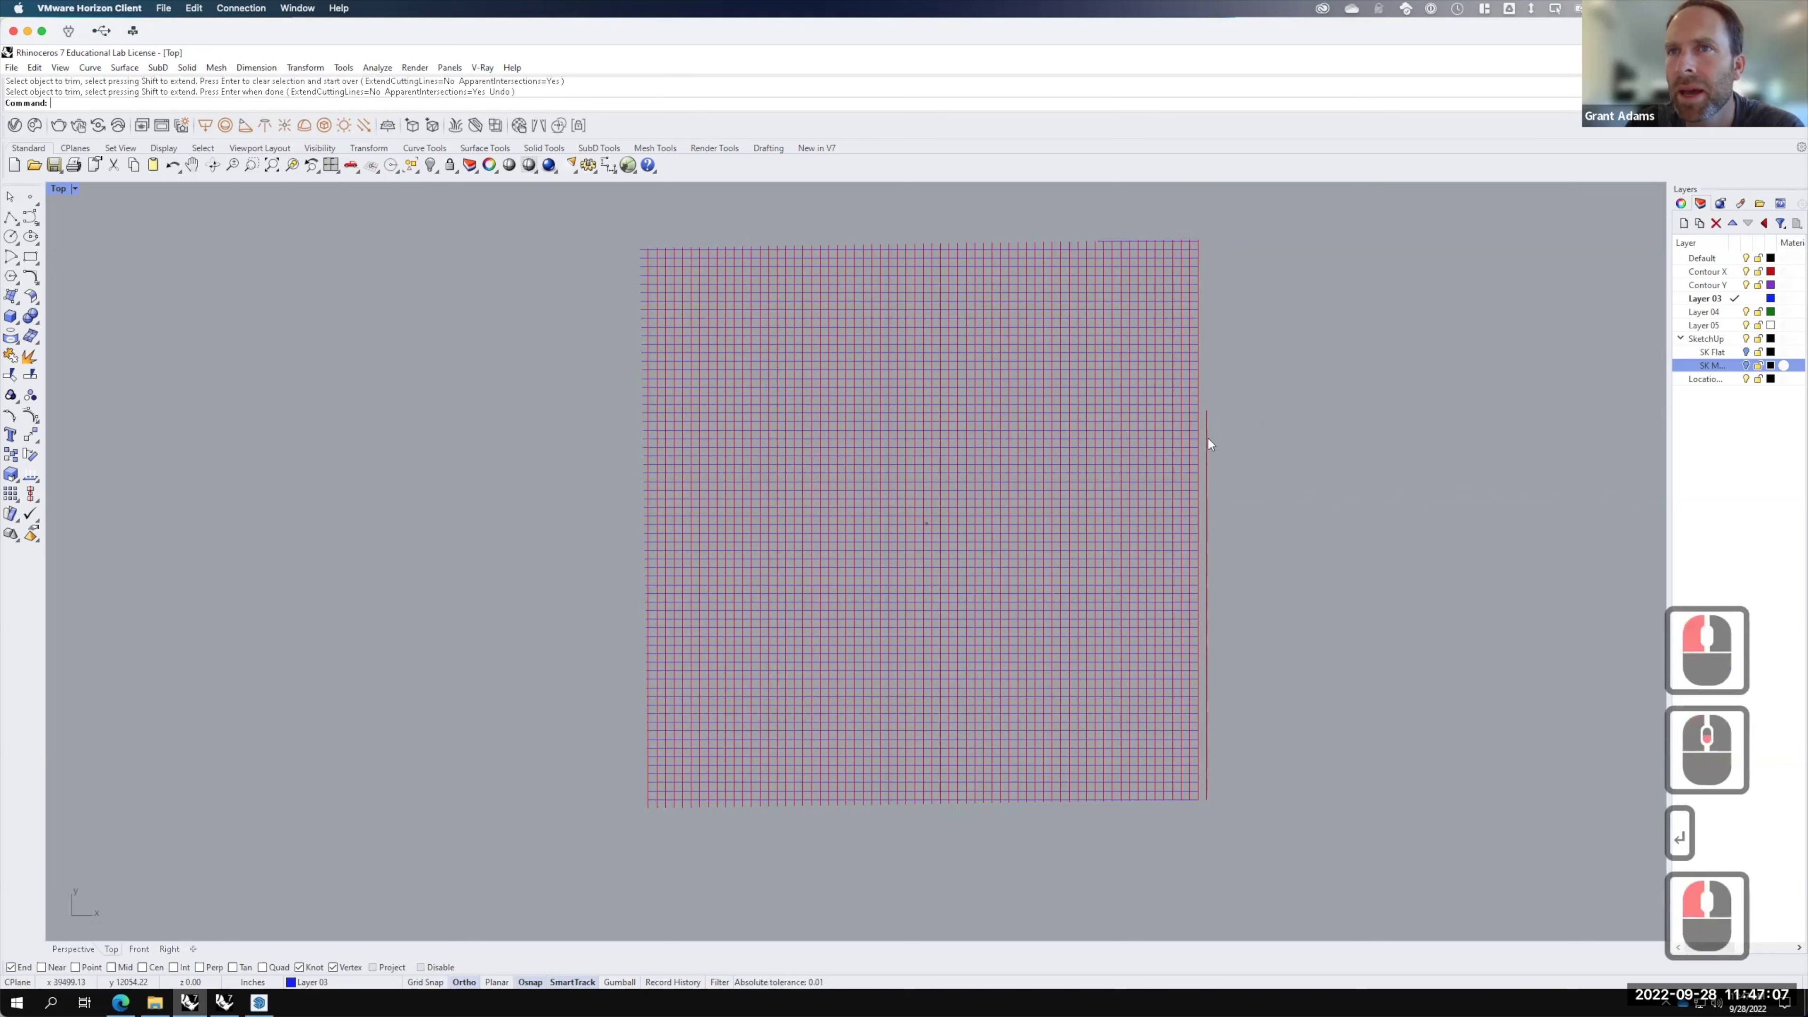
left_click(1207, 439)
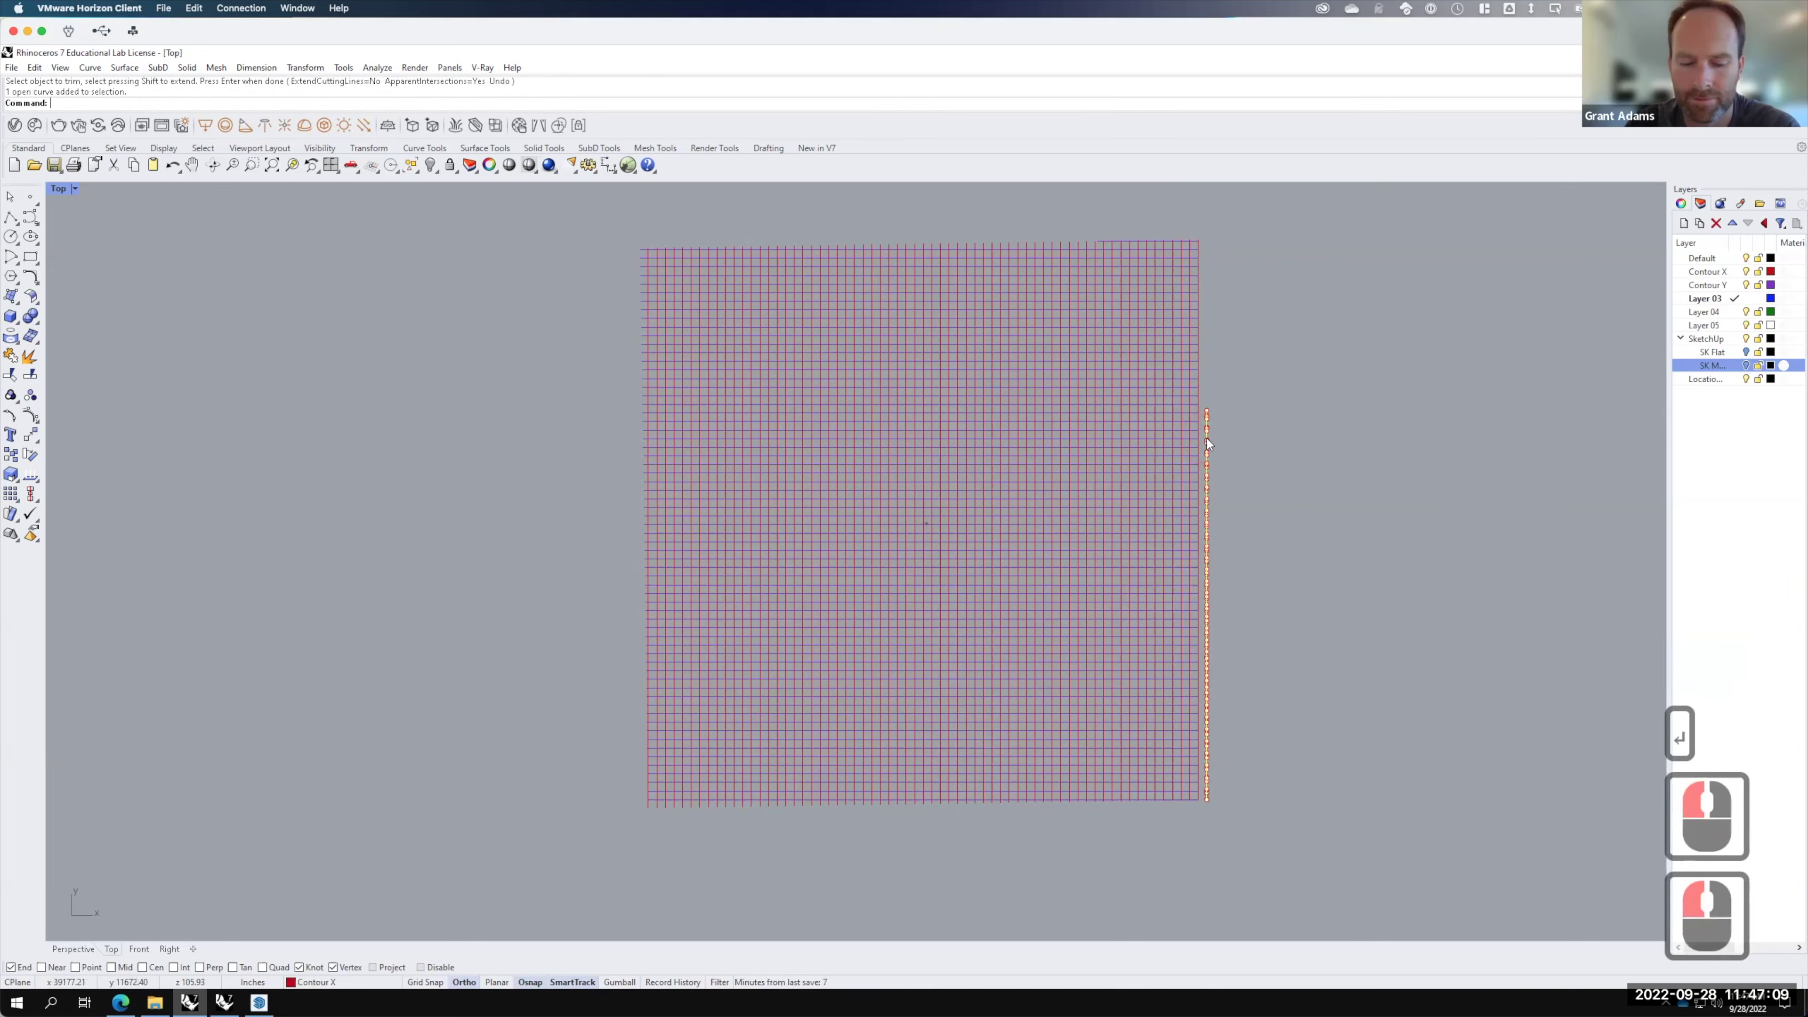
key("Delete")
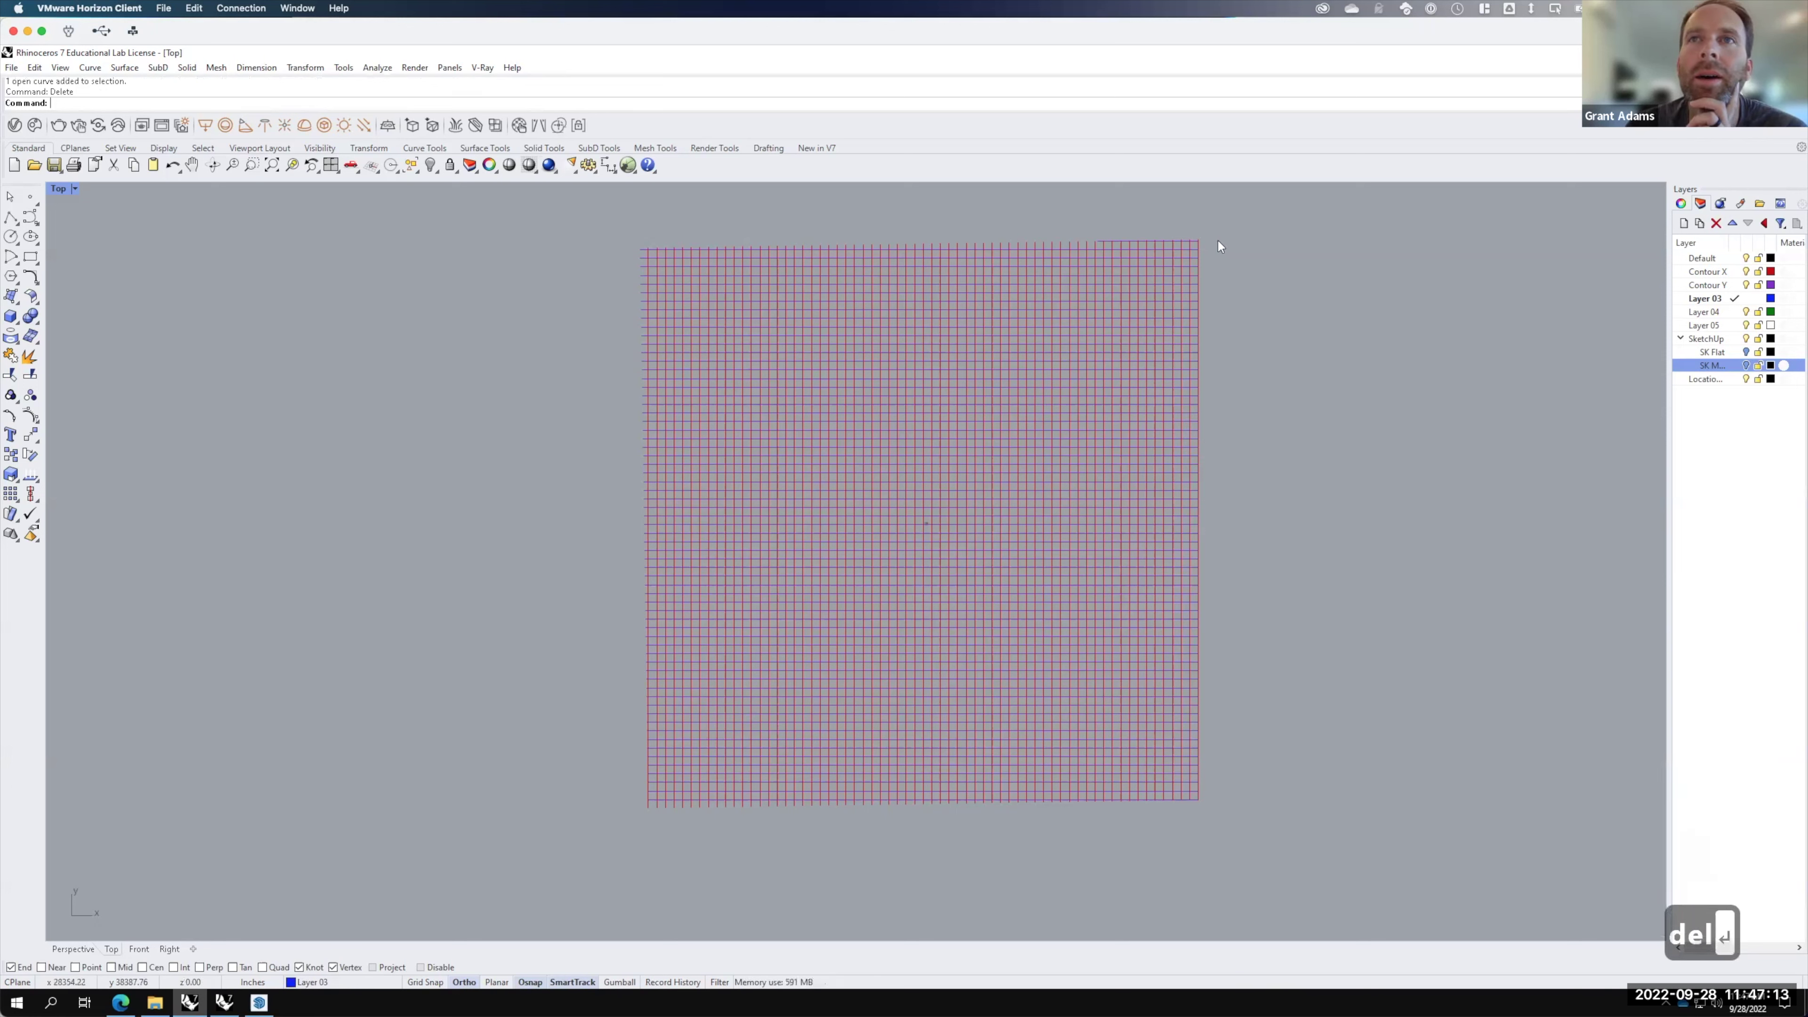
Step: Trim the line ends past the top edge curve, then undo the wrong trim
left_click(1168, 249)
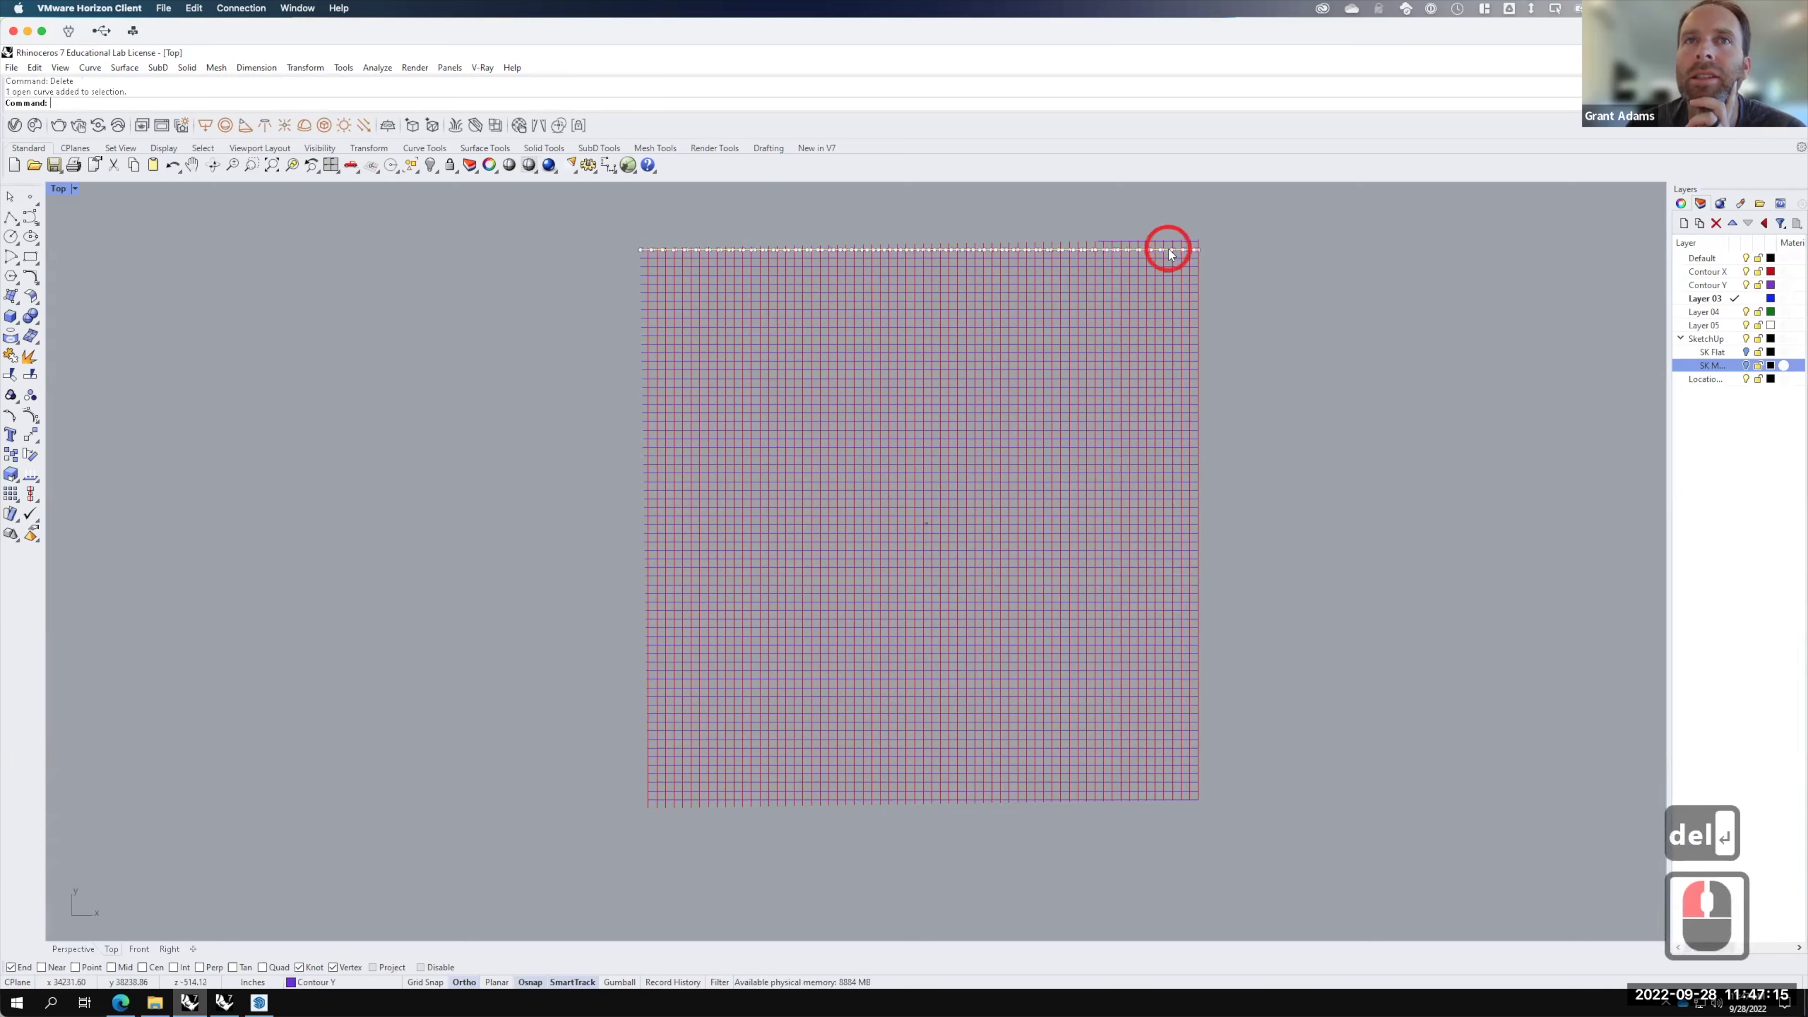
type("ttim")
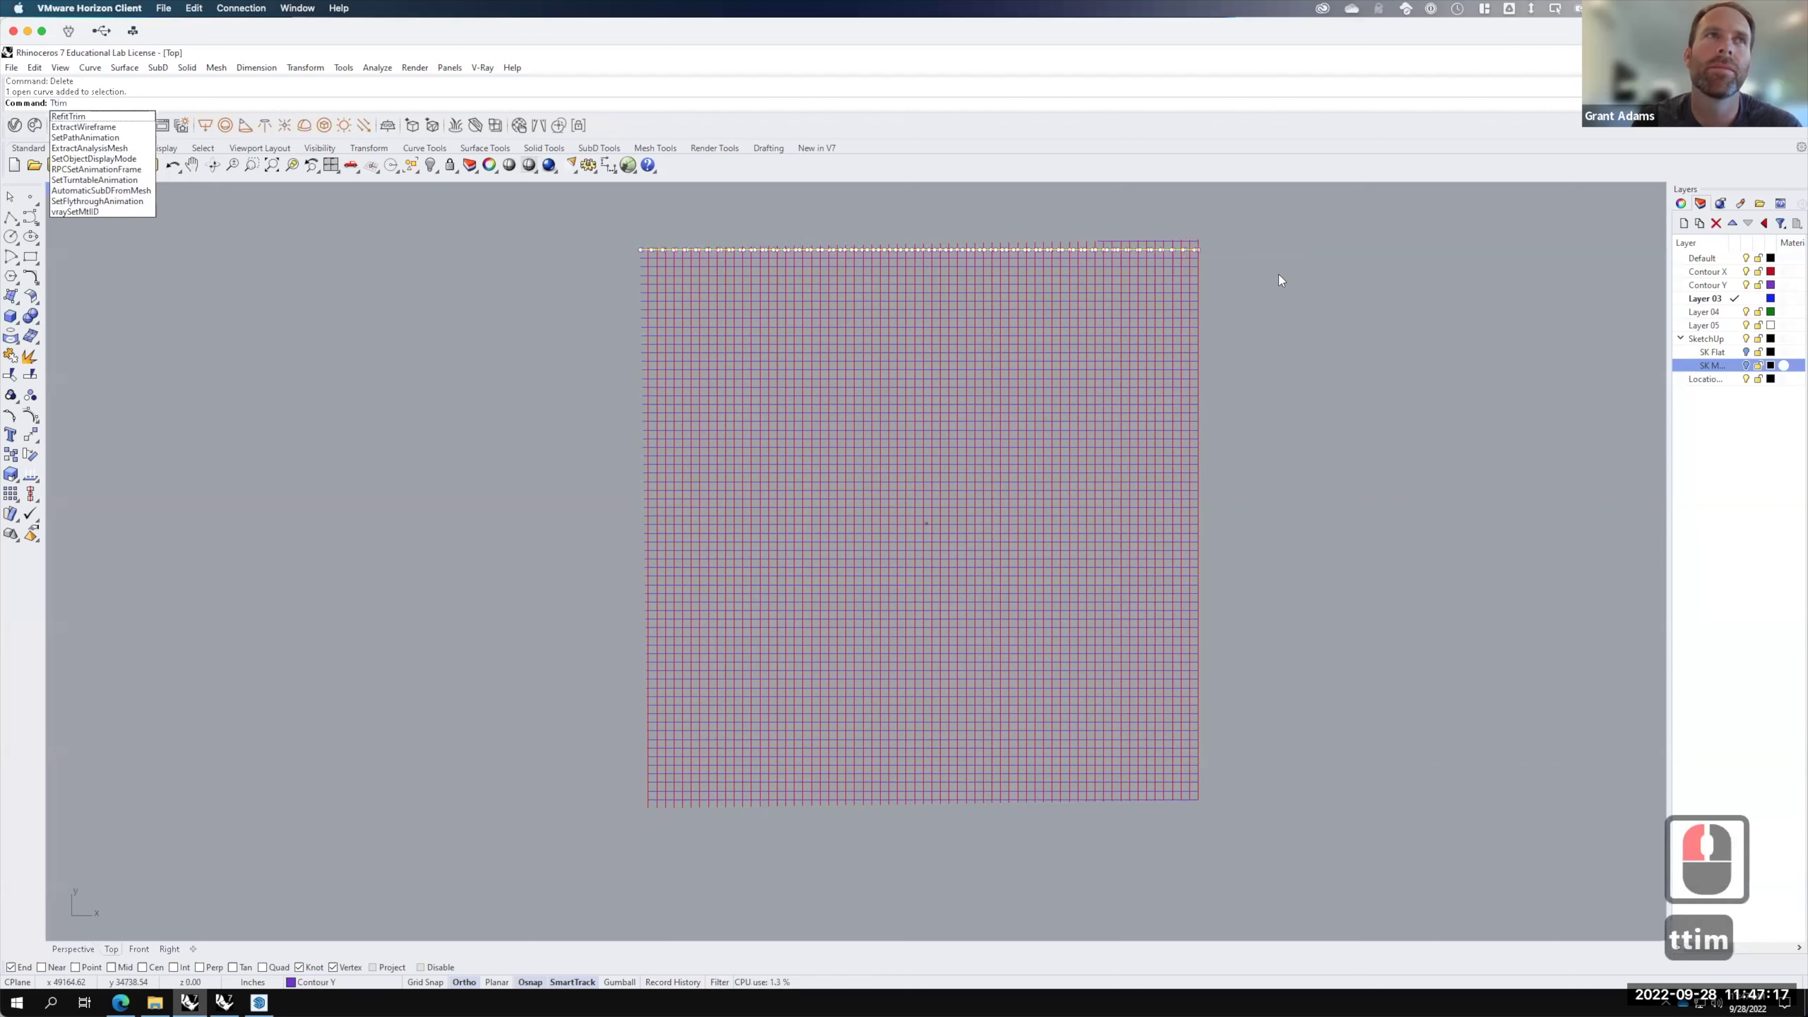
key("BackSpace")
key("BackSpace")
key("BackSpace")
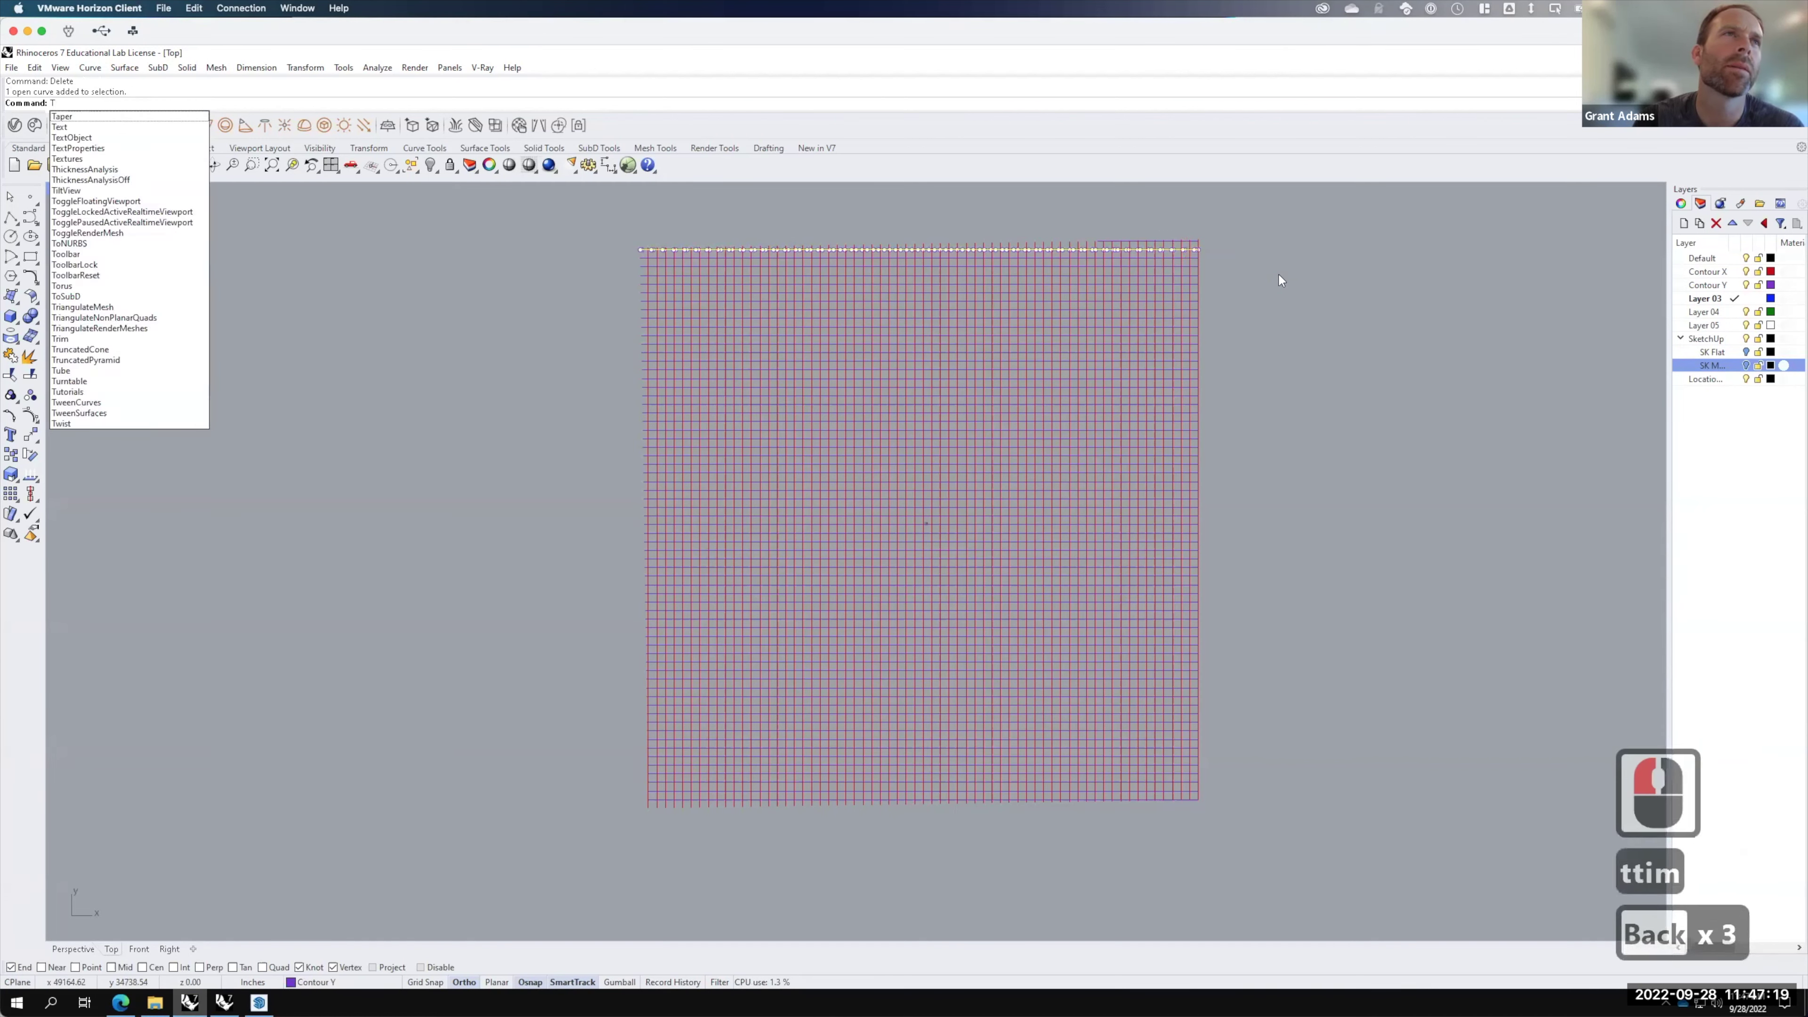
type("rim")
key("Return")
left_click_drag(1225, 218, 625, 249)
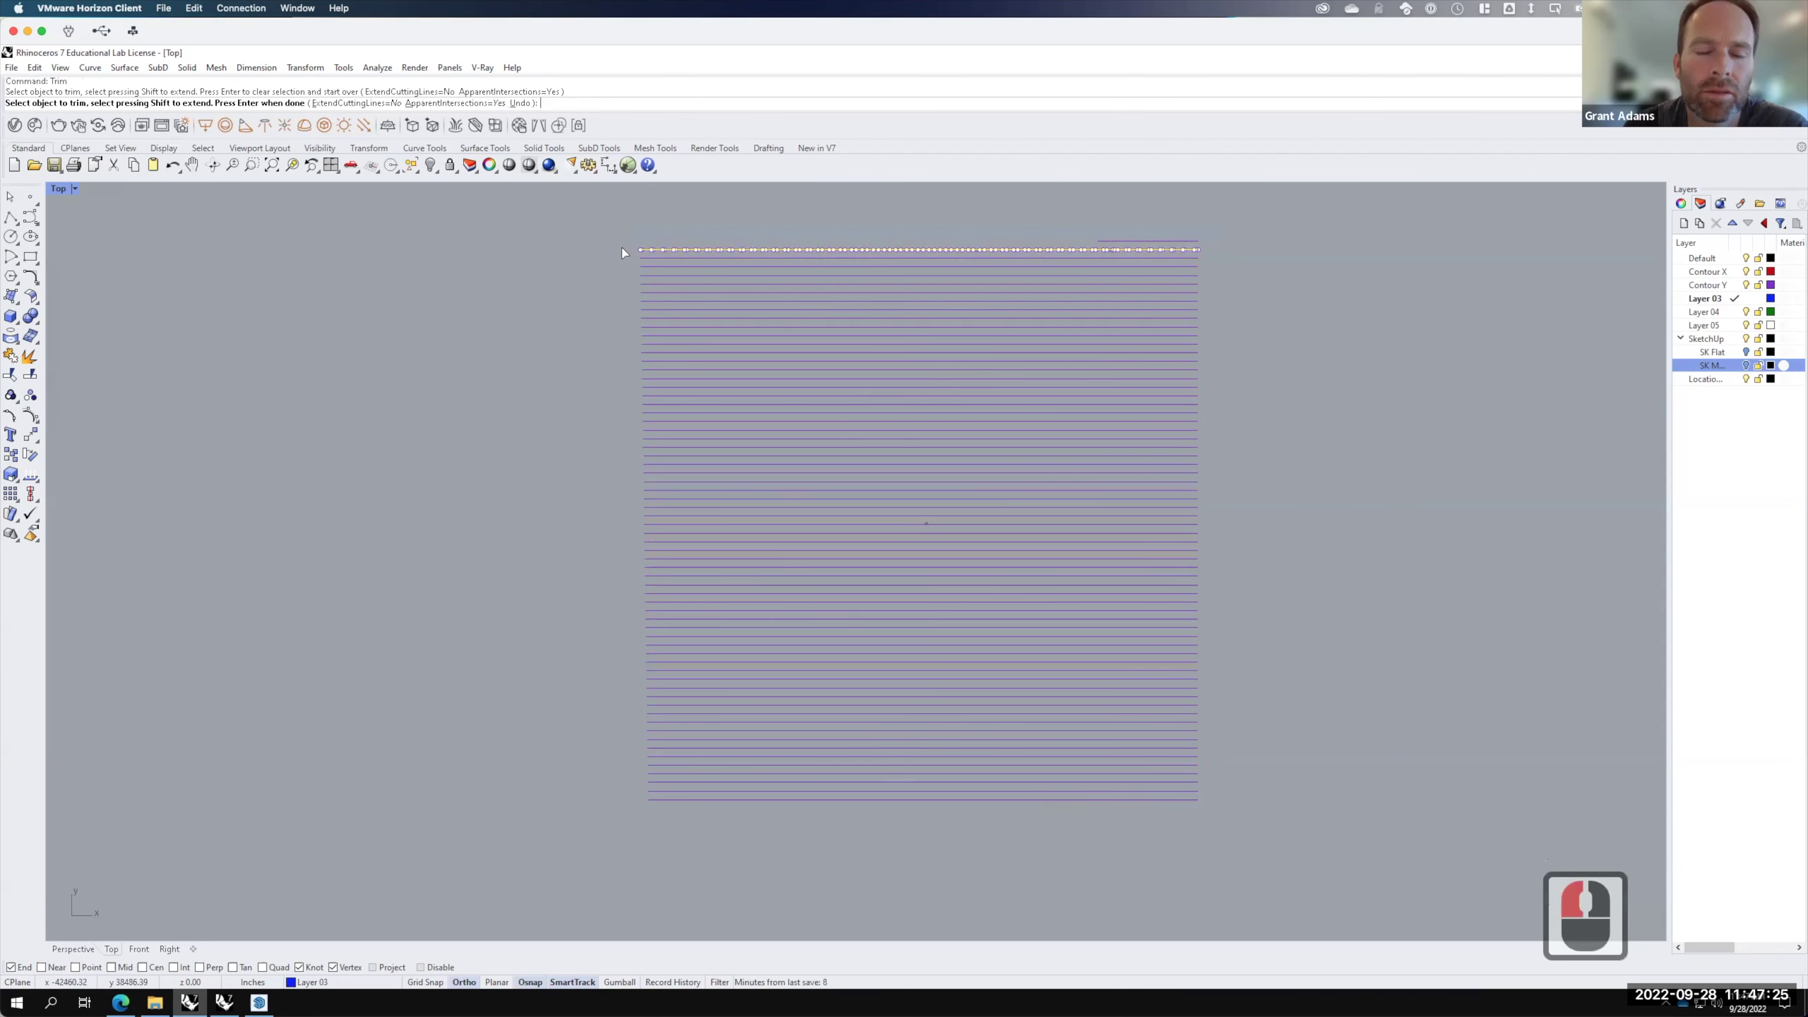
key("ctrl+z")
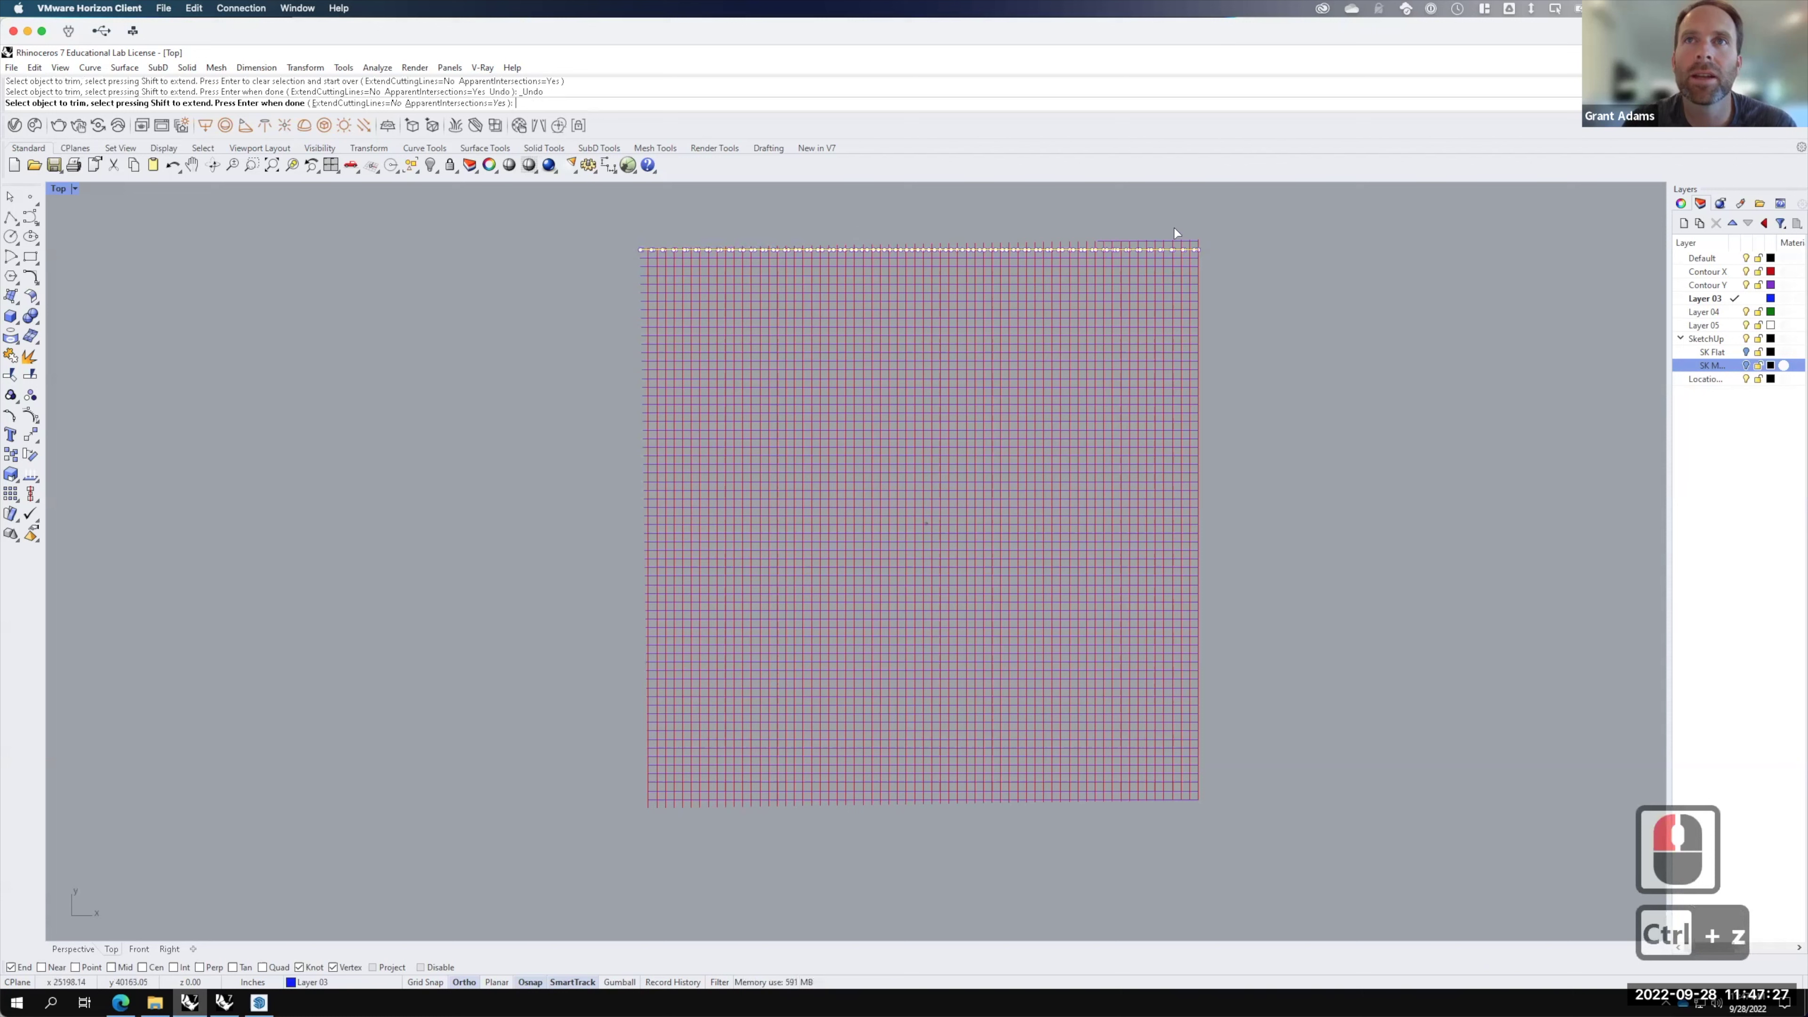
Step: Trim the red contour stubs poking above the grid's top edge curve
type("trim")
key("Return")
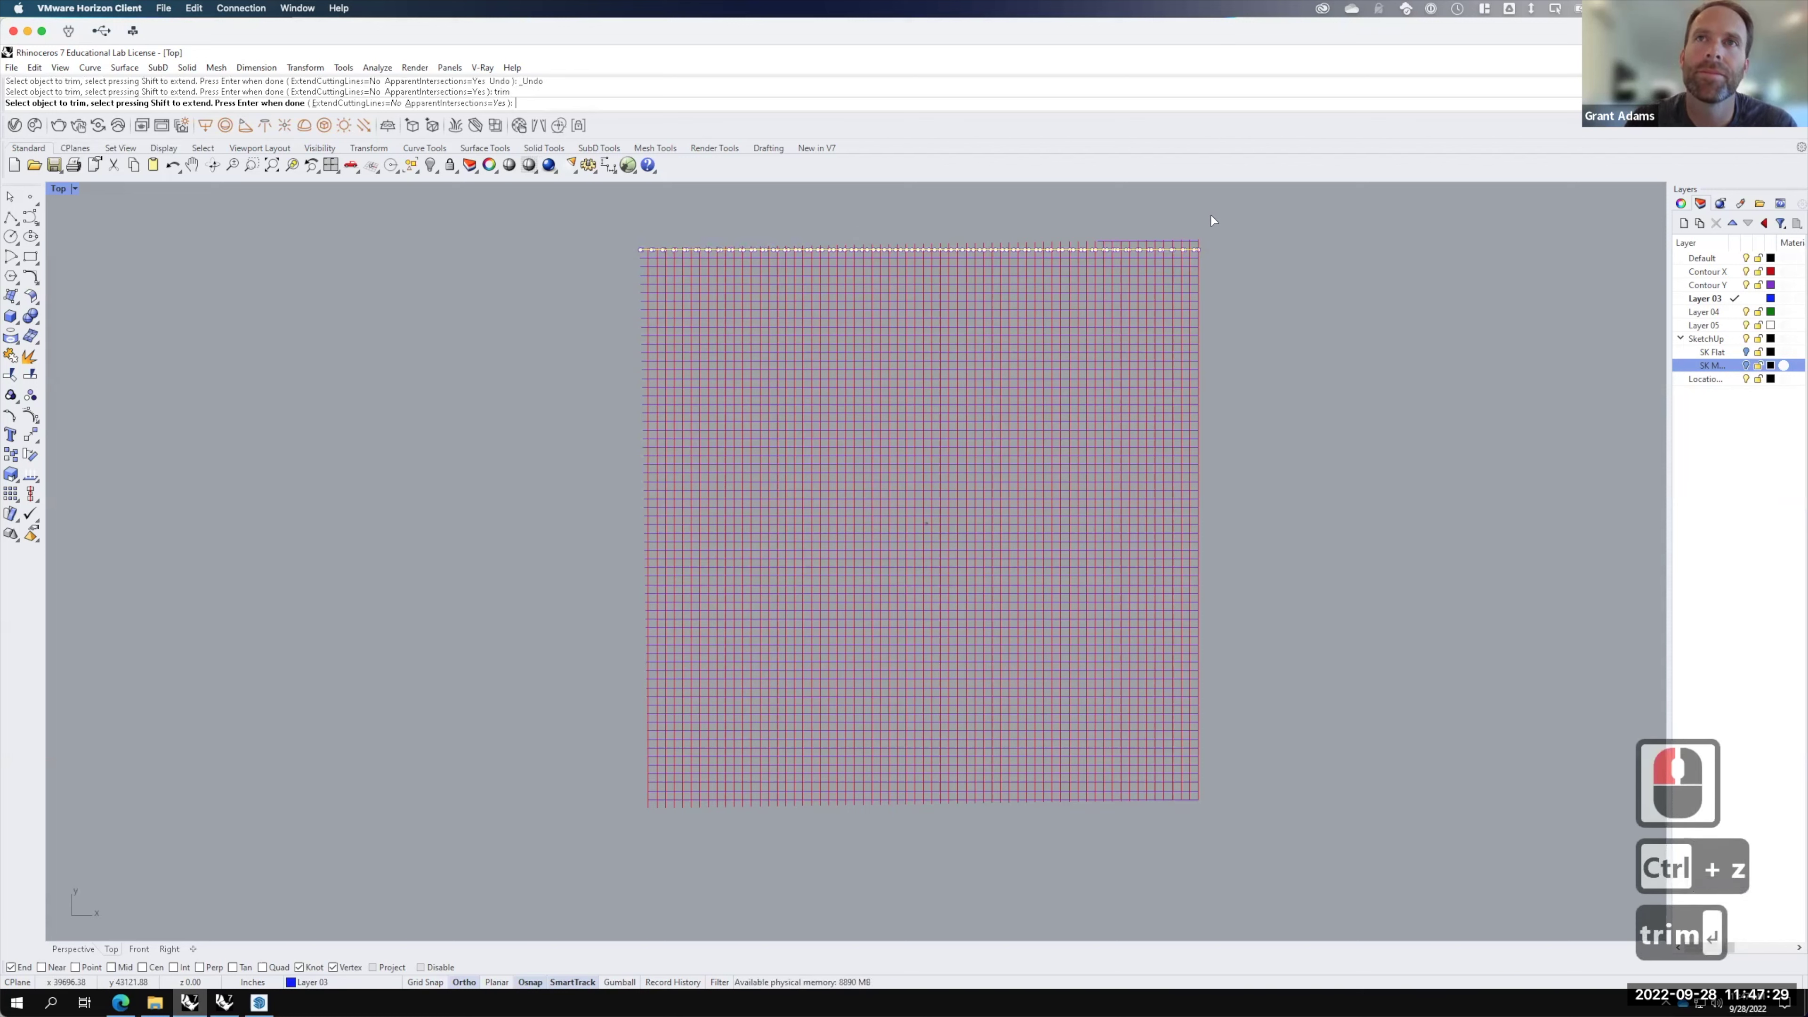
left_click_drag(1254, 212, 613, 249)
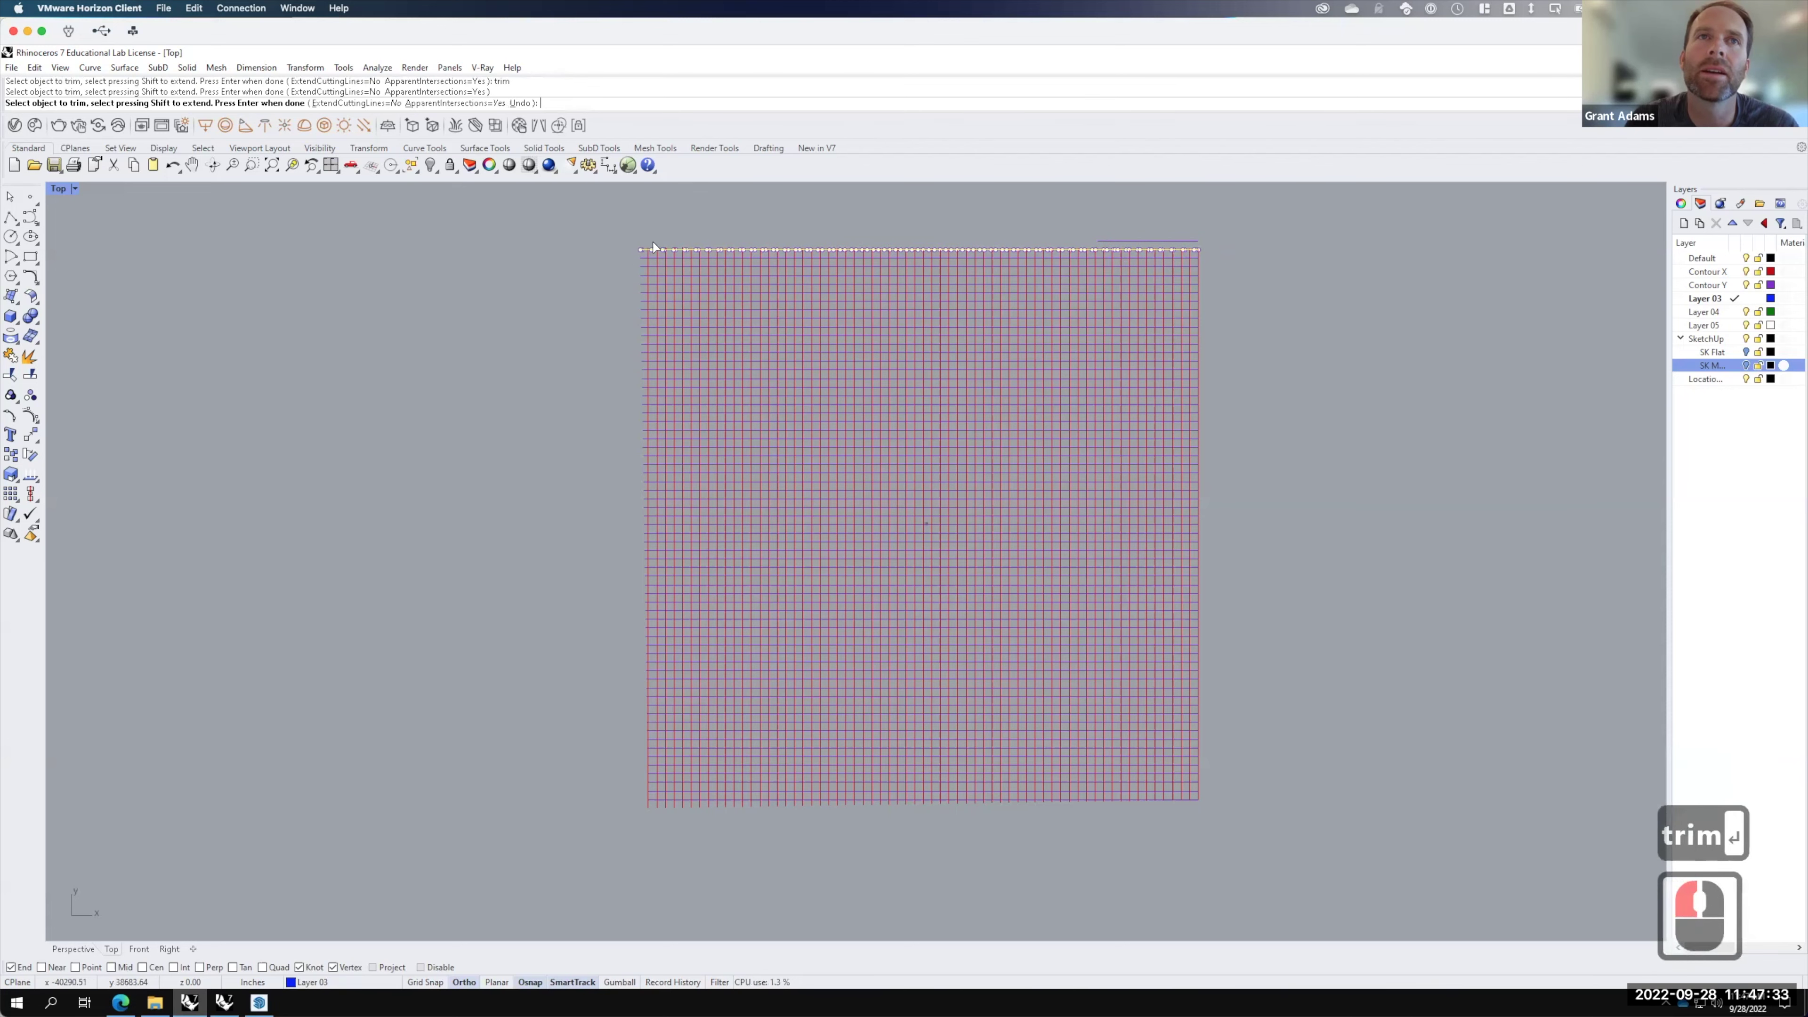
scroll(649, 249, "up", 9)
scroll(669, 253, "up", 2)
left_click_drag(1094, 215, 686, 274)
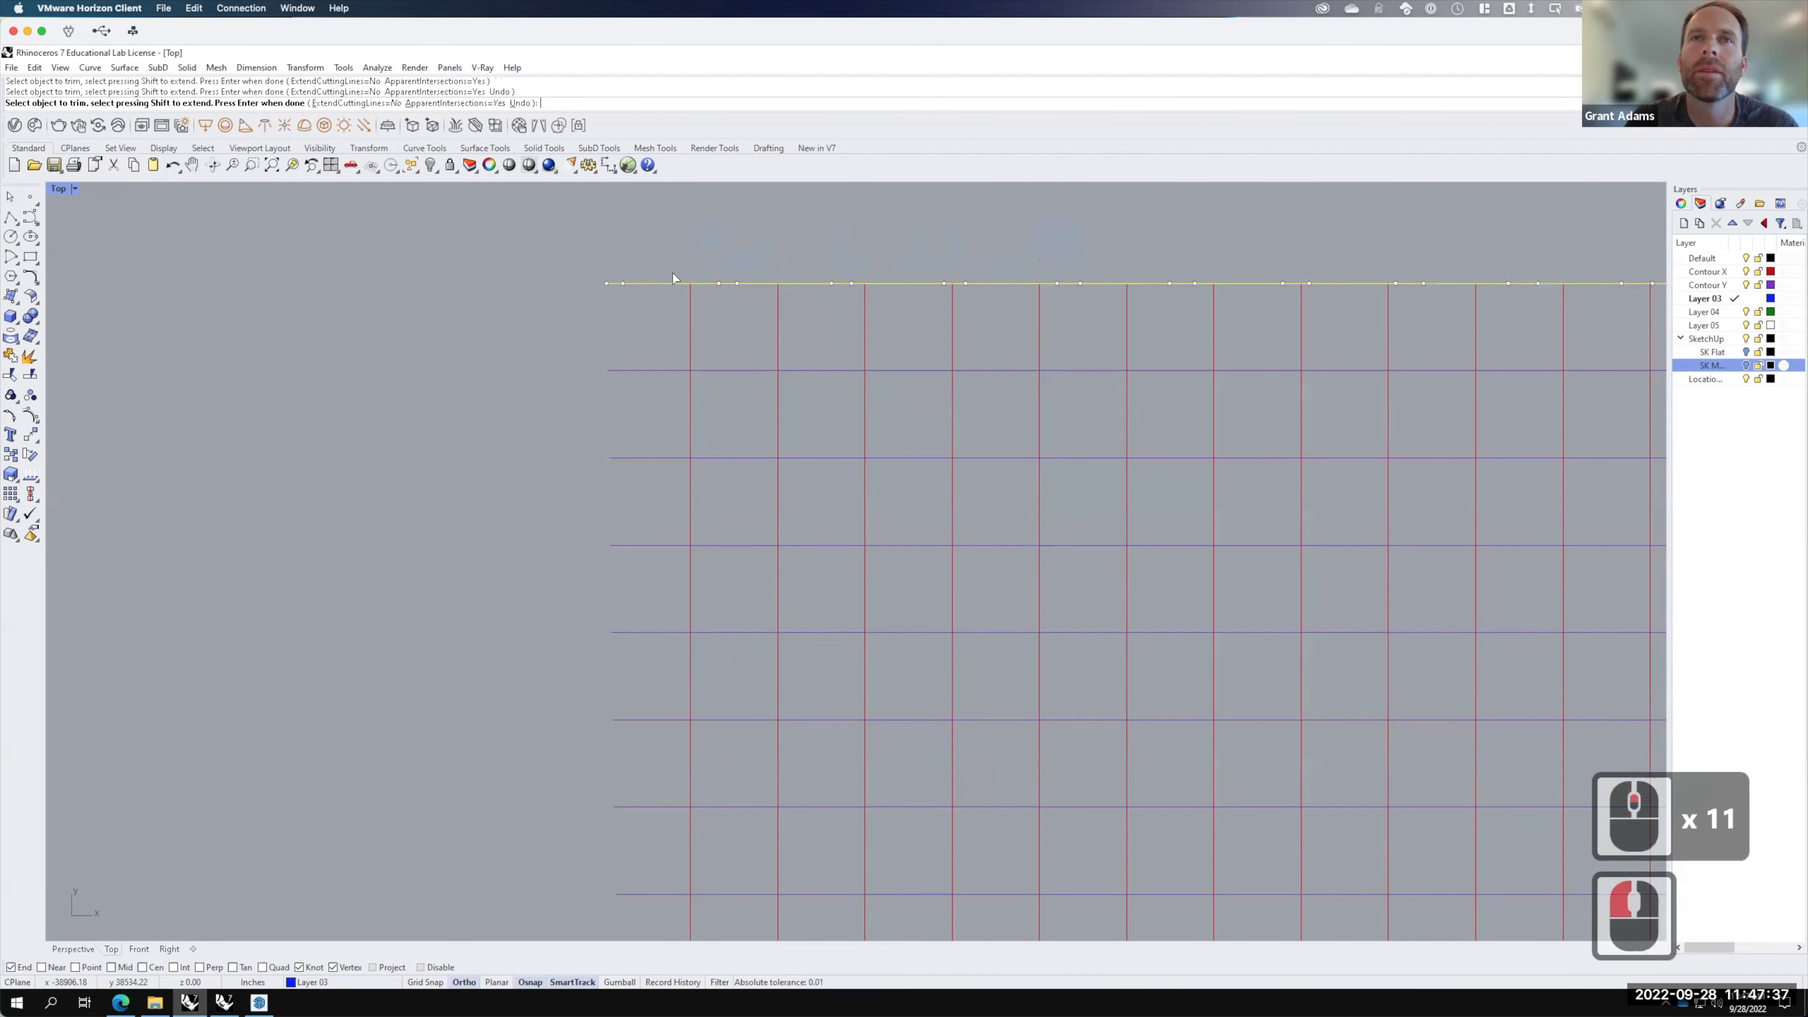
scroll(669, 278, "down", 9)
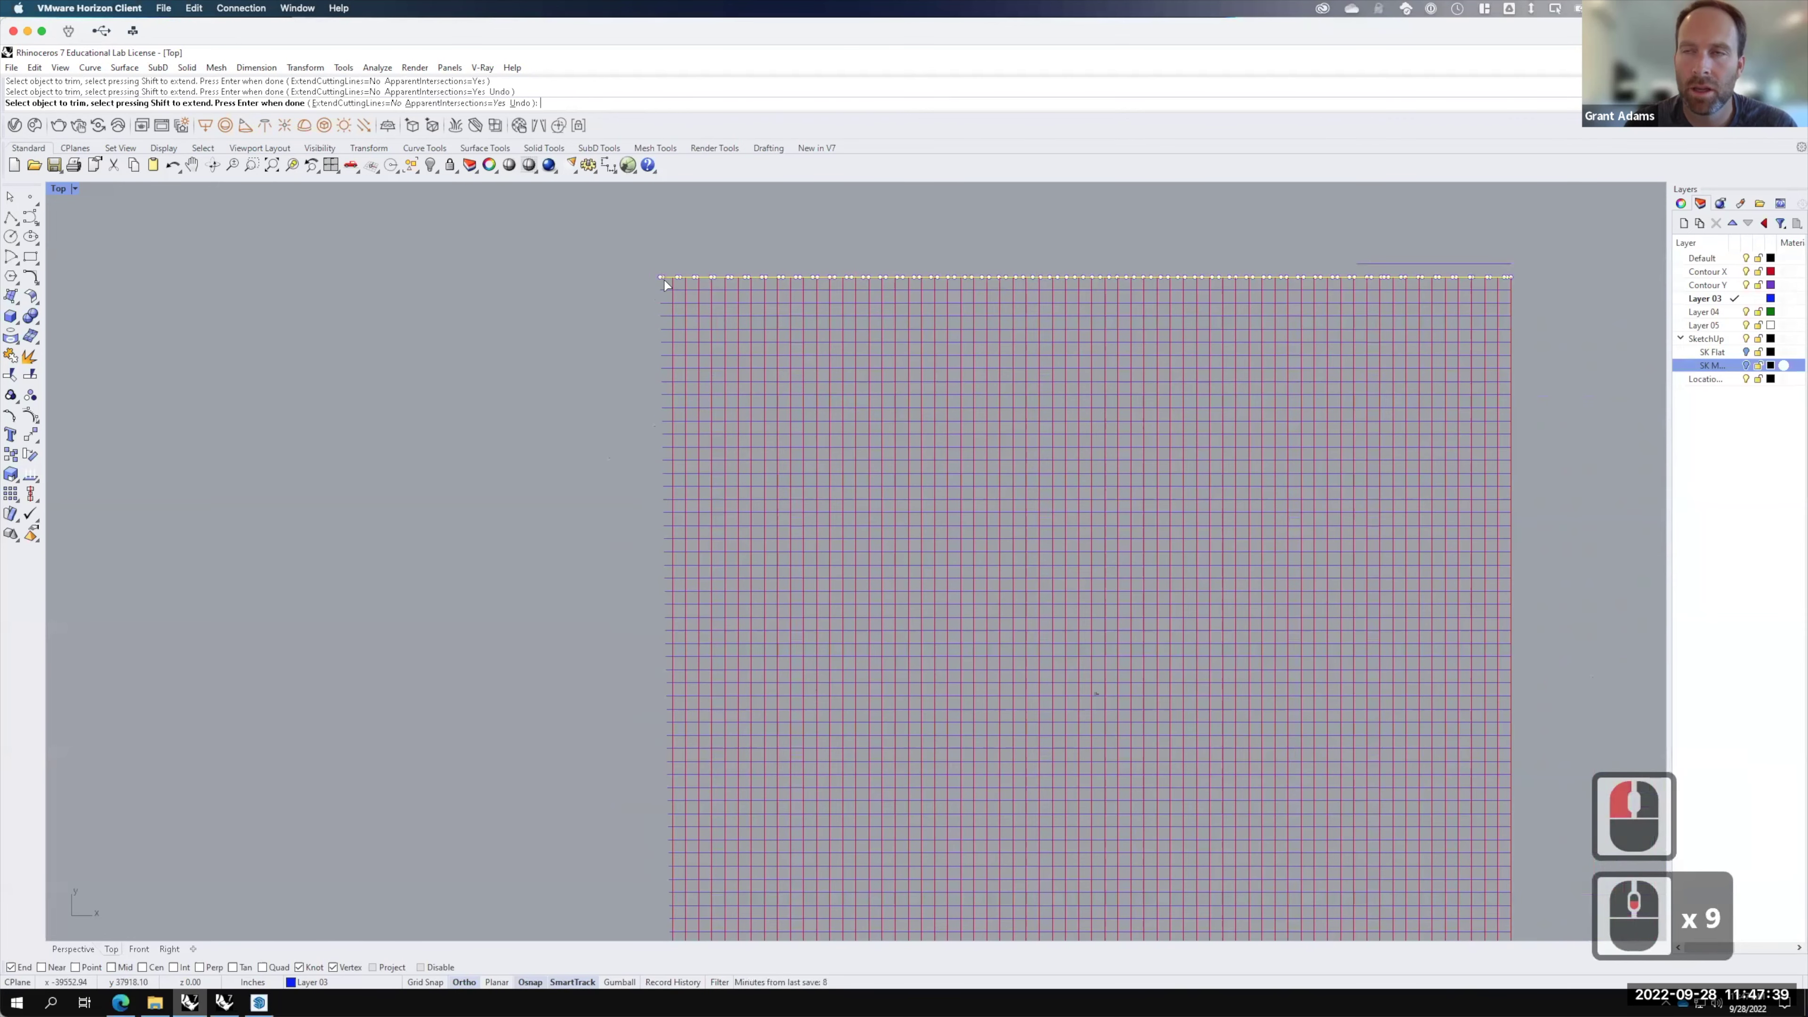
key("Return")
Step: Delete the short stray line above the grid, then select the bottom edge curve
left_click(1427, 238)
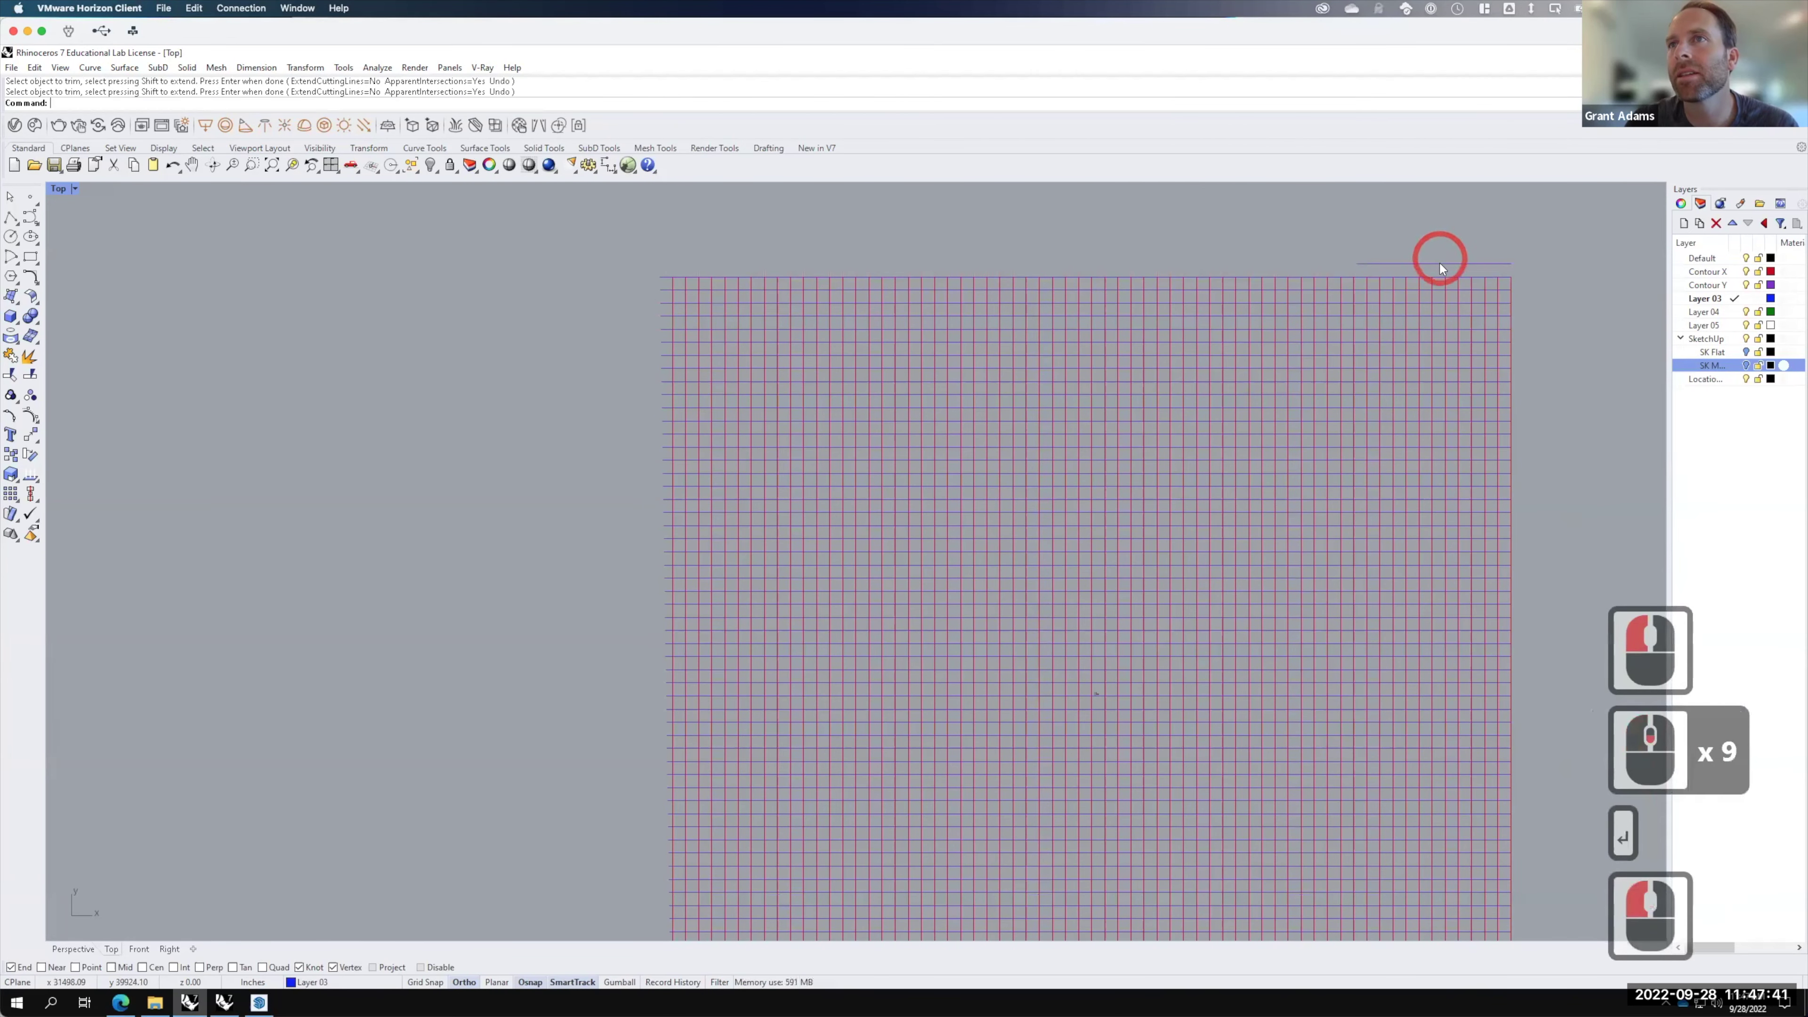
left_click(1463, 264)
type("d: Delete")
key("Return")
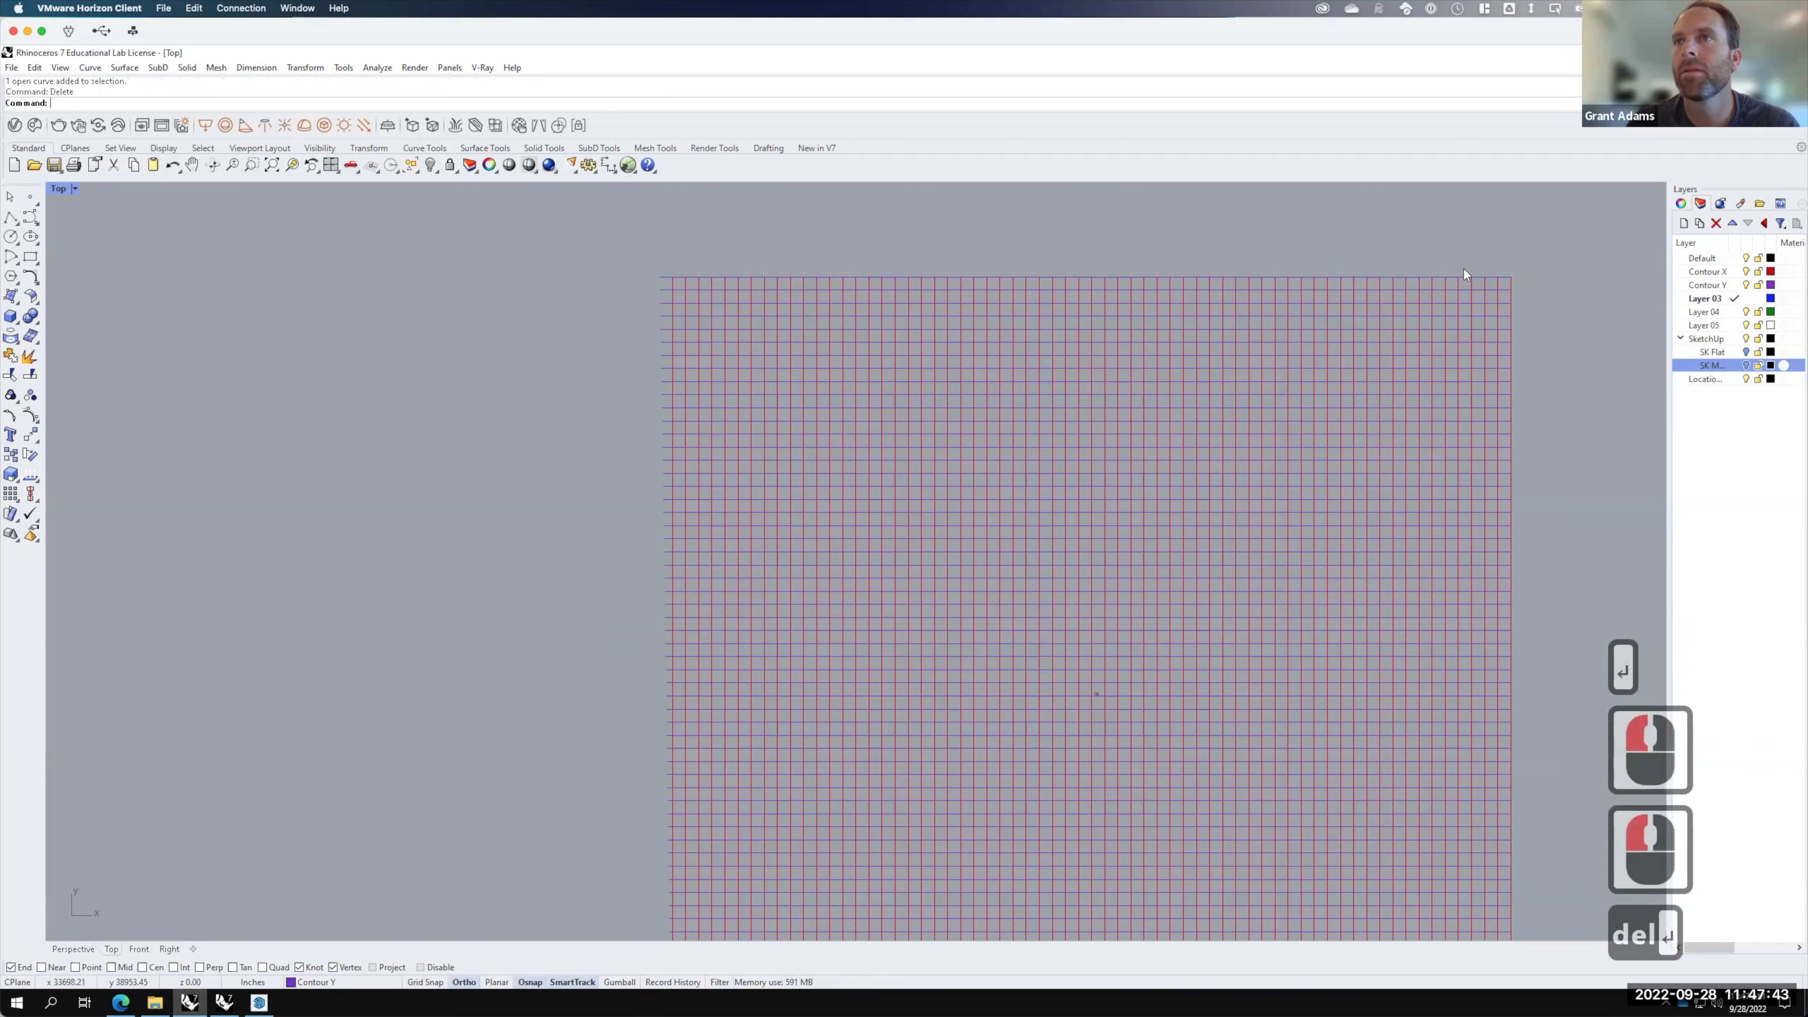
key("F15")
scroll(1075, 272, "down", 2)
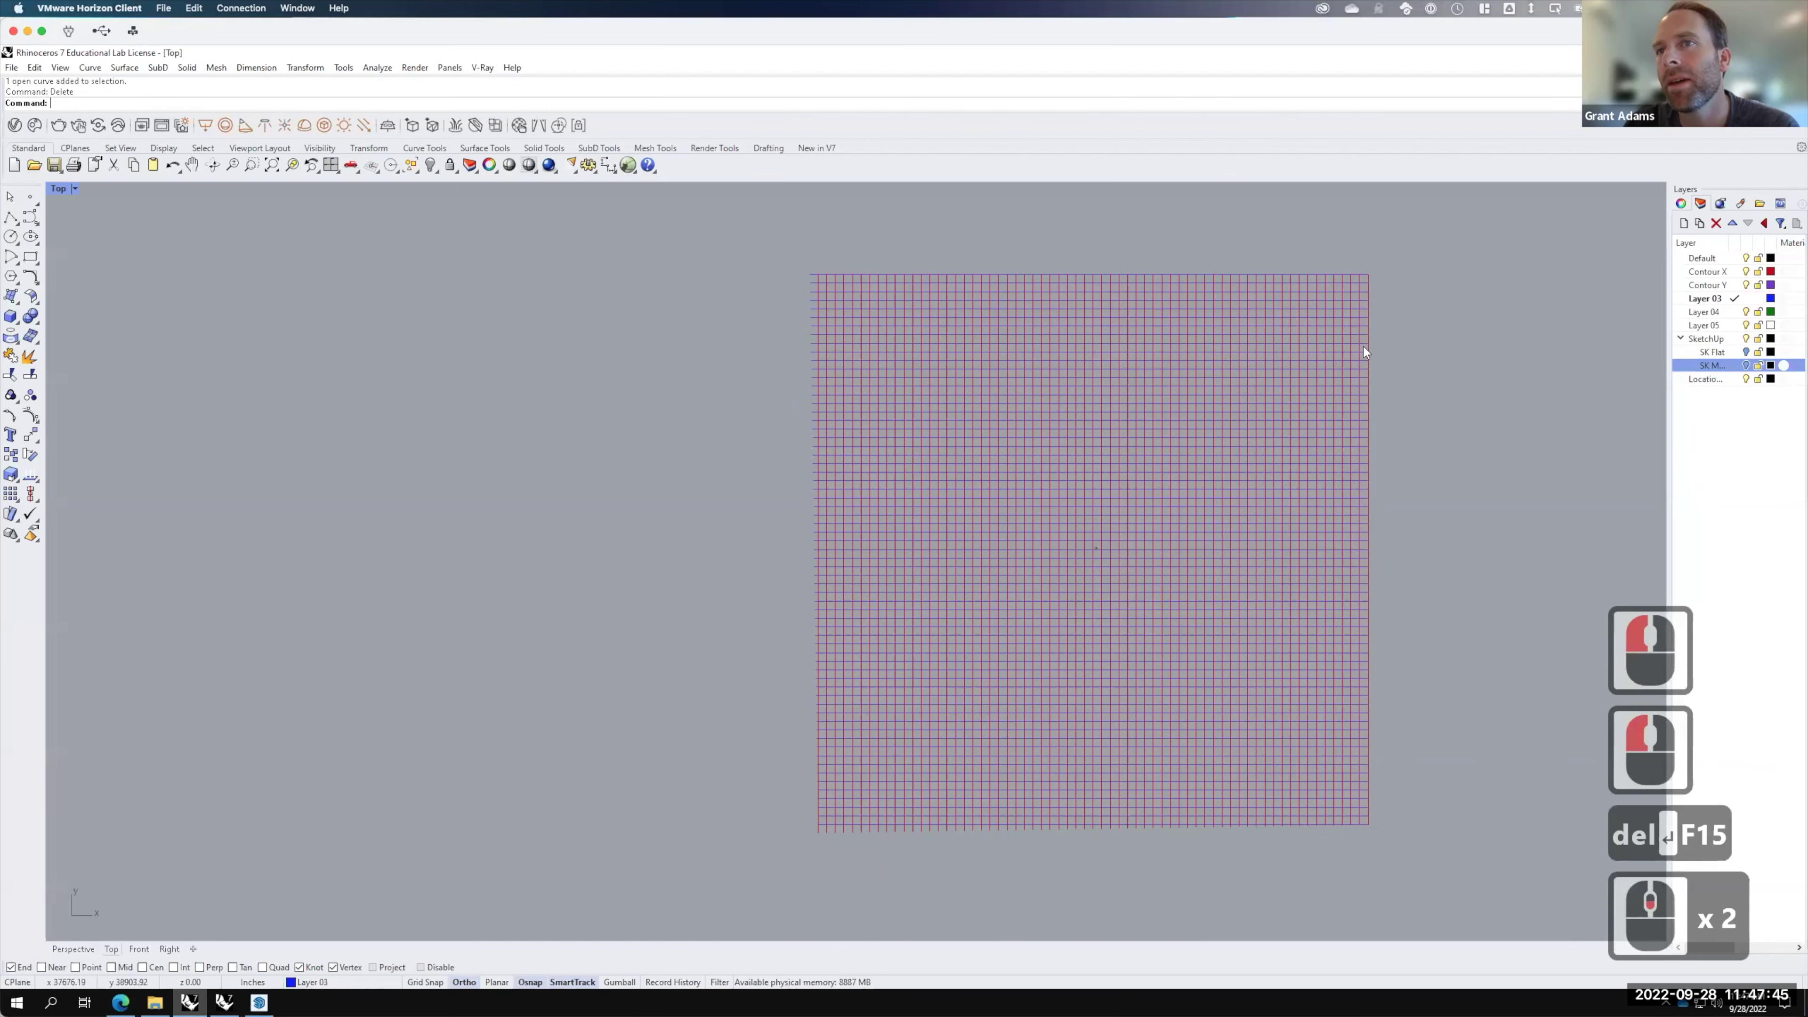
scroll(1581, 796, "up", 5)
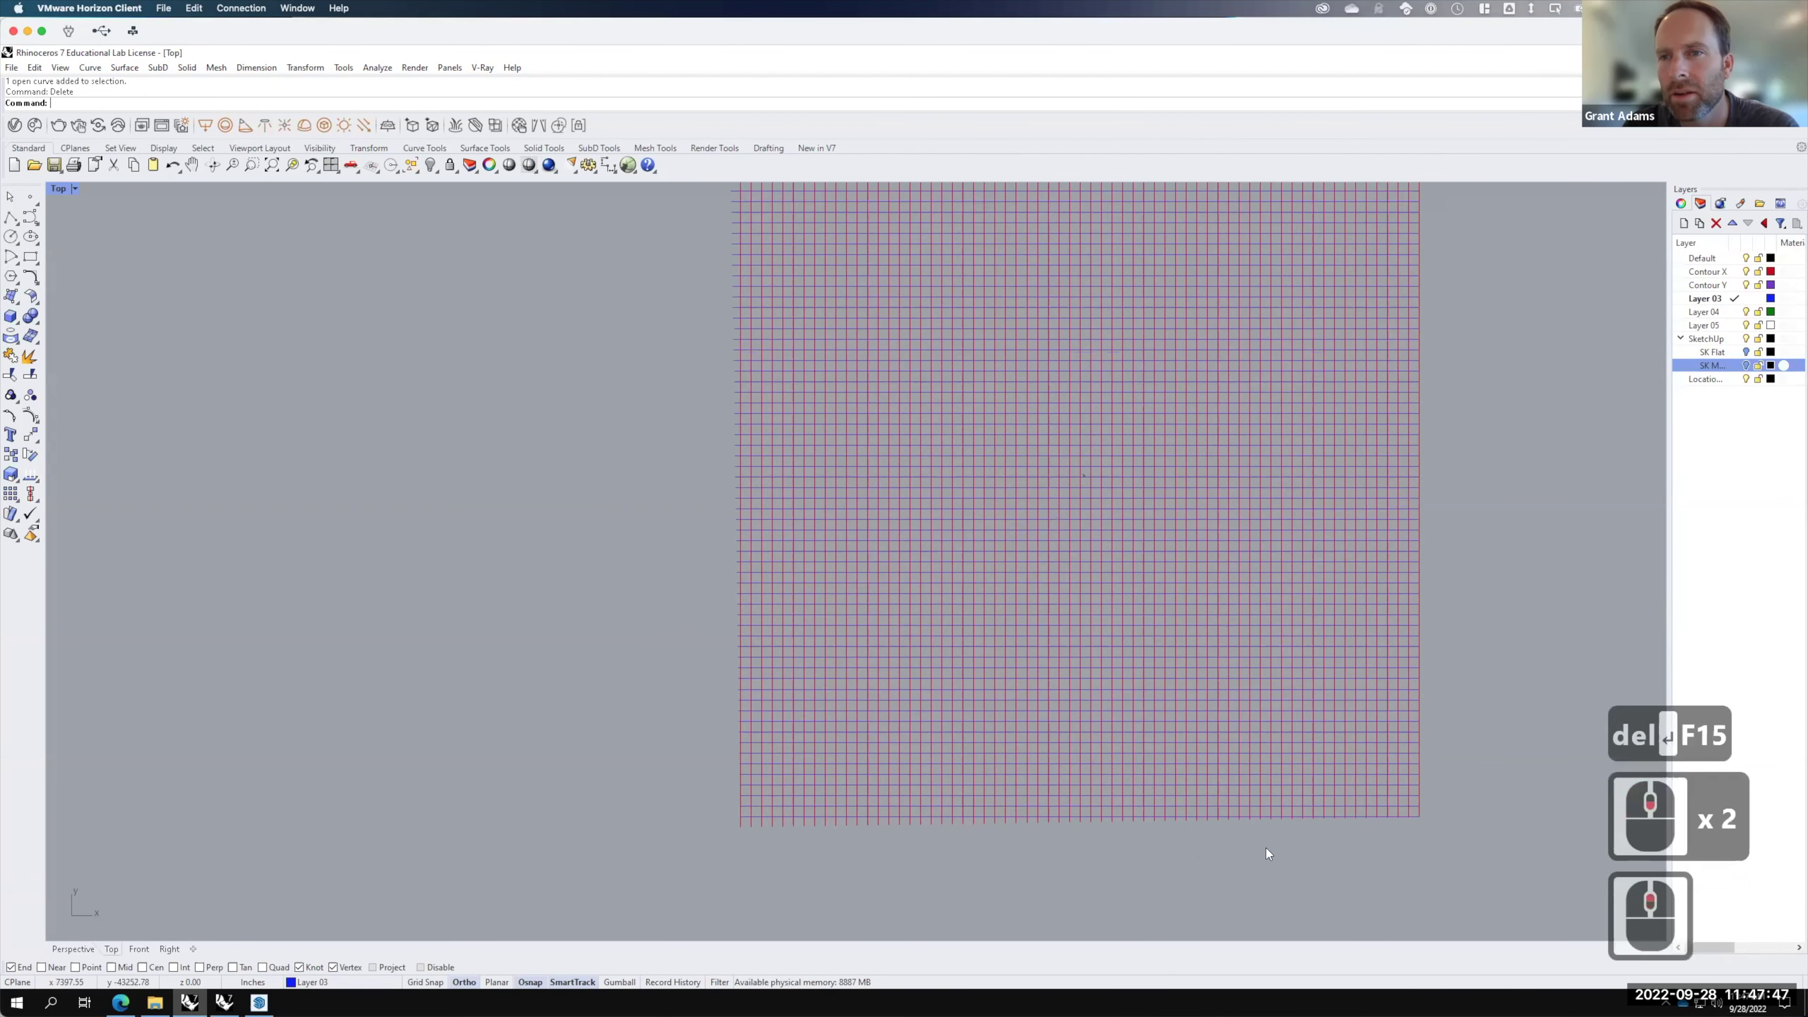
scroll(1517, 808, "up", 4)
left_click(1508, 791)
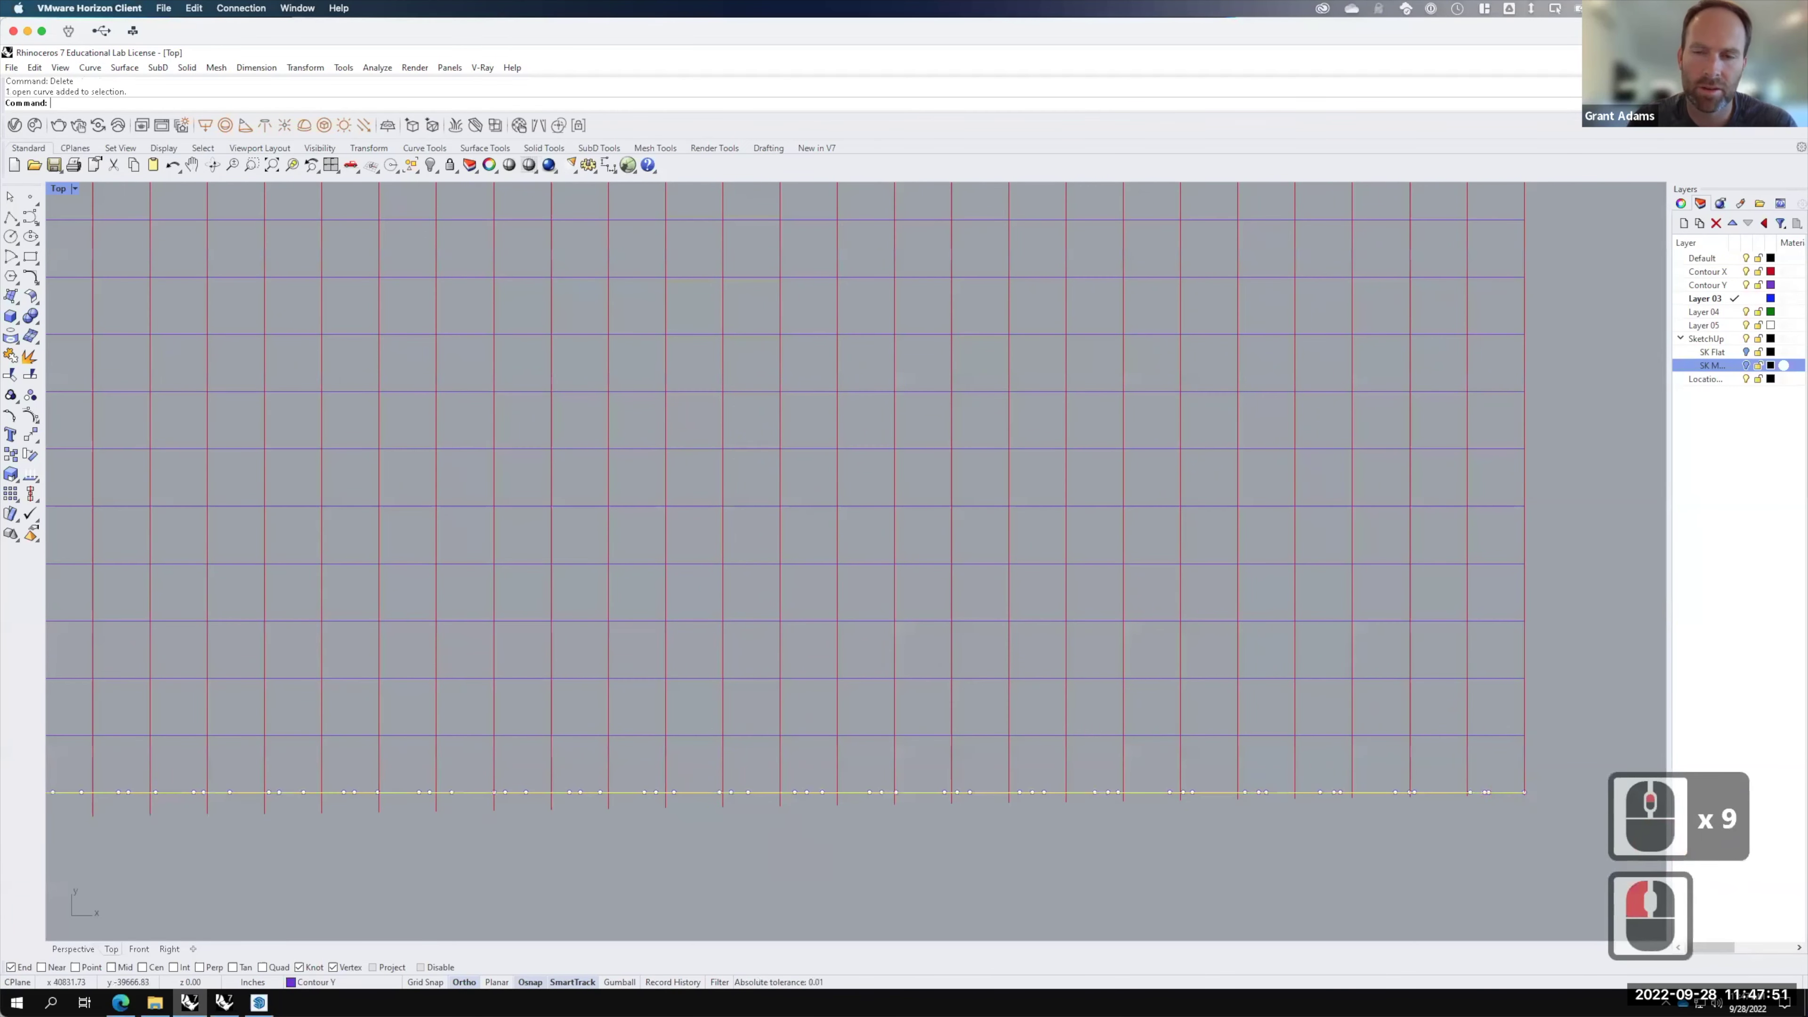
Step: Trim the red contour stubs hanging below the grid's bottom edge curve
type("trim")
key("Return")
scroll(1535, 804, "up", 3)
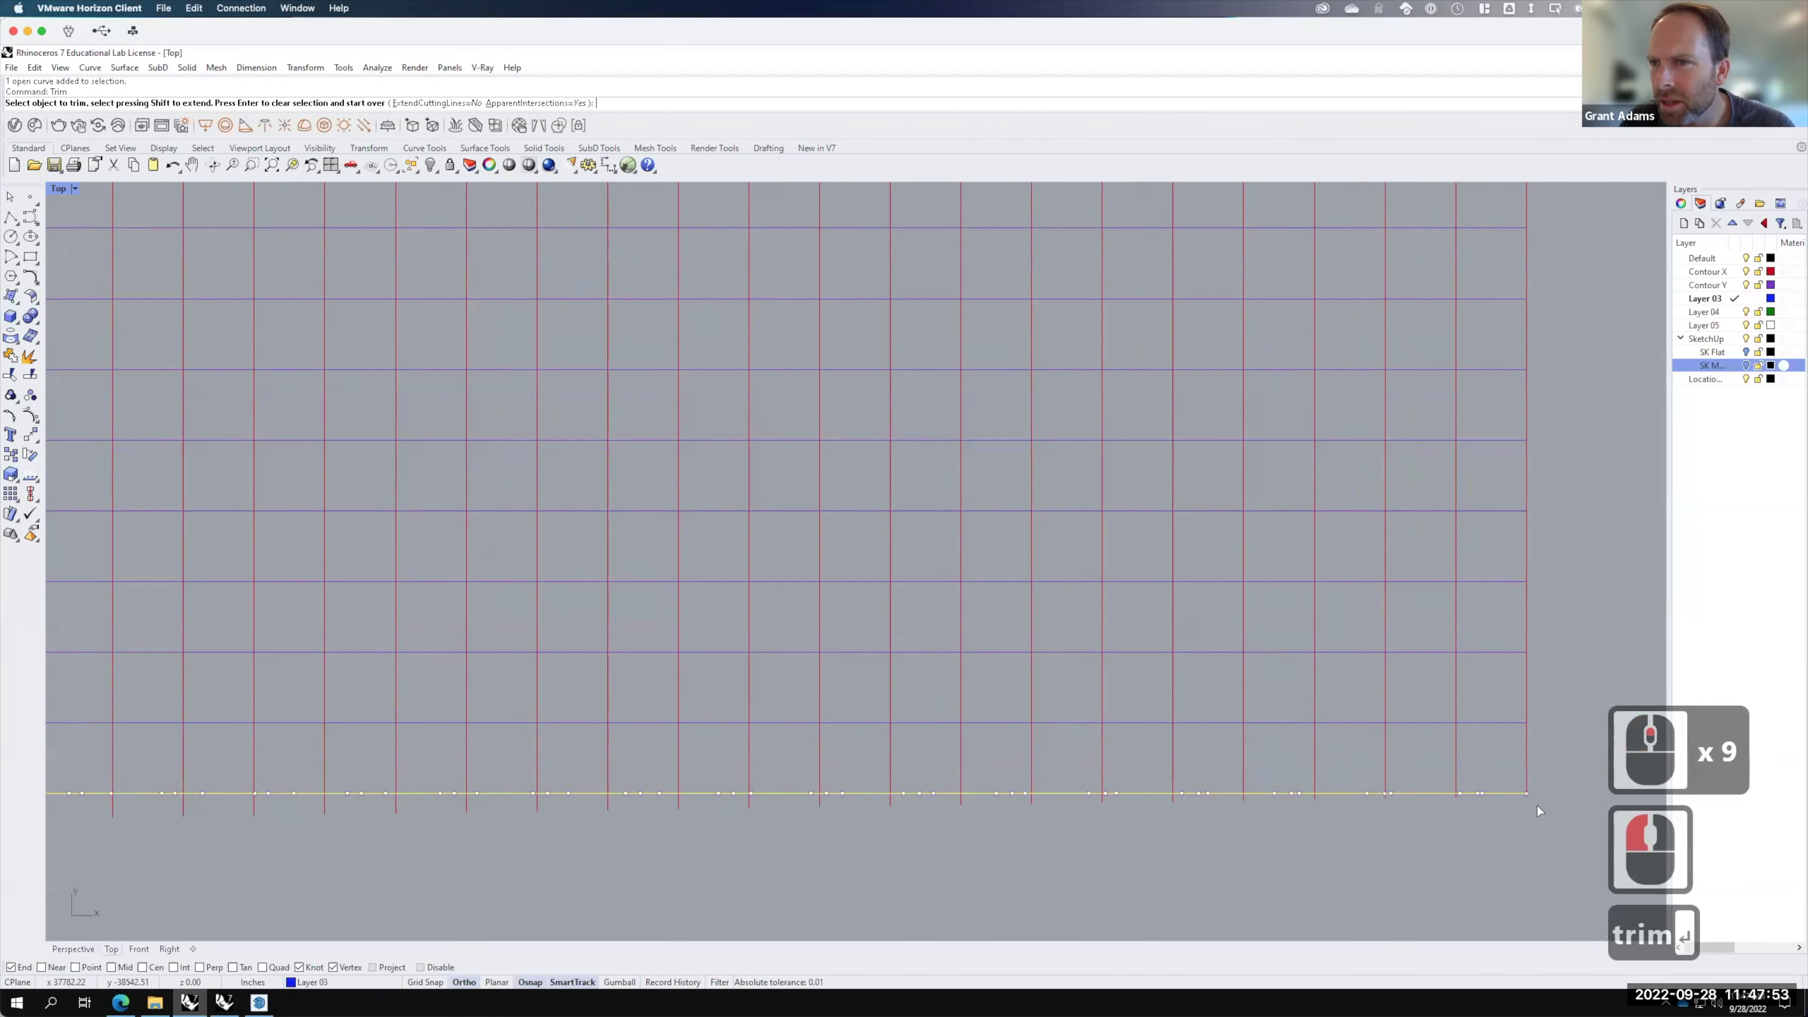
left_click_drag(1559, 833, 422, 792)
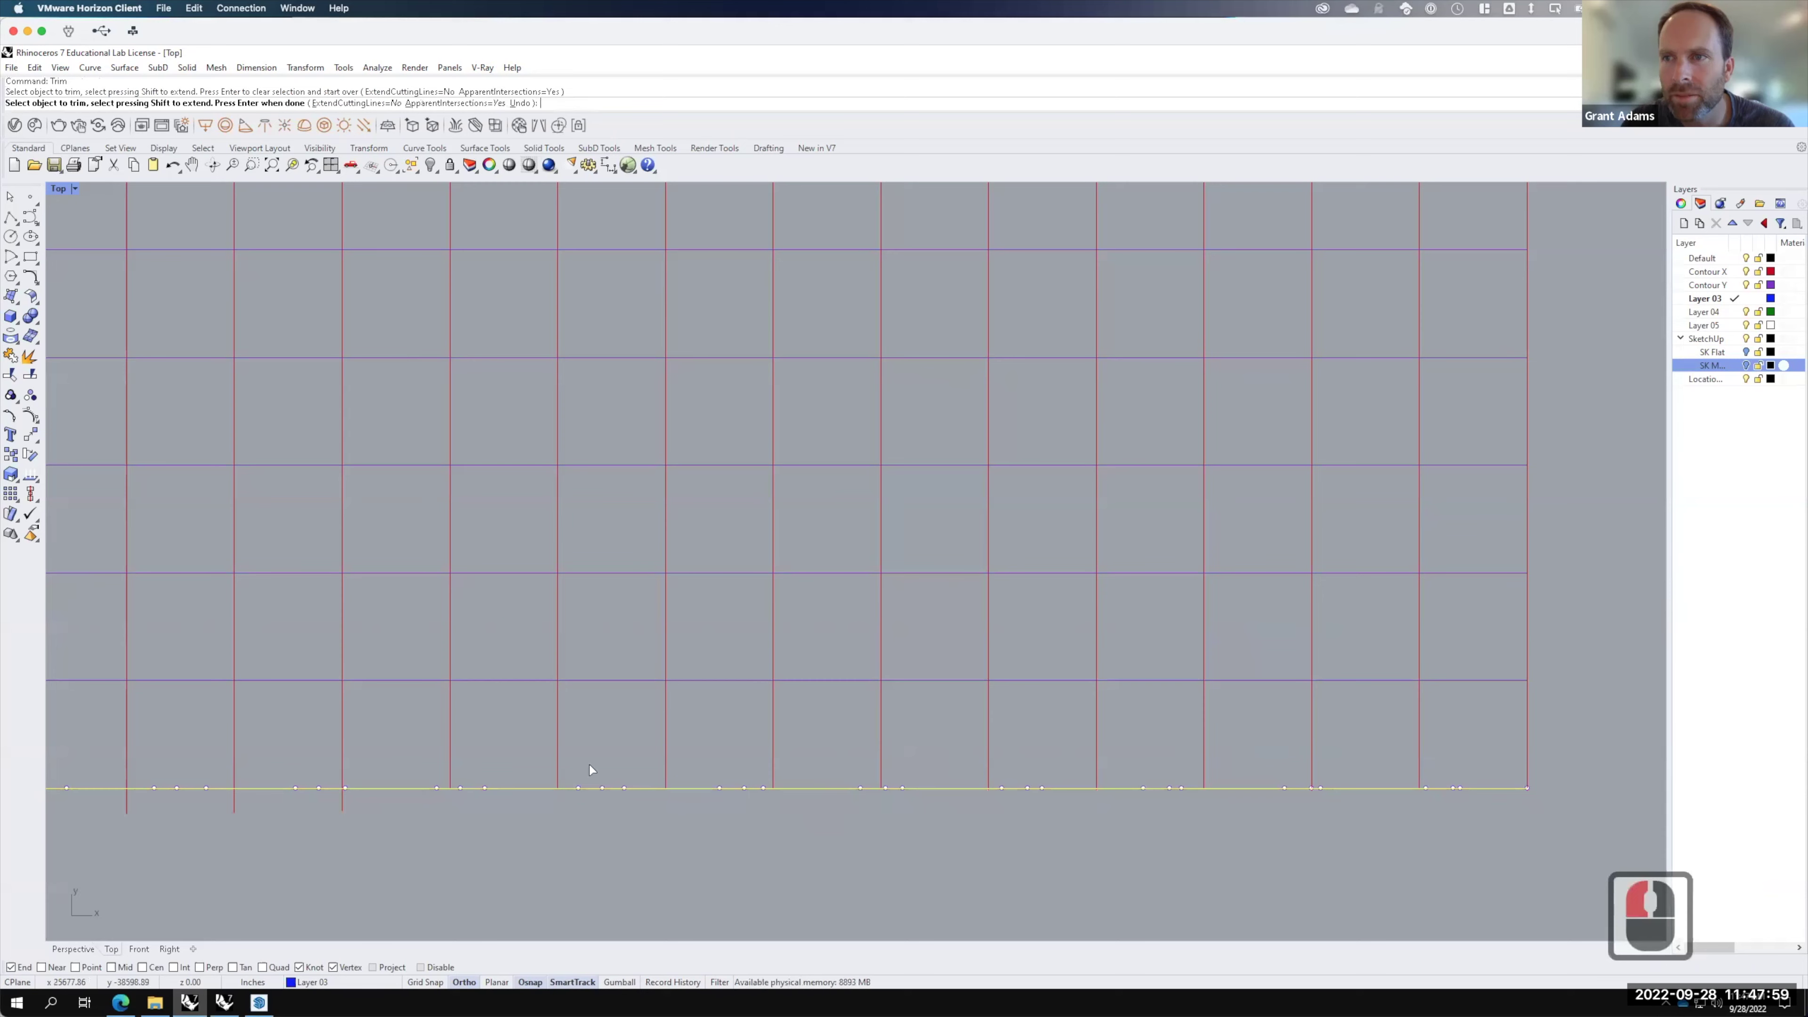
scroll(990, 739, "down", 2)
scroll(992, 742, "down", 5)
left_click_drag(961, 841, 109, 763)
scroll(1450, 619, "down", 3)
scroll(585, 695, "up", 2)
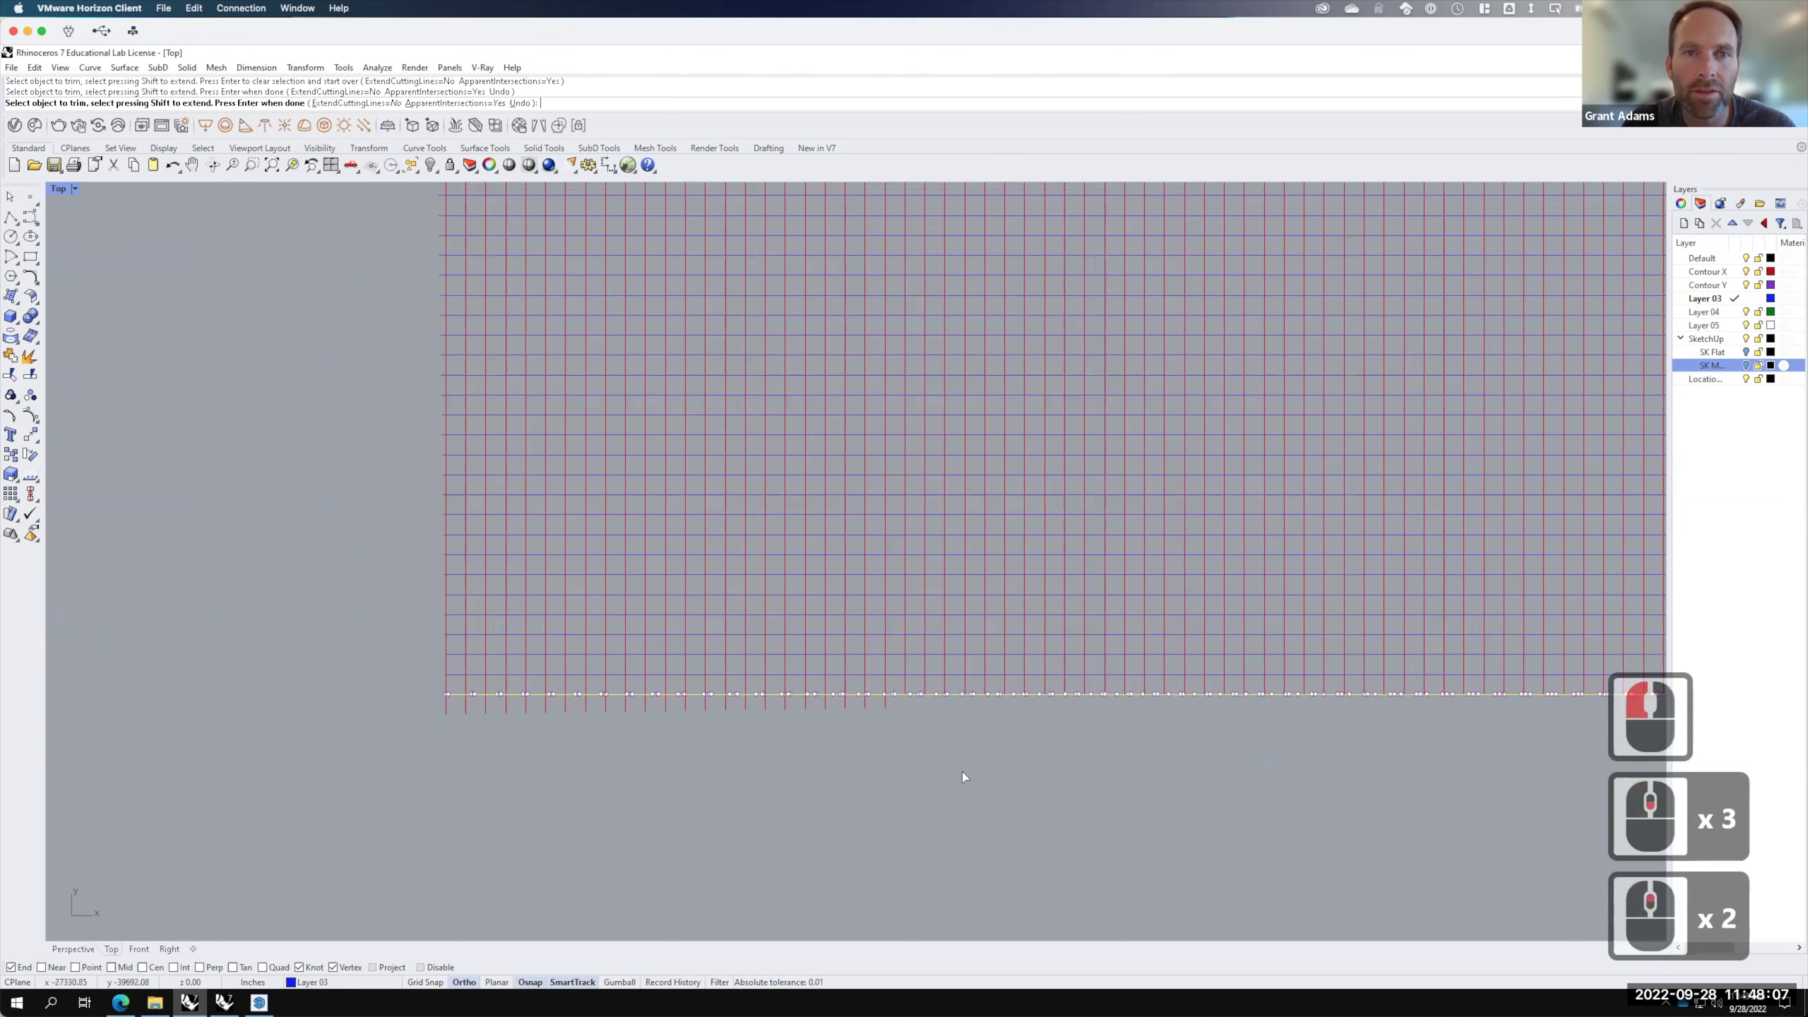
left_click_drag(970, 779, 405, 709)
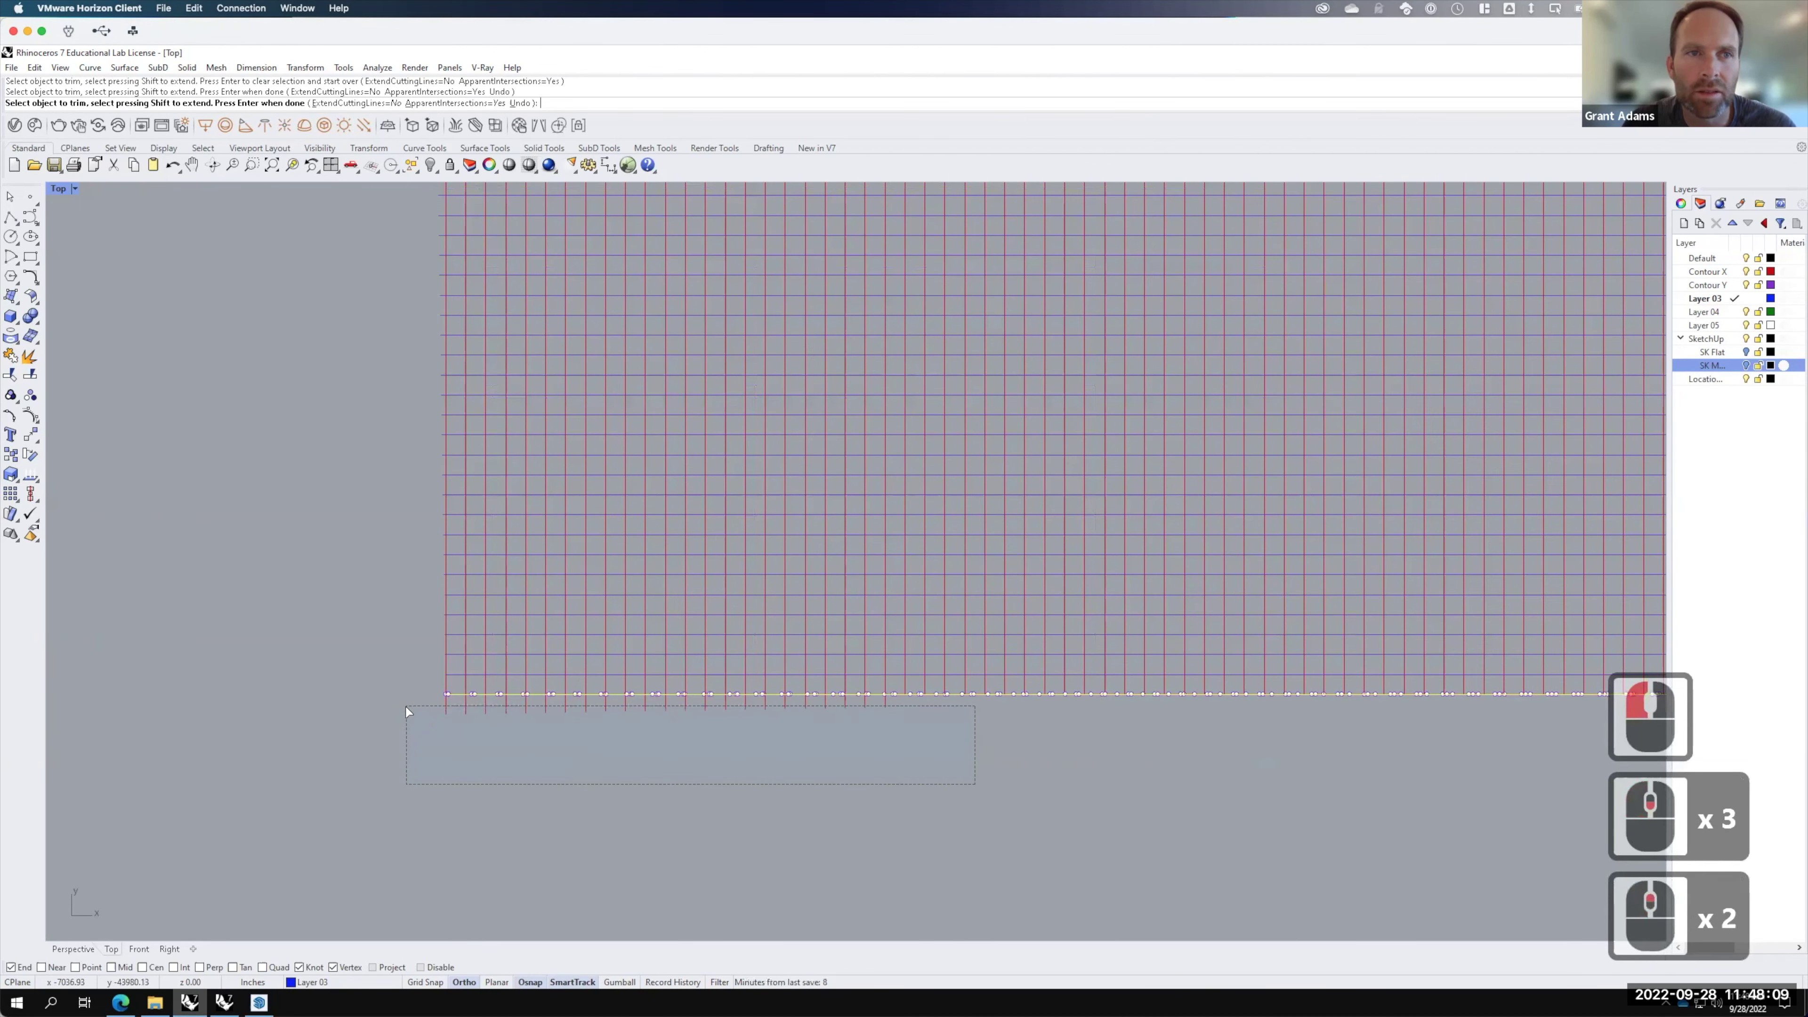
key("Return")
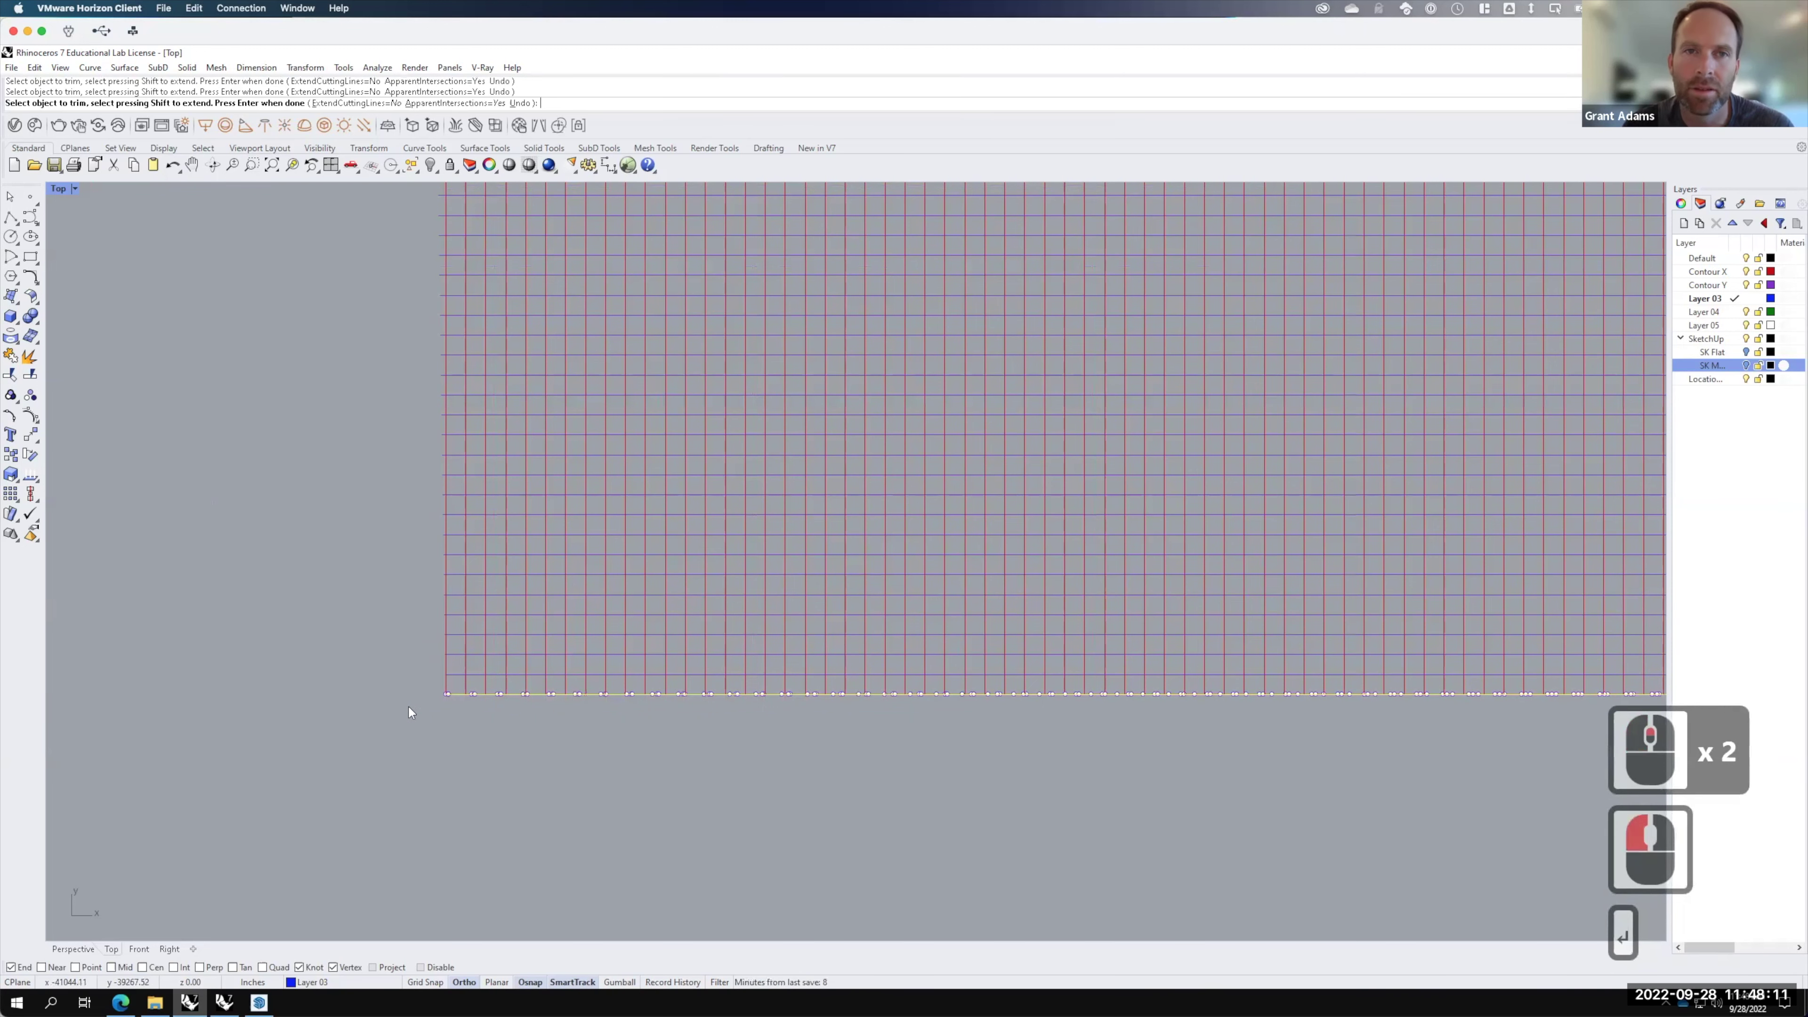
left_click(665, 746)
Step: Trim the line ends left of the grid's left edge curve
scroll(669, 765, "down", 2)
scroll(668, 768, "down", 1)
scroll(439, 642, "up", 4)
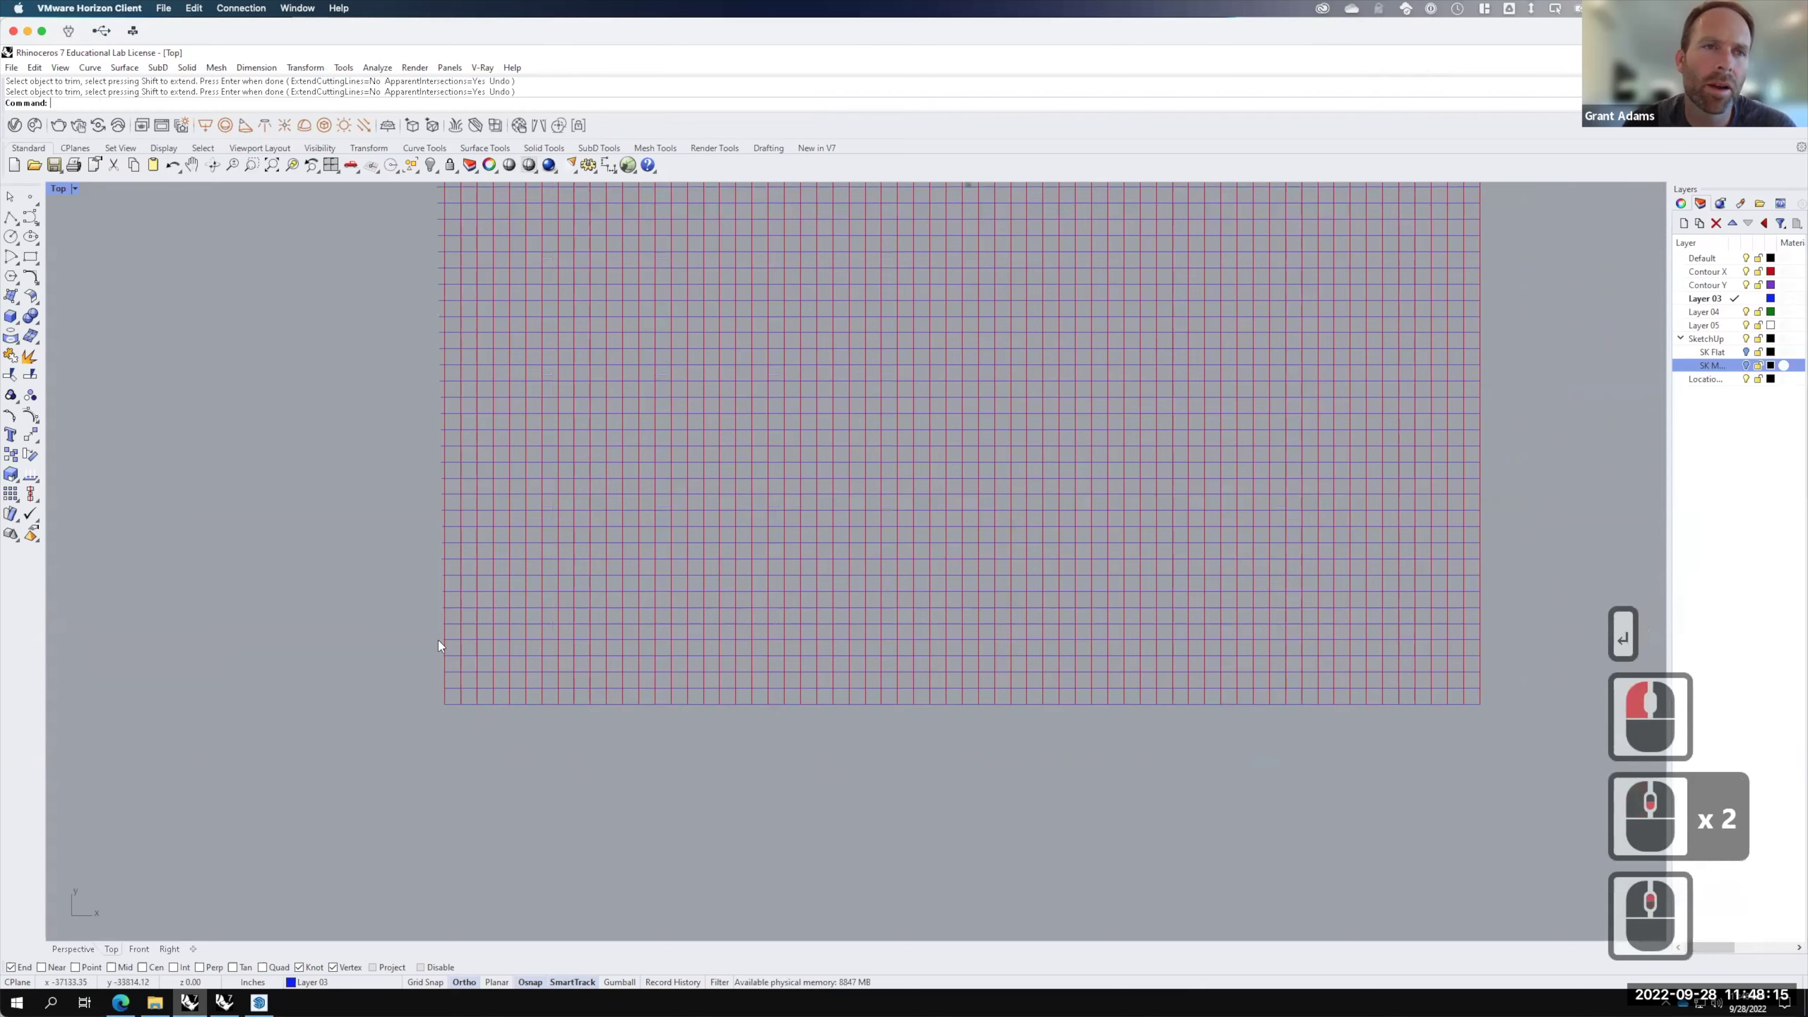
scroll(443, 645, "up", 2)
left_click(484, 660)
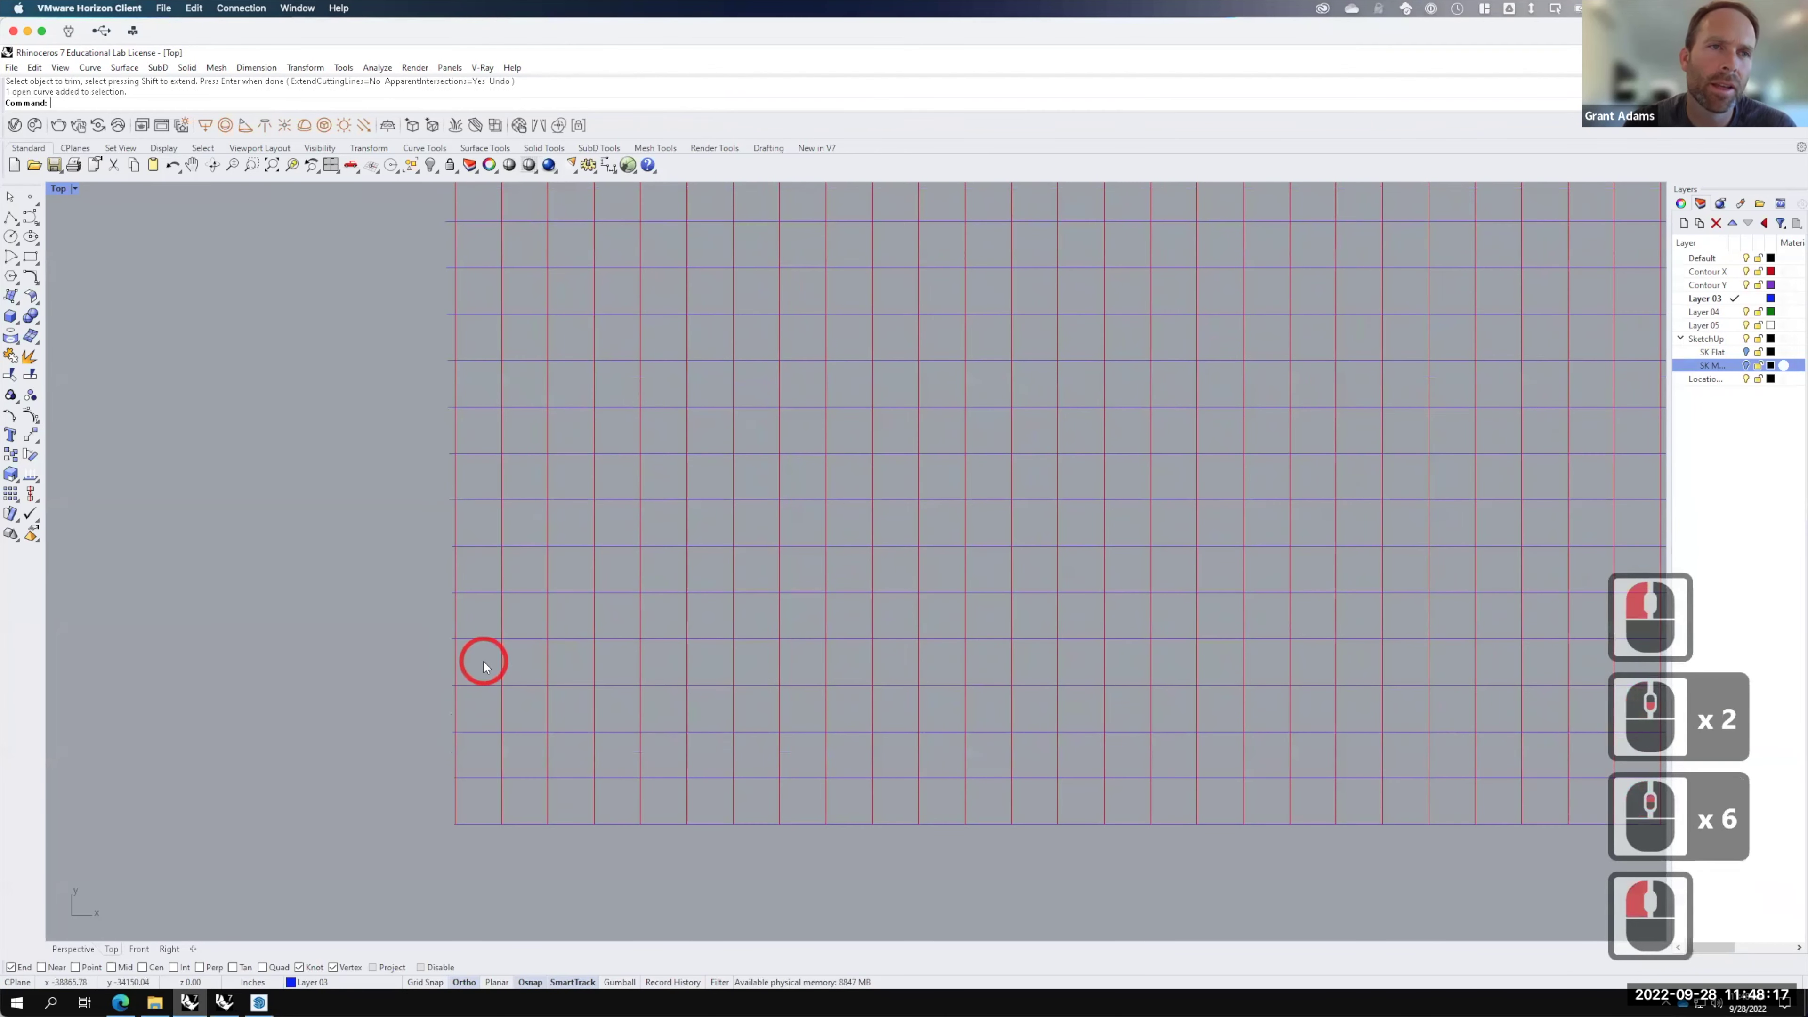
type("trim")
key("Return")
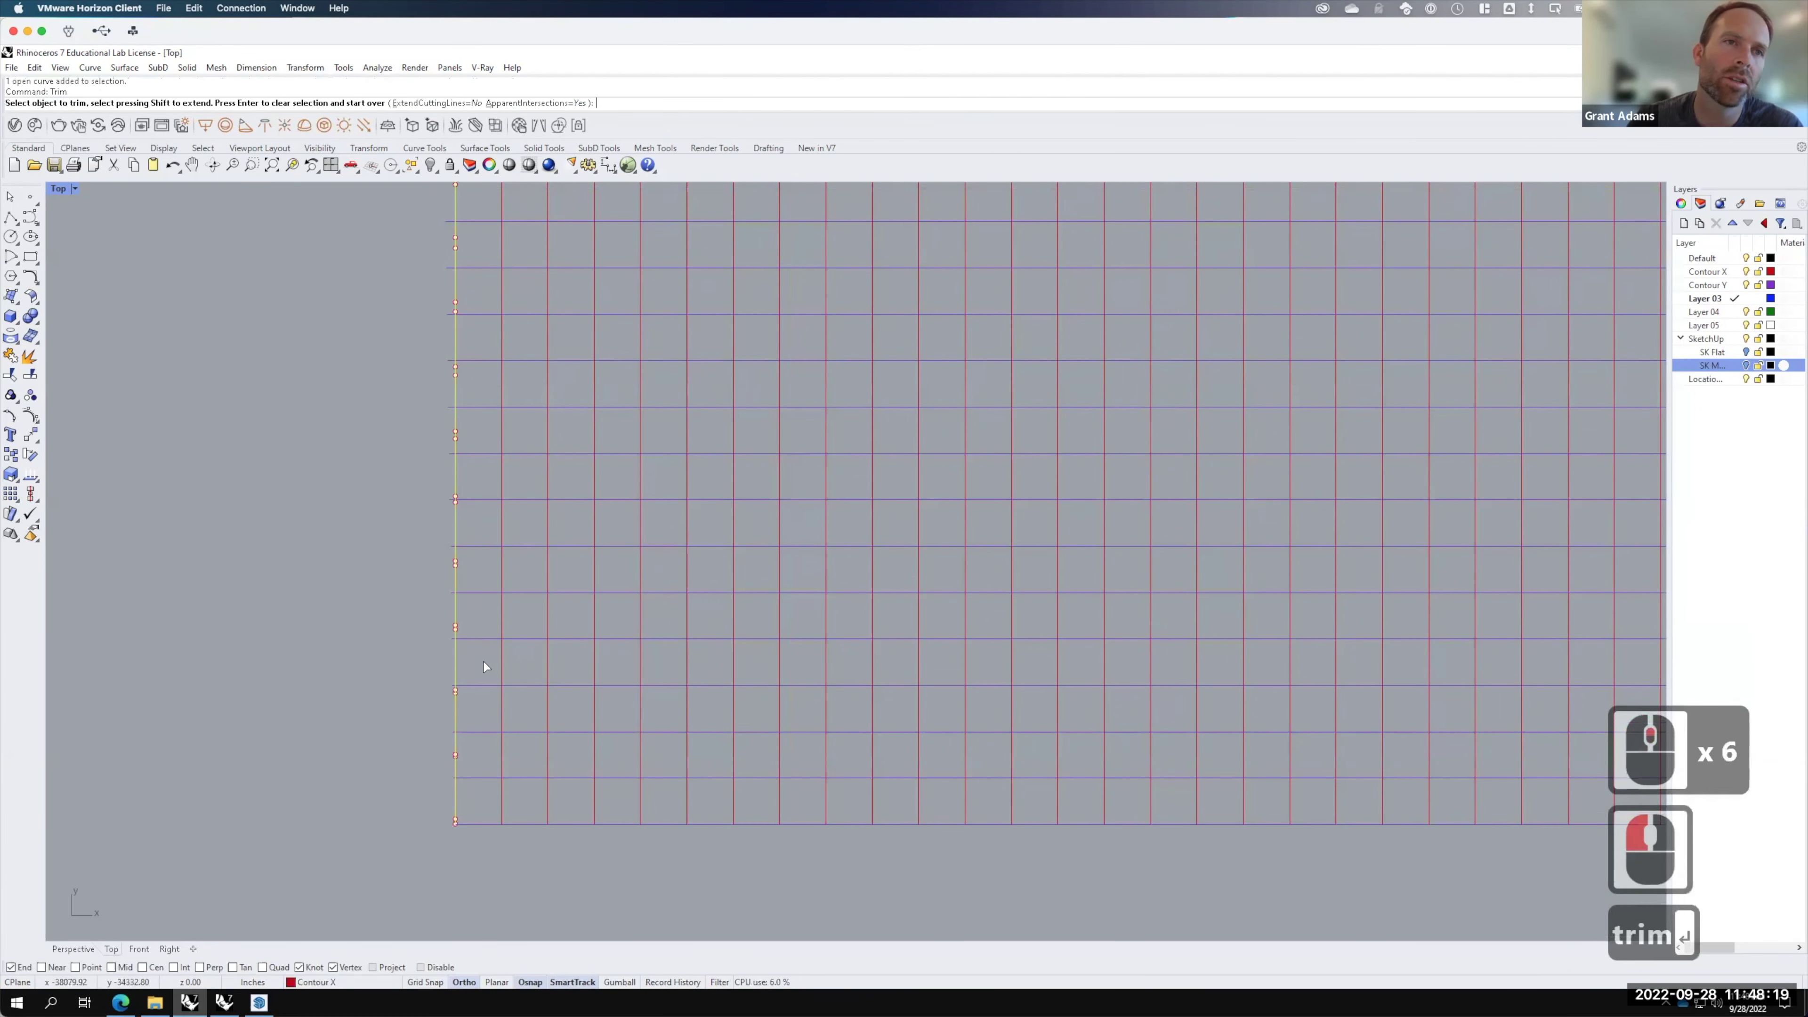
scroll(444, 840, "up", 1)
scroll(505, 772, "up", 12)
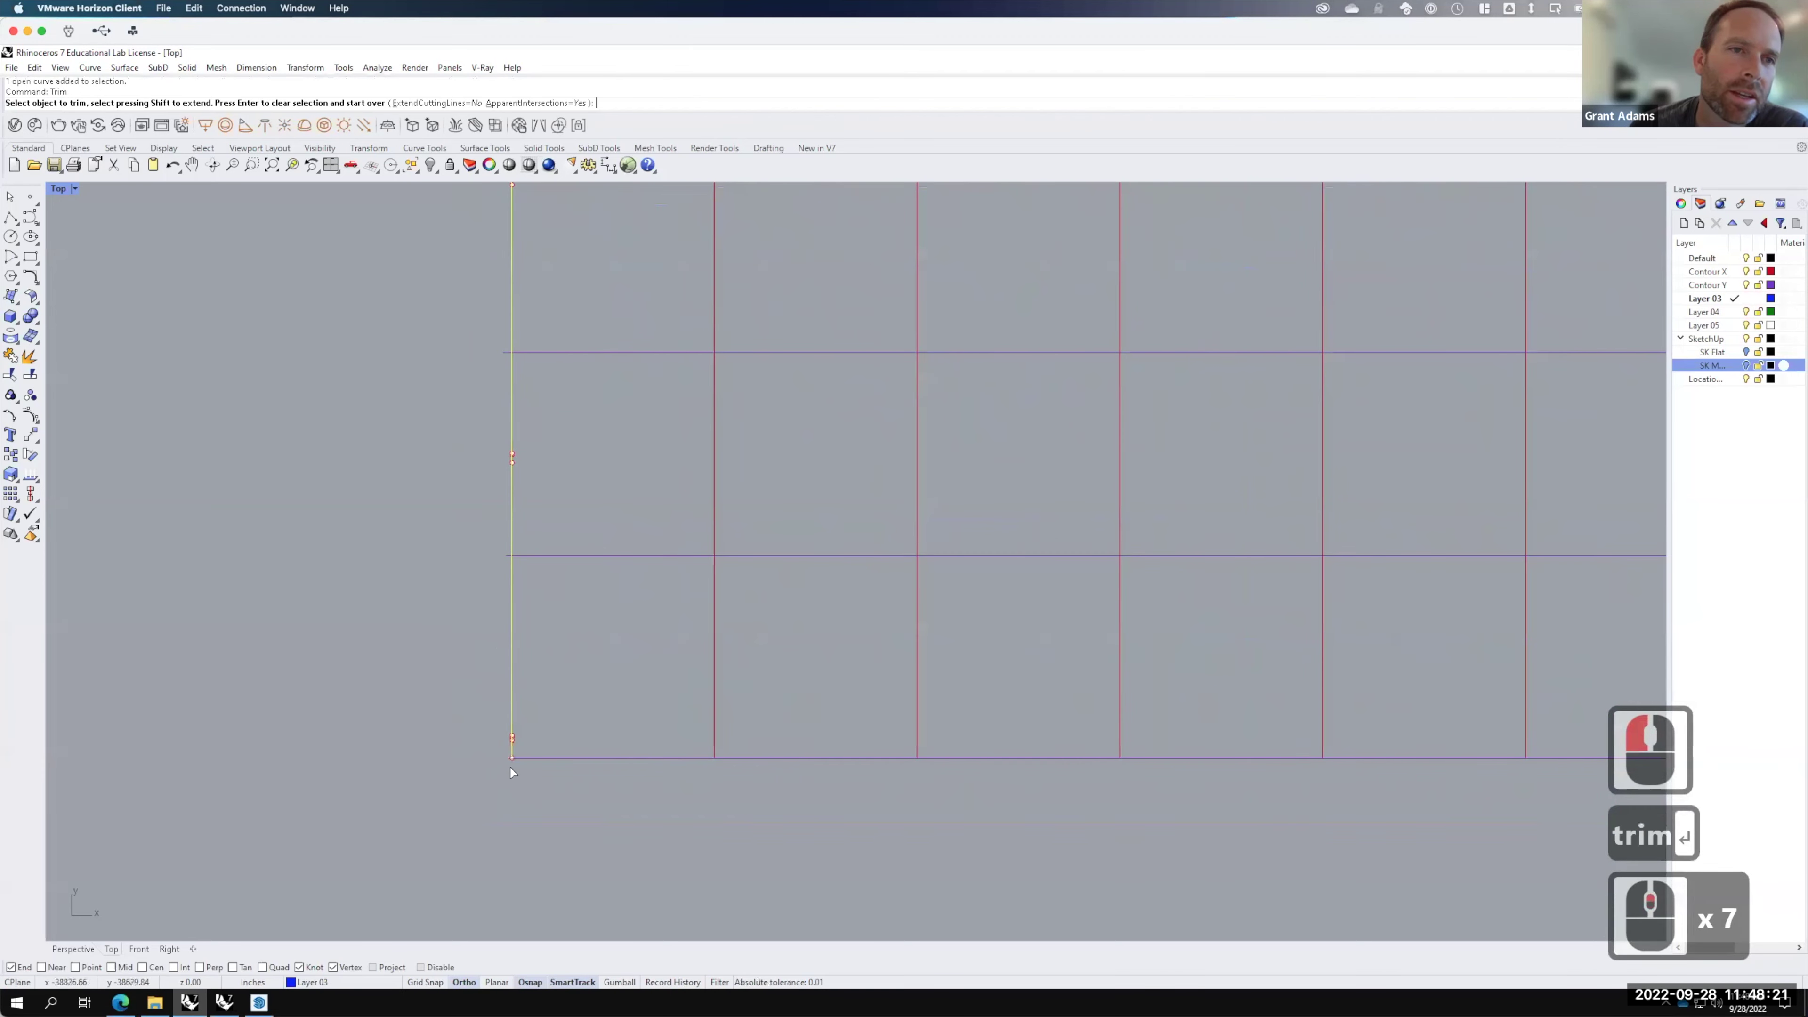
left_click(505, 735)
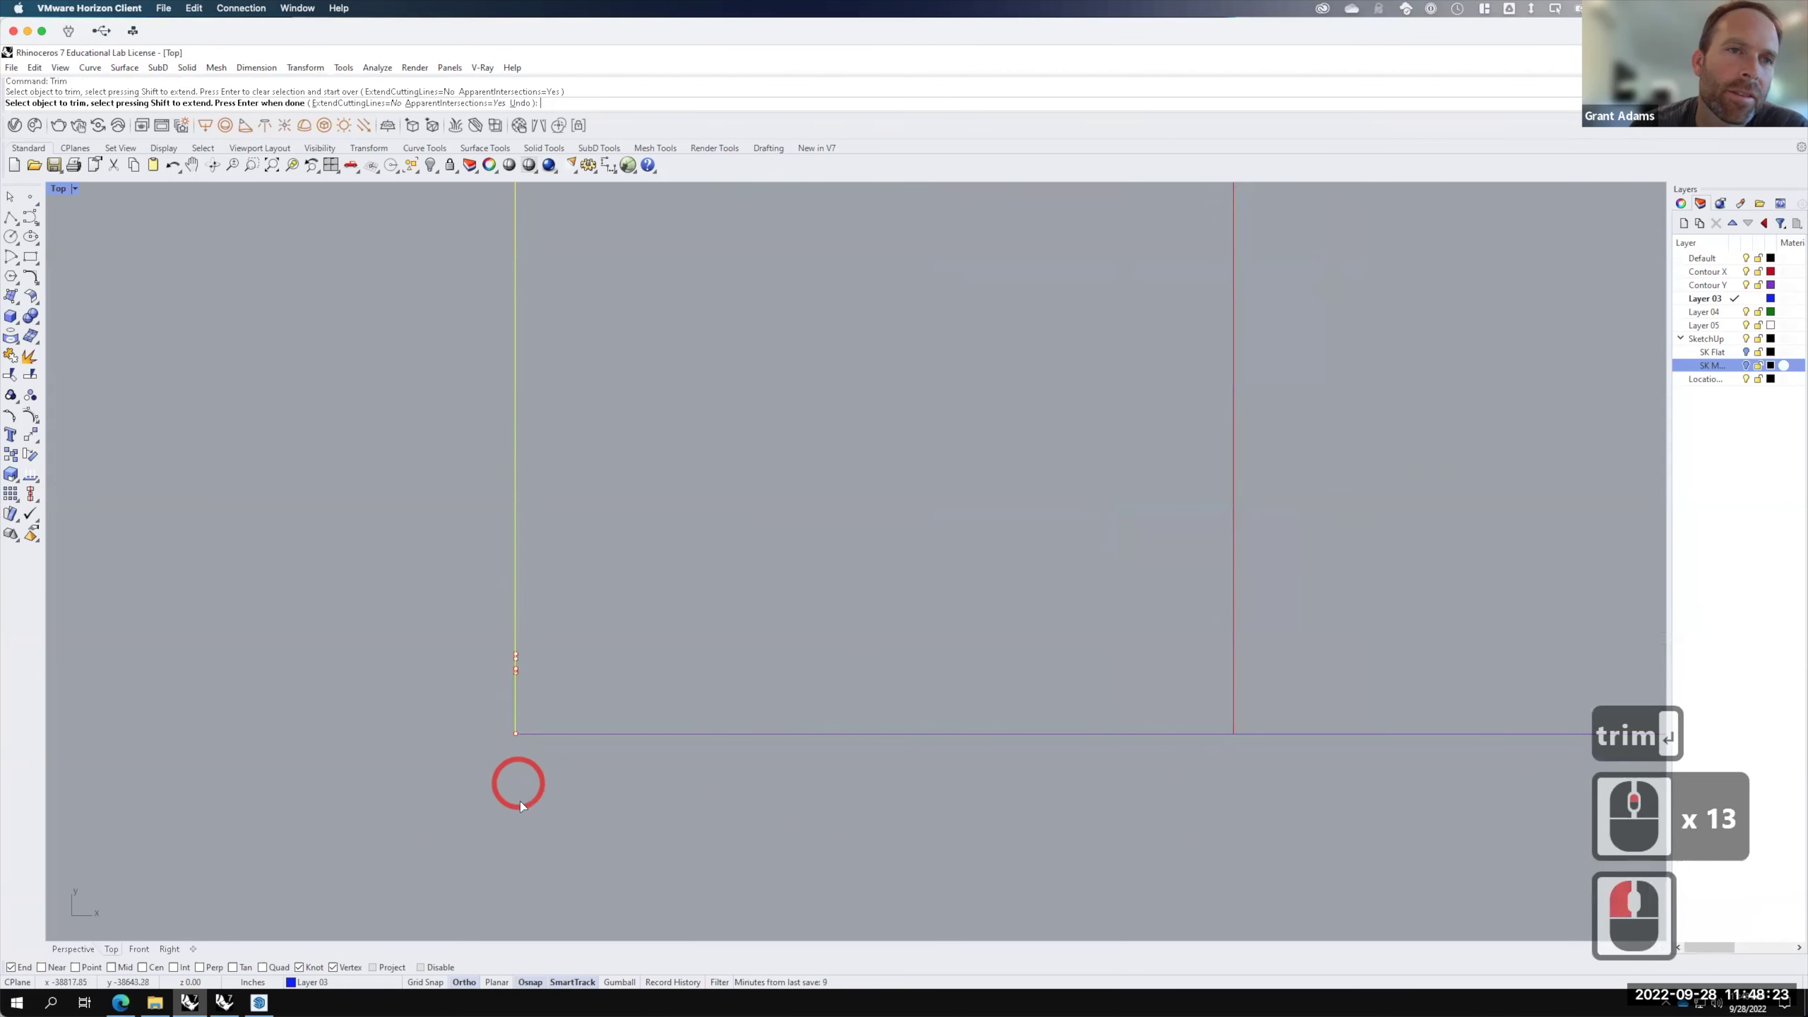
scroll(529, 833, "down", 5)
left_click_drag(517, 576, 439, 248)
Step: Trim the remaining small stubs left of the left edge curve
scroll(750, 831, "down", 2)
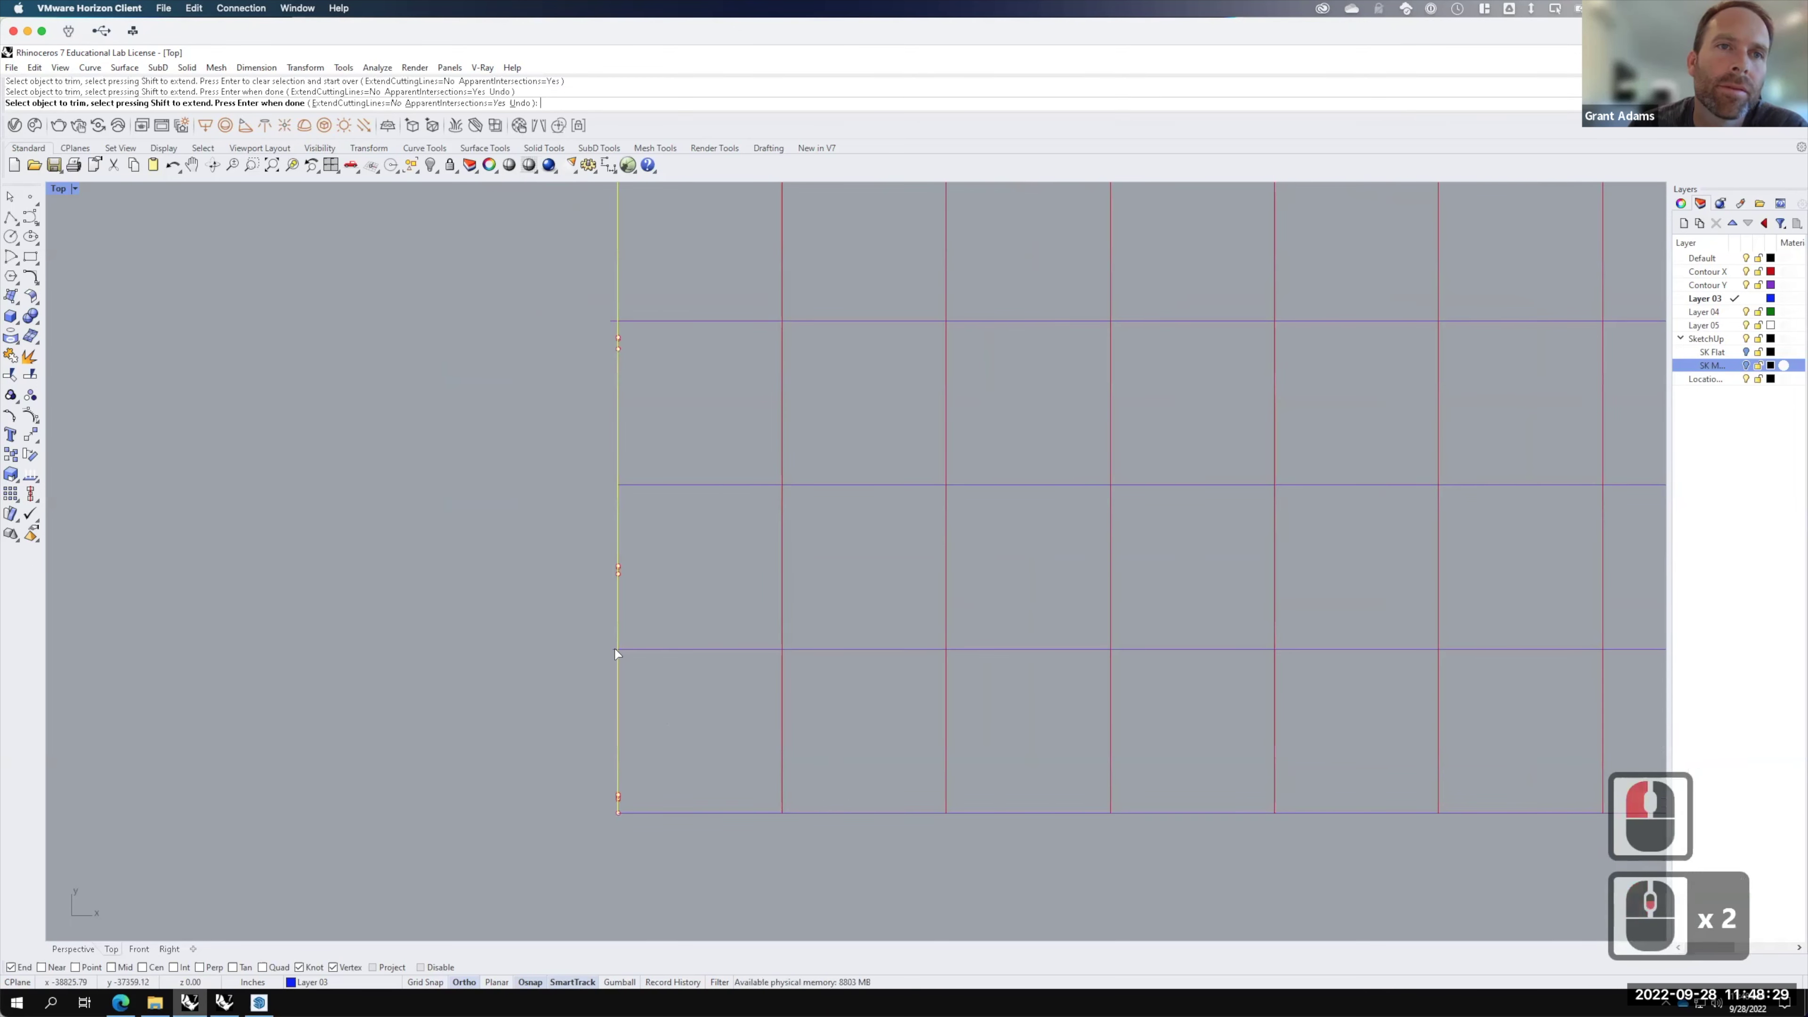
left_click(631, 481)
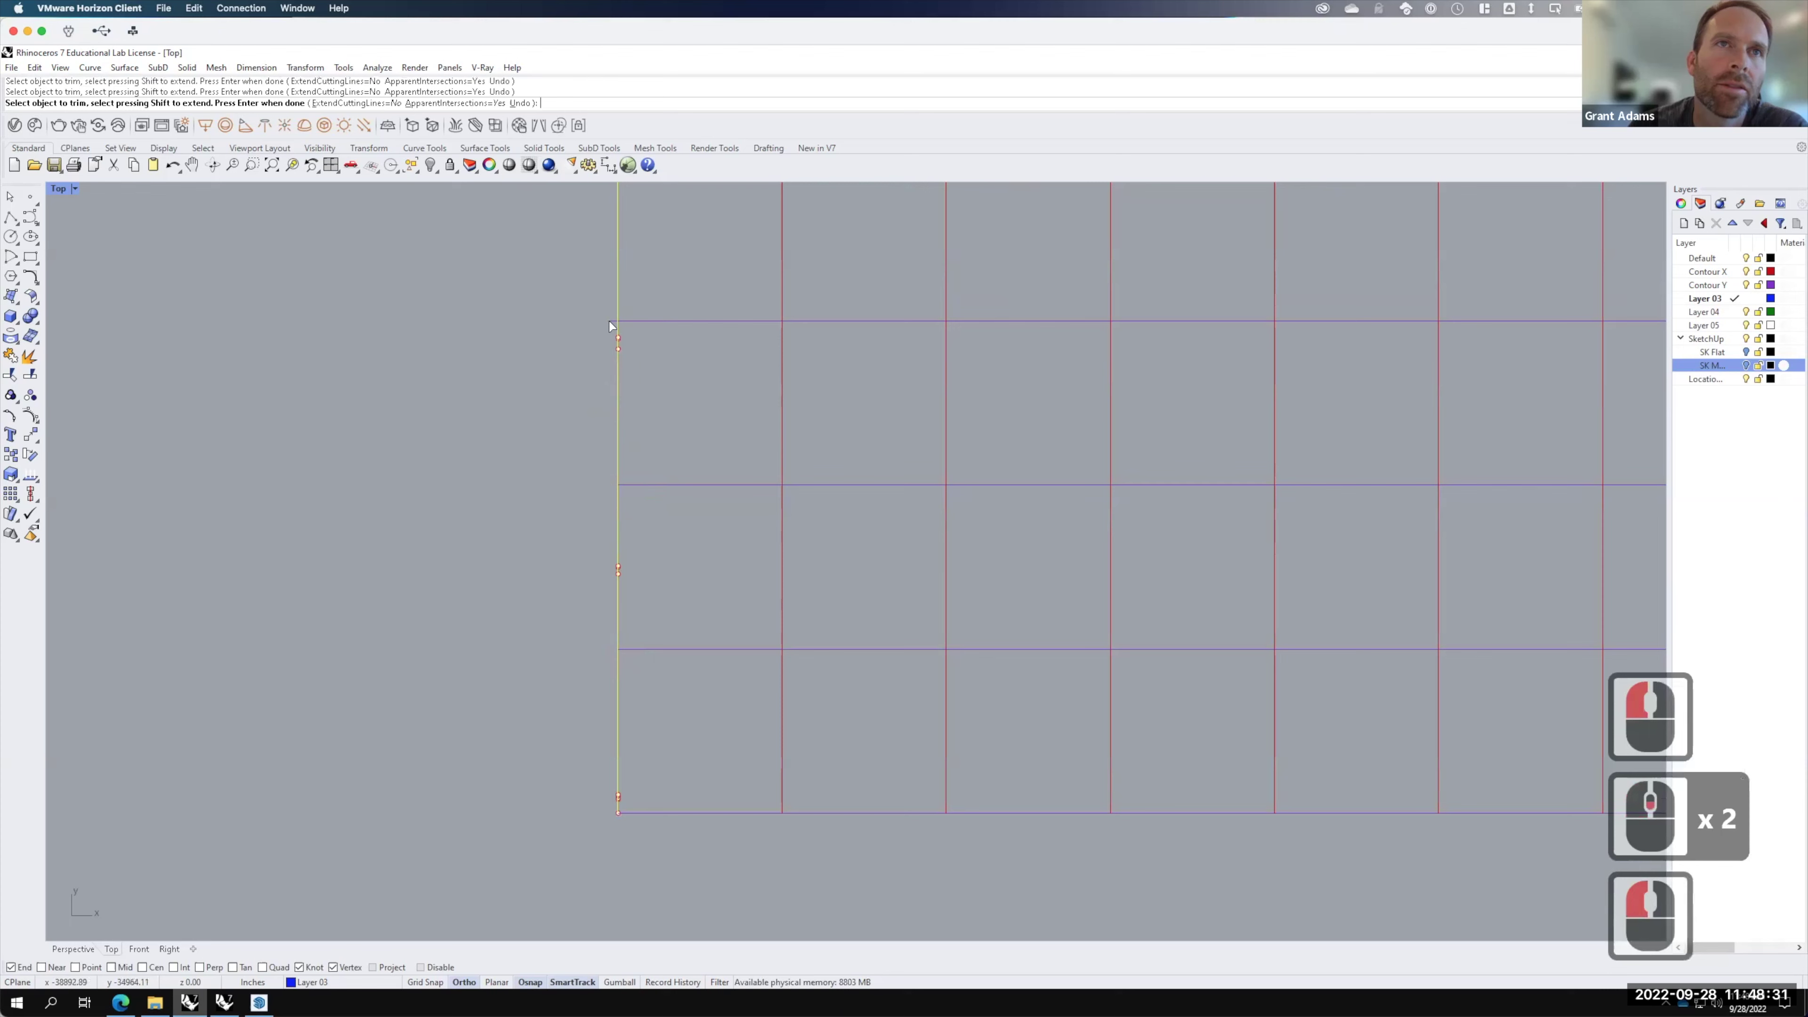
left_click(610, 326)
scroll(637, 811, "down", 5)
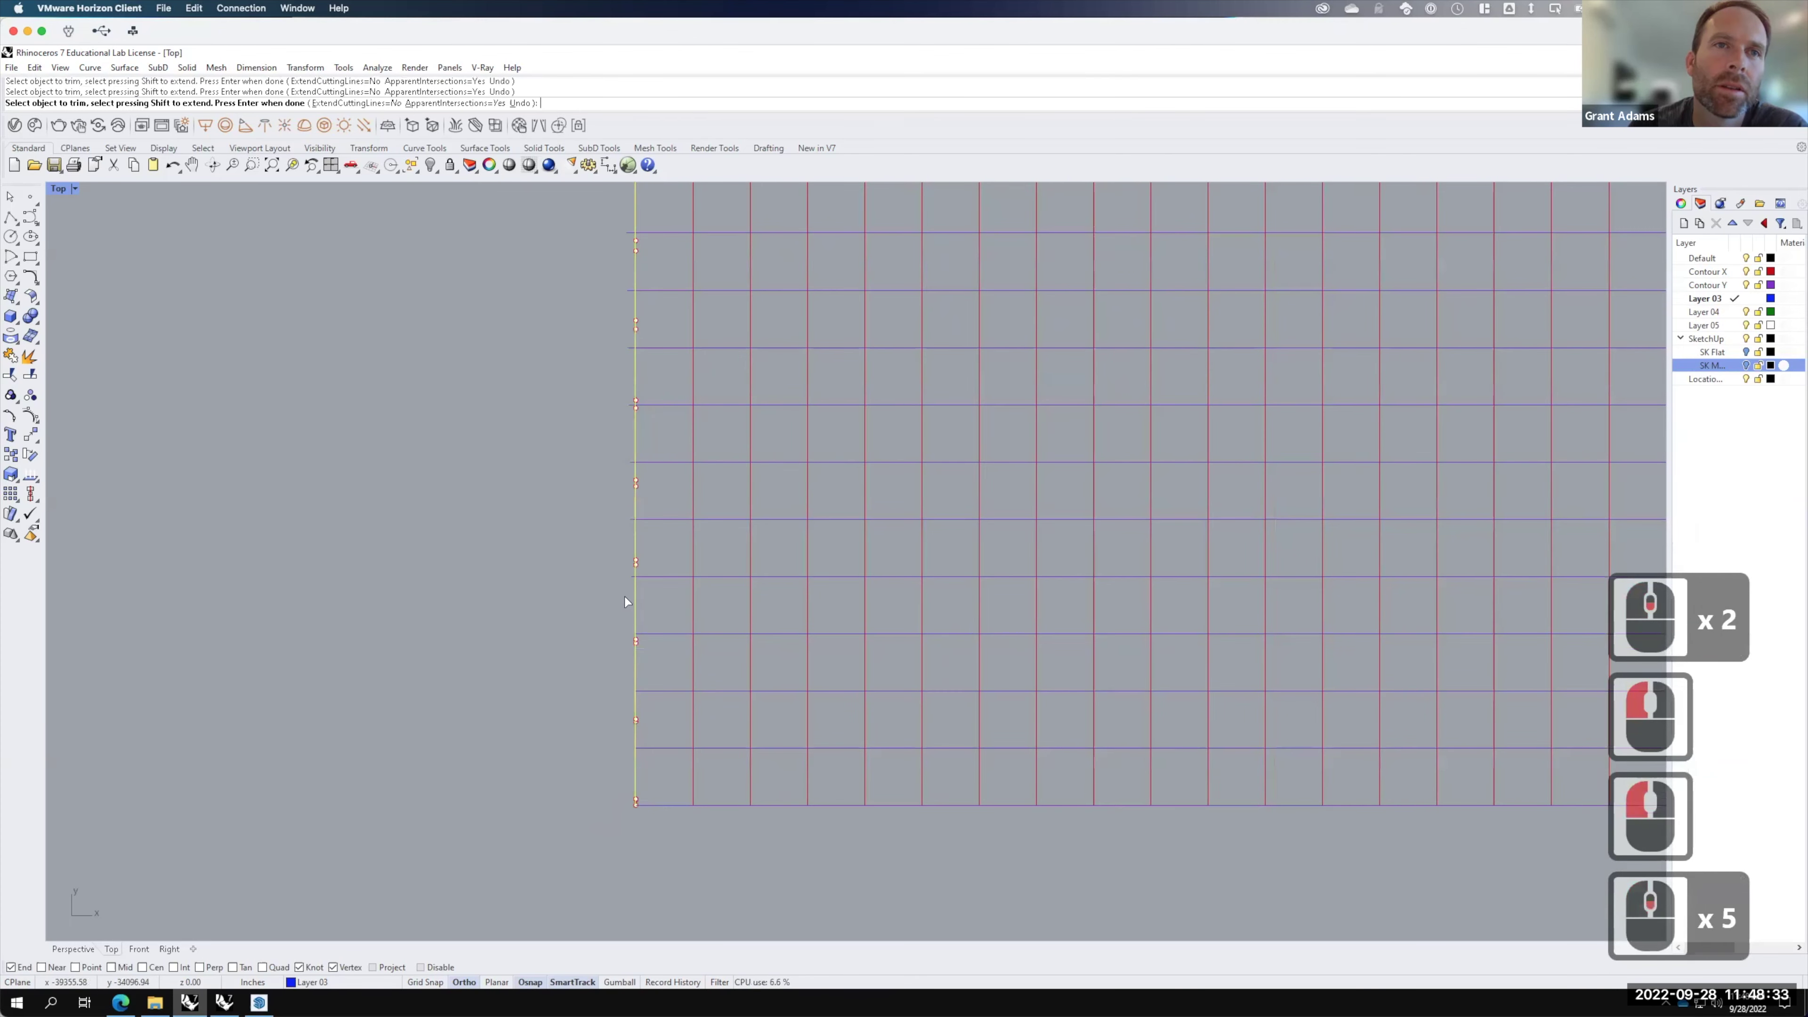
left_click(629, 575)
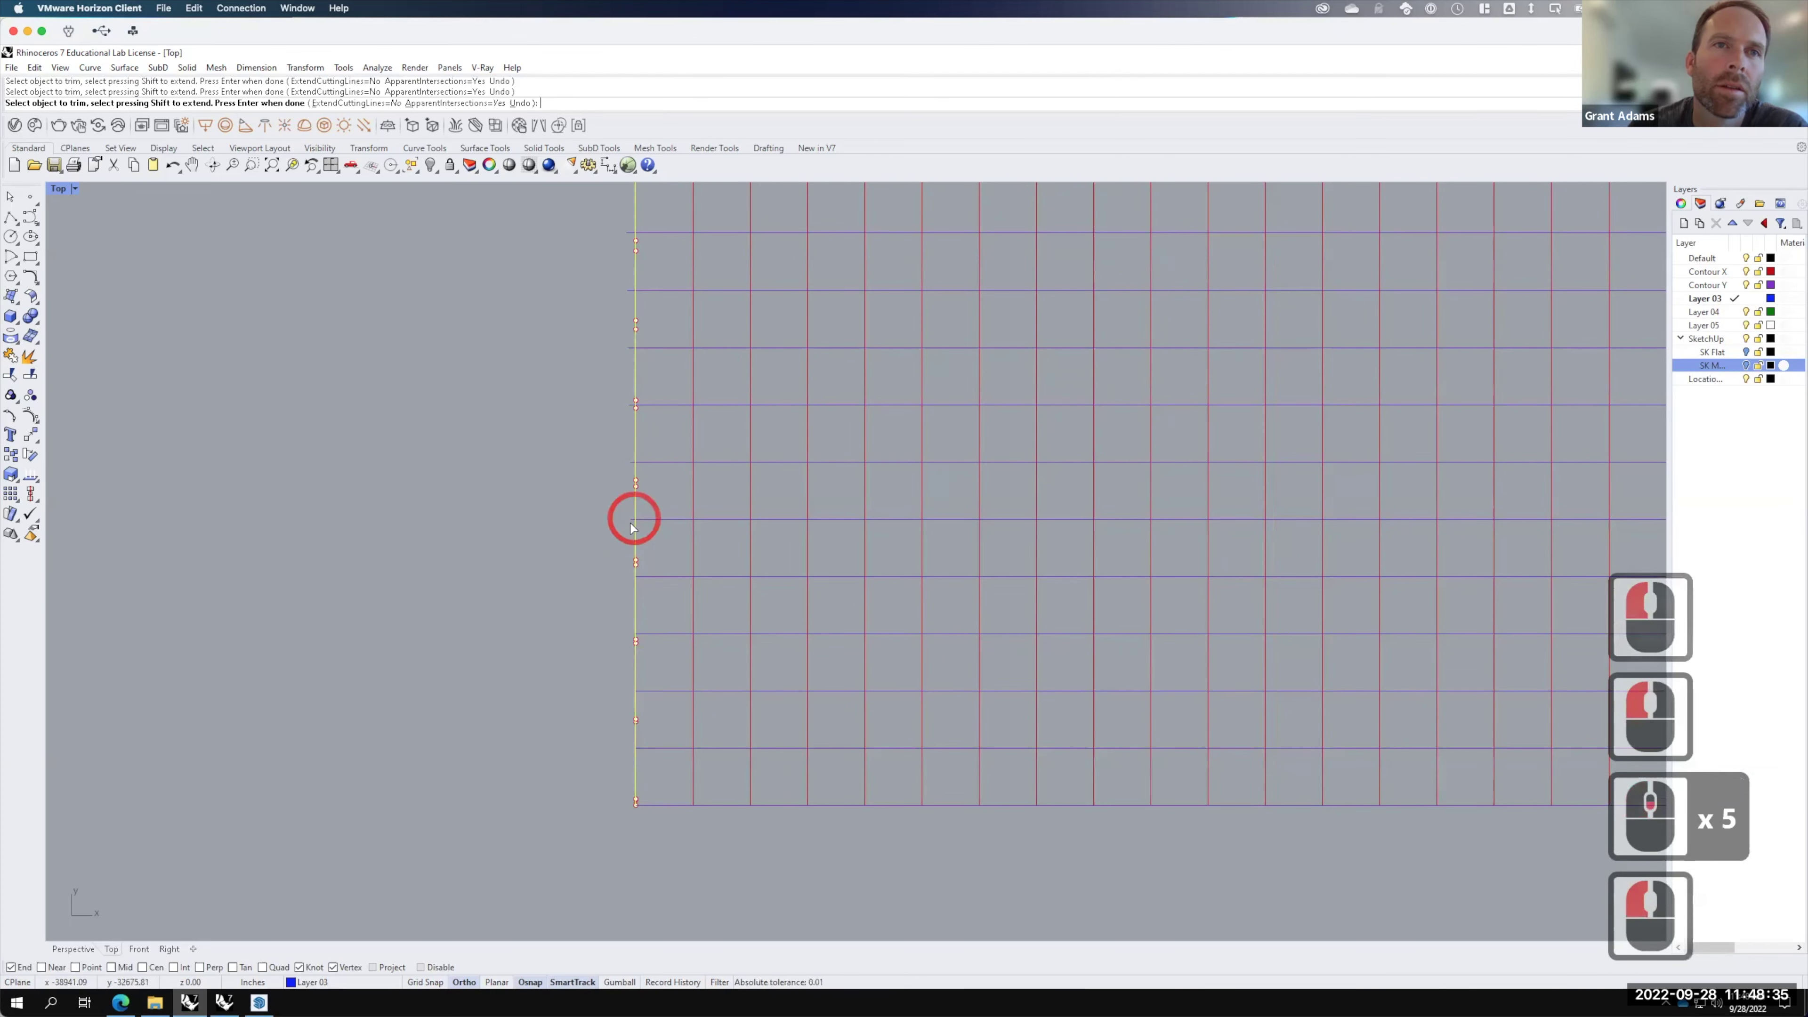
left_click(631, 519)
left_click(627, 411)
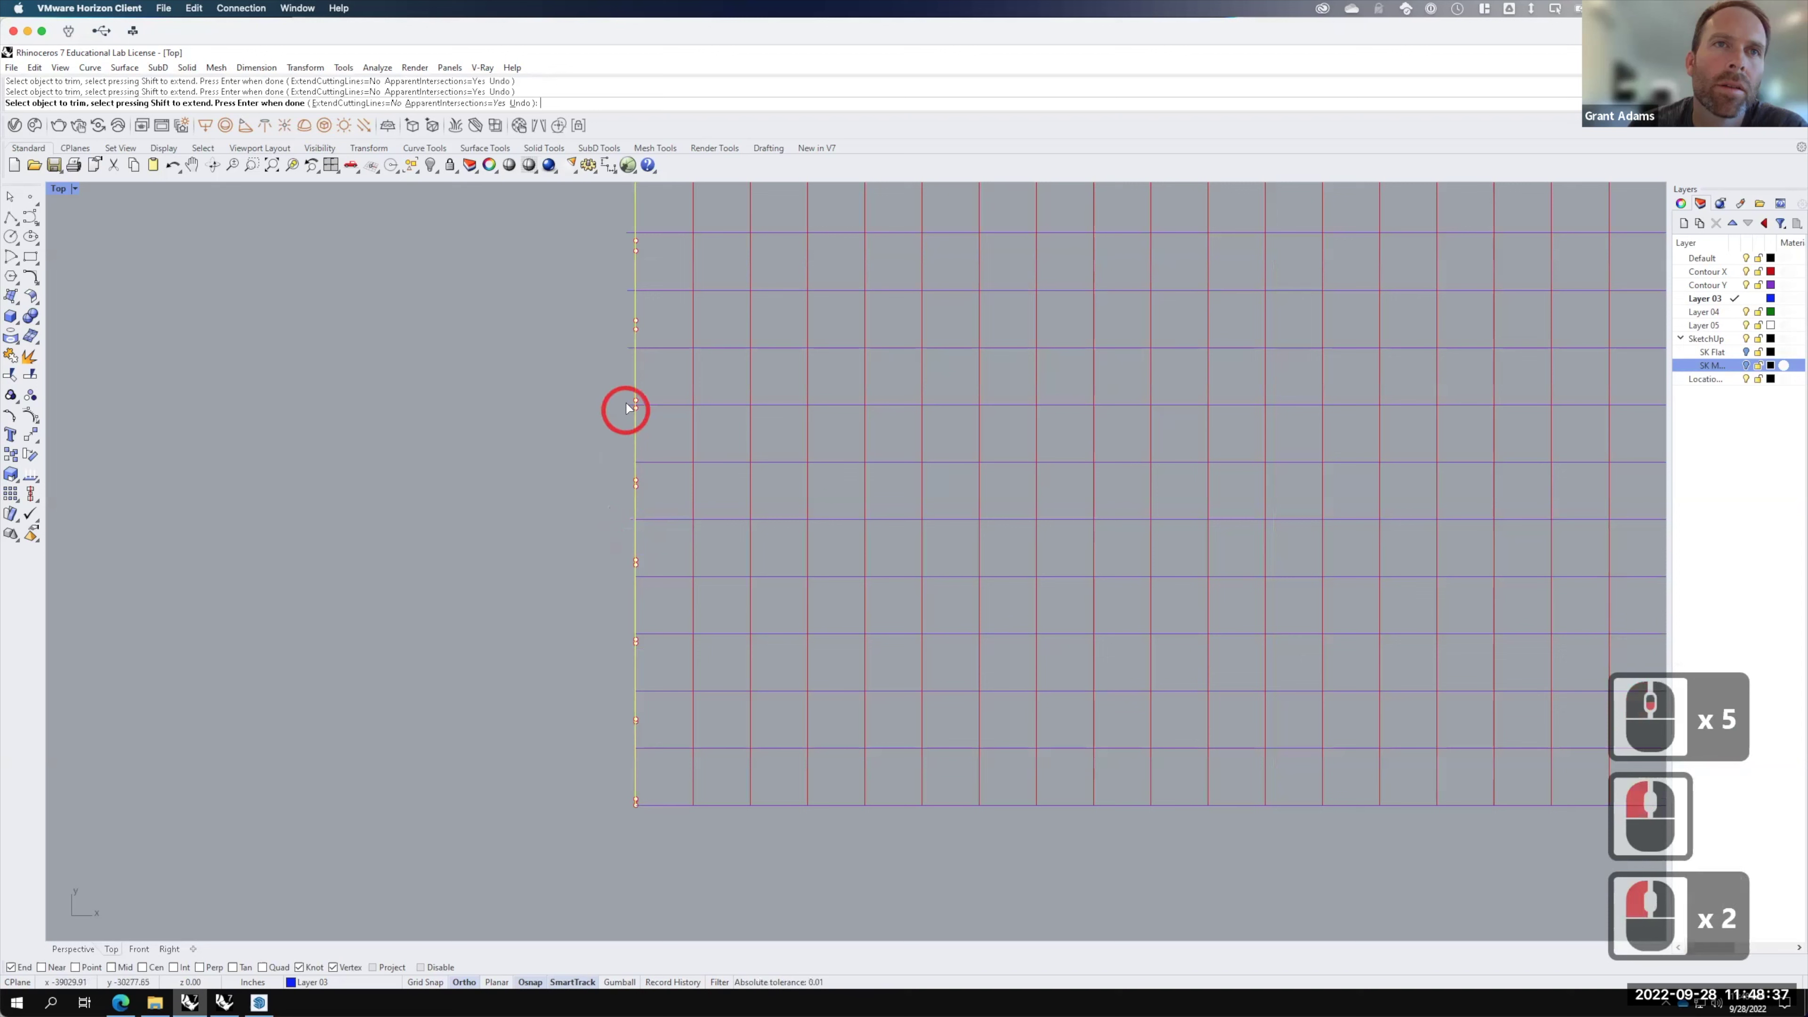
left_click(629, 354)
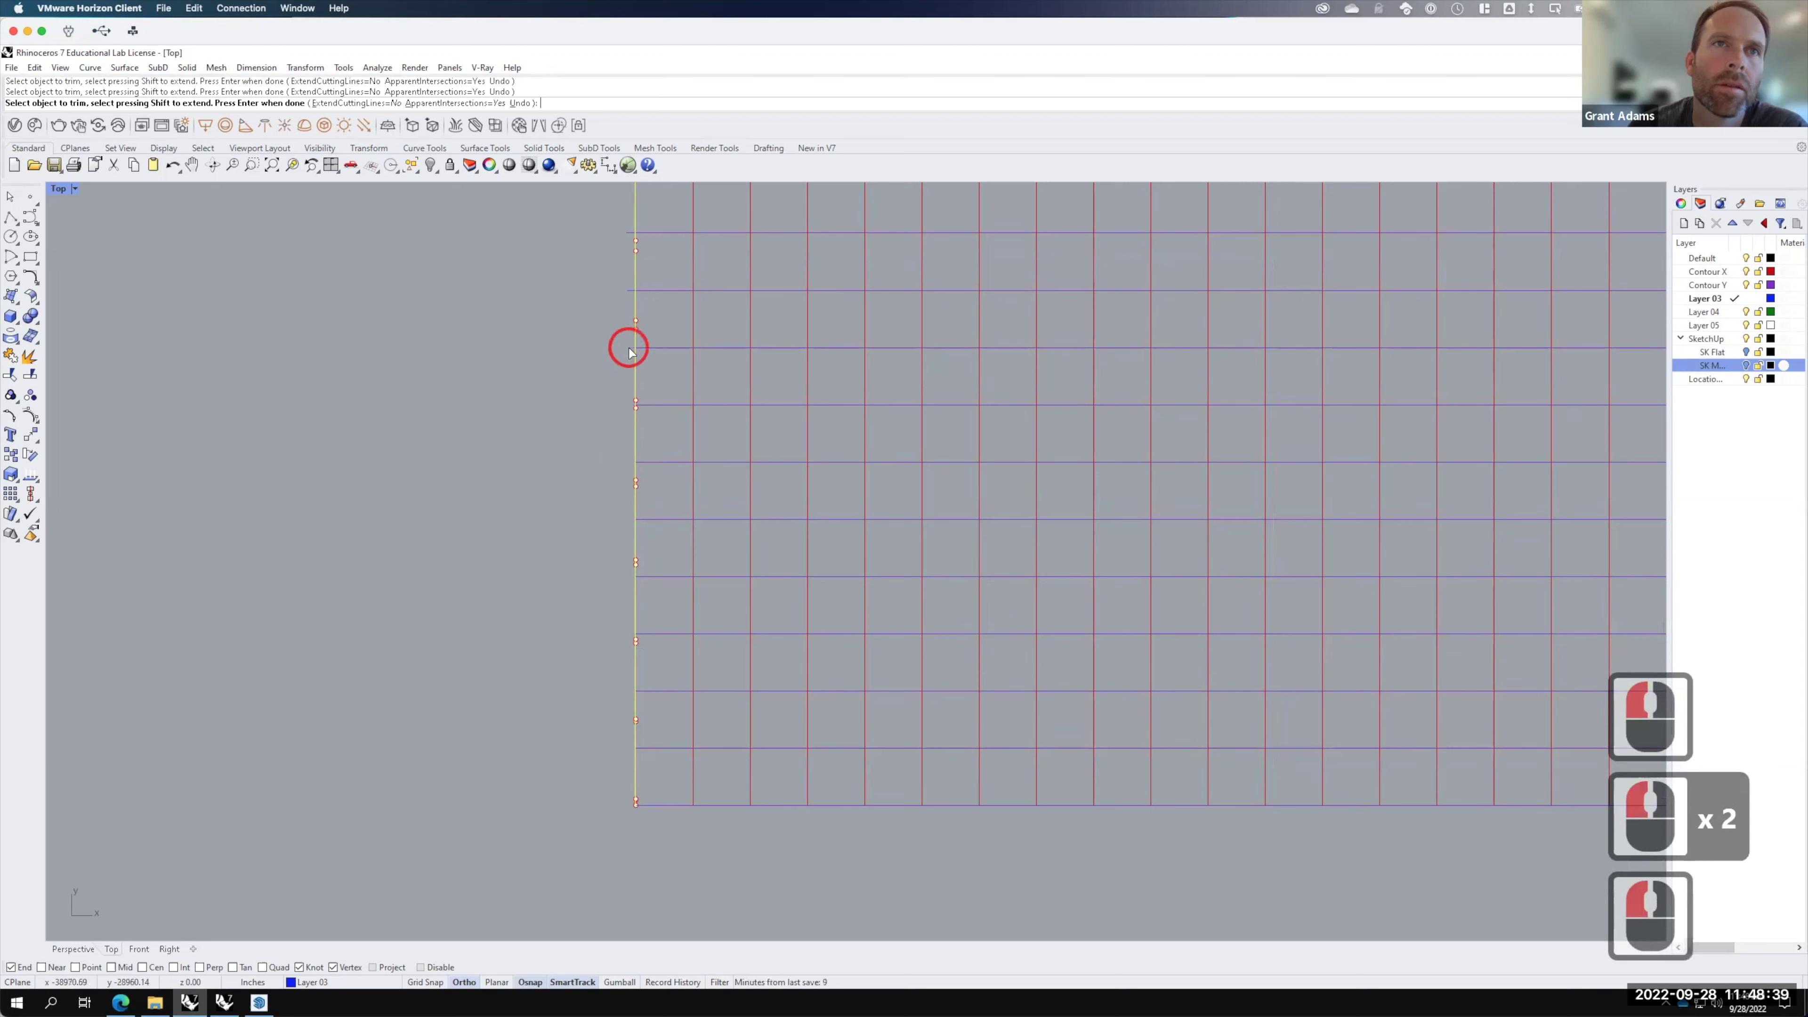
left_click(626, 344)
left_click_drag(619, 331, 507, 192)
scroll(570, 273, "down", 2)
scroll(560, 340, "down", 9)
scroll(539, 398, "down", 4)
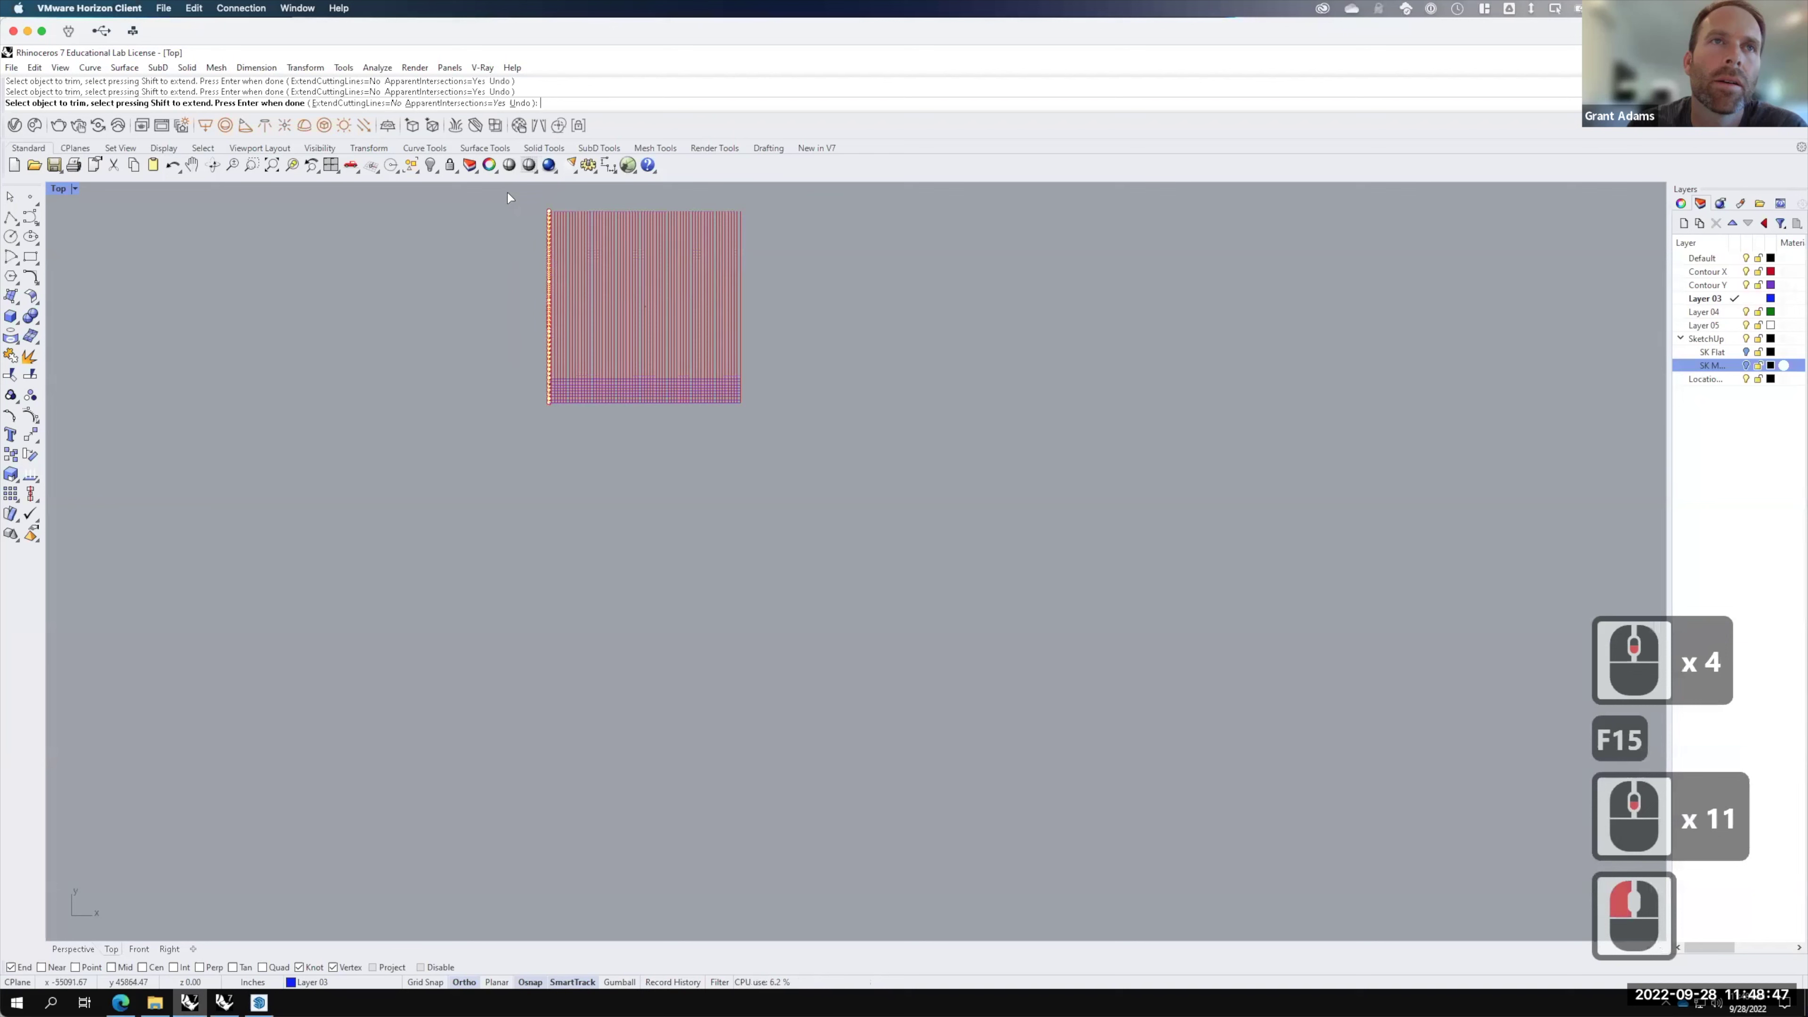
Step: Undo the accidental trims to bring back the horizontal contour curves
key("ctrl+z")
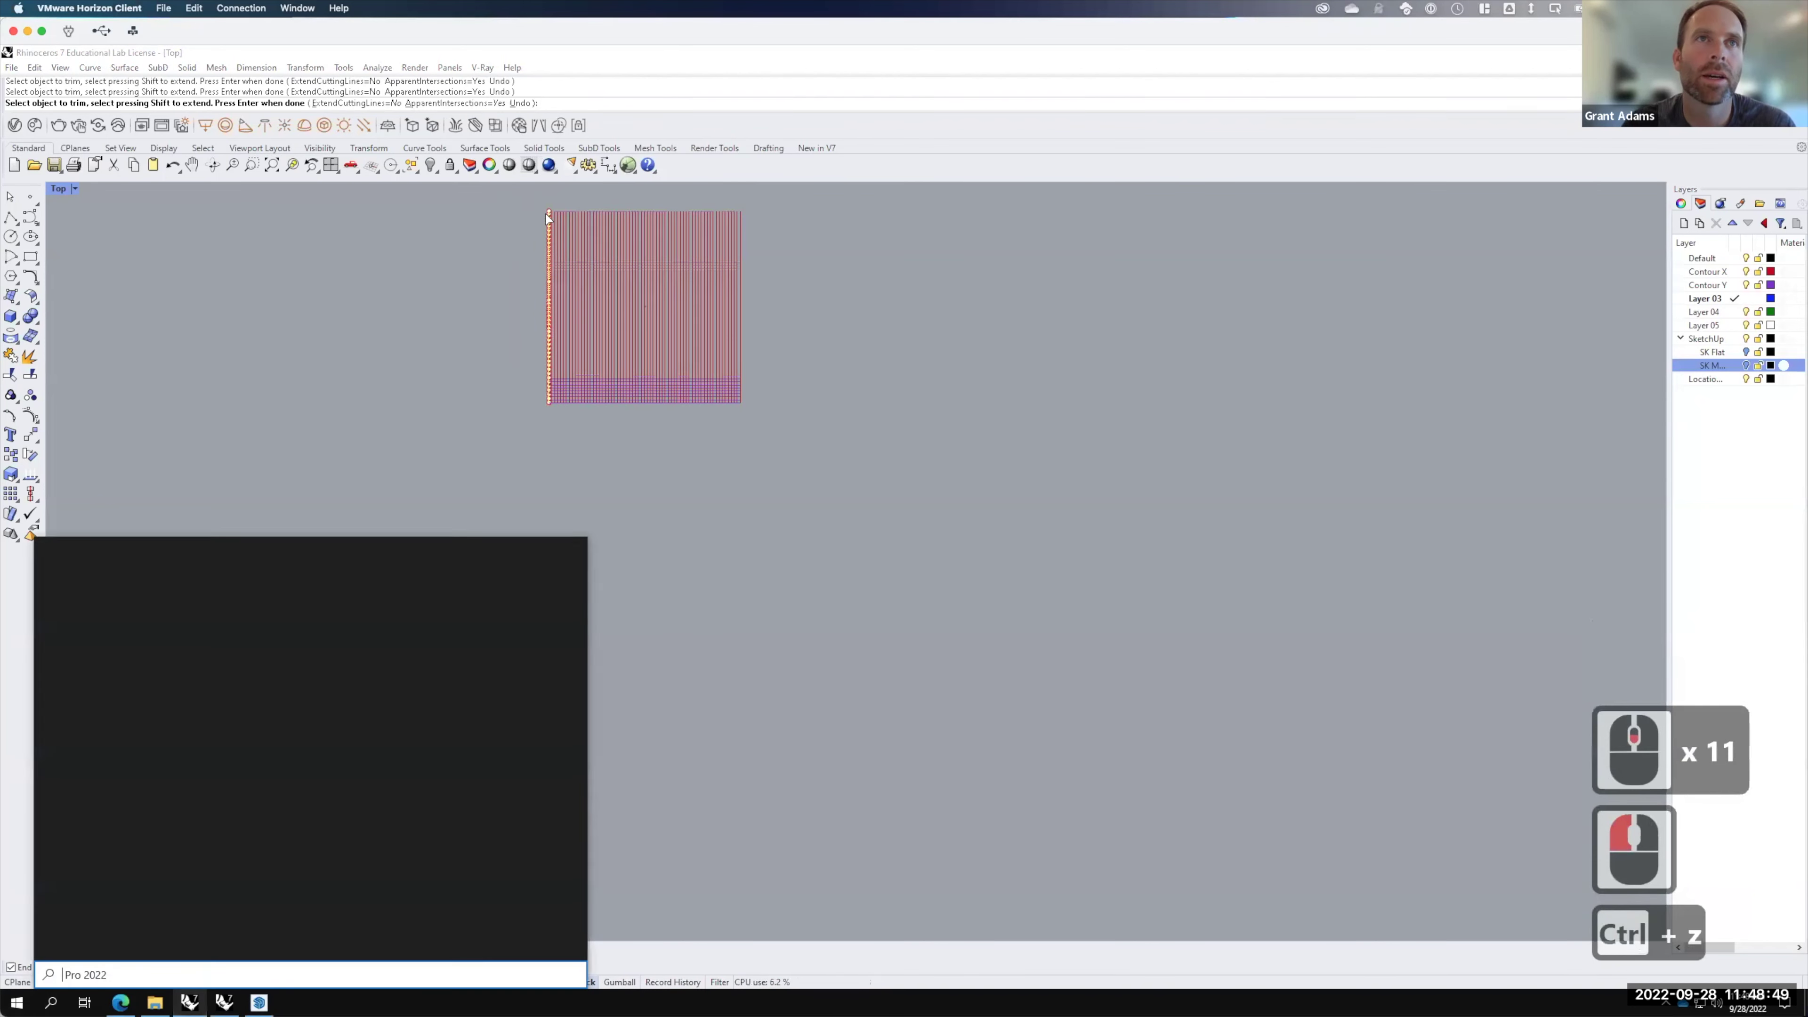
key("ctrl+z")
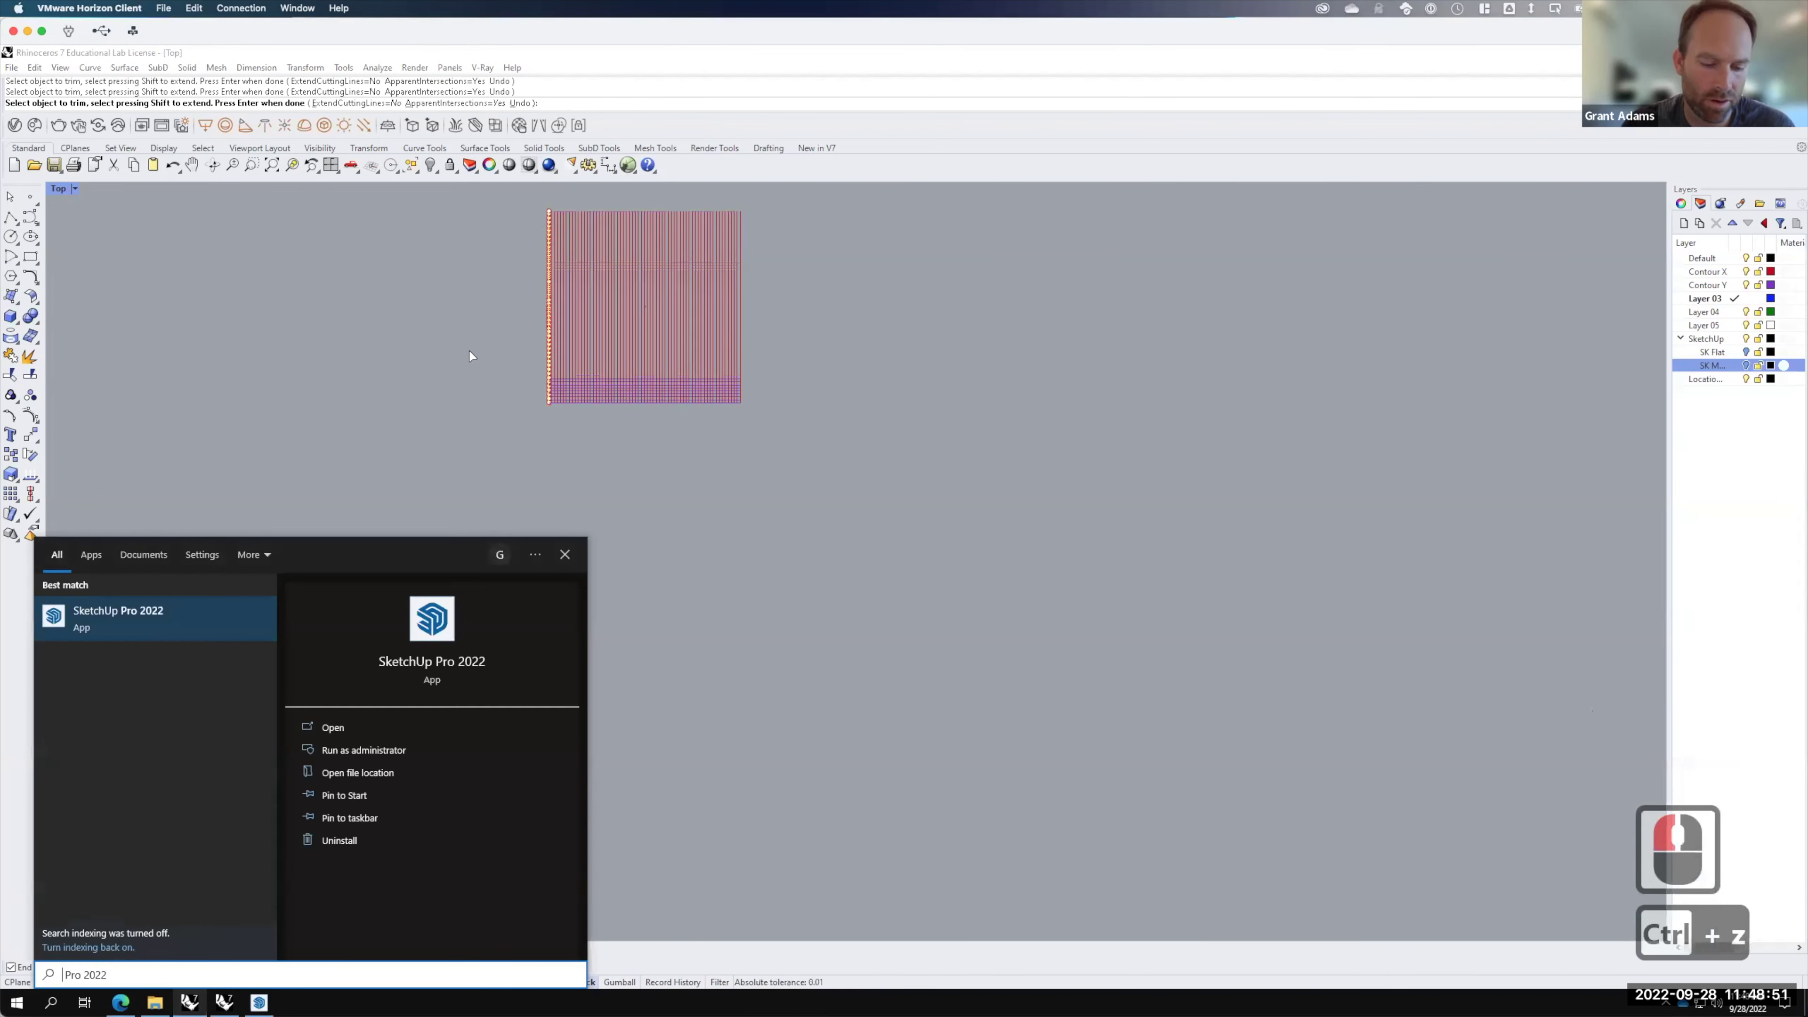
left_click(448, 410)
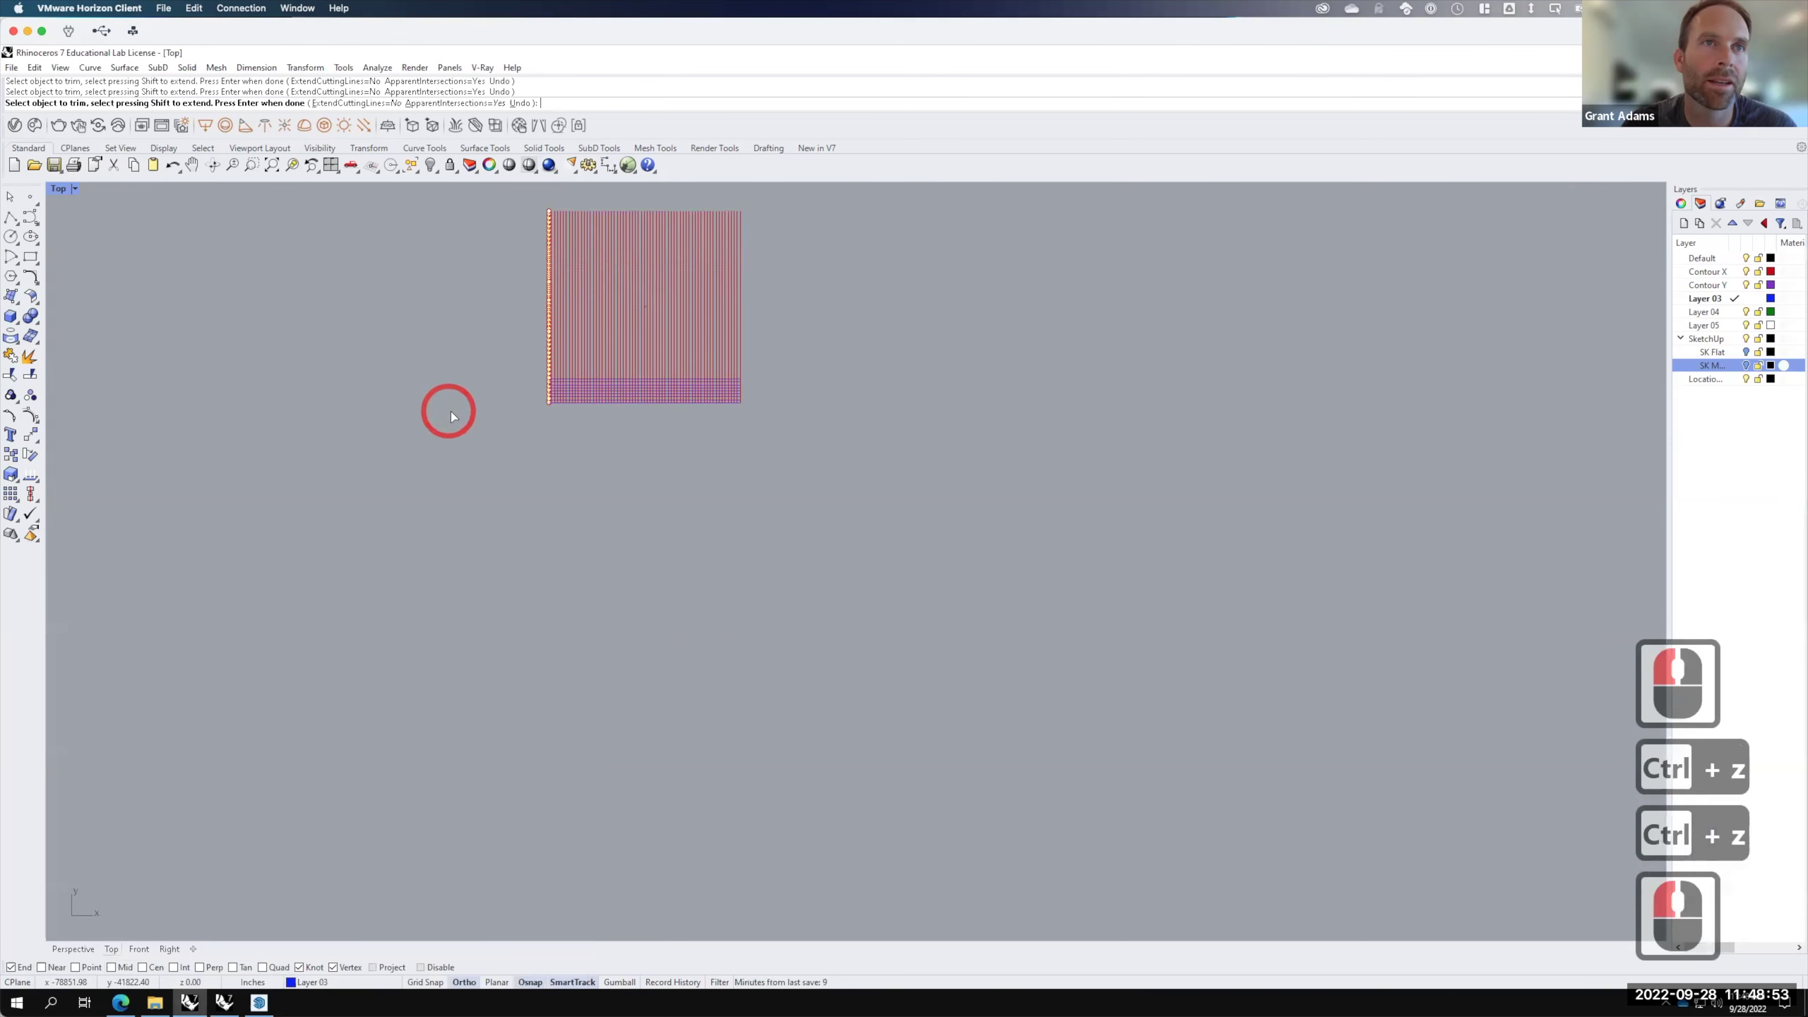
key("ctrl+z")
scroll(548, 199, "up", 3)
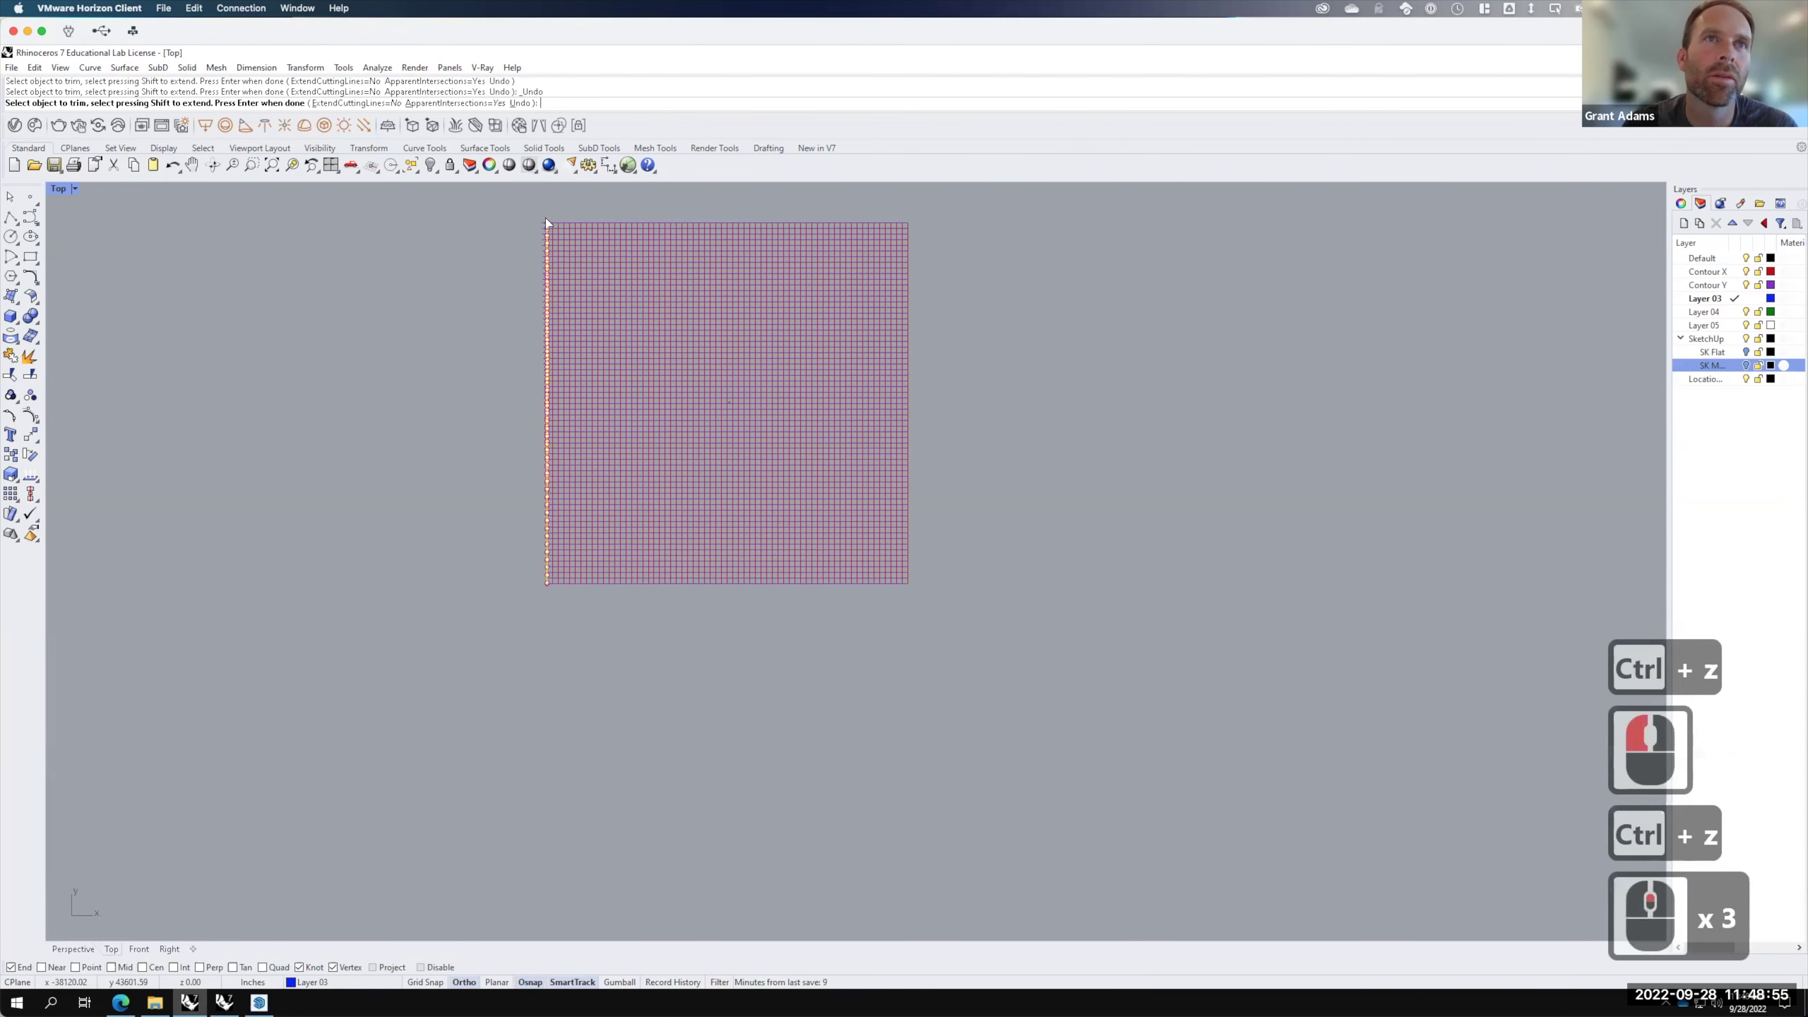
scroll(545, 223, "up", 11)
Step: Start Trim and pick the yellow left boundary line as the cutting edge
type("trim")
key("Return")
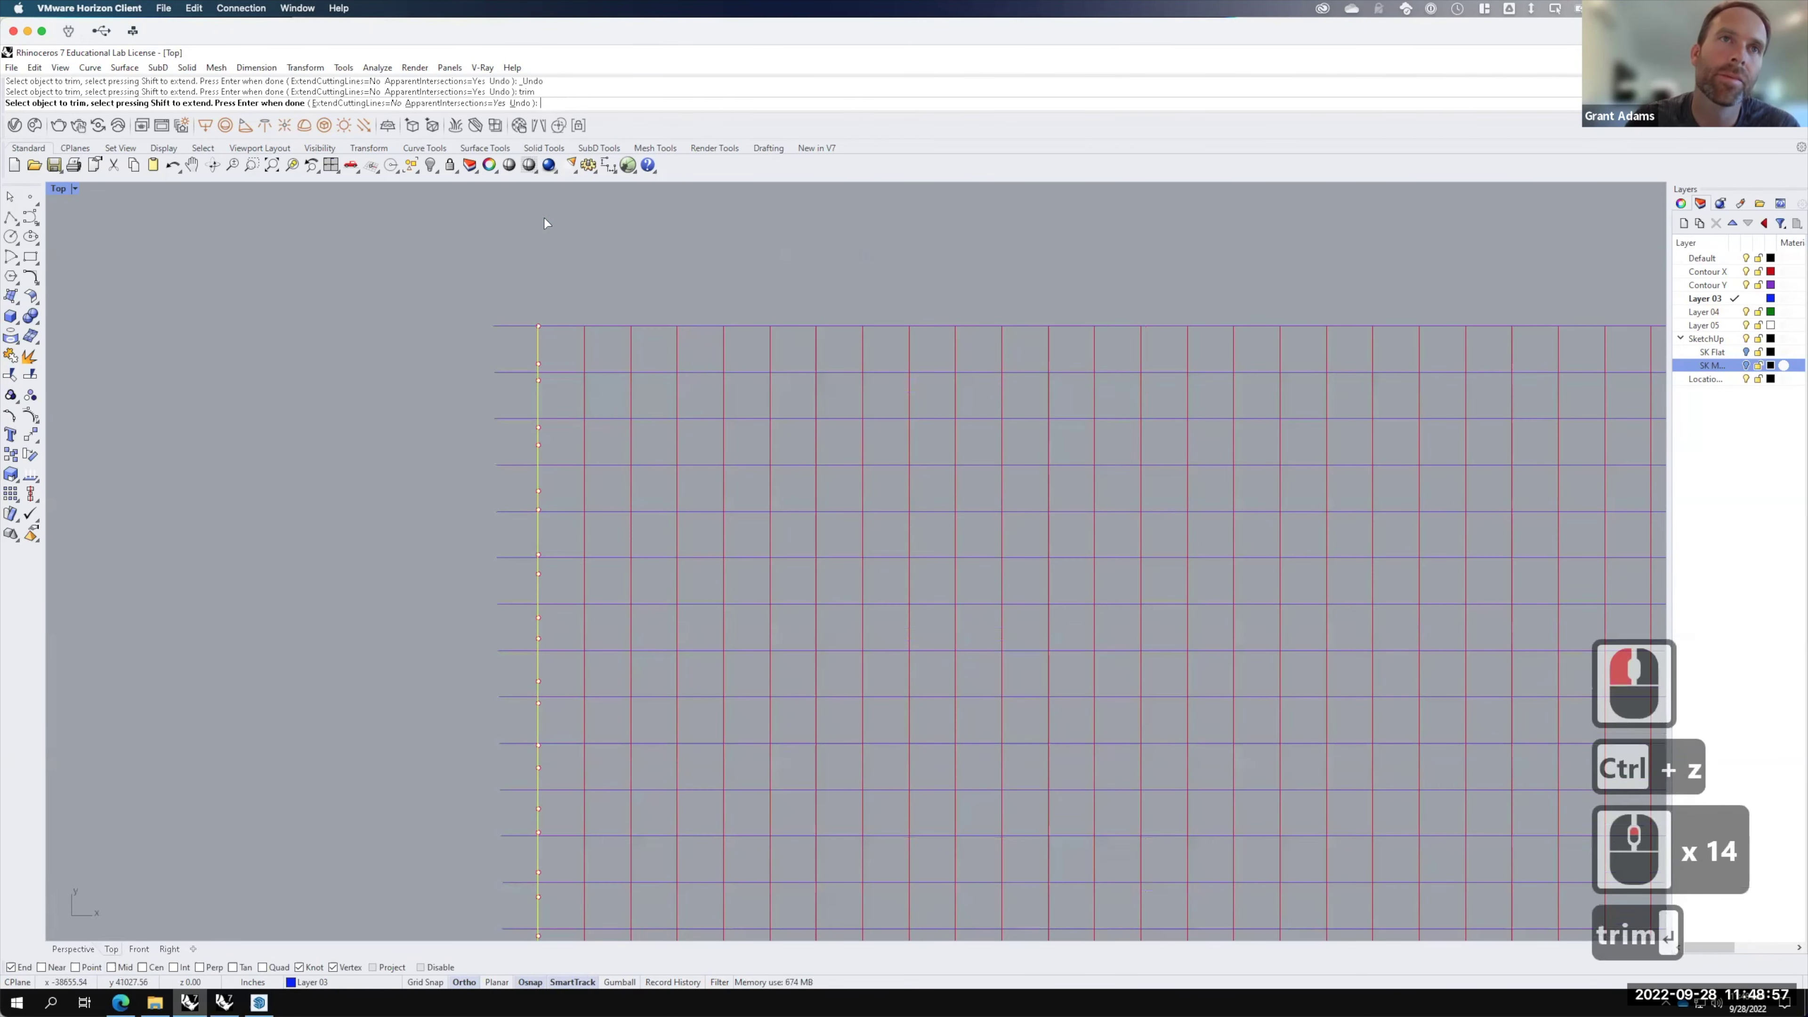
scroll(548, 233, "down", 3)
left_click_drag(538, 246, 450, 918)
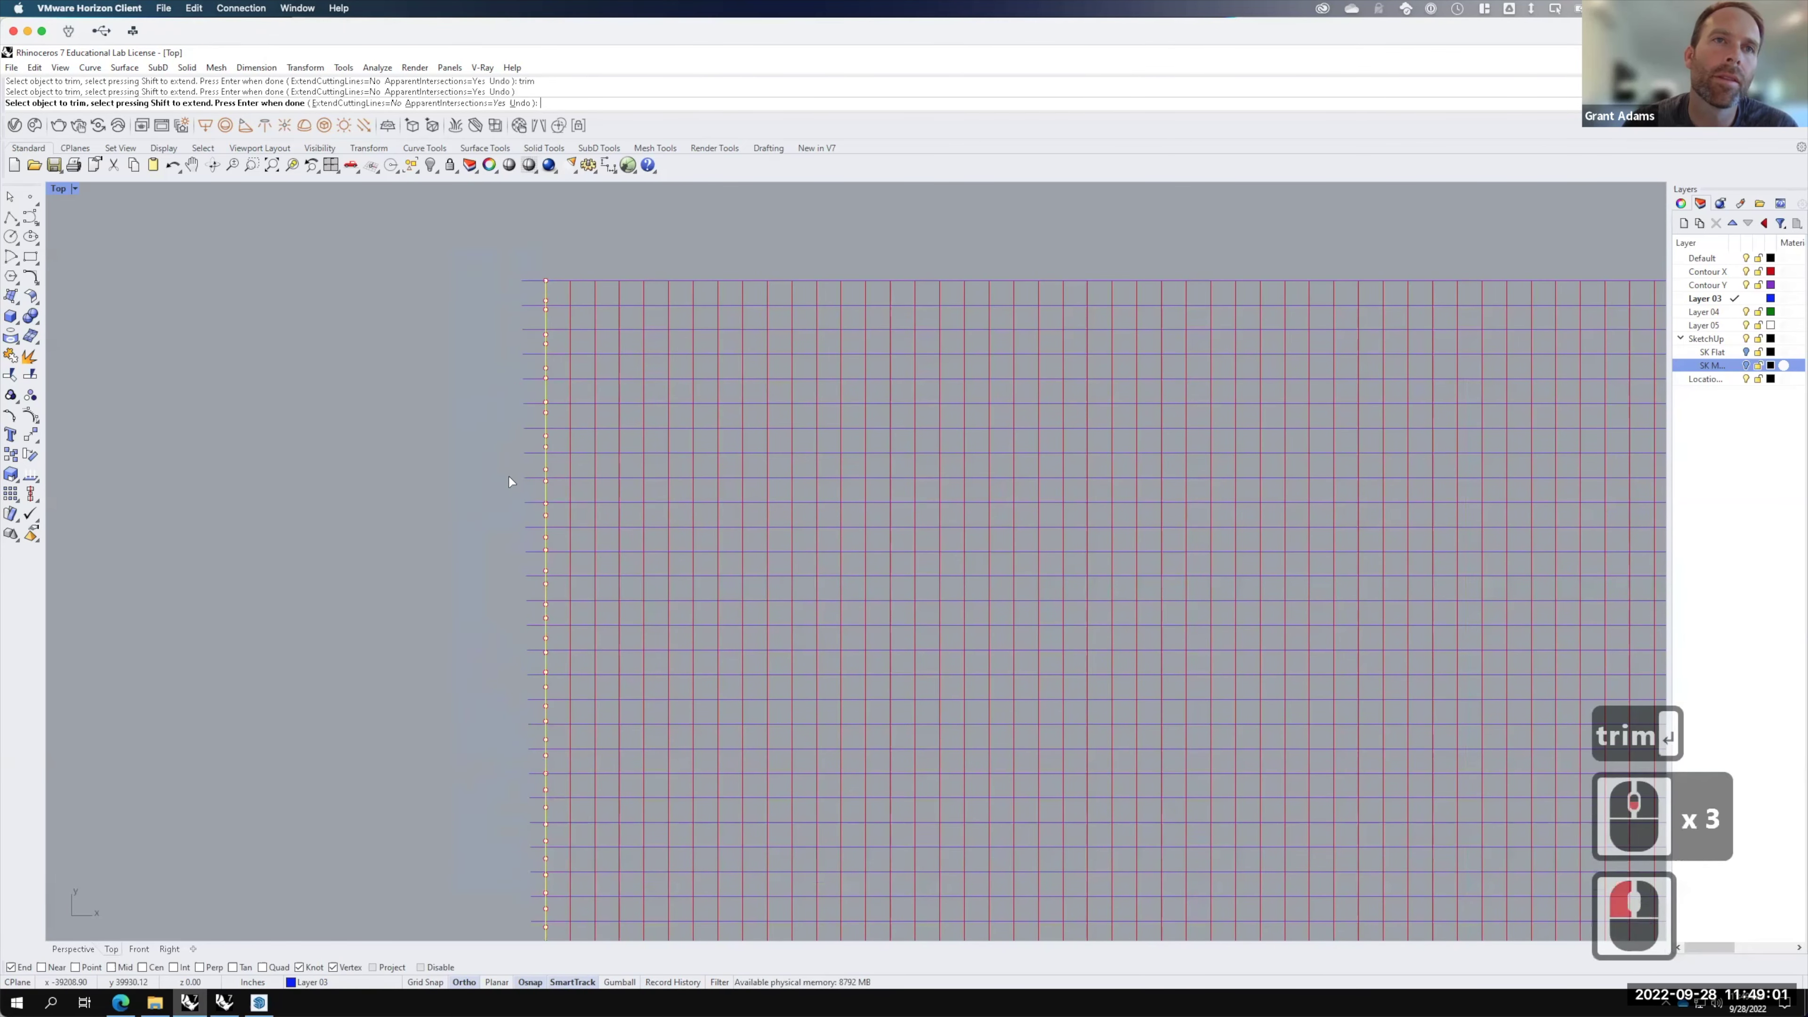
scroll(621, 555, "down", 5)
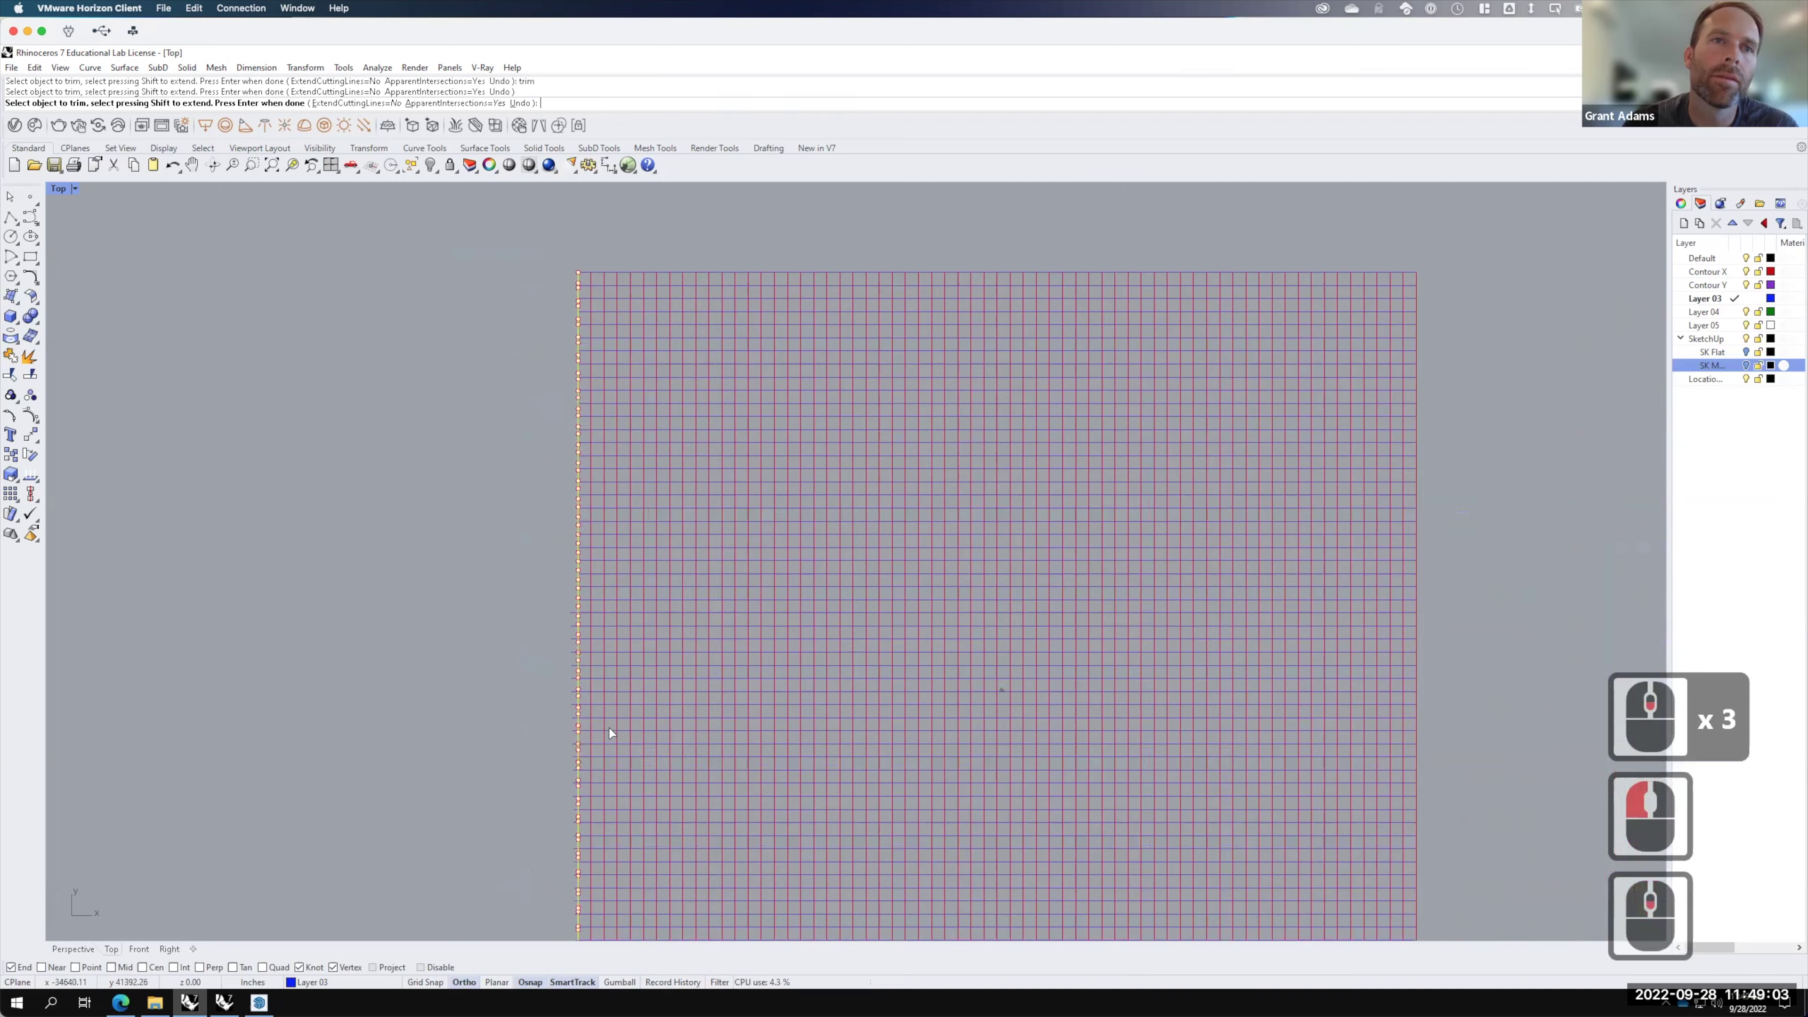
scroll(610, 723, "down", 4)
scroll(611, 699, "up", 4)
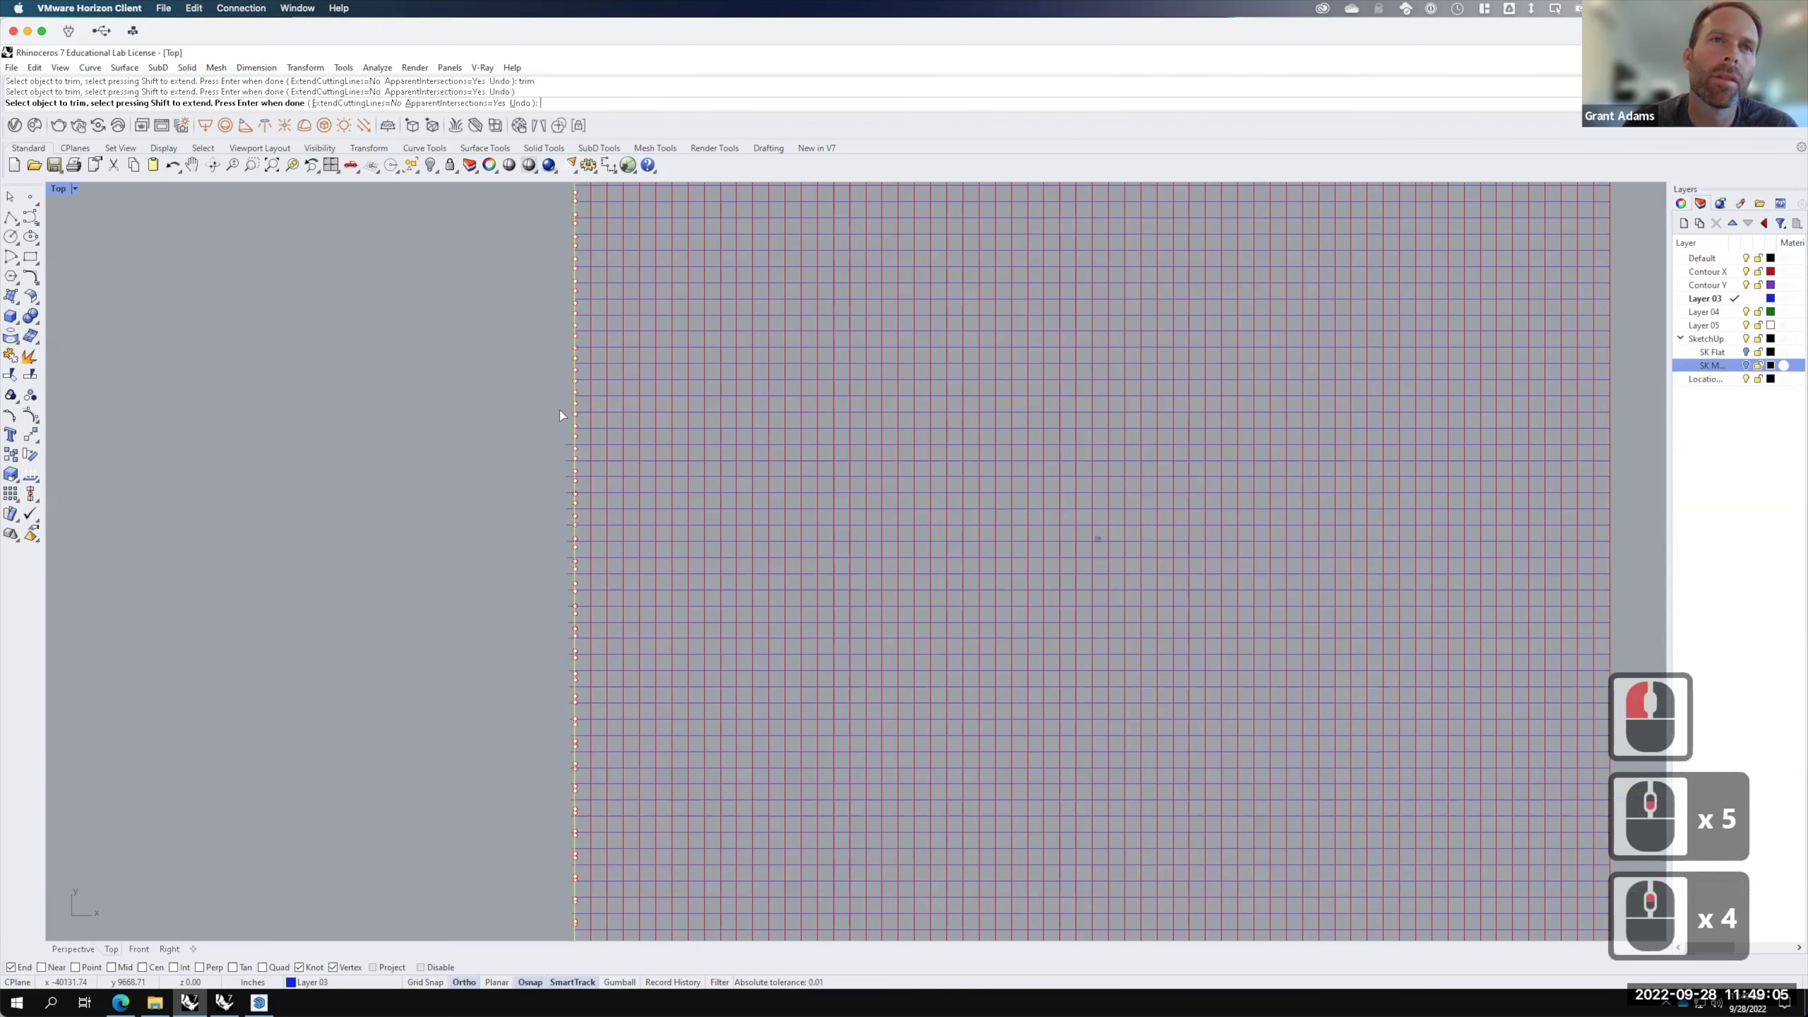
left_click_drag(571, 453, 534, 771)
scroll(540, 769, "up", 5)
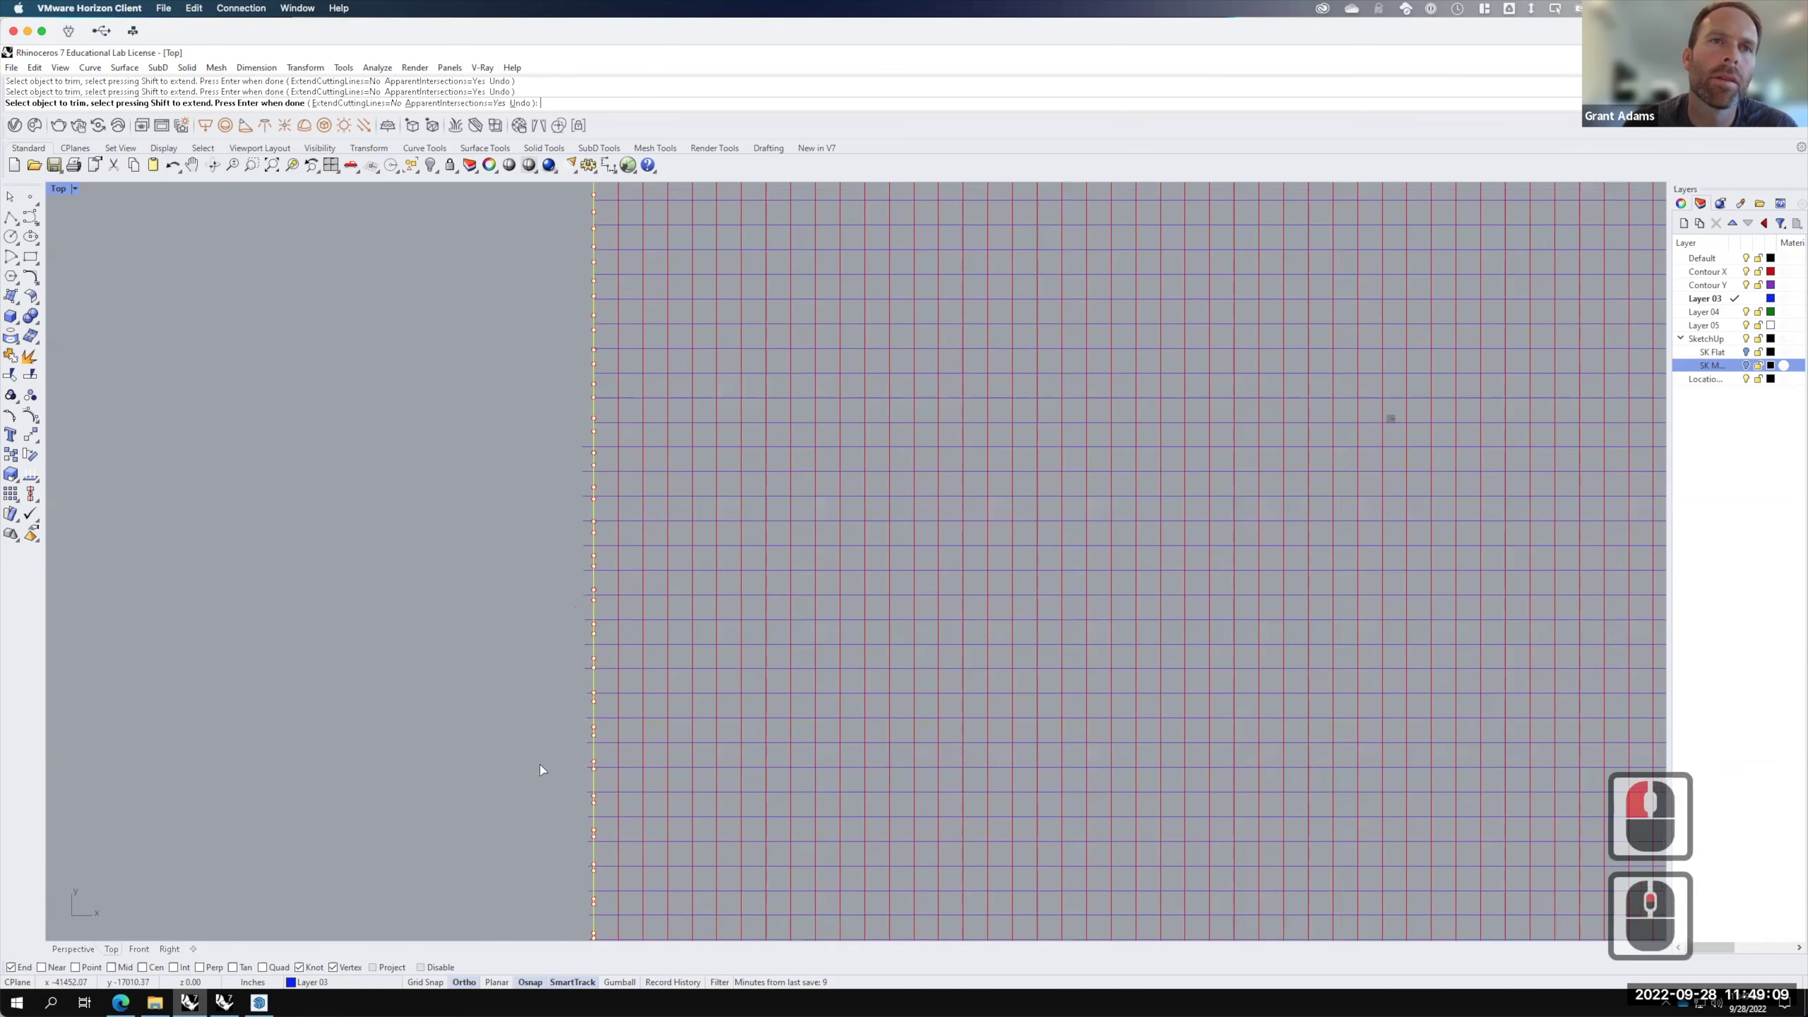
left_click_drag(629, 190, 580, 884)
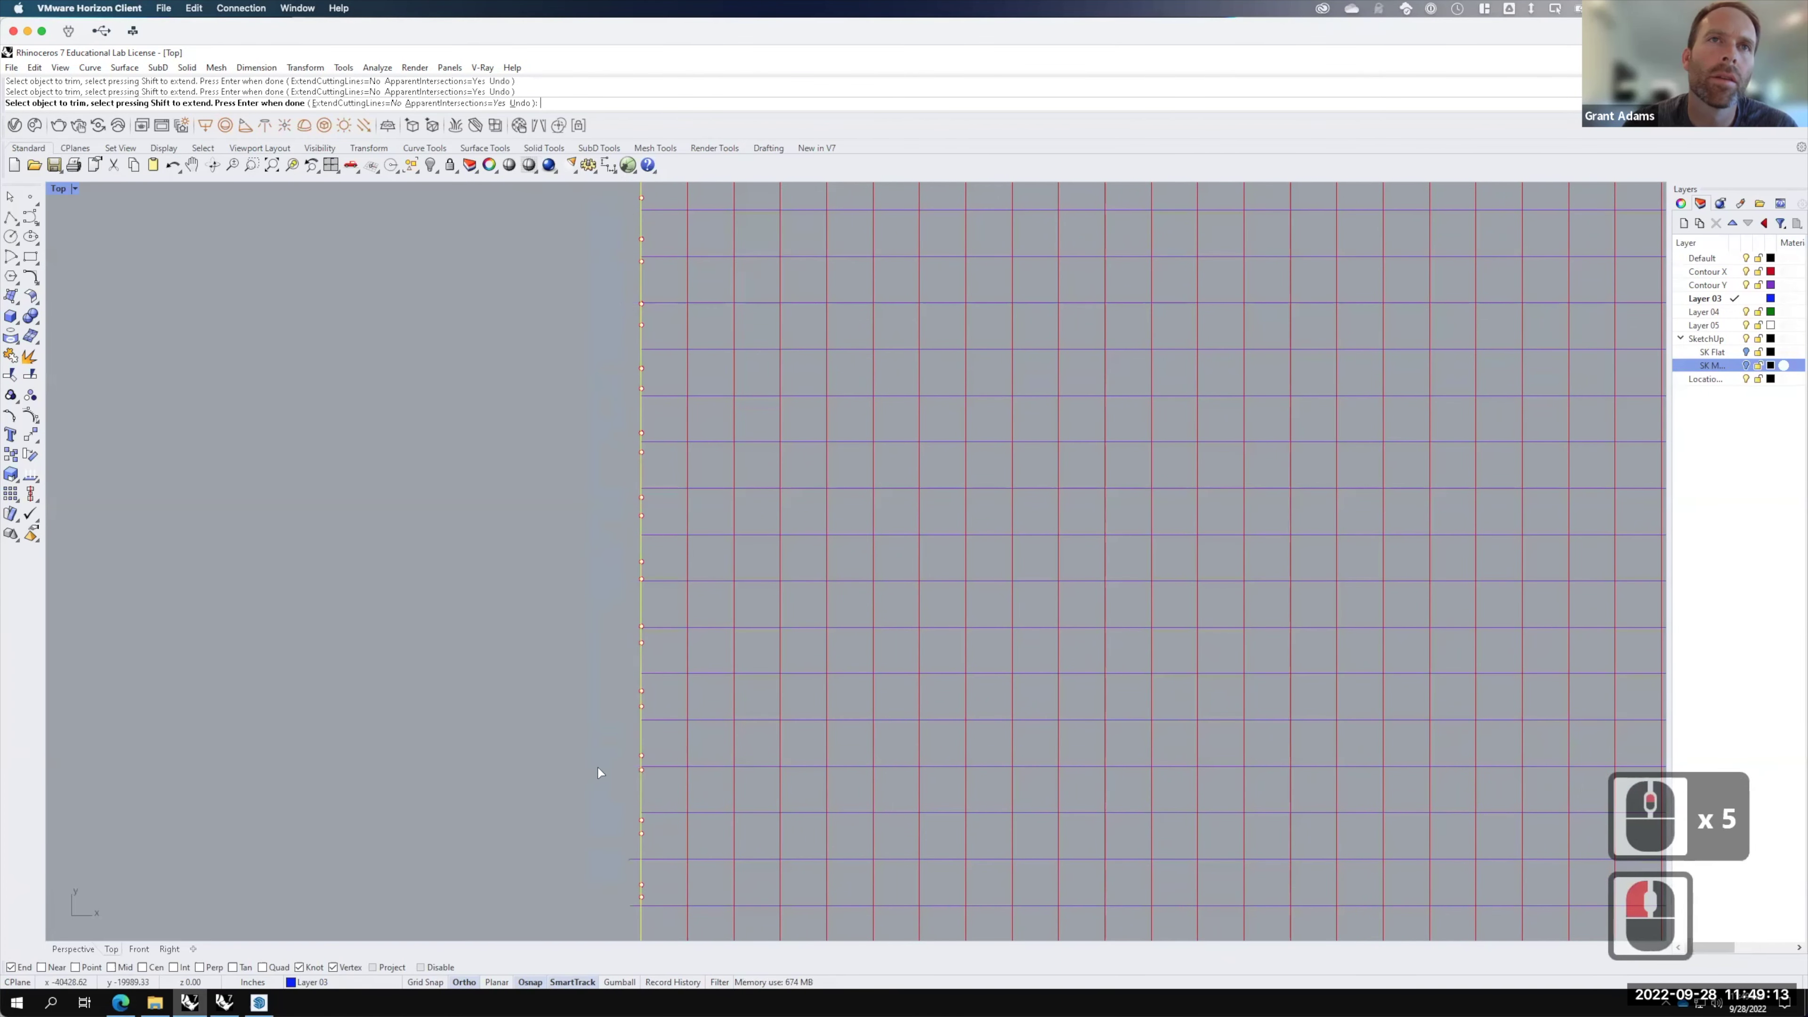
scroll(600, 462, "down", 4)
left_click(610, 430)
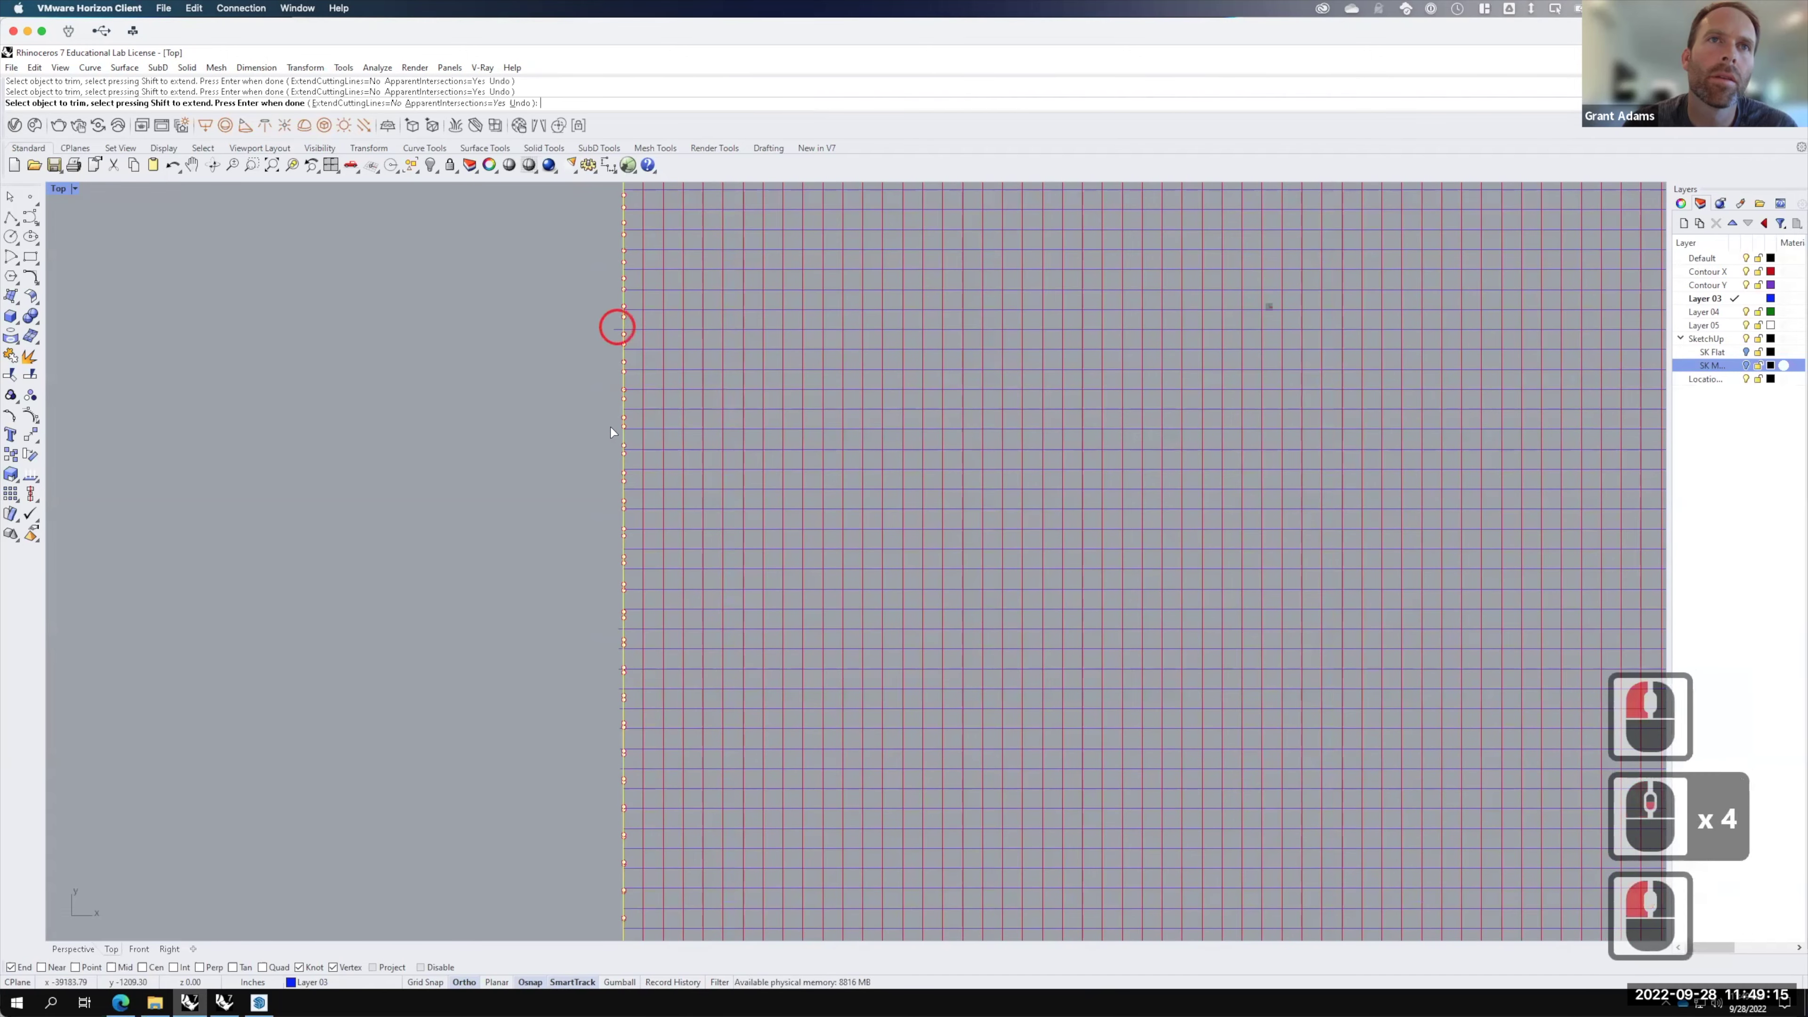
scroll(631, 297, "down", 2)
scroll(584, 461, "up", 4)
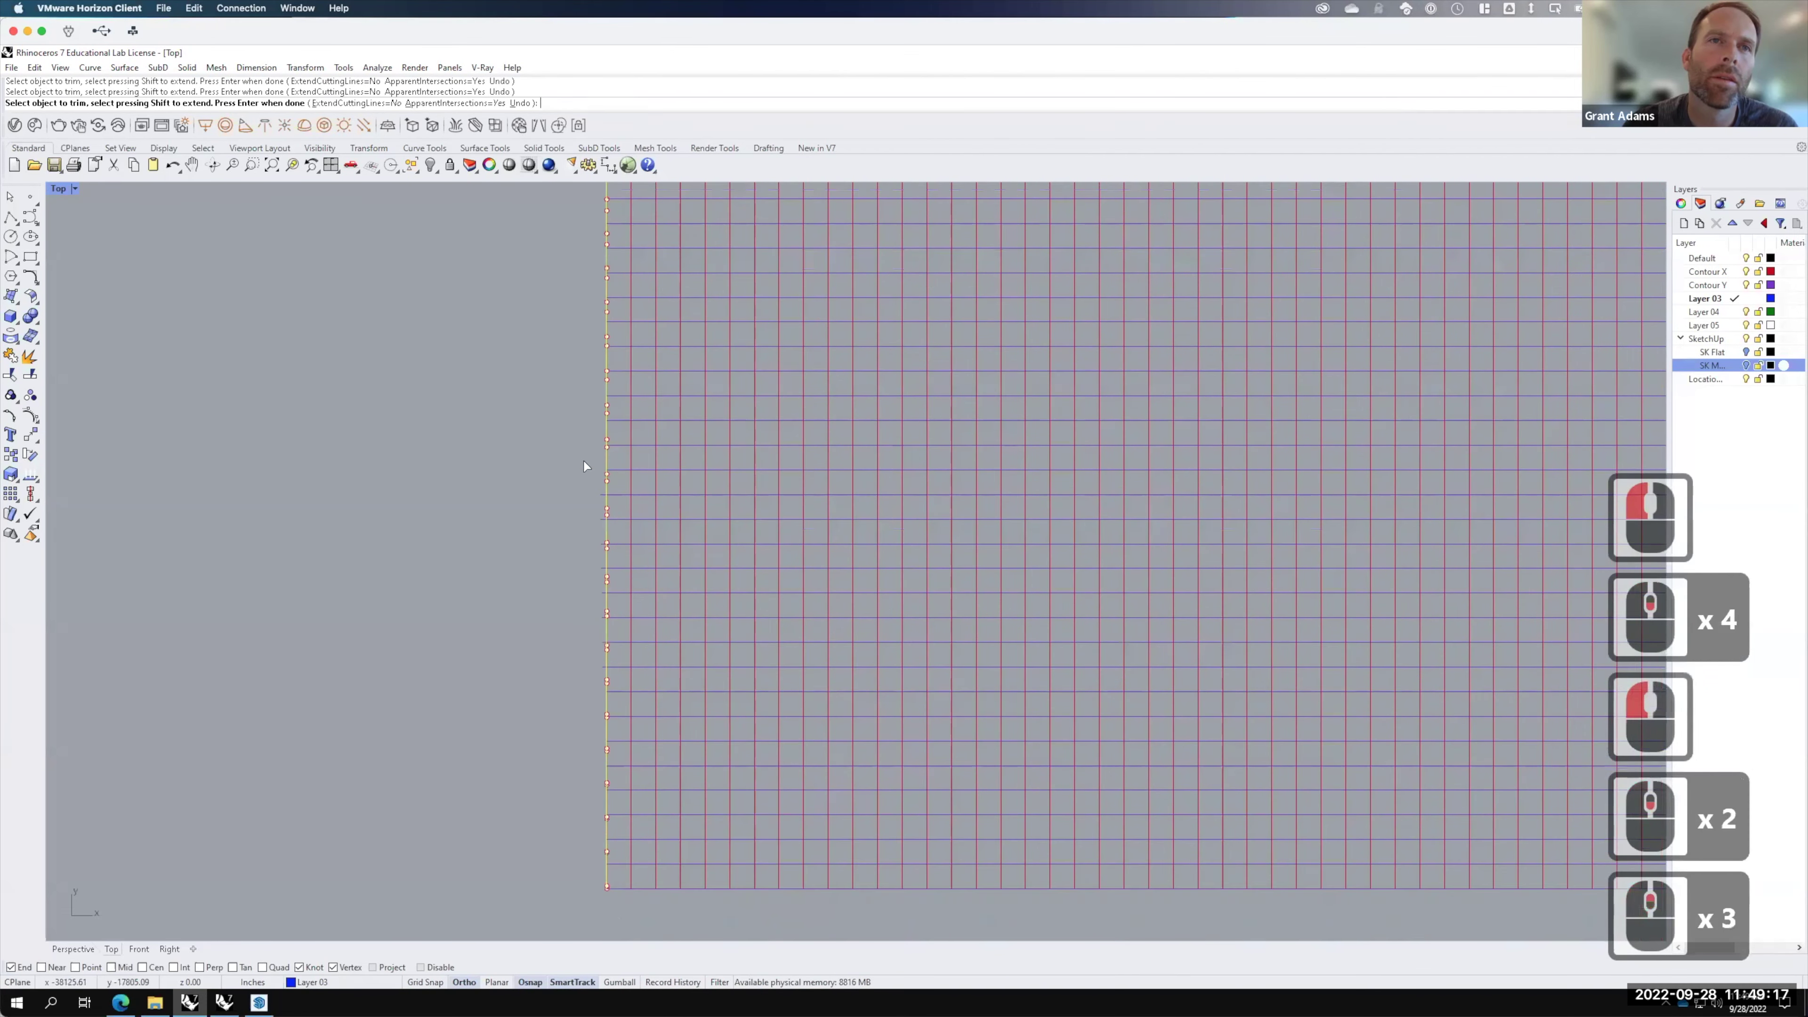
scroll(589, 476, "up", 7)
scroll(613, 475, "down", 2)
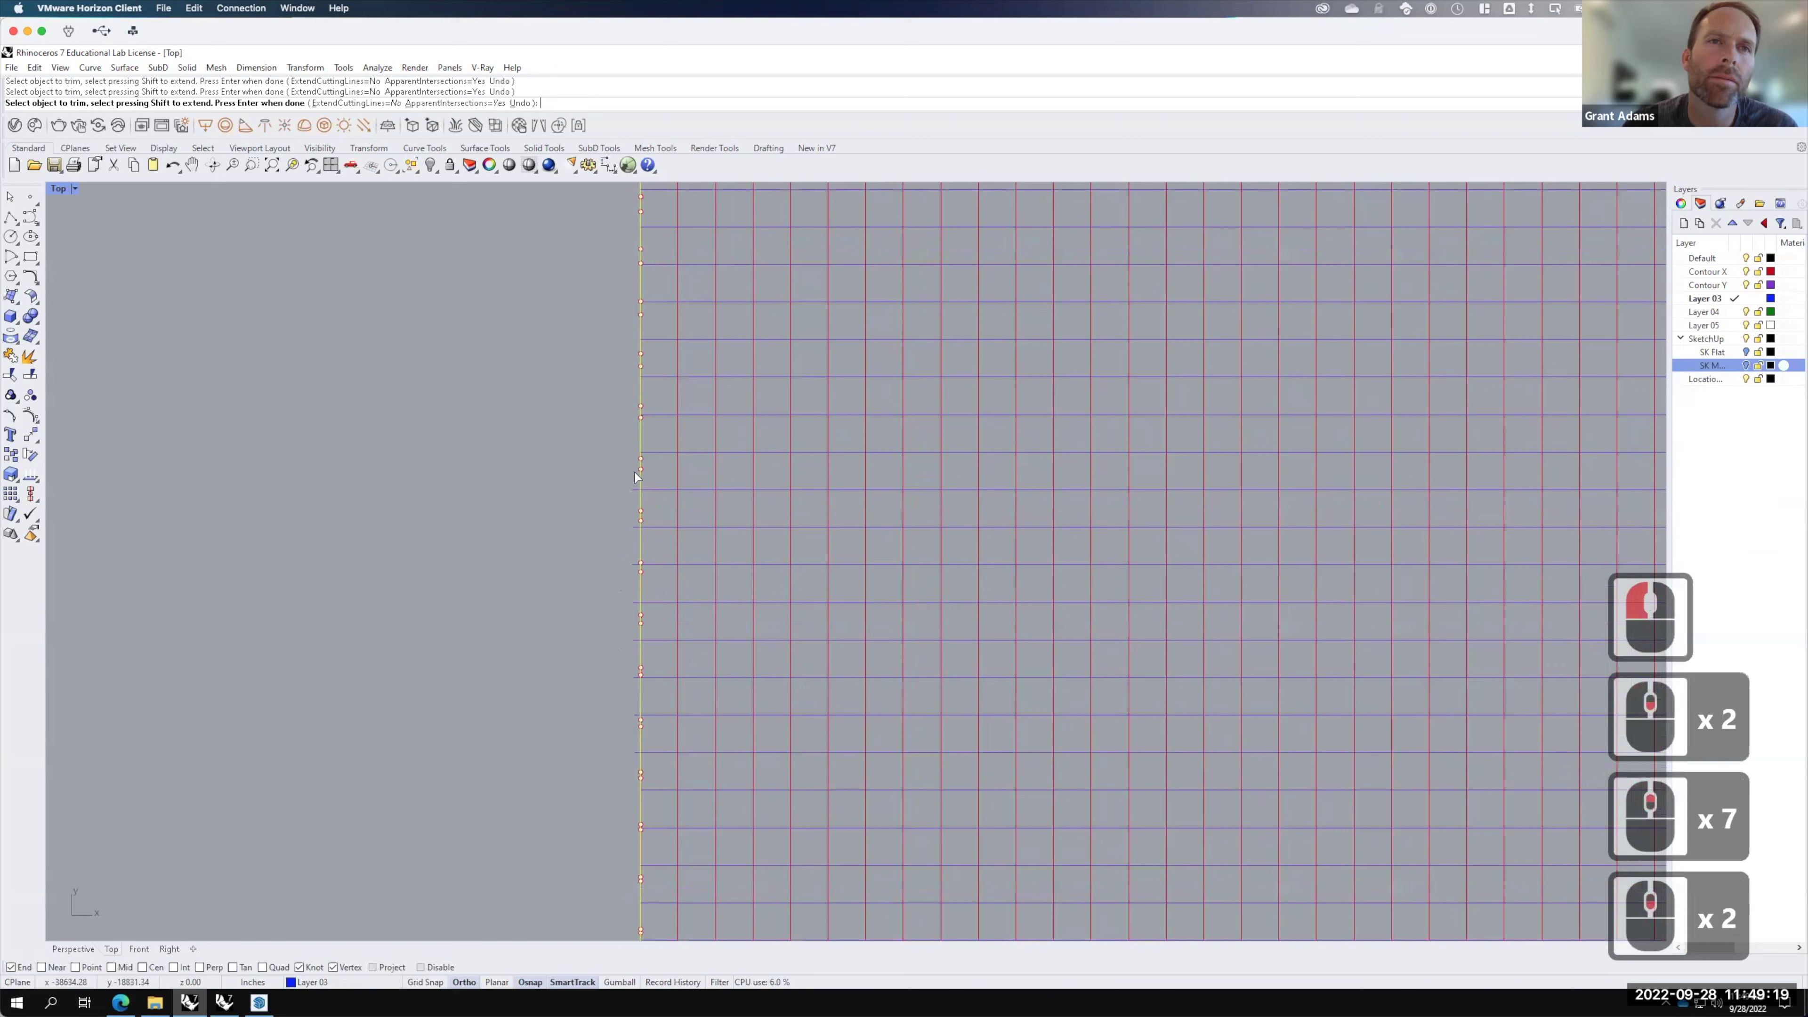
Step: Trim off the contour stubs left of the yellow line and deselect it
left_click_drag(632, 471, 606, 813)
left_click(634, 639)
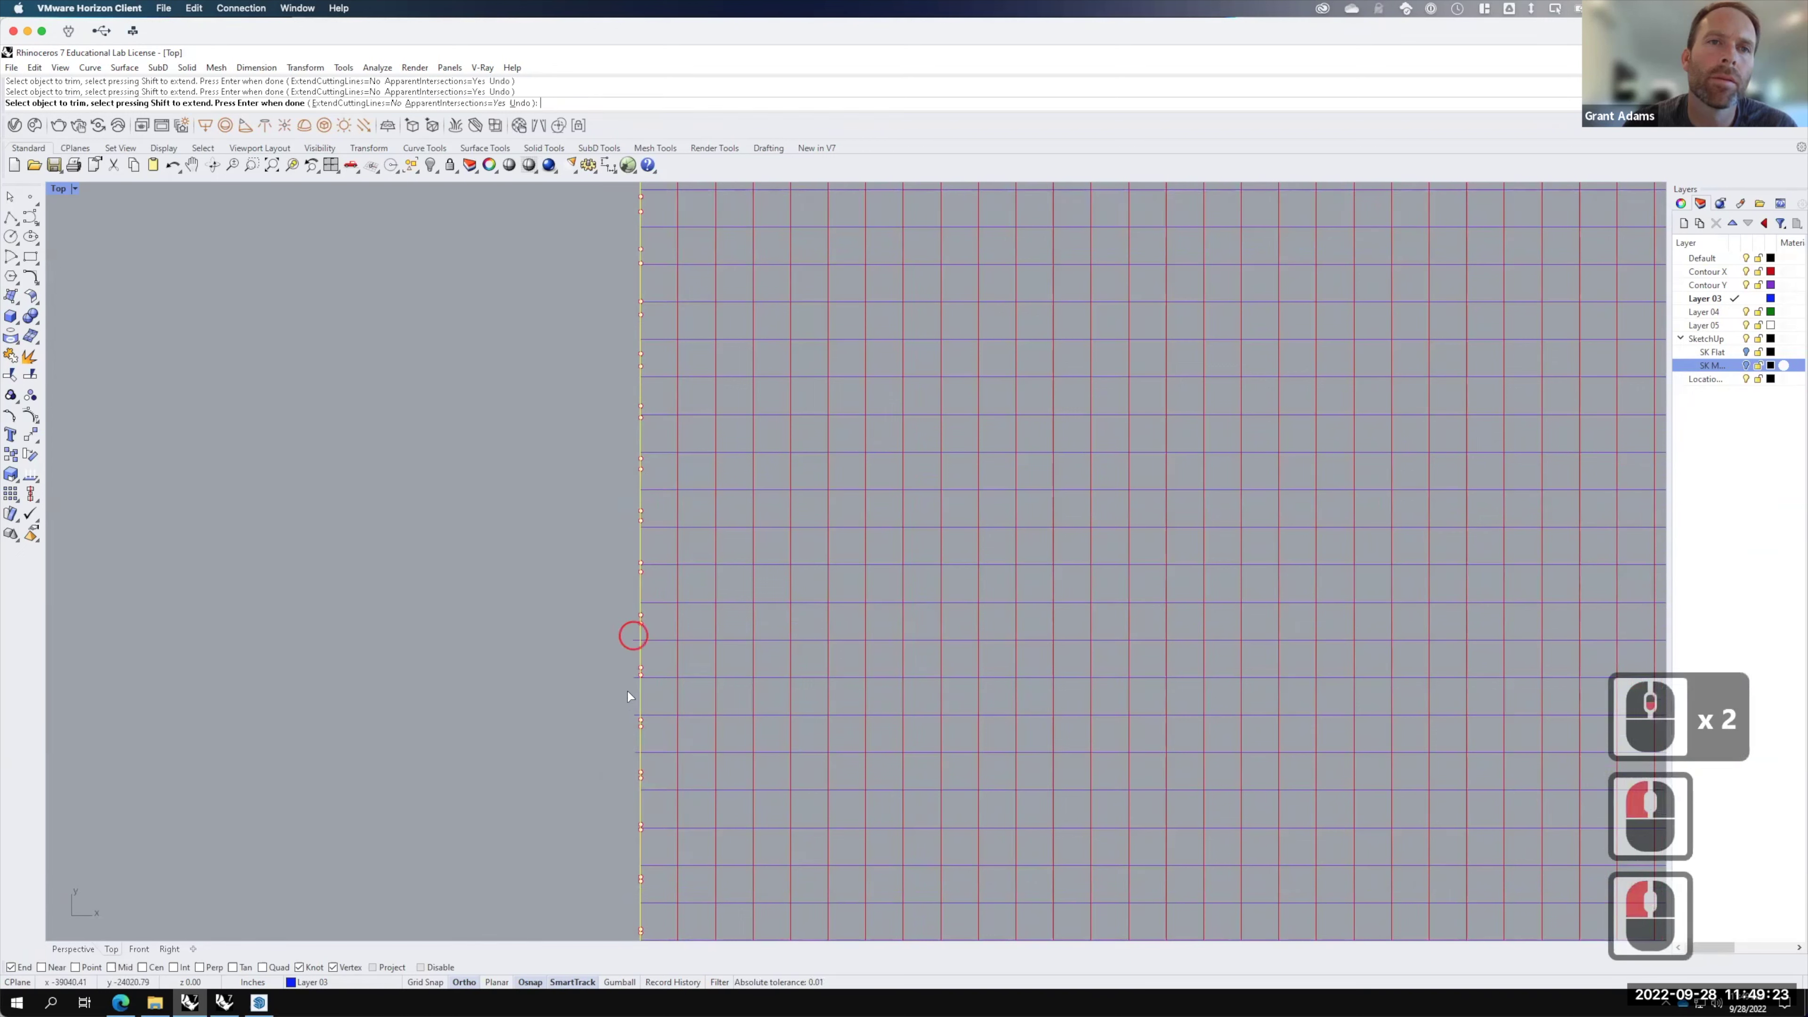
left_click(634, 678)
left_click(630, 718)
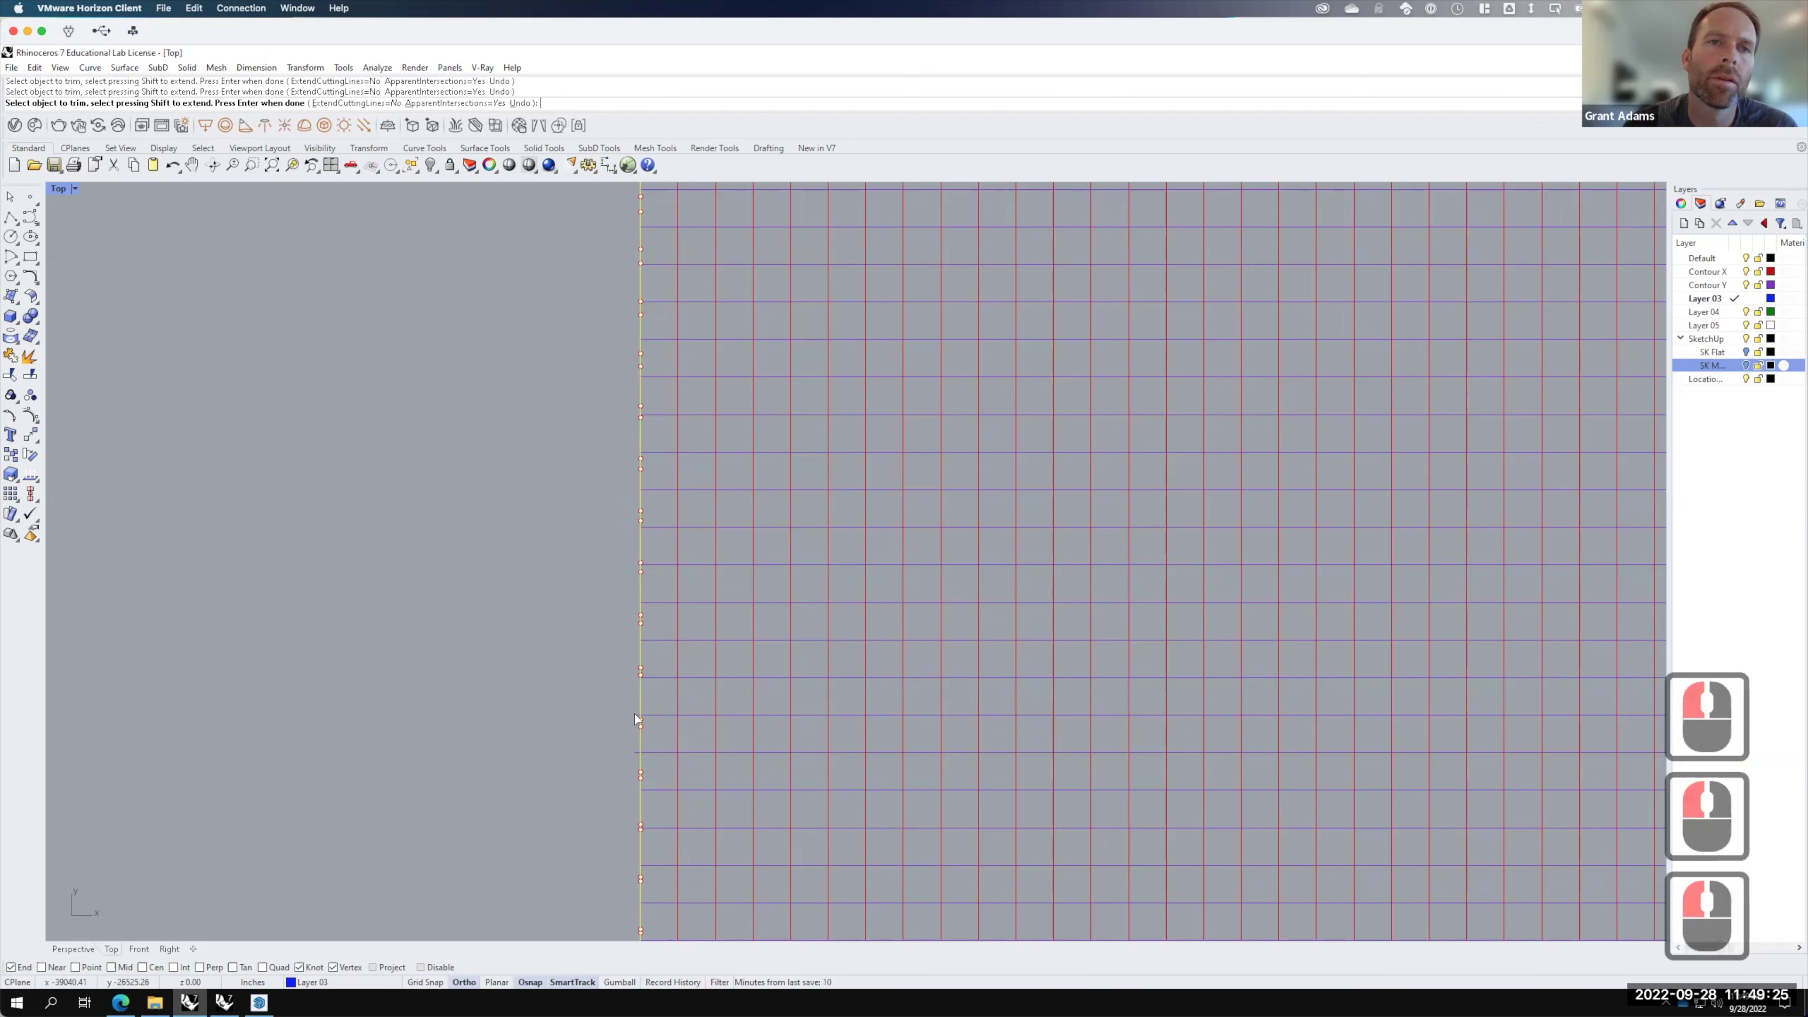
left_click(631, 715)
left_click(631, 751)
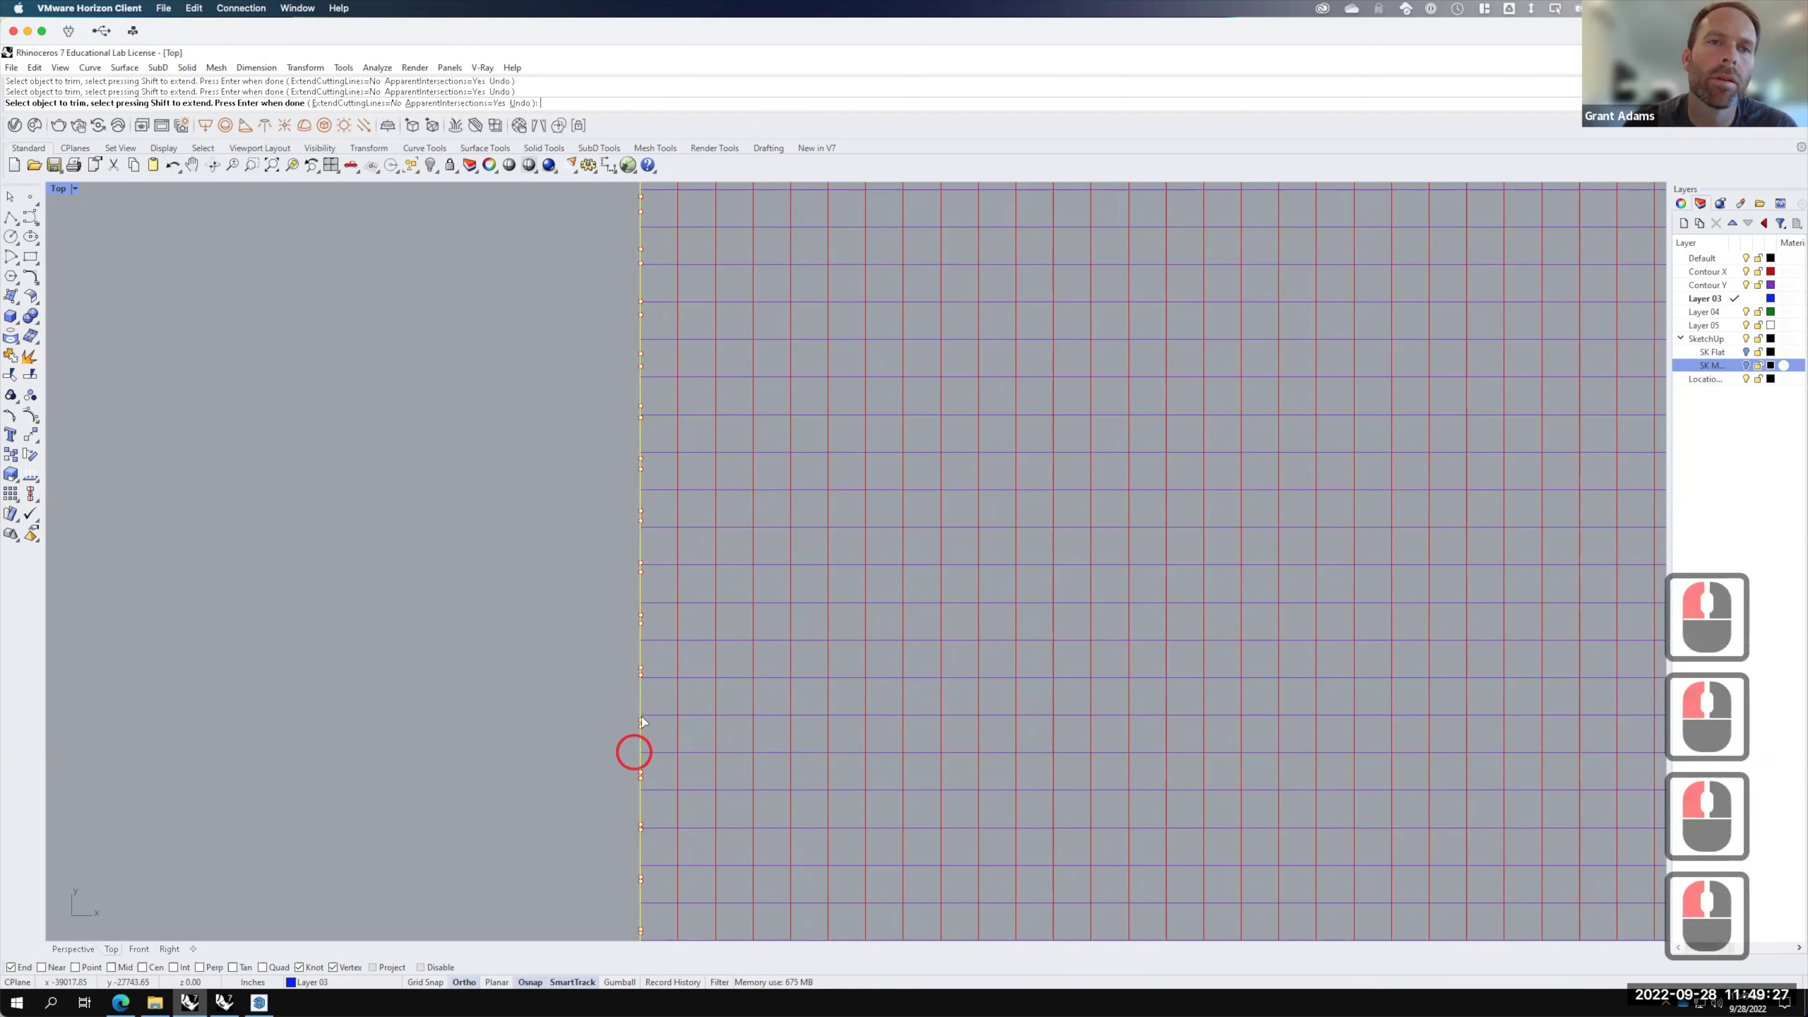
scroll(569, 581, "down", 3)
scroll(569, 579, "down", 3)
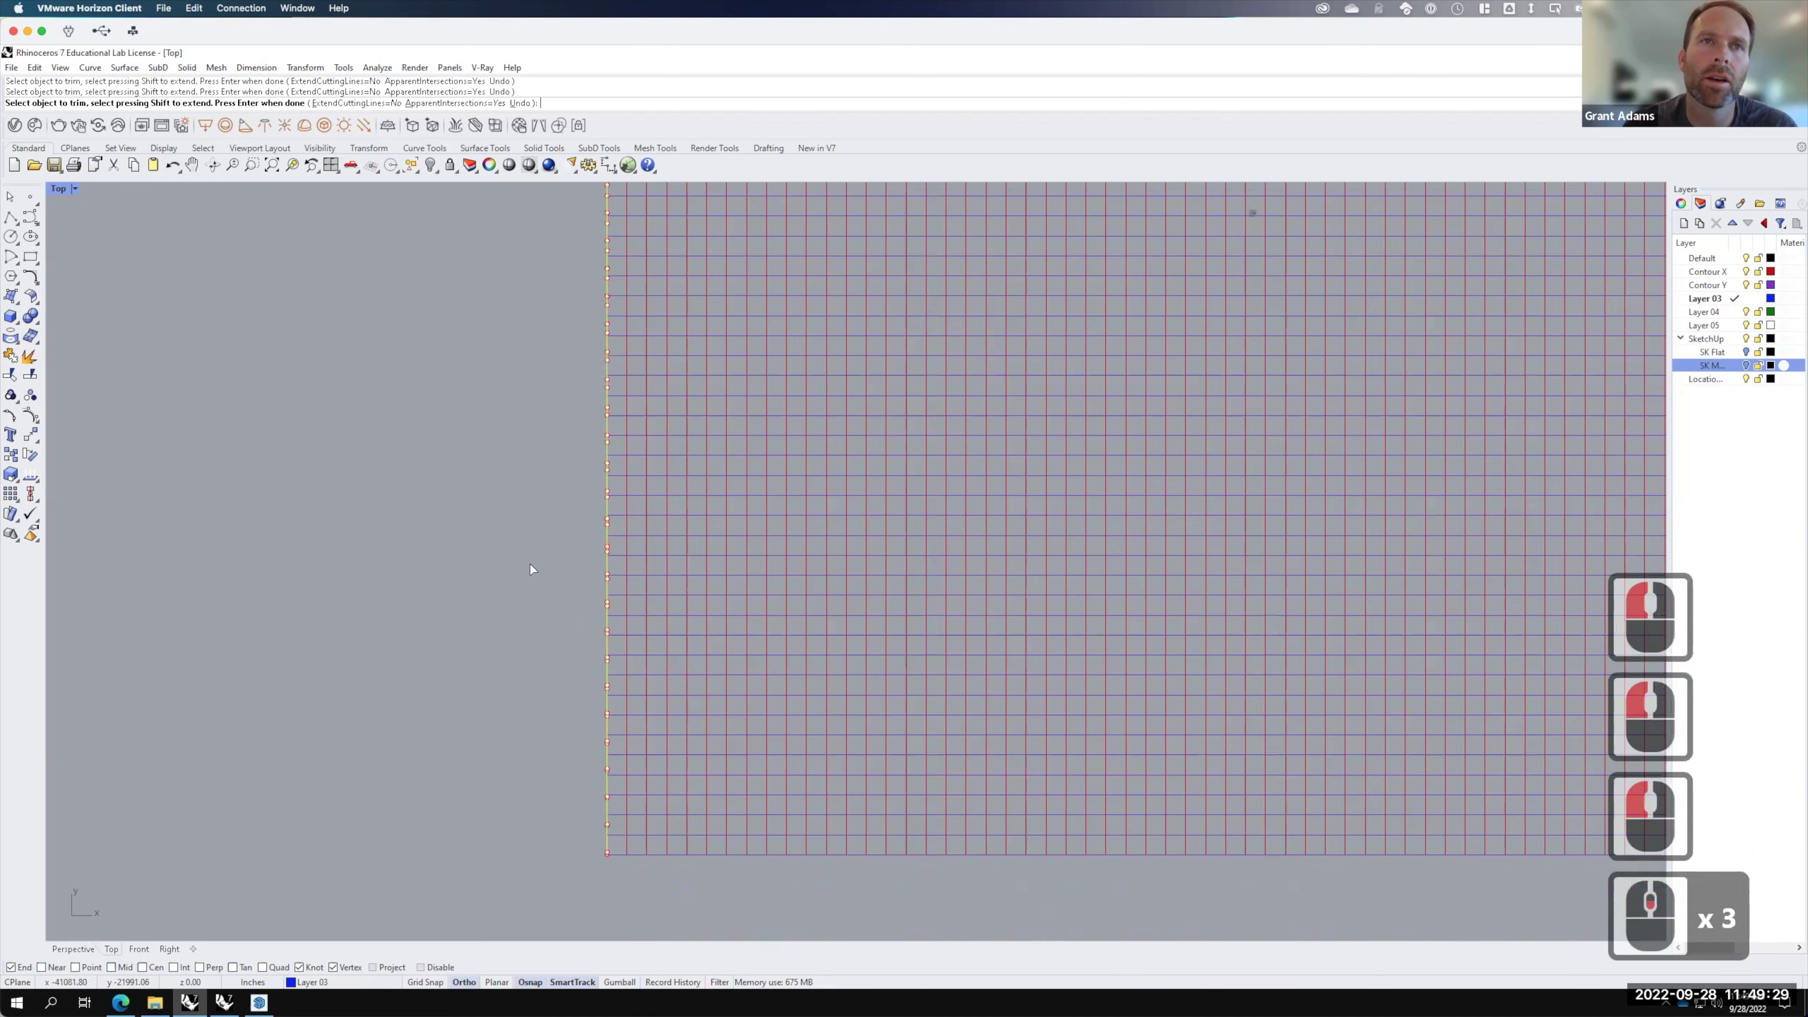
key("Return")
left_click(459, 550)
scroll(514, 794, "down", 3)
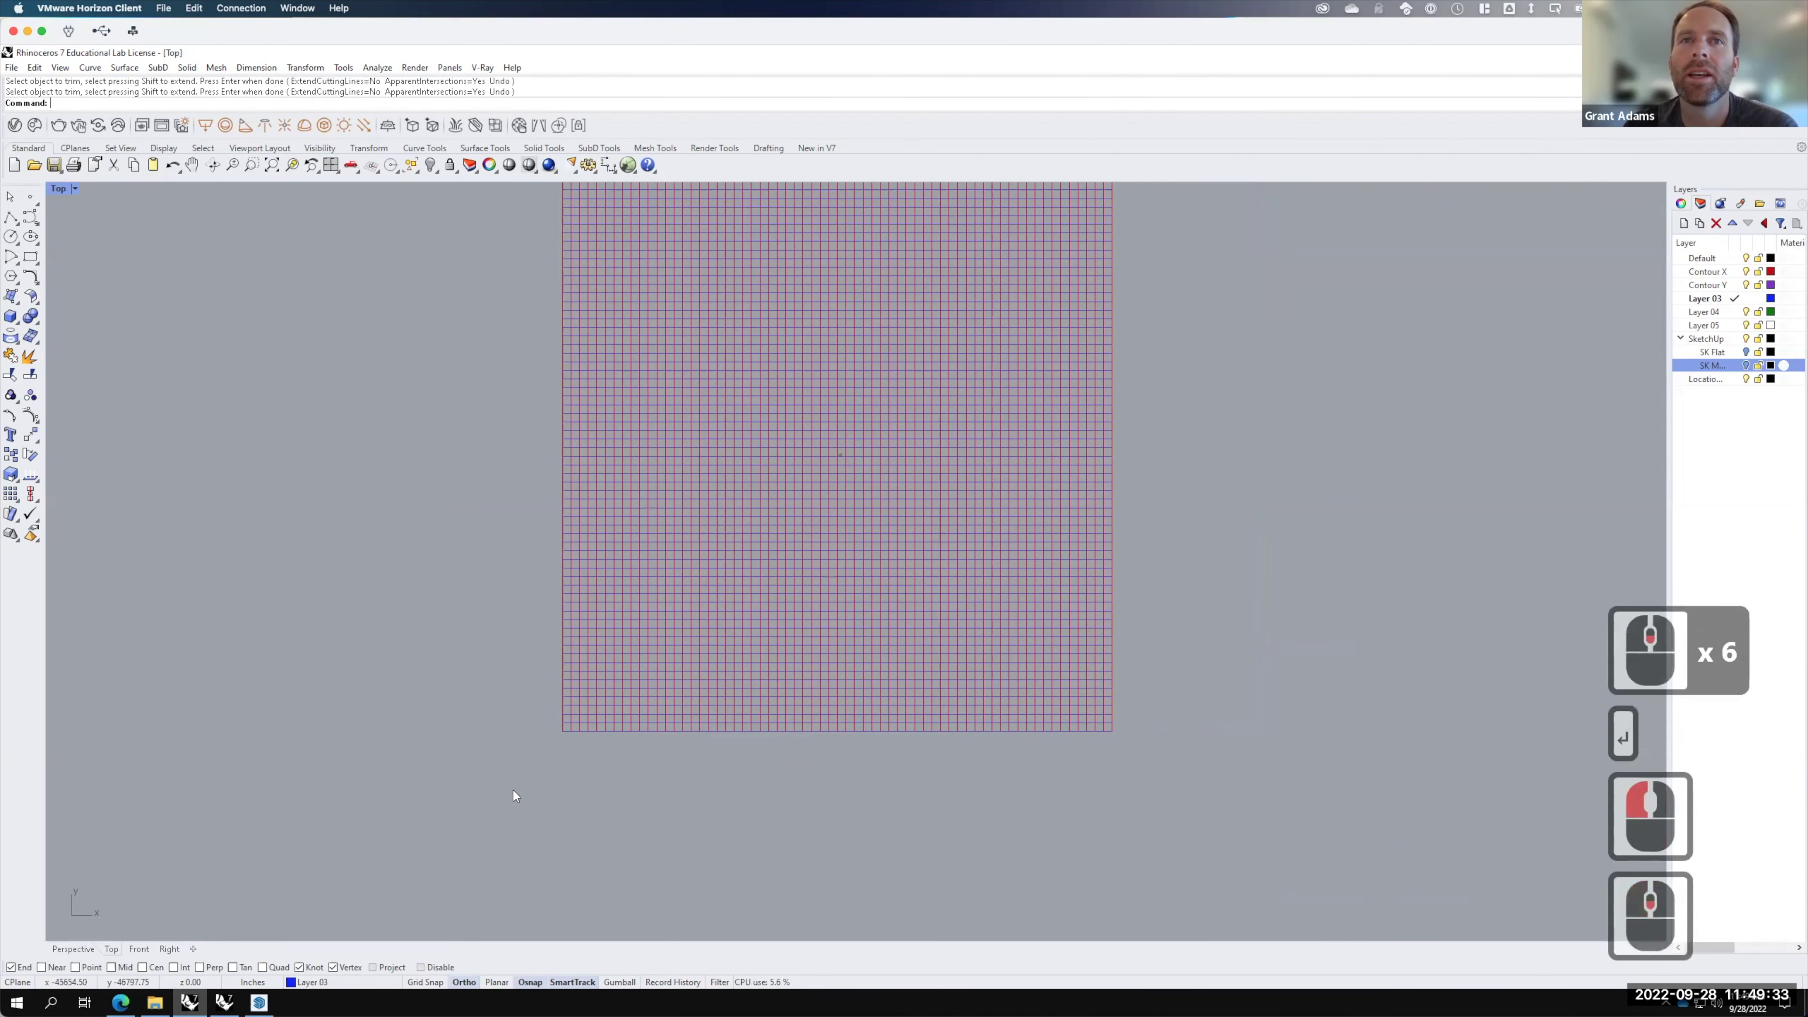
Step: Maximize the Perspective view and orbit to a tilted 3D view of the contour terrain
double_click(60, 188)
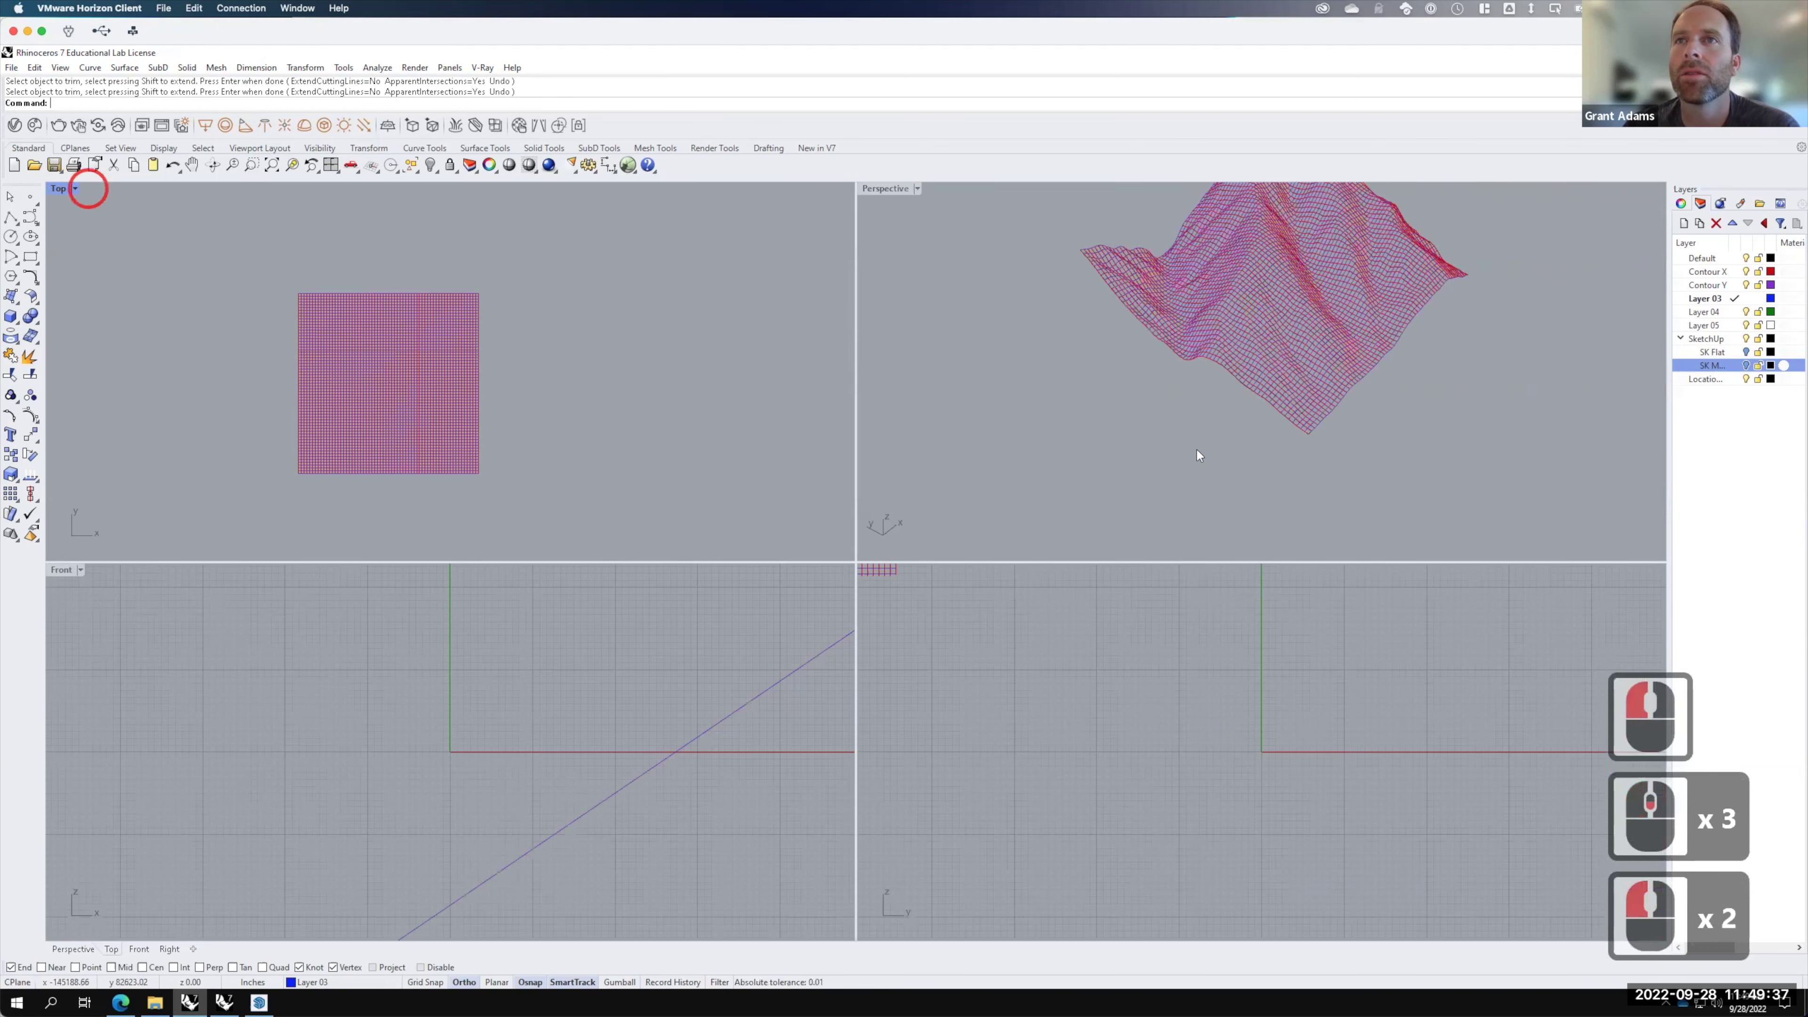
scroll(900, 189, "down", 2)
double_click(884, 188)
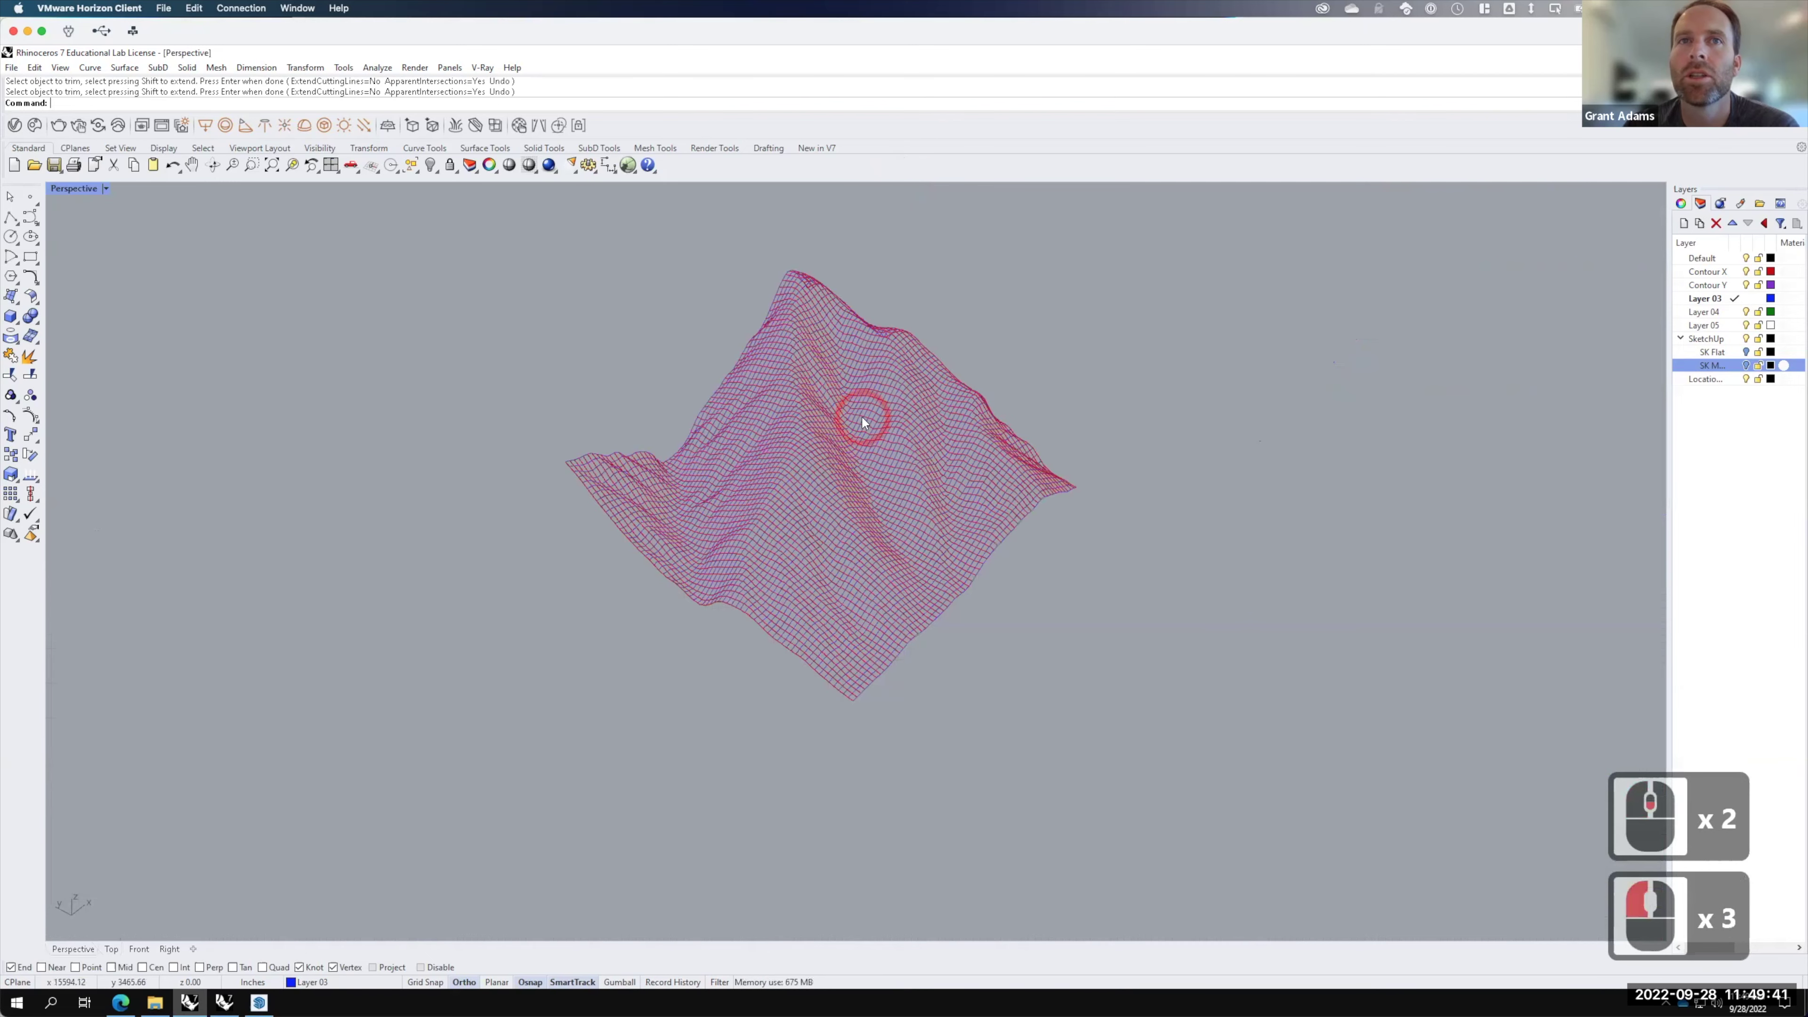
scroll(1021, 476, "up", 3)
middle_click_drag(852, 434, 932, 442)
mouse_move(1096, 452)
middle_mouse_down()
mouse_move(1068, 470)
mouse_move(1107, 456)
middle_mouse_up()
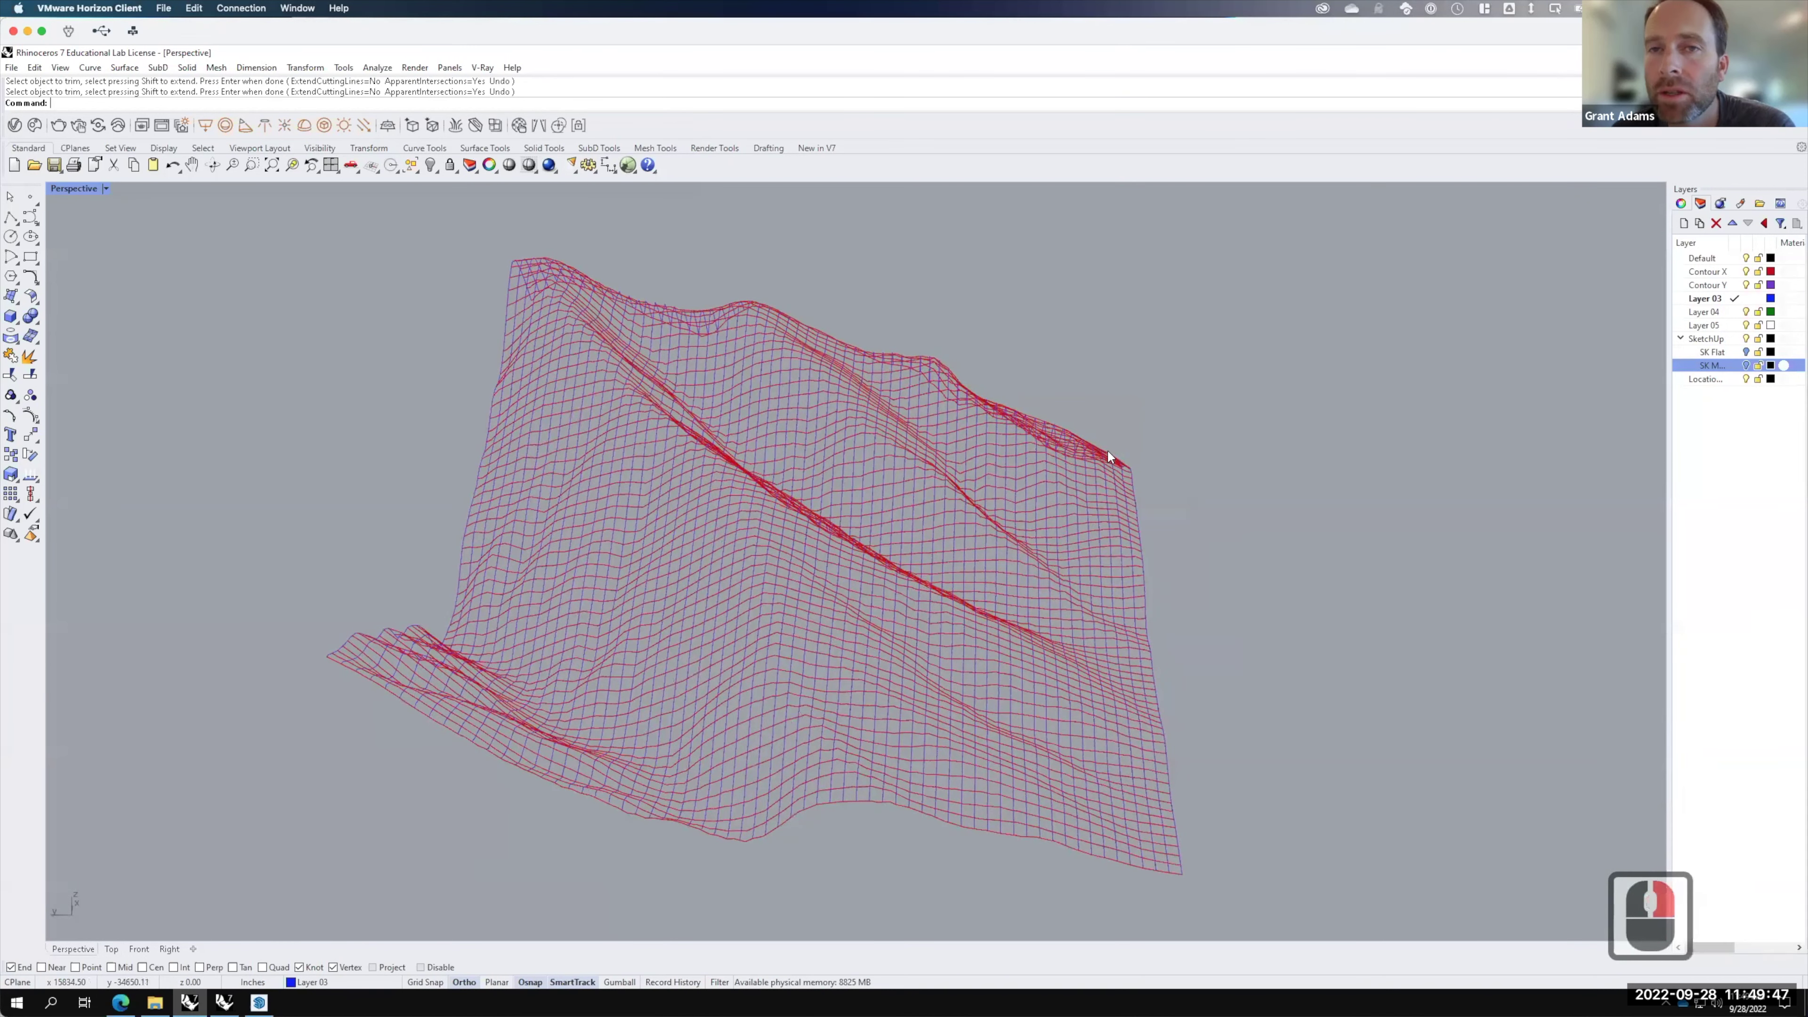
right_click(1108, 452)
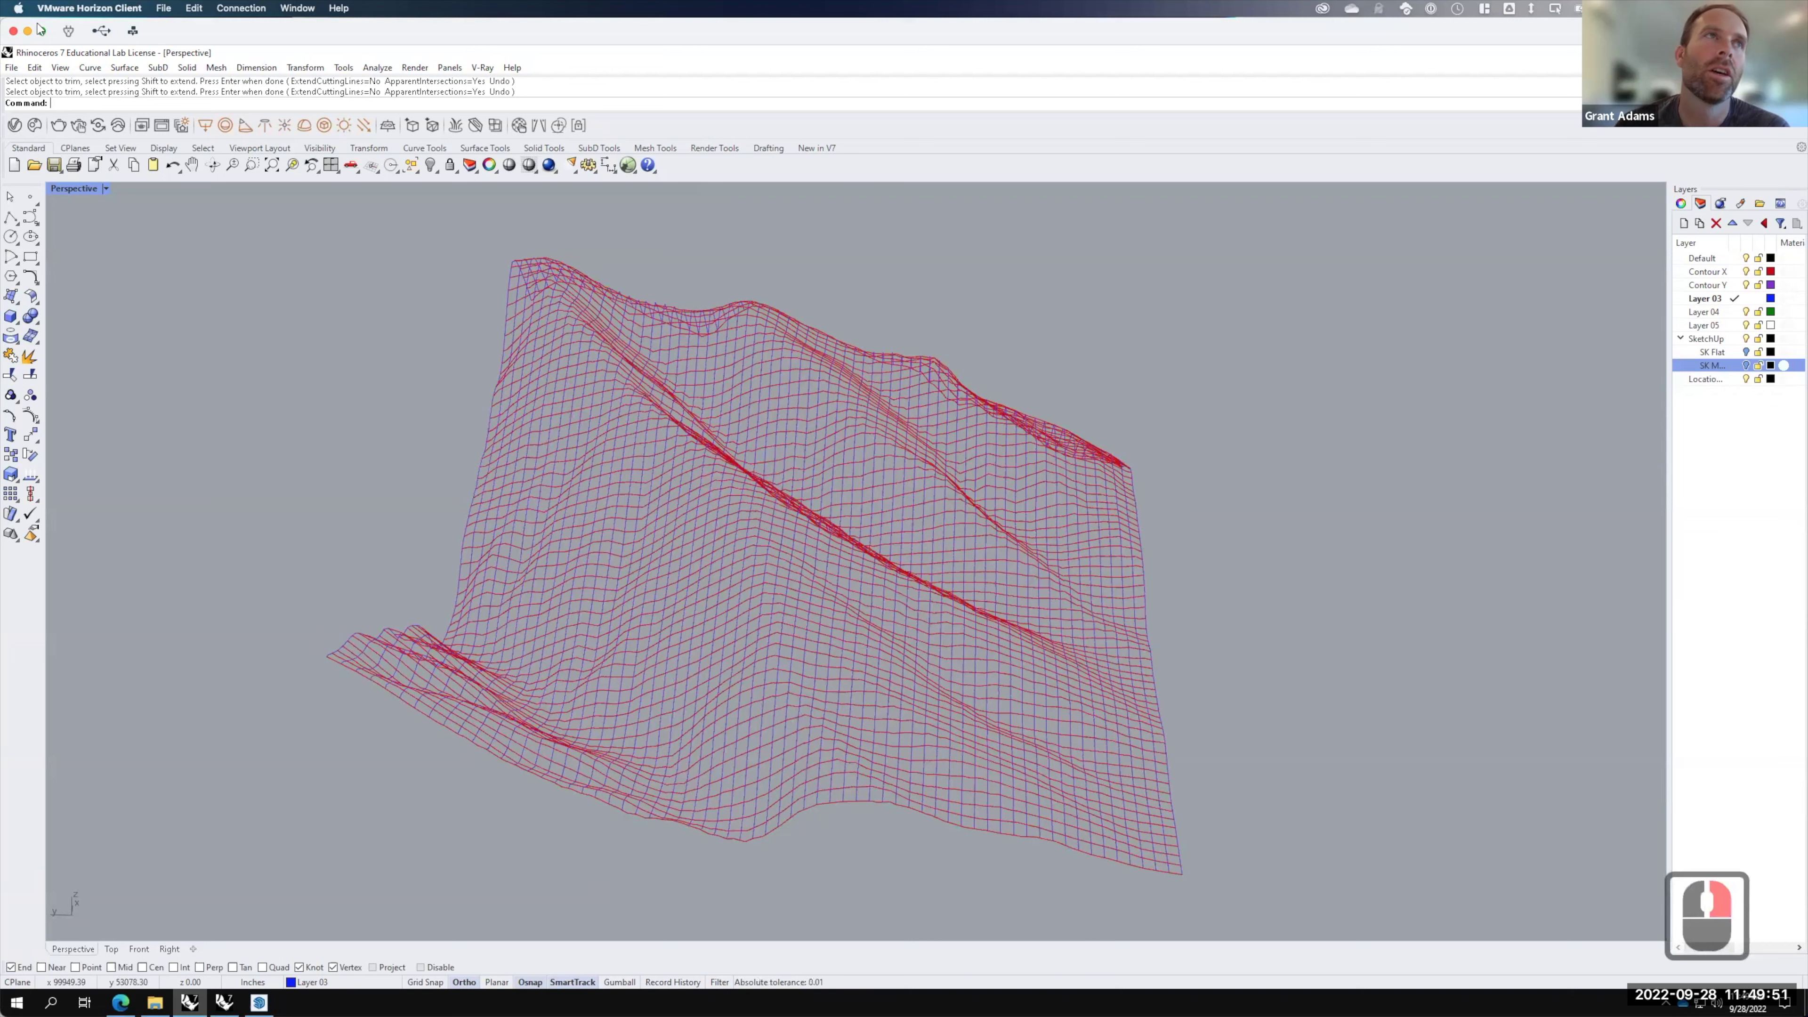
left_click(12, 67)
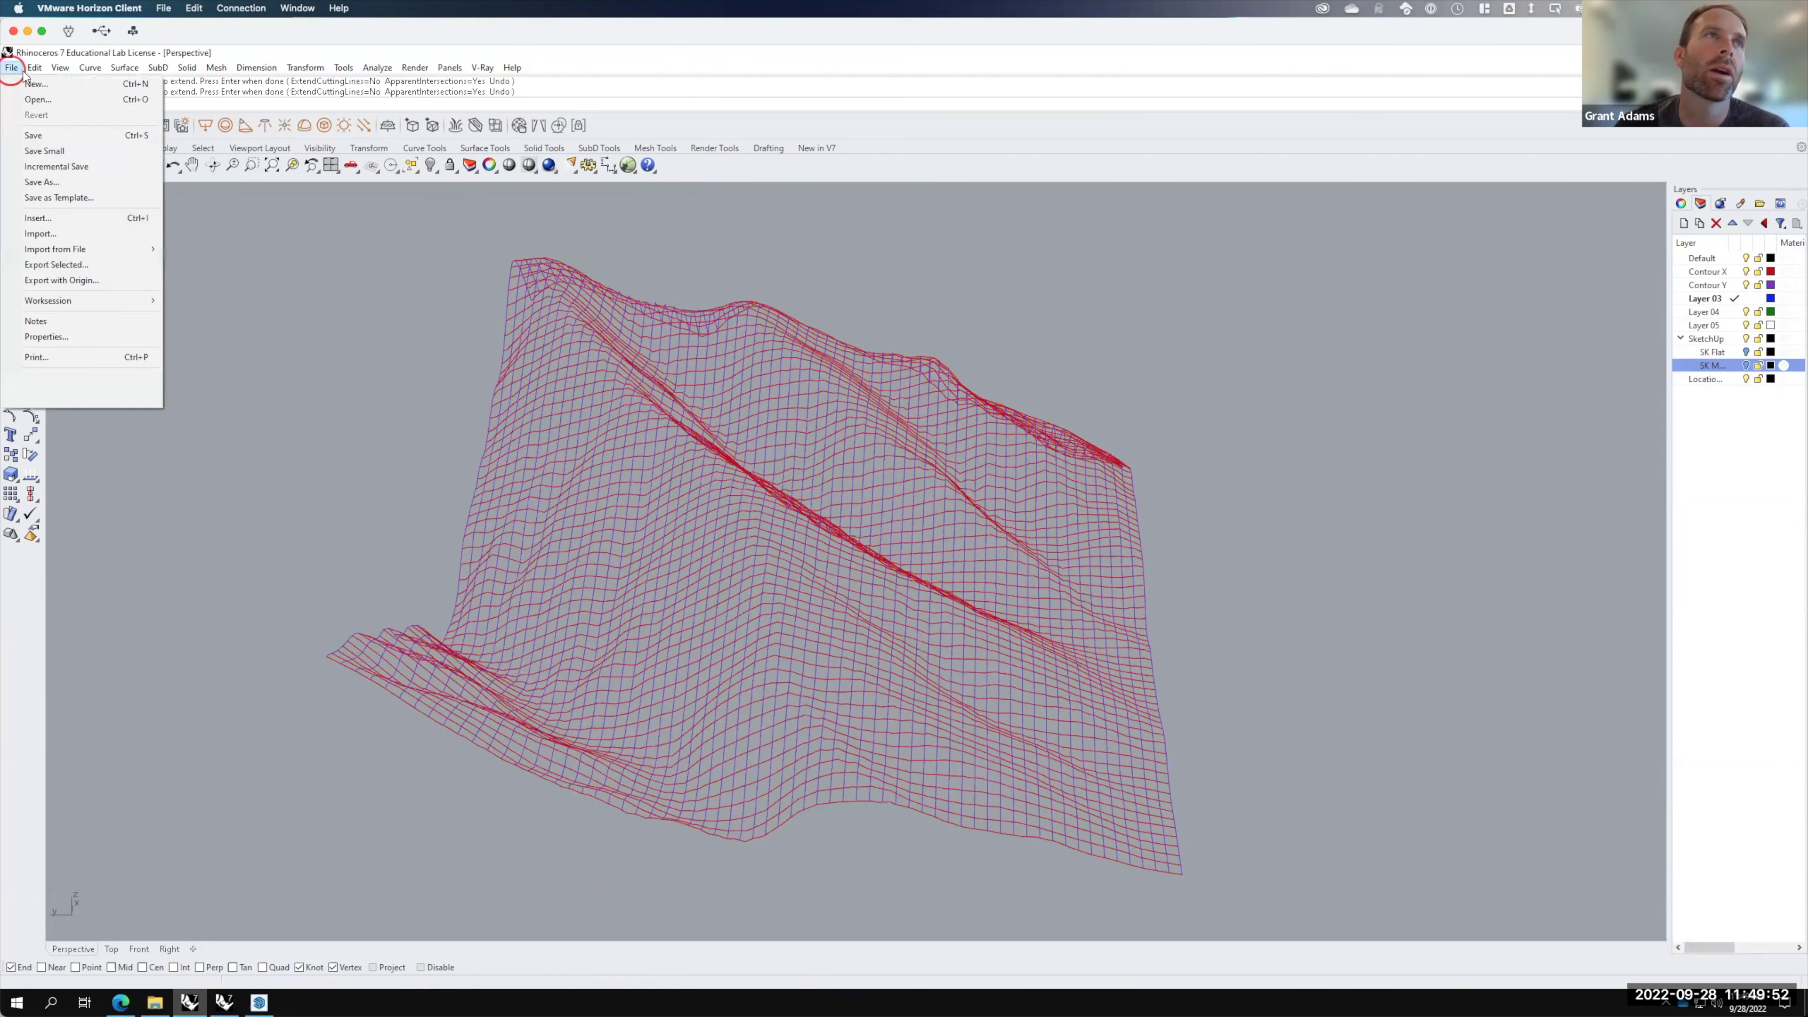
Step: Save the model as 'Terrain' in OneDrive's Live - A136 Exercises > Ex211 > F2022 folder
left_click(28, 135)
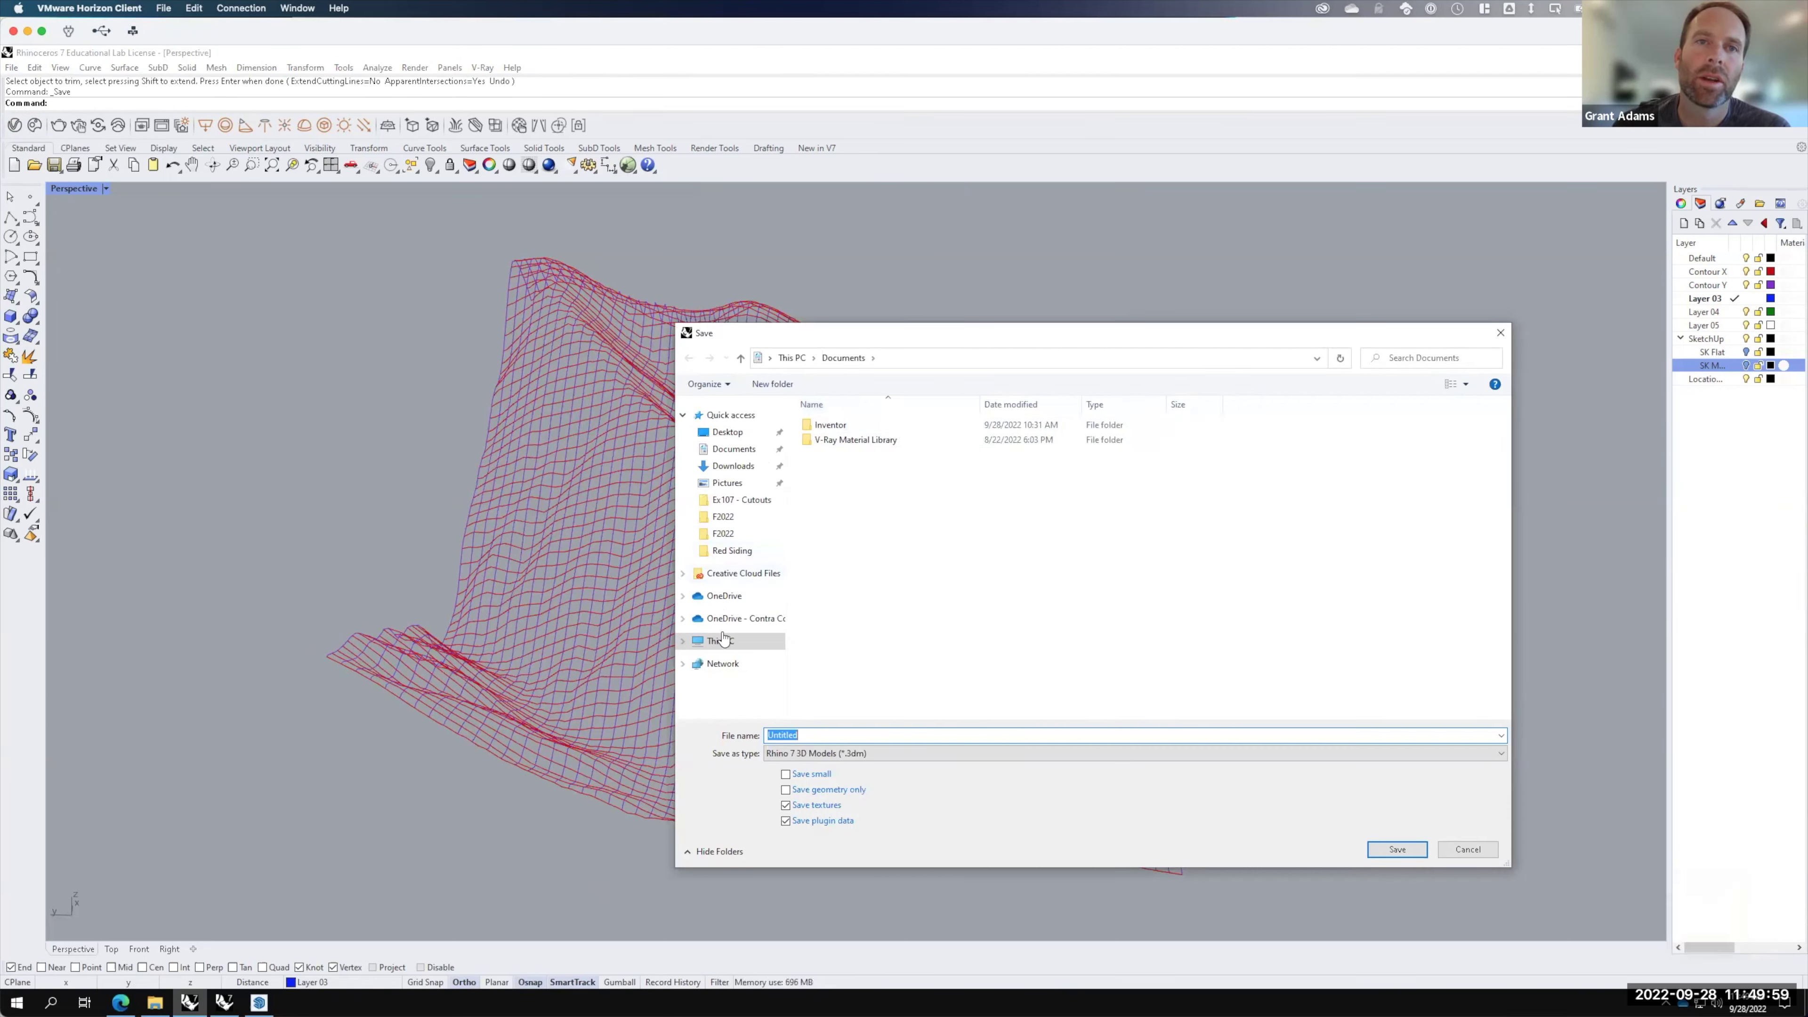
left_click(819, 483)
left_click(740, 619)
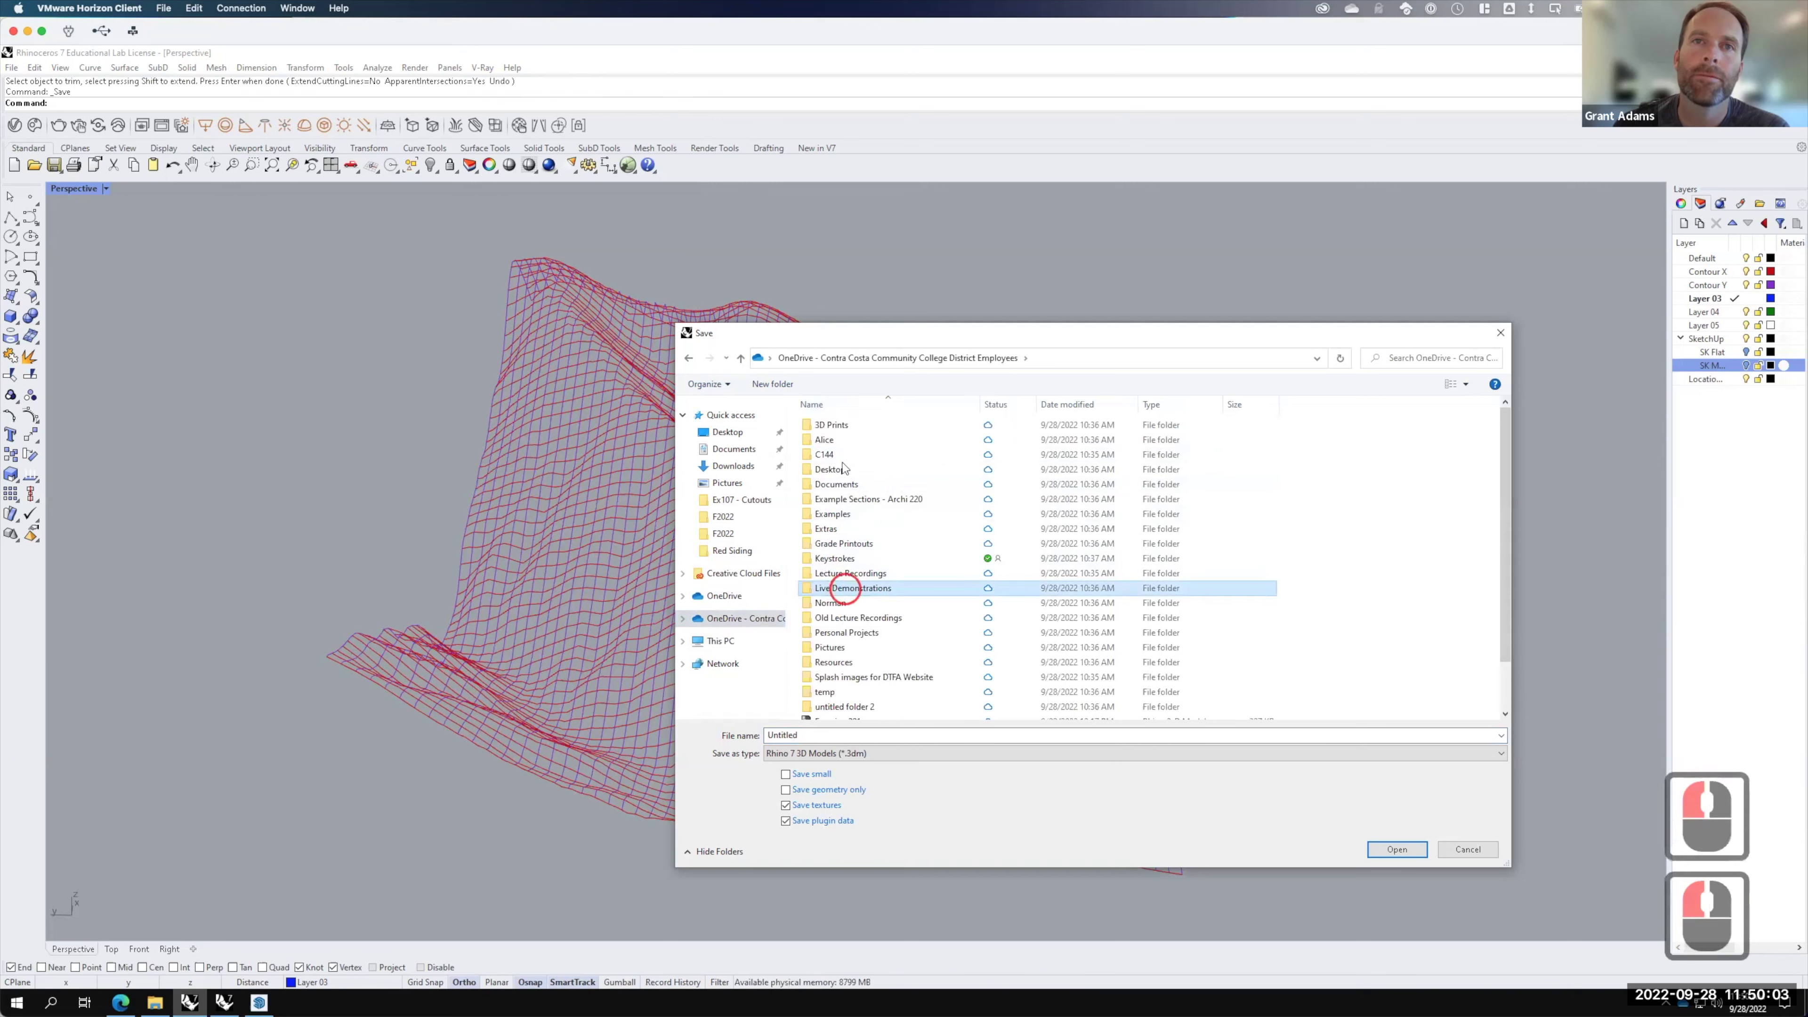
double_click(847, 588)
left_click(843, 441)
double_click(843, 441)
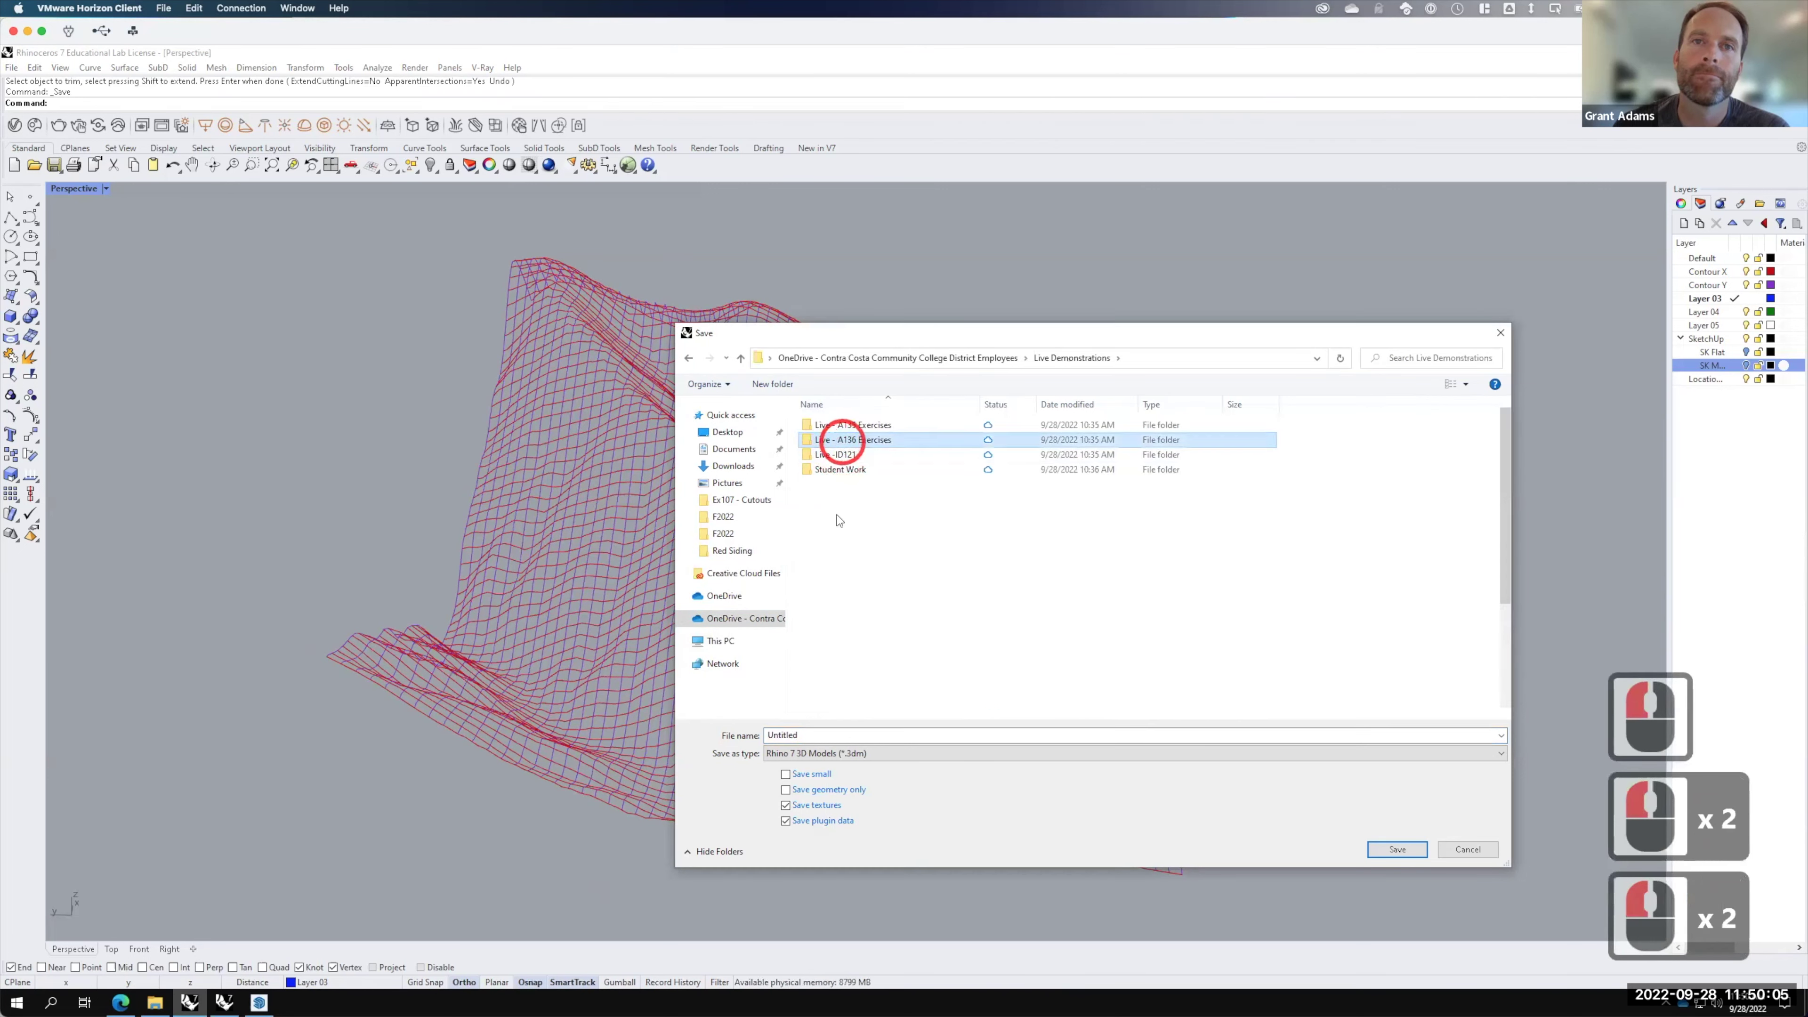
double_click(842, 592)
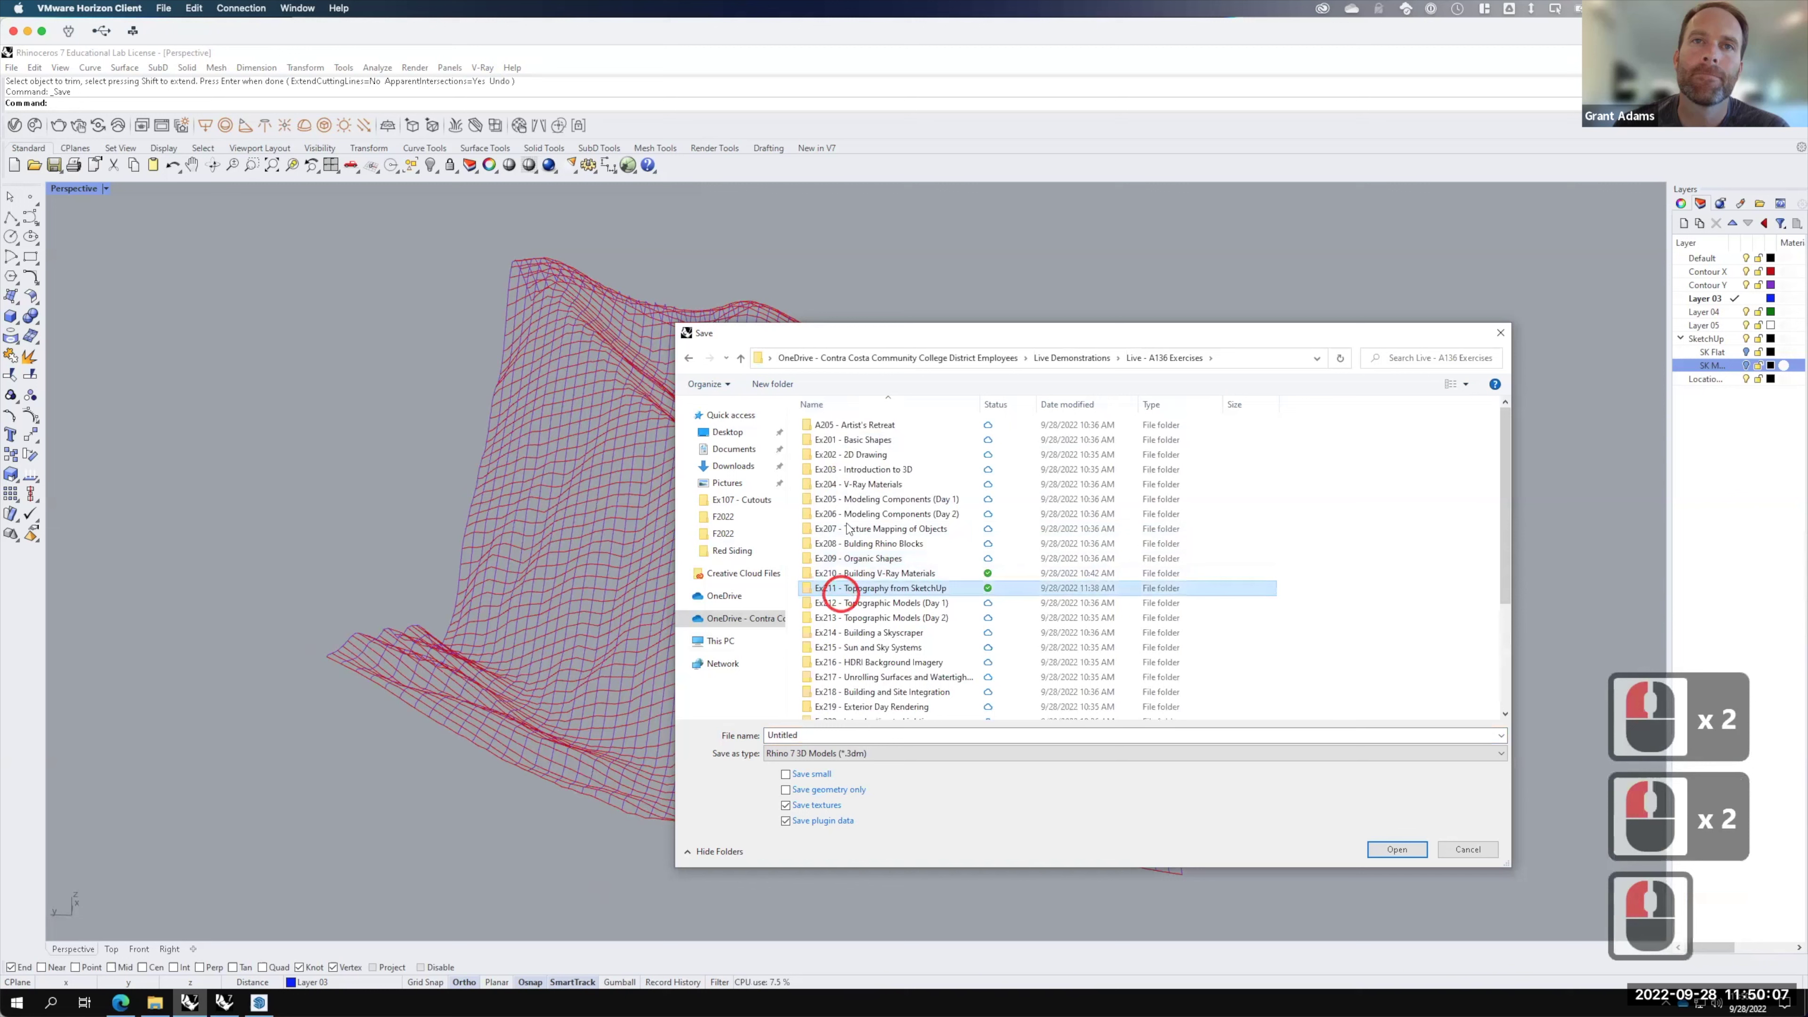
left_click(826, 456)
double_click(826, 457)
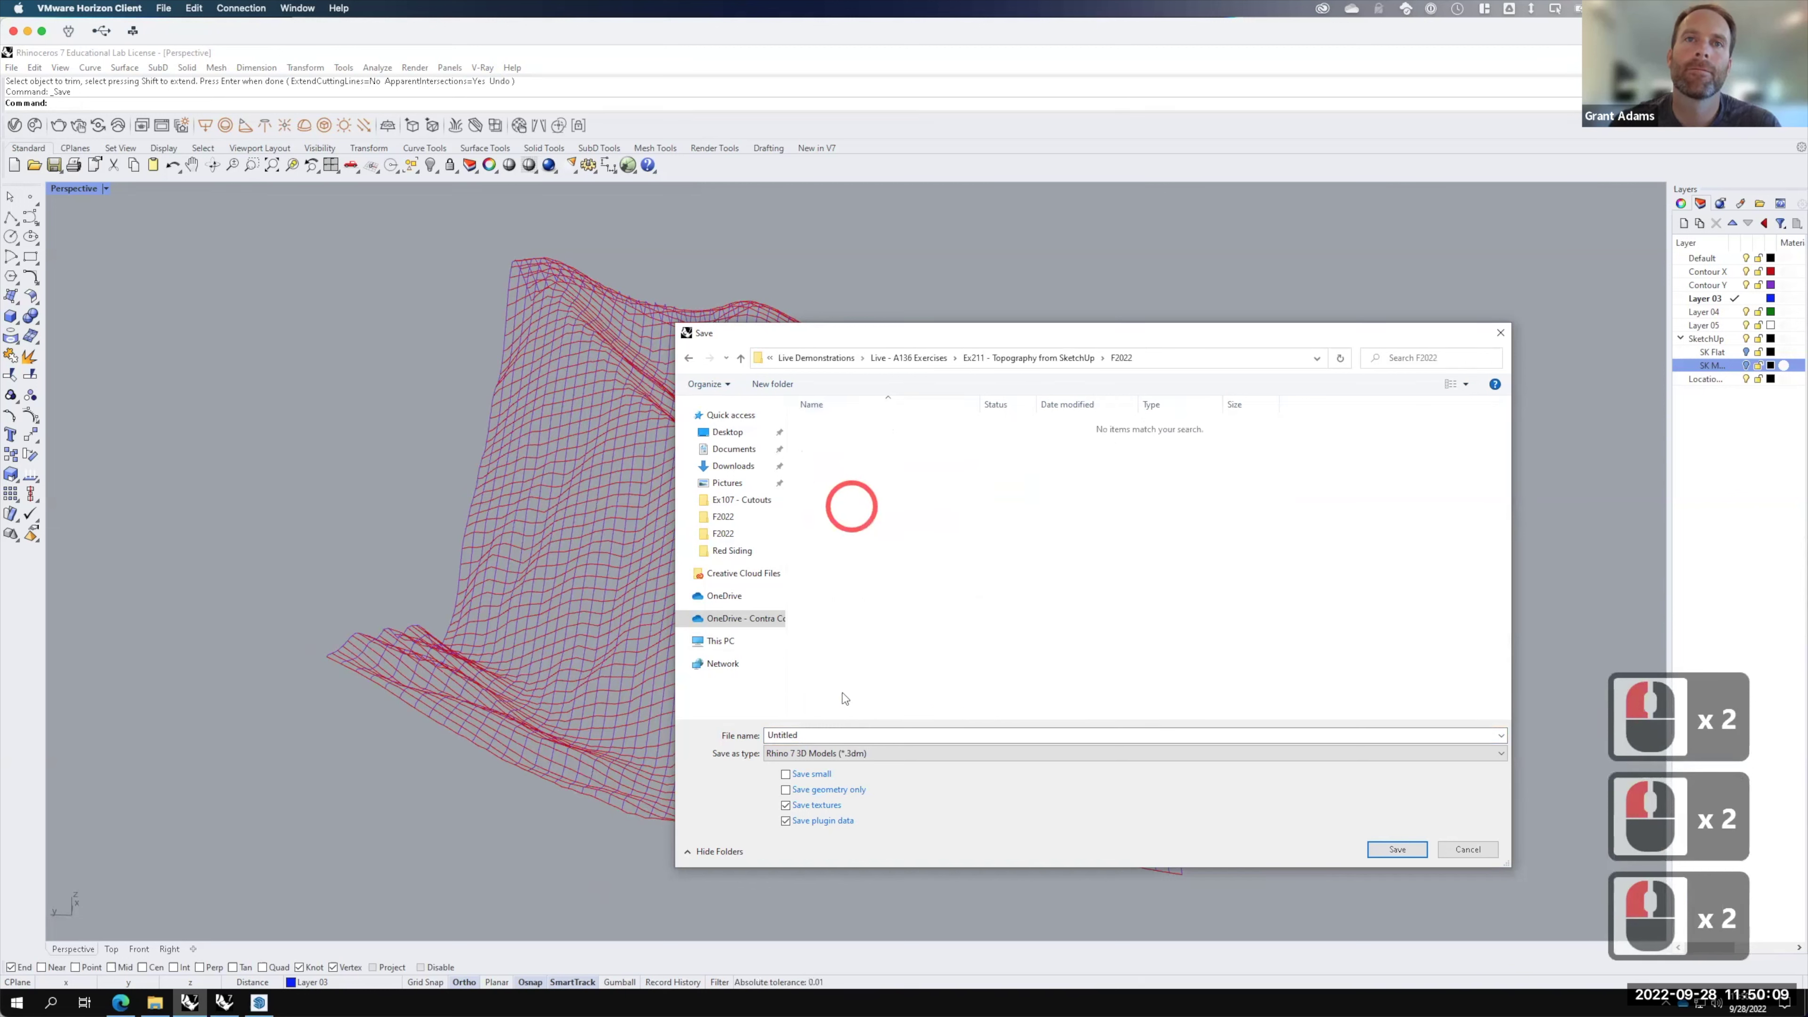
double_click(809, 735)
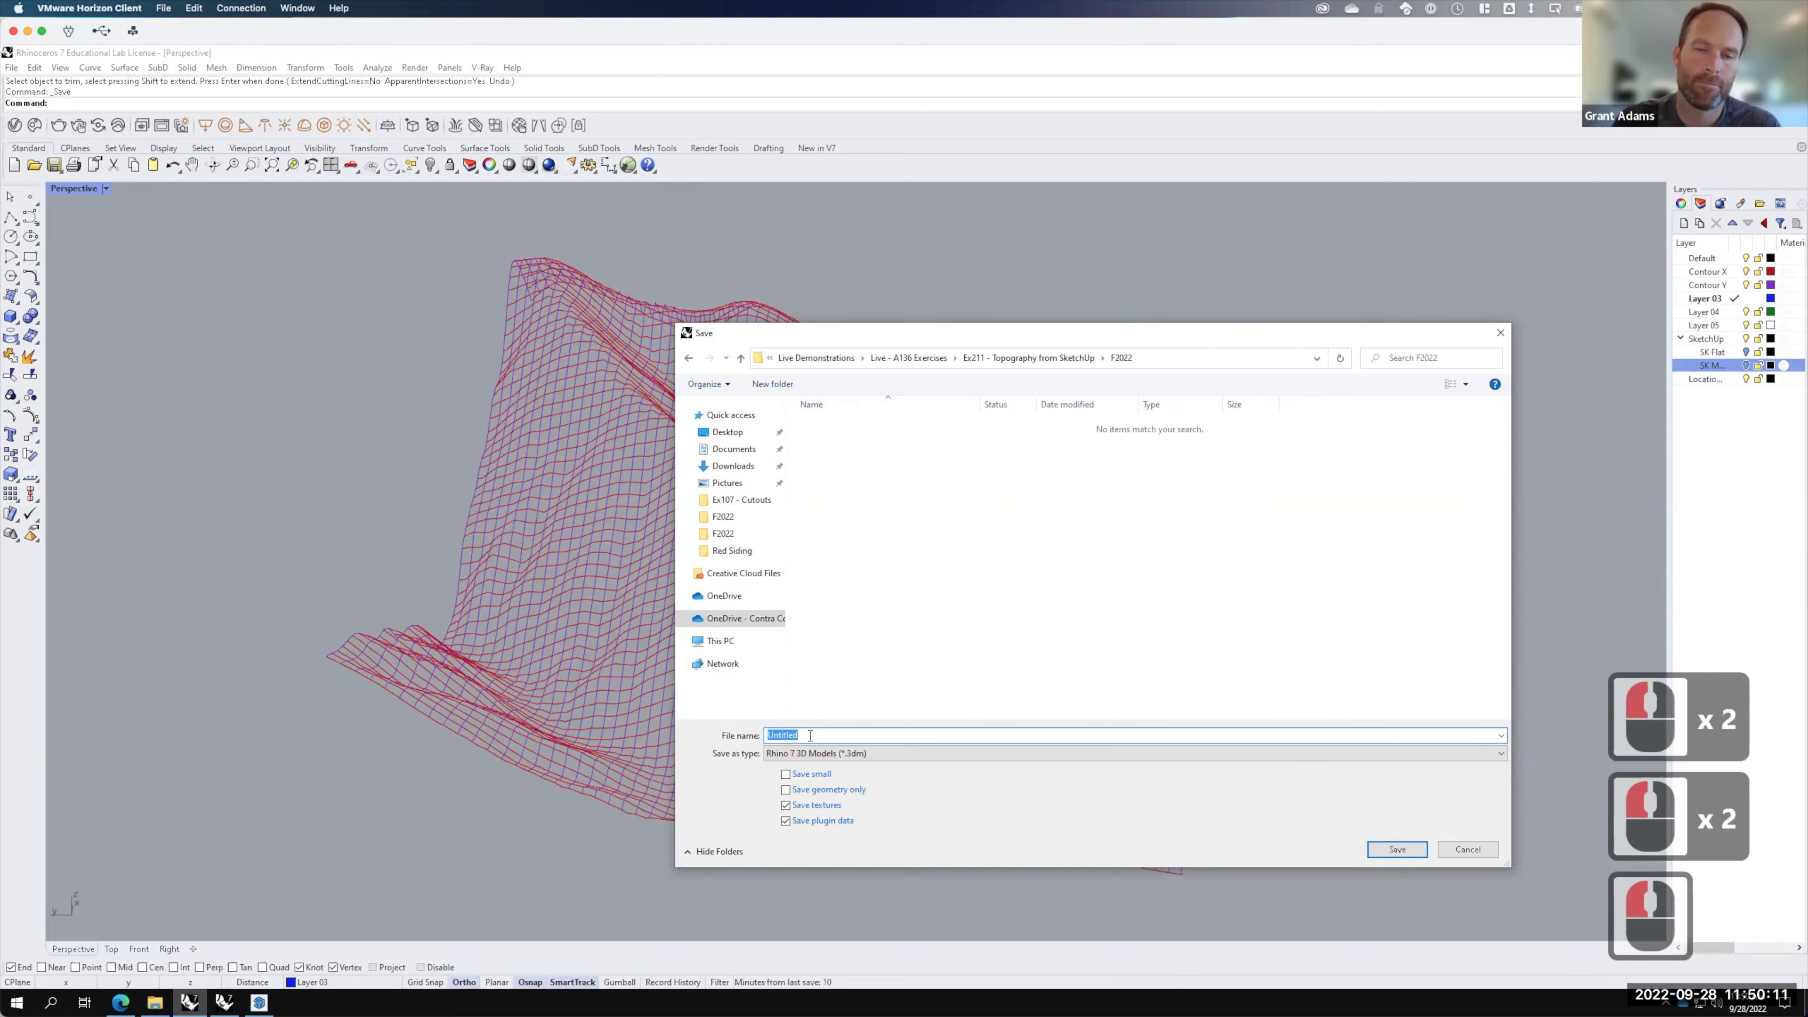
type("Terrain")
key("Return")
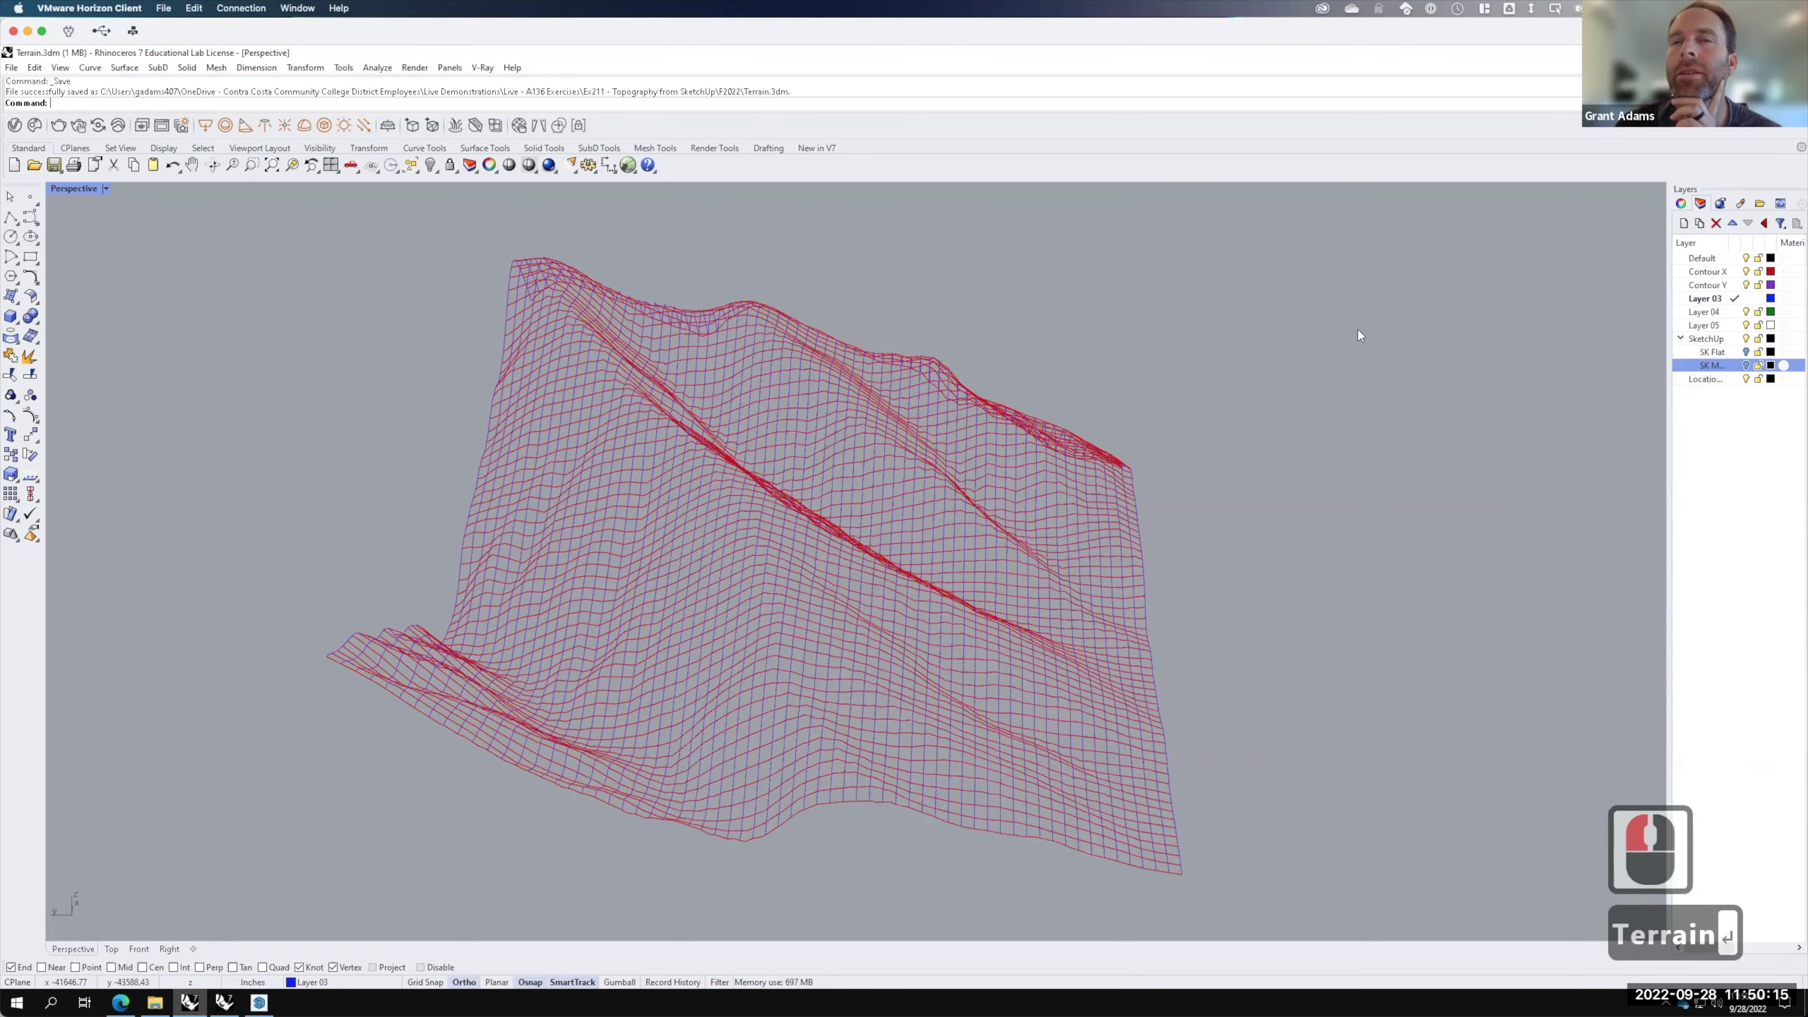
Step: Rename Layer 03 to 'Terrain'
double_click(1715, 304)
left_click(1715, 303)
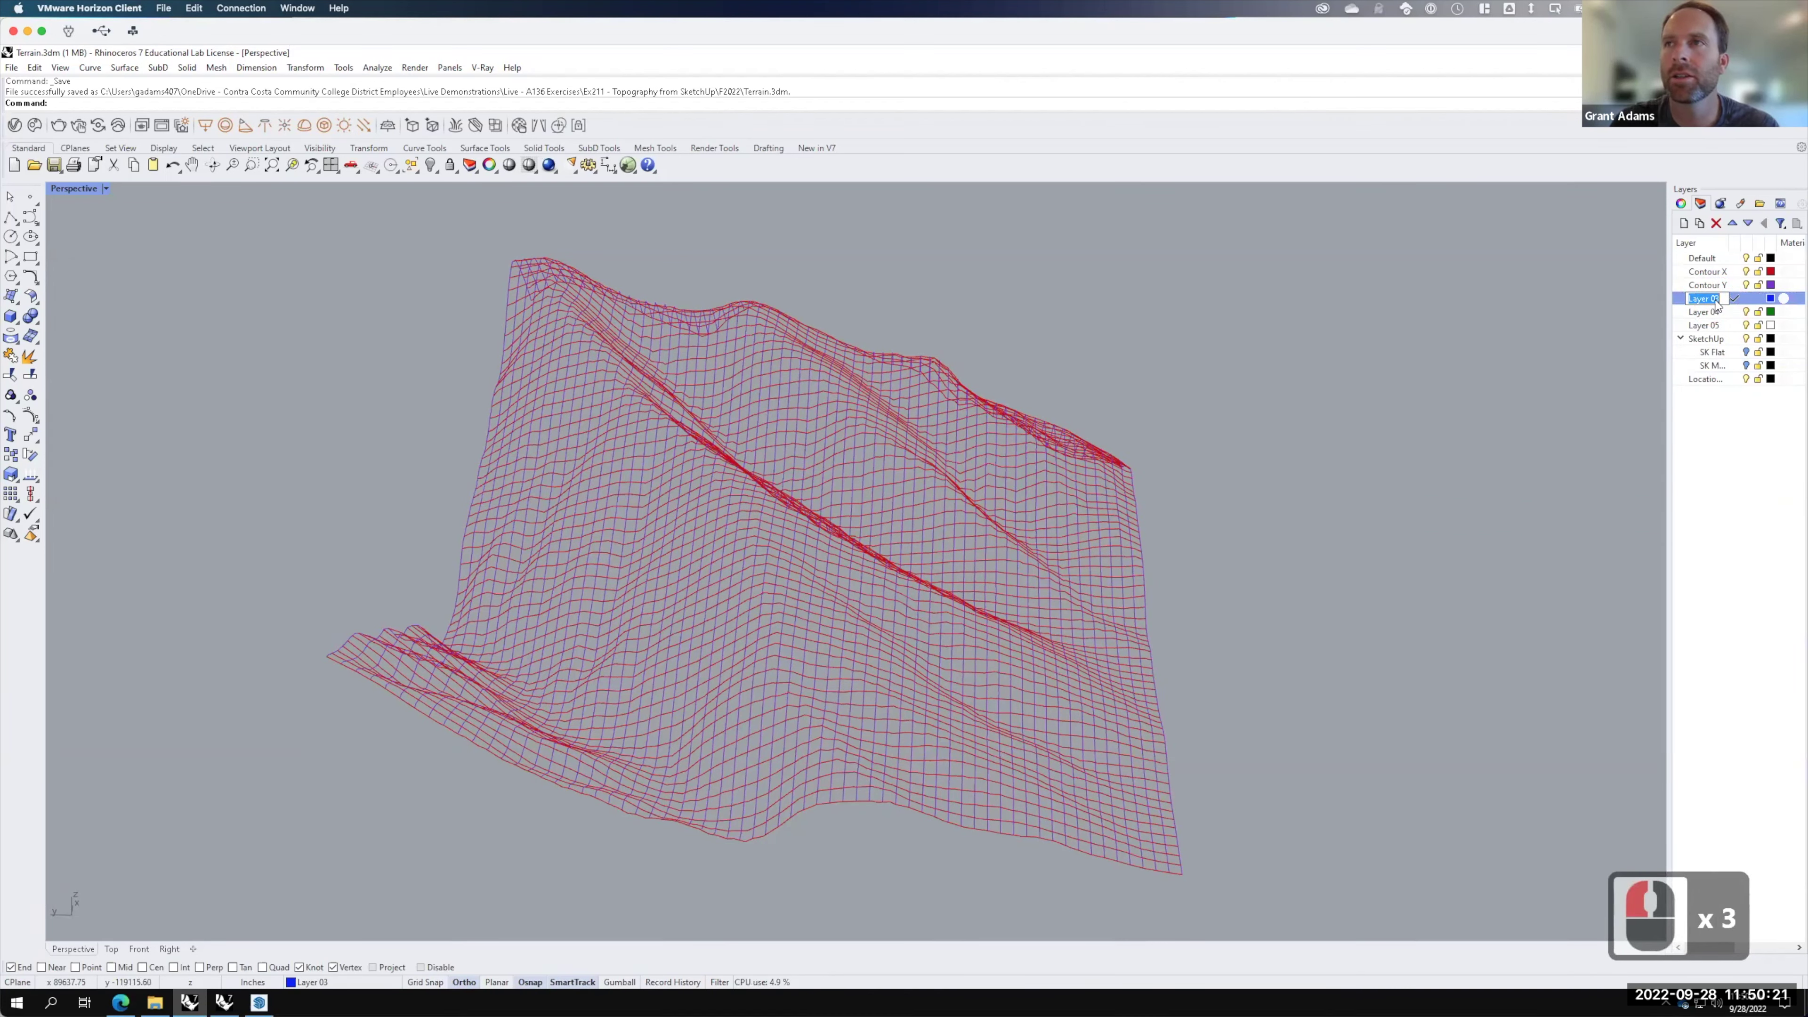
type("Terrain")
key("Return")
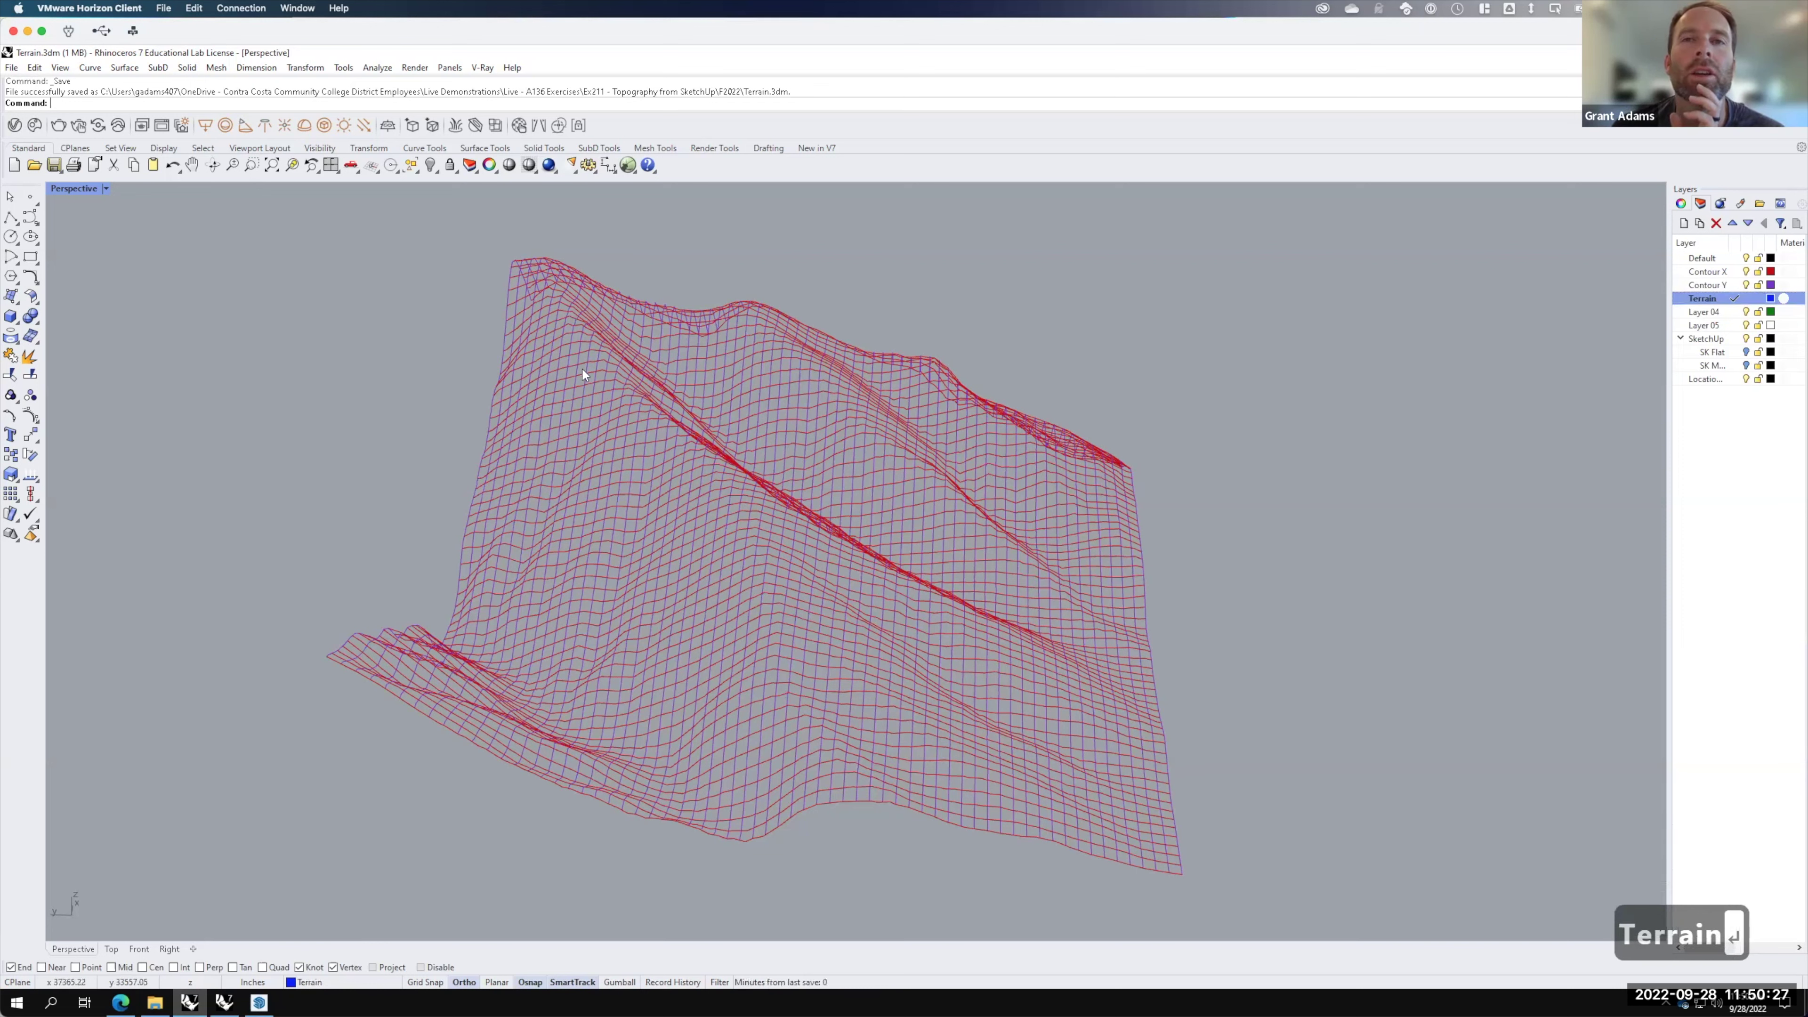
Step: Orbit to a steeper view of the terrain and save the file again
scroll(861, 527, "down", 2)
right_click_drag(861, 525, 782, 557)
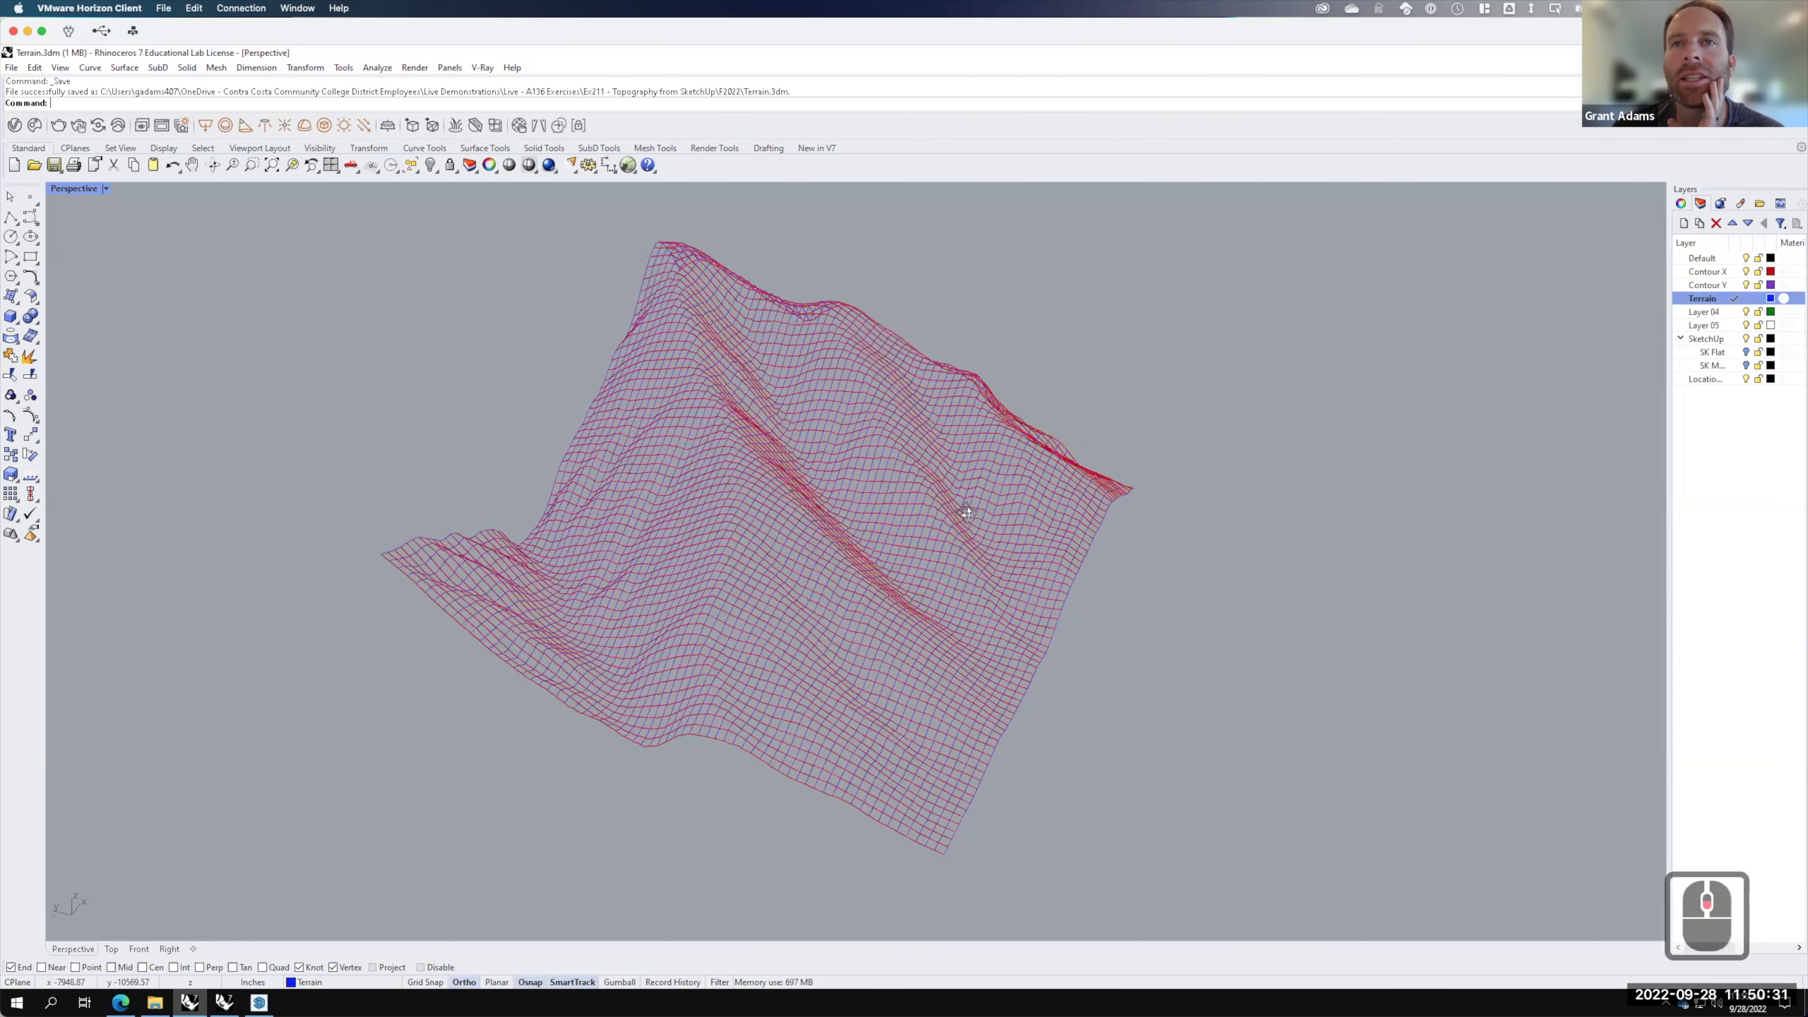
right_click_drag(961, 507, 942, 299)
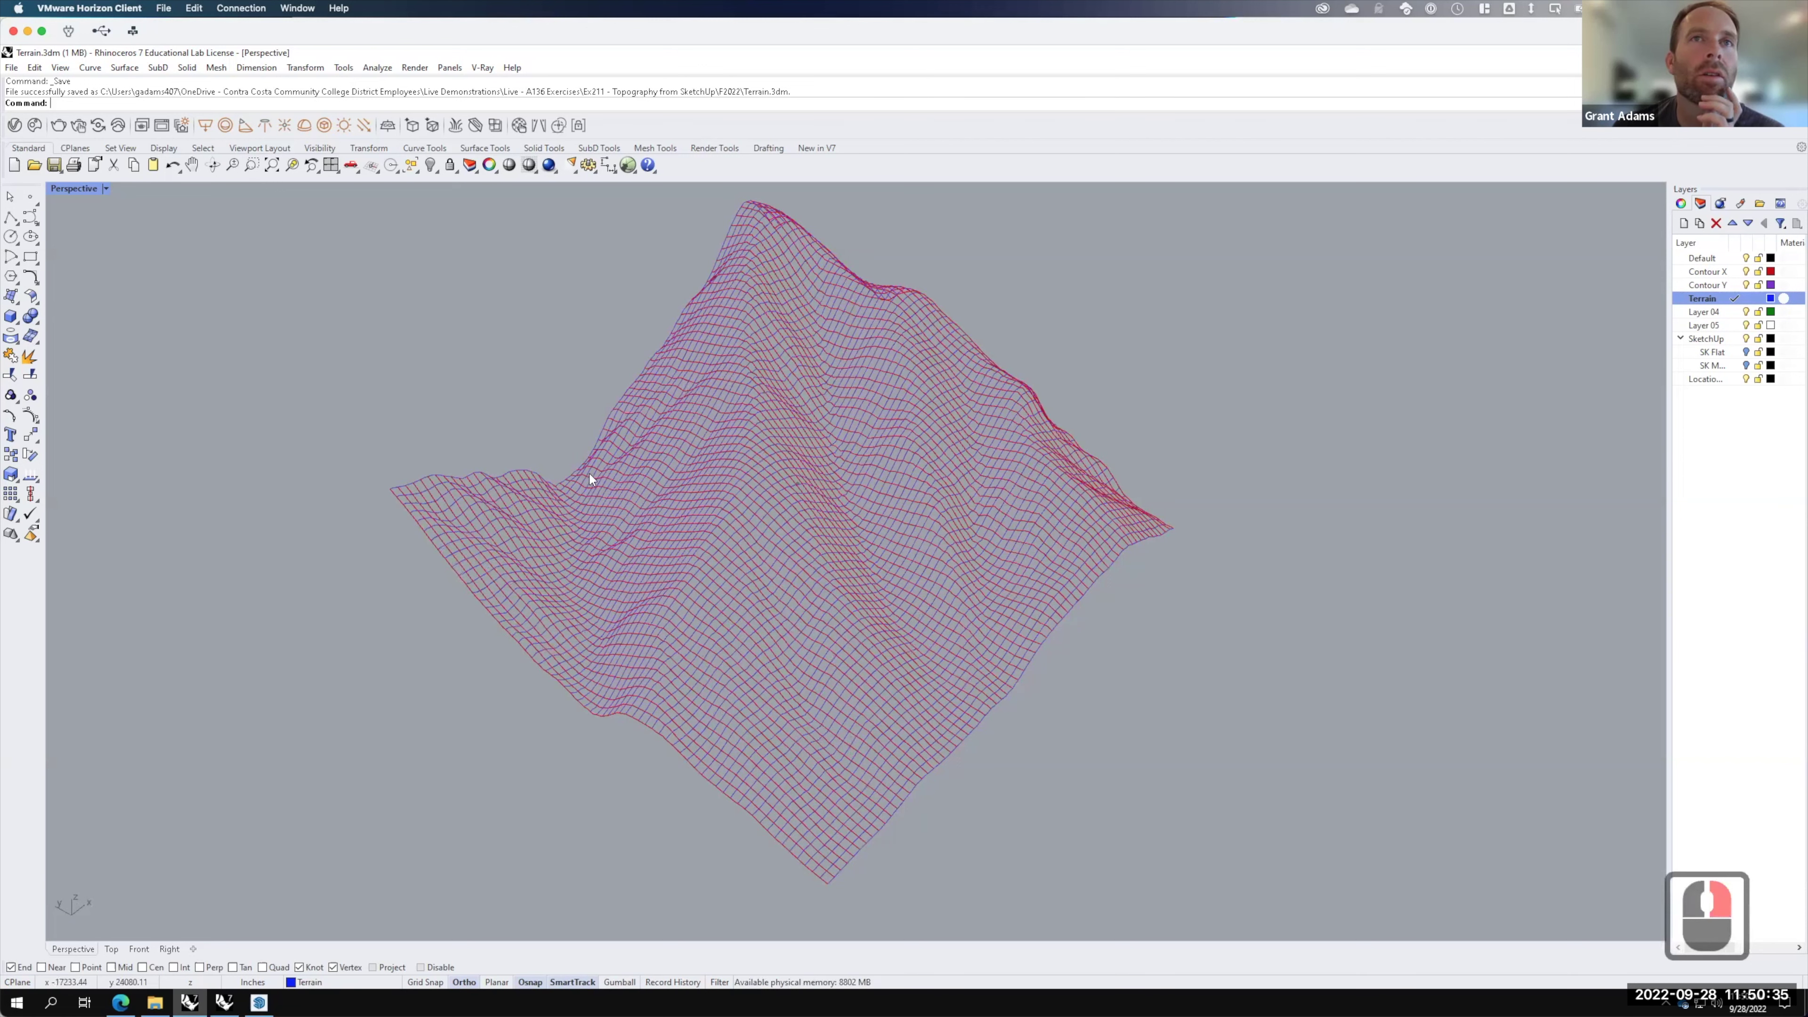
scroll(587, 473, "down", 2)
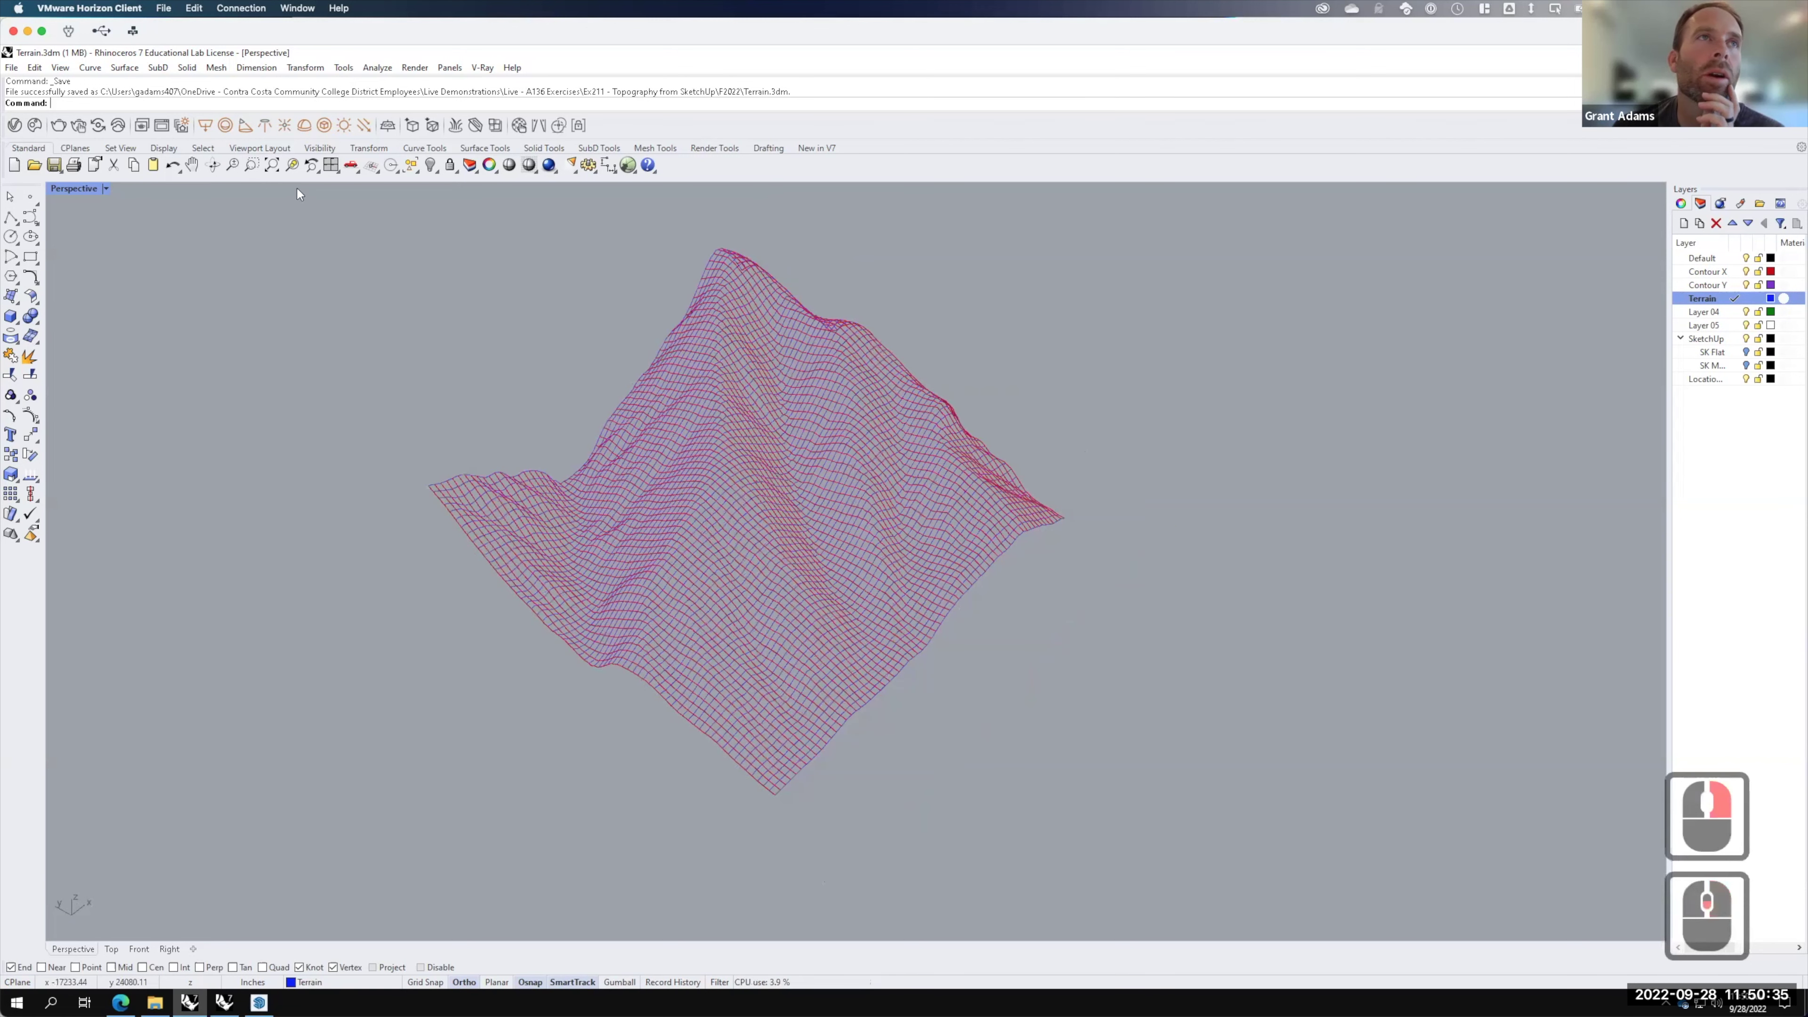
left_click(12, 67)
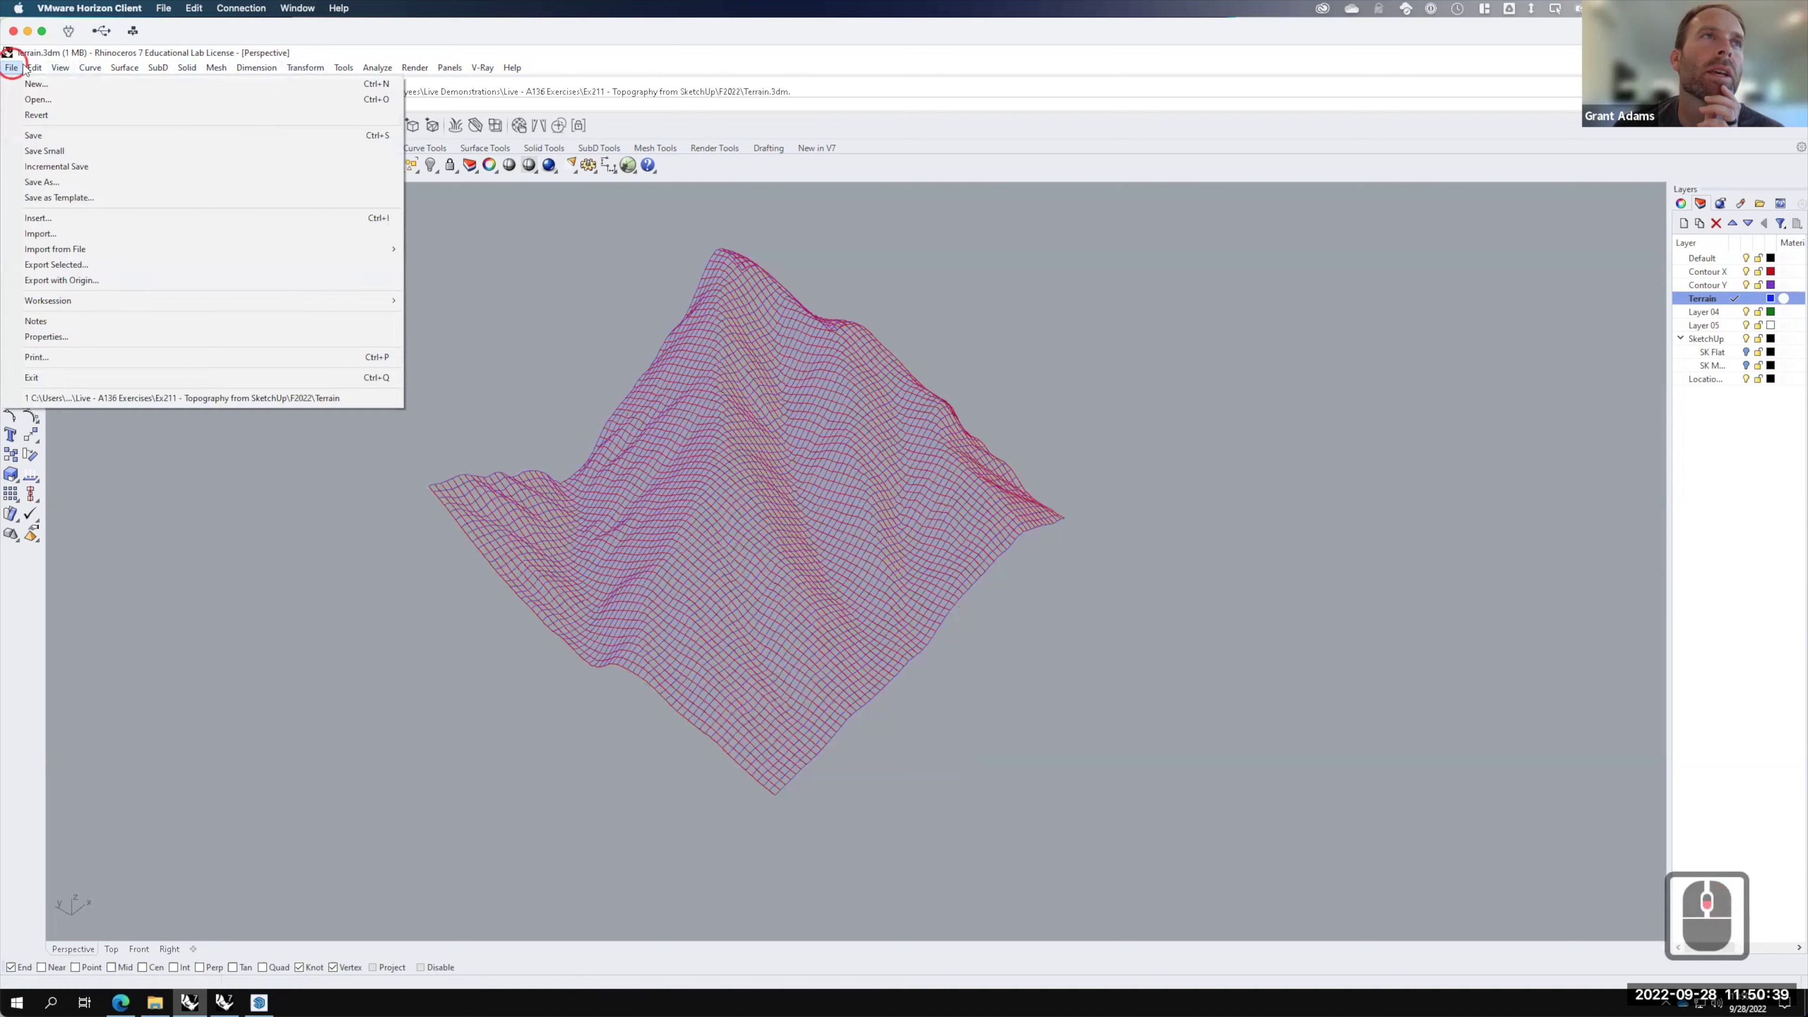
left_click(32, 135)
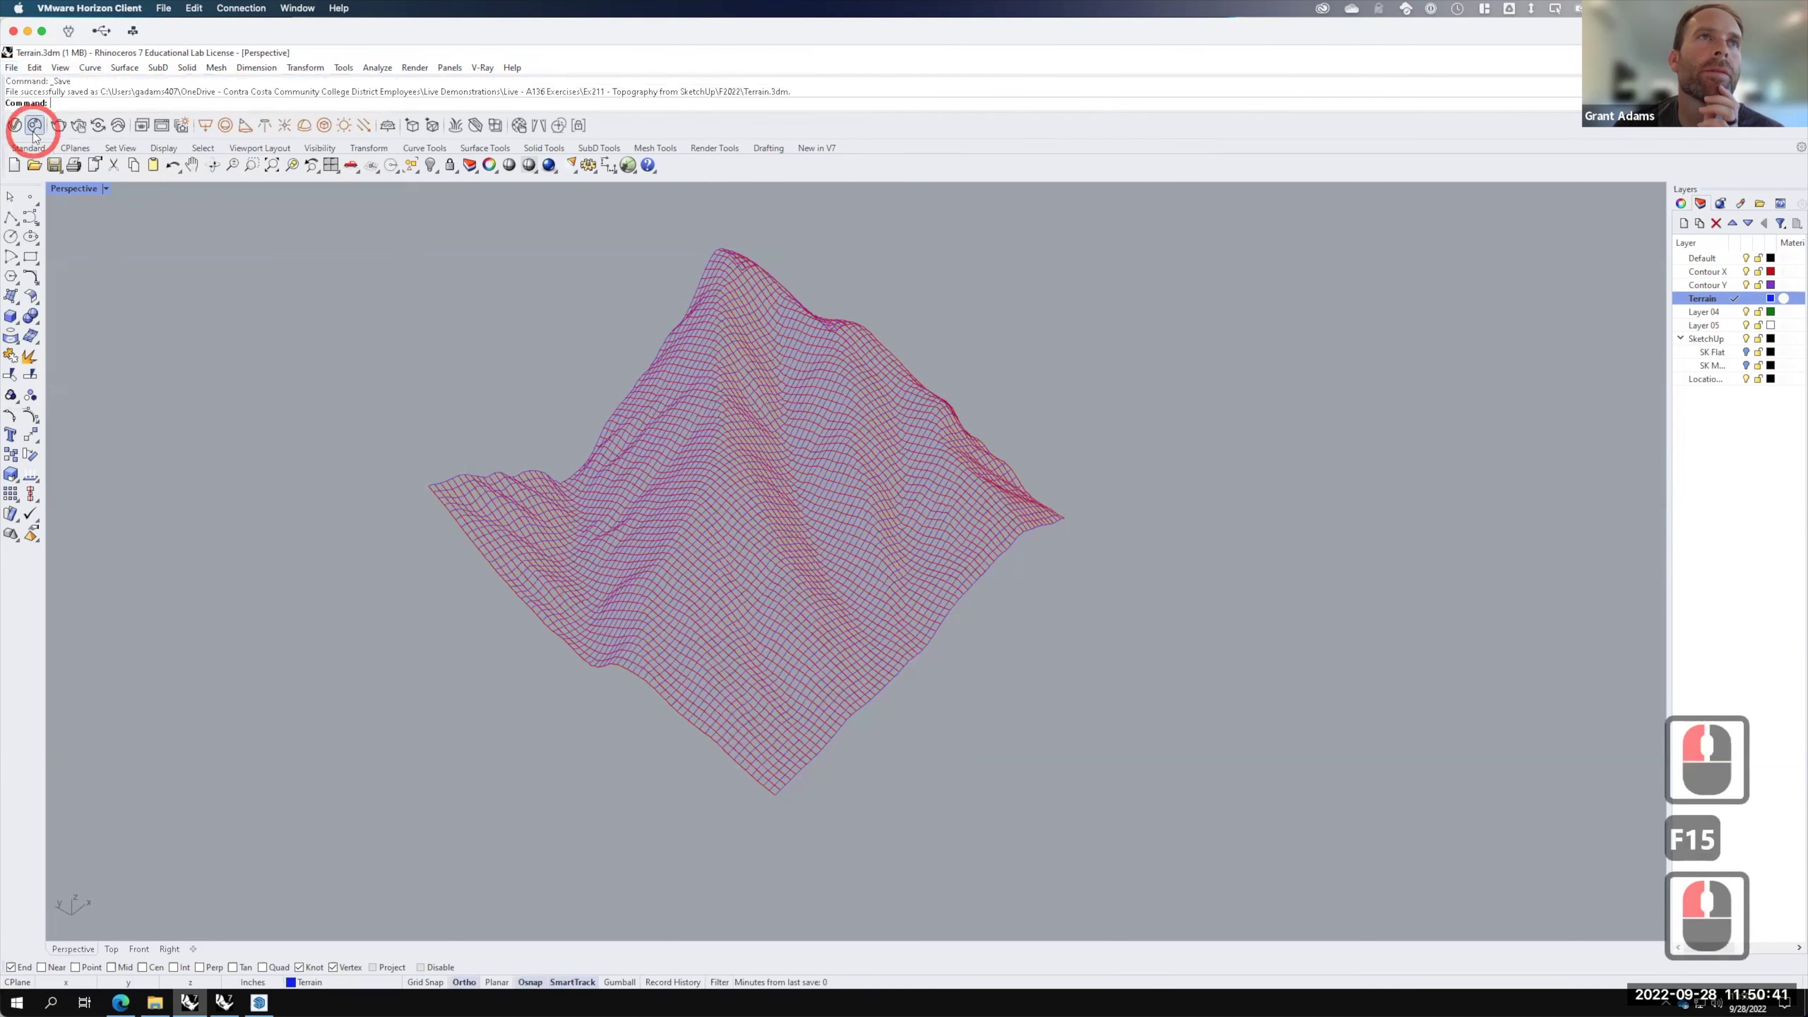
left_click(309, 70)
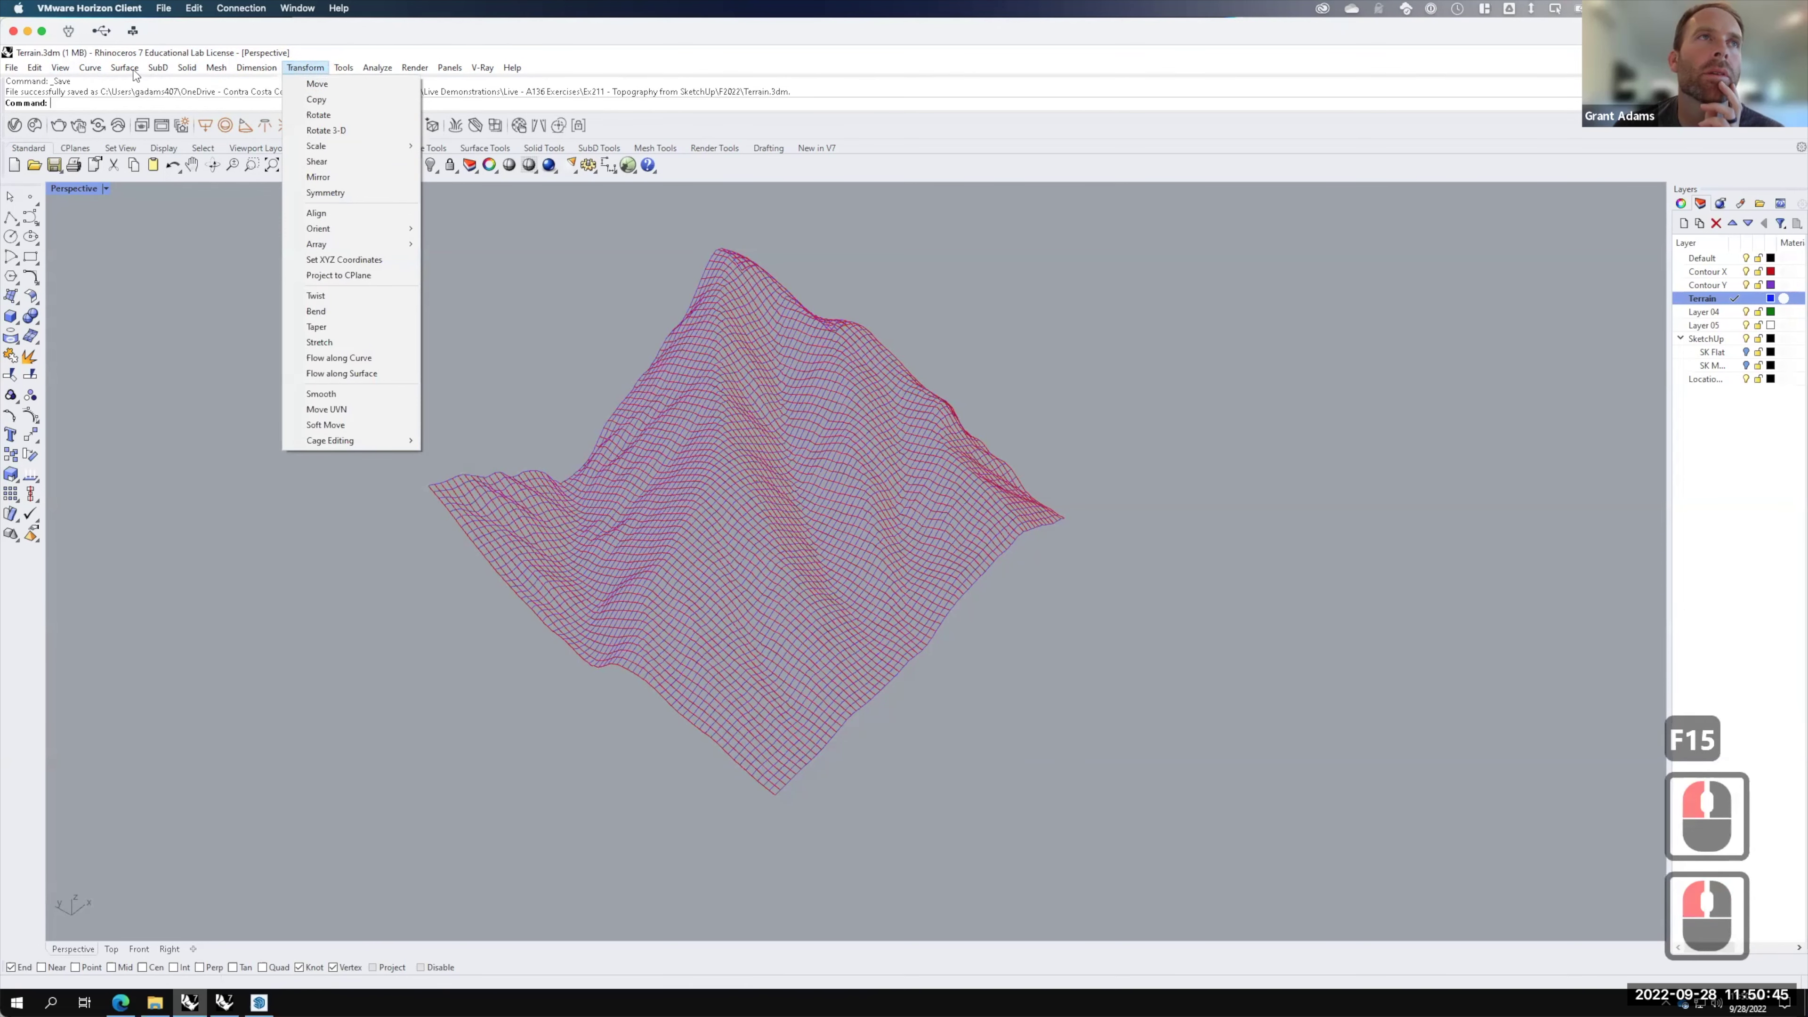
mouse_move(133, 74)
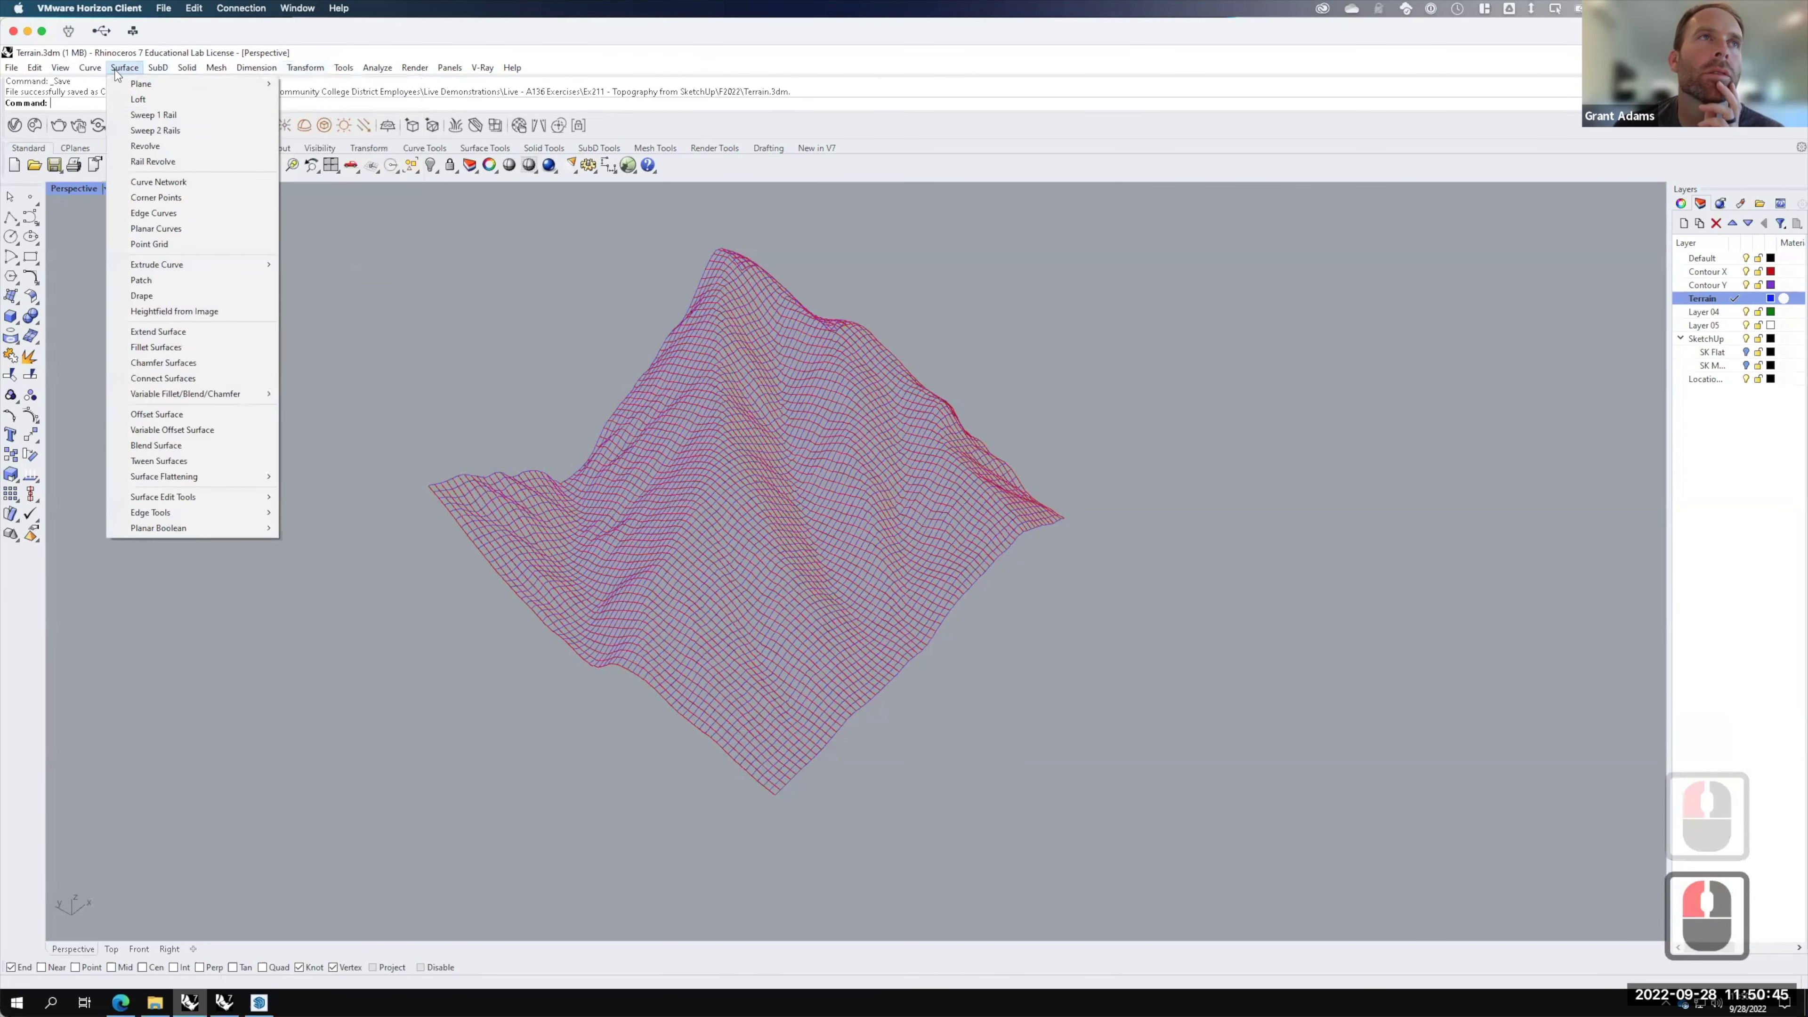
Step: Try Curve Network with a window selection of the contours, then cancel it
left_click(159, 183)
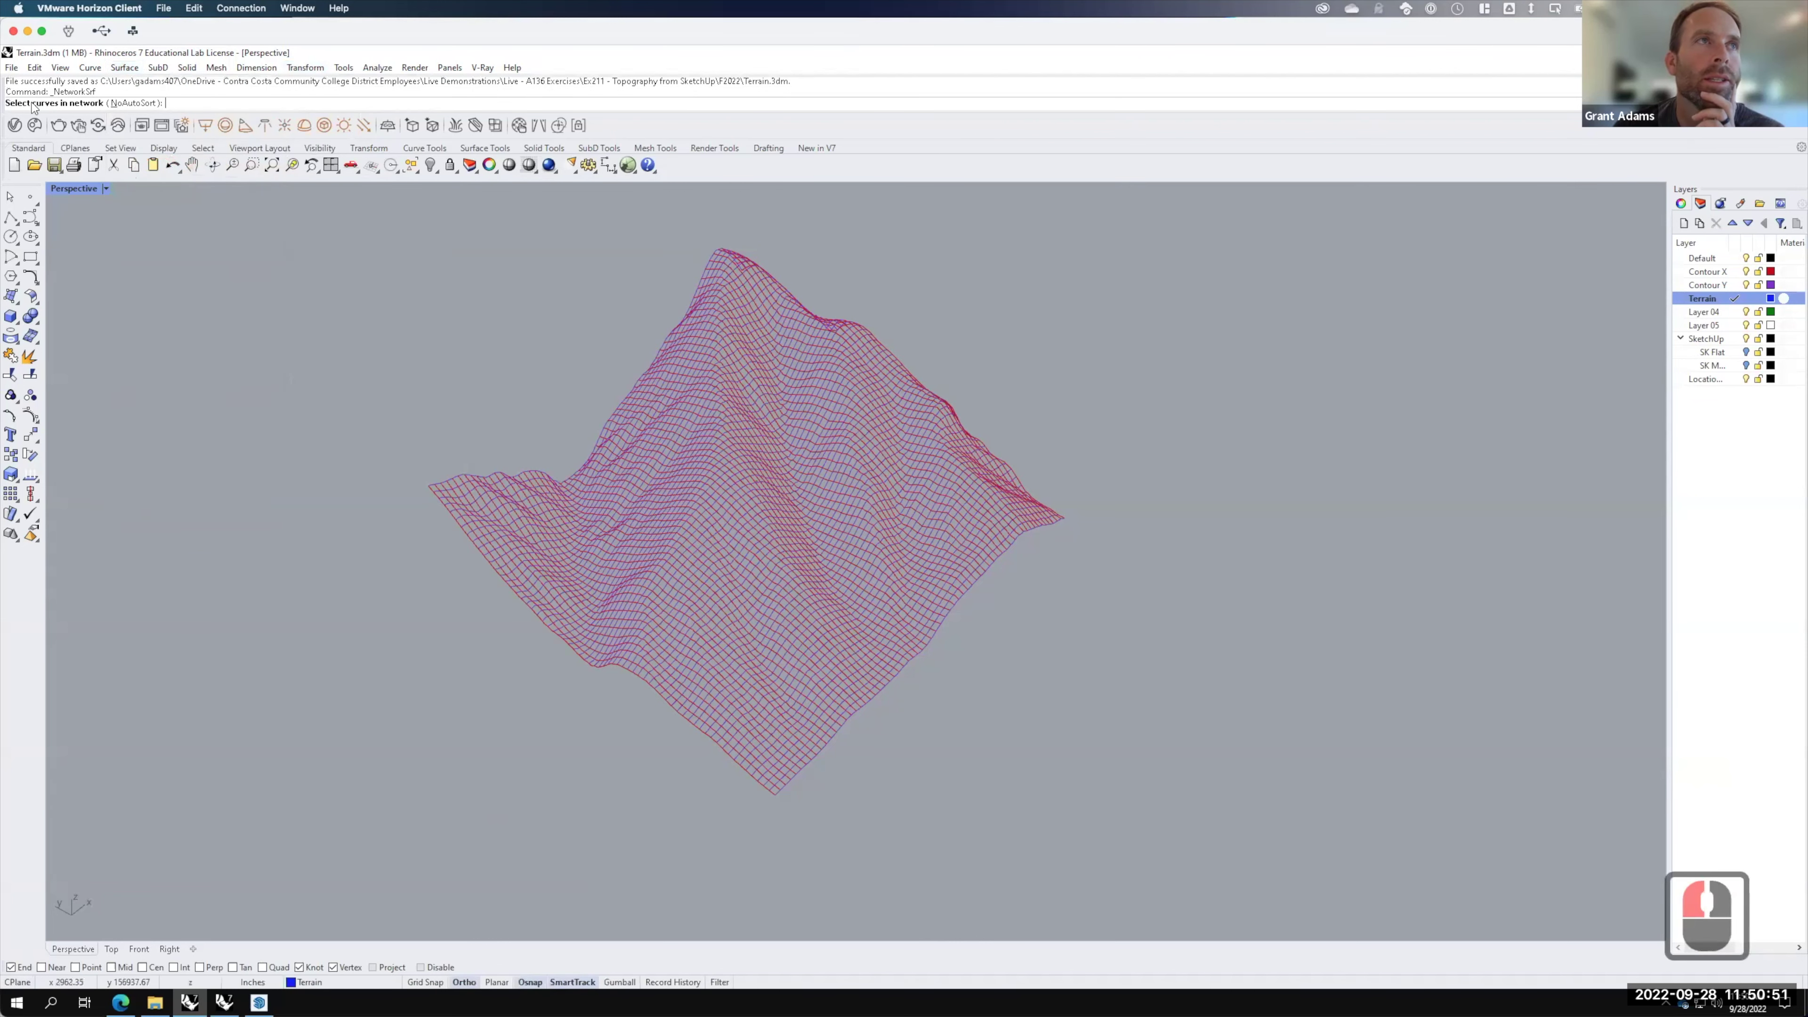
left_click_drag(366, 218, 1103, 759)
left_click_drag(1131, 835, 1136, 855)
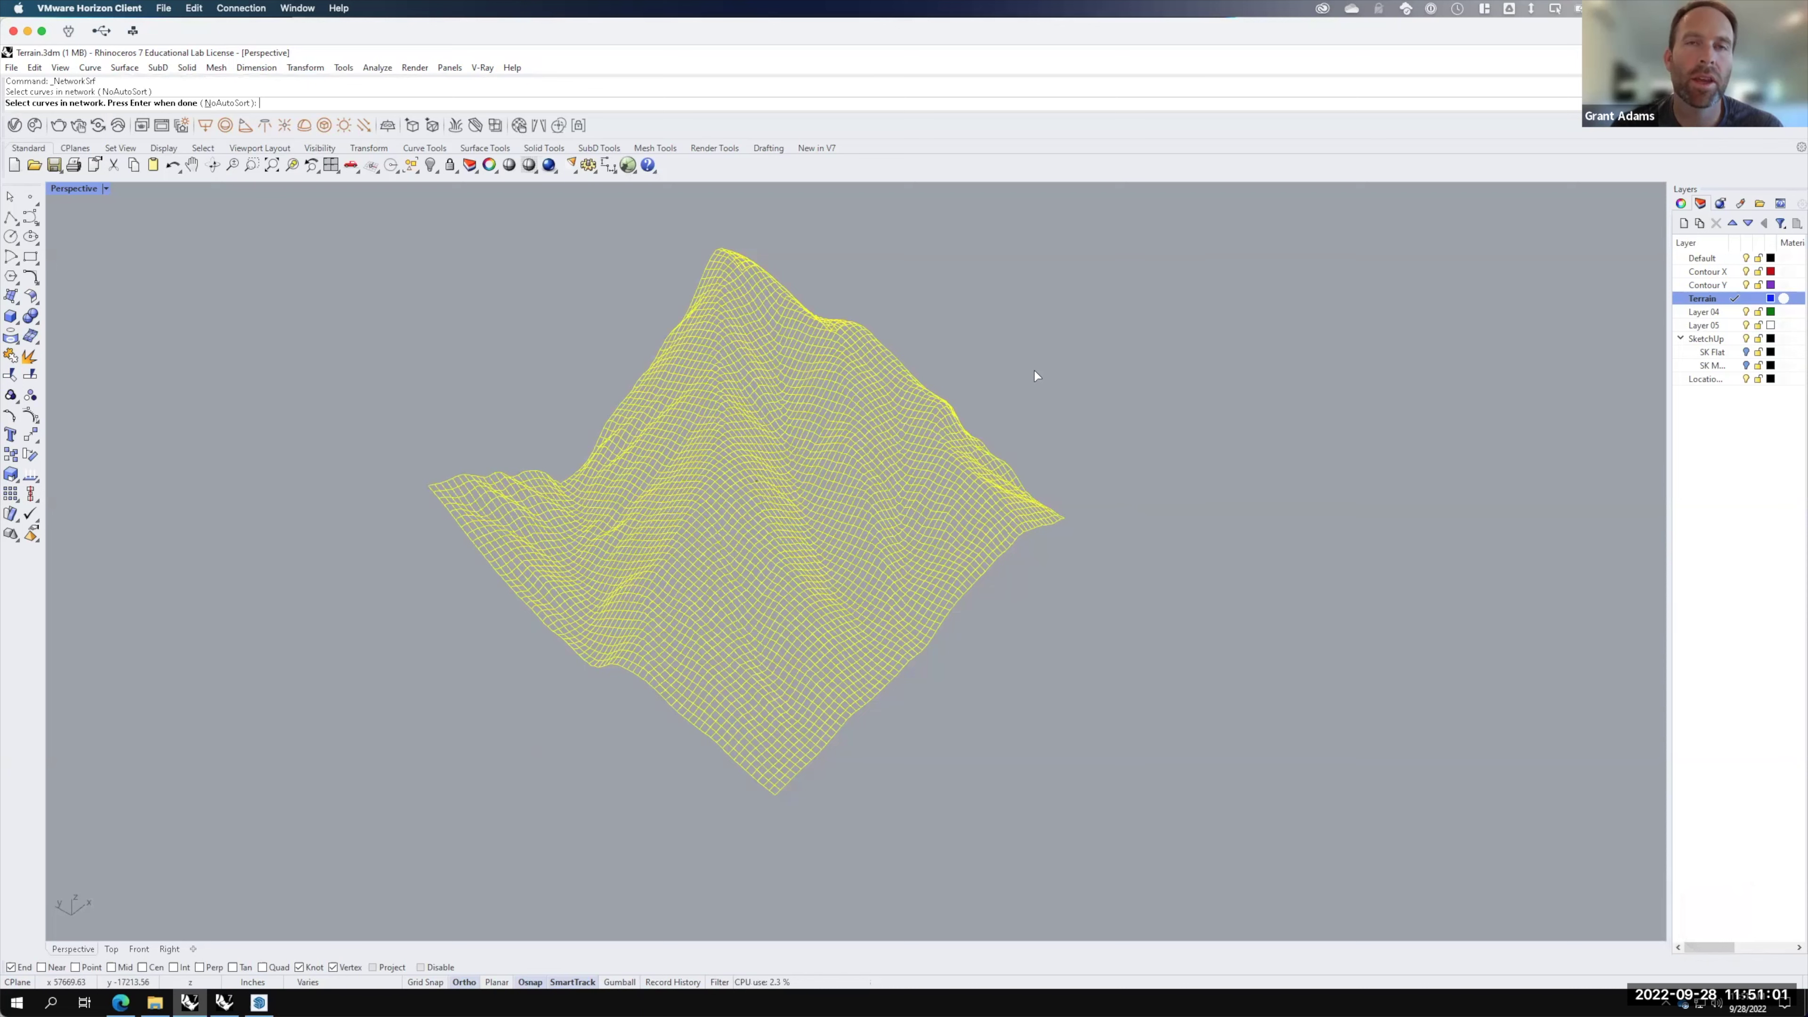
key("Escape")
Step: Restart Curve Network, select all 130 contour curves, and accept the over-100-curves warning
right_click(940, 292)
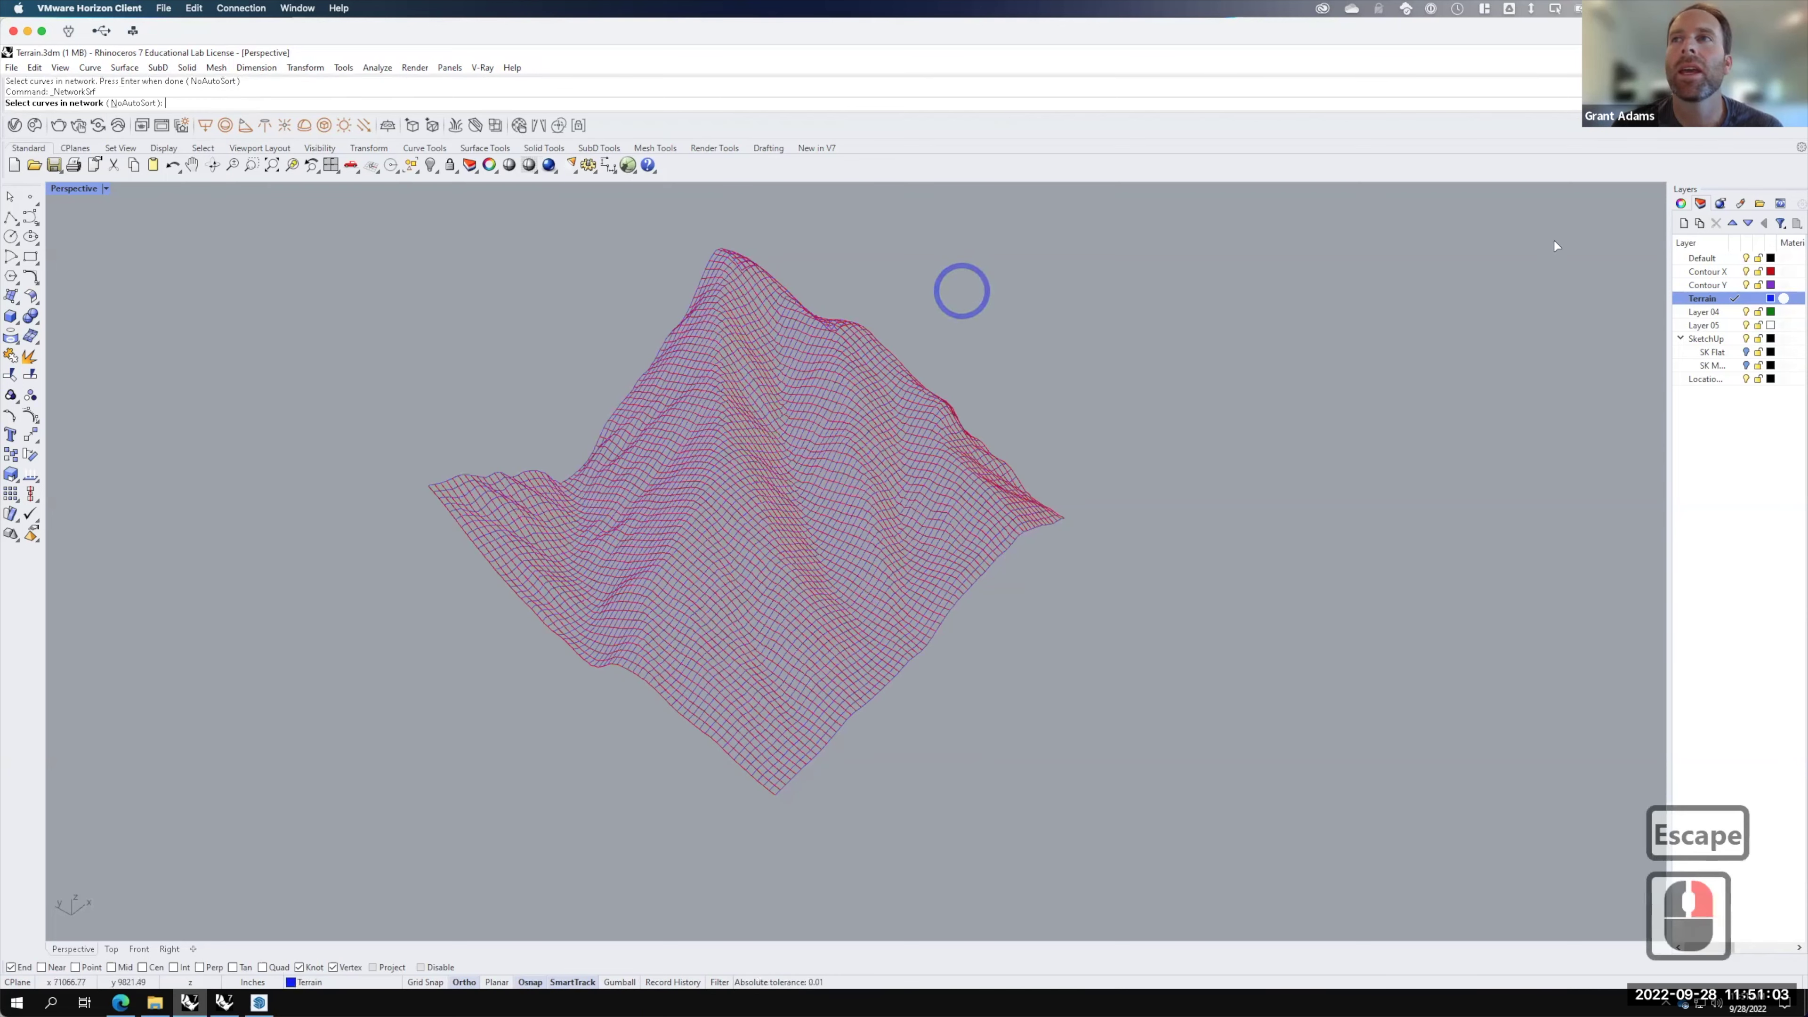
right_click(1701, 271)
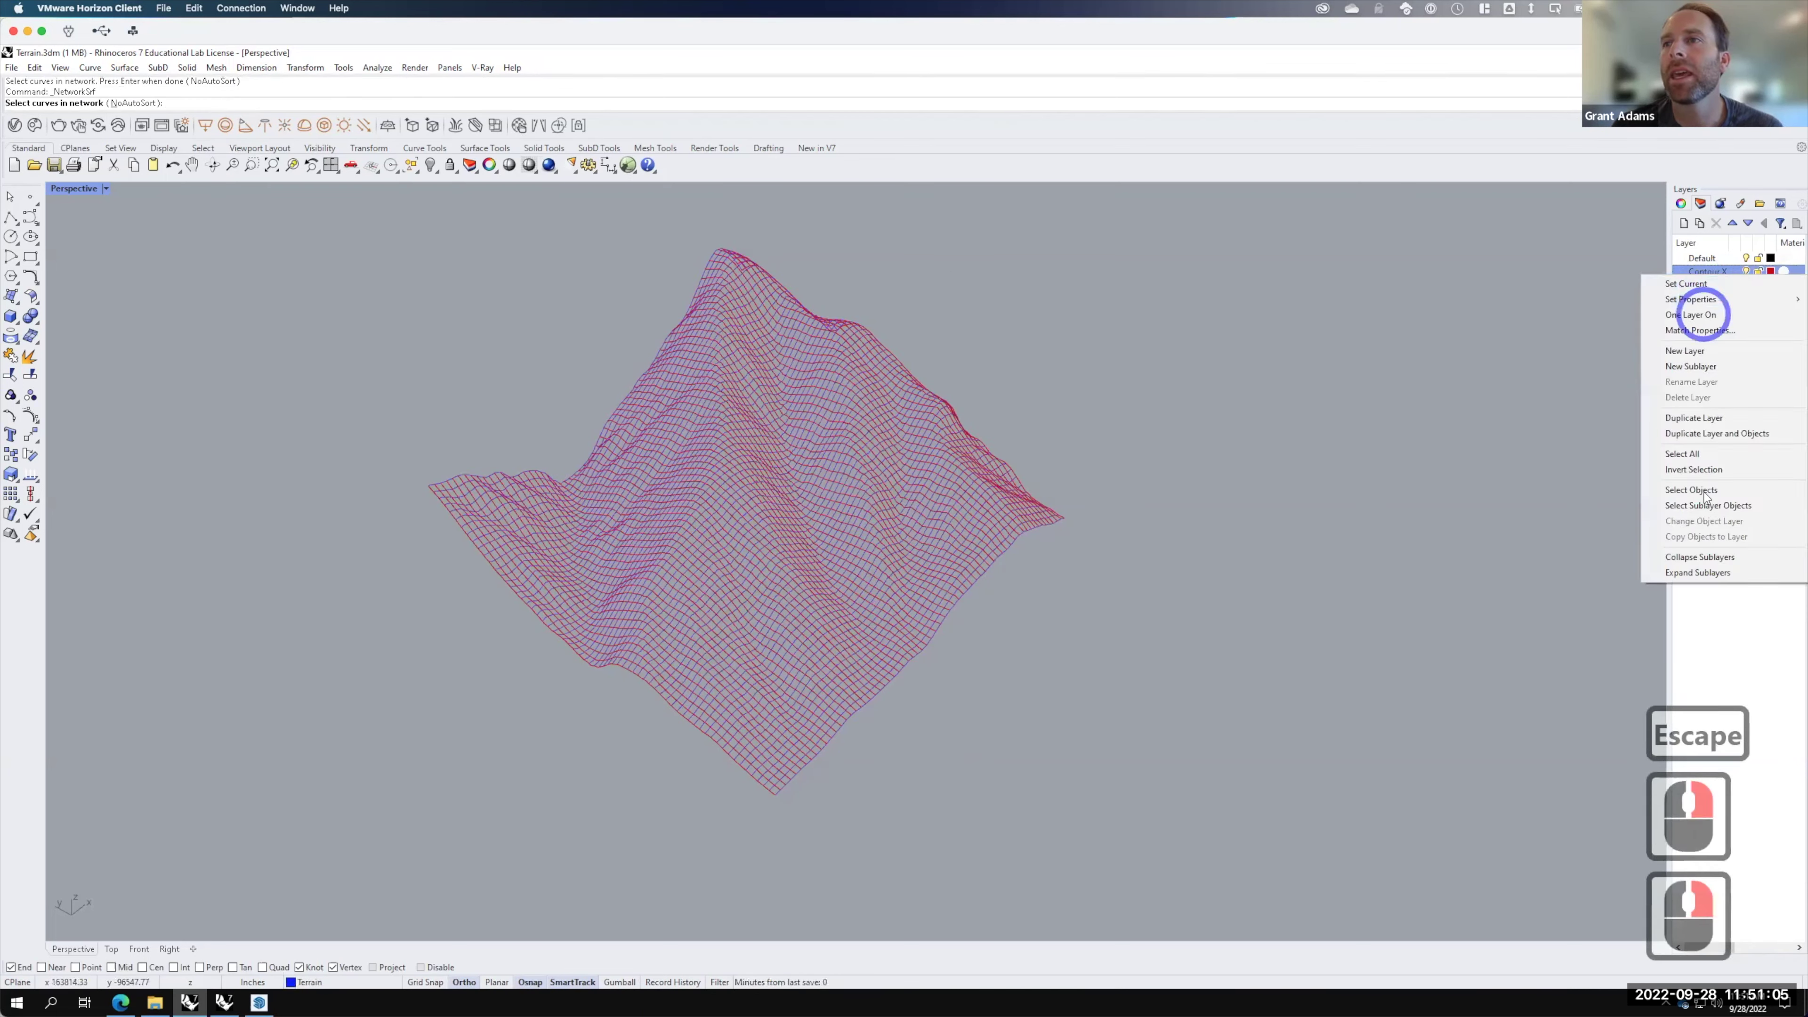
left_click(1692, 490)
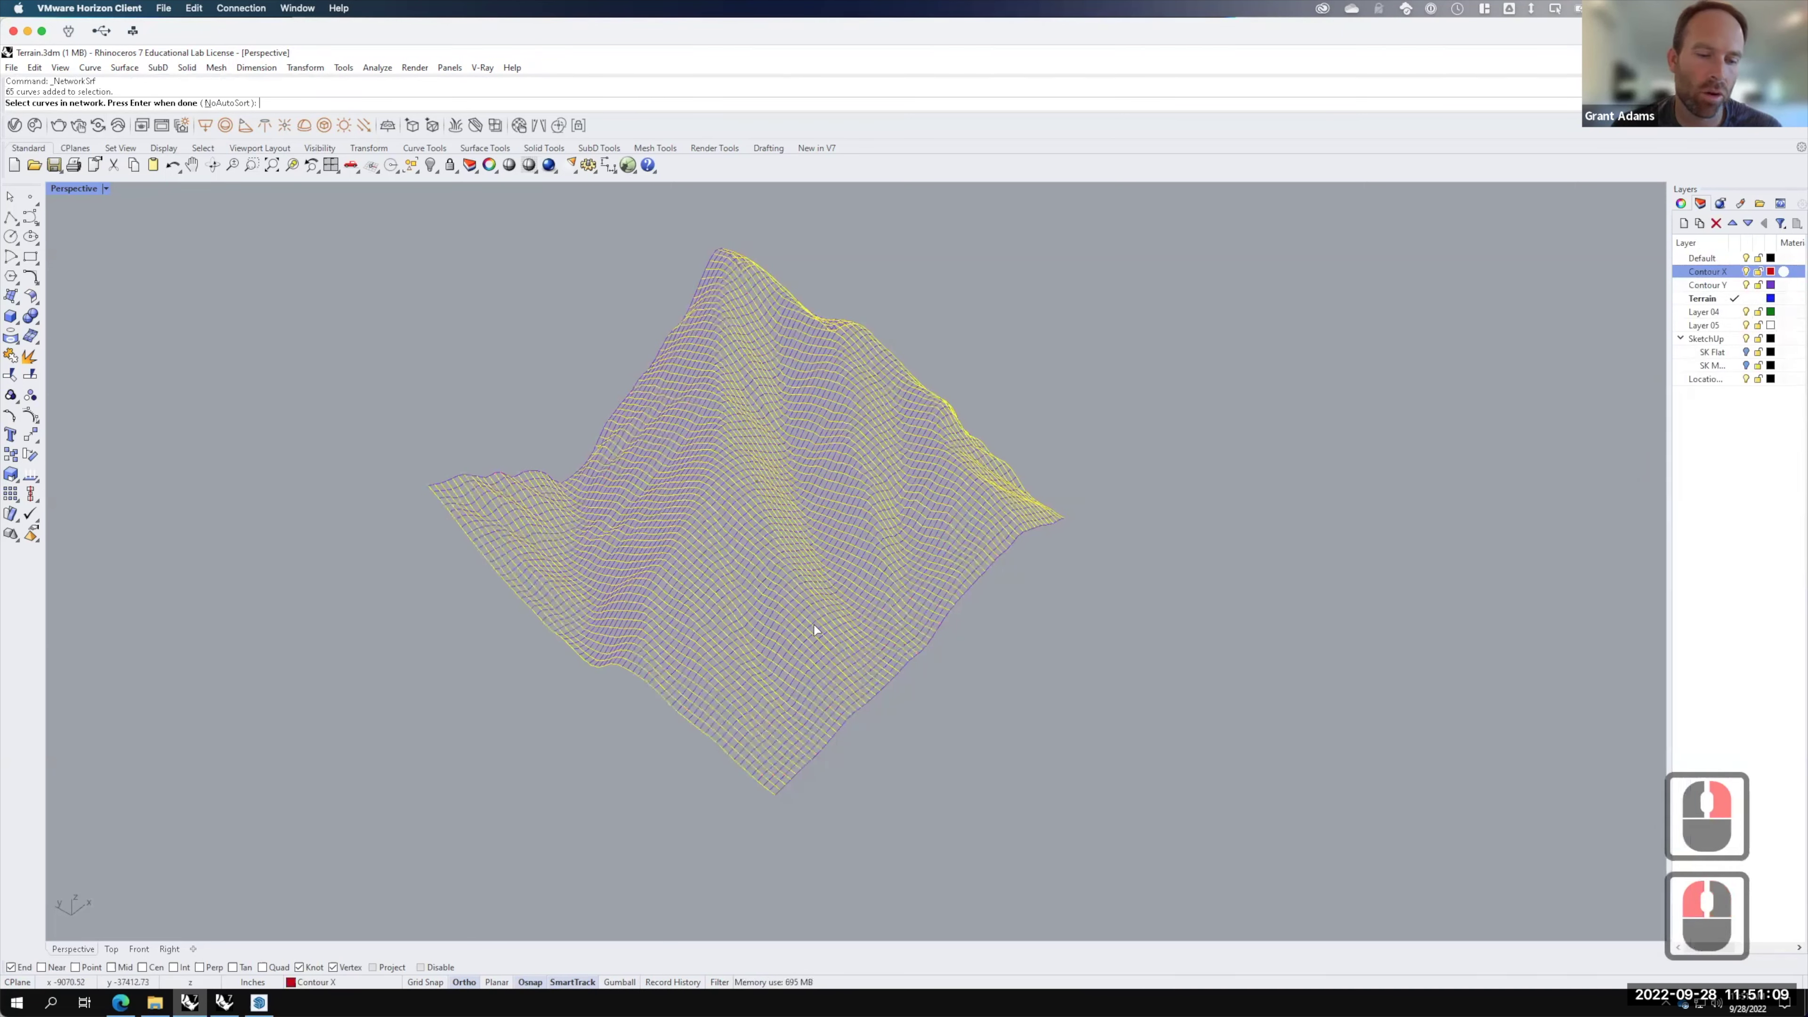
left_click(953, 608, "shift")
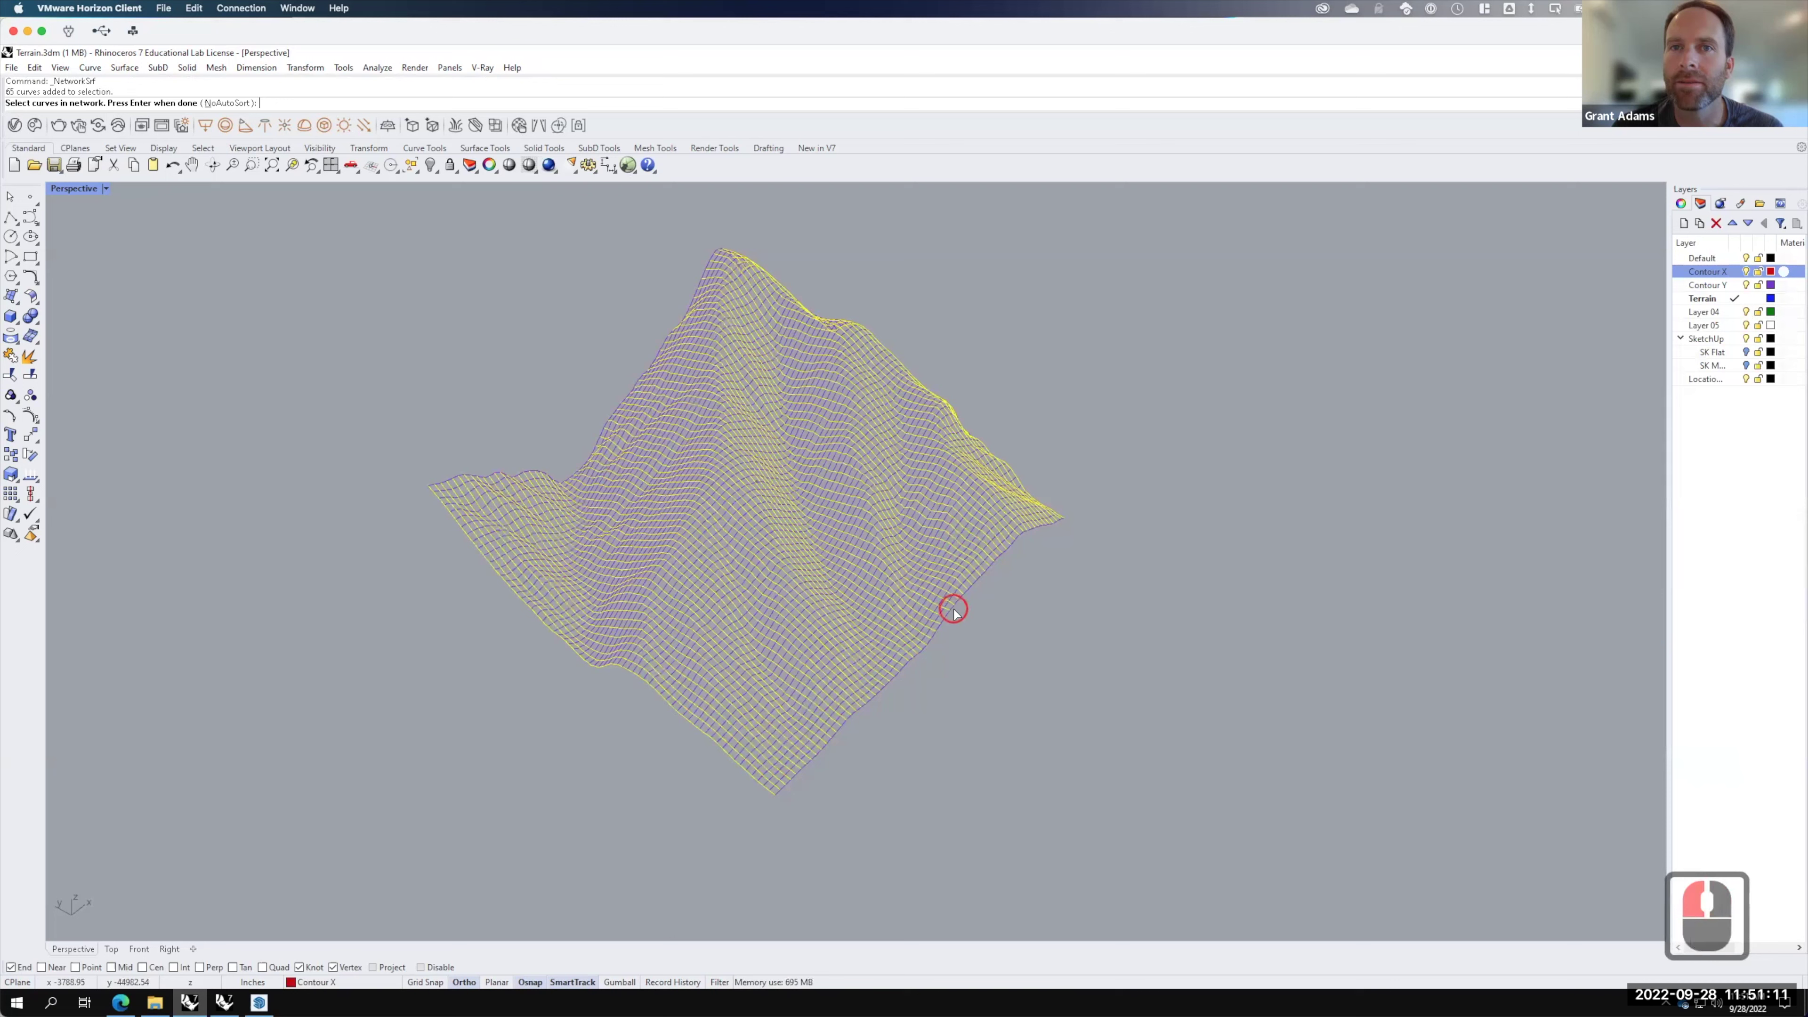
left_click(618, 407, "shift")
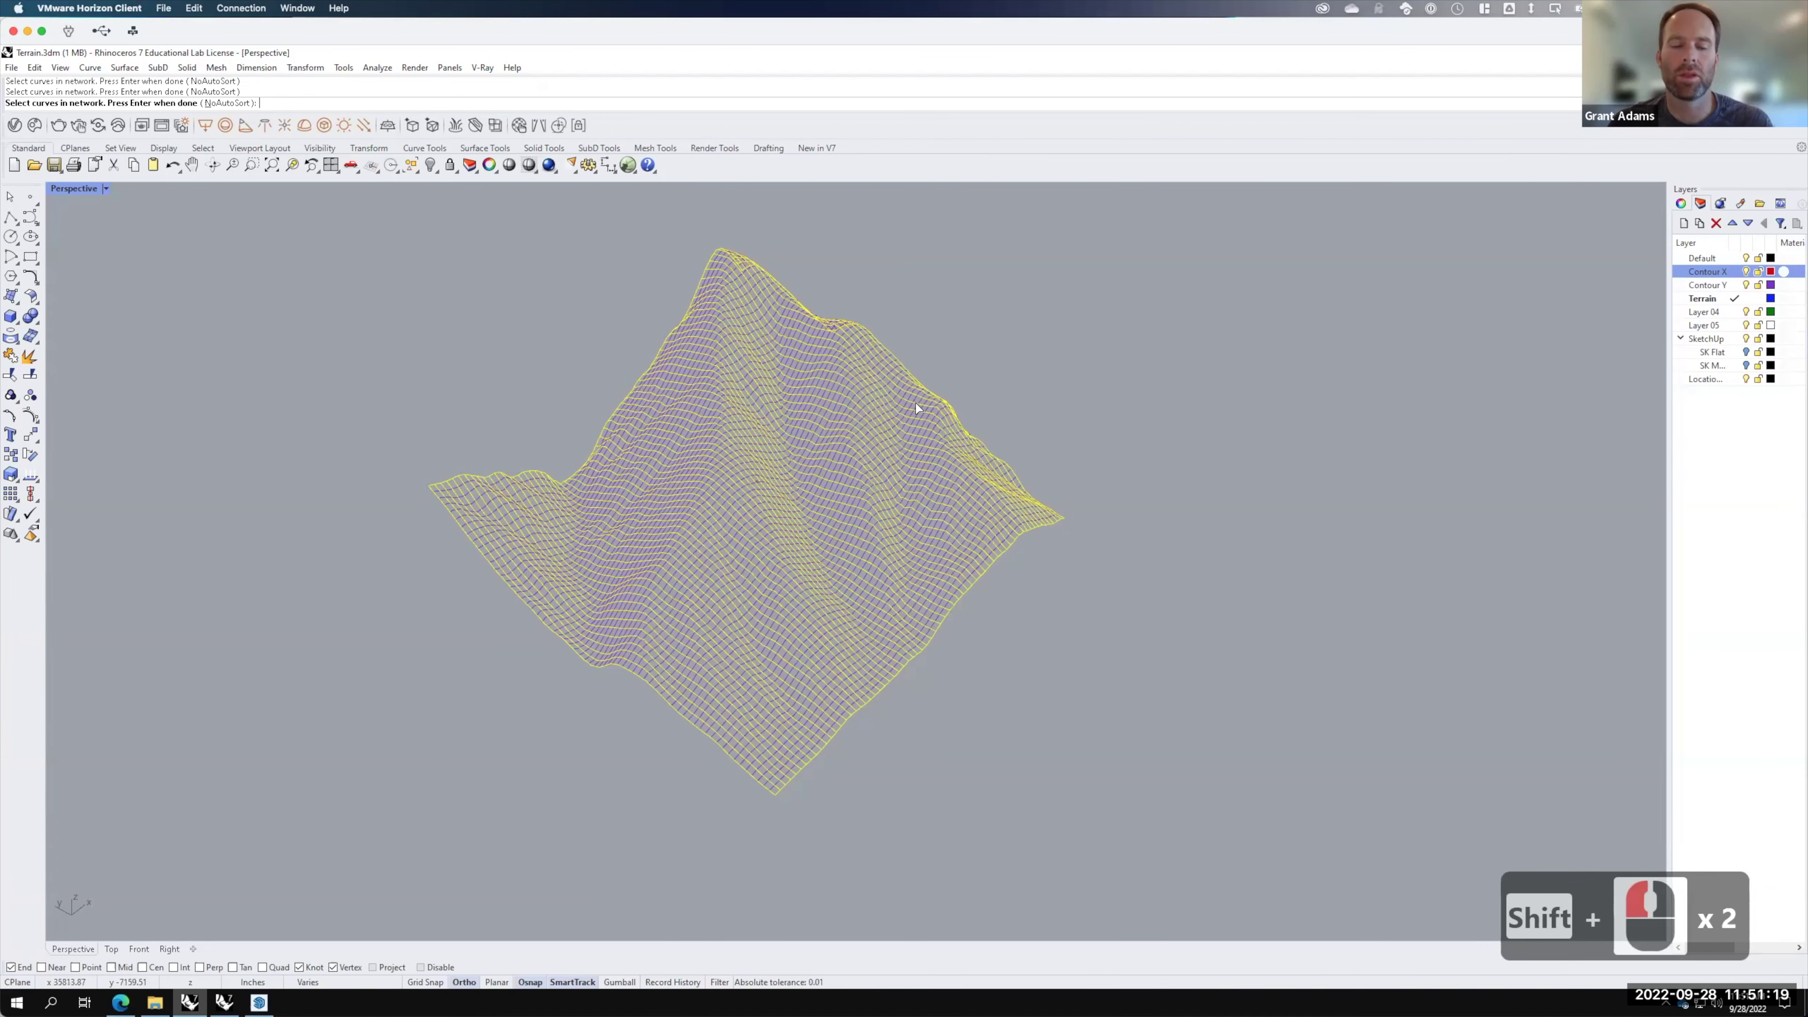
key("ctrl+a")
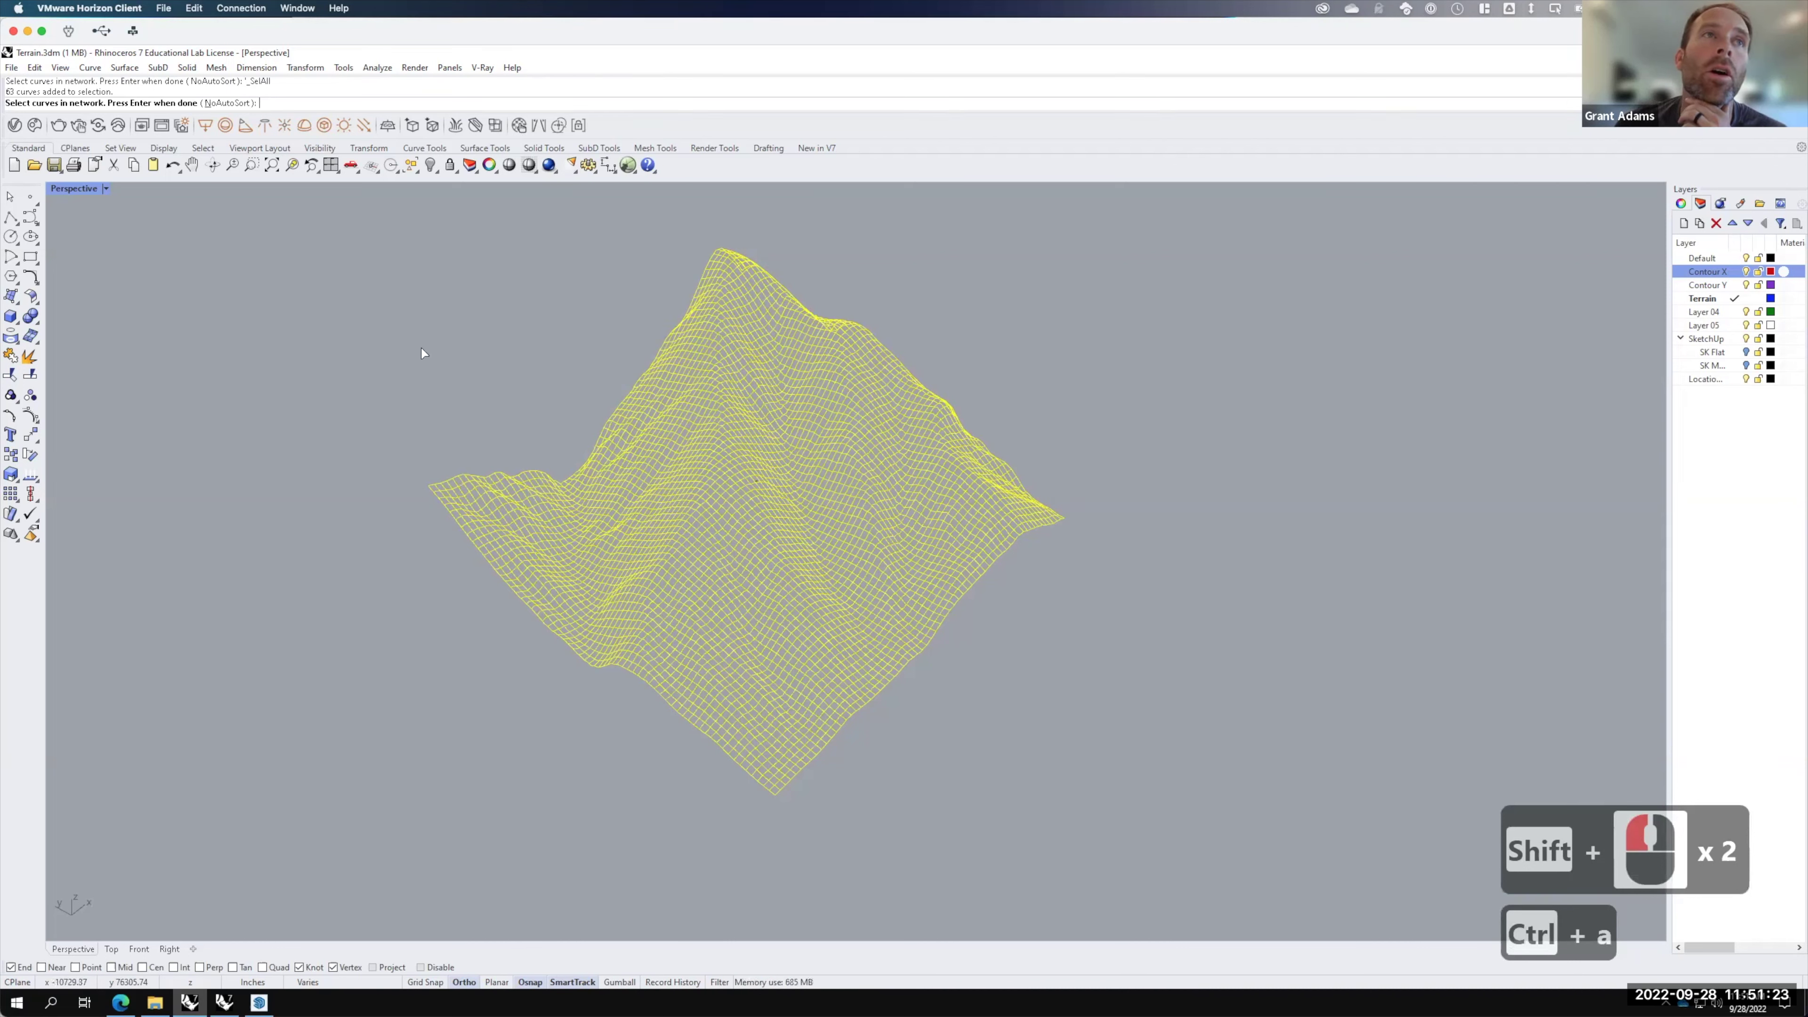
key("Return")
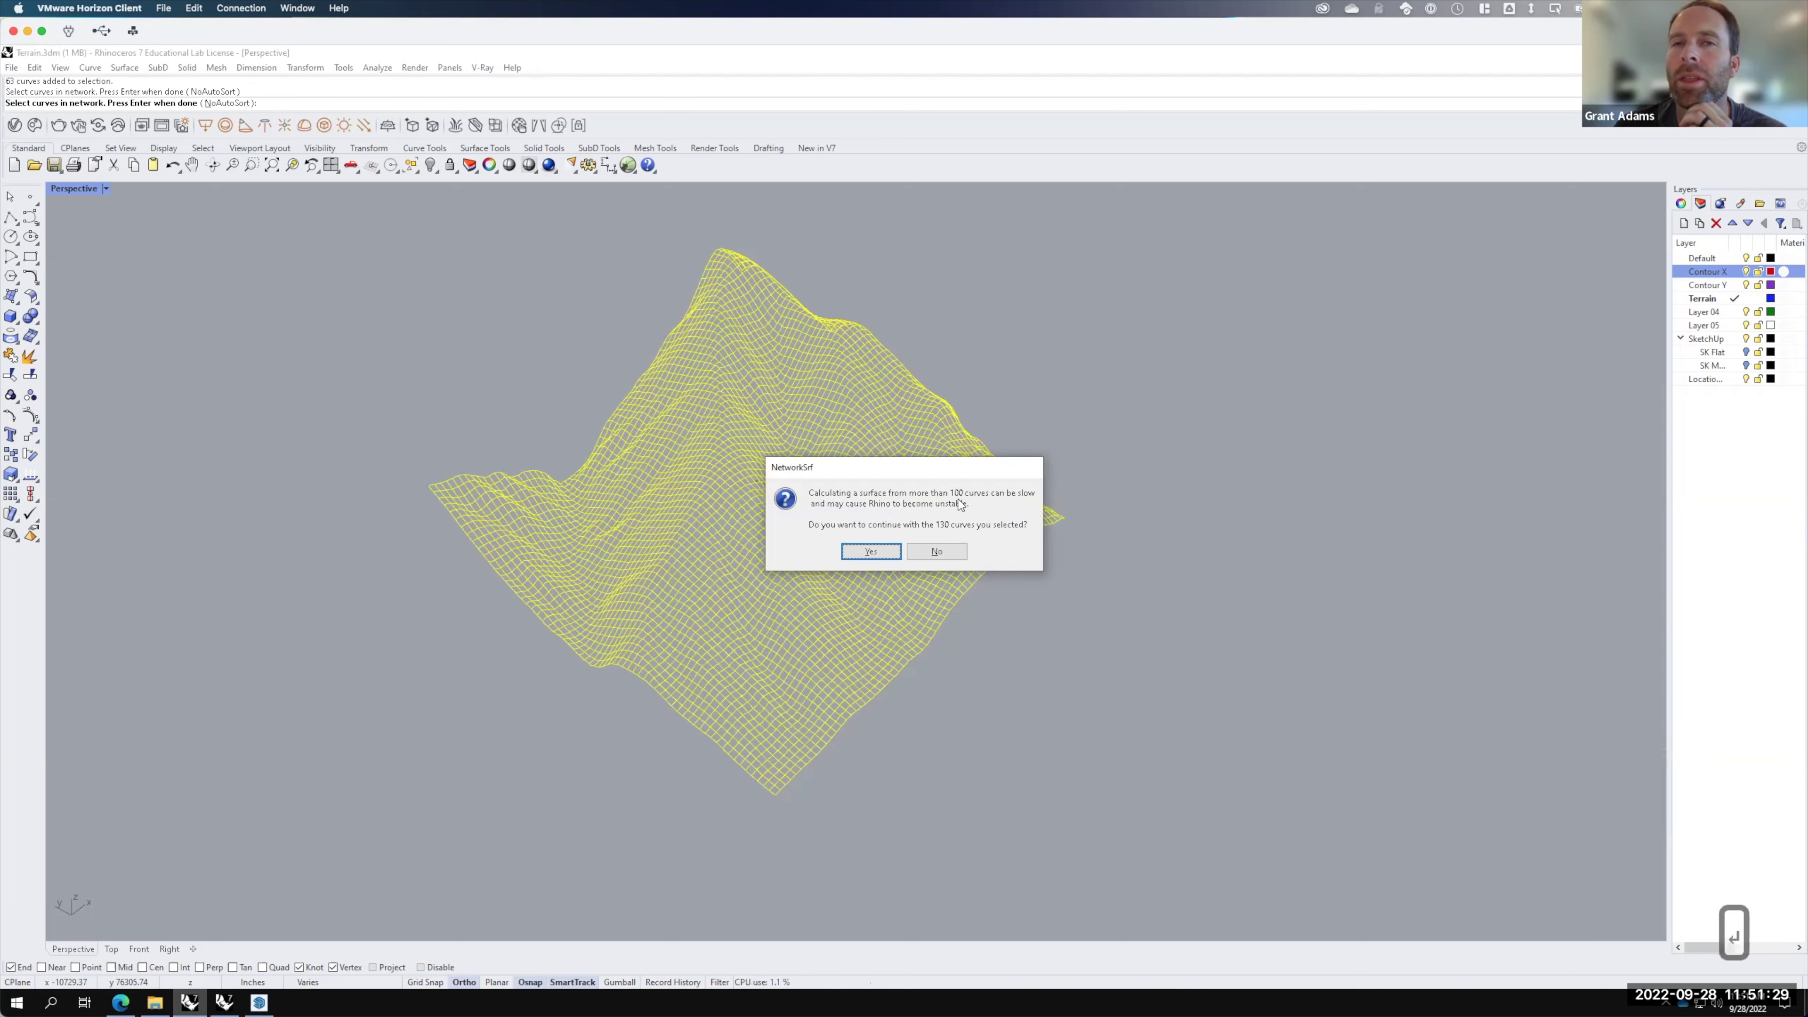
left_click(871, 552)
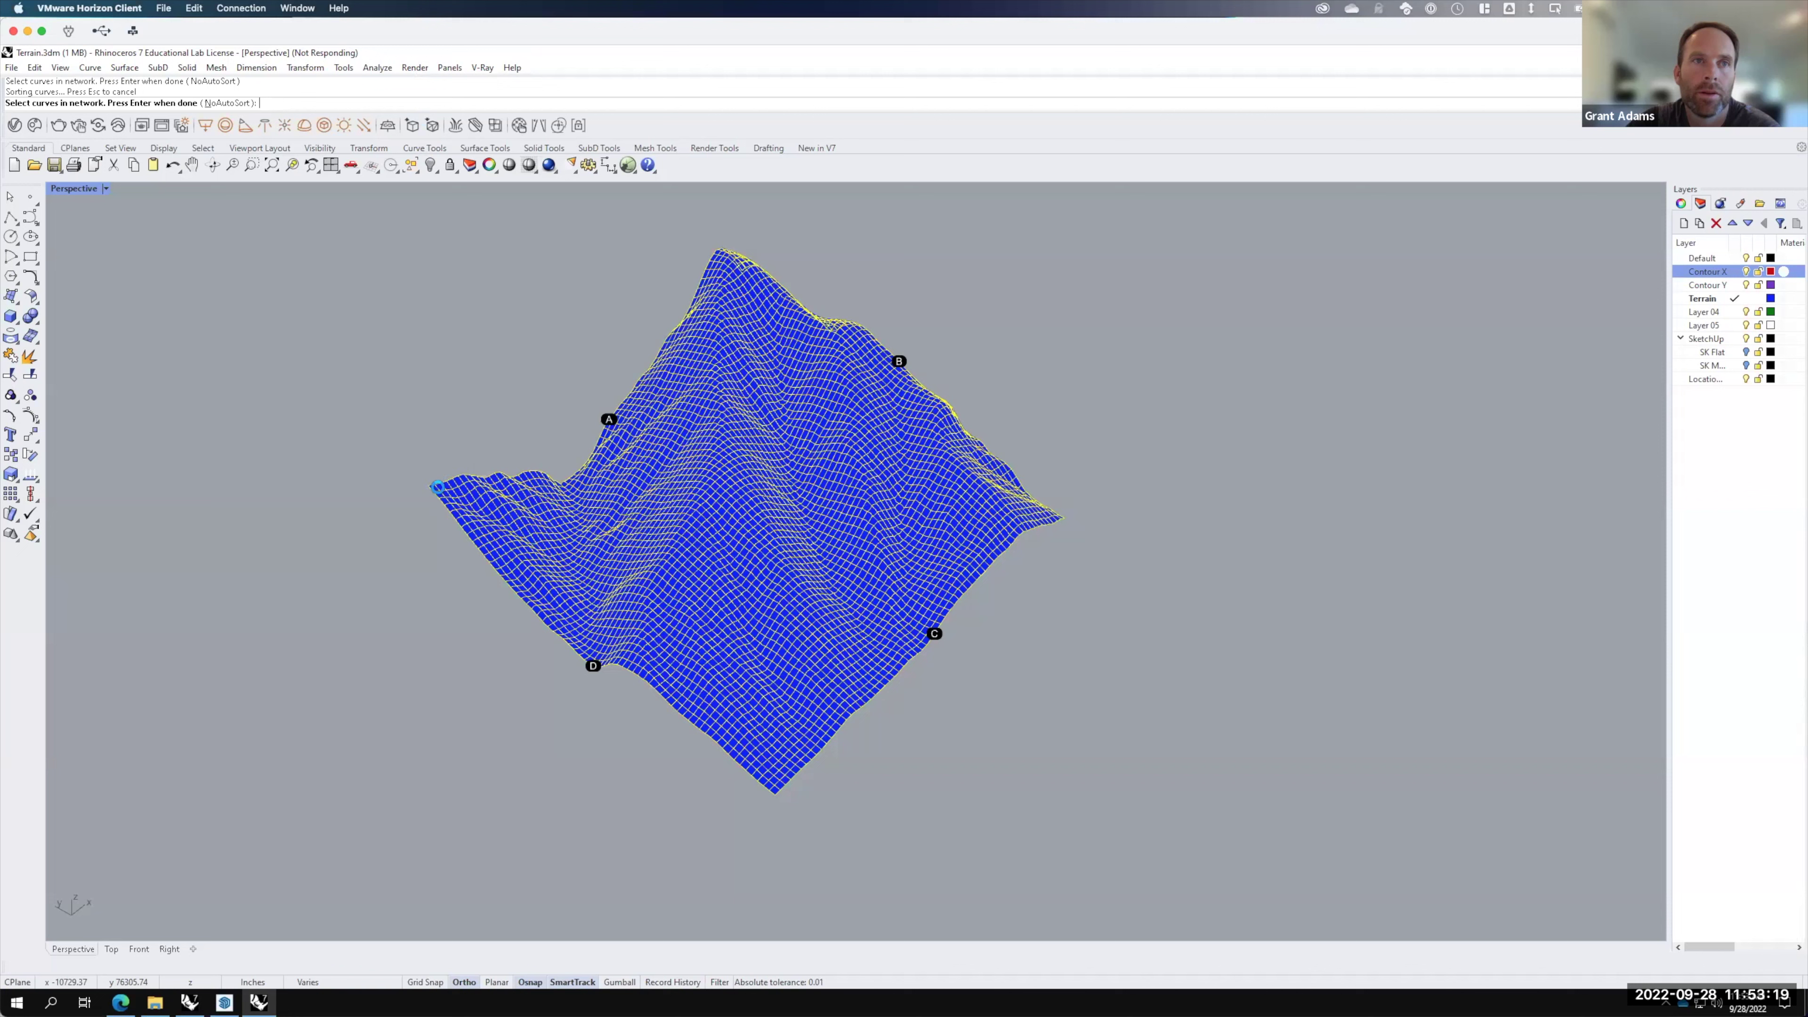
Step: In SketchUp, use File > Geo-location > Add Location and accept the sign-in prompt
left_click(227, 1002)
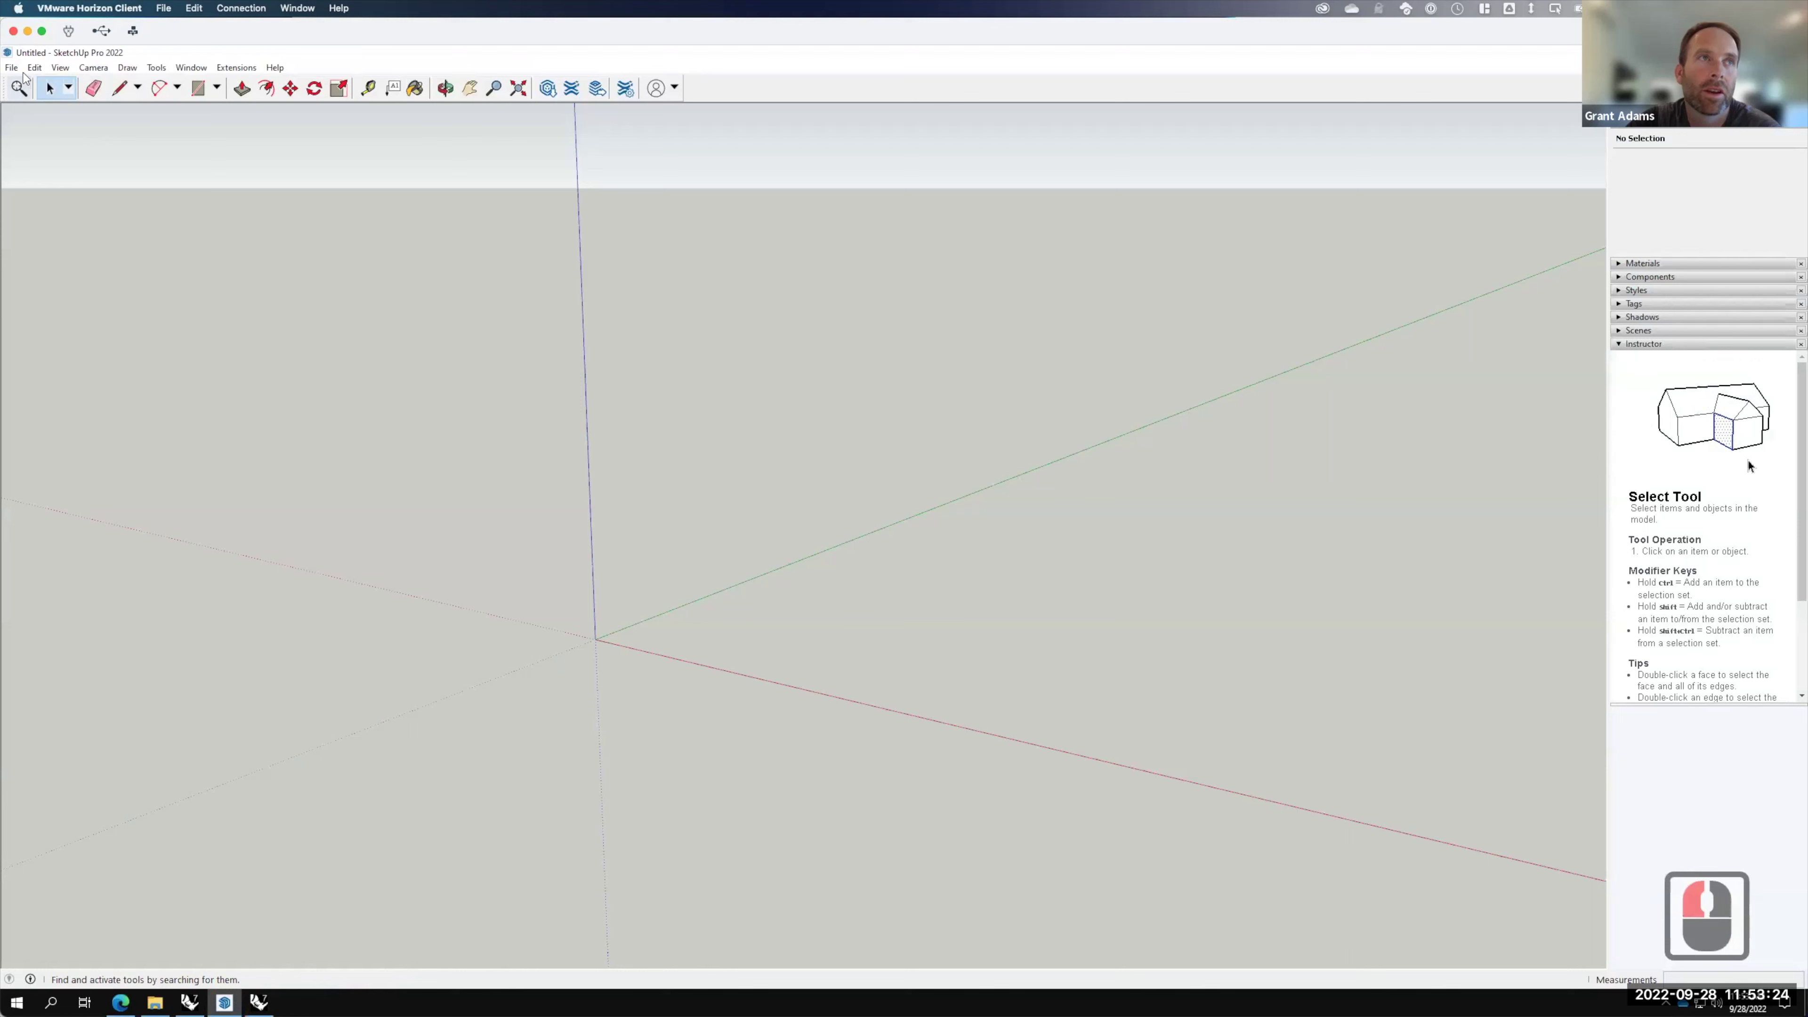
left_click(13, 67)
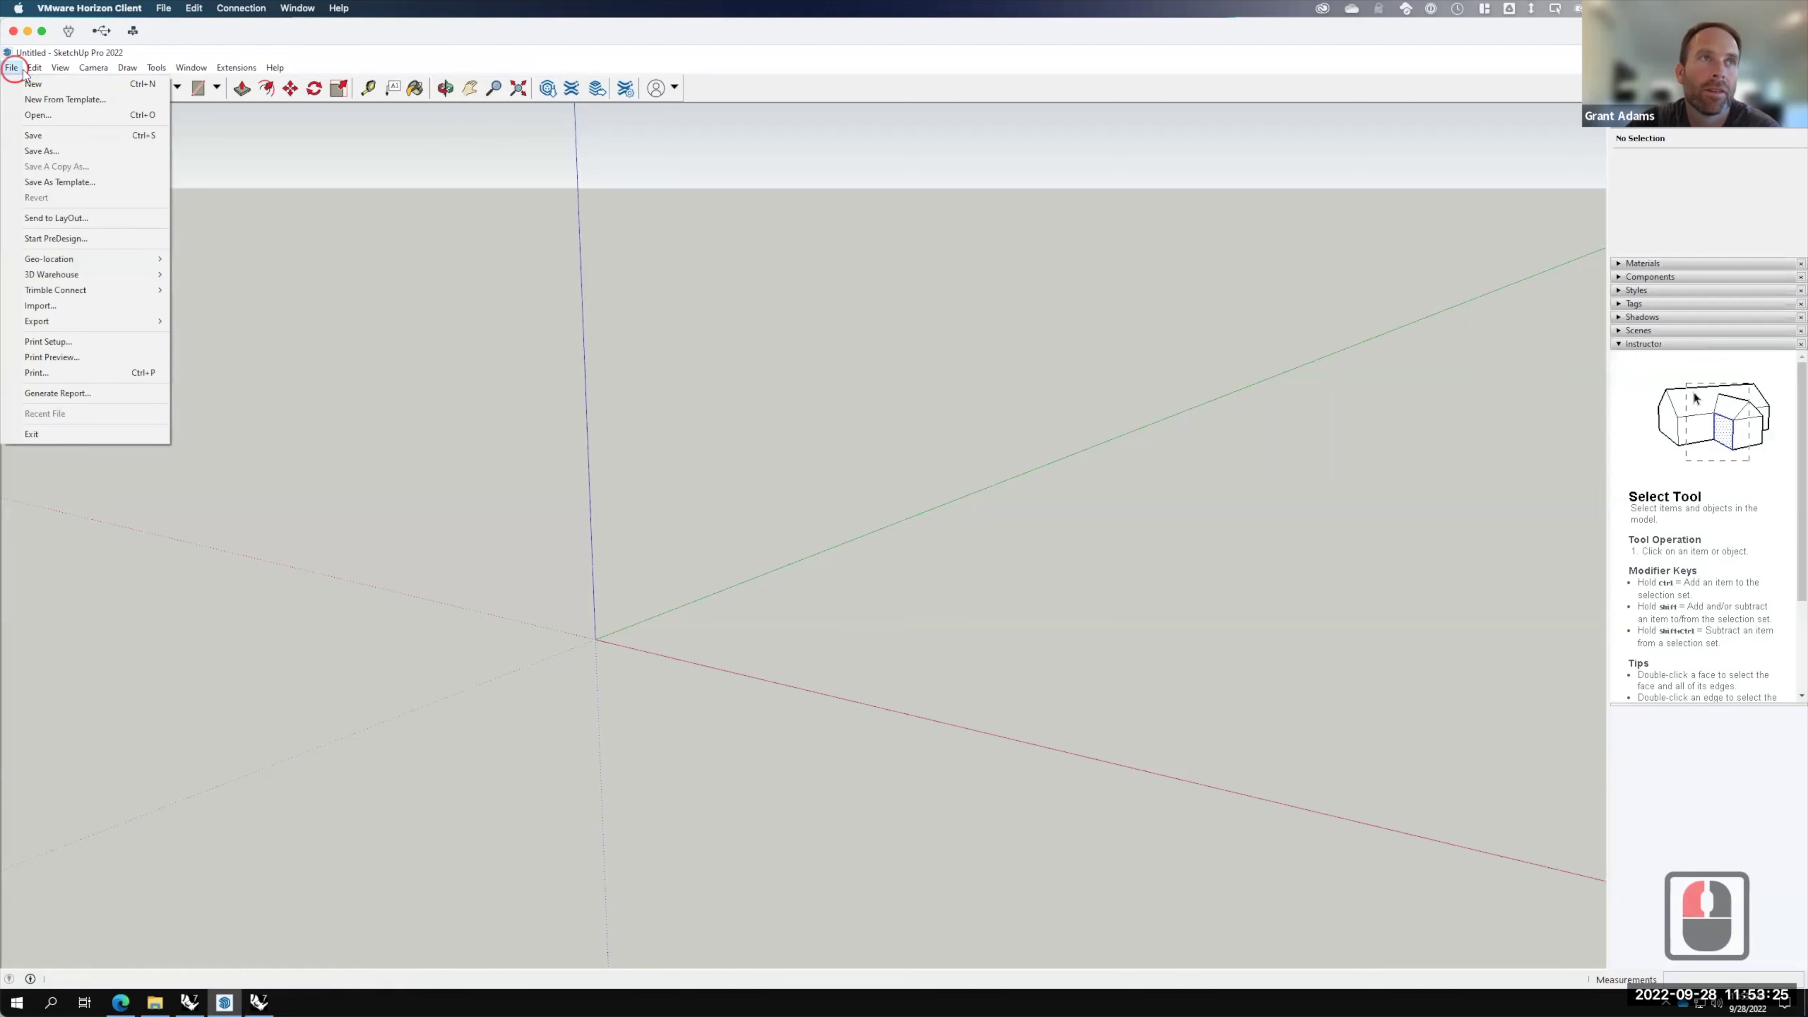
mouse_move(62, 260)
left_click(208, 260)
left_click(936, 569)
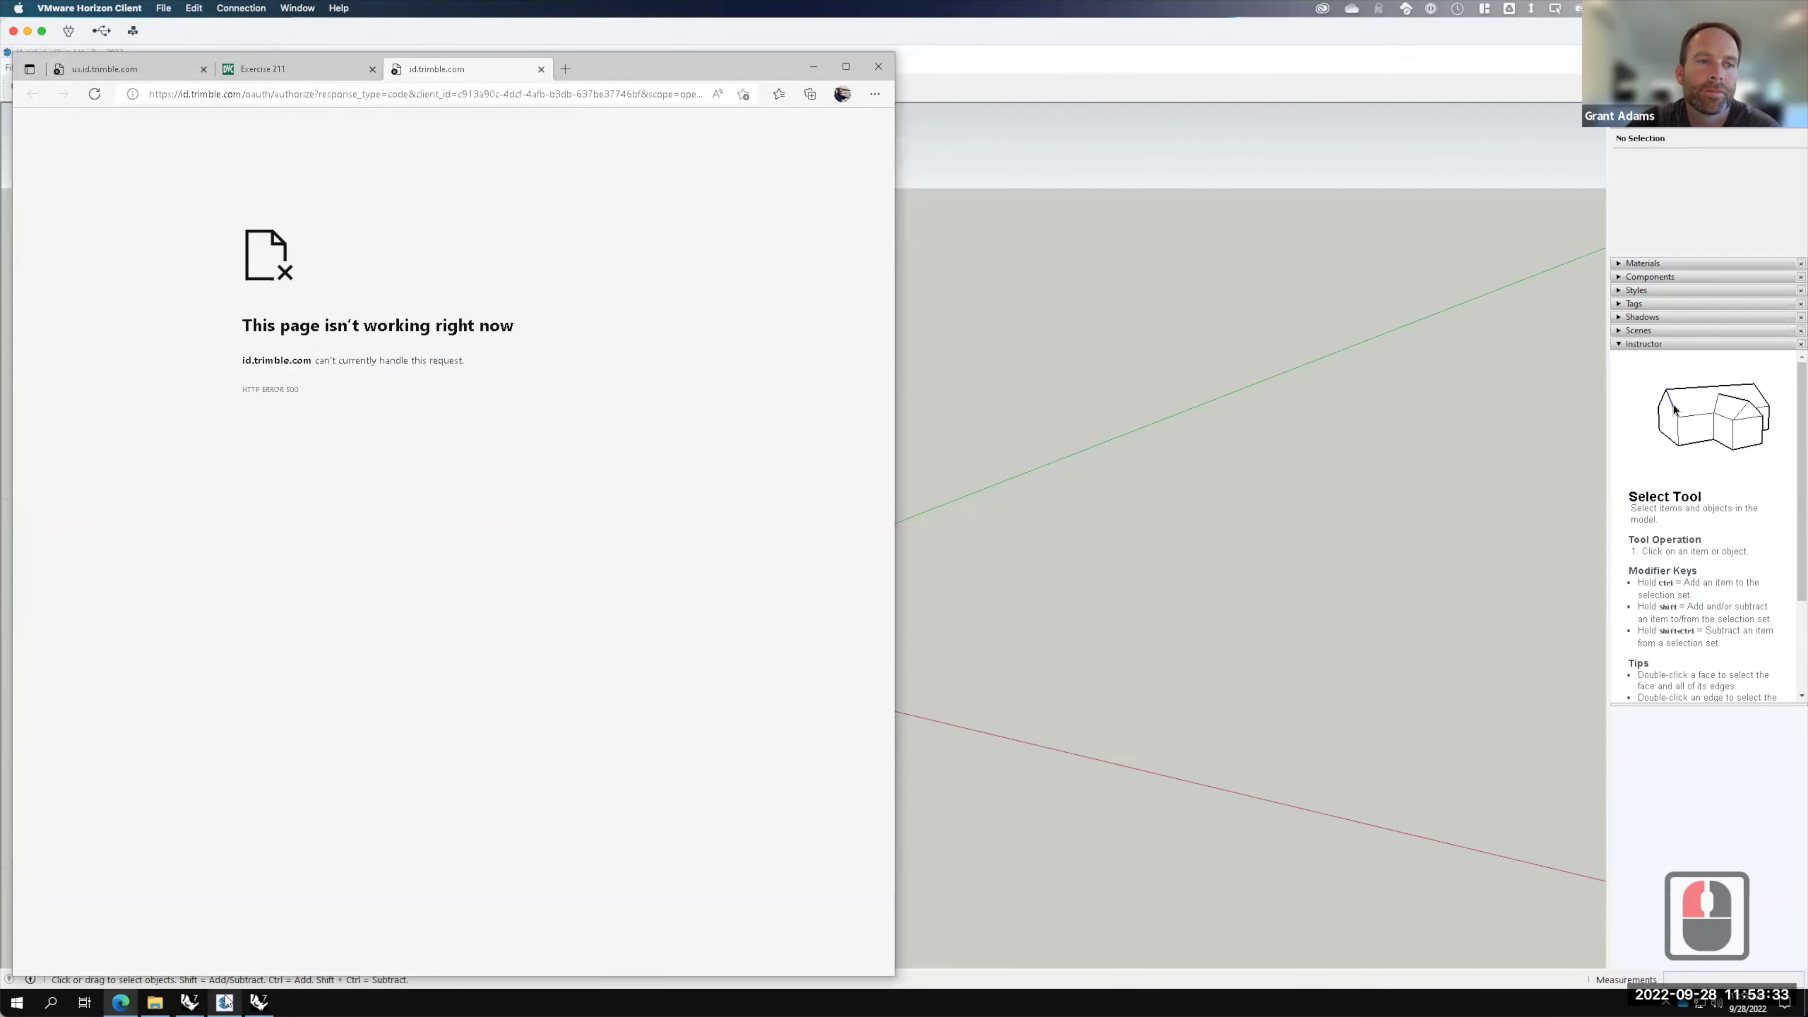
Step: Close the Edge error page and exit SketchUp without saving the untitled model
left_click(881, 67)
key("F15")
left_click(1675, 236)
left_click(908, 553)
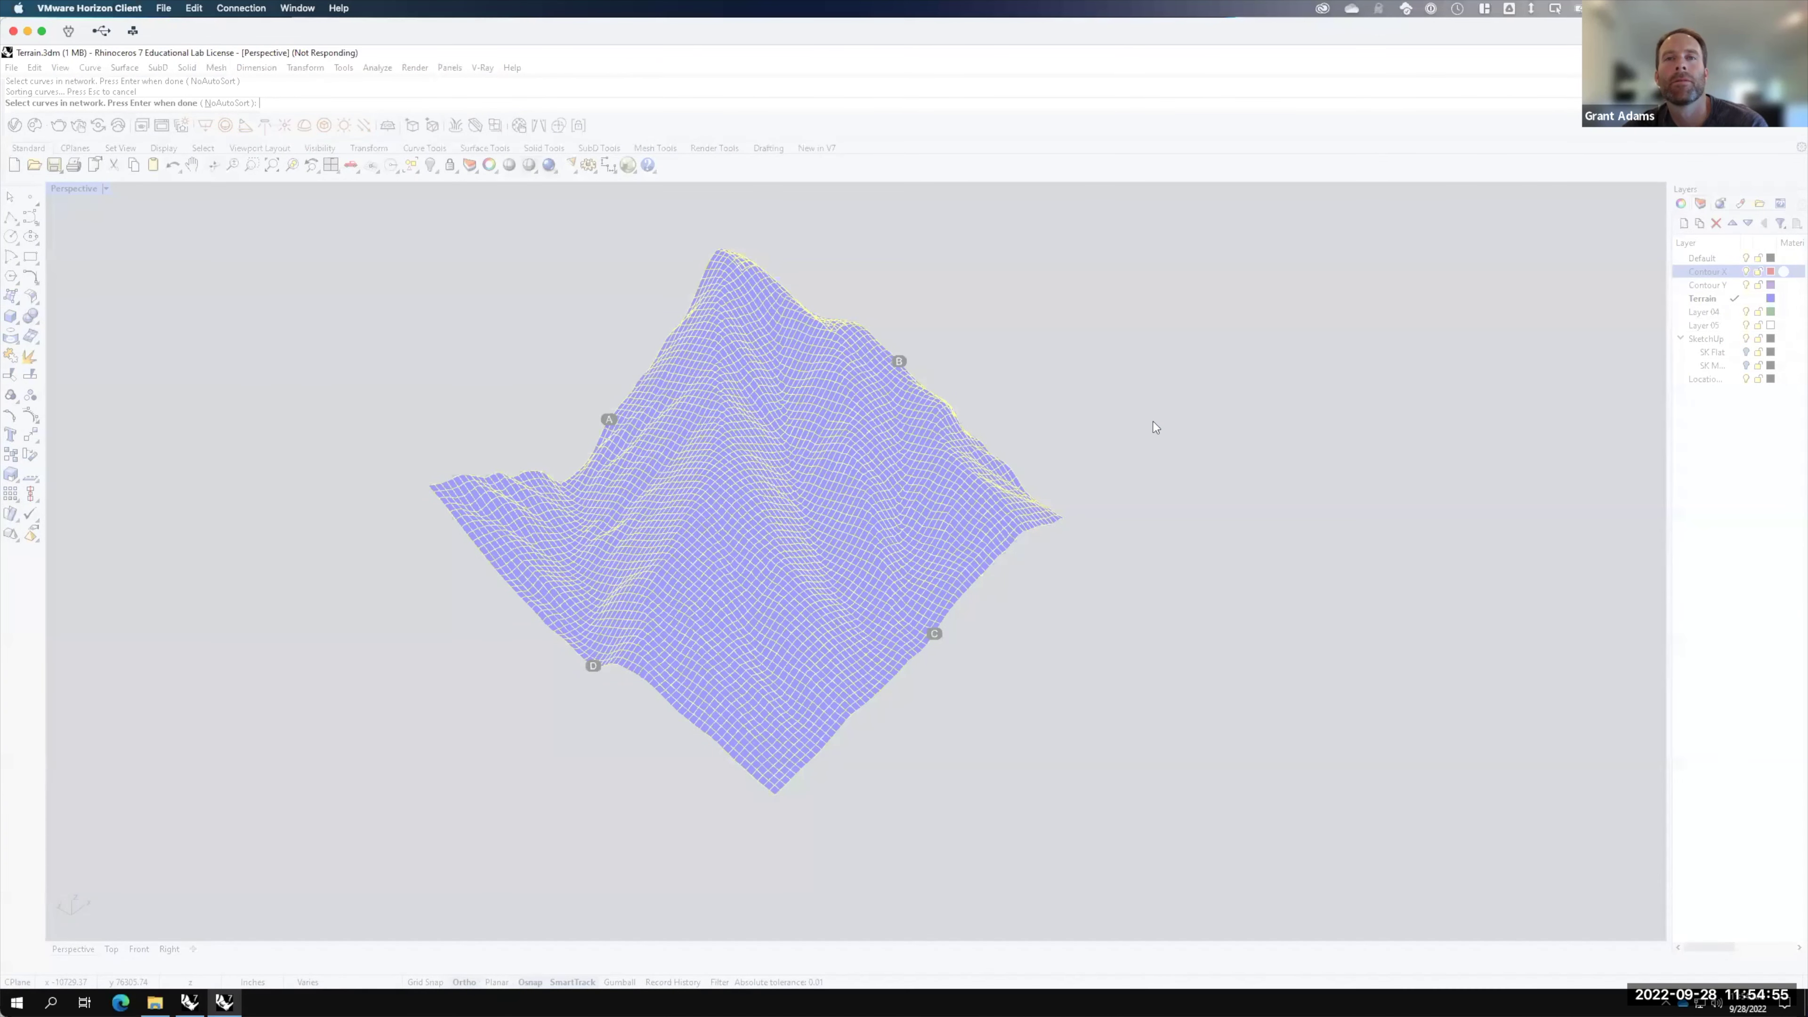
Step: Cancel the surface calculation and start opening a file in the other Rhino window without saving
key("Escape")
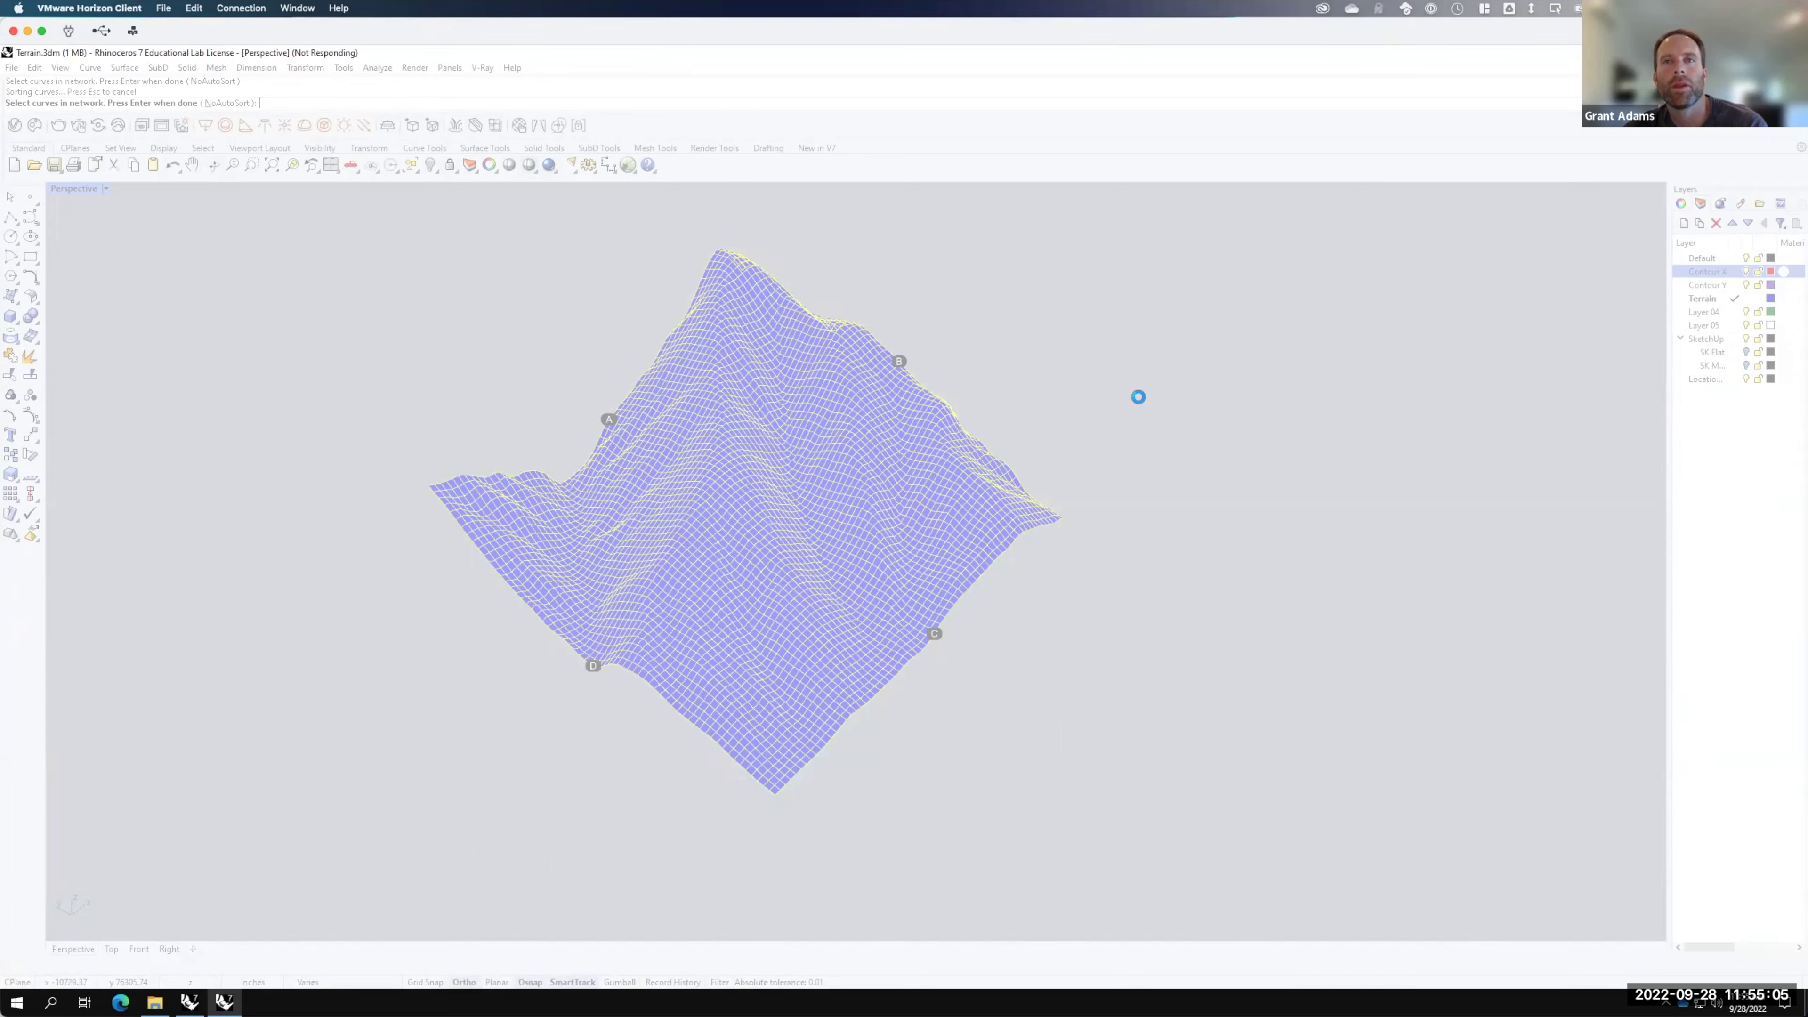
left_click(190, 1000)
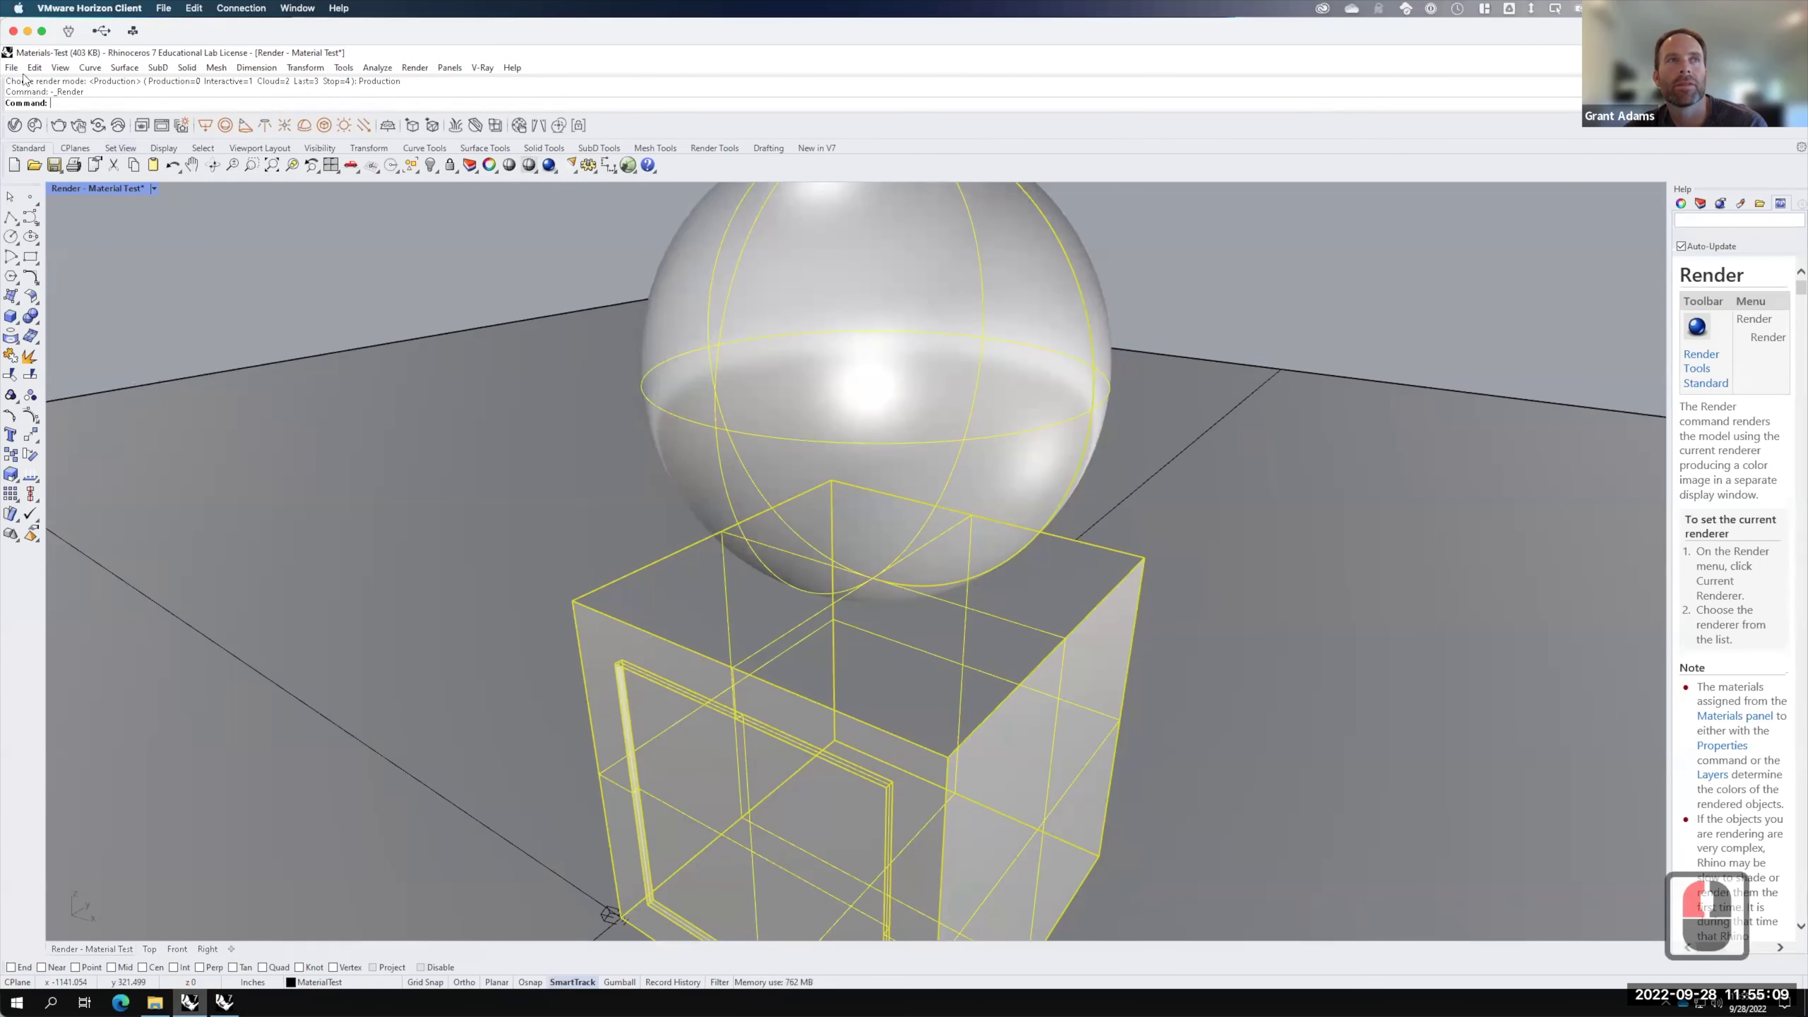
left_click(11, 67)
left_click(37, 101)
left_click(915, 553)
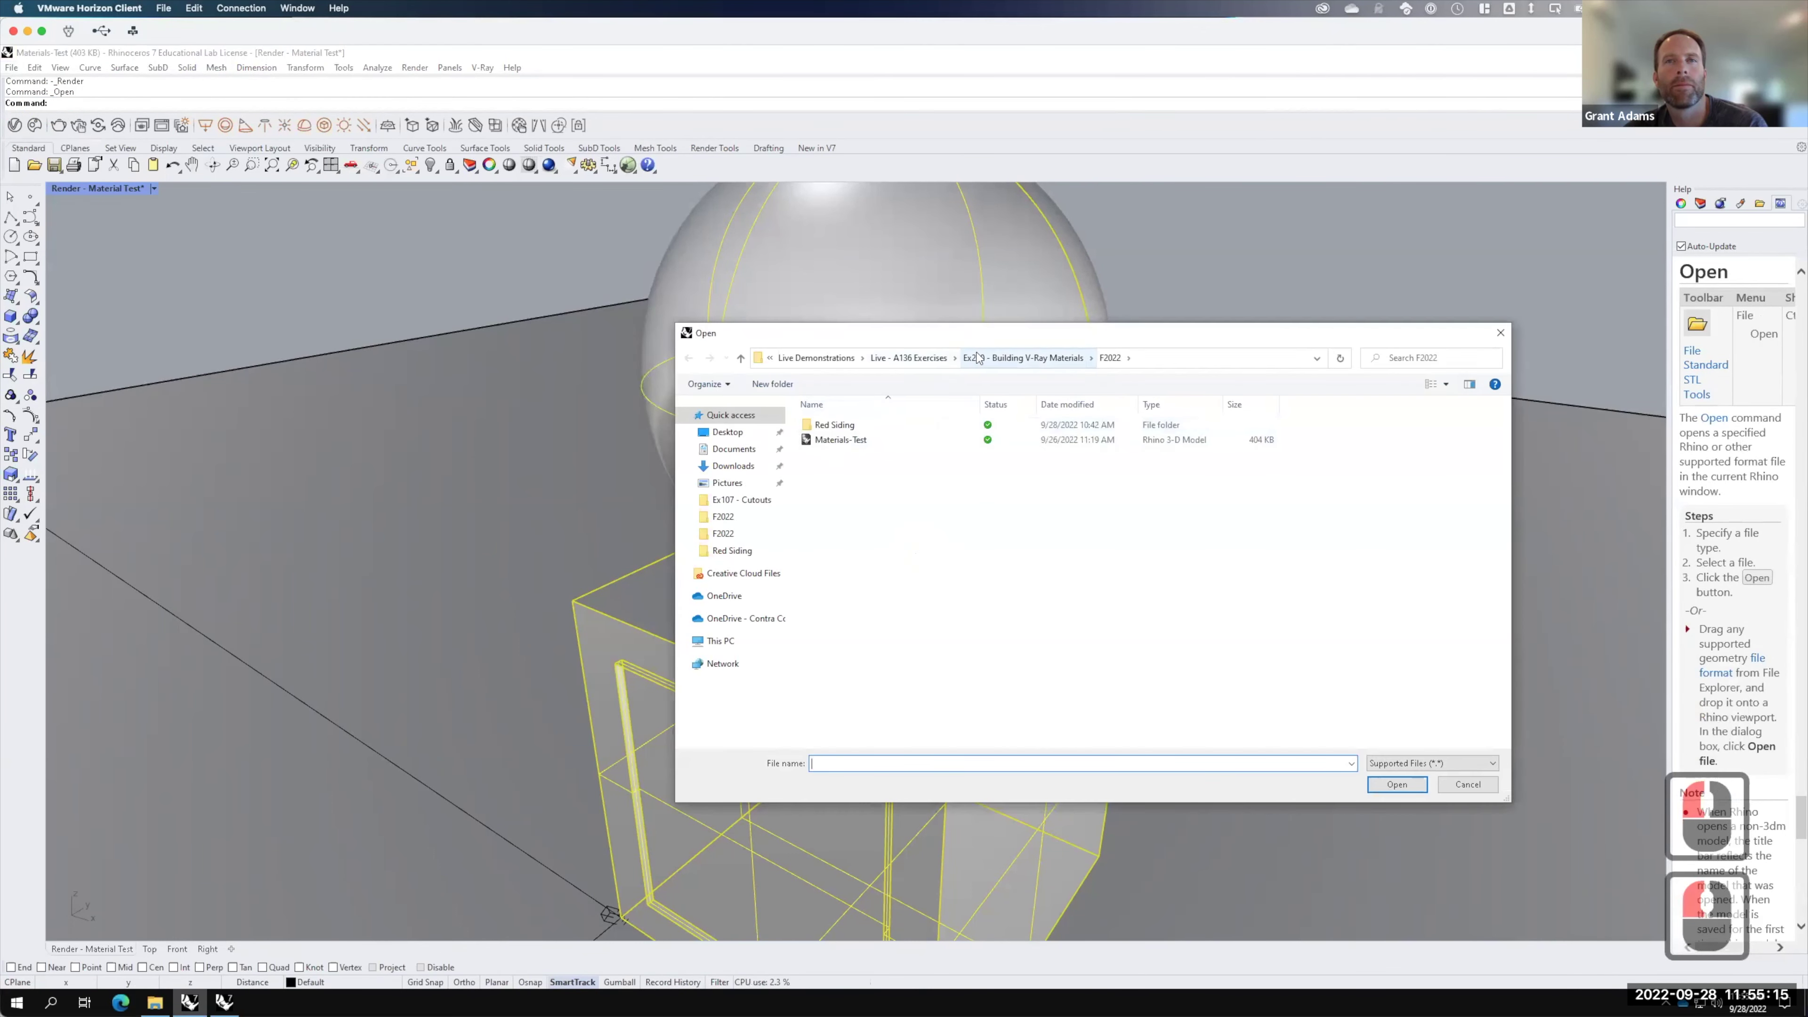
Step: Open Terrain.3dm from the Ex211 F2022 folder and dismiss the OneDrive notice
left_click(914, 357)
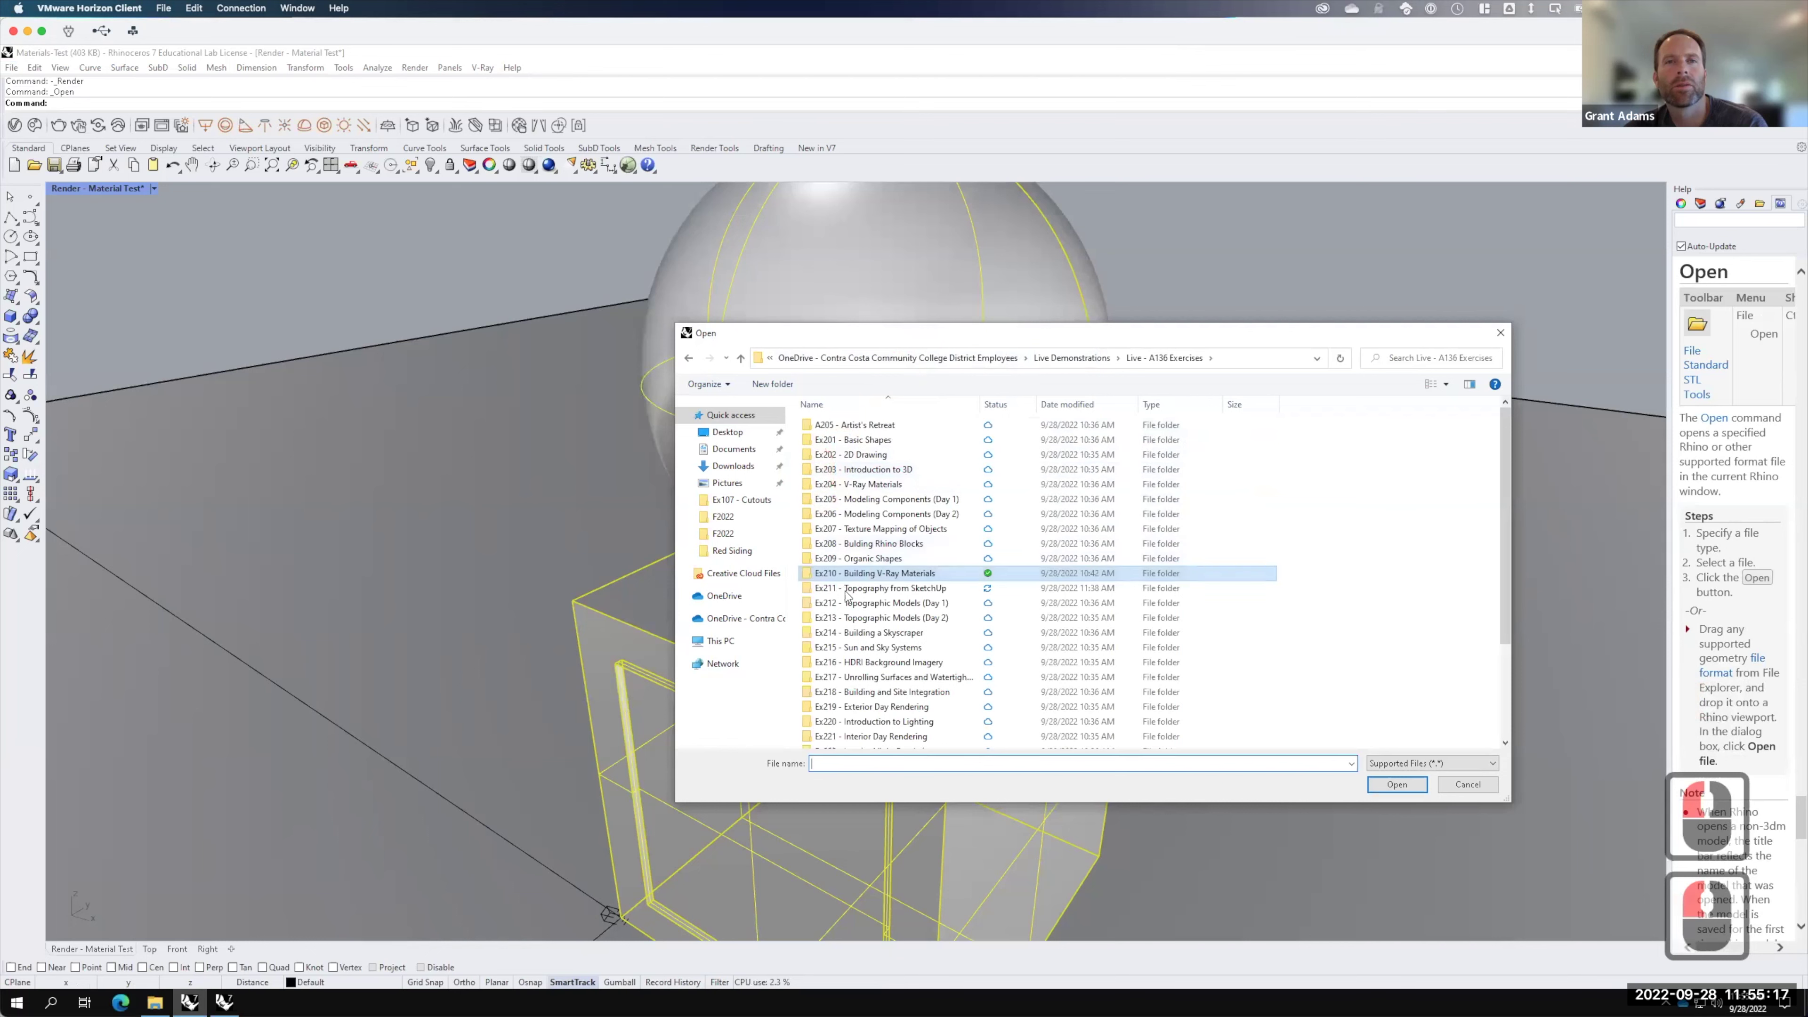
double_click(844, 587)
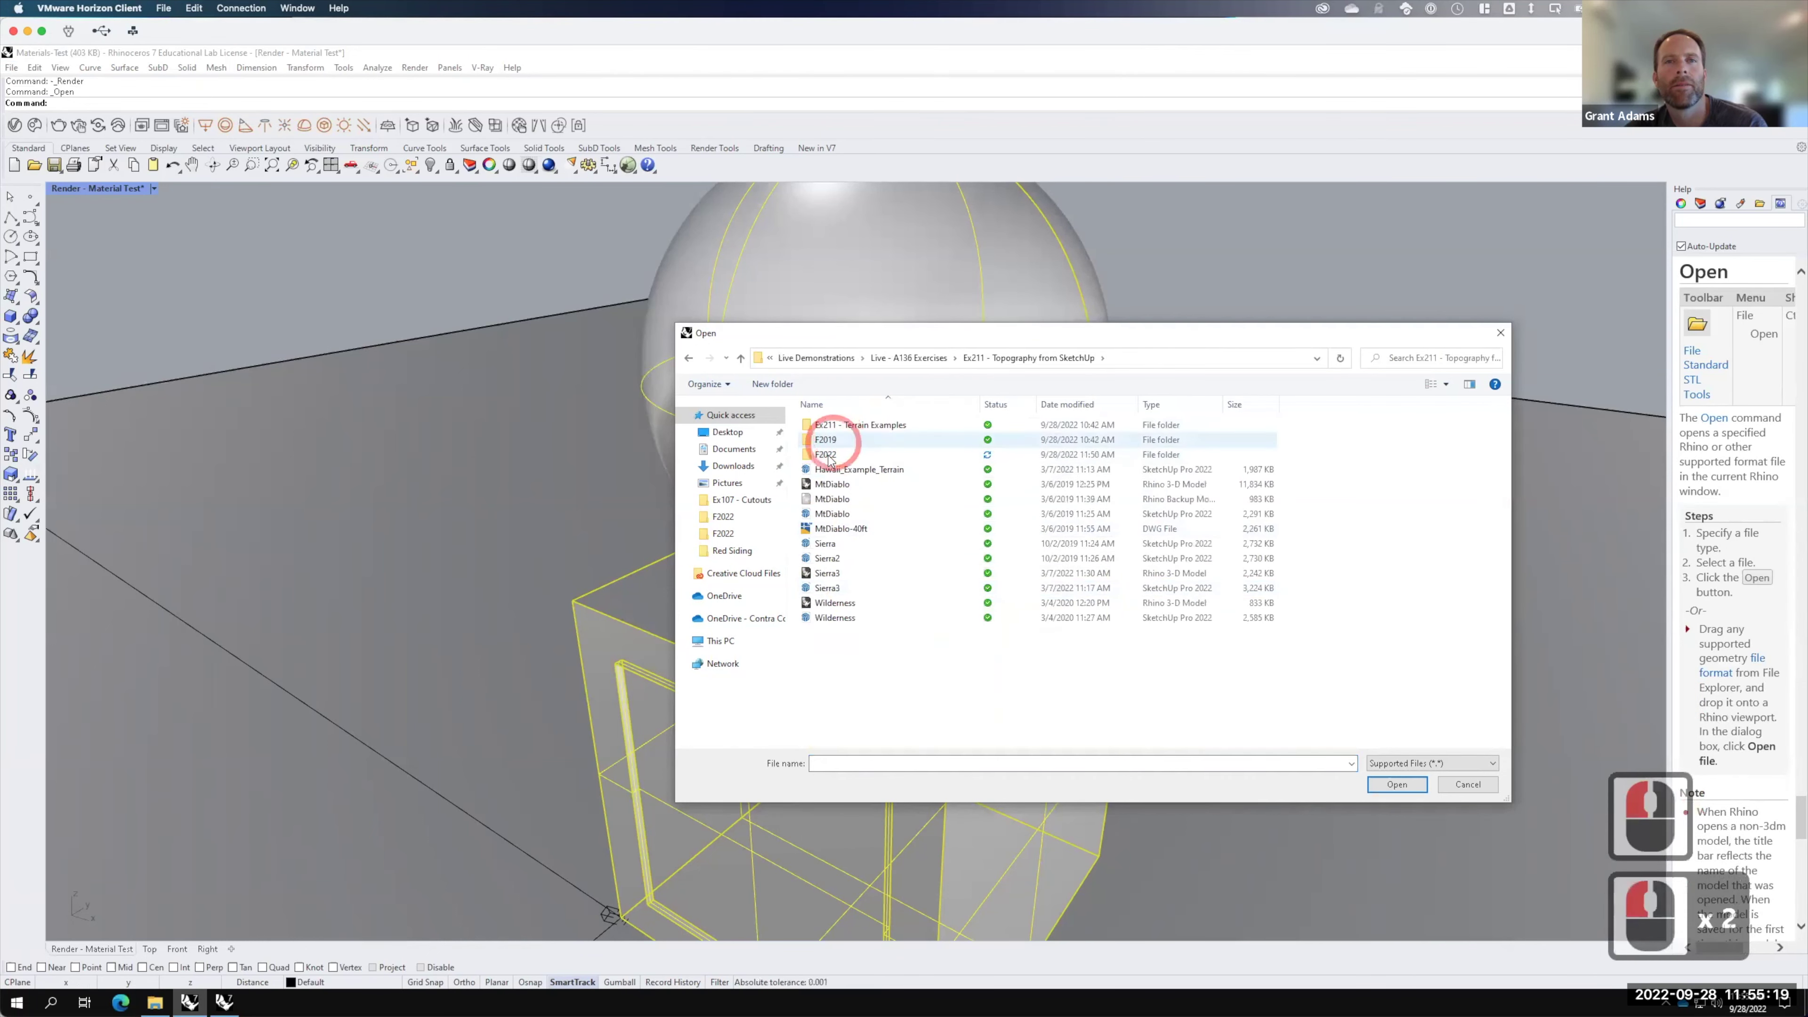
double_click(828, 455)
double_click(826, 442)
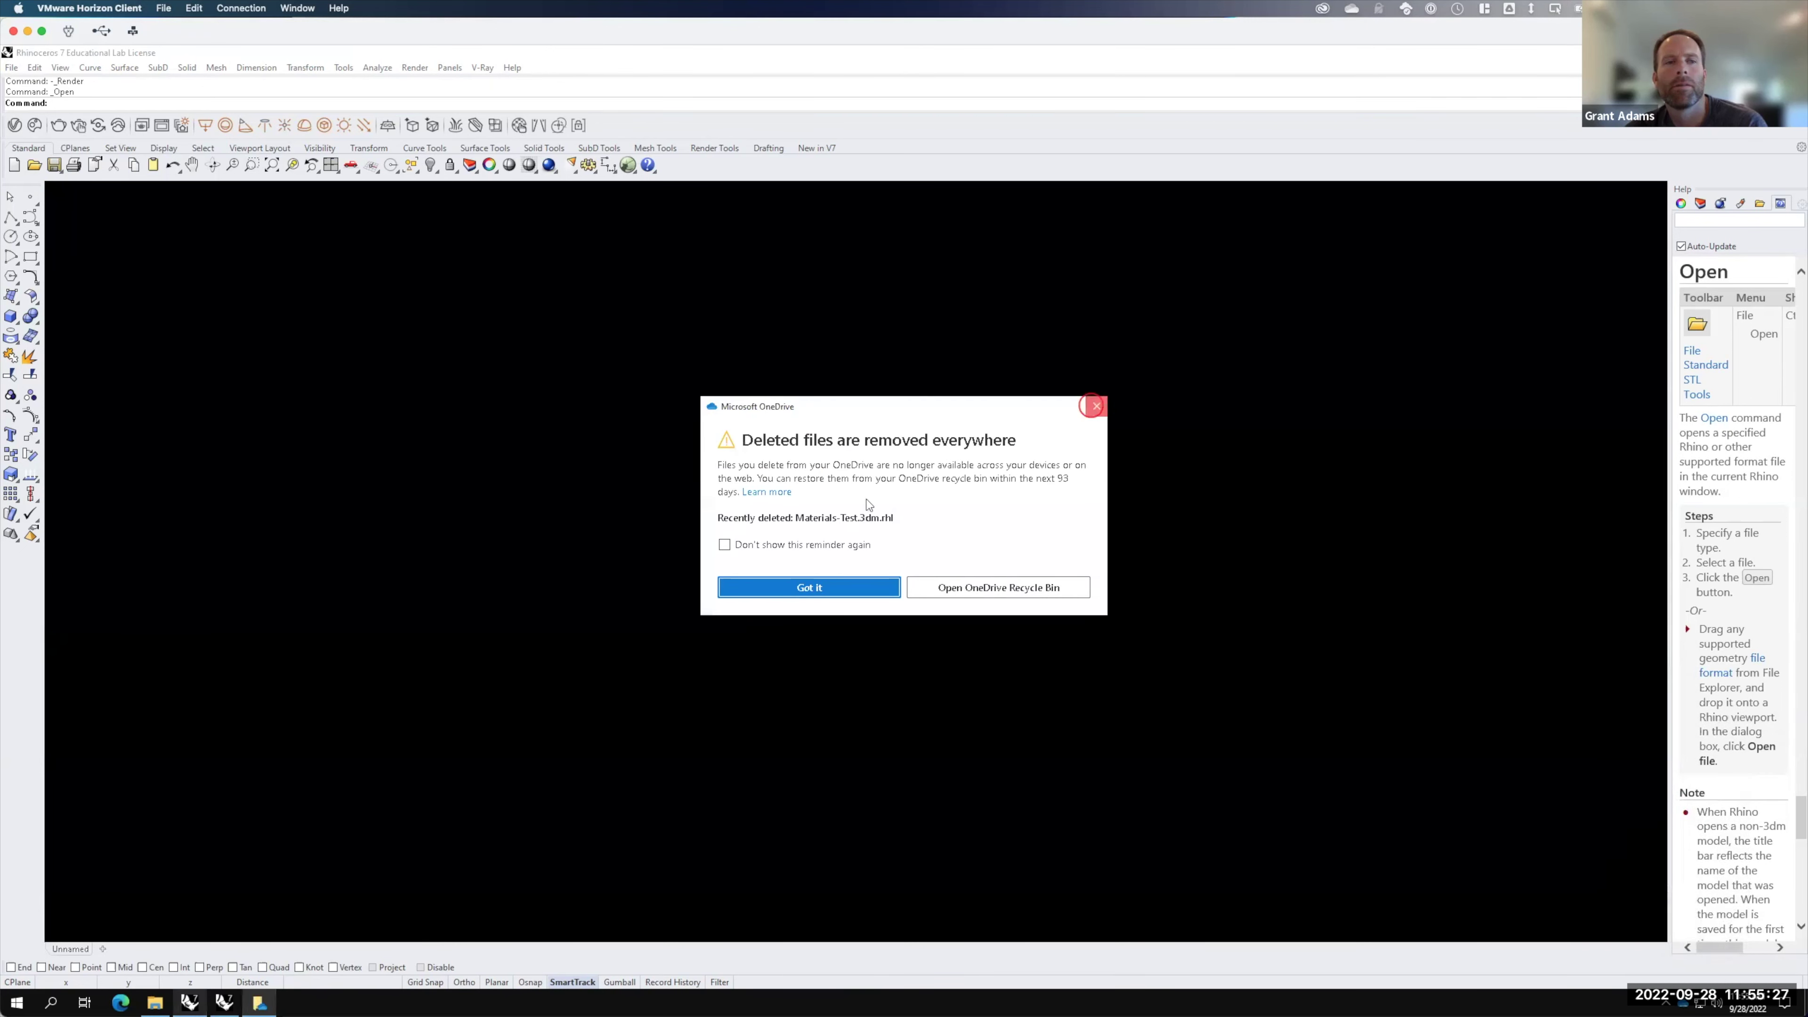
left_click(1096, 407)
left_click(225, 1000)
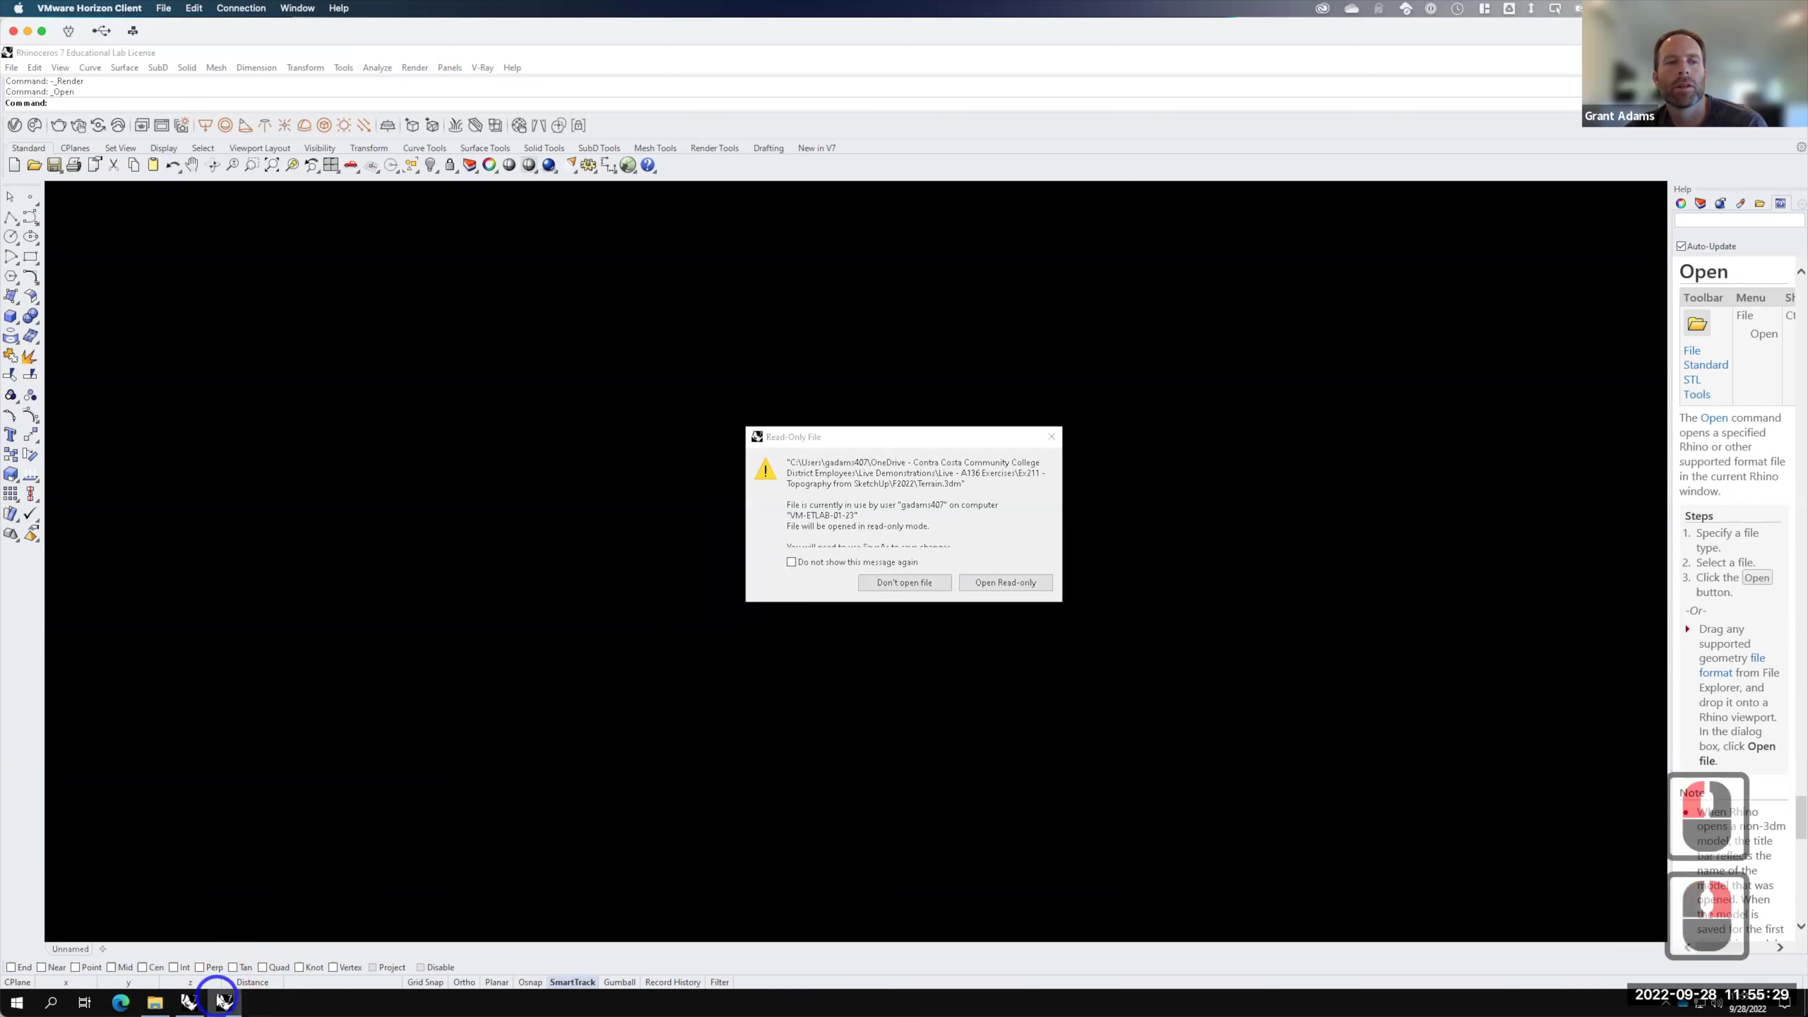
left_click(227, 1001)
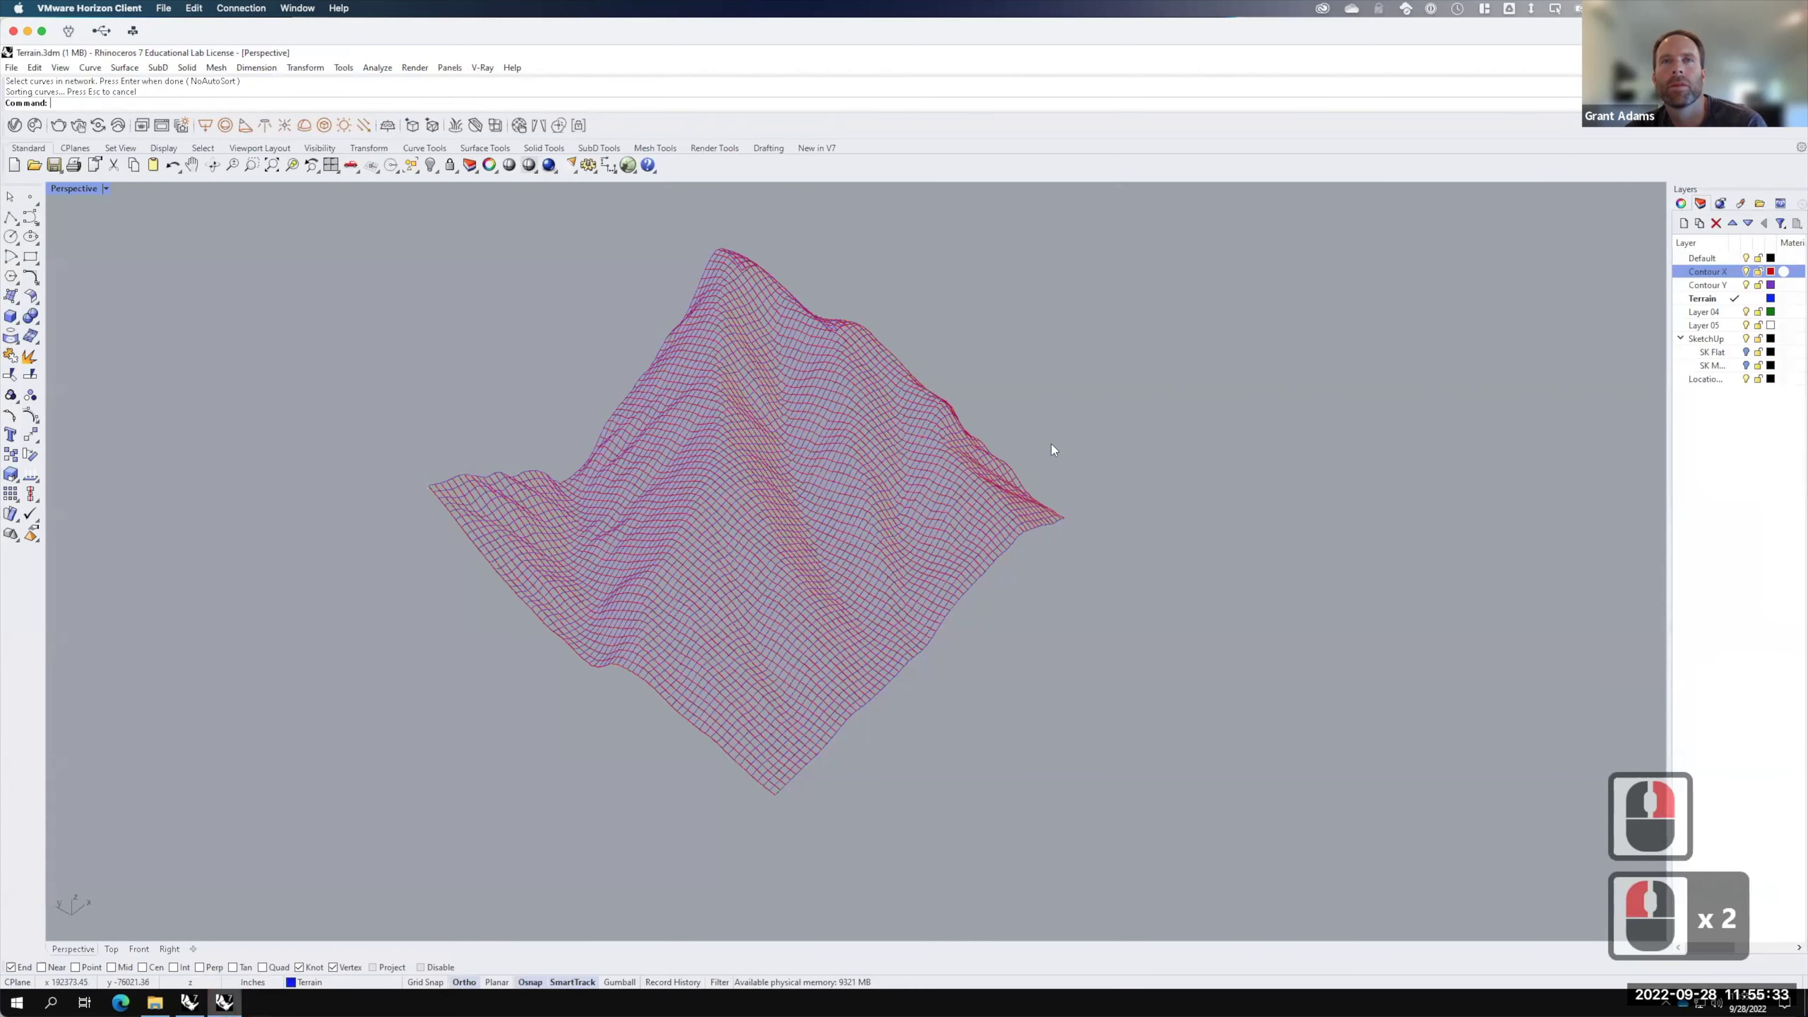
Step: Select the Contour X layer's curves plus the lower-right and upper-left edge curves
left_click(1095, 376)
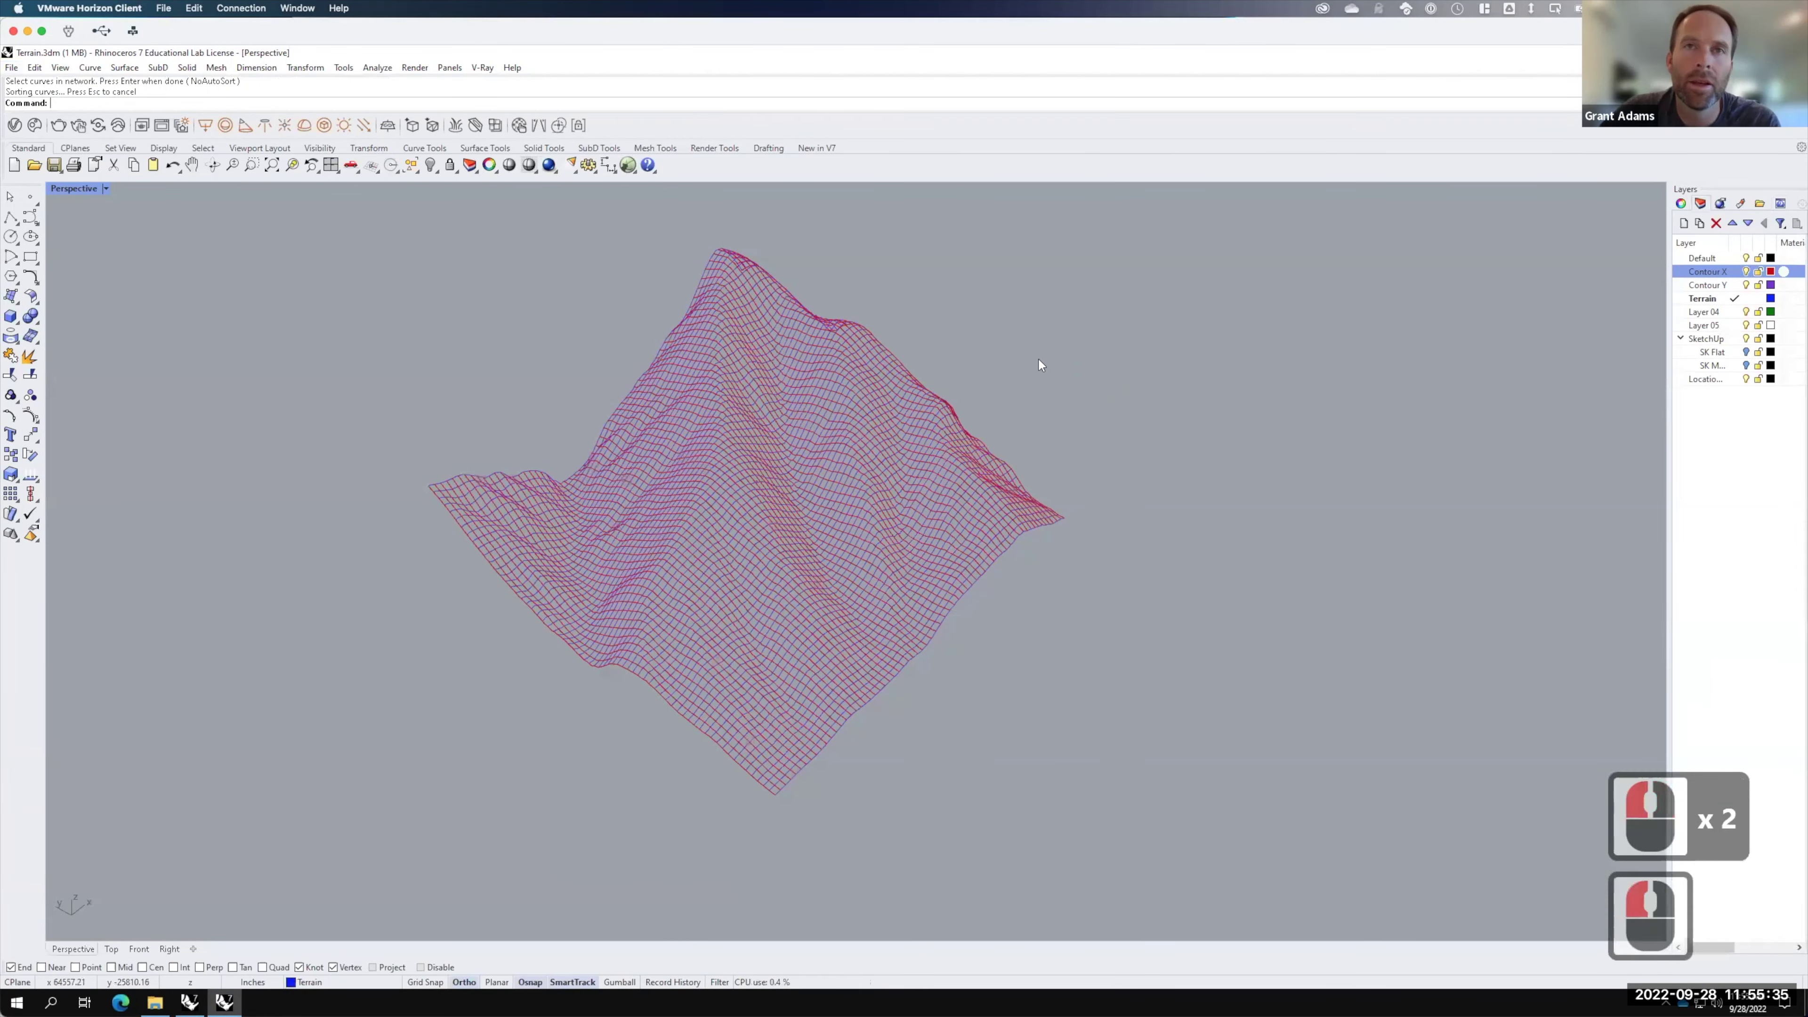
key("Escape")
right_click(1701, 270)
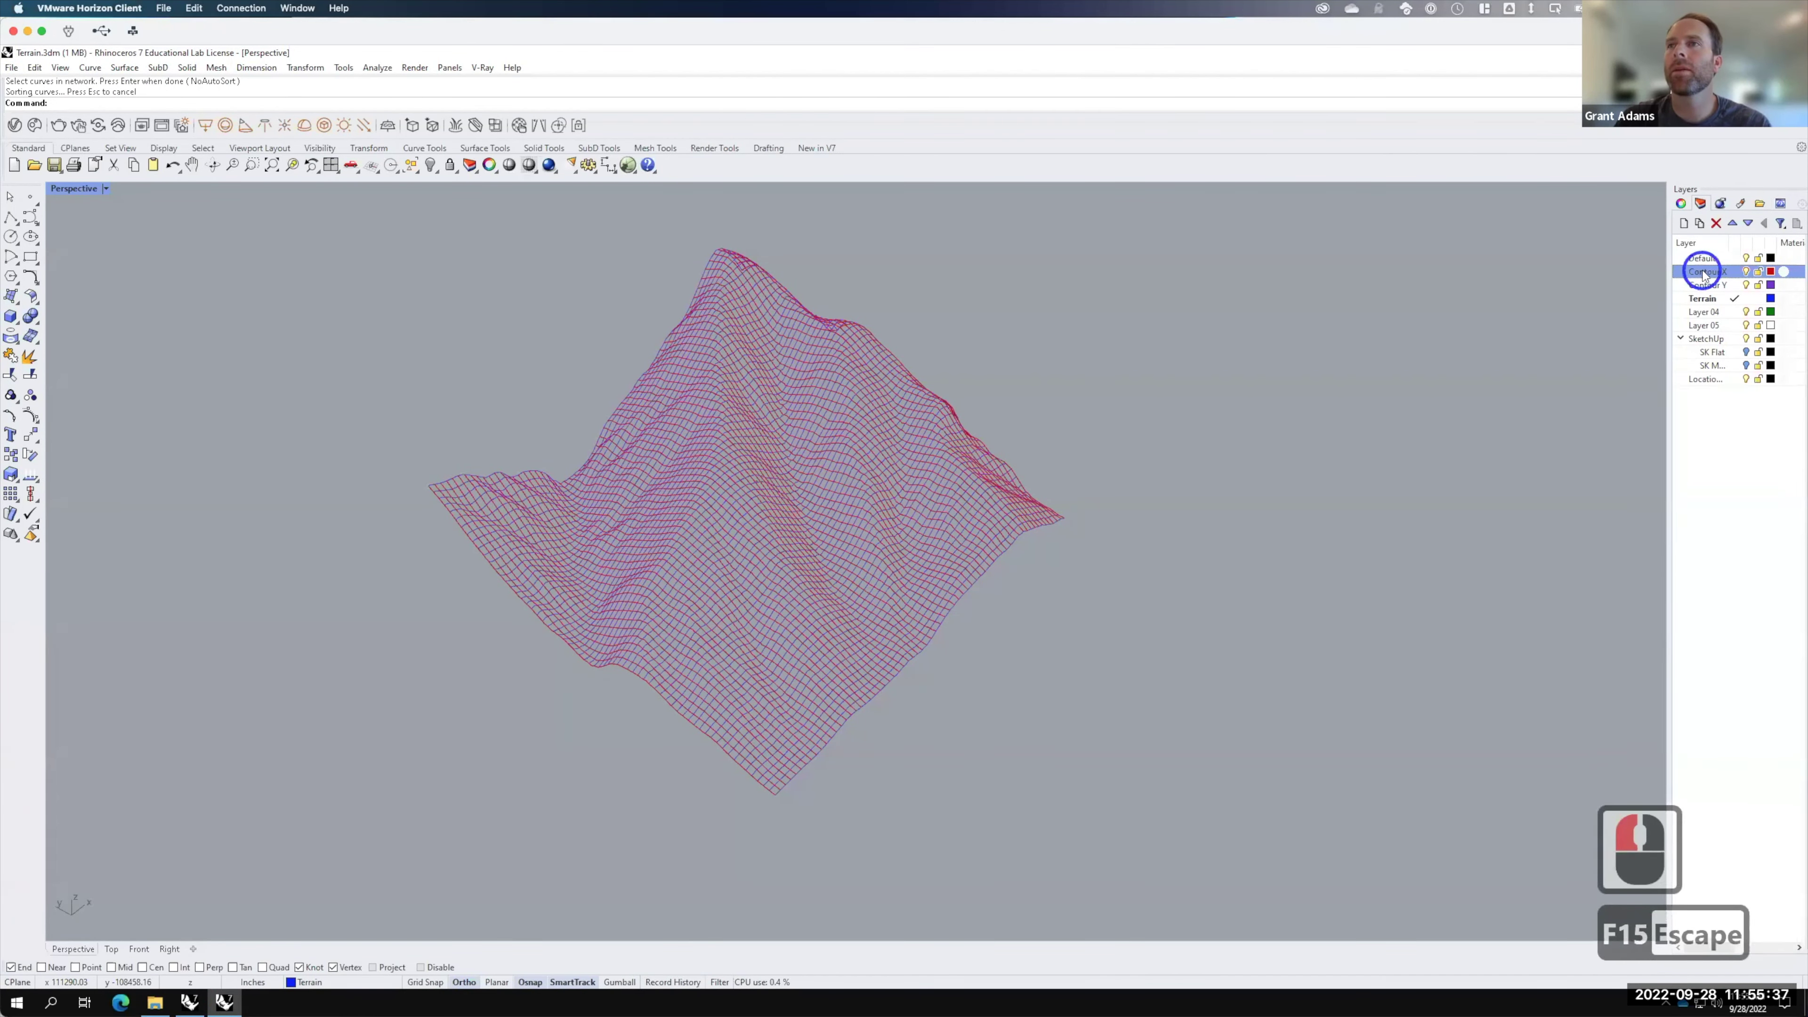
left_click(1685, 487)
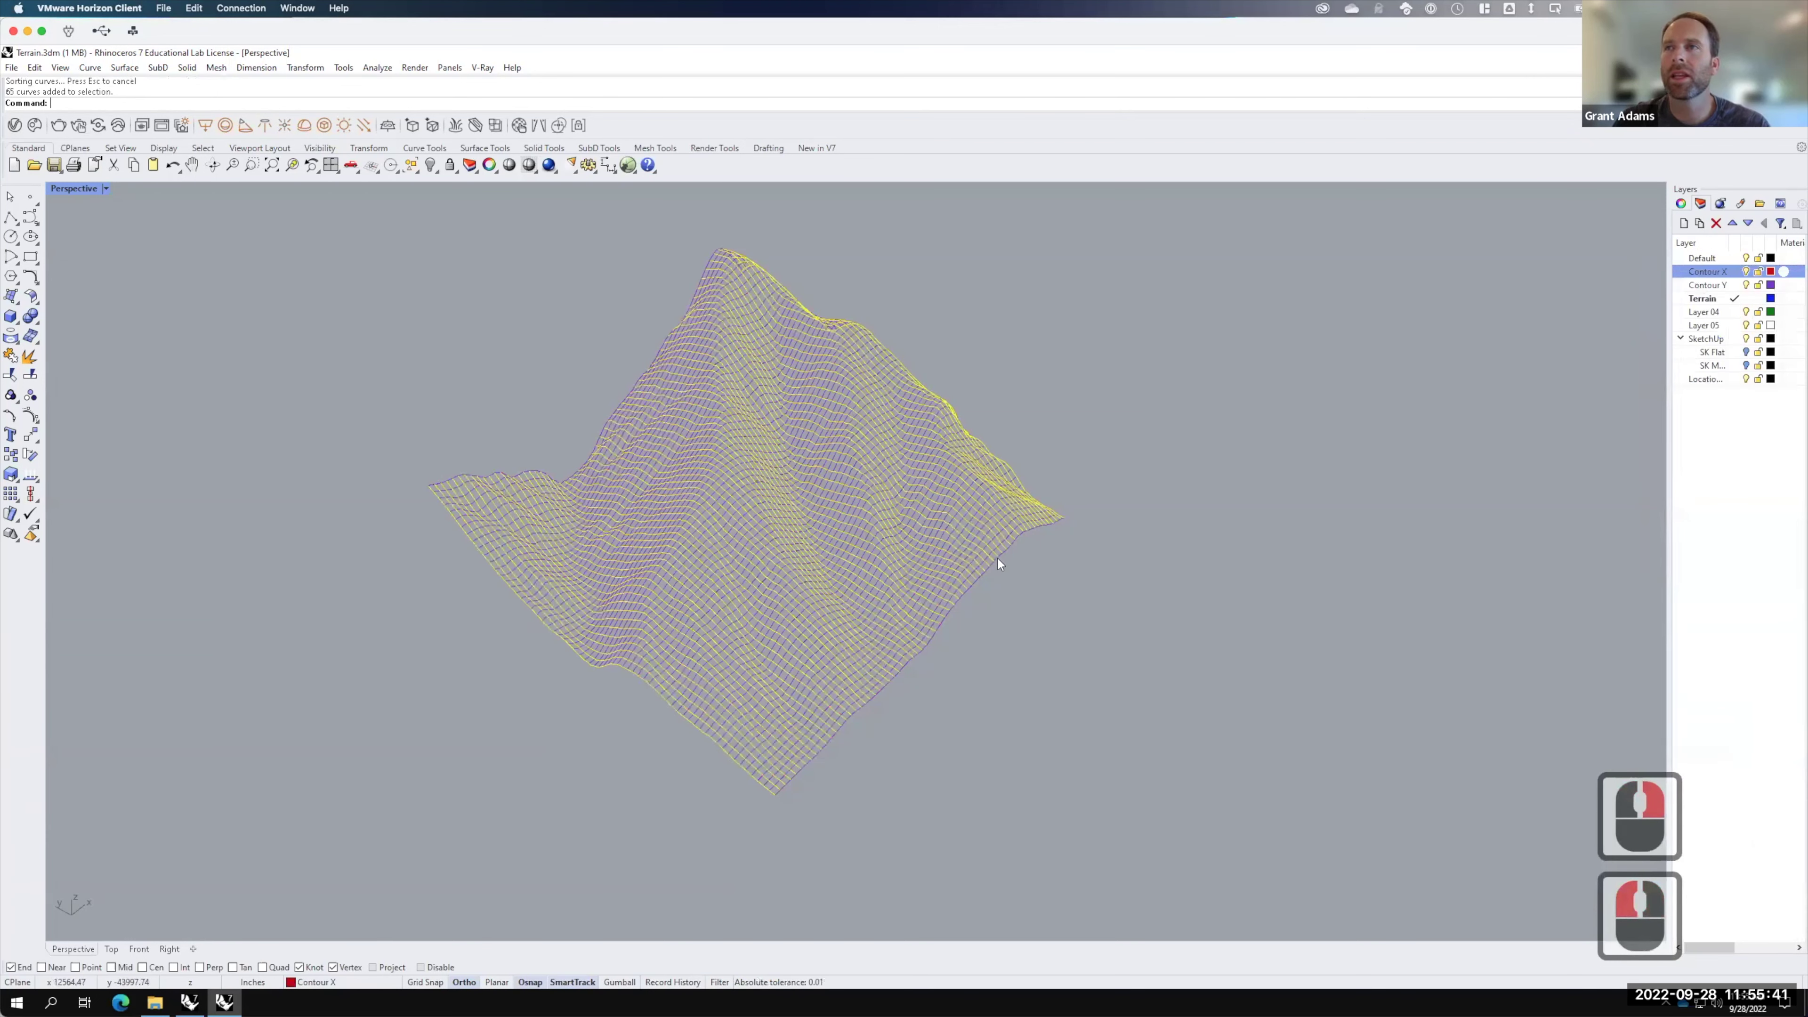
left_click(952, 607)
left_click(952, 606, "shift")
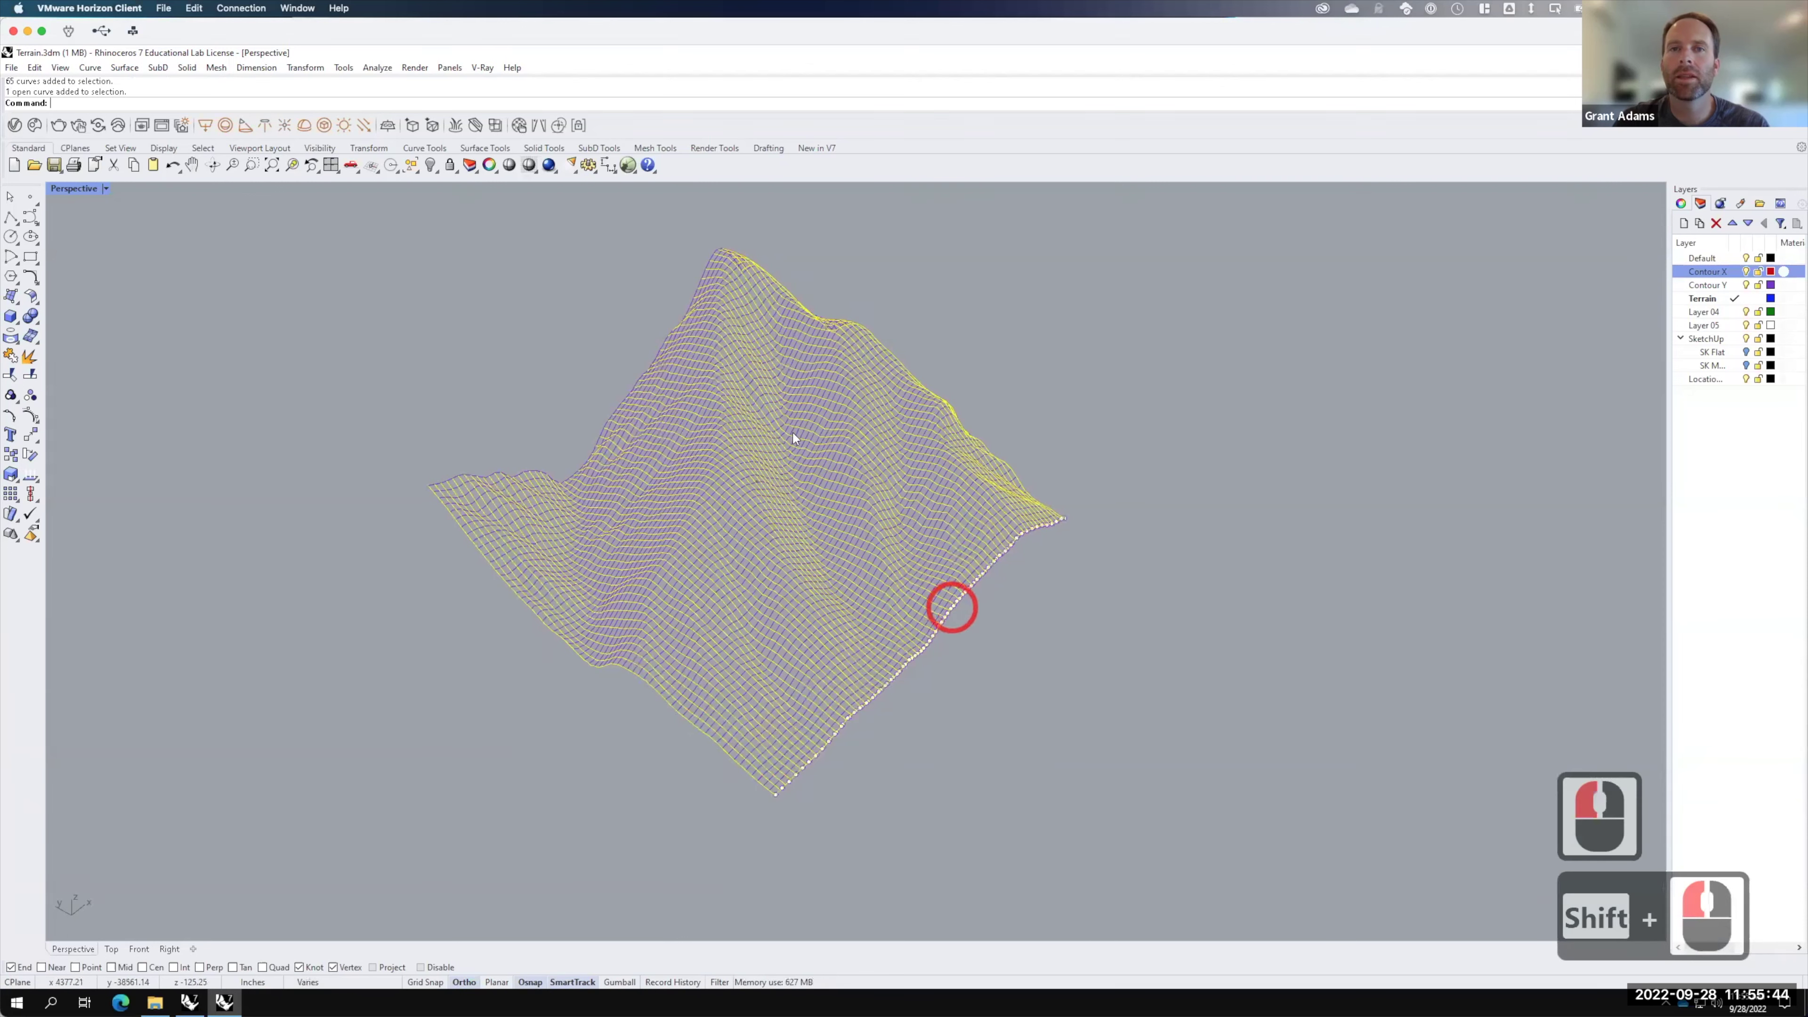
left_click(661, 343, "shift")
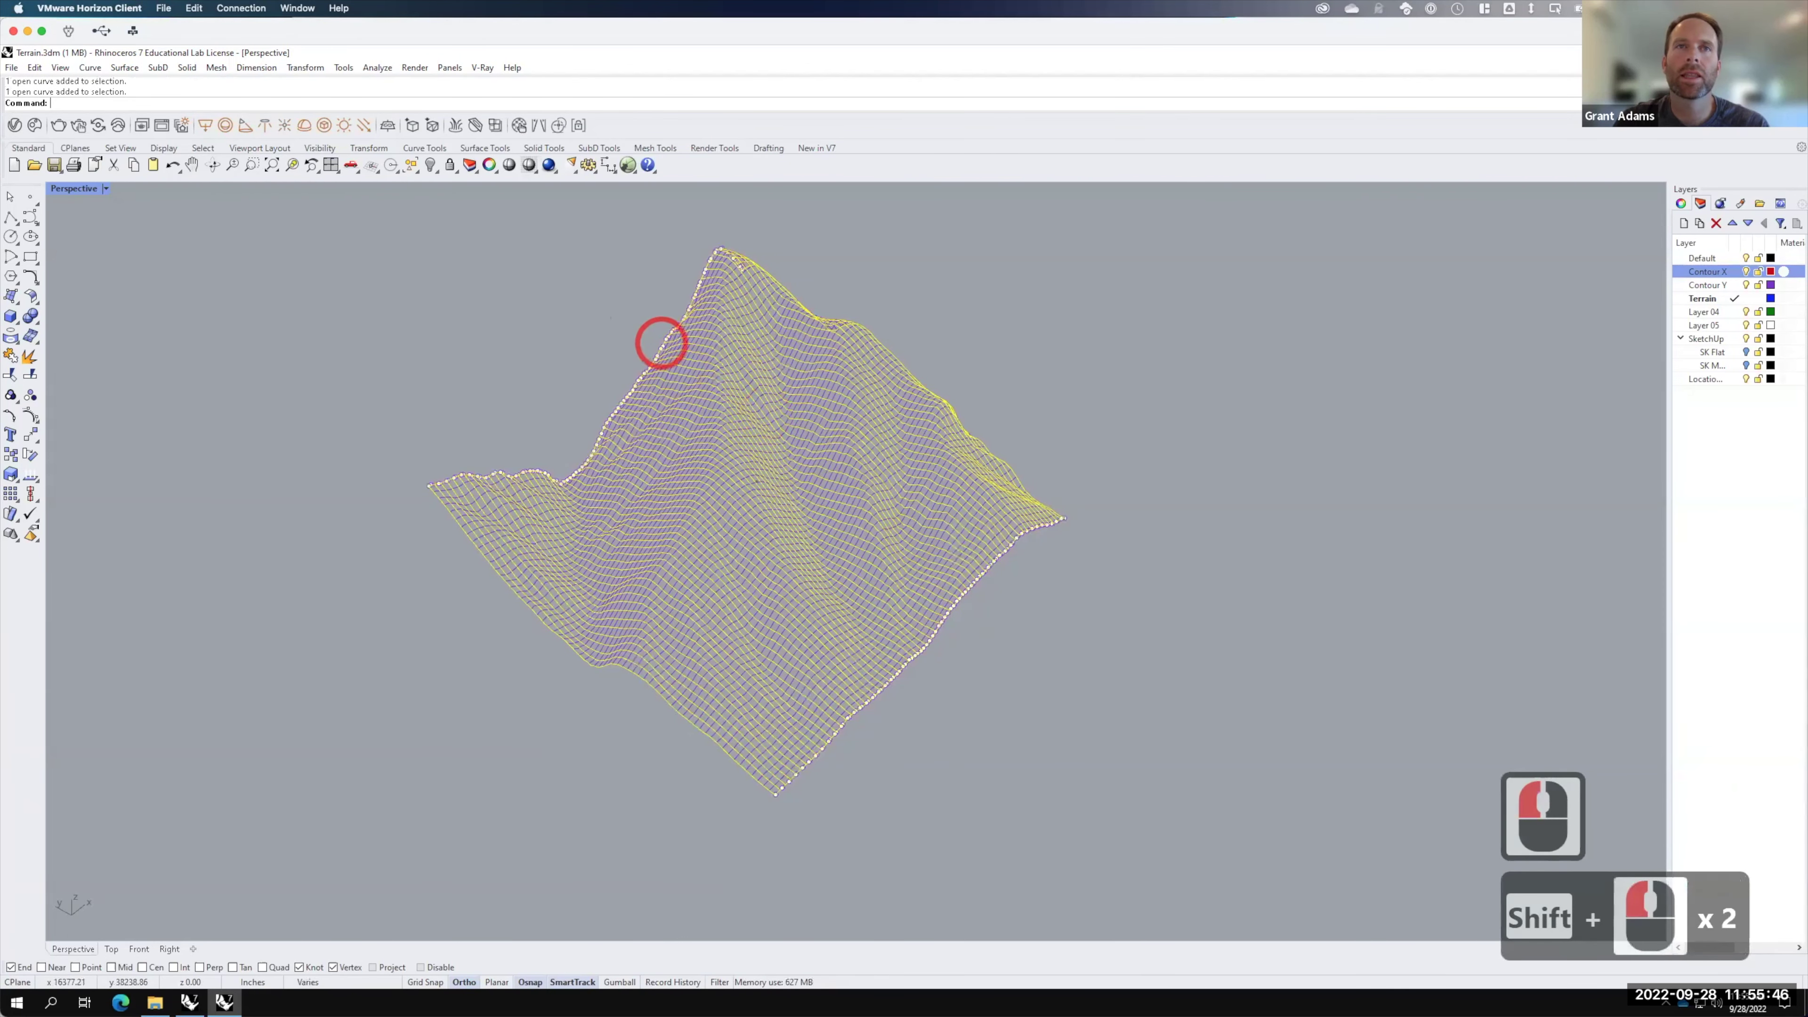
Step: Inspect the Top view, then maximize the Perspective view again
double_click(91, 185)
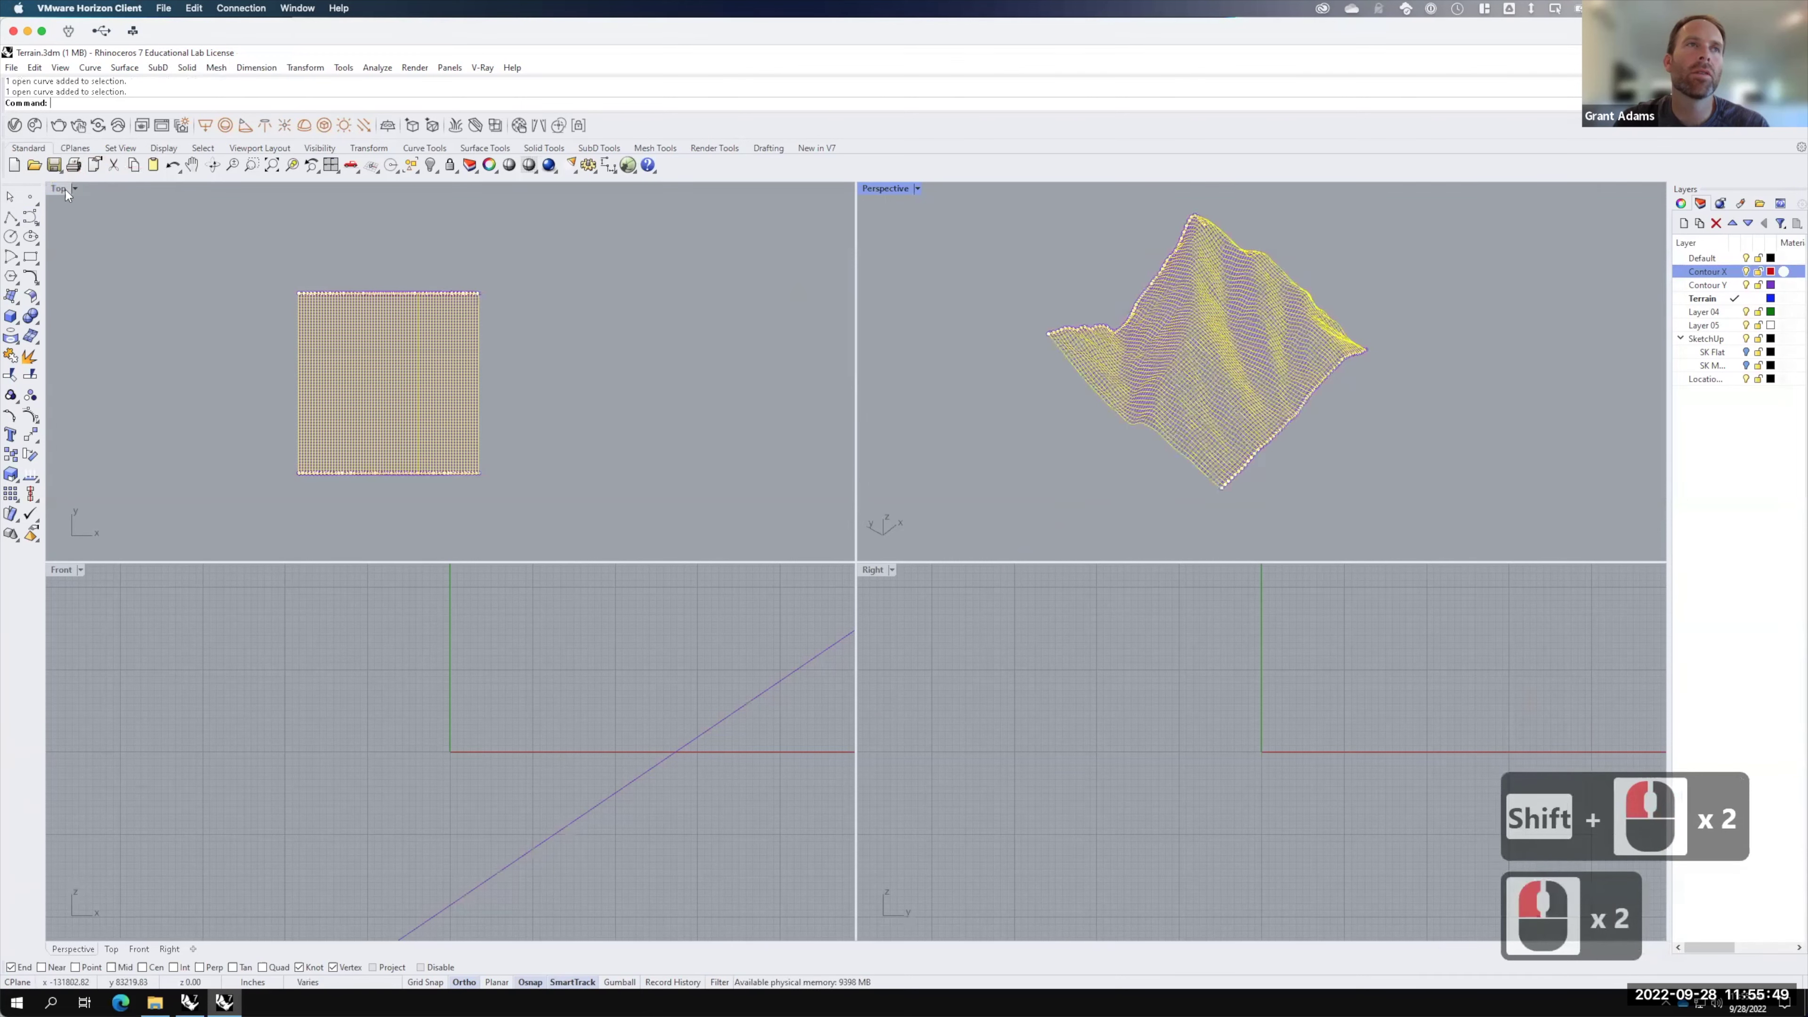
double_click(58, 190)
scroll(815, 528, "up", 3)
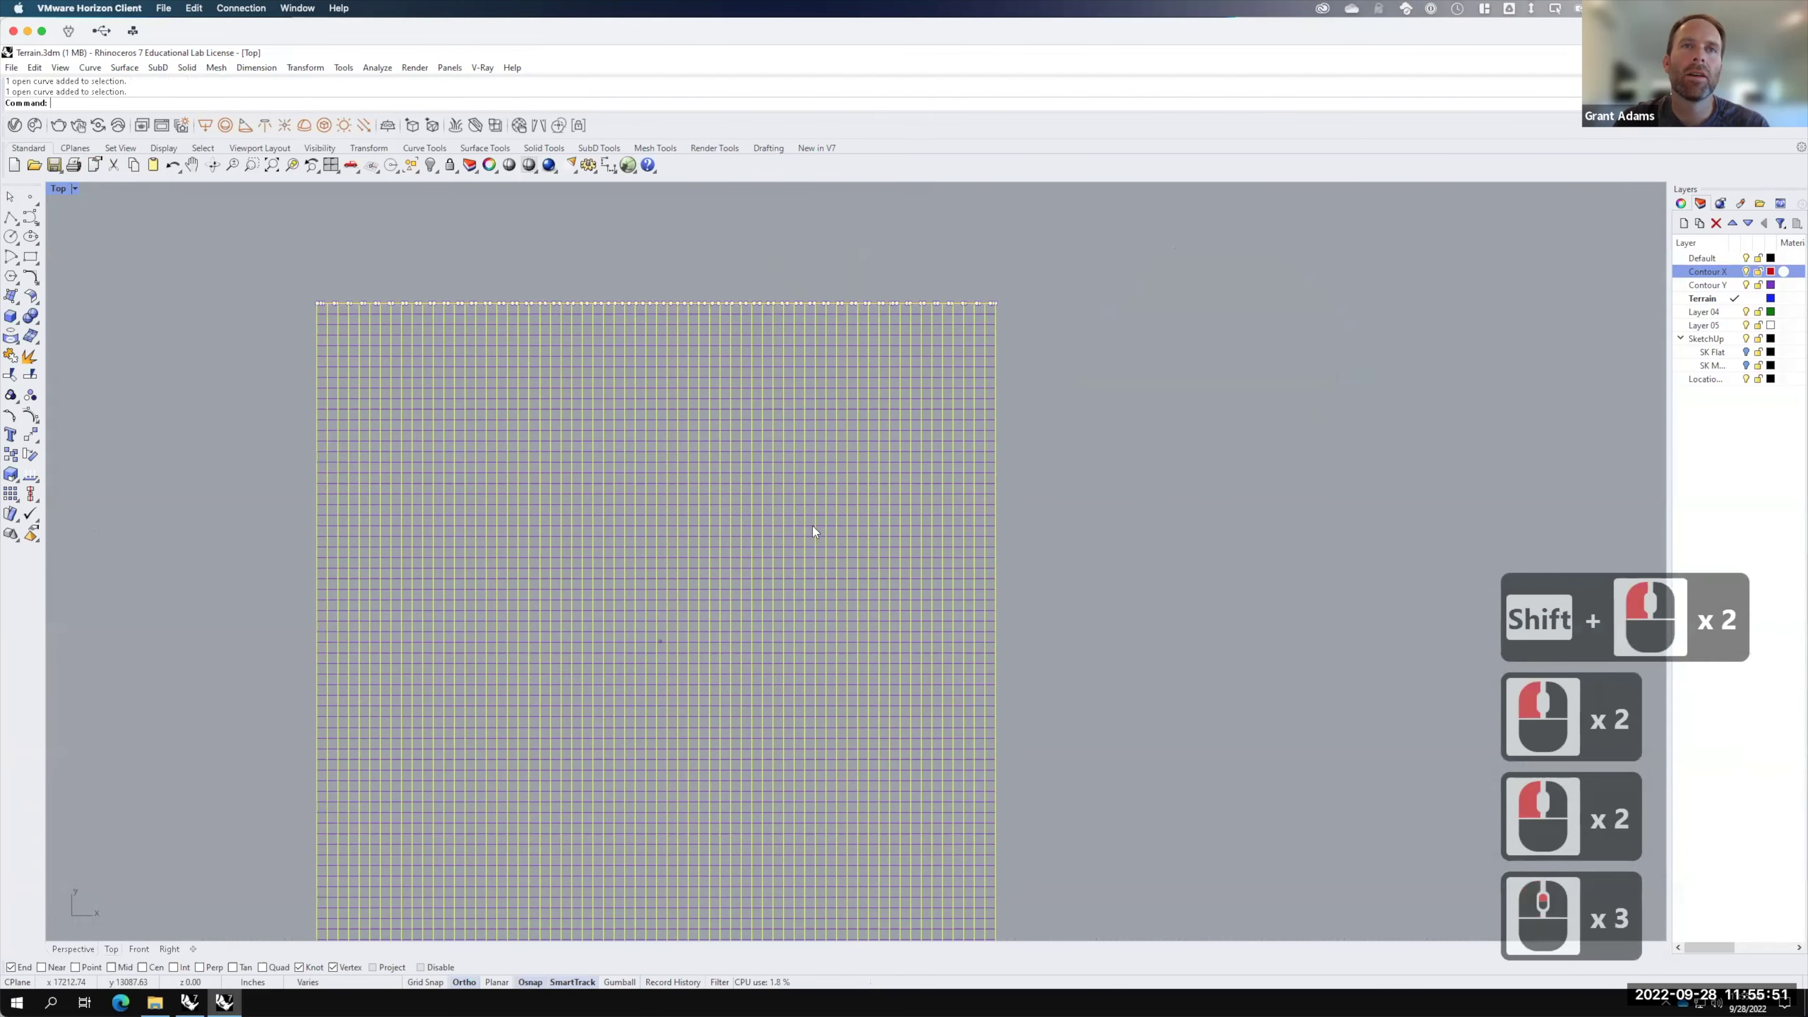
scroll(971, 298, "up", 3)
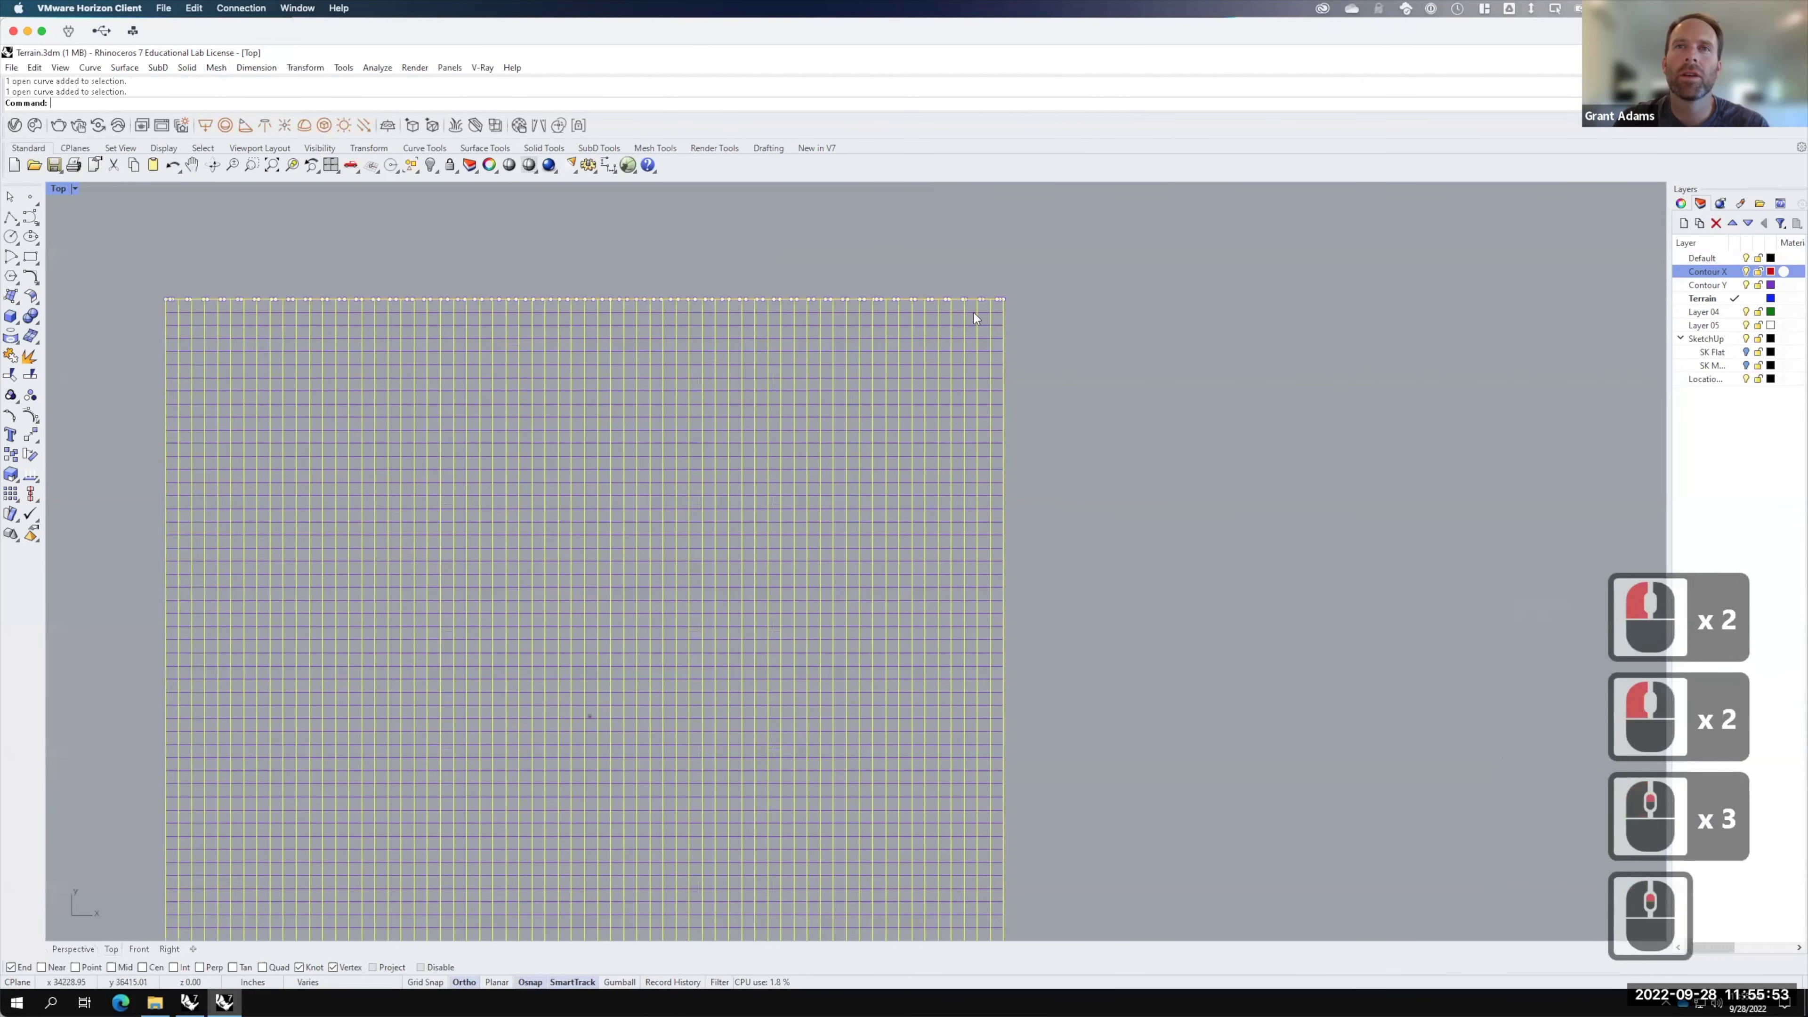
scroll(1007, 307, "down", 3)
scroll(971, 741, "down", 4)
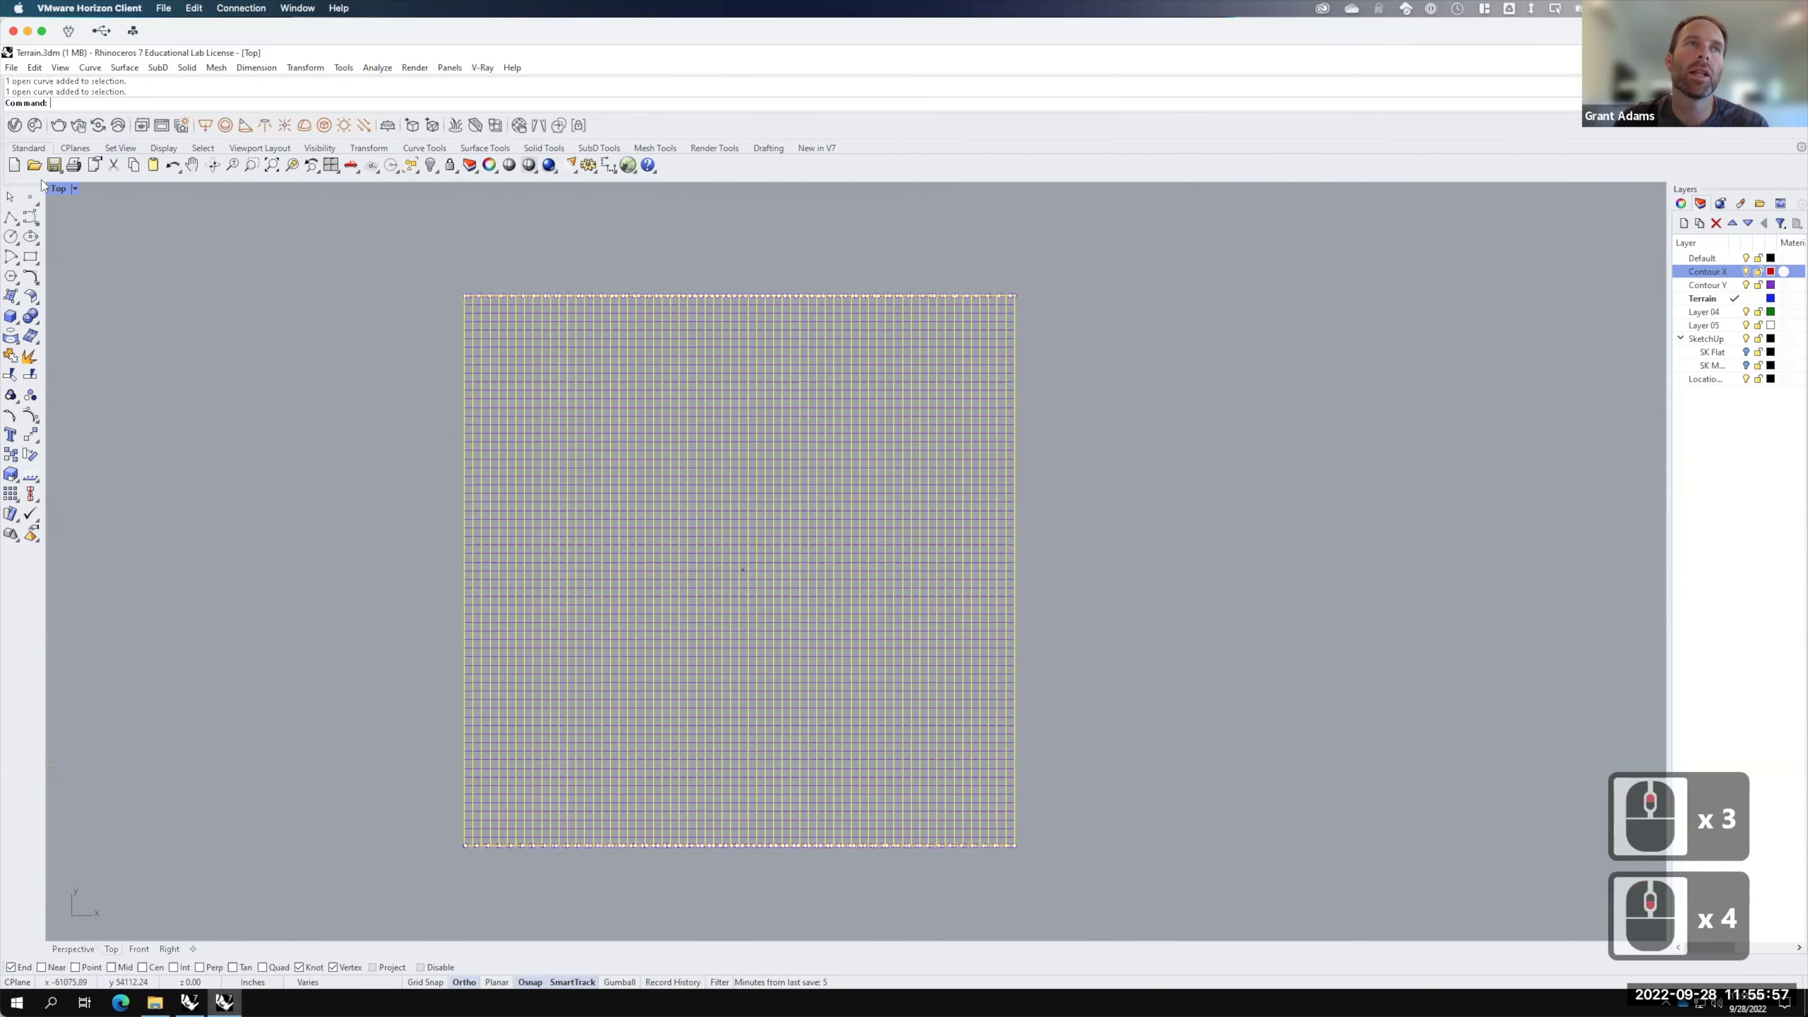
double_click(58, 188)
left_click(889, 195)
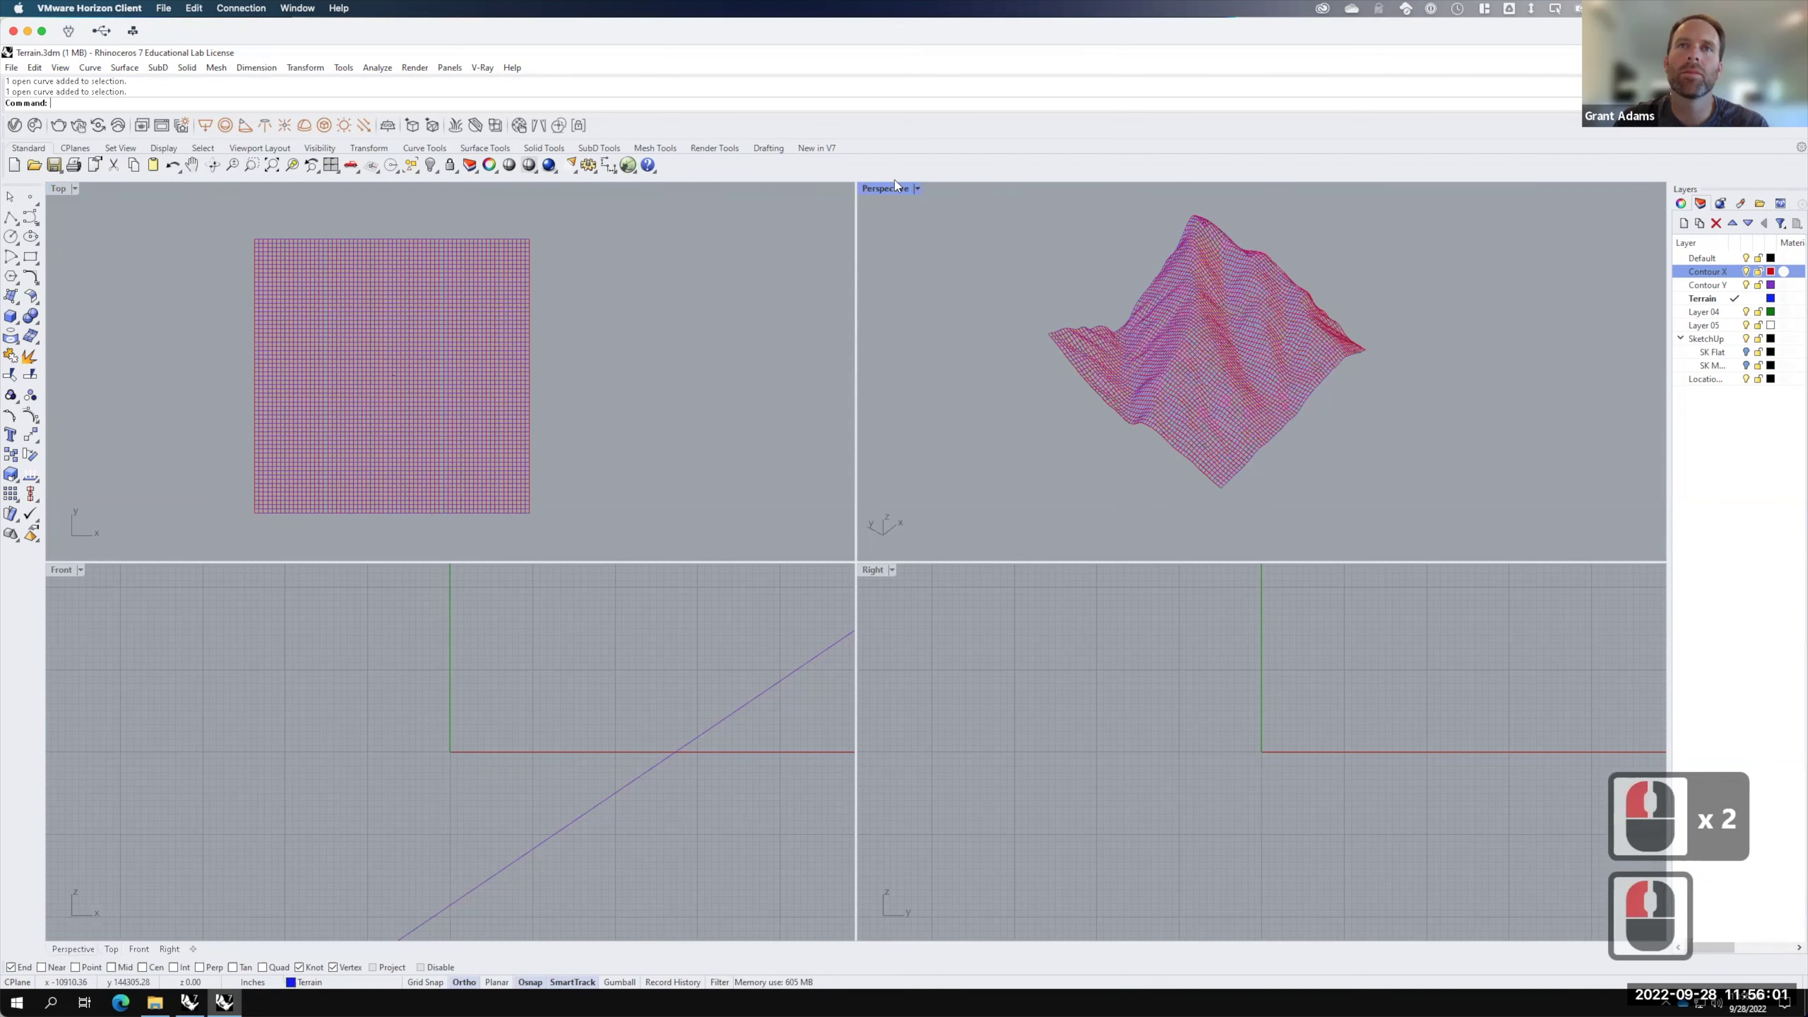
left_click(892, 188)
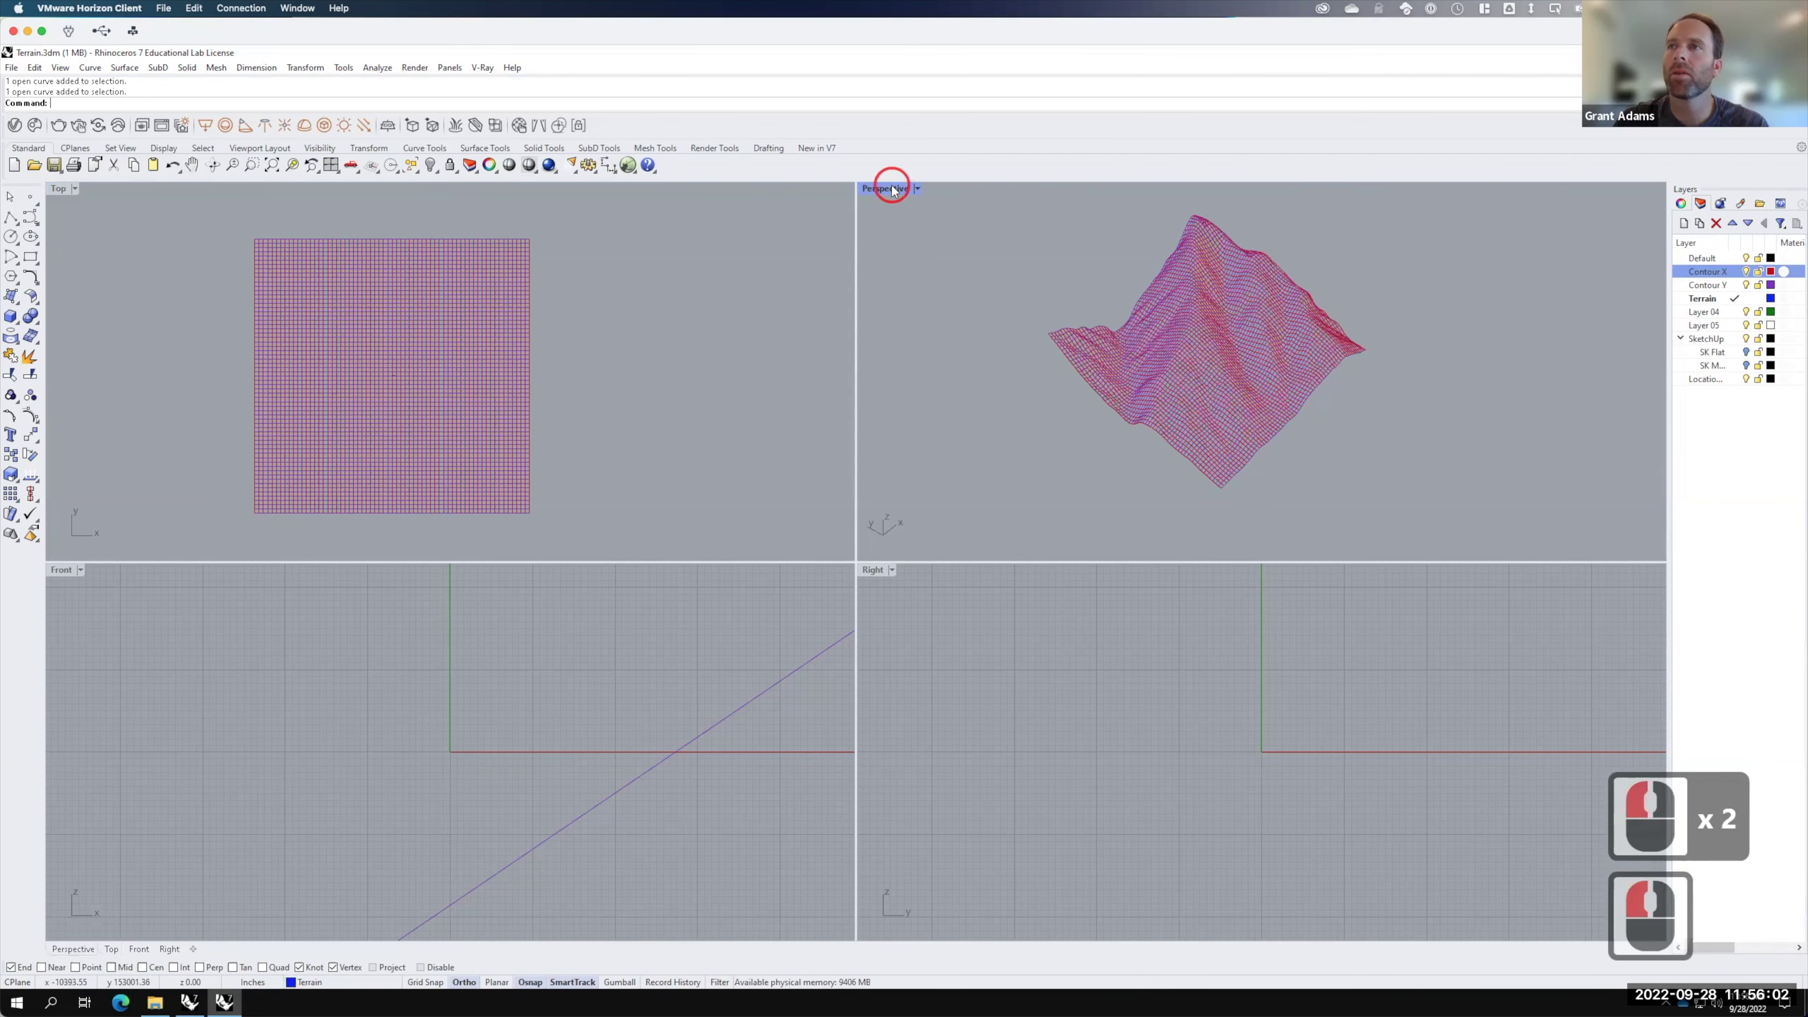
Step: Reselect the 65 Contour X curves and add the two outer edge curves
right_click(1694, 271)
left_click(1698, 493)
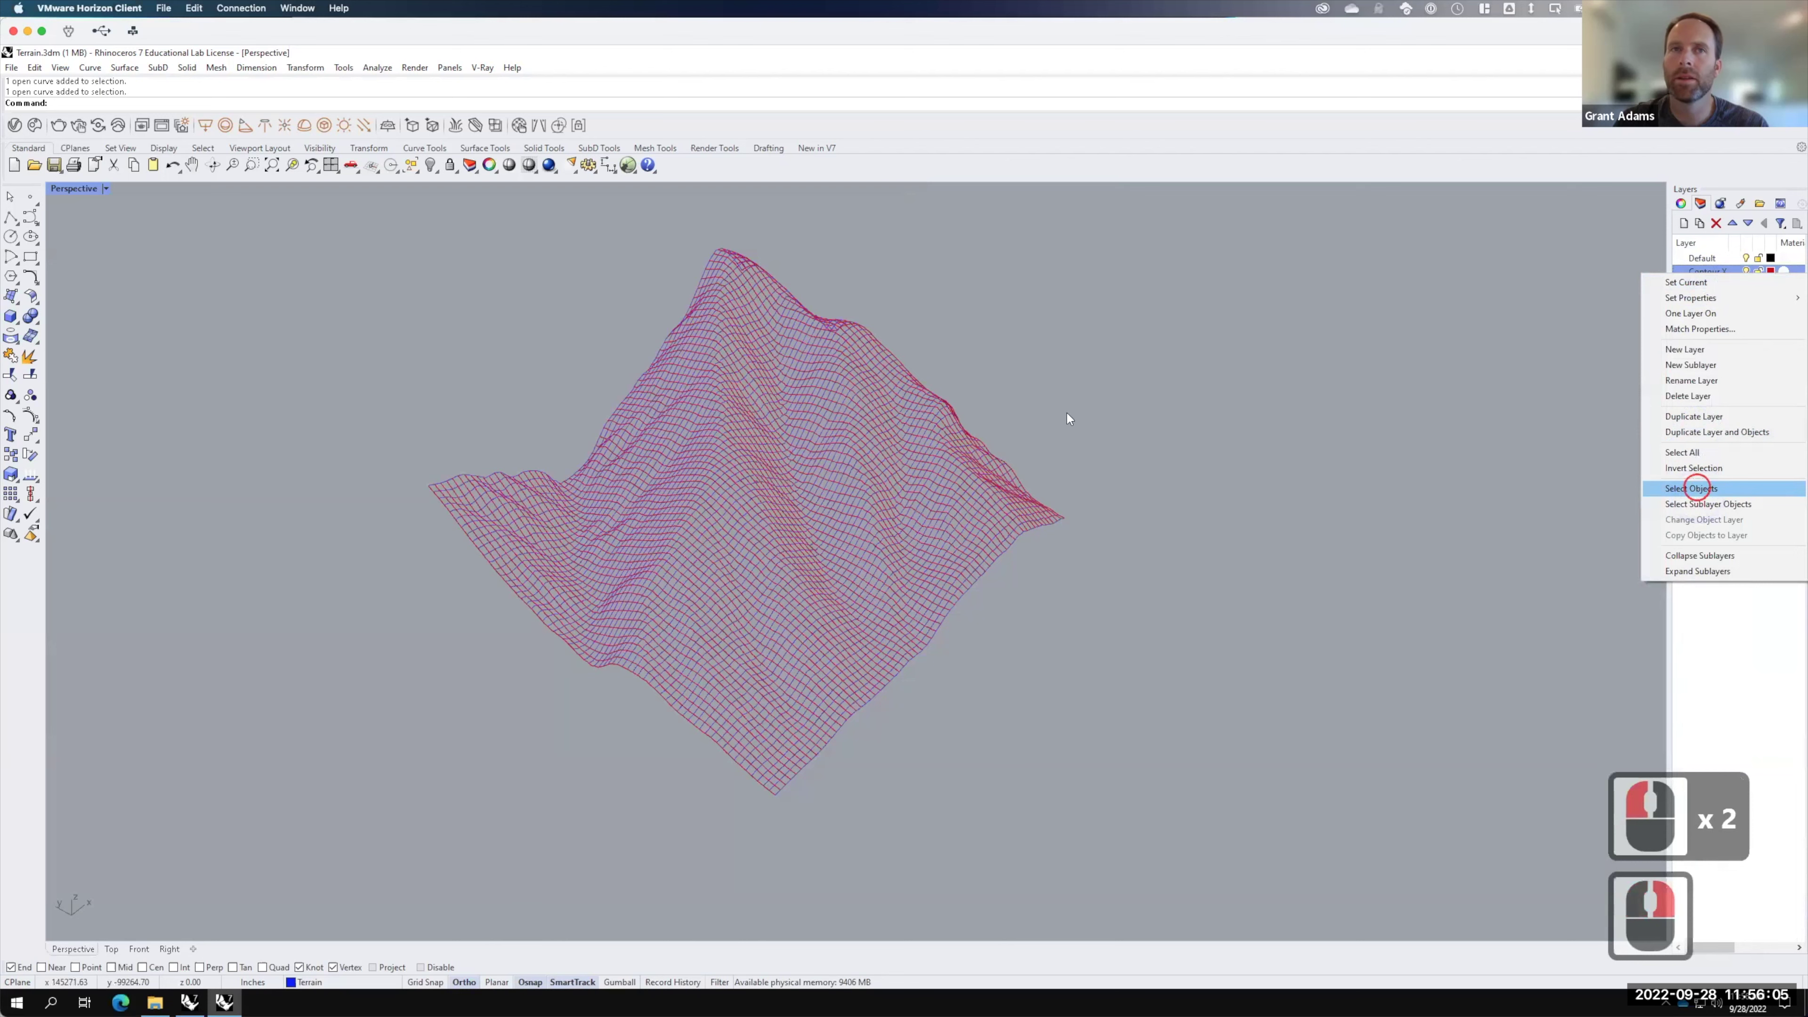
left_click(981, 569, "shift")
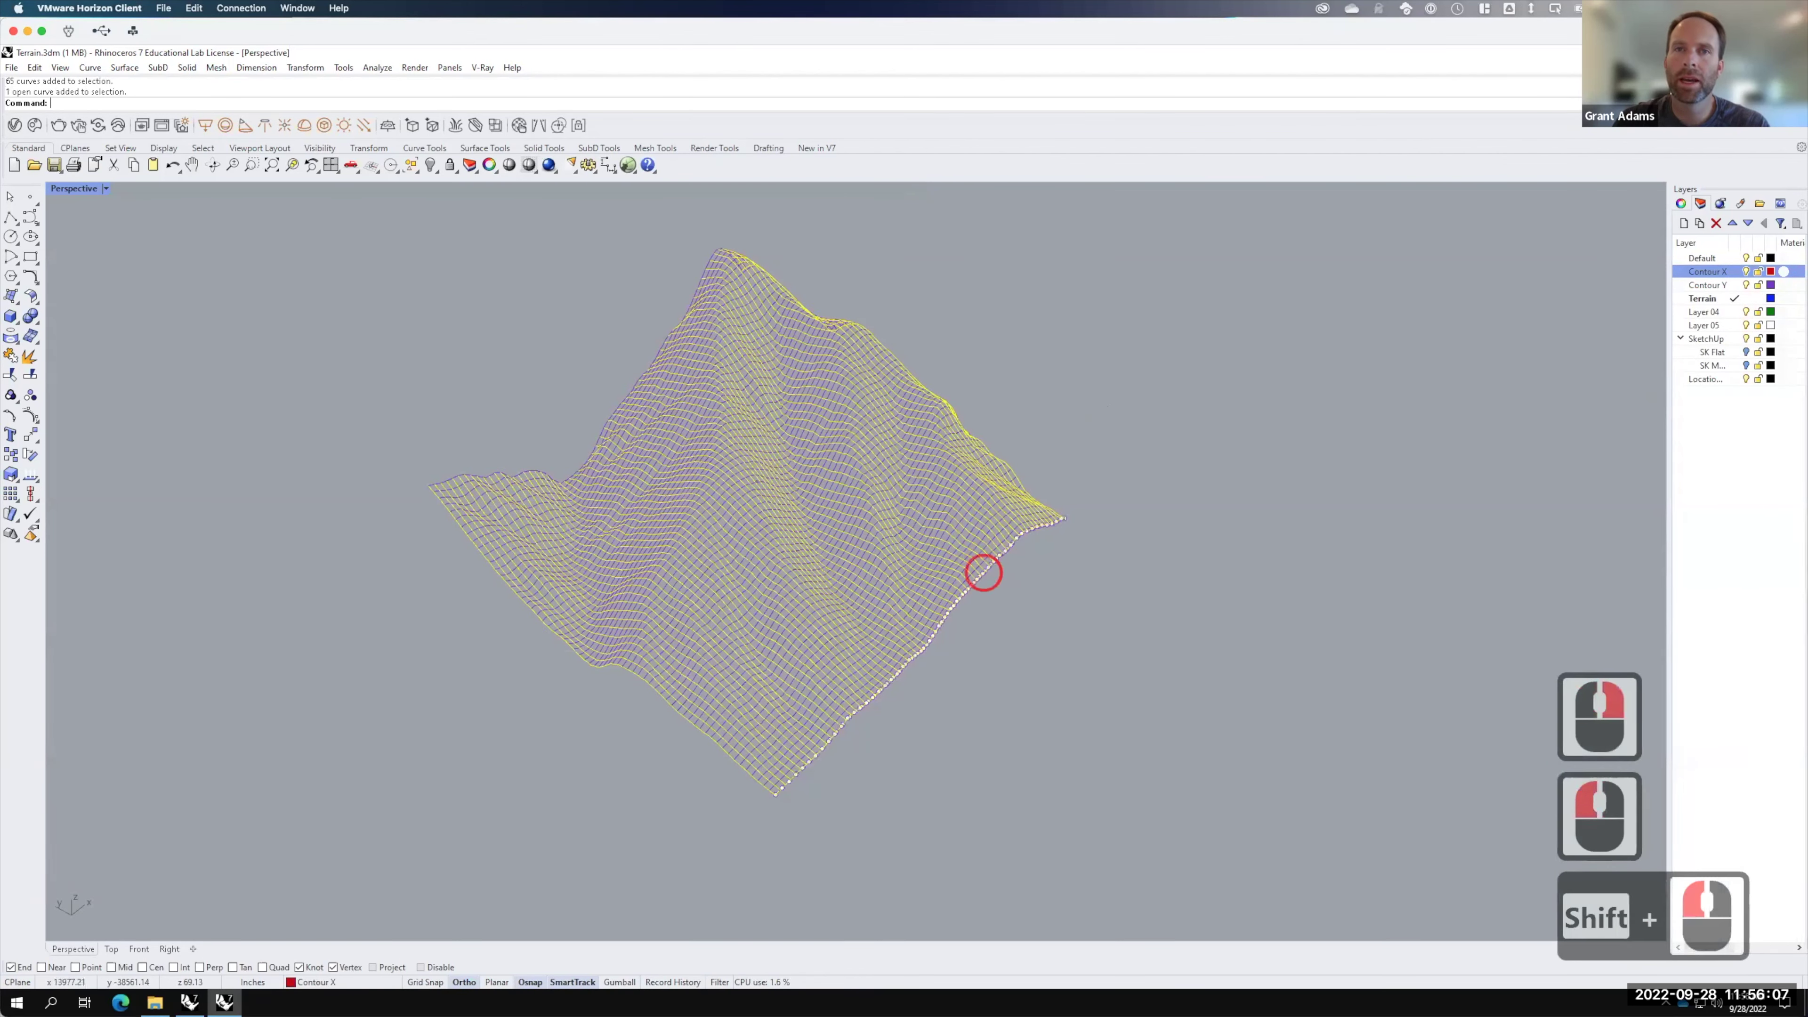
left_click(658, 340, "shift")
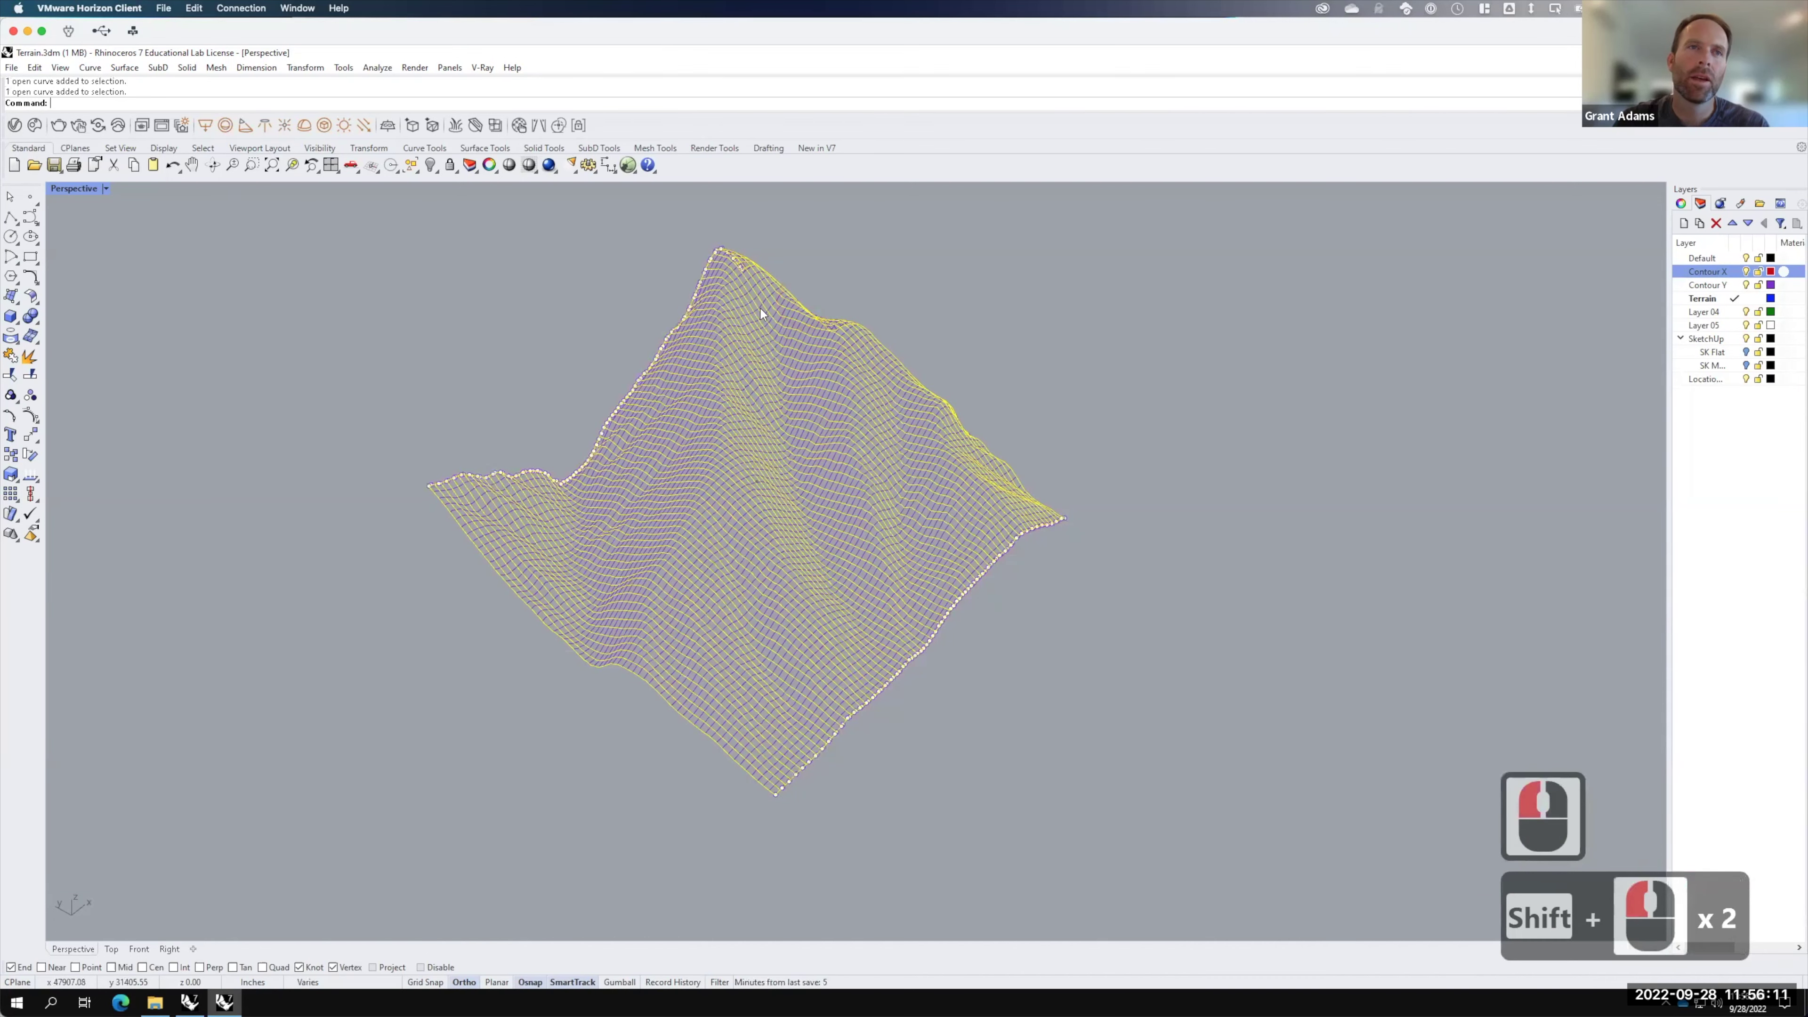
scroll(525, 479, "up", 2)
scroll(524, 475, "up", 5)
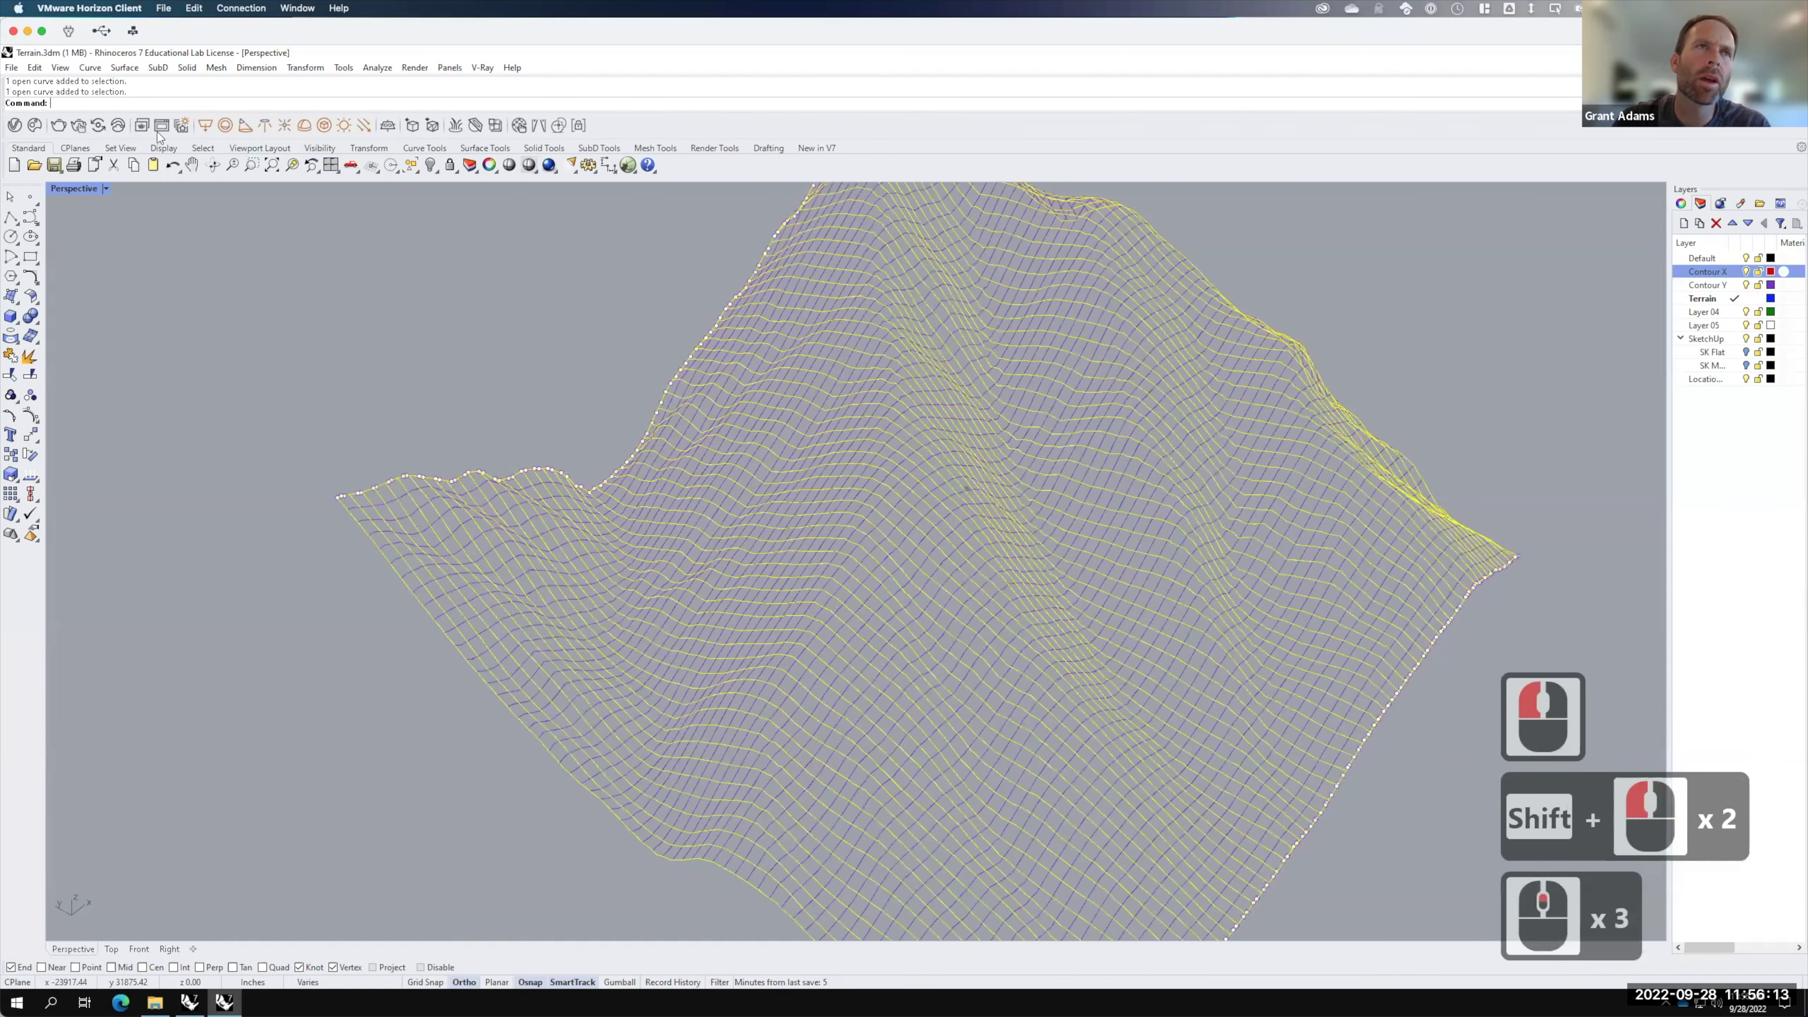
left_click(91, 67)
Step: Build a Curve Network surface from the selection with 0.001 edge and 0.01 interior tolerances
mouse_move(136, 67)
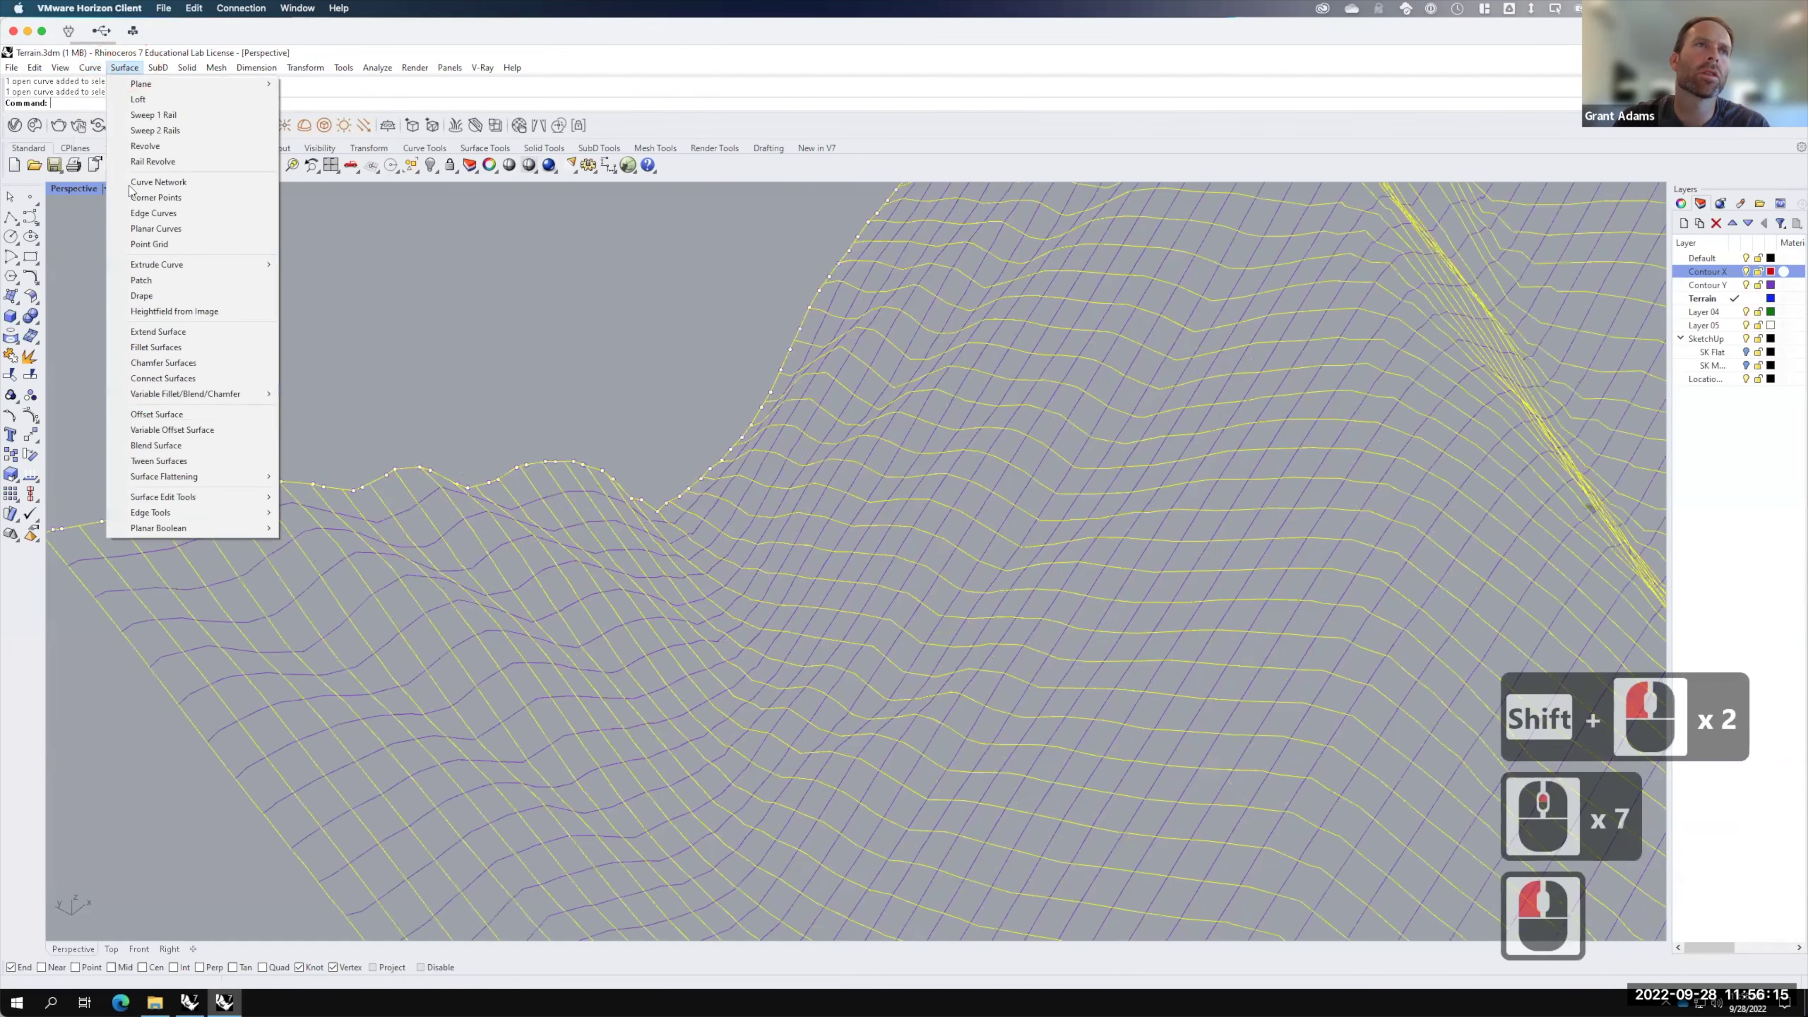
left_click(154, 182)
left_click(804, 435)
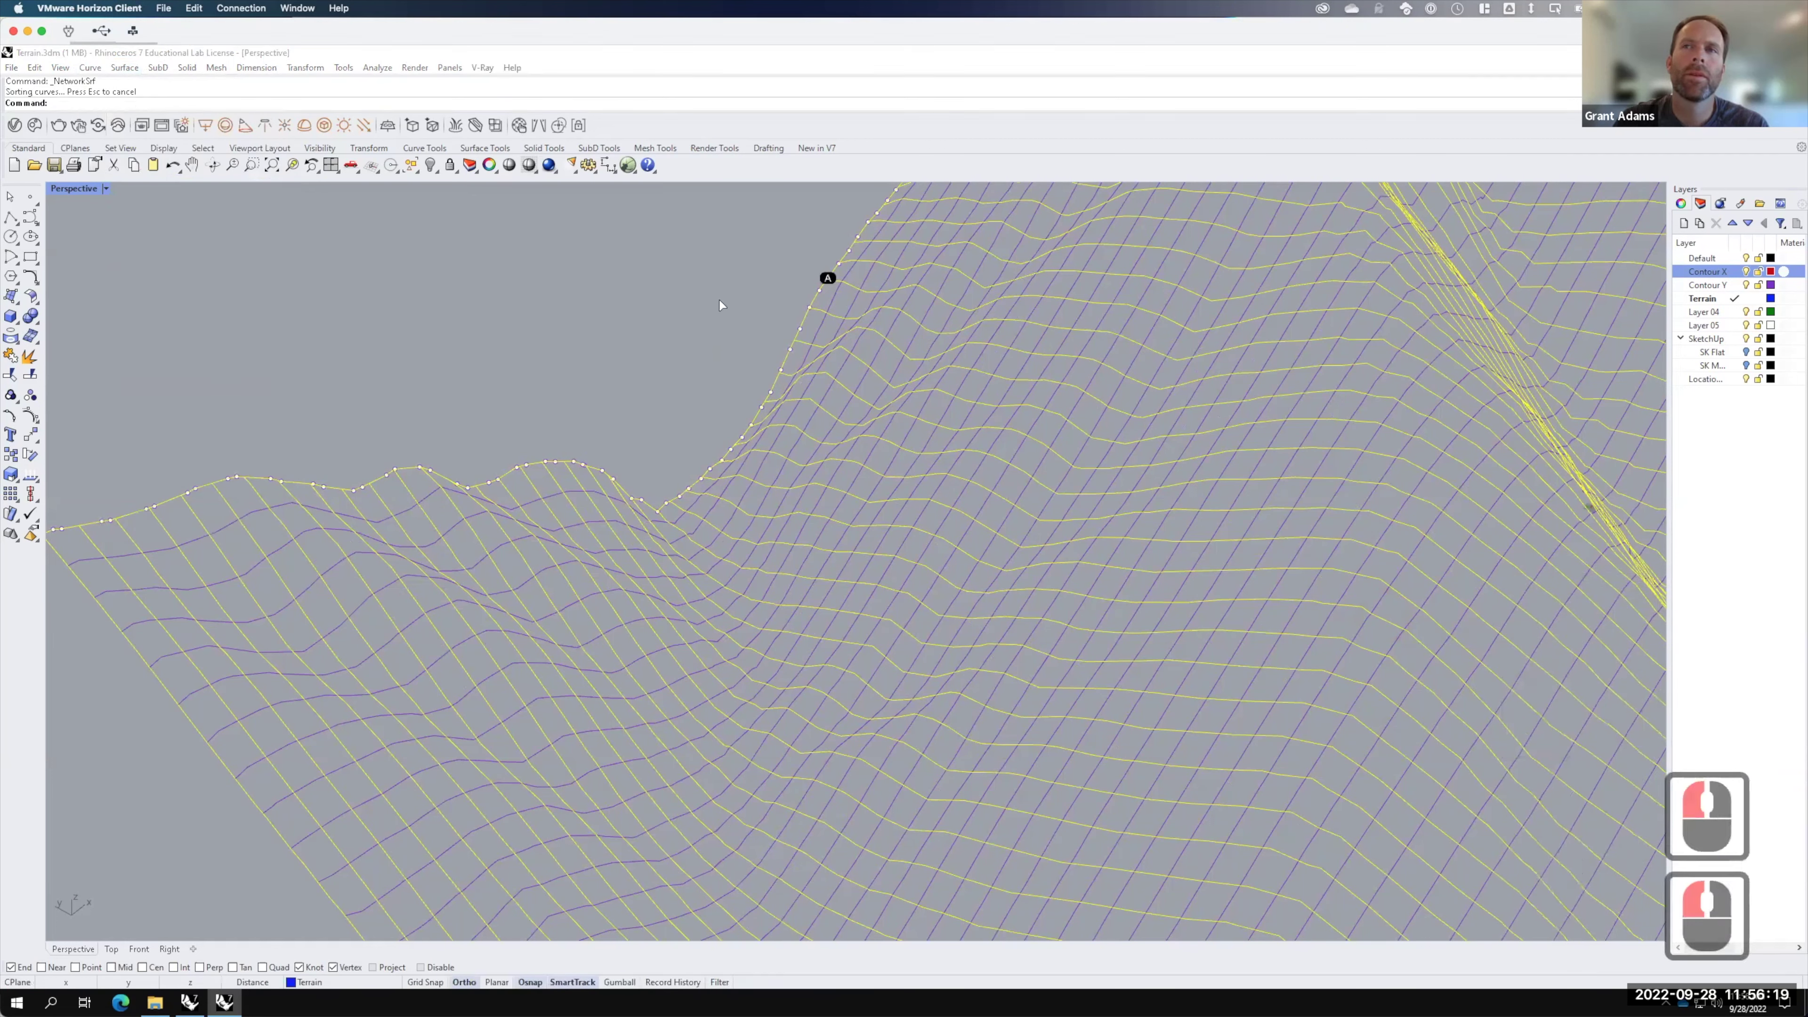
scroll(719, 300, "up", 3)
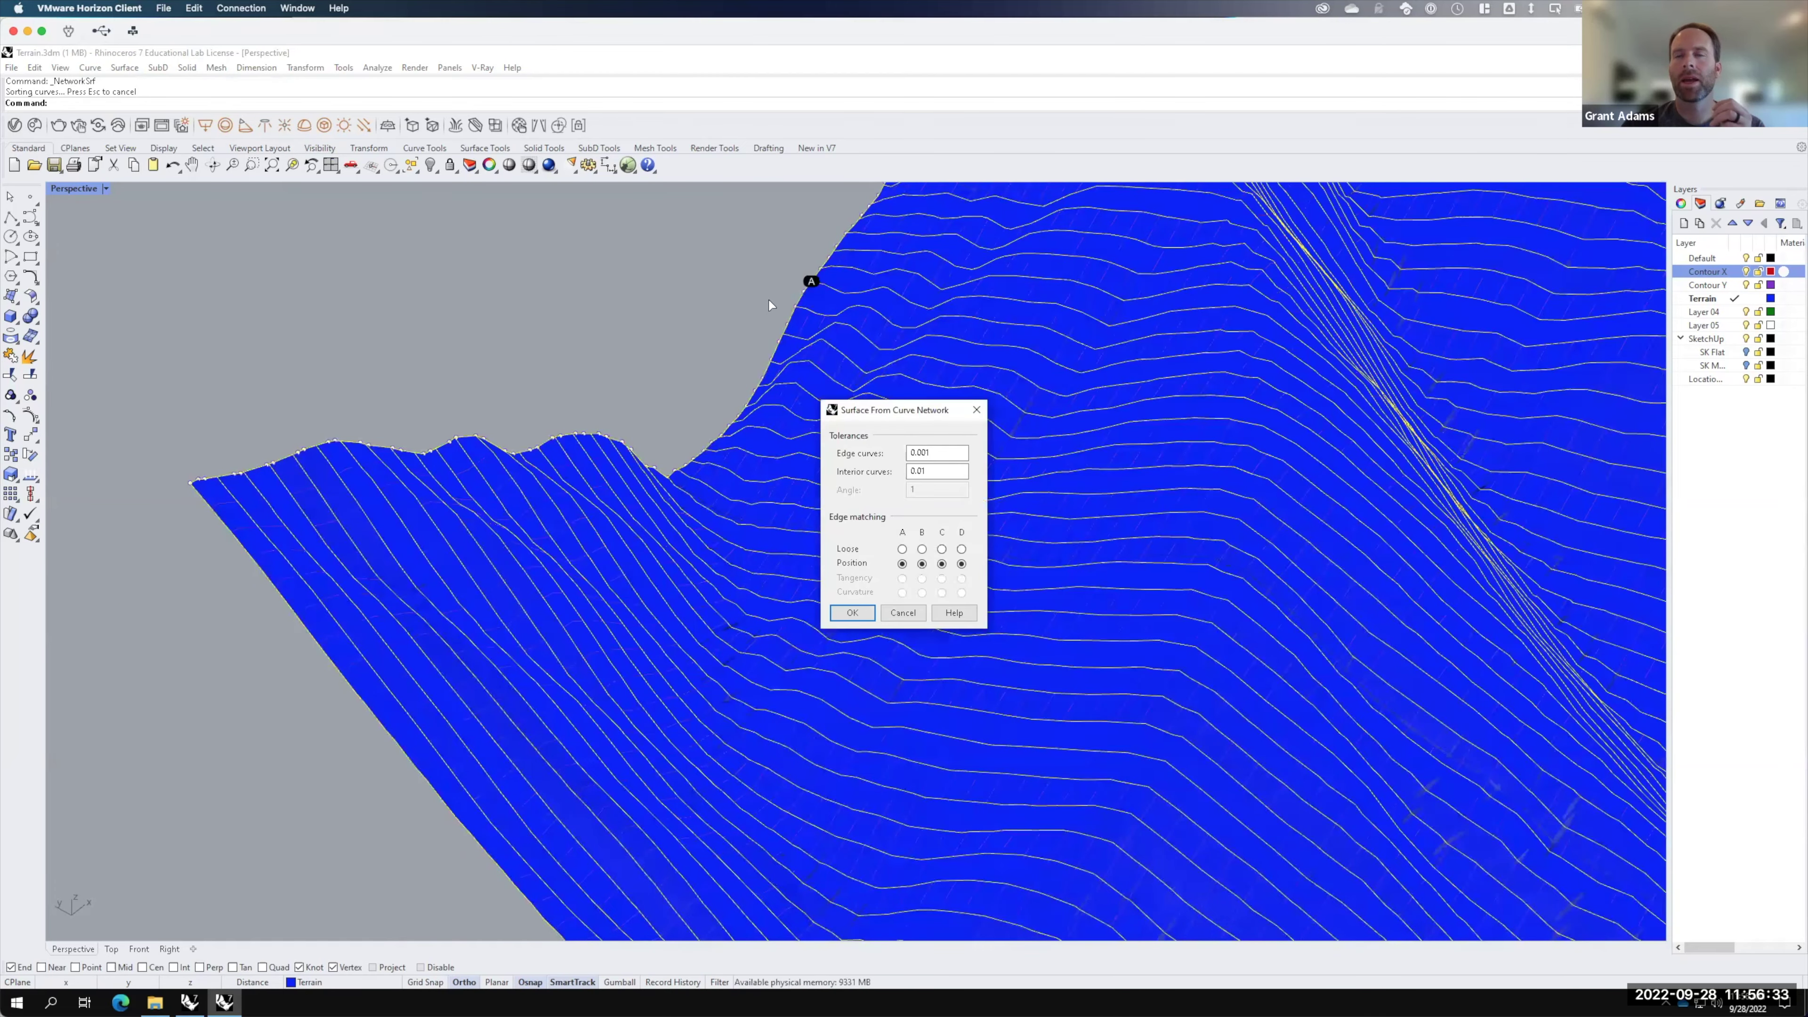
key("F15")
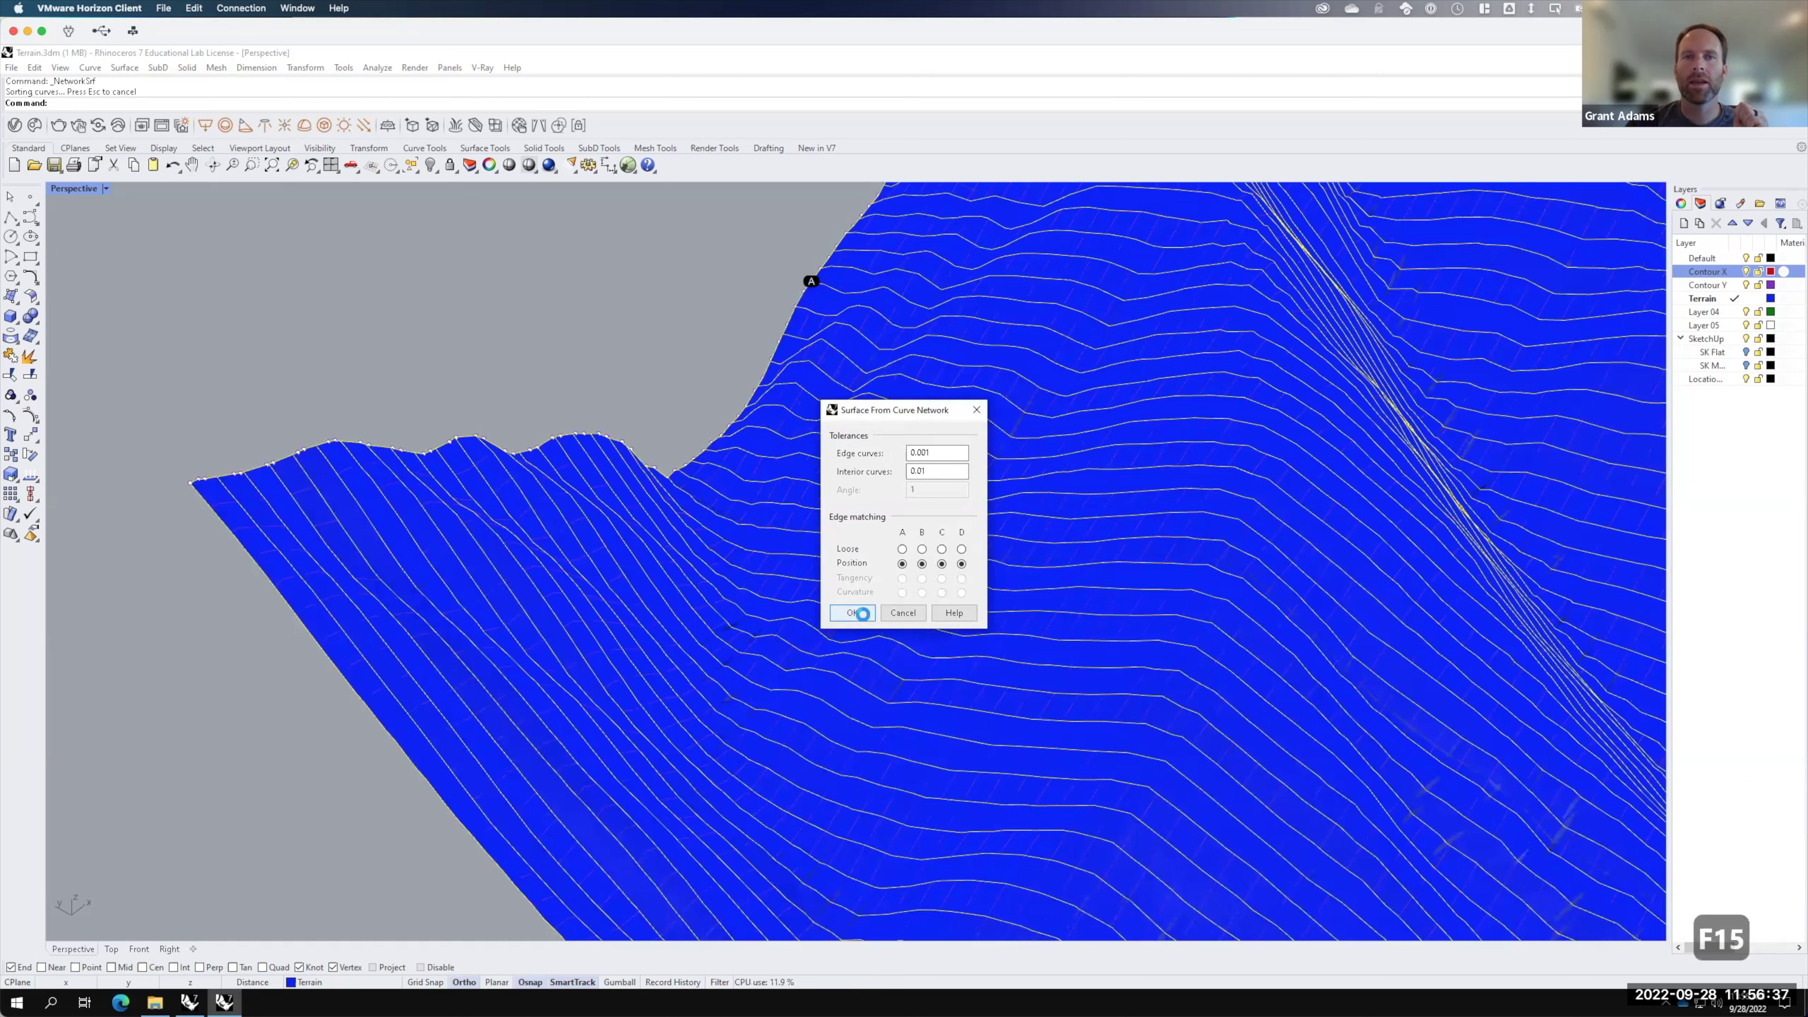
left_click(863, 617)
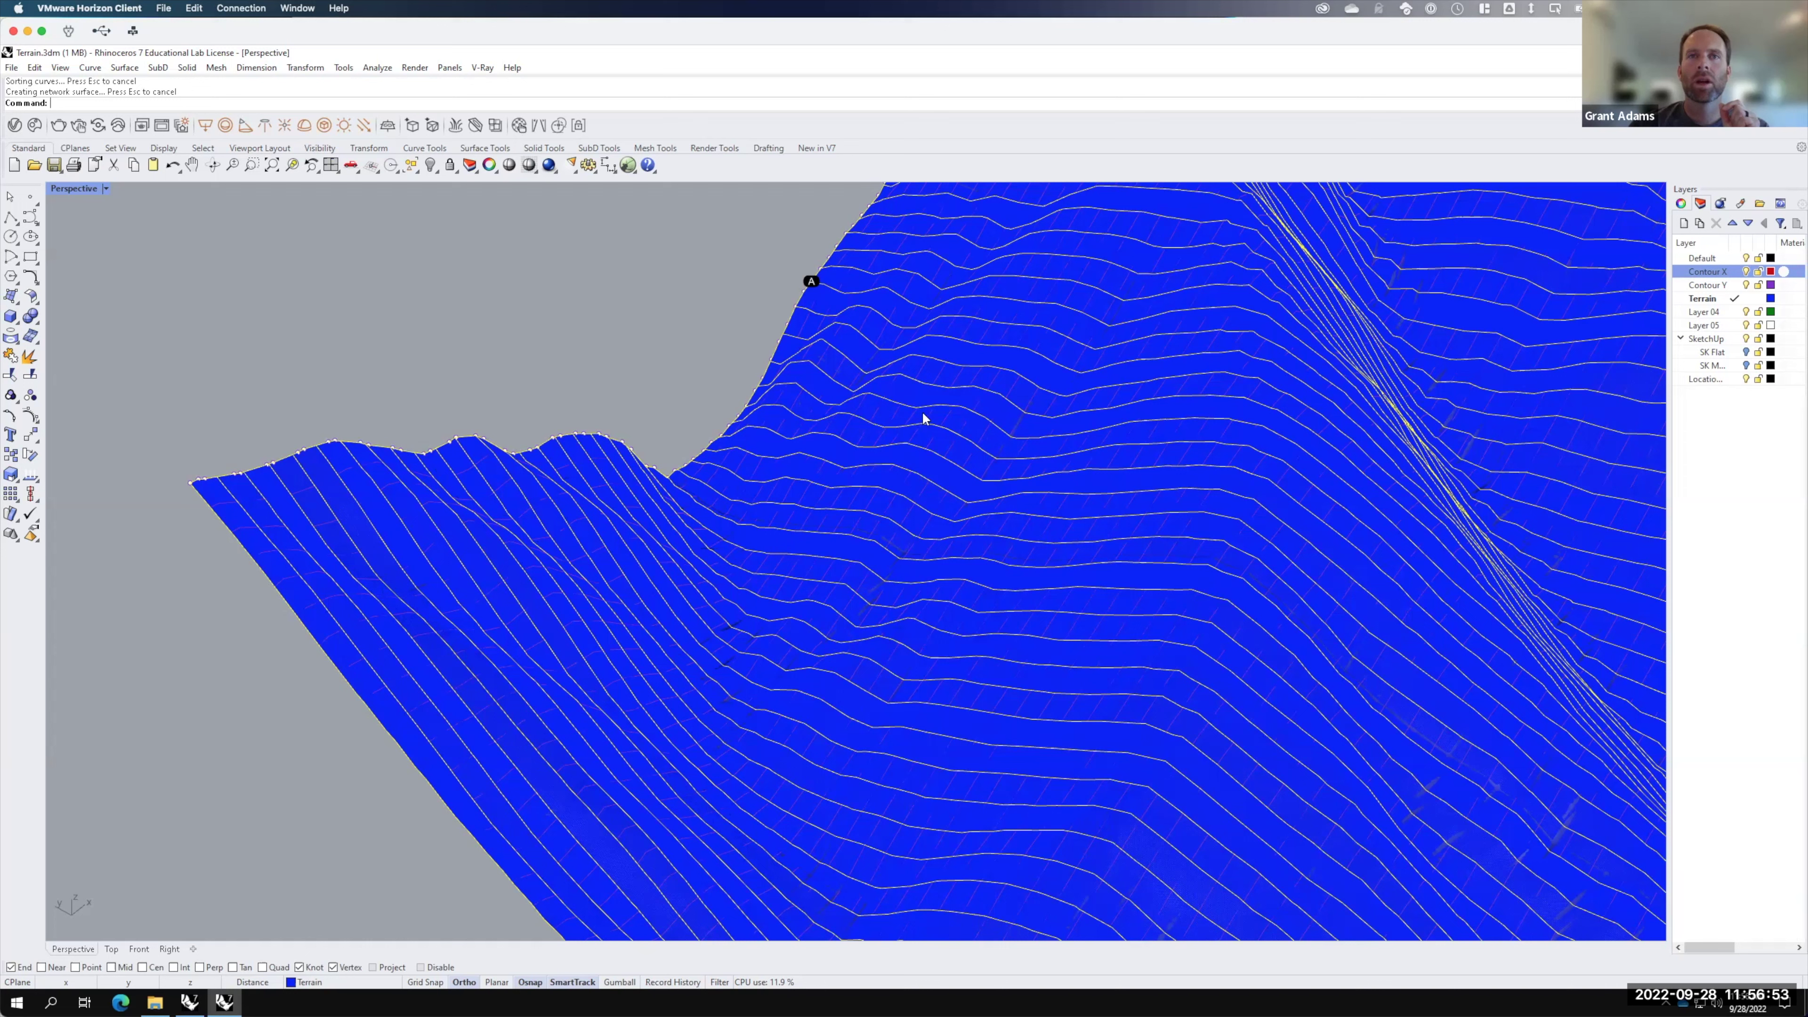
left_click(928, 466)
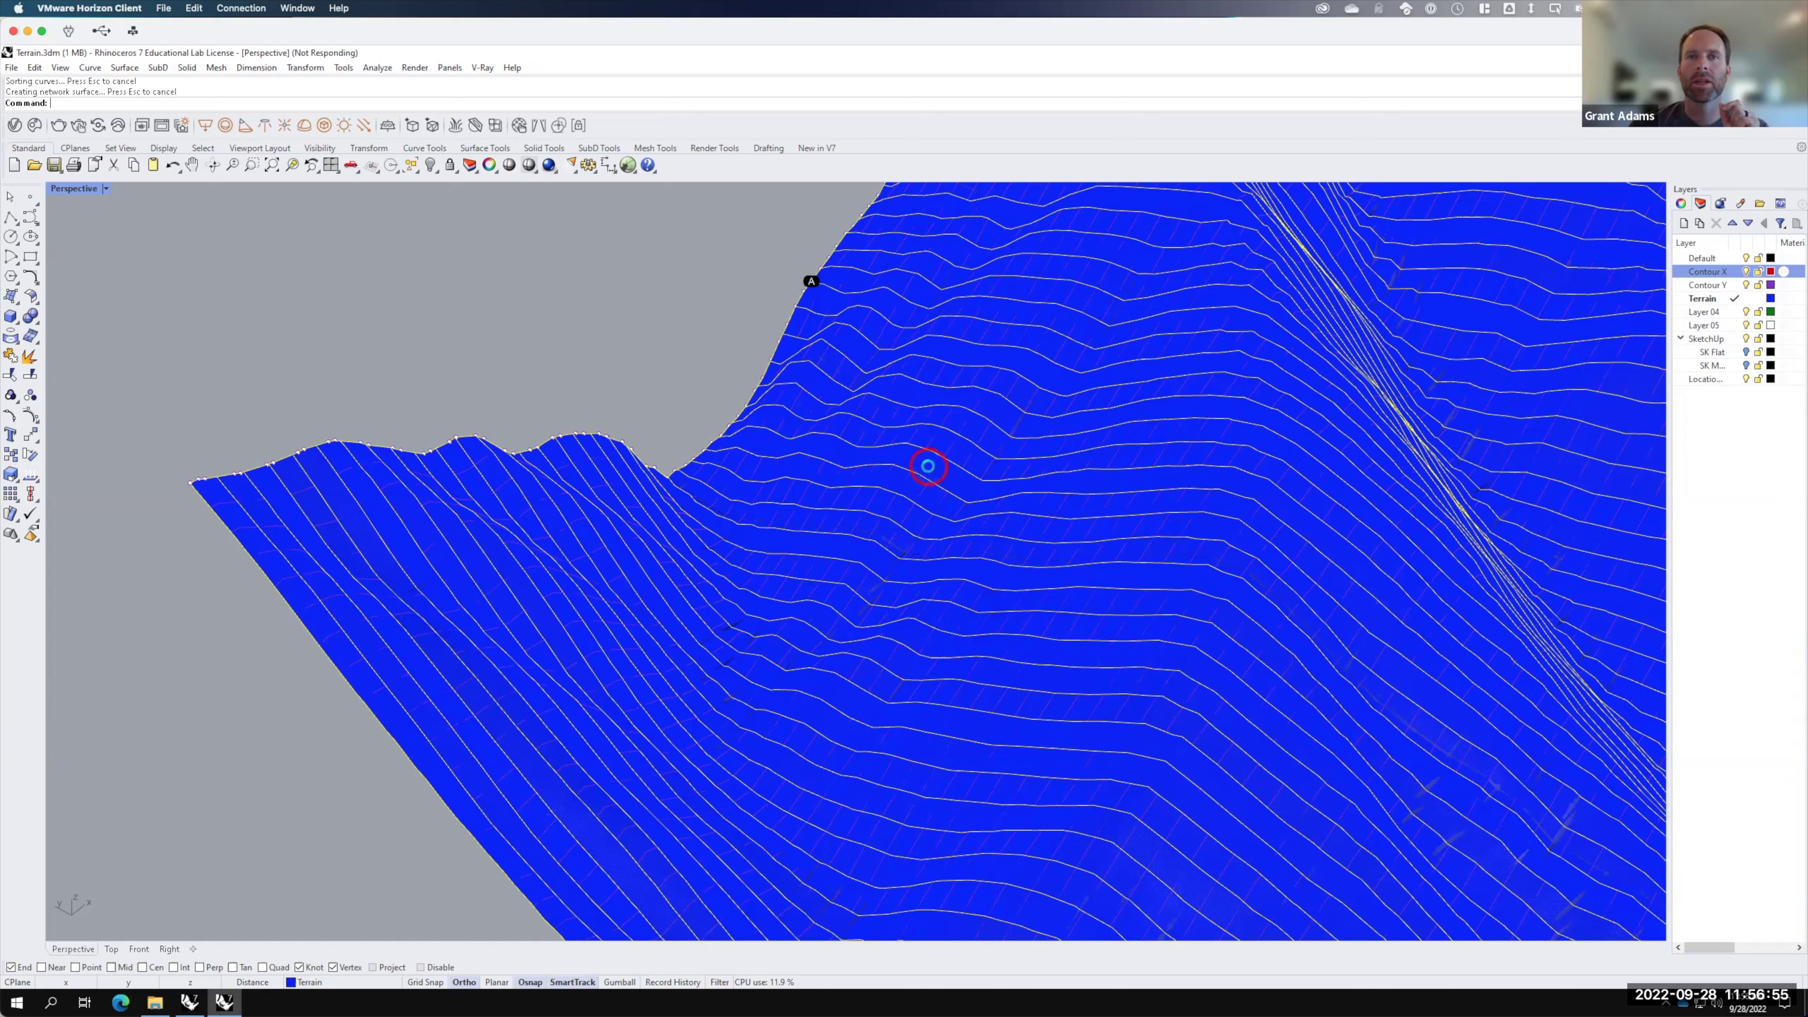
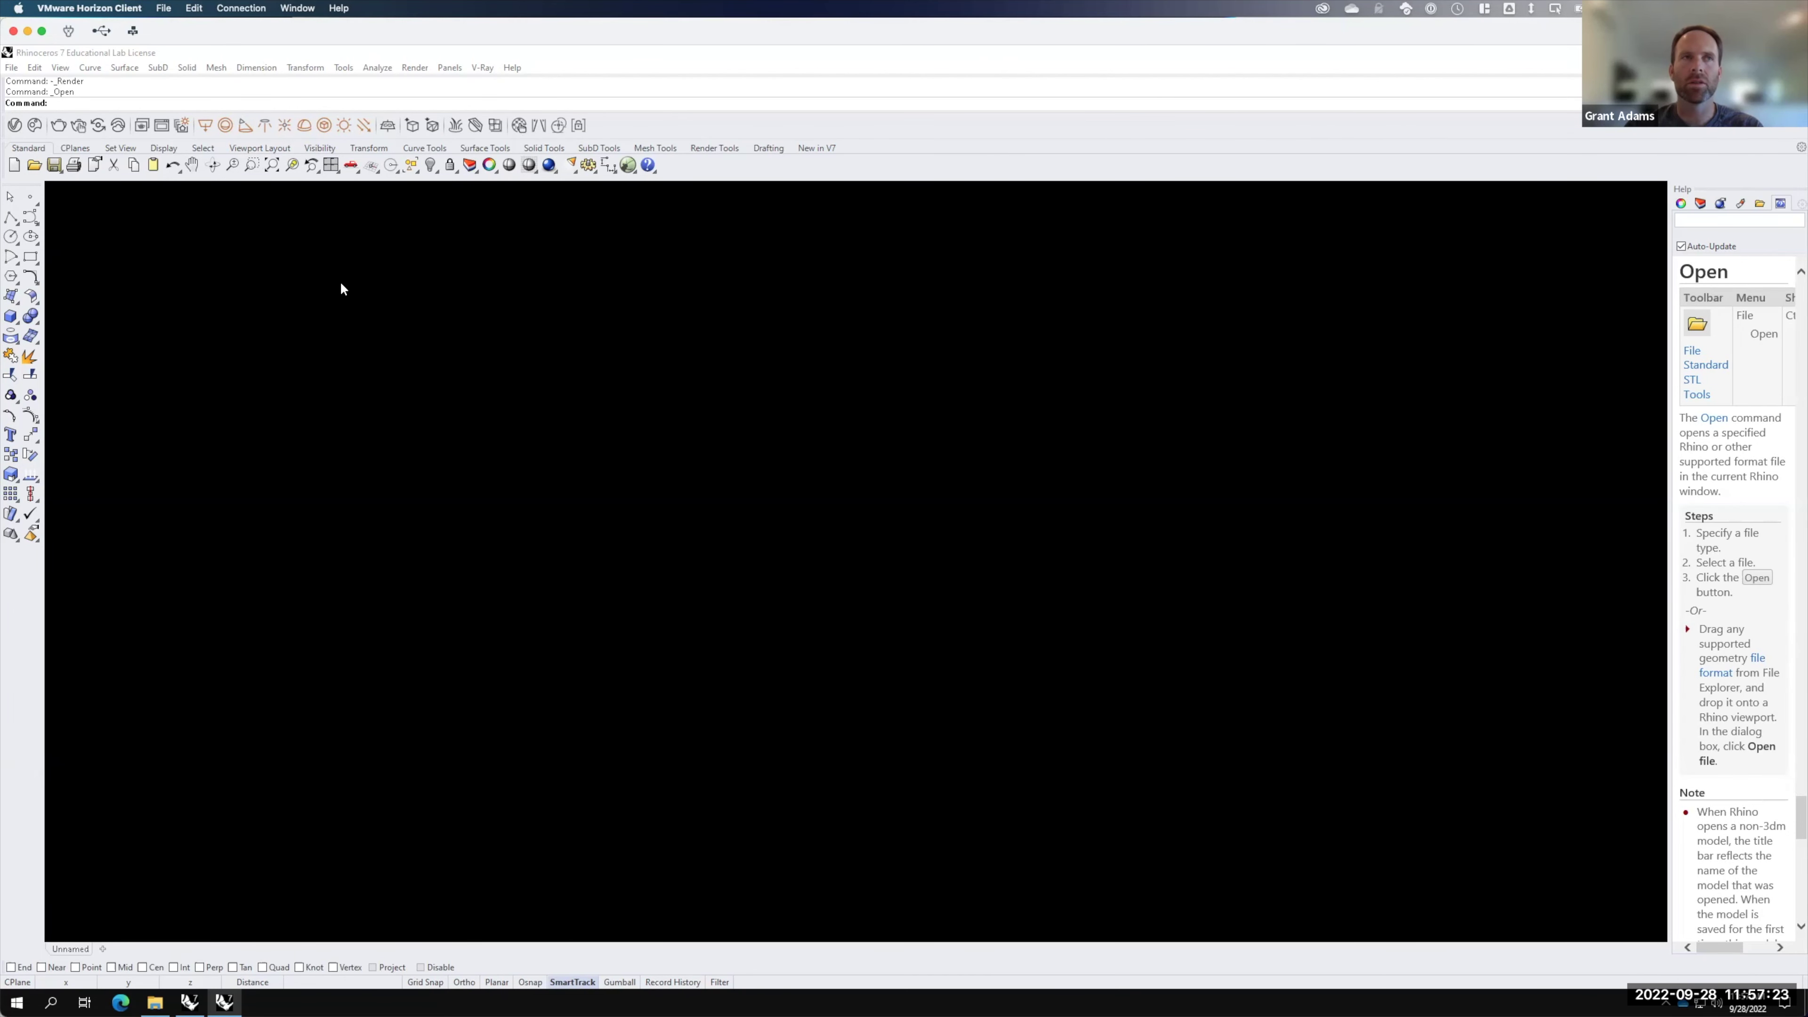
Step: Dismiss the read-only file warning and bring the open Terrain.3dm window forward
left_click(263, 245)
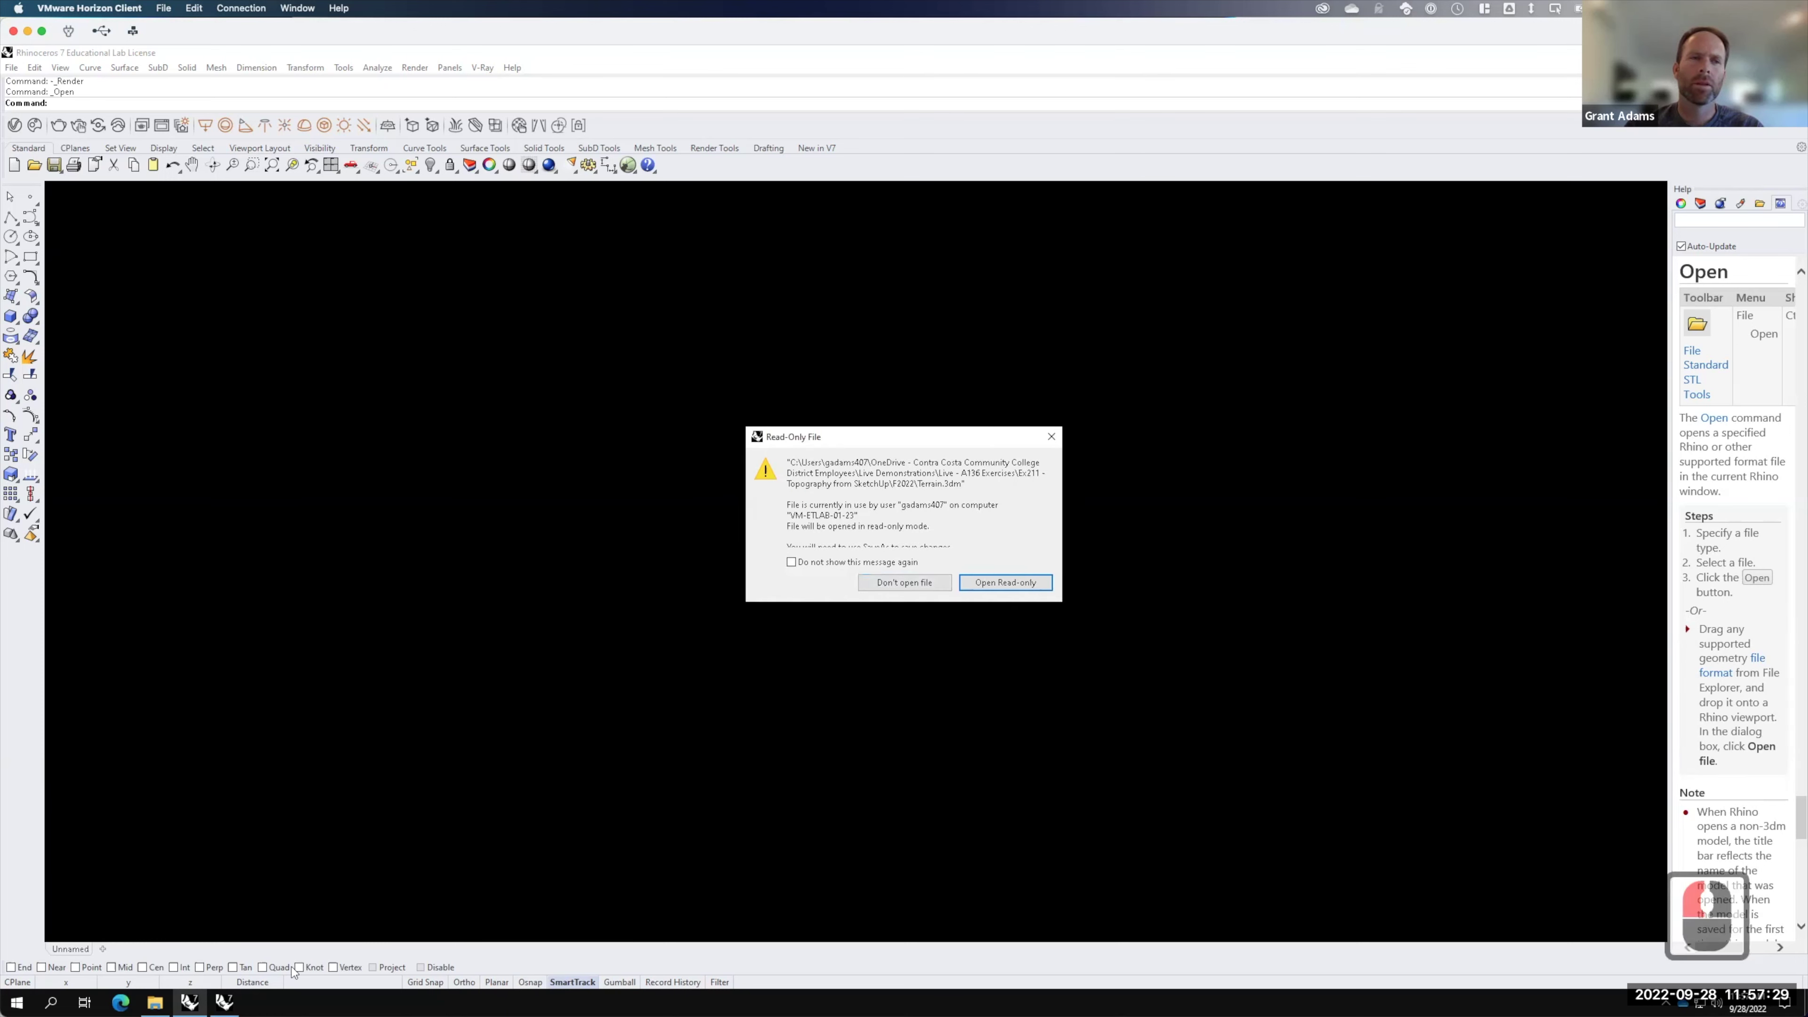
left_click(225, 1001)
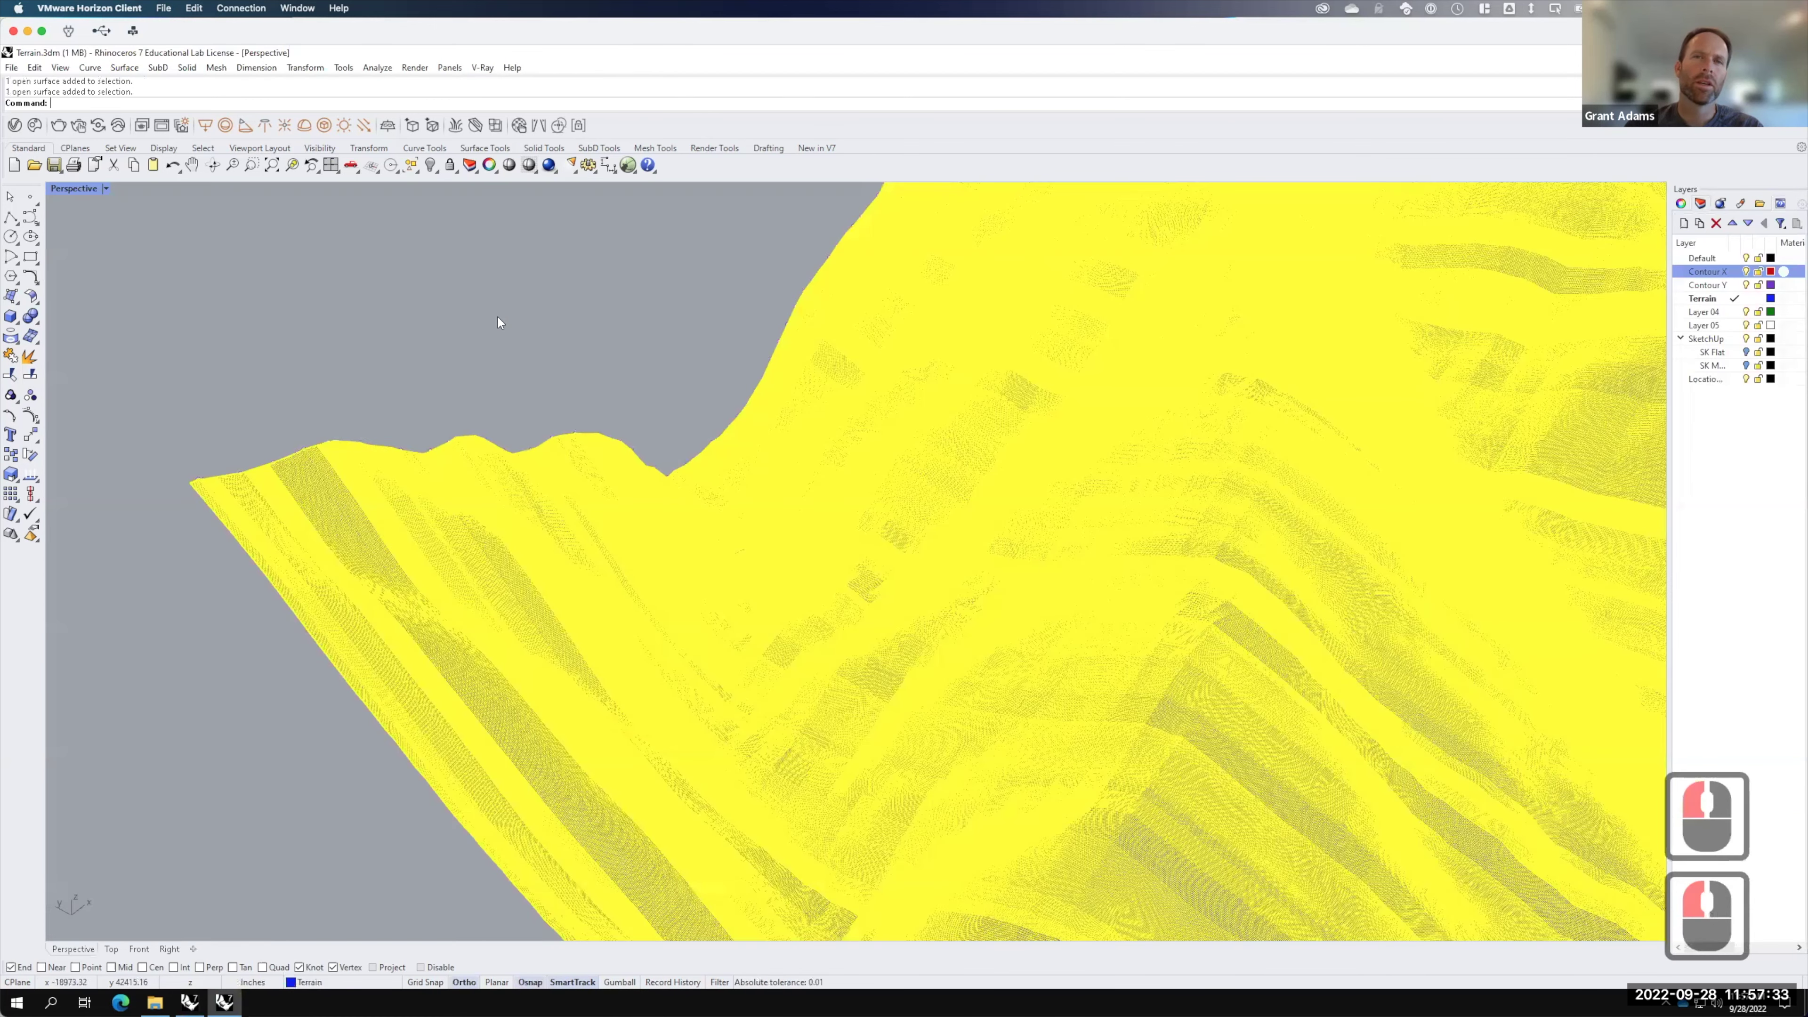
left_click(497, 318)
Step: Select the terrain surface, zoom in to inspect it, and enter the Rebuild command
key("F15")
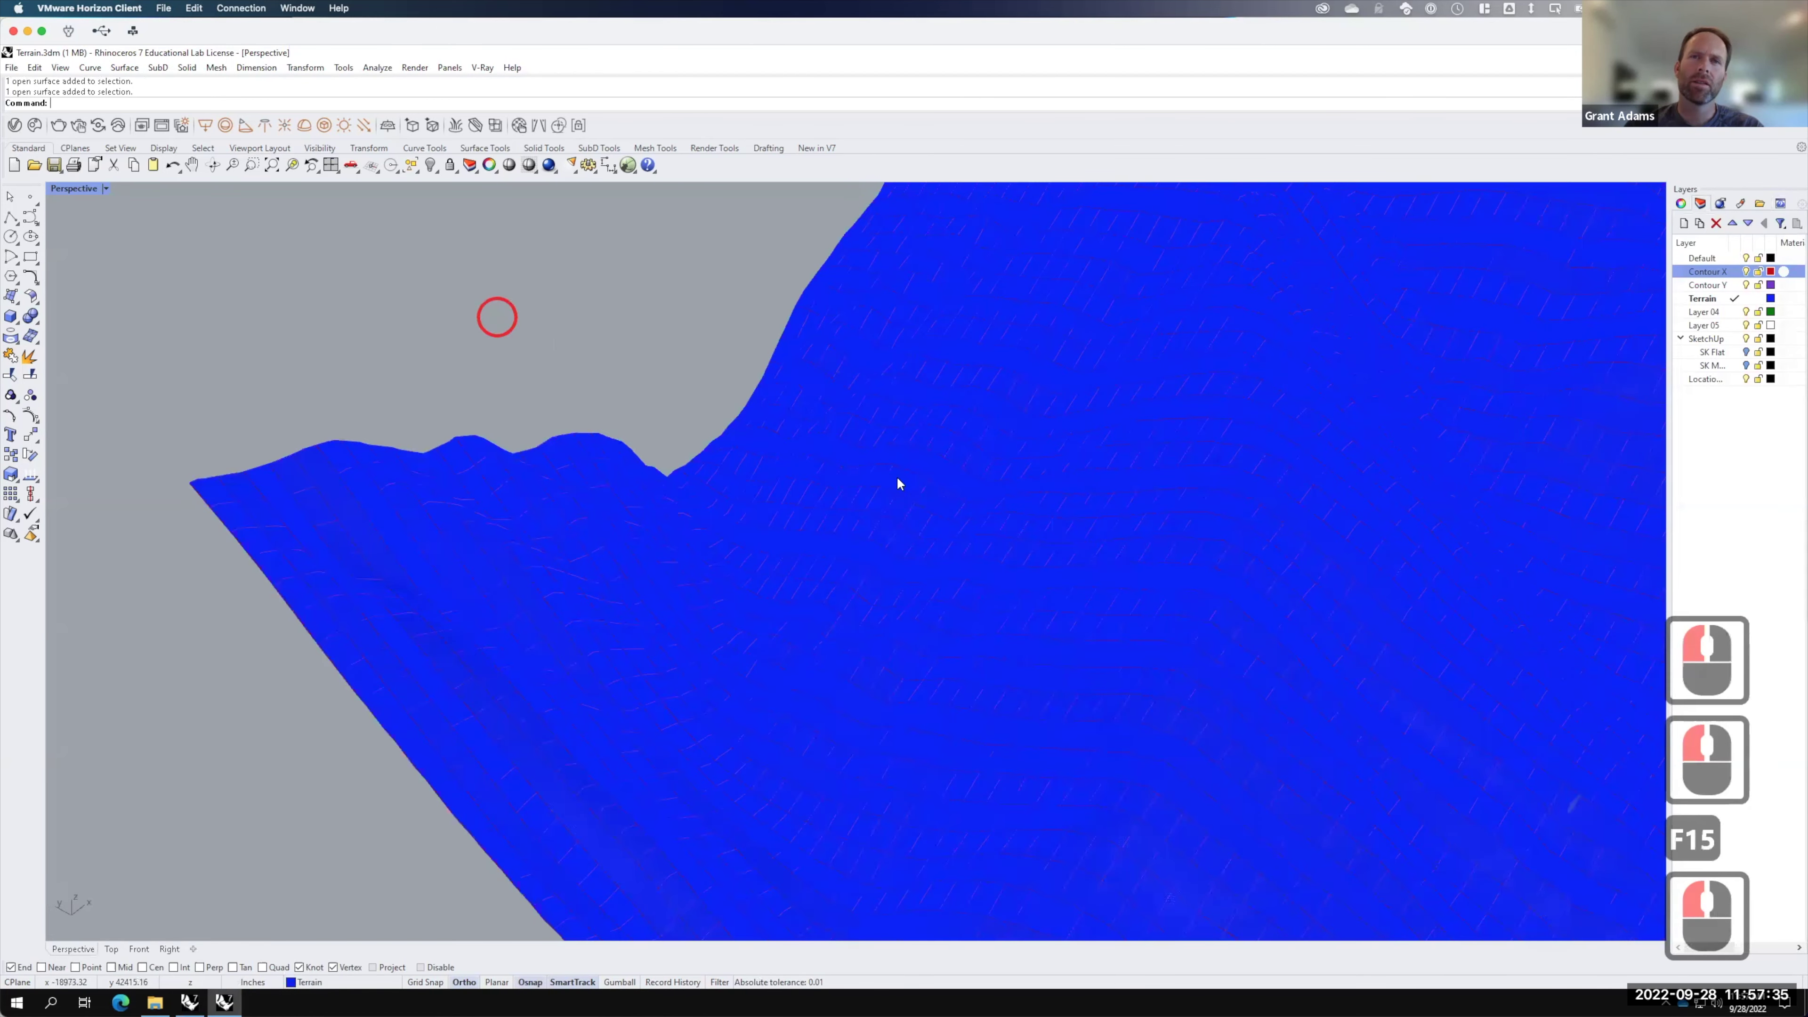
left_click(897, 477)
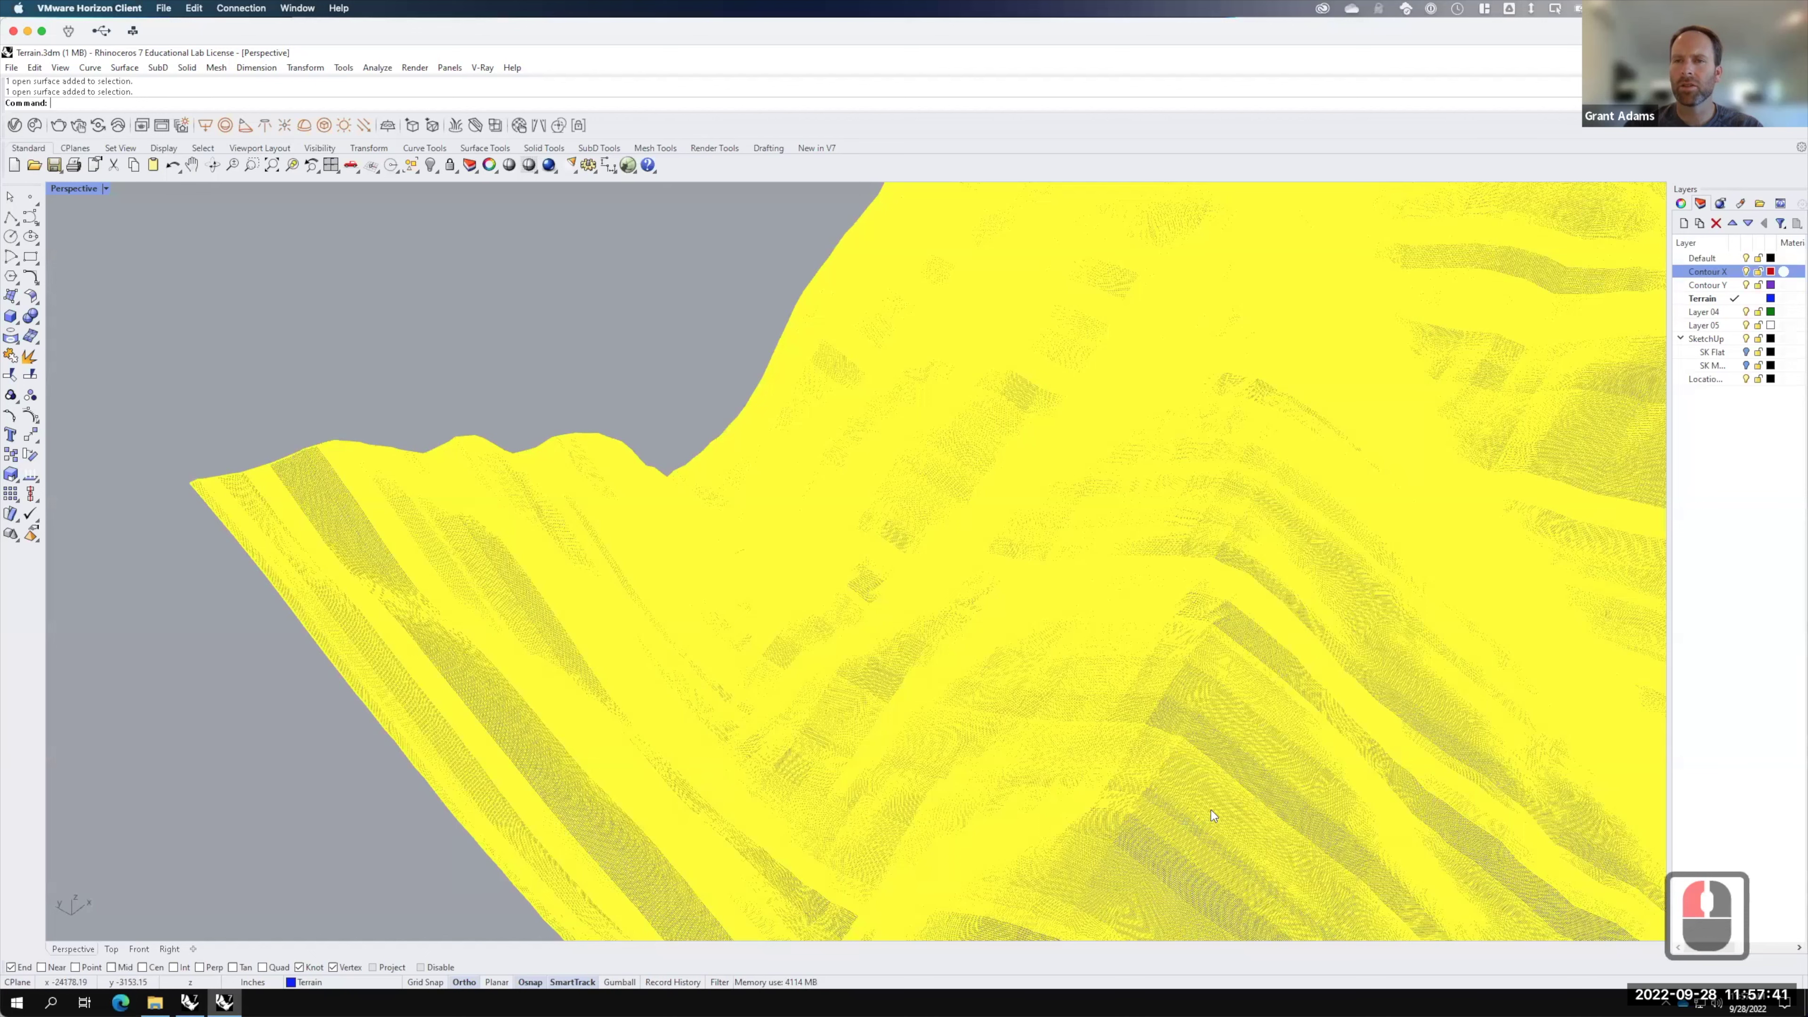
scroll(1206, 762, "up", 2)
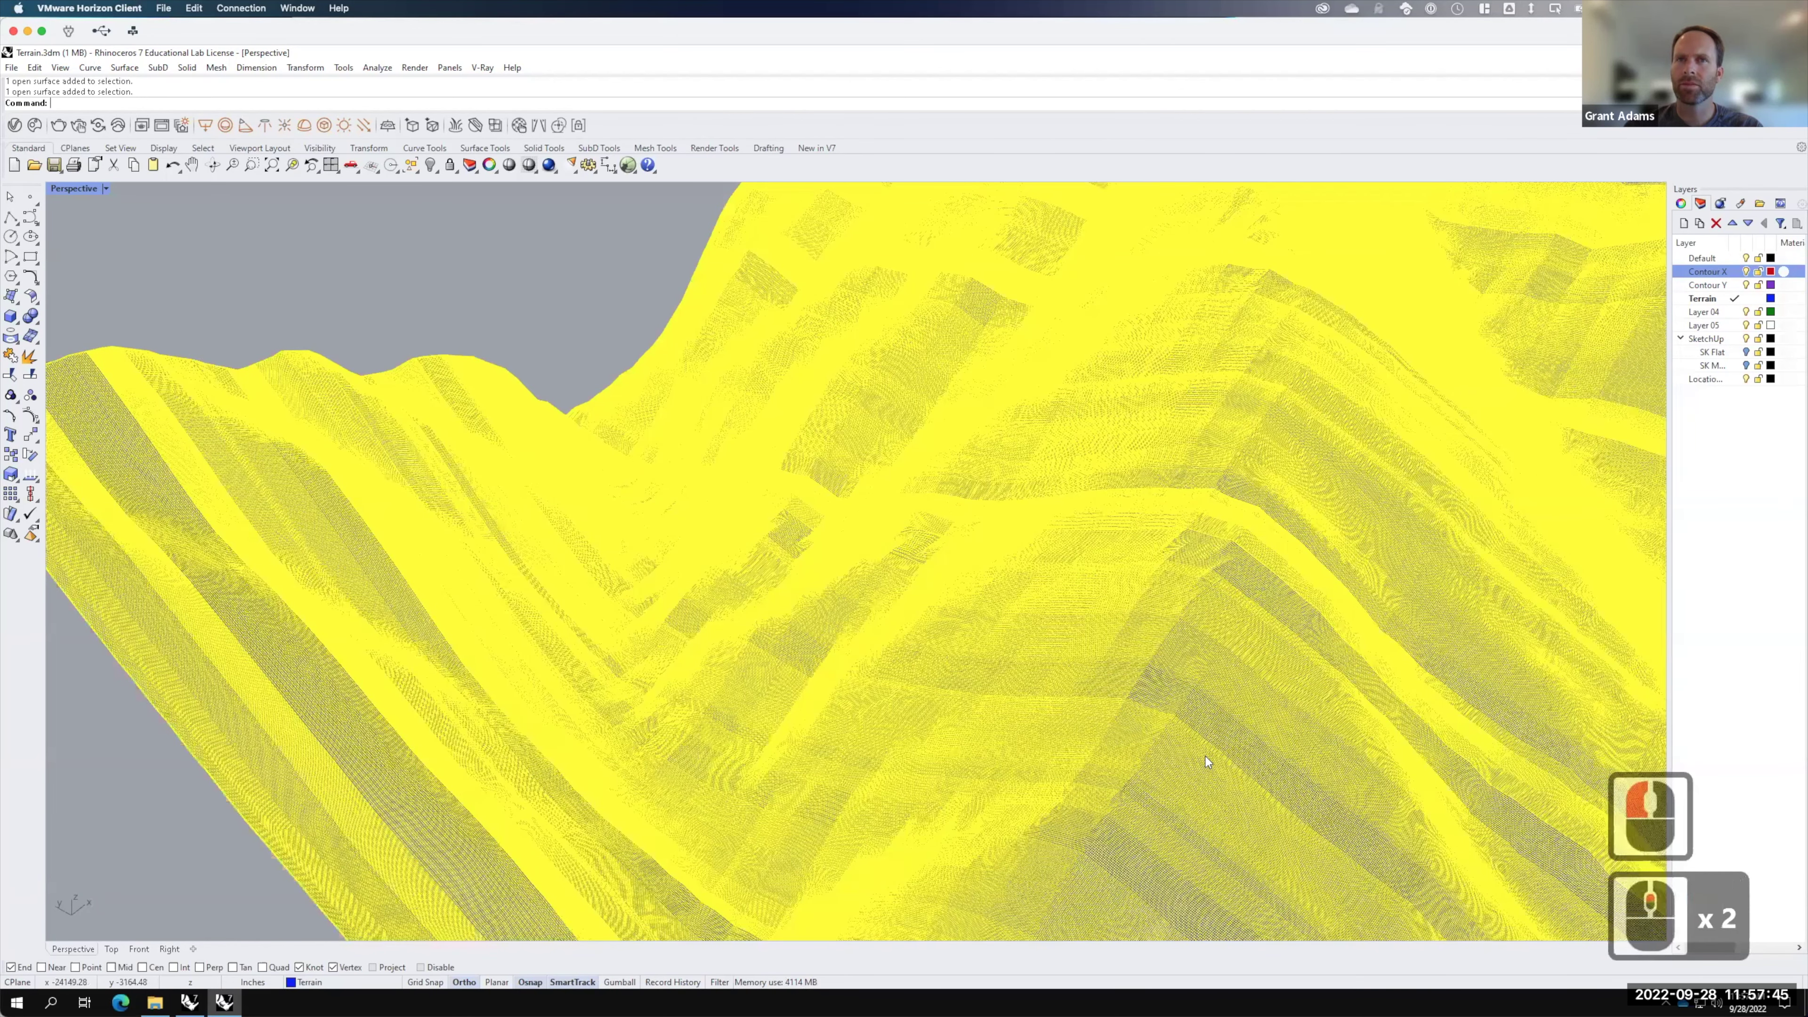
scroll(790, 216, "up", 3)
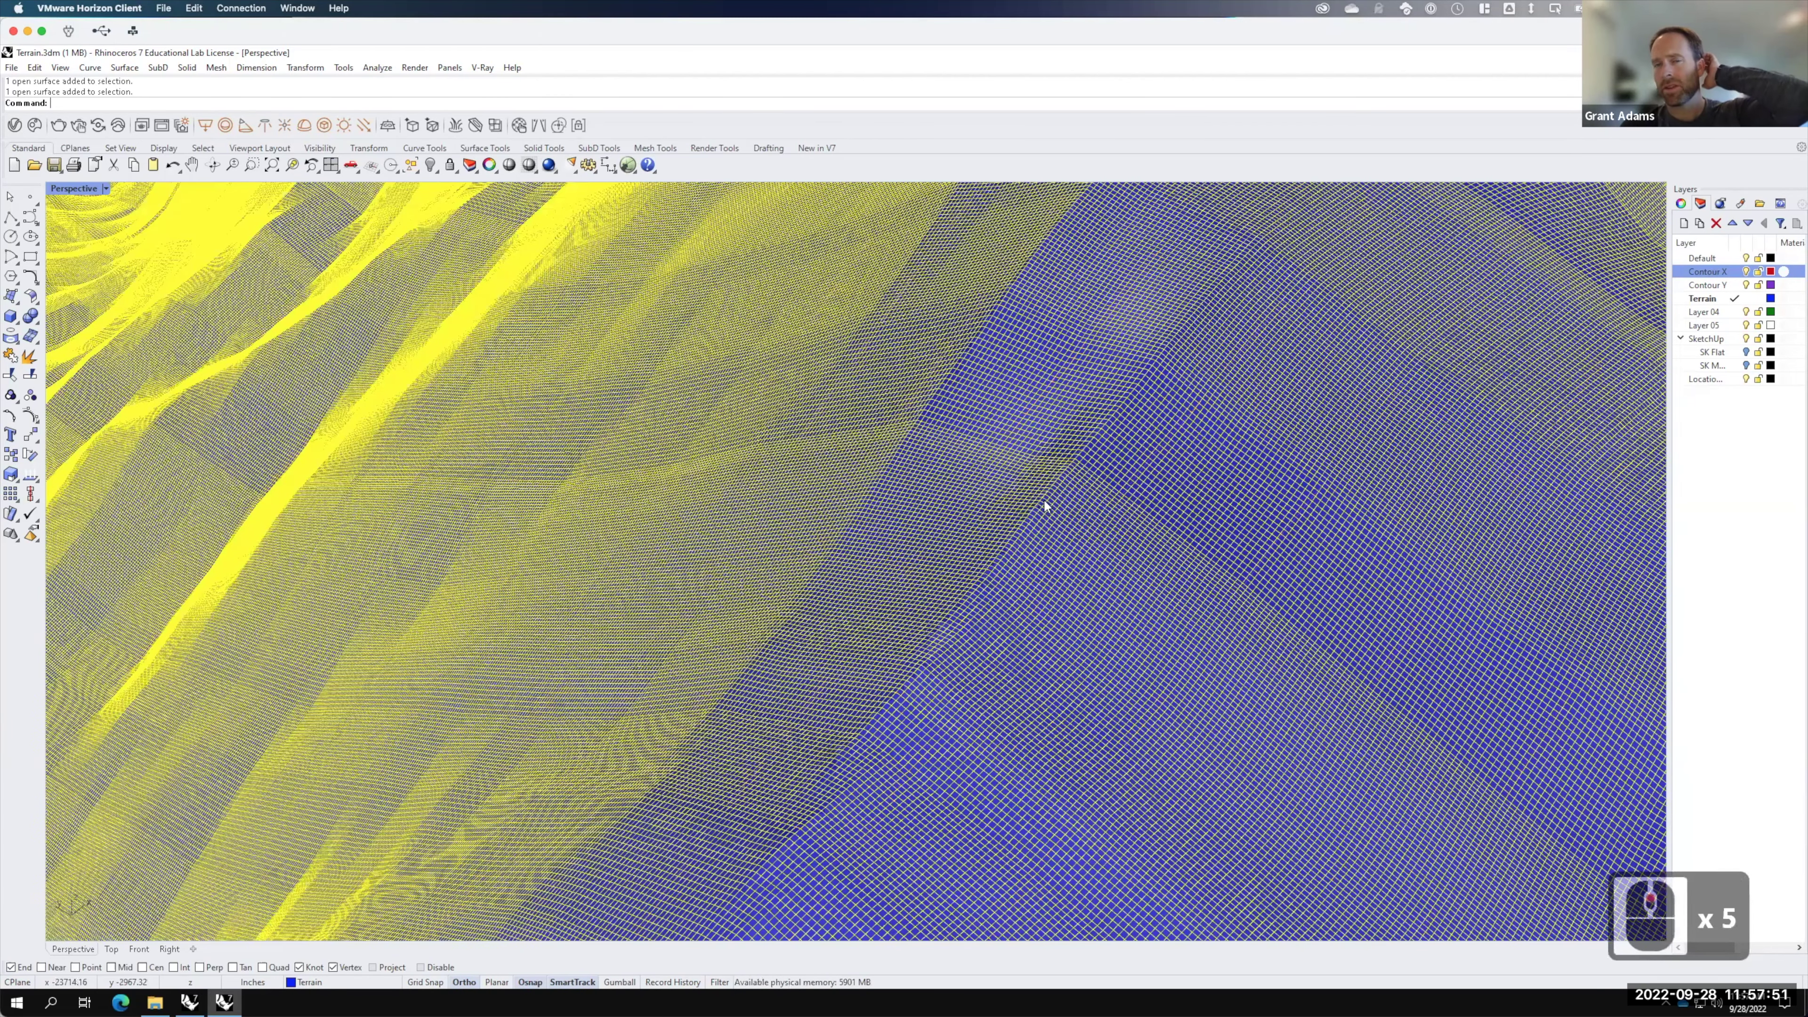
scroll(927, 571, "up", 2)
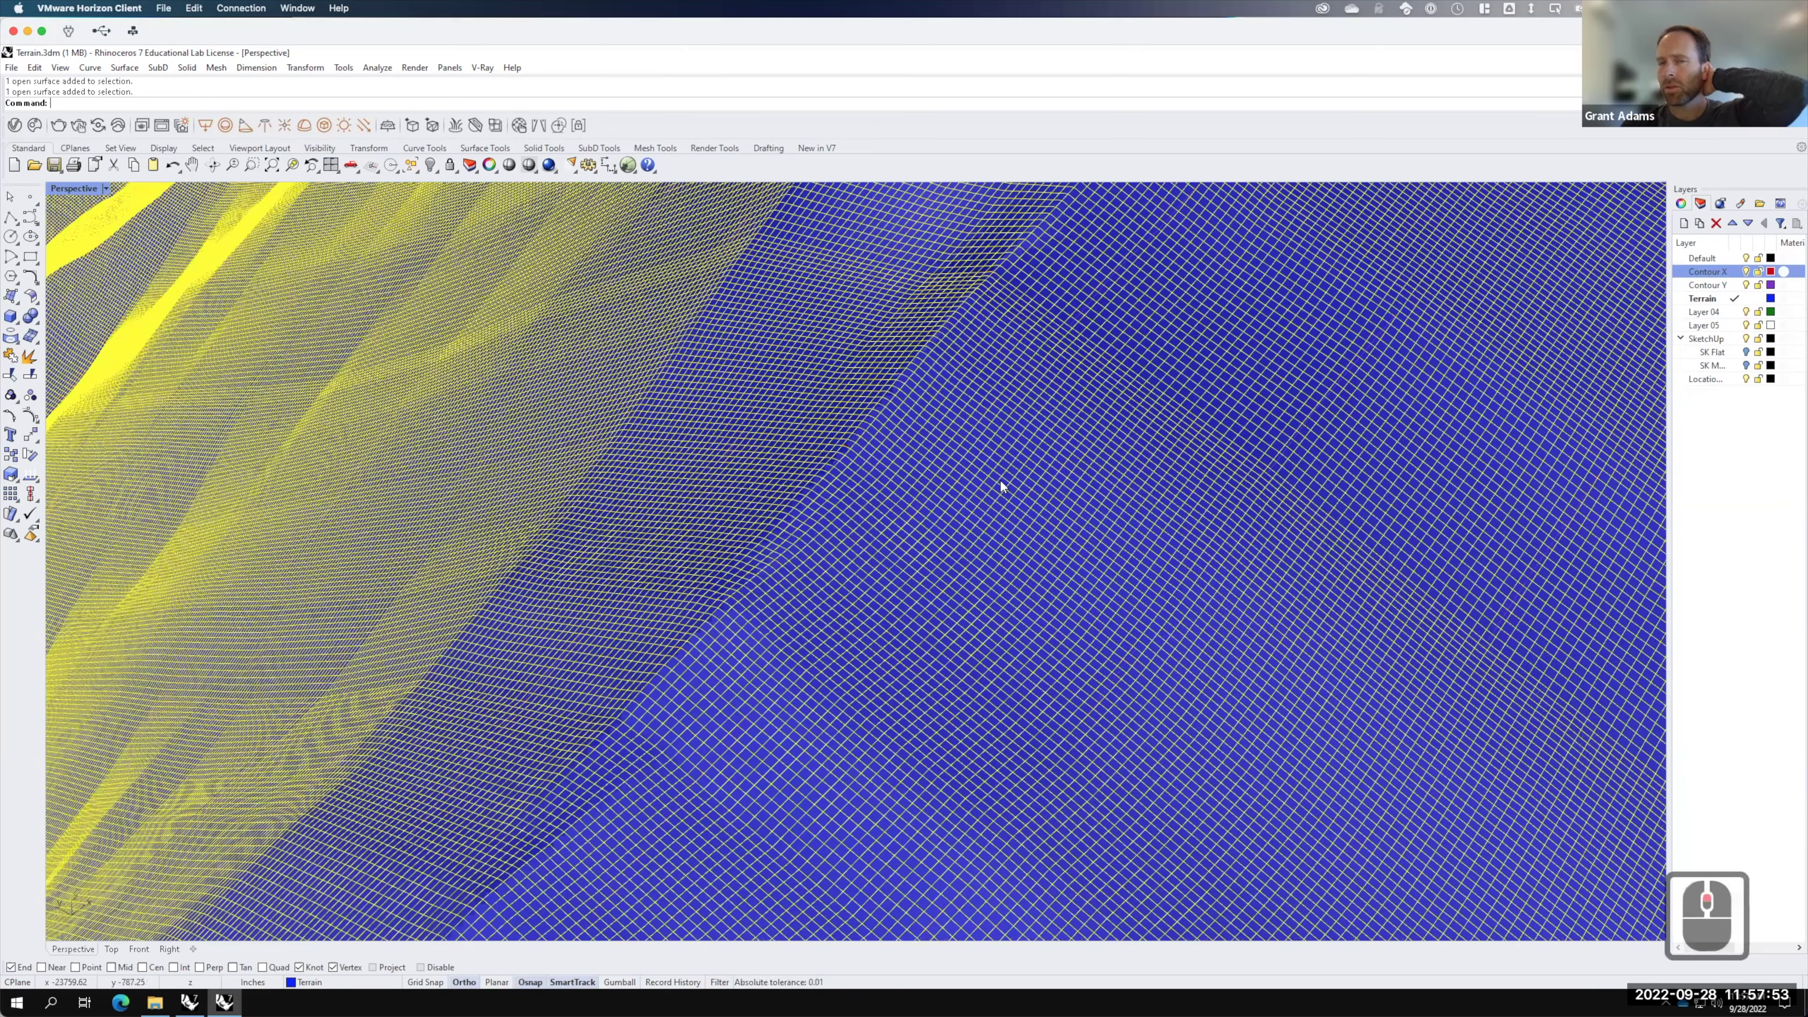
scroll(1003, 486, "down", 5)
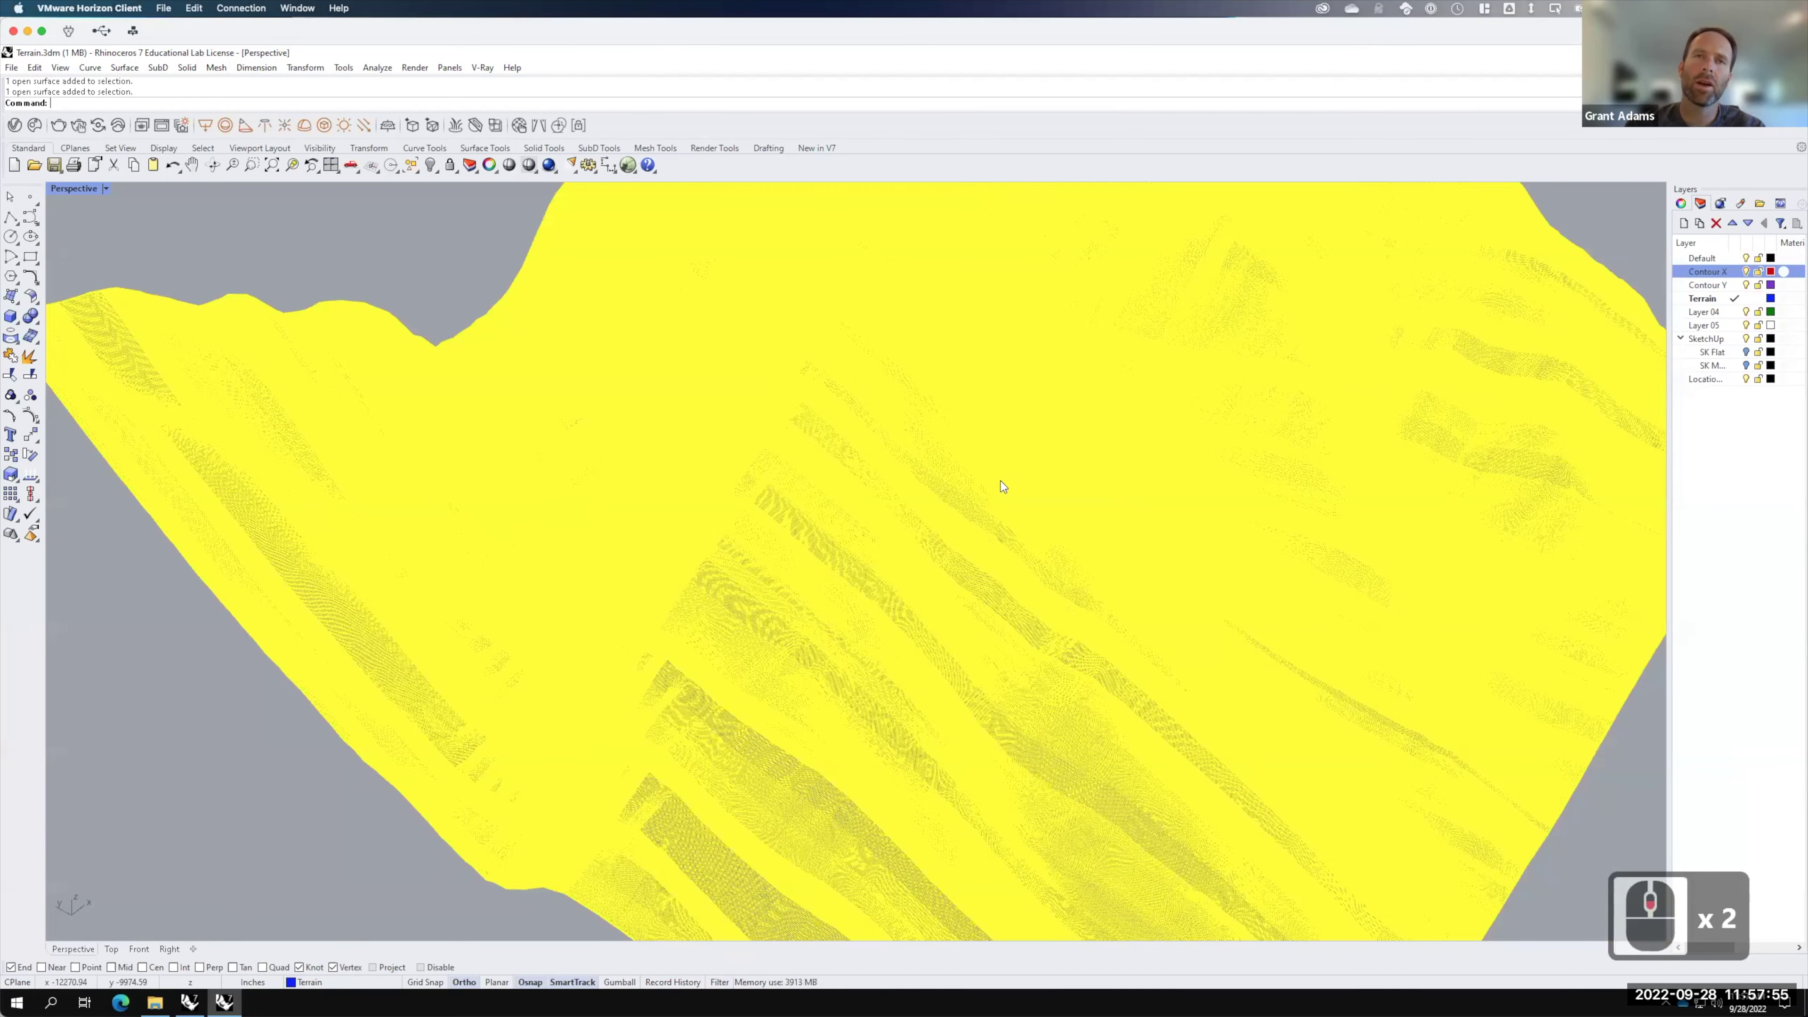
type("rebuild")
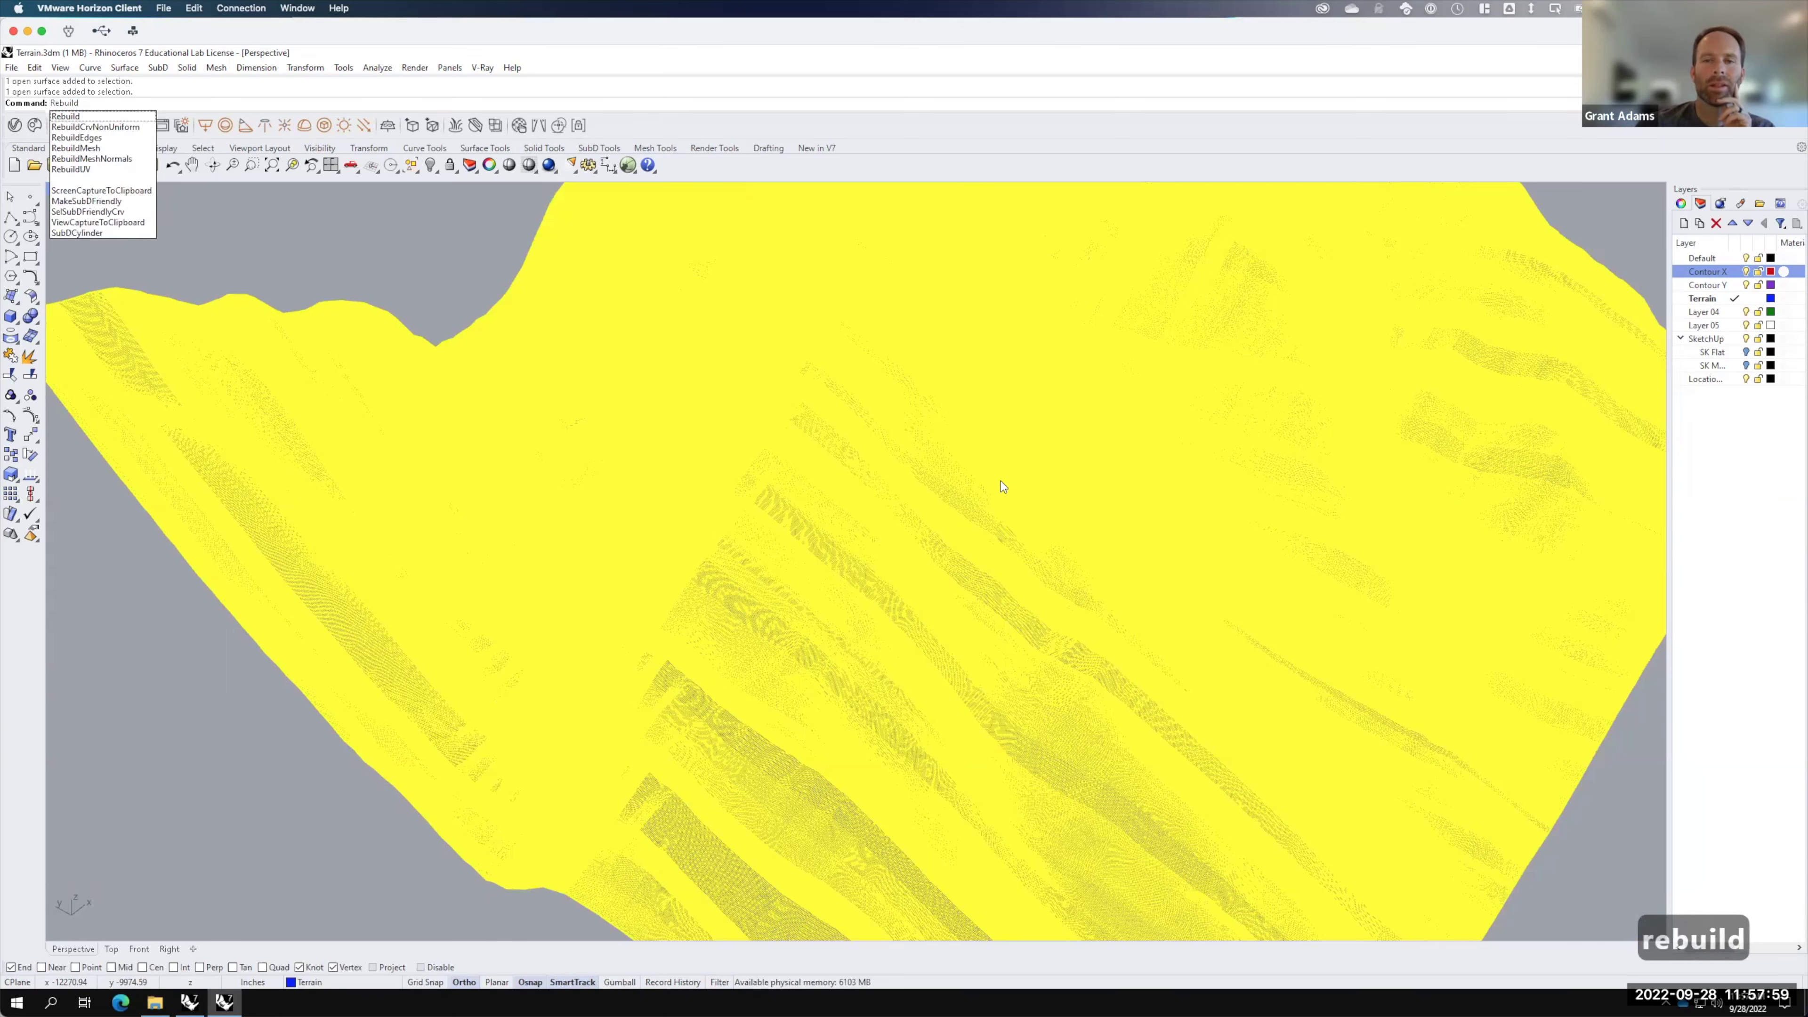
Step: Rebuild the terrain surface with 200 U and 200 V control points
key("Return")
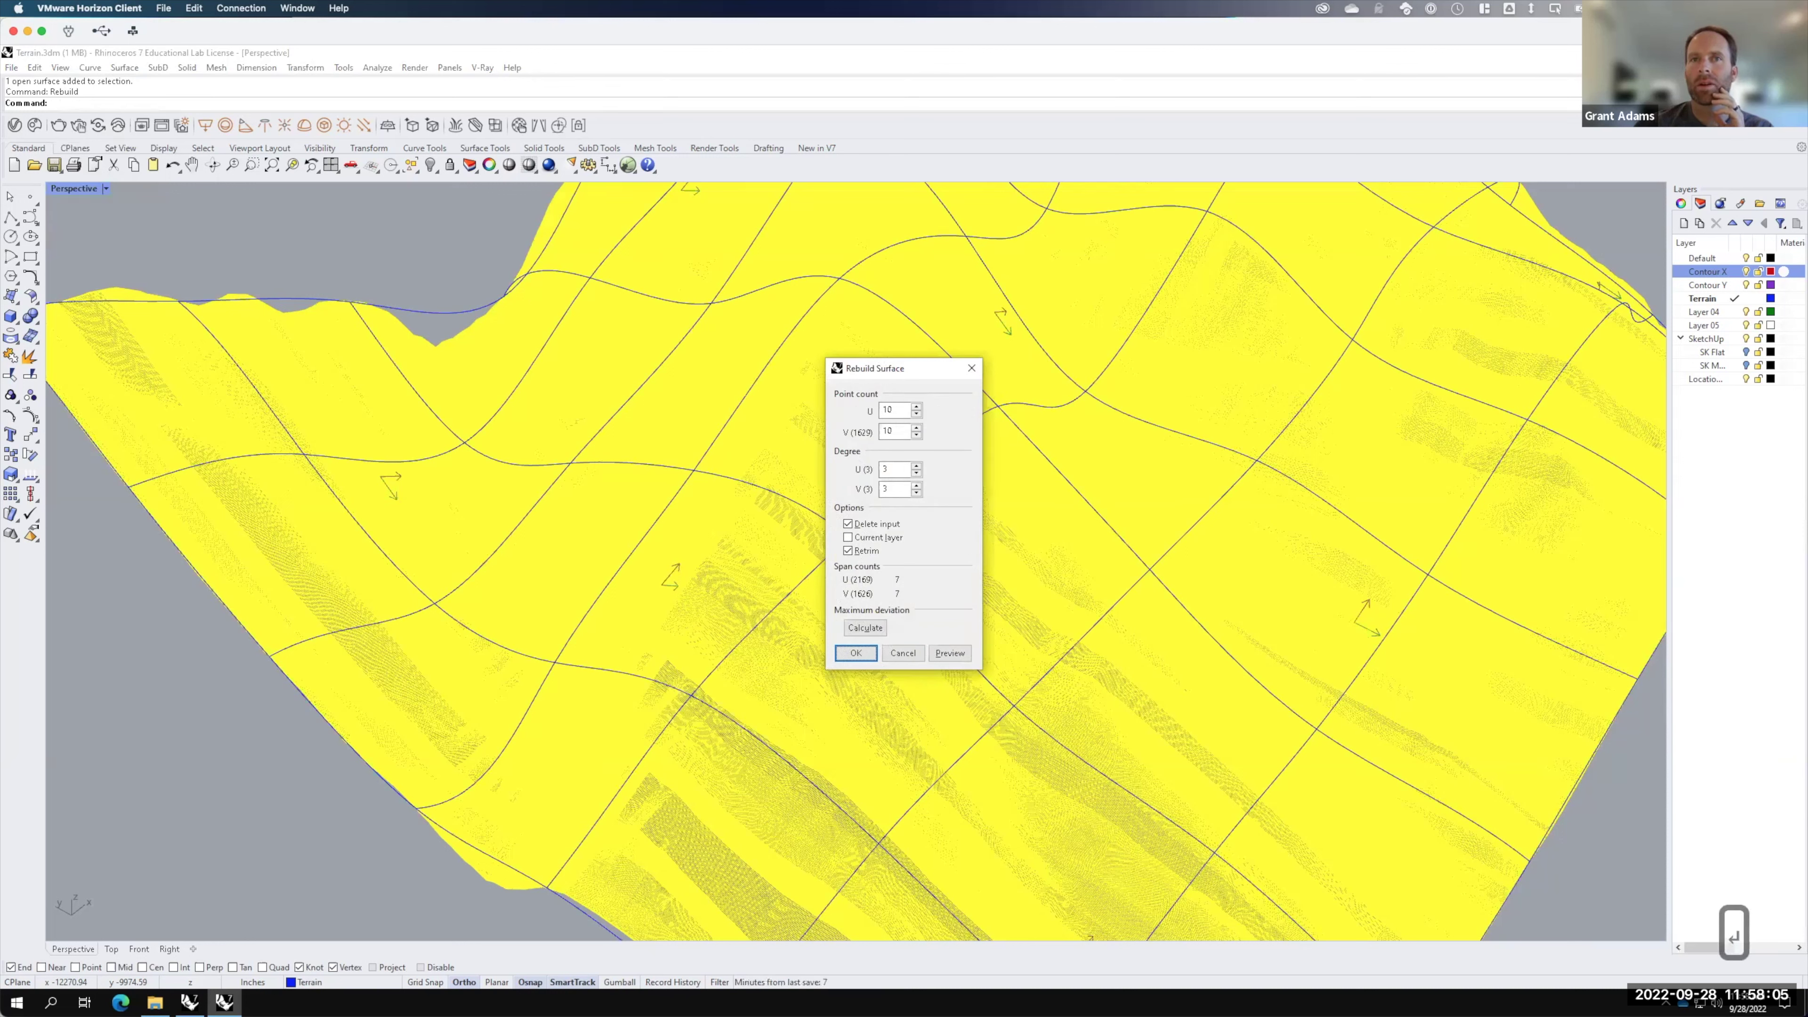
double_click(890, 410)
type("200")
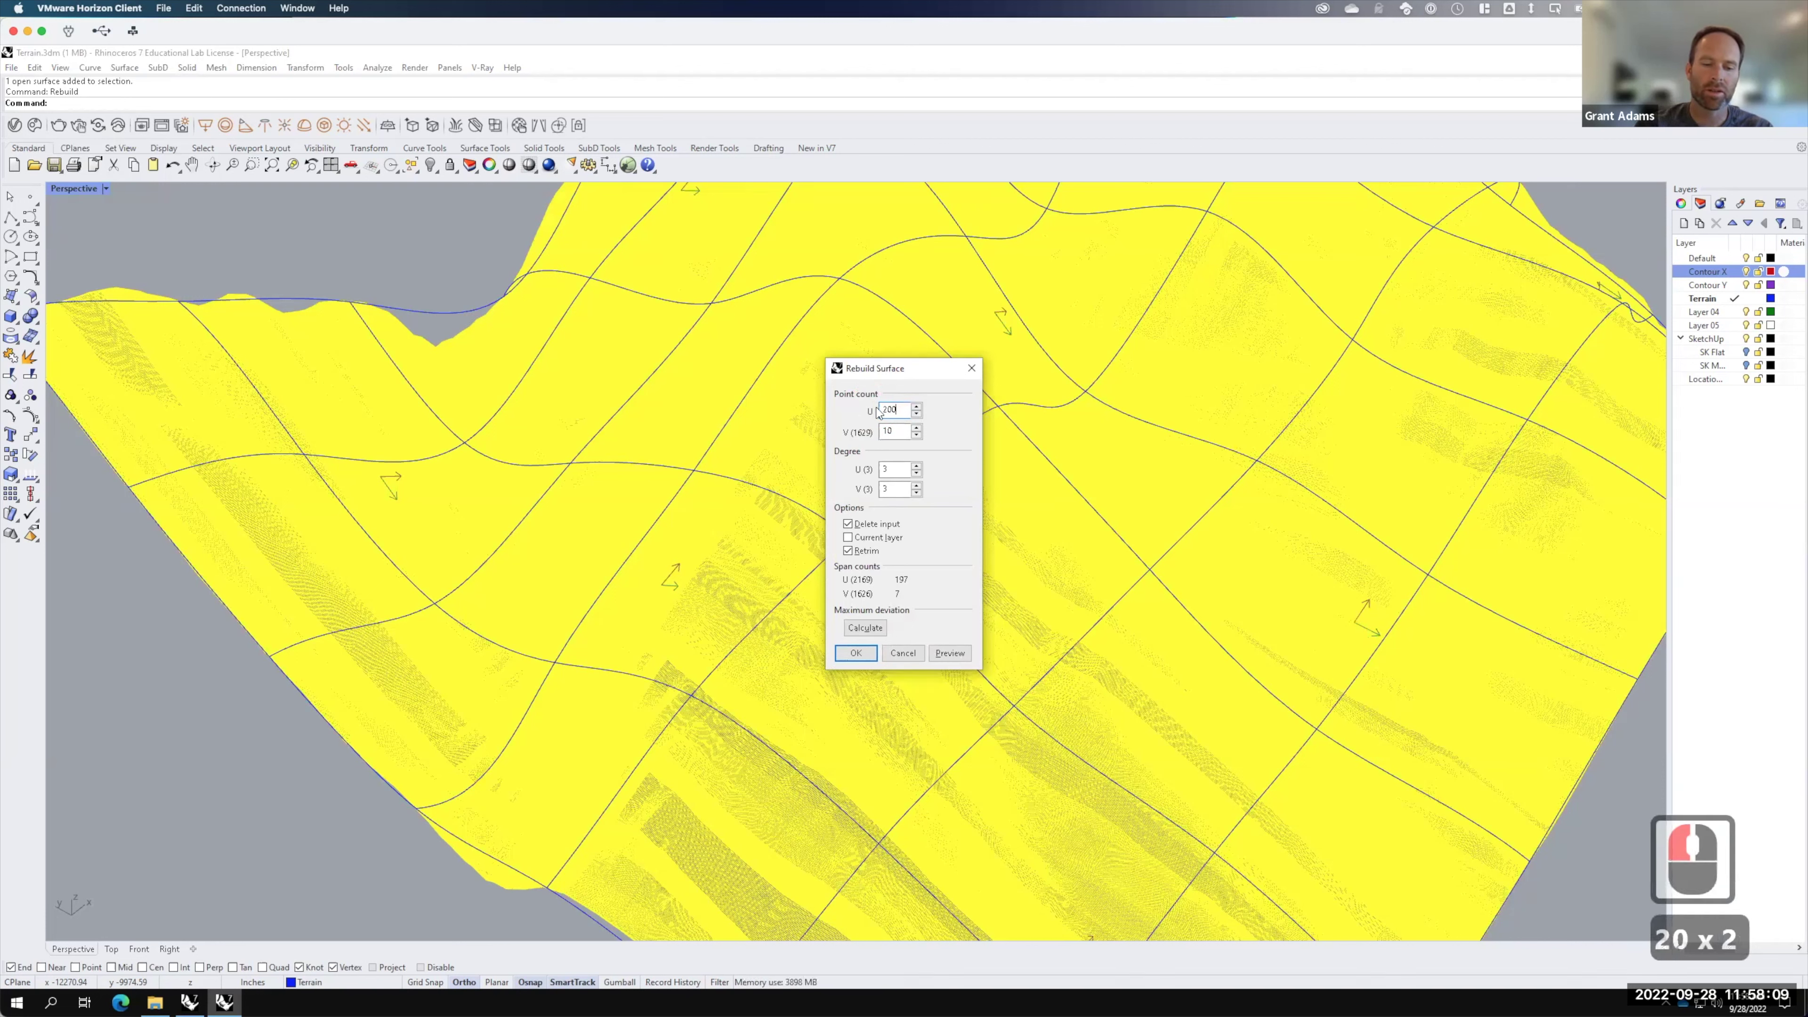
key("Tab")
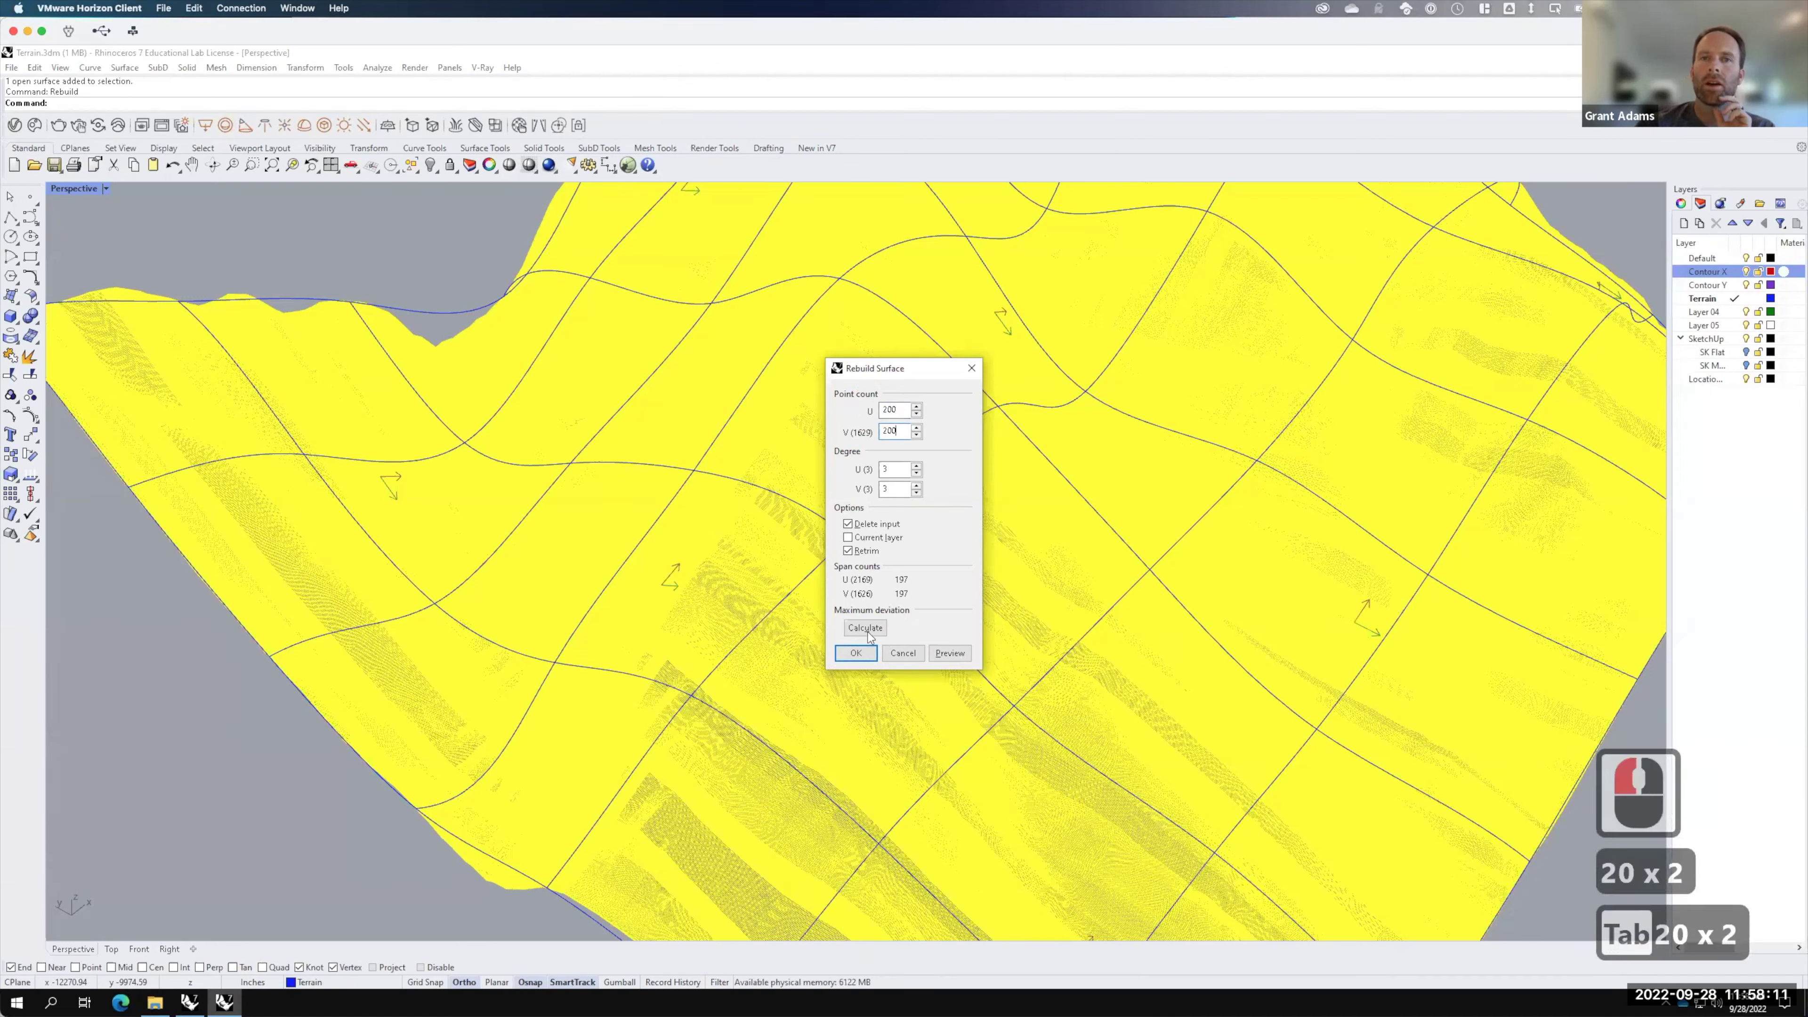
left_click(854, 651)
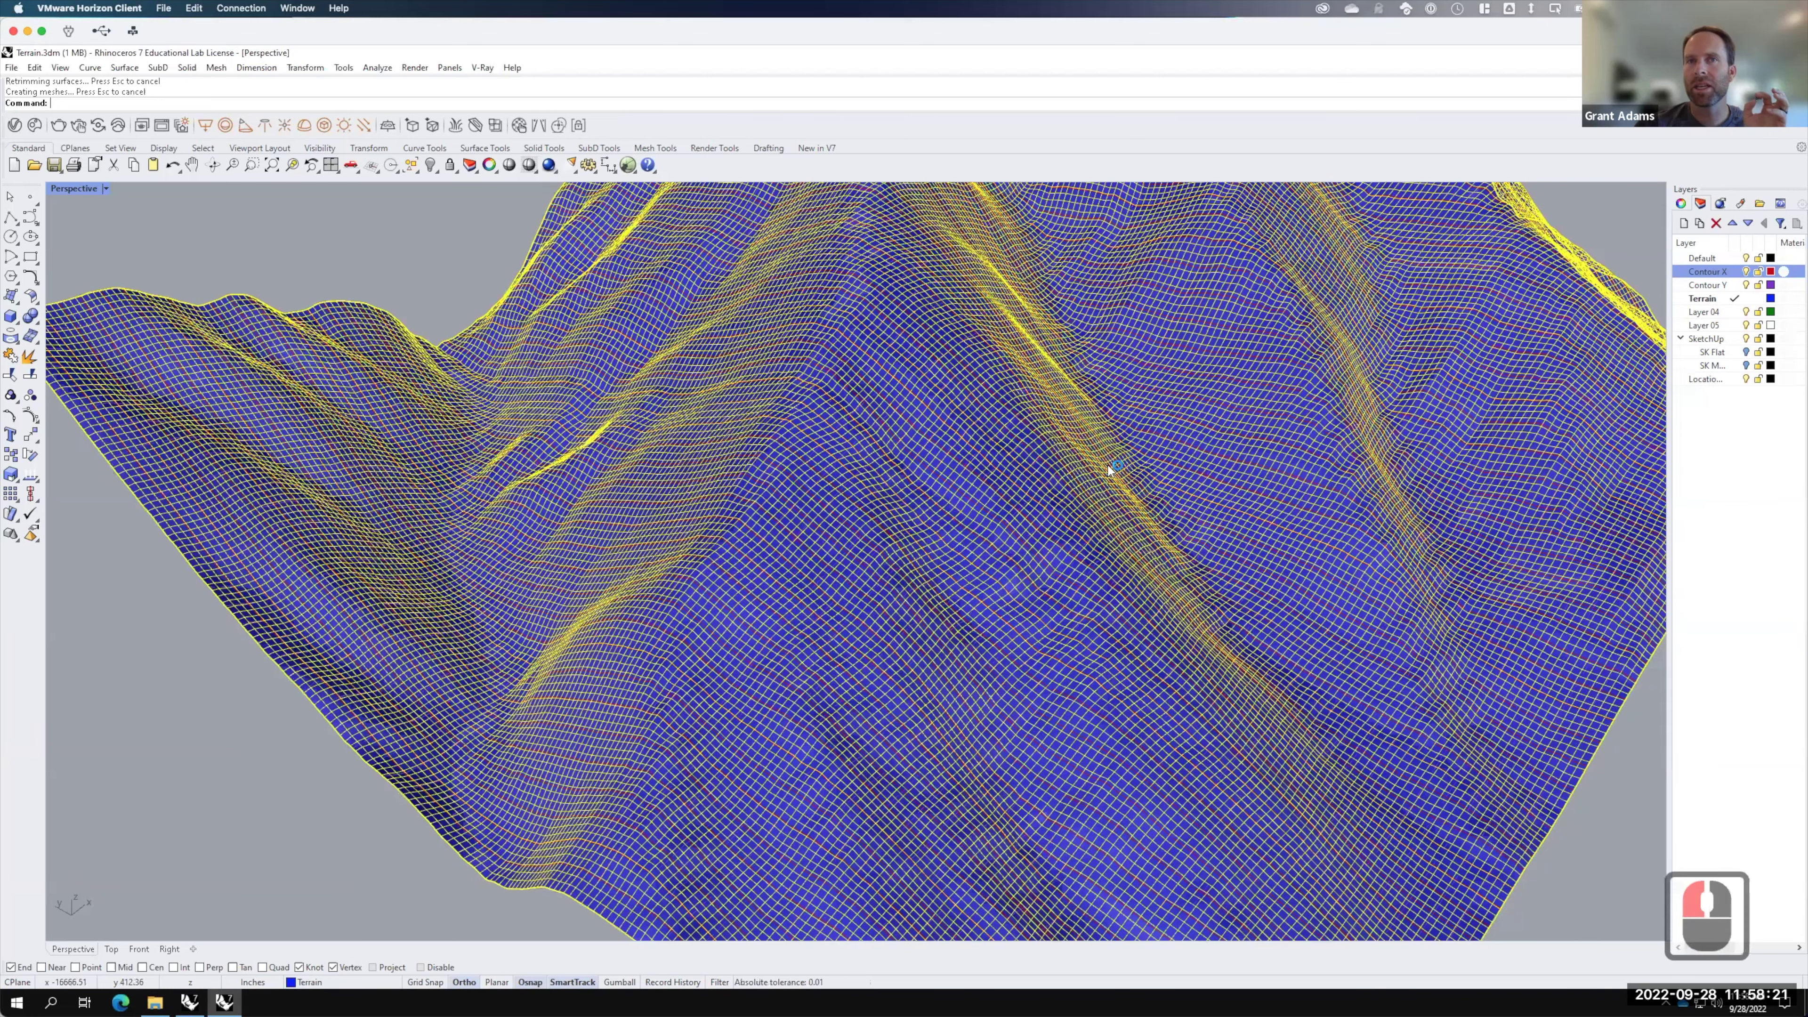
Step: Orbit above the rebuilt terrain and hide the Contour X and Contour Y layers
scroll(1102, 436, "down", 2)
right_click_drag(1100, 455, 1501, 347)
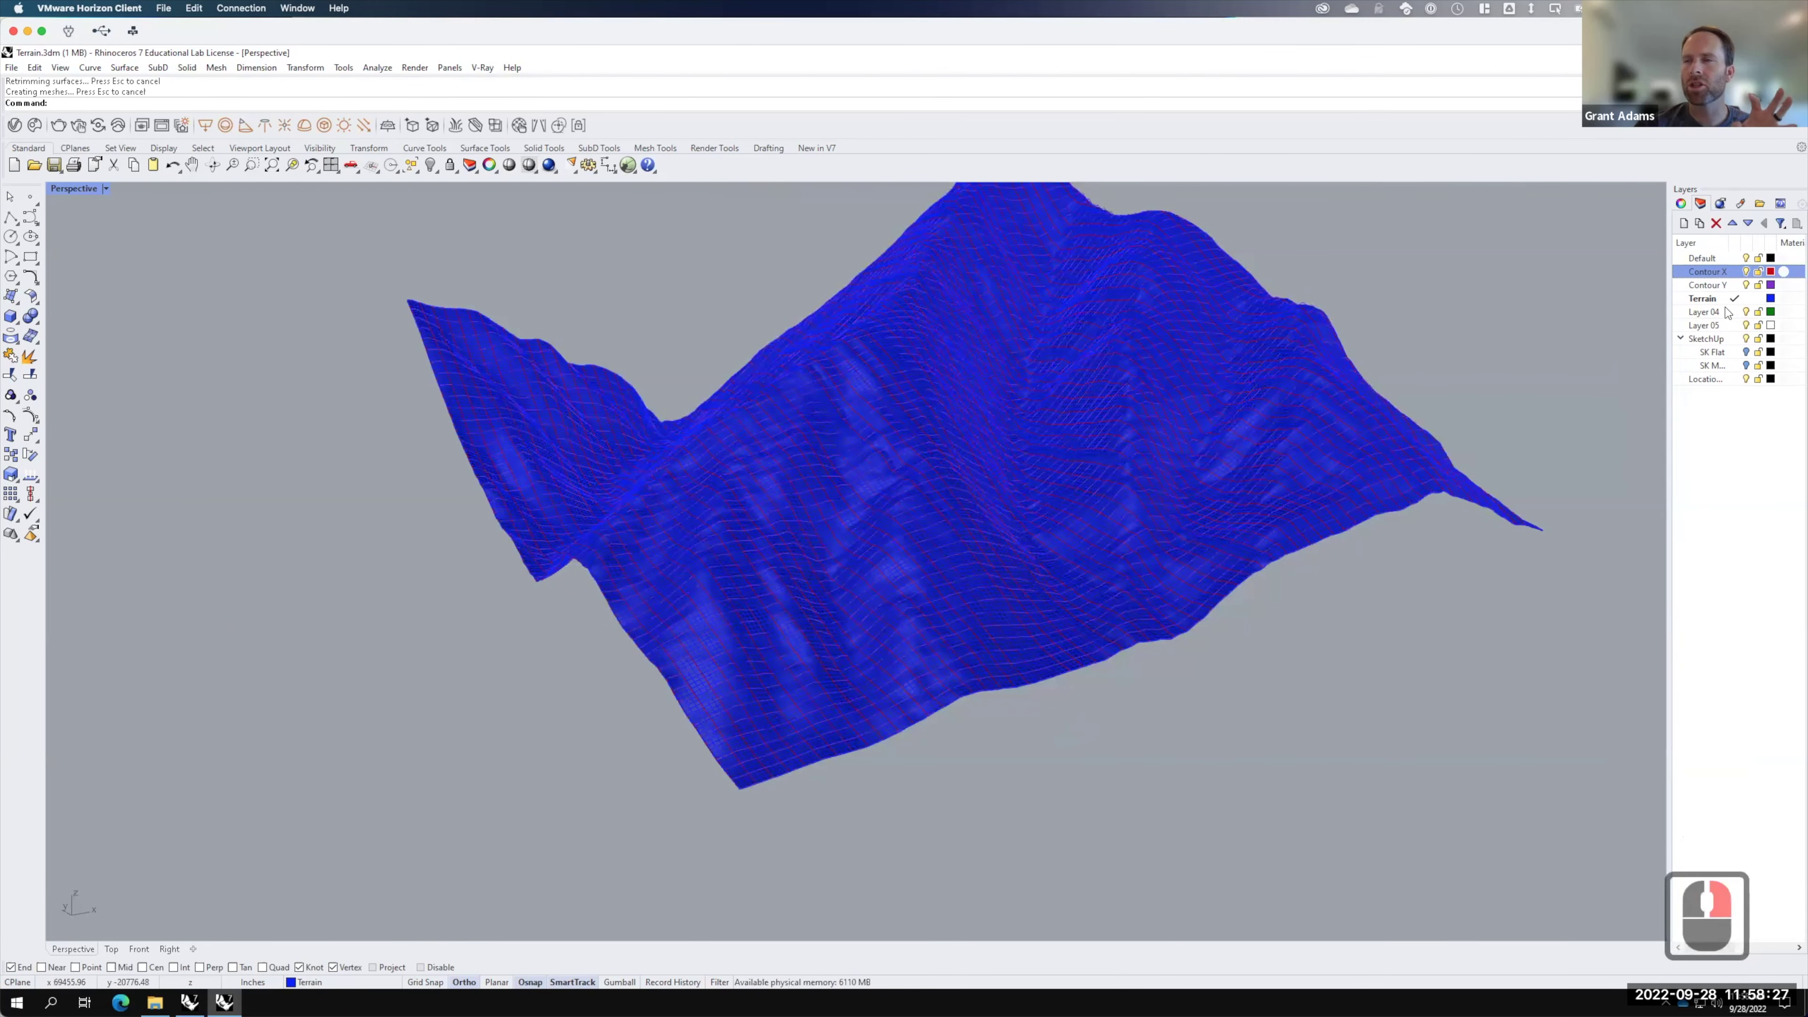
left_click(1745, 272)
left_click(1746, 285)
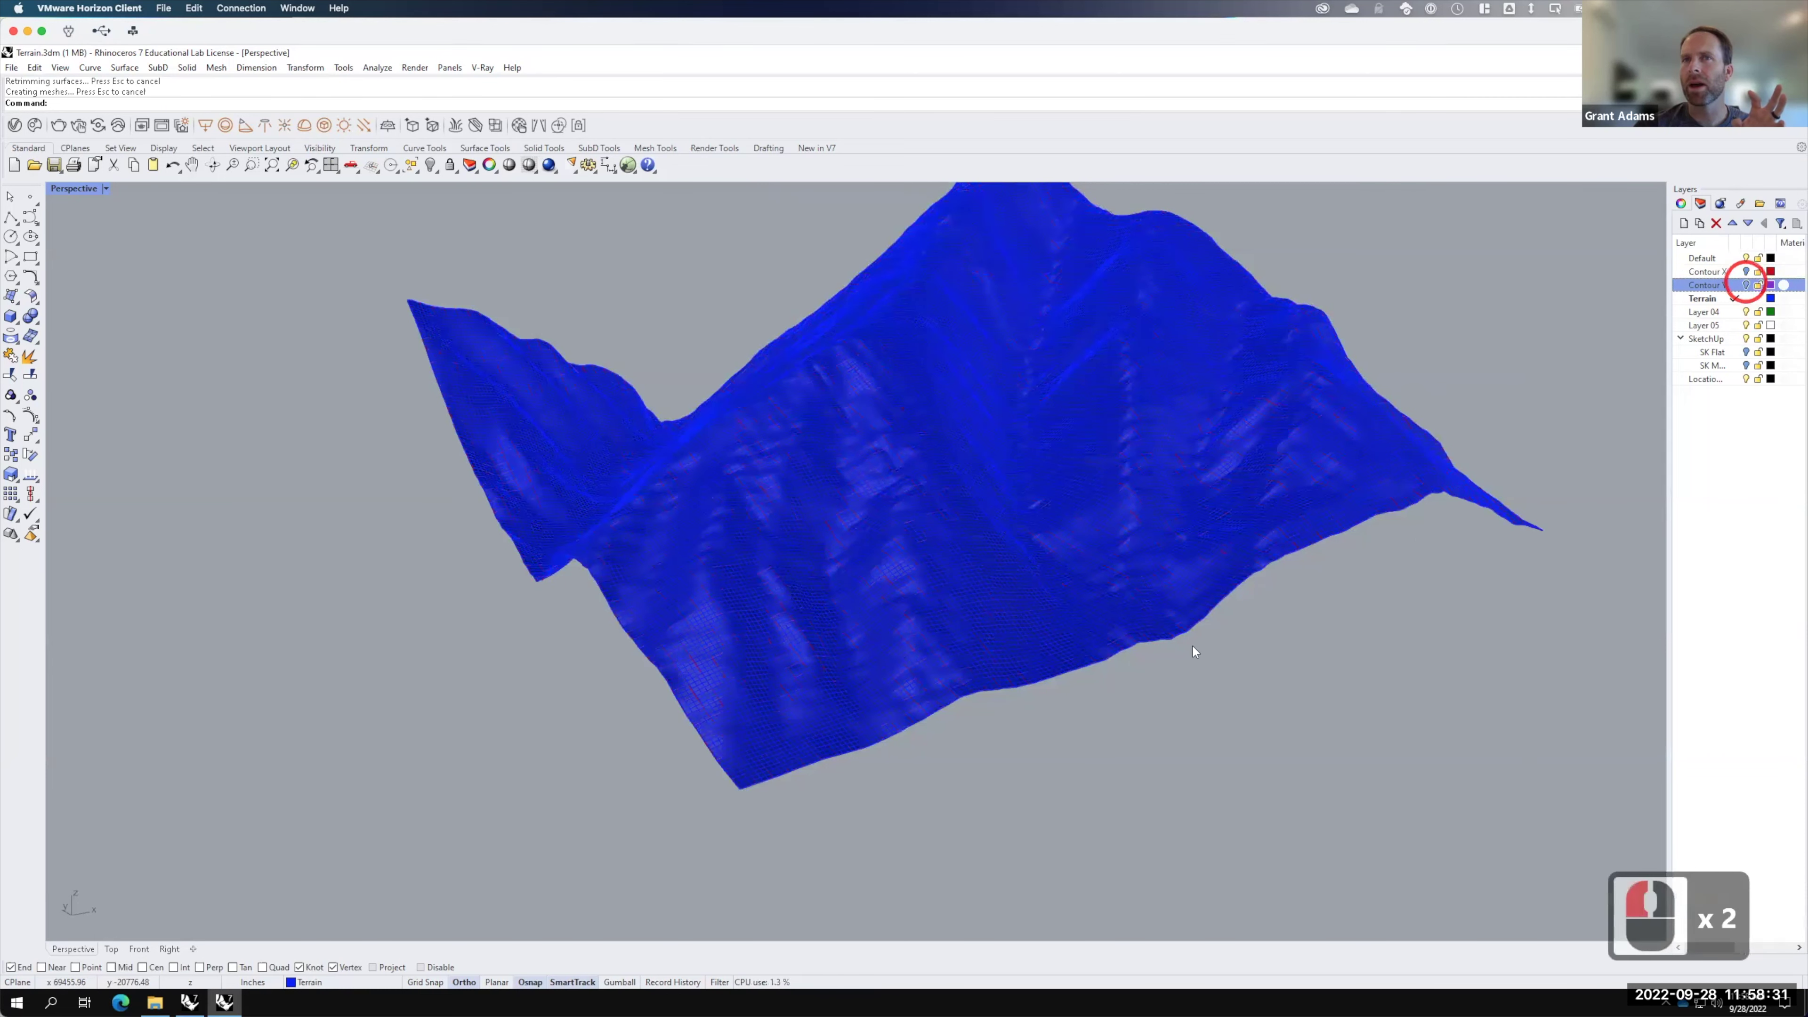
Step: Set the Terrain layer colour to black
scroll(915, 462, "up", 3)
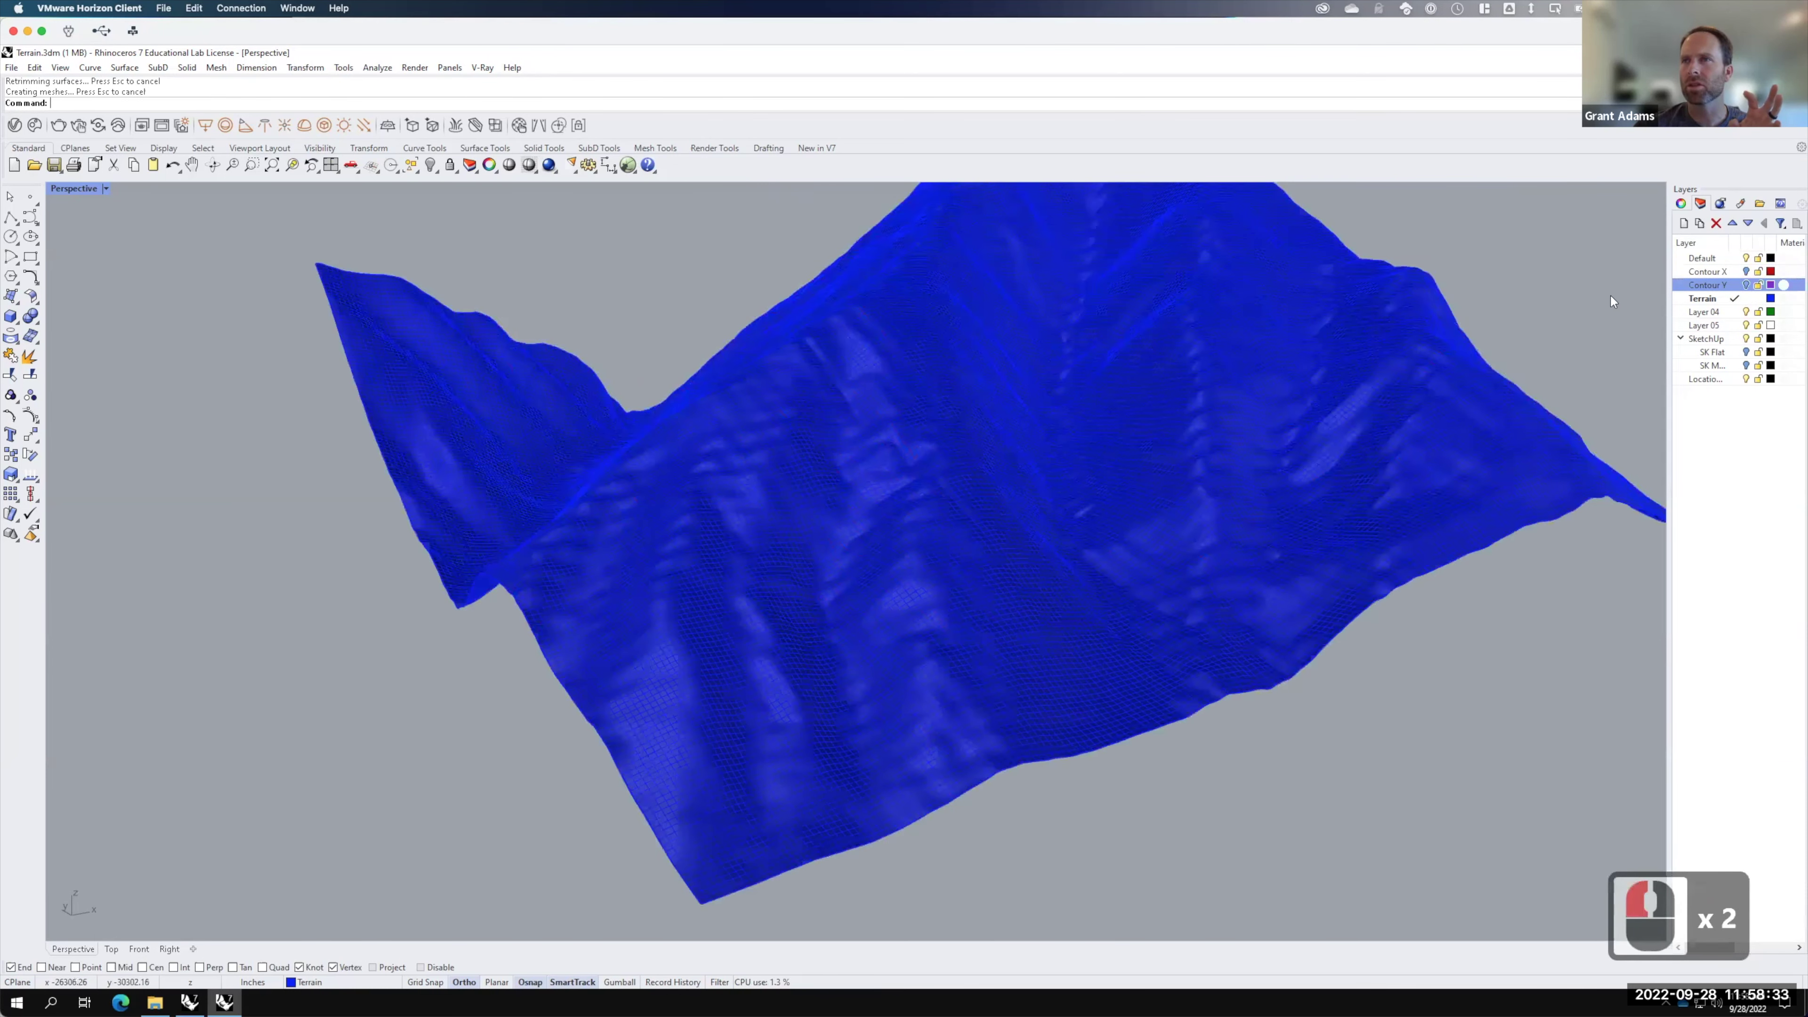
scroll(1771, 299, "up", 2)
key("F15")
left_click(1773, 299)
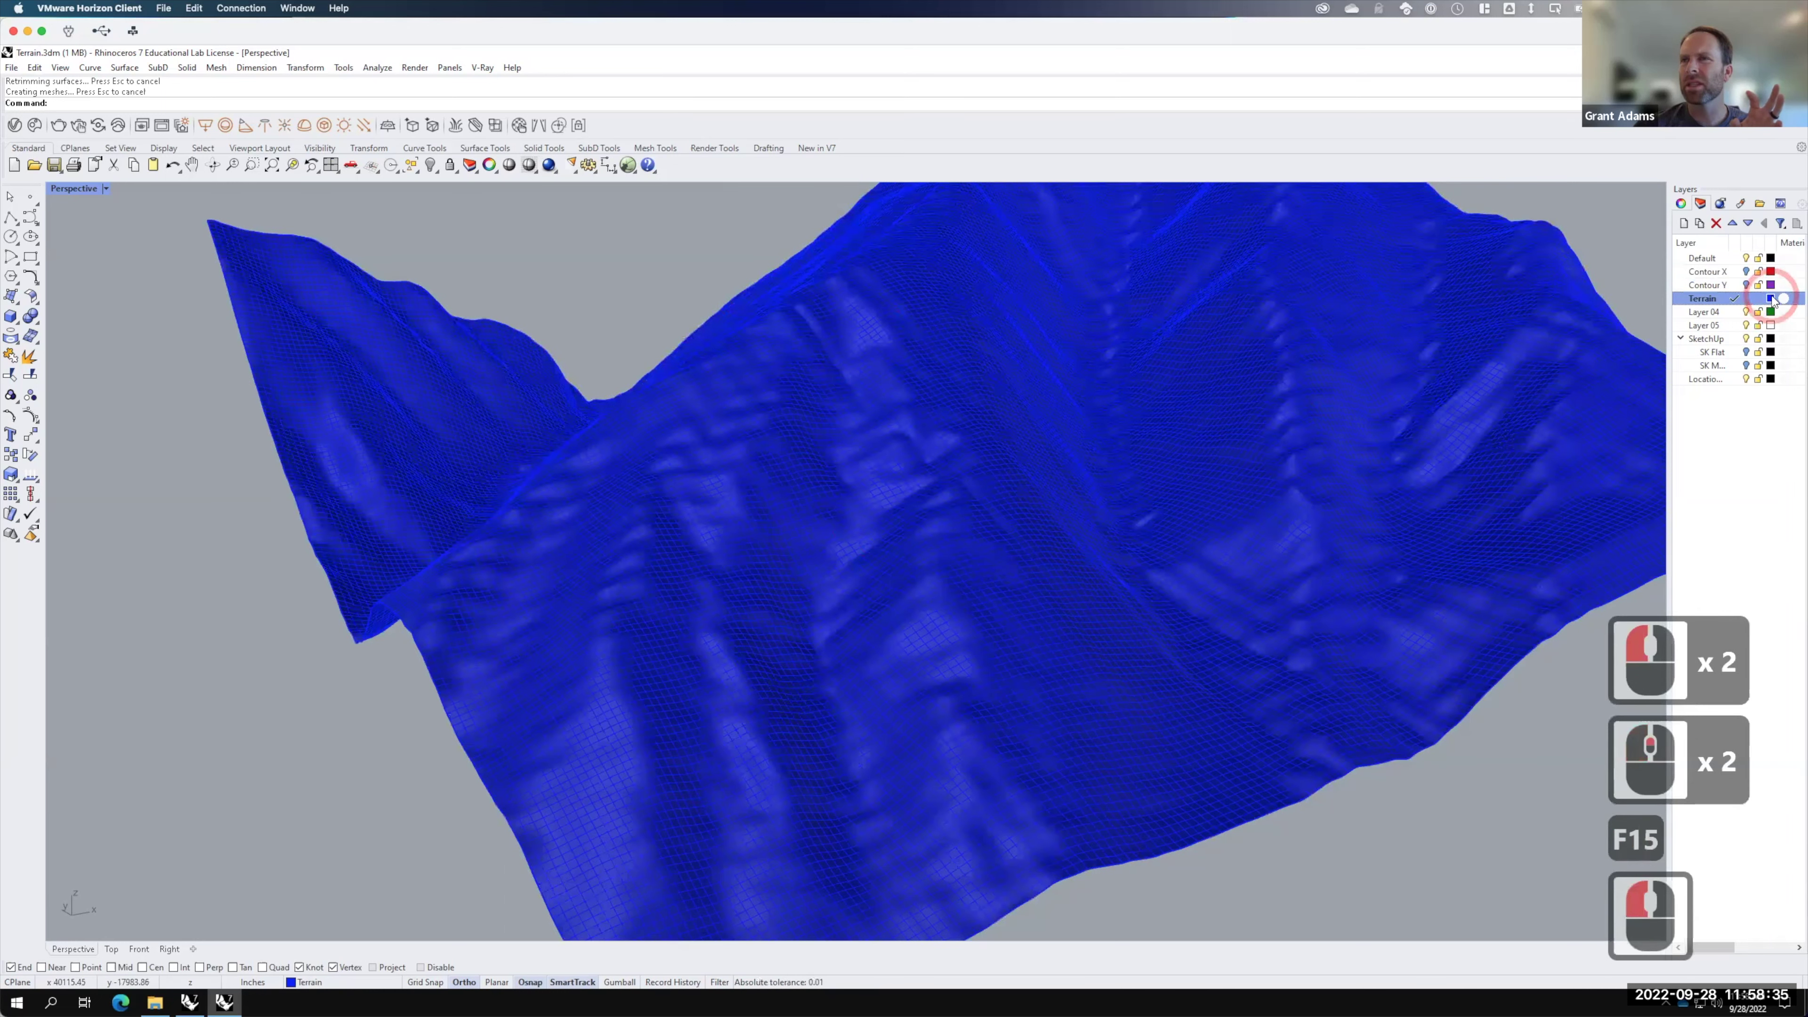
left_click(1772, 299)
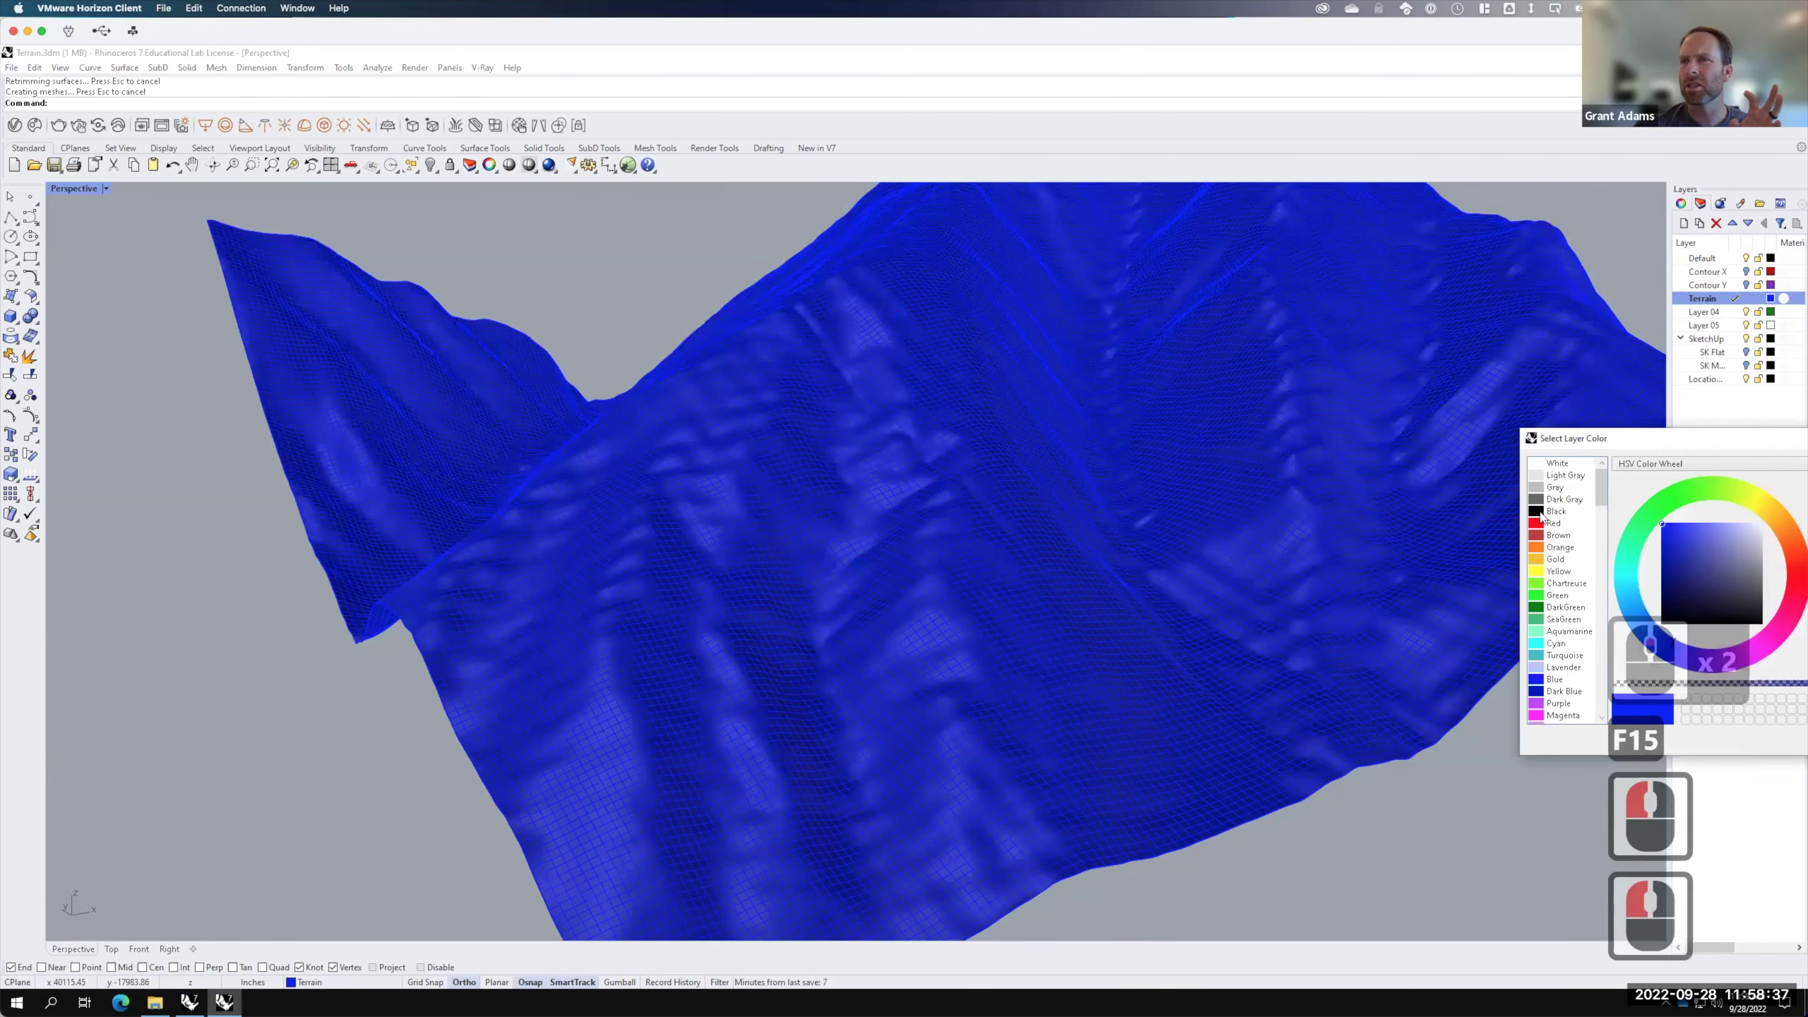
left_click(1545, 512)
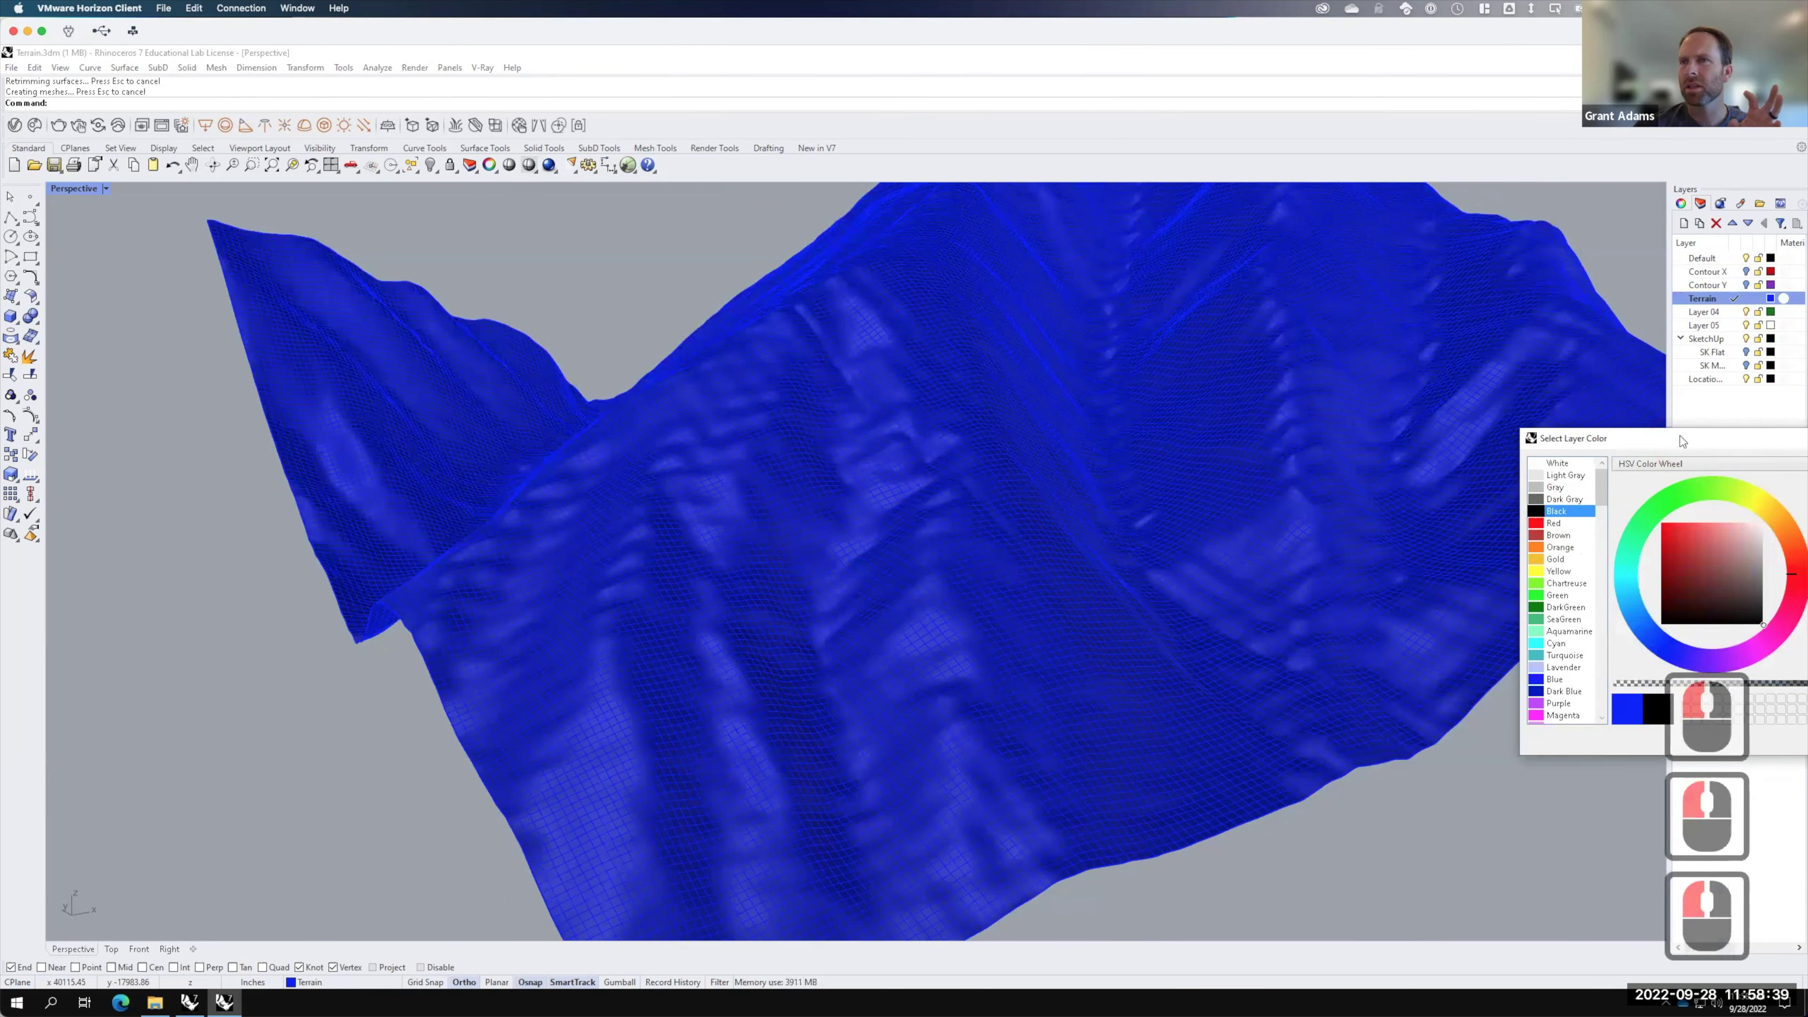
left_click_drag(1630, 437, 1409, 411)
left_click(1638, 712)
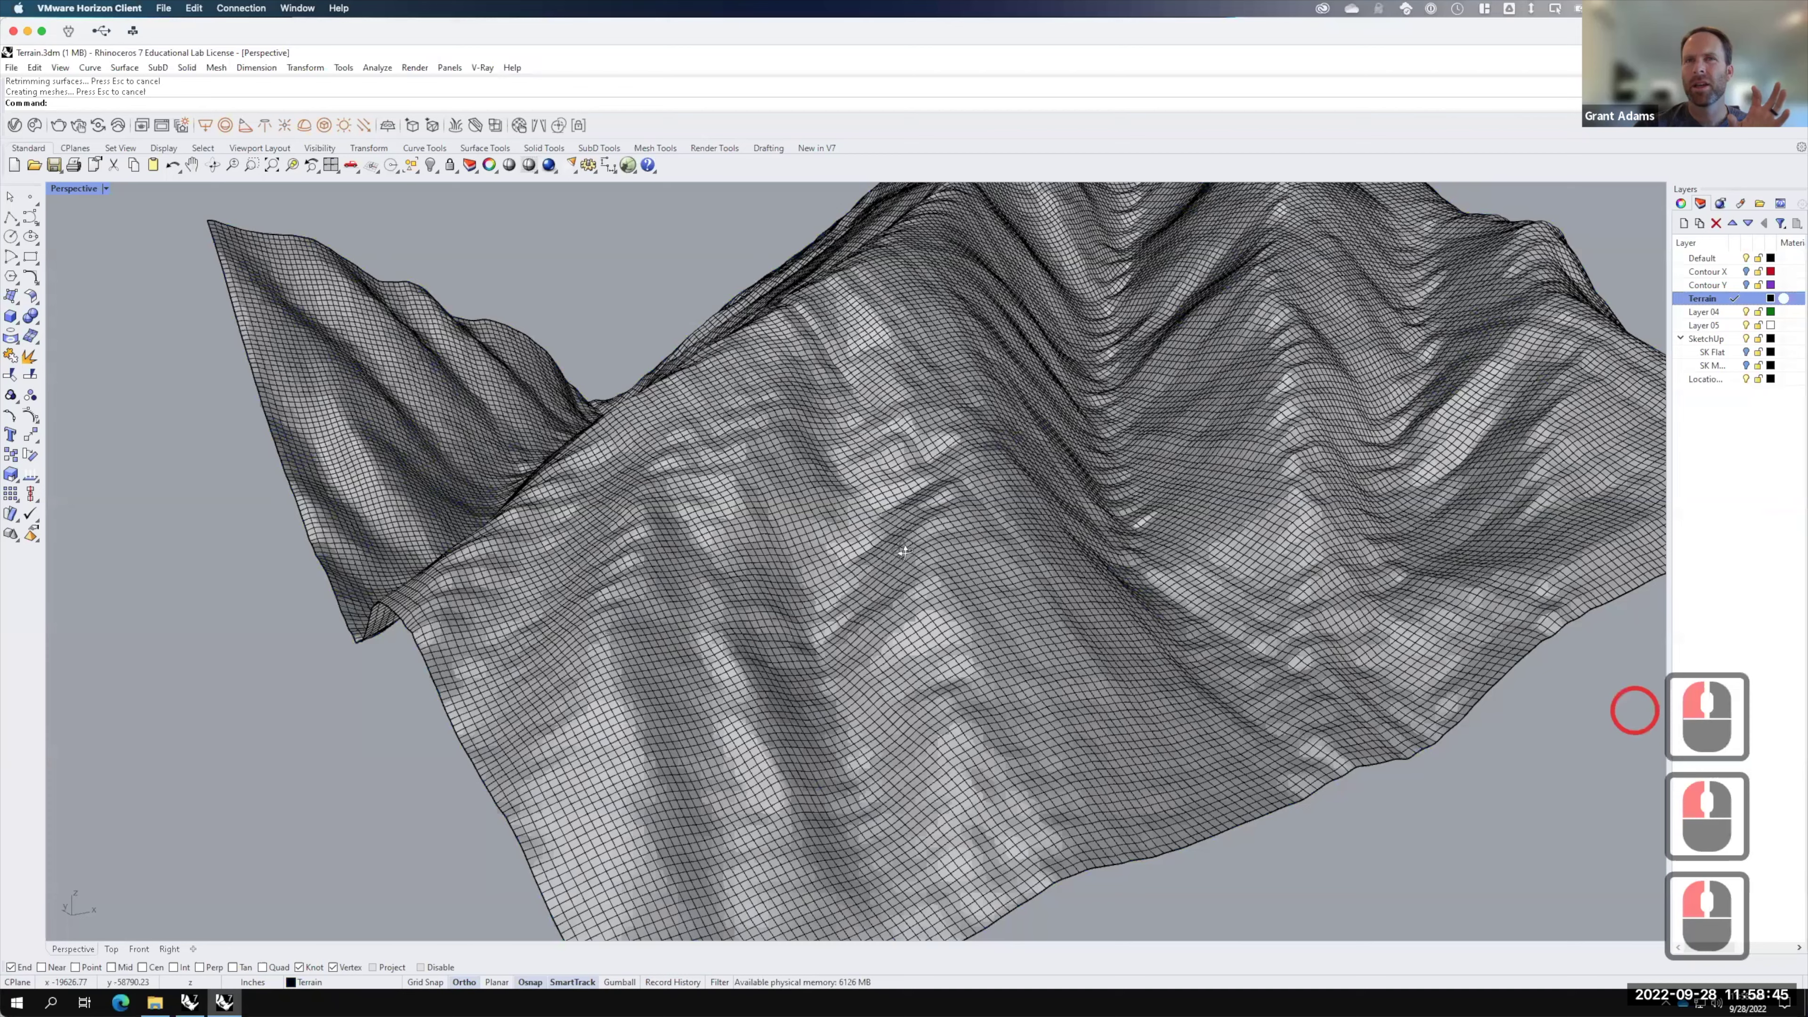
Step: Orbit and zoom around the dense black terrain grid to inspect it from several angles
right_click_drag(900, 552, 923, 567)
right_click_drag(543, 293, 627, 429)
scroll(581, 354, "down", 2)
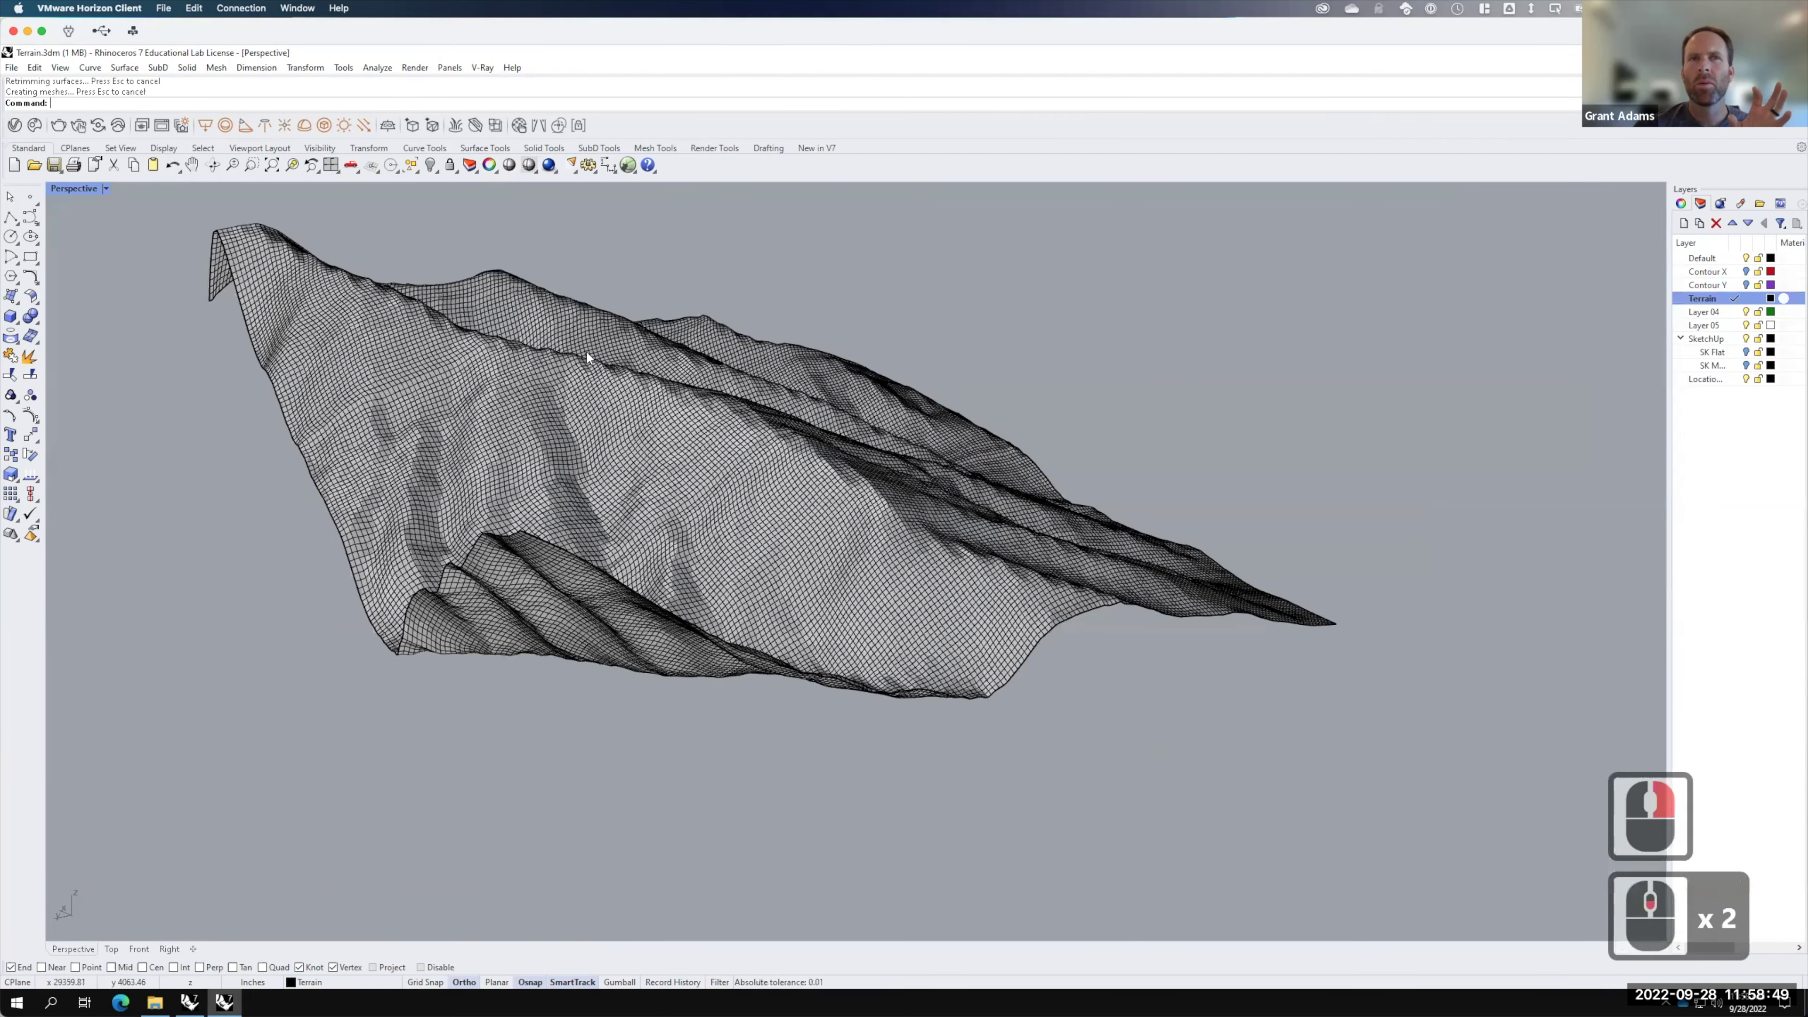
scroll(702, 403, "up", 5)
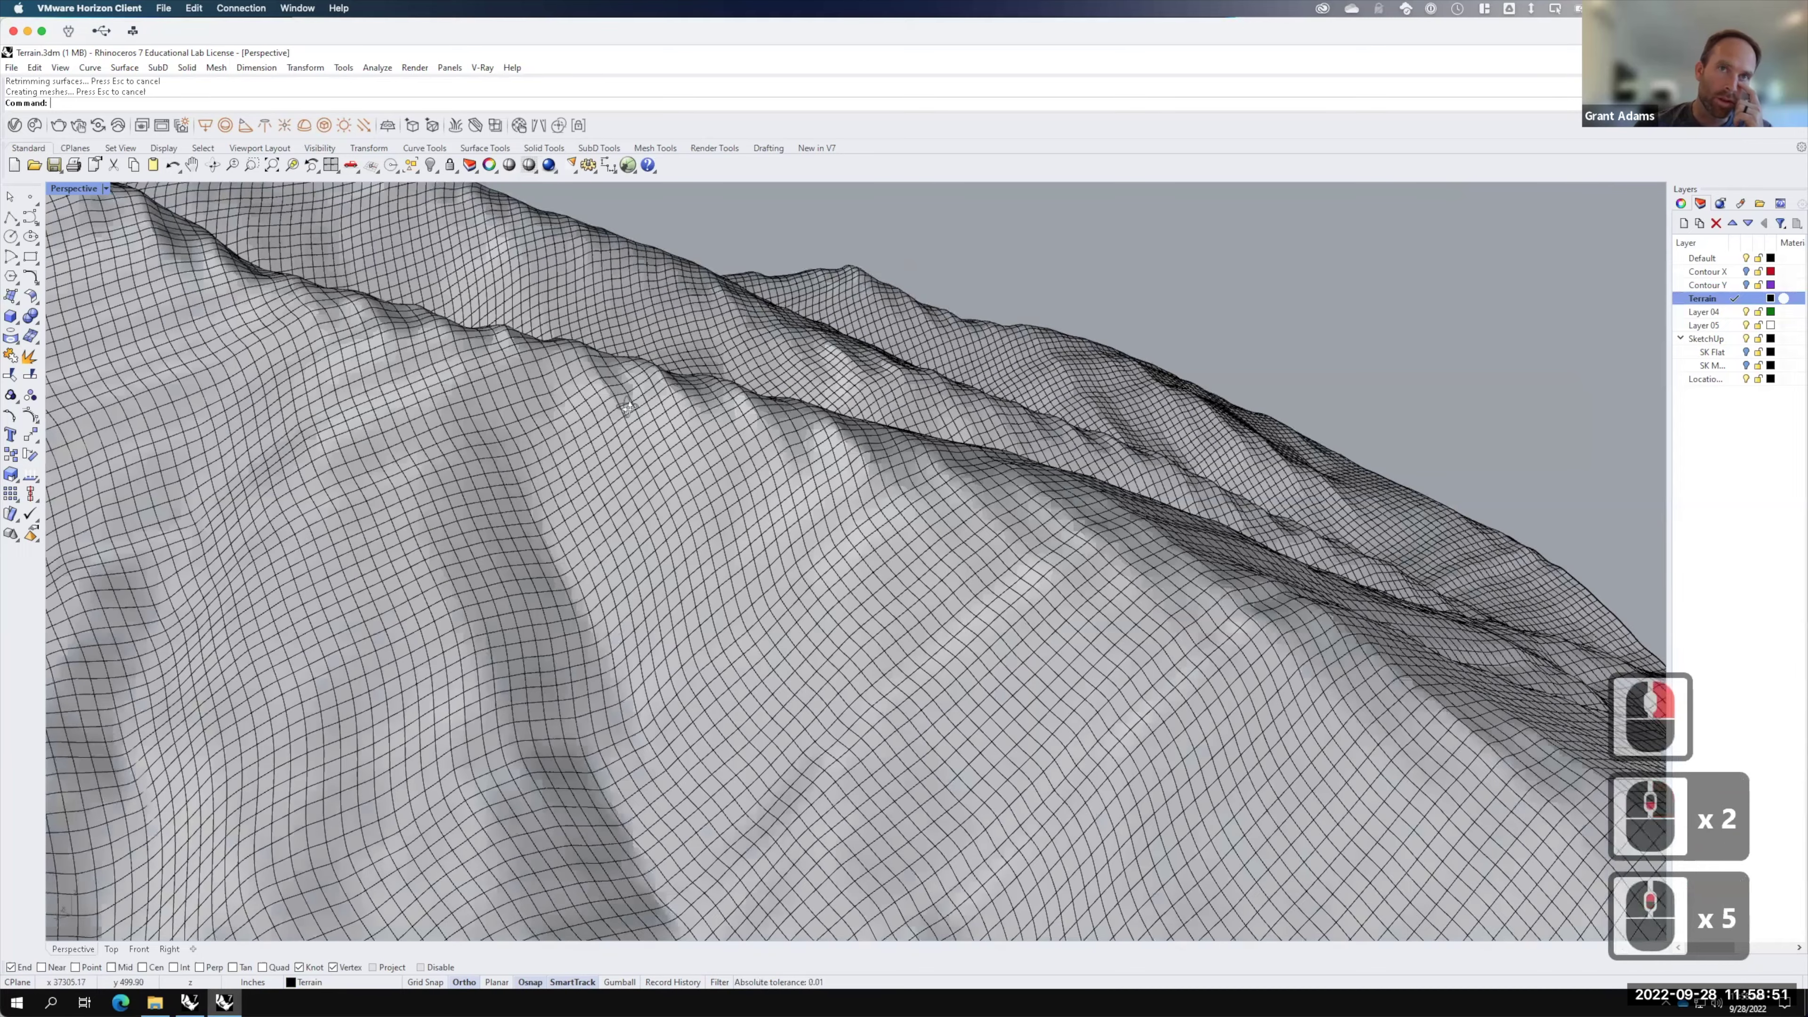
scroll(609, 393, "up", 2)
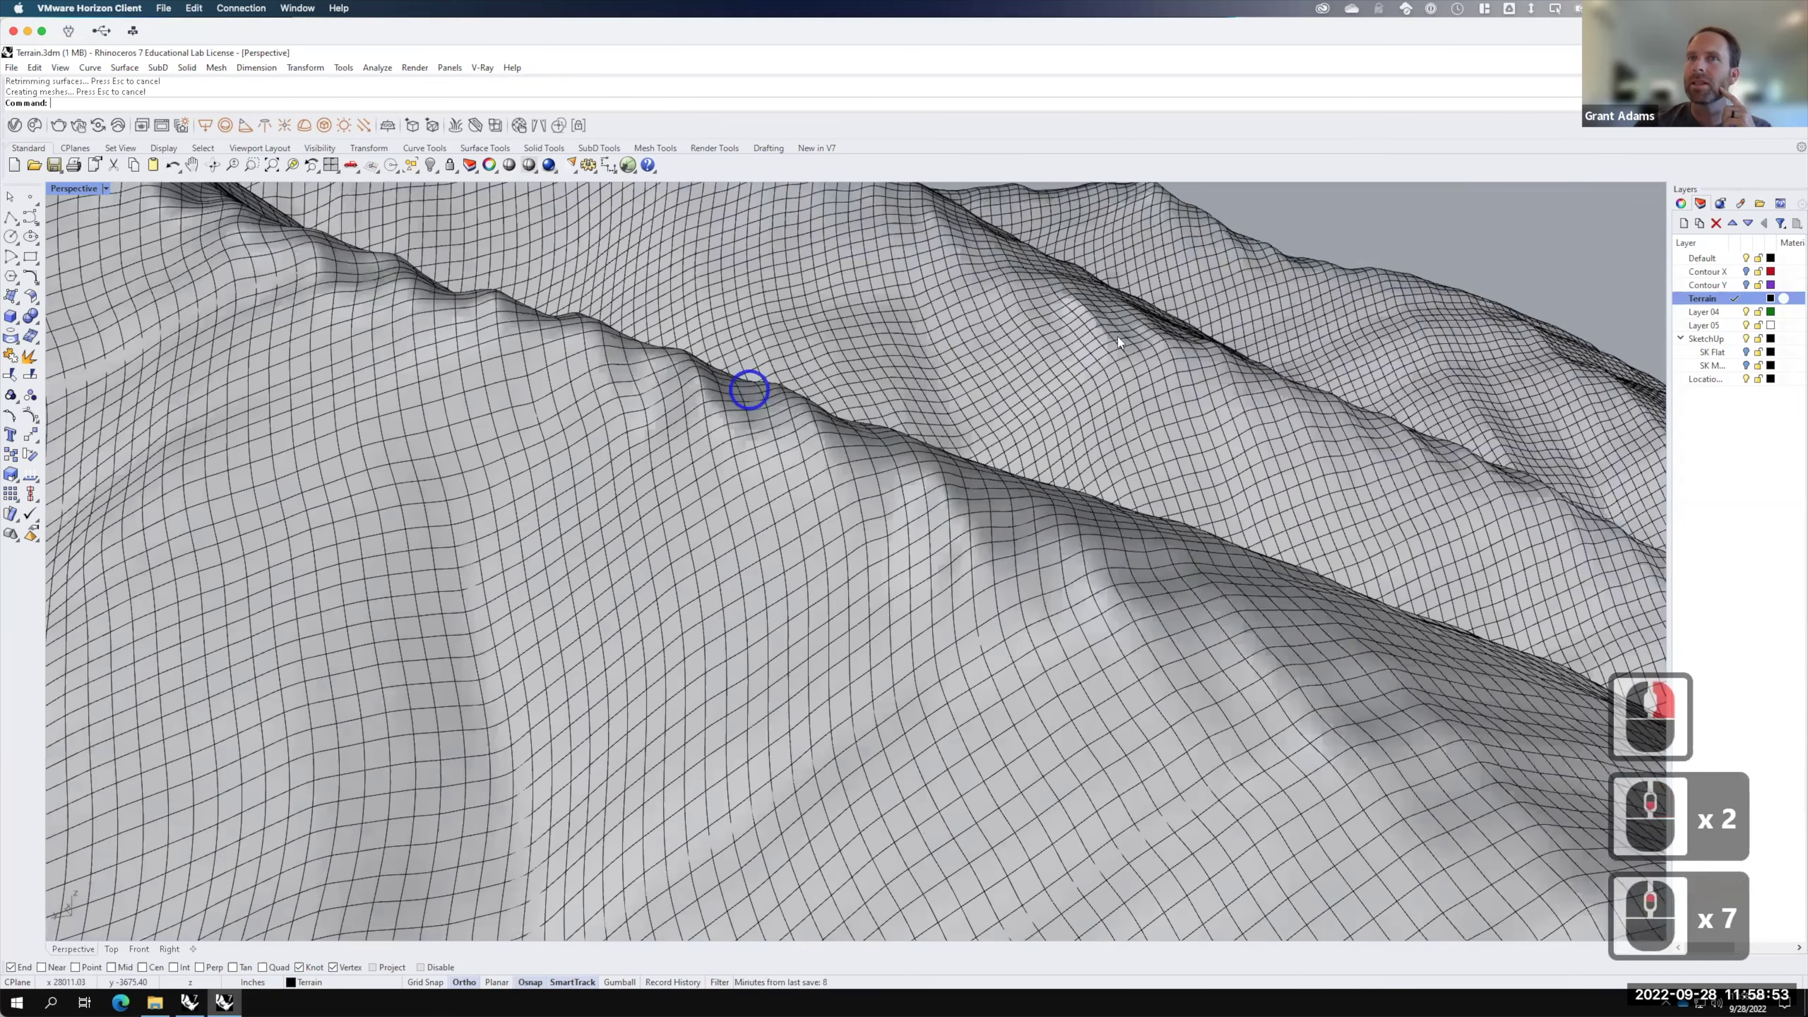
right_click_drag(1182, 565, 1259, 706)
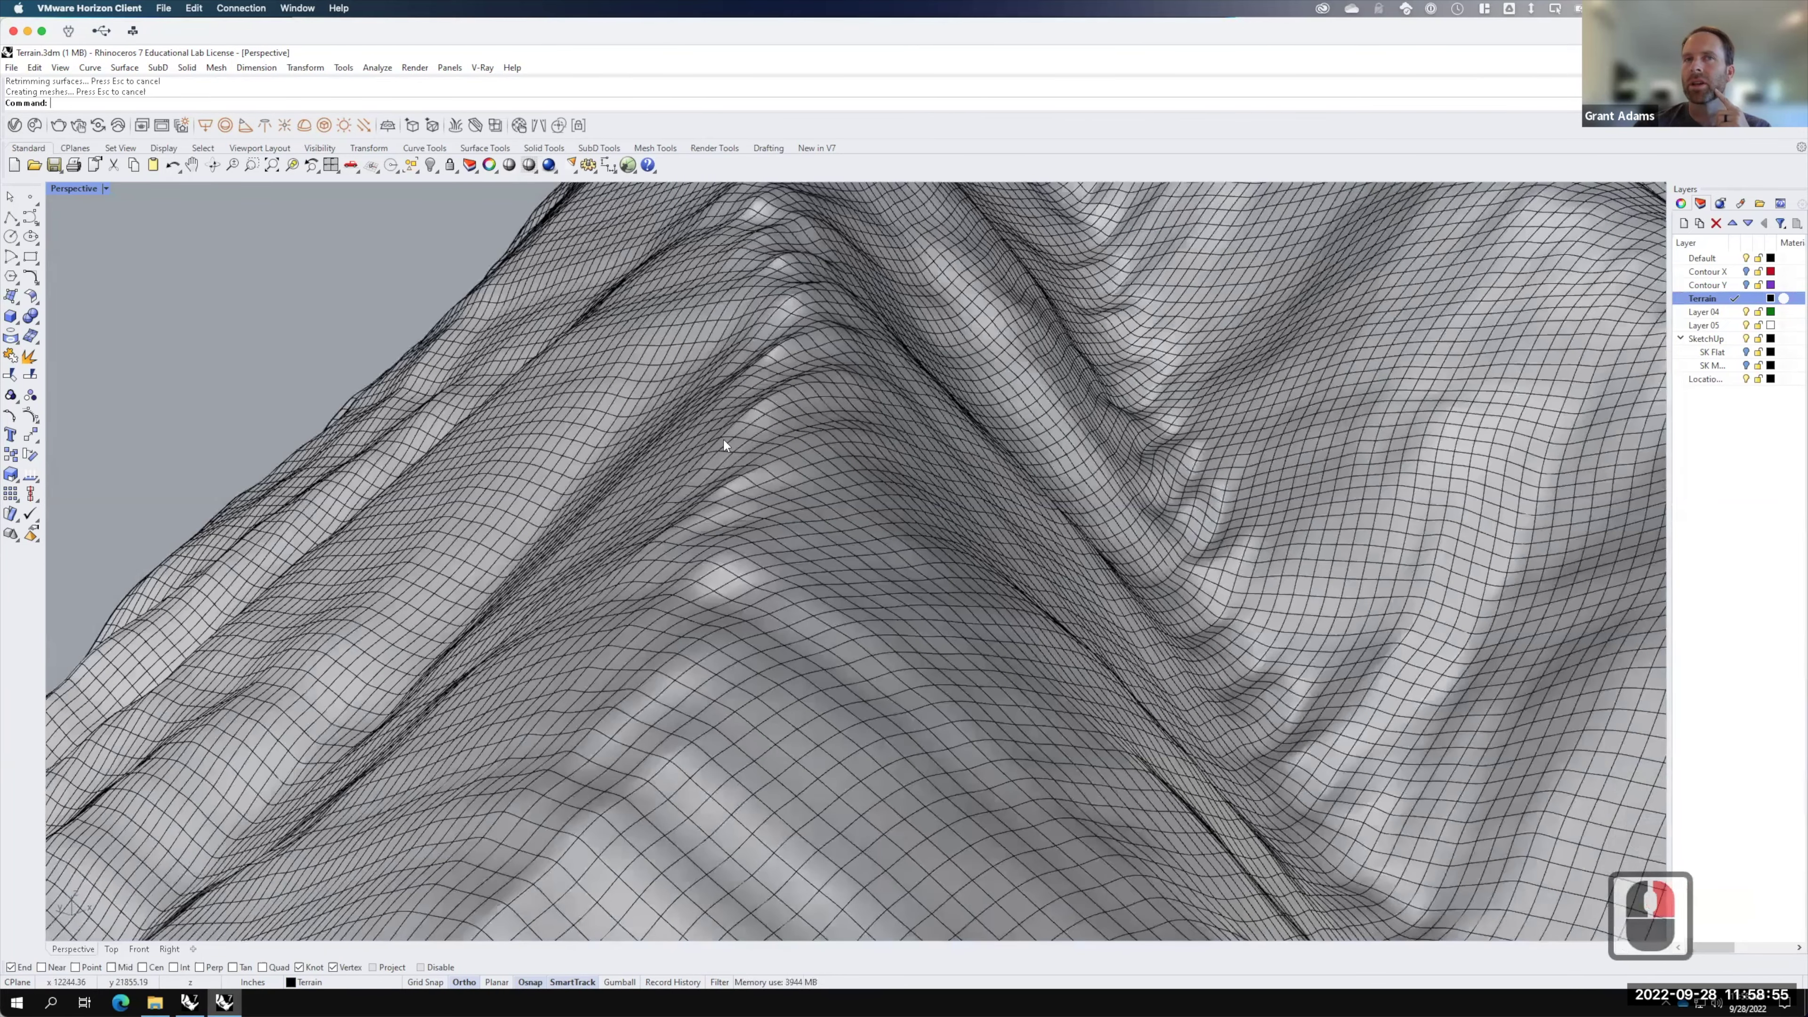
scroll(722, 428, "up", 1)
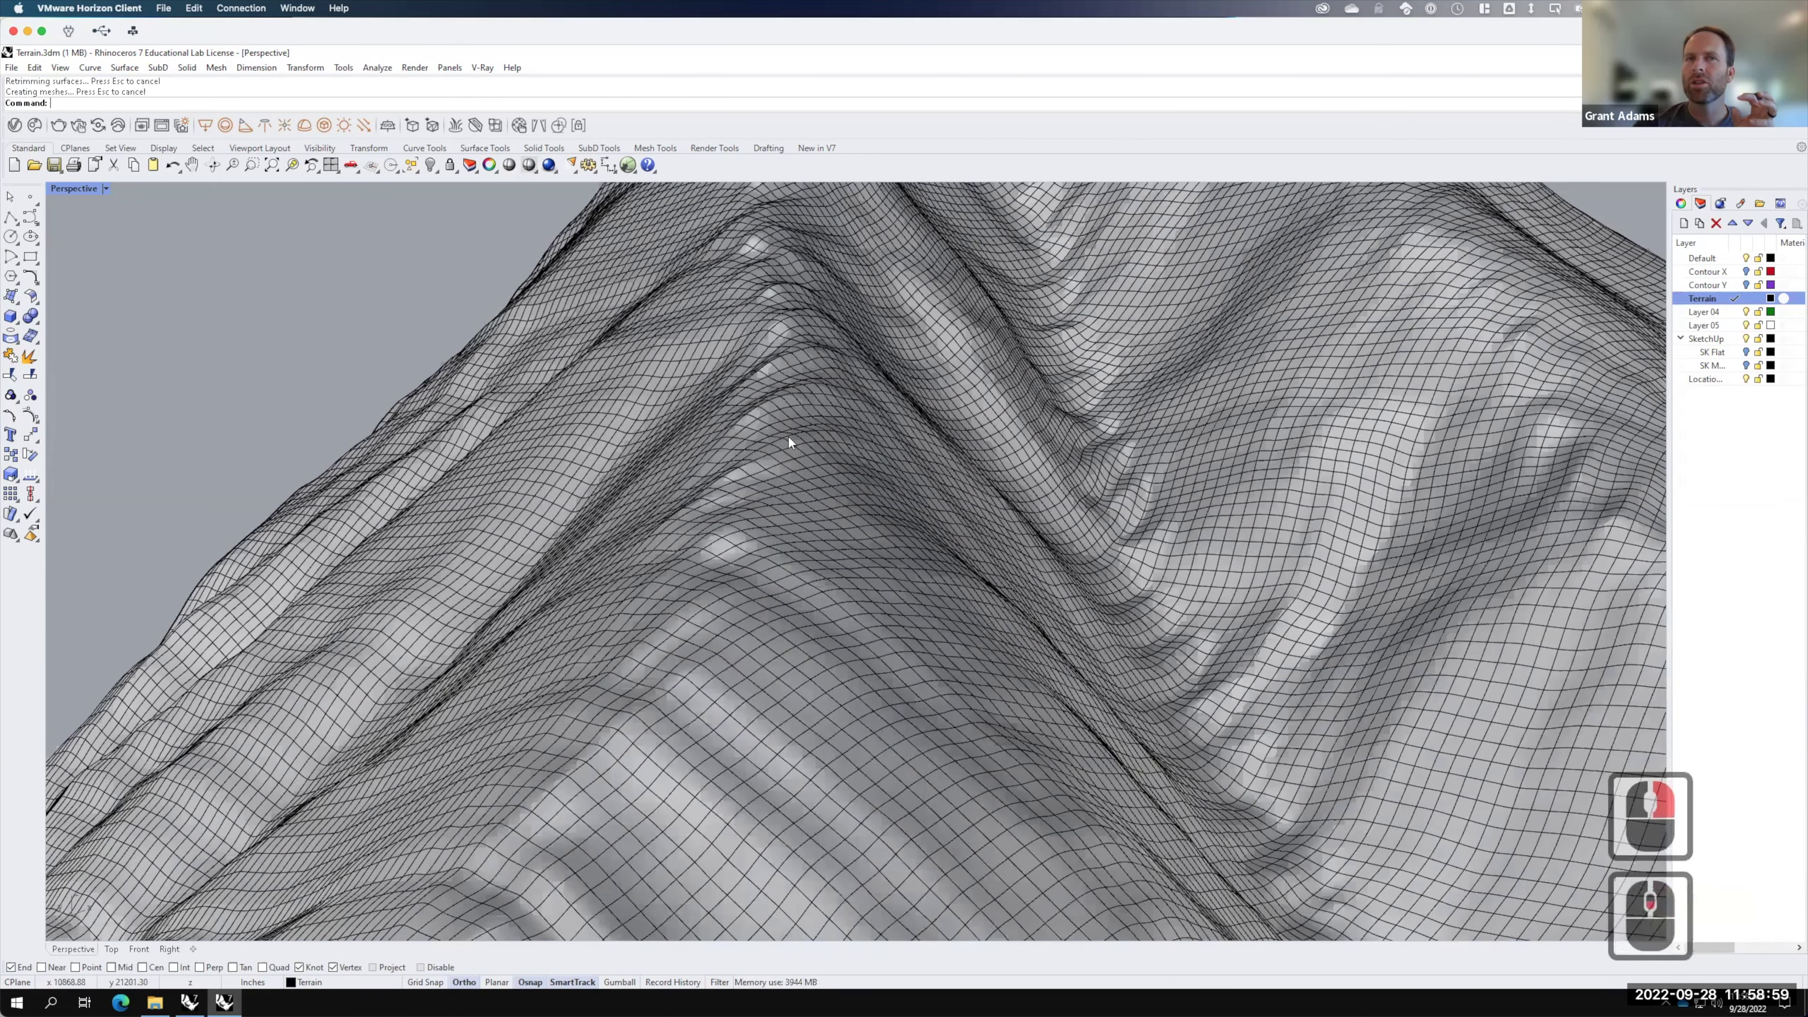
scroll(788, 435, "down", 4)
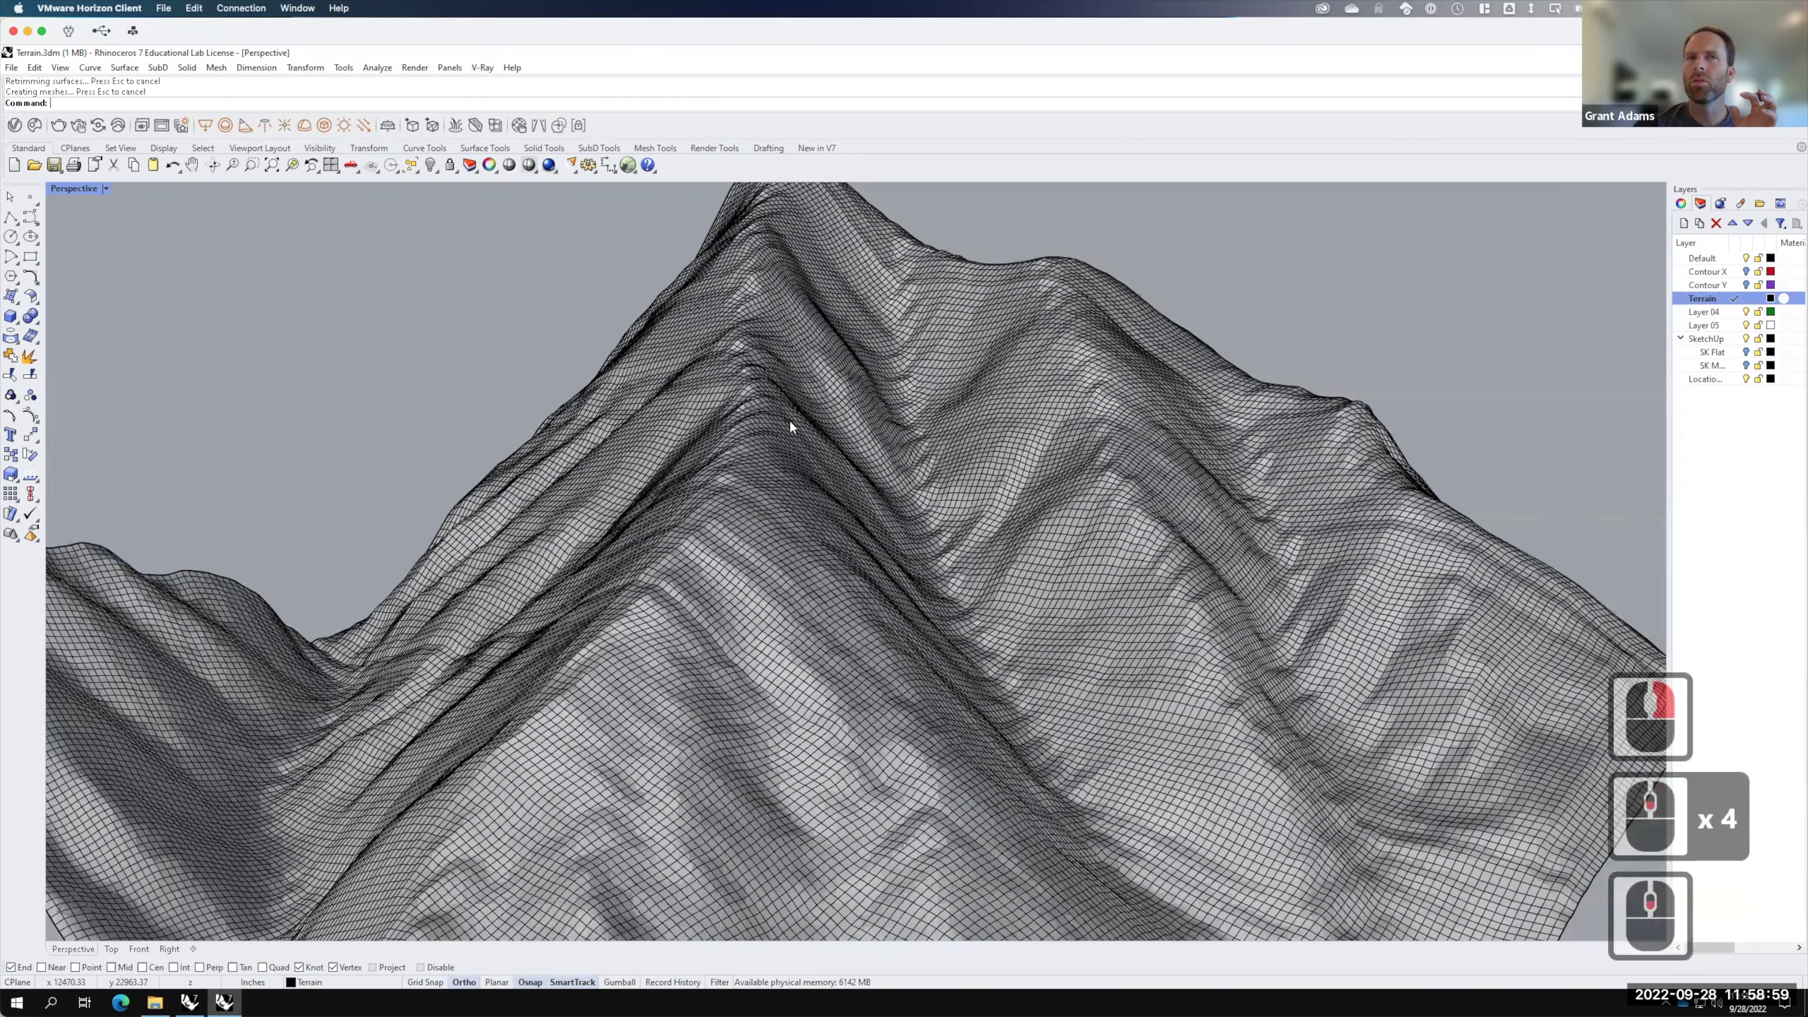
scroll(825, 437, "down", 1)
left_click(825, 436)
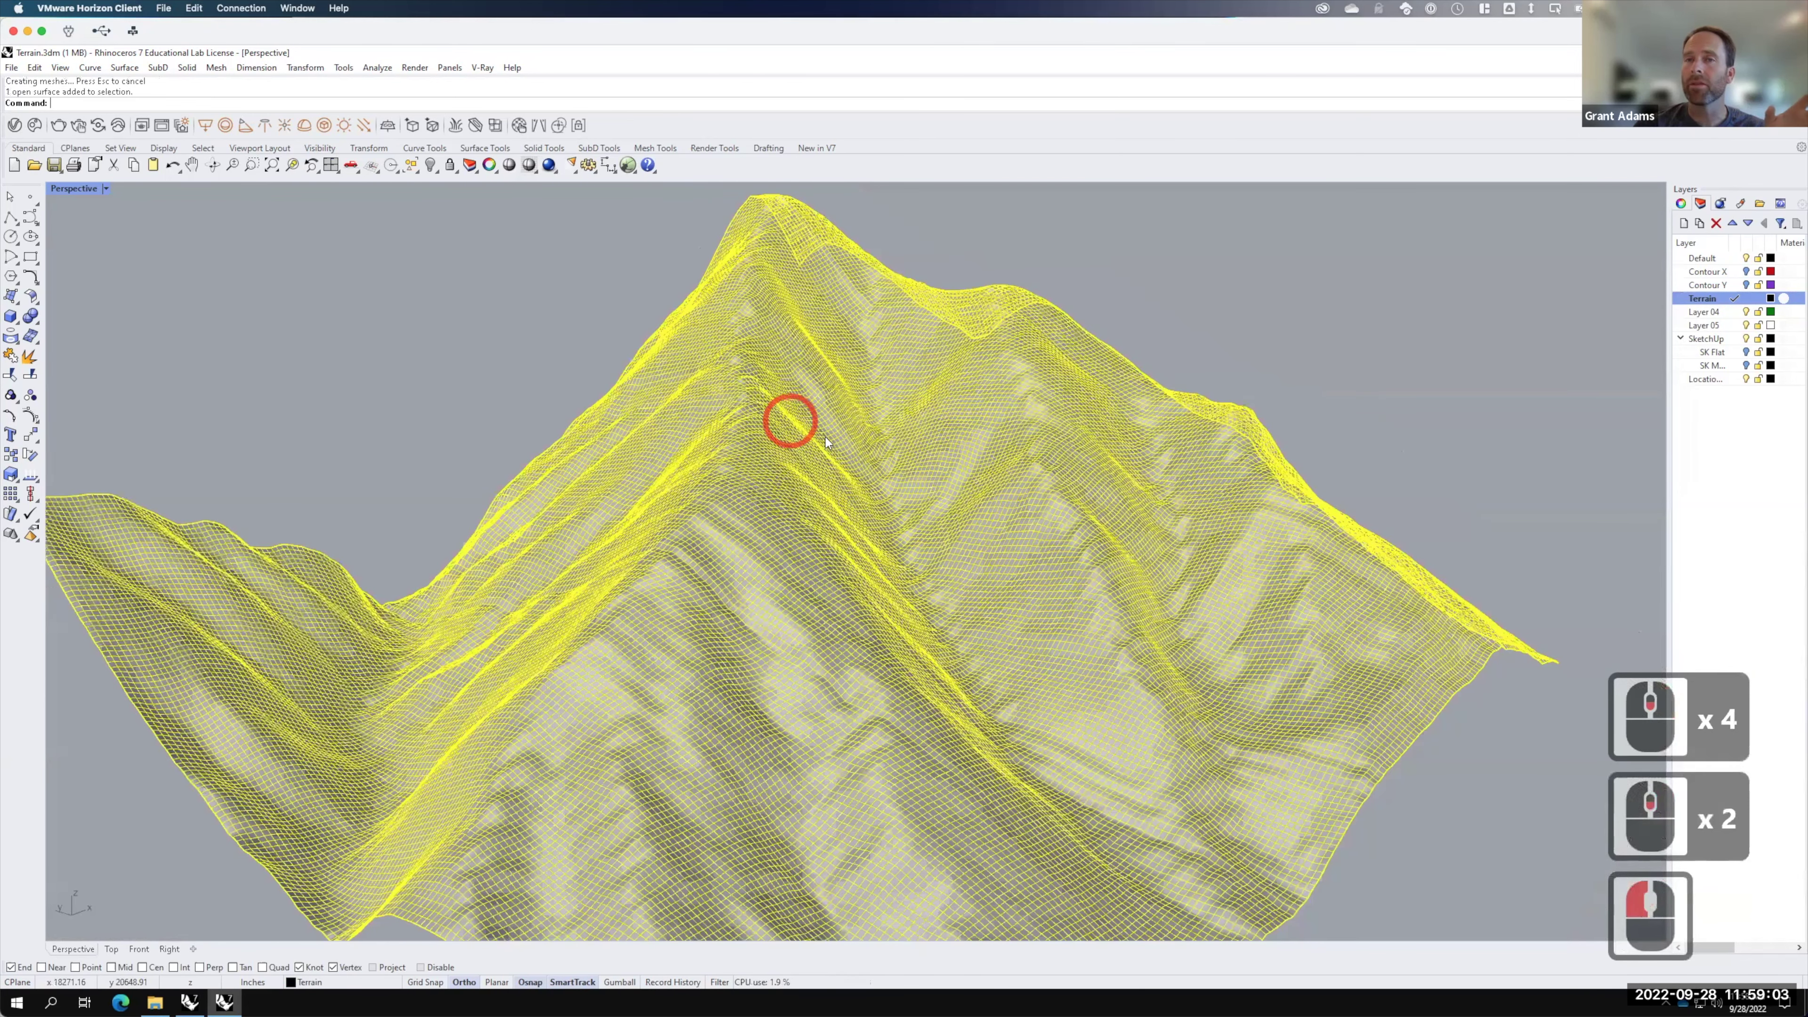
left_click(1500, 426)
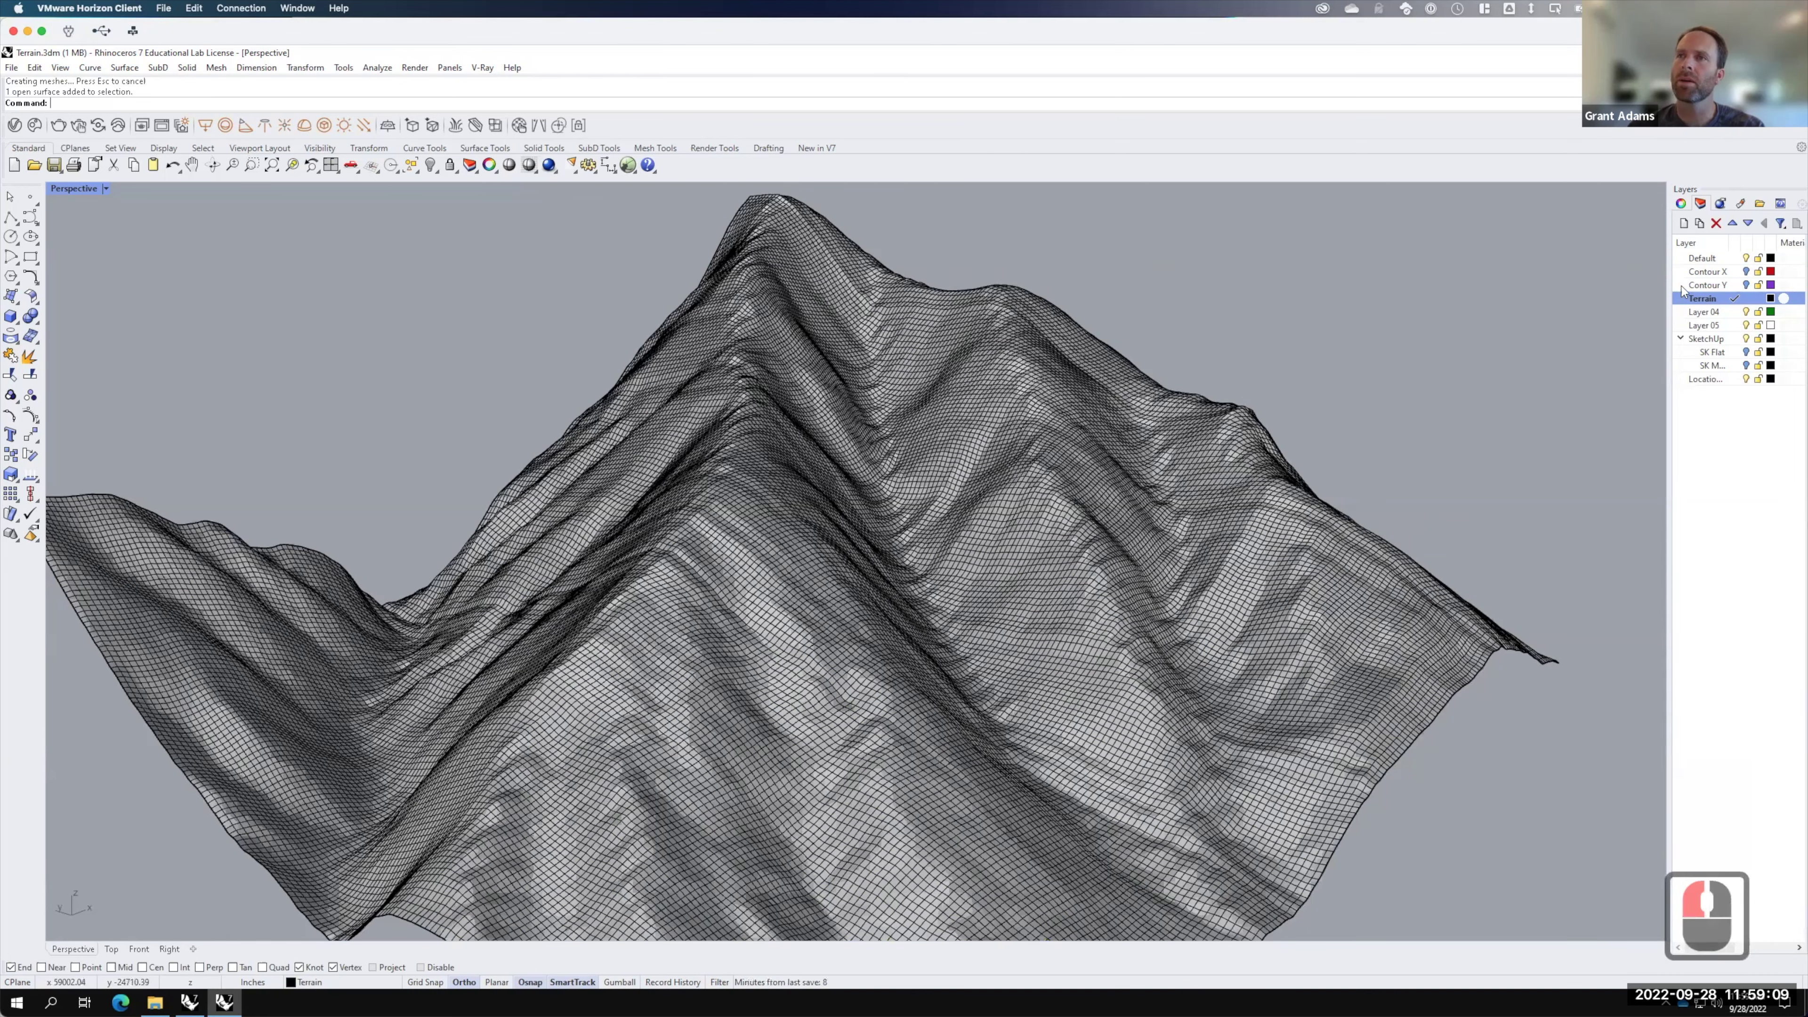
Step: Duplicate the Terrain layer, colour Terrain - Copy dark green, and make it current
right_click(1706, 303)
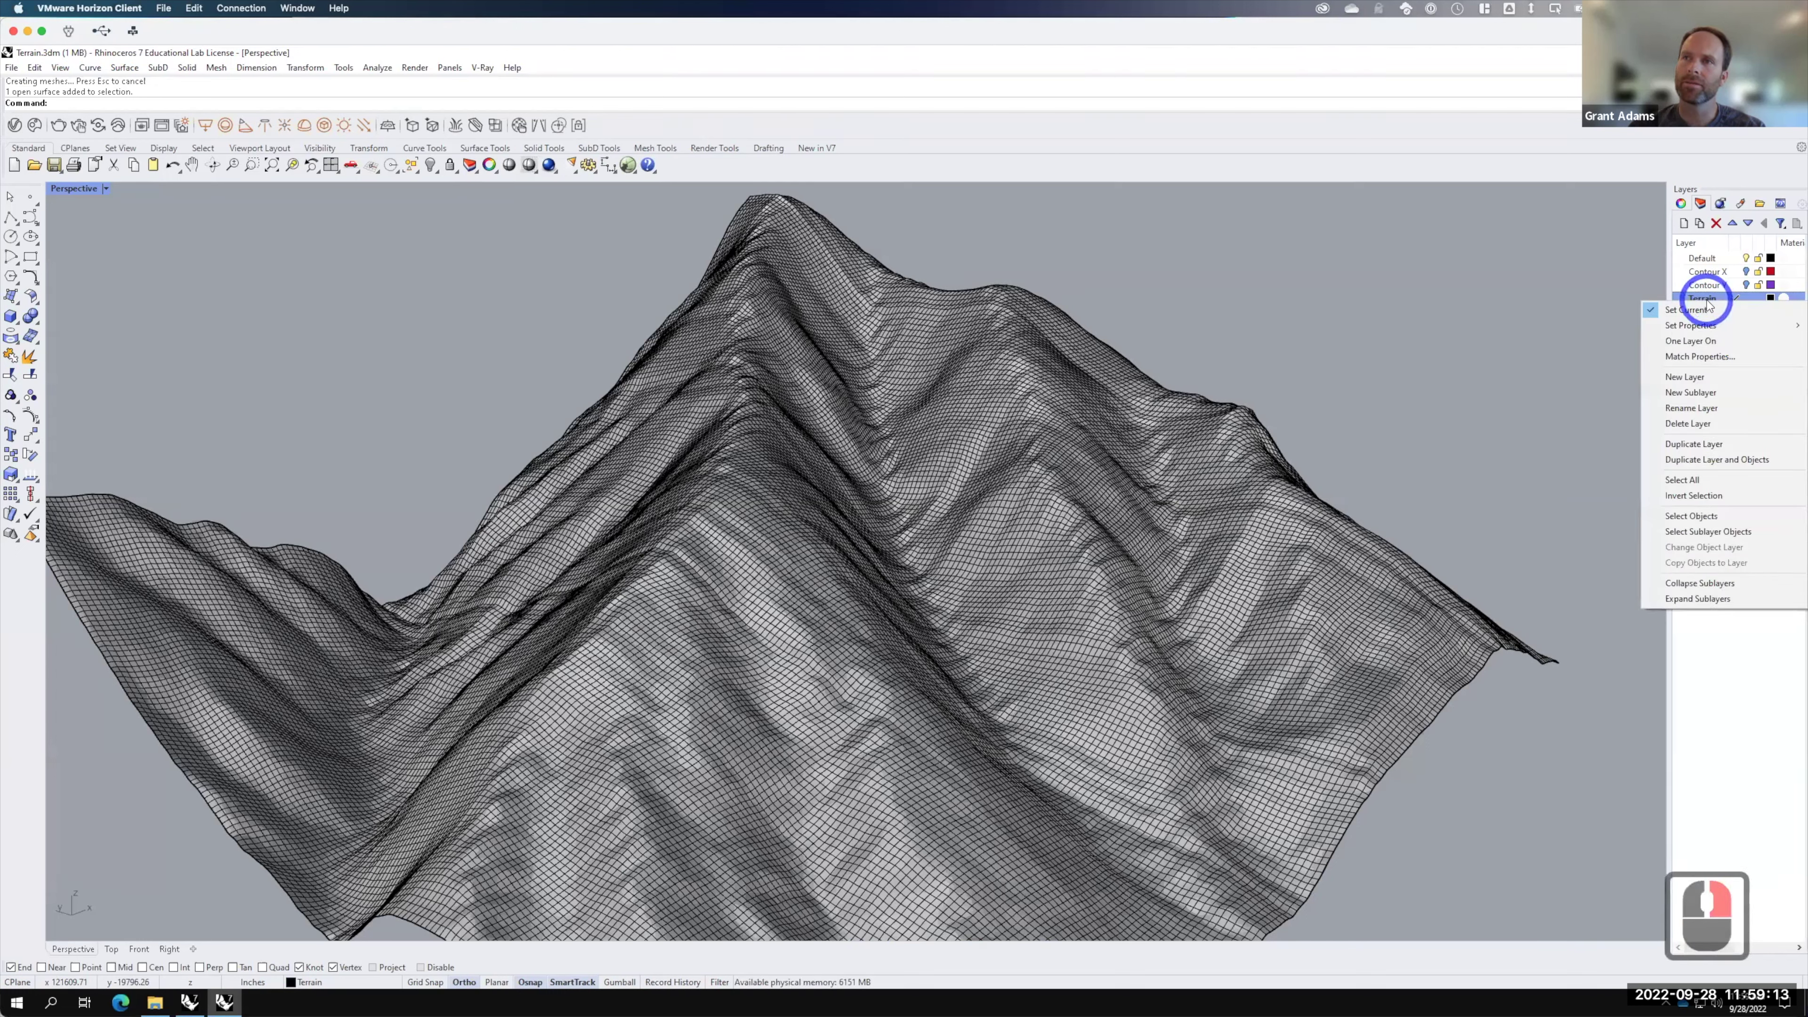
left_click(1705, 445)
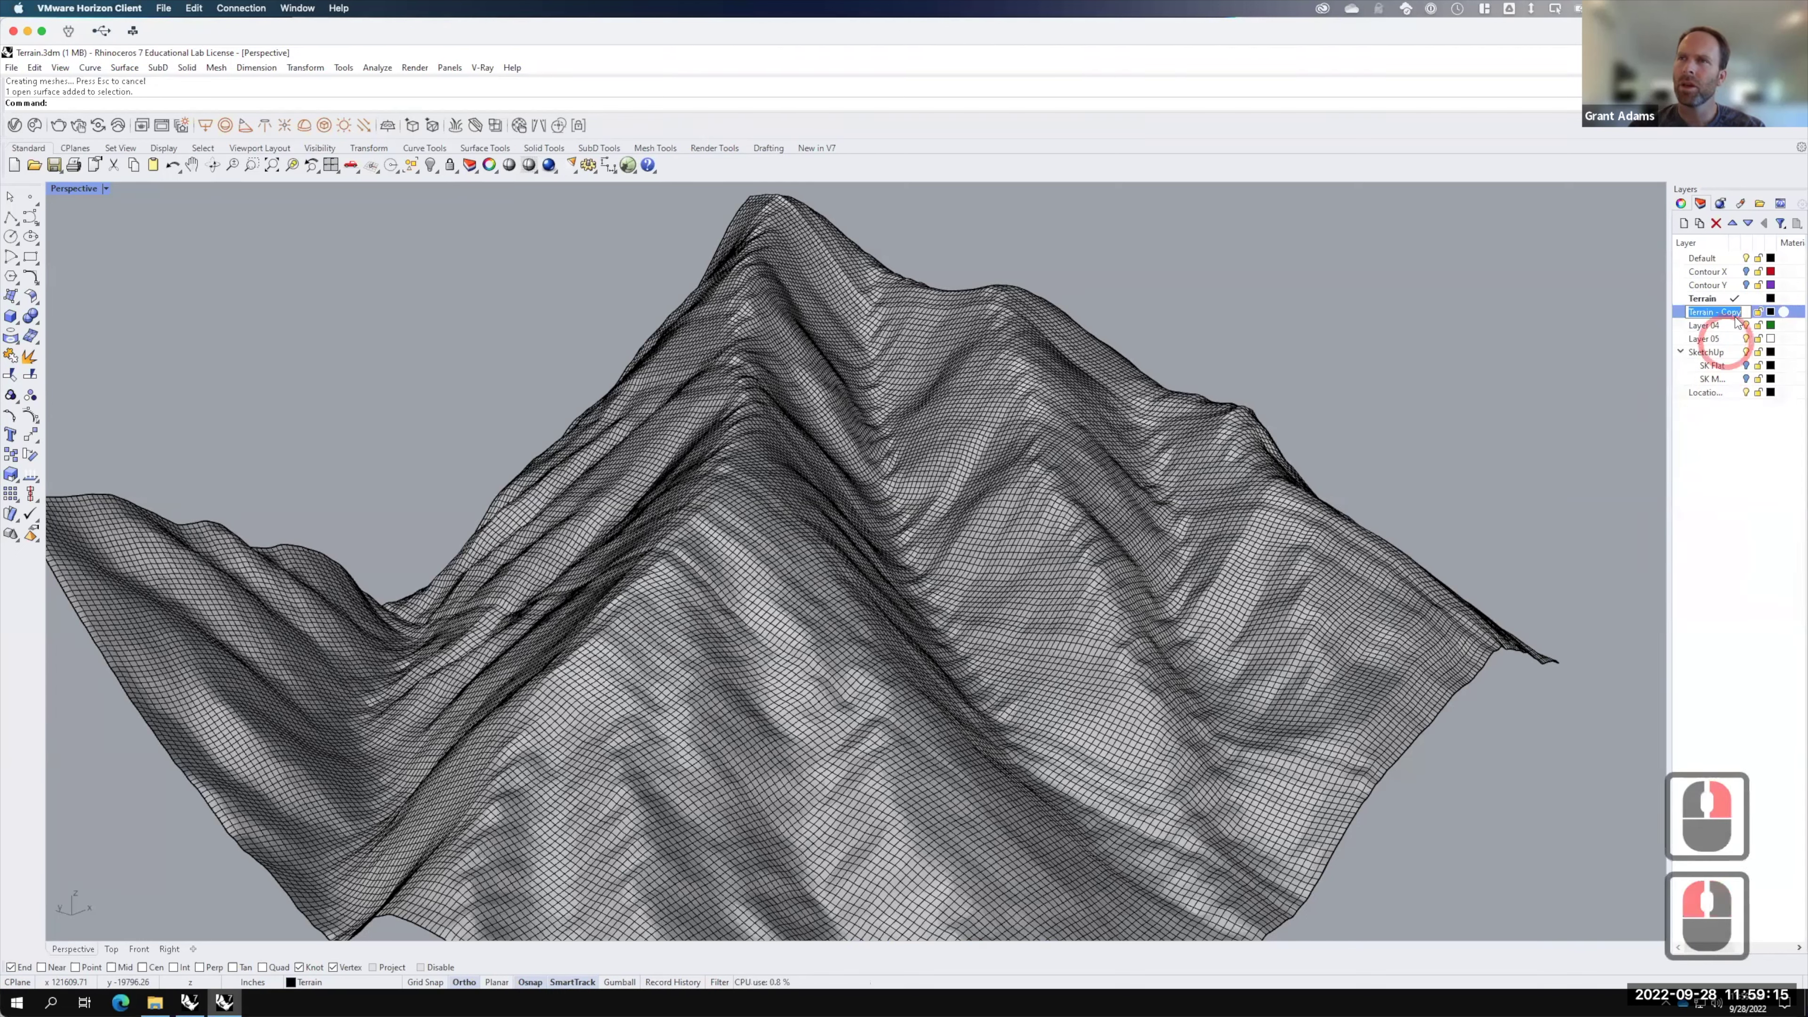
left_click(1771, 312)
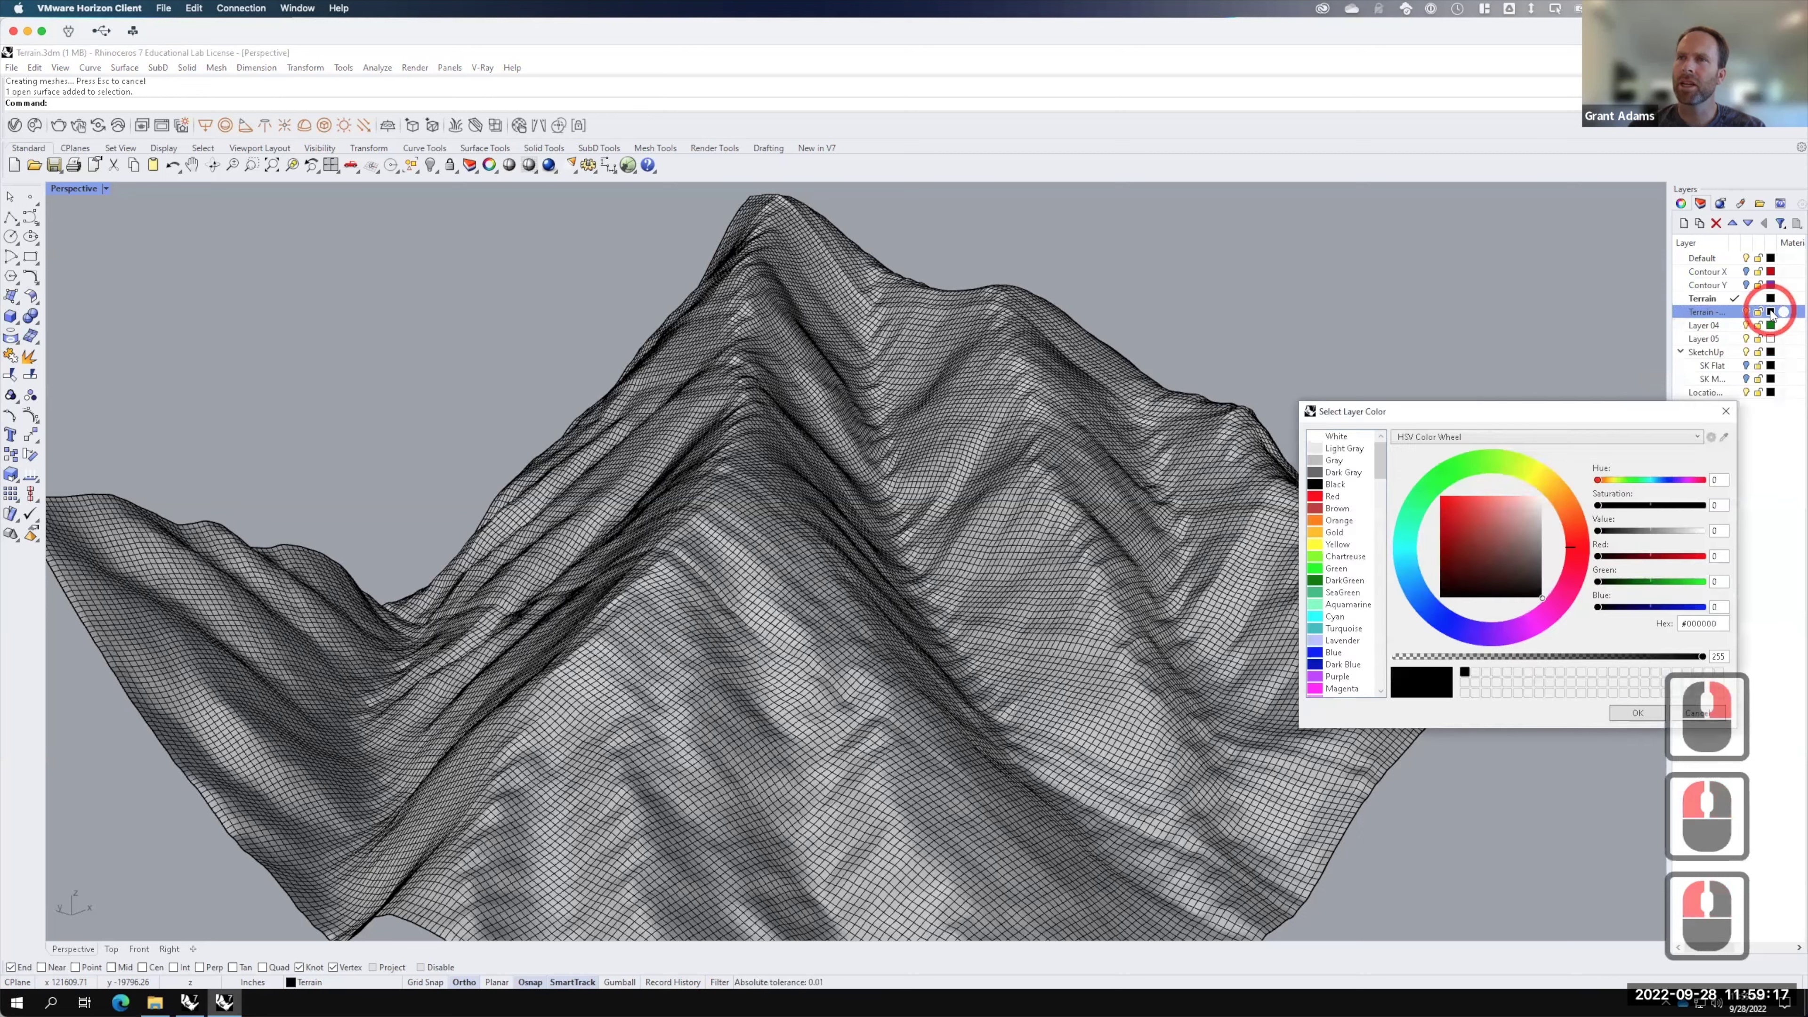
left_click(1331, 580)
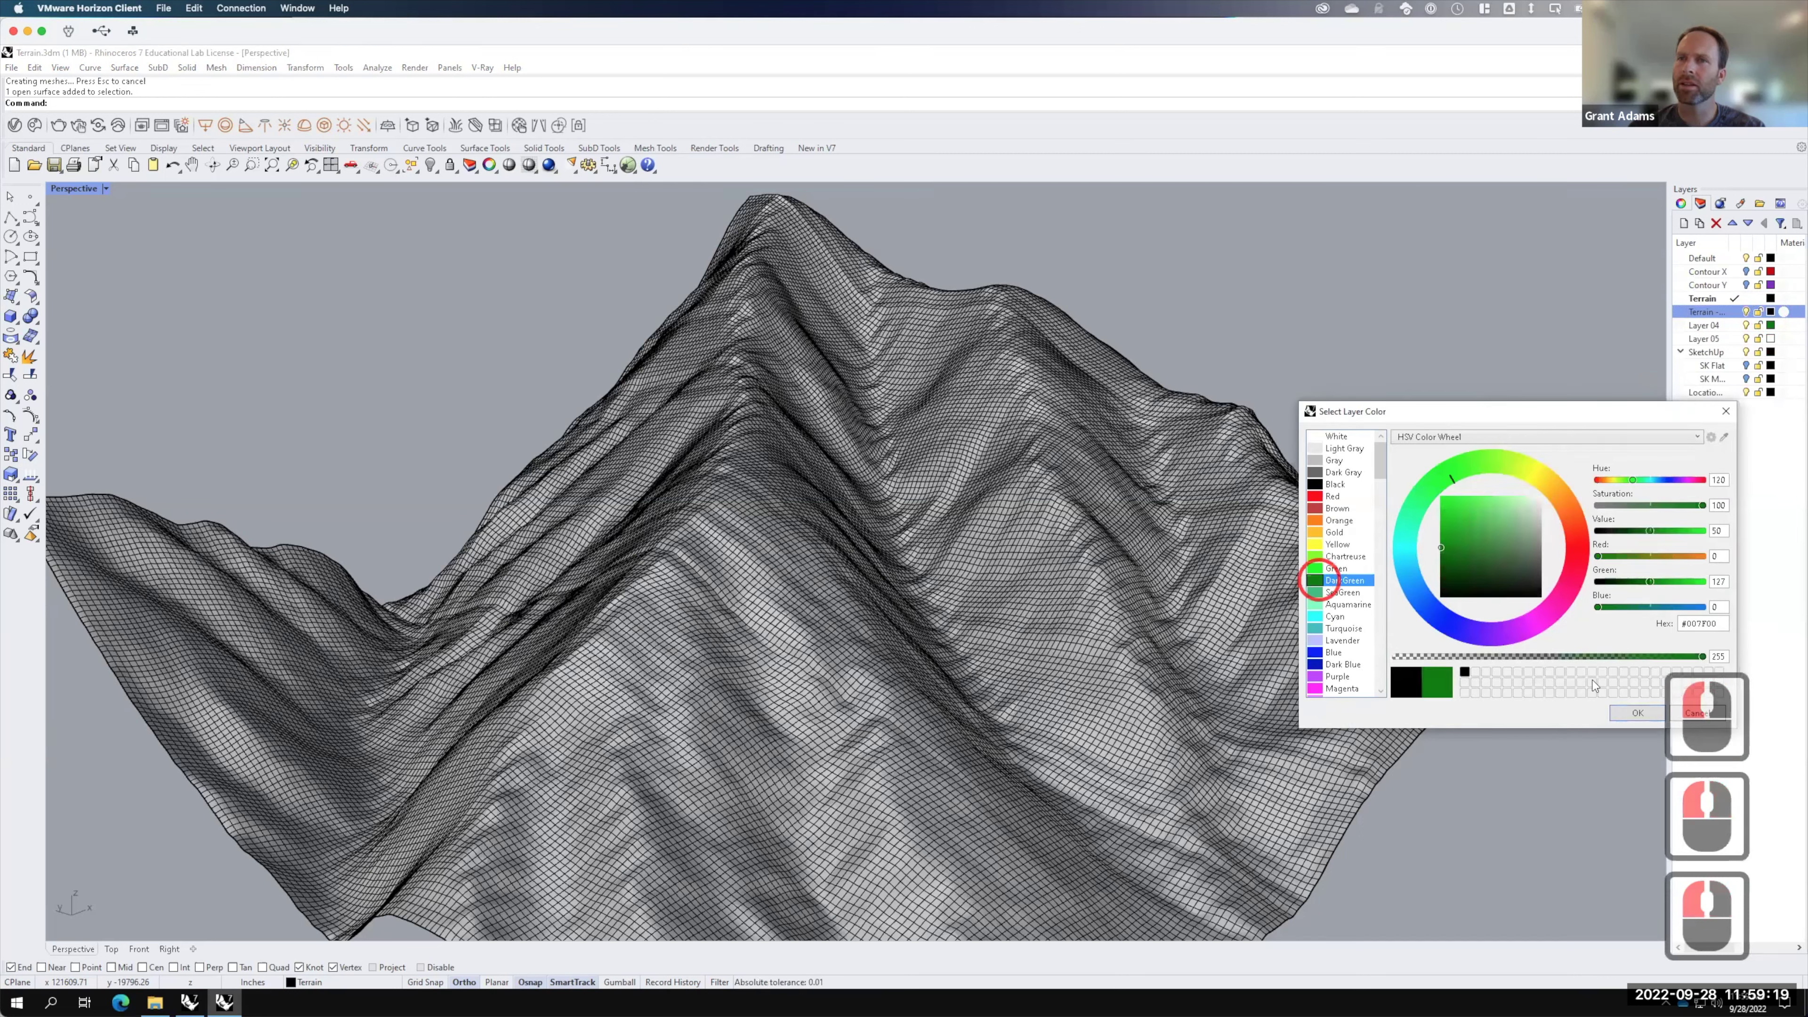
left_click(1635, 714)
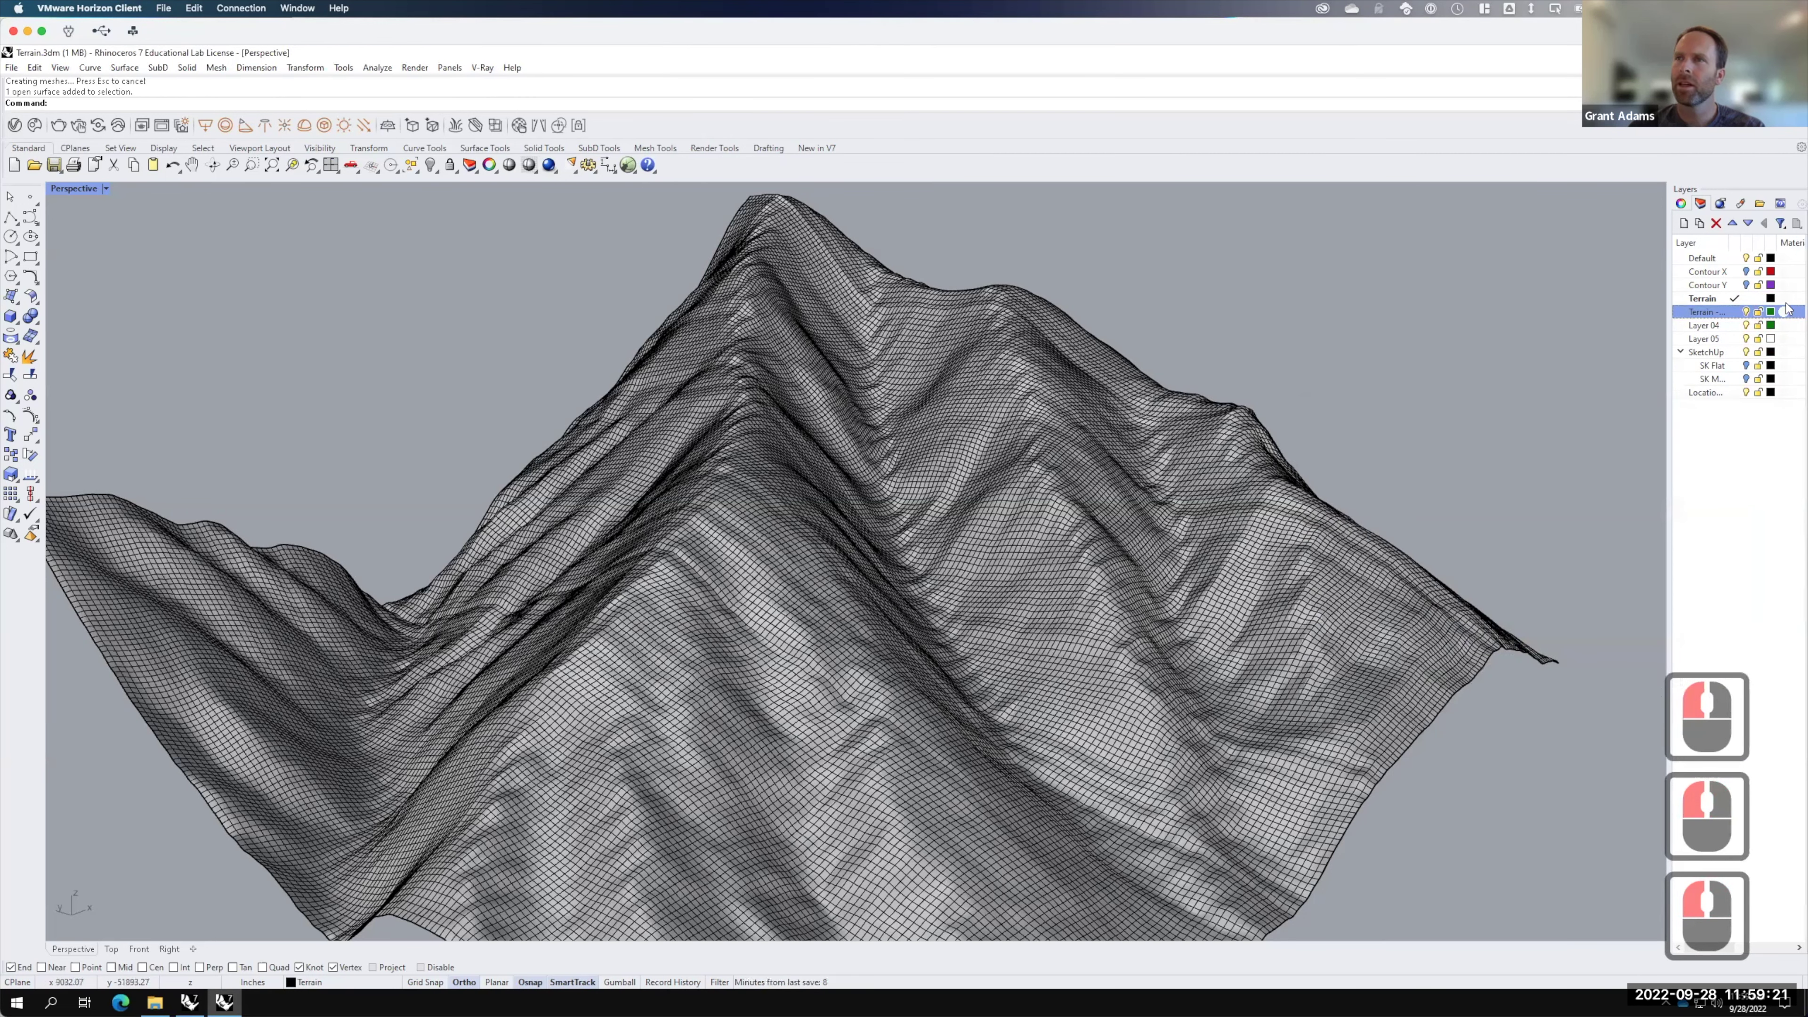
left_click(1744, 298)
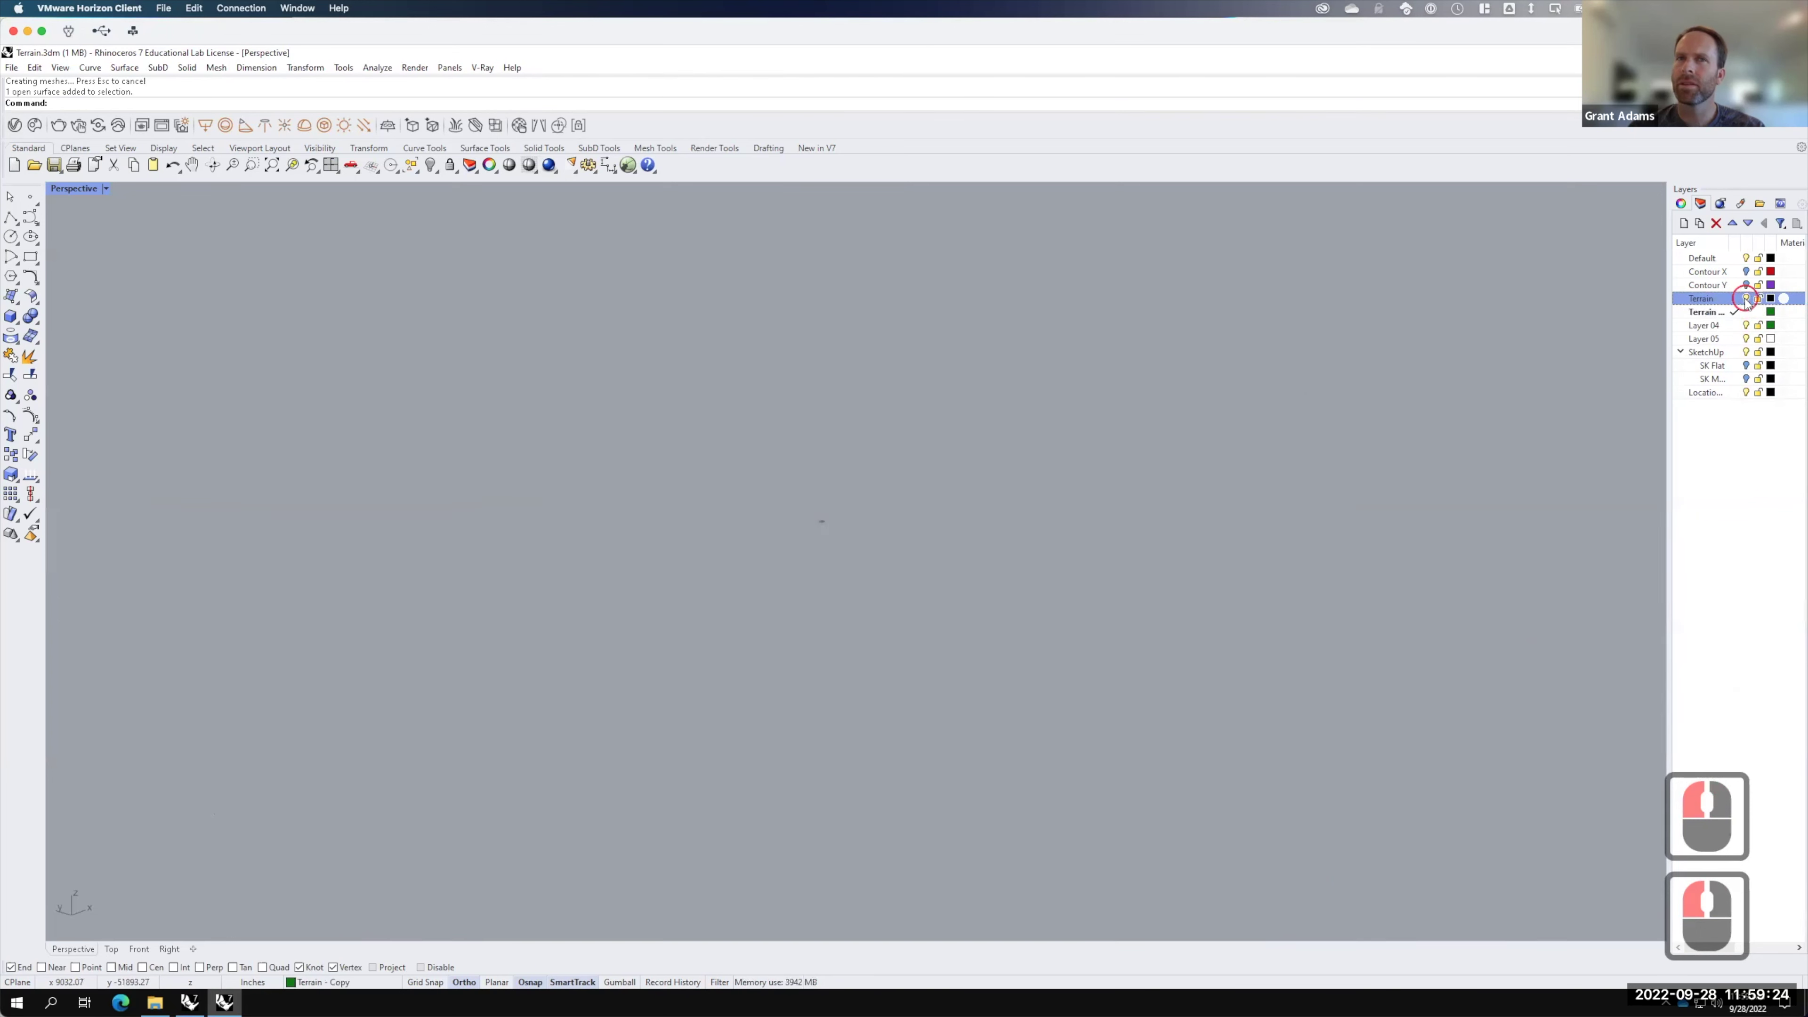
left_click(1744, 299)
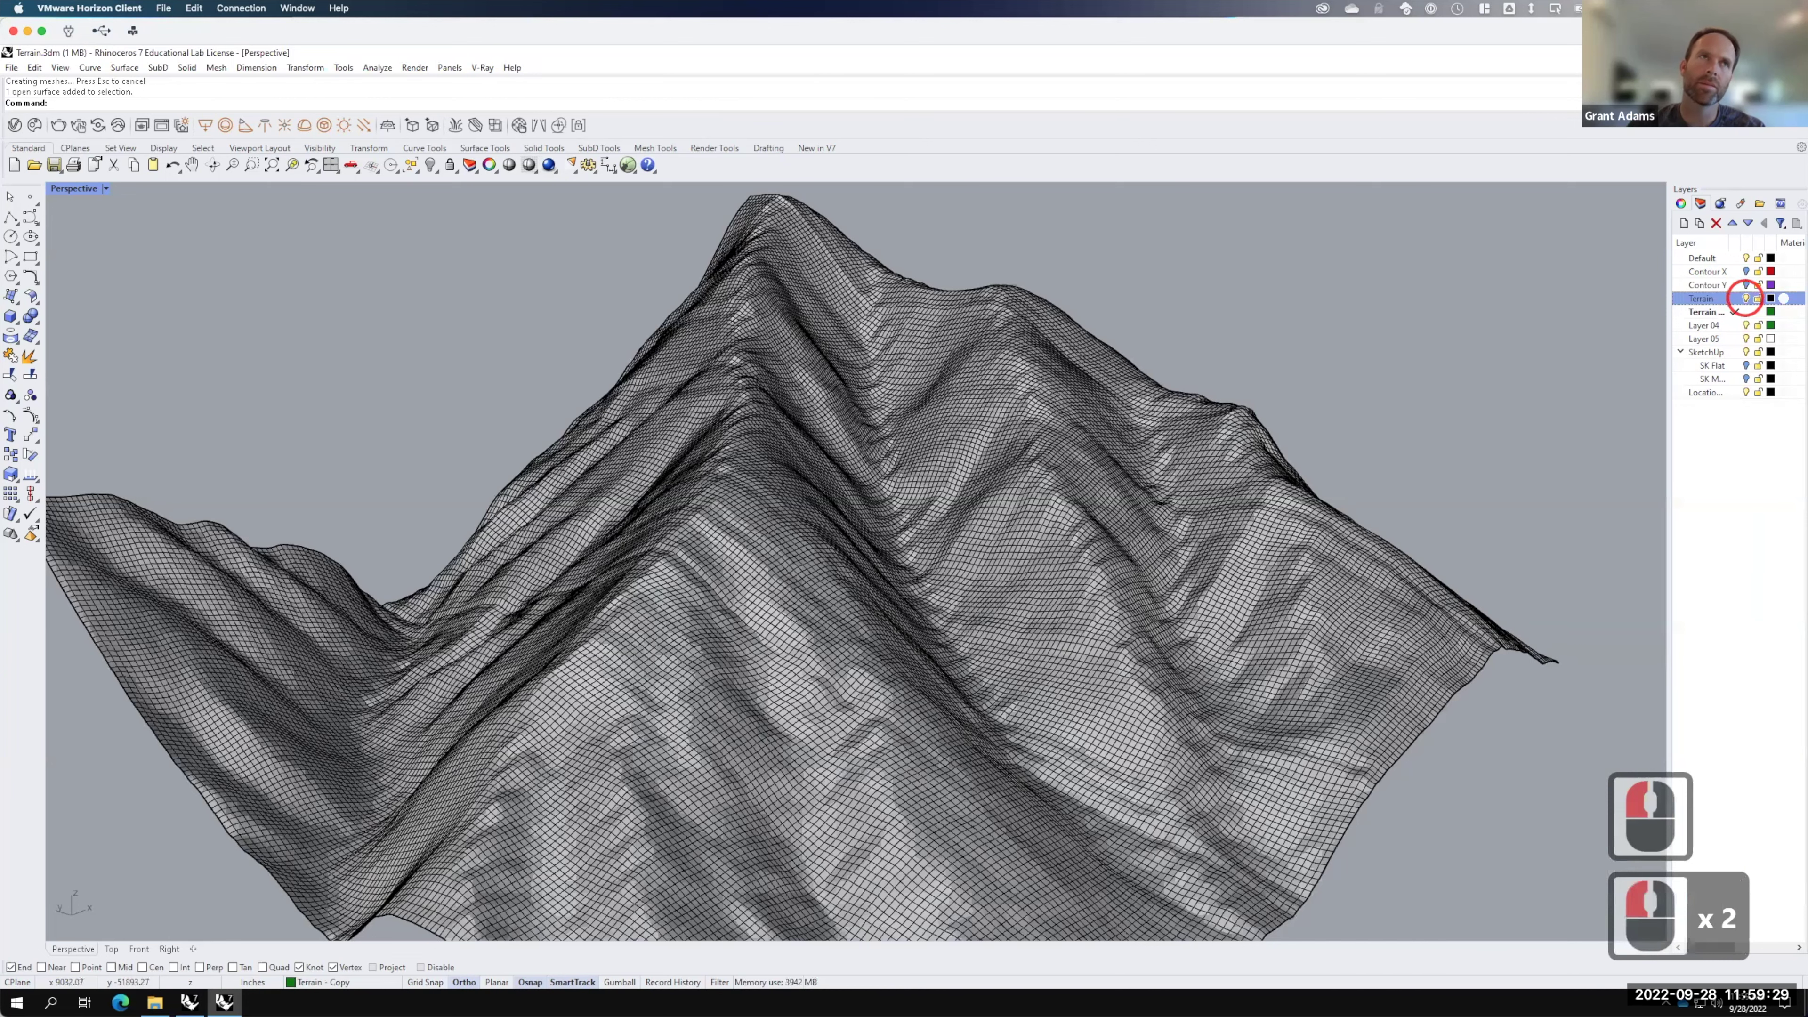
Step: Copy the terrain surface in place and start moving it to the Terrain - Copy layer
left_click(1045, 443)
type("copy")
key("Return")
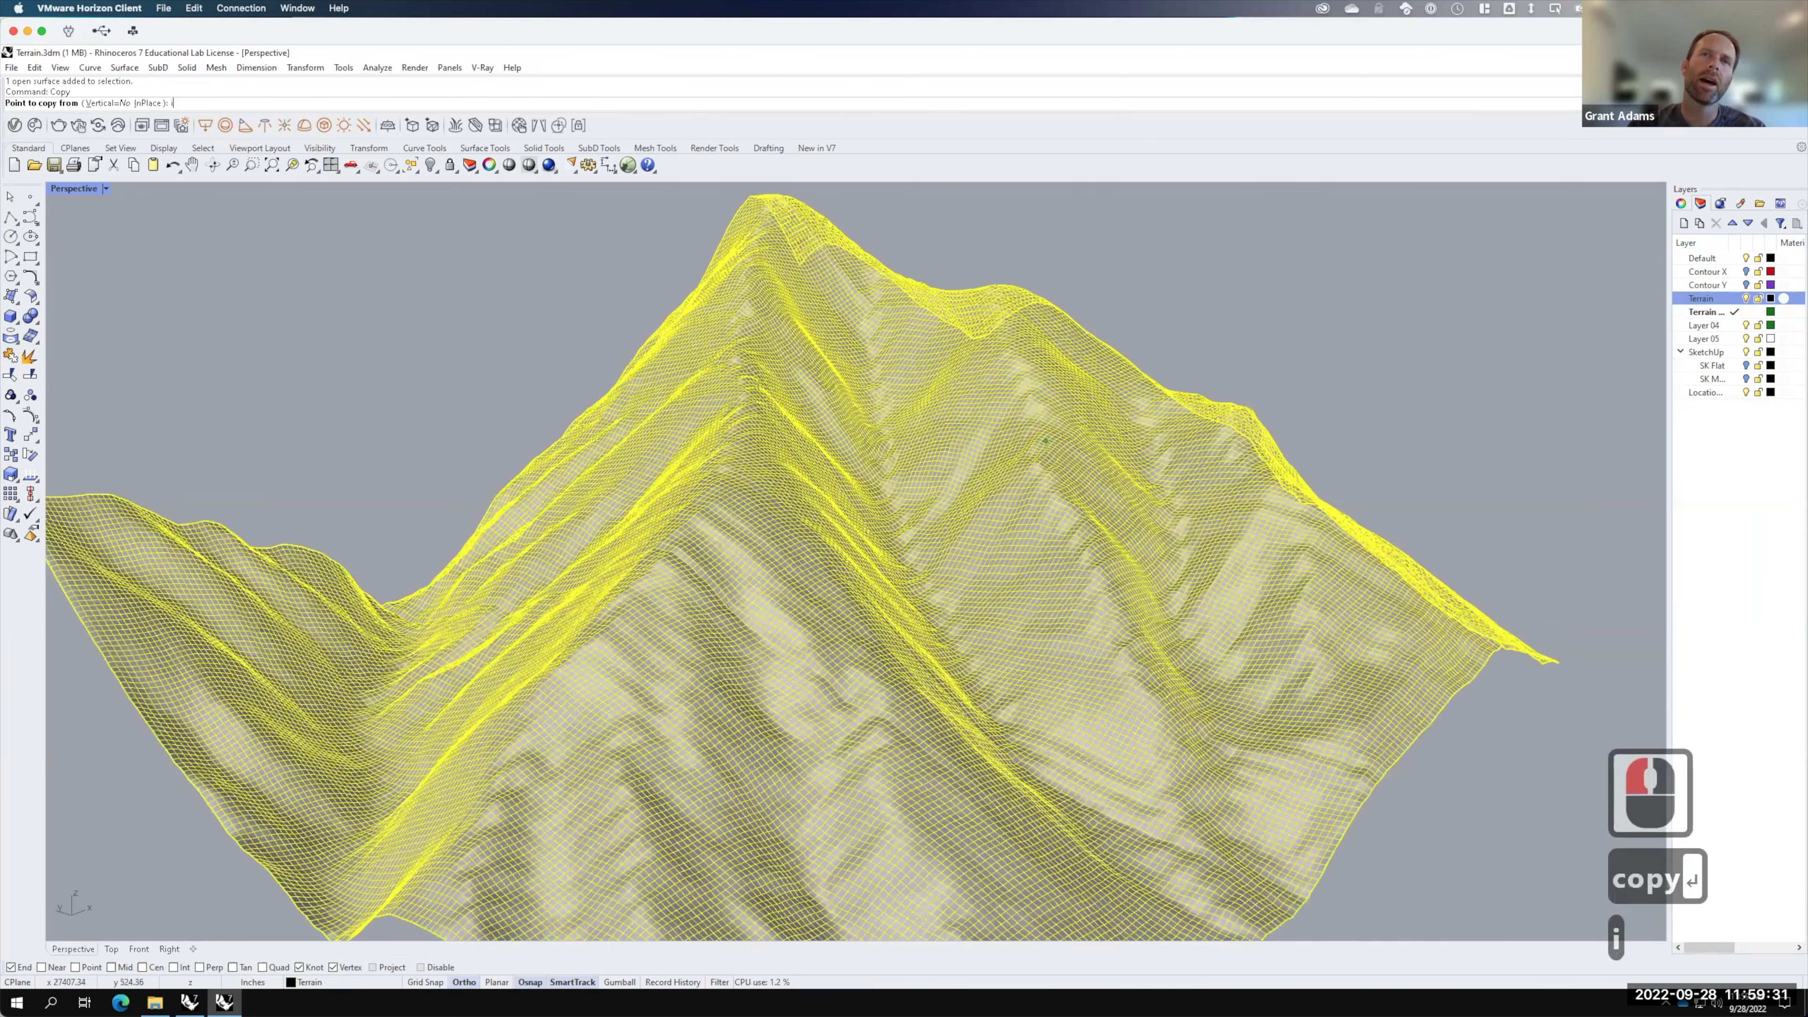
type("i")
key("Return")
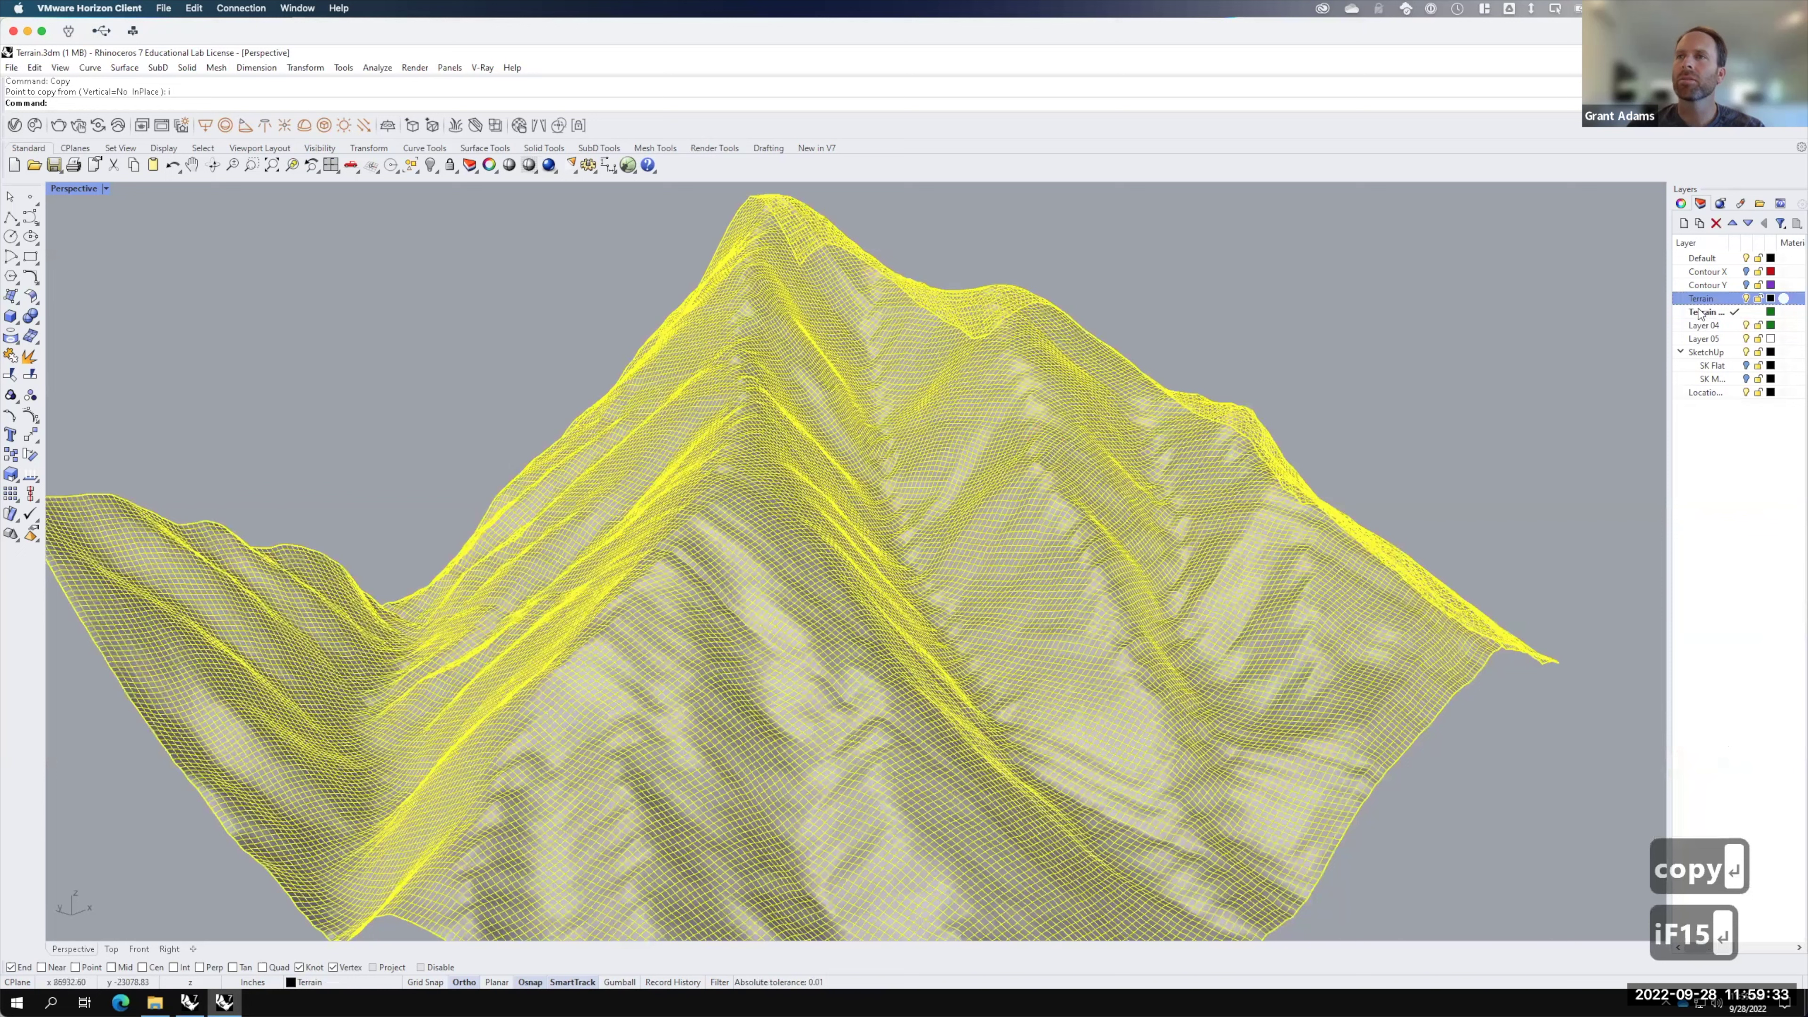
right_click(1700, 312)
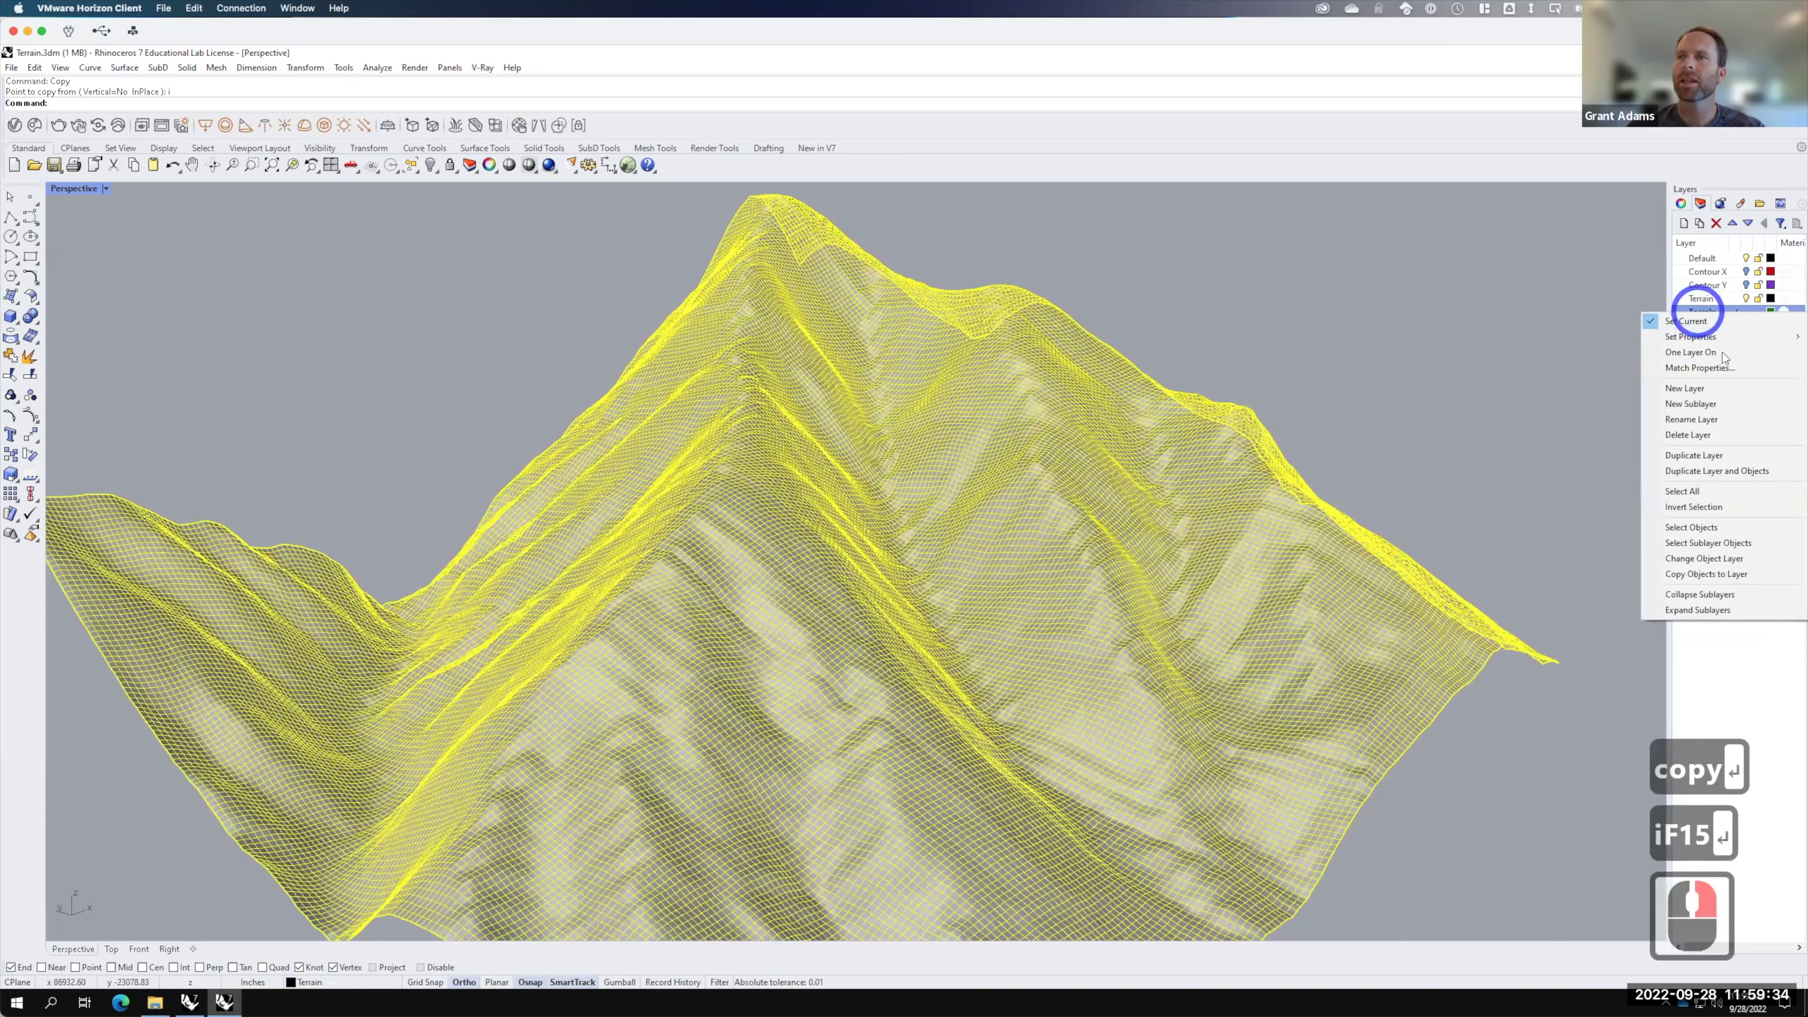
left_click(1706, 565)
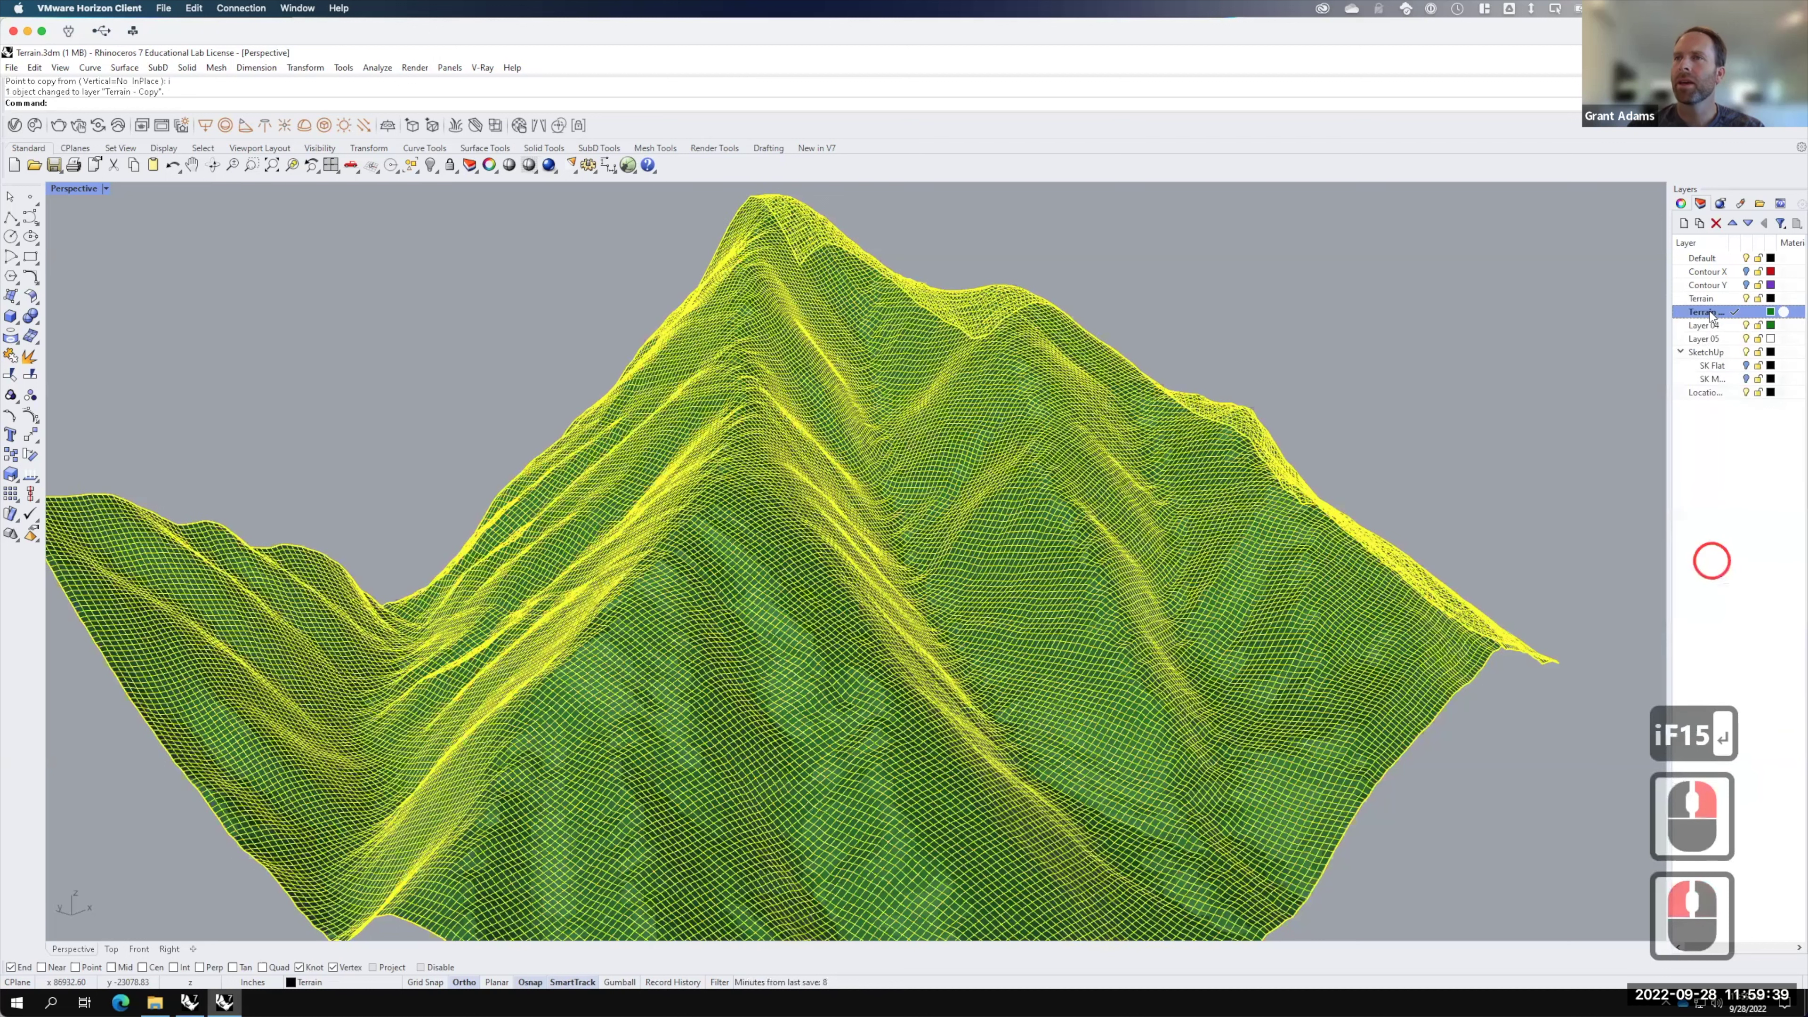
Step: Move the copy onto Terrain - Copy and add a new layer named Terrain 3
left_click(1710, 314)
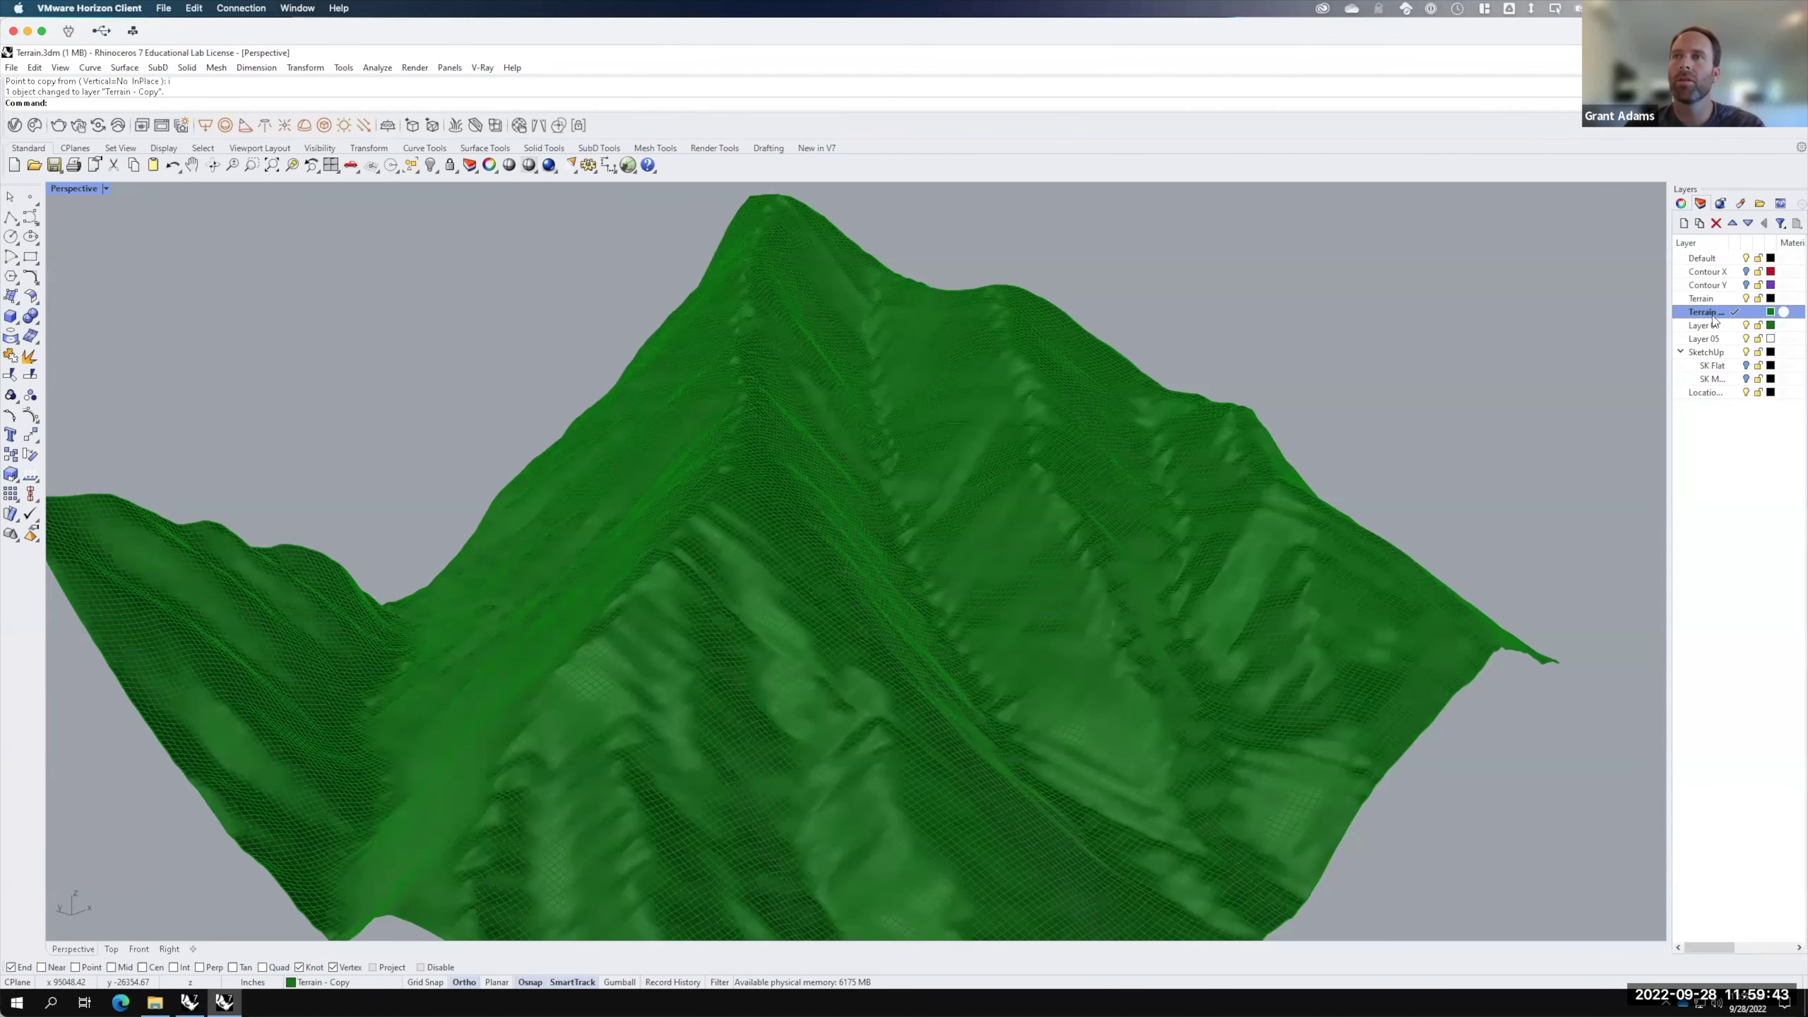
left_click(1684, 224)
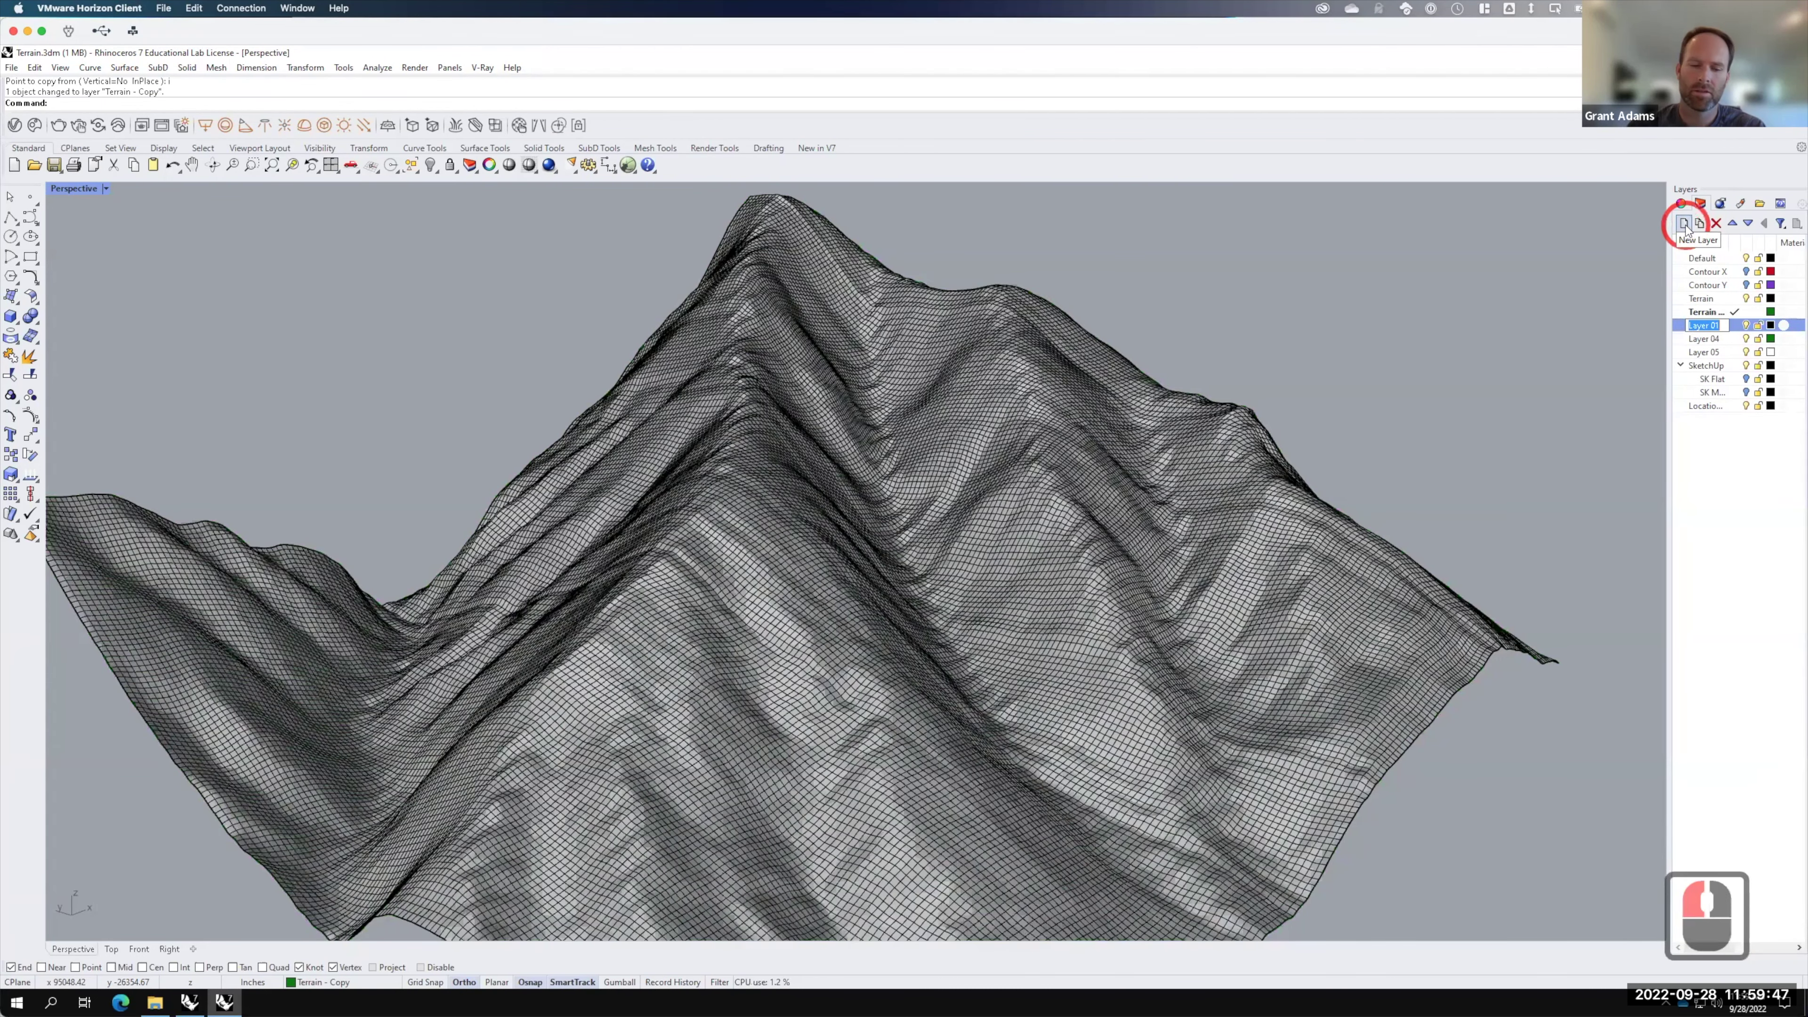
type("Terrain")
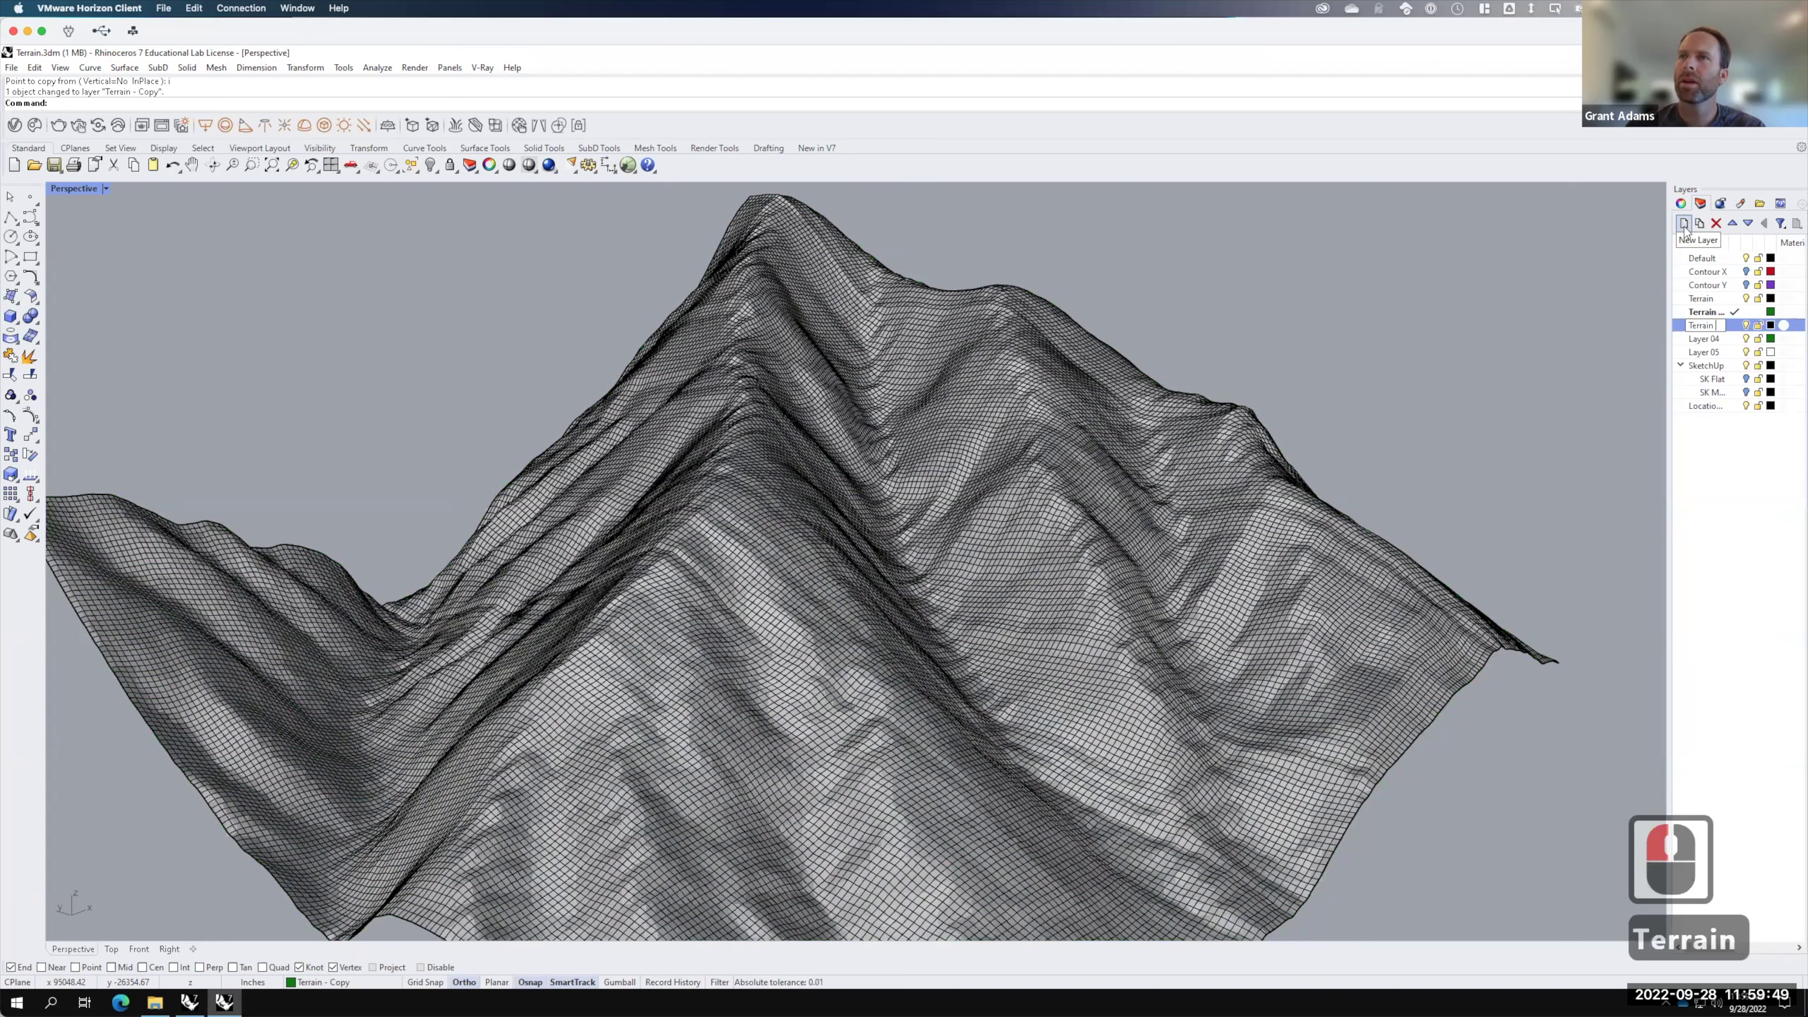
type(" 3")
key("Return")
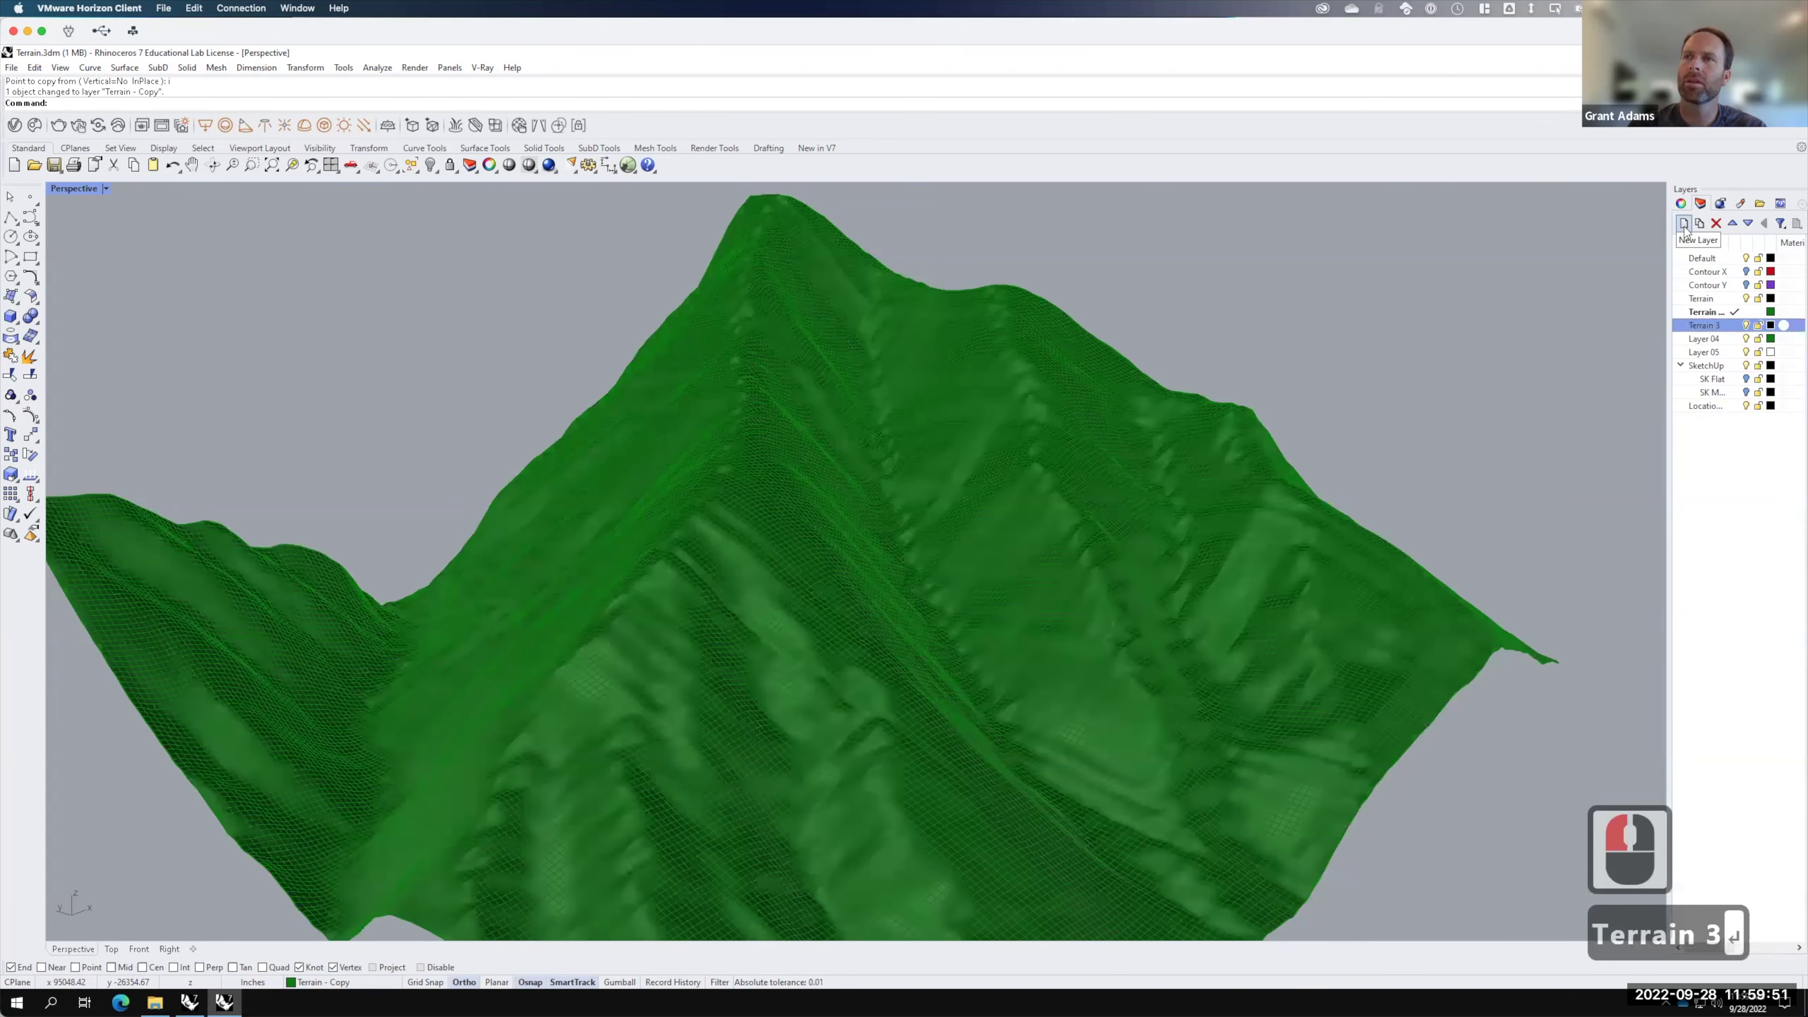
Step: Add a layer named Terrain 4 and select the green terrain copy among overlapping surfaces
left_click(1684, 224)
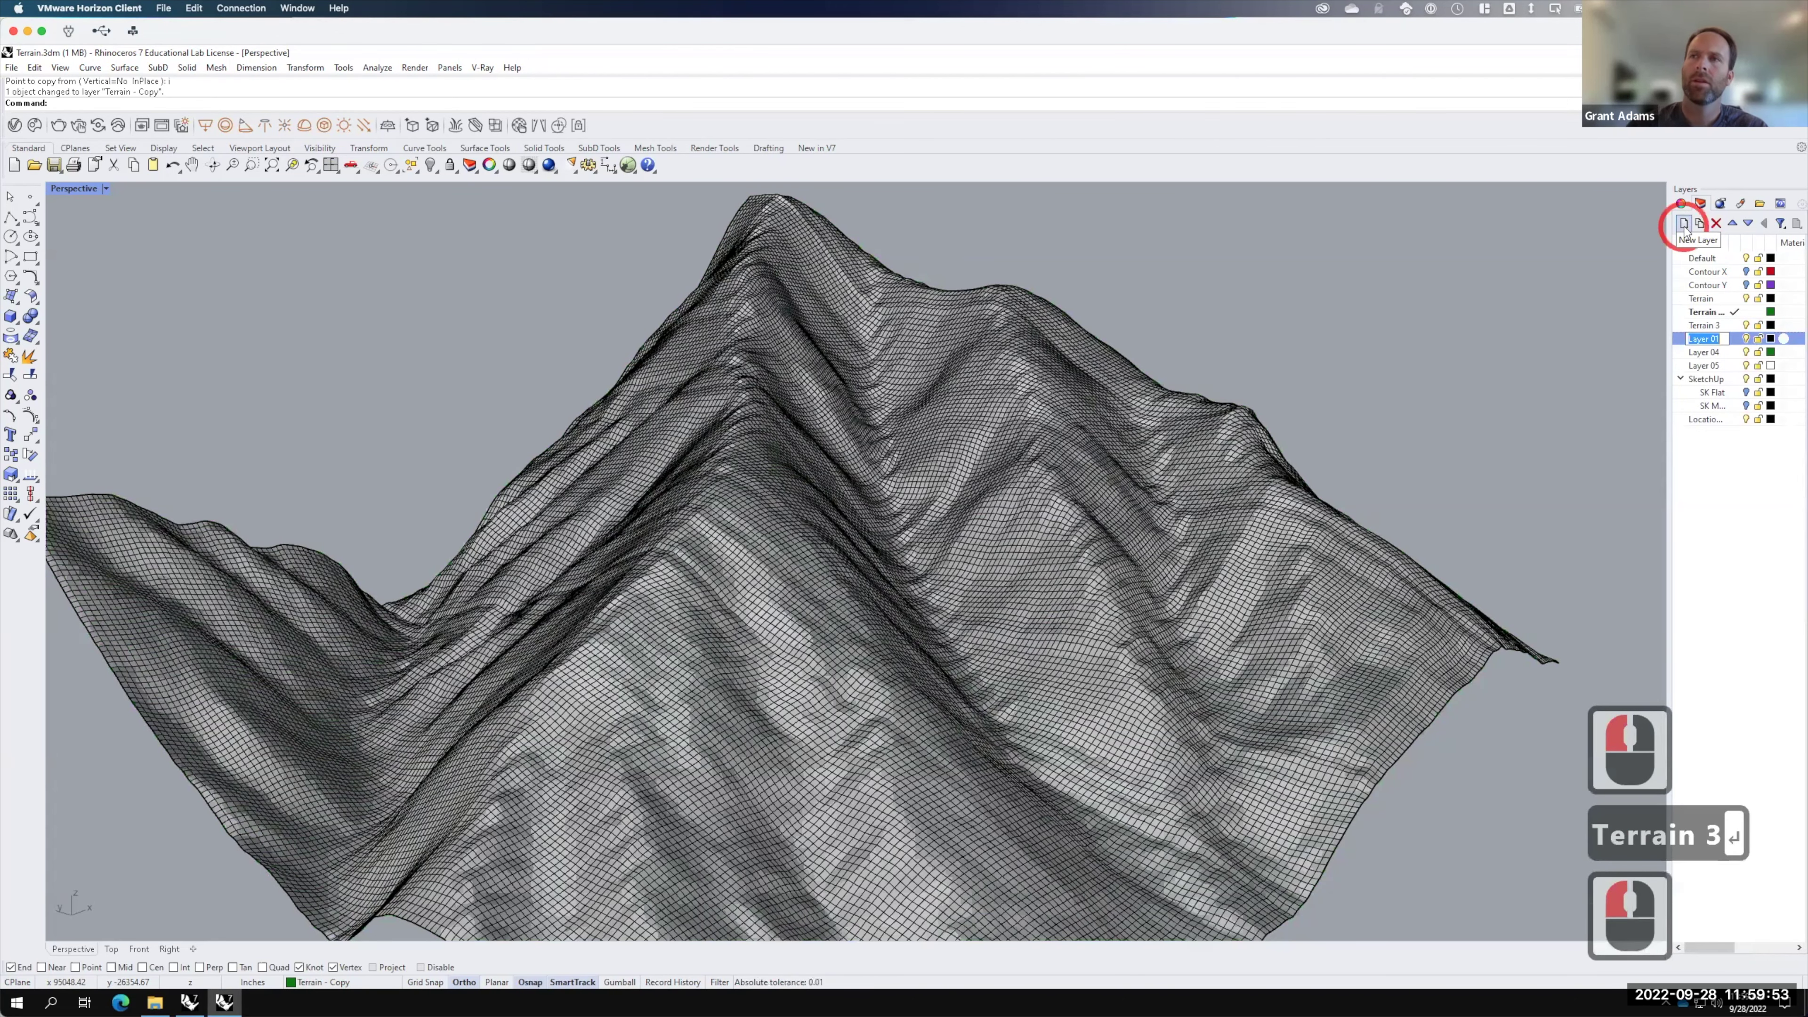
type("Terrain 4")
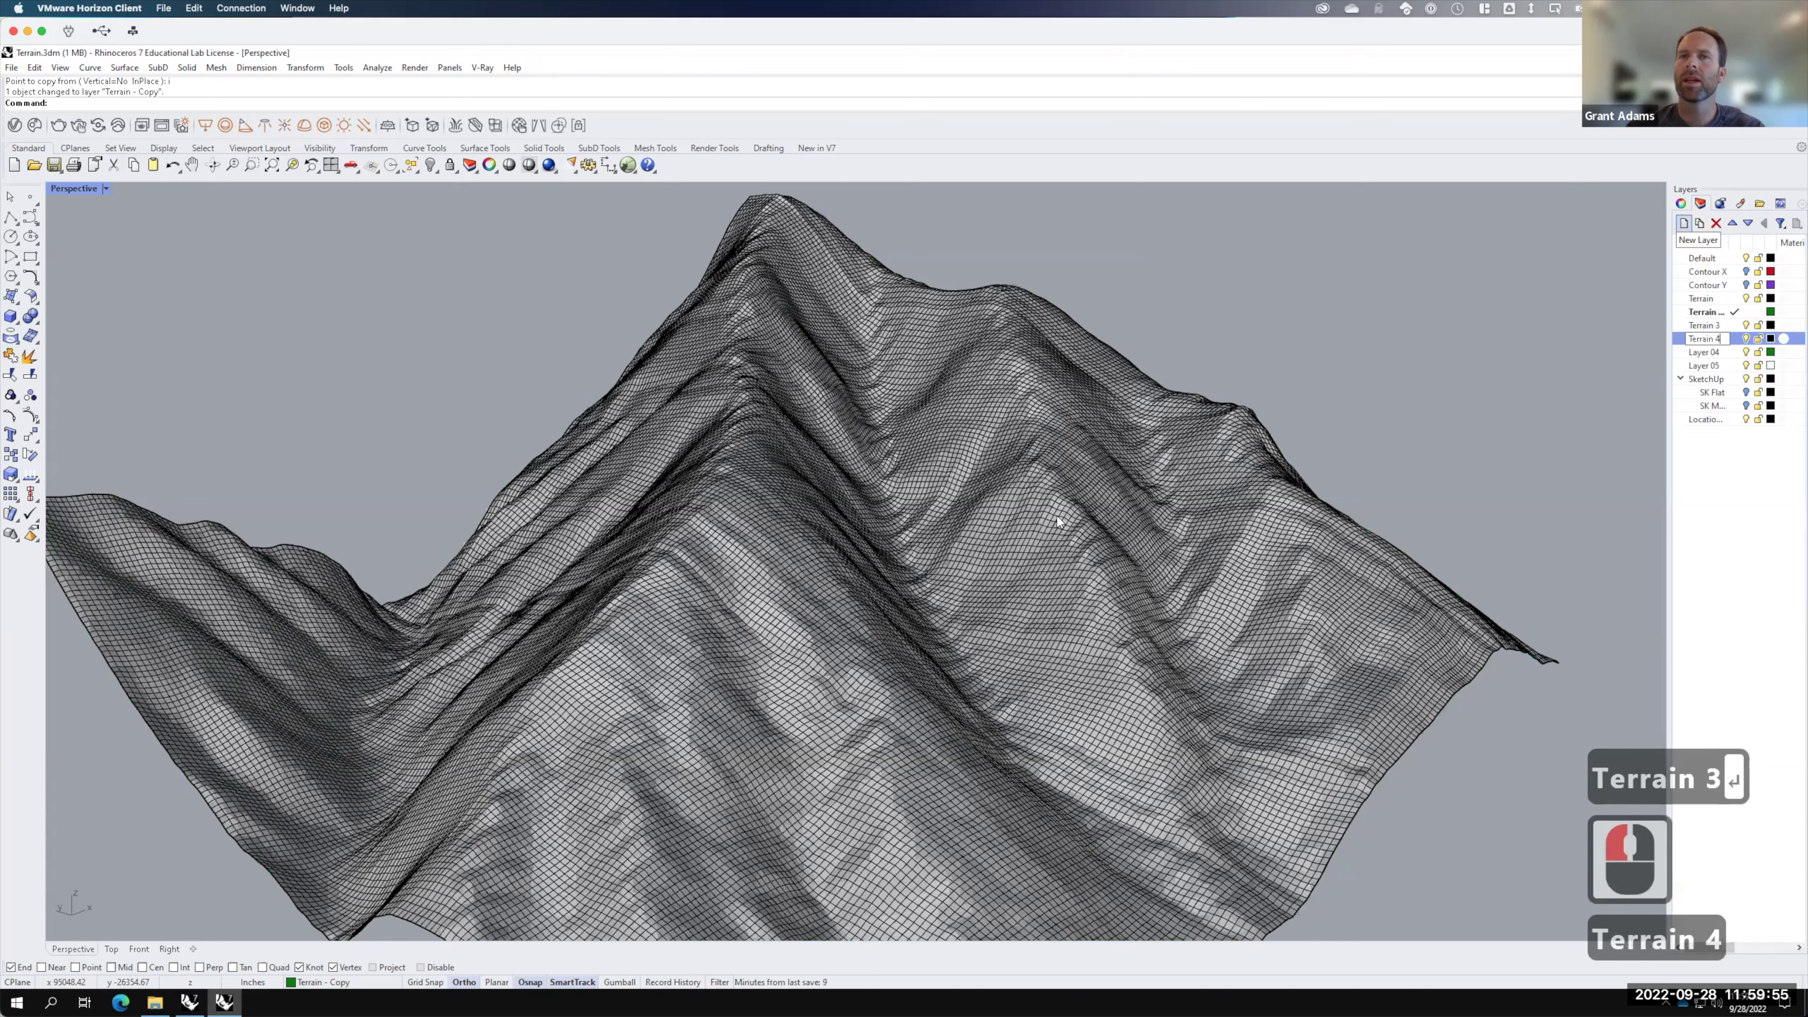
key("Return")
left_click(1135, 461)
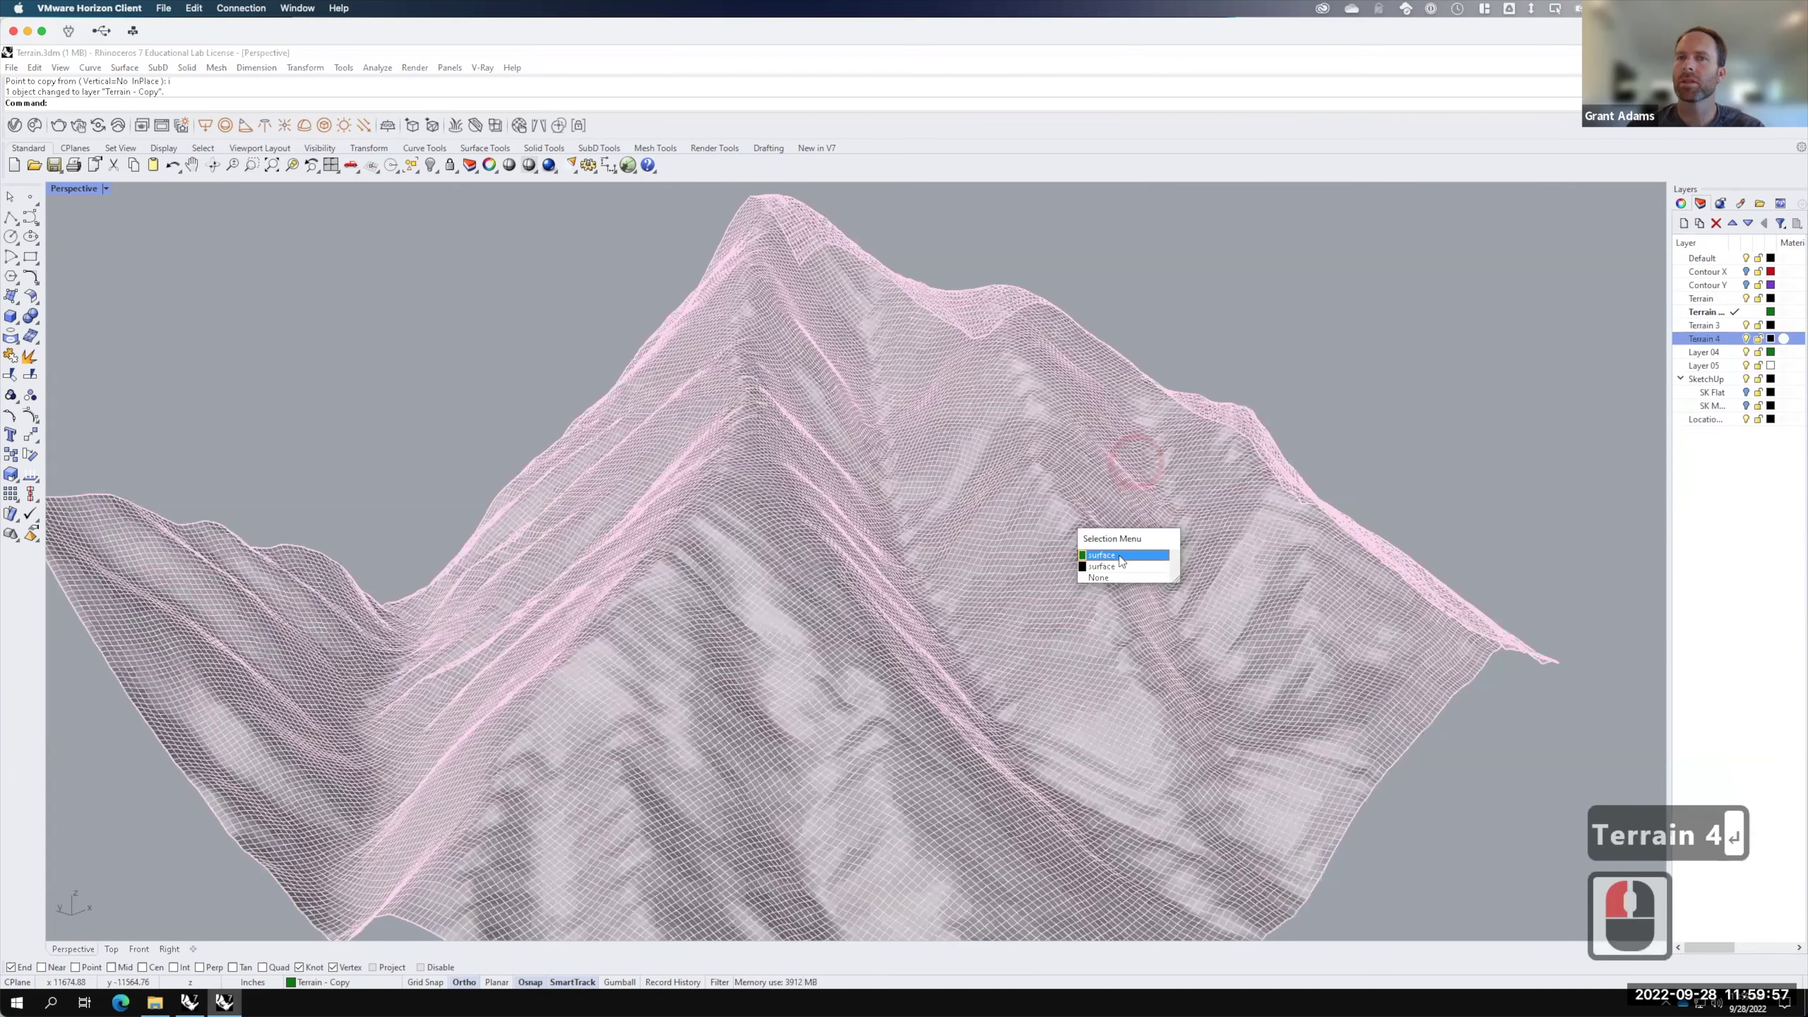
left_click(1593, 430)
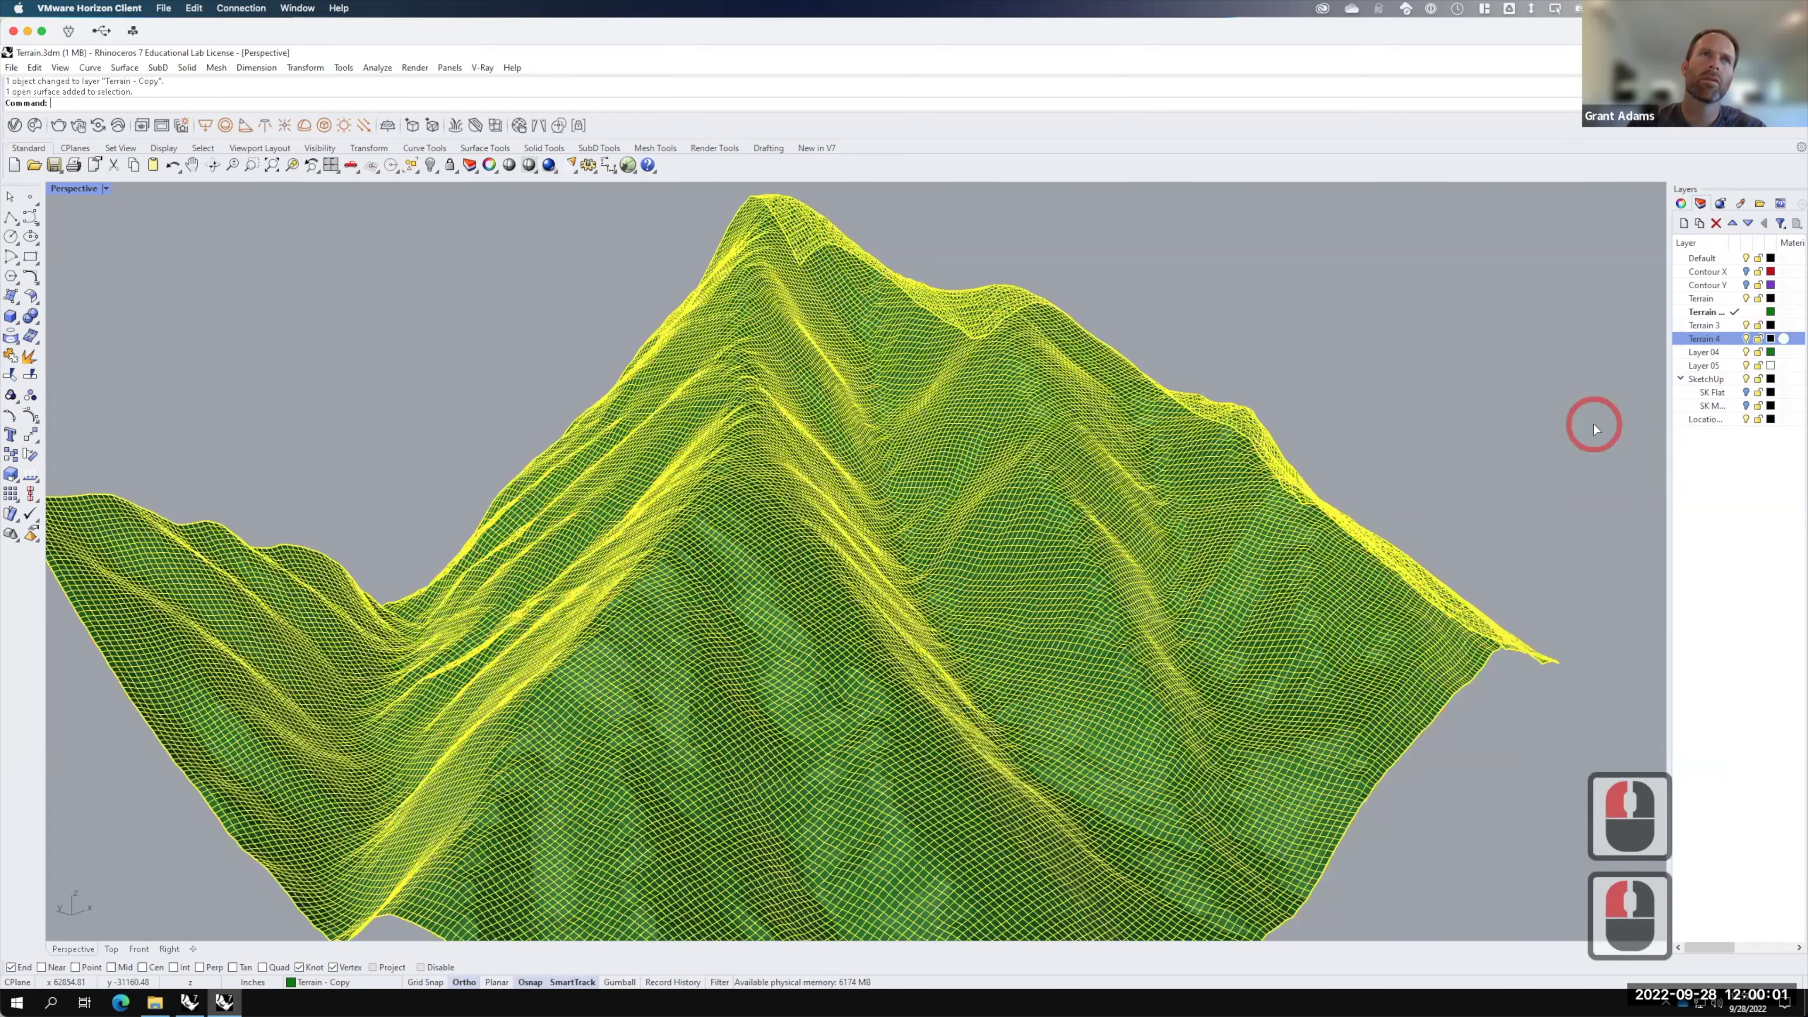
Step: Copy the terrain in place and move the copy onto the Terrain 3 layer
type("copy")
key("Return")
type("i")
key("Return")
right_click(1696, 325)
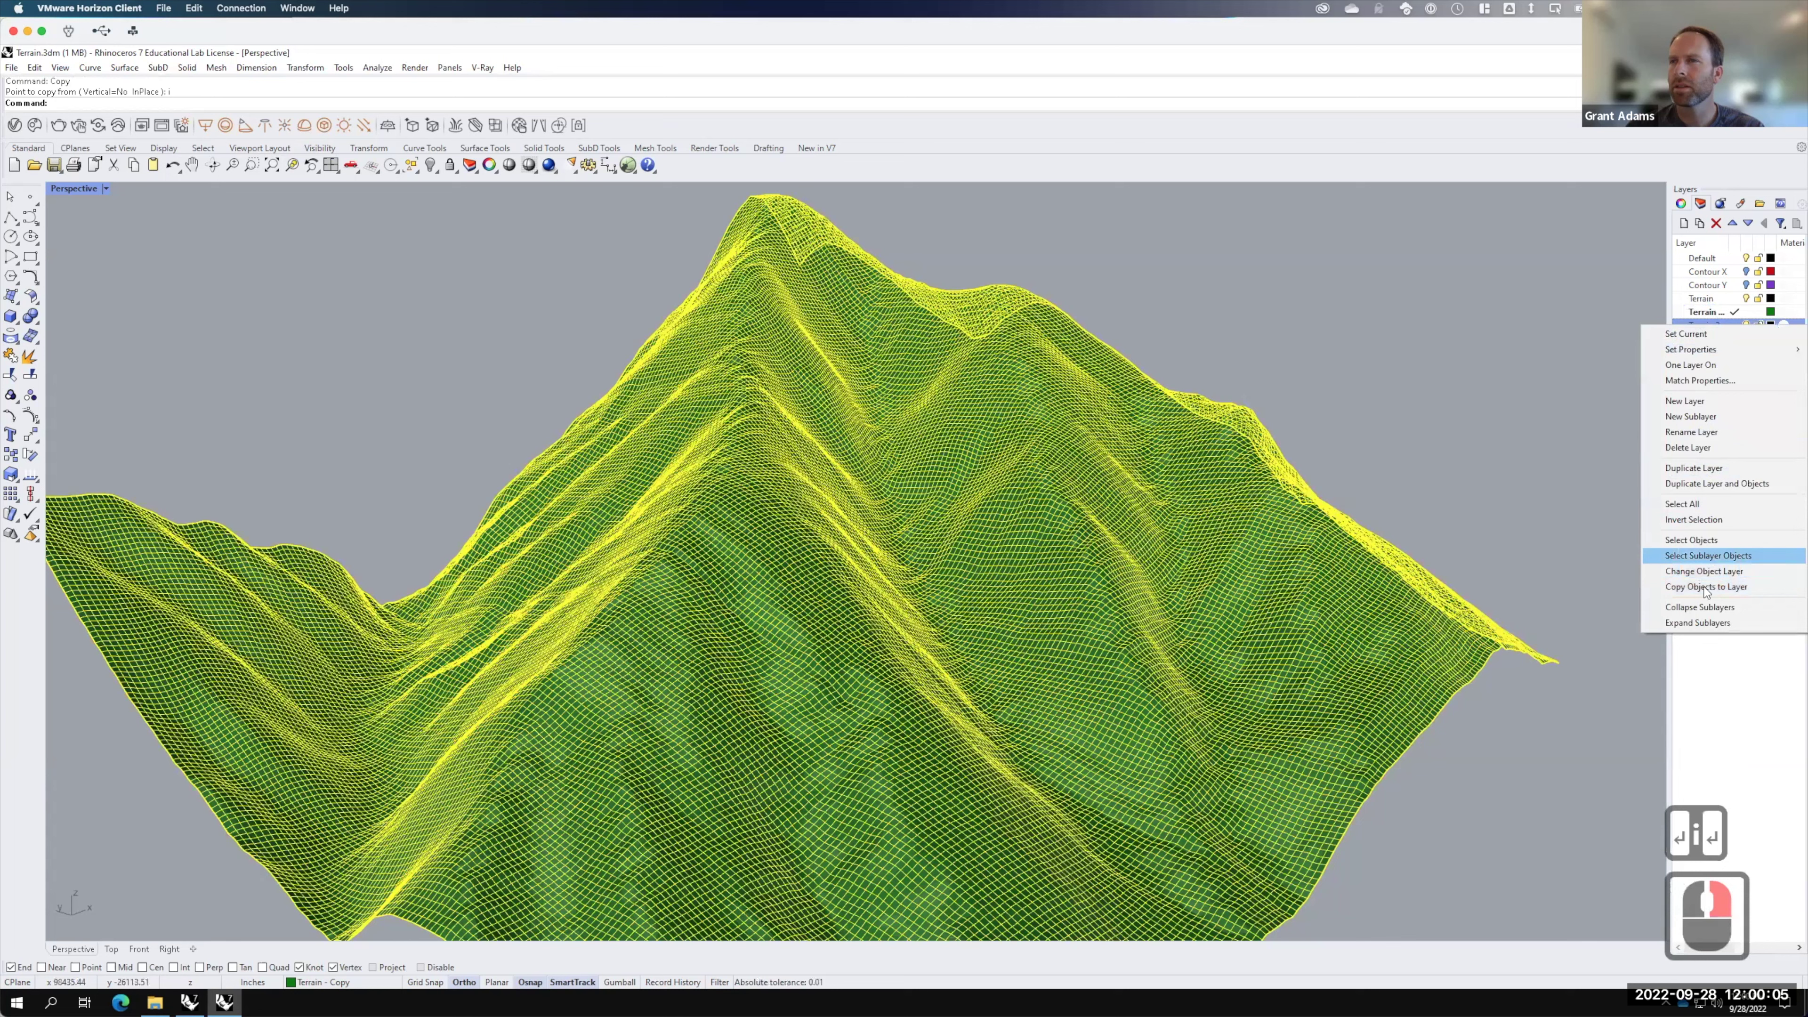
left_click(1703, 574)
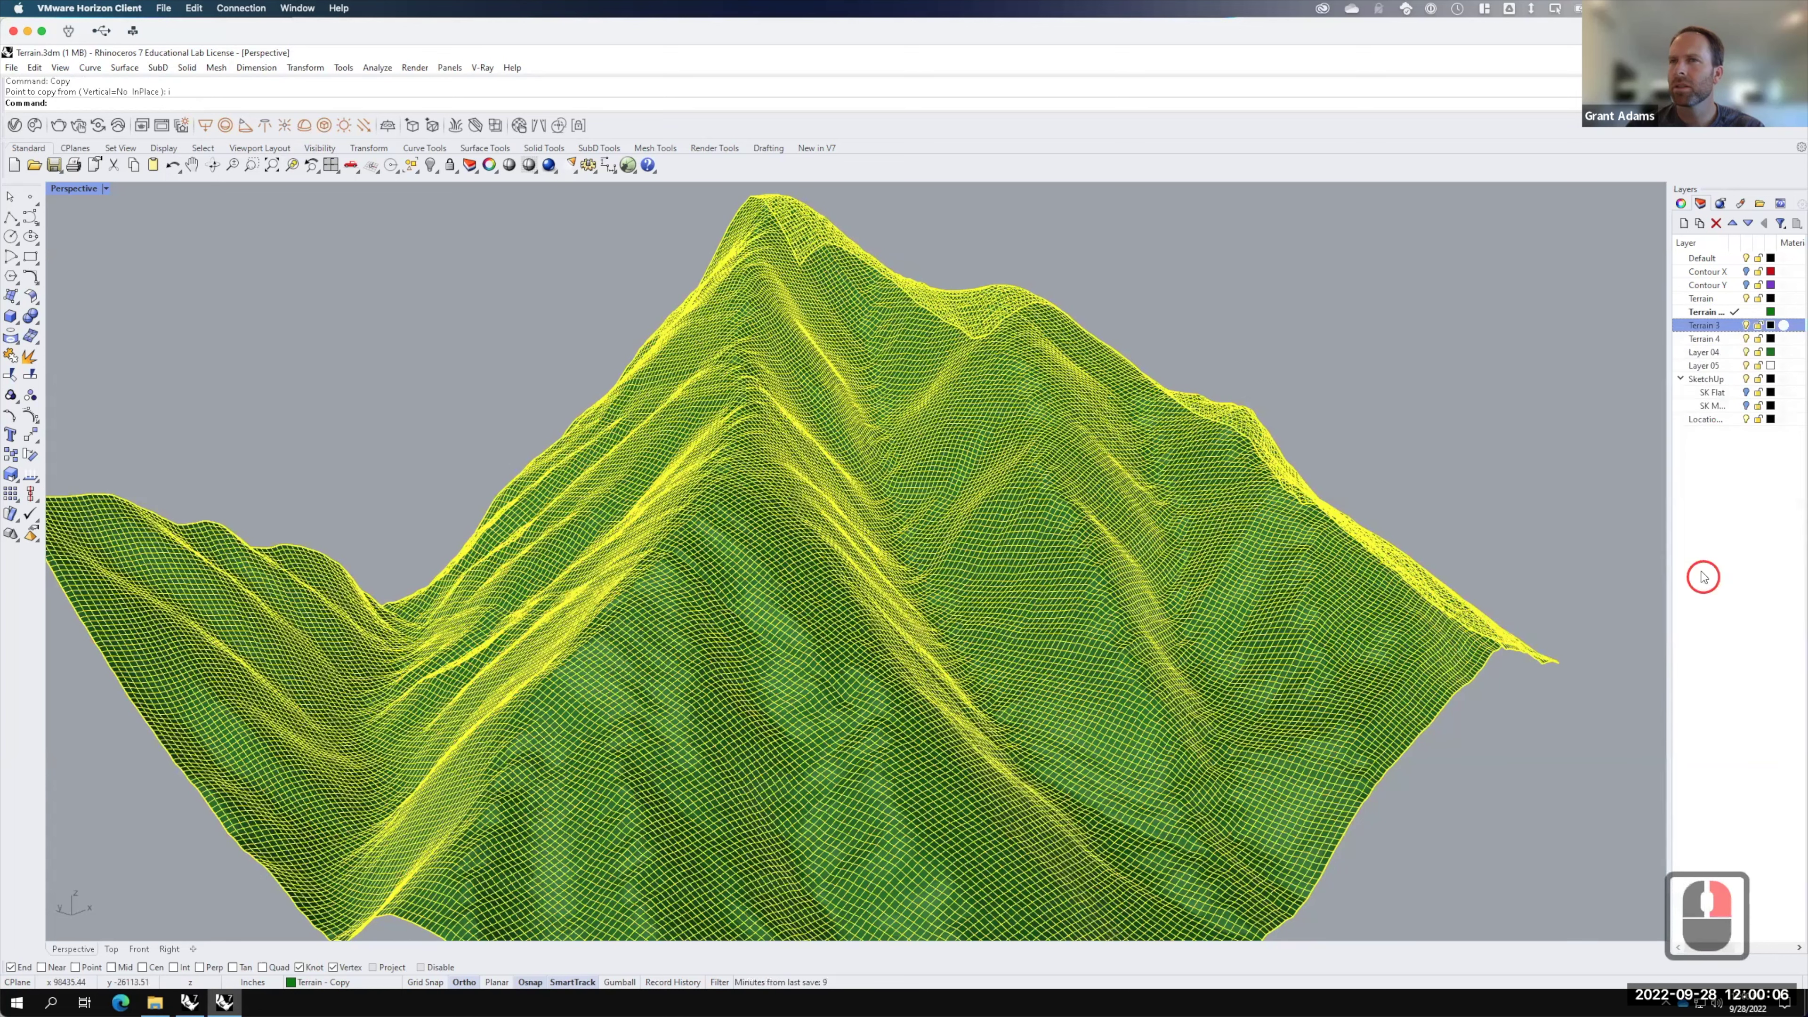
left_click(1370, 490)
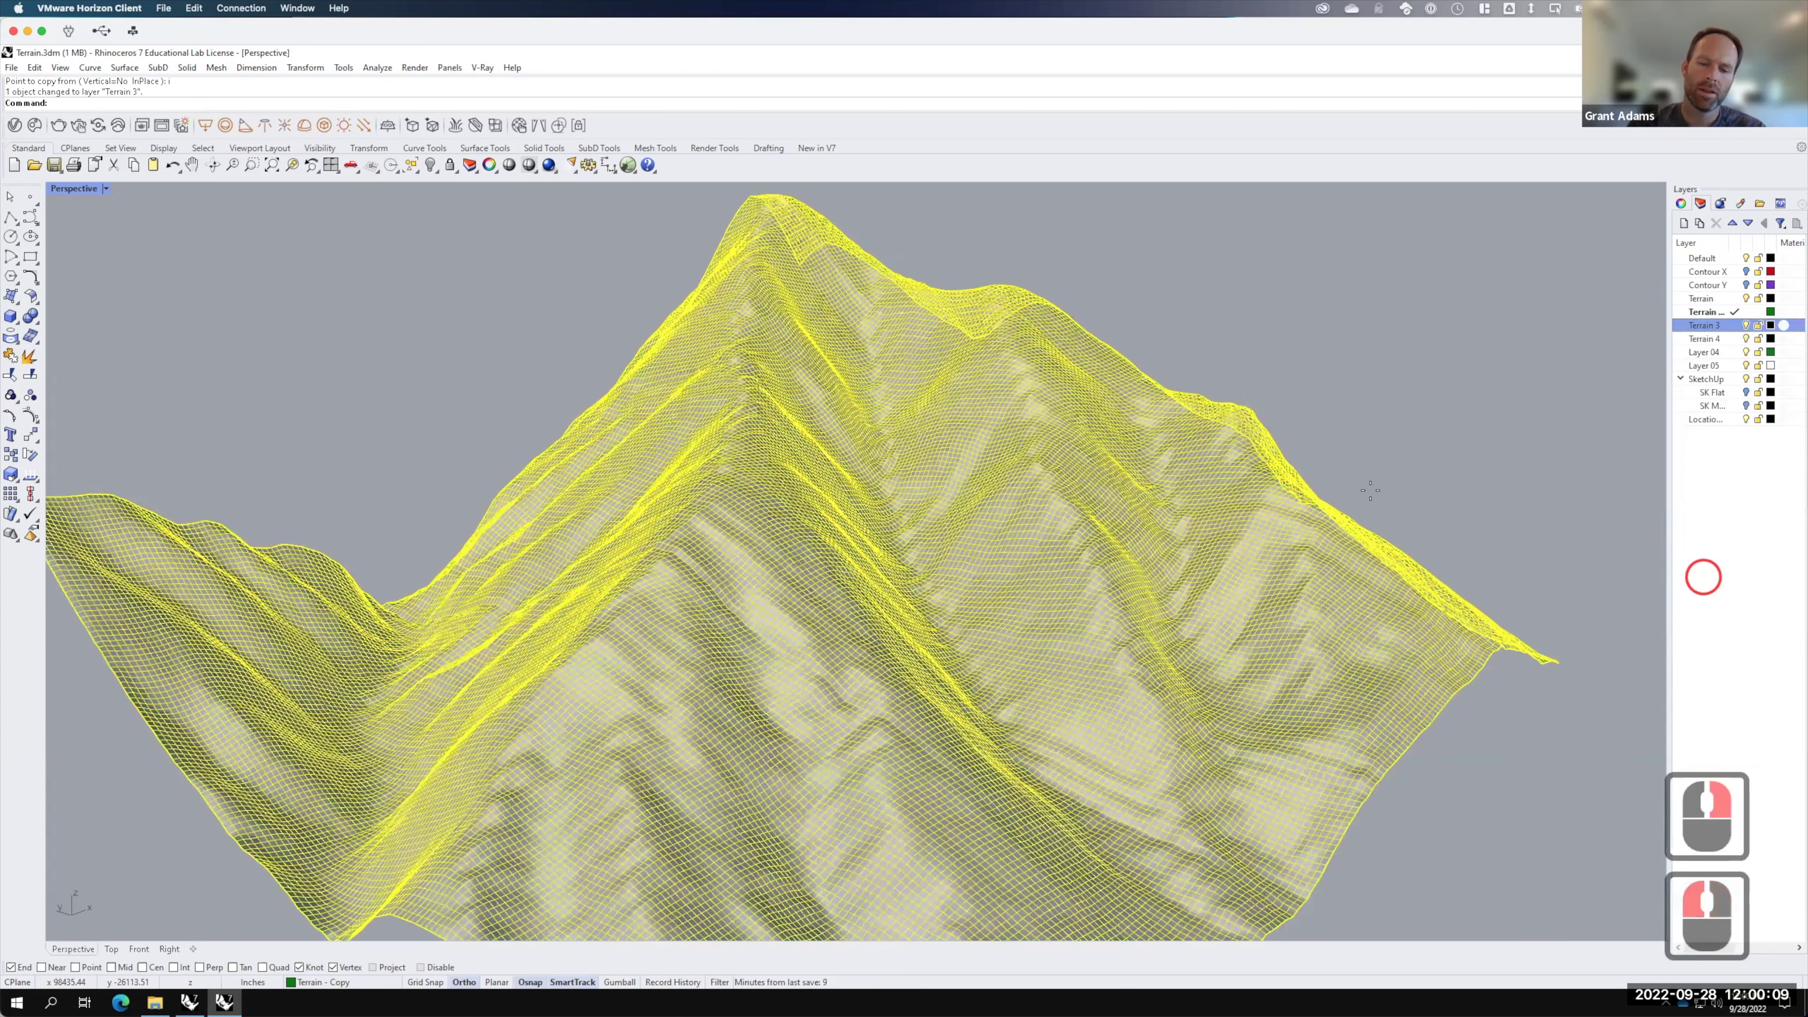
Step: Copy the terrain in place again and move the new copy onto Terrain 4
type("copy")
key("Return")
type("ical=No InPlace ): i")
key("Return")
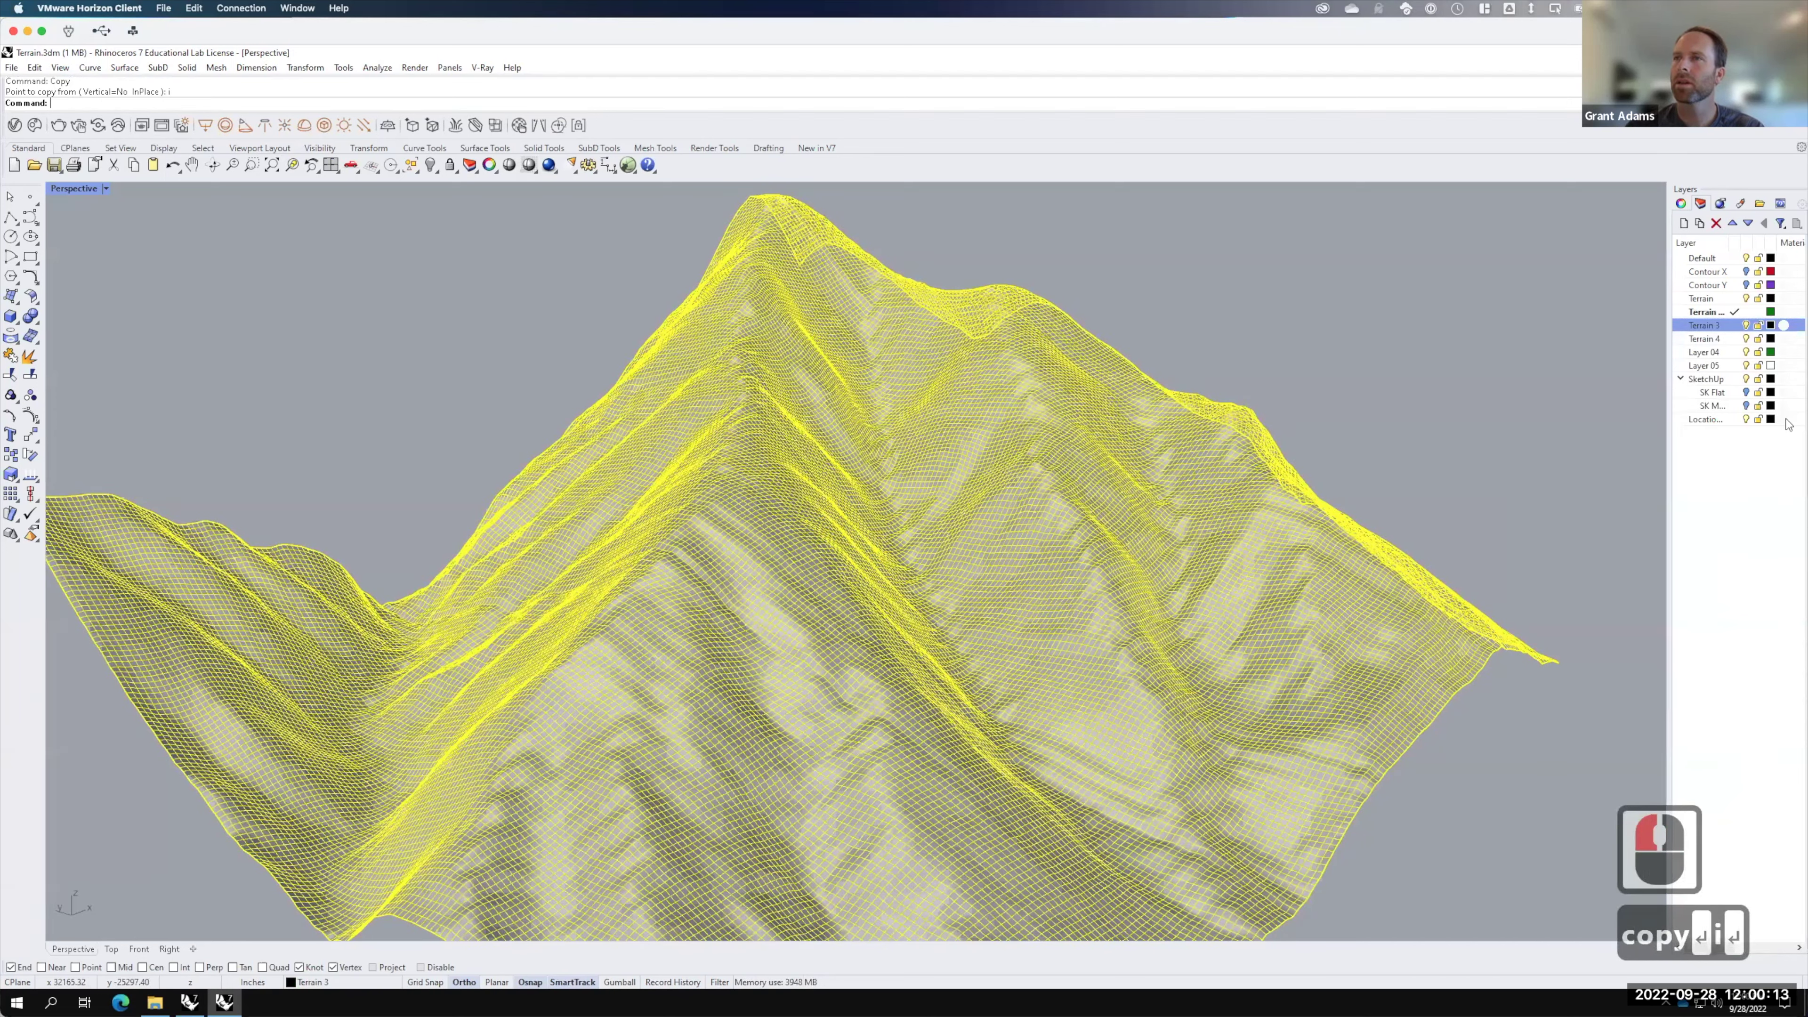
right_click(1774, 340)
left_click(1708, 581)
Step: Colour Terrain 3 red and Terrain 4 purple, then hide Terrain 4 and turn on Layer 04
left_click(1770, 326)
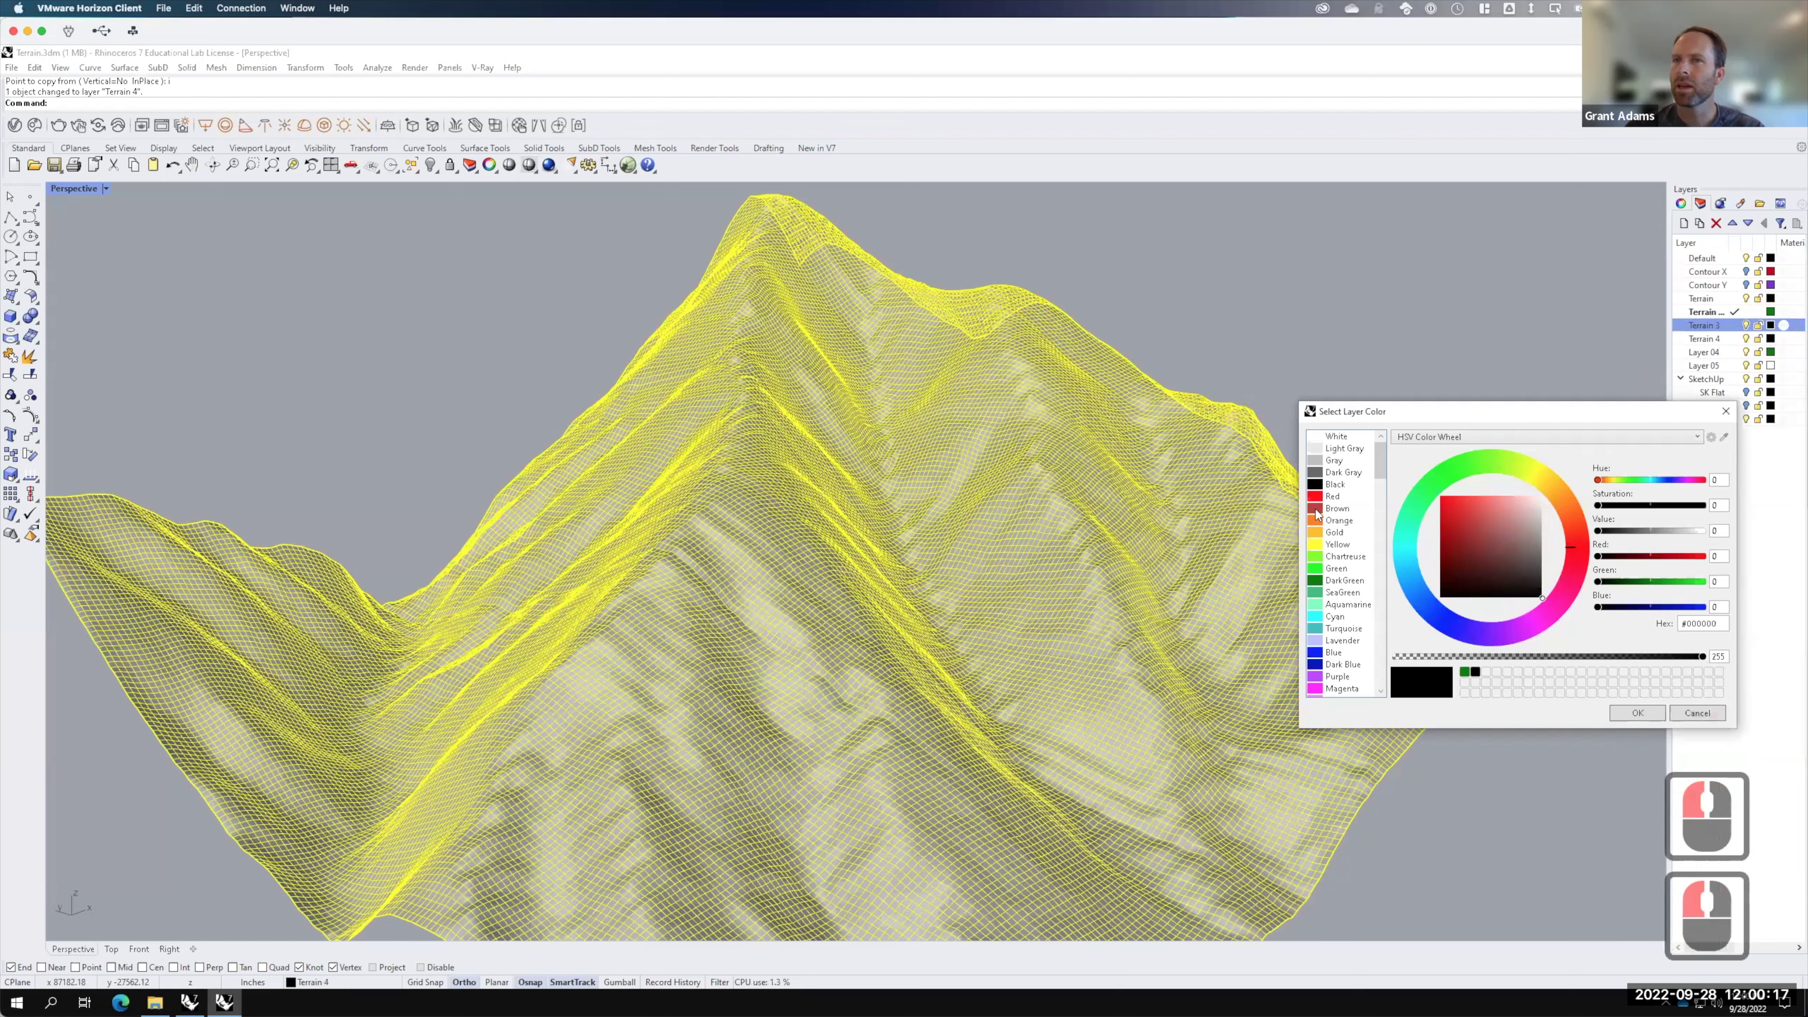
left_click(1316, 509)
left_click(1630, 715)
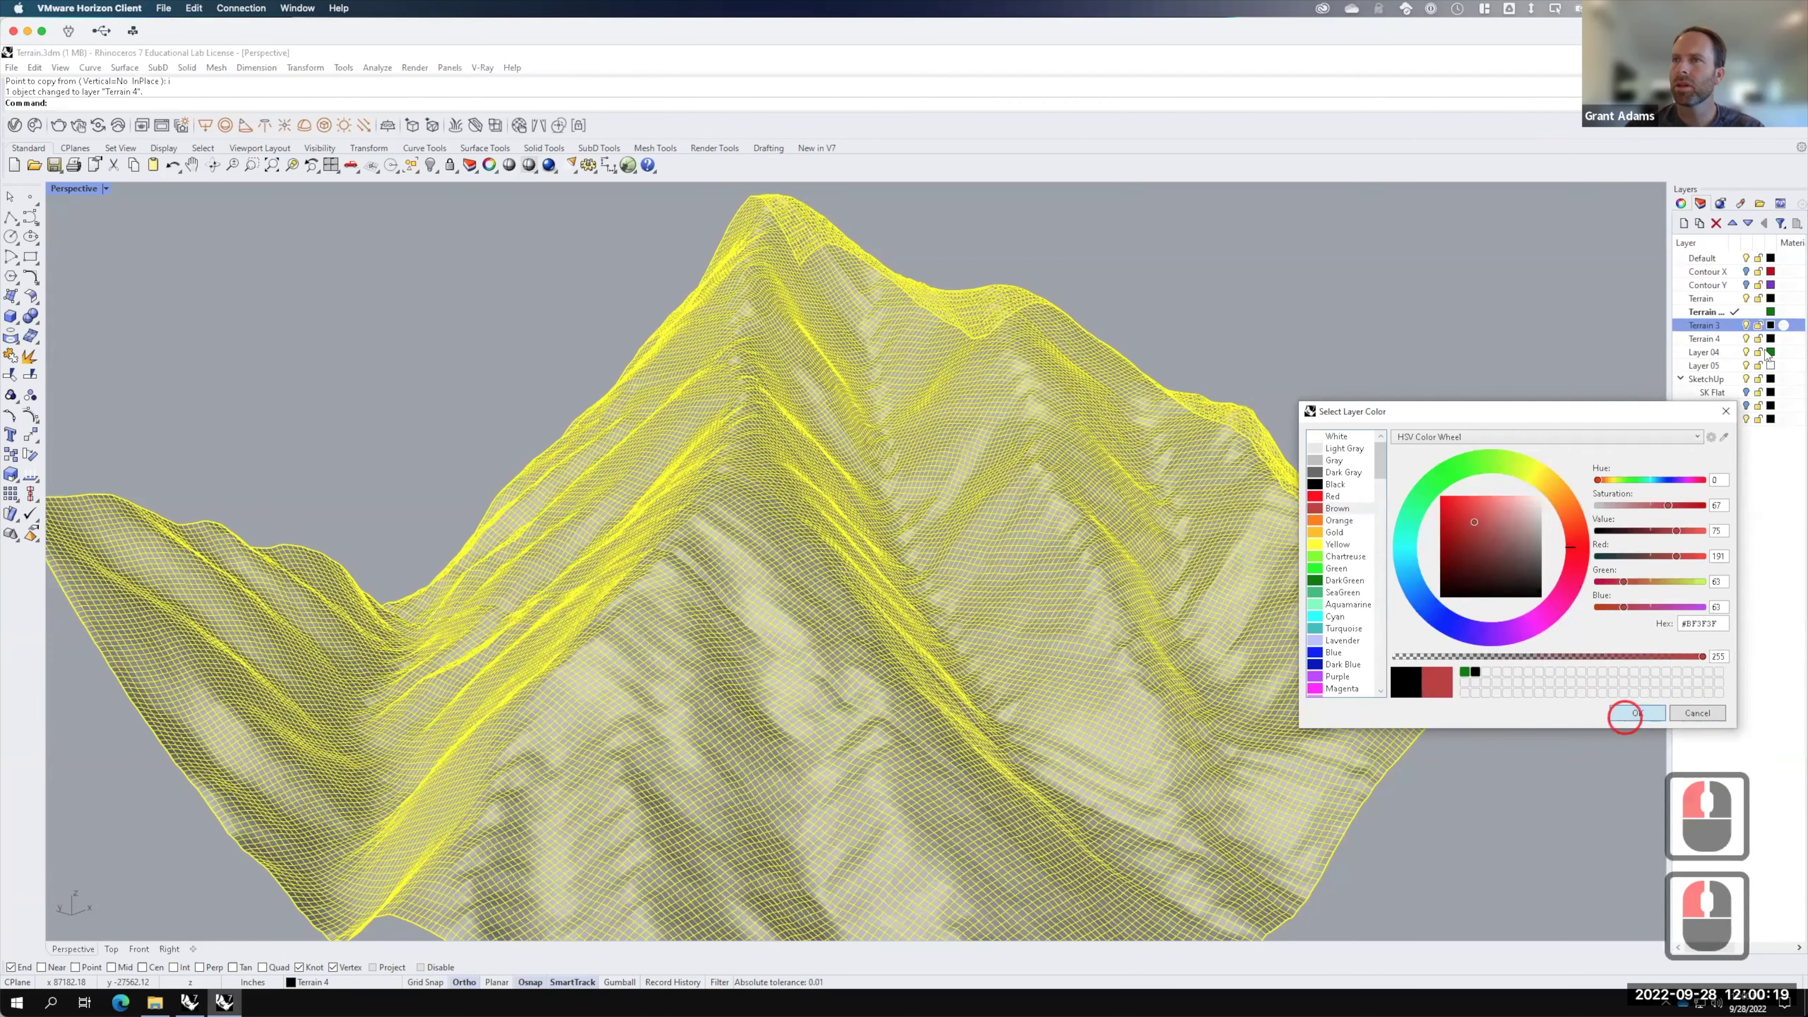
left_click(1771, 340)
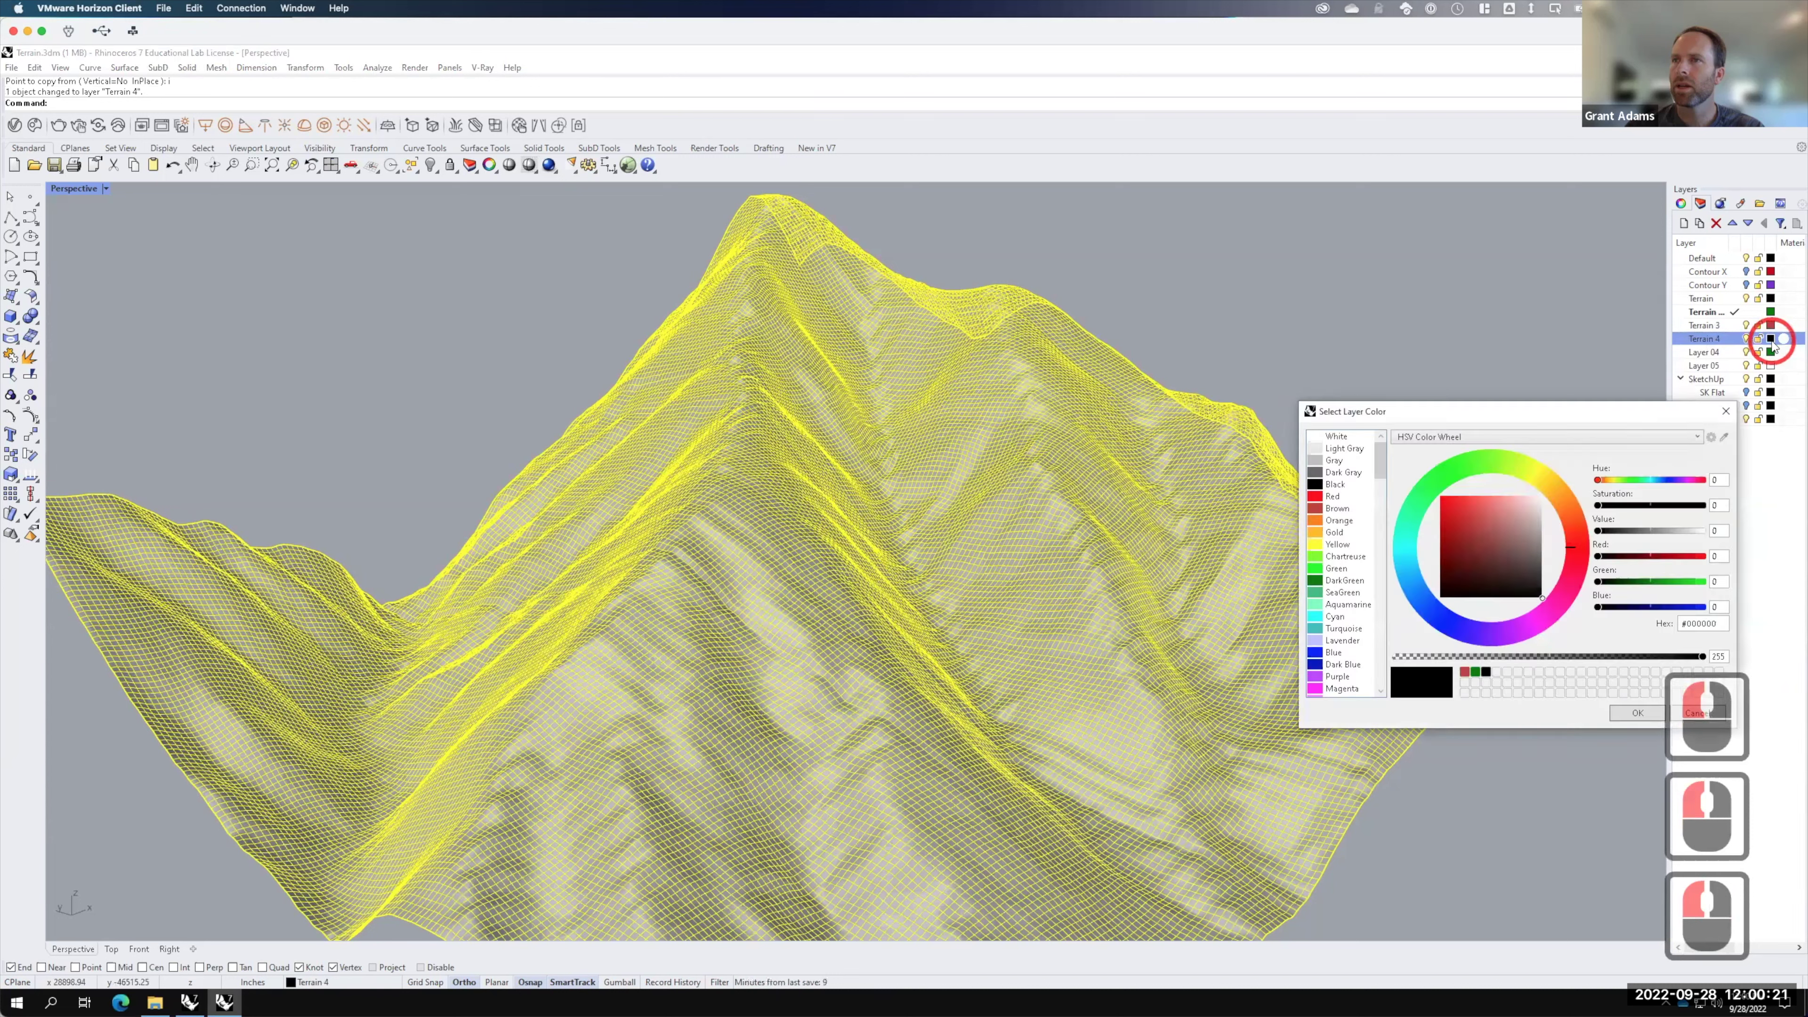
left_click(1336, 677)
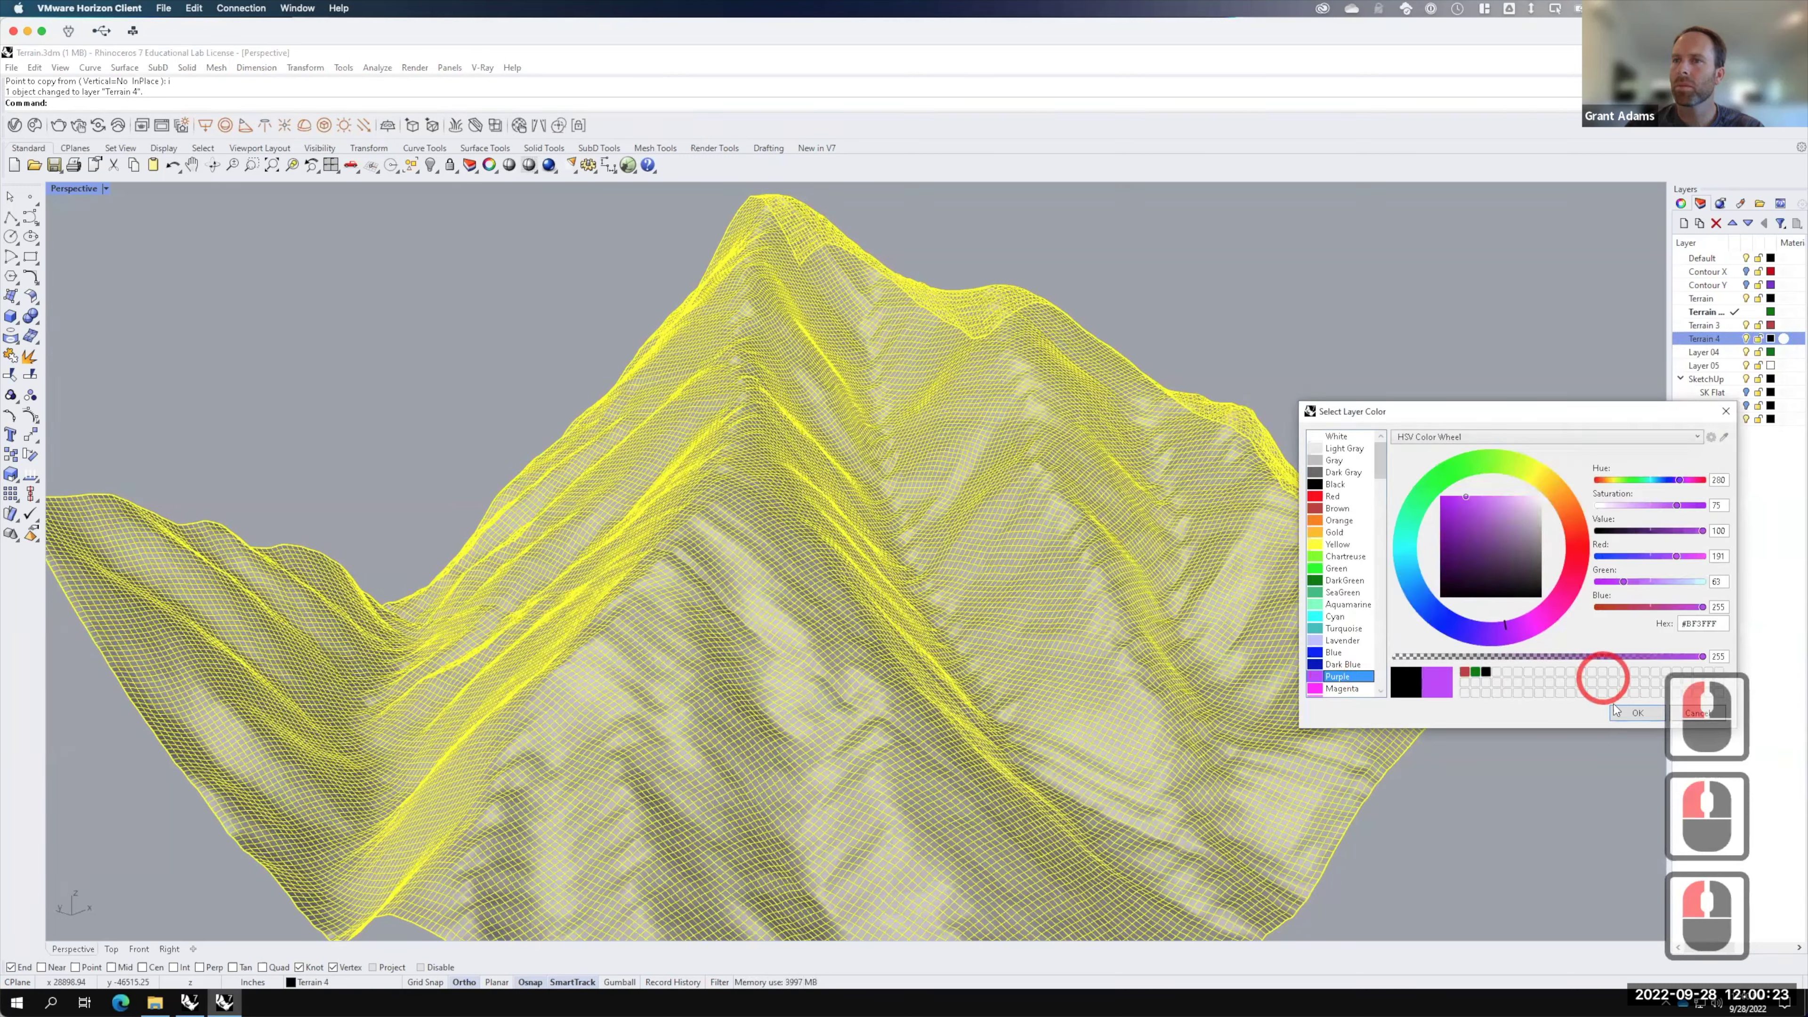
left_click(1626, 711)
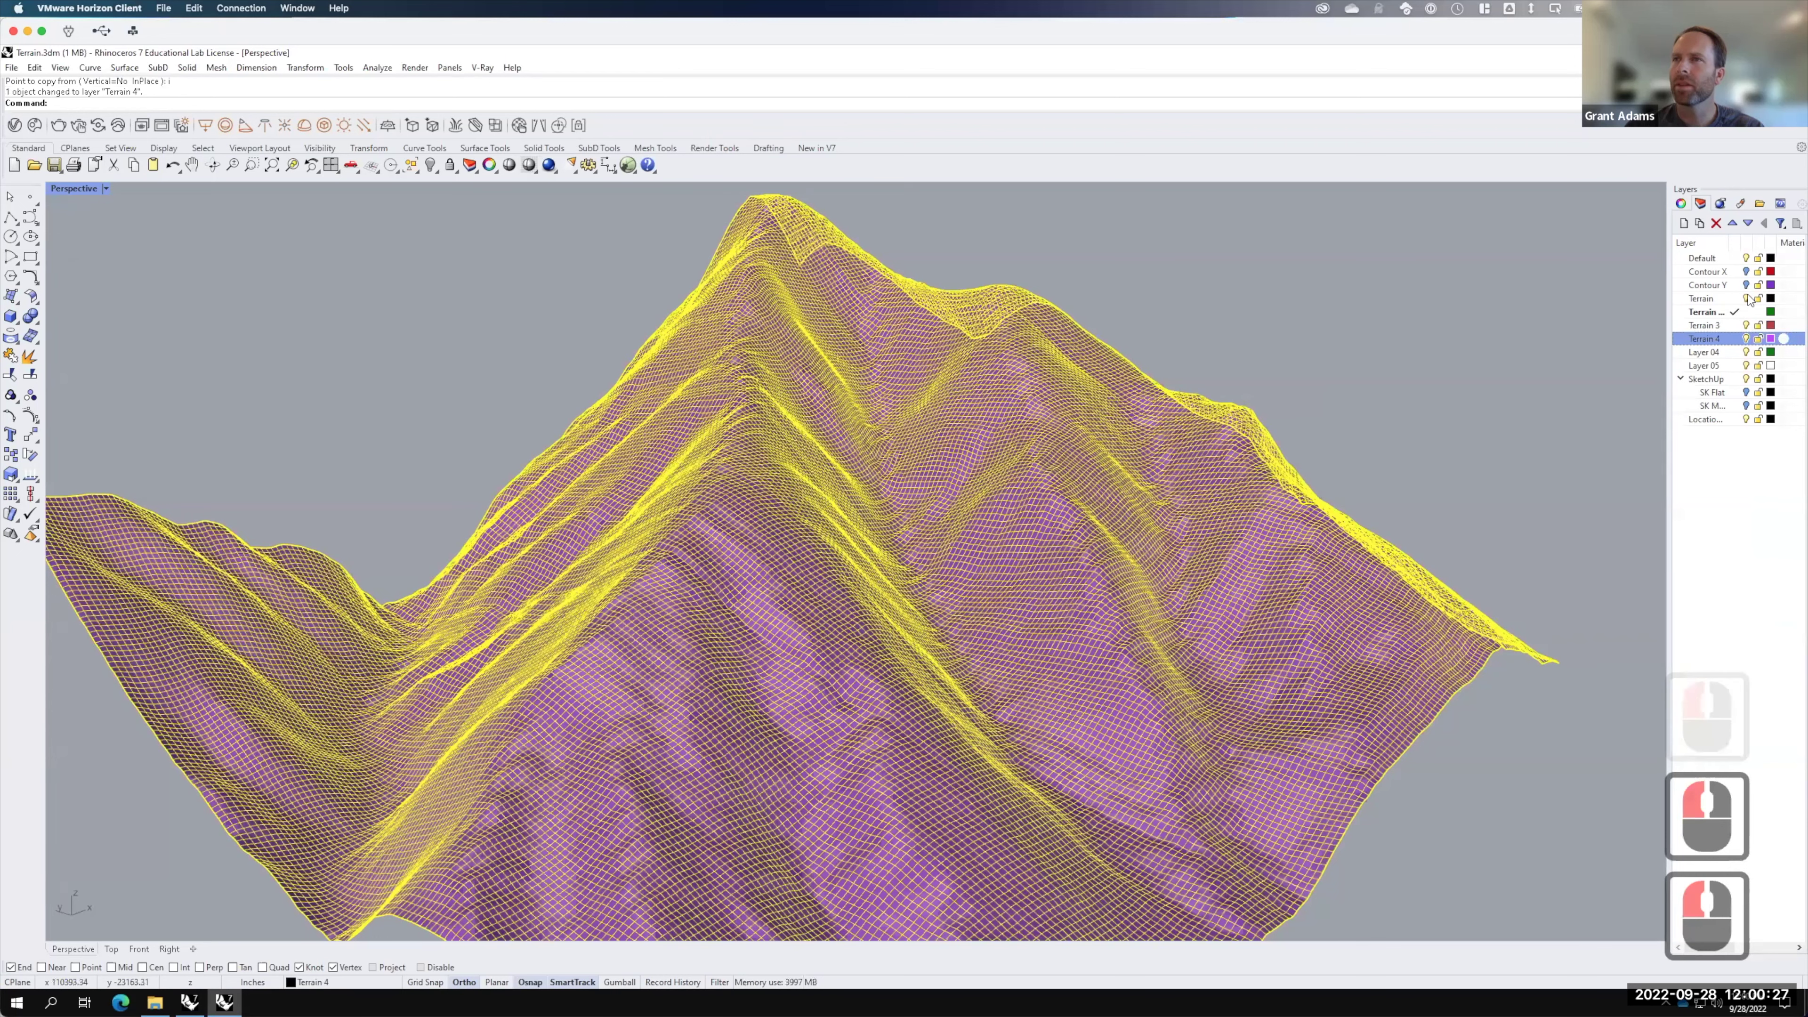
left_click(1745, 338)
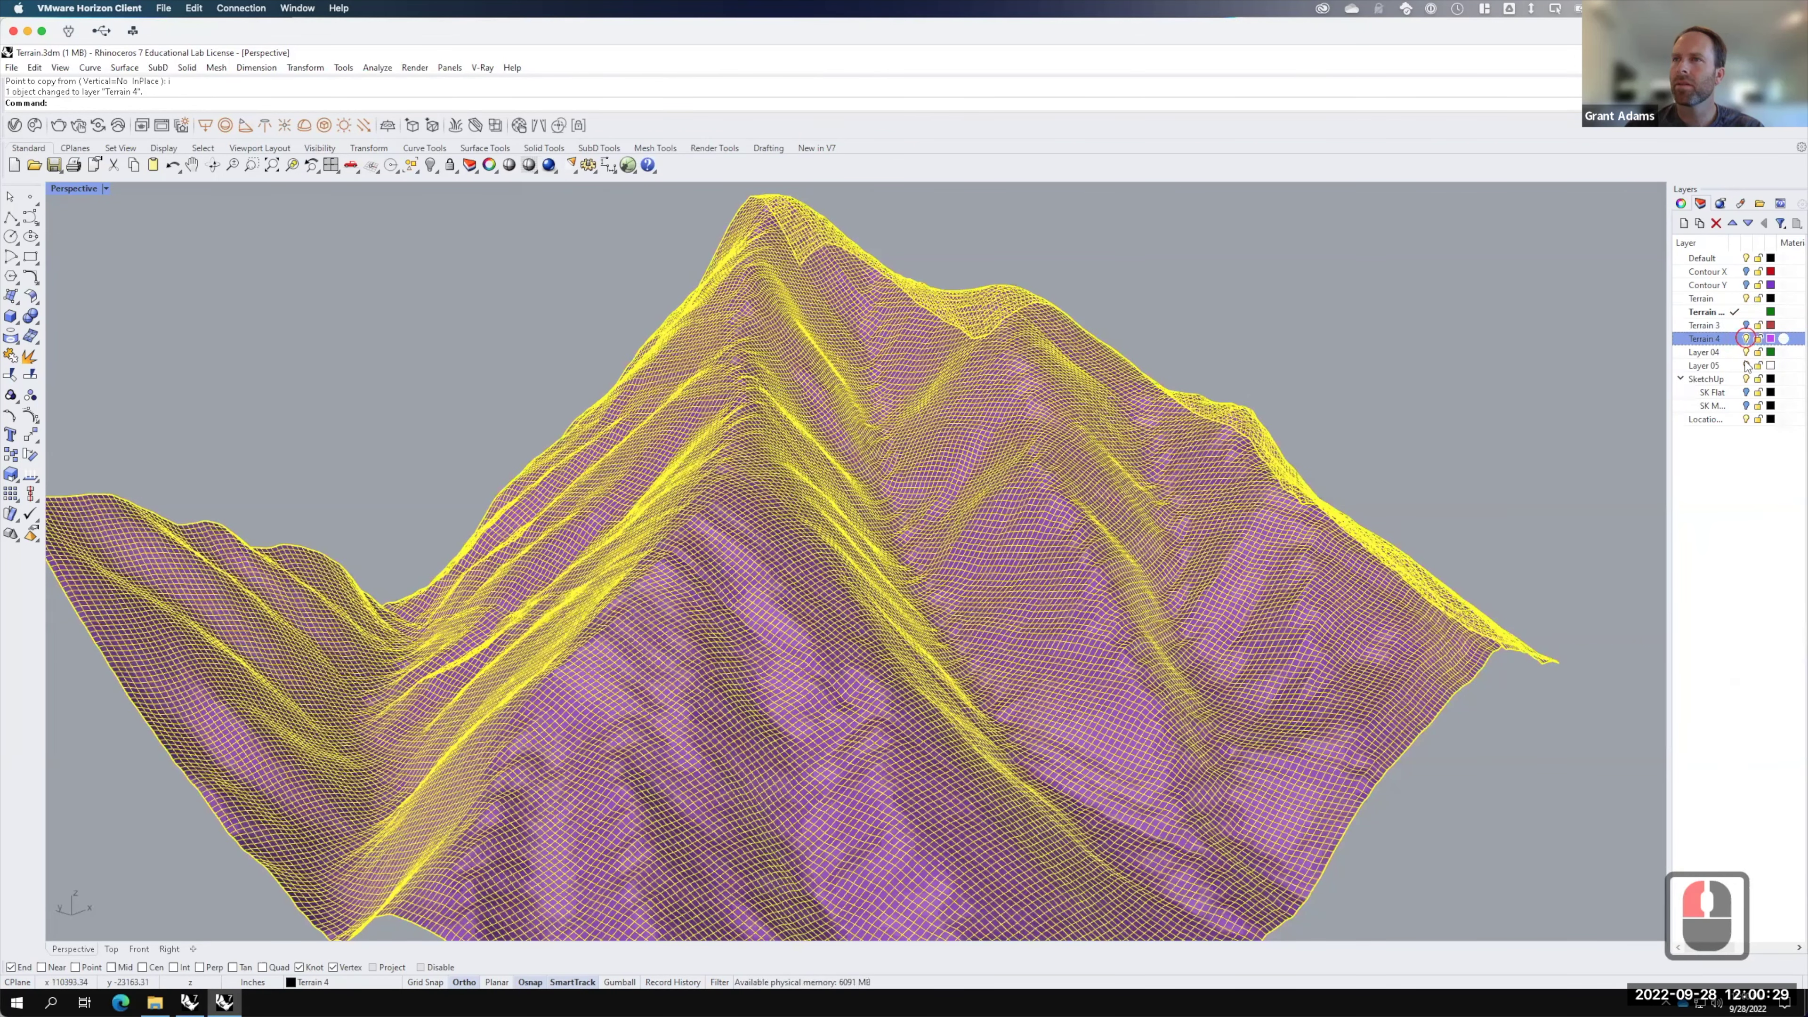
left_click(1745, 353)
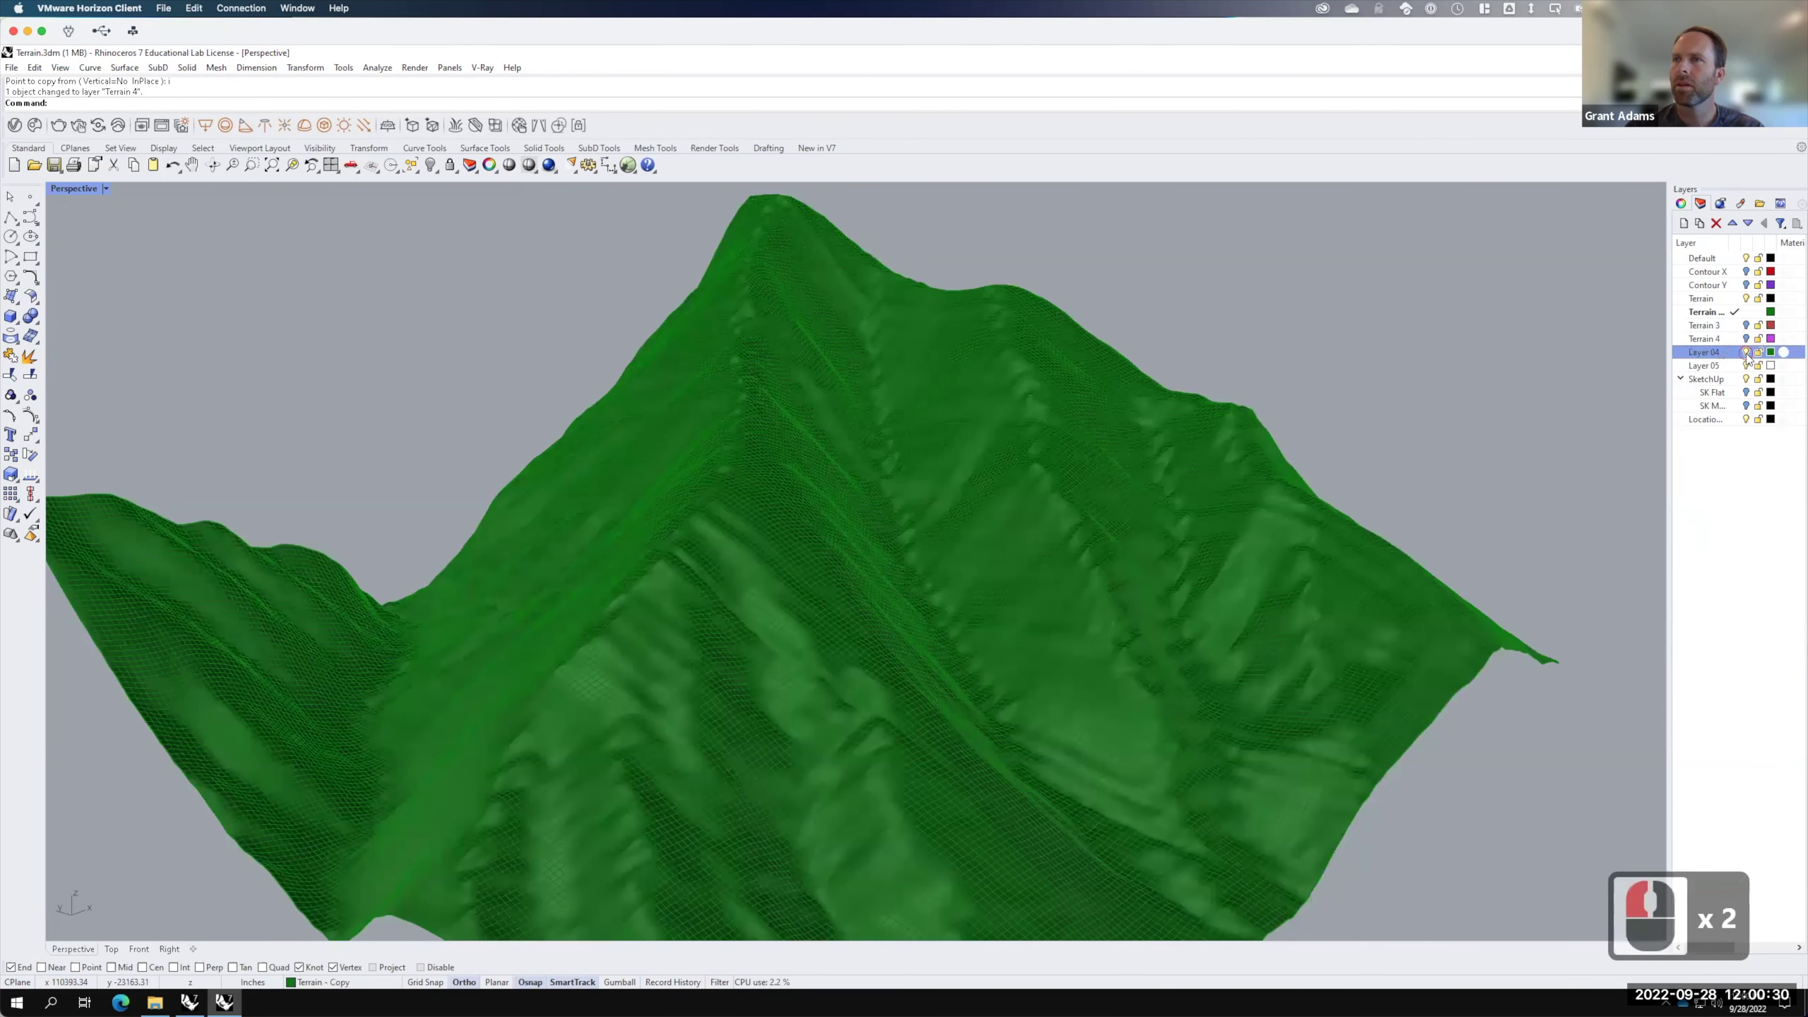
Step: Select the Terrain - Copy layer and pick the green terrain copy from the overlapping surfaces
left_click(1712, 299)
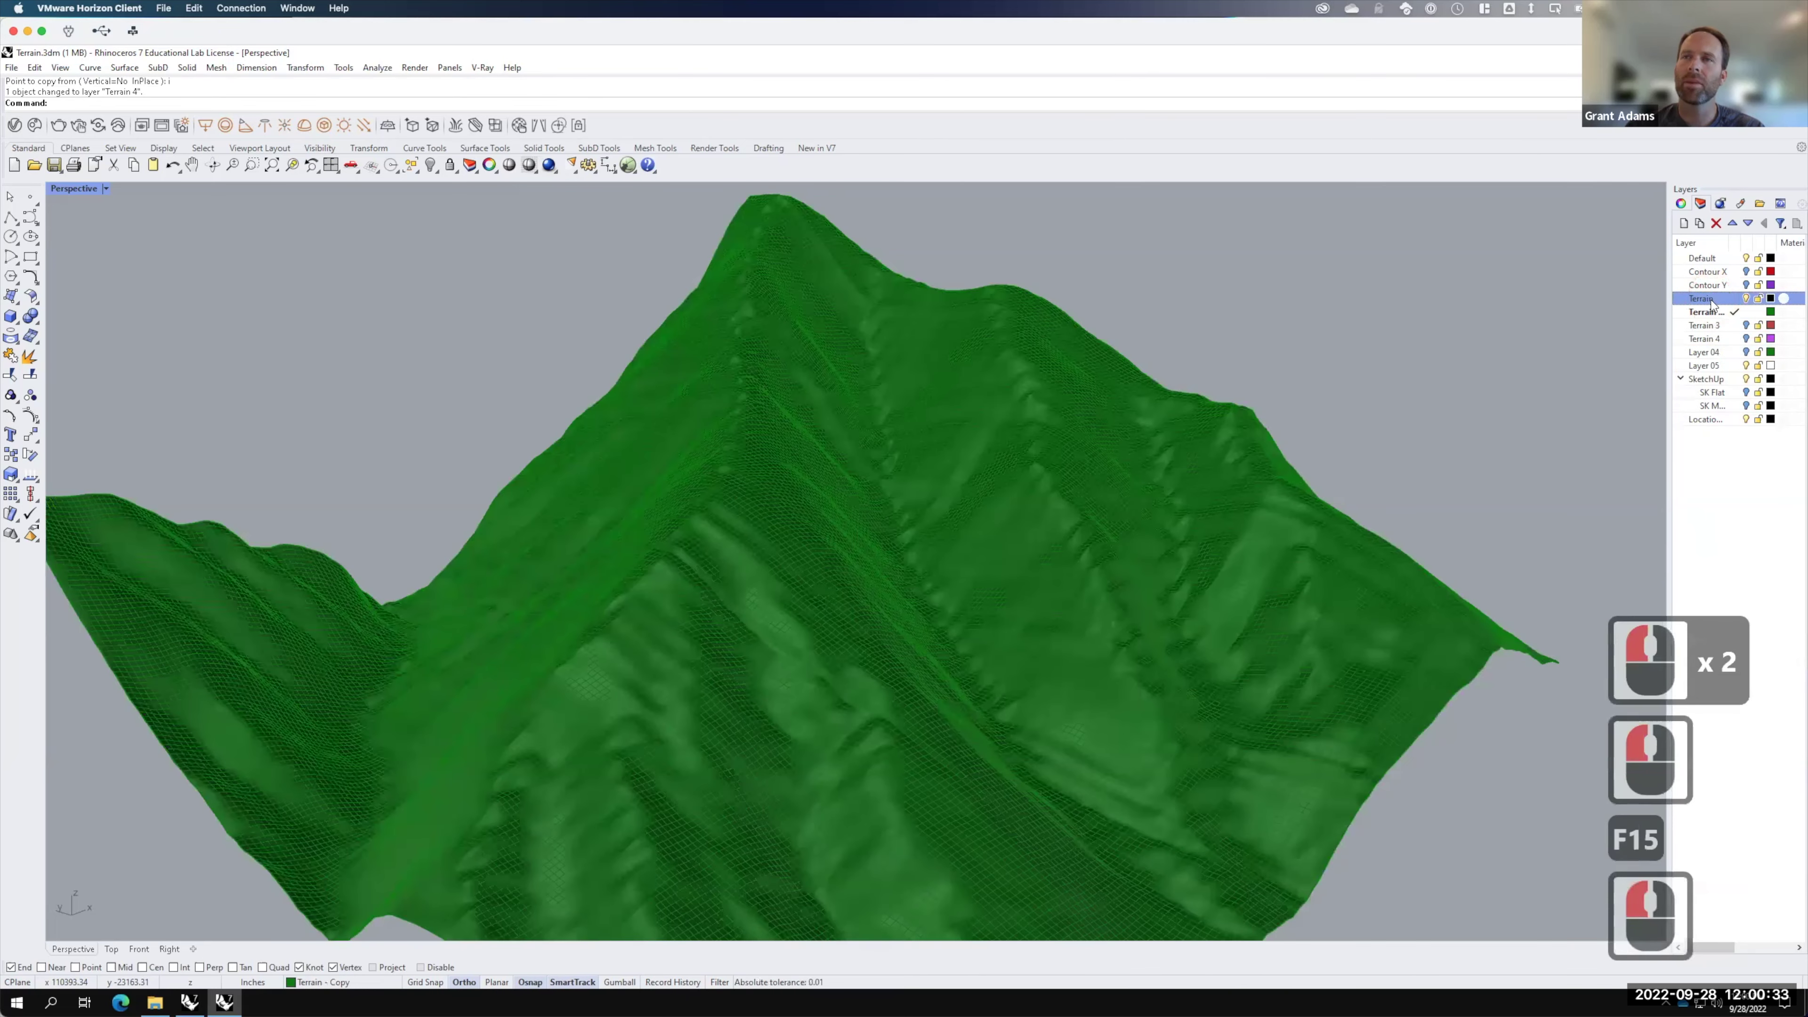
left_click(1709, 314)
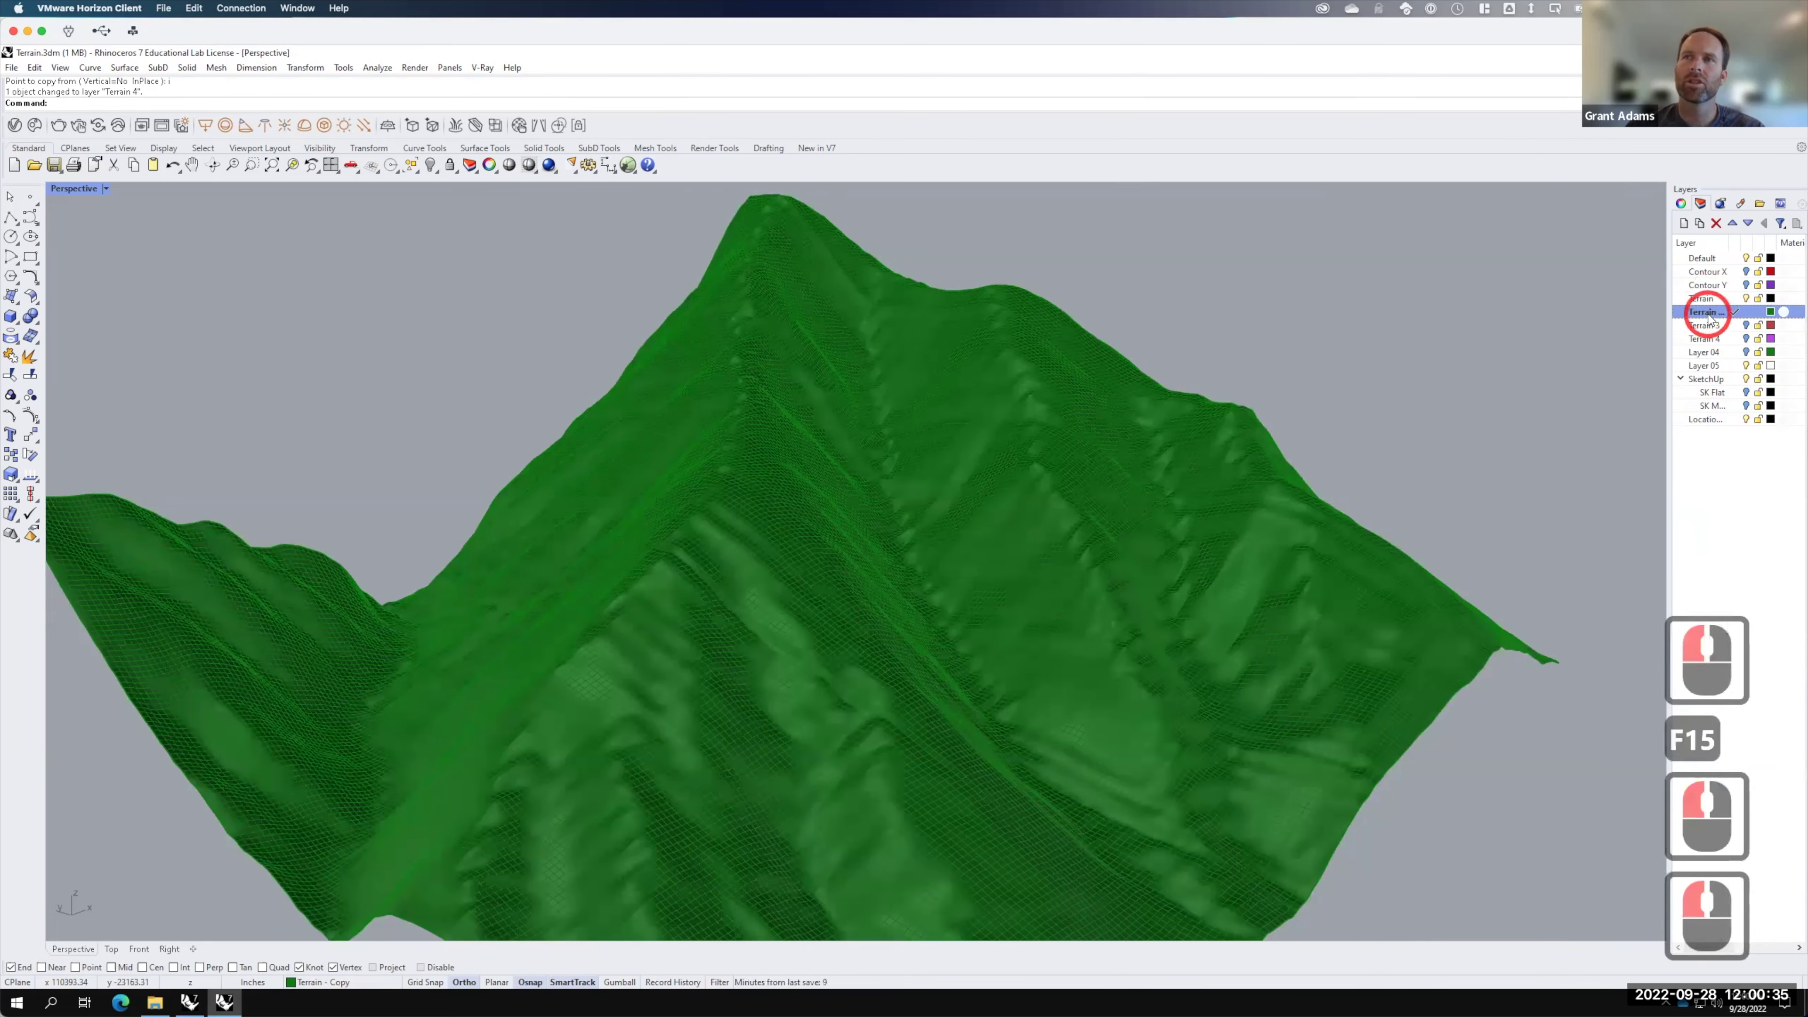
left_click(867, 488)
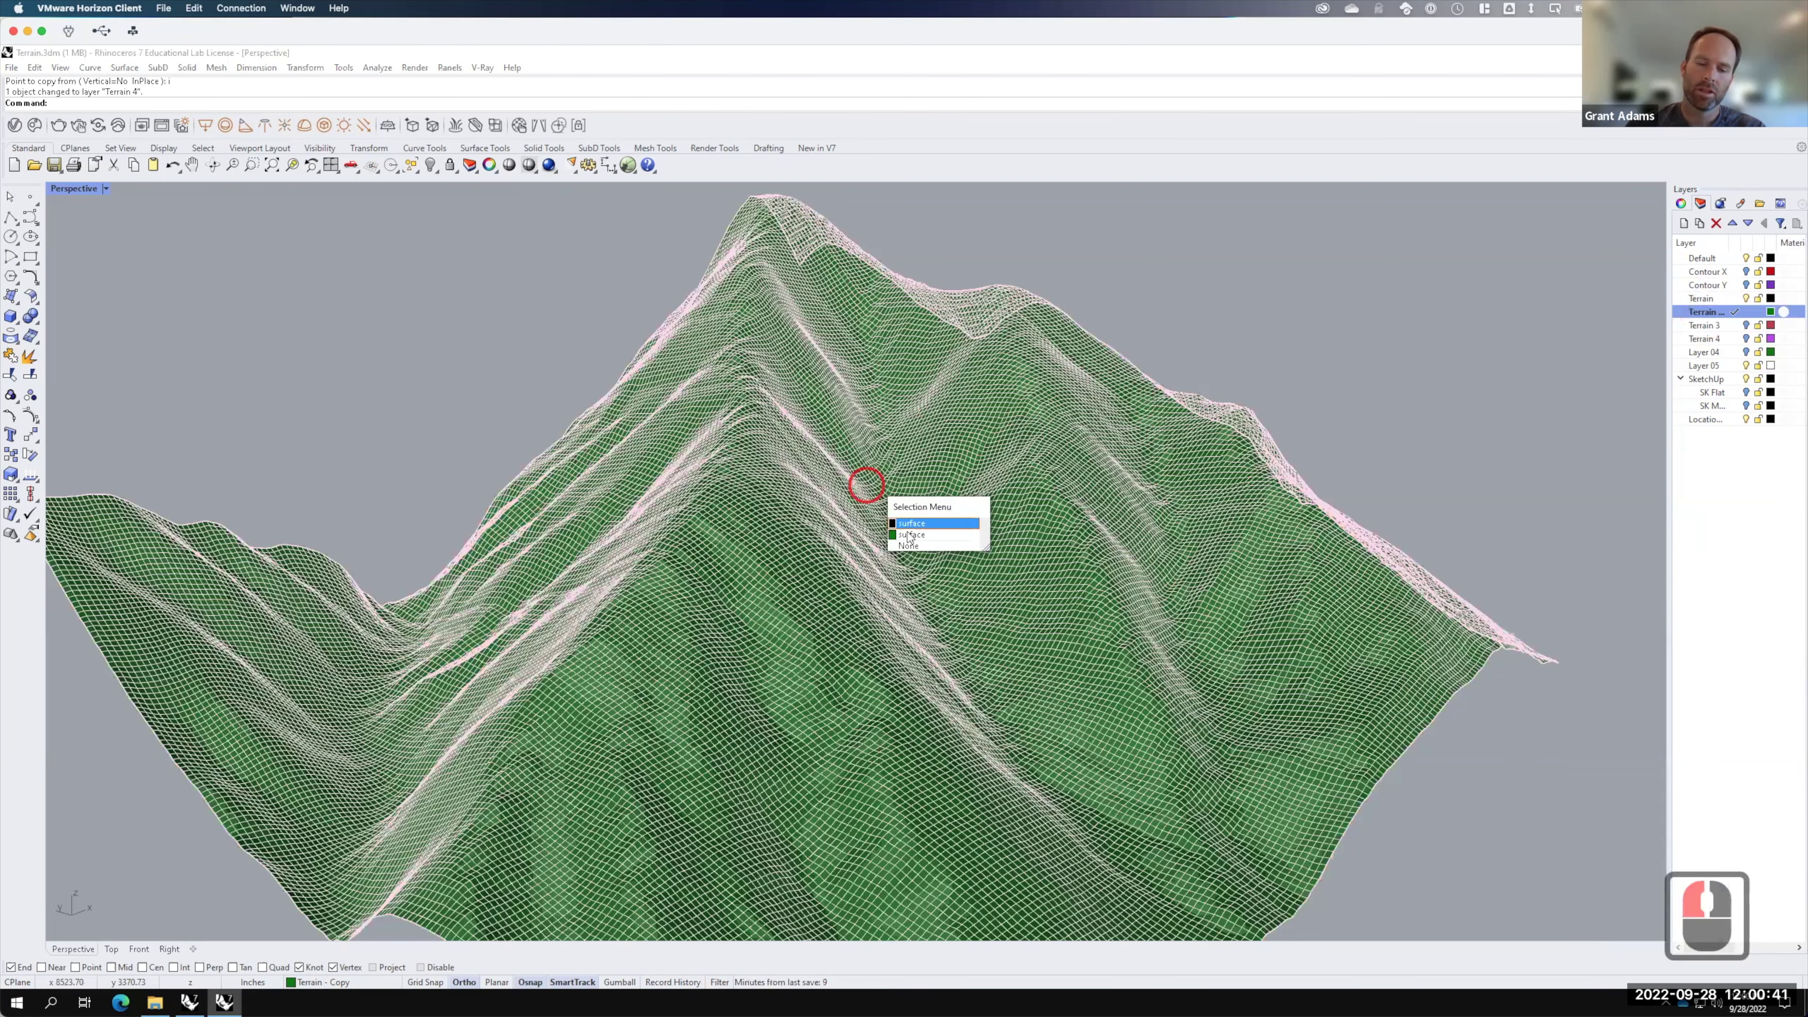
left_click(910, 535)
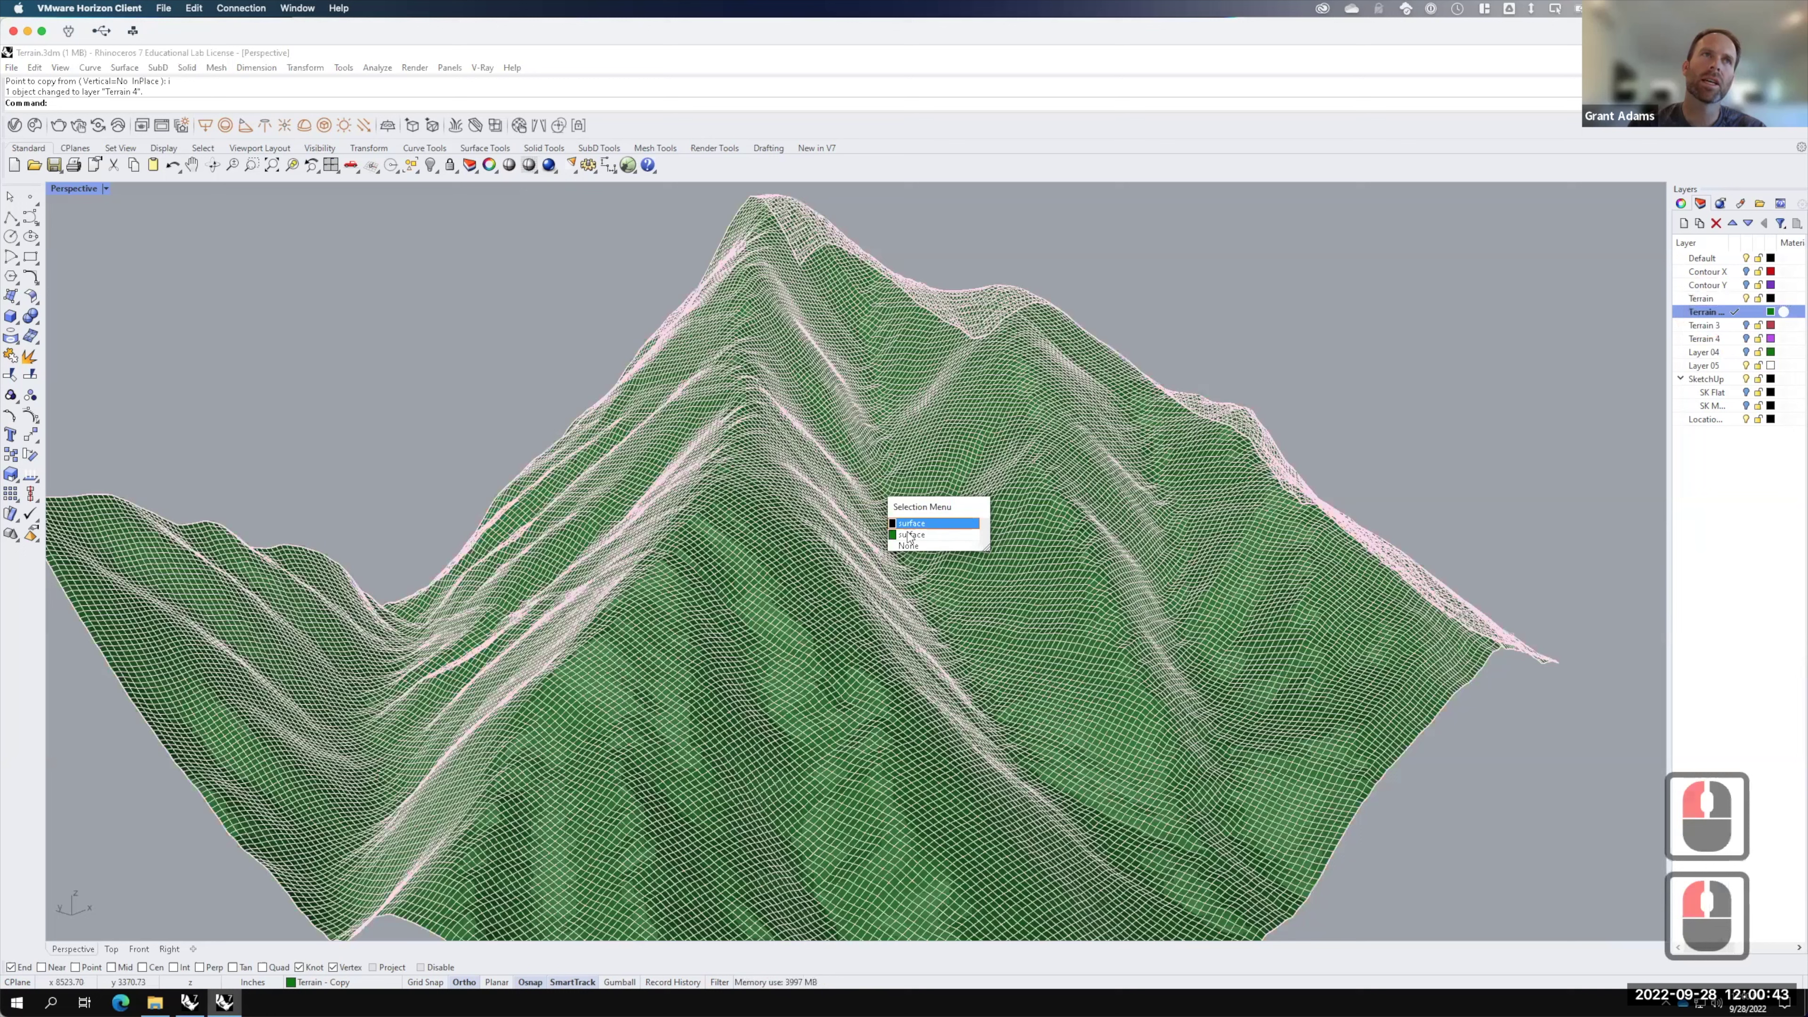
Step: Rebuild the copy with 100 by 100 control points and turn the Terrain layer back on
type("reb")
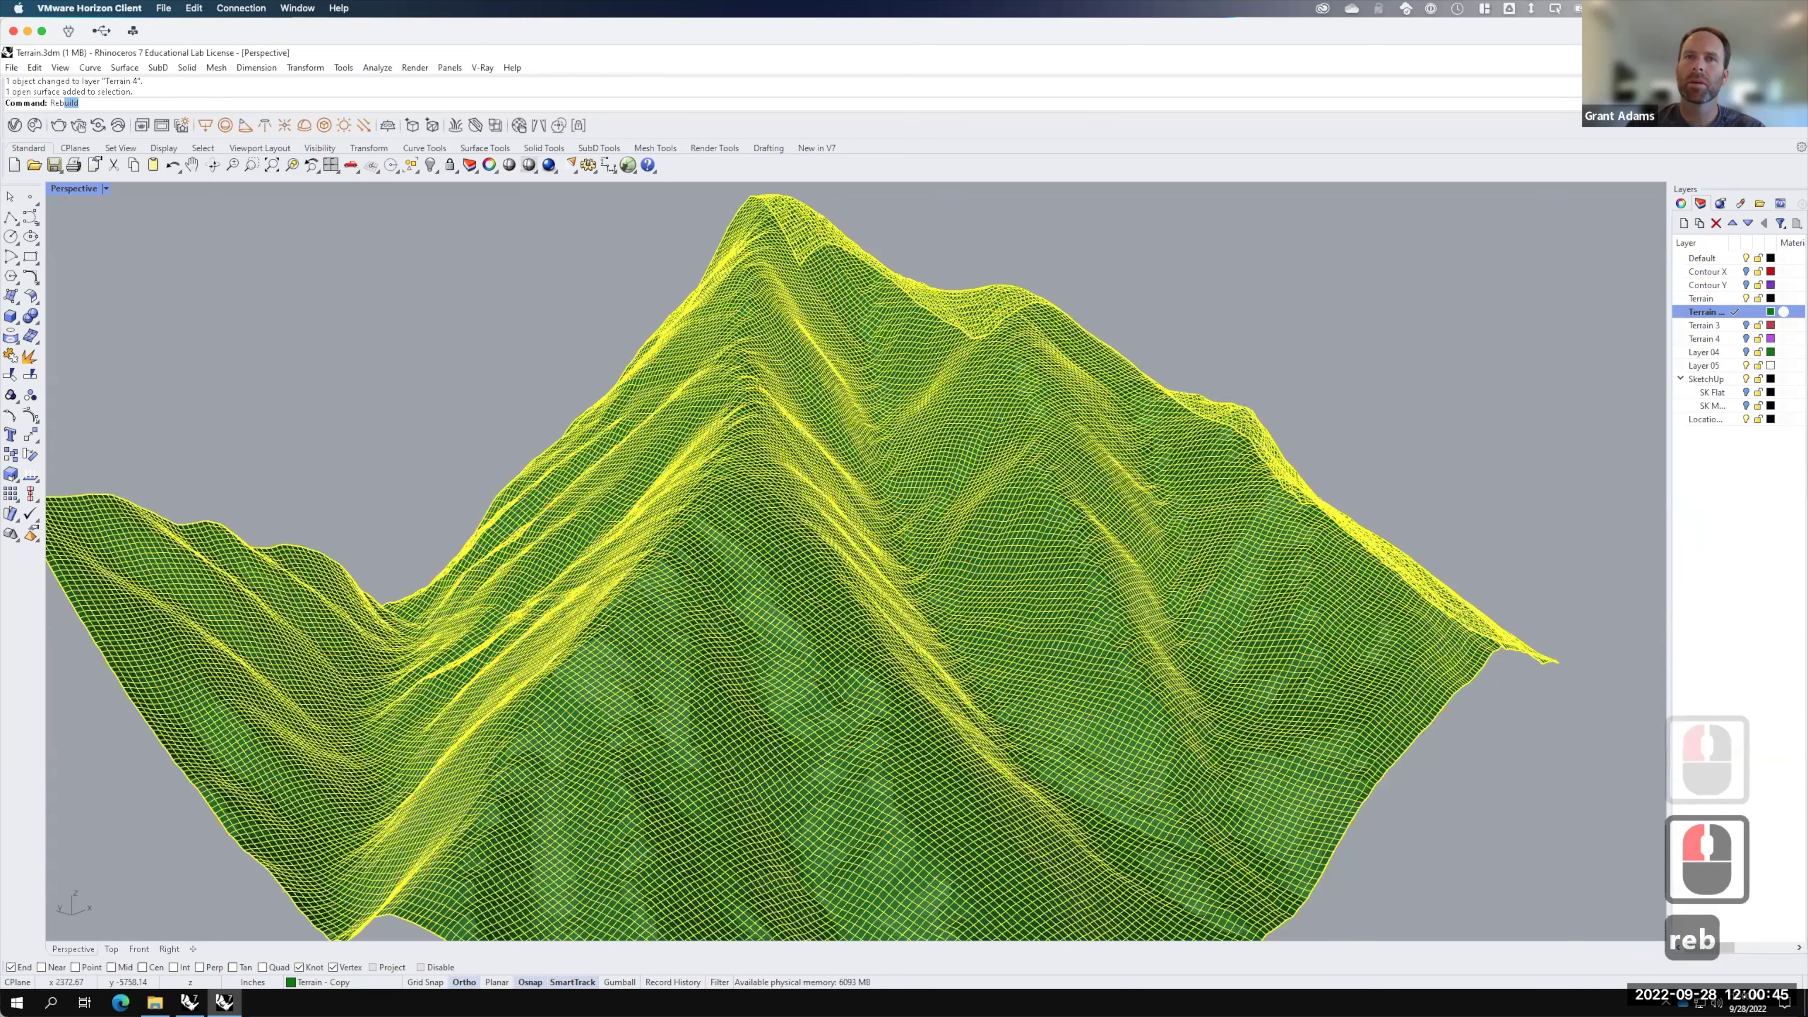
key("Return")
left_click(891, 410)
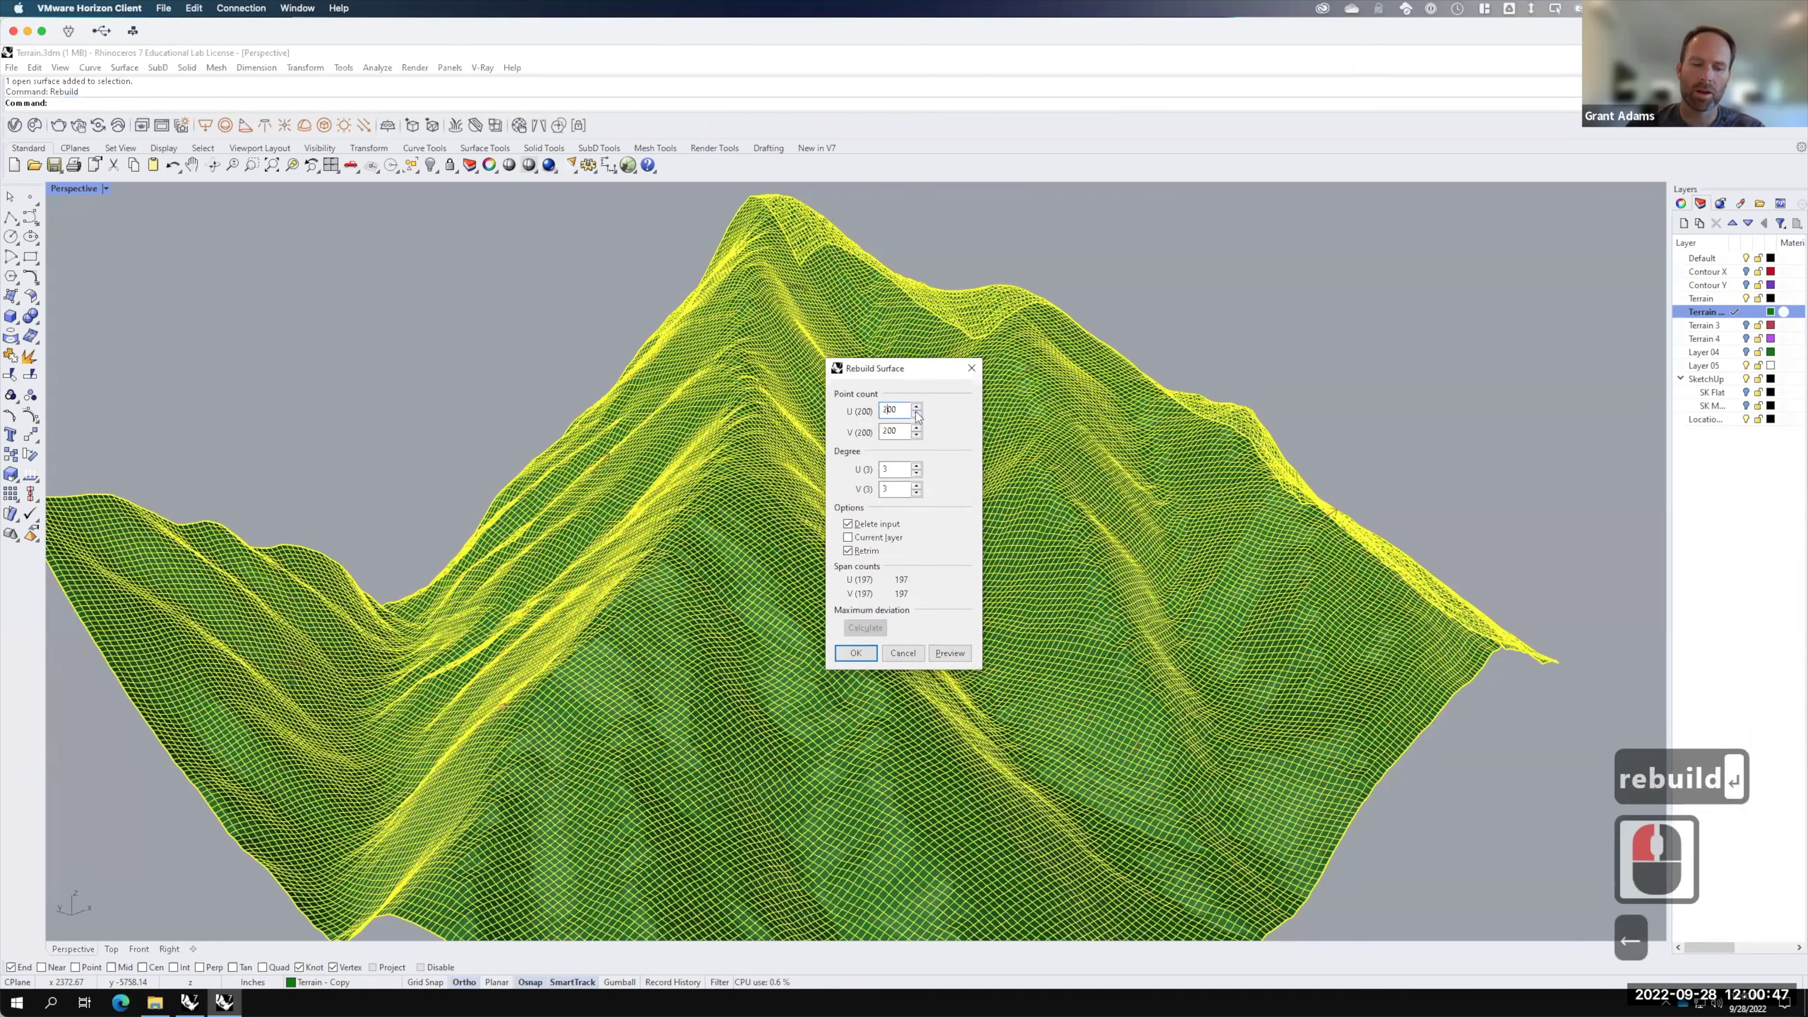
key("BackSpace")
type("1")
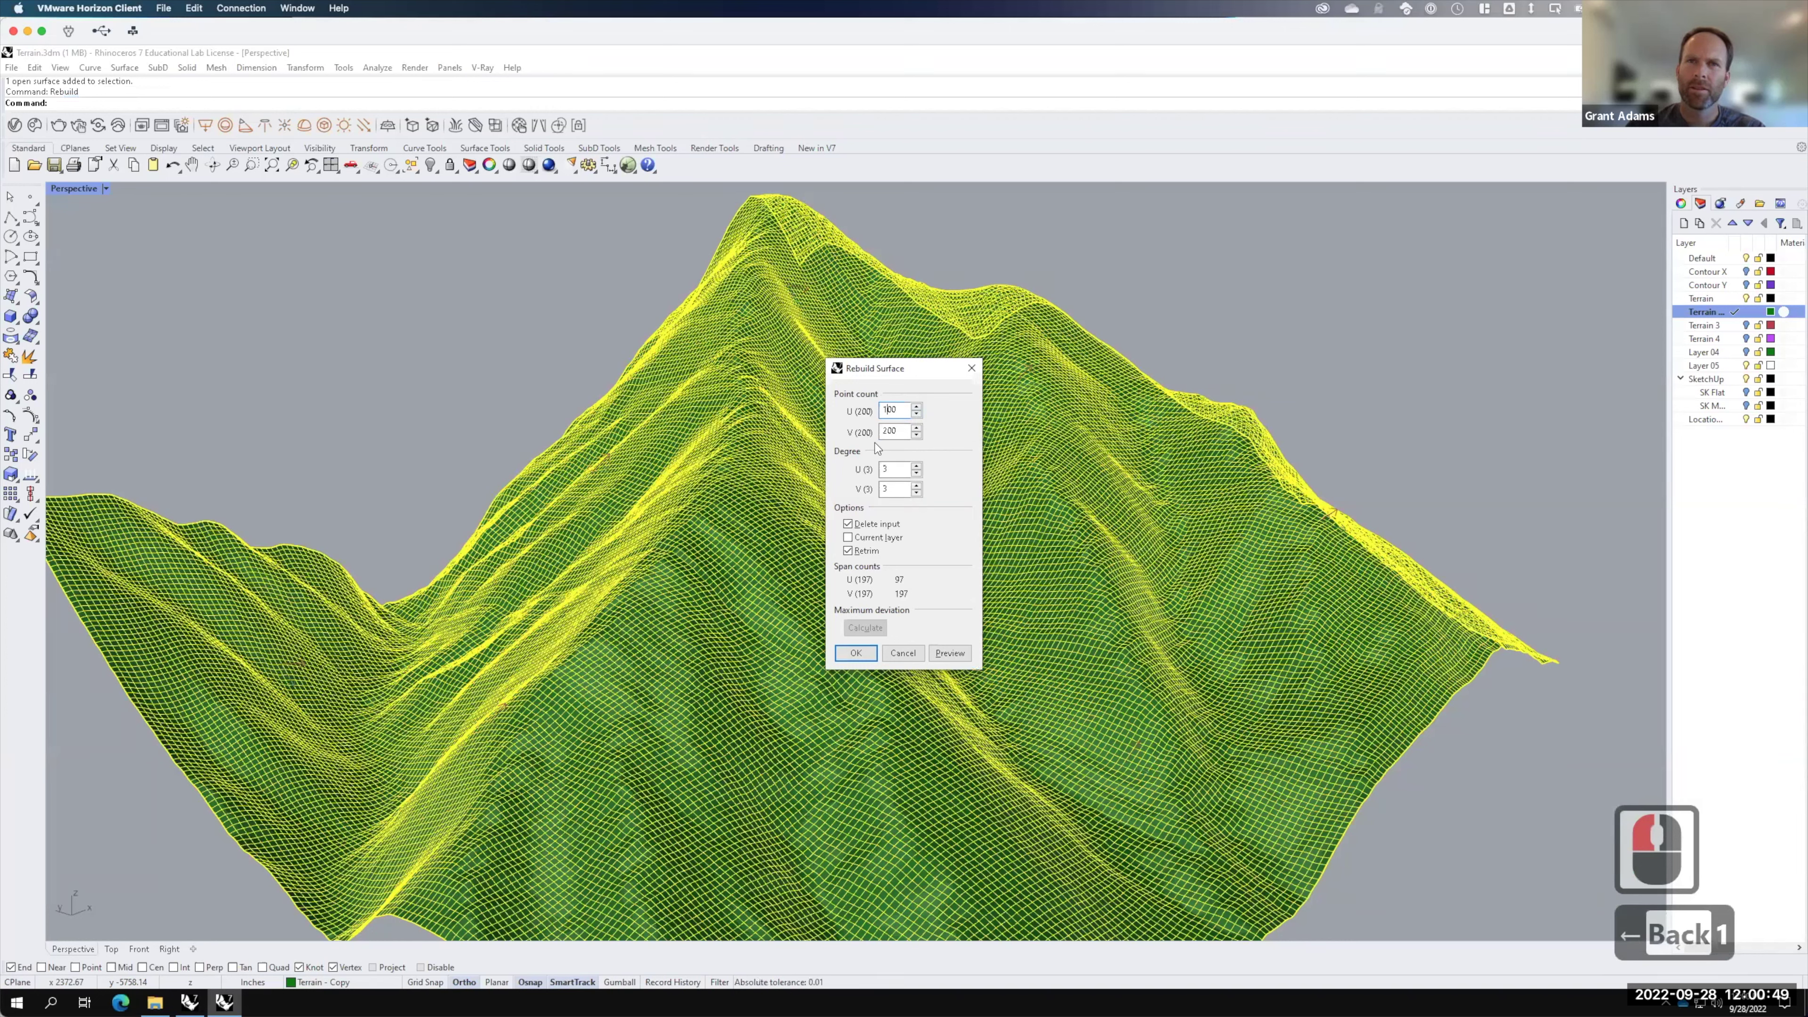
left_click(890, 430)
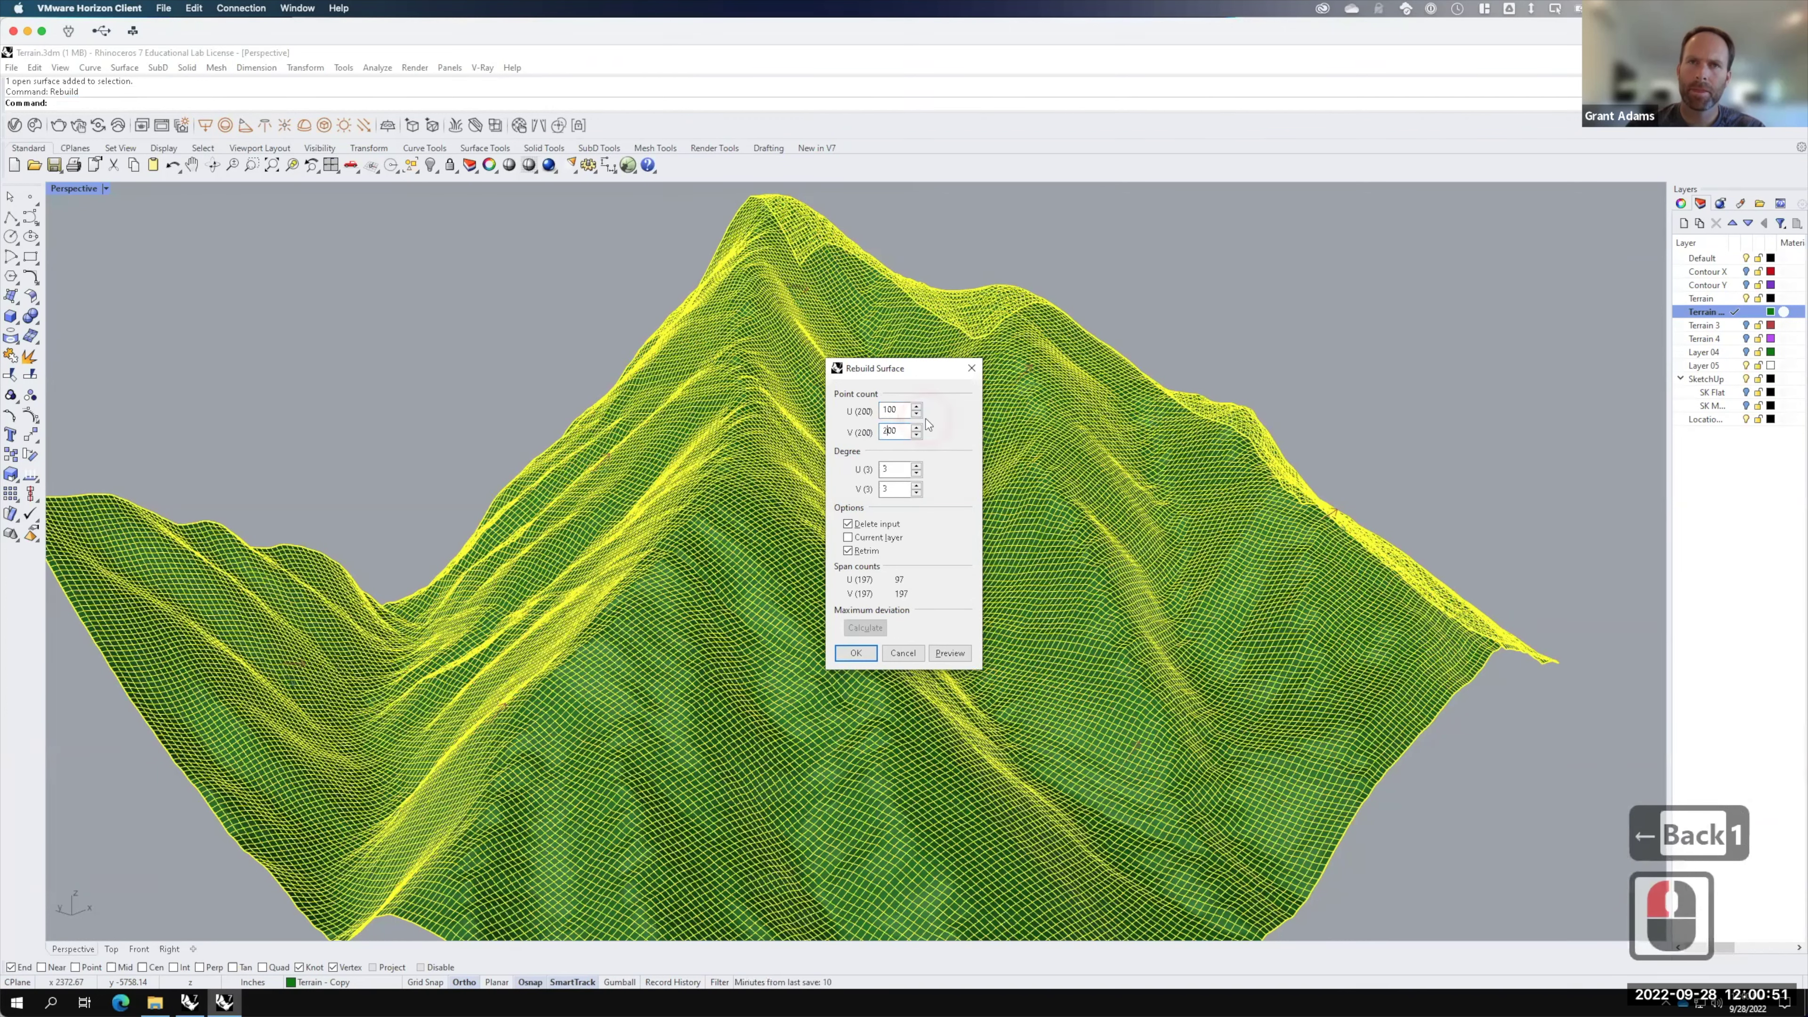
key("BackSpace")
type("1")
left_click(865, 650)
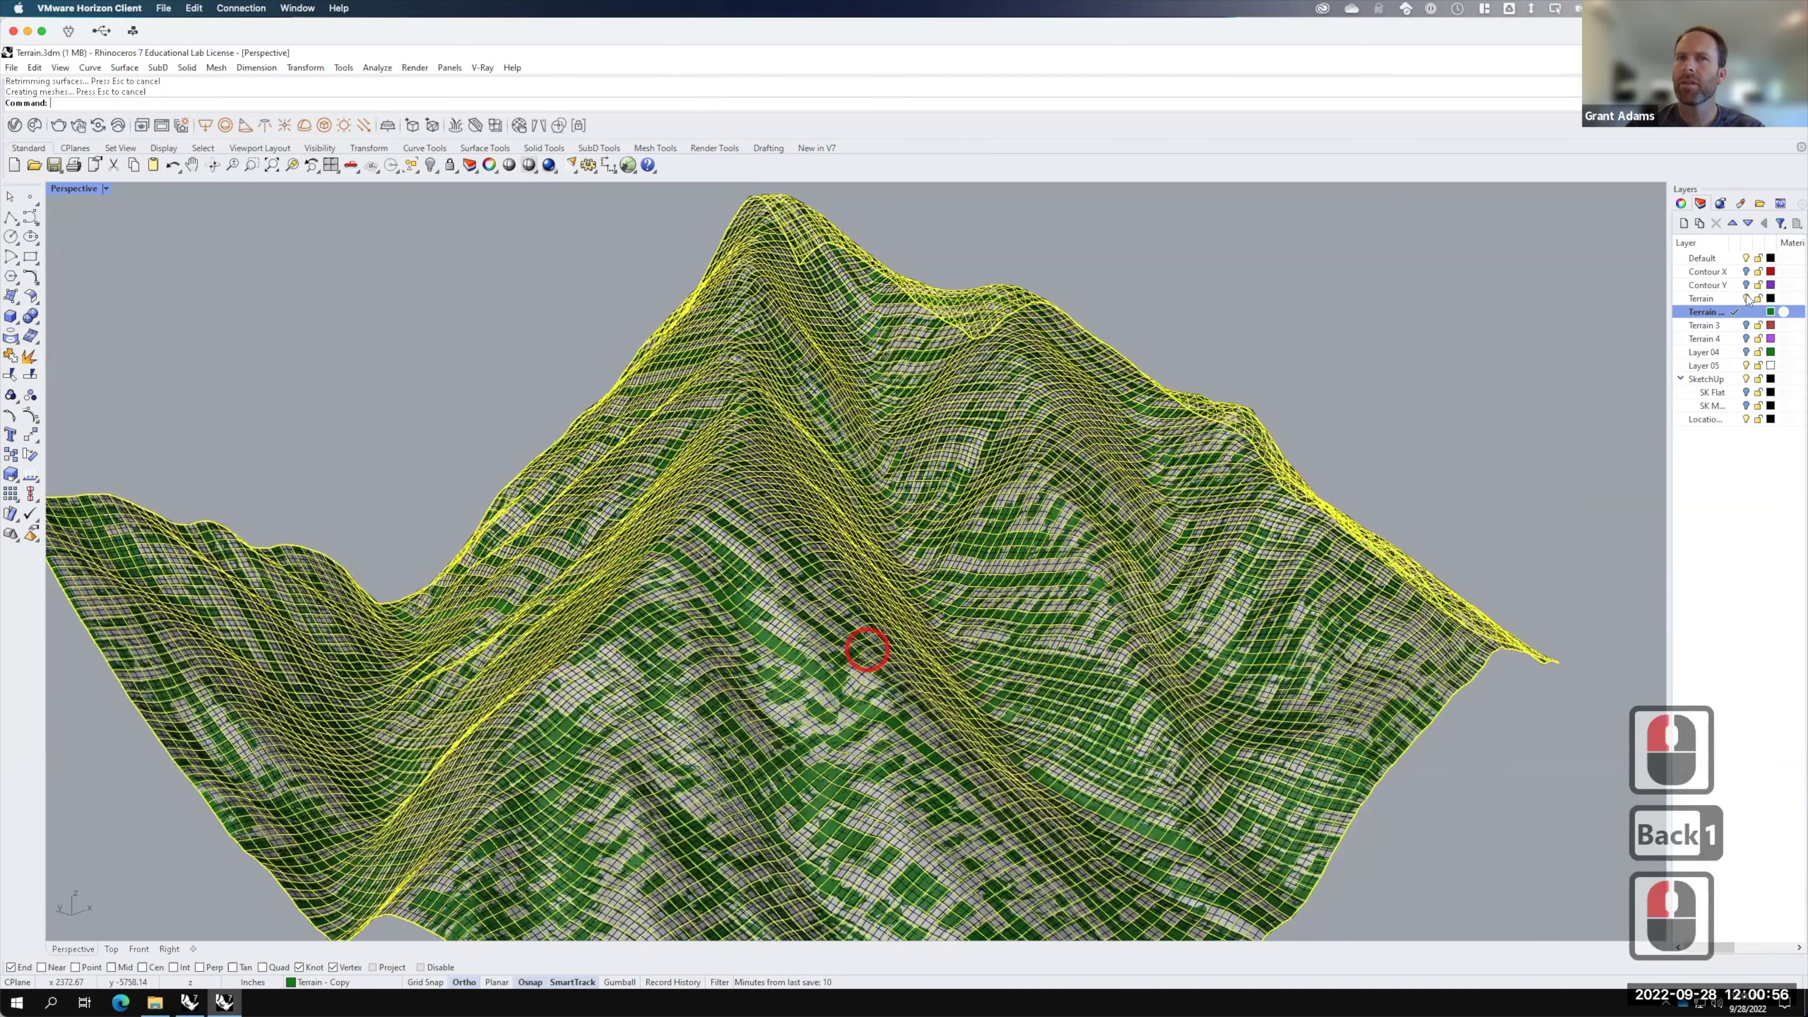
left_click(1746, 297)
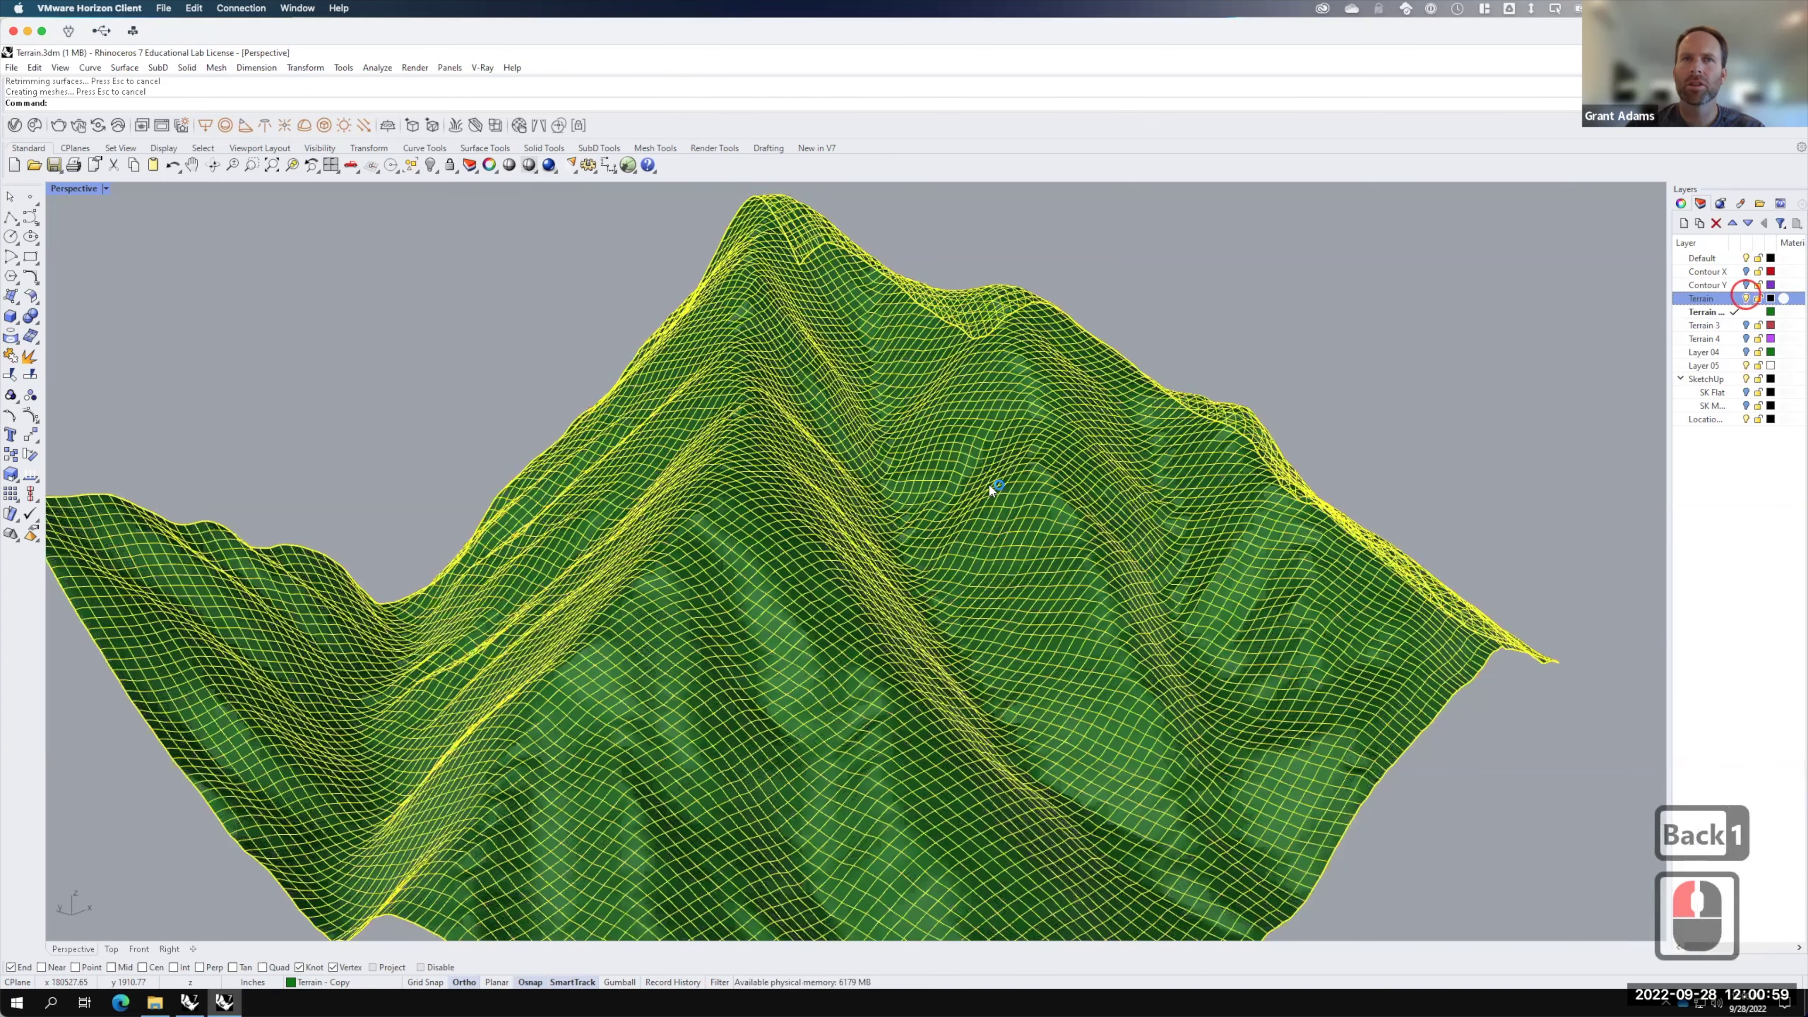
Step: Orbit and zoom along the terrain ridge to compare the rebuilt surfaces
left_click(402, 371)
right_click_drag(201, 566, 637, 404)
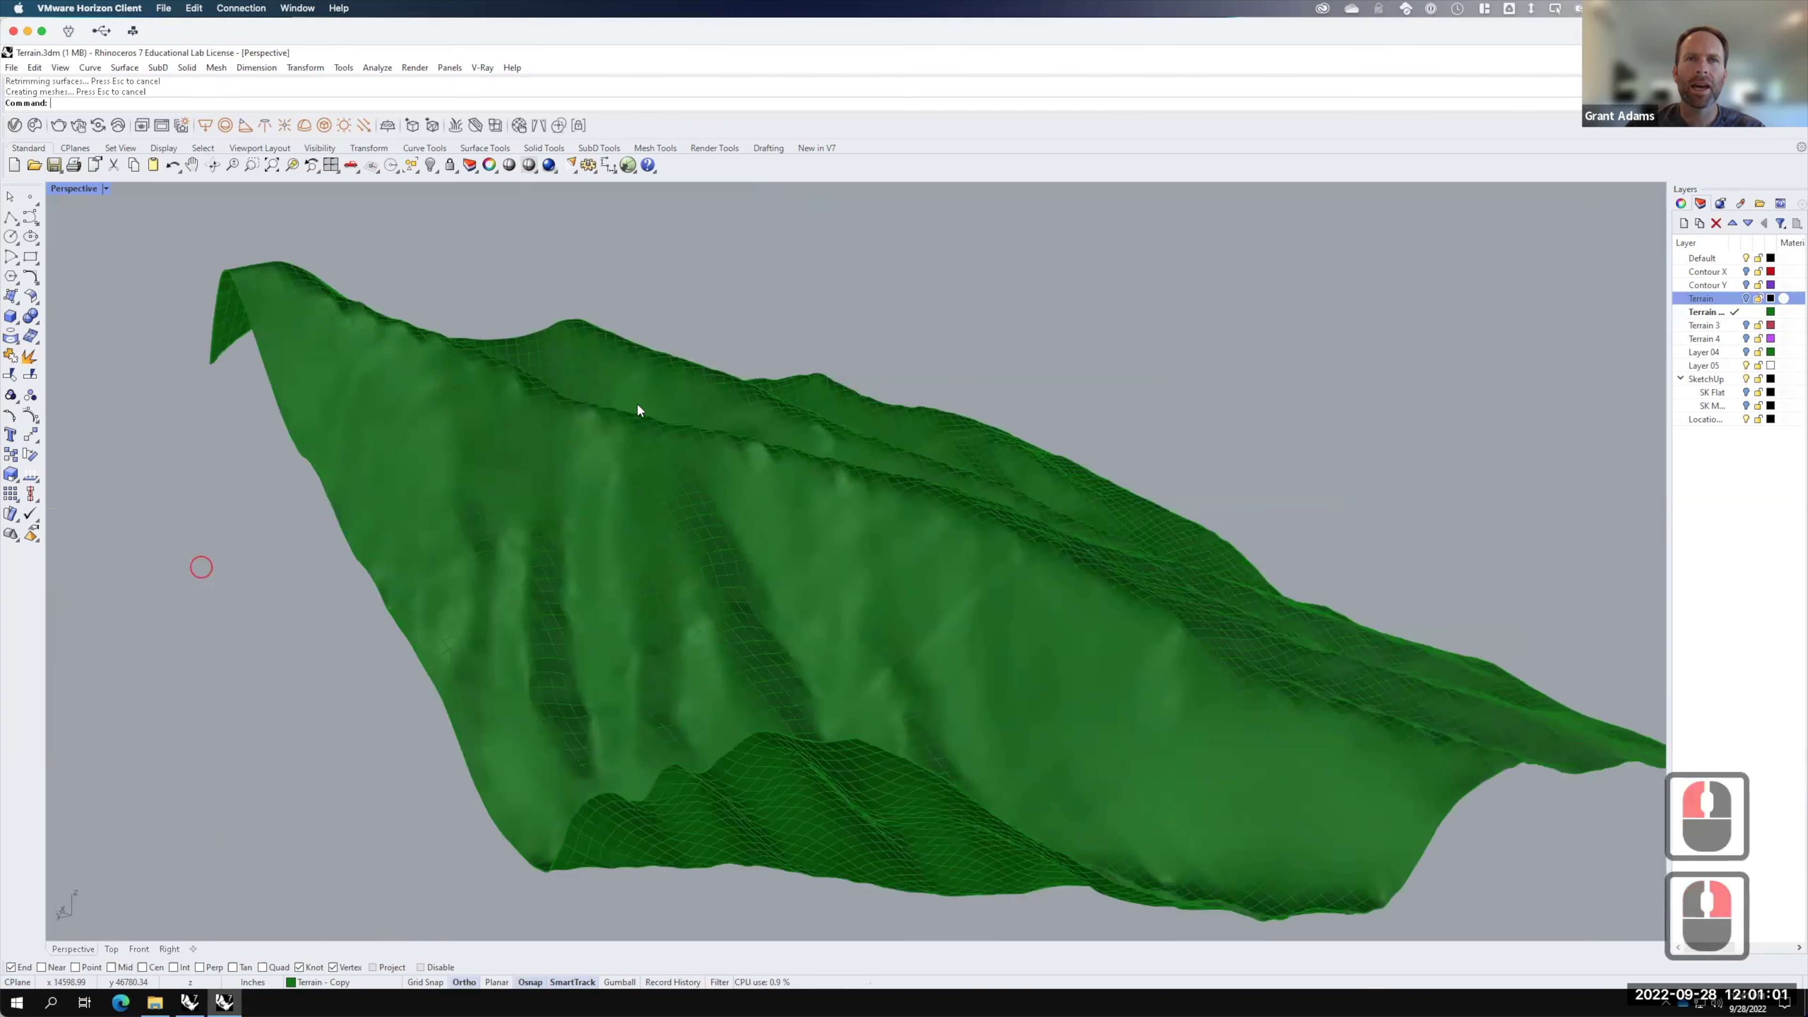
scroll(753, 434, "up", 3)
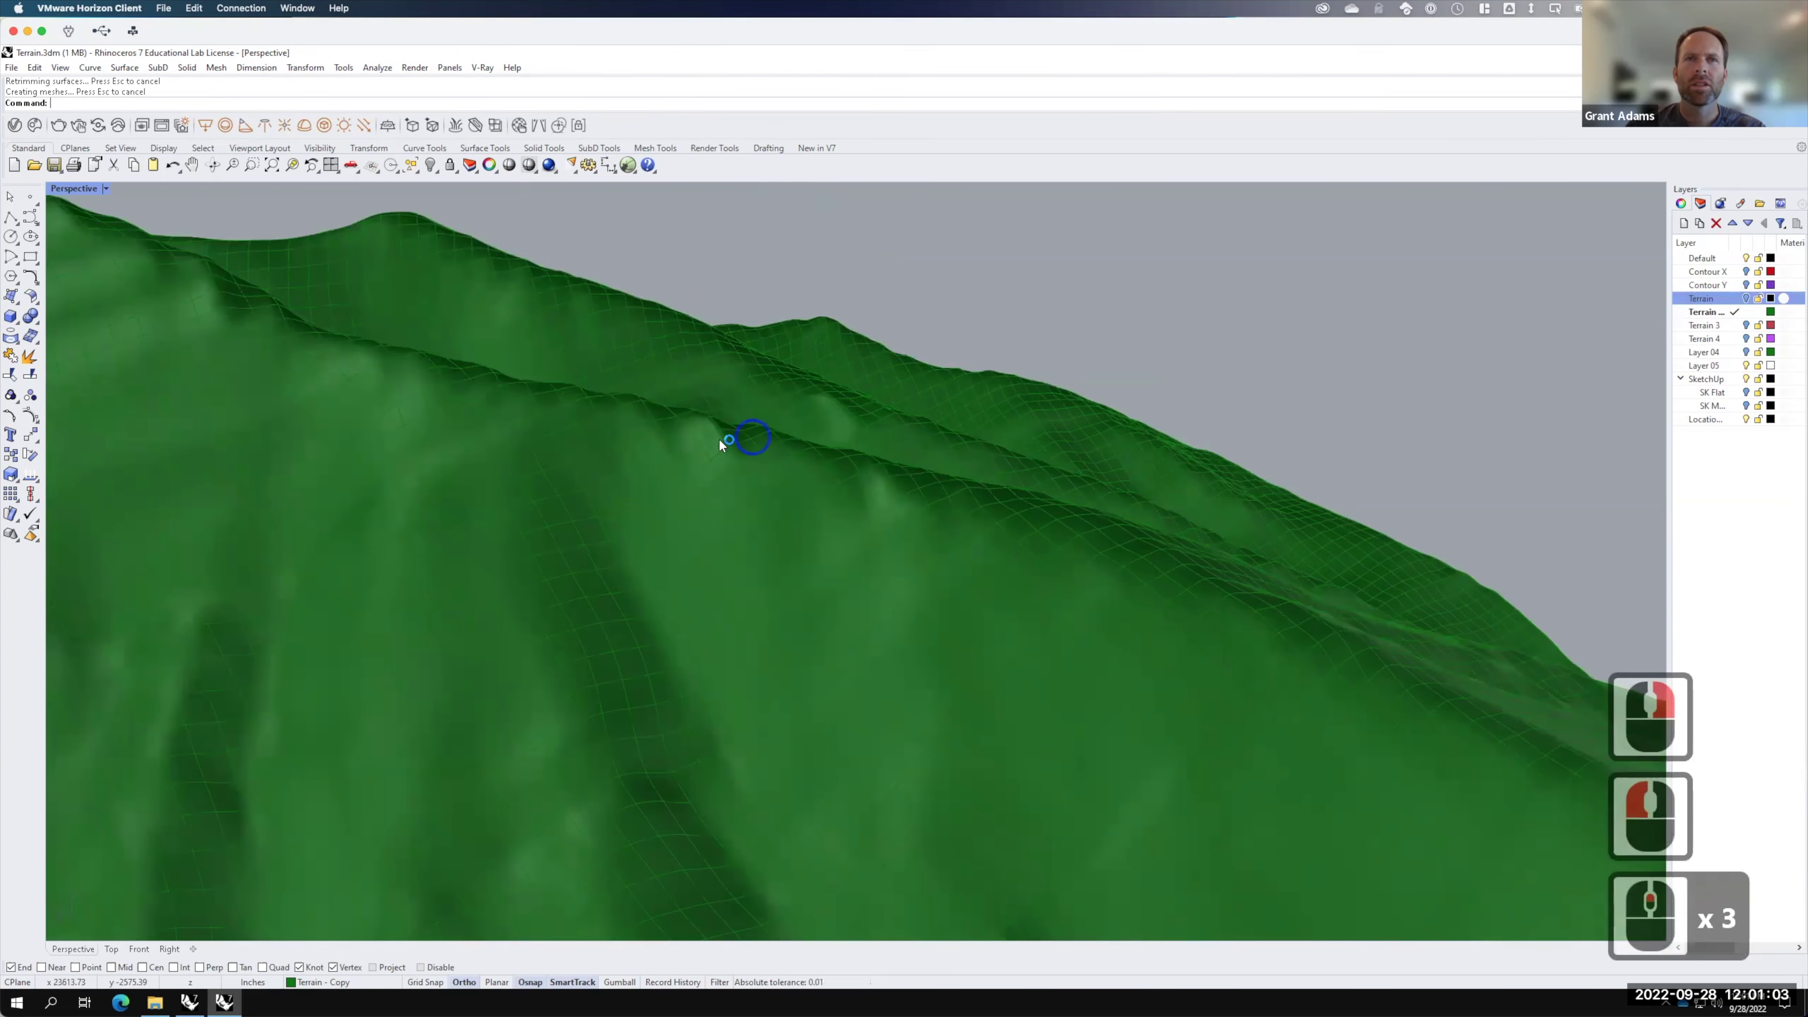
mouse_move(719, 438)
right_mouse_down()
mouse_move(565, 432)
mouse_move(702, 445)
right_mouse_up()
scroll(799, 435, "up", 3)
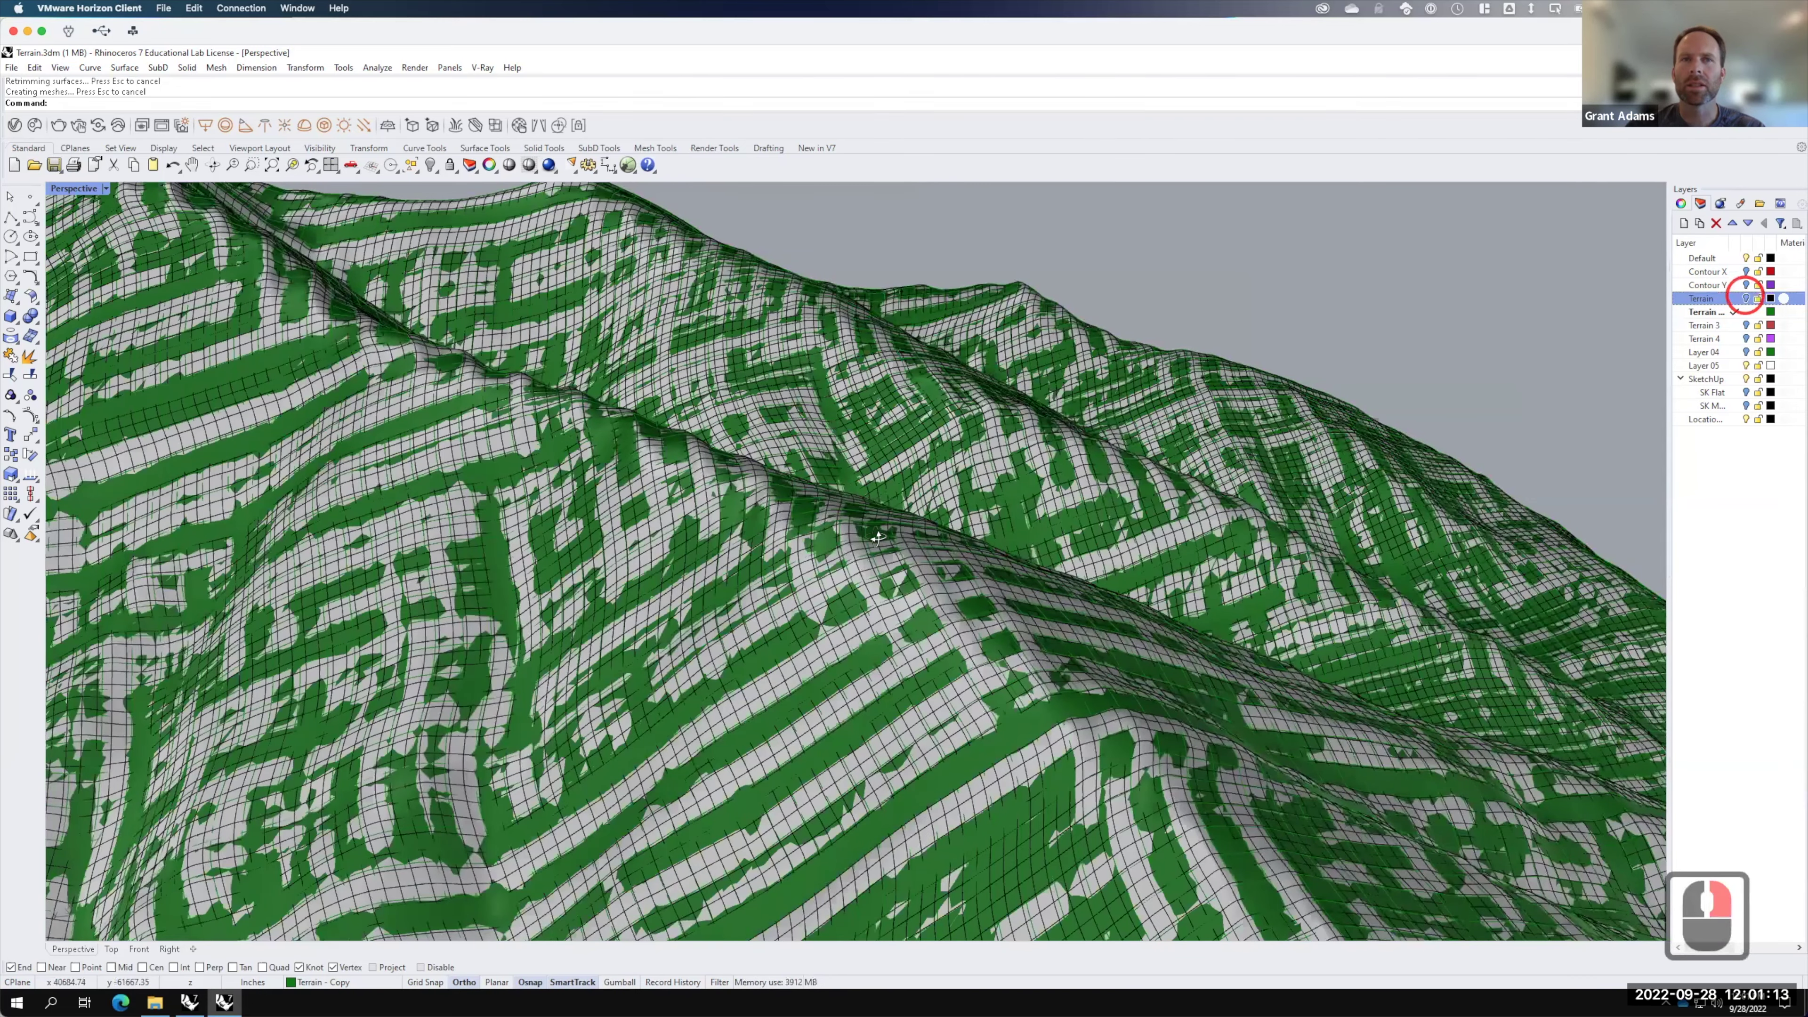
right_click_drag(879, 537, 947, 541)
right_click_drag(1255, 578, 540, 449)
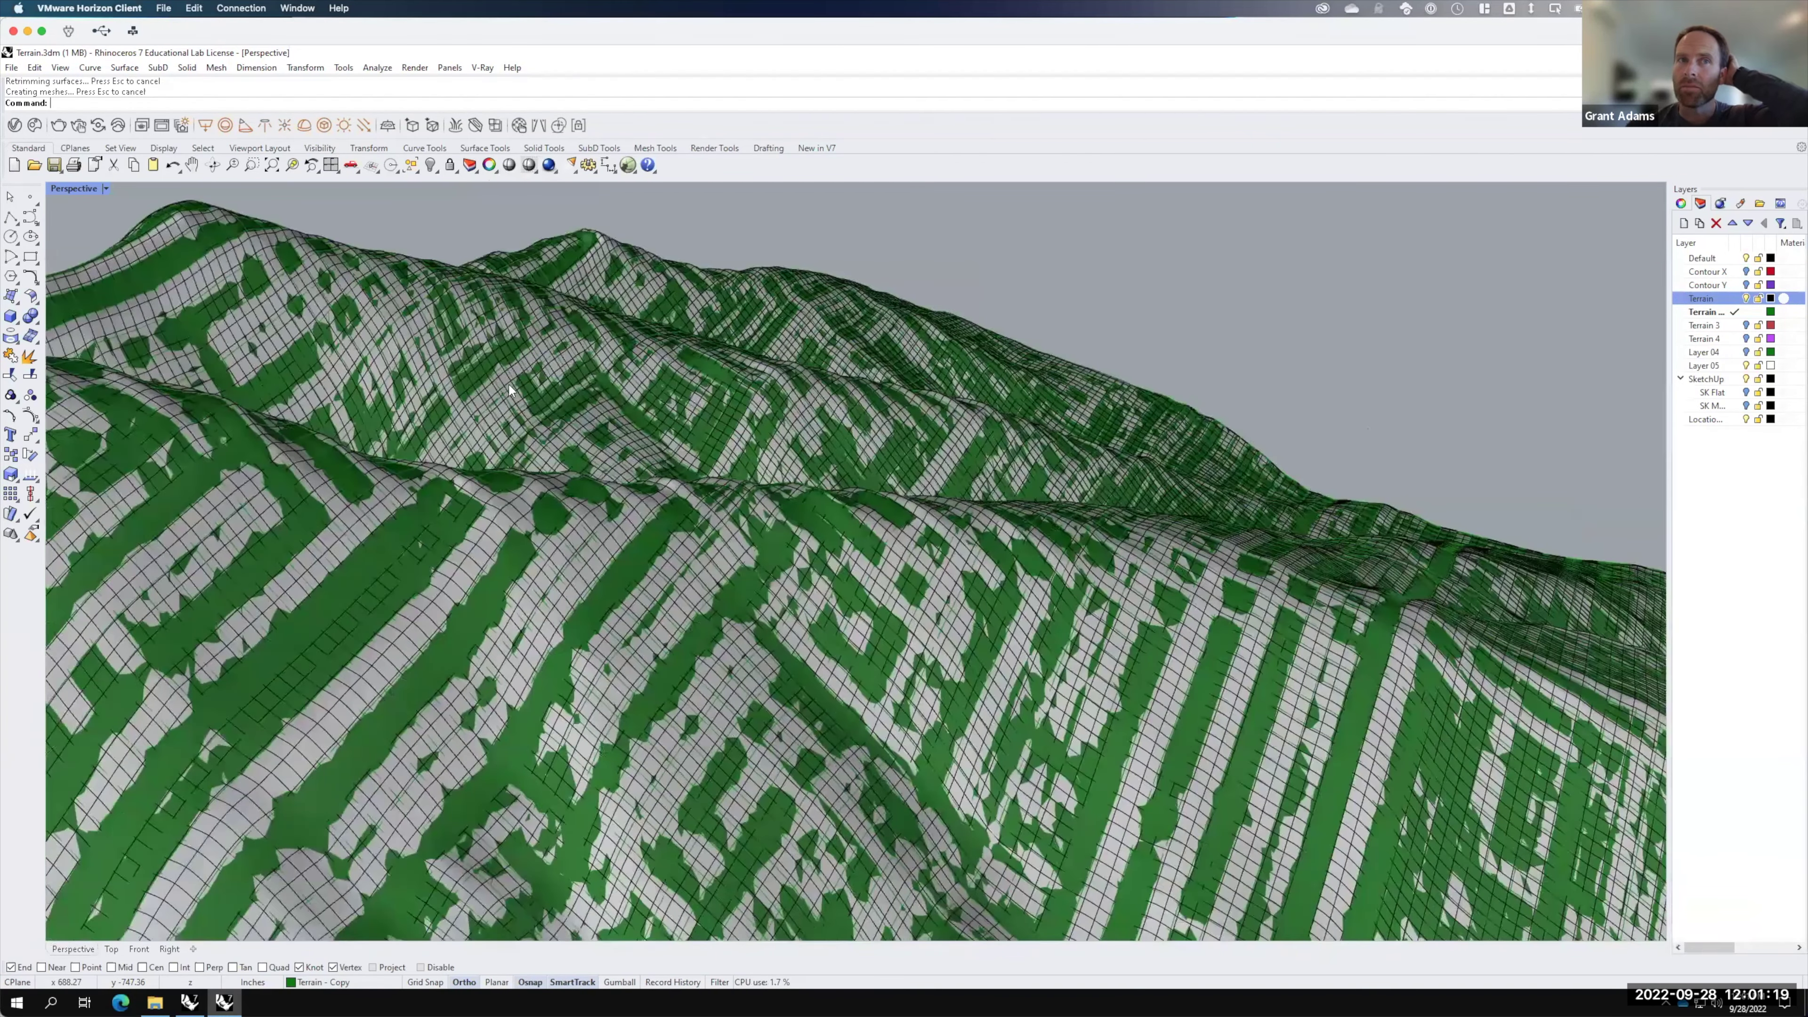
scroll(503, 388, "up", 5)
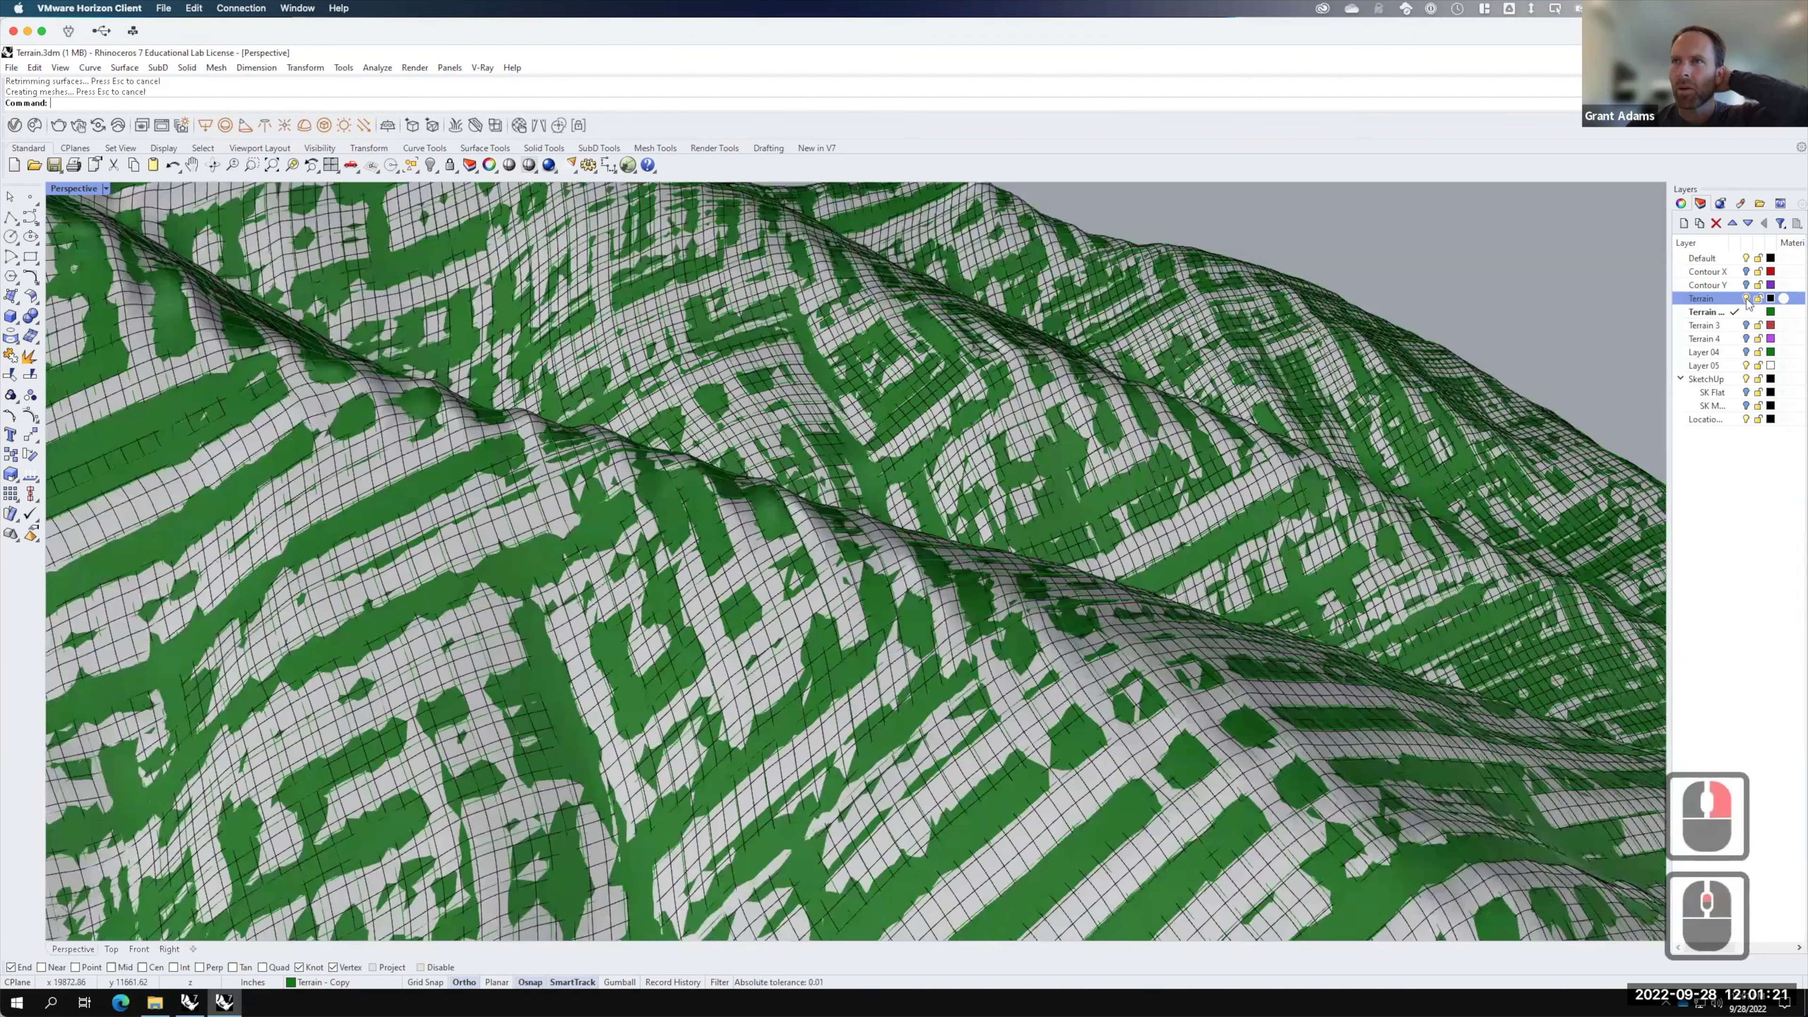
scroll(1748, 303, "up", 3)
Step: Hide the Terrain and Terrain - Copy layers and make Terrain 3 the current layer
left_click(1746, 299)
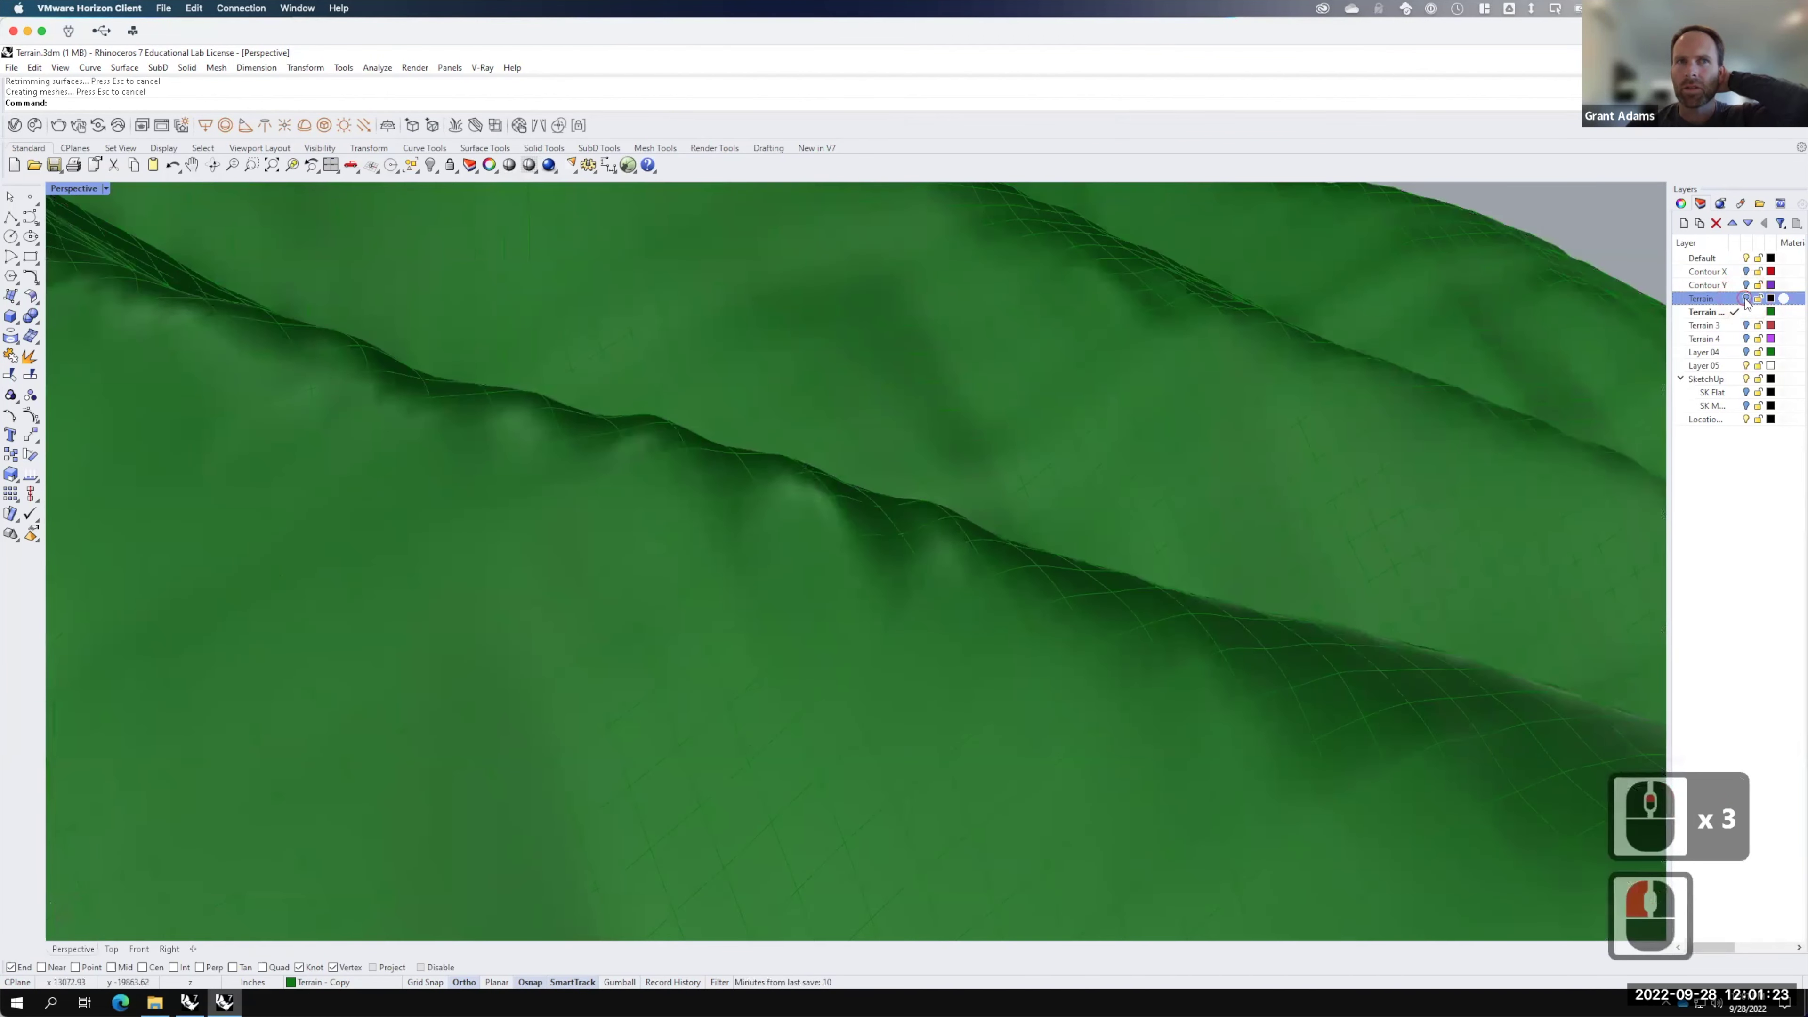
left_click(1746, 300)
left_click(1746, 300)
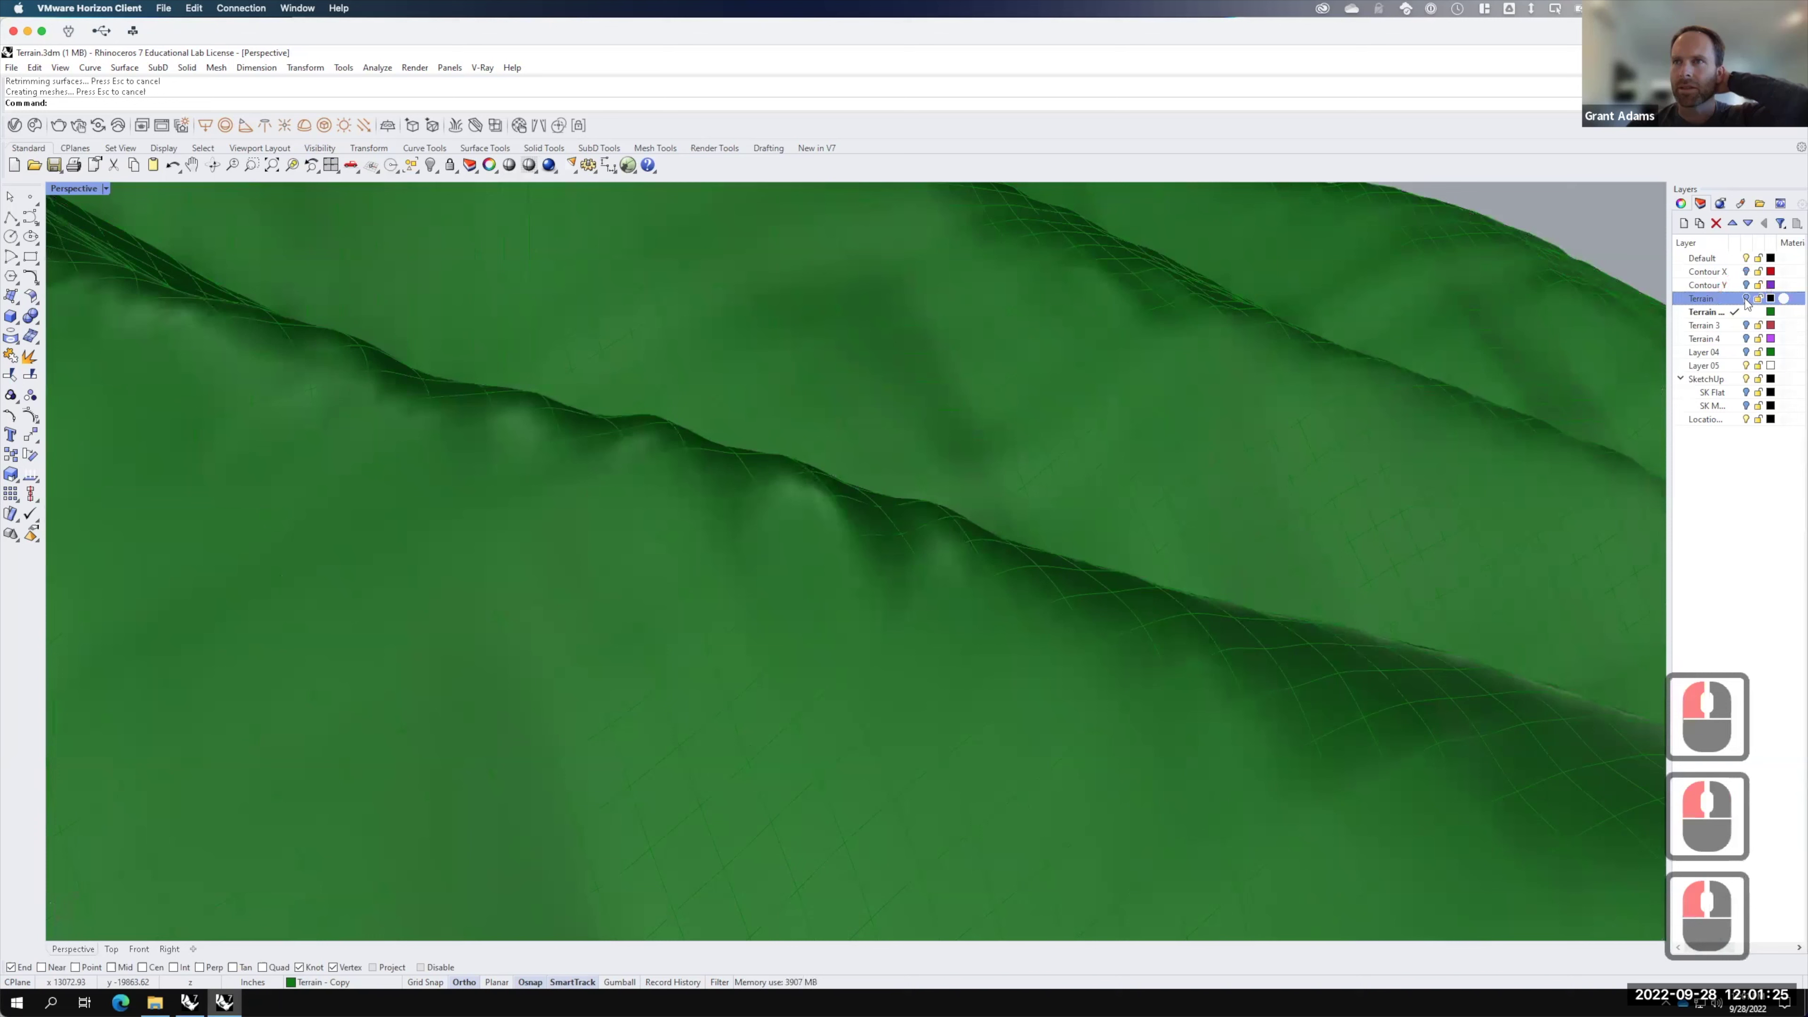
left_click(1737, 325)
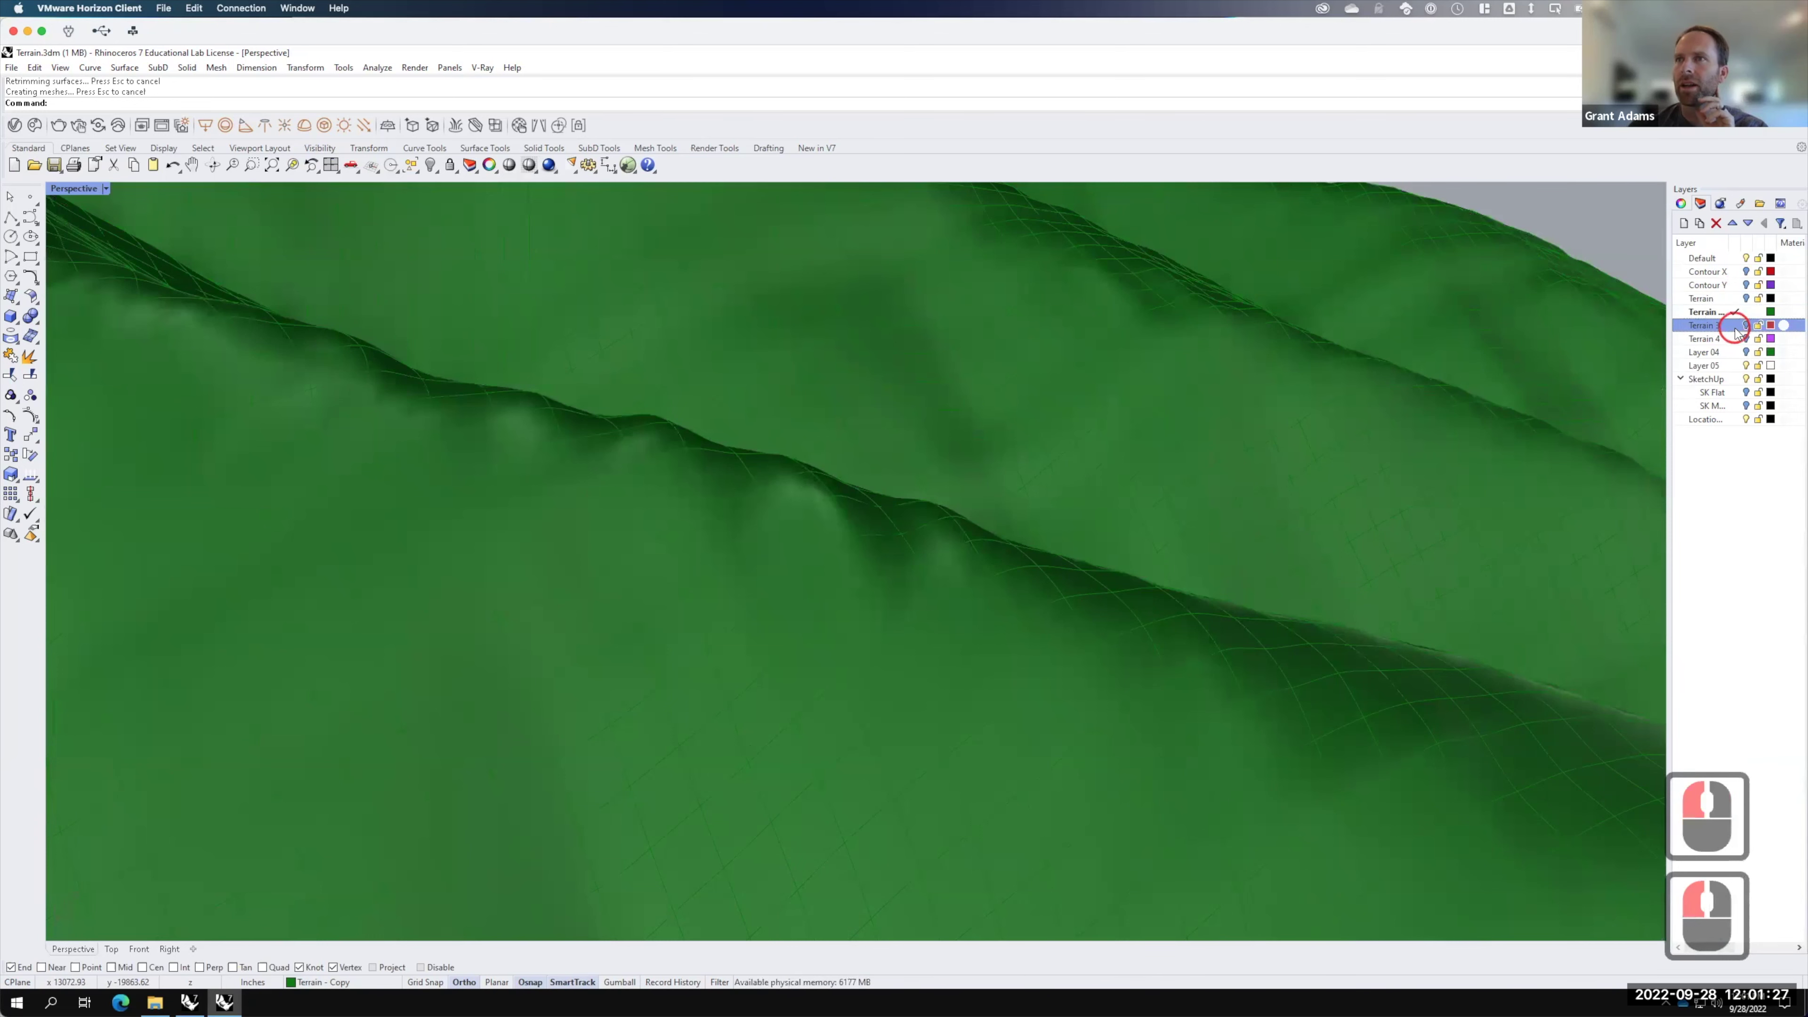
left_click(1735, 325)
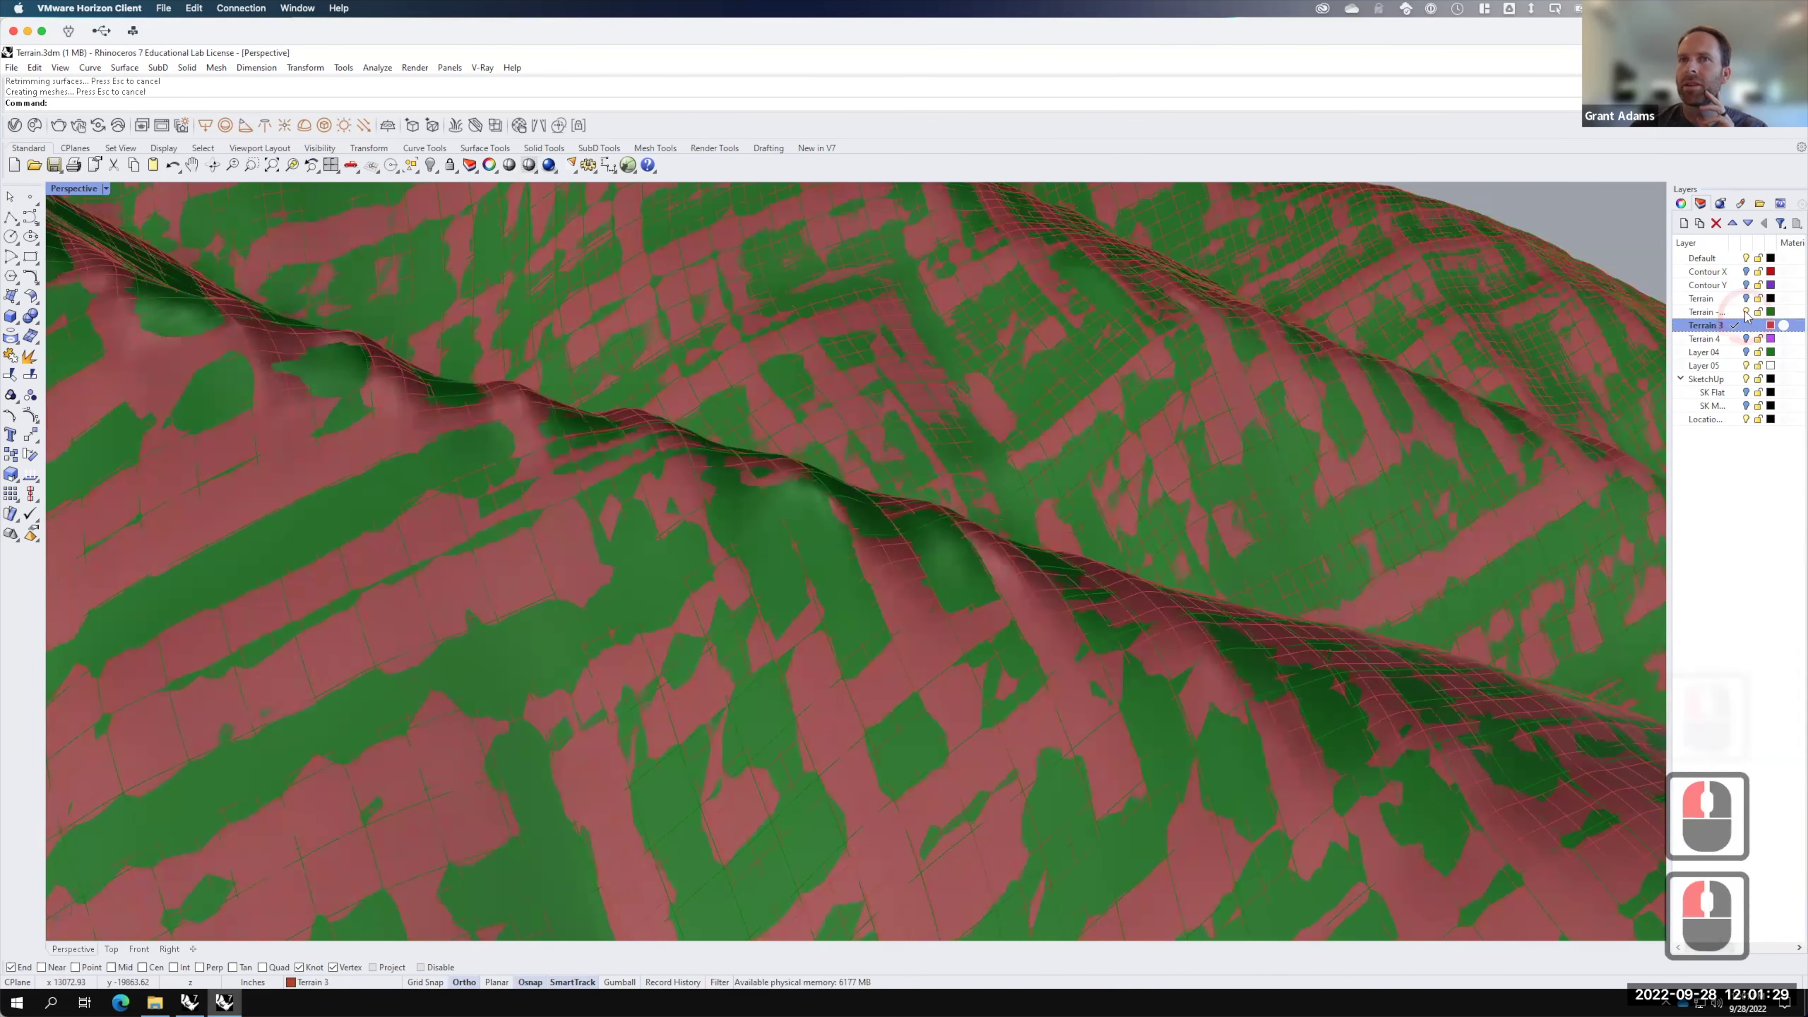
left_click(1745, 311)
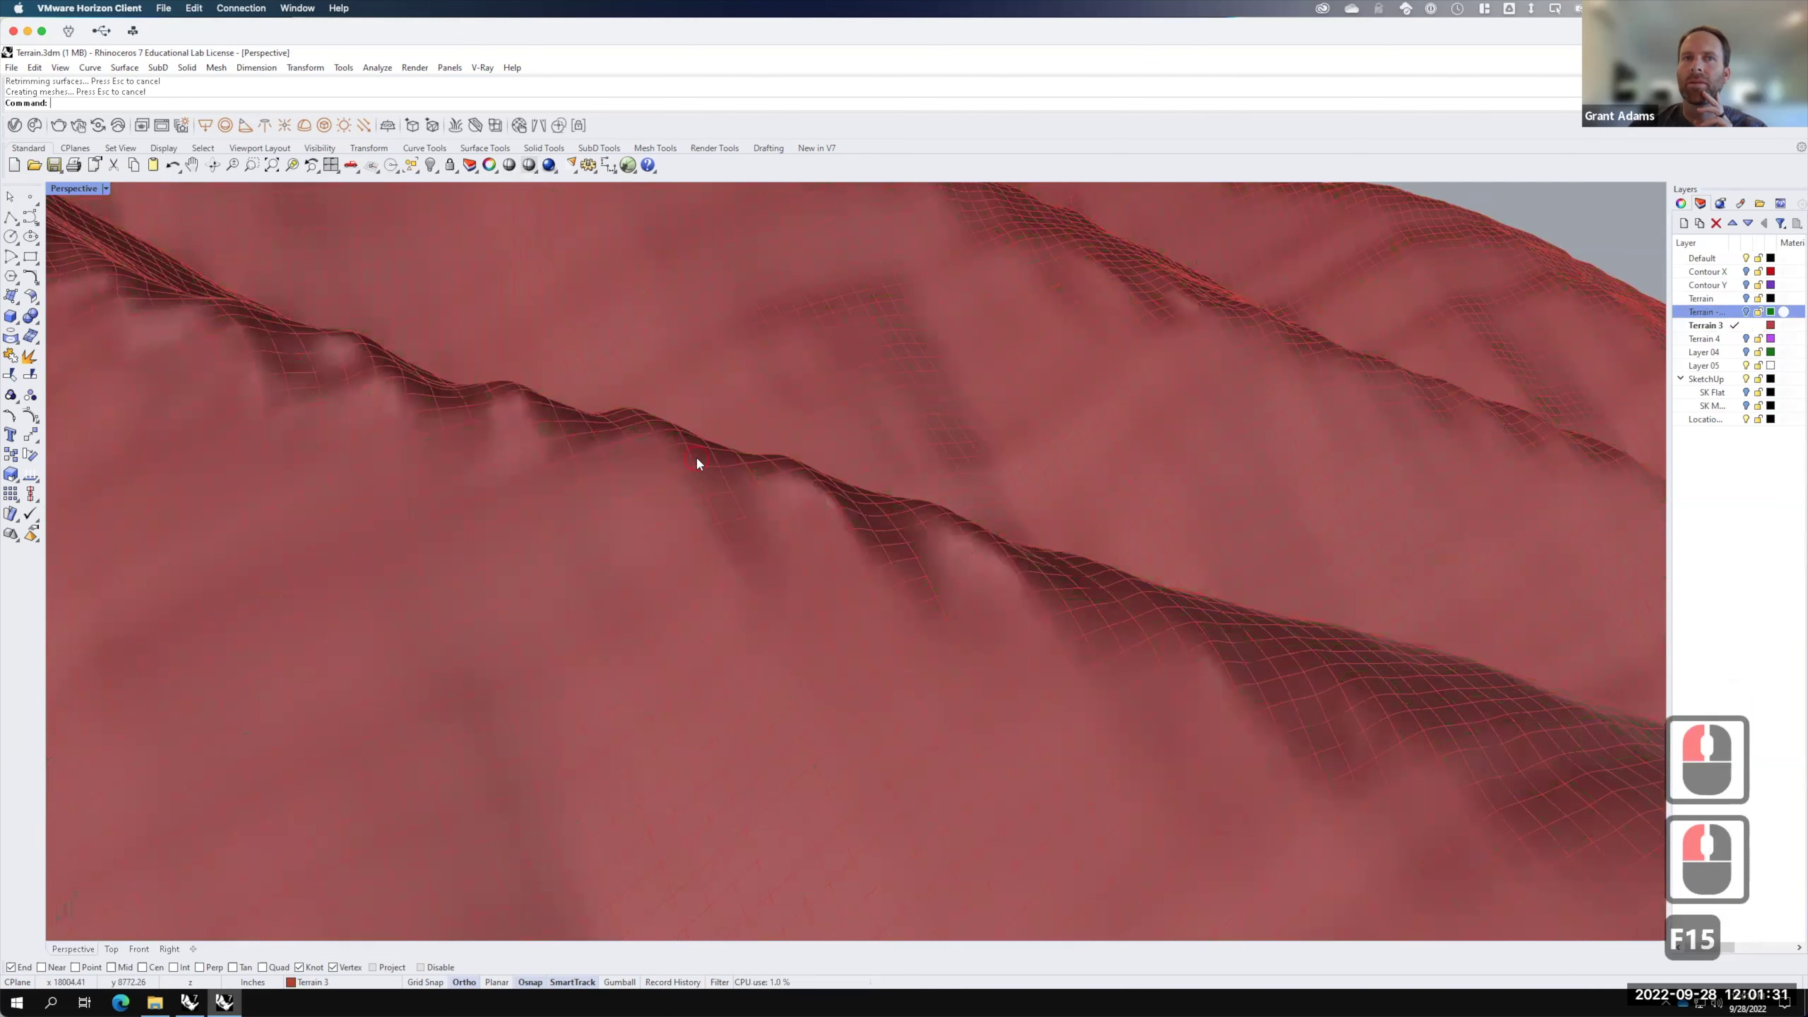
Step: Rebuild the red terrain surface with 50 by 50 points in U and V
left_click(1161, 687)
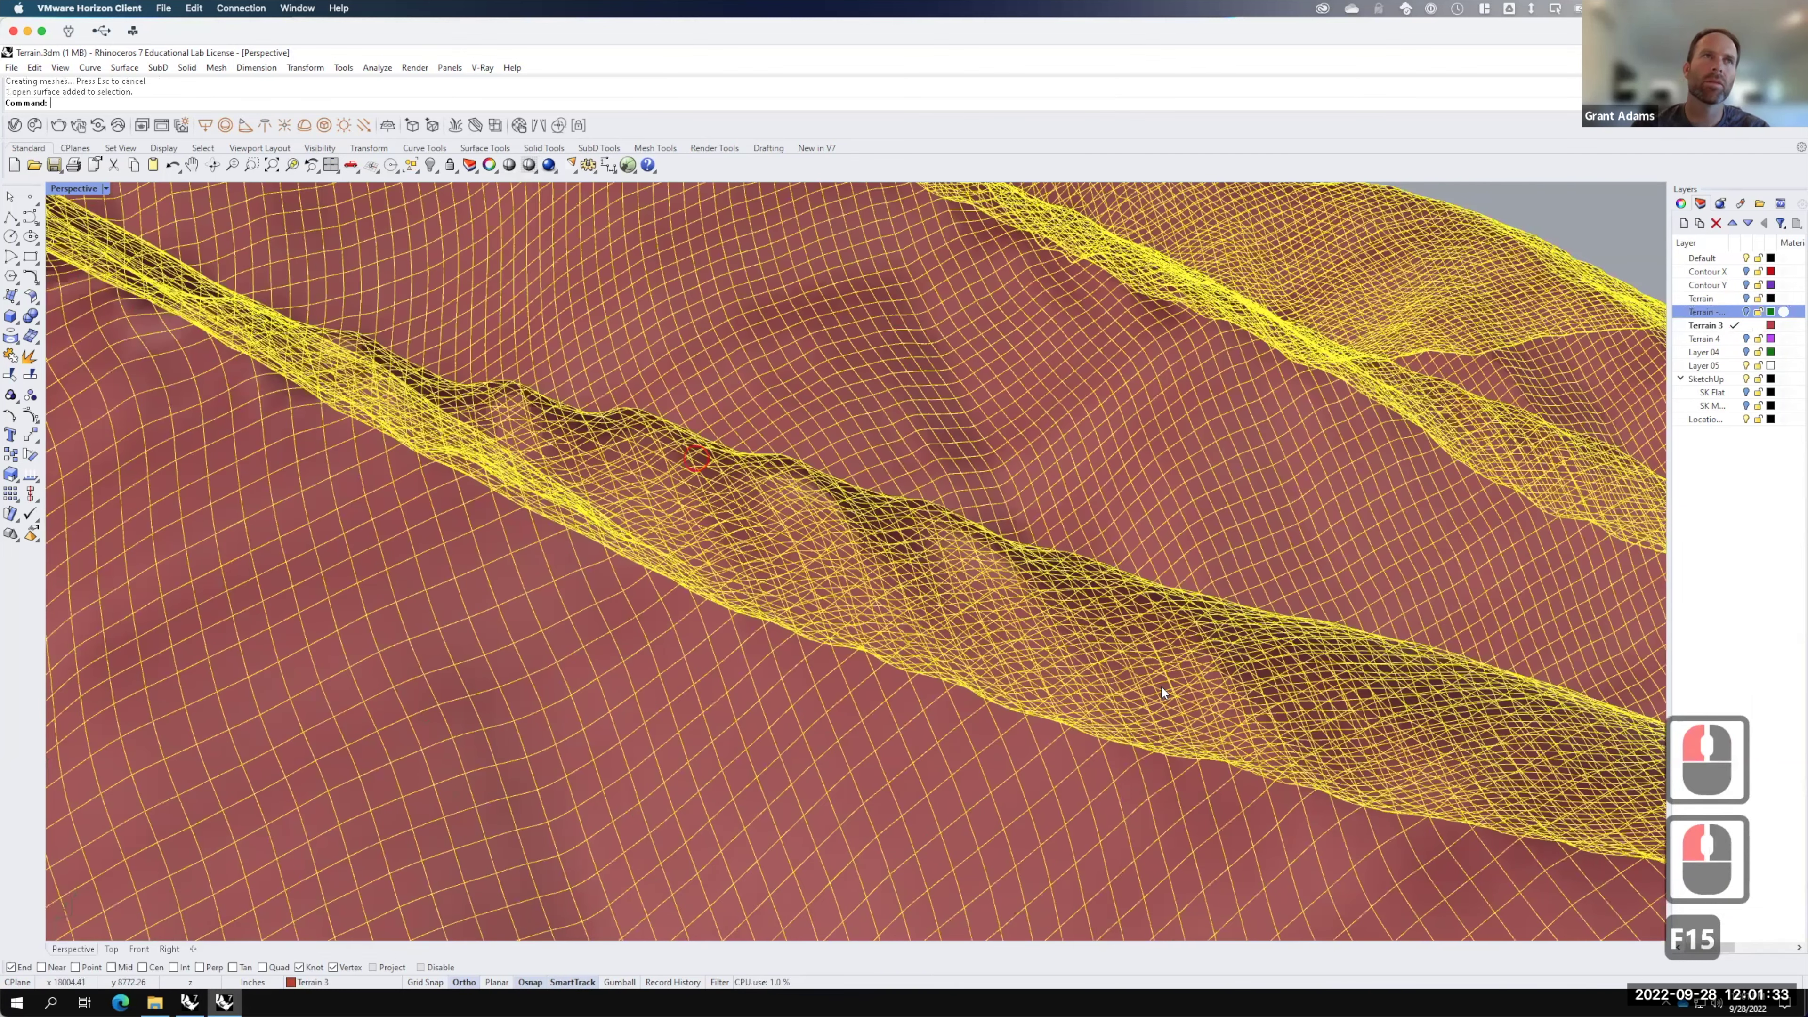
type("rebuild")
key("Return")
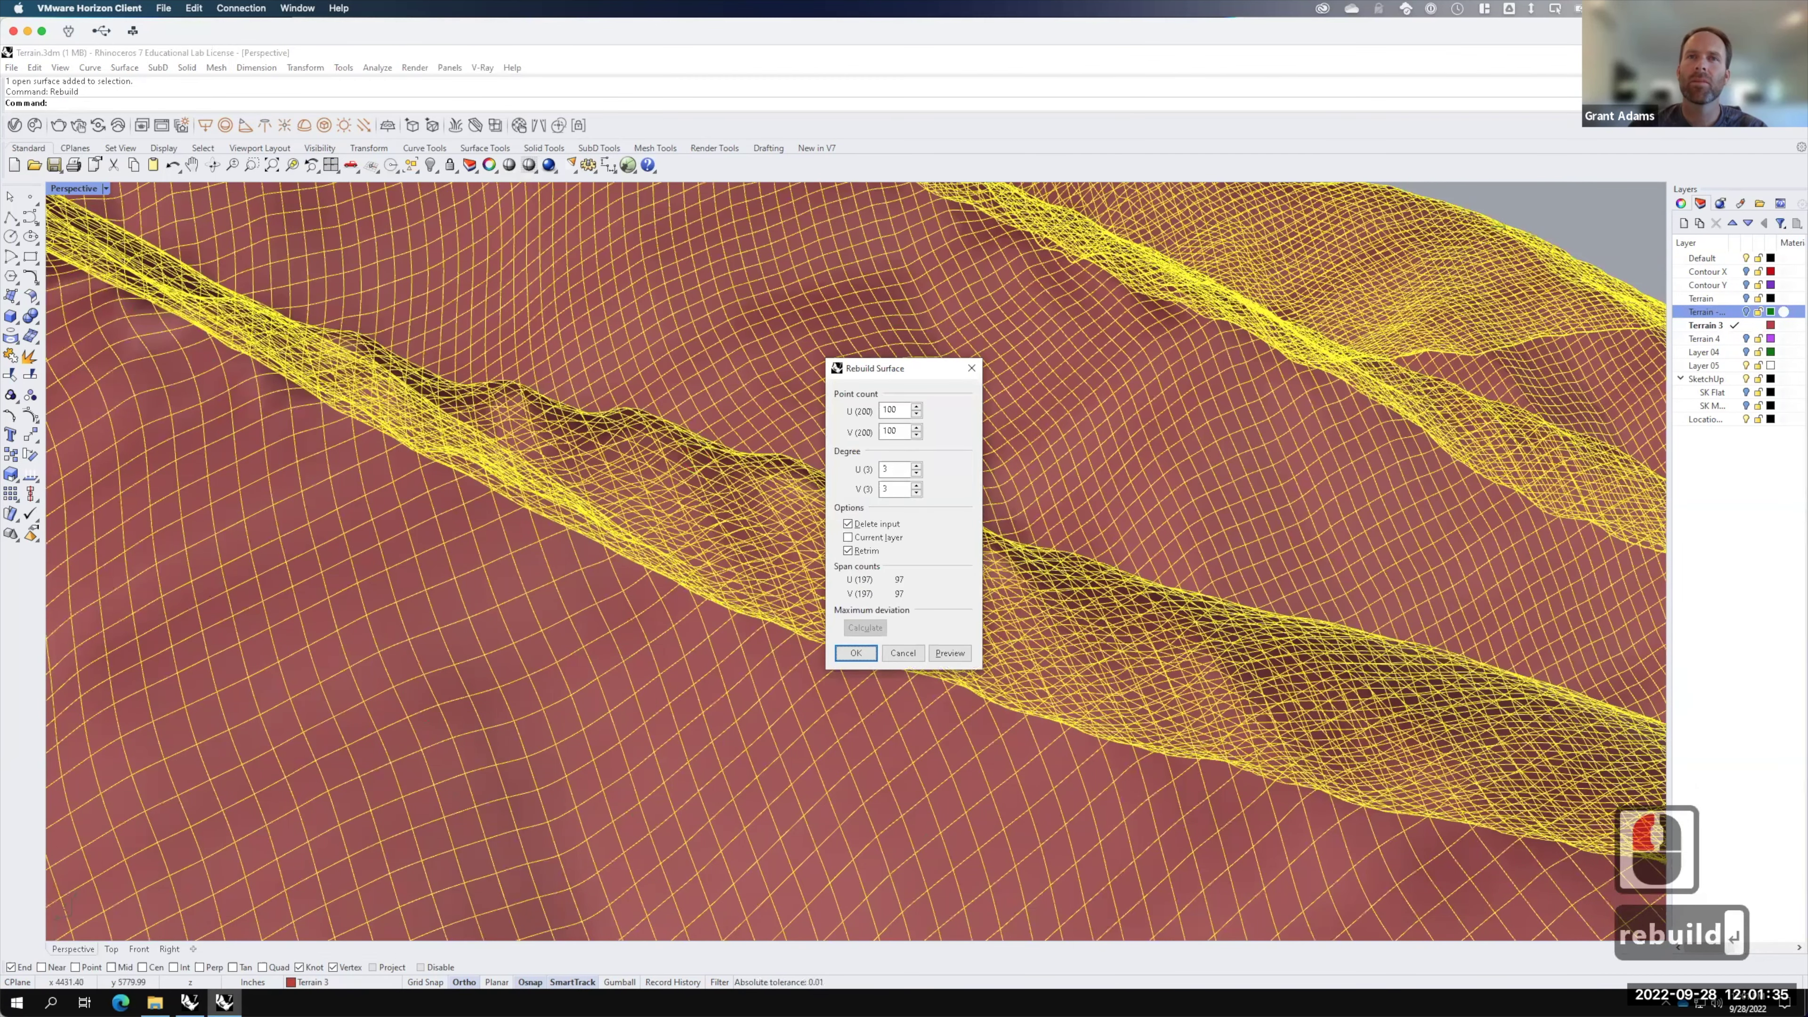
left_click_drag(893, 408, 861, 413)
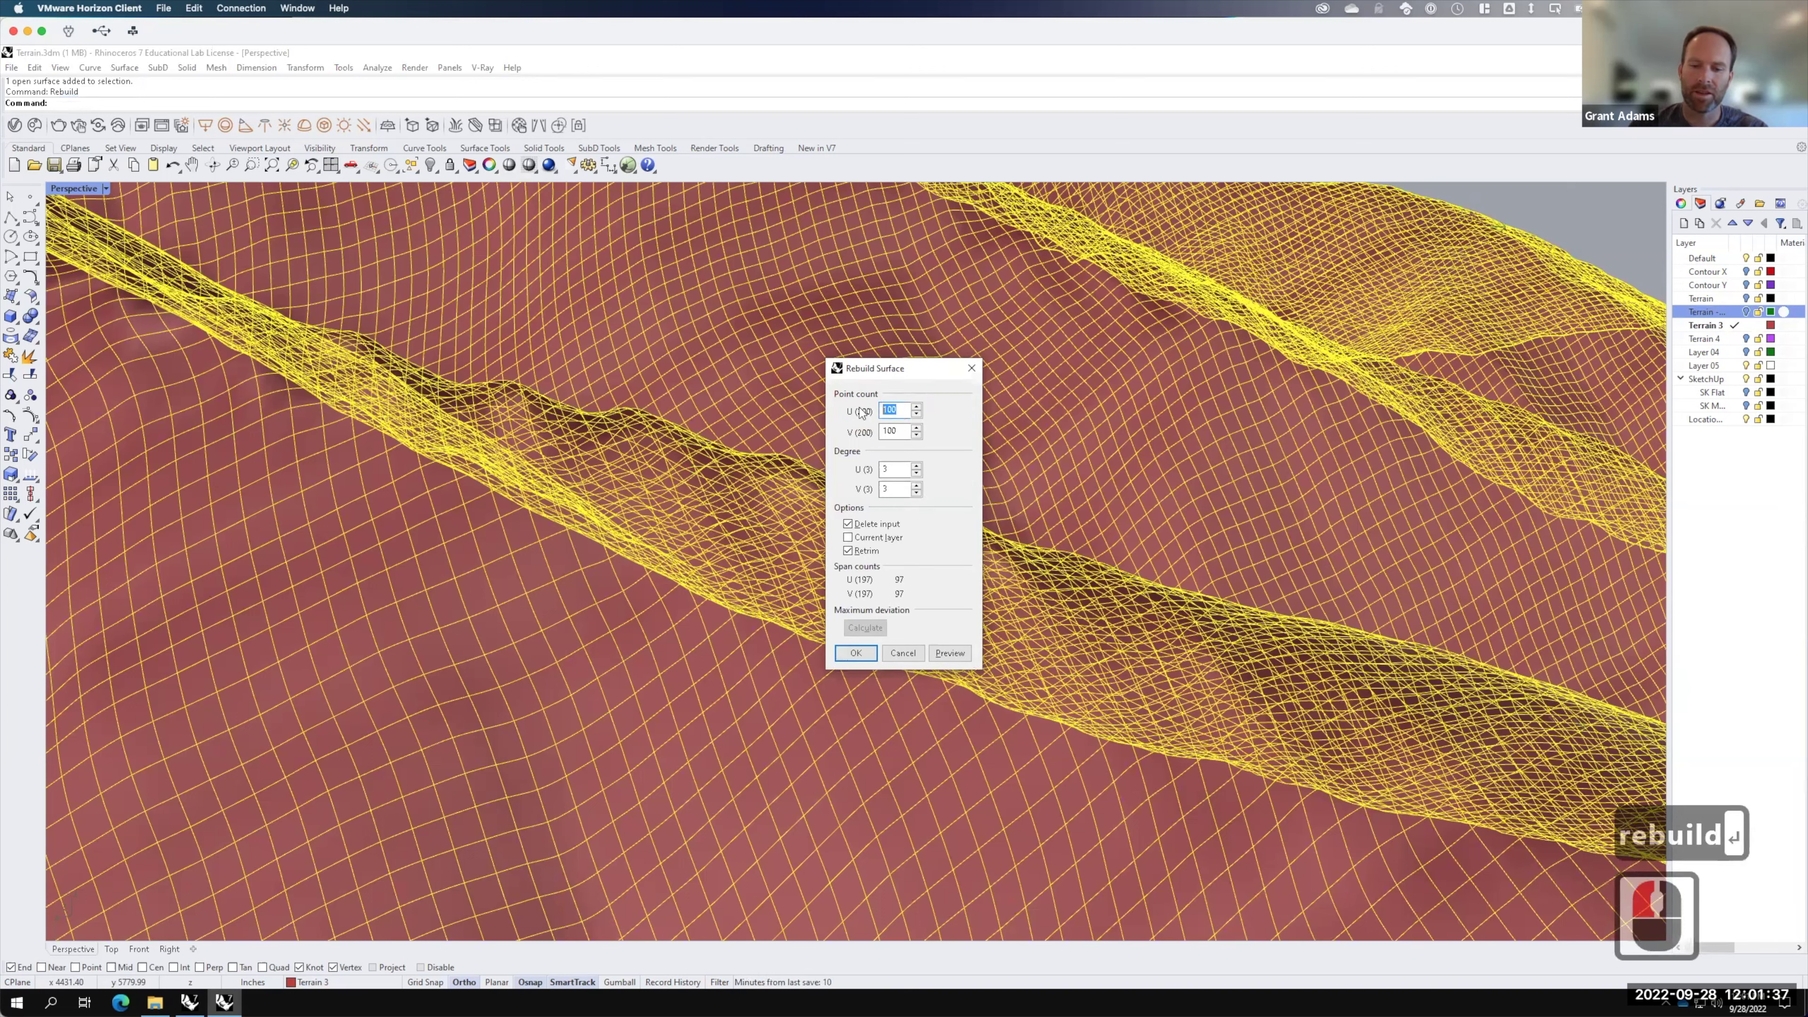
type("50")
key("Tab")
type("50")
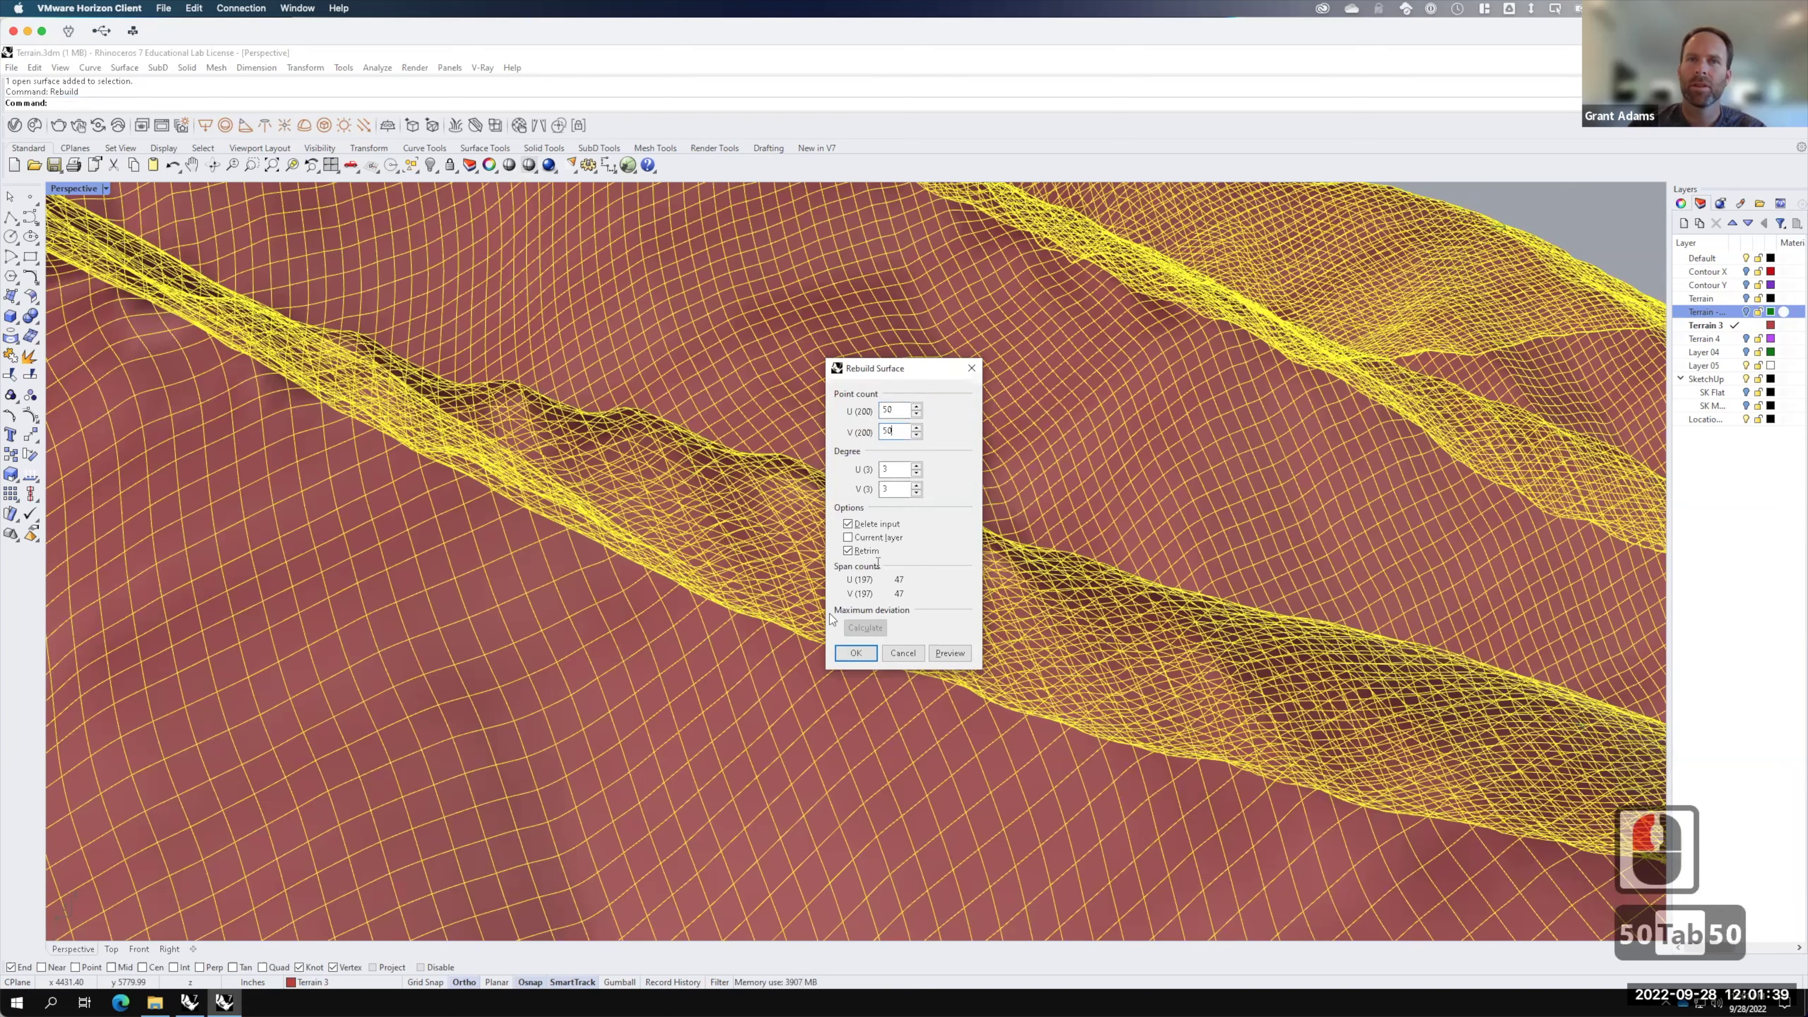
left_click(856, 653)
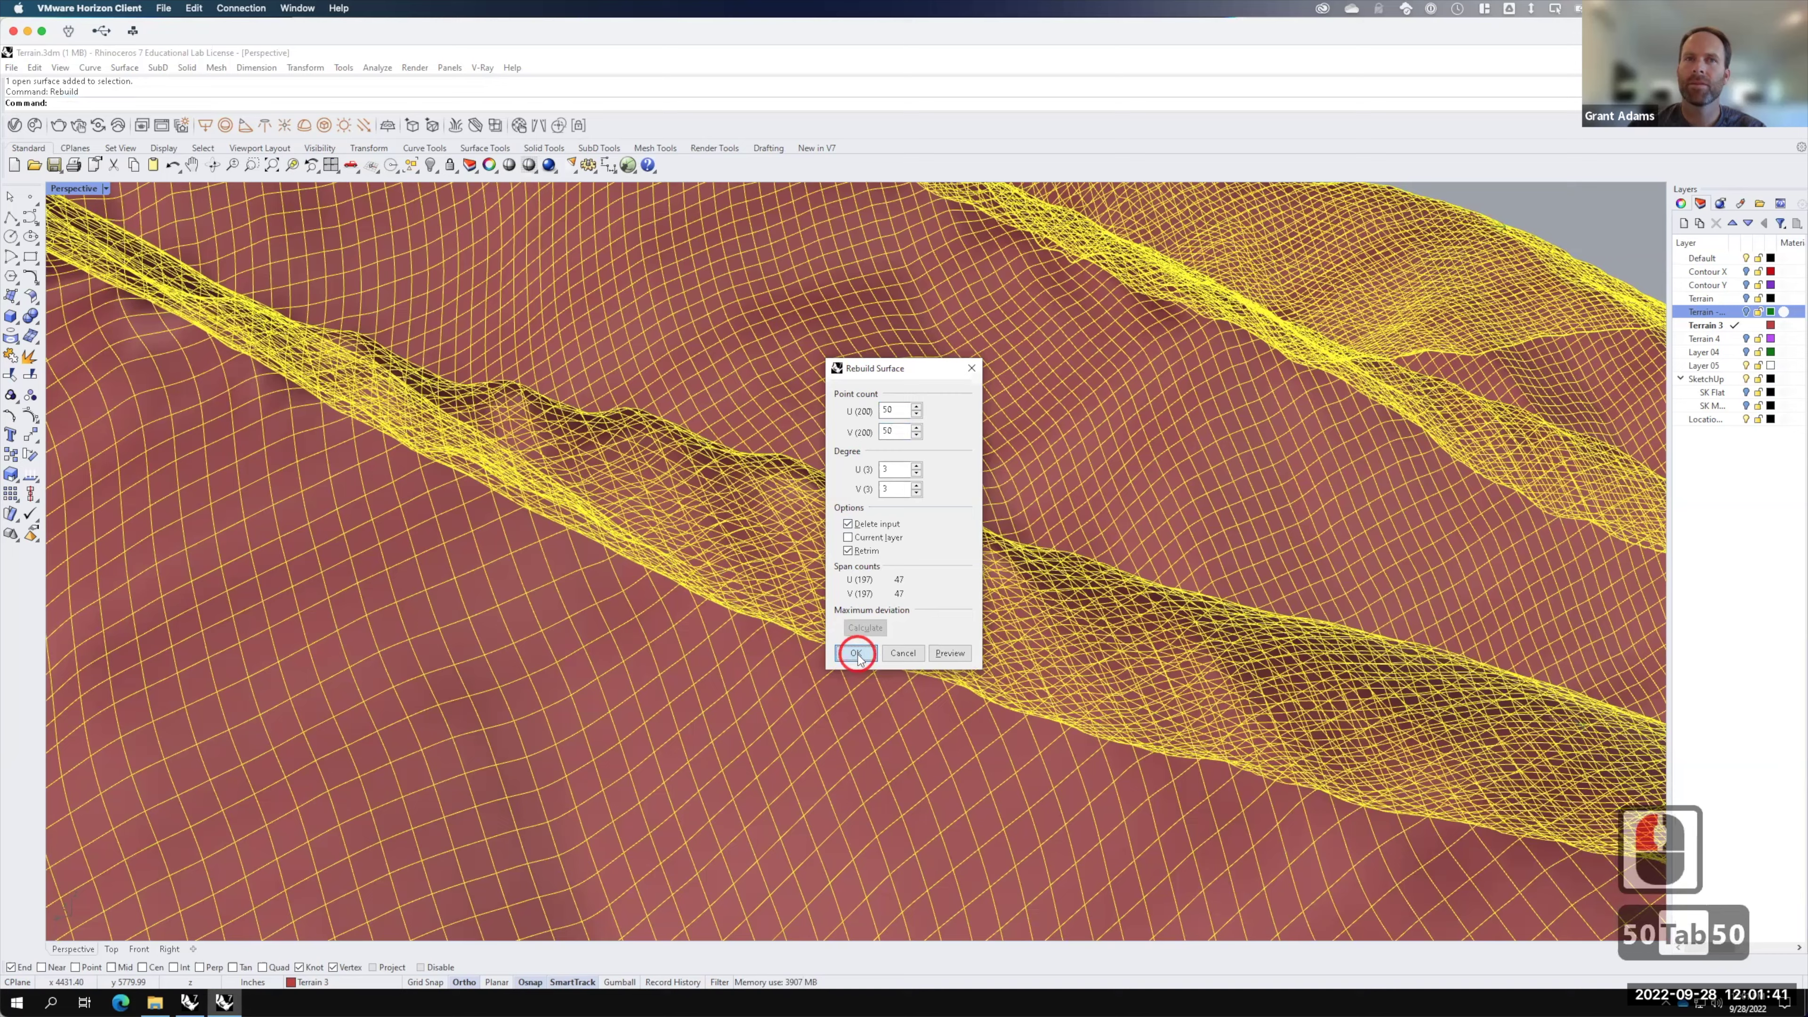
Step: Show the grey Terrain layer's surface to compare from several angles, then hide it again
left_click(1746, 298)
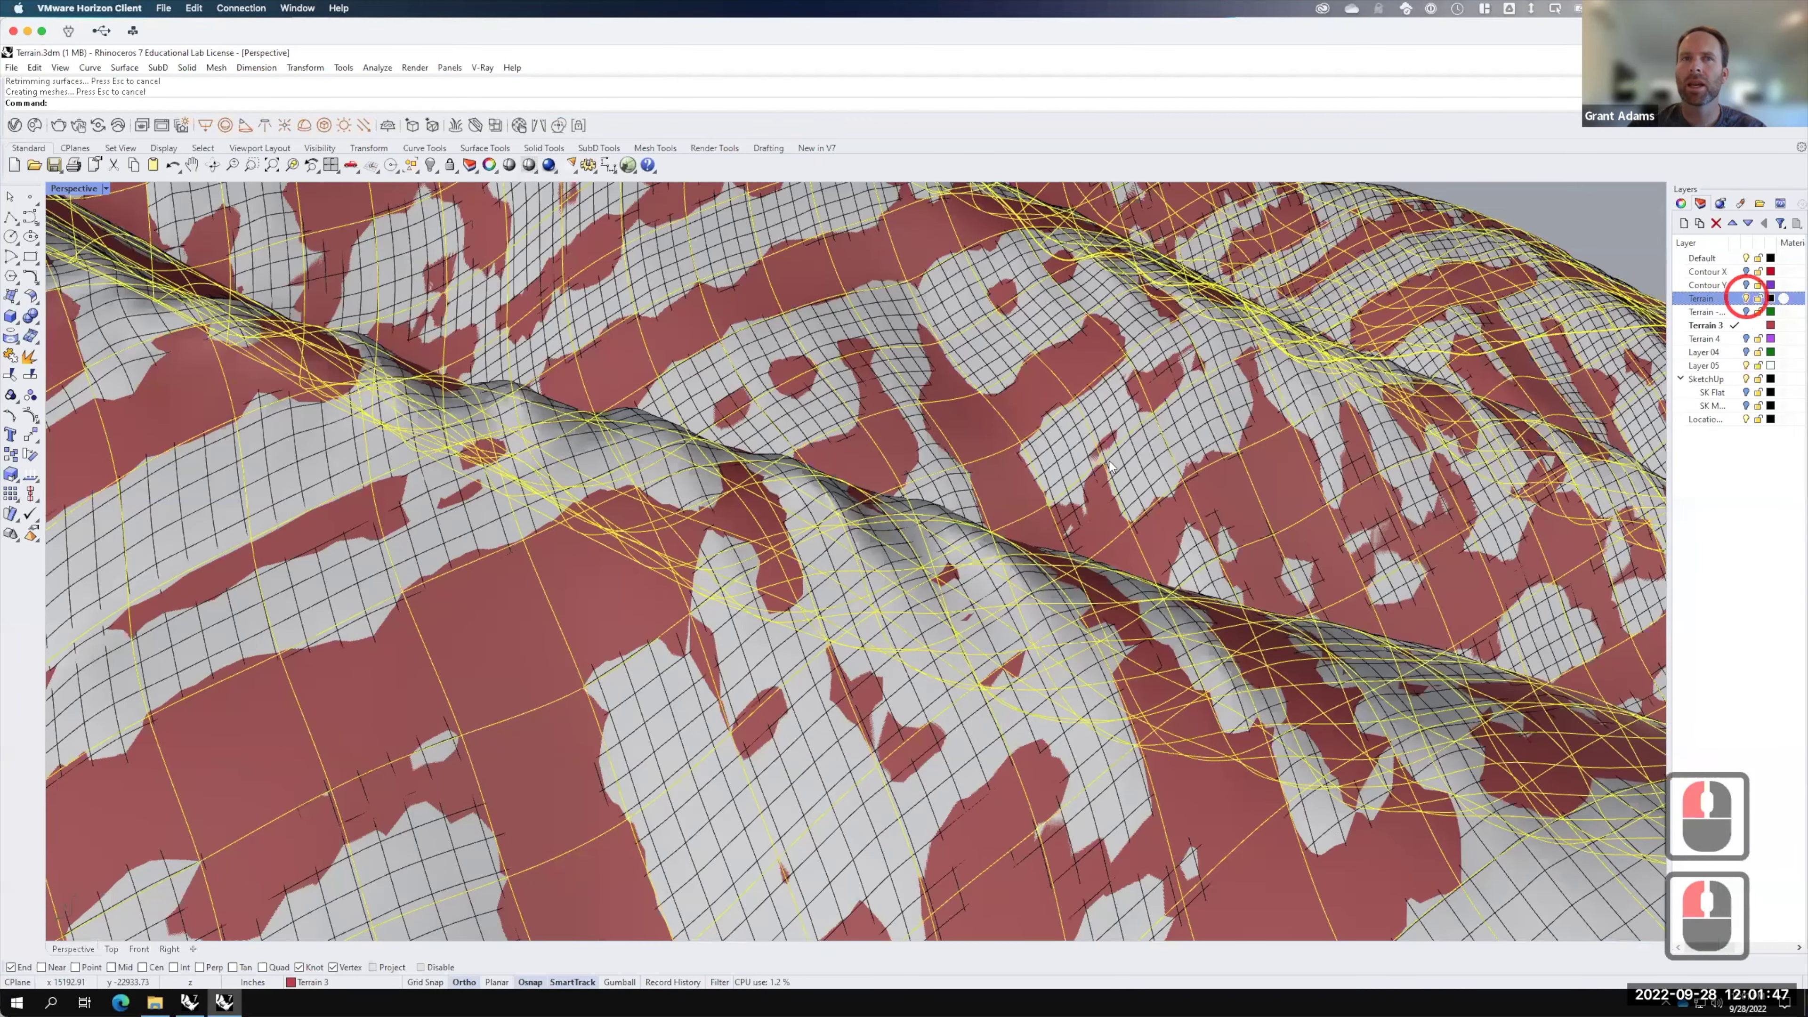
right_click_drag(1030, 385, 1252, 534)
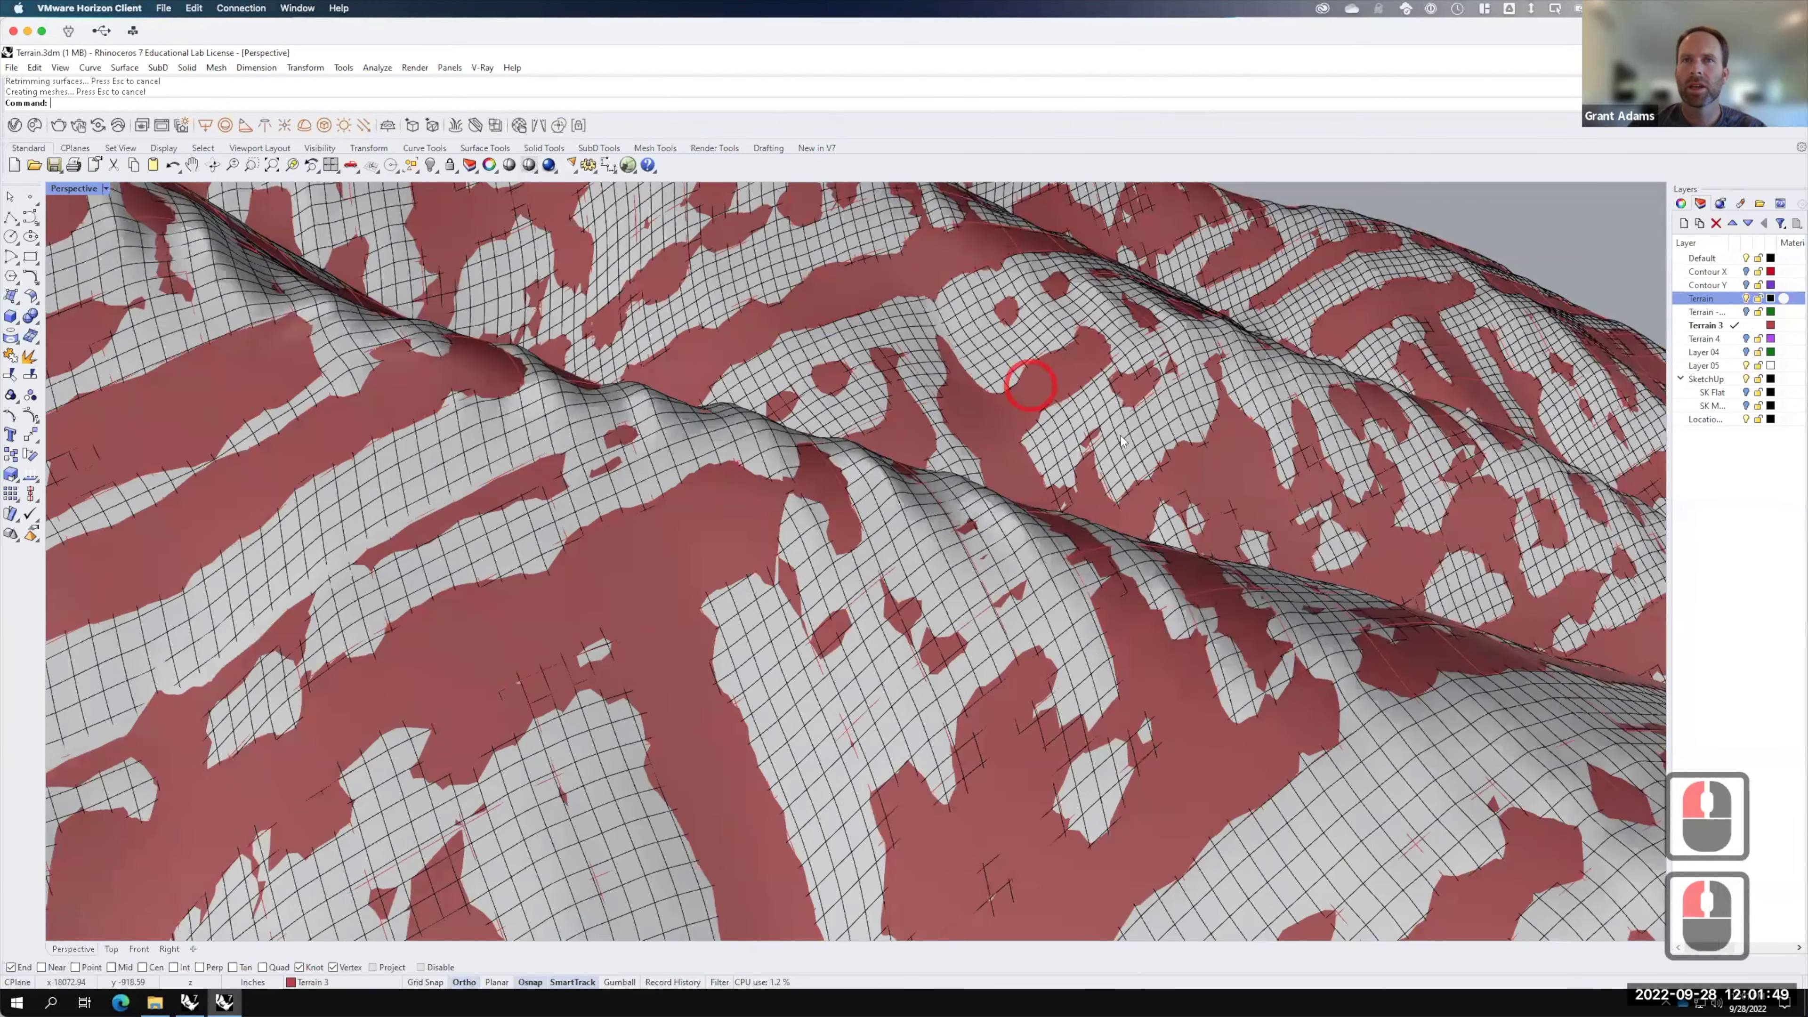
scroll(952, 363, "down", 3)
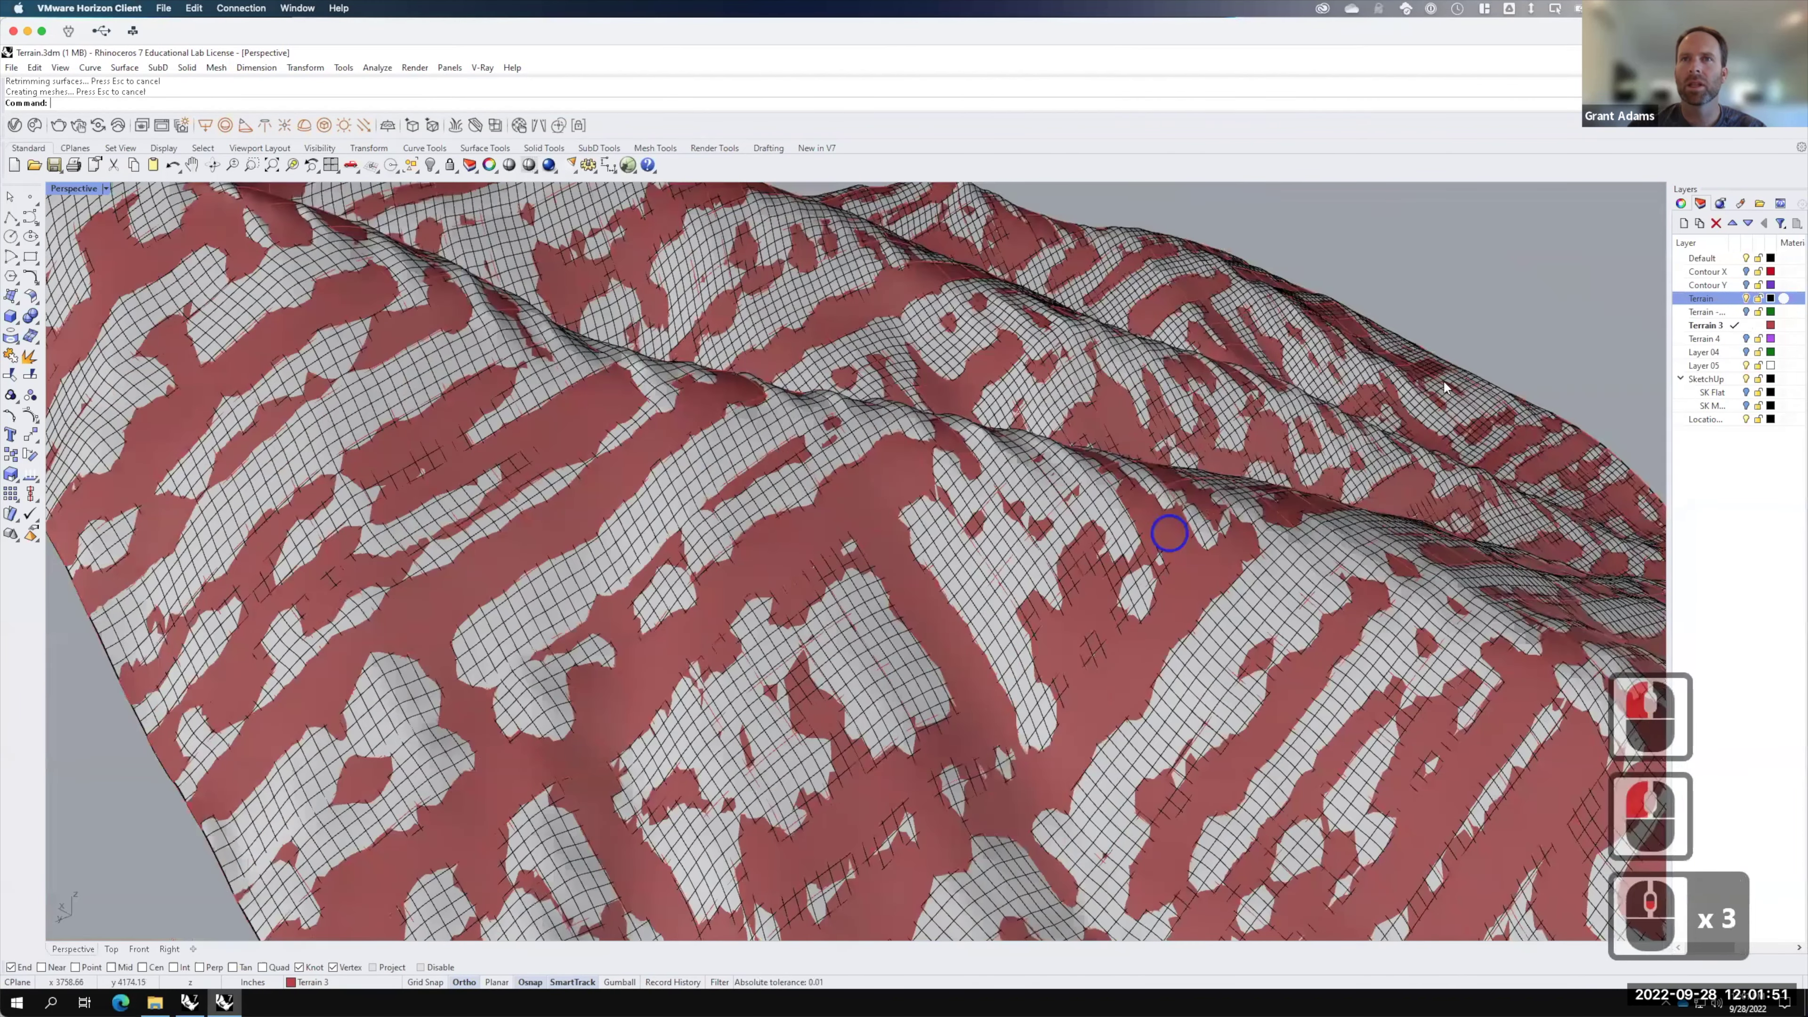
right_click_drag(1168, 533, 1445, 388)
scroll(1445, 388, "up", 3)
left_click(1745, 298)
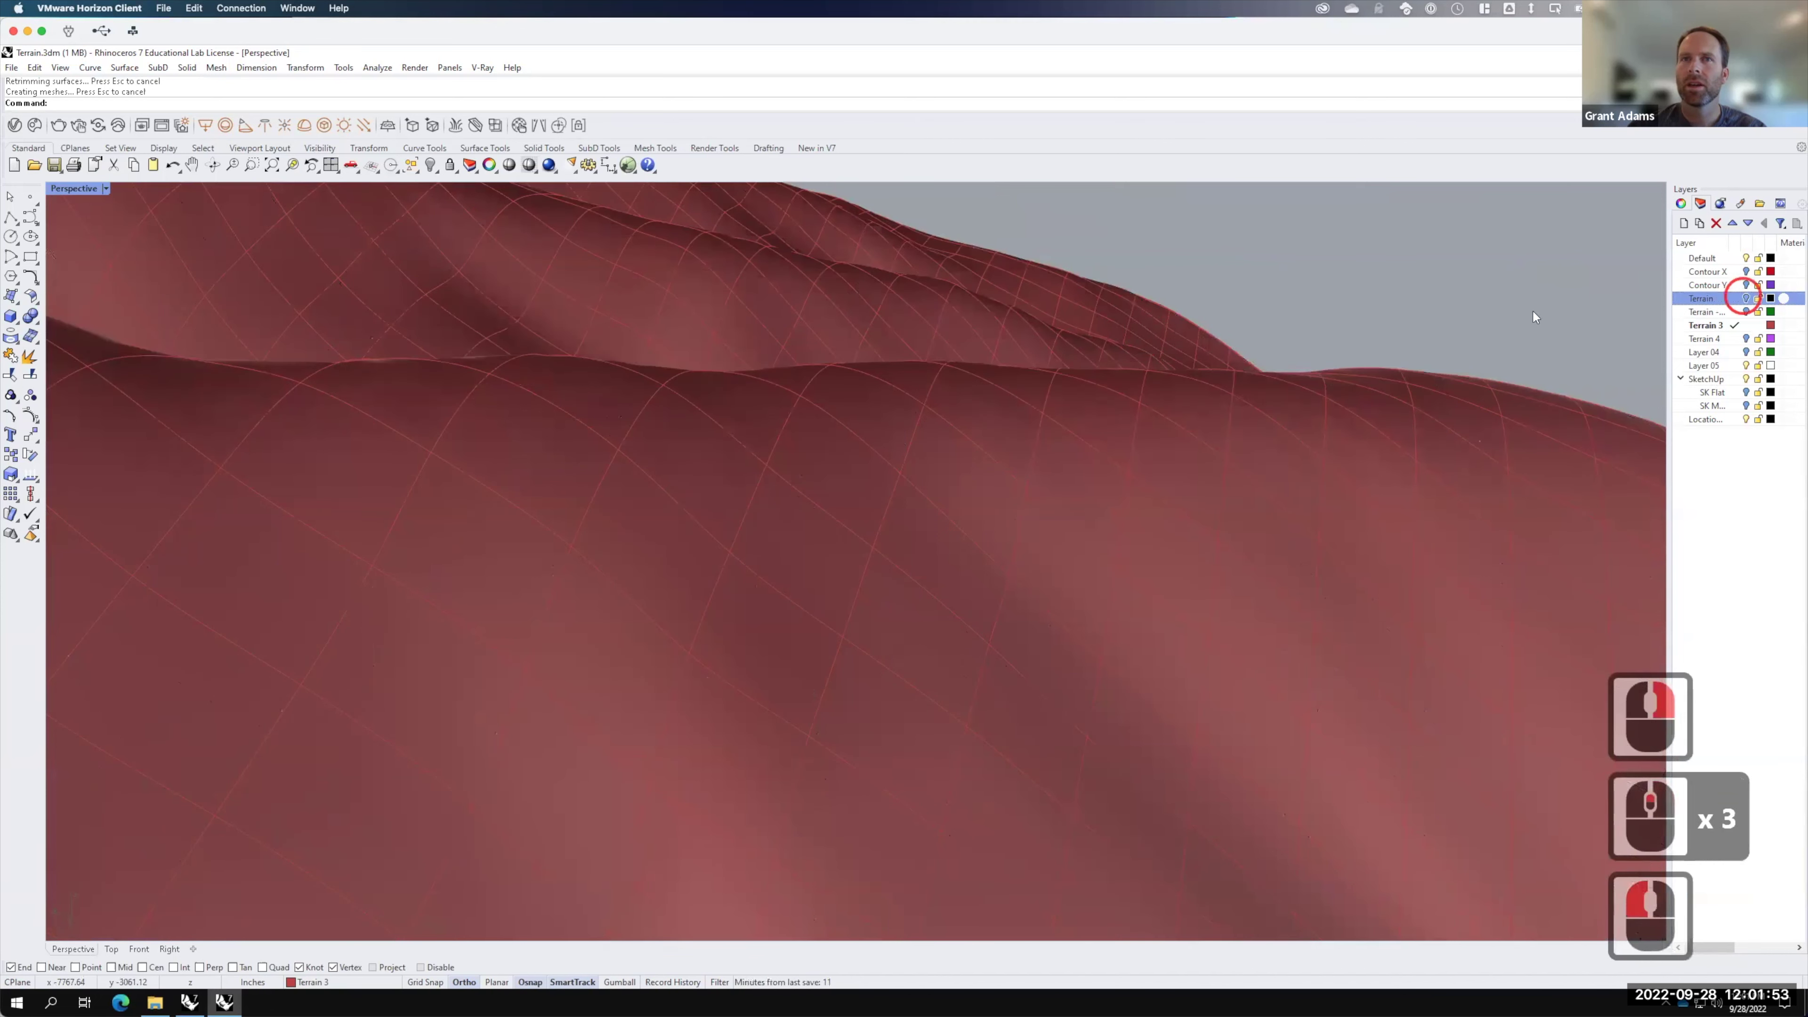
right_click_drag(1404, 399, 1057, 392)
scroll(1055, 385, "down", 7)
right_click_drag(1141, 484, 1253, 477)
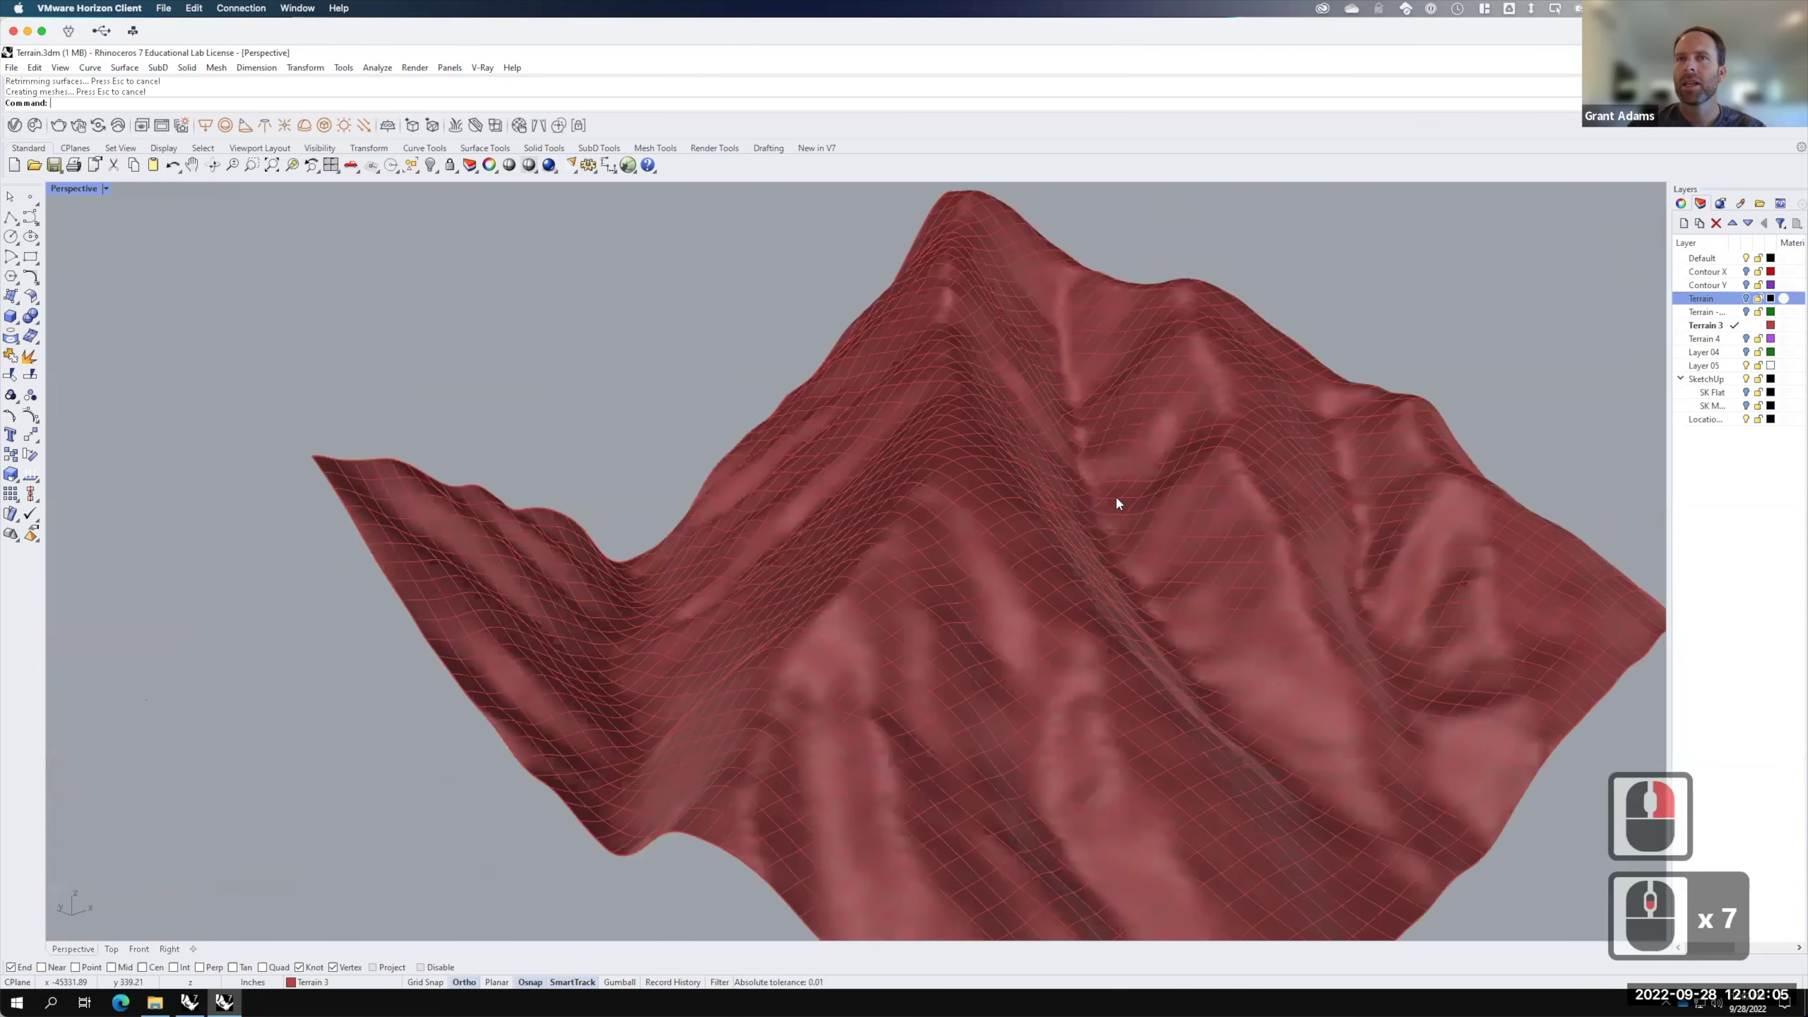
Step: Make Terrain 4 the current, visible layer and hide the red Terrain 3 mesh
right_click_drag(1117, 503, 1743, 324)
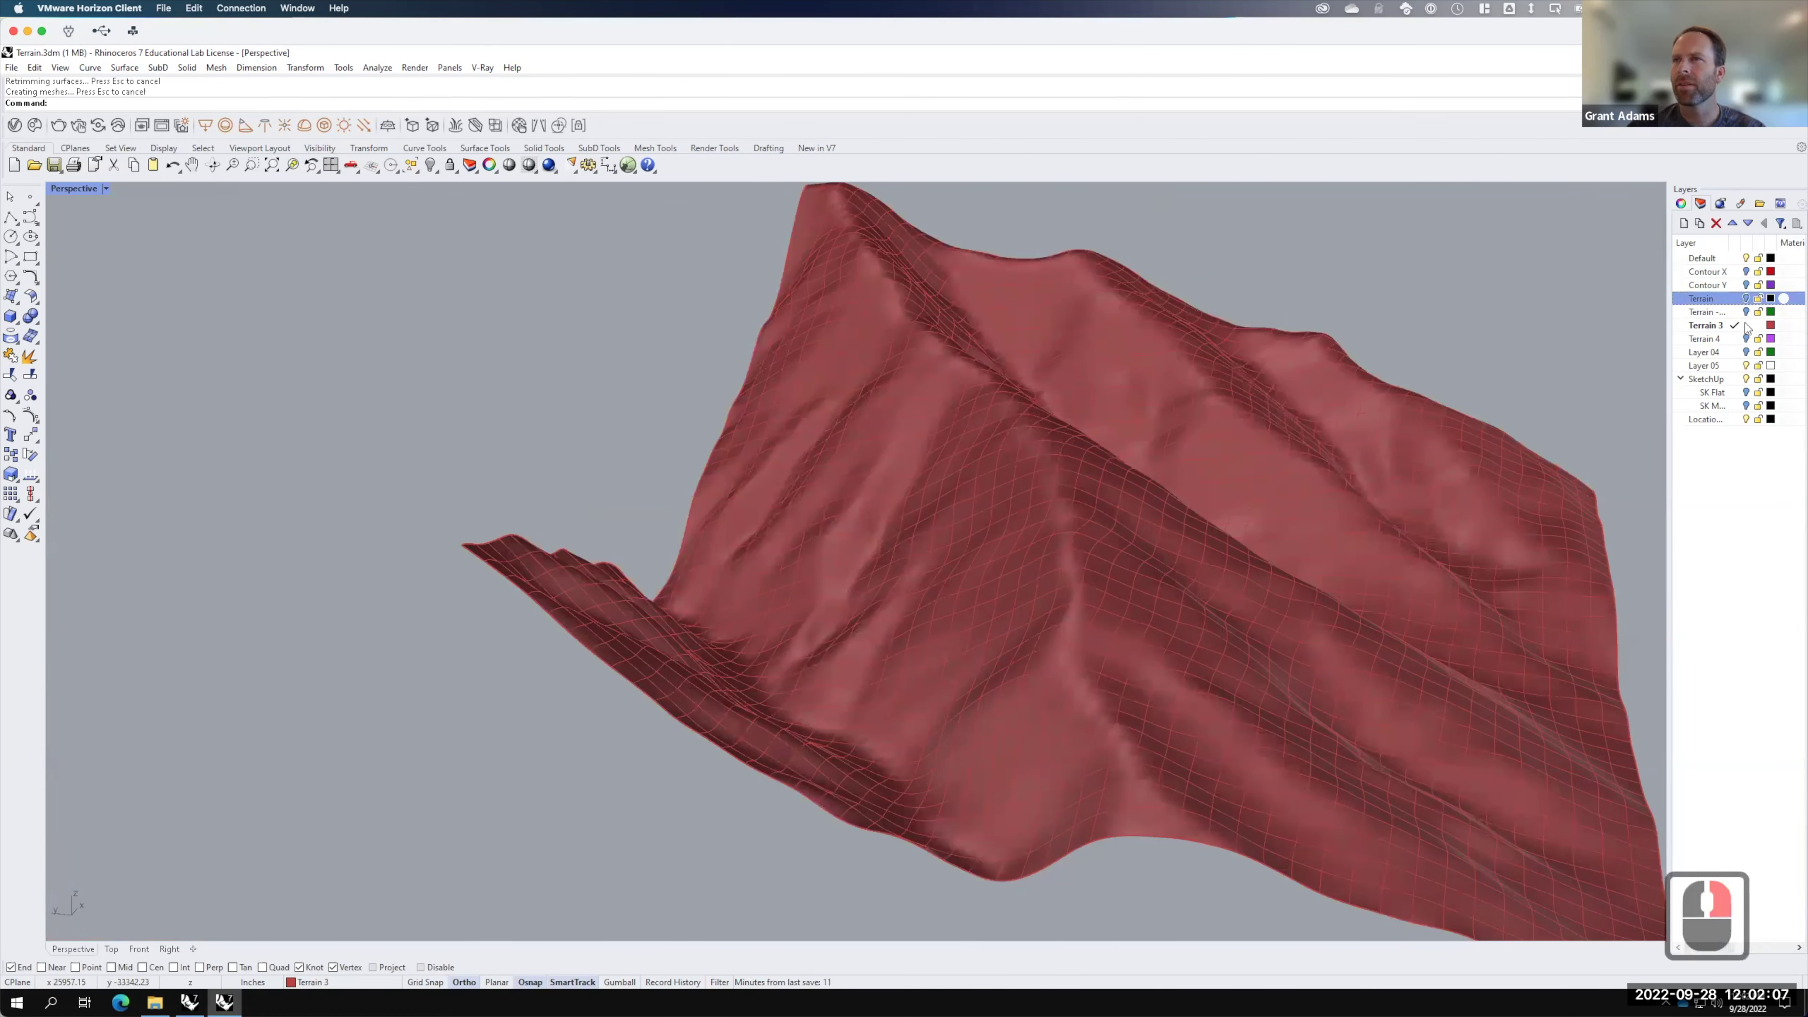
left_click(1735, 339)
left_click(1747, 336)
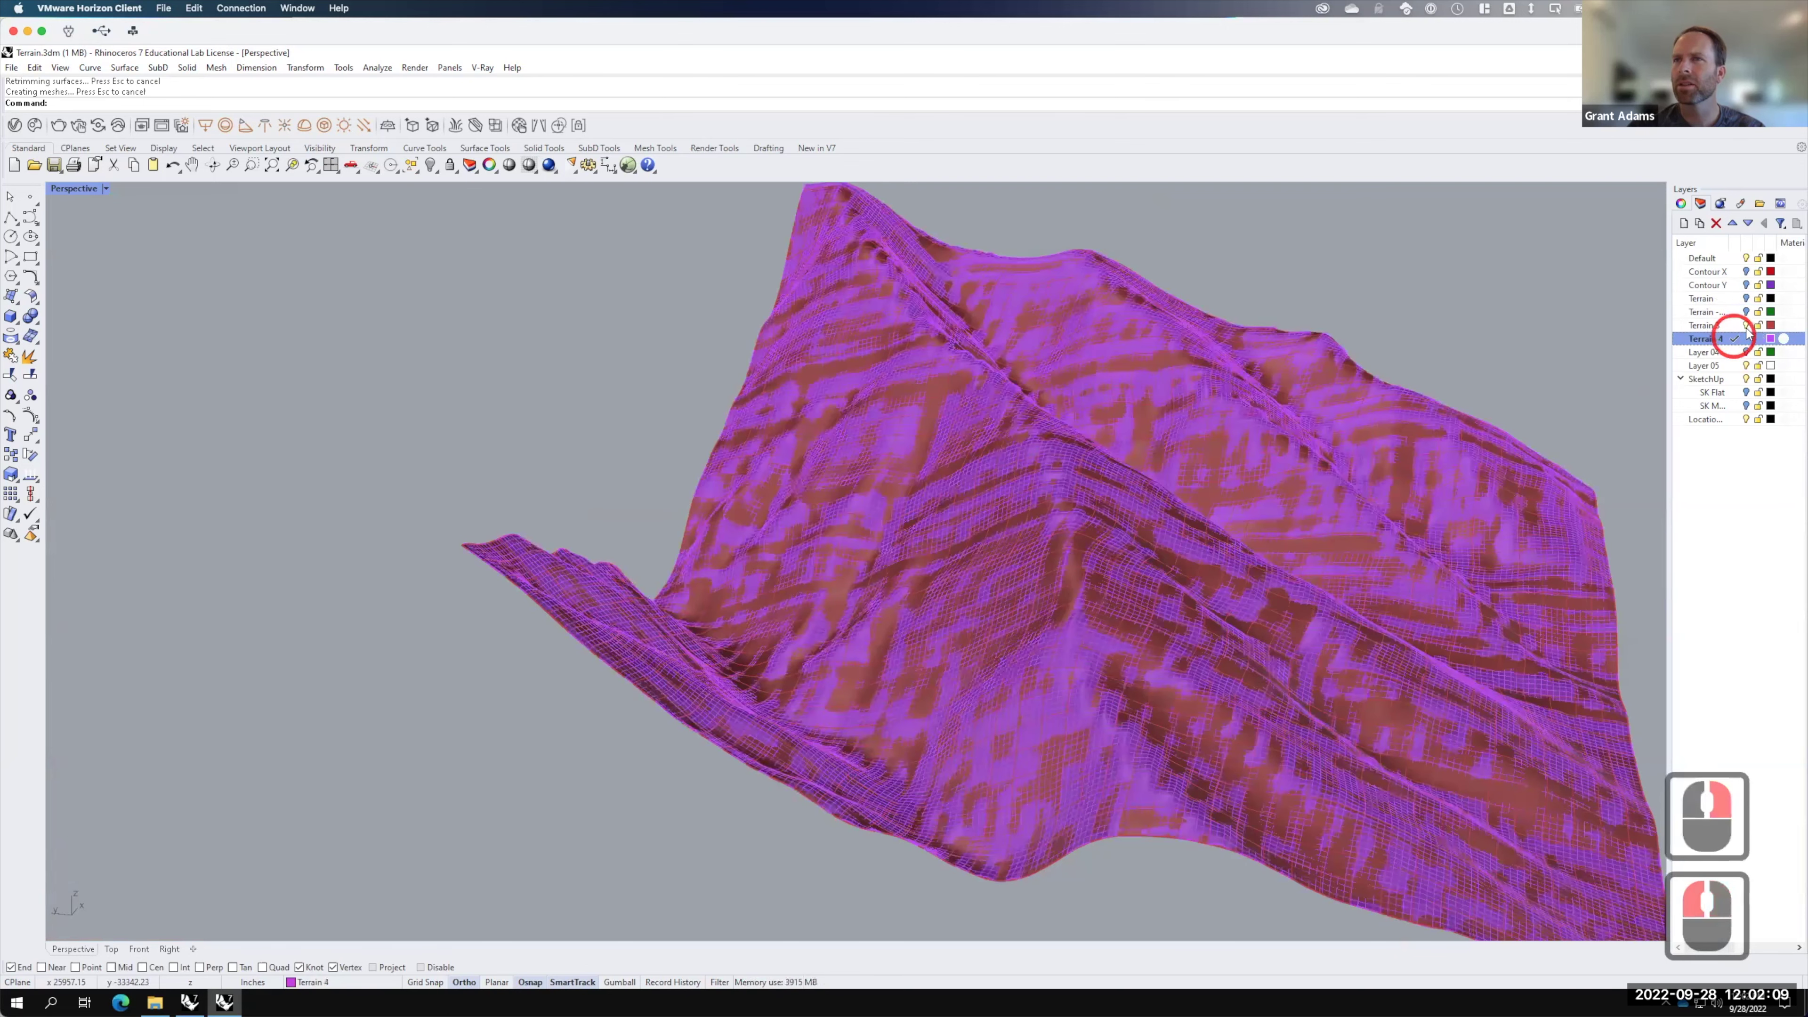
left_click(1745, 325)
left_click(1106, 443)
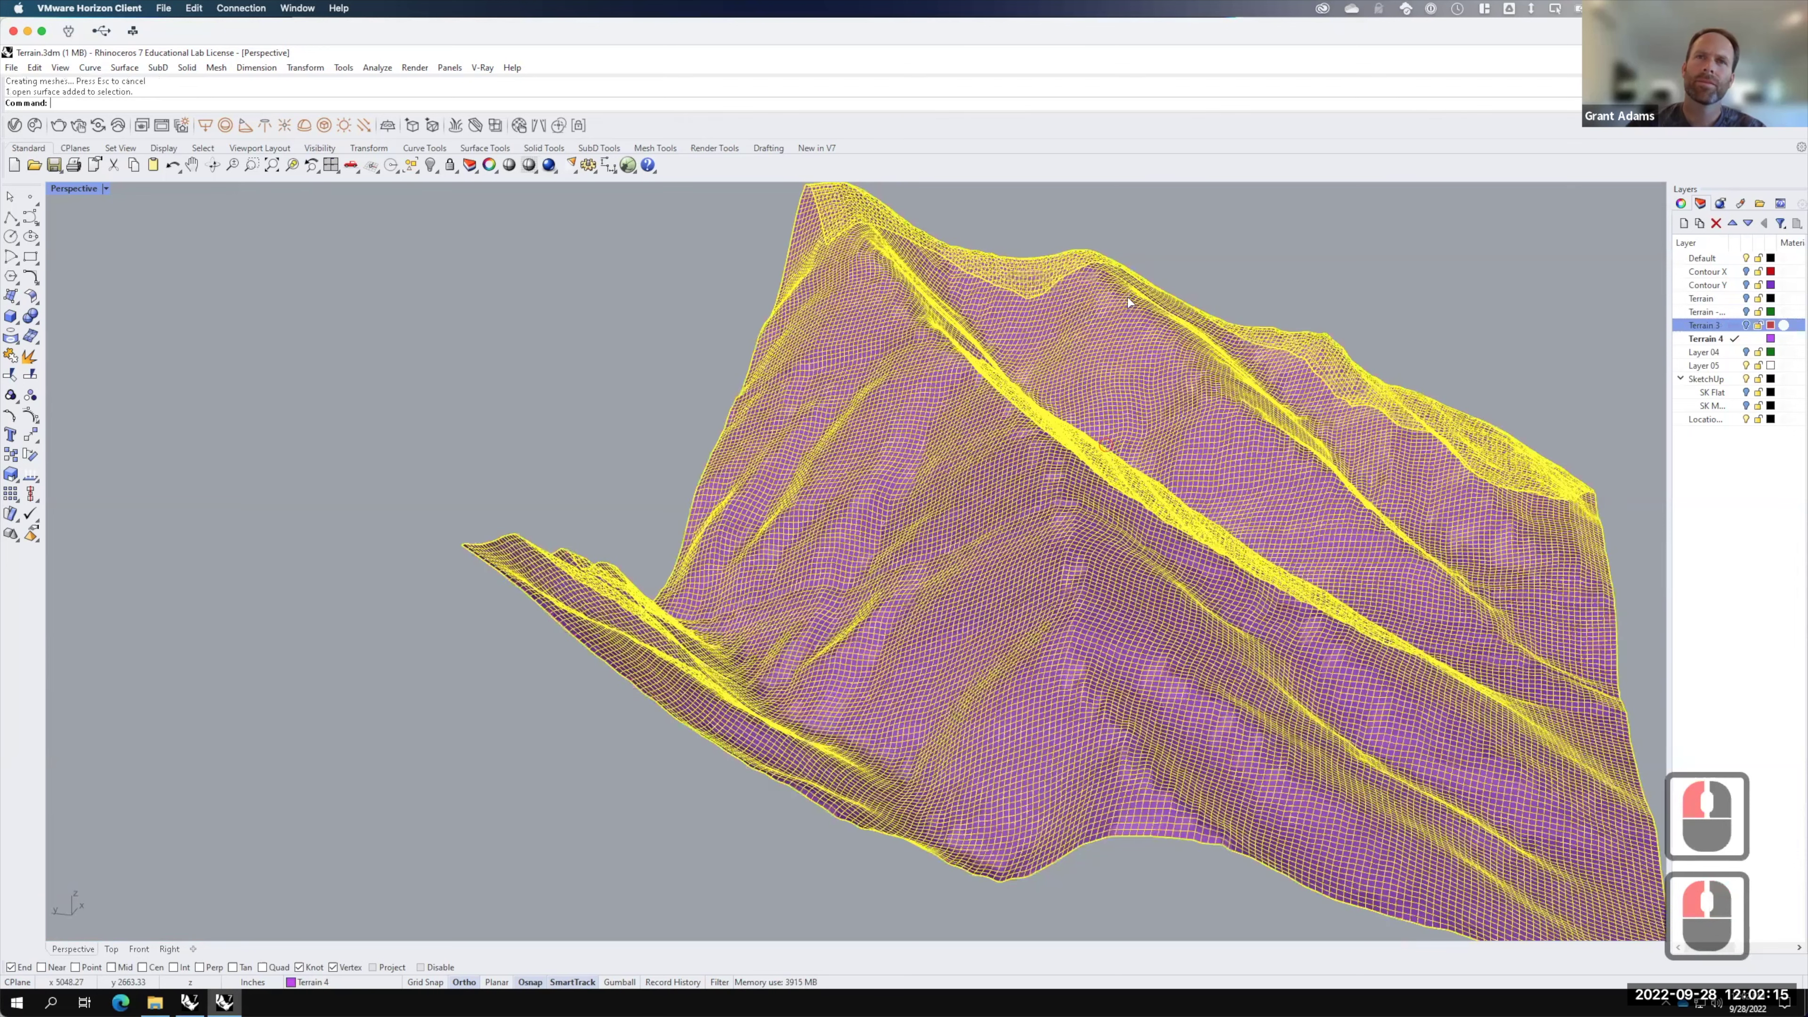
Step: Rebuild the purple Terrain 4 surface with 10 by 10 points
type("rebuild")
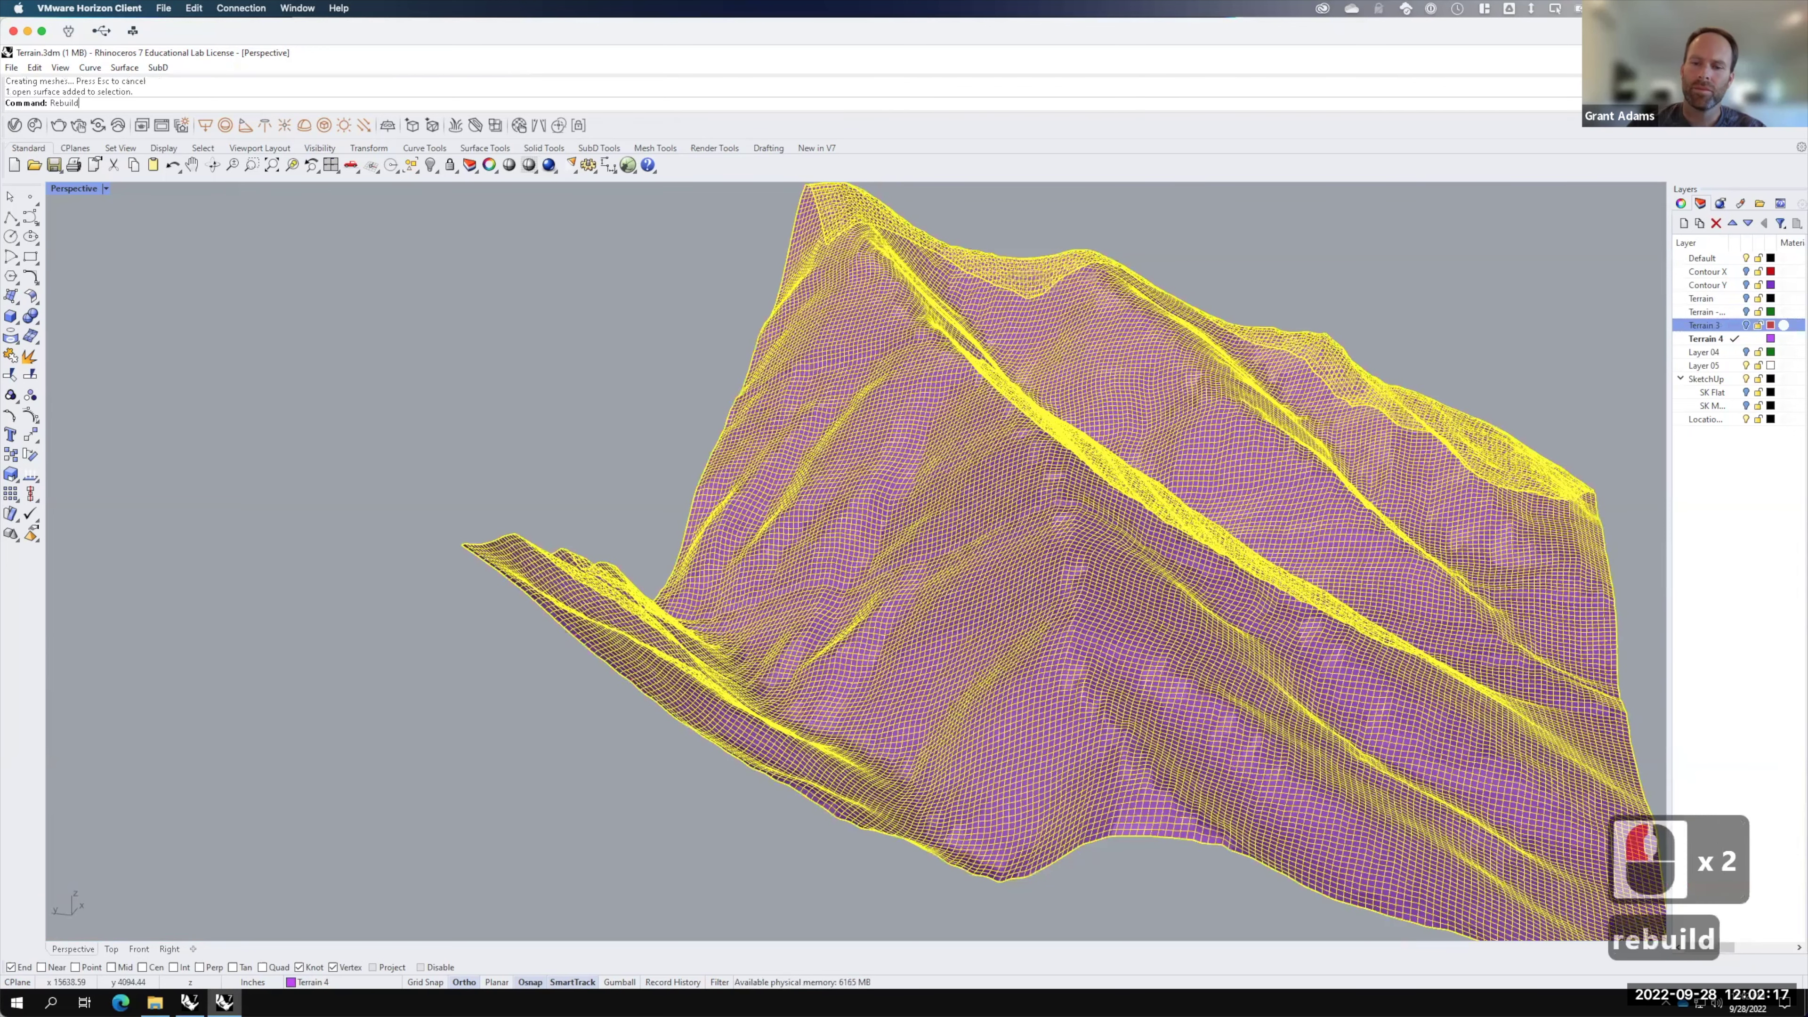
key("Return")
type("10")
key("Tab")
type("10")
left_click(854, 653)
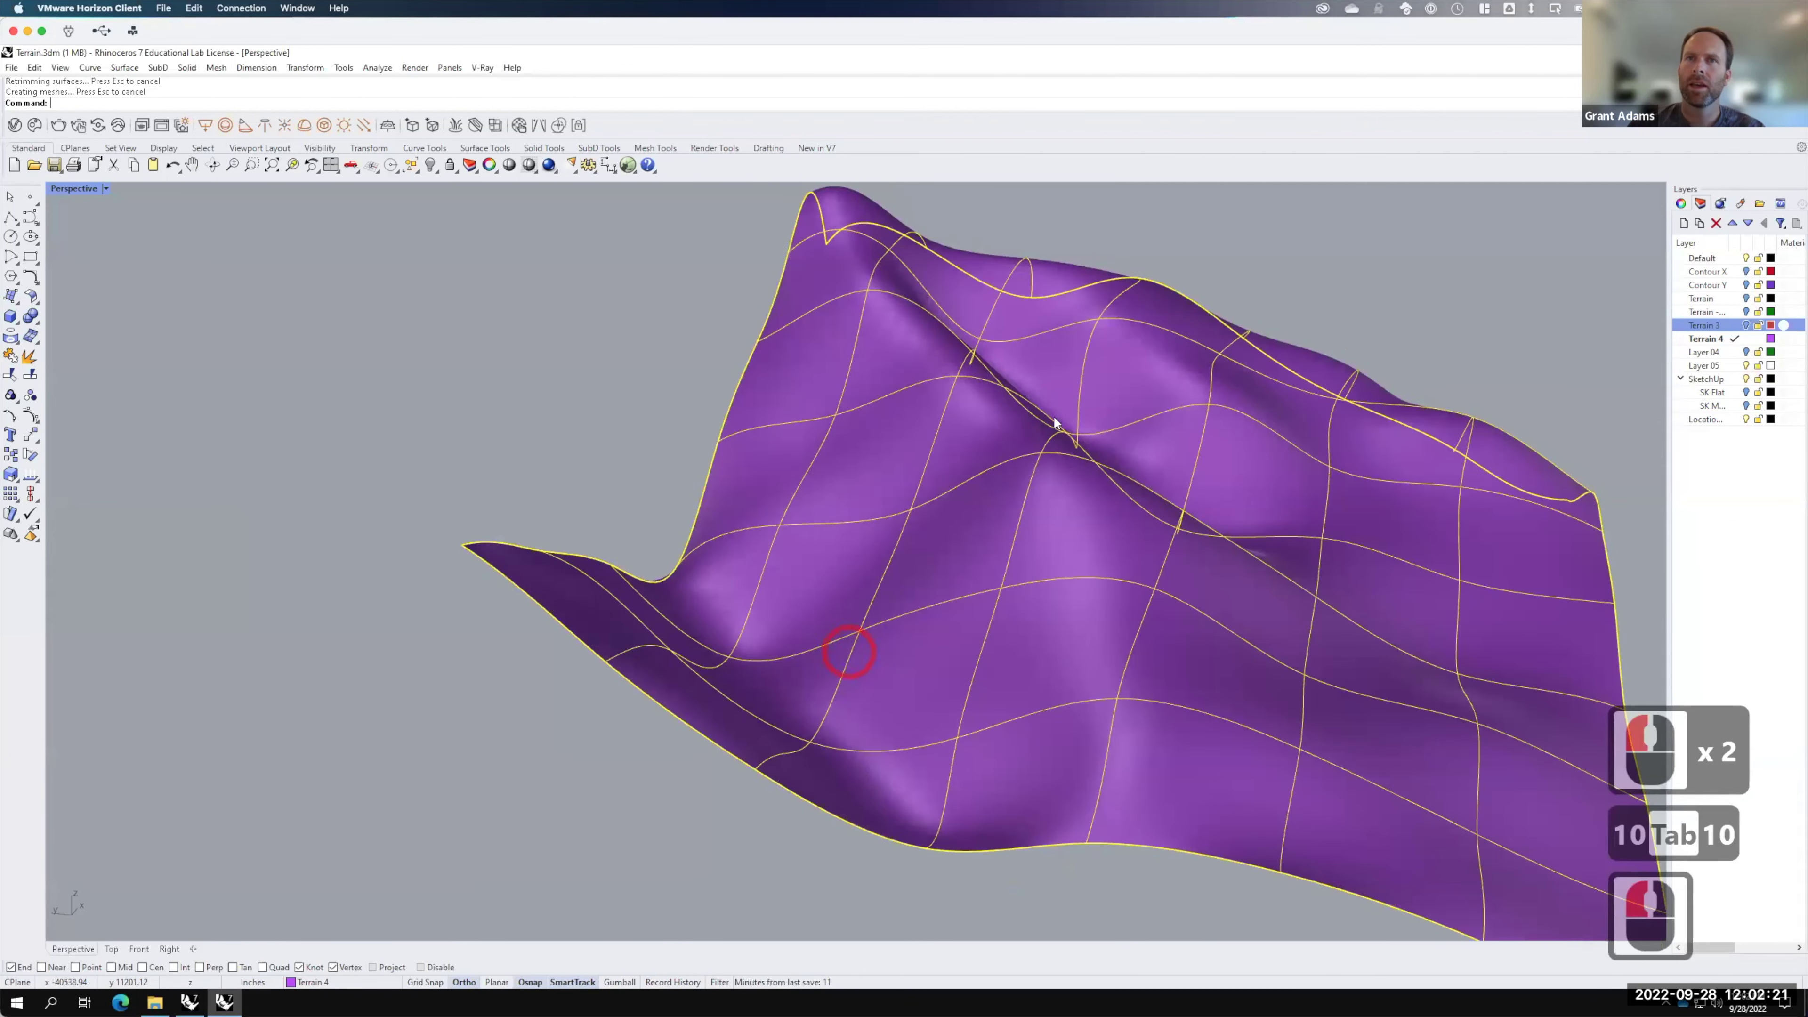
Step: Toggle Terrain 3 on and off to compare it with the smooth surface, leaving it hidden
left_click(1746, 325)
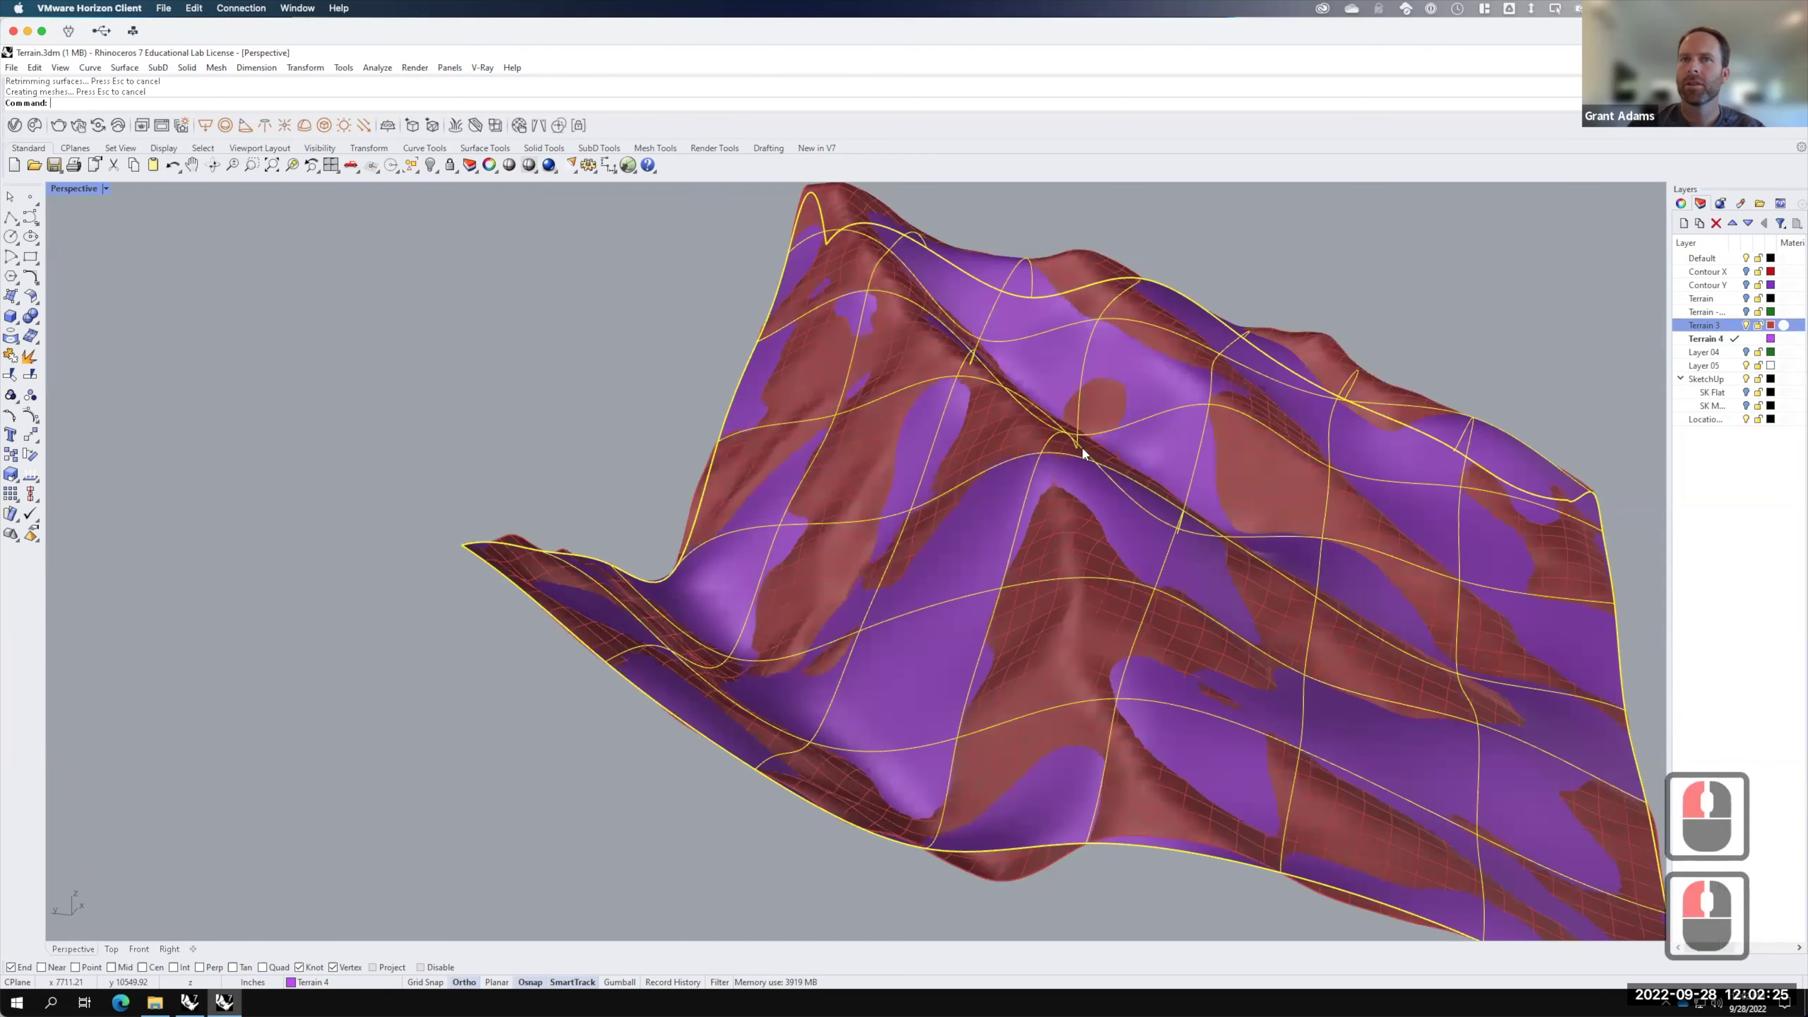
scroll(1082, 447, "up", 4)
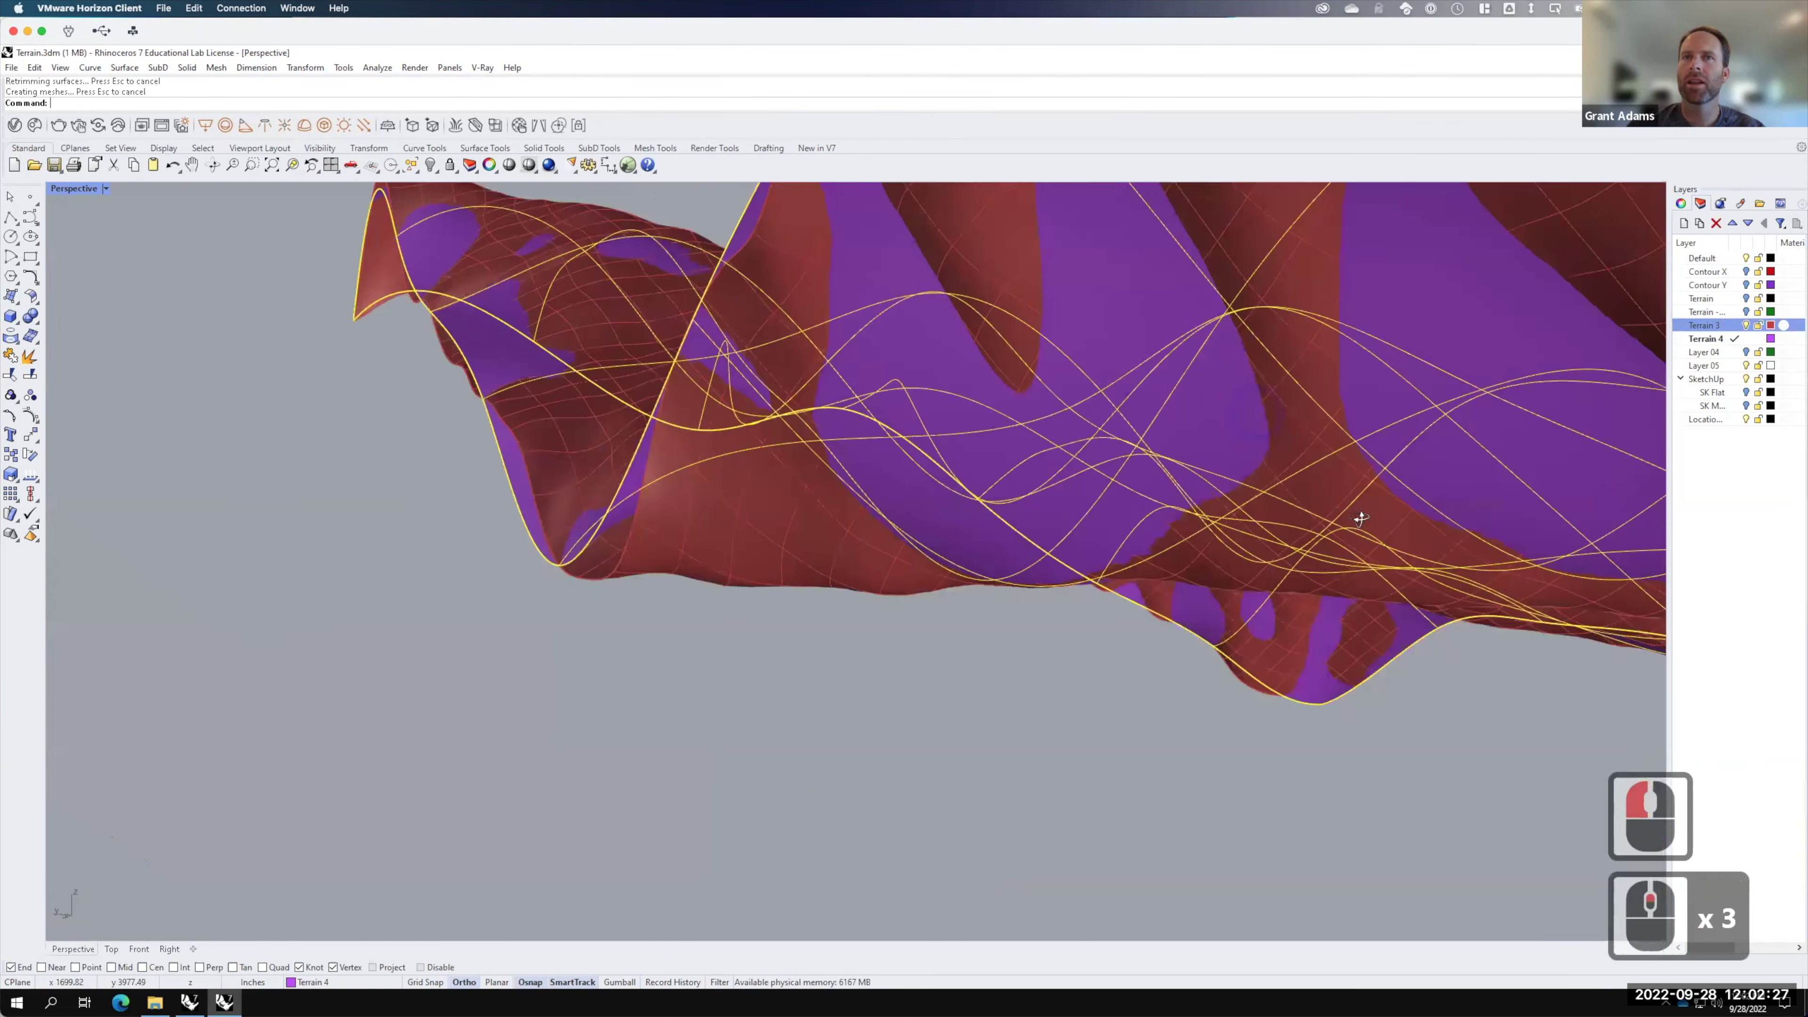
right_click_drag(1359, 518, 1085, 283)
scroll(1210, 425, "up", 3)
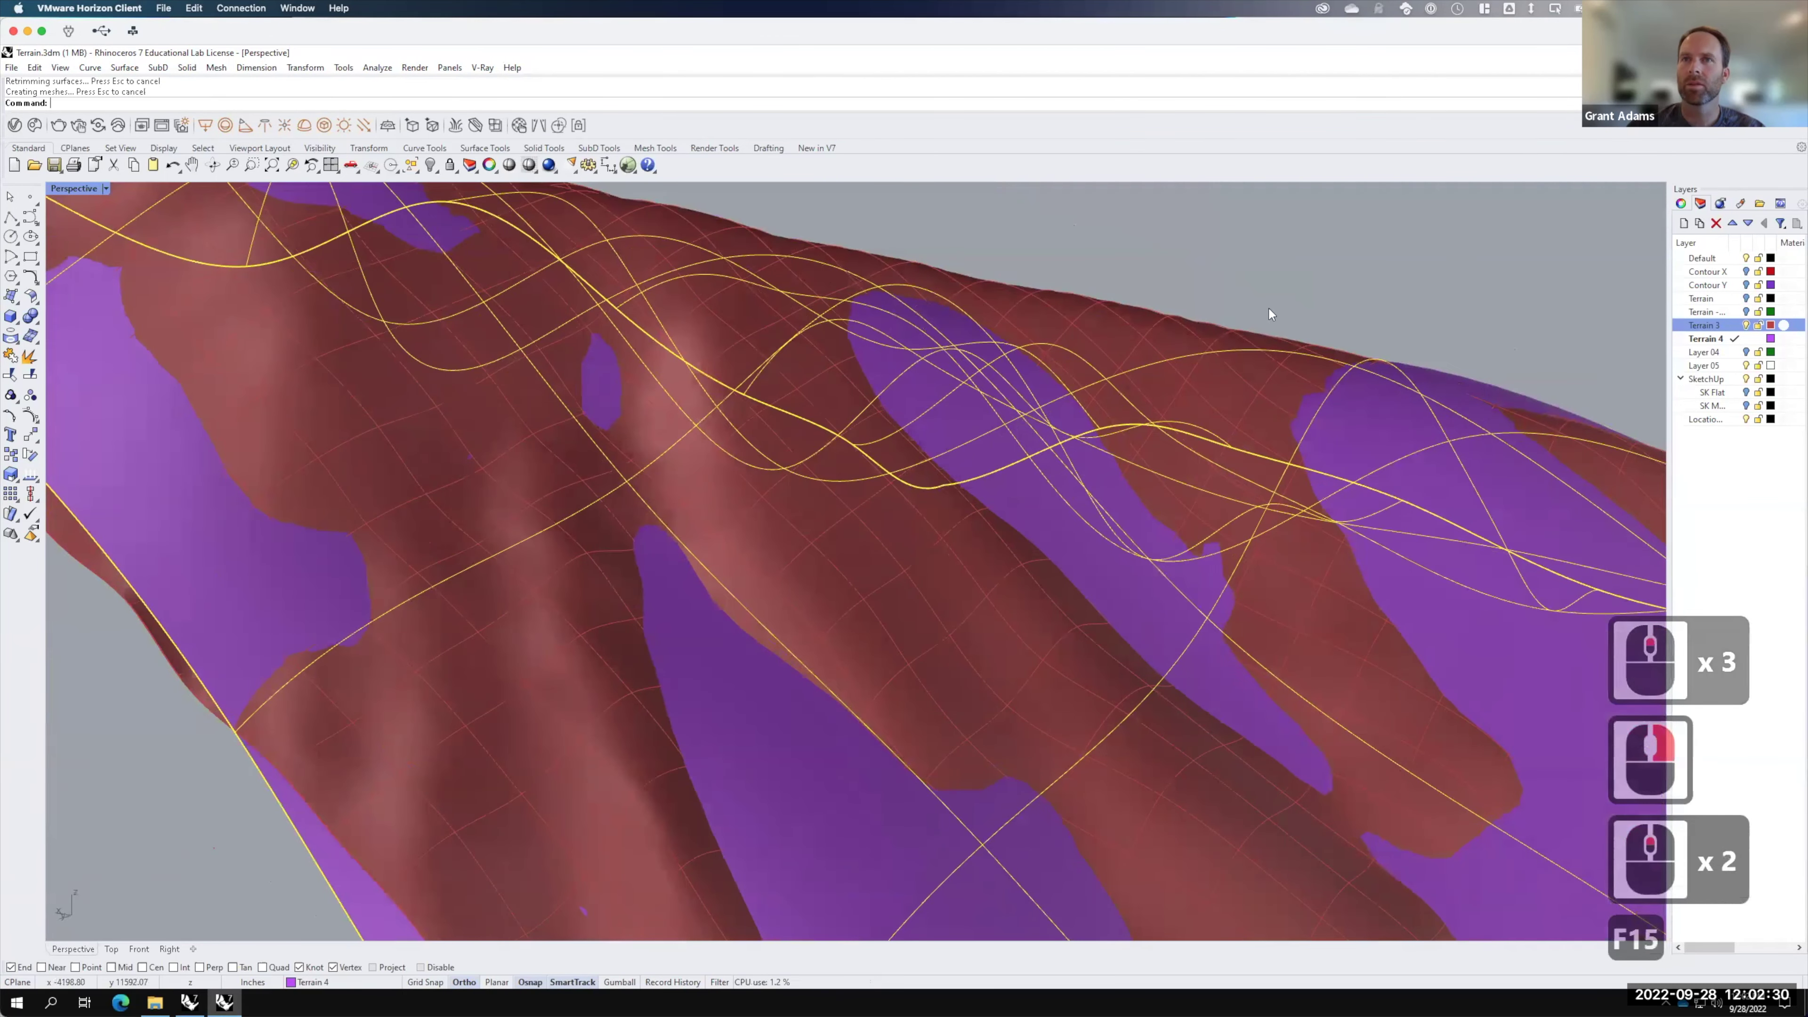
right_click(1274, 310)
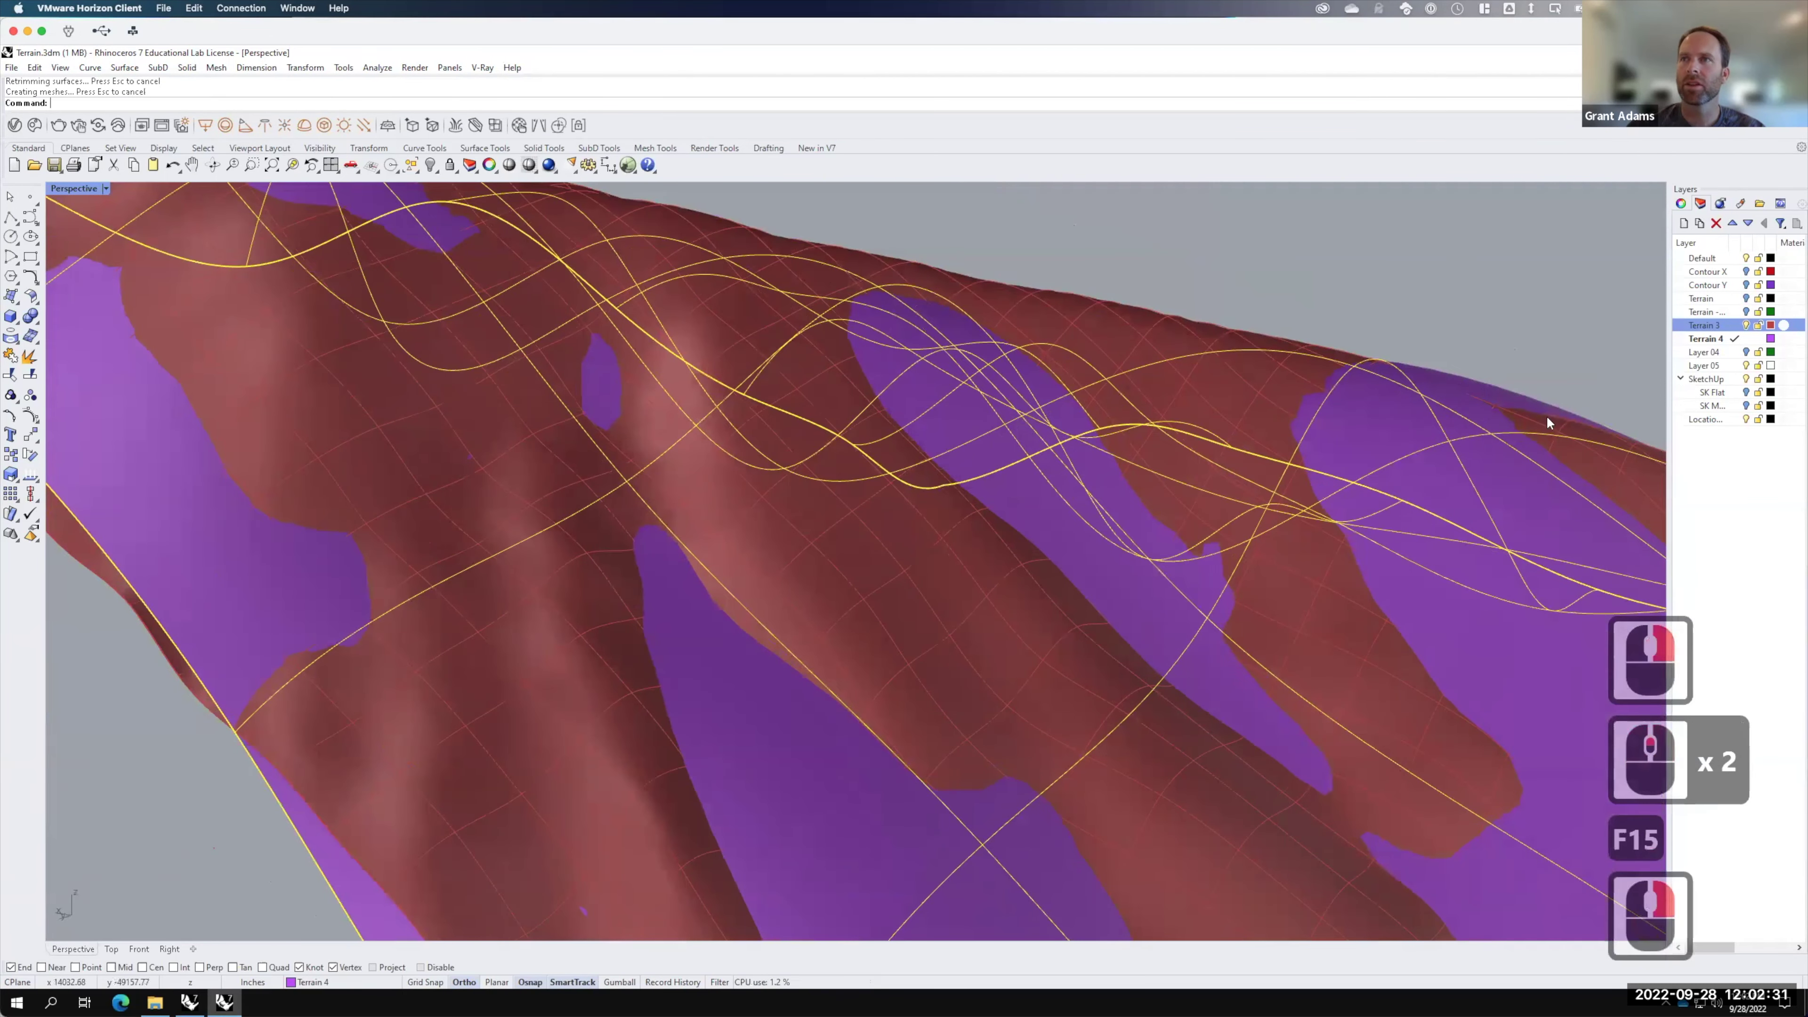
left_click(1745, 325)
left_click(1745, 325)
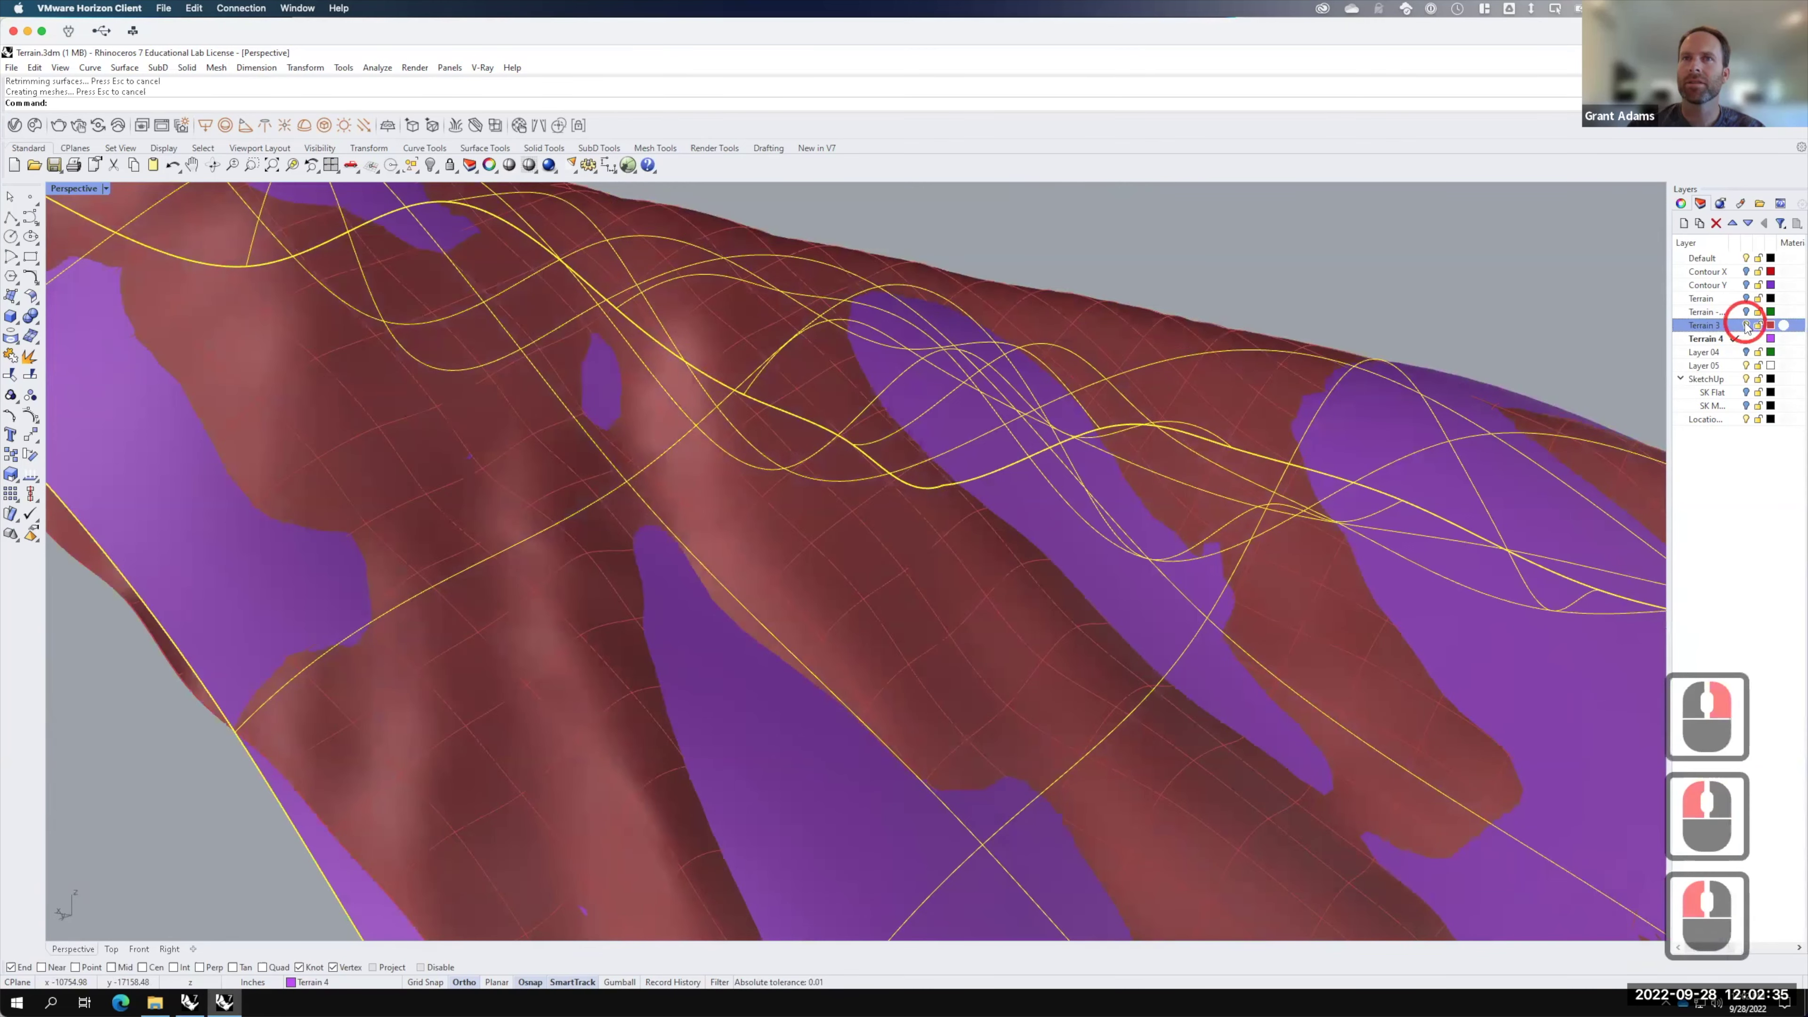
left_click(1745, 325)
left_click(1746, 326)
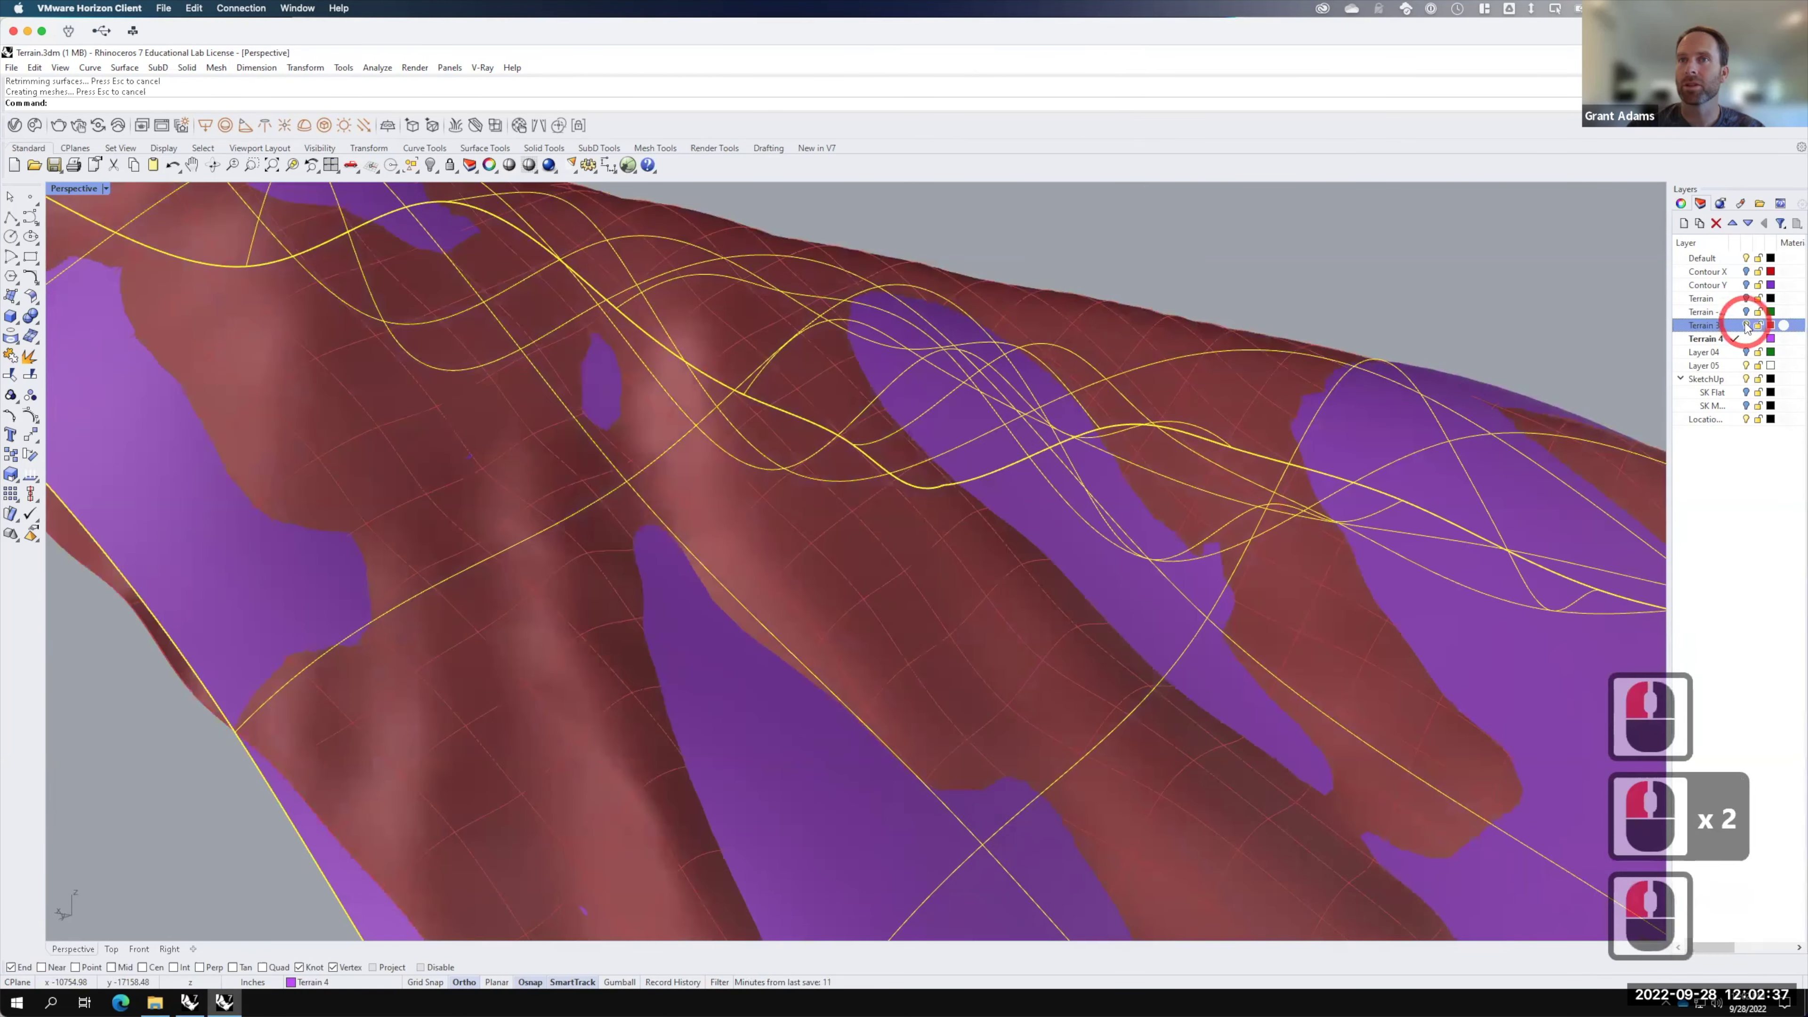
left_click(1746, 325)
right_click_drag(1549, 404, 1281, 290)
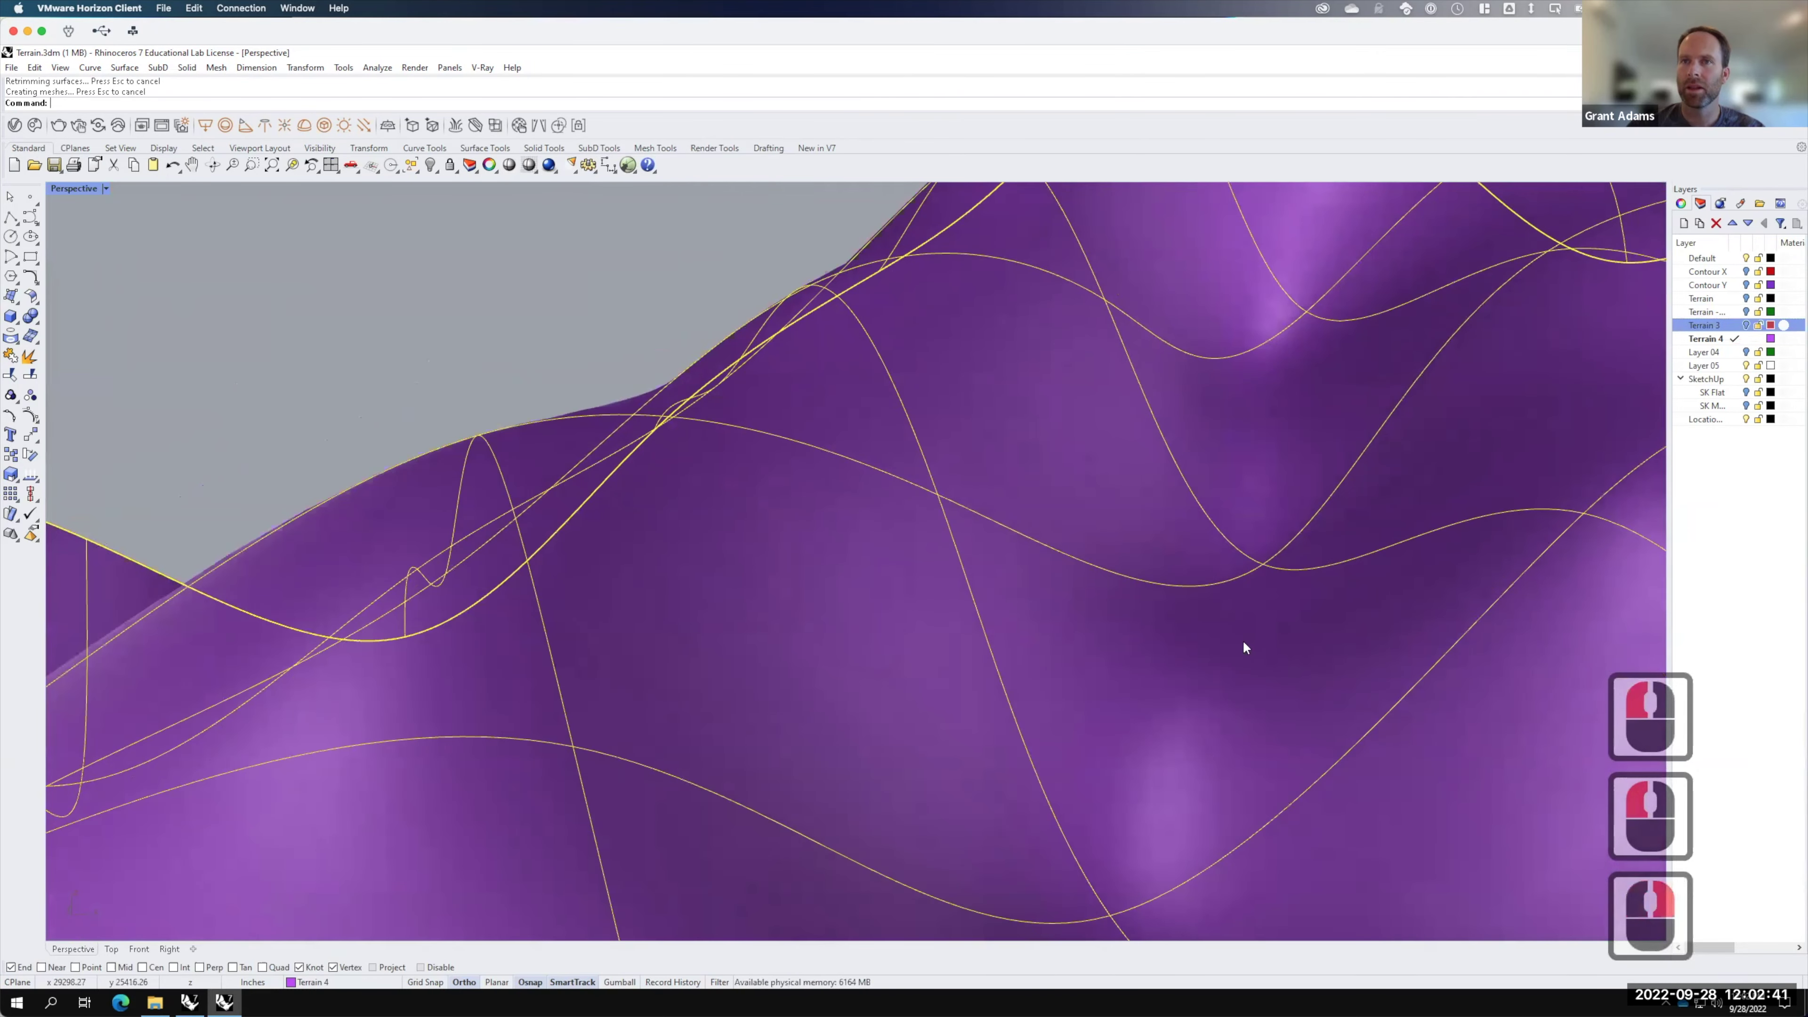
scroll(1182, 466, "down", 5)
mouse_move(1298, 547)
right_mouse_down()
mouse_move(1231, 537)
mouse_move(1267, 525)
mouse_move(1275, 550)
right_mouse_up()
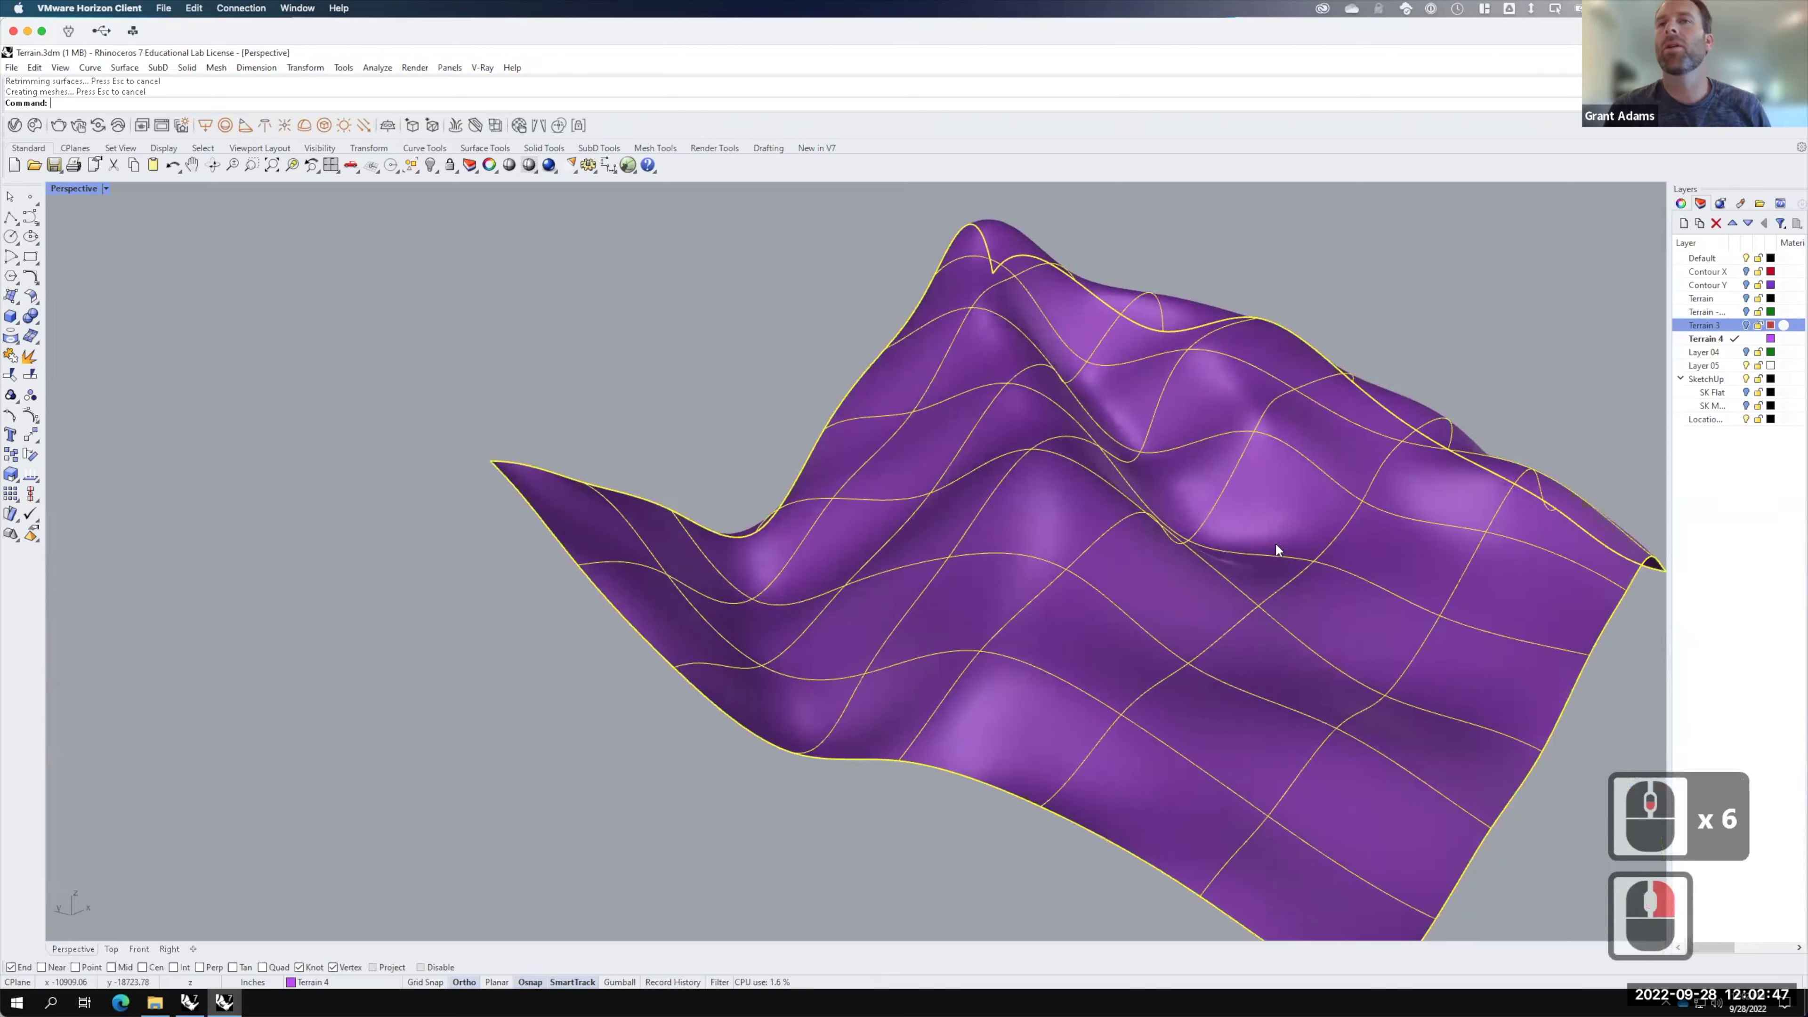
Step: Make Terrain 3 current and visible, hiding the green terrain and purple Terrain 4 layers
left_click(1744, 326)
left_click(1746, 313)
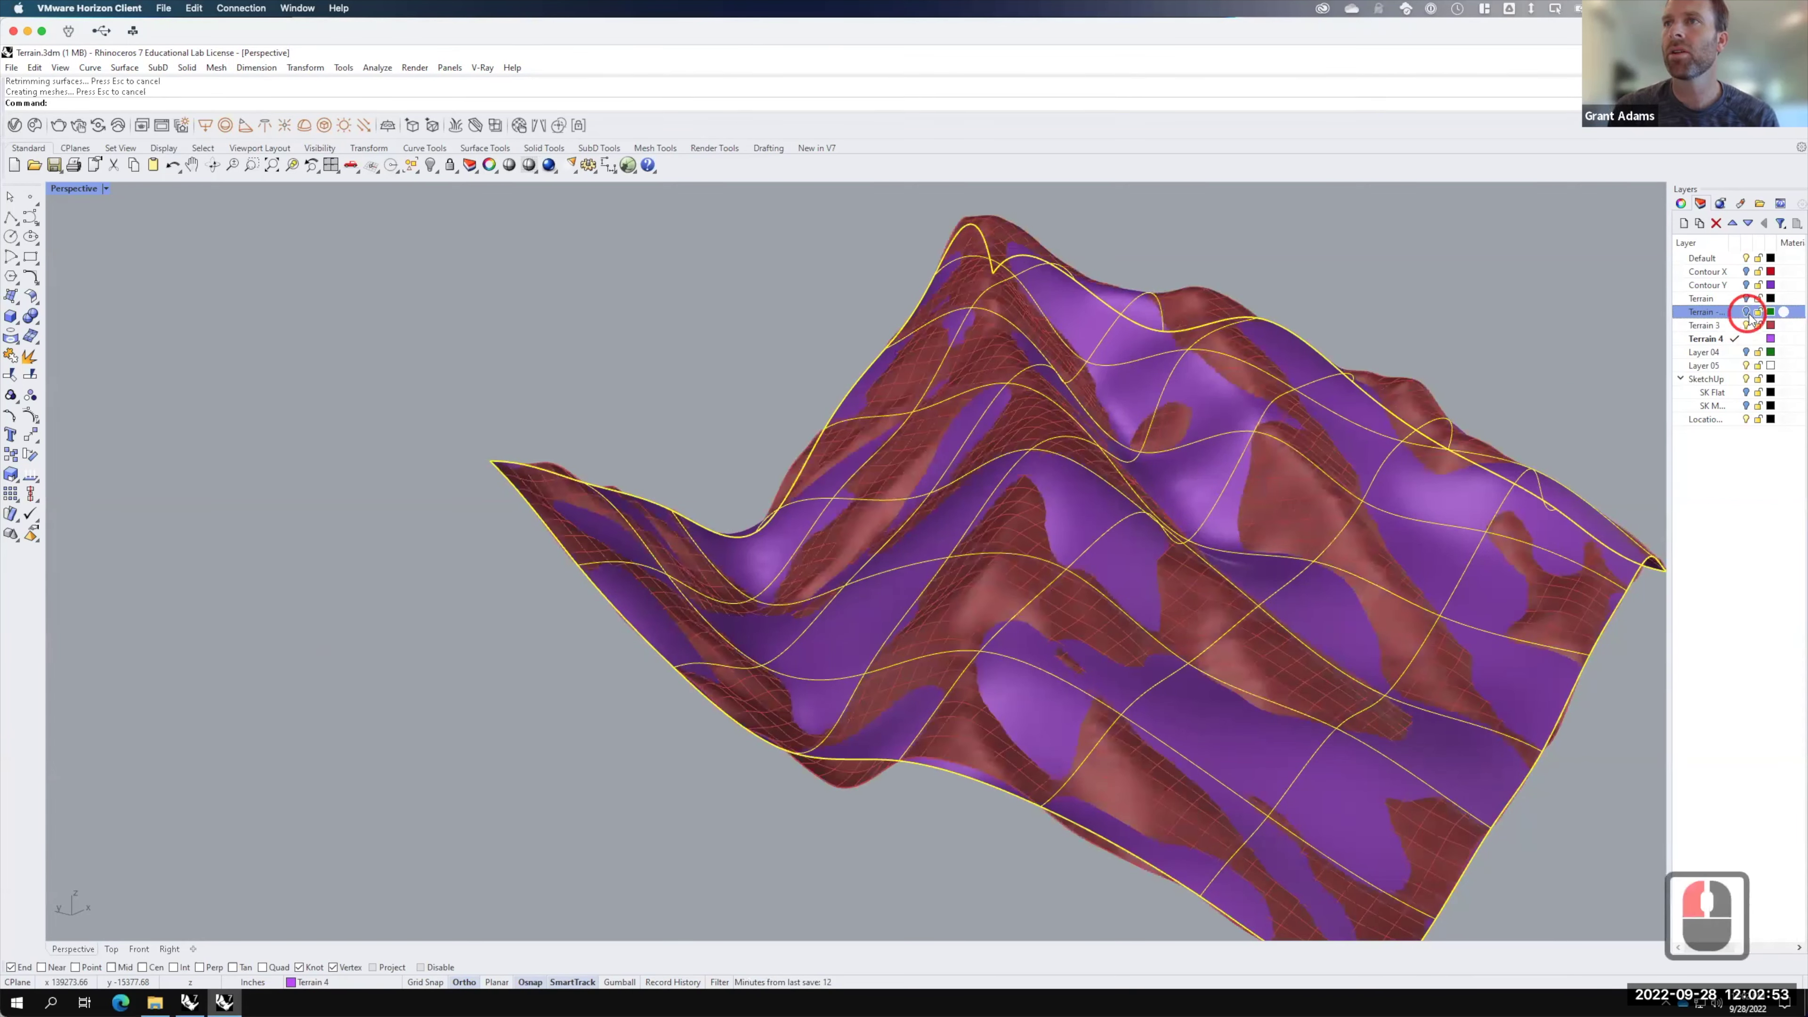
left_click(1747, 314)
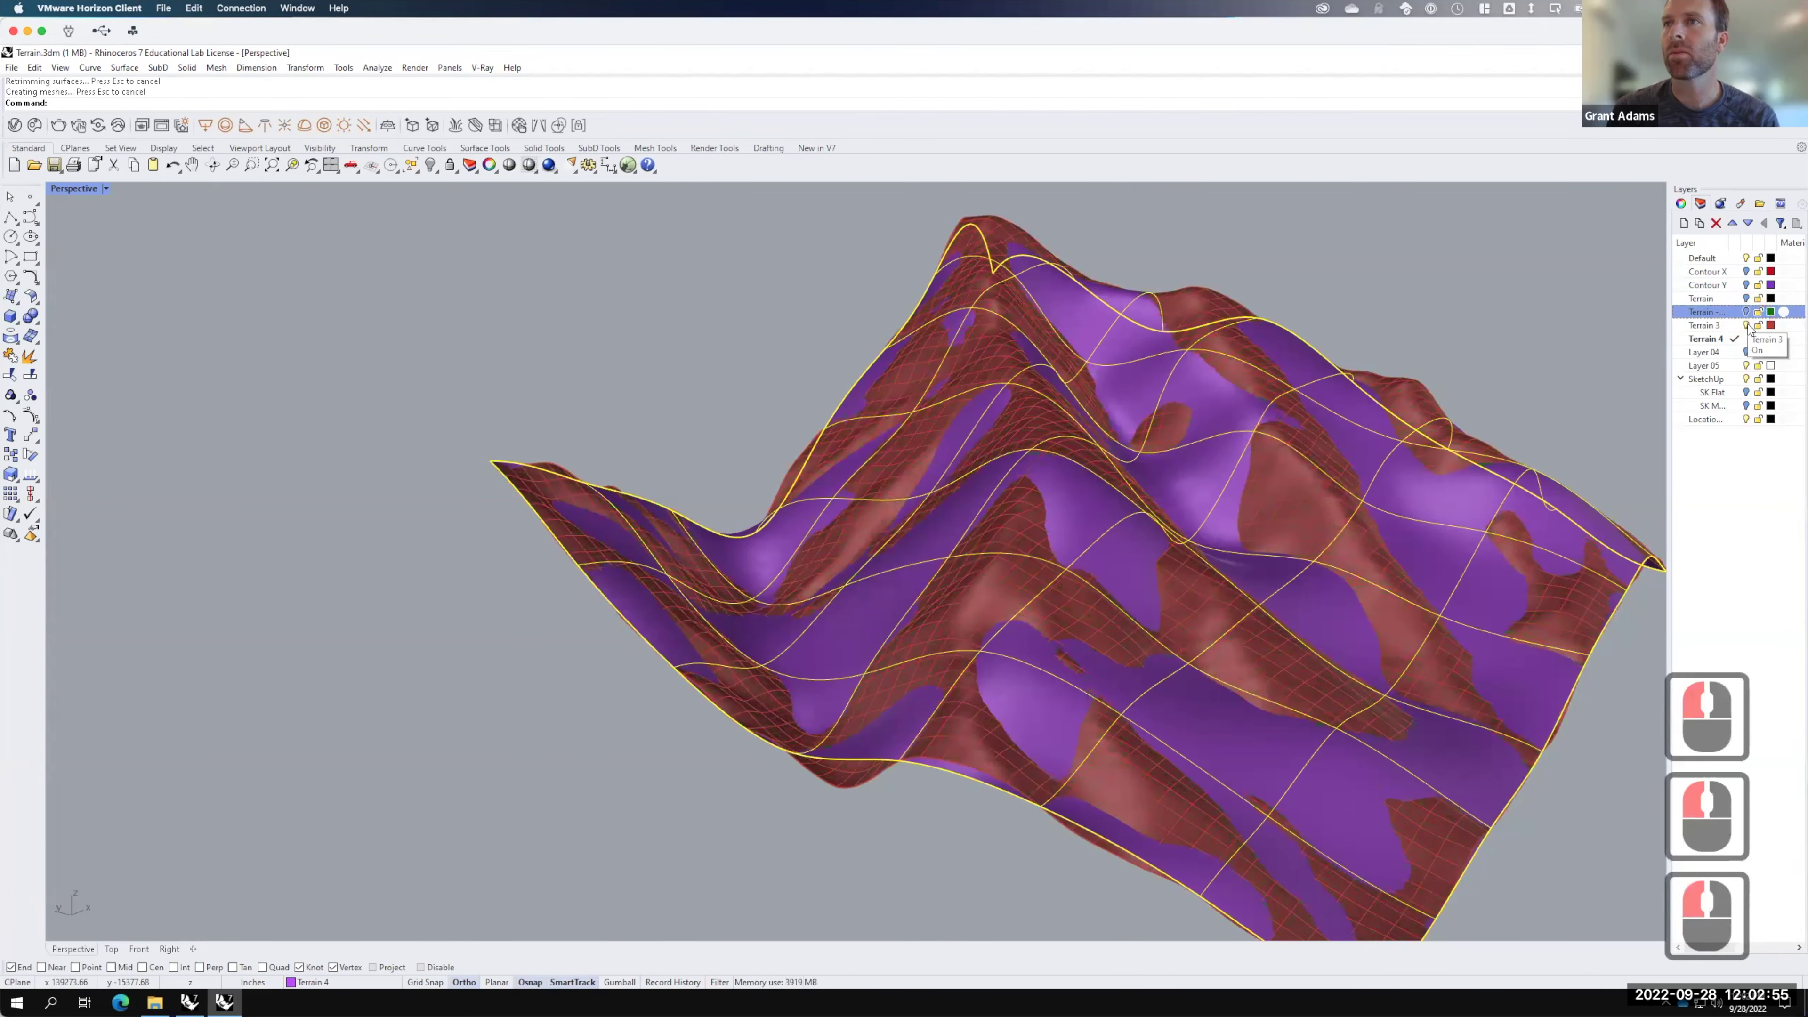
left_click(1747, 324)
left_click(1745, 324)
left_click(1745, 312)
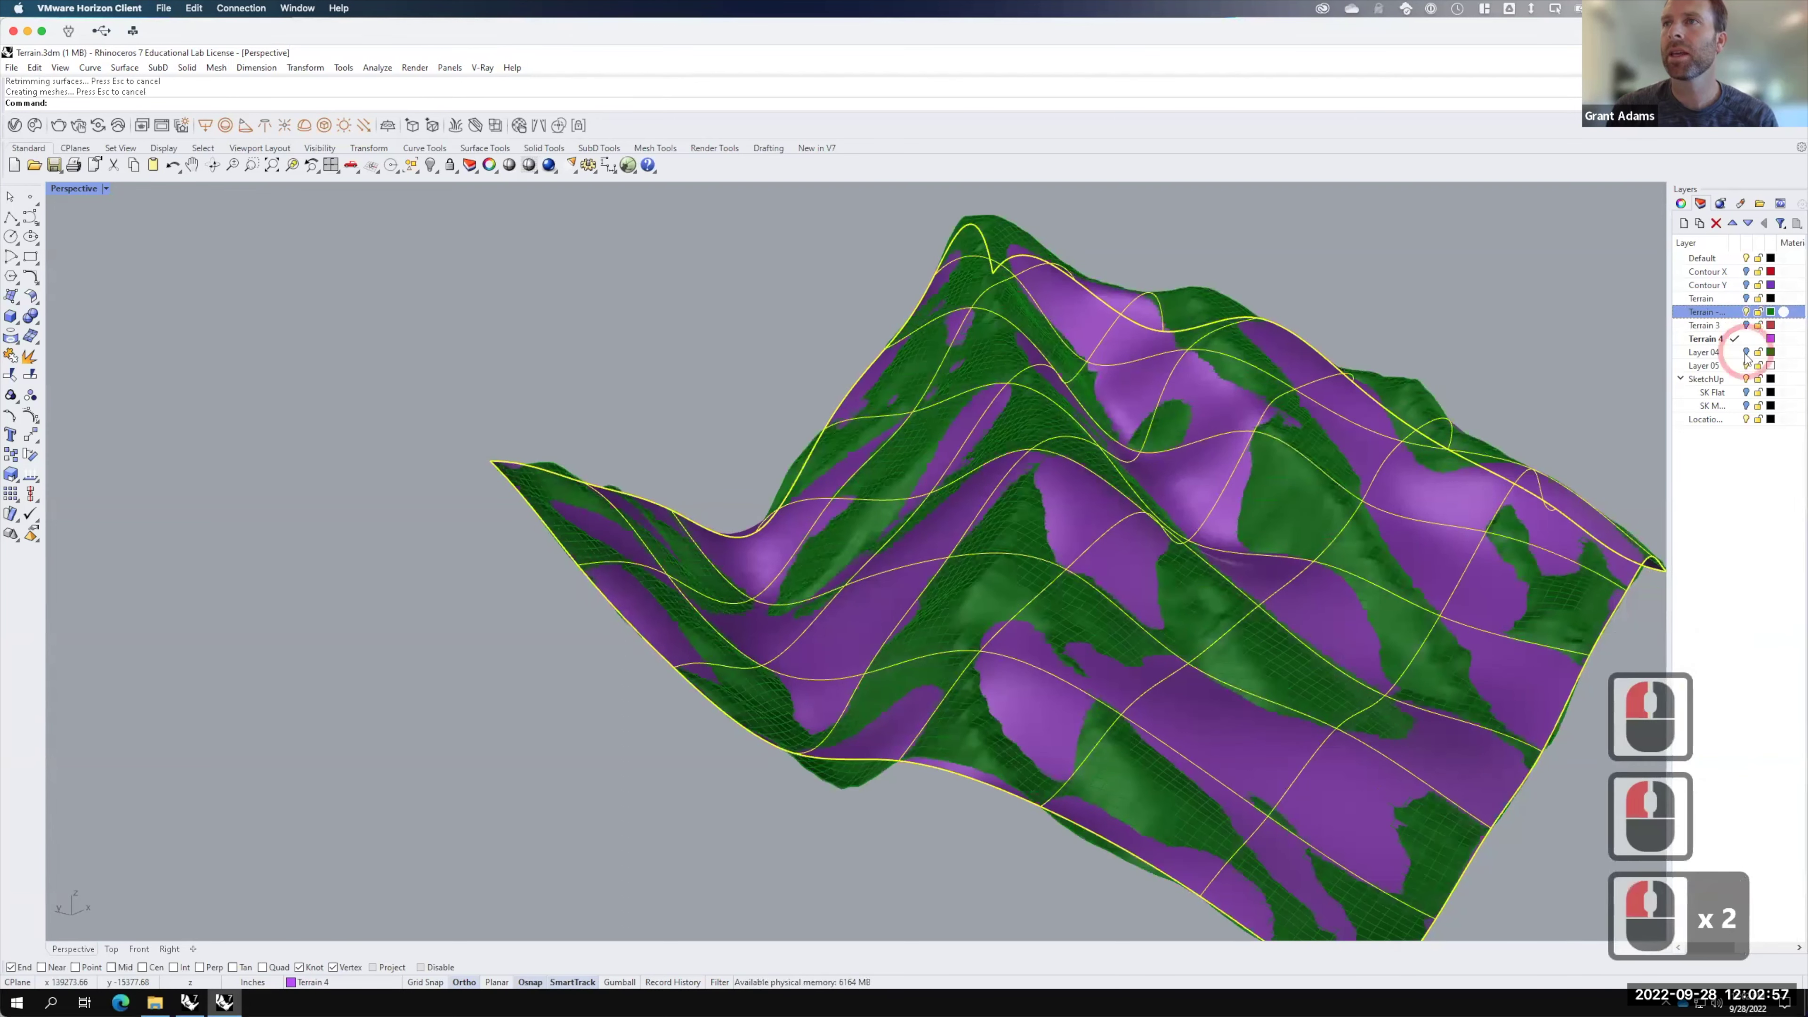
left_click(1746, 352)
left_click(1741, 326)
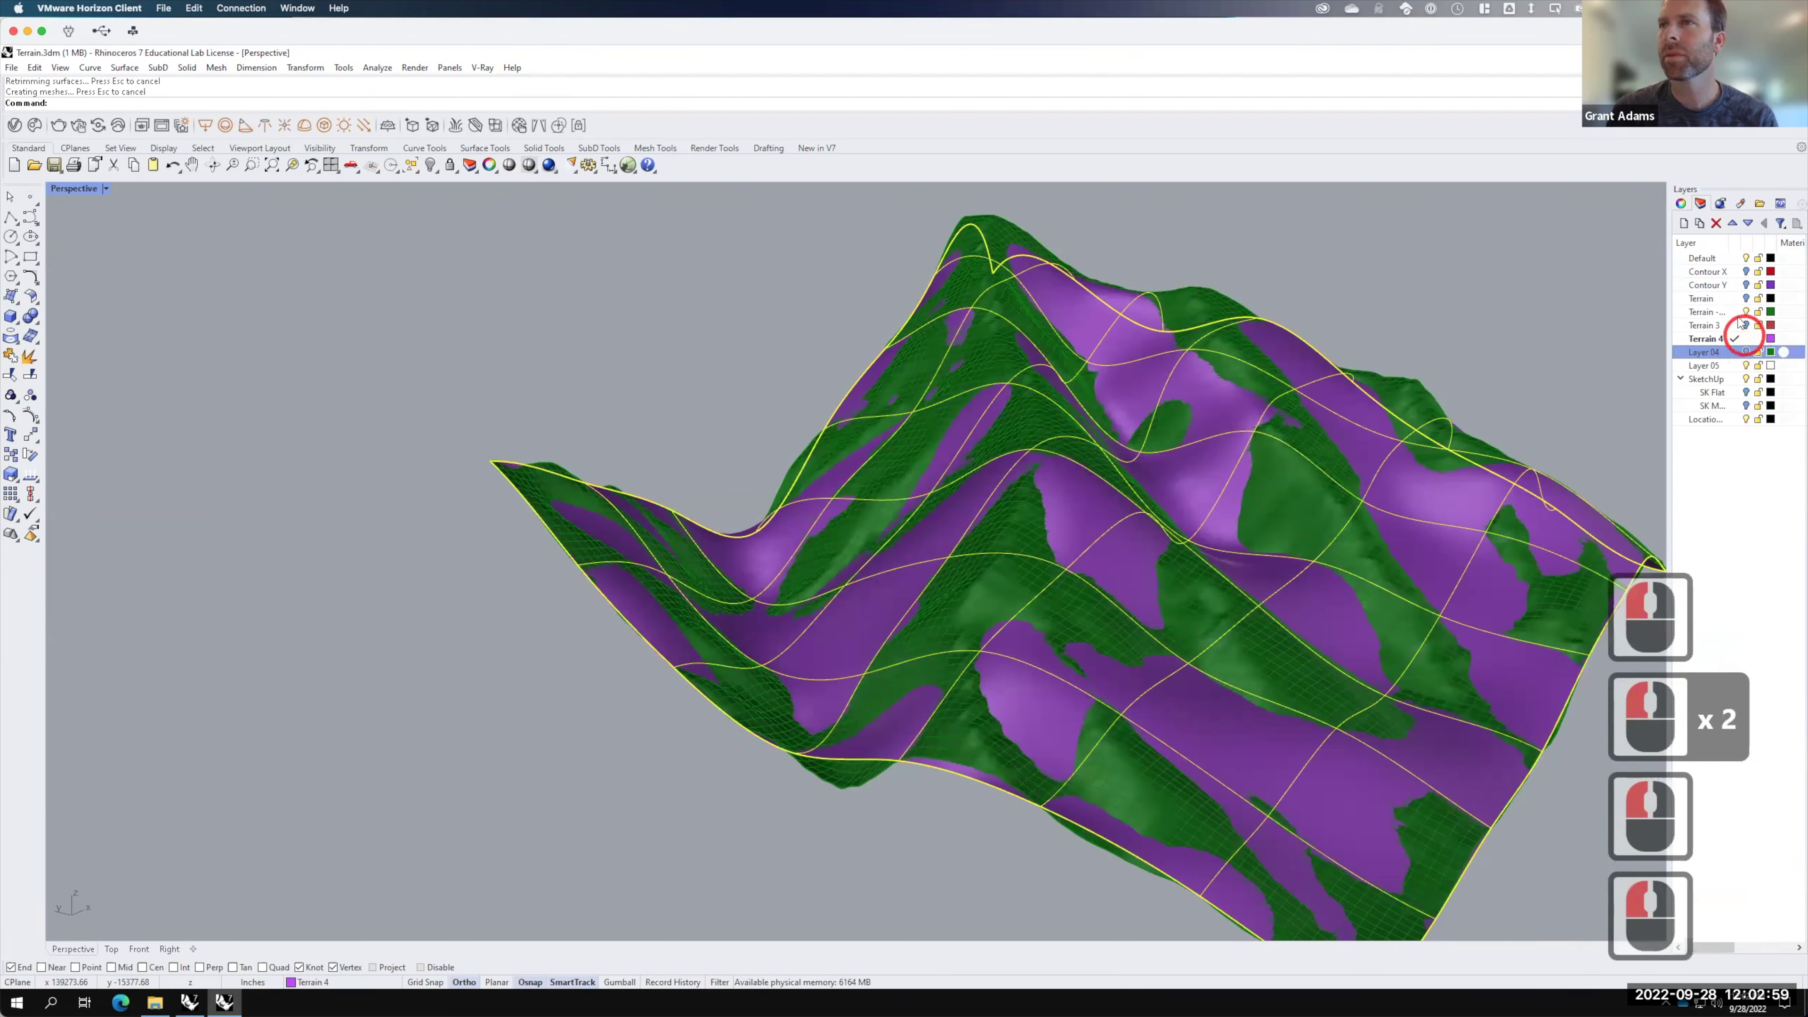
double_click(1742, 326)
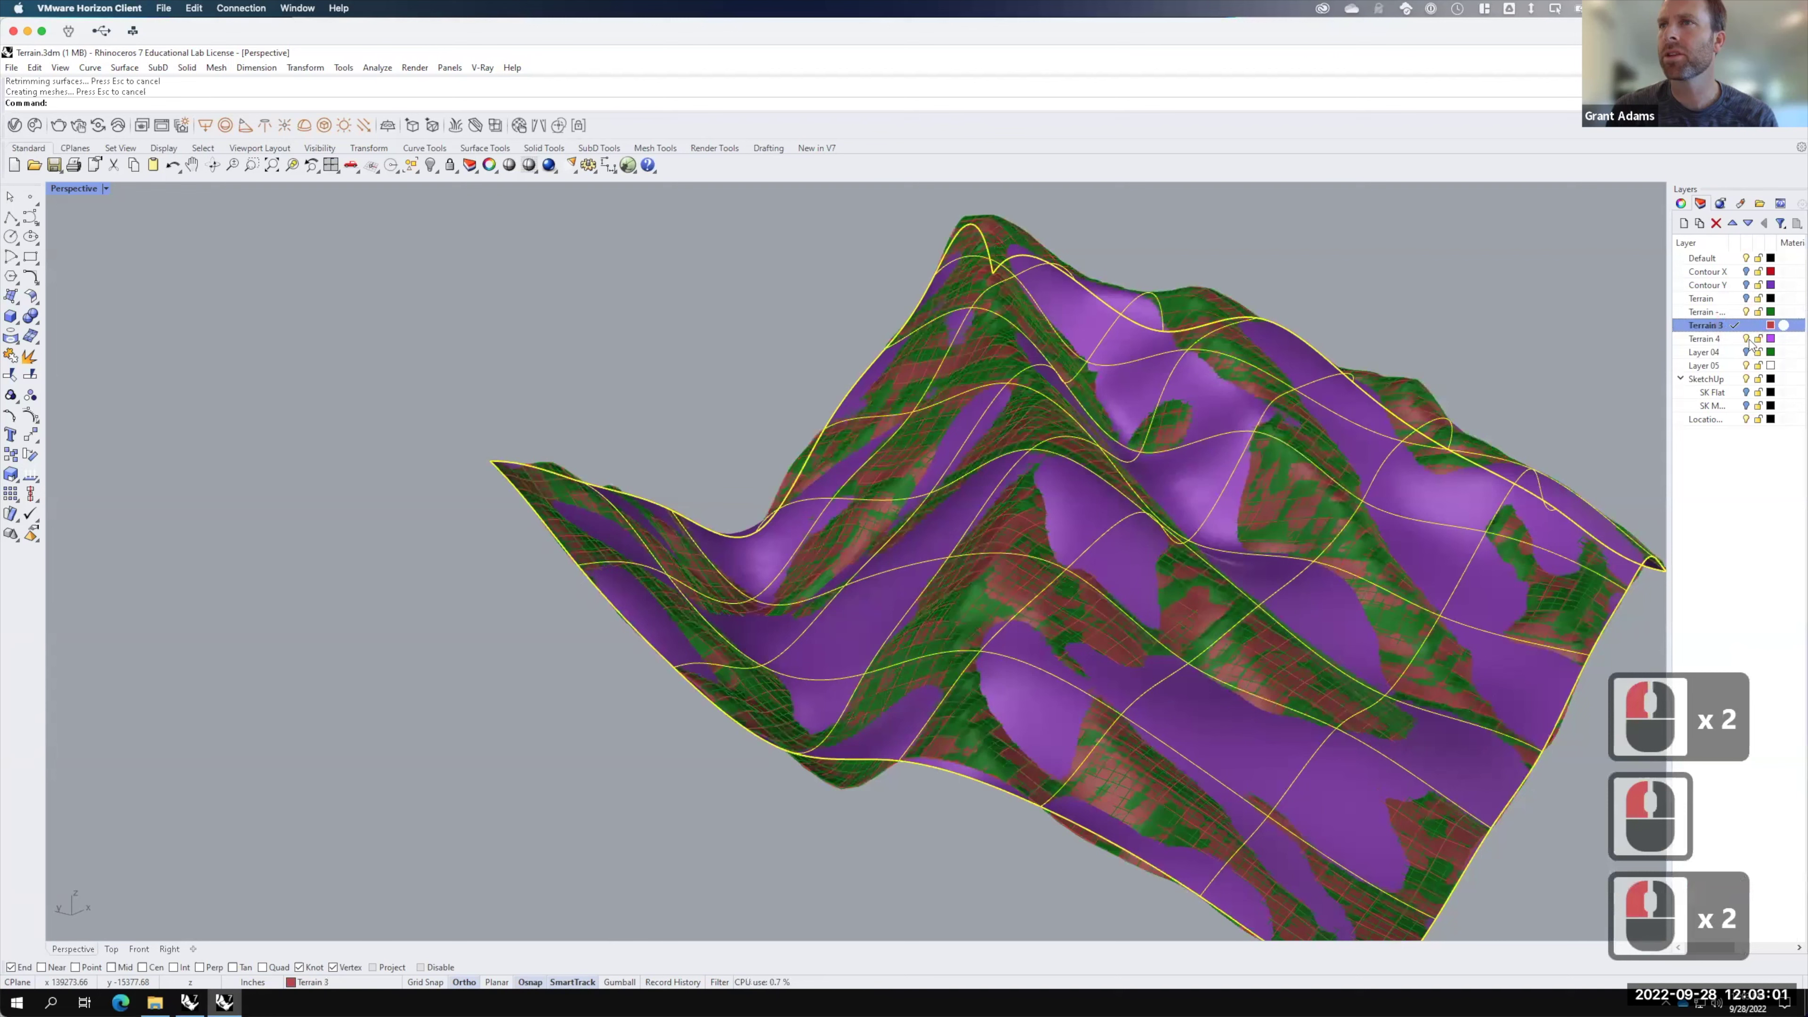
left_click(1747, 339)
left_click(1746, 338)
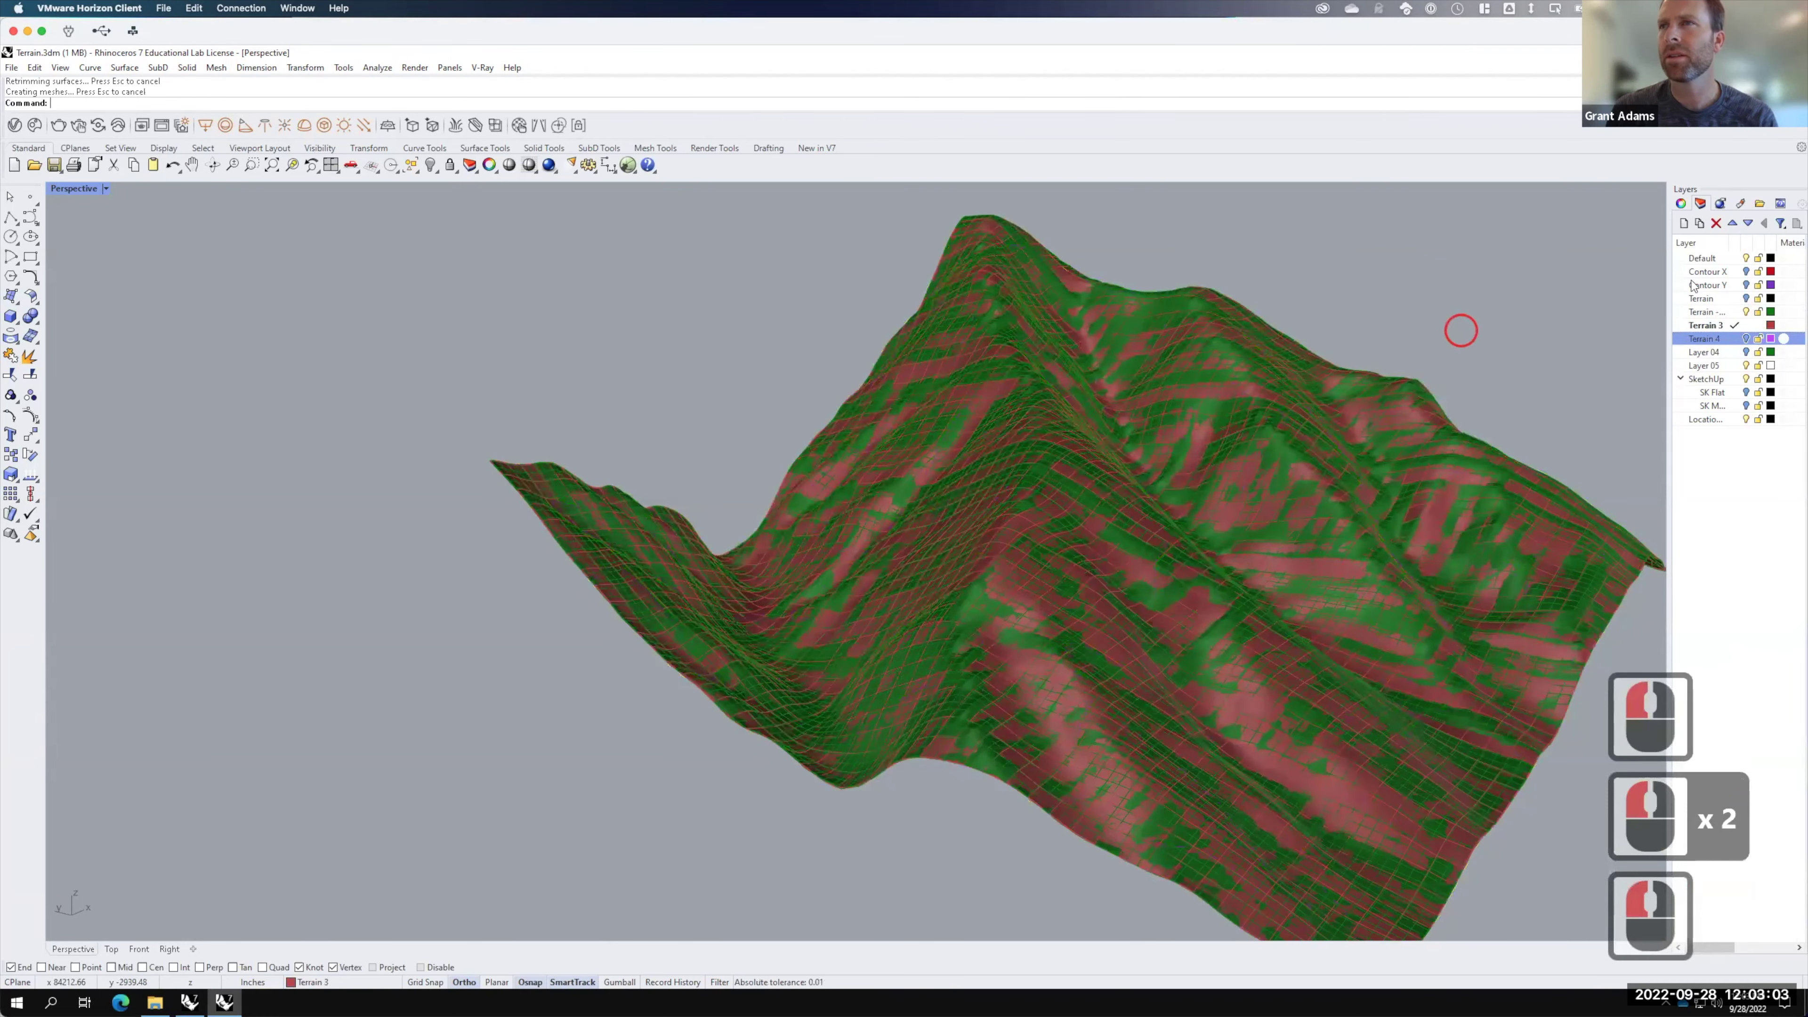
left_click(1747, 346)
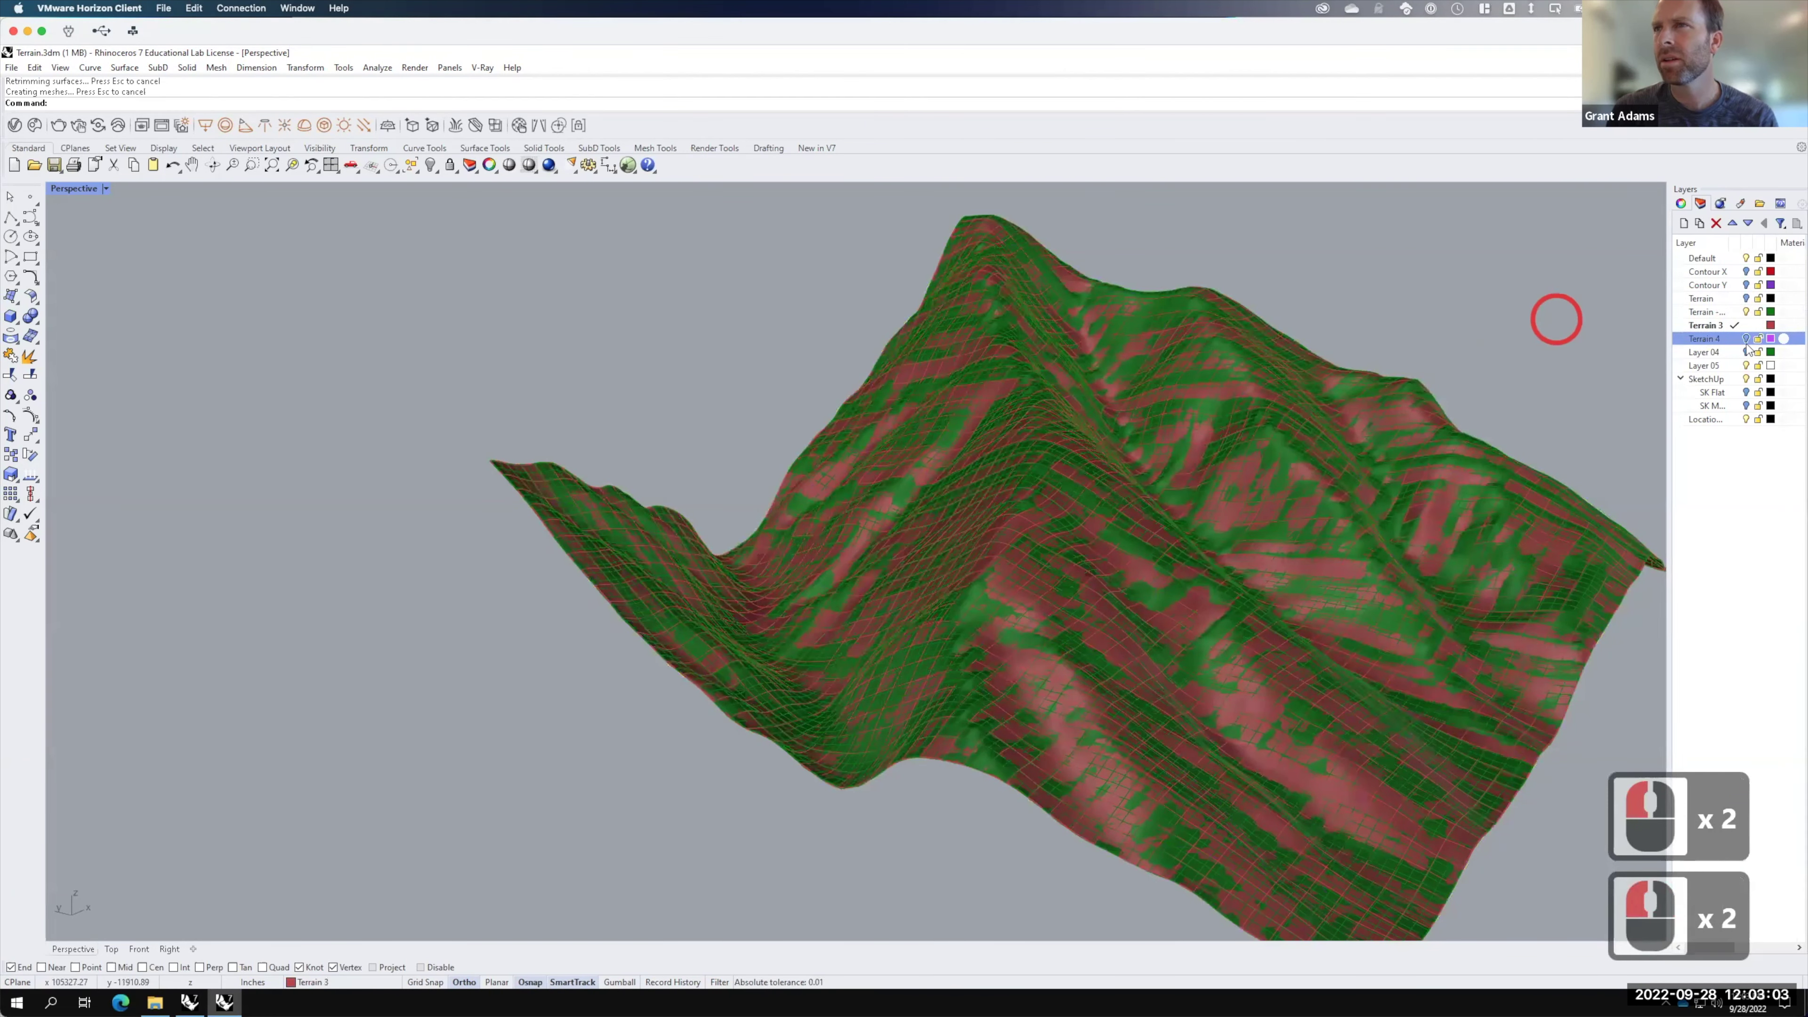
left_click(1747, 312)
left_click(1746, 312)
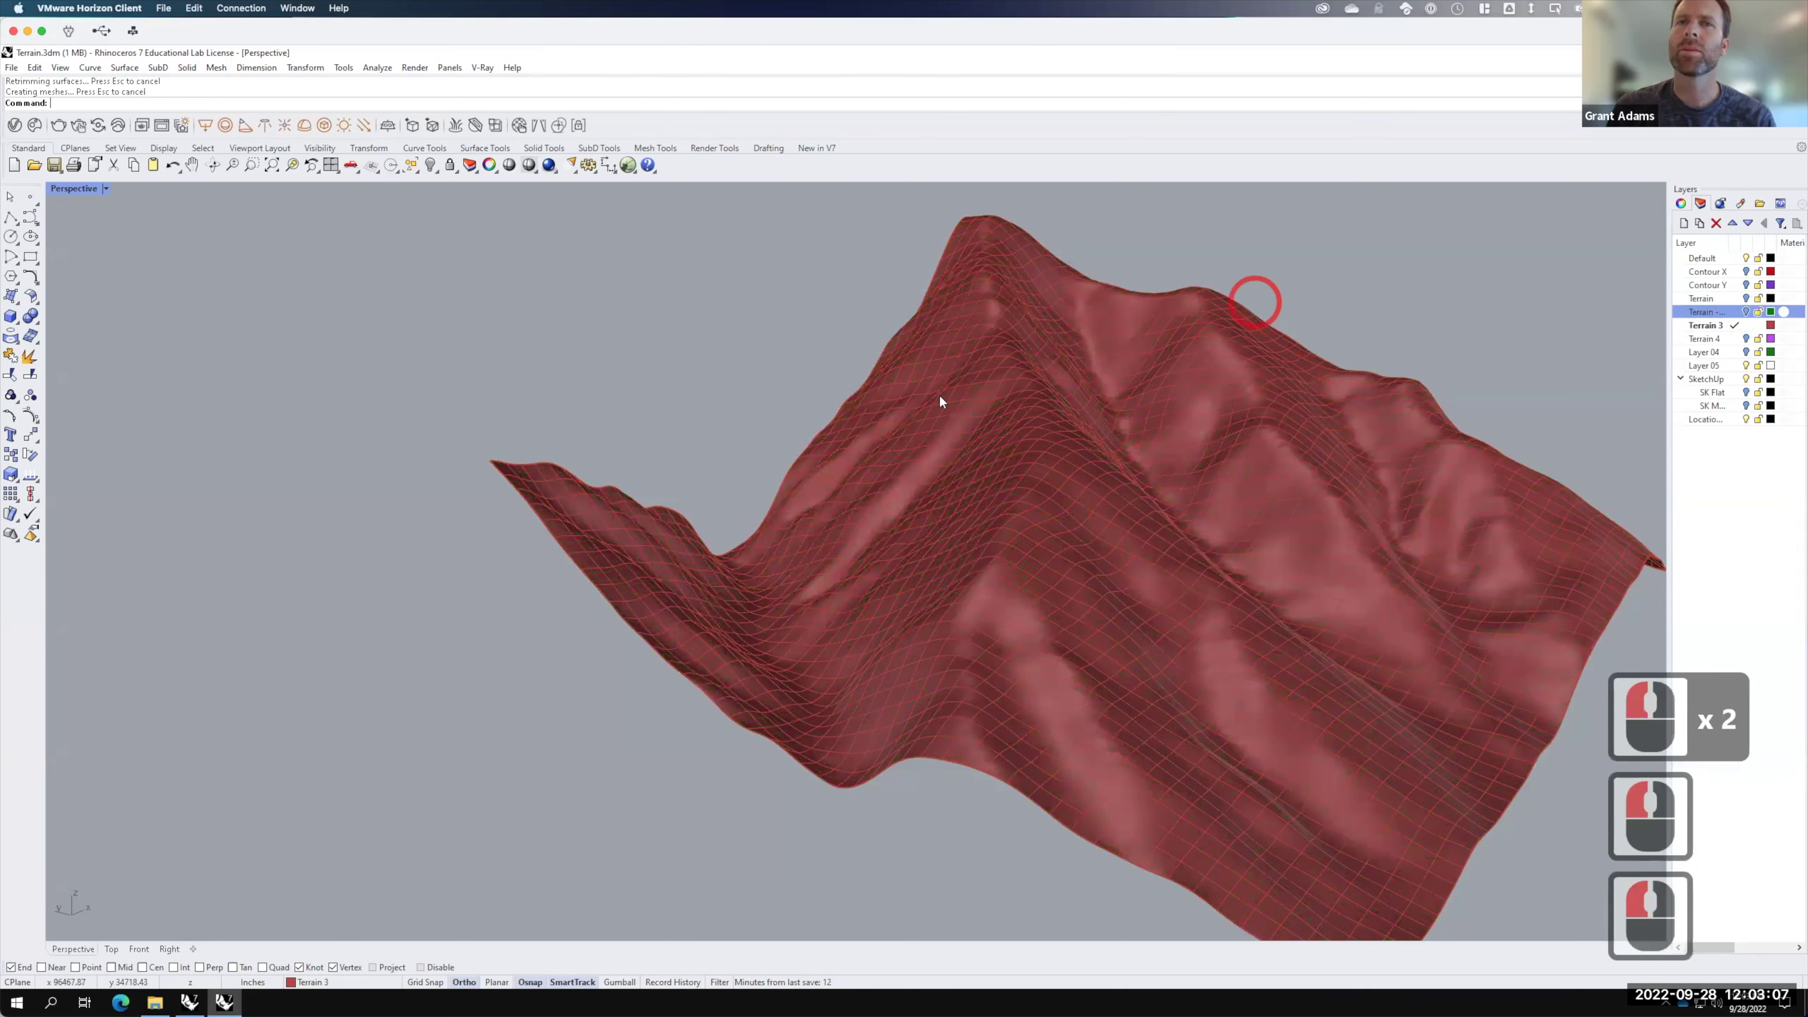
Step: Orbit and zoom around the red terrain surface to inspect its peaks
scroll(1231, 537, "down", 2)
right_click_drag(1231, 531, 1044, 415)
scroll(1045, 416, "up", 3)
scroll(1274, 401, "up", 3)
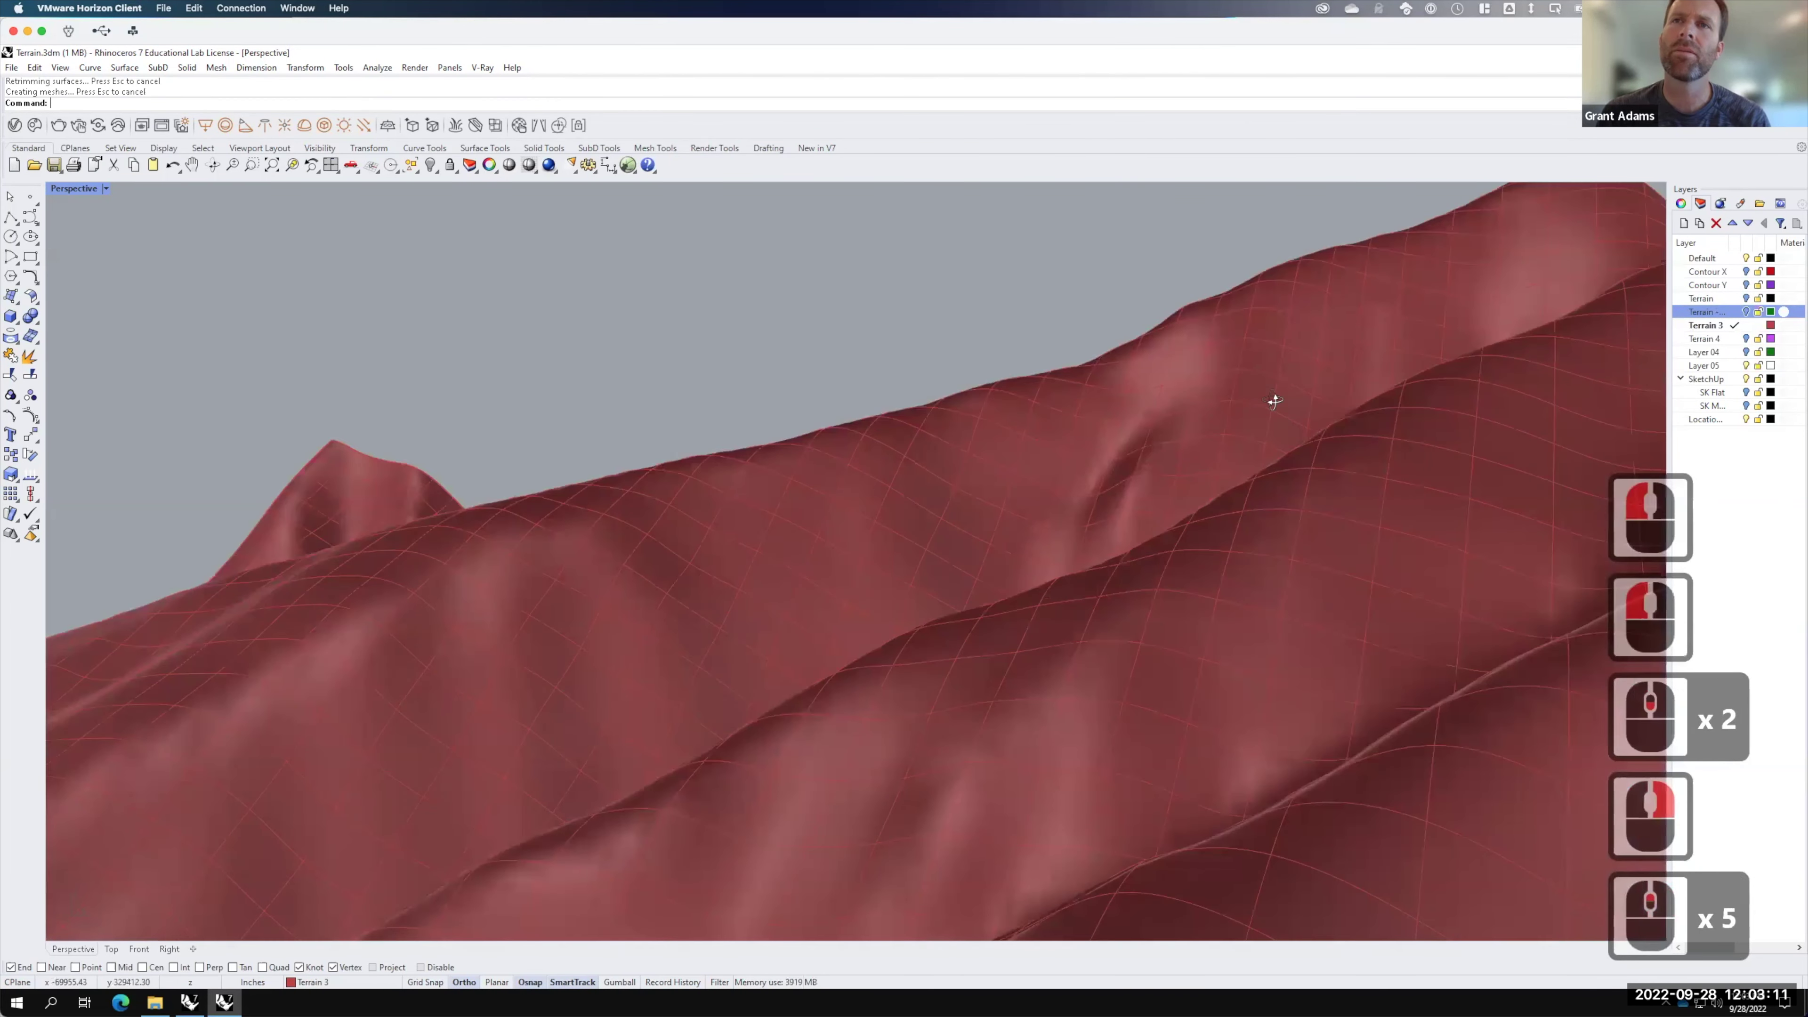
right_click_drag(1280, 401, 1247, 443)
scroll(1117, 412, "down", 3)
right_click_drag(1118, 412, 1168, 439)
right_click(1168, 438)
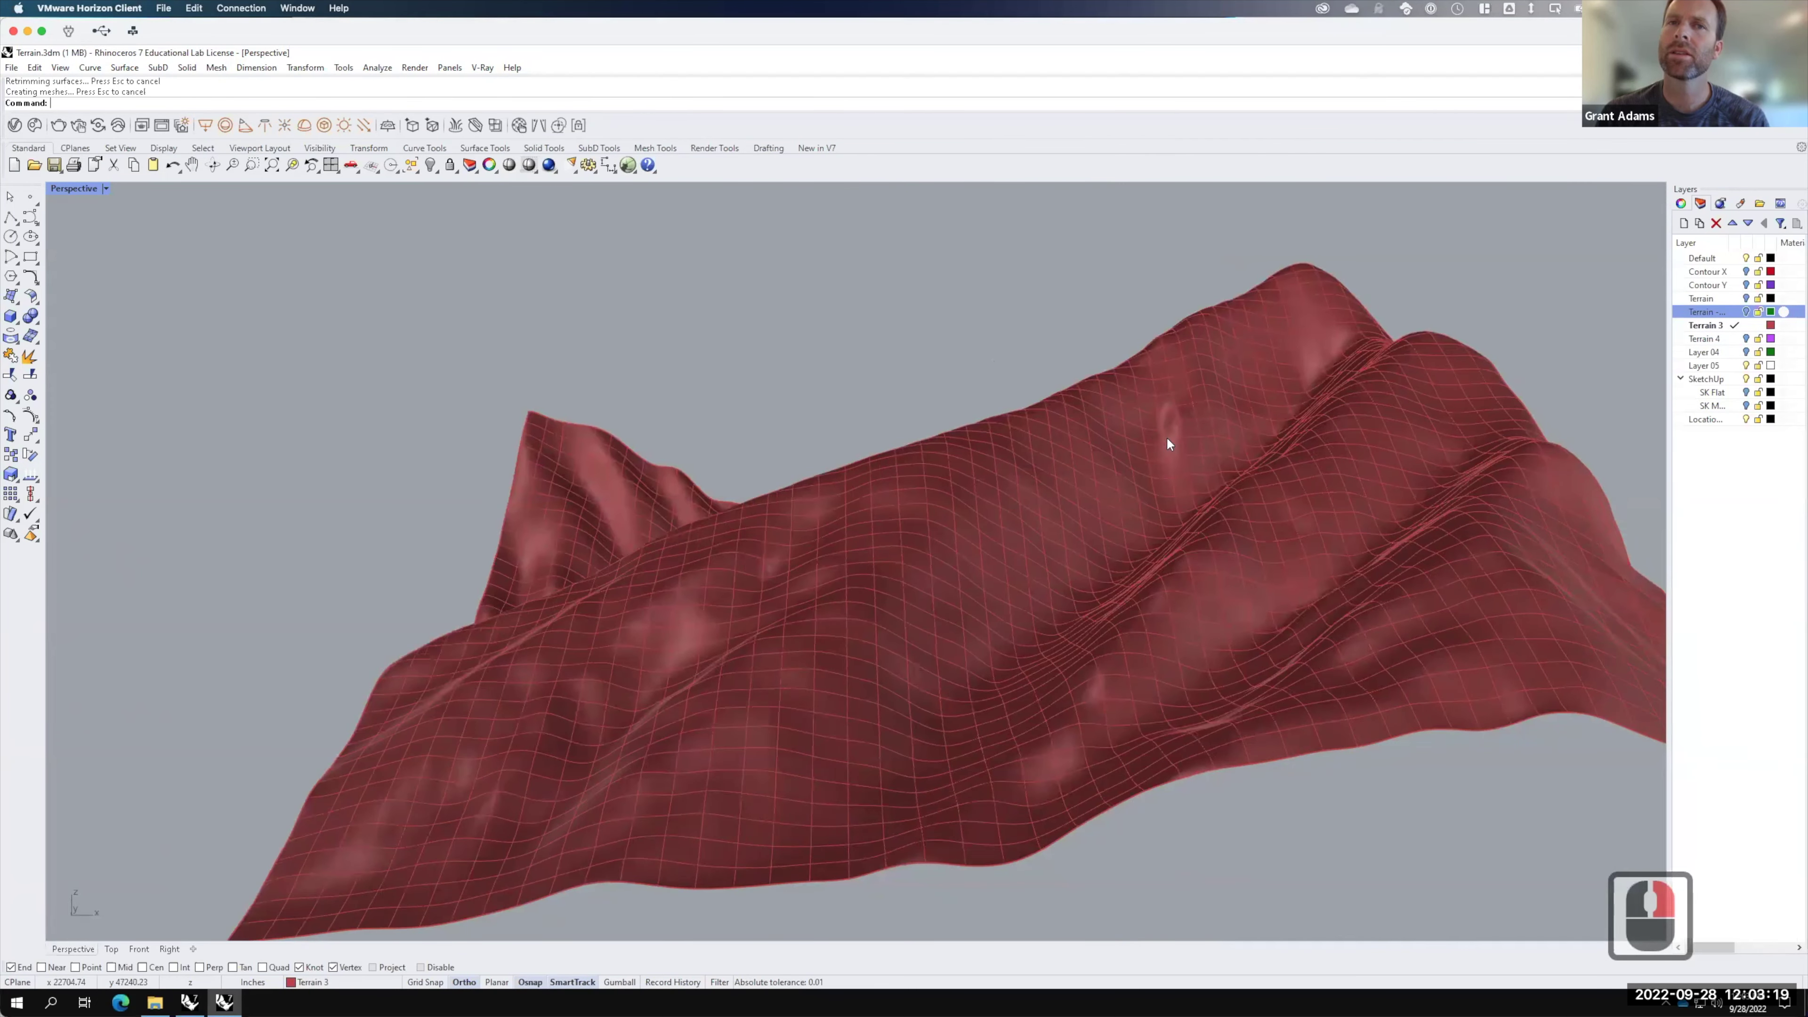
left_click(963, 482)
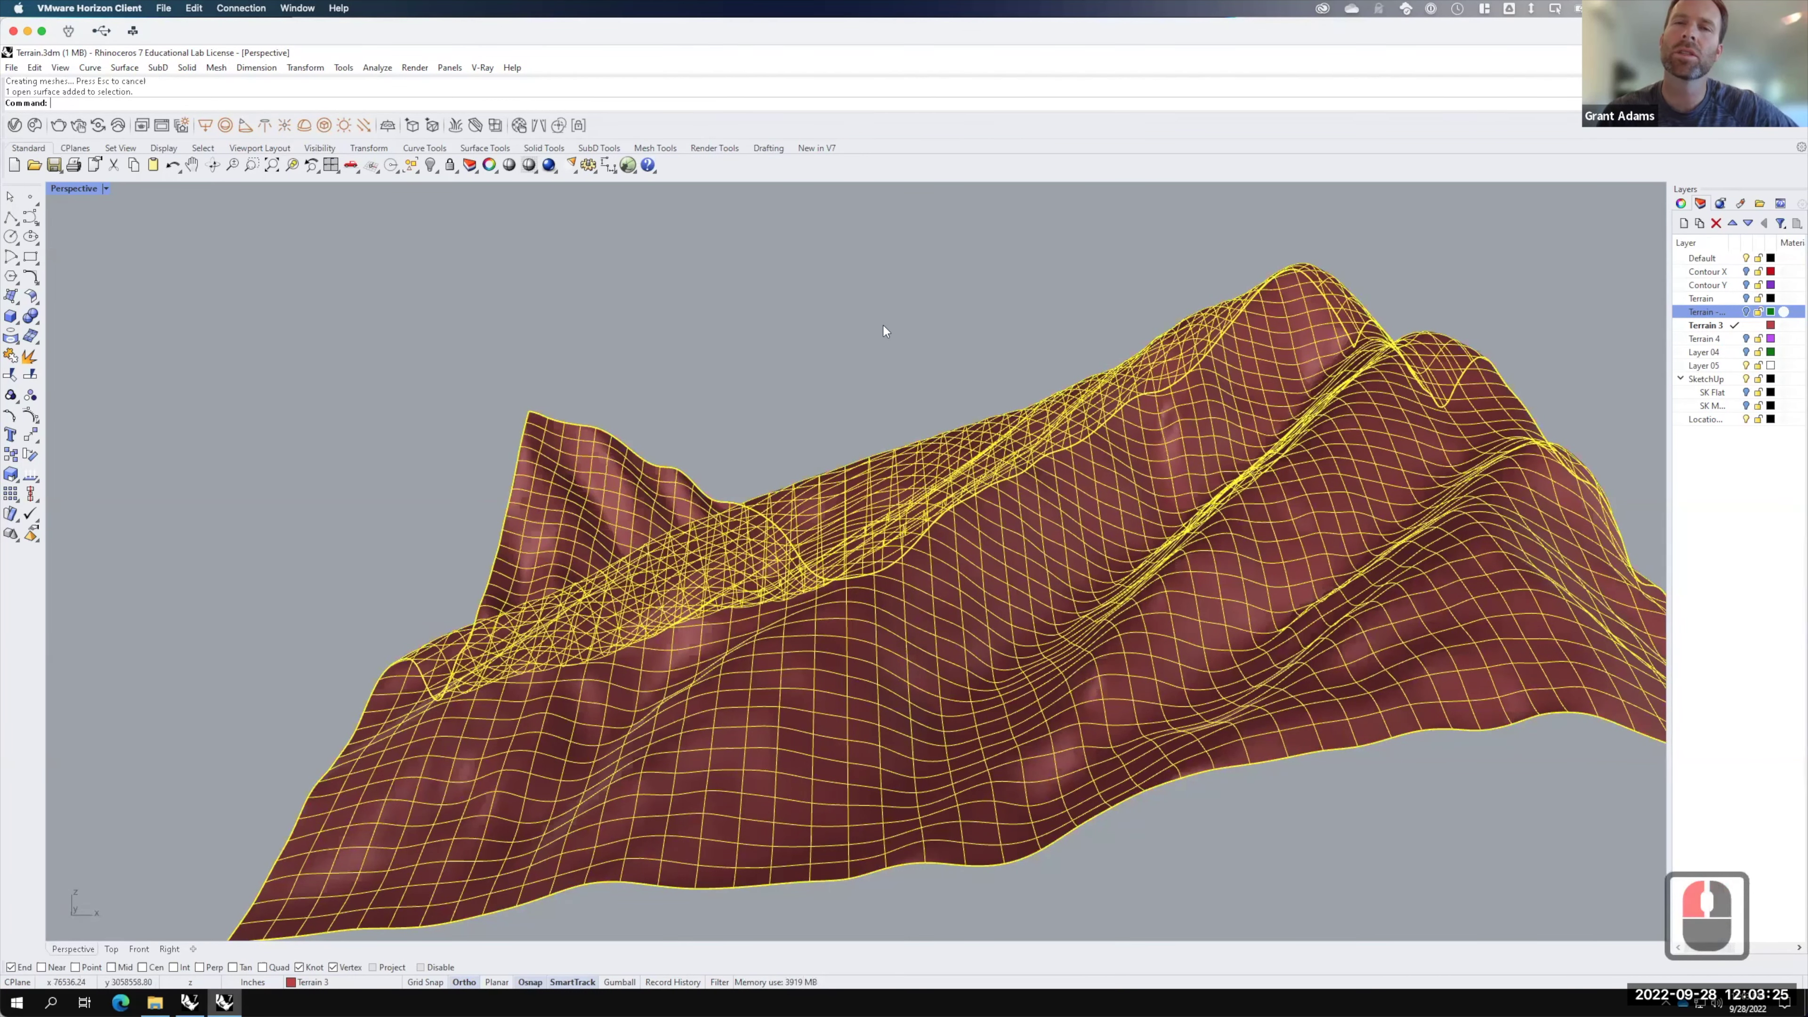
right_click_drag(876, 387, 1016, 425)
Step: Zoom out, select the whole terrain surface, and orbit to a low side angle
key("F15")
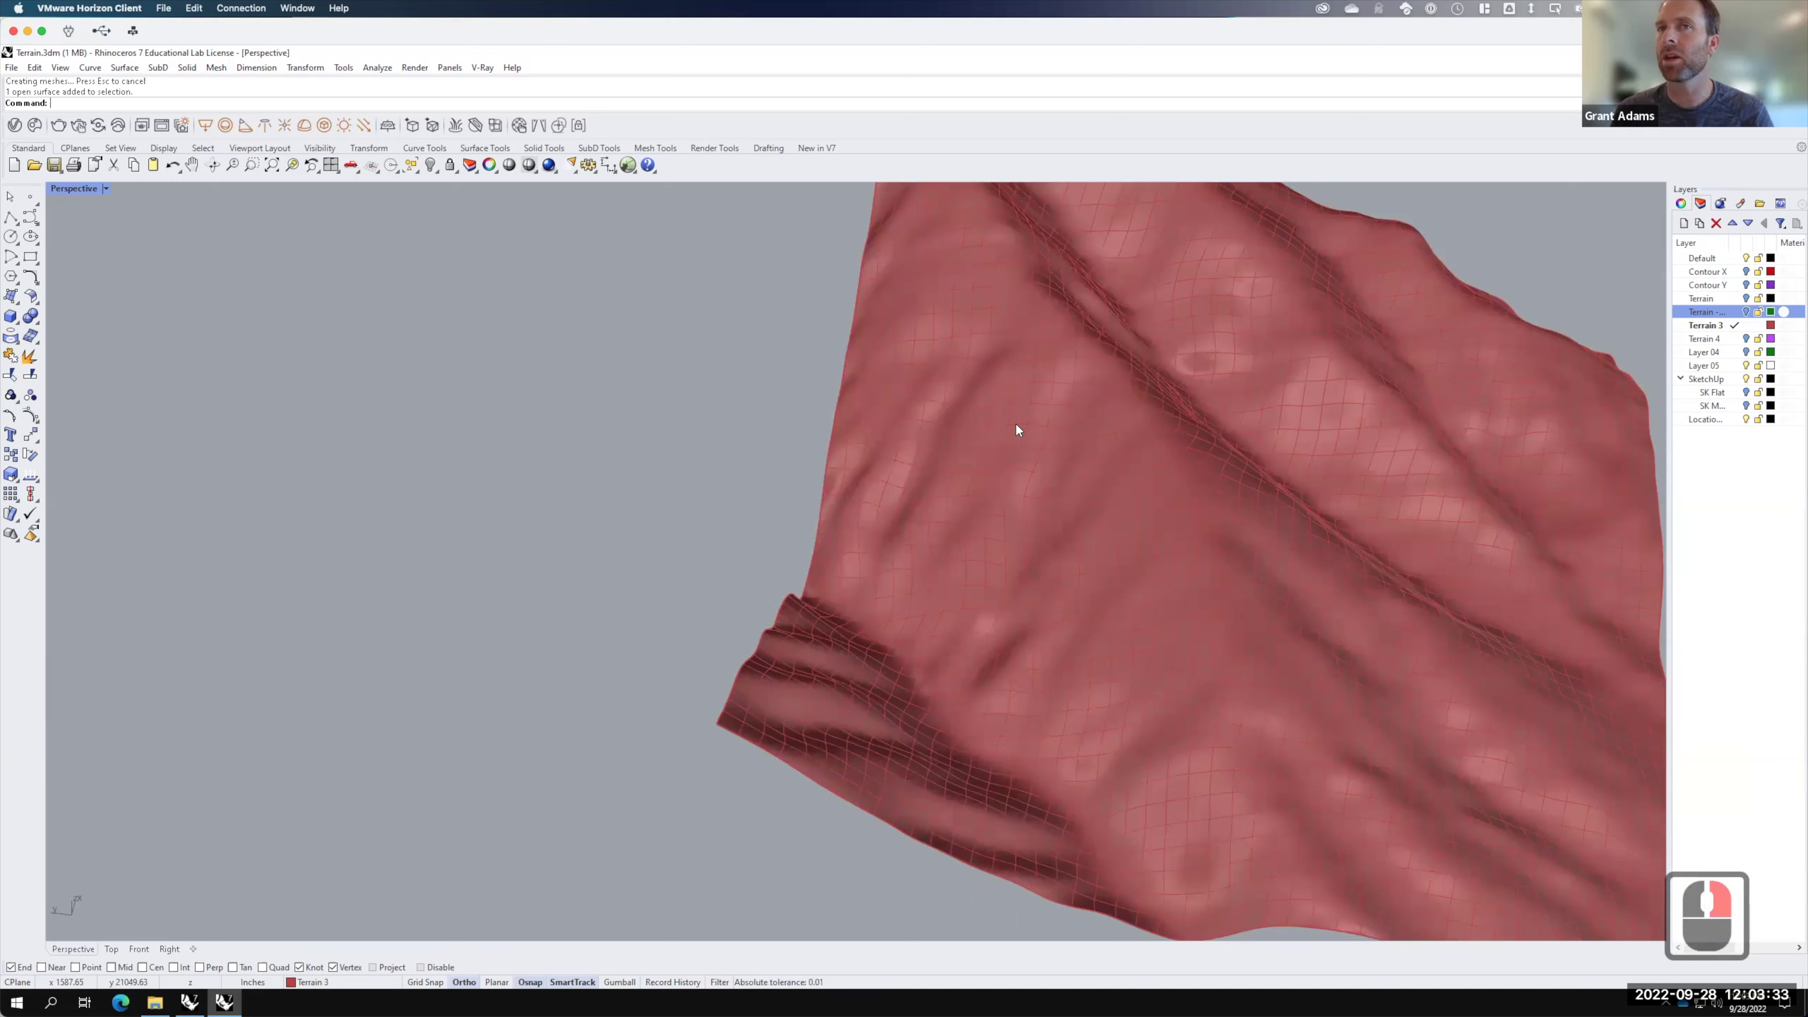
middle_click(628, 584)
middle_click(629, 584)
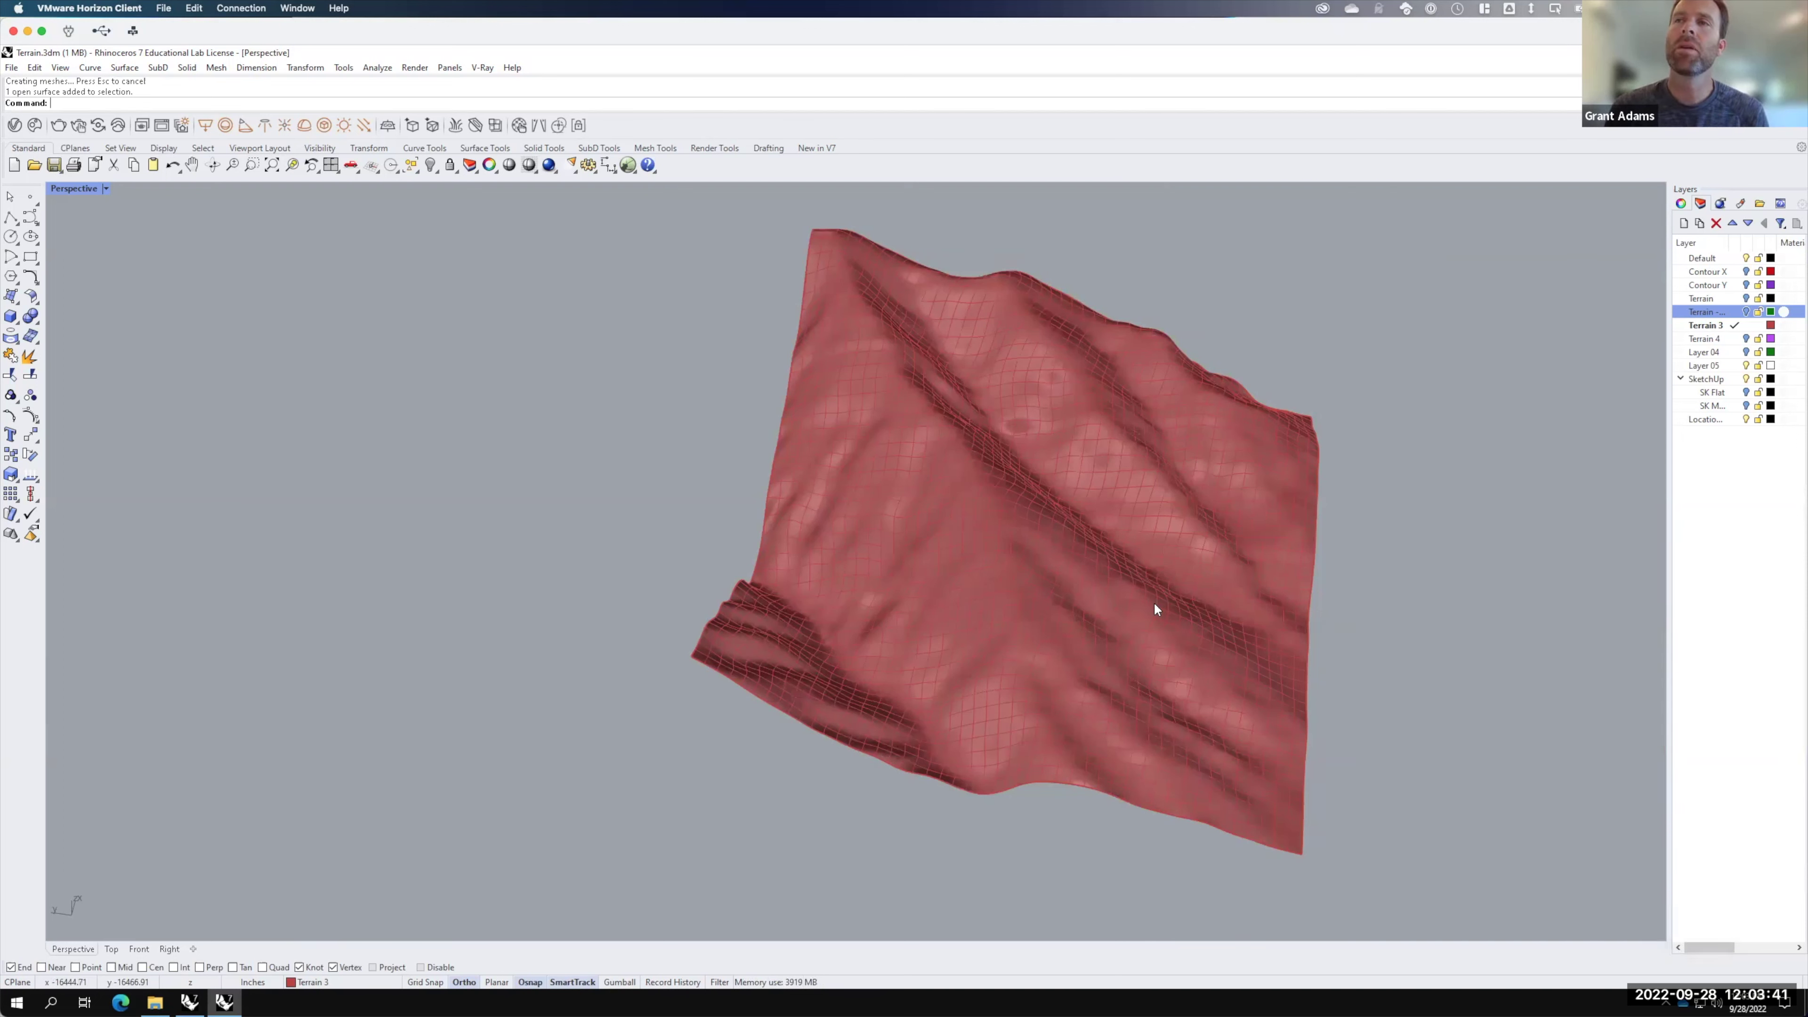
left_click(982, 593)
right_click_drag(1295, 734, 1253, 684)
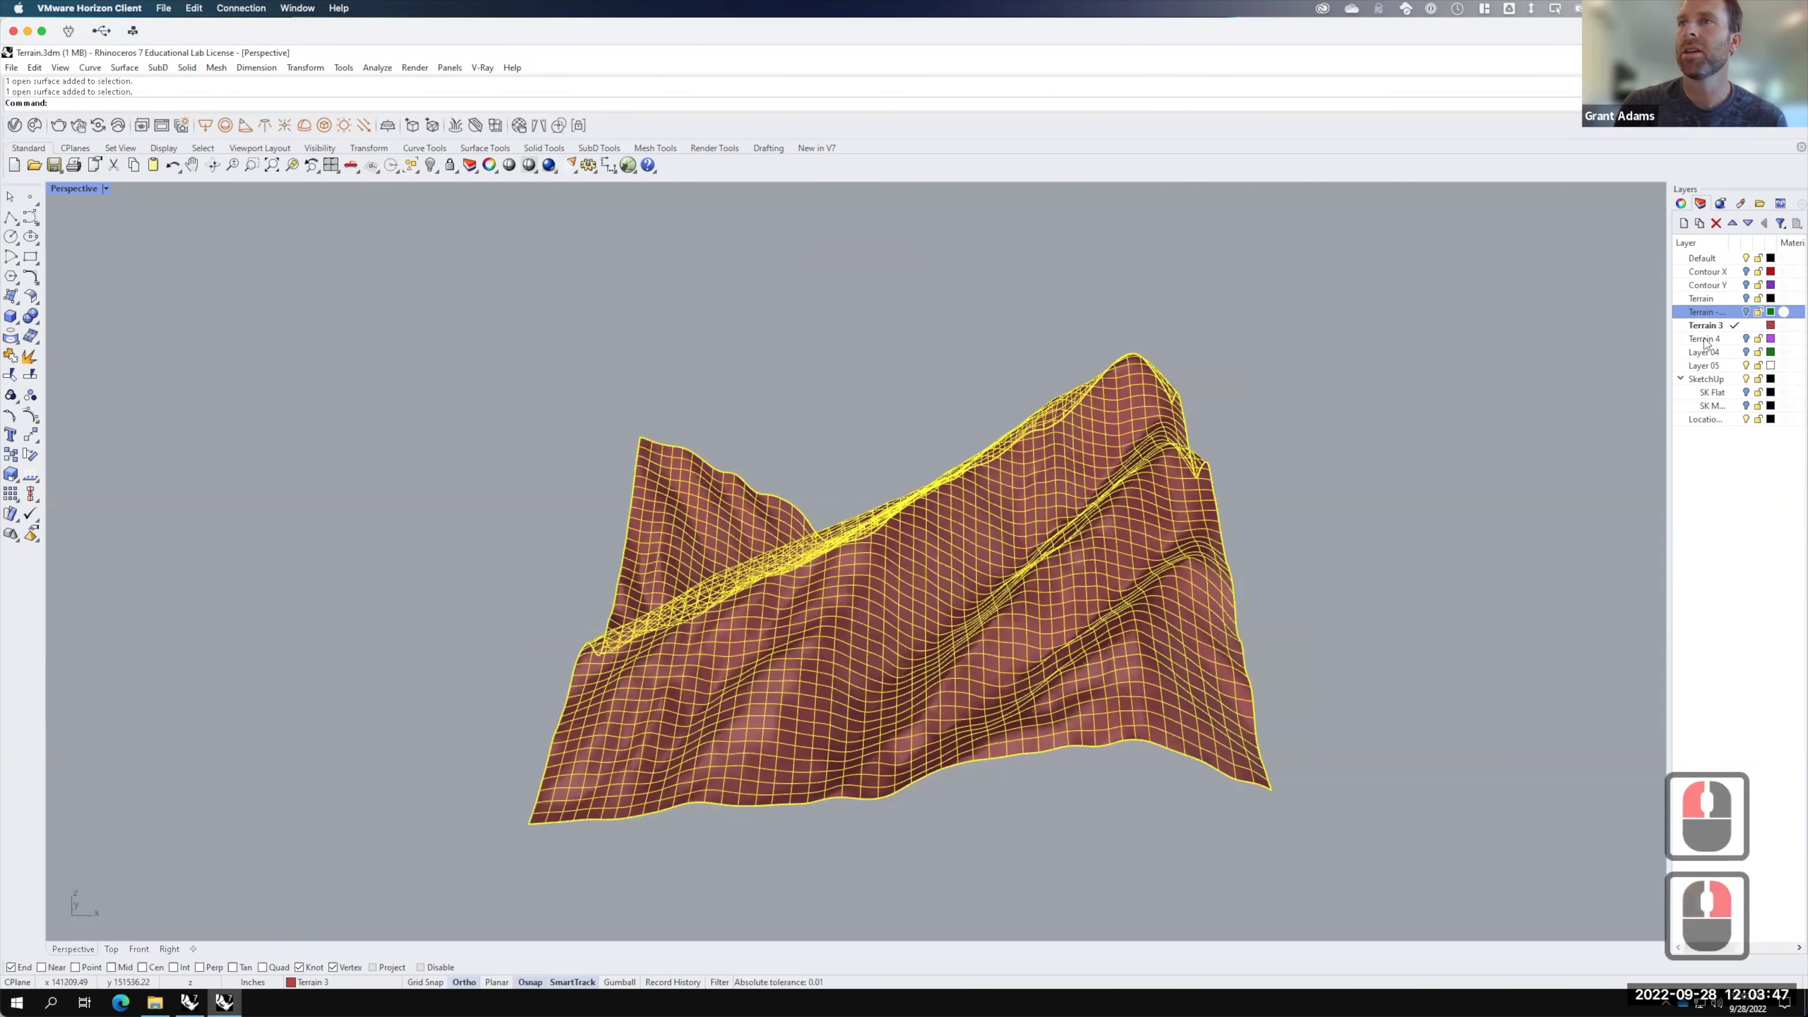
Step: Rename Layer 04 to 'Topo Lines' and deselect the terrain surface
left_click(1709, 353)
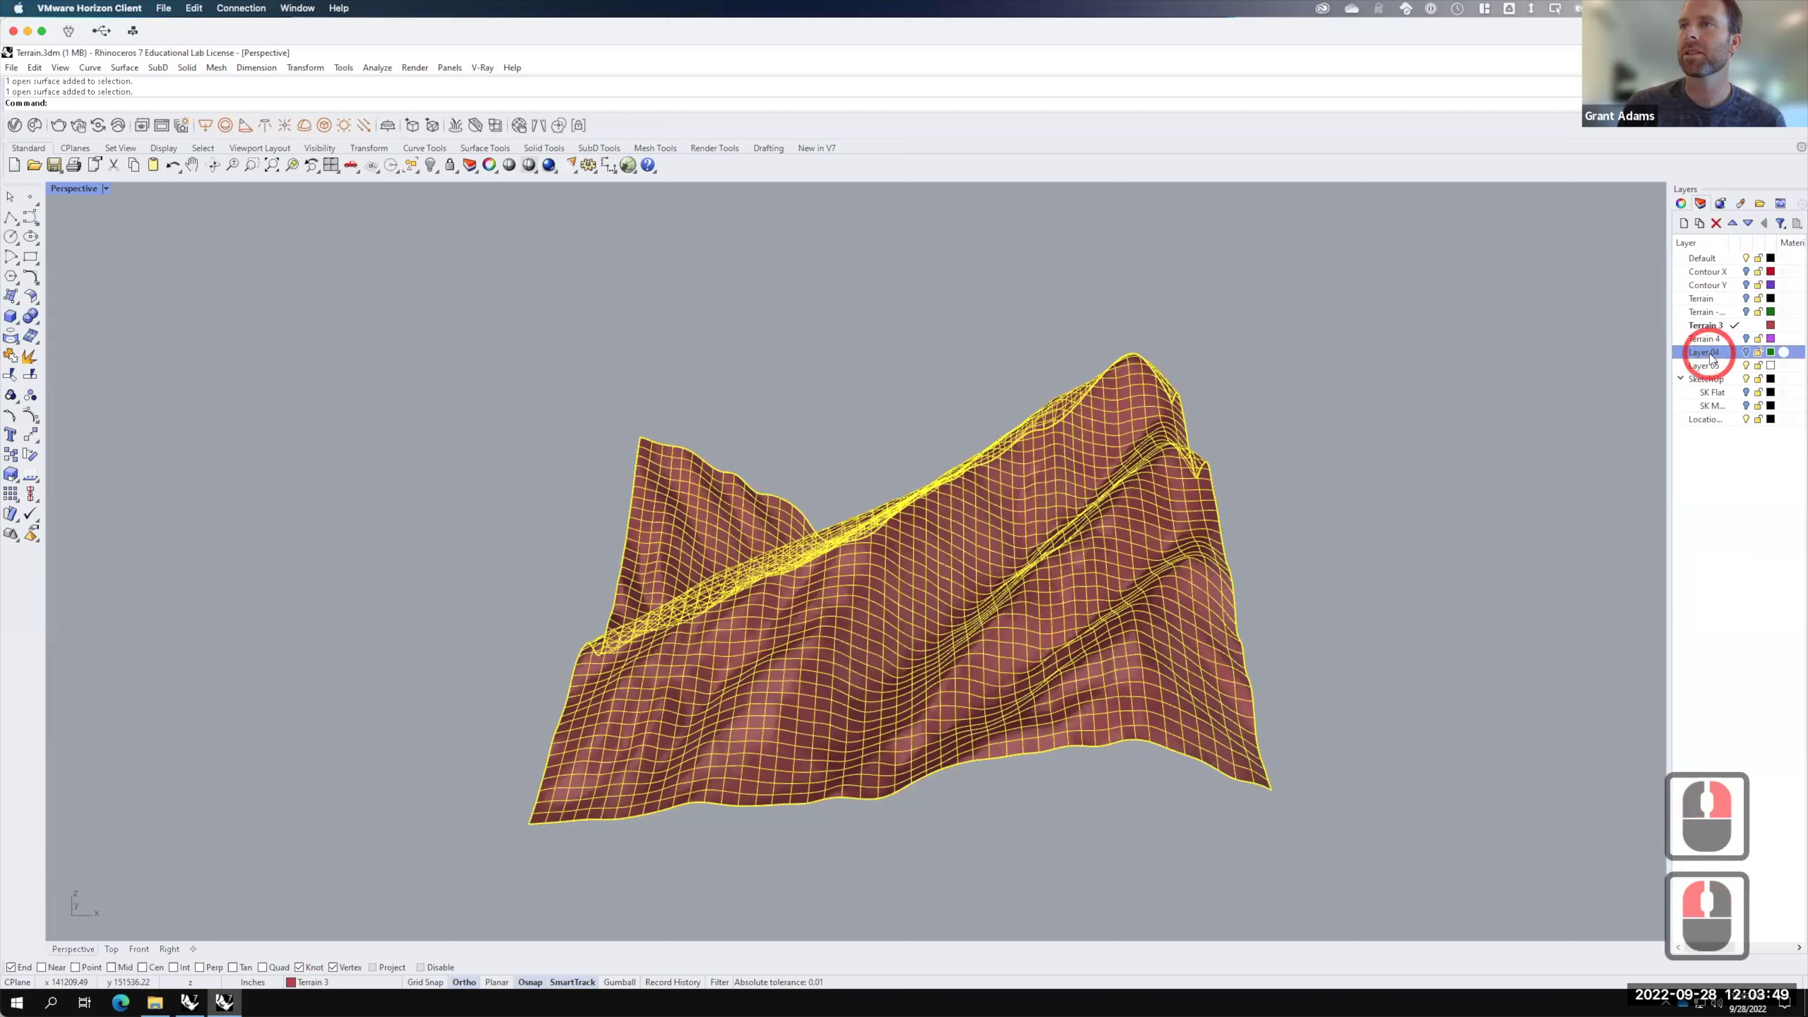
left_click(1710, 353)
left_click_drag(1711, 356, 1651, 352)
type("Topo Lines")
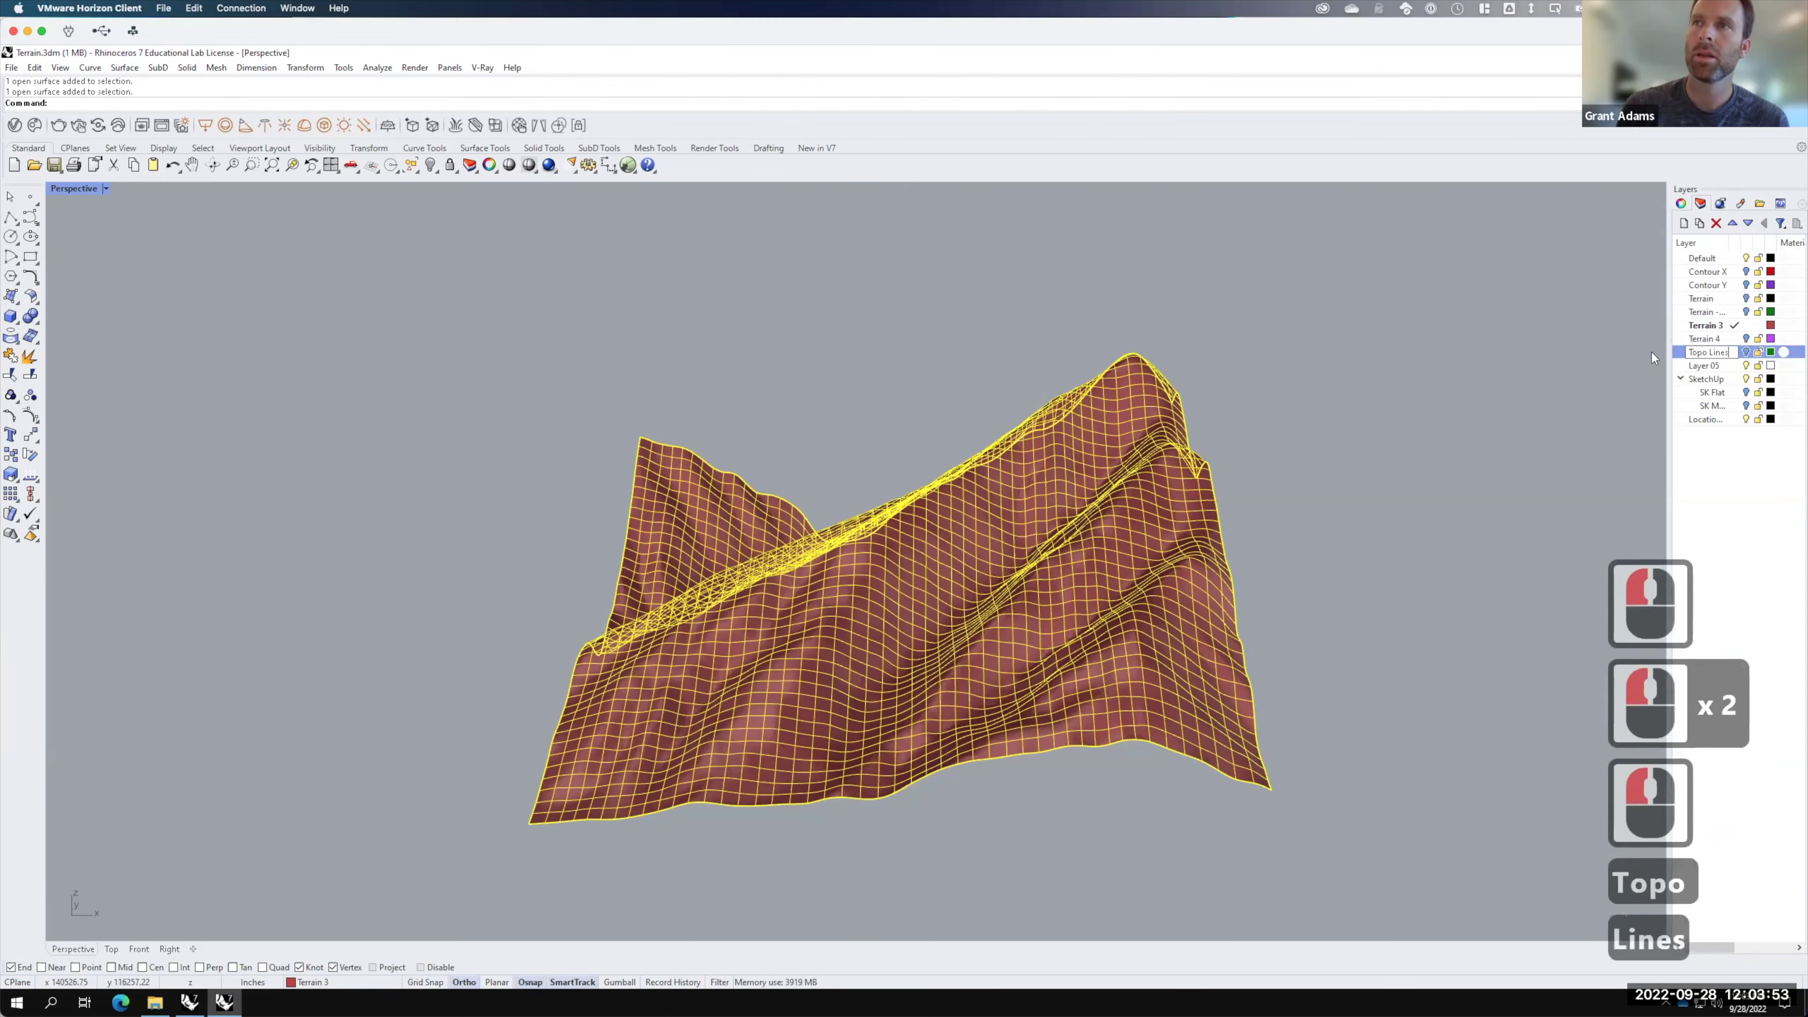
key("Return")
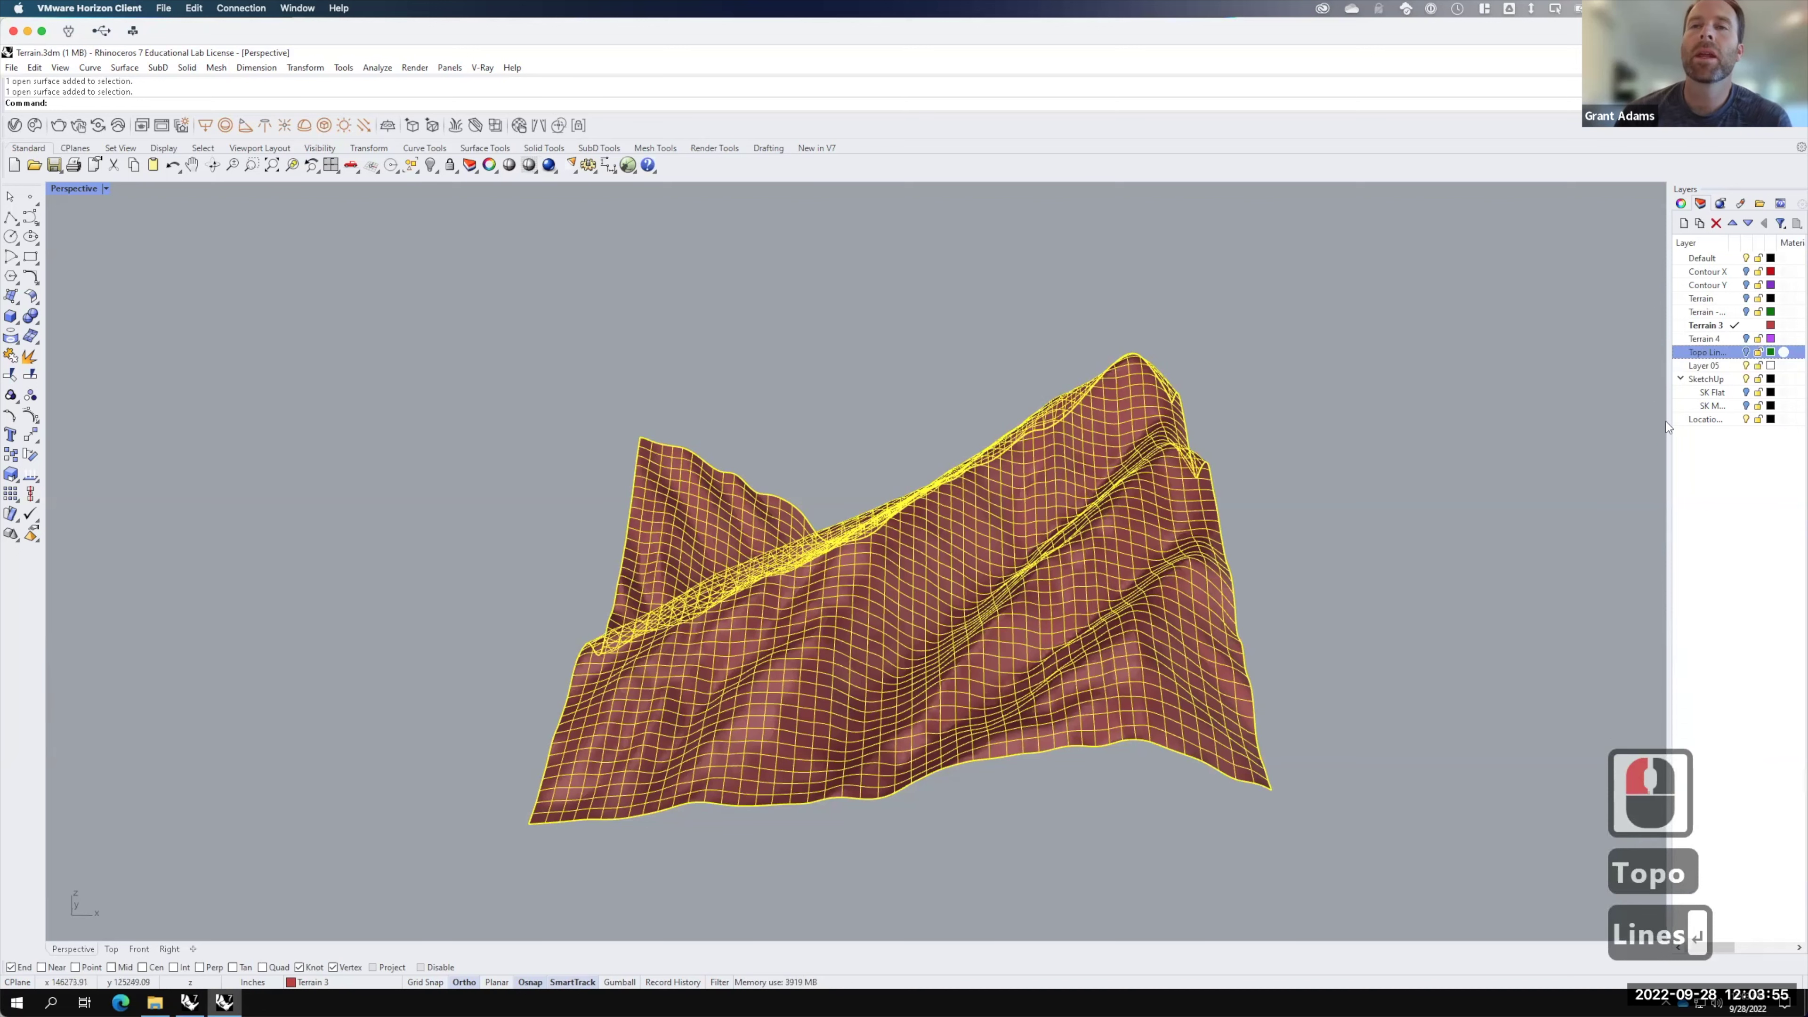
left_click(1291, 440)
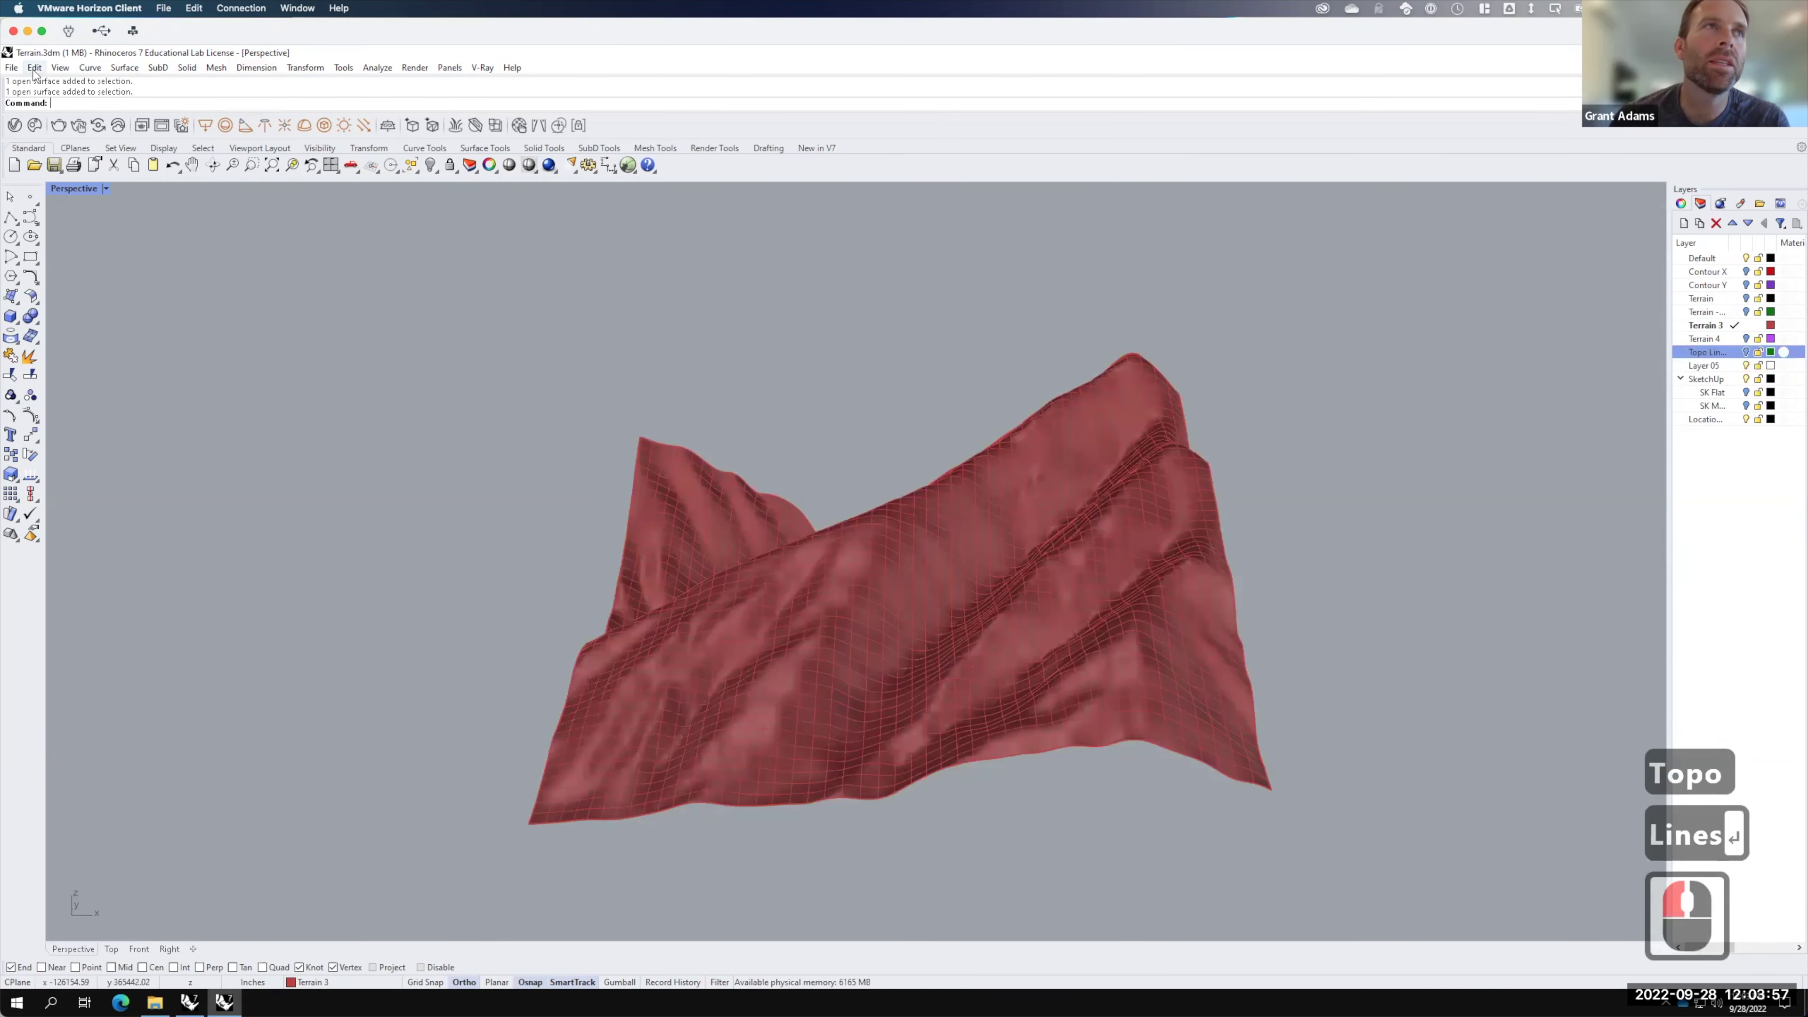
left_click(87, 68)
Step: Start contouring the terrain surface, using its corner as the base point
mouse_move(135, 528)
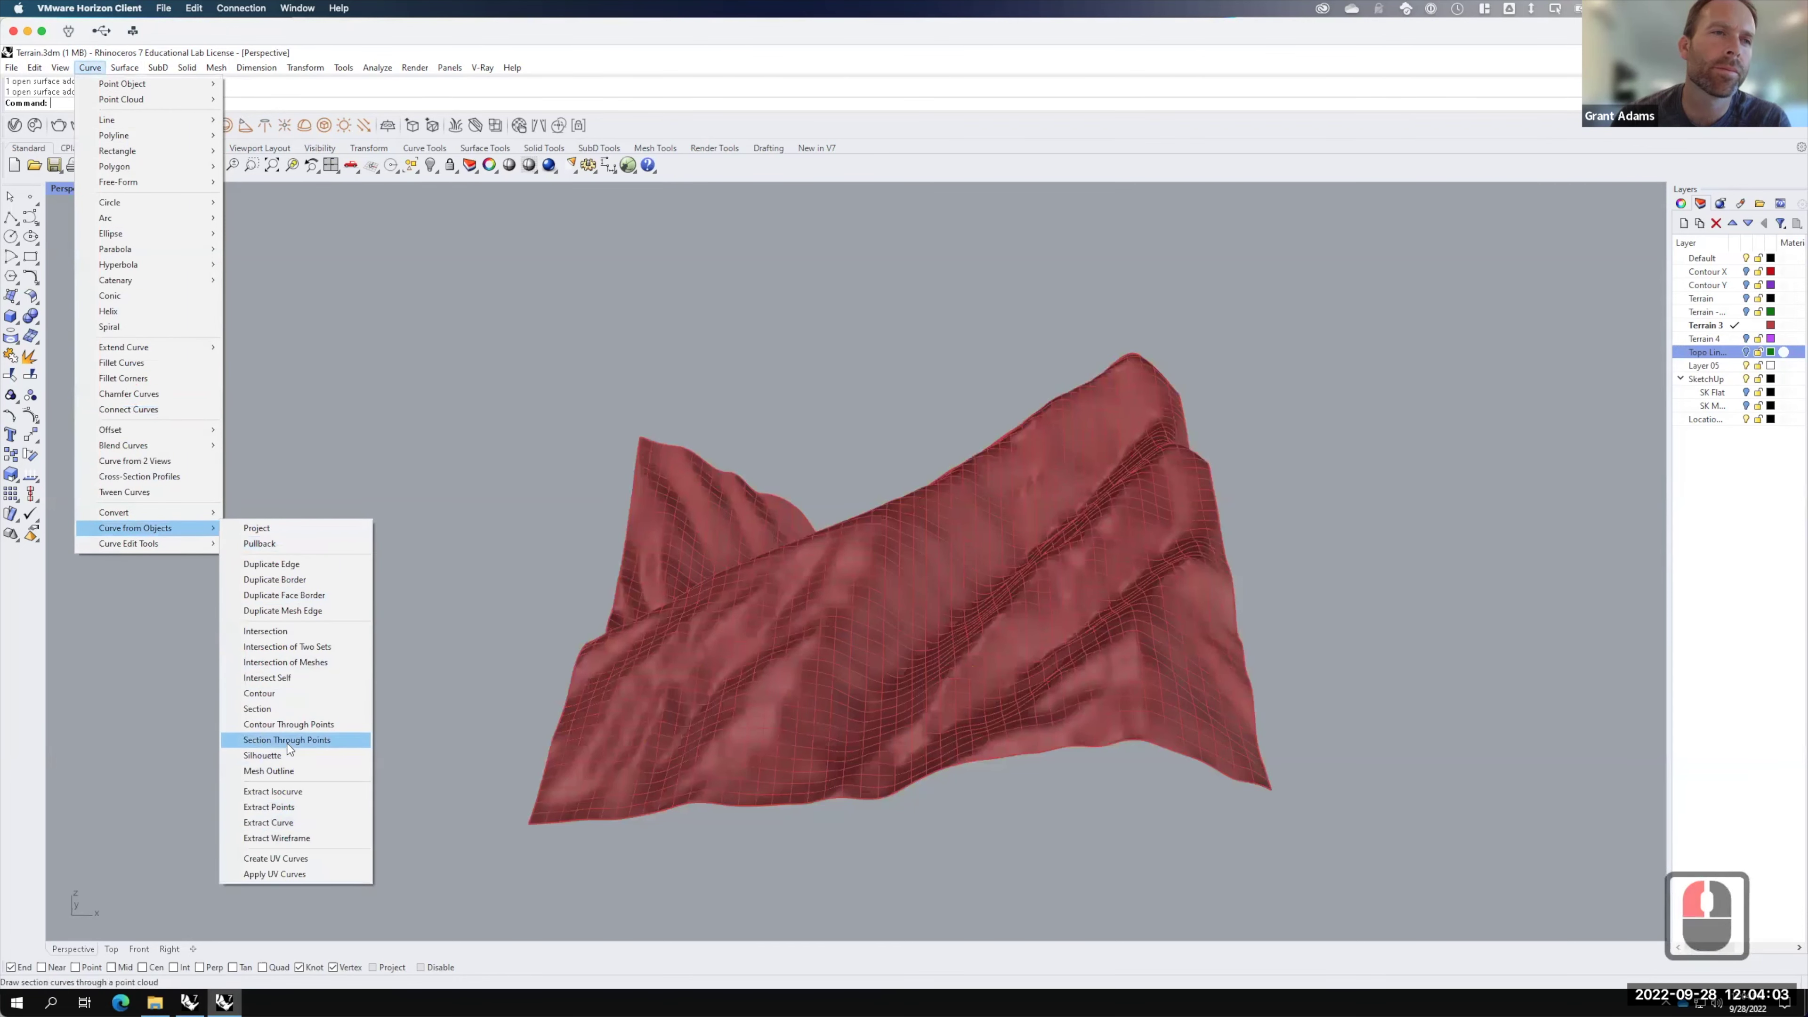
left_click(280, 694)
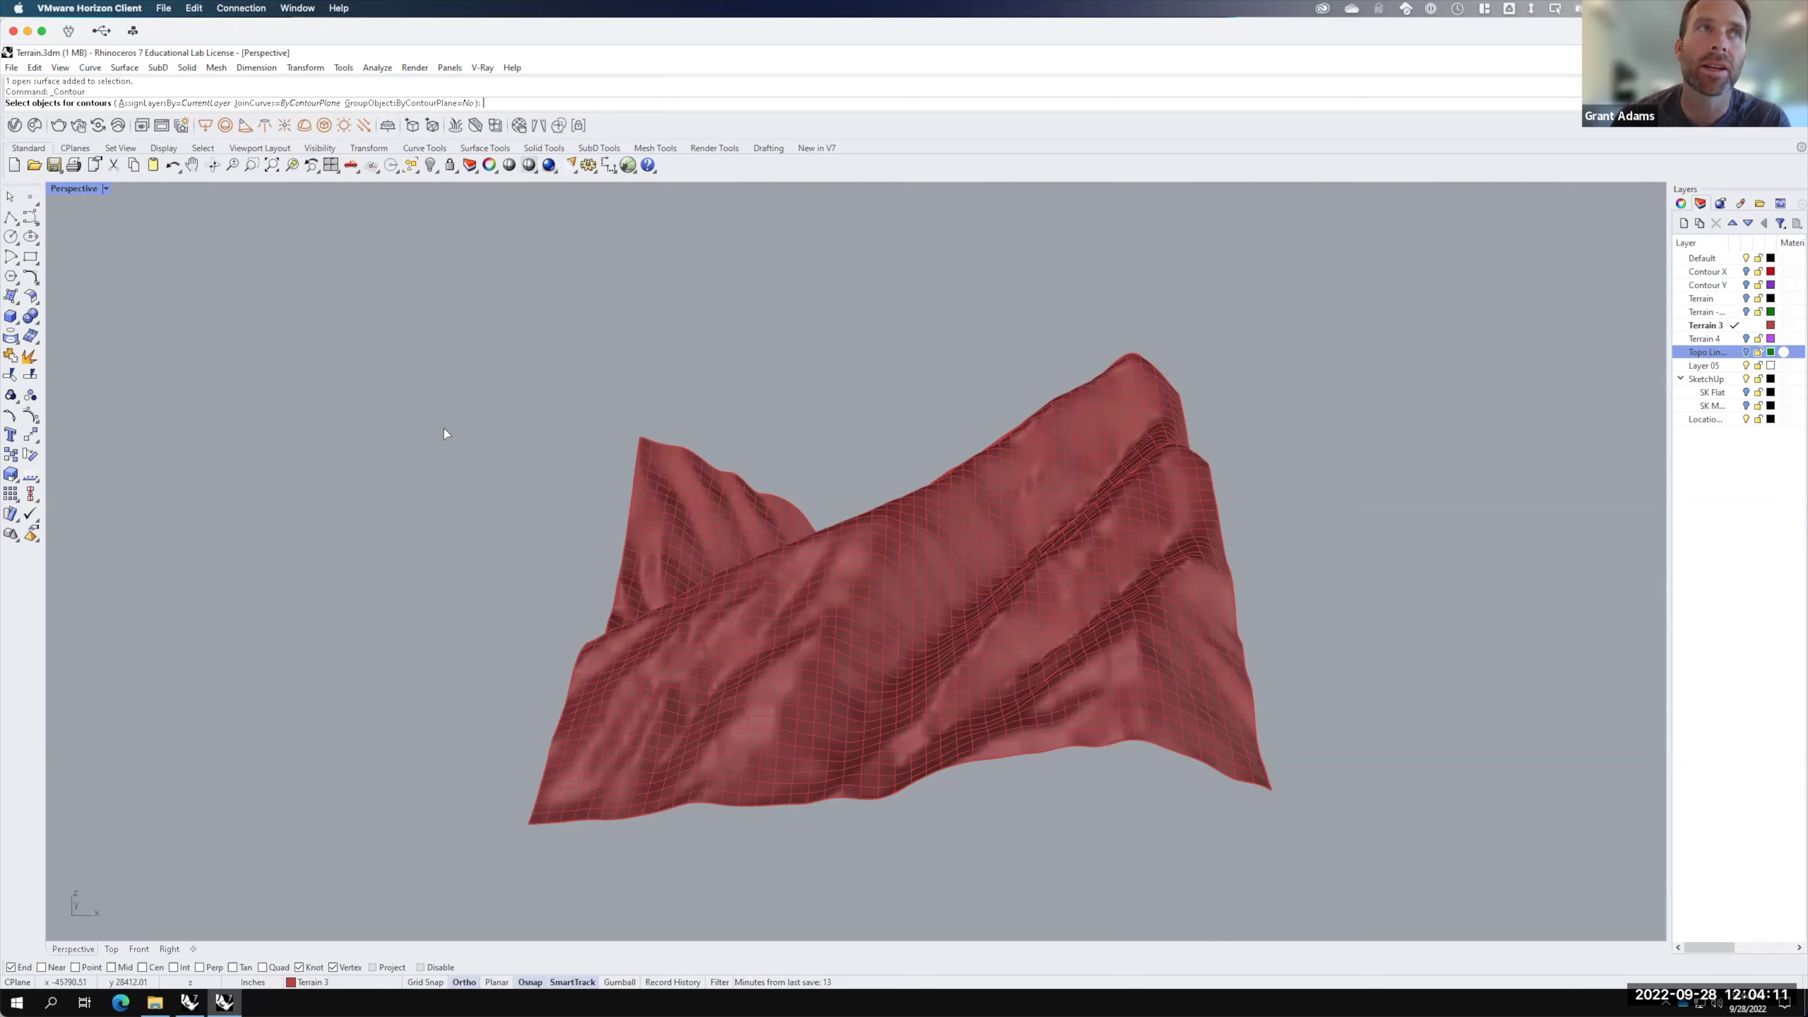
left_click(761, 656)
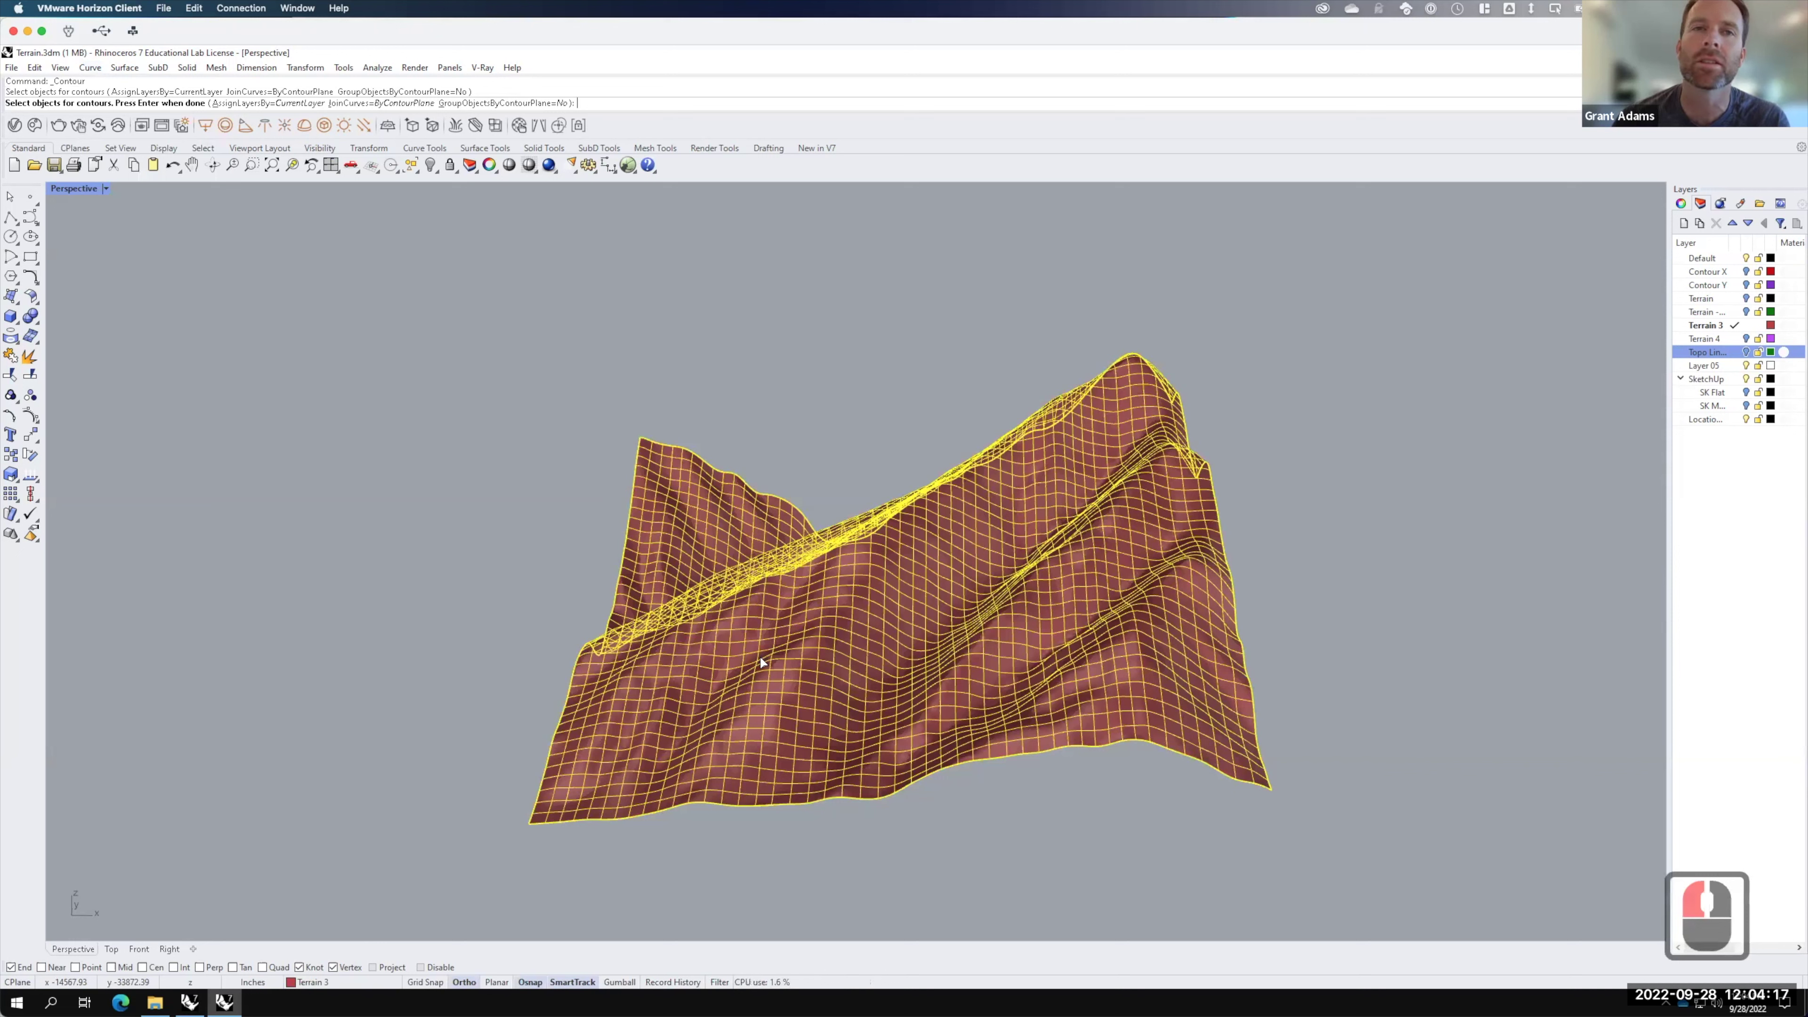
key("Return")
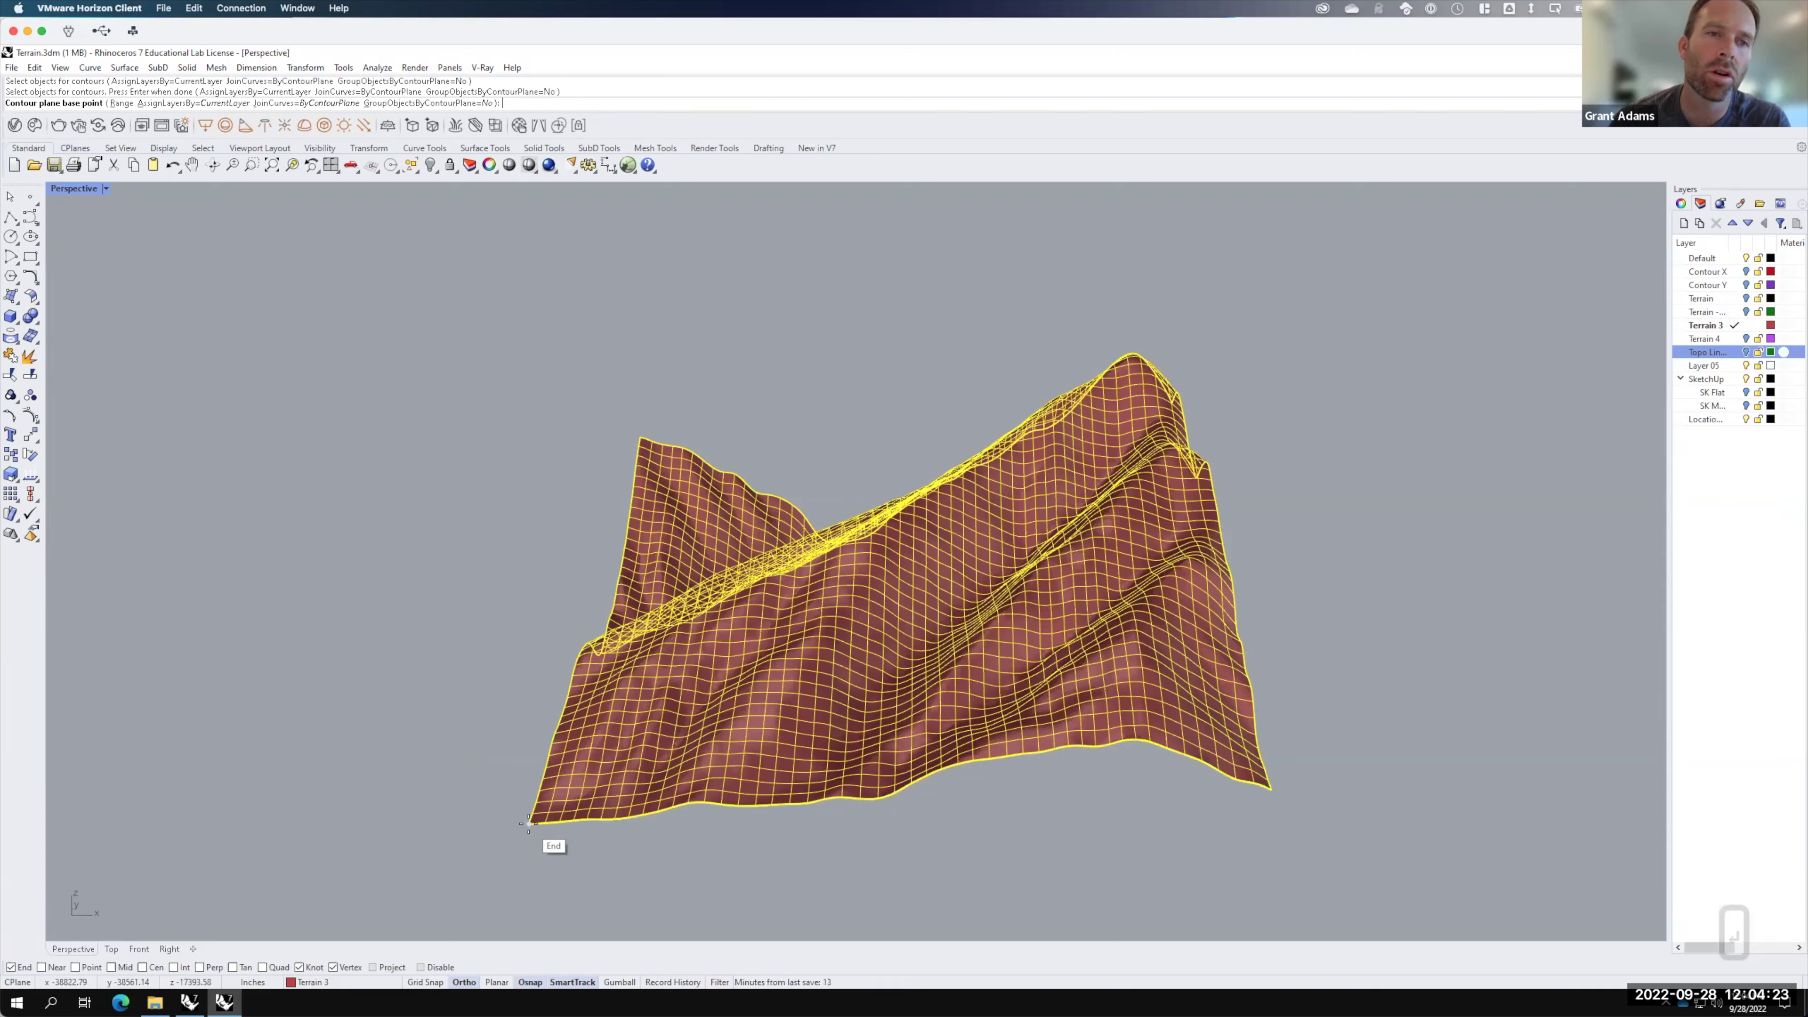
left_click(524, 727)
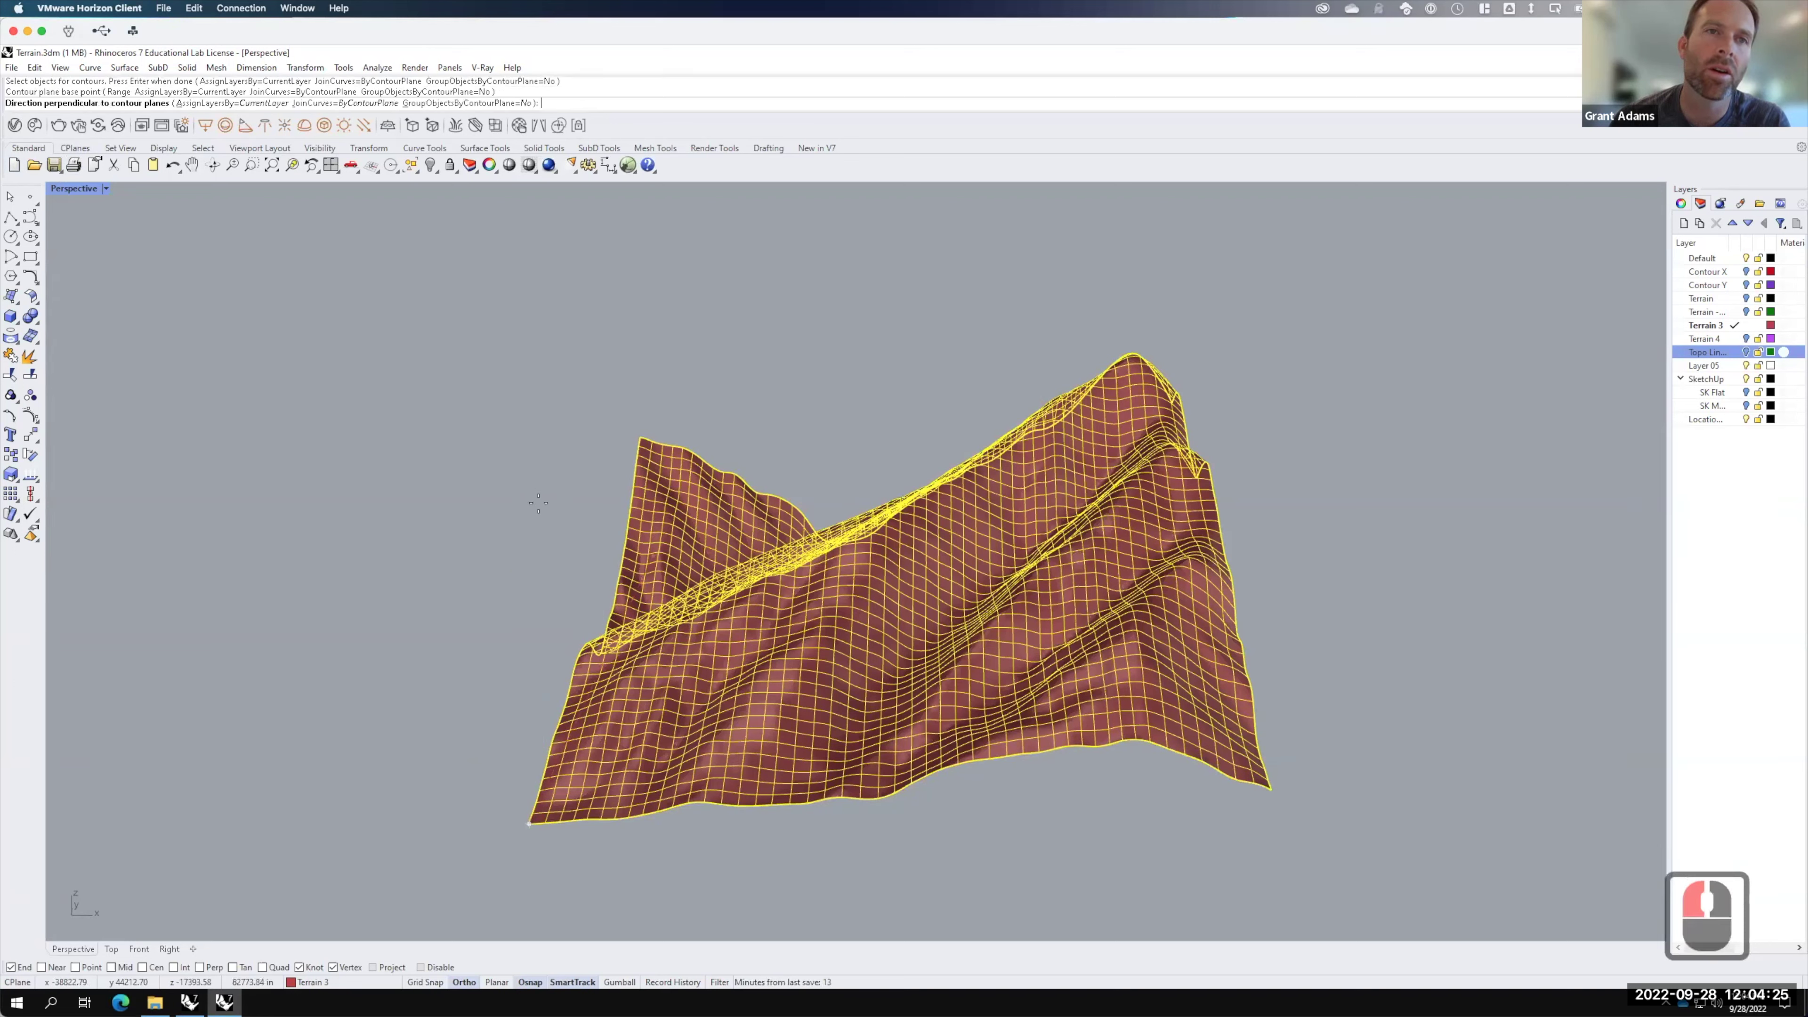
Step: In the four-view layout, point the contour direction straight up with 40' spacing
key("F15")
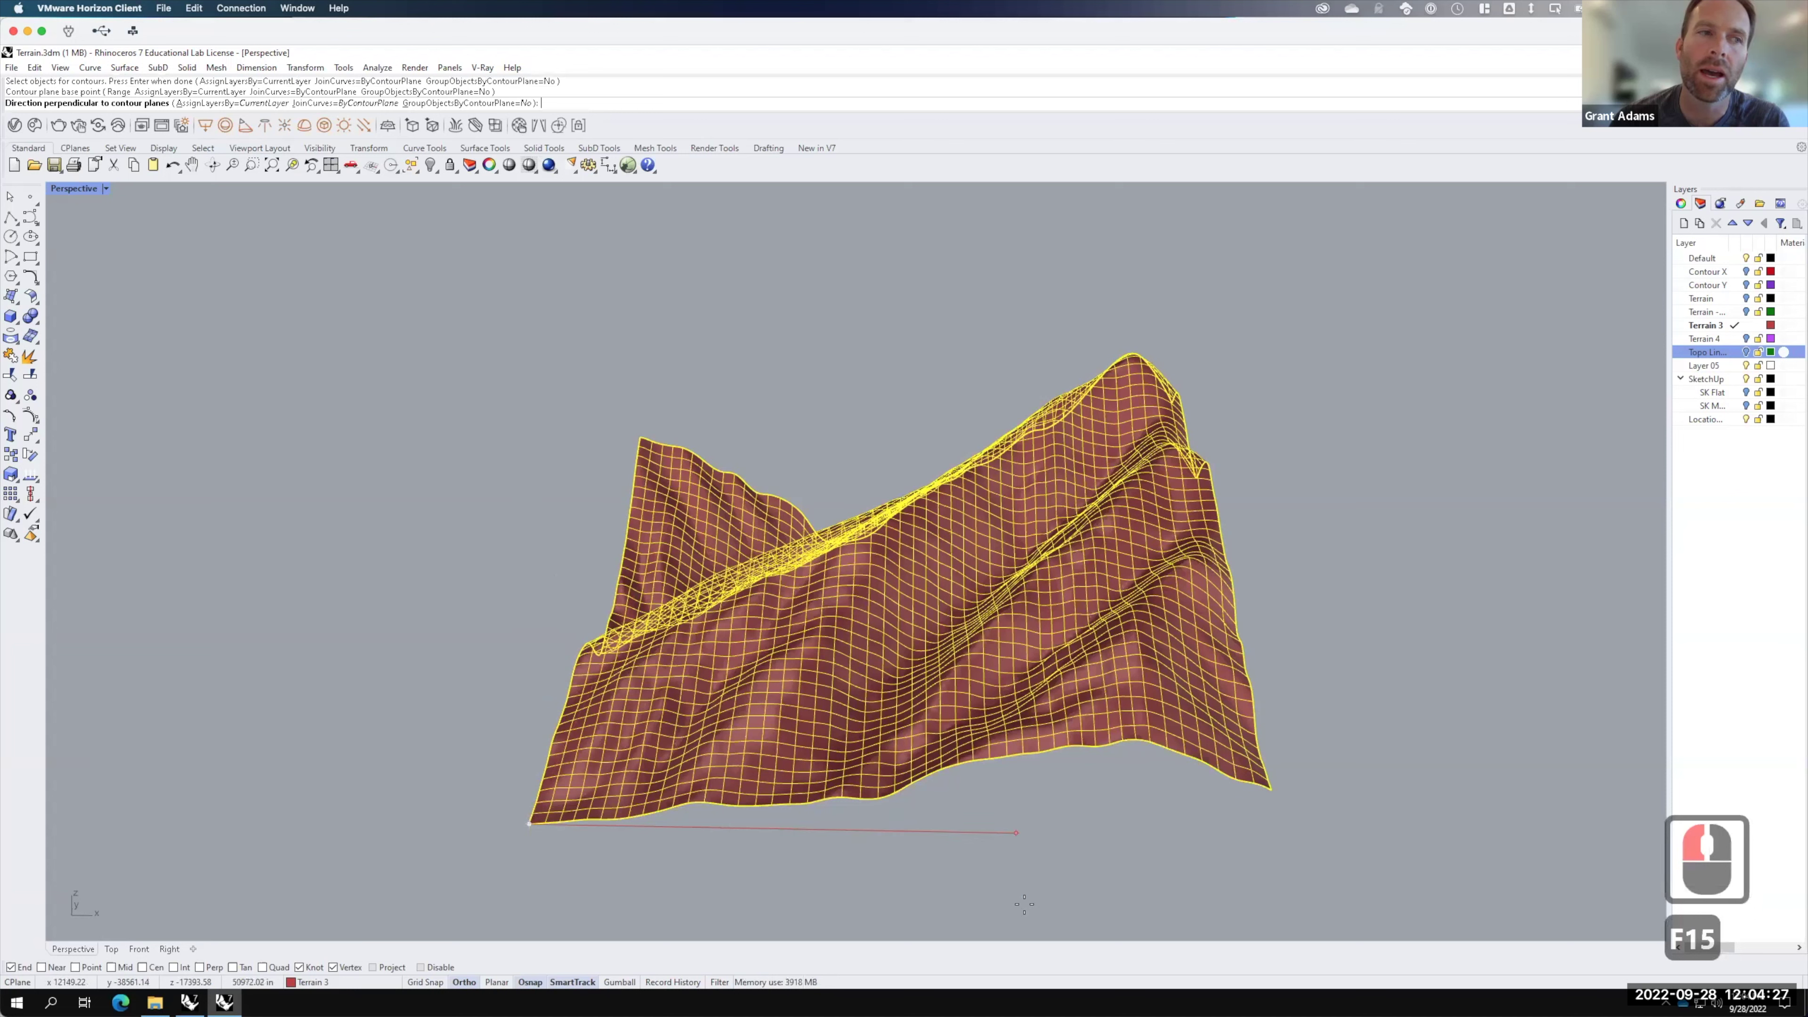
left_click(79, 189)
left_click(80, 189)
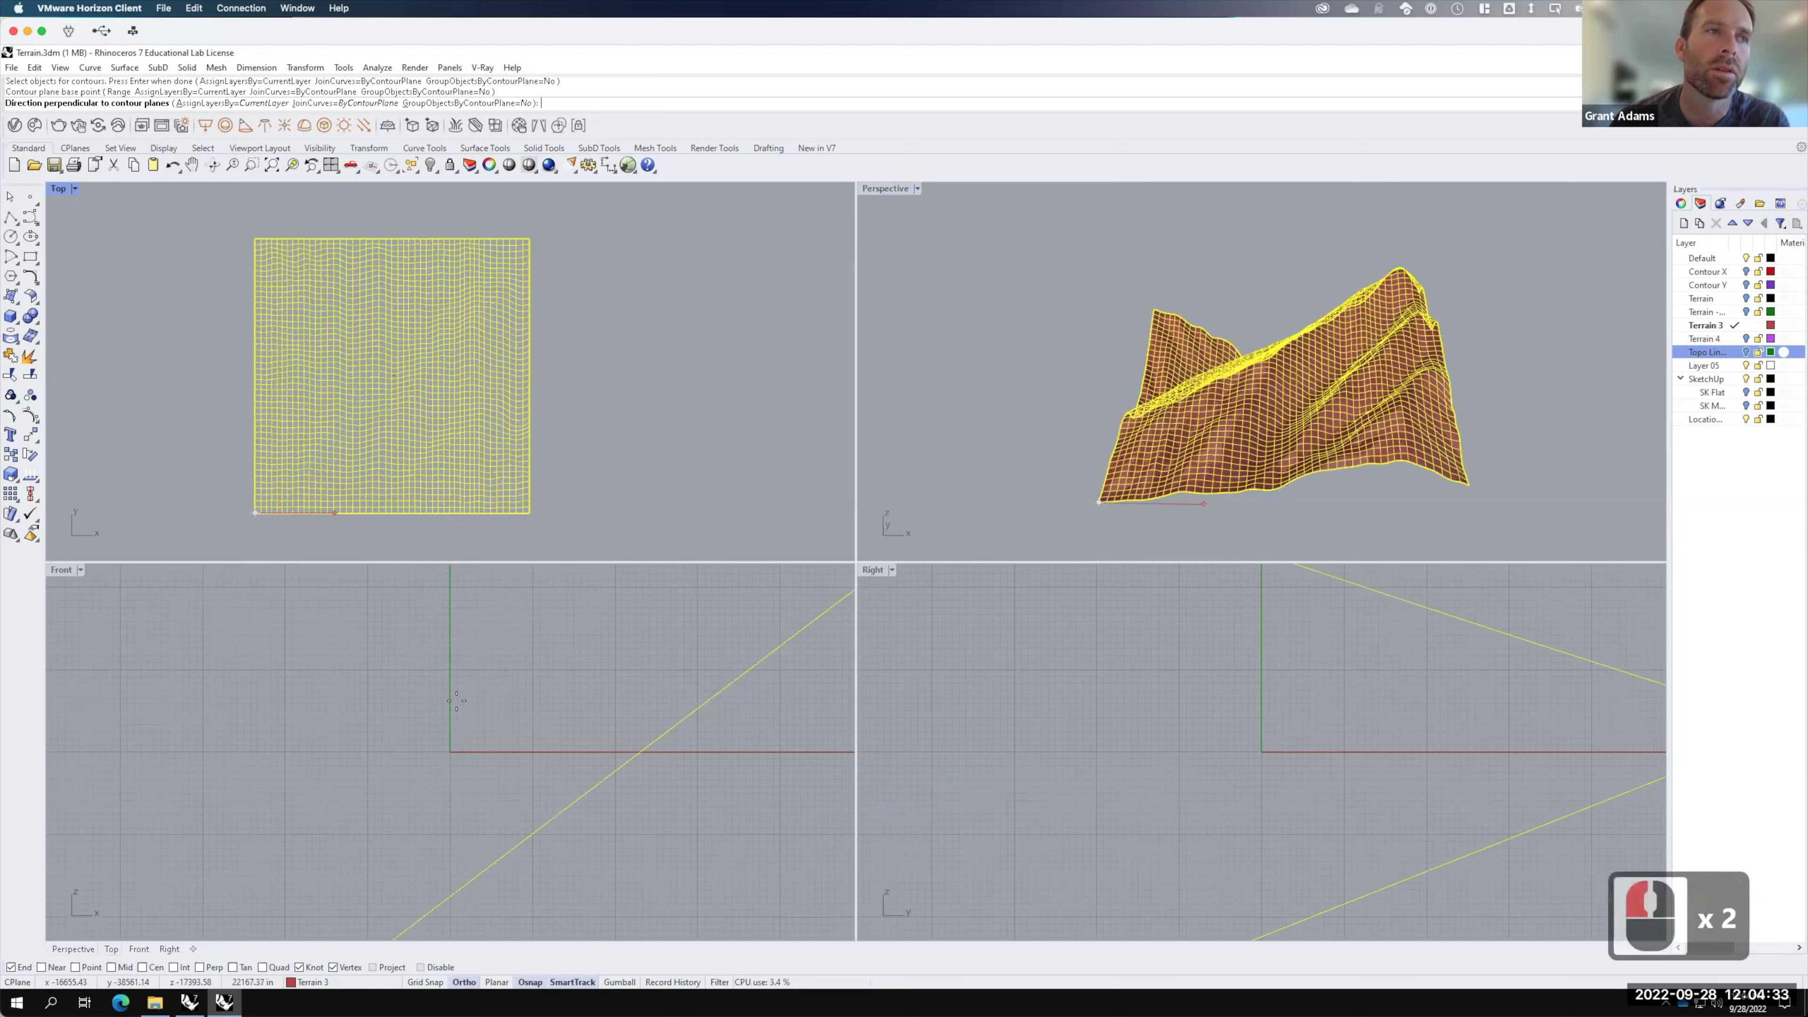
scroll(511, 618, "down", 9)
scroll(511, 619, "down", 20)
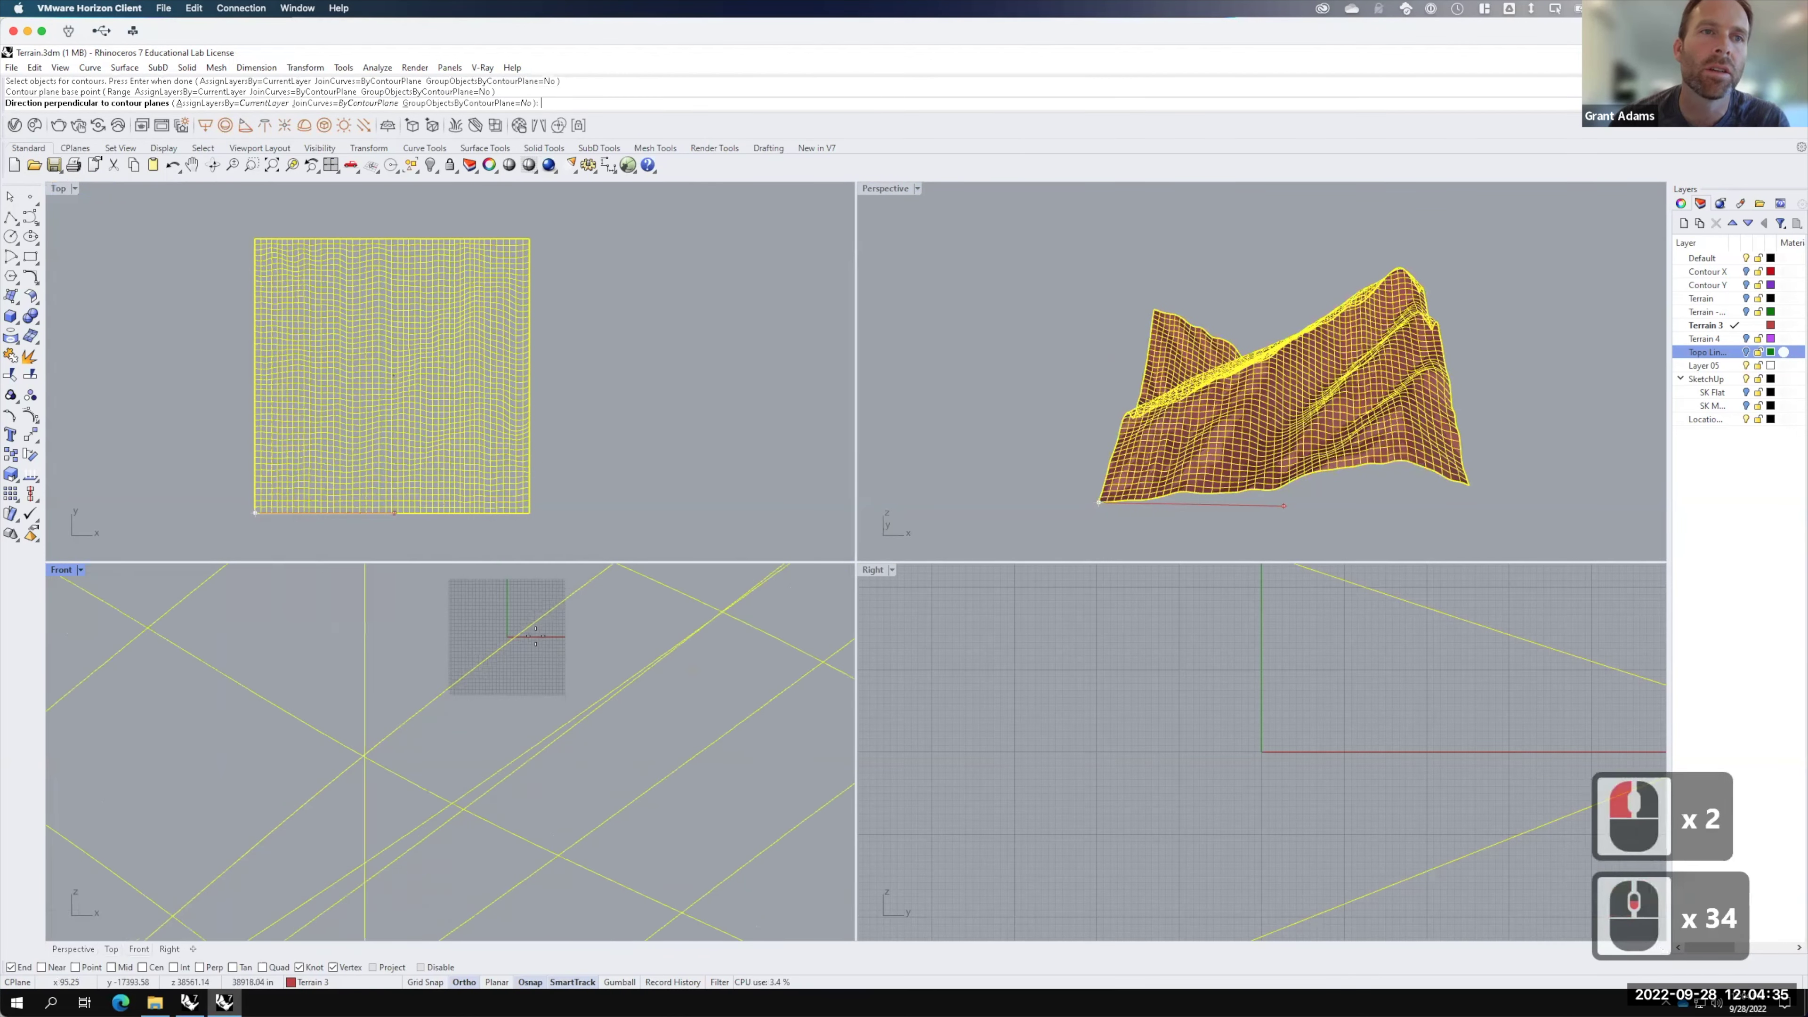
scroll(546, 659, "down", 20)
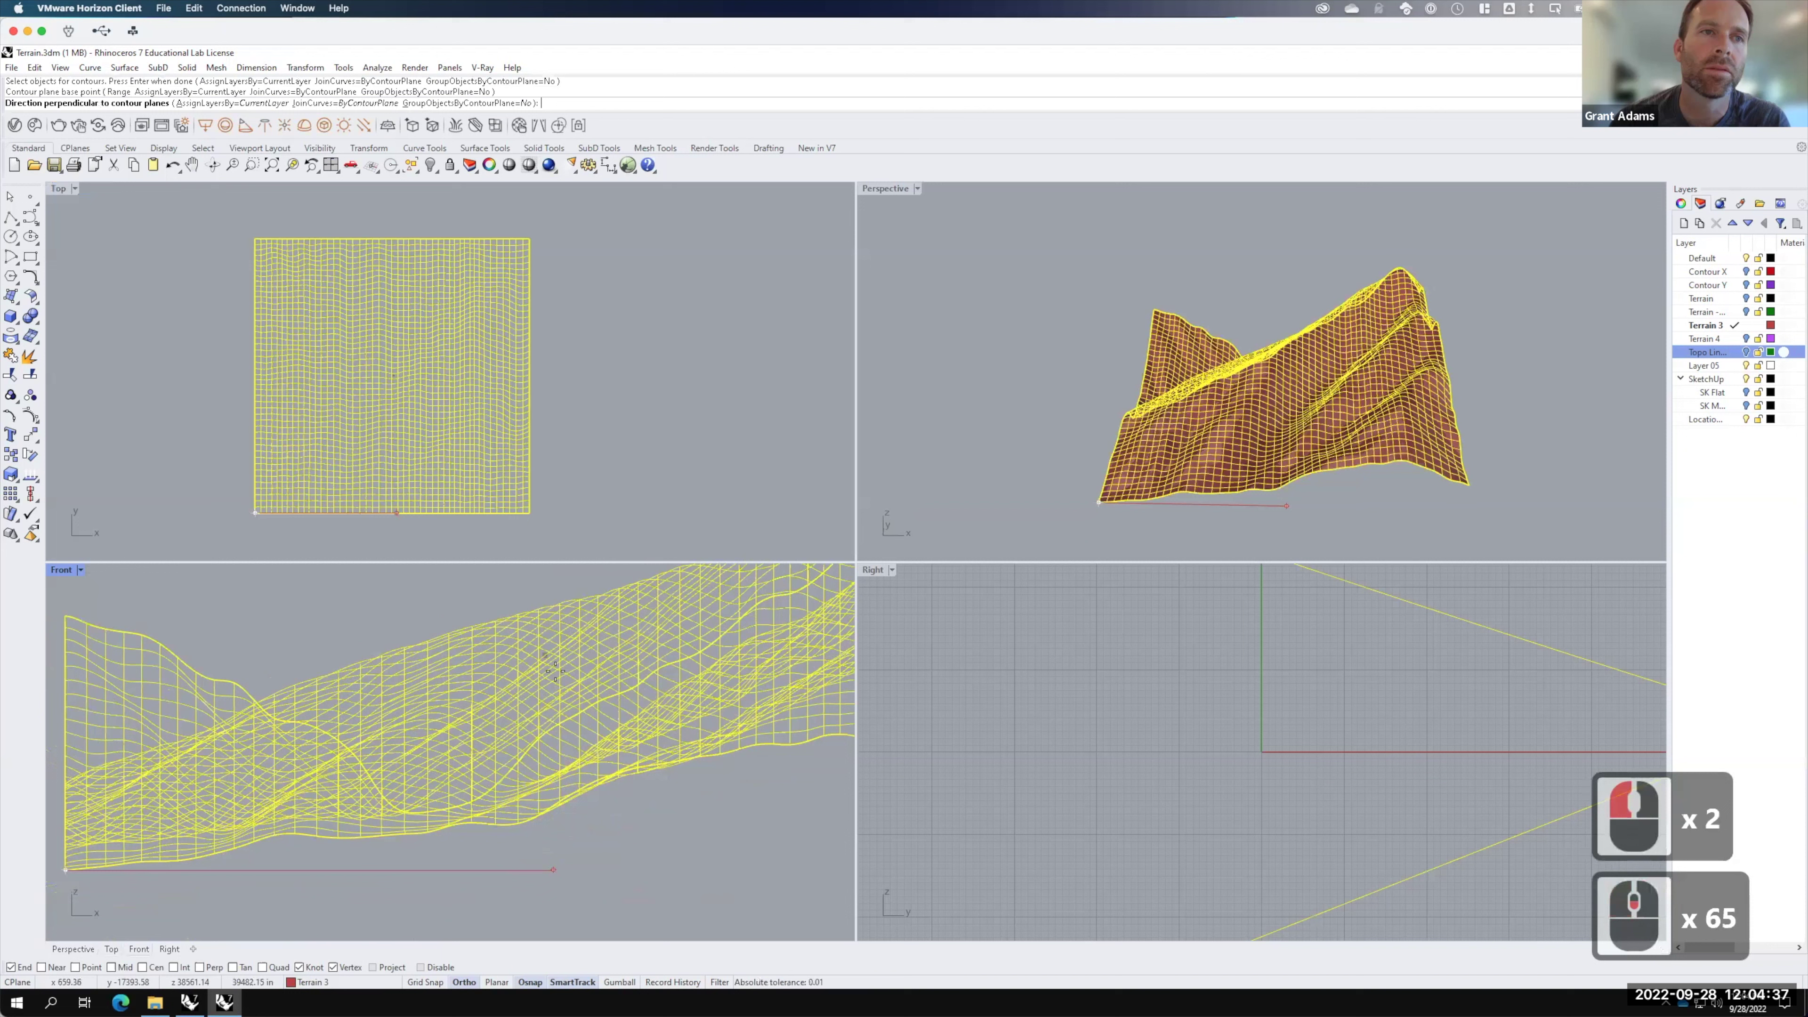
left_click(428, 603)
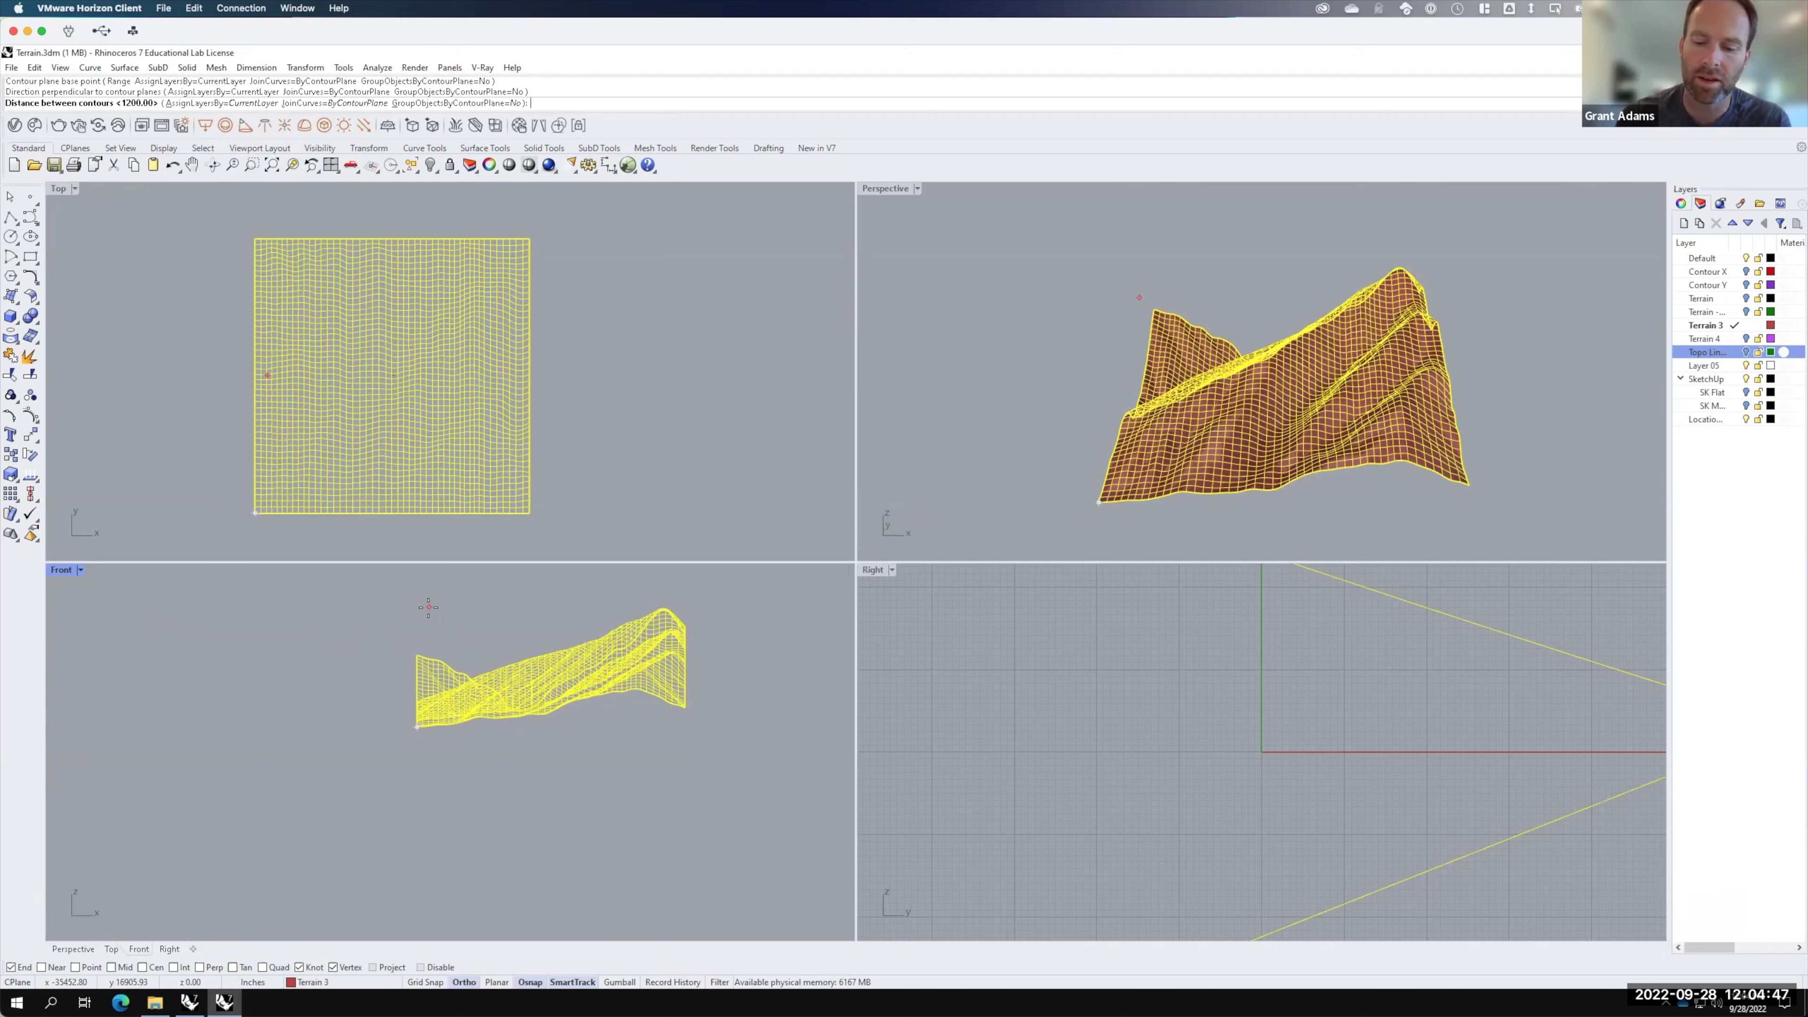
type("40")
right_click(428, 607)
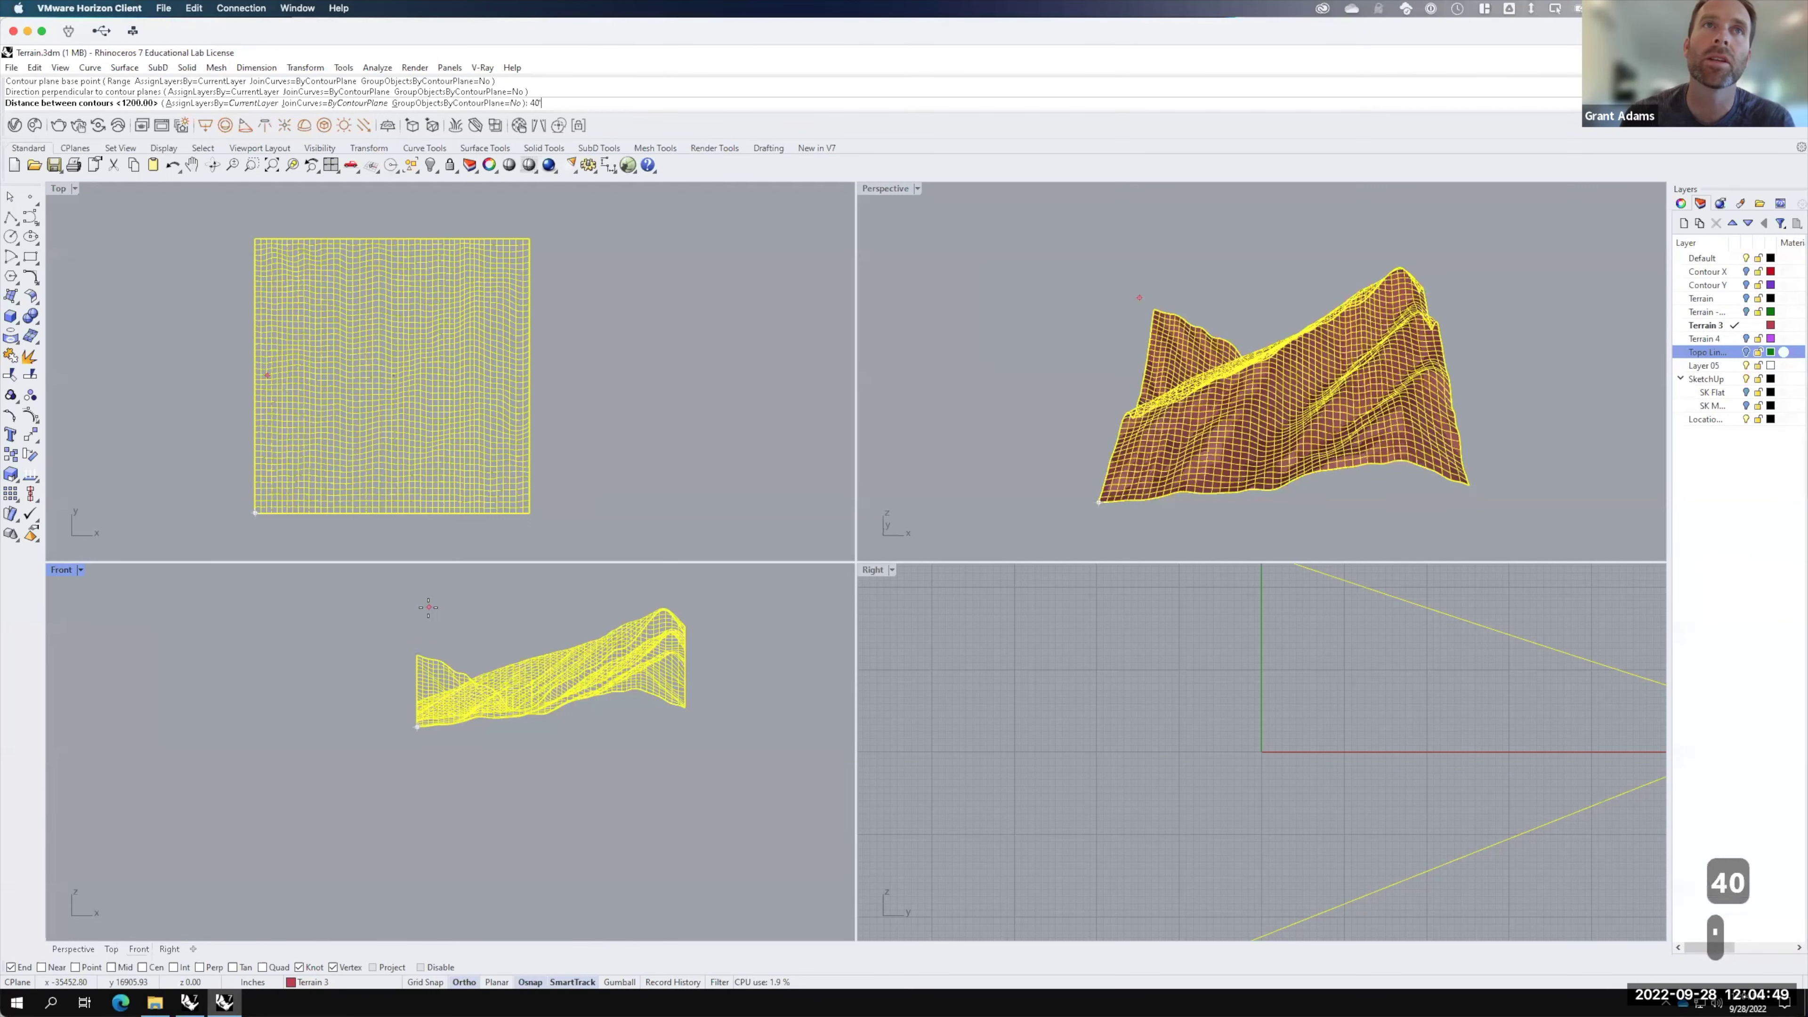
type("'")
key("Return")
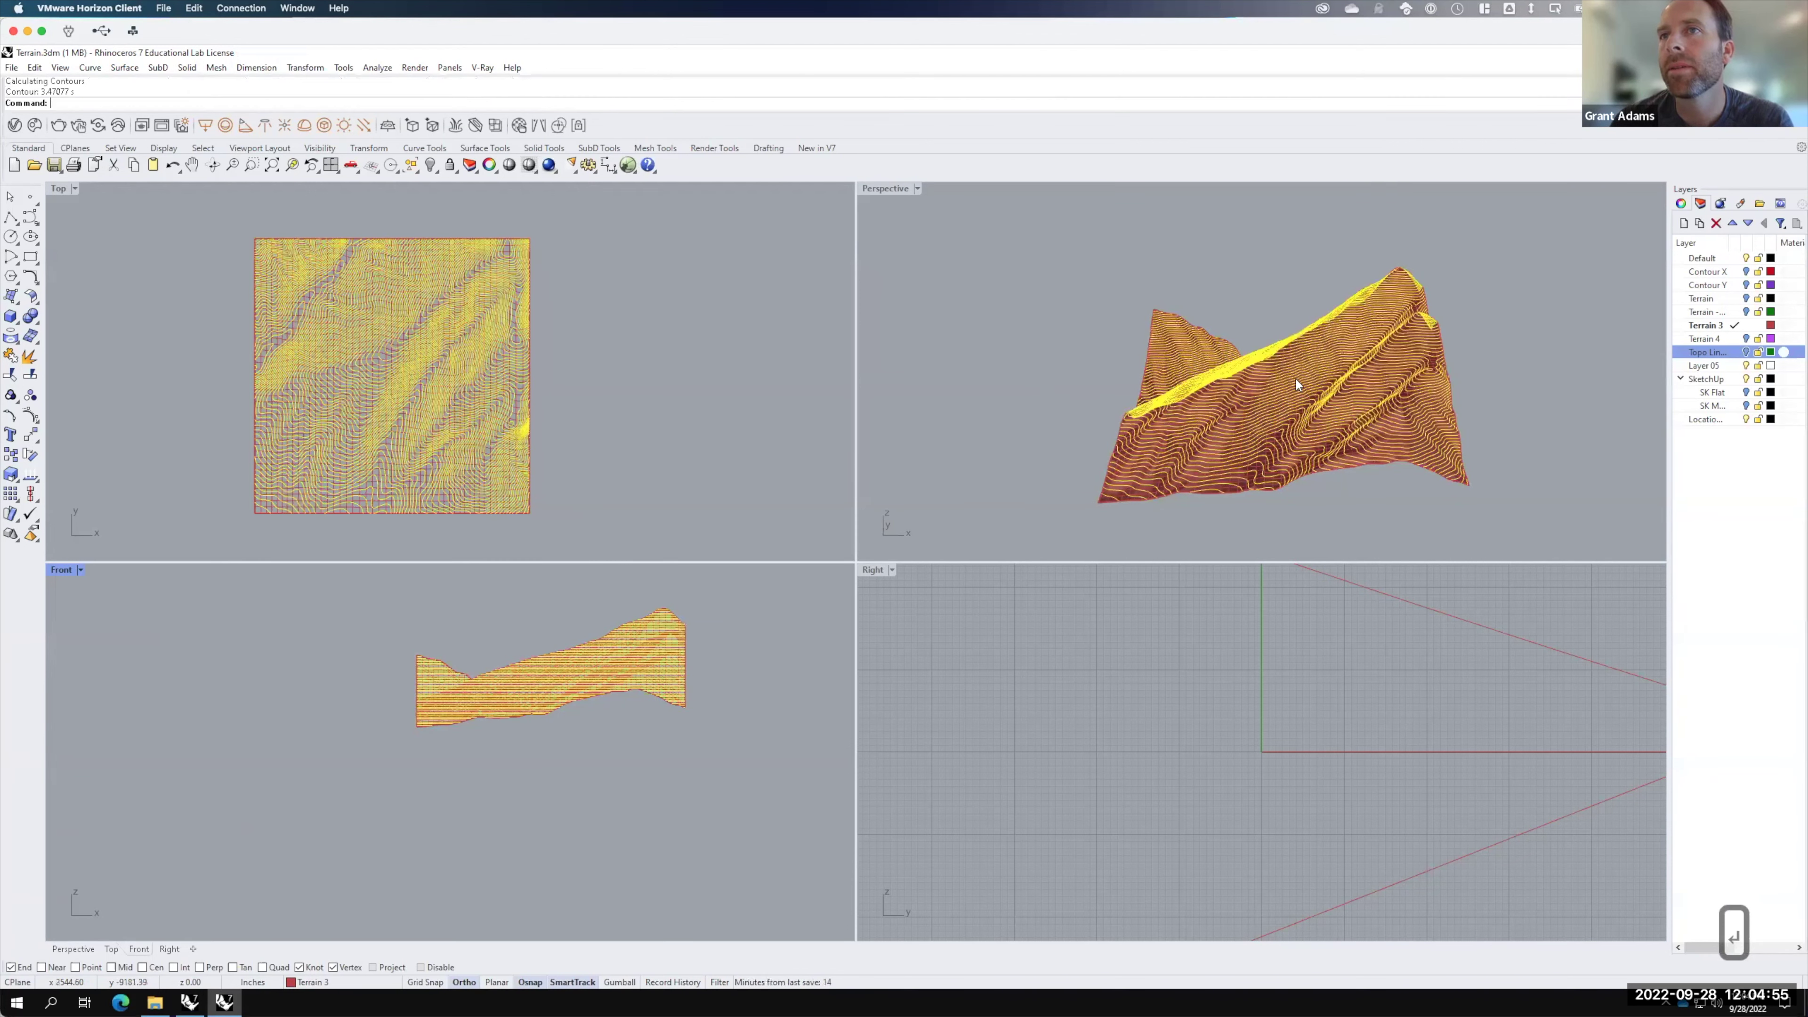
Step: Maximise the Perspective view and zoom in on the contoured terrain
right_click_drag(1292, 450, 1210, 439)
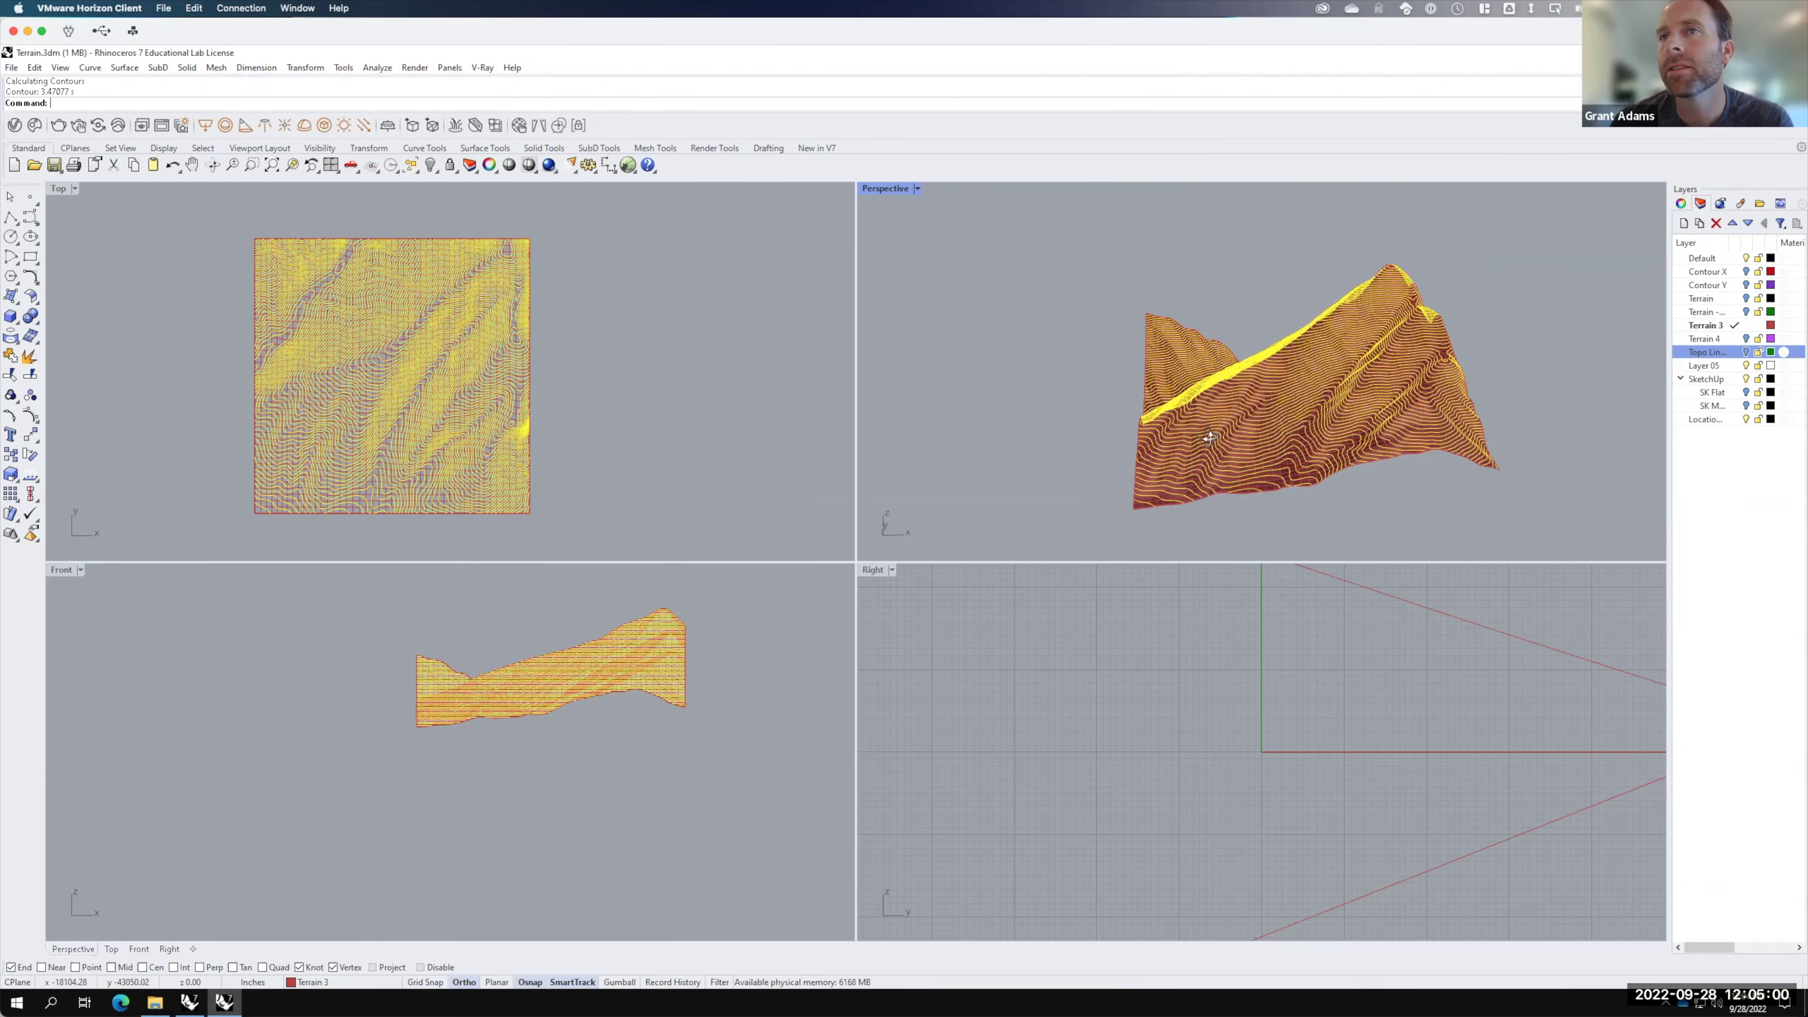
double_click(883, 188)
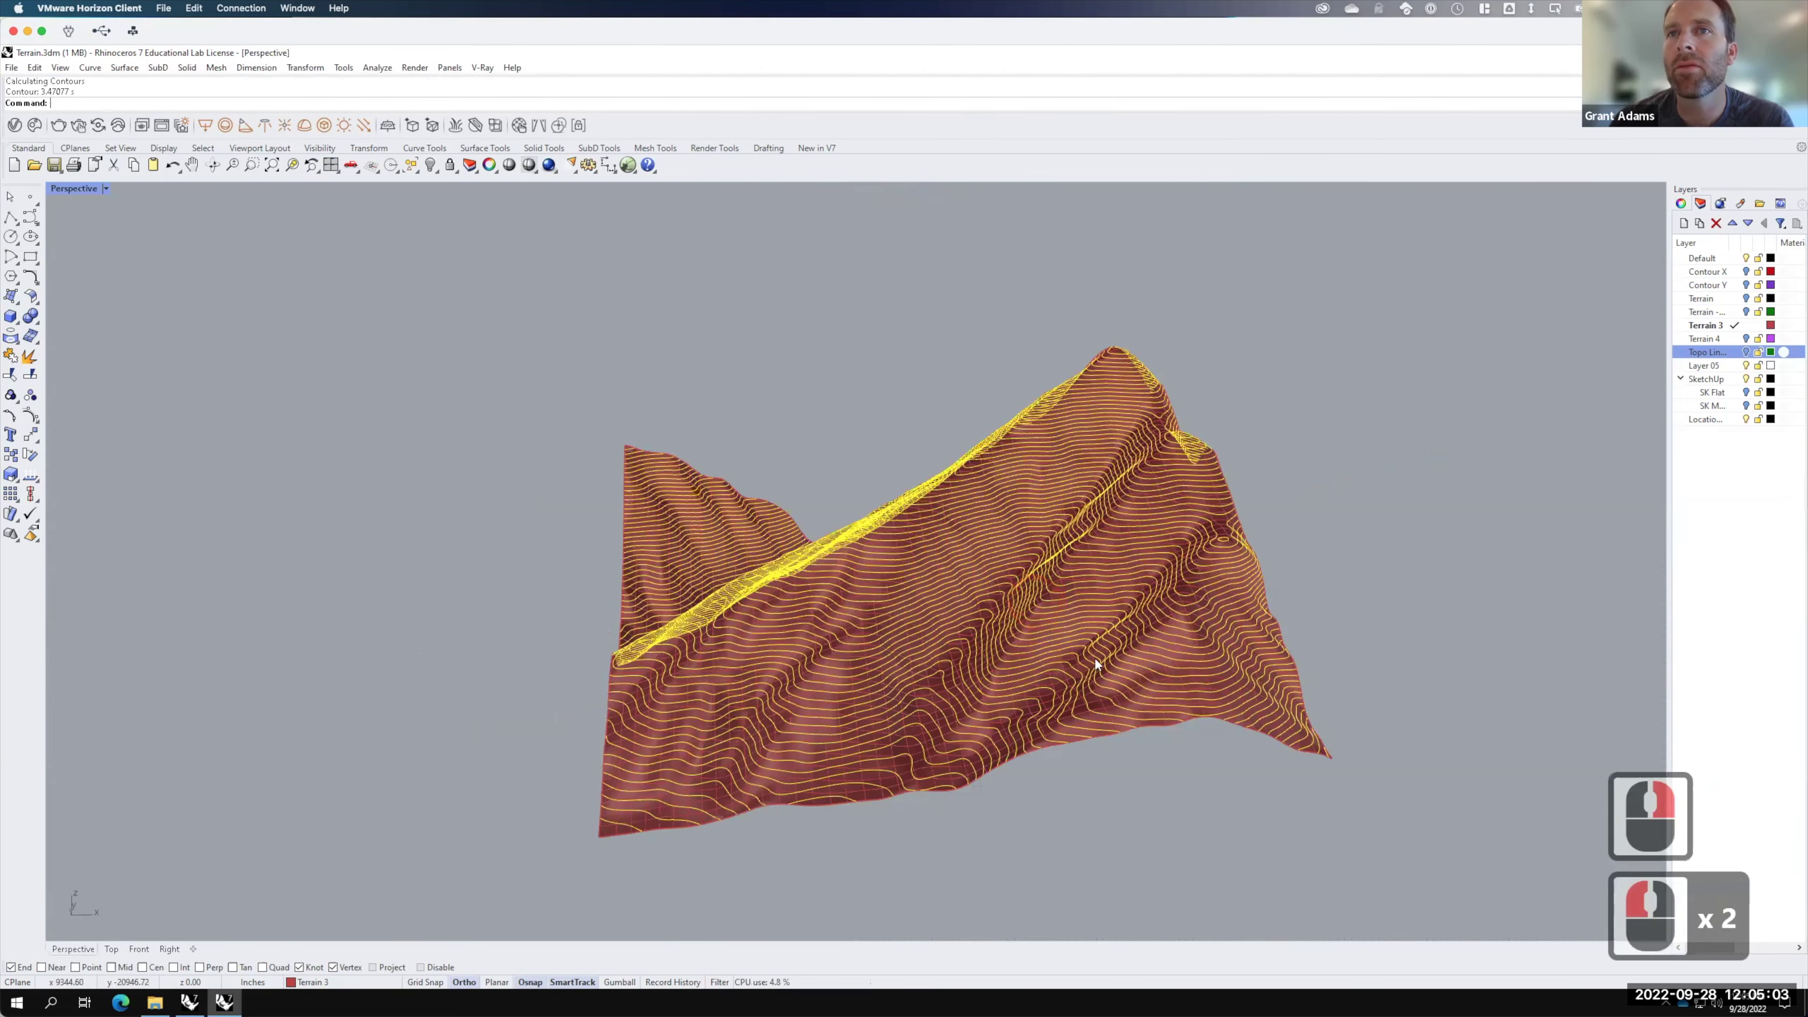
scroll(875, 544, "up", 3)
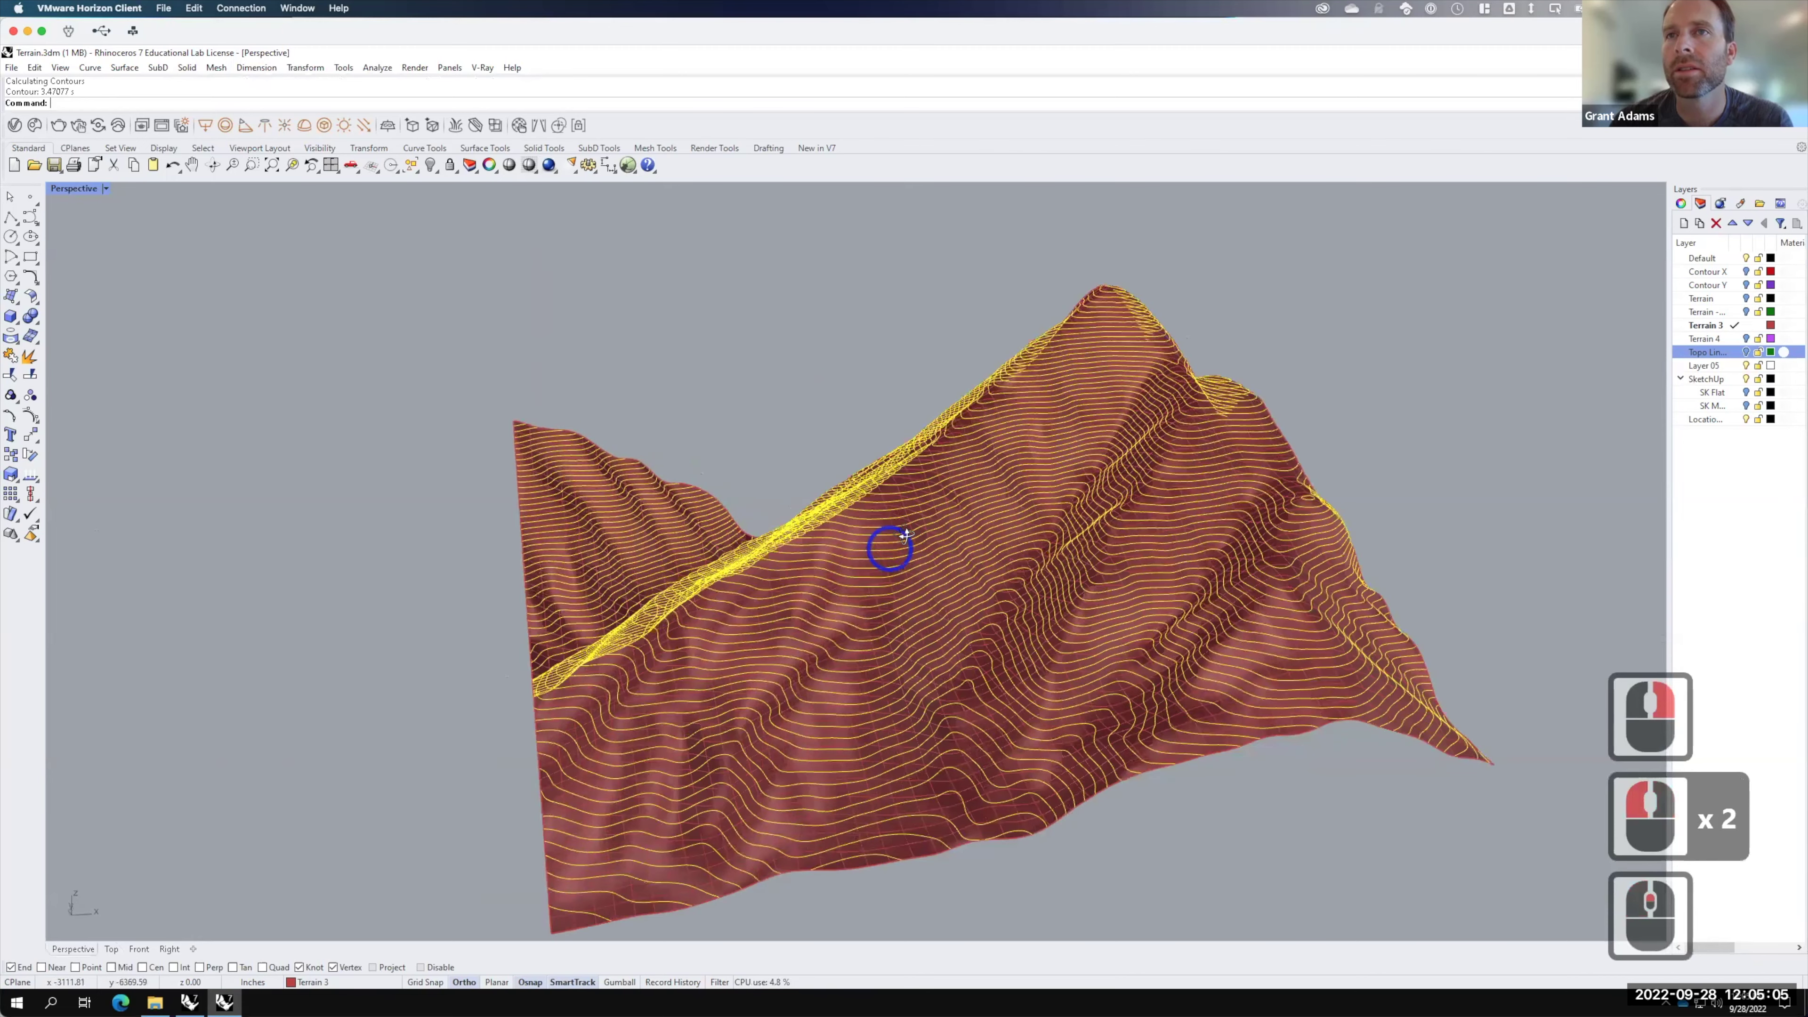
scroll(904, 534, "down", 4)
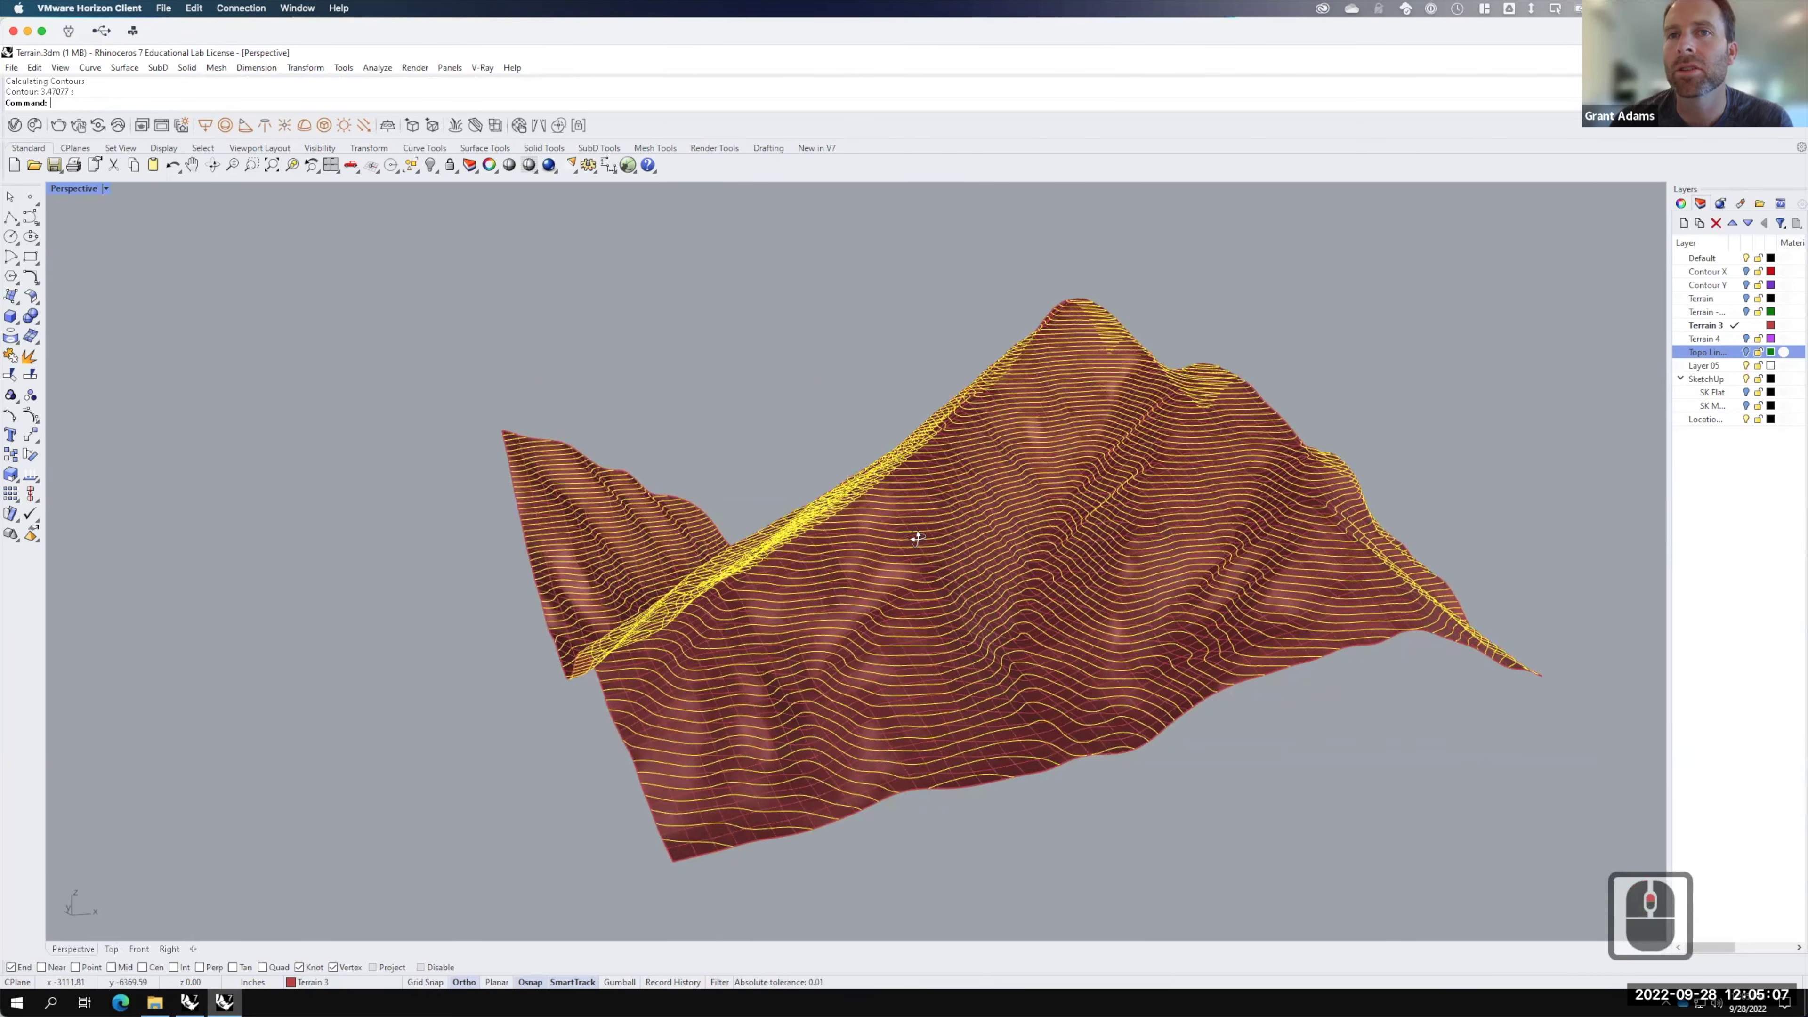
left_click(106, 189)
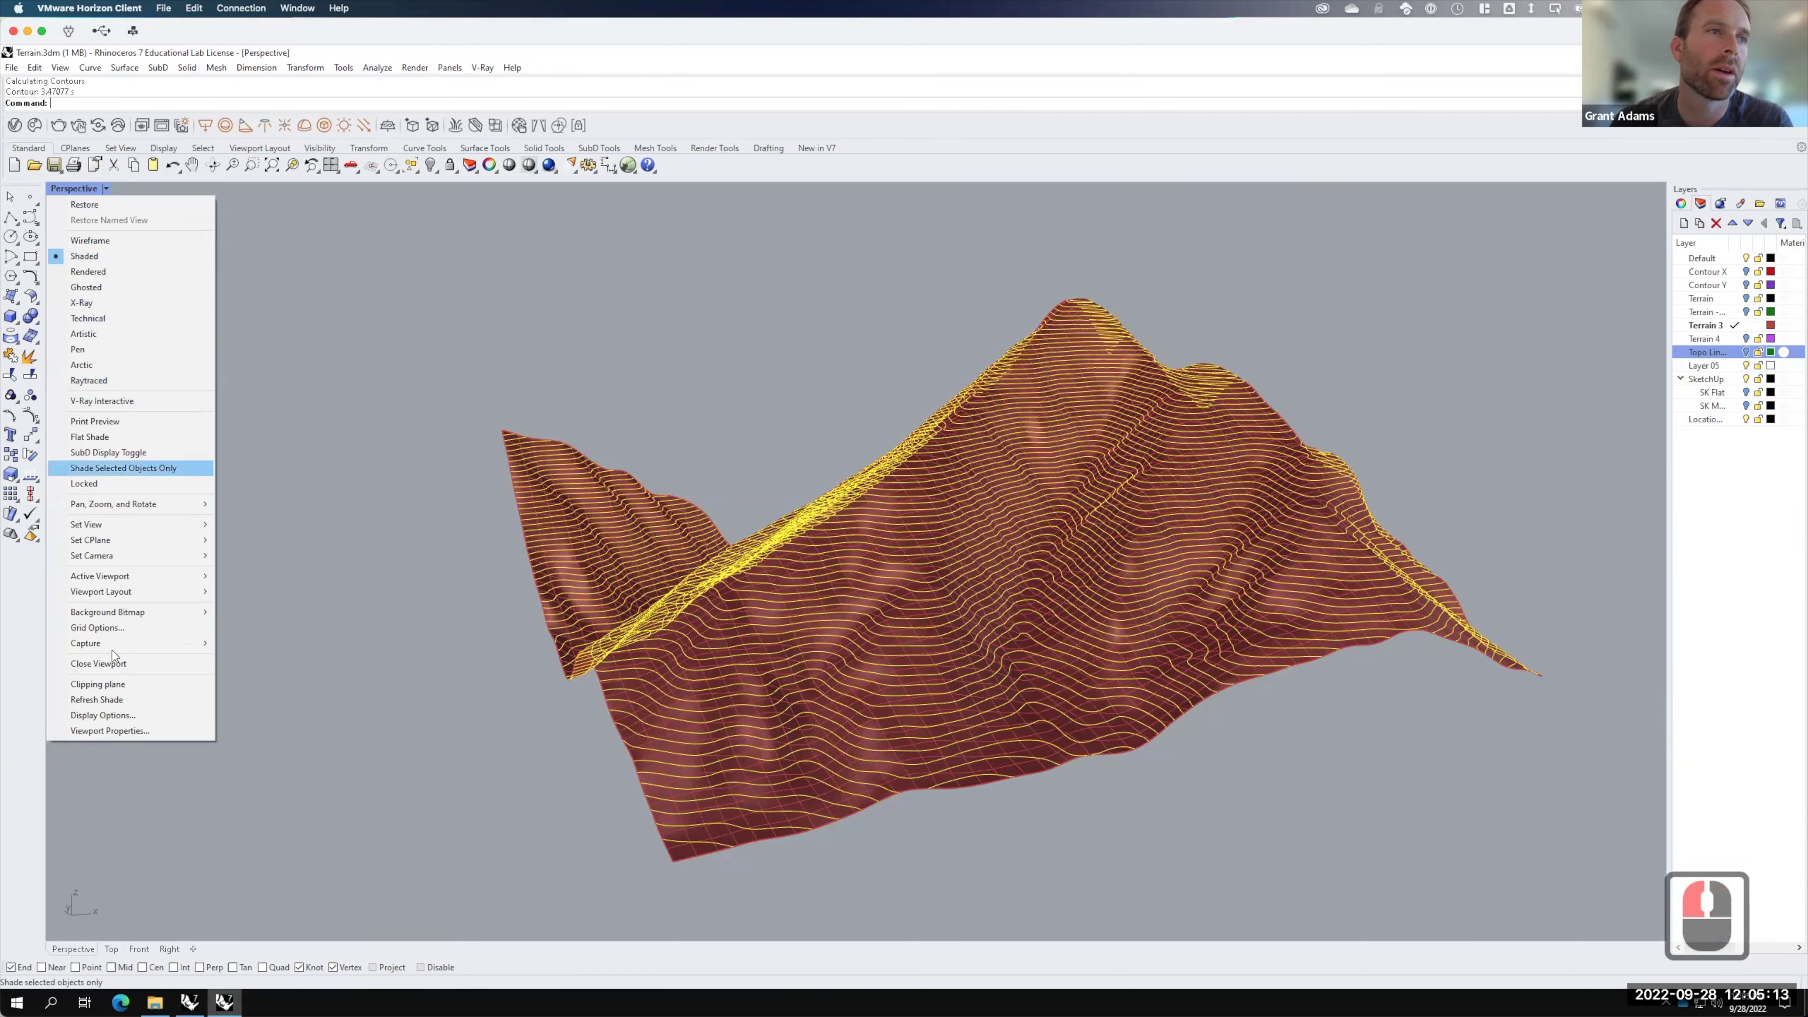
Step: Save a view capture as TopoLines.jpg in Live - A136 Exercises > Ex211 > F2022
mouse_move(108, 649)
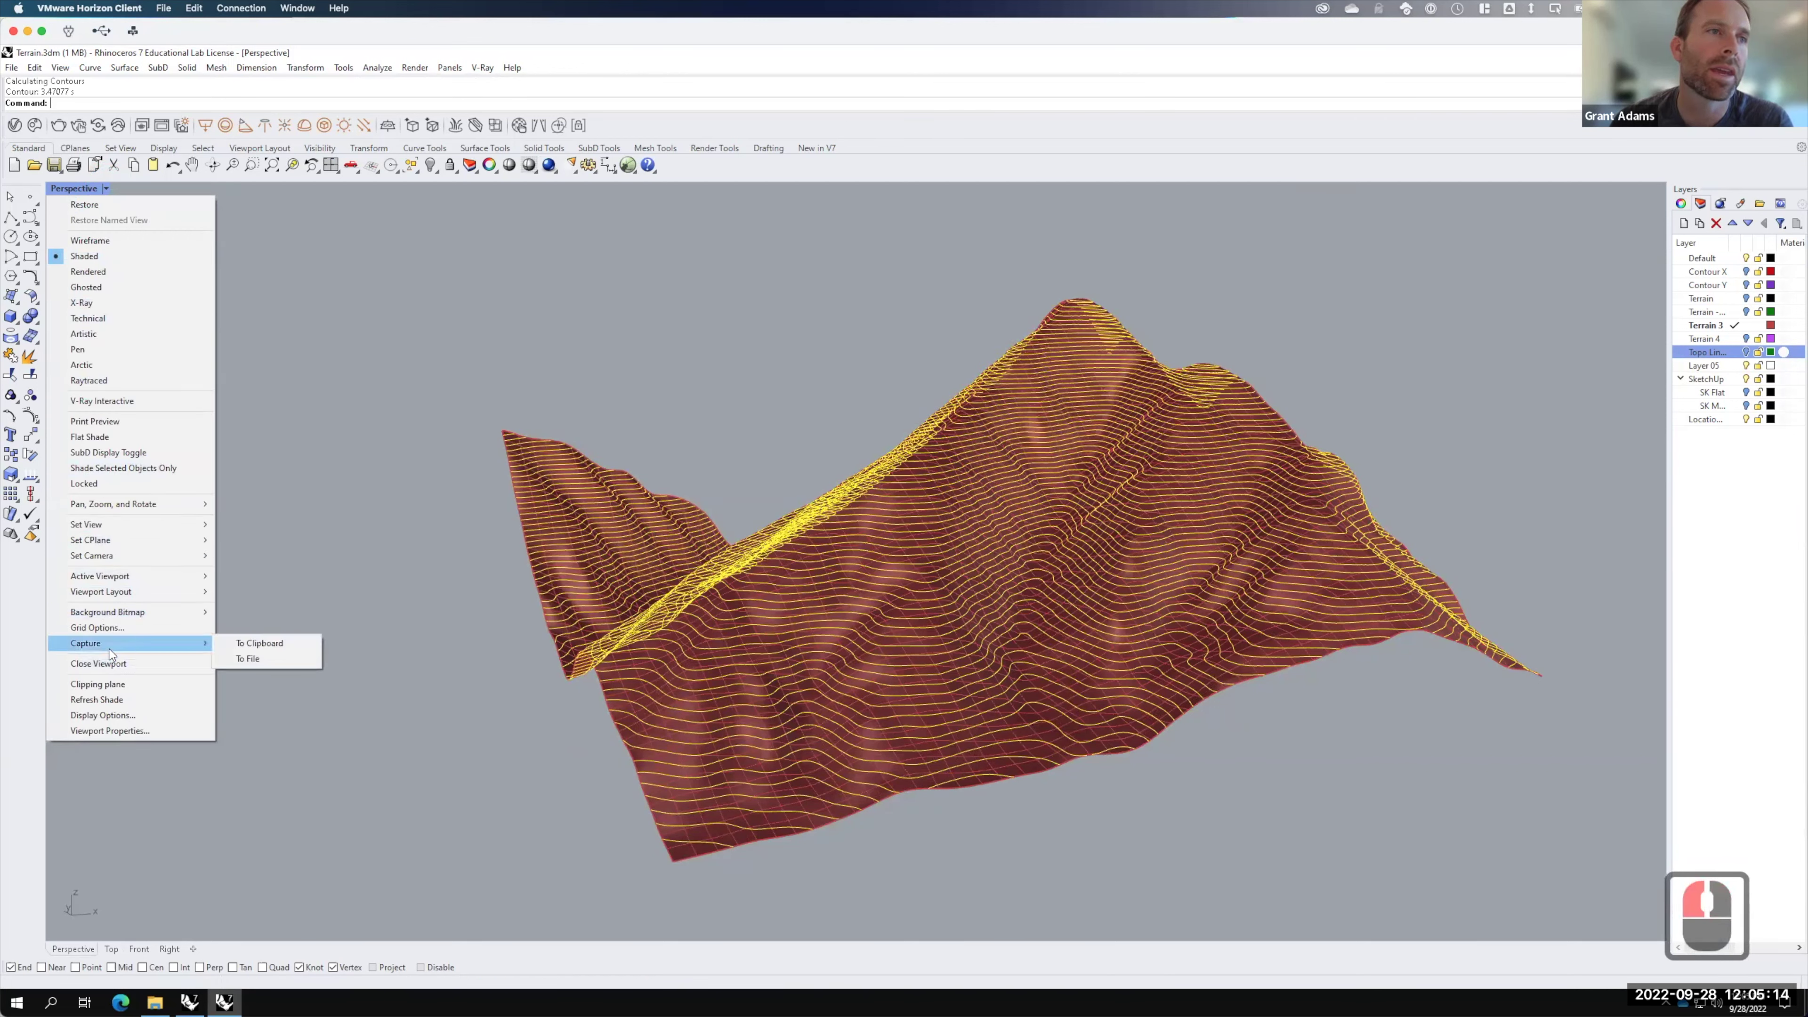
left_click(295, 664)
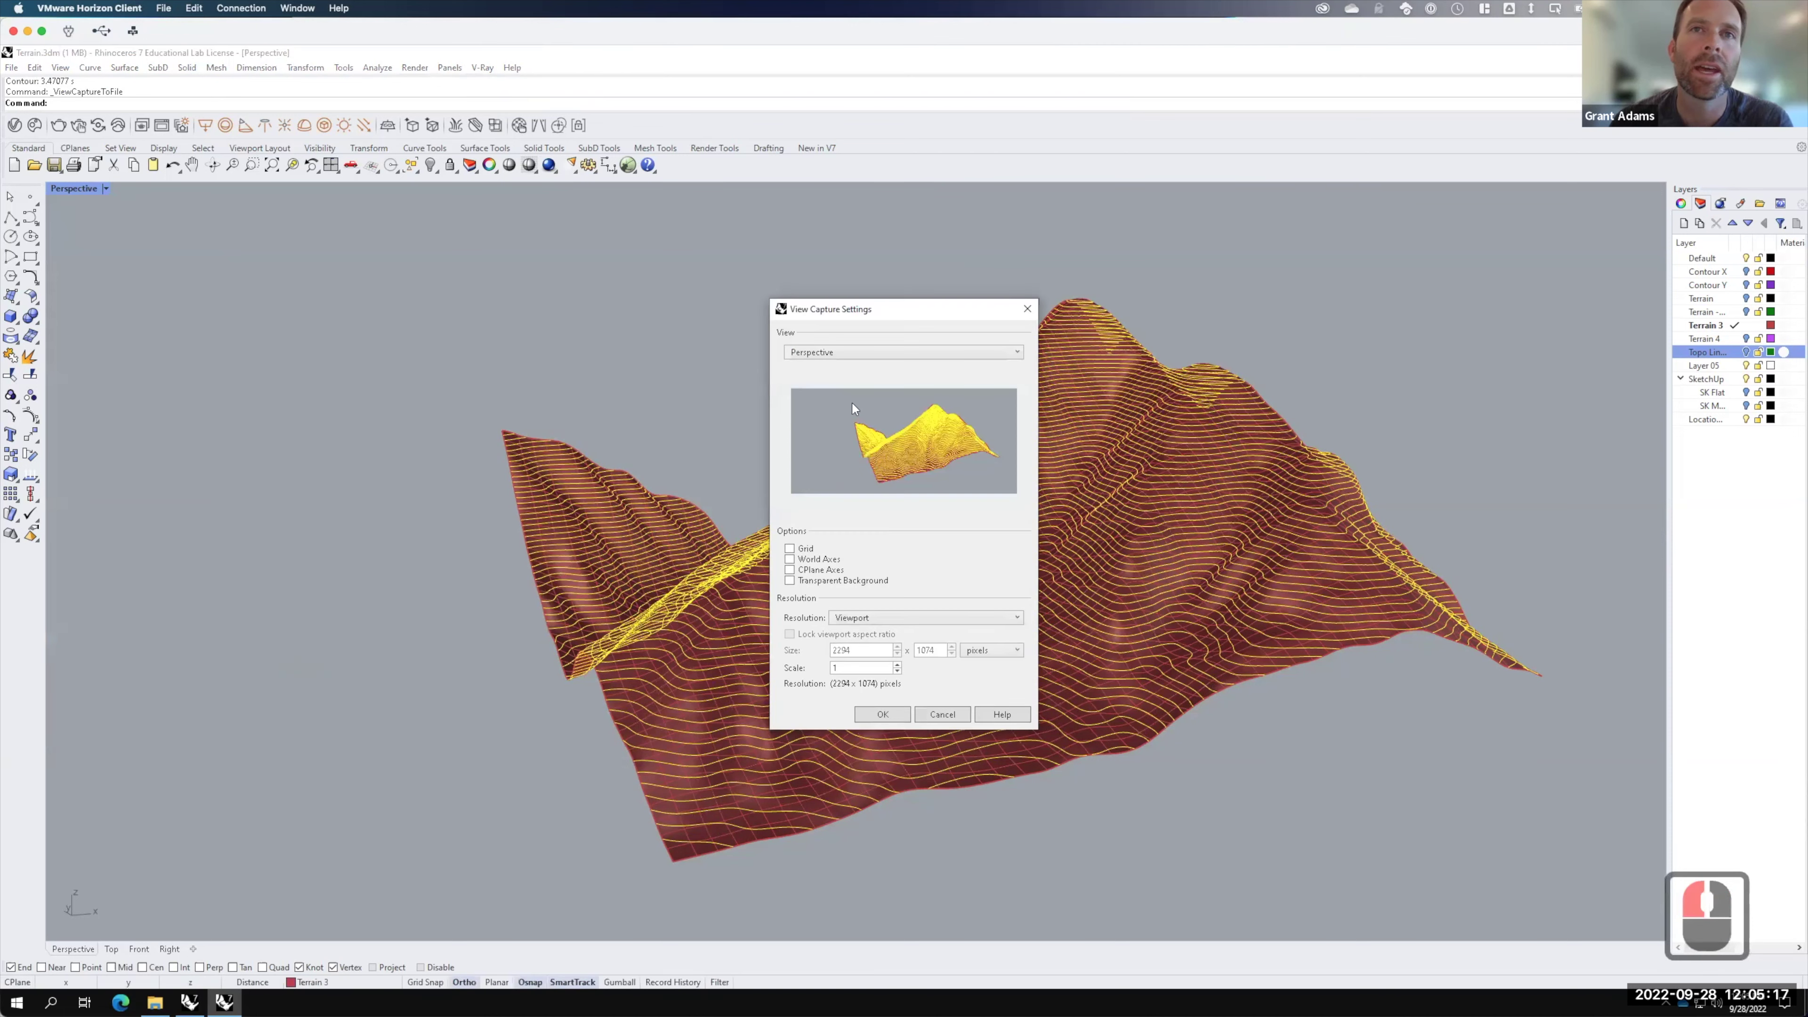
left_click(883, 715)
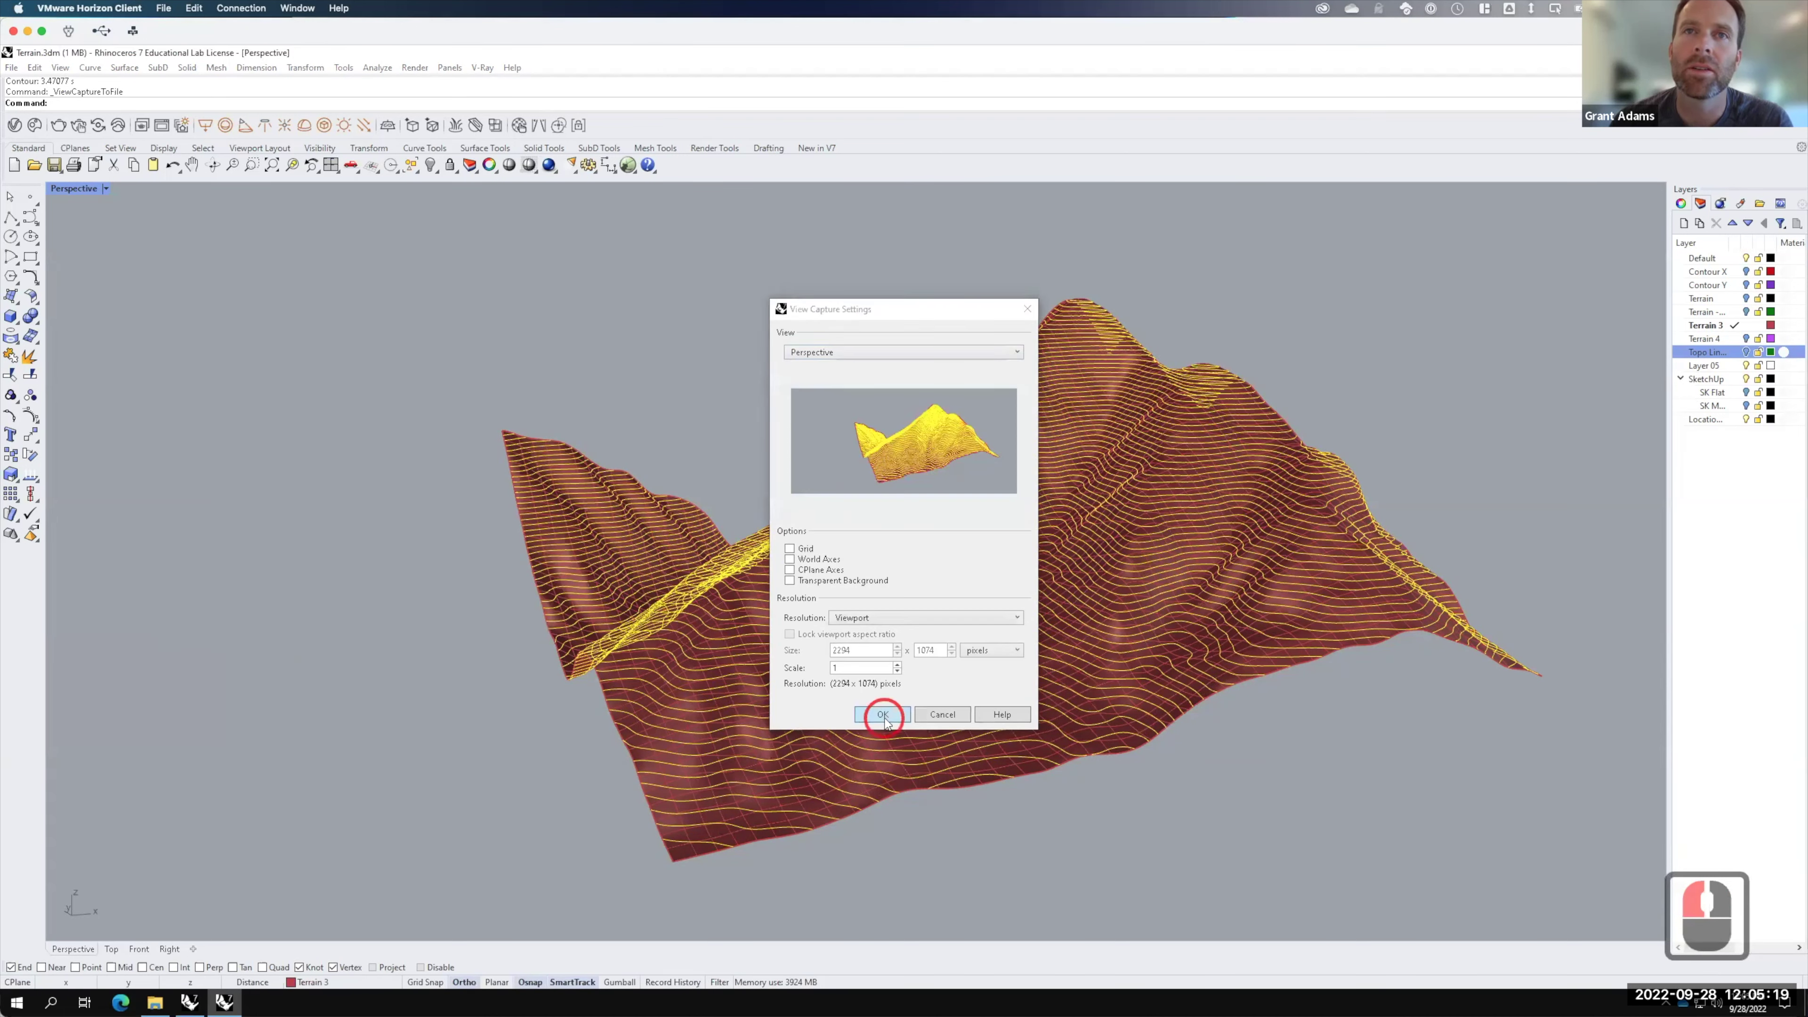
left_click(729, 618)
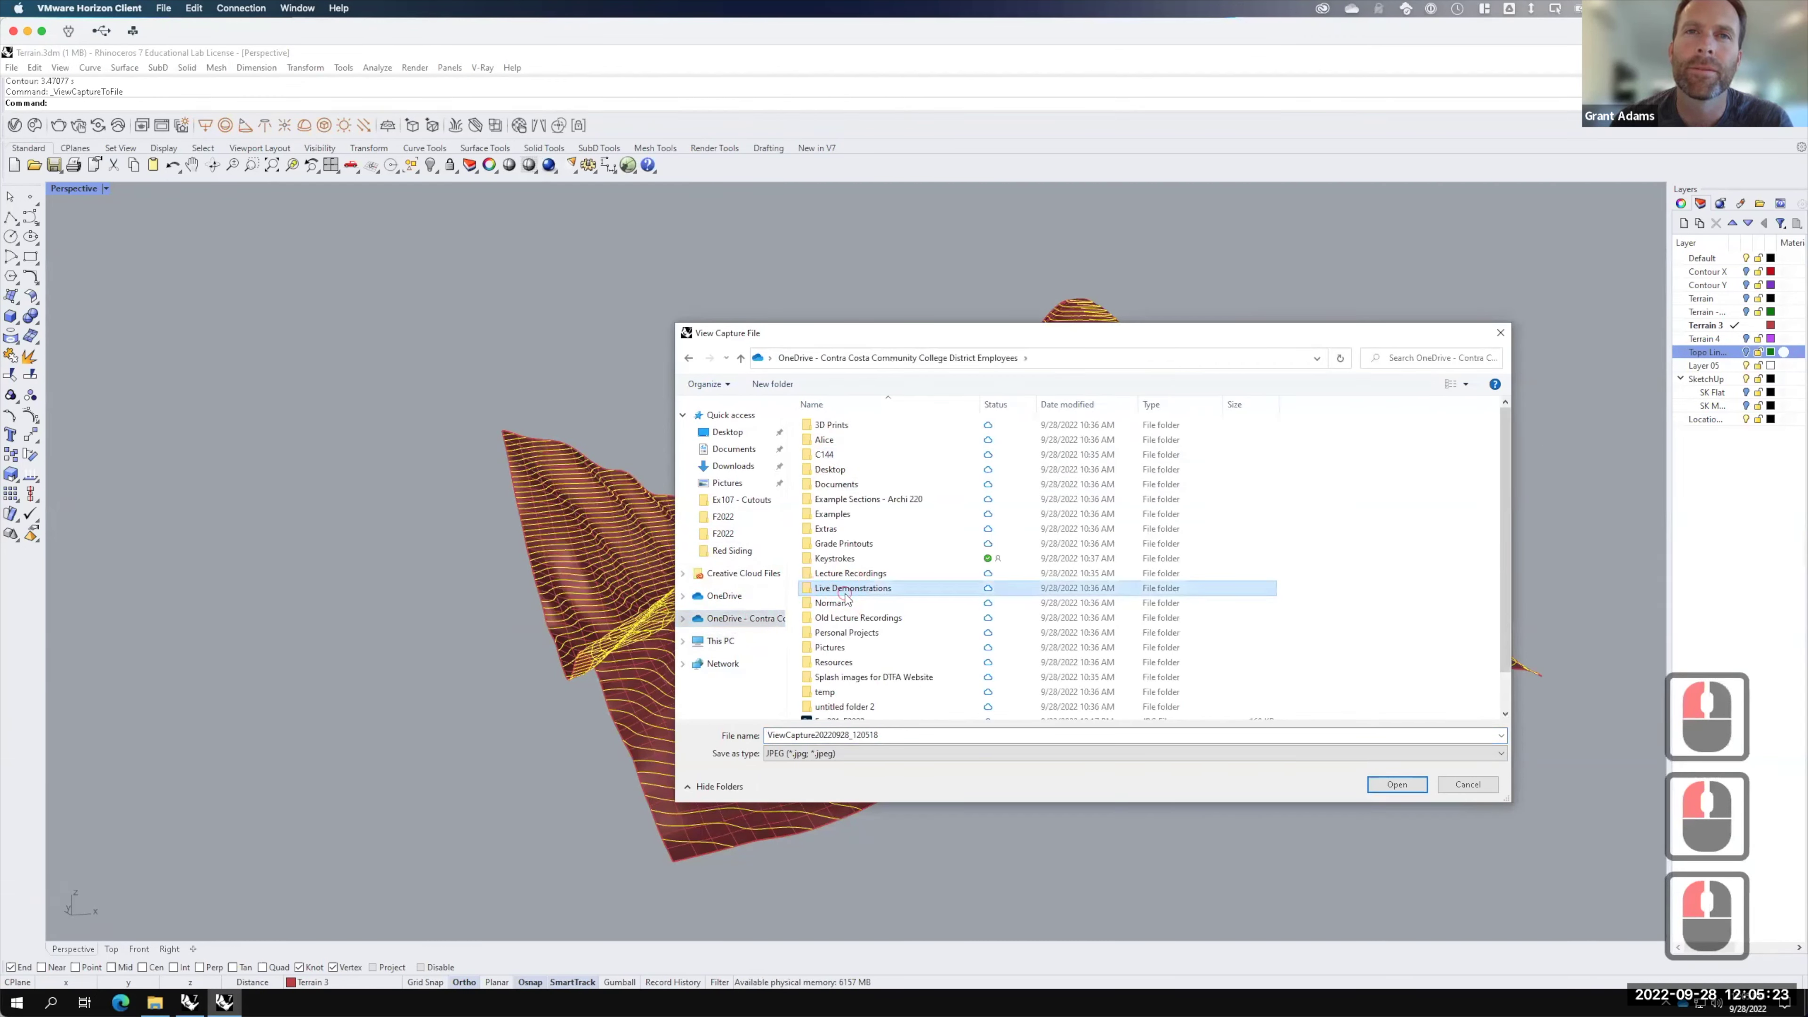
double_click(847, 591)
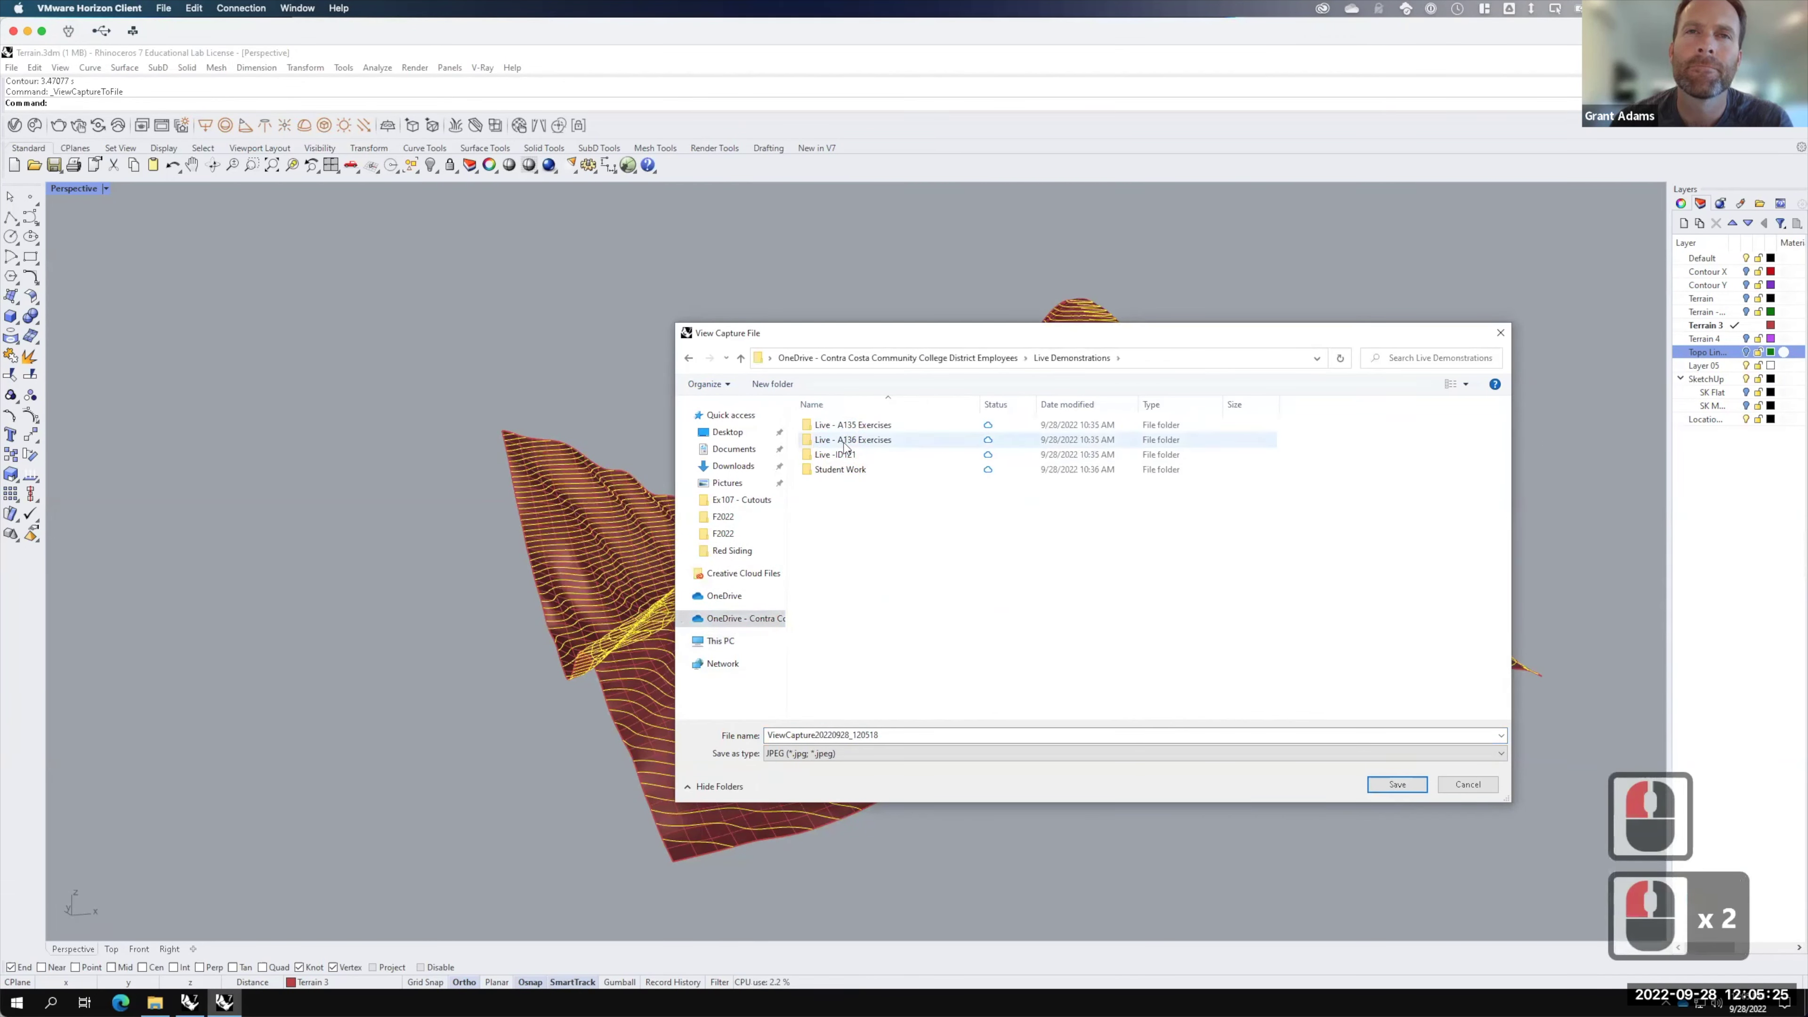
double_click(845, 440)
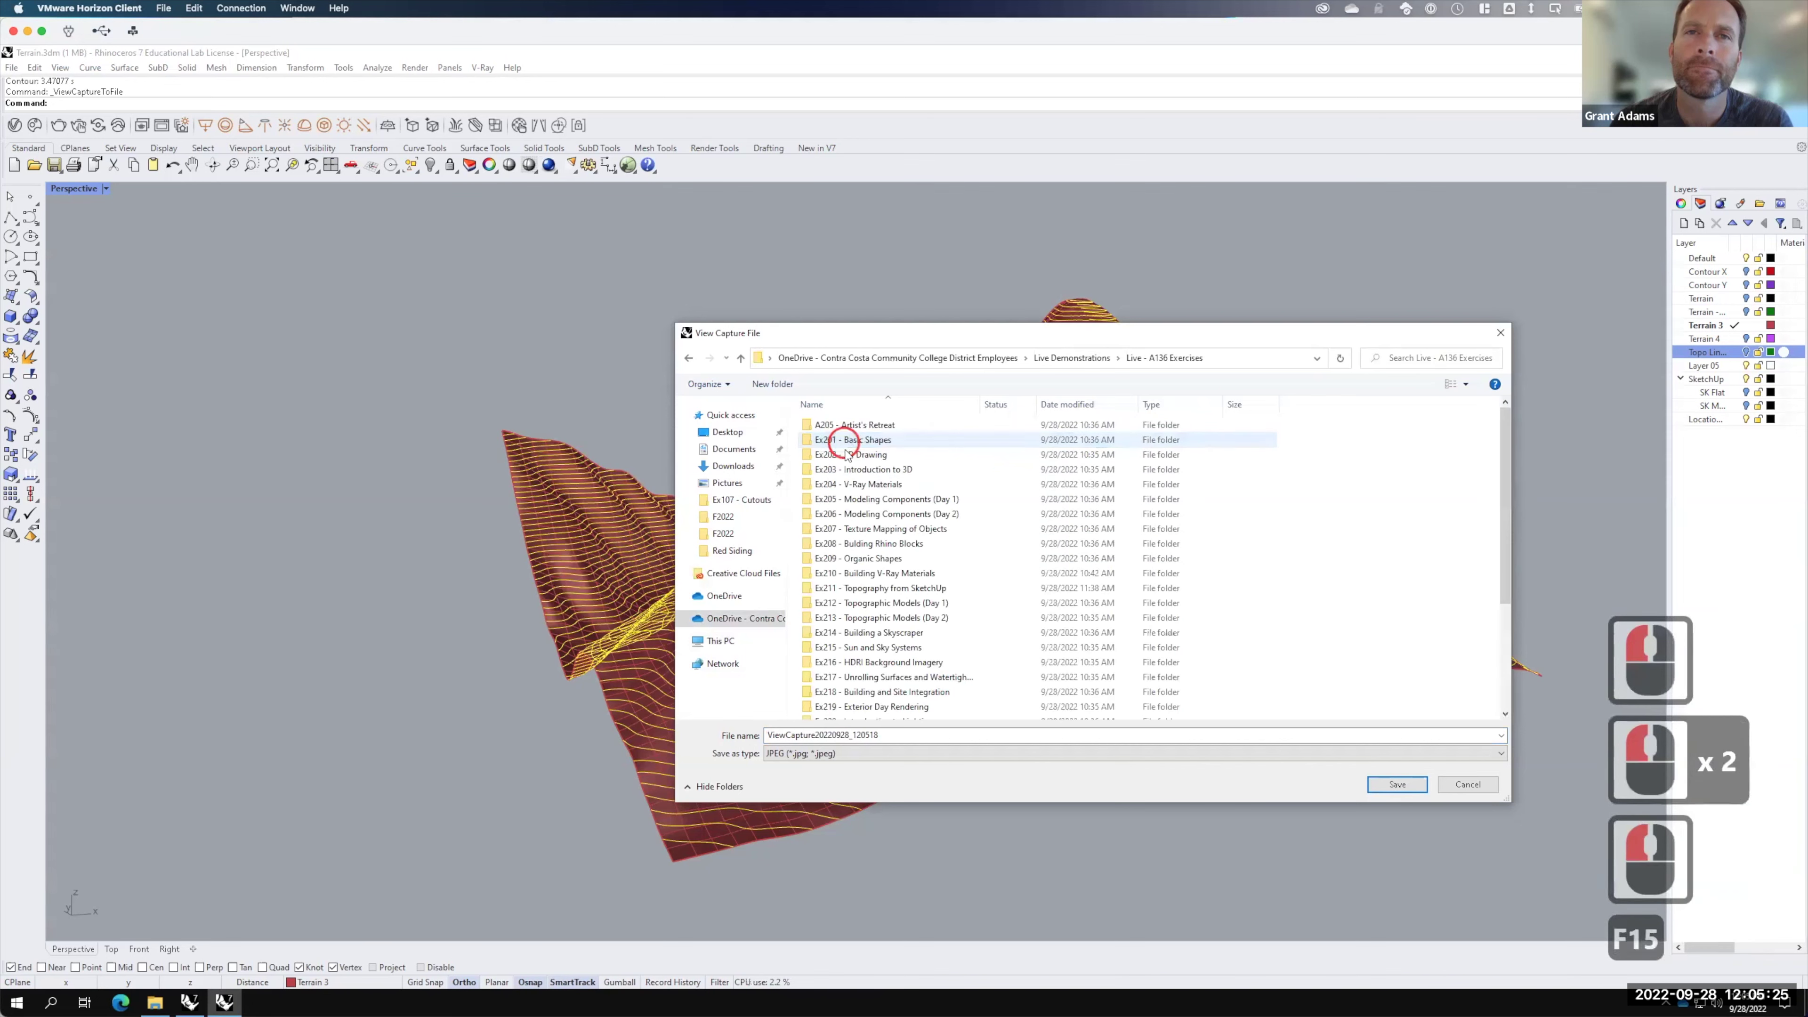
double_click(856, 591)
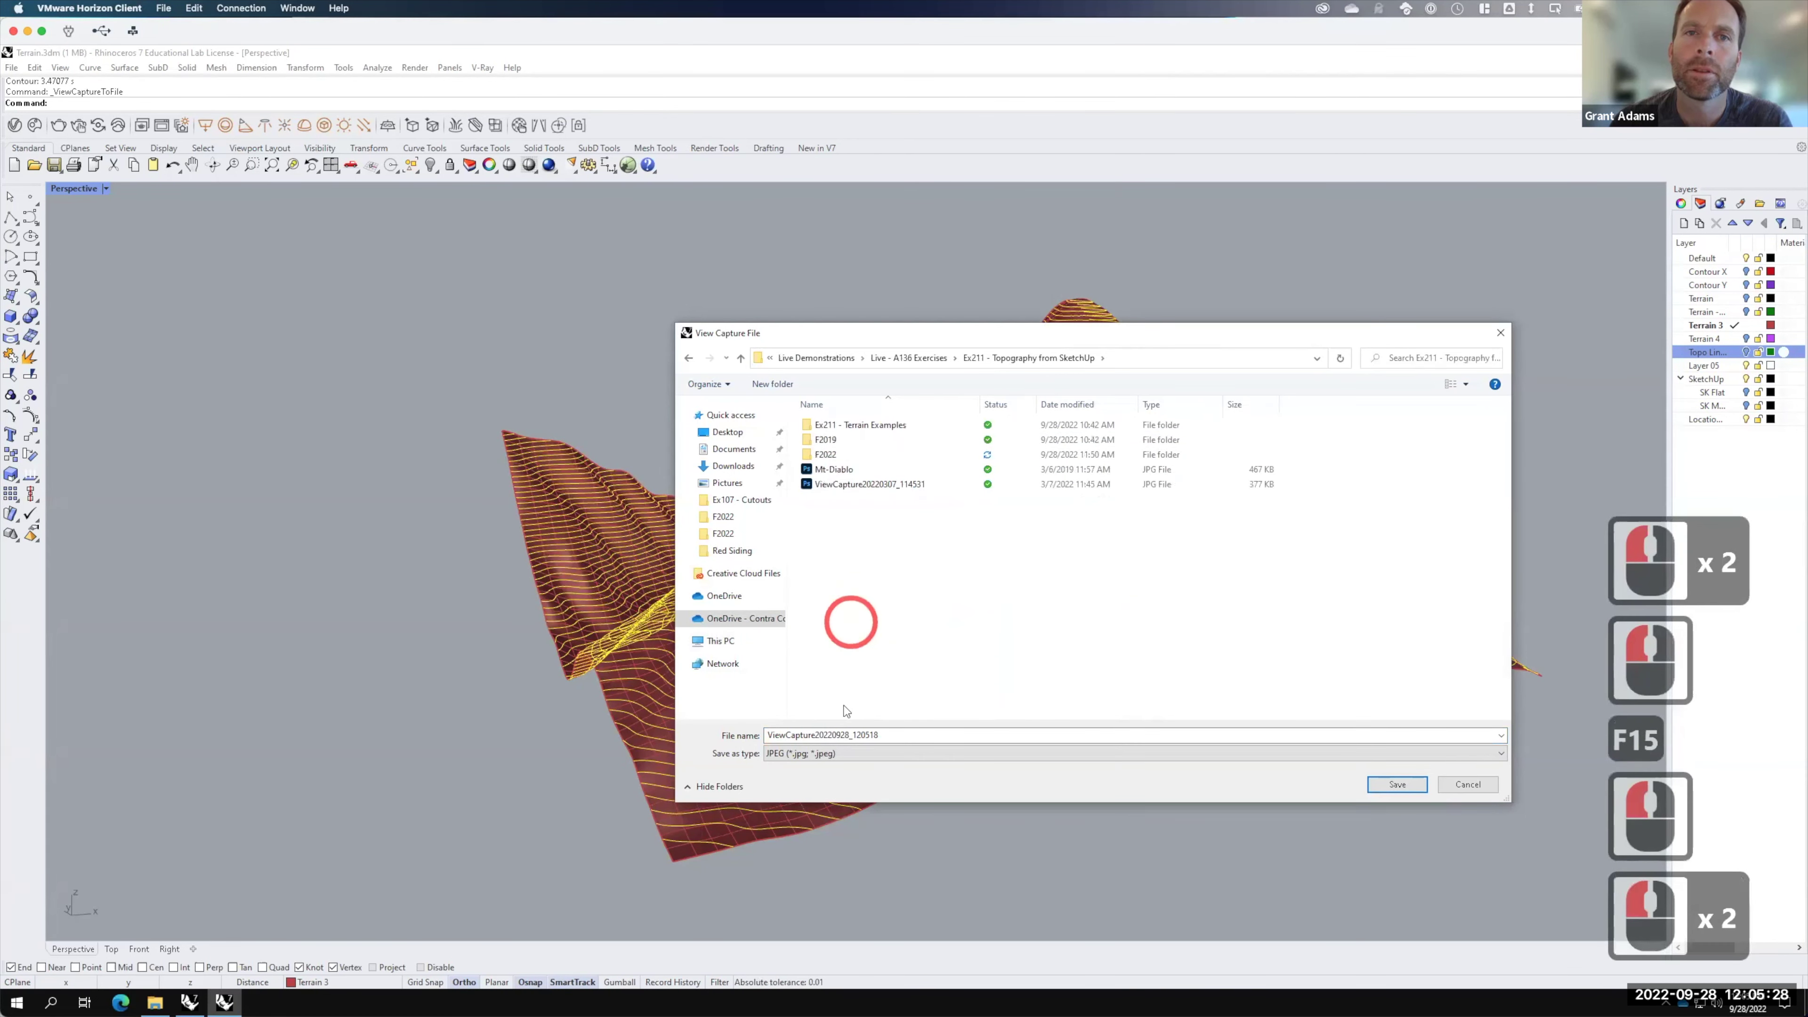
double_click(831, 457)
double_click(898, 736)
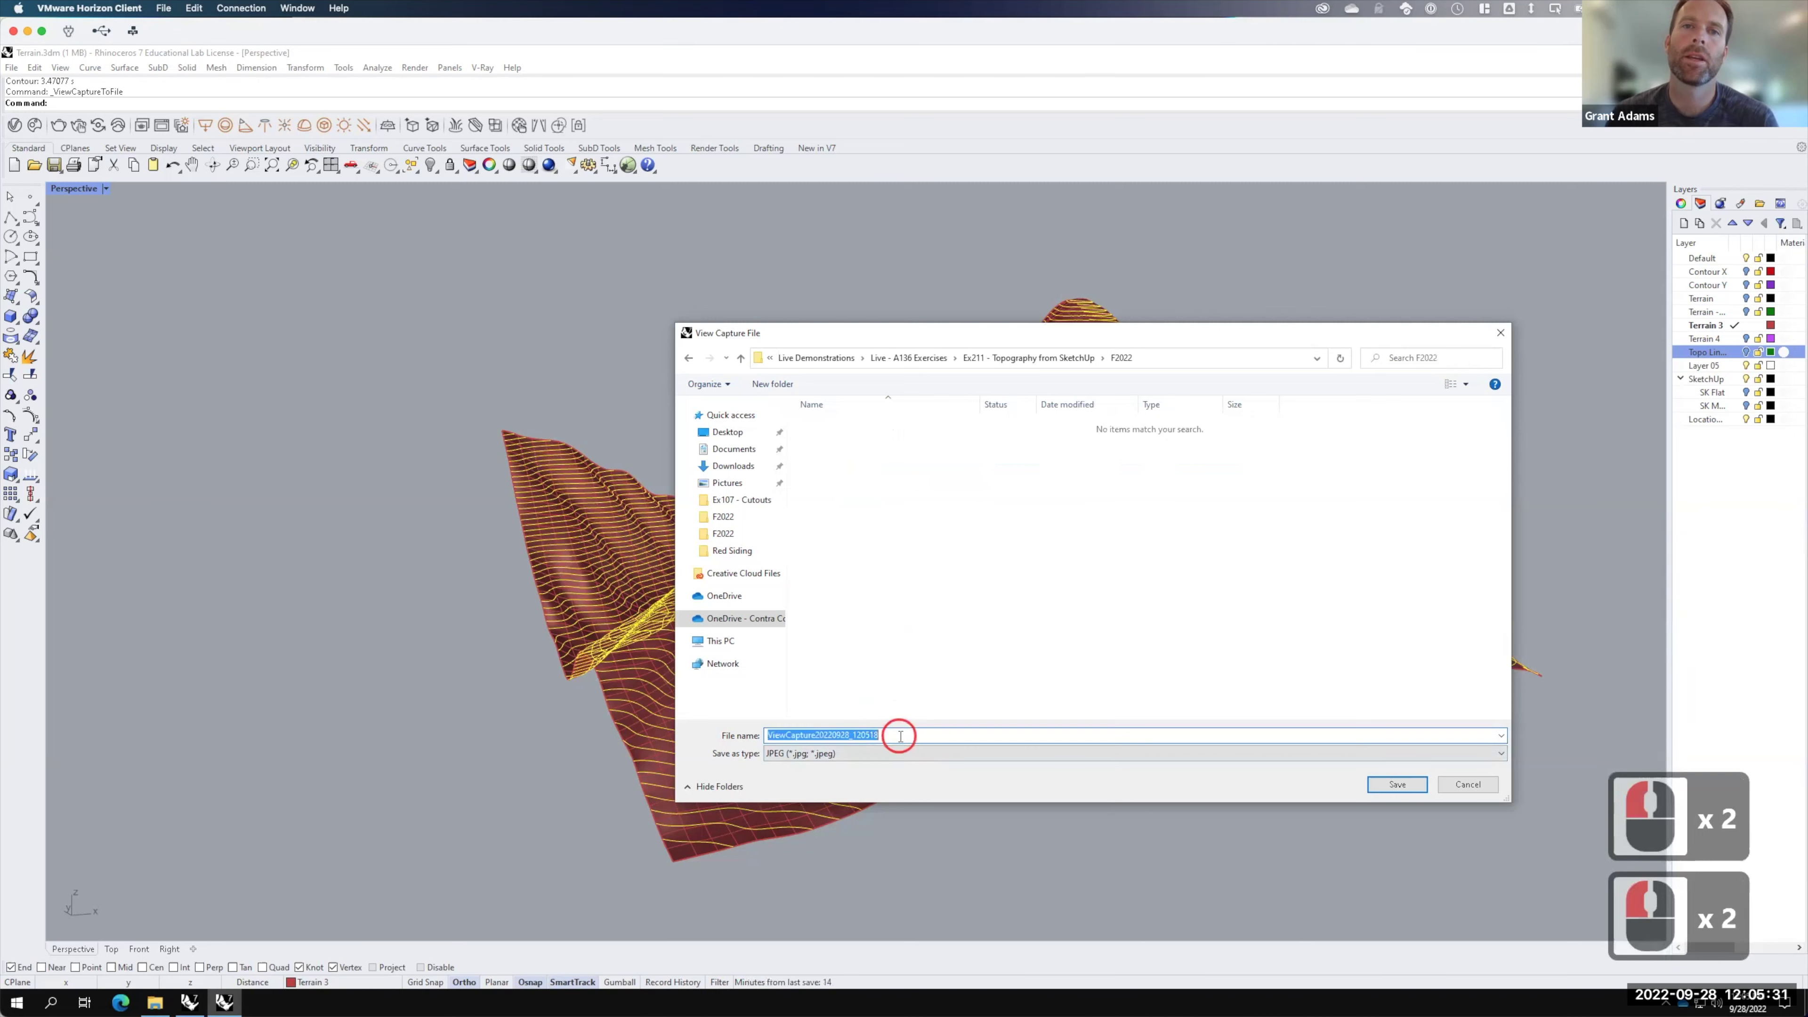
type("Topo")
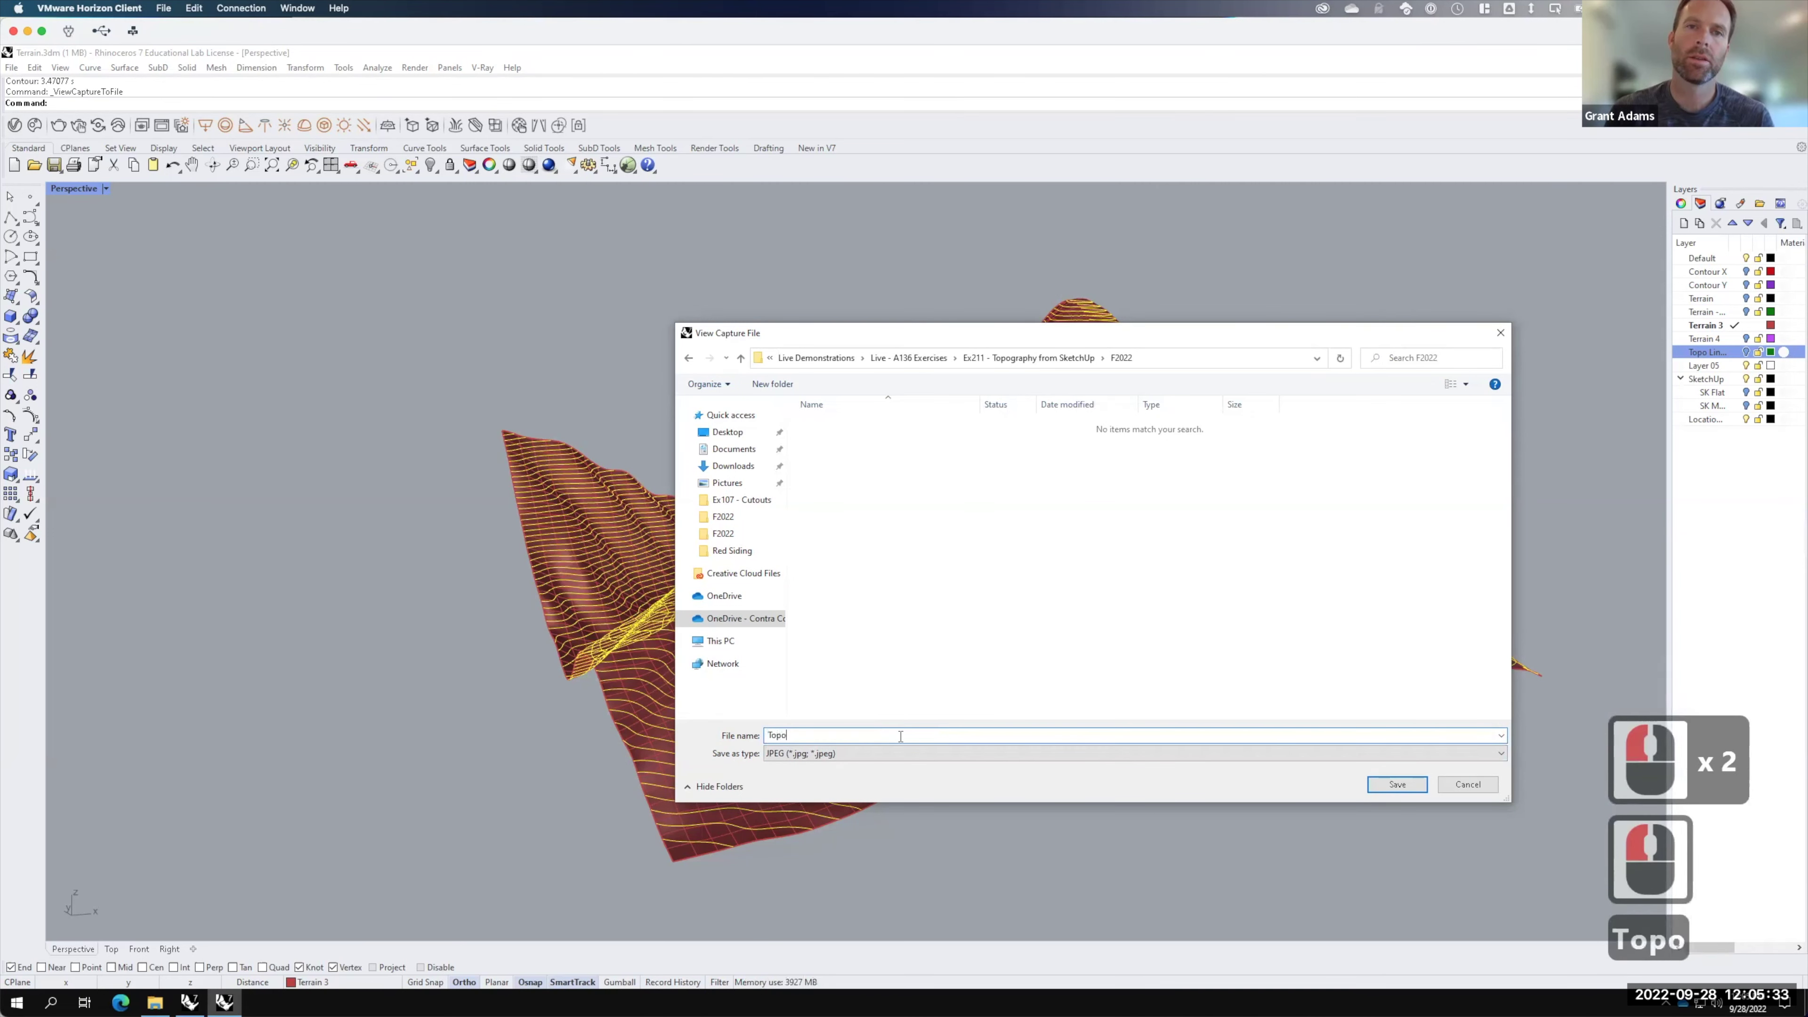
type("Lines")
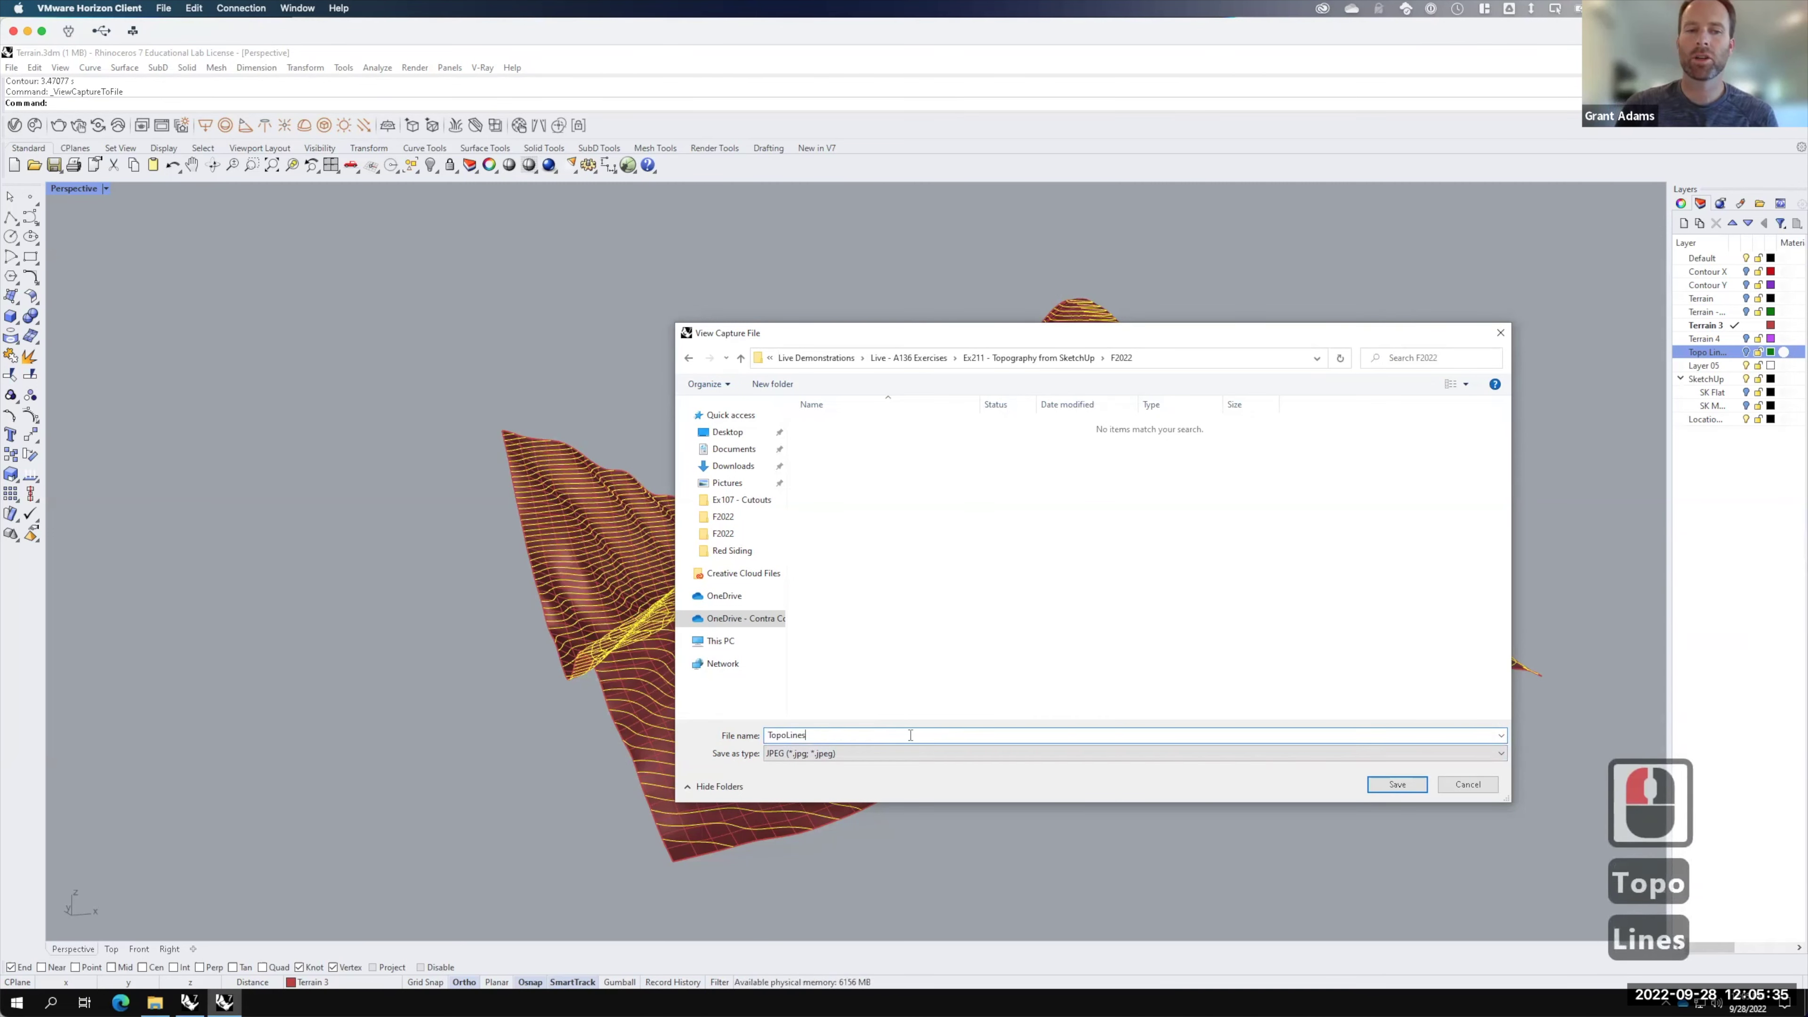
left_click(1399, 784)
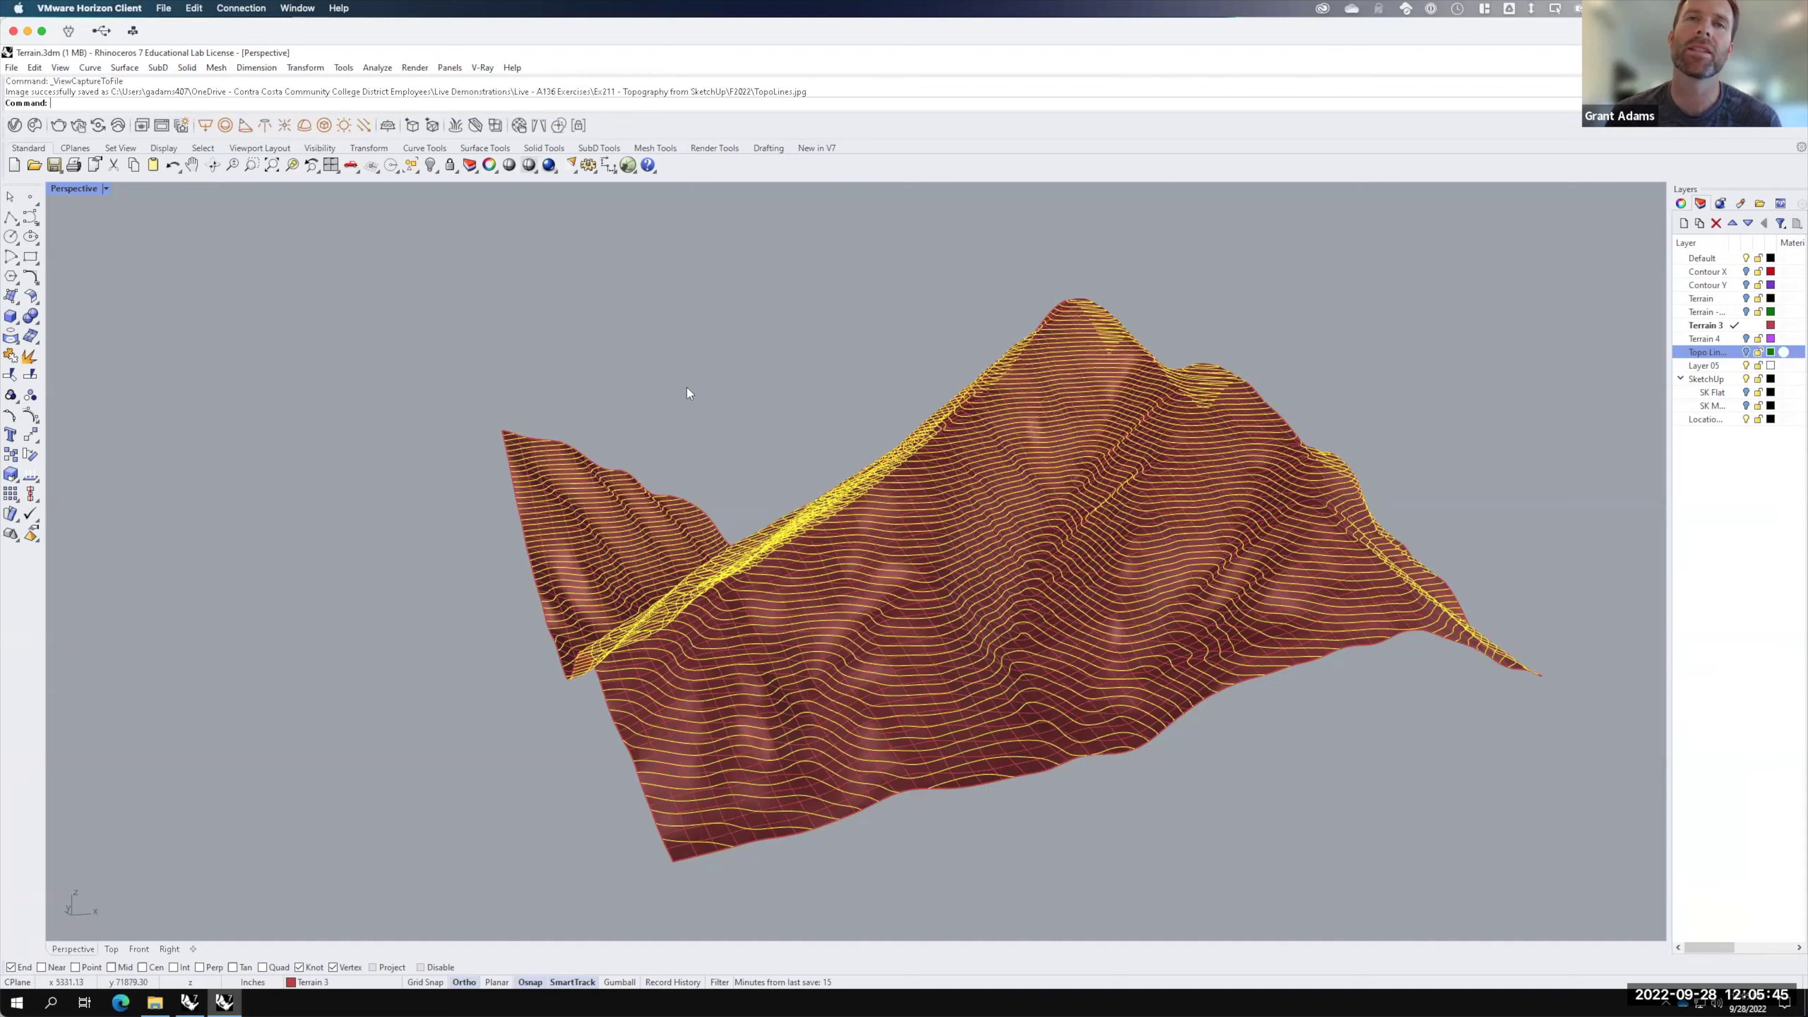
Step: Make Layer 05 the current layer and rename it TopoFlat
scroll(835, 460, "down", 2)
mouse_move(949, 560)
right_mouse_down()
mouse_move(956, 638)
mouse_move(937, 454)
mouse_move(960, 513)
mouse_move(954, 577)
right_mouse_up()
left_click(1713, 366)
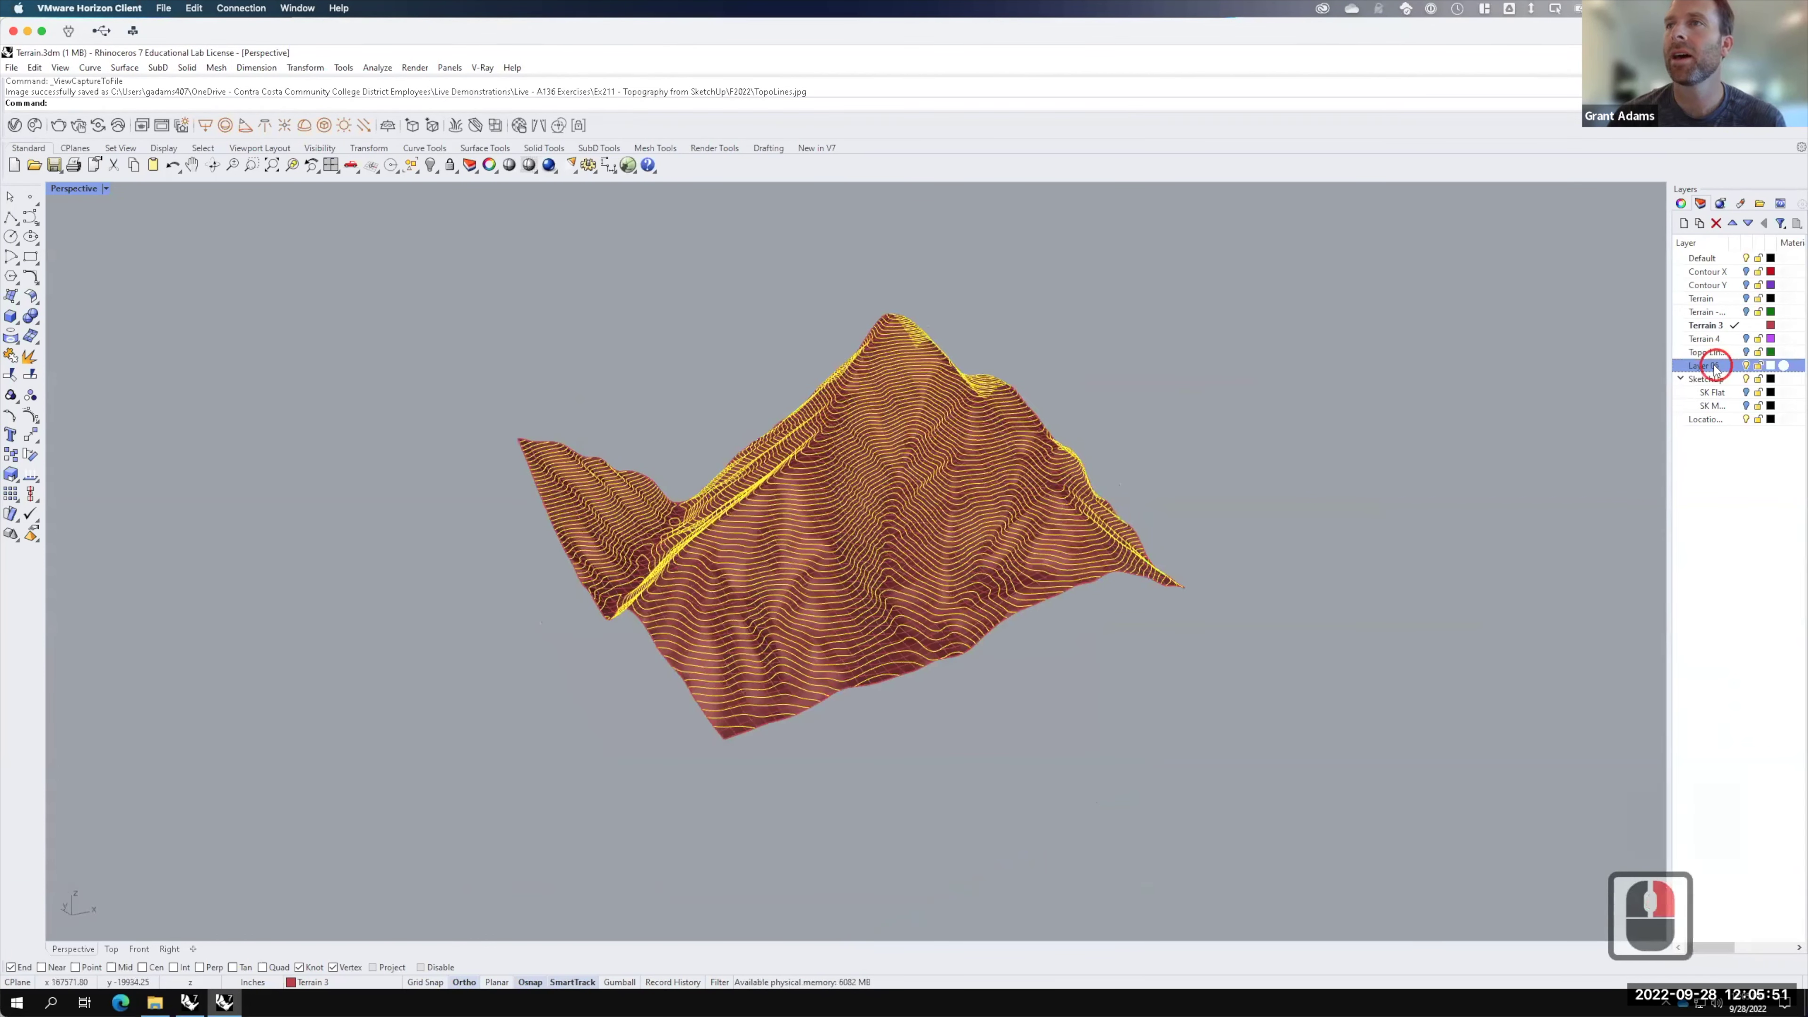
left_click(1713, 365)
left_click(1712, 368)
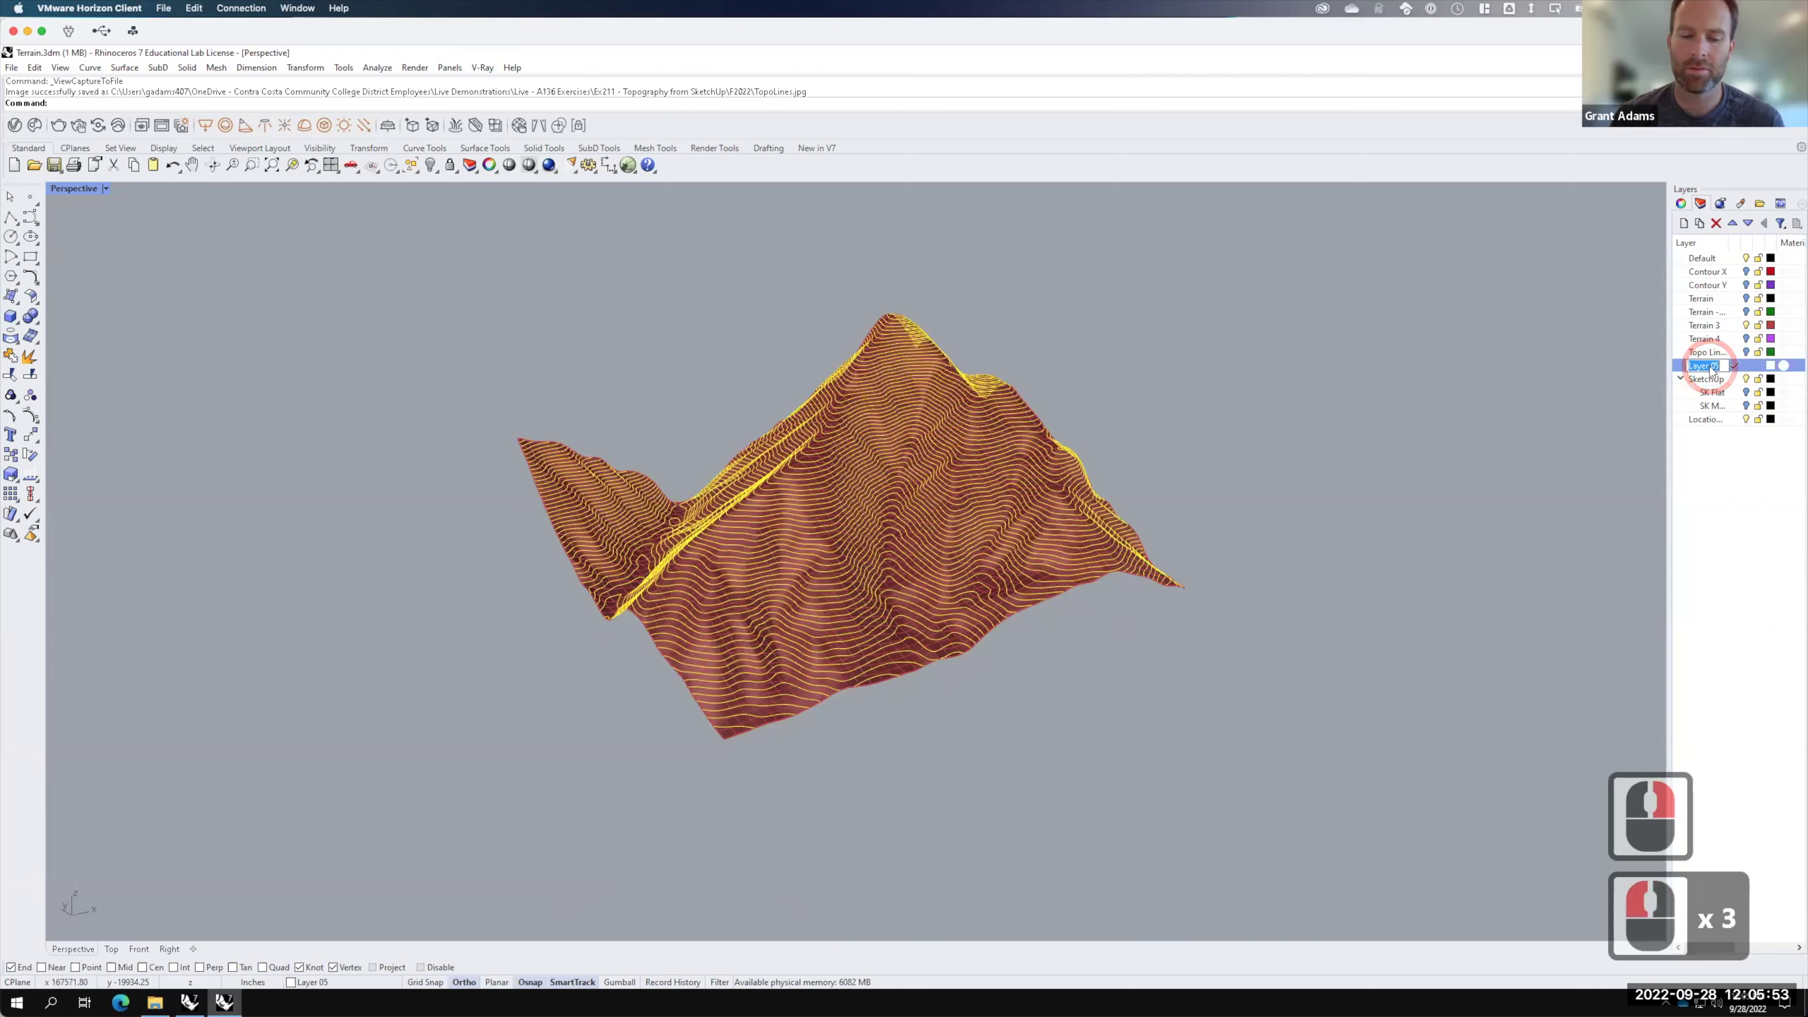
type("TopoFlat")
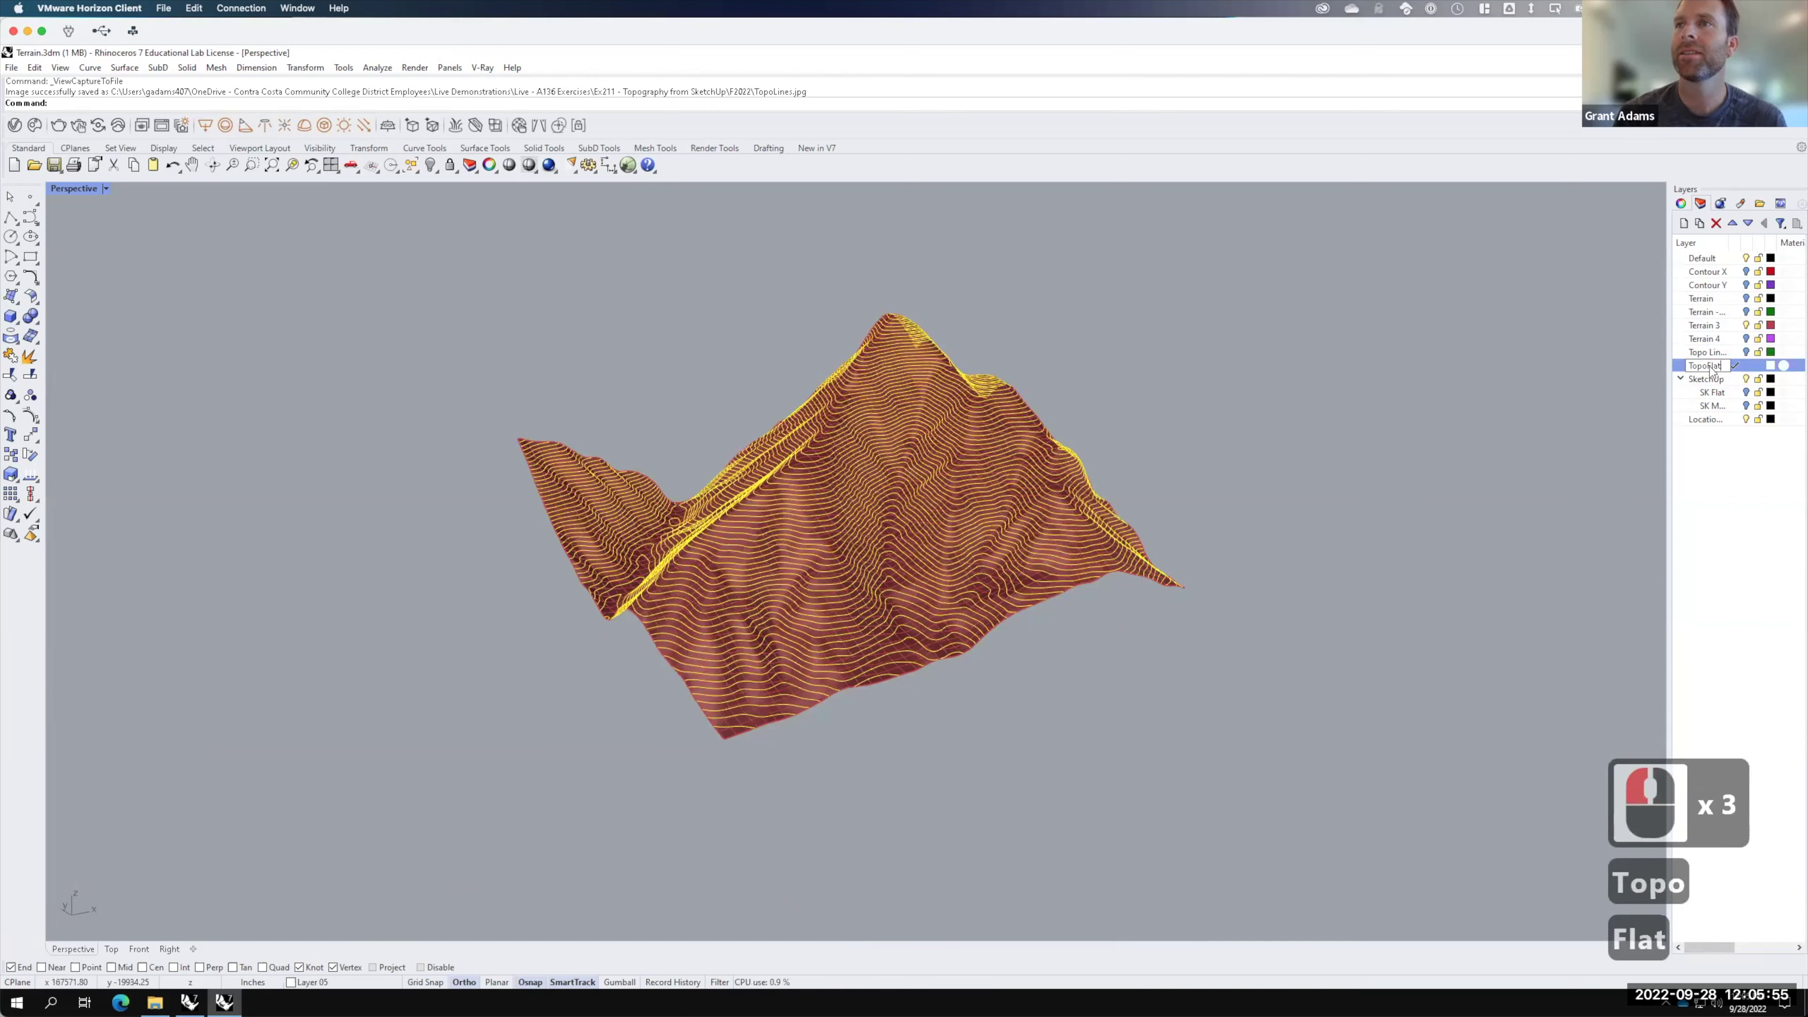
key("Return")
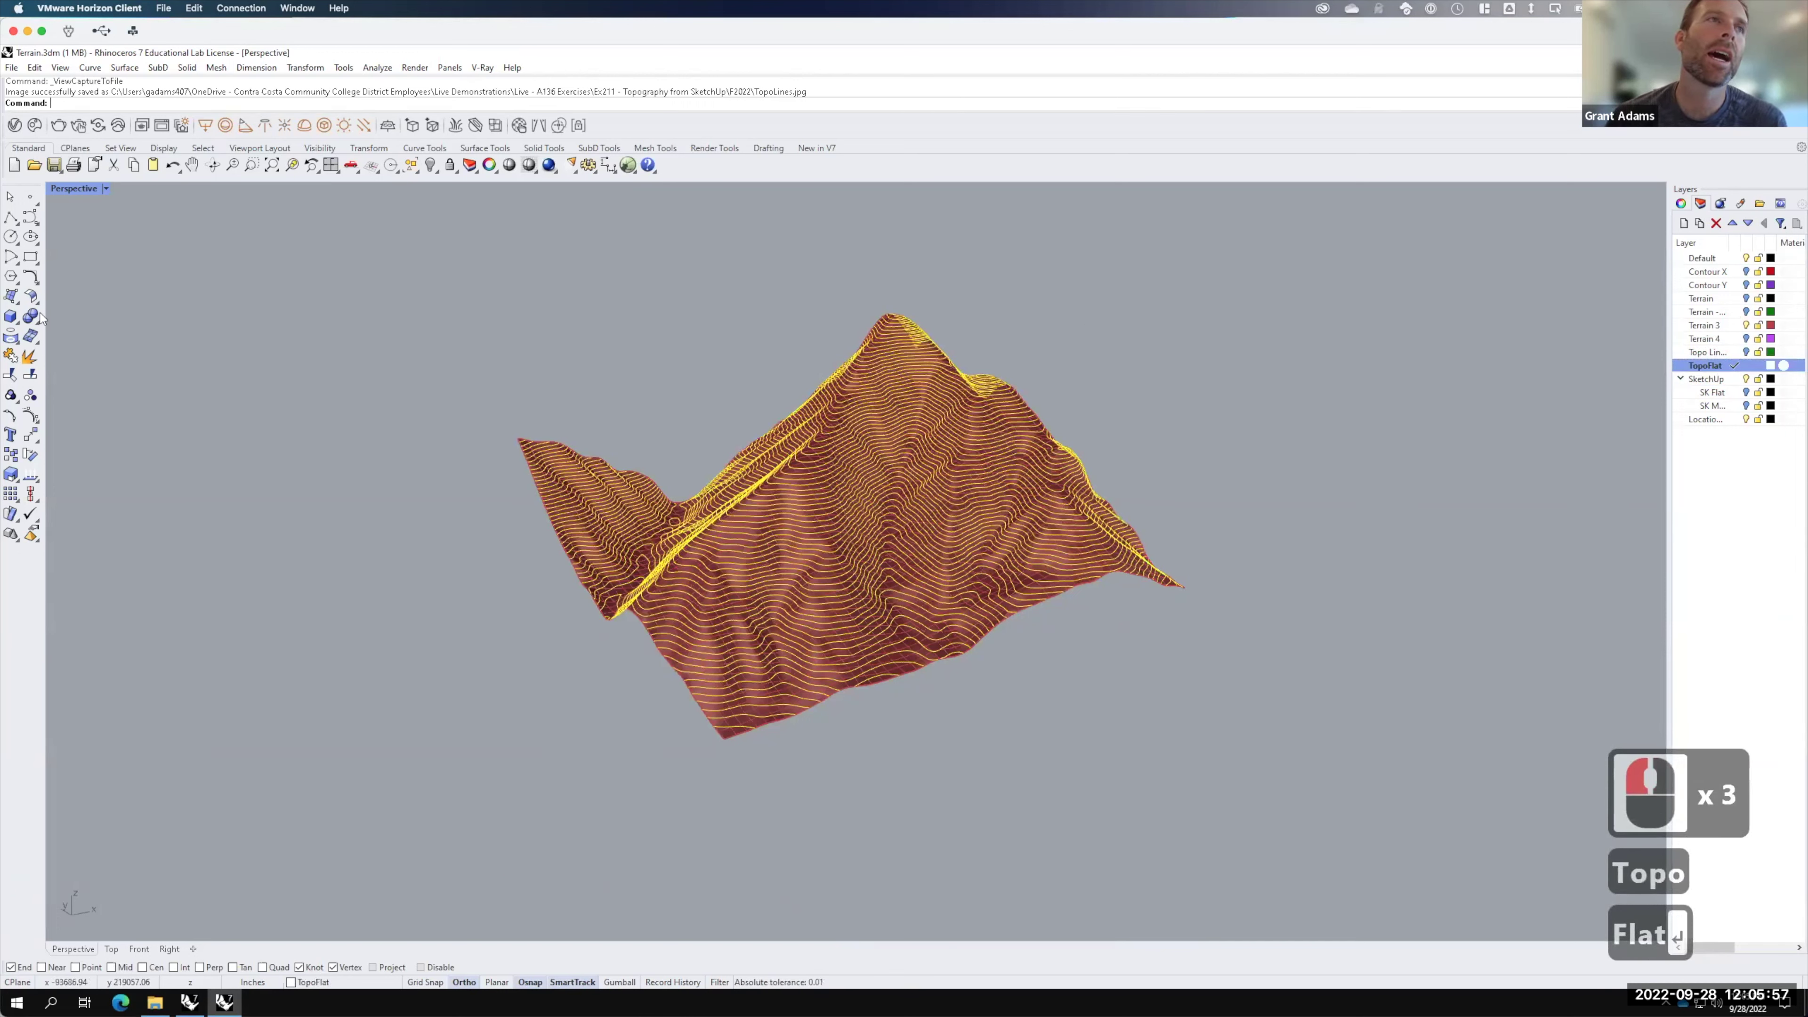
Step: Draw a large plane spanning beneath the terrain, then maximise the Top view
left_click(23, 300)
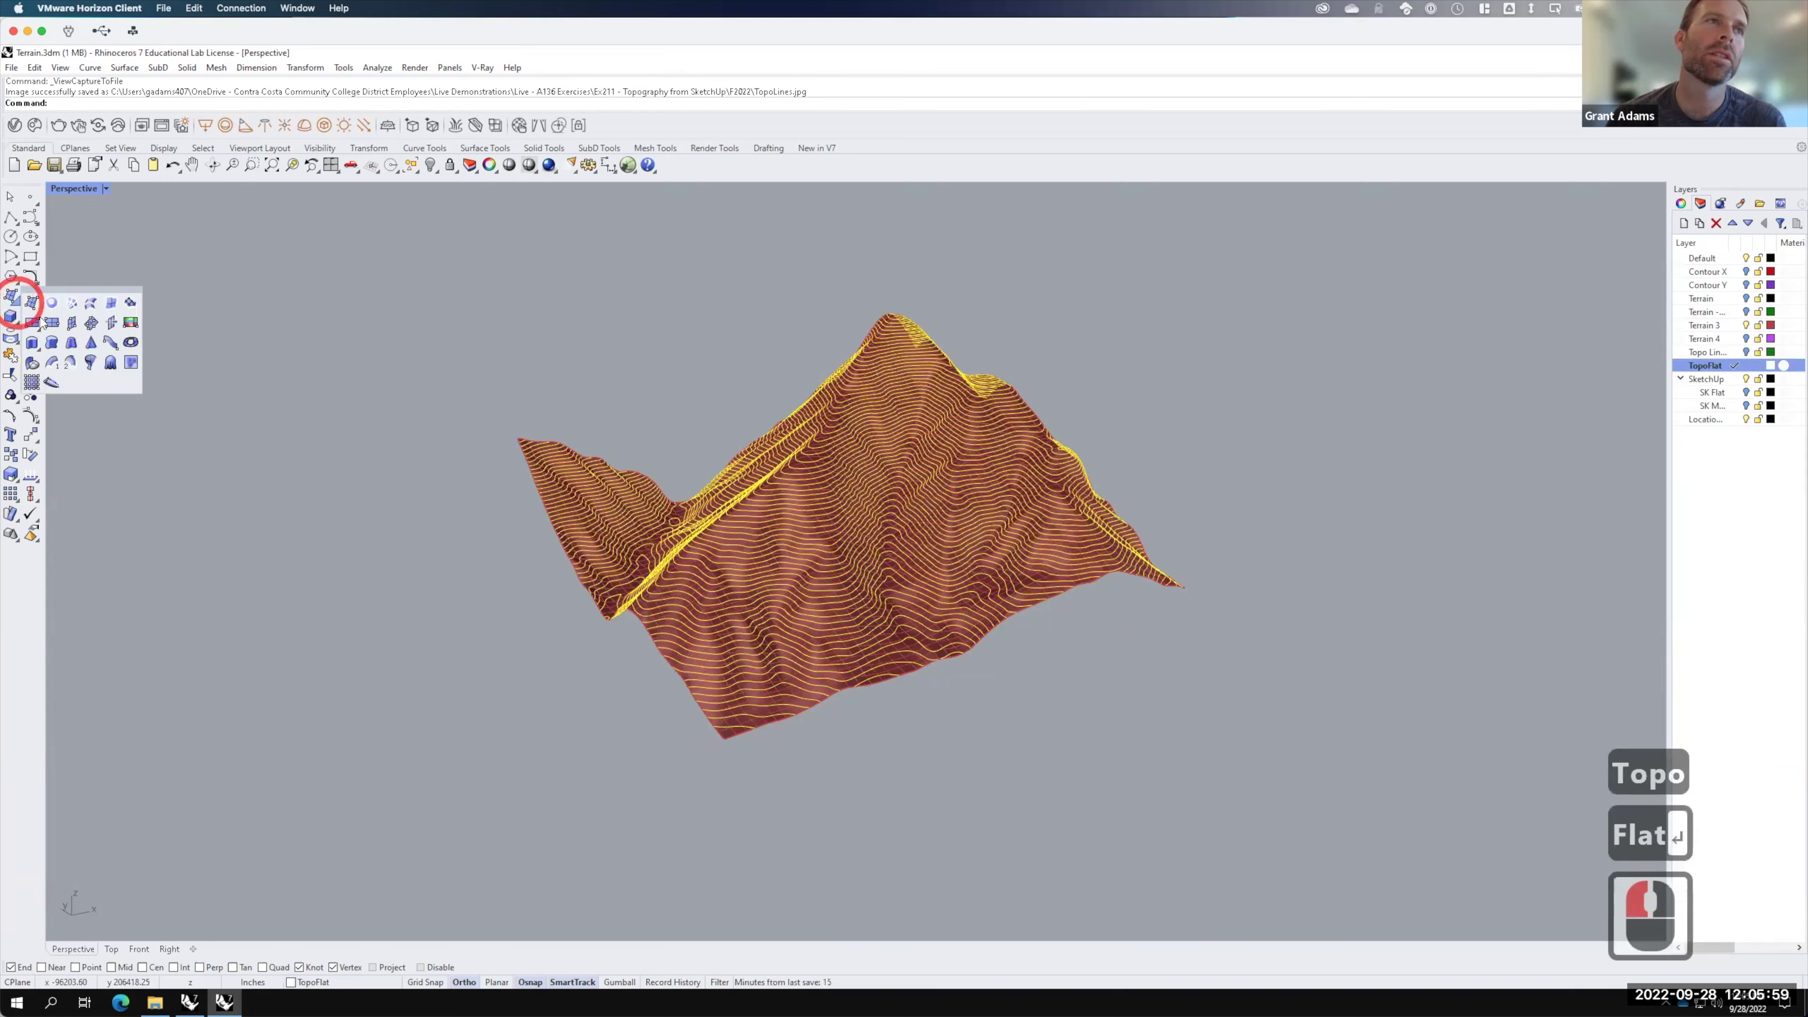
left_click(32, 325)
left_click(372, 411)
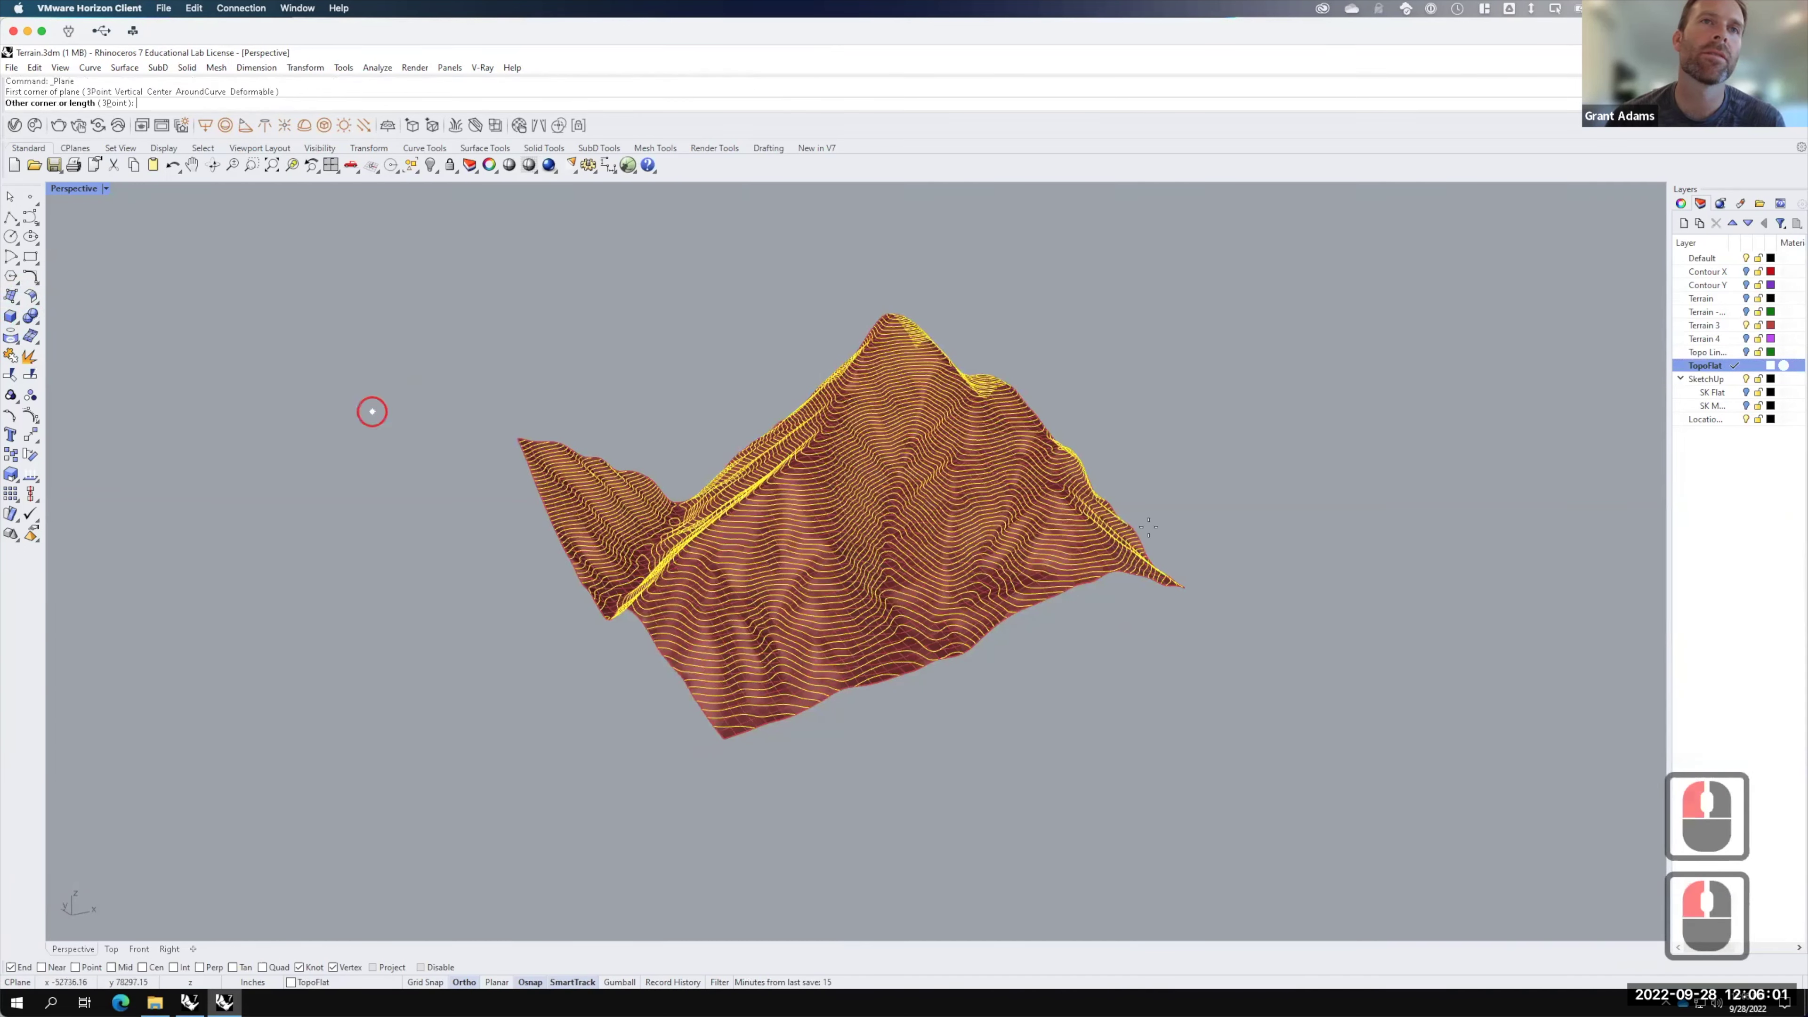
left_click(1592, 587)
right_click_drag(1039, 526, 939, 627)
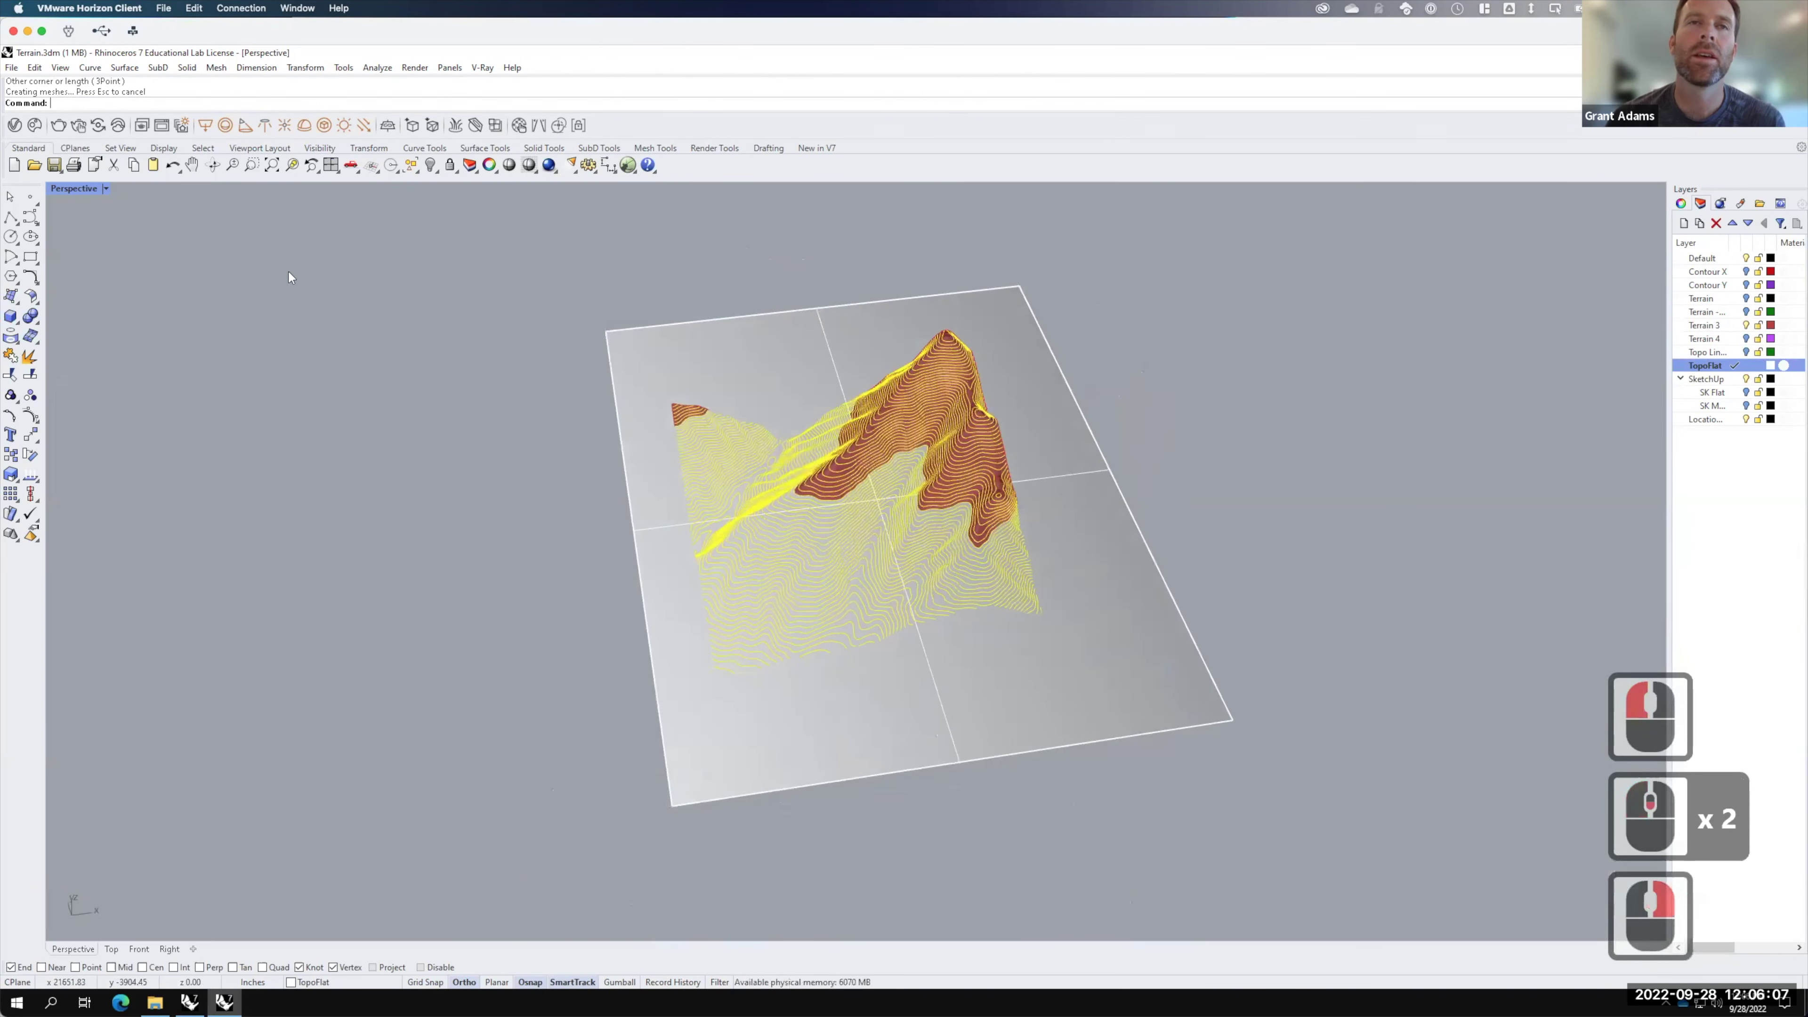
double_click(71, 188)
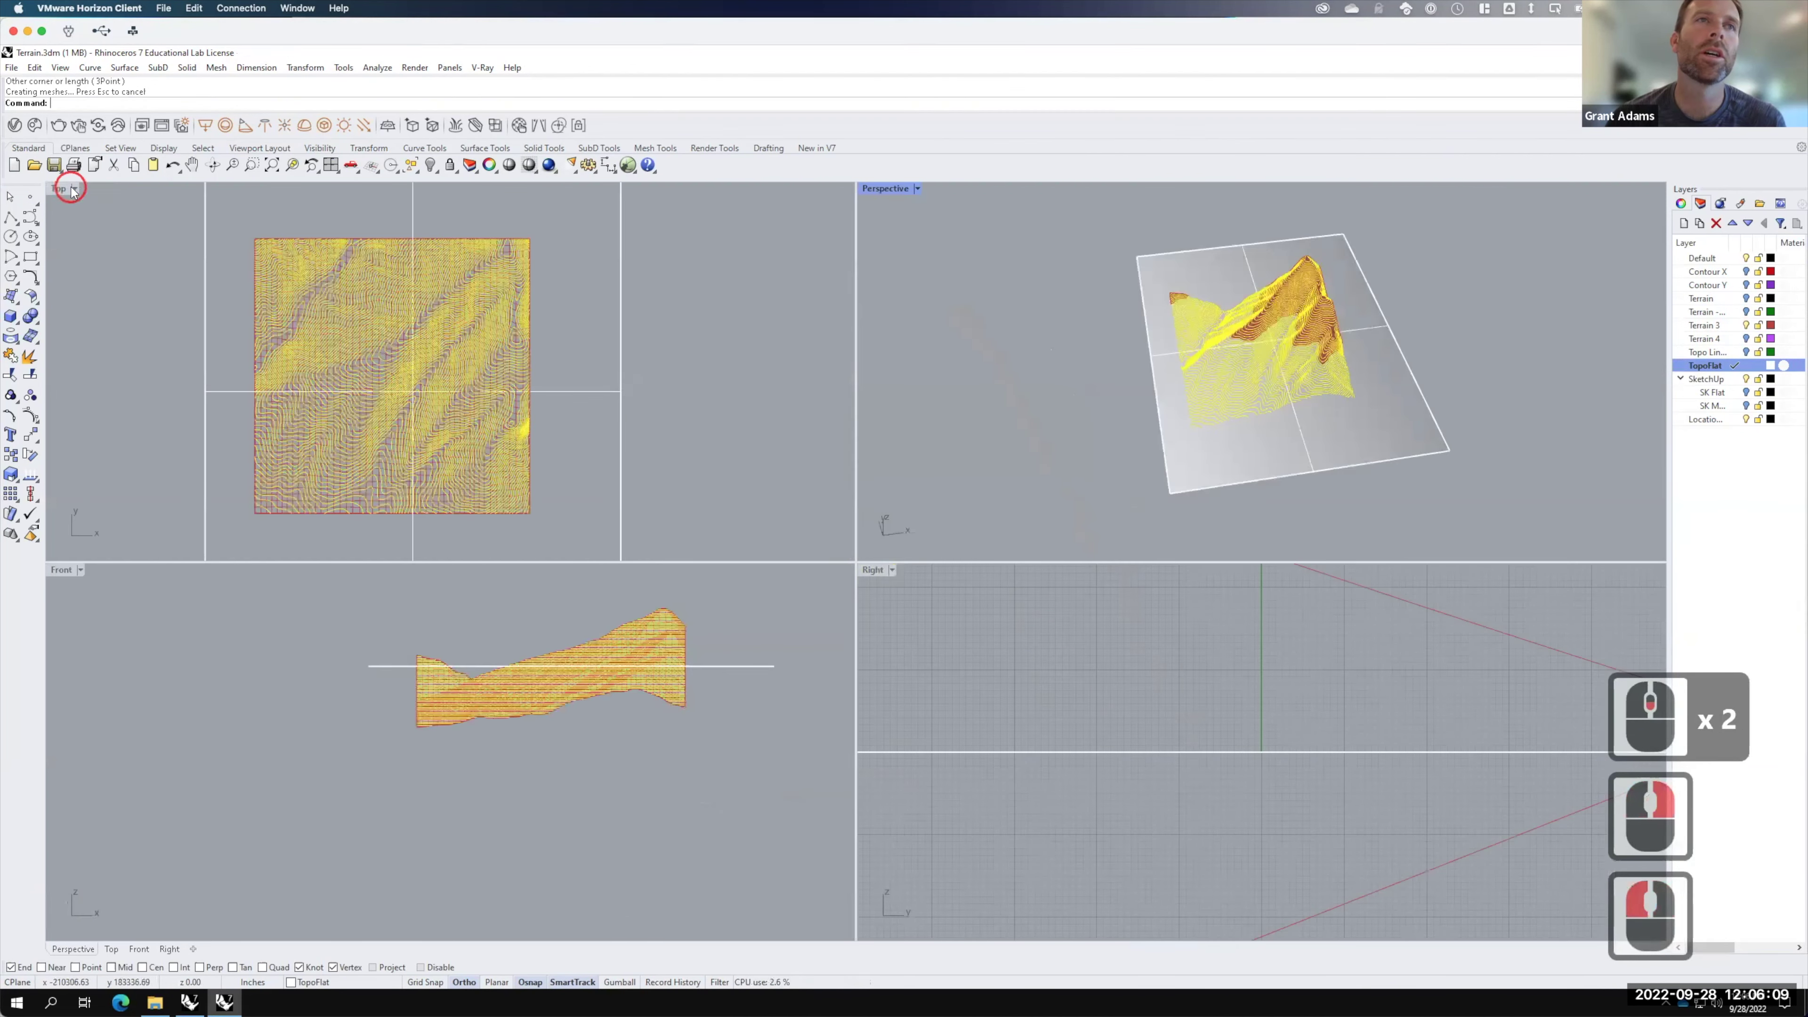
left_click(58, 188)
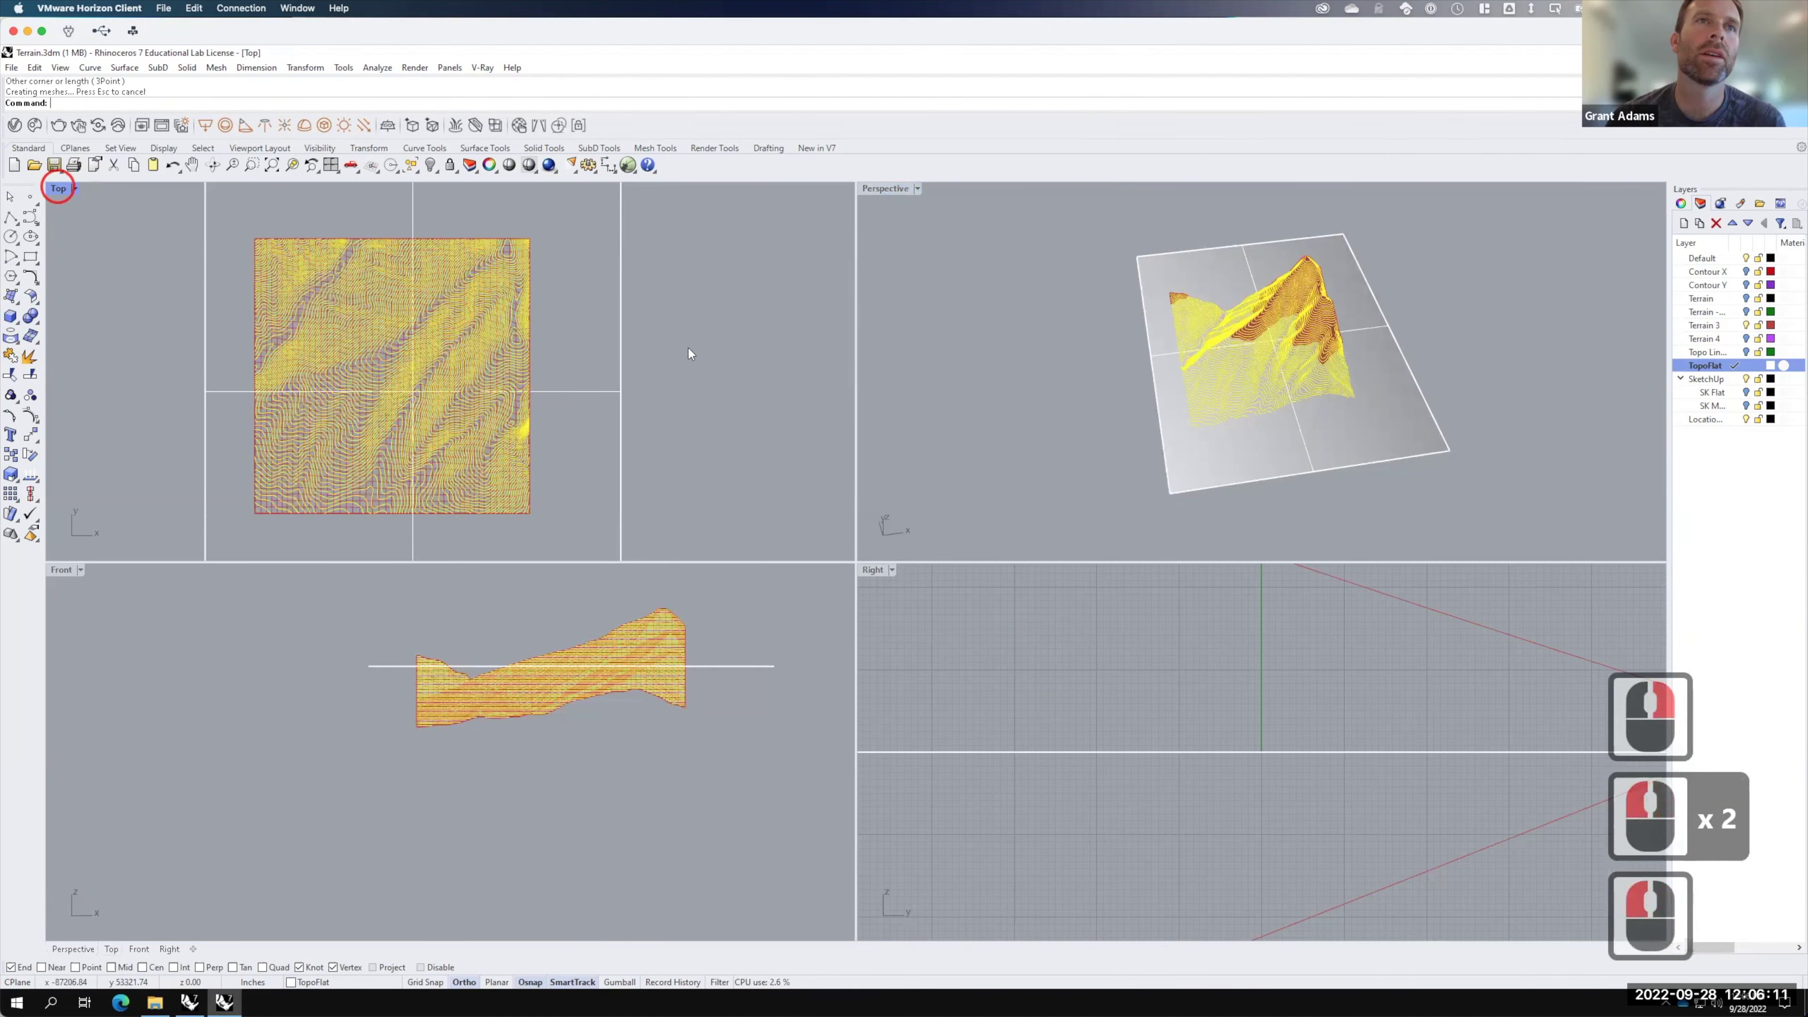
double_click(58, 188)
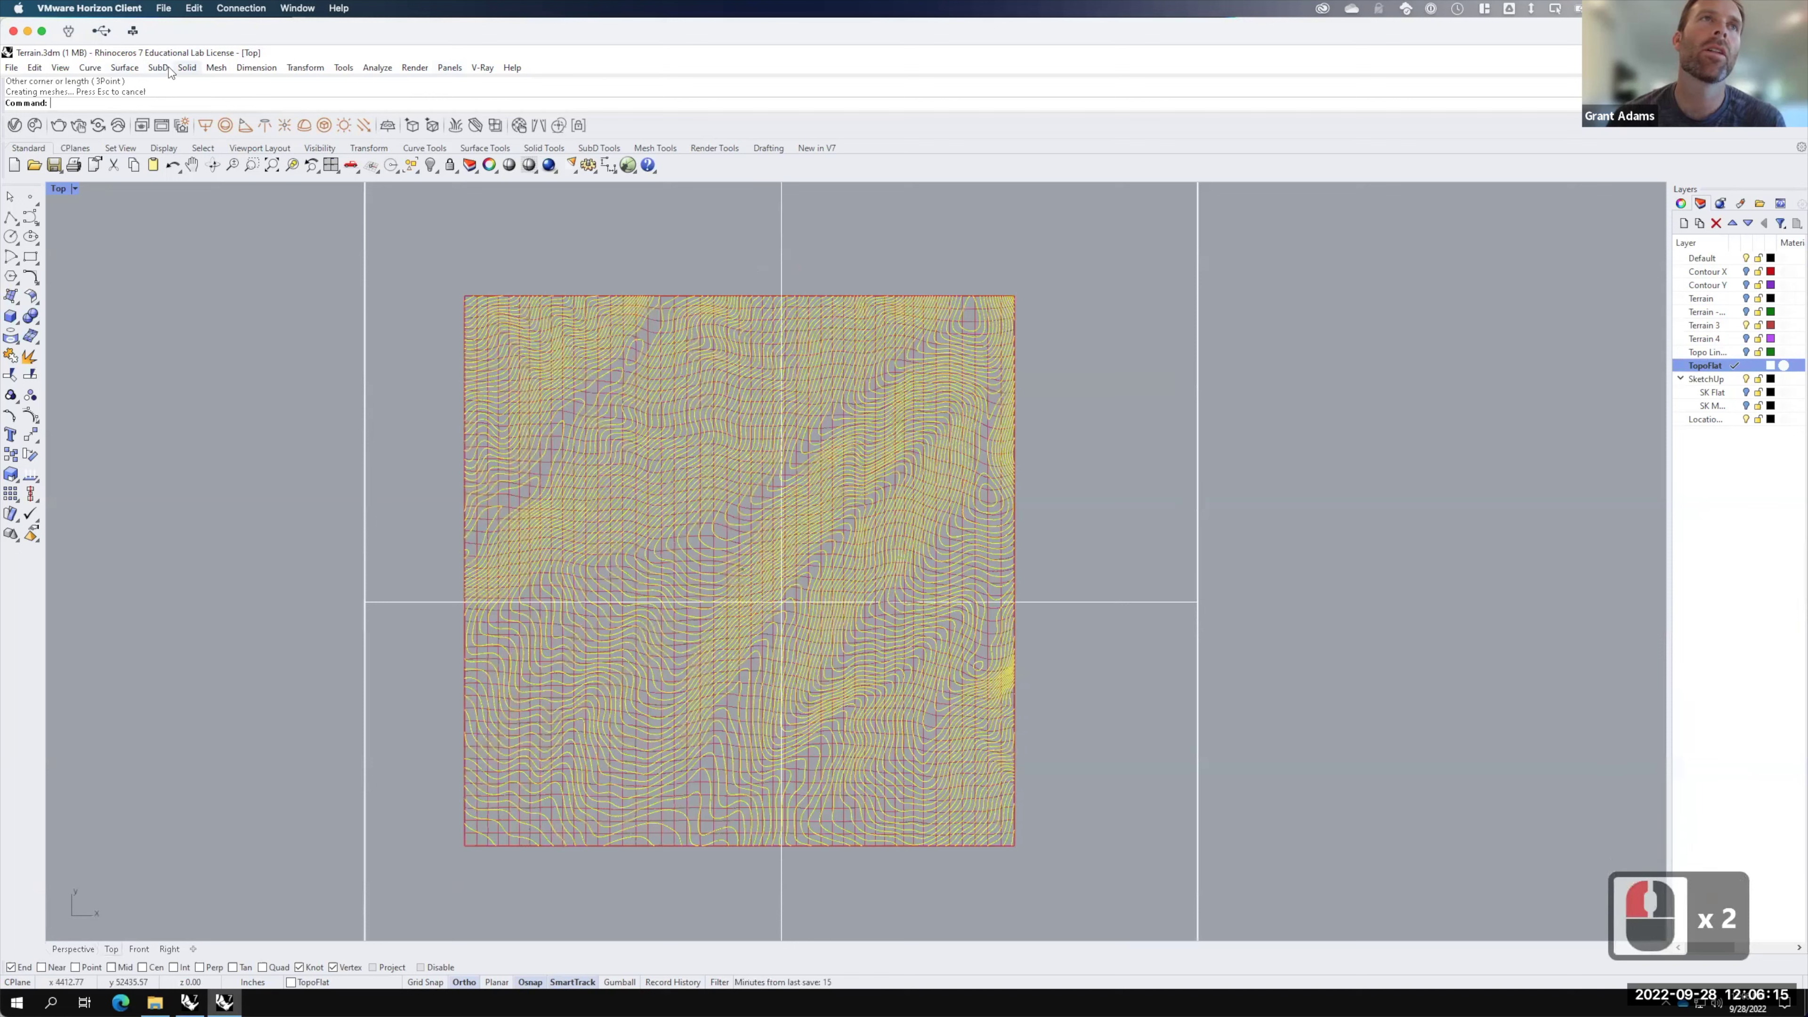
Step: Project the selected contour curves onto the flat plane with the Project command
type("project")
key("Return")
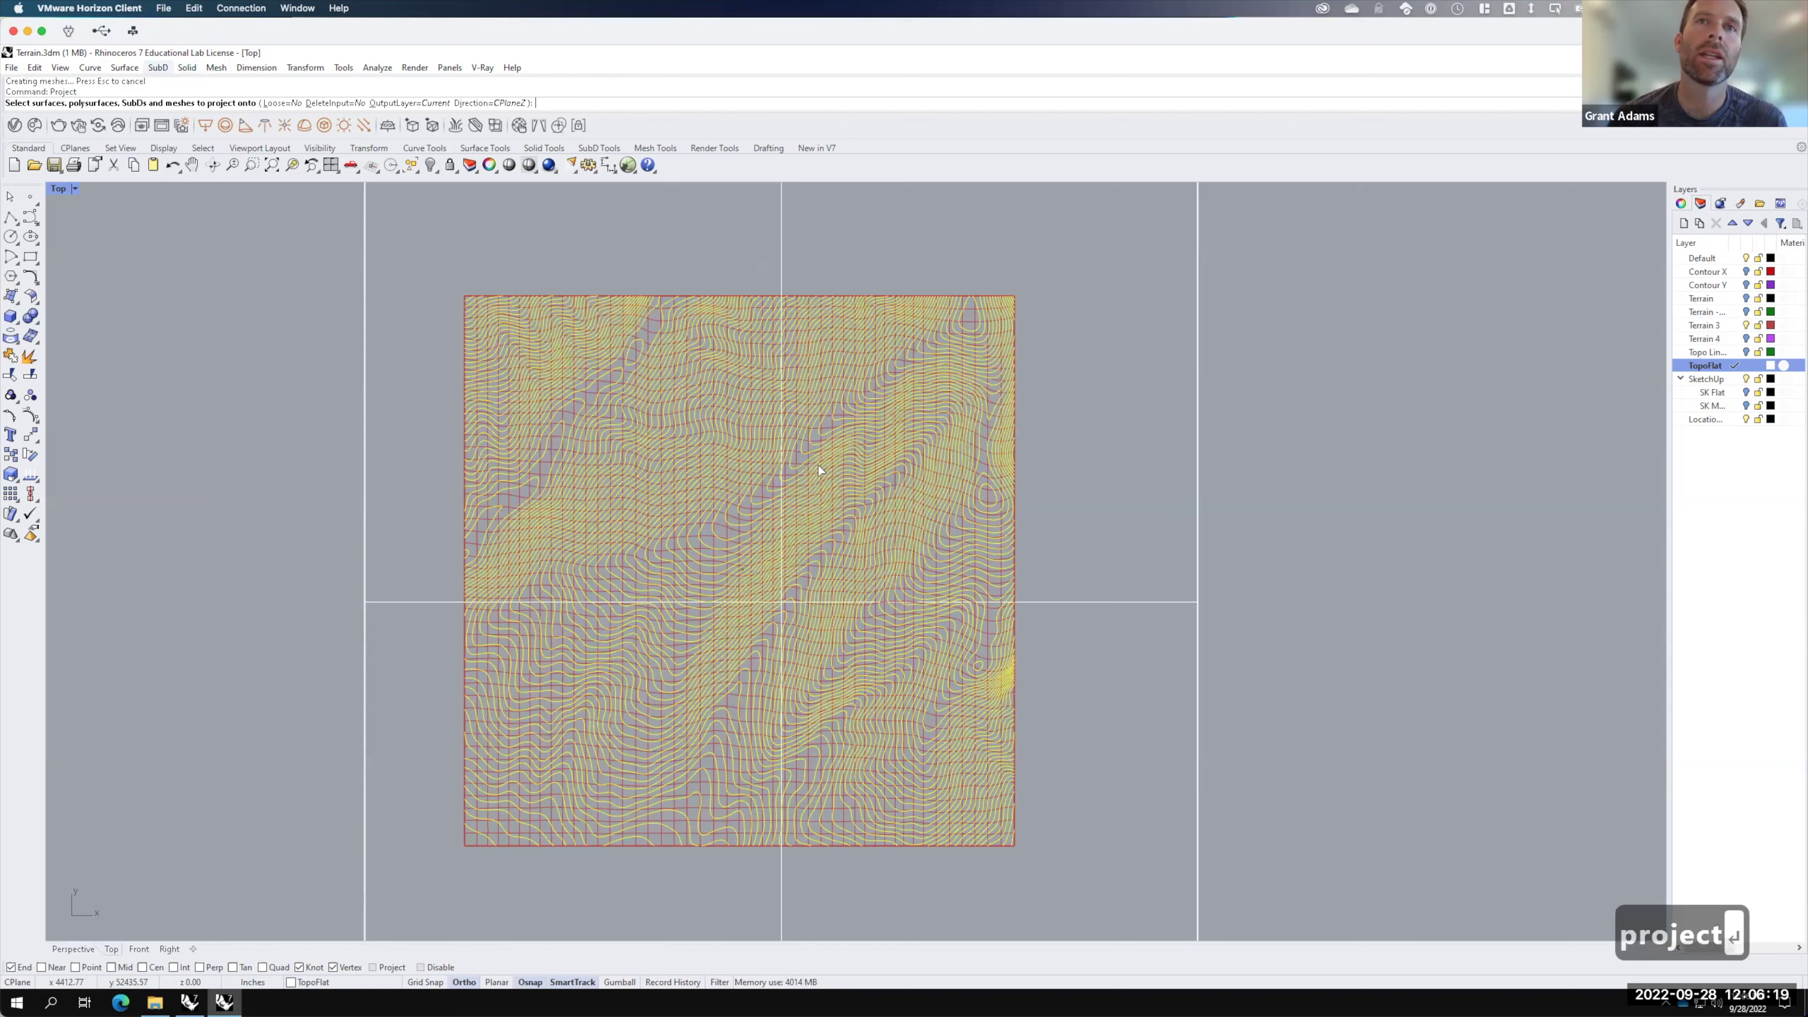
left_click(1095, 603)
left_click(1094, 602)
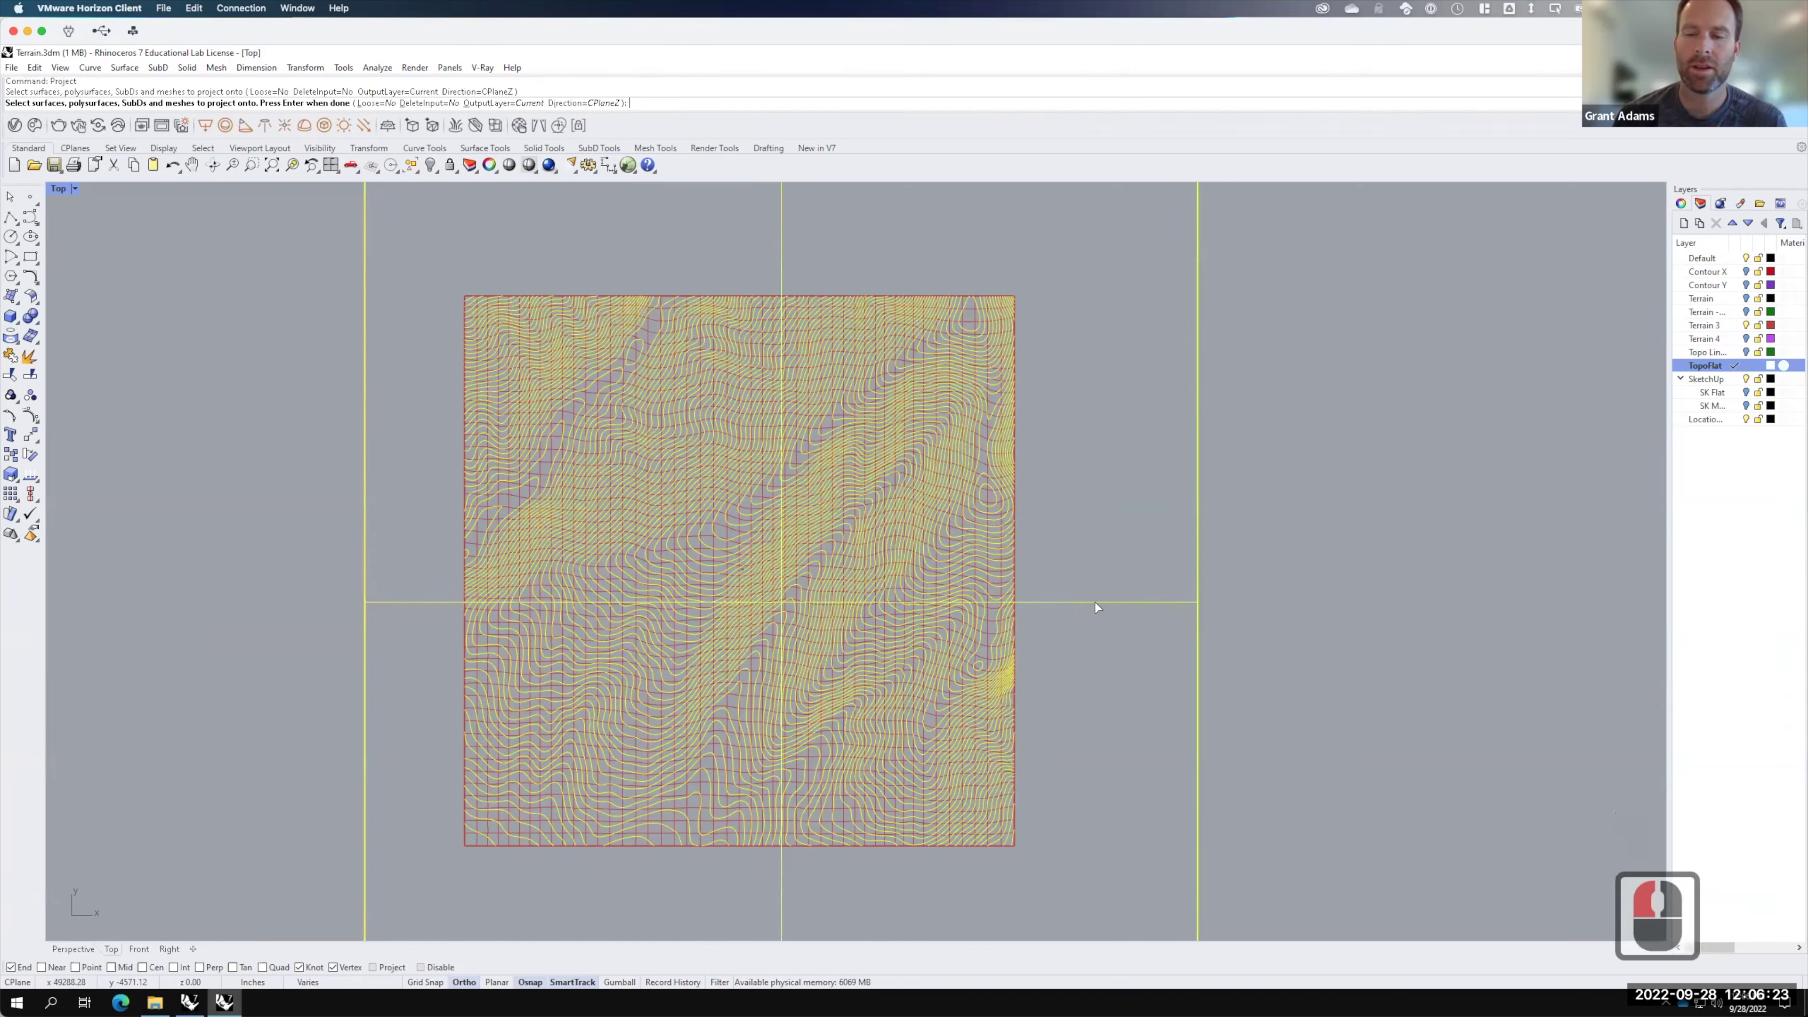
key("Return")
key("F15")
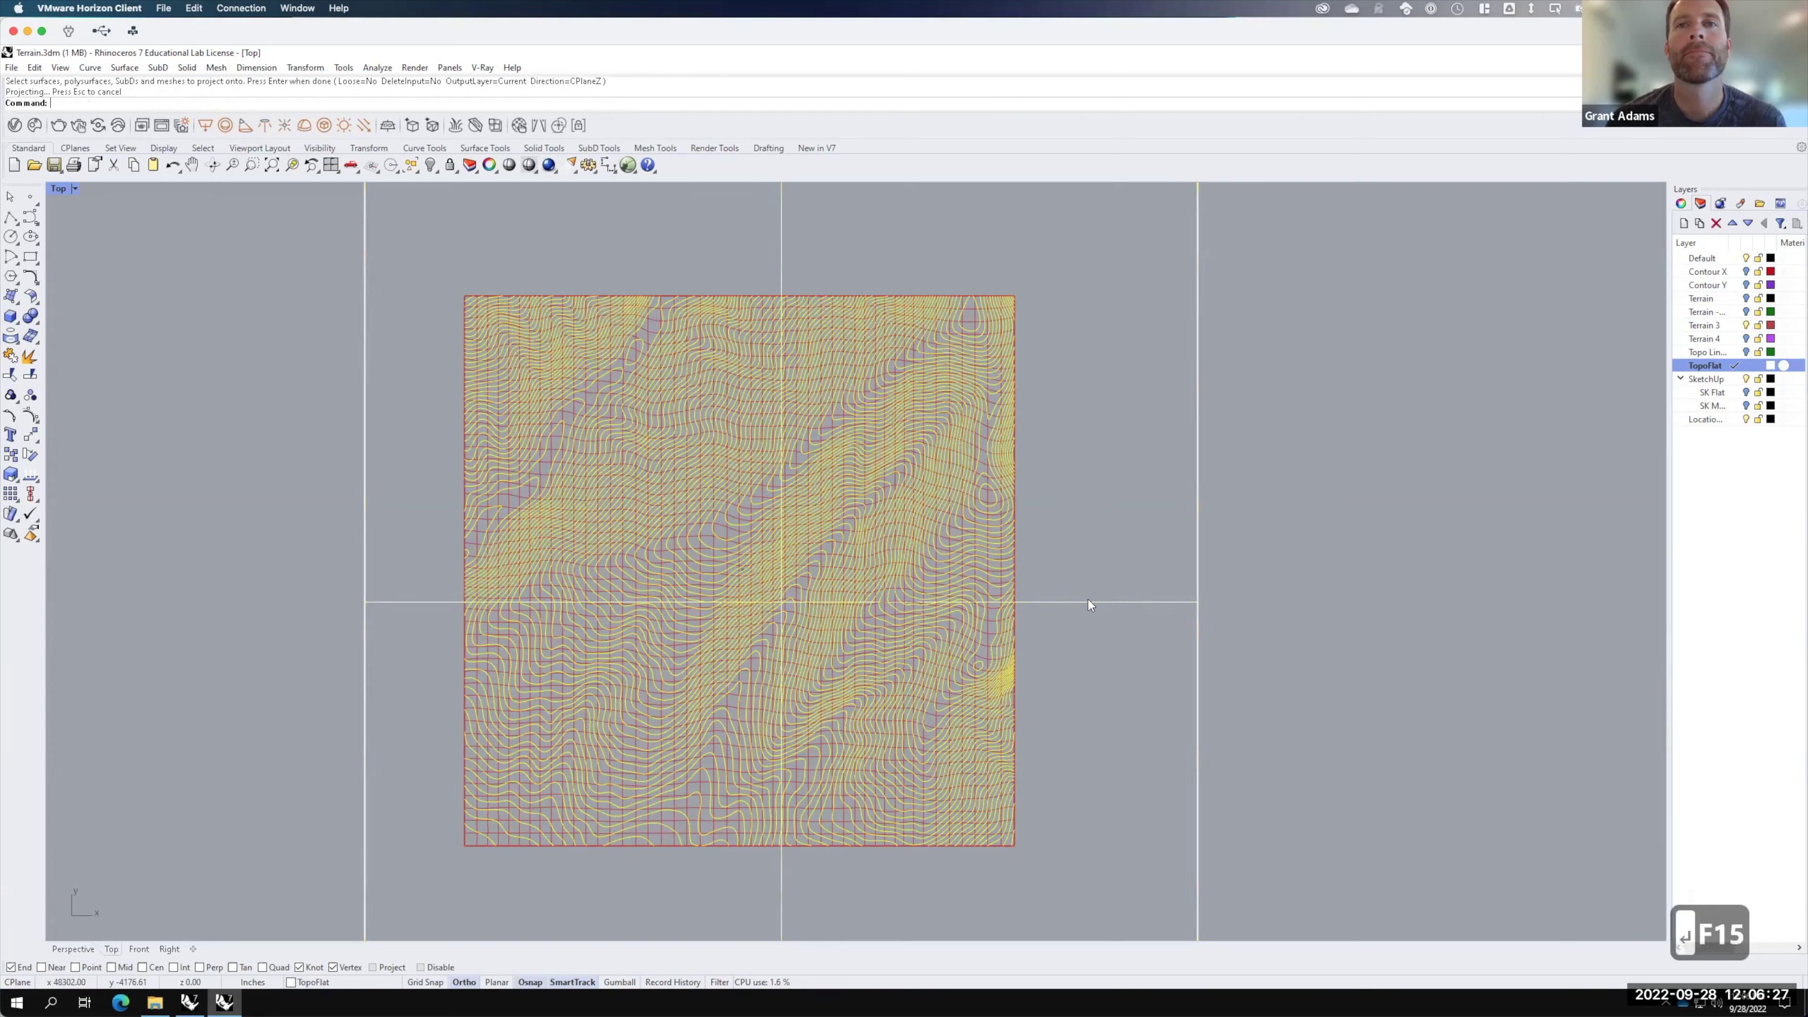
Step: Return to four viewports and Move the flattened contours to sit beside the plane
double_click(62, 188)
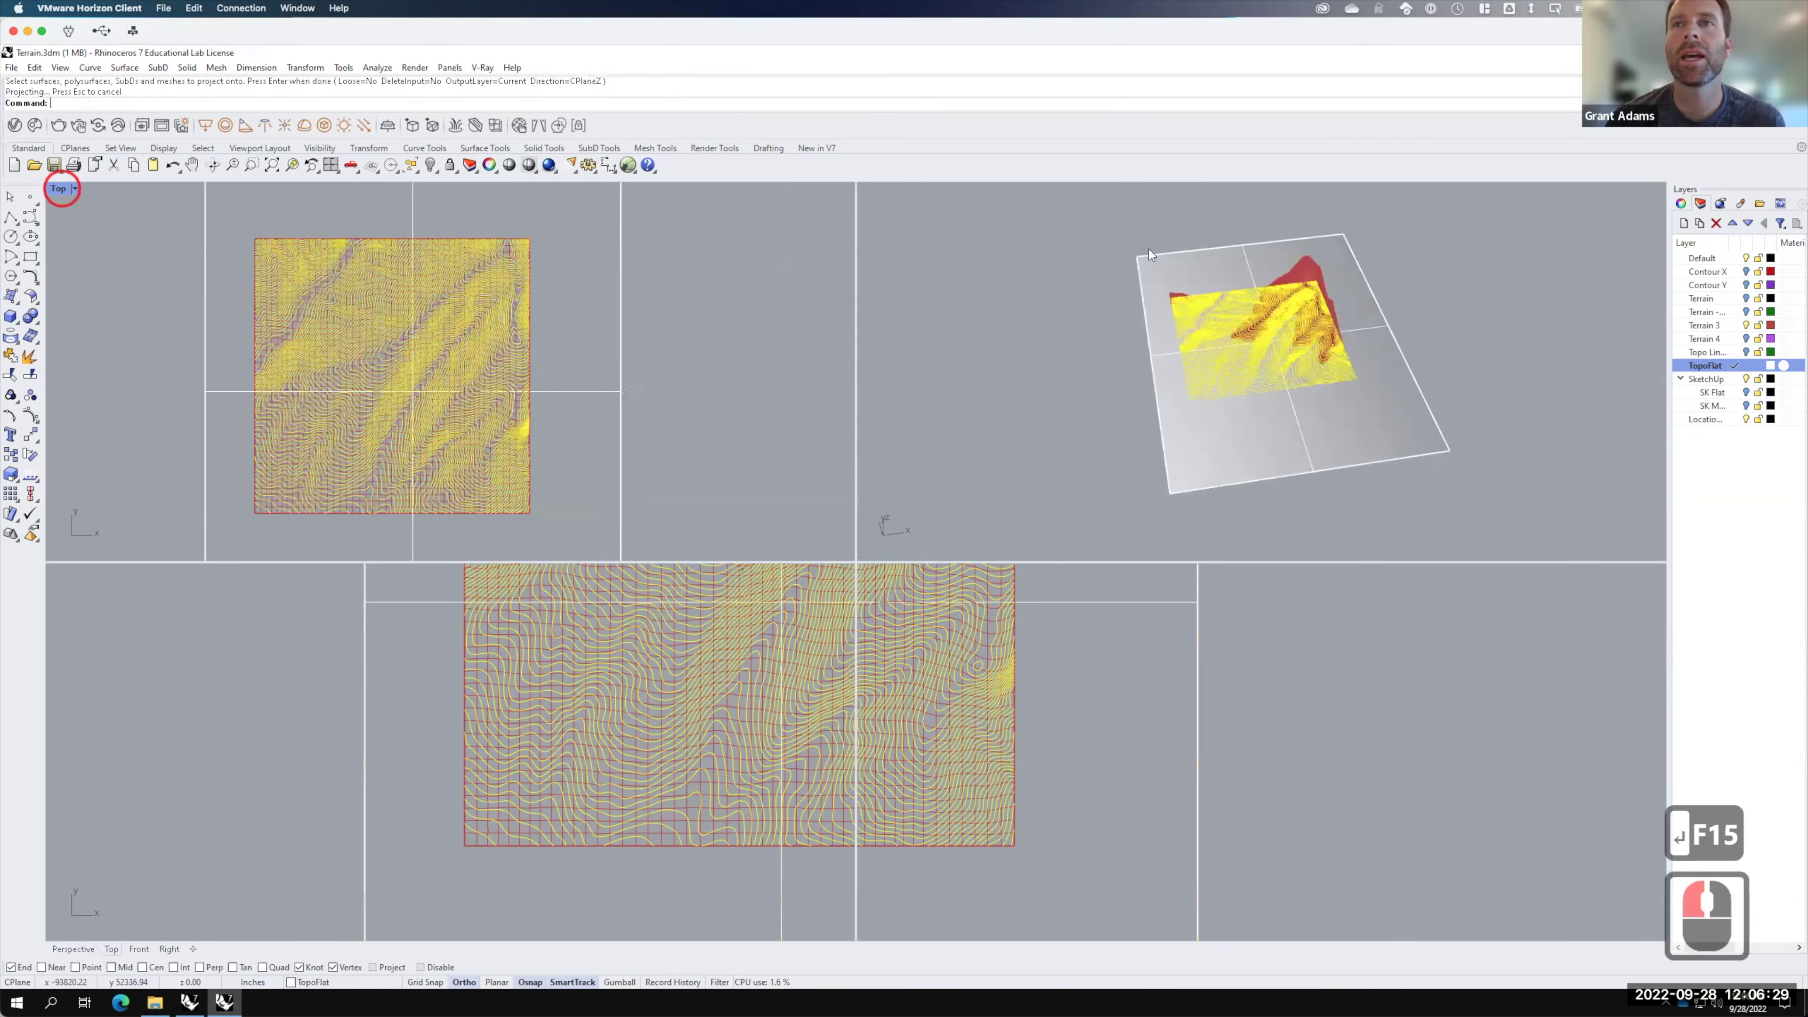
mouse_move(1365, 356)
right_mouse_down()
mouse_move(1284, 266)
mouse_move(1321, 285)
mouse_move(1338, 364)
right_mouse_up()
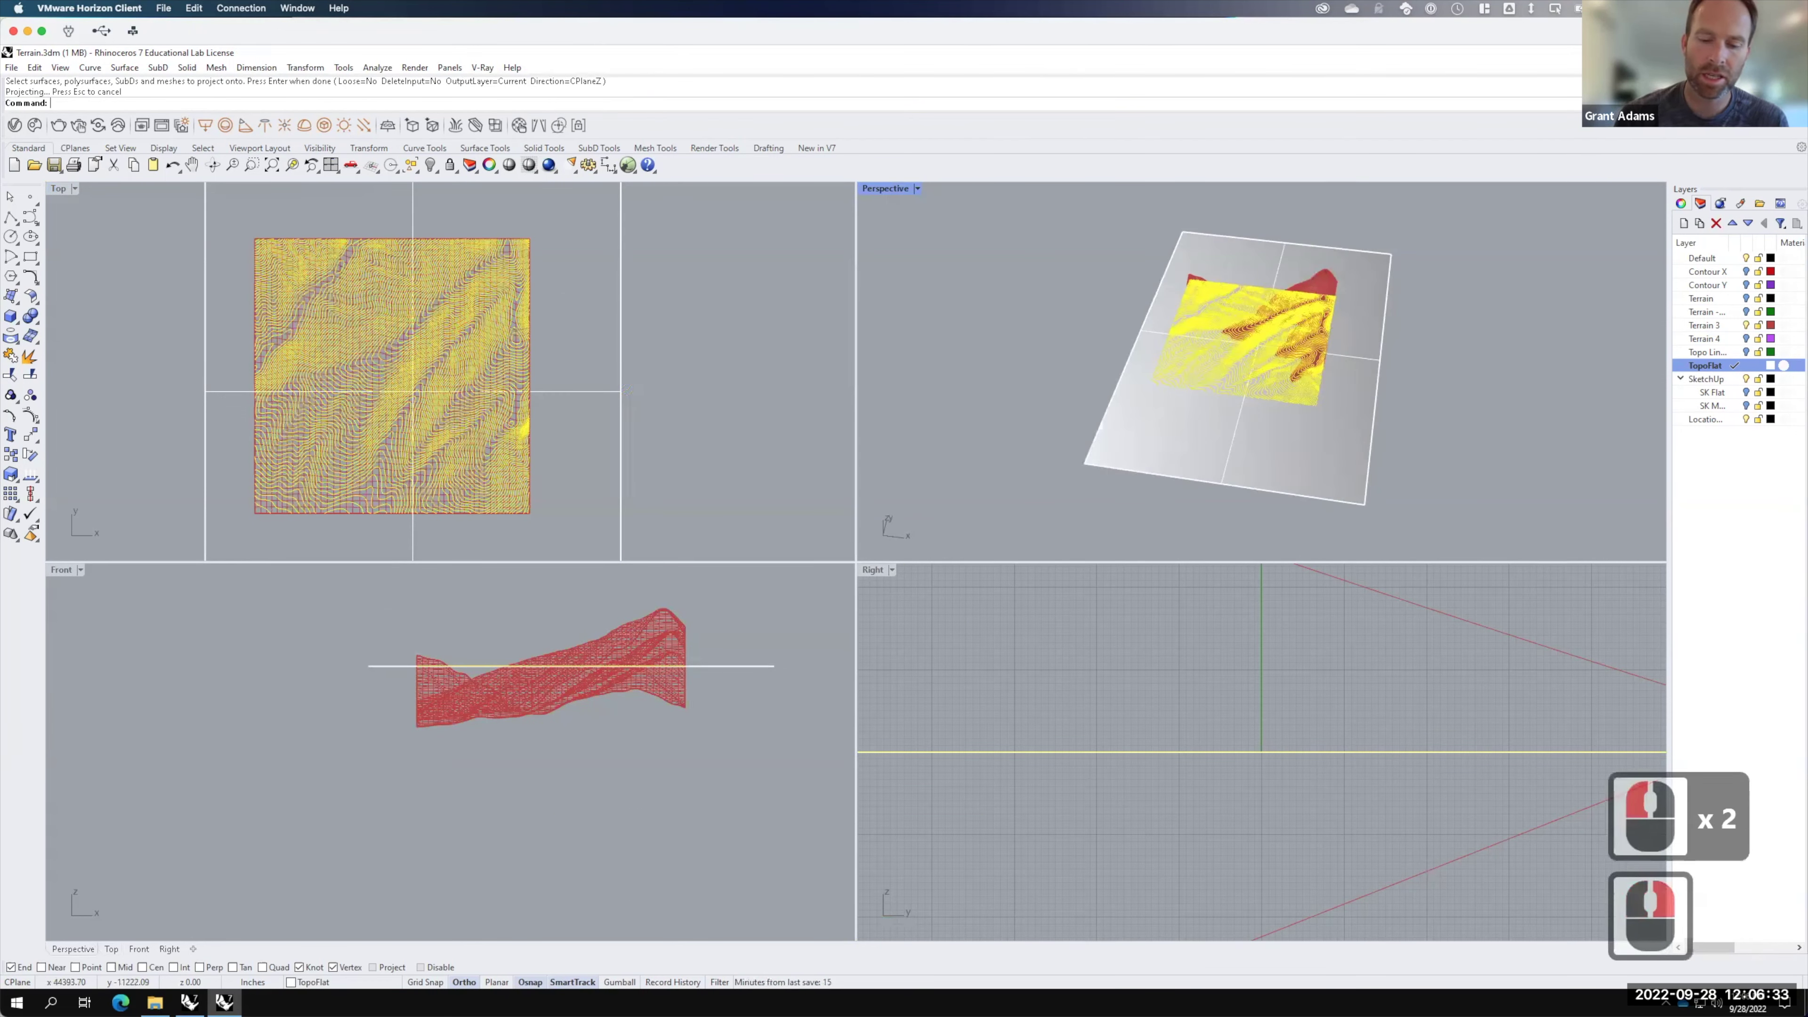
type("move")
key("Return")
left_click(1274, 531)
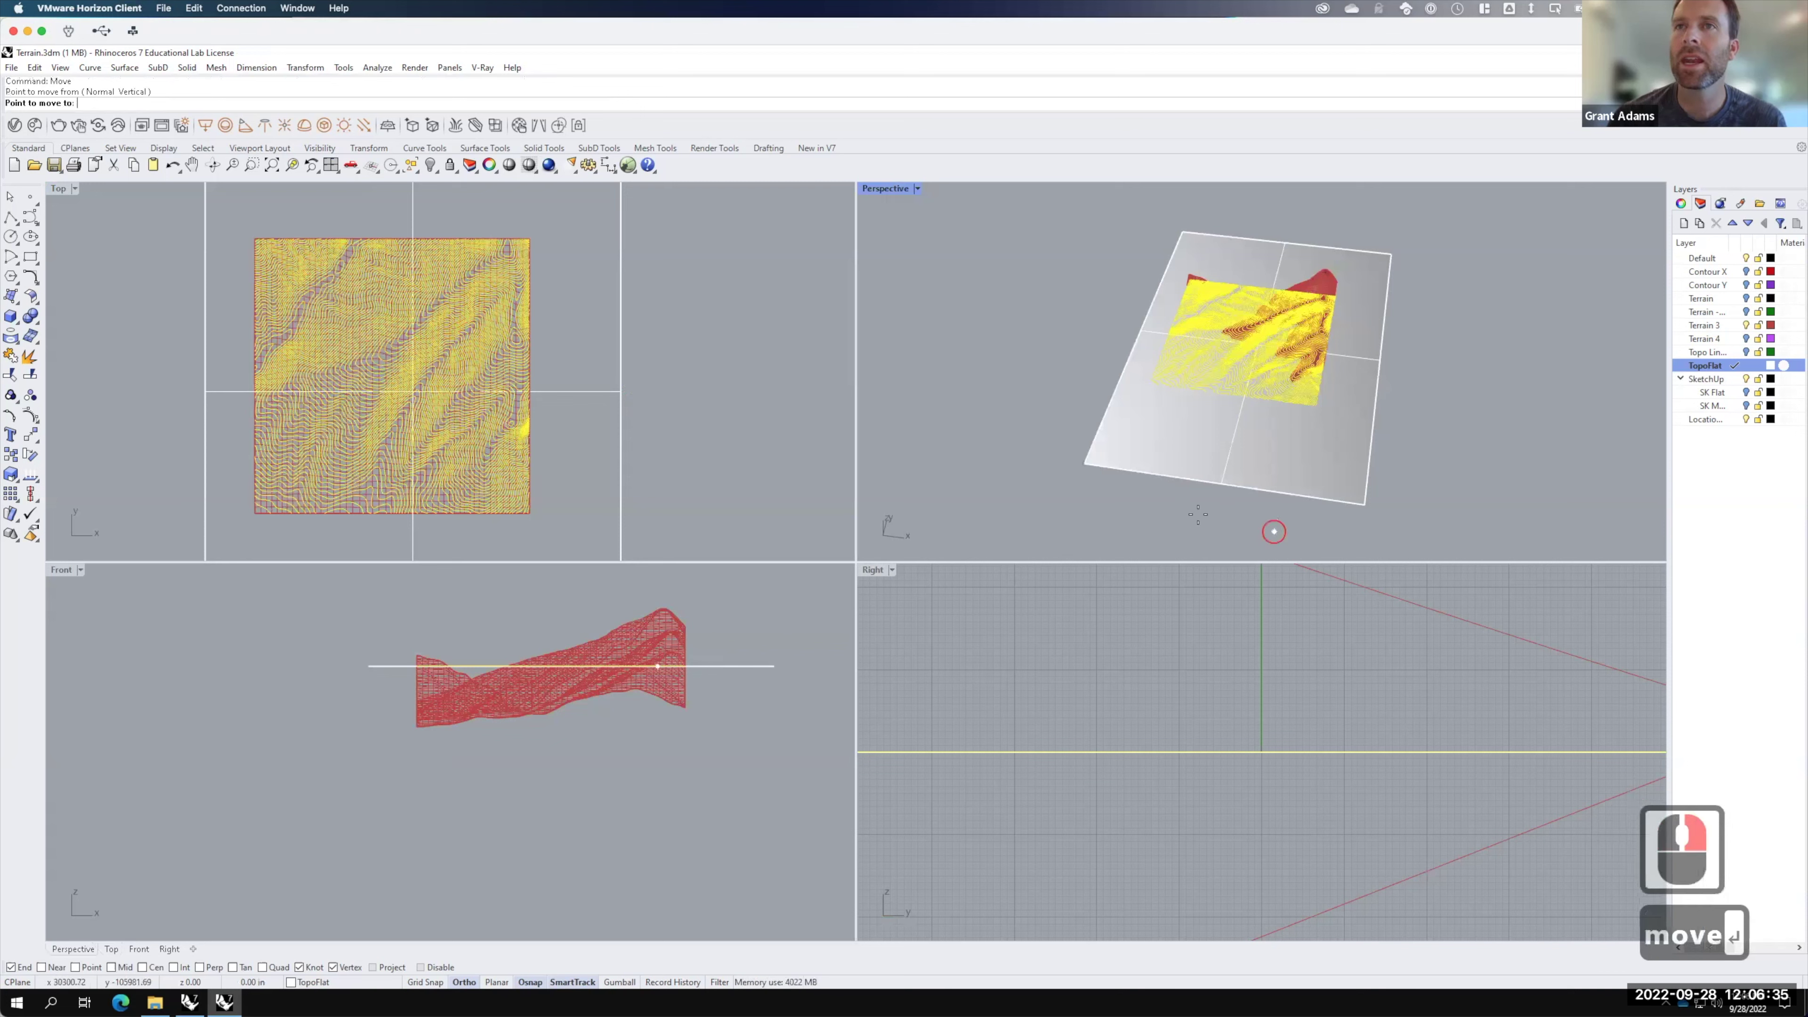
left_click(1011, 473)
key("Escape")
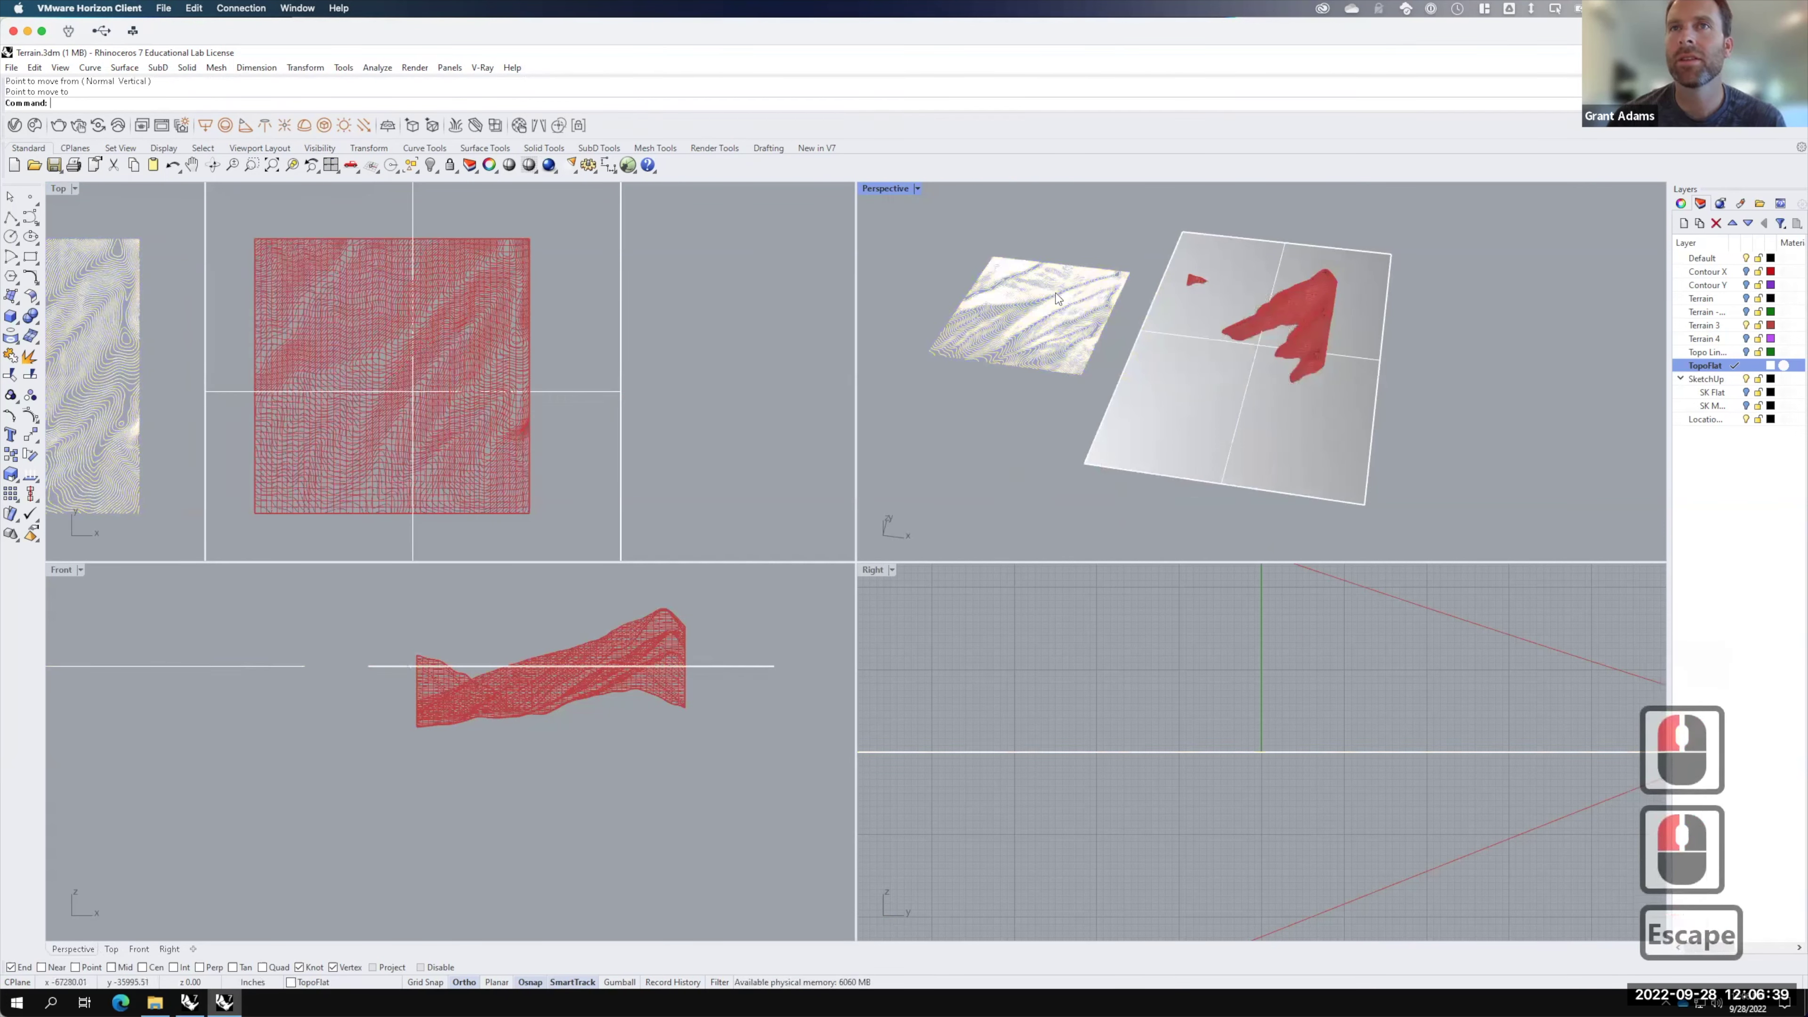
Step: Window-select all 145 flattened contour curves
scroll(1032, 292, "up", 5)
right_click_drag(1057, 413, 1240, 312)
scroll(1240, 311, "down", 2)
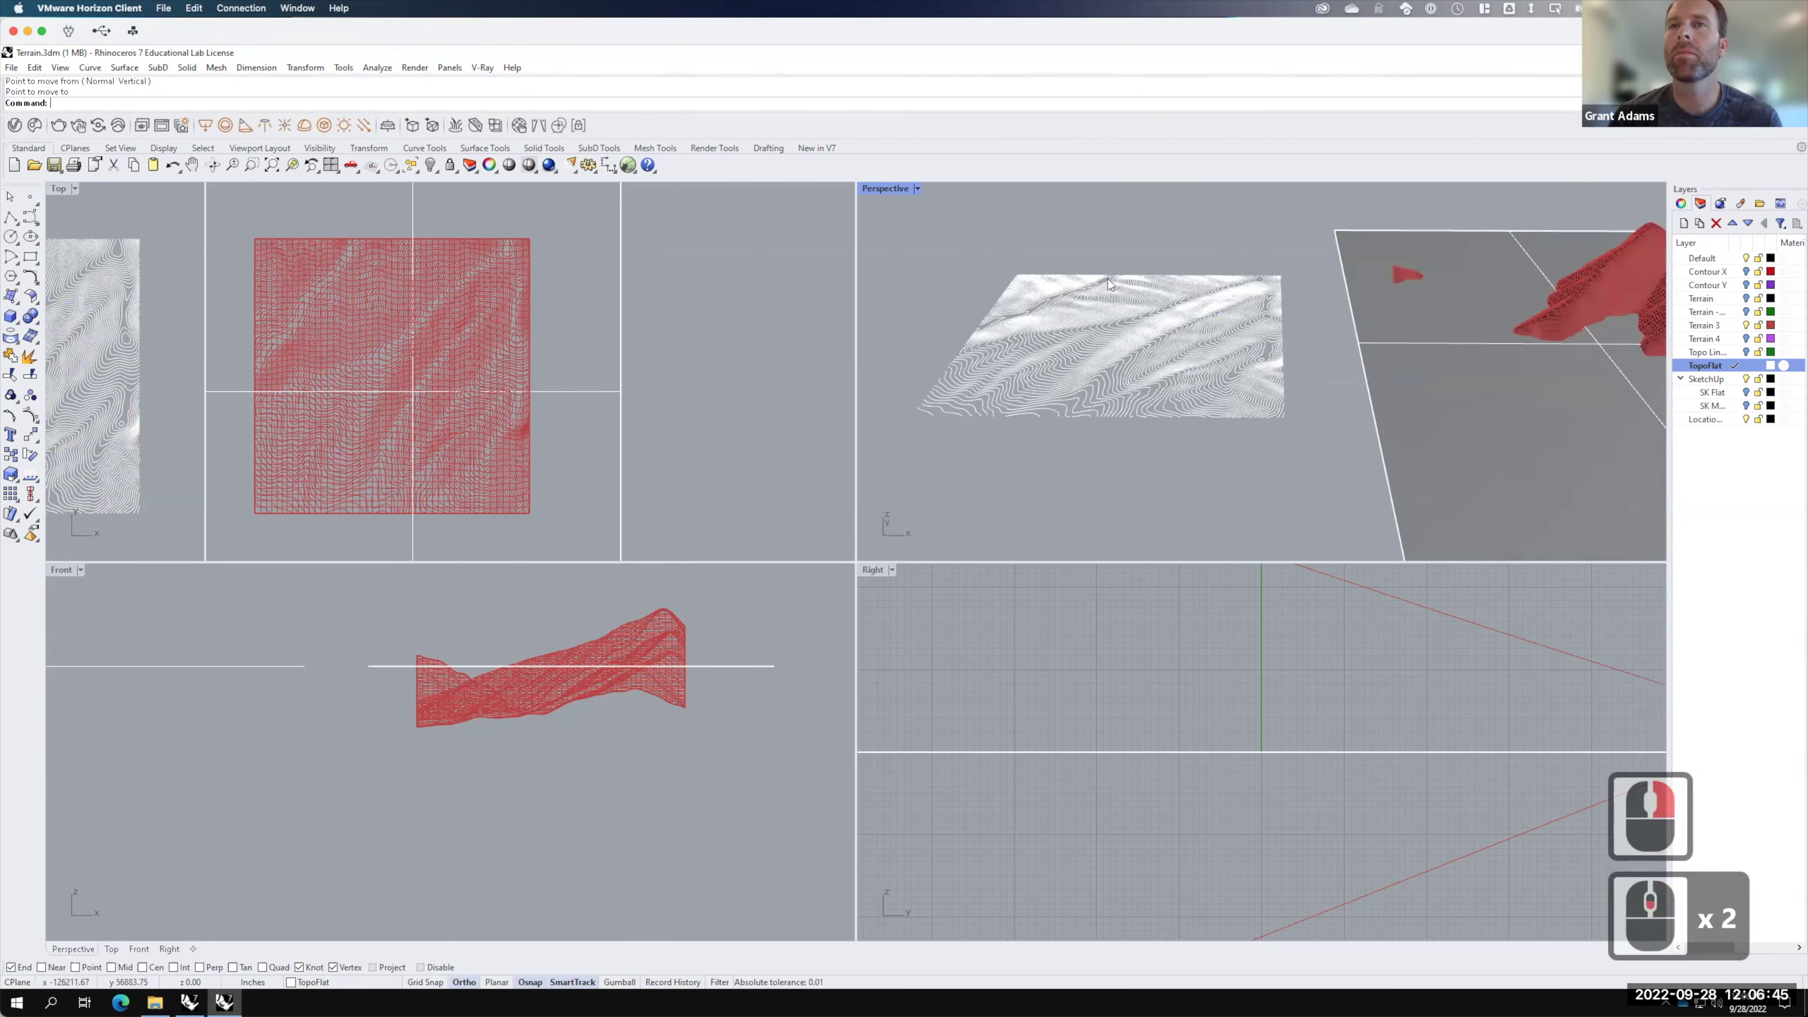
scroll(1107, 279, "up", 4)
scroll(1118, 259, "down", 2)
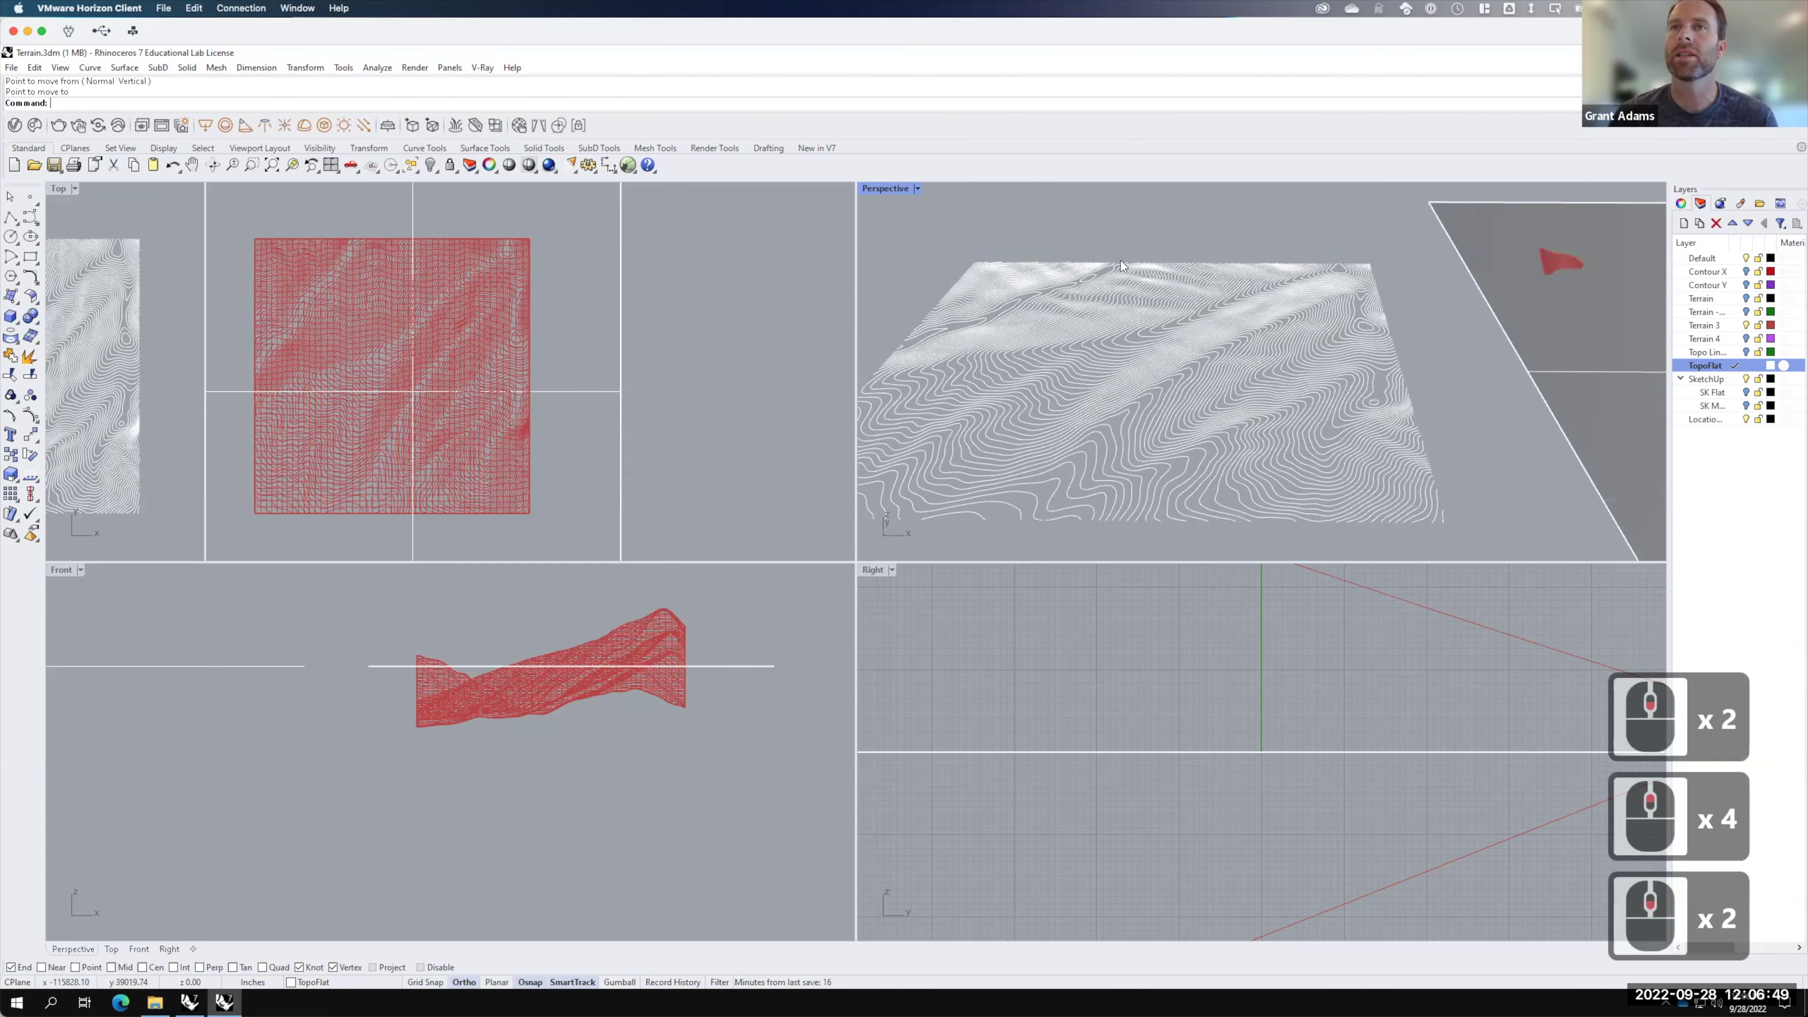
scroll(1032, 246, "down", 2)
left_click_drag(911, 221, 1313, 512)
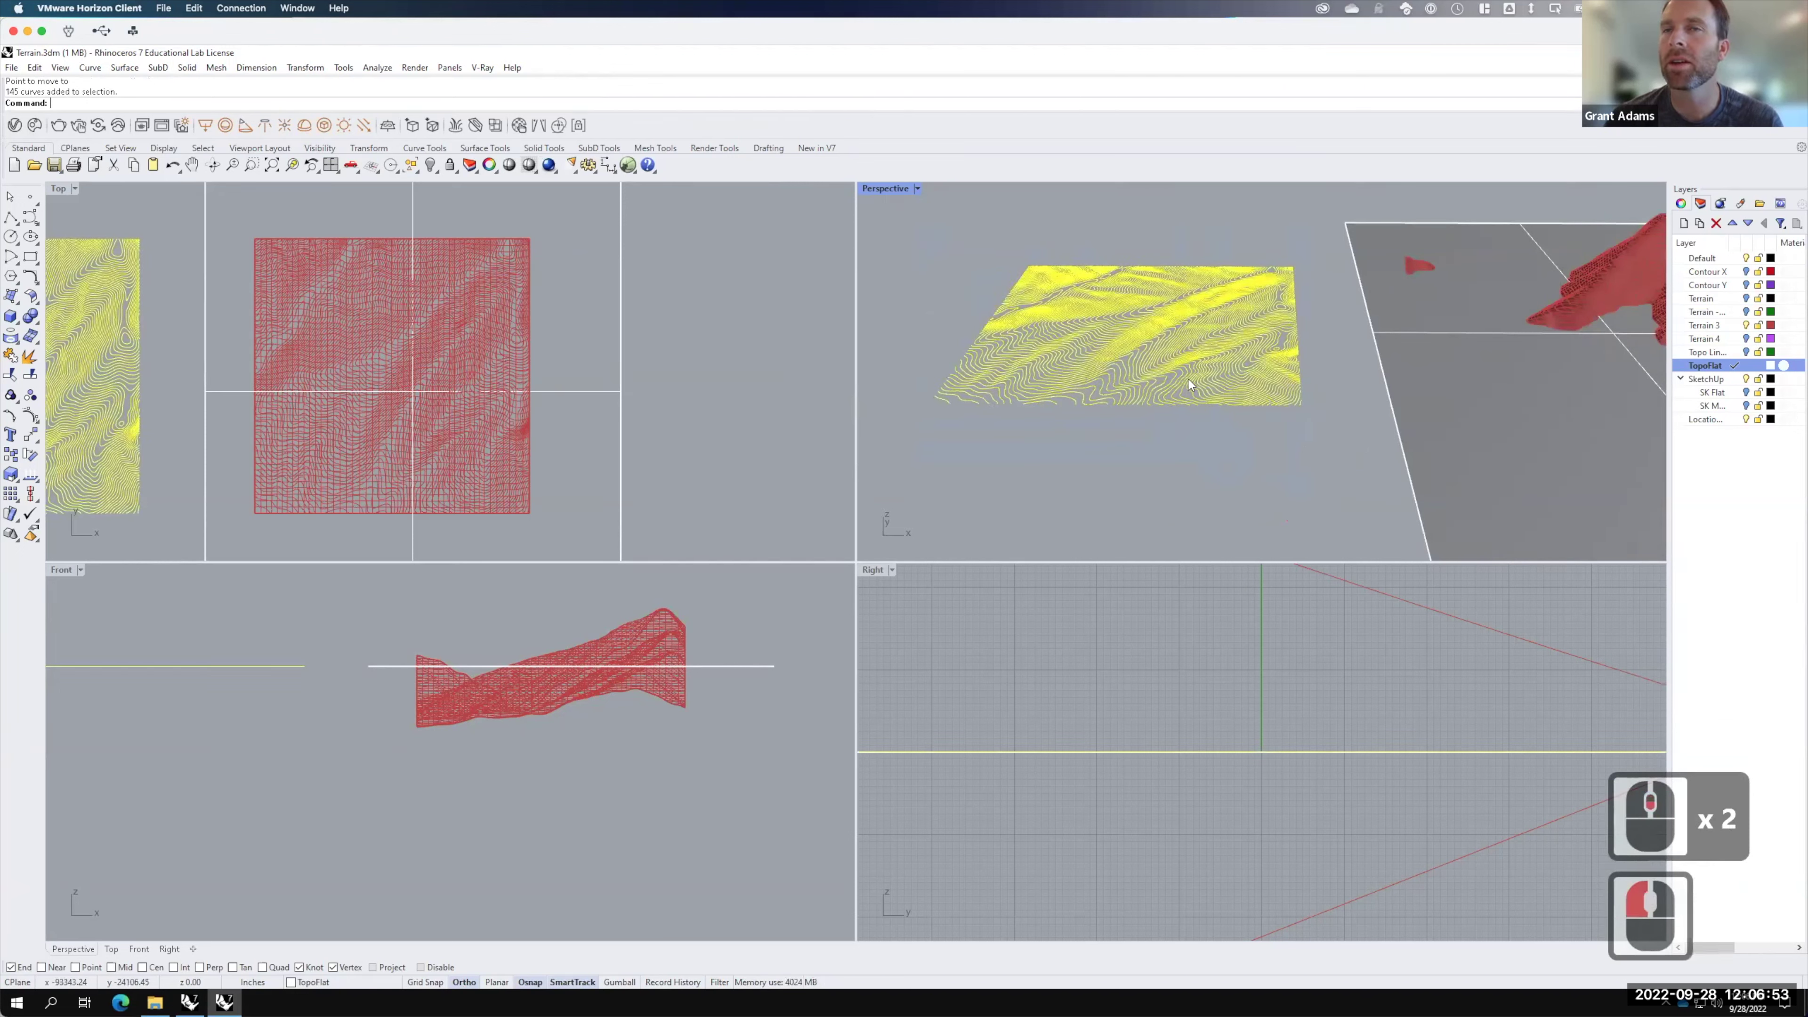
left_click(13, 67)
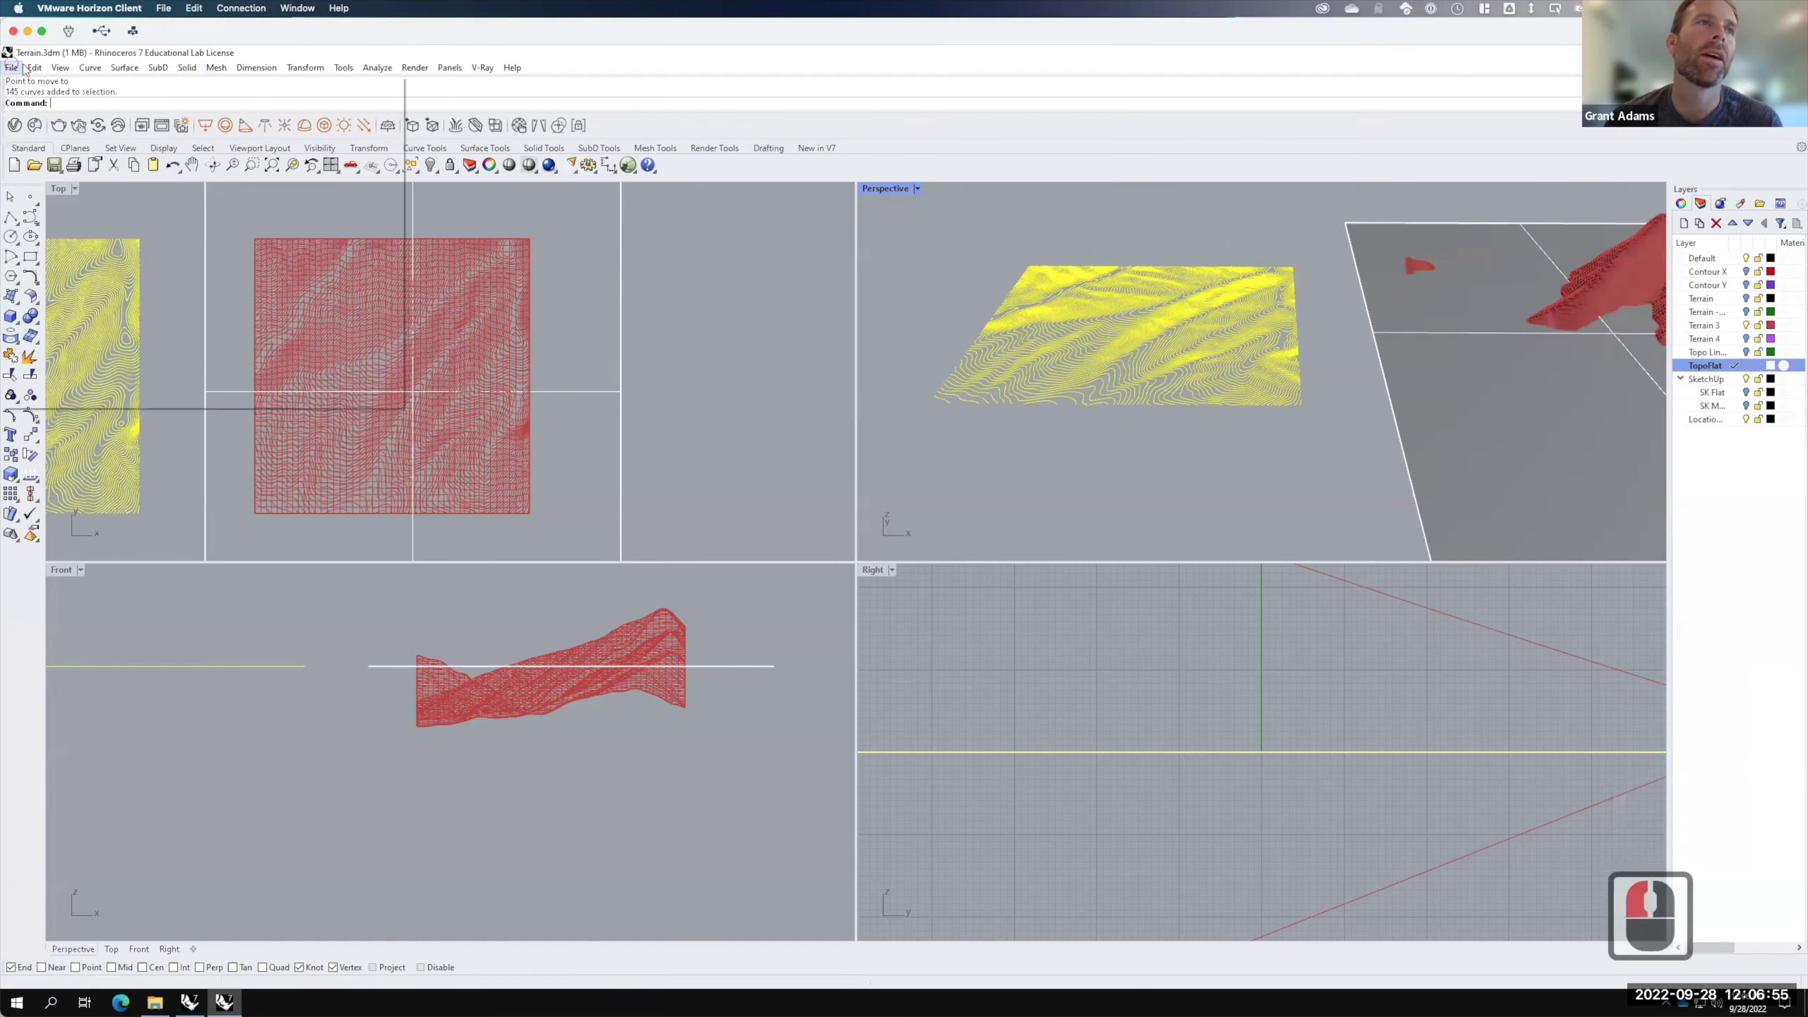
Step: Start exporting the selected flat contours as AutoCAD Drawing (*.dwg), then cancel the export
left_click(57, 265)
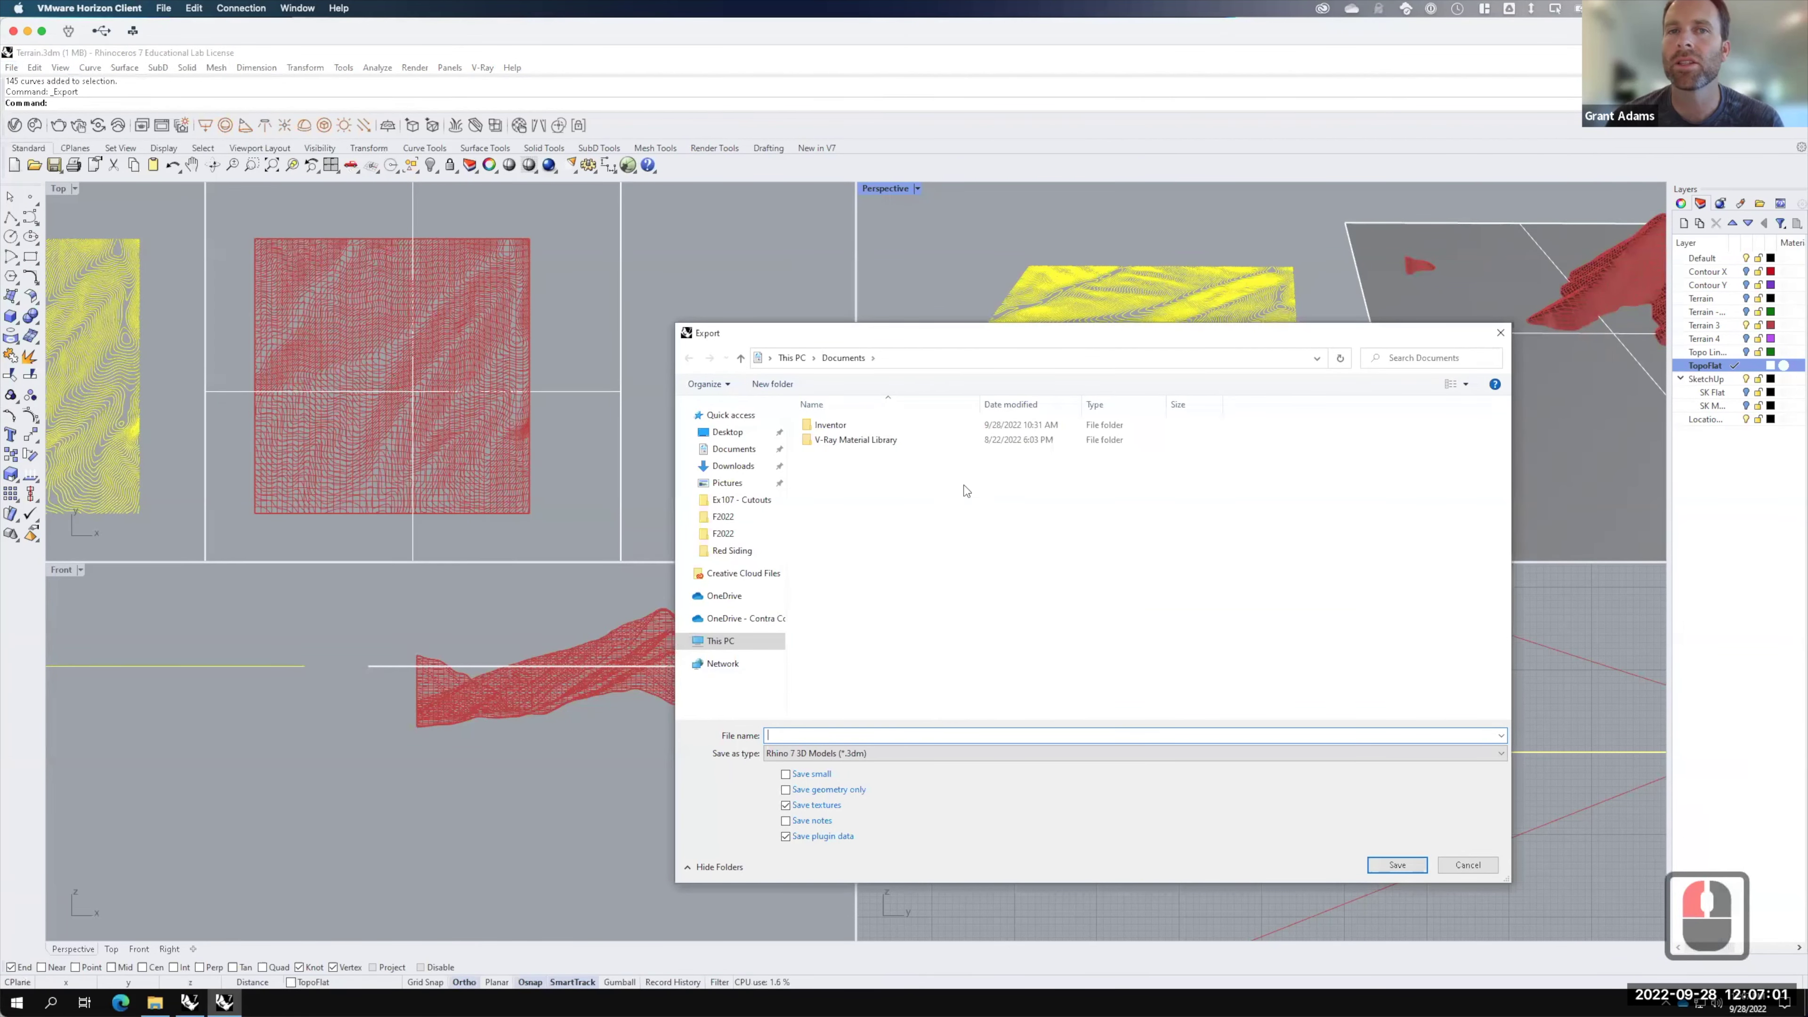
left_click(788, 755)
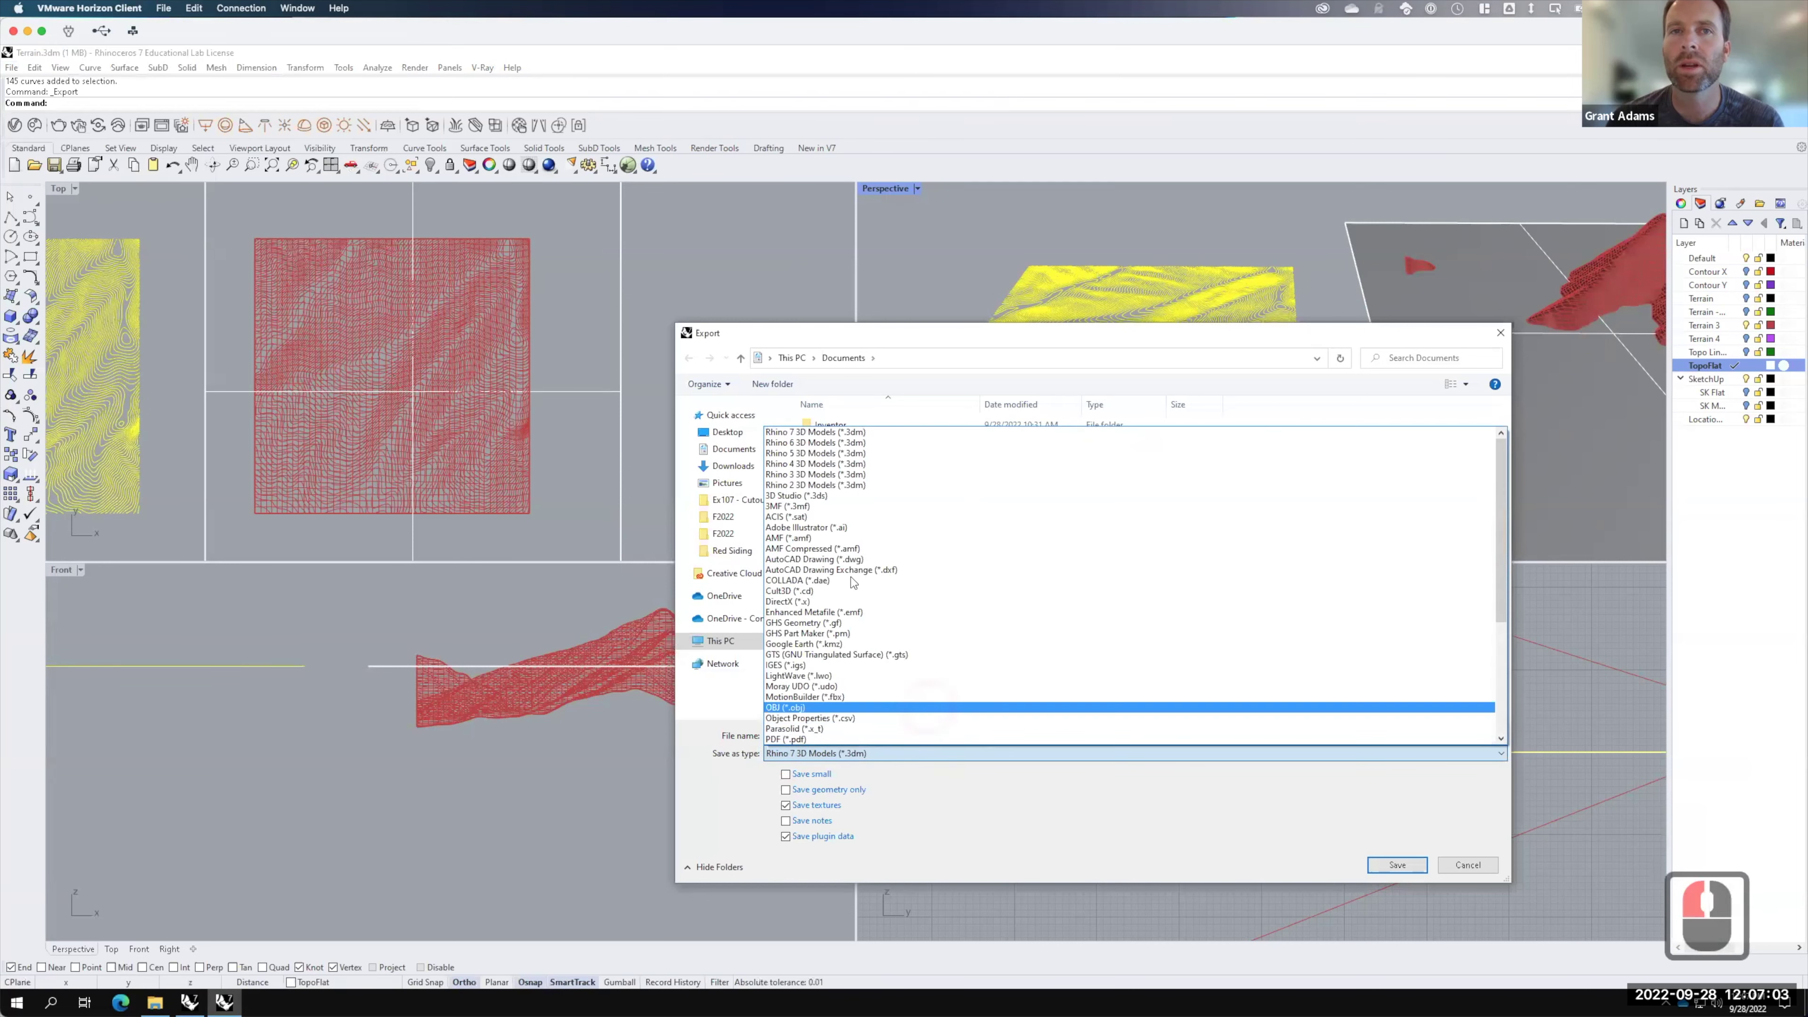
left_click(838, 561)
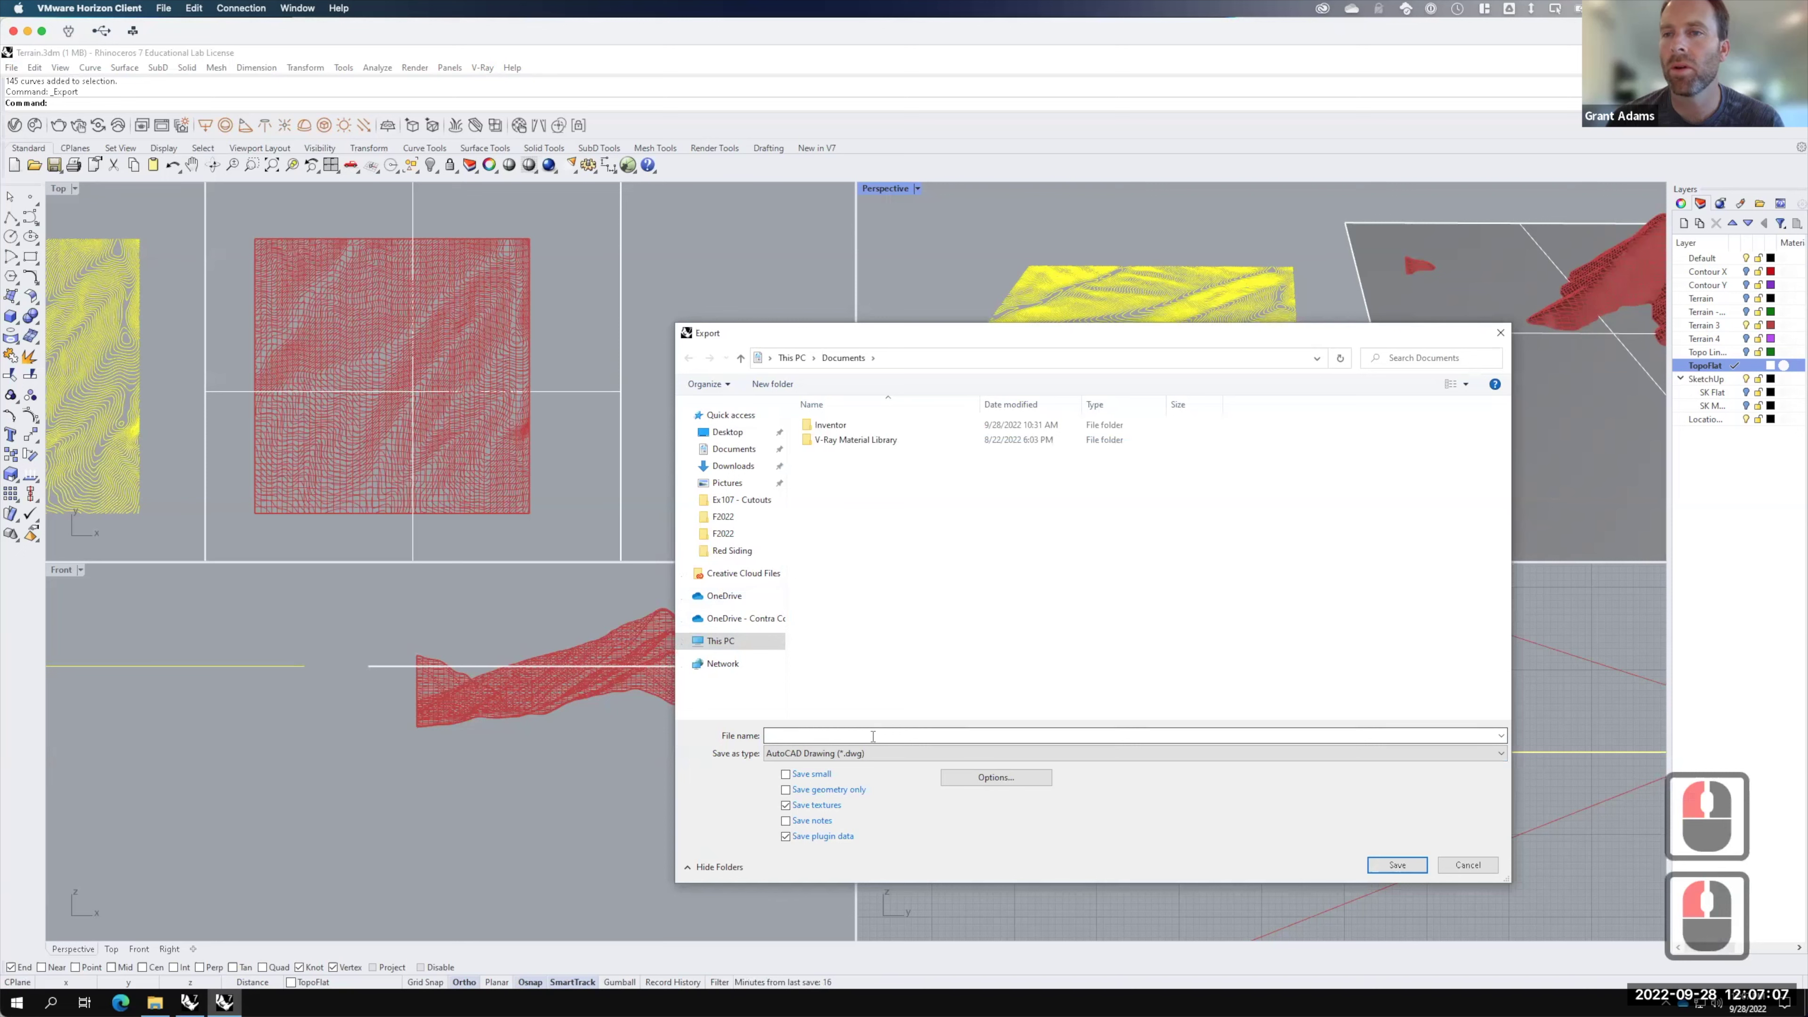
left_click(1475, 866)
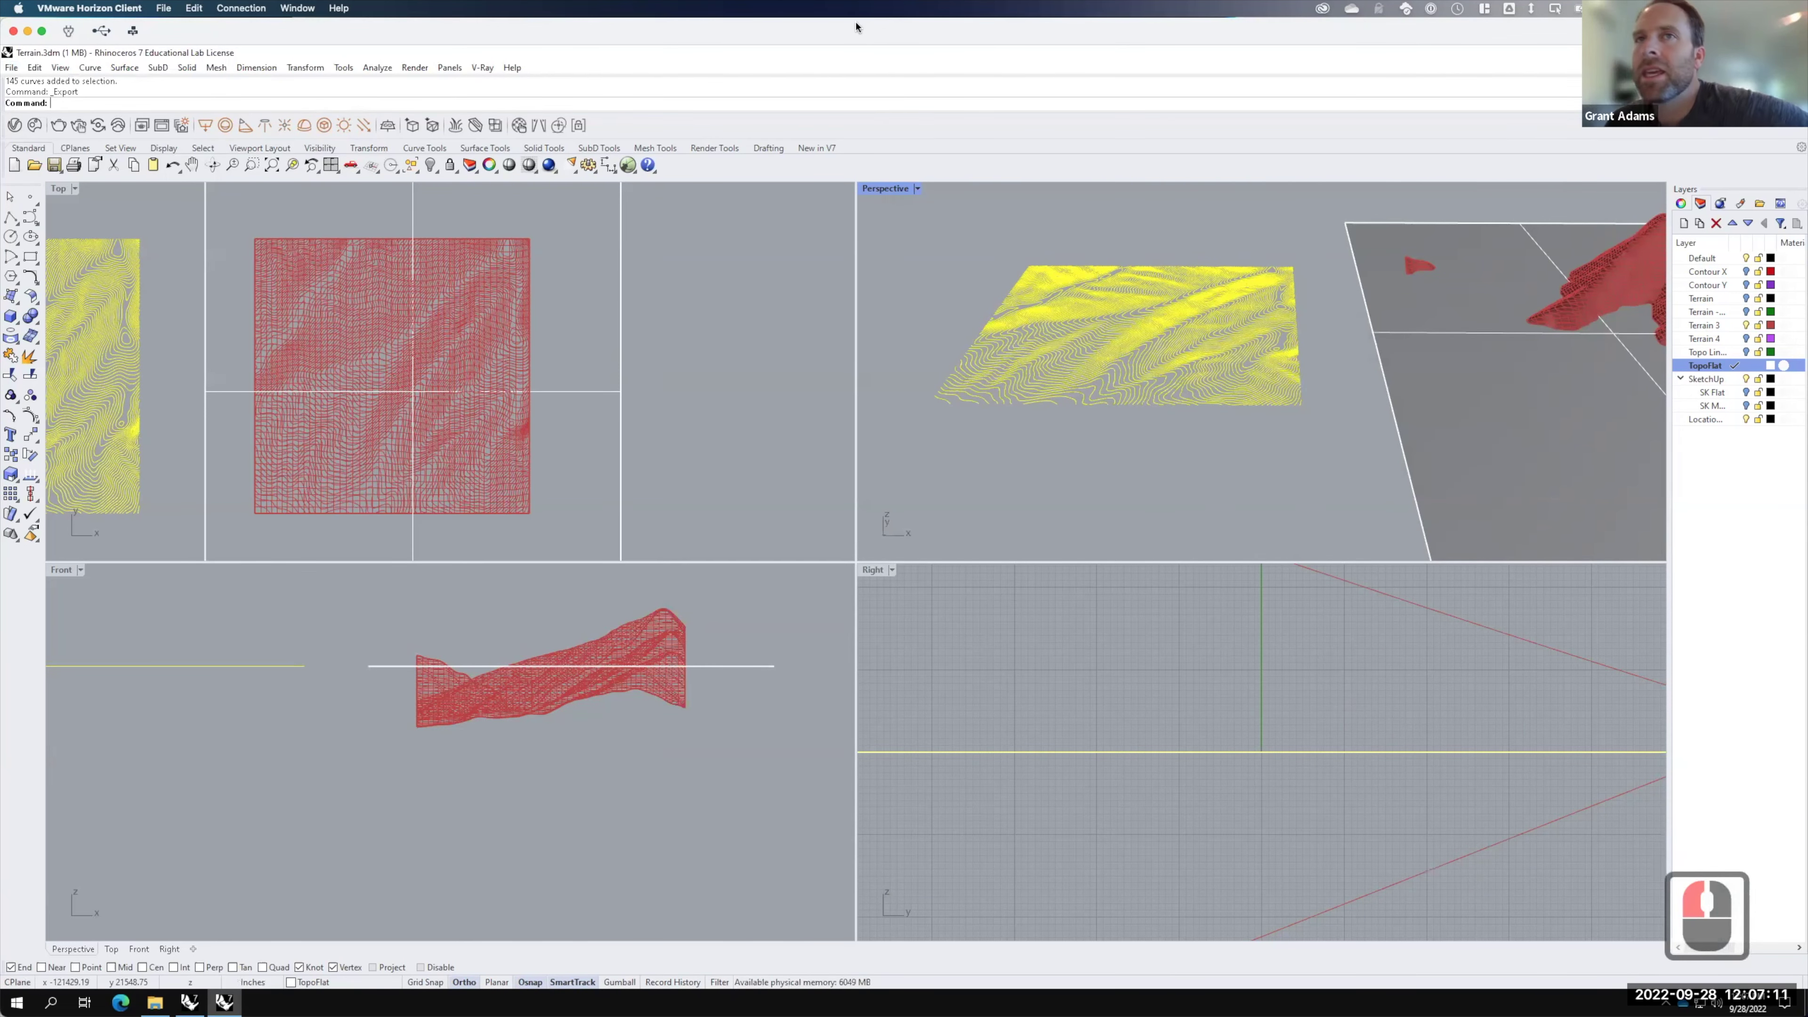
Step: Delete the flat plane lying under the red terrain
scroll(1372, 473, "up", 1)
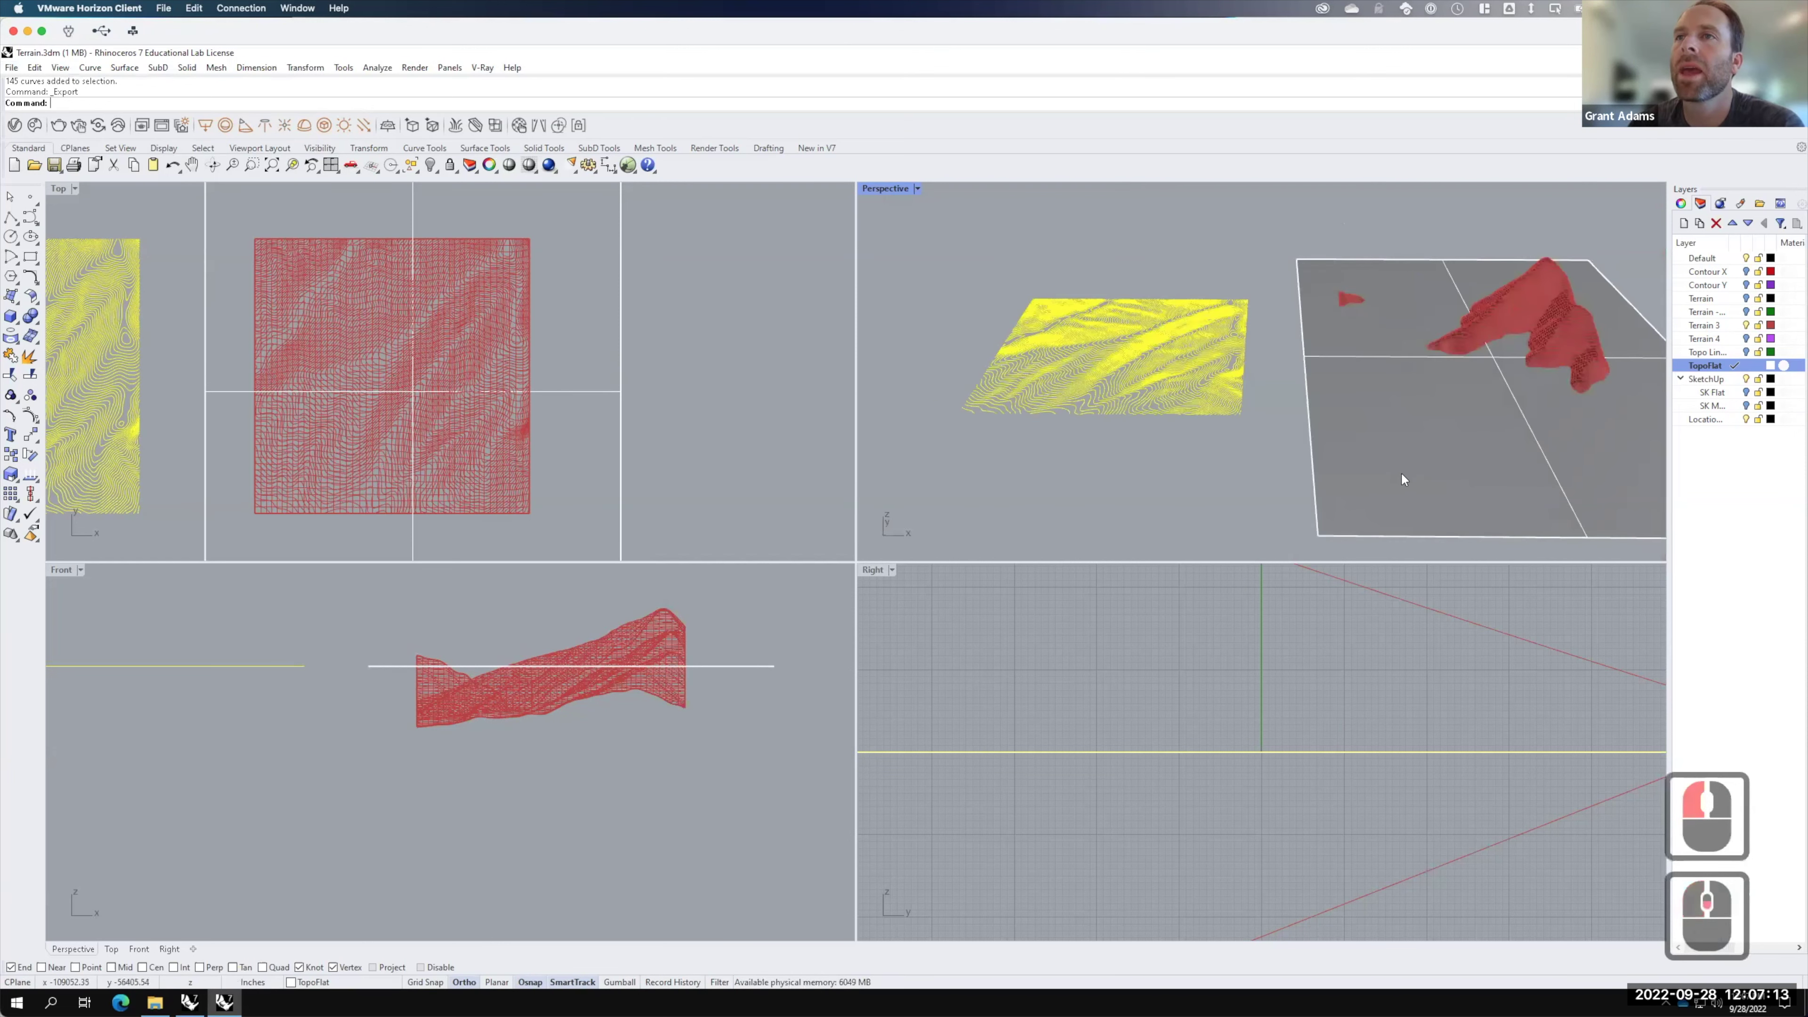
scroll(1533, 529, "up", 1)
left_click(1534, 525)
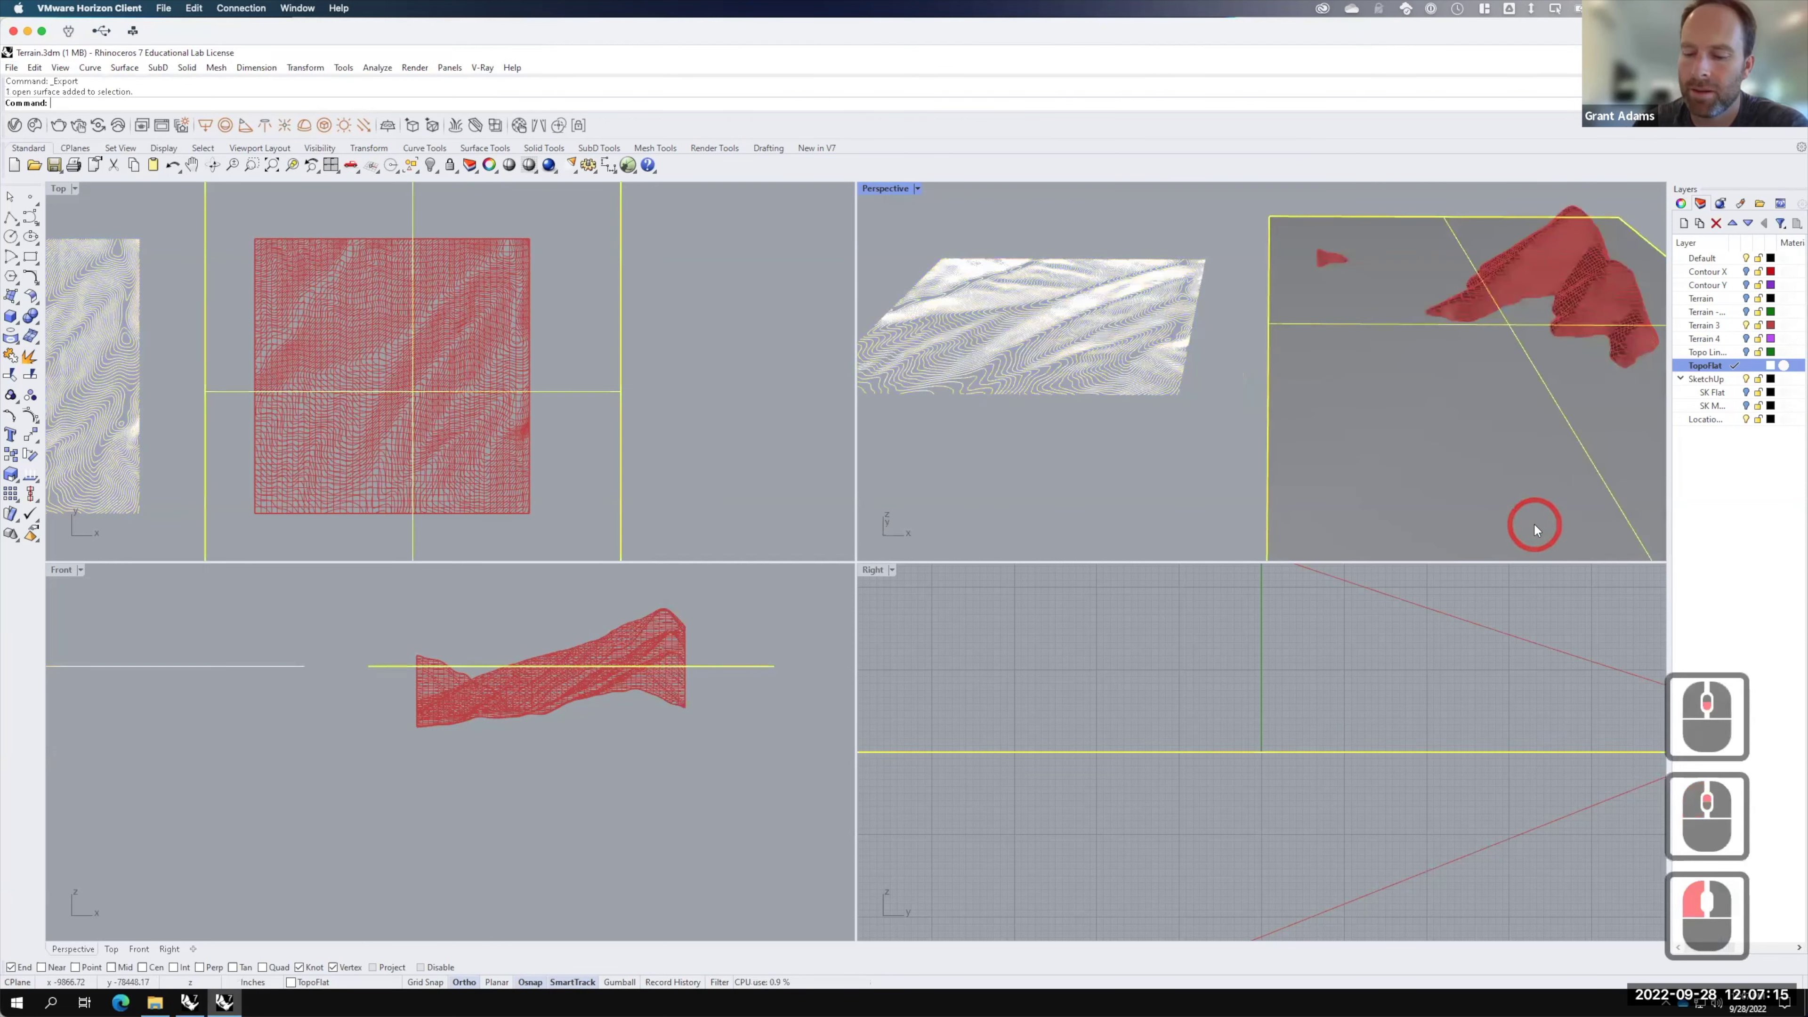
key("Delete")
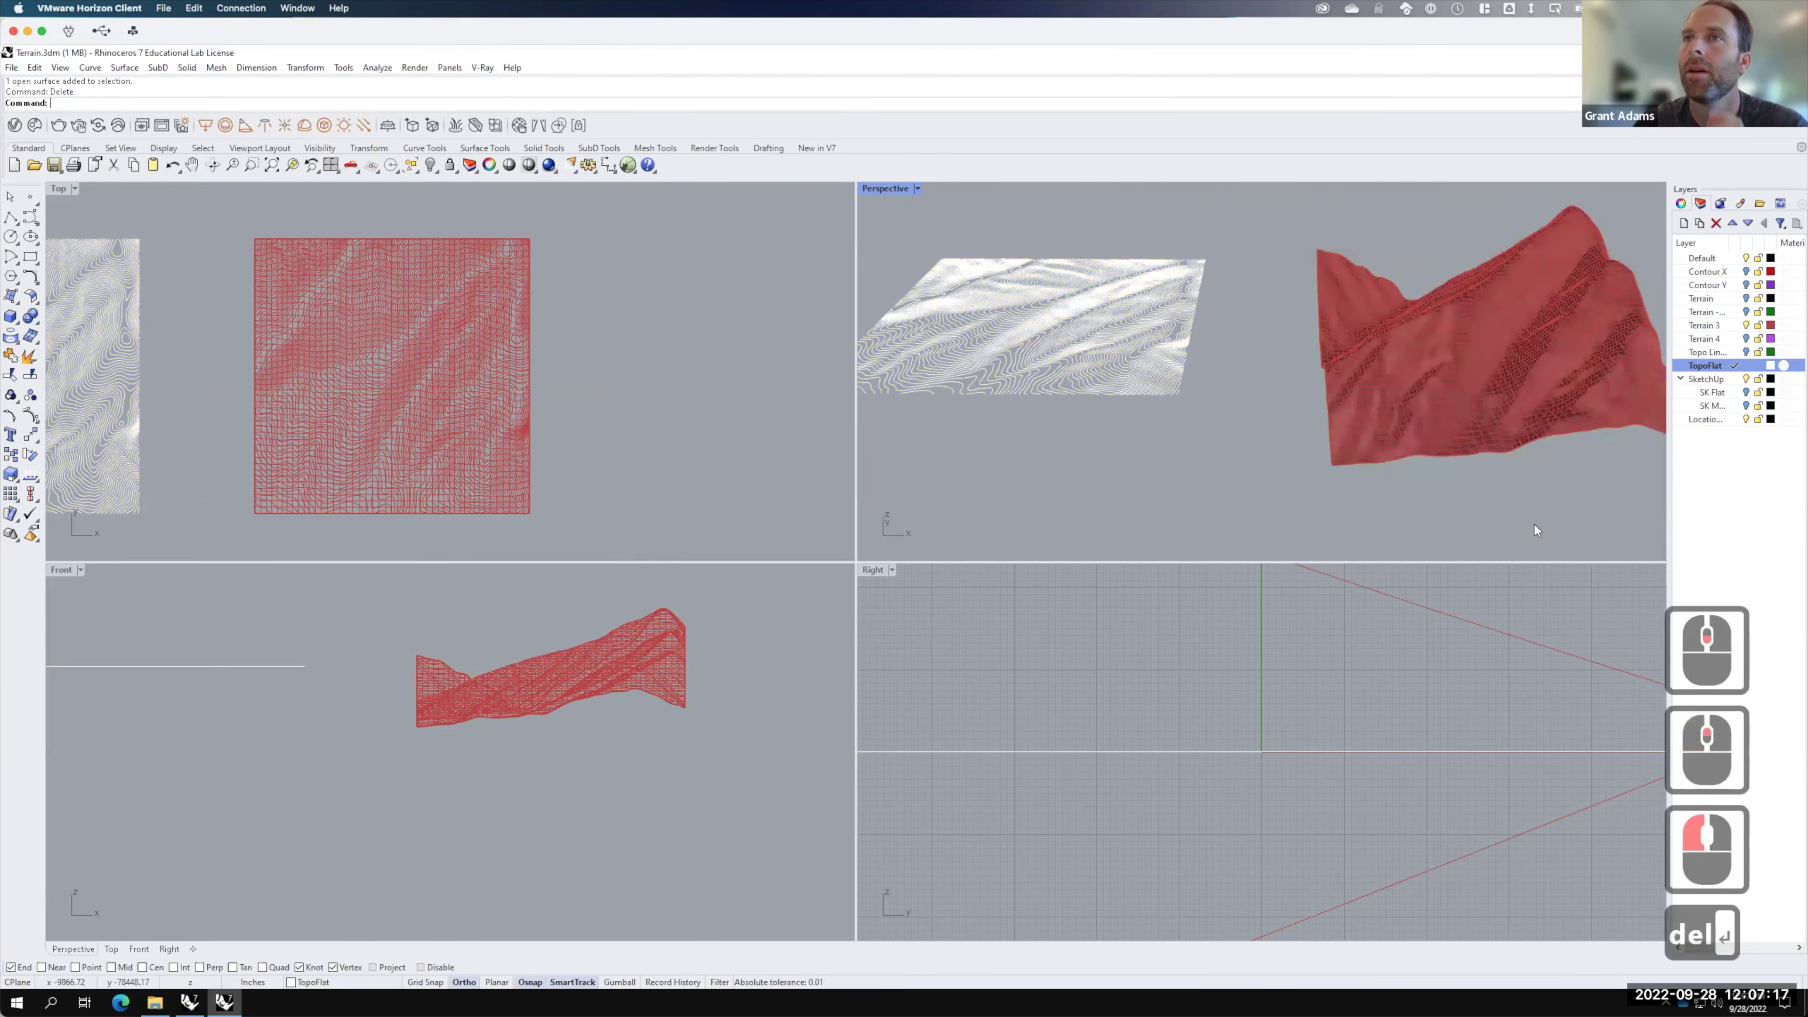
Step: Maximize the Perspective view around the terrain and toggle the Topo Lines layer's visibility
left_click(1467, 354)
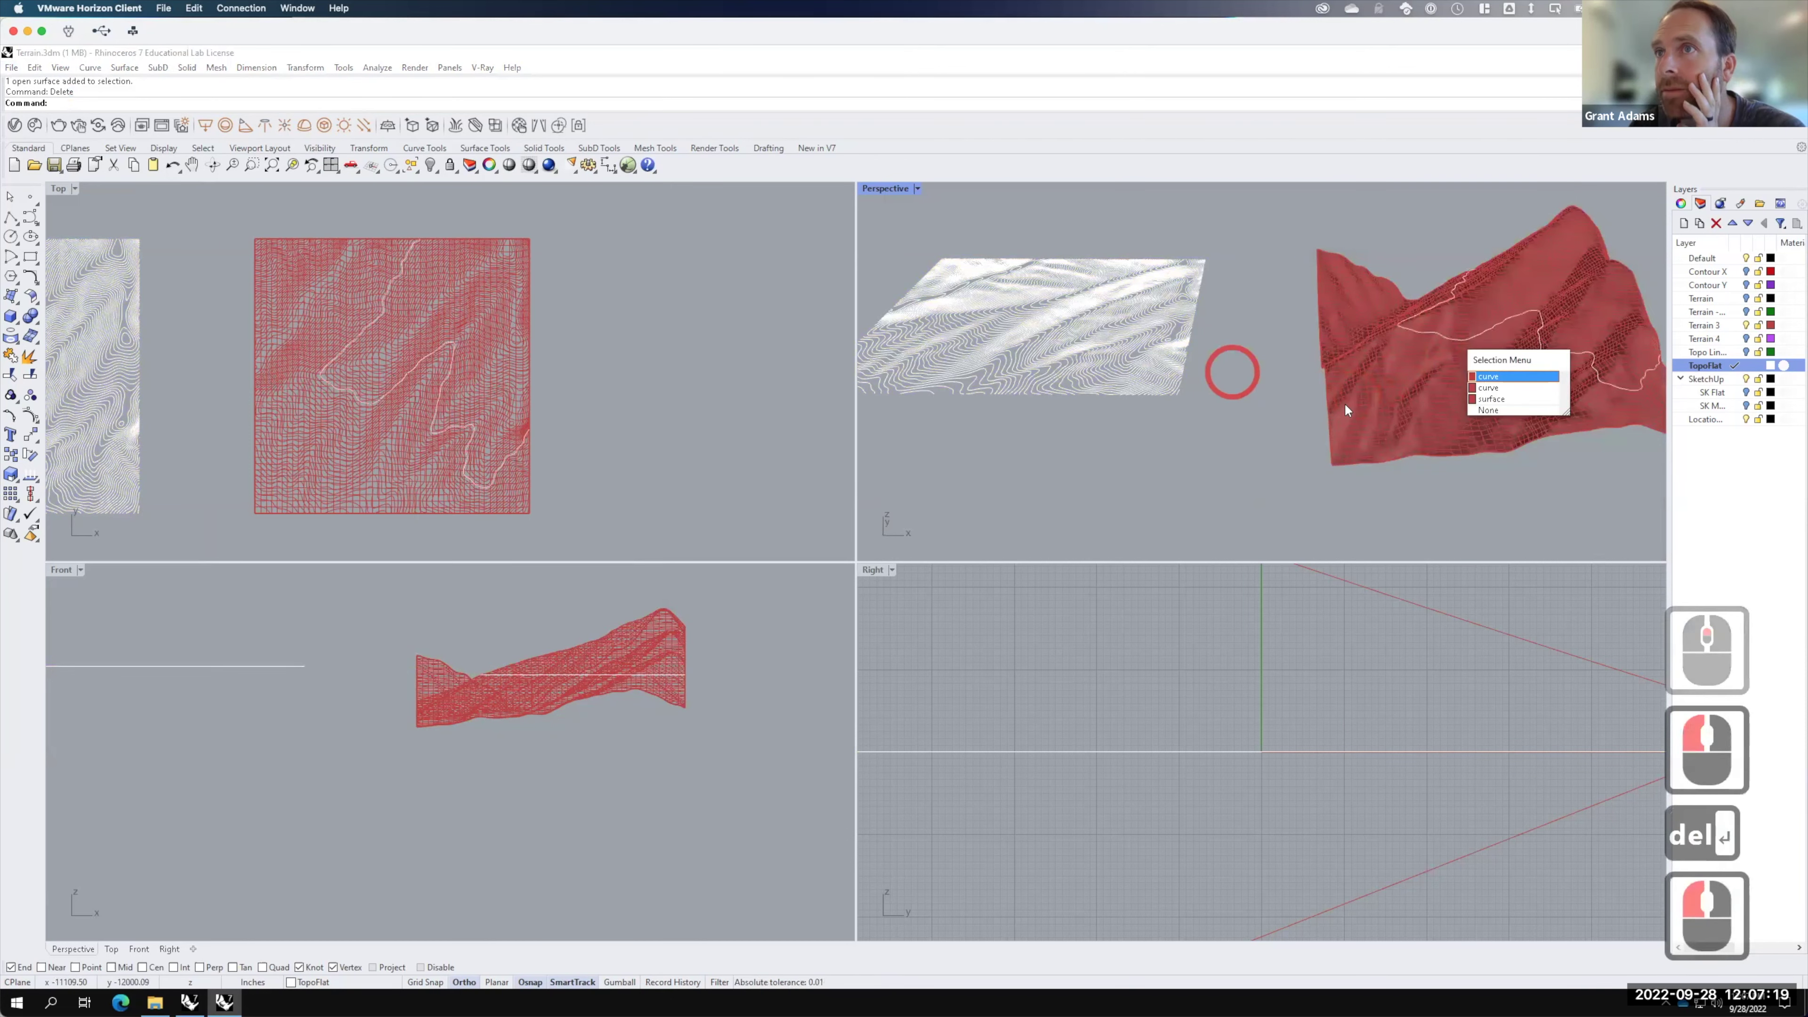
left_click(1523, 378)
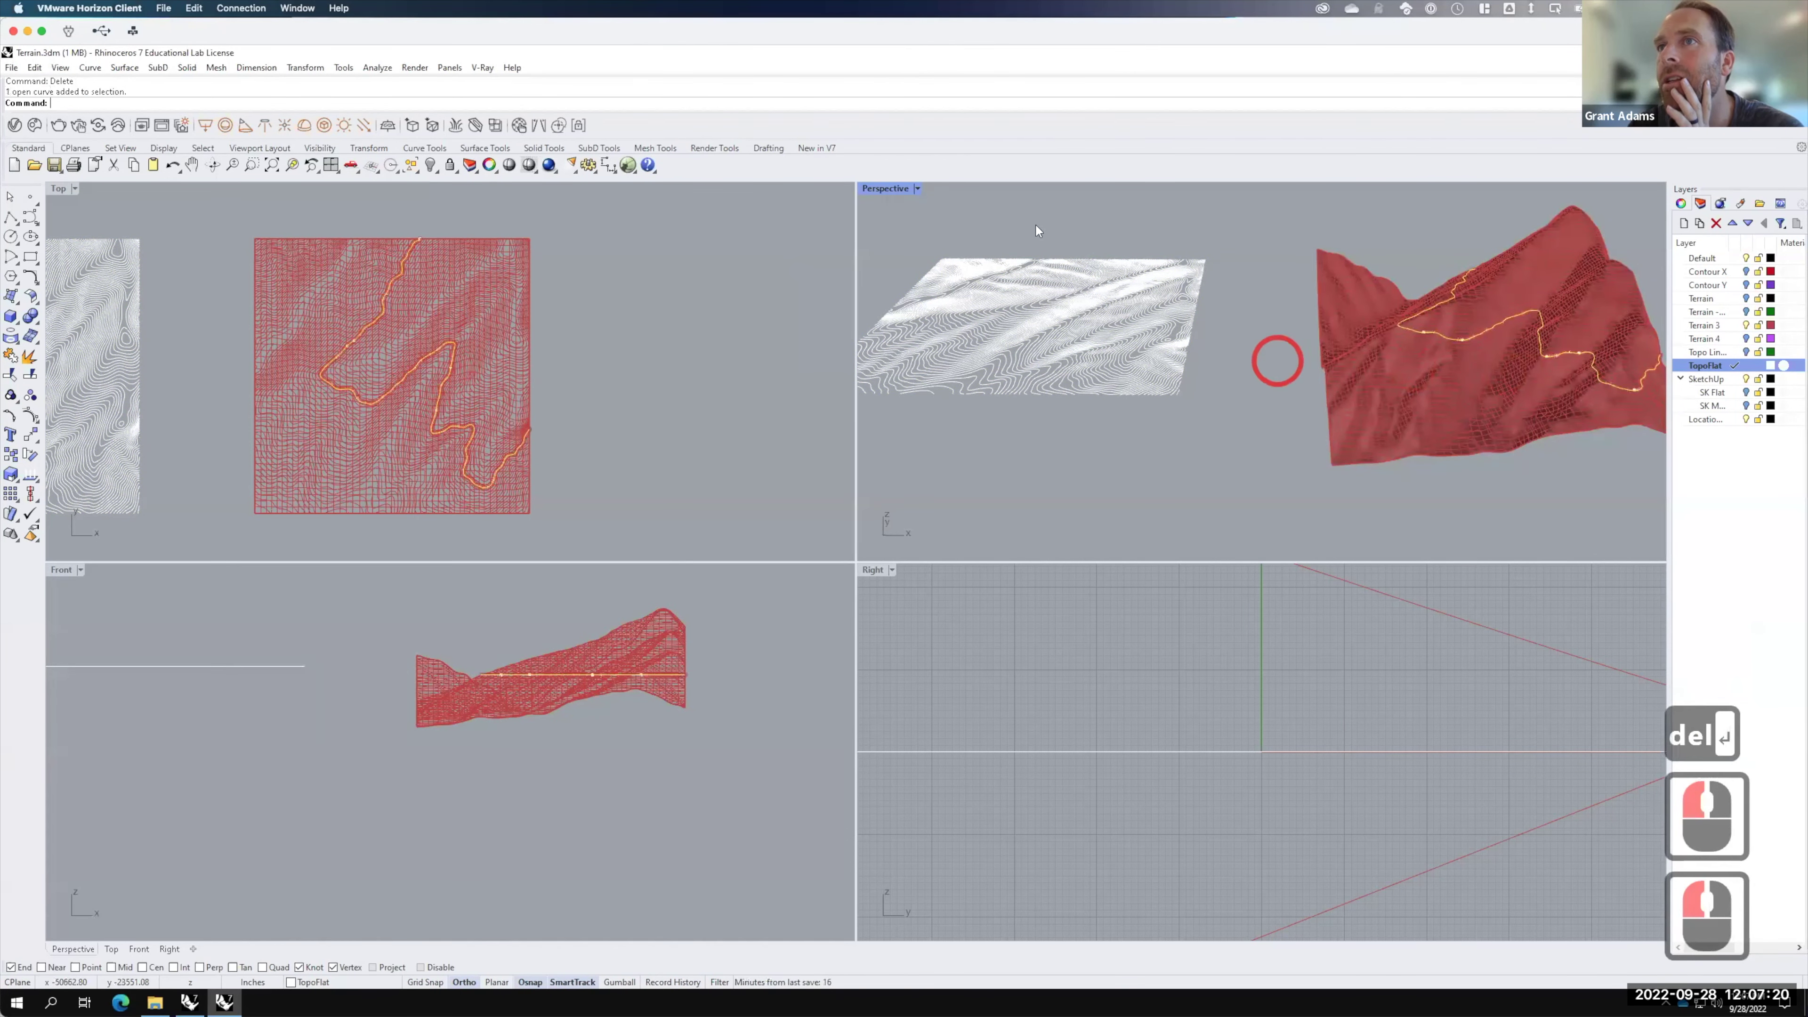
double_click(886, 189)
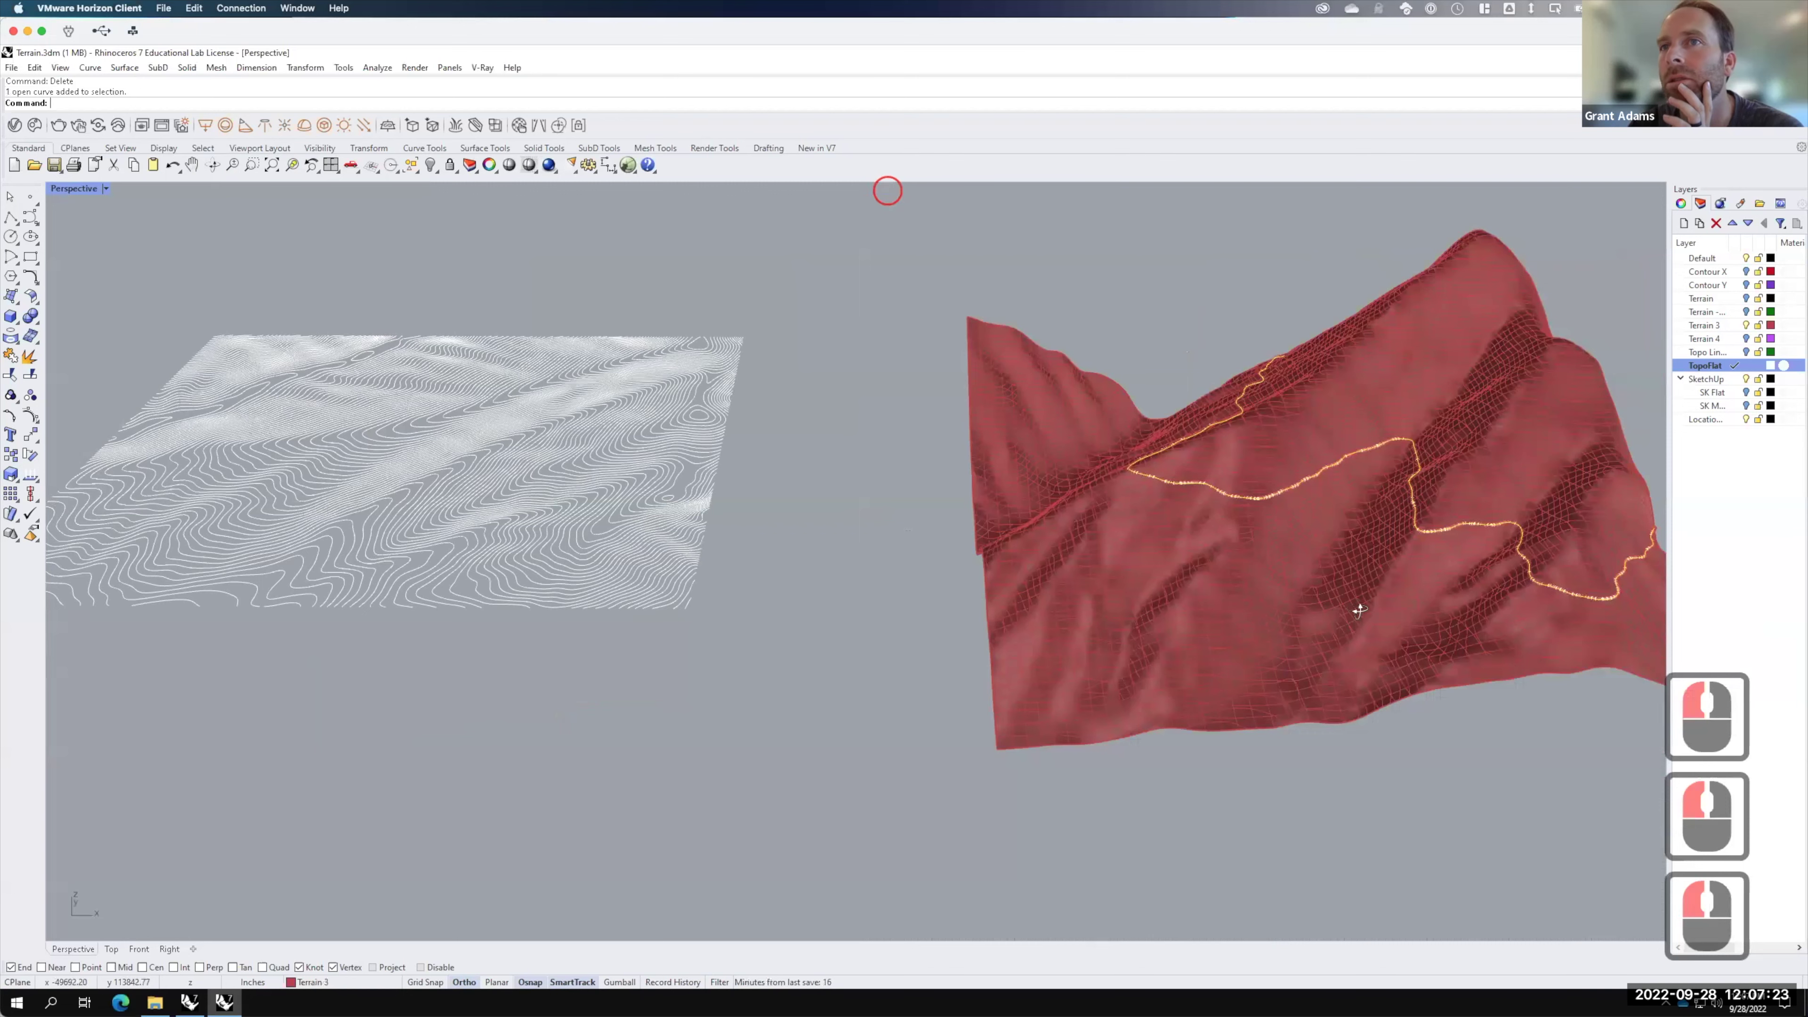
right_click_drag(1386, 598, 460, 639)
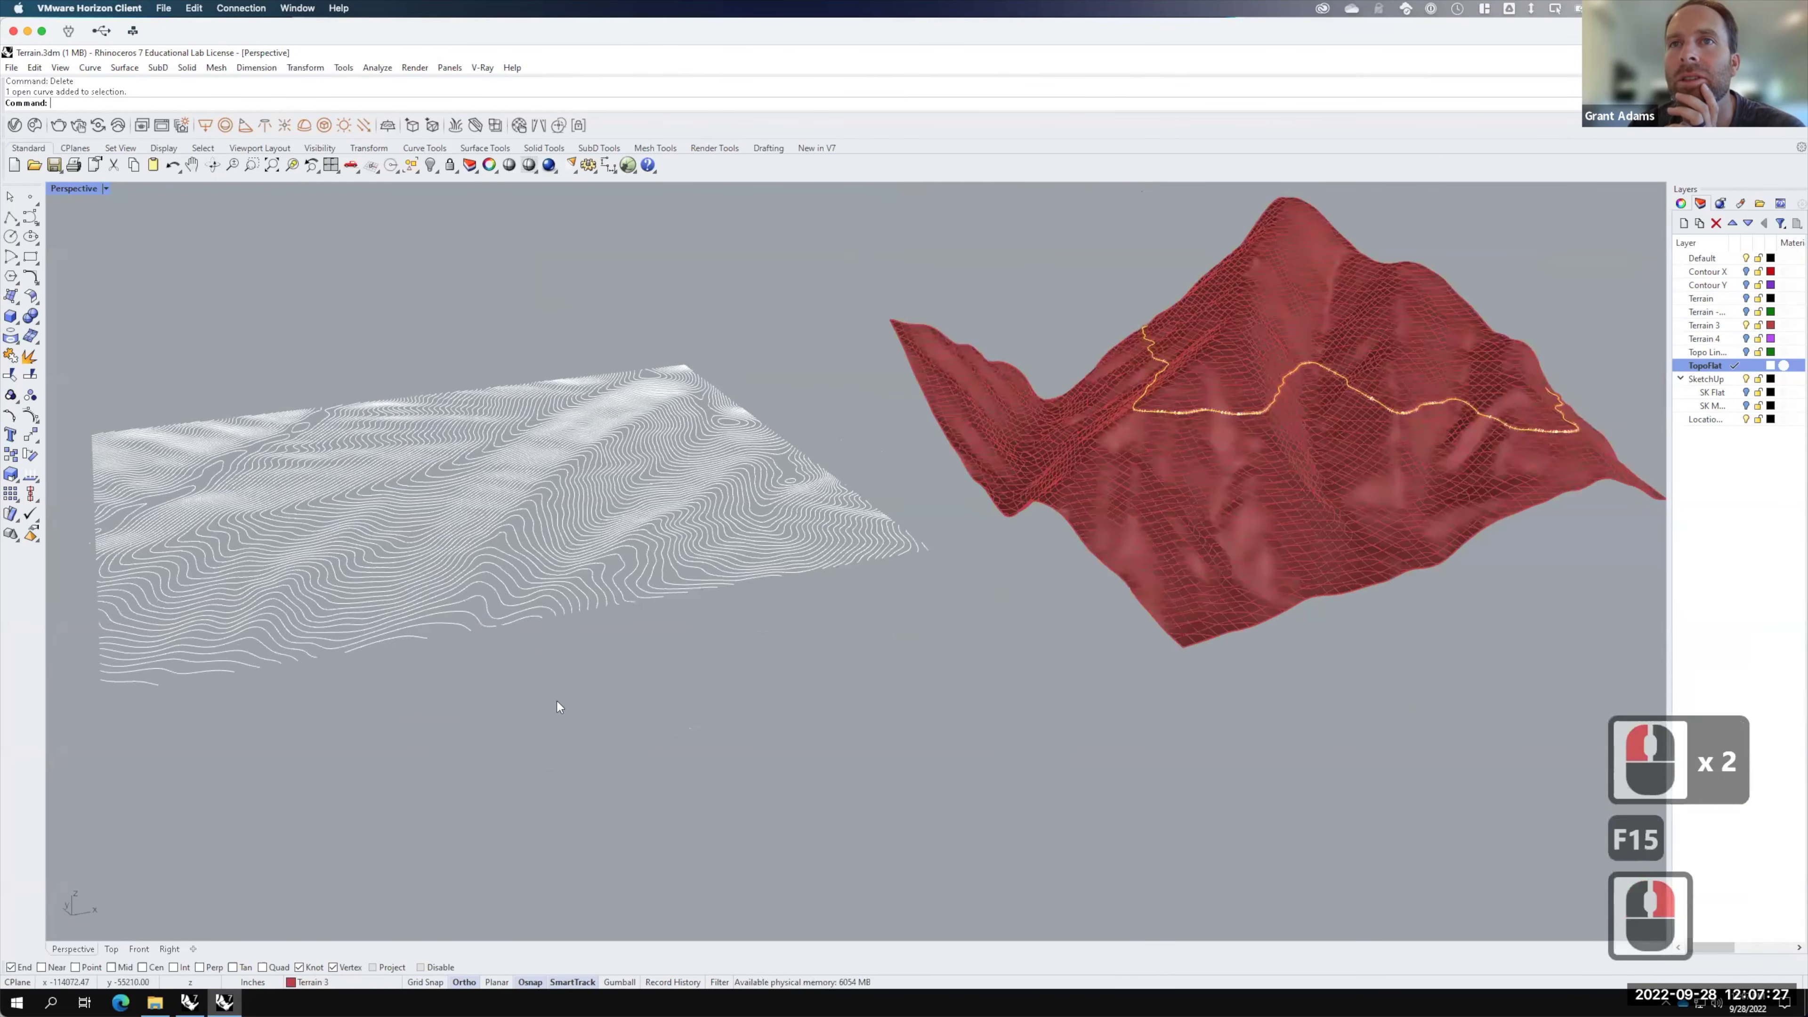
scroll(557, 707, "down", 2)
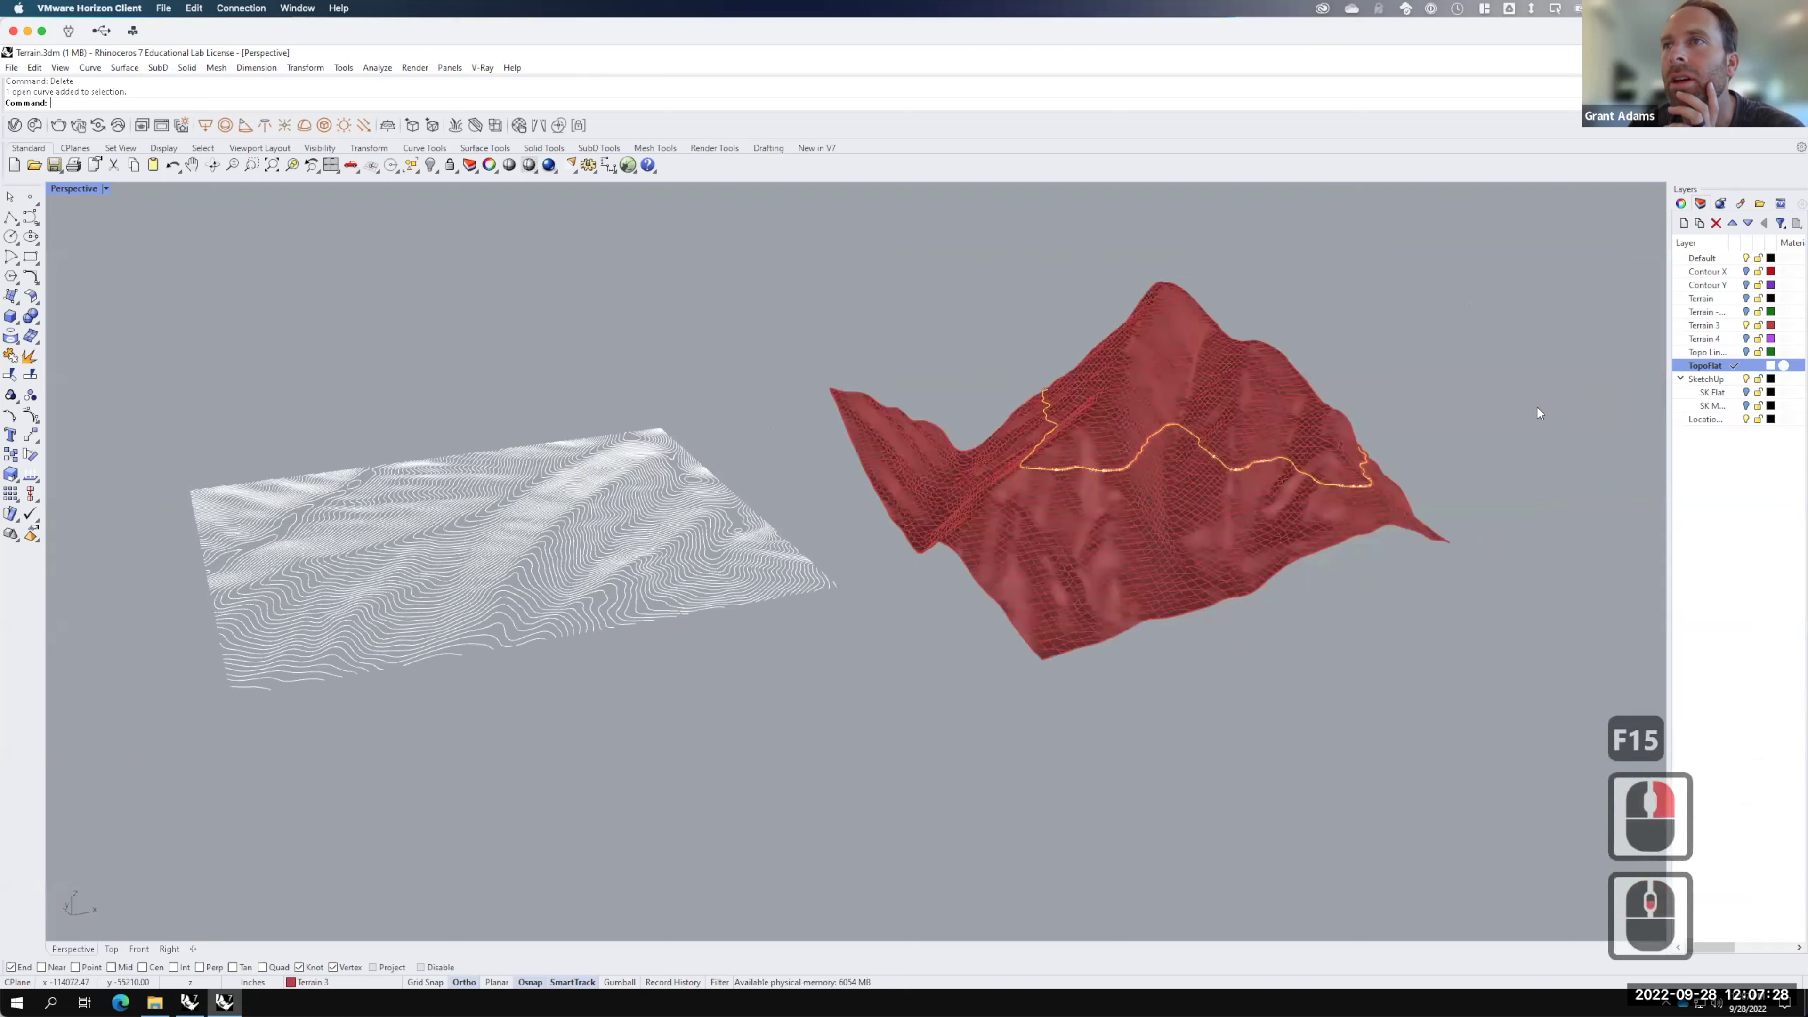
right_click(1723, 351)
left_click(1592, 356)
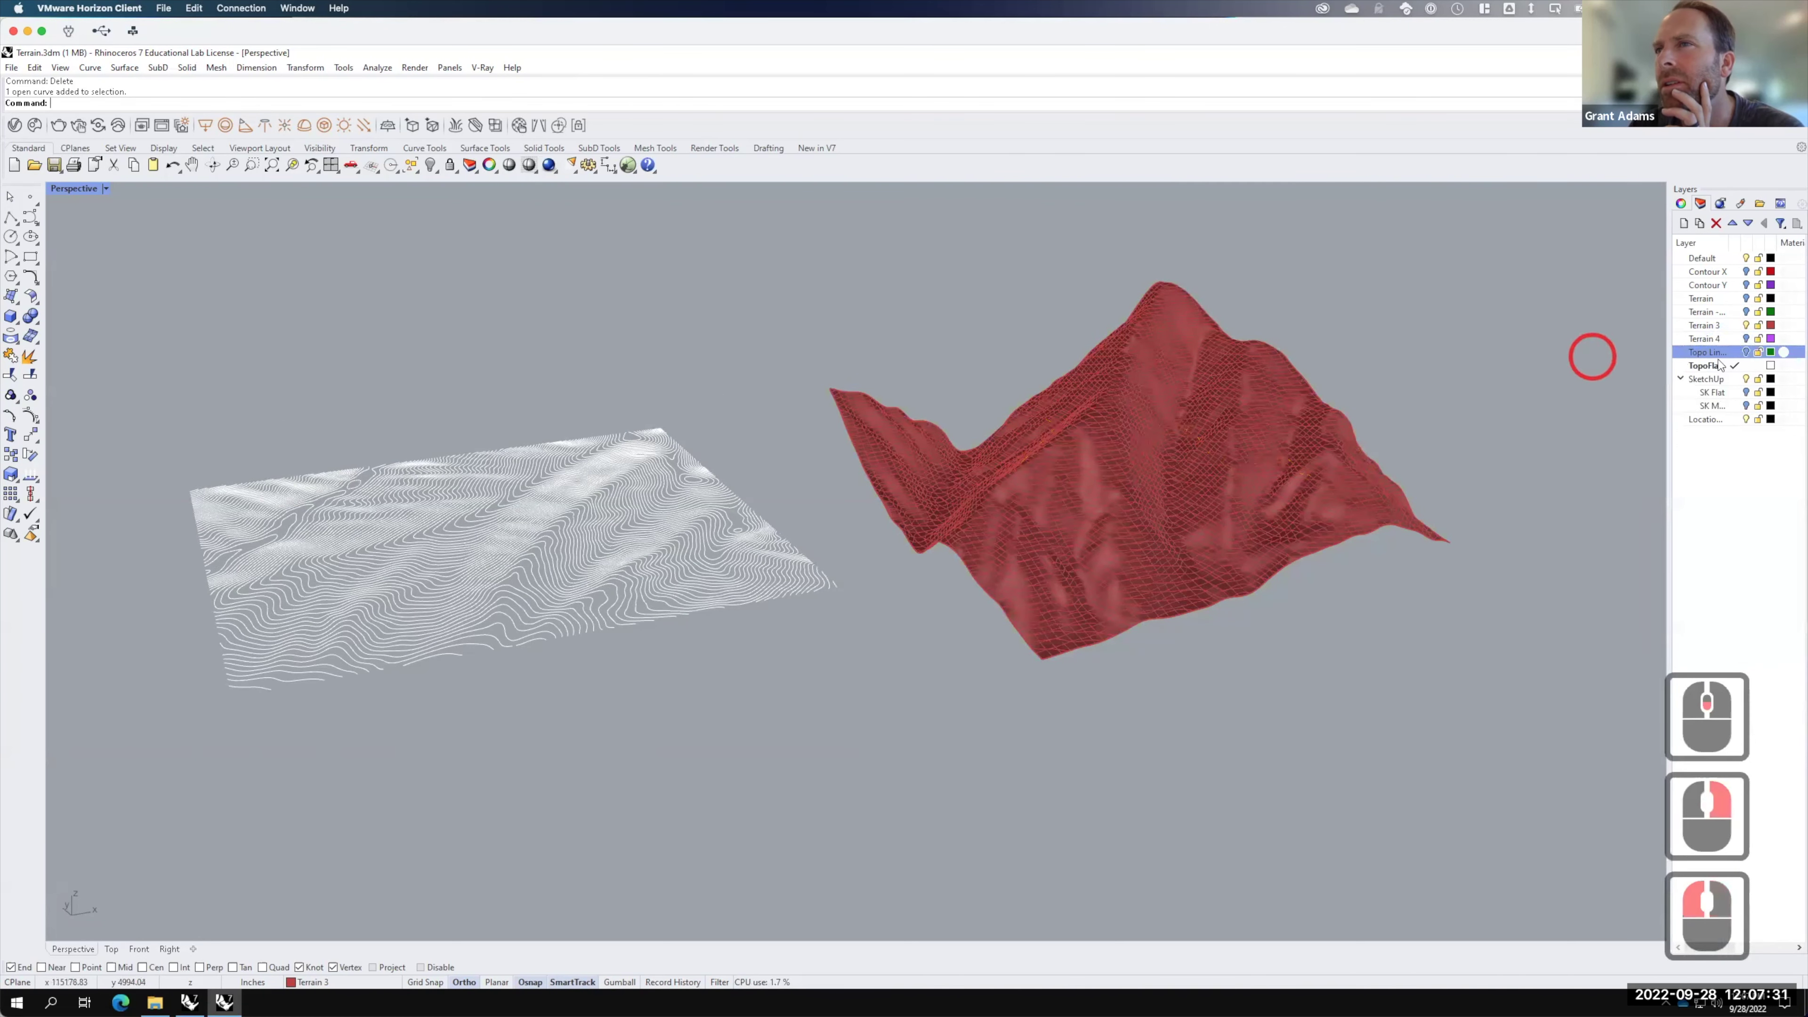
left_click(1747, 352)
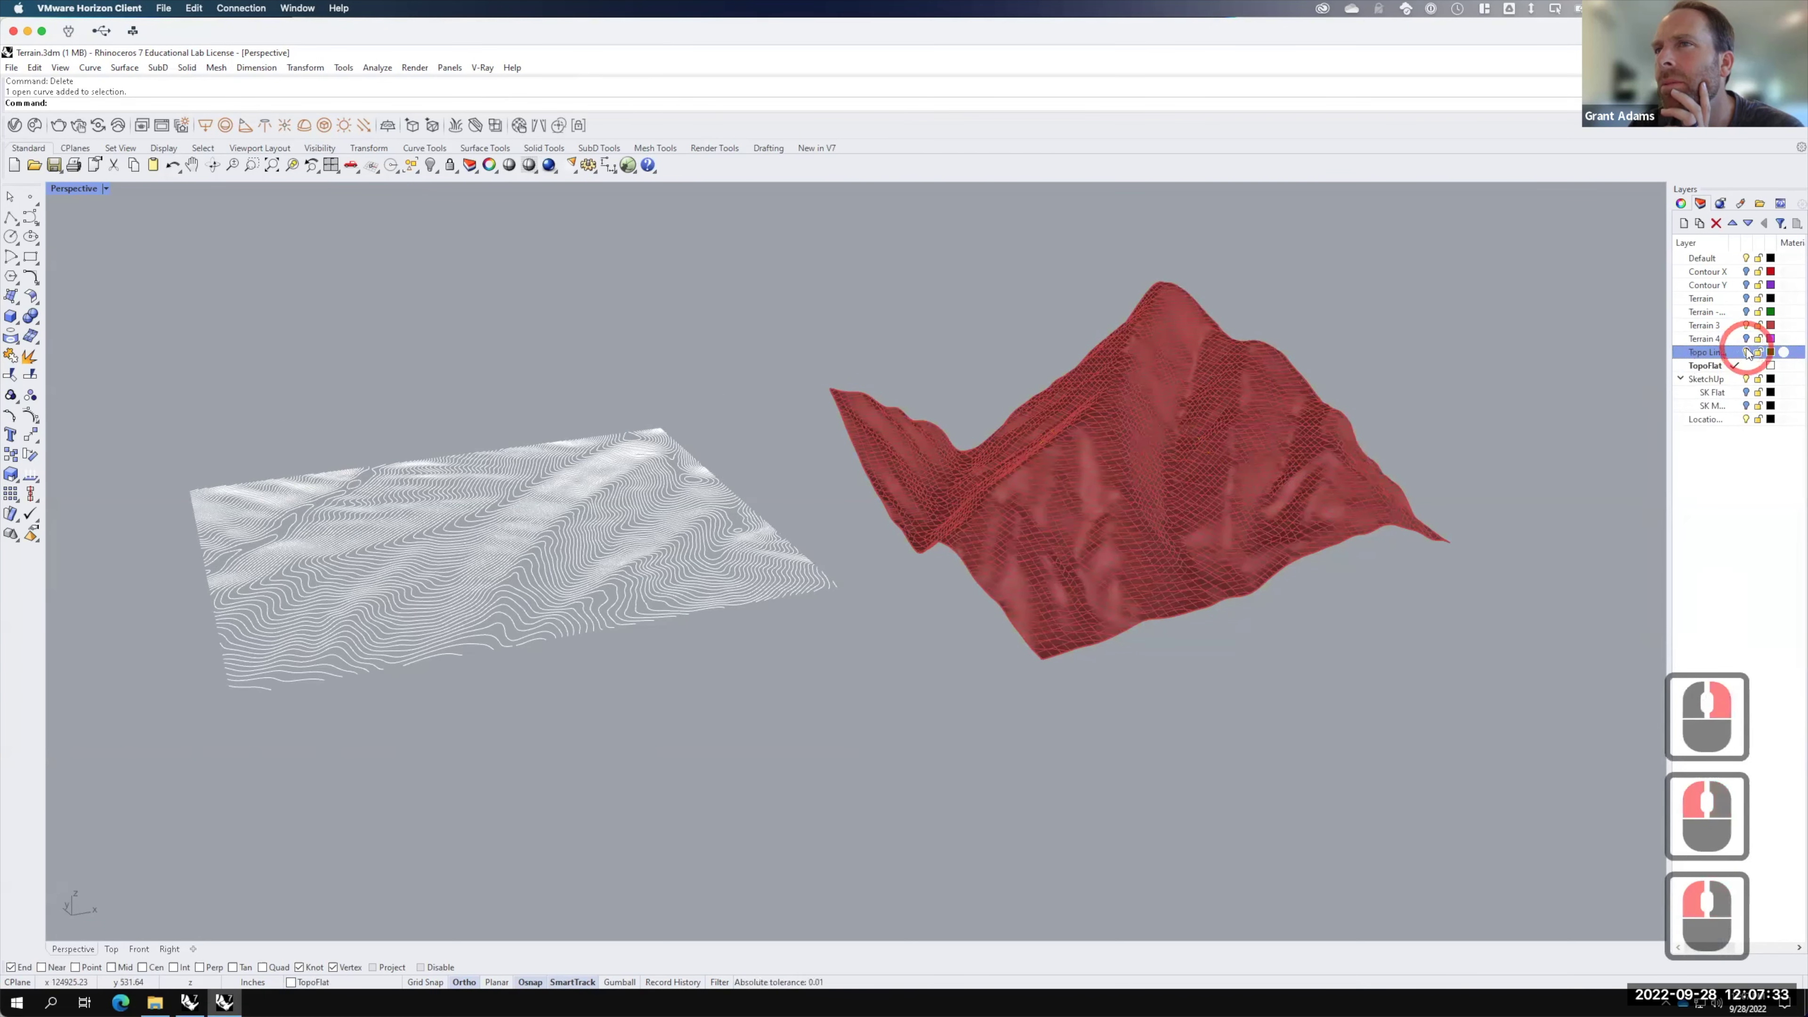
left_click(1748, 352)
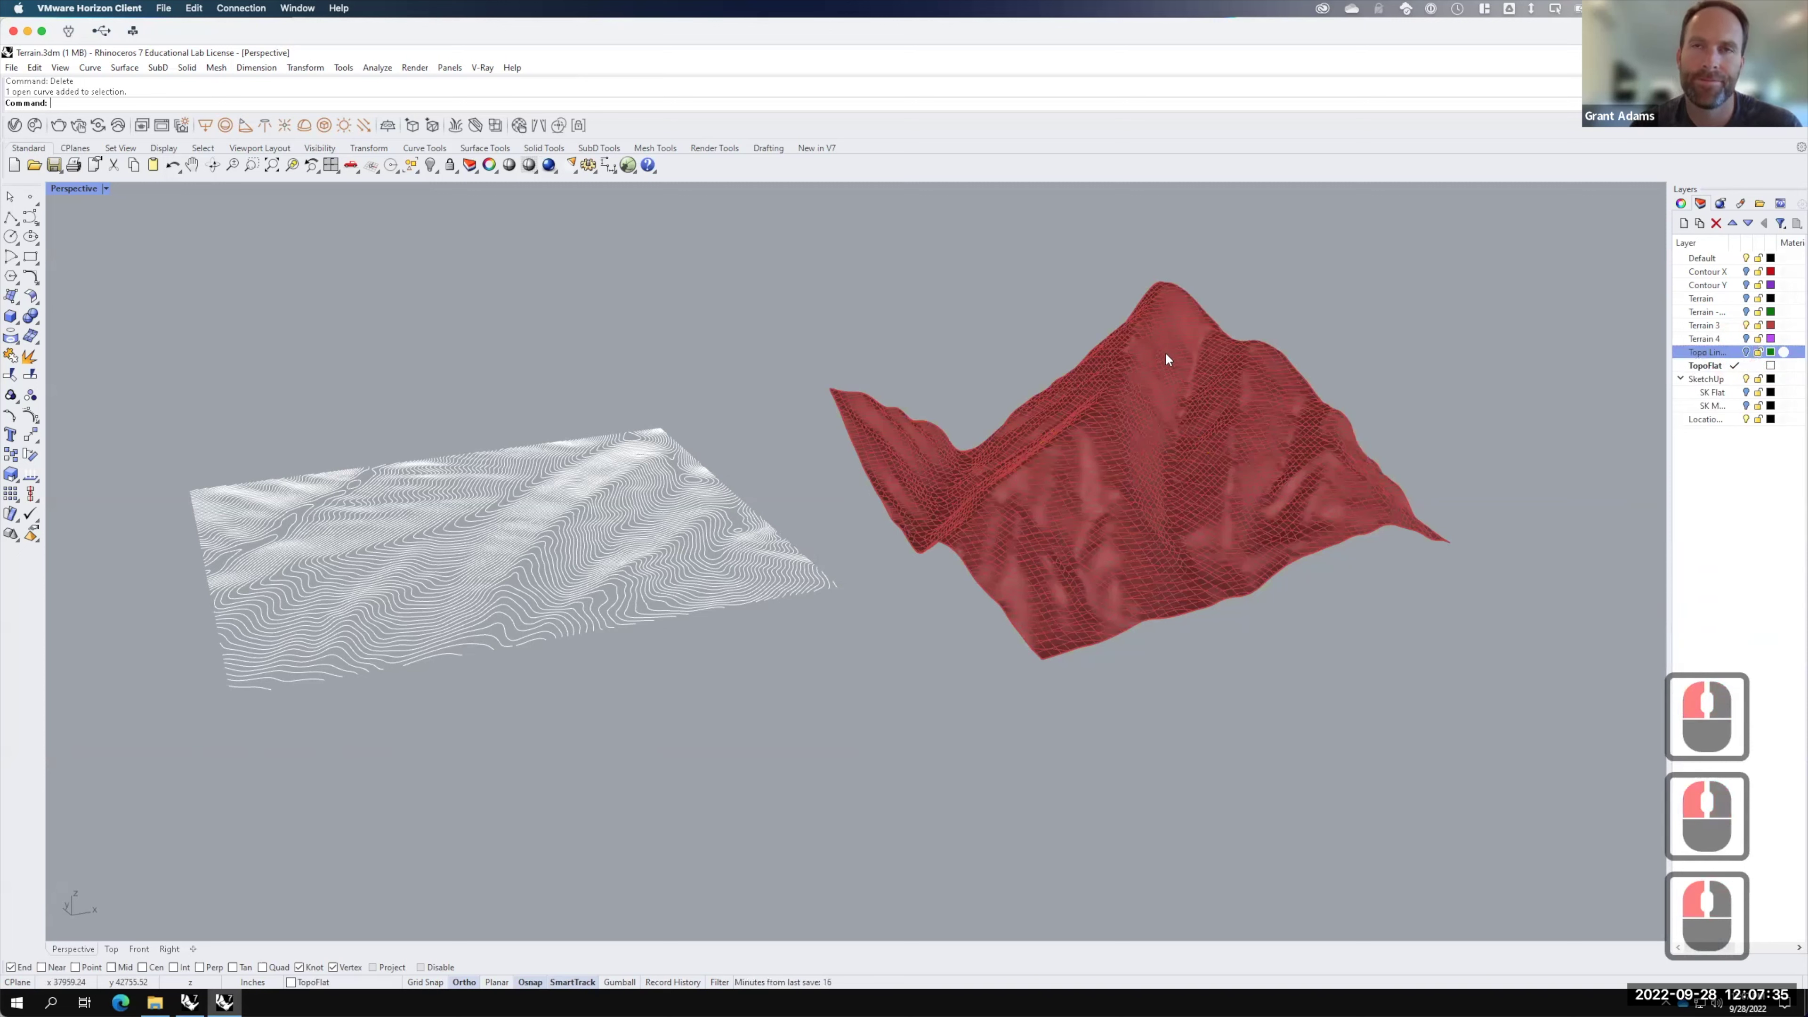
Step: Window-select all 145 contour curves on the red terrain
left_click_drag(790, 241, 1102, 255)
left_click(1560, 388)
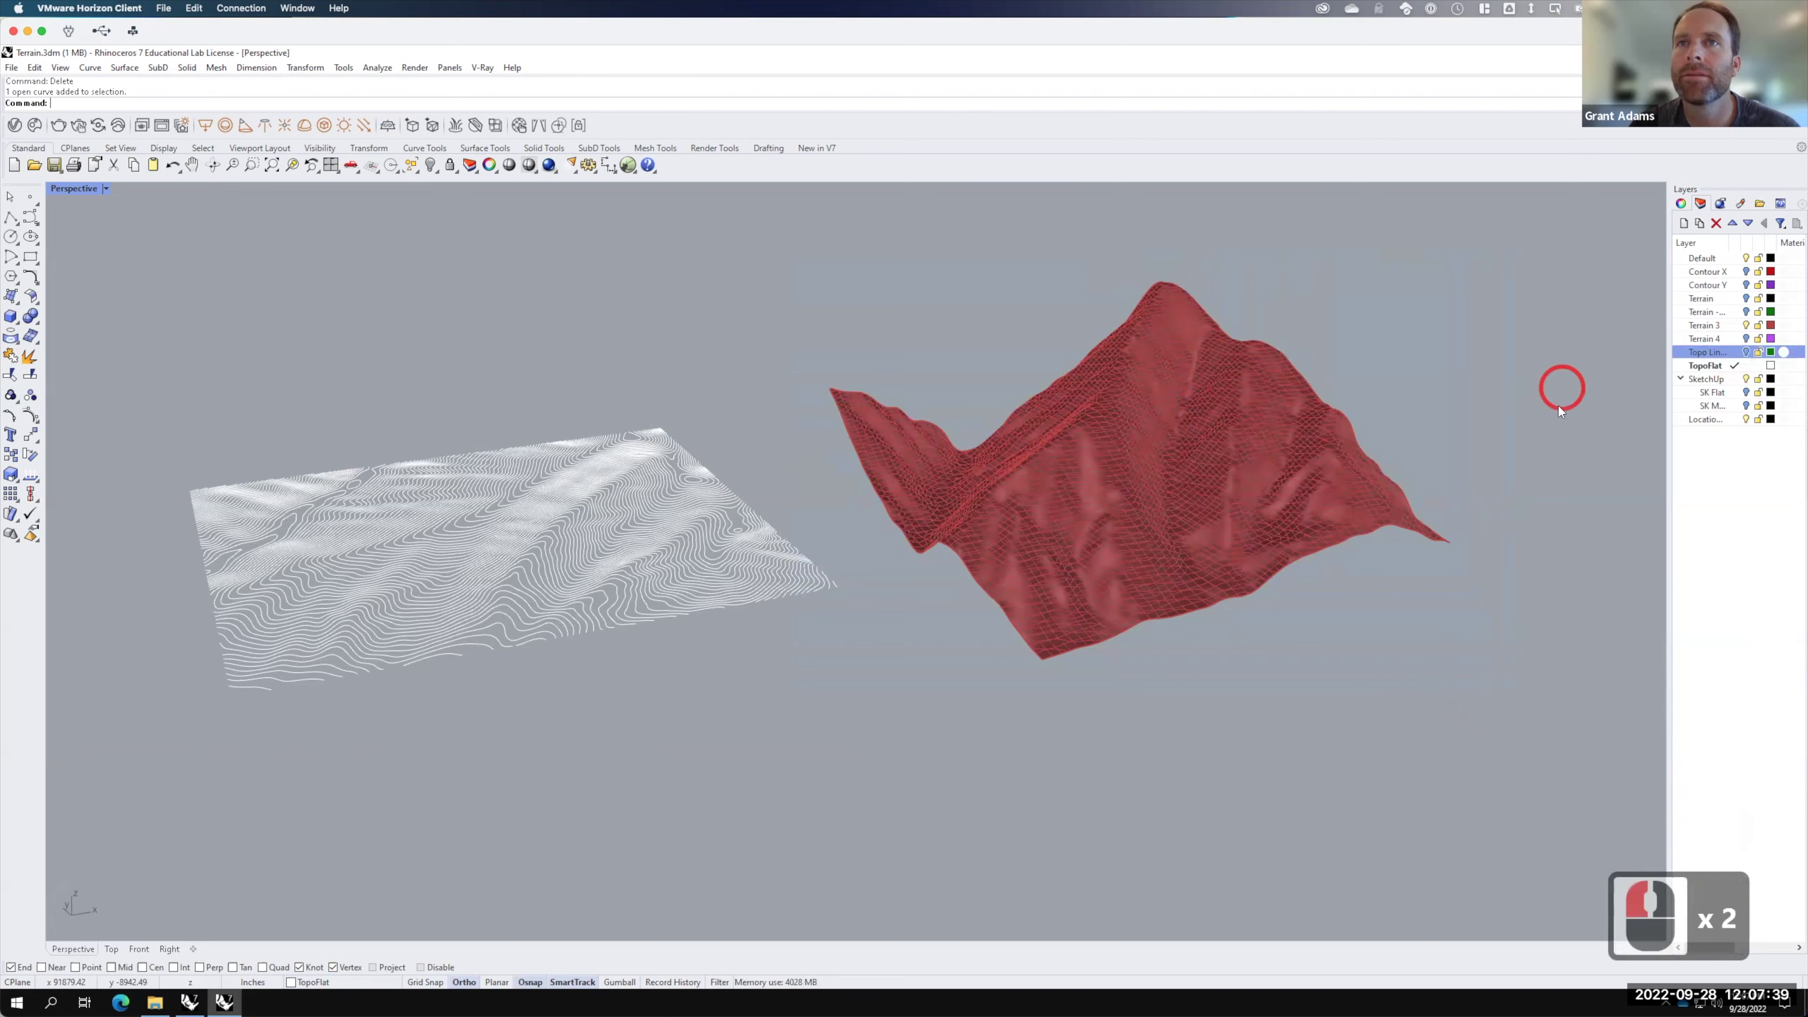
right_click_drag(1485, 513, 1424, 721)
left_click_drag(805, 263, 1585, 898)
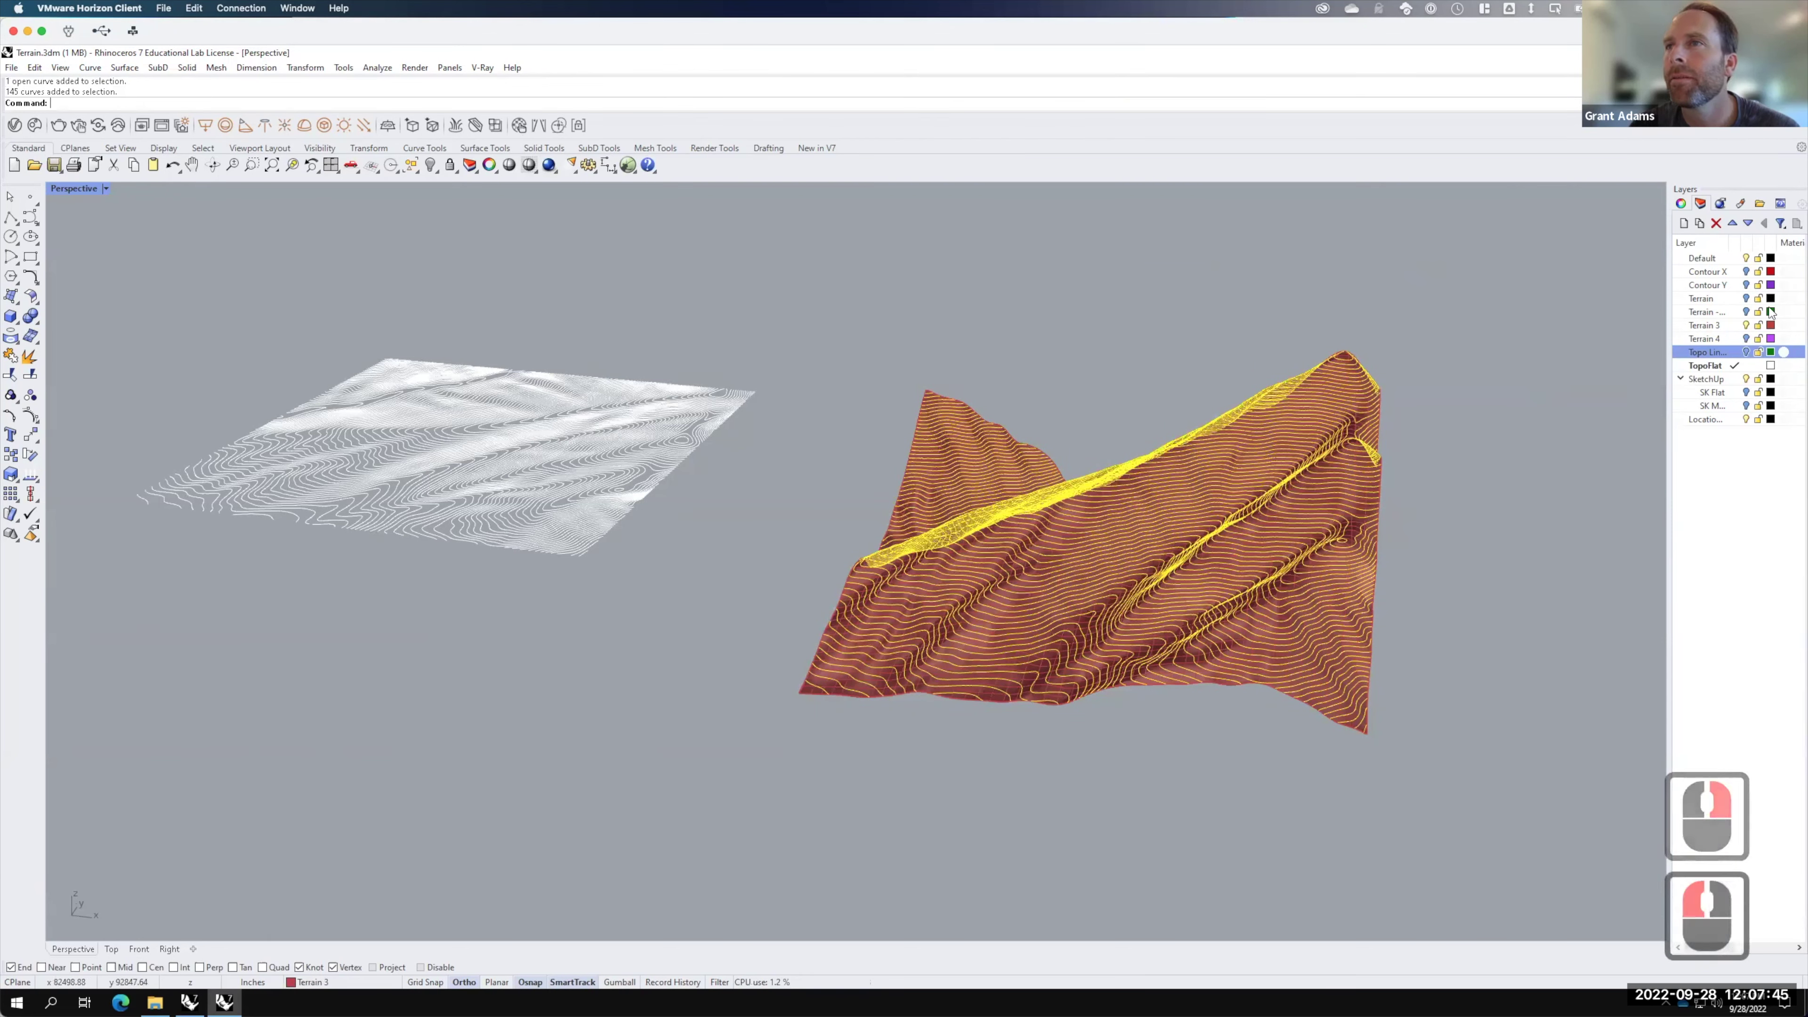
Step: Move the 145 contours onto the Topo Lines layer, turn it on and colour it White
right_click(1708, 348)
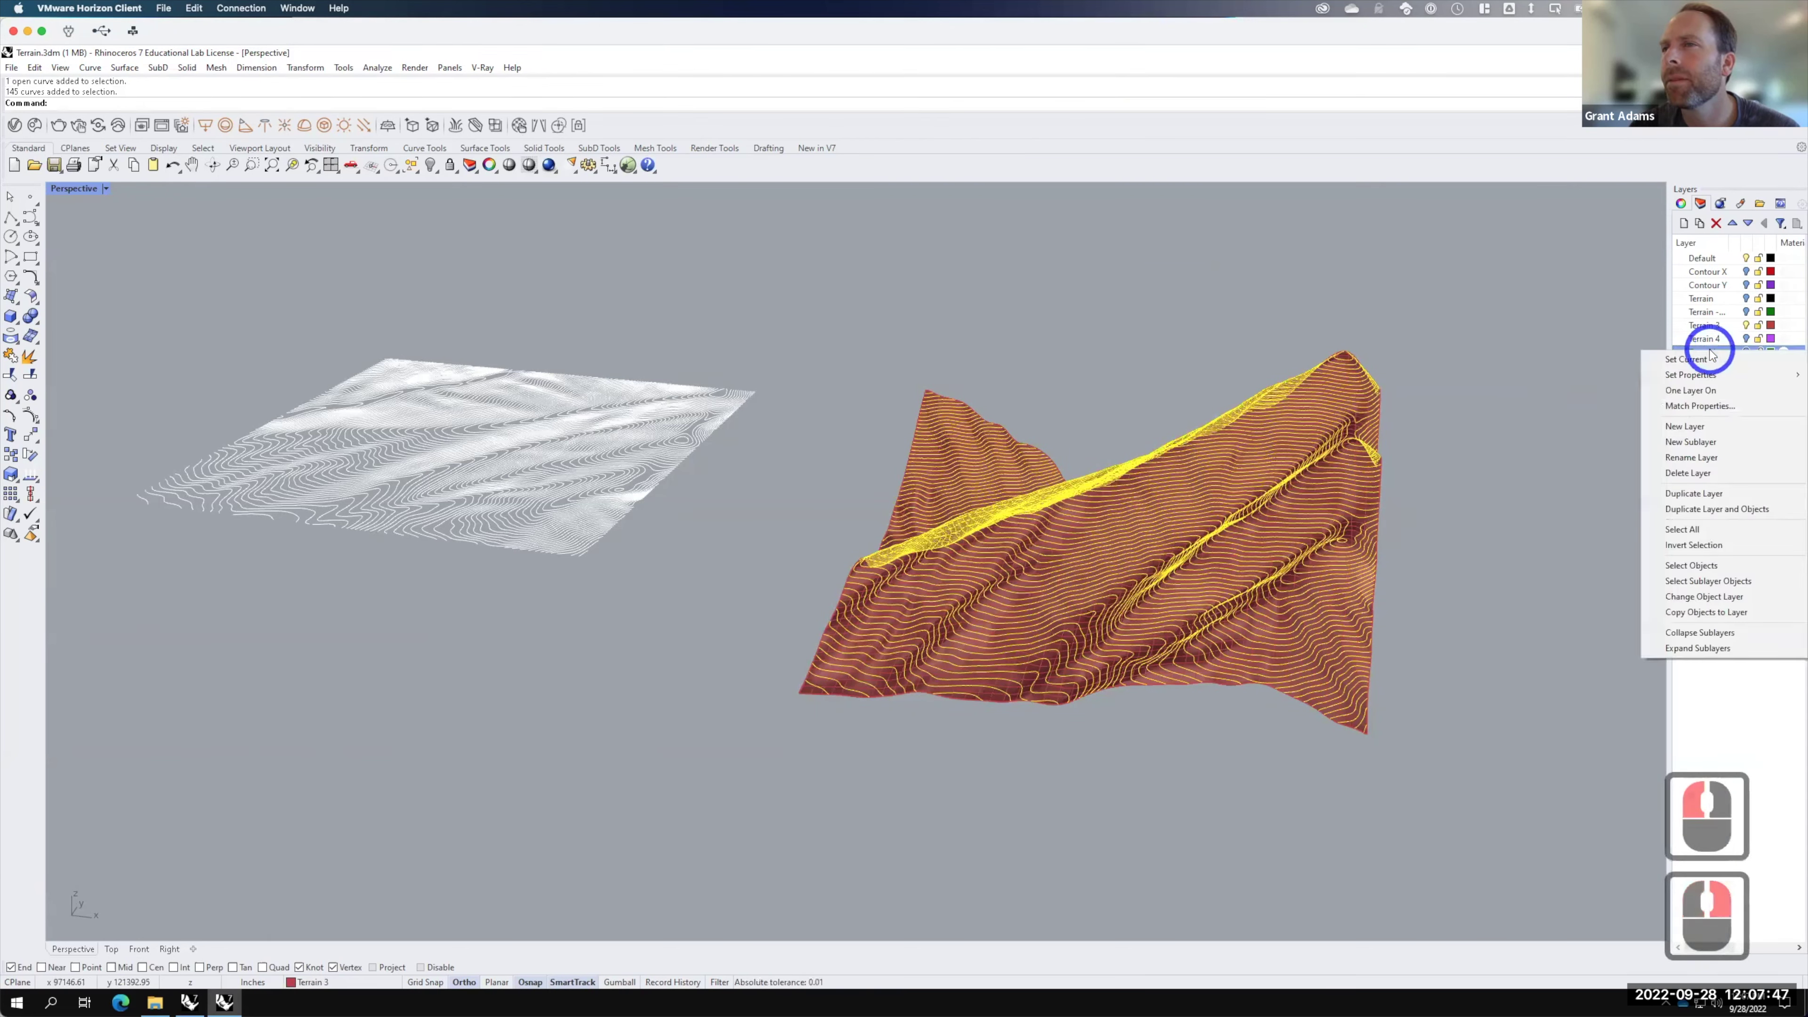
left_click(1705, 598)
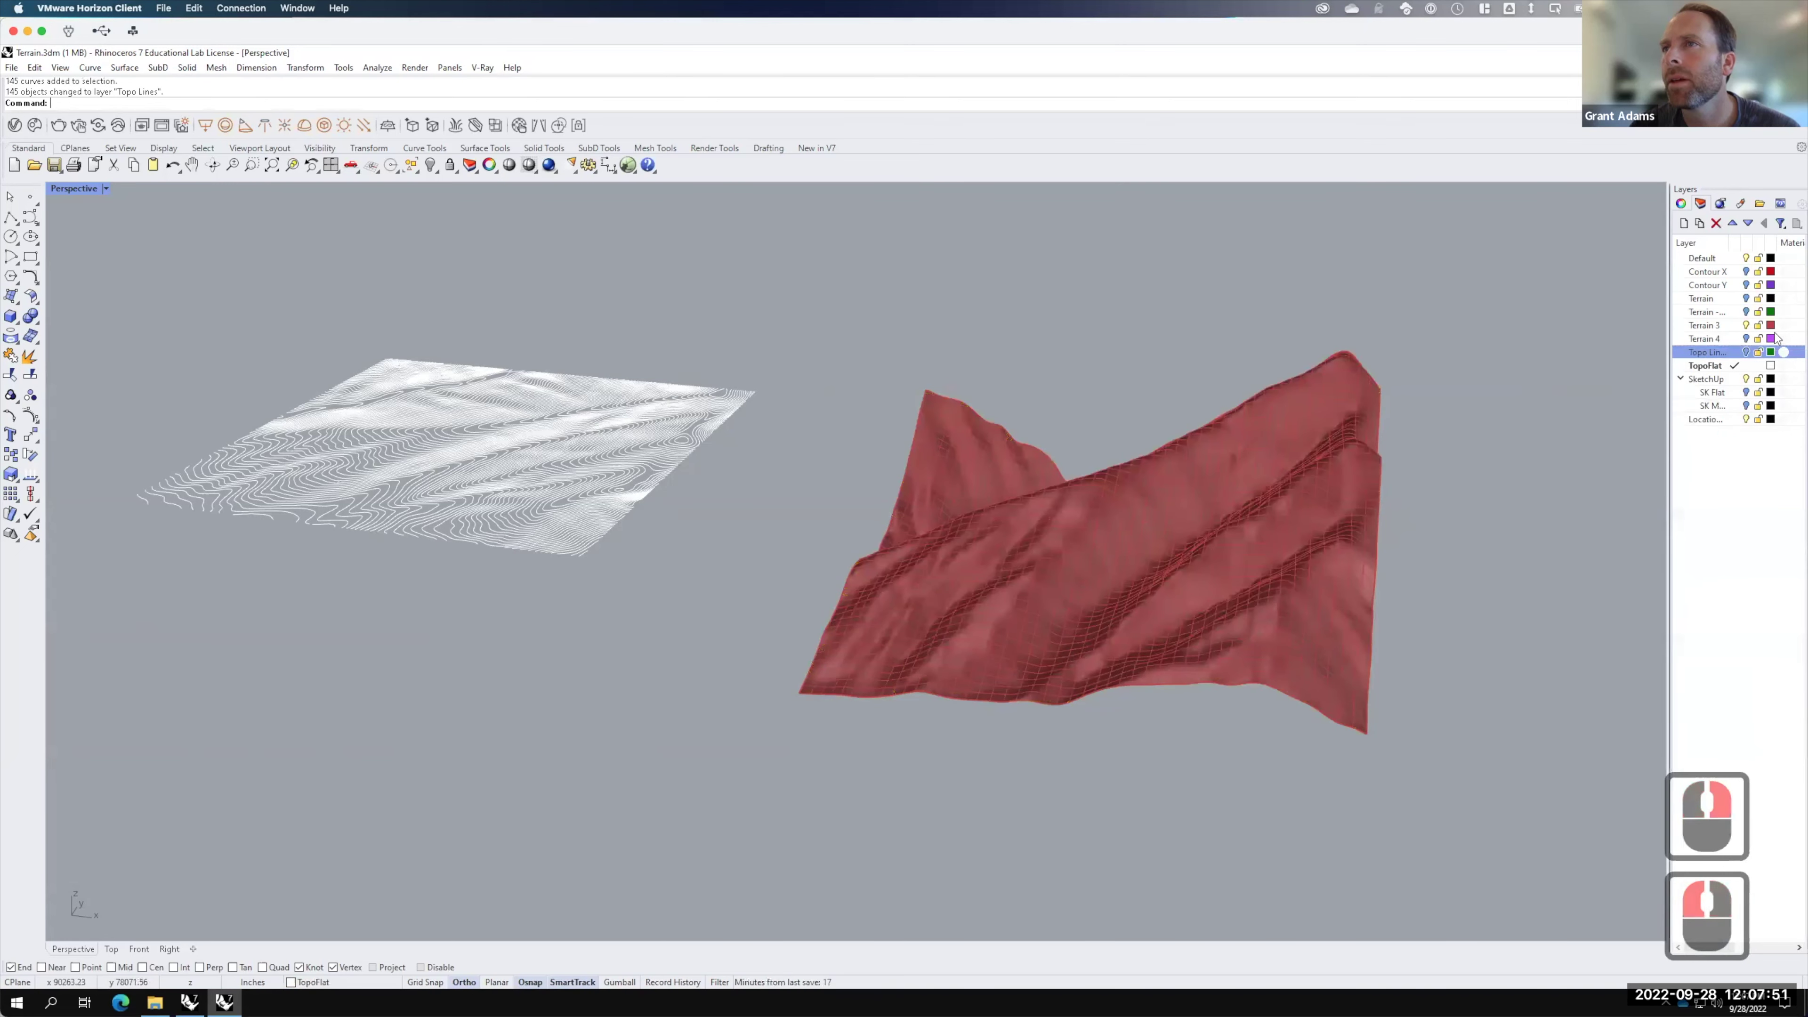
left_click(1745, 352)
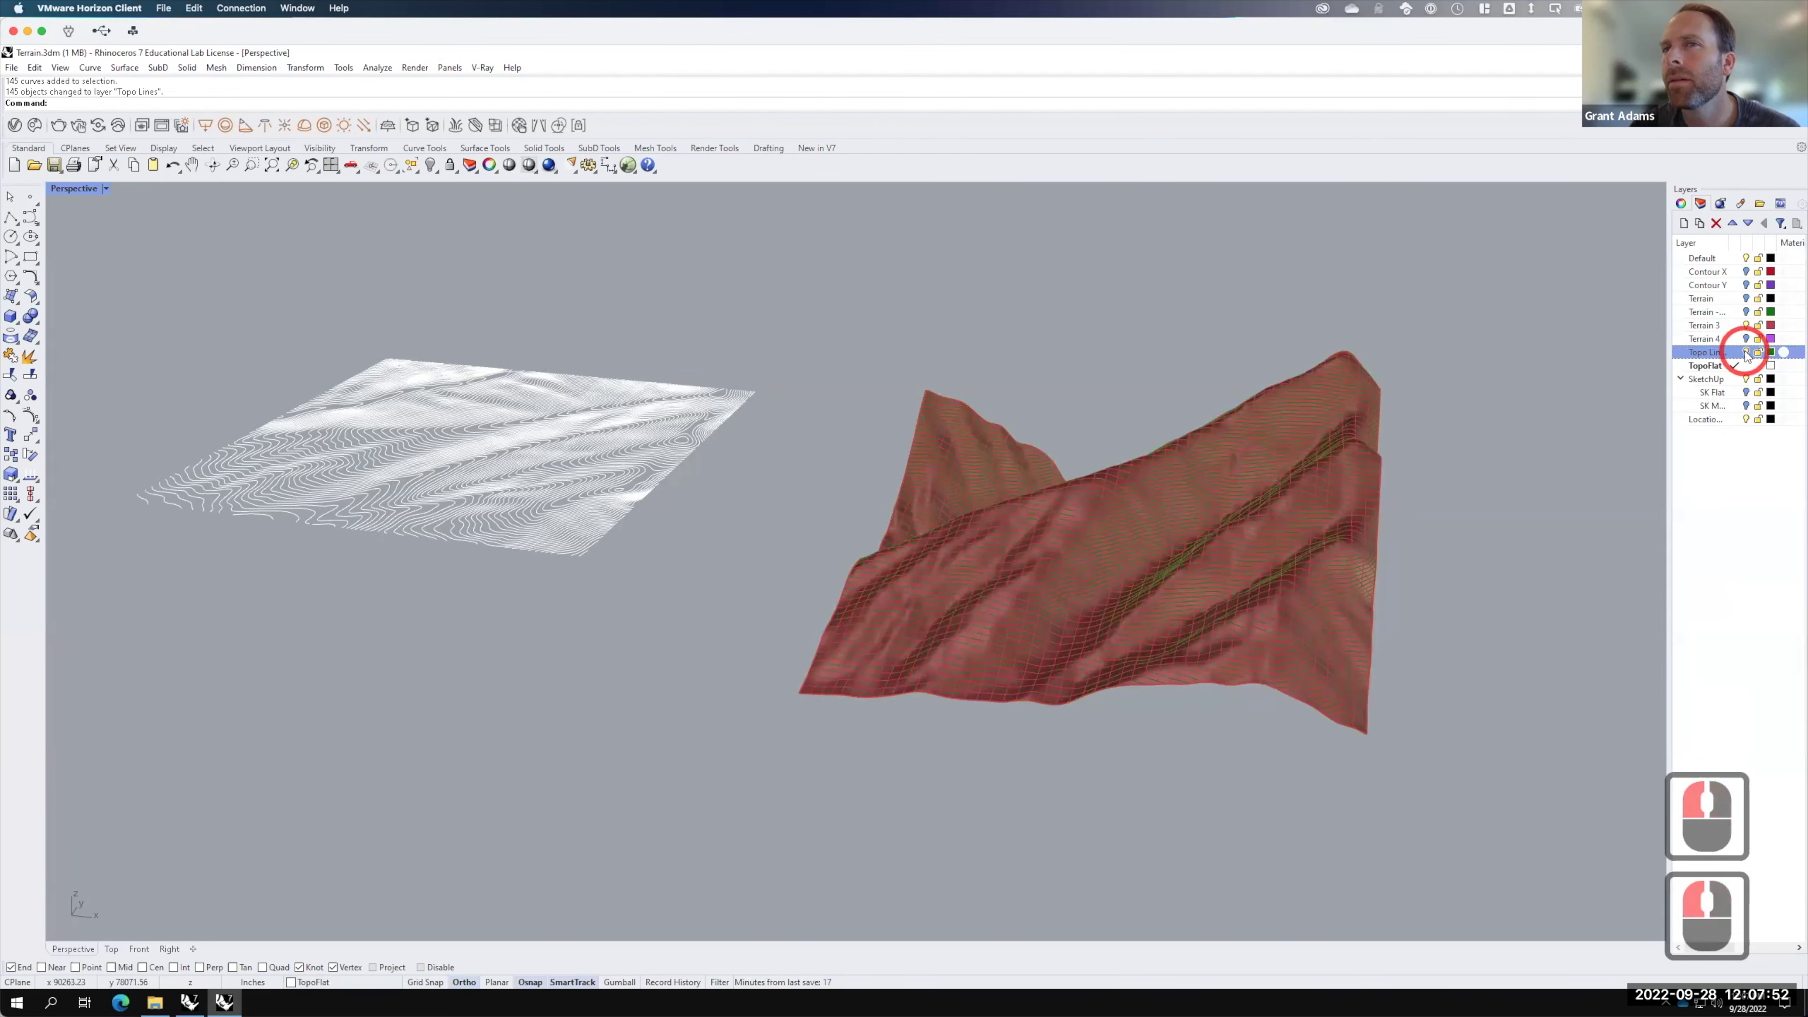
left_click(1770, 352)
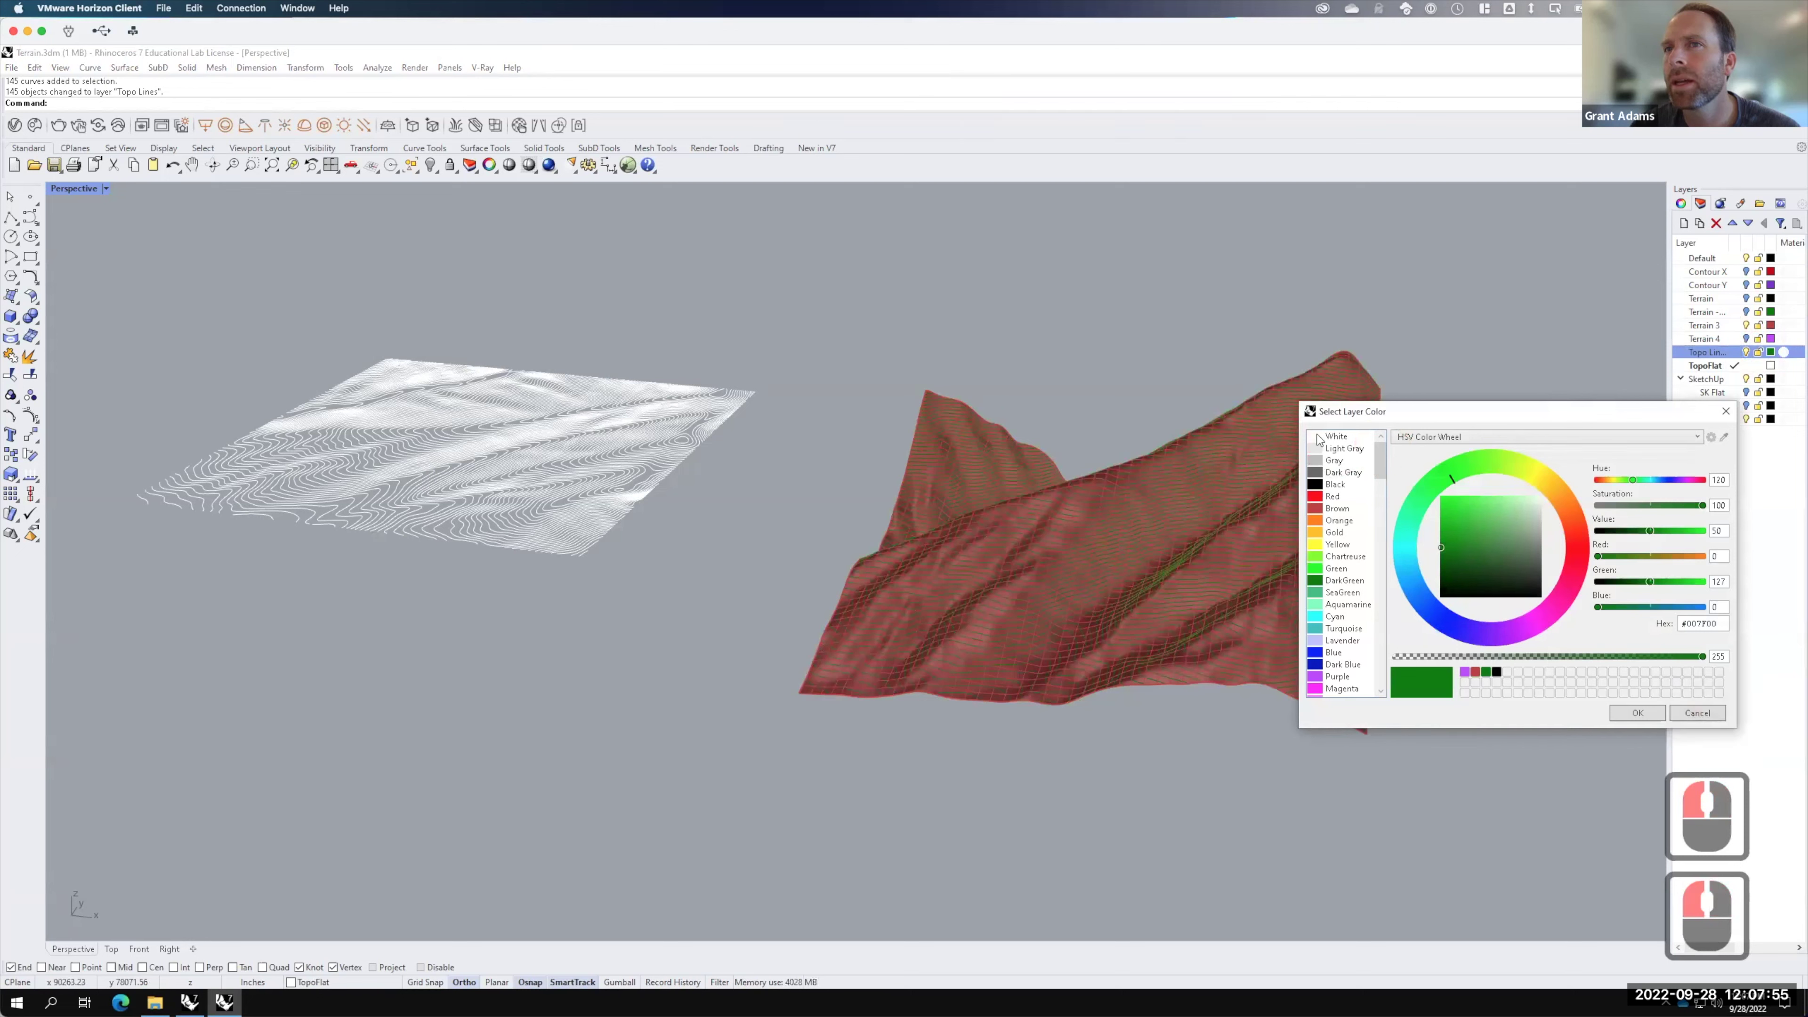
left_click(1336, 436)
left_click(1640, 713)
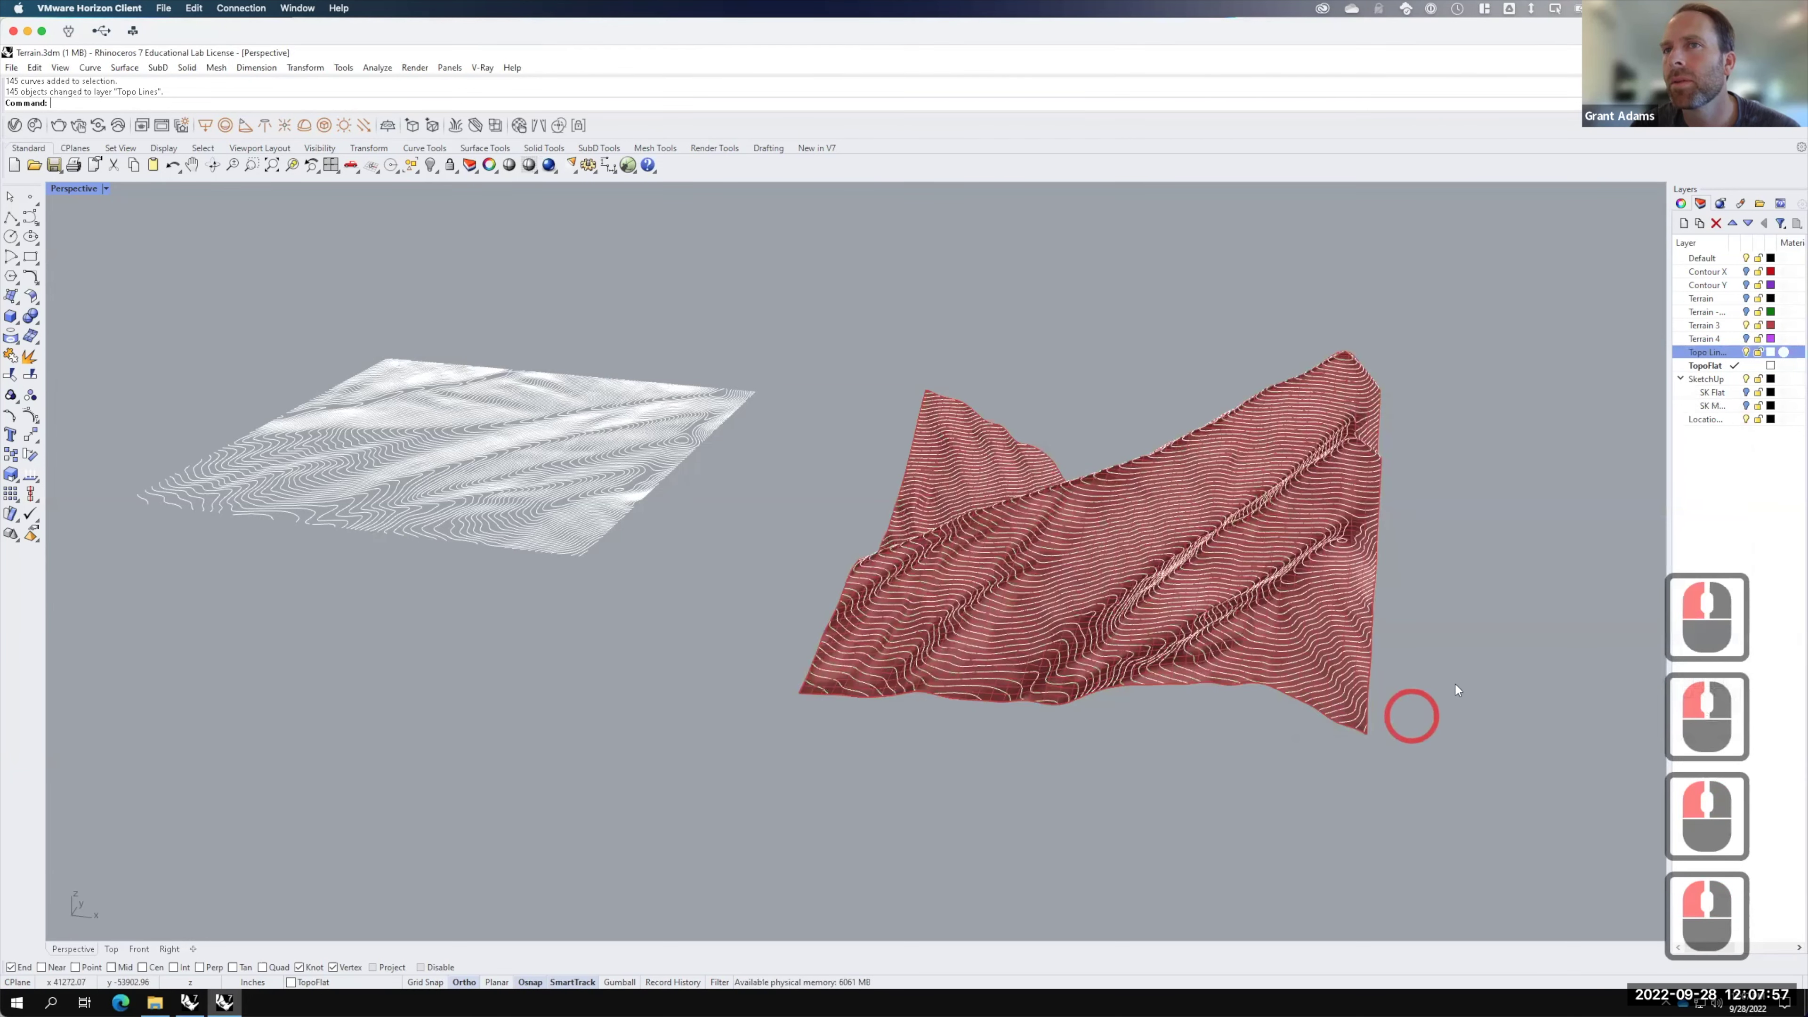
left_click(1014, 738)
right_click_drag(1131, 735, 1046, 609)
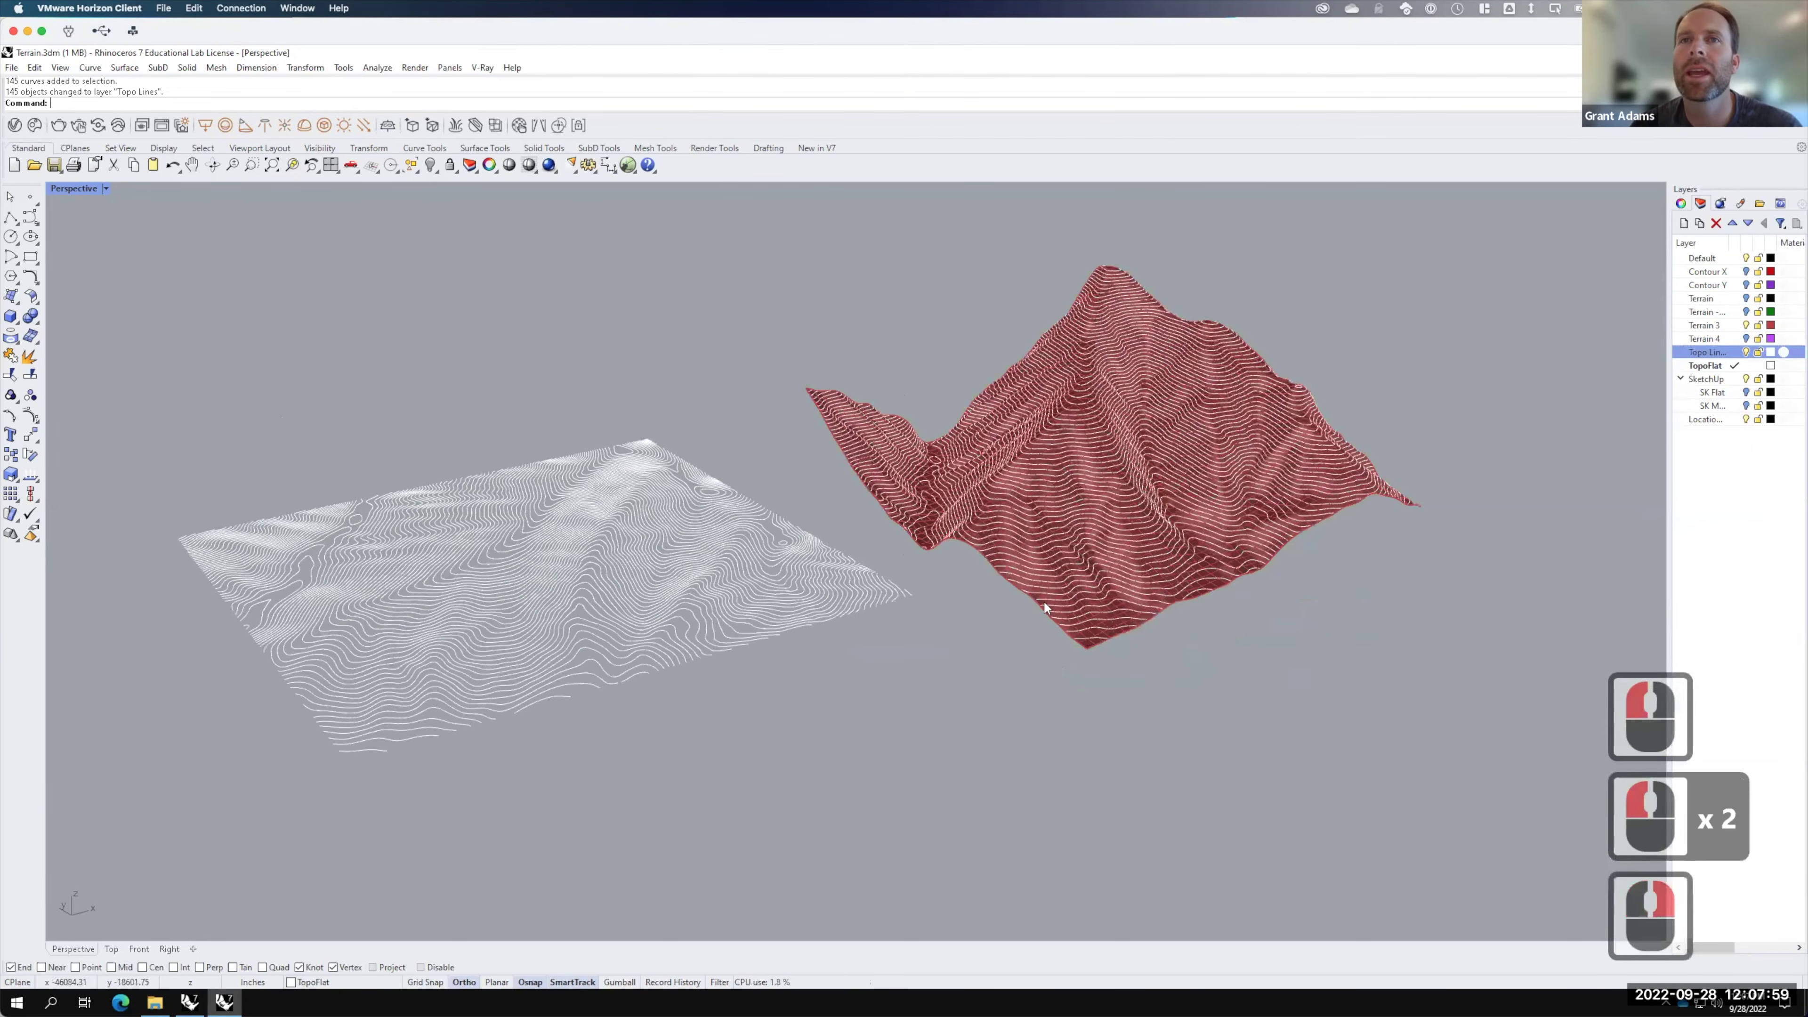
left_click(105, 188)
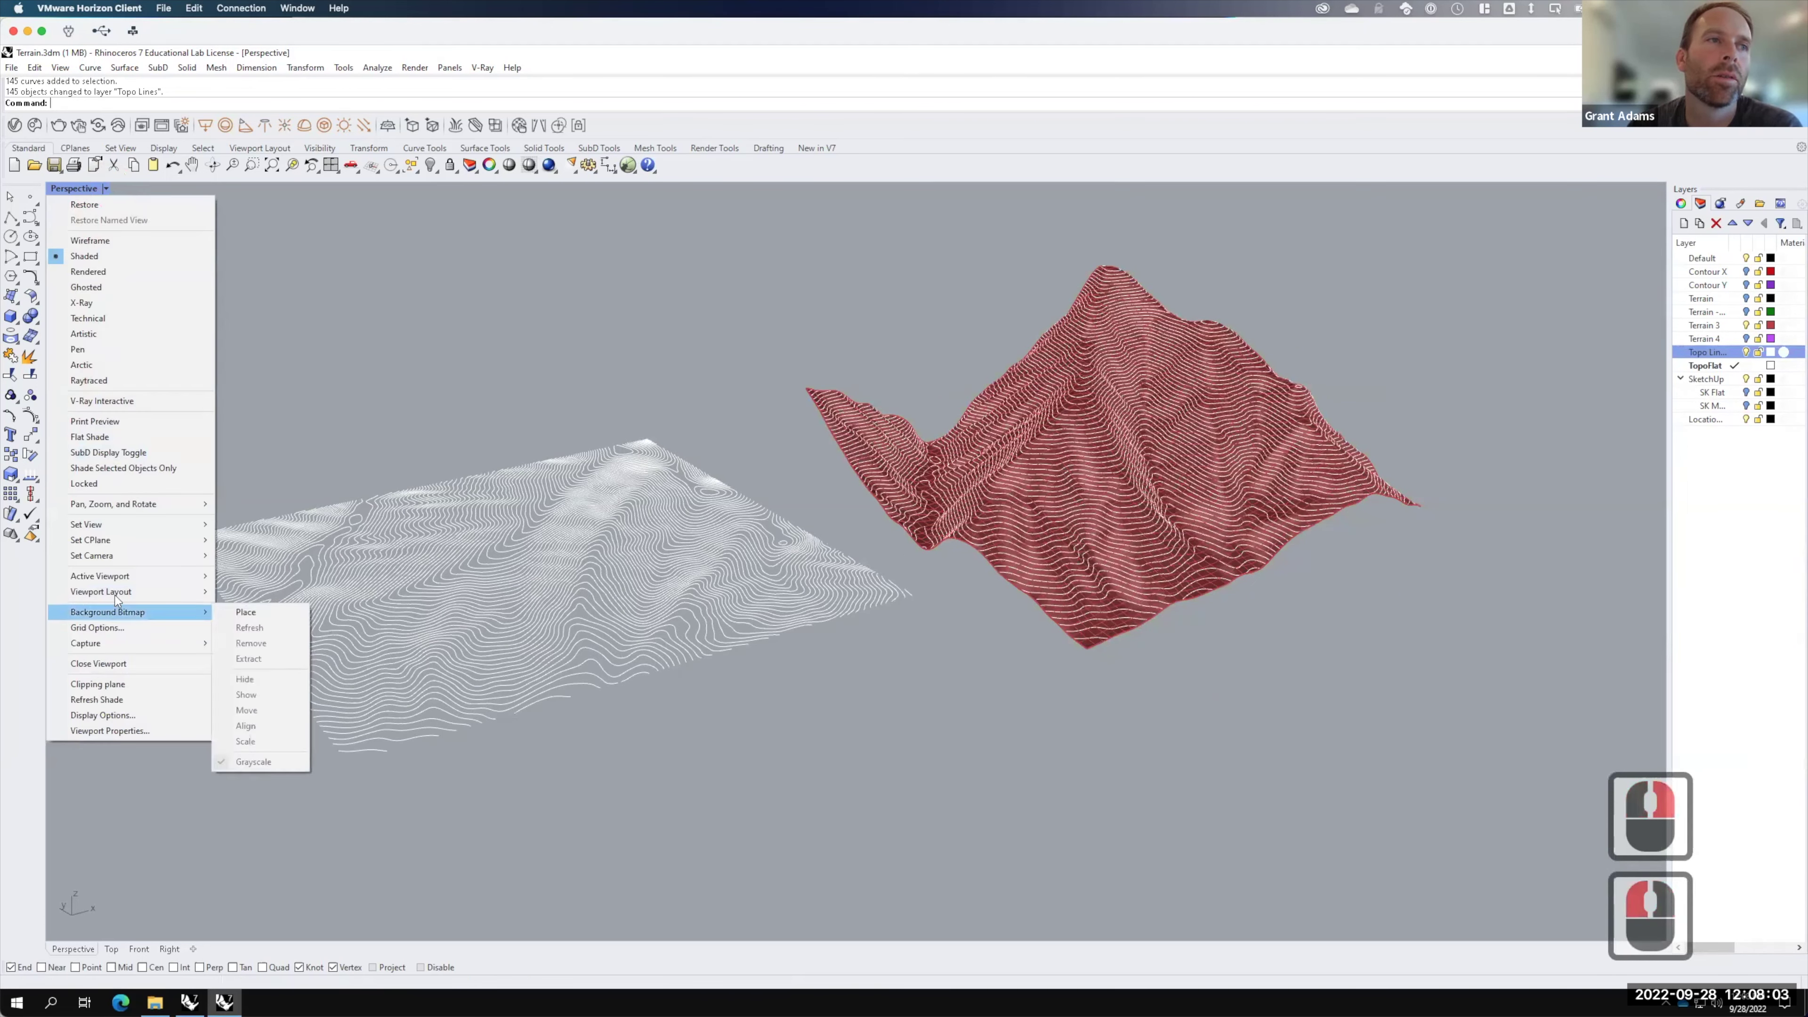
mouse_move(141, 641)
left_click(248, 664)
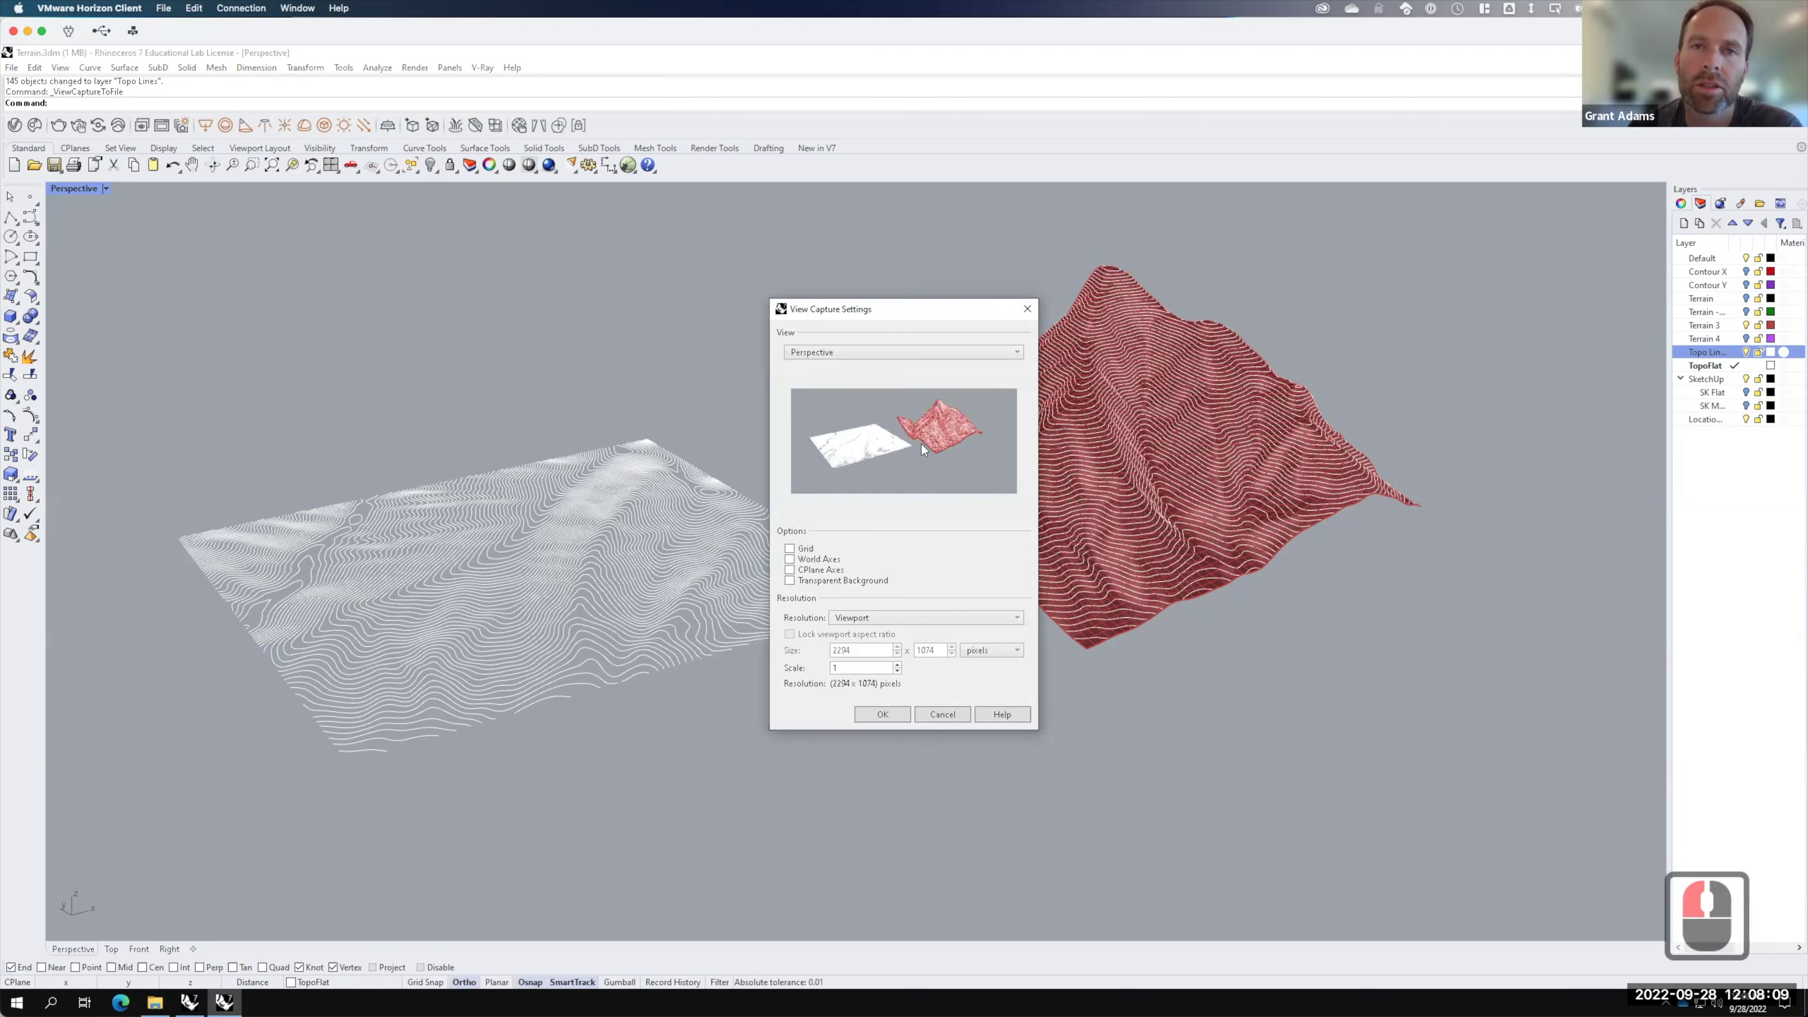
left_click(943, 714)
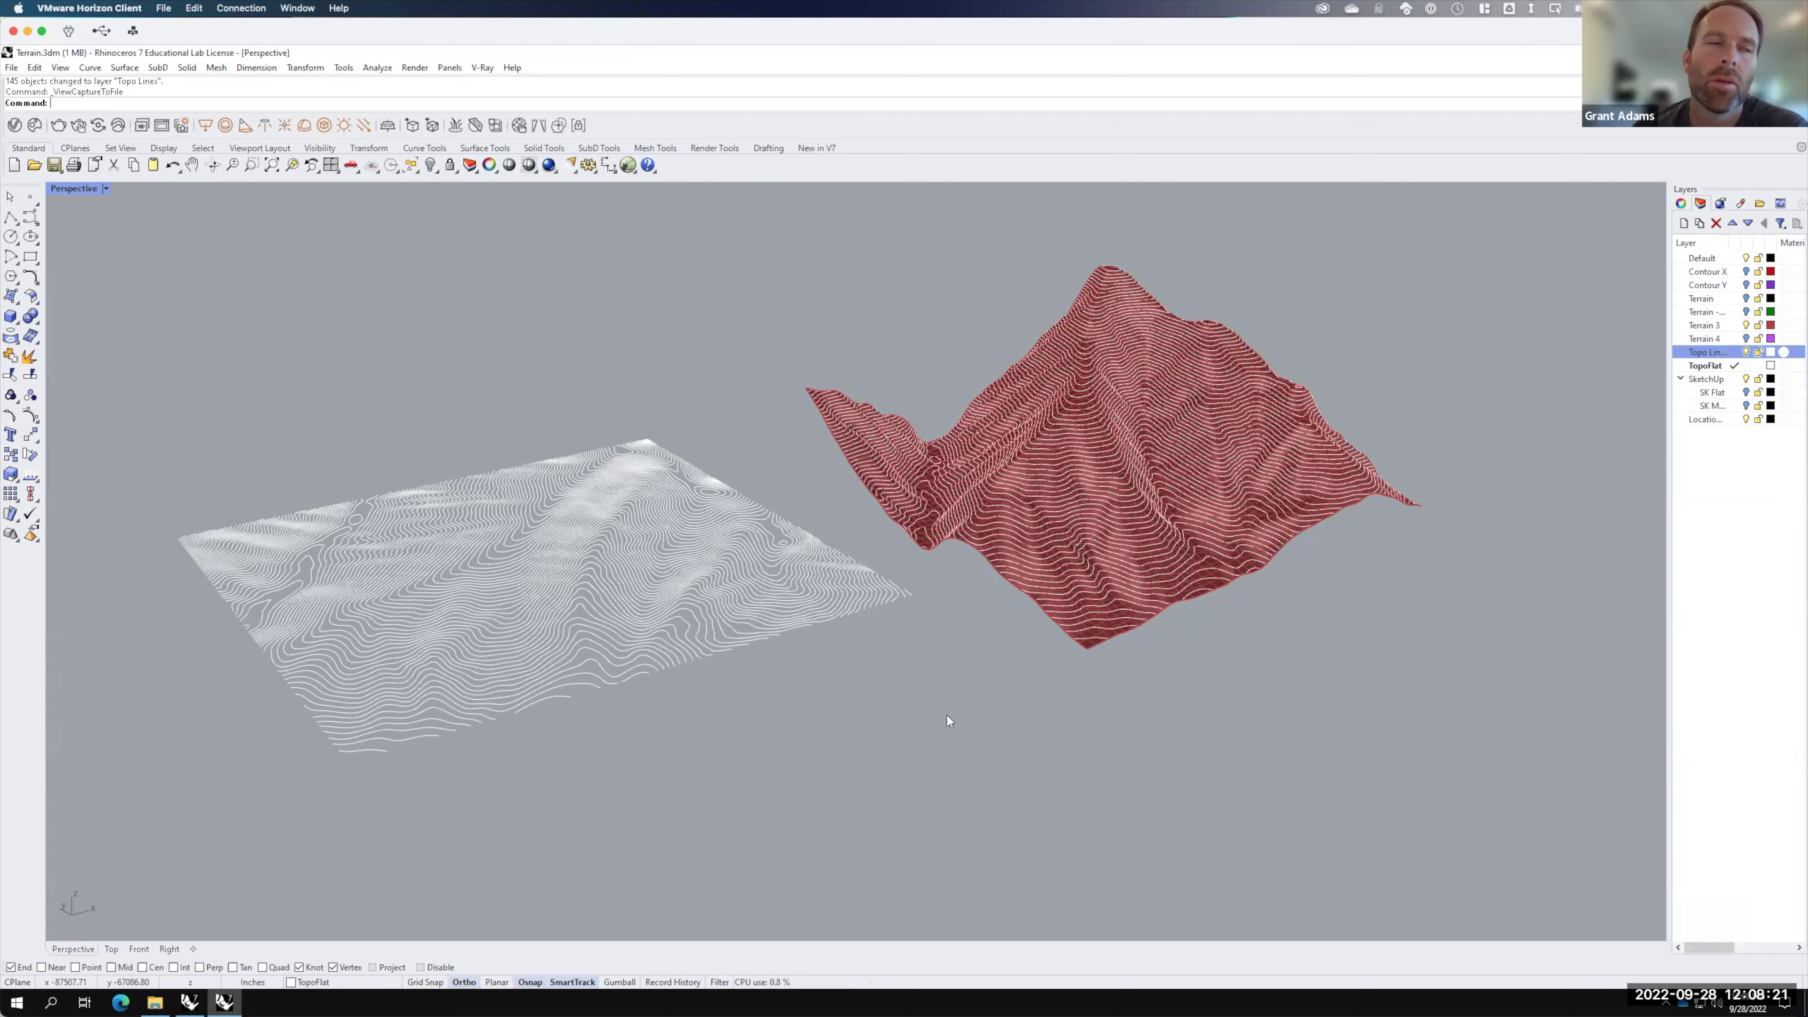
key("F15")
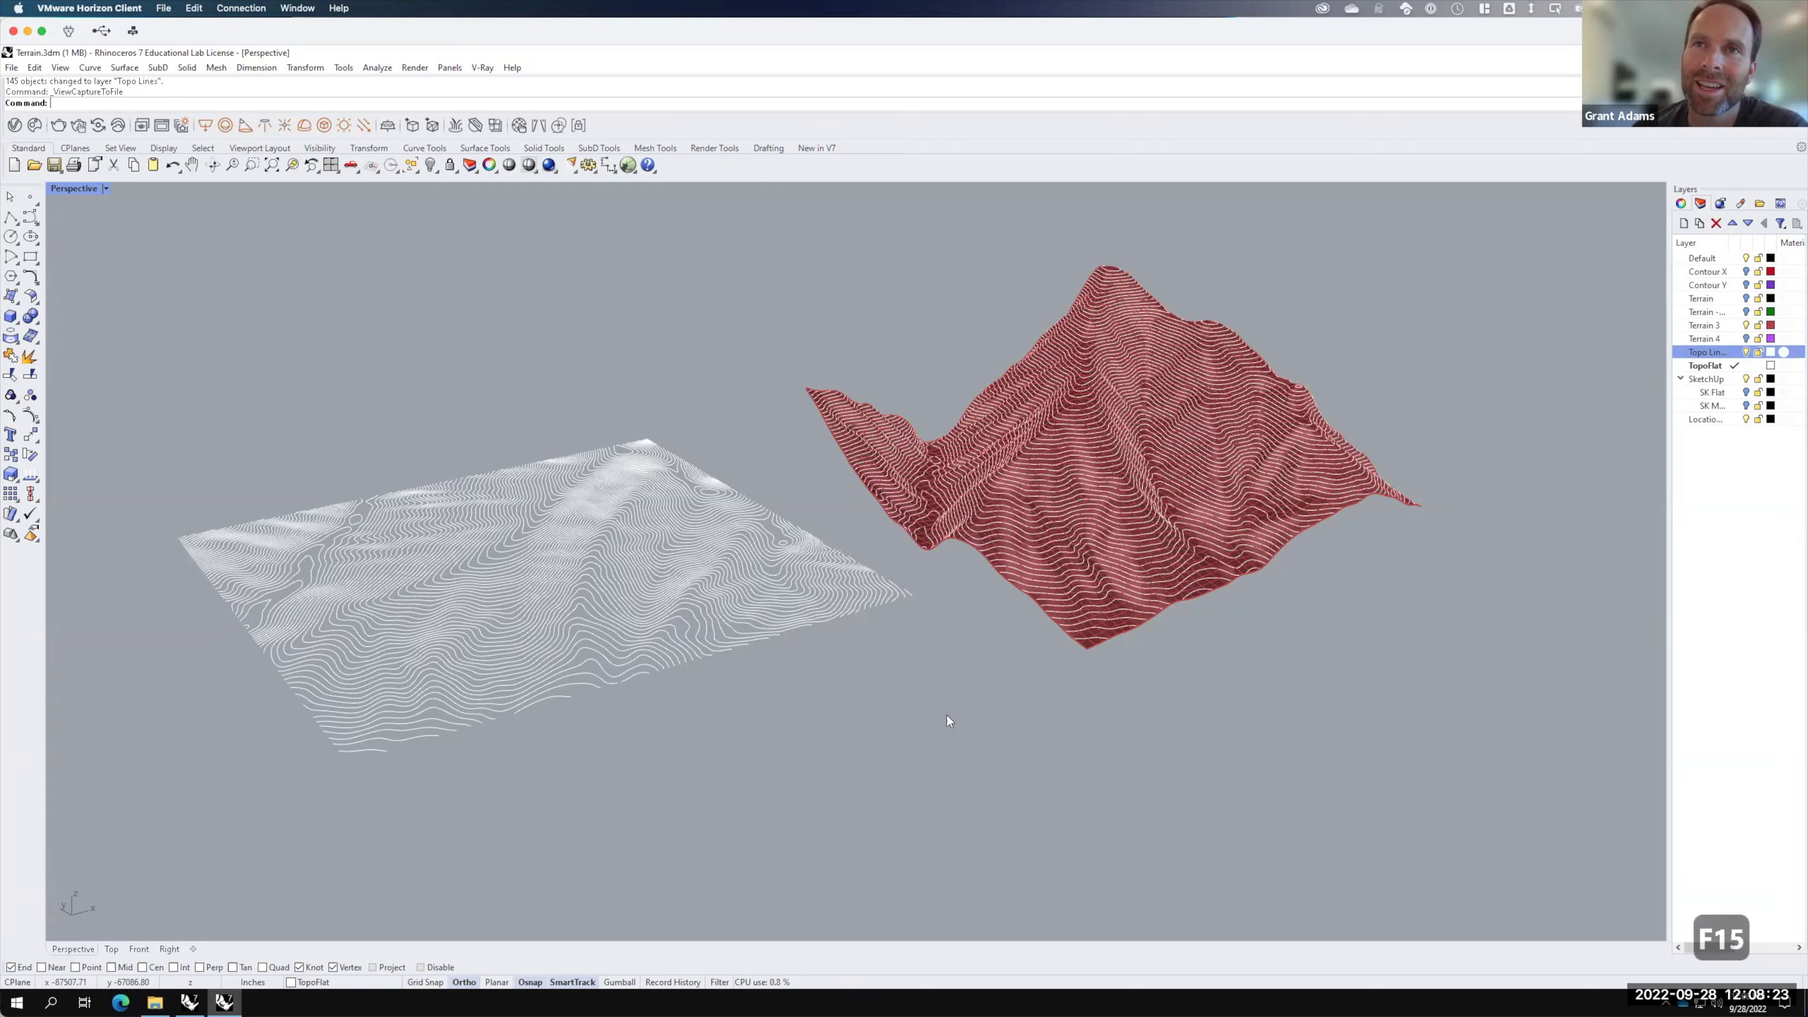